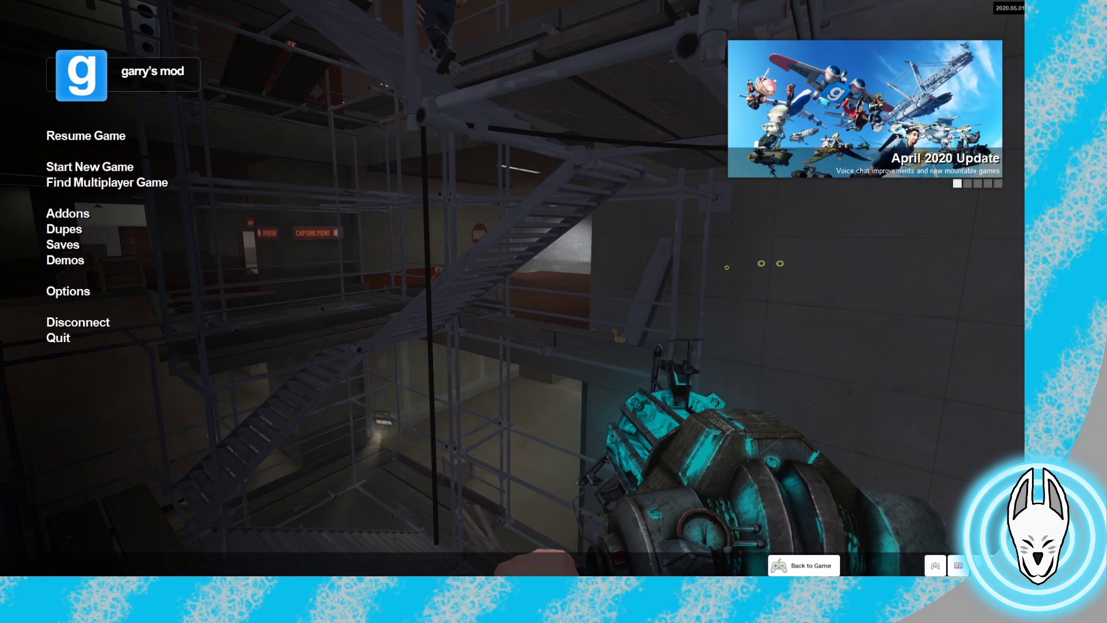
Resume the game and examine the red Heavy's leap through the scaffolding from several sides
{"action": "key", "text": "Escape"}
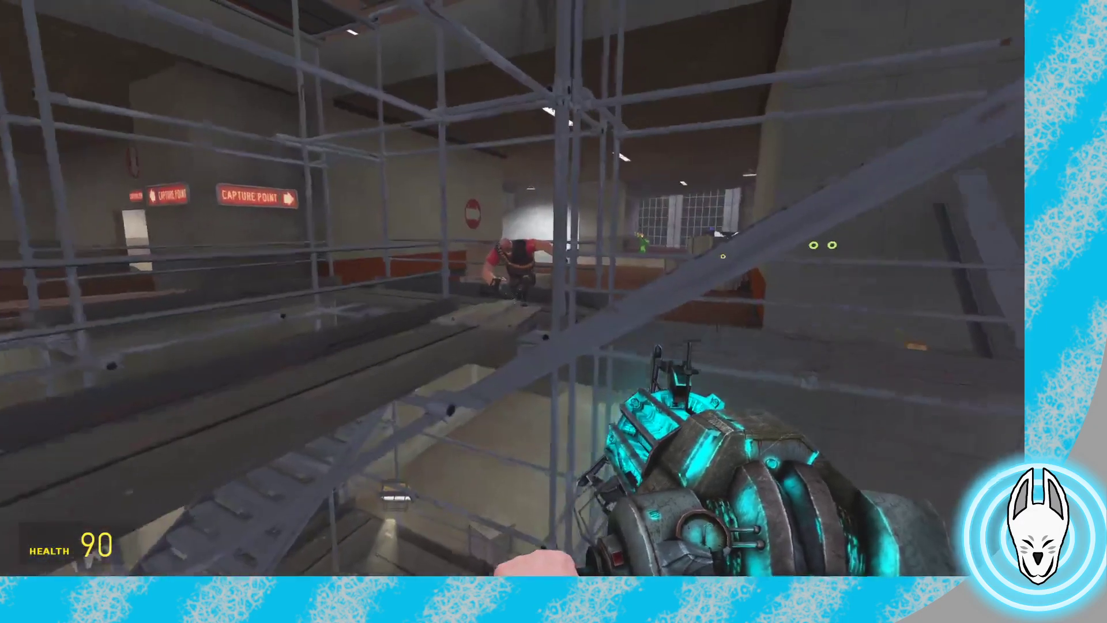
{"action": "key", "text": "s"}
{"action": "key", "text": "w"}
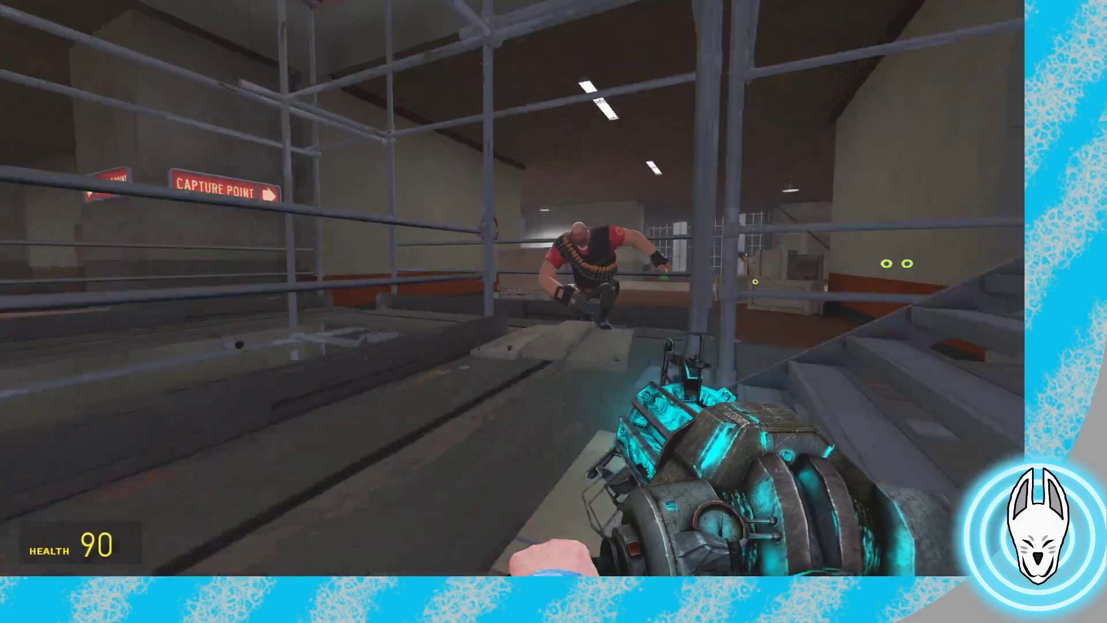
{"action": "key", "text": "w"}
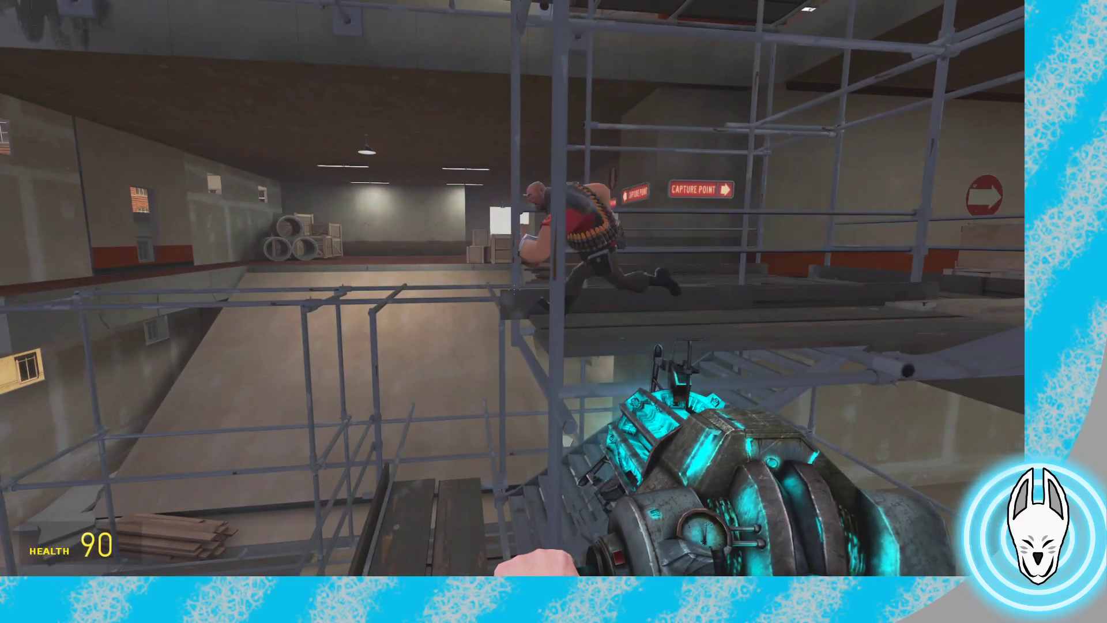
{"action": "key", "text": "a"}
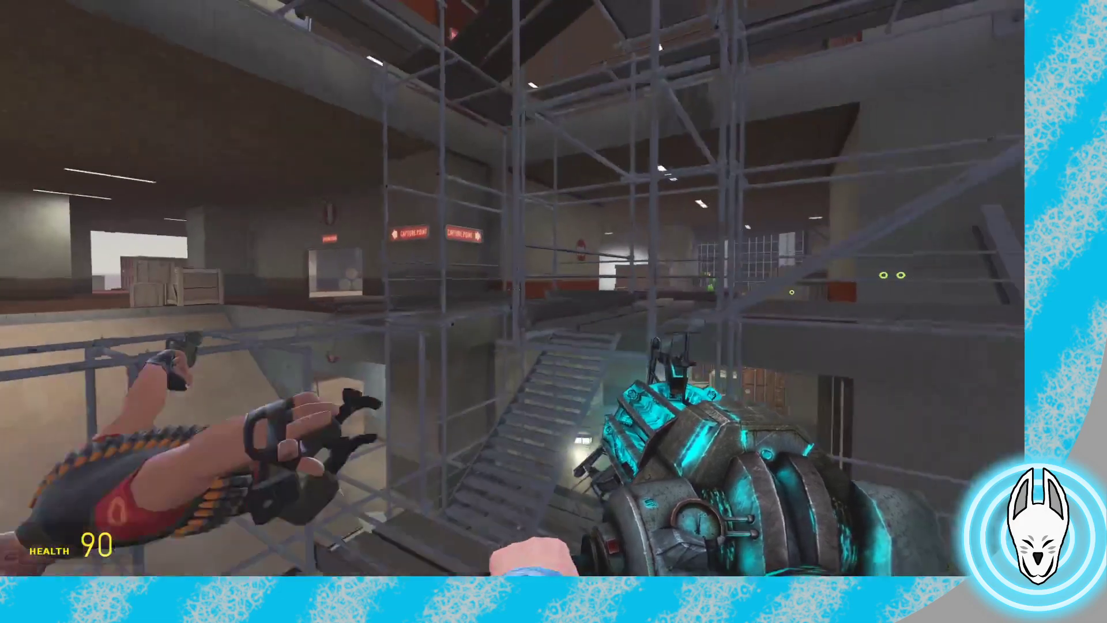
{"action": "key", "text": "s"}
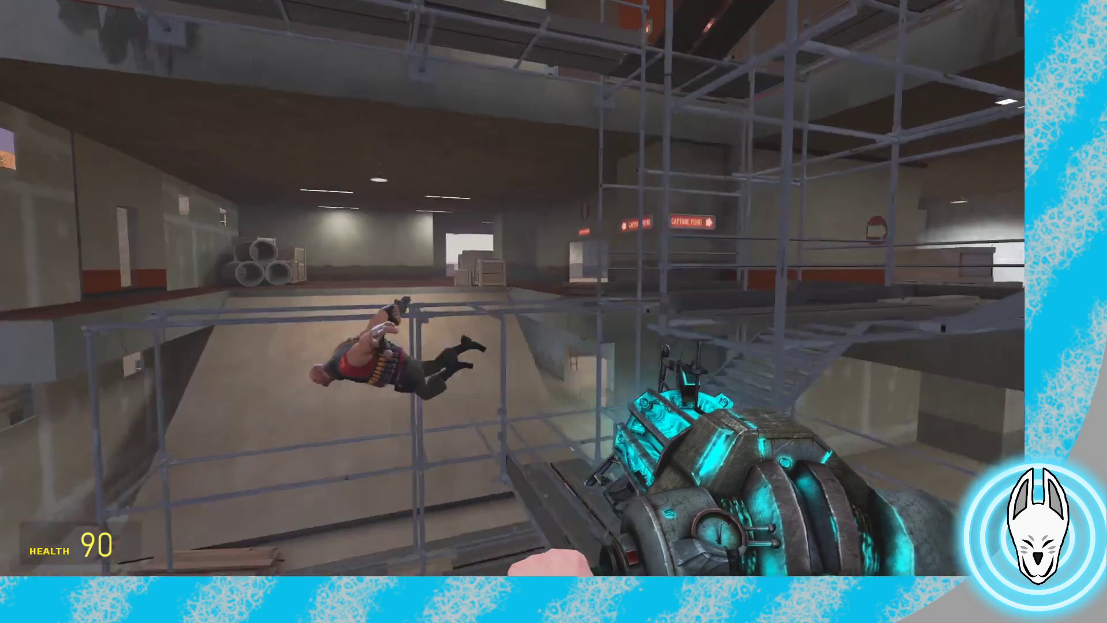
{"action": "key", "text": "d"}
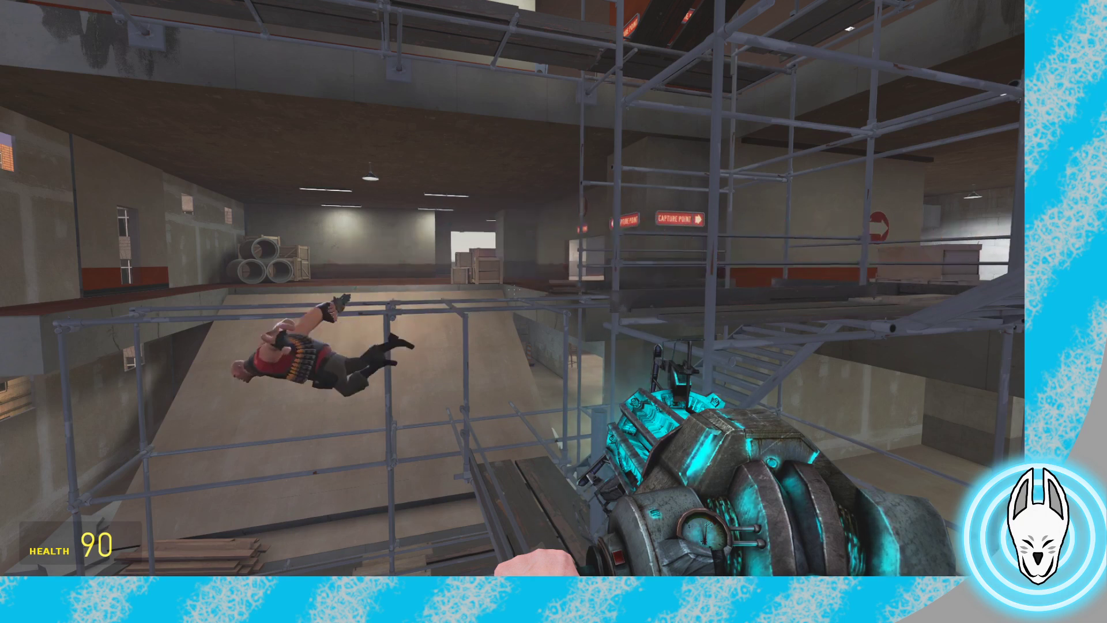
{"action": "key", "text": "w"}
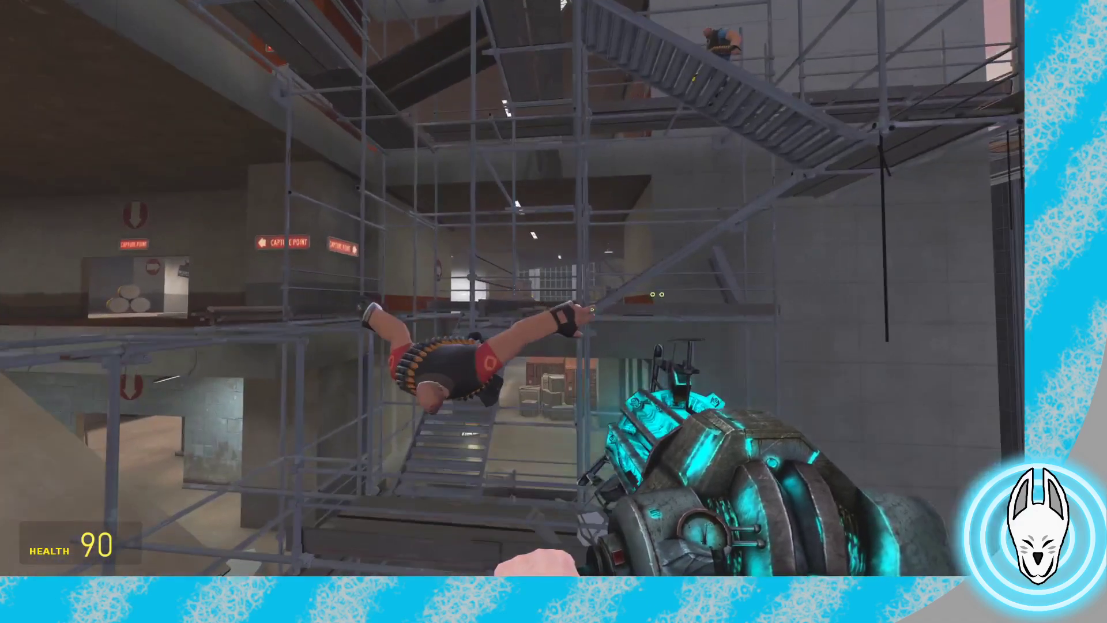
Move the Stop Motion Helper playhead to frame 43 and select the blue Heavy on the stairs
{"action": "key", "text": "c"}
{"action": "right_click", "coordinate": [450, 366]}
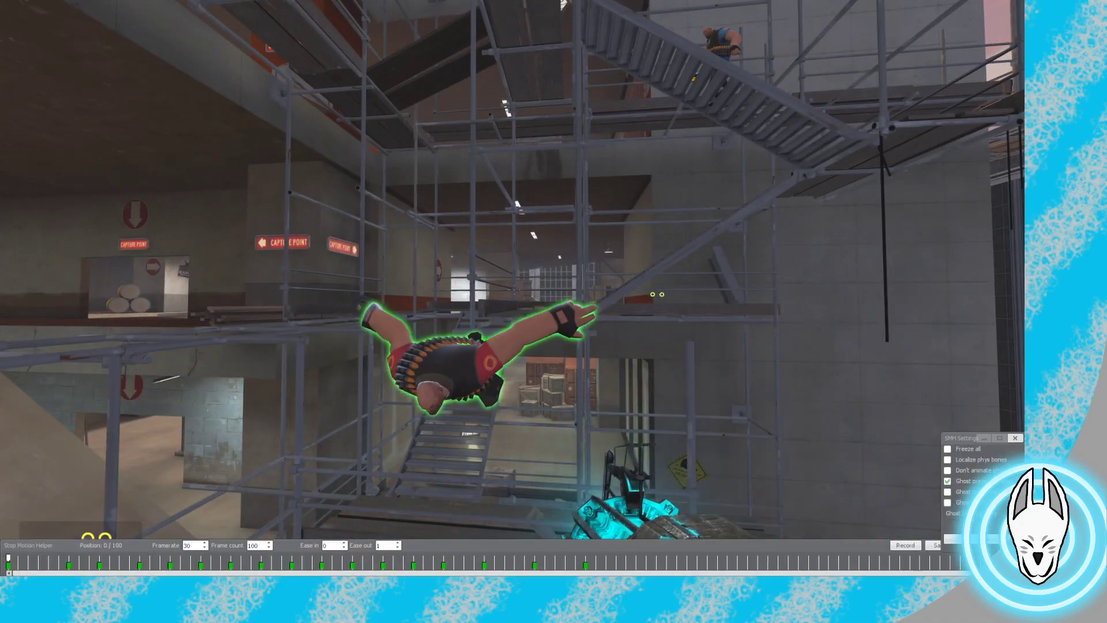
{"action": "left_click", "coordinate": [443, 558]}
{"action": "right_click", "coordinate": [721, 43]}
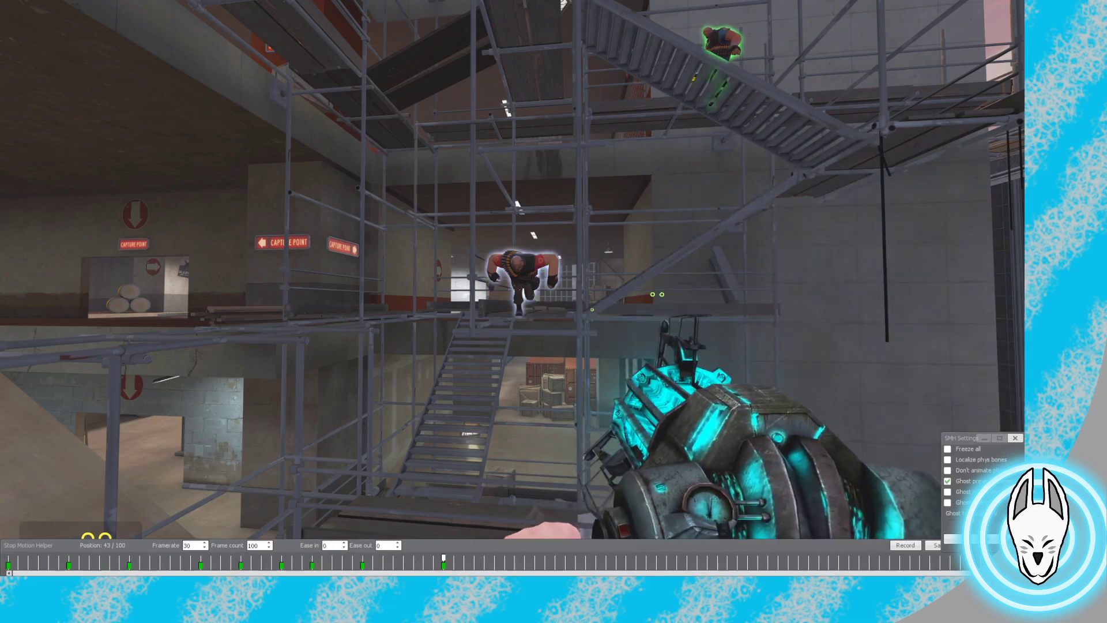
{"action": "key", "text": "c"}
Select the red Heavy in Stop Motion Helper and advance the timeline to his next keyframe at frame 47
{"action": "key", "text": "w"}
{"action": "key", "text": "space"}
{"action": "key", "text": "s"}
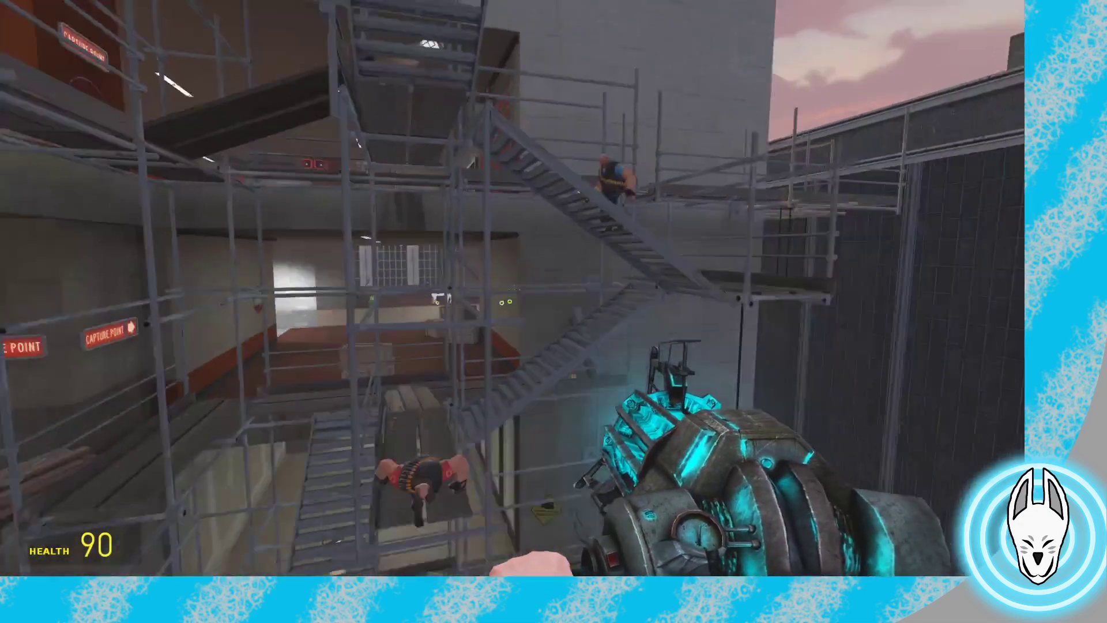
{"action": "key", "text": "w"}
{"action": "key", "text": "c"}
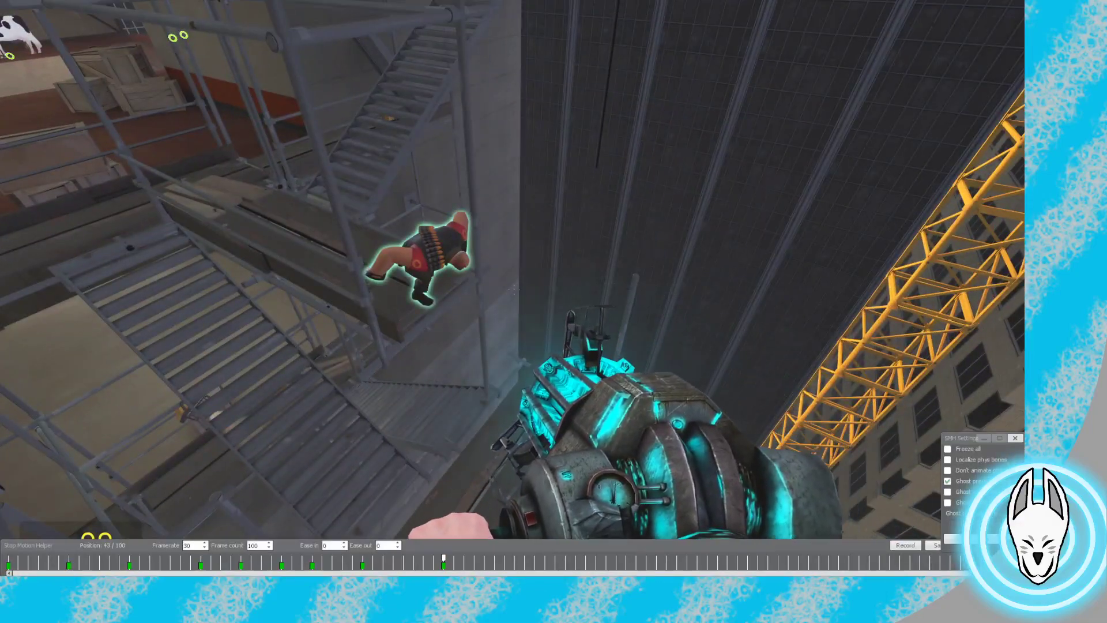
{"action": "right_click", "coordinate": [433, 250]}
{"action": "key", "text": "Right"}
{"action": "key", "text": "c"}
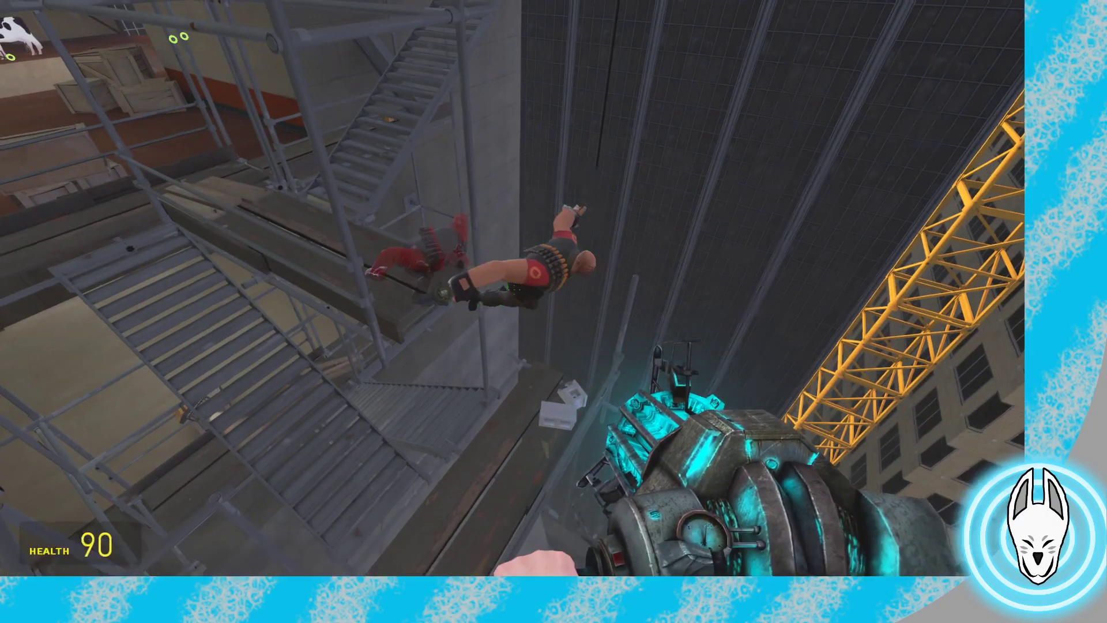
Go up to the blue Heavy on the stairs and select his neck bone with the Ragdoll Mover tool
{"action": "key", "text": "w"}
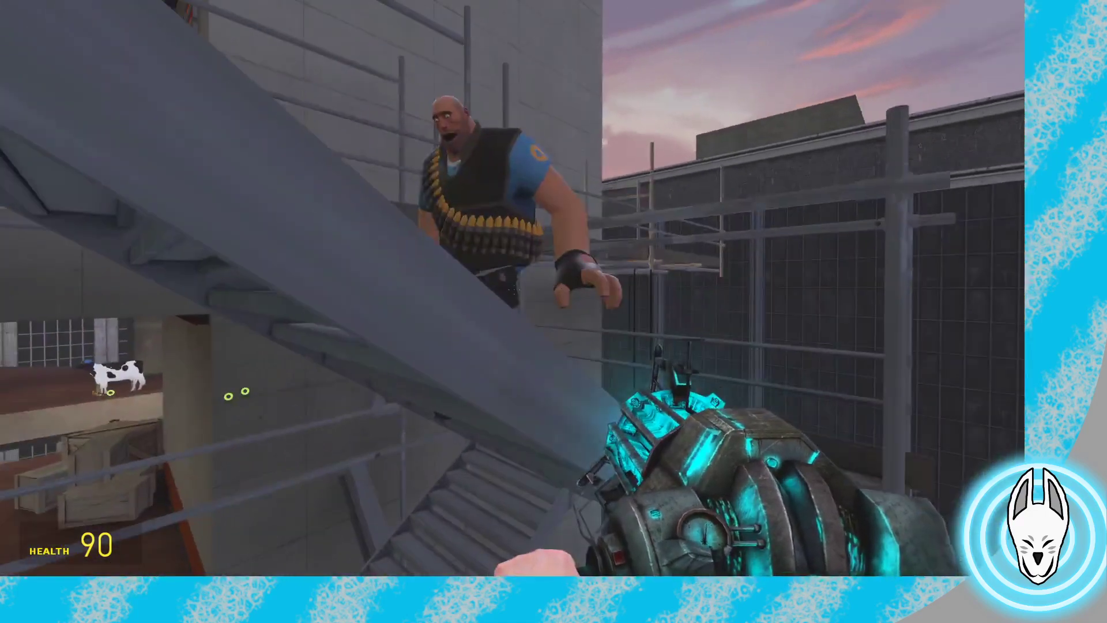
{"action": "key", "text": "q"}
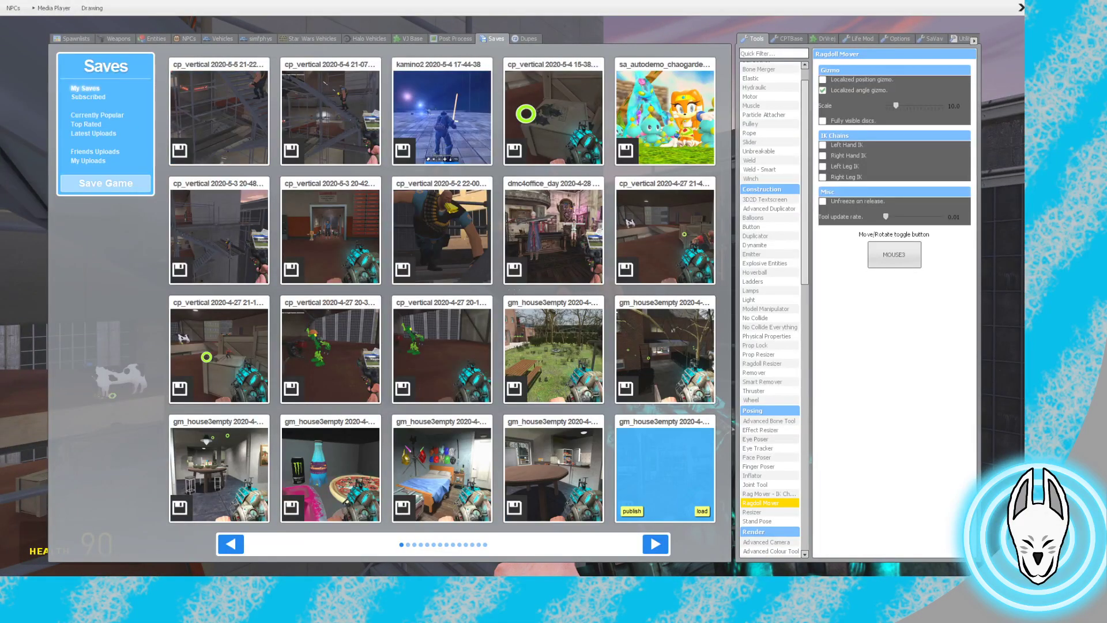
{"action": "key", "text": "q"}
{"action": "key", "text": "w"}
{"action": "left_click", "coordinate": [513, 288]}
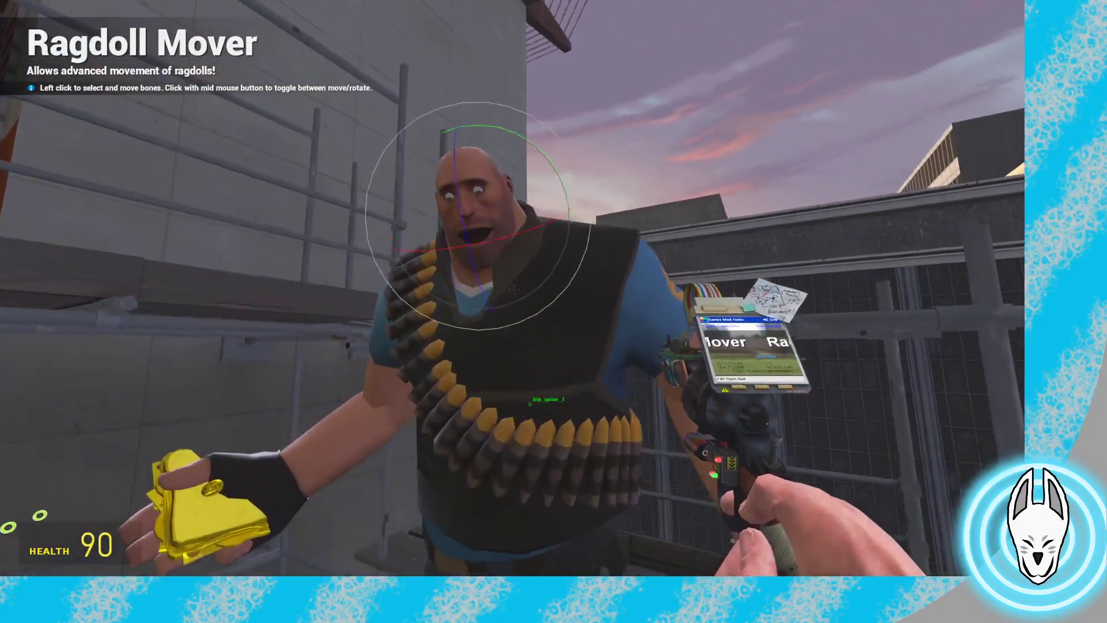
Rotate the blue Heavy's torso and head with Ragdoll Mover
{"action": "key", "text": "a"}
{"action": "key", "text": "w"}
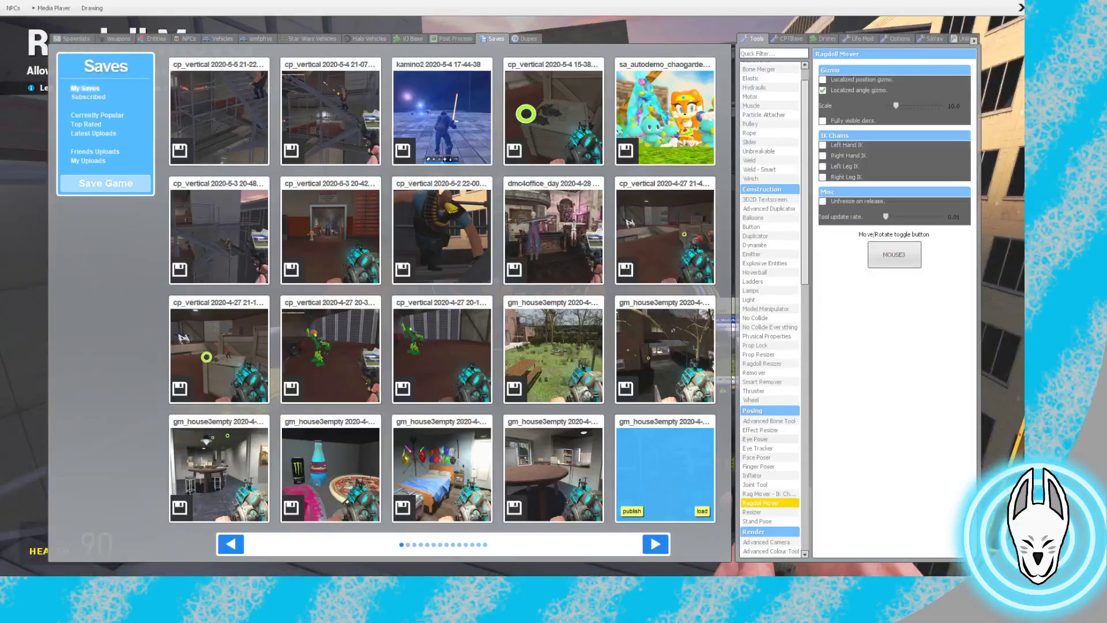
{"action": "key", "text": "q"}
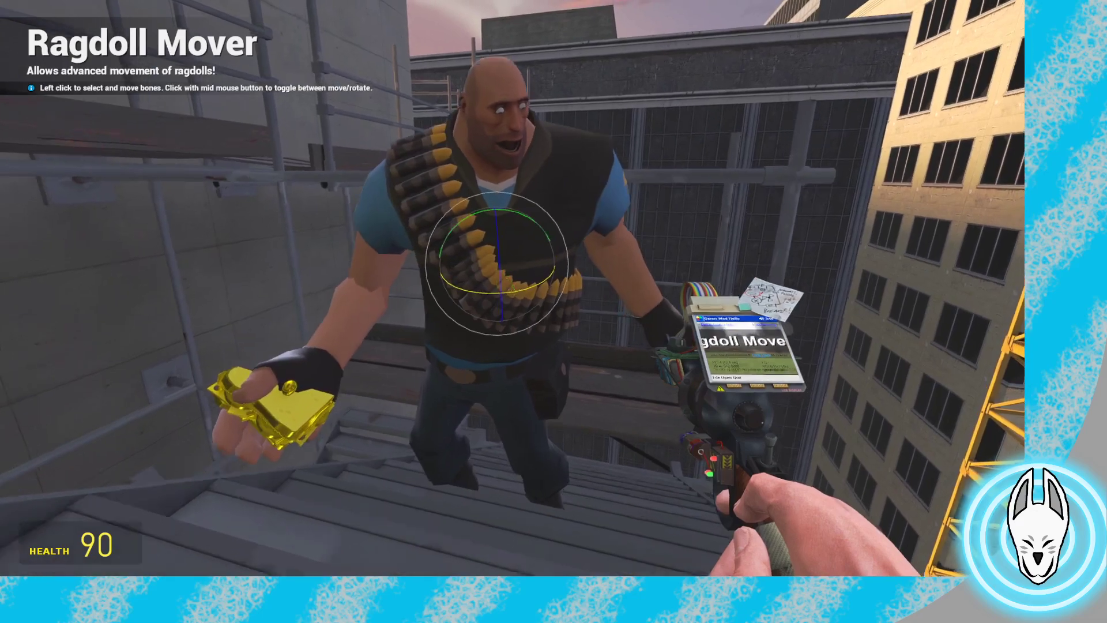
{"action": "key", "text": "w"}
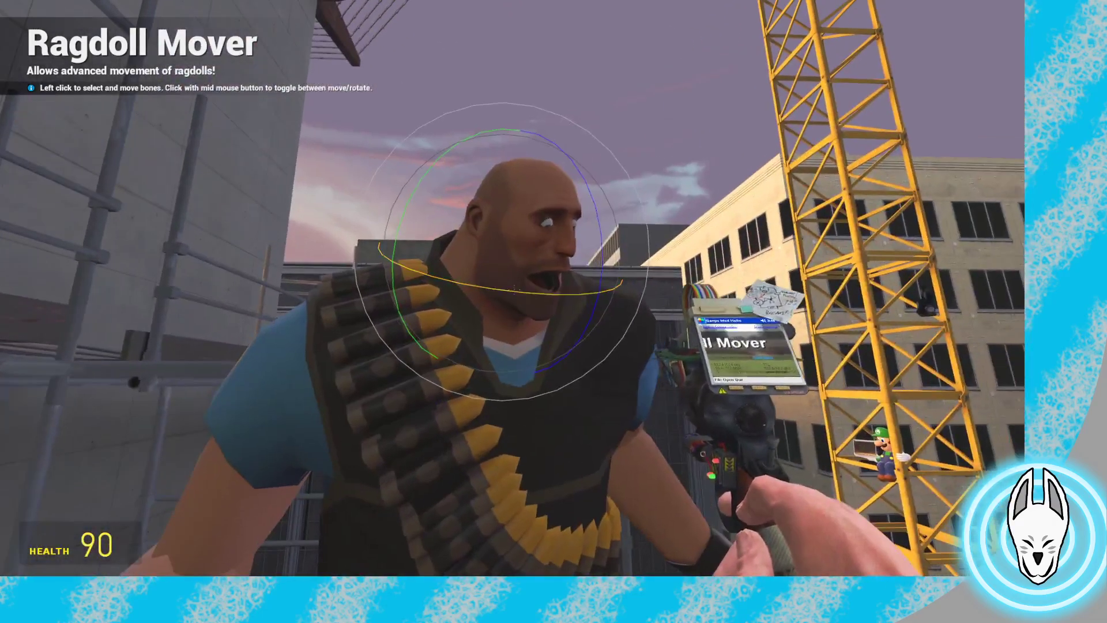
{"action": "left_click", "coordinate": [512, 289]}
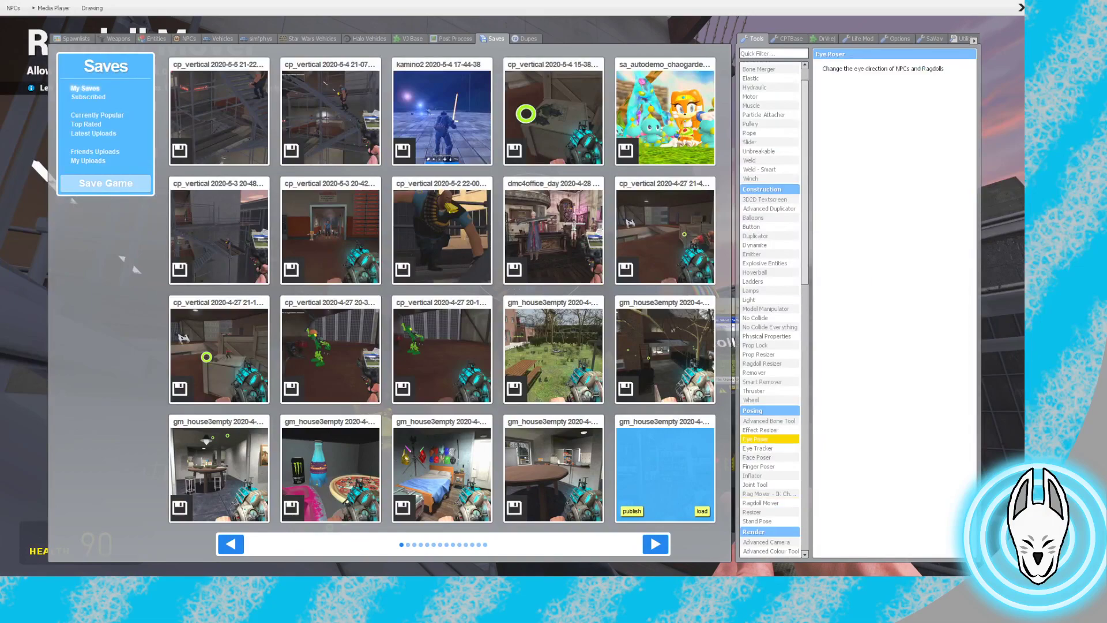
Adjust the blue Heavy's gaze with Eye Poser, select him at frame 47 and record his keyframe there
{"action": "key", "text": "q"}
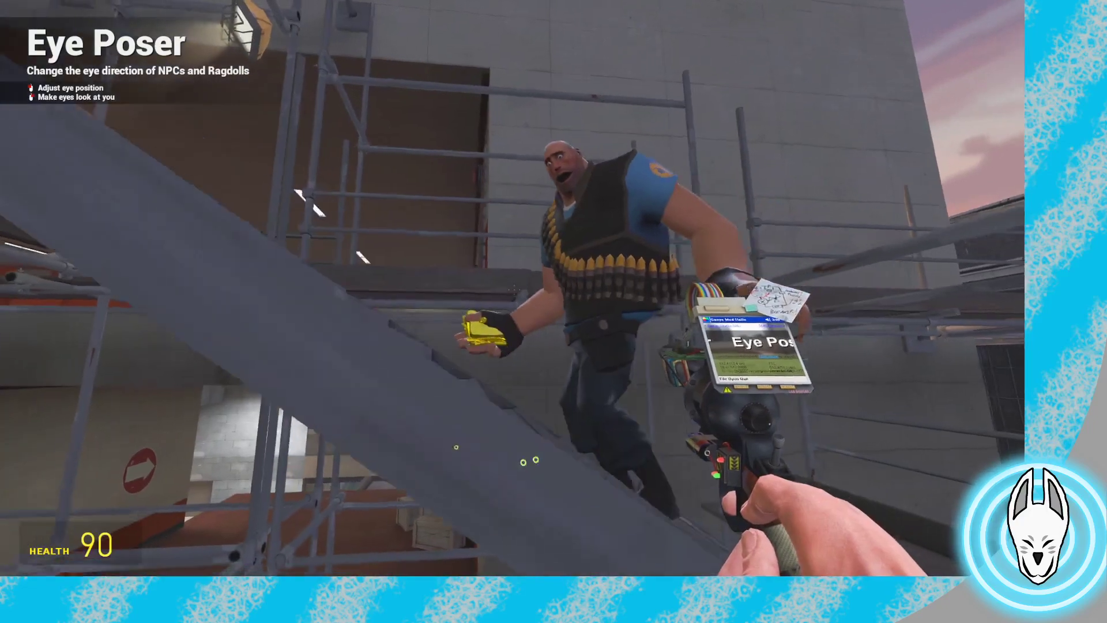
{"action": "key", "text": "c"}
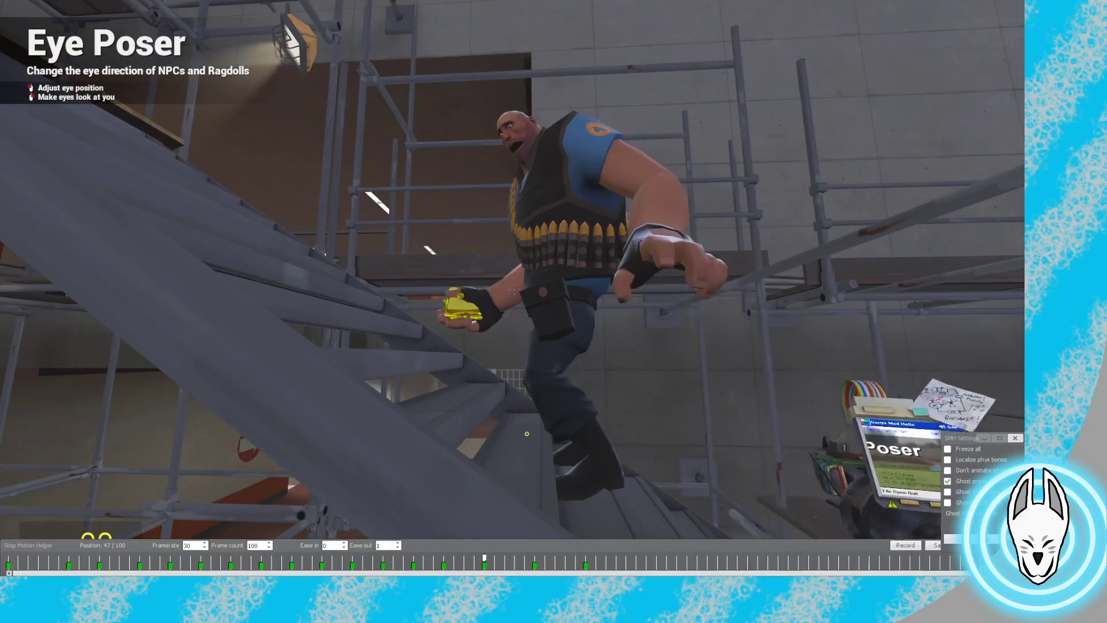
{"action": "right_click", "coordinate": [562, 242]}
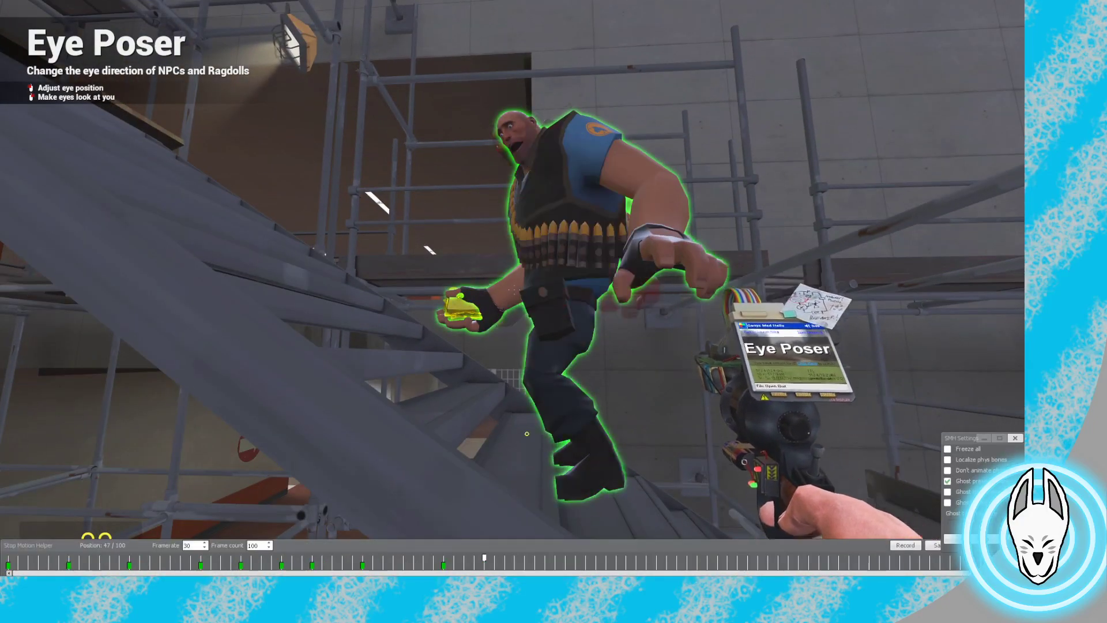
{"action": "key", "text": "c"}
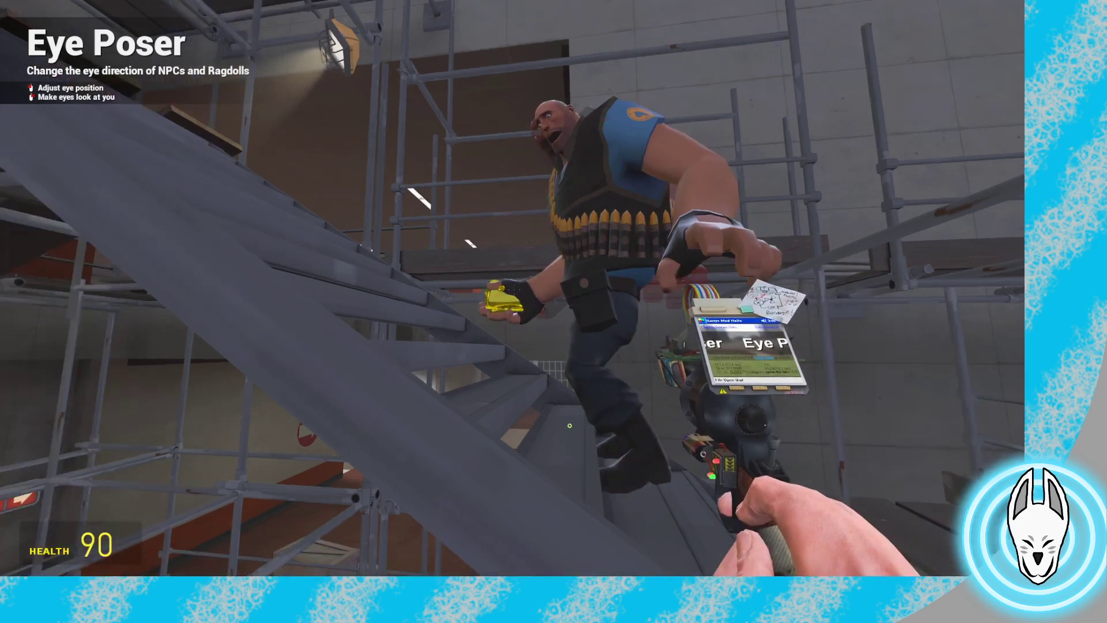
{"action": "scroll", "coordinate": [513, 289], "scroll_direction": "down", "scroll_amount": 2}
{"action": "left_click", "coordinate": [513, 289]}
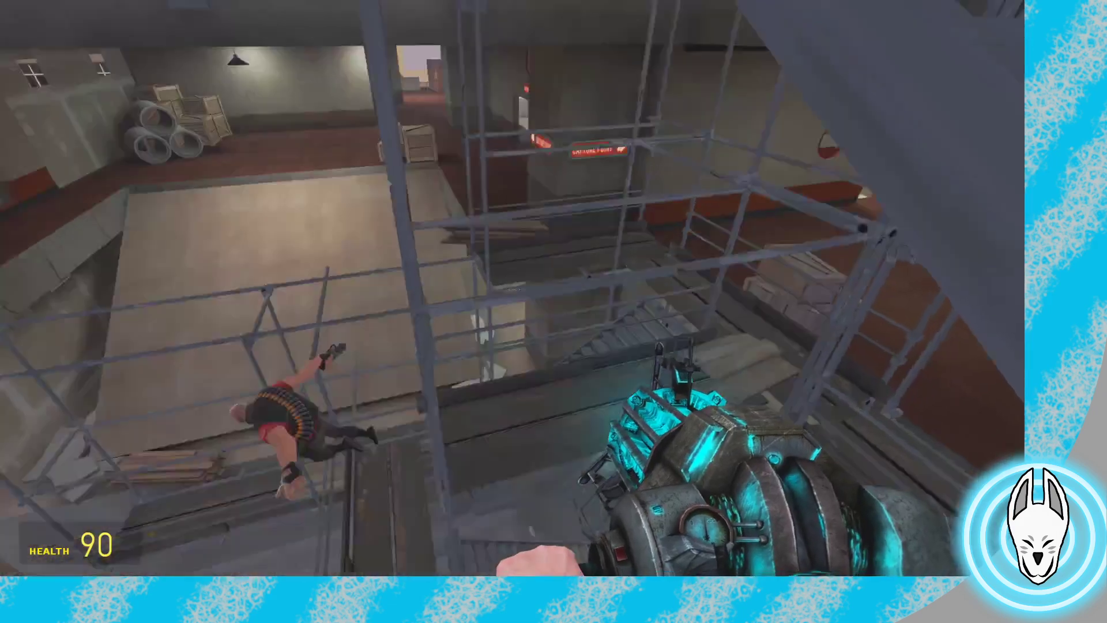
Equip the Ragdoll Mover tool and advance the timeline past frame 52 to the red Heavy's keyframe at frame 57
{"action": "key", "text": "c"}
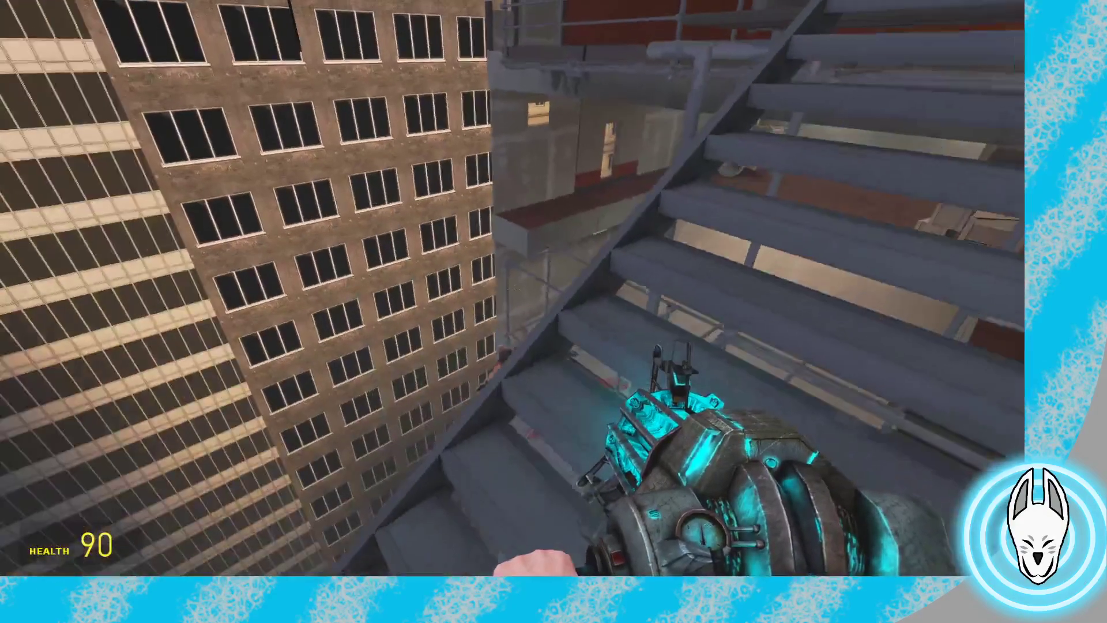
{"action": "key", "text": "w"}
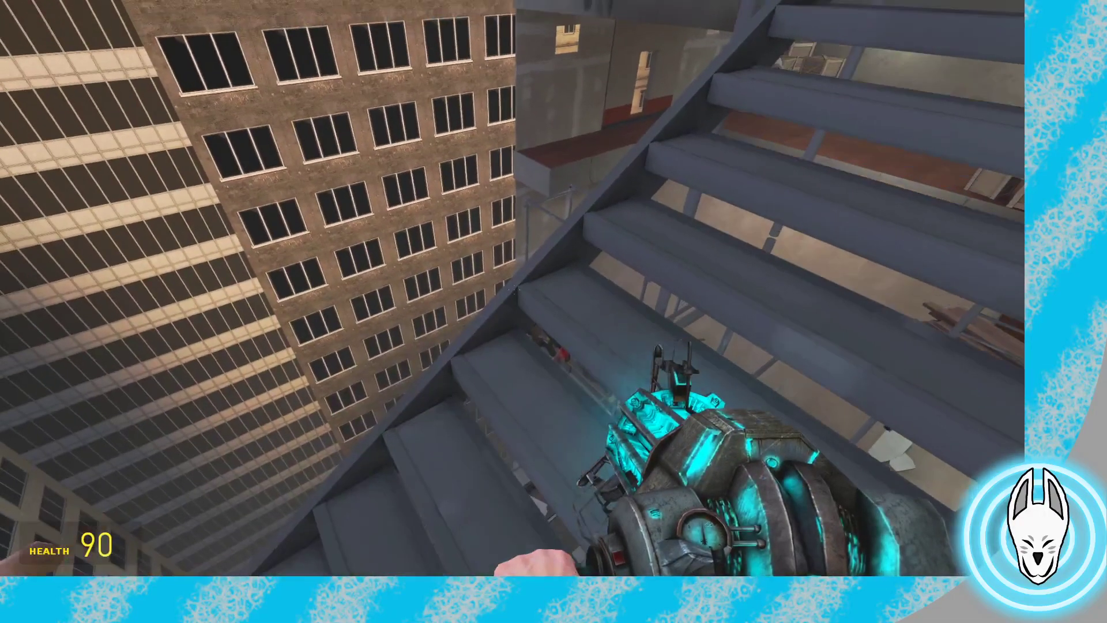
{"action": "key", "text": "q"}
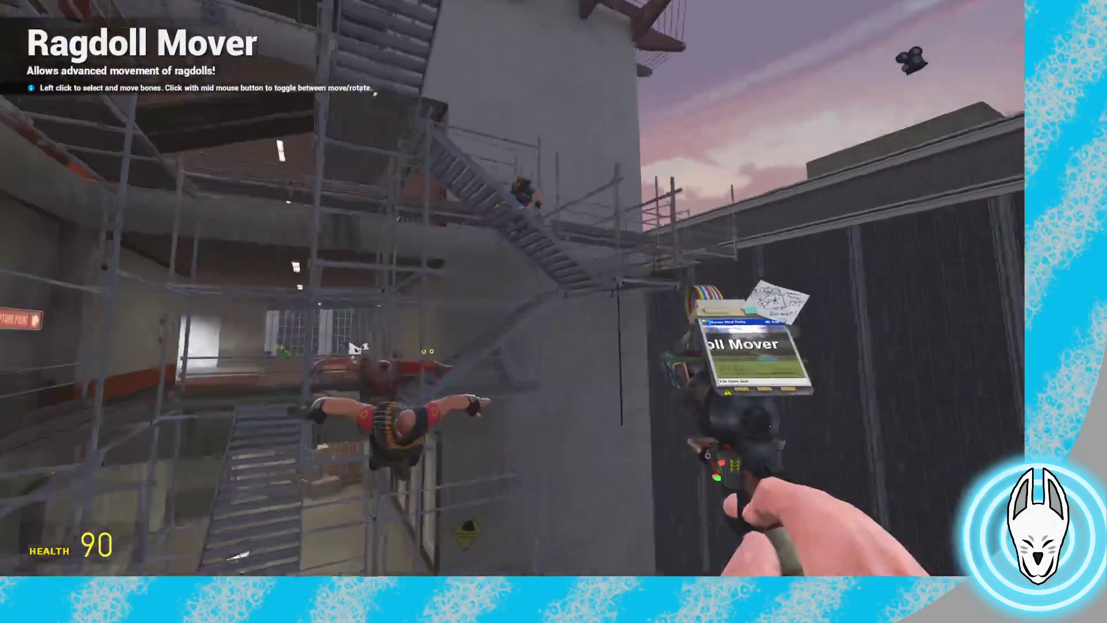
{"action": "key", "text": "c"}
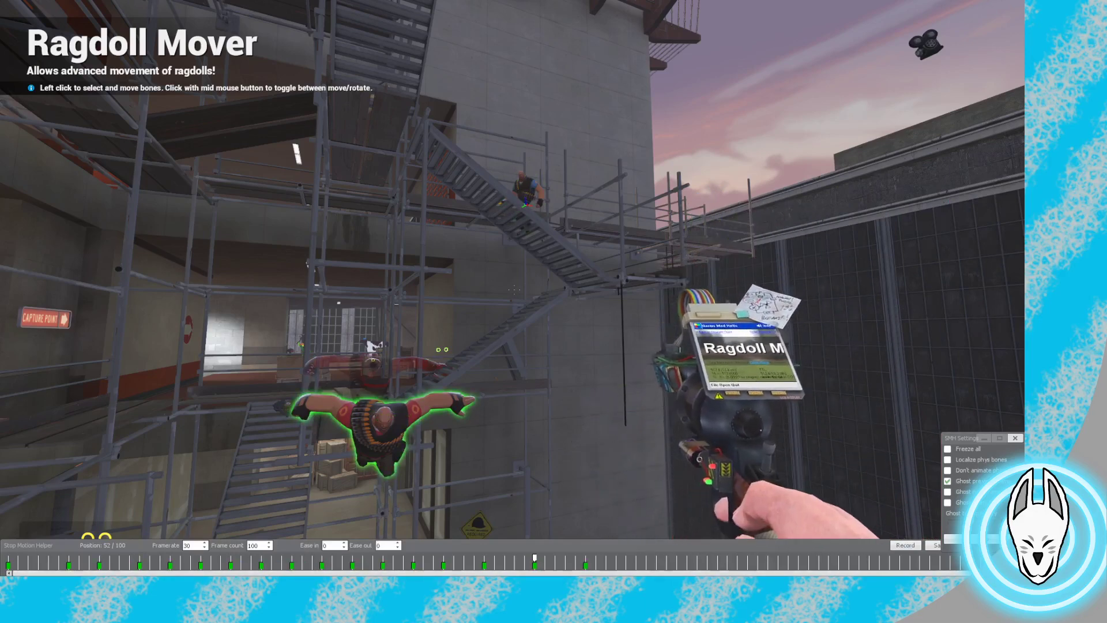
{"action": "key", "text": "c"}
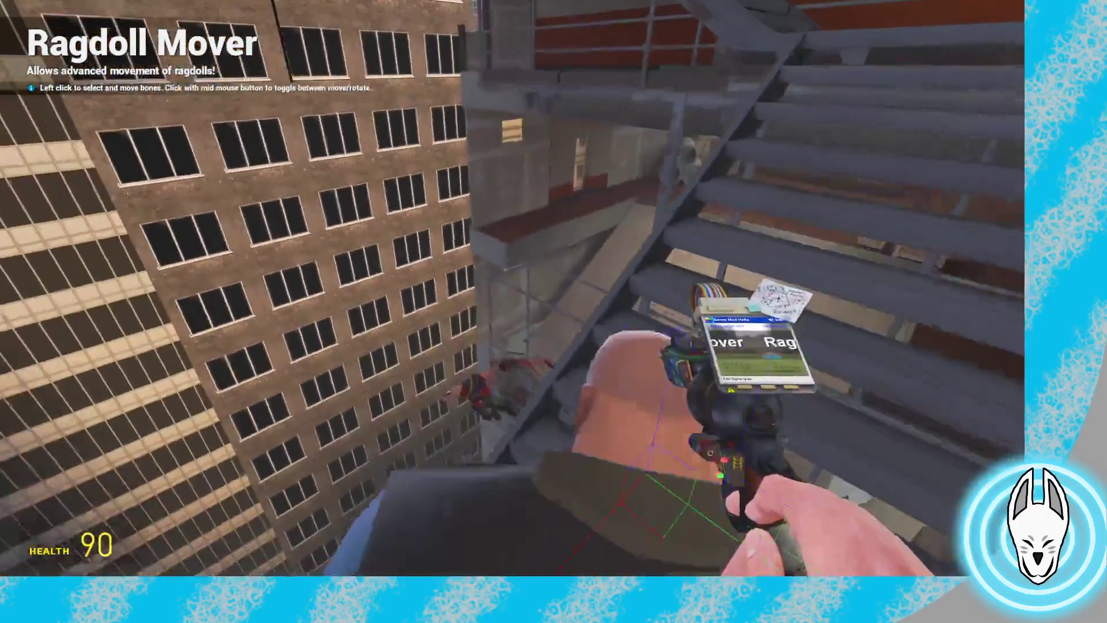
Switch Ragdoll Mover to rotation mode and turn the blue Heavy's head for the pose at frame 57
{"action": "middle_click", "coordinate": [512, 288]}
{"action": "left_click_drag", "start_coordinate": [512, 288], "coordinate": [512, 288]}
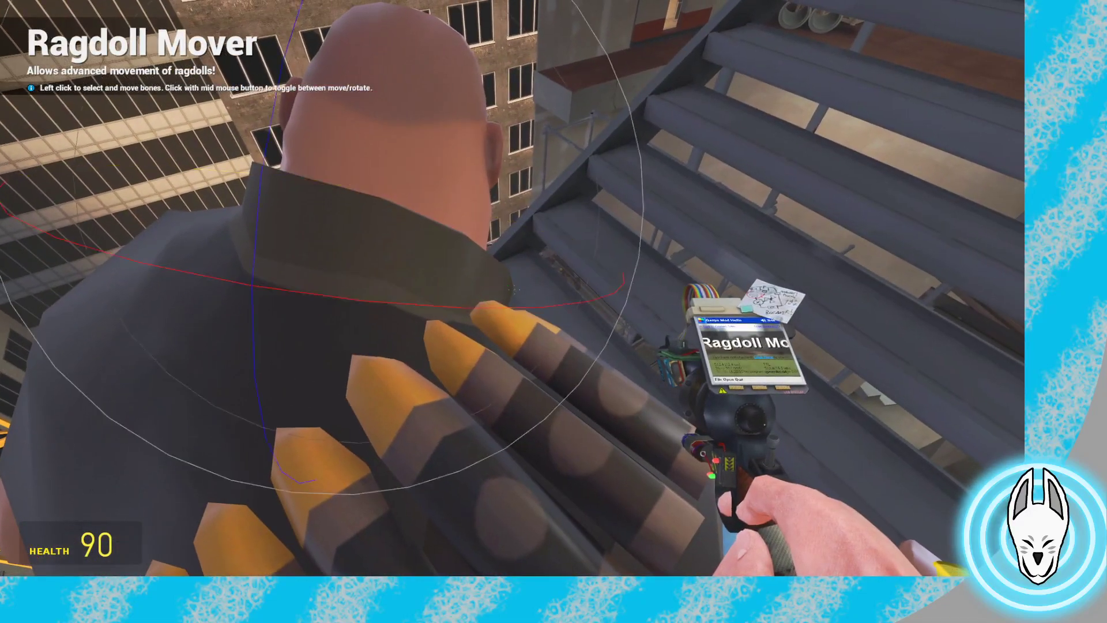
{"action": "key", "text": "a"}
{"action": "key", "text": "w"}
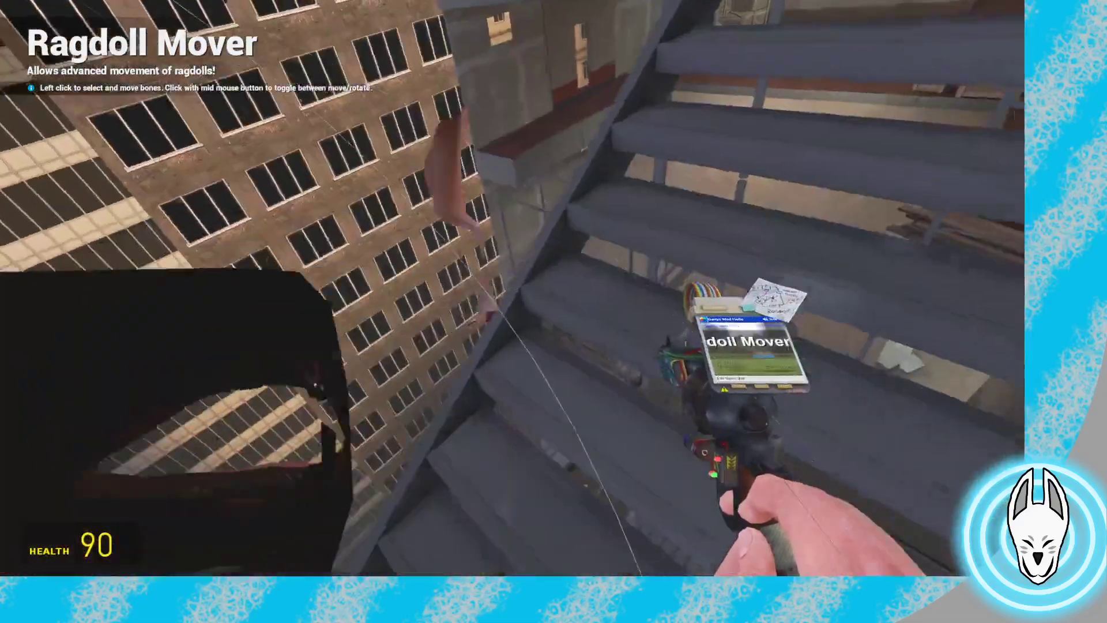
{"action": "key", "text": "w"}
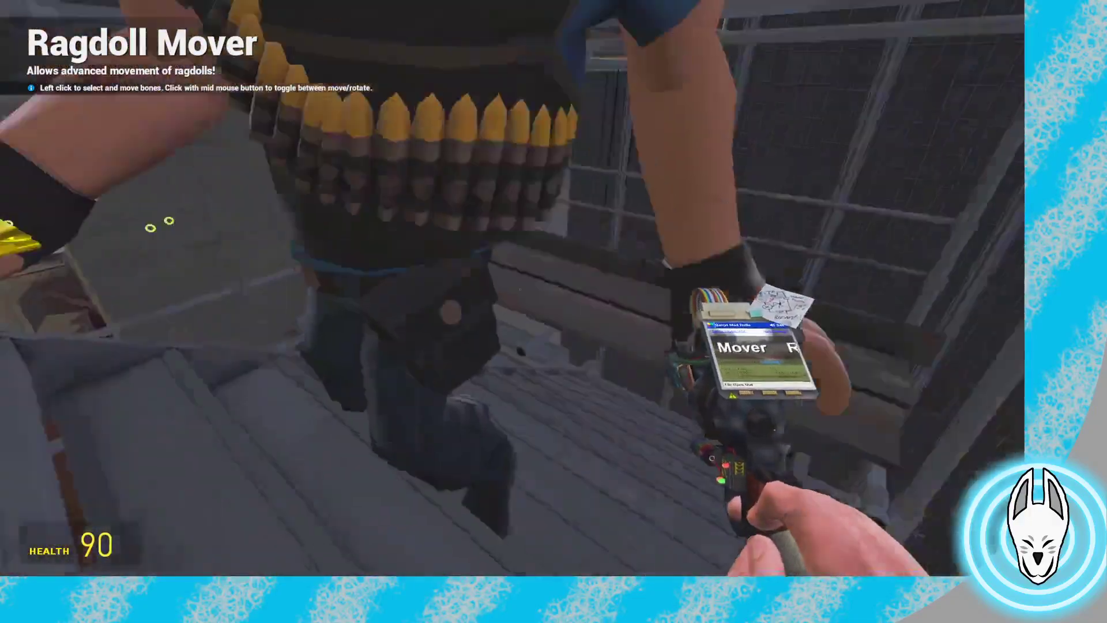
Select the blue Heavy on the stairs and record his head pose as a keyframe at frame 57
{"action": "key", "text": "s"}
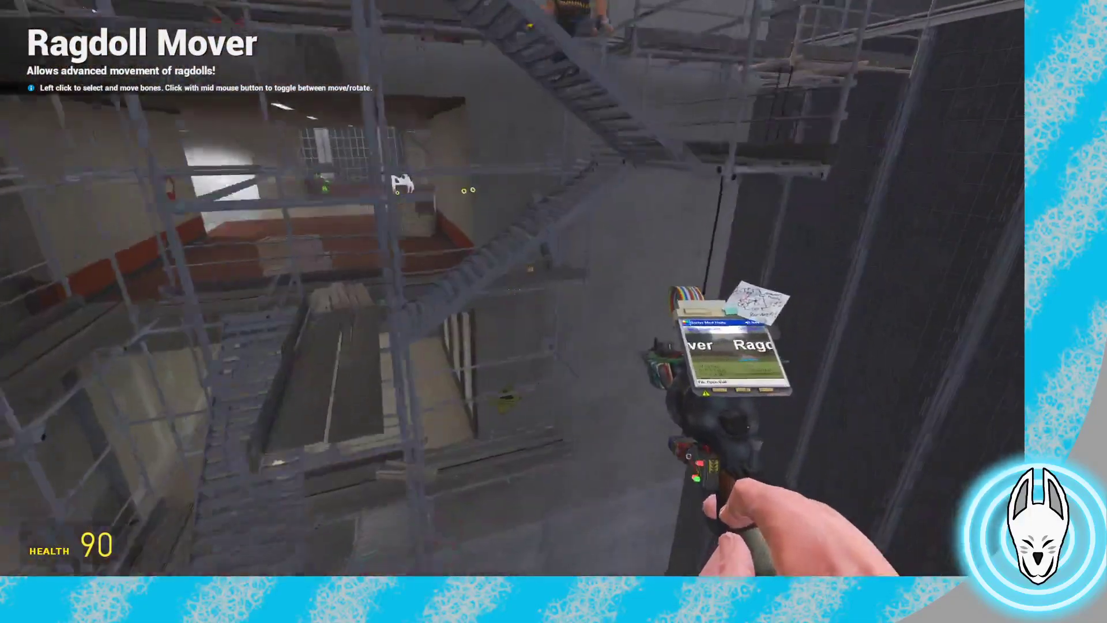
{"action": "key", "text": "w"}
{"action": "key", "text": "c"}
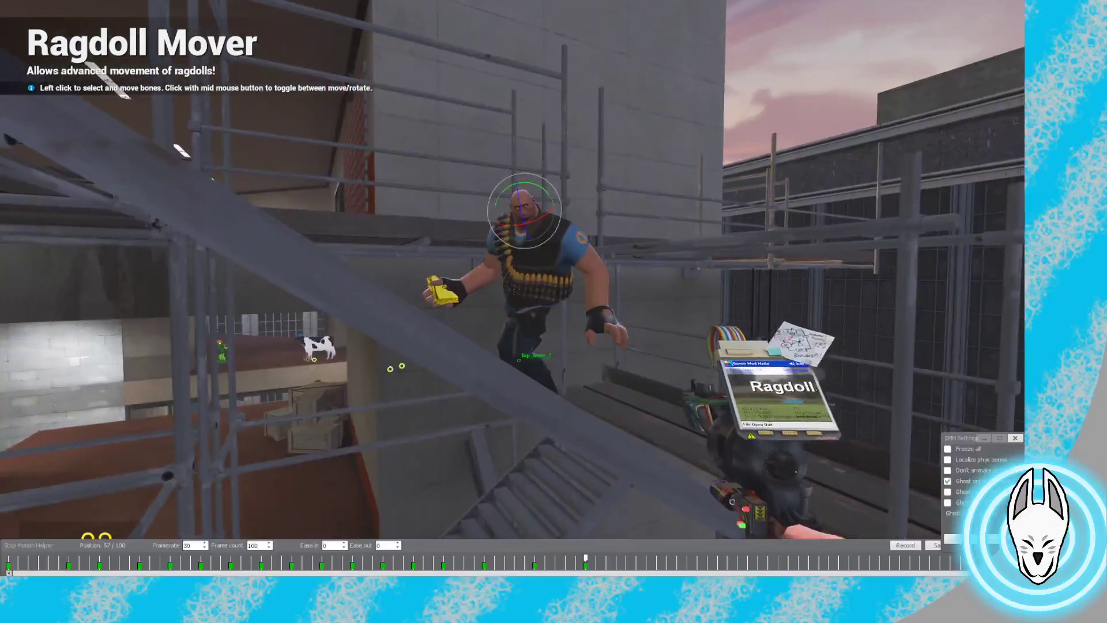
{"action": "right_click", "coordinate": [536, 277]}
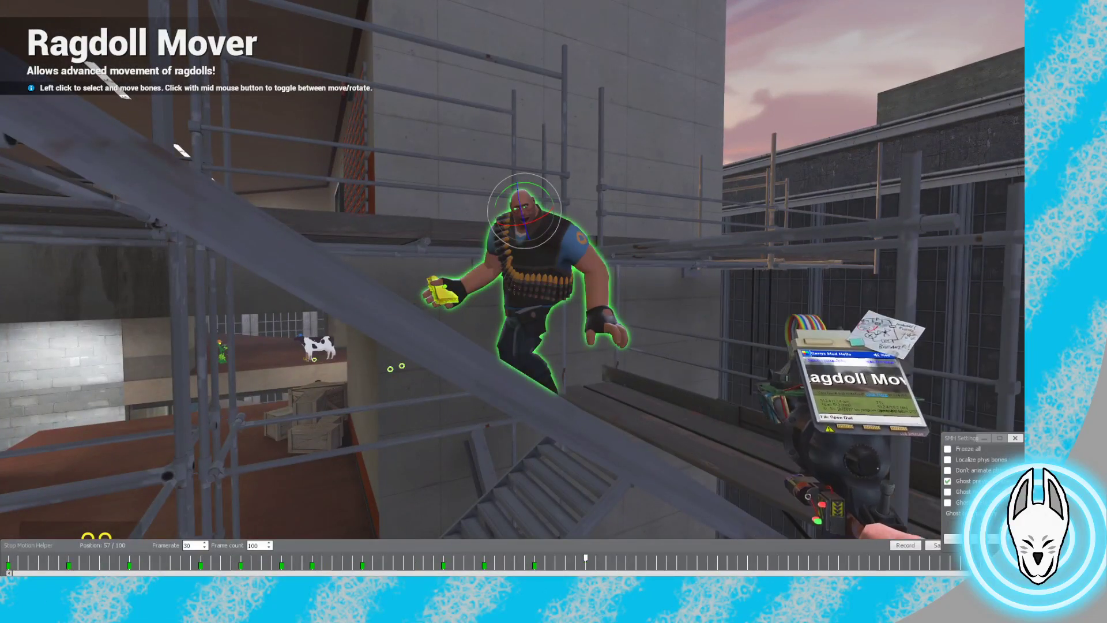
{"action": "left_click", "coordinate": [905, 545]}
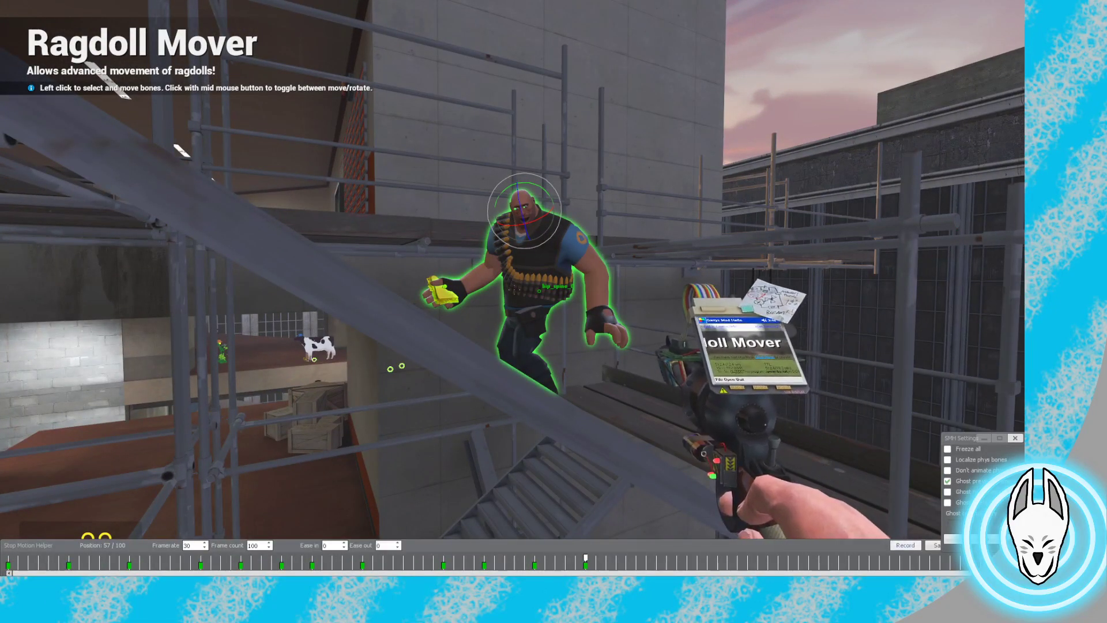
{"action": "key", "text": "c"}
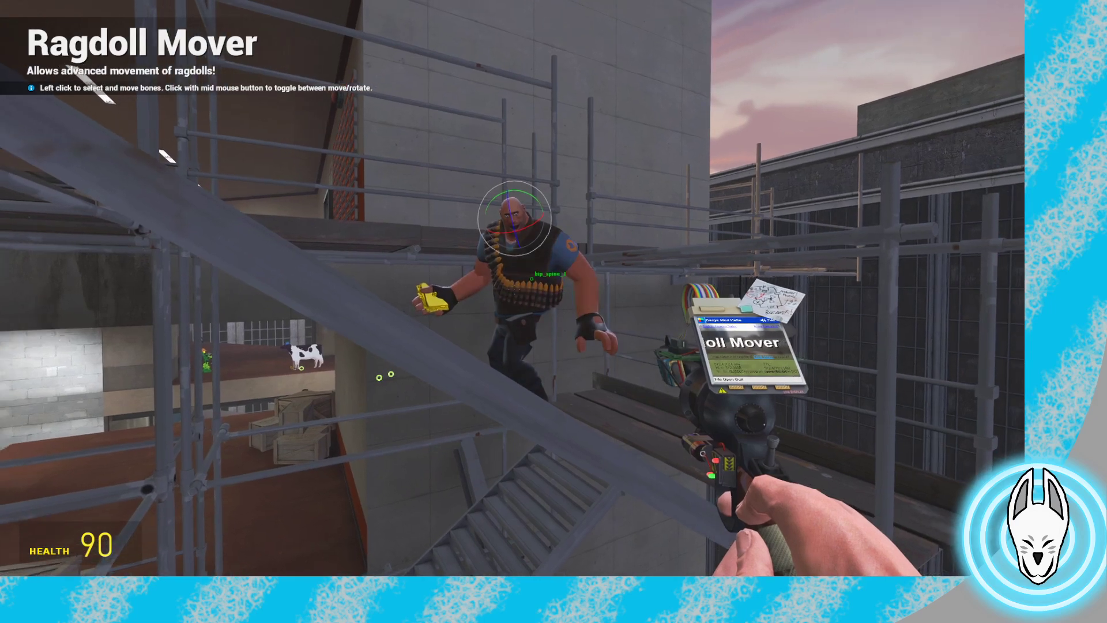
Turn off the enabled ghost option in the SMH settings and preview the animation through the camera from frame 0
{"action": "key", "text": "c"}
{"action": "left_click", "coordinate": [443, 558]}
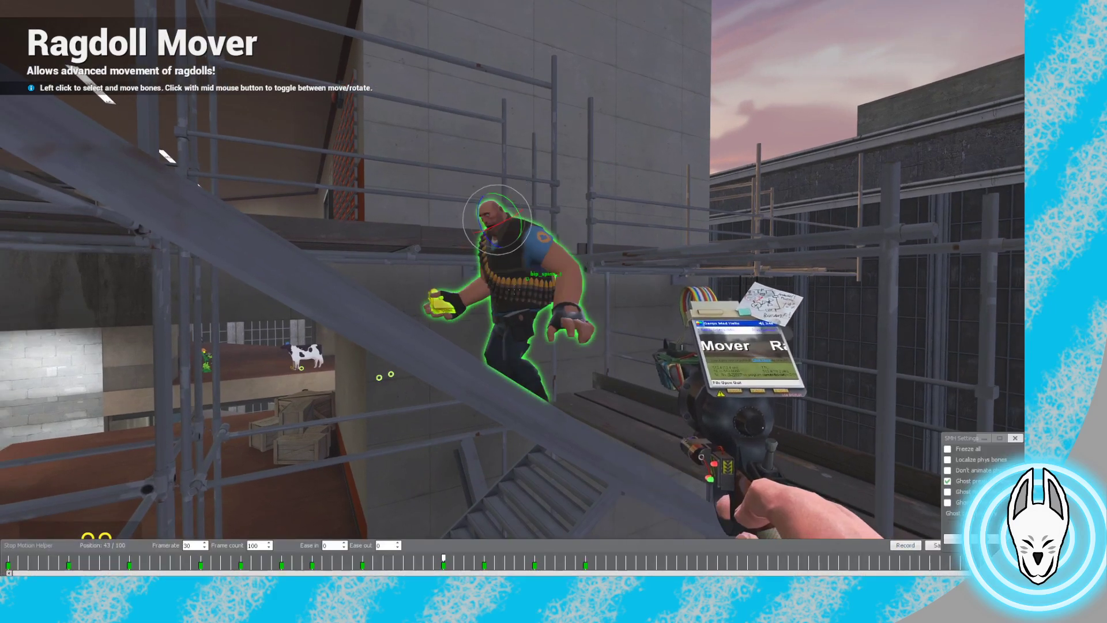
{"action": "key", "text": "s"}
{"action": "key", "text": "c"}
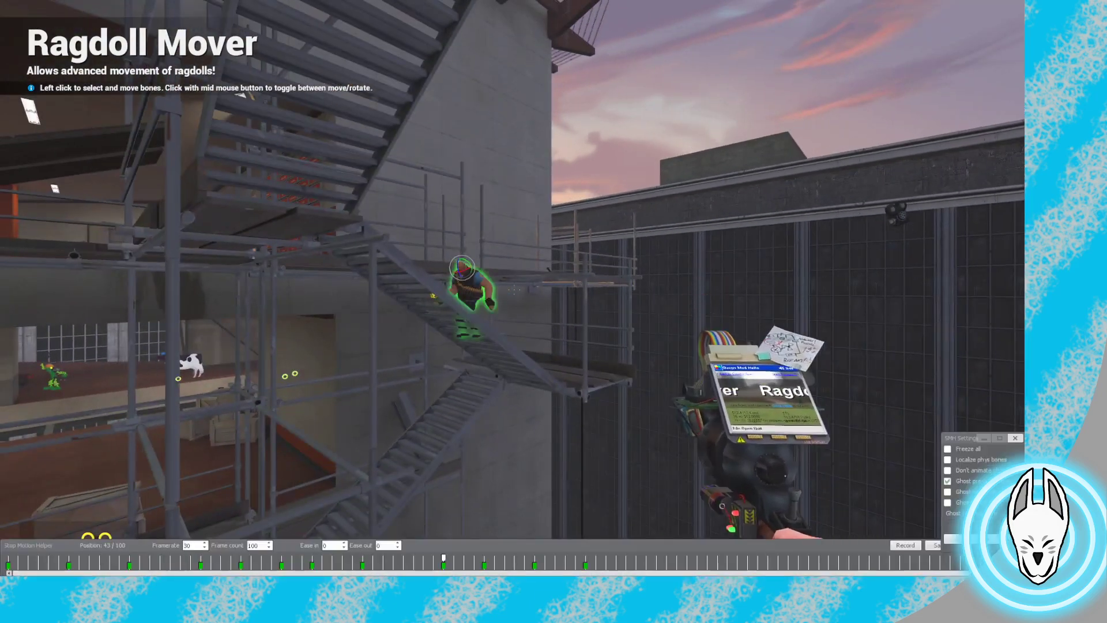
{"action": "left_click", "coordinate": [947, 481]}
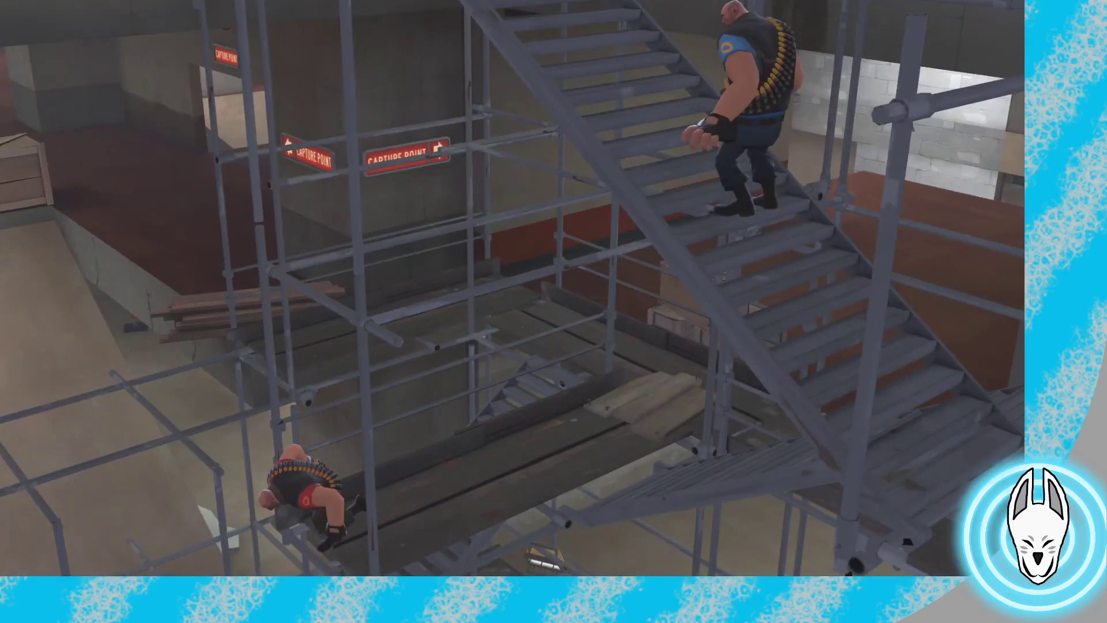
{"action": "key", "text": "c"}
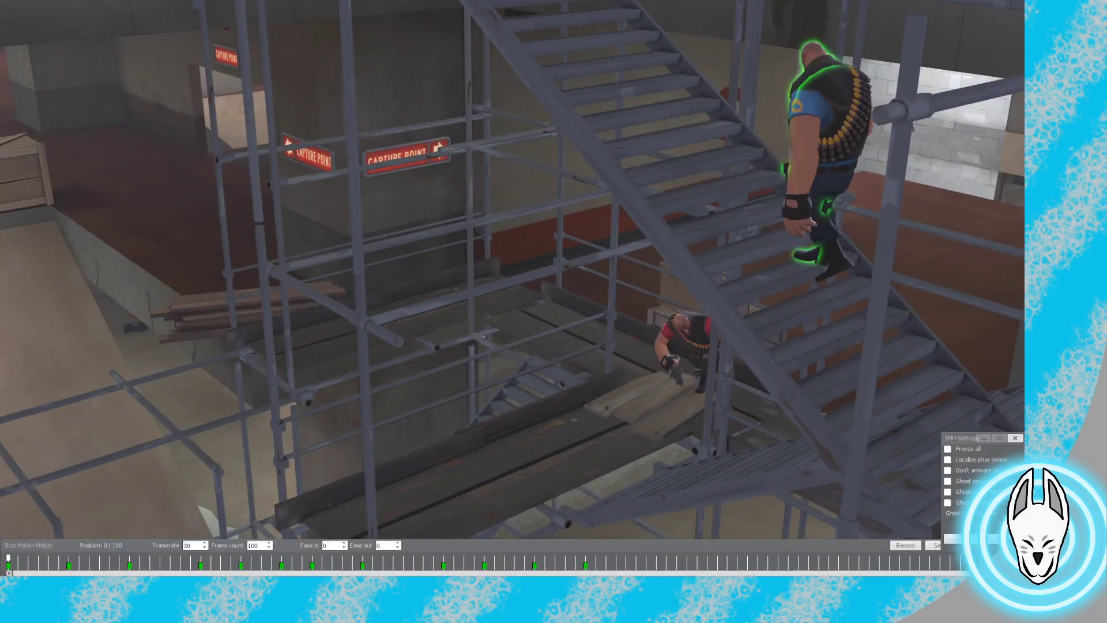
{"action": "key", "text": "c"}
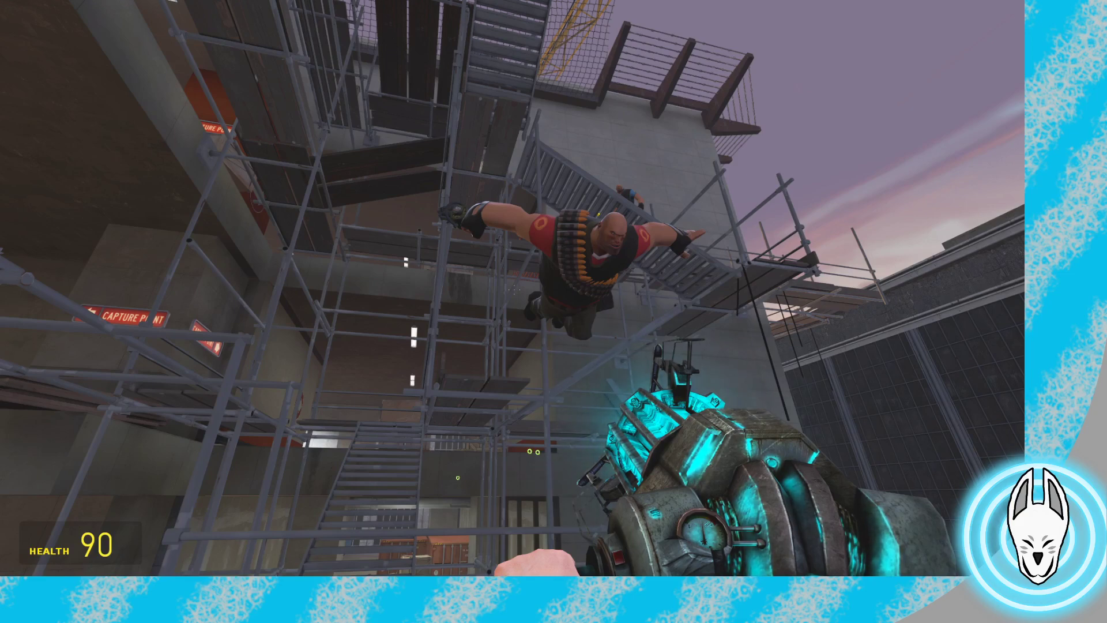
Select the red Heavy and scrub back from frame 57 to frame 47 to review his flight poses
{"action": "key", "text": "c"}
{"action": "right_click", "coordinate": [571, 271]}
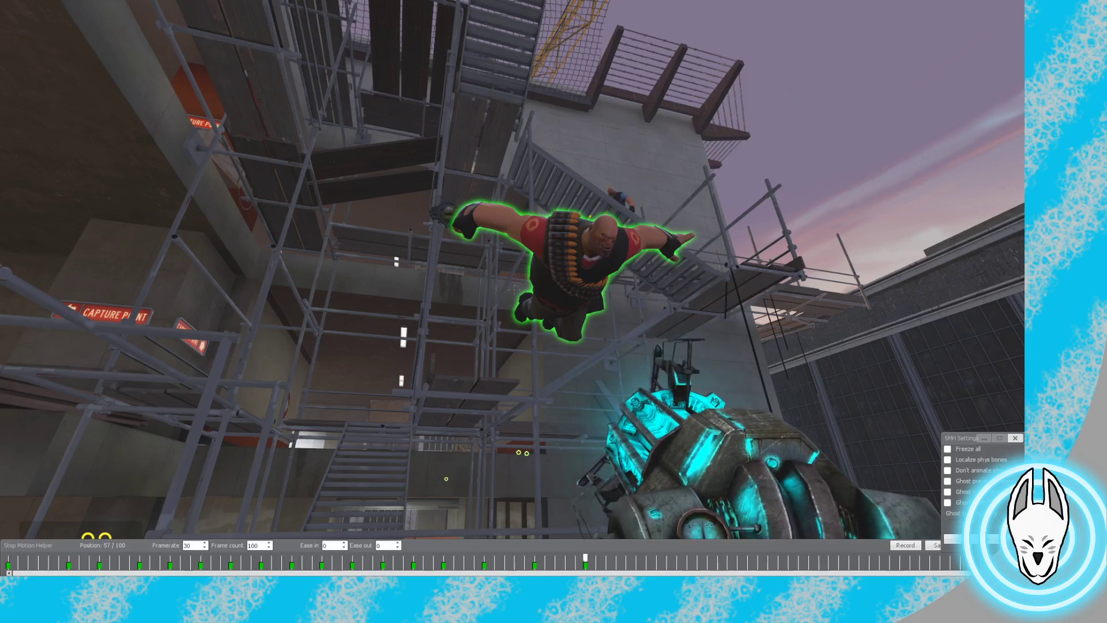
{"action": "left_click_drag", "start_coordinate": [585, 558], "coordinate": [484, 558]}
{"action": "key", "text": "c"}
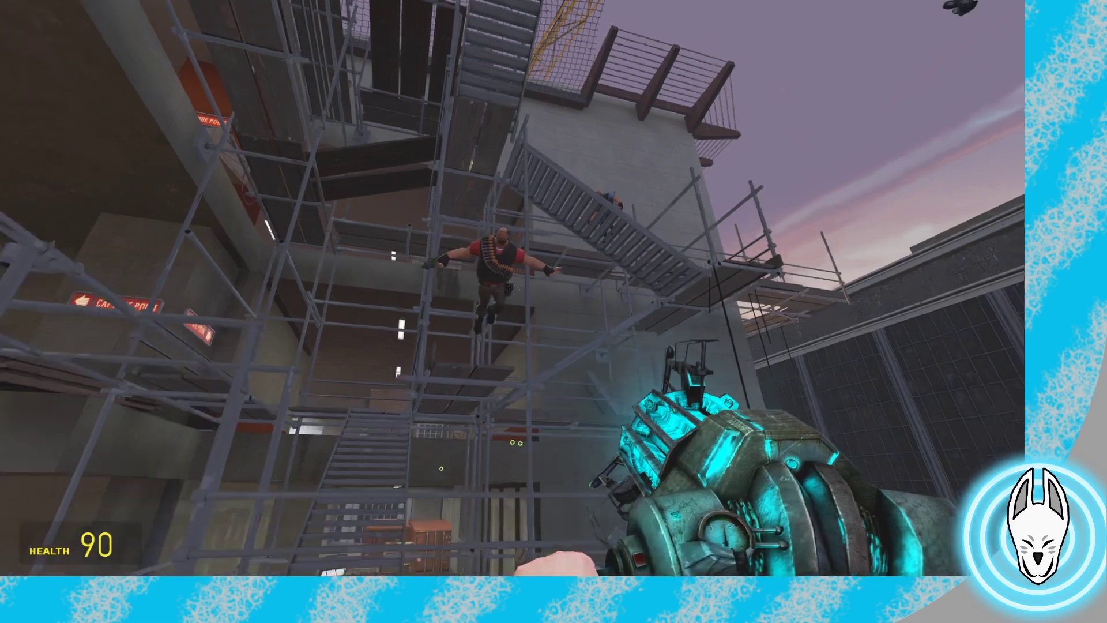
{"action": "key", "text": "w"}
{"action": "key", "text": "a"}
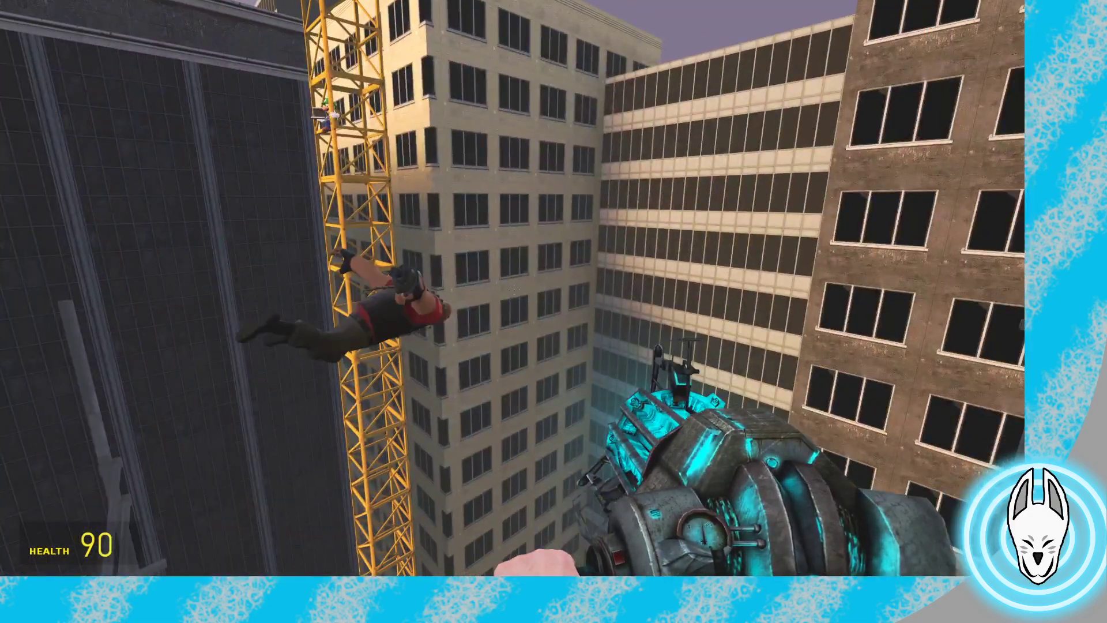
{"action": "key", "text": "c"}
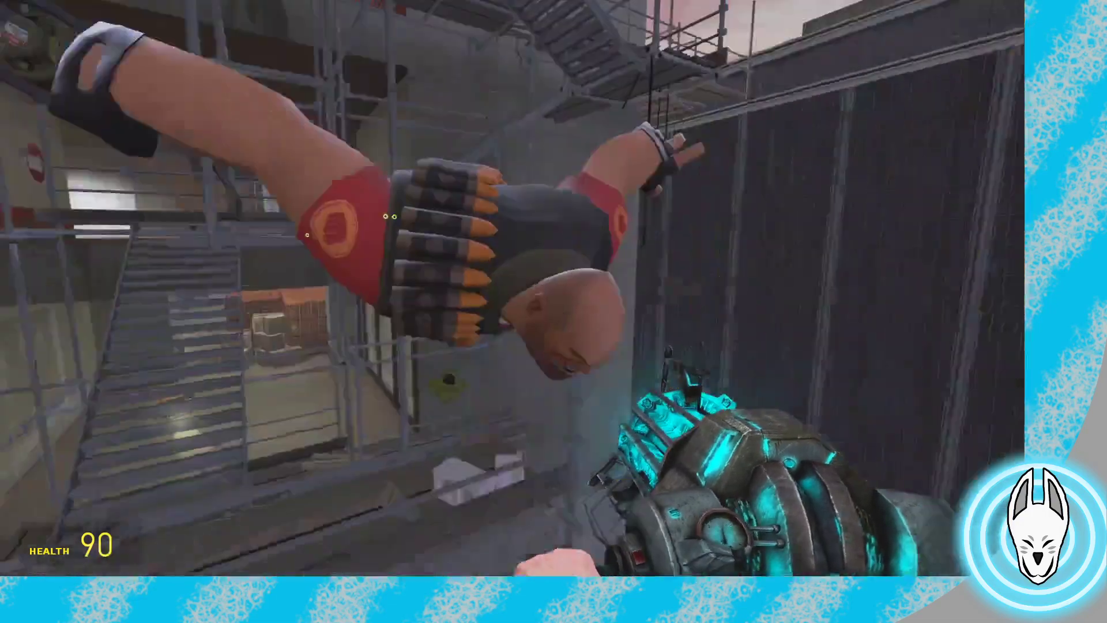
Equip Ragdoll Mover with the leg IK chains disabled and rotate the red Heavy's torso onto its side in mid-air
{"action": "key", "text": "q"}
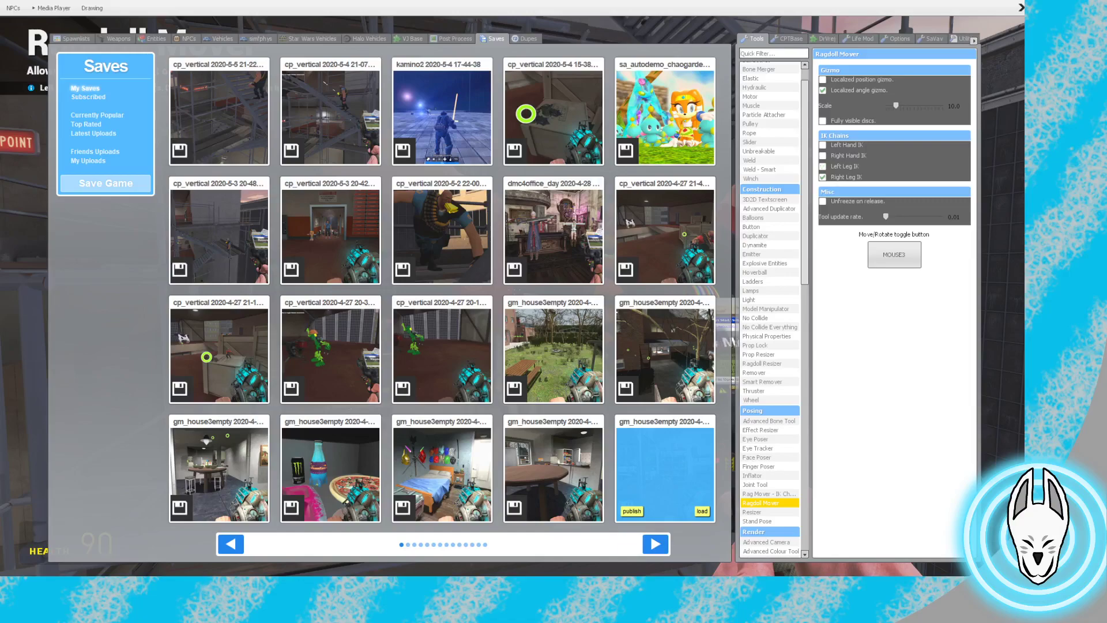
{"action": "key", "text": "q"}
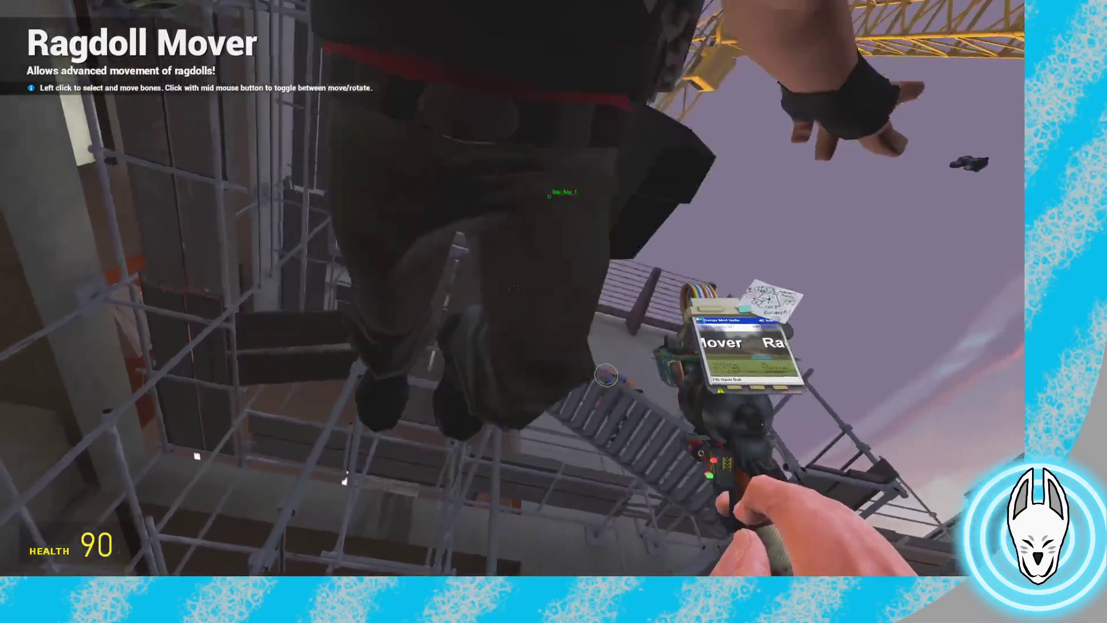
{"action": "left_click", "coordinate": [514, 287]}
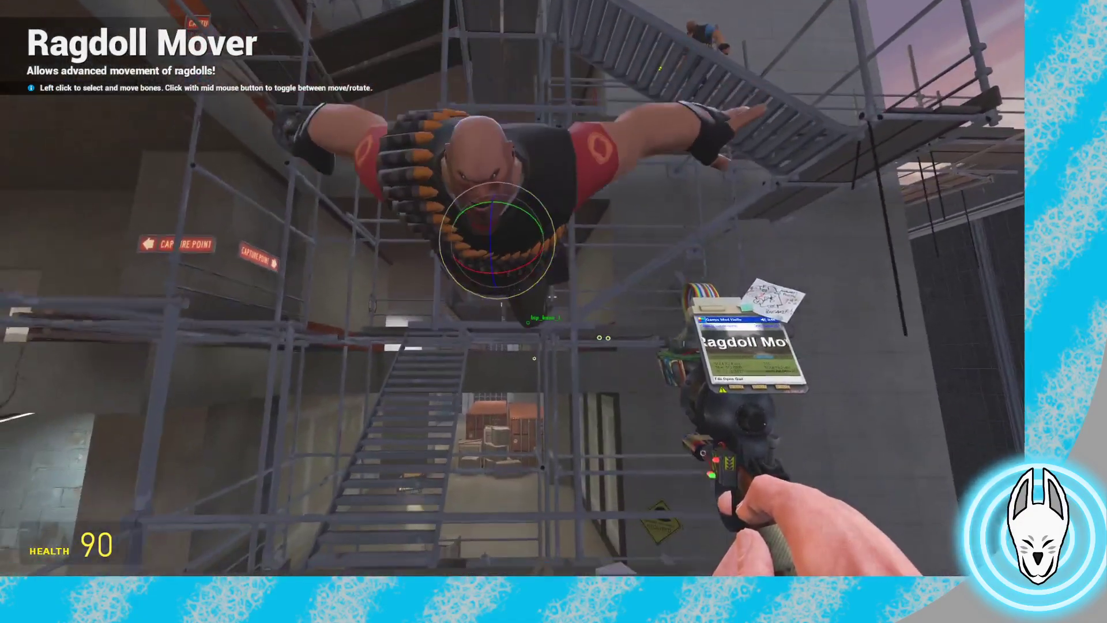
{"action": "left_click_drag", "start_coordinate": [513, 289], "coordinate": [513, 289]}
{"action": "middle_click", "coordinate": [513, 289]}
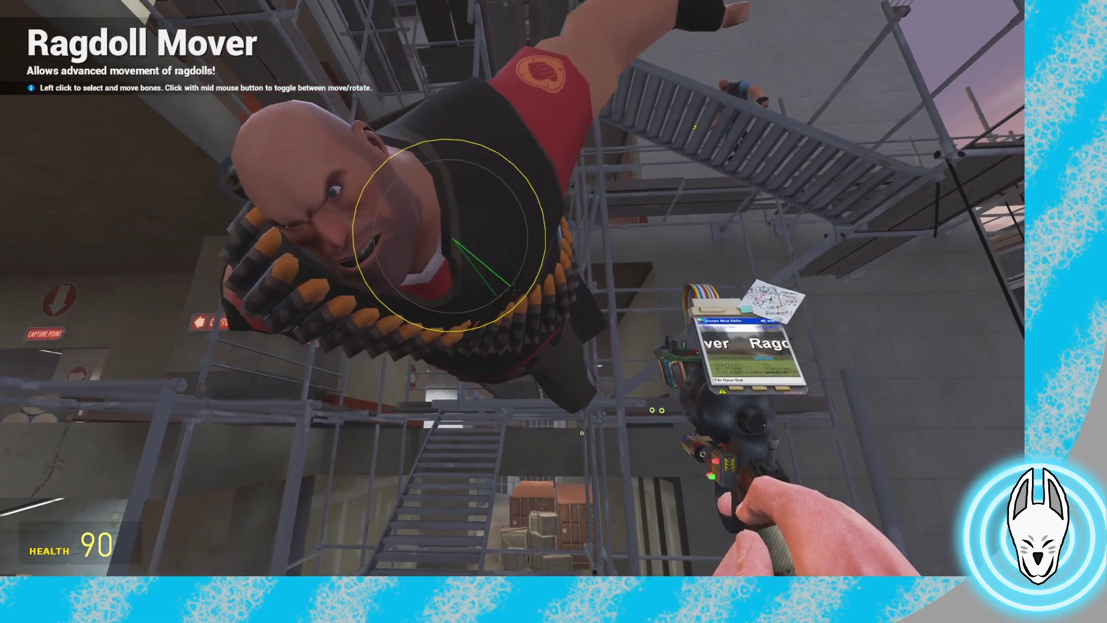
{"action": "left_click_drag", "start_coordinate": [513, 289], "coordinate": [513, 288]}
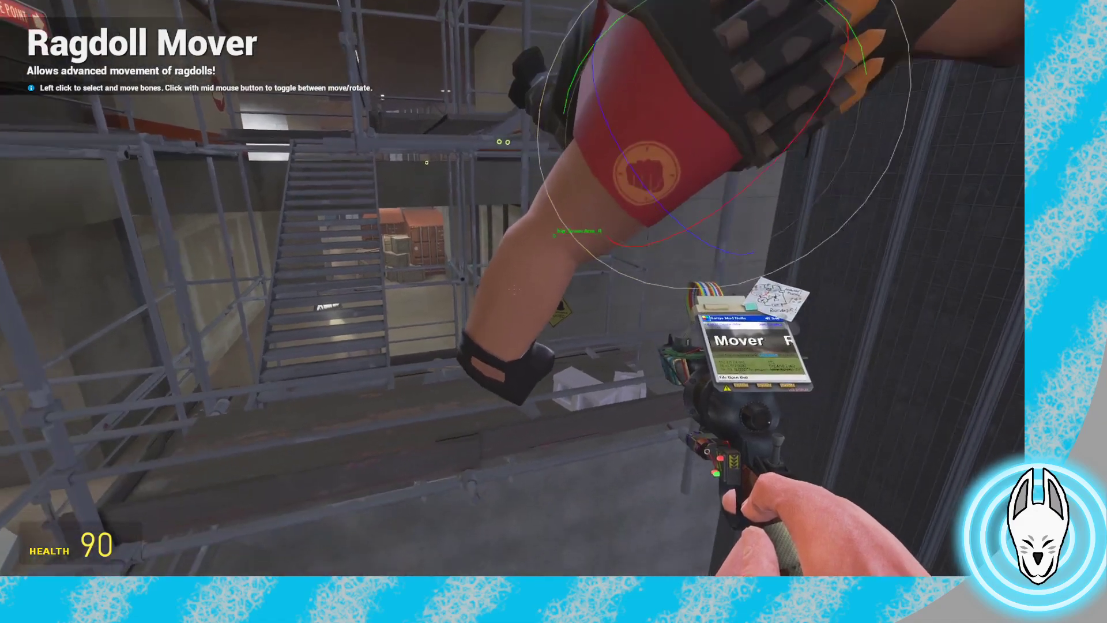
Rotate the red Heavy's lowered arm at the shoulder and forearm so it hangs slightly bent beneath his body
{"action": "left_click", "coordinate": [514, 288]}
{"action": "left_click_drag", "start_coordinate": [514, 289], "coordinate": [512, 288]}
{"action": "key", "text": "d"}
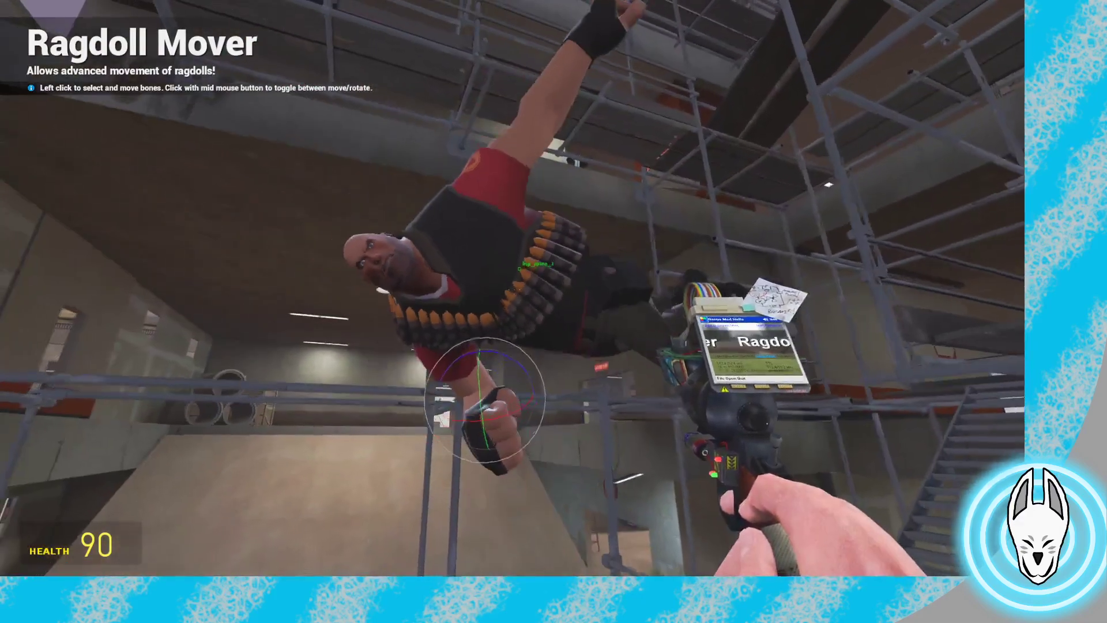
{"action": "key", "text": "d"}
{"action": "key", "text": "s"}
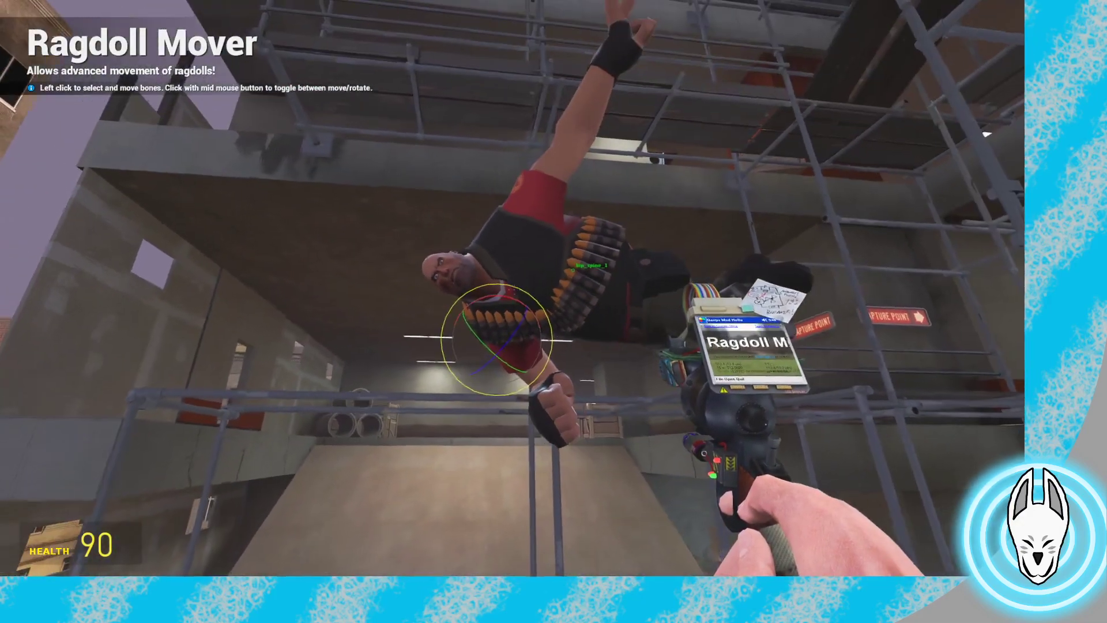
{"action": "key", "text": "a"}
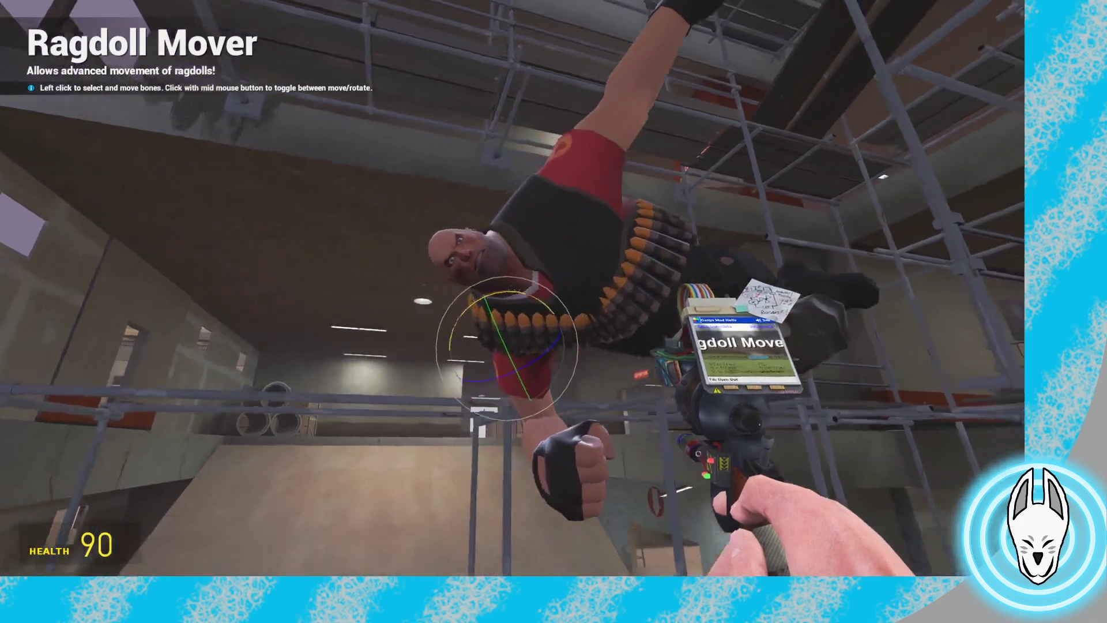
{"action": "key", "text": "w"}
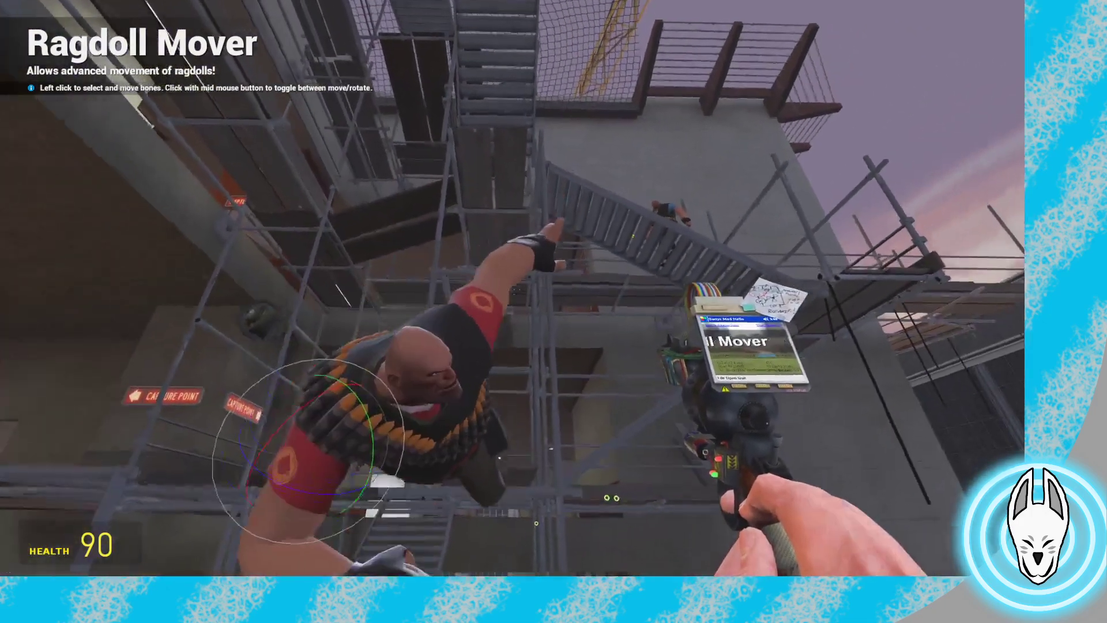
Bend the forearm of the red Heavy's raised arm back toward the scaffolding
{"action": "left_click", "coordinate": [514, 290]}
{"action": "left_click_drag", "start_coordinate": [514, 289], "coordinate": [487, 293]}
{"action": "key", "text": "w"}
{"action": "key", "text": "d"}
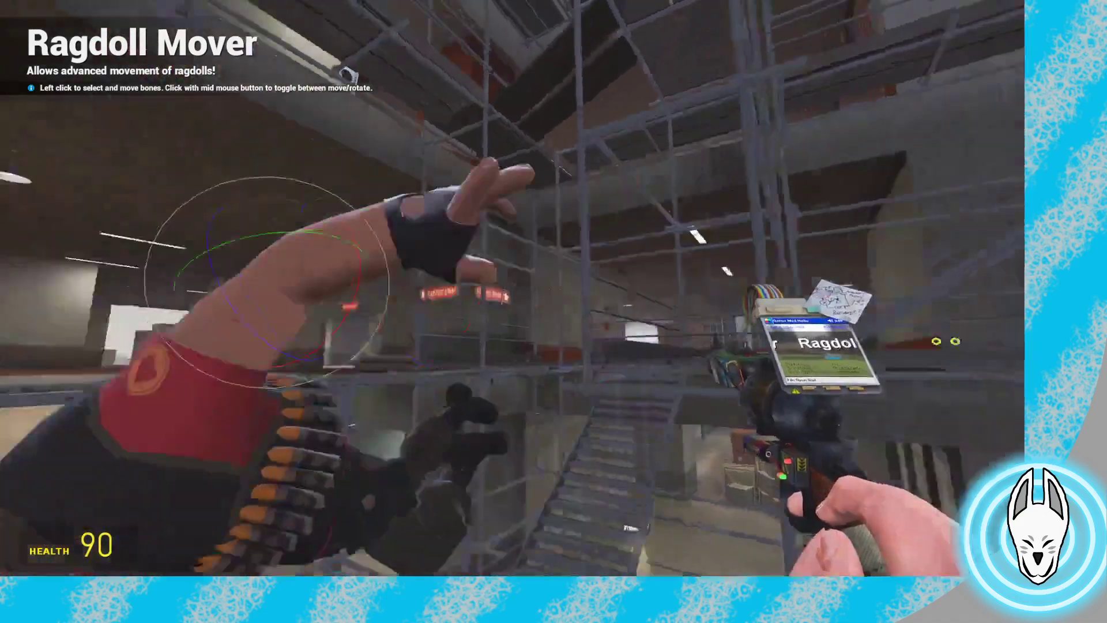
{"action": "key", "text": "s"}
{"action": "key", "text": "w"}
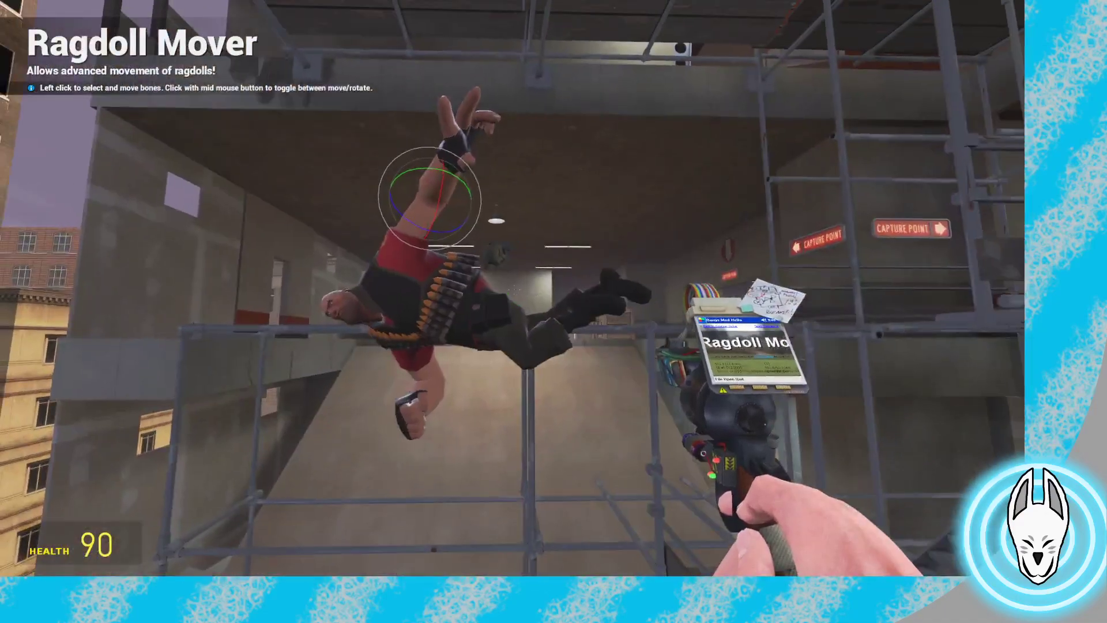
Inspect the red Heavy's pose from several sides and adjust his lower body by rotating it at the hip
{"action": "key", "text": "w"}
{"action": "key", "text": "s"}
{"action": "key", "text": "w"}
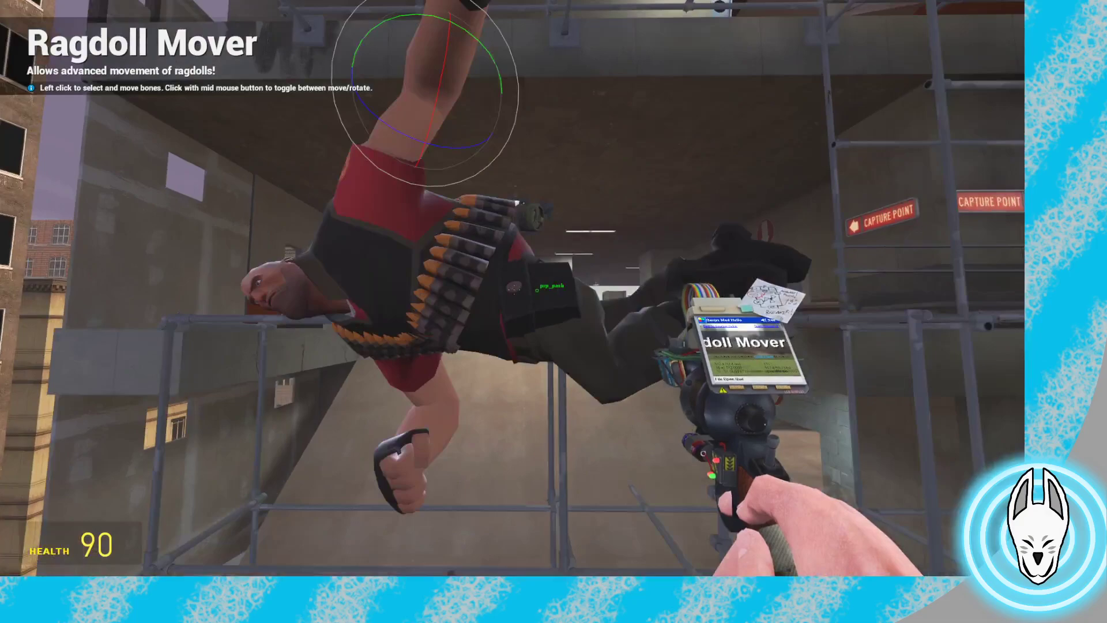
{"action": "key", "text": "d"}
{"action": "key", "text": "w"}
{"action": "key", "text": "a"}
{"action": "key", "text": "s"}
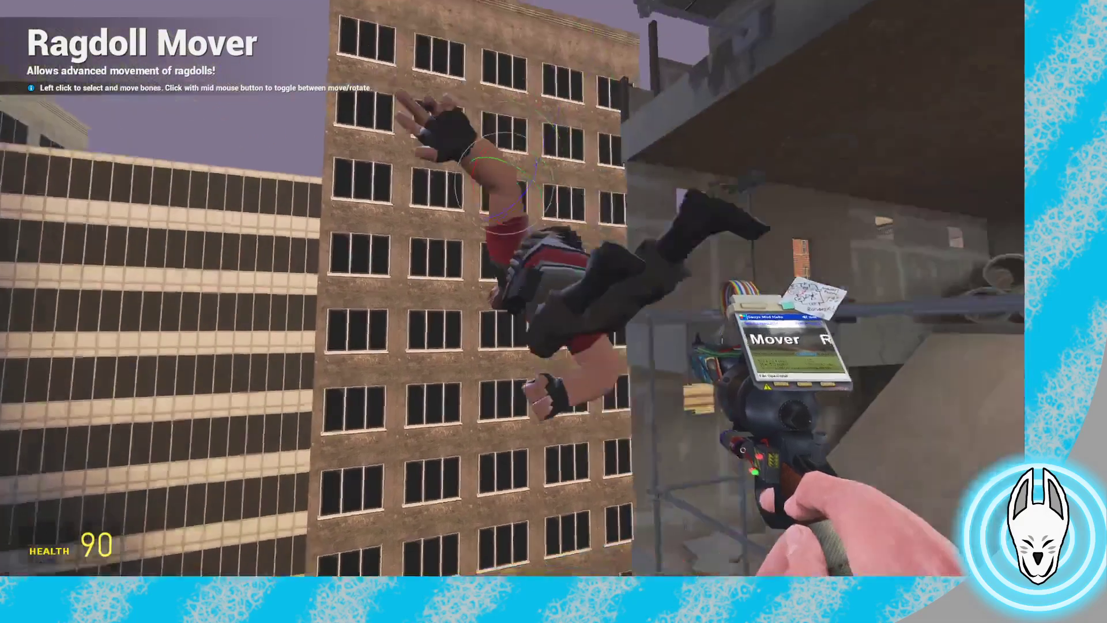
{"action": "key", "text": "w"}
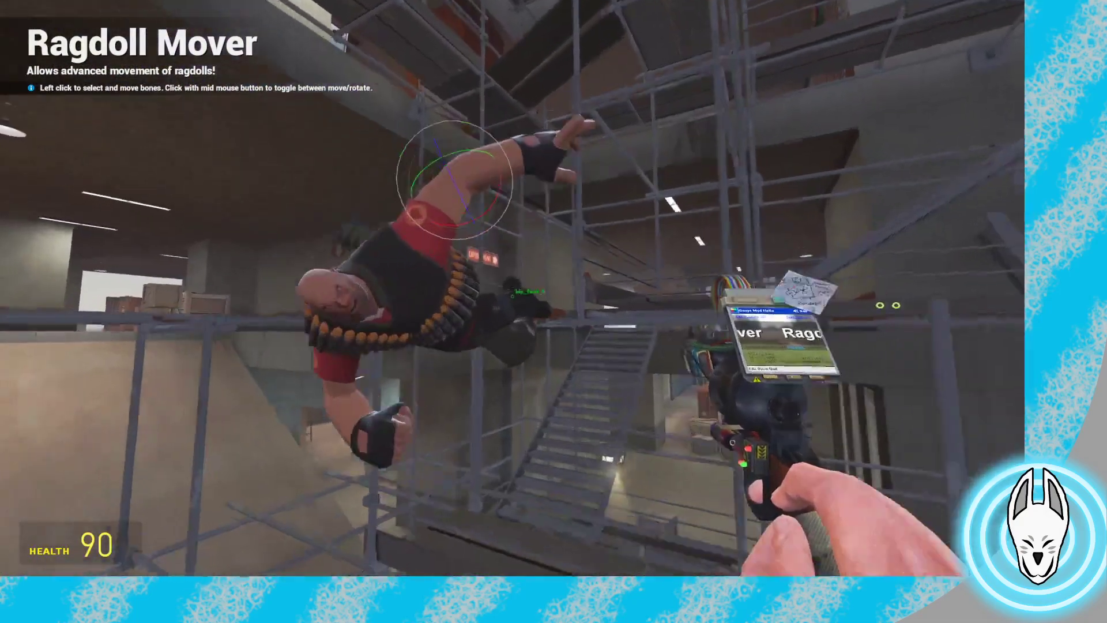
{"action": "left_click", "coordinate": [512, 288]}
{"action": "key", "text": "a"}
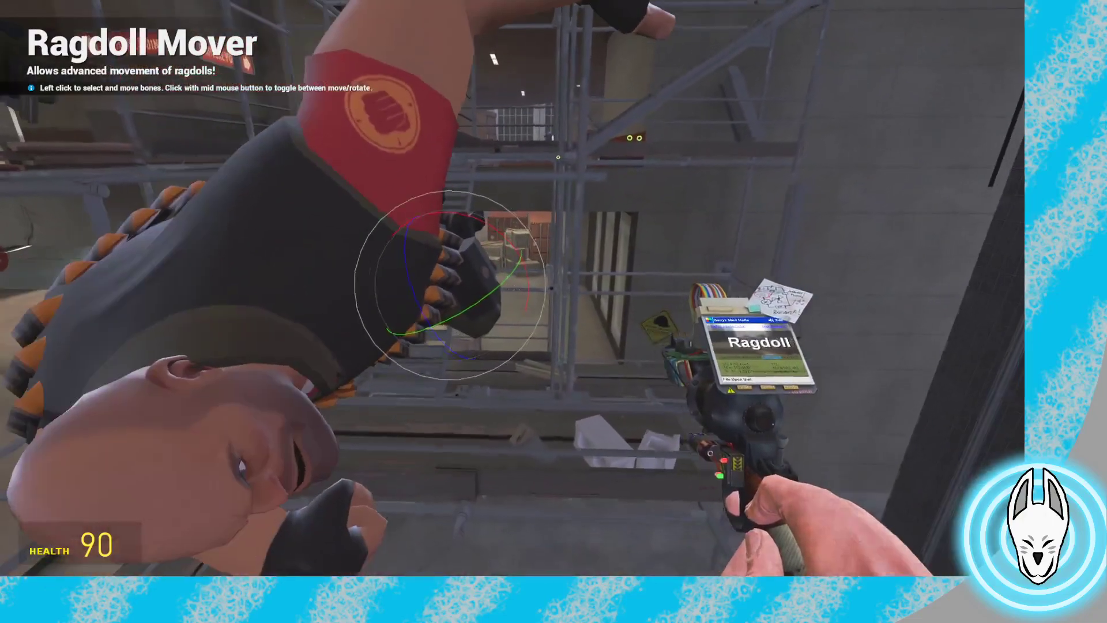
{"action": "left_click_drag", "start_coordinate": [512, 289], "coordinate": [512, 289]}
{"action": "key", "text": "s"}
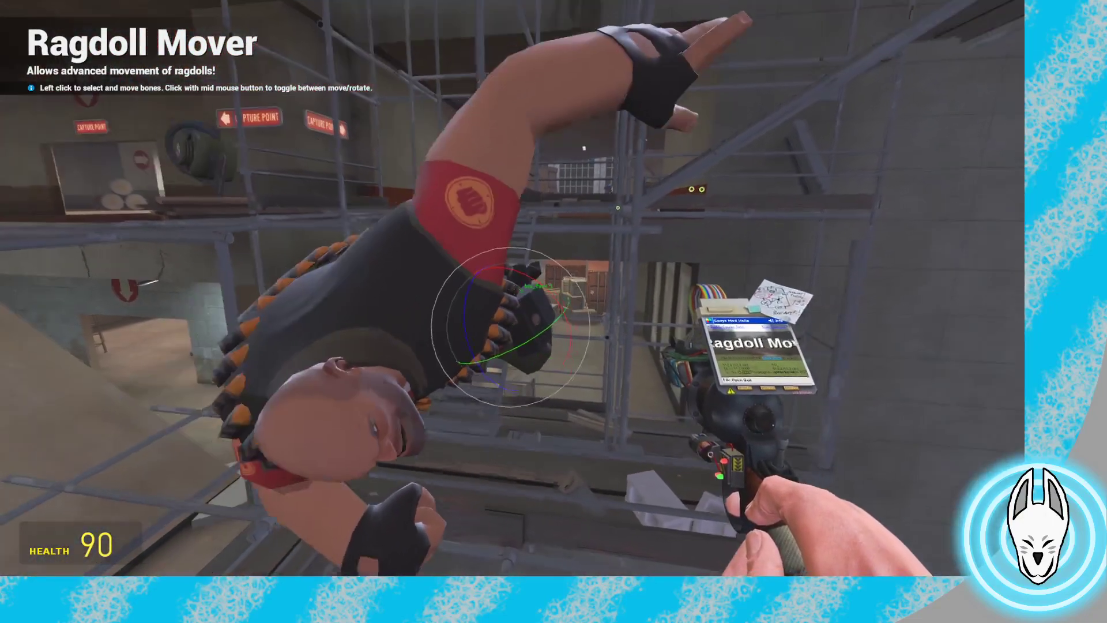
Redirect the red Heavy's eyes with Eye Poser and re-equip the Ragdoll Mover tool
{"action": "key", "text": "q"}
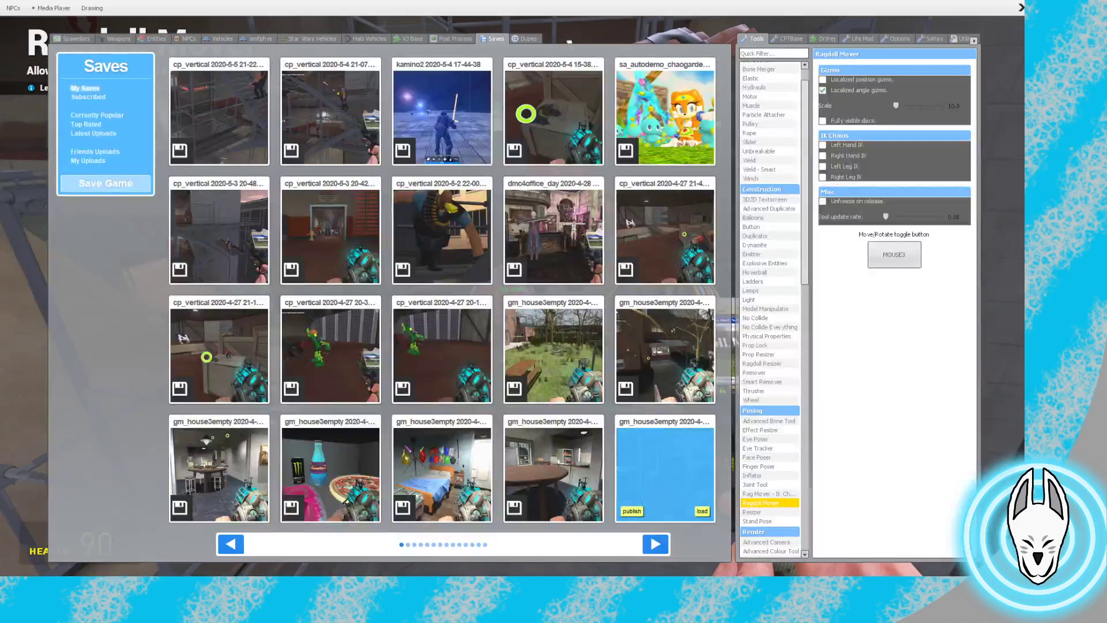
{"action": "key", "text": "q"}
{"action": "key", "text": "w"}
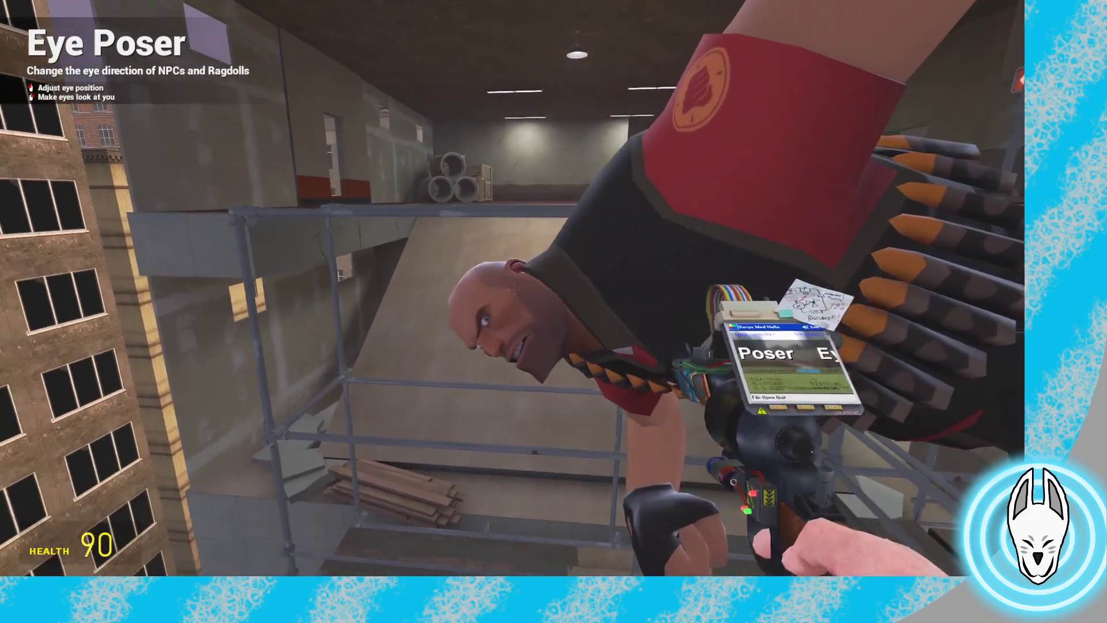
{"action": "key", "text": "w"}
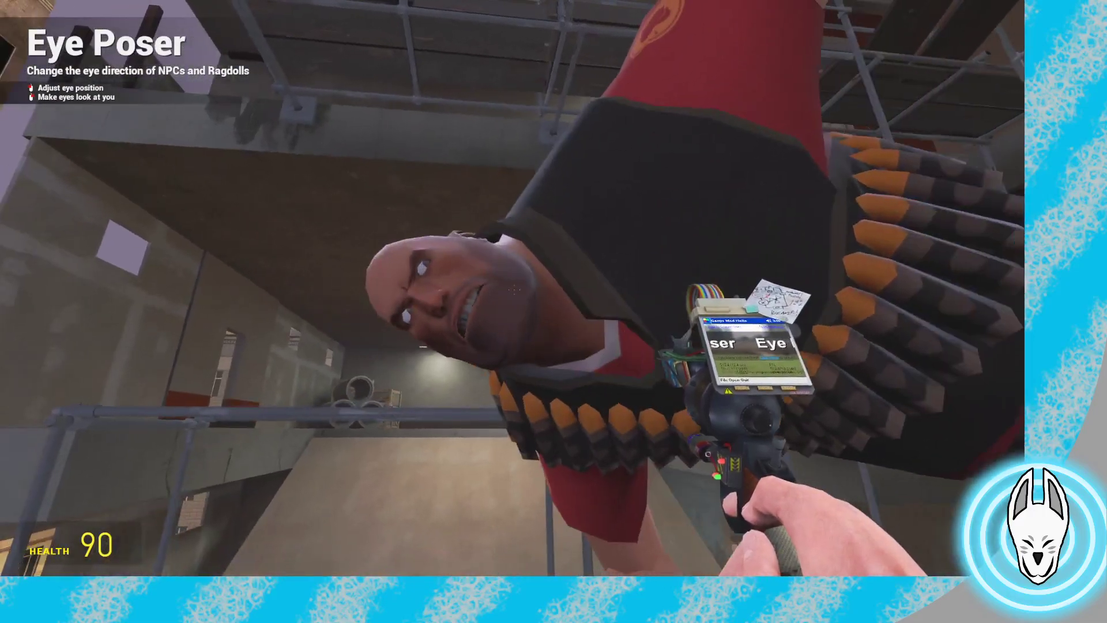
{"action": "key", "text": "q"}
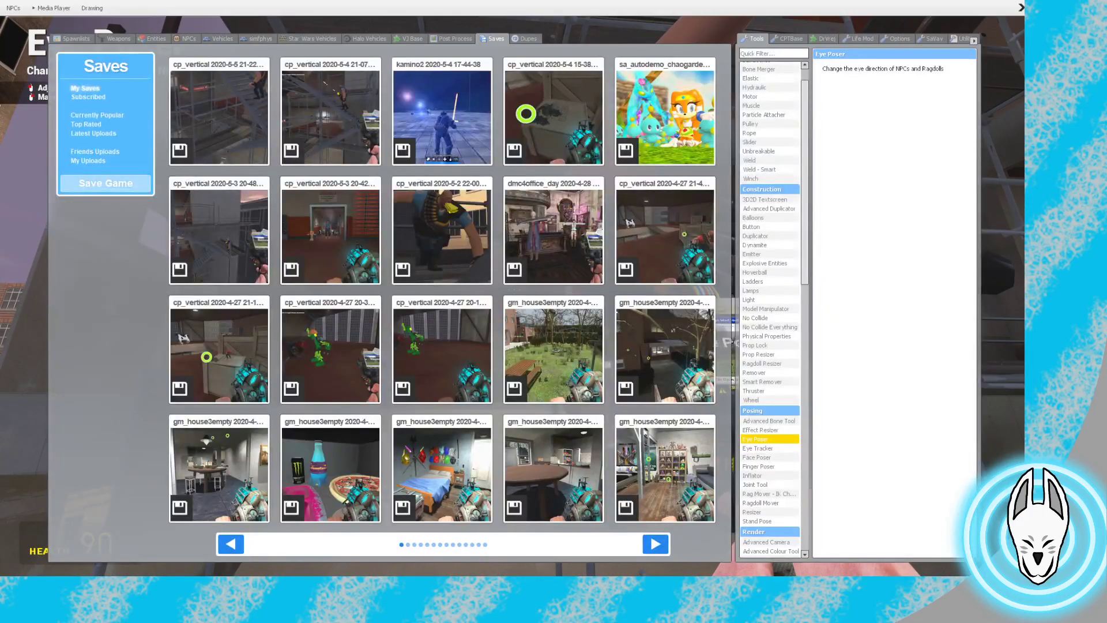
{"action": "left_click", "coordinate": [760, 502]}
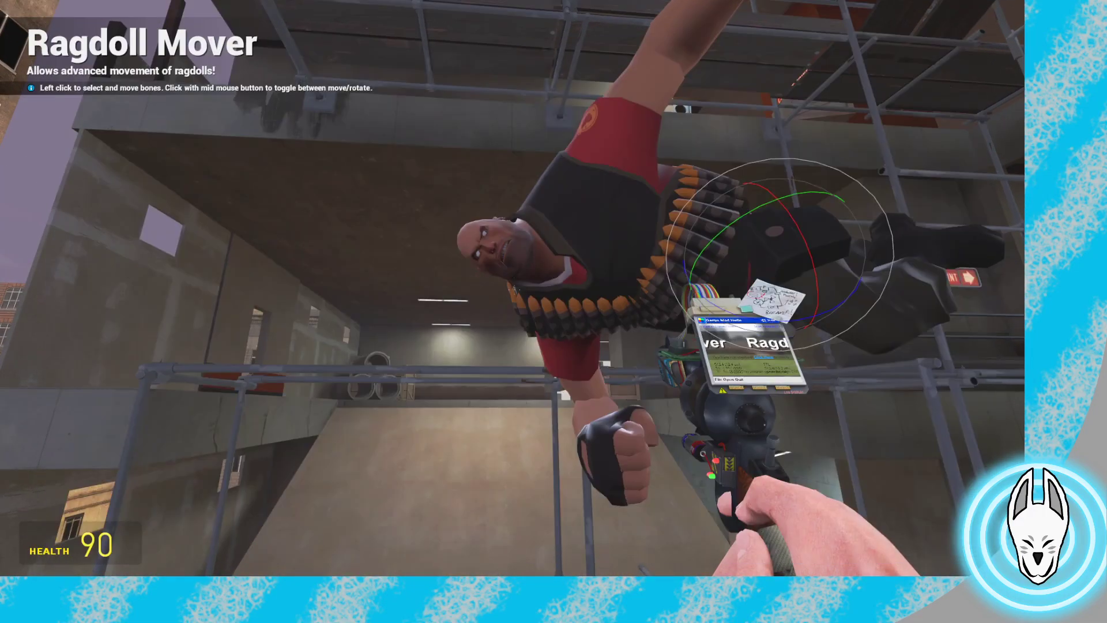
Equip the Physics Gun in place of Ragdoll Mover and show the red Heavy's Stop Motion Helper timeline at frame 57
{"action": "key", "text": "a"}
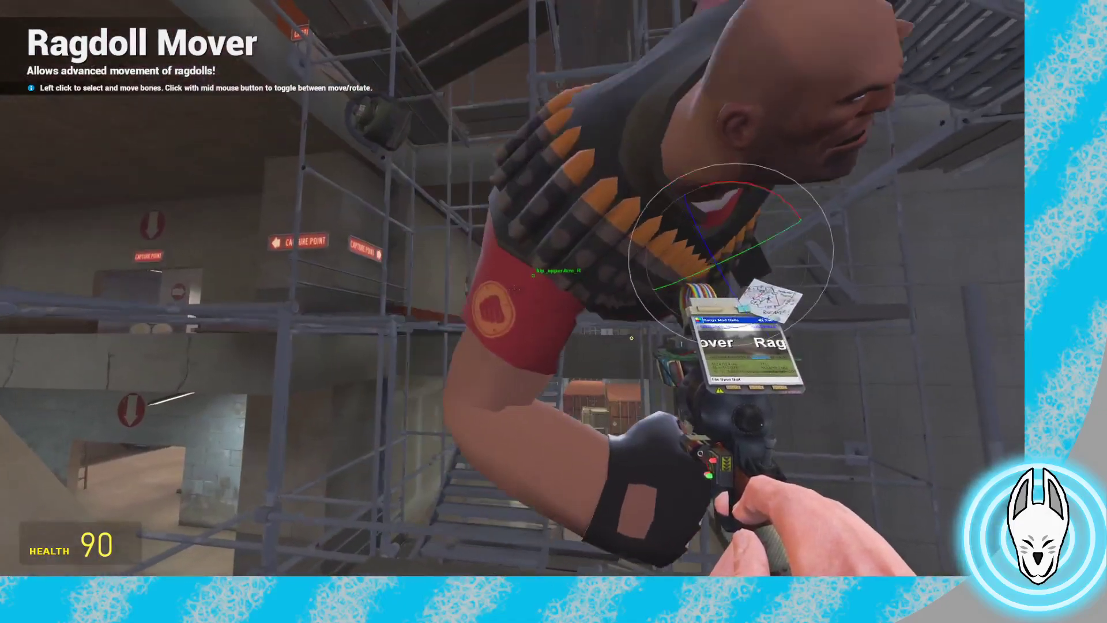
{"action": "scroll", "coordinate": [512, 288], "scroll_direction": "down", "scroll_amount": 2}
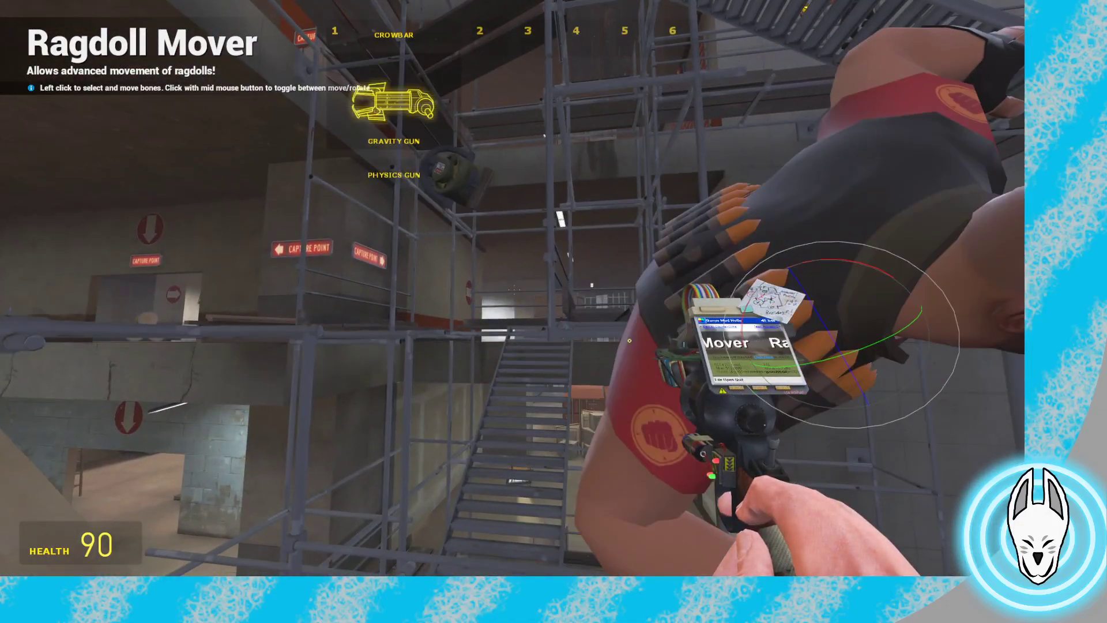
{"action": "left_click", "coordinate": [514, 288]}
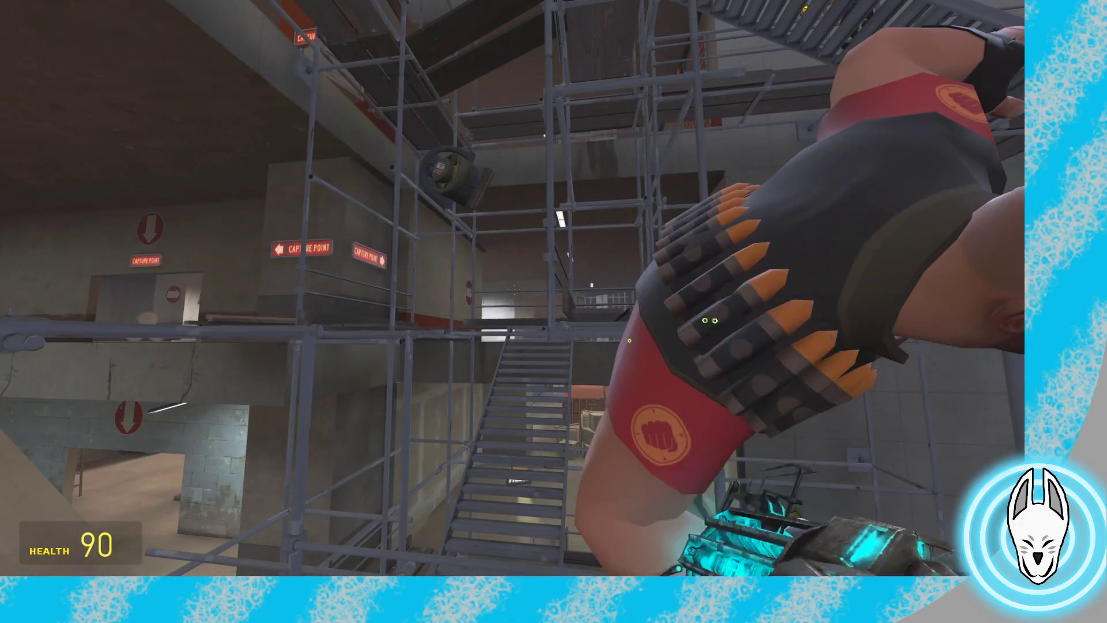
{"action": "key", "text": "c"}
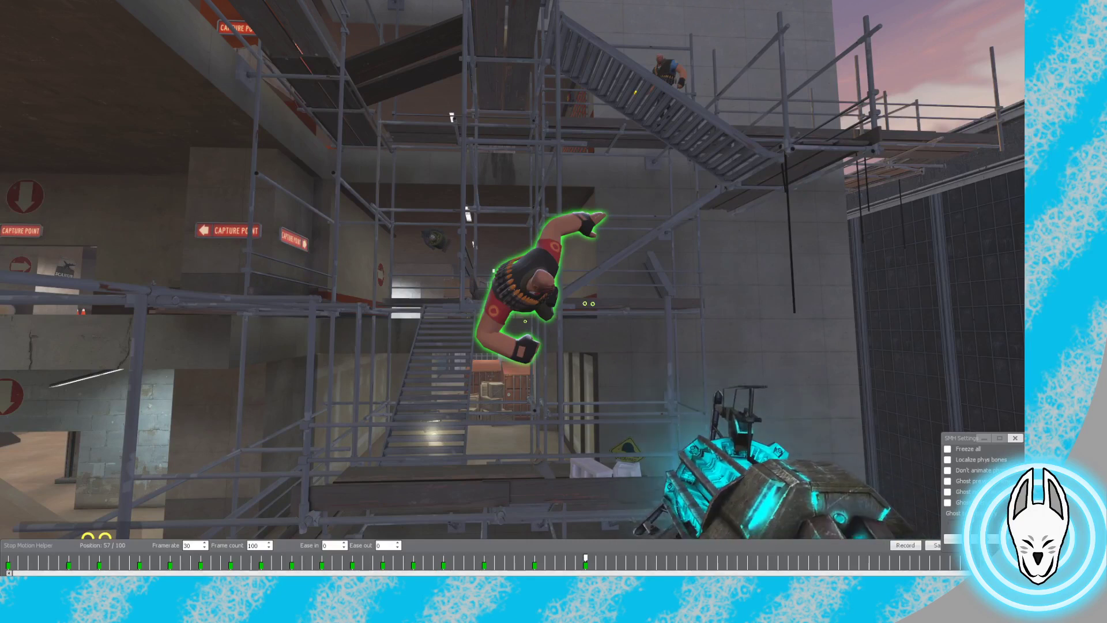
Step back and forth through the frames around frame 57 to examine the red Heavy's twist in flight
{"action": "key", "text": "Left"}
{"action": "key", "text": "Left"}
{"action": "key", "text": "Left"}
{"action": "key", "text": "Left"}
{"action": "key", "text": "Left"}
{"action": "key", "text": "Left"}
{"action": "key", "text": "Left"}
{"action": "key", "text": "Left"}
{"action": "key", "text": "Left"}
{"action": "key", "text": "Left"}
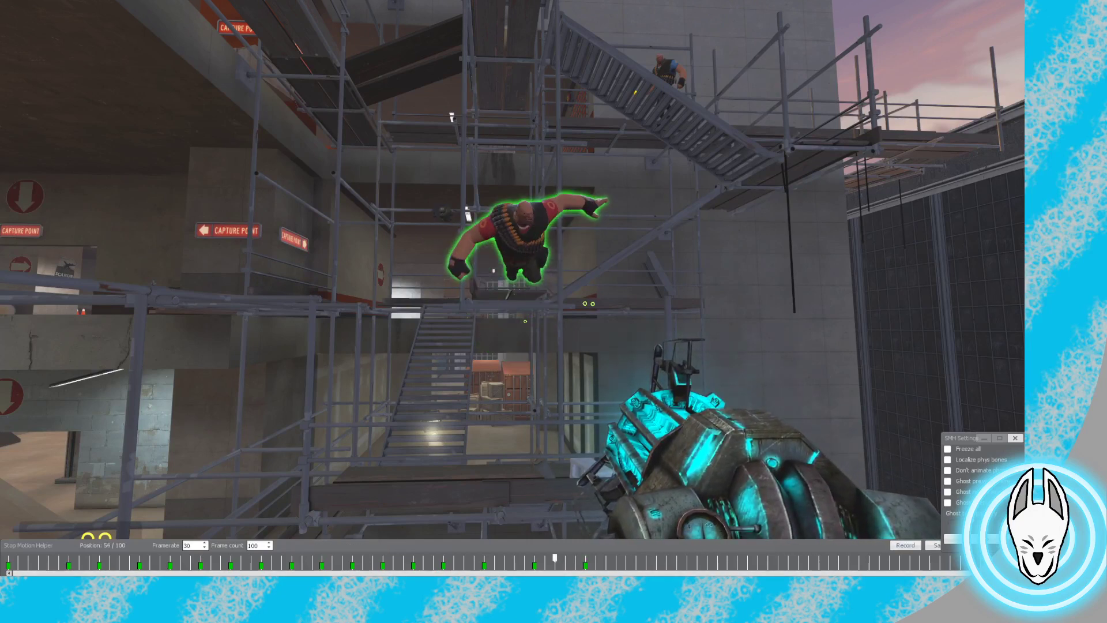
{"action": "key", "text": "c"}
{"action": "key", "text": "Right"}
{"action": "key", "text": "Right"}
{"action": "key", "text": "Right"}
{"action": "key", "text": "Right"}
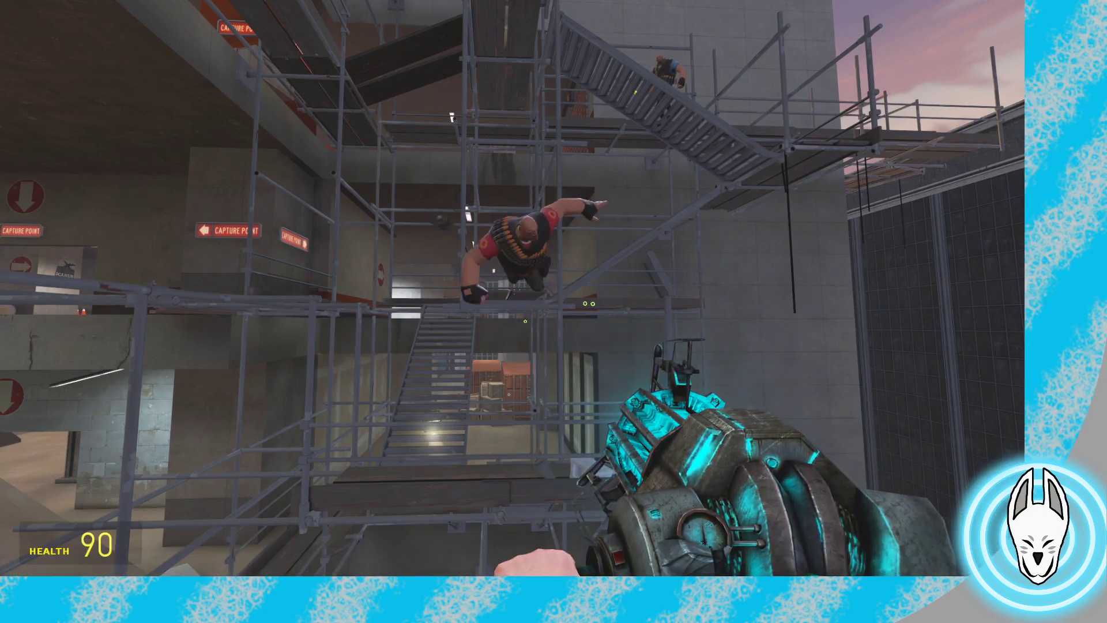
{"action": "key", "text": "d"}
{"action": "key", "text": "d"}
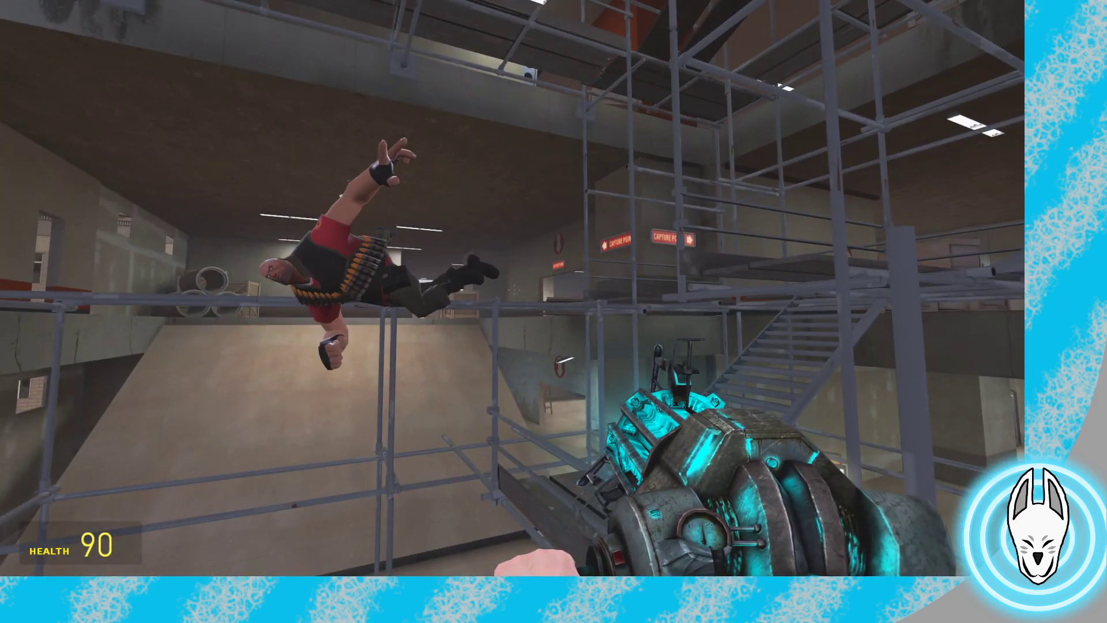
Advance from frame 47 to frame 57 and place the small flying prop beside the red Heavy's lowered hand
{"action": "key", "text": "c"}
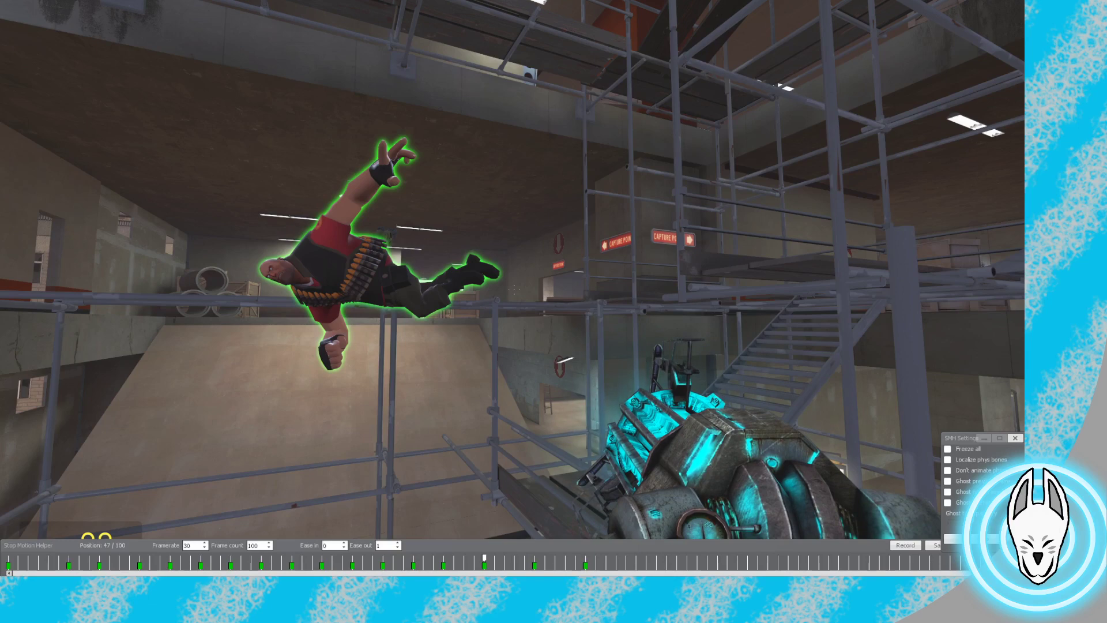
{"action": "key", "text": "Right"}
{"action": "key", "text": "Right"}
{"action": "key", "text": "Right"}
{"action": "key", "text": "Right"}
{"action": "key", "text": "Right"}
{"action": "key", "text": "Right"}
{"action": "key", "text": "Right"}
{"action": "key", "text": "Right"}
{"action": "key", "text": "Right"}
{"action": "key", "text": "Right"}
{"action": "key", "text": "a"}
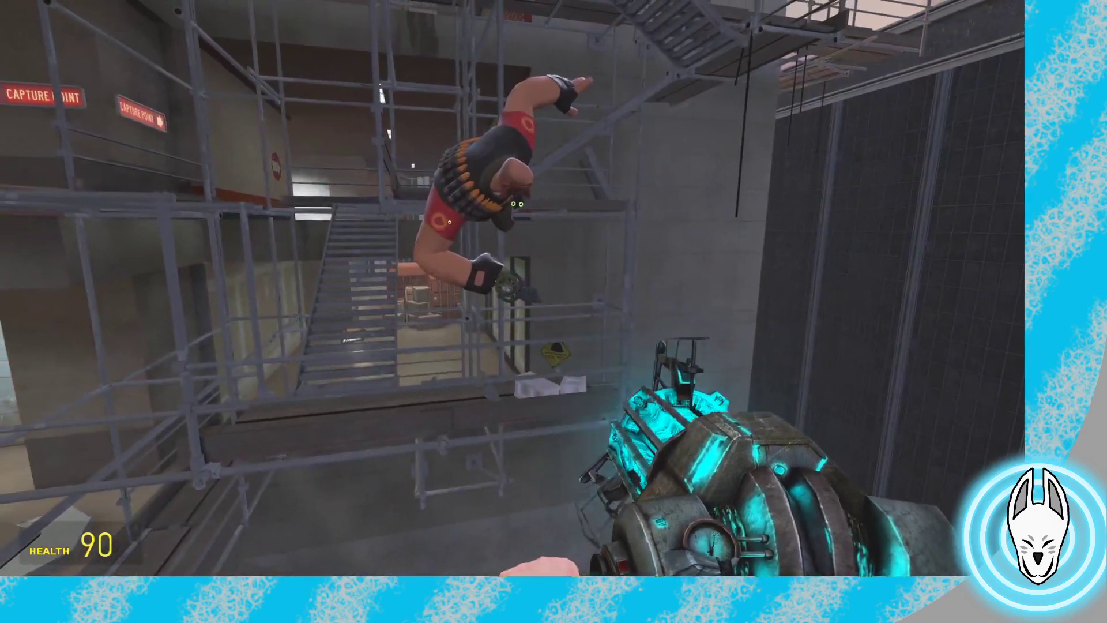
{"action": "key", "text": "c"}
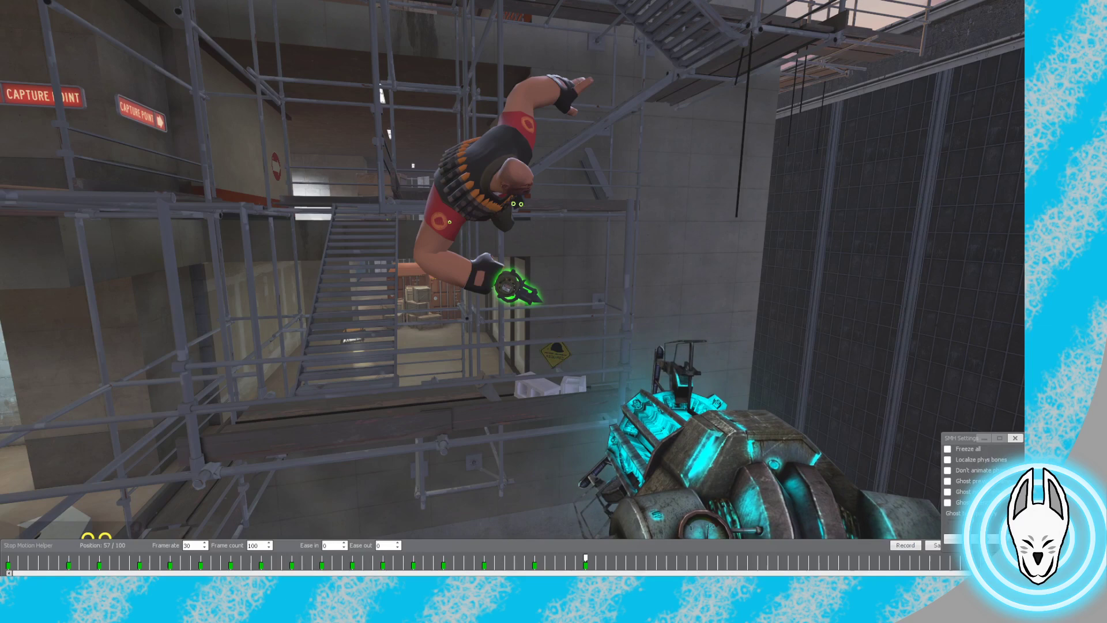
Examine the red Heavy and the prop at frame 47 and its neighbouring frames from the front and the side
{"action": "left_click_drag", "start_coordinate": [585, 558], "coordinate": [483, 558]}
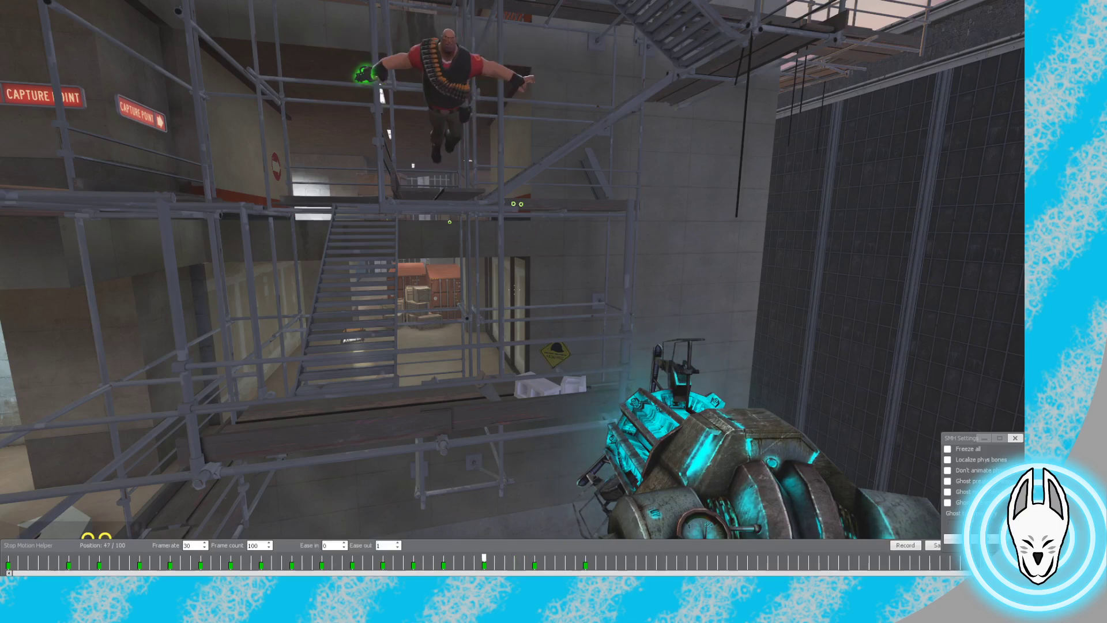
{"action": "right_click", "coordinate": [448, 75]}
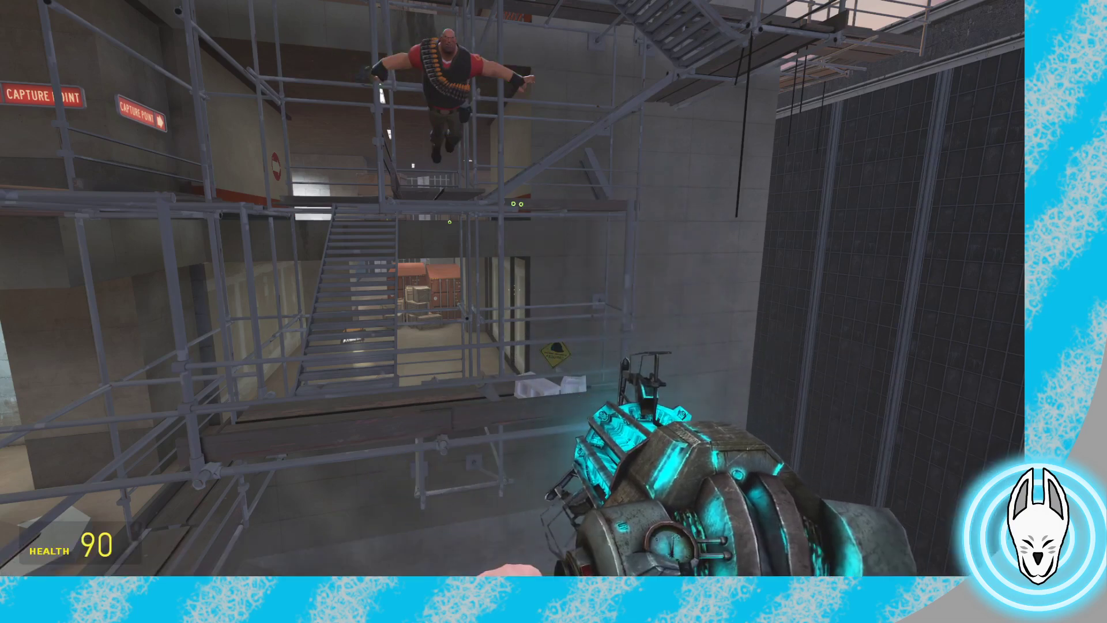
{"action": "key", "text": "space"}
{"action": "key", "text": "d"}
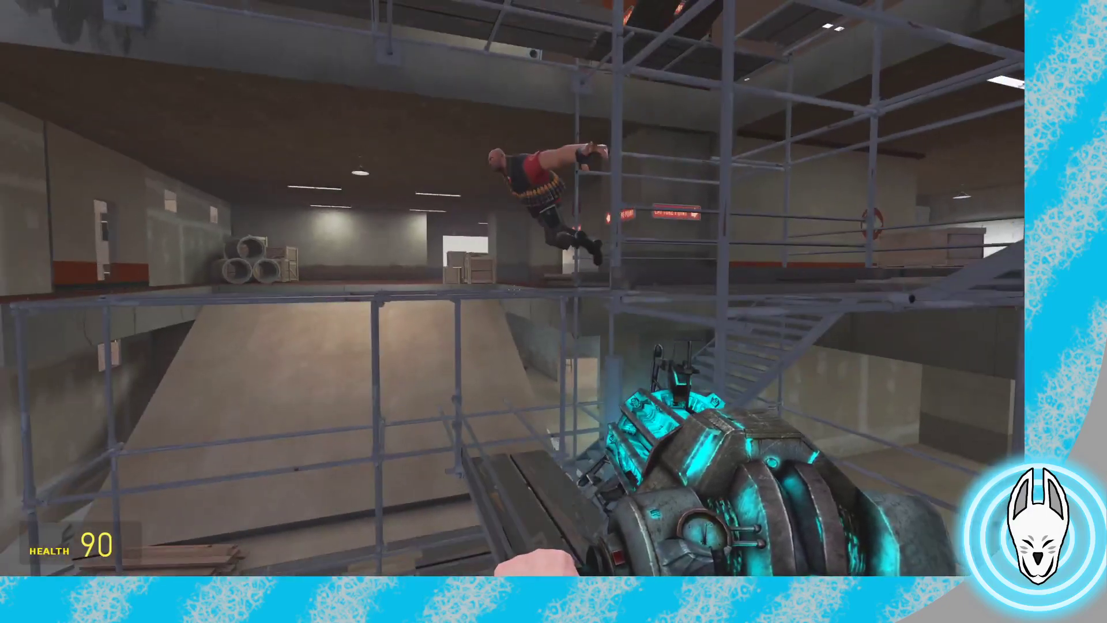
{"action": "key", "text": "c"}
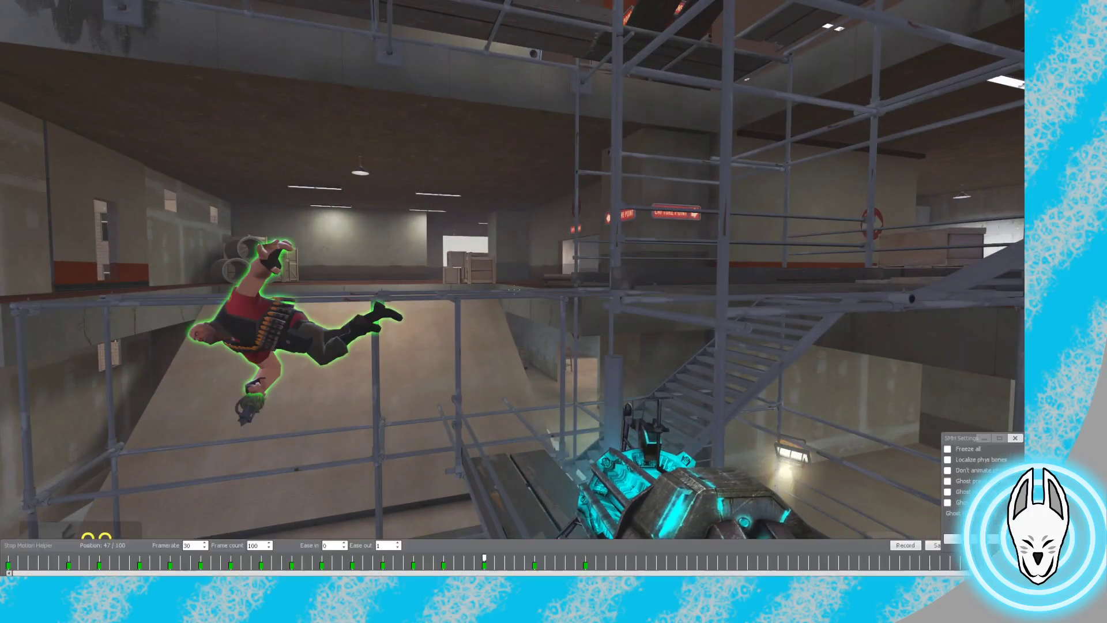
{"action": "key", "text": "Left"}
{"action": "key", "text": "Left"}
{"action": "key", "text": "Left"}
{"action": "key", "text": "Left"}
{"action": "key", "text": "c"}
{"action": "key", "text": "Right"}
{"action": "key", "text": "Right"}
{"action": "key", "text": "Right"}
{"action": "key", "text": "Right"}
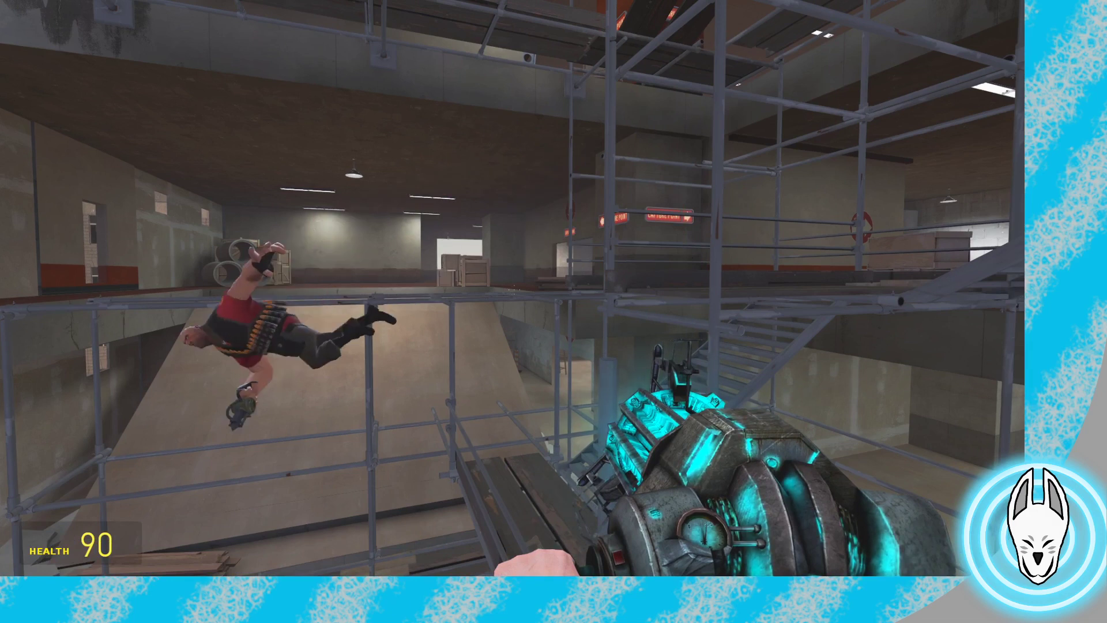
Check how the prop lines up with the red Heavy's hand at frames 52 and 57
{"action": "key", "text": "c"}
{"action": "left_click_drag", "start_coordinate": [443, 558], "coordinate": [534, 558]}
{"action": "key", "text": "c"}
{"action": "key", "text": "w"}
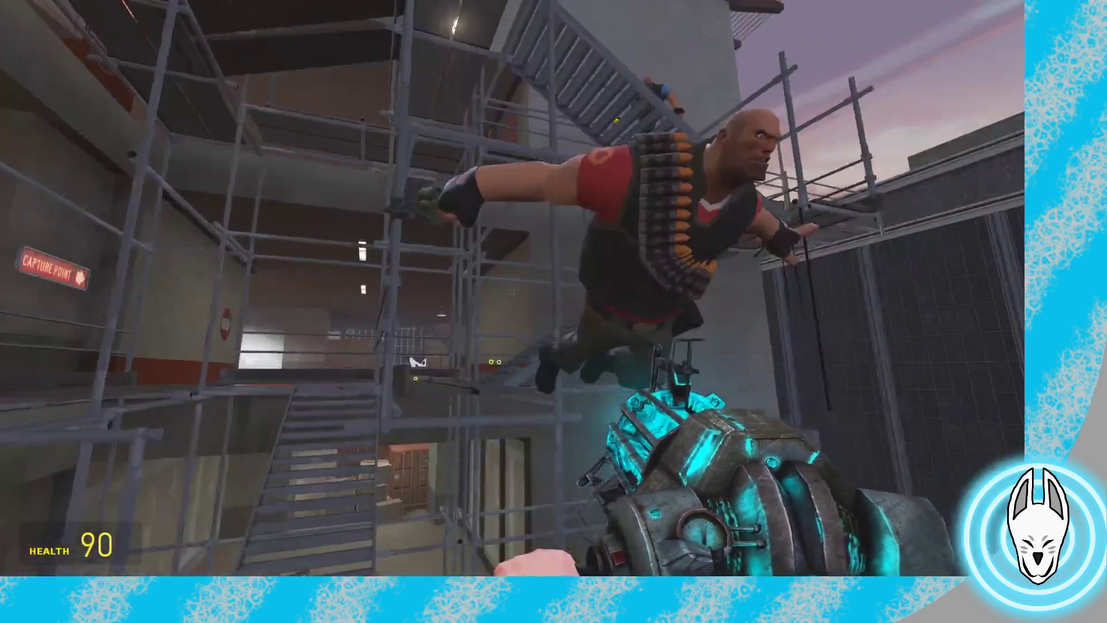
{"action": "key", "text": "s"}
{"action": "key", "text": "c"}
{"action": "right_click", "coordinate": [460, 238]}
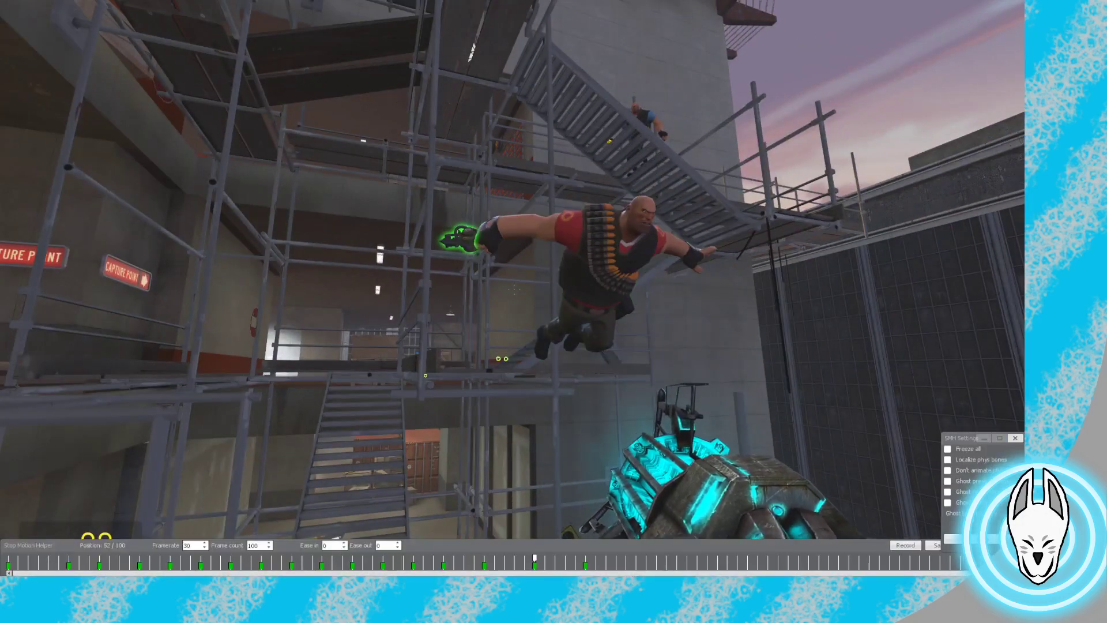
{"action": "left_click_drag", "start_coordinate": [534, 559], "coordinate": [585, 558]}
{"action": "key", "text": "c"}
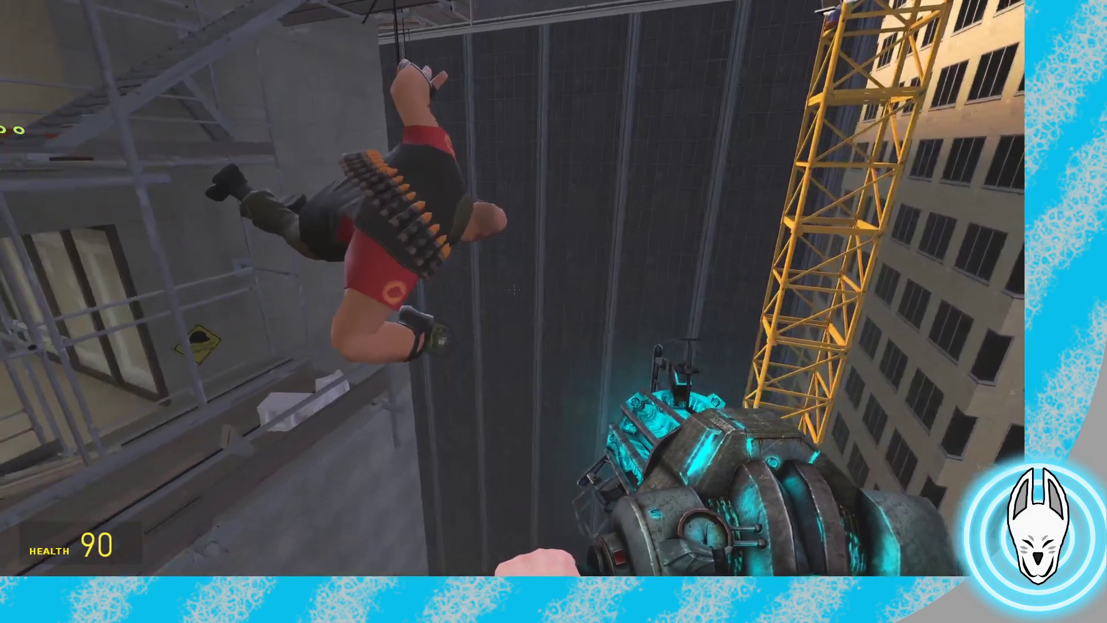
Examine the in-between pose at frame 54 and compare it with the red Heavy's keyframe at frame 47
{"action": "key", "text": "w"}
{"action": "key", "text": "s"}
{"action": "key", "text": "c"}
{"action": "left_click_drag", "start_coordinate": [585, 558], "coordinate": [555, 558]}
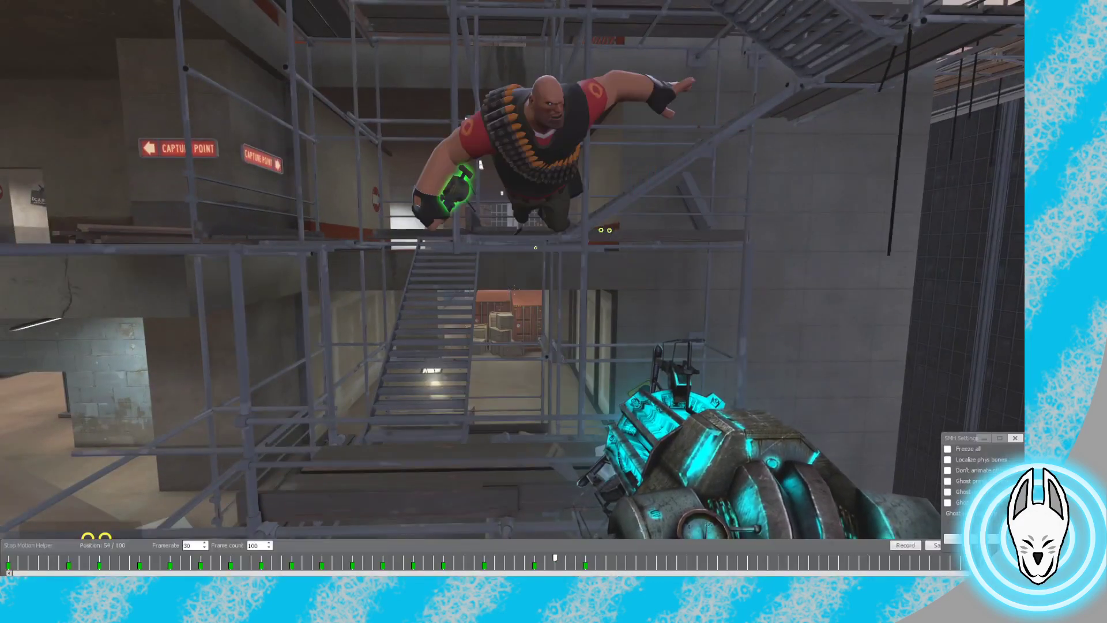
{"action": "key", "text": "c"}
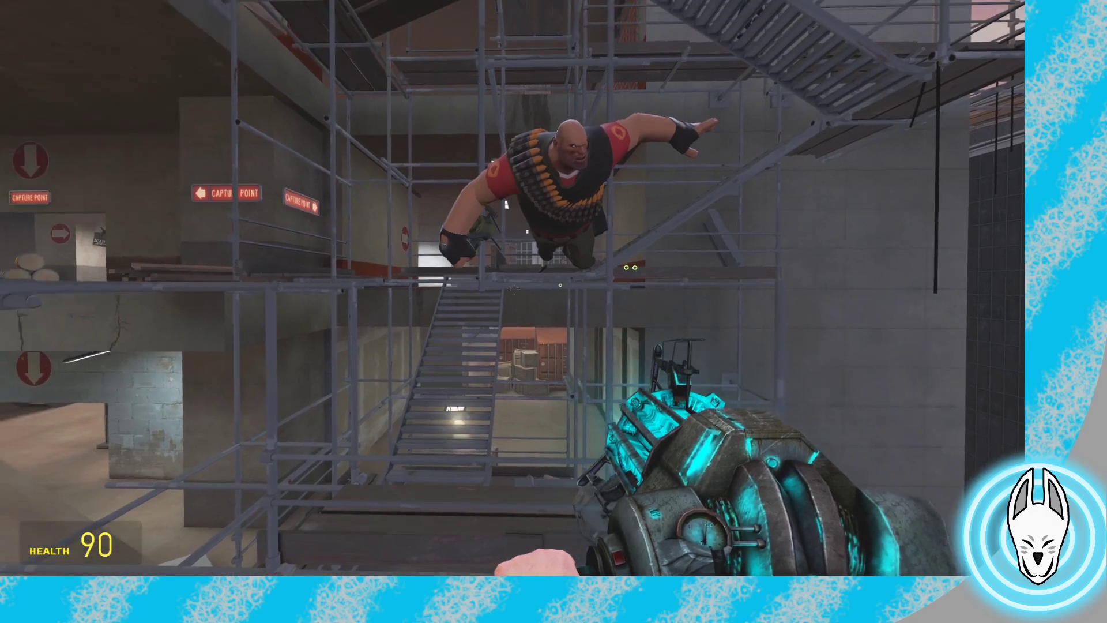
{"action": "key", "text": "c"}
{"action": "right_click", "coordinate": [562, 190]}
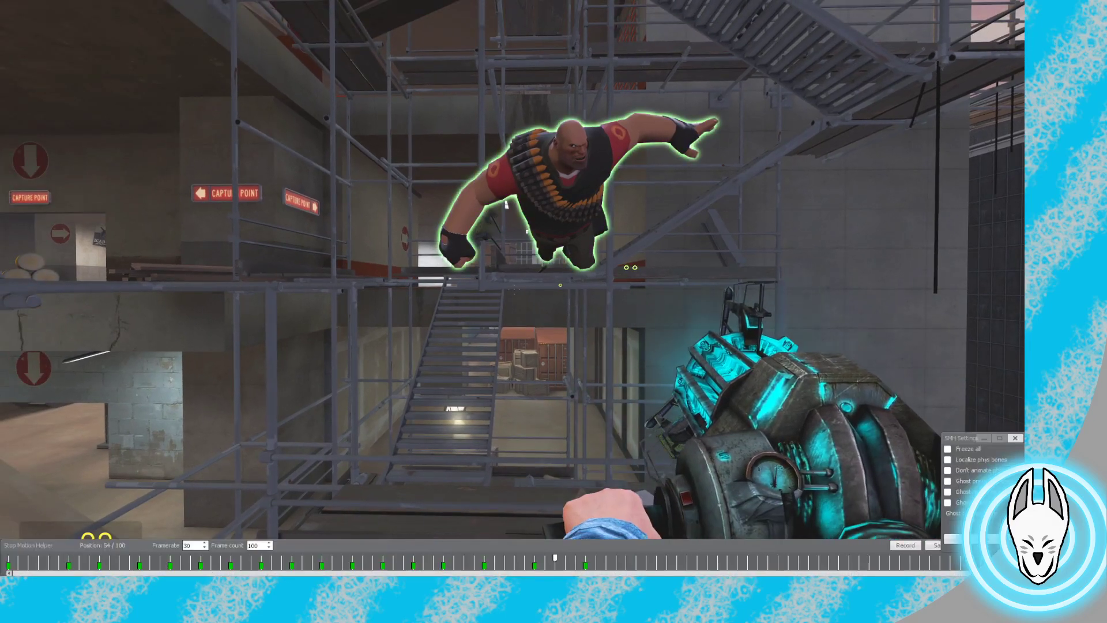
{"action": "left_click_drag", "start_coordinate": [555, 558], "coordinate": [484, 558]}
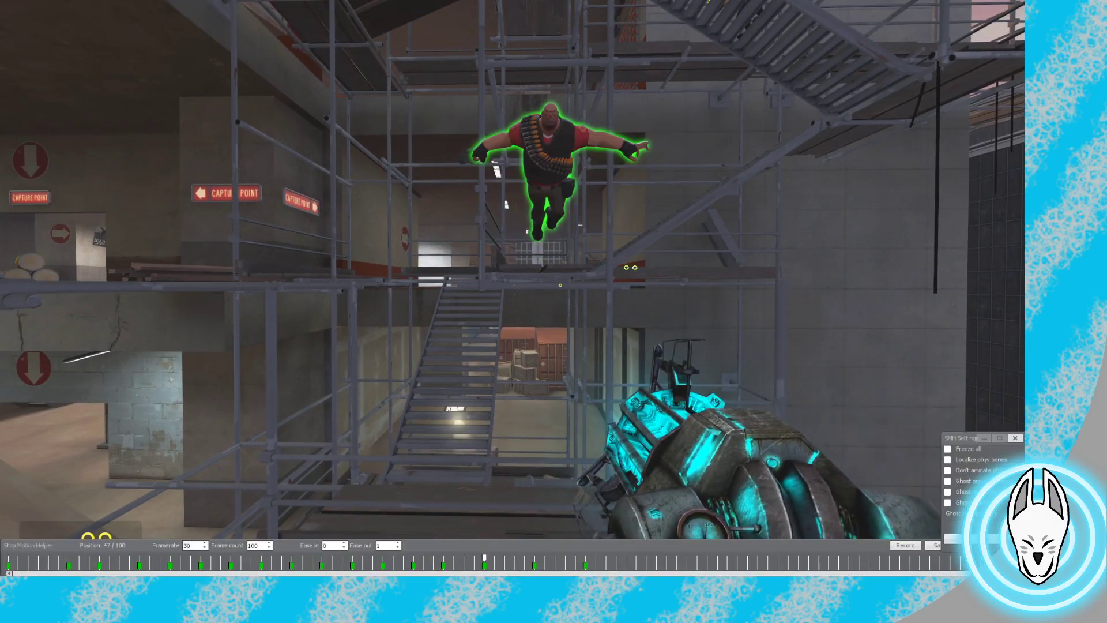
View the blue Heavy's keyframes at frame 47, then reselect the red Heavy
{"action": "key", "text": "c"}
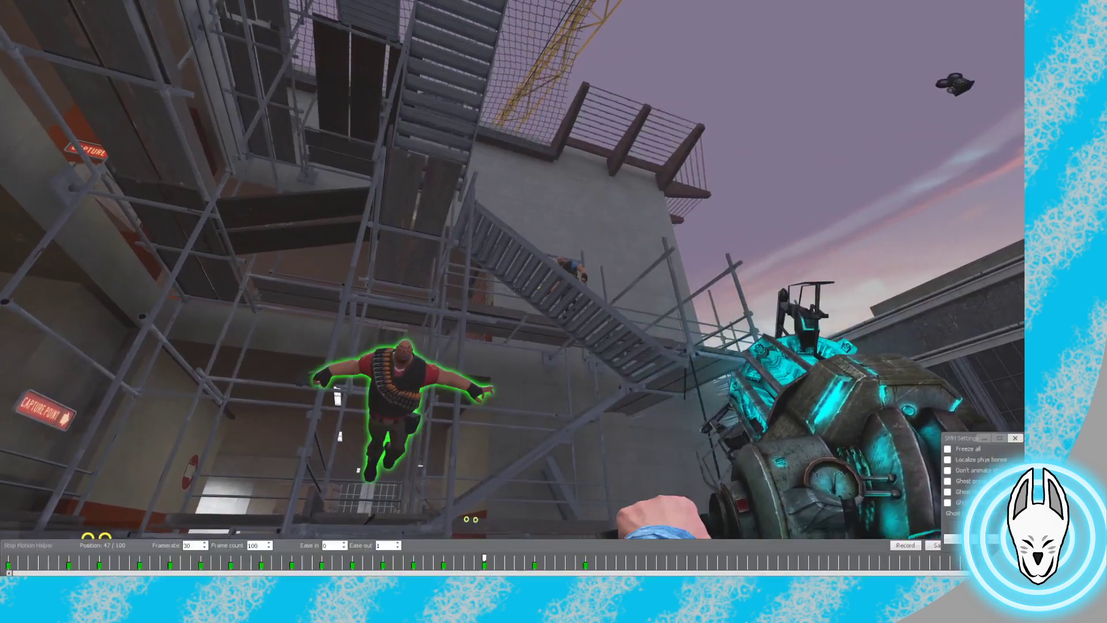
{"action": "right_click", "coordinate": [573, 271]}
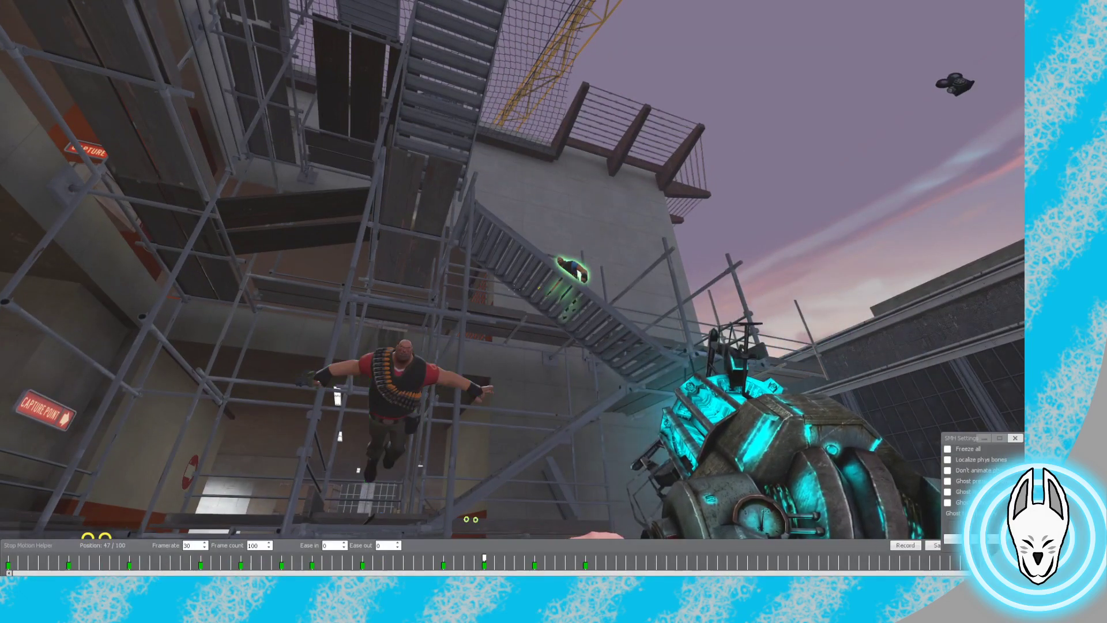
{"action": "right_click", "coordinate": [402, 385]}
{"action": "key", "text": "c"}
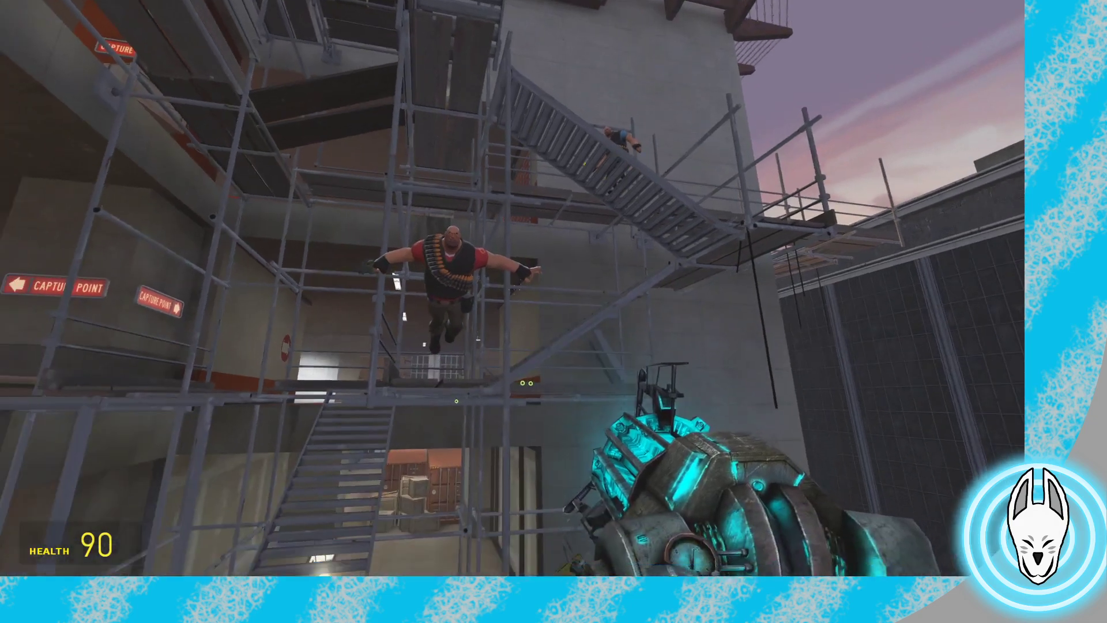
Delete the red Heavy's keyframe at frame 52 and move his twisted-pose keyframe from frame 57 to about frame 71
{"action": "key", "text": "c"}
{"action": "left_click_drag", "start_coordinate": [484, 558], "coordinate": [534, 558]}
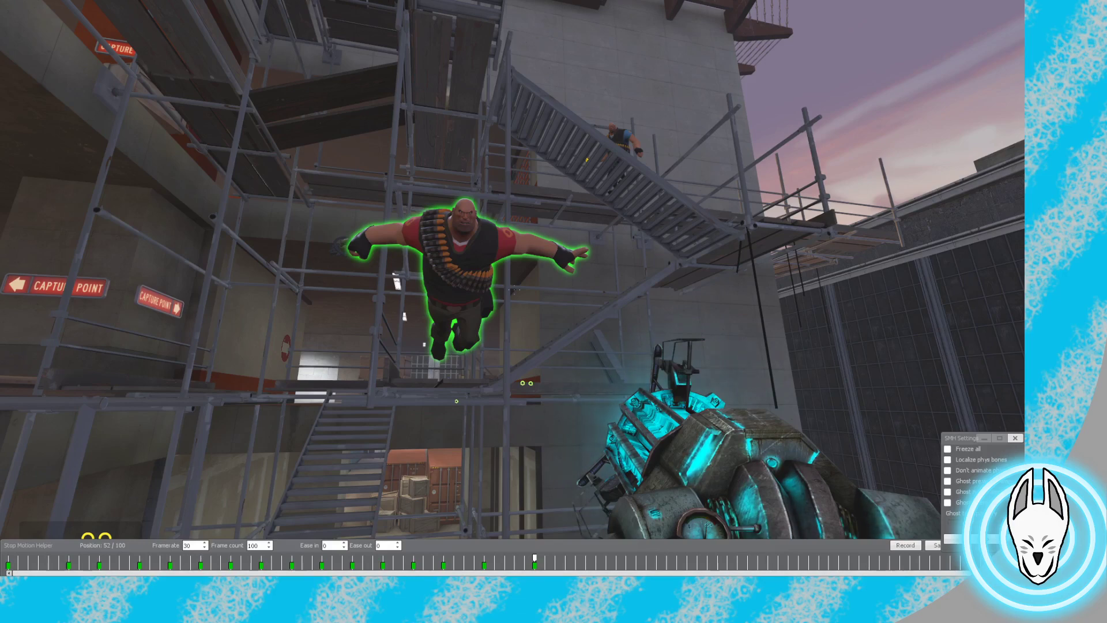
{"action": "left_click_drag", "start_coordinate": [726, 566], "coordinate": [727, 566]}
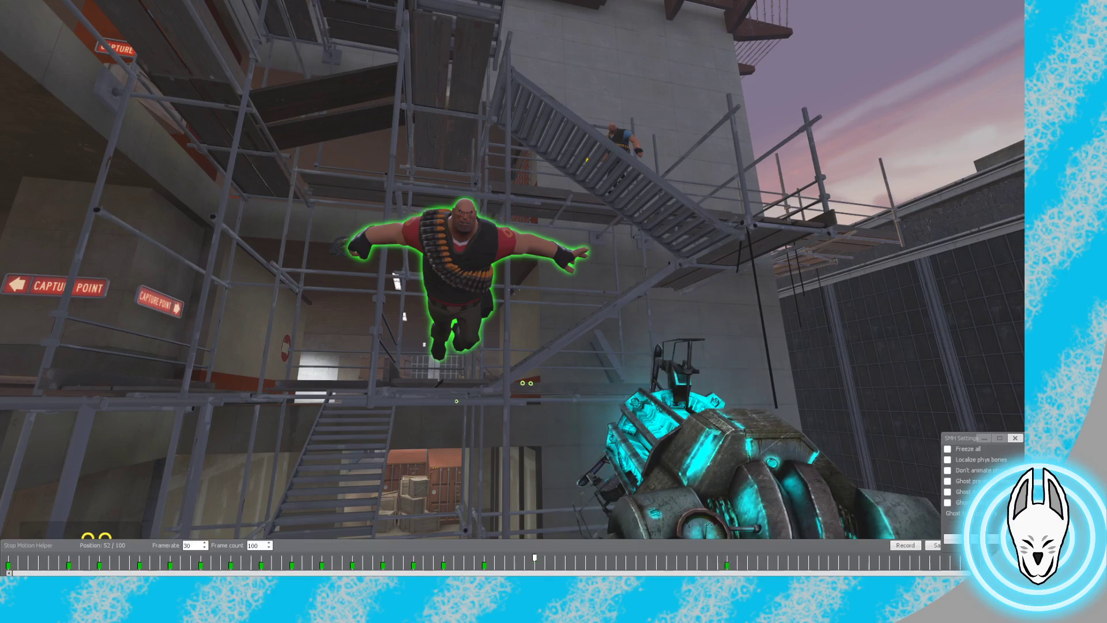
Scrub back through frame 49 and play the retimed flight to review it from another viewpoint
{"action": "left_click_drag", "start_coordinate": [535, 558], "coordinate": [494, 558]}
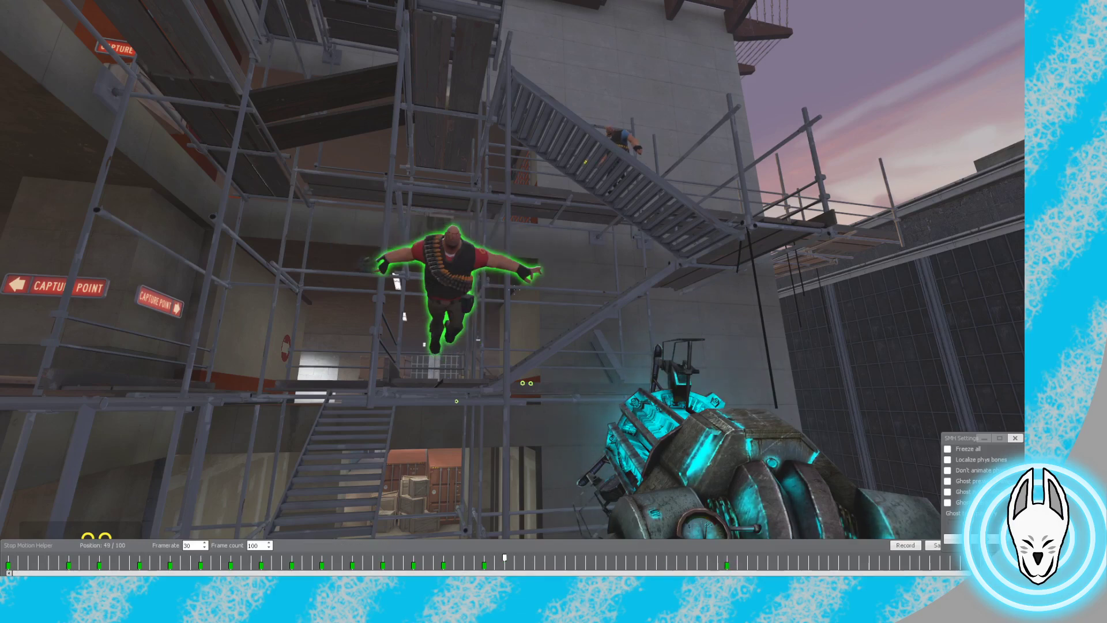
{"action": "left_click_drag", "start_coordinate": [534, 558], "coordinate": [443, 558]}
{"action": "key", "text": "r"}
{"action": "key", "text": "space"}
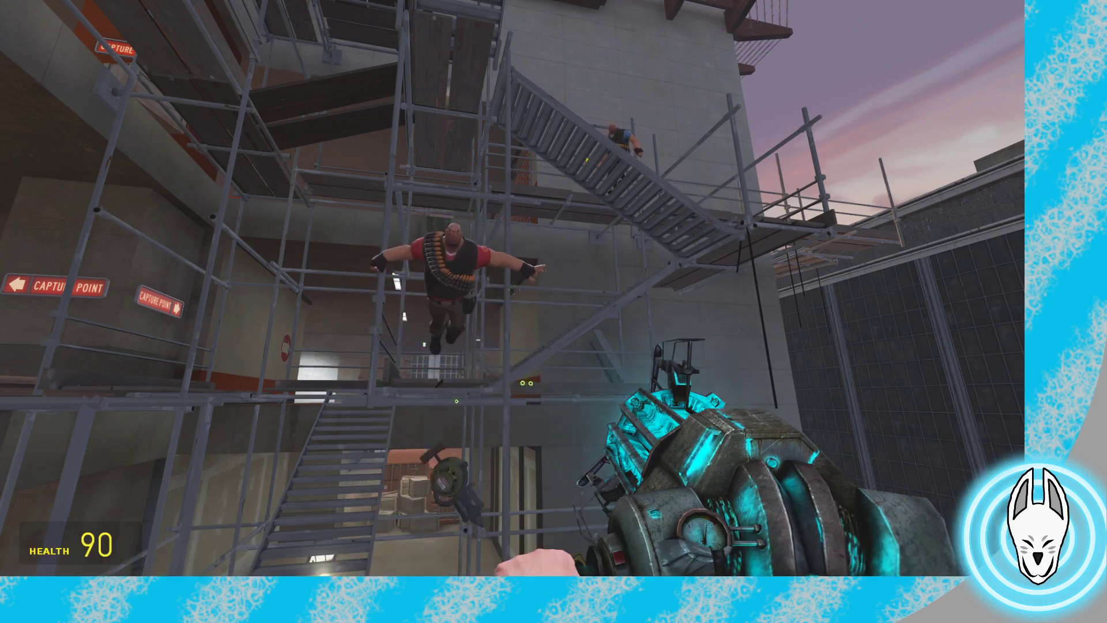
{"action": "key", "text": "d"}
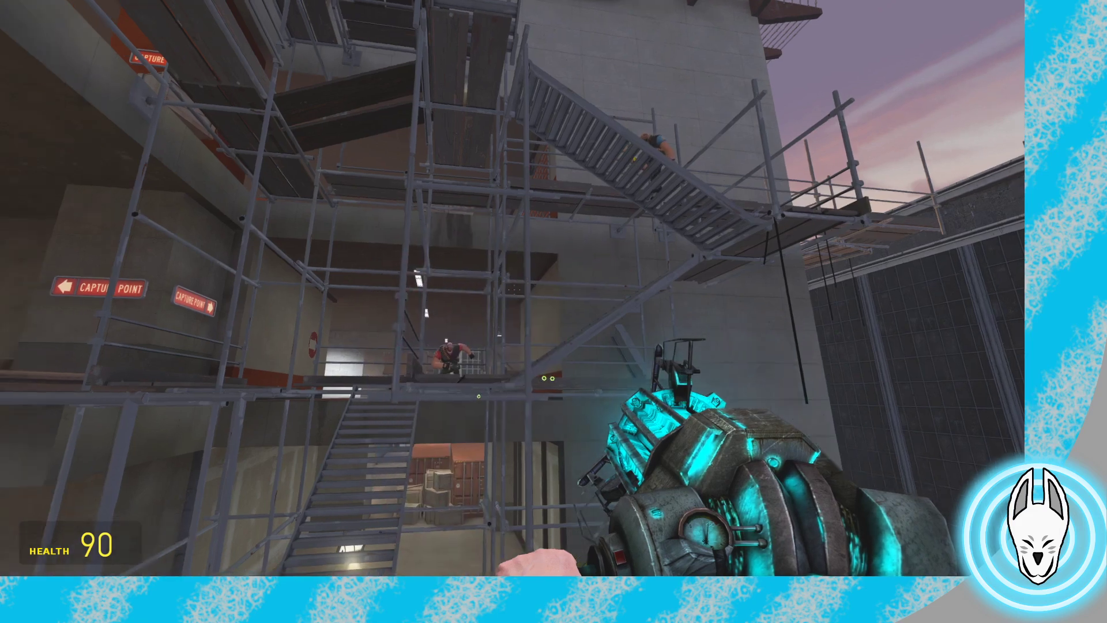
{"action": "key", "text": "d"}
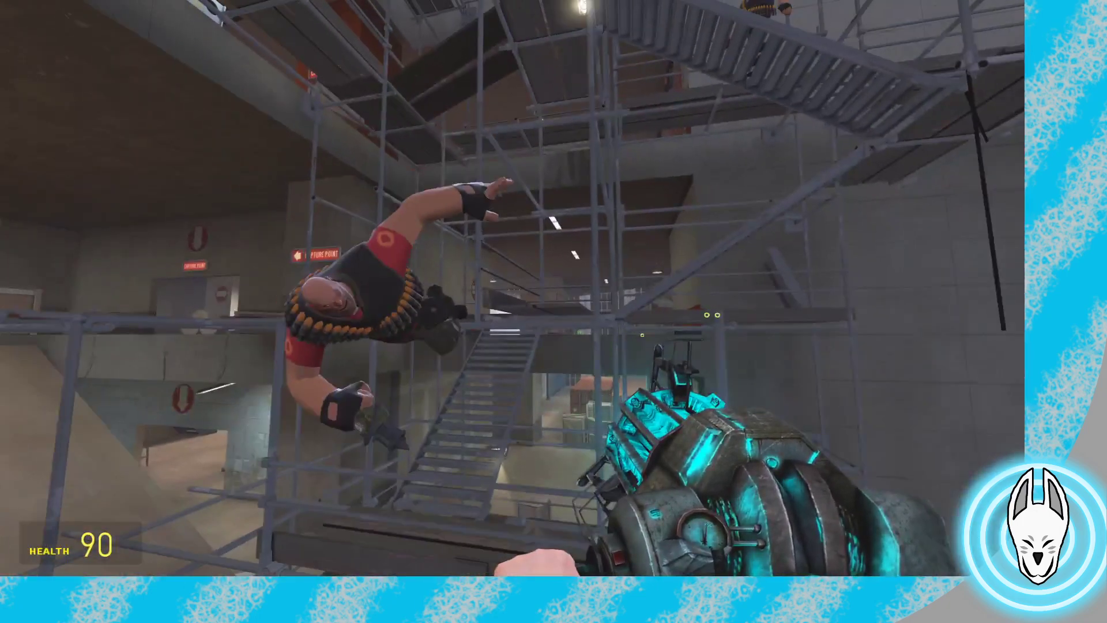
Step through the red Heavy's frames 43 to 49 and set the ease out of his frame 47 keyframe to 0
{"action": "key", "text": "c"}
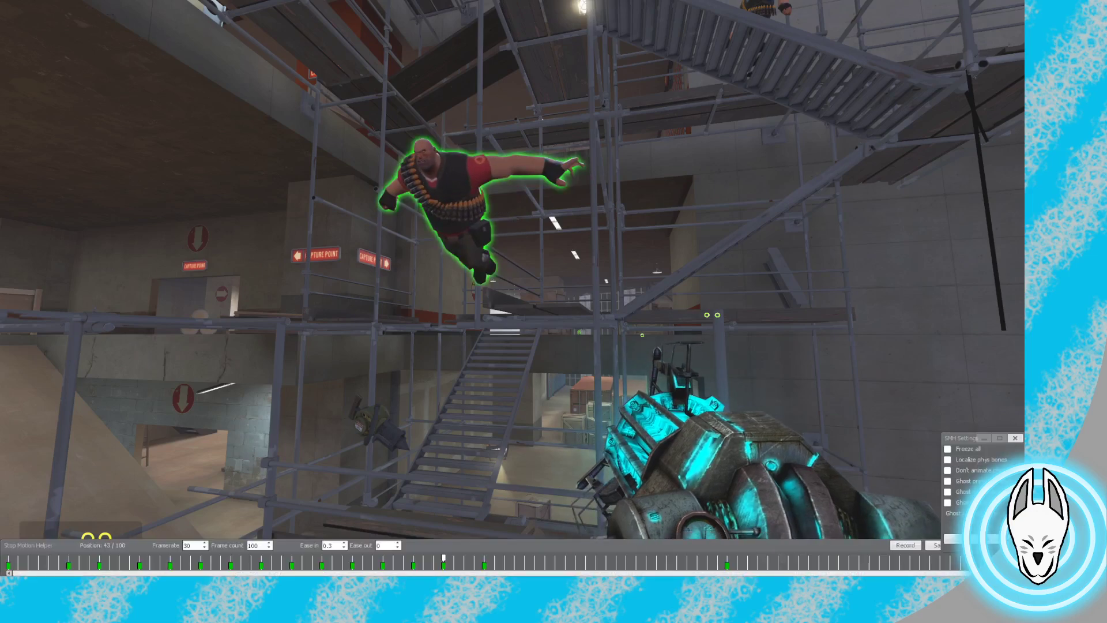
{"action": "key", "text": "Right"}
{"action": "key", "text": "Right"}
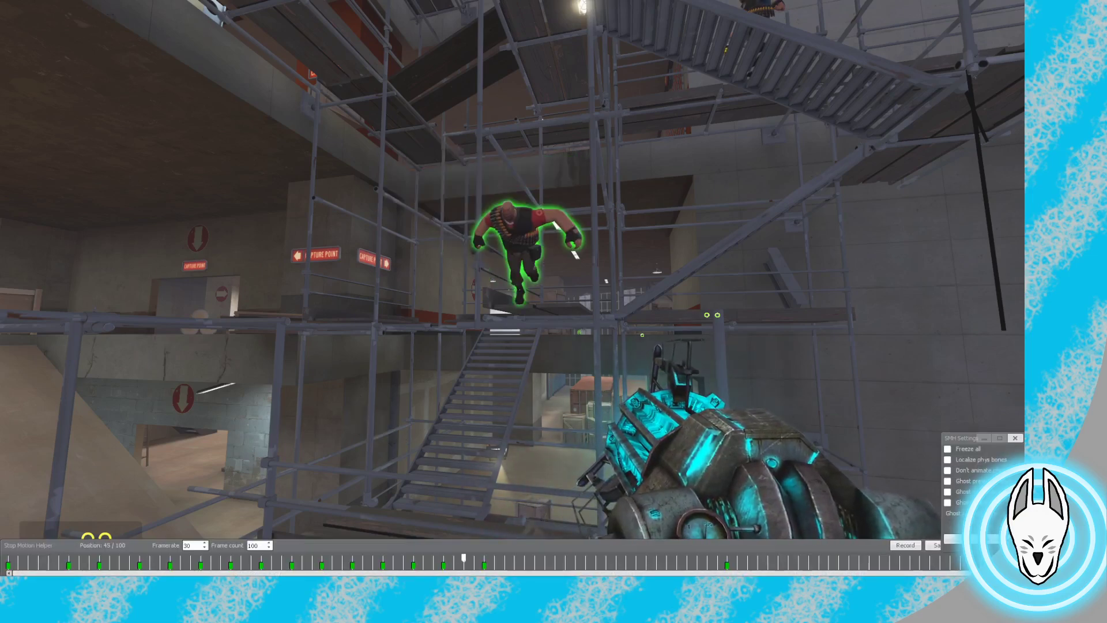
{"action": "key", "text": "Right"}
{"action": "key", "text": "Right"}
{"action": "key", "text": "Right"}
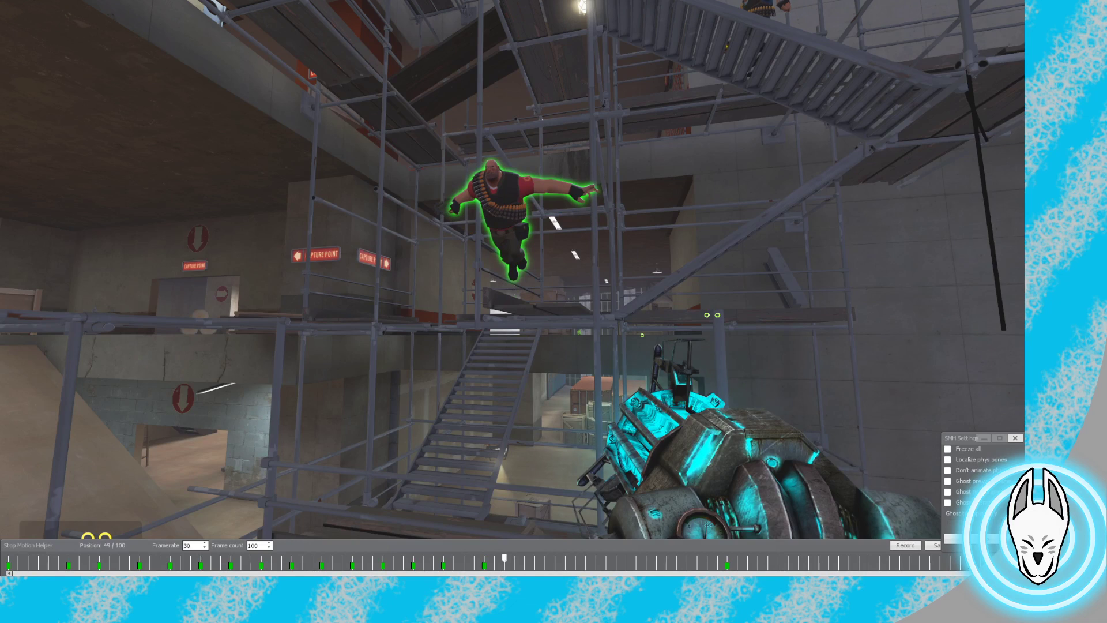
{"action": "key", "text": "Left"}
{"action": "left_click", "coordinate": [381, 545]}
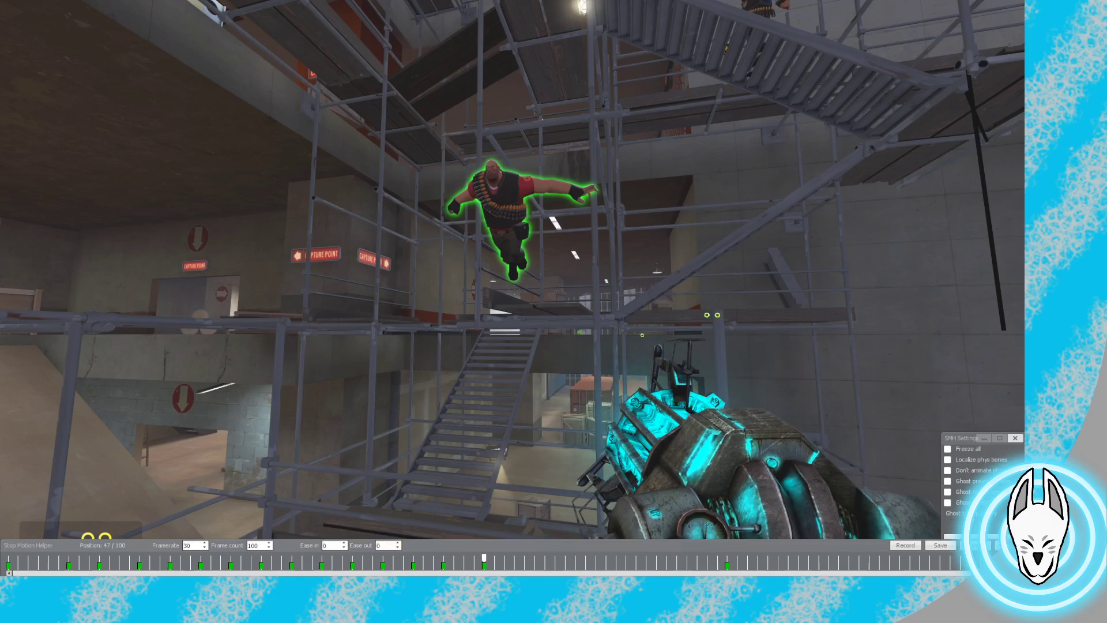
Set the ease in of the red Heavy's frame 47 keyframe to 1 and play the animation from frame 43
{"action": "left_click", "coordinate": [332, 545]}
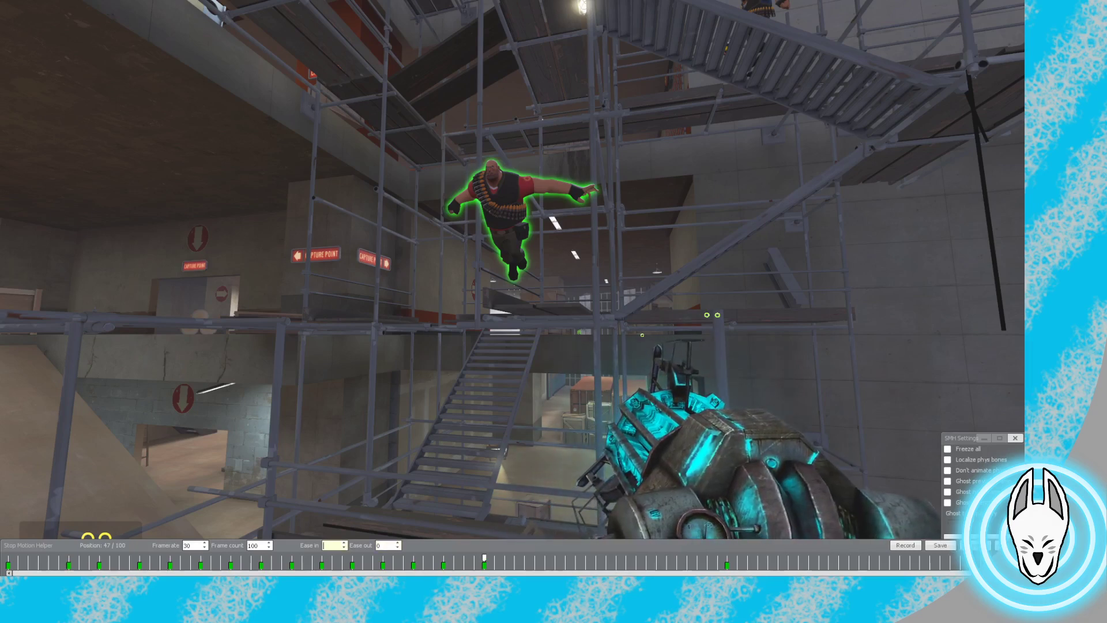
{"action": "type", "text": "1"}
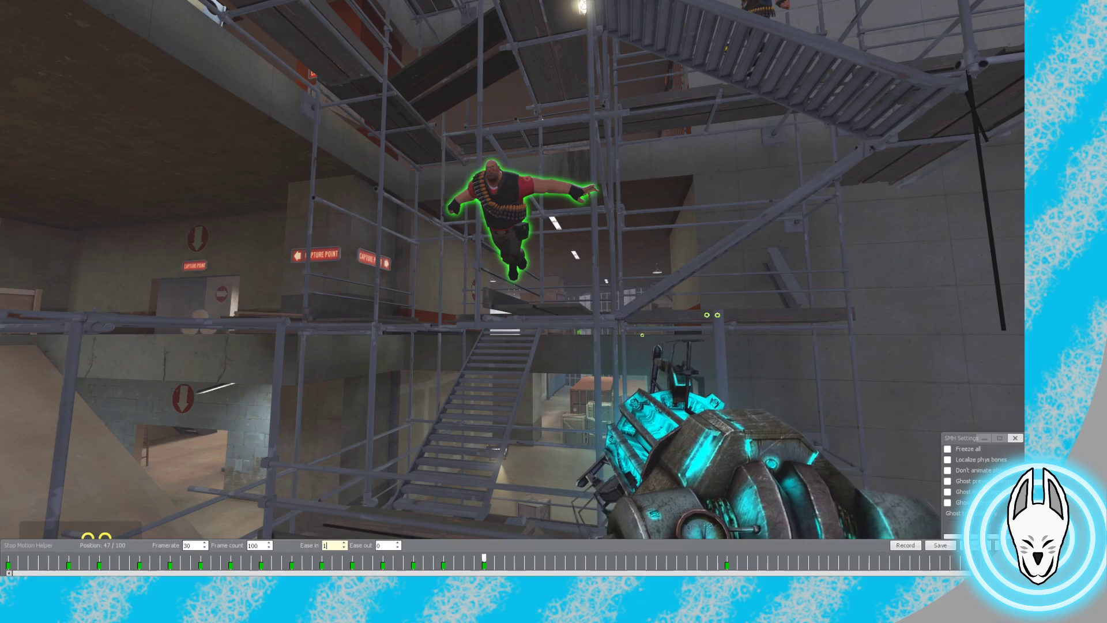
{"action": "left_click_drag", "start_coordinate": [484, 558], "coordinate": [444, 558]}
{"action": "key", "text": "space"}
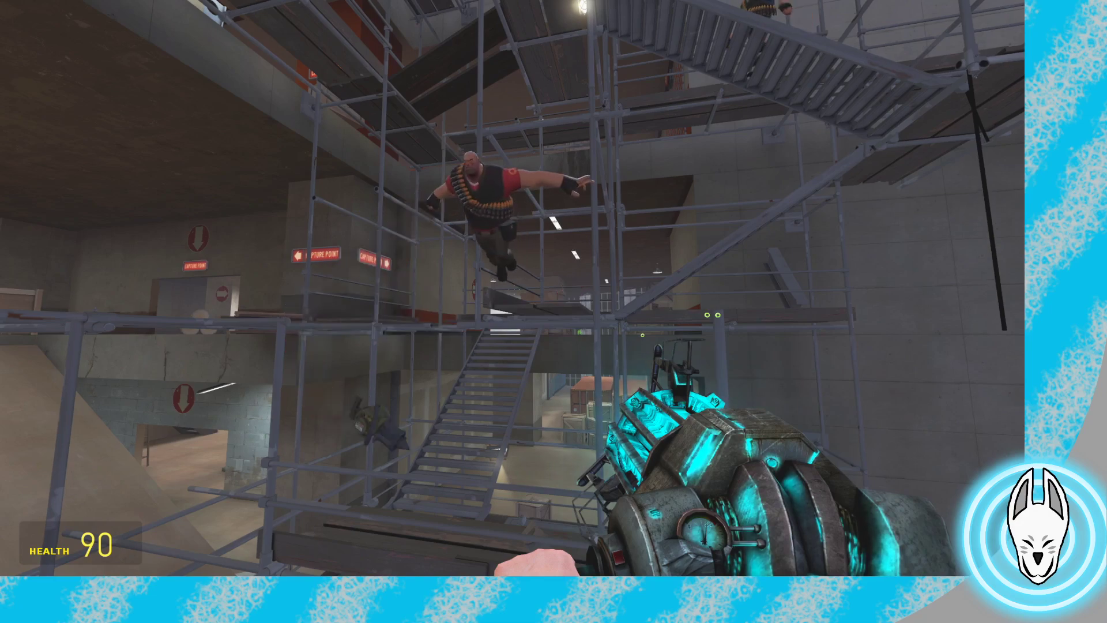
Review the red Heavy's flight from closer viewpoints, stepping back from frame 43 to 40, and return to frame 47
{"action": "key", "text": "d"}
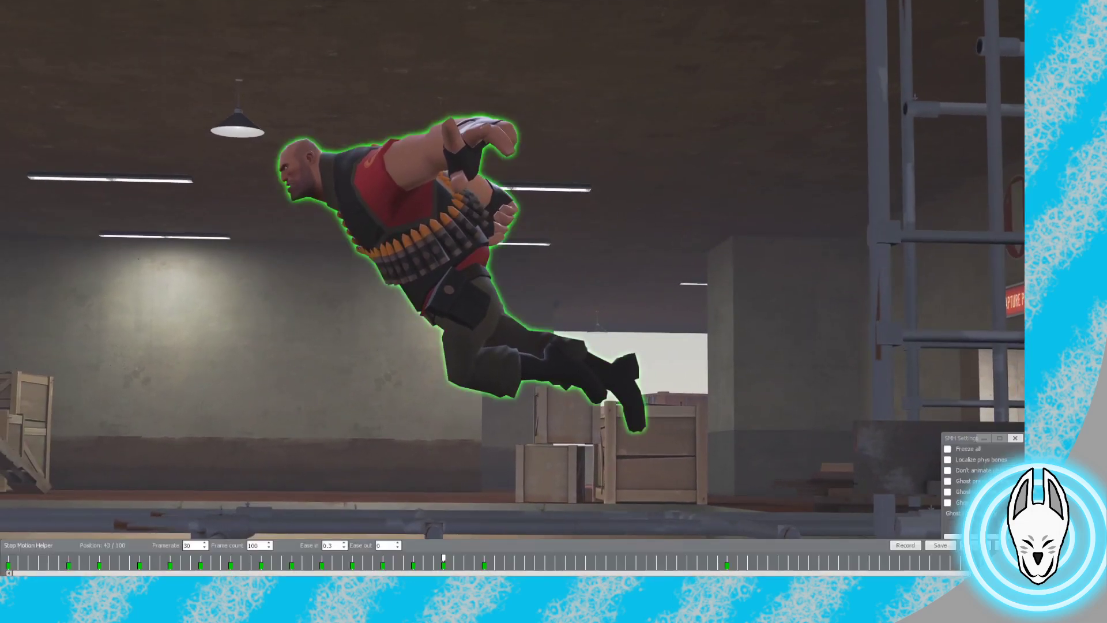
{"action": "key", "text": "Left"}
{"action": "key", "text": "Left"}
{"action": "key", "text": "Left"}
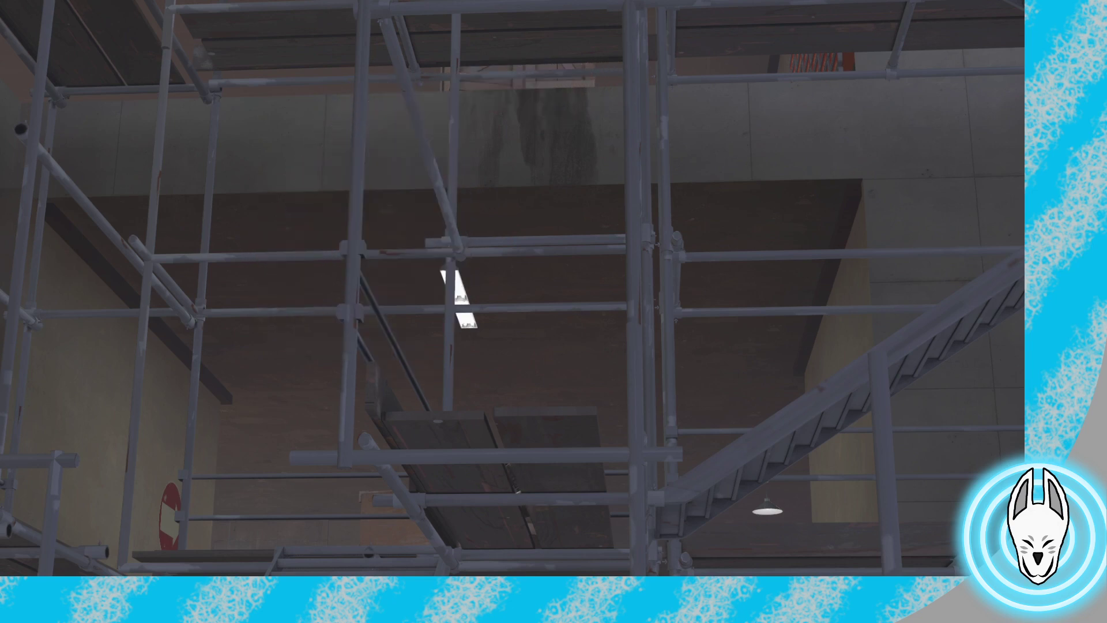
{"action": "key", "text": "c"}
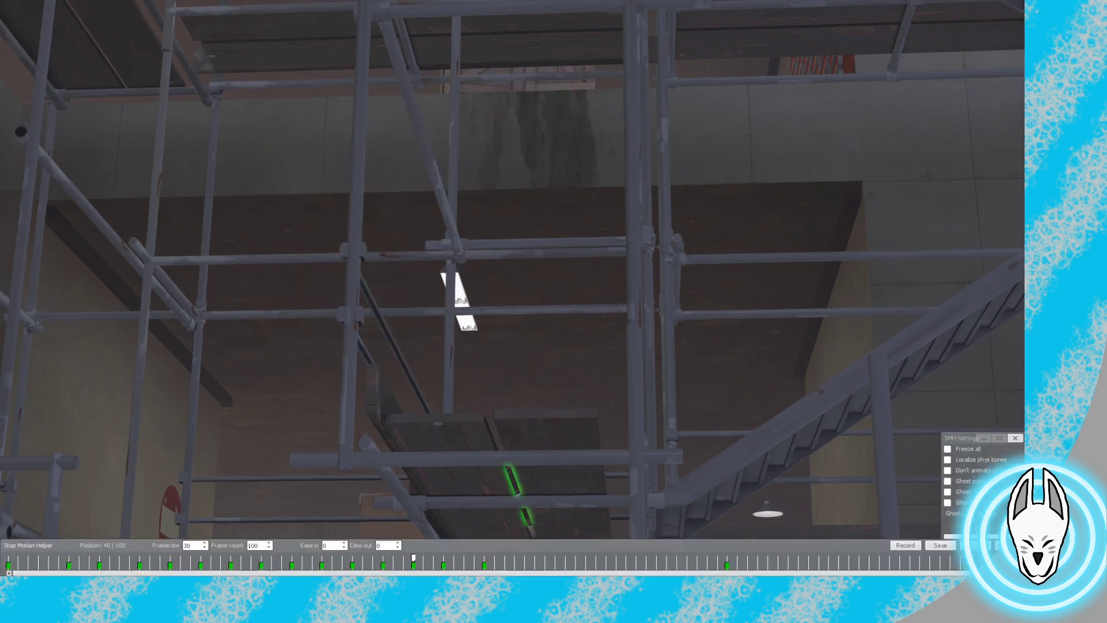
{"action": "left_click_drag", "start_coordinate": [413, 557], "coordinate": [484, 558]}
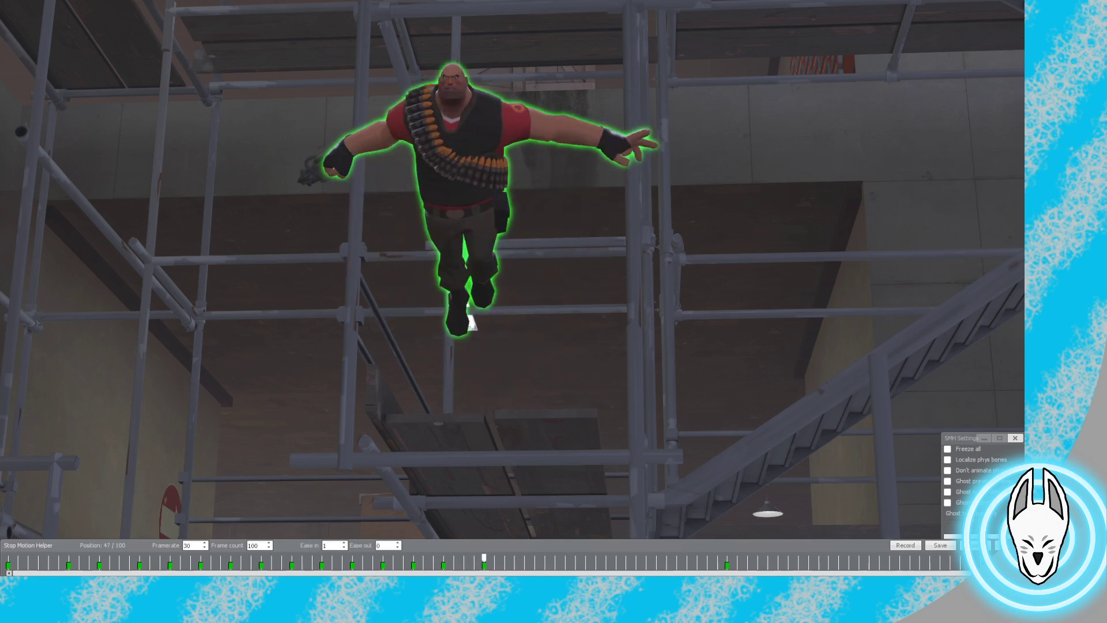
Equip the Physics Gun and line up the red Heavy's hand-held weapon with his hand at frame 47
{"action": "key", "text": "c"}
{"action": "key", "text": "1"}
{"action": "key", "text": "1"}
{"action": "key", "text": "1"}
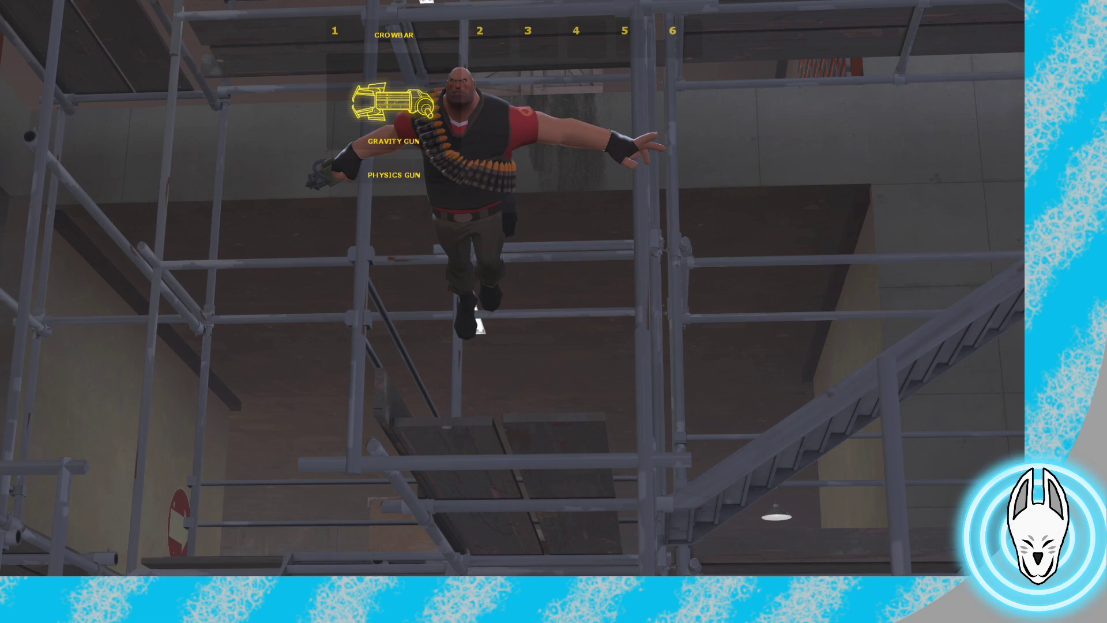
{"action": "left_click", "coordinate": [512, 288]}
{"action": "key", "text": "w"}
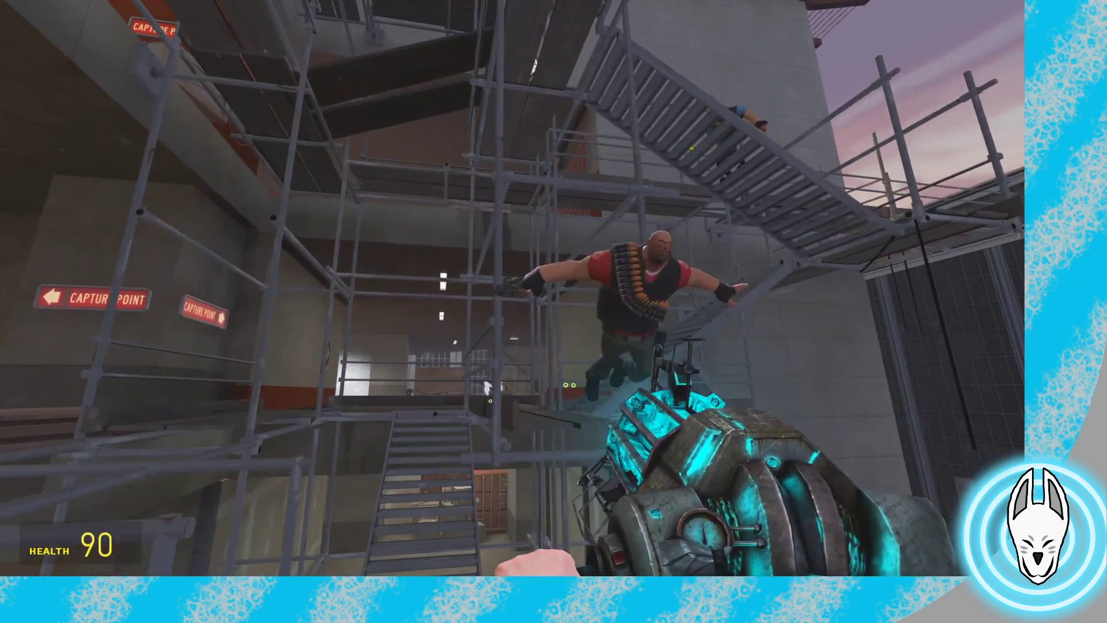
{"action": "left_click", "coordinate": [514, 289]}
{"action": "key", "text": "c"}
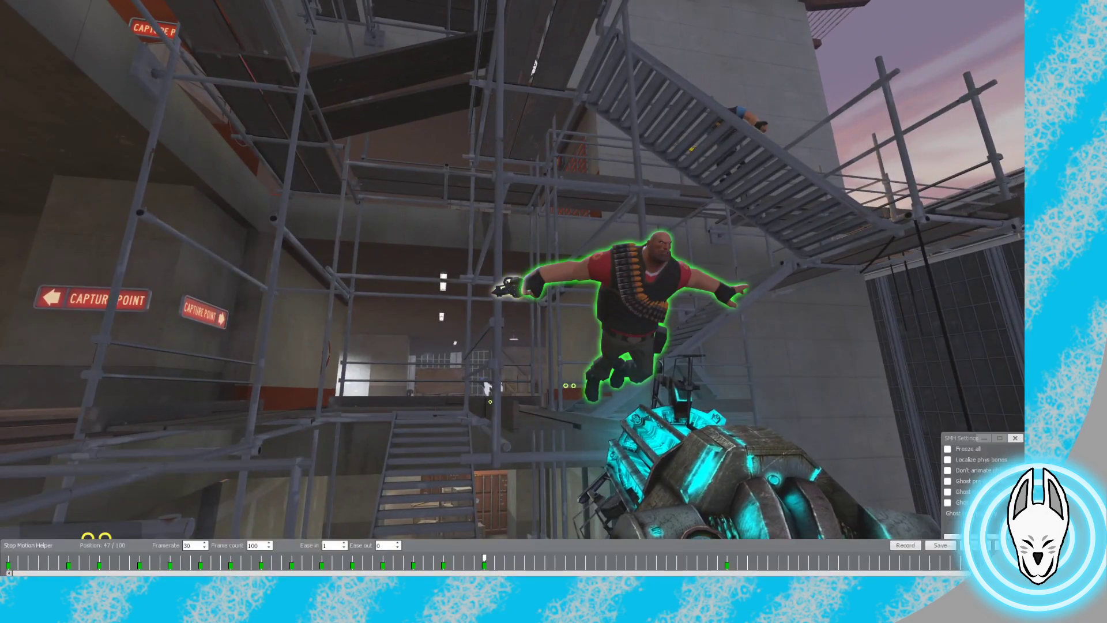
Compare the red Heavy and his weapon at frame 52, and move the weapon's frame 52 keyframe to frame 71
{"action": "left_click", "coordinate": [534, 559]}
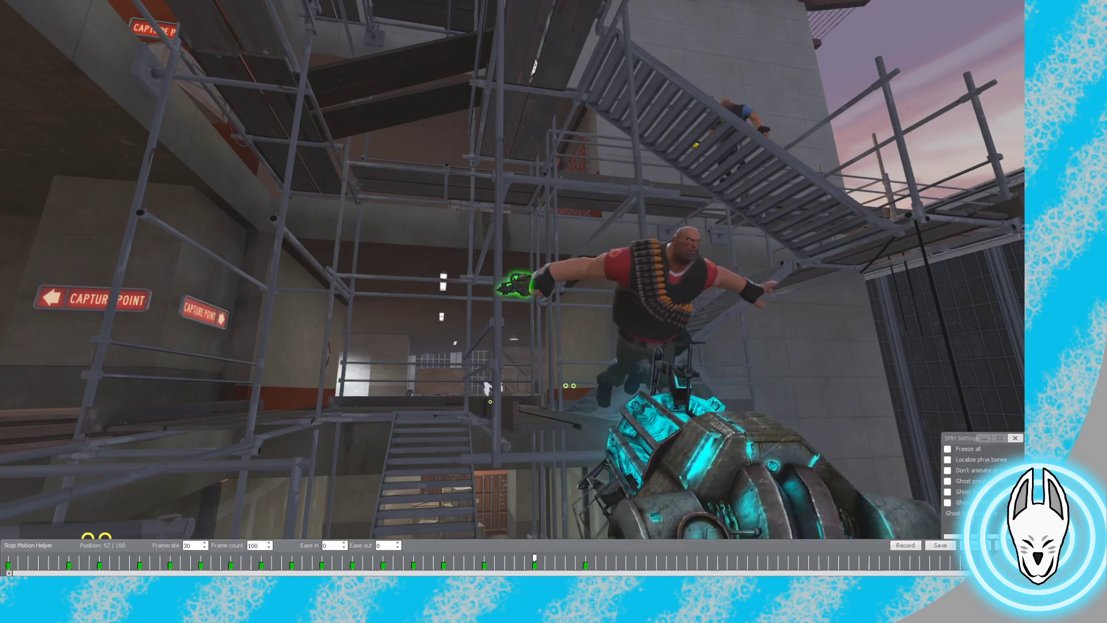
{"action": "right_click", "coordinate": [652, 300]}
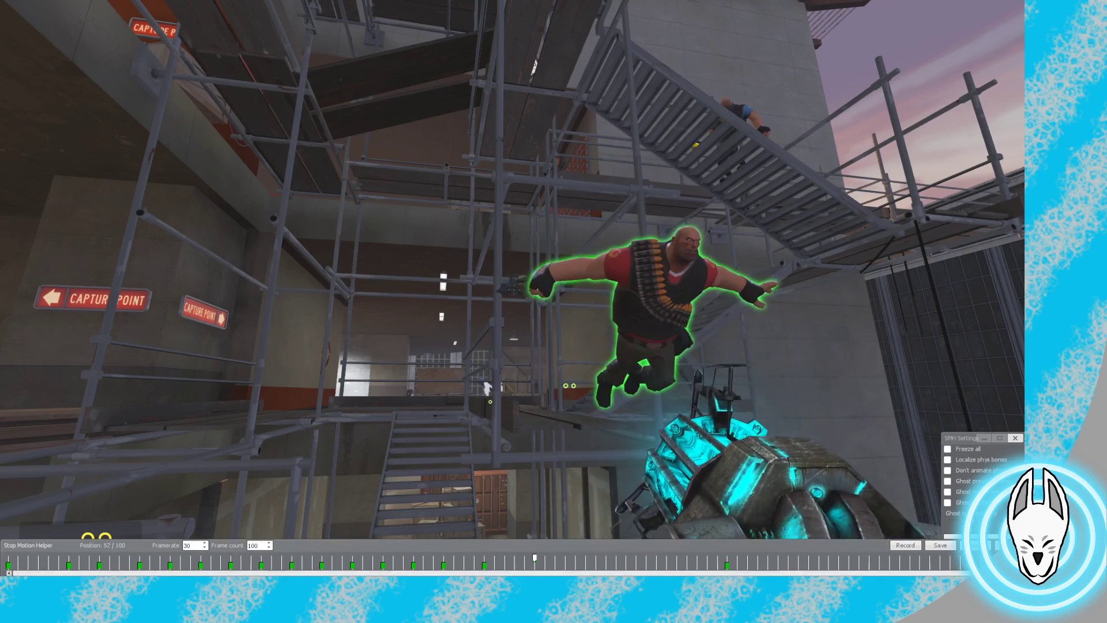
{"action": "left_click", "coordinate": [726, 558]}
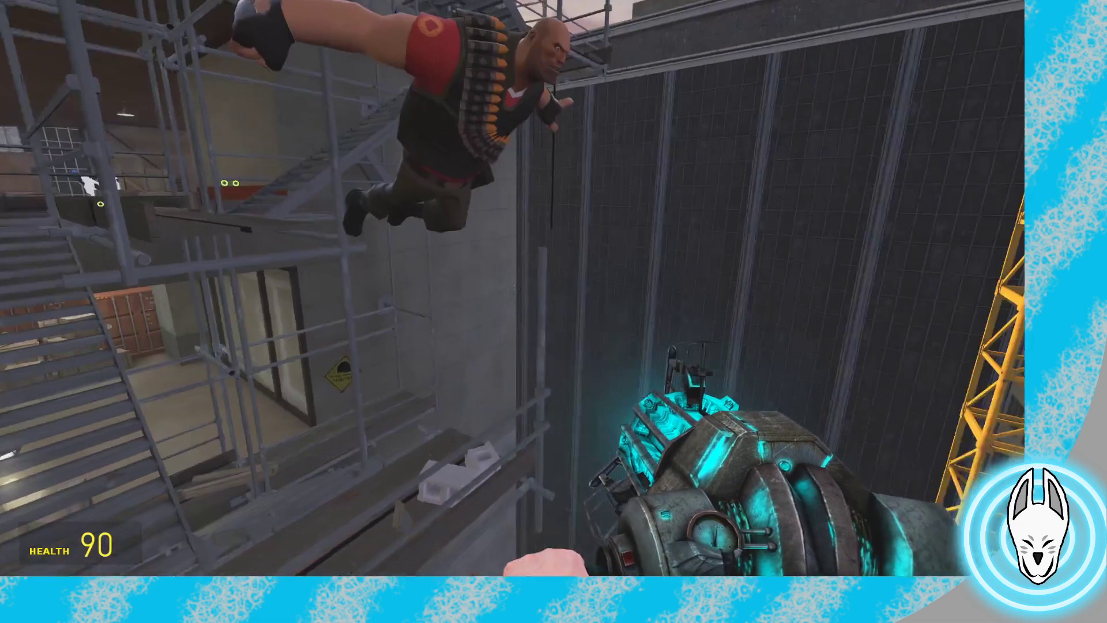
{"action": "key", "text": "c"}
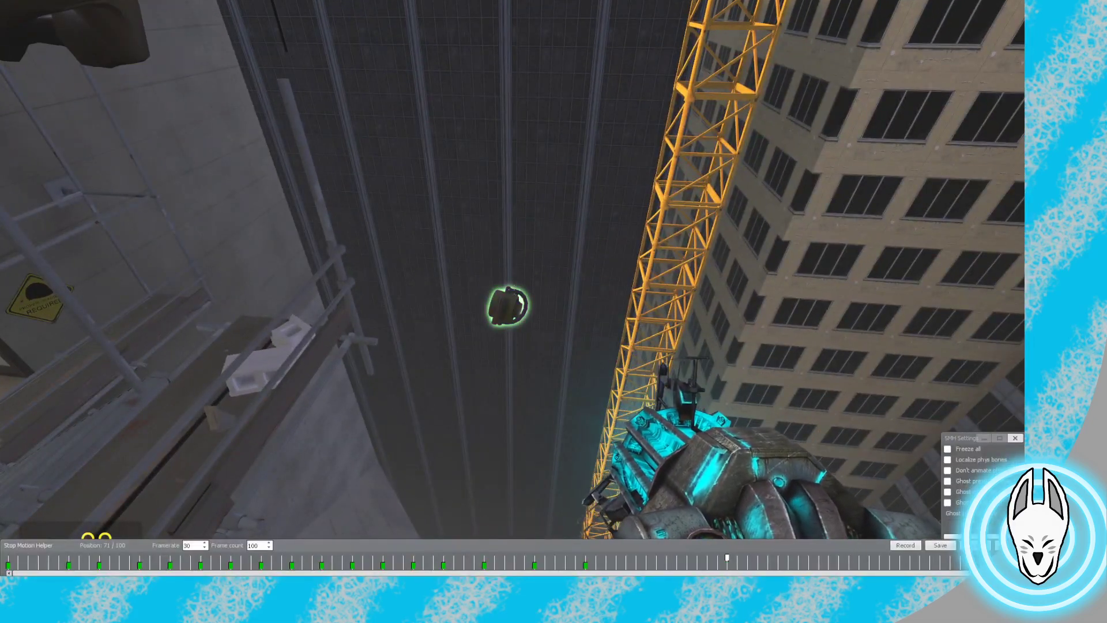
{"action": "right_click", "coordinate": [508, 305]}
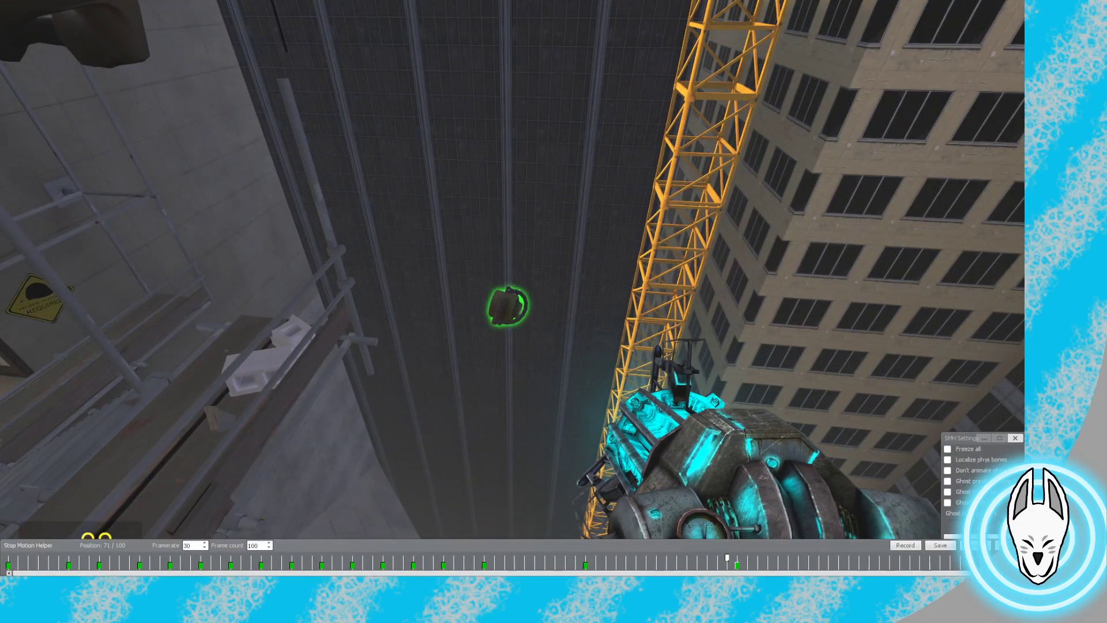
{"action": "left_click_drag", "start_coordinate": [737, 565], "coordinate": [727, 565]}
Examine the weapon's placement against the red Heavy's hand in his twisted pose, up to frame 95
{"action": "key", "text": "c"}
{"action": "right_click", "coordinate": [380, 103]}
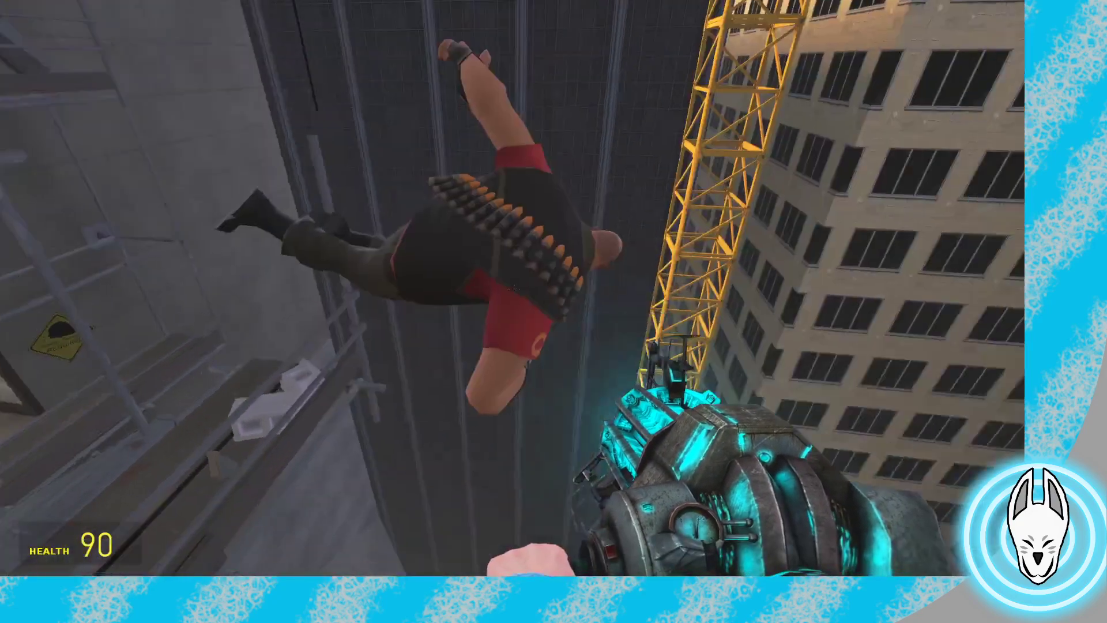
{"action": "key", "text": "c"}
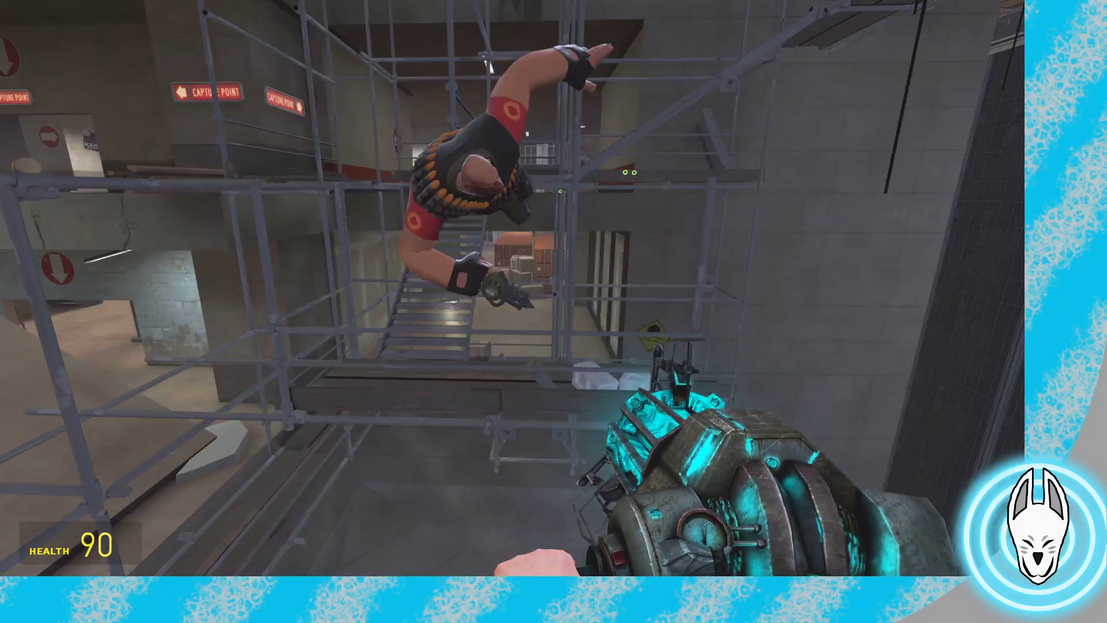
{"action": "key", "text": "c"}
{"action": "right_click", "coordinate": [510, 292]}
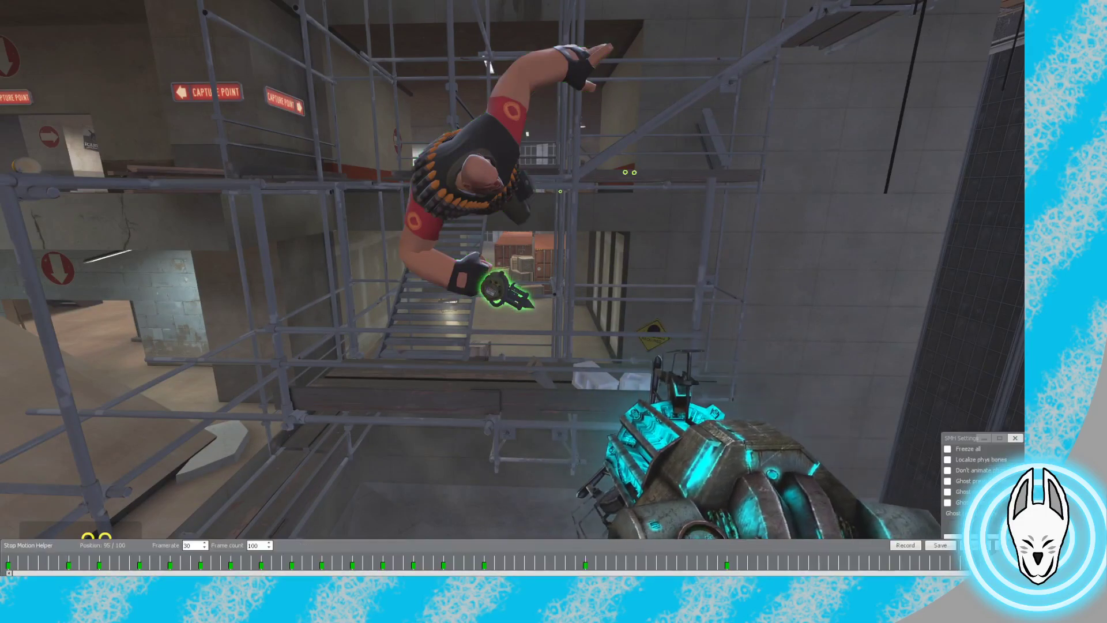
Delete the weapon's keyframe at frame 57 and record a keyframe for it at frame 95
{"action": "left_click", "coordinate": [586, 561]}
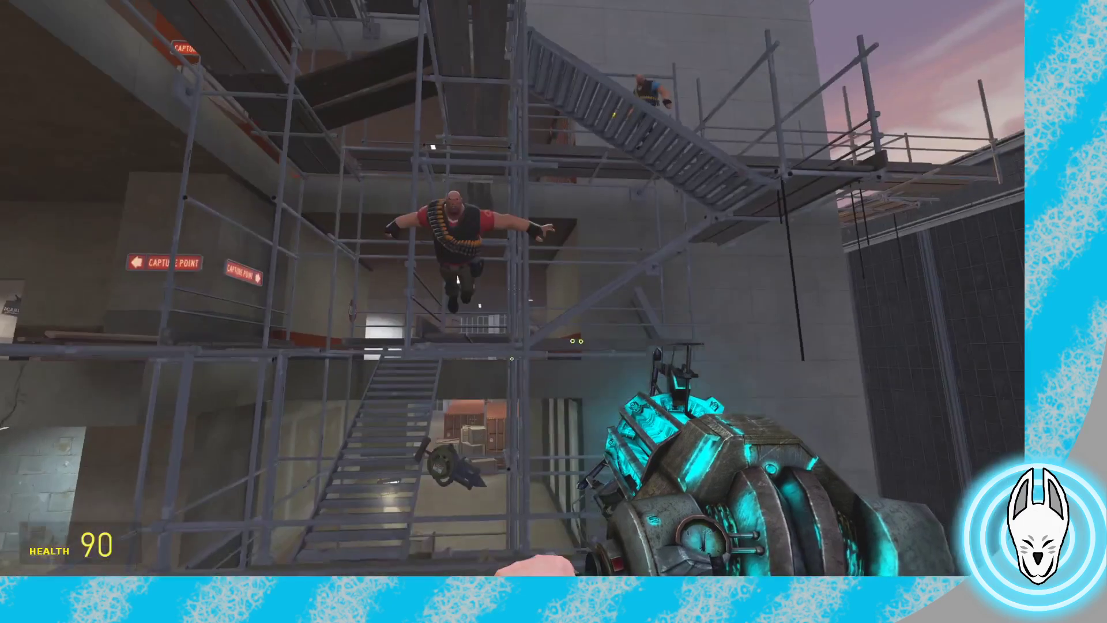
{"action": "key", "text": "c"}
{"action": "right_click", "coordinate": [461, 248]}
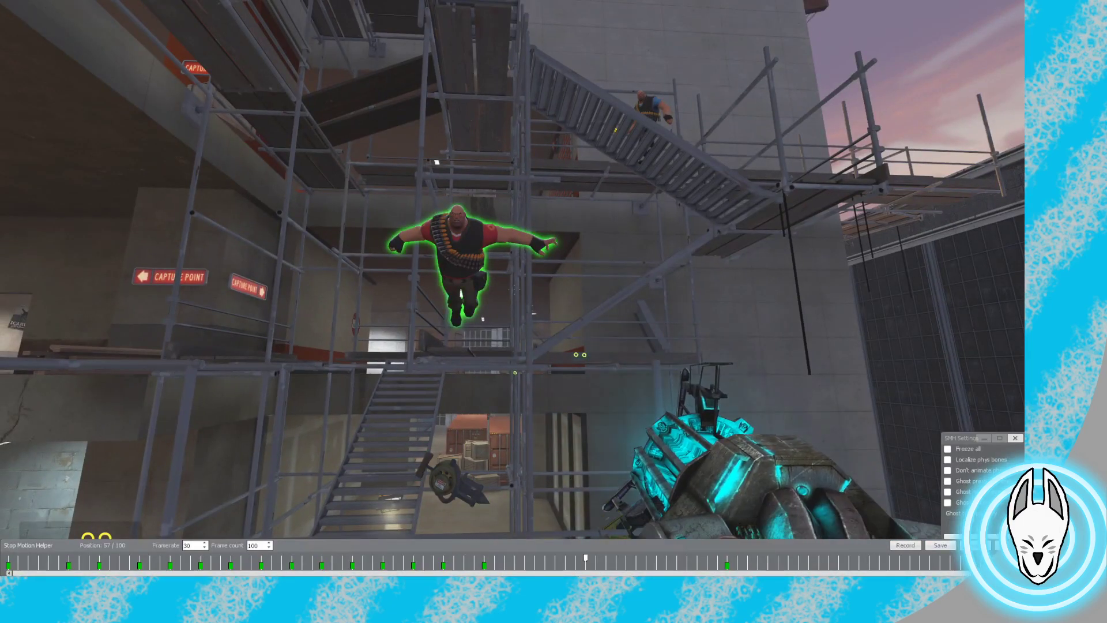
{"action": "left_click", "coordinate": [970, 562]}
{"action": "right_click", "coordinate": [455, 462]}
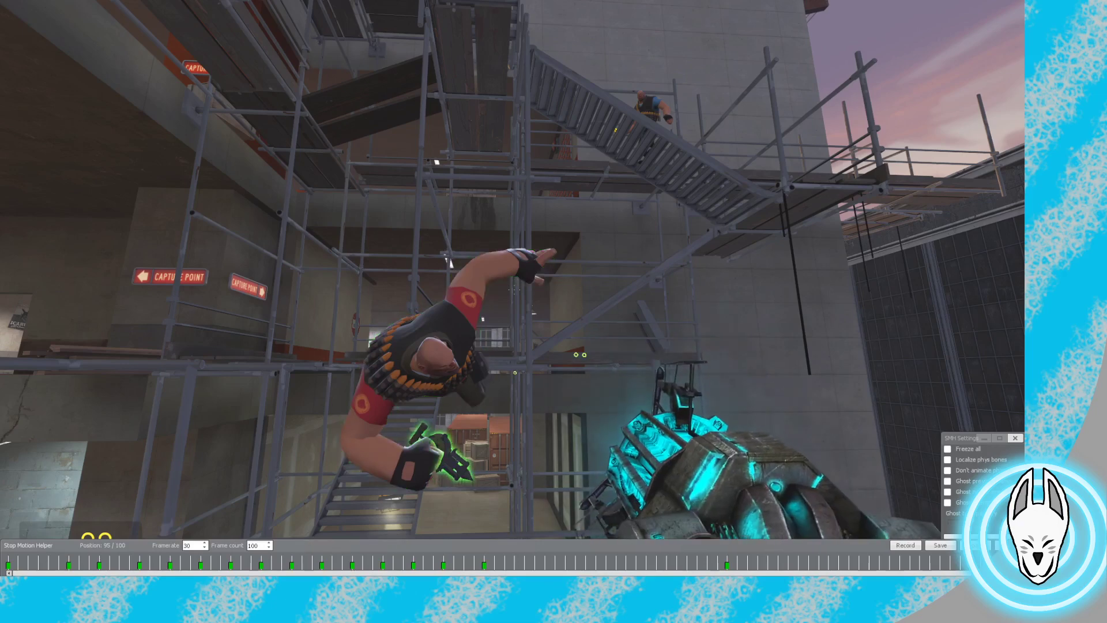
{"action": "left_click", "coordinate": [905, 545]}
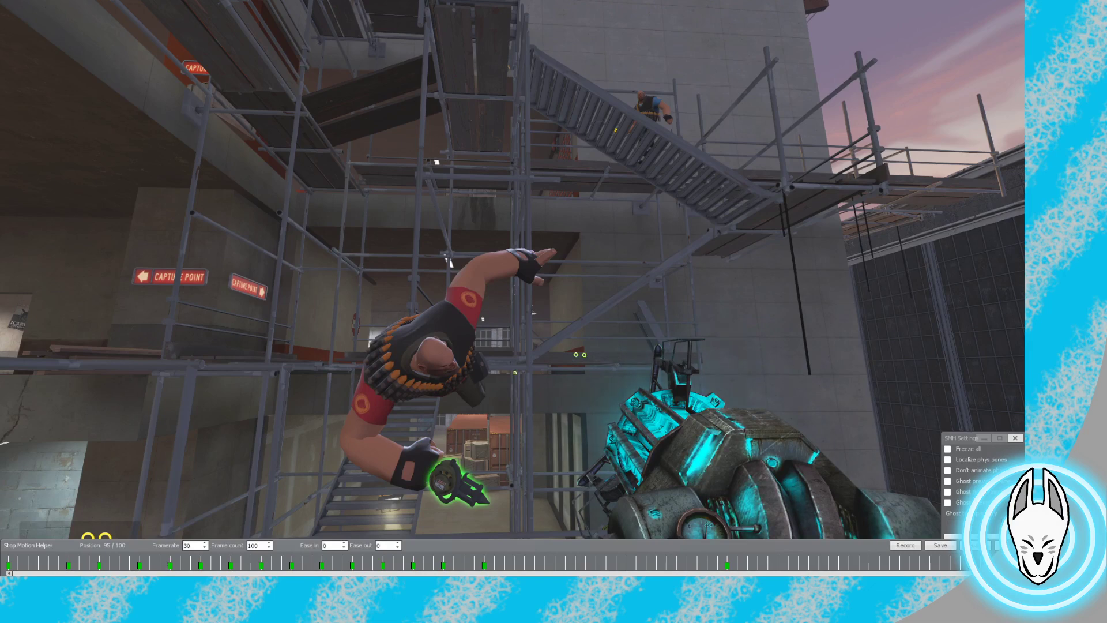
Return to frame 47 and set the ease in of the weapon's keyframe there to 1
{"action": "left_click_drag", "start_coordinate": [859, 559], "coordinate": [483, 558]}
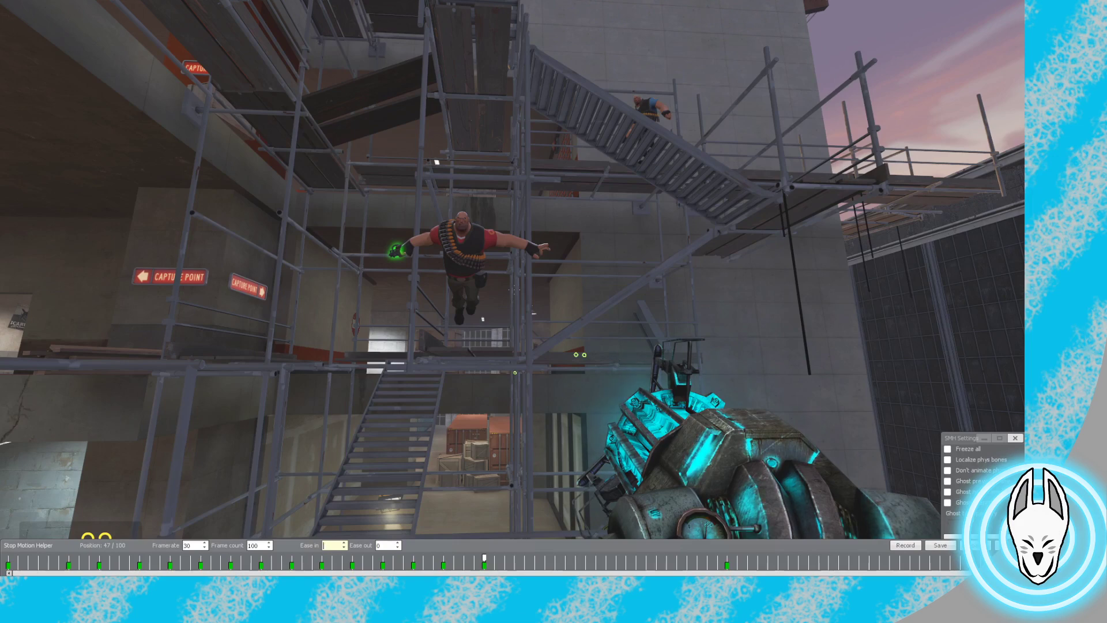
{"action": "key", "text": "c"}
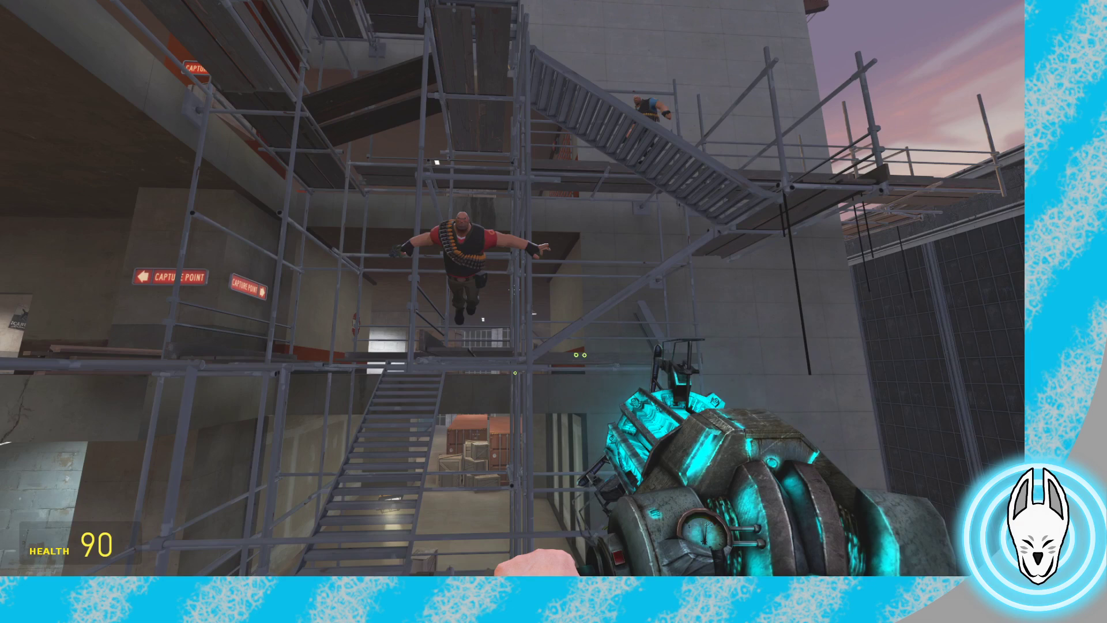
{"action": "key", "text": "c"}
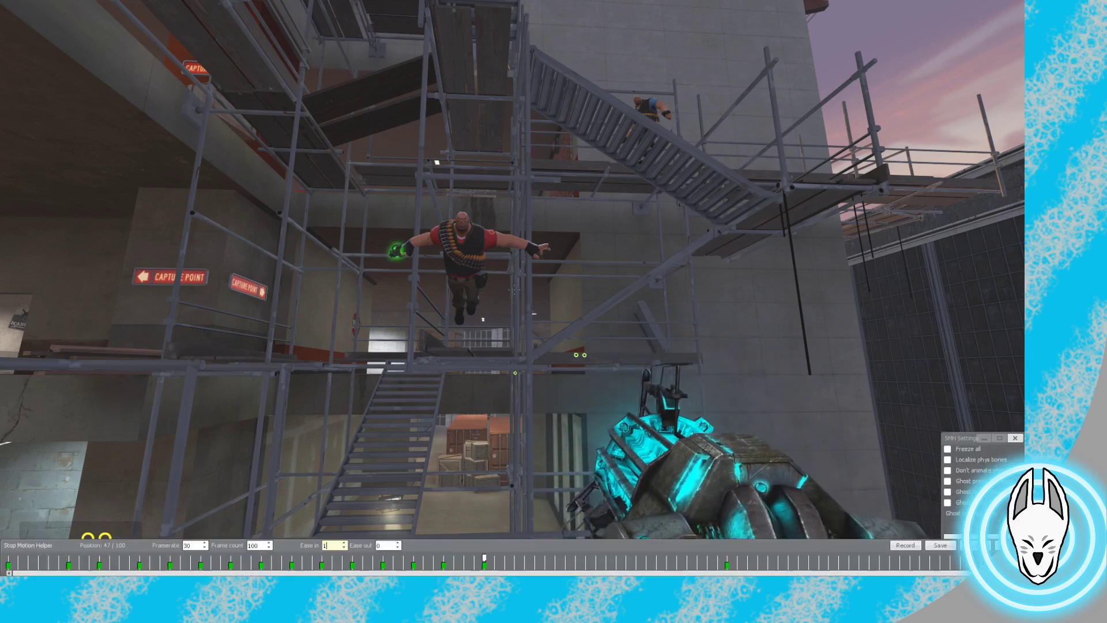
Move the weapon back to the red Heavy's hand at frame 83 and record a keyframe for it
{"action": "left_click_drag", "start_coordinate": [484, 558], "coordinate": [858, 558]}
{"action": "key", "text": "c"}
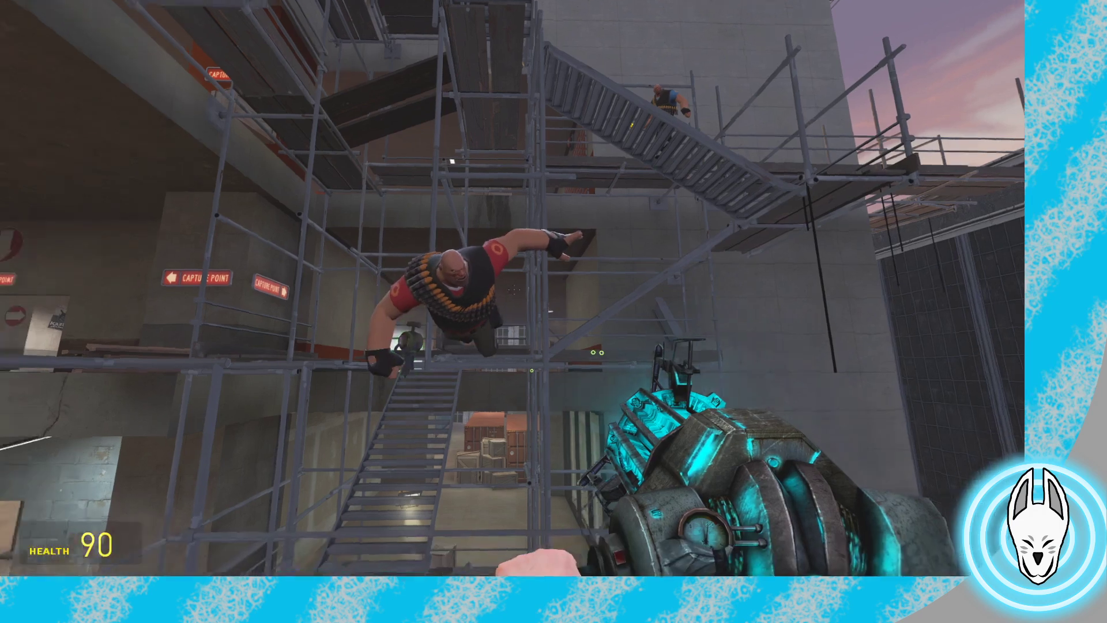
{"action": "key", "text": "c"}
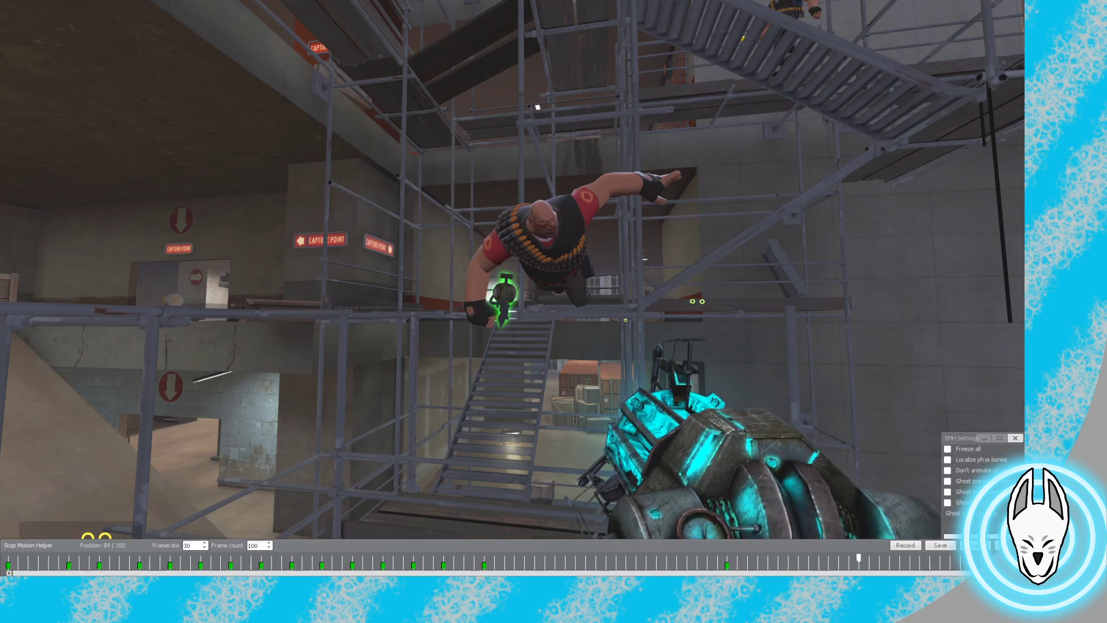
{"action": "key", "text": "Left"}
{"action": "key", "text": "c"}
{"action": "left_click", "coordinate": [512, 288]}
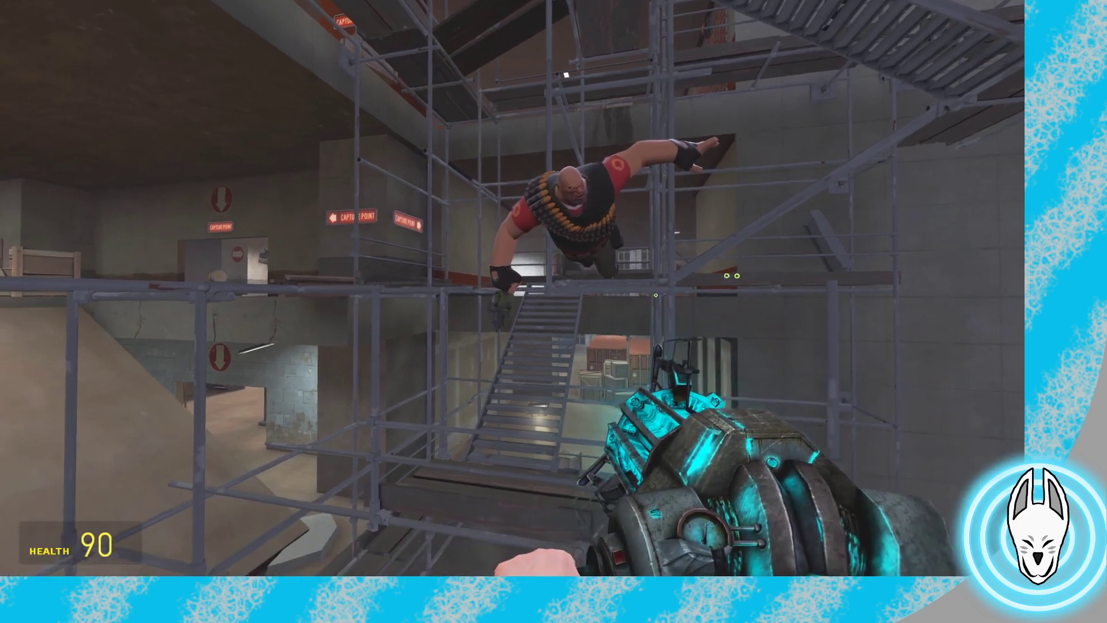
{"action": "left_click", "coordinate": [512, 288]}
{"action": "key", "text": "c"}
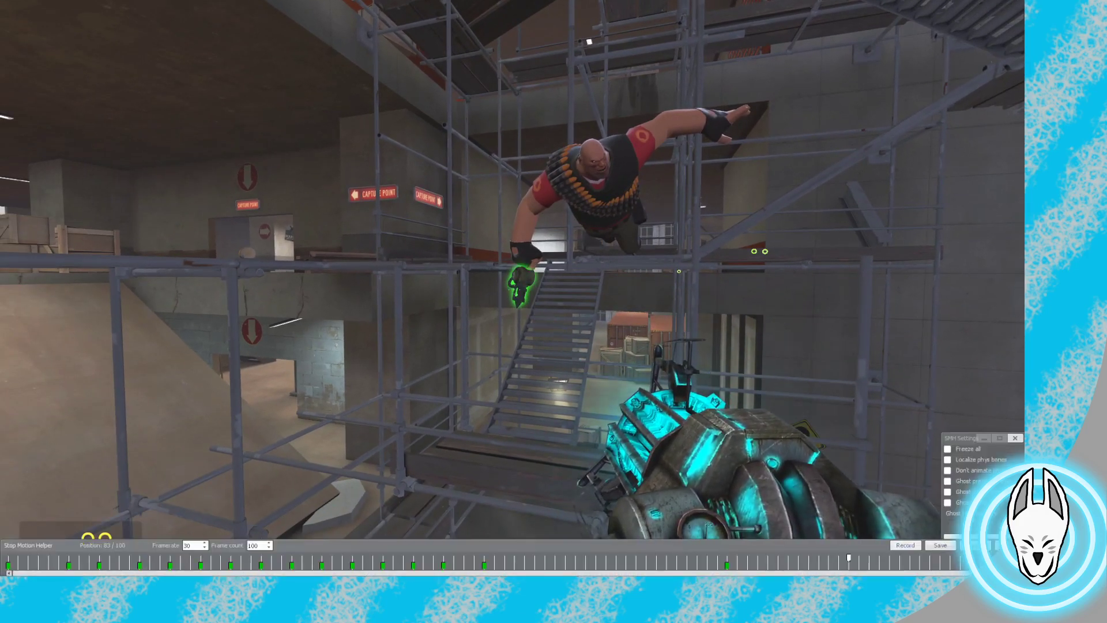
{"action": "key", "text": "r"}
Step back to frame 78, align the weapon with the red Heavy's hand, and record its keyframe
{"action": "key", "text": "Left"}
{"action": "key", "text": "Left"}
{"action": "key", "text": "Left"}
{"action": "key", "text": "Left"}
{"action": "key", "text": "Left"}
{"action": "key", "text": "Left"}
{"action": "key", "text": "Left"}
{"action": "key", "text": "Left"}
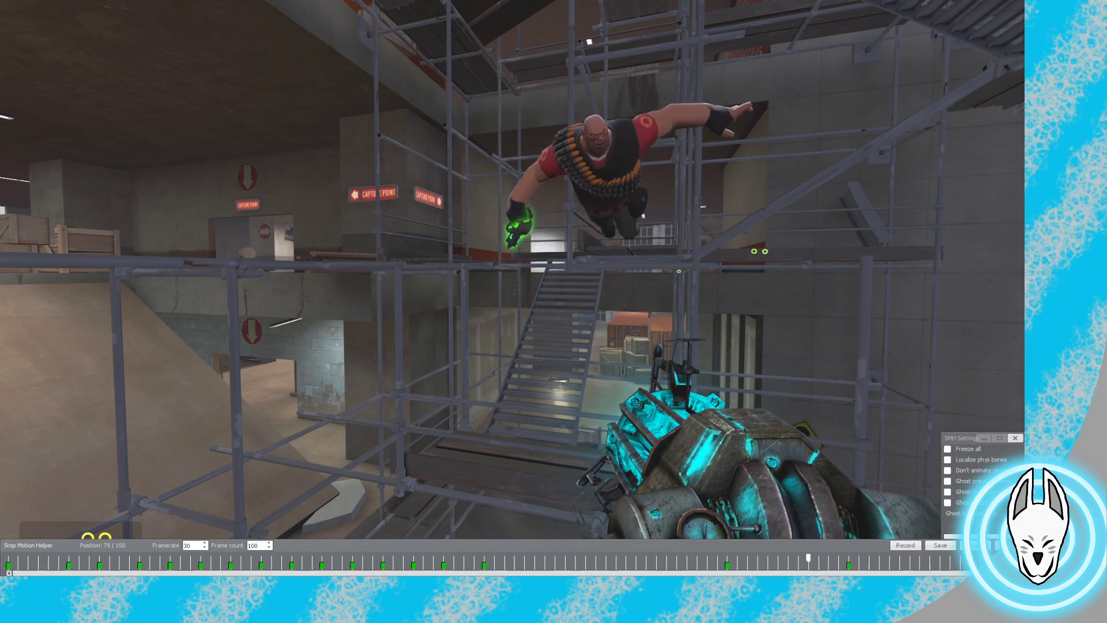
{"action": "key", "text": "Right"}
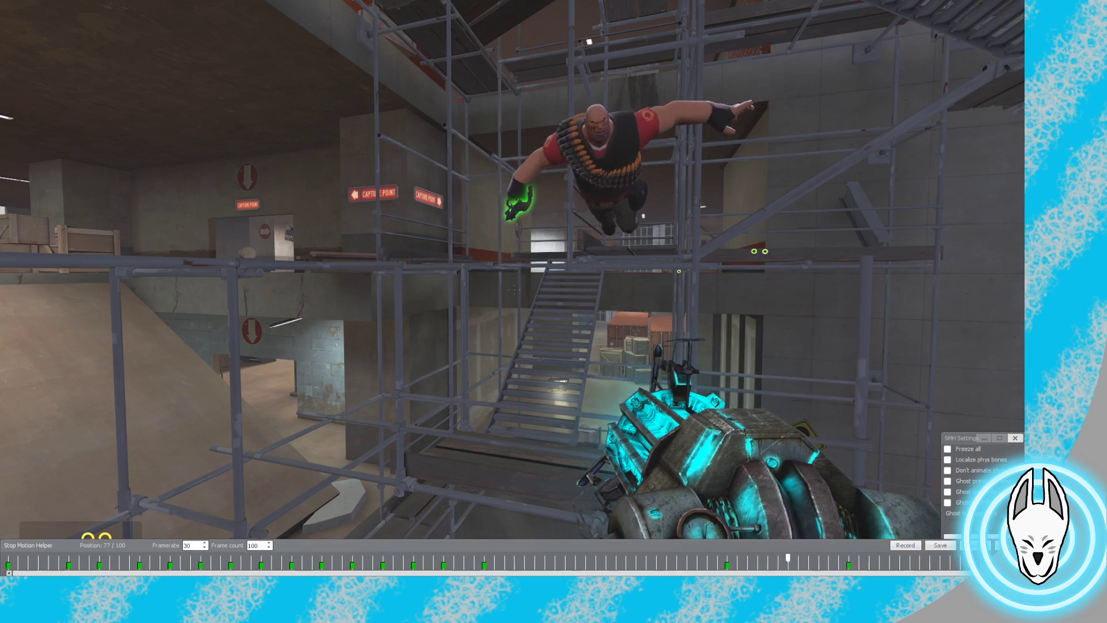
{"action": "key", "text": "Right"}
{"action": "left_click", "coordinate": [513, 289]}
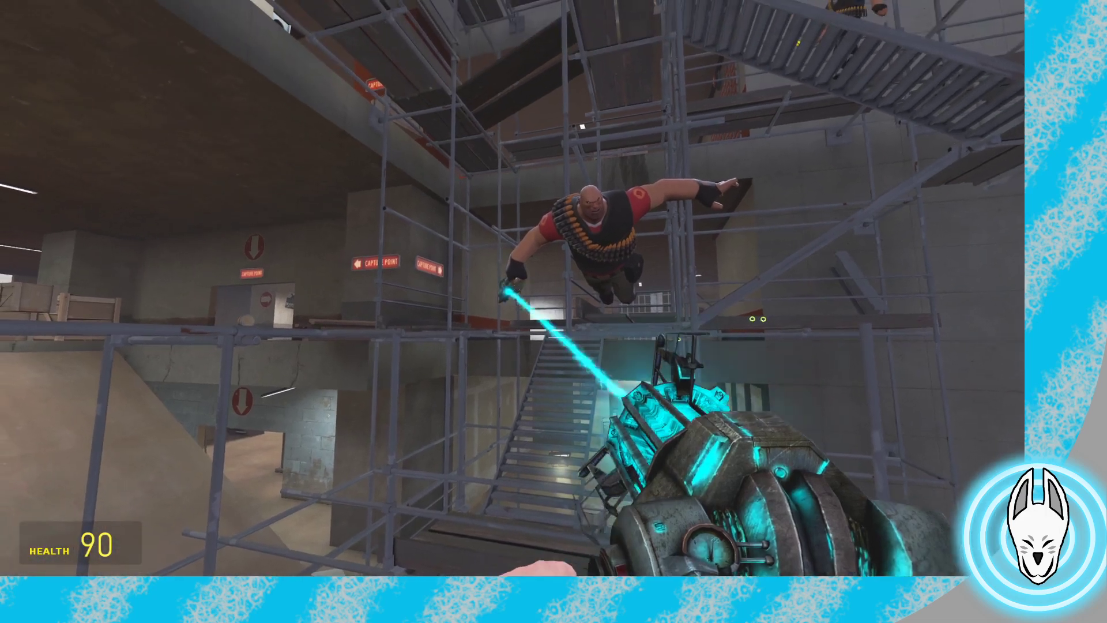
{"action": "key", "text": "c"}
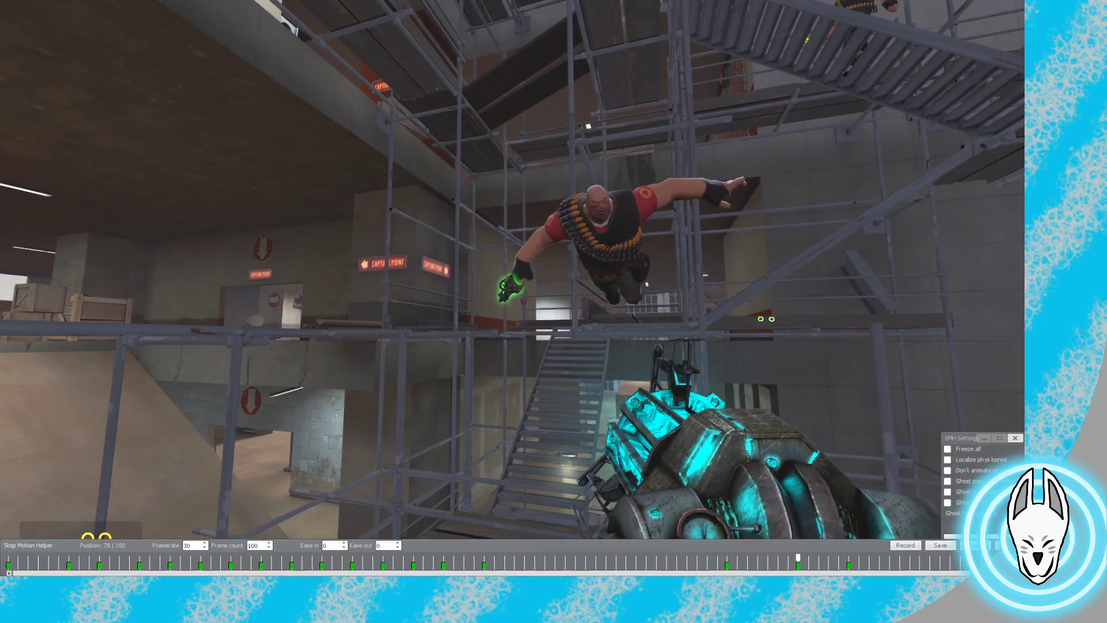
Step back to frame 71 and inspect the weapon's alignment with the red Heavy's hand from the front and the side
{"action": "key", "text": "Left"}
{"action": "key", "text": "Left"}
{"action": "key", "text": "Left"}
{"action": "key", "text": "Left"}
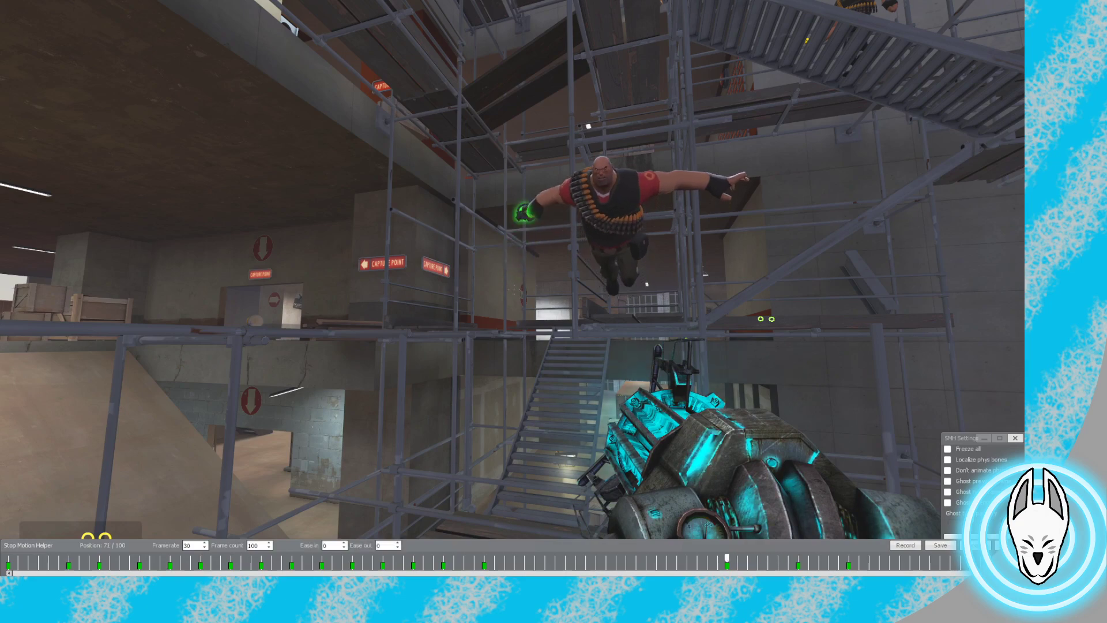
{"action": "key", "text": "c"}
{"action": "key", "text": "s"}
{"action": "key", "text": "w"}
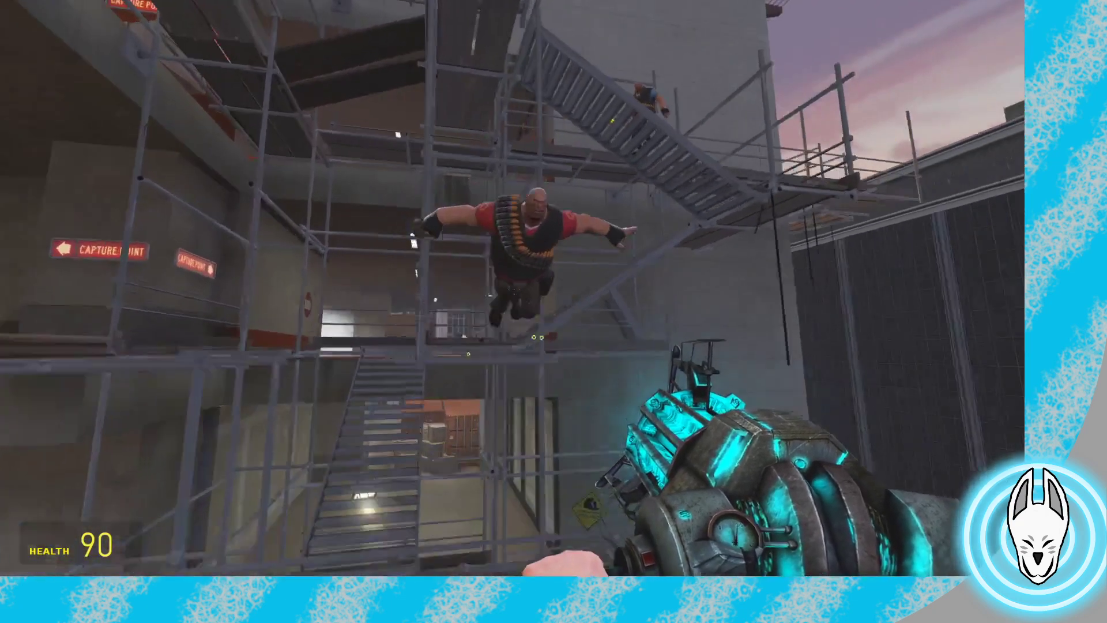
{"action": "key", "text": "a"}
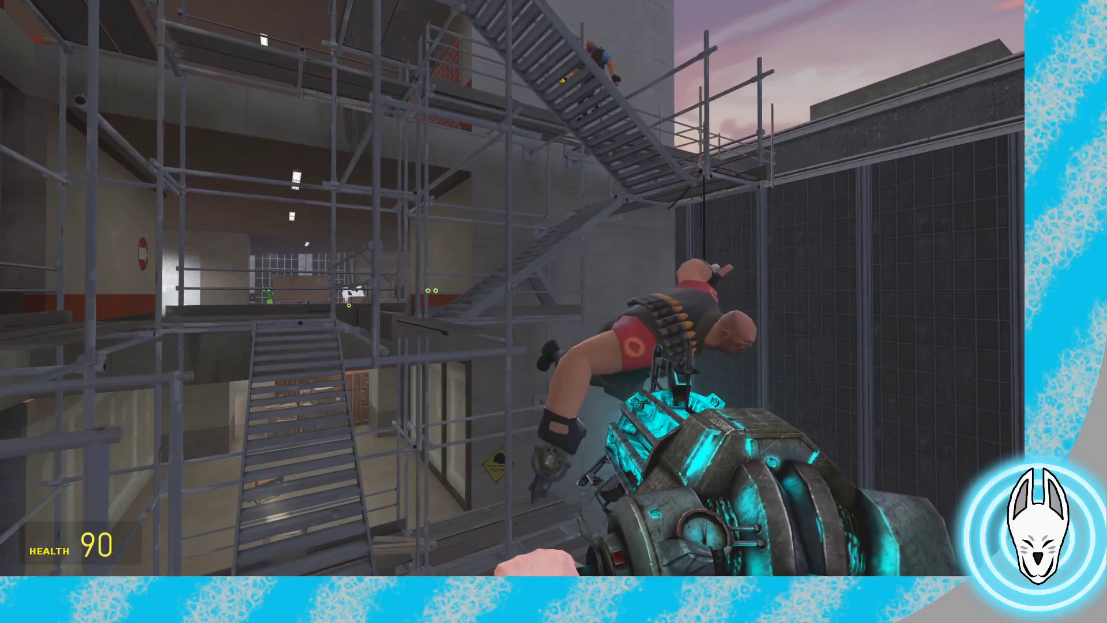
{"action": "key", "text": "c"}
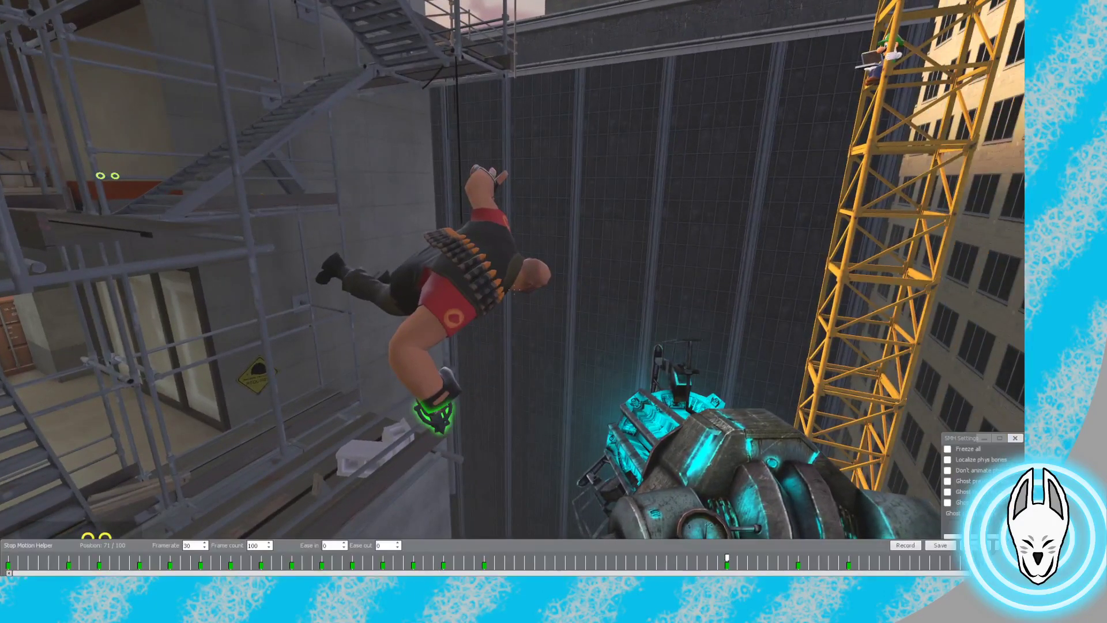
Move to frame 89, align the weapon with the red Heavy's hand, and record a keyframe for it
{"action": "left_click_drag", "start_coordinate": [727, 558], "coordinate": [909, 558]}
{"action": "key", "text": "c"}
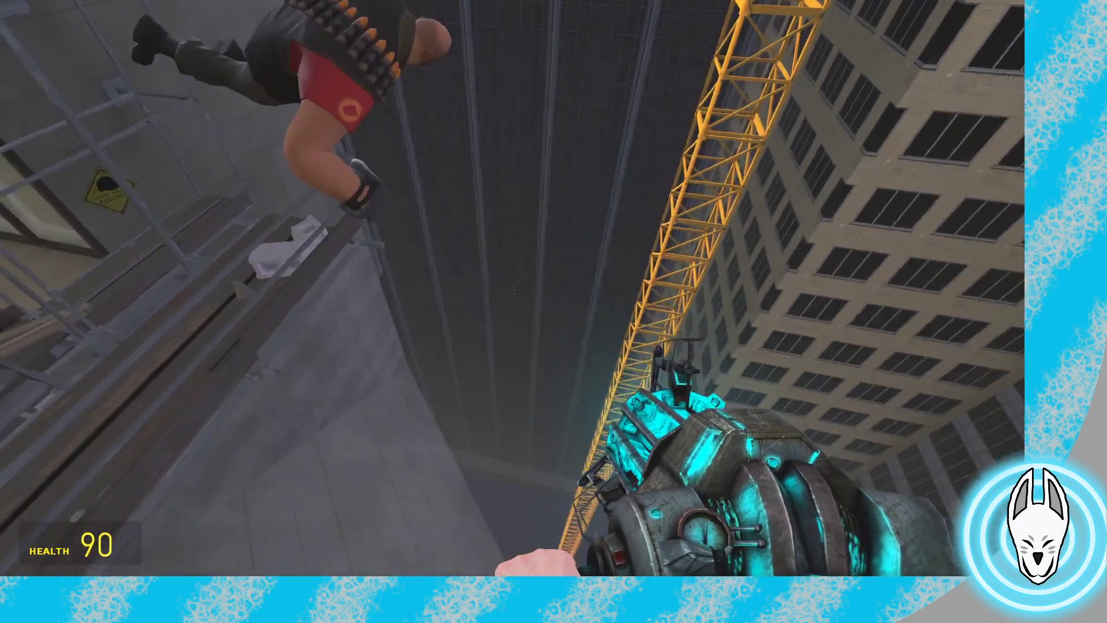
{"action": "key", "text": "w"}
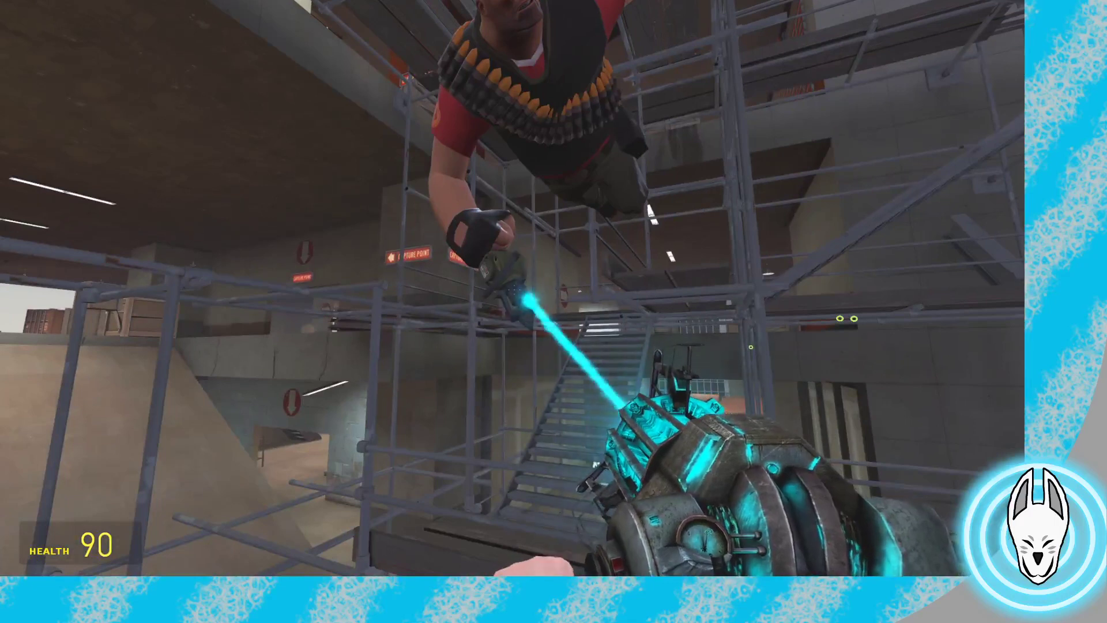
{"action": "key", "text": "c"}
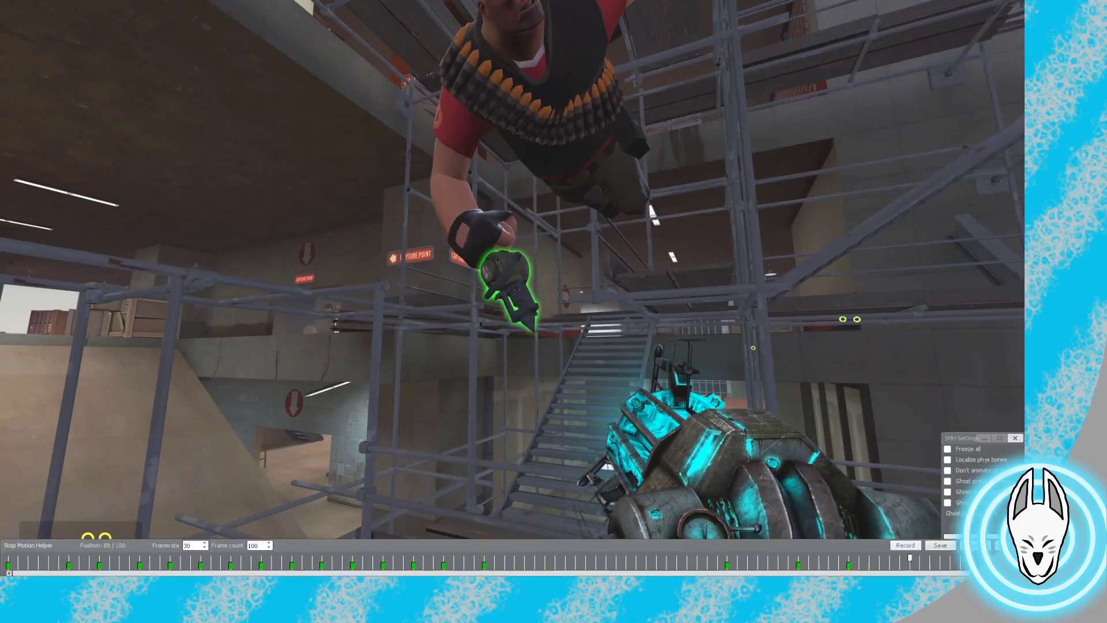
Go back to frame 86, fit the weapon to the red Heavy's hand, and record its keyframe
{"action": "left_click_drag", "start_coordinate": [910, 557], "coordinate": [869, 557]}
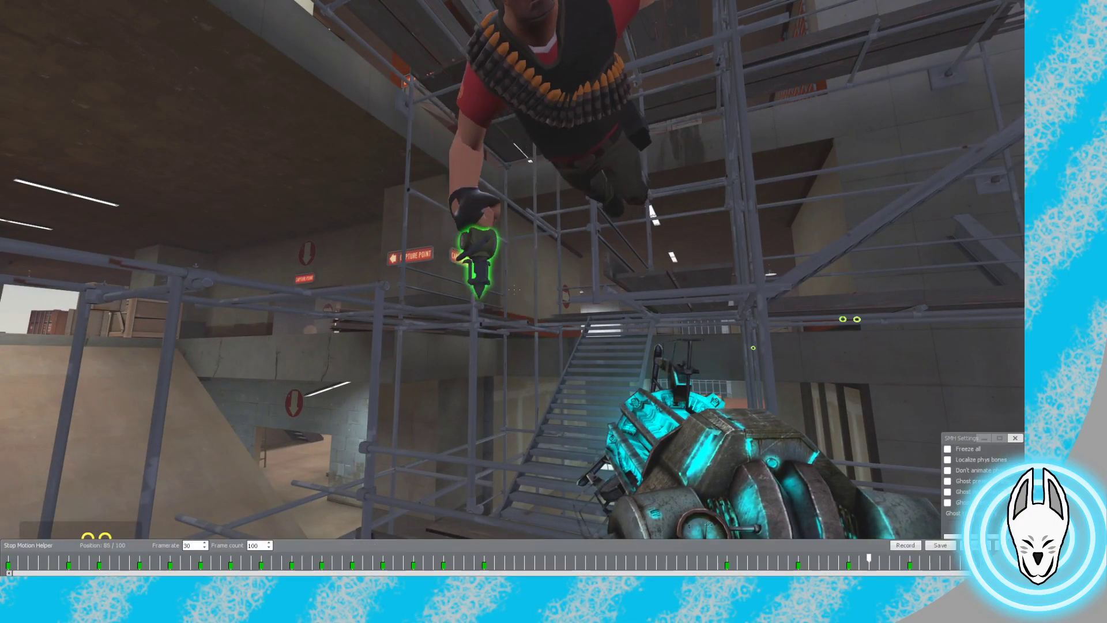
{"action": "key", "text": "c"}
{"action": "left_click", "coordinate": [512, 289]}
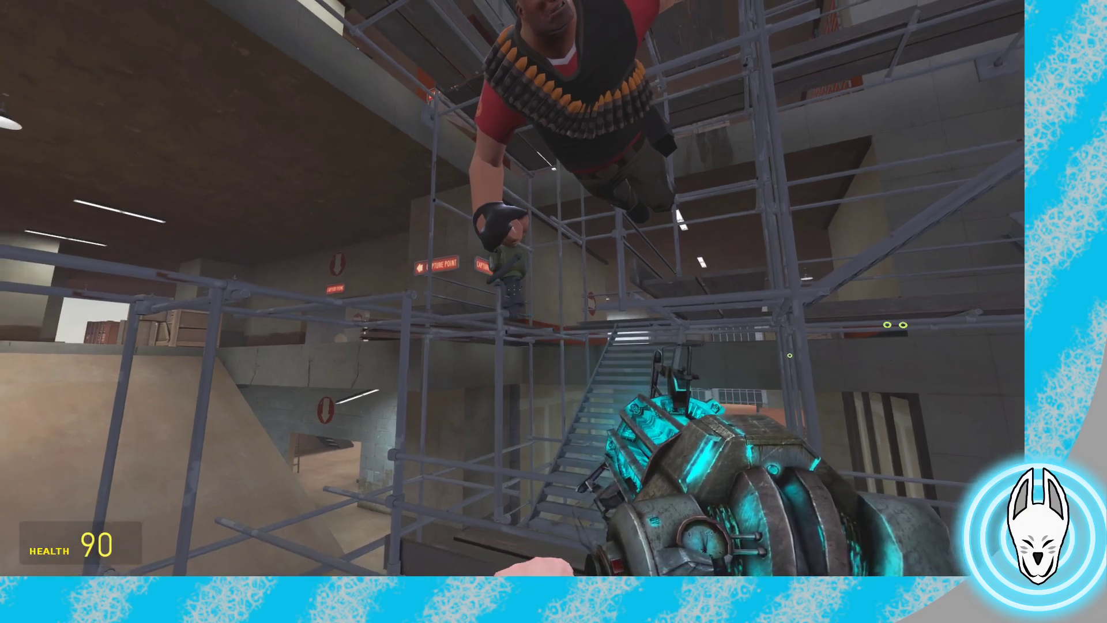
{"action": "key", "text": "c"}
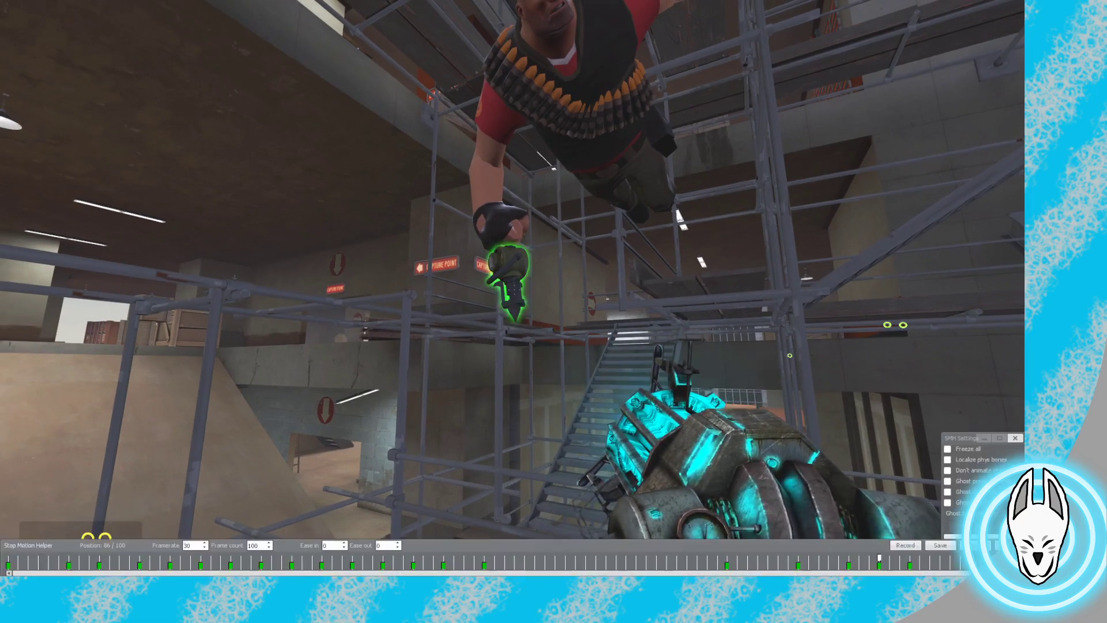
Scrub back to frame 74, line the weapon up with the red Heavy's hand, and record a keyframe there
{"action": "left_click_drag", "start_coordinate": [879, 557], "coordinate": [768, 557]}
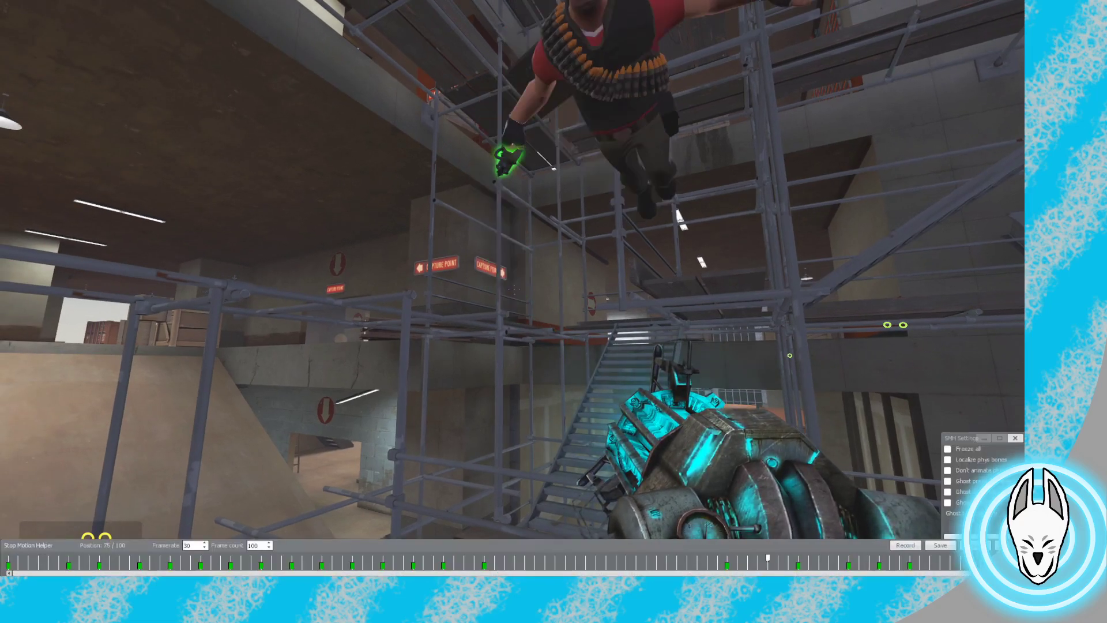
{"action": "key", "text": "c"}
{"action": "key", "text": "c"}
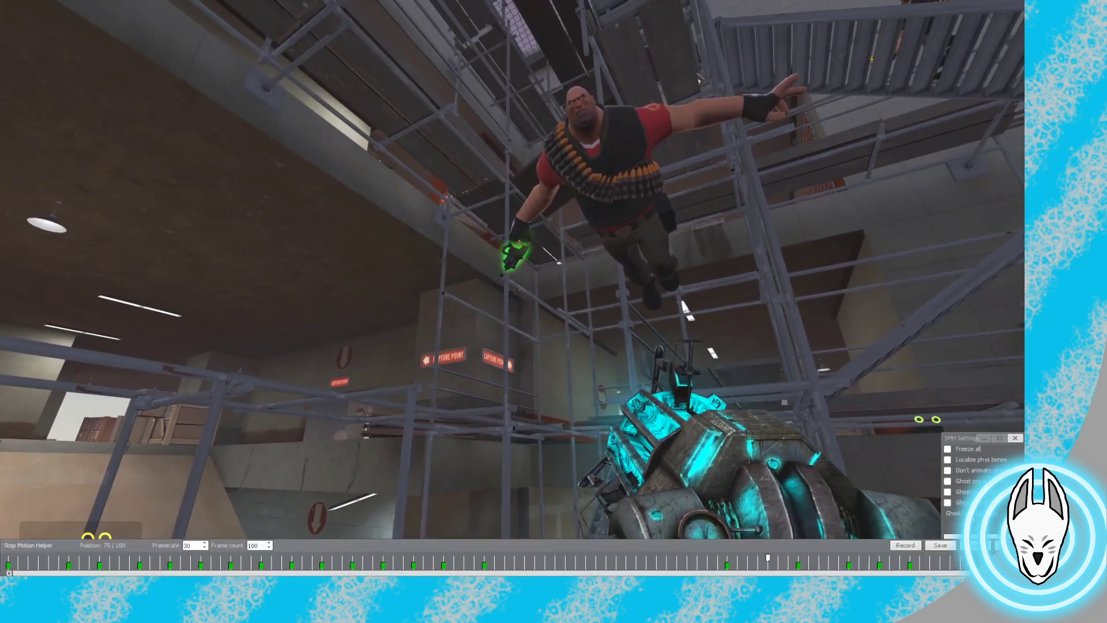
{"action": "key", "text": "c"}
{"action": "left_click", "coordinate": [512, 288]}
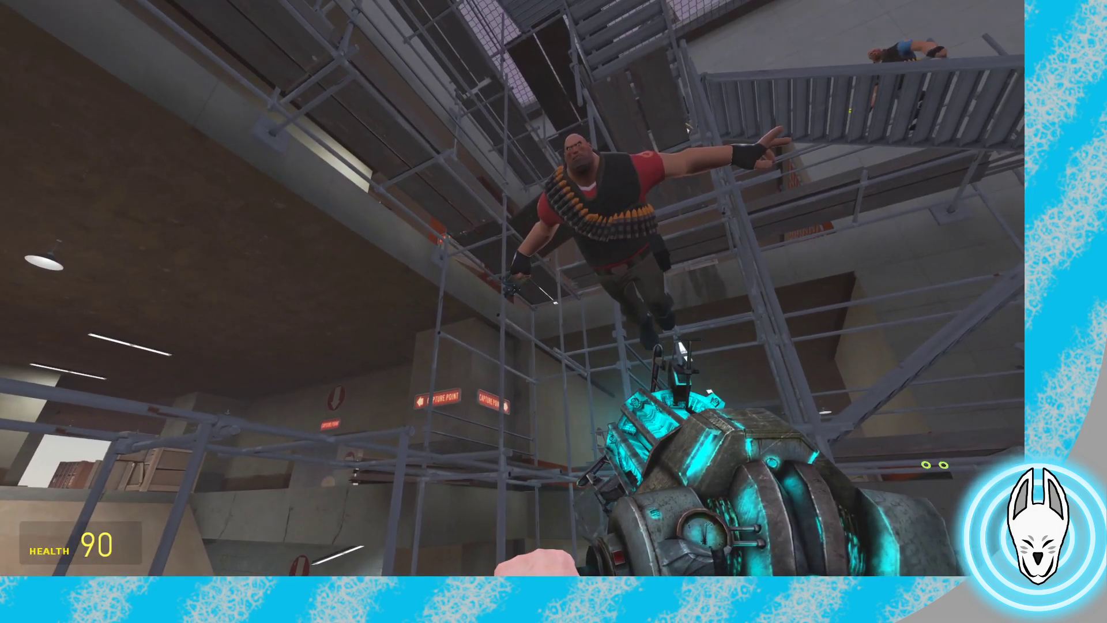
{"action": "key", "text": "c"}
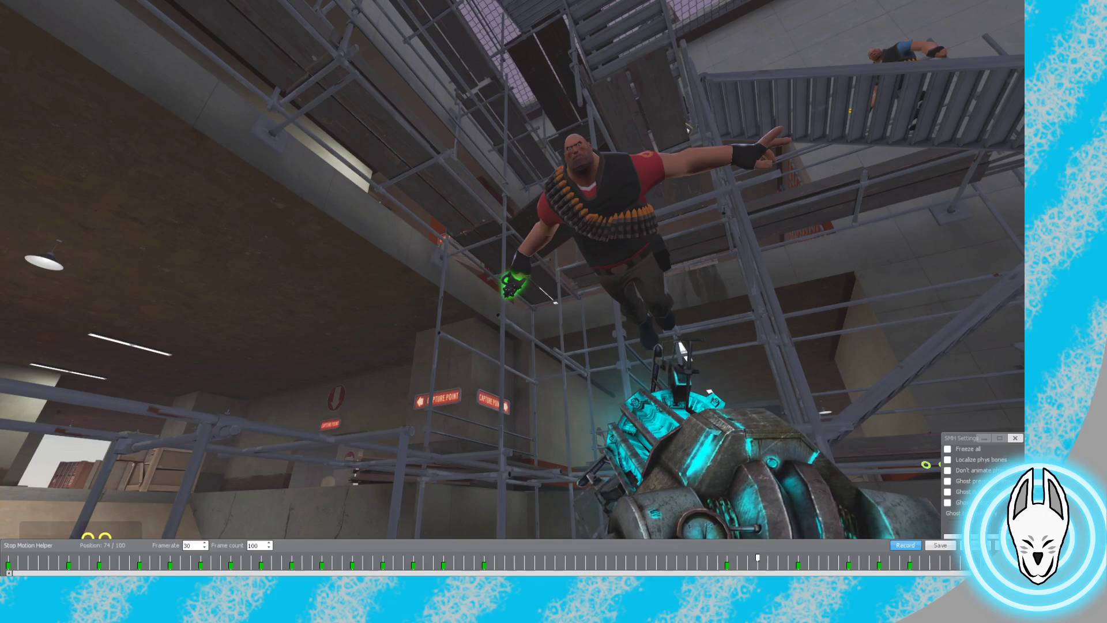
Step through the frames from 74 to 94 and back and forth near the end to check how the weapon follows the hand
{"action": "key", "text": "Right"}
{"action": "key", "text": "Right"}
{"action": "key", "text": "Right"}
{"action": "key", "text": "Right"}
{"action": "key", "text": "Right"}
{"action": "key", "text": "Right"}
{"action": "key", "text": "Right"}
{"action": "key", "text": "Right"}
{"action": "key", "text": "Right"}
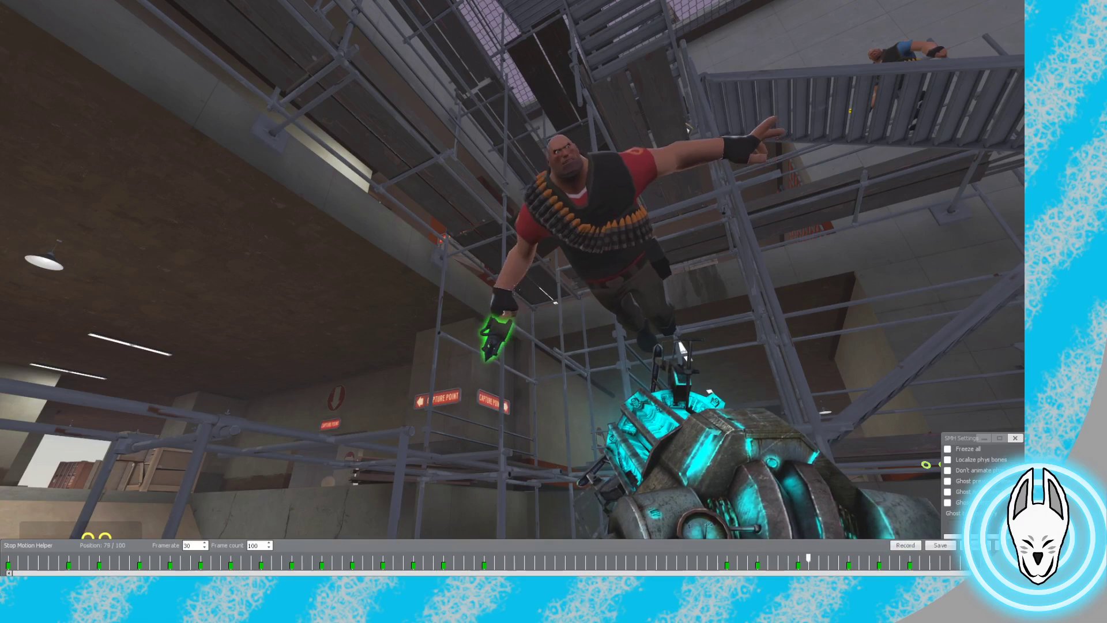
{"action": "key", "text": "Right"}
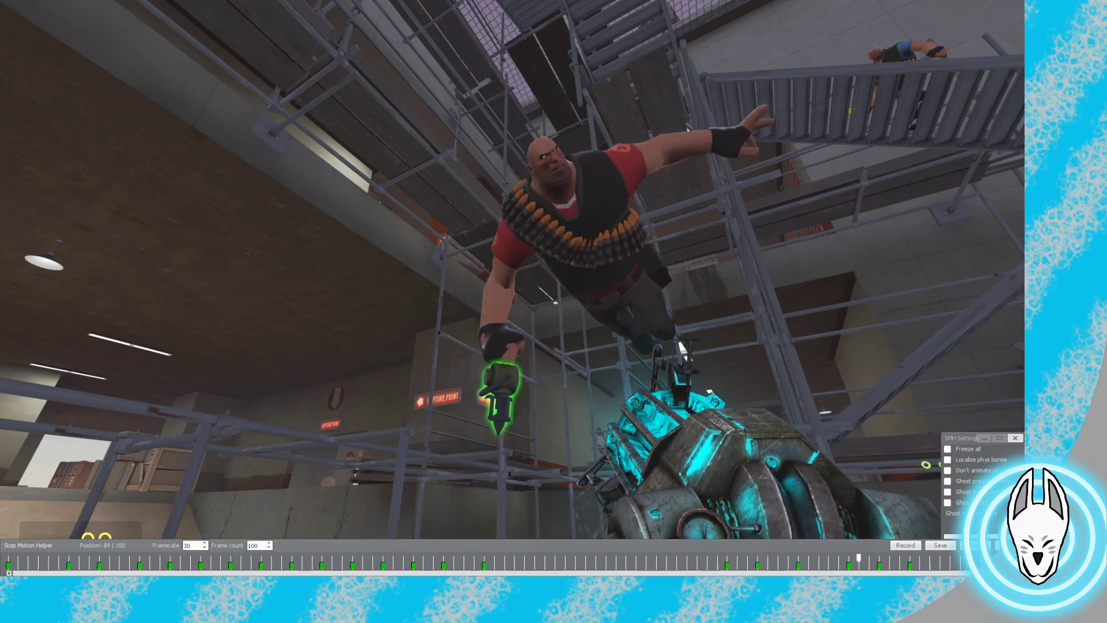
{"action": "key", "text": "Right"}
{"action": "key", "text": "Right"}
{"action": "key", "text": "Right"}
{"action": "key", "text": "Right"}
{"action": "key", "text": "Right"}
{"action": "key", "text": "Right"}
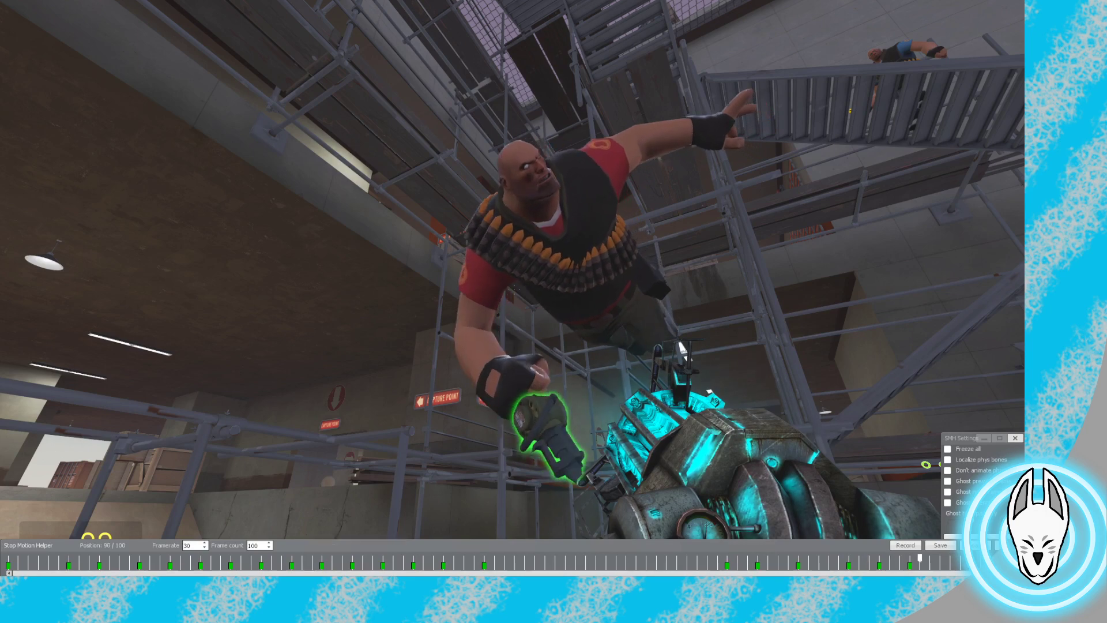
{"action": "key", "text": "Right"}
{"action": "key", "text": "Right"}
{"action": "key", "text": "Right"}
{"action": "key", "text": "Right"}
{"action": "key", "text": "Right"}
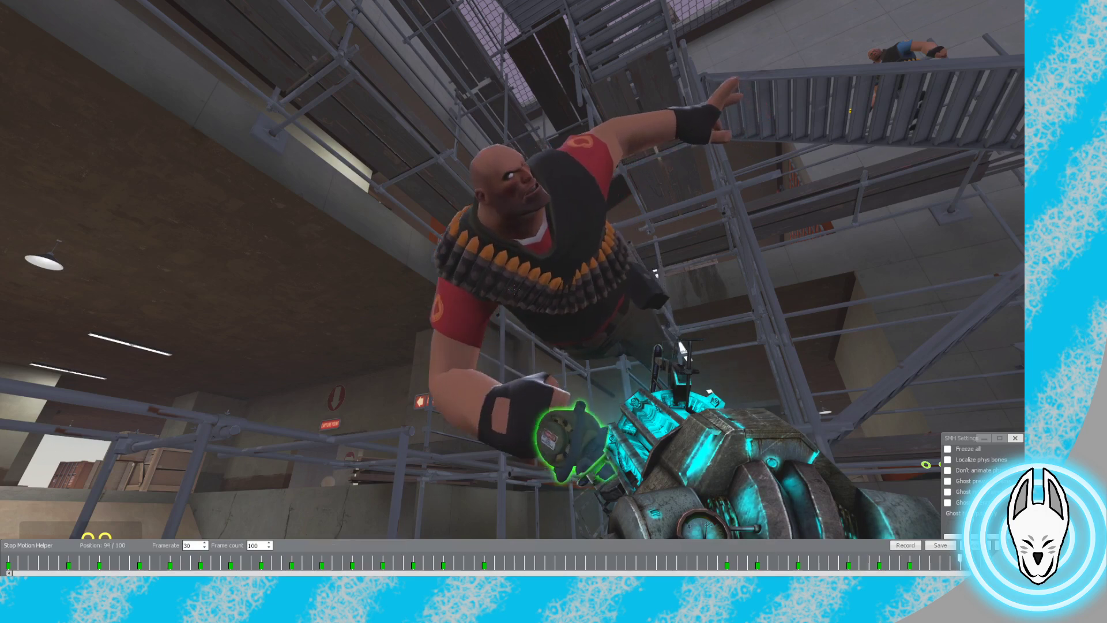
{"action": "key", "text": "Left"}
{"action": "key", "text": "Left"}
{"action": "key", "text": "Left"}
{"action": "key", "text": "Left"}
{"action": "key", "text": "Left"}
{"action": "key", "text": "Left"}
{"action": "key", "text": "Left"}
{"action": "key", "text": "Right"}
{"action": "key", "text": "Right"}
{"action": "key", "text": "Right"}
{"action": "key", "text": "Right"}
{"action": "key", "text": "Right"}
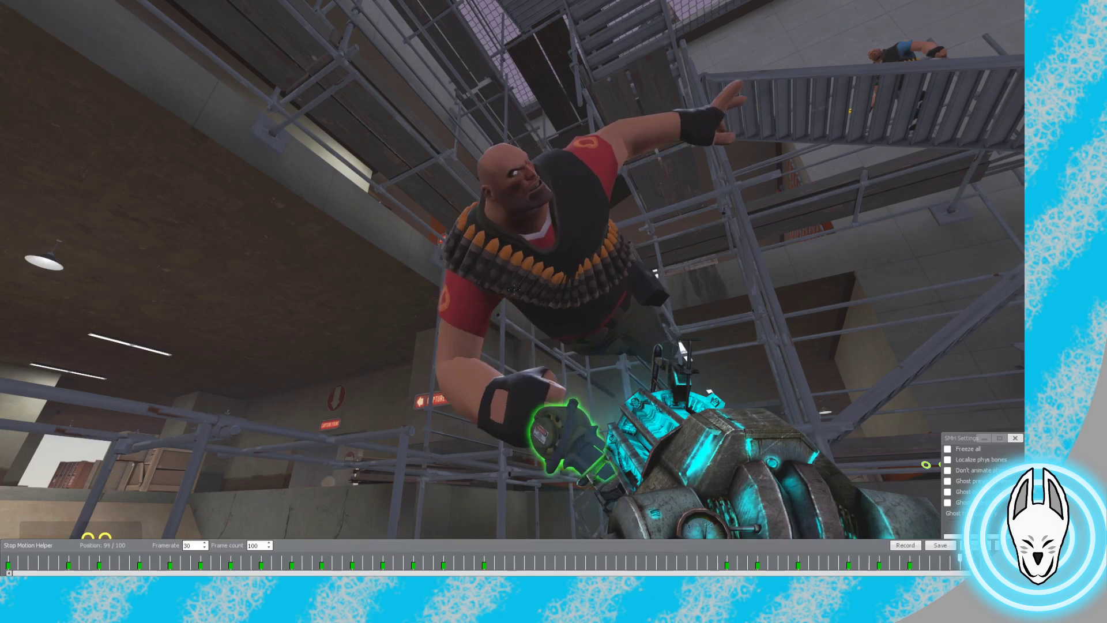
Align the weapon with the red Heavy's hand at frame 92, viewing it from the other side
{"action": "key", "text": "Left"}
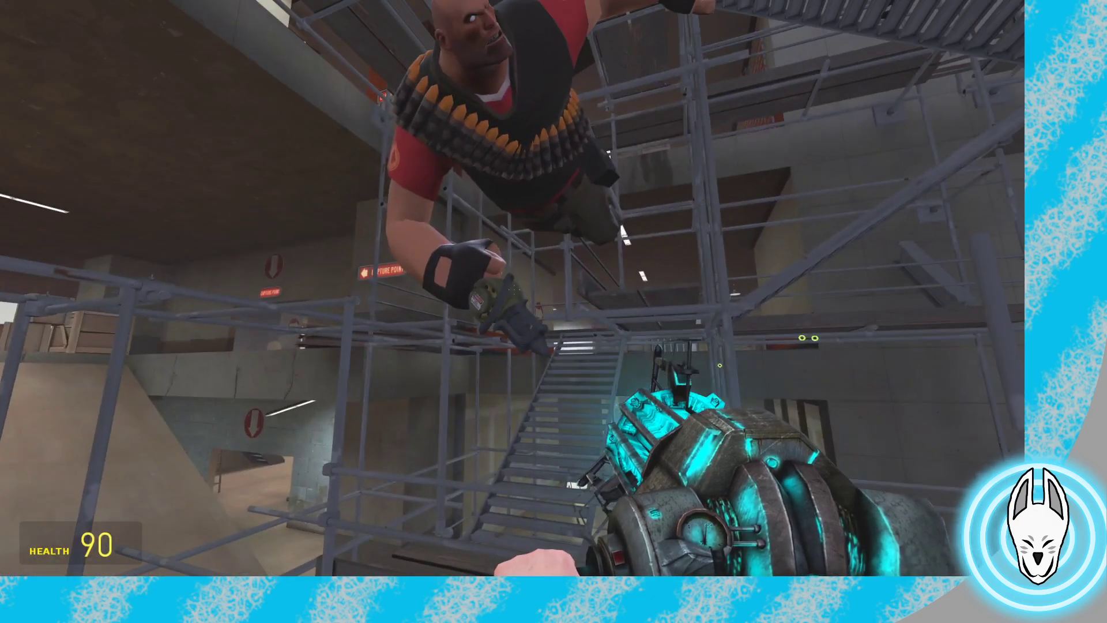
{"action": "left_click", "coordinate": [514, 289]}
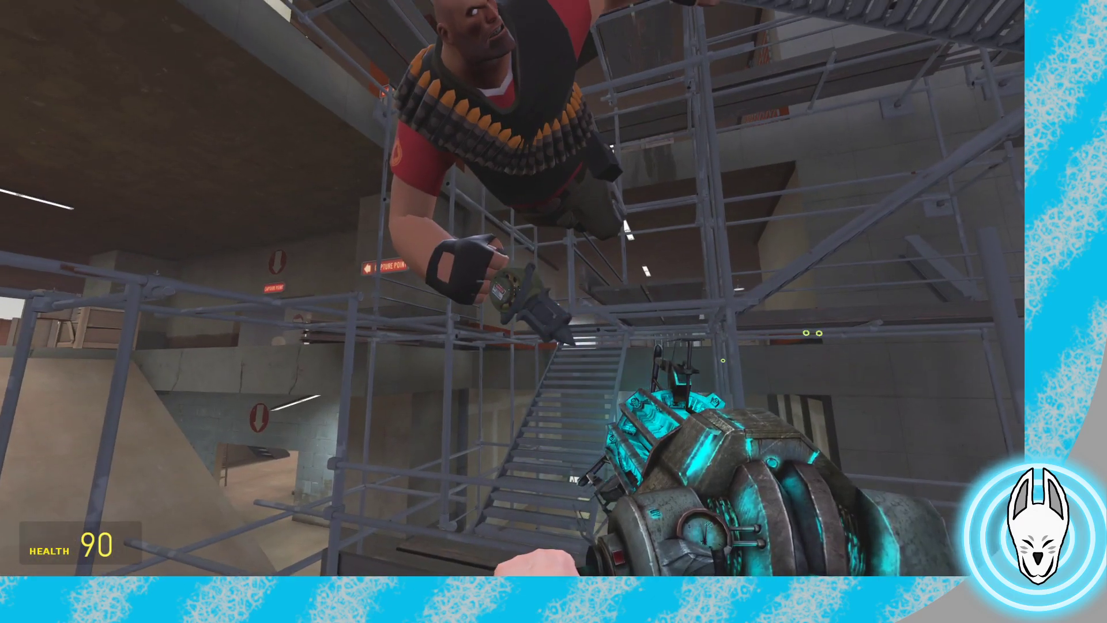
{"action": "key", "text": "w"}
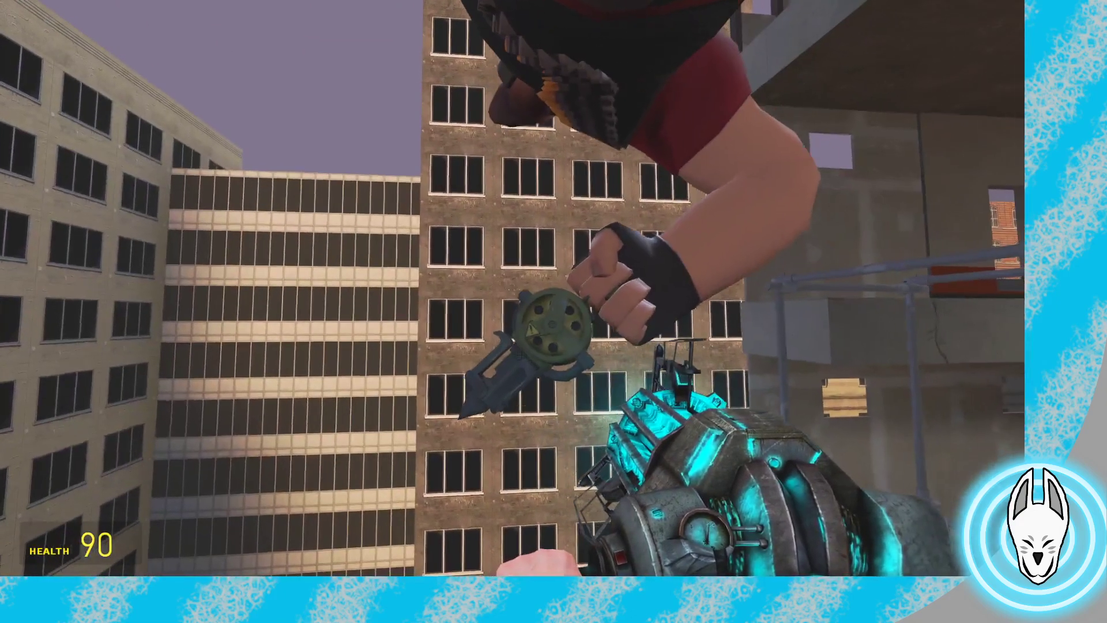
{"action": "key", "text": "c"}
{"action": "key", "text": "Right"}
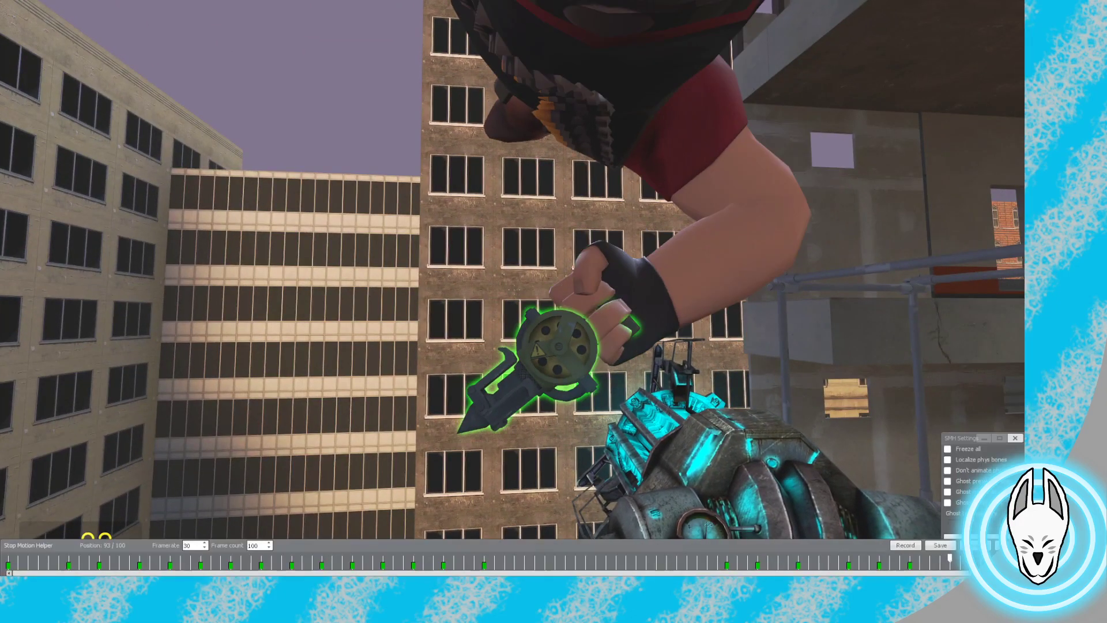
{"action": "key", "text": "Left"}
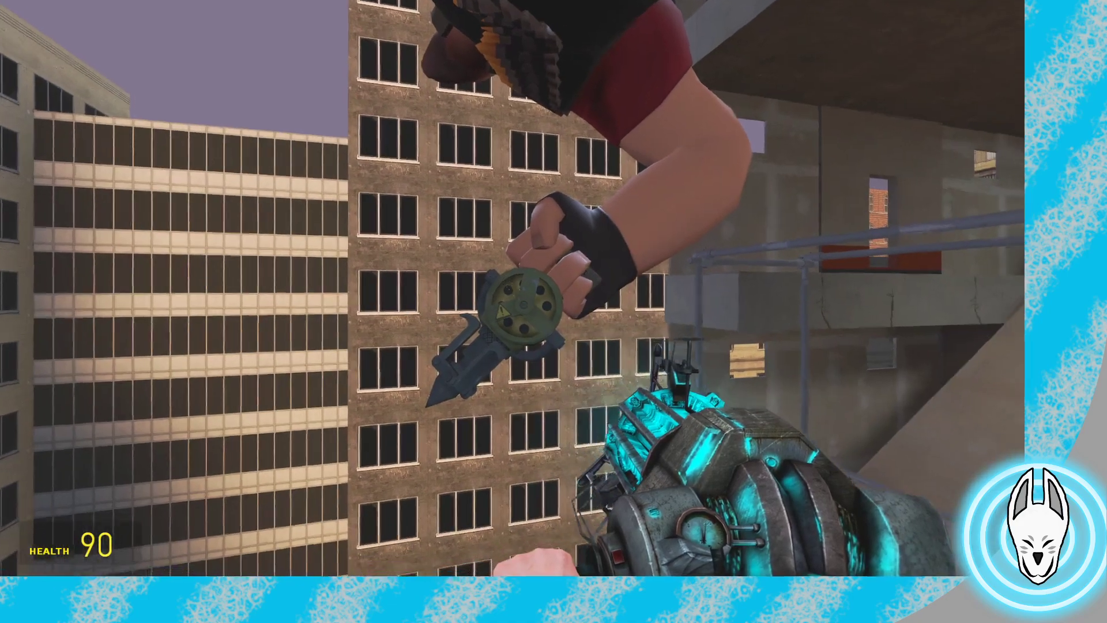
{"action": "left_click", "coordinate": [514, 289]}
{"action": "key", "text": "c"}
{"action": "left_click_drag", "start_coordinate": [513, 290], "coordinate": [546, 297]}
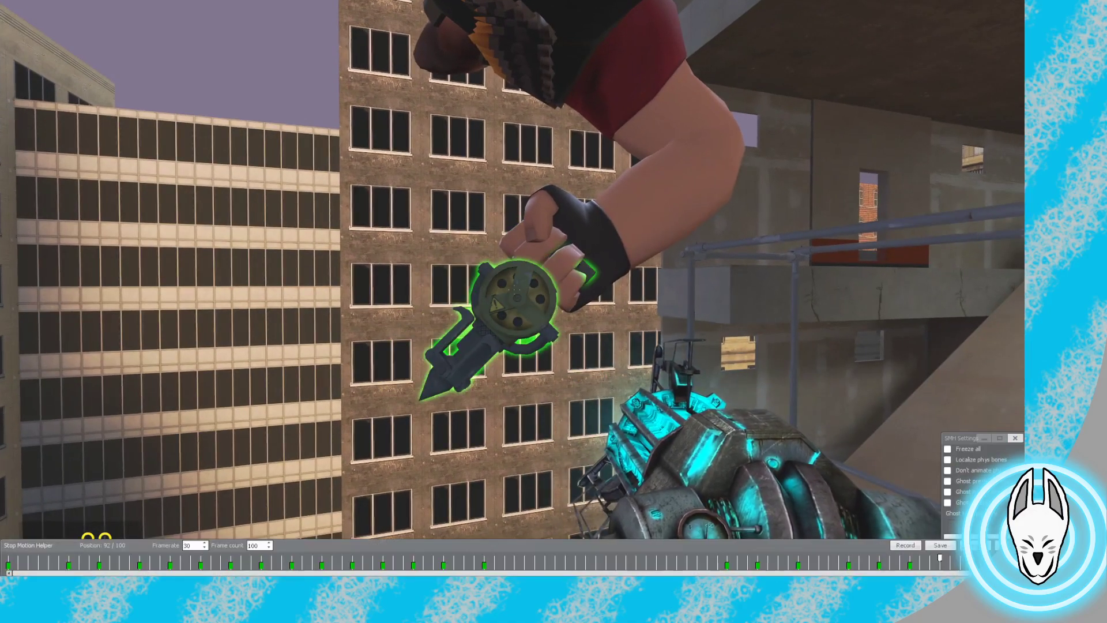
Adjust the weapon's position in the red Heavy's hand at frame 95 and return to frame 92
{"action": "key", "text": "Right"}
{"action": "key", "text": "Right"}
{"action": "key", "text": "Right"}
{"action": "left_click", "coordinate": [514, 289]}
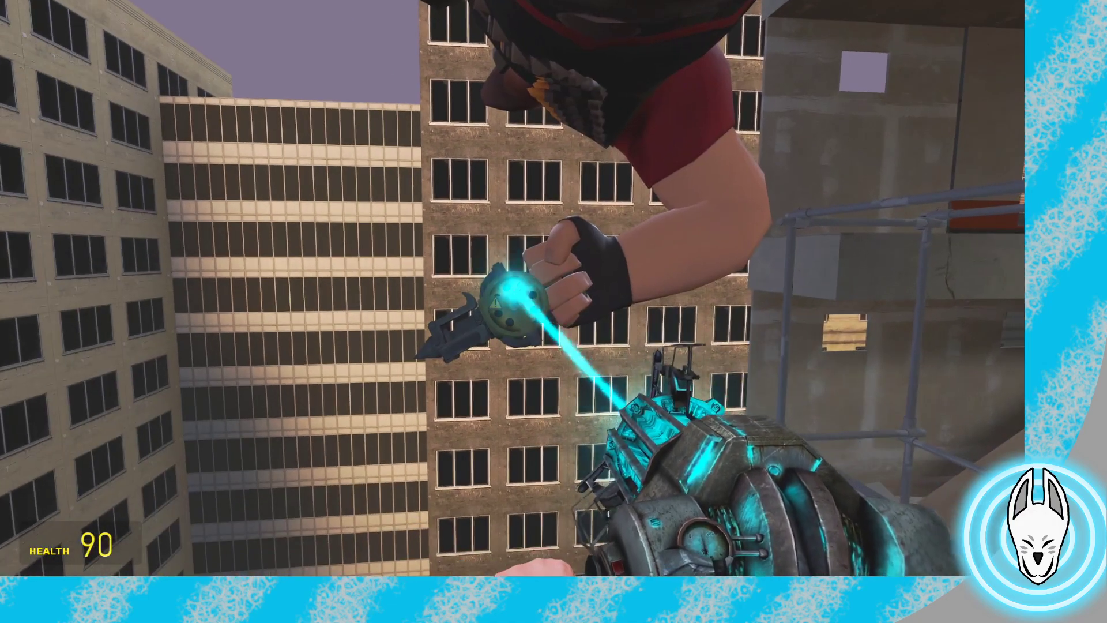
{"action": "key", "text": "c"}
{"action": "key", "text": "Left"}
{"action": "key", "text": "Left"}
{"action": "key", "text": "Left"}
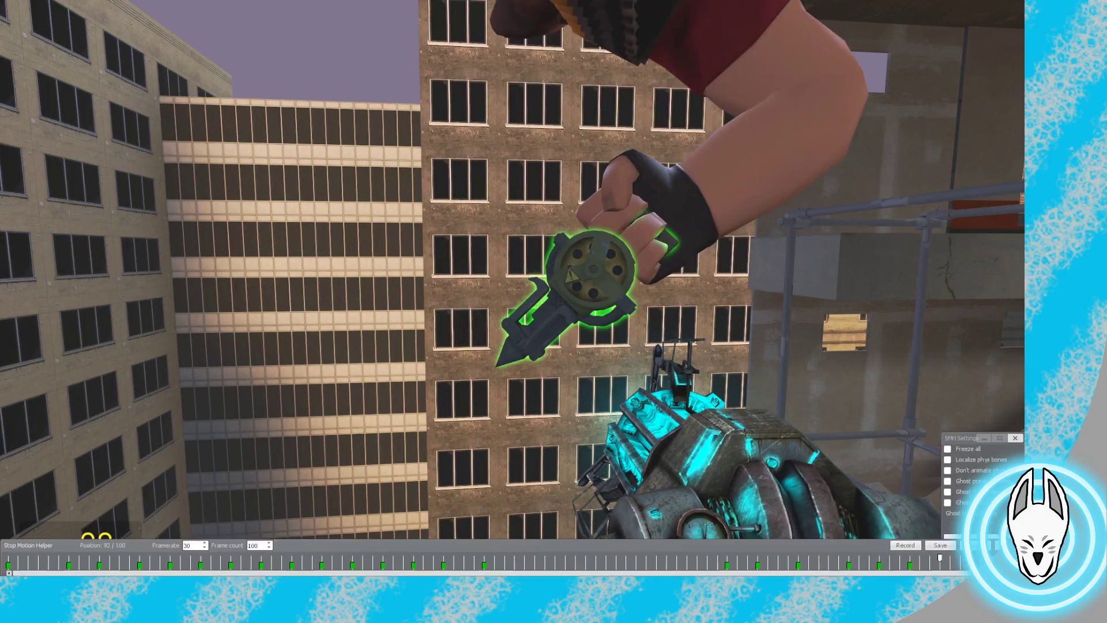
Step backward from frame 92 to review the weapon's motion along the red Heavy's flight
{"action": "key", "text": "Left"}
{"action": "key", "text": "Left"}
{"action": "key", "text": "Left"}
{"action": "key", "text": "Left"}
{"action": "key", "text": "Left"}
{"action": "key", "text": "Left"}
{"action": "key", "text": "Left"}
{"action": "key", "text": "Left"}
{"action": "key", "text": "Left"}
{"action": "key", "text": "Left"}
{"action": "key", "text": "Left"}
{"action": "key", "text": "Left"}
{"action": "key", "text": "Left"}
{"action": "key", "text": "Left"}
{"action": "key", "text": "Left"}
{"action": "key", "text": "Left"}
{"action": "key", "text": "Left"}
{"action": "key", "text": "Left"}
{"action": "key", "text": "Left"}
{"action": "key", "text": "Left"}
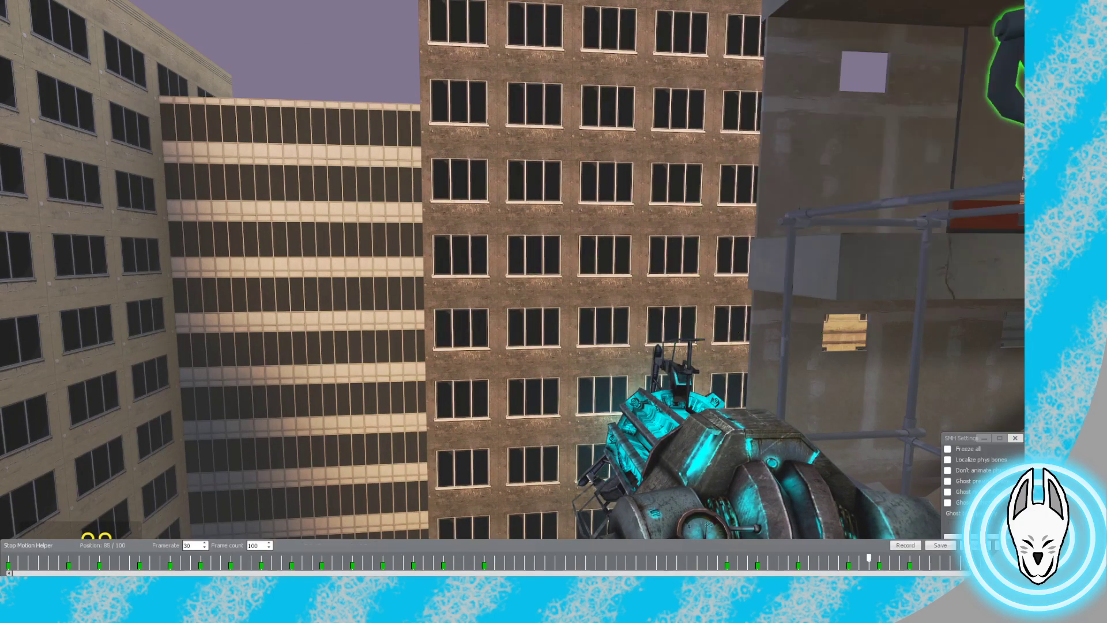
{"action": "key", "text": "c"}
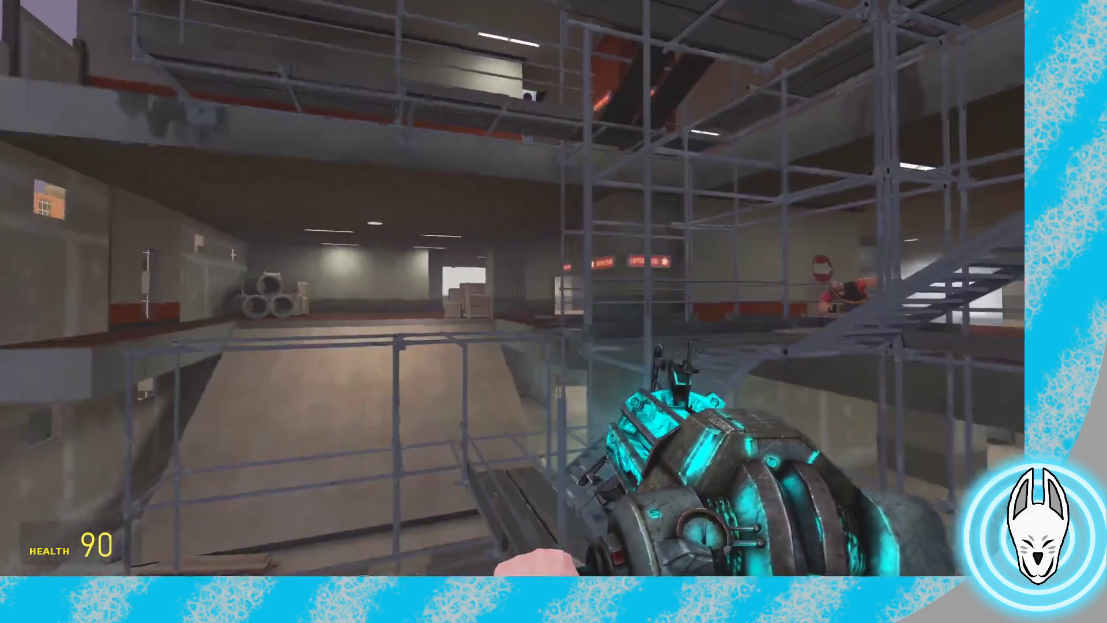
{"action": "key", "text": "c"}
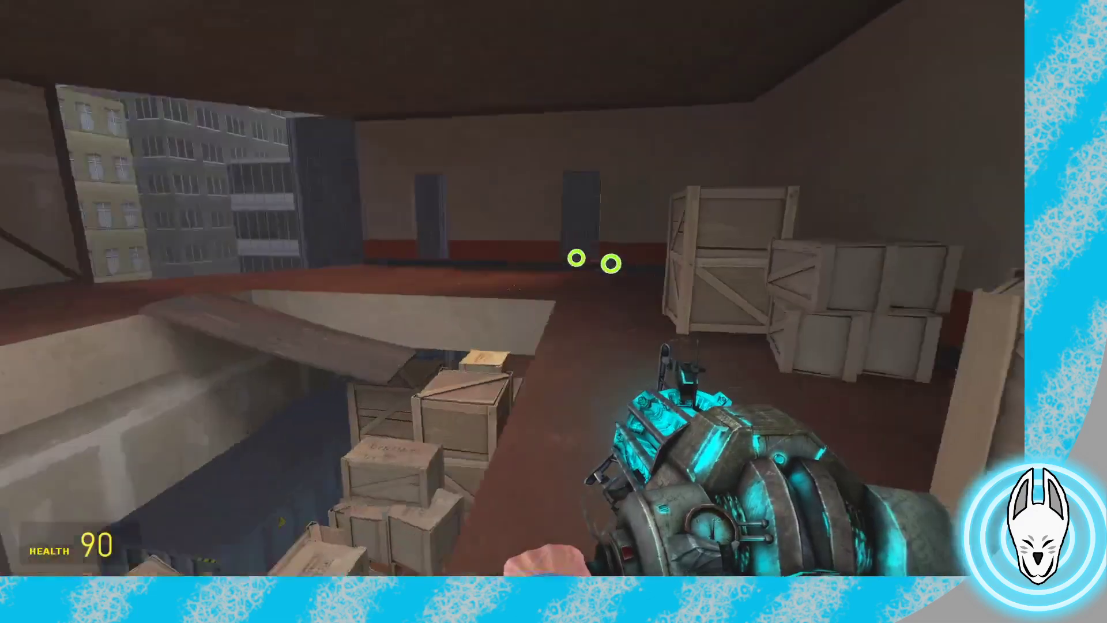
{"action": "key", "text": "w"}
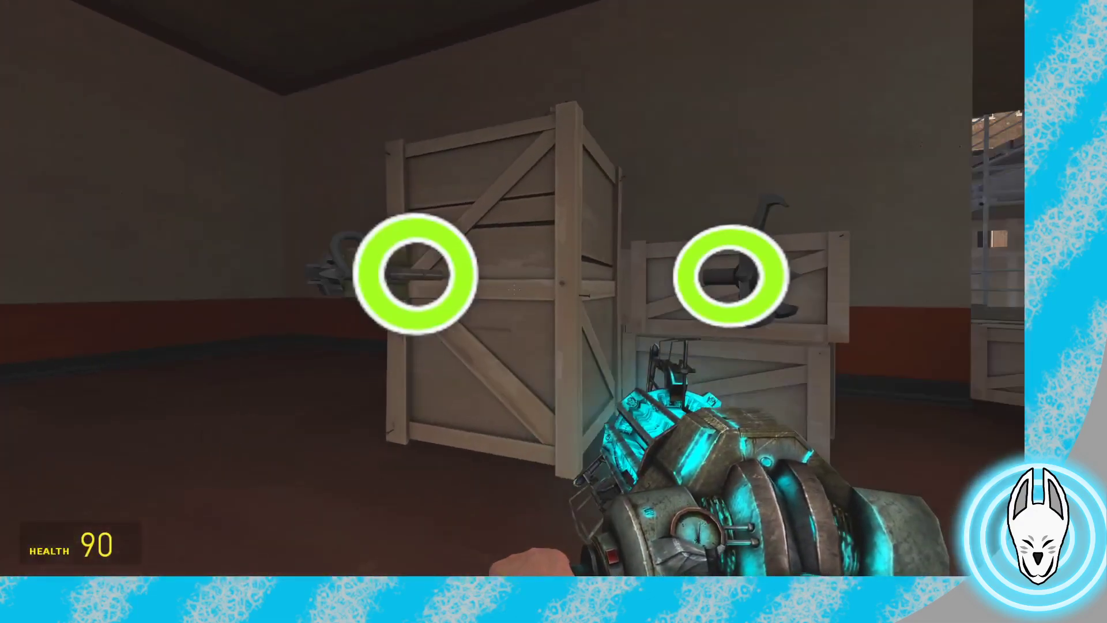
{"action": "key", "text": "w"}
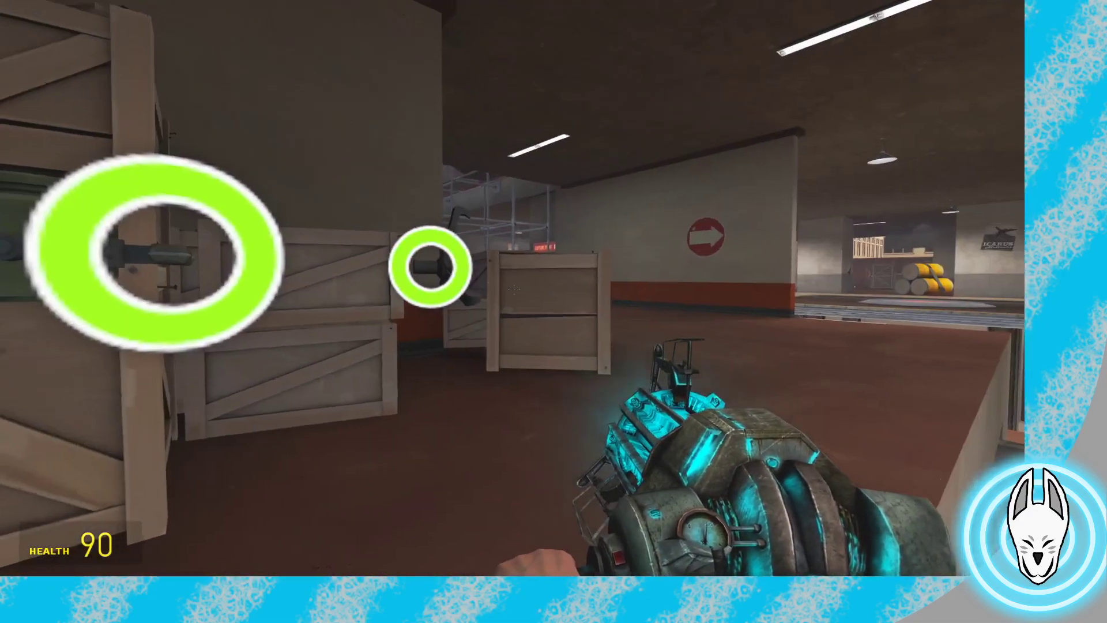
{"action": "key", "text": "s"}
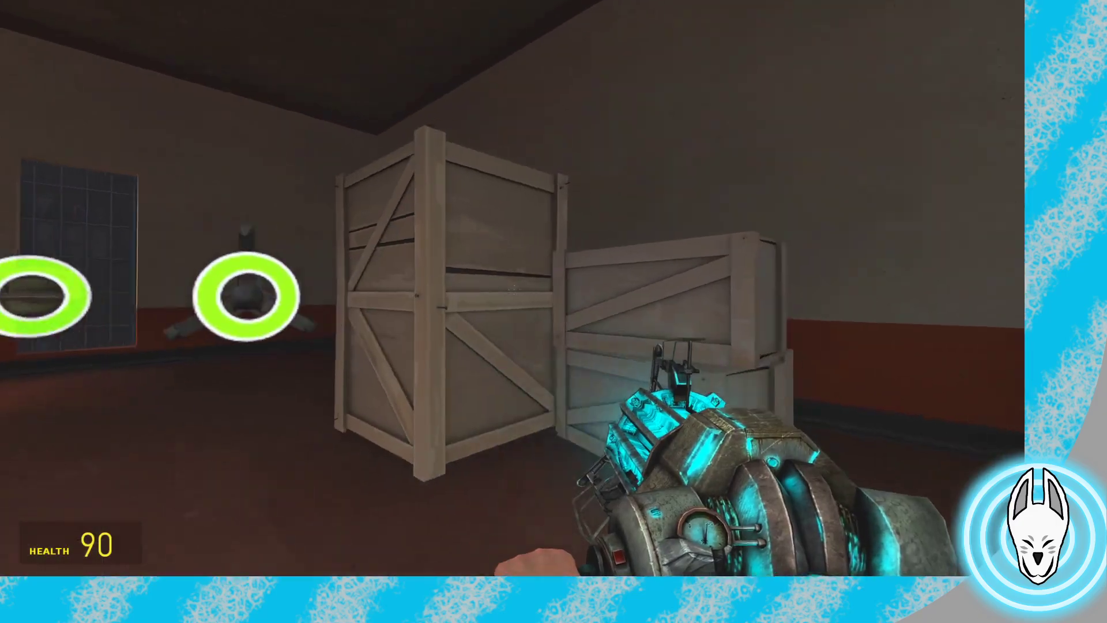
{"action": "key", "text": "w"}
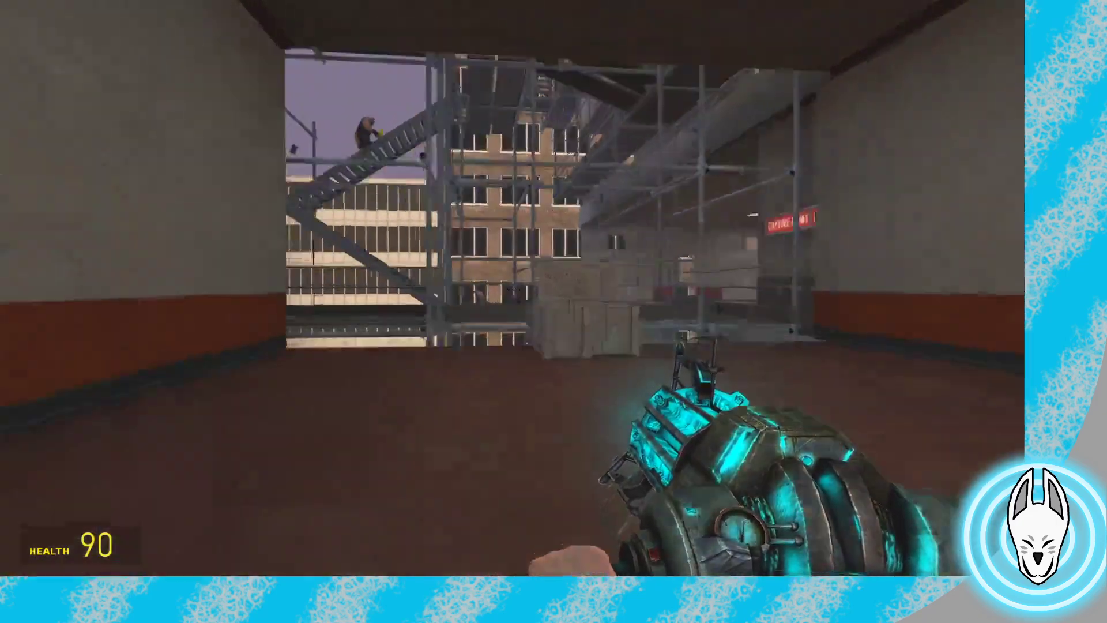
{"action": "key", "text": "w"}
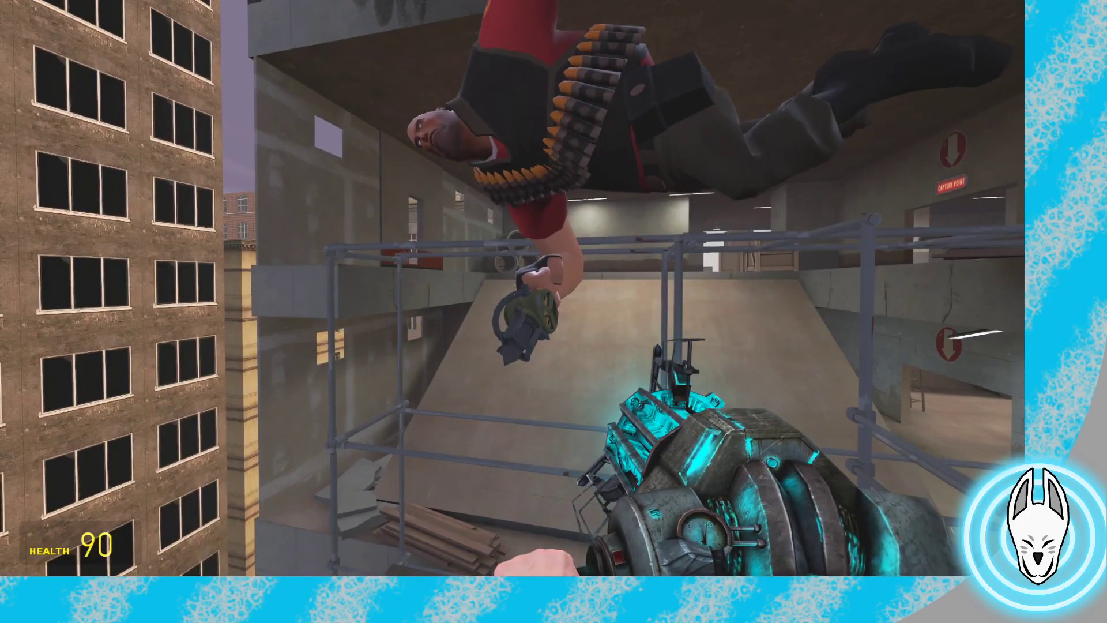
Select the red Heavy for animating and check his flight pose from above at frame 71
{"action": "key", "text": "c"}
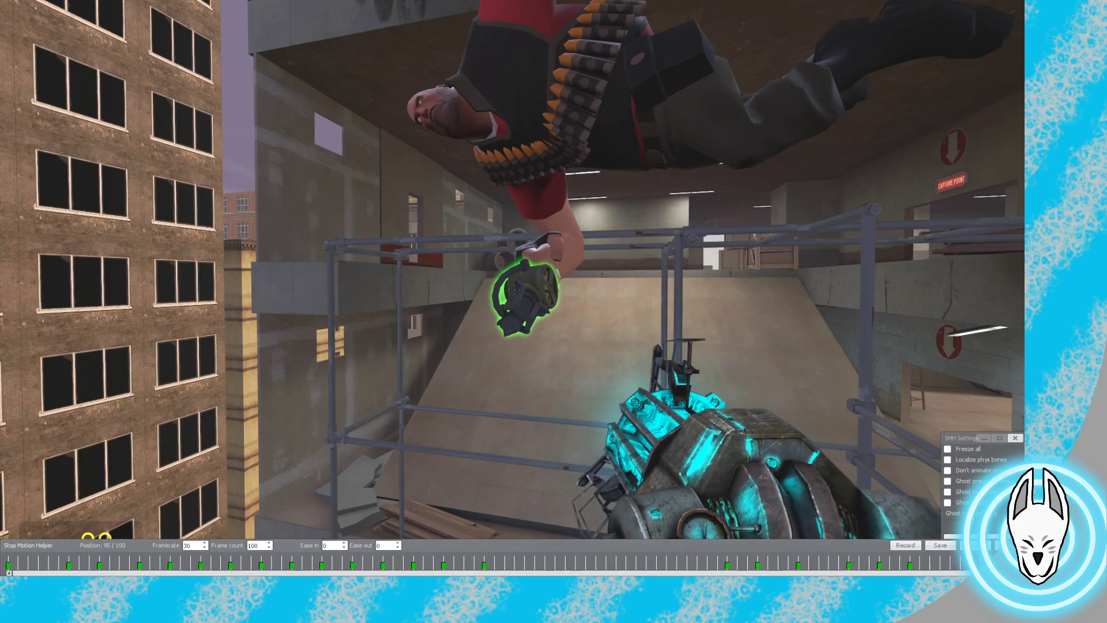
{"action": "right_click", "coordinate": [605, 116]}
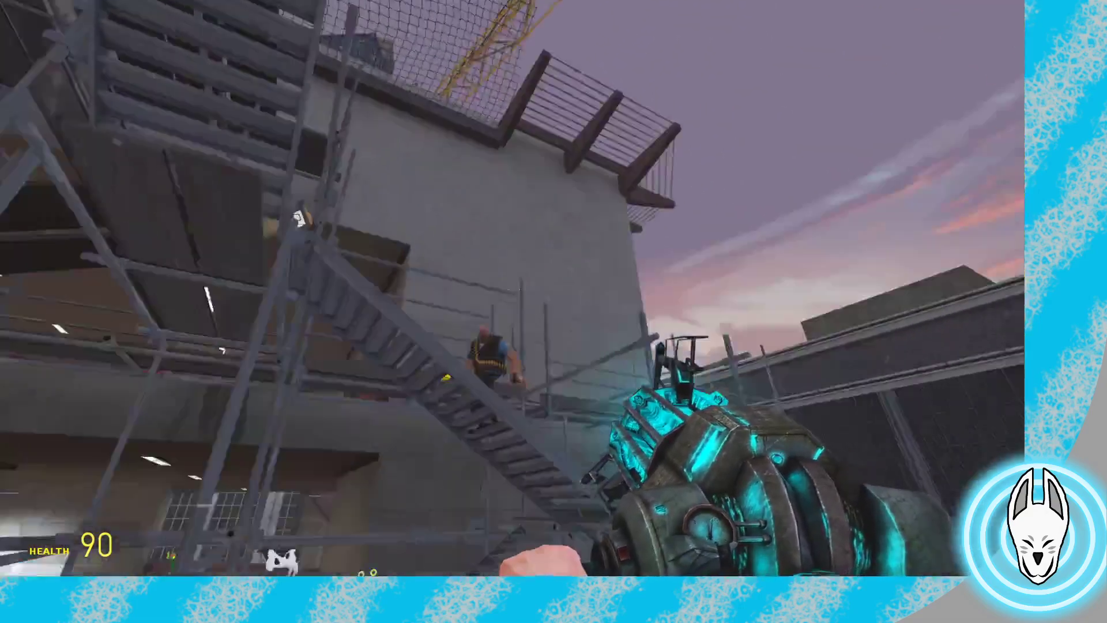
{"action": "key", "text": "w"}
{"action": "key", "text": "g"}
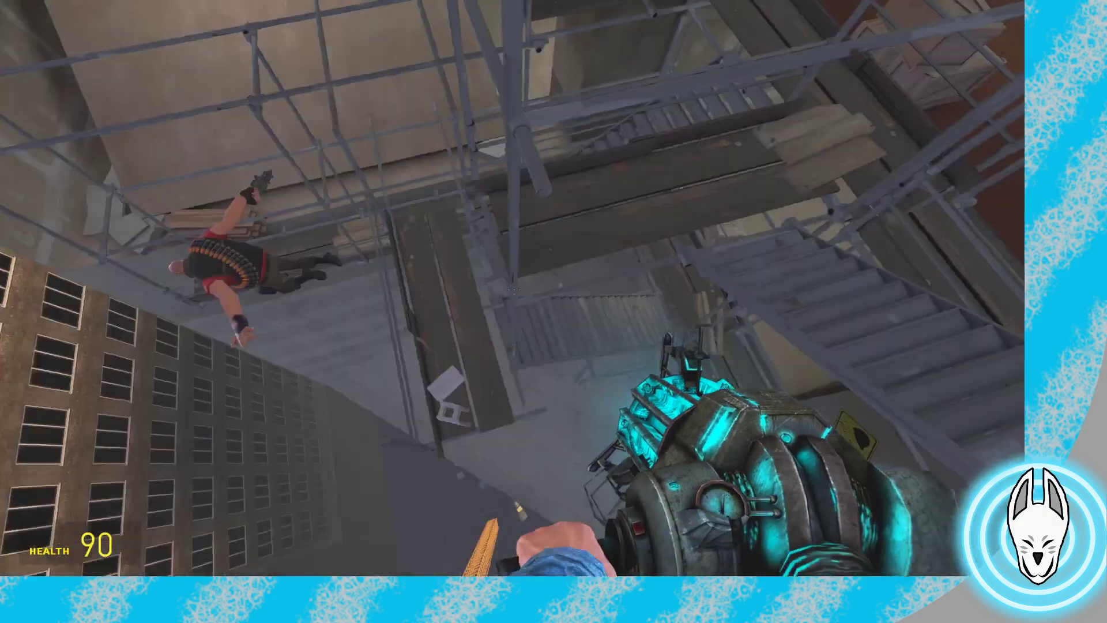
{"action": "key", "text": "g"}
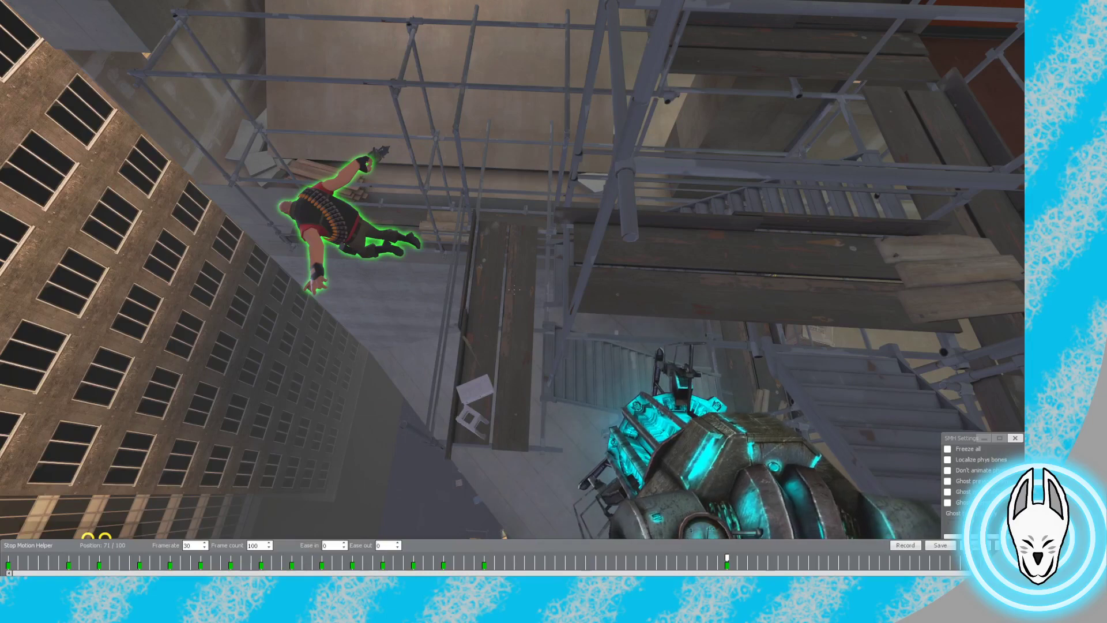
{"action": "key", "text": "g"}
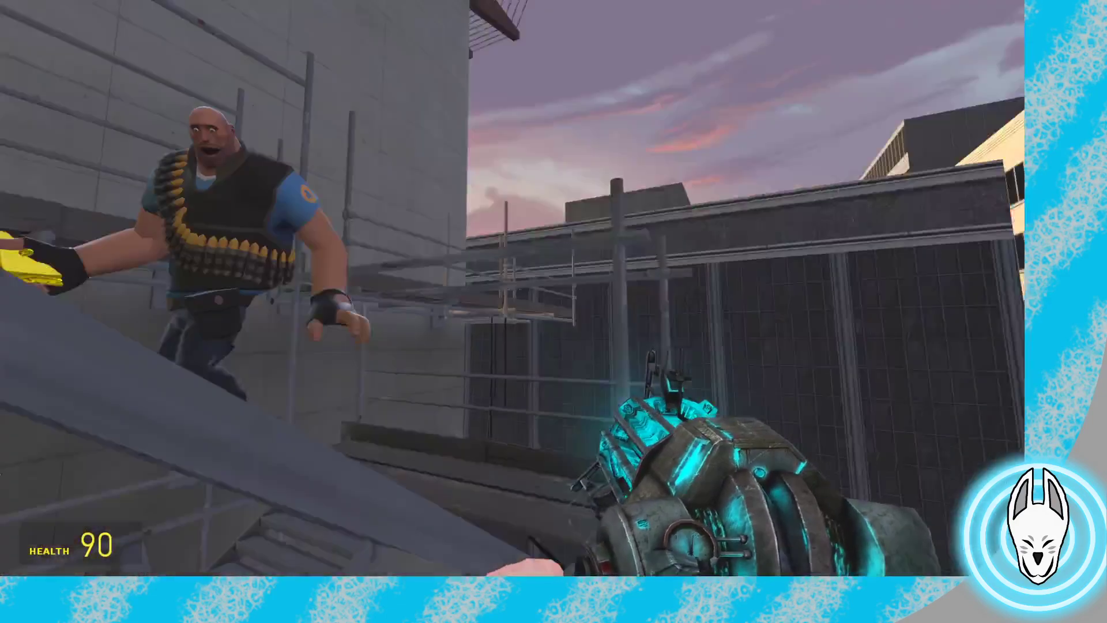
Select the blue Heavy for animating at frame 95 and bring his upper body into a close-up view
{"action": "key", "text": "g"}
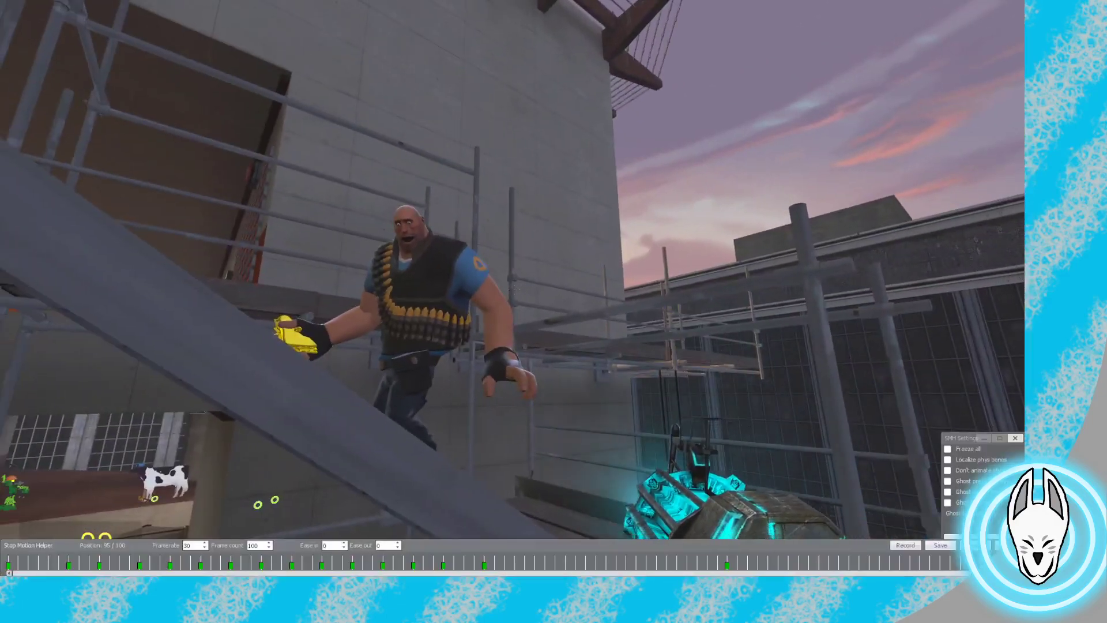
{"action": "right_click", "coordinate": [432, 288]}
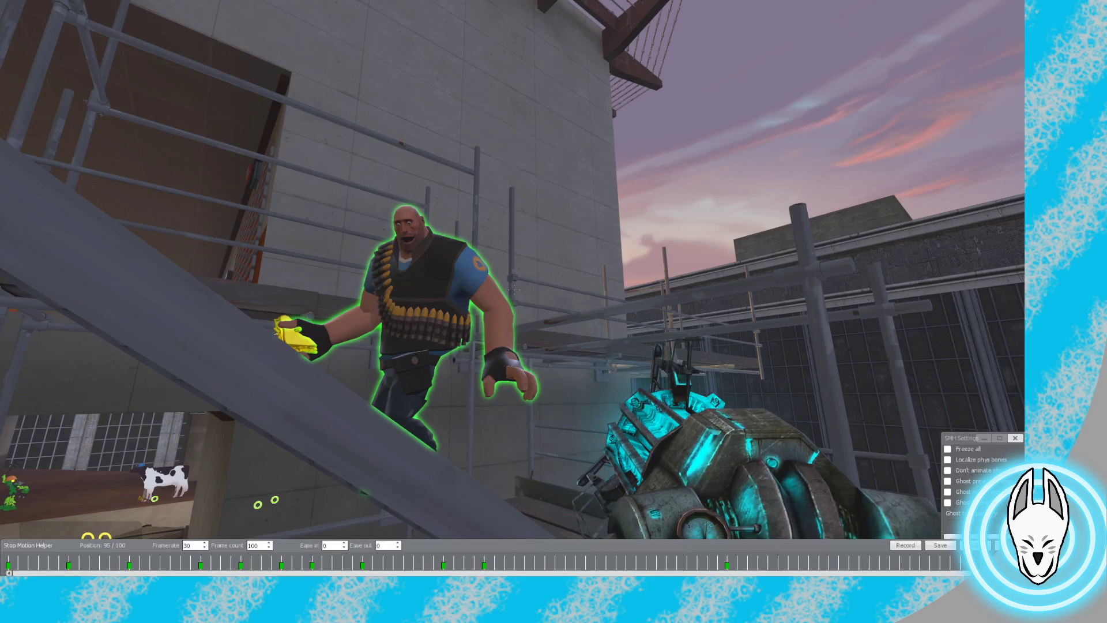
{"action": "key", "text": "g"}
{"action": "key", "text": "s"}
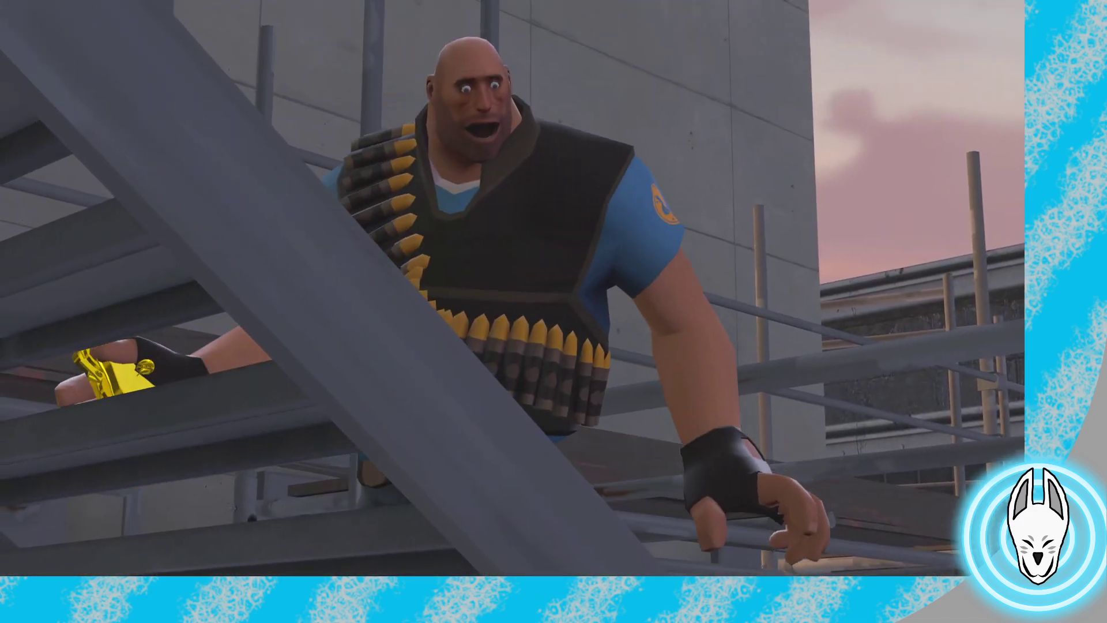
Scrub back and forth between frames 43 and 87 to review the blue Heavy's motion in the close-up
{"action": "key", "text": "g"}
{"action": "left_click_drag", "start_coordinate": [484, 557], "coordinate": [524, 558]}
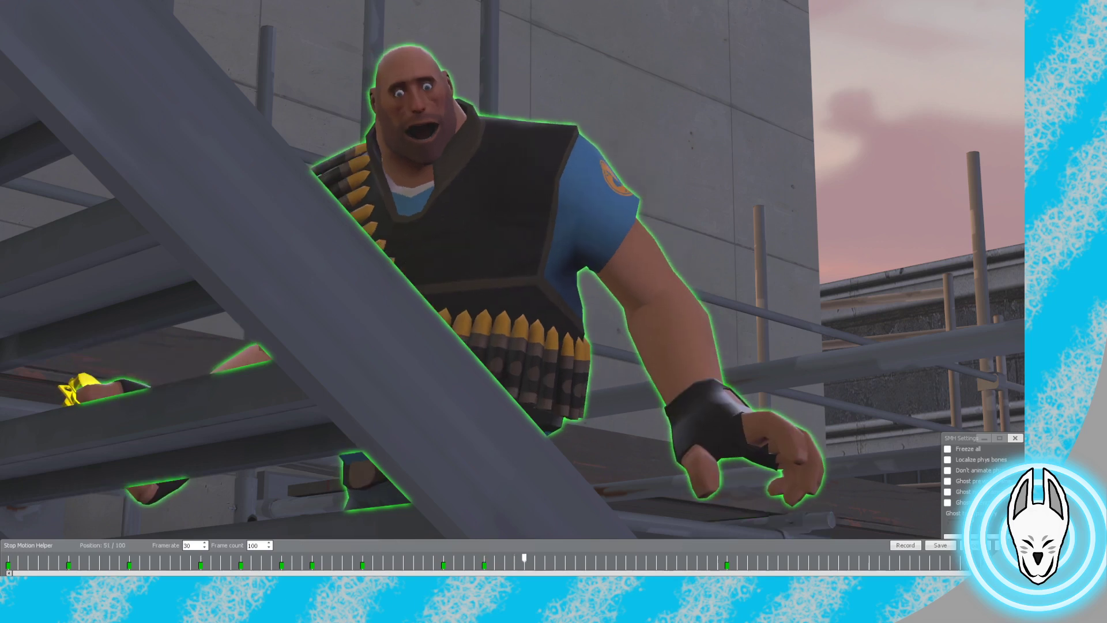
{"action": "left_click_drag", "start_coordinate": [615, 558], "coordinate": [676, 558]}
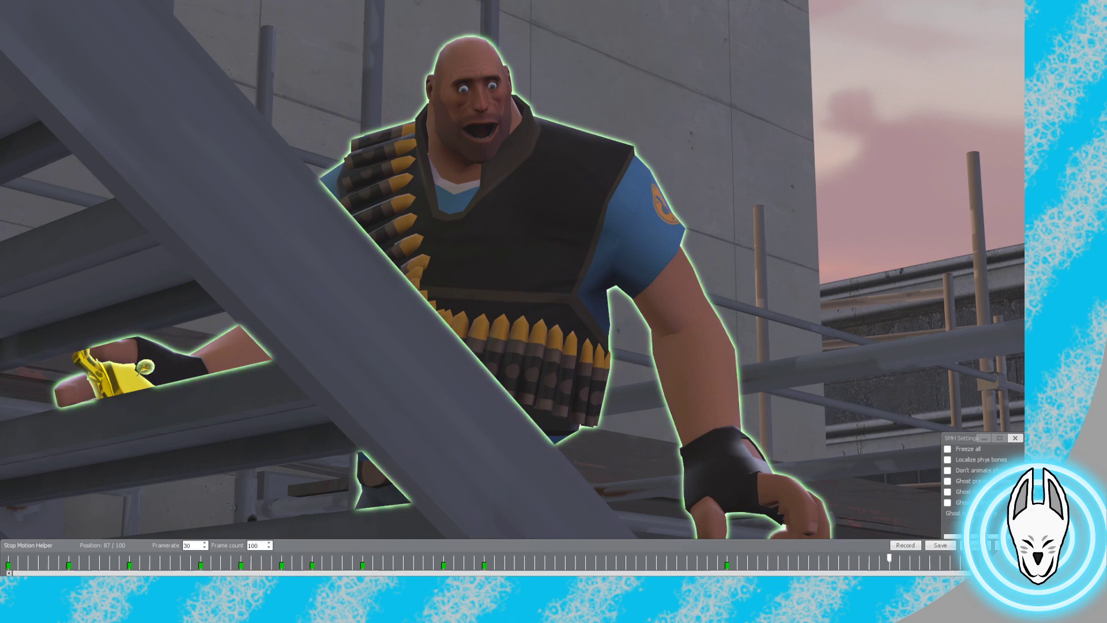
{"action": "left_click_drag", "start_coordinate": [828, 558], "coordinate": [484, 558]}
{"action": "key", "text": "g"}
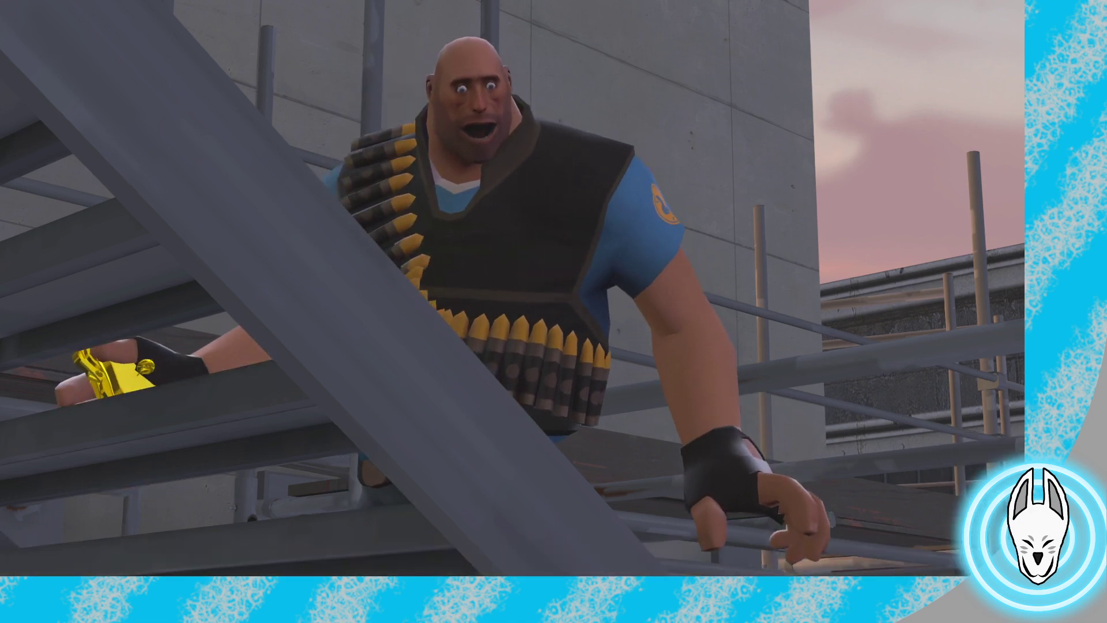
{"action": "key", "text": "g"}
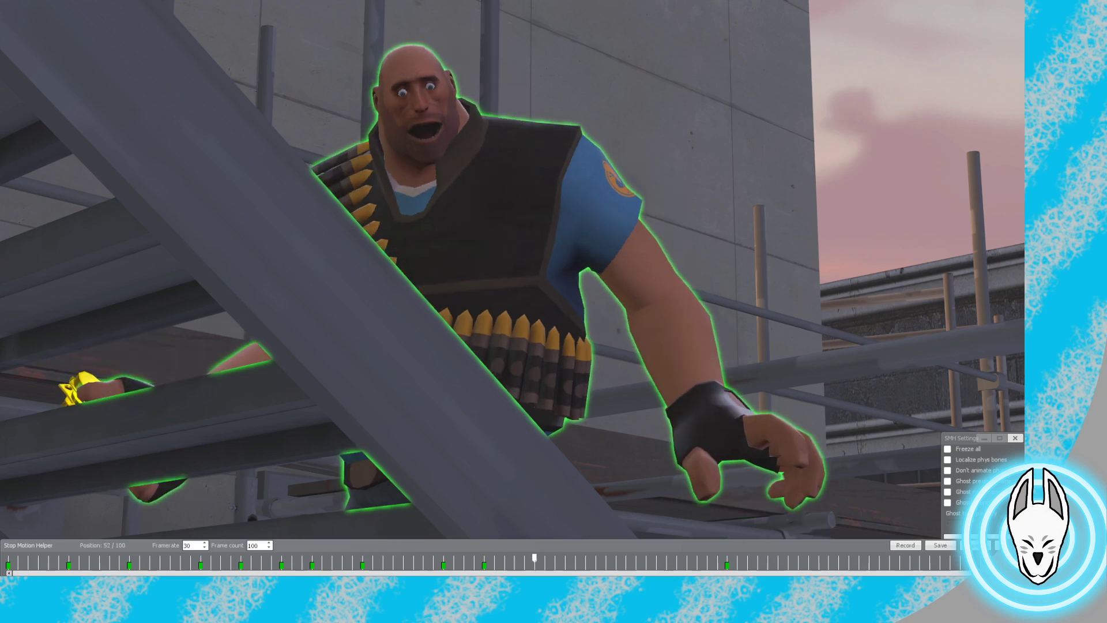
{"action": "left_click_drag", "start_coordinate": [726, 558], "coordinate": [596, 558]}
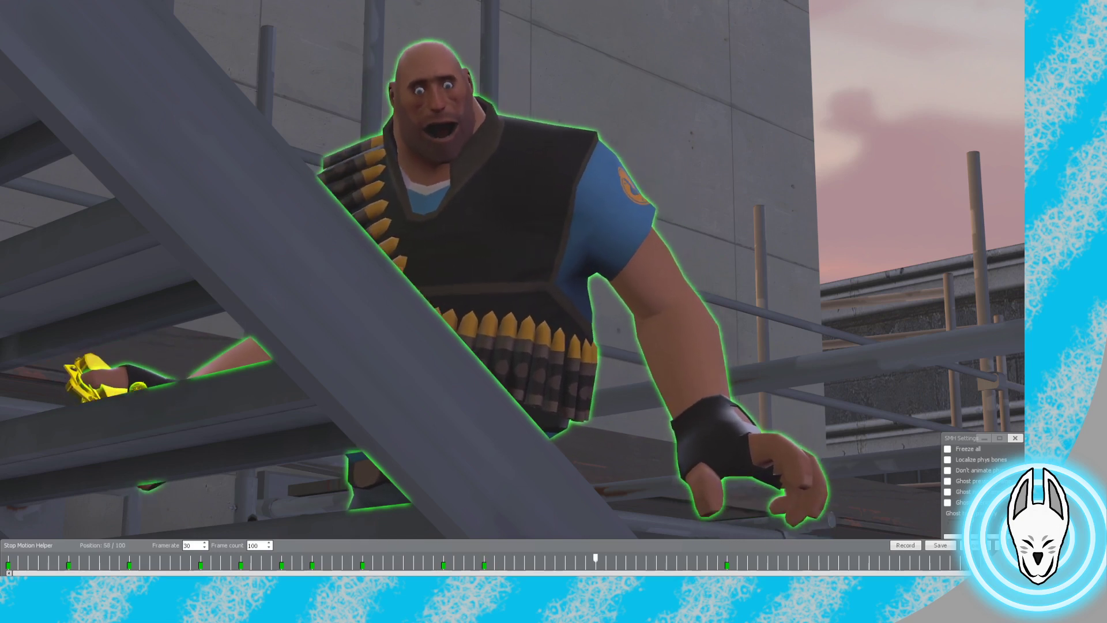
{"action": "left_click_drag", "start_coordinate": [494, 558], "coordinate": [443, 557]}
{"action": "key", "text": "g"}
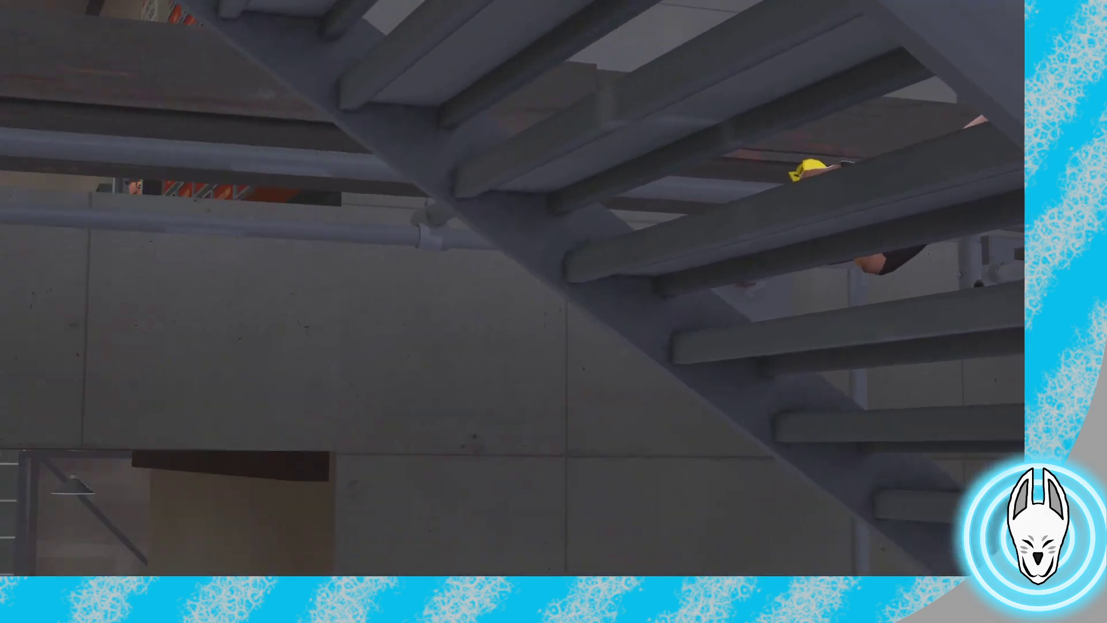
Switch from the camera to the Physics Gun and examine the red Heavy from the side around frame 43
{"action": "key", "text": "1"}
{"action": "key", "text": "1"}
{"action": "key", "text": "1"}
{"action": "left_click", "coordinate": [512, 288]}
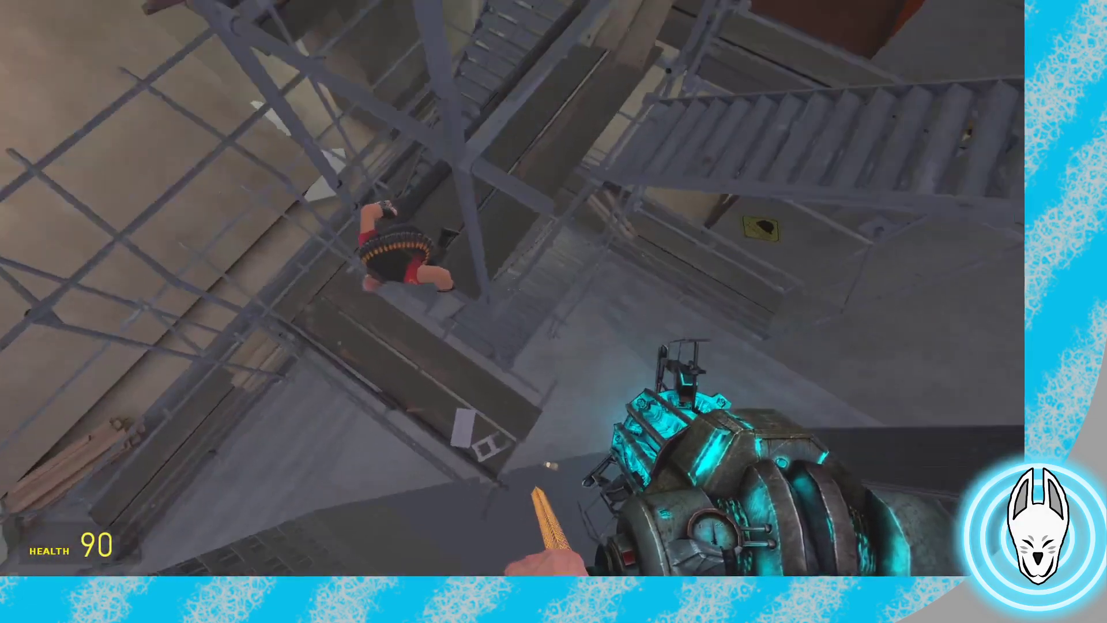
{"action": "key", "text": "w"}
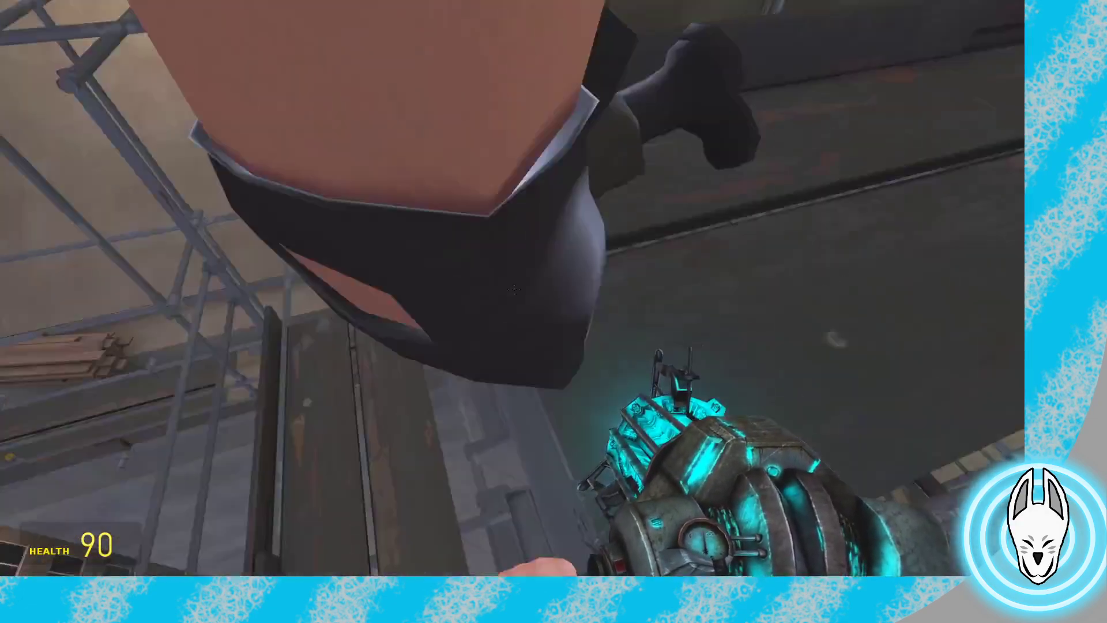
{"action": "key", "text": "w"}
{"action": "key", "text": "g"}
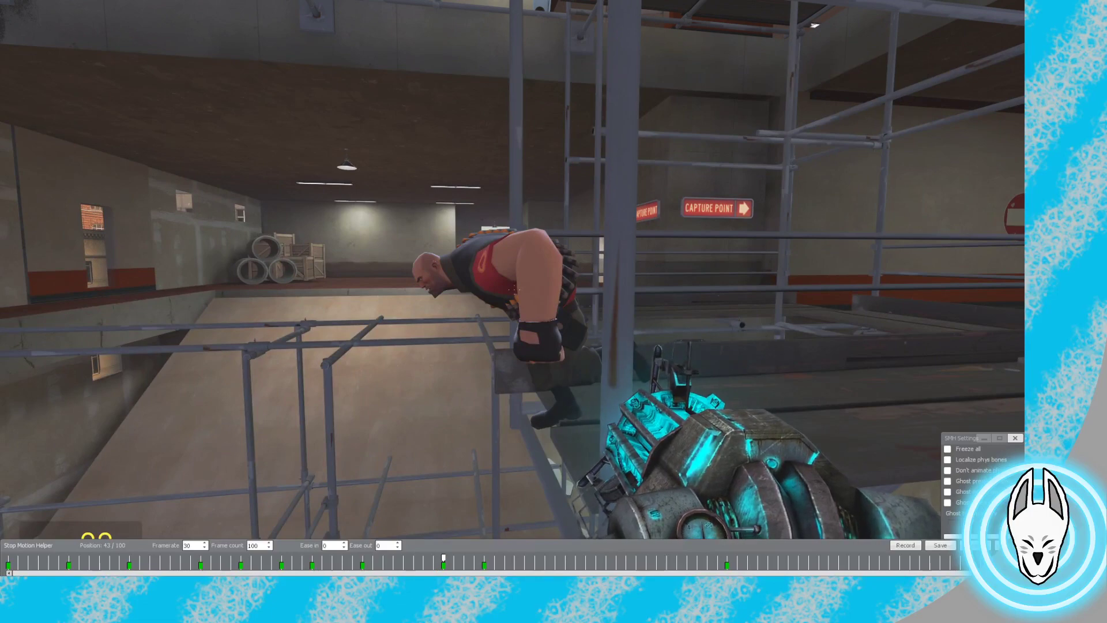
{"action": "left_click_drag", "start_coordinate": [444, 557], "coordinate": [464, 557]}
{"action": "key", "text": "Left"}
{"action": "key", "text": "Left"}
Switch to the camera and frame the red Heavy's flight from the side, facing the ramp and back wall
{"action": "key", "text": "6"}
{"action": "left_click", "coordinate": [514, 289]}
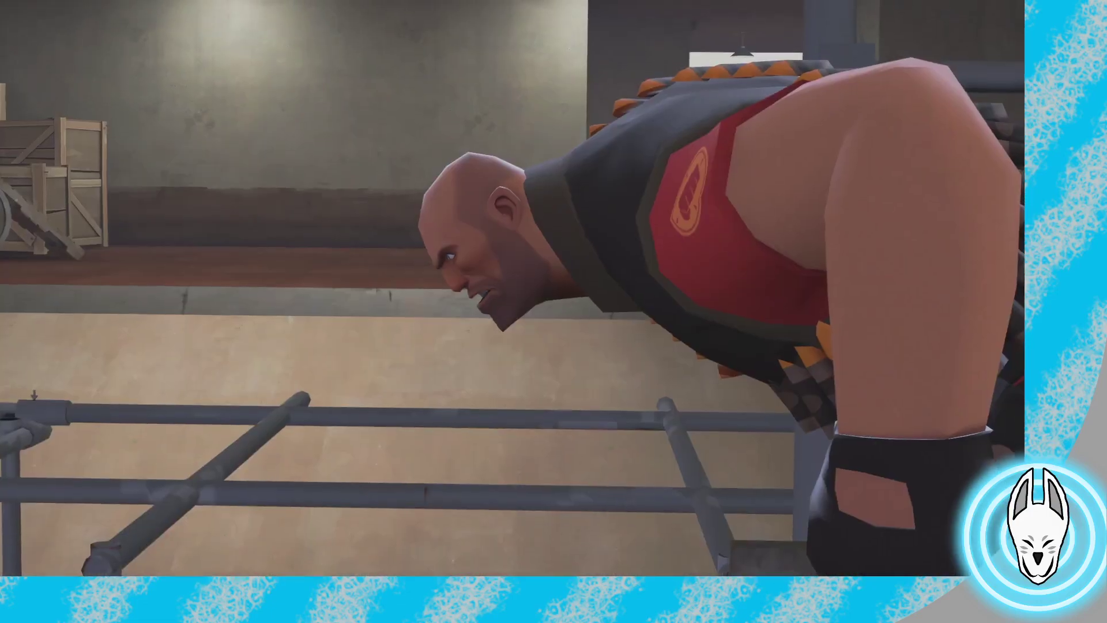
{"action": "key", "text": "s"}
{"action": "key", "text": "w"}
{"action": "key", "text": "s"}
{"action": "key", "text": "a"}
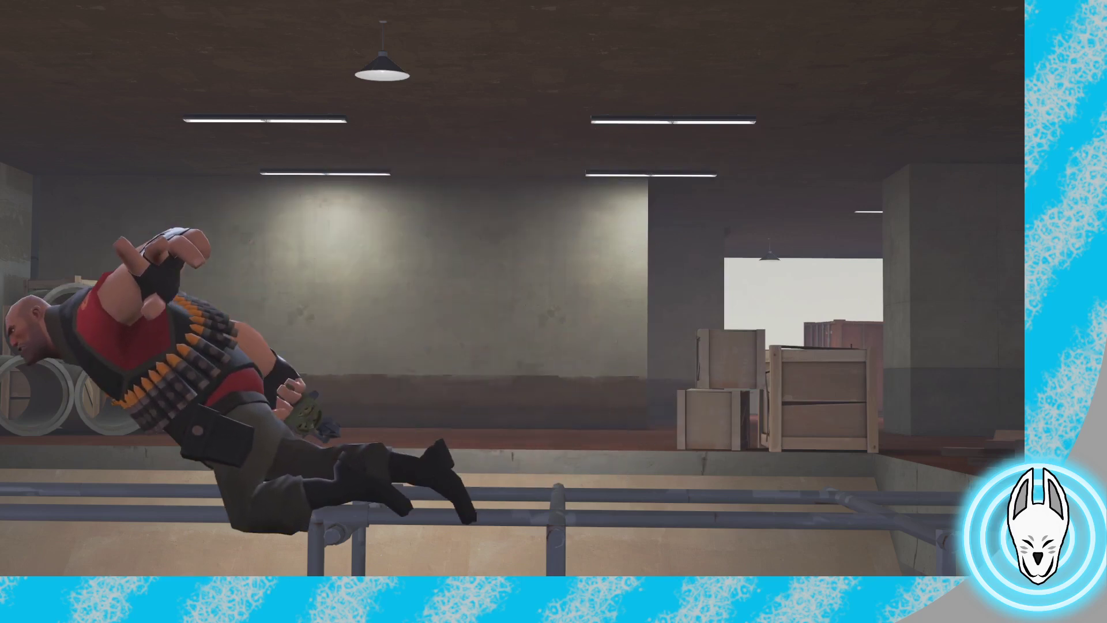
Step back and forth through the frames around 43 to examine the red Heavy's leap in the side view
{"action": "key", "text": "c"}
{"action": "key", "text": "Left"}
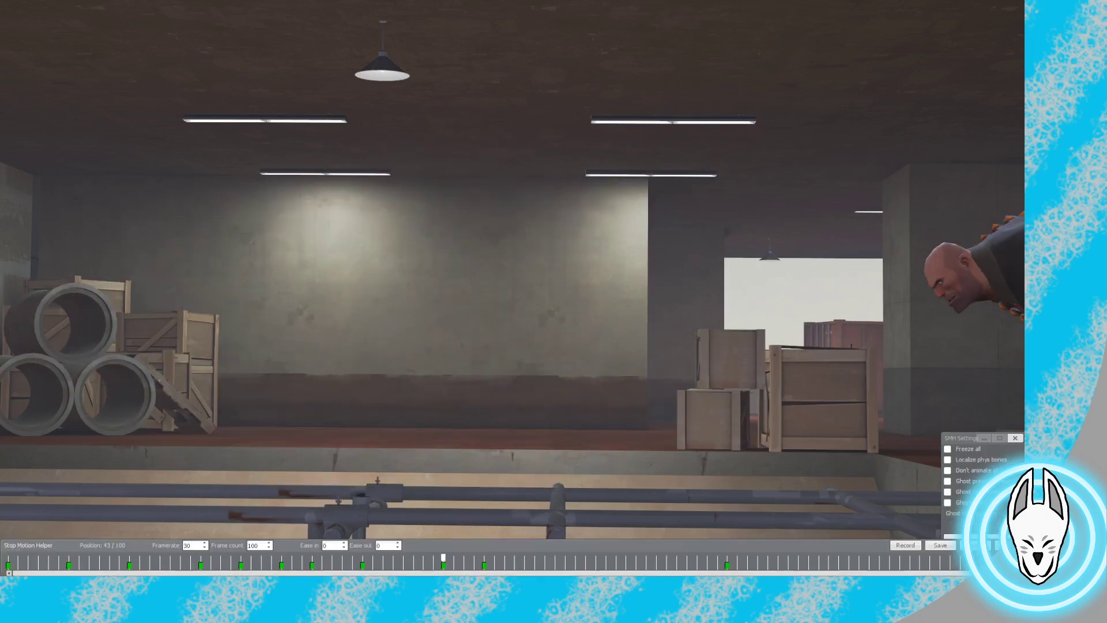
{"action": "key", "text": "c"}
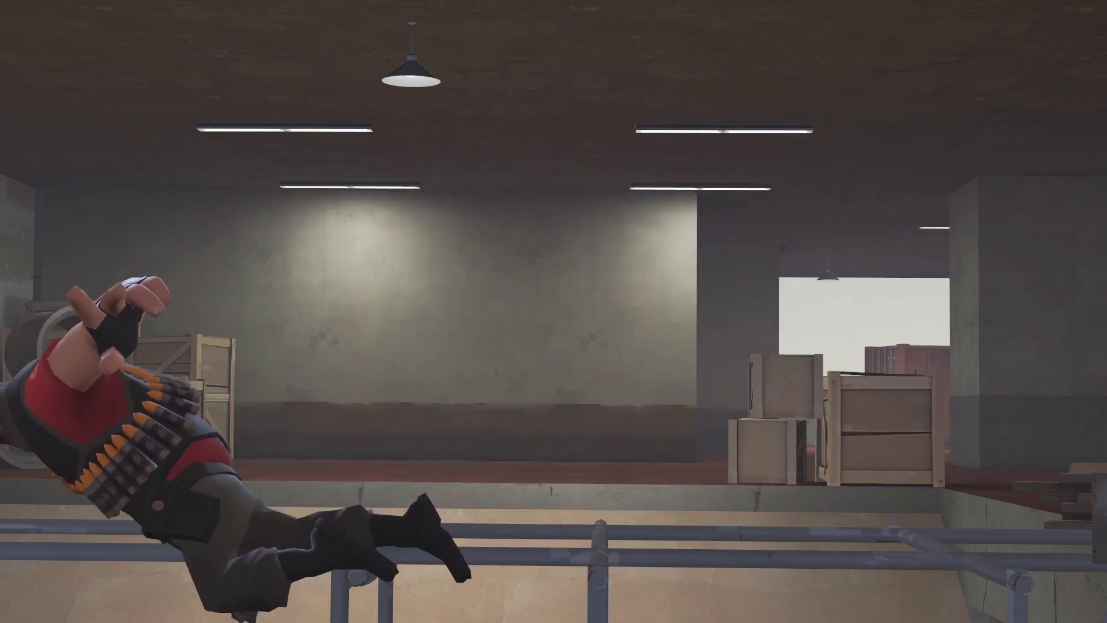
{"action": "key", "text": "Up"}
{"action": "key", "text": "Right"}
{"action": "key", "text": "Left"}
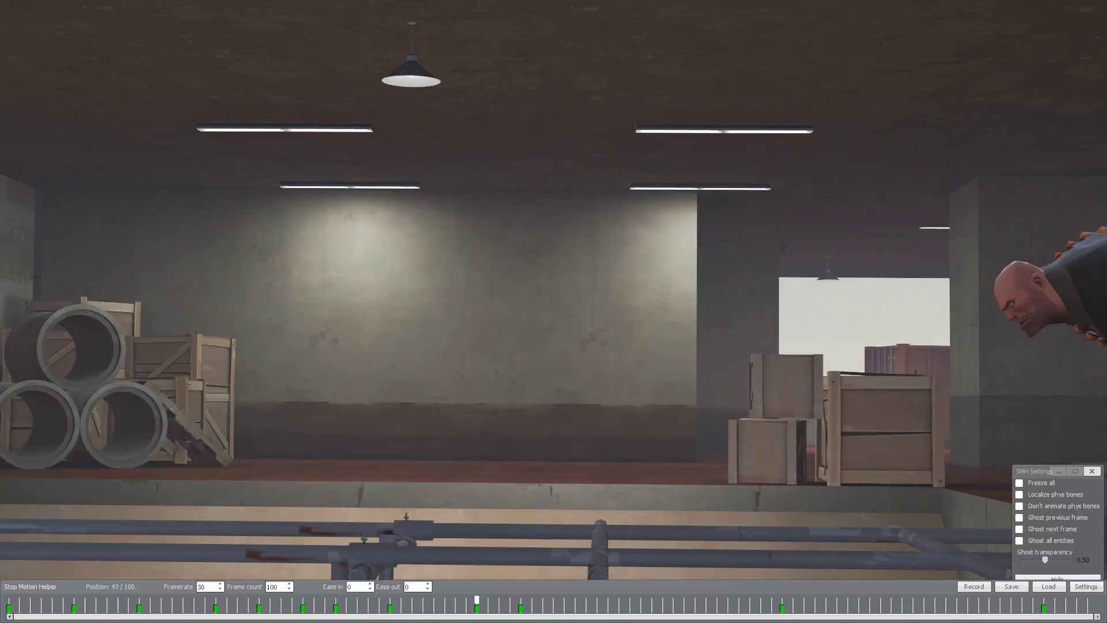
{"action": "key", "text": "Left"}
{"action": "key", "text": "Left"}
{"action": "key", "text": "Right"}
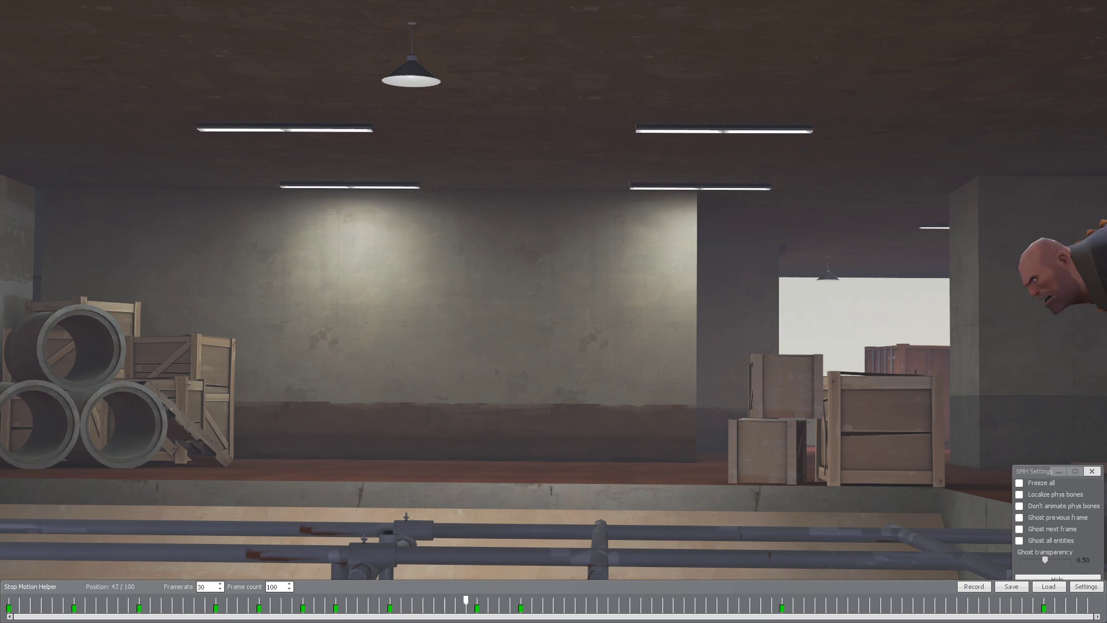
{"action": "key", "text": "Right"}
{"action": "key", "text": "Up"}
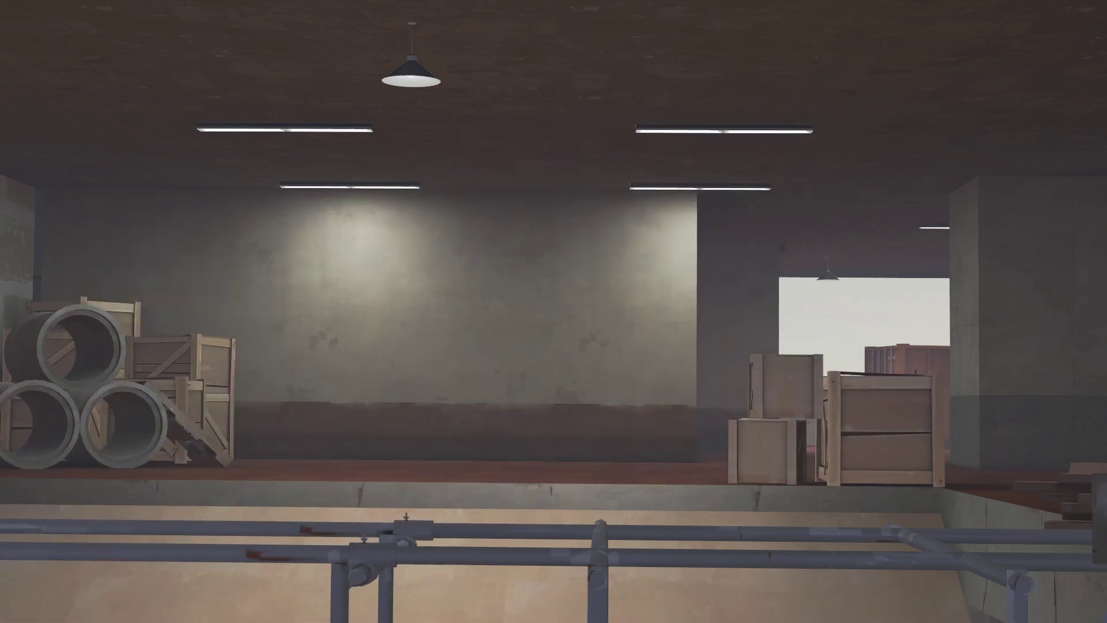
{"action": "key", "text": "c"}
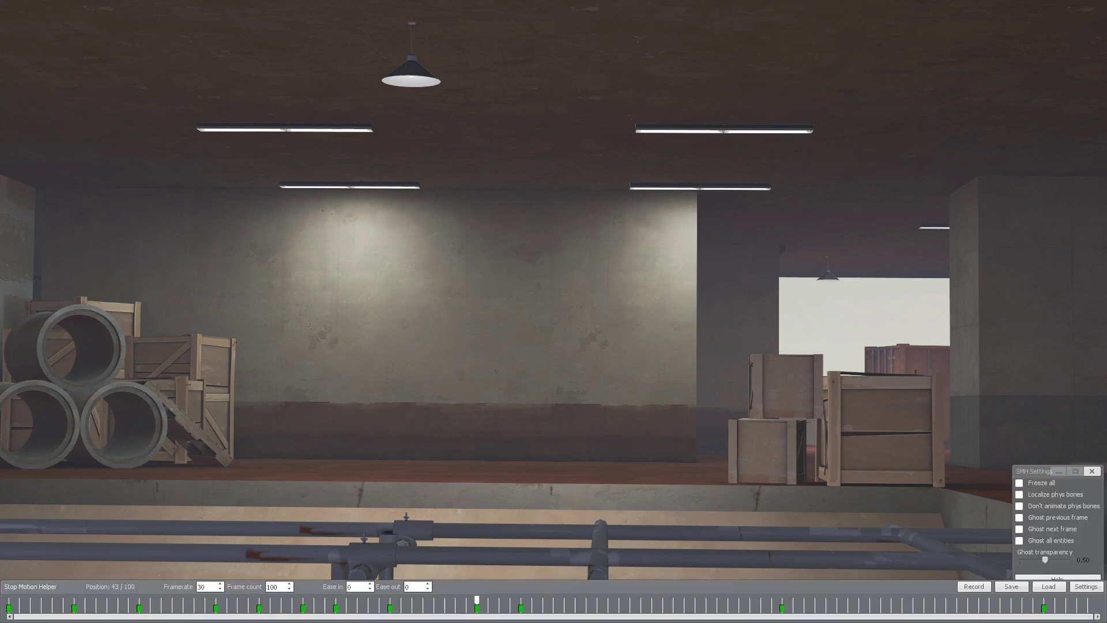
{"action": "key", "text": "Right"}
{"action": "key", "text": "Left"}
Reframe the side view to take in the red Heavy's take-off from the scaffold and check it at frame 43
{"action": "key", "text": "c"}
{"action": "key", "text": "s"}
{"action": "key", "text": "d"}
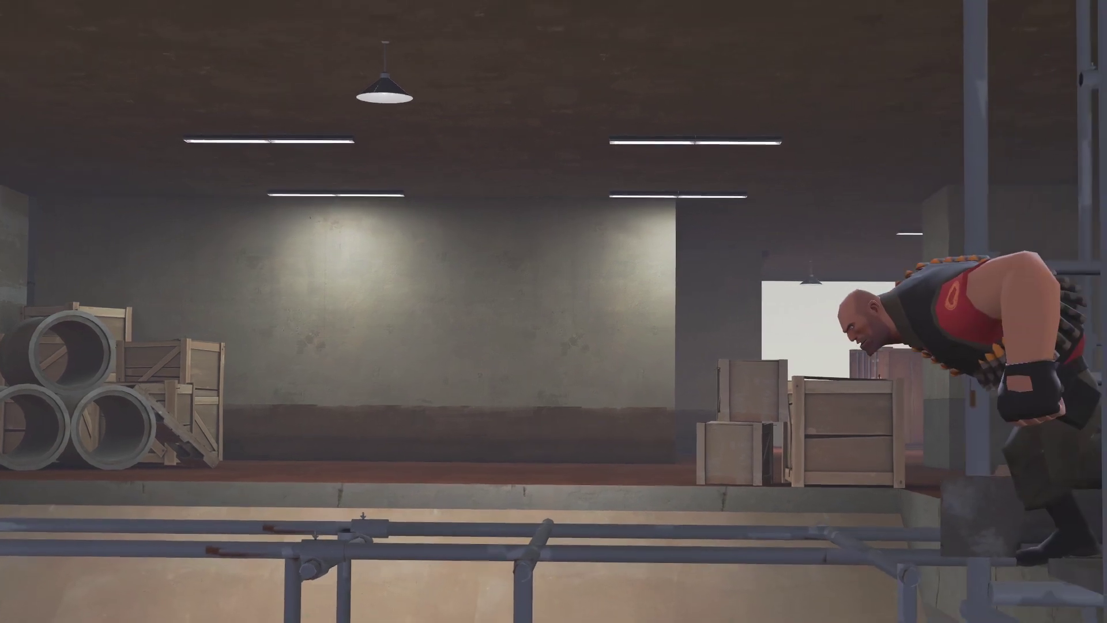
{"action": "key", "text": "s"}
{"action": "key", "text": "a"}
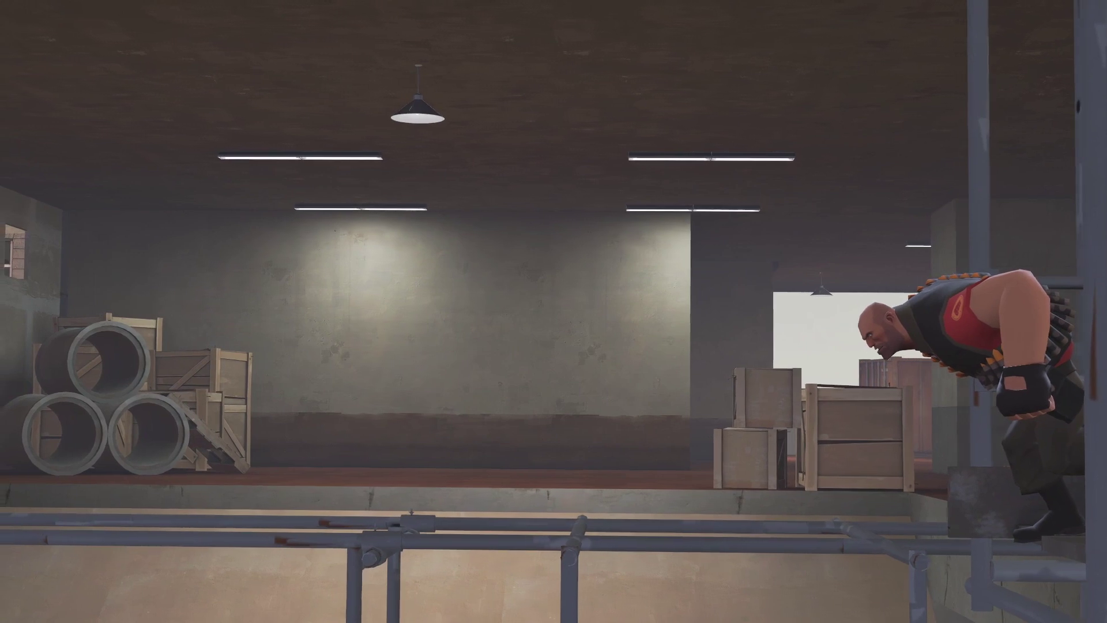
{"action": "key", "text": "ctrl"}
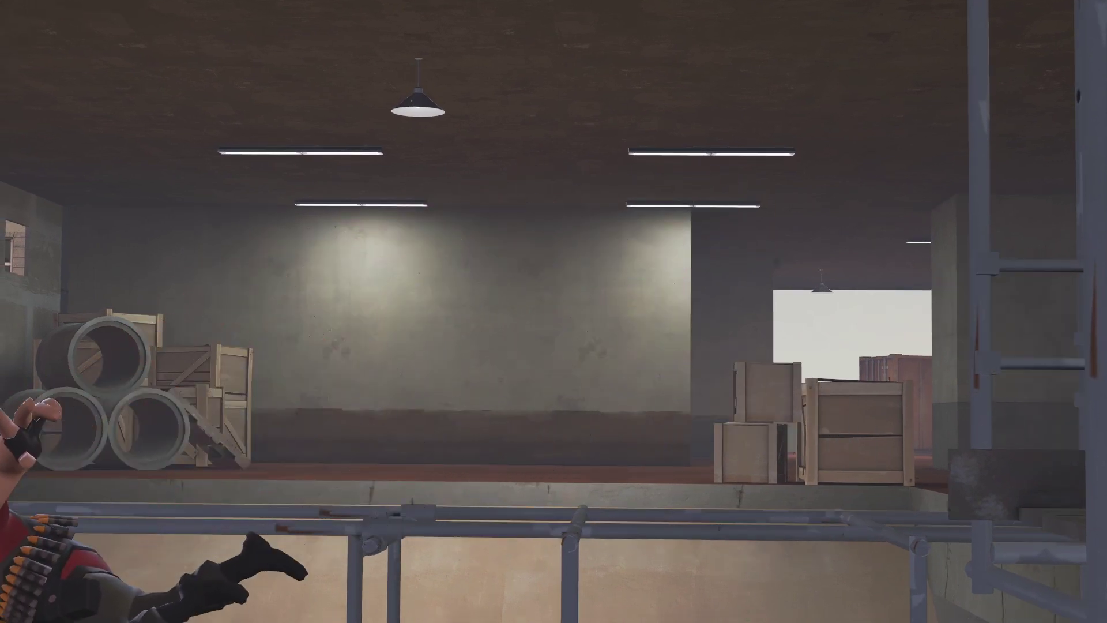
{"action": "key", "text": "c"}
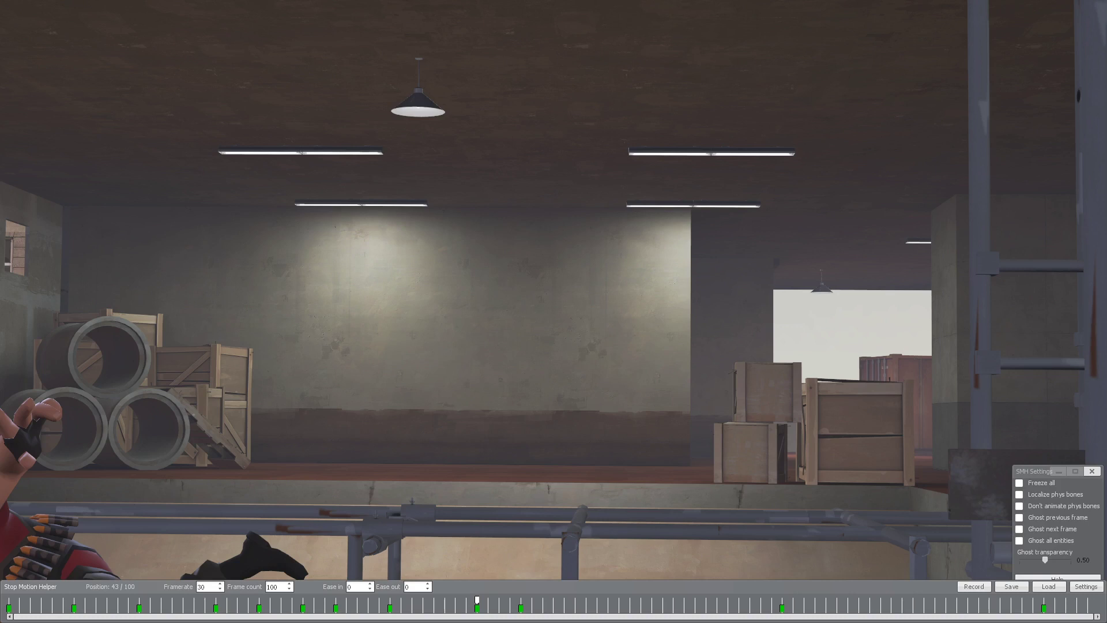
{"action": "key", "text": "c"}
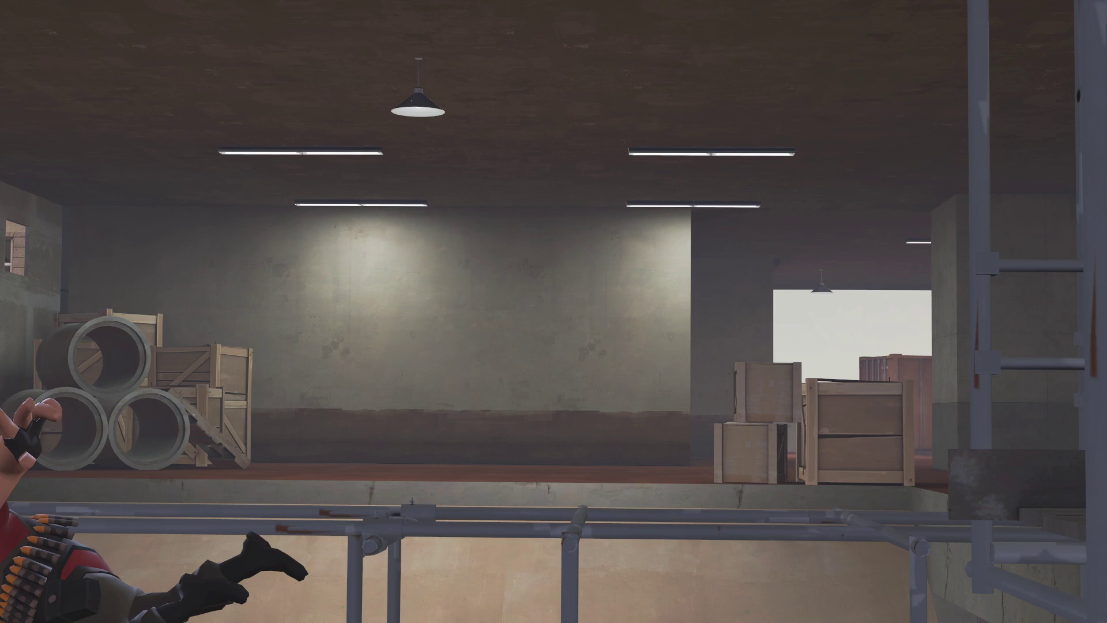
{"action": "key", "text": "c"}
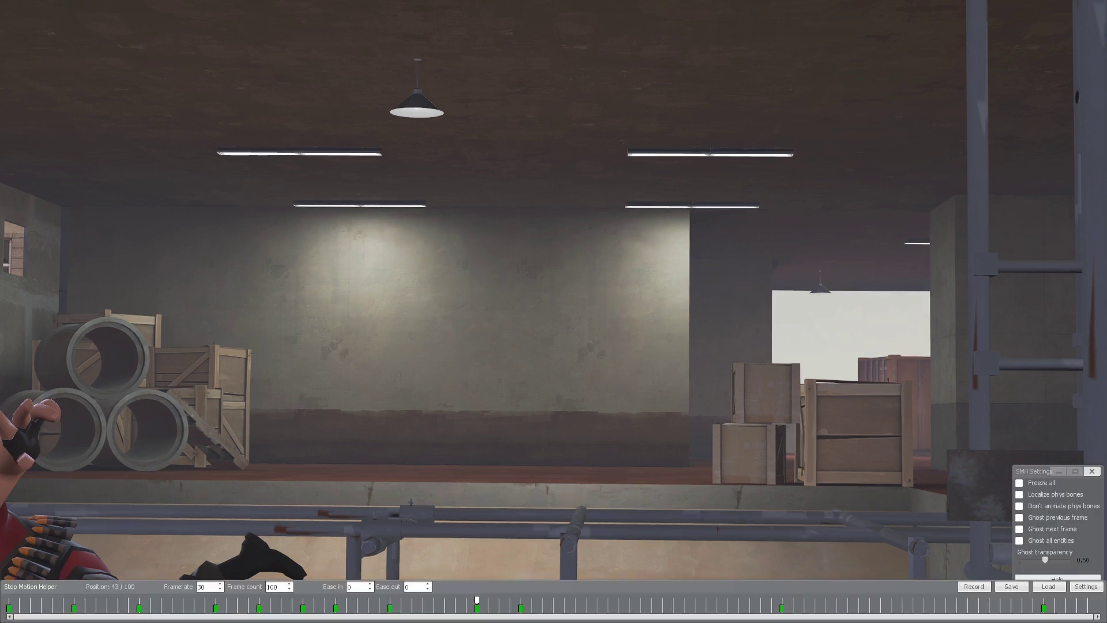
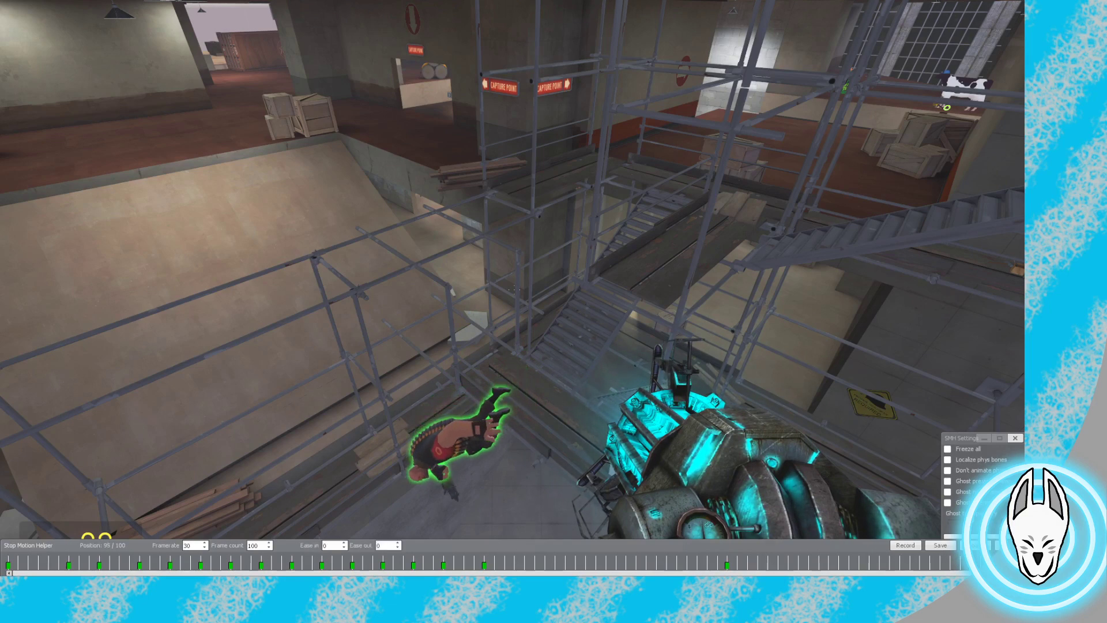
Set the animation's frame count to 200 and shift the timeline to show the keyframes around frame 95
{"action": "key", "text": "c"}
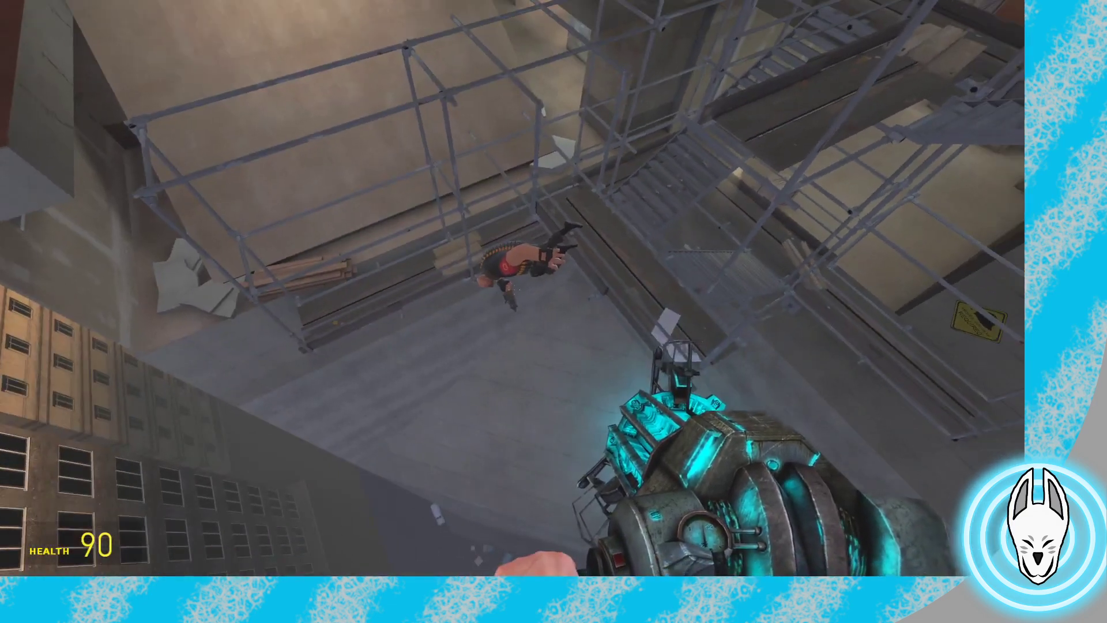
{"action": "key", "text": "w"}
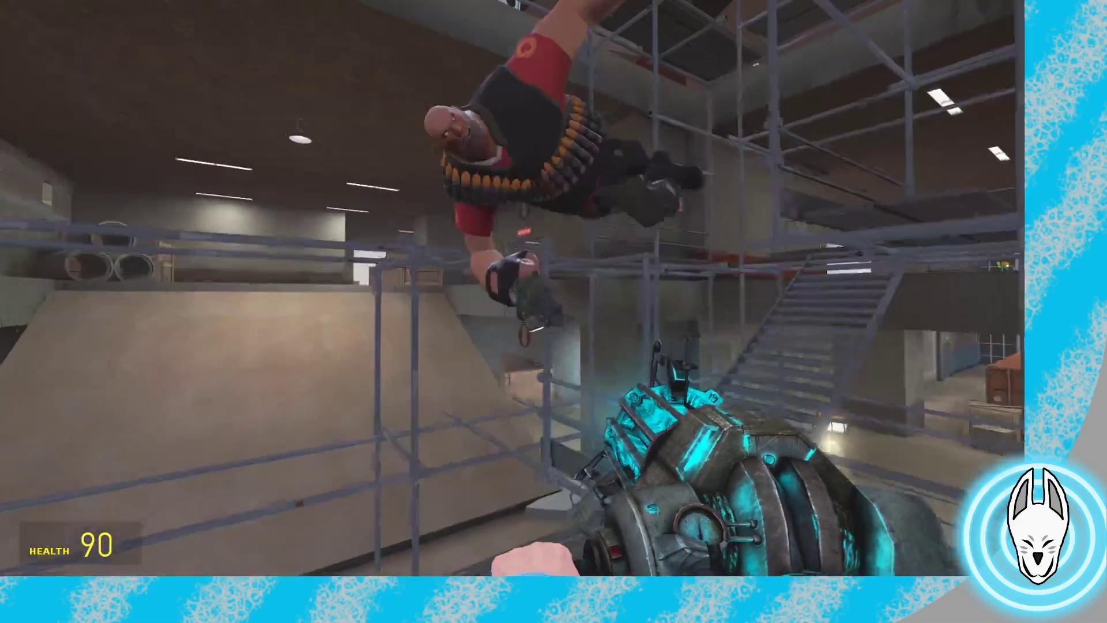
{"action": "key", "text": "q"}
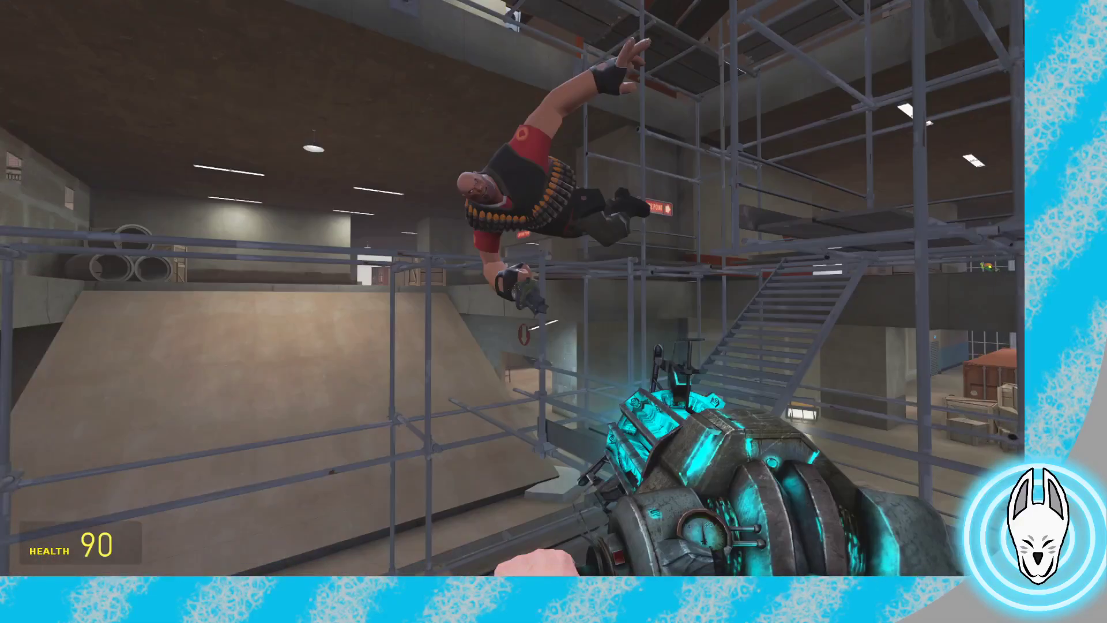
{"action": "key", "text": "q"}
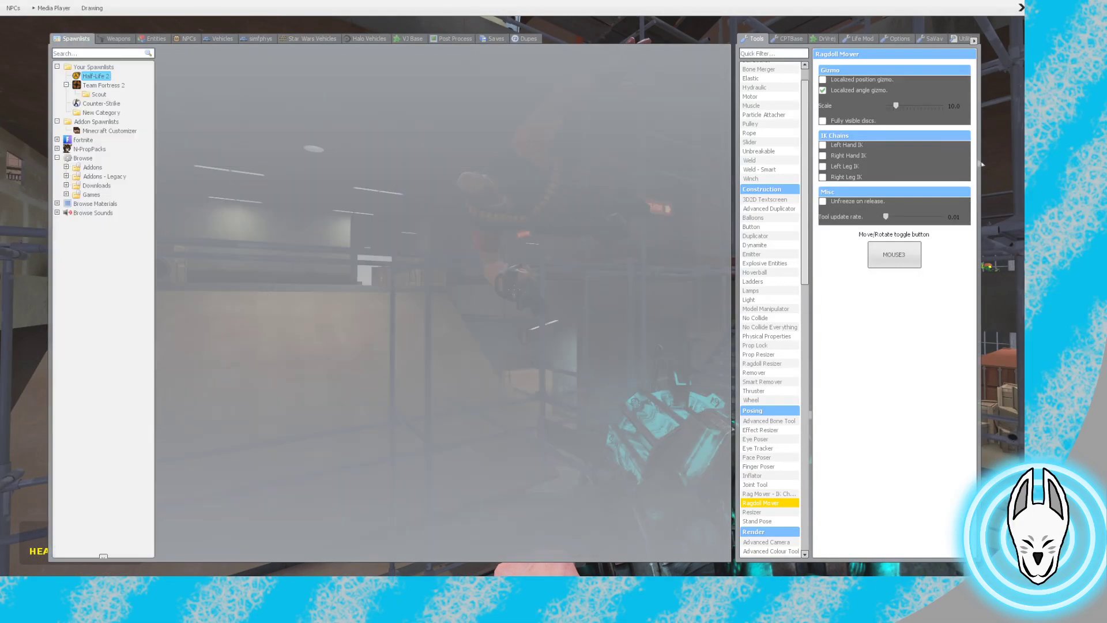
{"action": "key", "text": "c"}
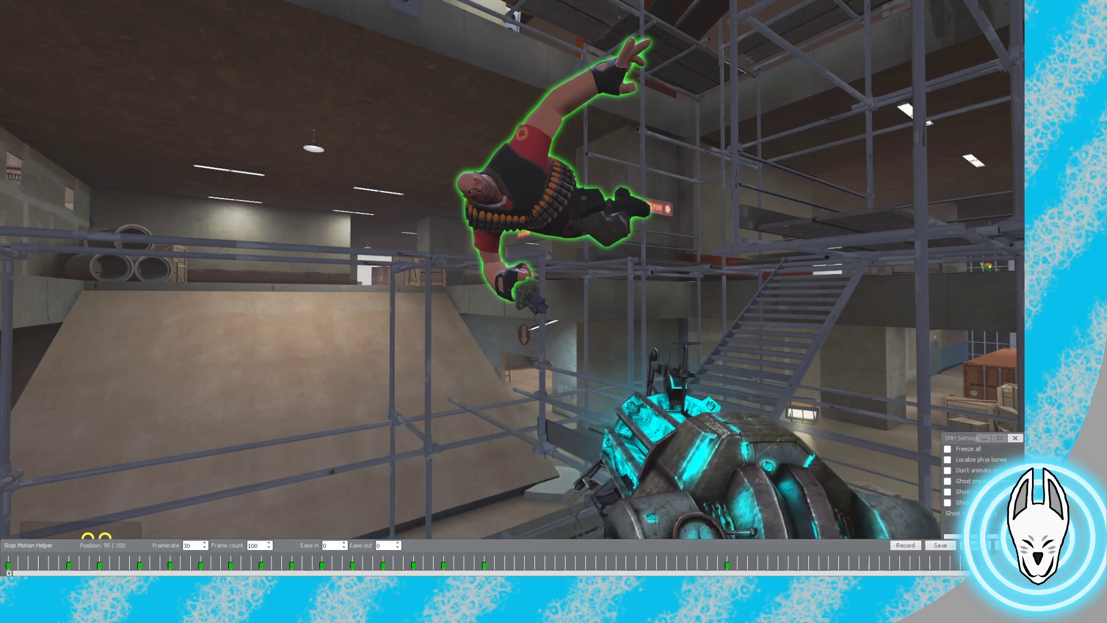
{"action": "left_click", "coordinate": [251, 545]}
{"action": "key", "text": "BackSpace"}
{"action": "type", "text": "2"}
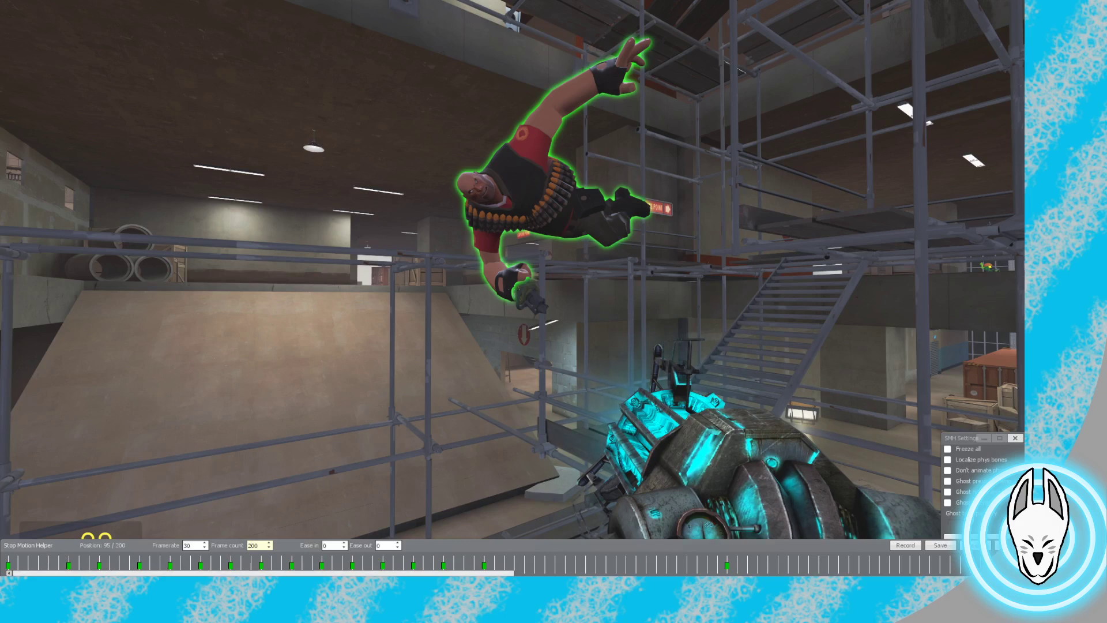
{"action": "left_click_drag", "start_coordinate": [263, 573], "coordinate": [424, 572]}
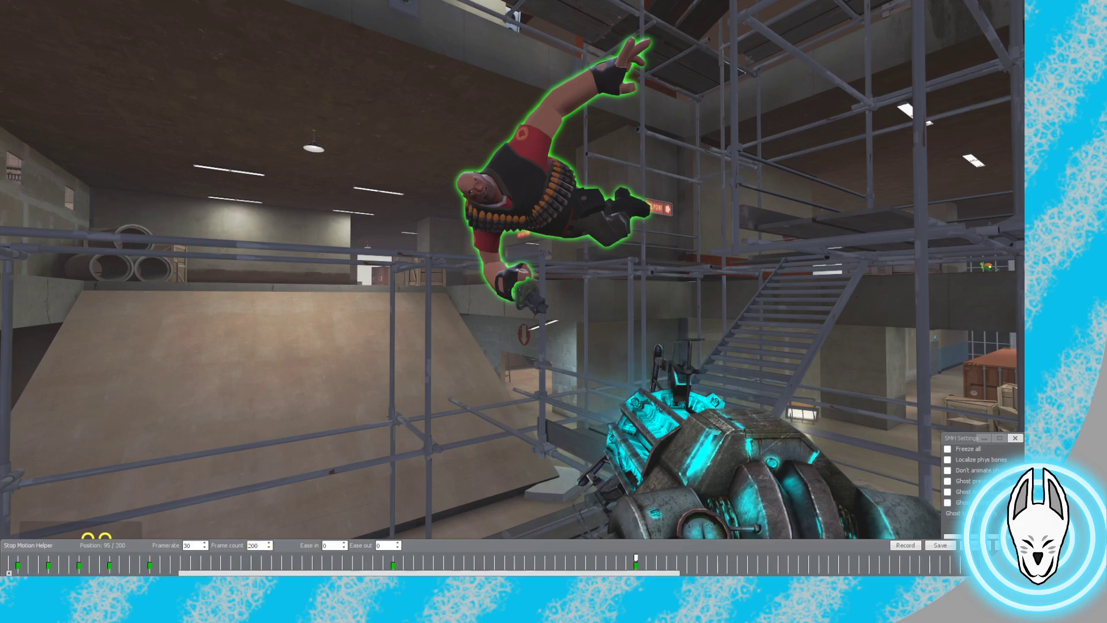
{"action": "mouse_move", "coordinate": [636, 558]}
{"action": "left_mouse_down"}
{"action": "mouse_move", "coordinate": [676, 558]}
{"action": "mouse_move", "coordinate": [636, 558]}
{"action": "left_mouse_up"}
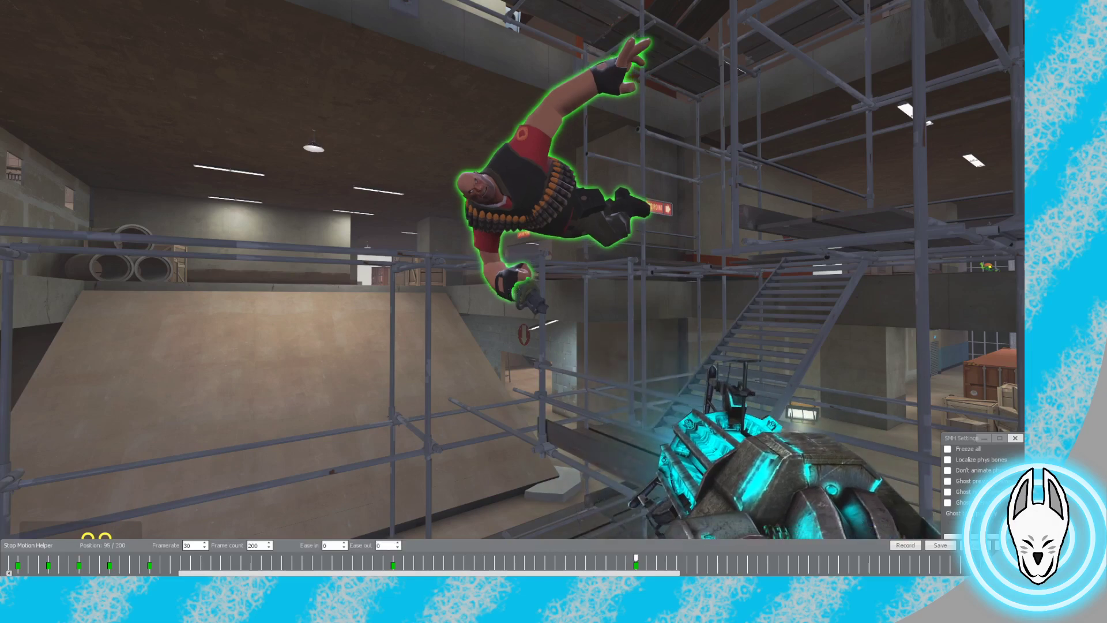
Enable the previous-keyframe ghost and compare the red Heavy's poses at the keyframes on frames 71 and 95, ending on frame 95
{"action": "left_click", "coordinate": [947, 481]}
{"action": "key", "text": "c"}
{"action": "key", "text": "s"}
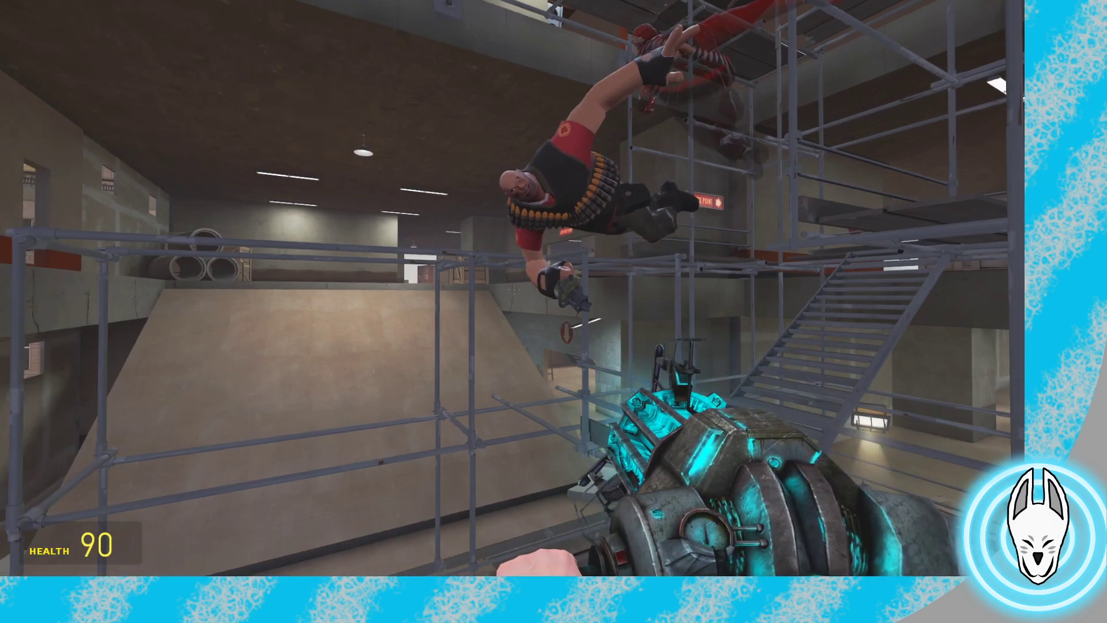
{"action": "key", "text": "c"}
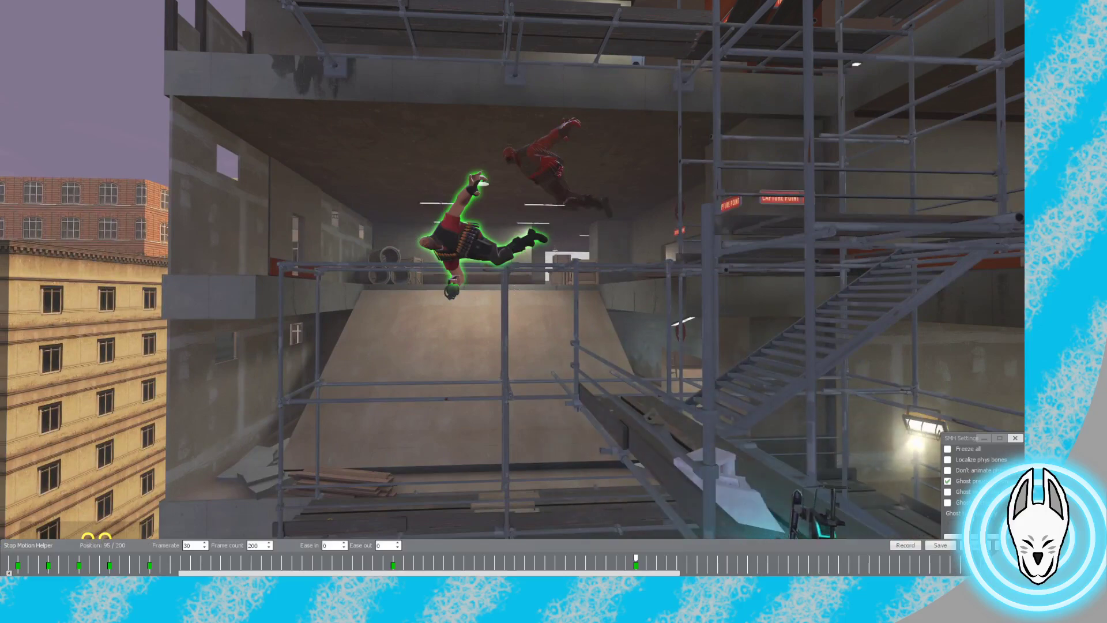
{"action": "left_click", "coordinate": [393, 557]}
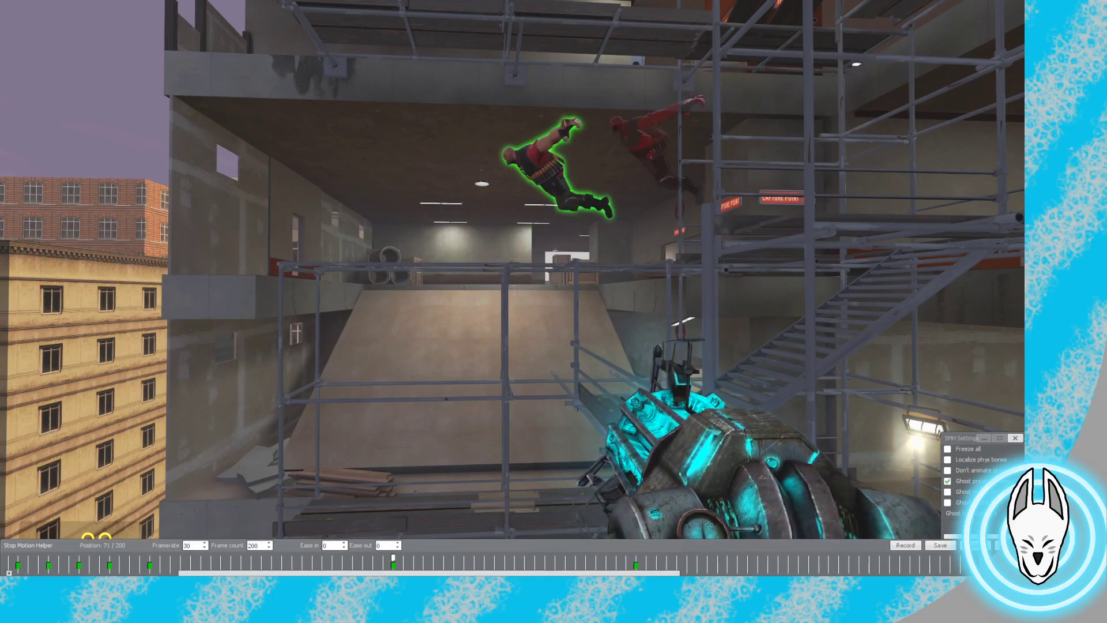
{"action": "left_click", "coordinate": [636, 558]}
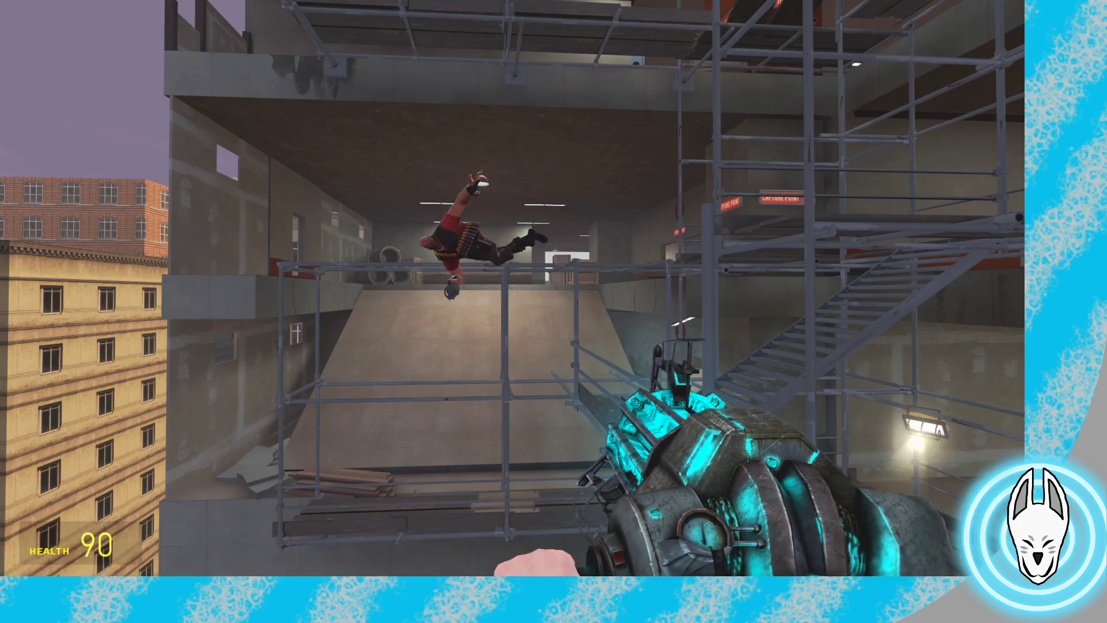
Equip the Ragdoll Mover and move the red Heavy's body lower, beneath the ghost of his previous pose
{"action": "key", "text": "q"}
{"action": "key", "text": "q"}
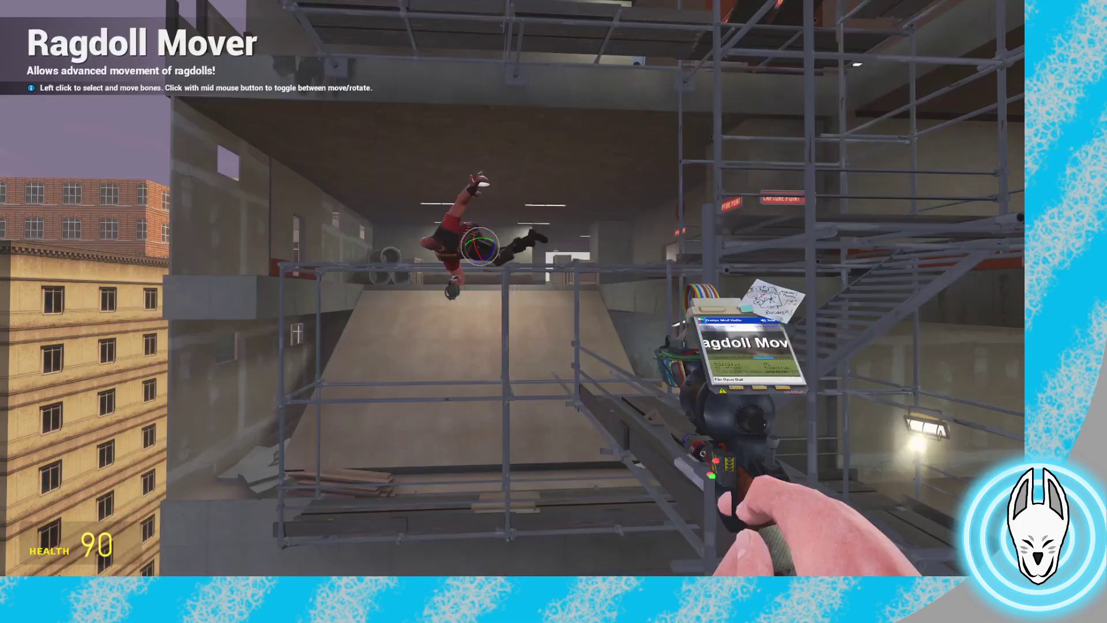
{"action": "key", "text": "w"}
{"action": "middle_click", "coordinate": [513, 288]}
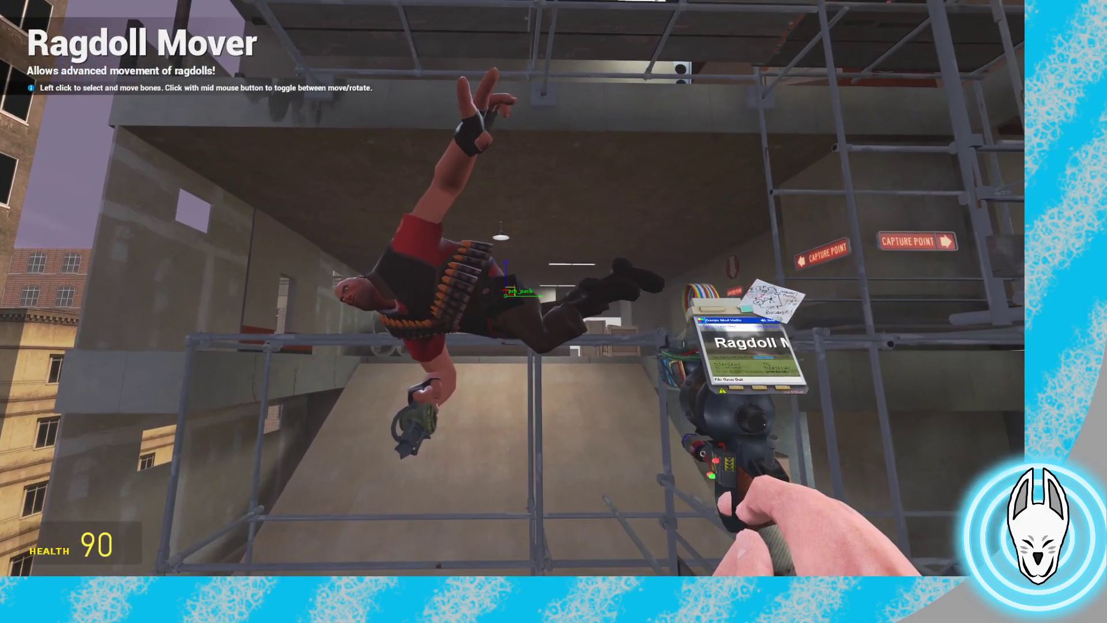
{"action": "left_click_drag", "start_coordinate": [513, 288], "coordinate": [441, 359]}
{"action": "left_click", "coordinate": [515, 291]}
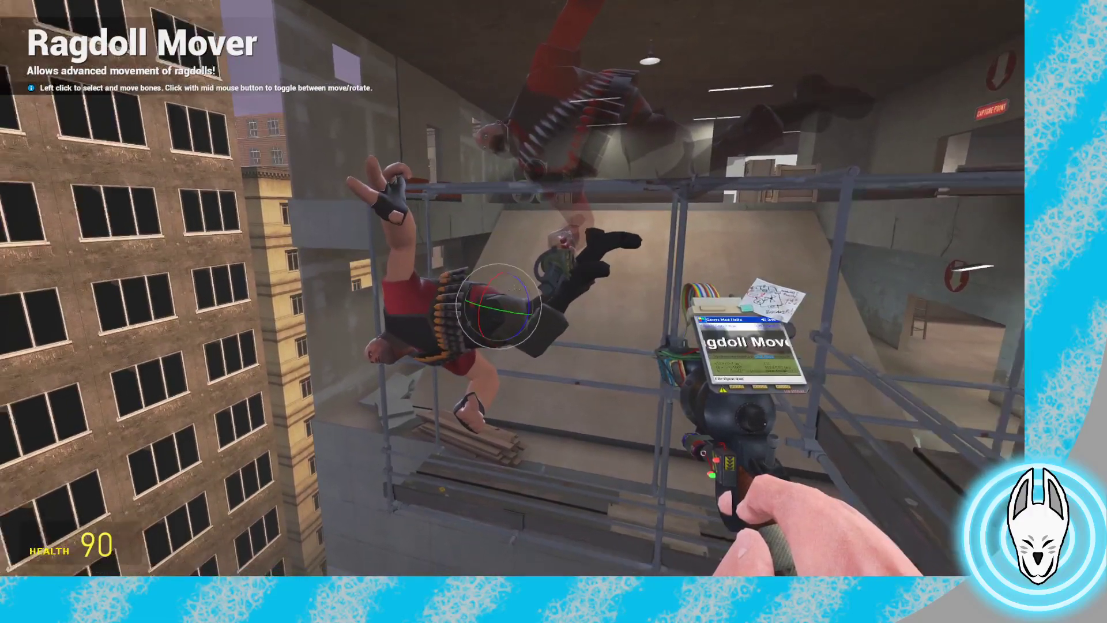
Rotate the red Heavy's pelvis and torso so that his body rolls toward its back in mid-air
{"action": "key", "text": "w"}
{"action": "left_click_drag", "start_coordinate": [513, 289], "coordinate": [525, 274]}
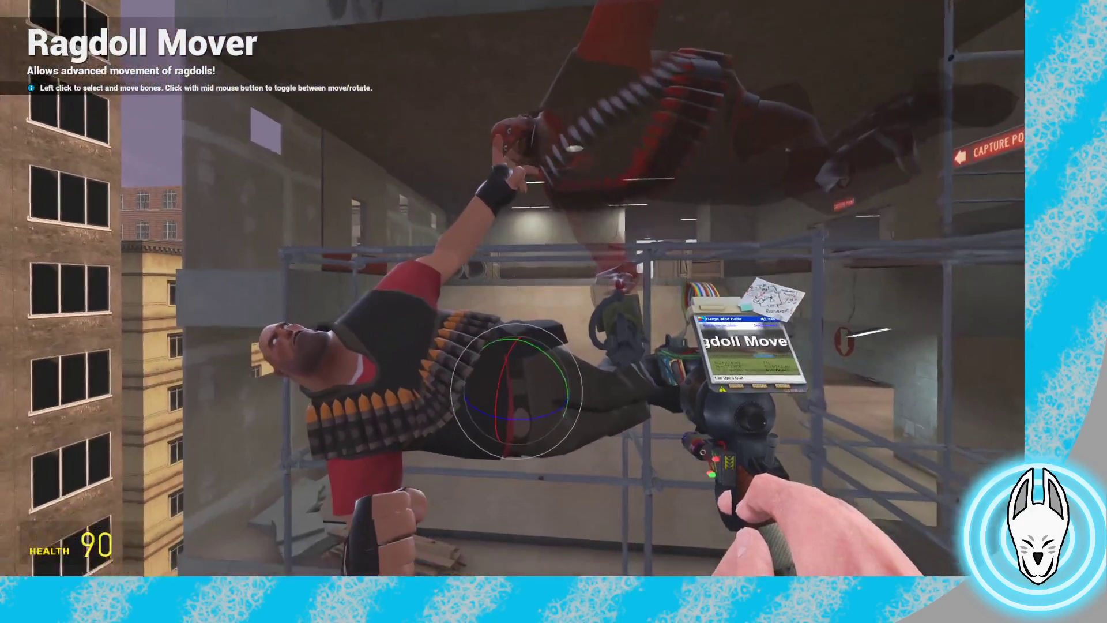
{"action": "key", "text": "w"}
{"action": "left_click", "coordinate": [513, 289]}
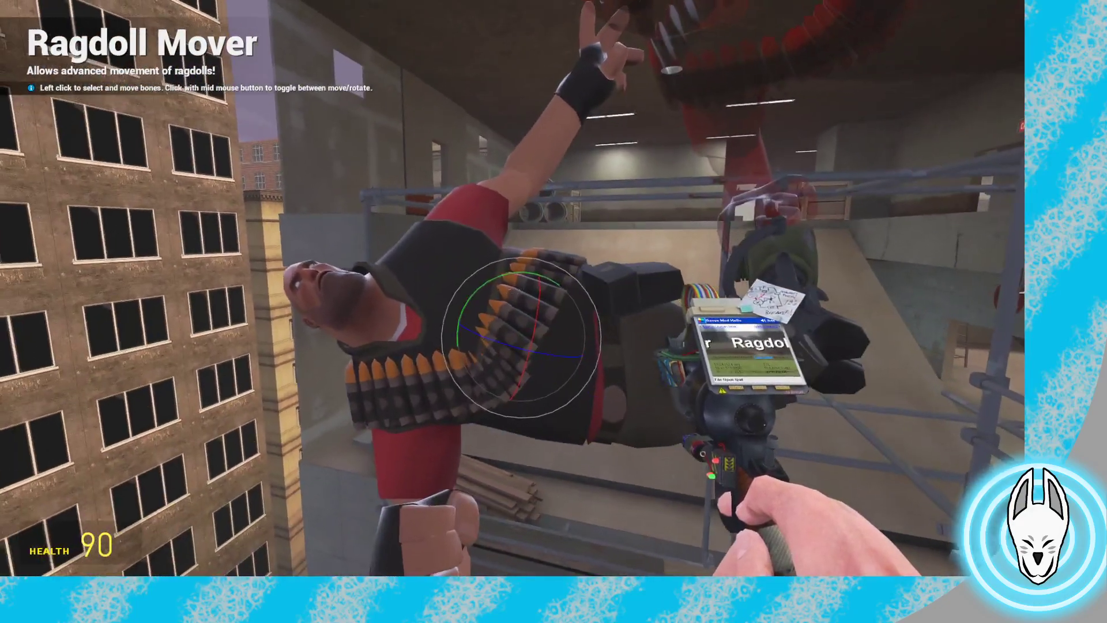
{"action": "key", "text": "s"}
{"action": "key", "text": "w"}
{"action": "left_click", "coordinate": [513, 288]}
{"action": "key", "text": "w"}
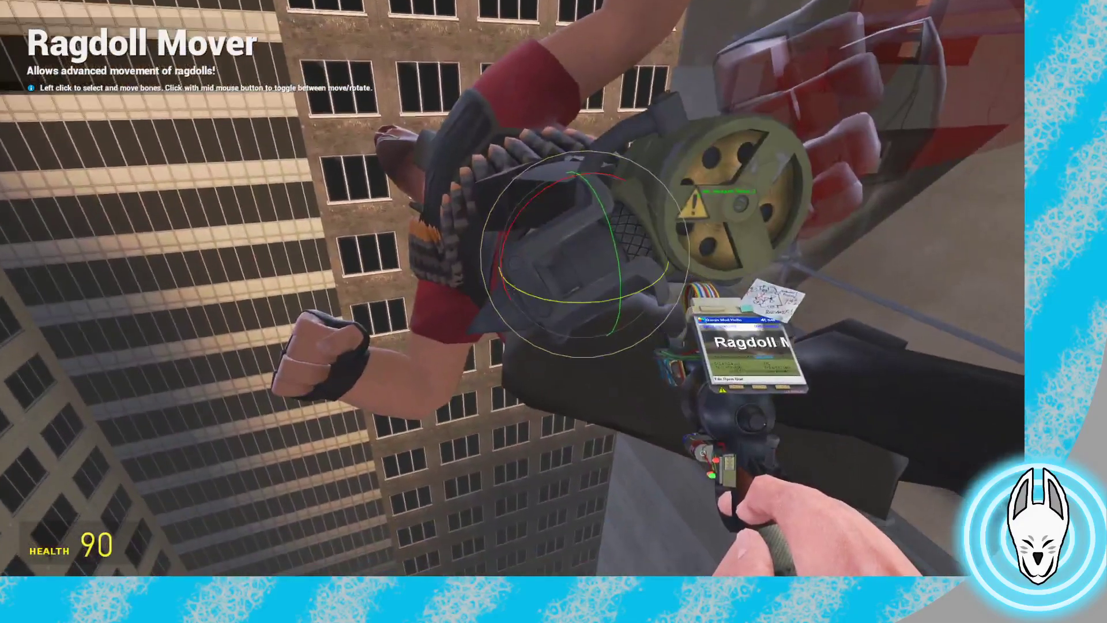
{"action": "mouse_move", "coordinate": [513, 289]}
{"action": "left_mouse_down"}
{"action": "mouse_move", "coordinate": [520, 266]}
{"action": "mouse_move", "coordinate": [519, 291]}
{"action": "mouse_move", "coordinate": [496, 282]}
{"action": "left_mouse_up"}
Adjust the red Heavy's left thigh at the hip, alternating the Ragdoll Mover between moving and rotating
{"action": "key", "text": "s"}
{"action": "middle_click", "coordinate": [513, 289]}
{"action": "key", "text": "w"}
{"action": "middle_click", "coordinate": [514, 289]}
{"action": "key", "text": "d"}
{"action": "key", "text": "s"}
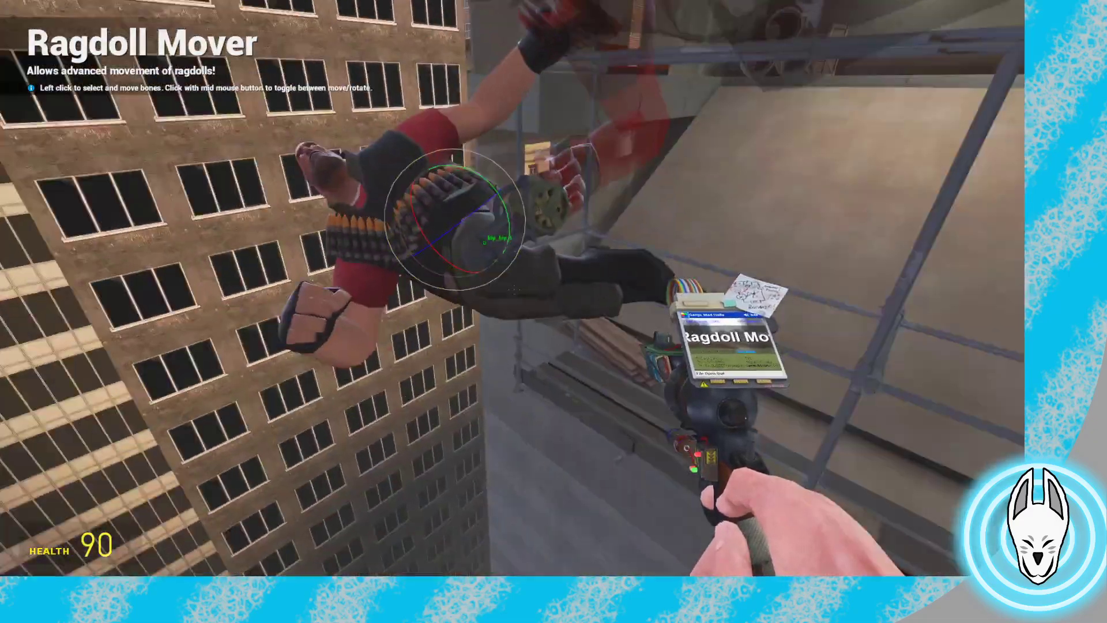
{"action": "key", "text": "w"}
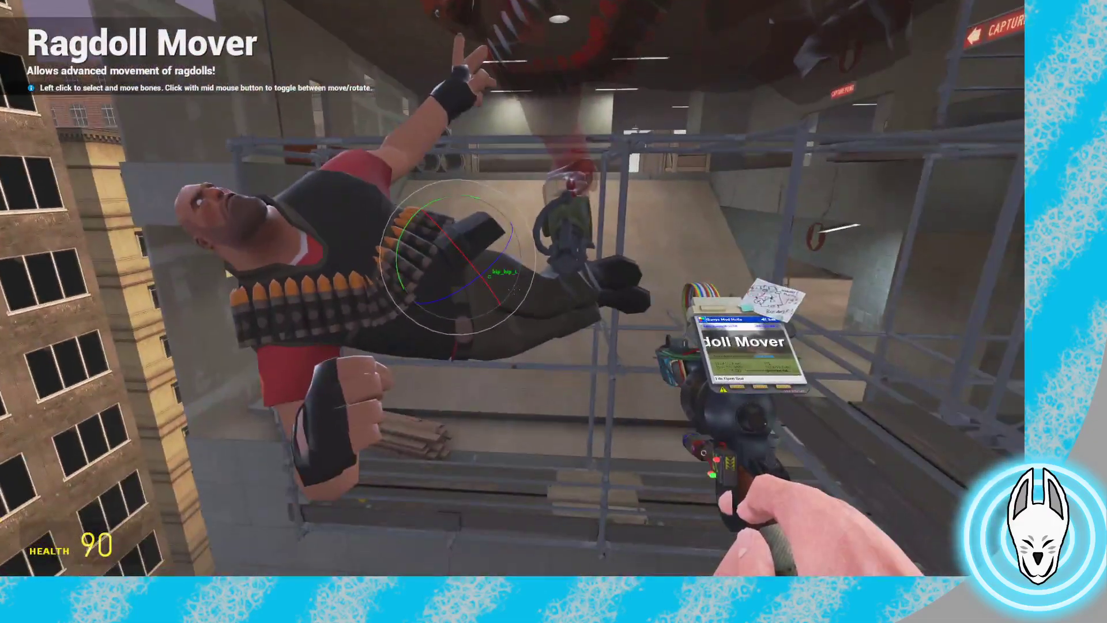
{"action": "middle_click", "coordinate": [512, 289]}
{"action": "key", "text": "s"}
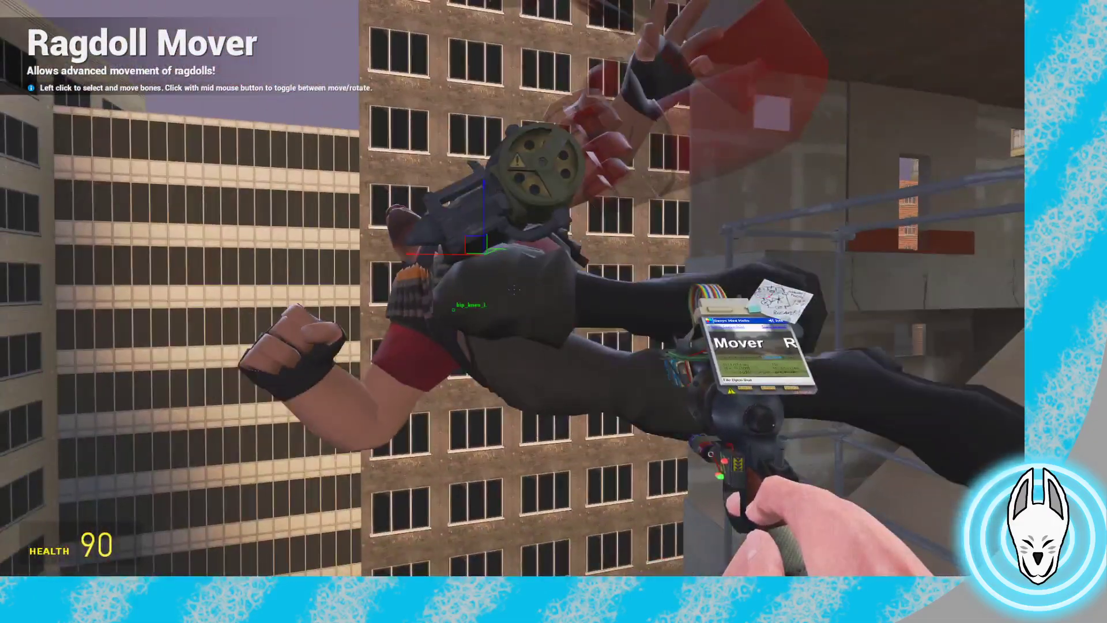
Rotate the red Heavy's leg bones so that his legs trail slightly bent behind his body
{"action": "key", "text": "space"}
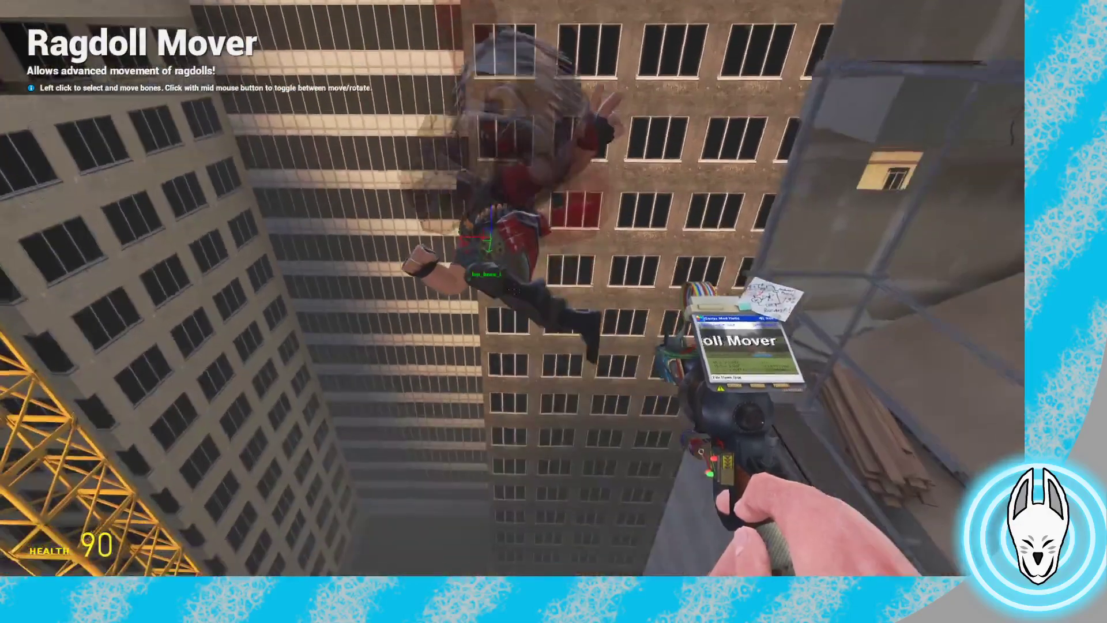
{"action": "key", "text": "w"}
{"action": "middle_click", "coordinate": [513, 289]}
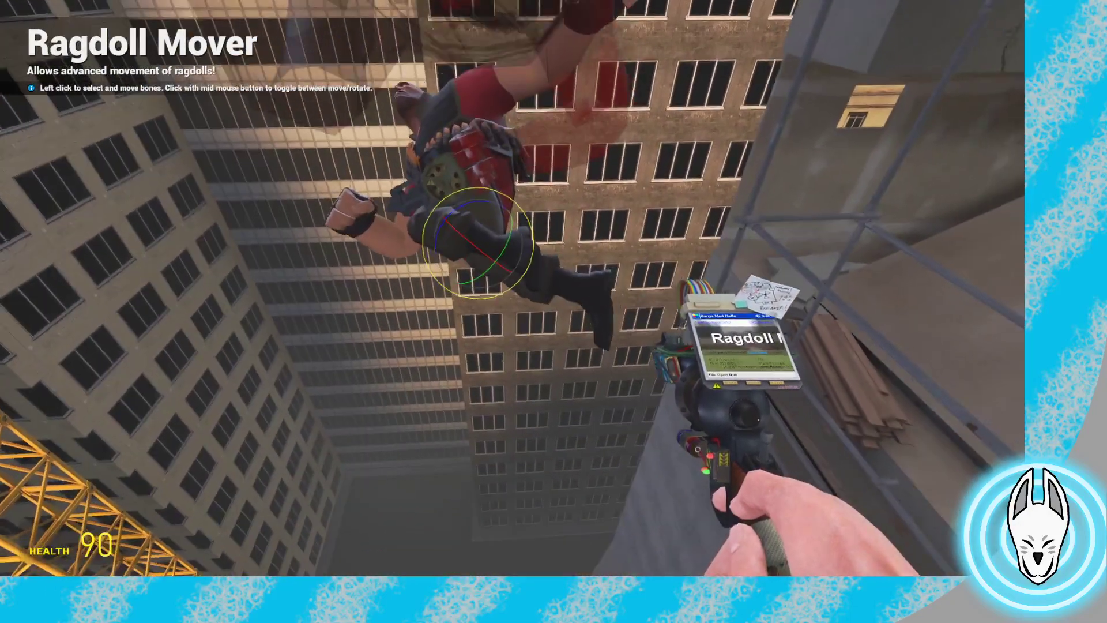
{"action": "left_click_drag", "start_coordinate": [512, 289], "coordinate": [512, 289]}
{"action": "key", "text": "w"}
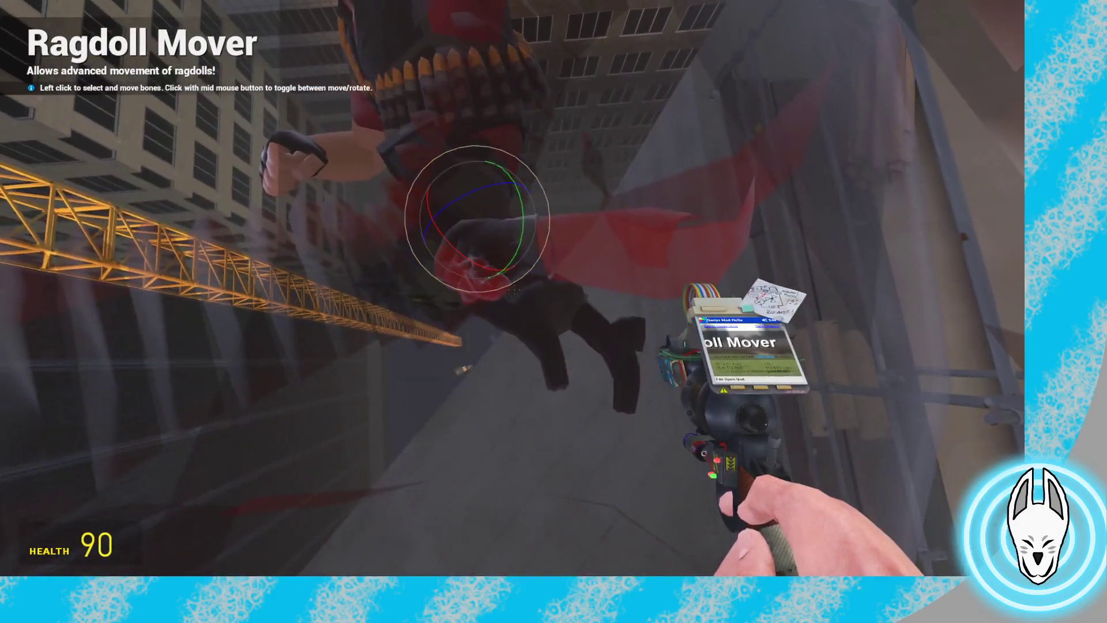
{"action": "left_click_drag", "start_coordinate": [513, 290], "coordinate": [514, 289]}
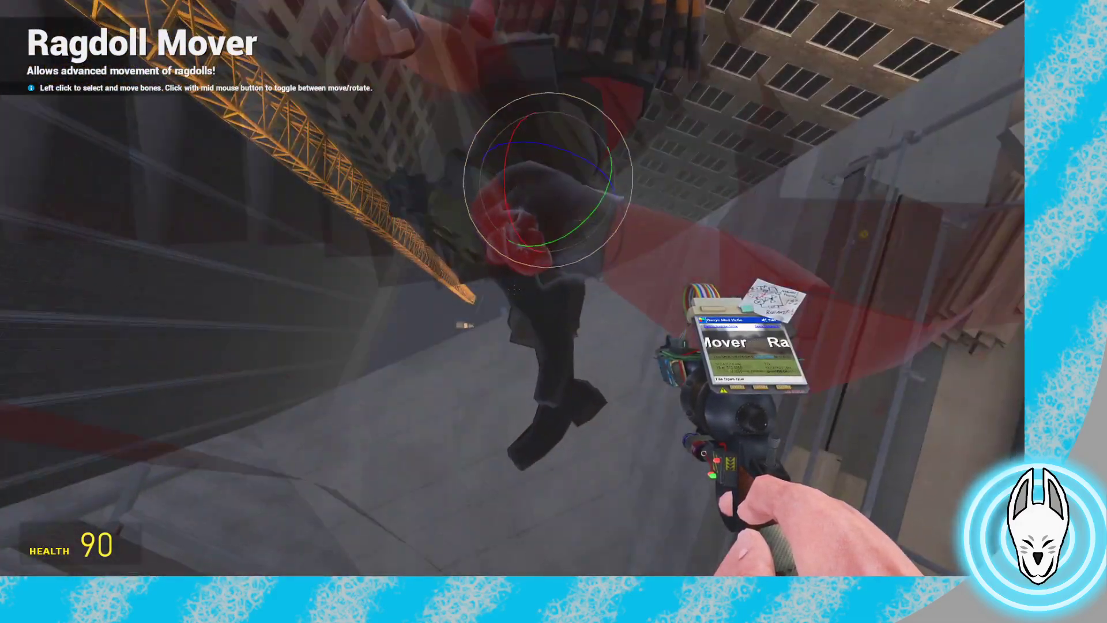
{"action": "key", "text": "w"}
{"action": "middle_click", "coordinate": [513, 289]}
Rotate the red Heavy's head and neck so that his face lifts toward his chest and legs
{"action": "key", "text": "s"}
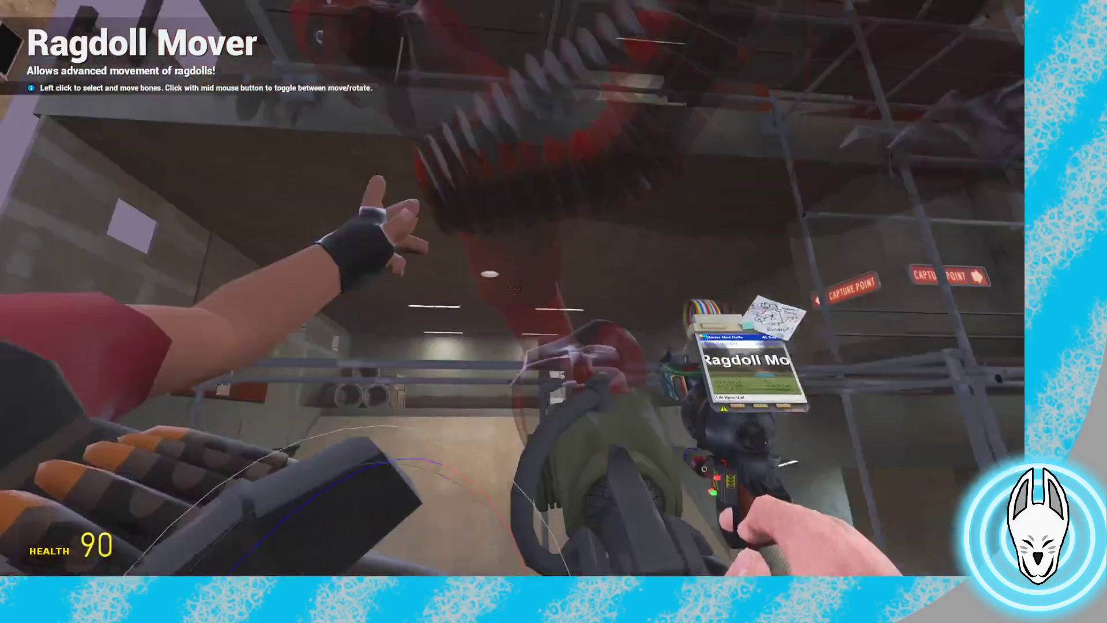
{"action": "middle_click", "coordinate": [512, 289]}
{"action": "left_click_drag", "start_coordinate": [514, 289], "coordinate": [511, 292]}
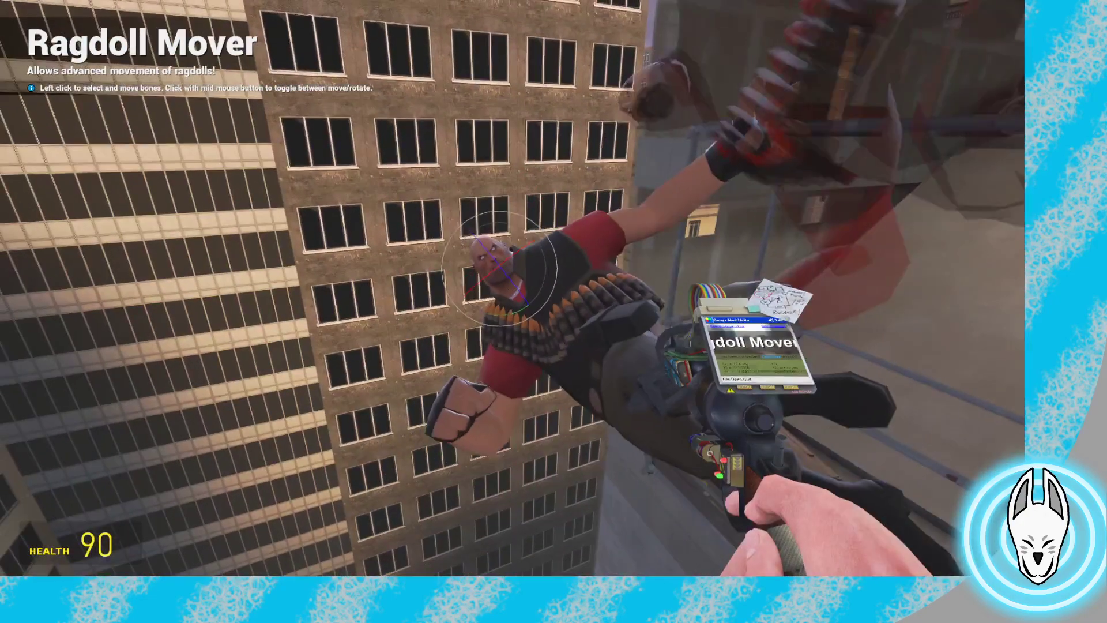
{"action": "key", "text": "w"}
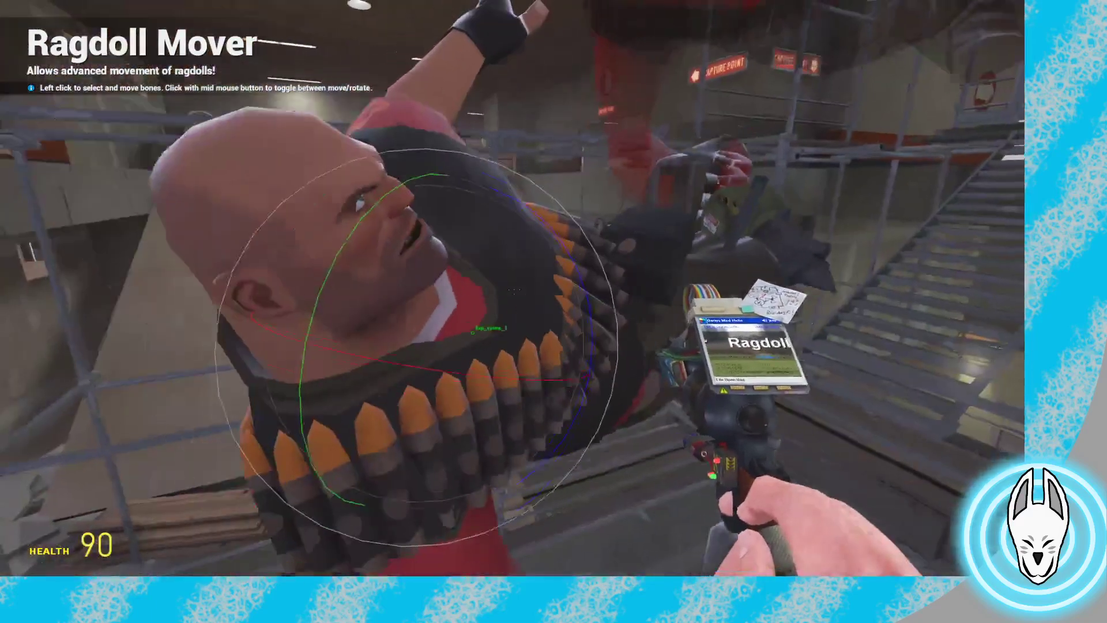
Rotate the red Heavy's lower arm so that it bends at the elbow and reaches forward with a clenched fist
{"action": "key", "text": "q"}
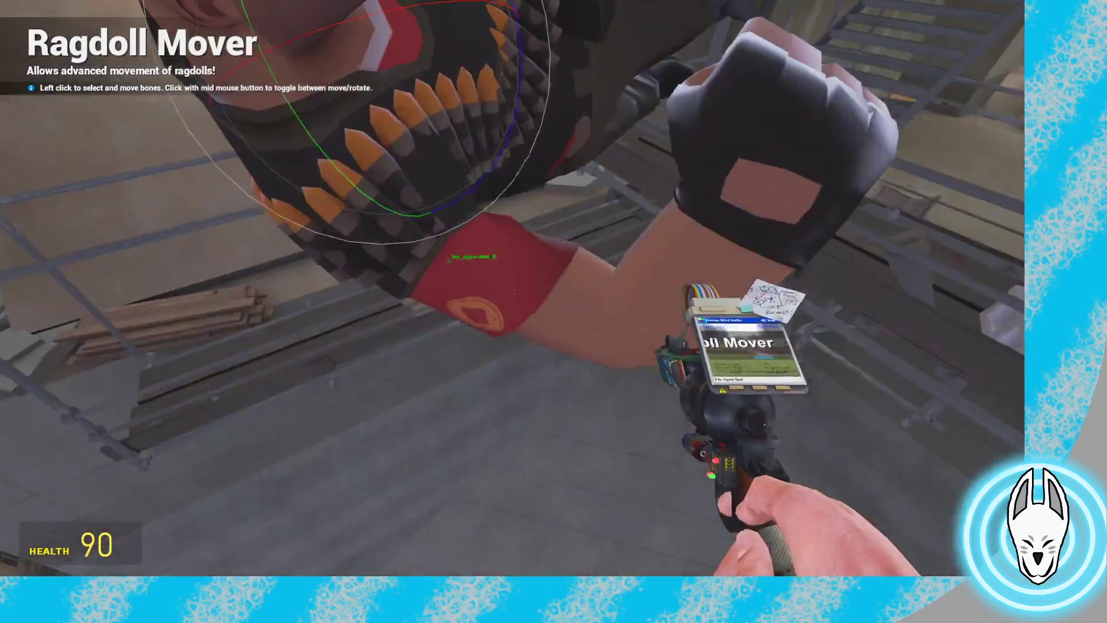
{"action": "left_click", "coordinate": [514, 289]}
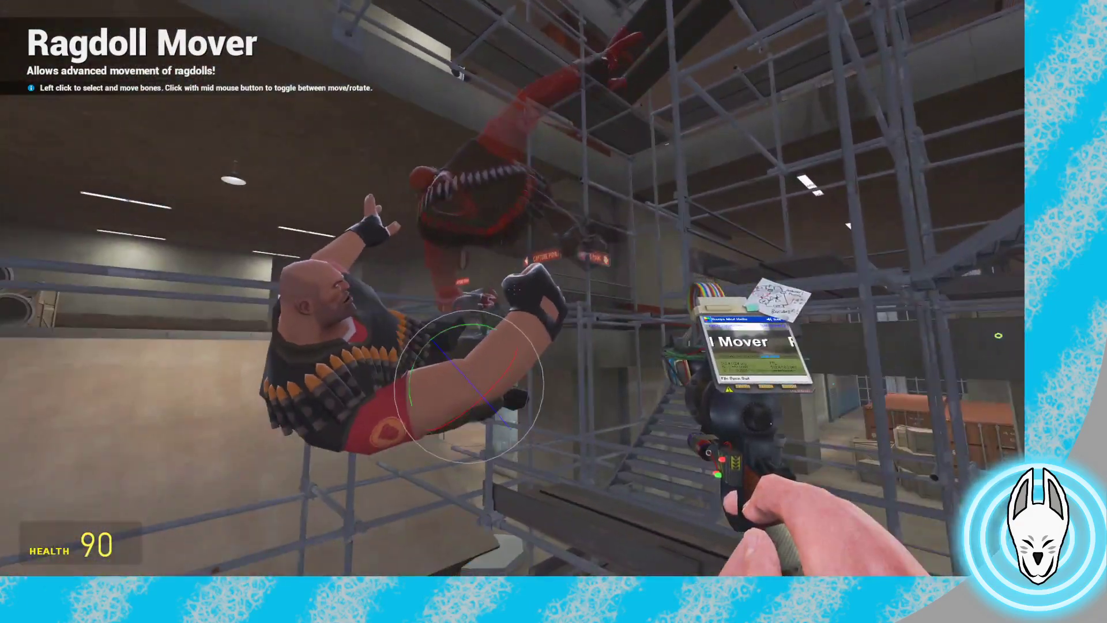
{"action": "key", "text": "d"}
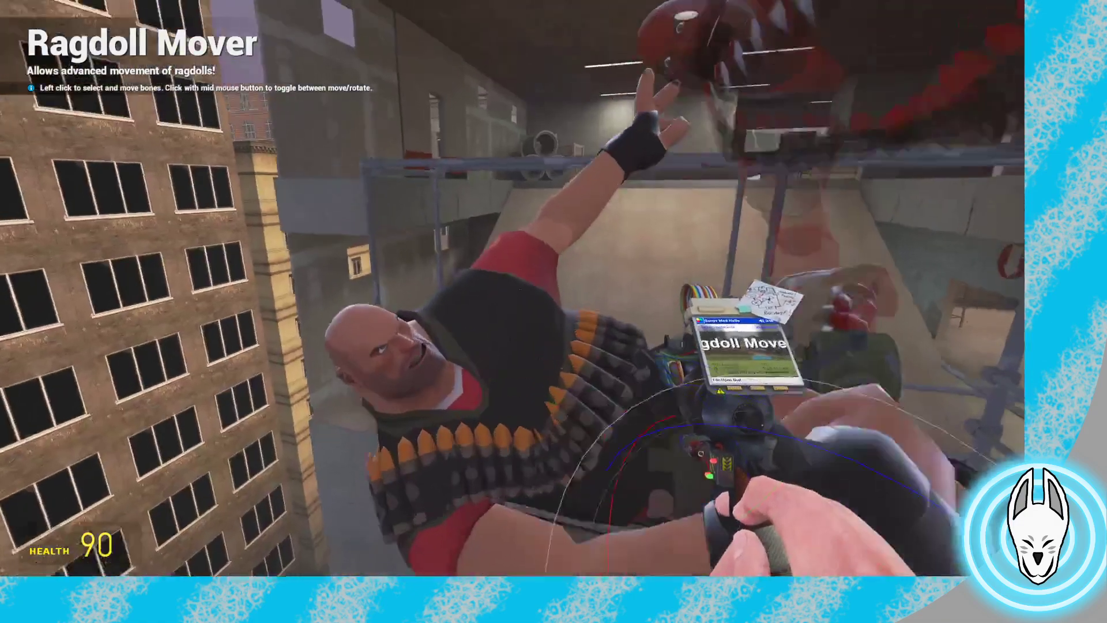
Refine the red Heavy's arm and hand pose, and adjust his gaze with the Eye Poser
{"action": "left_click", "coordinate": [515, 289]}
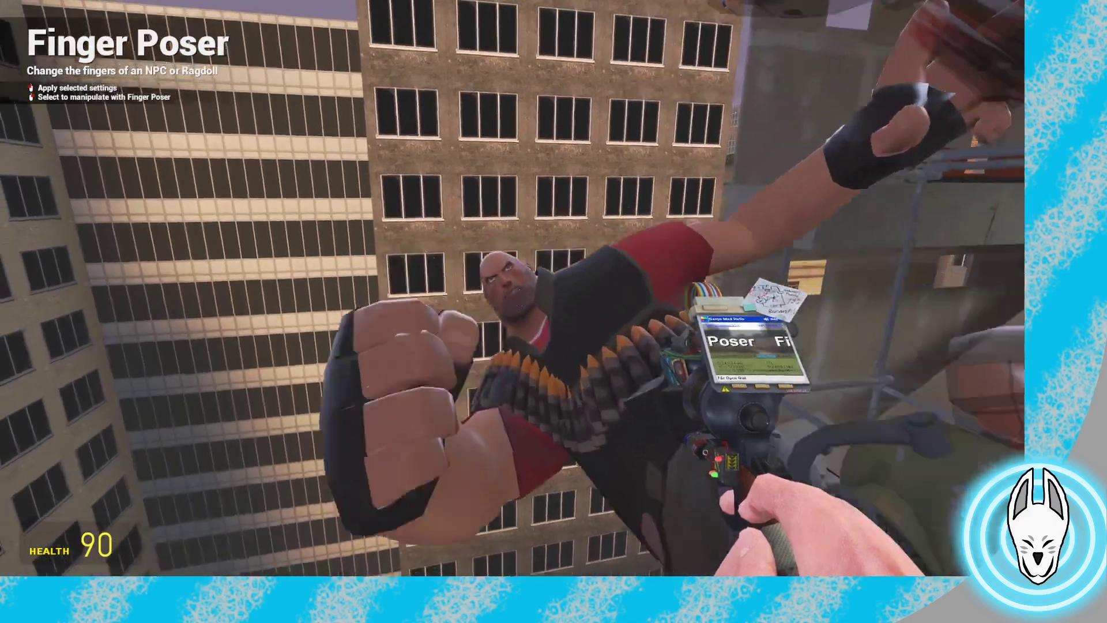
{"action": "key", "text": "w"}
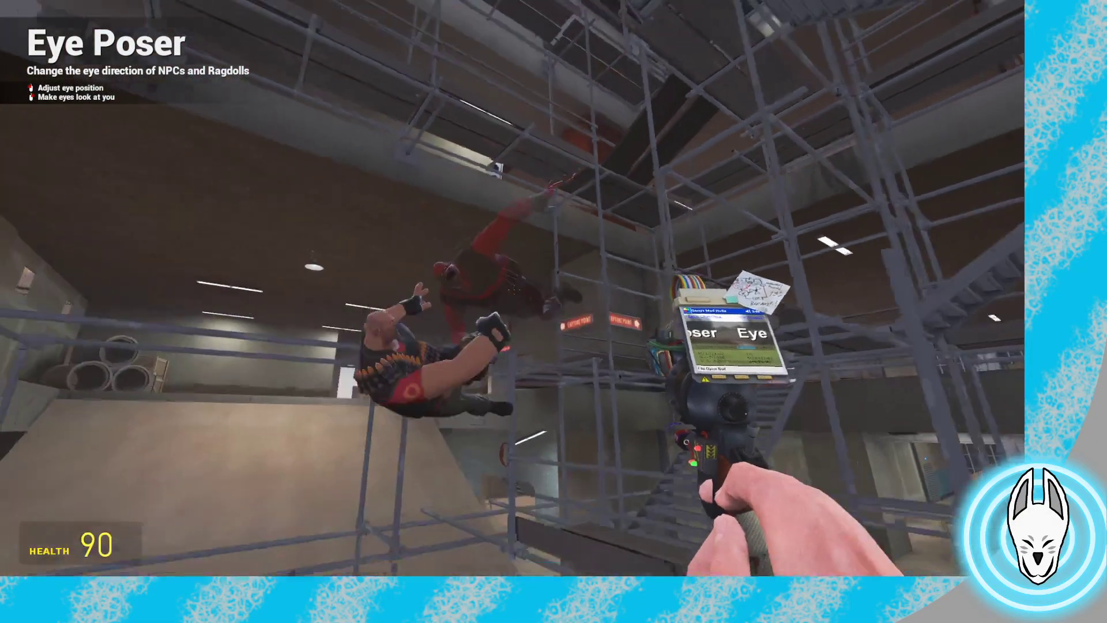
{"action": "key", "text": "w"}
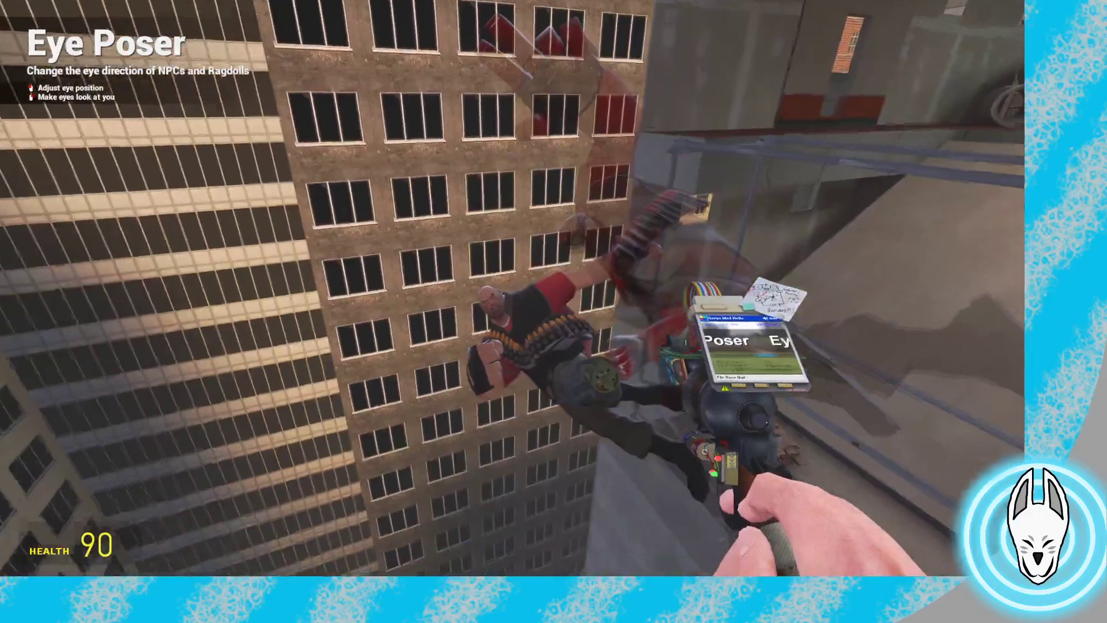
{"action": "key", "text": "w"}
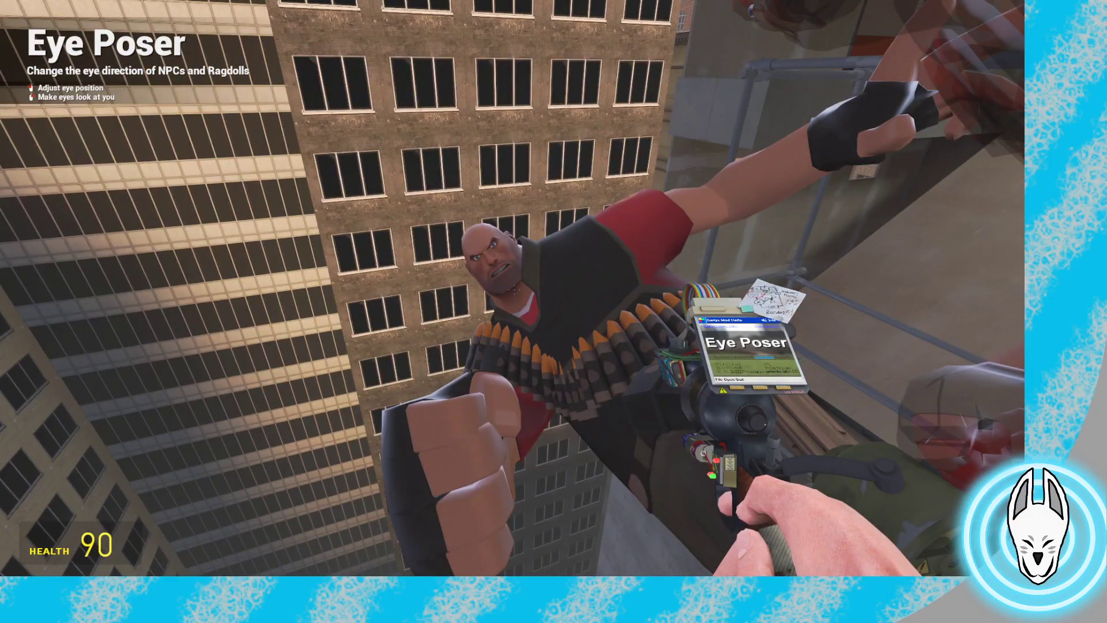
Adjust the red Heavy's outstretched arm around the shoulder and elbow with the Ragdoll Mover
{"action": "key", "text": "q"}
{"action": "left_click", "coordinate": [761, 502]}
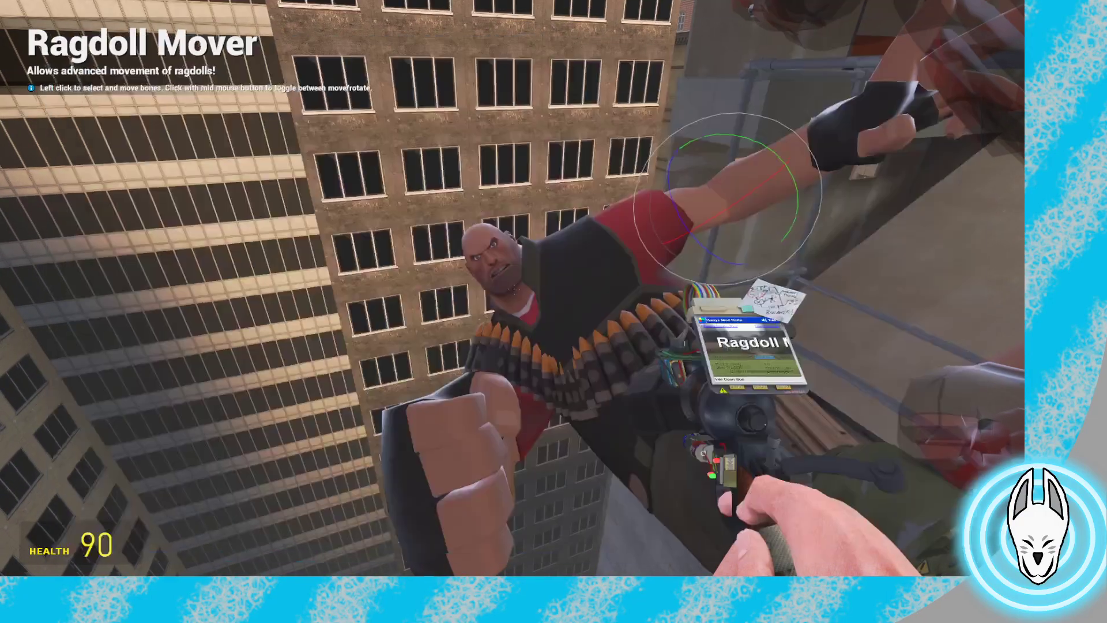
{"action": "key", "text": "w"}
{"action": "key", "text": "s"}
{"action": "key", "text": "w"}
Clench the red Heavy's outstretched hand into a fist with the Finger Poser and record the pose as a keyframe at frame 99
{"action": "key", "text": "q"}
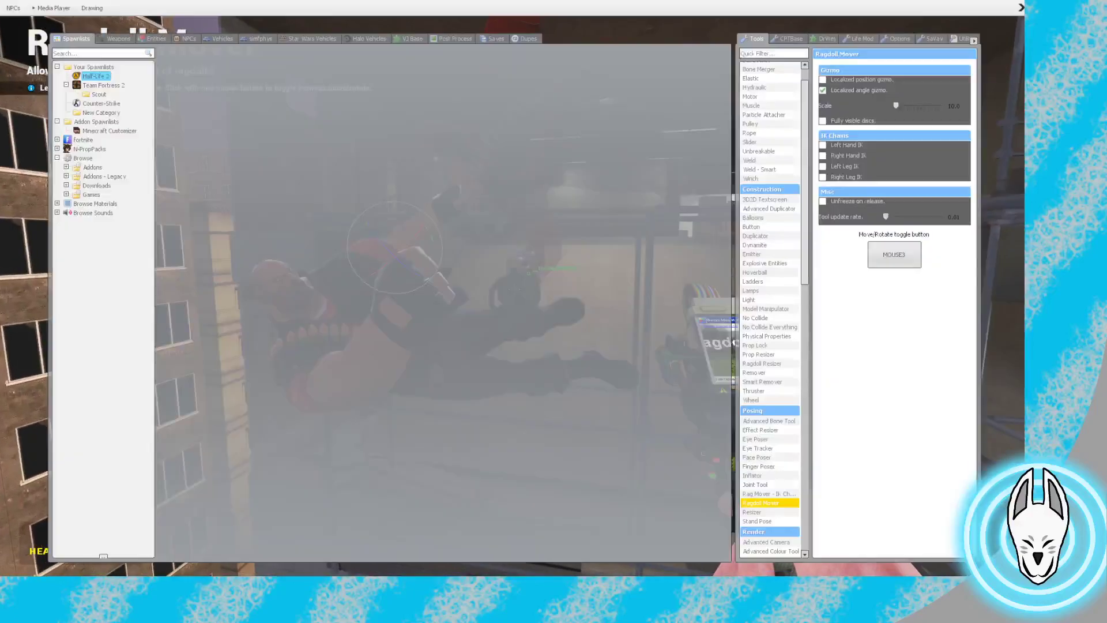
{"action": "left_click", "coordinate": [758, 466]}
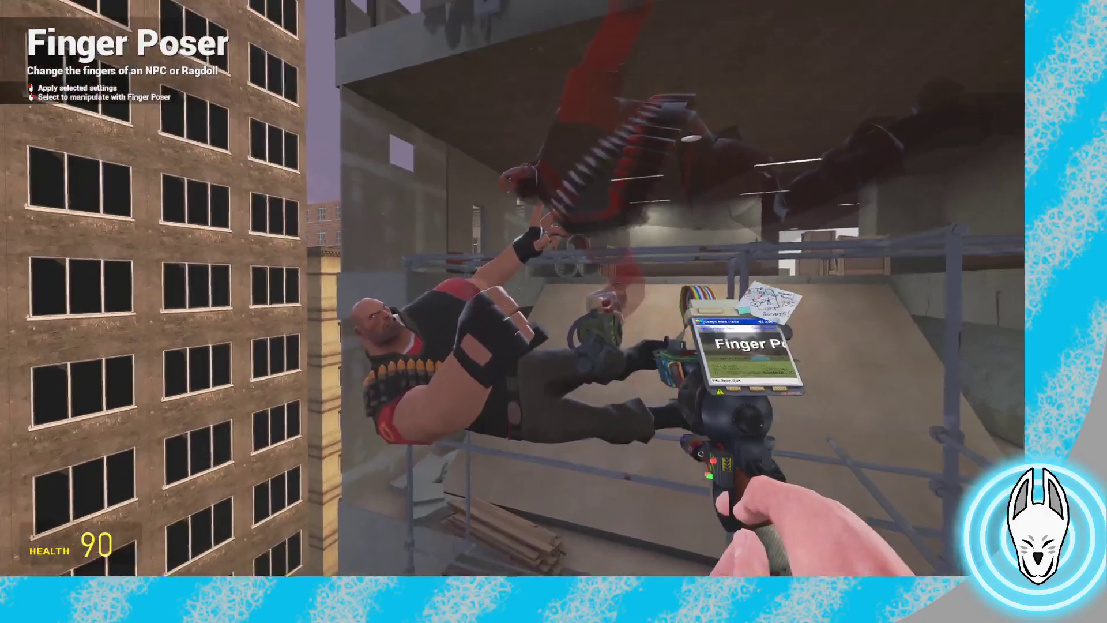
{"action": "key", "text": "c"}
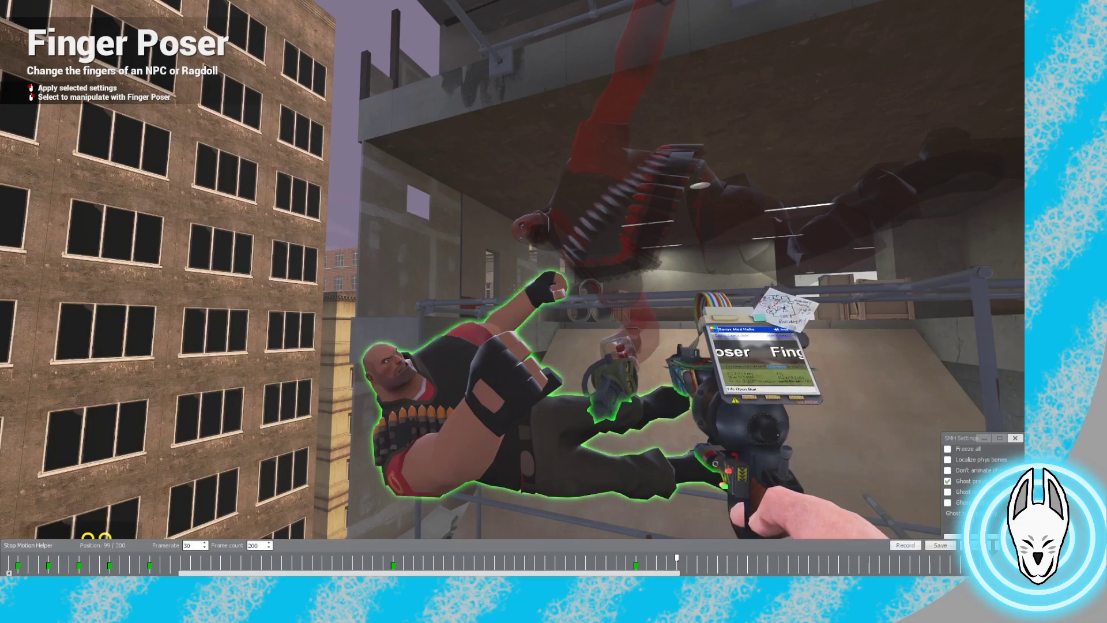
{"action": "key", "text": "r"}
Check the motion from frame 95 and move the red Heavy's newest keyframe to frame 101
{"action": "left_click_drag", "start_coordinate": [677, 557], "coordinate": [636, 558]}
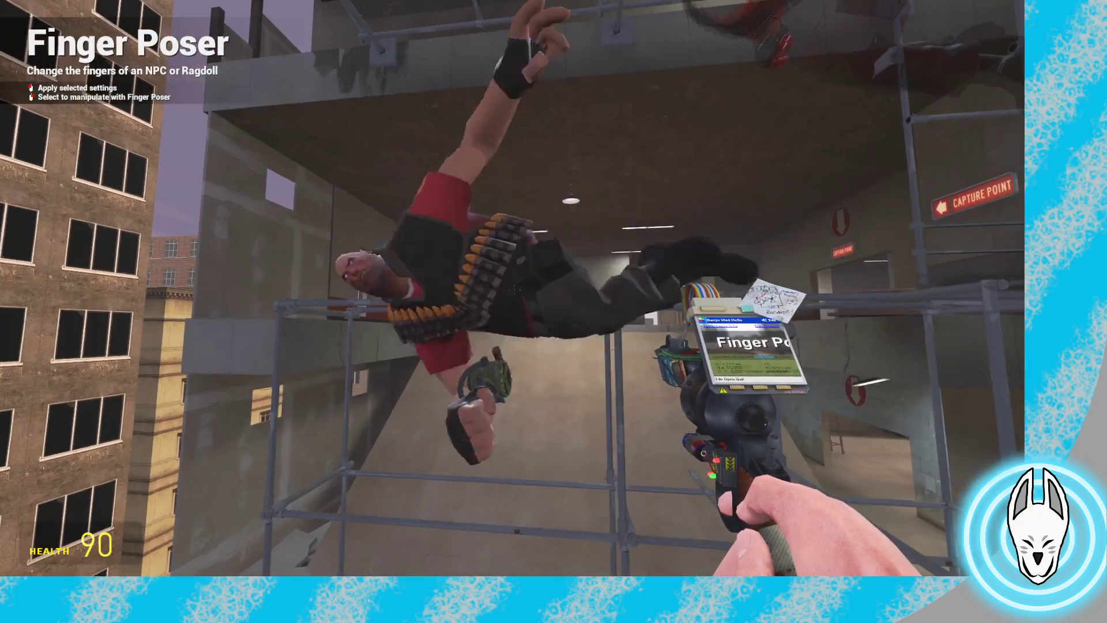
{"action": "key", "text": "p"}
{"action": "key", "text": "c"}
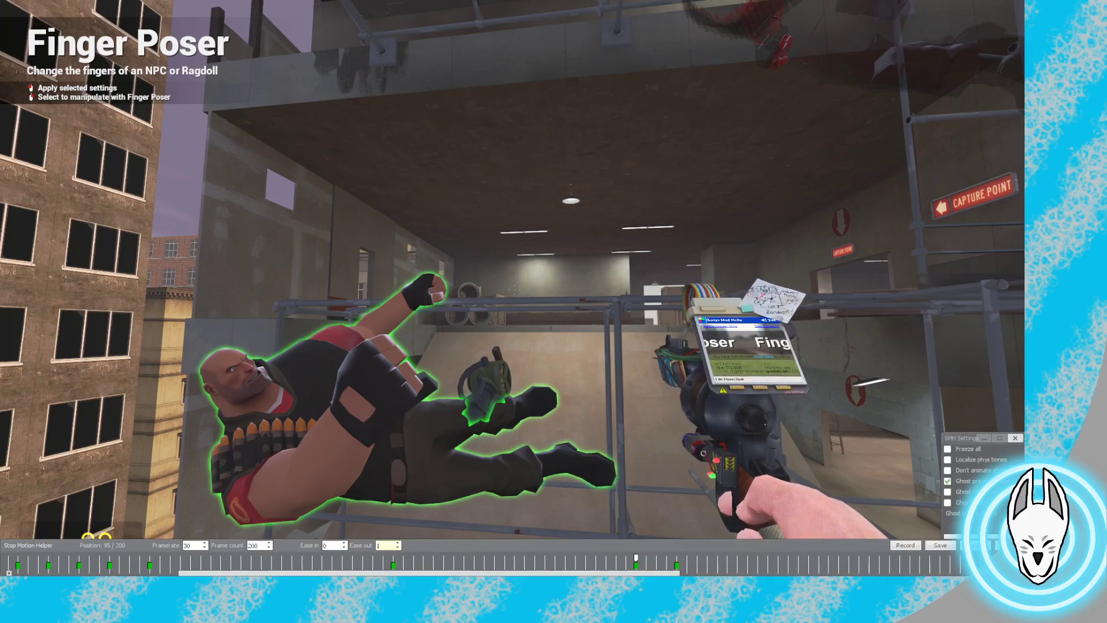
{"action": "left_click_drag", "start_coordinate": [677, 565], "coordinate": [686, 565]}
{"action": "left_click_drag", "start_coordinate": [687, 565], "coordinate": [635, 558]}
{"action": "key", "text": "Down"}
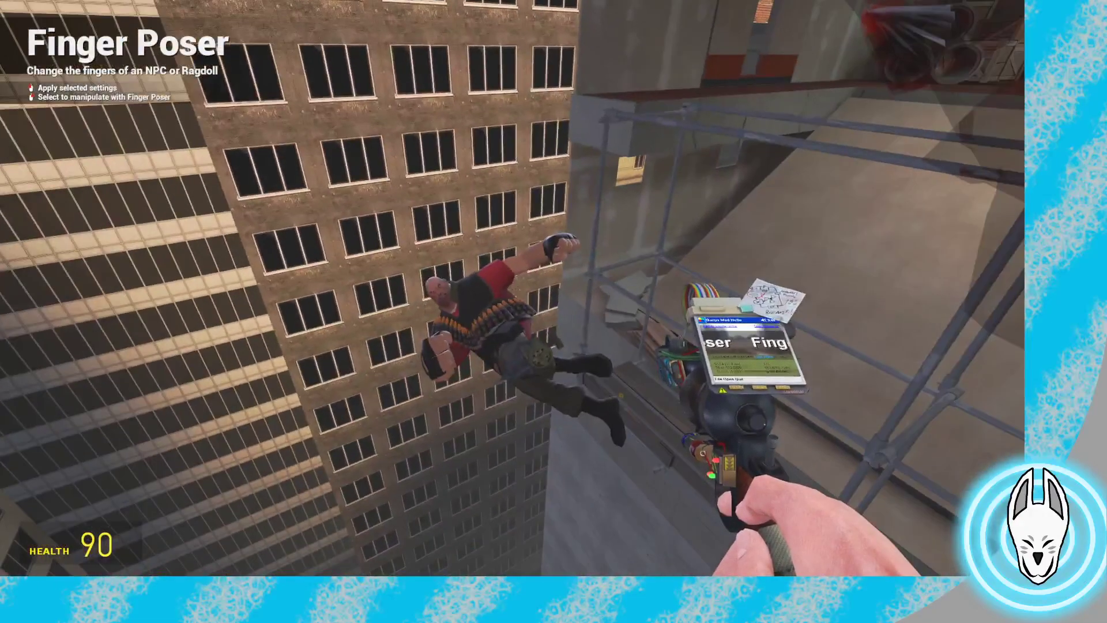
Advance the timeline beyond frame 95 and rotate the red Heavy's arm bones with the Ragdoll Mover for his next falling pose
{"action": "key", "text": "c"}
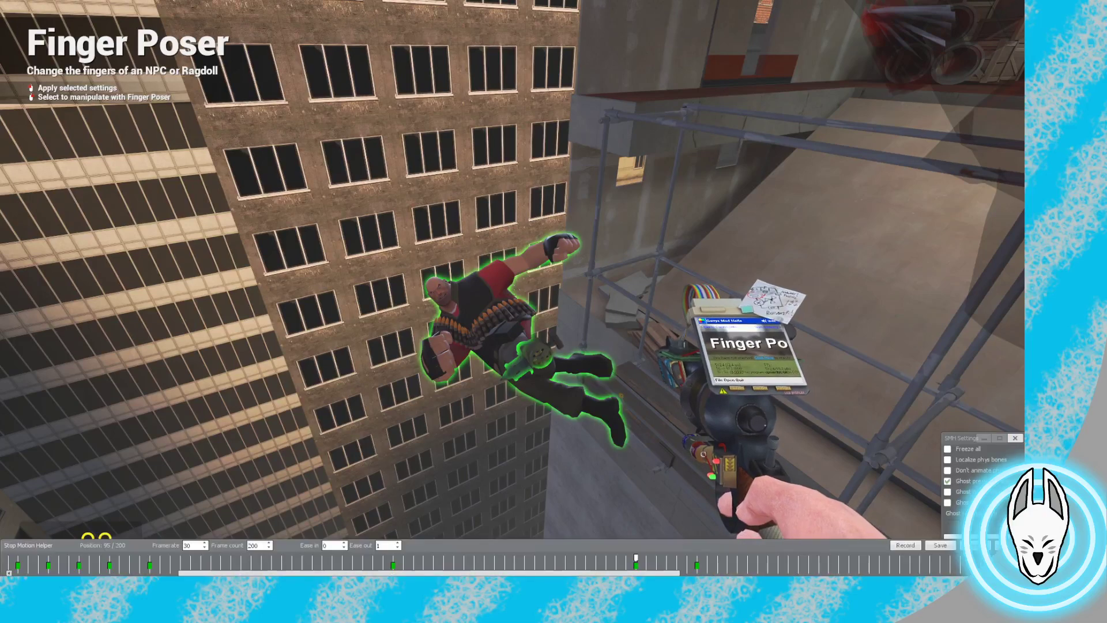
{"action": "left_click_drag", "start_coordinate": [636, 558], "coordinate": [676, 558]}
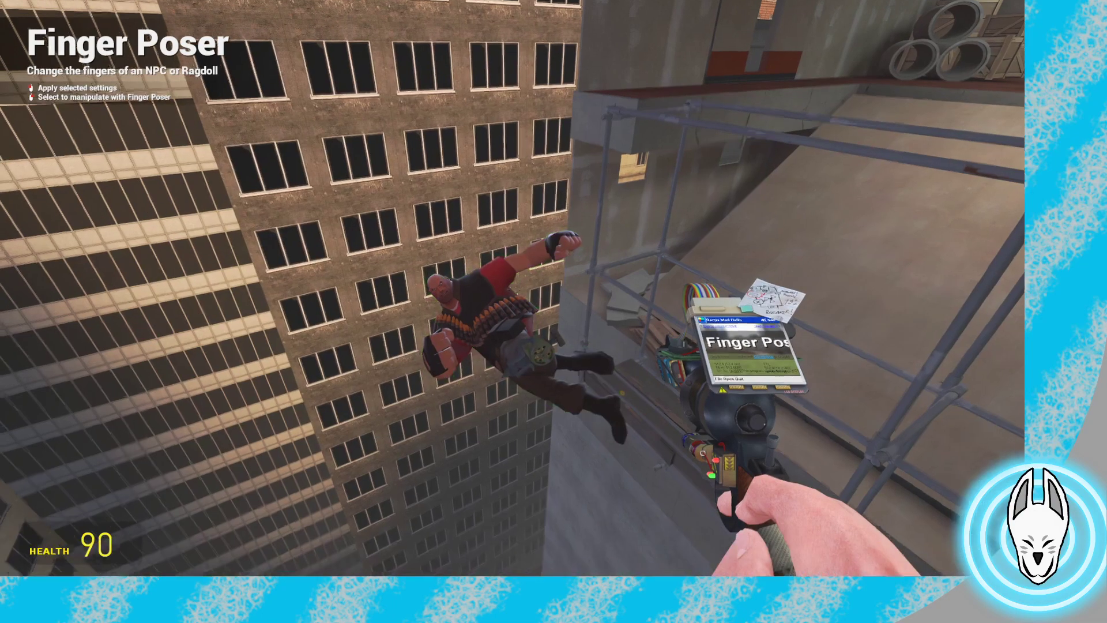
{"action": "key", "text": "q"}
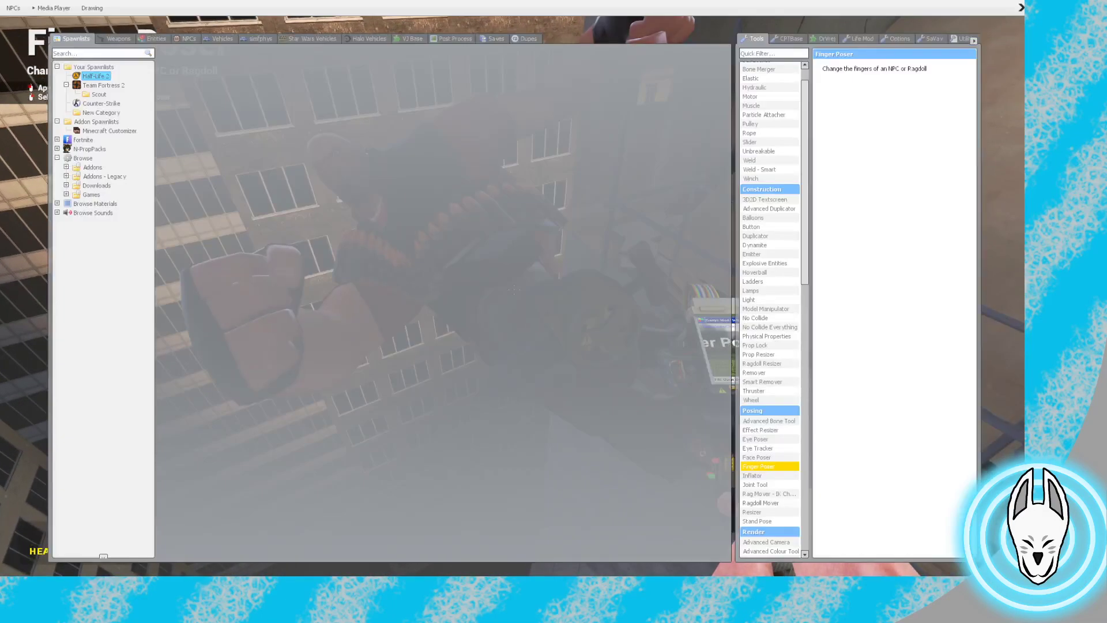
{"action": "left_click", "coordinate": [761, 502]}
{"action": "key", "text": "w"}
{"action": "left_click", "coordinate": [513, 290]}
{"action": "key", "text": "s"}
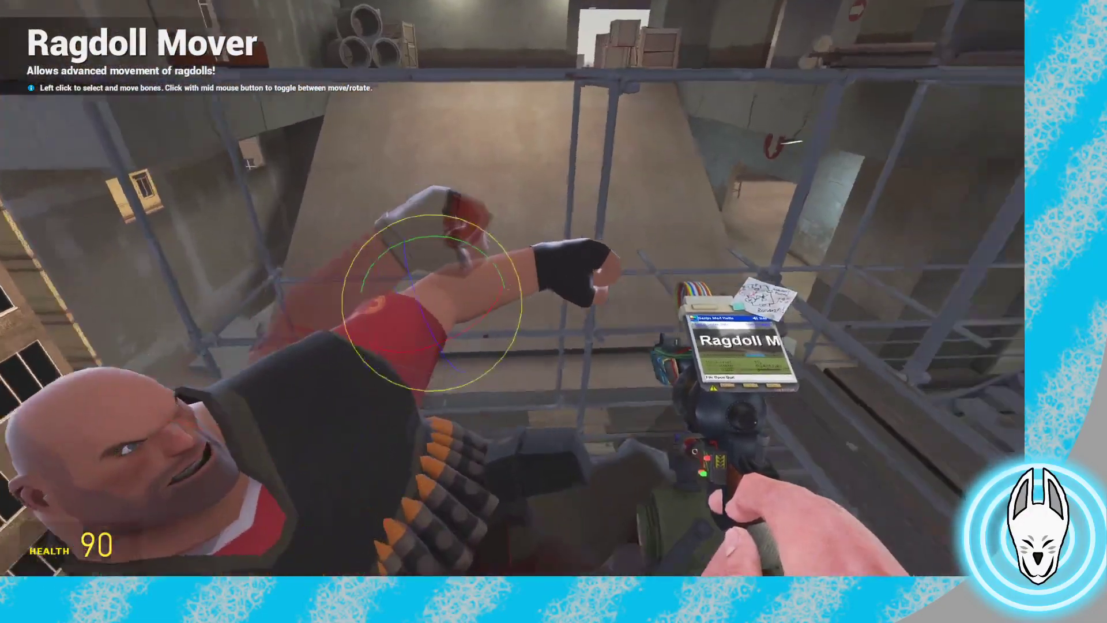
{"action": "key", "text": "a"}
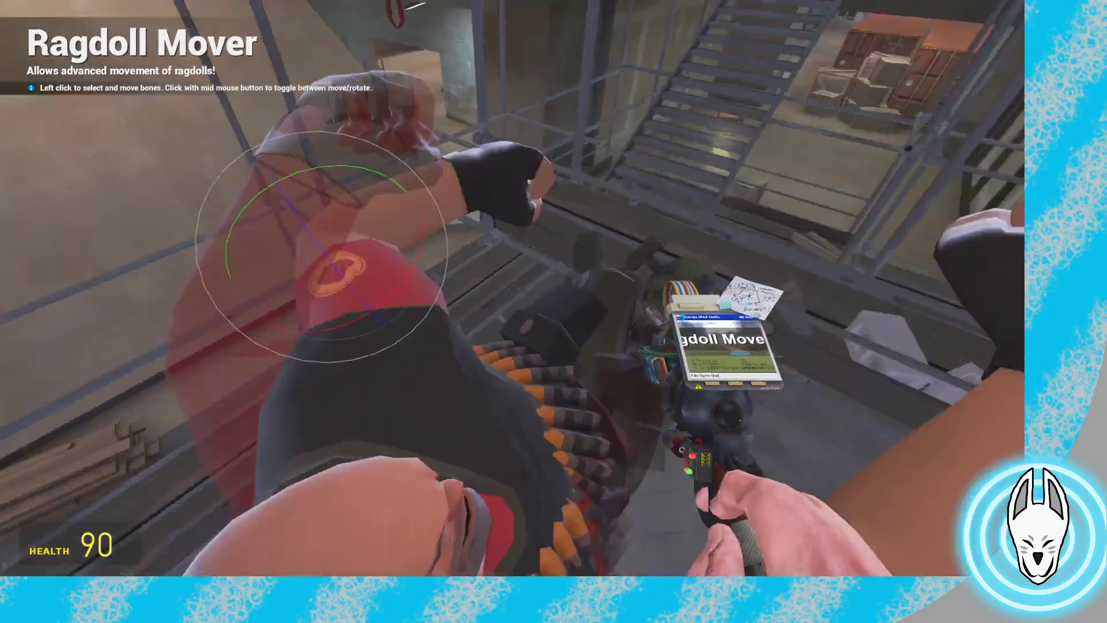
Rotate the red Heavy's head and lower body for the fall, and keyframe the pose at frame 106
{"action": "key", "text": "d"}
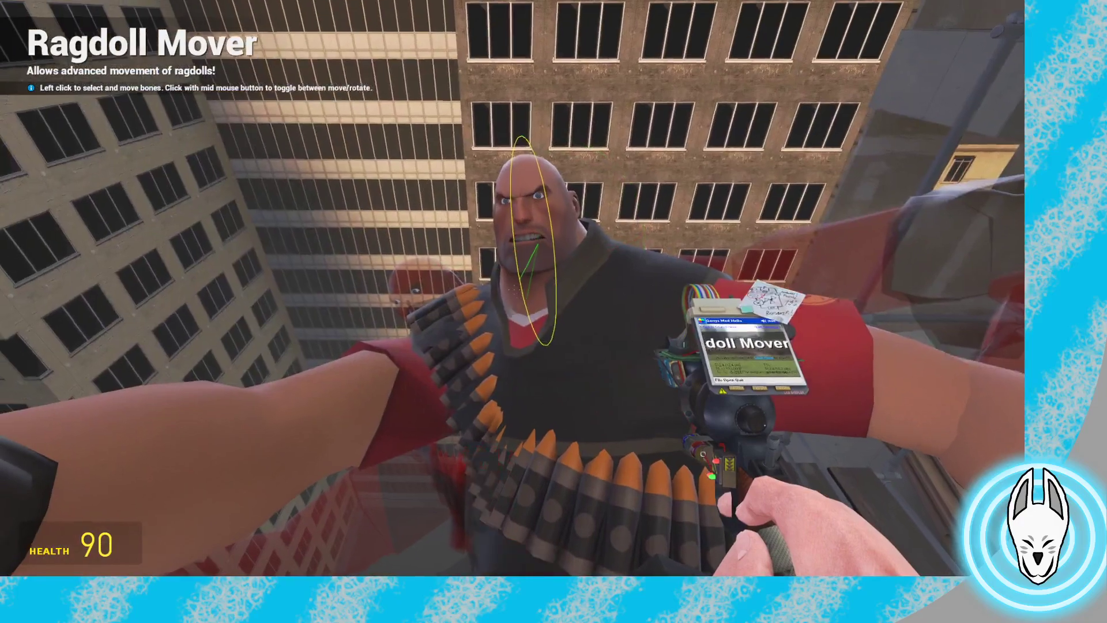
{"action": "key", "text": "a"}
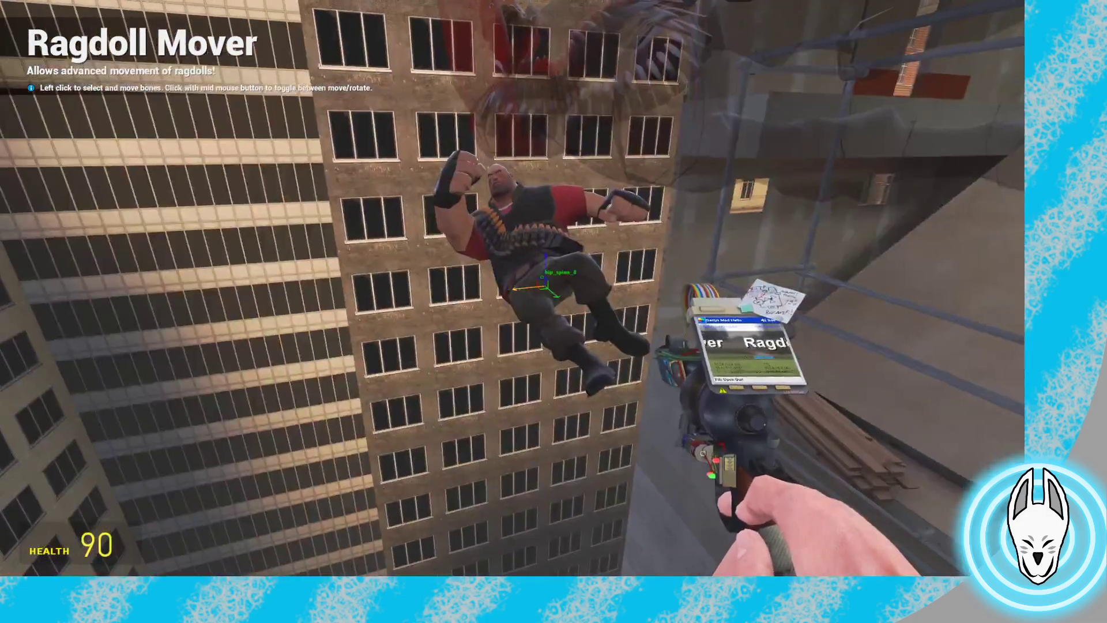
{"action": "key", "text": "c"}
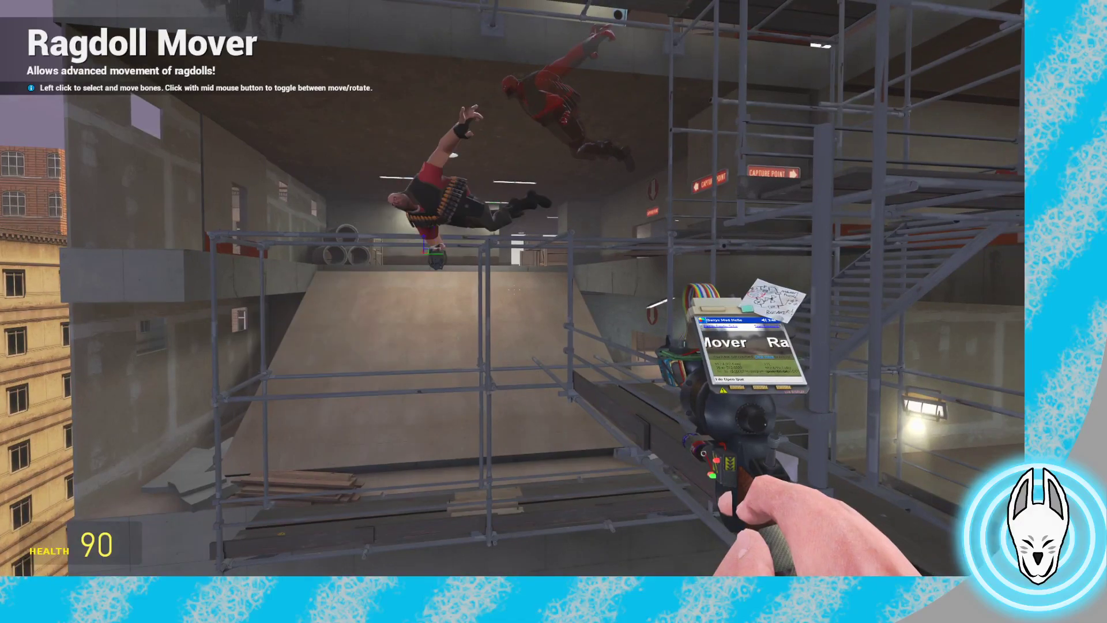
Zoom in on the falling red Heavy and scrub forward from frame 95 to review his new poses
{"action": "key", "text": "d"}
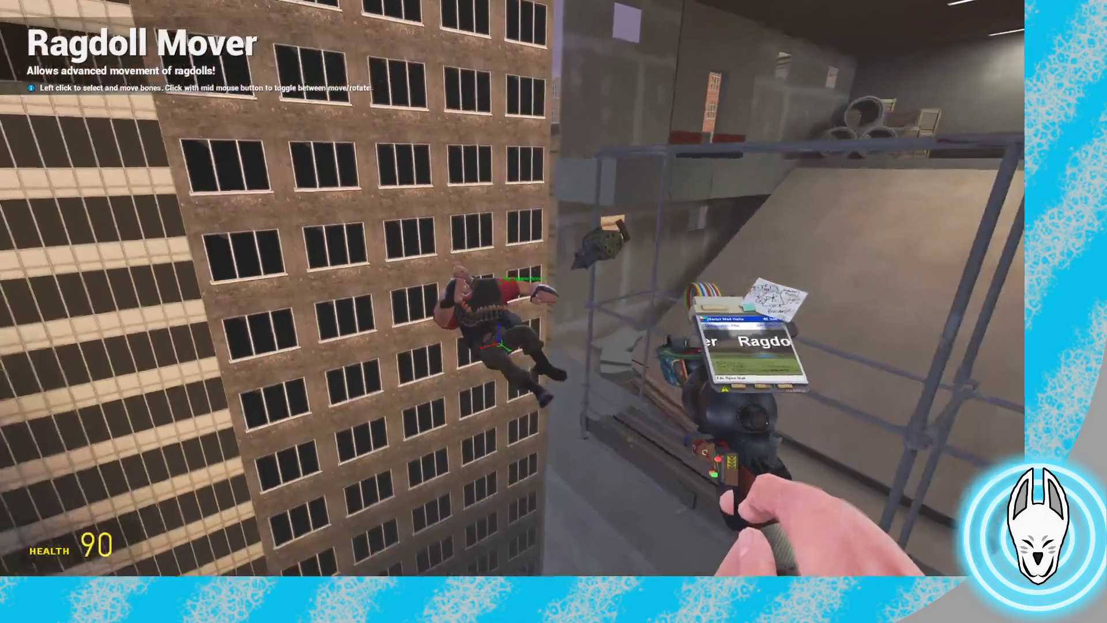
{"action": "scroll", "coordinate": [513, 289], "scroll_direction": "up", "scroll_amount": 1}
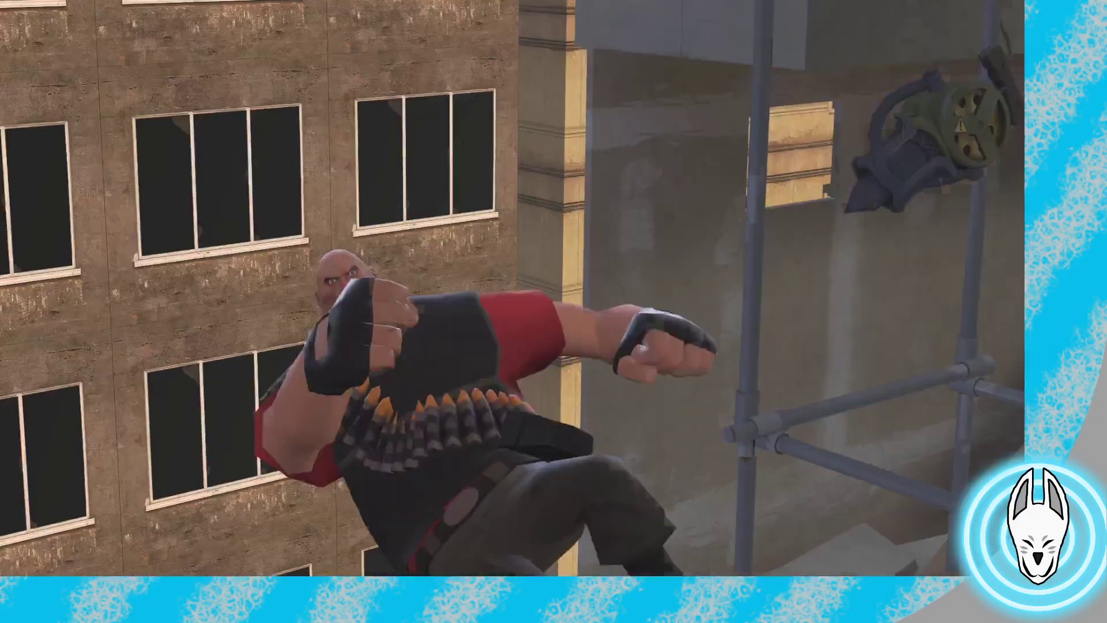
{"action": "key", "text": "c"}
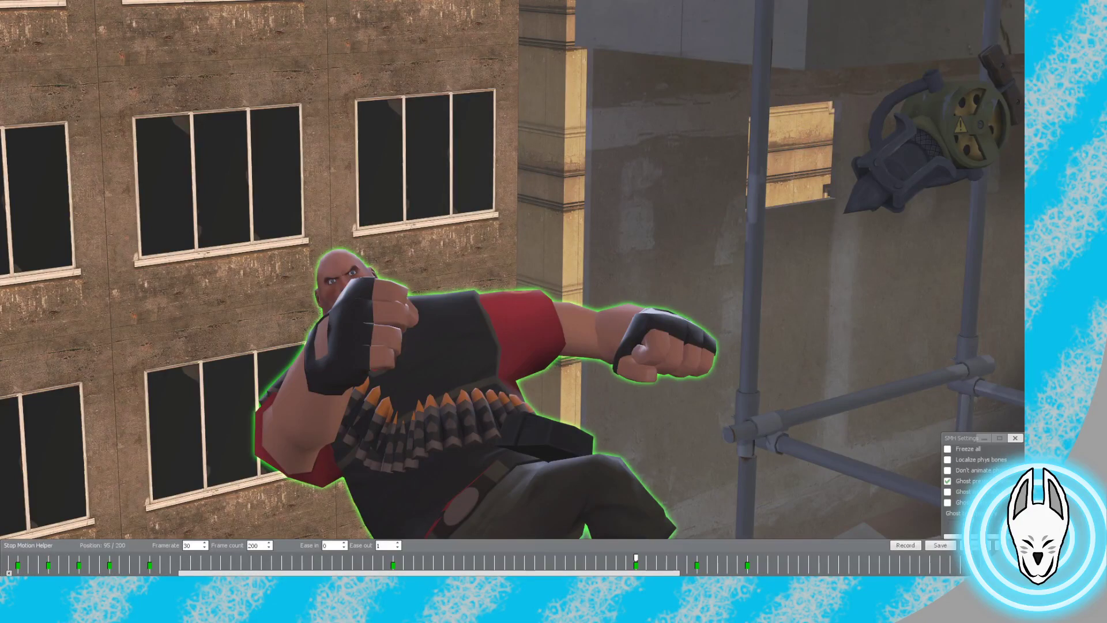
{"action": "left_click_drag", "start_coordinate": [636, 557], "coordinate": [758, 557]}
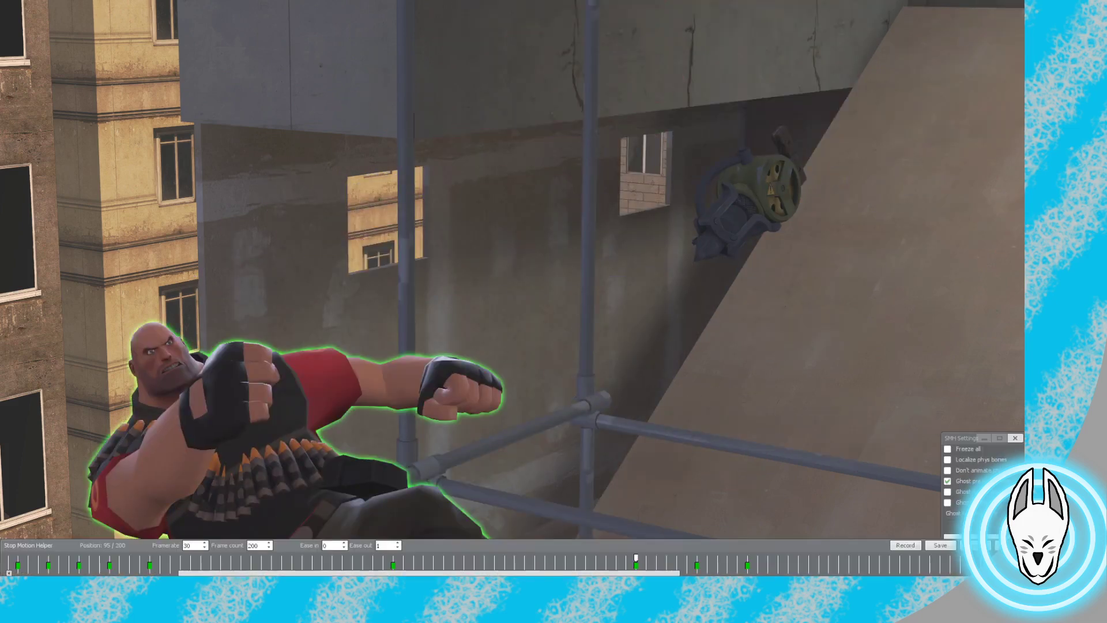
{"action": "left_click_drag", "start_coordinate": [636, 558], "coordinate": [686, 558]}
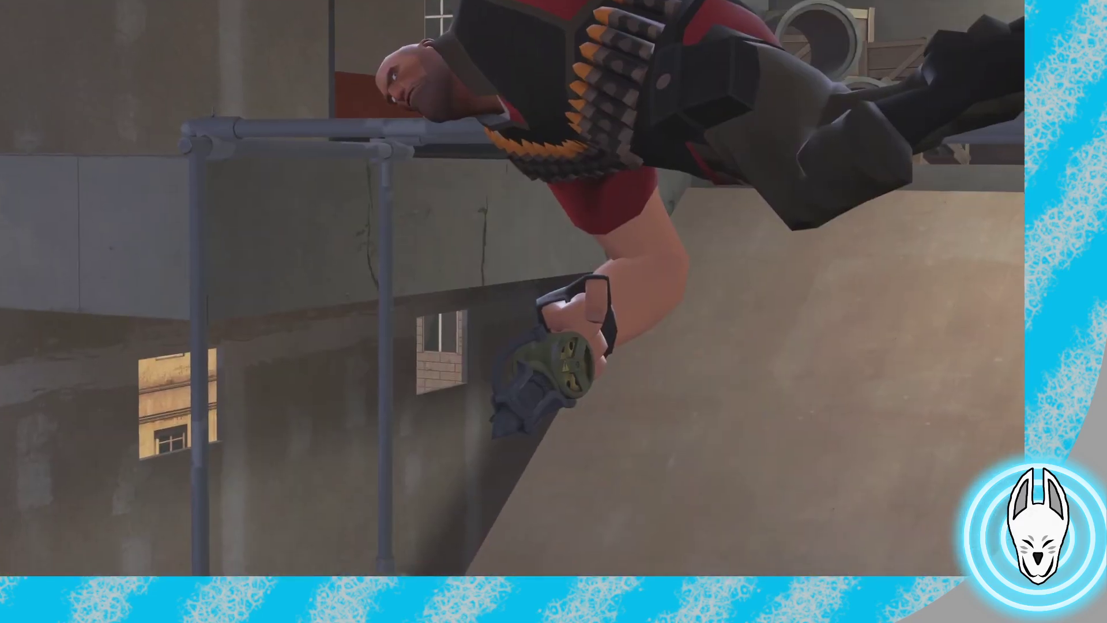
Equip the Physics Gun, select the weapon prop at the Heavy's hand and set its frame 95 keyframe's ease out to 1
{"action": "key", "text": "1"}
{"action": "key", "text": "1"}
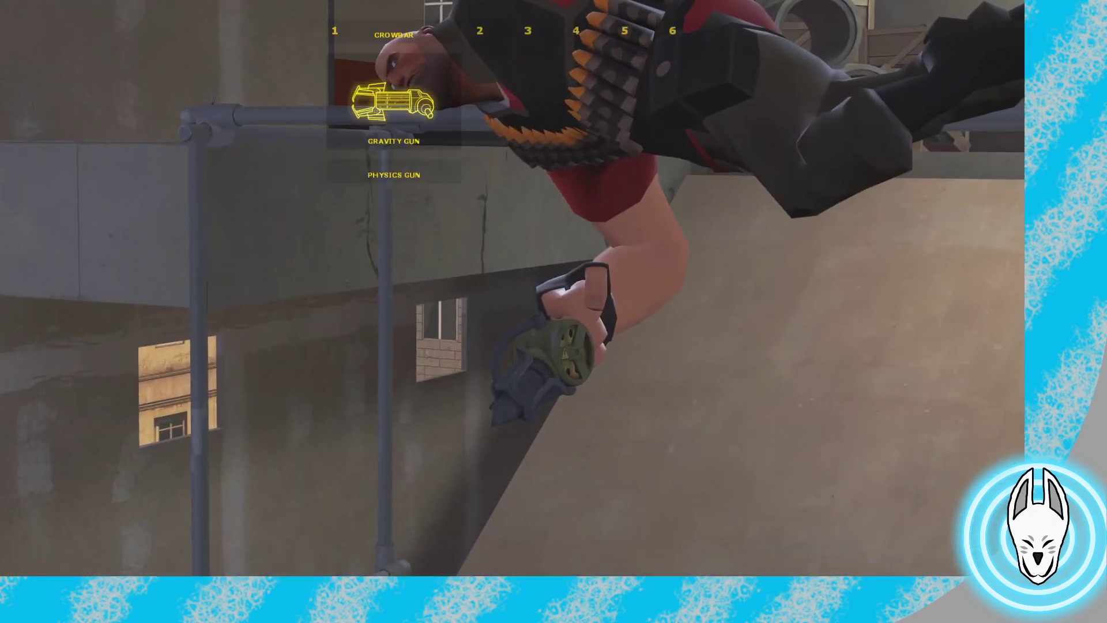
{"action": "key", "text": "1"}
{"action": "left_click", "coordinate": [513, 288]}
{"action": "key", "text": "c"}
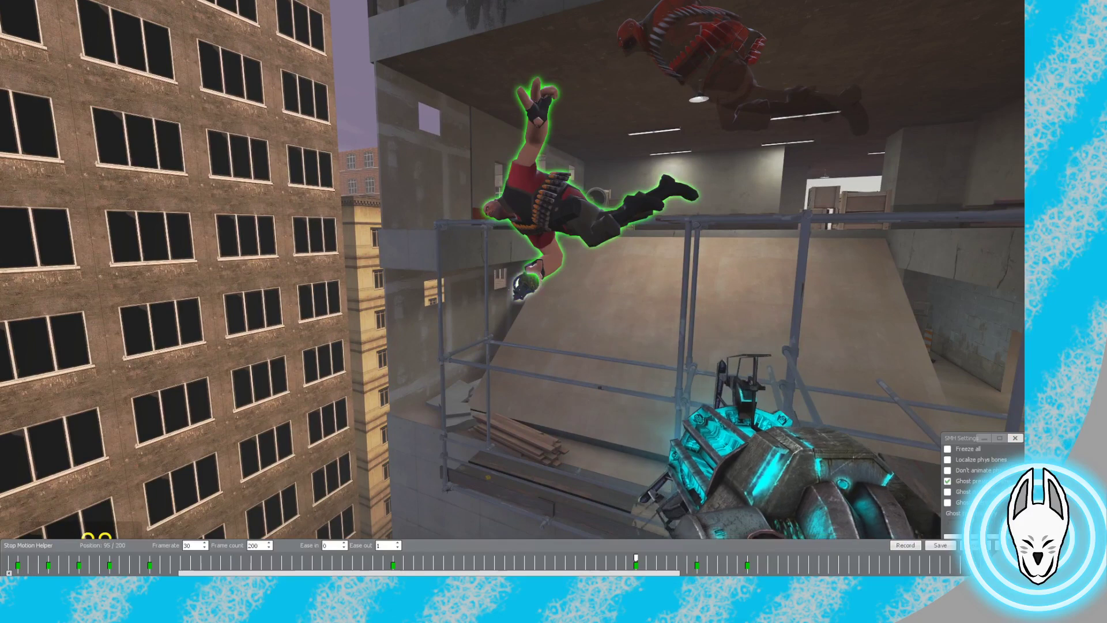
{"action": "right_click", "coordinate": [526, 286]}
{"action": "left_click", "coordinate": [385, 545]}
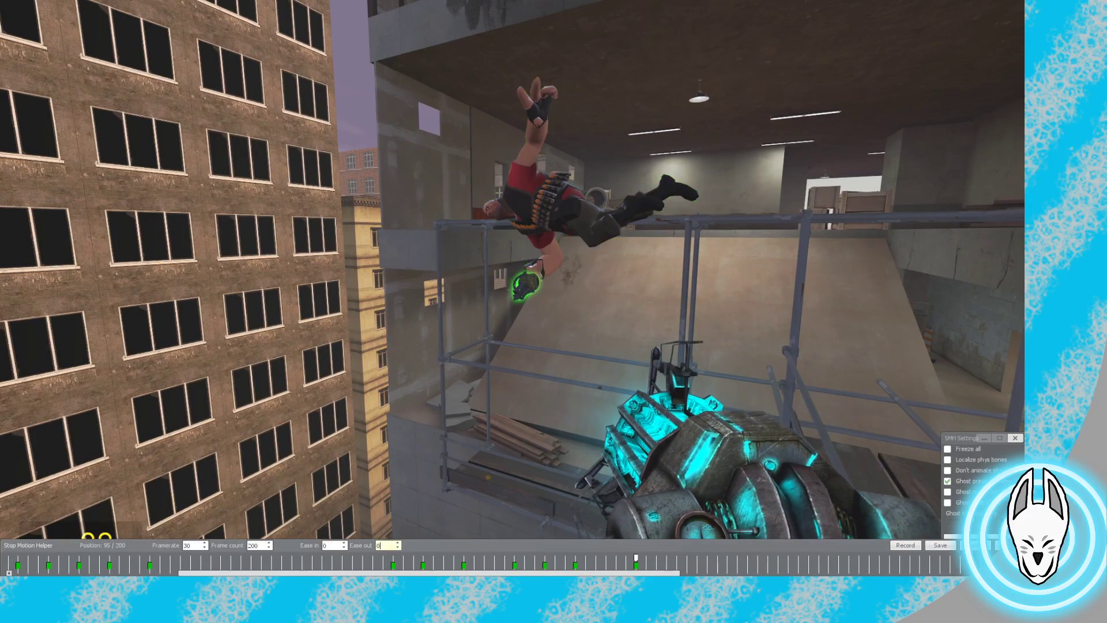
{"action": "type", "text": "1"}
Retime the red Heavy's last keyframe to frame 107, and position and keyframe the weapon prop by his fist at frame 101
{"action": "right_click", "coordinate": [539, 202]}
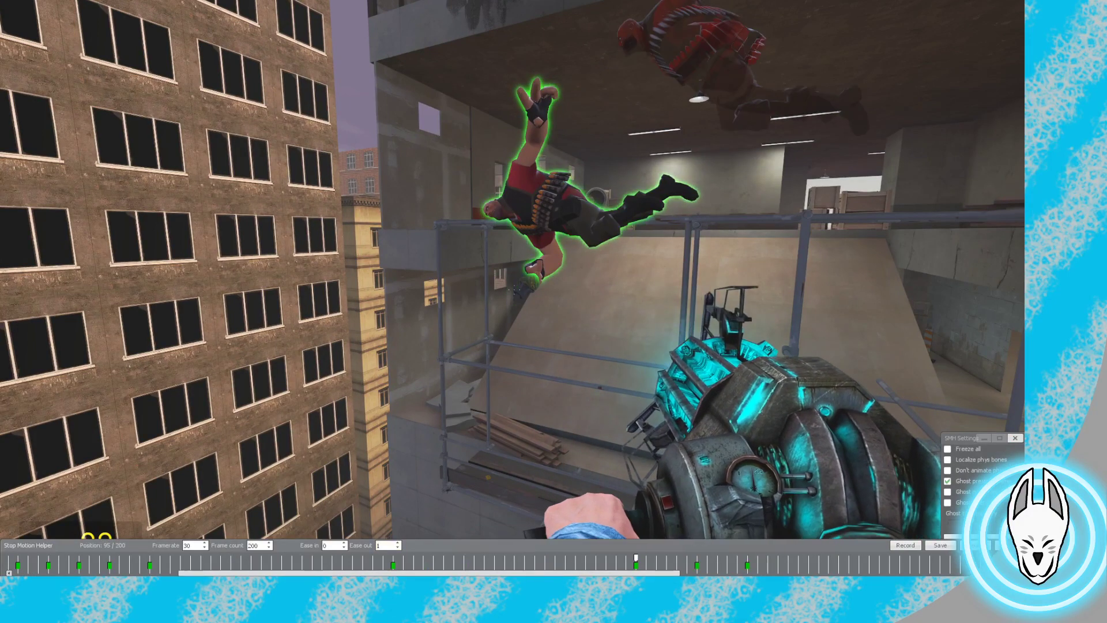
{"action": "left_click", "coordinate": [697, 559]}
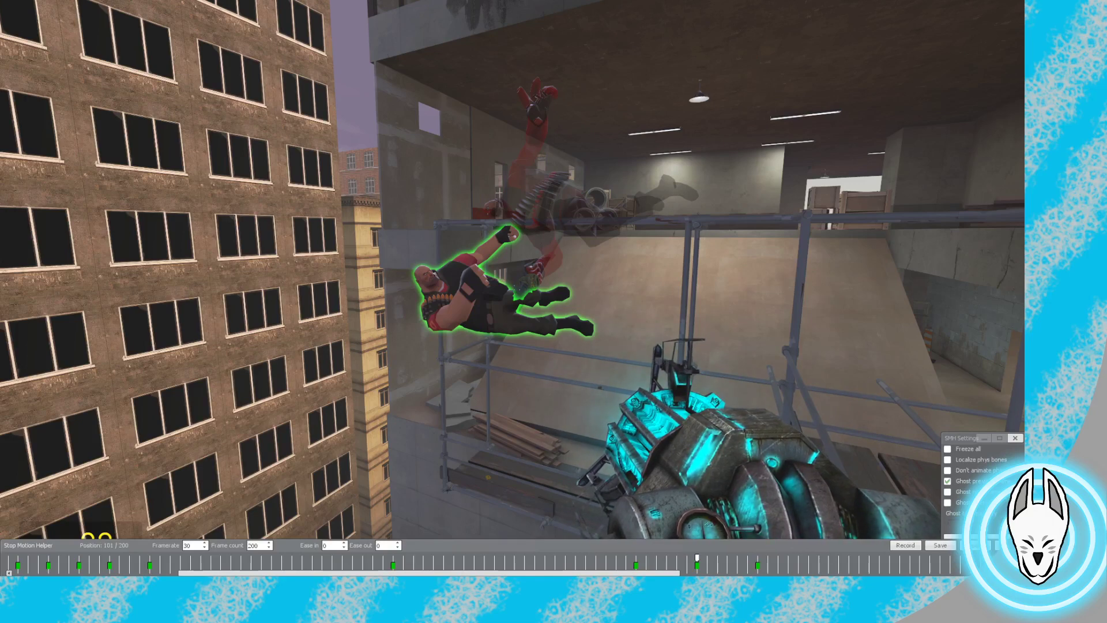
{"action": "mouse_move", "coordinate": [512, 288]}
{"action": "left_mouse_down"}
{"action": "mouse_move", "coordinate": [485, 259]}
{"action": "mouse_move", "coordinate": [512, 288]}
{"action": "left_mouse_up"}
{"action": "key", "text": "c"}
{"action": "right_click", "coordinate": [512, 287]}
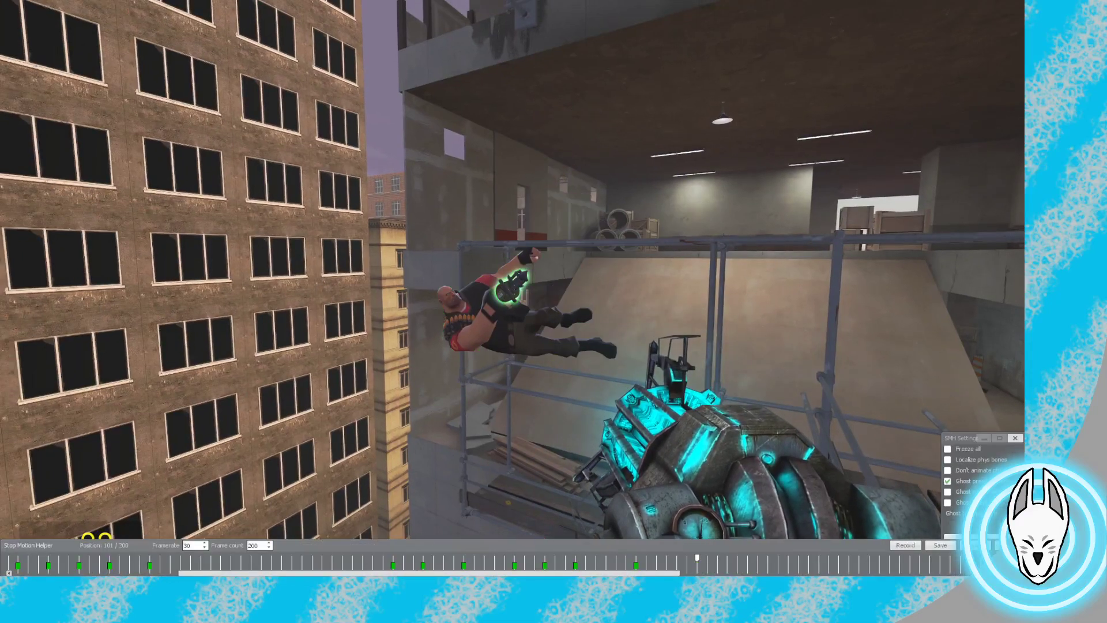
{"action": "key", "text": "r"}
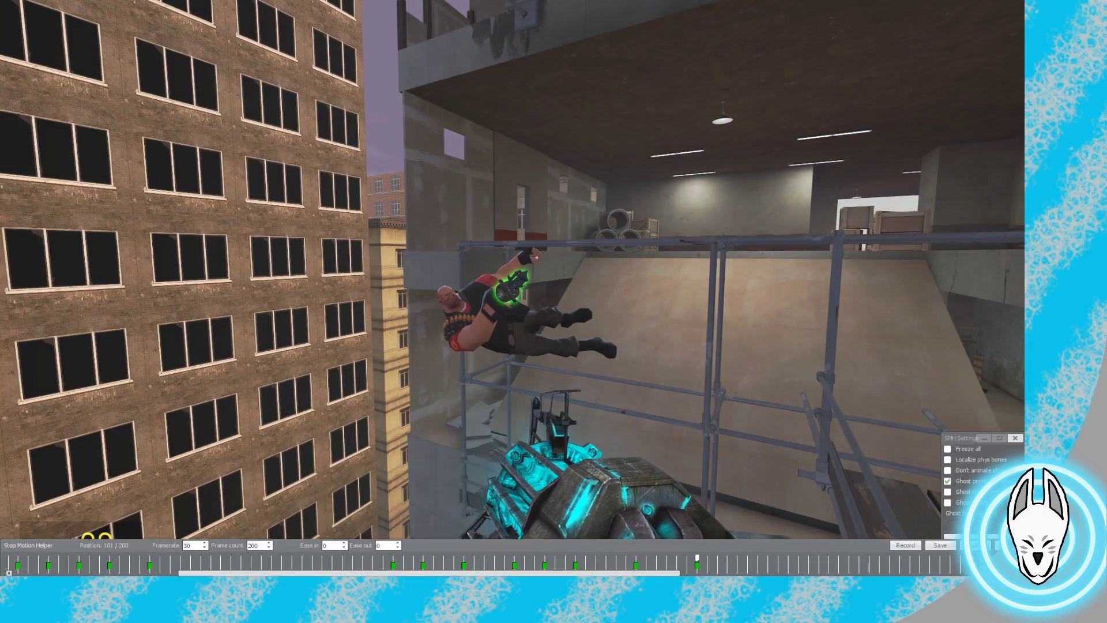
Go to frame 107, place the weapon prop at the red Heavy's raised fist and record a keyframe for it
{"action": "right_click", "coordinate": [490, 317]}
{"action": "left_click", "coordinate": [757, 559]}
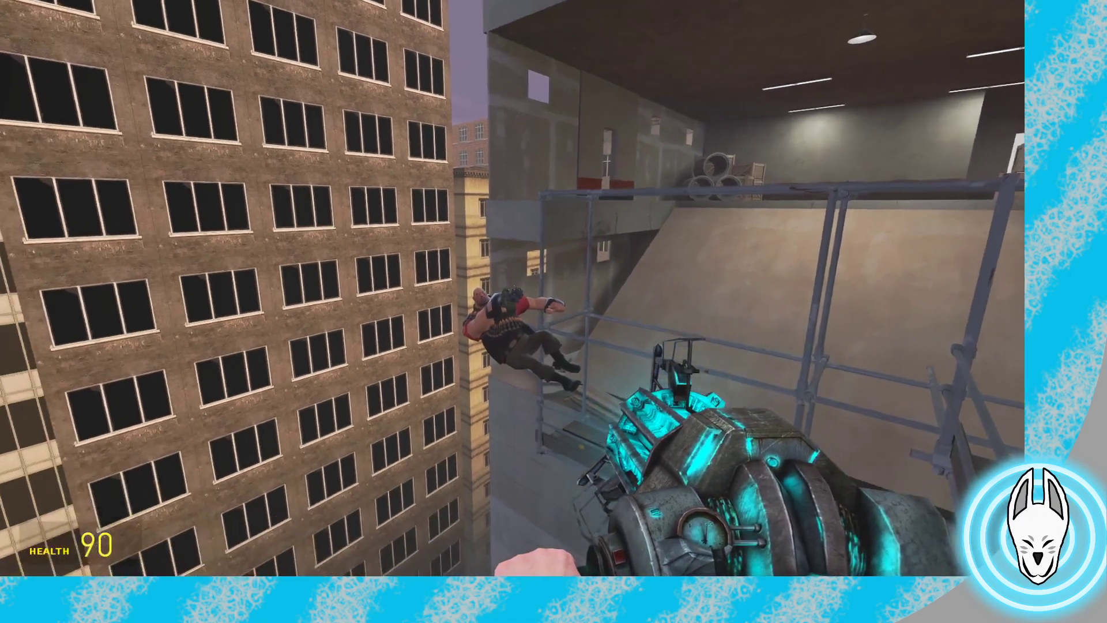
{"action": "key", "text": "w"}
{"action": "key", "text": "c"}
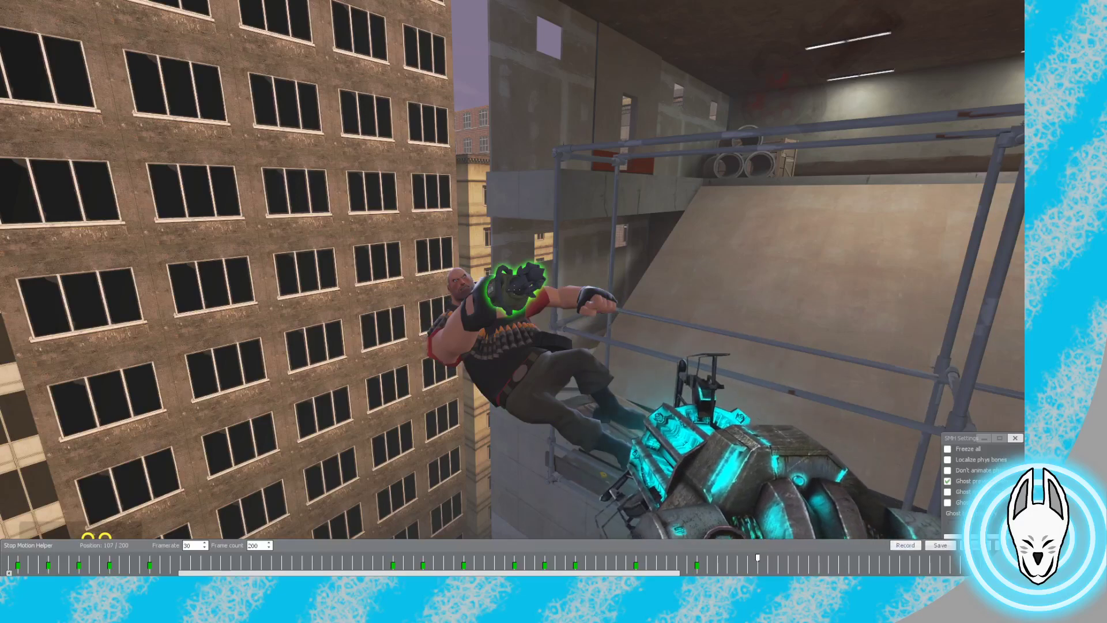
{"action": "key", "text": "Up"}
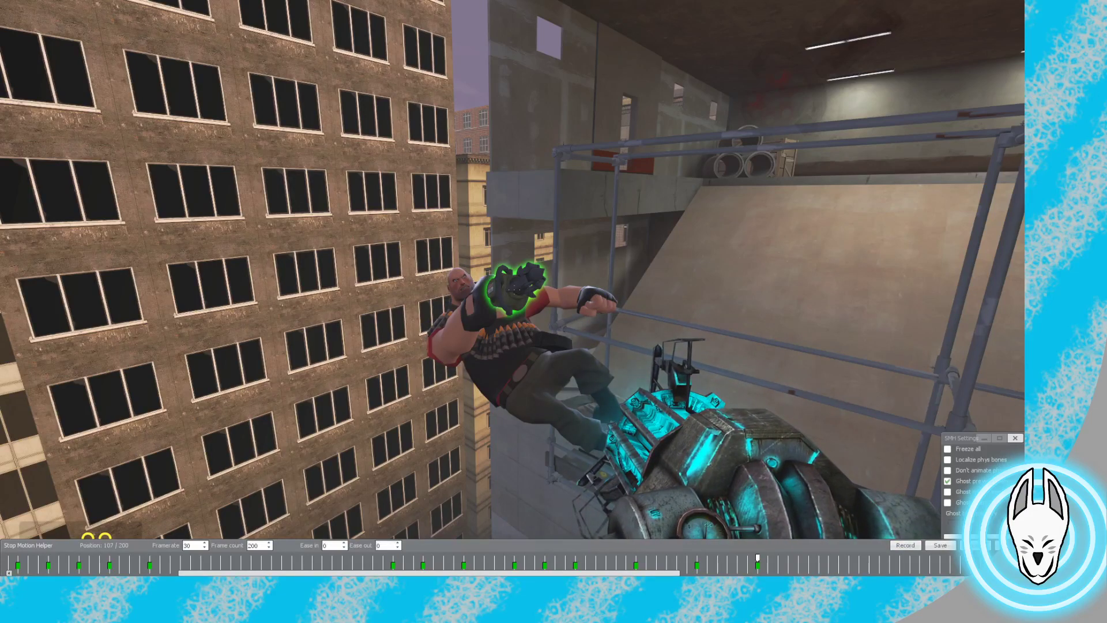
Step back from frame 107 to frame 102 to check how the weapon prop follows the Heavy's hand
{"action": "key", "text": "Left"}
{"action": "key", "text": "Left"}
{"action": "key", "text": "Left"}
{"action": "key", "text": "Left"}
{"action": "key", "text": "Left"}
{"action": "key", "text": "Left"}
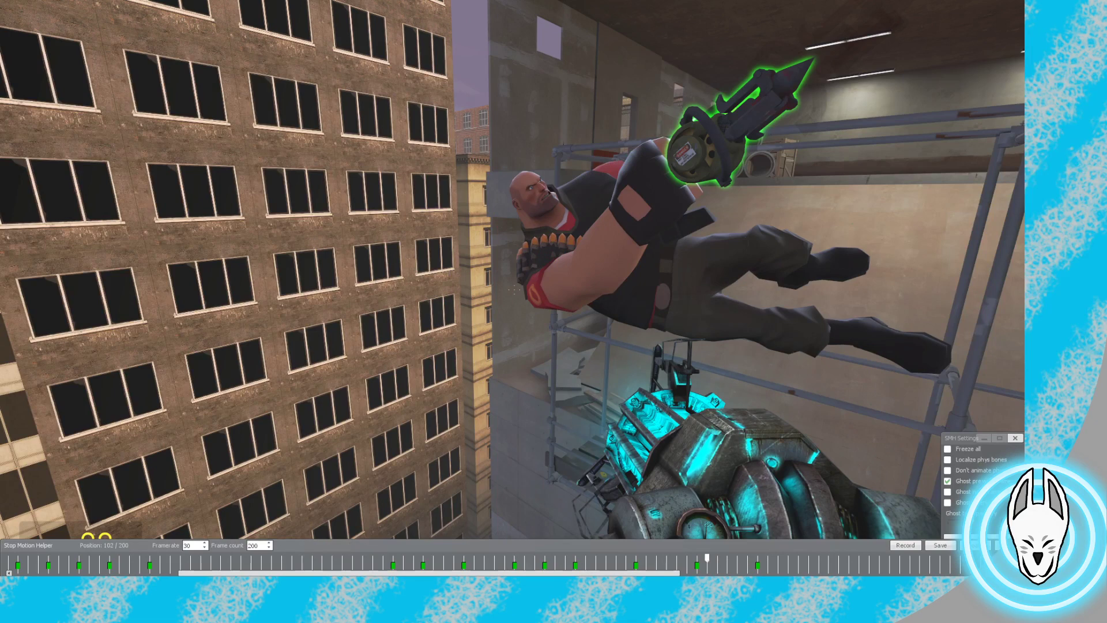
Step forward to frame 107 and back to frame 101 to check how the weapon prop follows the Heavy's hand
{"action": "key", "text": "Right"}
{"action": "key", "text": "Right"}
{"action": "key", "text": "Right"}
{"action": "key", "text": "Right"}
{"action": "key", "text": "Right"}
{"action": "key", "text": "Right"}
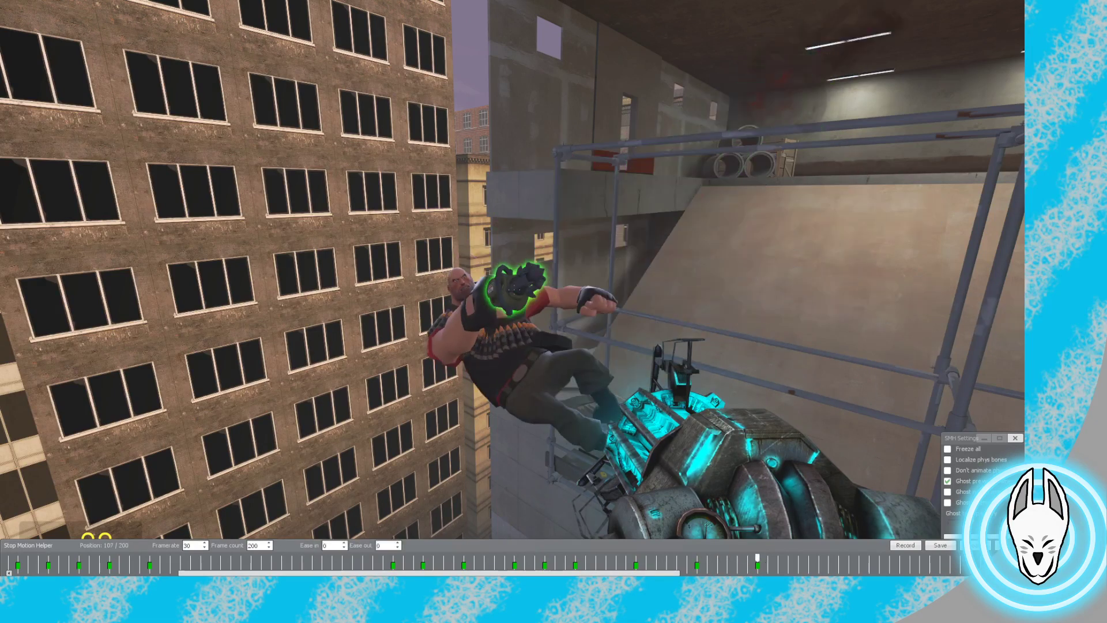
{"action": "key", "text": "Left"}
{"action": "key", "text": "Left"}
{"action": "key", "text": "Left"}
{"action": "key", "text": "Left"}
{"action": "key", "text": "Left"}
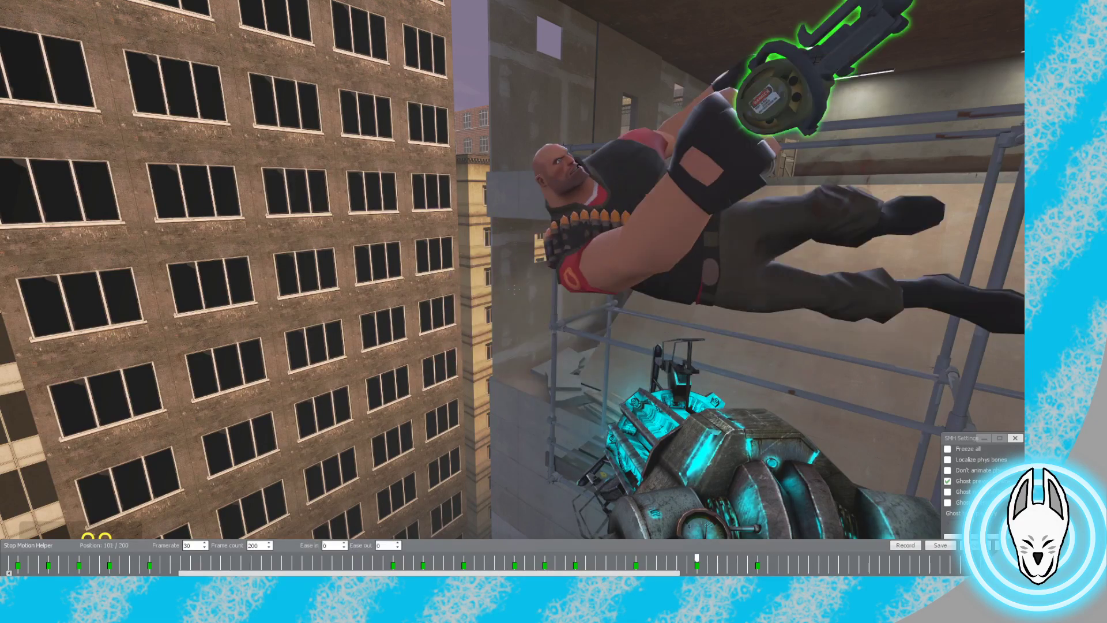
Remove the weapon prop's frame 107 keyframe and check its motion between frames 98 and 101, ending on frame 101
{"action": "key", "text": "Left"}
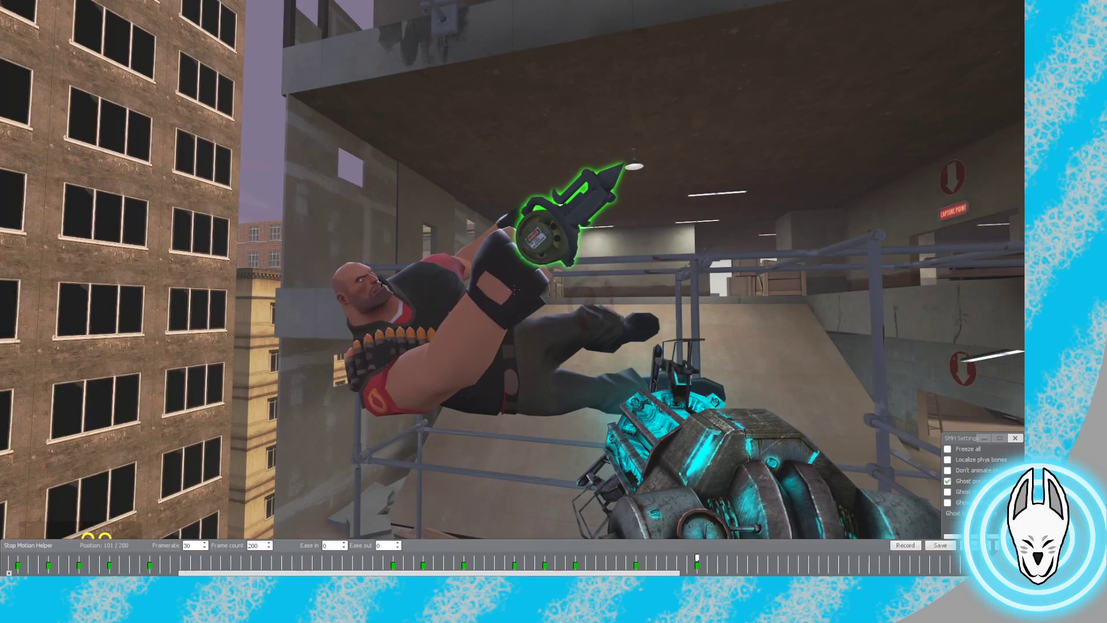
{"action": "key", "text": "Left"}
{"action": "key", "text": "Right"}
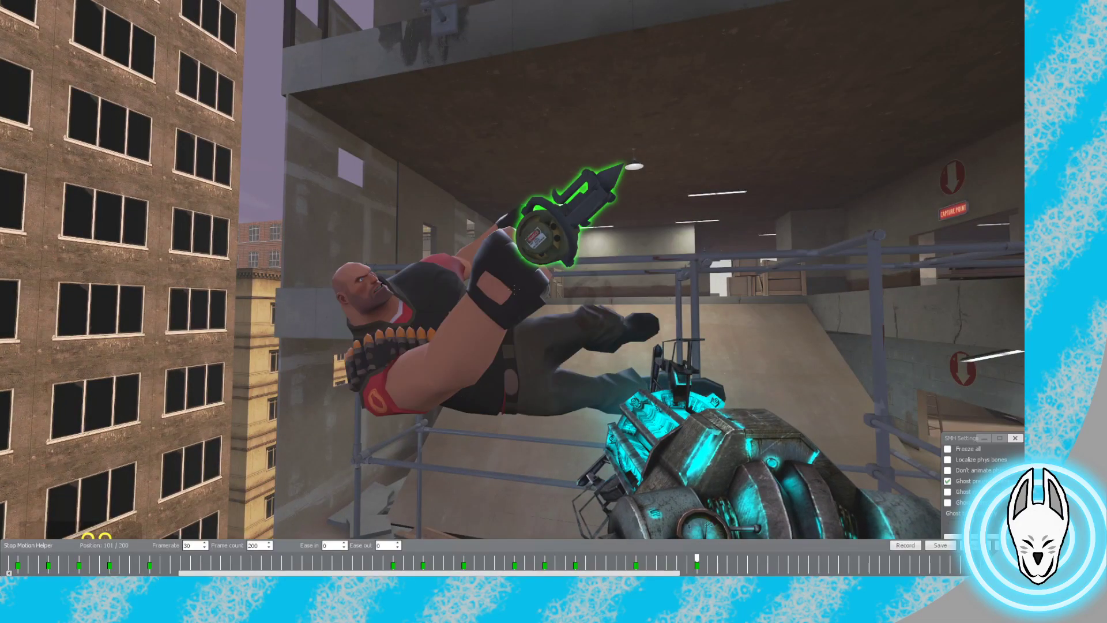
{"action": "key", "text": "c"}
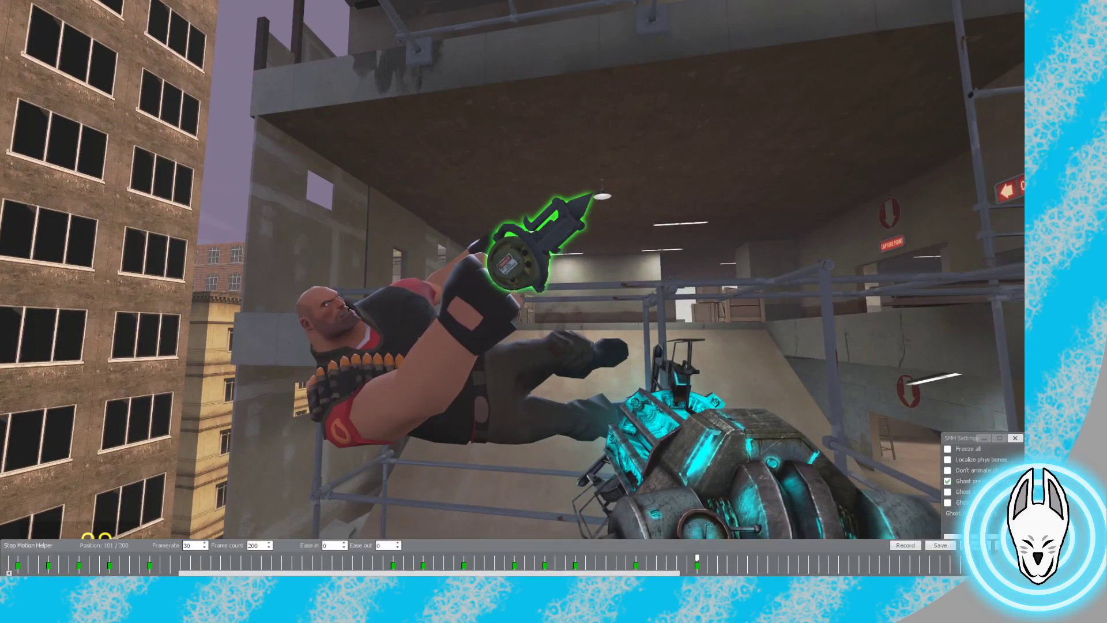
{"action": "key", "text": "Left"}
{"action": "key", "text": "Left"}
{"action": "key", "text": "Left"}
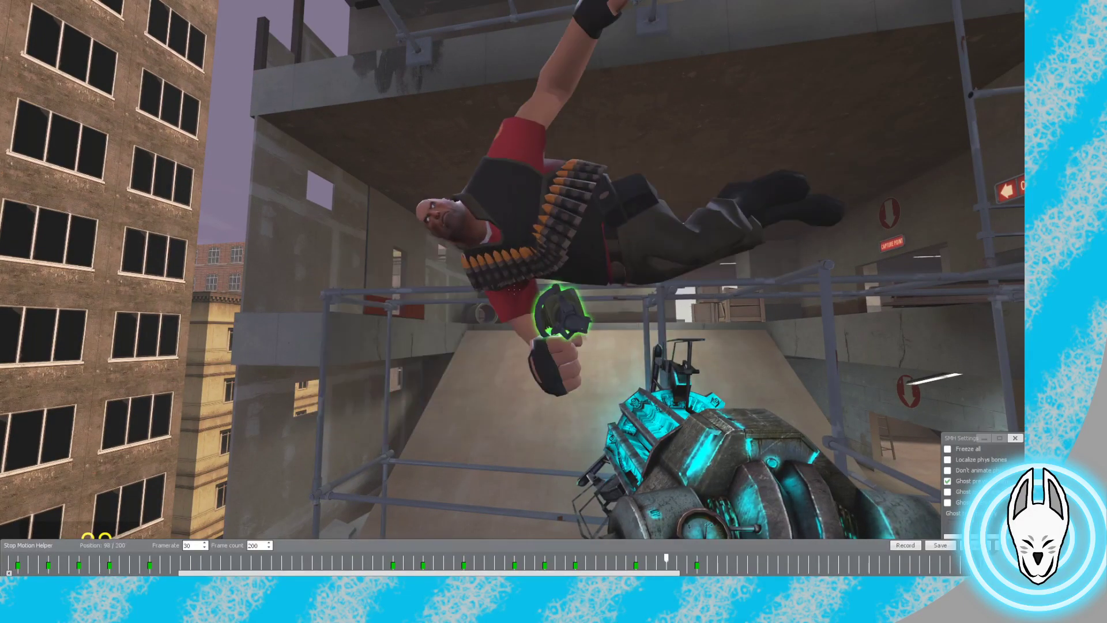
{"action": "key", "text": "Right"}
{"action": "key", "text": "Right"}
{"action": "key", "text": "Right"}
Switch to the Advanced Bone Tool and open the bone settings of the weapon prop at the Heavy's fist
{"action": "key", "text": "c"}
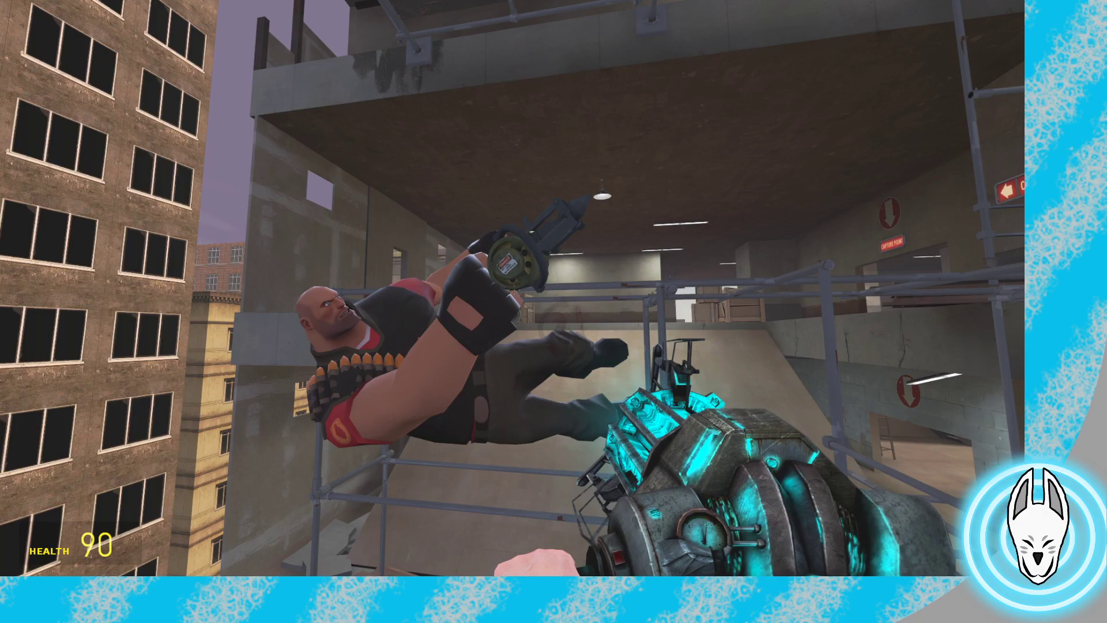
{"action": "key", "text": "q"}
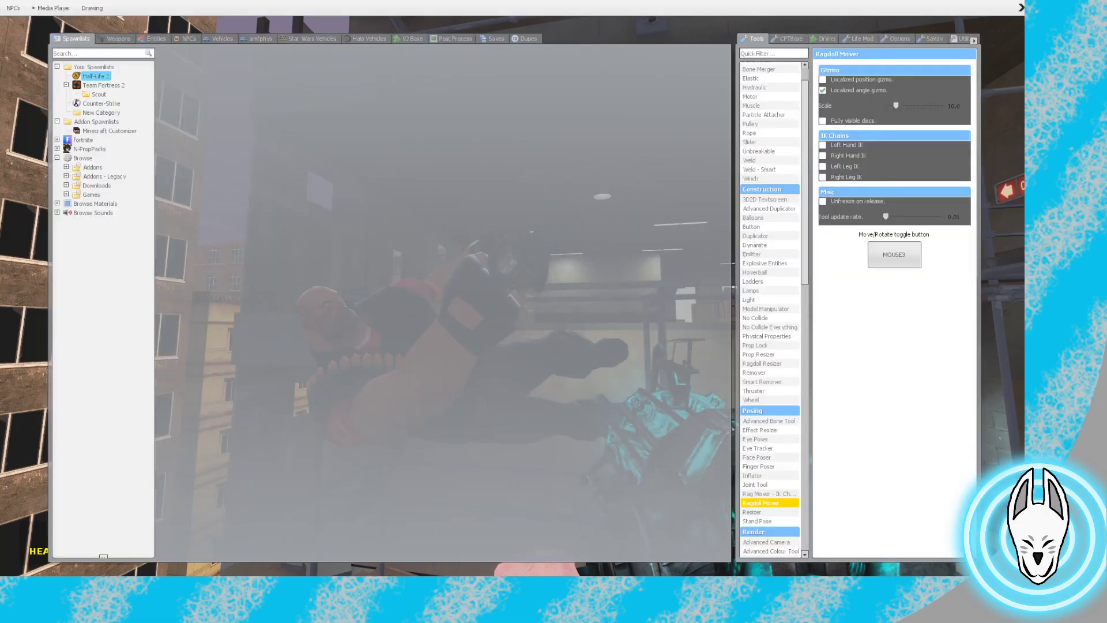
{"action": "left_click", "coordinate": [769, 421]}
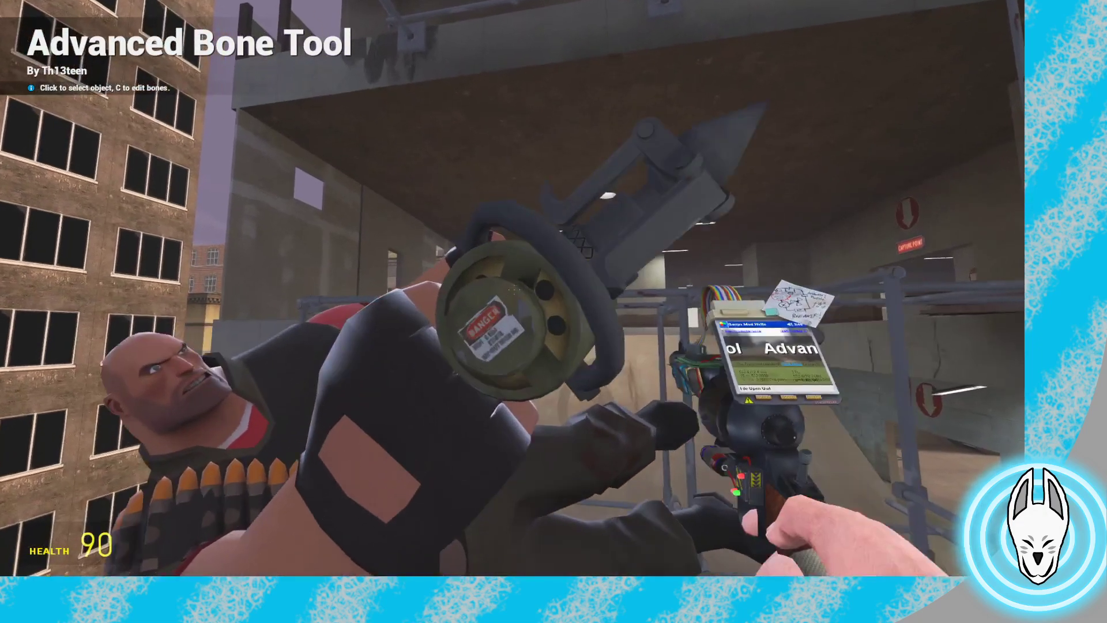
{"action": "key", "text": "c"}
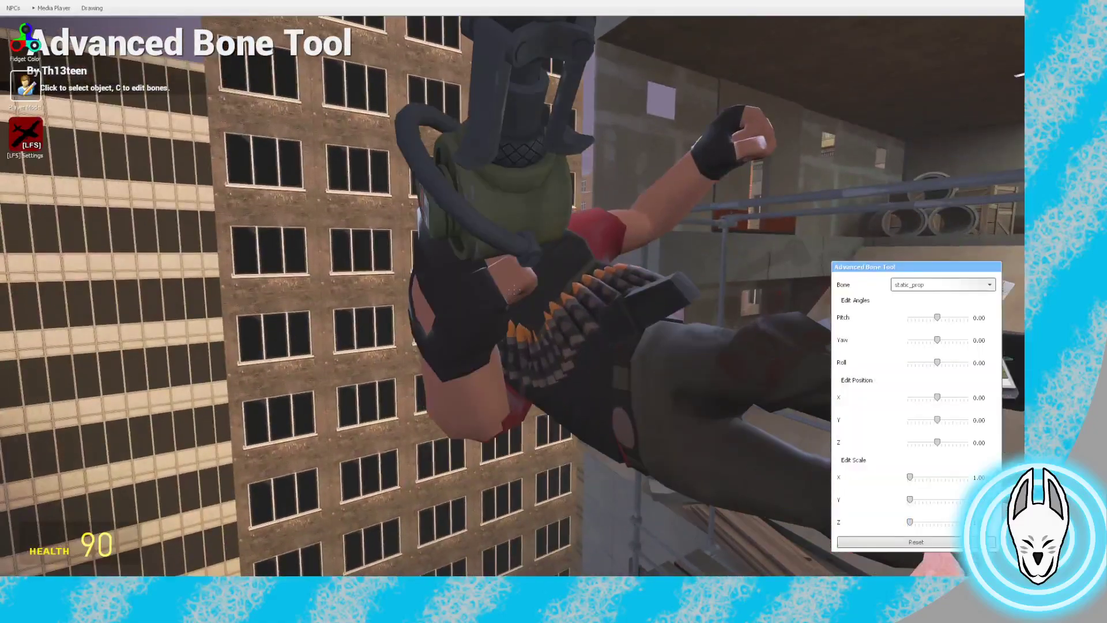
Try a roll of 0.72 on the prop's vm_weapon_bone_3 and reset that bone
{"action": "left_click", "coordinate": [944, 284]}
{"action": "left_click", "coordinate": [934, 321]}
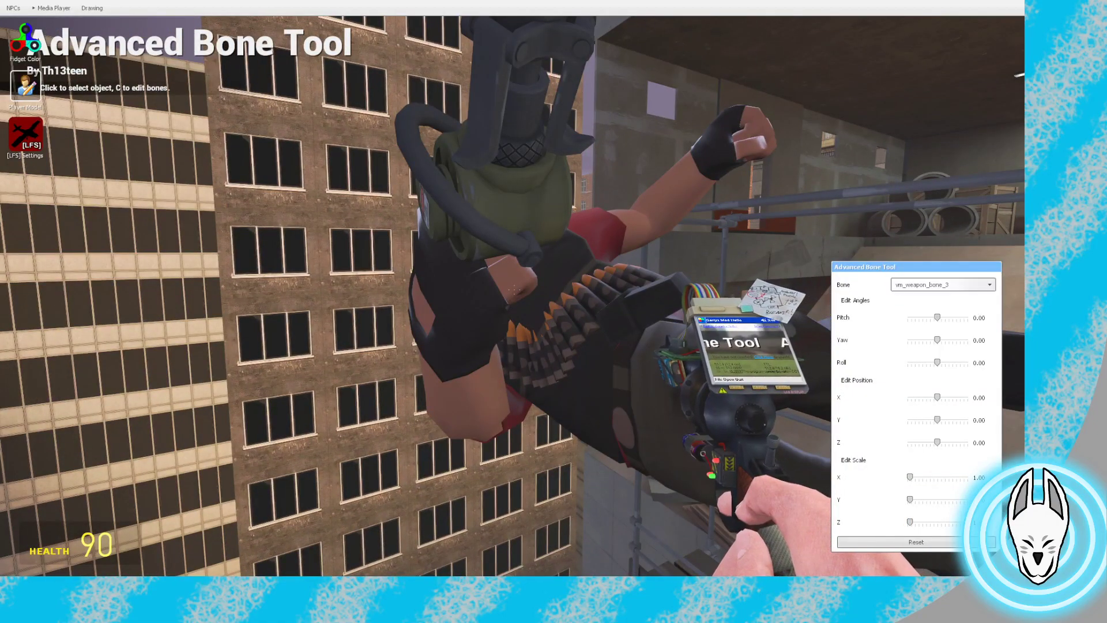
{"action": "mouse_move", "coordinate": [865, 362]}
{"action": "left_mouse_down"}
{"action": "mouse_move", "coordinate": [882, 362]}
{"action": "mouse_move", "coordinate": [865, 363]}
{"action": "left_mouse_up"}
{"action": "left_click", "coordinate": [915, 542]}
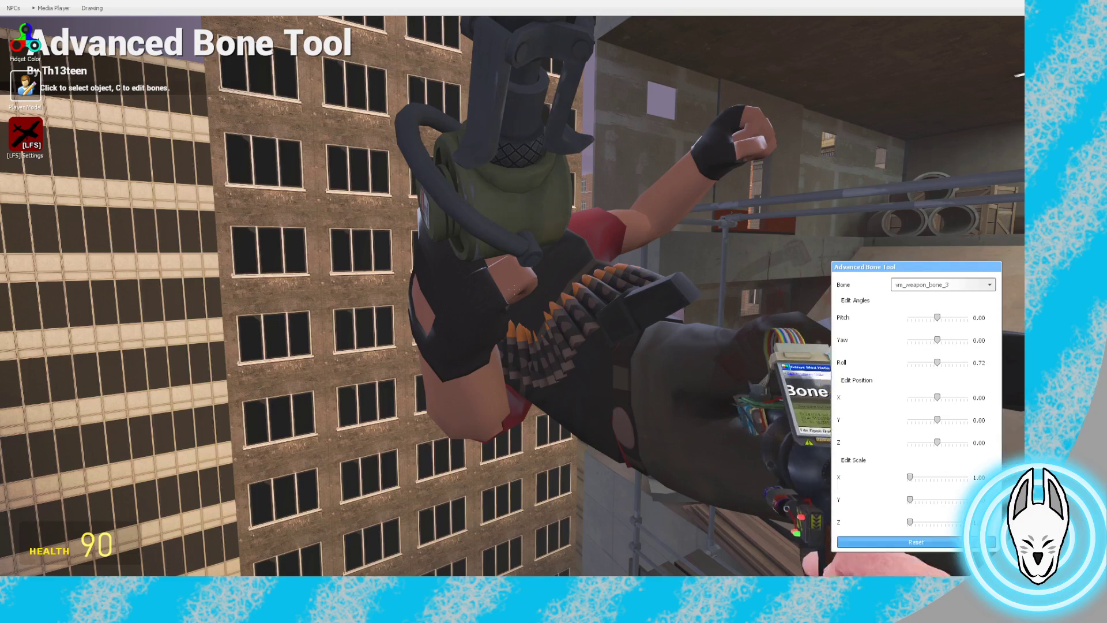
Open the prop's first claw by setting the roll of vm_weapon_bone_4 to about 129.63
{"action": "left_click", "coordinate": [943, 284]}
{"action": "left_click", "coordinate": [934, 331]}
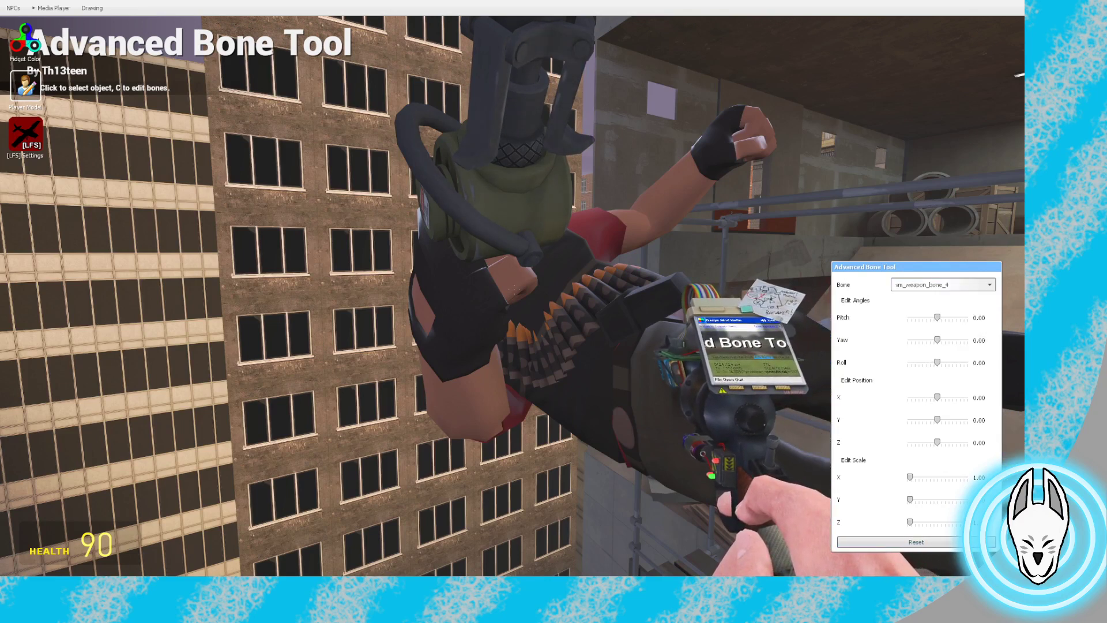
{"action": "mouse_move", "coordinate": [842, 362]}
{"action": "left_mouse_down"}
{"action": "mouse_move", "coordinate": [815, 362]}
{"action": "mouse_move", "coordinate": [880, 362]}
{"action": "mouse_move", "coordinate": [860, 362]}
{"action": "left_mouse_up"}
{"action": "key", "text": "c"}
{"action": "key", "text": "c"}
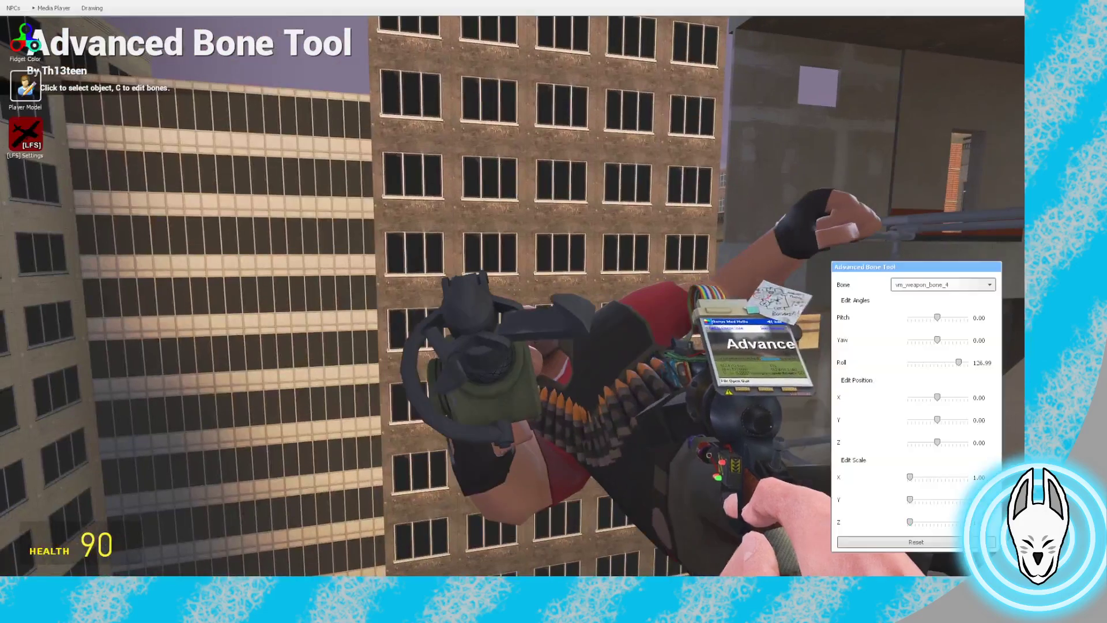
{"action": "left_click_drag", "start_coordinate": [869, 362], "coordinate": [872, 362]}
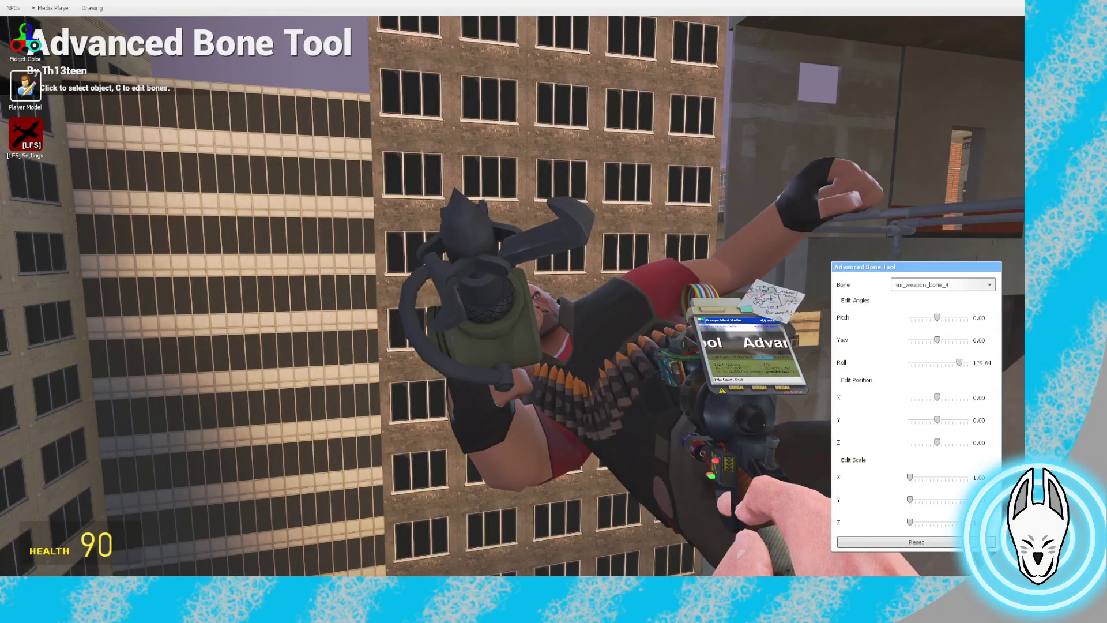
Swing out the second claw by setting the roll of vm_weapon_bone_5 to 138.41
{"action": "left_click", "coordinate": [943, 284]}
{"action": "left_click", "coordinate": [937, 344]}
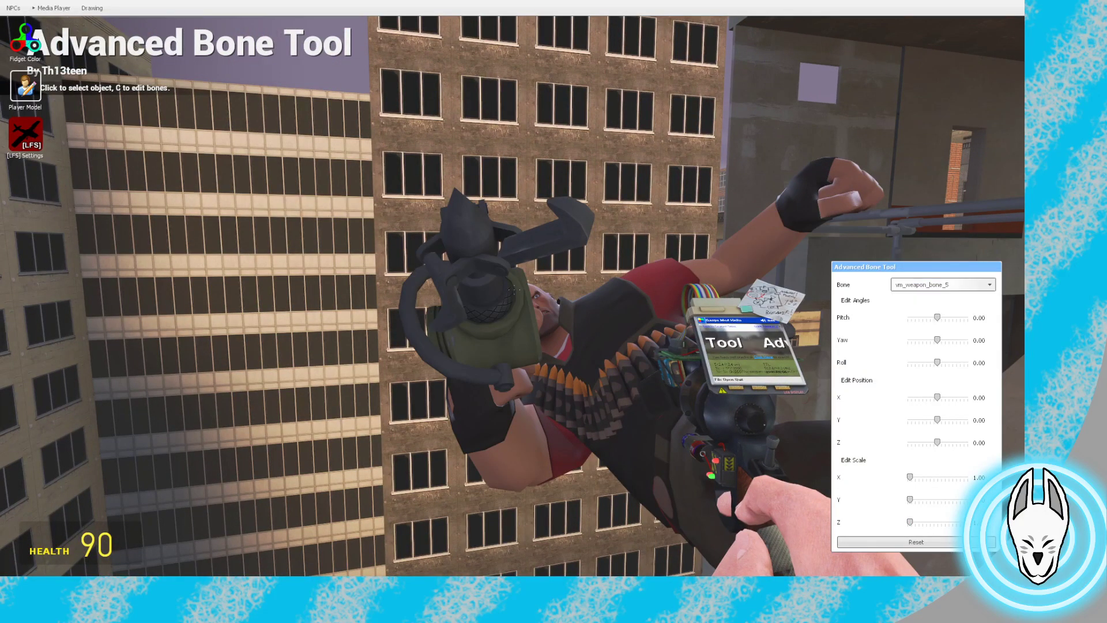
{"action": "left_click_drag", "start_coordinate": [841, 362], "coordinate": [869, 362]}
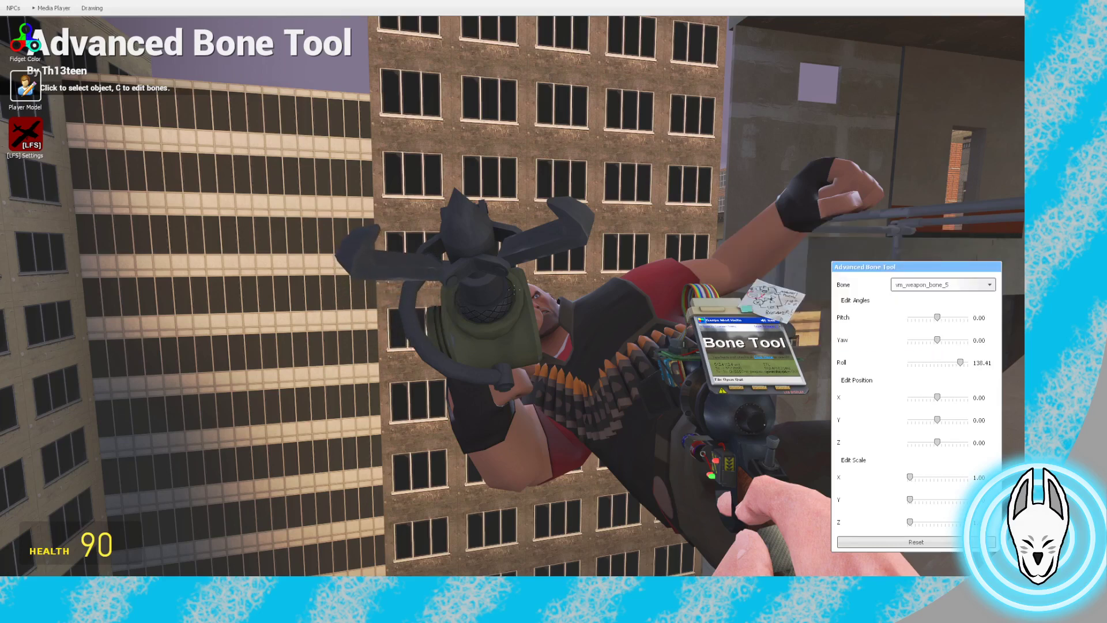
Examine the roll values of vm_weapon_bone_3 and vm_weapon_bone_4 for matching the claws
{"action": "left_click", "coordinate": [942, 284]}
{"action": "left_click", "coordinate": [937, 330]}
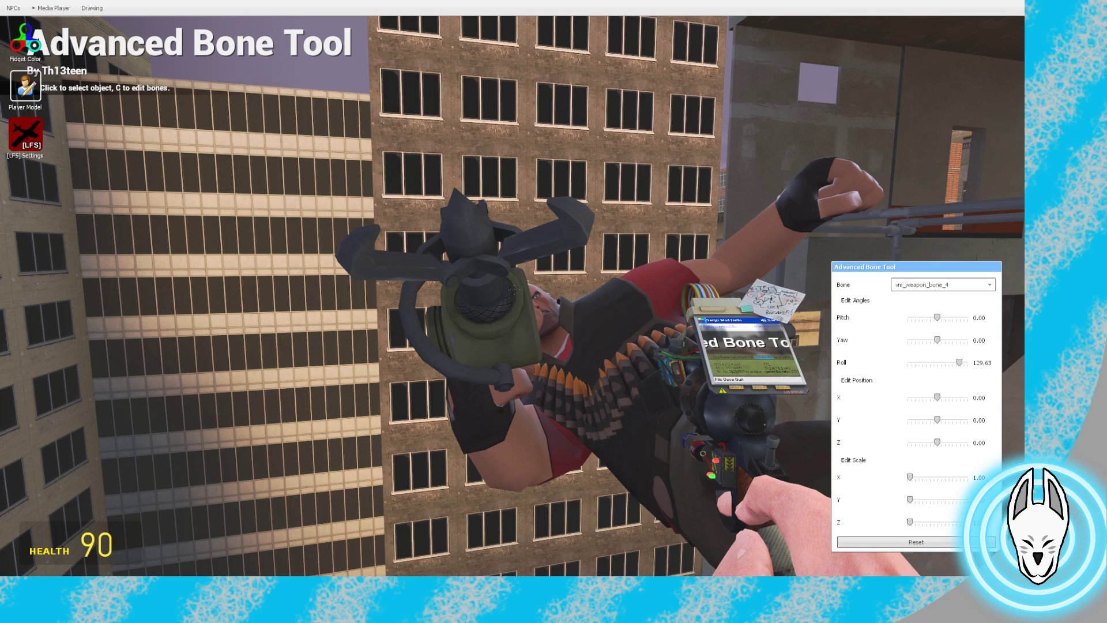
{"action": "left_click", "coordinate": [943, 284]}
{"action": "left_click", "coordinate": [937, 332]}
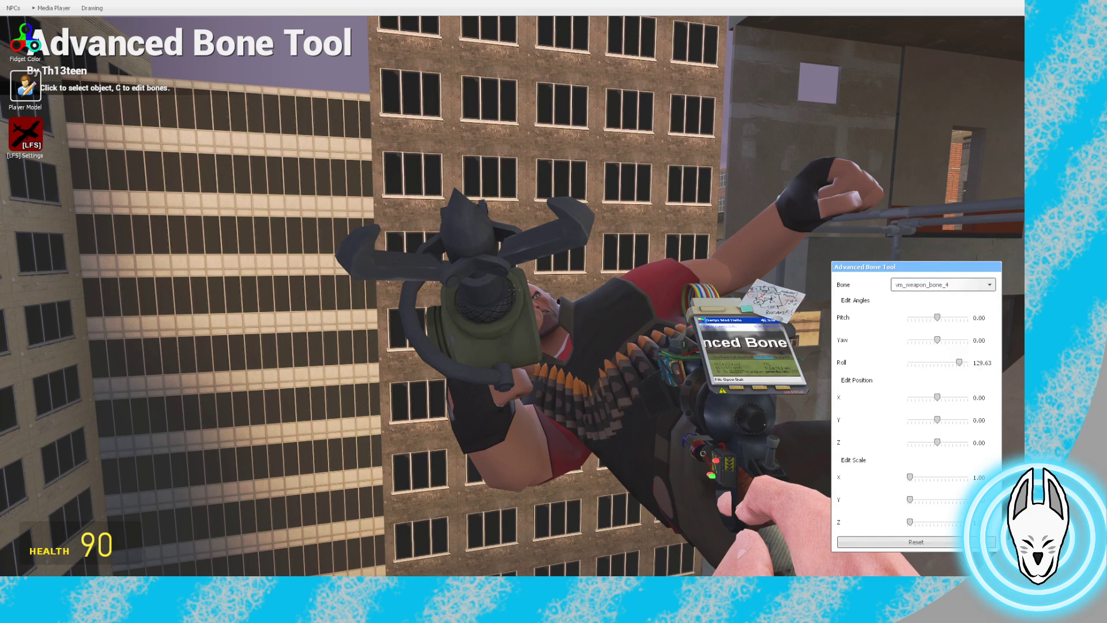
{"action": "left_click", "coordinate": [942, 285]}
{"action": "left_click", "coordinate": [937, 321]}
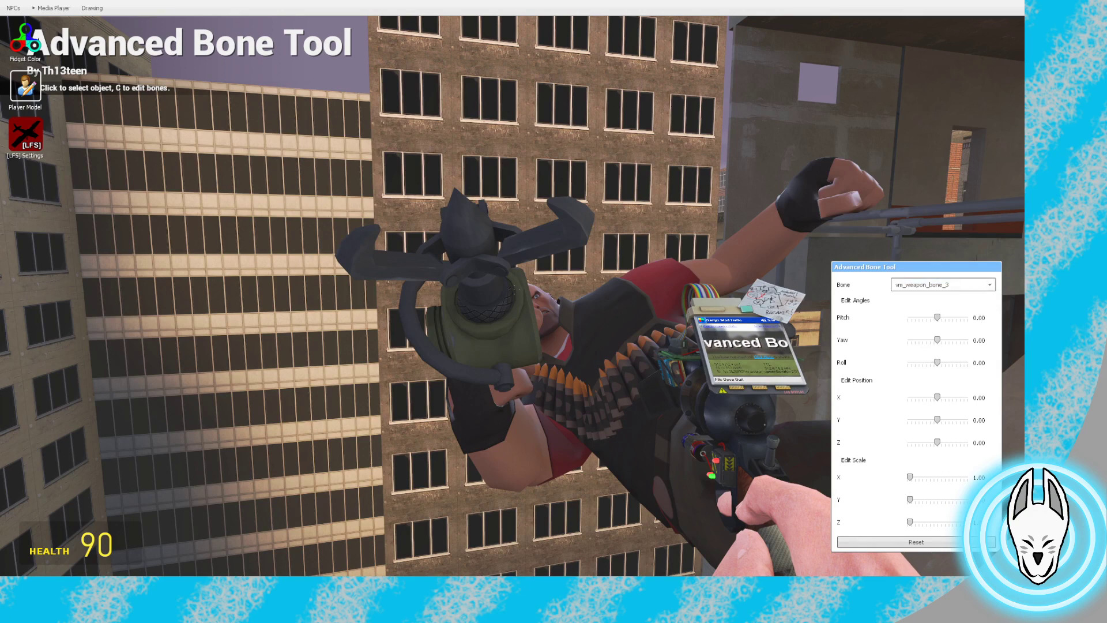
{"action": "left_click", "coordinate": [943, 284]}
{"action": "left_click", "coordinate": [937, 331]}
{"action": "left_click", "coordinate": [943, 284]}
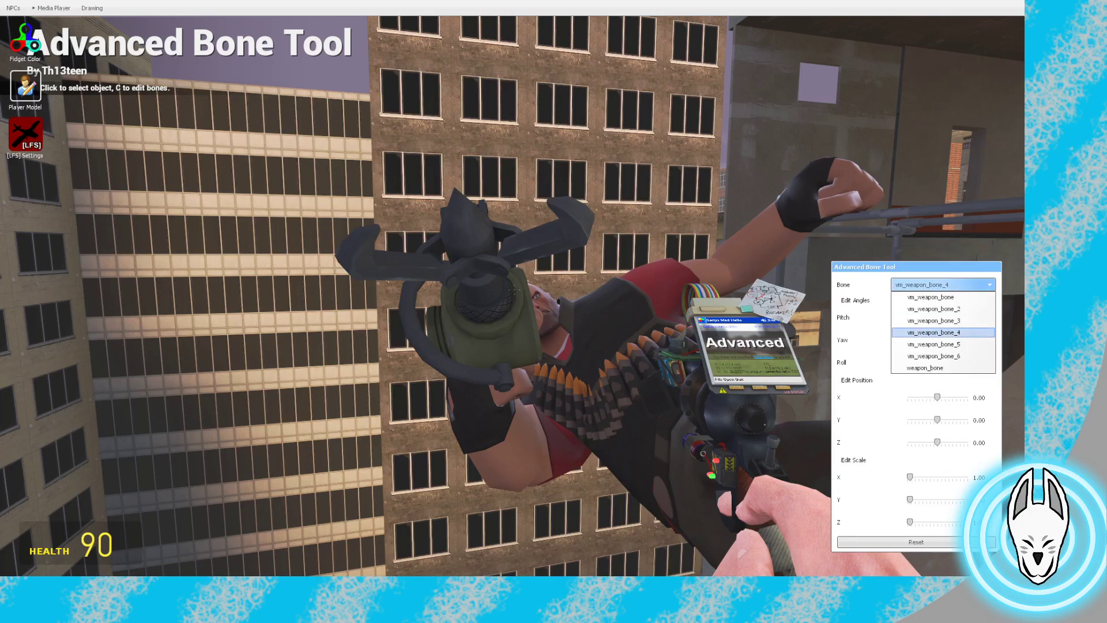
{"action": "left_click", "coordinate": [942, 284]}
{"action": "left_click", "coordinate": [943, 284]}
{"action": "left_click", "coordinate": [943, 332]}
Match the second claw to the first by setting the roll of vm_weapon_bone_5 to 129.63
{"action": "left_click", "coordinate": [942, 284]}
{"action": "left_click", "coordinate": [934, 344]}
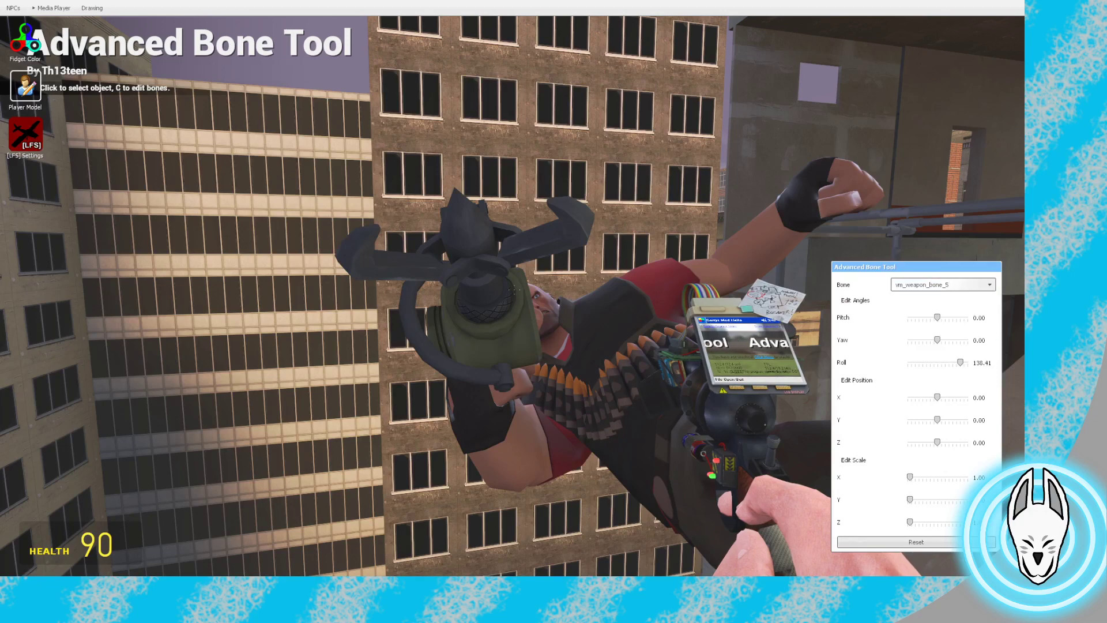
{"action": "left_click_drag", "start_coordinate": [870, 362], "coordinate": [854, 362]}
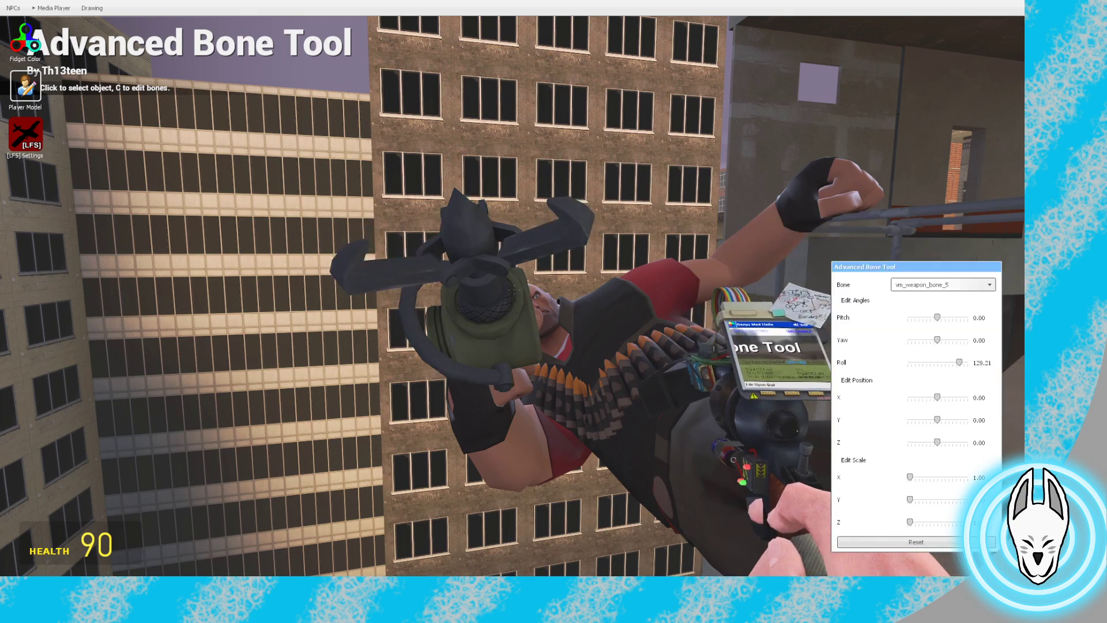
{"action": "left_click", "coordinate": [990, 362]}
{"action": "key", "text": "BackSpace"}
{"action": "key", "text": "BackSpace"}
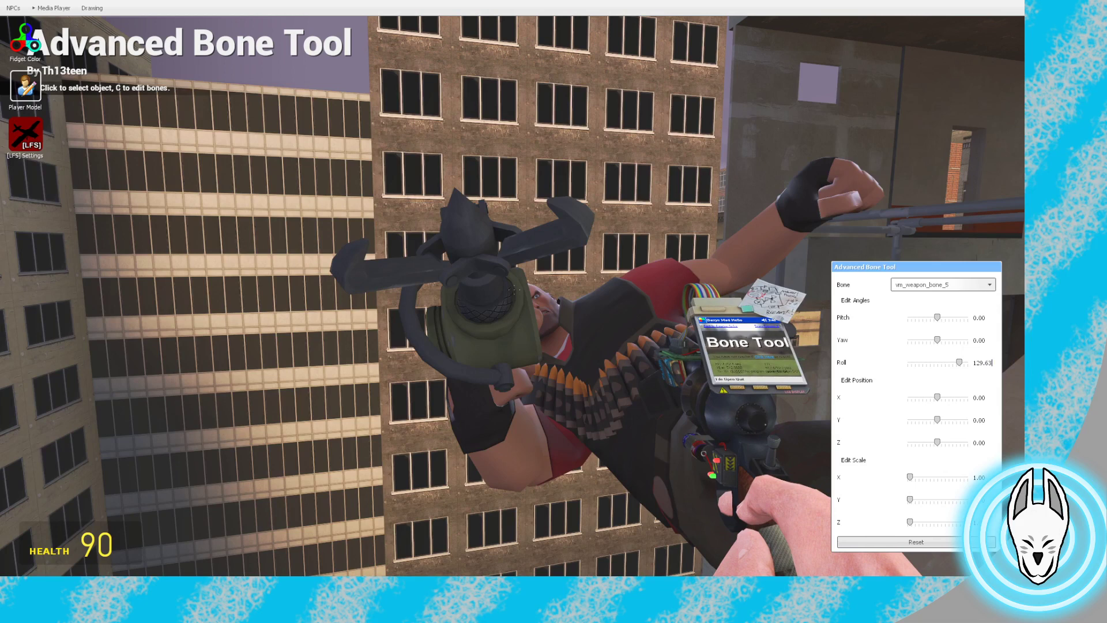
Open the third claw by setting the roll of vm_weapon_bone_6 to 129.83
{"action": "left_click", "coordinate": [943, 284]}
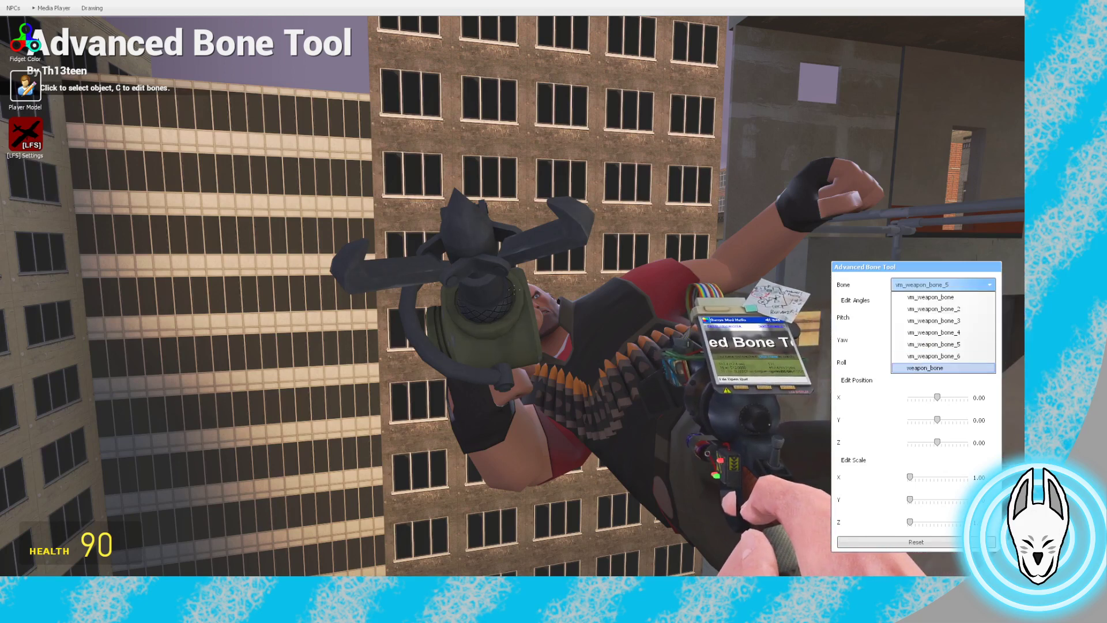
{"action": "left_click", "coordinate": [933, 356]}
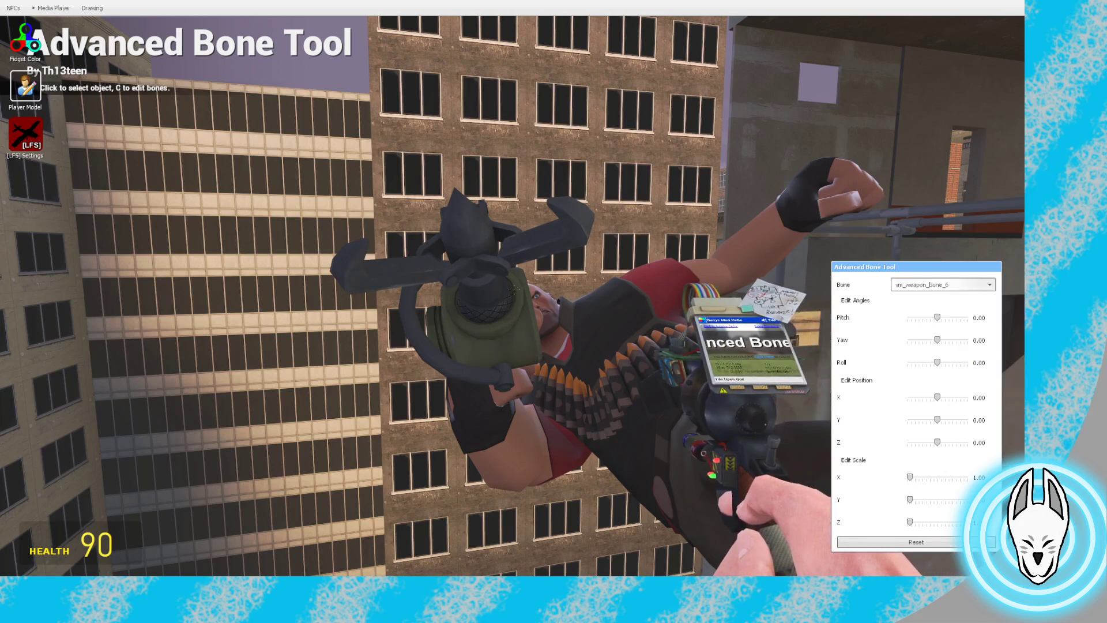
{"action": "type", "text": "9.83"}
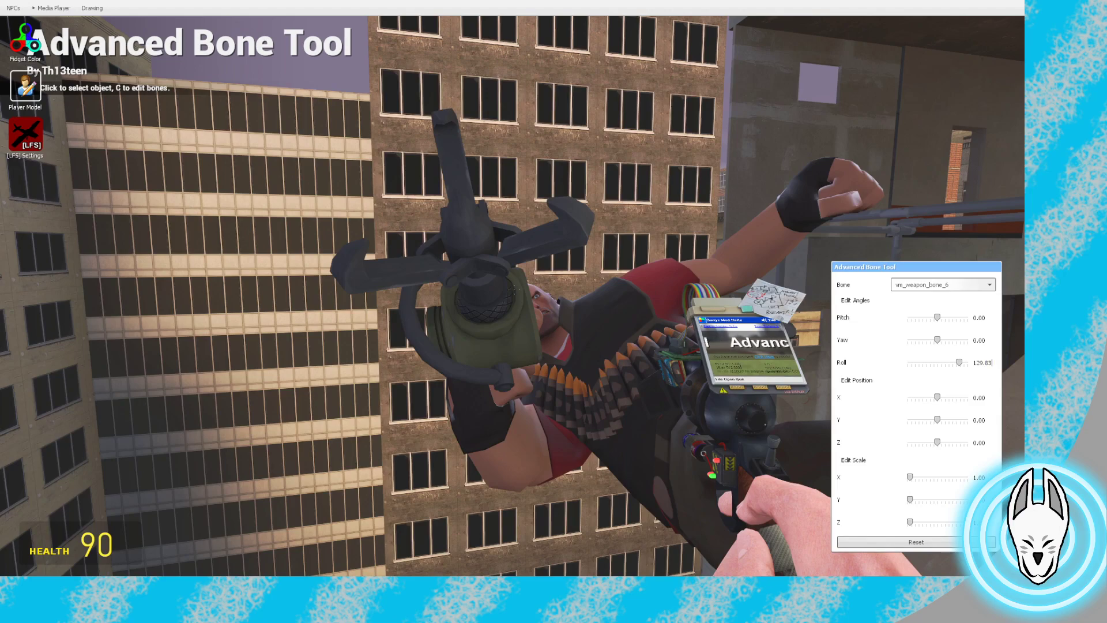
Equip the Physics Gun and record the weapon prop's open claws at frame 101 with an ease in of 1
{"action": "type", "text": "cs"}
{"action": "scroll", "coordinate": [514, 288], "scroll_direction": "down", "scroll_amount": 3}
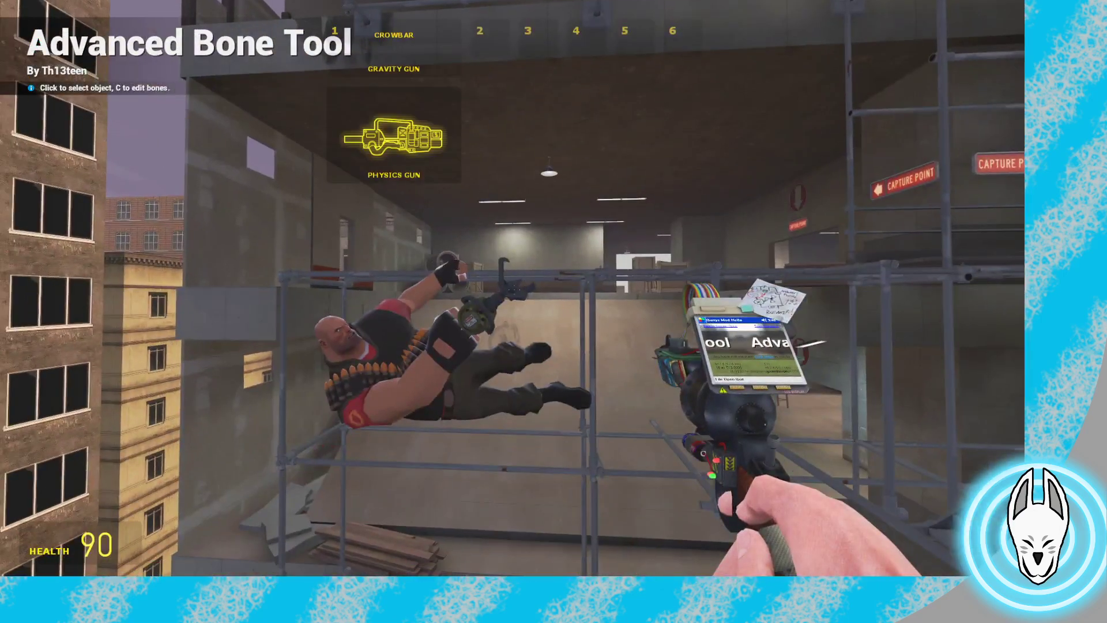
{"action": "left_click", "coordinate": [513, 288]}
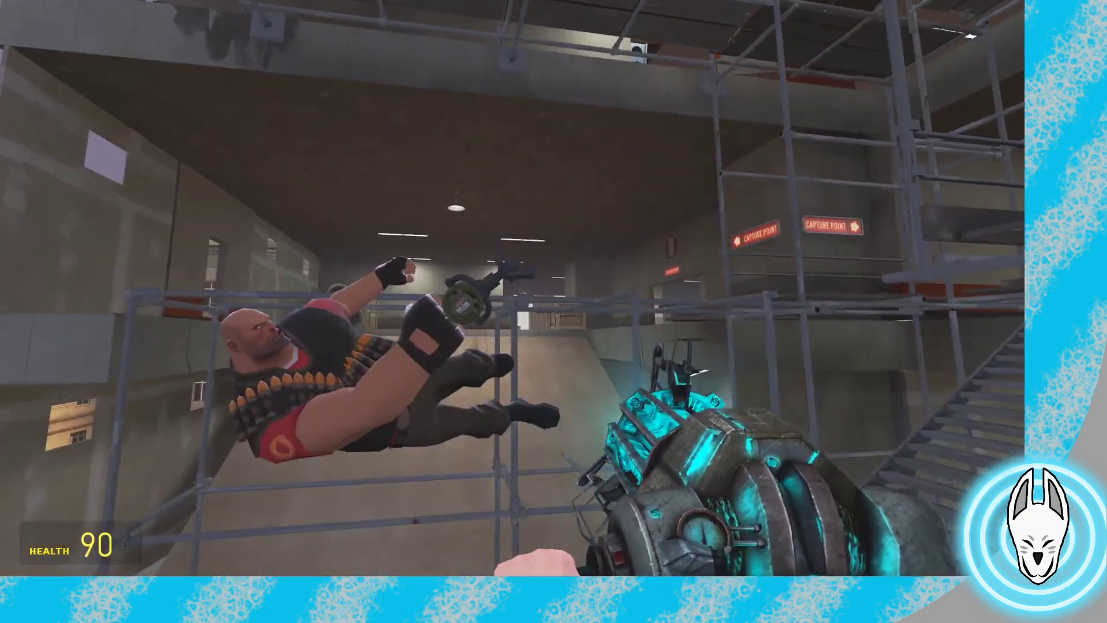
{"action": "key", "text": "n"}
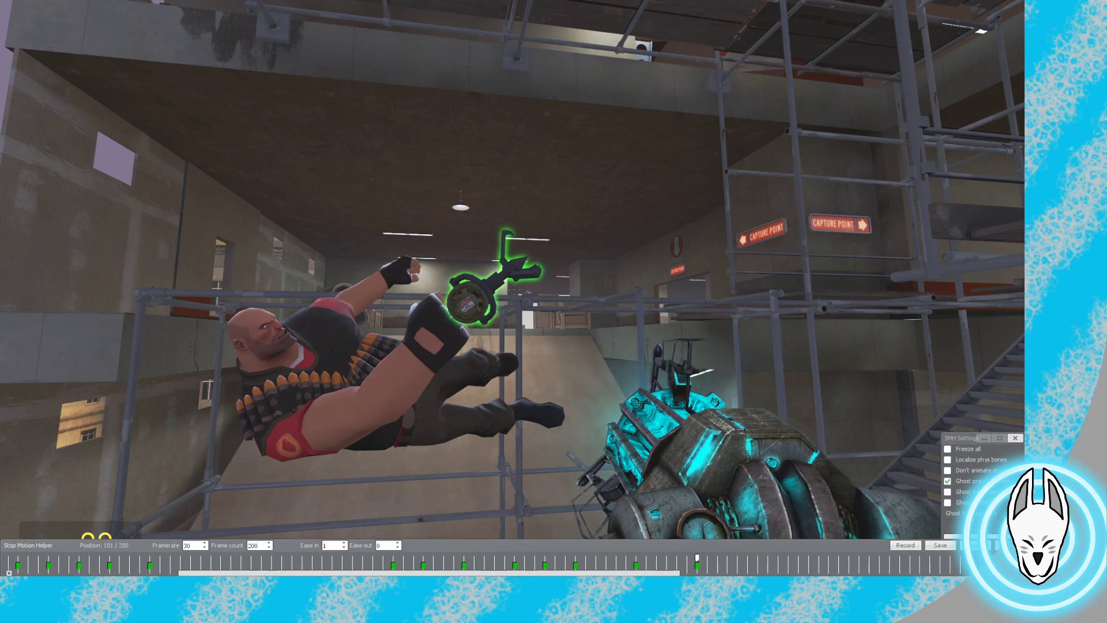
Check the weapon prop's motion between frames 99 and 101, and set its frame 101 keyframe's ease in to 0
{"action": "key", "text": "Left"}
{"action": "key", "text": "Left"}
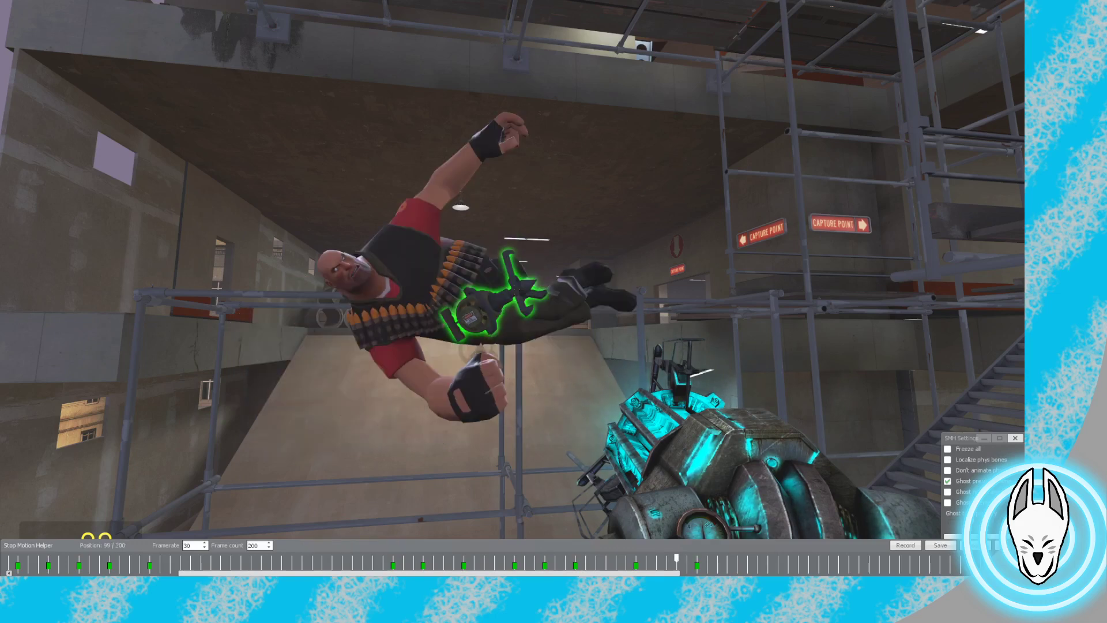
{"action": "key", "text": "Right"}
{"action": "key", "text": "Right"}
{"action": "key", "text": "Left"}
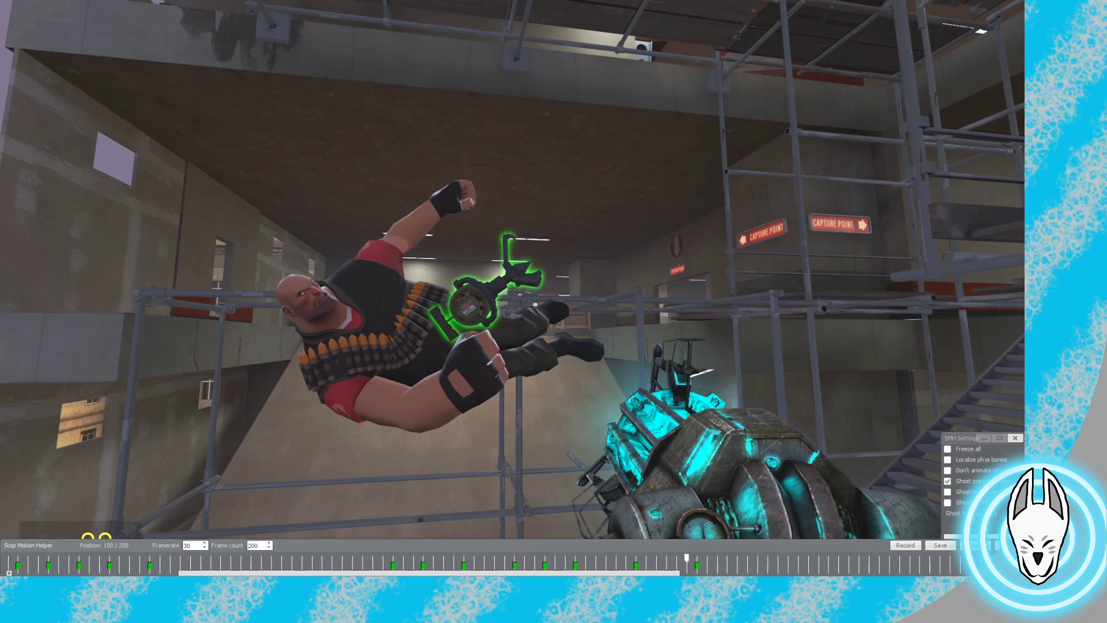
{"action": "key", "text": "Right"}
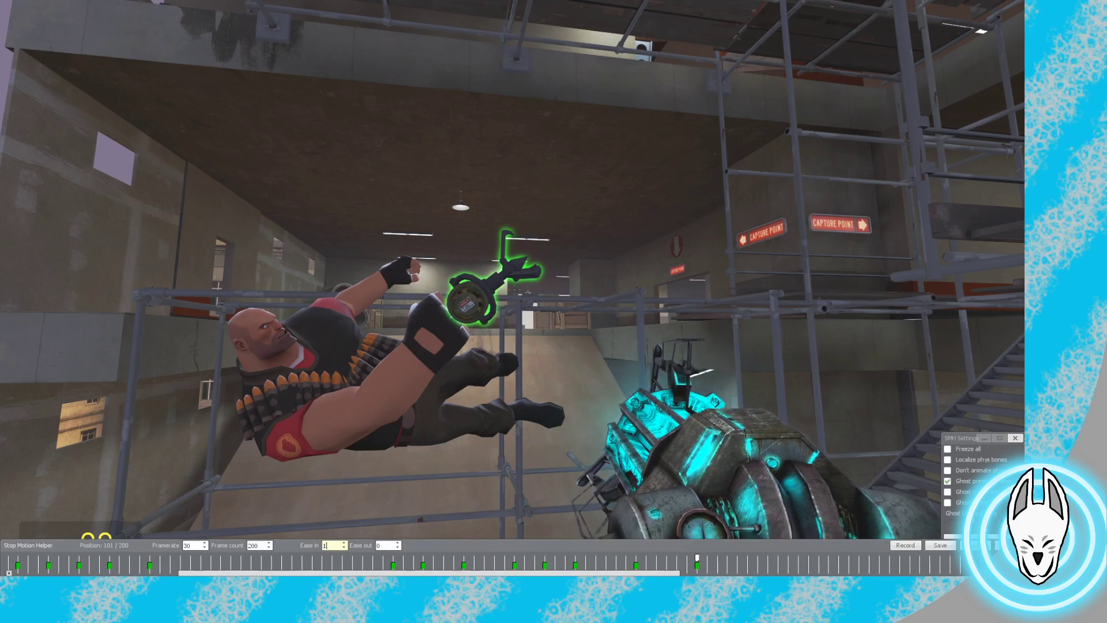
{"action": "key", "text": "Left"}
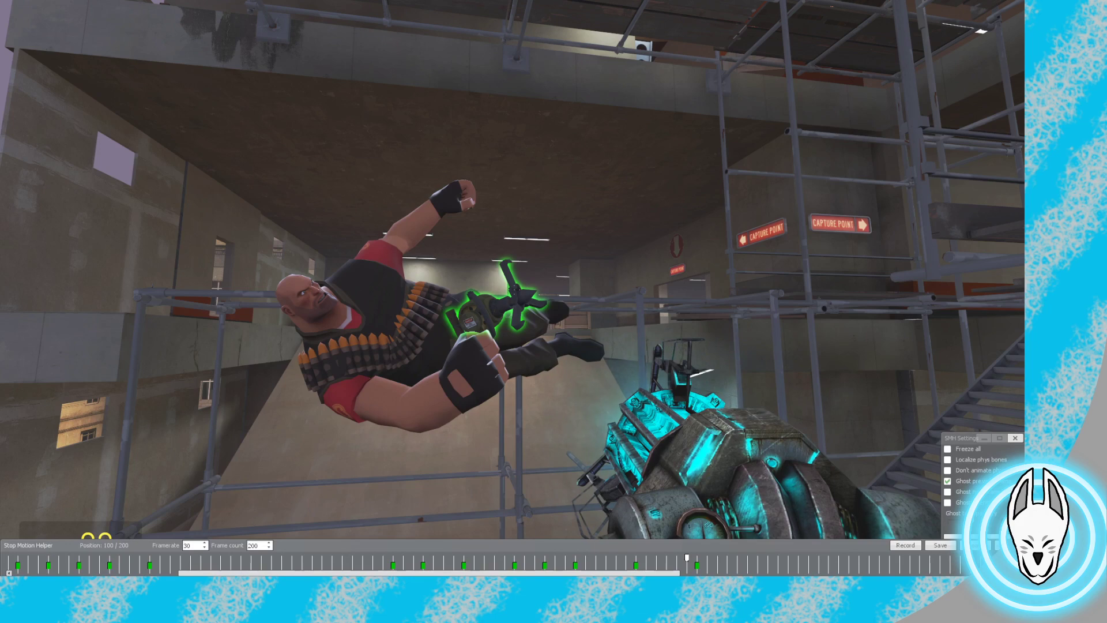
{"action": "key", "text": "Right"}
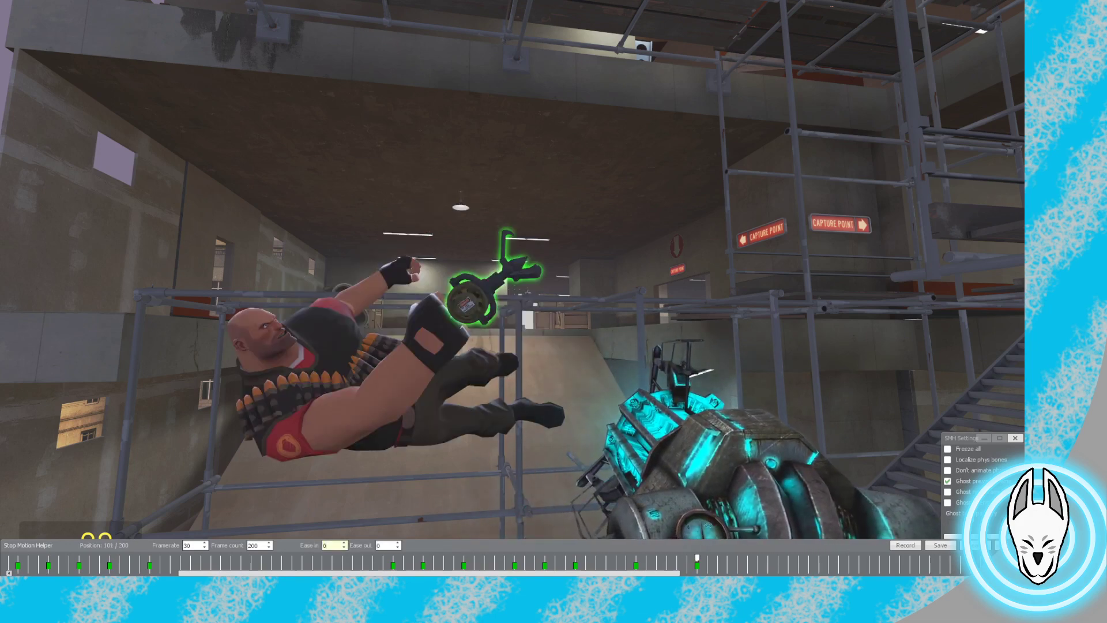
Try an ease in of 0.3 on the weapon prop's frame 101 keyframe and check the motion at frame 100
{"action": "type", "text": "3"}
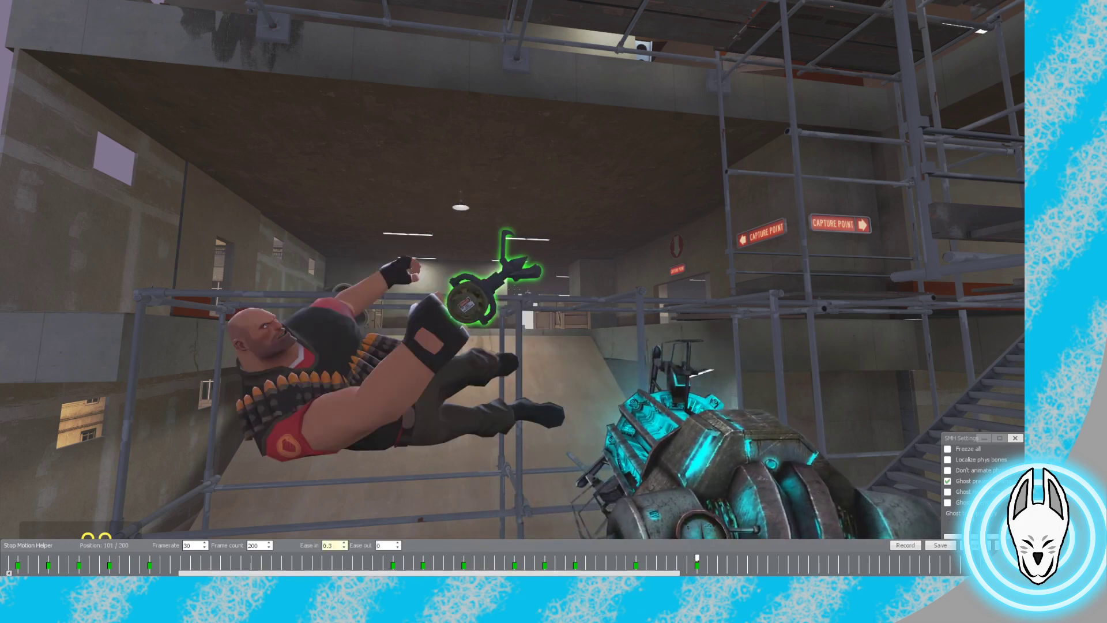
{"action": "key", "text": "Left"}
{"action": "key", "text": "c"}
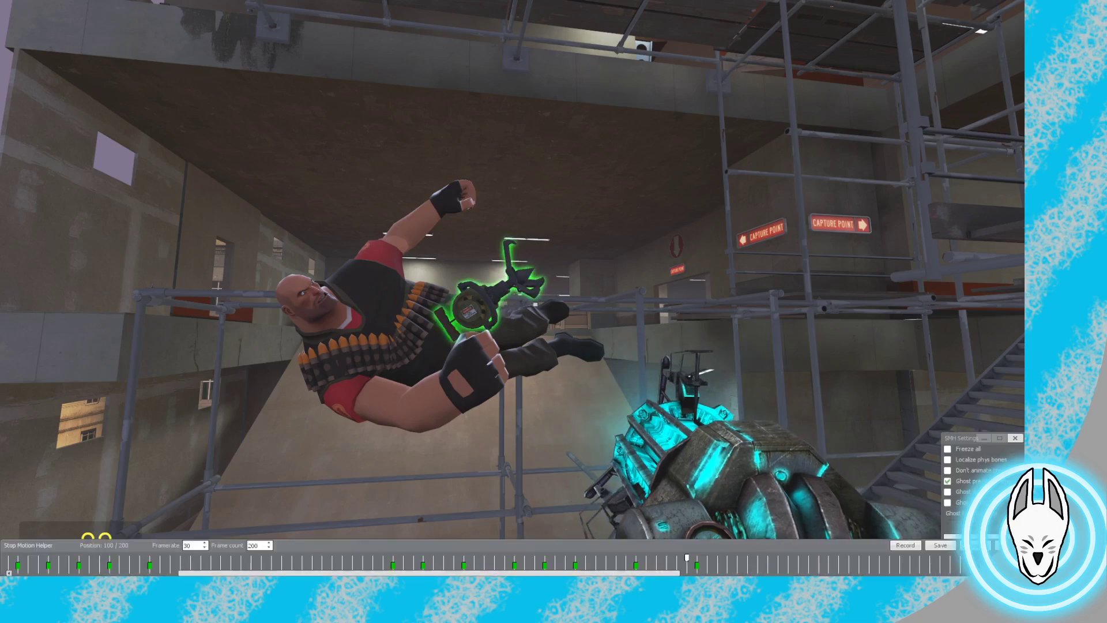
{"action": "key", "text": "Down"}
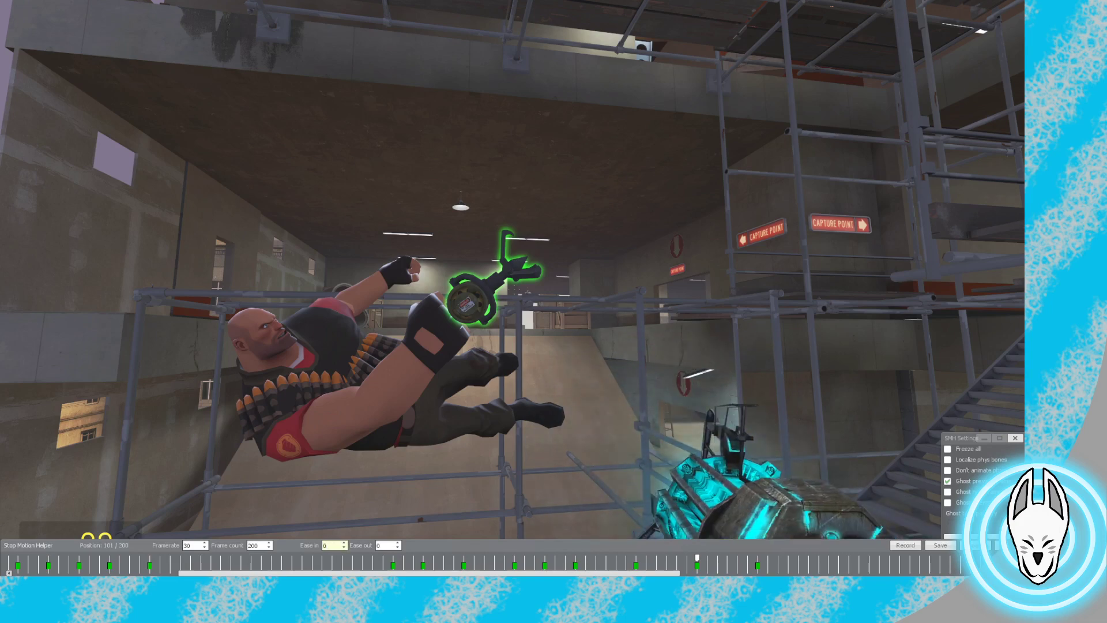
Move the weapon prop into the red Heavy's hand with the Physics Gun at frame 107 and record the pose
{"action": "left_click", "coordinate": [758, 560]}
{"action": "key", "text": "c"}
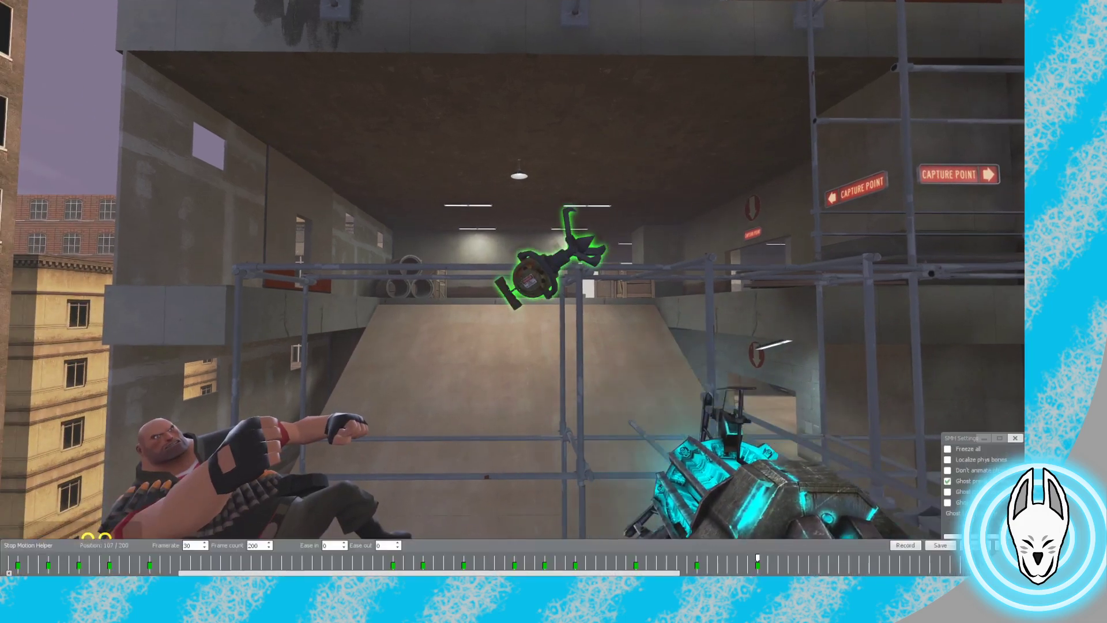
{"action": "right_click", "coordinate": [248, 461]}
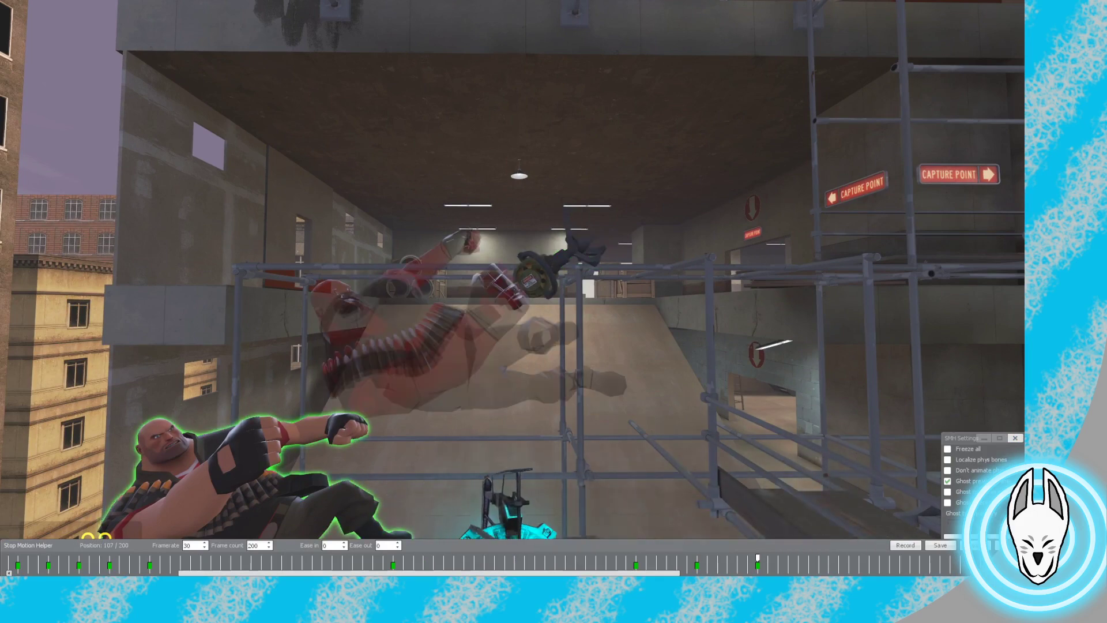
{"action": "right_click", "coordinate": [530, 279]}
{"action": "left_click", "coordinate": [512, 289]}
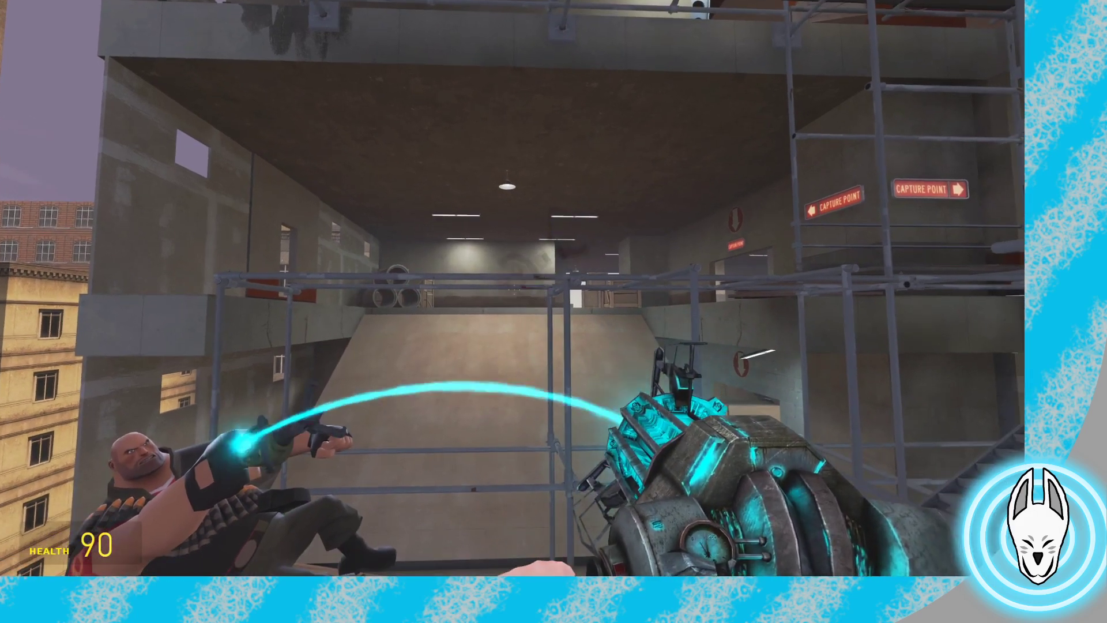
{"action": "key", "text": "w"}
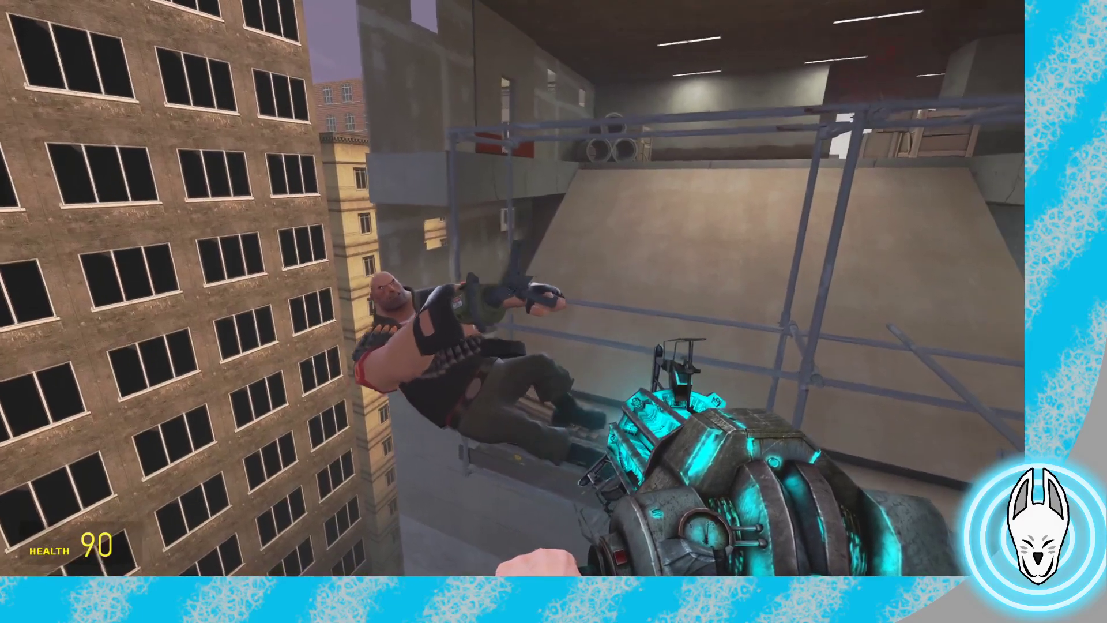
{"action": "left_click_drag", "start_coordinate": [513, 288], "coordinate": [513, 288]}
{"action": "key", "text": "c"}
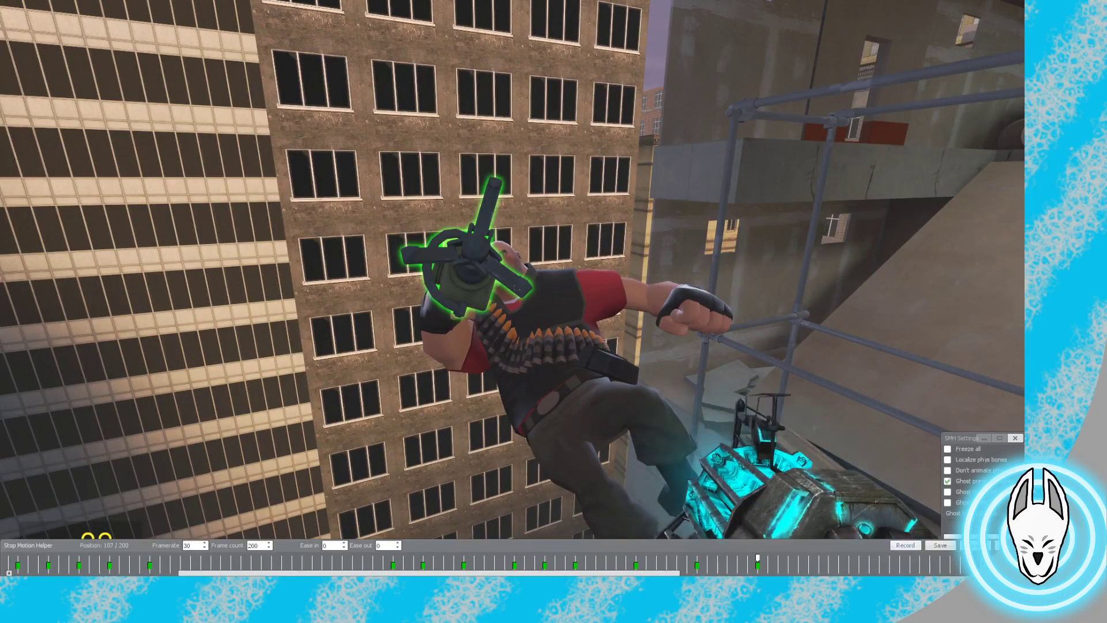
Check how the weapon prop follows the red Heavy's hand between frames 101 and 107
{"action": "key", "text": "Left"}
{"action": "key", "text": "Left"}
{"action": "key", "text": "Left"}
{"action": "key", "text": "Left"}
{"action": "key", "text": "Left"}
{"action": "key", "text": "Left"}
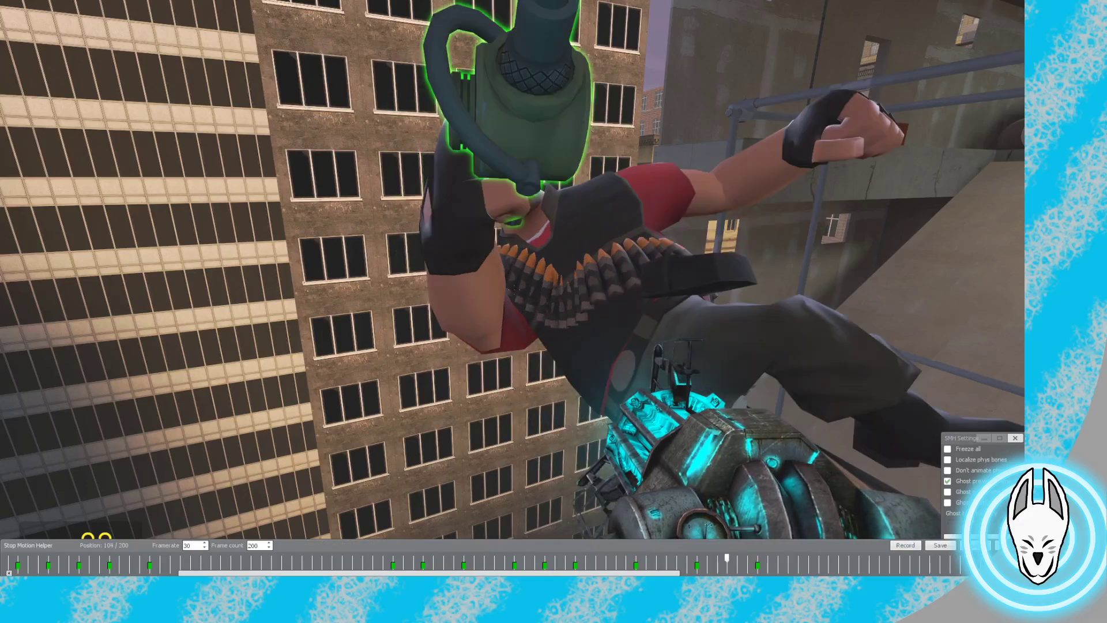
{"action": "key", "text": "Right"}
{"action": "key", "text": "Right"}
{"action": "key", "text": "Right"}
{"action": "key", "text": "Right"}
{"action": "key", "text": "Right"}
{"action": "key", "text": "Right"}
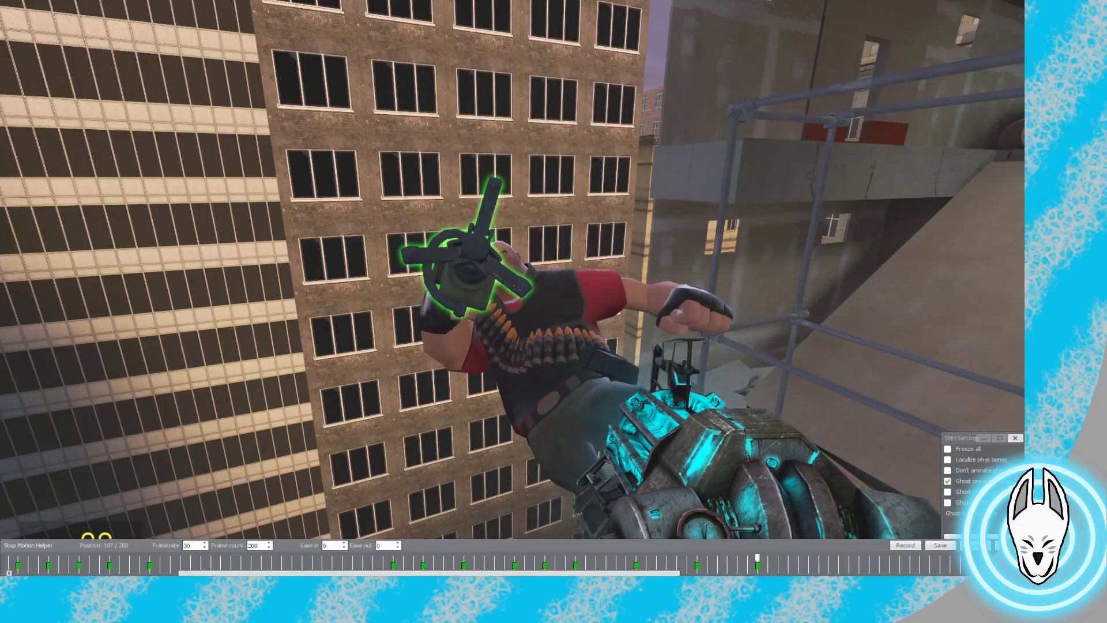
{"action": "key", "text": "Left"}
{"action": "key", "text": "Left"}
{"action": "key", "text": "Left"}
{"action": "key", "text": "Left"}
{"action": "key", "text": "Left"}
{"action": "key", "text": "Left"}
Examine the prop's alignment with the Heavy's hand from below, stepping through frames 99 to 105
{"action": "key", "text": "s"}
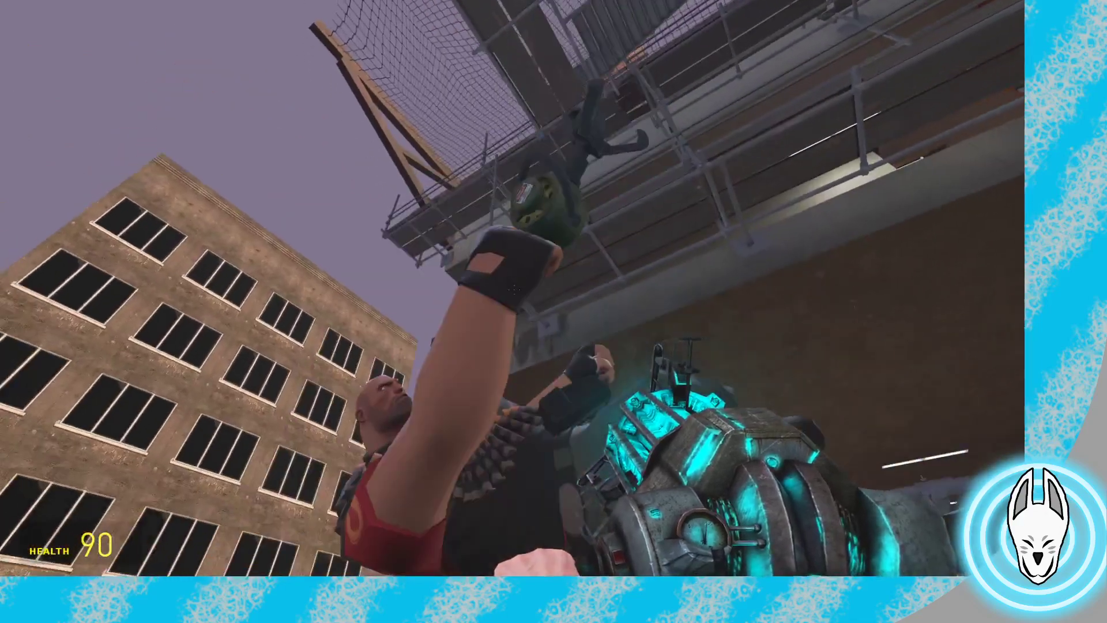
{"action": "key", "text": "c"}
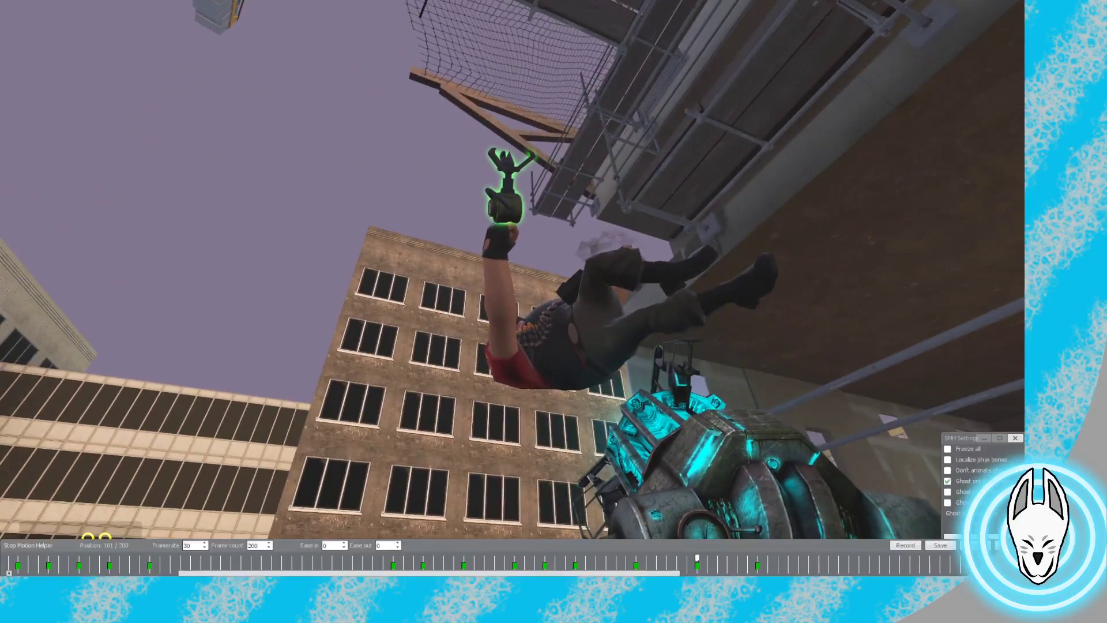
{"action": "key", "text": "Right"}
{"action": "key", "text": "Right"}
{"action": "key", "text": "Right"}
{"action": "key", "text": "Right"}
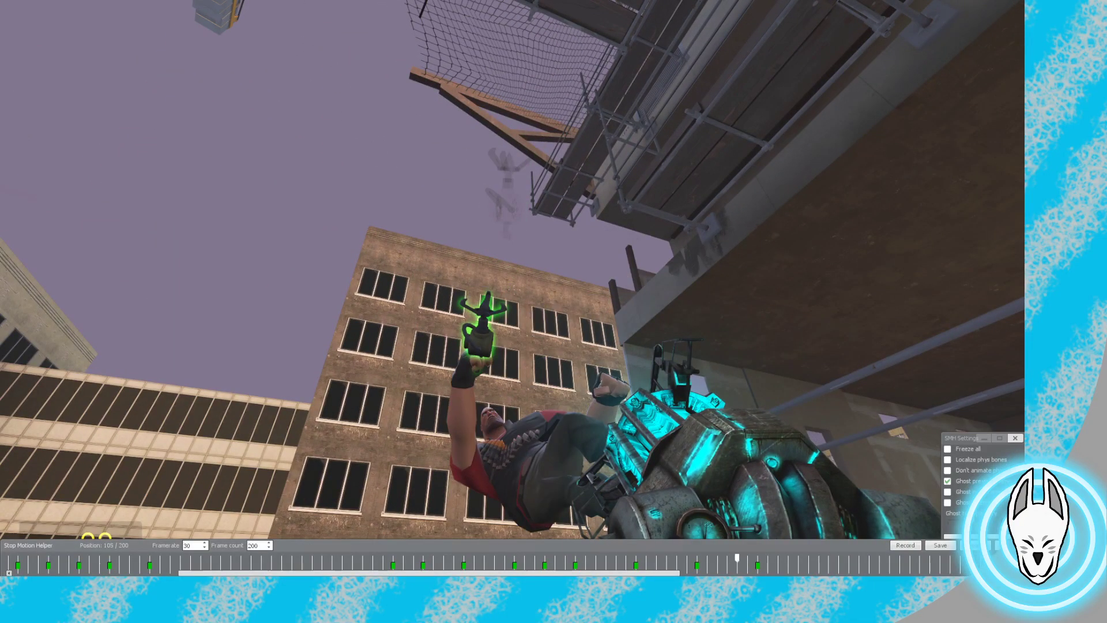
{"action": "key", "text": "Left"}
{"action": "key", "text": "Left"}
{"action": "key", "text": "Left"}
{"action": "key", "text": "Left"}
{"action": "key", "text": "Left"}
{"action": "key", "text": "Left"}
{"action": "key", "text": "Left"}
{"action": "key", "text": "Left"}
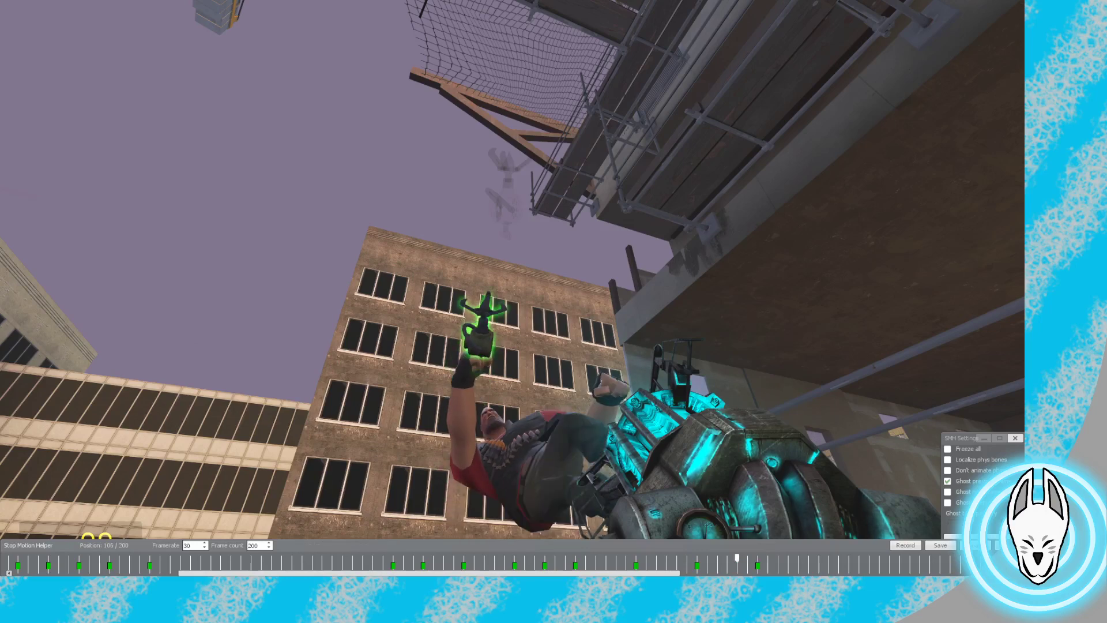
{"action": "key", "text": "Right"}
{"action": "key", "text": "Right"}
{"action": "key", "text": "Right"}
{"action": "key", "text": "Right"}
{"action": "key", "text": "Right"}
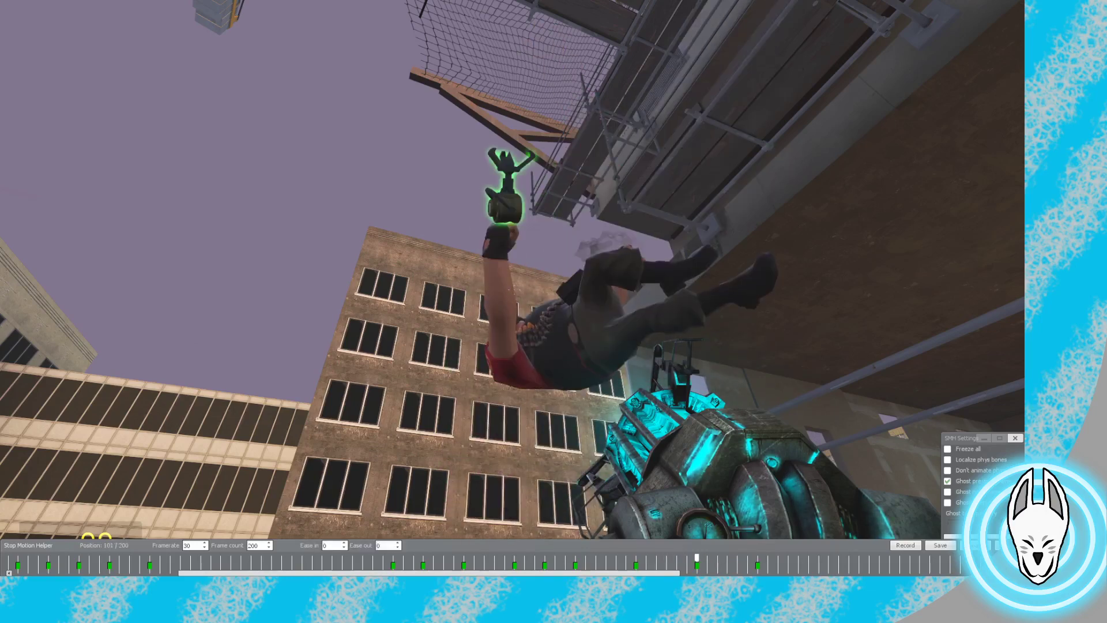
{"action": "key", "text": "Left"}
{"action": "key", "text": "Left"}
{"action": "key", "text": "Left"}
{"action": "key", "text": "Left"}
{"action": "key", "text": "Left"}
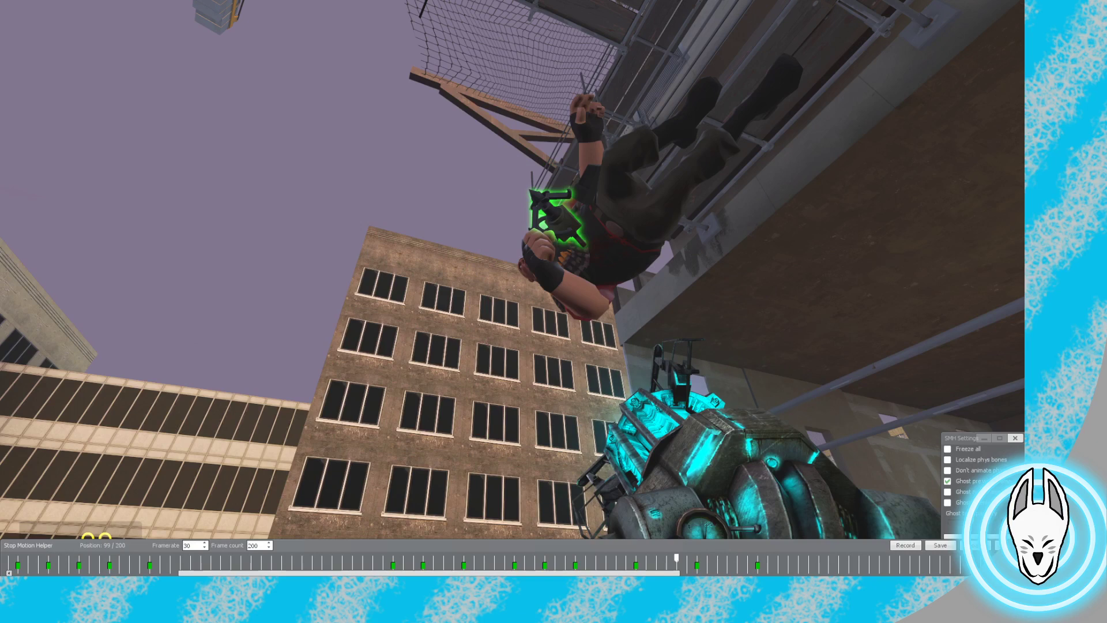
{"action": "key", "text": "Right"}
{"action": "key", "text": "Right"}
{"action": "key", "text": "Right"}
{"action": "key", "text": "Right"}
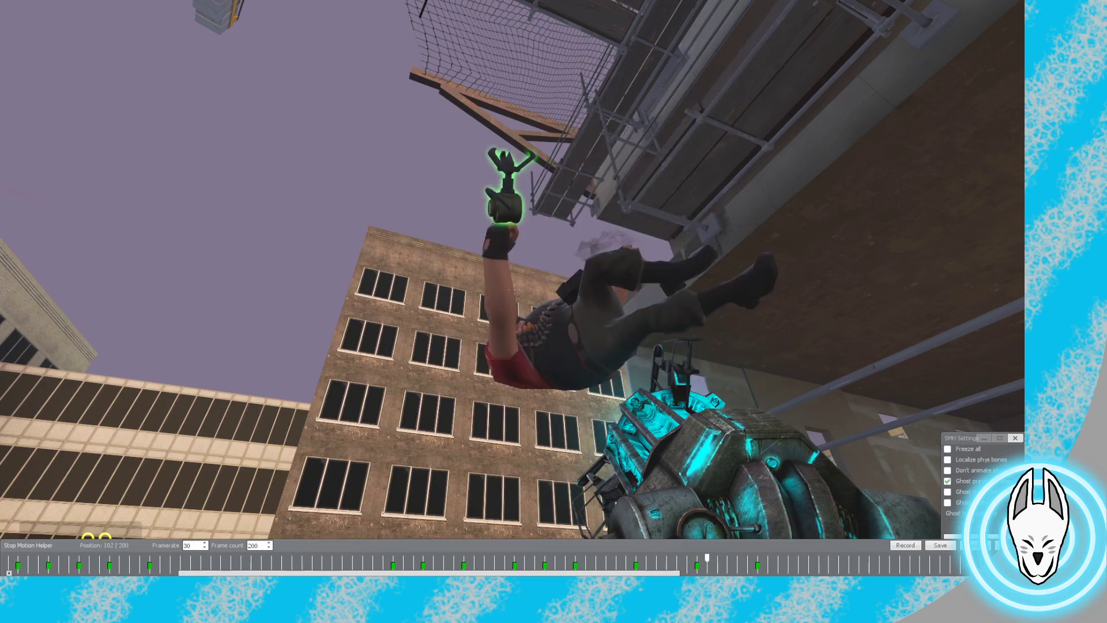
Go to frame 98, fit the weapon prop to the Heavy's hand, and record the keyframe
{"action": "key", "text": "Left"}
{"action": "key", "text": "Left"}
{"action": "key", "text": "Left"}
{"action": "key", "text": "Left"}
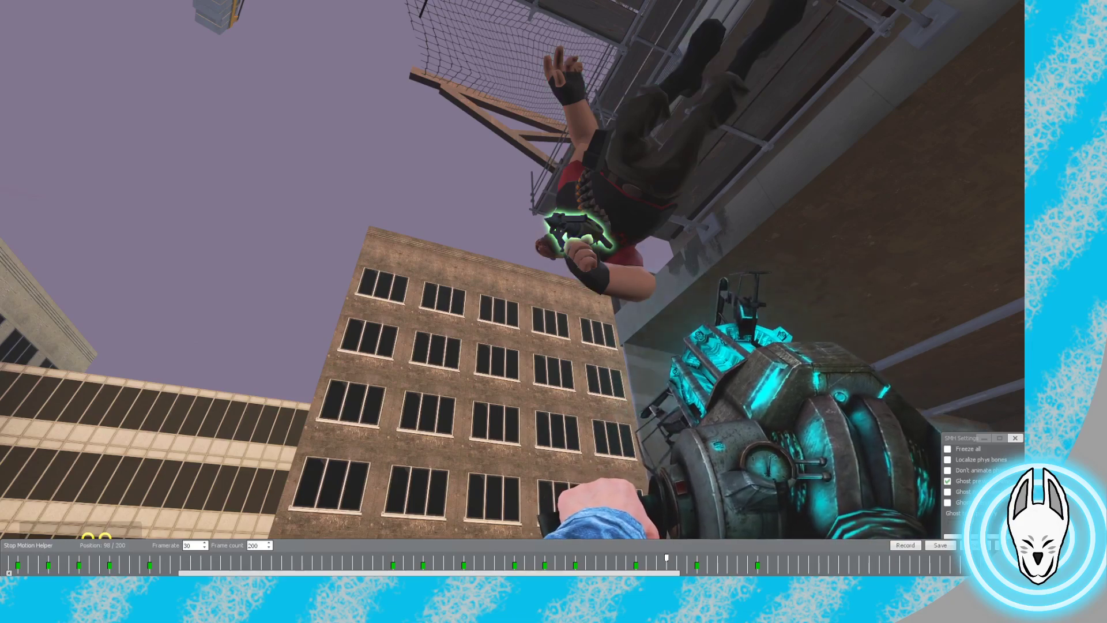
{"action": "key", "text": "c"}
{"action": "key", "text": "w"}
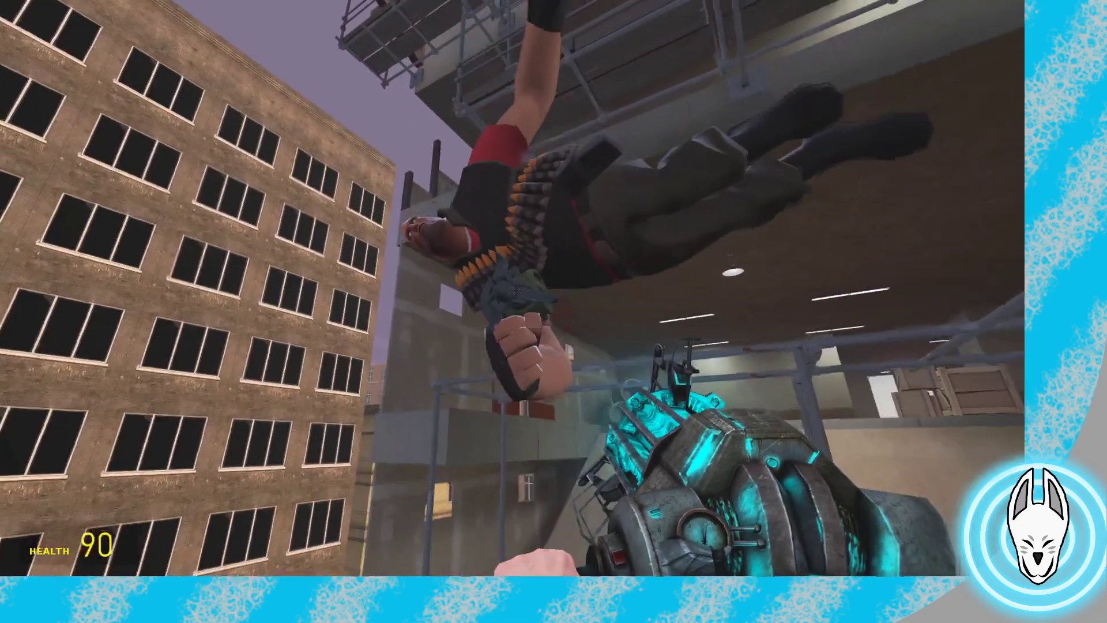
{"action": "left_click", "coordinate": [514, 290]}
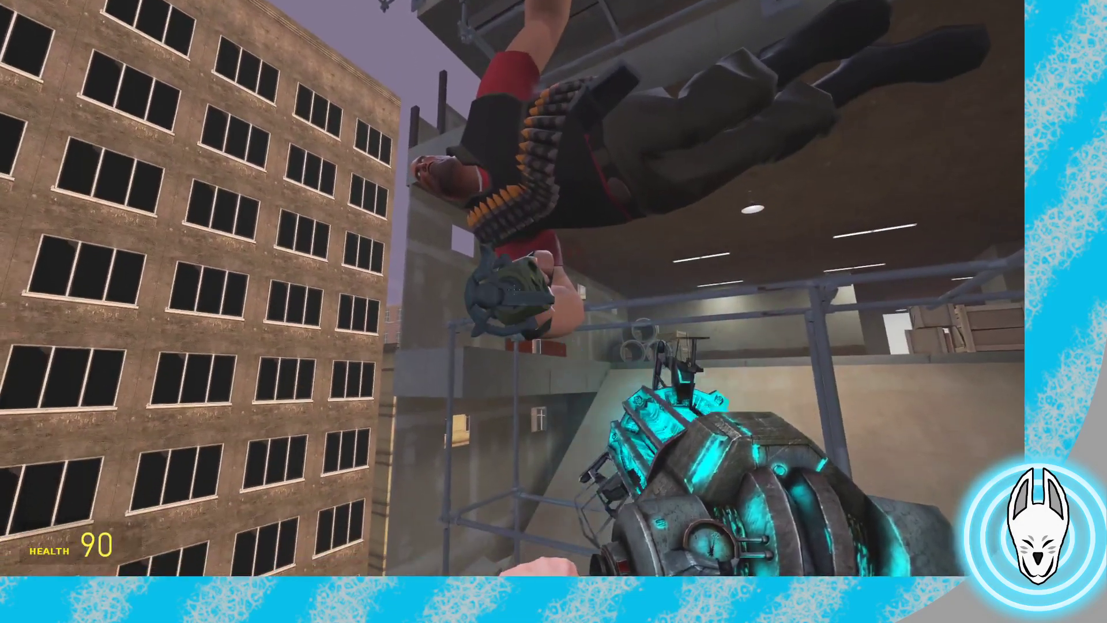
{"action": "key", "text": "c"}
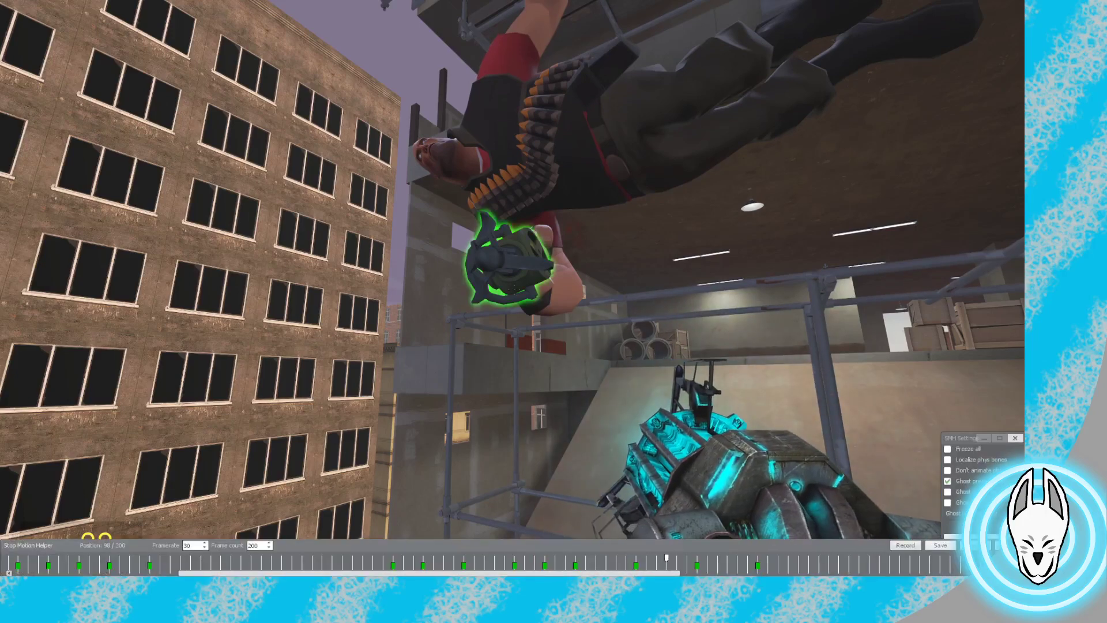
{"action": "key", "text": "r"}
Check the prop's motion around the frame 98 keyframe, from frame 97 to frame 100
{"action": "key", "text": "Left"}
{"action": "key", "text": "Left"}
{"action": "key", "text": "Left"}
{"action": "key", "text": "Left"}
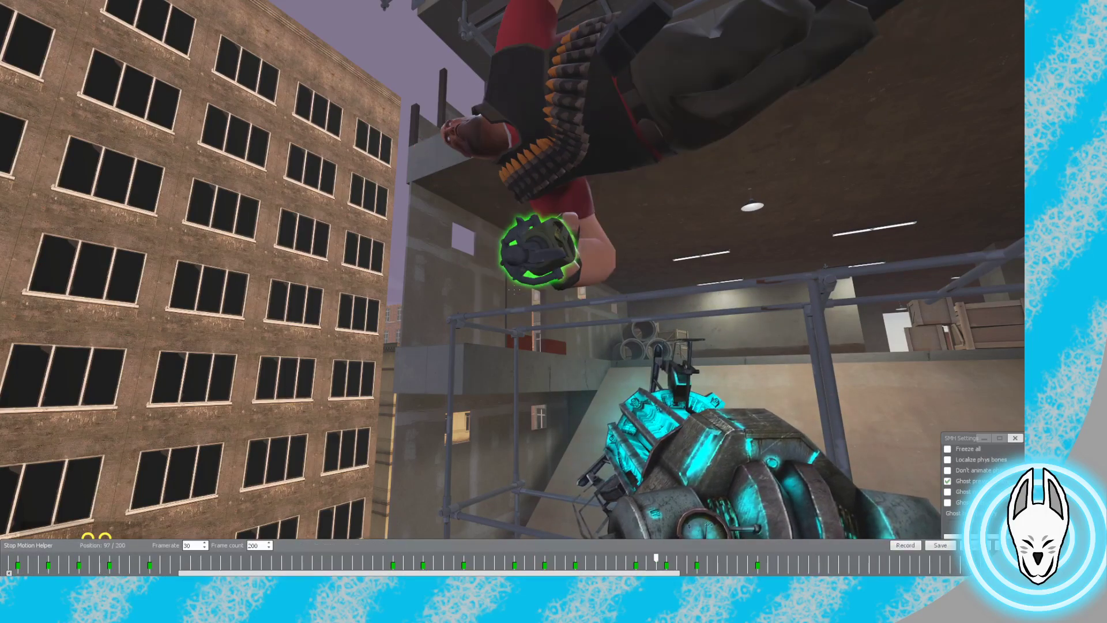
{"action": "key", "text": "Right"}
{"action": "key", "text": "Right"}
{"action": "key", "text": "Right"}
{"action": "key", "text": "Right"}
{"action": "key", "text": "Right"}
{"action": "key", "text": "Right"}
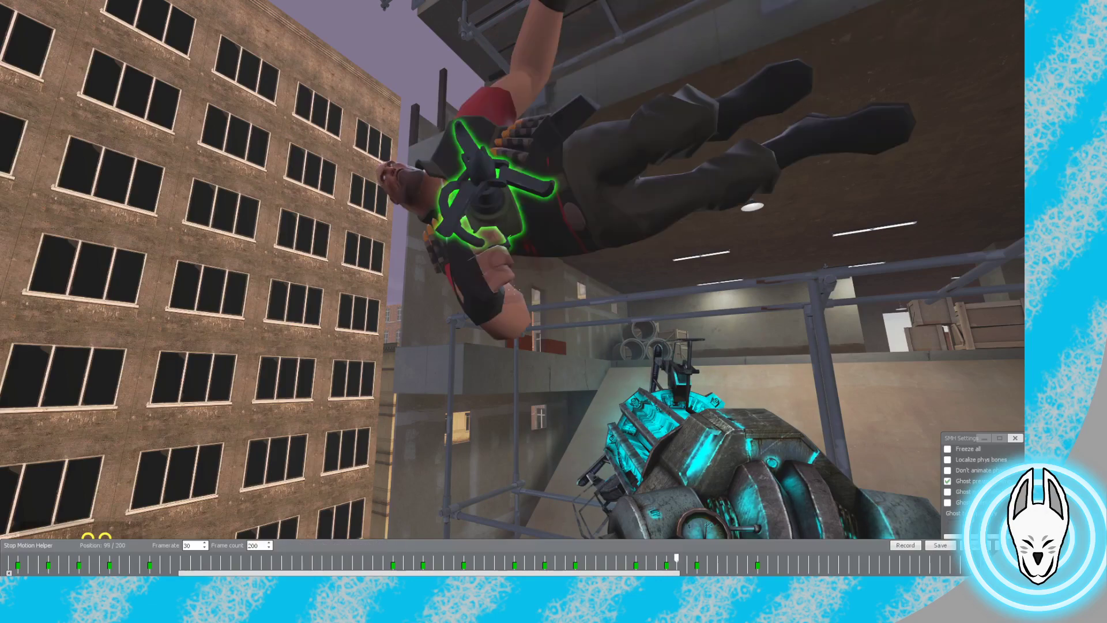
{"action": "key", "text": "Left"}
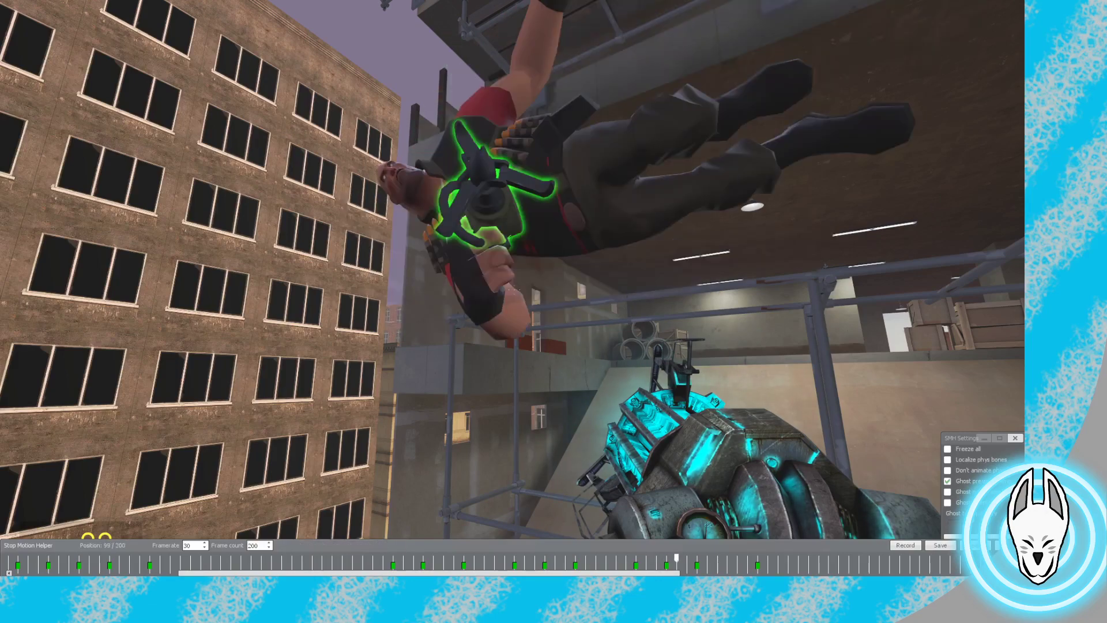
{"action": "key", "text": "Right"}
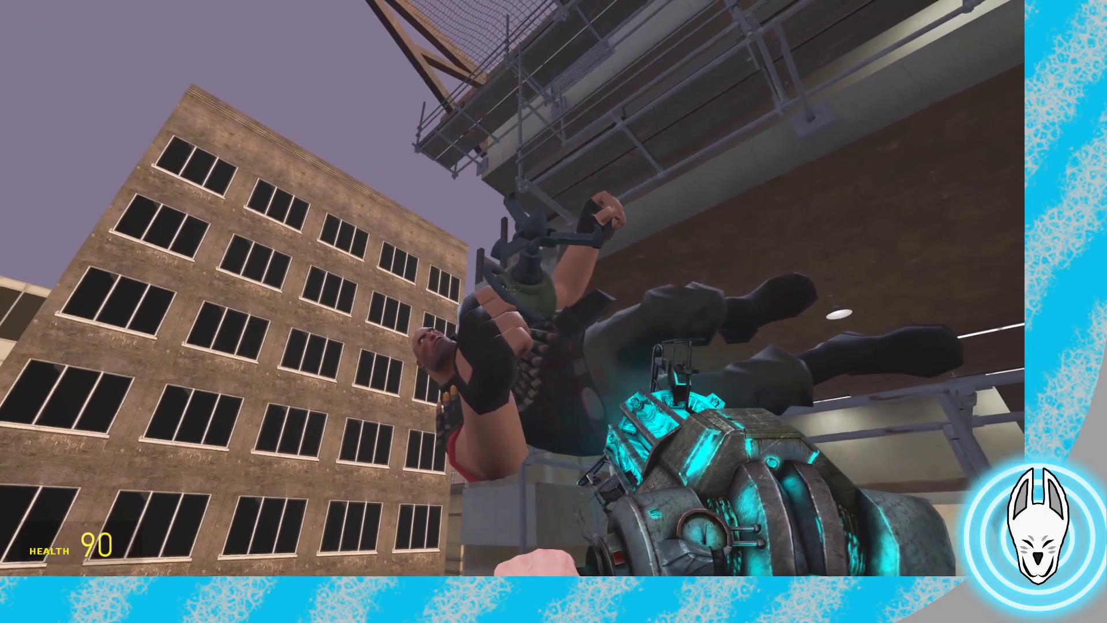
Move the weapon prop onto the Heavy's hand at frame 100 and record its keyframe
{"action": "scroll", "coordinate": [512, 288], "scroll_direction": "down", "scroll_amount": 1}
{"action": "left_click_drag", "start_coordinate": [512, 288], "coordinate": [514, 289]}
{"action": "key", "text": "c"}
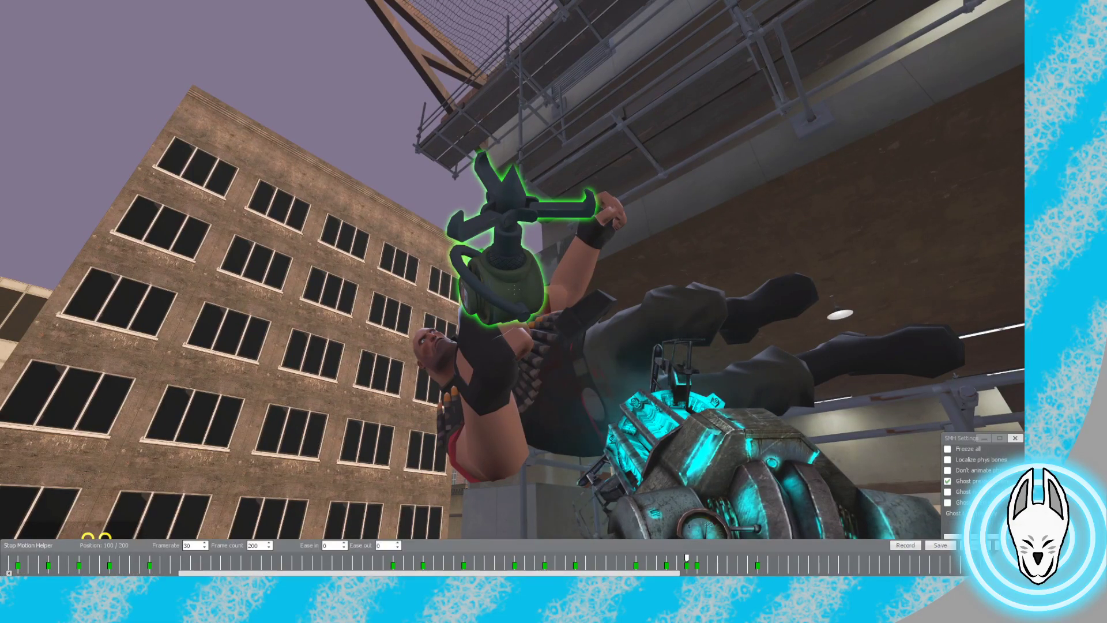
{"action": "key", "text": "Right"}
{"action": "key", "text": "Left"}
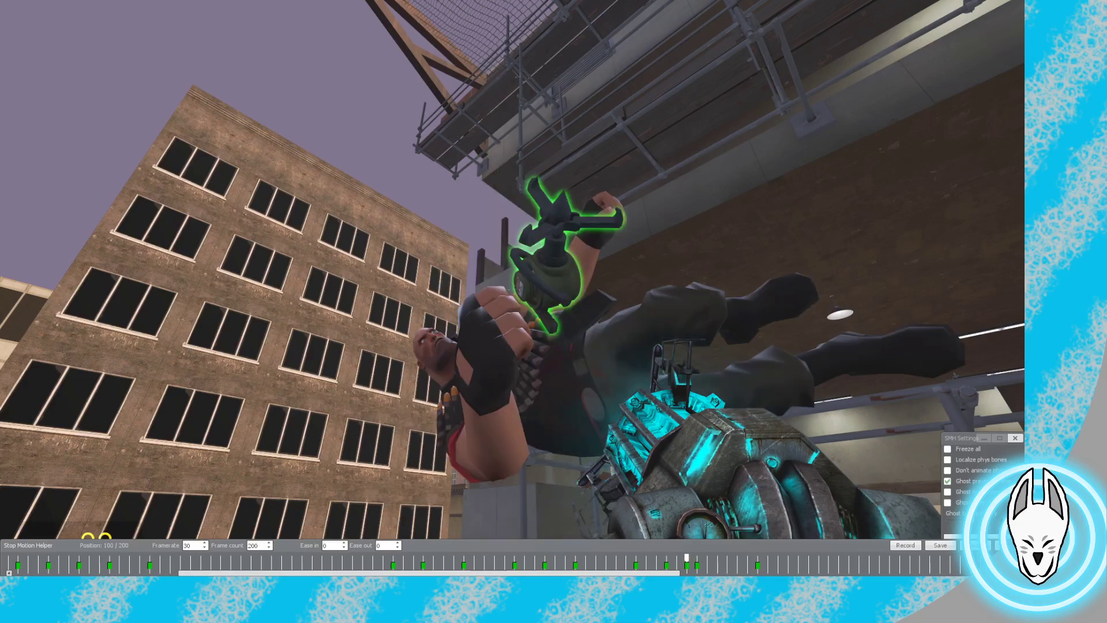
{"action": "key", "text": "c"}
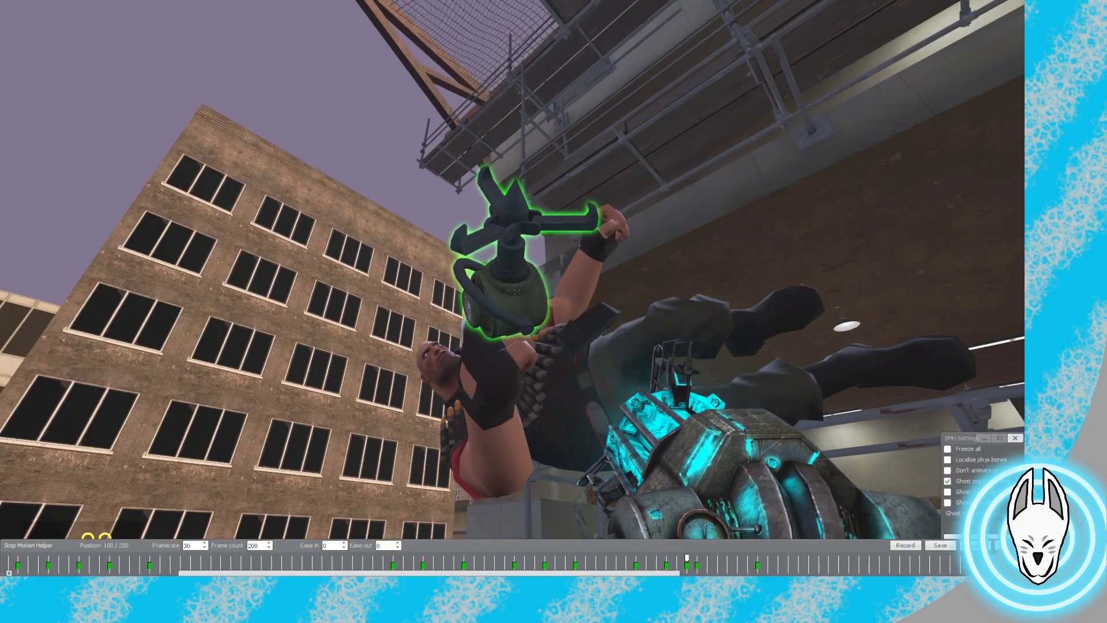
Compare frames 99 and 100, then reposition the weapon prop in the Heavy's hand at frame 99 and record it
{"action": "key", "text": "Left"}
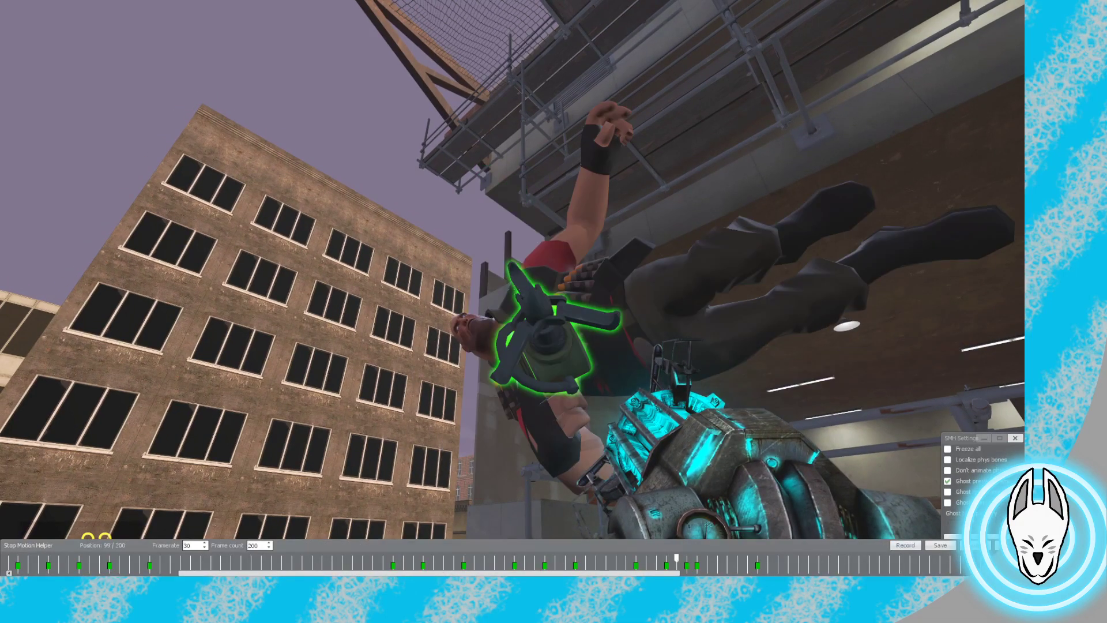
{"action": "key", "text": "Right"}
{"action": "key", "text": "Right"}
{"action": "key", "text": "Left"}
{"action": "key", "text": "Left"}
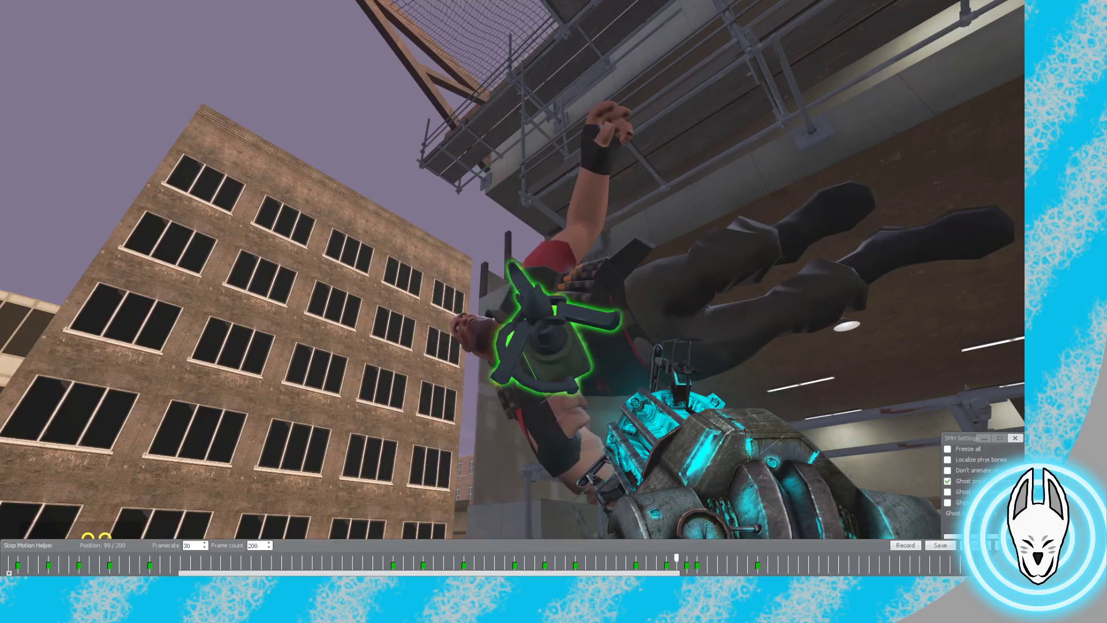
{"action": "key", "text": "Right"}
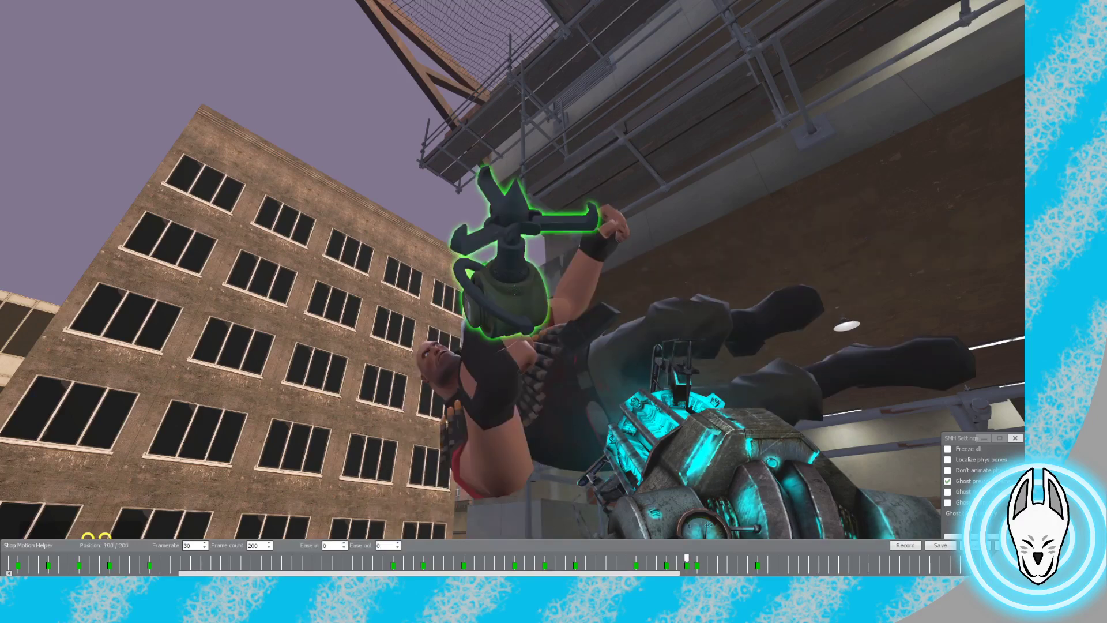
{"action": "key", "text": "c"}
{"action": "left_click_drag", "start_coordinate": [514, 290], "coordinate": [513, 289]}
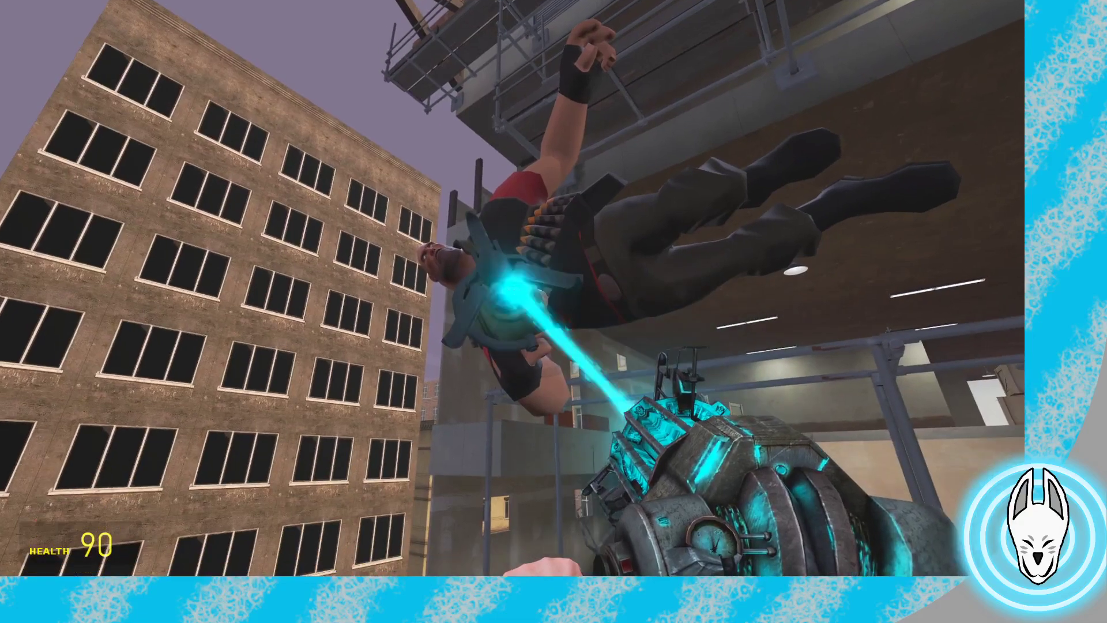
{"action": "right_click", "coordinate": [512, 288]}
{"action": "key", "text": "d"}
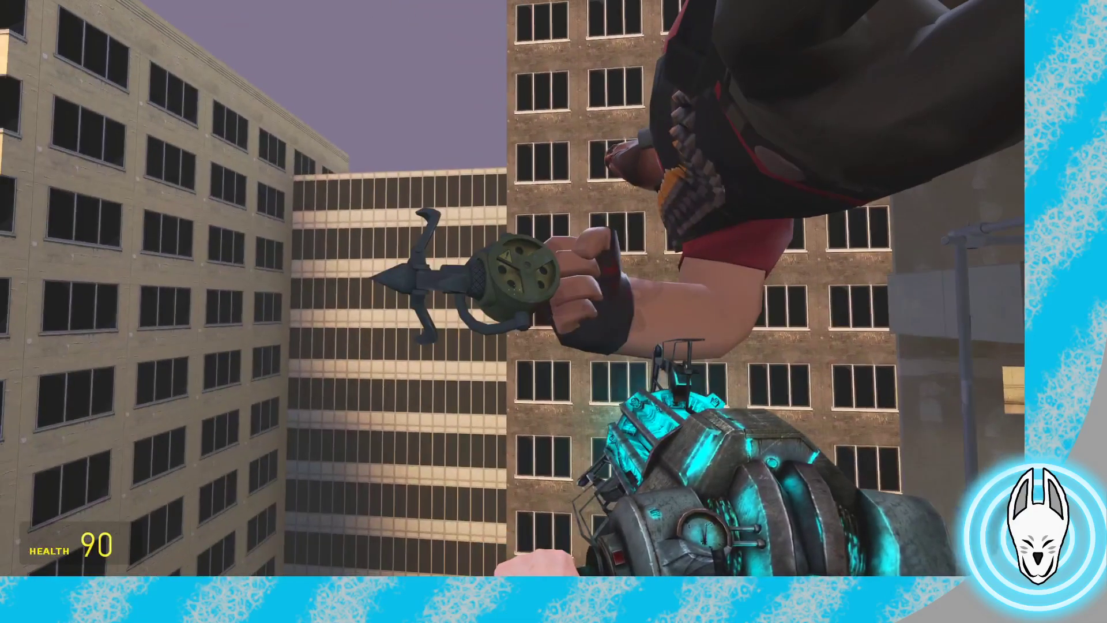
{"action": "key", "text": "c"}
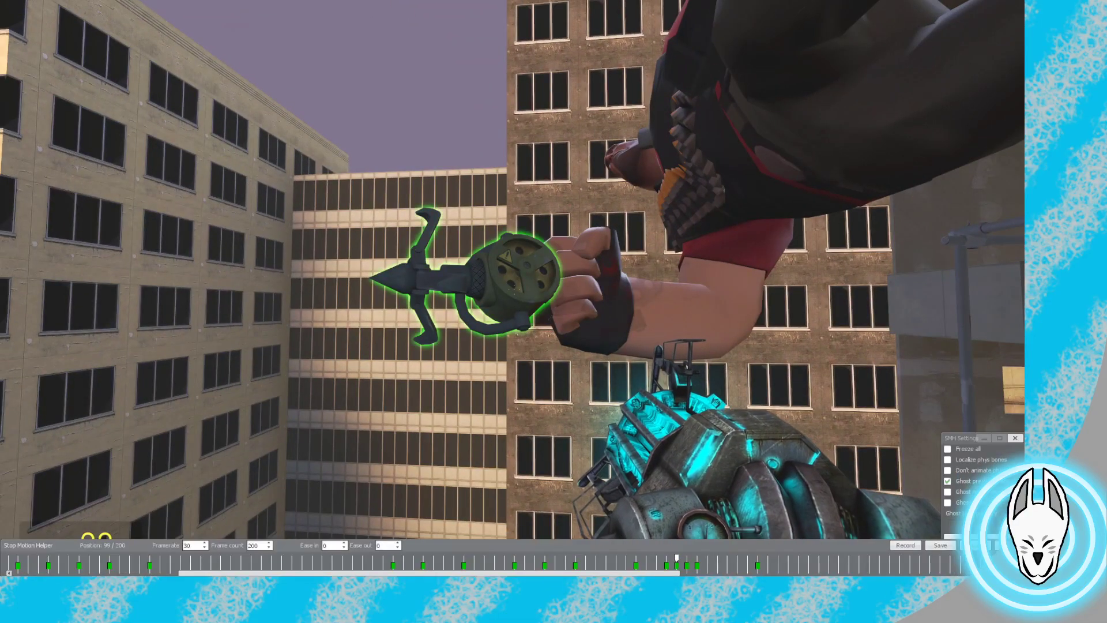
Return to frame 95, equip the camera, and frame the red Heavy and his weapon prop in a zoomed view
{"action": "left_click_drag", "start_coordinate": [676, 558], "coordinate": [635, 557]}
{"action": "key", "text": "c"}
{"action": "key", "text": "s"}
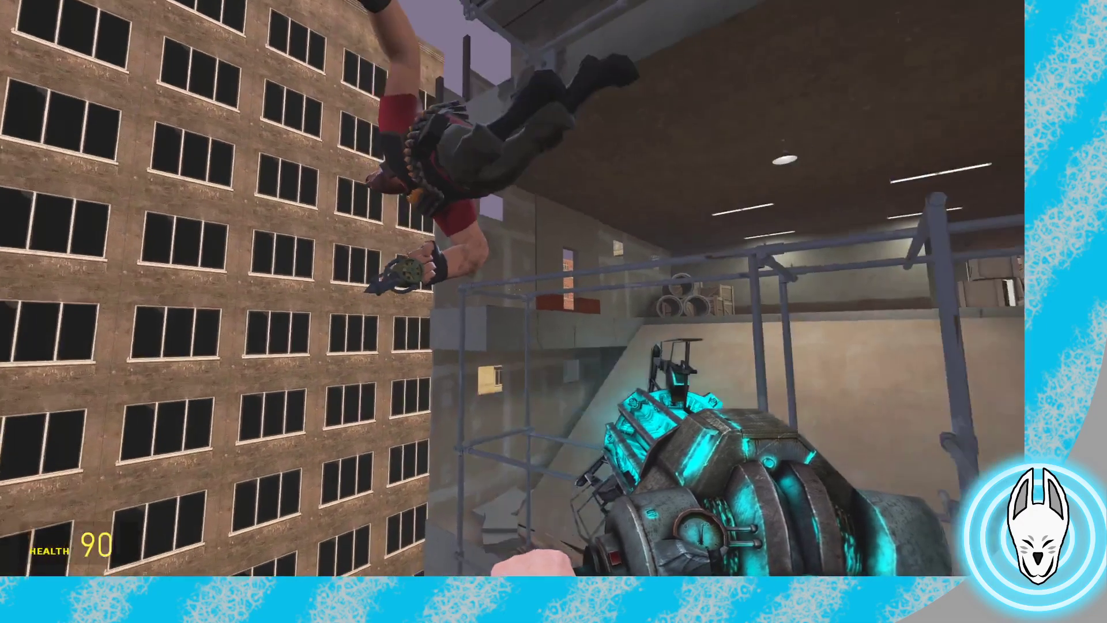
{"action": "key", "text": "a"}
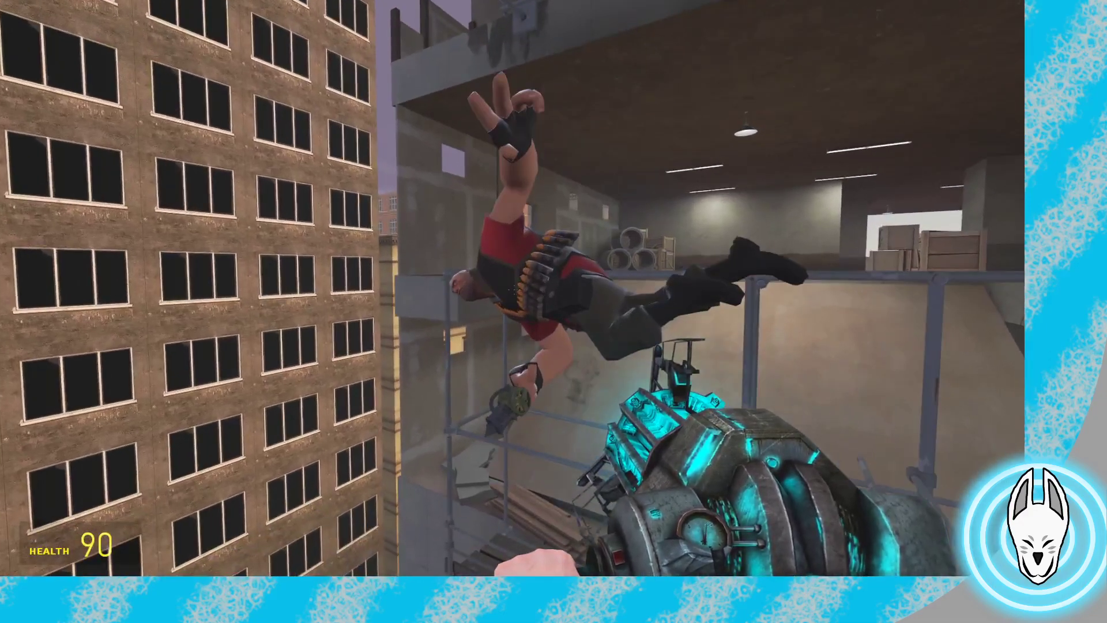
{"action": "key", "text": "6"}
{"action": "left_click", "coordinate": [513, 288]}
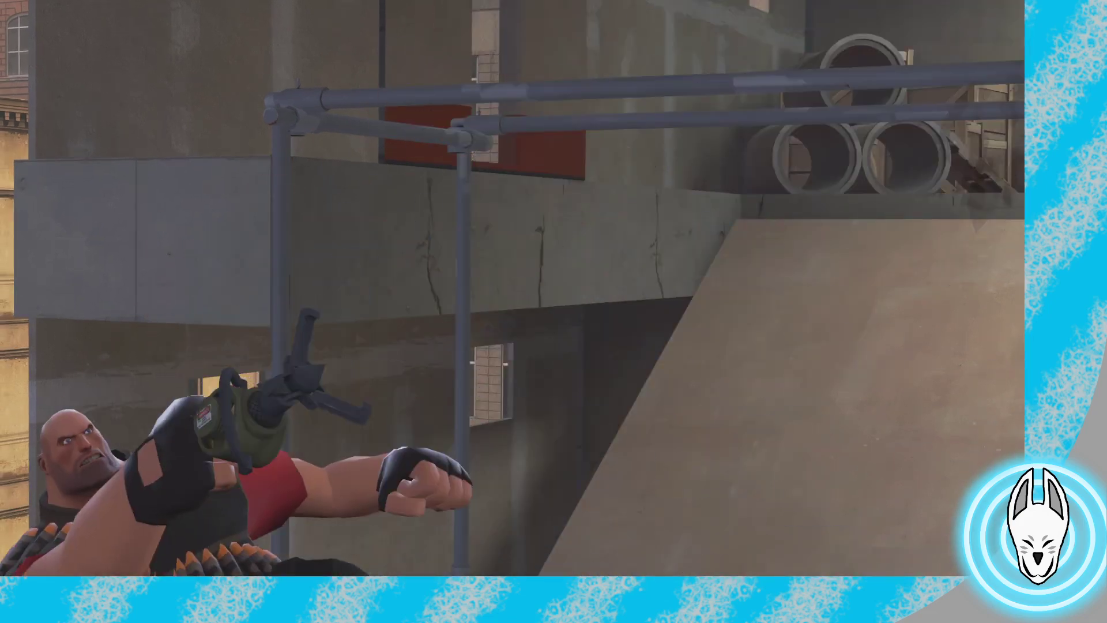
Review the red Heavy's fall and the prop's placement from frame 95 to frame 101 in the camera view
{"action": "key", "text": "c"}
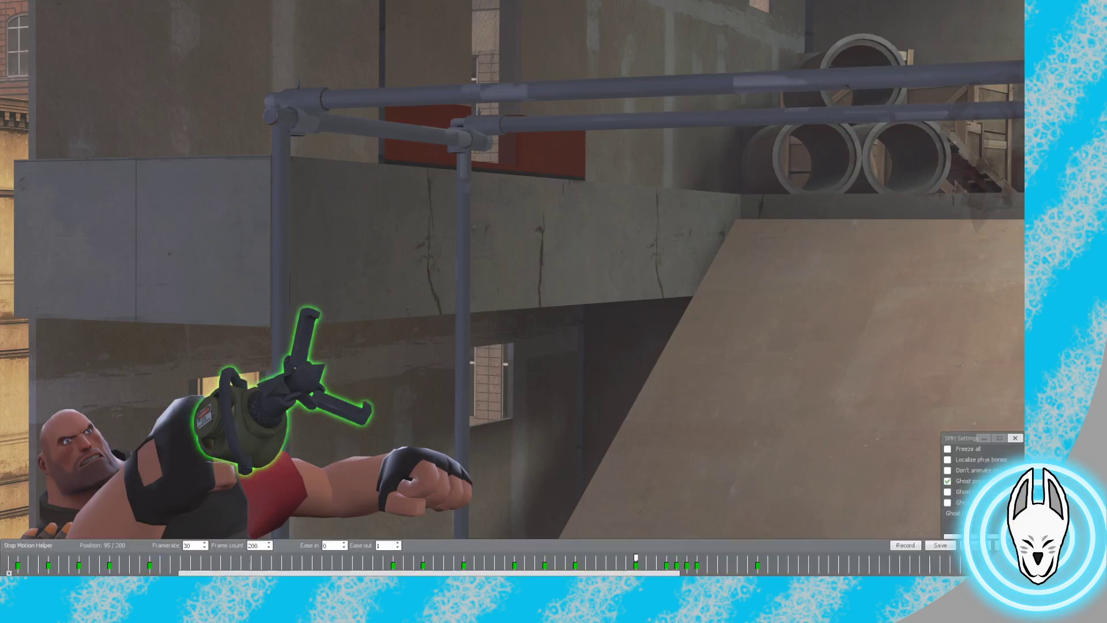
{"action": "key", "text": "Right"}
{"action": "key", "text": "Right"}
{"action": "key", "text": "Right"}
{"action": "key", "text": "Right"}
{"action": "key", "text": "Right"}
{"action": "key", "text": "Right"}
{"action": "key", "text": "Right"}
{"action": "key", "text": "Right"}
{"action": "key", "text": "Right"}
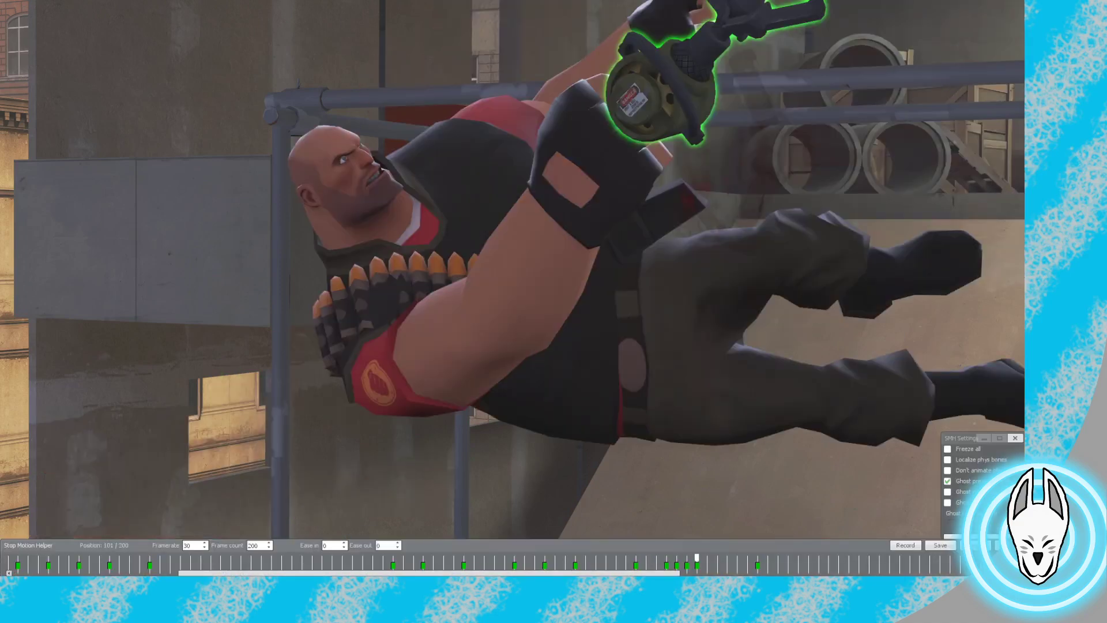
{"action": "key", "text": "Left"}
{"action": "key", "text": "Left"}
{"action": "key", "text": "Left"}
{"action": "key", "text": "Left"}
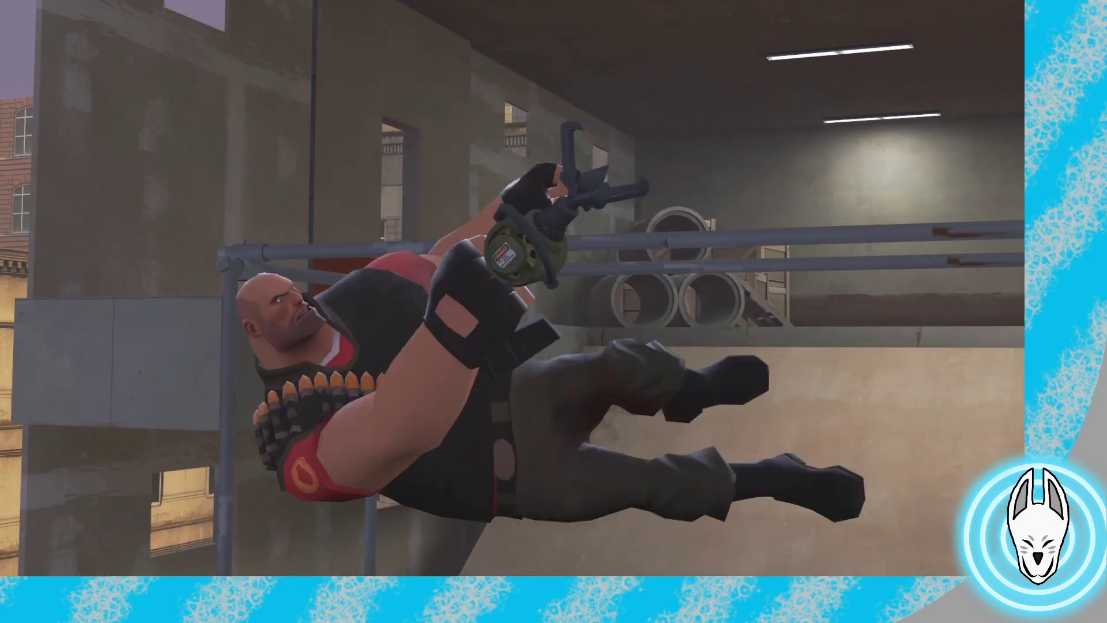
Scrub the grappling hook's animation from frame 95 to frame 107 in the camera view
{"action": "key", "text": "c"}
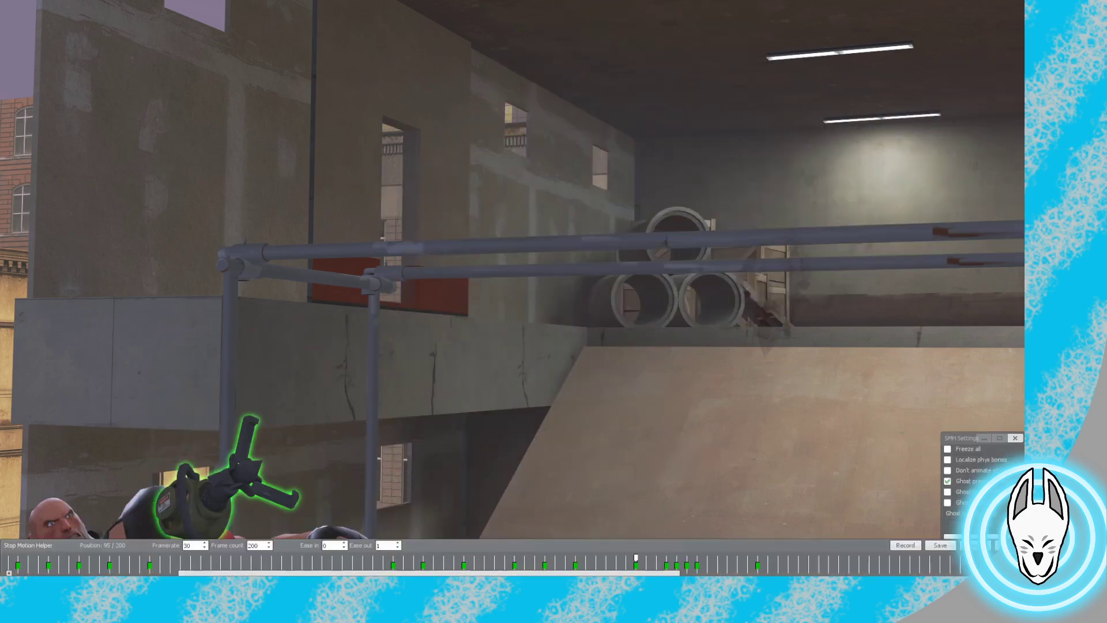
{"action": "left_click_drag", "start_coordinate": [636, 557], "coordinate": [737, 557]}
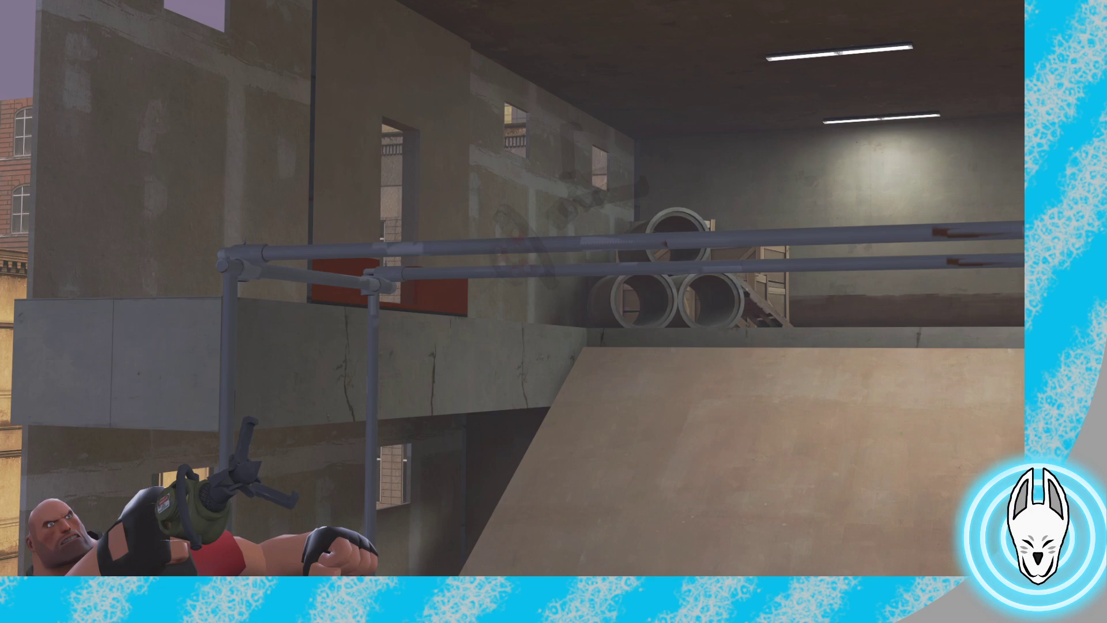
{"action": "key", "text": "c"}
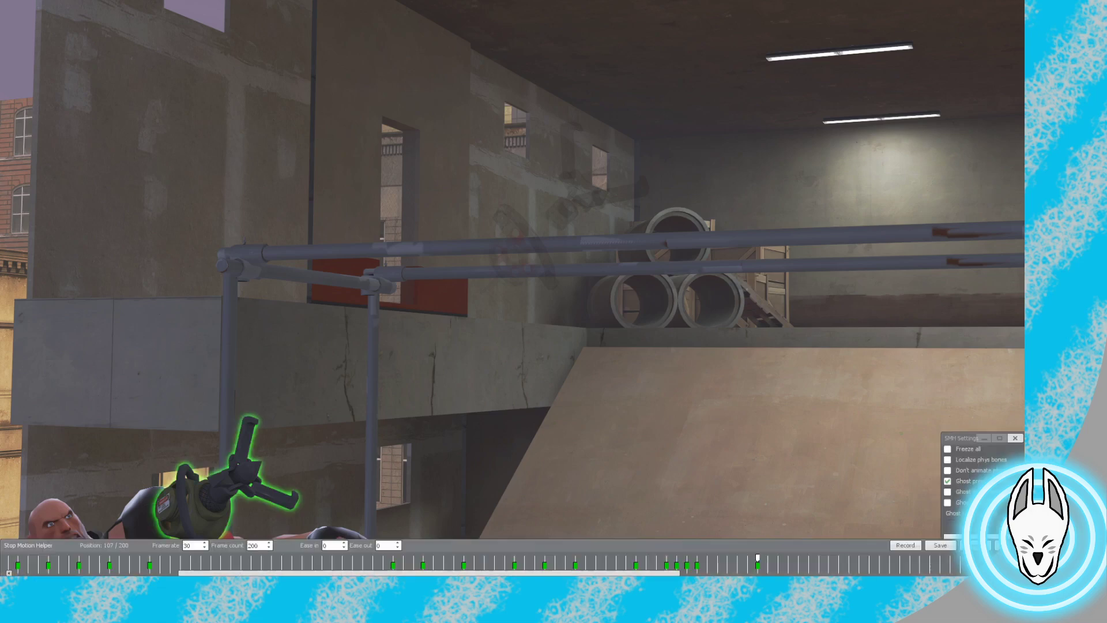
{"action": "mouse_move", "coordinate": [758, 558]}
{"action": "left_mouse_down"}
{"action": "mouse_move", "coordinate": [687, 558]}
{"action": "mouse_move", "coordinate": [757, 558]}
{"action": "left_mouse_up"}
{"action": "key", "text": "c"}
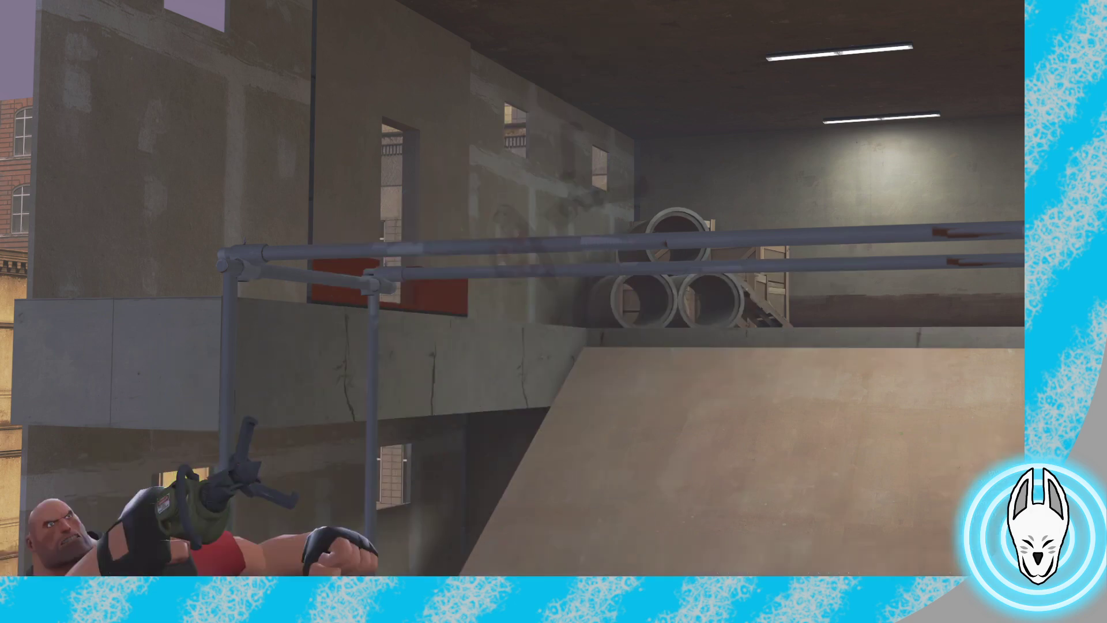
Choose the Camera tool and place a camera at the current viewpoint
{"action": "key", "text": "q"}
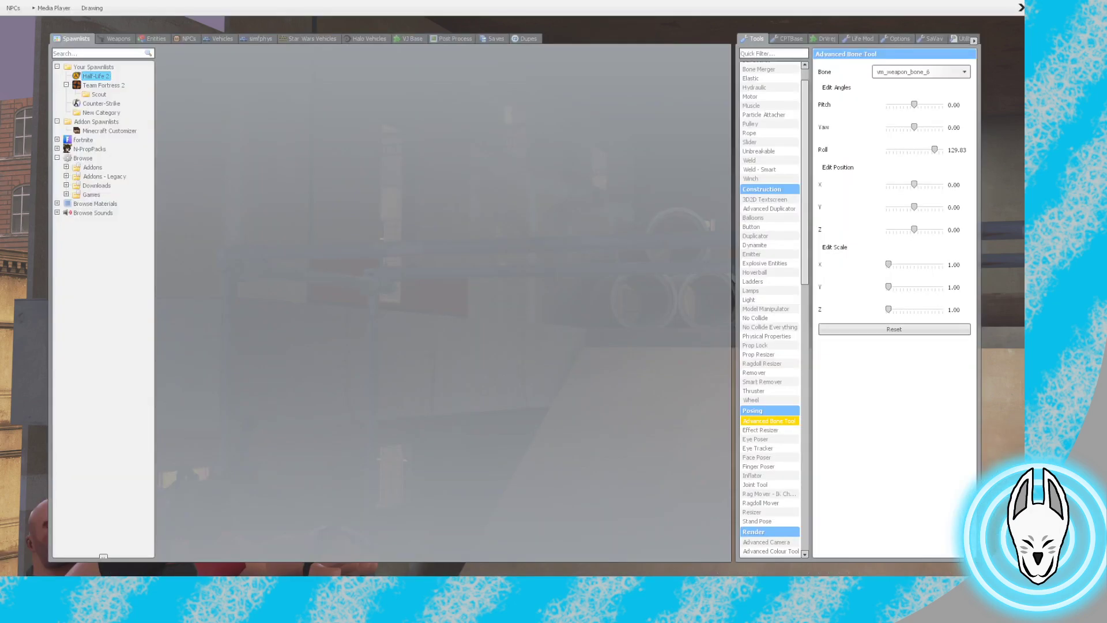
{"action": "scroll", "coordinate": [770, 308], "scroll_direction": "down", "scroll_amount": 3}
{"action": "left_click", "coordinate": [752, 488]}
{"action": "left_click", "coordinate": [519, 289]}
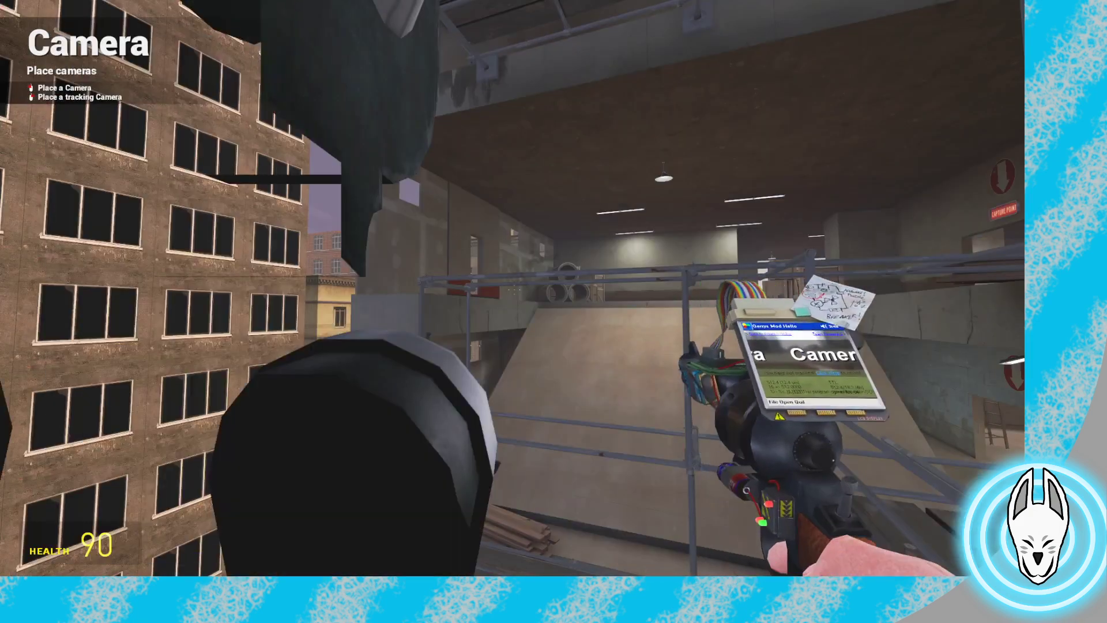
Back away from the scaffold to bring the Heavy into view and switch to the Ragdoll Mover tool
{"action": "key", "text": "s"}
{"action": "key", "text": "a"}
{"action": "key", "text": "q"}
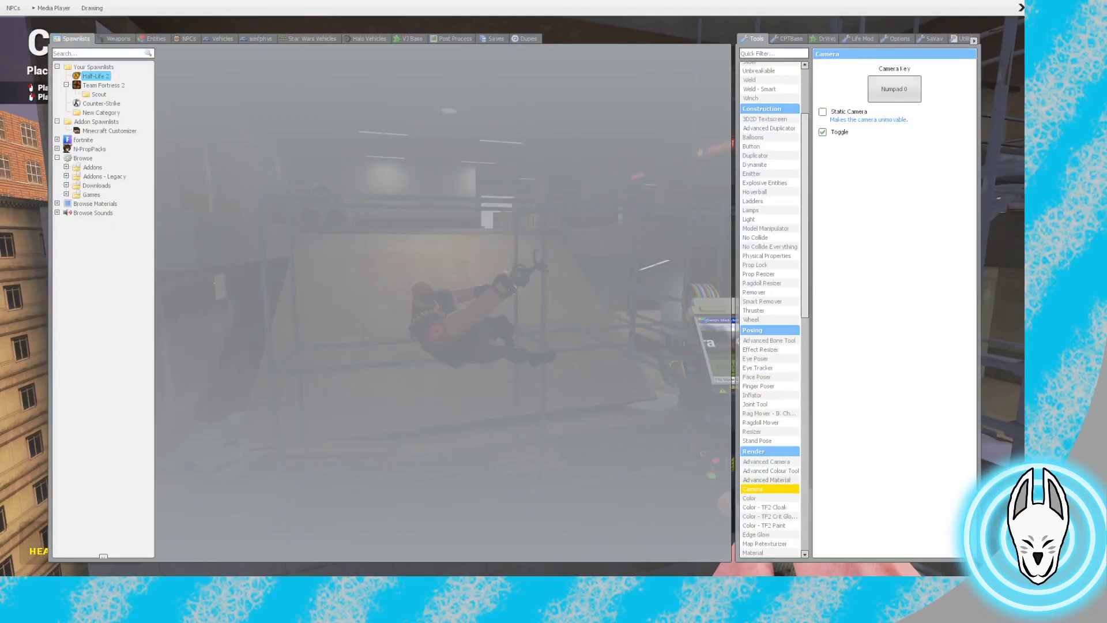
{"action": "left_click", "coordinate": [770, 422]}
{"action": "key", "text": "w"}
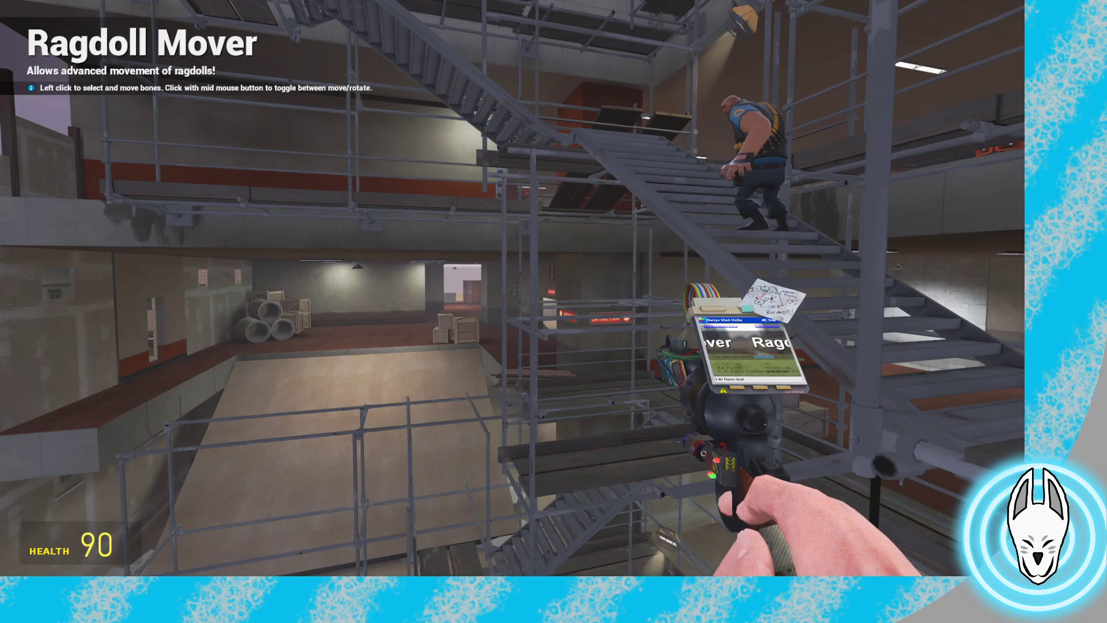
Examine the Heavy's pose and his hand's grip on the grappling hook from several angles
{"action": "key", "text": "s"}
{"action": "key", "text": "w"}
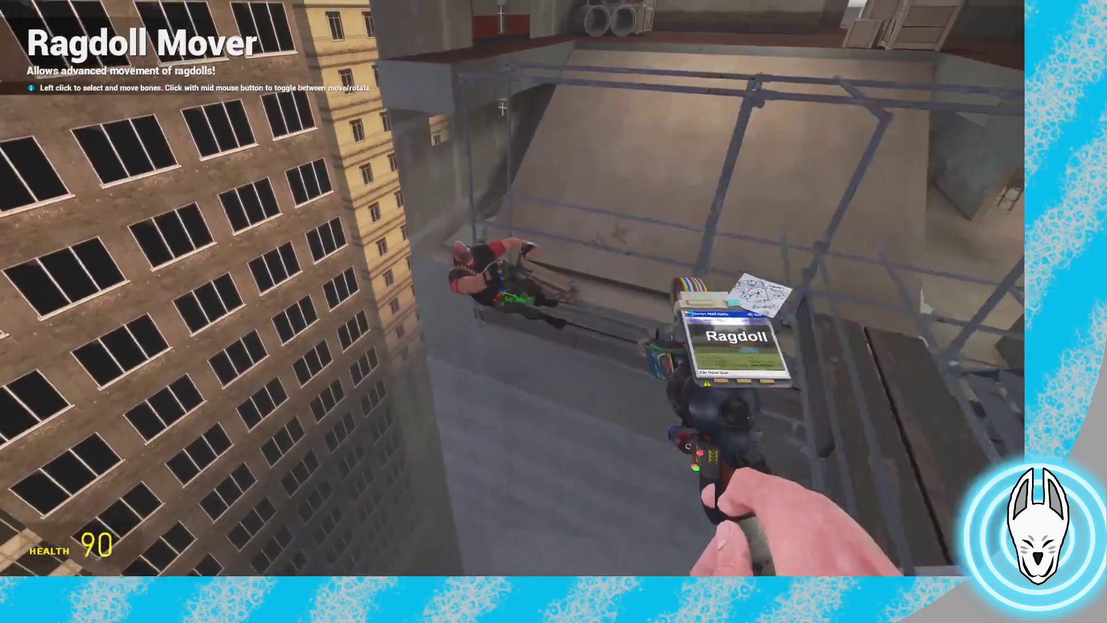
{"action": "key", "text": "w"}
{"action": "key", "text": "s"}
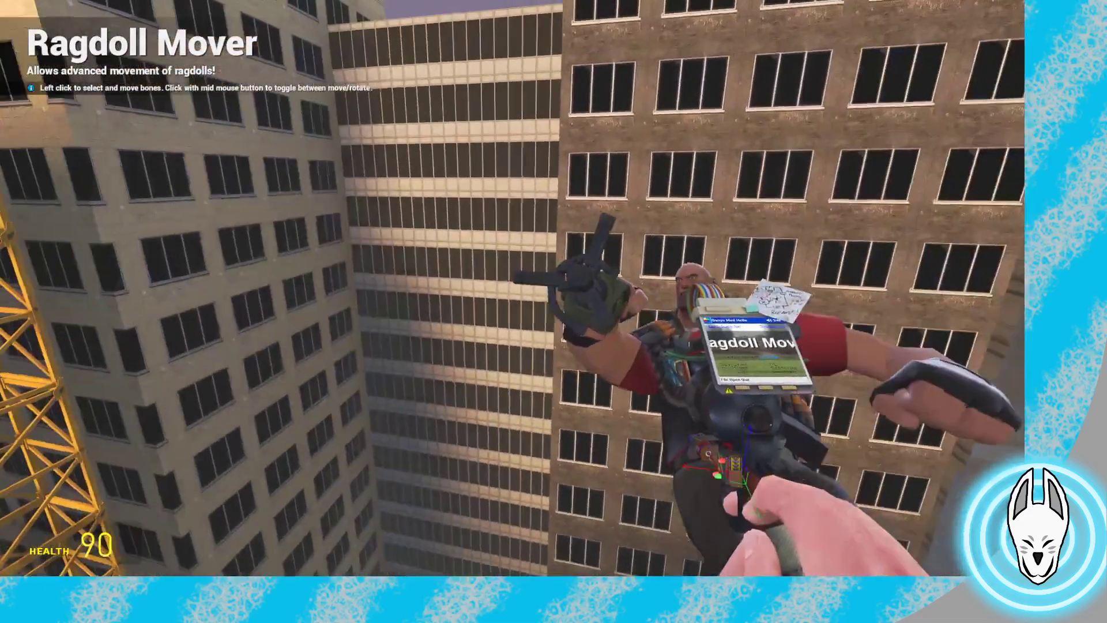
{"action": "key", "text": "w"}
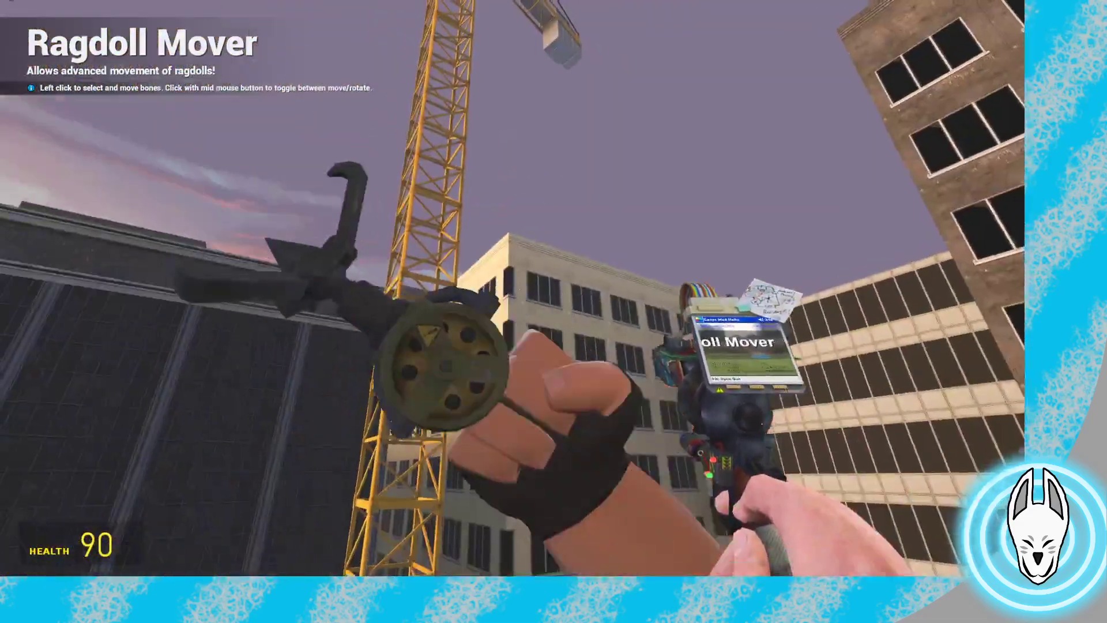
{"action": "key", "text": "s"}
{"action": "key", "text": "w"}
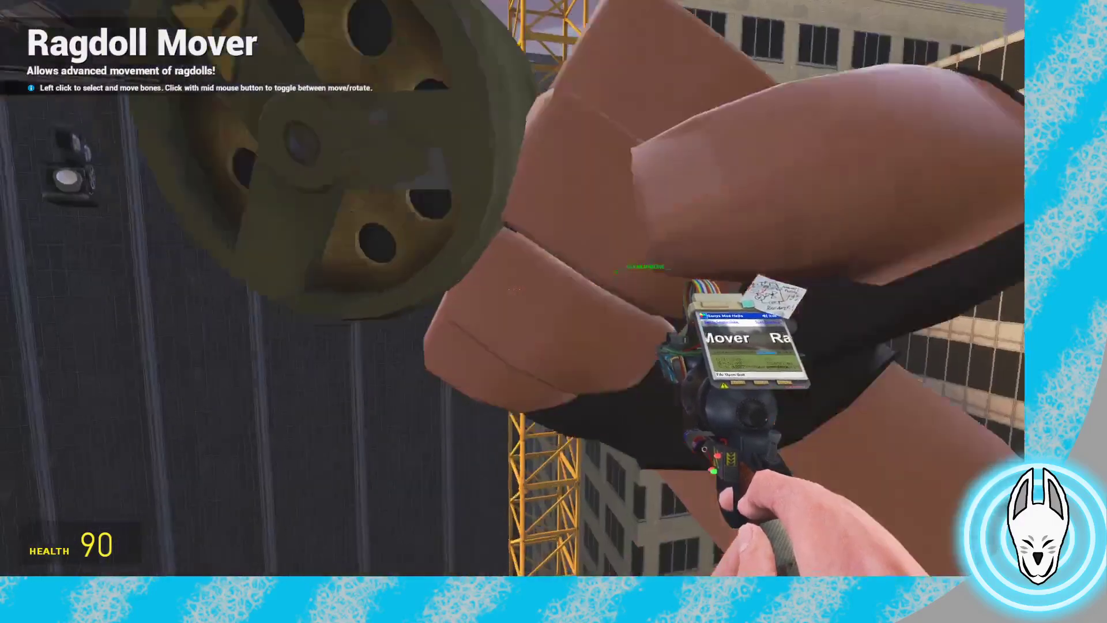
{"action": "key", "text": "w"}
{"action": "key", "text": "s"}
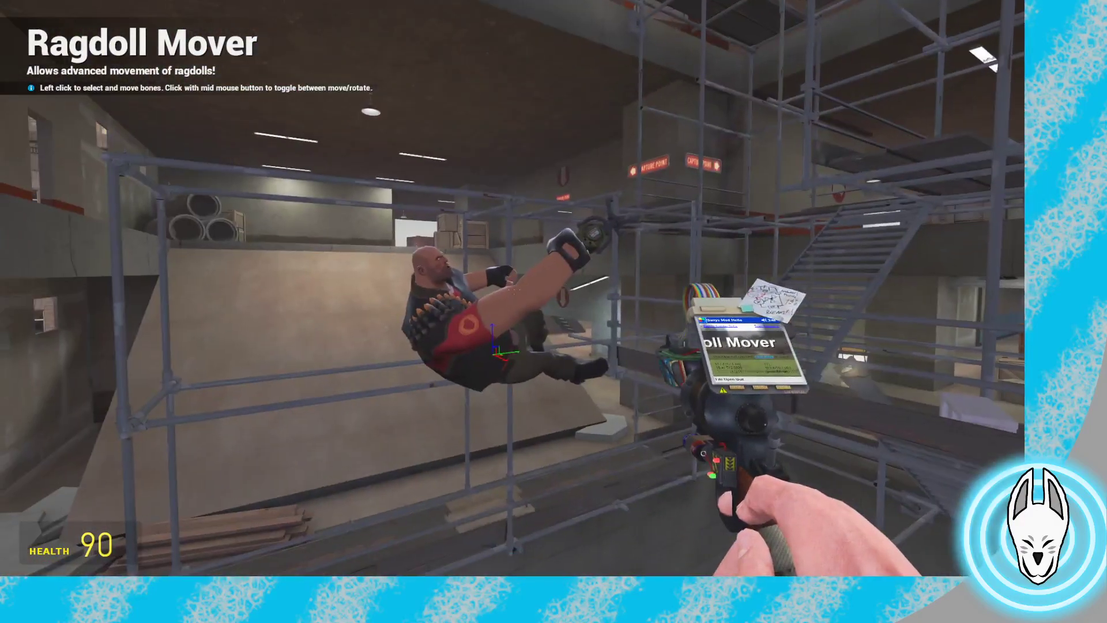
Select the Heavy ragdoll for animation and advance the playhead past its frame 107 keyframe
{"action": "key", "text": "c"}
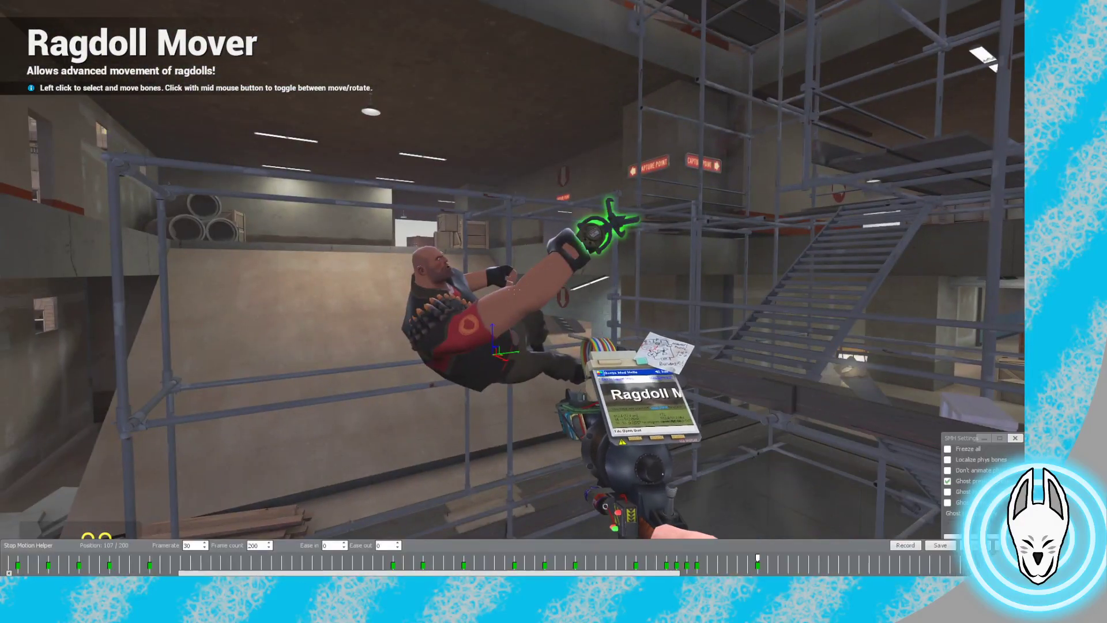
{"action": "left_click", "coordinate": [514, 290]}
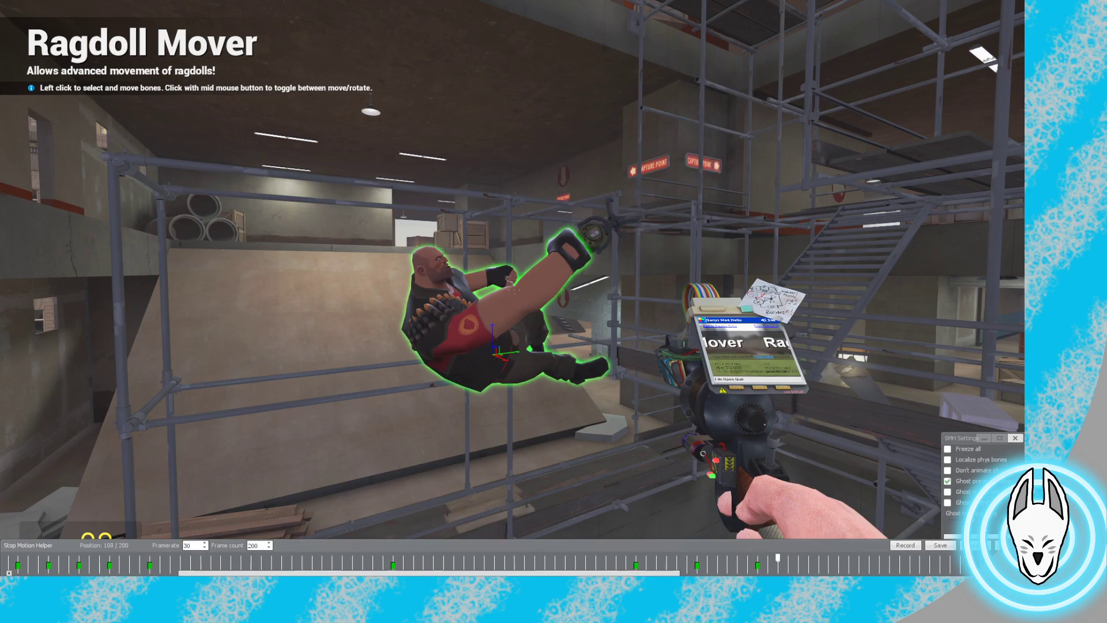
{"action": "key", "text": "c"}
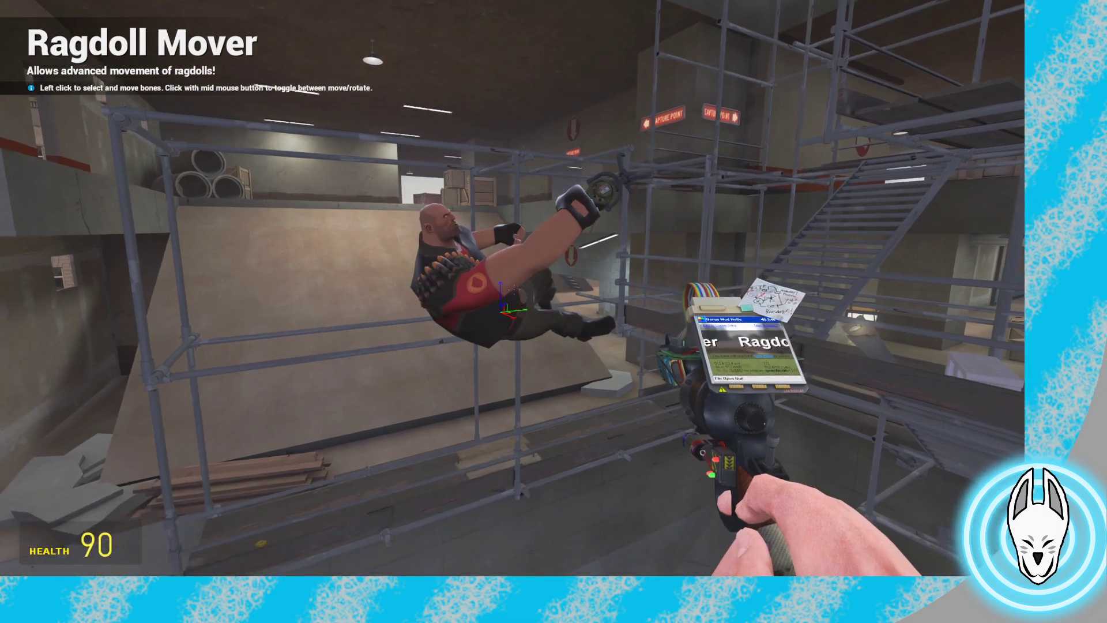
{"action": "key", "text": "q"}
{"action": "key", "text": "s"}
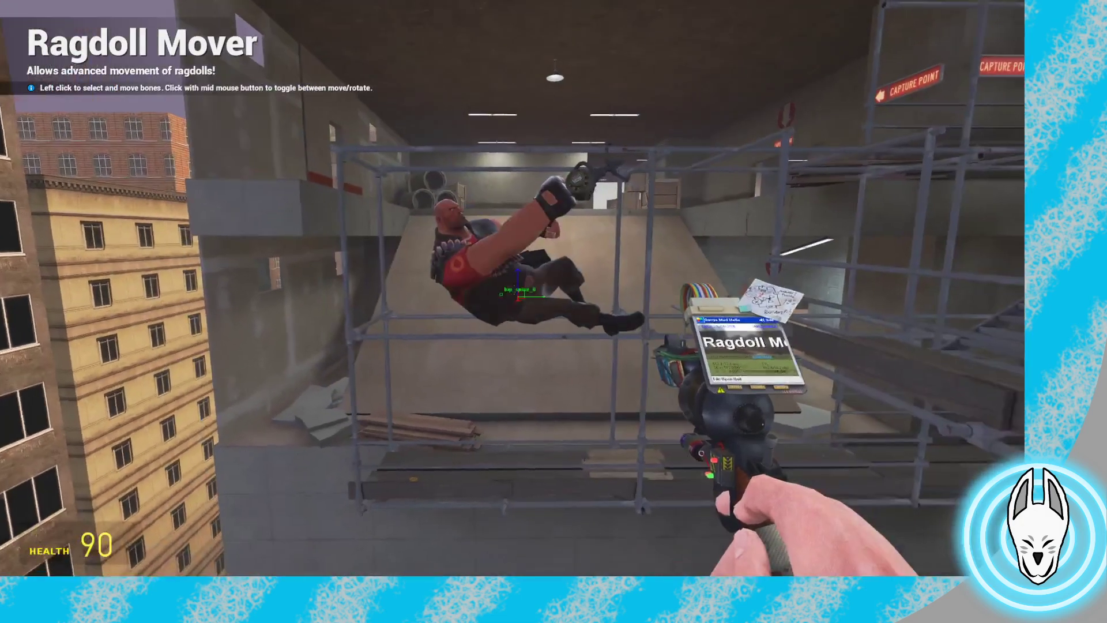
Move the Heavy down from its previous pose and rotate its body and upper arm for the downward swing
{"action": "left_click_drag", "start_coordinate": [515, 290], "coordinate": [514, 290]}
{"action": "key", "text": "a"}
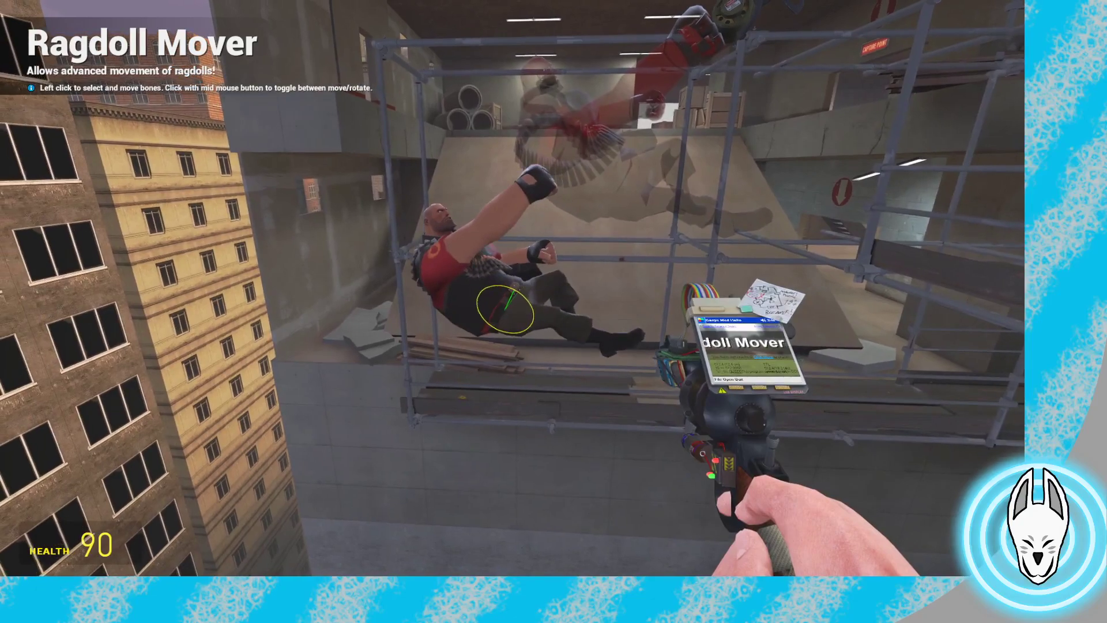
{"action": "key", "text": "d"}
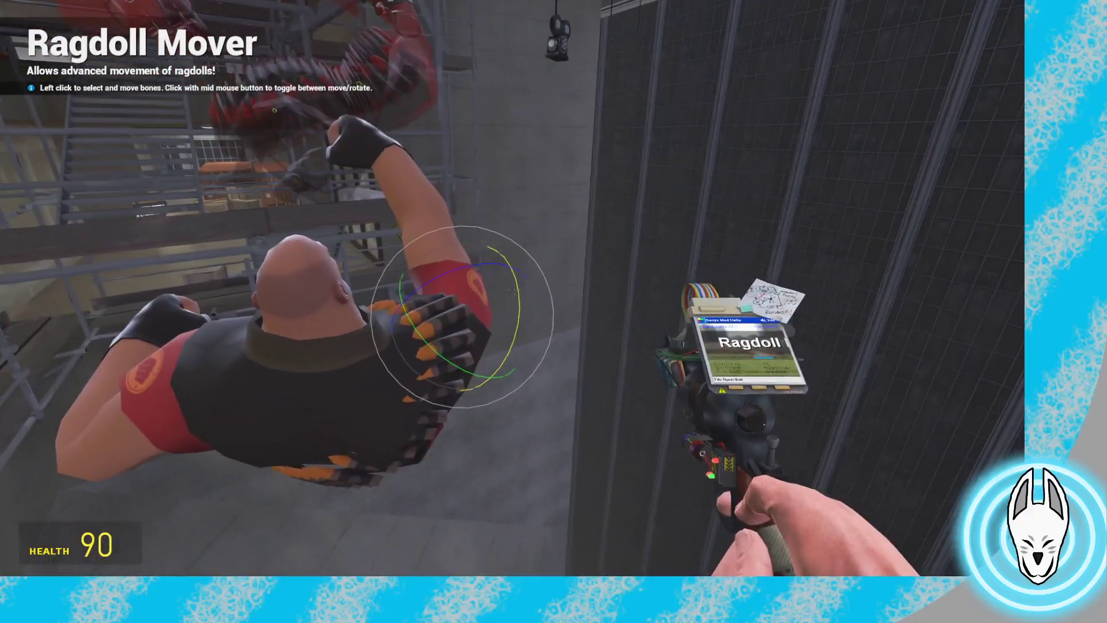
{"action": "left_click_drag", "start_coordinate": [512, 289], "coordinate": [513, 290]}
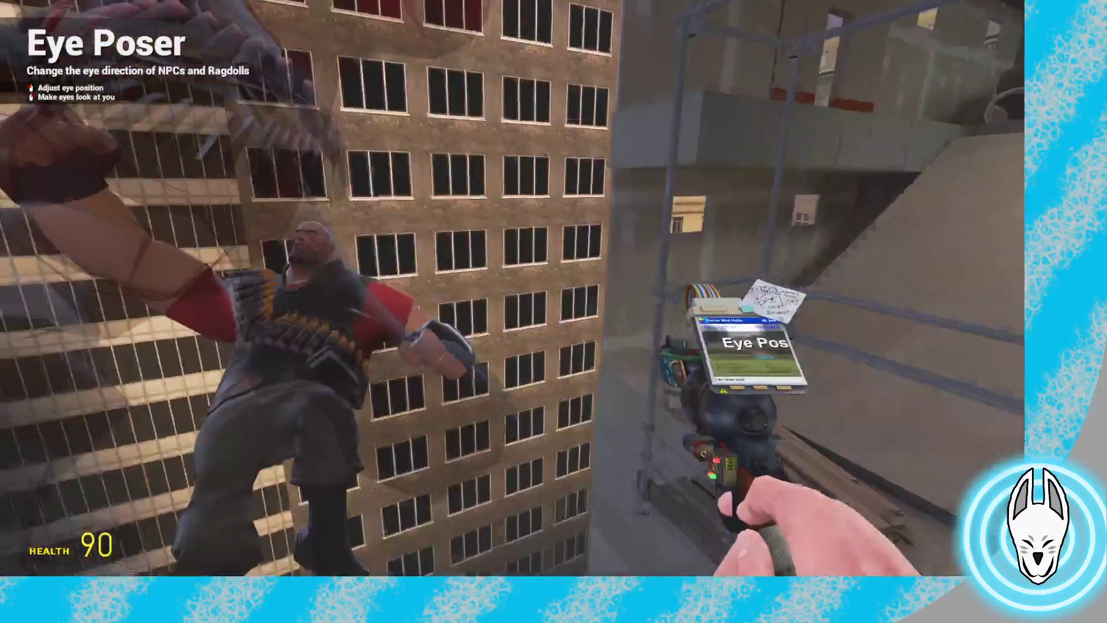
Return to the Ragdoll Mover and rotate the pack bone at the Heavy's waist
{"action": "key", "text": "q"}
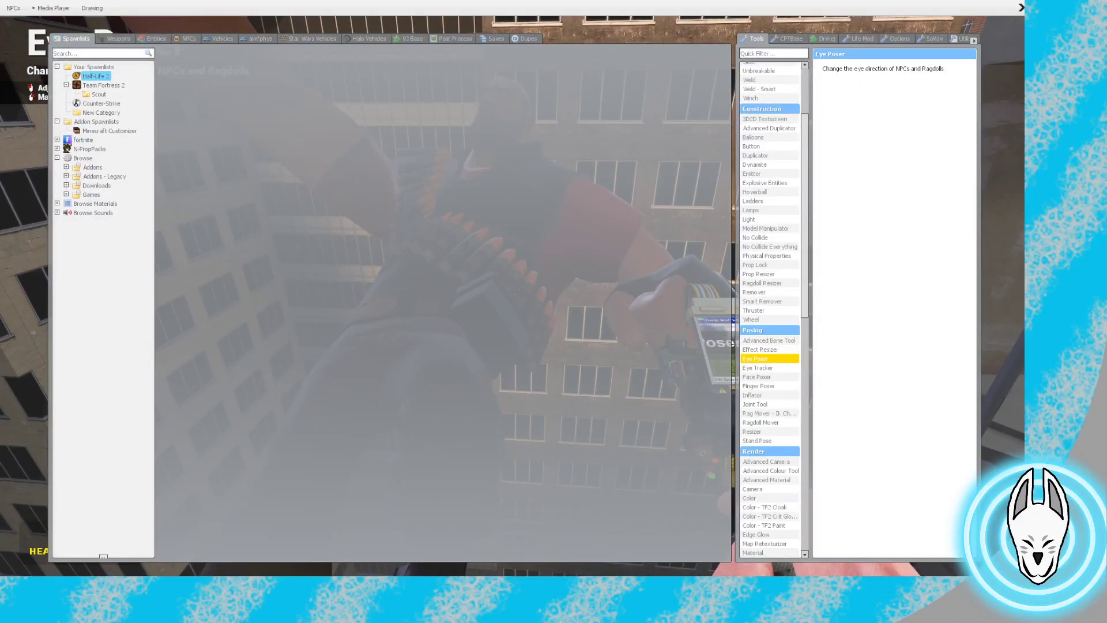
{"action": "left_click", "coordinate": [761, 423]}
{"action": "left_click", "coordinate": [515, 289]}
{"action": "middle_click", "coordinate": [514, 289]}
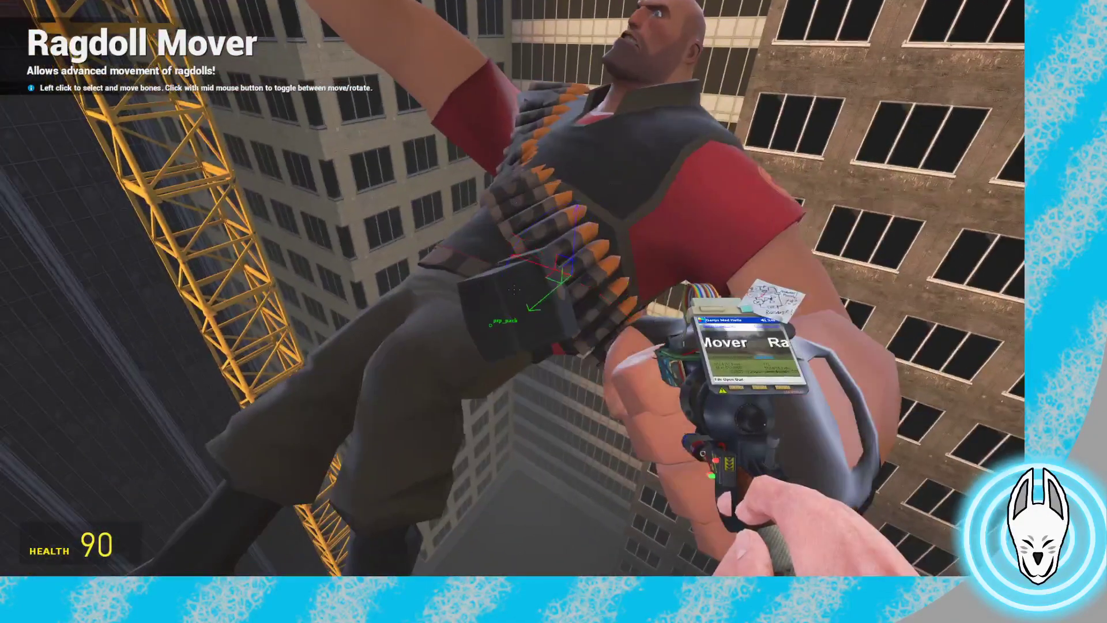
{"action": "middle_click", "coordinate": [514, 289]}
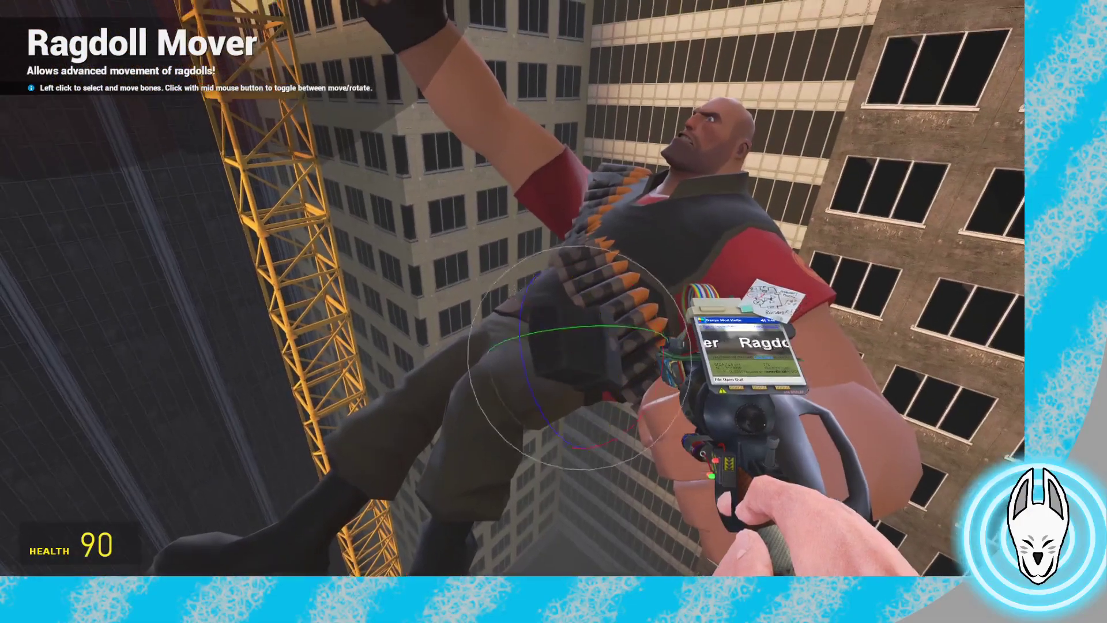
{"action": "key", "text": "s"}
{"action": "key", "text": "a"}
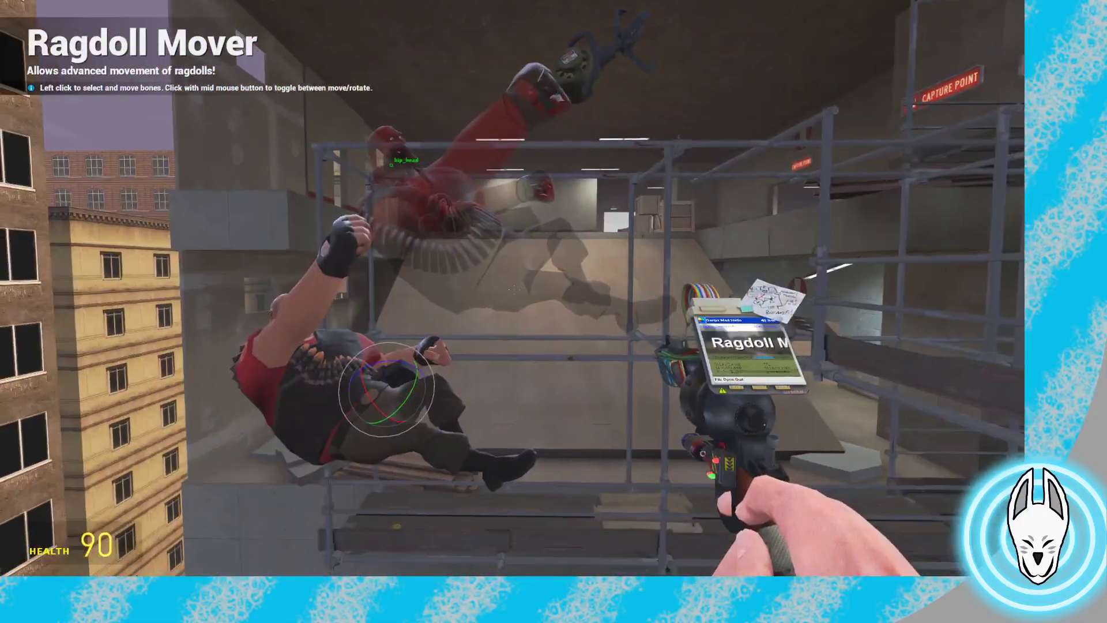
Scrub the Heavy's animation from frame 113 back to the frame 95 keyframe and play the motion
{"action": "key", "text": "c"}
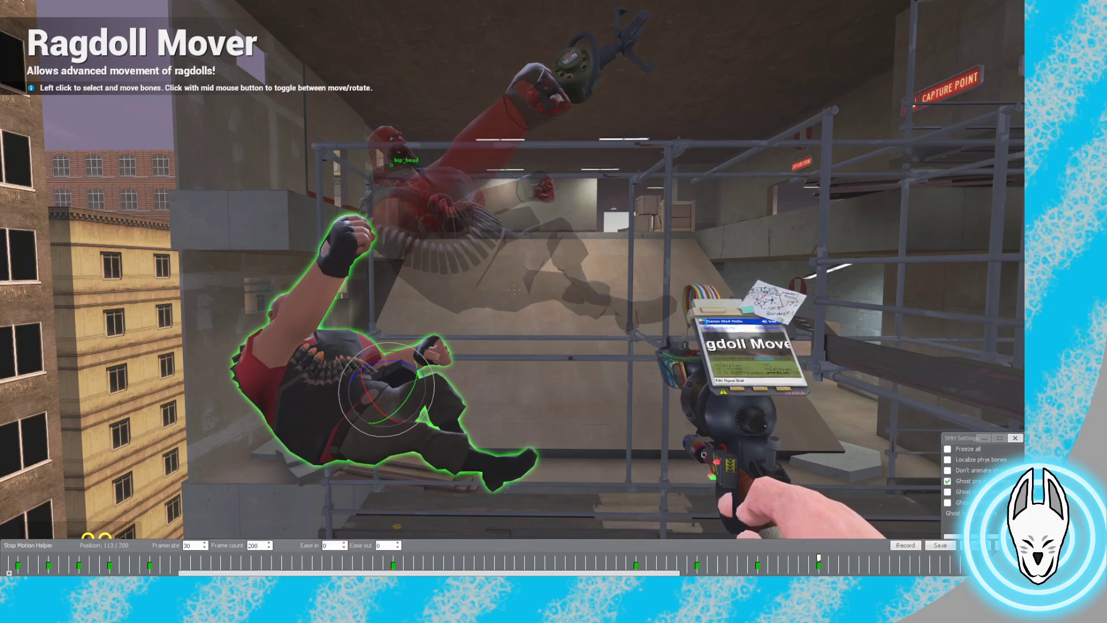
{"action": "left_click_drag", "start_coordinate": [819, 558], "coordinate": [737, 558]}
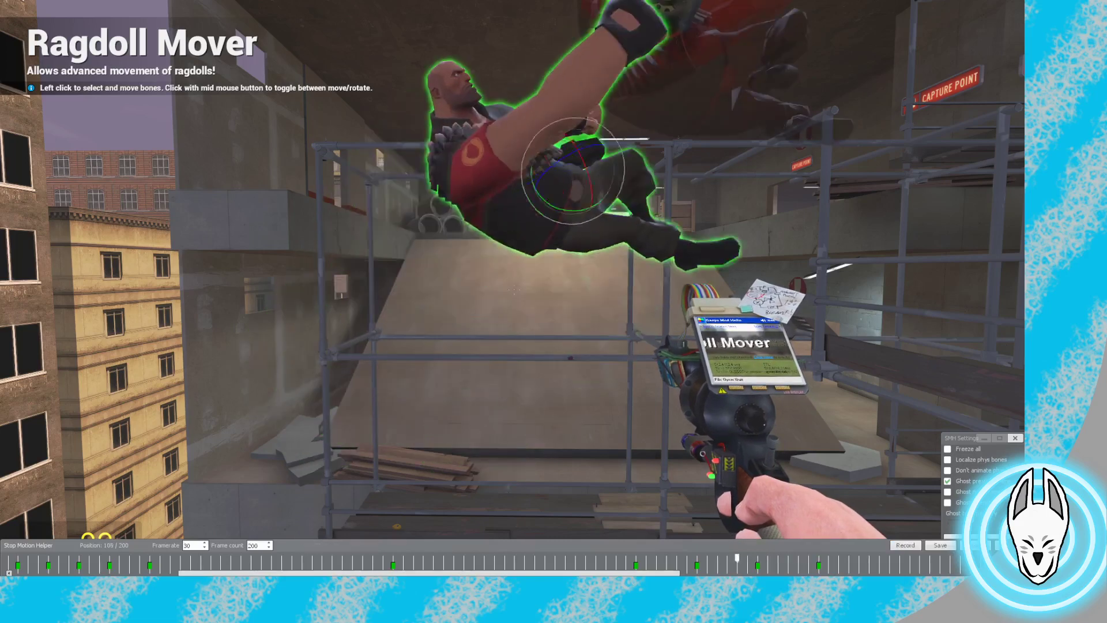
{"action": "key", "text": "Left"}
{"action": "key", "text": "Left"}
{"action": "key", "text": "Left"}
{"action": "key", "text": "Left"}
{"action": "key", "text": "c"}
{"action": "key", "text": "space"}
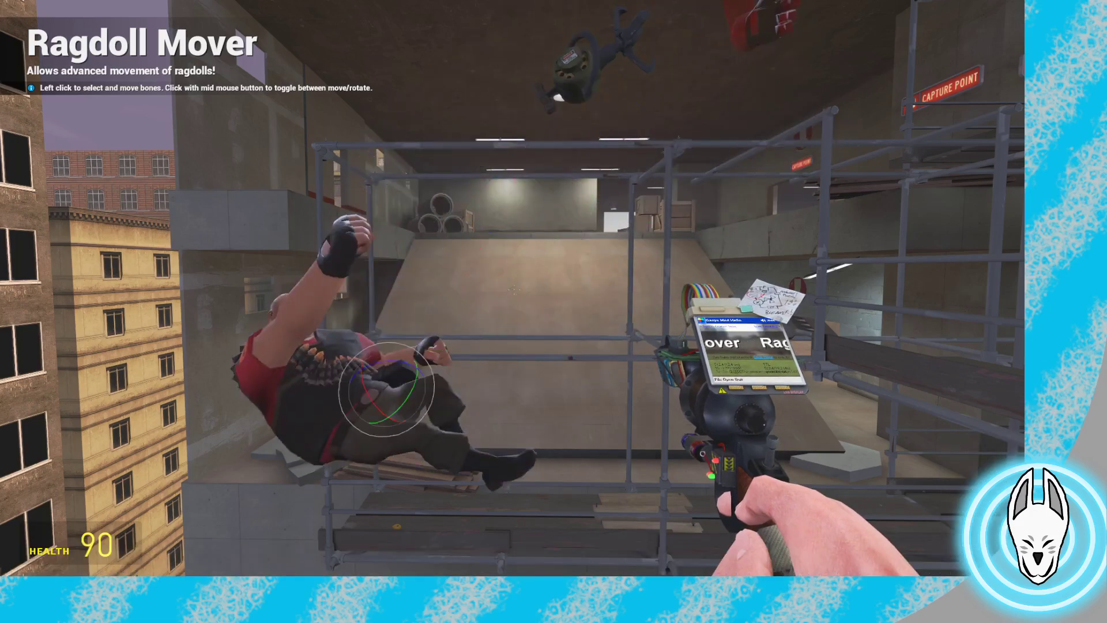
Set the ease-out of the Heavy's frame 95 keyframe to 1 and scrub to frame 101
{"action": "key", "text": "c"}
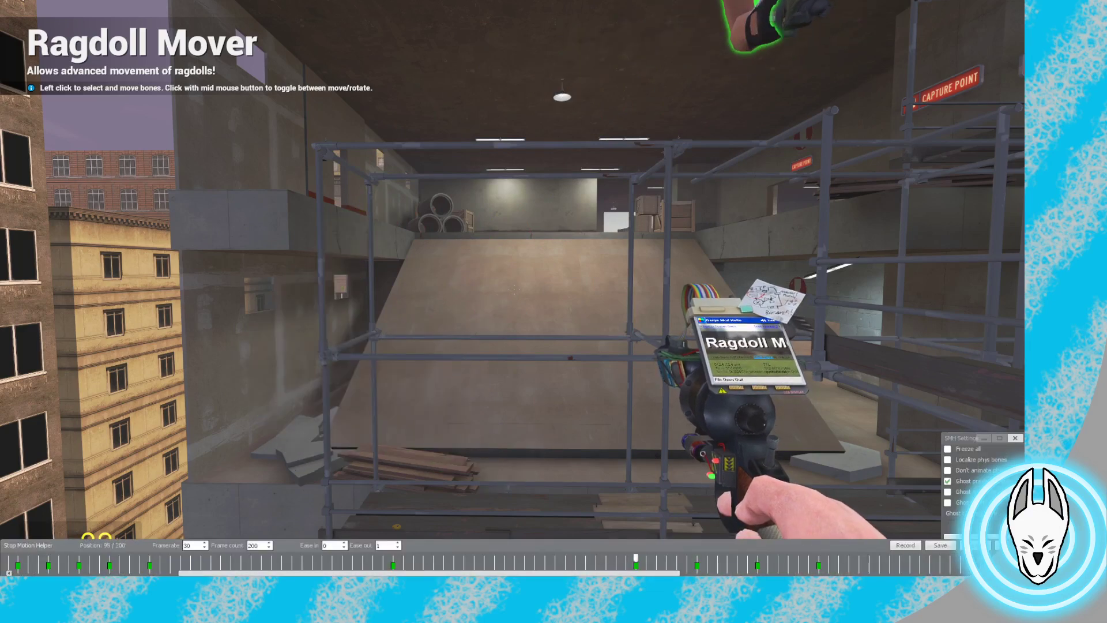
{"action": "key", "text": "c"}
{"action": "key", "text": "c"}
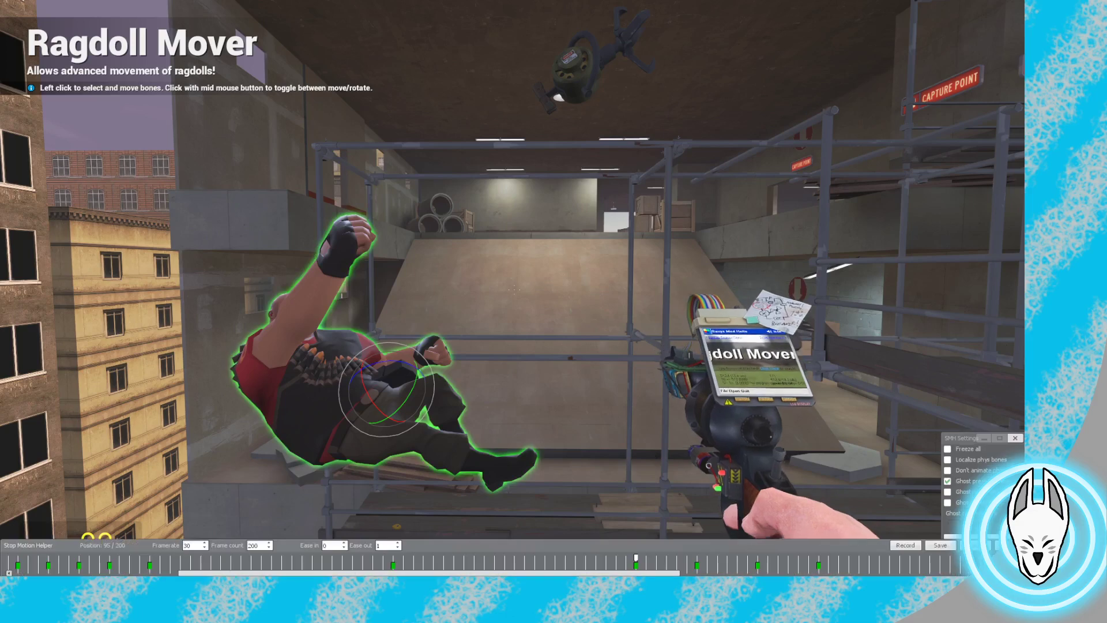
{"action": "left_click_drag", "start_coordinate": [757, 558], "coordinate": [696, 557]}
{"action": "key", "text": "c"}
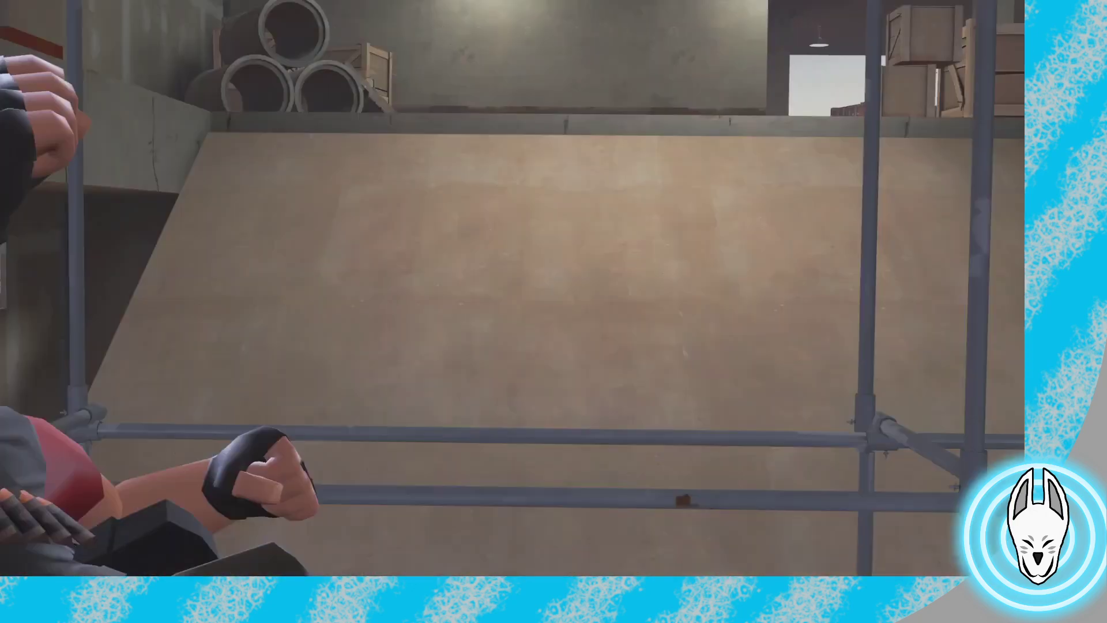
Equip the Physics Gun, advance to frame 113 and move the grappling hook down toward the Heavy's raised hand
{"action": "key", "text": "1"}
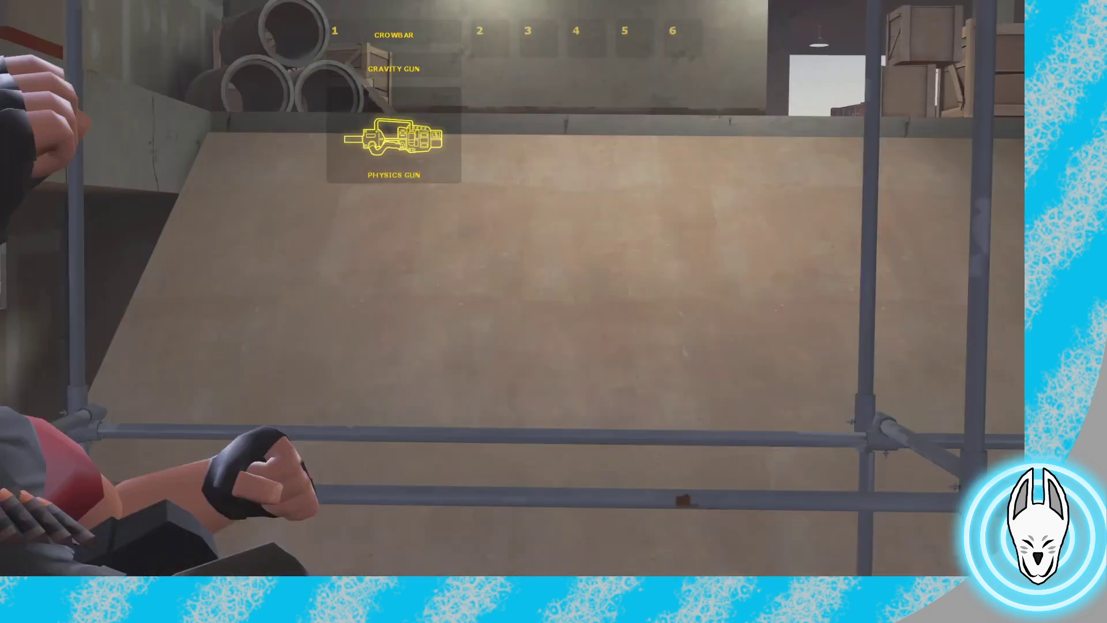
{"action": "key", "text": "c"}
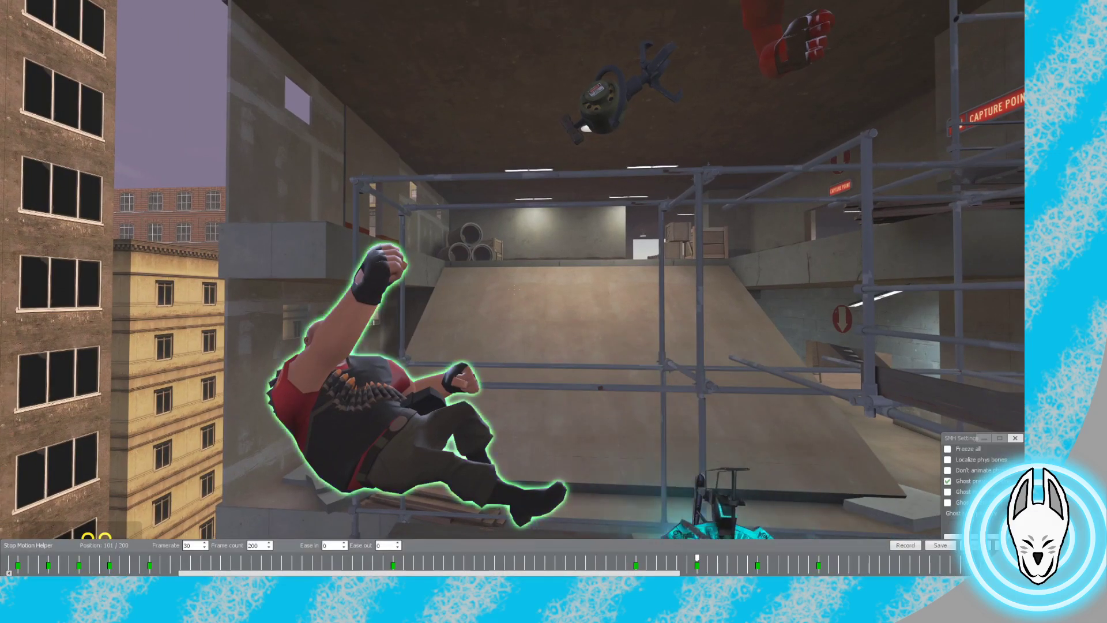
{"action": "key", "text": "Right"}
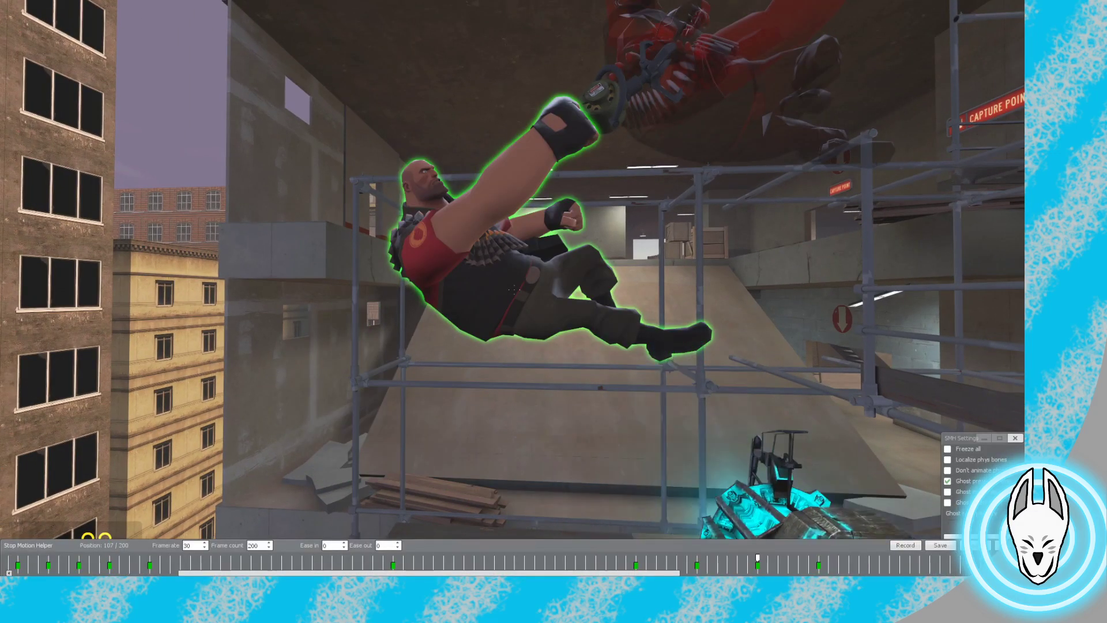
{"action": "left_click_drag", "start_coordinate": [758, 558], "coordinate": [818, 558]}
{"action": "key", "text": "c"}
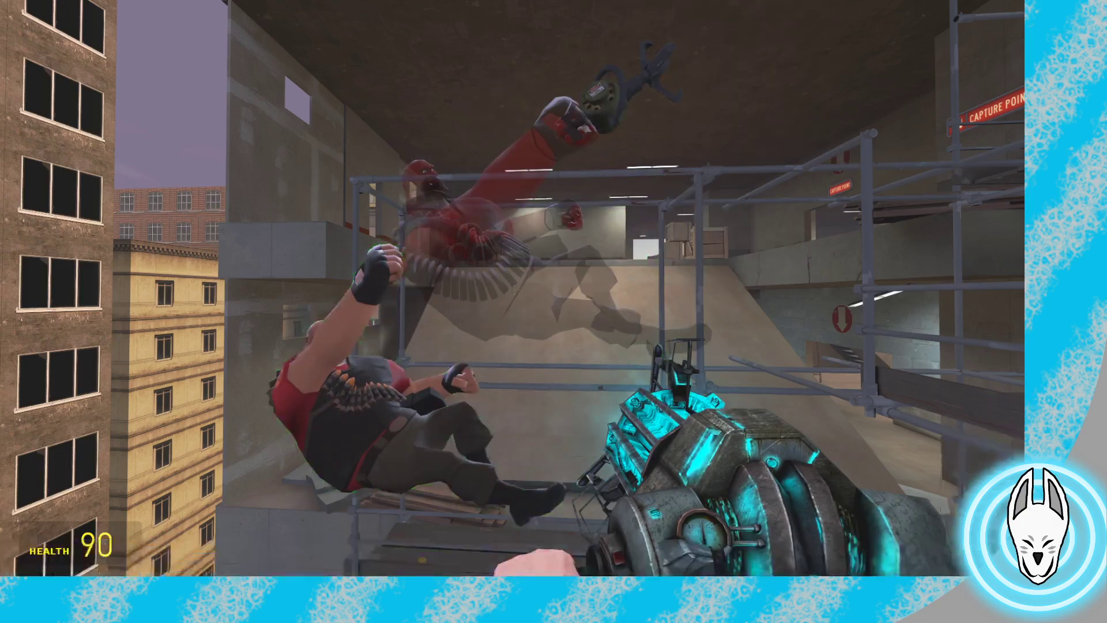
{"action": "left_click", "coordinate": [514, 290]}
{"action": "key", "text": "c"}
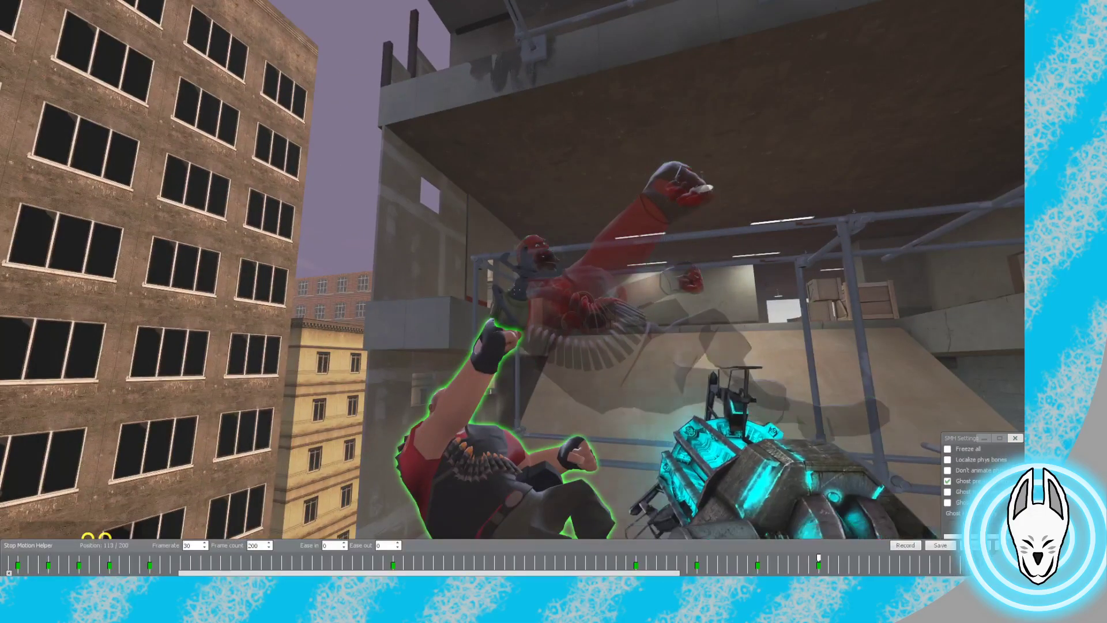
Rotate the Heavy's raised arm at the upper-arm bone with the Ragdoll Mover at frame 113
{"action": "right_click", "coordinate": [515, 291]}
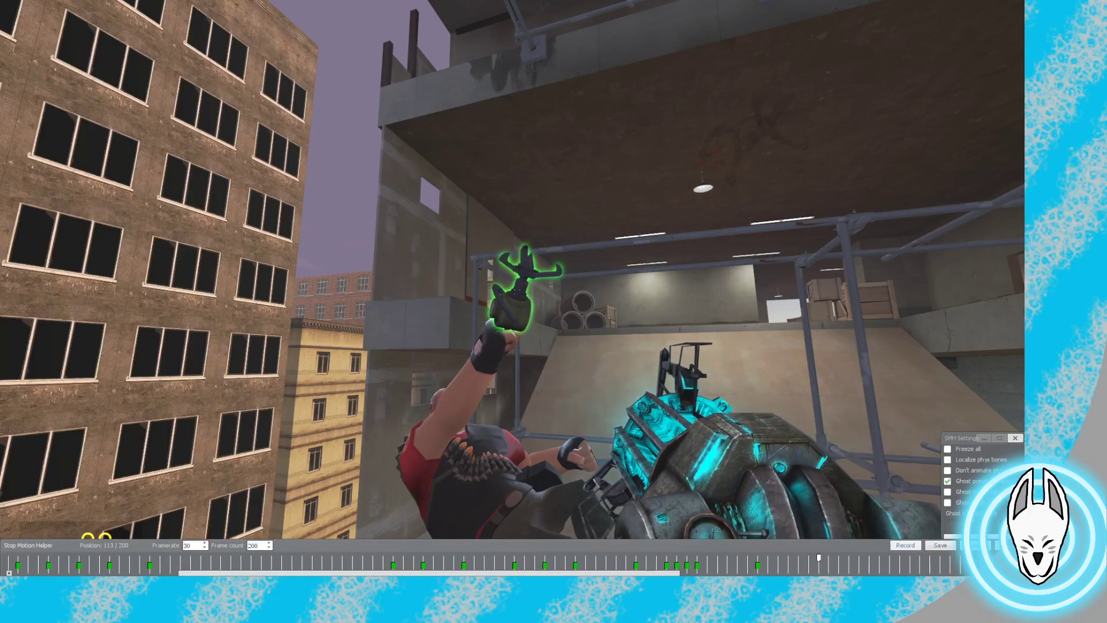
{"action": "key", "text": "c"}
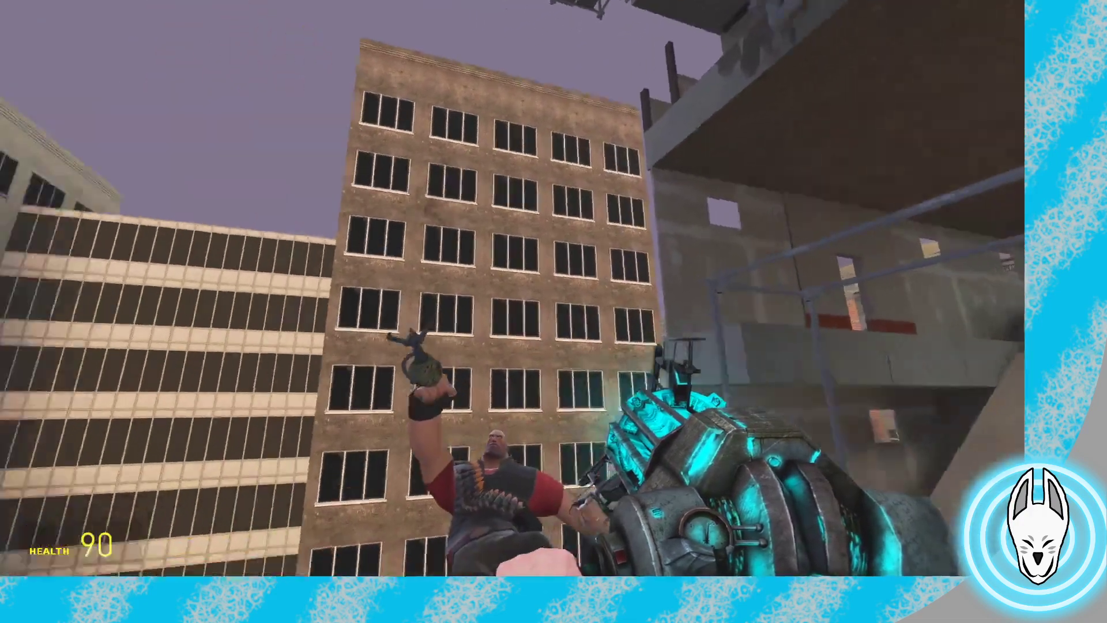
{"action": "key", "text": "q"}
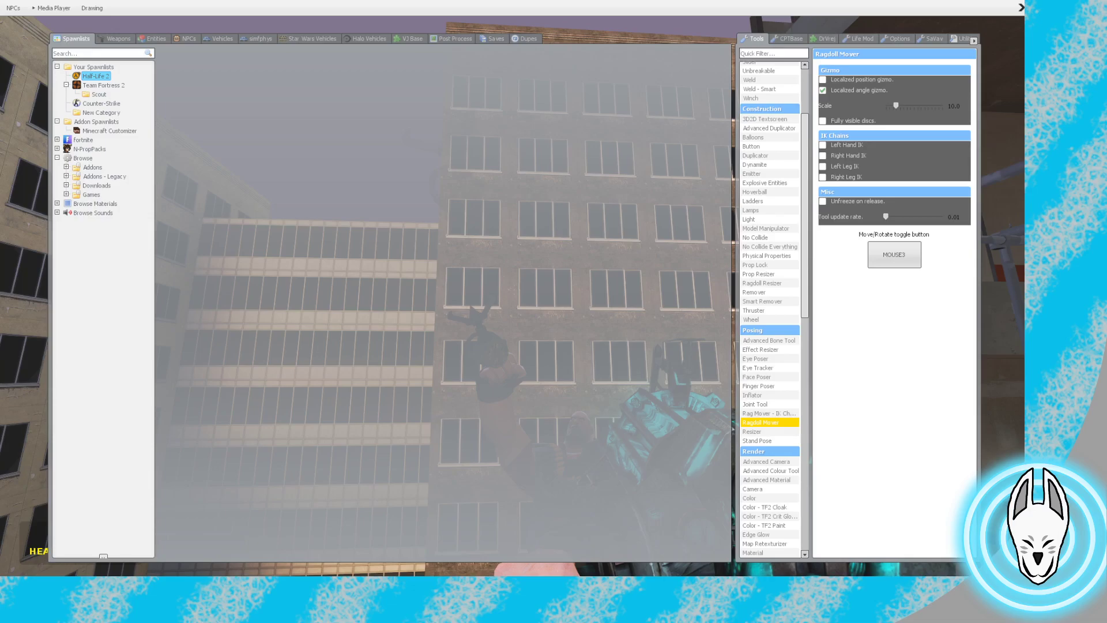
{"action": "key", "text": "q"}
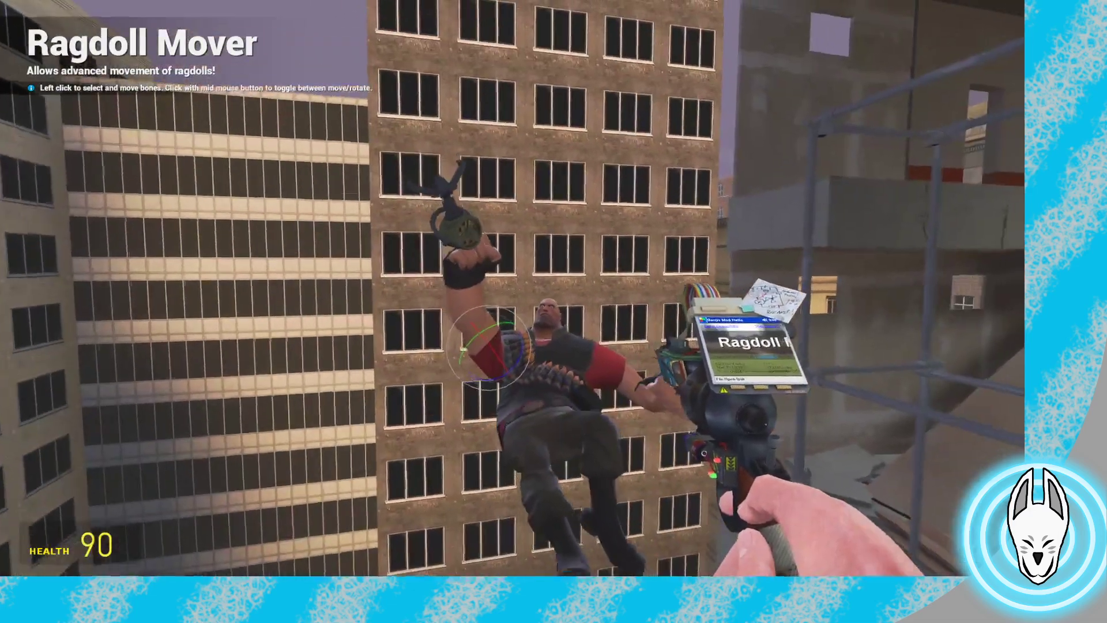
{"action": "left_click", "coordinate": [512, 288]}
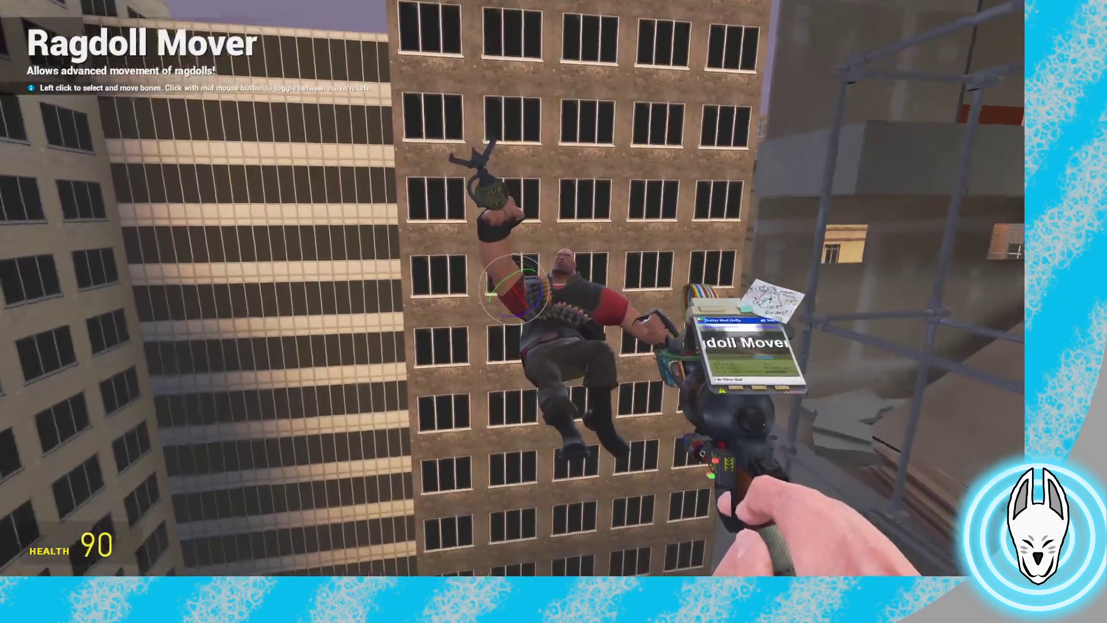
{"action": "key", "text": "space"}
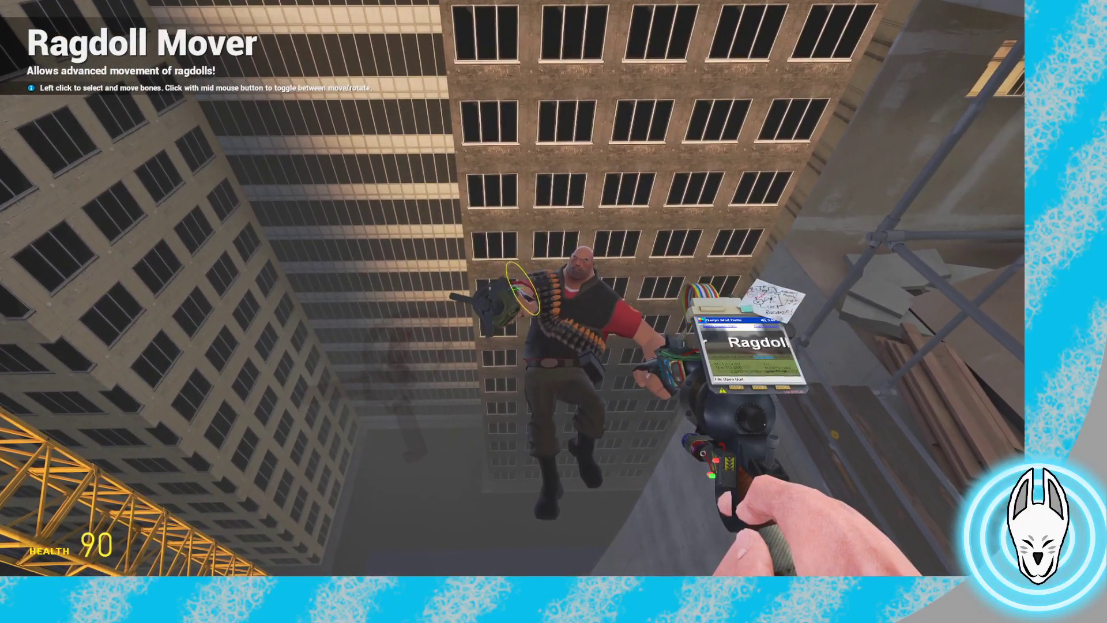
{"action": "left_click_drag", "start_coordinate": [512, 288], "coordinate": [512, 288]}
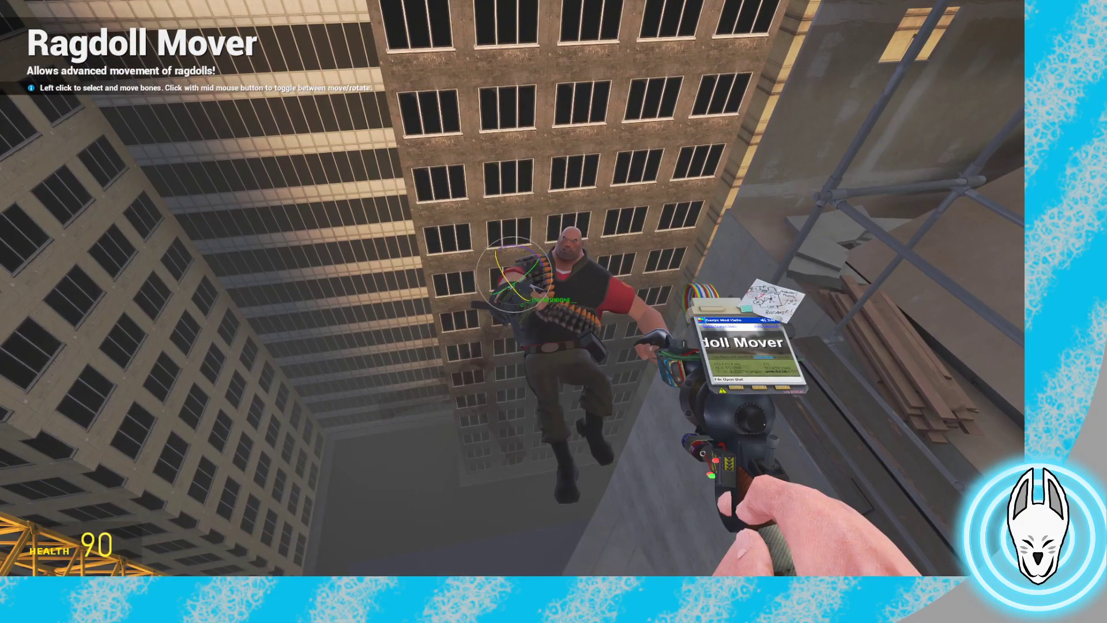
{"action": "key", "text": "w"}
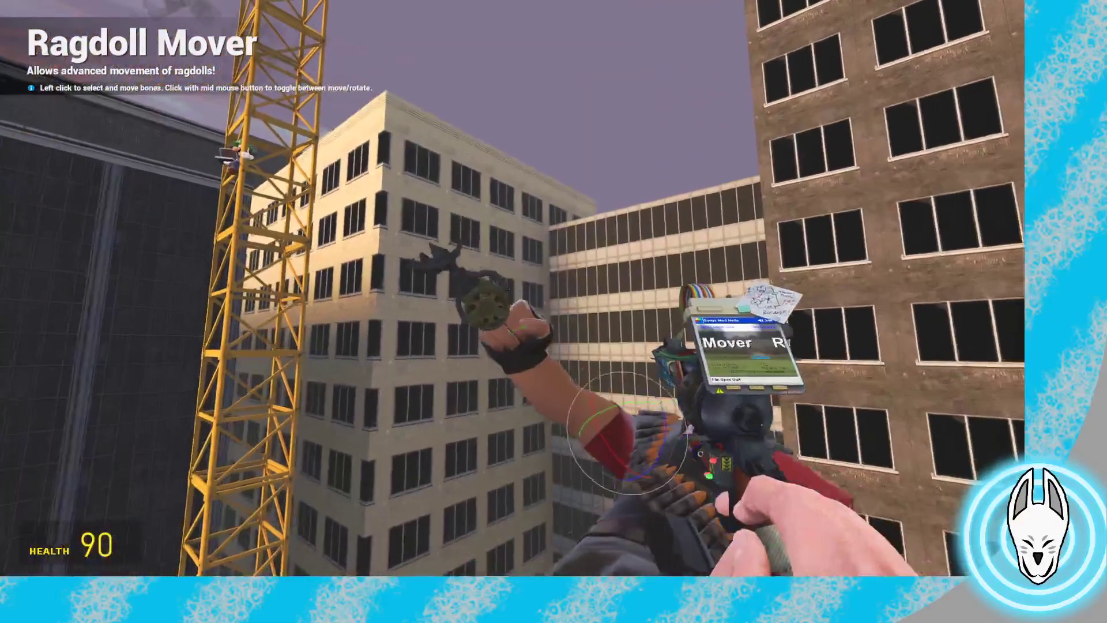
Equip the Physics Gun, fit the grappling hook into the Heavy's raised hand and keyframe it at frame 113
{"action": "key", "text": "s"}
{"action": "key", "text": "c"}
{"action": "key", "text": "1"}
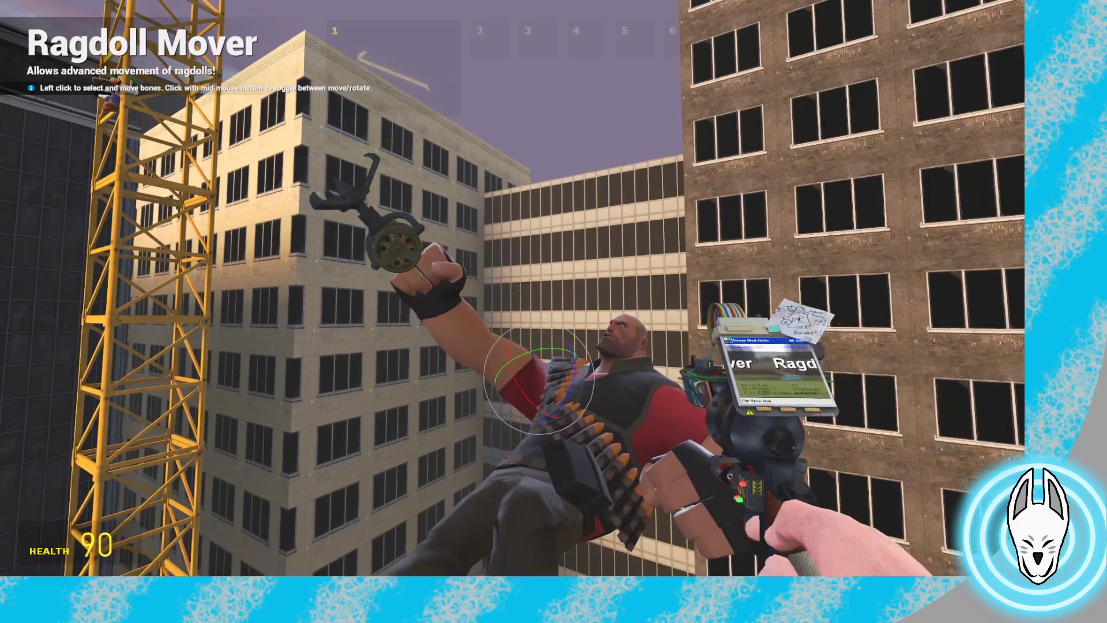
{"action": "left_click", "coordinate": [512, 287]}
{"action": "left_click", "coordinate": [512, 288]}
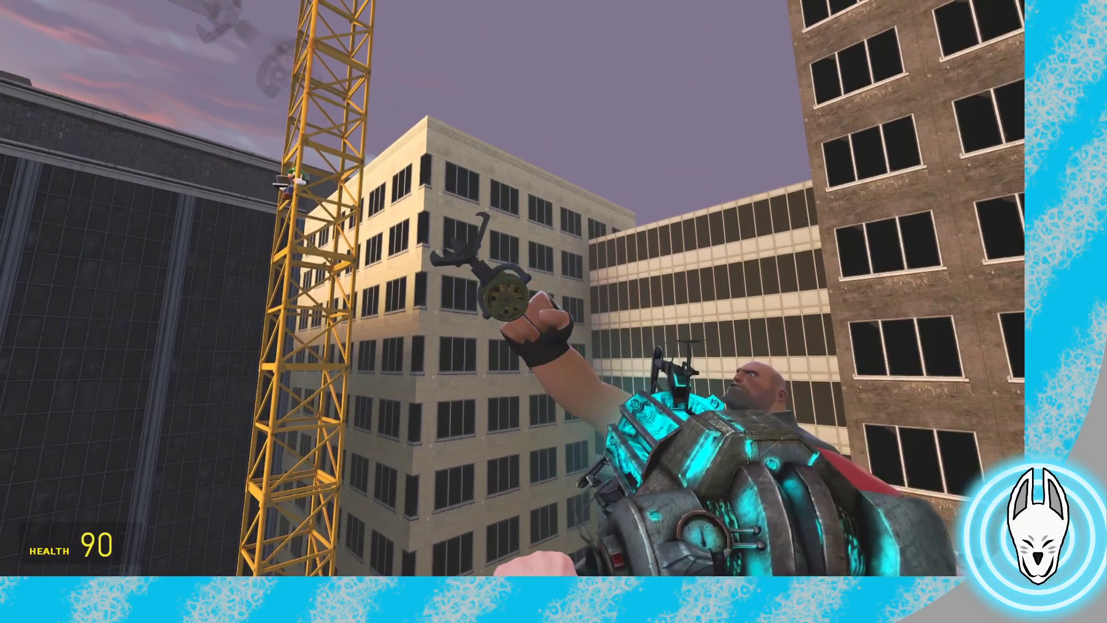
{"action": "key", "text": "c"}
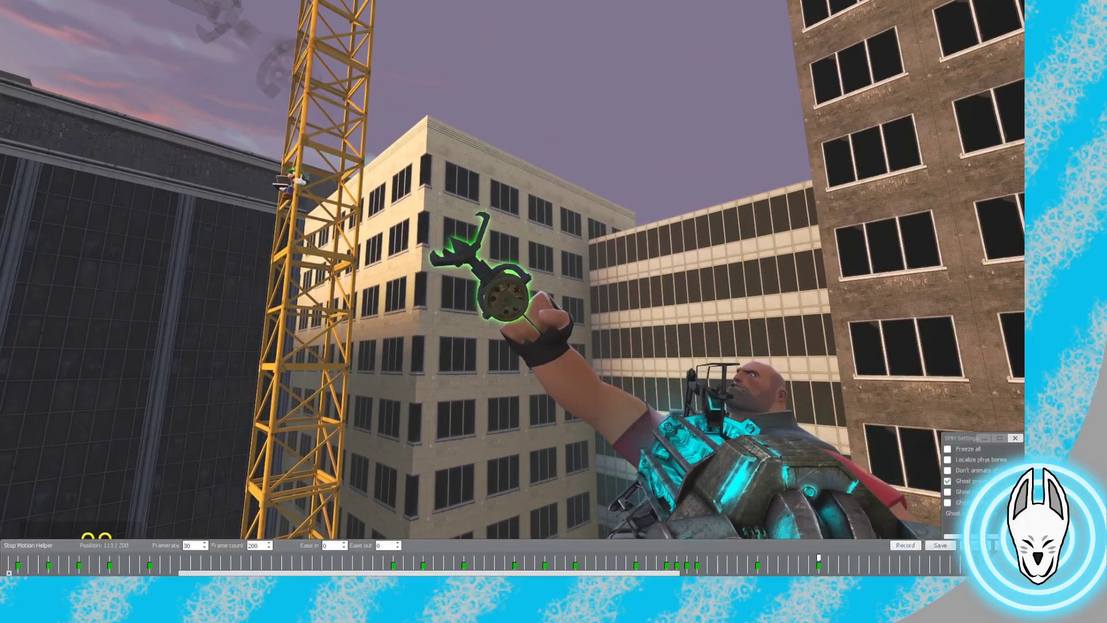
Select the Heavy, scrub back to frame 107 and check his motion forward through frames 108 and 109
{"action": "right_click", "coordinate": [547, 333]}
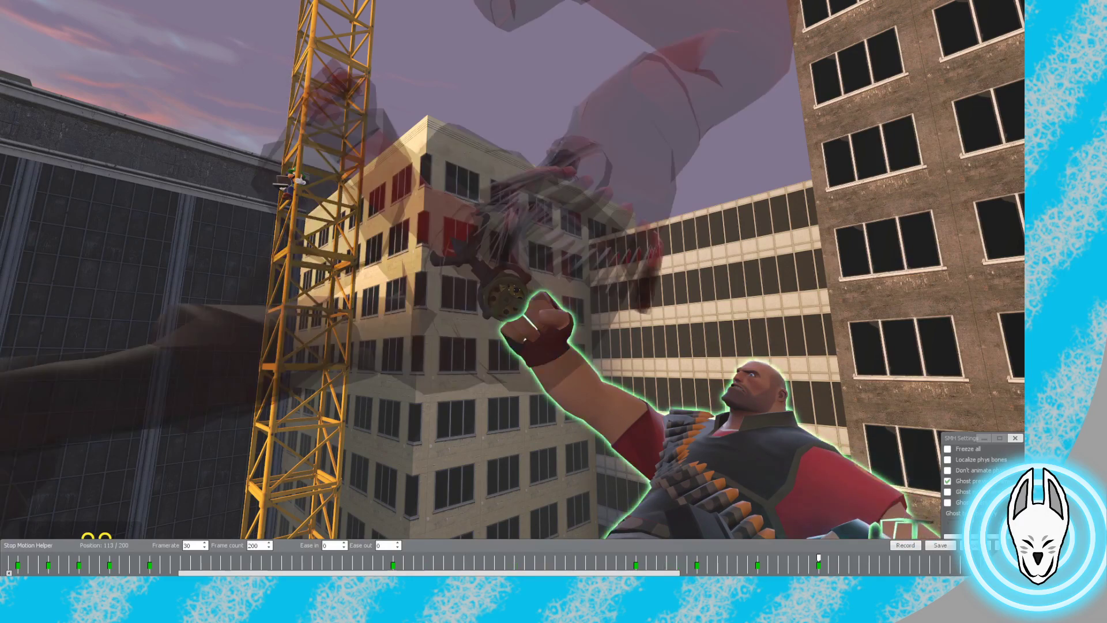
{"action": "left_click_drag", "start_coordinate": [819, 558], "coordinate": [758, 557]}
{"action": "key", "text": "c"}
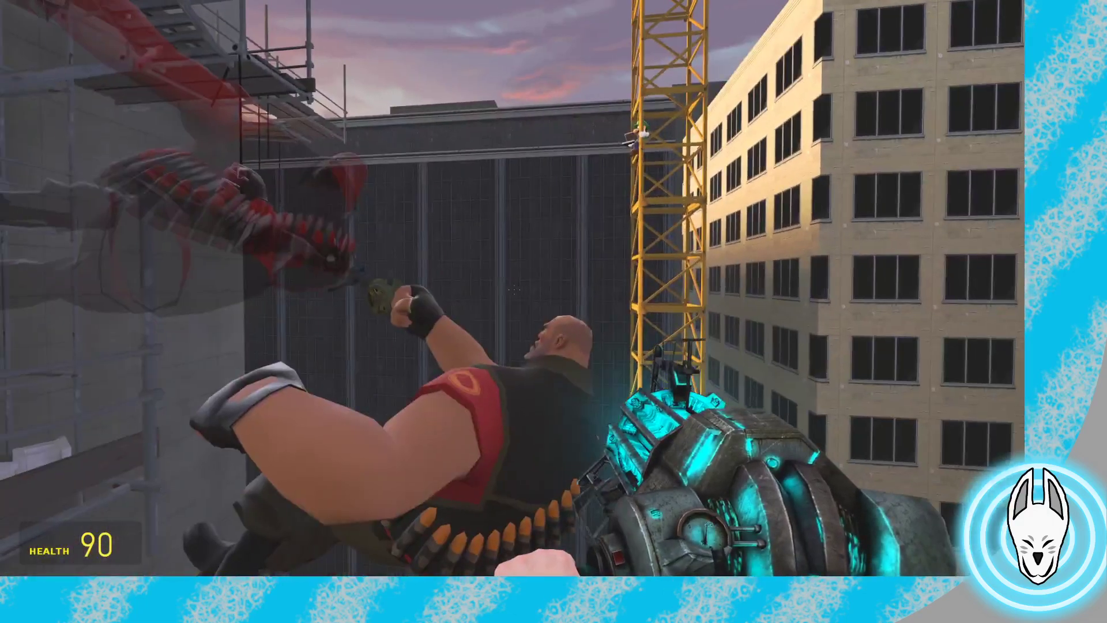
{"action": "key", "text": "c"}
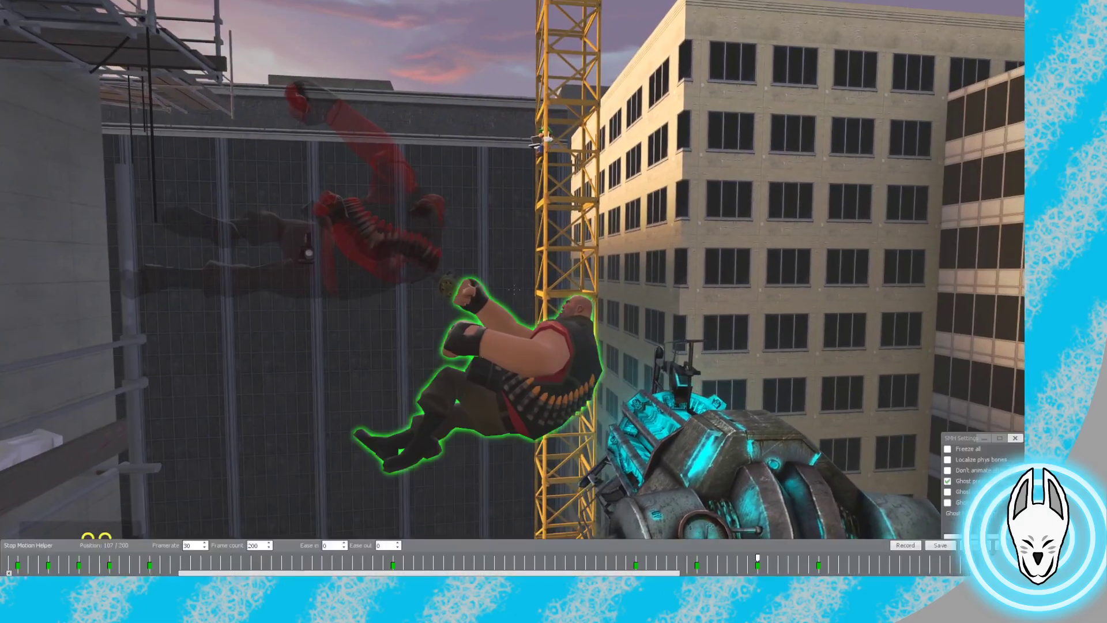
{"action": "mouse_move", "coordinate": [757, 557]}
{"action": "left_mouse_down"}
{"action": "mouse_move", "coordinate": [696, 557]}
{"action": "mouse_move", "coordinate": [788, 557]}
{"action": "mouse_move", "coordinate": [768, 557]}
{"action": "left_mouse_up"}
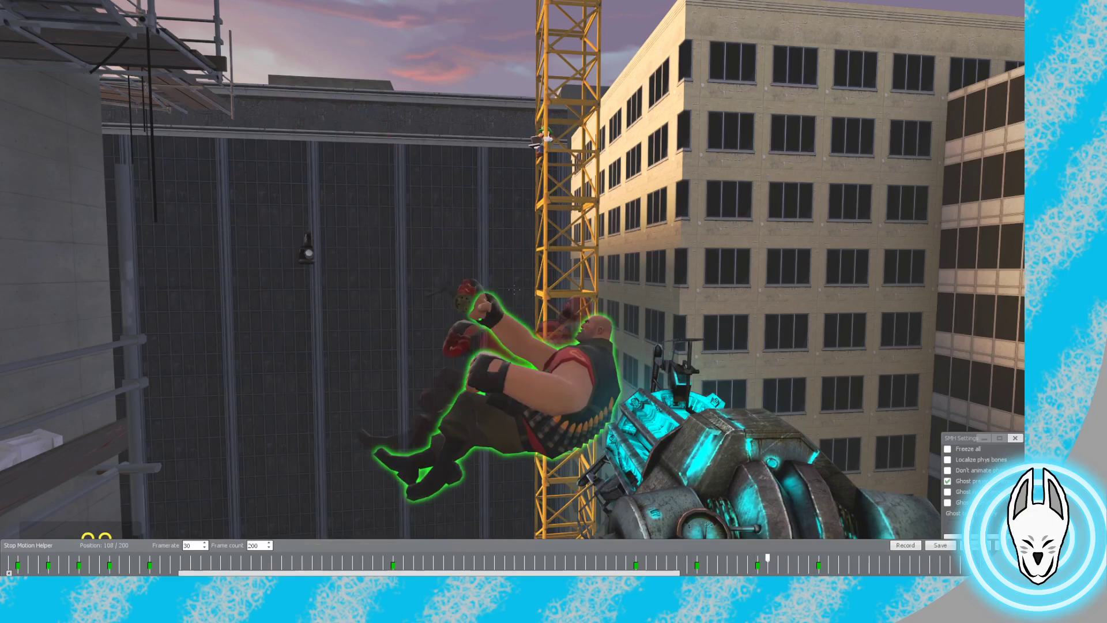
{"action": "key", "text": "Right"}
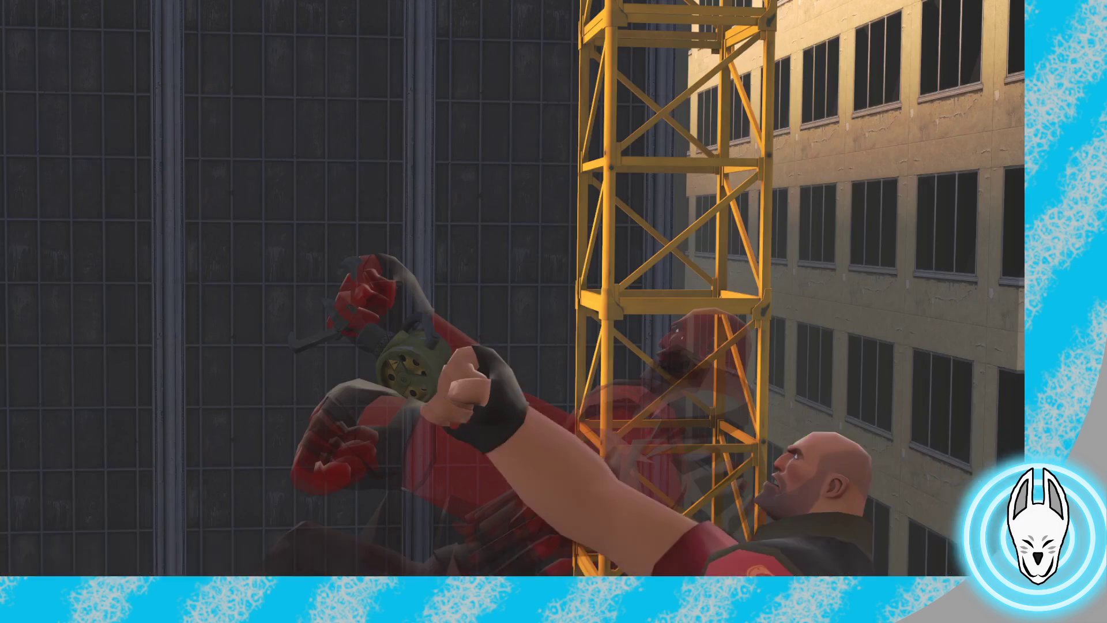
Equip the Advanced Bone Tool
{"action": "key", "text": "q"}
{"action": "left_click", "coordinate": [769, 340]}
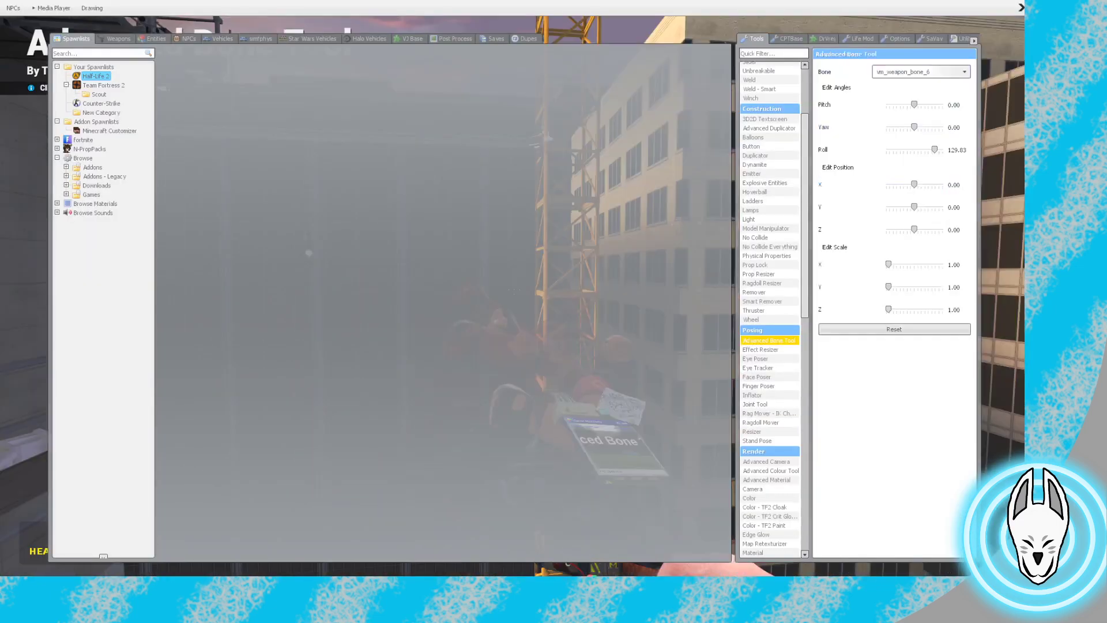
{"action": "key", "text": "q"}
Select the grappling hook, record a keyframe for it at frame 108 and move to frame 109
{"action": "key", "text": "c"}
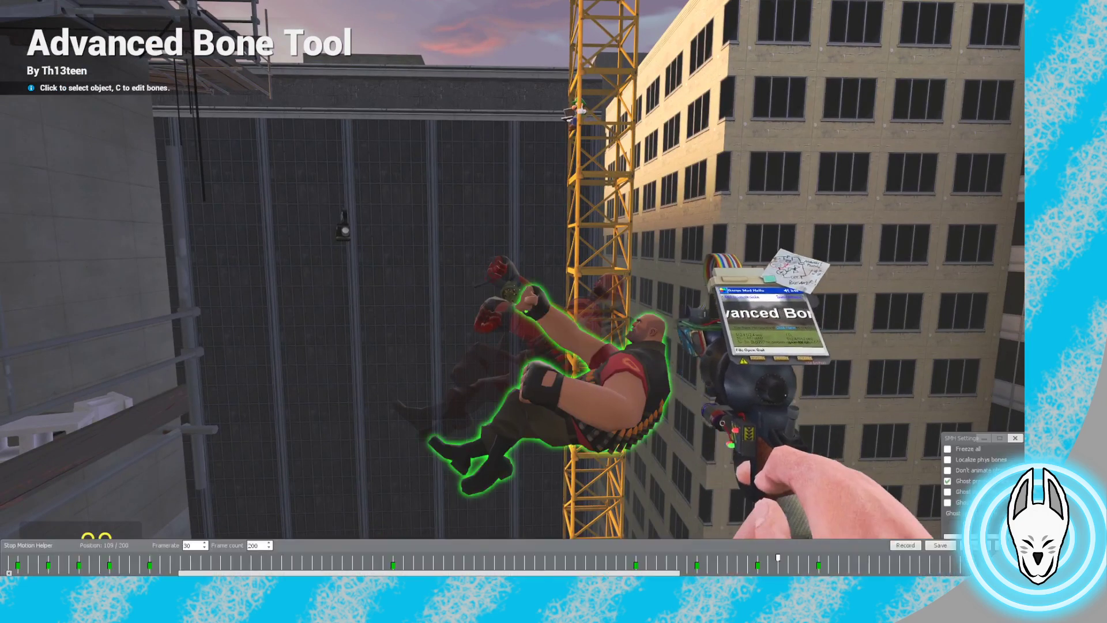
{"action": "right_click", "coordinate": [509, 287]}
{"action": "key", "text": "c"}
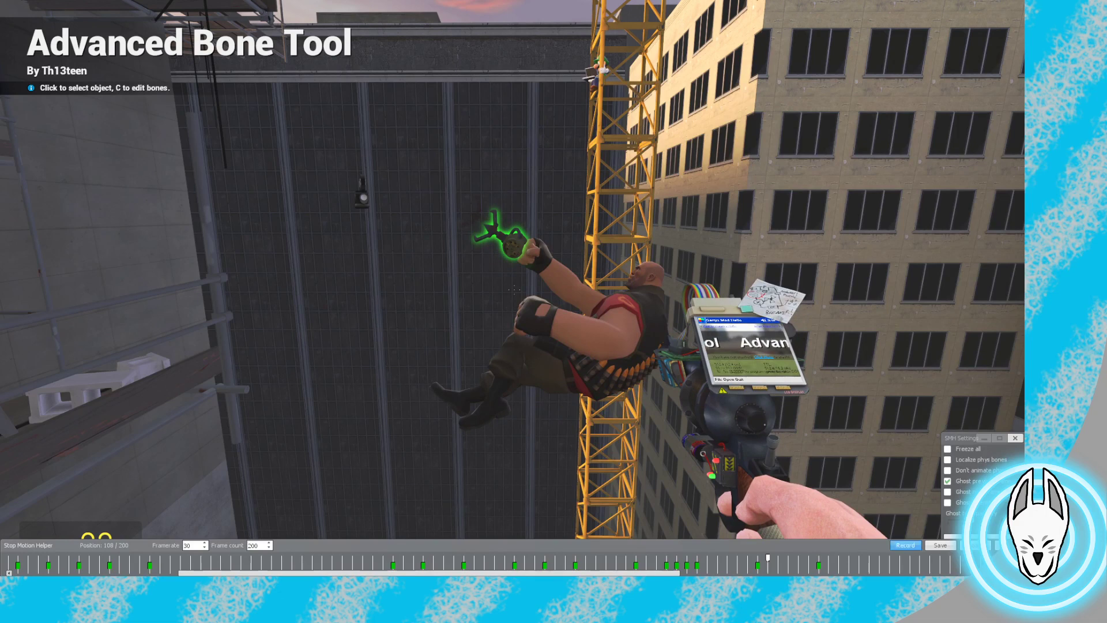
{"action": "left_click", "coordinate": [905, 544]}
{"action": "left_click", "coordinate": [777, 558]}
Set the X, Y and Z scale of the hook's bones vm_weapon_bone_4, vm_weapon_bone_5, vm_weapon_bone_6 and vm_weapon_bone_3 to 0
{"action": "key", "text": "w"}
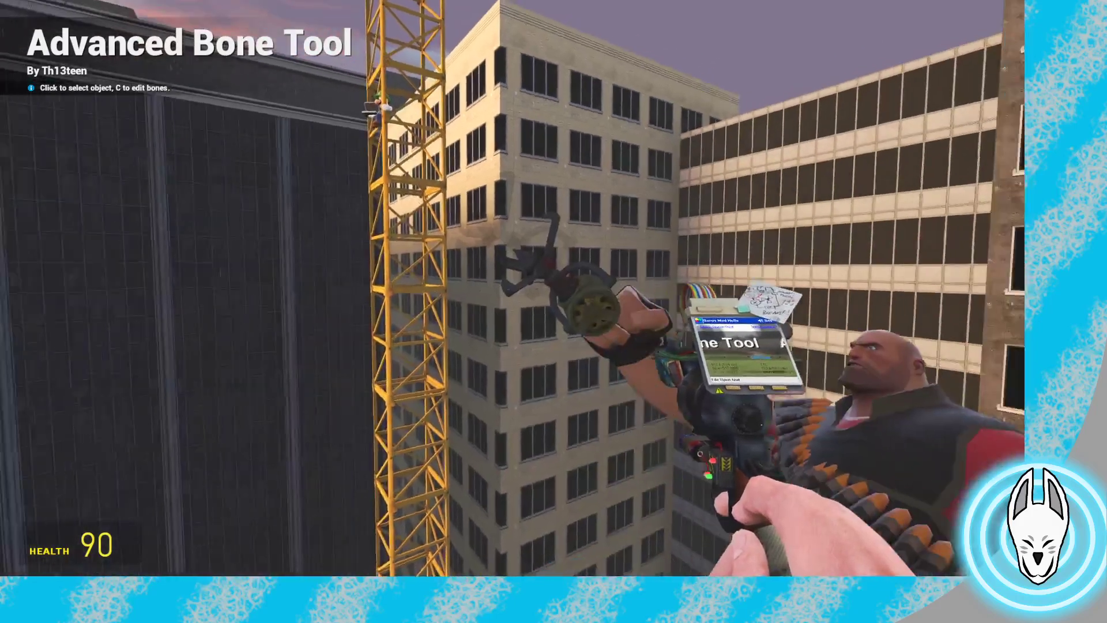
{"action": "key", "text": "c"}
{"action": "key", "text": "c"}
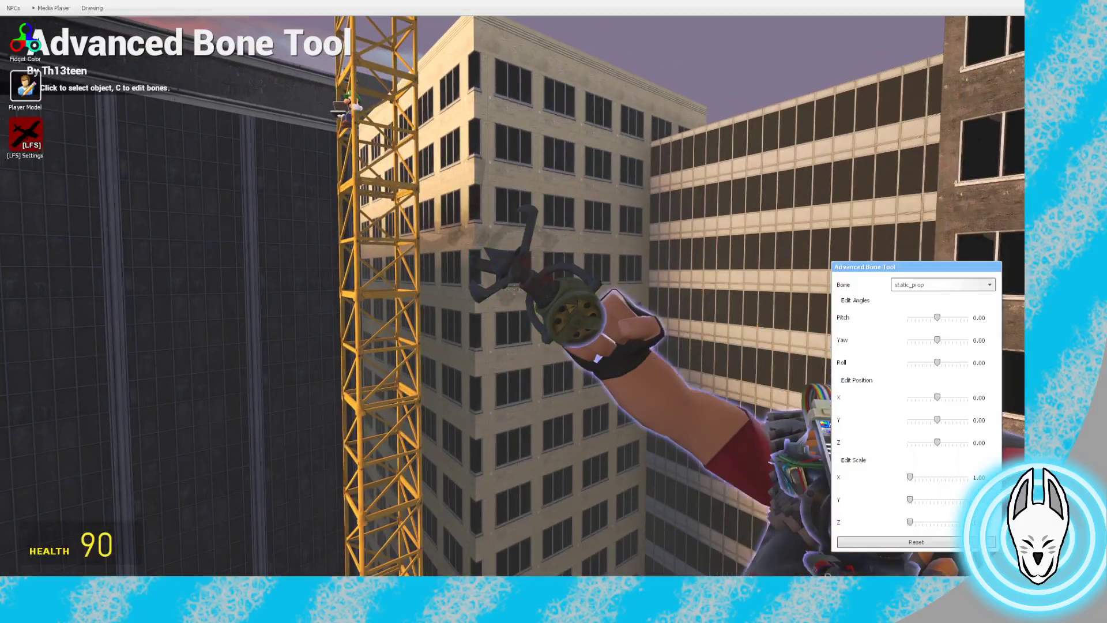
{"action": "left_click", "coordinate": [942, 284]}
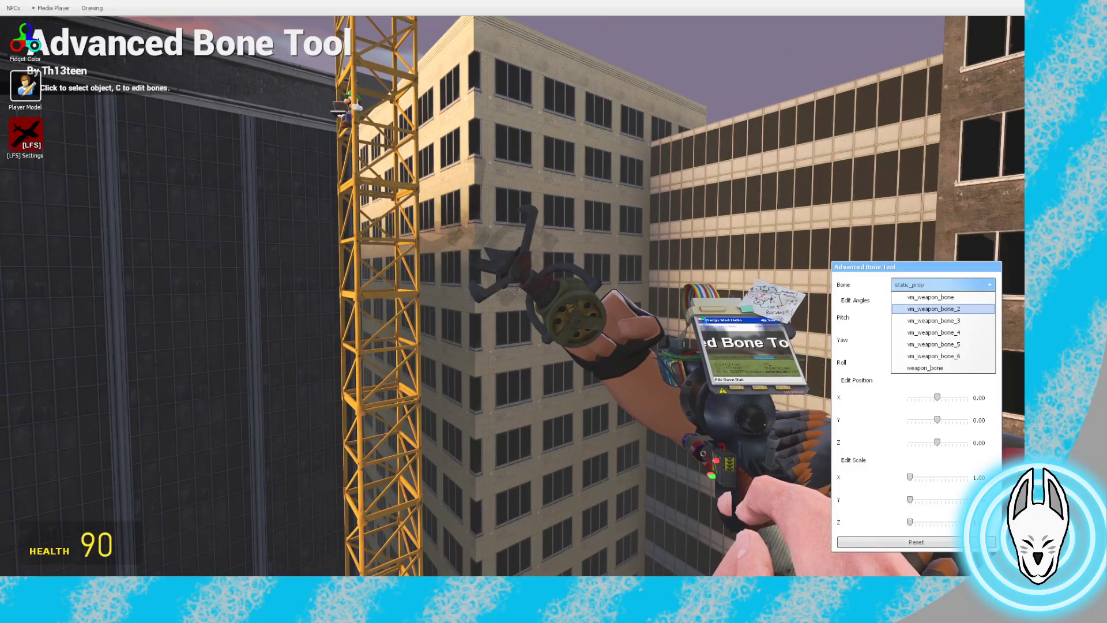
{"action": "left_click", "coordinate": [933, 332]}
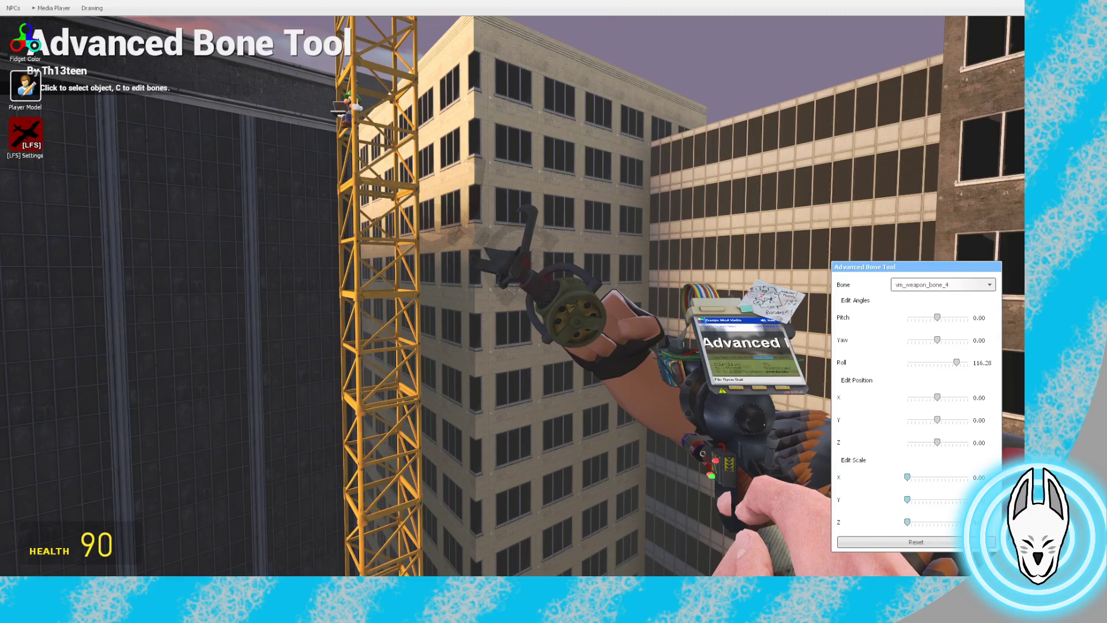
{"action": "left_click", "coordinate": [942, 284]}
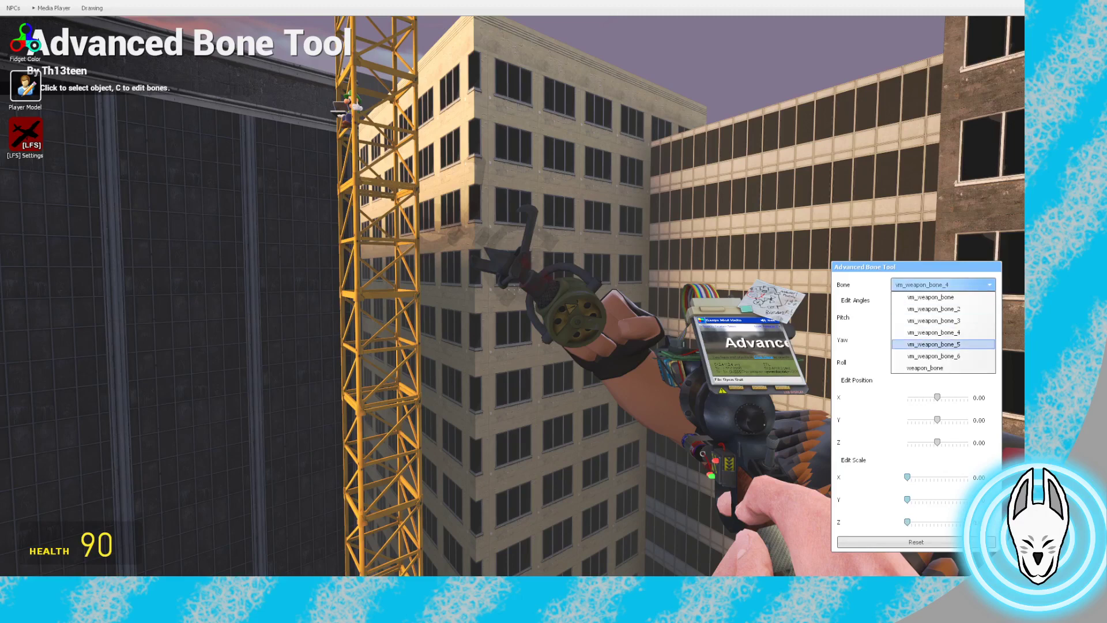
{"action": "left_click", "coordinate": [933, 345]}
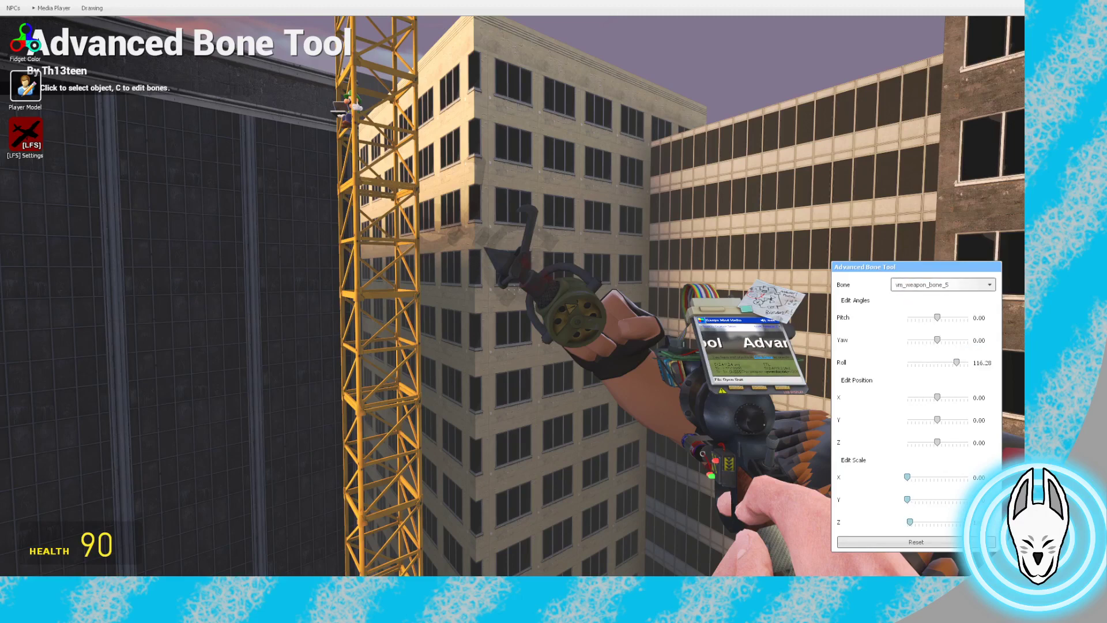
{"action": "left_click", "coordinate": [942, 284]}
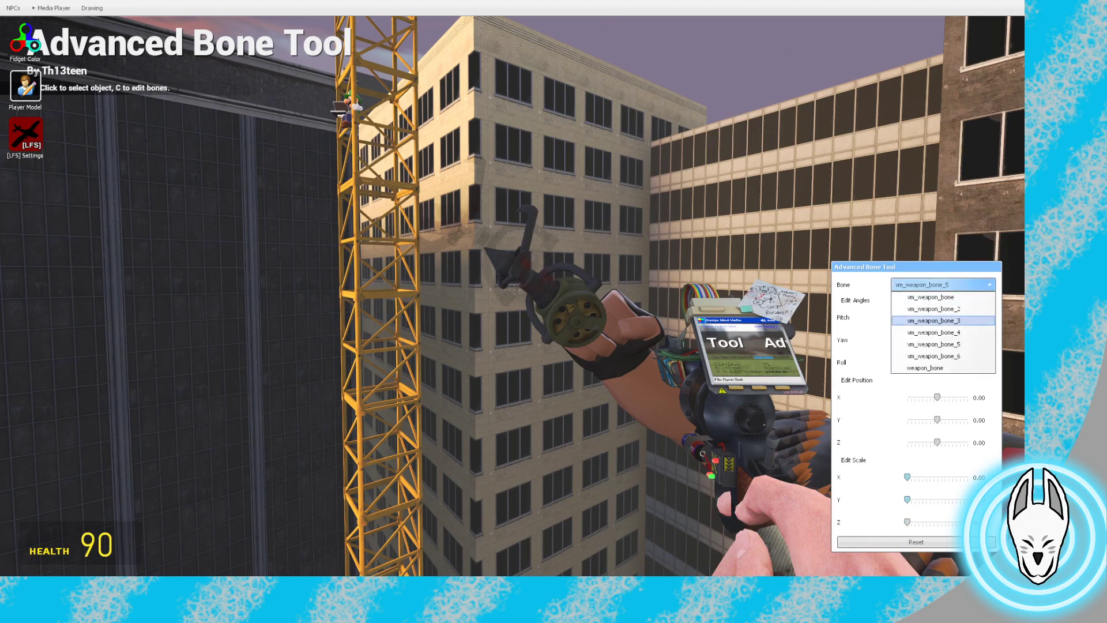
{"action": "left_click", "coordinate": [933, 356]}
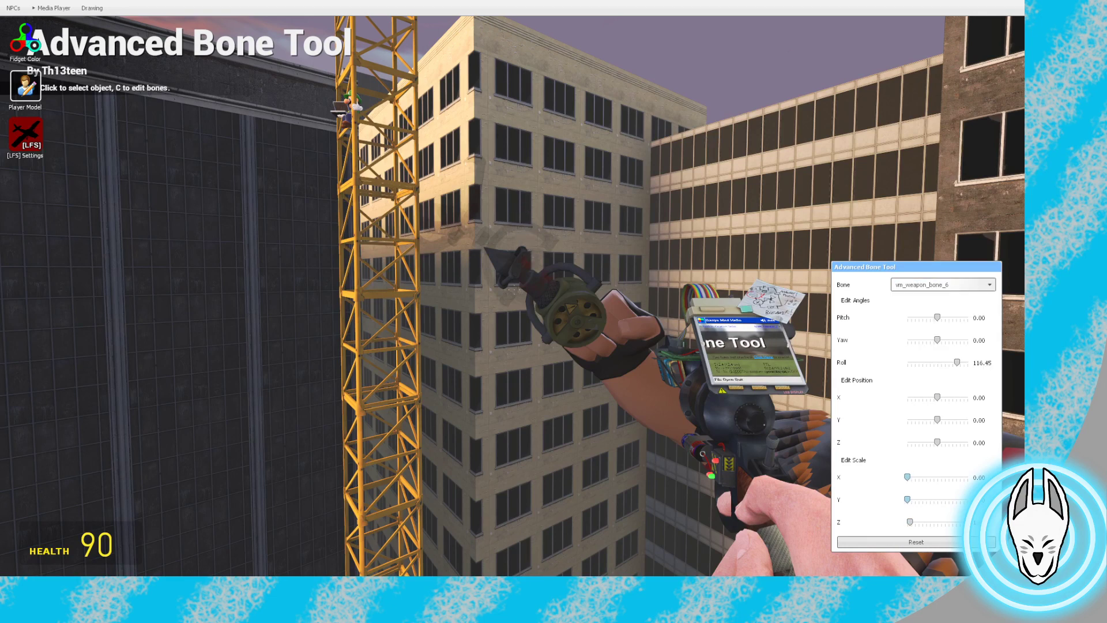
{"action": "left_click", "coordinate": [943, 285]}
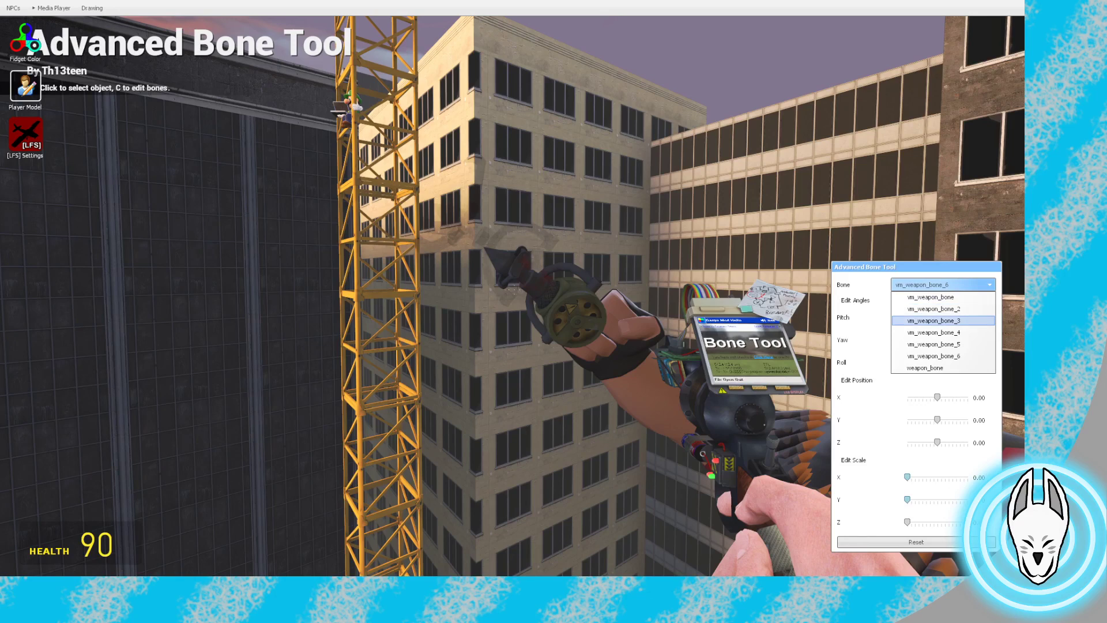
{"action": "left_click", "coordinate": [934, 323]}
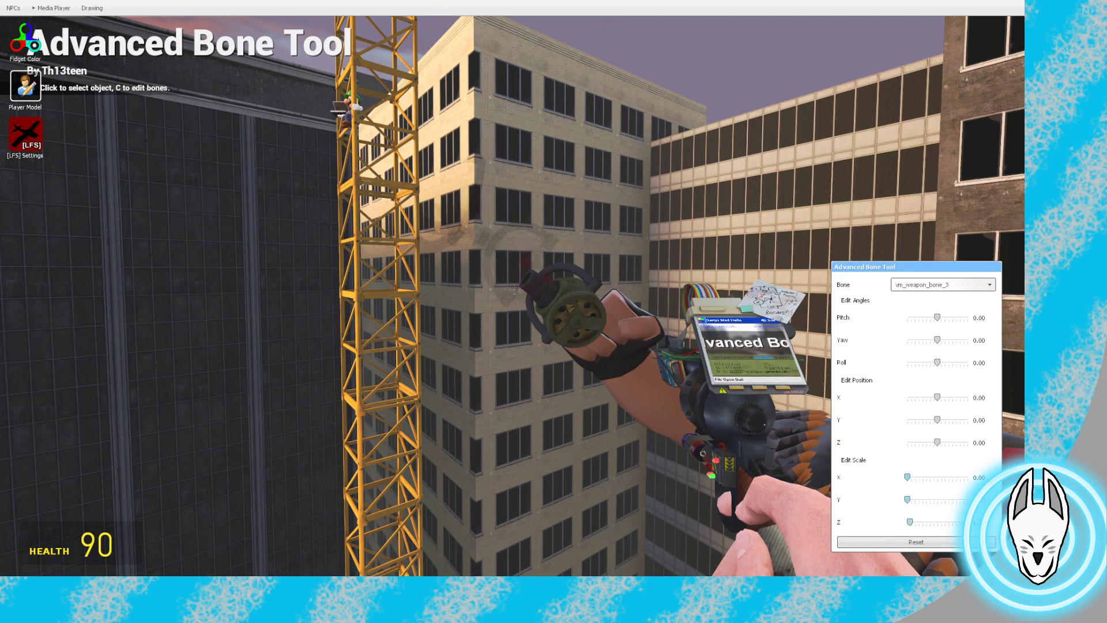
Adjust the roll of the hook's vm_weapon_bone to about 21 and return to the animation timeline at frame 109
{"action": "left_click", "coordinate": [943, 285]}
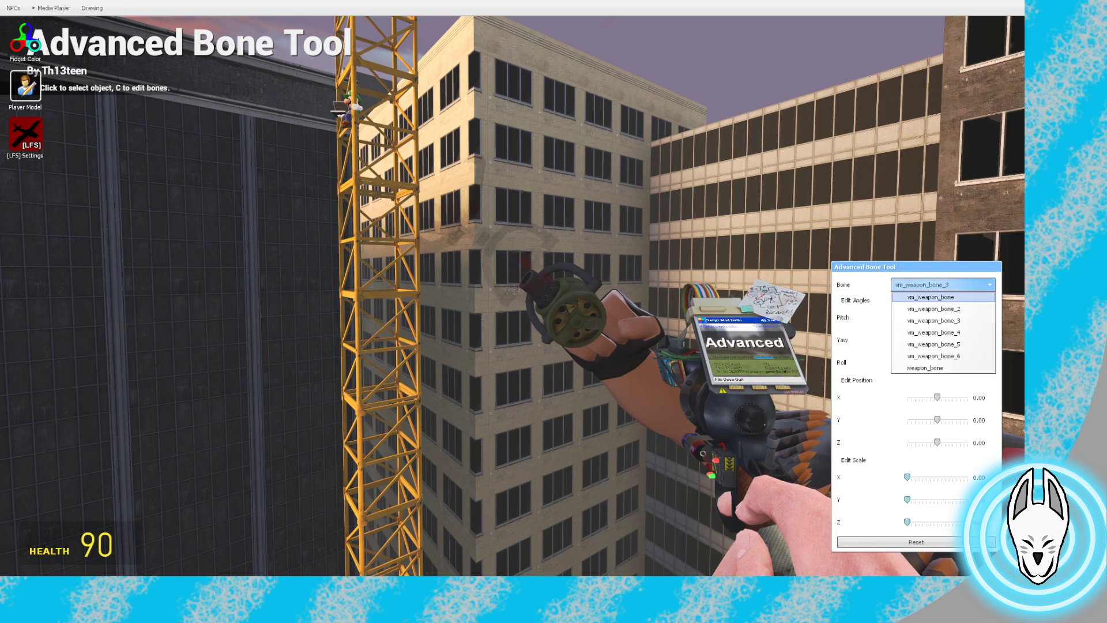
{"action": "left_click", "coordinate": [934, 296]}
{"action": "left_click_drag", "start_coordinate": [870, 362], "coordinate": [836, 362]}
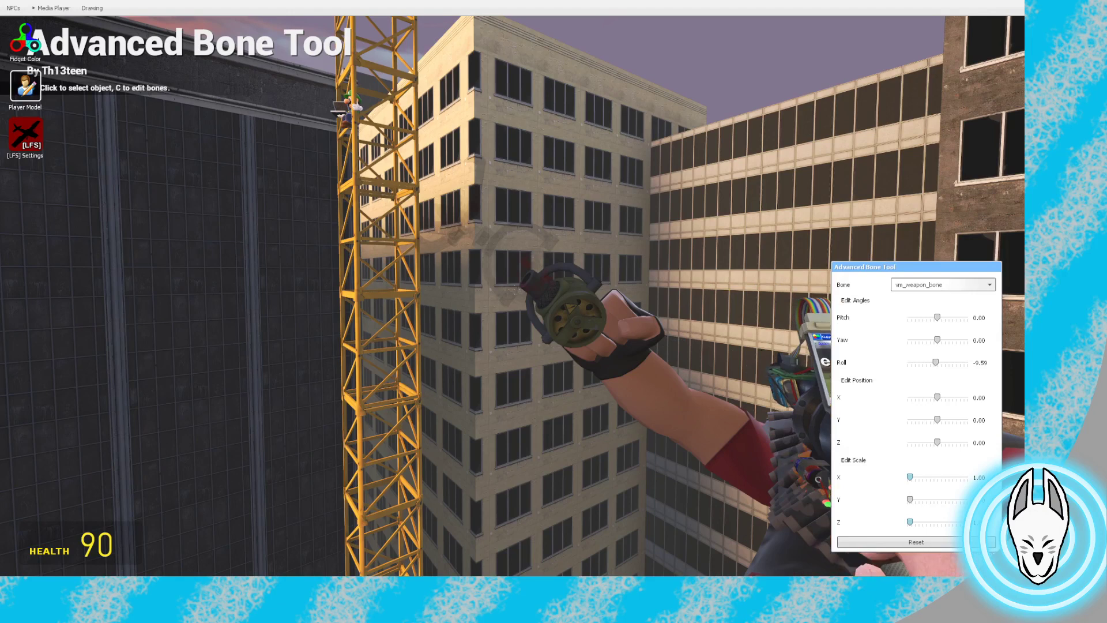
{"action": "left_click", "coordinate": [987, 362]}
{"action": "key", "text": "BackSpace"}
{"action": "key", "text": "BackSpace"}
{"action": "key", "text": "BackSpace"}
{"action": "key", "text": "BackSpace"}
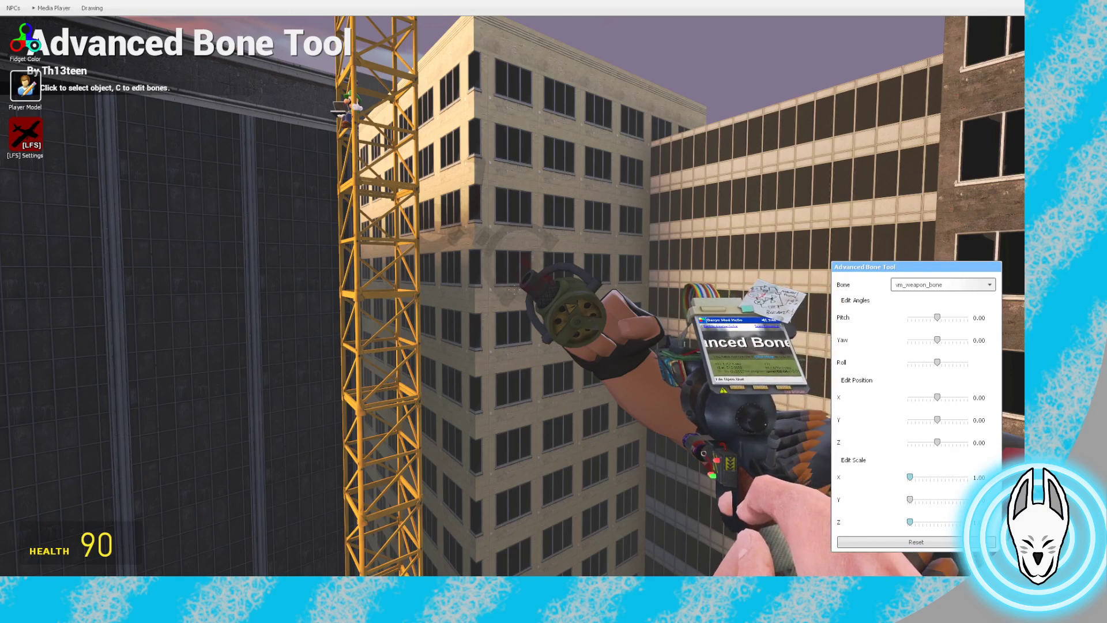
{"action": "left_click_drag", "start_coordinate": [859, 362], "coordinate": [869, 362]}
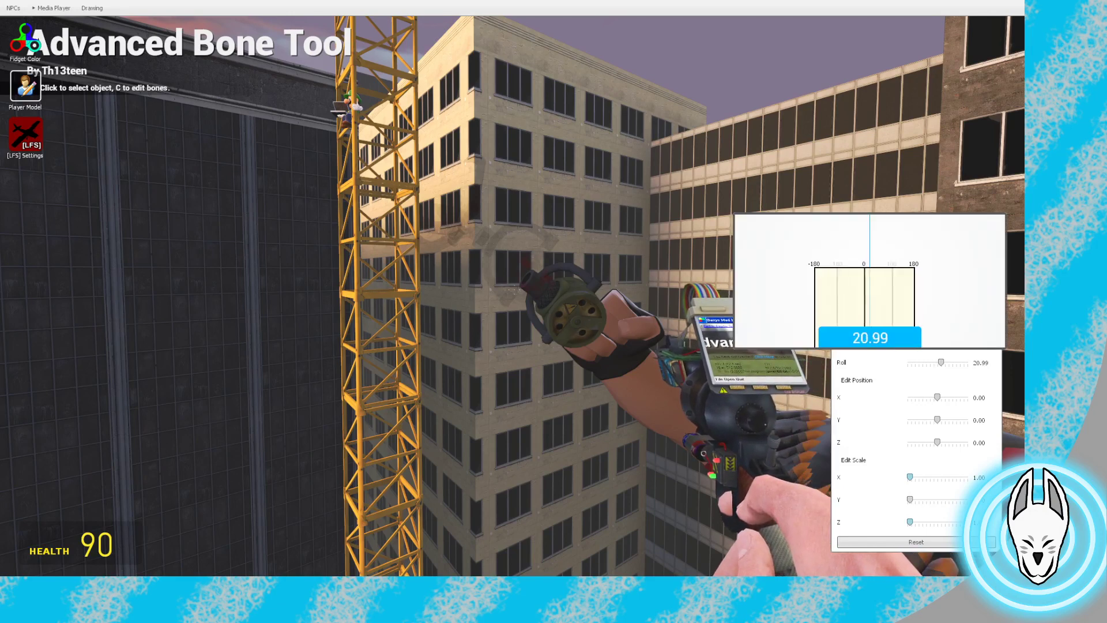
{"action": "key", "text": "c"}
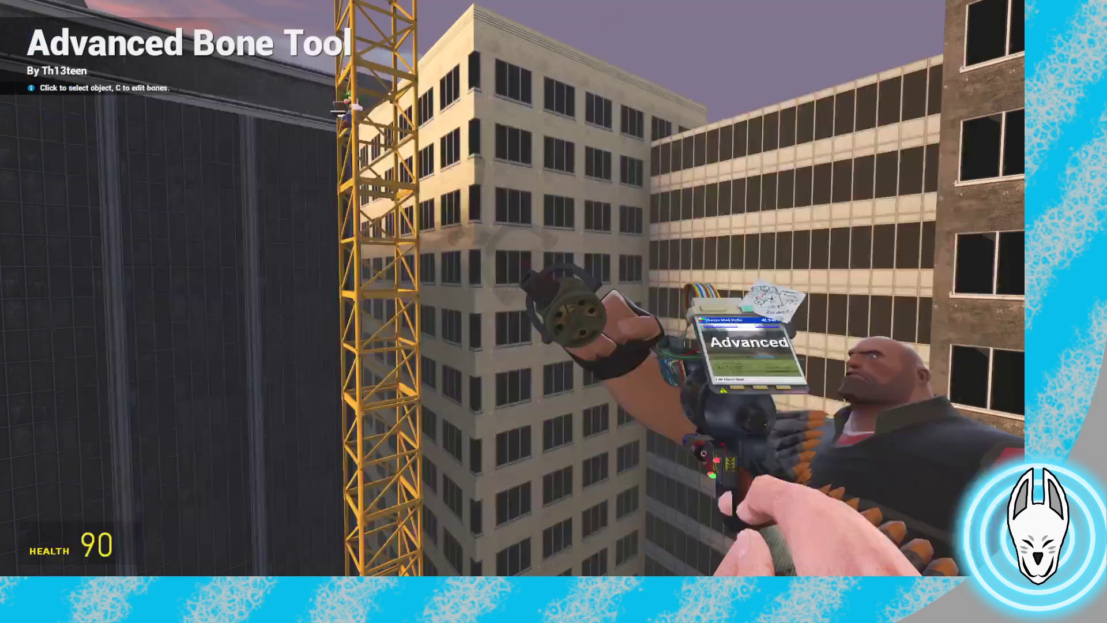
{"action": "key", "text": "x"}
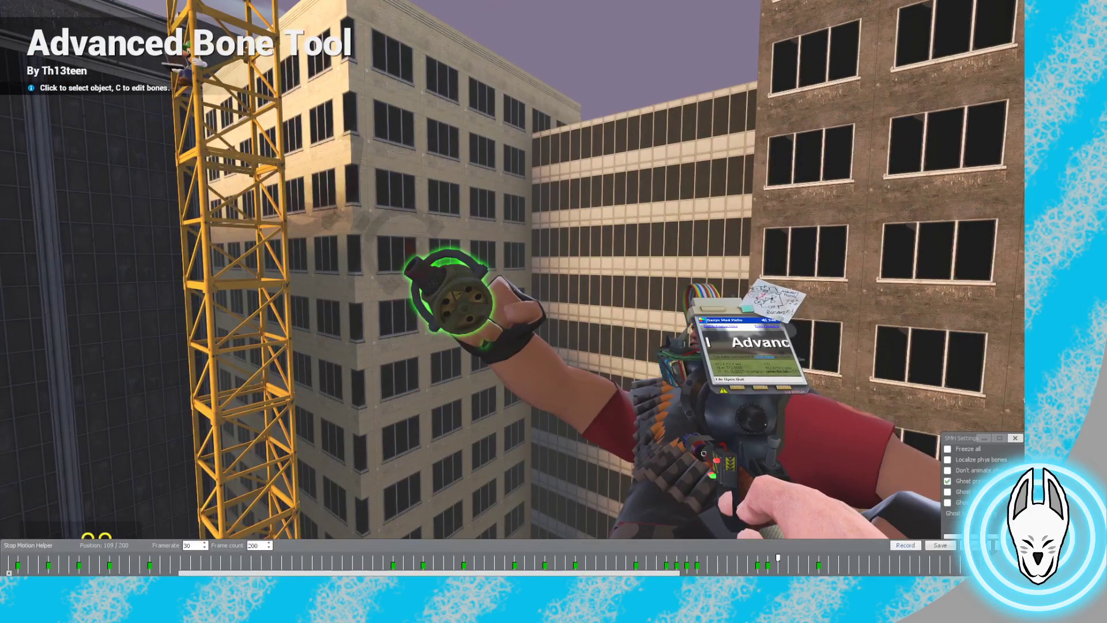
Move to frame 113 and set the X, Y and Z scale of the hook's vm_weapon_bone_3 to 0
{"action": "left_click", "coordinate": [818, 558]}
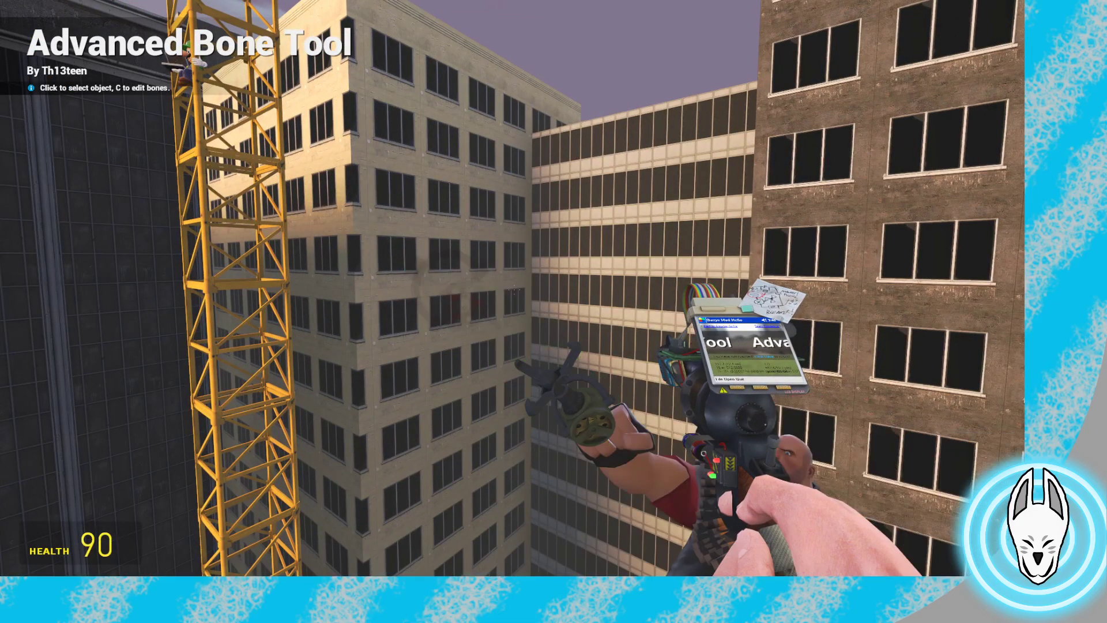
{"action": "key", "text": "x"}
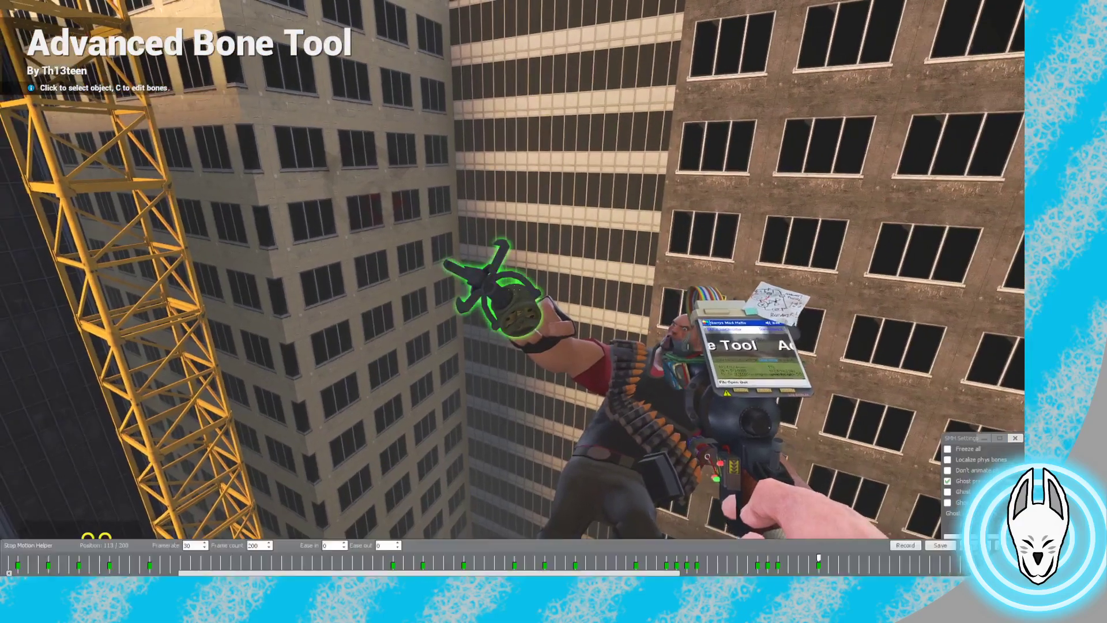
{"action": "key", "text": "x"}
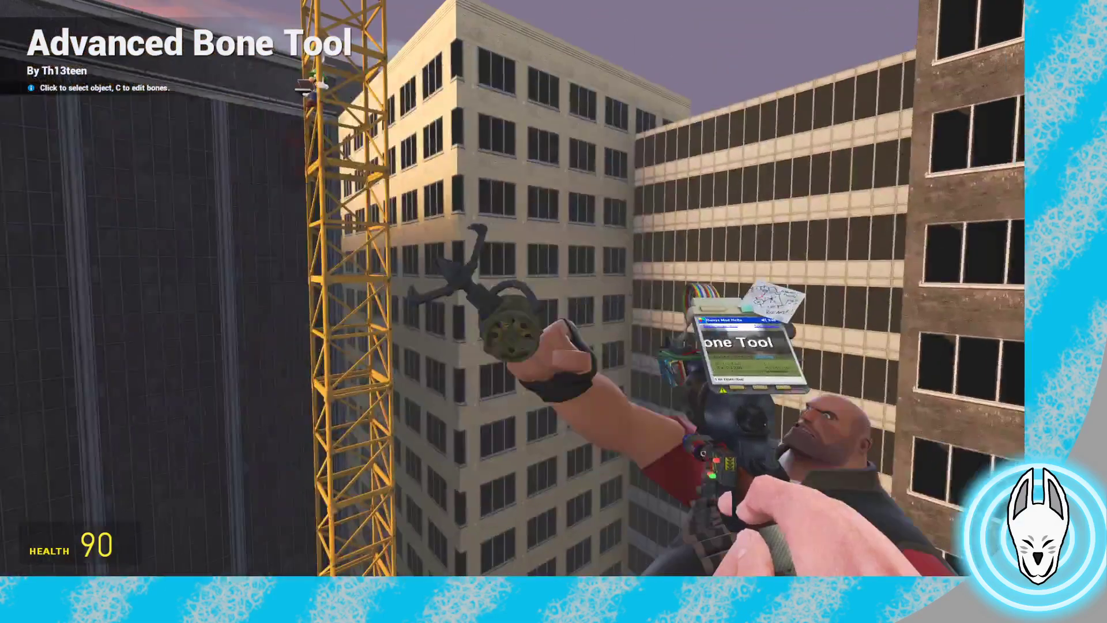
{"action": "key", "text": "x"}
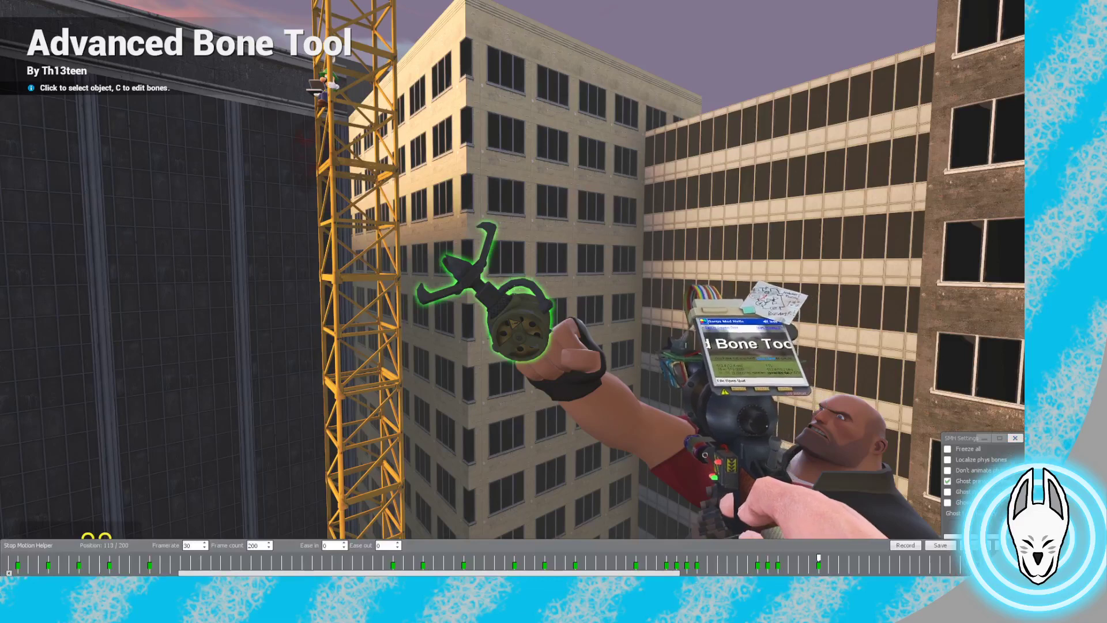
{"action": "key", "text": "x"}
{"action": "key", "text": "c"}
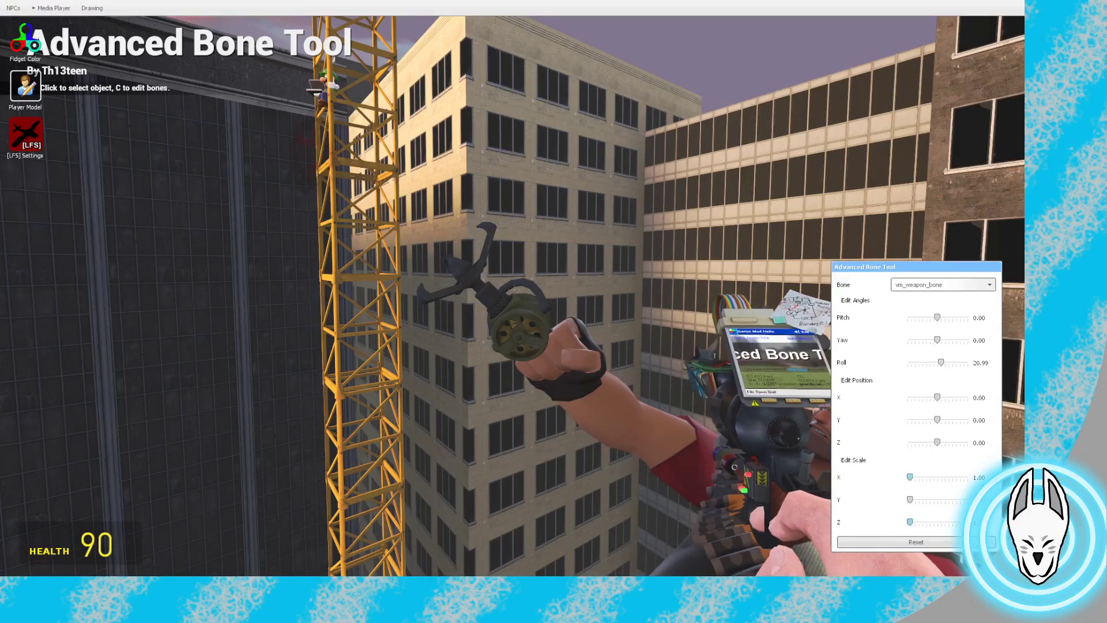
{"action": "mouse_move", "coordinate": [869, 363]}
{"action": "left_mouse_down"}
{"action": "mouse_move", "coordinate": [842, 362]}
{"action": "mouse_move", "coordinate": [886, 362]}
{"action": "mouse_move", "coordinate": [858, 362]}
{"action": "left_mouse_up"}
{"action": "left_click", "coordinate": [942, 284]}
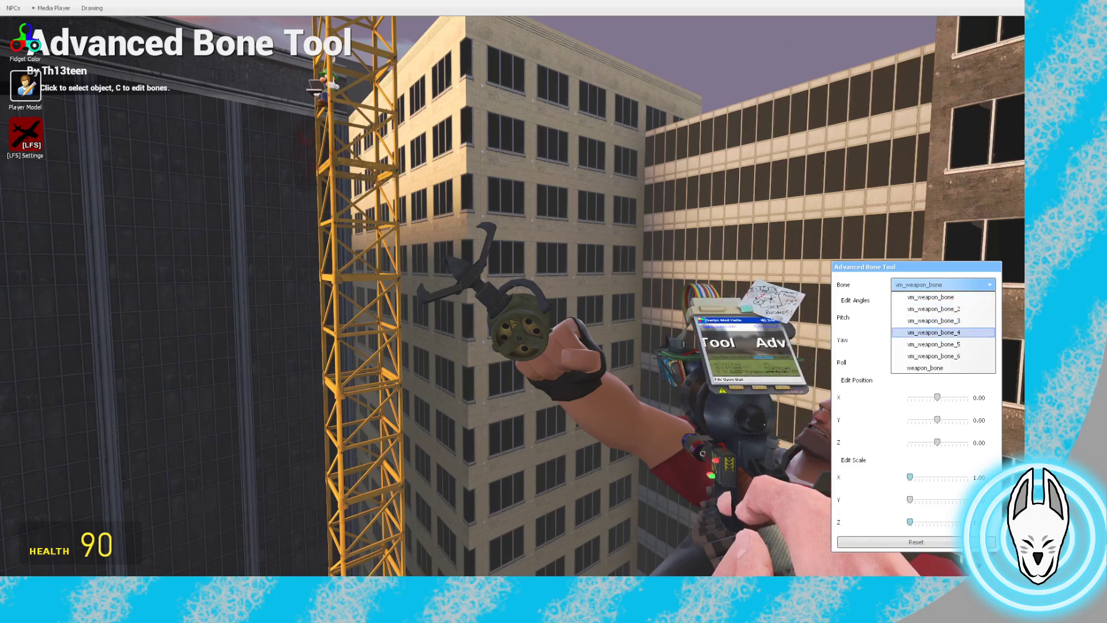
{"action": "left_click", "coordinate": [934, 320]}
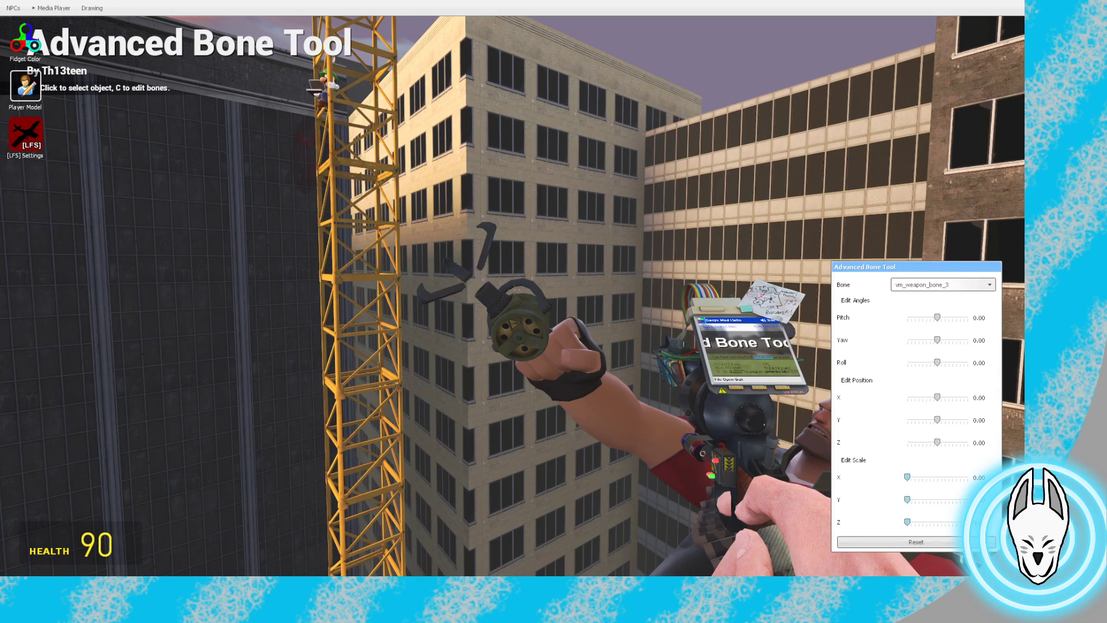
Set the X, Y and Z scale of vm_weapon_bone_4, vm_weapon_bone_5 and vm_weapon_bone_6 to 0 and return to the timeline
{"action": "left_click", "coordinate": [942, 284]}
{"action": "left_click", "coordinate": [934, 332]}
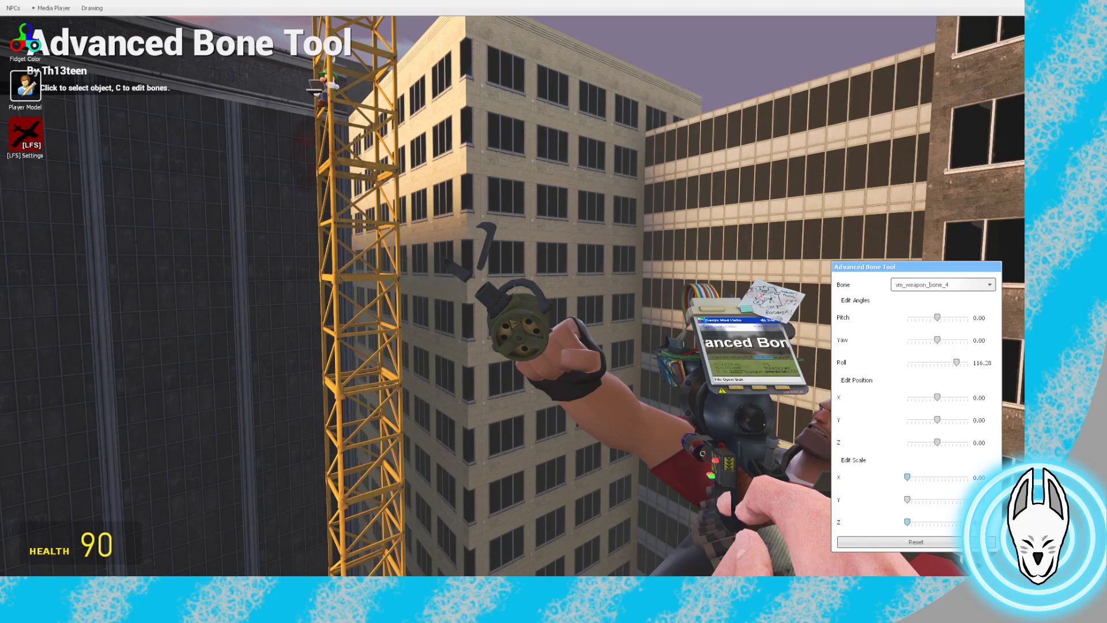
{"action": "left_click", "coordinate": [943, 285]}
{"action": "left_click", "coordinate": [934, 345]}
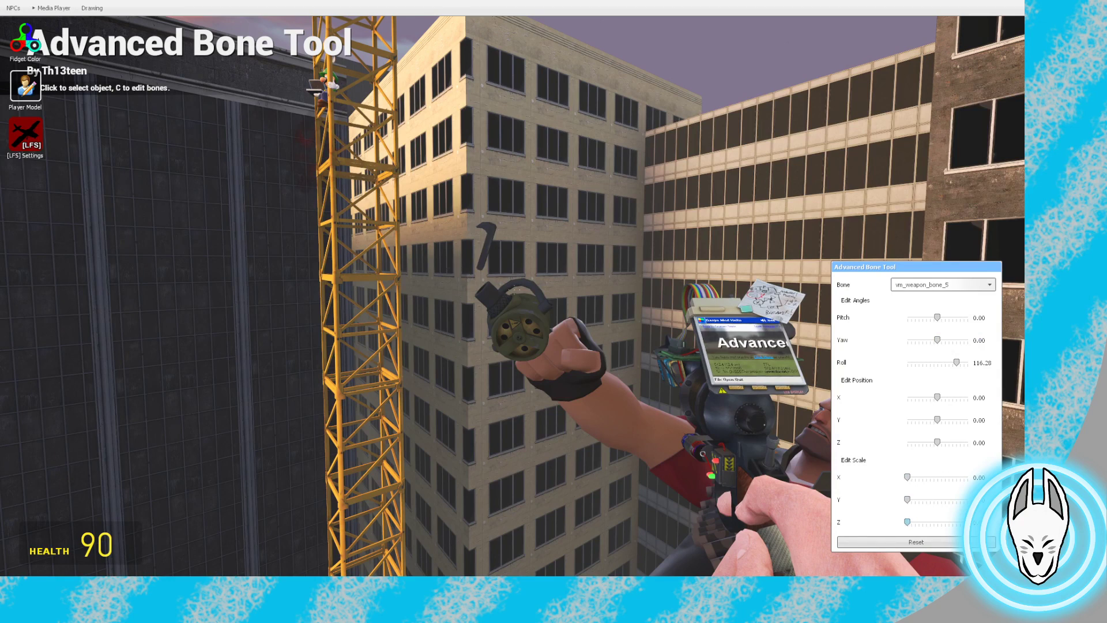
{"action": "left_click", "coordinate": [942, 284]}
{"action": "left_click", "coordinate": [934, 357]}
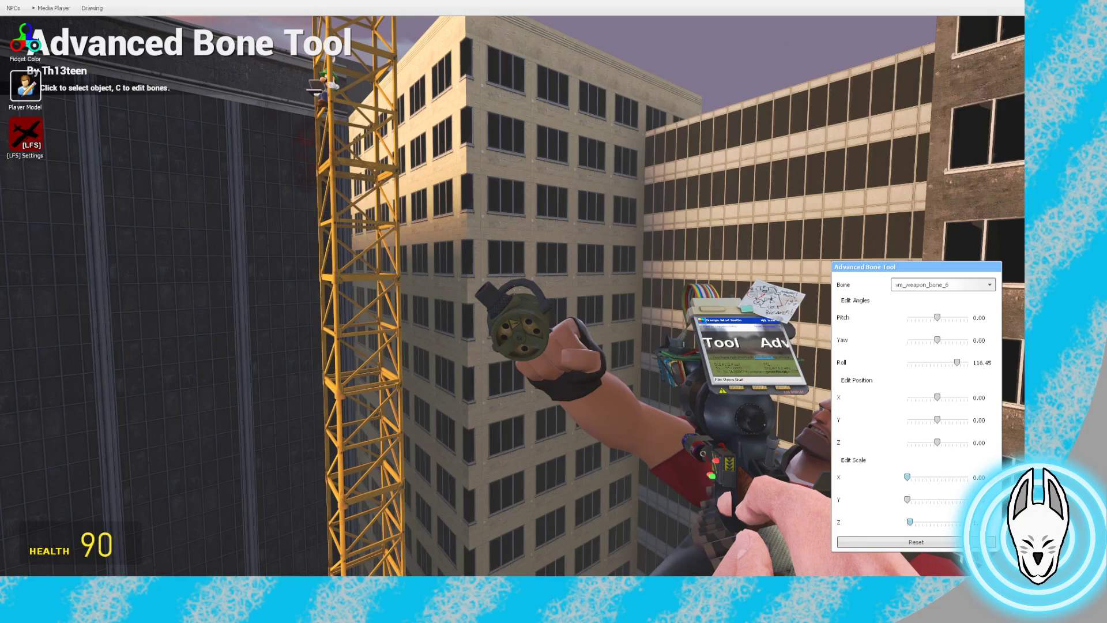
{"action": "key", "text": "c"}
{"action": "key", "text": "x"}
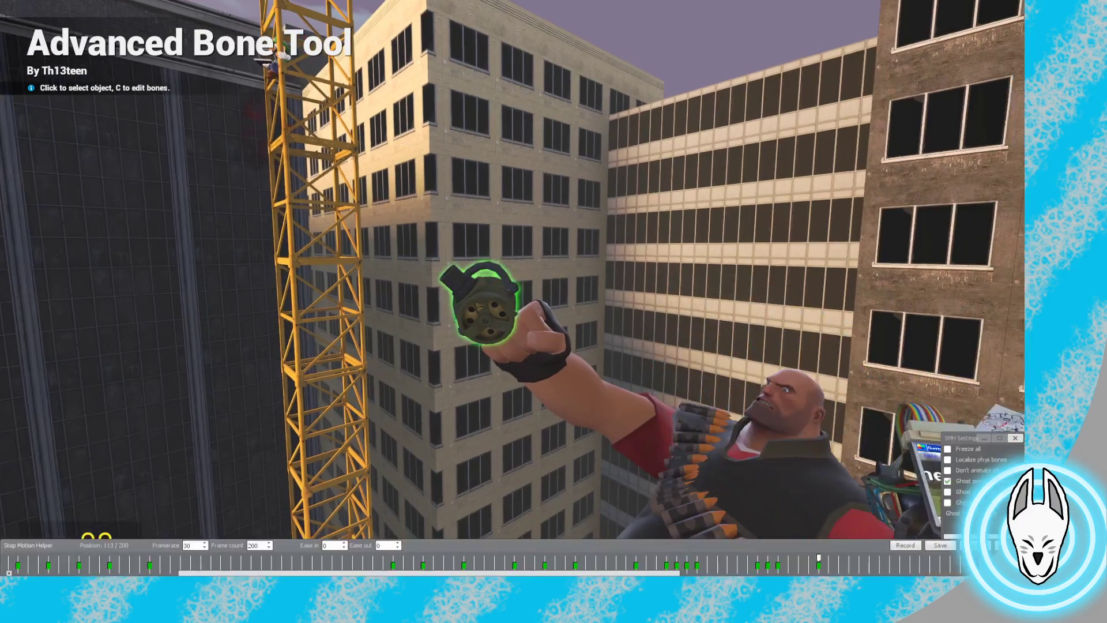
Step back and forth between frames 107 and 113 to check the hook head vanishing from the launcher at the shot
{"action": "key", "text": "x"}
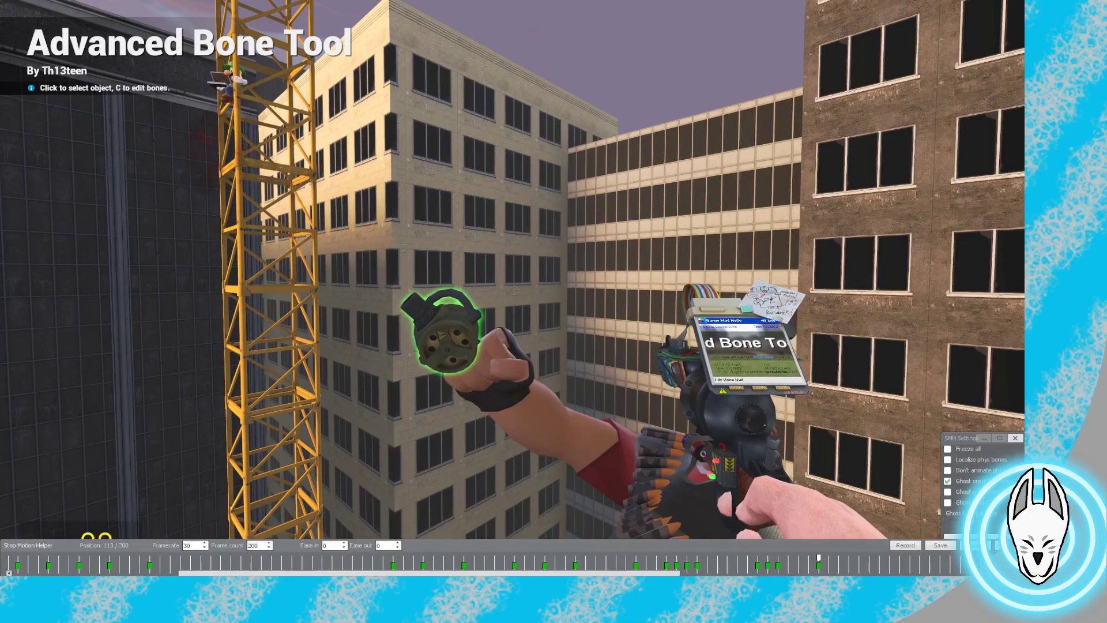
{"action": "key", "text": "Left"}
{"action": "key", "text": "Left"}
{"action": "key", "text": "Left"}
{"action": "key", "text": "Left"}
{"action": "key", "text": "Left"}
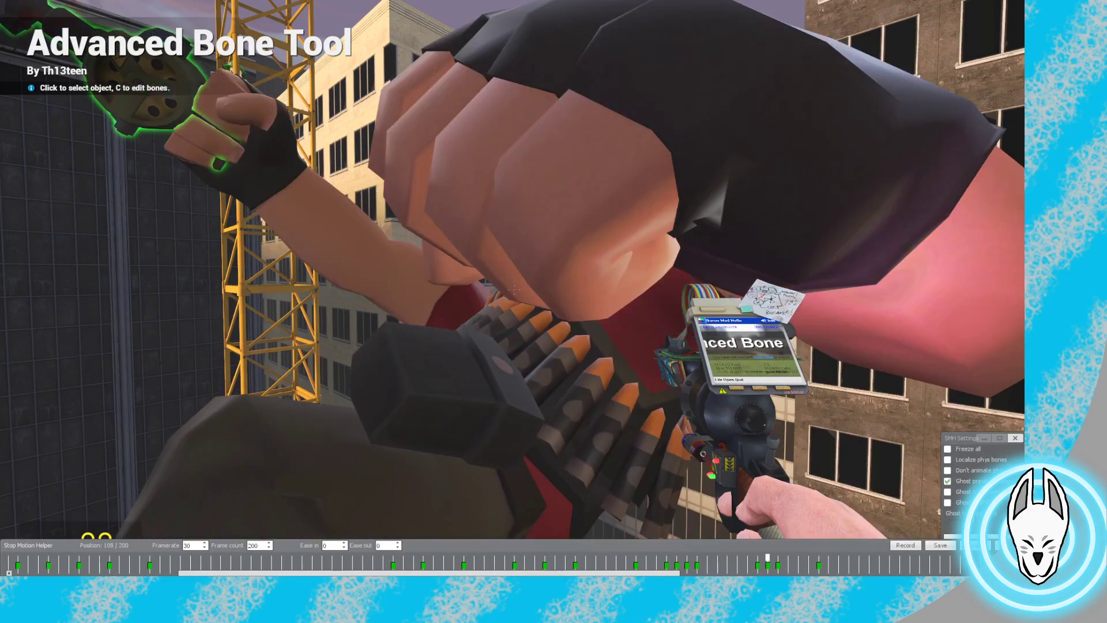
{"action": "key", "text": "Right"}
{"action": "key", "text": "Right"}
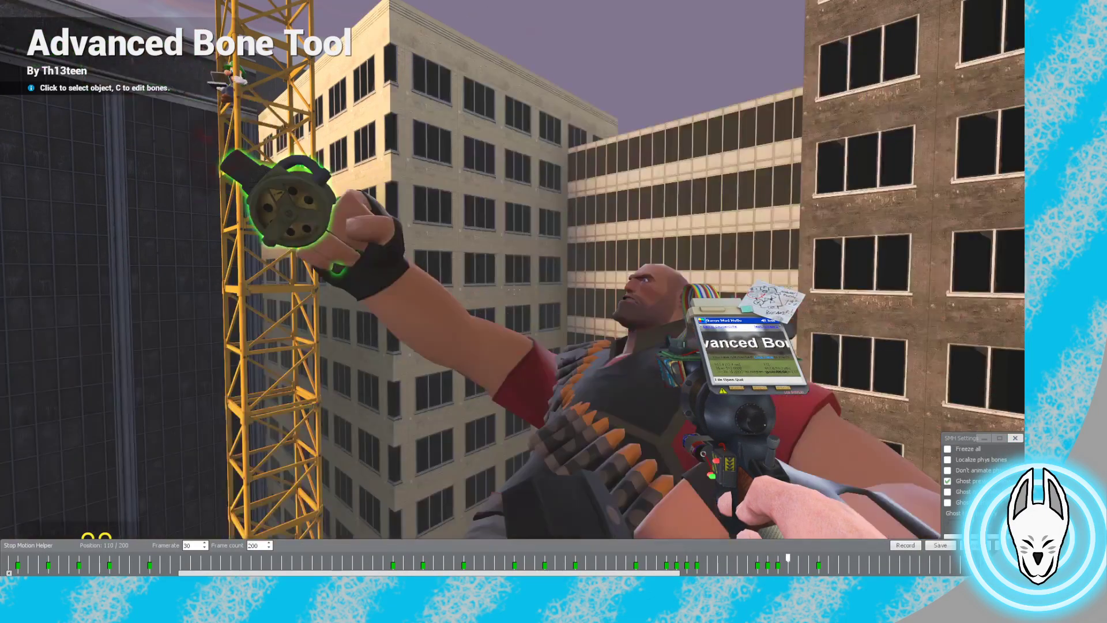
{"action": "key", "text": "Left"}
{"action": "key", "text": "Left"}
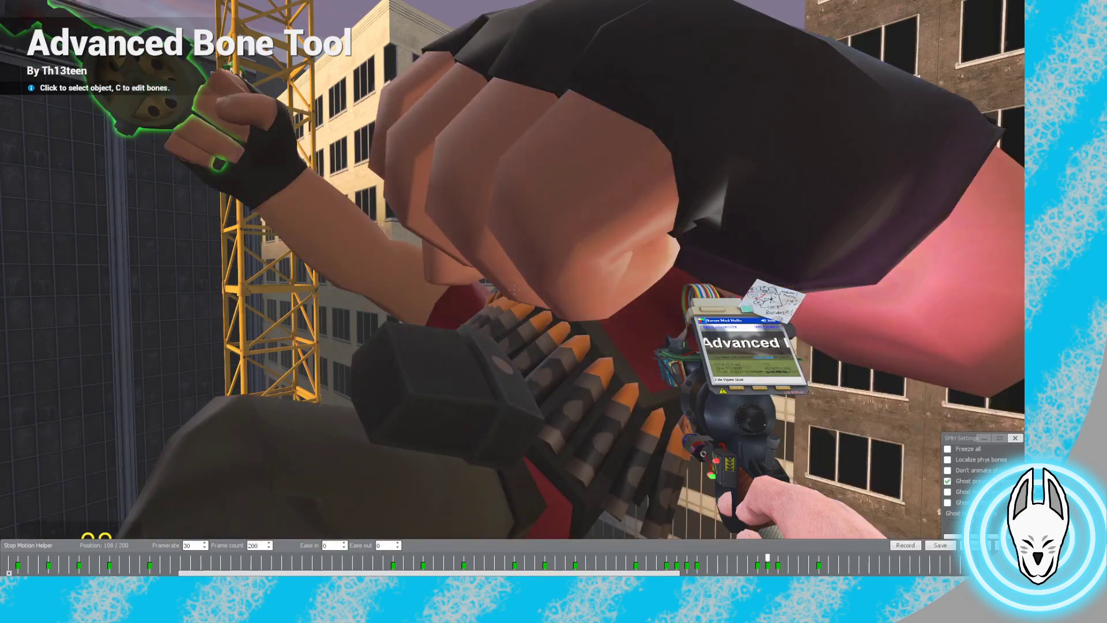
{"action": "key", "text": "Right"}
{"action": "key", "text": "Right"}
{"action": "key", "text": "Left"}
{"action": "key", "text": "Left"}
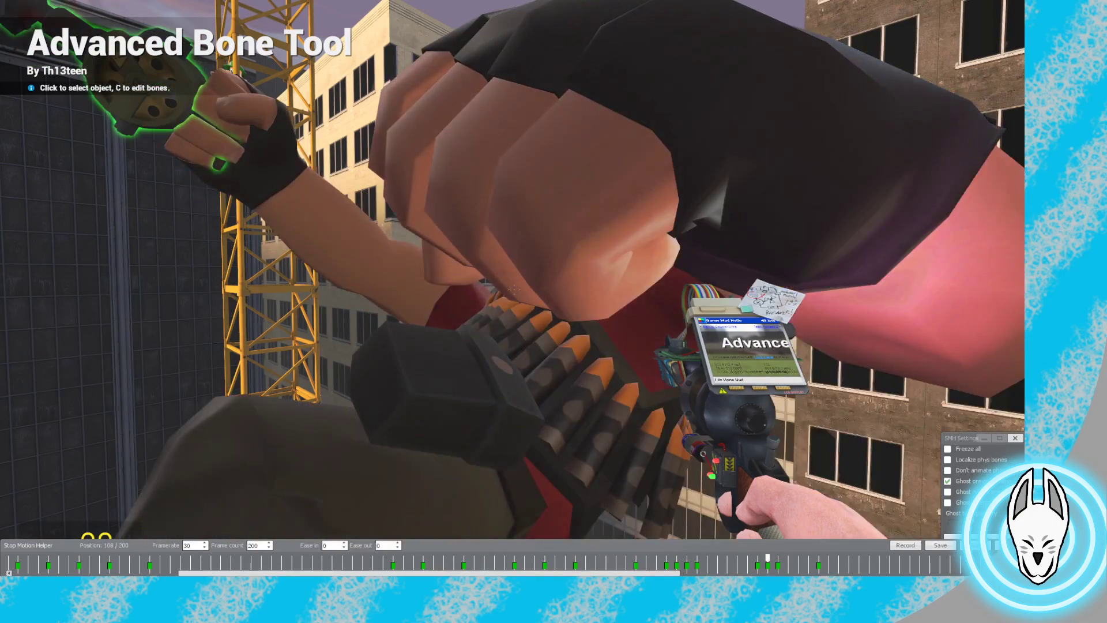
{"action": "key", "text": "Right"}
{"action": "key", "text": "Right"}
{"action": "key", "text": "Right"}
{"action": "key", "text": "Right"}
{"action": "key", "text": "Right"}
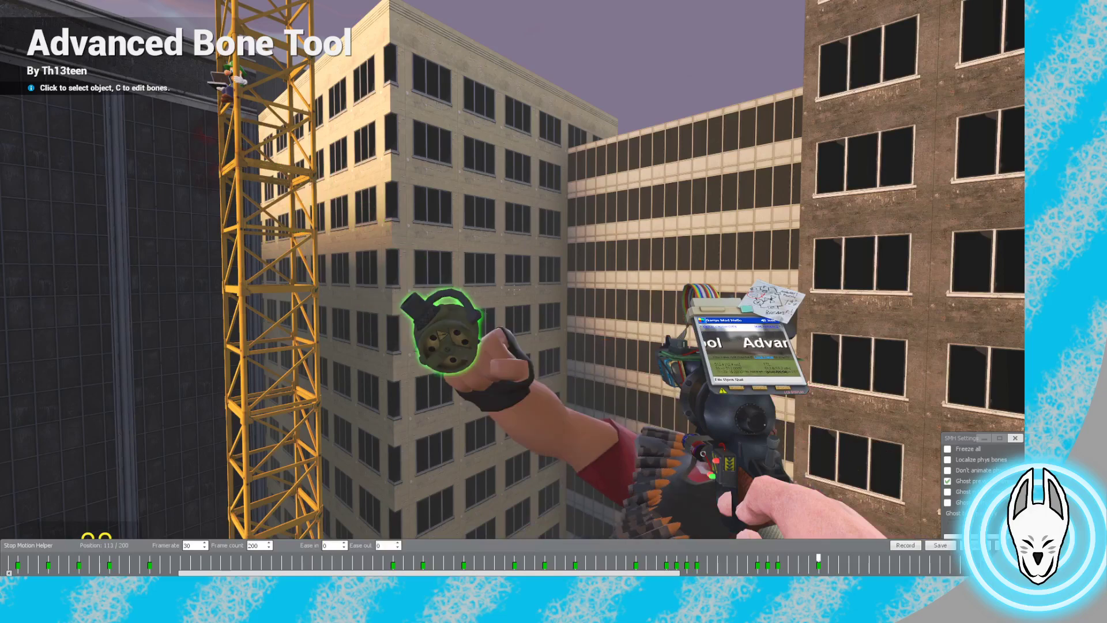
{"action": "key", "text": "Left"}
{"action": "key", "text": "Left"}
{"action": "key", "text": "Left"}
{"action": "key", "text": "Left"}
{"action": "key", "text": "Left"}
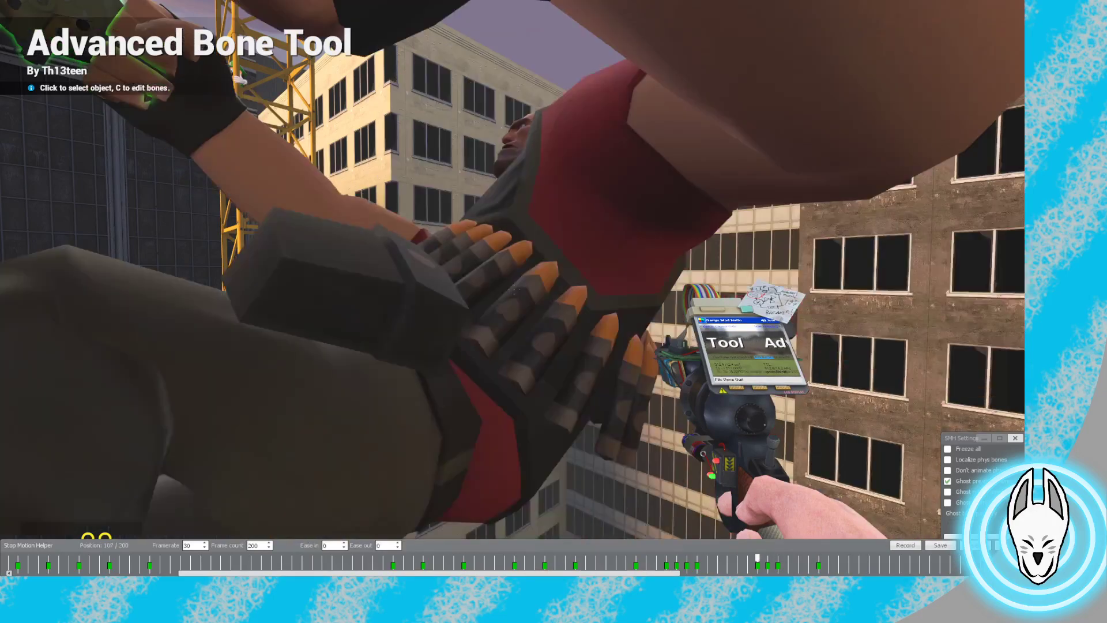
Review the Heavy's swing and hook shot from farther away by stepping through frames 98 to 109
{"action": "key", "text": "s"}
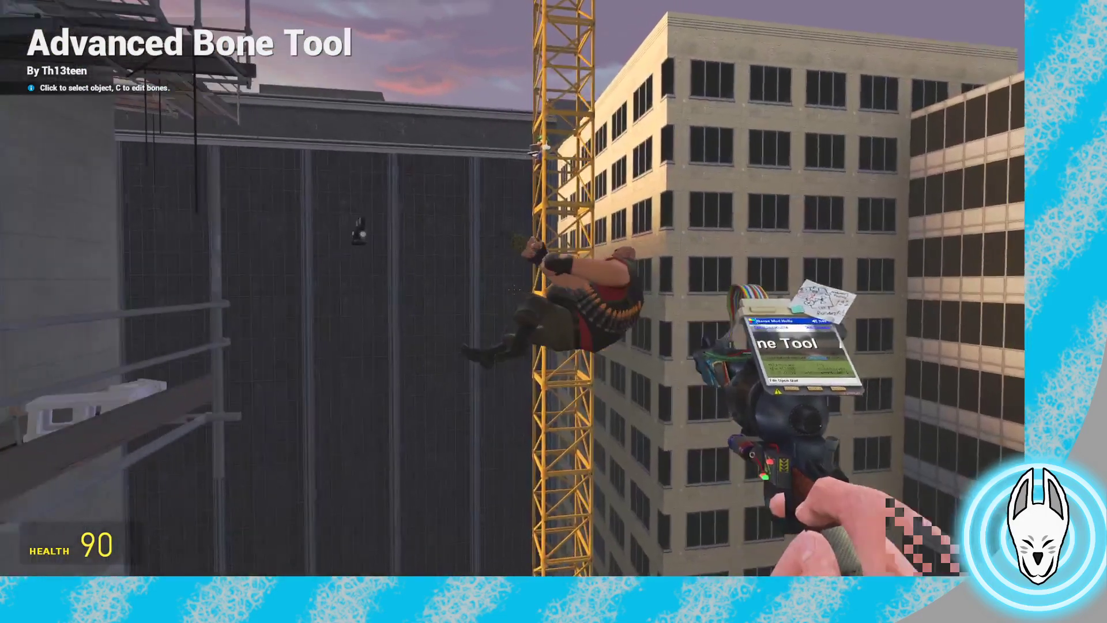
{"action": "key", "text": "w"}
{"action": "key", "text": "c"}
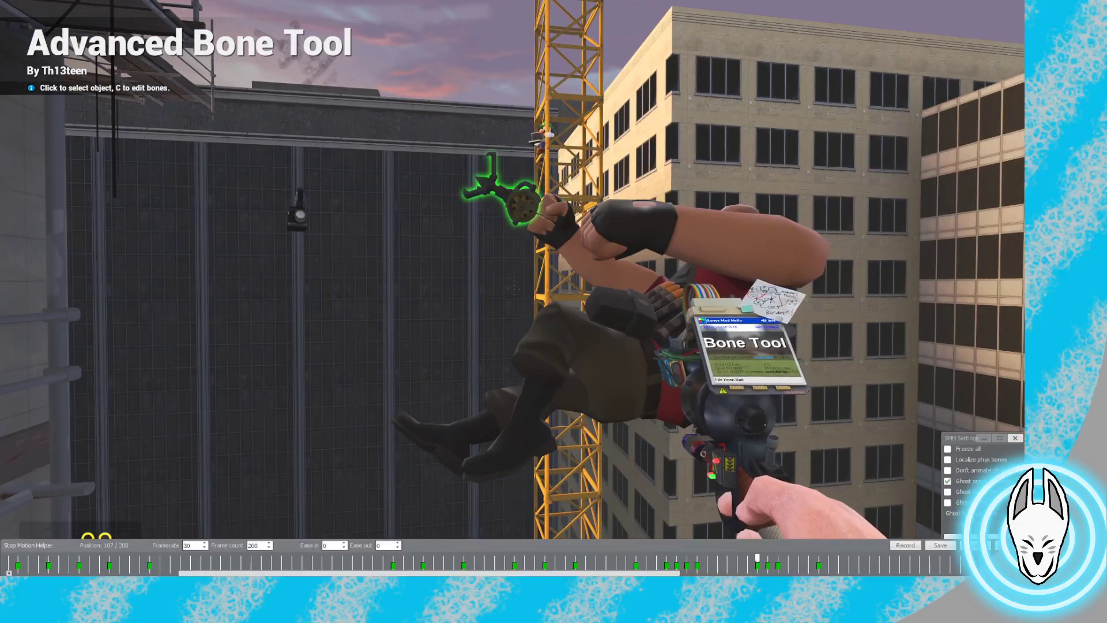
{"action": "key", "text": "Right"}
{"action": "key", "text": "Right"}
{"action": "key", "text": "Left"}
{"action": "key", "text": "Left"}
{"action": "key", "text": "Left"}
{"action": "key", "text": "Left"}
{"action": "key", "text": "Left"}
{"action": "key", "text": "Left"}
{"action": "key", "text": "Left"}
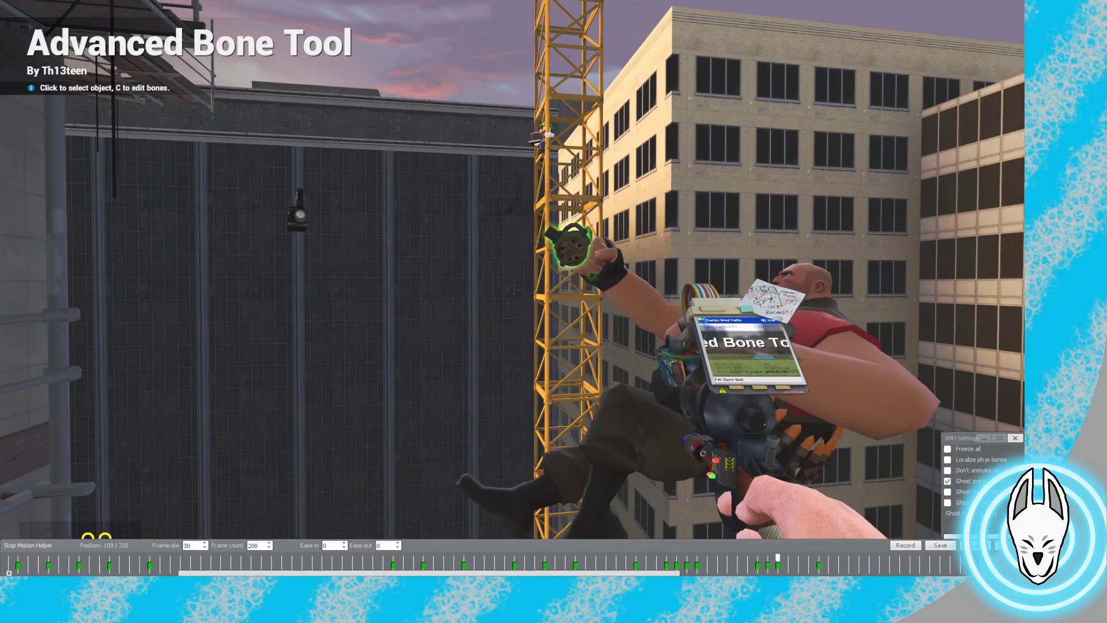
{"action": "key", "text": "Left"}
{"action": "key", "text": "Left"}
{"action": "key", "text": "Left"}
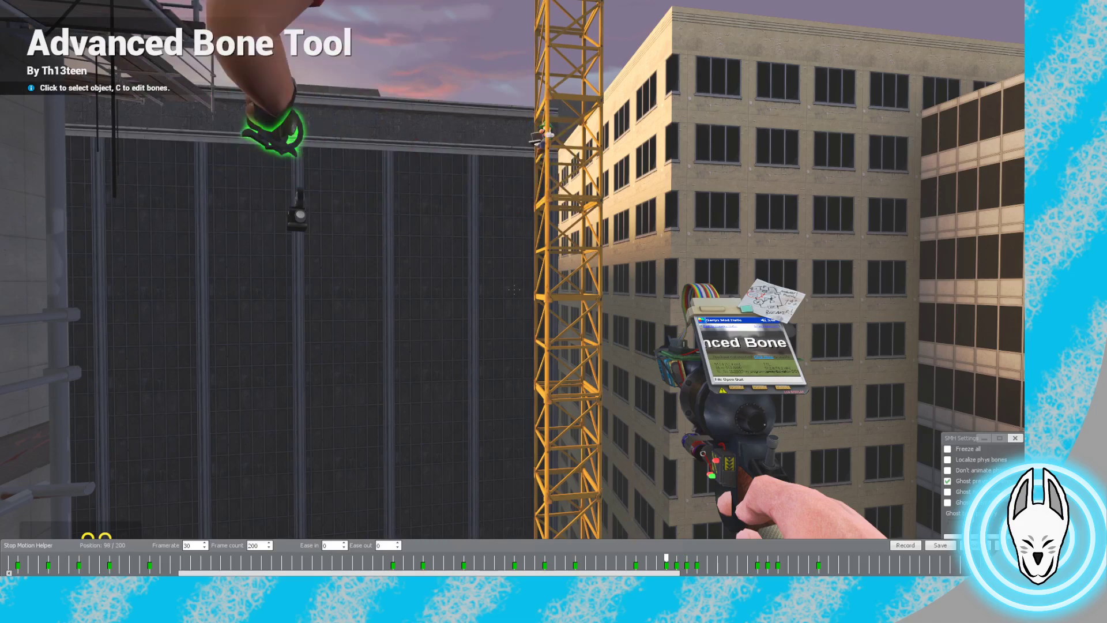
Go to the separate hook prop beside the crates inside the building with the Physics Gun in hand
{"action": "key", "text": "s"}
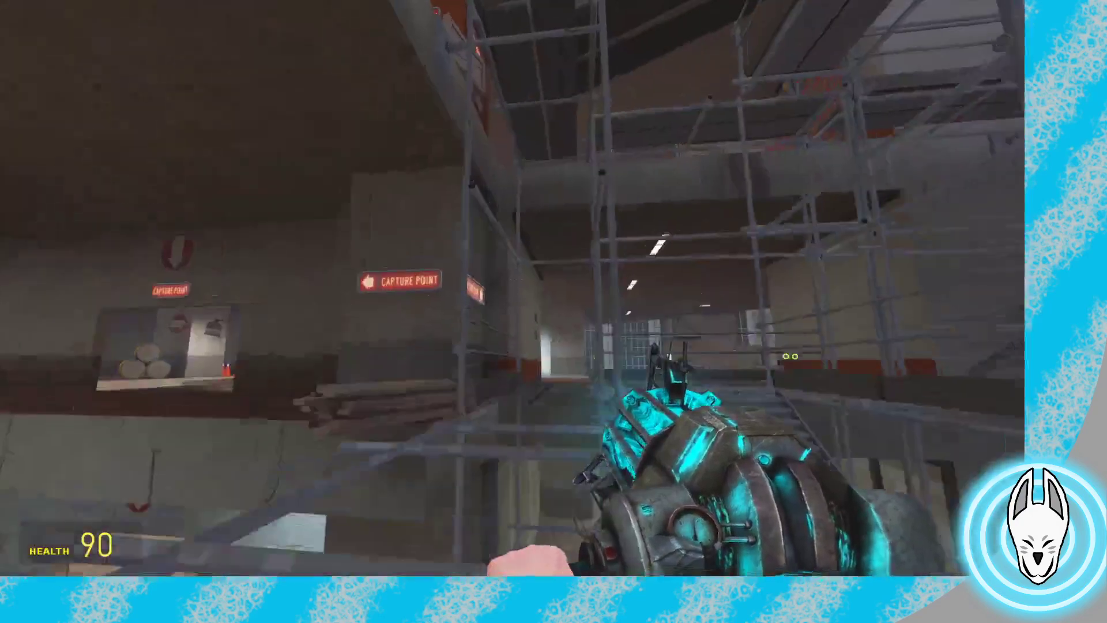
{"action": "key", "text": "w"}
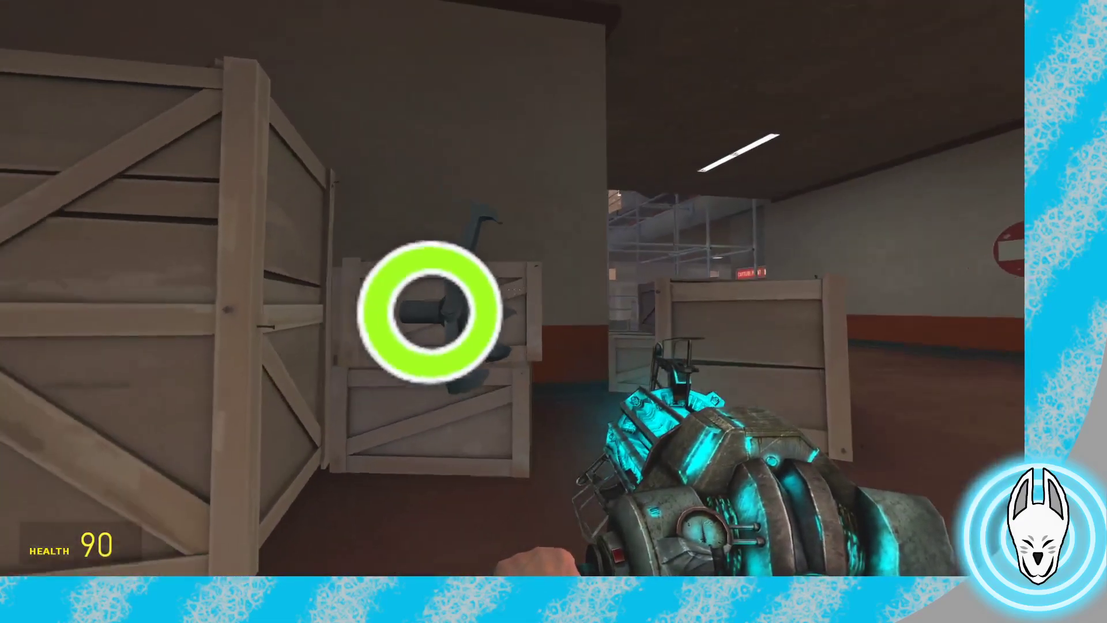
{"action": "left_click", "coordinate": [512, 288]}
Spawn the first cube from Garry's Mod's hunter blocks models beside the hook prop near the crates
{"action": "key", "text": "q"}
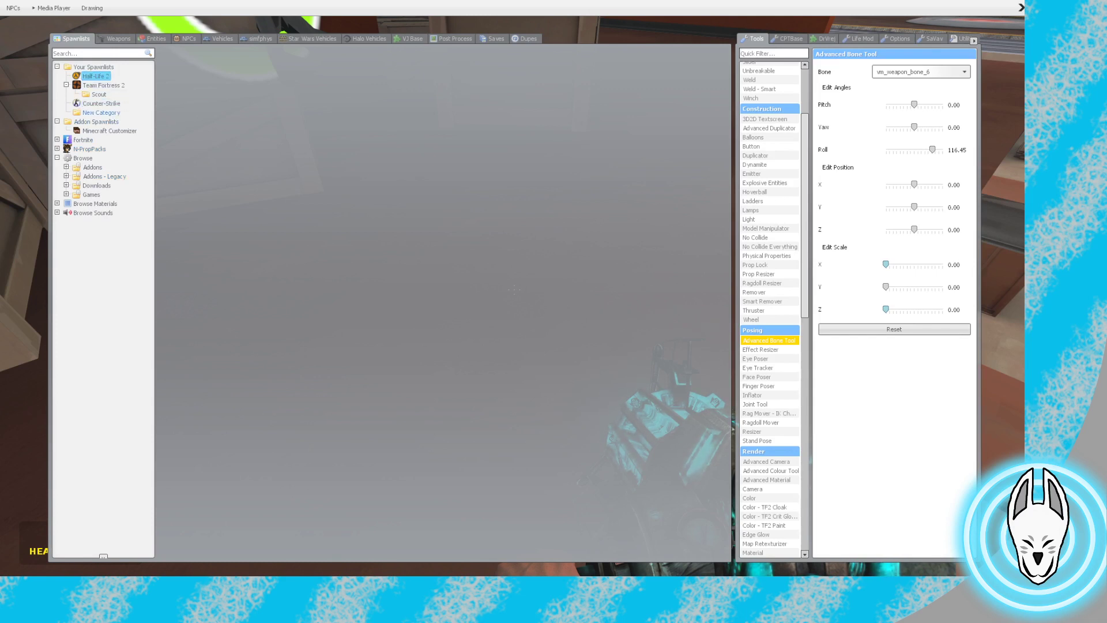
{"action": "left_click", "coordinate": [66, 194]}
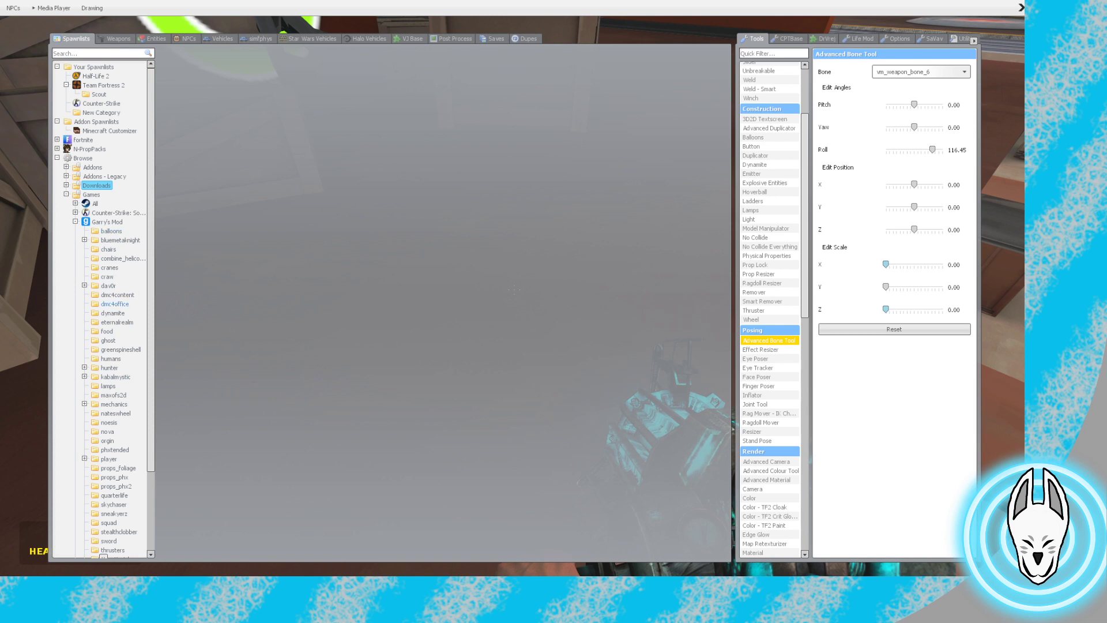
{"action": "left_click", "coordinate": [84, 367]}
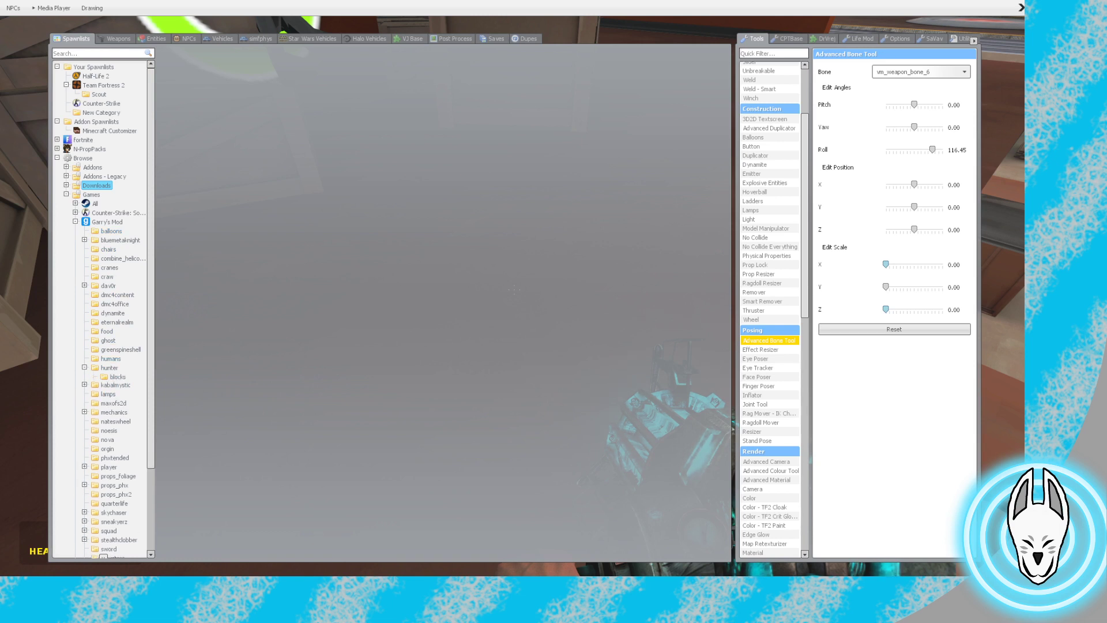
{"action": "left_click", "coordinate": [118, 377]}
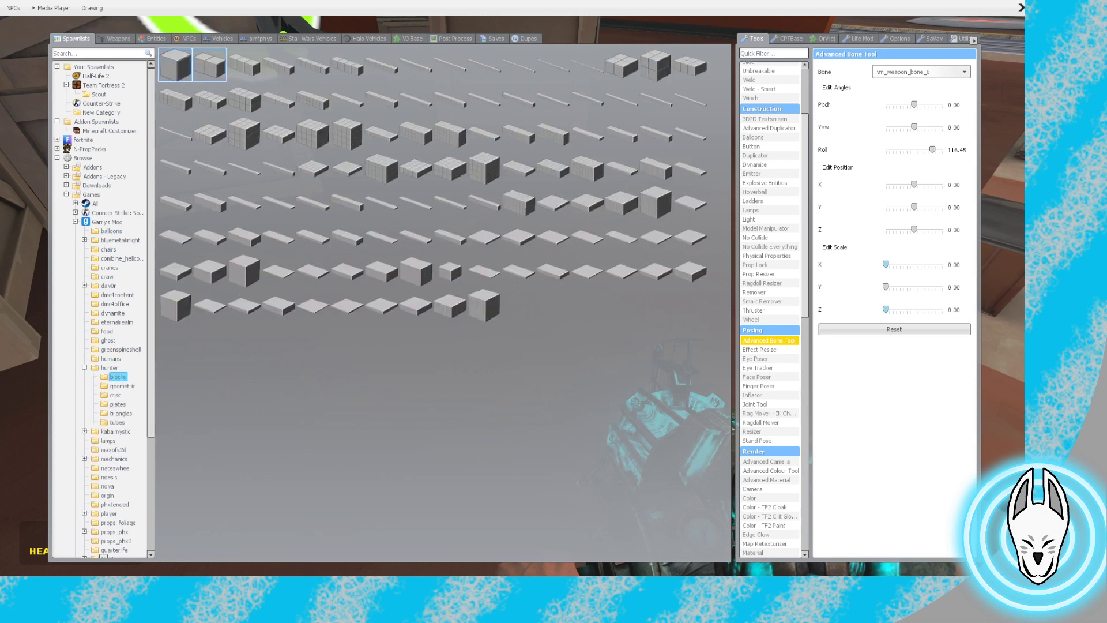
{"action": "left_click", "coordinate": [175, 64]}
{"action": "key", "text": "q"}
{"action": "mouse_move", "coordinate": [513, 288]}
{"action": "left_mouse_down"}
{"action": "mouse_move", "coordinate": [528, 315]}
{"action": "mouse_move", "coordinate": [509, 289]}
{"action": "left_mouse_up"}
Browse the hunter models' geometric, misc and plates folders for a suitable base prop for the hook
{"action": "key", "text": "q"}
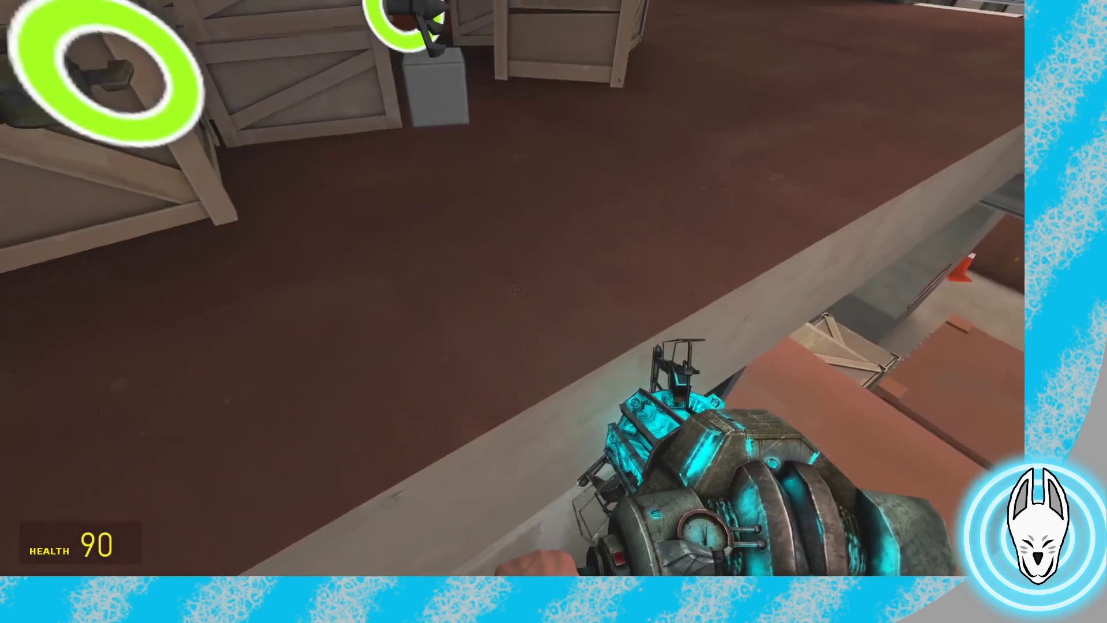
{"action": "key", "text": "q"}
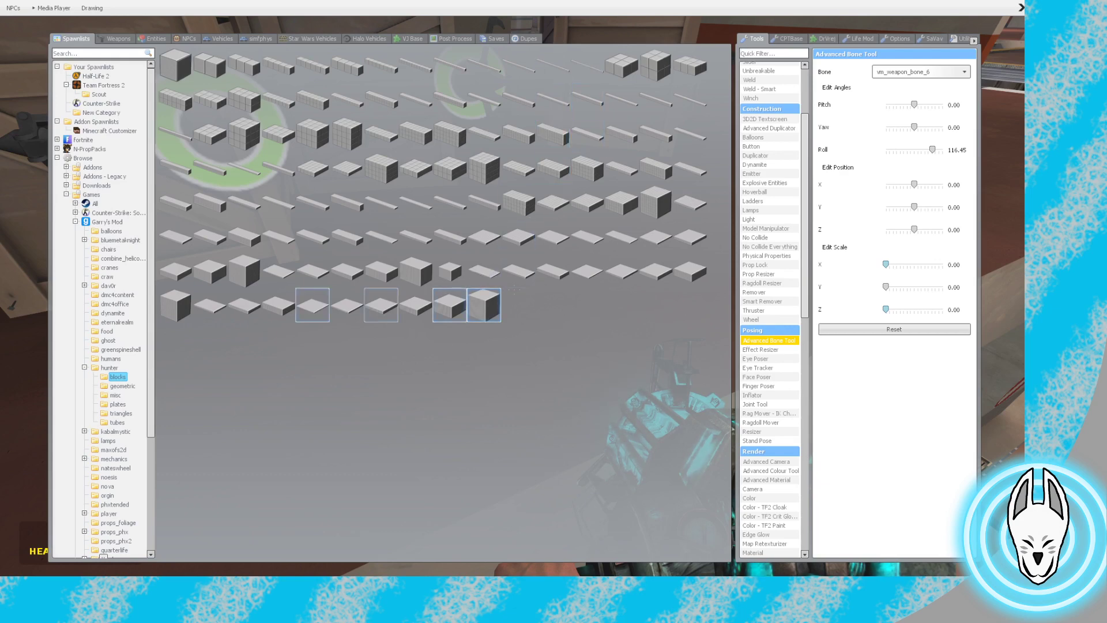
{"action": "left_click", "coordinate": [123, 385]}
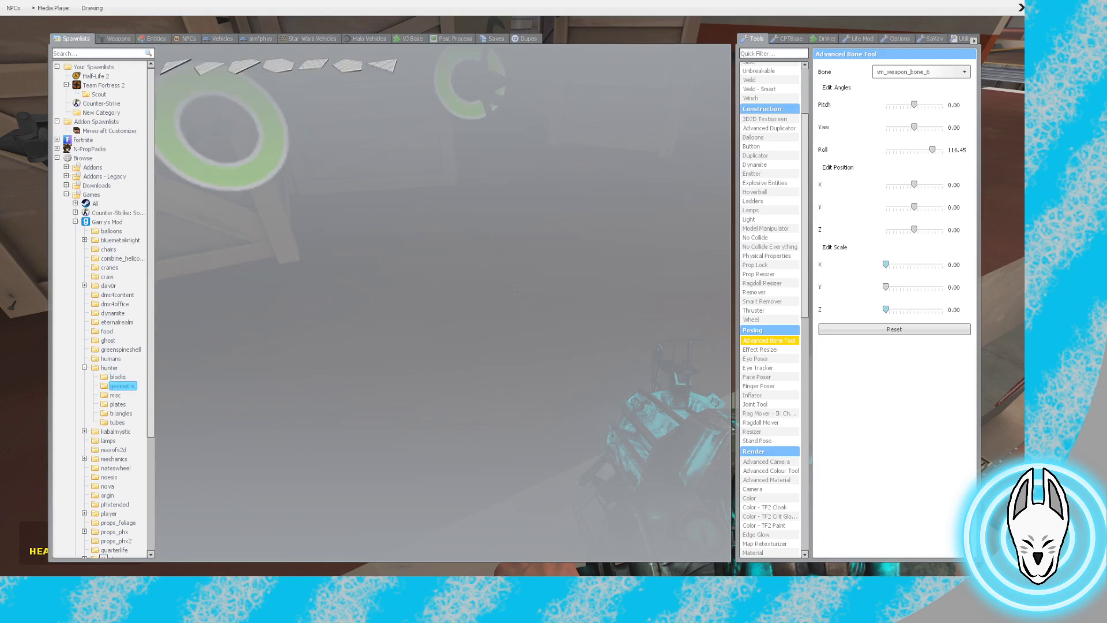
{"action": "left_click", "coordinate": [115, 395]}
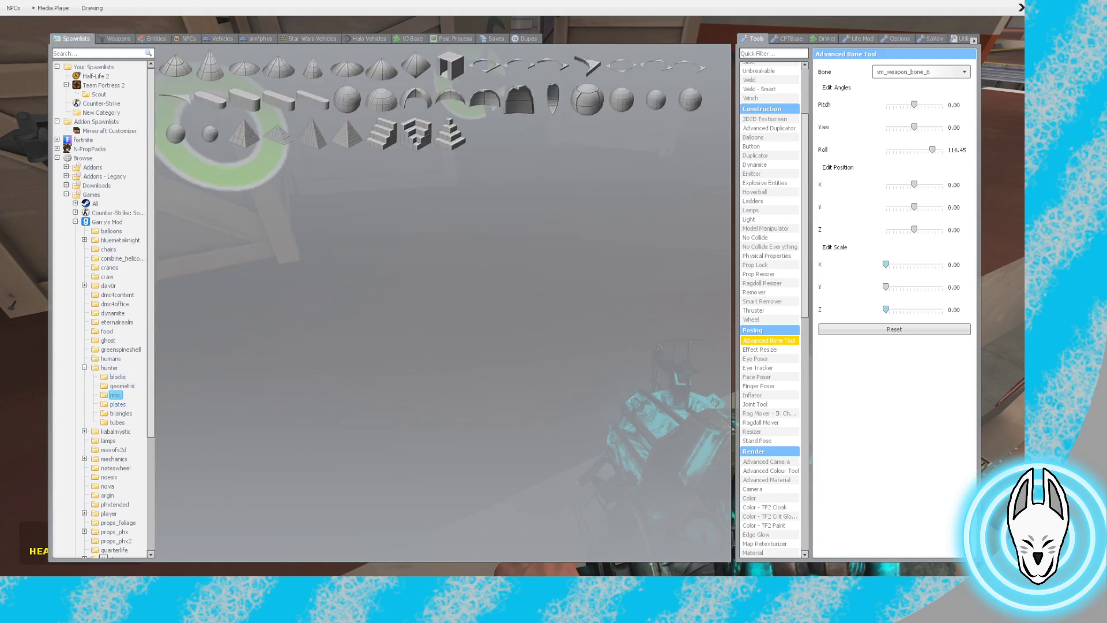
{"action": "left_click", "coordinate": [117, 403]}
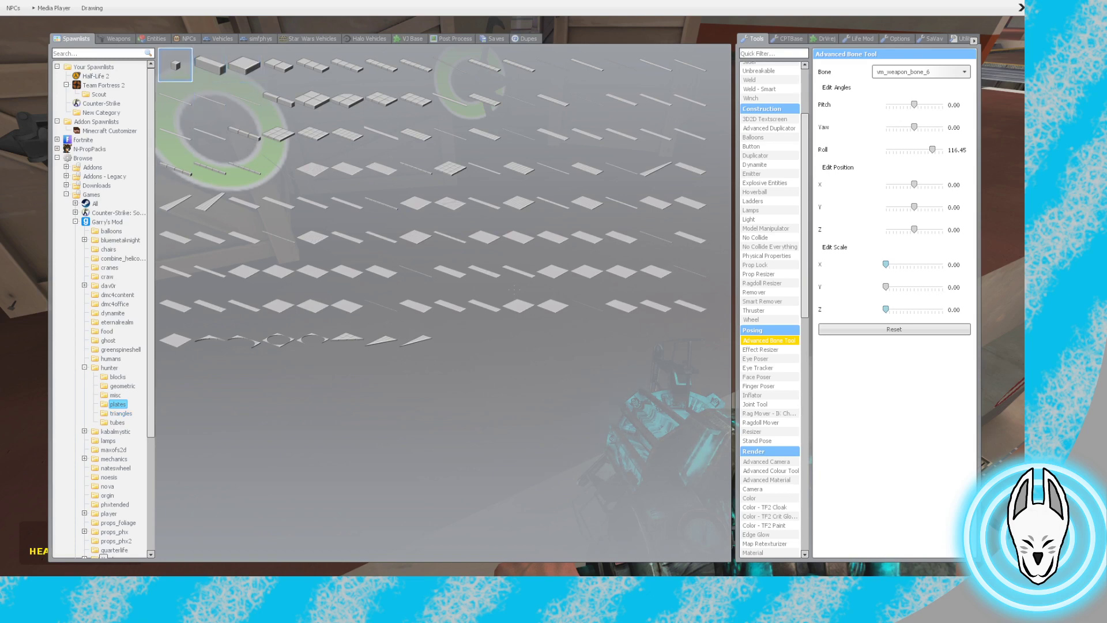
{"action": "key", "text": "q"}
{"action": "left_click_drag", "start_coordinate": [515, 290], "coordinate": [514, 290]}
{"action": "key", "text": "w"}
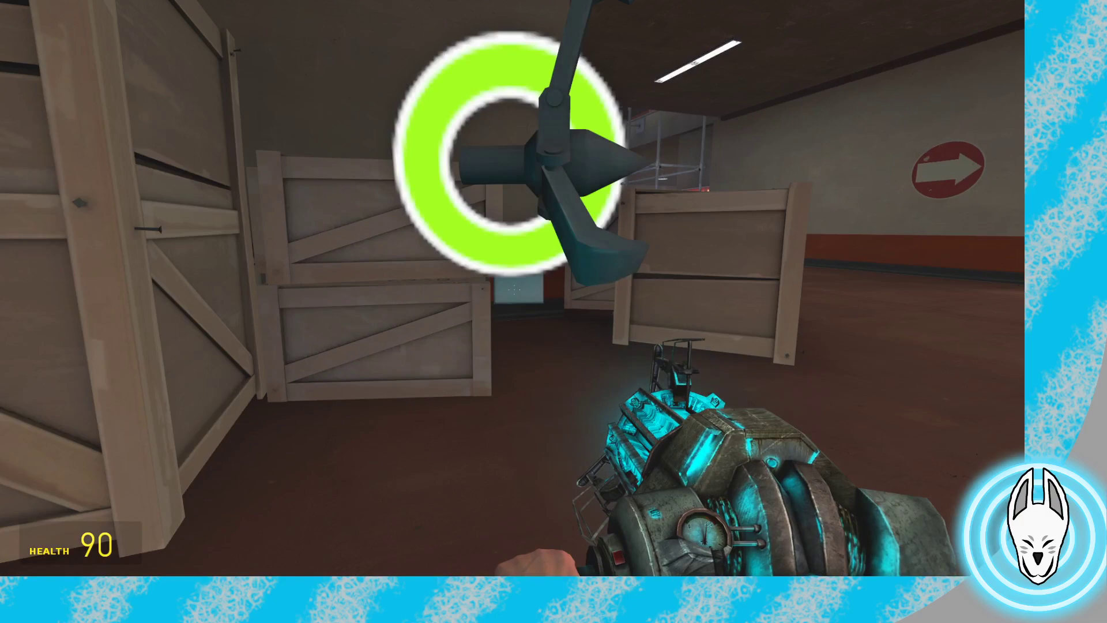
Place the first cube from the hunter blocks models on the floor directly below the hook prop
{"action": "key", "text": "q"}
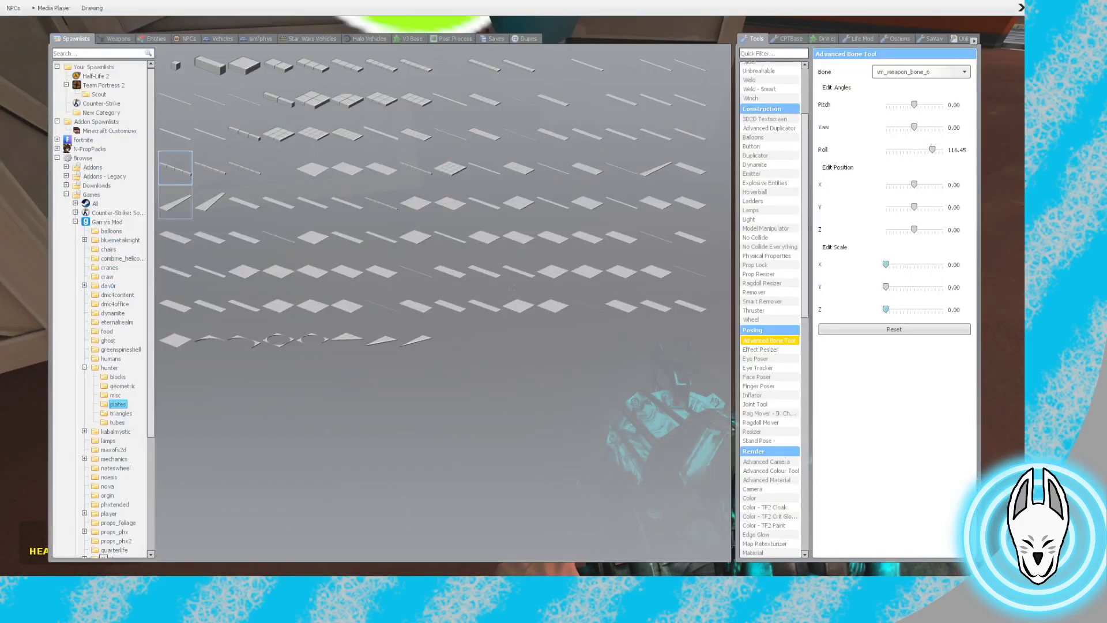
{"action": "left_click", "coordinate": [244, 64]}
{"action": "key", "text": "q"}
{"action": "left_click", "coordinate": [117, 376]}
{"action": "left_click", "coordinate": [176, 65]}
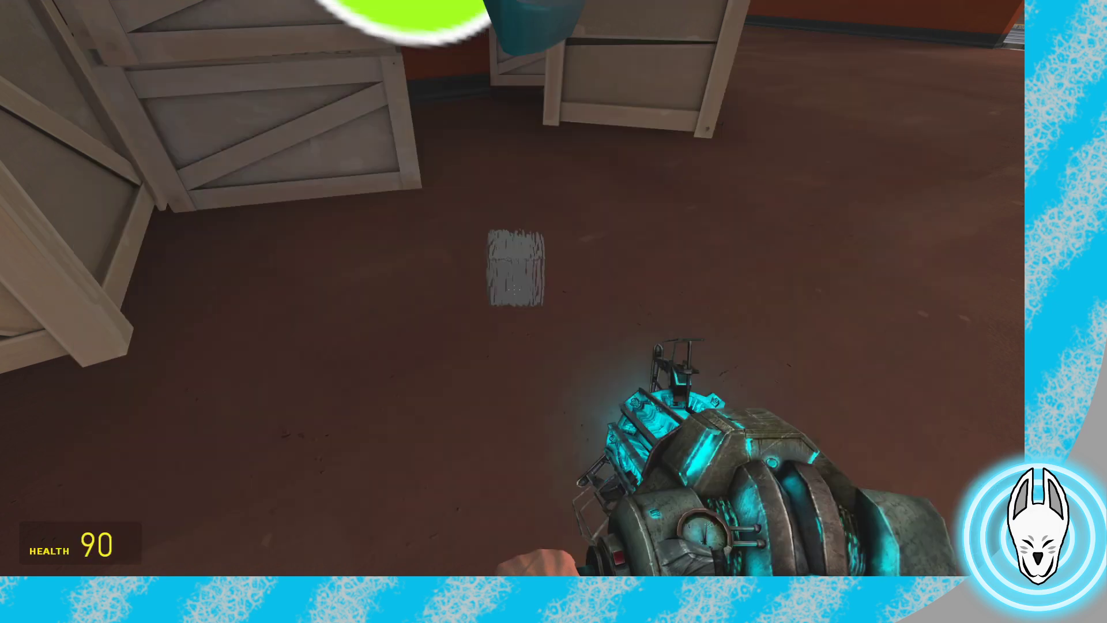
{"action": "left_click", "coordinate": [514, 290]}
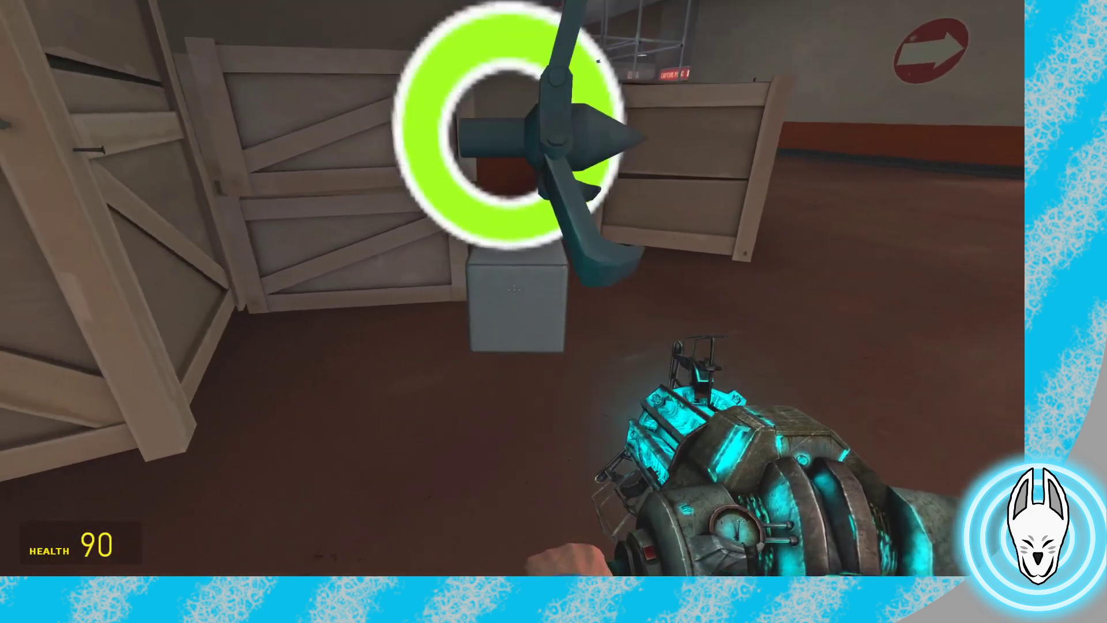
Make the cube below the hook invisible by applying the Invisible material with the SubMaterial tool
{"action": "key", "text": "q"}
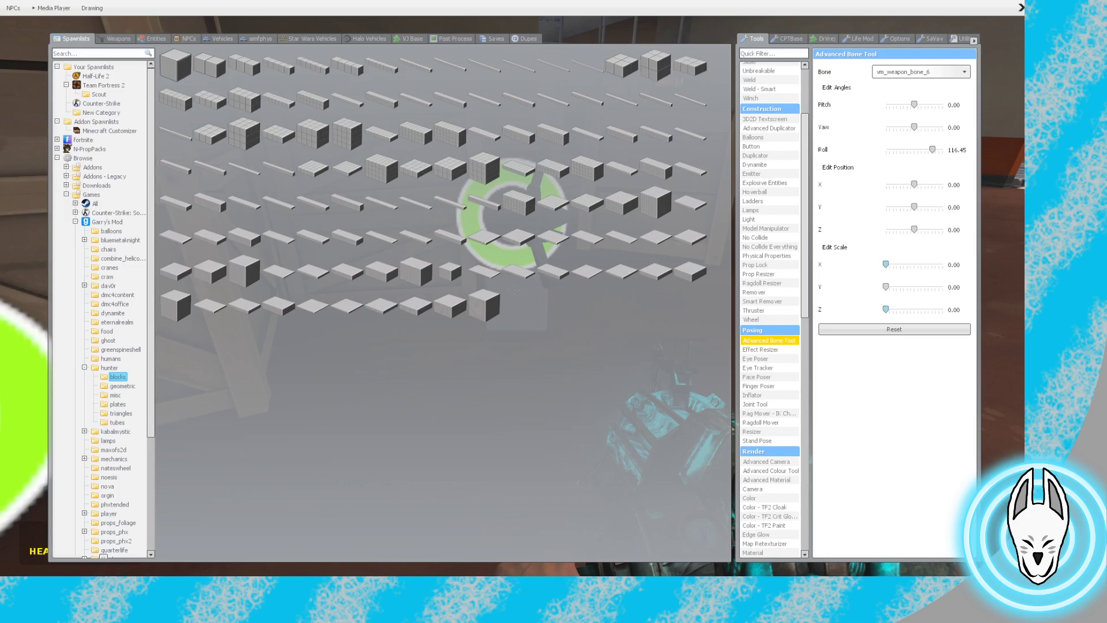
{"action": "scroll", "coordinate": [770, 305], "scroll_direction": "down", "scroll_amount": 3}
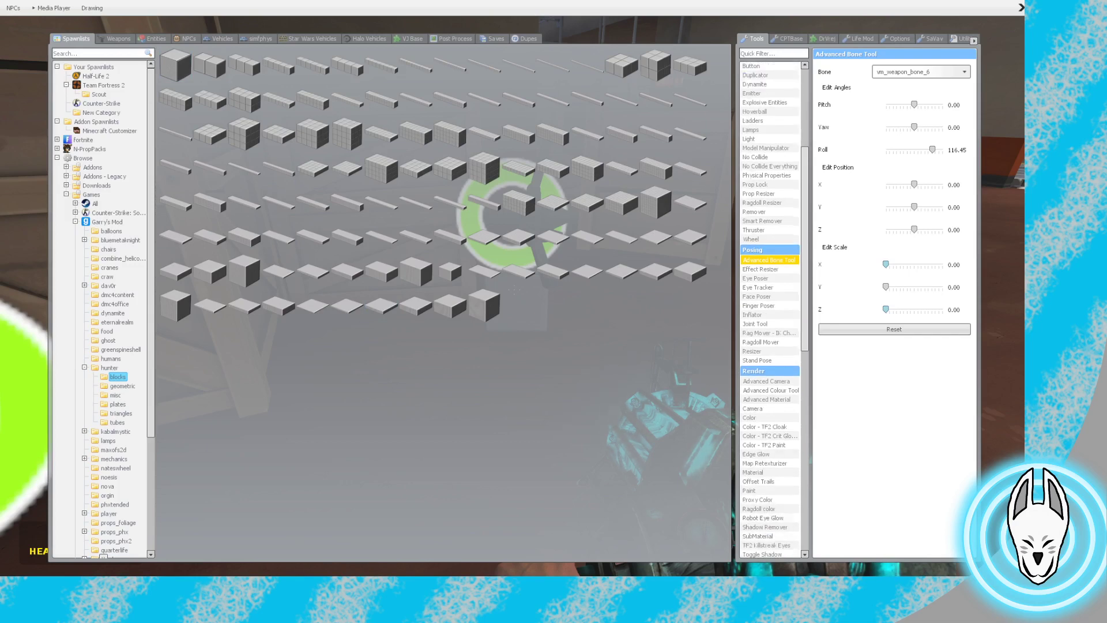
{"action": "scroll", "coordinate": [770, 305], "scroll_direction": "down", "scroll_amount": 1}
{"action": "left_click", "coordinate": [758, 509]}
{"action": "key", "text": "q"}
{"action": "scroll", "coordinate": [514, 290], "scroll_direction": "down", "scroll_amount": 1}
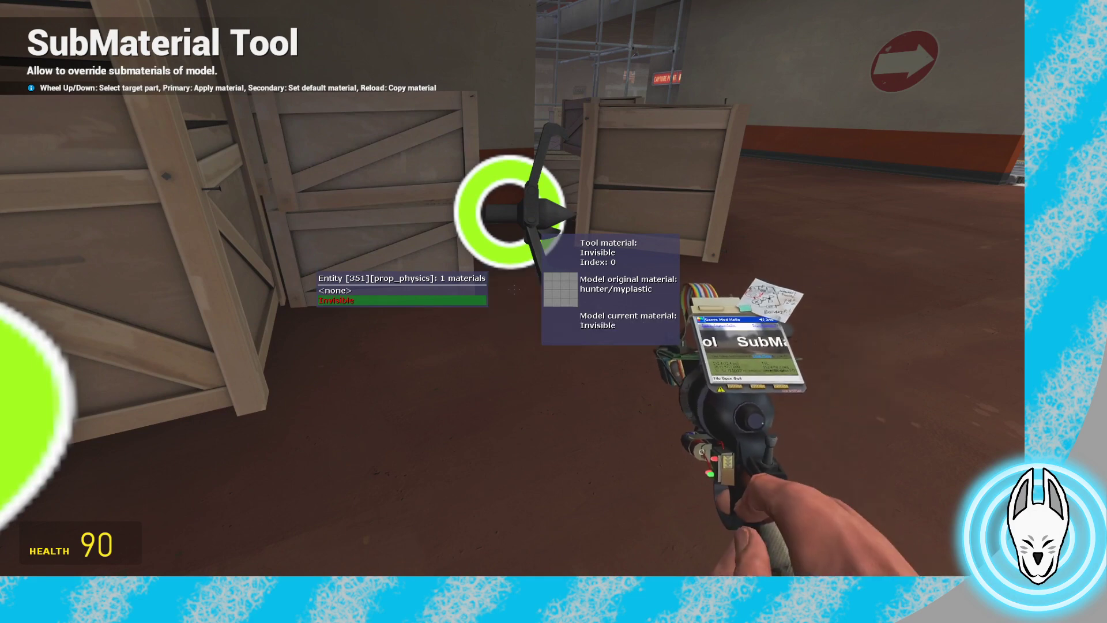
Attach the hook prop to the invisible cube with the Easy Bonemerge Tool
{"action": "key", "text": "q"}
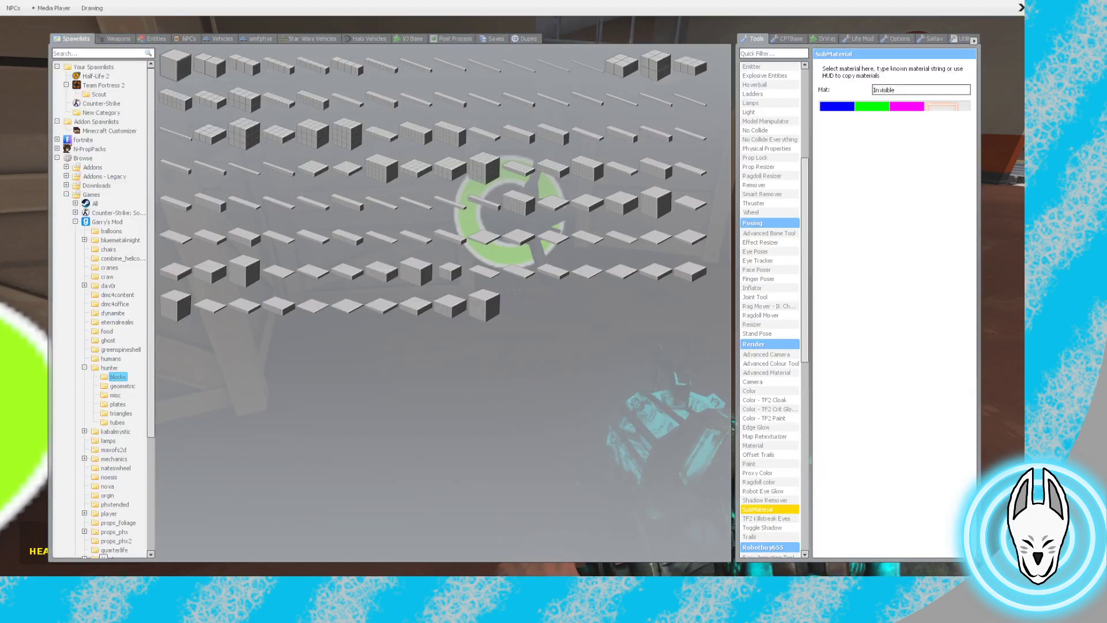
{"action": "scroll", "coordinate": [769, 305], "scroll_direction": "down", "scroll_amount": 2}
{"action": "left_click", "coordinate": [769, 522]}
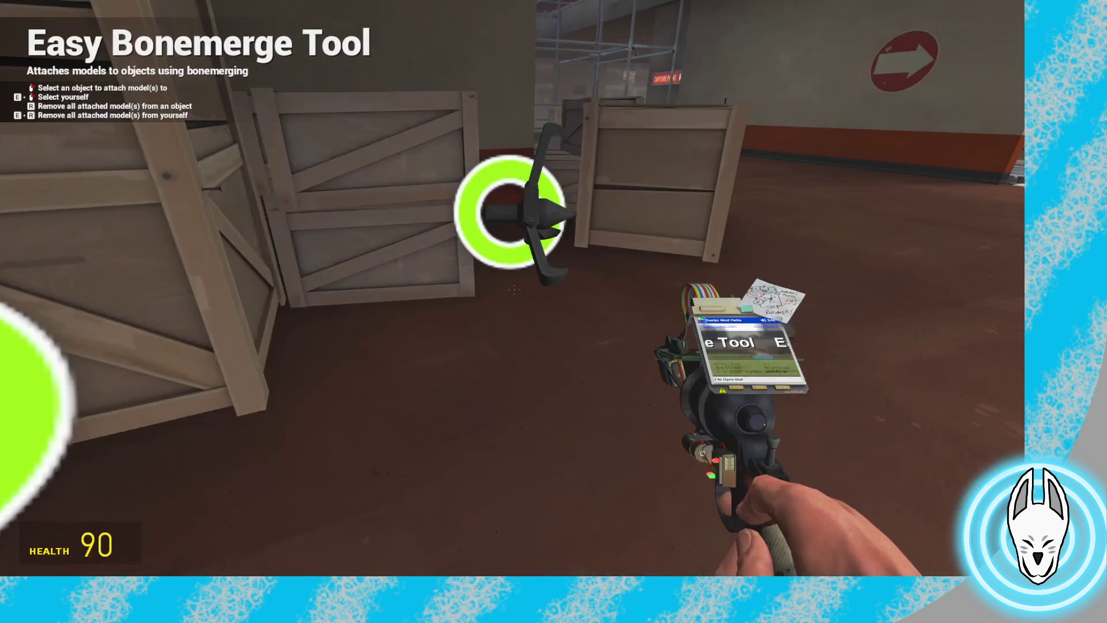
{"action": "left_click", "coordinate": [514, 290]}
{"action": "left_click", "coordinate": [514, 290]}
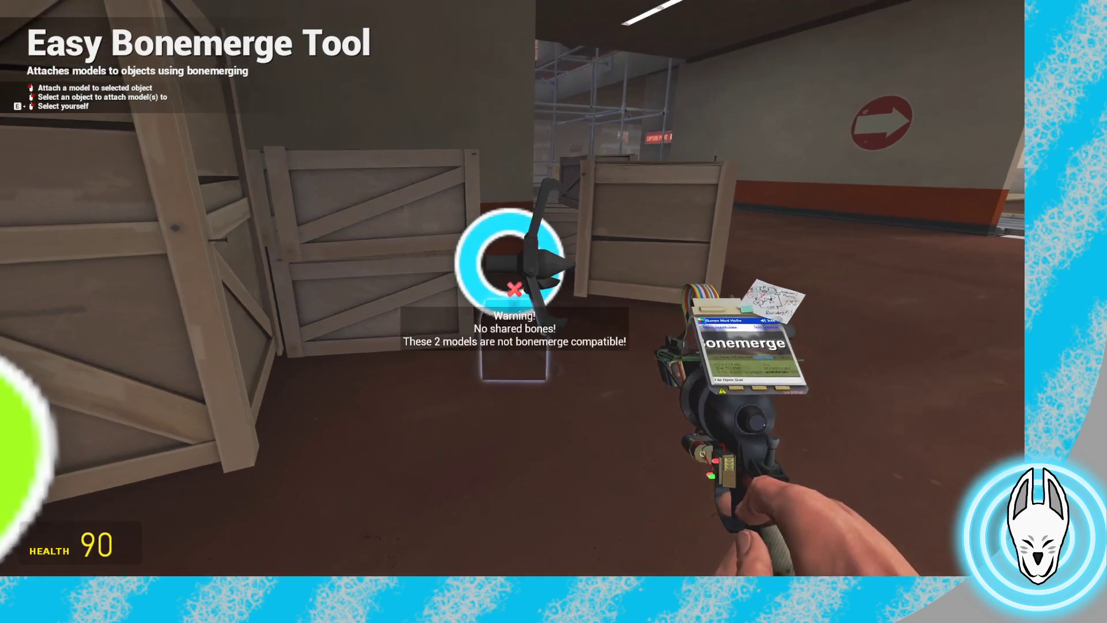
{"action": "left_click", "coordinate": [514, 289]}
Carry the merged hook out of the building to the swinging Heavy with the Physics Gun
{"action": "scroll", "coordinate": [515, 289], "scroll_direction": "down", "scroll_amount": 3}
{"action": "left_click", "coordinate": [515, 289]}
{"action": "left_click_drag", "start_coordinate": [514, 289], "coordinate": [514, 289]}
Move the Stop Motion Helper timeline to the hook shot at about frame 108
{"action": "key", "text": "c"}
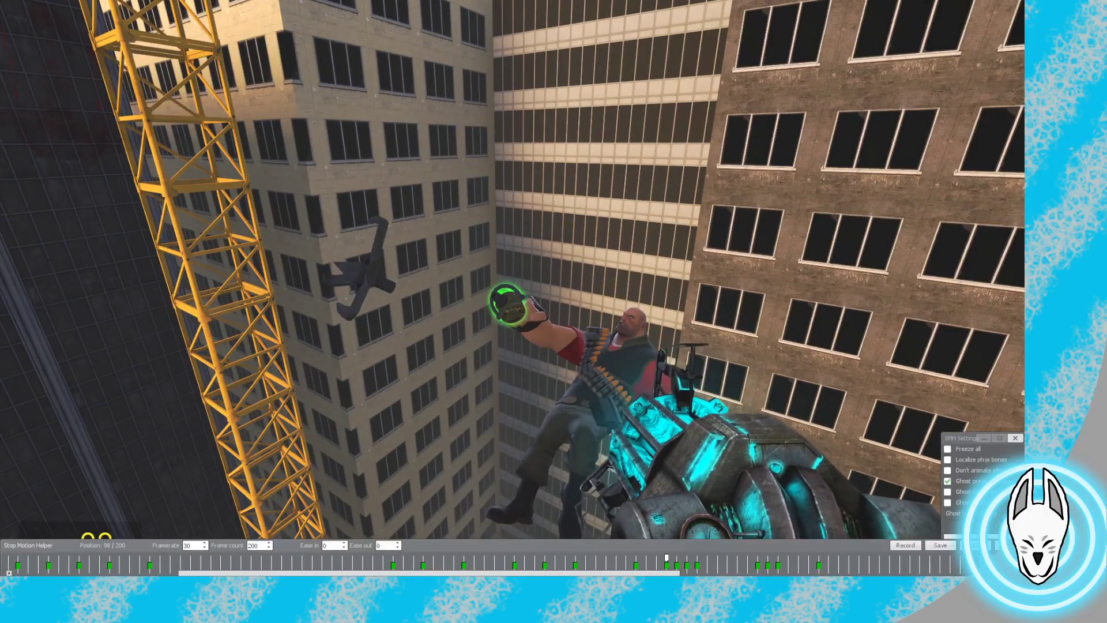
{"action": "right_click", "coordinate": [514, 290]}
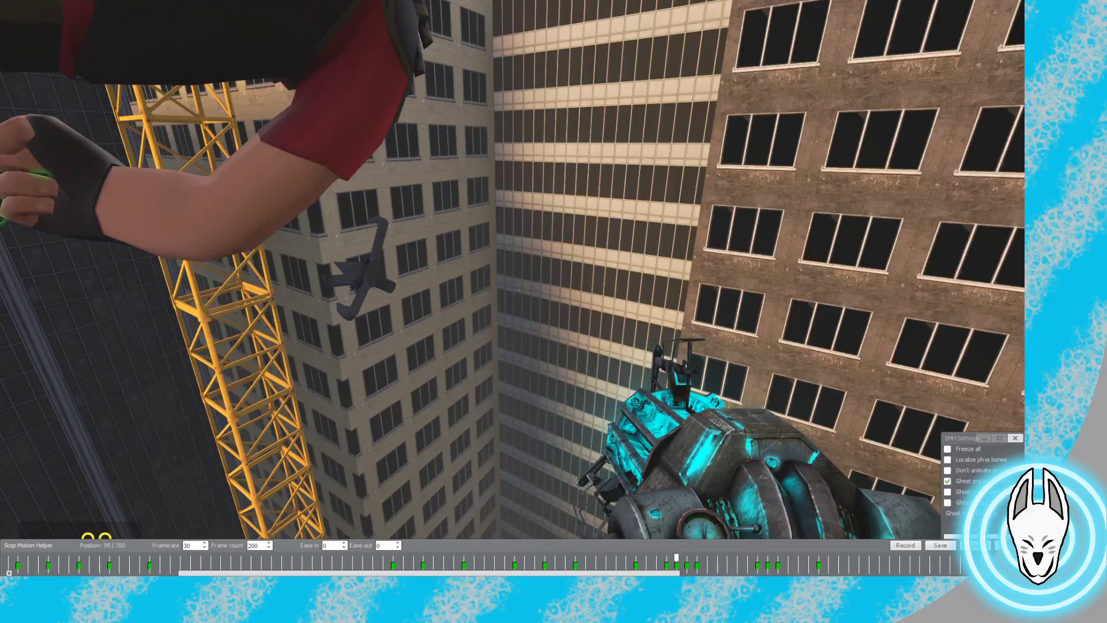
{"action": "left_click_drag", "start_coordinate": [676, 557], "coordinate": [767, 557]}
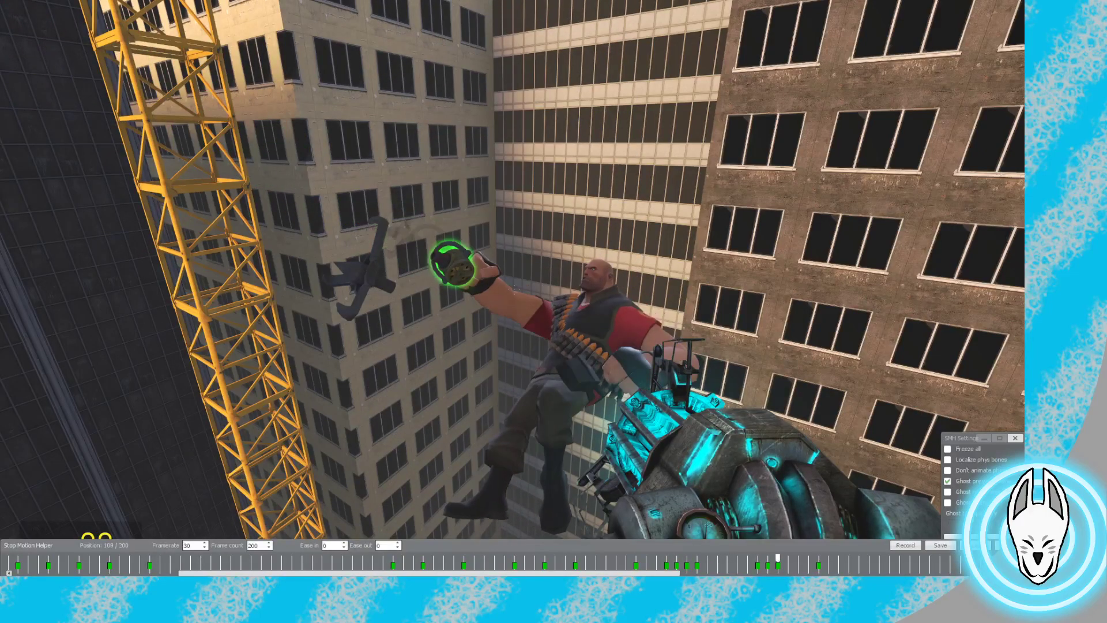
{"action": "key", "text": "c"}
Move and rotate the merged hook with the Physics Gun to line it up with the muzzle of the Heavy's launcher
{"action": "key", "text": "w"}
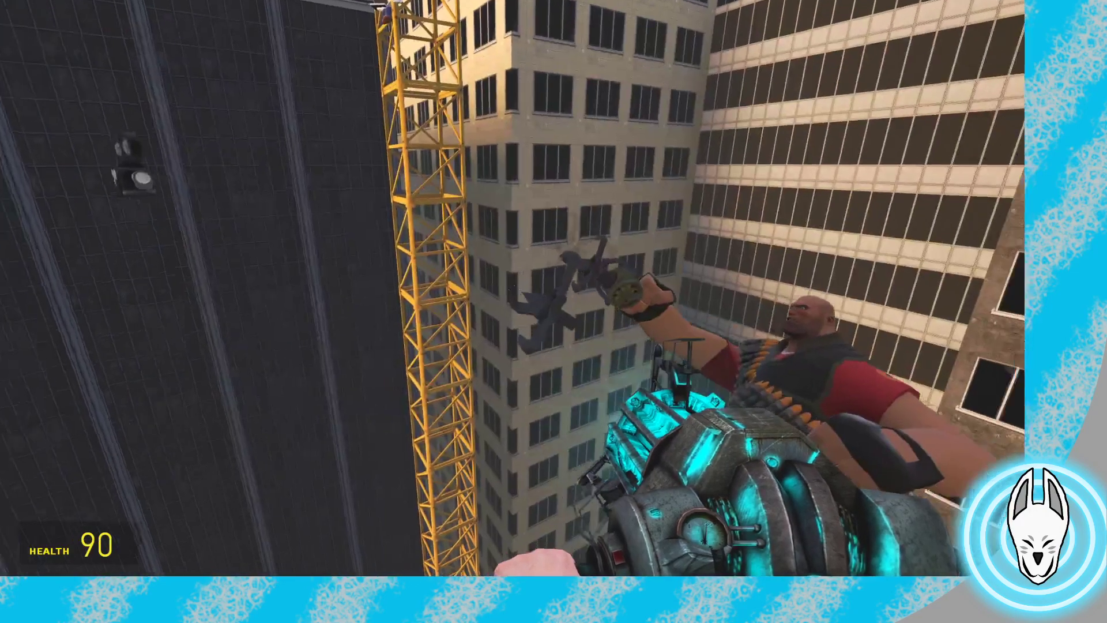
{"action": "left_click", "coordinate": [512, 289]}
{"action": "mouse_move", "coordinate": [512, 289]}
{"action": "left_mouse_down"}
{"action": "mouse_move", "coordinate": [525, 256]}
{"action": "mouse_move", "coordinate": [512, 288]}
{"action": "left_mouse_up"}
{"action": "key", "text": "a"}
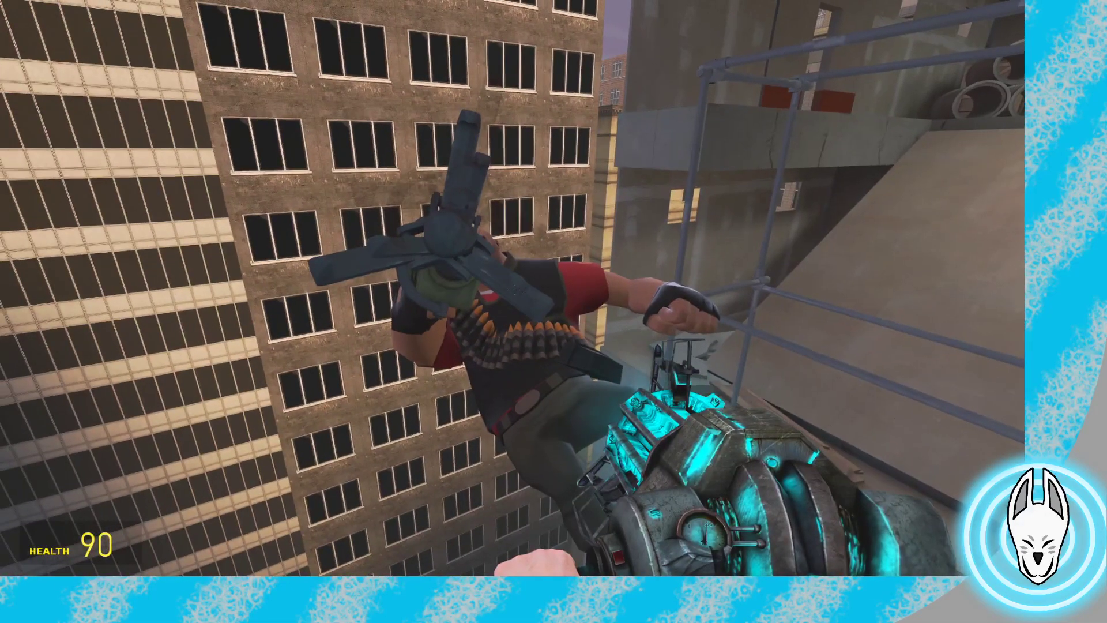
{"action": "left_click_drag", "start_coordinate": [515, 289], "coordinate": [510, 286]}
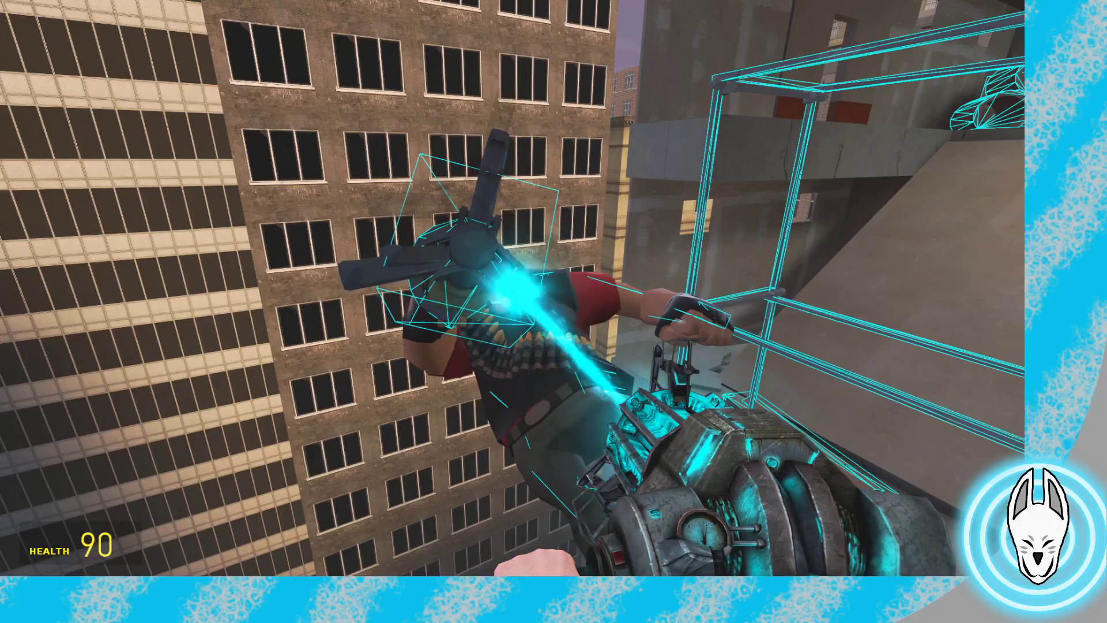
{"action": "left_click_drag", "start_coordinate": [510, 287], "coordinate": [512, 288]}
{"action": "key", "text": "a"}
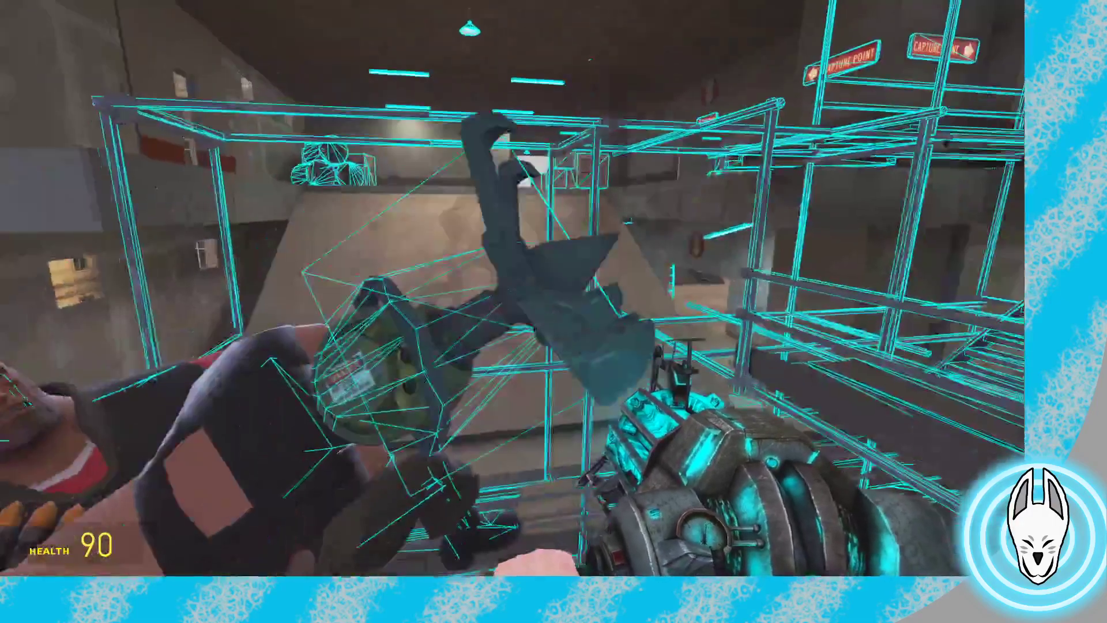
{"action": "key", "text": "s"}
Record a keyframe for the merged hook at frame 109 in its launch position, and return to frame 108
{"action": "key", "text": "c"}
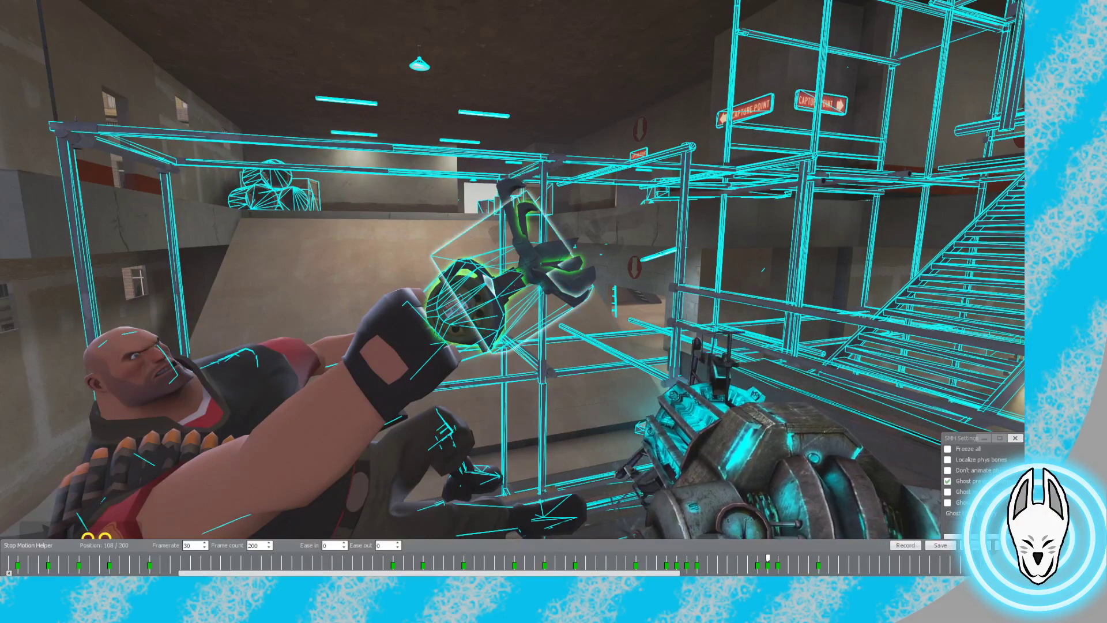
{"action": "right_click", "coordinate": [511, 288]}
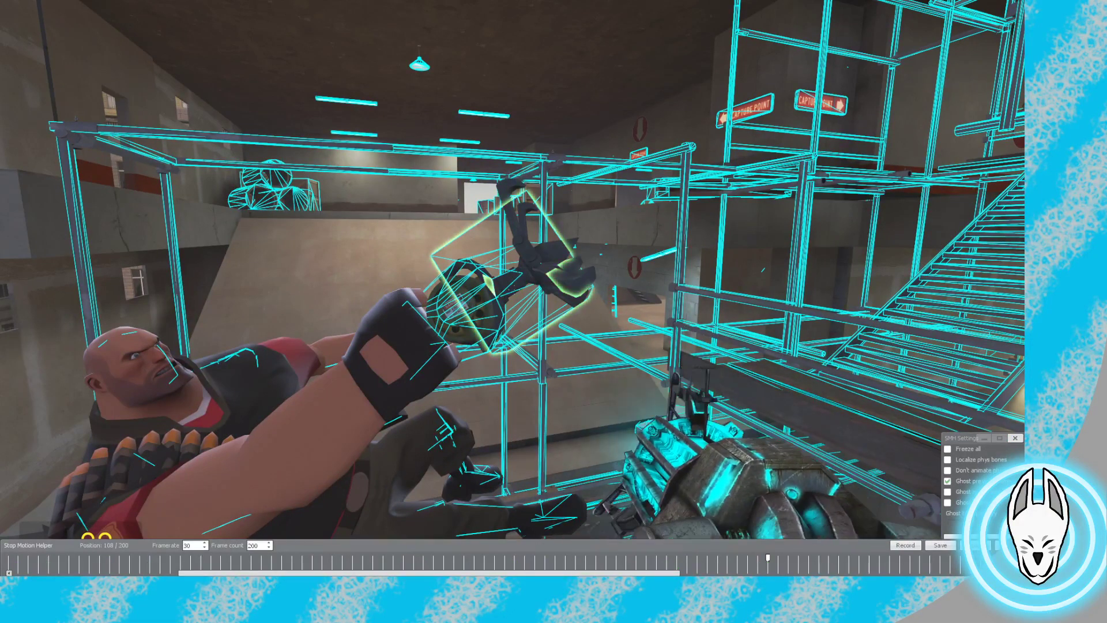
{"action": "right_click", "coordinate": [512, 288]}
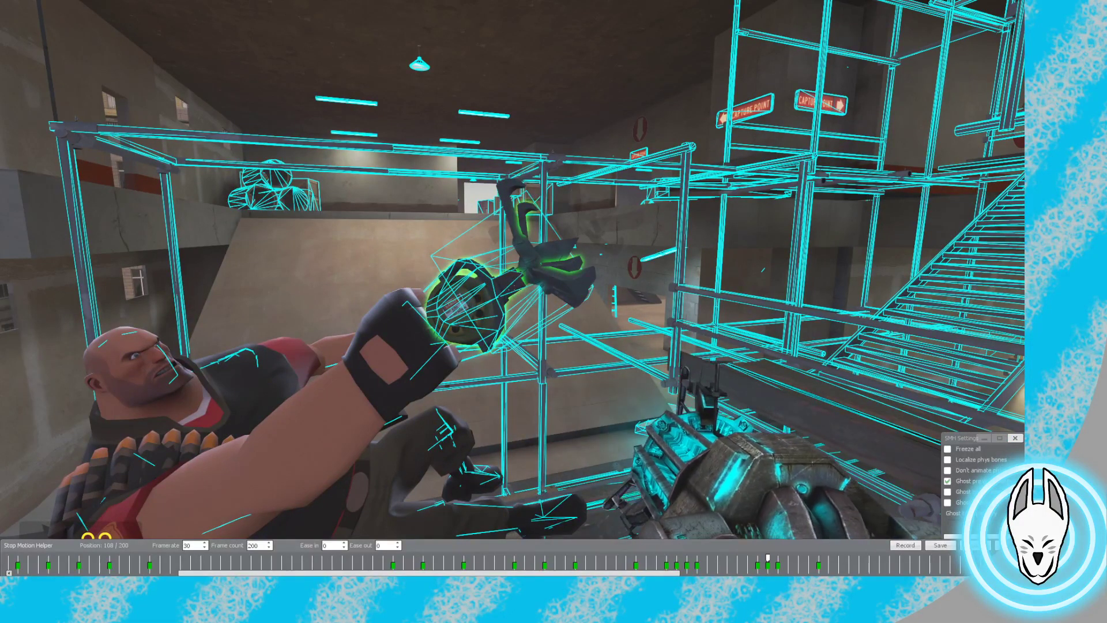
{"action": "key", "text": "Right"}
{"action": "key", "text": "c"}
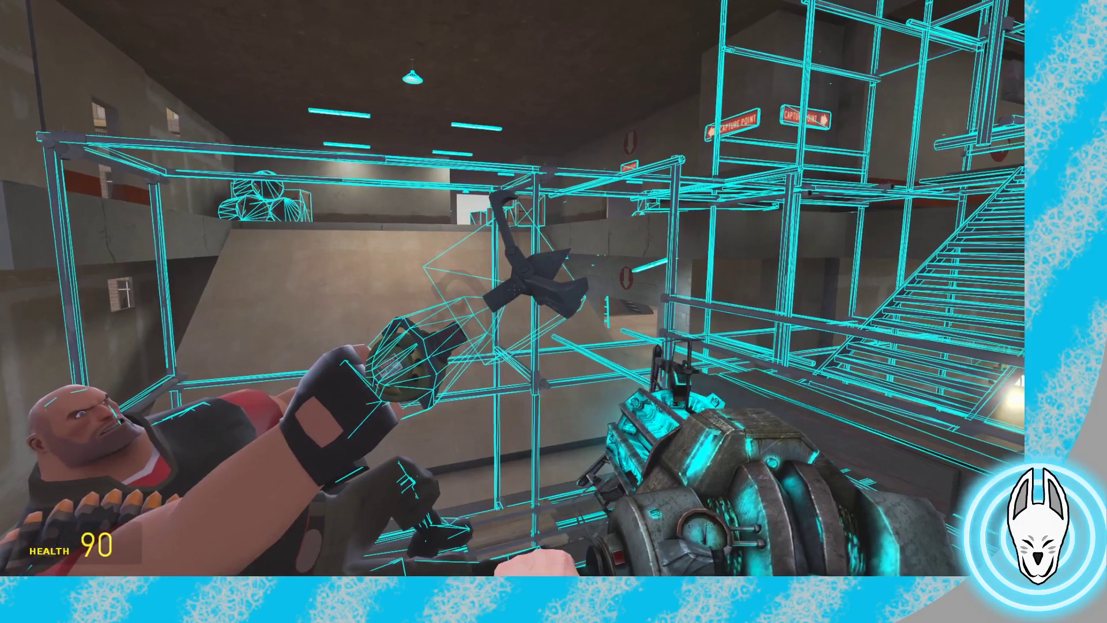
{"action": "key", "text": "c"}
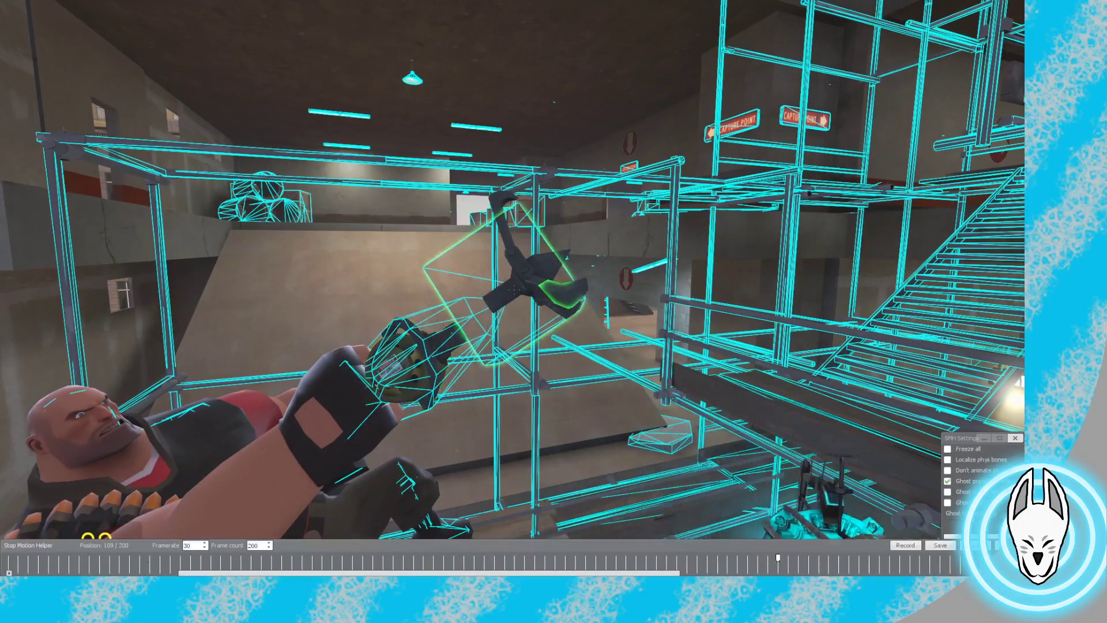
{"action": "key", "text": "Up"}
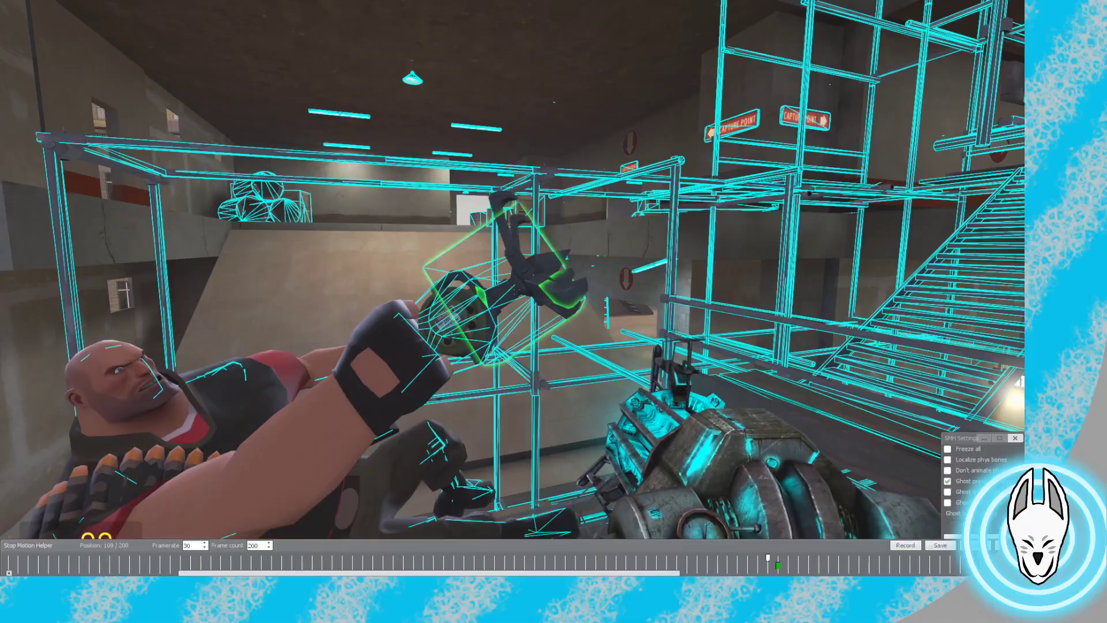
At frame 108, move the merged hook away from the launcher to the floor area by the barrels and record its position
{"action": "key", "text": "c"}
{"action": "left_click_drag", "start_coordinate": [512, 288], "coordinate": [873, 289]}
{"action": "left_click_drag", "start_coordinate": [553, 311], "coordinate": [553, 312]}
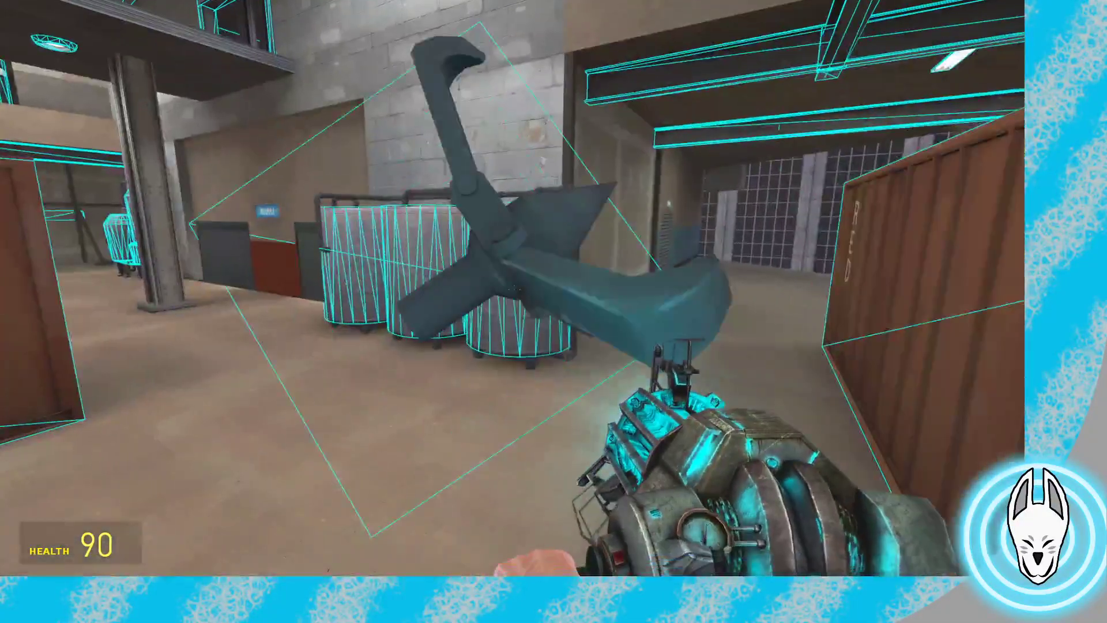
{"action": "key", "text": "c"}
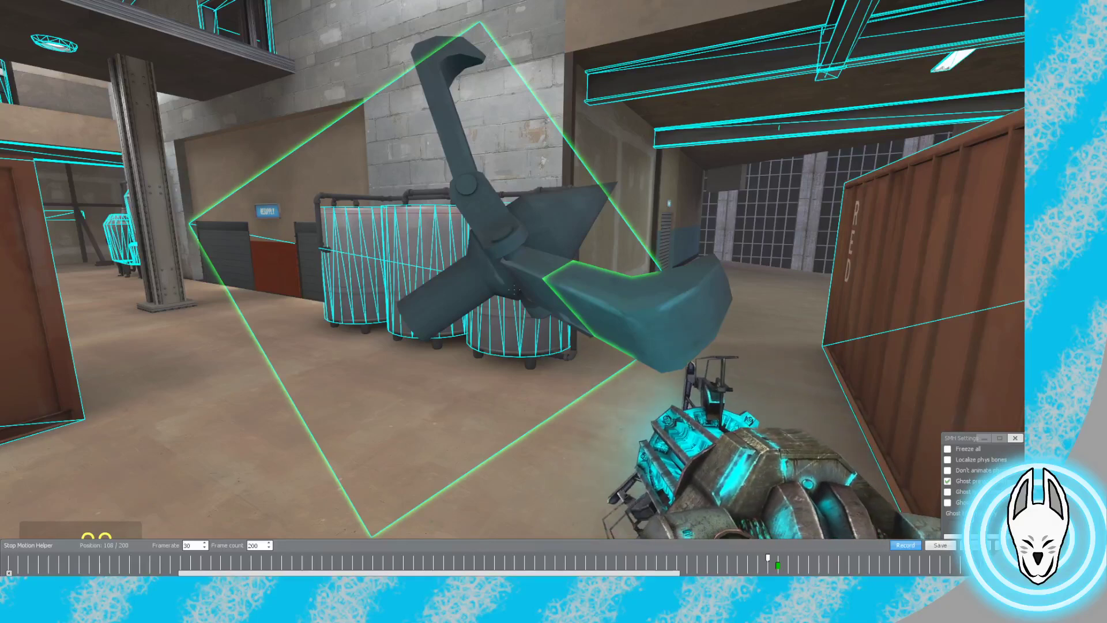
Choose the No Collide Everything construction tool and go back to the merged hook with the Physics Gun
{"action": "key", "text": "q"}
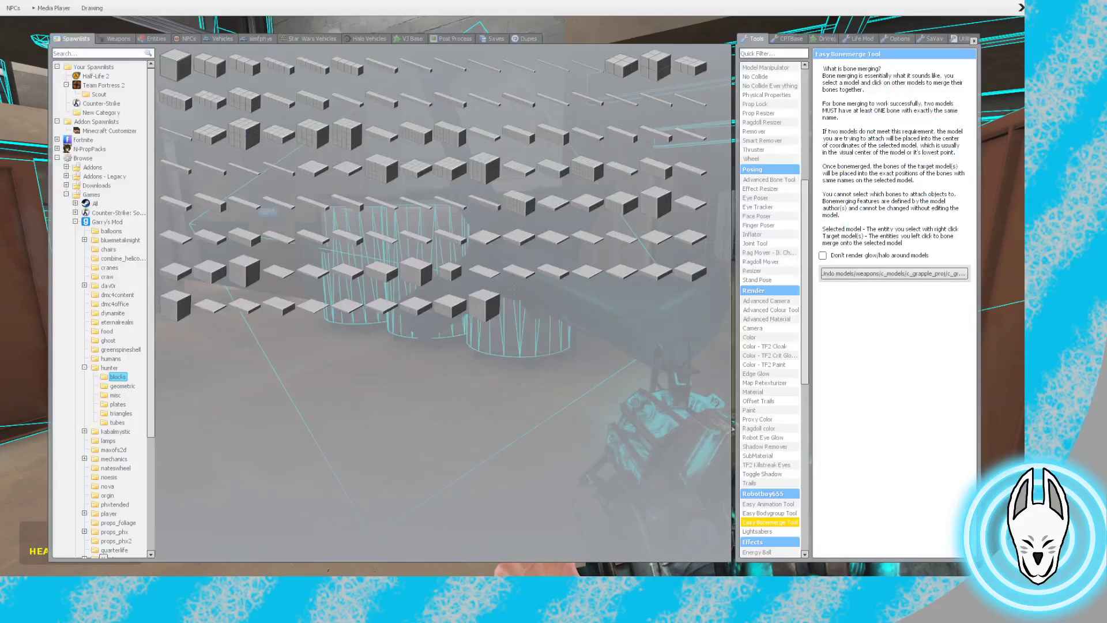
{"action": "scroll", "coordinate": [769, 305], "scroll_direction": "down", "scroll_amount": 4}
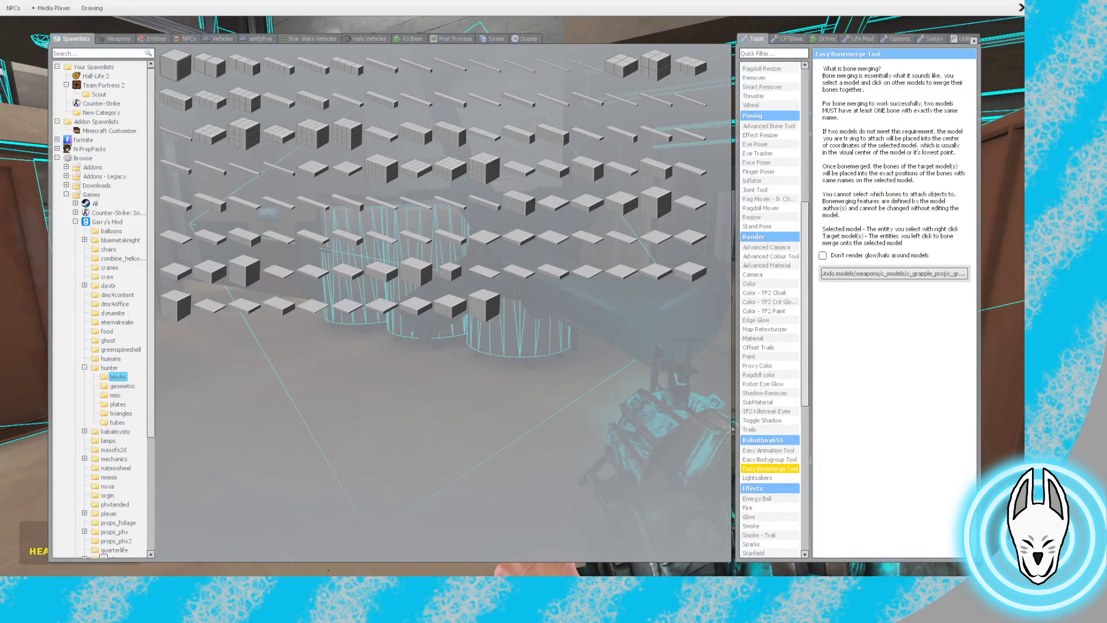
{"action": "scroll", "coordinate": [770, 306], "scroll_direction": "up", "scroll_amount": 6}
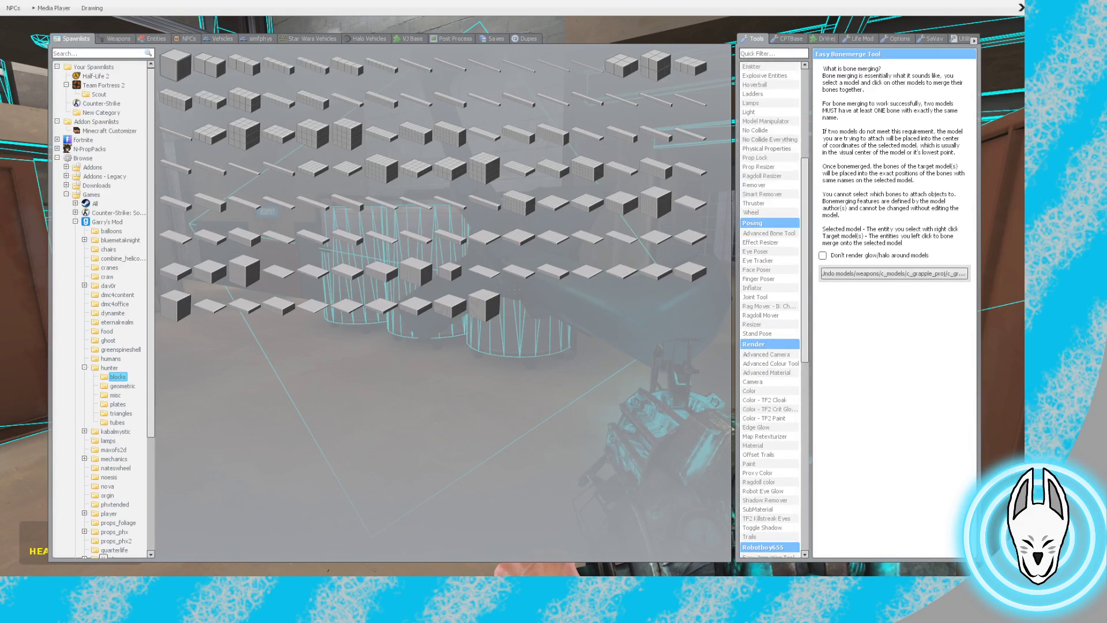
{"action": "left_click", "coordinate": [770, 139]}
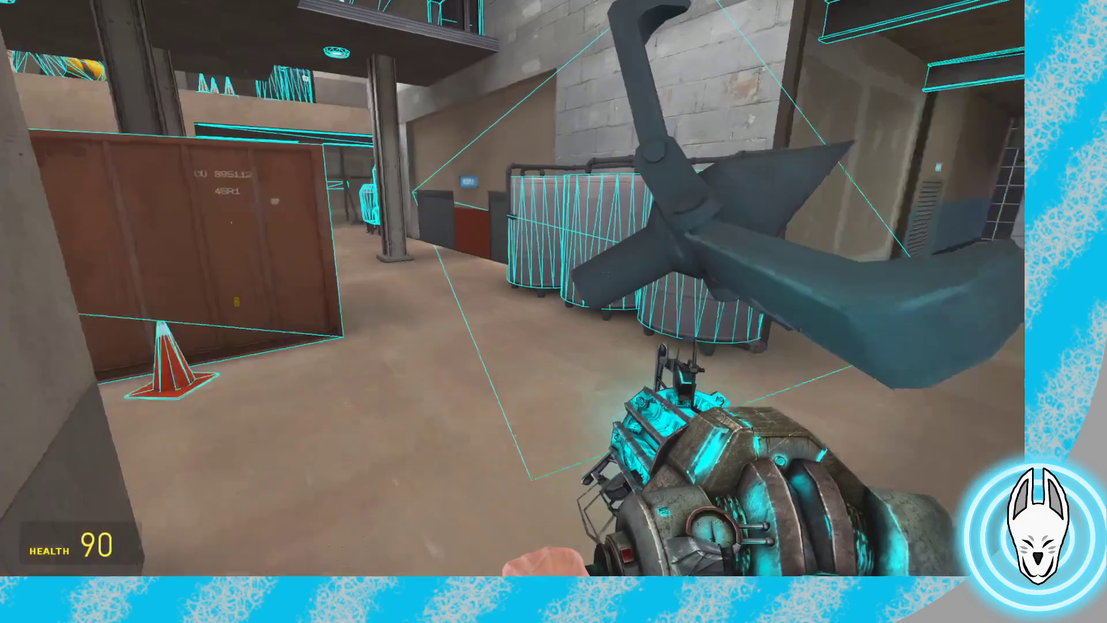
{"action": "key", "text": "c"}
{"action": "key", "text": "w"}
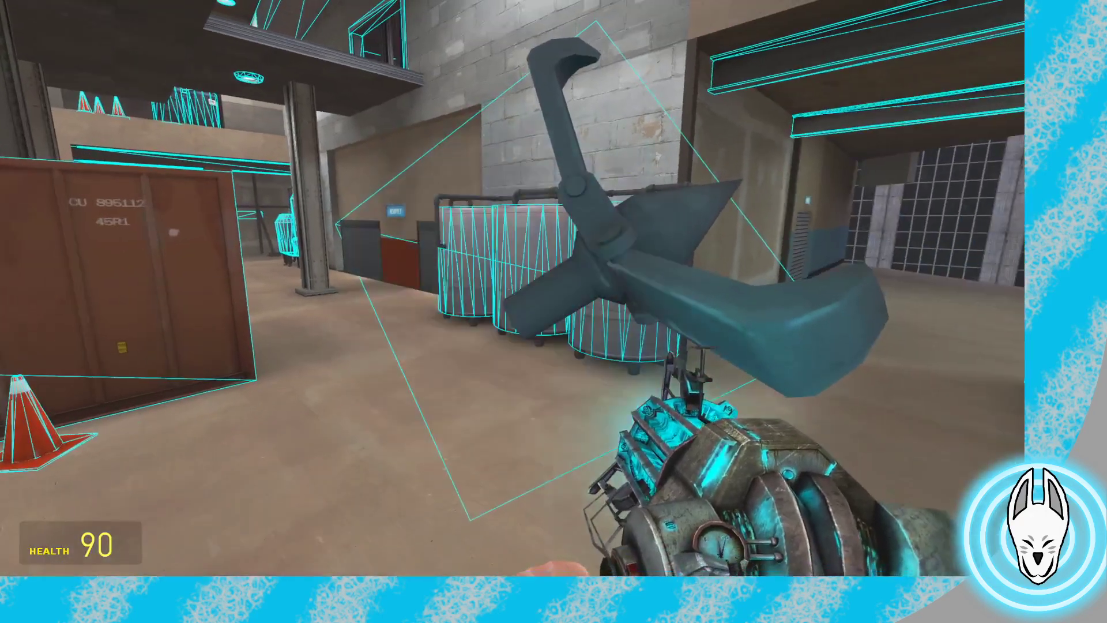
Return to the Heavy, aim the Physics Gun at the merged hook by the launcher, and set the timeline to frame 113
{"action": "key", "text": "c"}
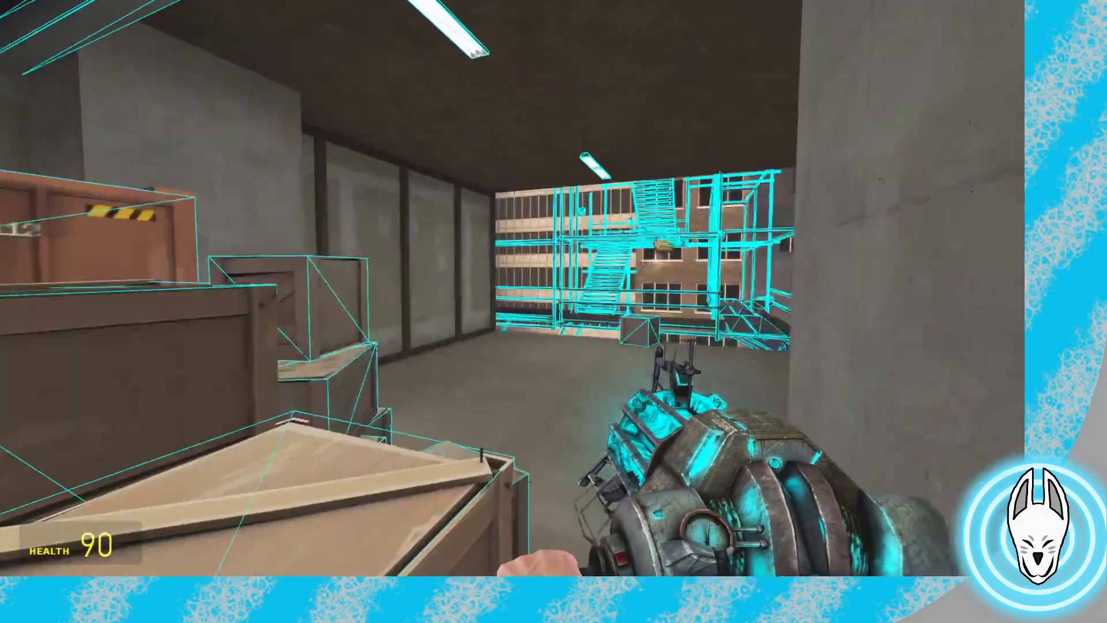
{"action": "key", "text": "w"}
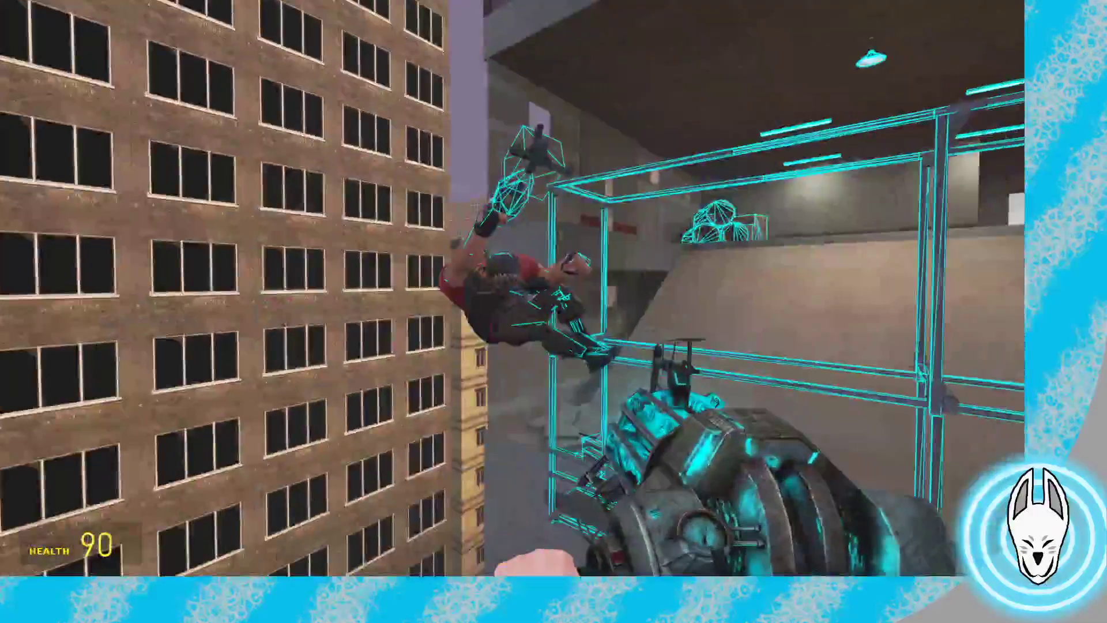
{"action": "key", "text": "w"}
{"action": "key", "text": "a"}
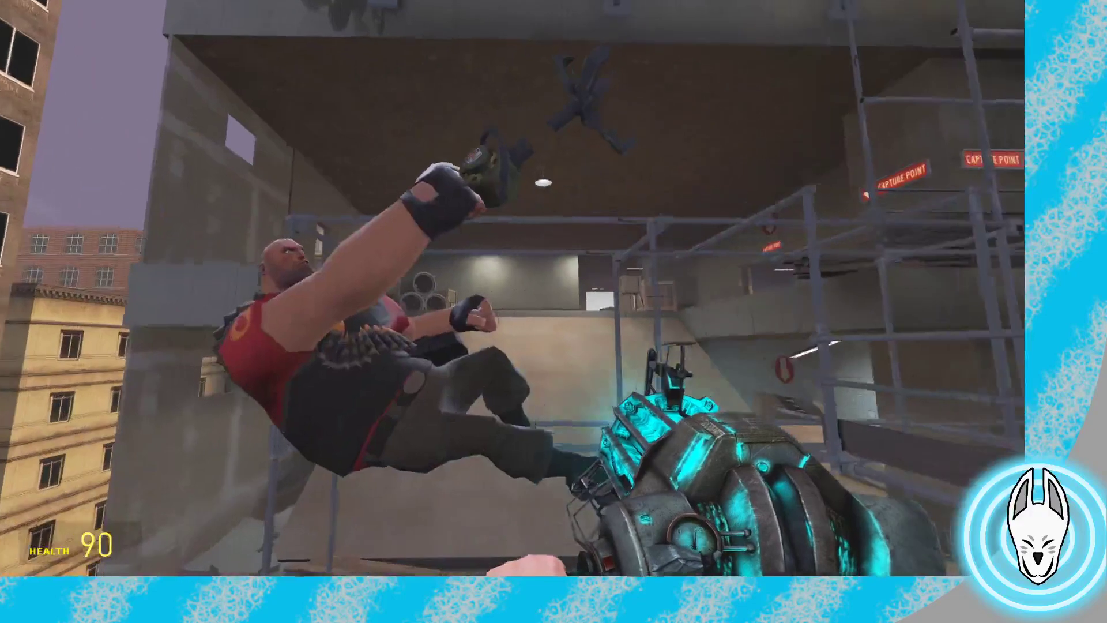
{"action": "key", "text": "w"}
{"action": "left_click", "coordinate": [514, 289]}
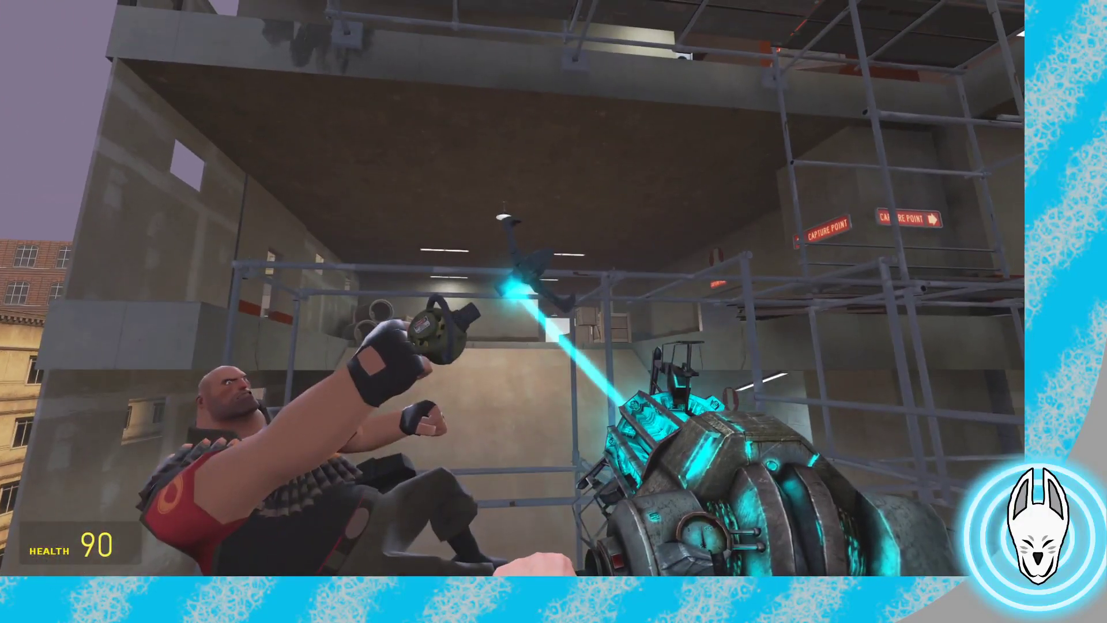
{"action": "key", "text": "c"}
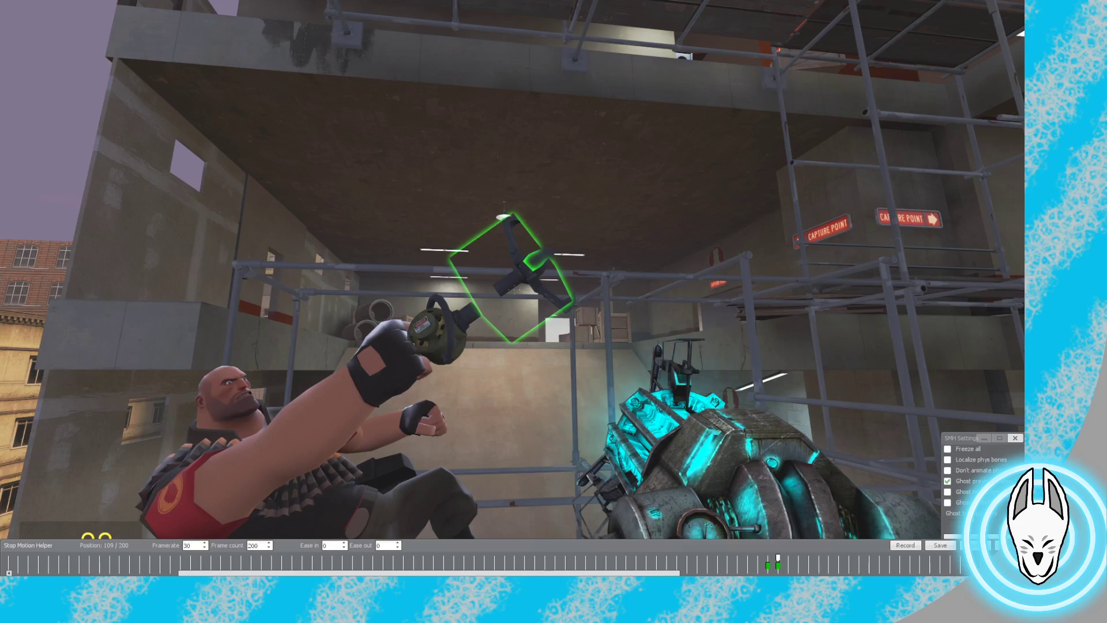
{"action": "left_click_drag", "start_coordinate": [777, 558], "coordinate": [818, 557]}
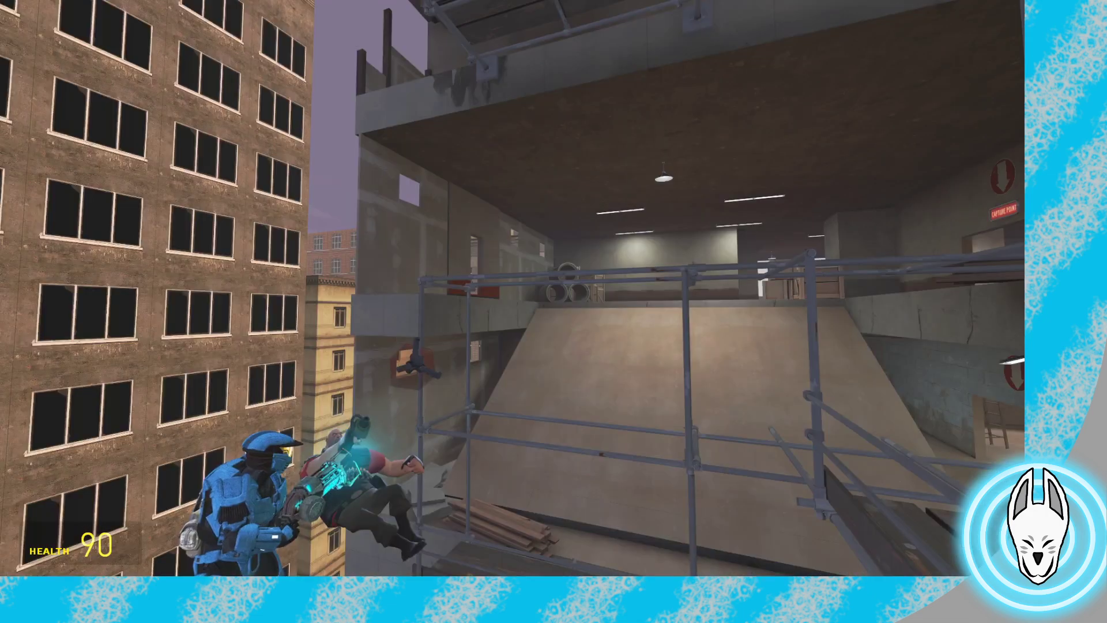
Choose the Ragdoll Mover tool, select the merged hook, and shift it away from the launcher with the move gizmo
{"action": "key", "text": "6"}
{"action": "left_click", "coordinate": [512, 288]}
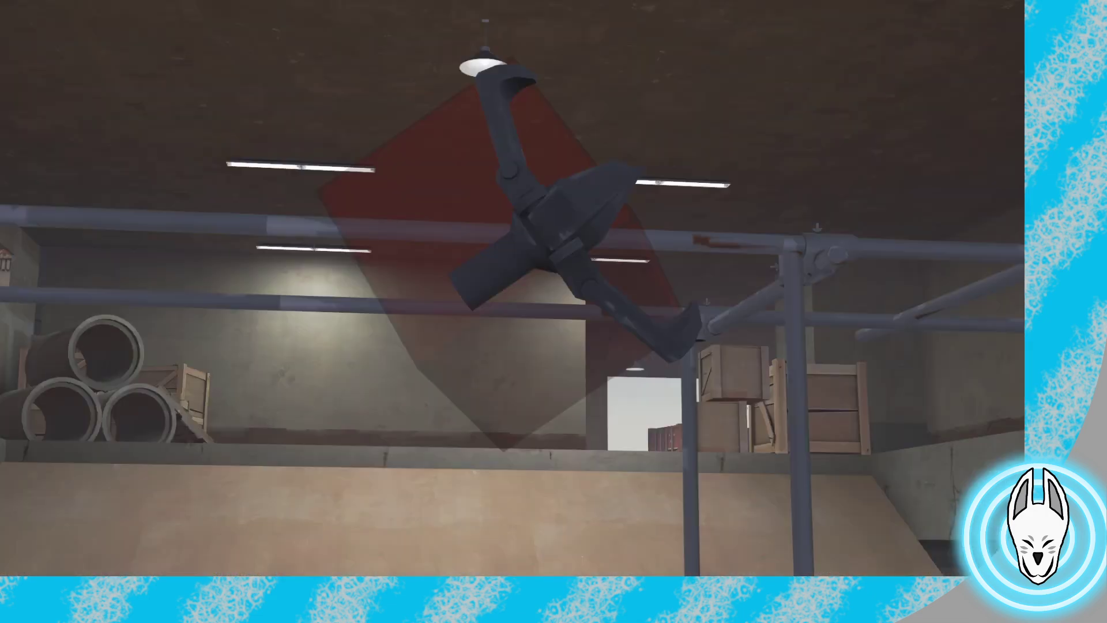
{"action": "key", "text": "1"}
{"action": "key", "text": "1"}
{"action": "key", "text": "1"}
{"action": "left_click", "coordinate": [512, 288]}
{"action": "key", "text": "q"}
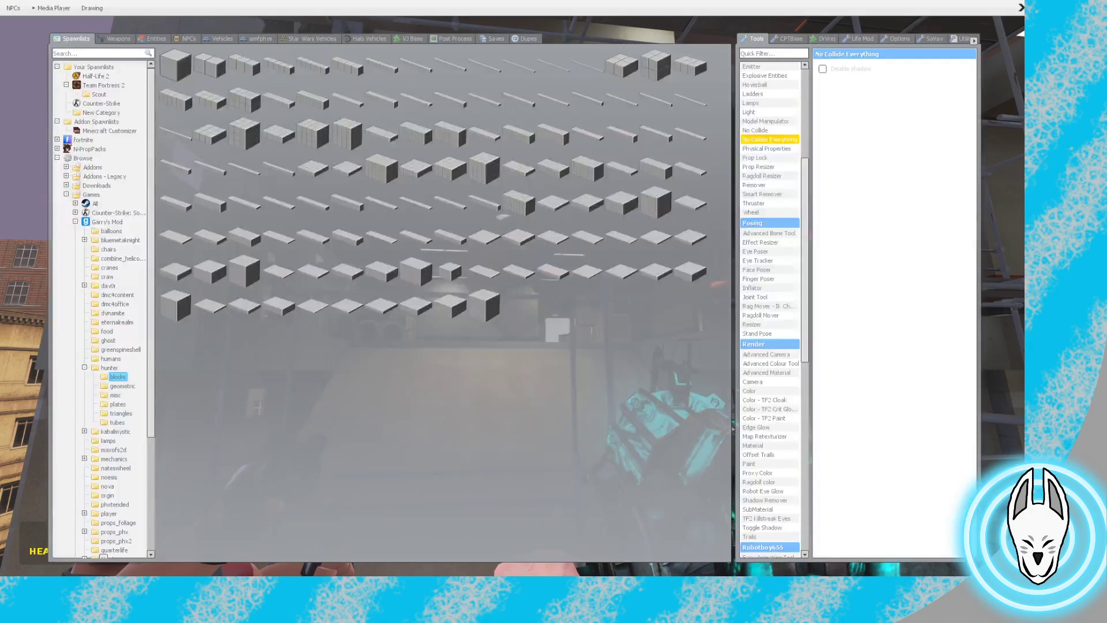
{"action": "left_click", "coordinate": [760, 316]}
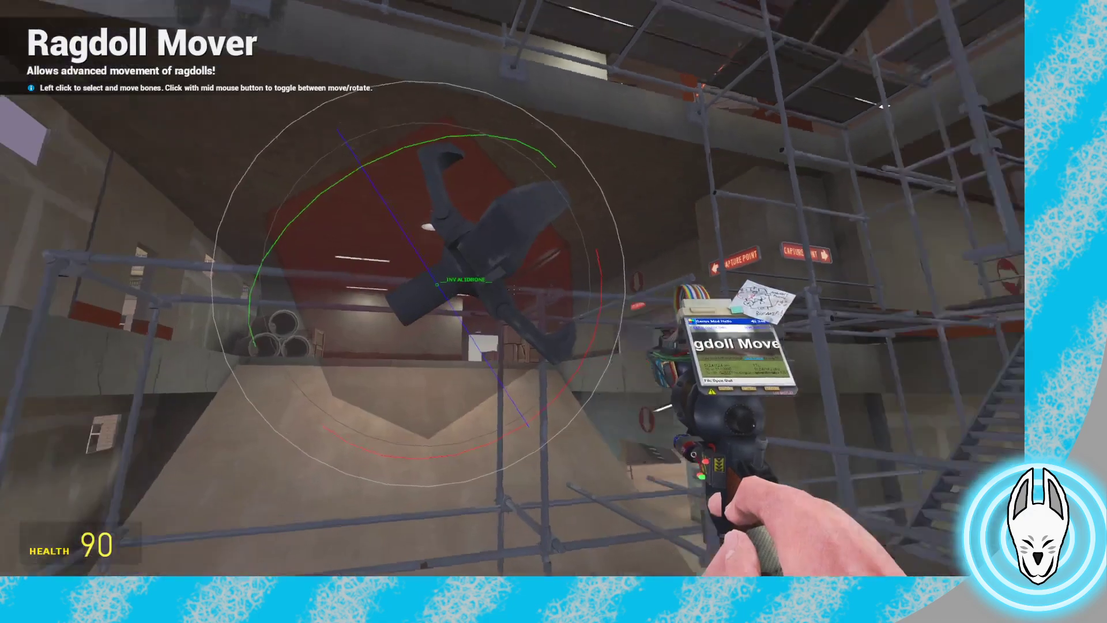
{"action": "key", "text": "a"}
{"action": "middle_click", "coordinate": [512, 288]}
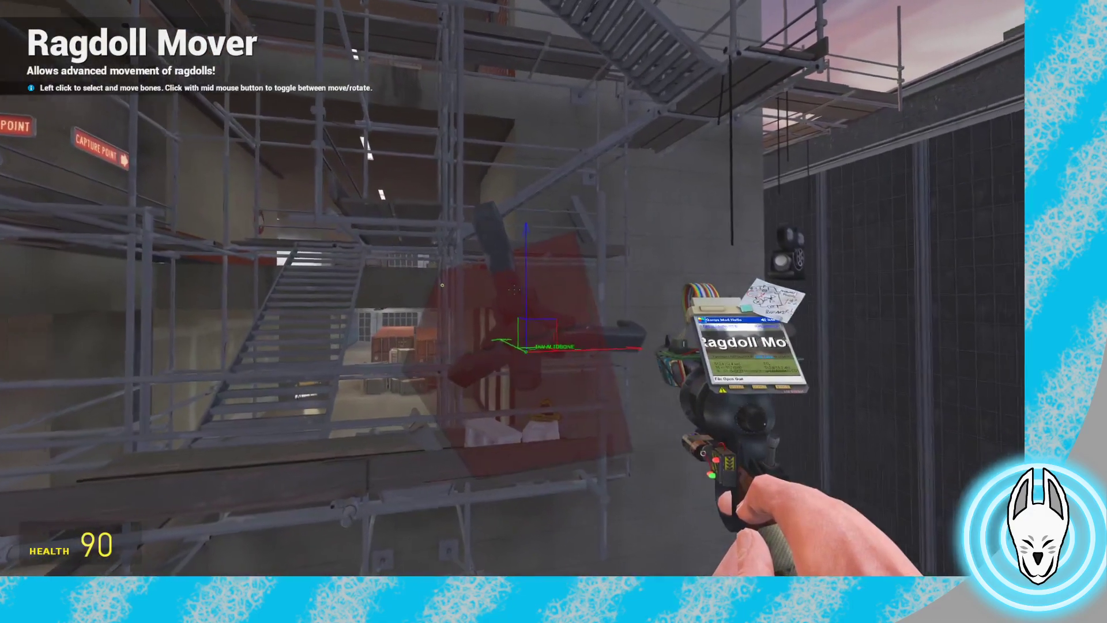
{"action": "key", "text": "w"}
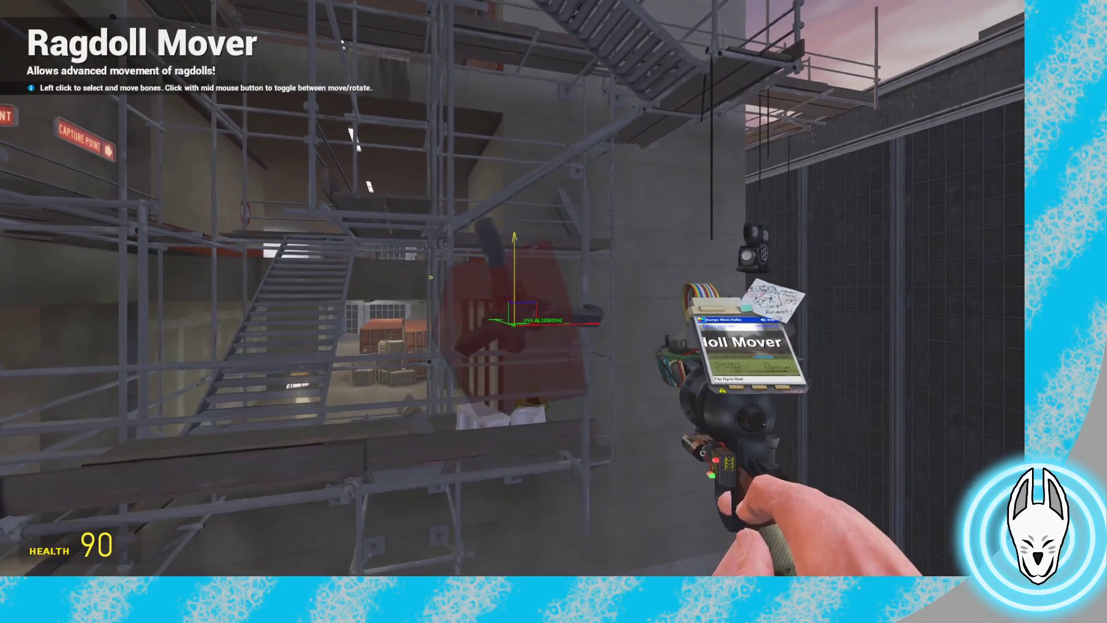
Move the merged hook farther along its flight path with the Physics Gun and record its end position
{"action": "key", "text": "1"}
{"action": "key", "text": "1"}
{"action": "left_click", "coordinate": [513, 289]}
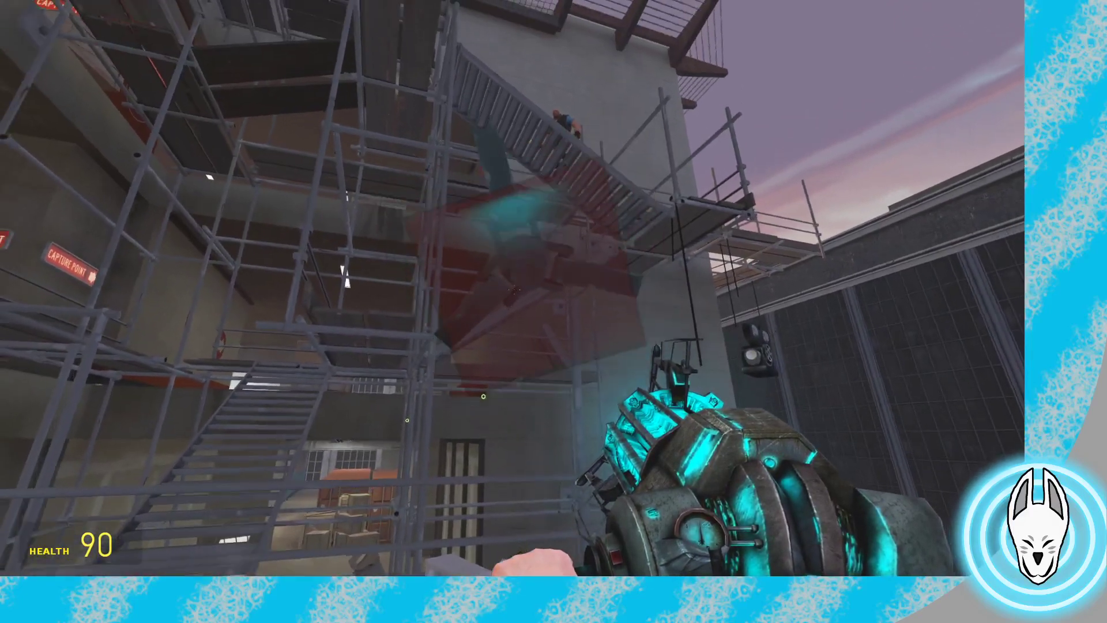
{"action": "key", "text": "c"}
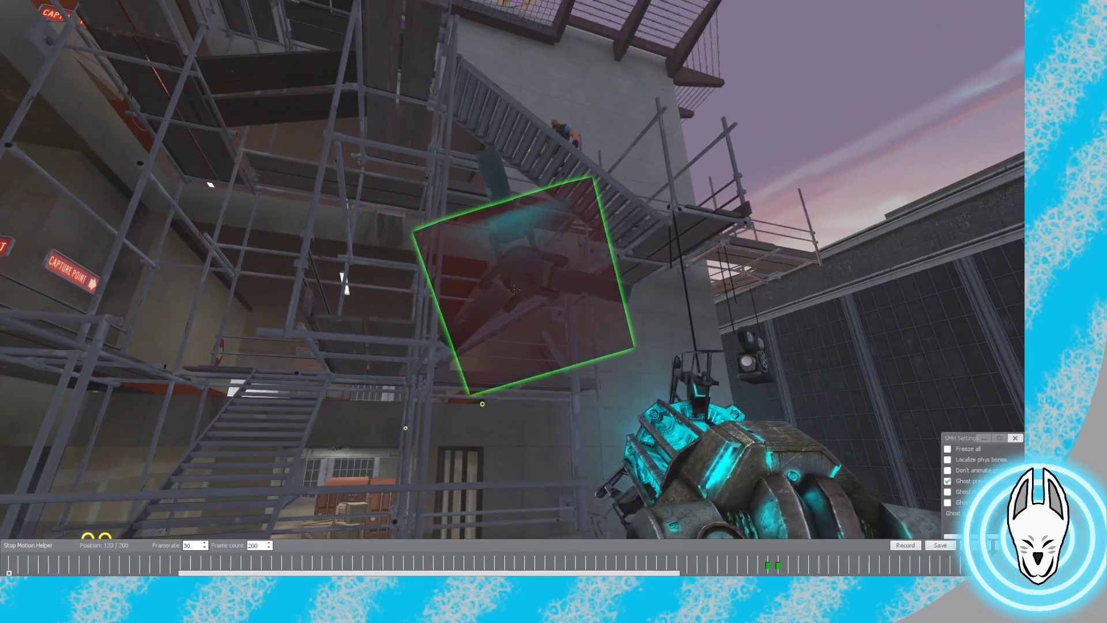
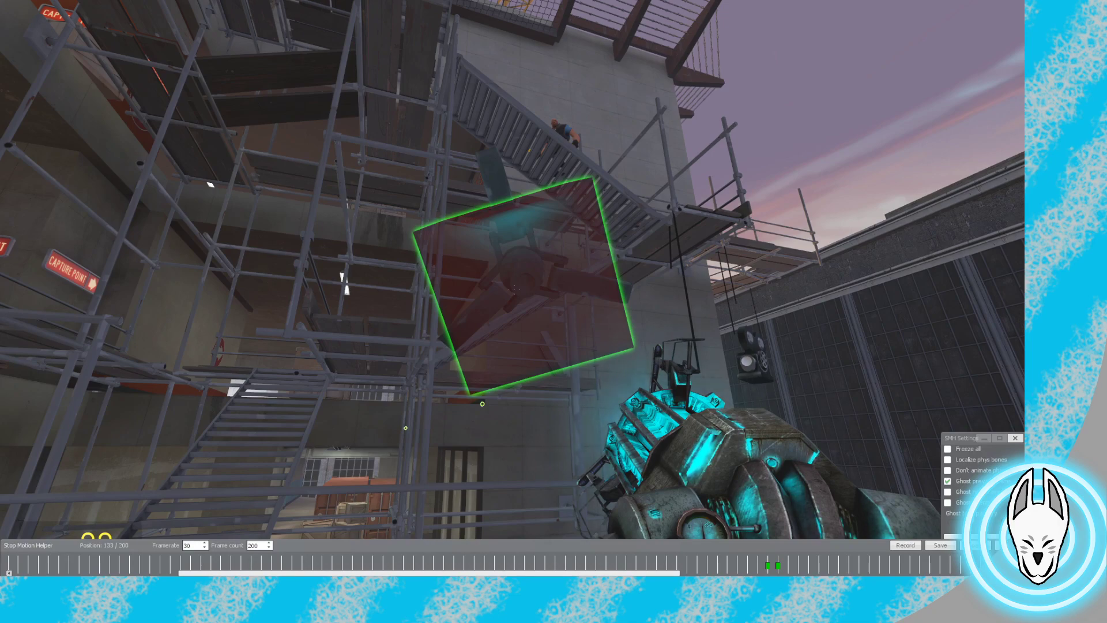
{"action": "key", "text": "c"}
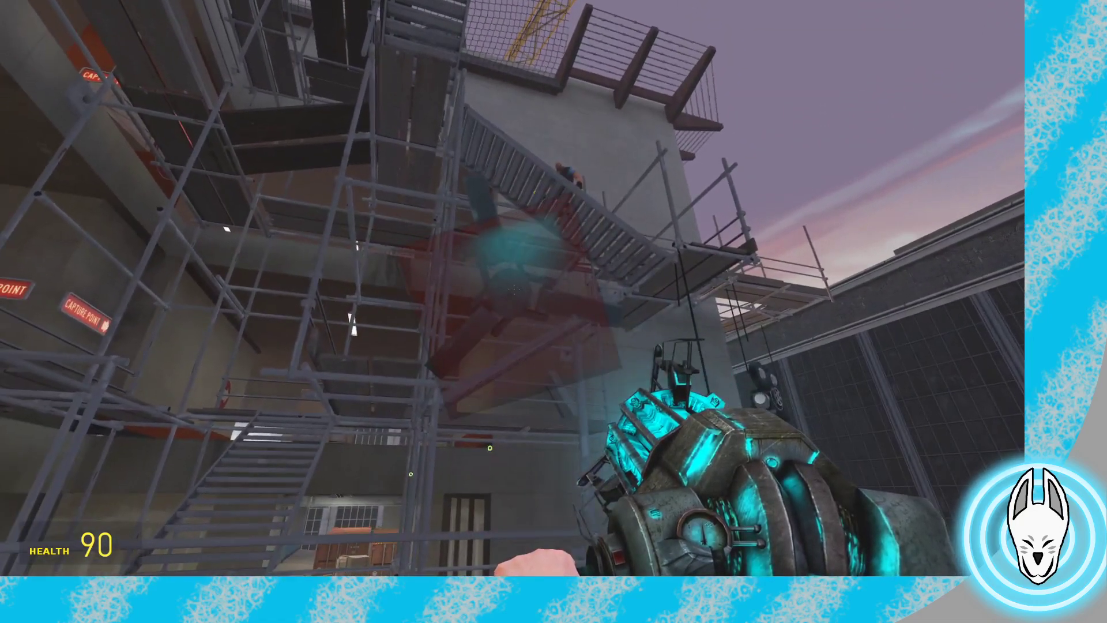
{"action": "left_click", "coordinate": [513, 289]}
{"action": "left_click_drag", "start_coordinate": [512, 288], "coordinate": [513, 288]}
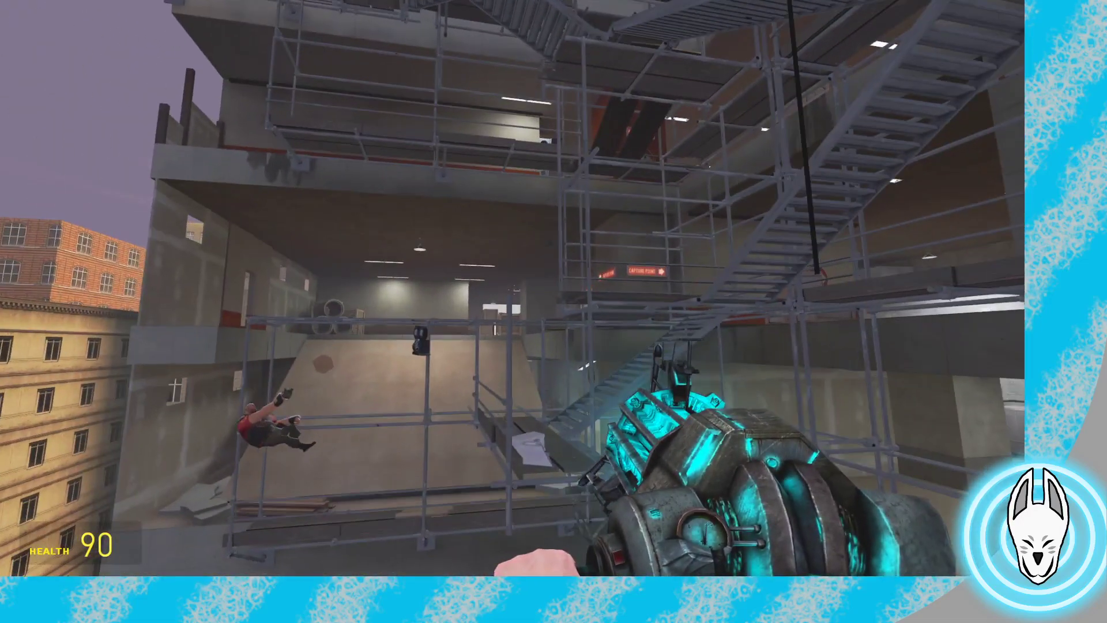
{"action": "key", "text": "c"}
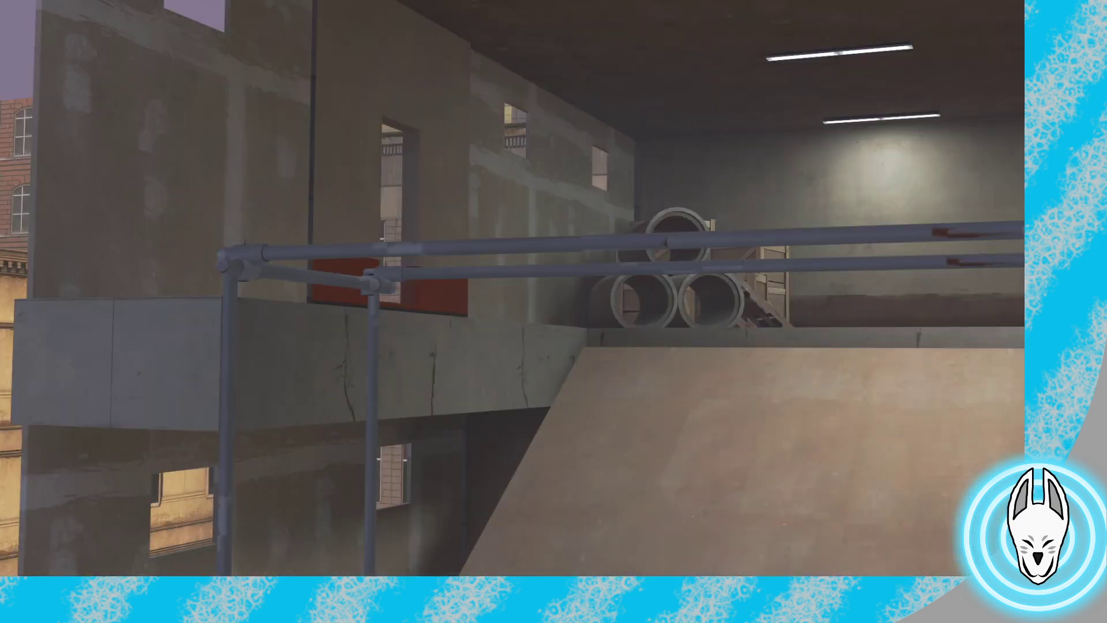
Move the hook's end keyframe to frame 122 and replay the launch from before frame 108
{"action": "key", "text": "c"}
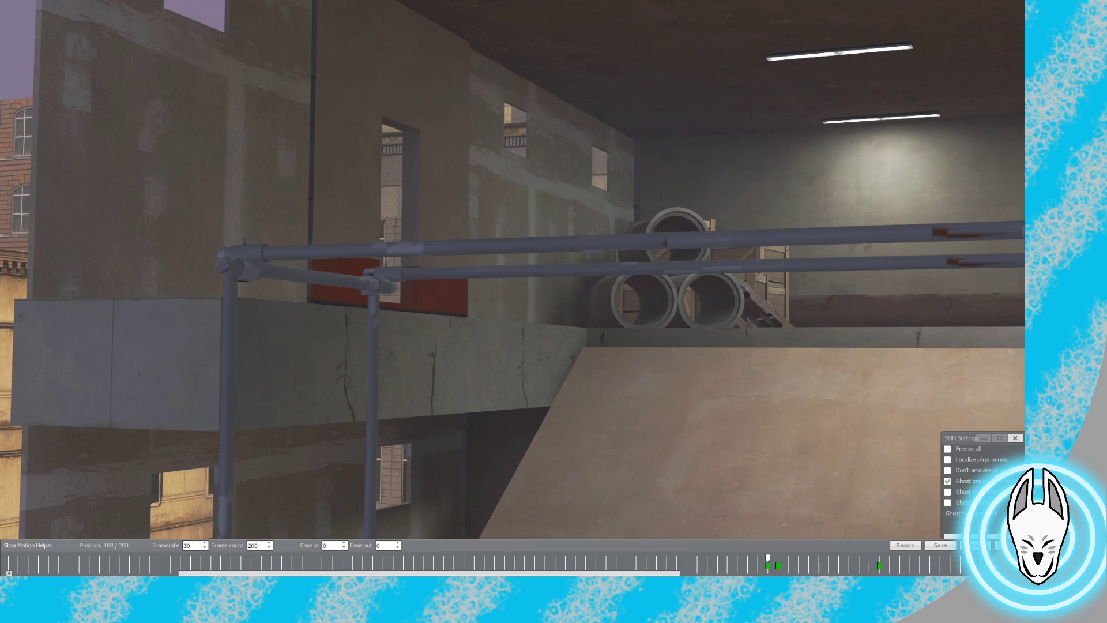
{"action": "left_click_drag", "start_coordinate": [768, 558], "coordinate": [686, 558]}
{"action": "key", "text": "c"}
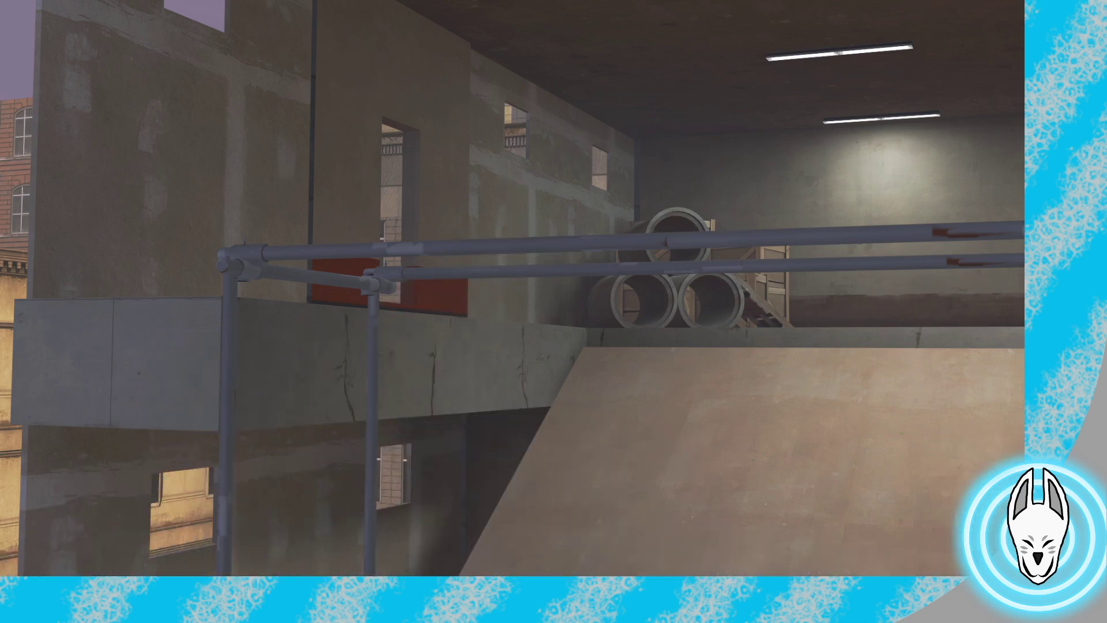
{"action": "key", "text": "c"}
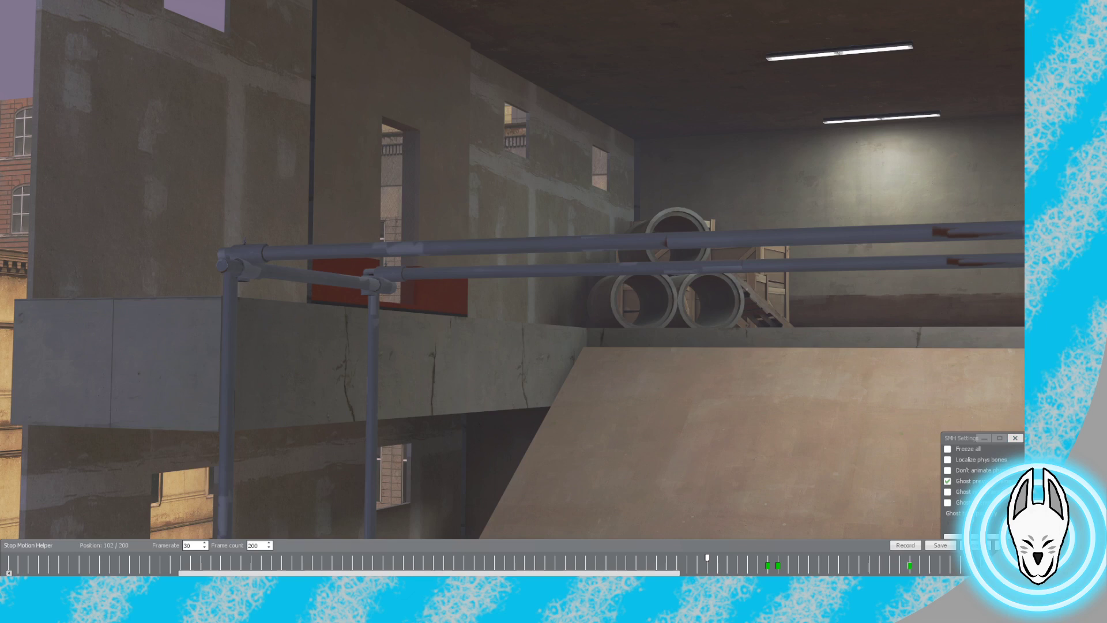
Check the hook's position on the timeline at frames 122, 109 and 108
{"action": "left_click", "coordinate": [909, 558]}
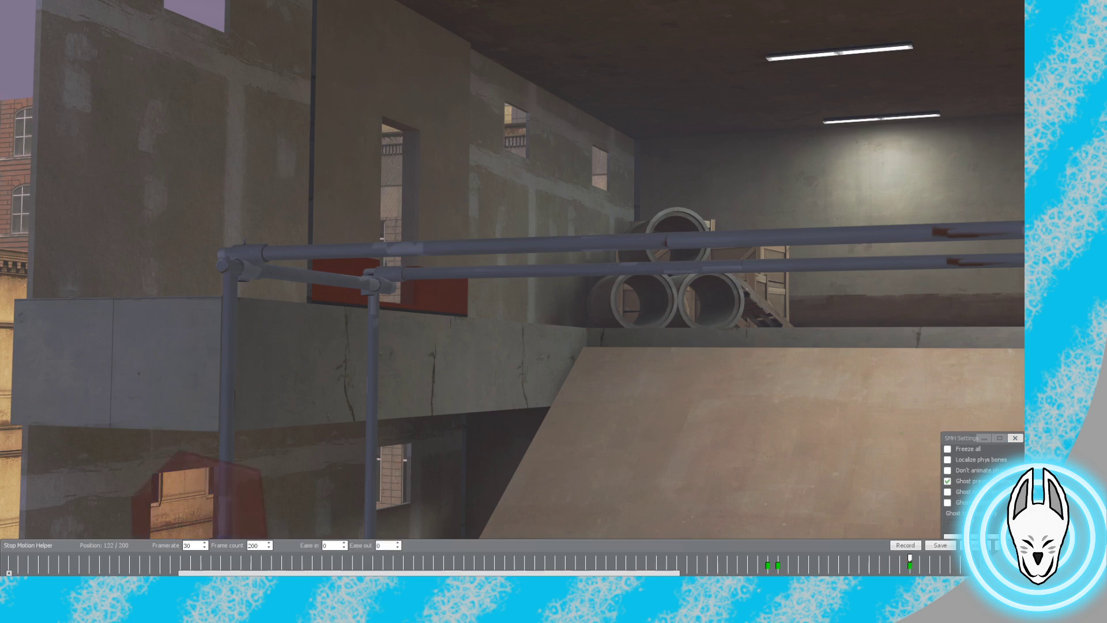
{"action": "left_click", "coordinate": [778, 558]}
{"action": "mouse_move", "coordinate": [778, 558]}
{"action": "left_mouse_down"}
{"action": "mouse_move", "coordinate": [838, 558]}
{"action": "mouse_move", "coordinate": [768, 558]}
{"action": "left_mouse_up"}
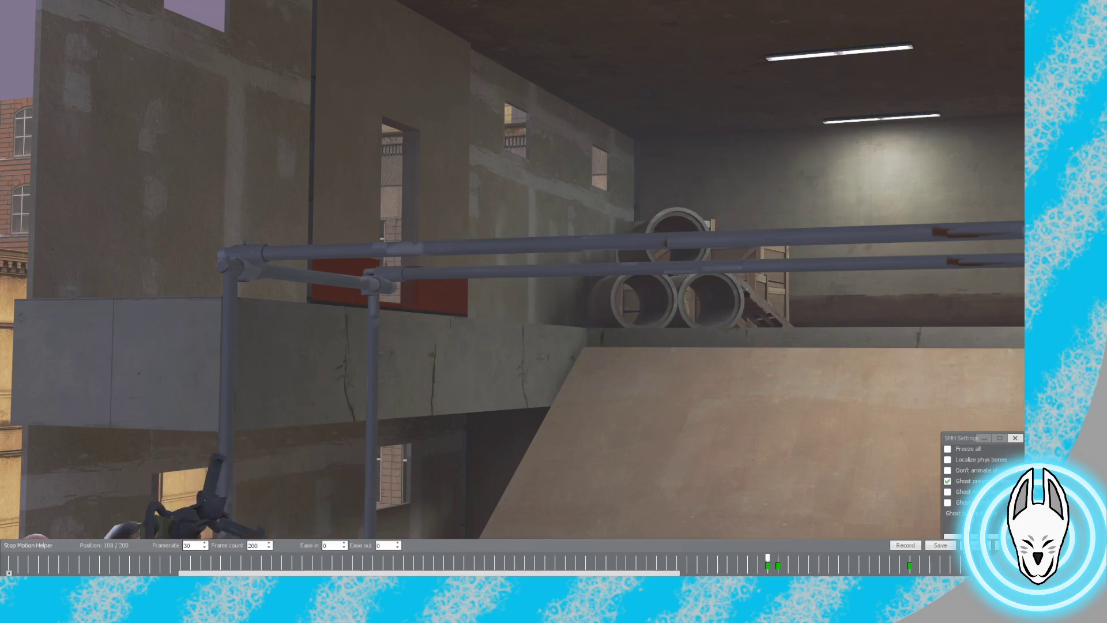
{"action": "key", "text": "c"}
{"action": "key", "text": "c"}
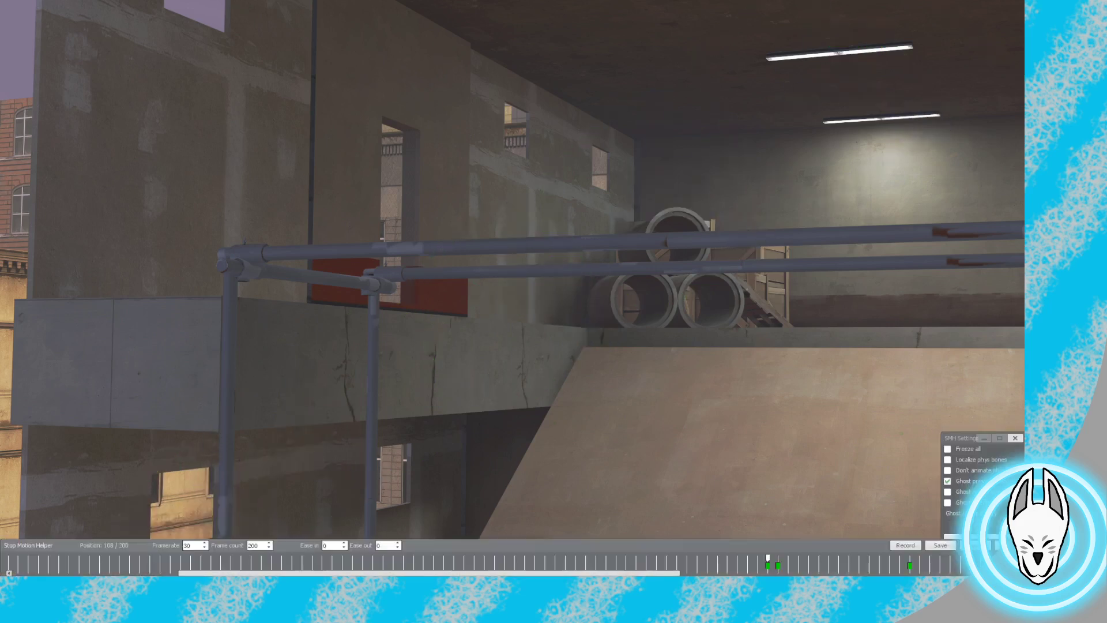
Step between frames 107 and 109 to examine the hook swap, play the launch, and return to frame 108
{"action": "left_click_drag", "start_coordinate": [767, 558], "coordinate": [757, 558]}
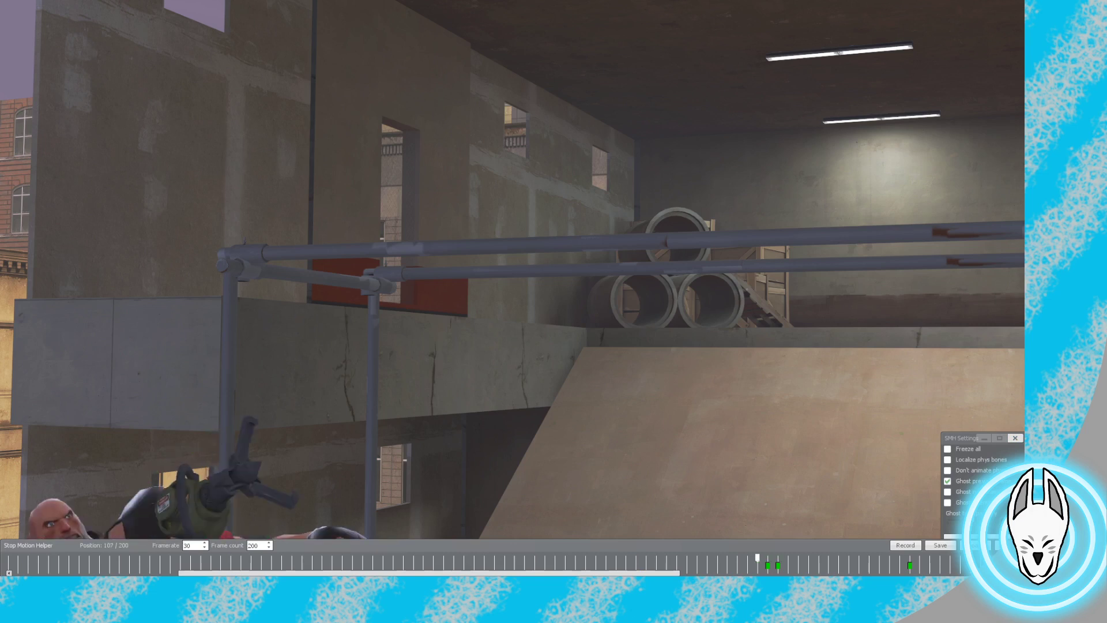
{"action": "key", "text": "Right"}
{"action": "key", "text": "Right"}
{"action": "key", "text": "c"}
{"action": "key", "text": "c"}
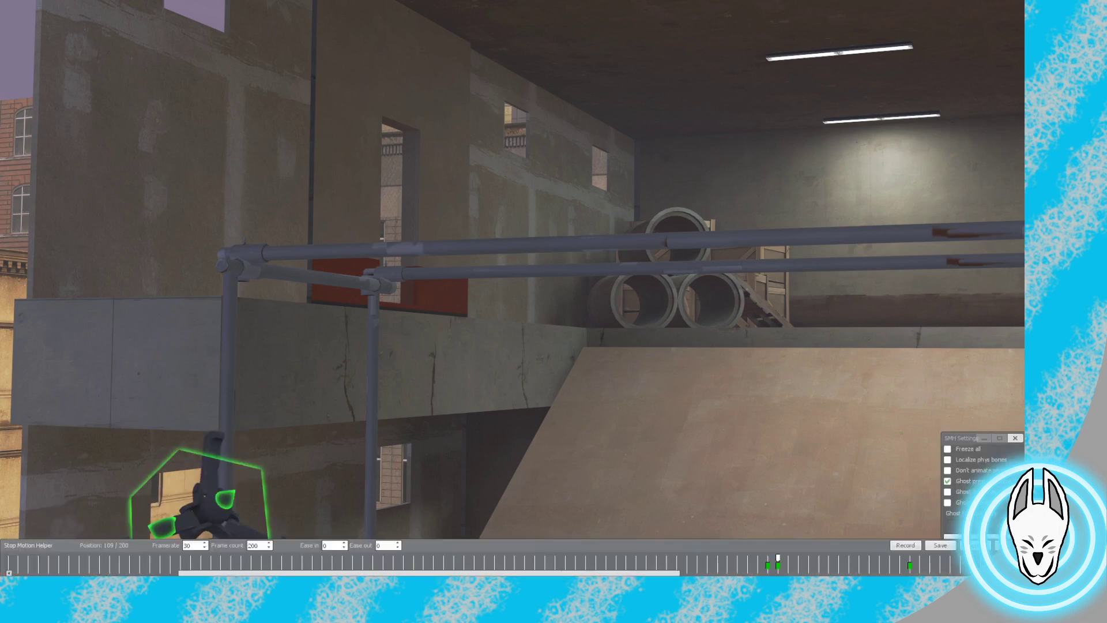
{"action": "key", "text": "Left"}
{"action": "key", "text": "c"}
{"action": "key", "text": "space"}
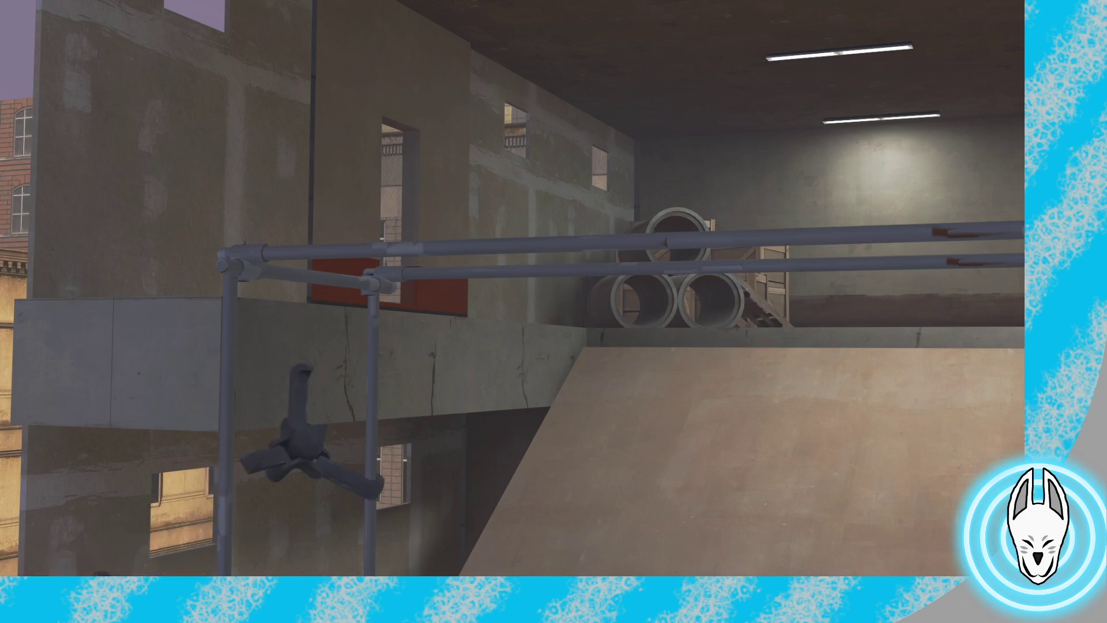
{"action": "key", "text": "c"}
{"action": "key", "text": "Right"}
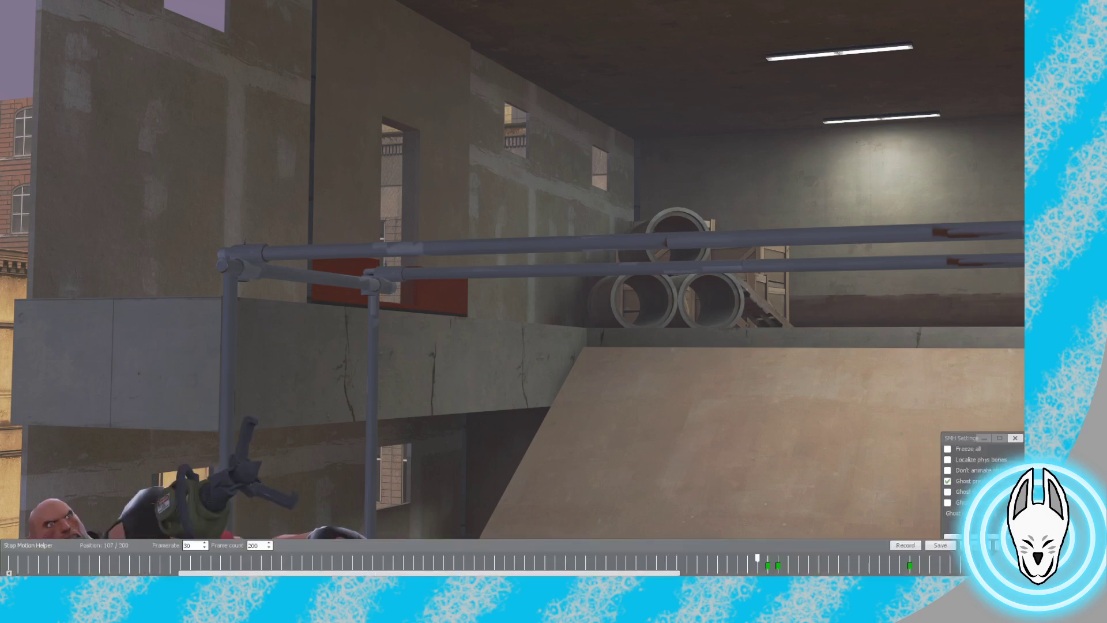
{"action": "mouse_move", "coordinate": [778, 557]}
{"action": "left_mouse_down"}
{"action": "mouse_move", "coordinate": [818, 558]}
{"action": "mouse_move", "coordinate": [767, 558]}
{"action": "left_mouse_up"}
{"action": "key", "text": "c"}
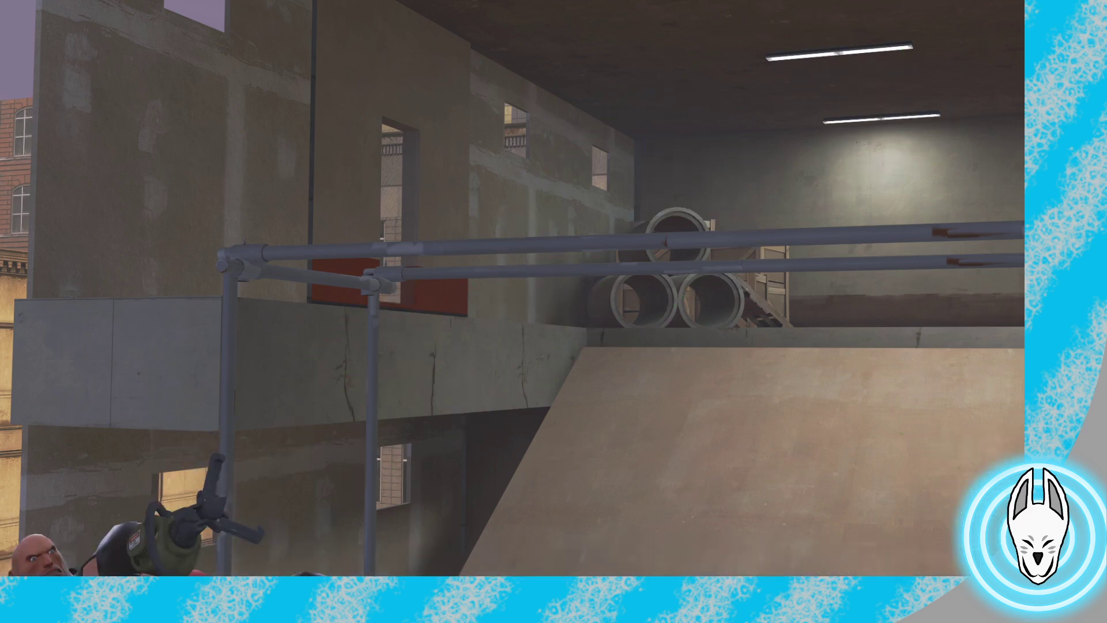
Choose the Rope constraint tool for connecting the launcher and the hook
{"action": "scroll", "coordinate": [512, 288], "scroll_direction": "down", "scroll_amount": 3}
{"action": "key", "text": "q"}
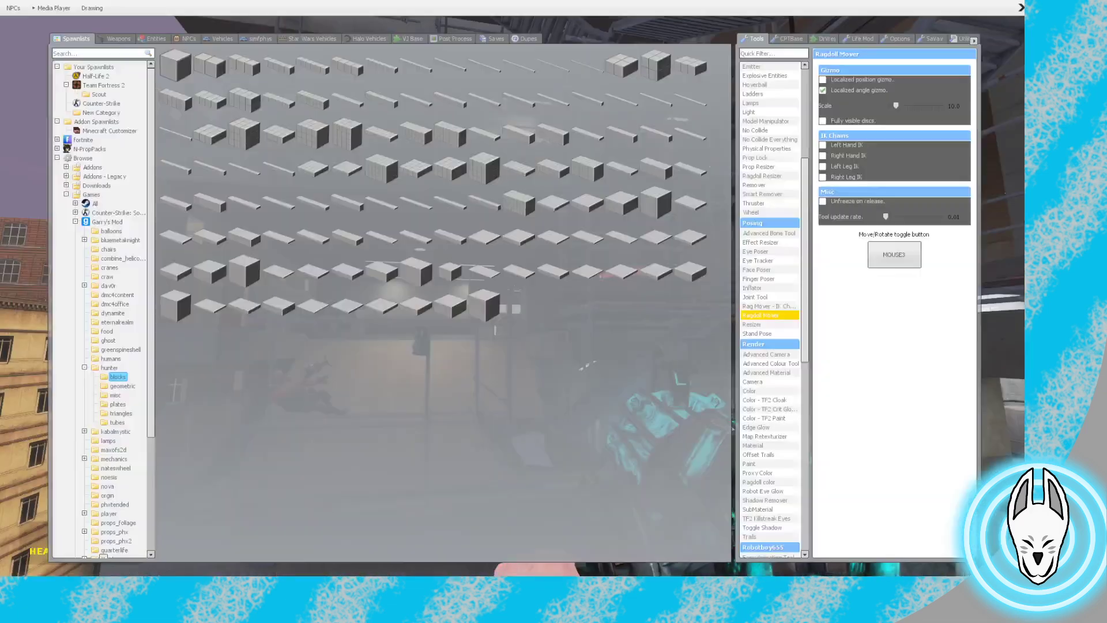
{"action": "scroll", "coordinate": [770, 308], "scroll_direction": "up", "scroll_amount": 6}
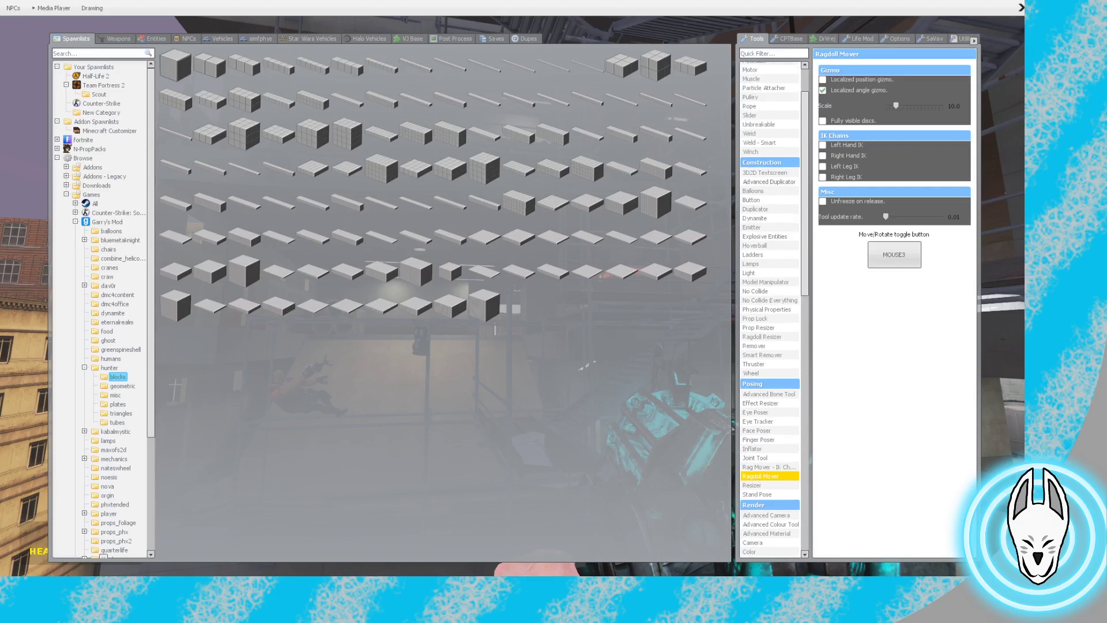
{"action": "left_click", "coordinate": [769, 159]}
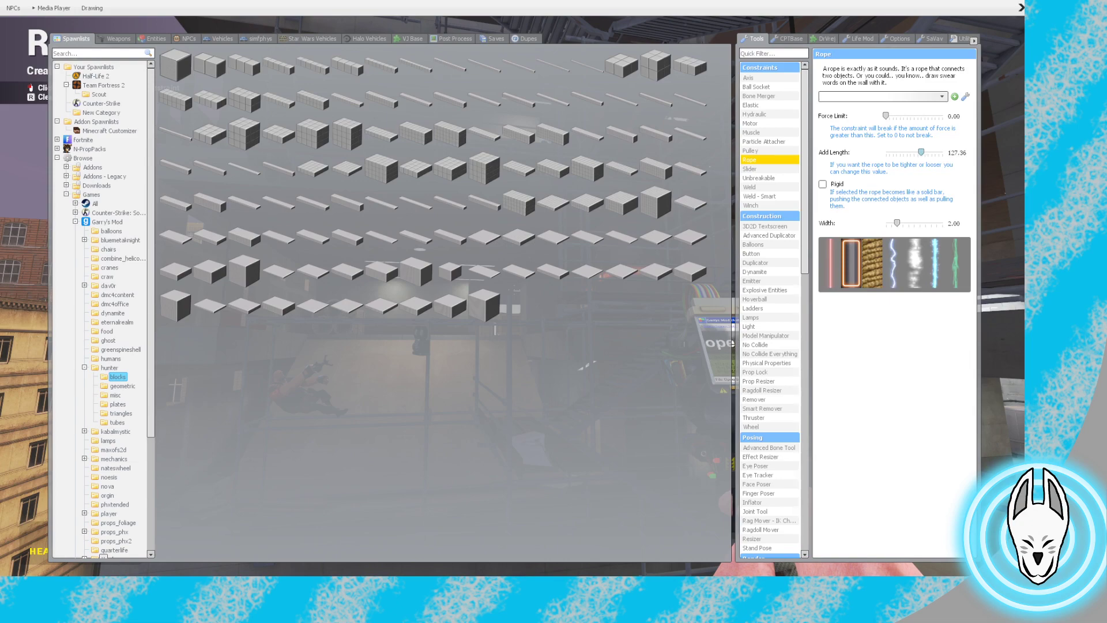
{"action": "key", "text": "q"}
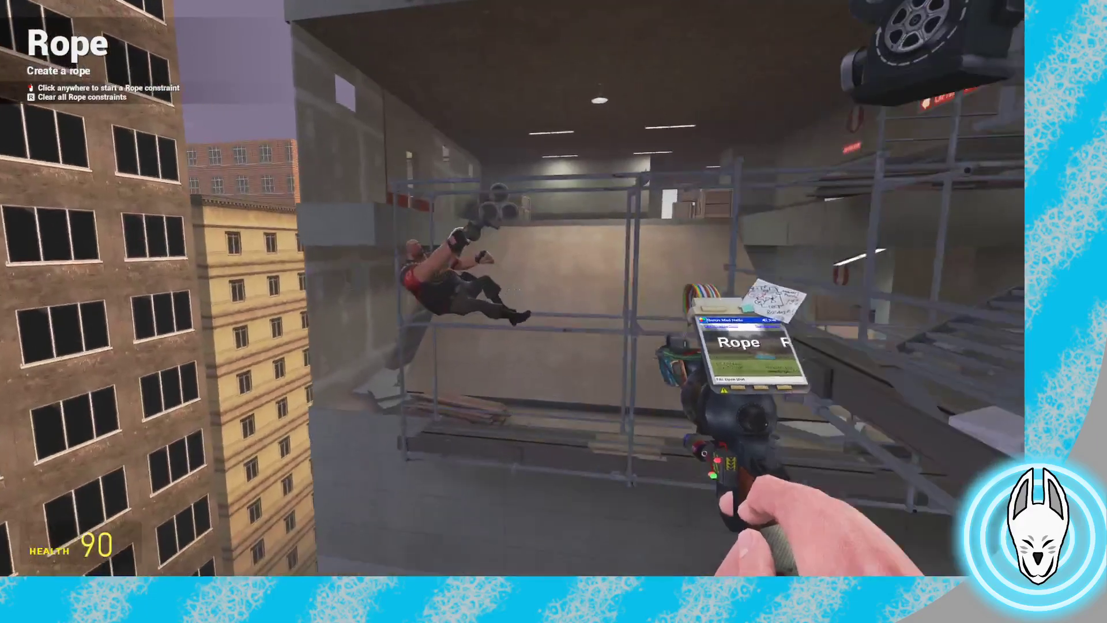
At frame 110, attach a rope from the flying hook to the muzzle of the launcher in the Heavy's hand
{"action": "key", "text": "w"}
{"action": "key", "text": "c"}
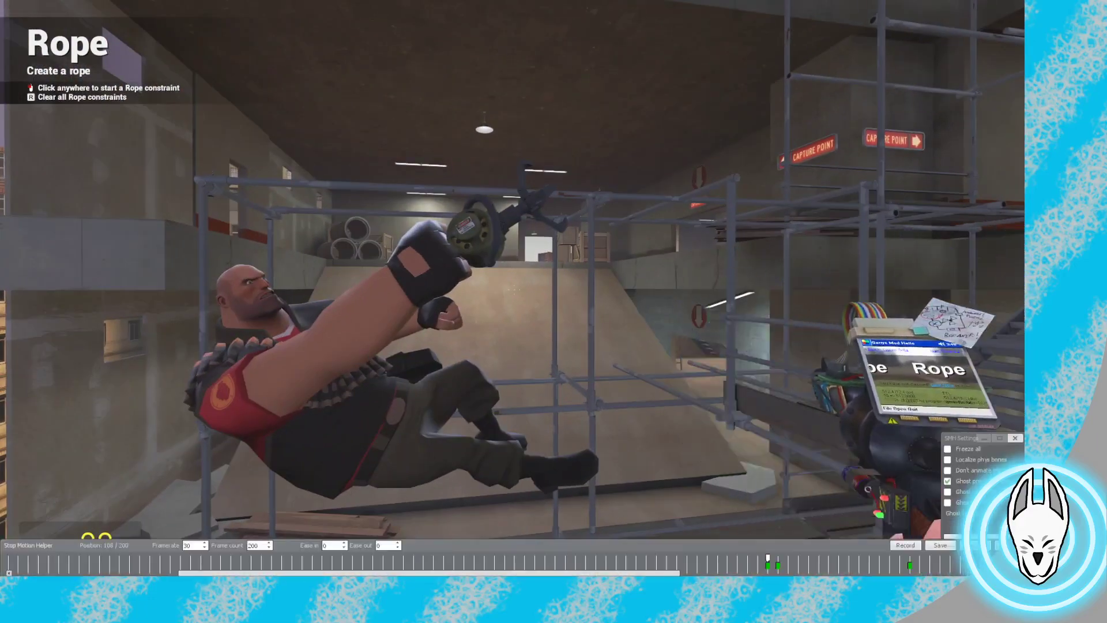
{"action": "key", "text": "c"}
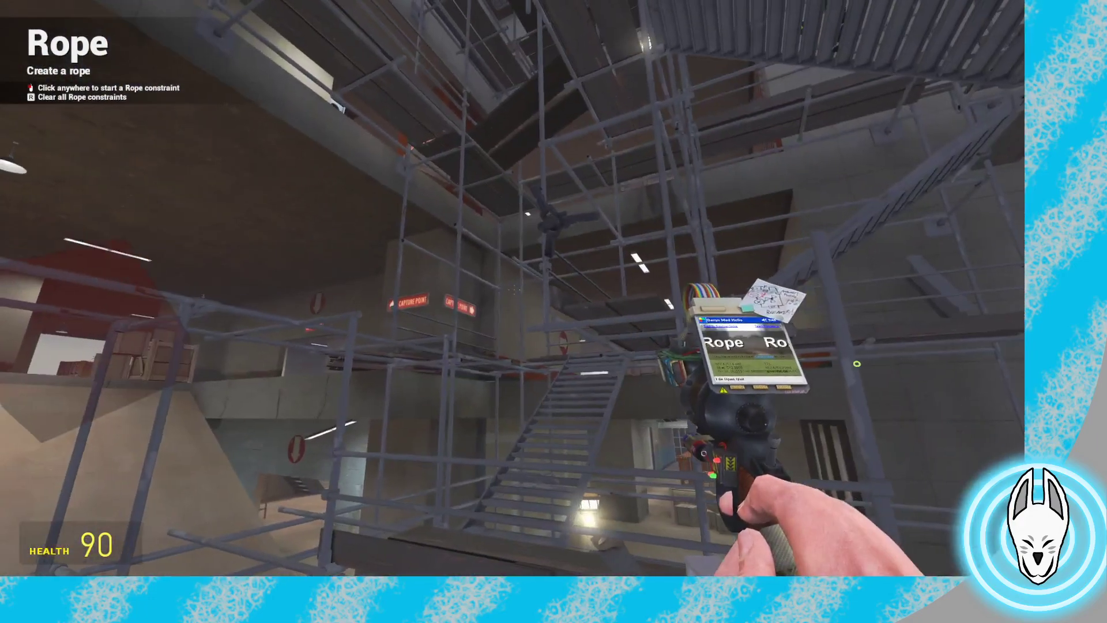
{"action": "key", "text": "c"}
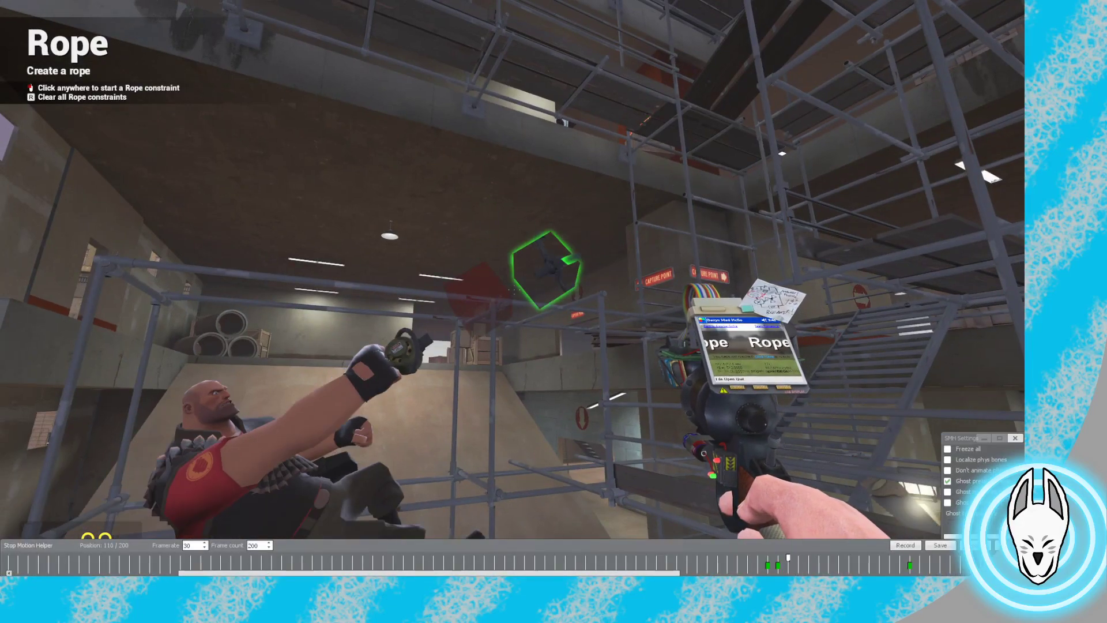
{"action": "key", "text": "c"}
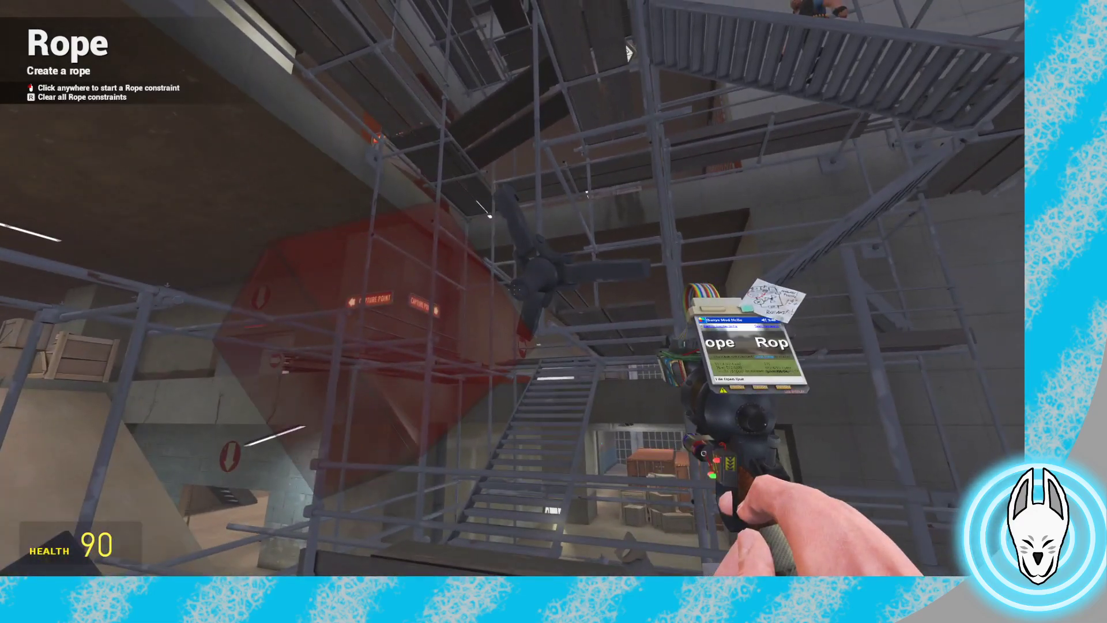
{"action": "left_click", "coordinate": [512, 289]}
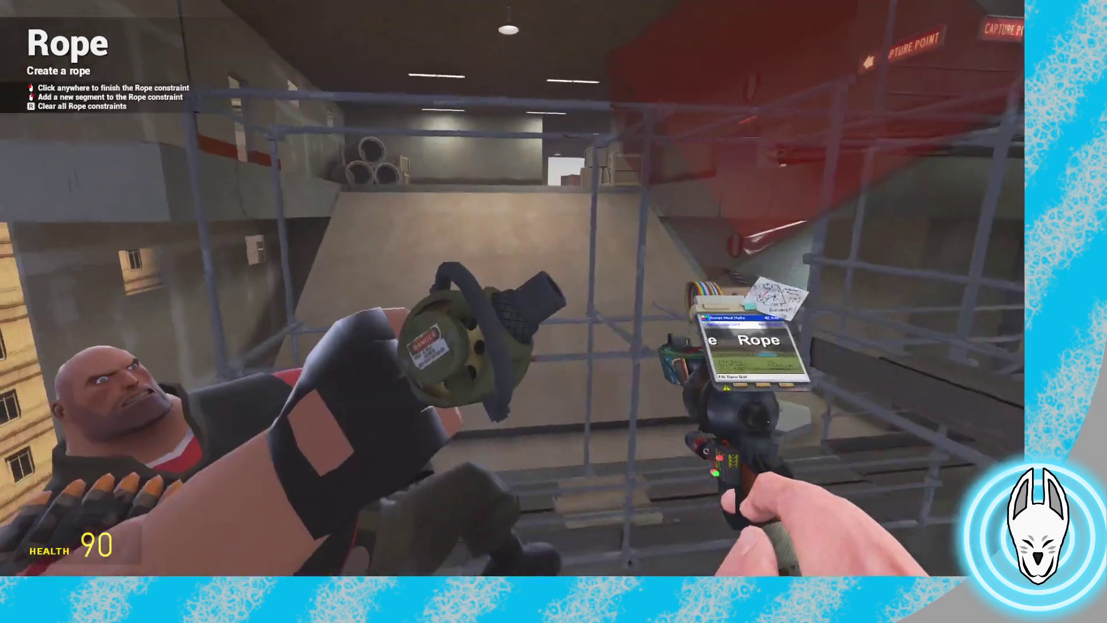
{"action": "key", "text": "v"}
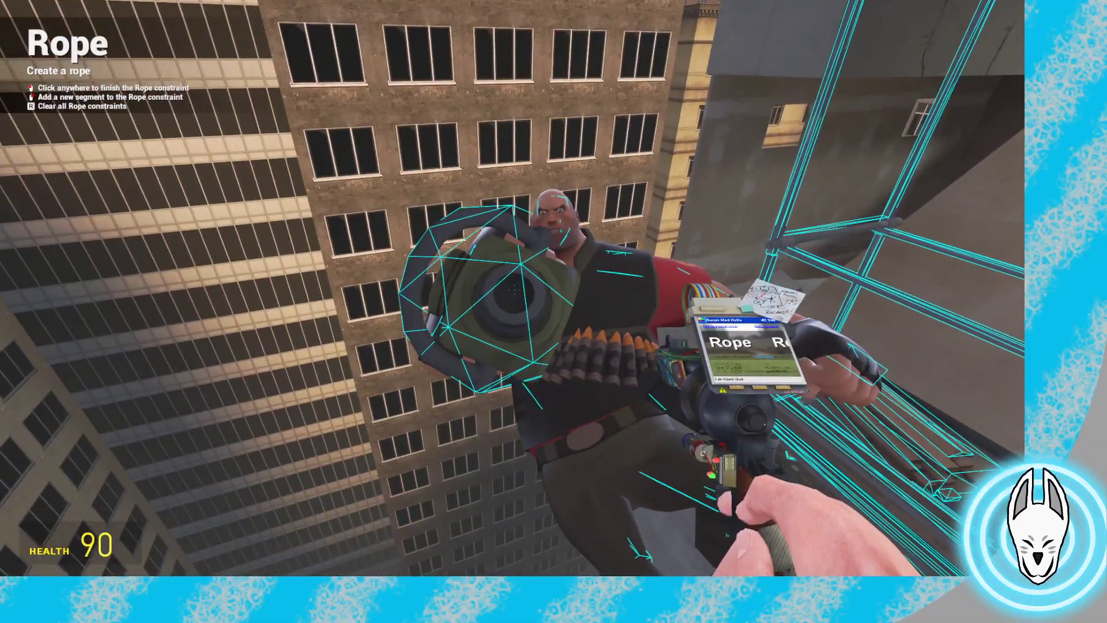
{"action": "left_click", "coordinate": [513, 288]}
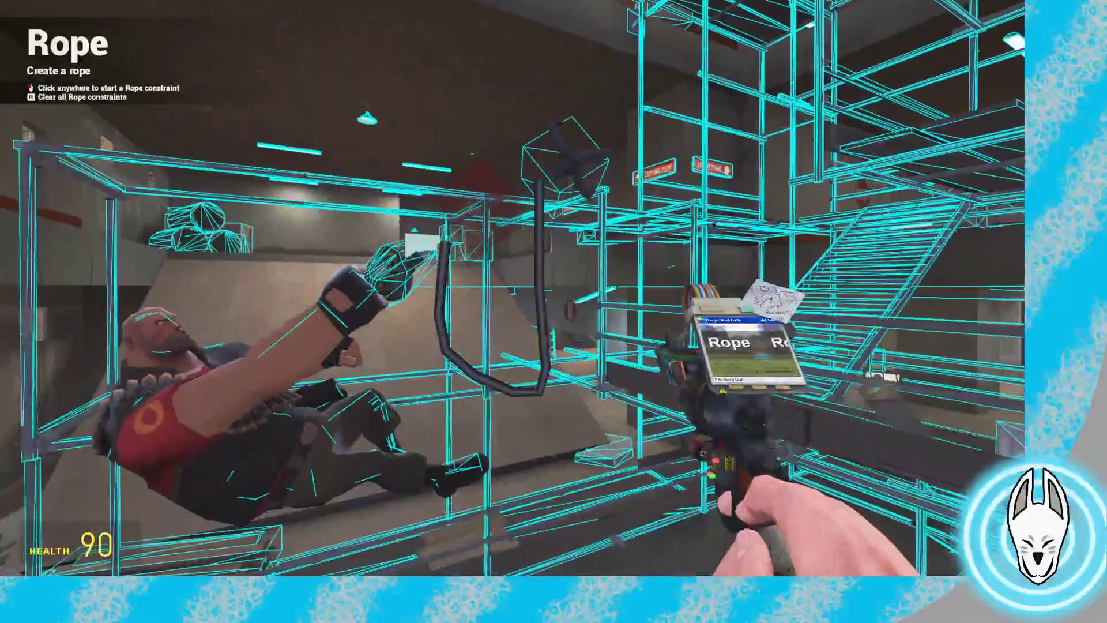
Scrub the timeline between frames 109 and 118 to examine how the rope behaves as the hook flies out
{"action": "key", "text": "g"}
{"action": "left_click_drag", "start_coordinate": [787, 558], "coordinate": [848, 558]}
{"action": "key", "text": "Left"}
{"action": "key", "text": "Left"}
{"action": "key", "text": "Left"}
{"action": "key", "text": "Left"}
{"action": "key", "text": "Left"}
{"action": "key", "text": "Left"}
{"action": "key", "text": "Left"}
{"action": "key", "text": "Left"}
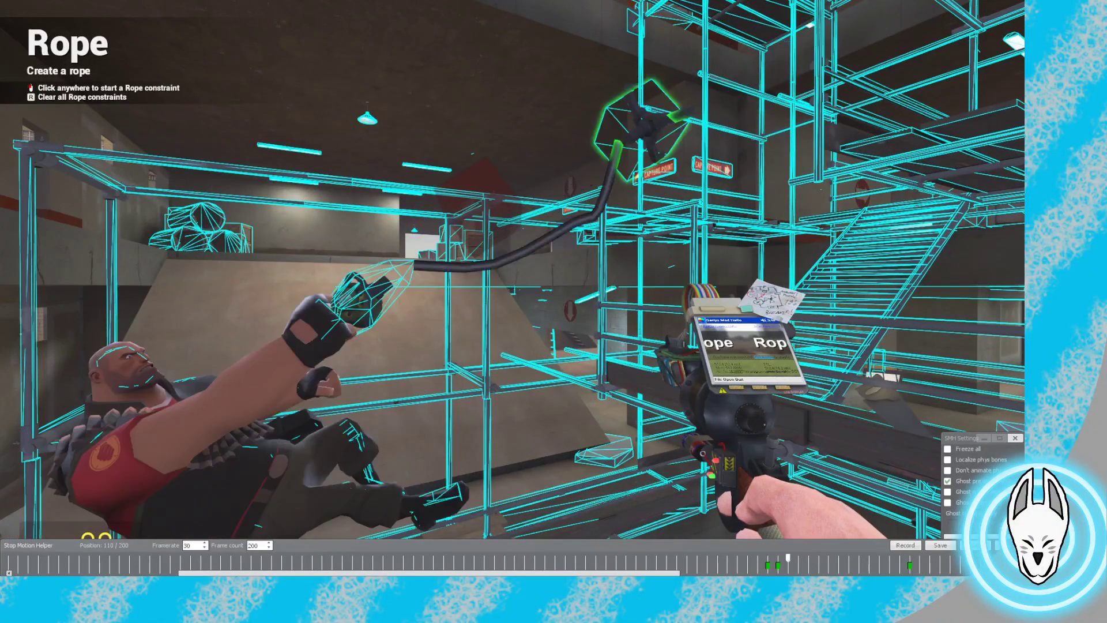
{"action": "key", "text": "Right"}
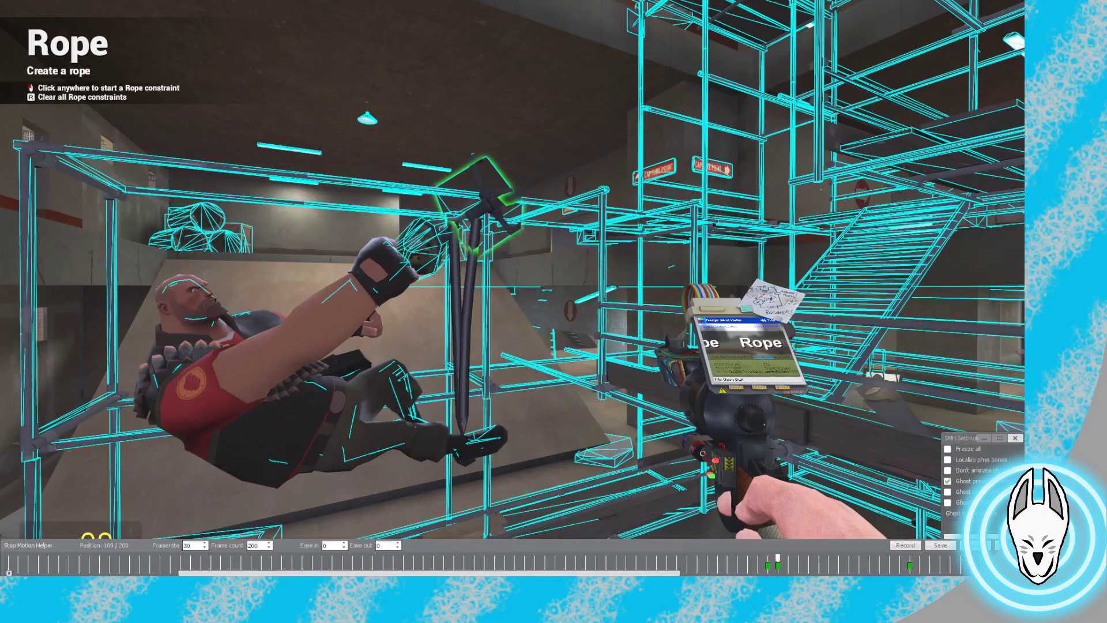
{"action": "key", "text": "Left"}
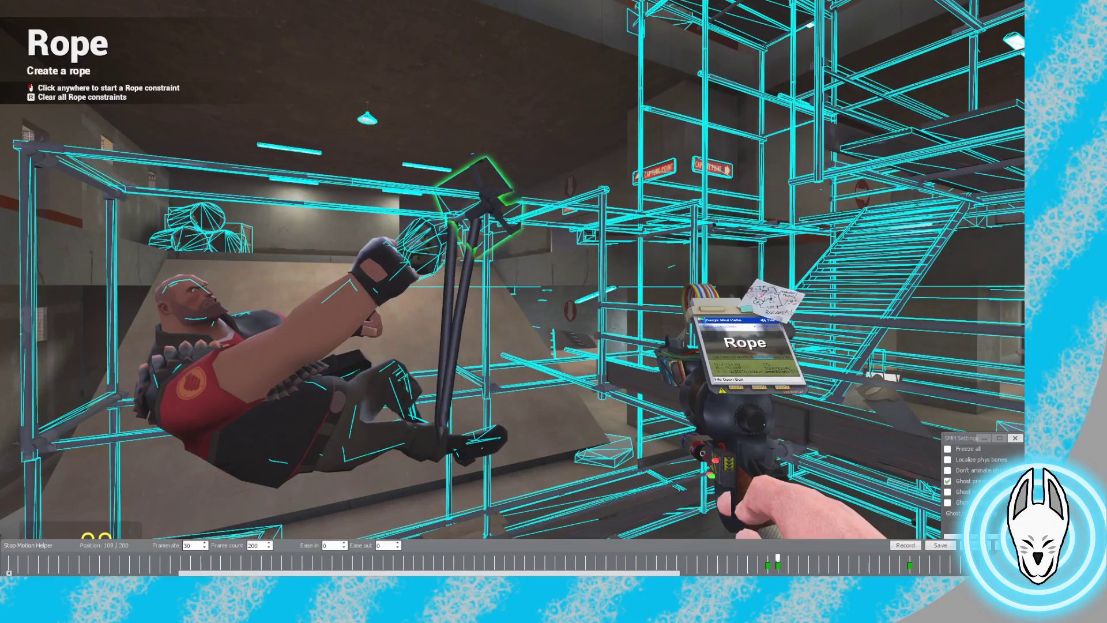
{"action": "key", "text": "Right"}
{"action": "key", "text": "Right"}
{"action": "key", "text": "Right"}
{"action": "key", "text": "Right"}
{"action": "key", "text": "Right"}
{"action": "key", "text": "Right"}
{"action": "key", "text": "Right"}
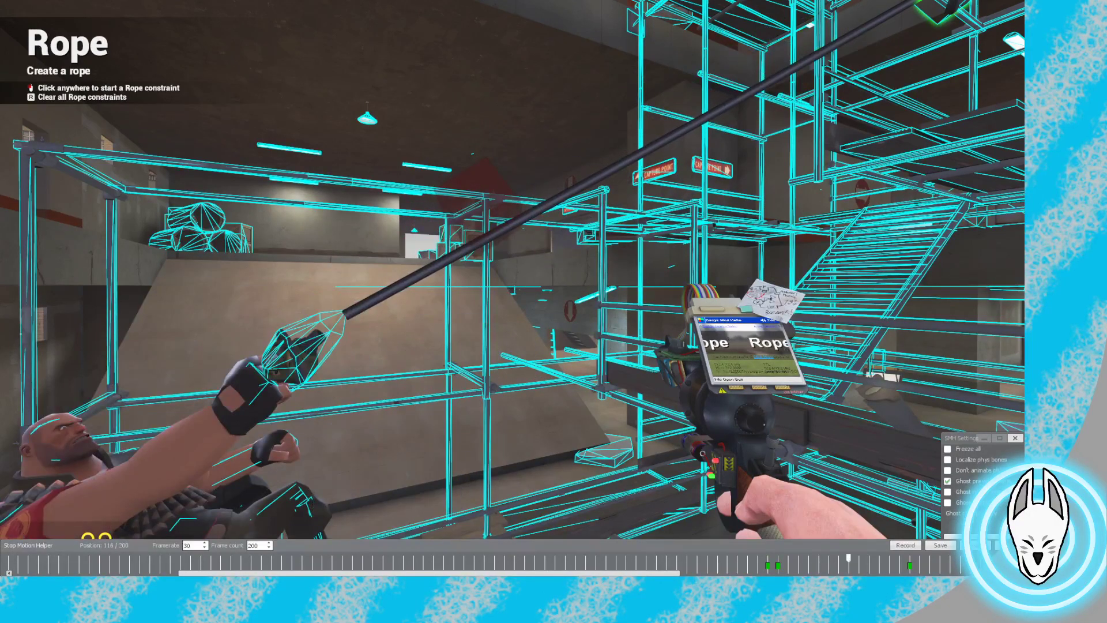
{"action": "key", "text": "Right"}
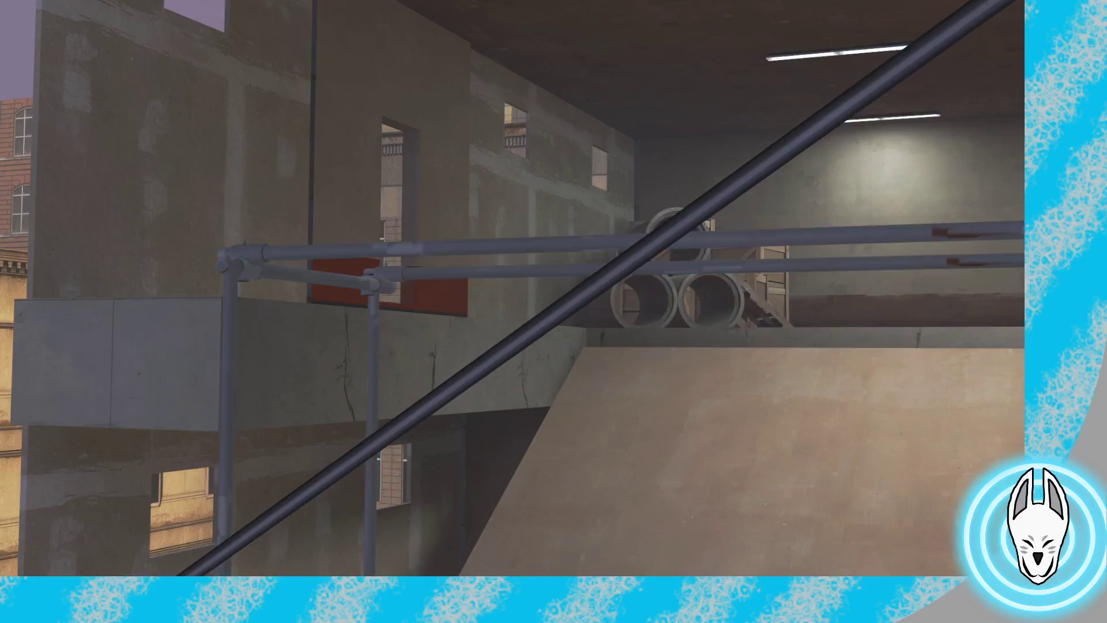
Play the launch in the camera view from frame 109 and compare the rope at frames 108 and 109
{"action": "key", "text": "c"}
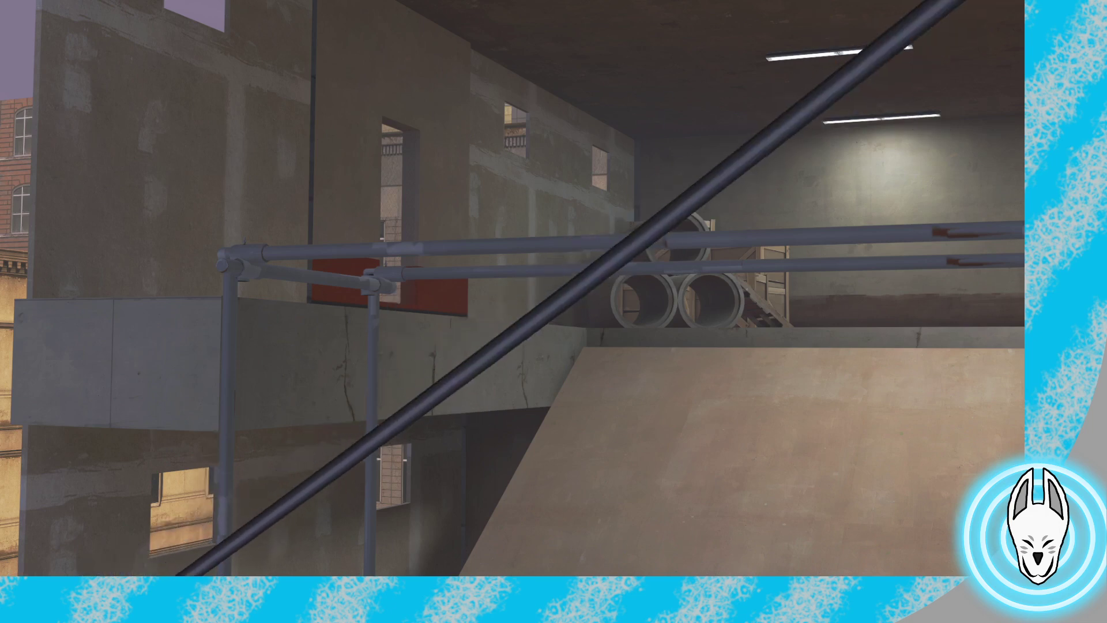
{"action": "key", "text": "c"}
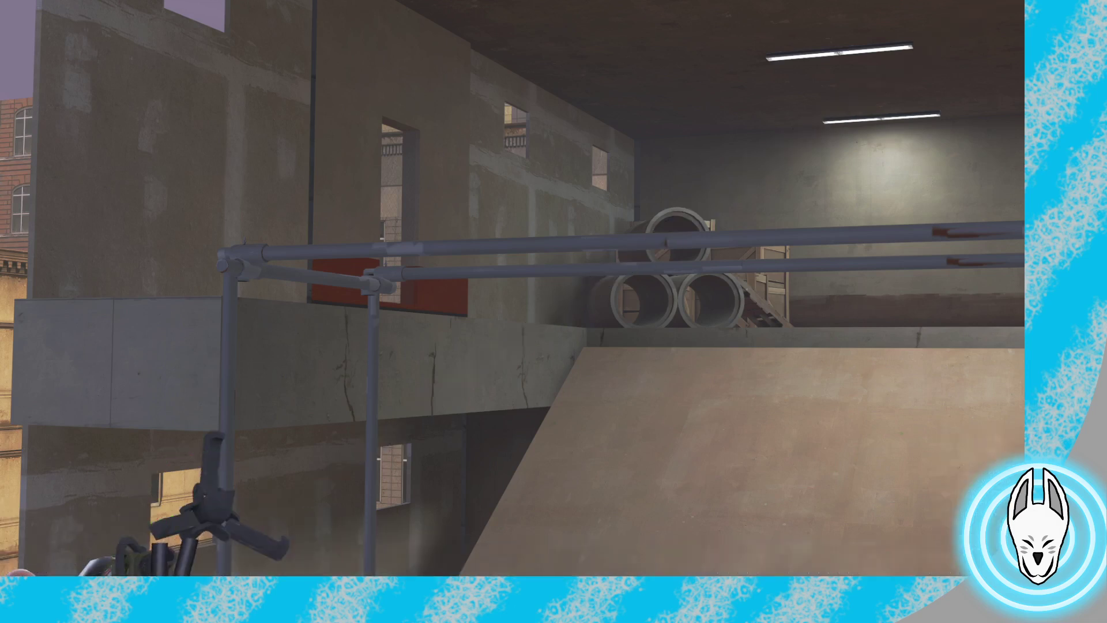
{"action": "key", "text": "c"}
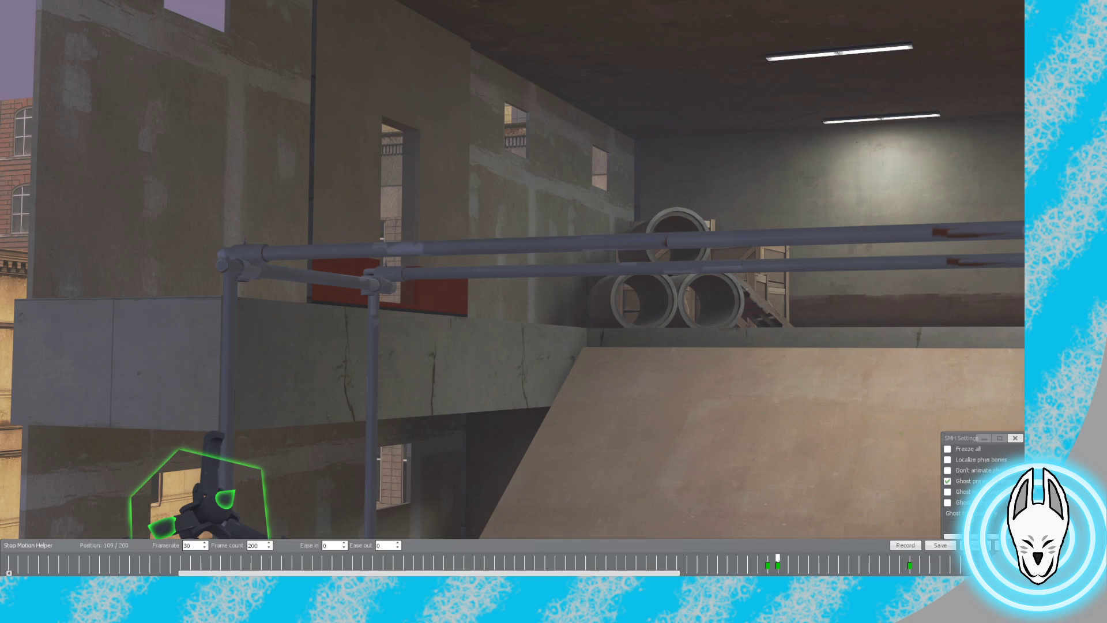
{"action": "key", "text": "Left"}
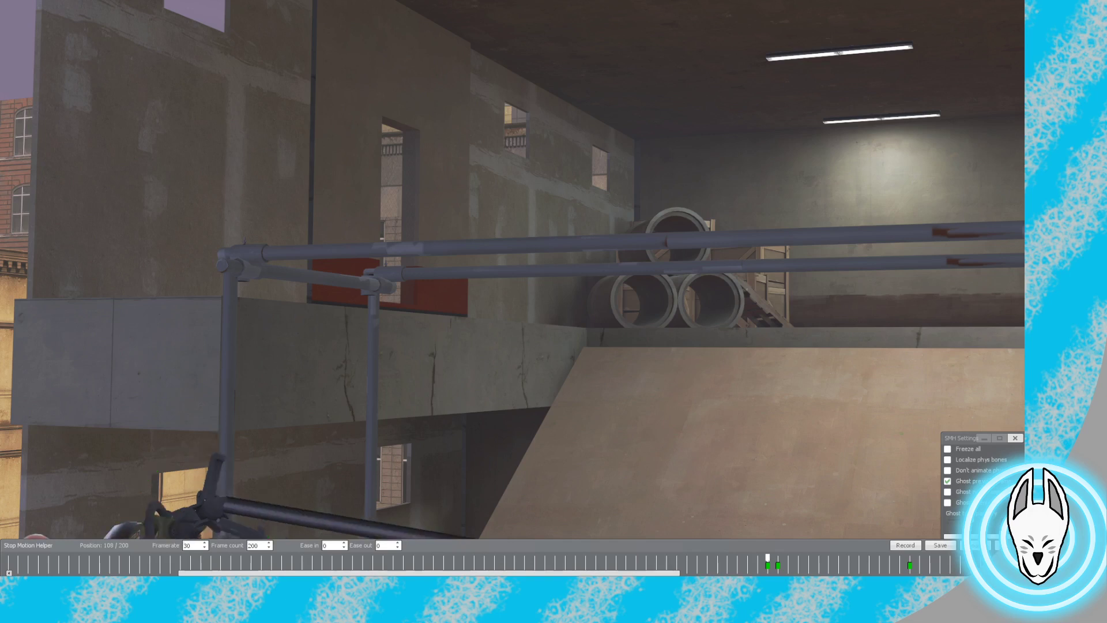
{"action": "key", "text": "Right"}
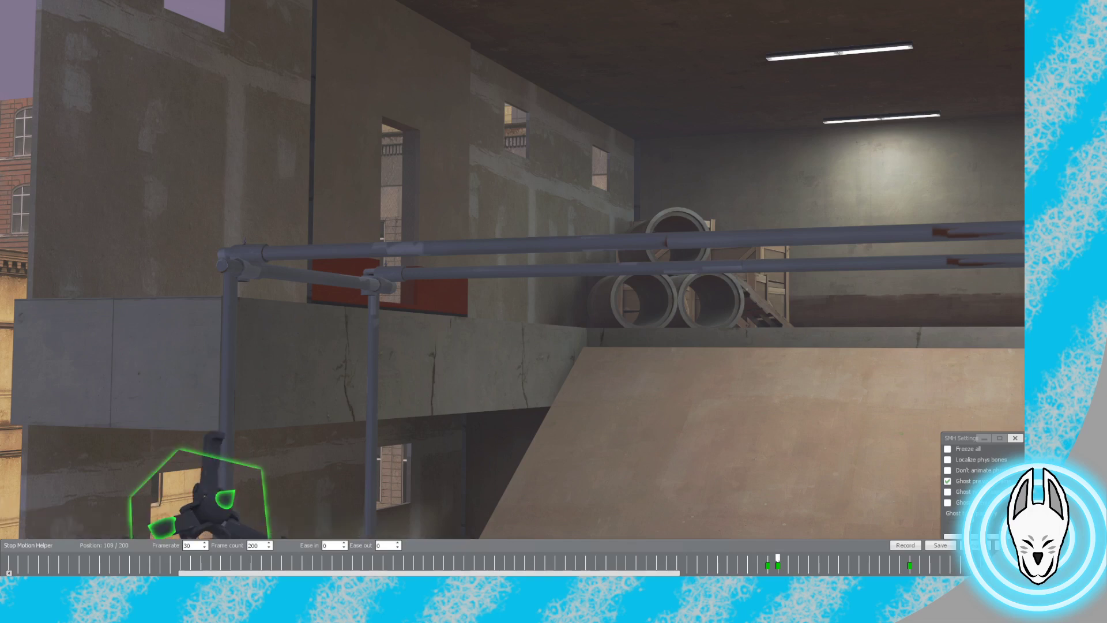
{"action": "key", "text": "c"}
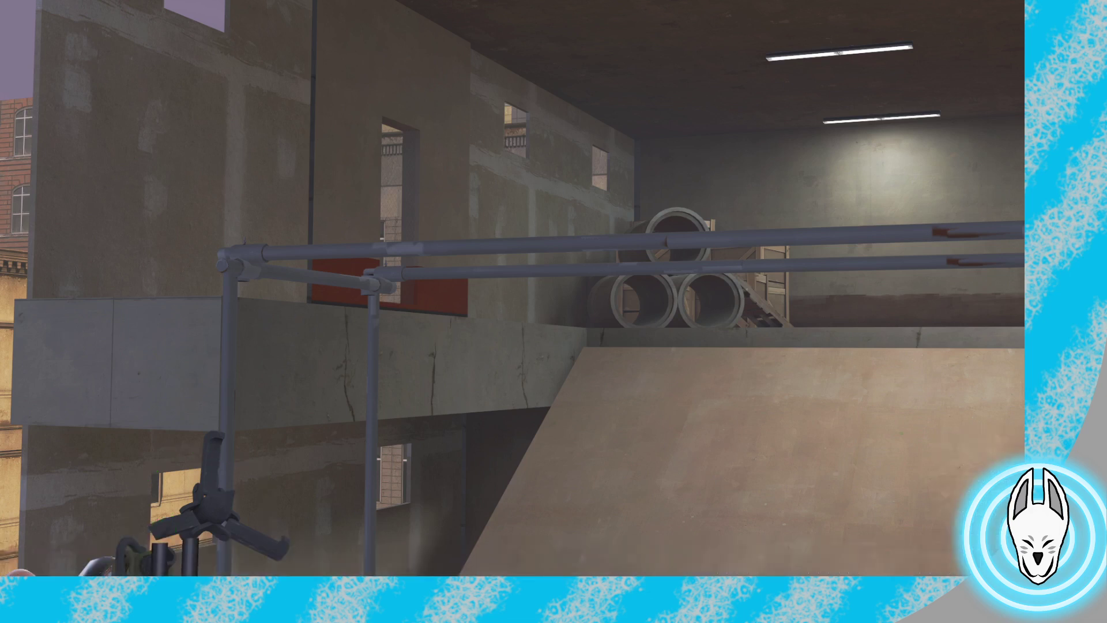
{"action": "key", "text": "c"}
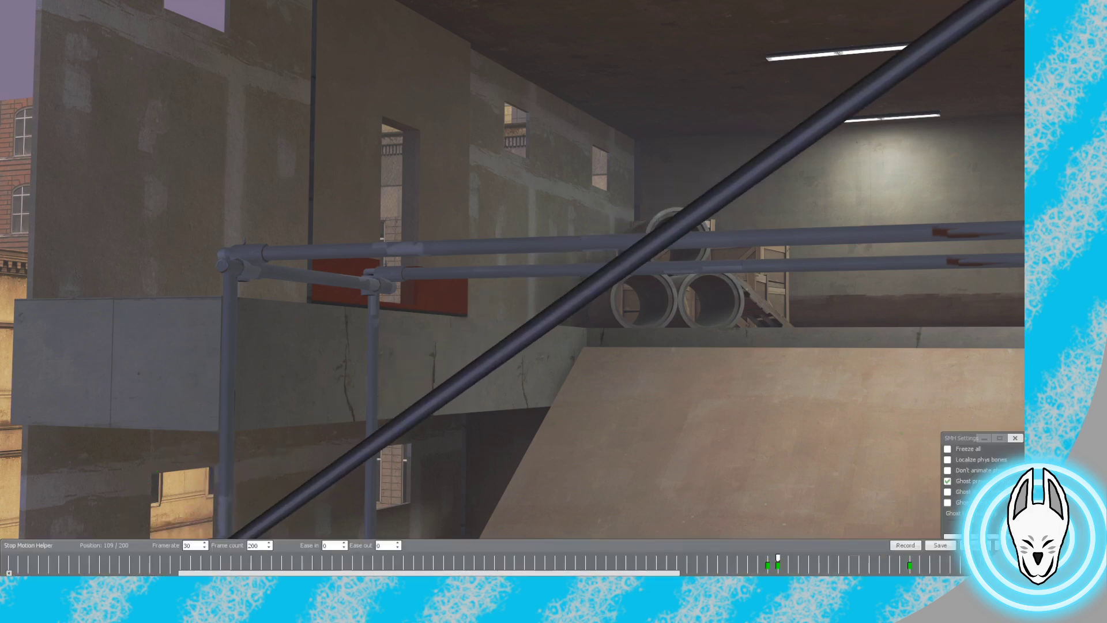
Replay the launch through the camera from frames 108 and 105, and move the playhead to frame 102
{"action": "key", "text": "Right"}
{"action": "key", "text": "Left"}
{"action": "key", "text": "Left"}
{"action": "key", "text": "c"}
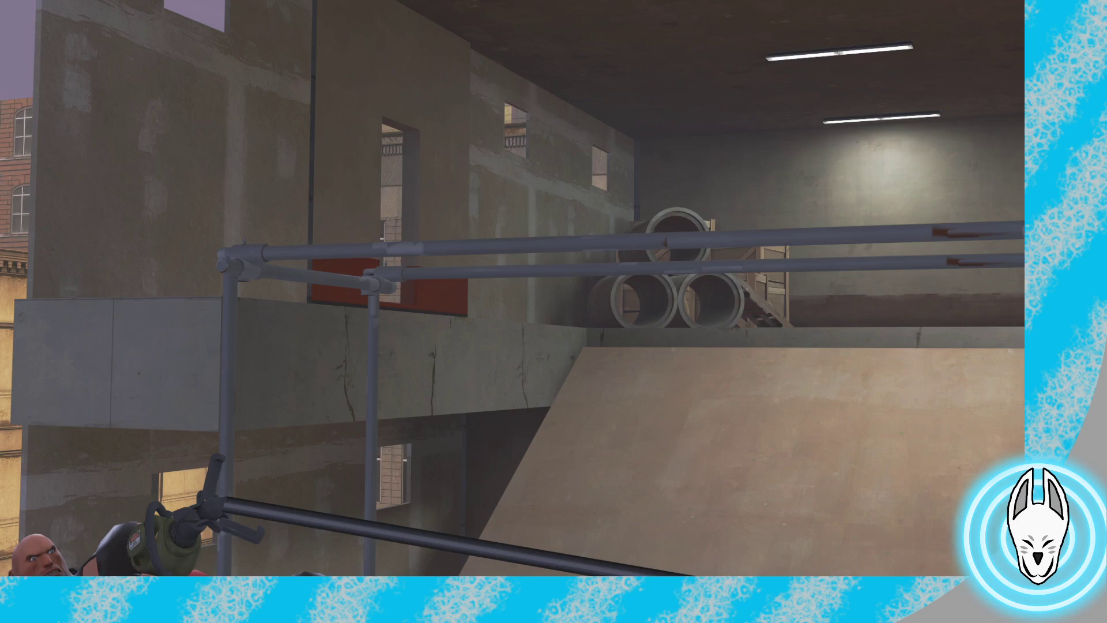
{"action": "key", "text": "c"}
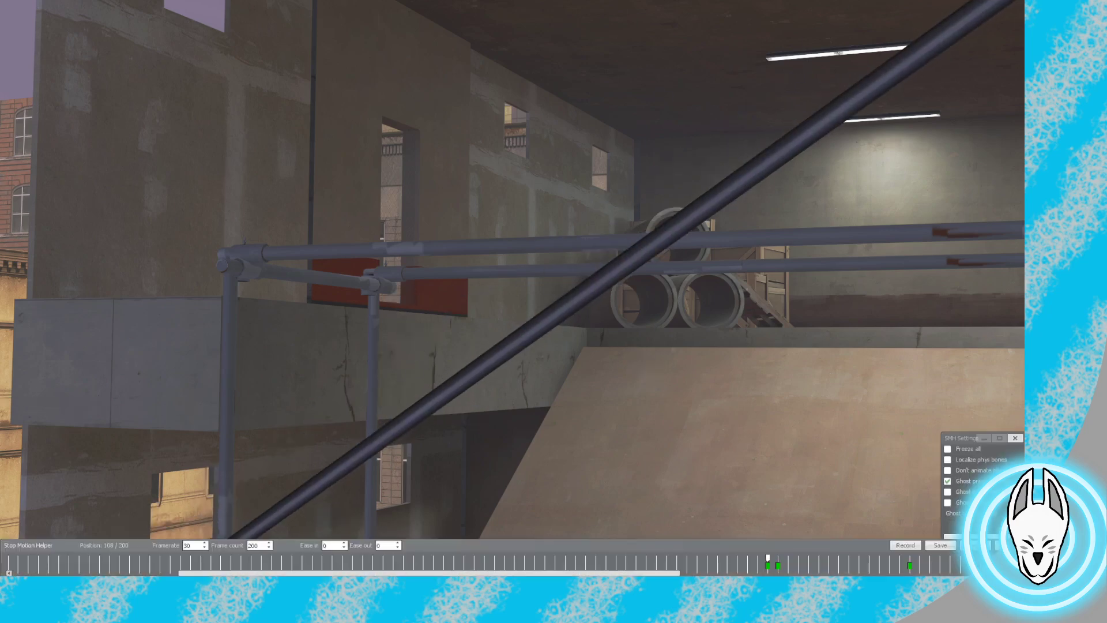
{"action": "mouse_move", "coordinate": [767, 558]}
{"action": "left_mouse_down"}
{"action": "mouse_move", "coordinate": [543, 558]}
{"action": "mouse_move", "coordinate": [878, 558]}
{"action": "mouse_move", "coordinate": [788, 558]}
{"action": "left_mouse_up"}
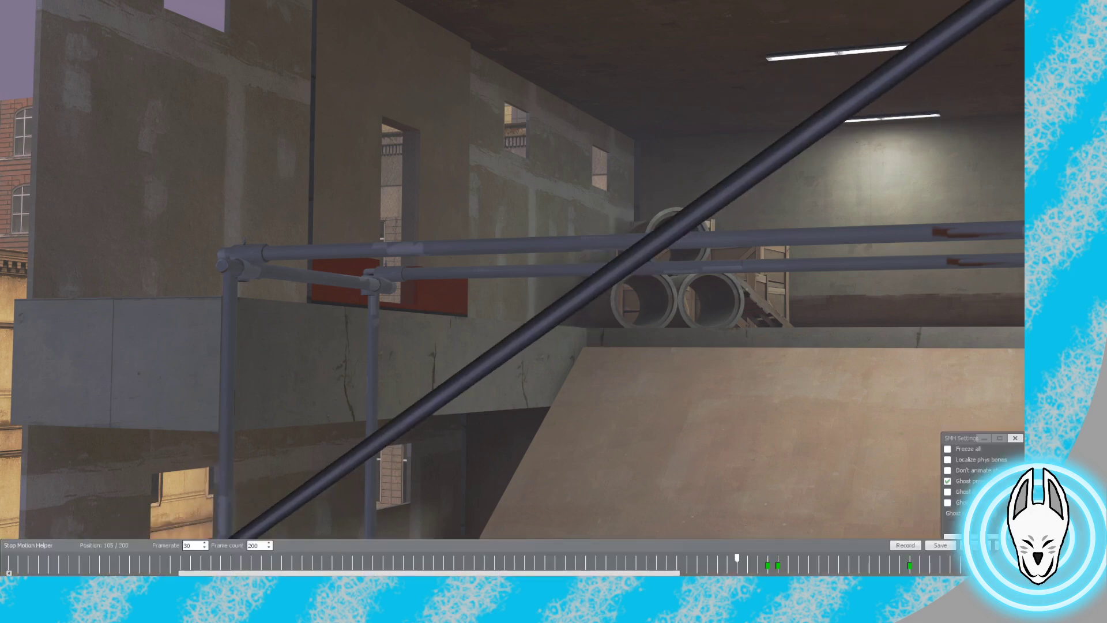
{"action": "left_click_drag", "start_coordinate": [737, 557], "coordinate": [707, 558]}
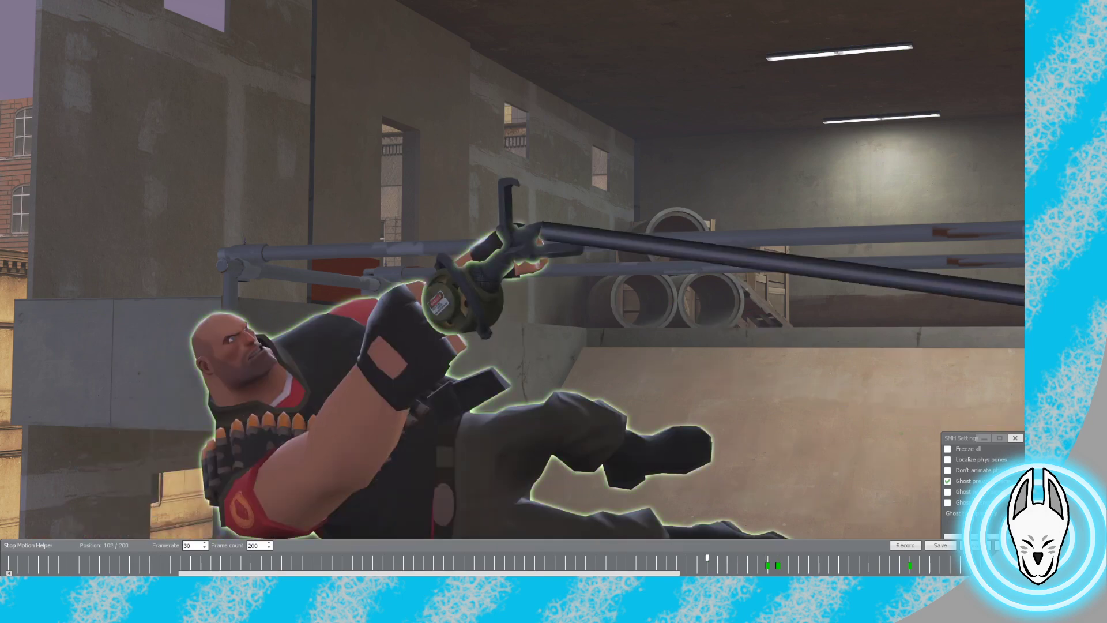
Leave the camera view, select the Heavy ragdoll for animating, and move the playhead back before its aiming motion
{"action": "key", "text": "c"}
{"action": "scroll", "coordinate": [512, 288], "scroll_direction": "down", "scroll_amount": 3}
{"action": "left_click", "coordinate": [512, 288]}
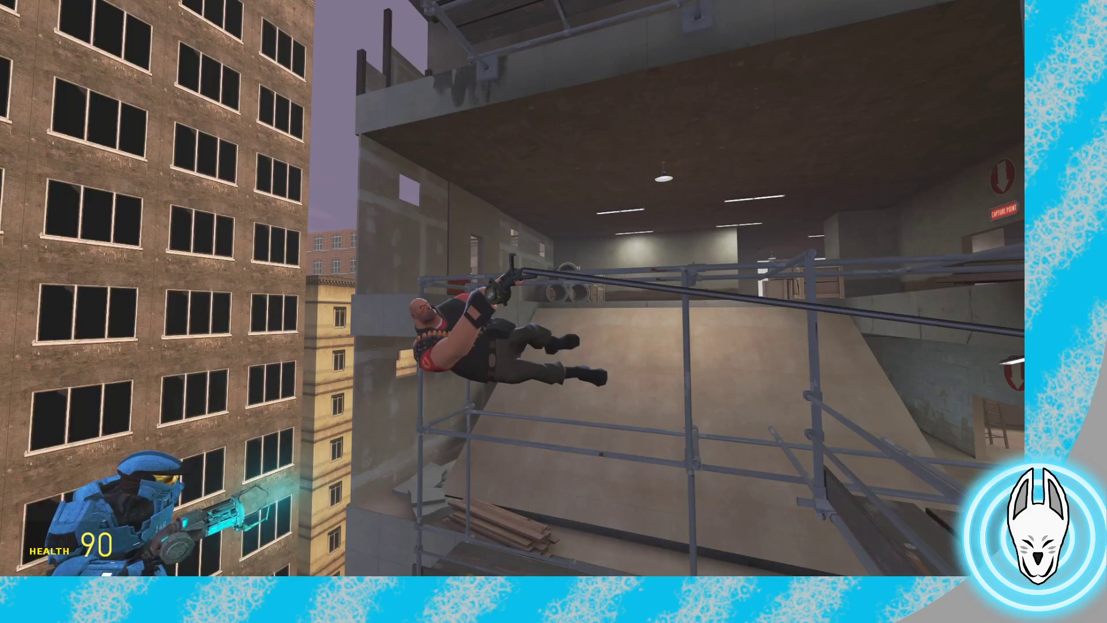
{"action": "key", "text": "KP_0"}
{"action": "key", "text": "c"}
{"action": "right_click", "coordinate": [519, 191]}
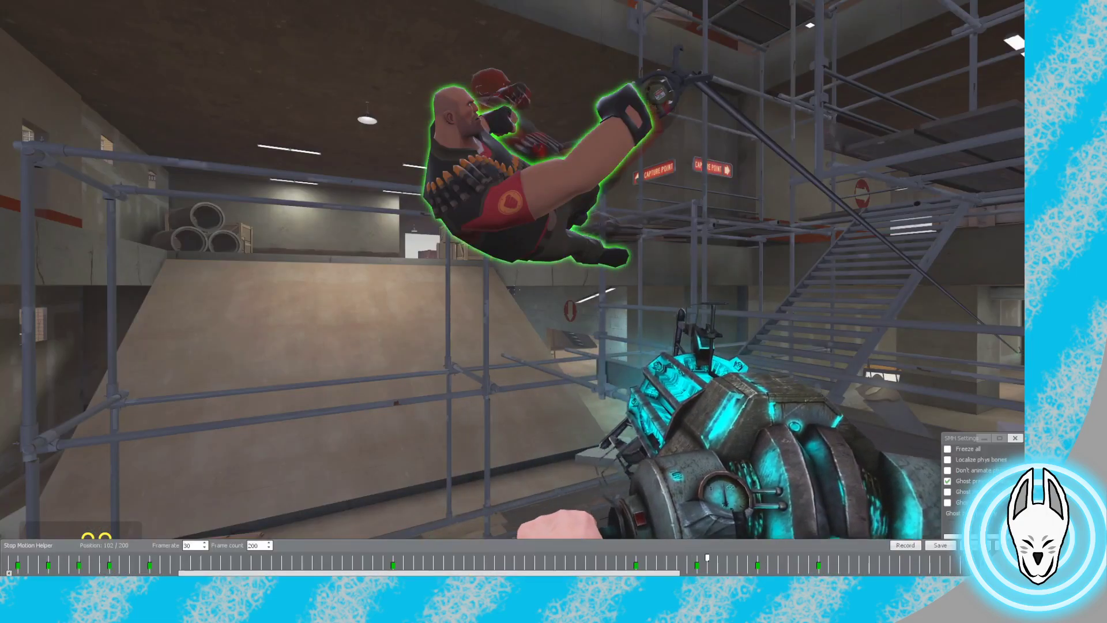
{"action": "left_click_drag", "start_coordinate": [707, 558], "coordinate": [625, 558]}
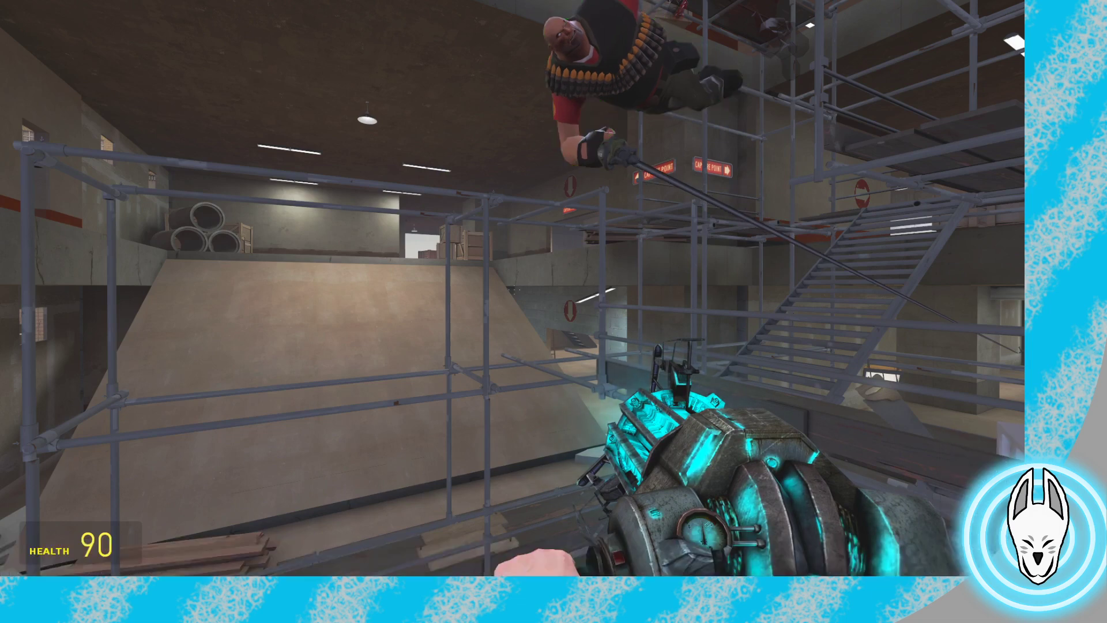
Return to the camera view and play the Heavy's aim and hook launch from frames 95 and 94
{"action": "key", "text": "6"}
{"action": "left_click", "coordinate": [512, 289]}
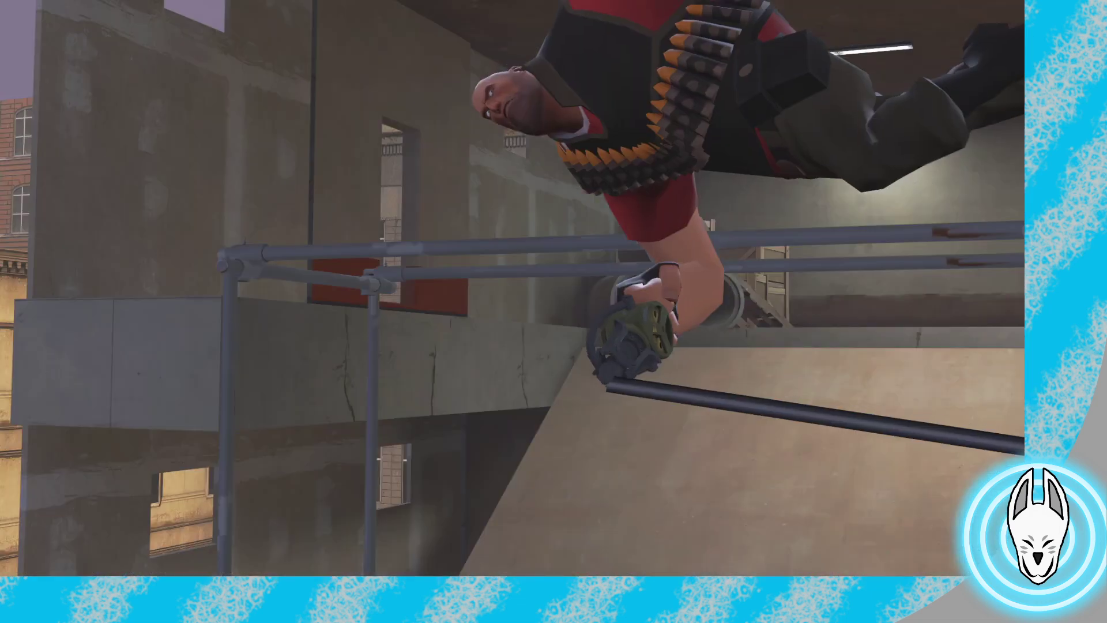
{"action": "key", "text": "c"}
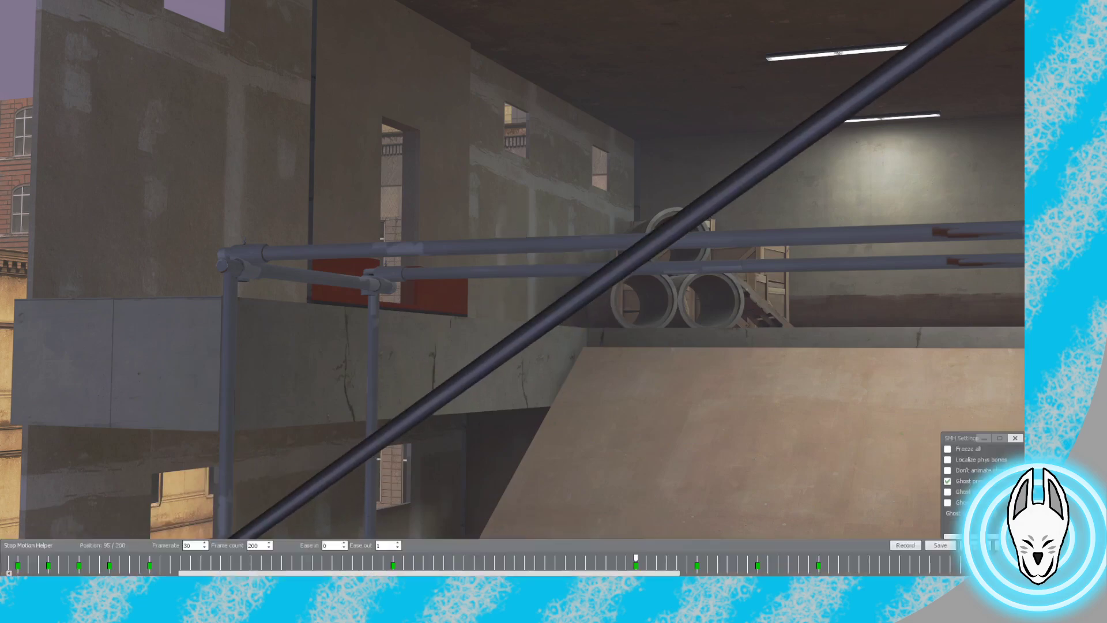
{"action": "key", "text": "Left"}
{"action": "key", "text": "space"}
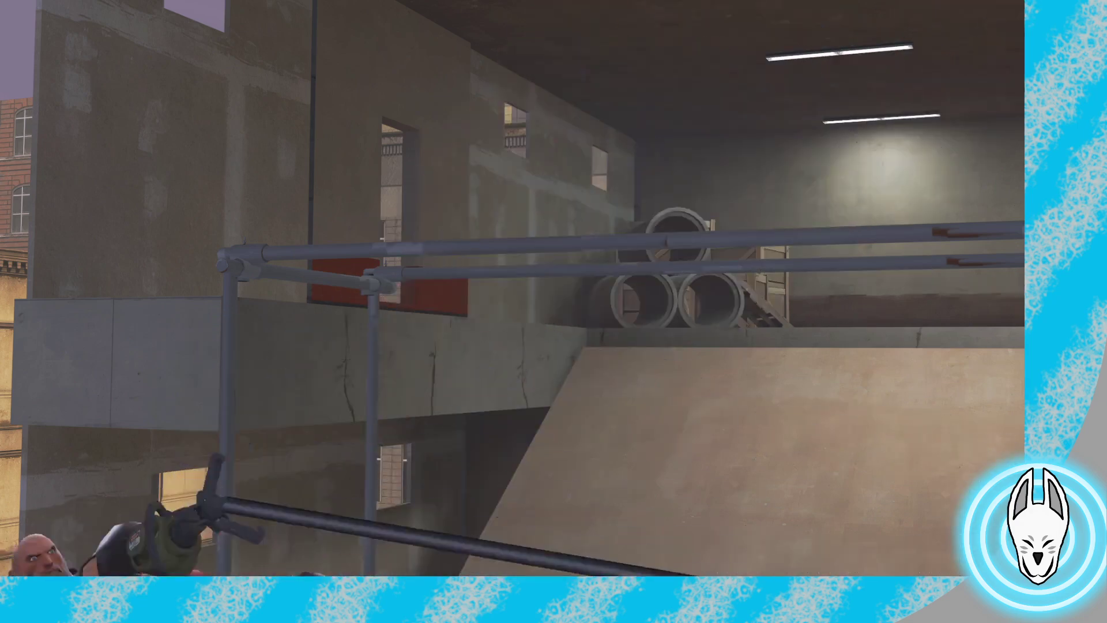
{"action": "key", "text": "c"}
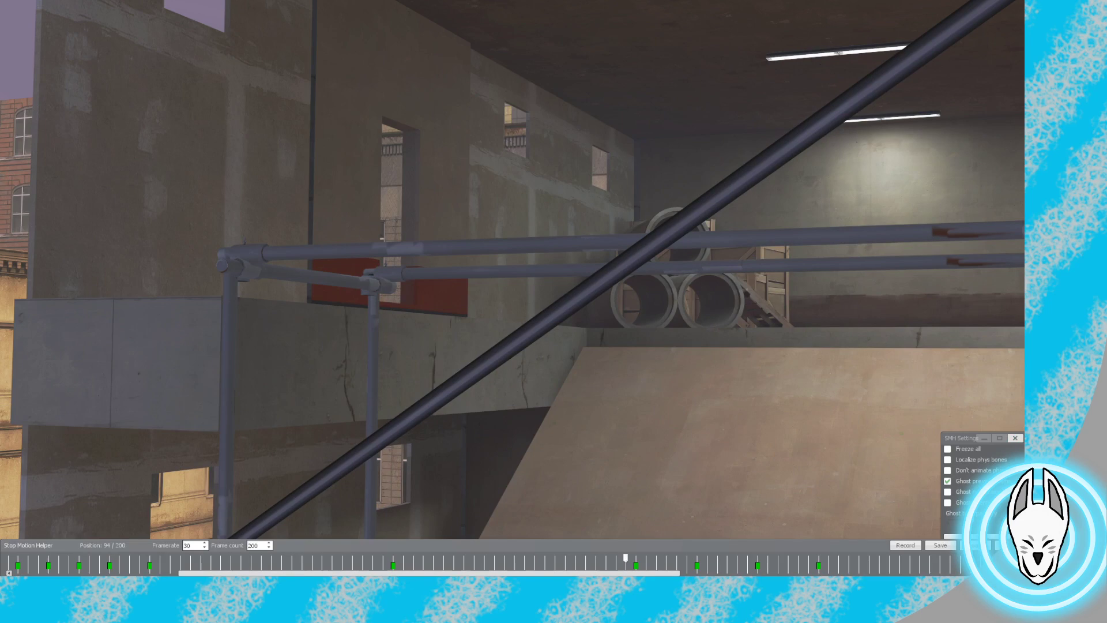
{"action": "key", "text": "Right"}
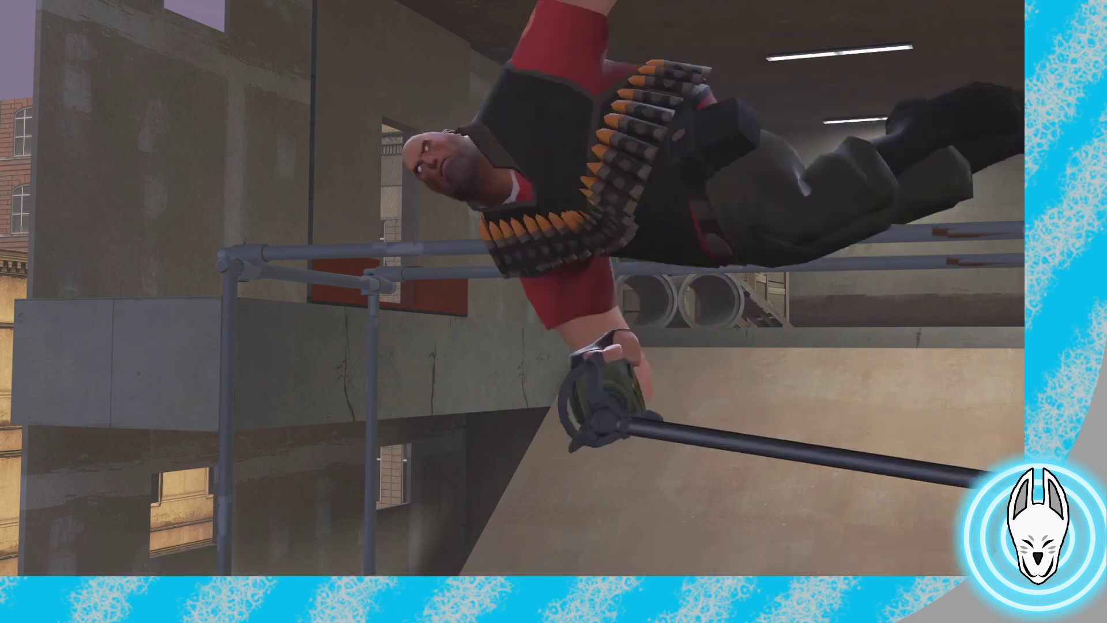
{"action": "key", "text": "c"}
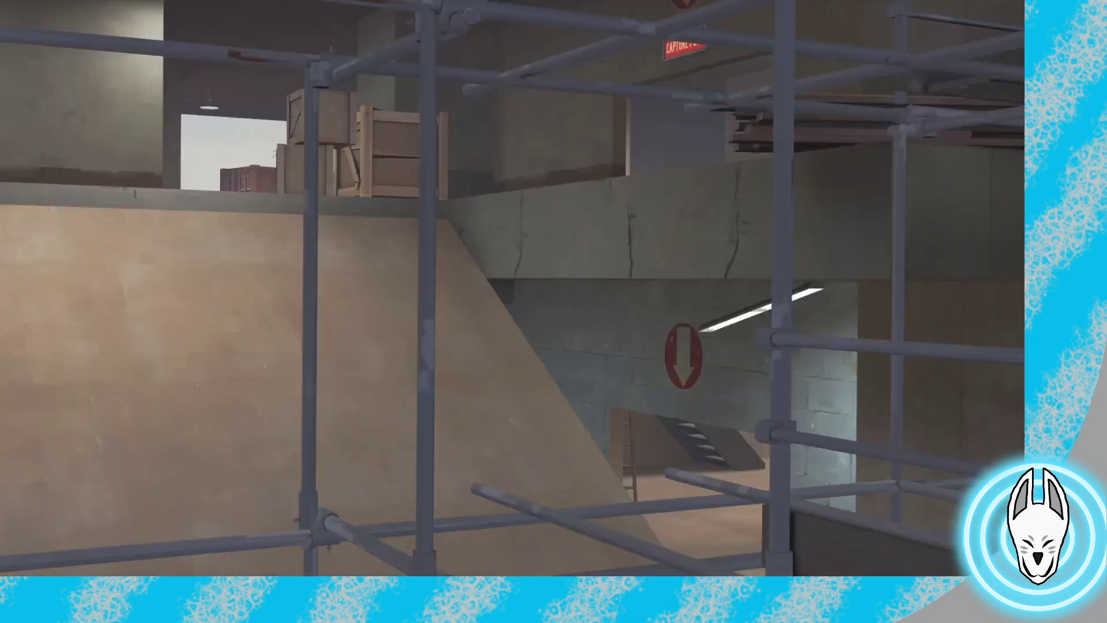
Fly through the building along the rope to examine the hook's end position and the line back to the Heavy
{"action": "key", "text": "1"}
{"action": "key", "text": "w"}
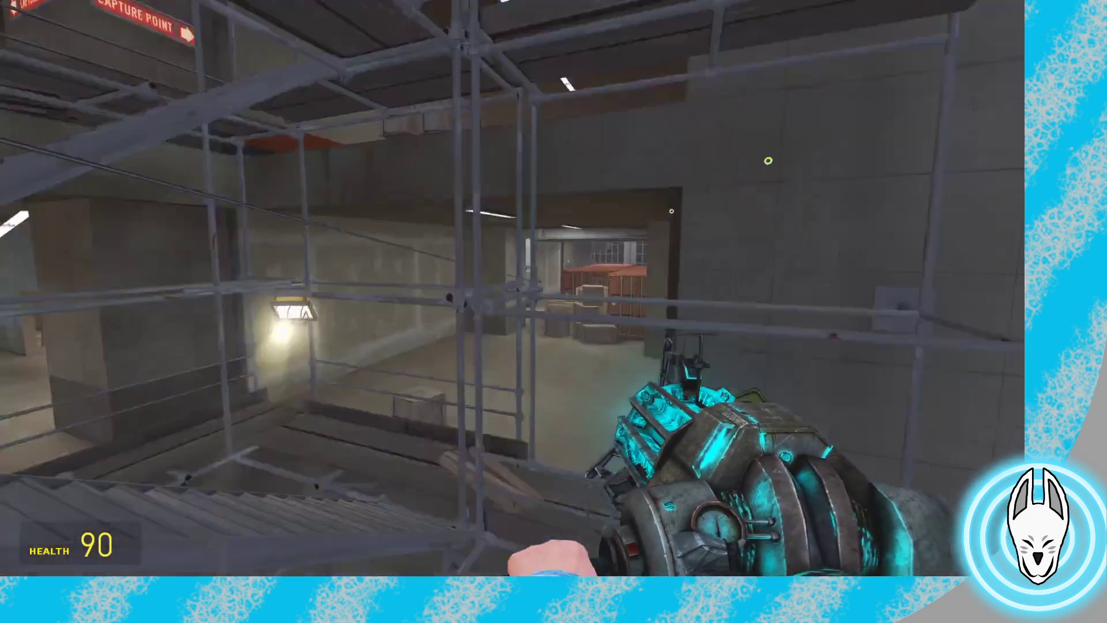
{"action": "key", "text": "w"}
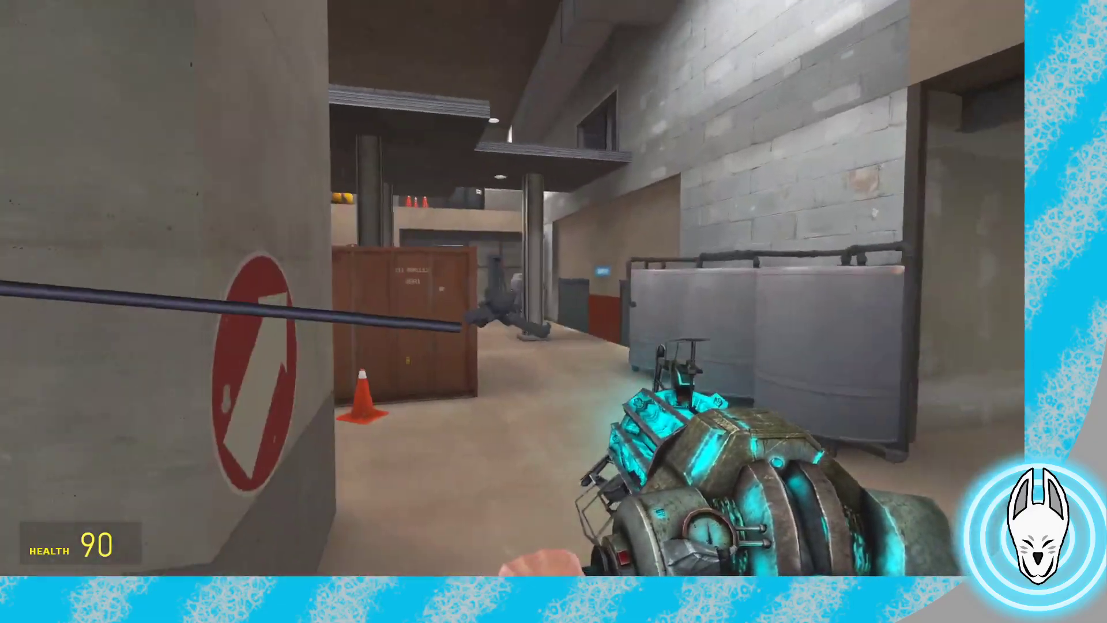
{"action": "key", "text": "w"}
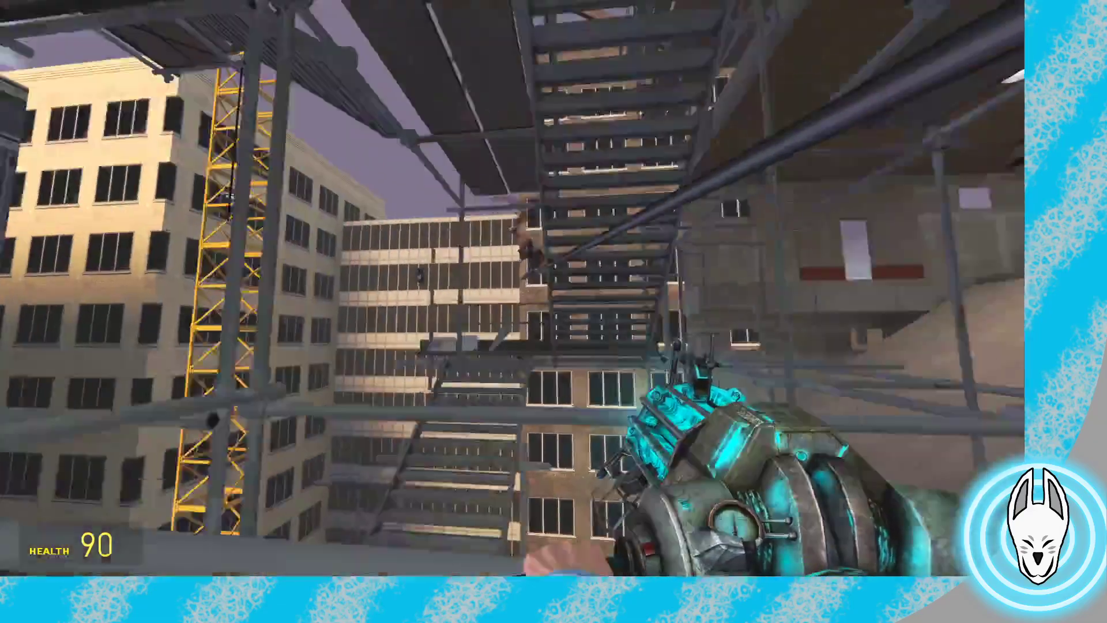
Clear the existing rope constraints from the Heavy's grappling hook launcher with the Rope tool
{"action": "key", "text": "w"}
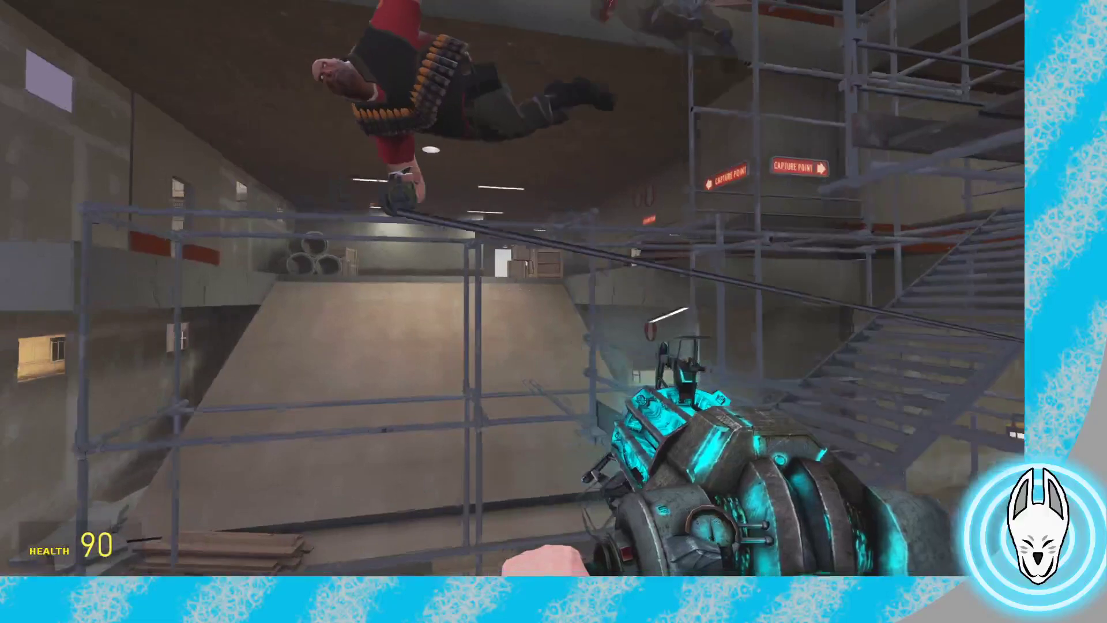
{"action": "key", "text": "c"}
{"action": "key", "text": "q"}
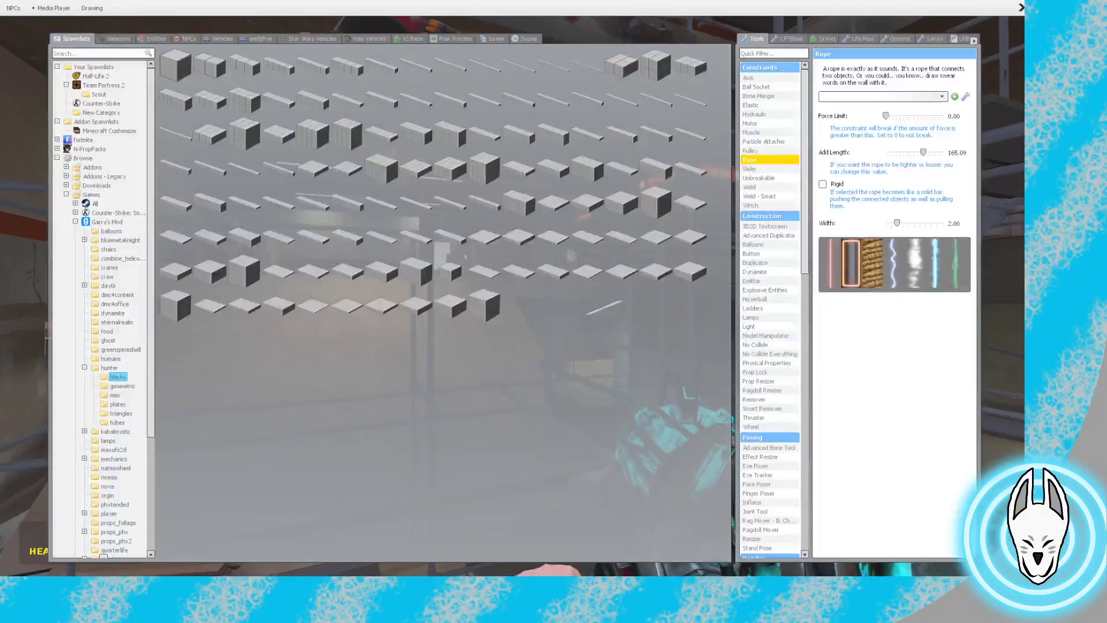
{"action": "left_click", "coordinate": [767, 161]}
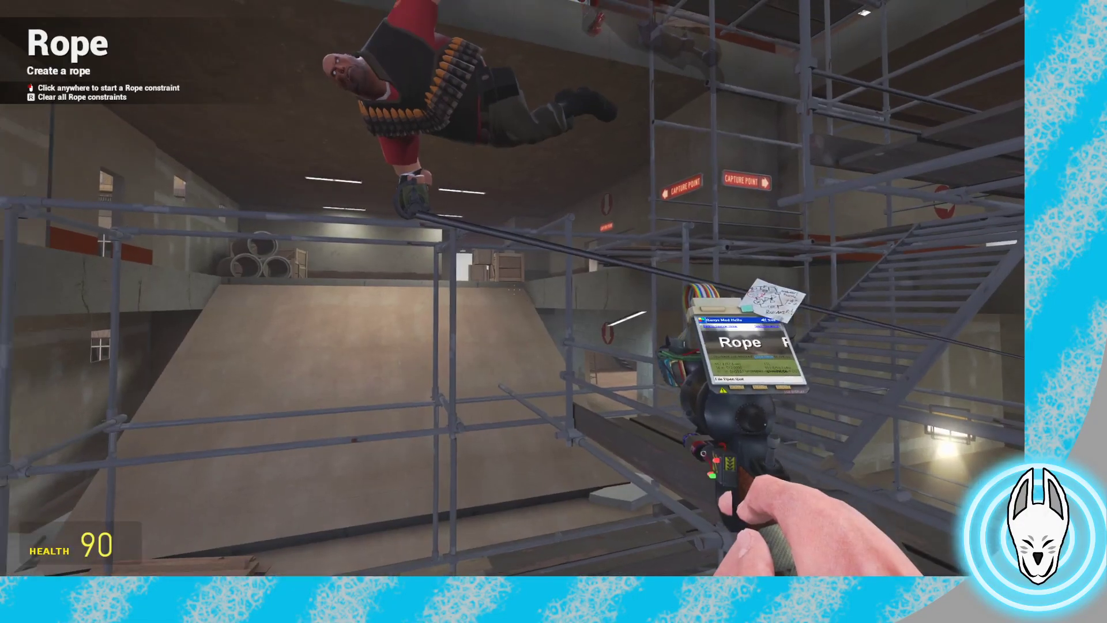
{"action": "key", "text": "r"}
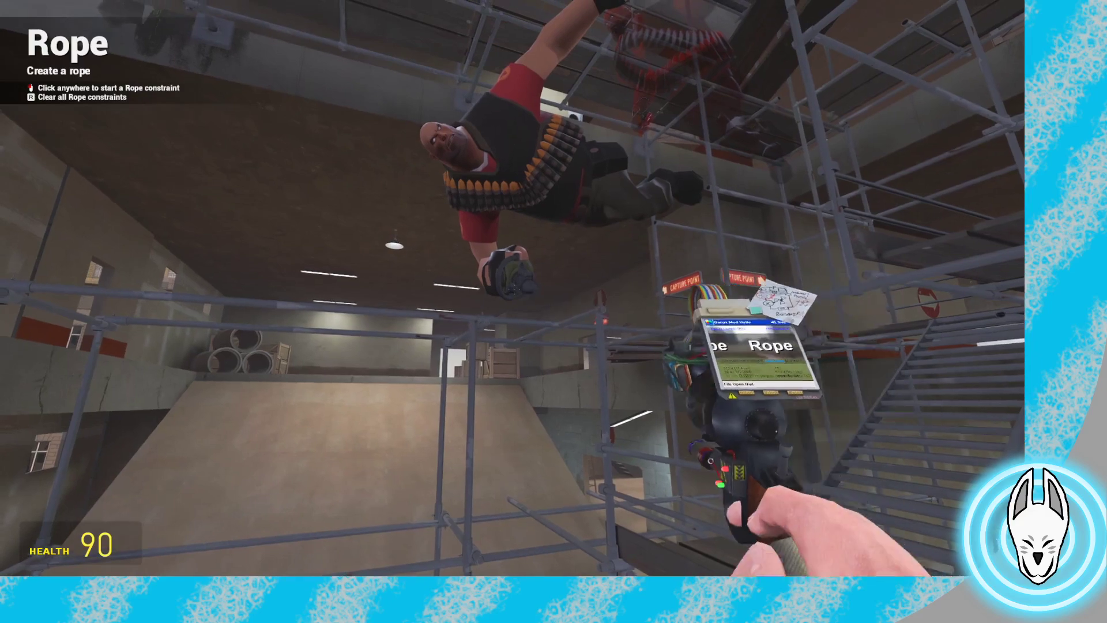
Advance the Heavy's animation from frame 95 through the aiming motion to frame 109, where the hook leaves the launcher
{"action": "key", "text": "c"}
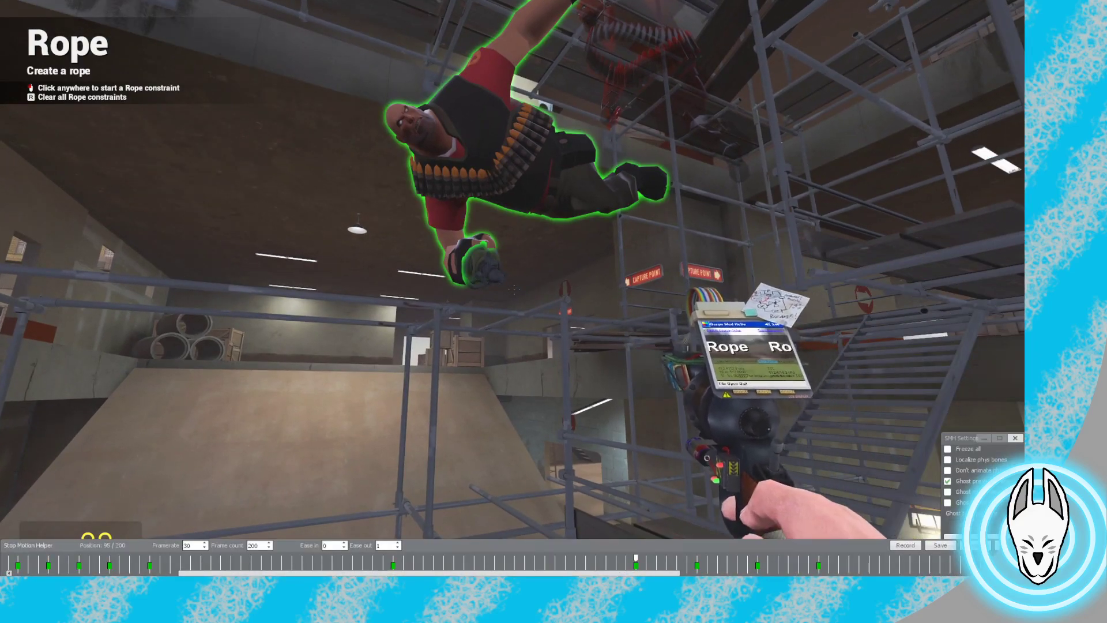
{"action": "left_click_drag", "start_coordinate": [636, 558], "coordinate": [687, 558]}
{"action": "key", "text": "Right"}
{"action": "key", "text": "Right"}
{"action": "key", "text": "Right"}
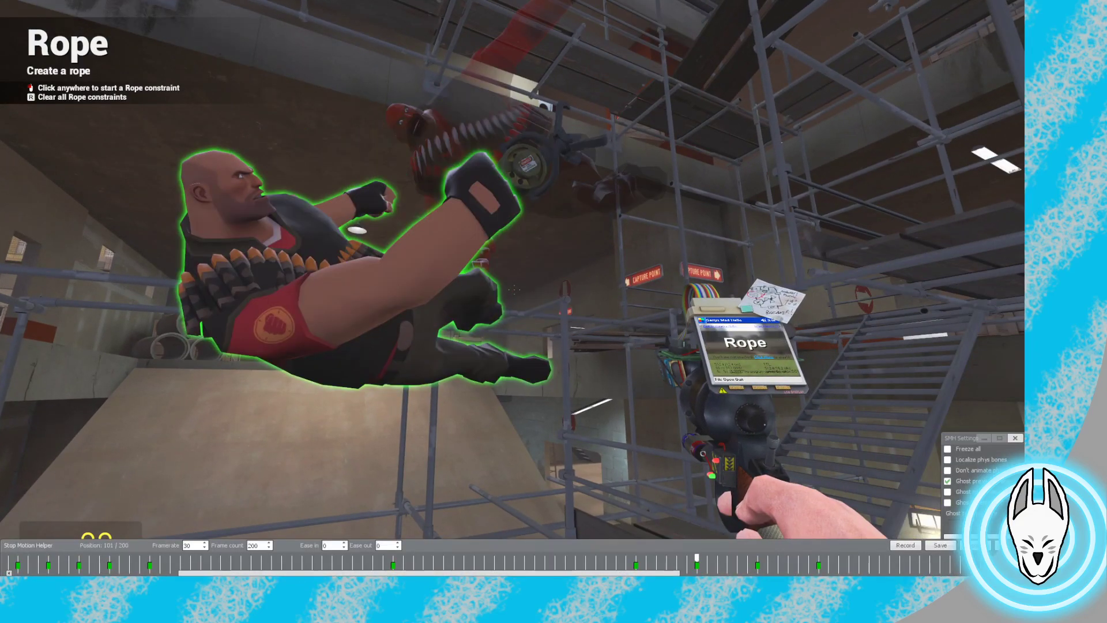
{"action": "key", "text": "Right"}
{"action": "key", "text": "Right"}
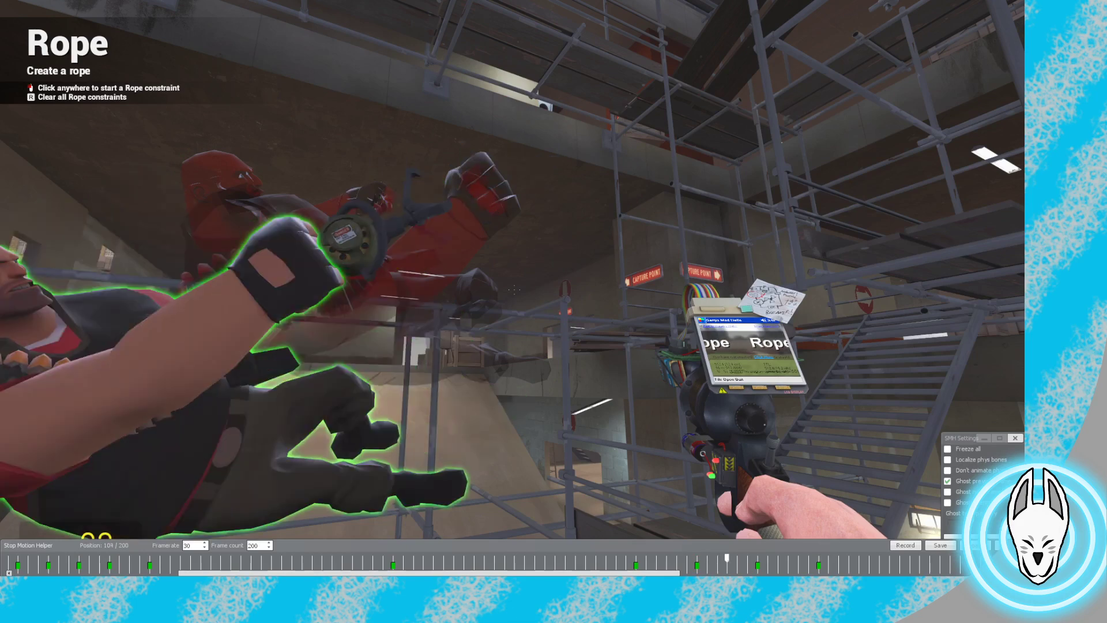
{"action": "key", "text": "Right"}
{"action": "key", "text": "Right"}
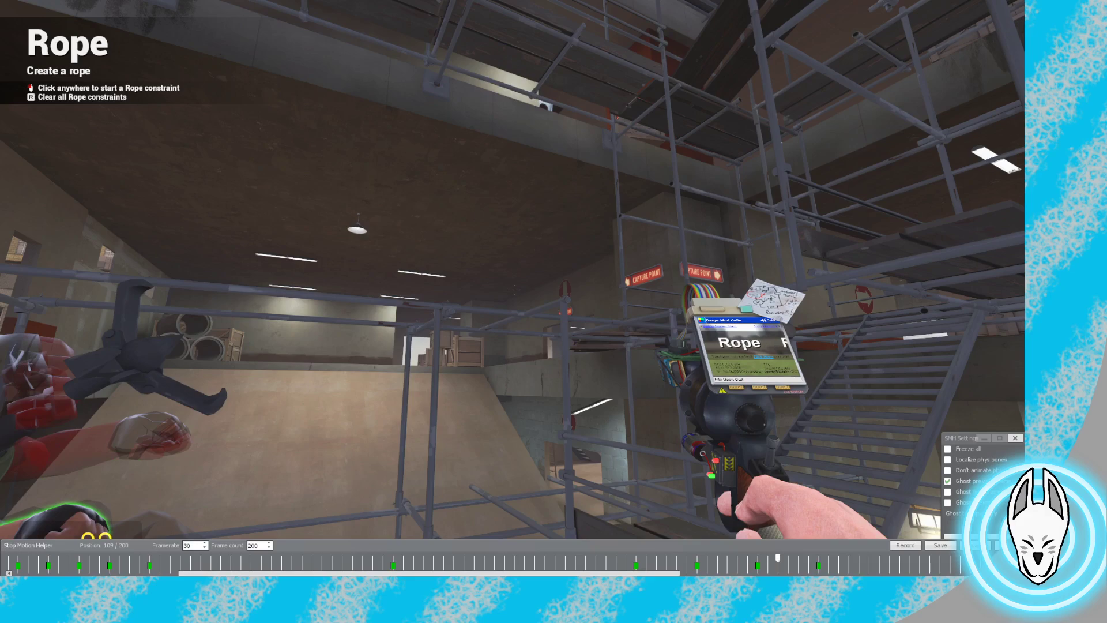
{"action": "key", "text": "c"}
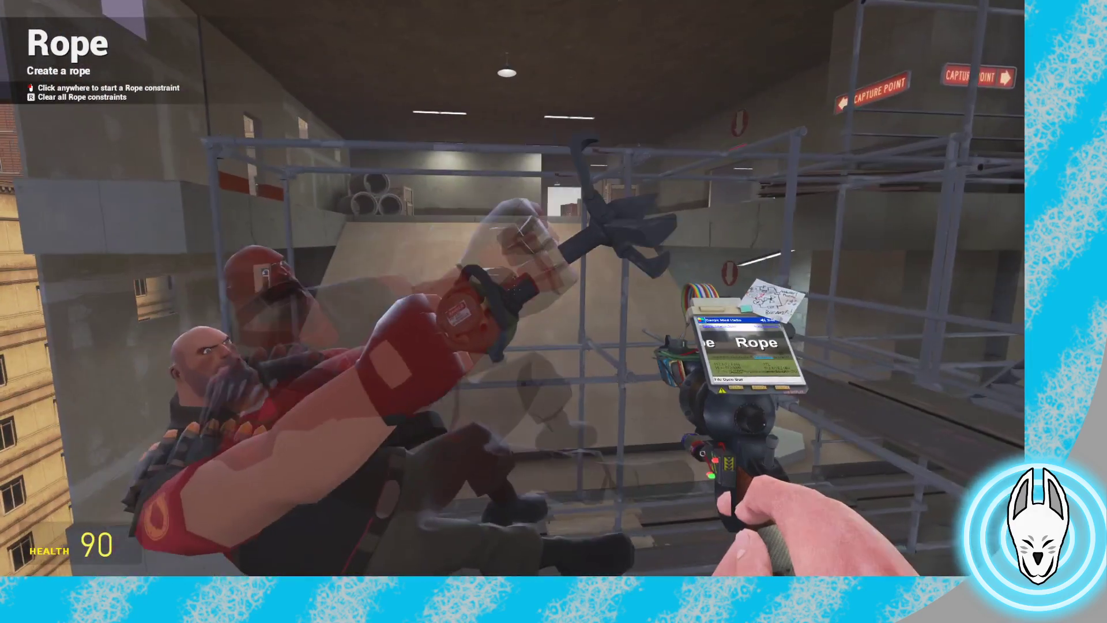
Show the collision wireframes with previous-frame ghosting off, and advance the playhead to frame 111
{"action": "key", "text": "q"}
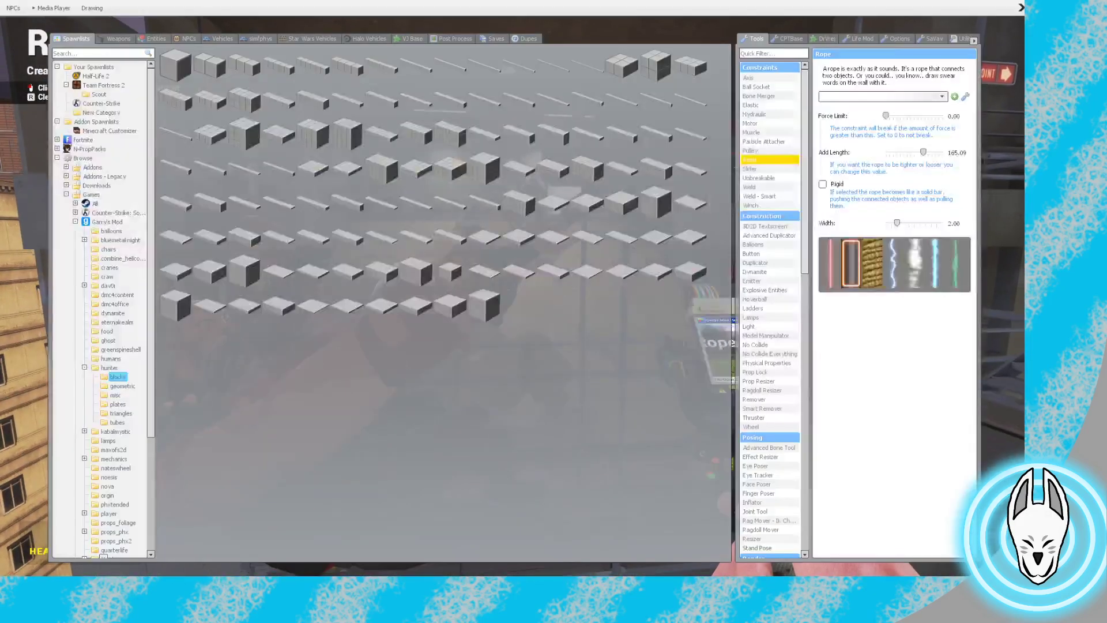
{"action": "key", "text": "c"}
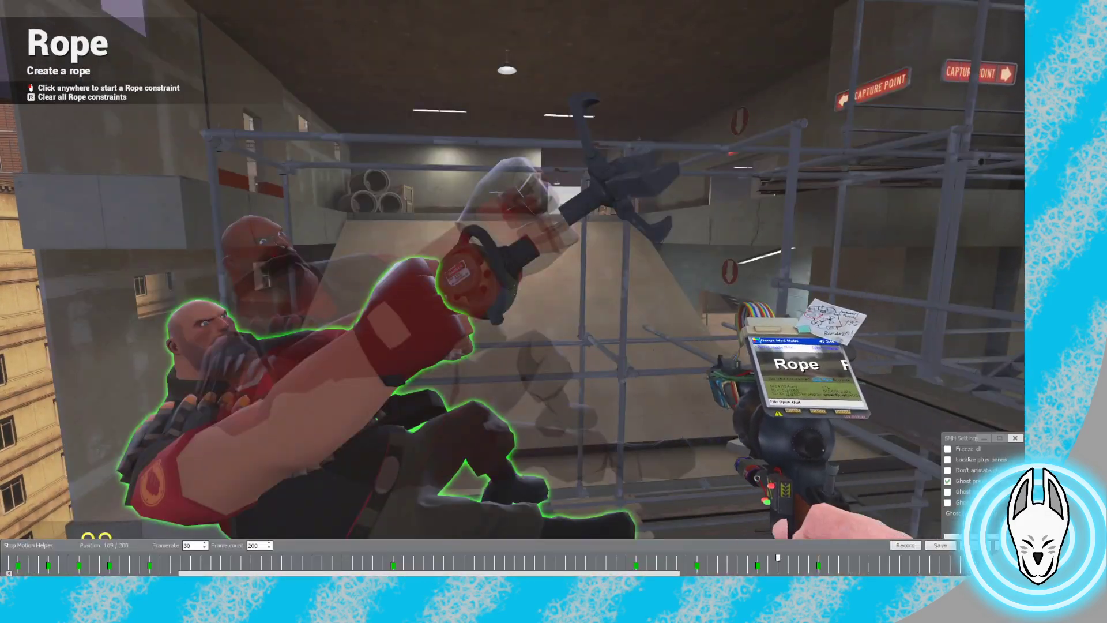
{"action": "key", "text": "n"}
{"action": "key", "text": "w"}
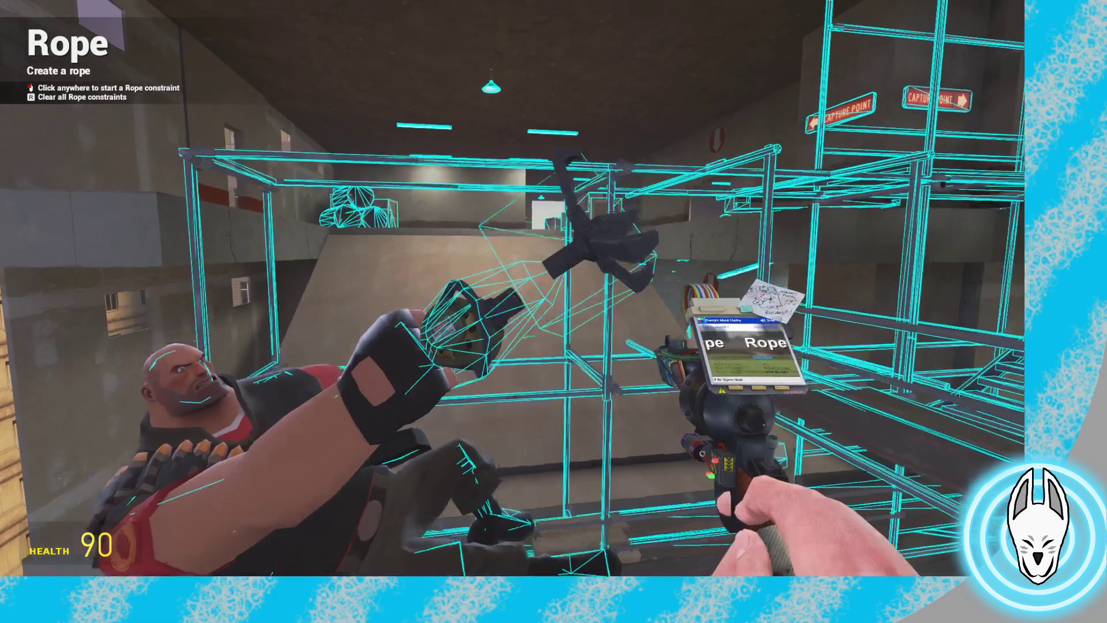
{"action": "key", "text": "c"}
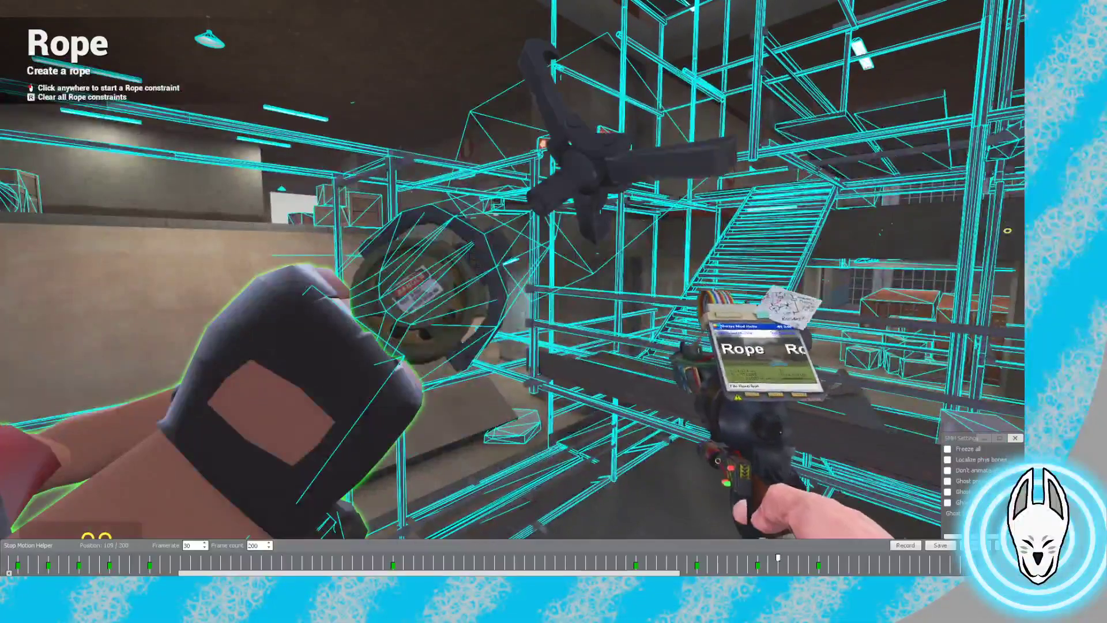
{"action": "key", "text": "Right"}
{"action": "key", "text": "Right"}
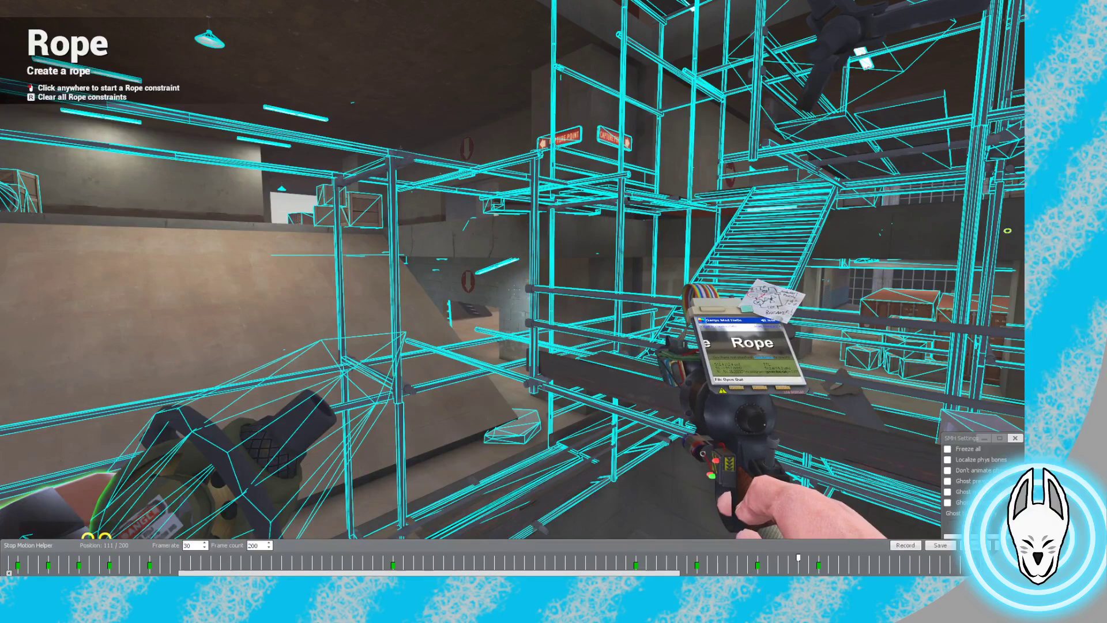
Reduce the Rope tool's added length slightly and create a rope from the flying hook to the launcher's muzzle
{"action": "key", "text": "q"}
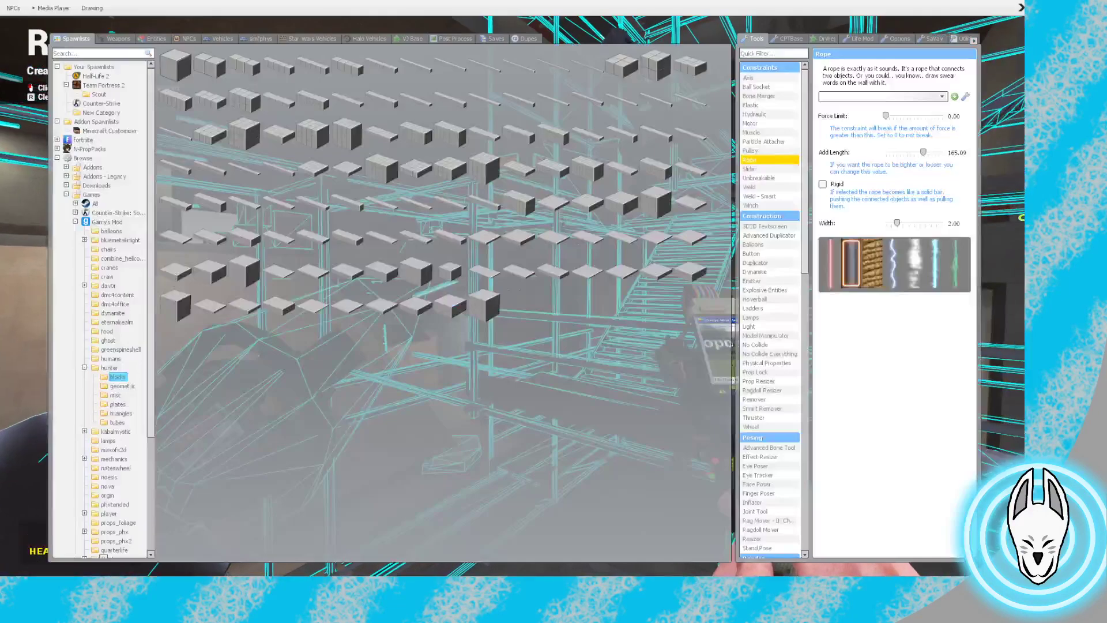
{"action": "left_click_drag", "start_coordinate": [923, 152], "coordinate": [915, 152]}
{"action": "key", "text": "q"}
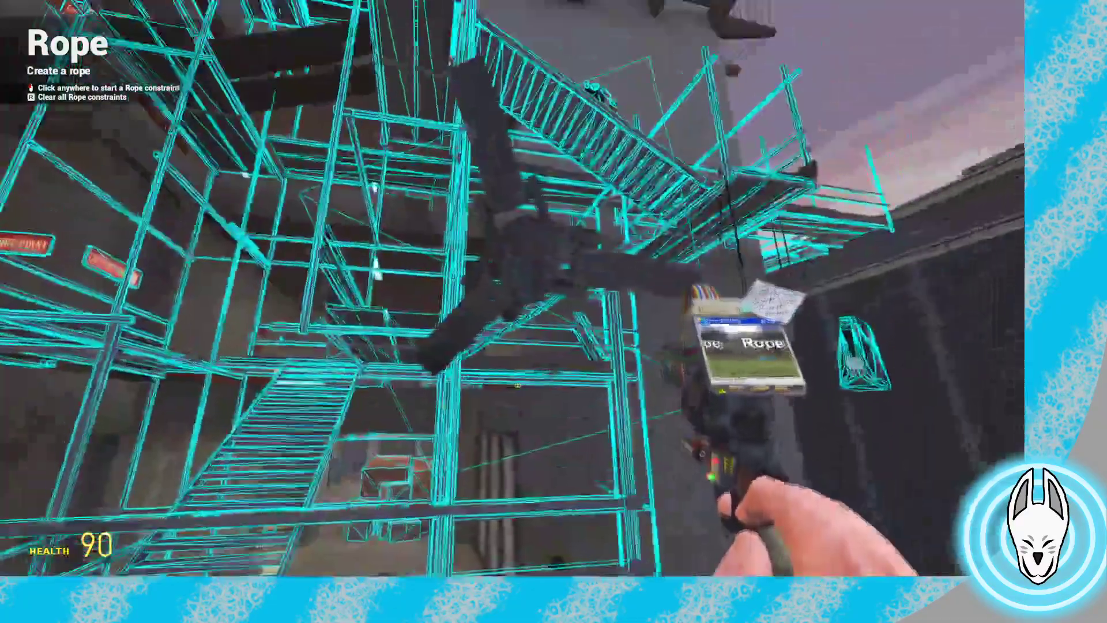
{"action": "left_click", "coordinate": [515, 288]}
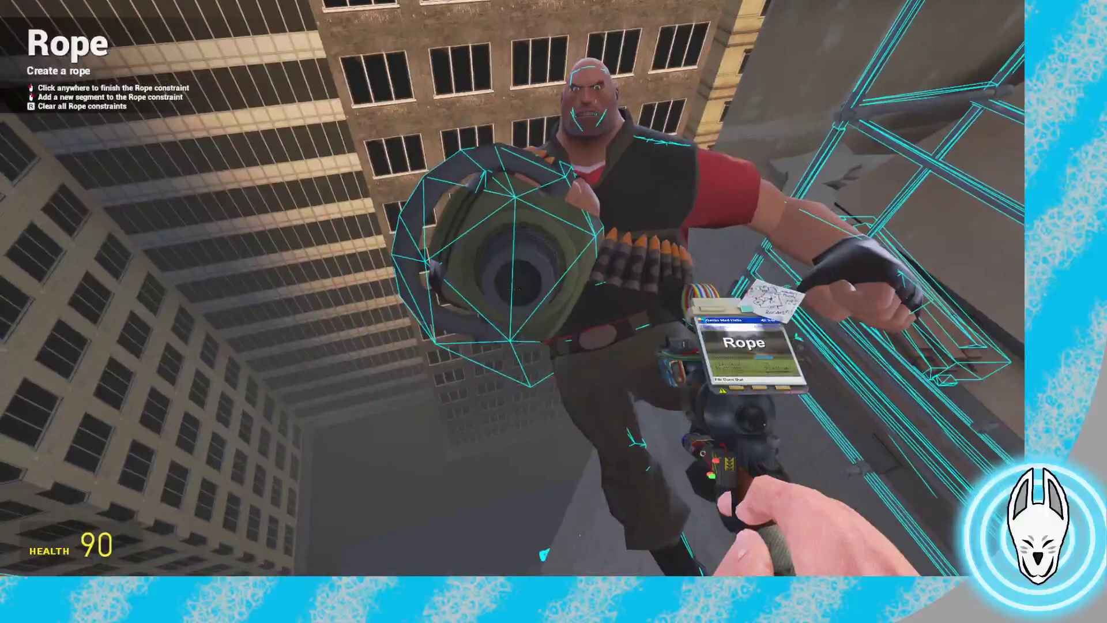
{"action": "left_click", "coordinate": [515, 288]}
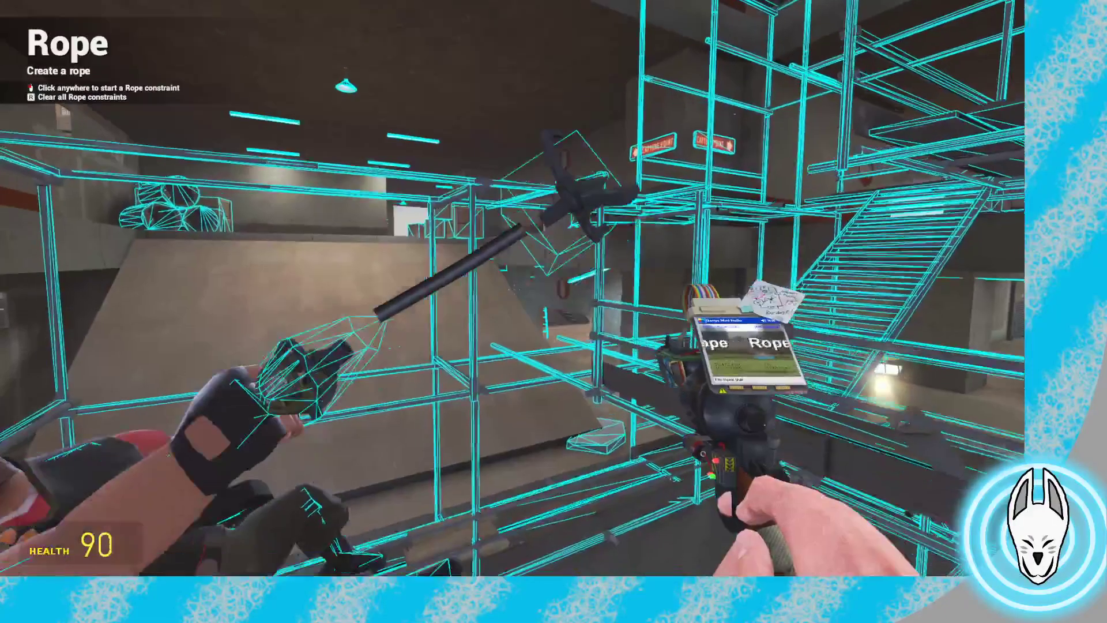
Scrub back and forth around frames 108 and 109 to examine the new rope as the hook leaves the launcher
{"action": "key", "text": "c"}
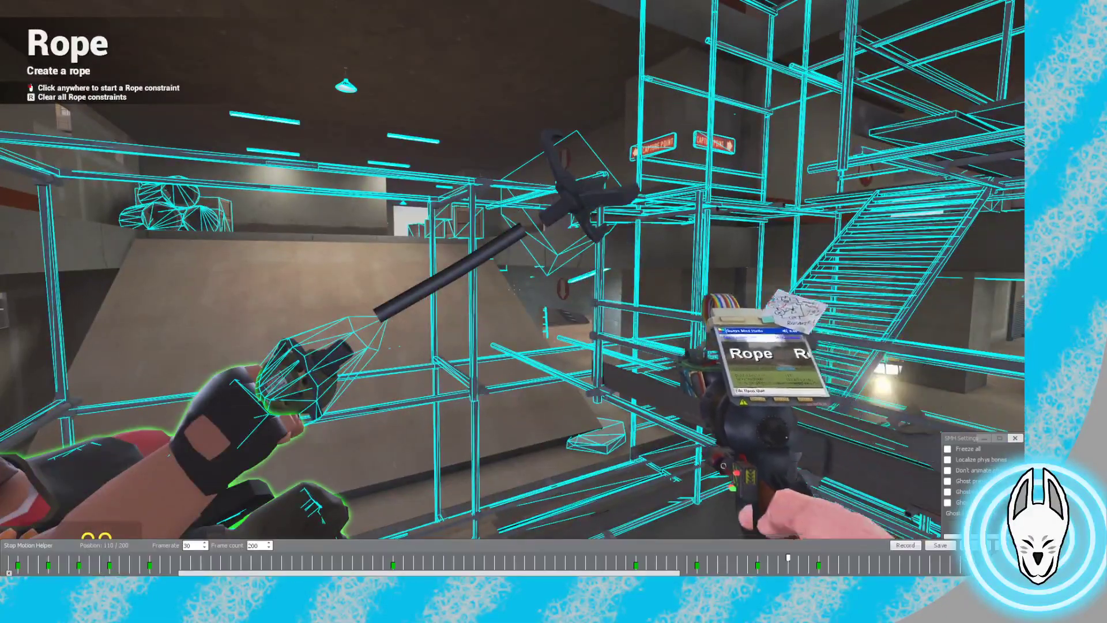
{"action": "left_click_drag", "start_coordinate": [788, 557], "coordinate": [839, 557]}
{"action": "key", "text": "Left"}
{"action": "key", "text": "Left"}
{"action": "key", "text": "Left"}
{"action": "key", "text": "Left"}
{"action": "key", "text": "Left"}
{"action": "key", "text": "Left"}
{"action": "key", "text": "Left"}
{"action": "key", "text": "Left"}
{"action": "key", "text": "Left"}
{"action": "key", "text": "Left"}
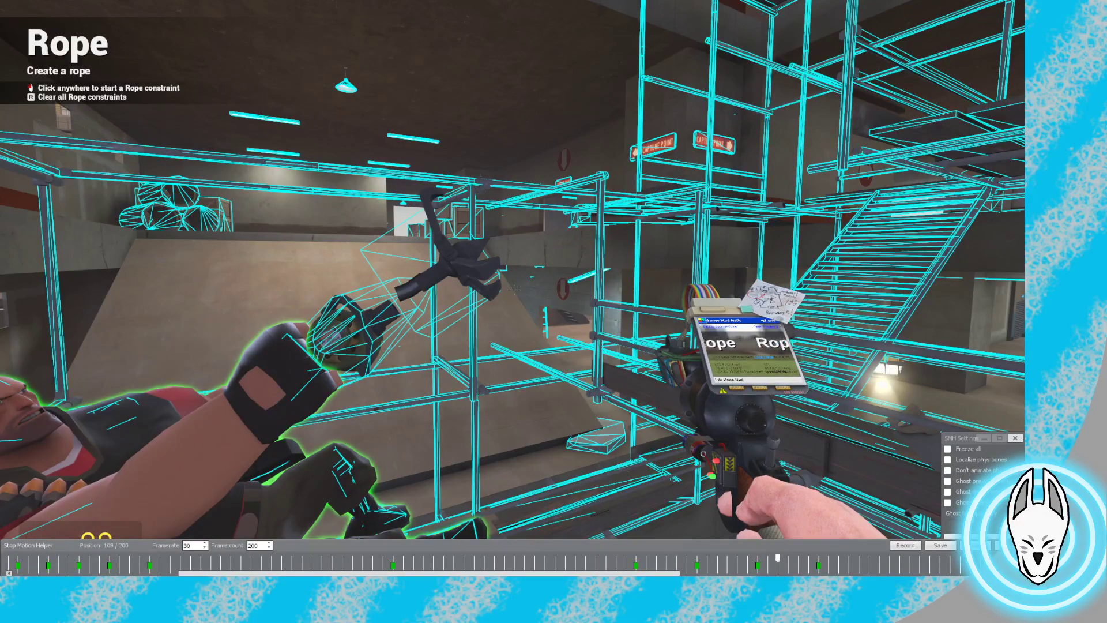
{"action": "key", "text": "Left"}
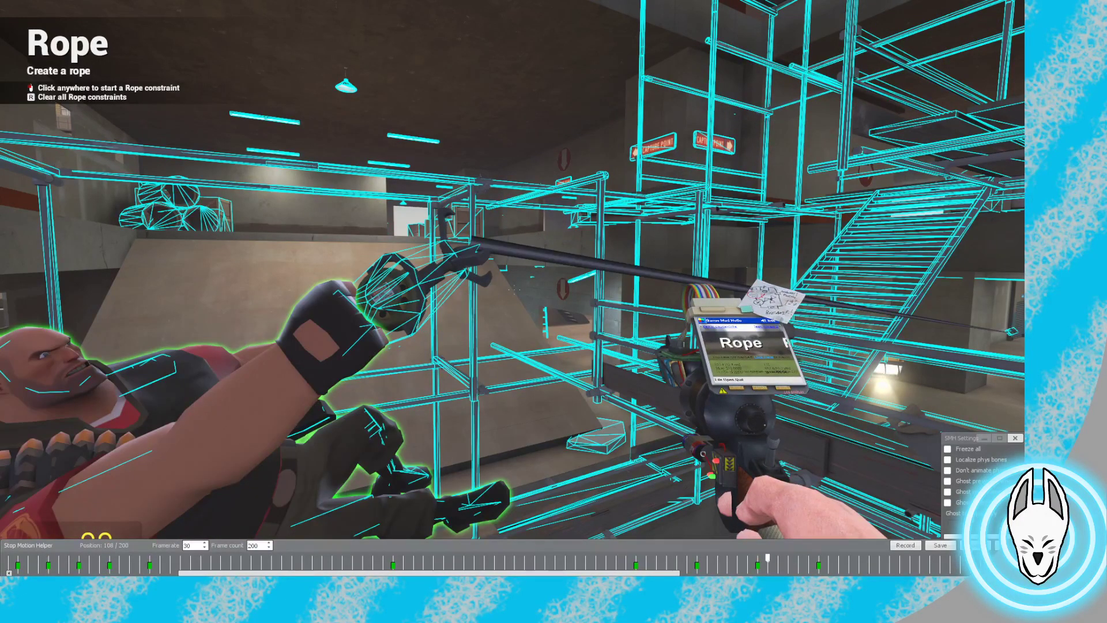
{"action": "key", "text": "Right"}
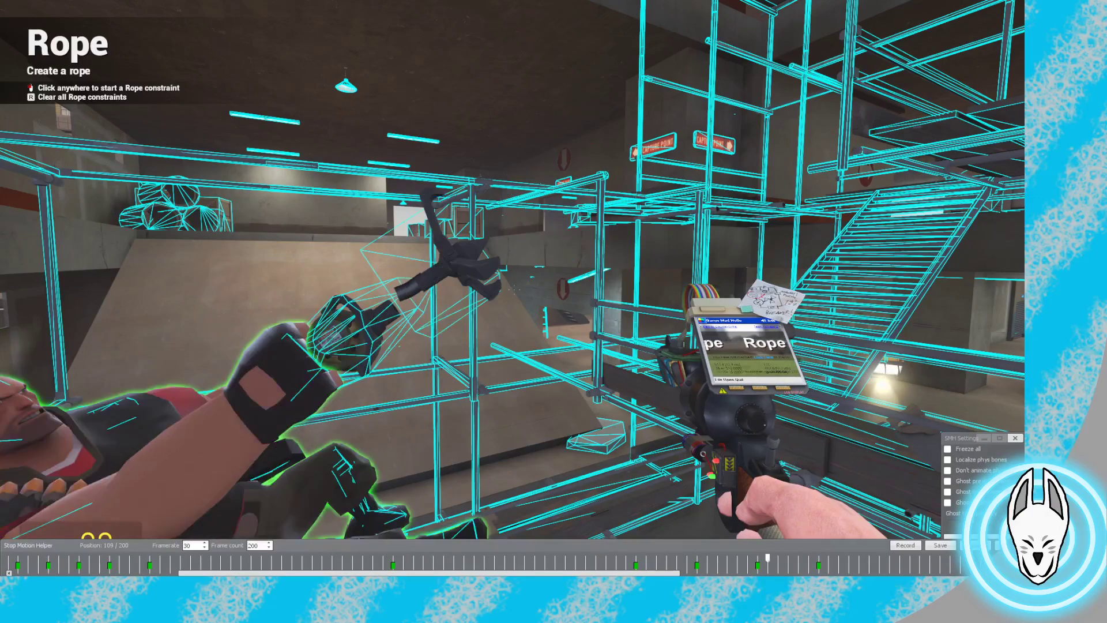
Enter the camera view and compare the rope and hook by replaying the launch around frames 107 to 109
{"action": "key", "text": "c"}
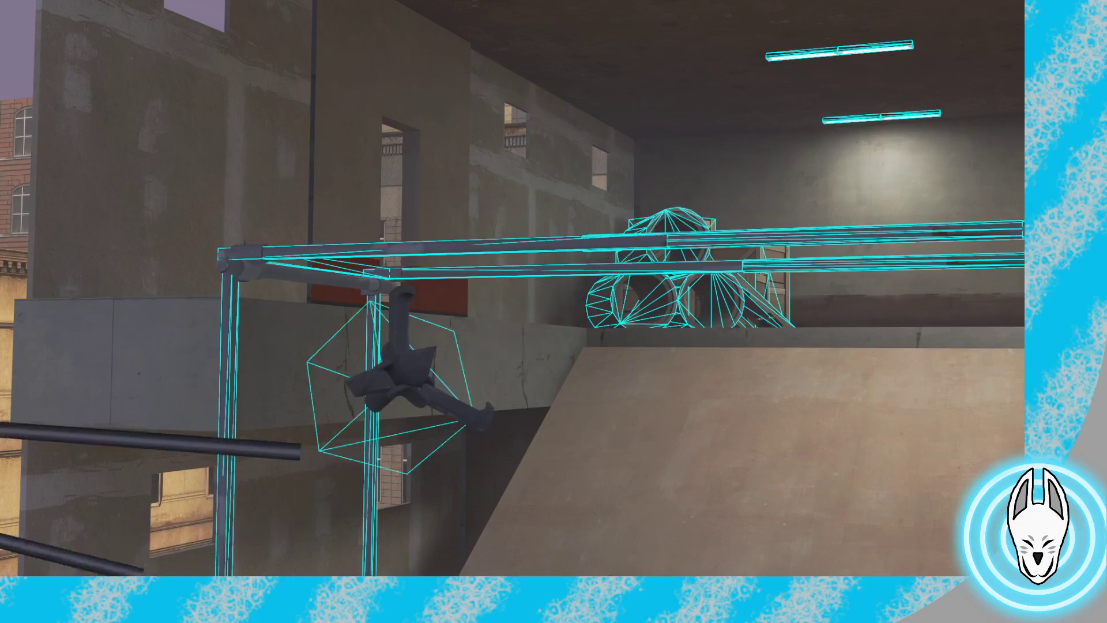
{"action": "key", "text": "c"}
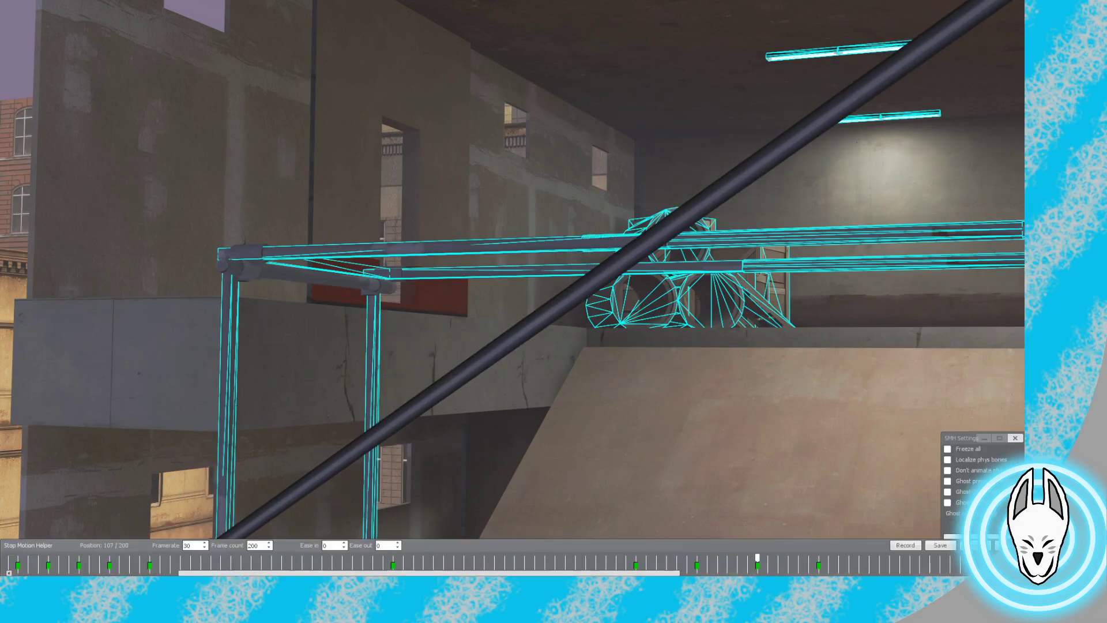
{"action": "key", "text": "Left"}
{"action": "key", "text": "Right"}
{"action": "key", "text": "c"}
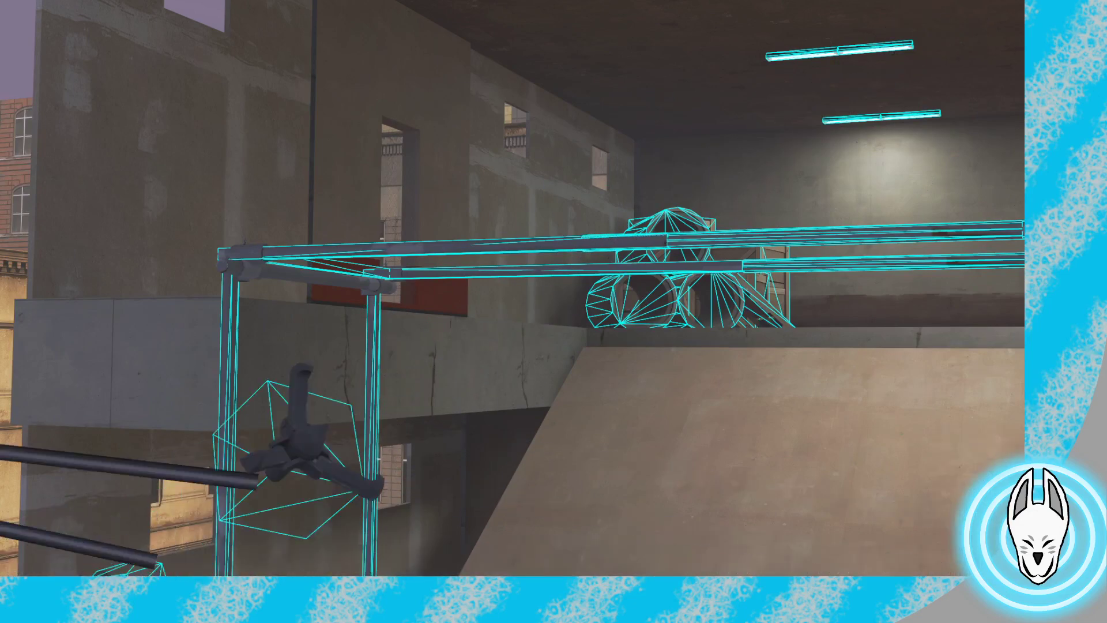
{"action": "key", "text": "c"}
{"action": "key", "text": "Right"}
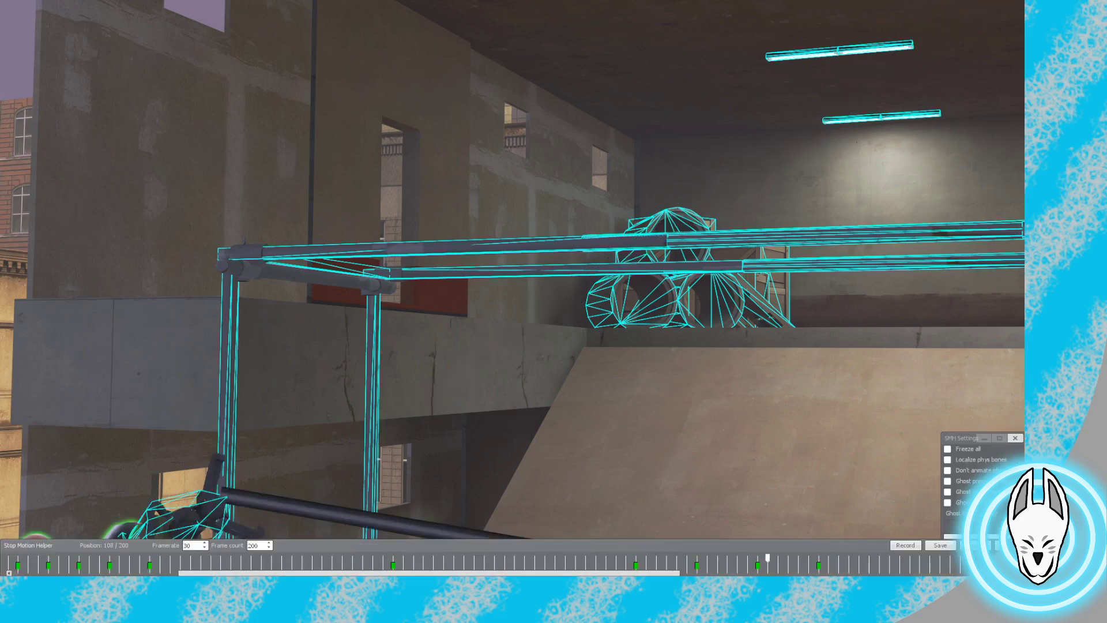
{"action": "key", "text": "c"}
{"action": "key", "text": "c"}
{"action": "key", "text": "Right"}
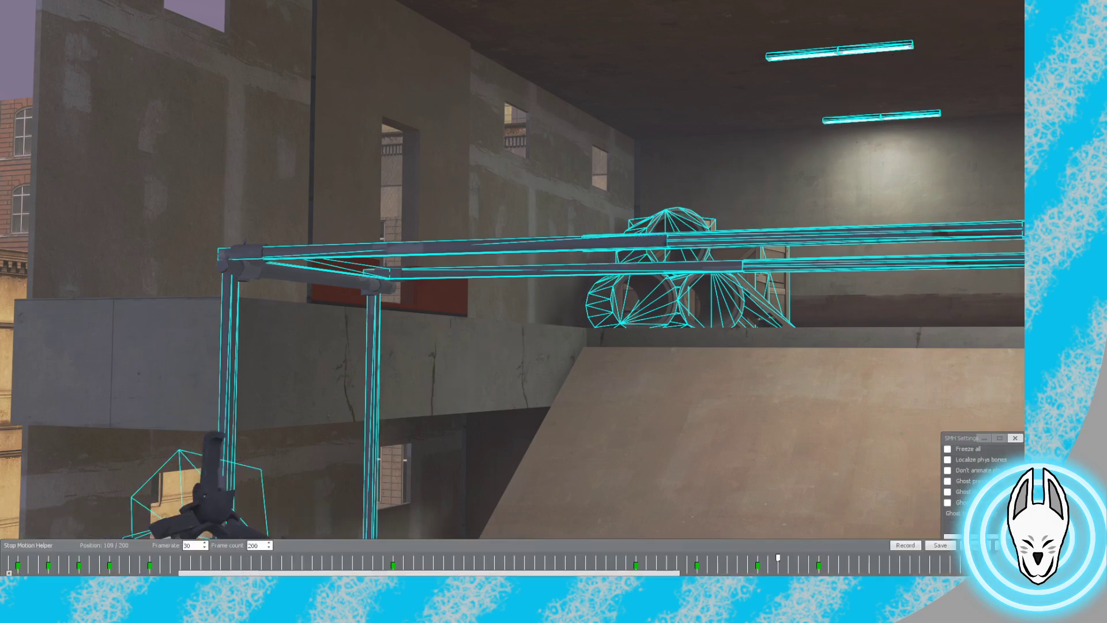
{"action": "key", "text": "c"}
{"action": "key", "text": "Left"}
{"action": "key", "text": "c"}
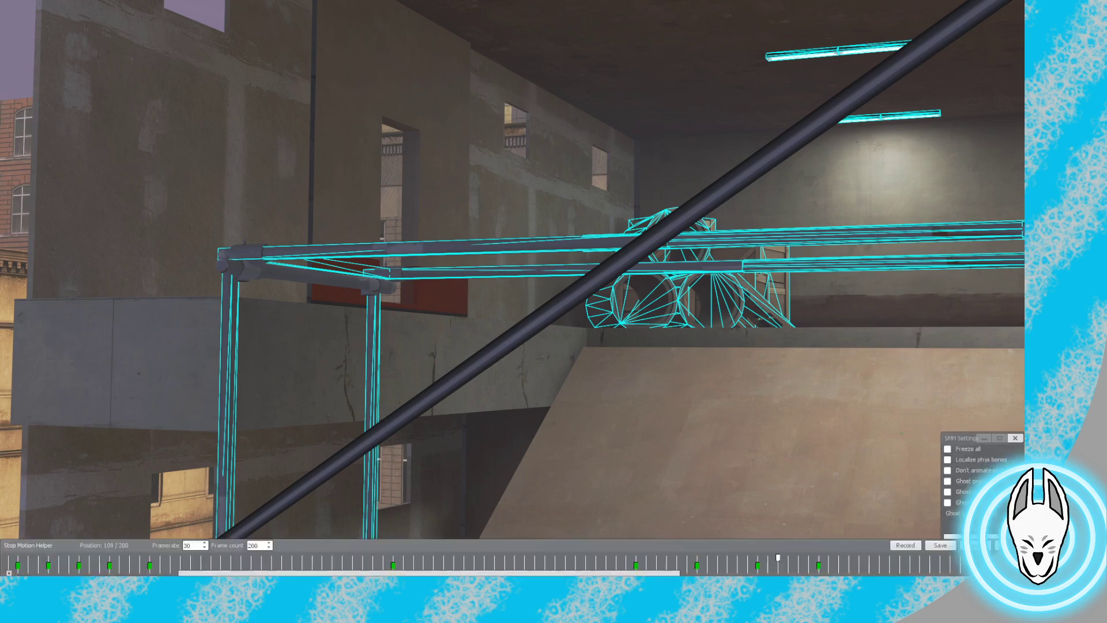
{"action": "key", "text": "Left"}
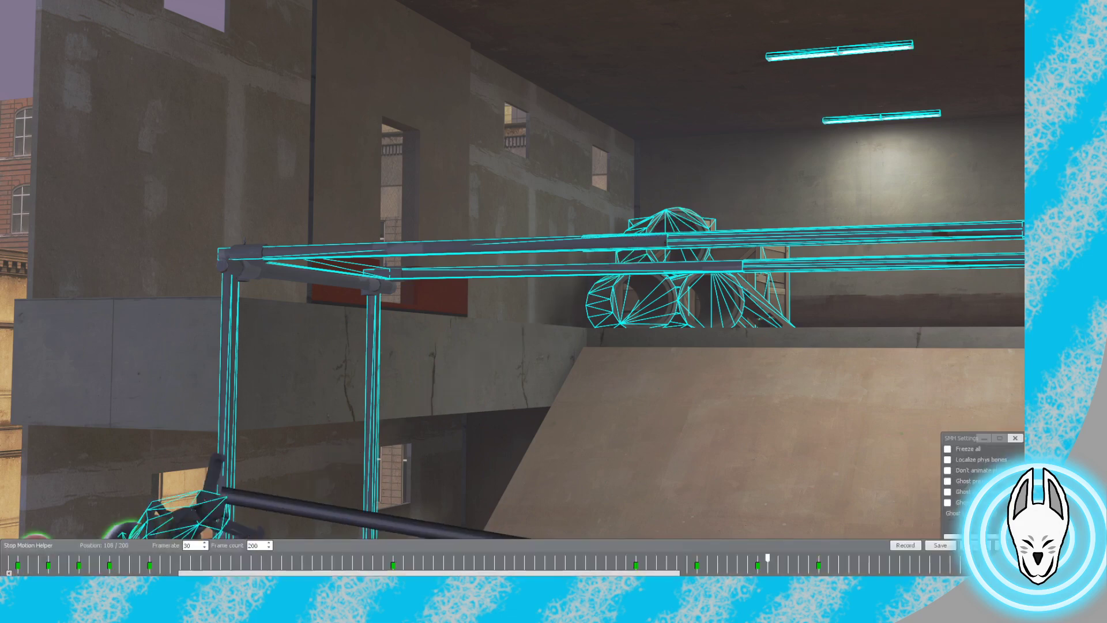
Step the playhead back through the aiming motion to examine the rope on the frames around 94 and 95
{"action": "key", "text": "Right"}
{"action": "key", "text": "Left"}
{"action": "key", "text": "Left"}
{"action": "key", "text": "Left"}
{"action": "key", "text": "Left"}
{"action": "key", "text": "Left"}
{"action": "key", "text": "Left"}
{"action": "key", "text": "Left"}
{"action": "key", "text": "Left"}
{"action": "key", "text": "Left"}
{"action": "key", "text": "Left"}
{"action": "key", "text": "Left"}
{"action": "key", "text": "Left"}
{"action": "key", "text": "Left"}
{"action": "key", "text": "Left"}
{"action": "key", "text": "Left"}
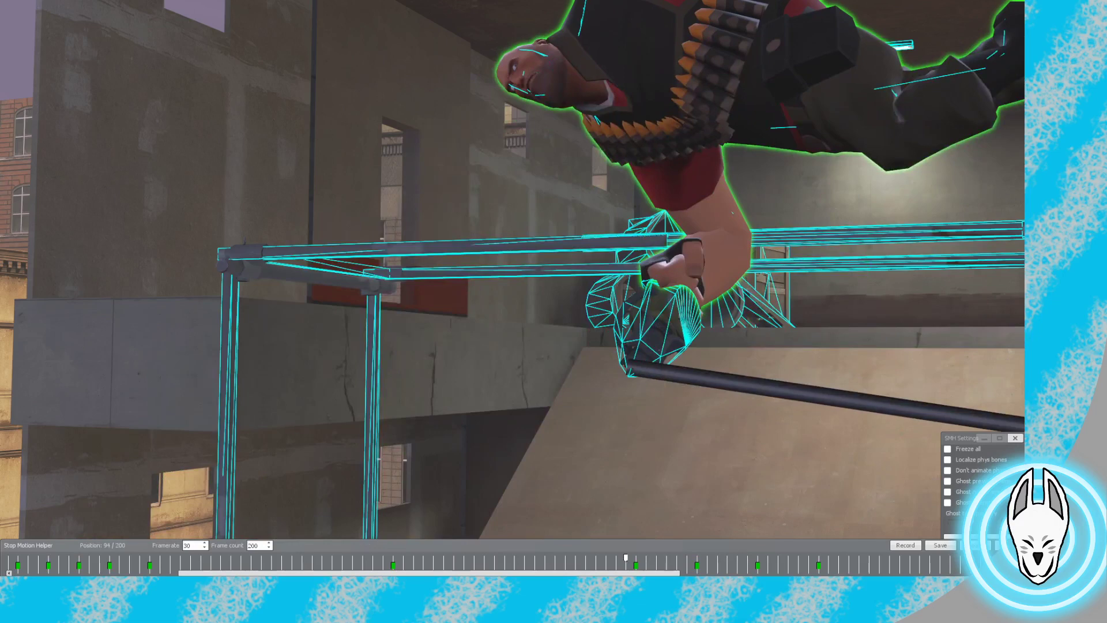
{"action": "key", "text": "Left"}
{"action": "key", "text": "Left"}
{"action": "key", "text": "Left"}
{"action": "key", "text": "Left"}
{"action": "key", "text": "Right"}
{"action": "key", "text": "Right"}
{"action": "key", "text": "Right"}
{"action": "key", "text": "Right"}
{"action": "key", "text": "Right"}
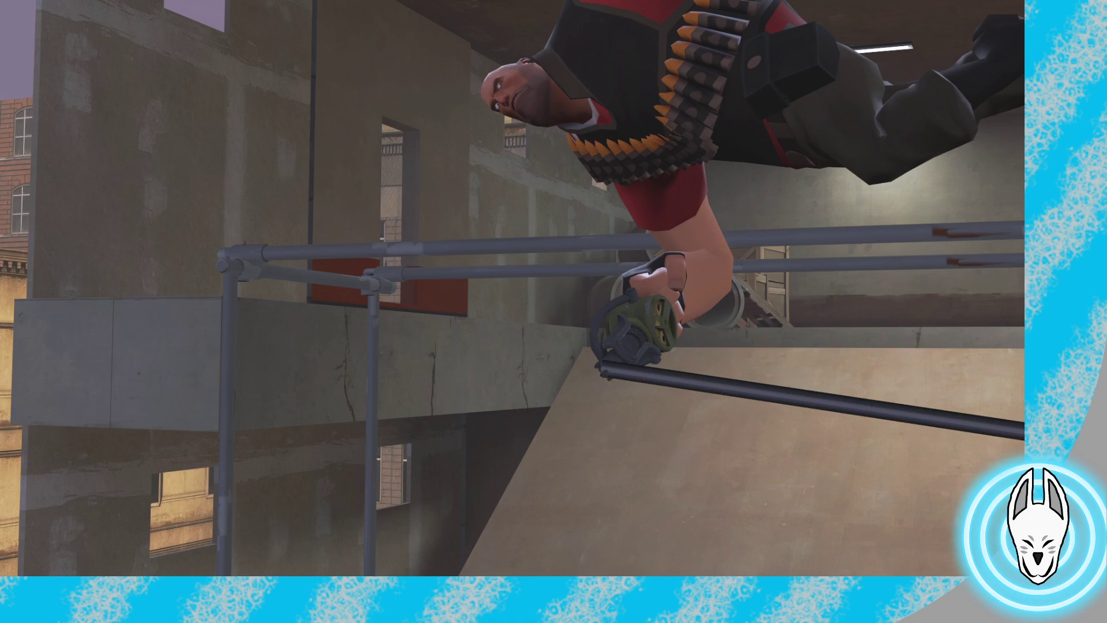
Replay the Heavy's aim and hook launch through the camera from frame 95
{"action": "key", "text": "c"}
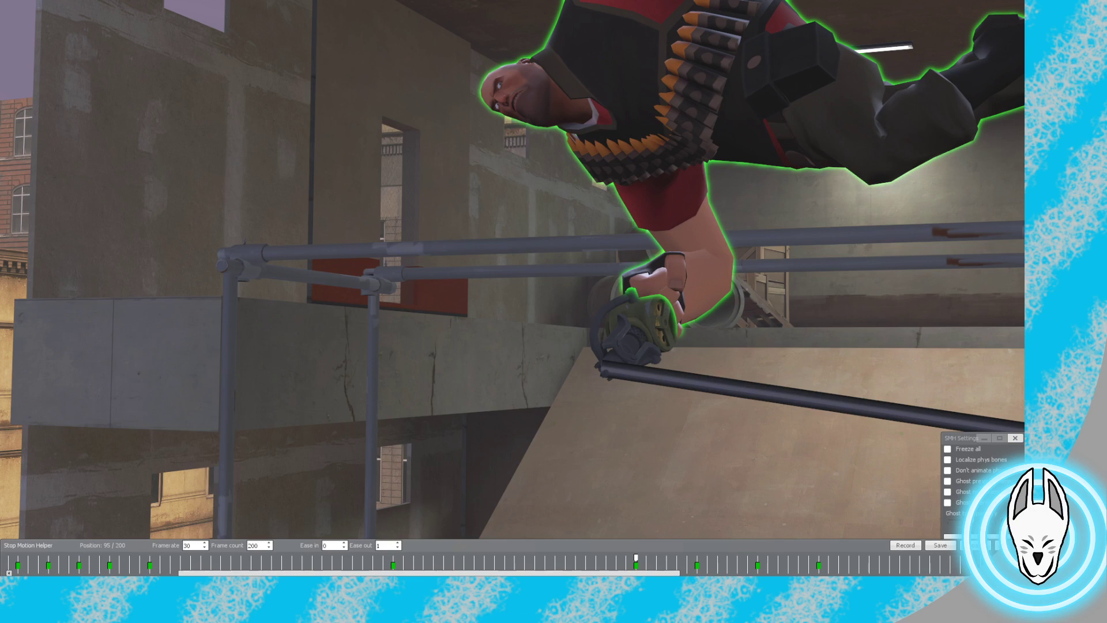
{"action": "mouse_move", "coordinate": [636, 557]}
{"action": "left_mouse_down"}
{"action": "mouse_move", "coordinate": [605, 558]}
{"action": "mouse_move", "coordinate": [636, 558]}
{"action": "left_mouse_up"}
{"action": "key", "text": "c"}
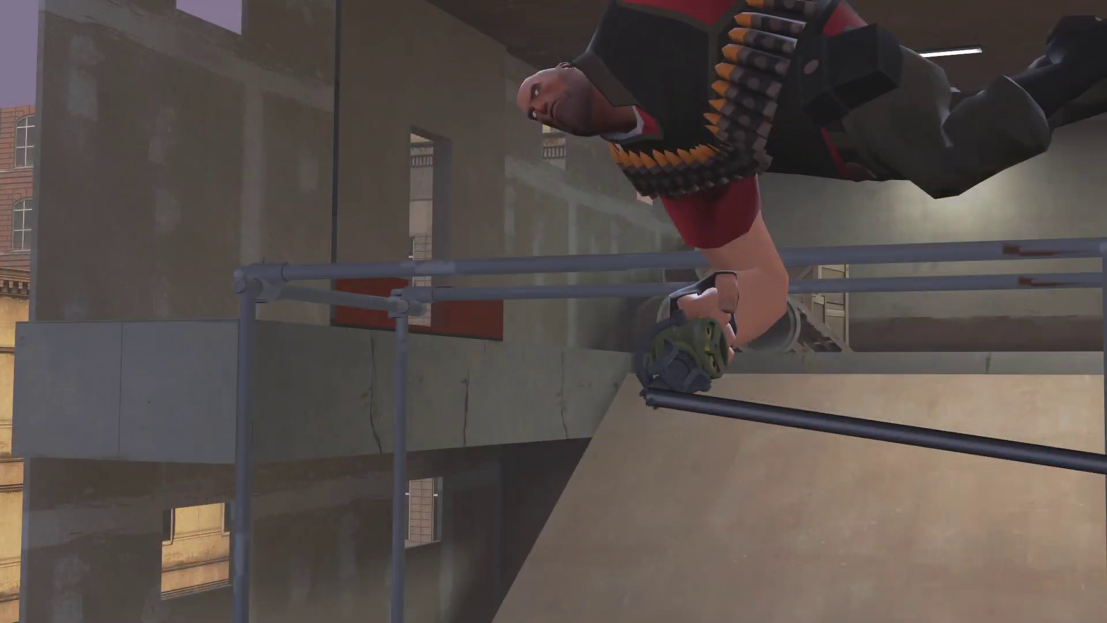
{"action": "key", "text": "c"}
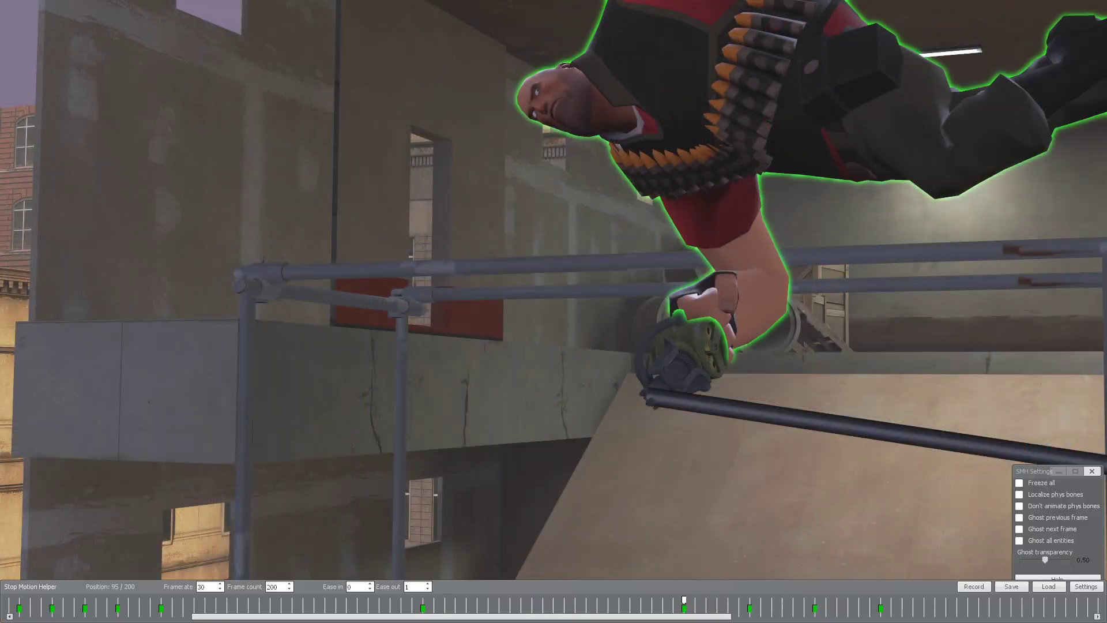
{"action": "key", "text": "Left"}
{"action": "key", "text": "Right"}
{"action": "key", "text": "c"}
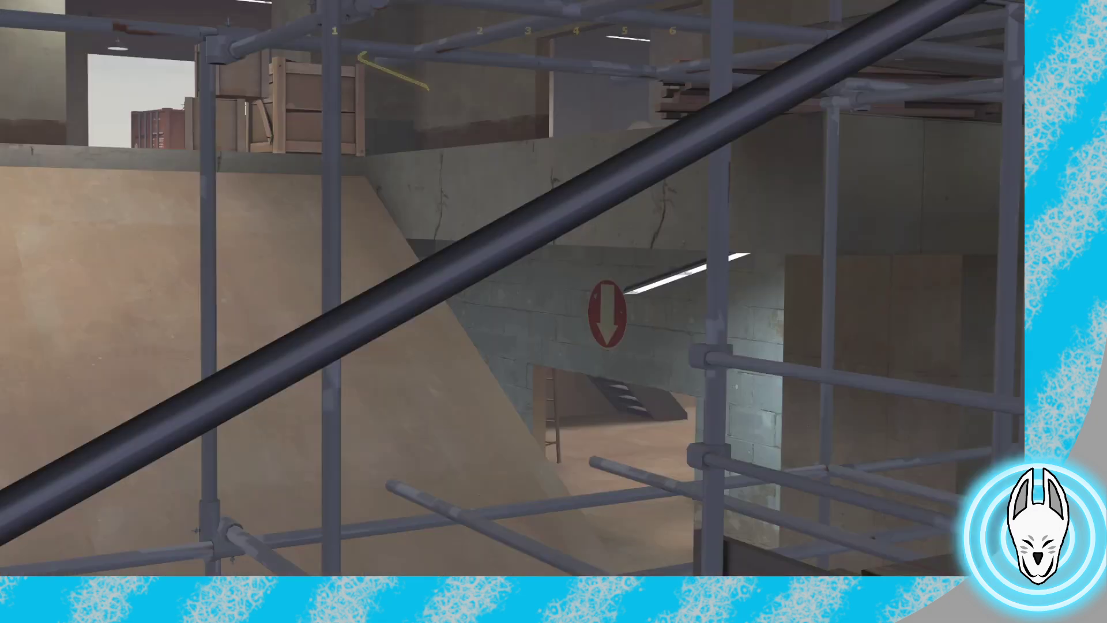
Leave the camera view, check the Rope tool's settings, and equip the physics gun again
{"action": "key", "text": "1"}
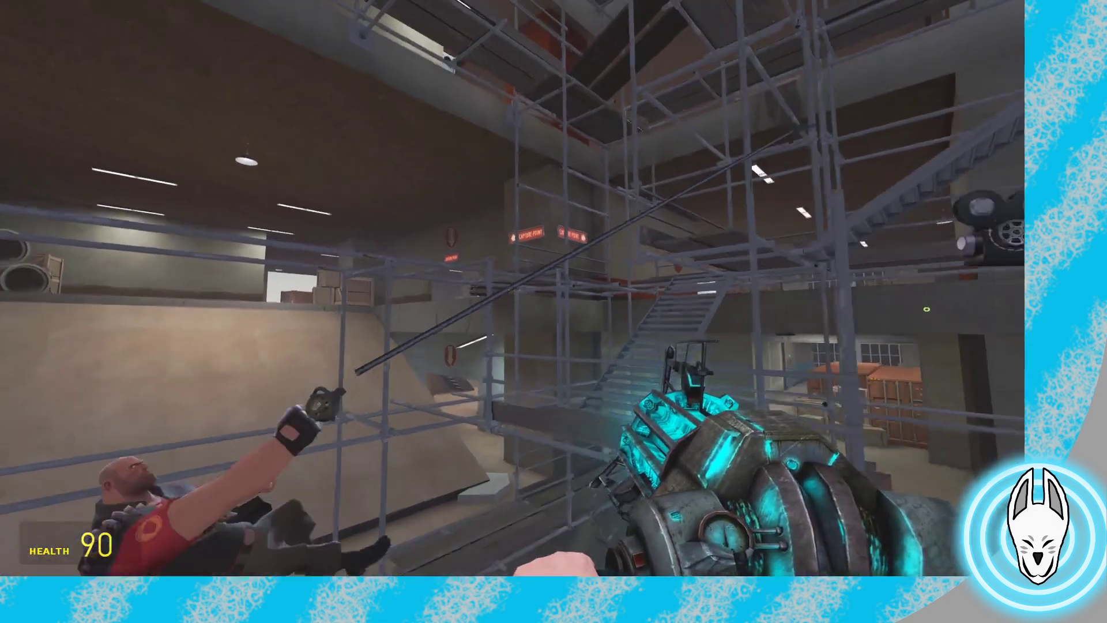
{"action": "key", "text": "q"}
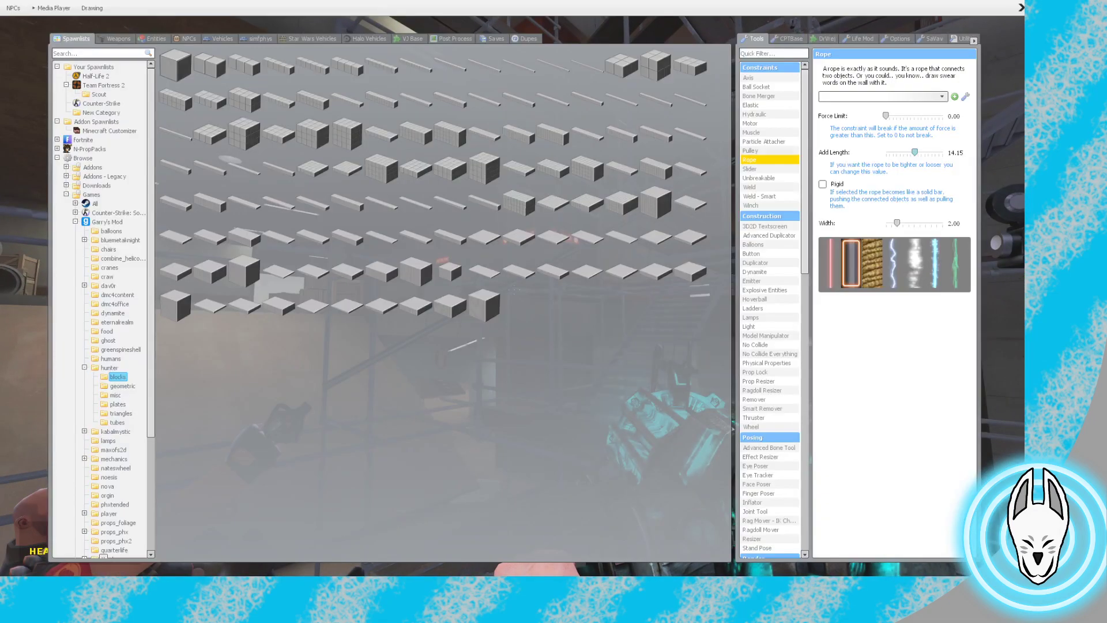
{"action": "key", "text": "q"}
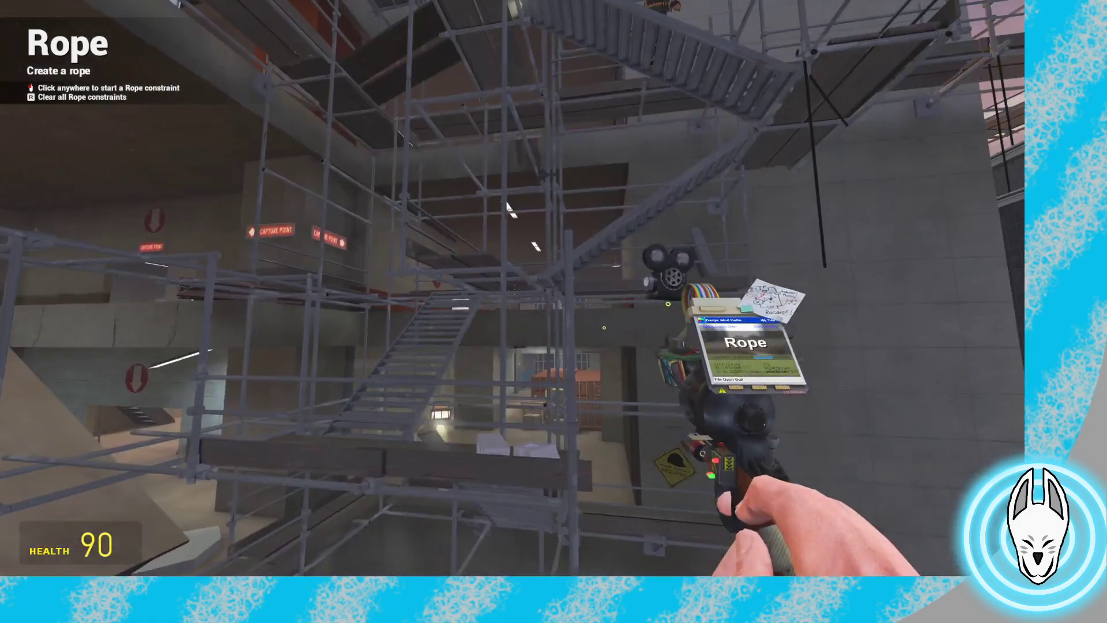
{"action": "key", "text": "1"}
{"action": "left_click", "coordinate": [553, 311]}
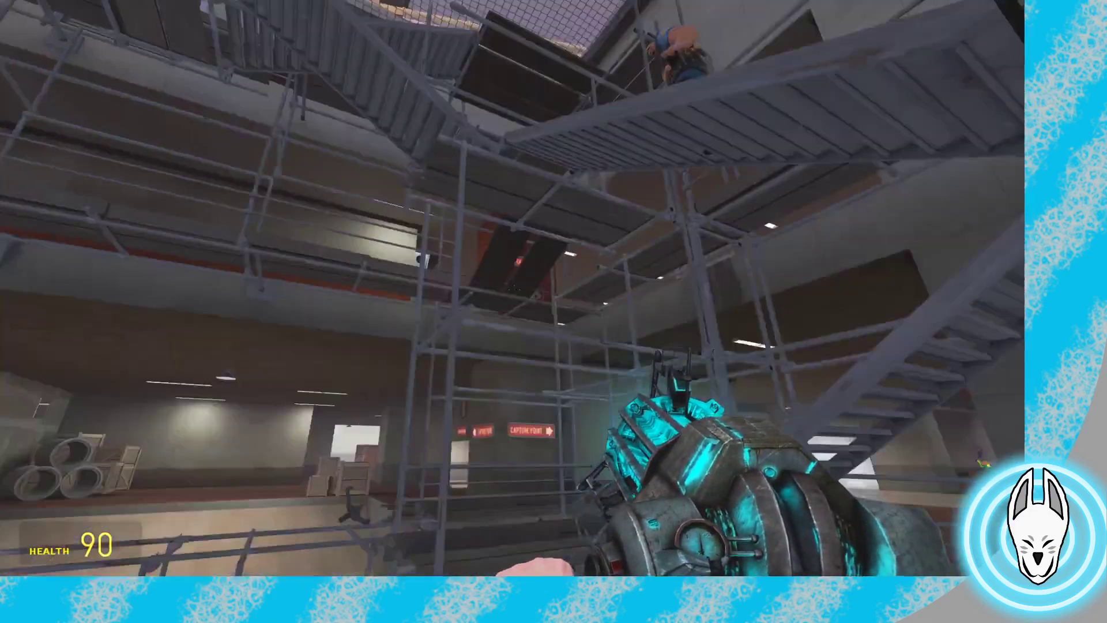
Fly up to the blue Heavy beside the scaffold stairs and examine its pose and the yellow item in its hand from several sides
{"action": "key", "text": "w"}
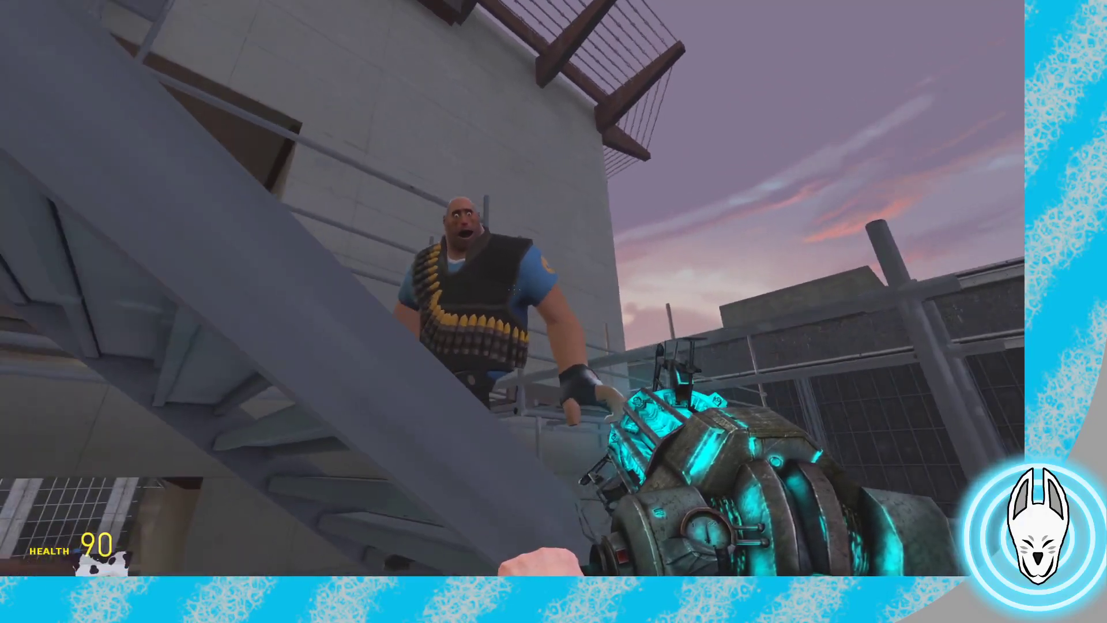
{"action": "key", "text": "d"}
{"action": "key", "text": "a"}
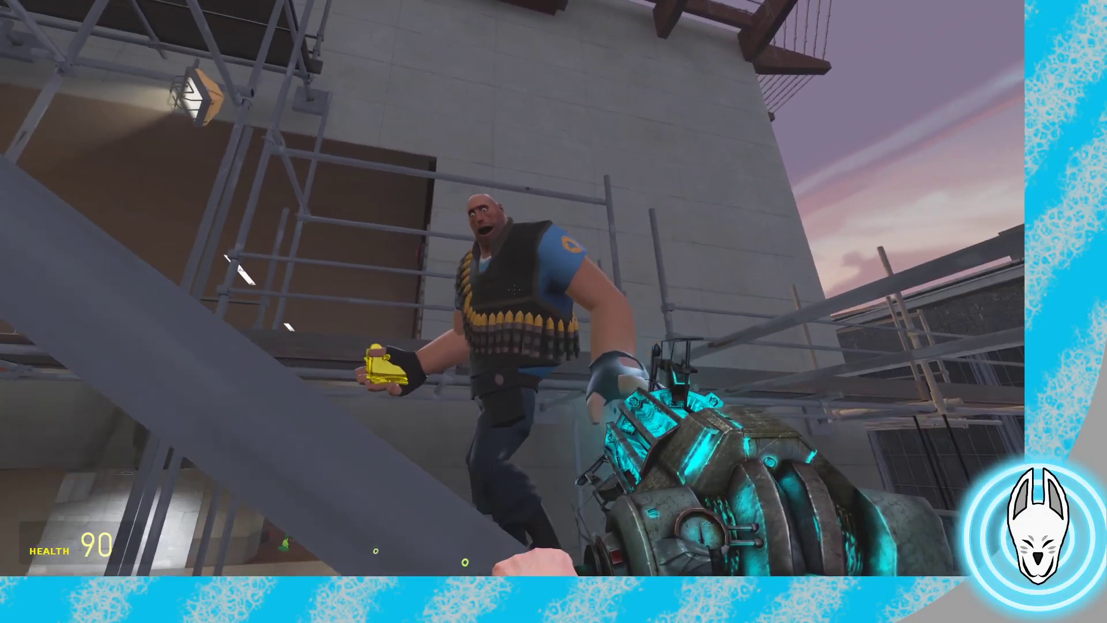
{"action": "key", "text": "w"}
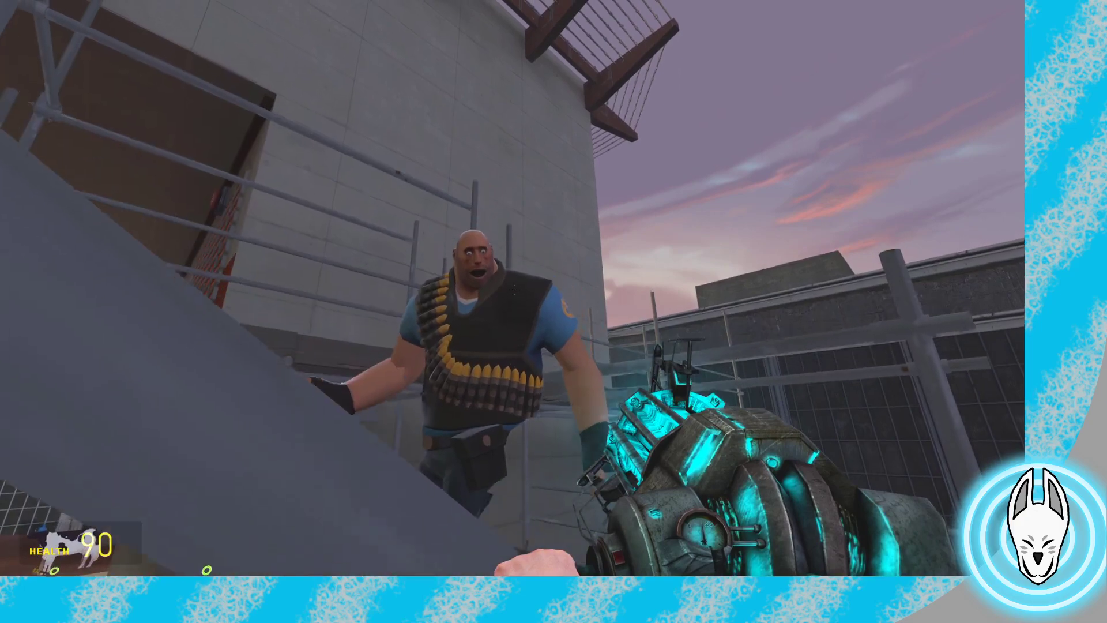
{"action": "key", "text": "s"}
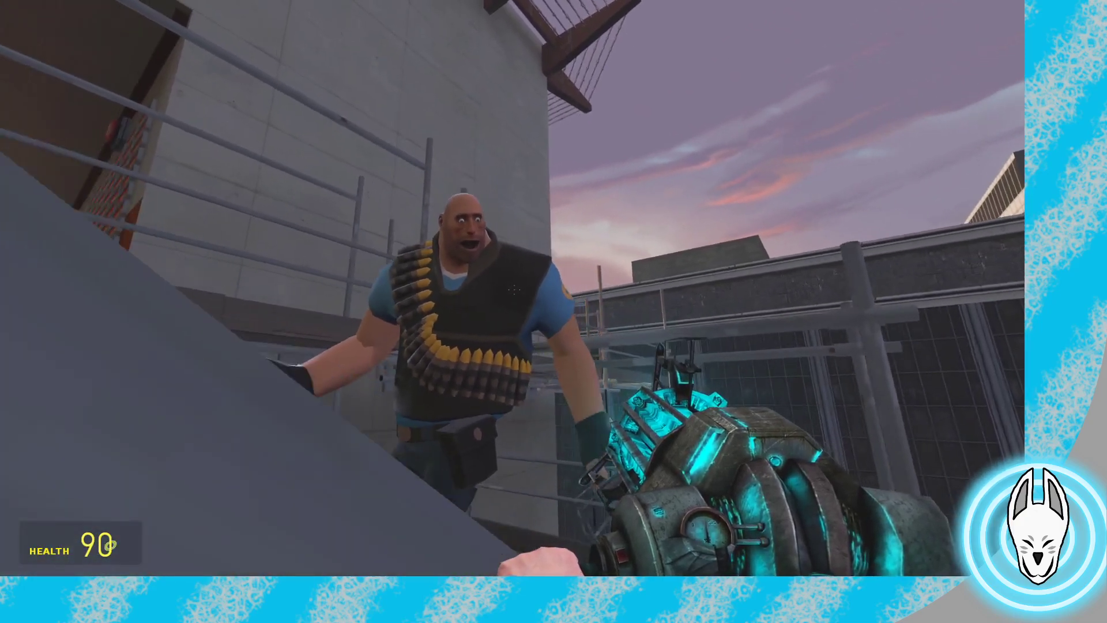
{"action": "key", "text": "d"}
{"action": "key", "text": "w"}
{"action": "key", "text": "d"}
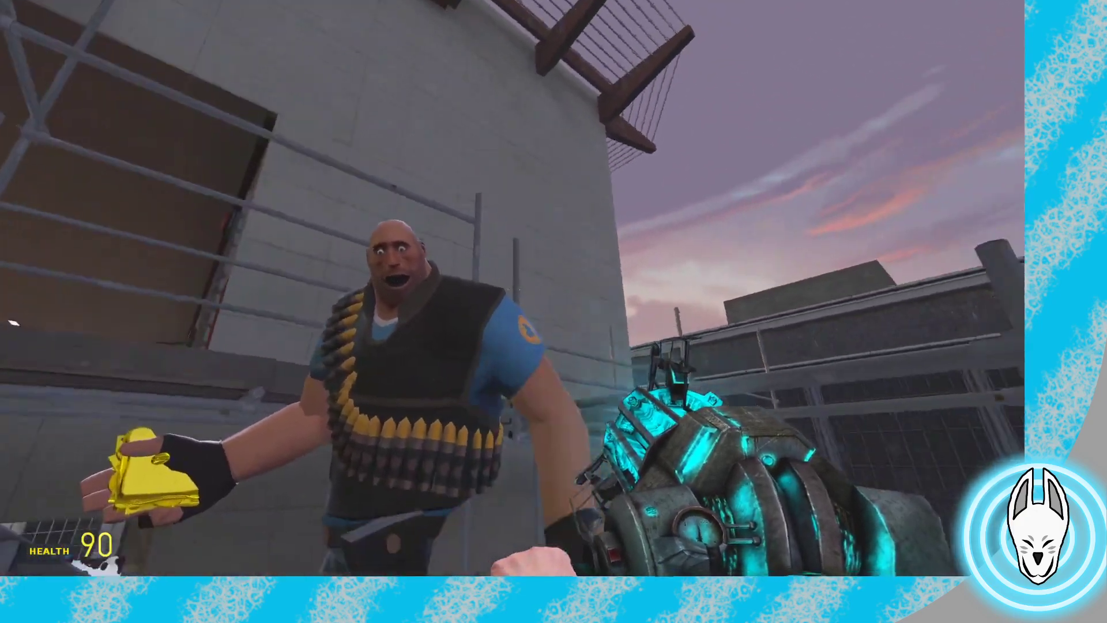
{"action": "key", "text": "a"}
{"action": "key", "text": "s"}
{"action": "key", "text": "d"}
{"action": "key", "text": "s"}
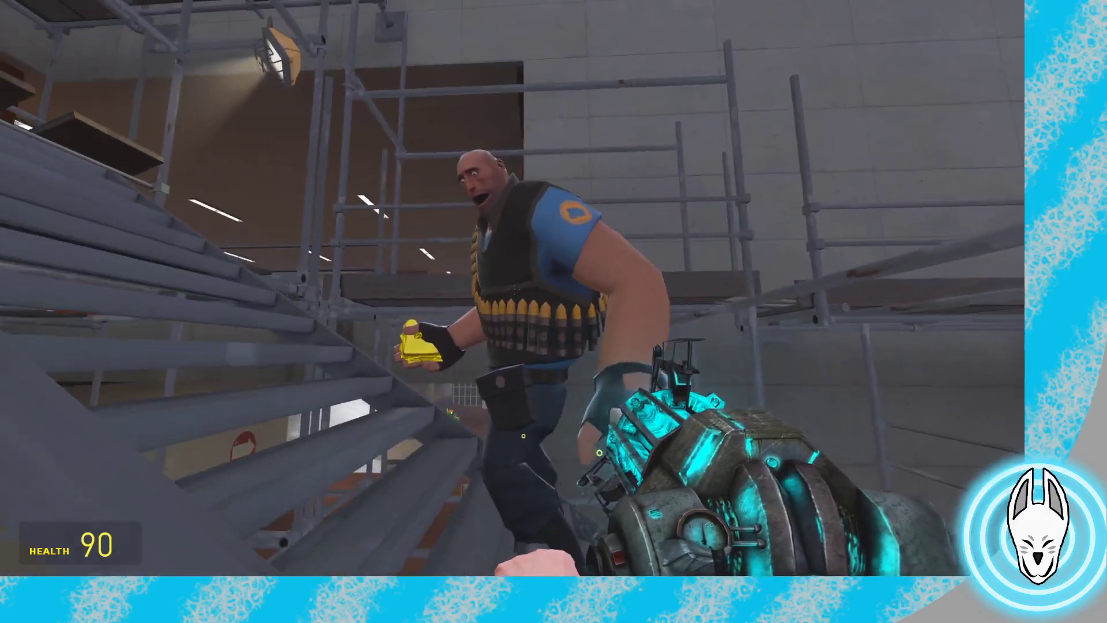
{"action": "key", "text": "w"}
{"action": "key", "text": "a"}
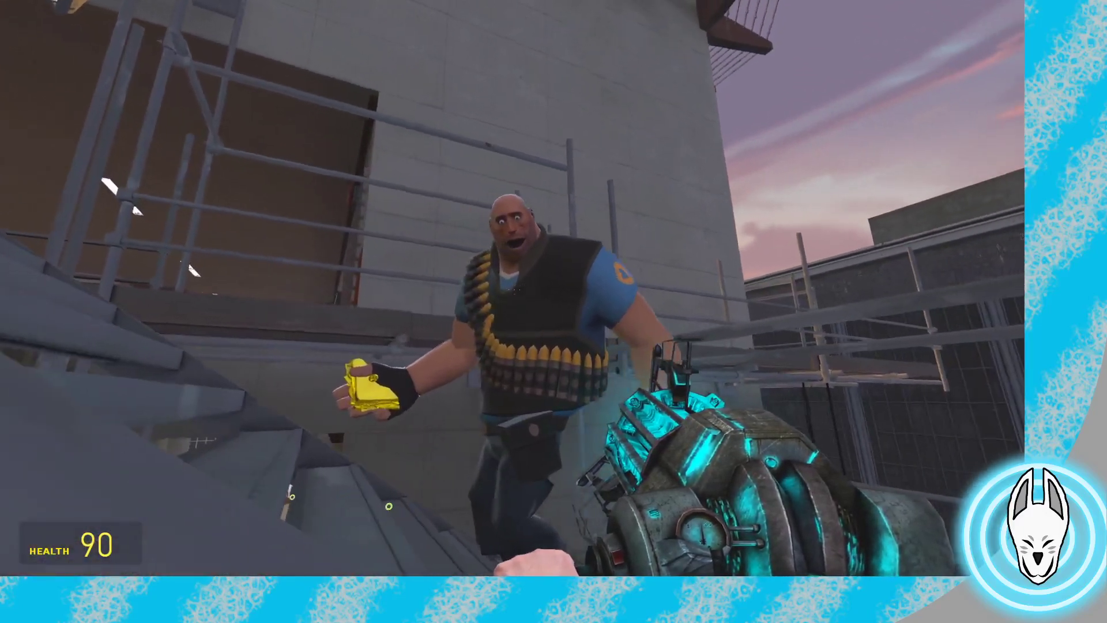
{"action": "key", "text": "s"}
{"action": "key", "text": "a"}
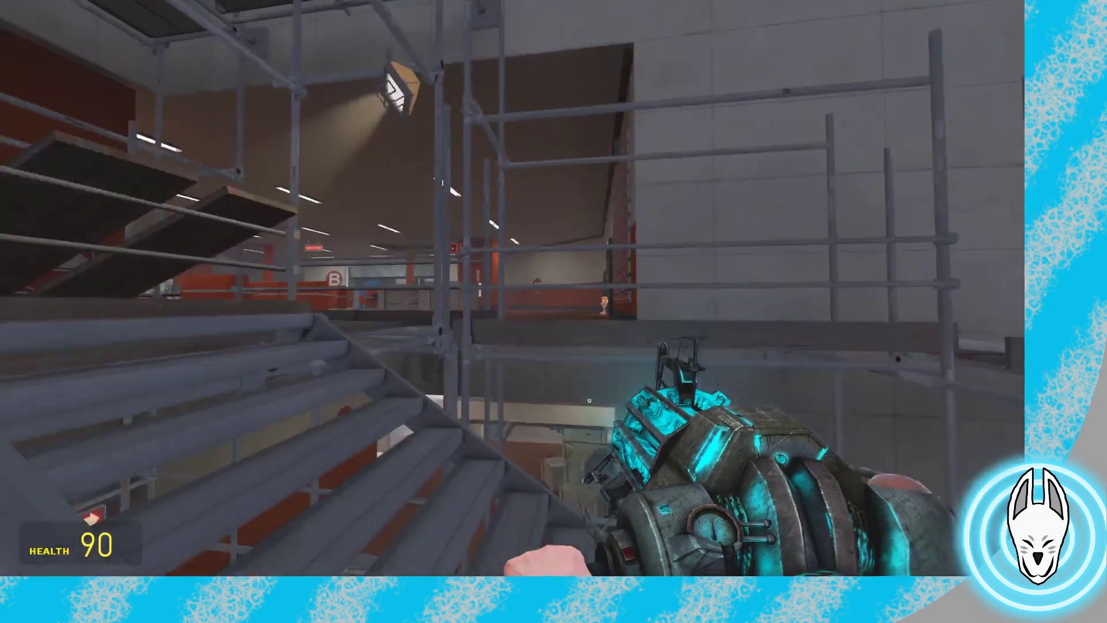
Tour the upper floor to view the Scout and goats in the doorway, and return to the blue Heavy on the stairs
{"action": "key", "text": "w"}
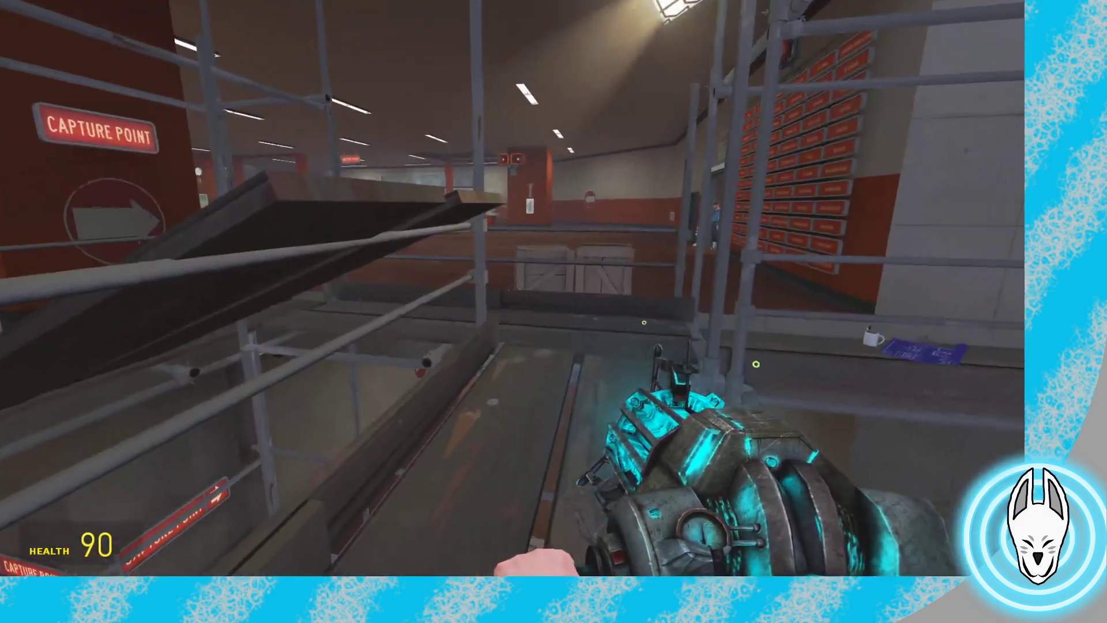
{"action": "key", "text": "w"}
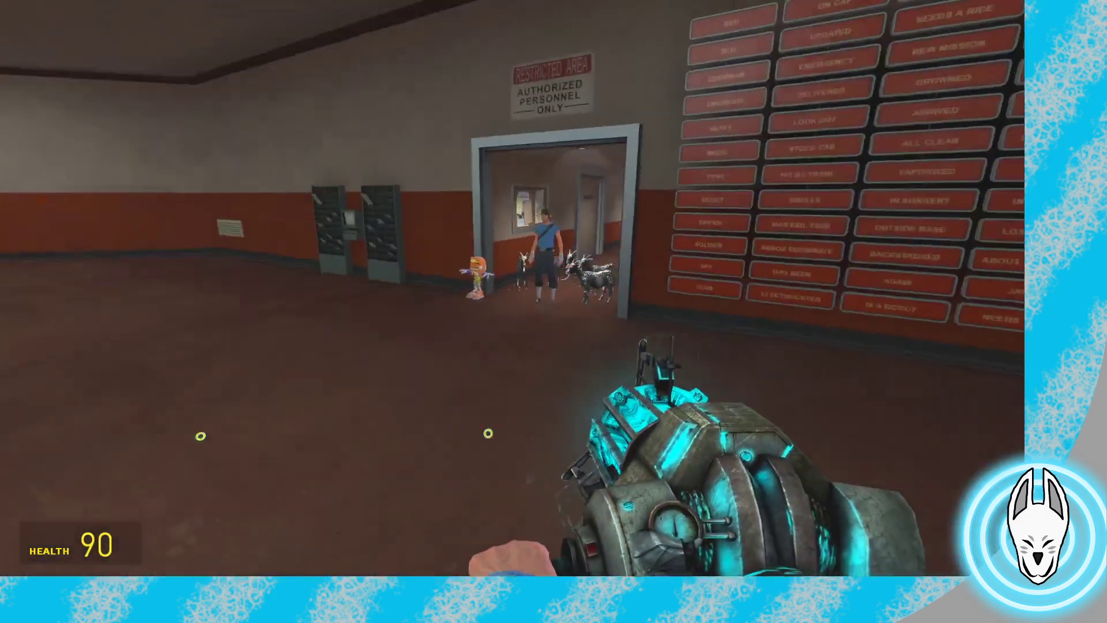
{"action": "key", "text": "w"}
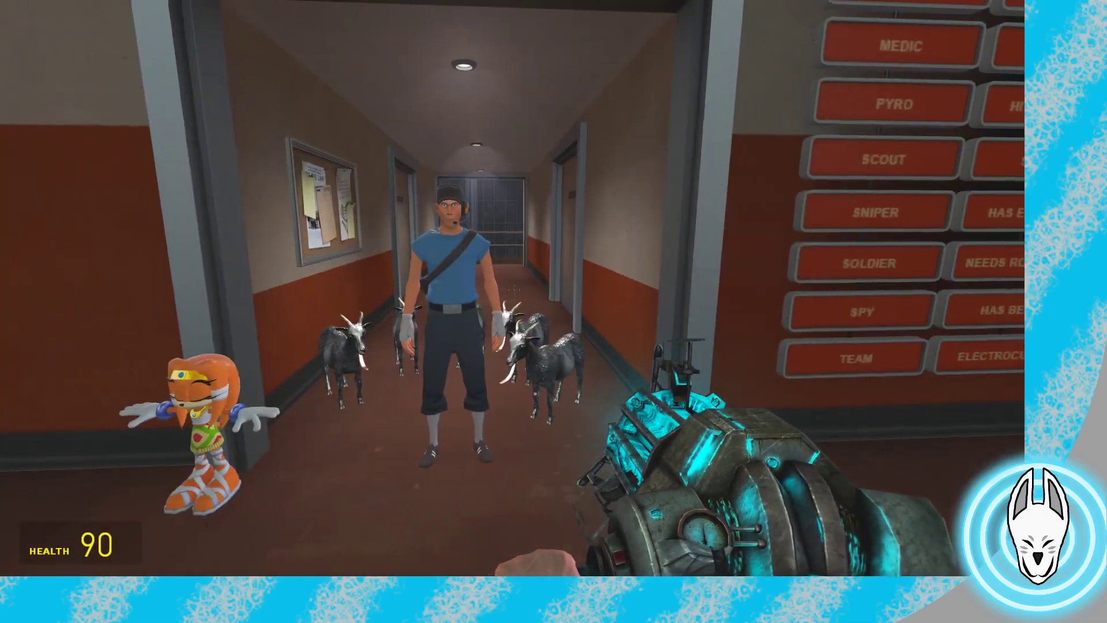
{"action": "key", "text": "w"}
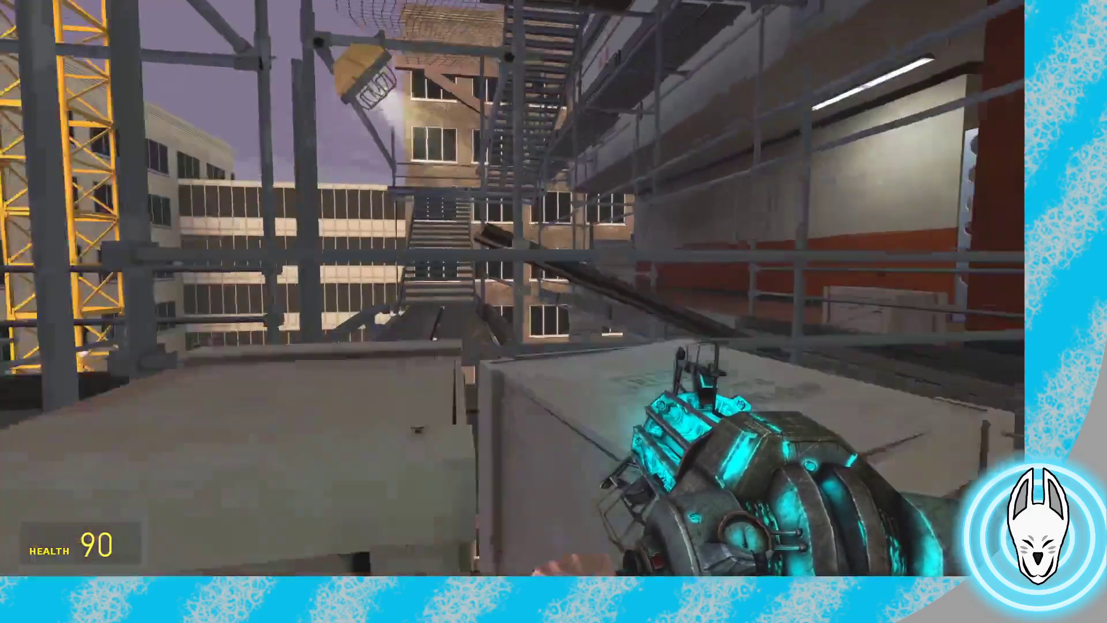
{"action": "key", "text": "space"}
{"action": "key", "text": "w"}
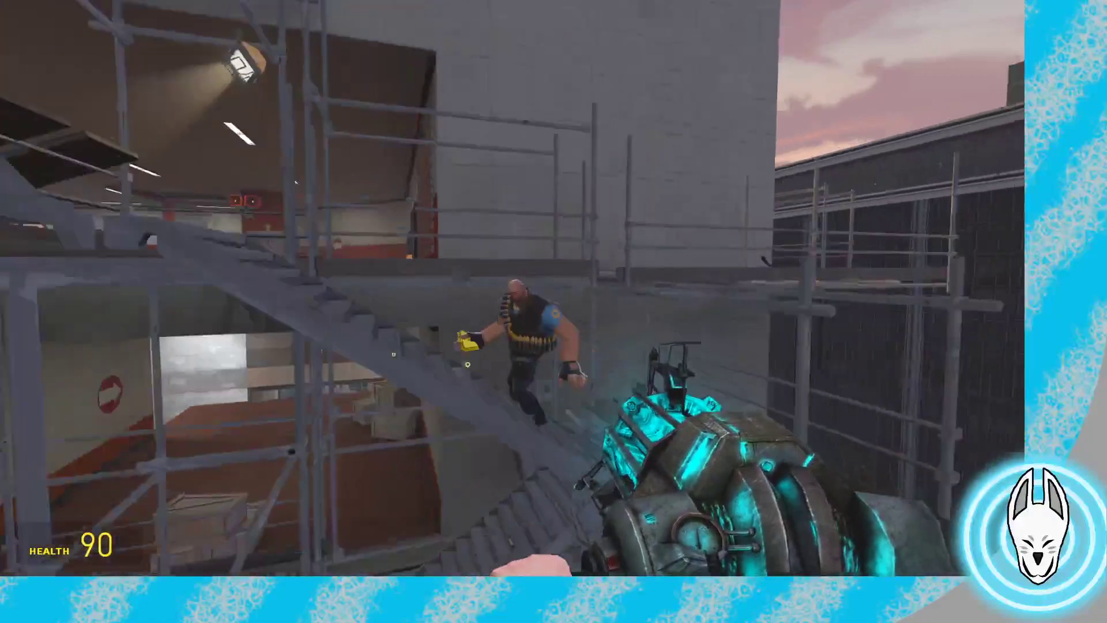
{"action": "key", "text": "w"}
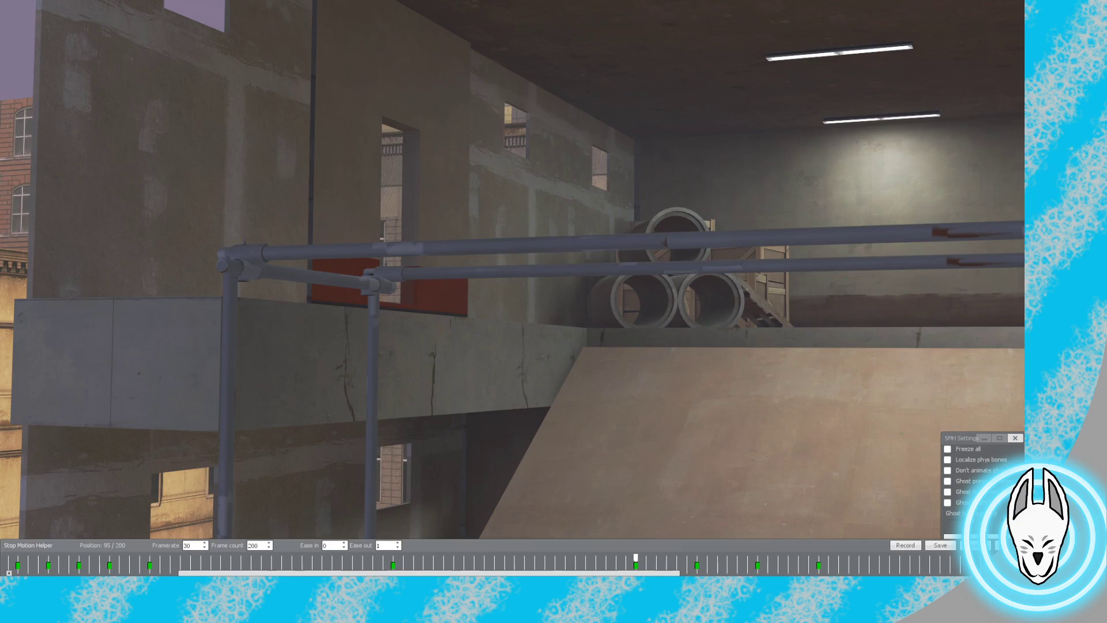
Replay the red Heavy's motion from frame 95 through the camera, and return to the physics gun view
{"action": "key", "text": "Right"}
{"action": "key", "text": "Left"}
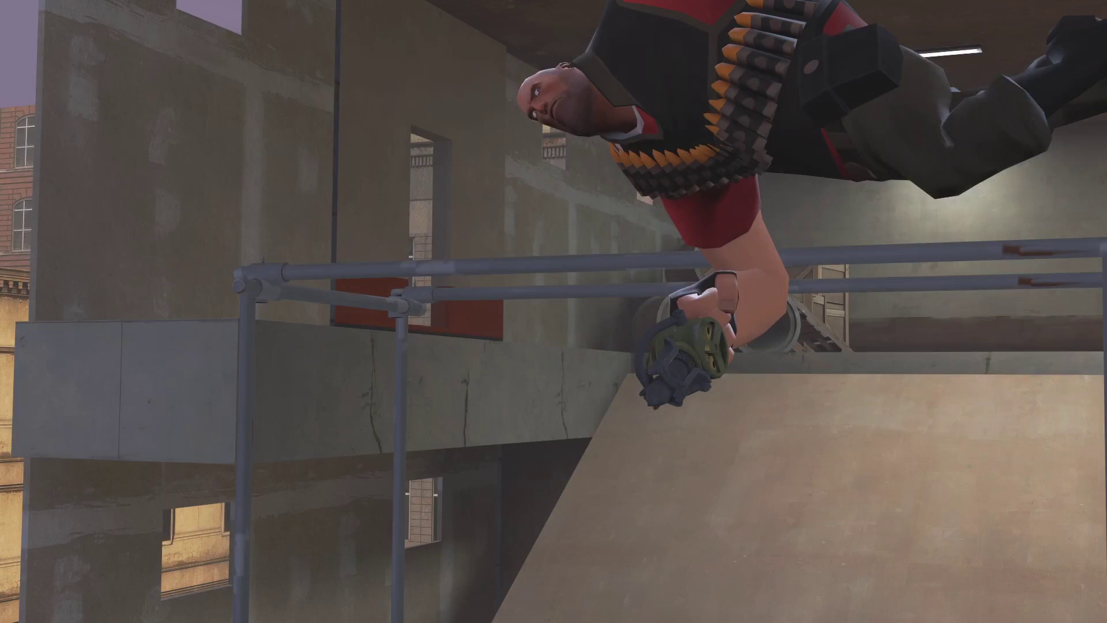
{"action": "key", "text": "c"}
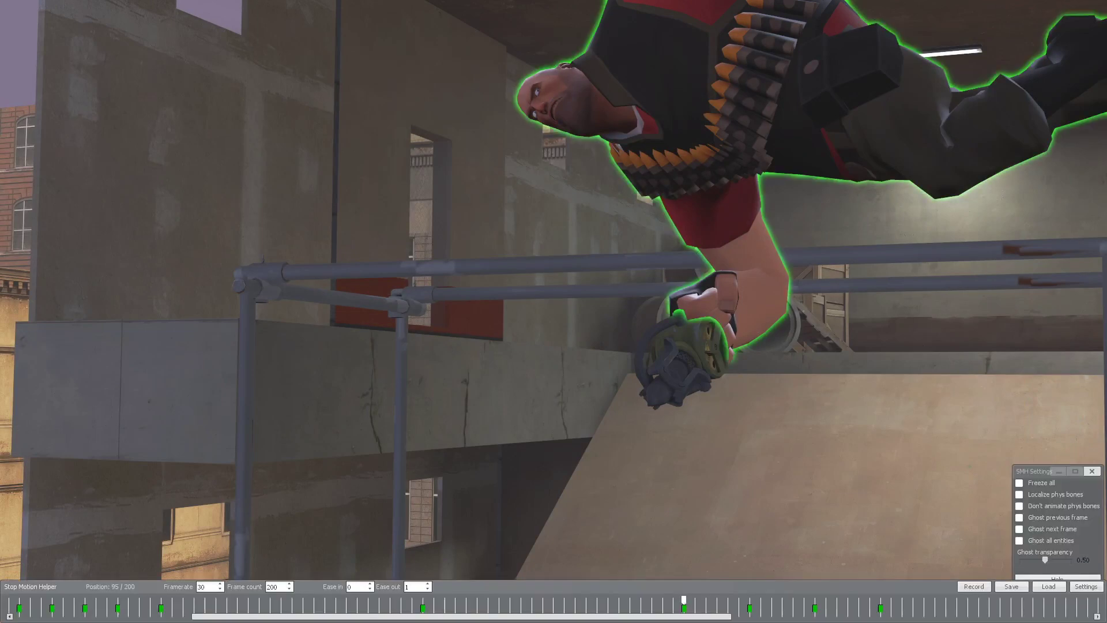
{"action": "mouse_move", "coordinate": [683, 599]}
{"action": "left_mouse_down"}
{"action": "mouse_move", "coordinate": [673, 600]}
{"action": "mouse_move", "coordinate": [684, 599]}
{"action": "left_mouse_up"}
{"action": "key", "text": "c"}
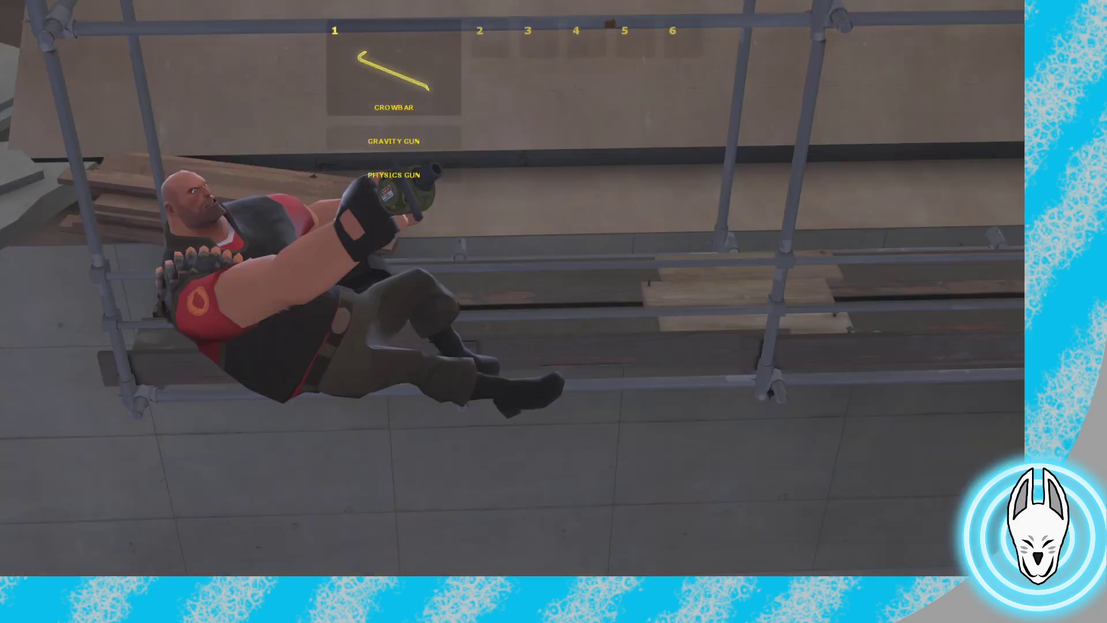
{"action": "scroll", "coordinate": [553, 288], "scroll_direction": "down", "scroll_amount": 1}
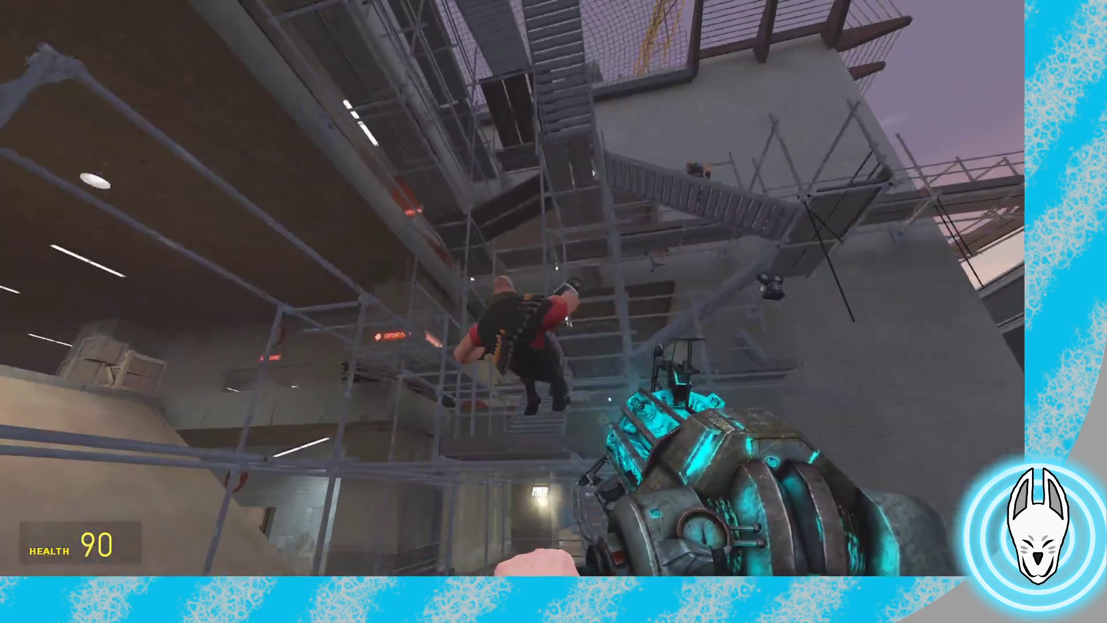
Step the playhead back from frame 95 towards the keyframe at 71 to examine the red Heavy's motion through the scaffolding
{"action": "key", "text": "c"}
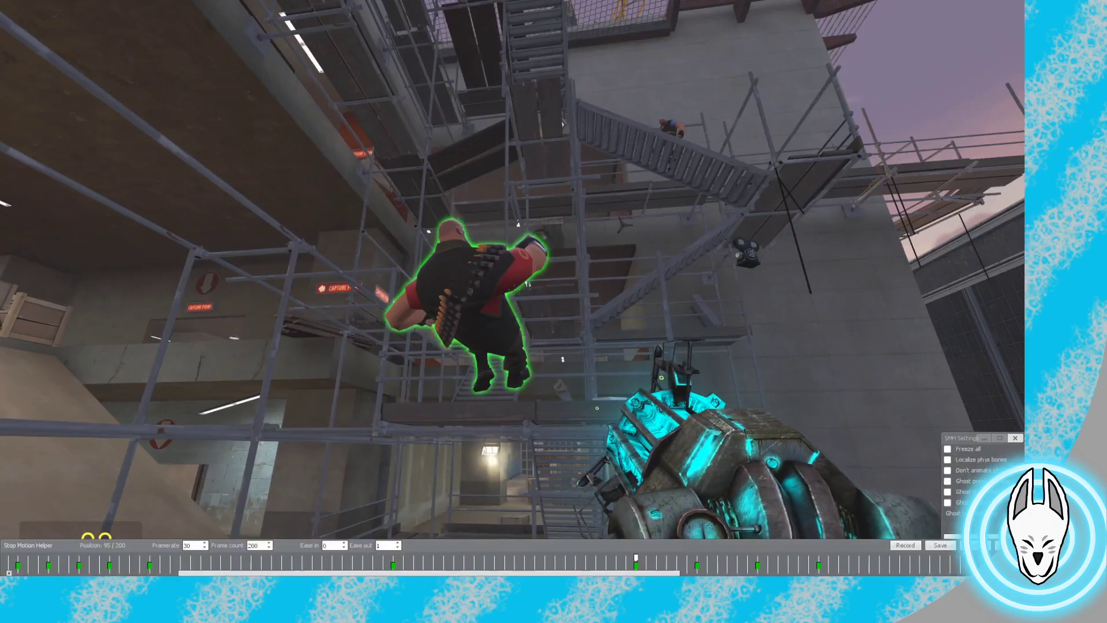
{"action": "key", "text": "Left"}
{"action": "key", "text": "Left"}
{"action": "key", "text": "Left"}
{"action": "key", "text": "Left"}
{"action": "key", "text": "Left"}
{"action": "key", "text": "Left"}
{"action": "key", "text": "Left"}
{"action": "key", "text": "Left"}
{"action": "key", "text": "Left"}
{"action": "key", "text": "Left"}
{"action": "key", "text": "Left"}
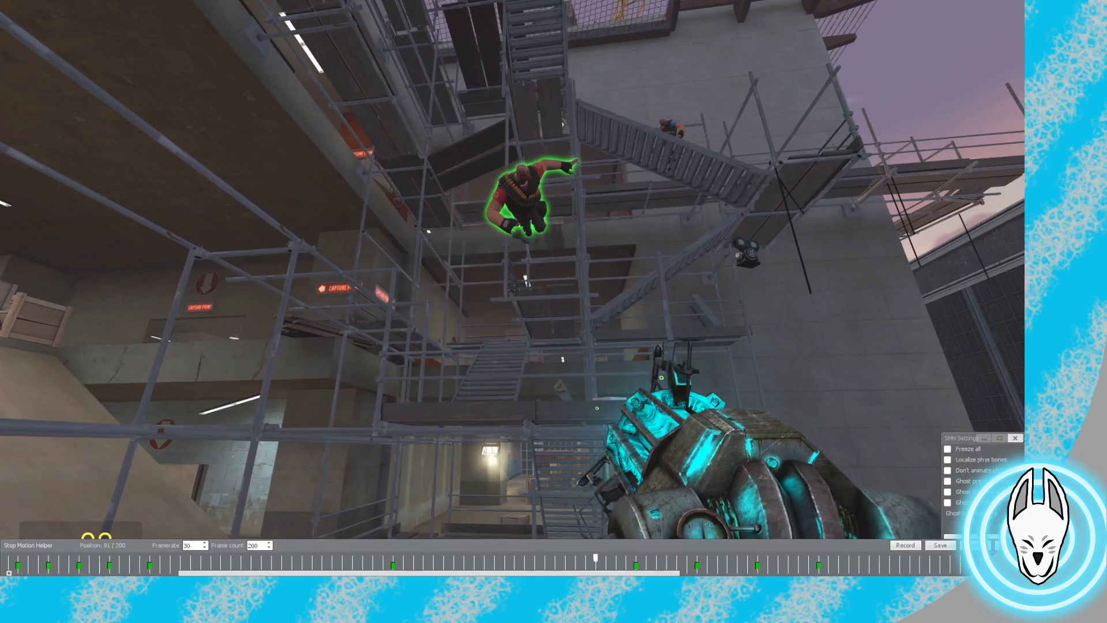
{"action": "key", "text": "Left"}
{"action": "key", "text": "Left"}
{"action": "key", "text": "Left"}
{"action": "key", "text": "Left"}
{"action": "key", "text": "Left"}
{"action": "key", "text": "Left"}
{"action": "key", "text": "Left"}
{"action": "key", "text": "Left"}
{"action": "key", "text": "Left"}
{"action": "key", "text": "Left"}
{"action": "key", "text": "Left"}
{"action": "key", "text": "Left"}
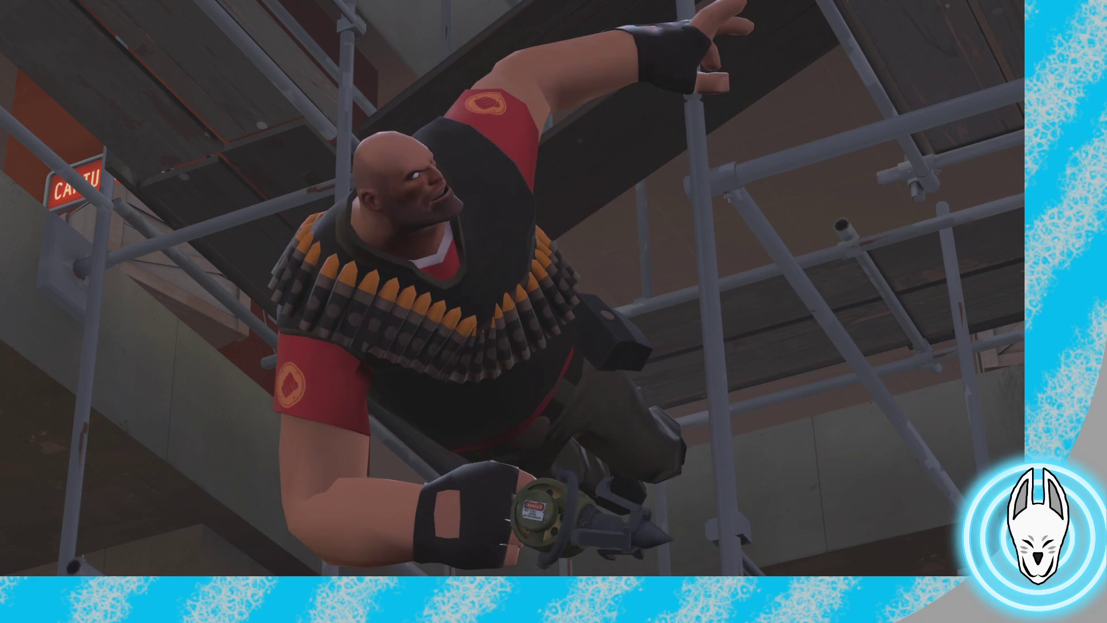
Review the red Heavy's motion through the camera, replaying it from frame 71
{"action": "key", "text": "c"}
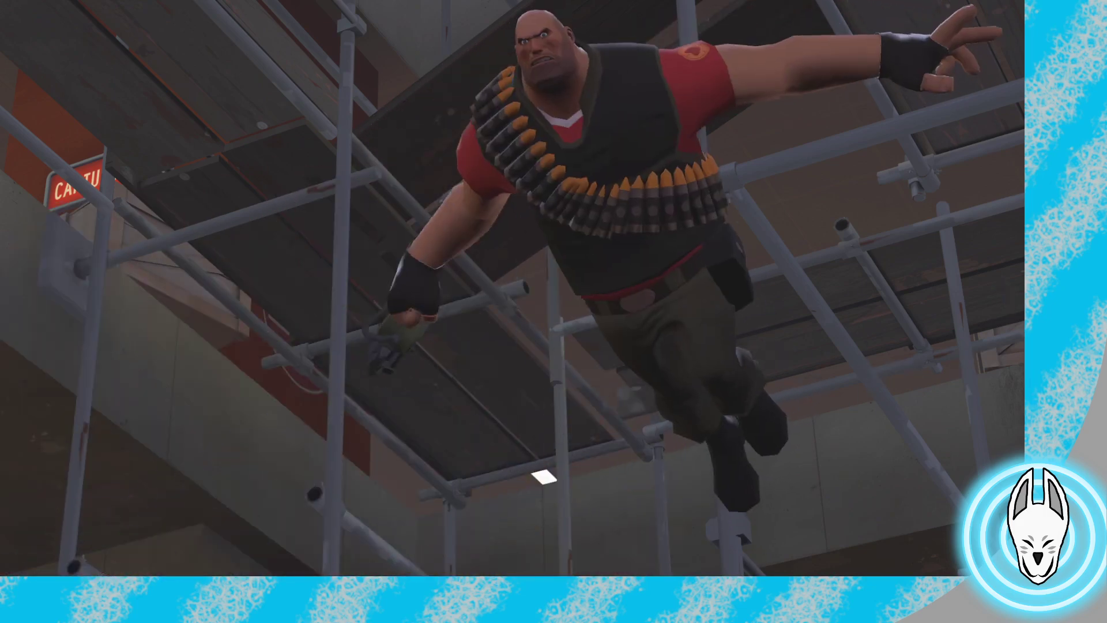
{"action": "key", "text": "c"}
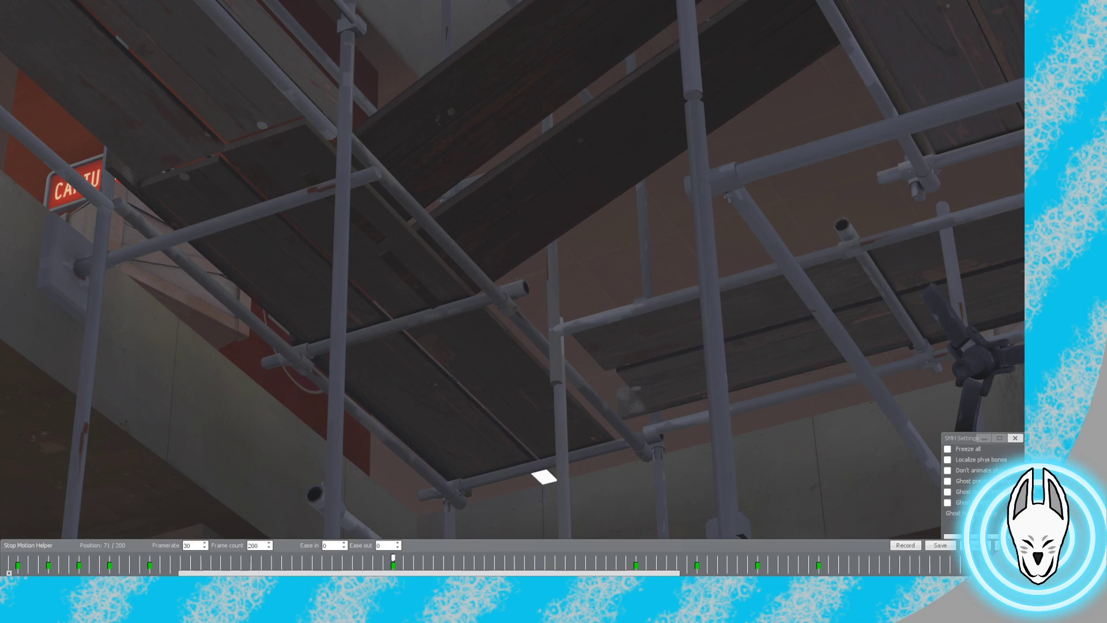
{"action": "mouse_move", "coordinate": [393, 558]}
{"action": "left_mouse_down"}
{"action": "mouse_move", "coordinate": [383, 557]}
{"action": "mouse_move", "coordinate": [393, 558]}
{"action": "left_mouse_up"}
{"action": "key", "text": "c"}
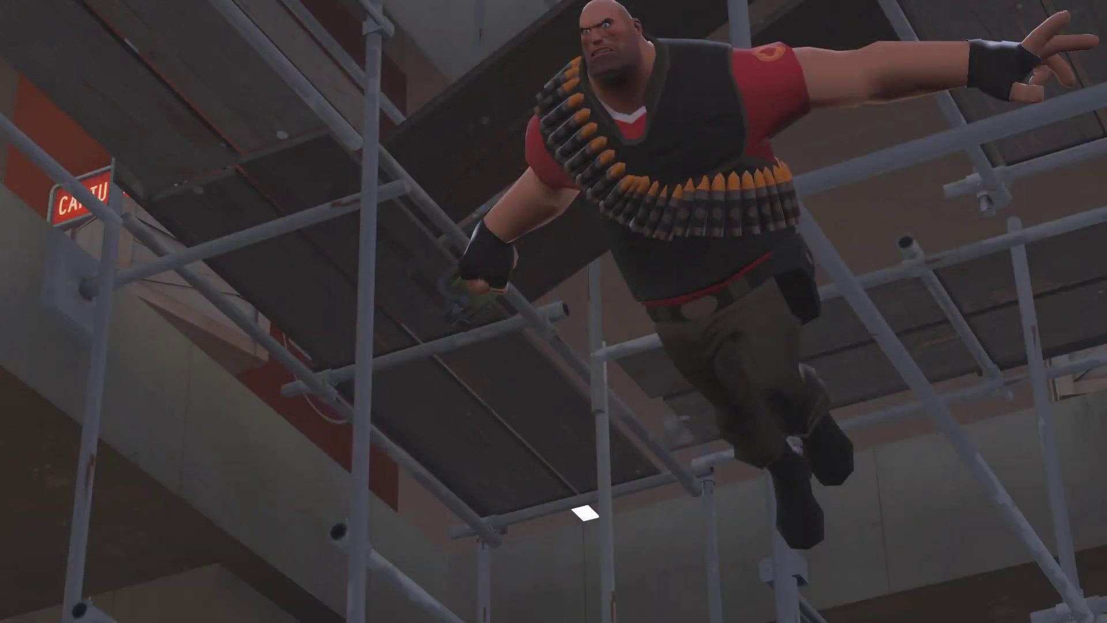
{"action": "key", "text": "c"}
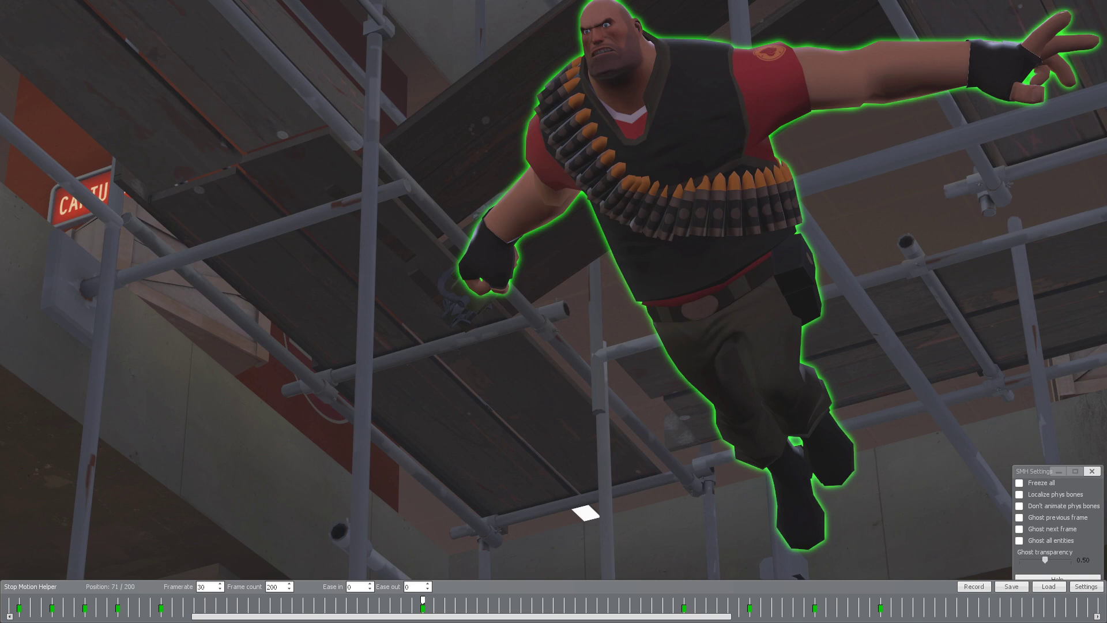
{"action": "key", "text": "c"}
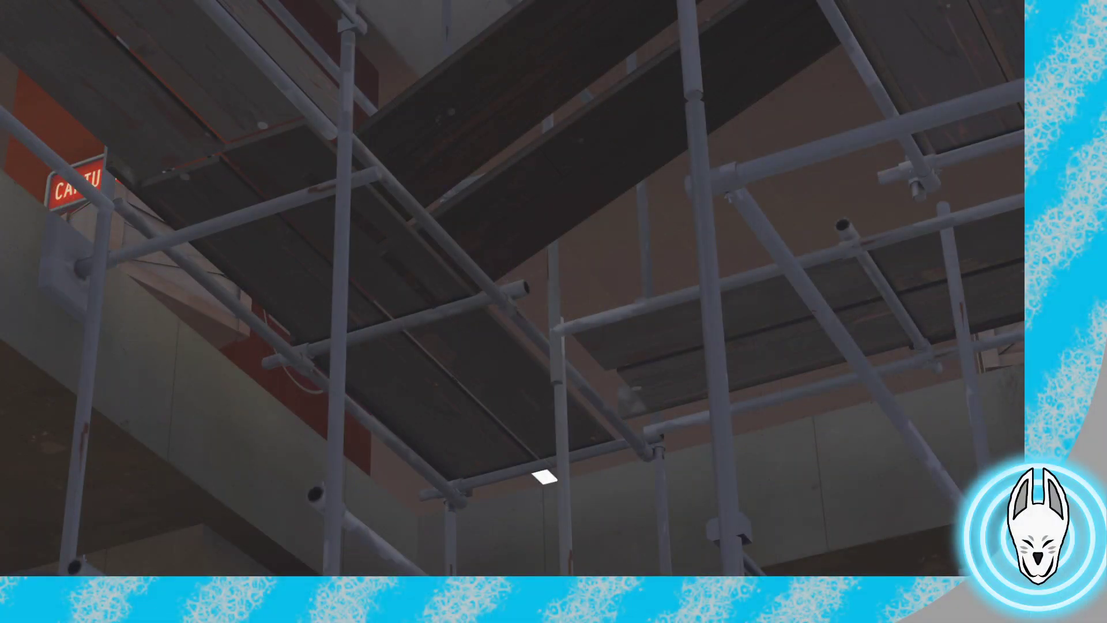
Select the figure on the upper stairs, scrub the timeline forward from frame 95 to check its animation, and fly towards it
{"action": "scroll", "coordinate": [512, 288], "scroll_direction": "down", "scroll_amount": 3}
{"action": "left_click", "coordinate": [512, 288]}
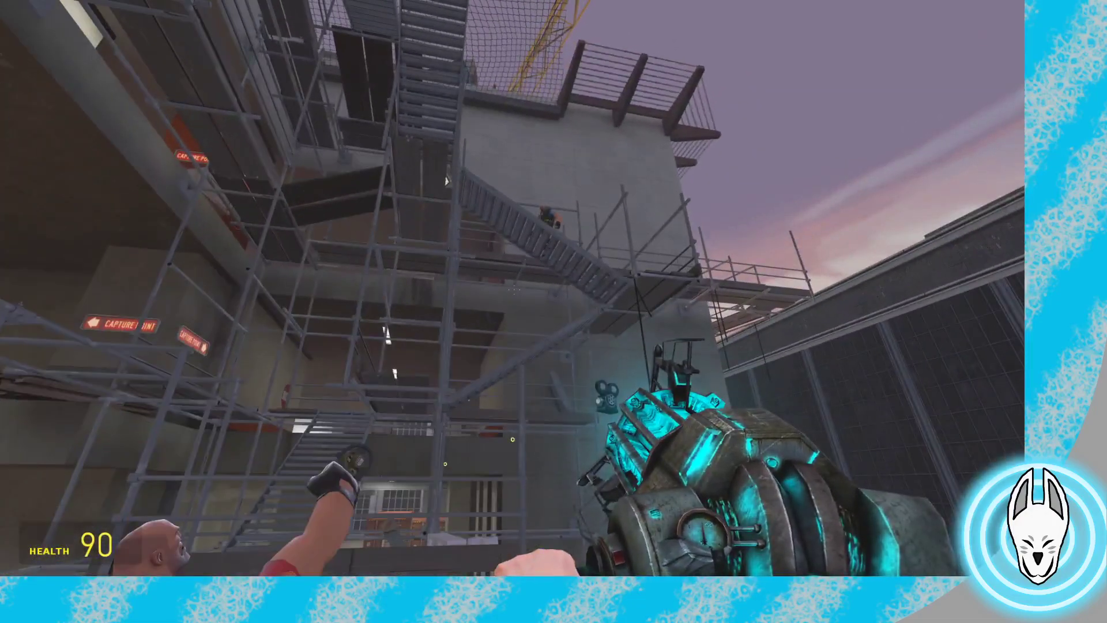
{"action": "key", "text": "c"}
{"action": "right_click", "coordinate": [549, 217]}
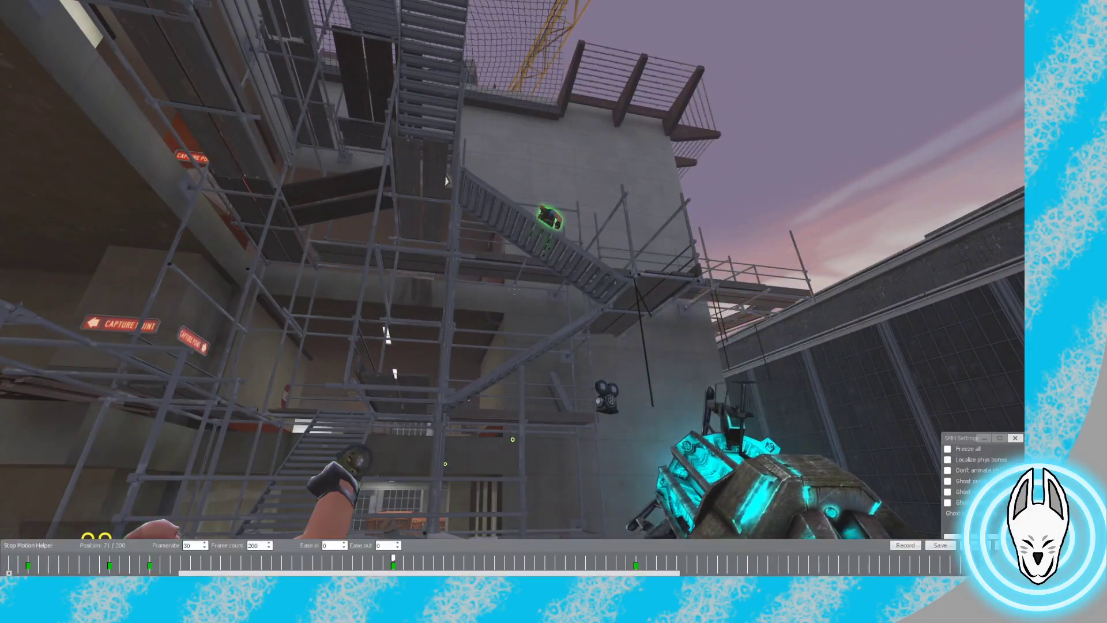
{"action": "left_click", "coordinate": [636, 558]}
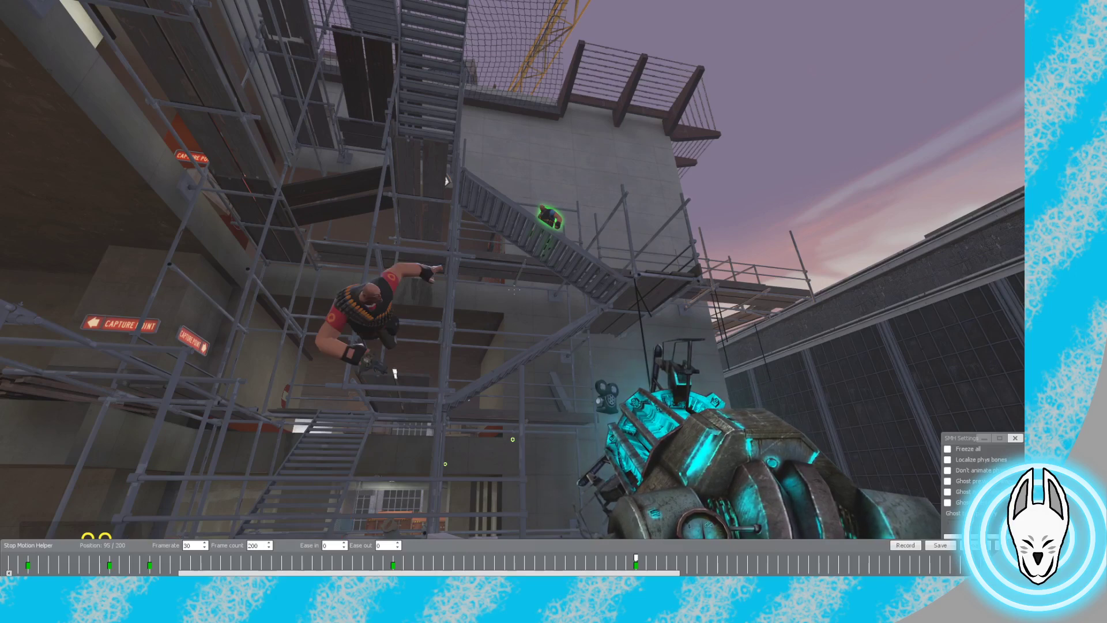
{"action": "left_click_drag", "start_coordinate": [636, 558], "coordinate": [858, 558]}
{"action": "key", "text": "c"}
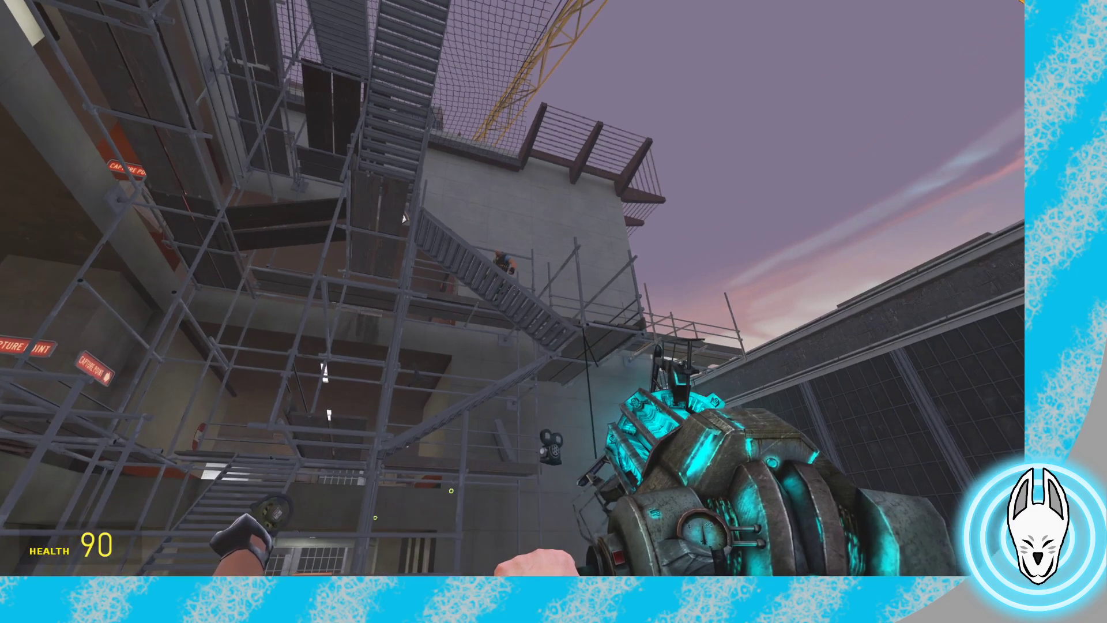
{"action": "key", "text": "w"}
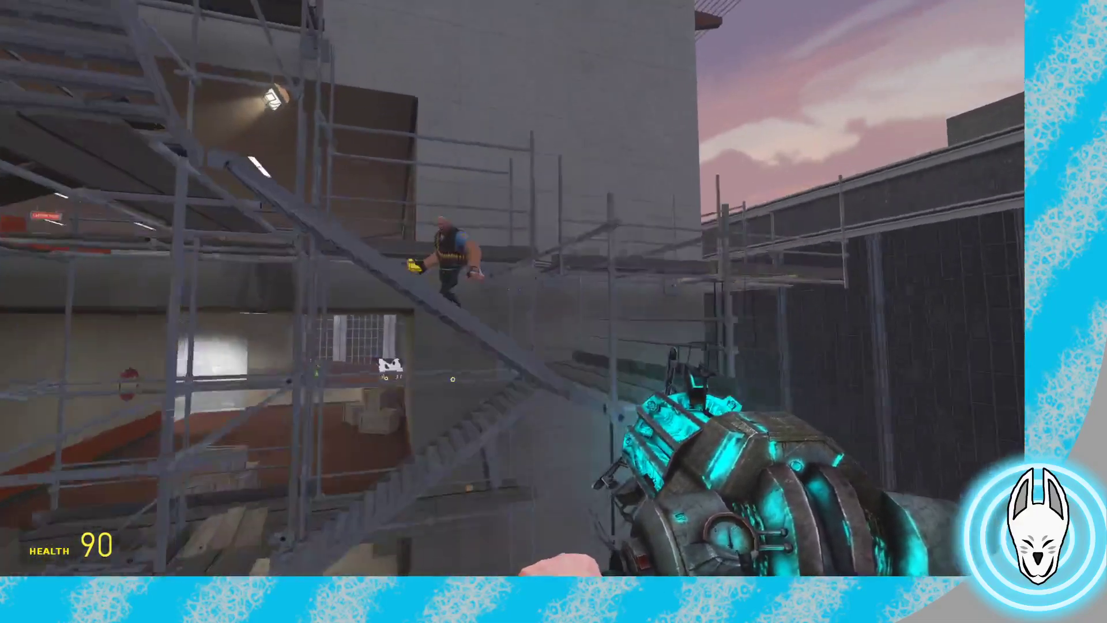
Store the current cp_vertical scene as a new game save
{"action": "key", "text": "c"}
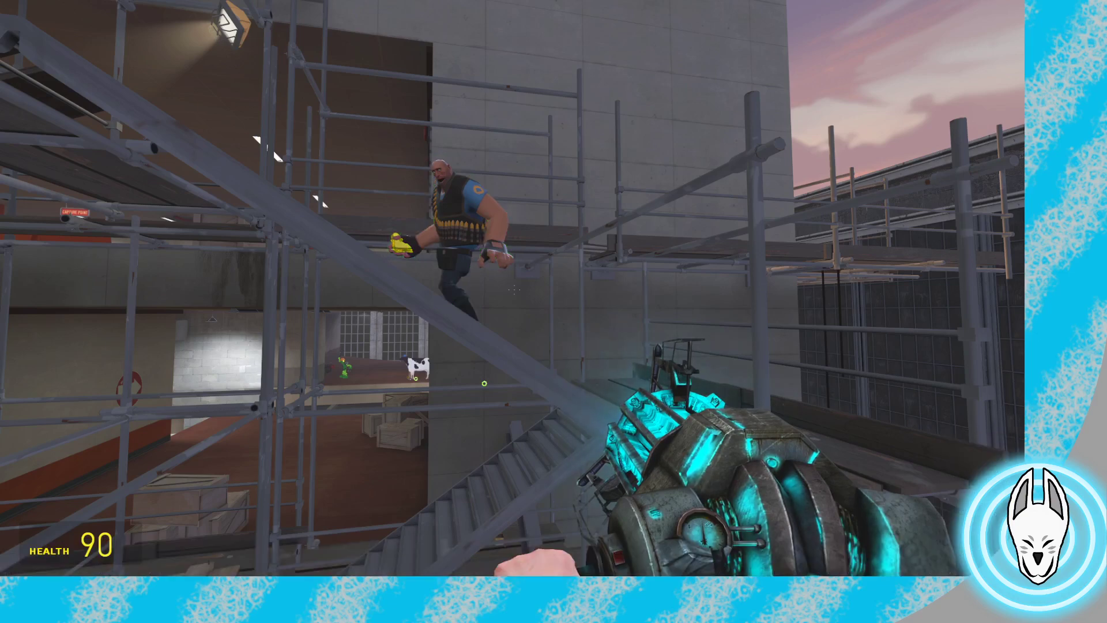
{"action": "key", "text": "q"}
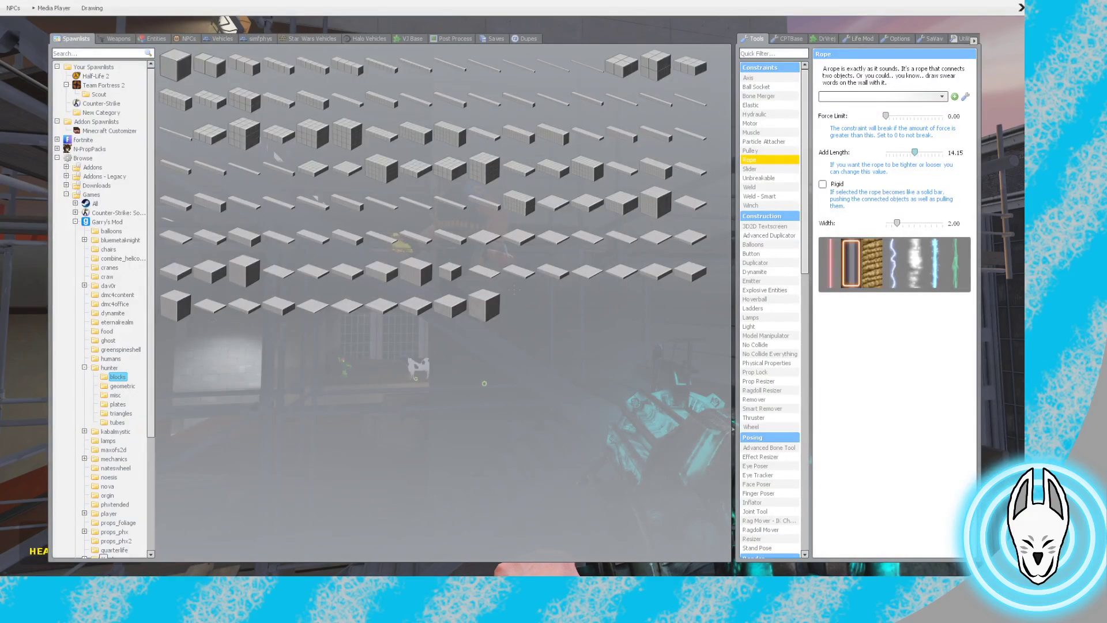
{"action": "left_click", "coordinate": [493, 39]}
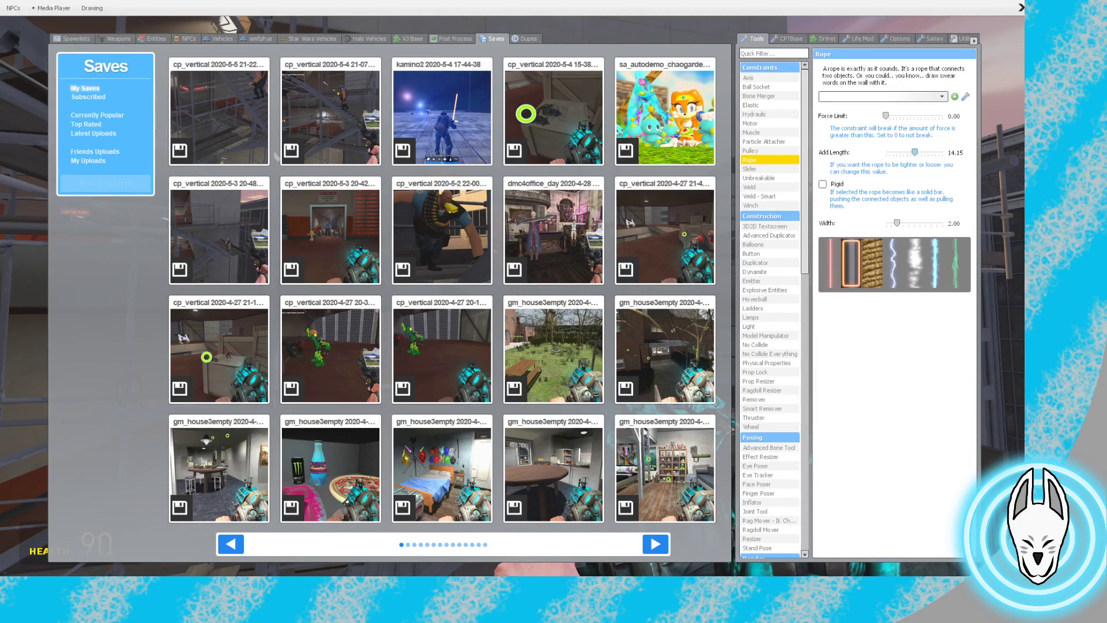
{"action": "key", "text": "q"}
Save the Stop Motion Helper animation as the scene "gsc yeet 1"
{"action": "key", "text": "c"}
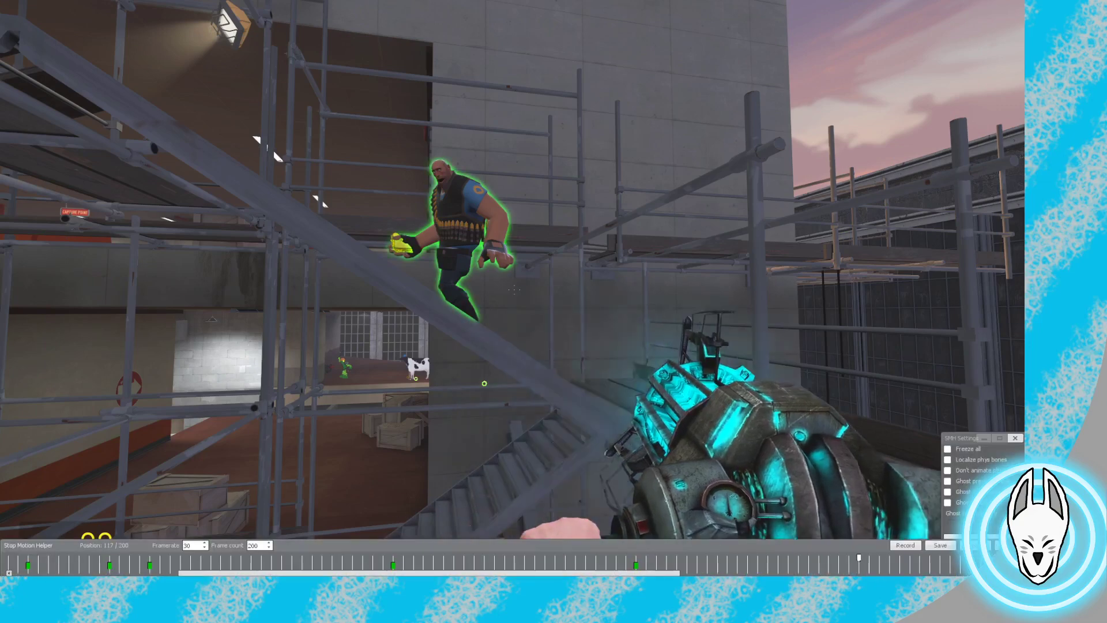
{"action": "left_click", "coordinate": [939, 545]}
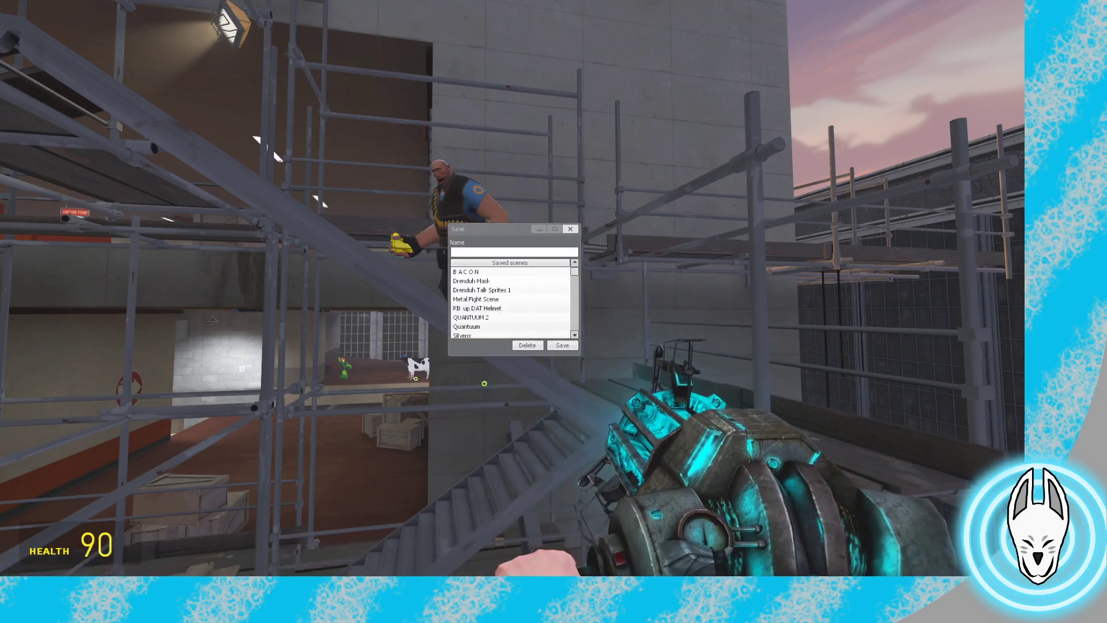
{"action": "scroll", "coordinate": [510, 292], "scroll_direction": "down", "scroll_amount": 5}
{"action": "scroll", "coordinate": [510, 300], "scroll_direction": "down", "scroll_amount": 4}
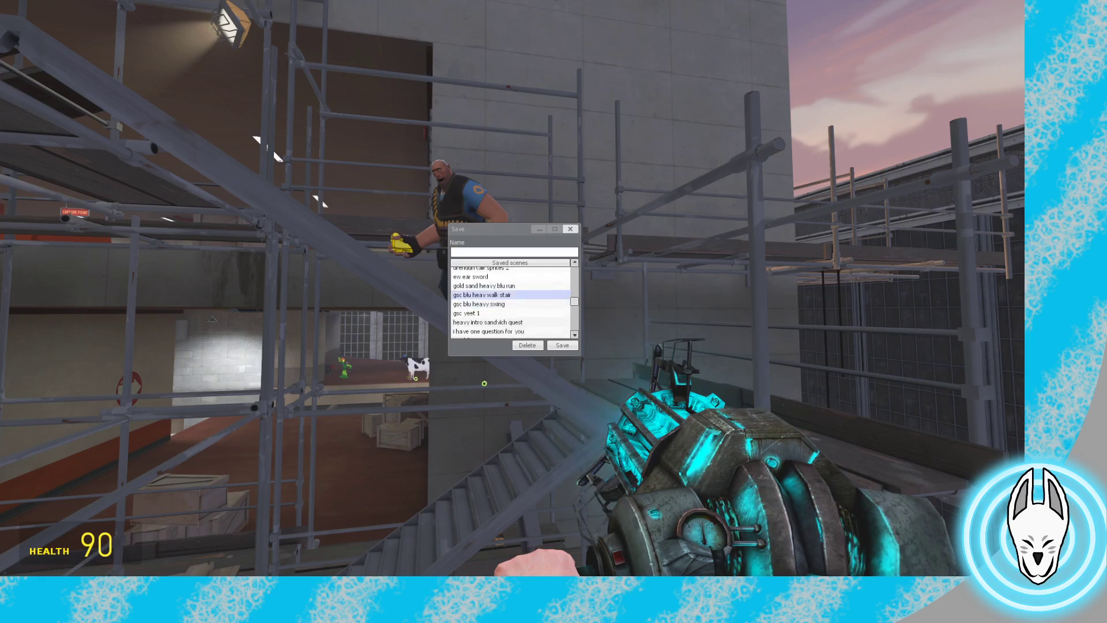
{"action": "left_click", "coordinate": [510, 313]}
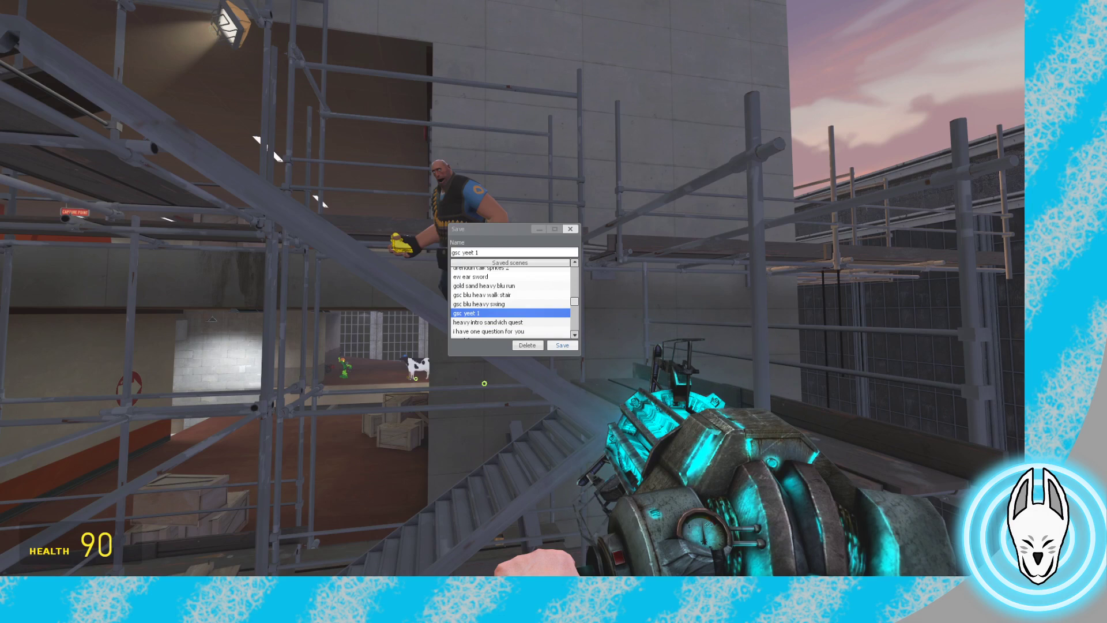
{"action": "left_click", "coordinate": [562, 345]}
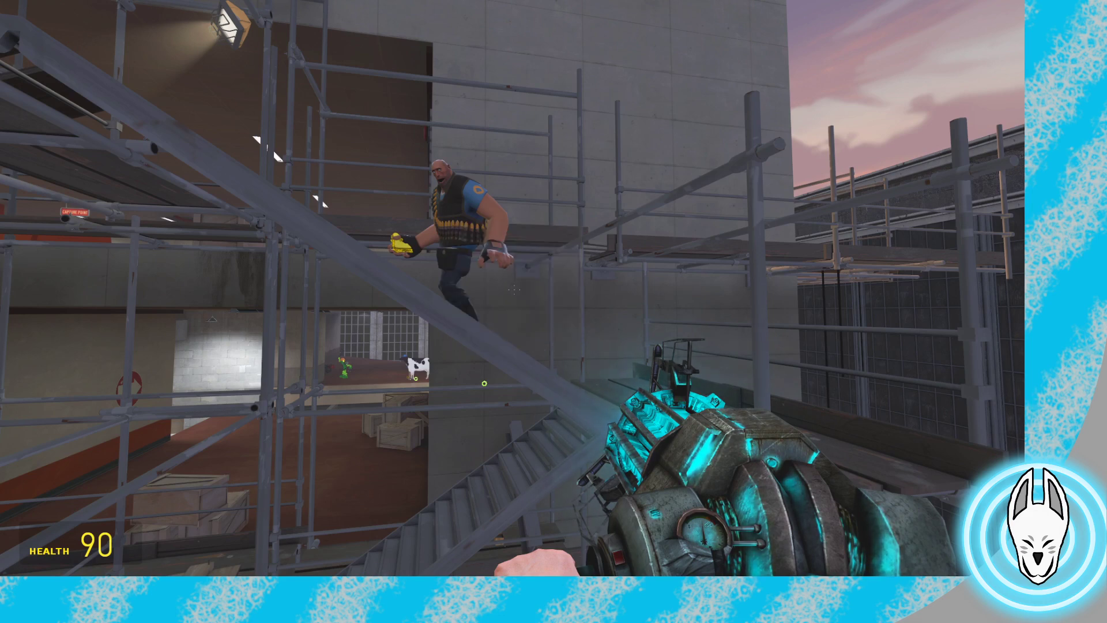
Select the blue Heavy on the upper stairs and bring the beginning of its animation timeline into view
{"action": "key", "text": "c"}
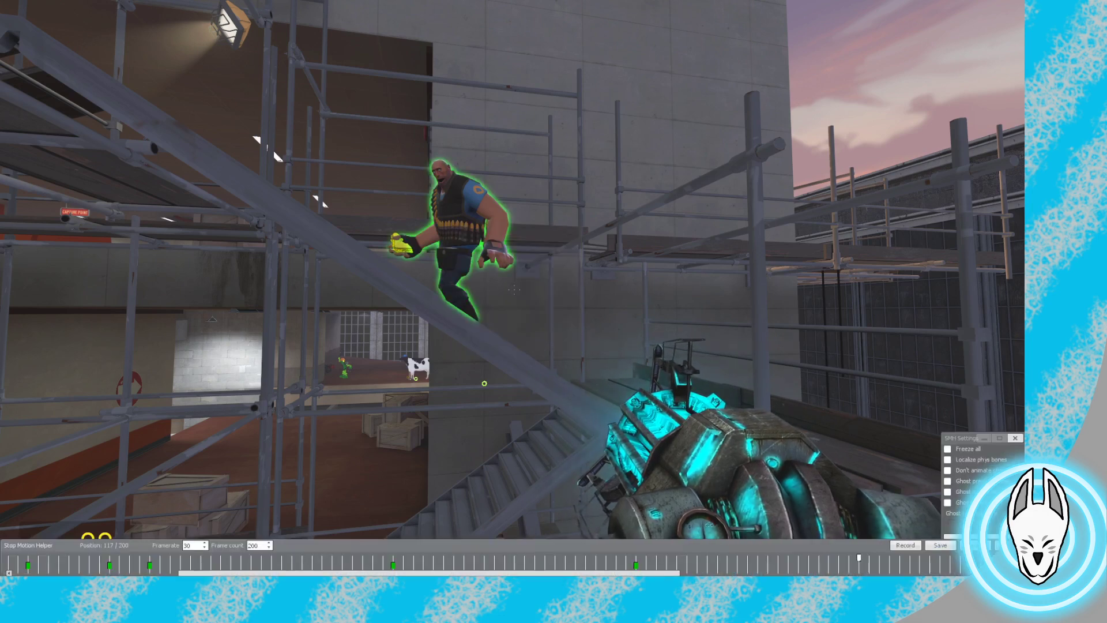
{"action": "key", "text": "w"}
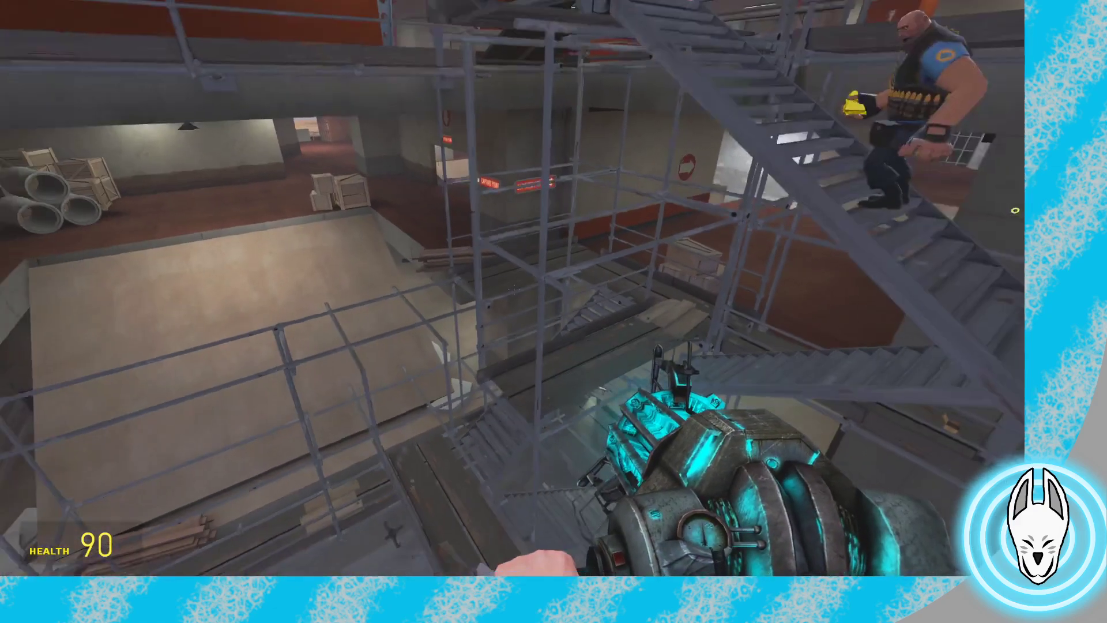
{"action": "key", "text": "q"}
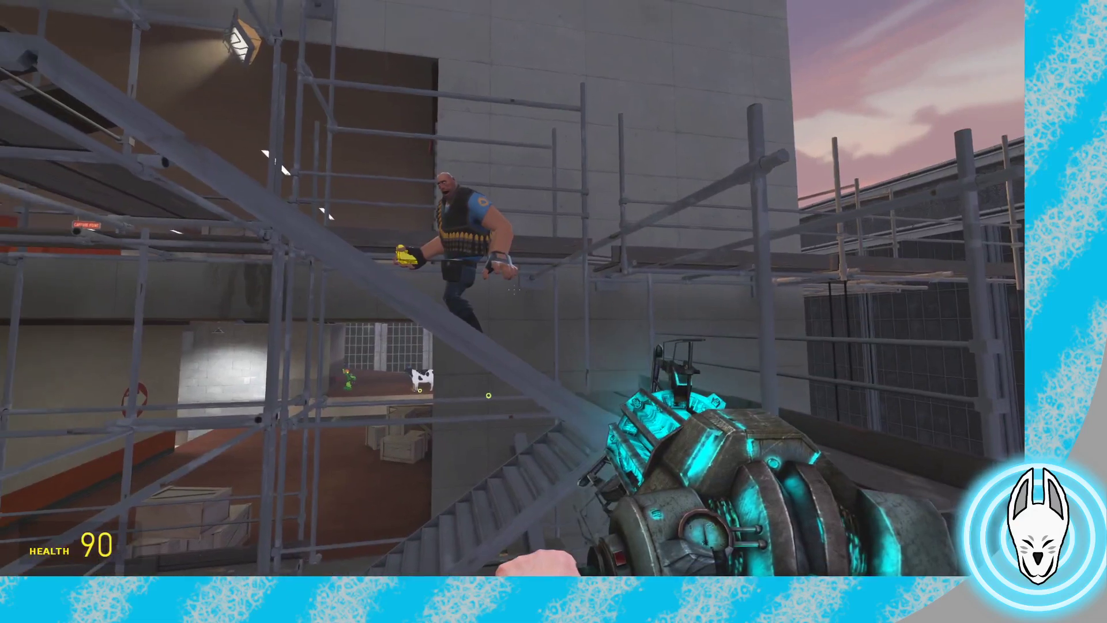
{"action": "key", "text": "t"}
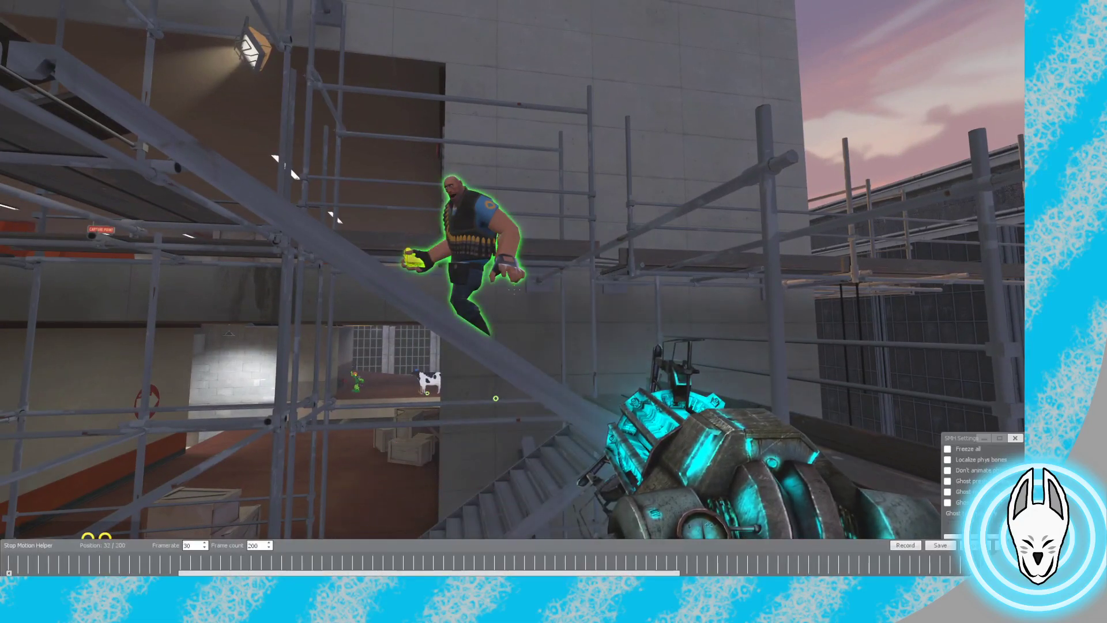
{"action": "left_click_drag", "start_coordinate": [429, 574], "coordinate": [283, 573]}
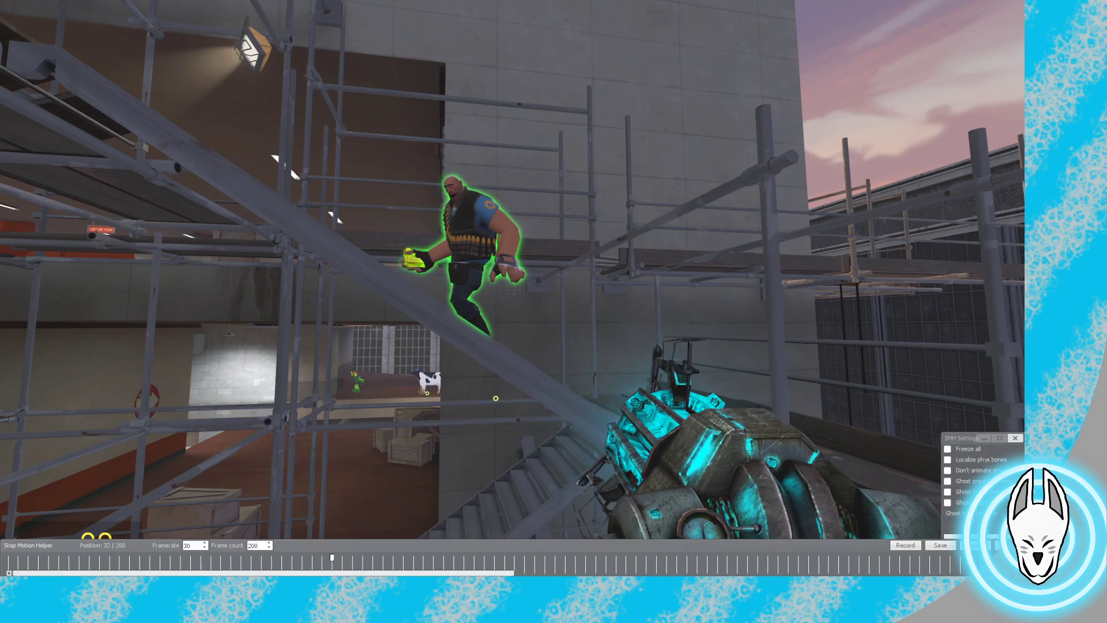
{"action": "key", "text": "c"}
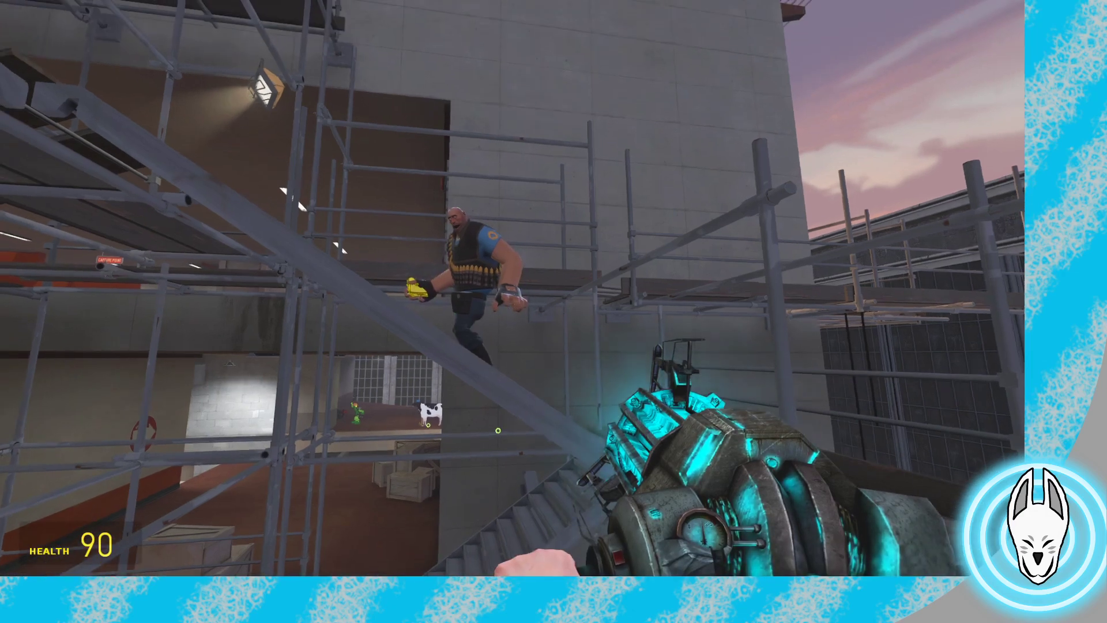
Equip the Ragdoll Mover tool
{"action": "key", "text": "q"}
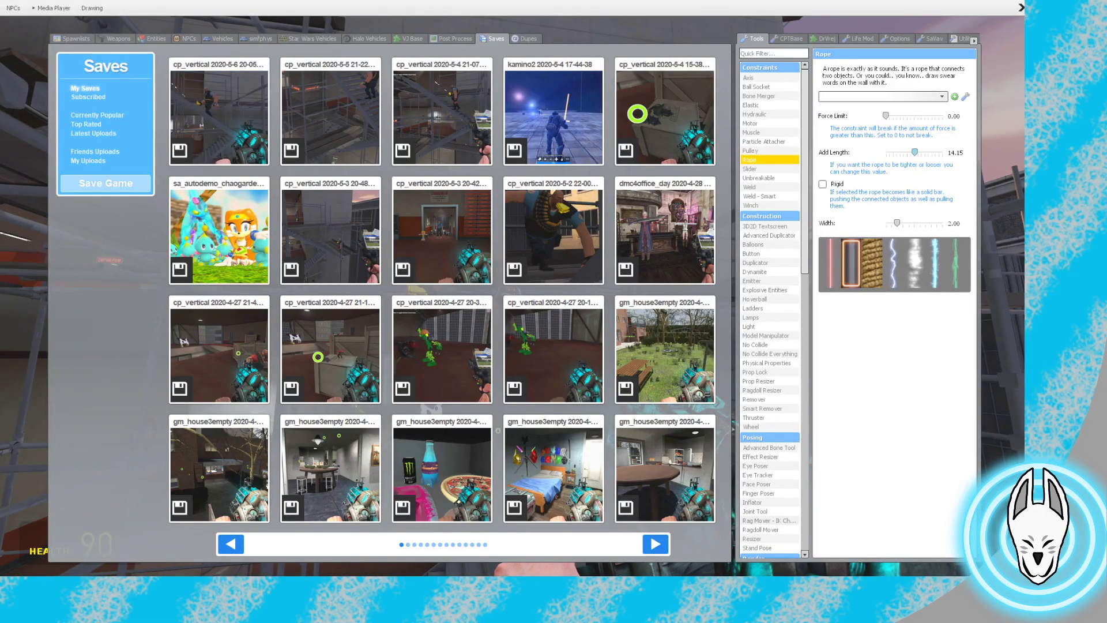
{"action": "left_click", "coordinate": [761, 529]}
{"action": "key", "text": "q"}
{"action": "key", "text": "s"}
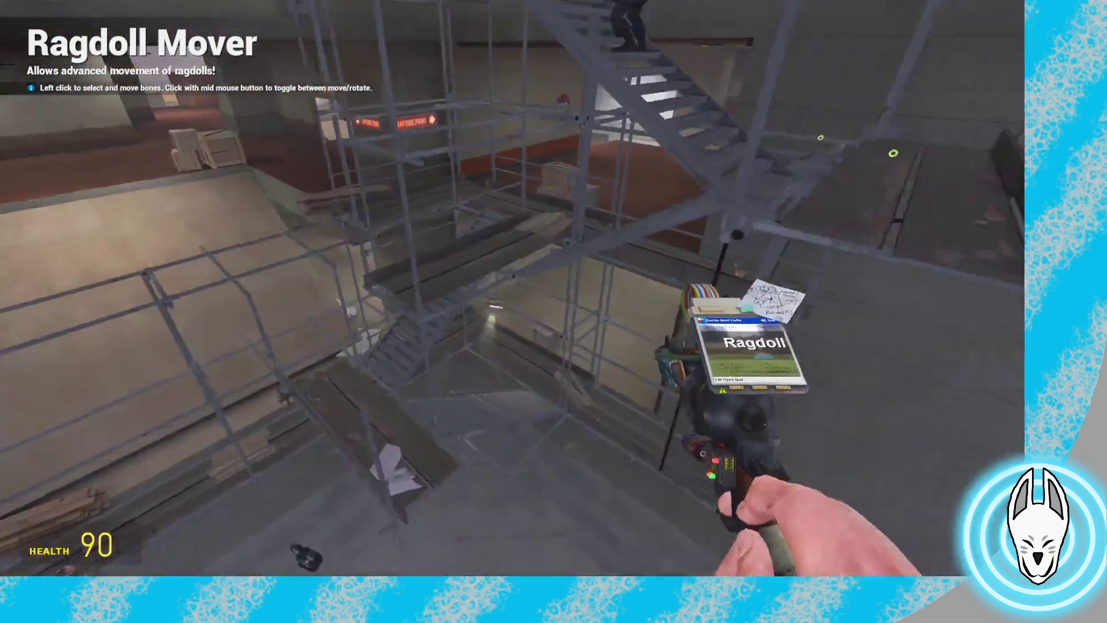
Move the grappling hook up from the scaffolding planks towards the upper stairs with the Ragdoll Mover gizmo
{"action": "key", "text": "w"}
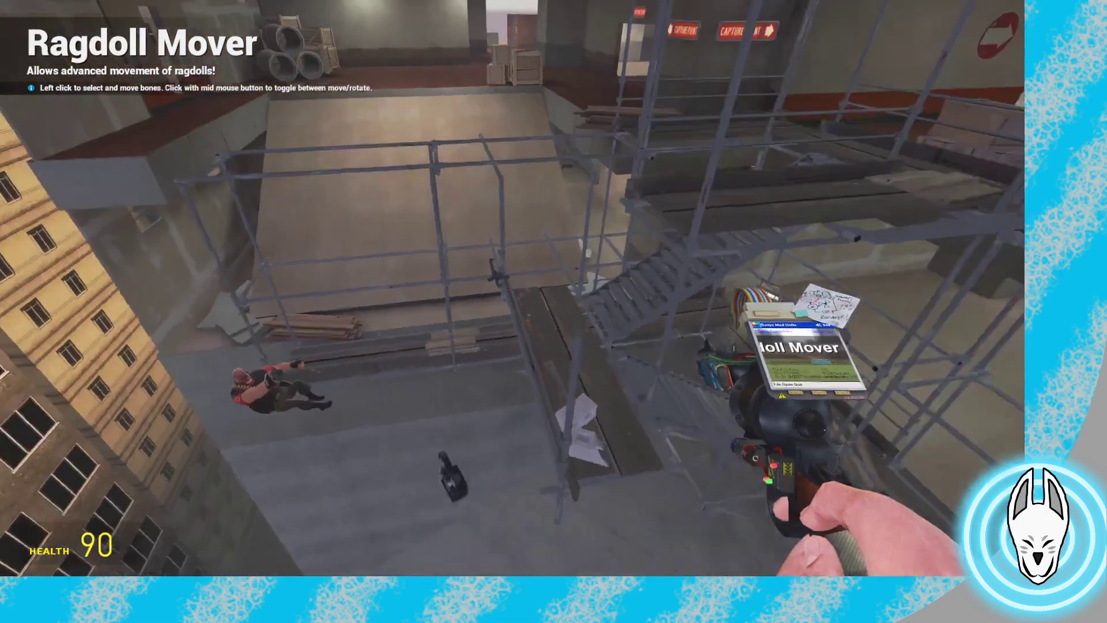
{"action": "key", "text": "w"}
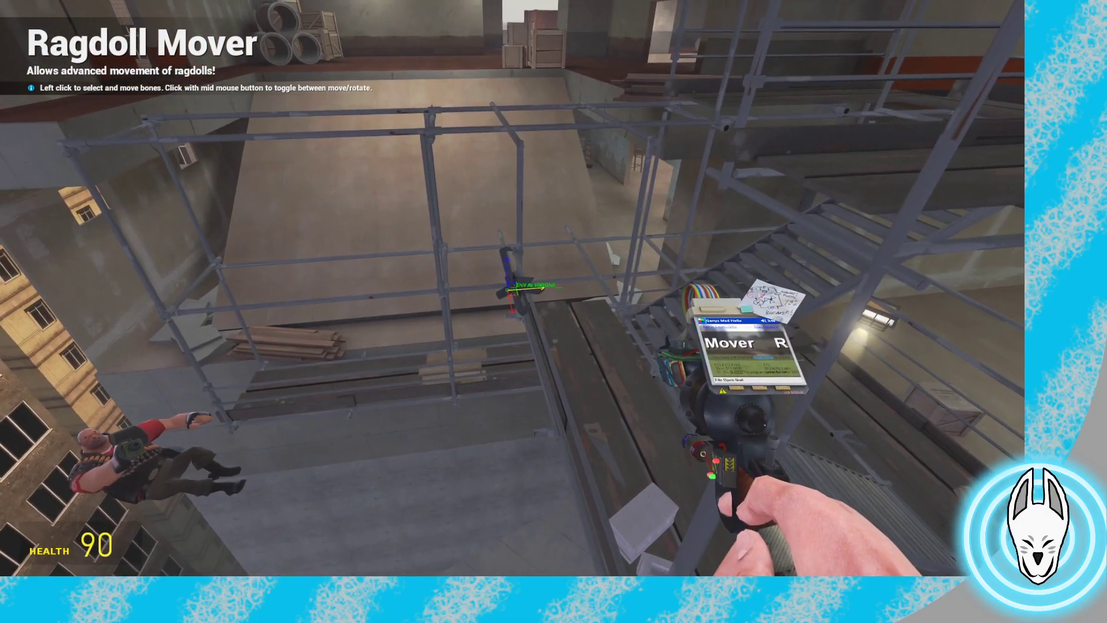
{"action": "left_click", "coordinate": [516, 293]}
{"action": "left_click_drag", "start_coordinate": [514, 290], "coordinate": [513, 232]}
{"action": "key", "text": "a"}
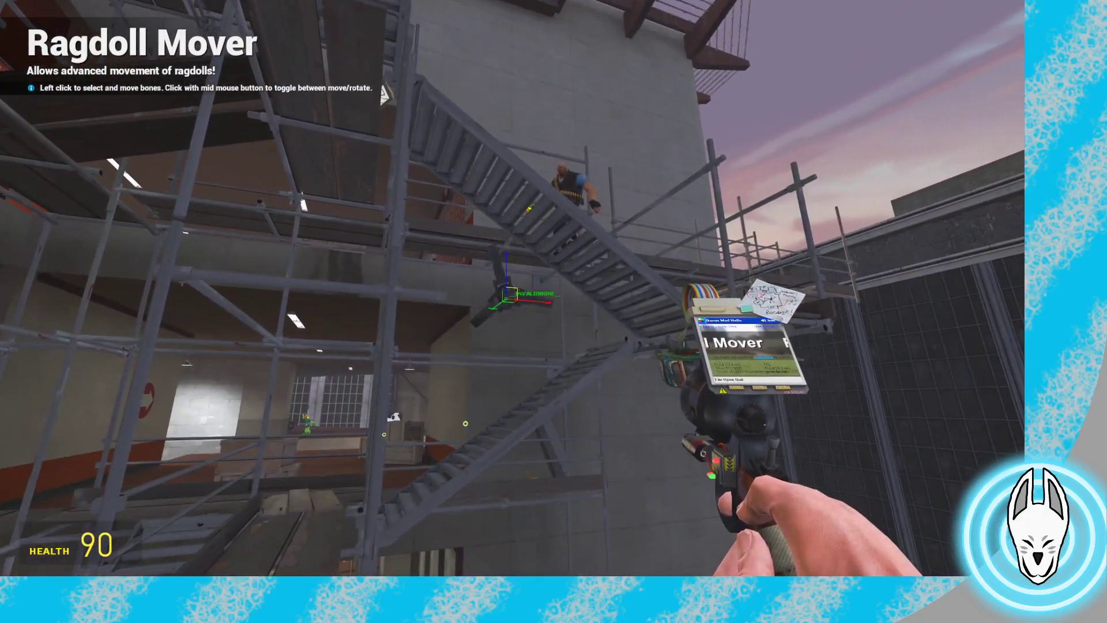
{"action": "left_click_drag", "start_coordinate": [512, 289], "coordinate": [514, 289]}
Fly around the scaffolding and the indoor control room to examine the surroundings and the characters in the doorway
{"action": "key", "text": "w"}
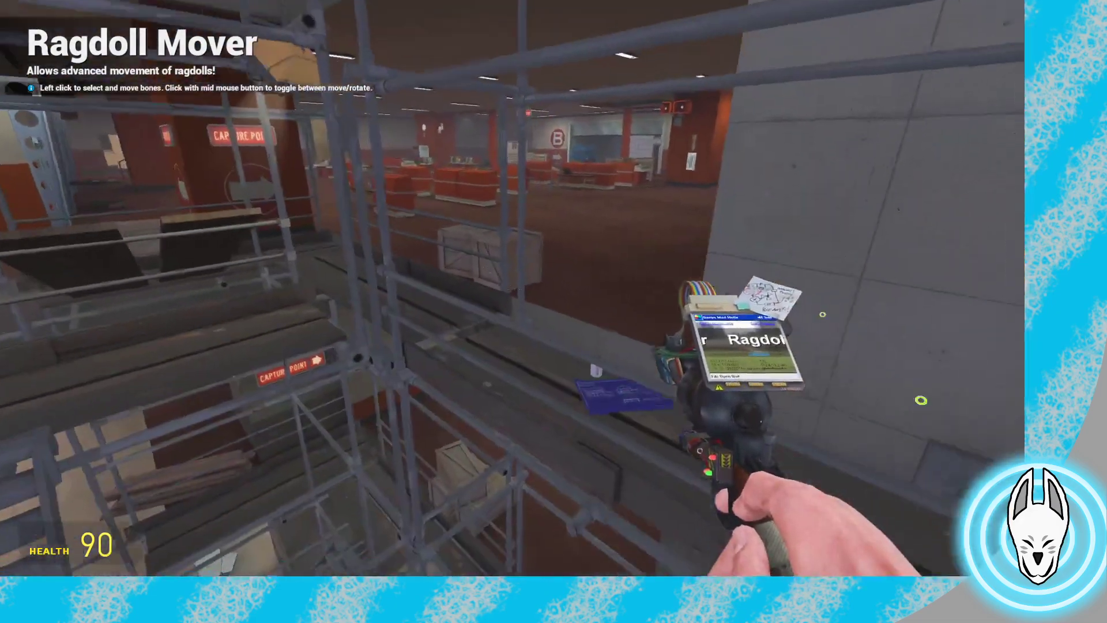
{"action": "key", "text": "w"}
{"action": "key", "text": "w"}
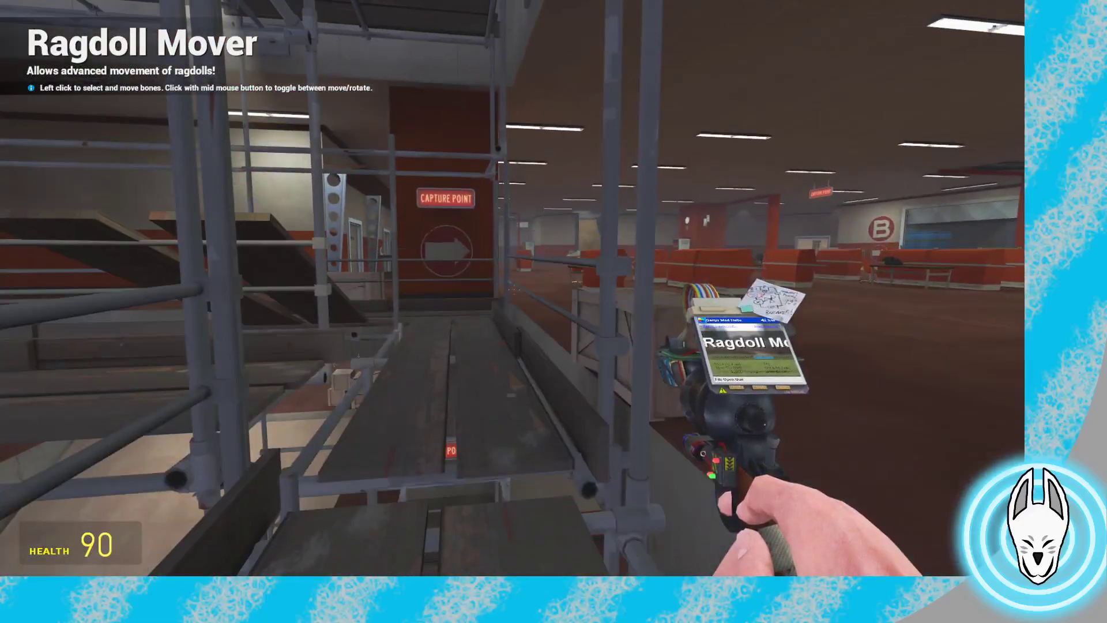
{"action": "key", "text": "w"}
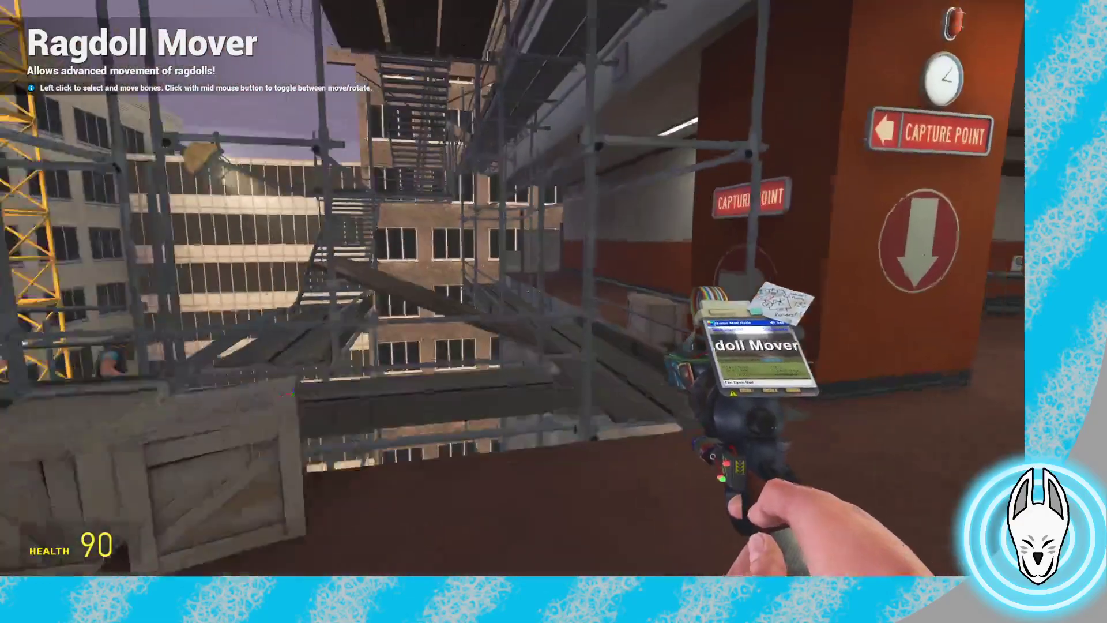
{"action": "key", "text": "w"}
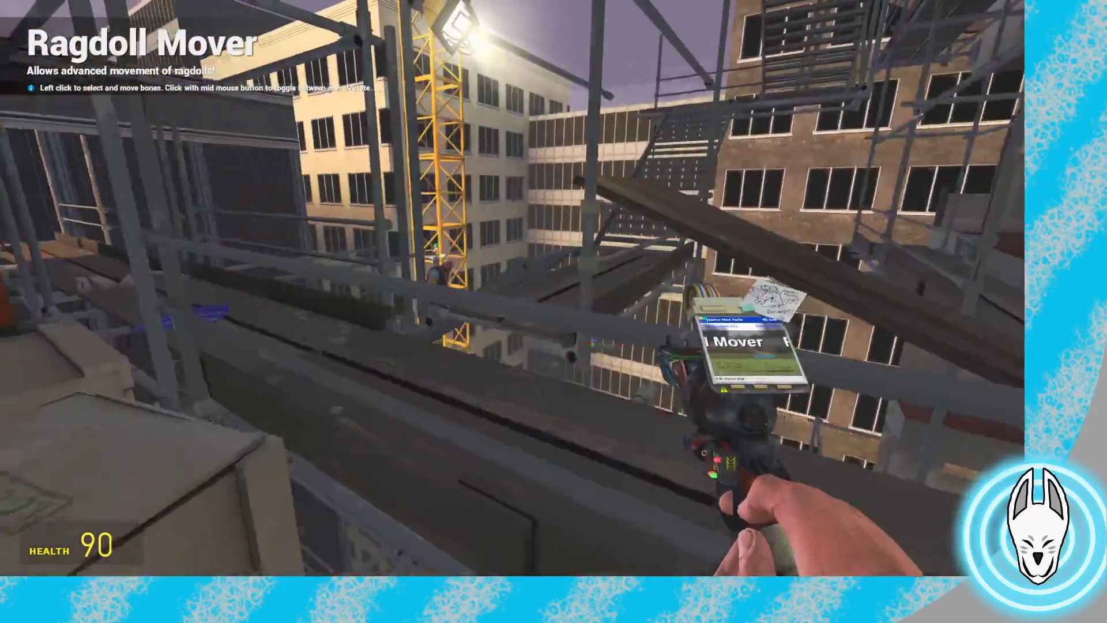
{"action": "key", "text": "a"}
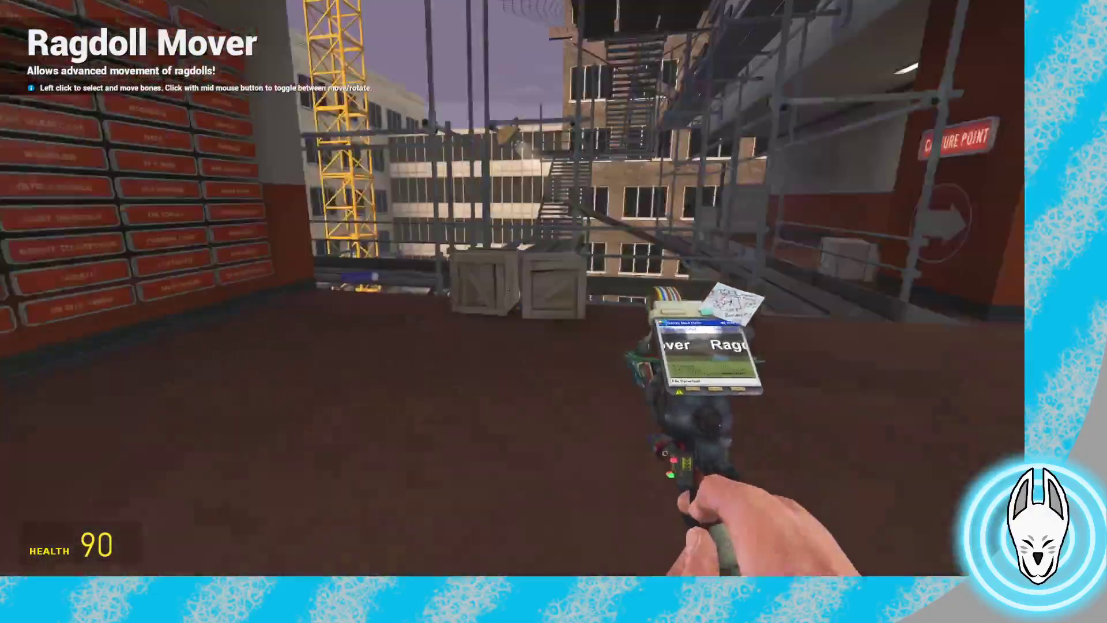
{"action": "key", "text": "w"}
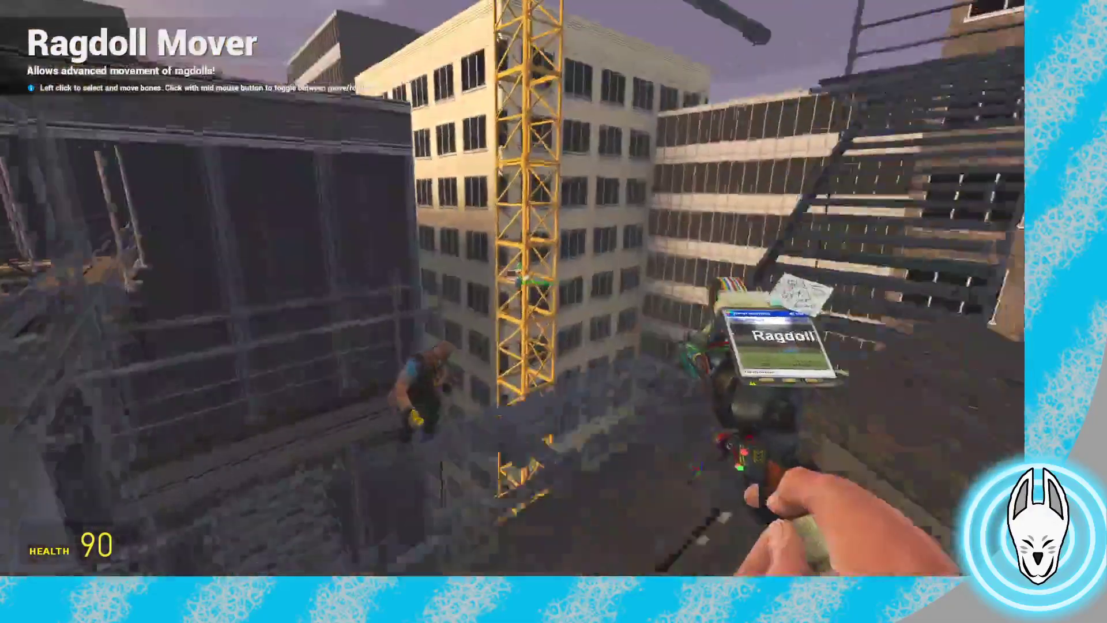
{"action": "key", "text": "w"}
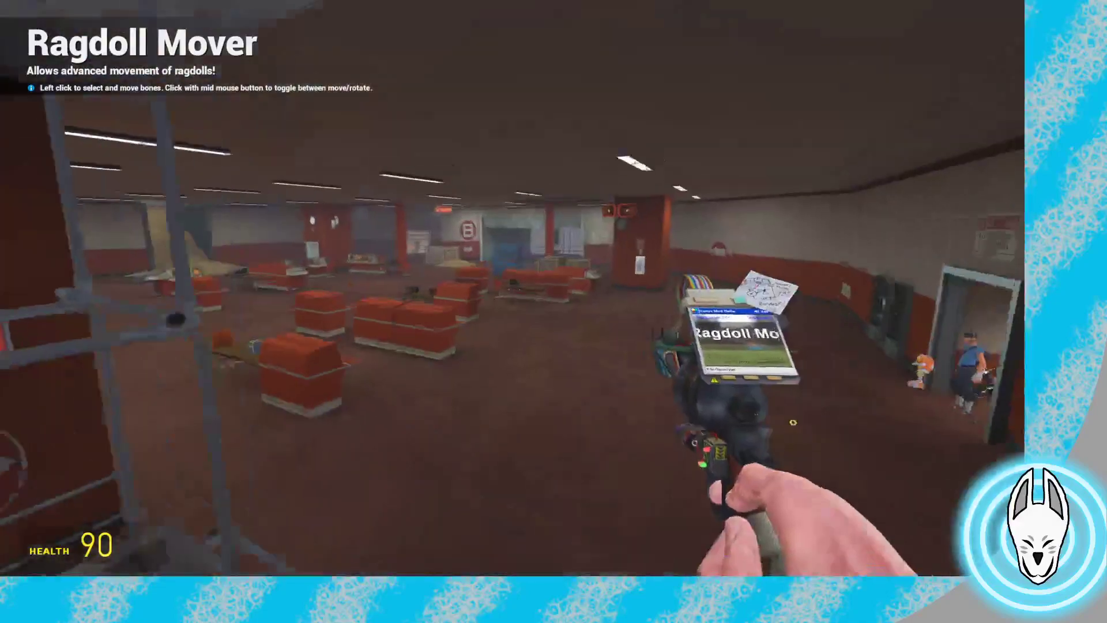
{"action": "key", "text": "w"}
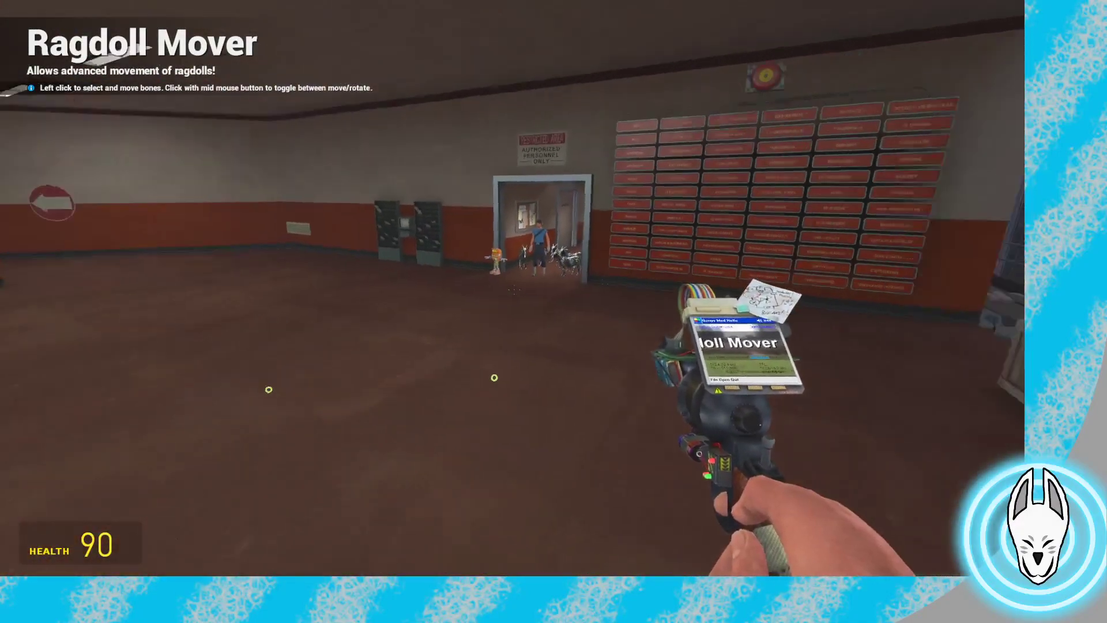
{"action": "key", "text": "w"}
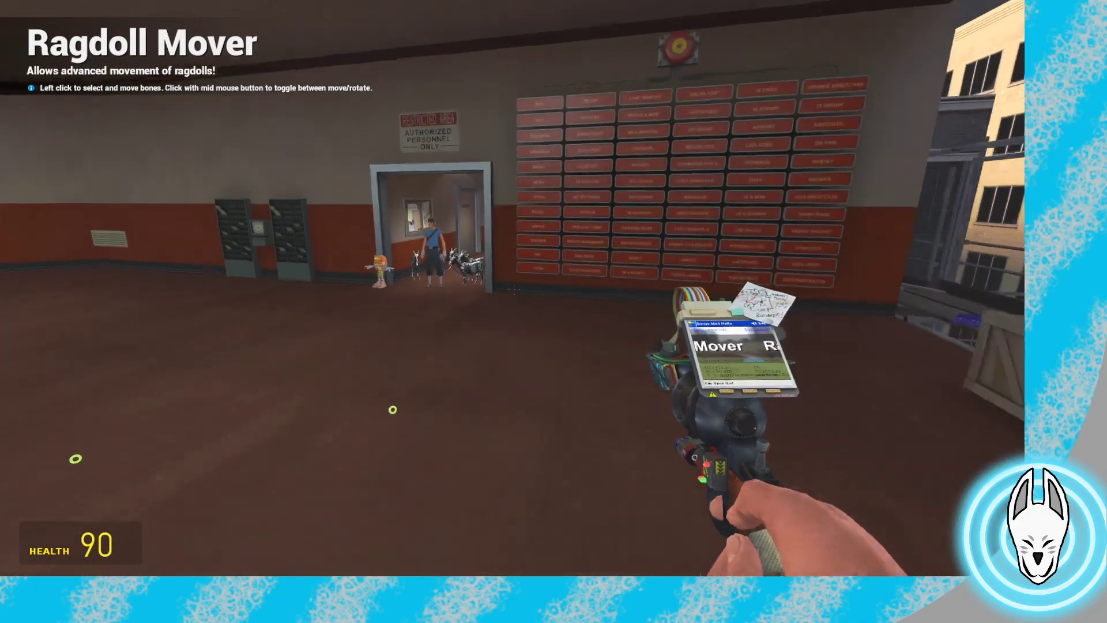
{"action": "key", "text": "s"}
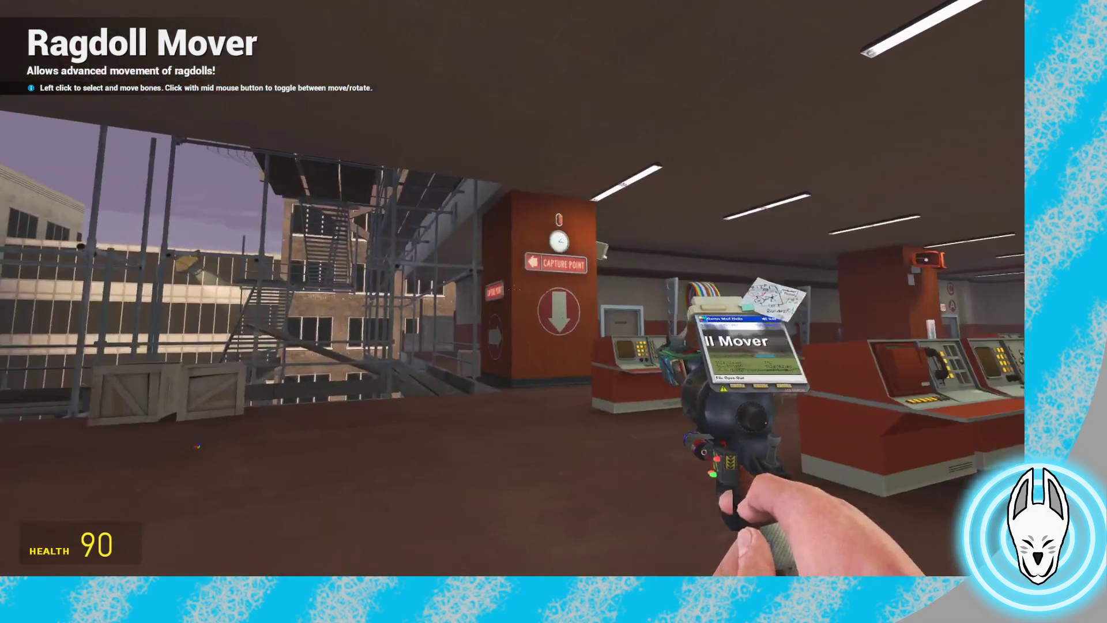
Return to the blue Heavy on the stairs and record a keyframe for it at frame 0
{"action": "key", "text": "w"}
{"action": "key", "text": "v"}
{"action": "key", "text": "w"}
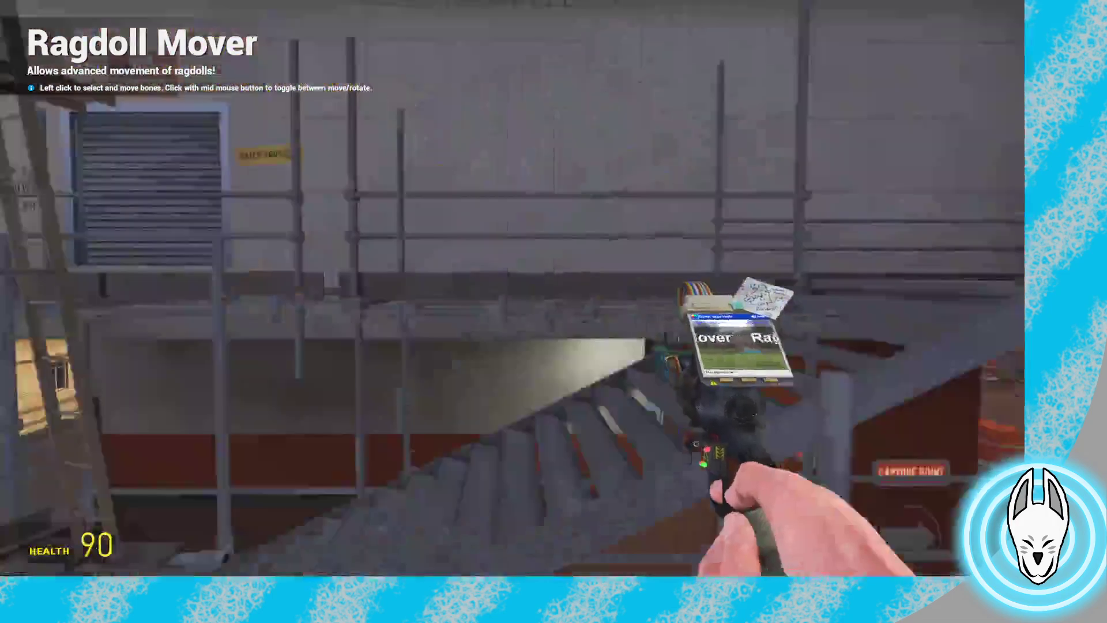
{"action": "key", "text": "w"}
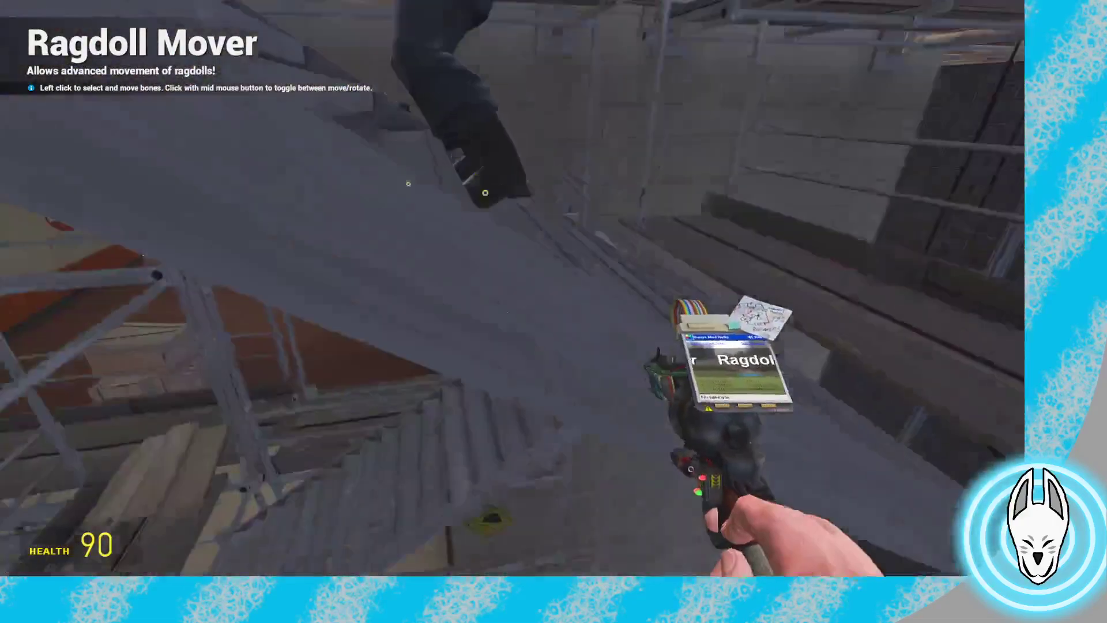
{"action": "key", "text": "s"}
{"action": "key", "text": "c"}
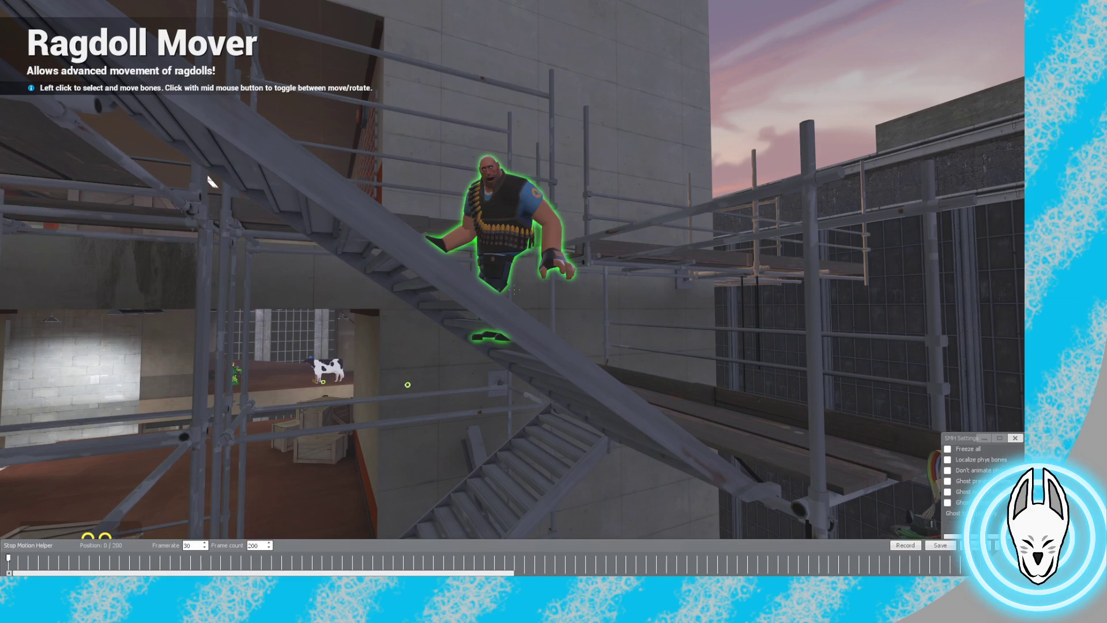
{"action": "left_click", "coordinate": [904, 545]}
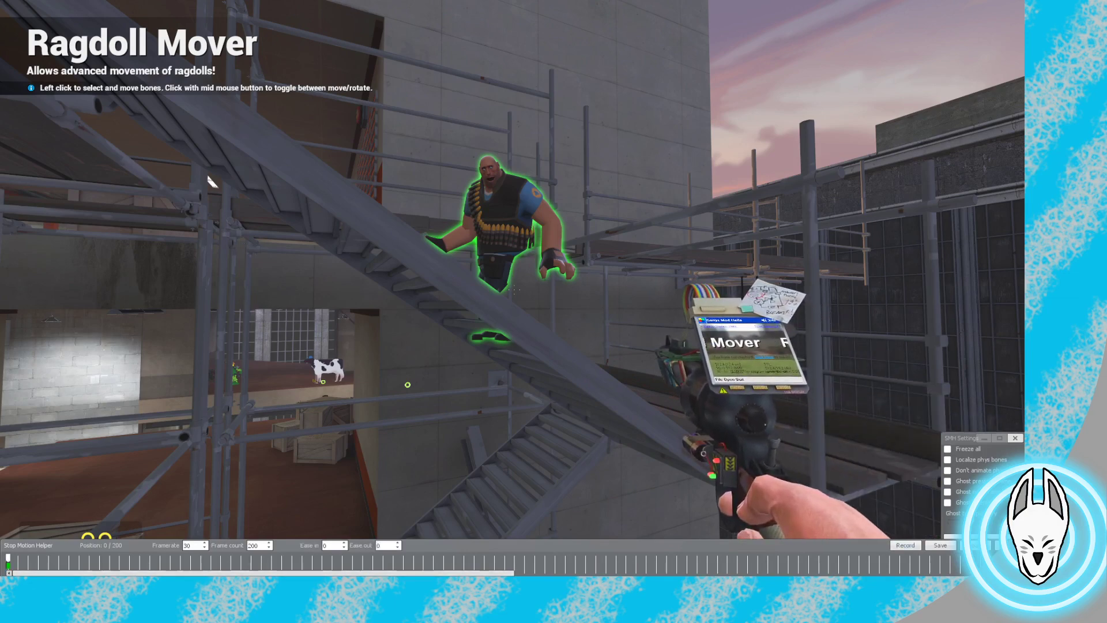
Enable the hand and leg IK chains for the Ragdoll Mover and lower the blue Heavy's pelvis slightly on the stairs
{"action": "key", "text": "q"}
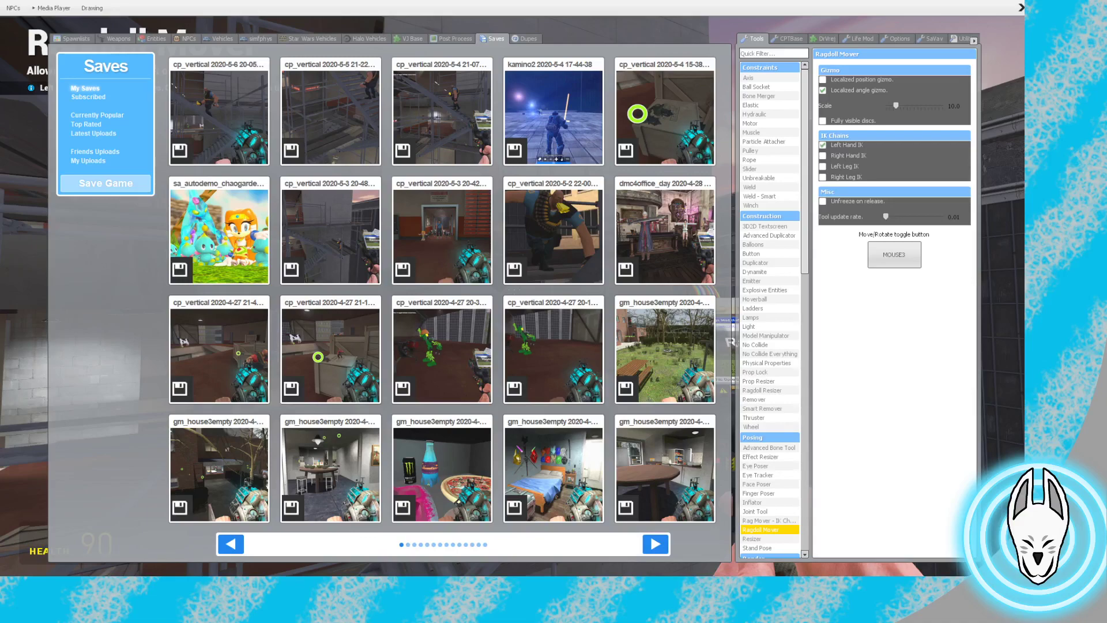
{"action": "key", "text": "q"}
{"action": "key", "text": "w"}
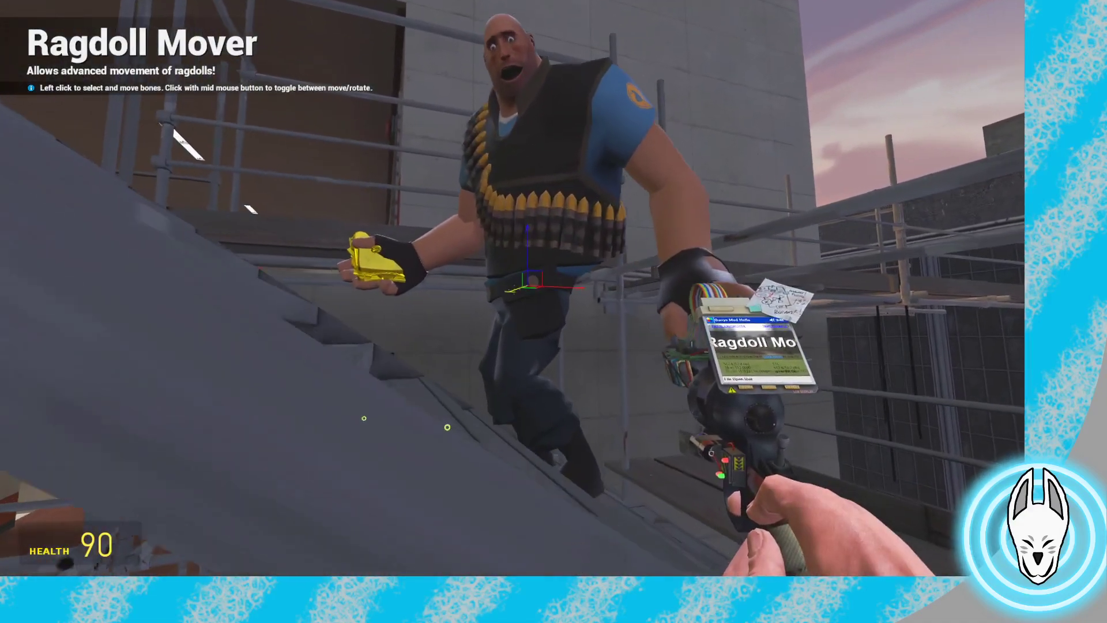
{"action": "key", "text": "w"}
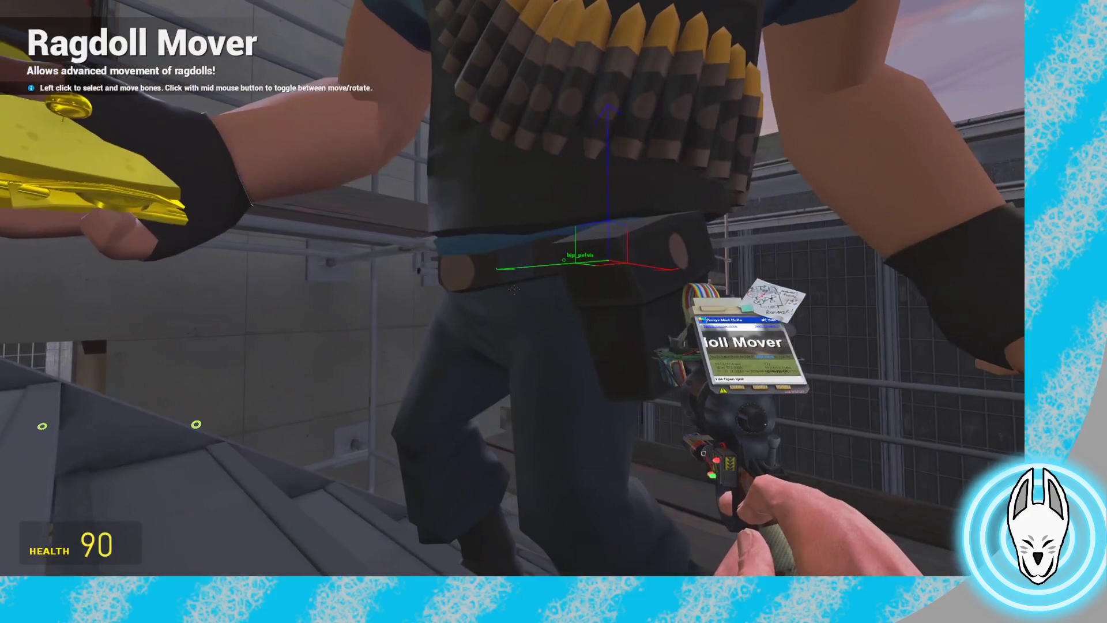
{"action": "key", "text": "s"}
{"action": "key", "text": "q"}
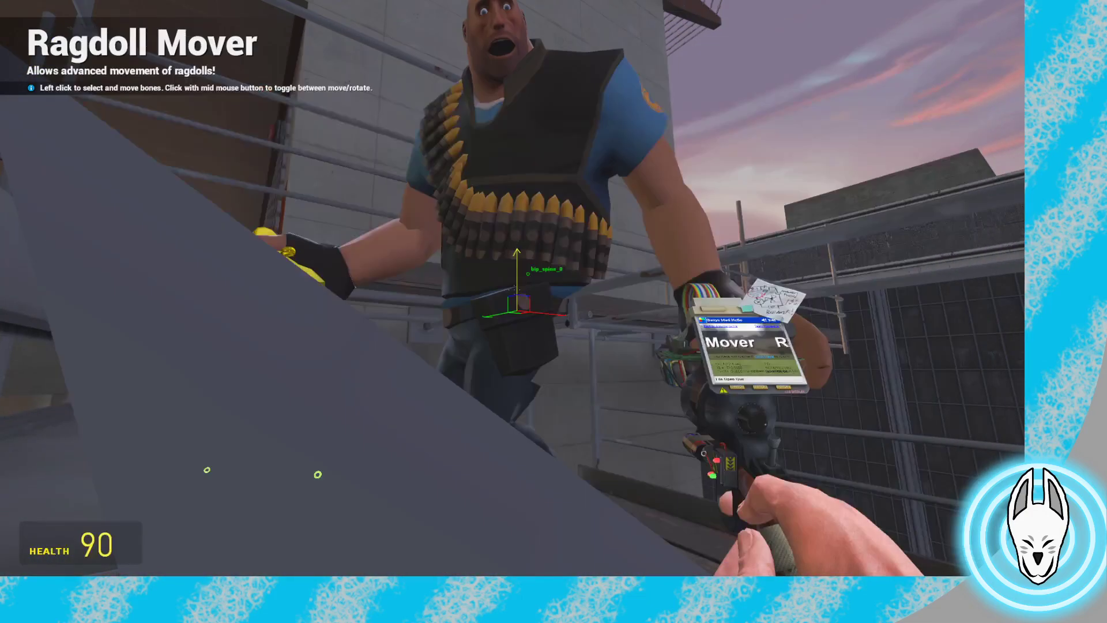
{"action": "left_click_drag", "start_coordinate": [513, 288], "coordinate": [509, 304]}
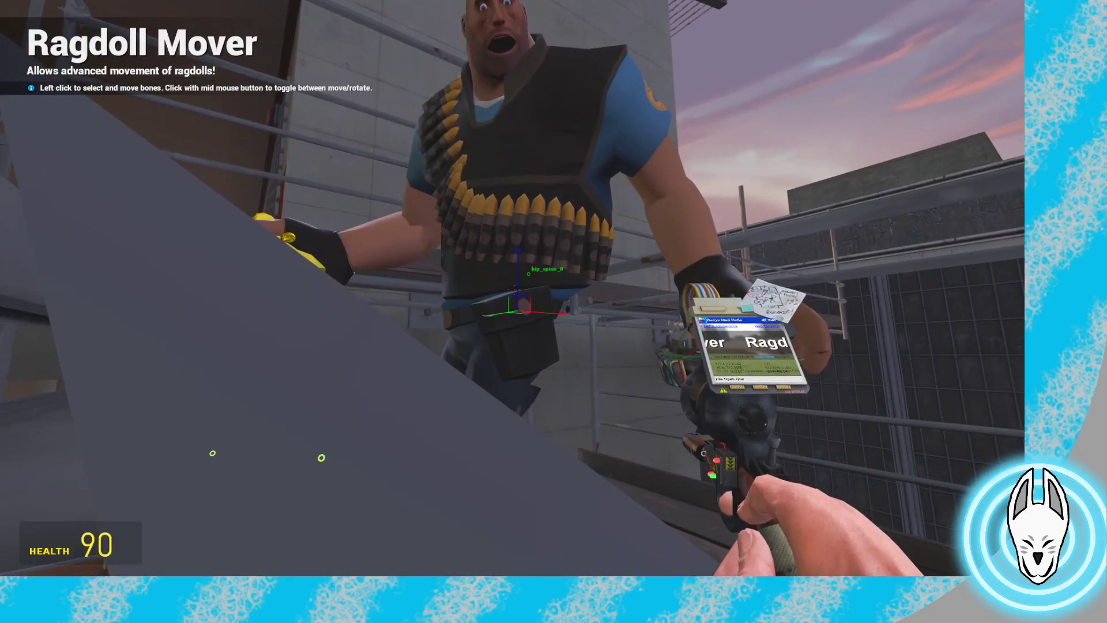
Advance the timeline to frame 4 and rotate the blue Heavy's hook-holding hand and his head
{"action": "key", "text": "c"}
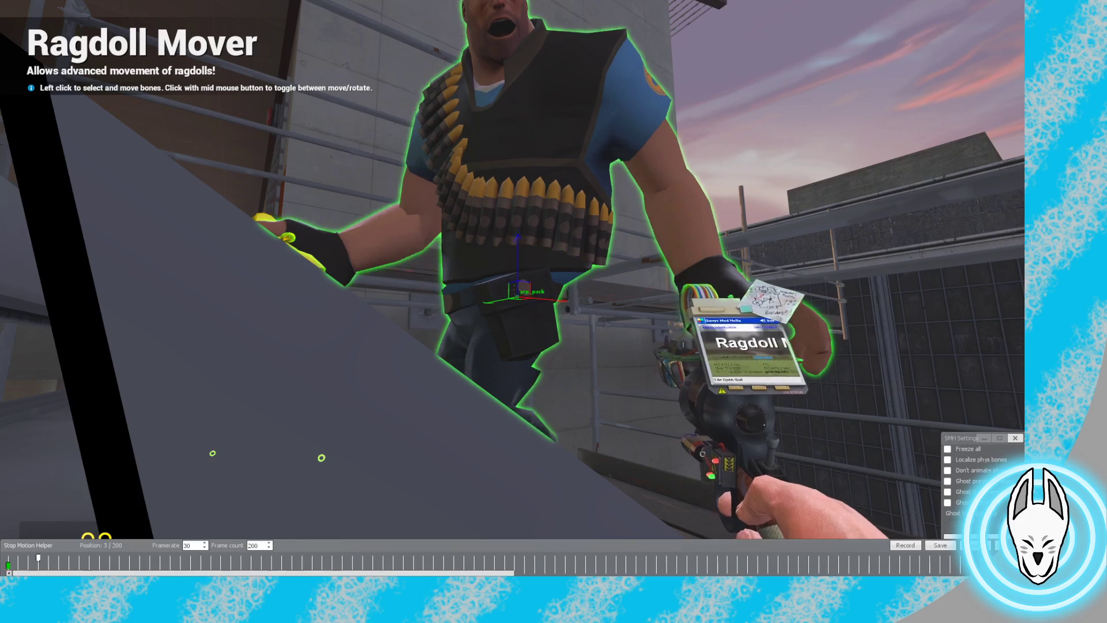
{"action": "key", "text": "q"}
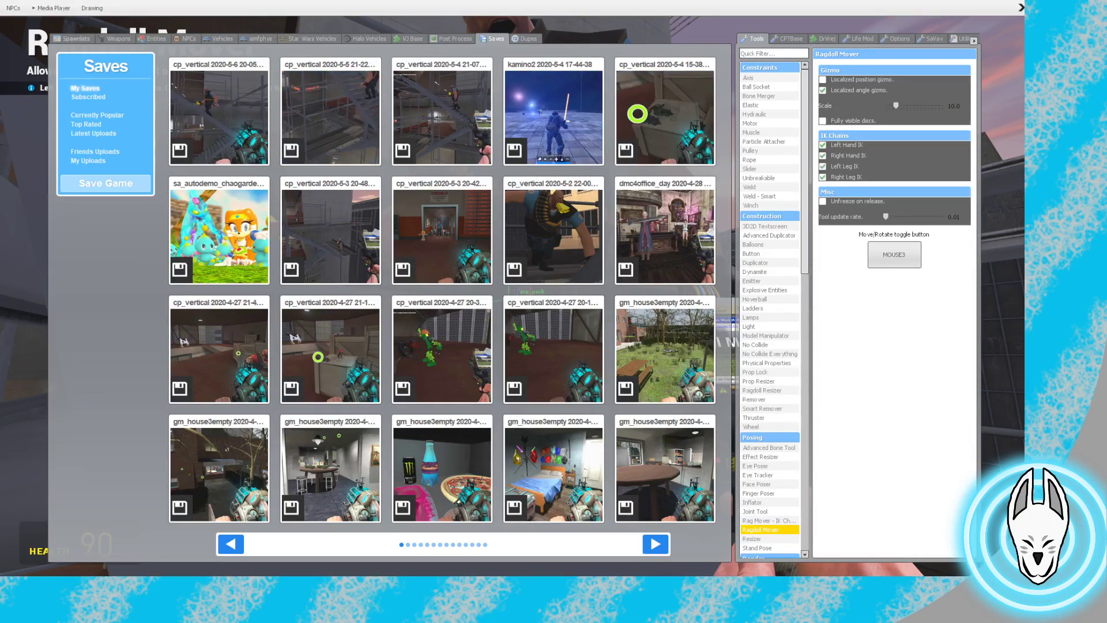
{"action": "key", "text": "q"}
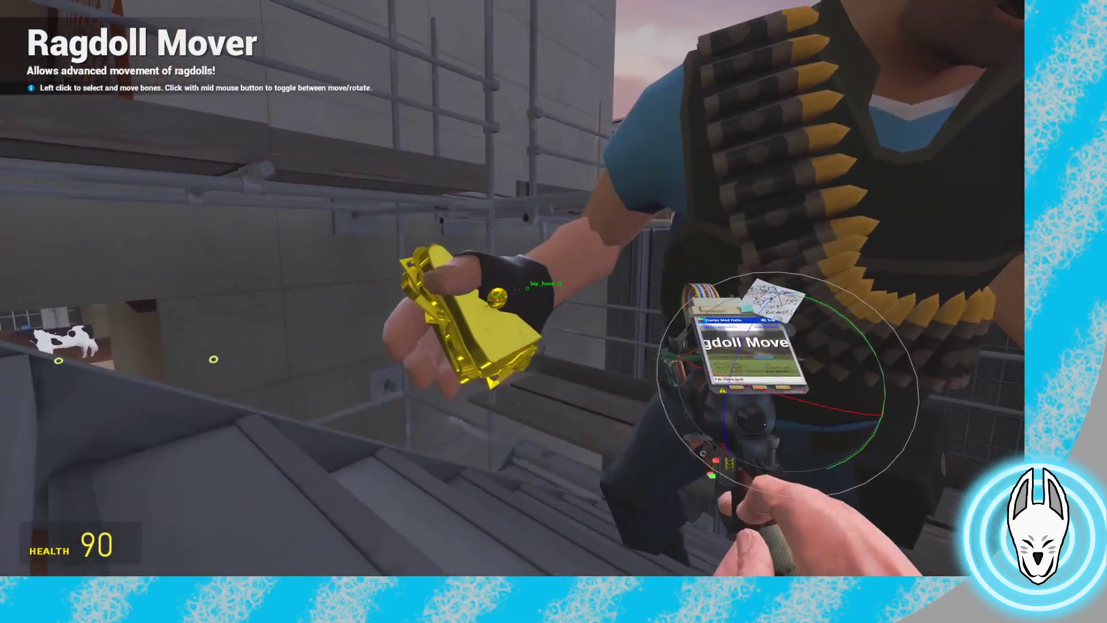
{"action": "left_click", "coordinate": [515, 289]}
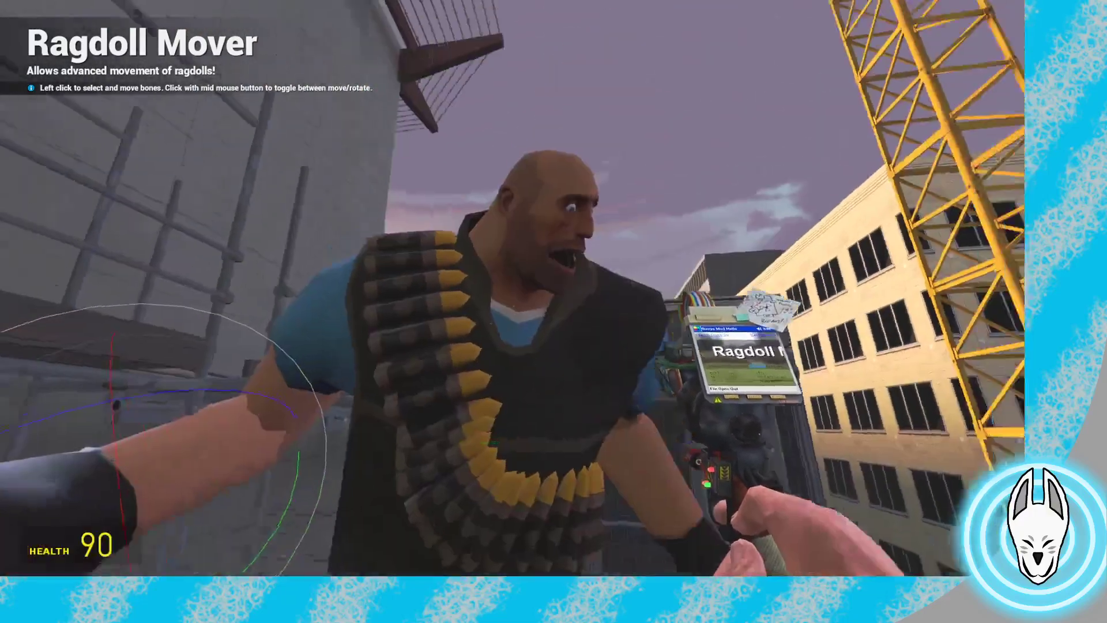
{"action": "left_click", "coordinate": [515, 288]}
{"action": "left_click_drag", "start_coordinate": [515, 288], "coordinate": [515, 290]}
{"action": "key", "text": "d"}
{"action": "key", "text": "s"}
{"action": "key", "text": "s"}
{"action": "key", "text": "d"}
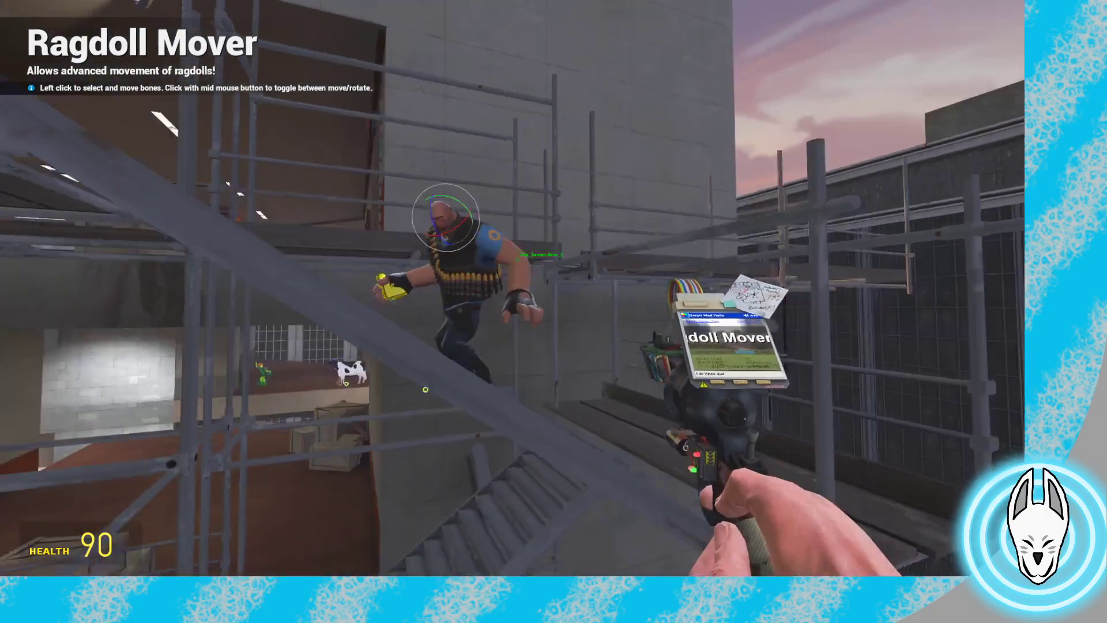
Rotate the Heavy's pelvis to lean him forward and record the pose at frame 4, with an ease out of 1 on frame 0
{"action": "key", "text": "w"}
{"action": "left_click", "coordinate": [514, 289]}
{"action": "key", "text": "w"}
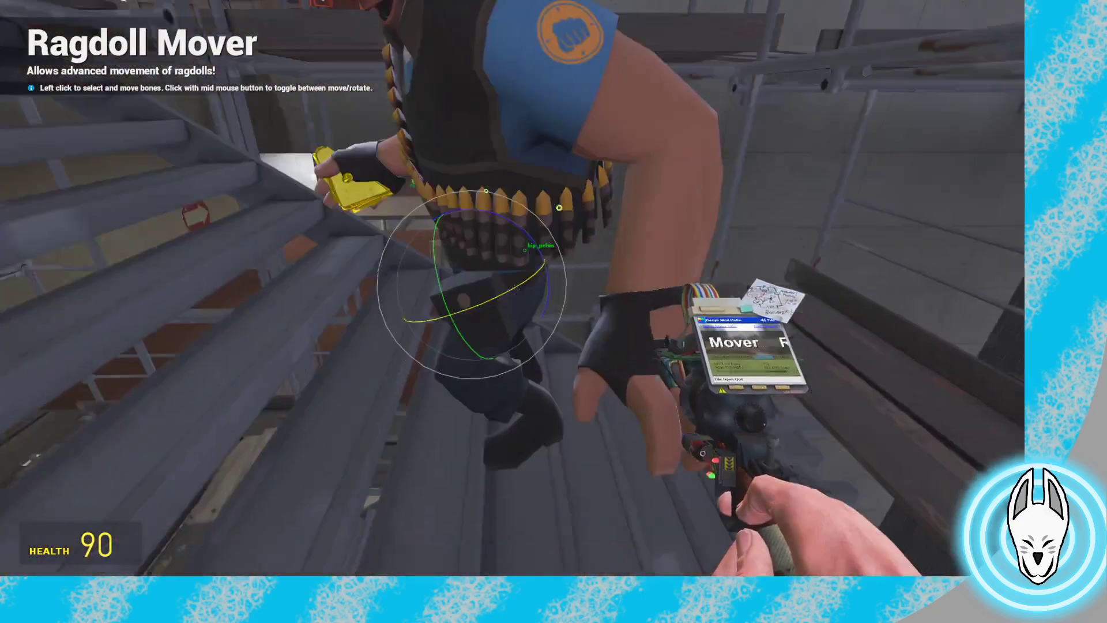
{"action": "left_click_drag", "start_coordinate": [514, 289], "coordinate": [514, 288]}
{"action": "key", "text": "s"}
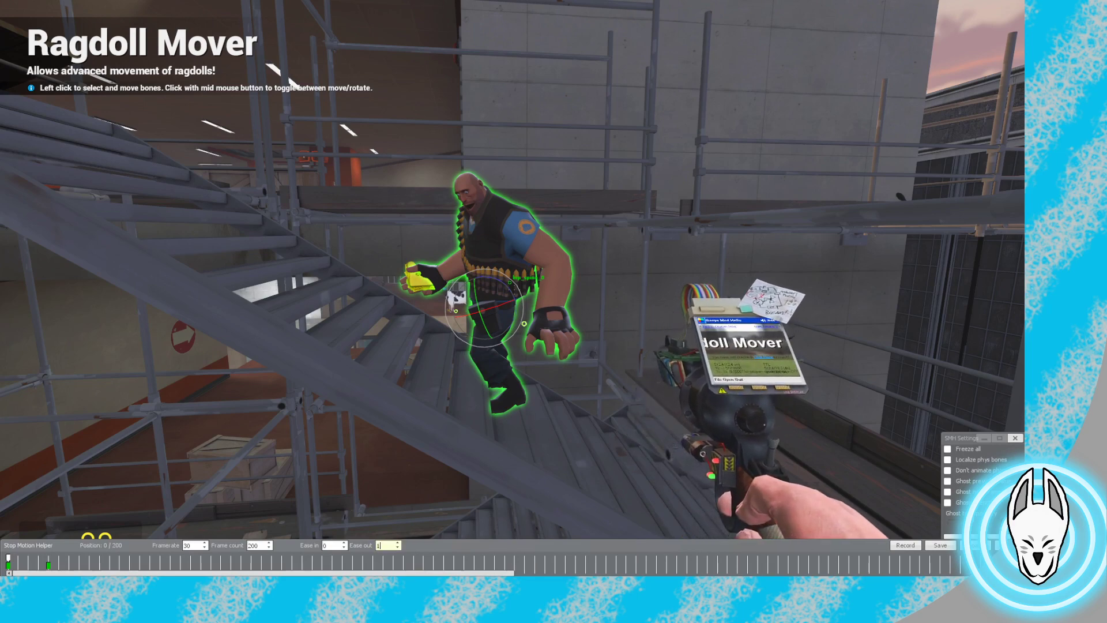
{"action": "key", "text": "p"}
{"action": "key", "text": "c"}
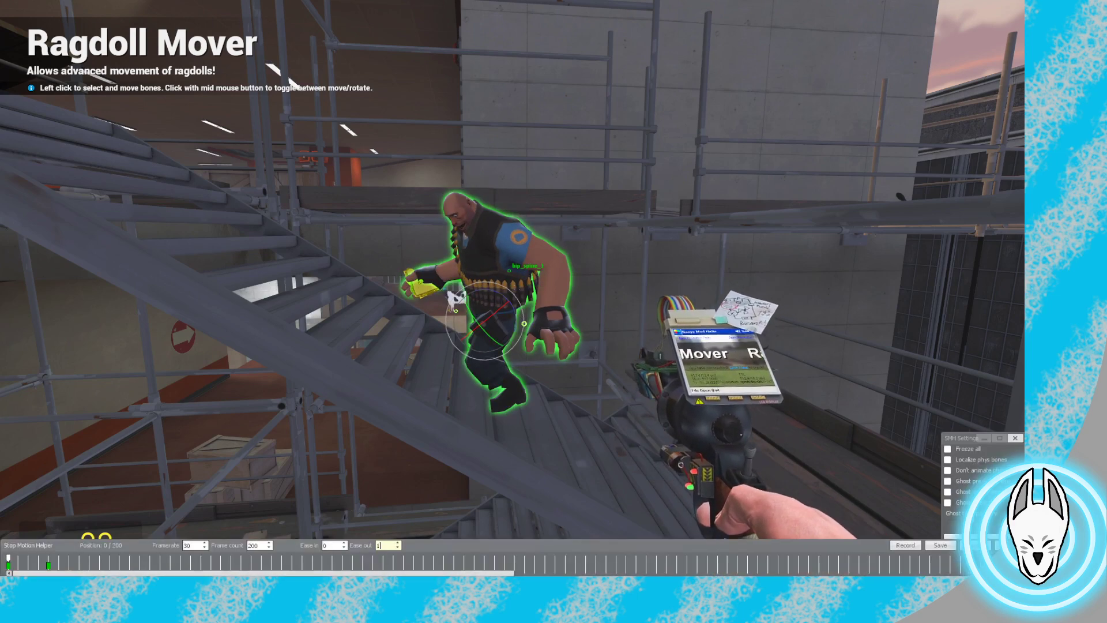
With the Face Poser, set the Heavy's right and left Outer Squint to 0.30 and 0.32 and Brow In V to 0.51 and 0.45
{"action": "key", "text": "q"}
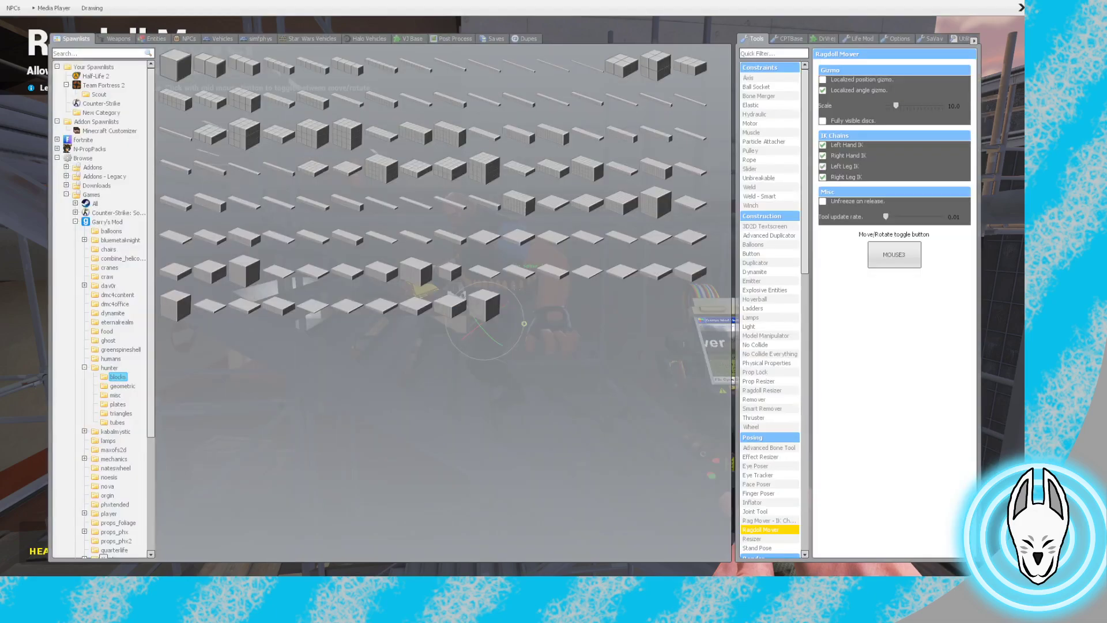
{"action": "left_click", "coordinate": [756, 484]}
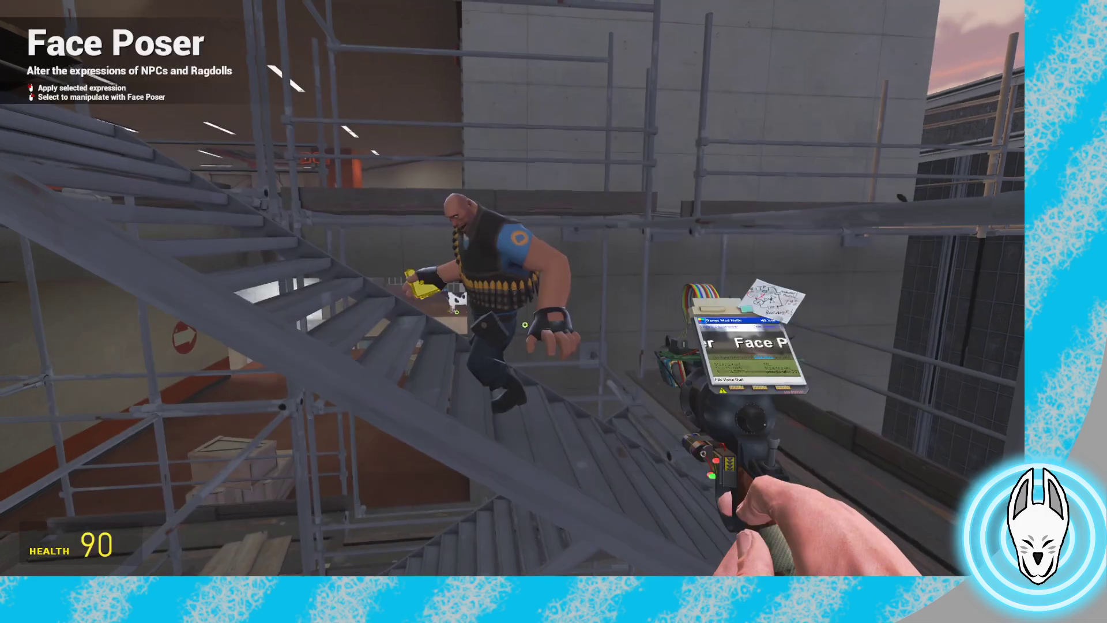
{"action": "right_click", "coordinate": [514, 290]}
{"action": "key", "text": "w"}
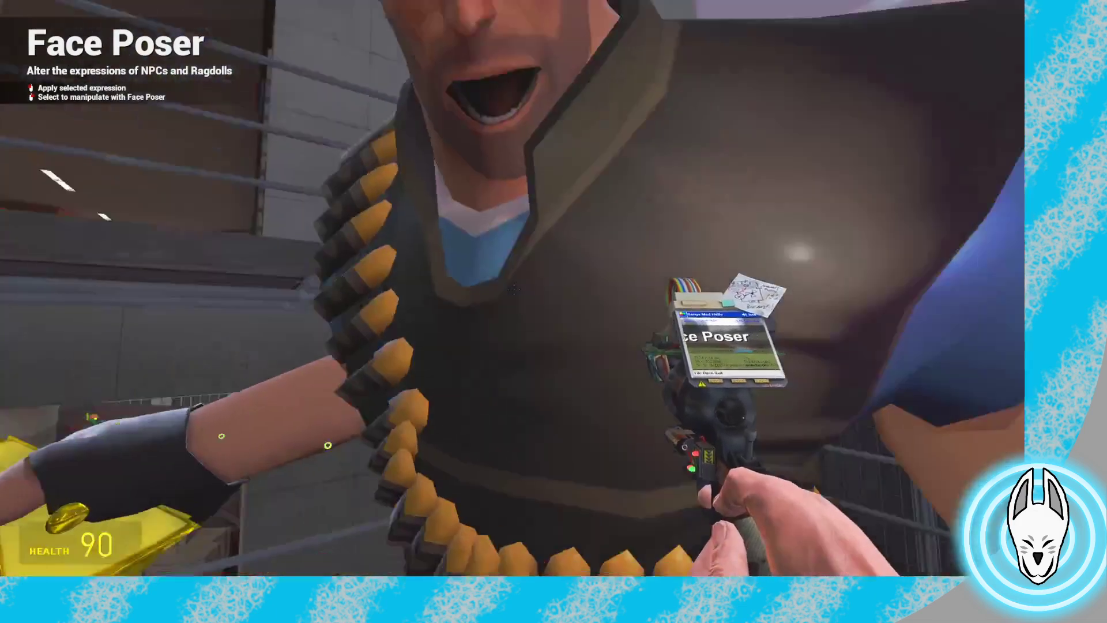
{"action": "key", "text": "c"}
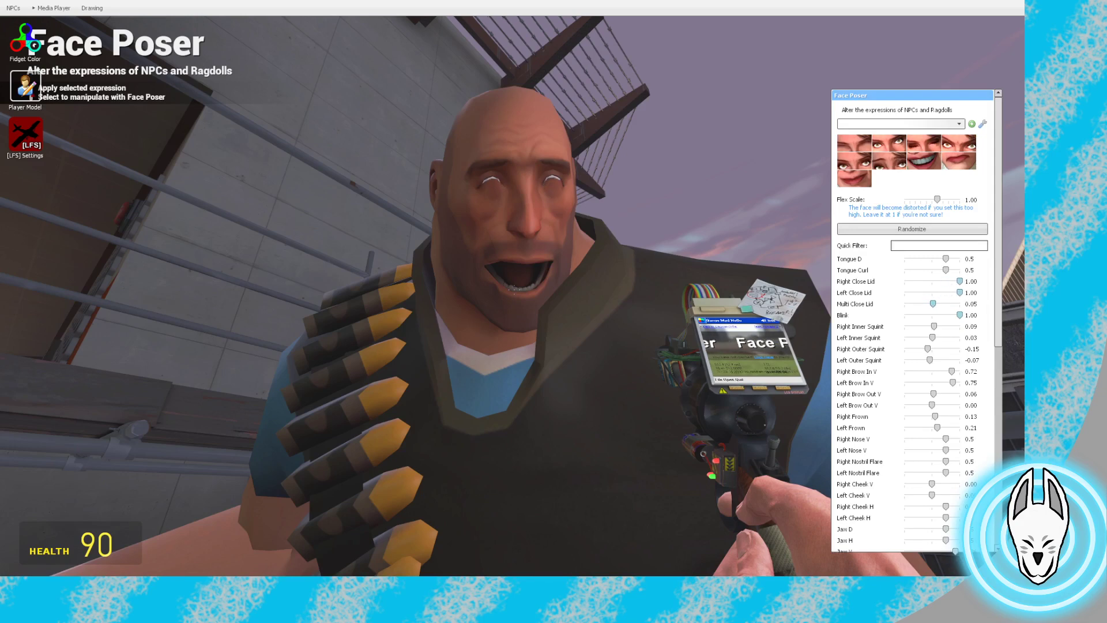
{"action": "left_click_drag", "start_coordinate": [951, 371], "coordinate": [944, 372]}
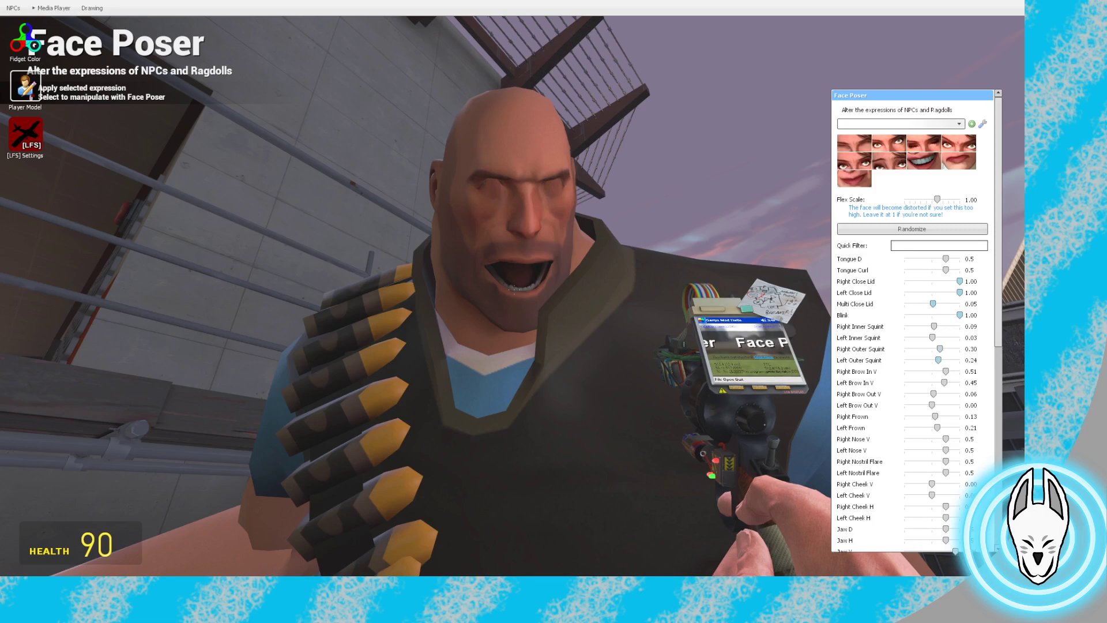
{"action": "left_click_drag", "start_coordinate": [938, 360], "coordinate": [940, 360]}
{"action": "key", "text": "d"}
{"action": "key", "text": "c"}
Close the Heavy's mouth partway by setting Jaw V to 0.50, Right Lips V to 0.51, and lowering Left Lips V to match
{"action": "scroll", "coordinate": [912, 321], "scroll_direction": "down", "scroll_amount": 3}
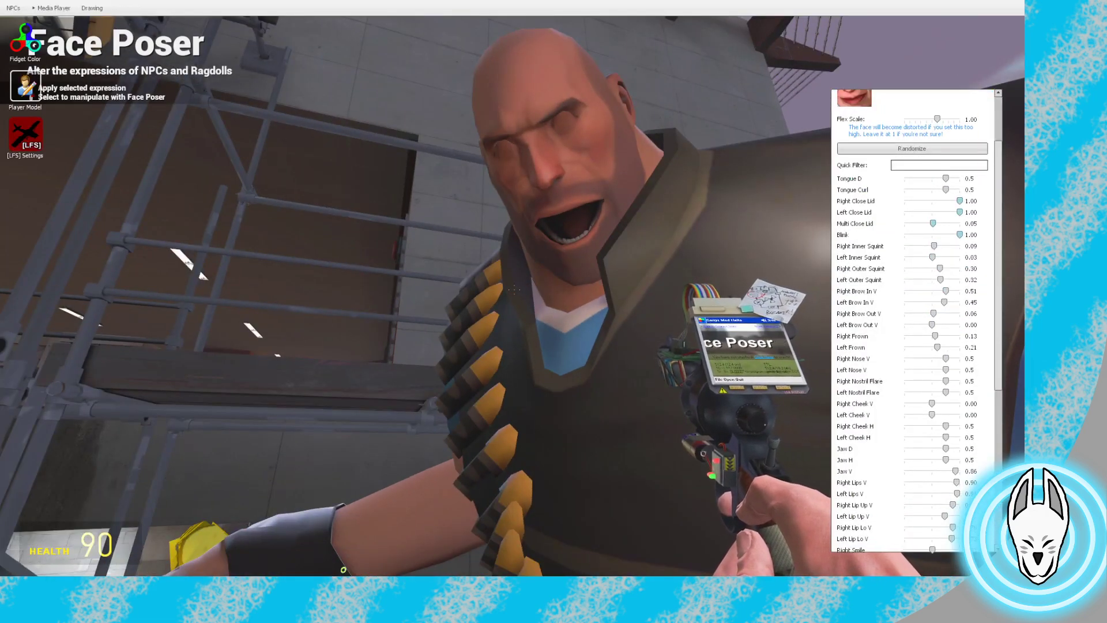
{"action": "left_click_drag", "start_coordinate": [970, 471], "coordinate": [930, 471]}
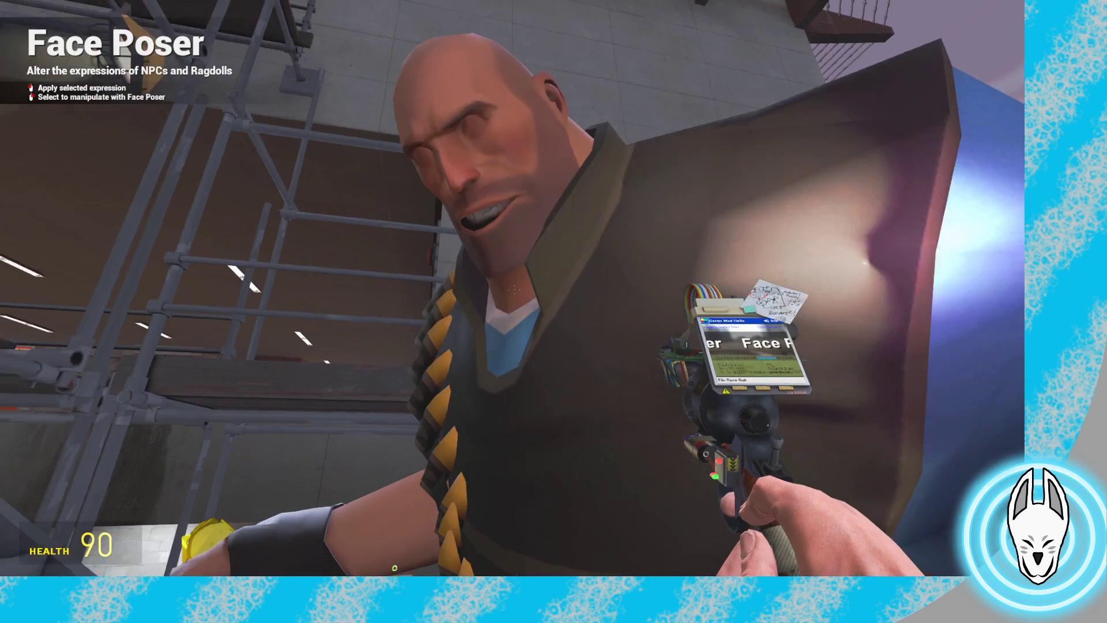
{"action": "key", "text": "c"}
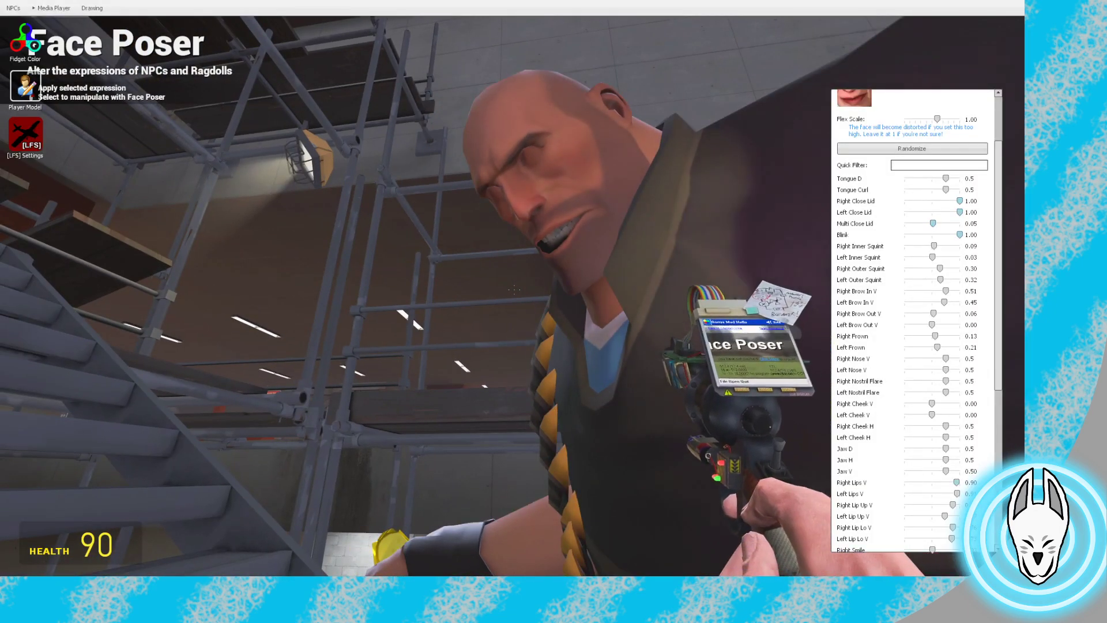
{"action": "left_click_drag", "start_coordinate": [957, 482], "coordinate": [945, 482]}
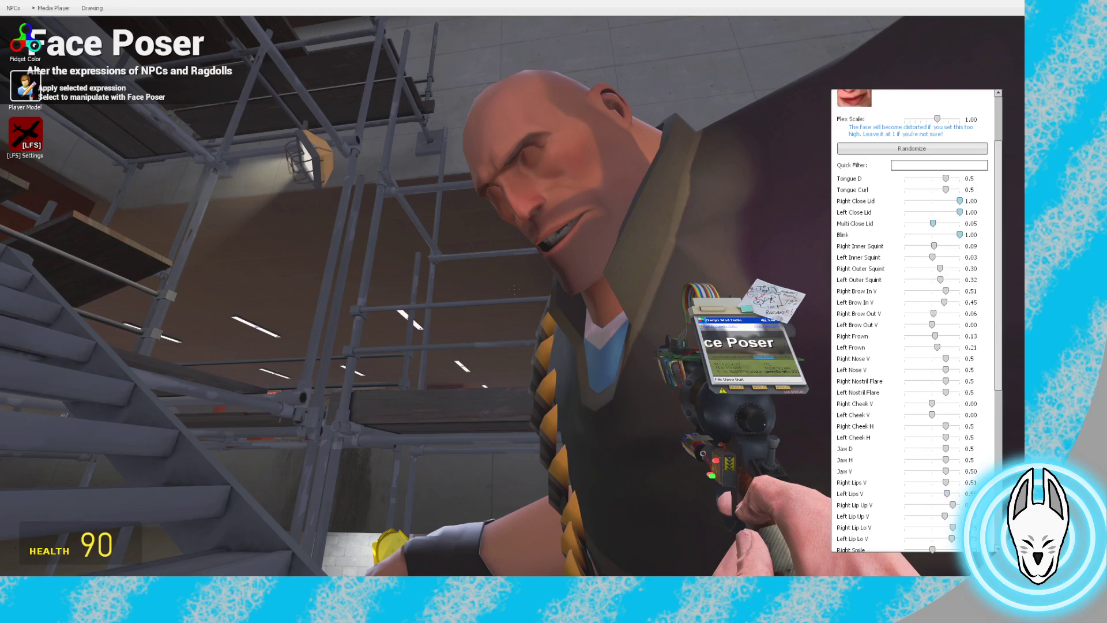
{"action": "key", "text": "c"}
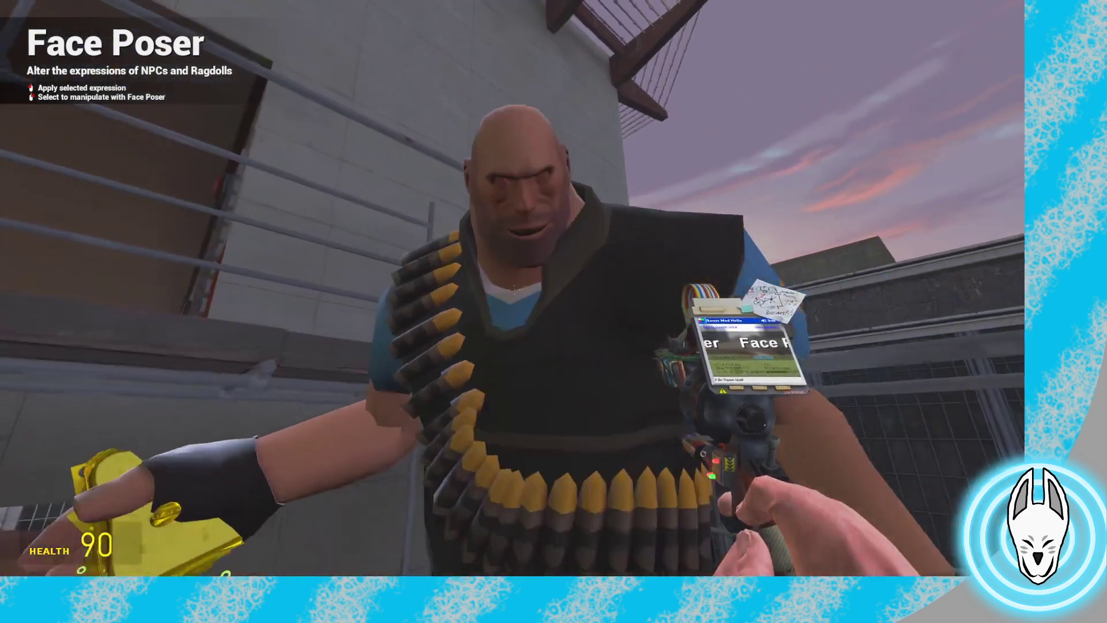
Equip the Finger Poser and bring up its settings for the blue Heavy's left hand
{"action": "key", "text": "s"}
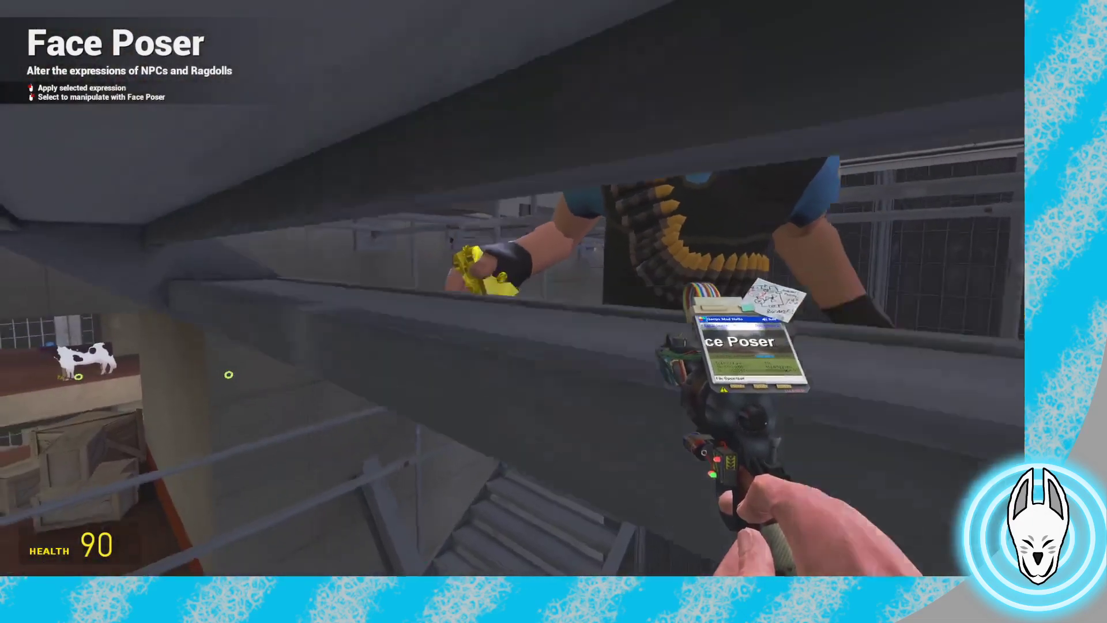
{"action": "key", "text": "w"}
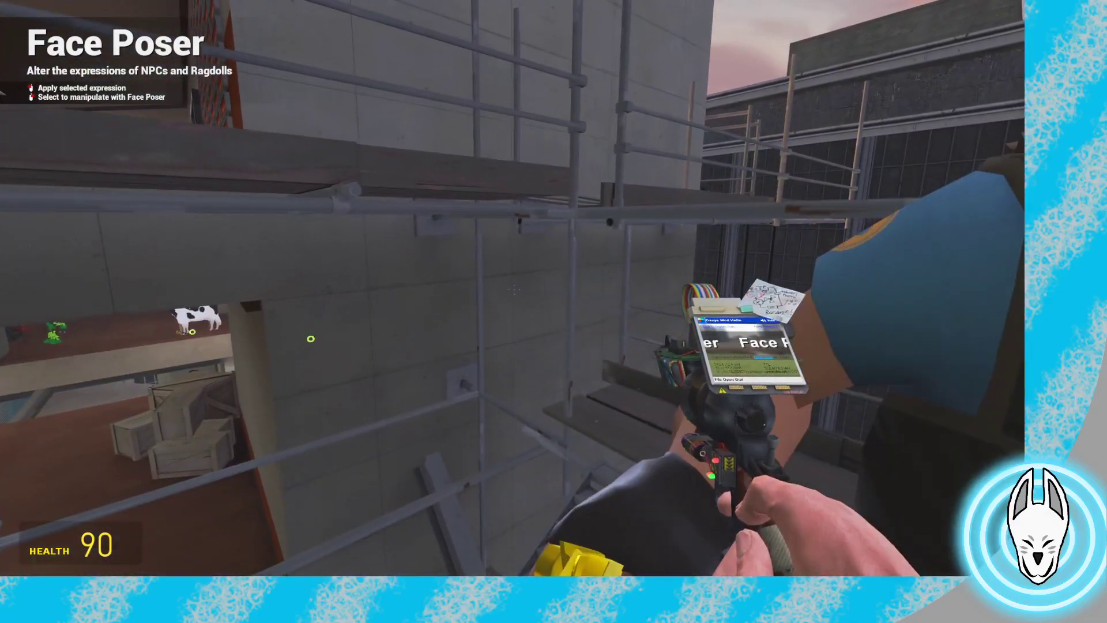
{"action": "key", "text": "w"}
{"action": "key", "text": "d"}
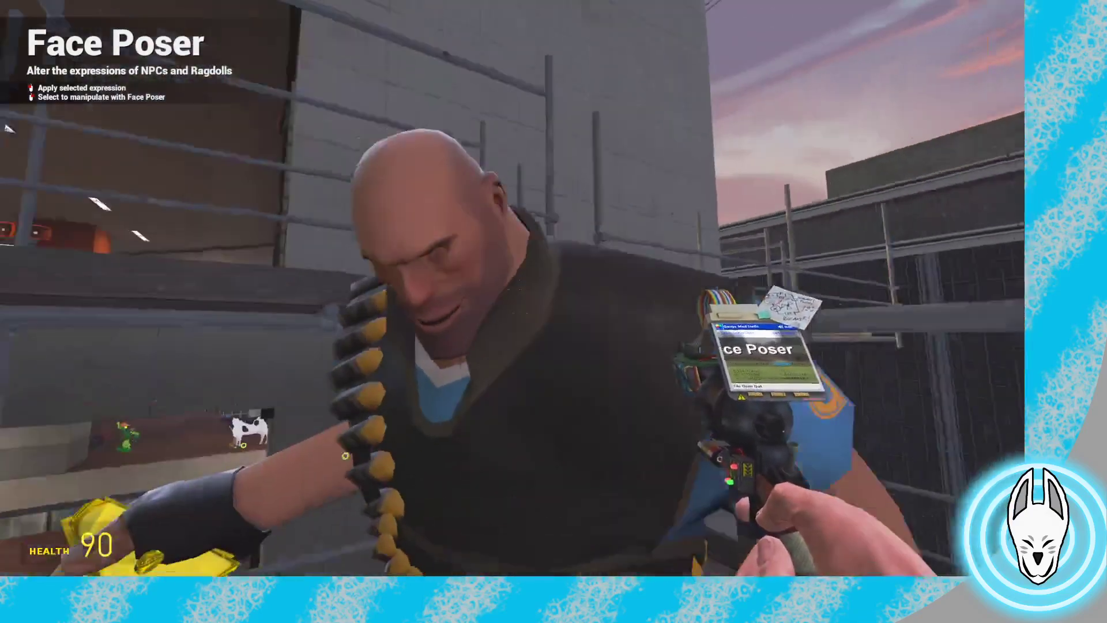
{"action": "key", "text": "s"}
{"action": "key", "text": "w"}
{"action": "key", "text": "q"}
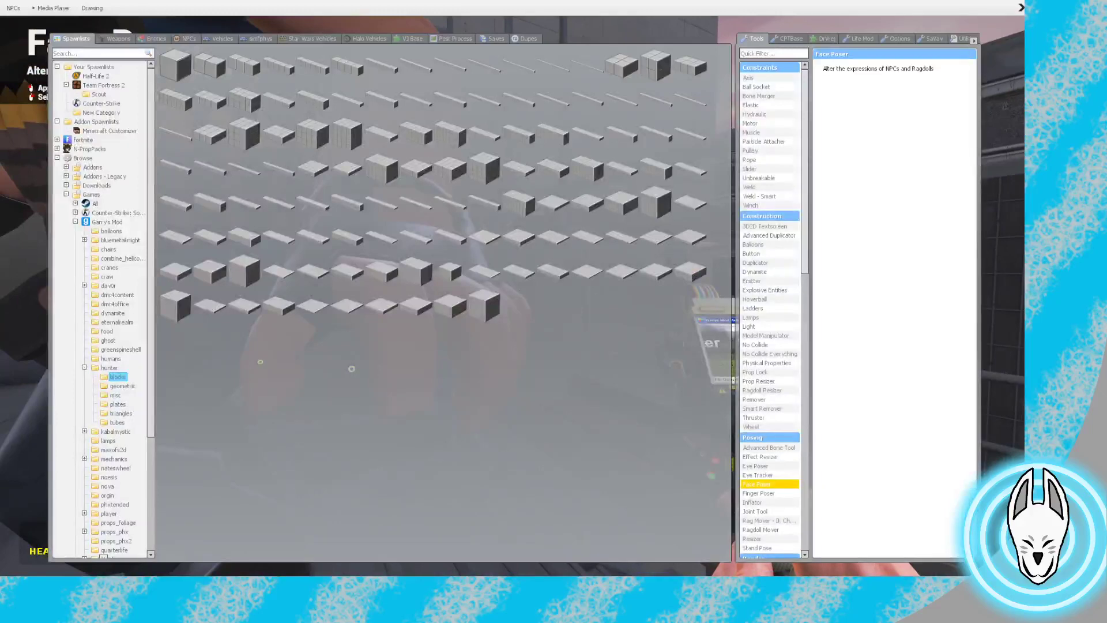
{"action": "left_click", "coordinate": [769, 493]}
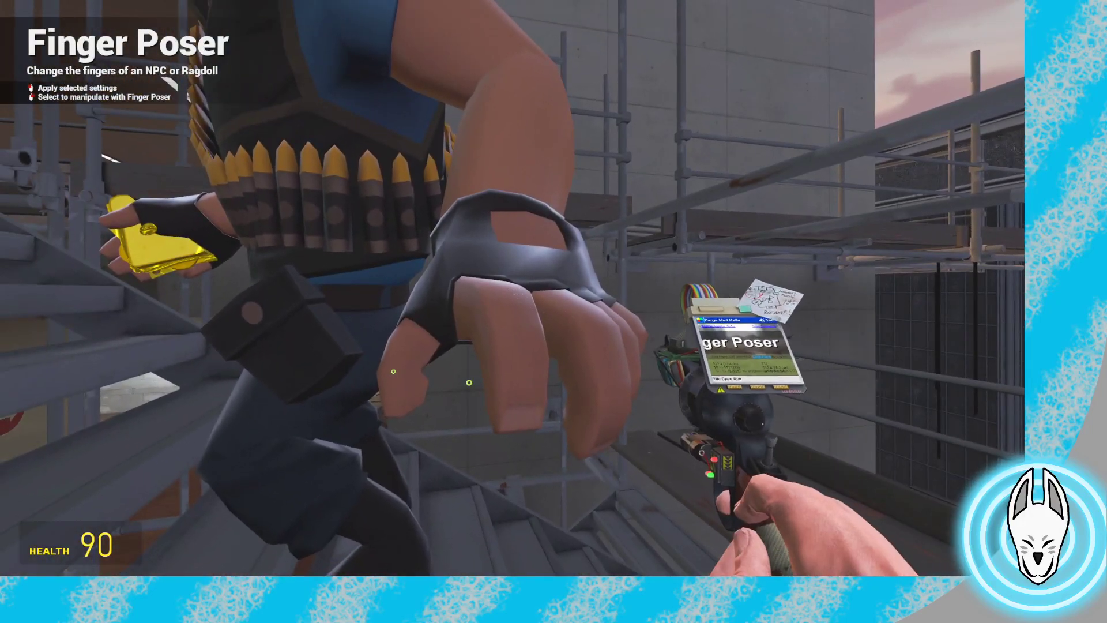
{"action": "key", "text": "c"}
{"action": "key", "text": "a"}
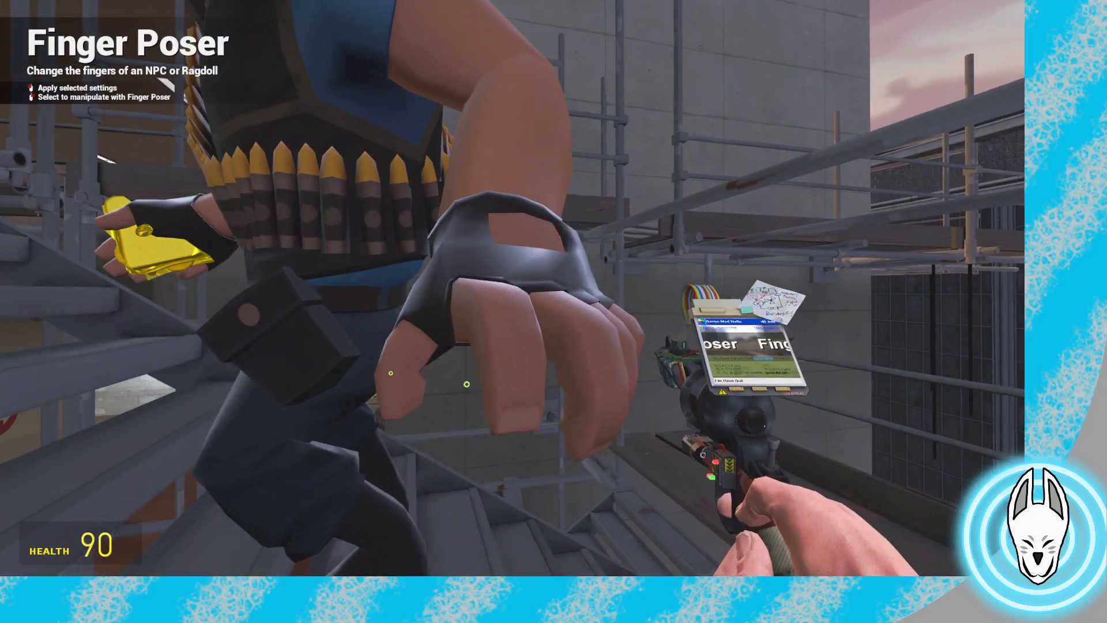
{"action": "key", "text": "c"}
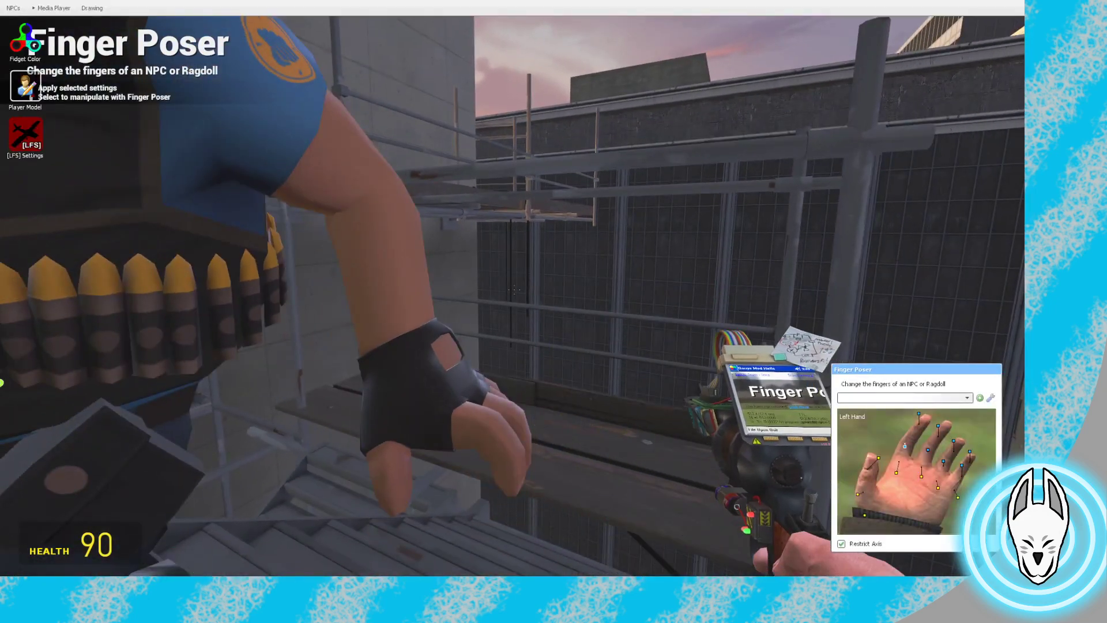
Curl the fingers of the Heavy's left hand and adjust its thumb with the Finger Poser
{"action": "left_click_drag", "start_coordinate": [905, 447], "coordinate": [905, 436]}
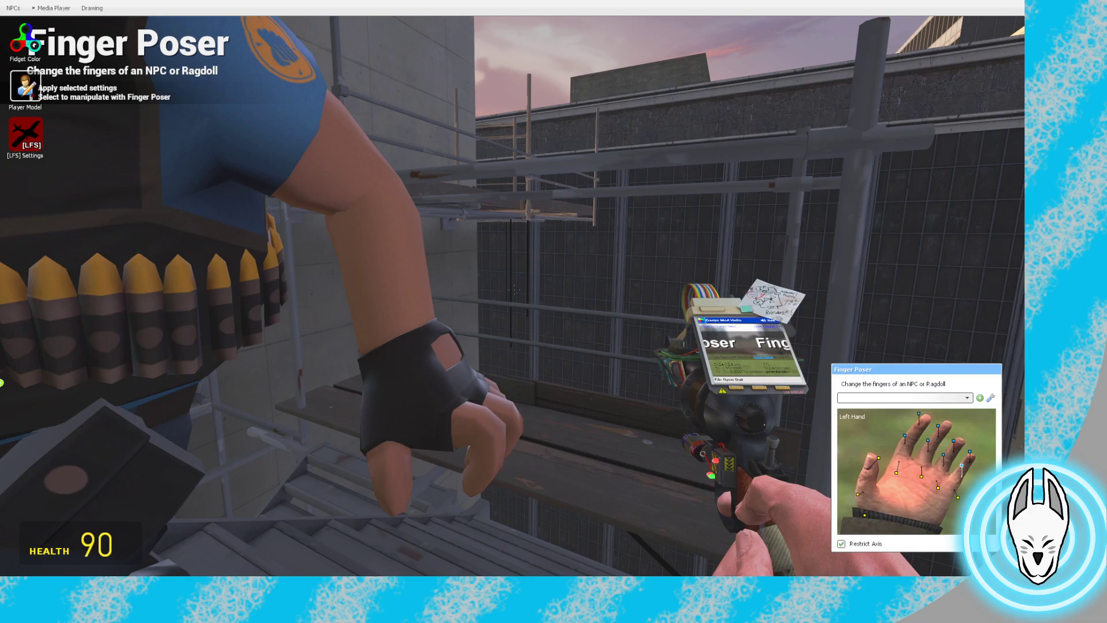
{"action": "key", "text": "d"}
{"action": "key", "text": "c"}
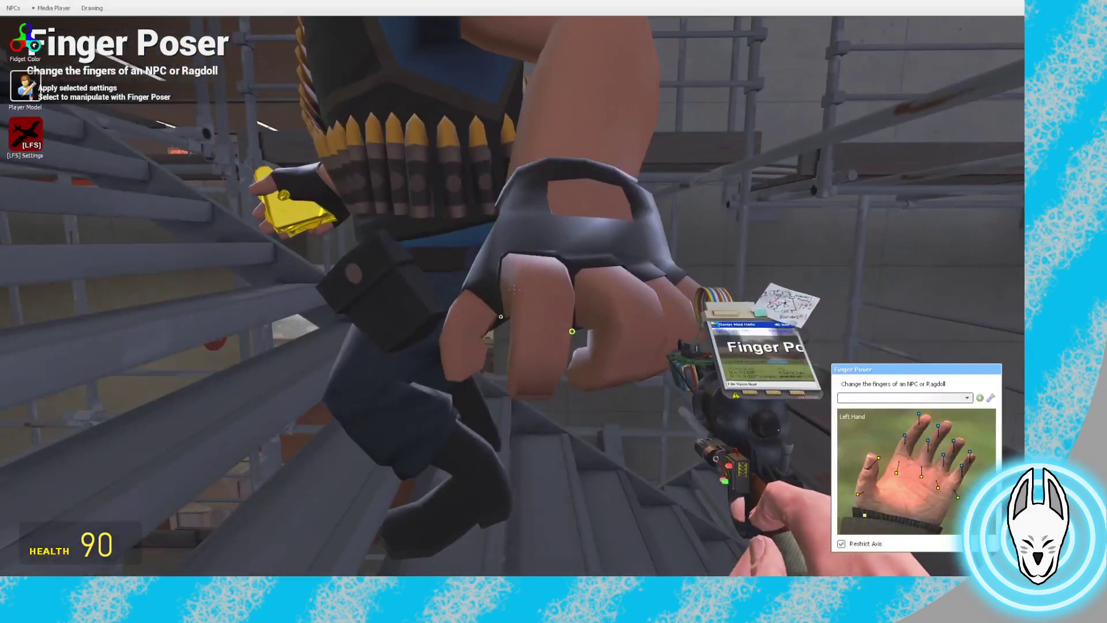
{"action": "left_click_drag", "start_coordinate": [858, 494], "coordinate": [861, 492]}
{"action": "key", "text": "s"}
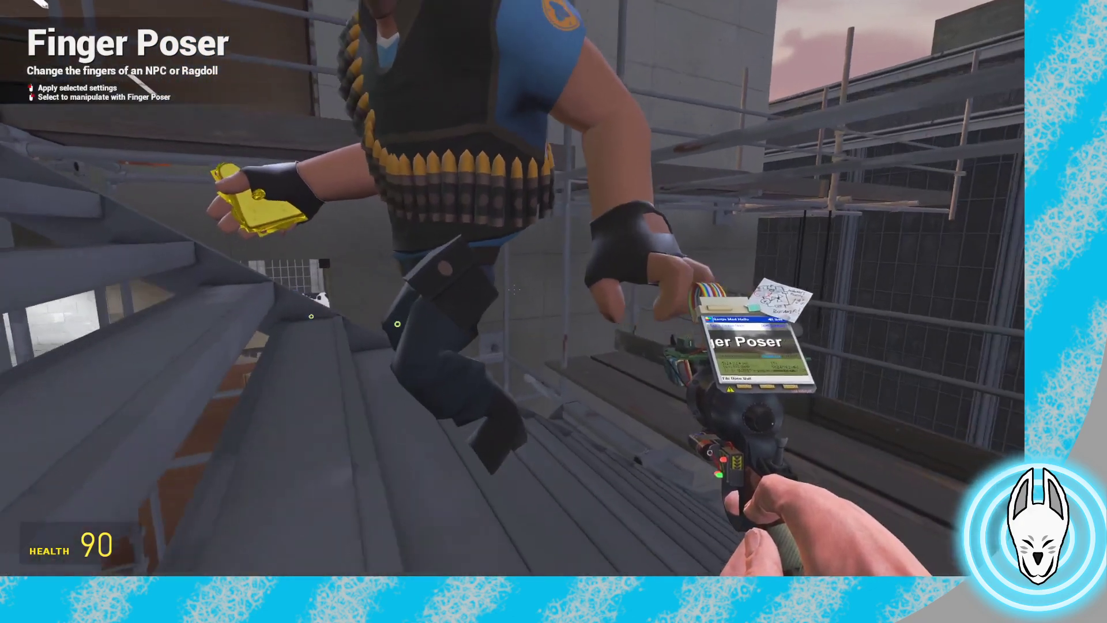
Record the Heavy's new face and finger pose at frame 4 and compare it with the pose at frame 0
{"action": "key", "text": "a"}
{"action": "key", "text": "g"}
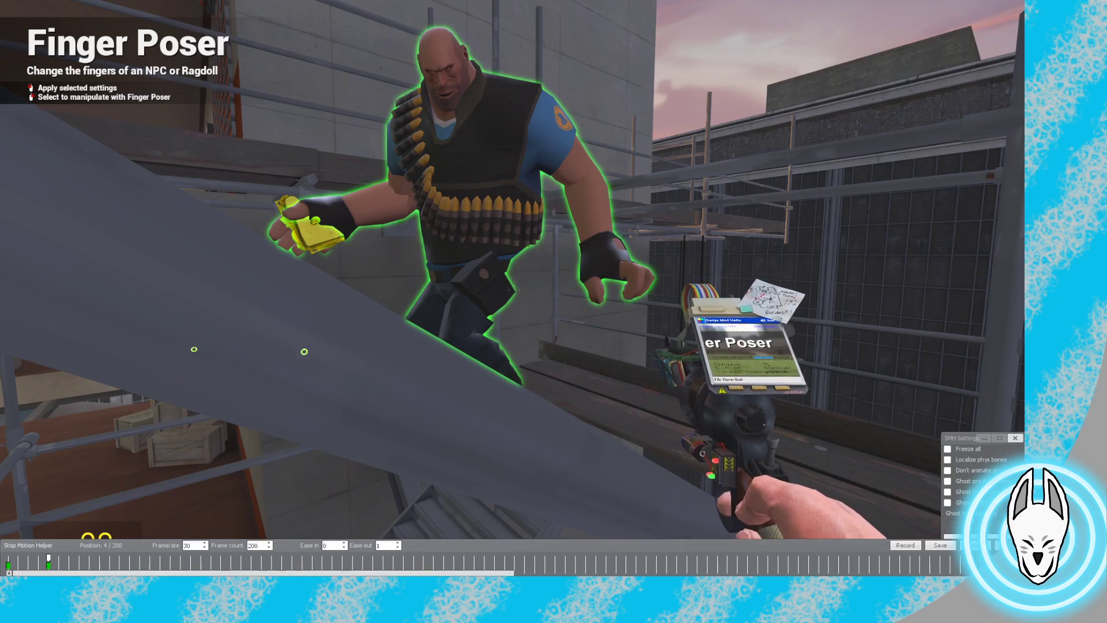
{"action": "key", "text": "g"}
{"action": "key", "text": "g"}
{"action": "left_click", "coordinate": [9, 559]}
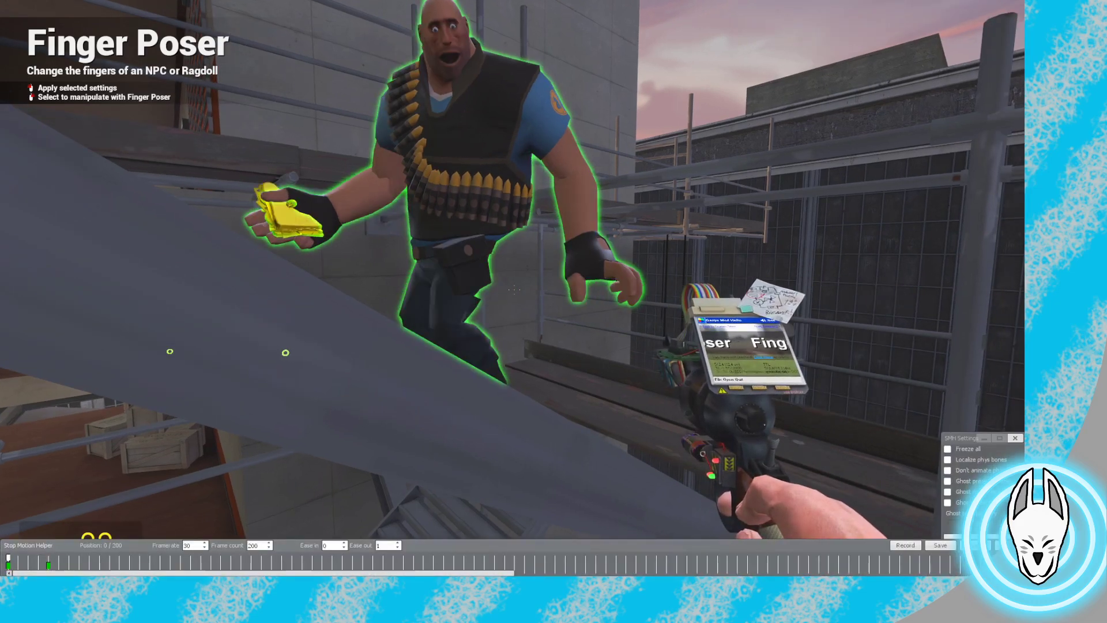
{"action": "key", "text": "g"}
{"action": "key", "text": "g"}
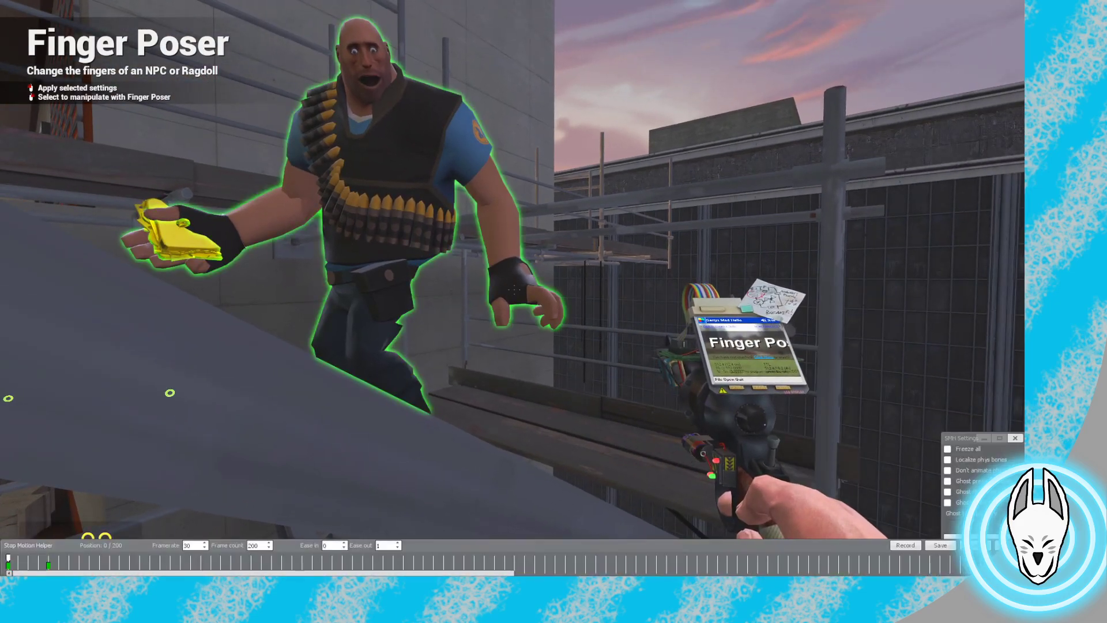
Move the timeline to frame 8 and equip the Ragdoll Mover with only the left and right leg IK chains enabled
{"action": "left_click", "coordinate": [88, 558]}
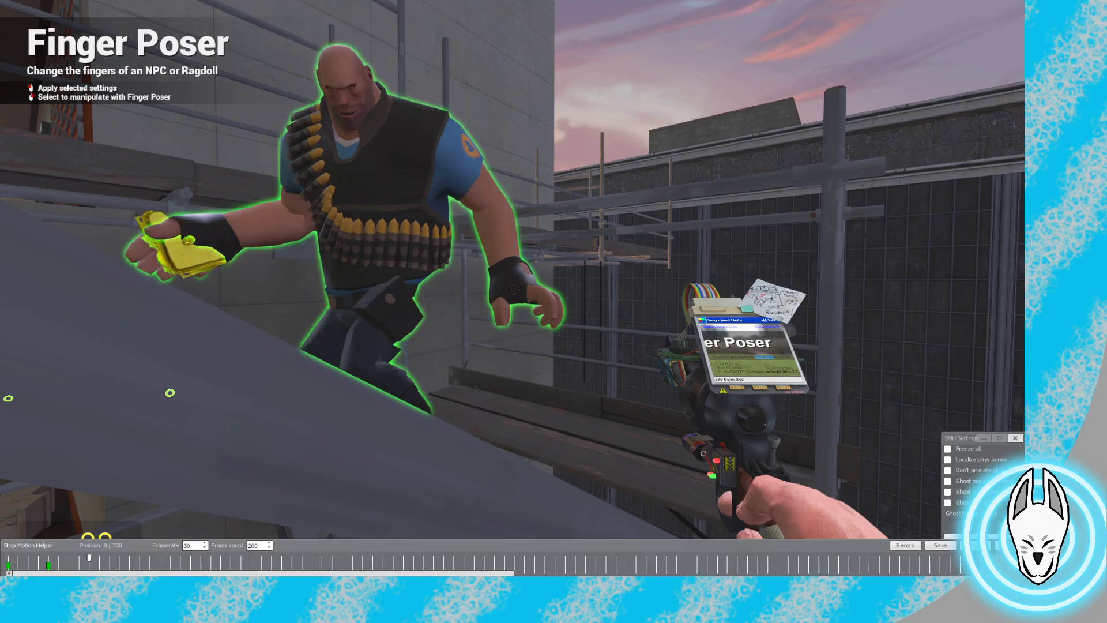
{"action": "key", "text": "q"}
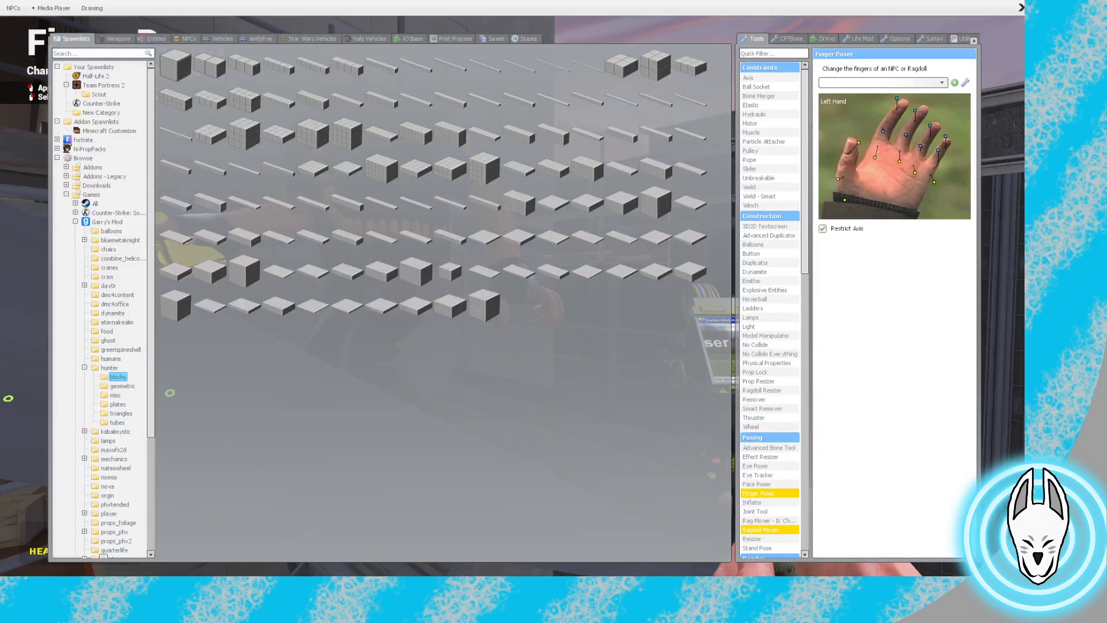
{"action": "left_click", "coordinate": [761, 529]}
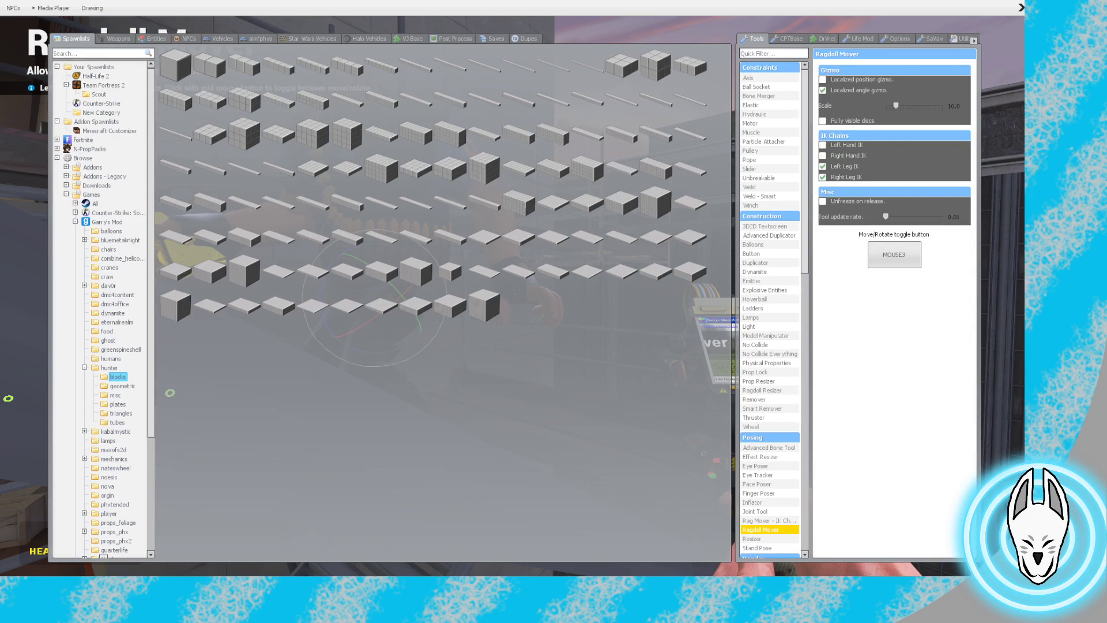
Use the Ragdoll Mover to shift the Heavy's pelvis vertically over the stairs
{"action": "key", "text": "q"}
{"action": "key", "text": "q"}
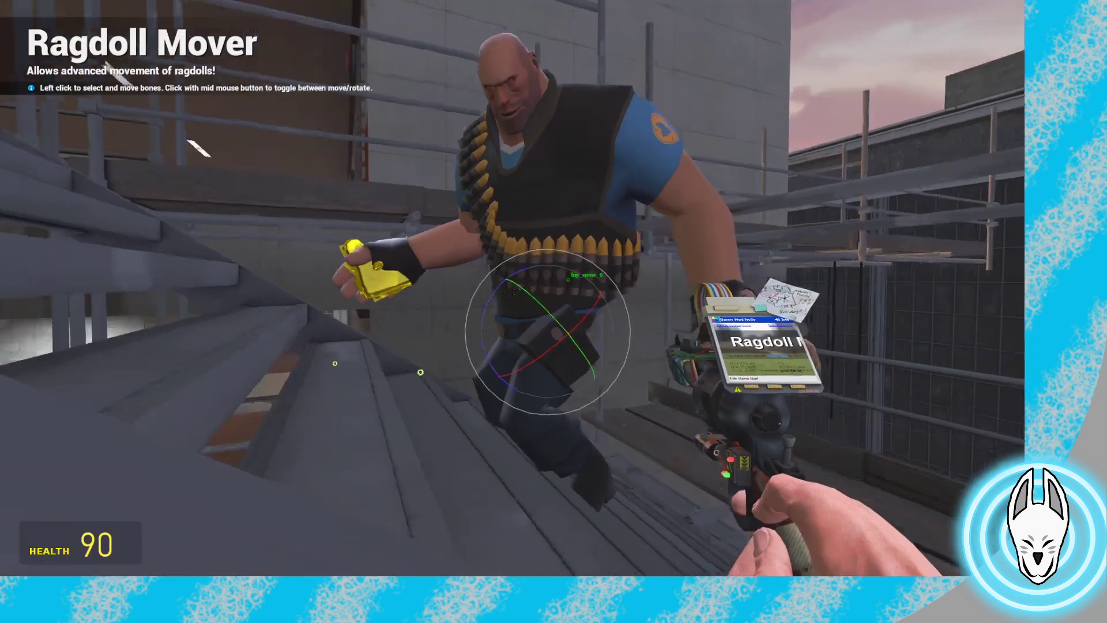
{"action": "key", "text": "w"}
{"action": "middle_click", "coordinate": [513, 290]}
{"action": "key", "text": "s"}
{"action": "left_click_drag", "start_coordinate": [514, 290], "coordinate": [514, 289]}
{"action": "key", "text": "s"}
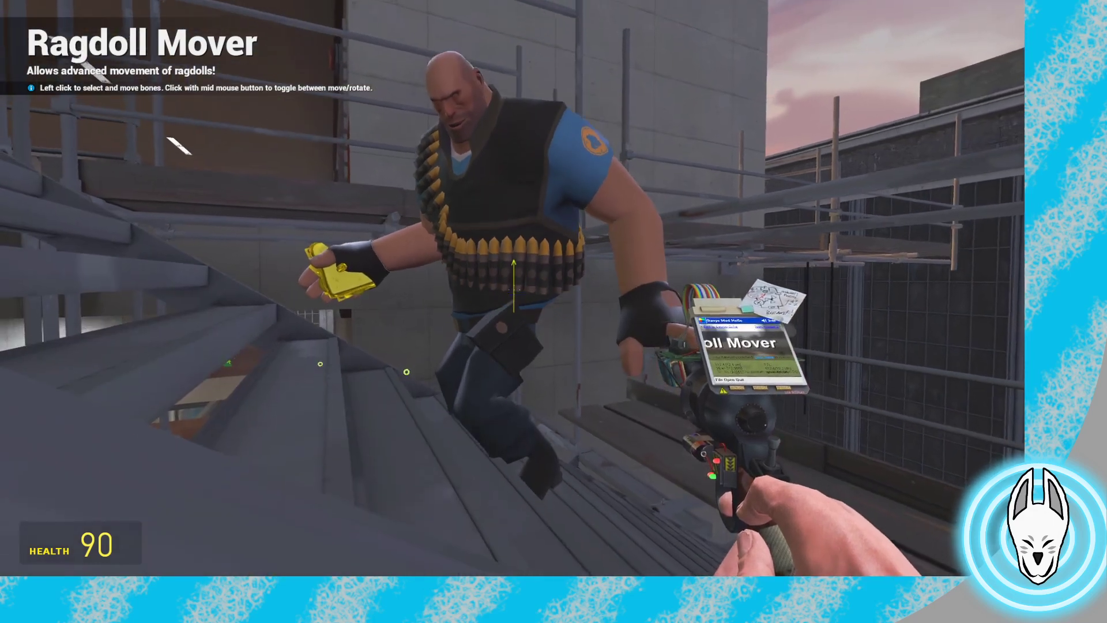
Rotate the Heavy's pelvis to adjust the lean of his whole body
{"action": "middle_click", "coordinate": [512, 290]}
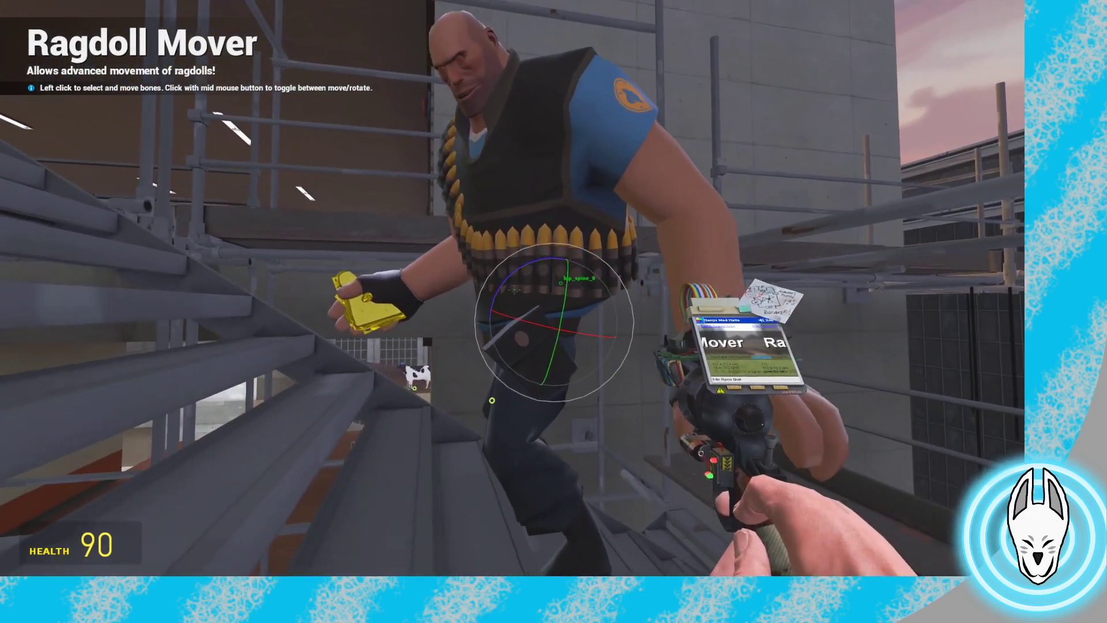
{"action": "left_click_drag", "start_coordinate": [513, 289], "coordinate": [514, 289]}
{"action": "key", "text": "a"}
{"action": "key", "text": "w"}
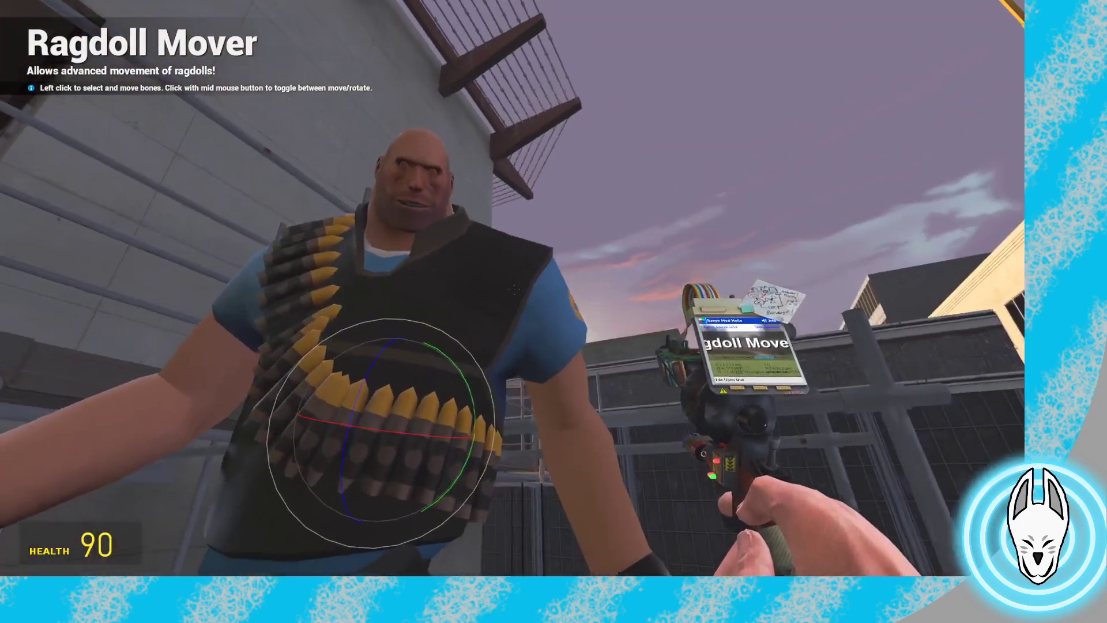
Rotate the Heavy's spine to adjust the angle of his upper body
{"action": "left_click", "coordinate": [513, 289]}
{"action": "key", "text": "s"}
{"action": "left_click_drag", "start_coordinate": [514, 289], "coordinate": [513, 289]}
{"action": "middle_click", "coordinate": [513, 290]}
{"action": "key", "text": "w"}
{"action": "key", "text": "a"}
{"action": "key", "text": "s"}
Rotate the Heavy's head so he looks out over the edge of the stairs
{"action": "middle_click", "coordinate": [514, 290]}
{"action": "key", "text": "d"}
{"action": "middle_click", "coordinate": [513, 289]}
{"action": "key", "text": "w"}
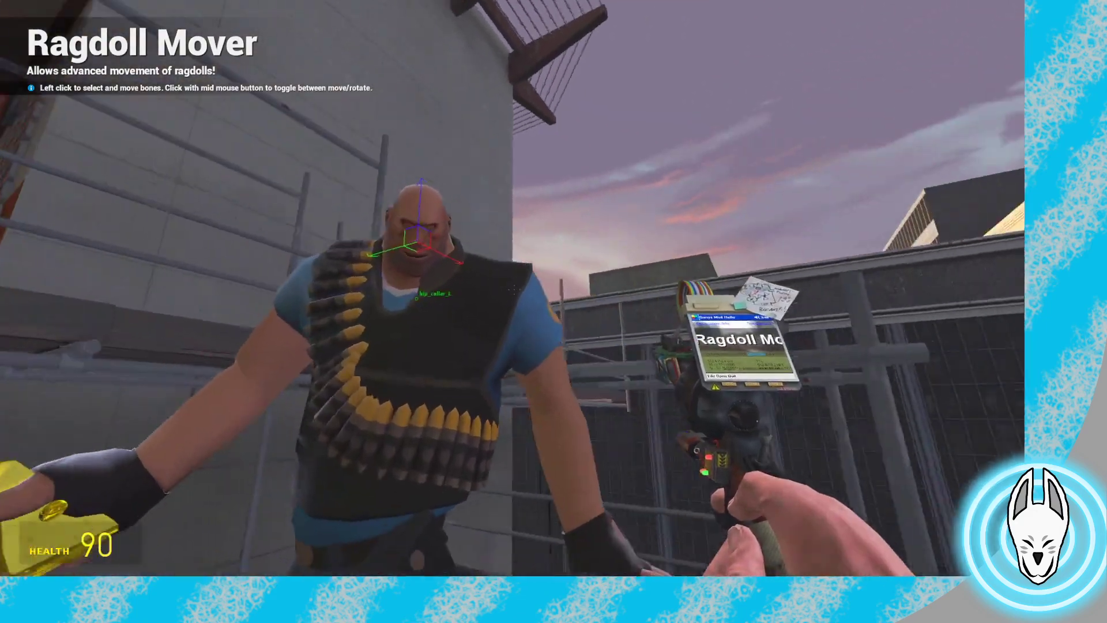
{"action": "middle_click", "coordinate": [513, 290]}
{"action": "key", "text": "s"}
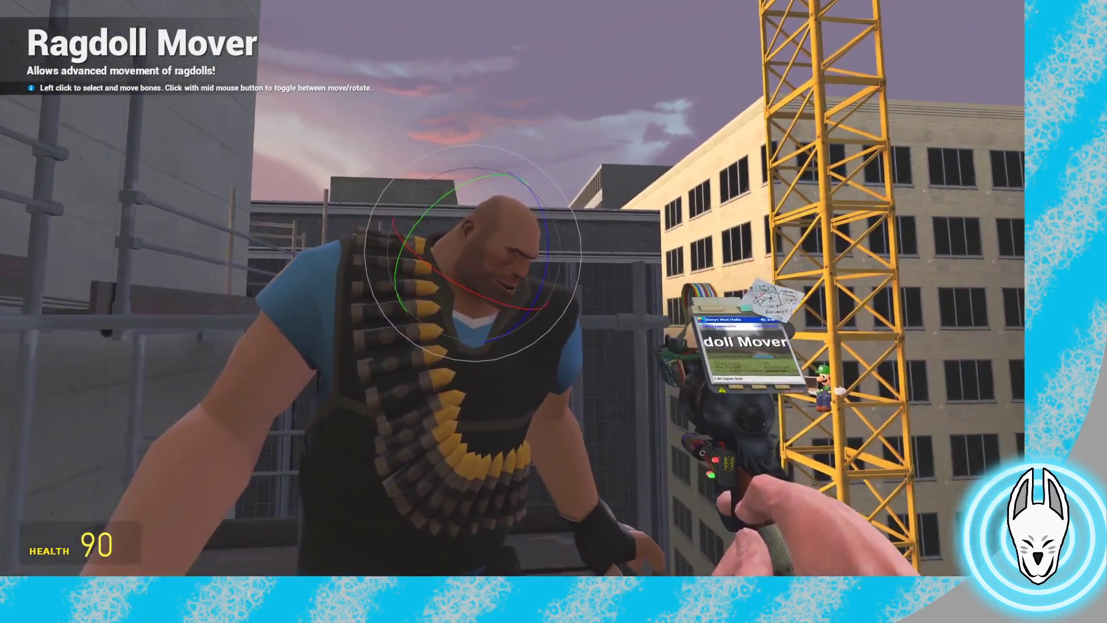
{"action": "left_click_drag", "start_coordinate": [514, 290], "coordinate": [514, 290]}
Examine the Heavy's pose and his line of sight toward the drop beside the stairs
{"action": "key", "text": "w"}
{"action": "key", "text": "w"}
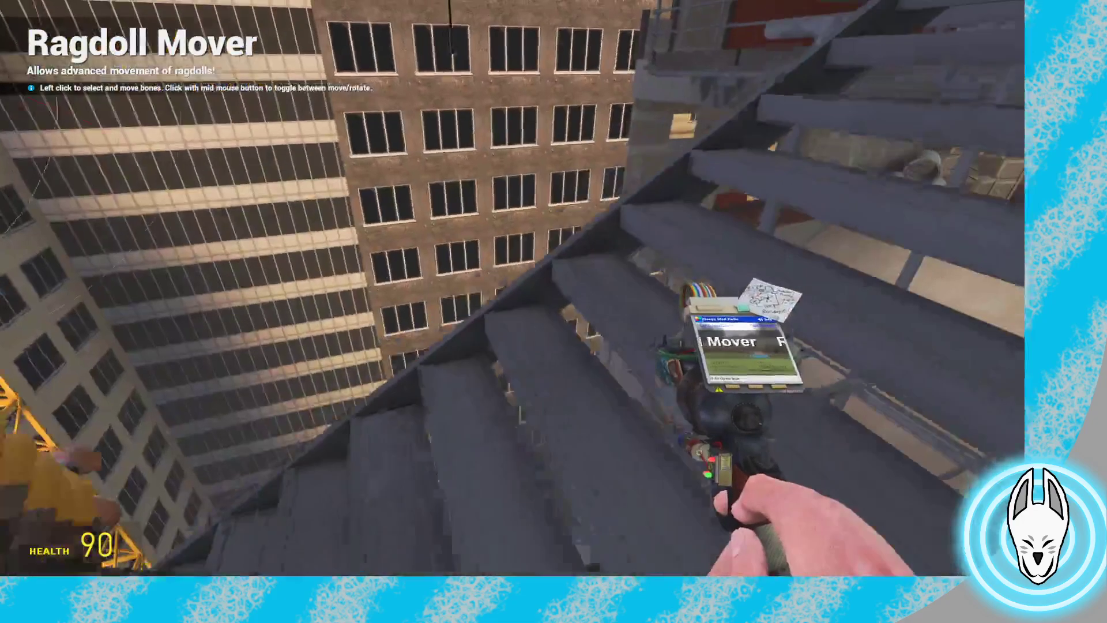
{"action": "key", "text": "s"}
{"action": "key", "text": "w"}
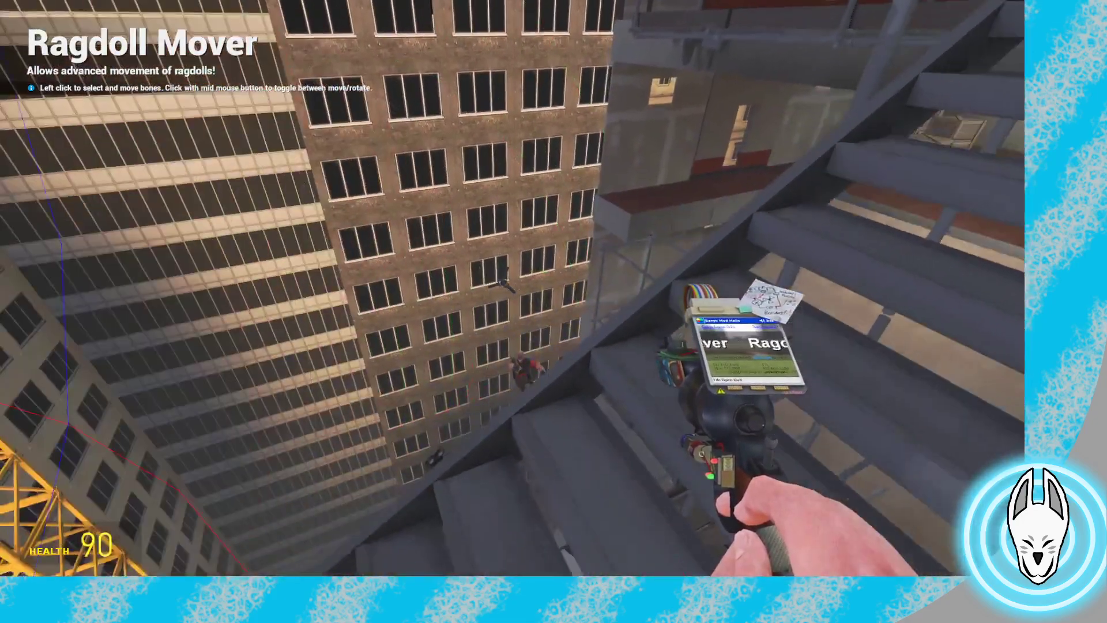
{"action": "key", "text": "s"}
{"action": "key", "text": "w"}
{"action": "key", "text": "s"}
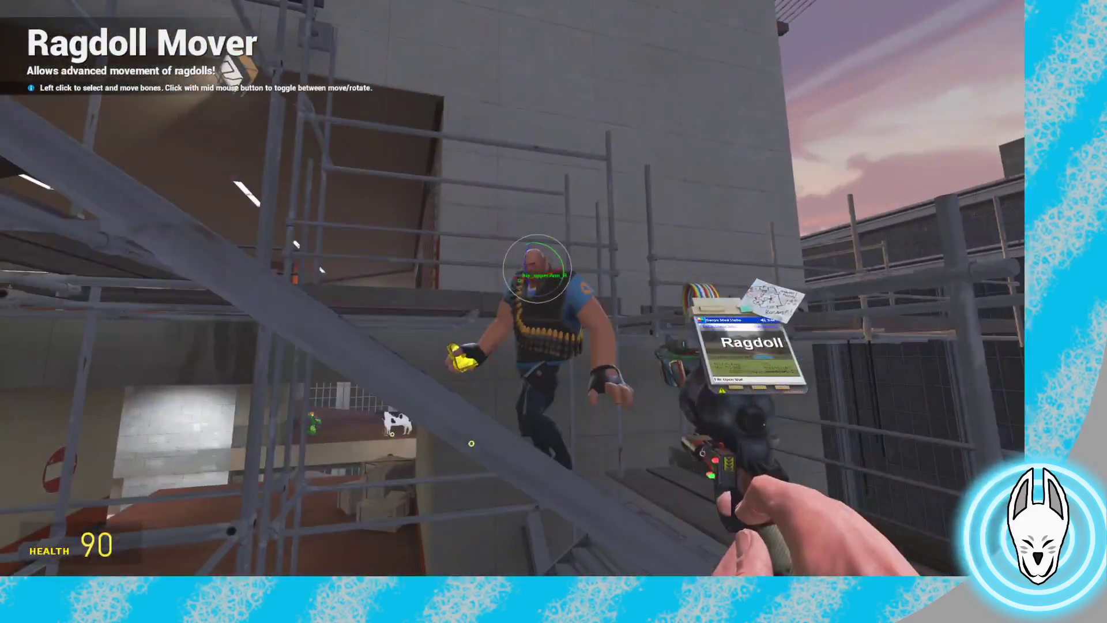
{"action": "key", "text": "w"}
{"action": "key", "text": "s"}
Switch to the Face Poser tool and get a close view of the Heavy
{"action": "key", "text": "q"}
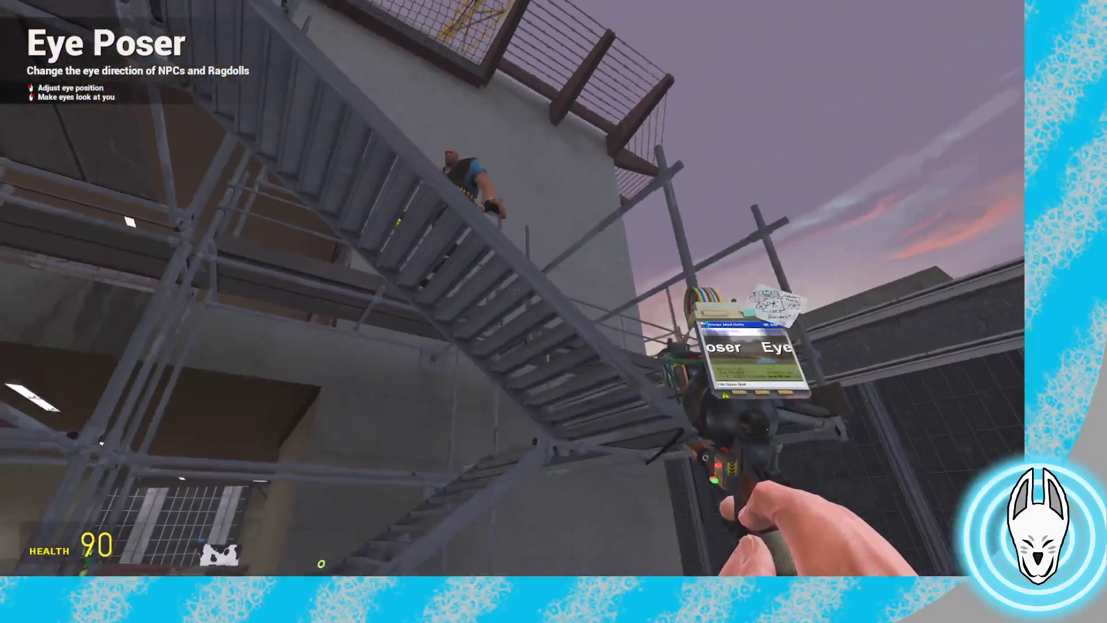
{"action": "key", "text": "a"}
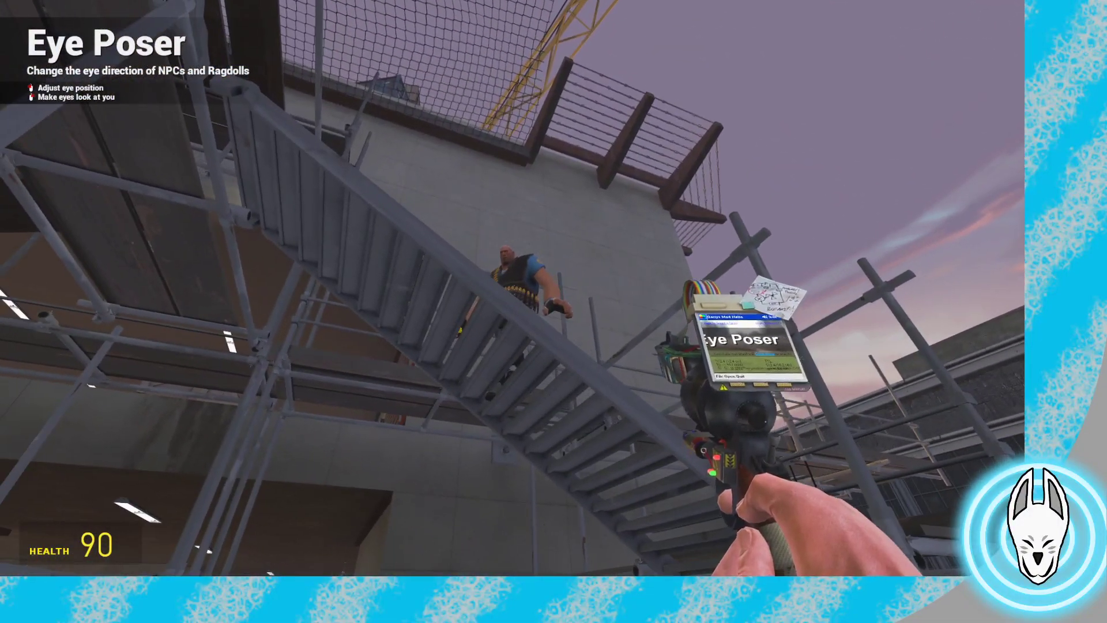
{"action": "key", "text": "q"}
{"action": "left_click", "coordinate": [757, 484]}
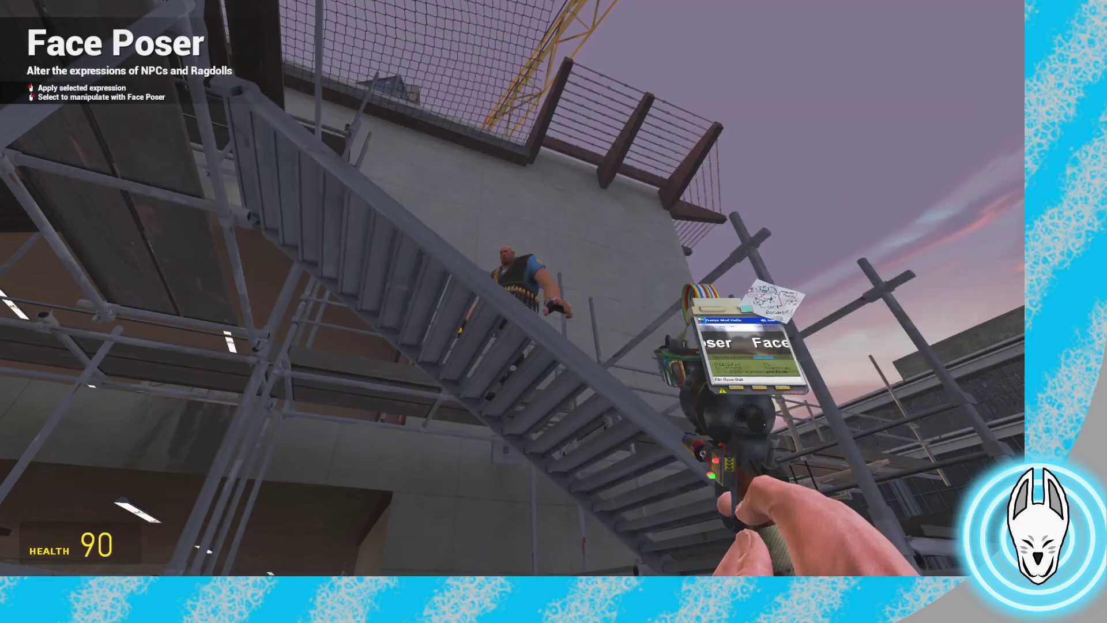
{"action": "key", "text": "w"}
{"action": "key", "text": "a"}
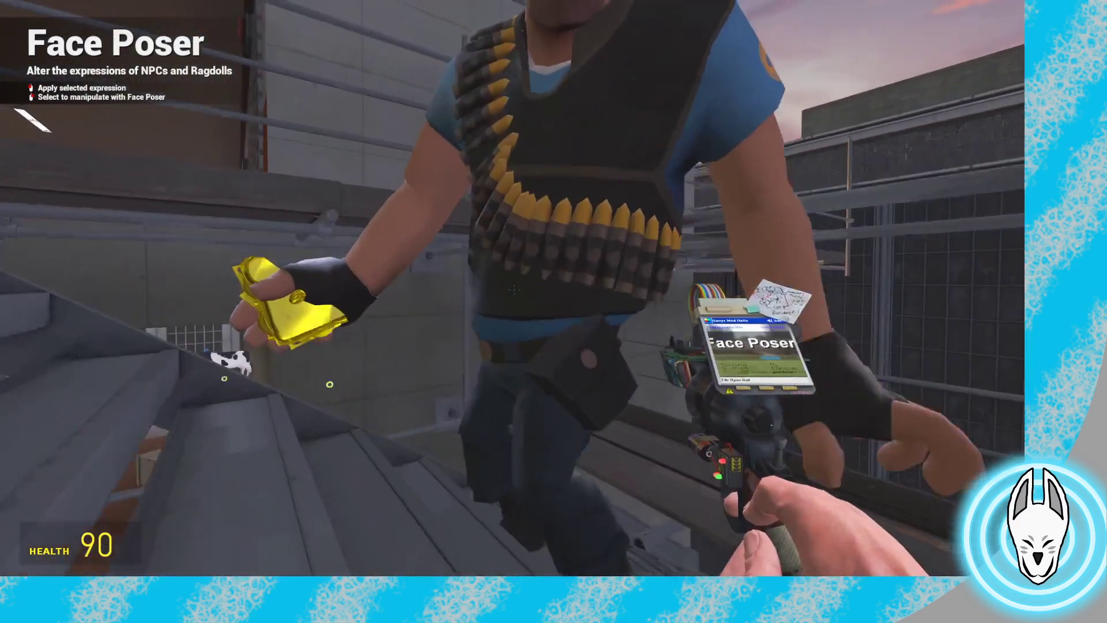
{"action": "key", "text": "d"}
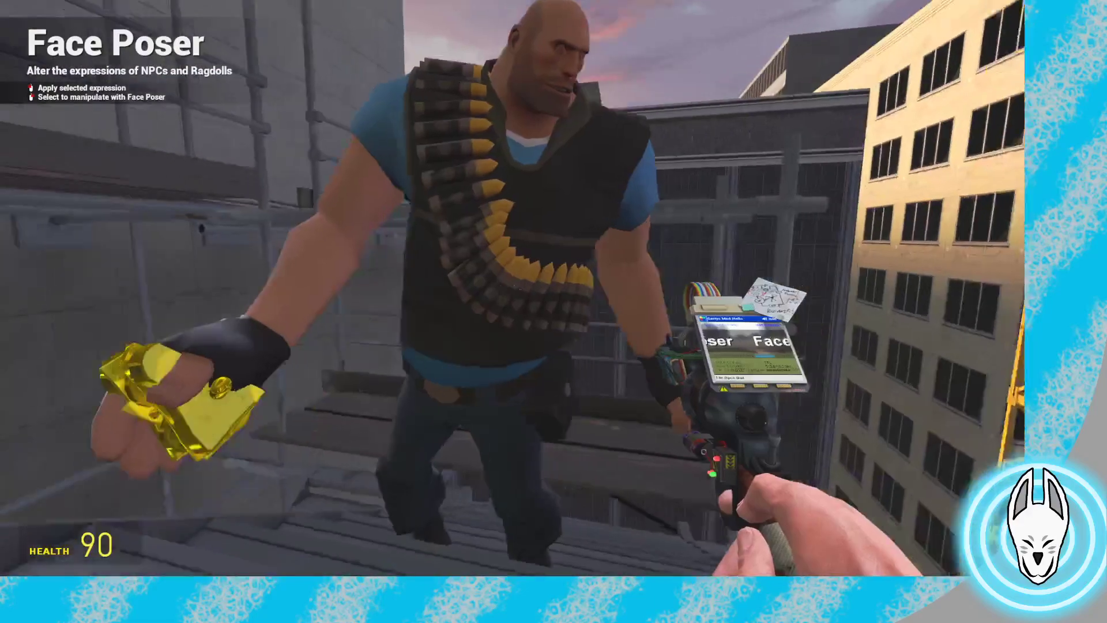
{"action": "key", "text": "s"}
Set the Heavy's Blink to 0.03, Right Outer Squint to 0.01 and Left Outer Squint to 0.05
{"action": "key", "text": "c"}
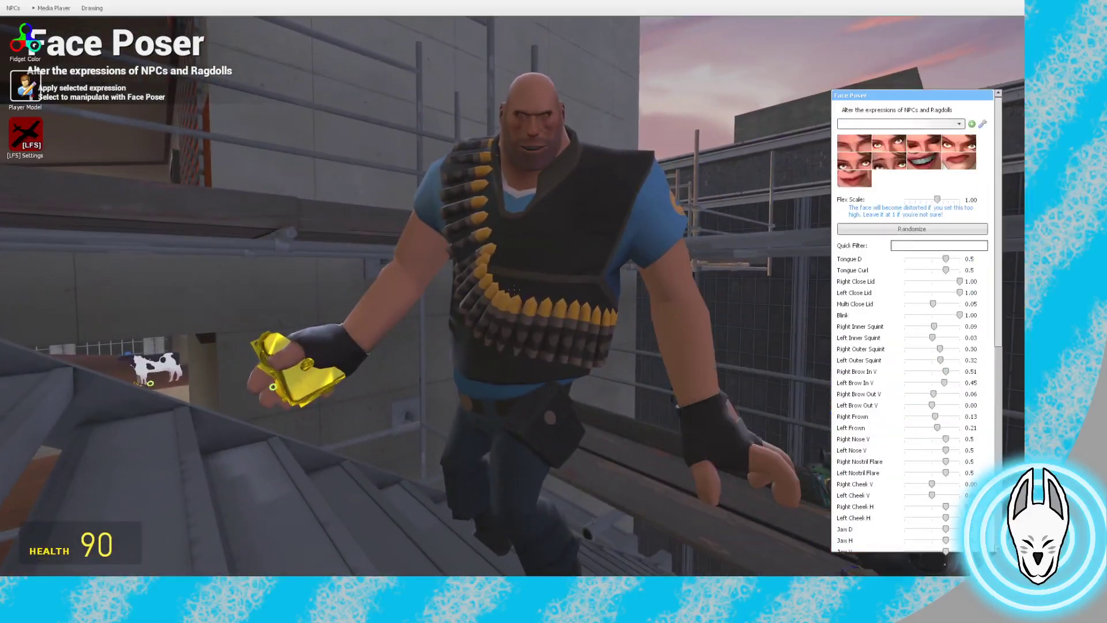
{"action": "key", "text": "x"}
{"action": "key", "text": "c"}
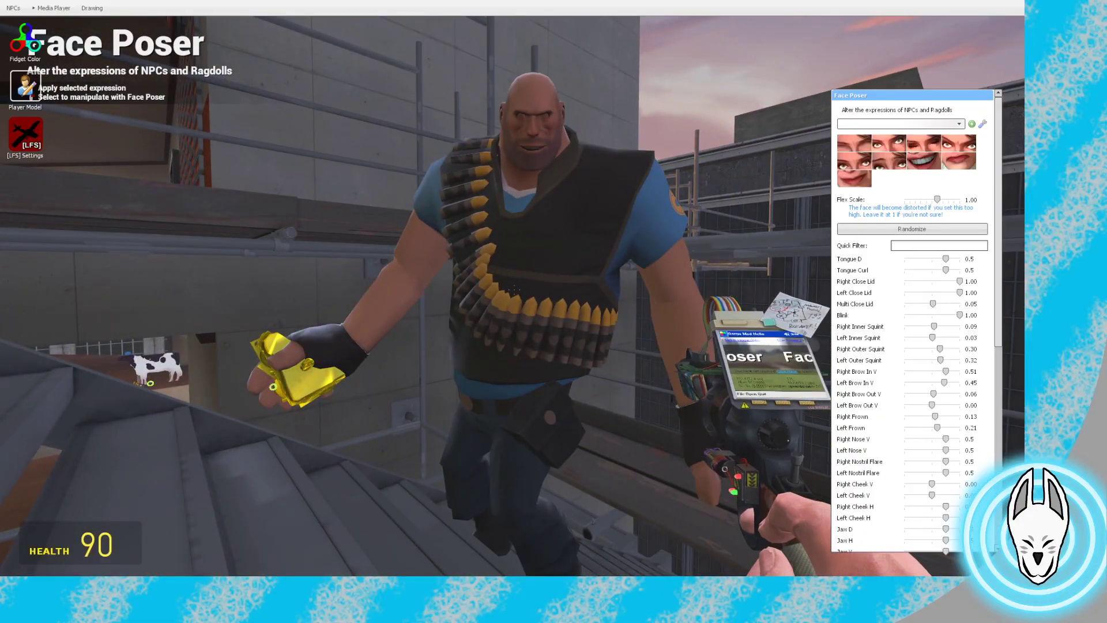
{"action": "left_click_drag", "start_coordinate": [959, 315], "coordinate": [933, 315]}
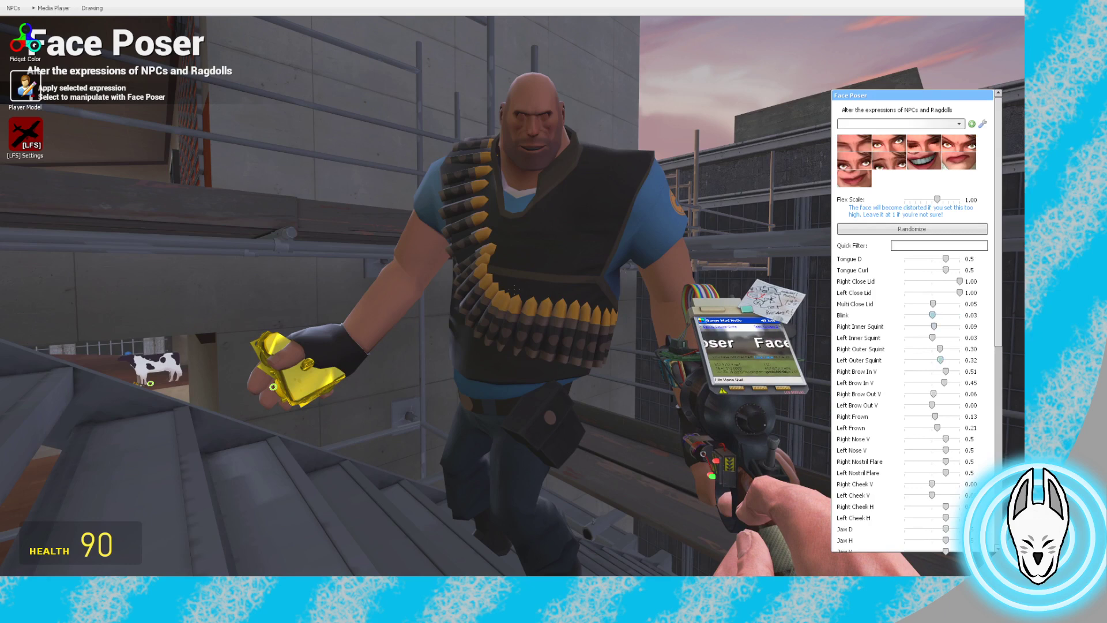
{"action": "left_click_drag", "start_coordinate": [940, 349], "coordinate": [933, 360]}
Set the Heavy's Right Close Lid, Left Close Lid and Multi Close Lid to 0.5
{"action": "mouse_move", "coordinate": [959, 292]}
{"action": "left_mouse_down"}
{"action": "mouse_move", "coordinate": [945, 281]}
{"action": "mouse_move", "coordinate": [947, 292]}
{"action": "left_mouse_up"}
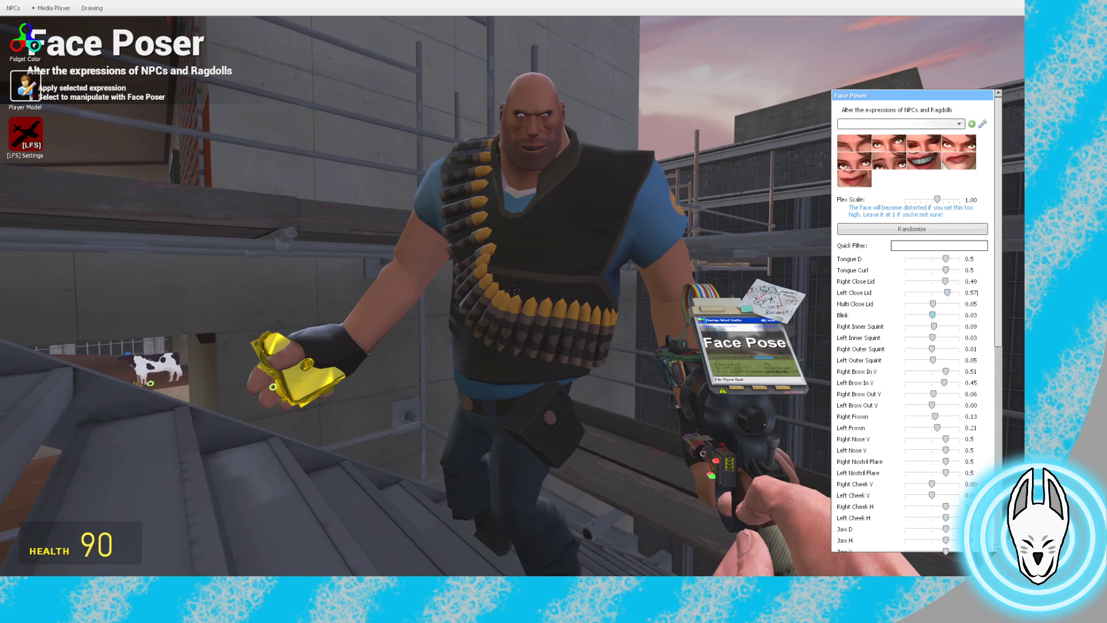
{"action": "key", "text": "BackSpace"}
{"action": "left_click", "coordinate": [976, 281]}
{"action": "key", "text": "BackSpace"}
{"action": "key", "text": "BackSpace"}
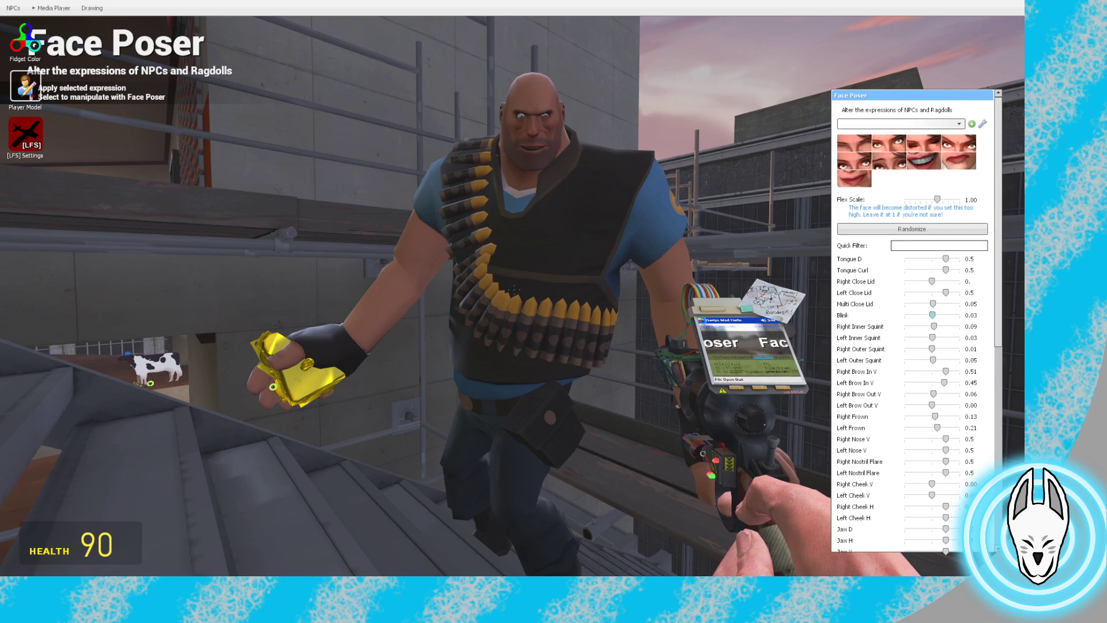
{"action": "type", "text": "5"}
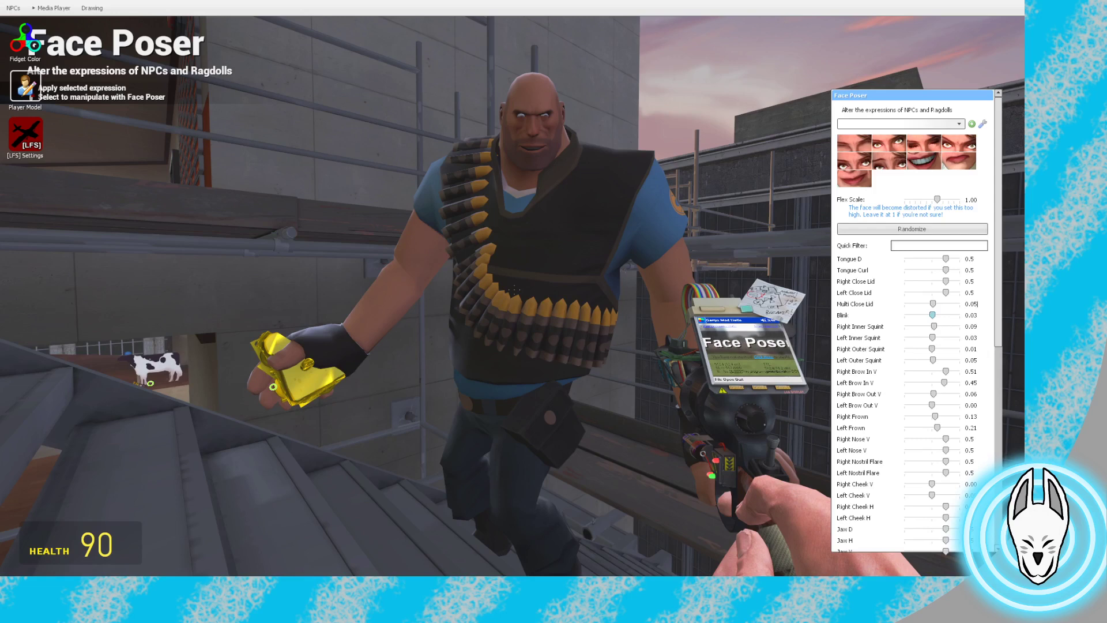
{"action": "key", "text": "BackSpace"}
{"action": "key", "text": "BackSpace"}
{"action": "type", "text": "5"}
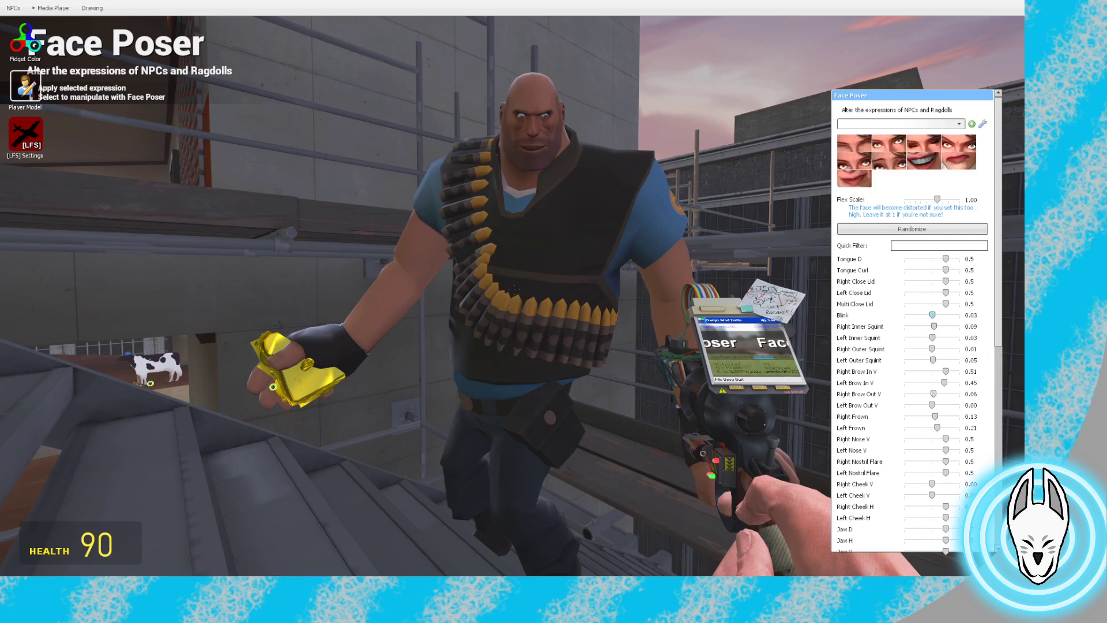
Set Multi Close Lid to 1.00, both Inner Squints to -0.30, Right Brow In V to 0.88 and Left Brow In V to 0.99
{"action": "left_click_drag", "start_coordinate": [946, 304], "coordinate": [959, 383]}
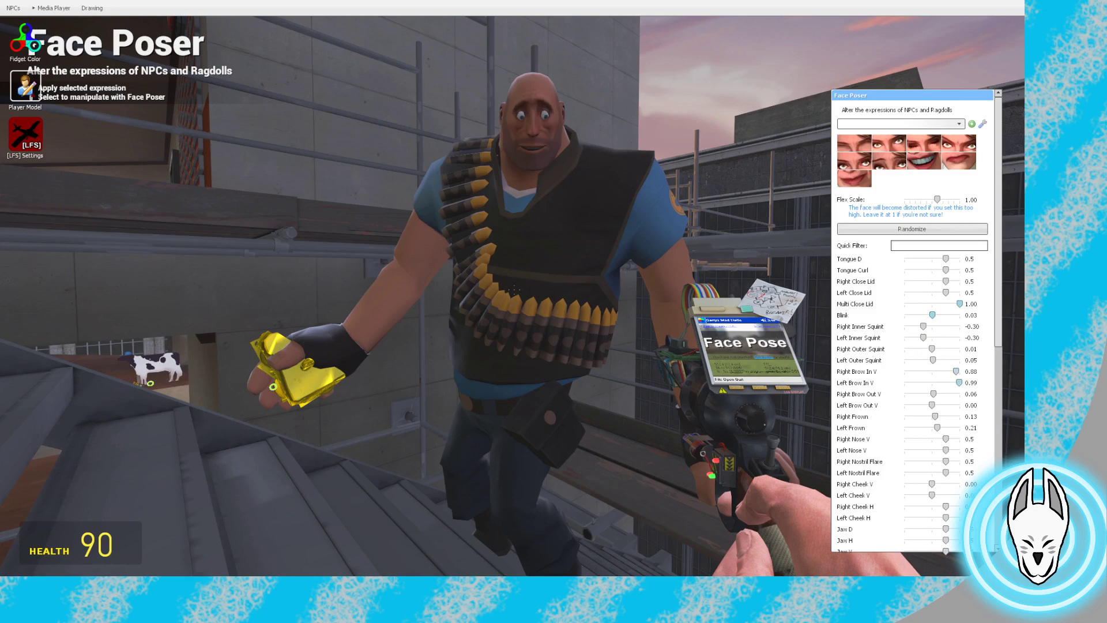
{"action": "key", "text": "c"}
{"action": "key", "text": "w"}
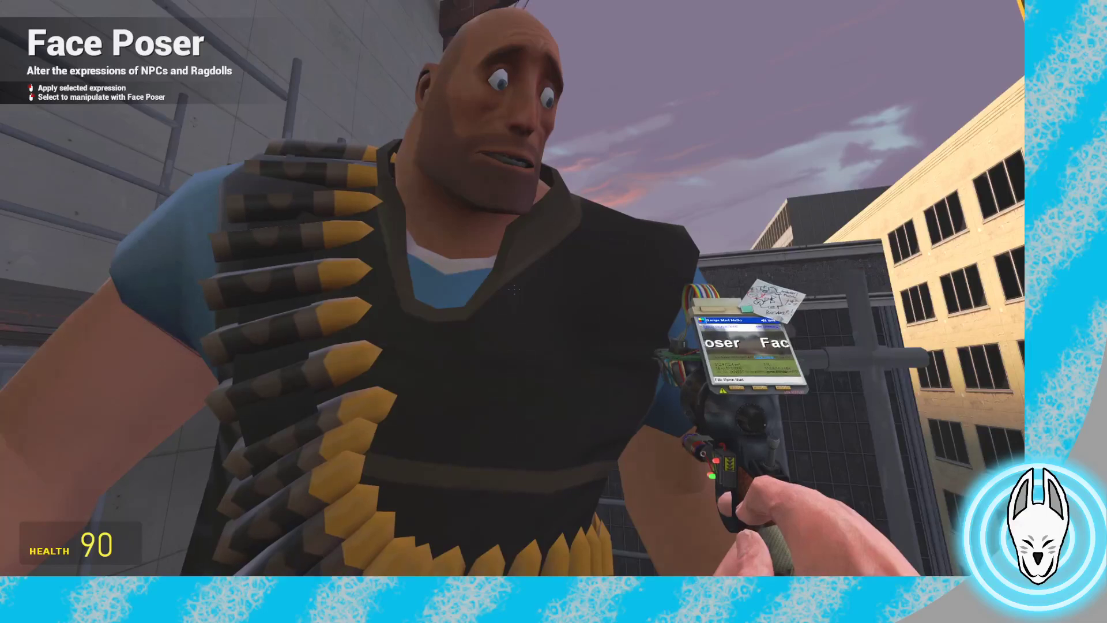
Open the Heavy's mouth by raising Jaw V, Right Lips V and Left Lips V
{"action": "key", "text": "c"}
{"action": "scroll", "coordinate": [913, 346], "scroll_direction": "down", "scroll_amount": 3}
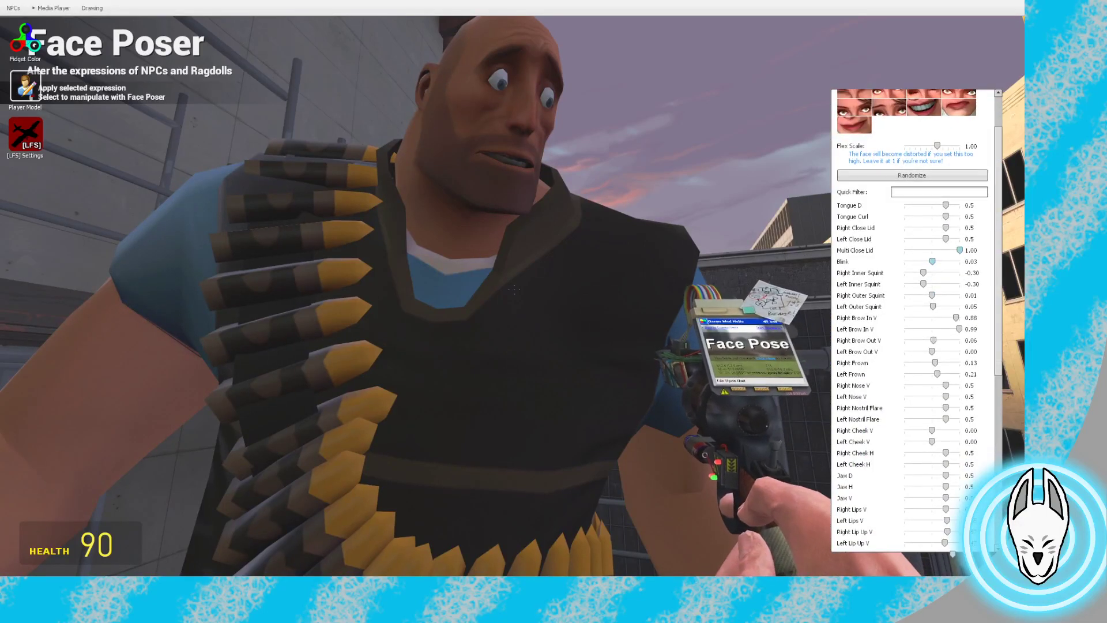
{"action": "left_click_drag", "start_coordinate": [868, 498], "coordinate": [960, 520]}
{"action": "key", "text": "s"}
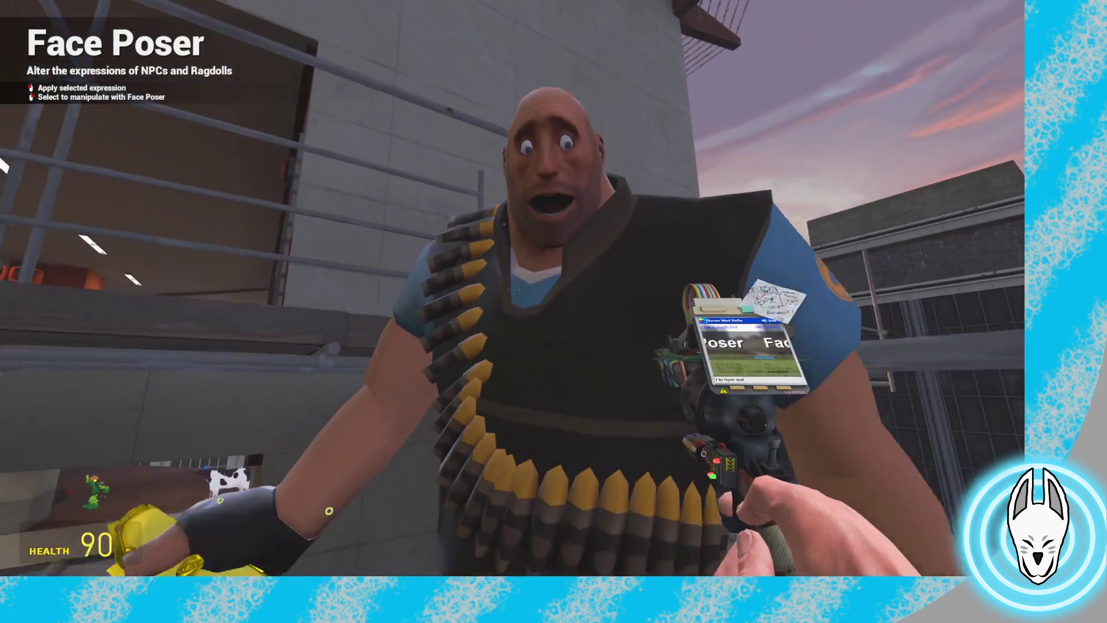
{"action": "key", "text": "w"}
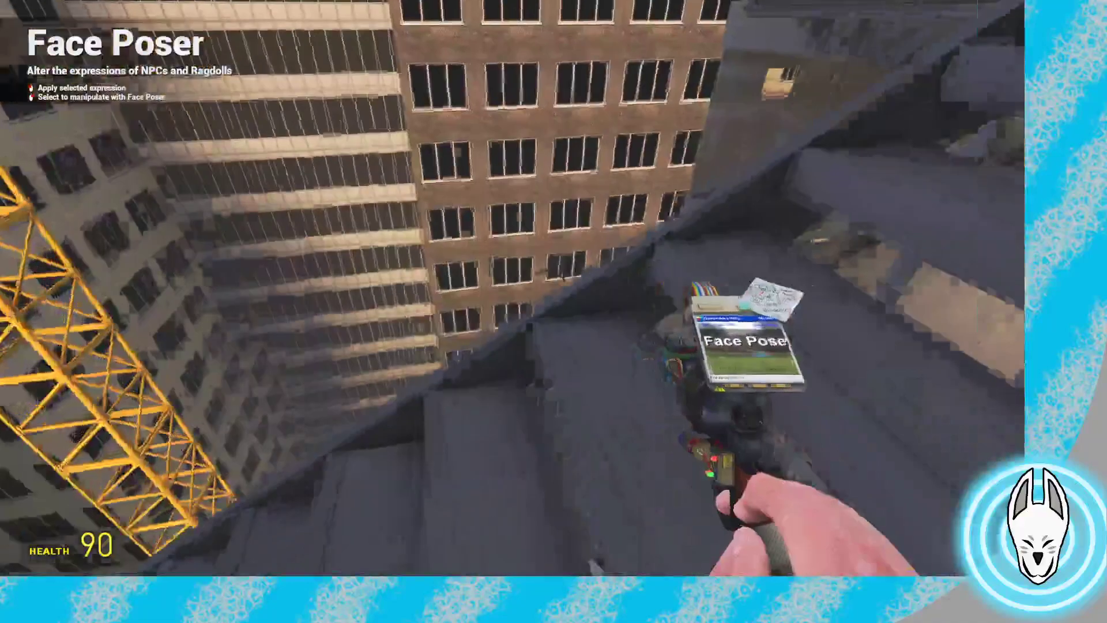
{"action": "key", "text": "s"}
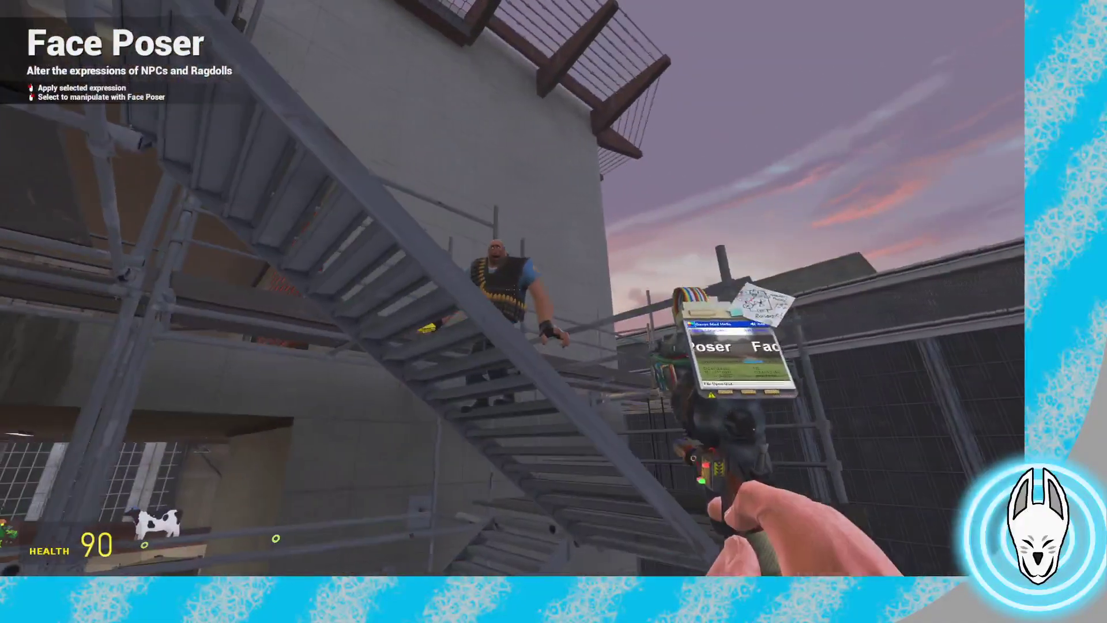
Widen the Heavy's open mouth by setting Jaw V to 1.00 and raising the Lip Up V and Lip Lo V values on both sides
{"action": "key", "text": "w"}
{"action": "key", "text": "c"}
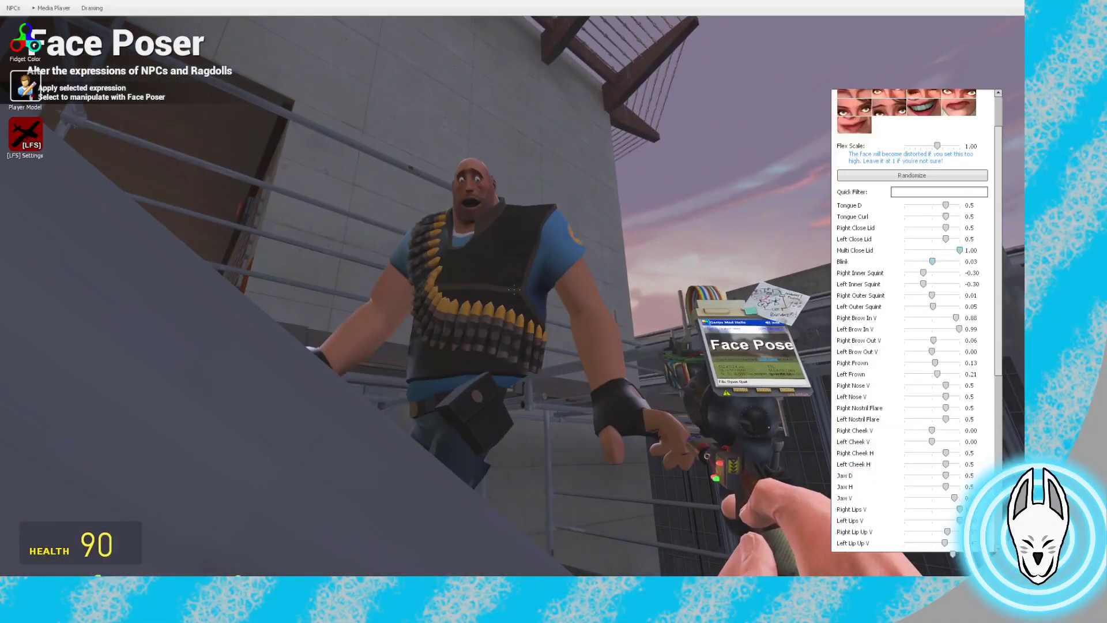
{"action": "left_click_drag", "start_coordinate": [868, 498], "coordinate": [884, 498]}
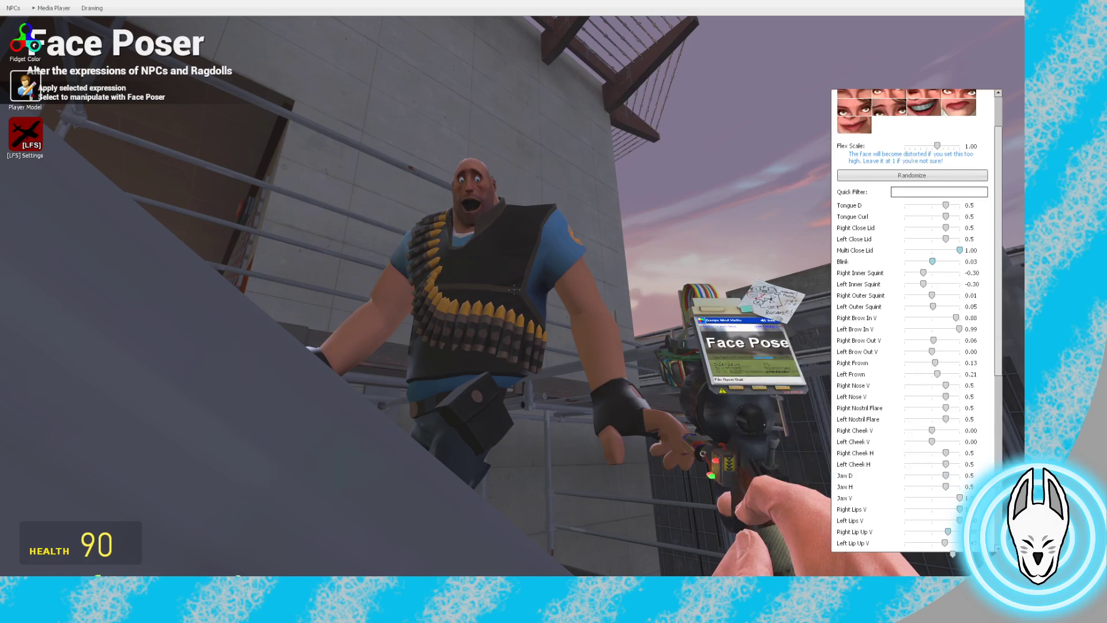
{"action": "mouse_move", "coordinate": [948, 531]}
{"action": "left_mouse_down"}
{"action": "mouse_move", "coordinate": [960, 531]}
{"action": "mouse_move", "coordinate": [952, 543]}
{"action": "left_mouse_up"}
{"action": "scroll", "coordinate": [919, 323], "scroll_direction": "down", "scroll_amount": 1}
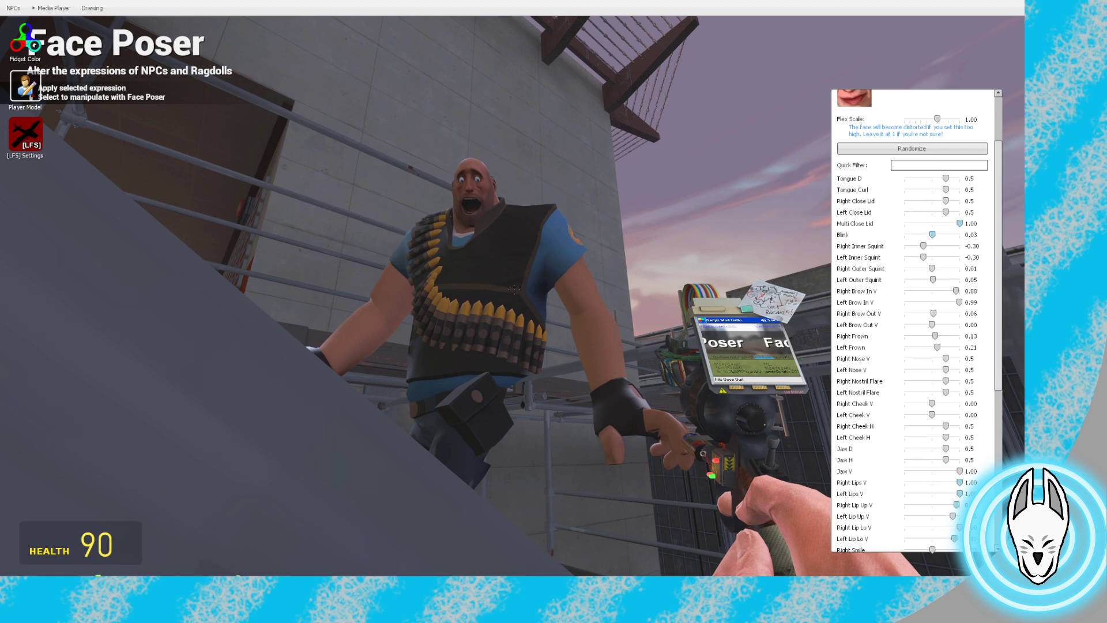
{"action": "left_click_drag", "start_coordinate": [959, 527], "coordinate": [955, 527]}
{"action": "left_click_drag", "start_coordinate": [864, 539], "coordinate": [871, 539]}
{"action": "key", "text": "c"}
{"action": "key", "text": "w"}
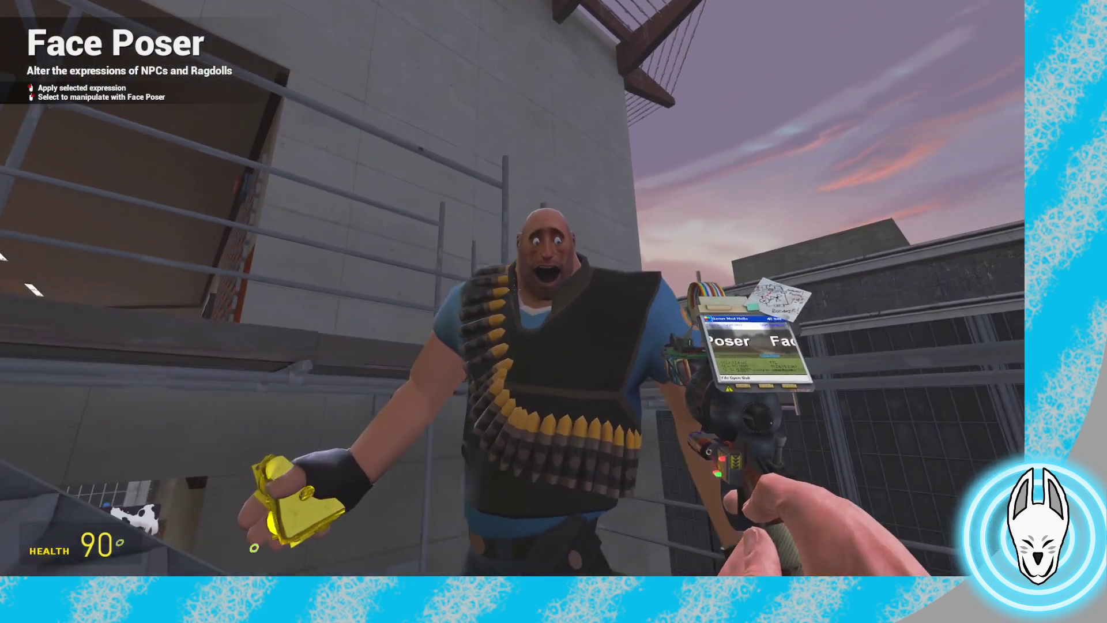
Lower the Heavy's Right Outer Squint and Left Outer Squint to widen his eyes
{"action": "key", "text": "c"}
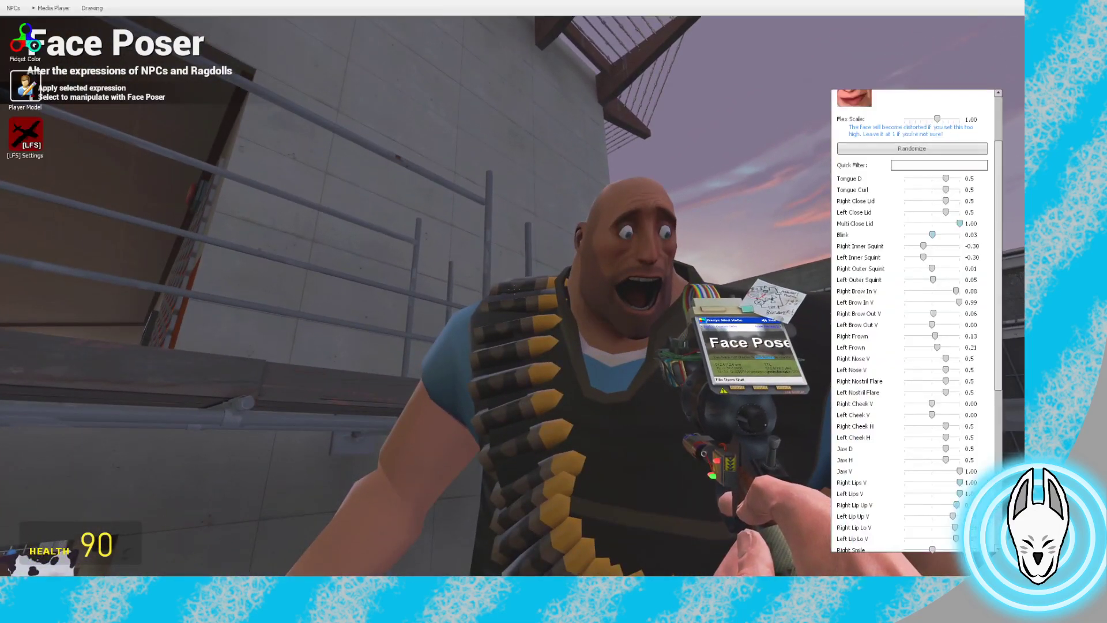
{"action": "left_click_drag", "start_coordinate": [933, 280], "coordinate": [920, 268]}
{"action": "key", "text": "c"}
Record the Heavy's shocked pose as a keyframe at frame 8 of the stop-motion timeline
{"action": "key", "text": "s"}
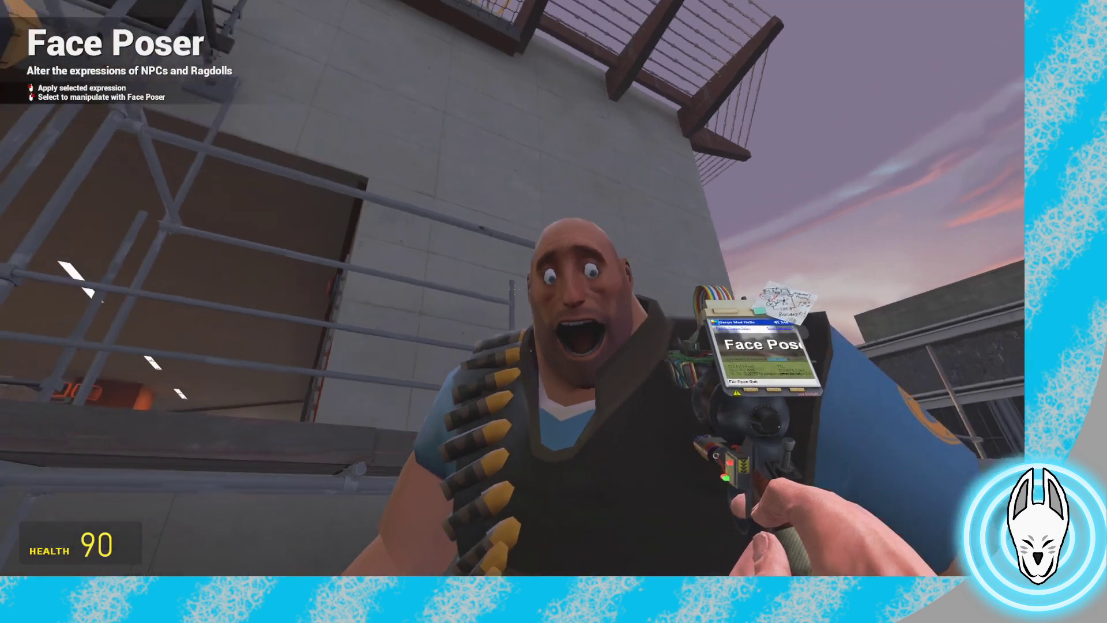
{"action": "key", "text": "s"}
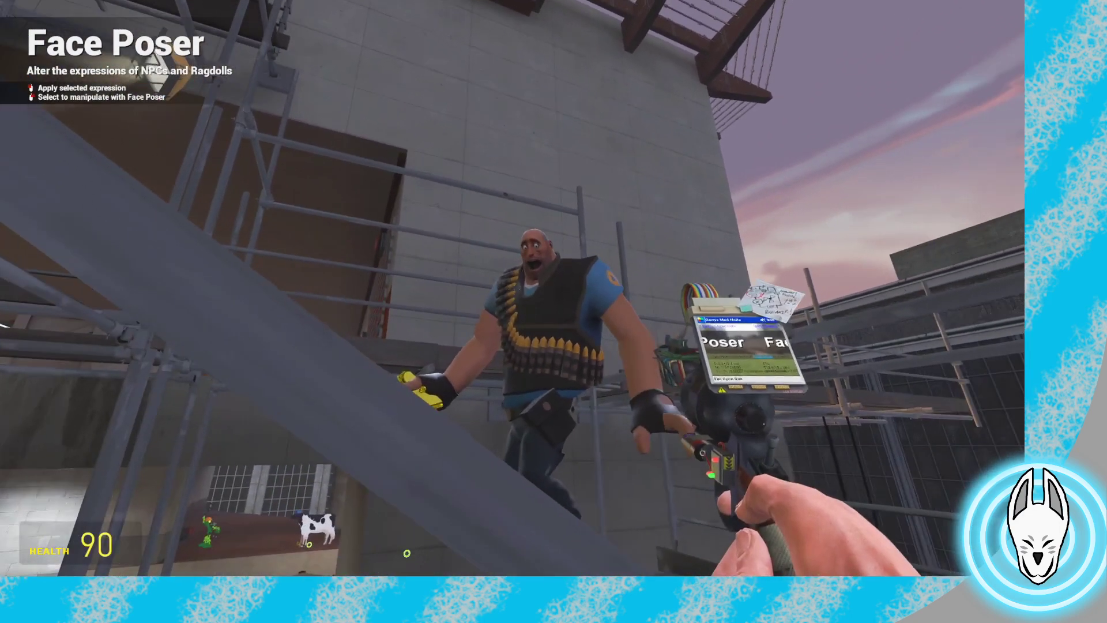
{"action": "key", "text": "x"}
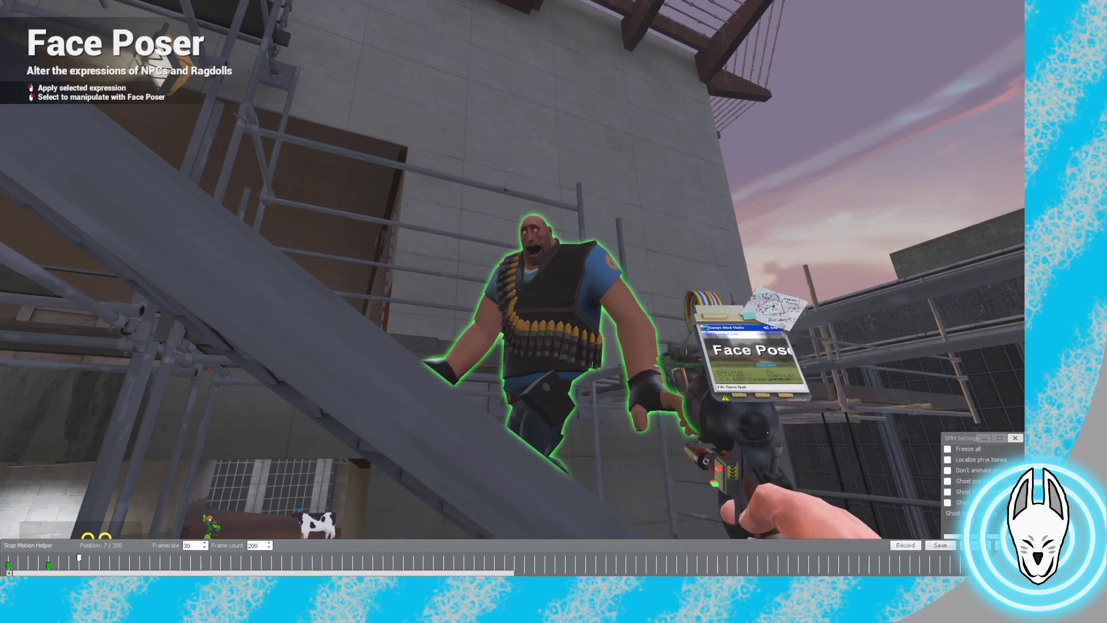
{"action": "left_click_drag", "start_coordinate": [79, 566], "coordinate": [89, 566]}
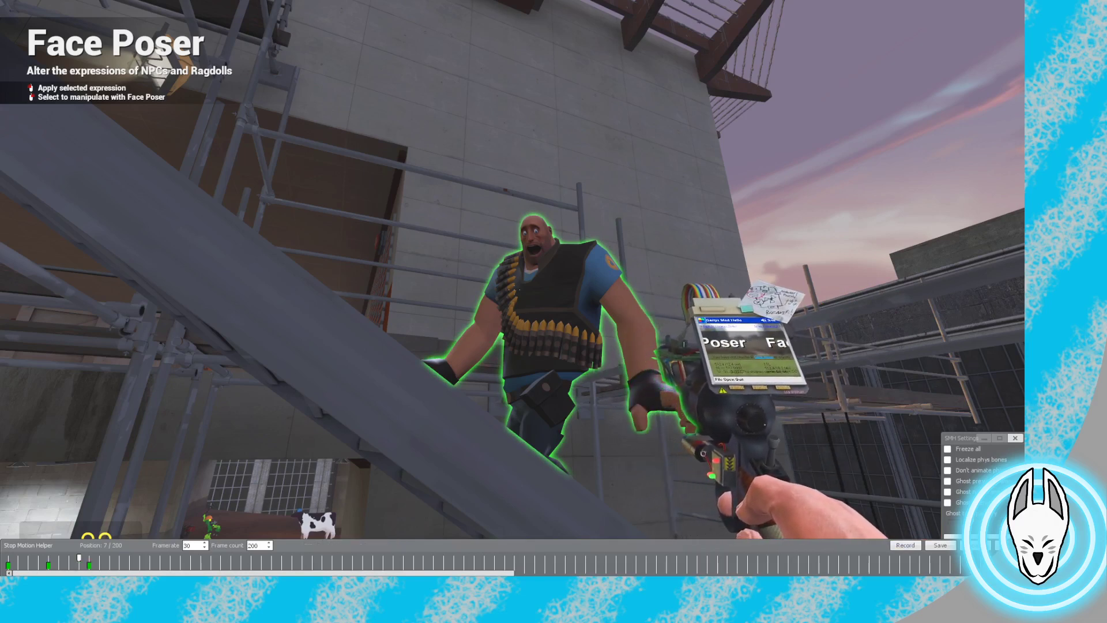
Set Ease out to 1 on the frame 4 keyframe and shift the last two keyframes to frames 5 and 9
{"action": "left_click", "coordinate": [48, 558]}
{"action": "left_click", "coordinate": [387, 544]}
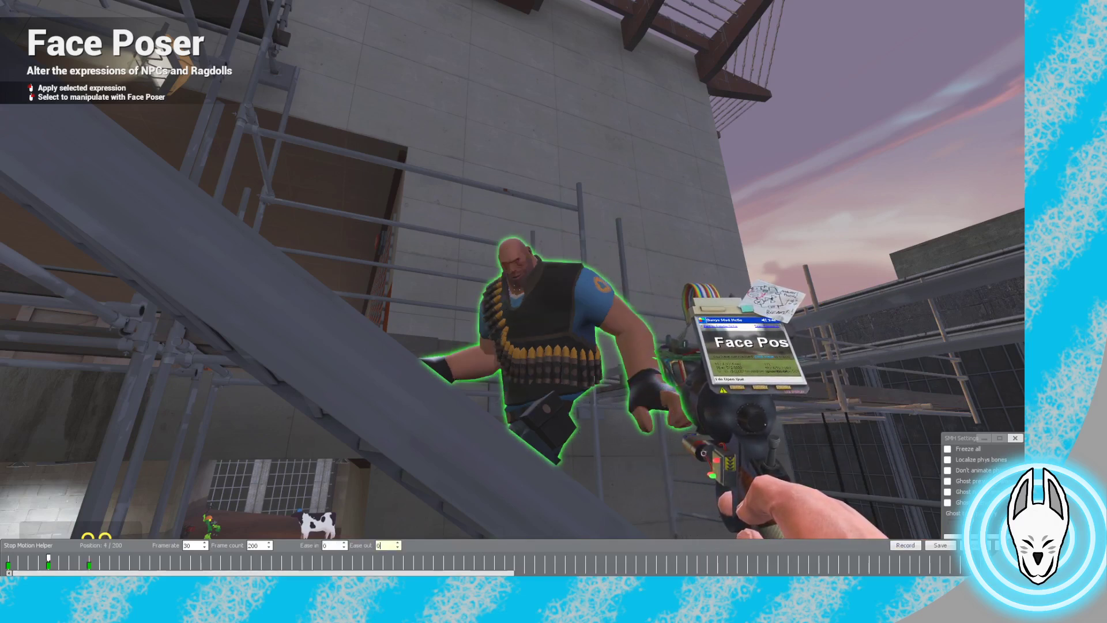
{"action": "key", "text": "BackSpace"}
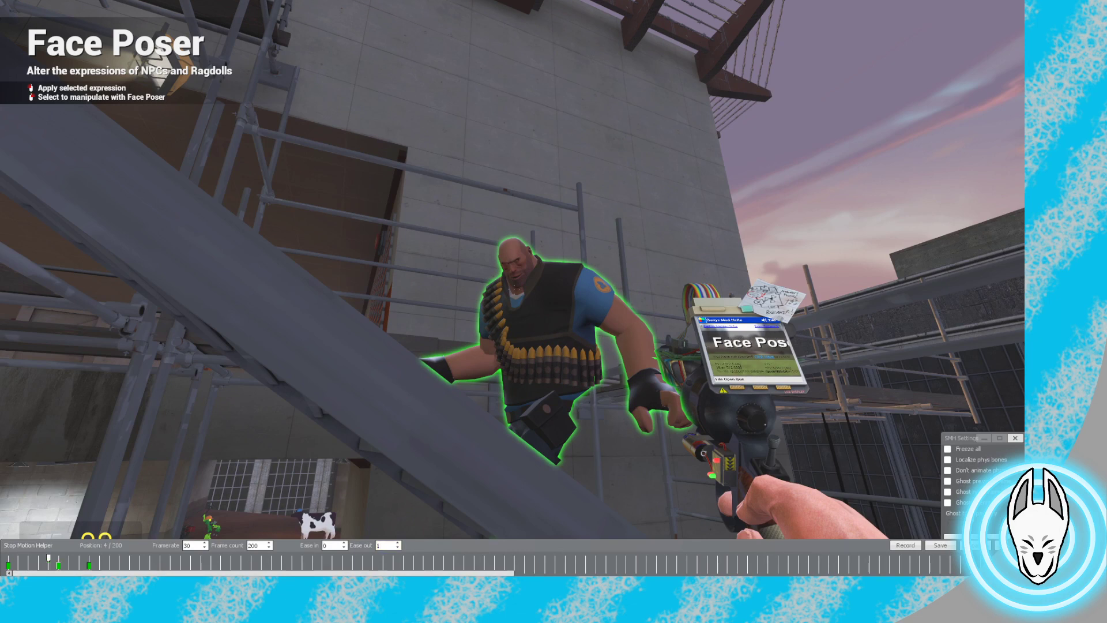
{"action": "mouse_move", "coordinate": [49, 565]}
{"action": "left_mouse_down"}
{"action": "mouse_move", "coordinate": [129, 558]}
{"action": "mouse_move", "coordinate": [89, 558]}
{"action": "mouse_move", "coordinate": [99, 558]}
{"action": "left_mouse_up"}
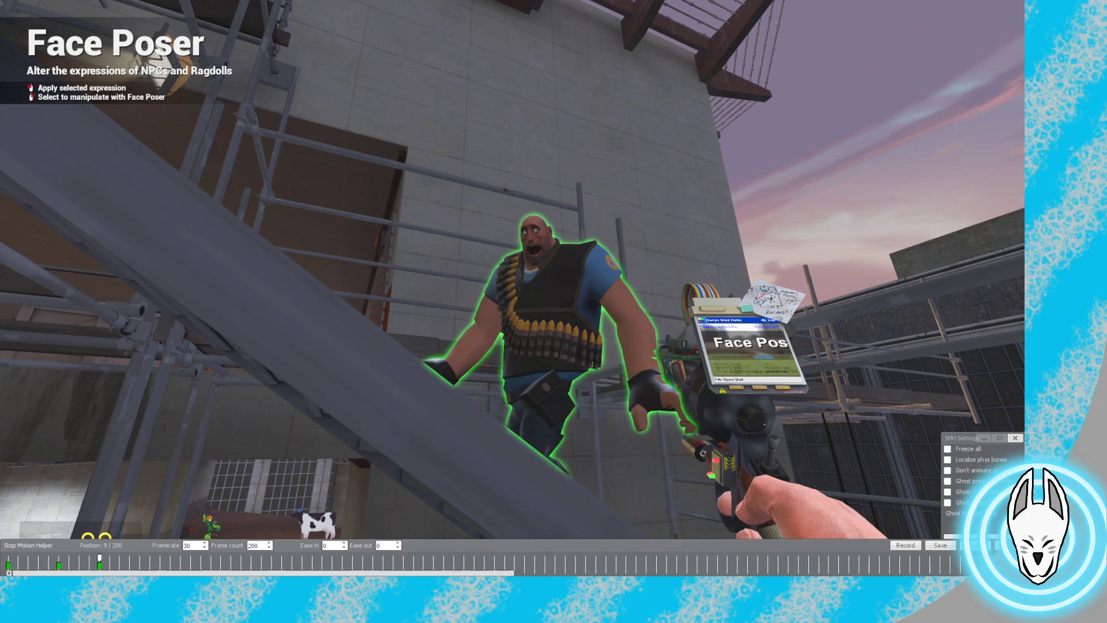
Set Ease in to 1 on the shocked-pose keyframe at frame 9
{"action": "left_click", "coordinate": [328, 545]}
{"action": "type", "text": "1"}
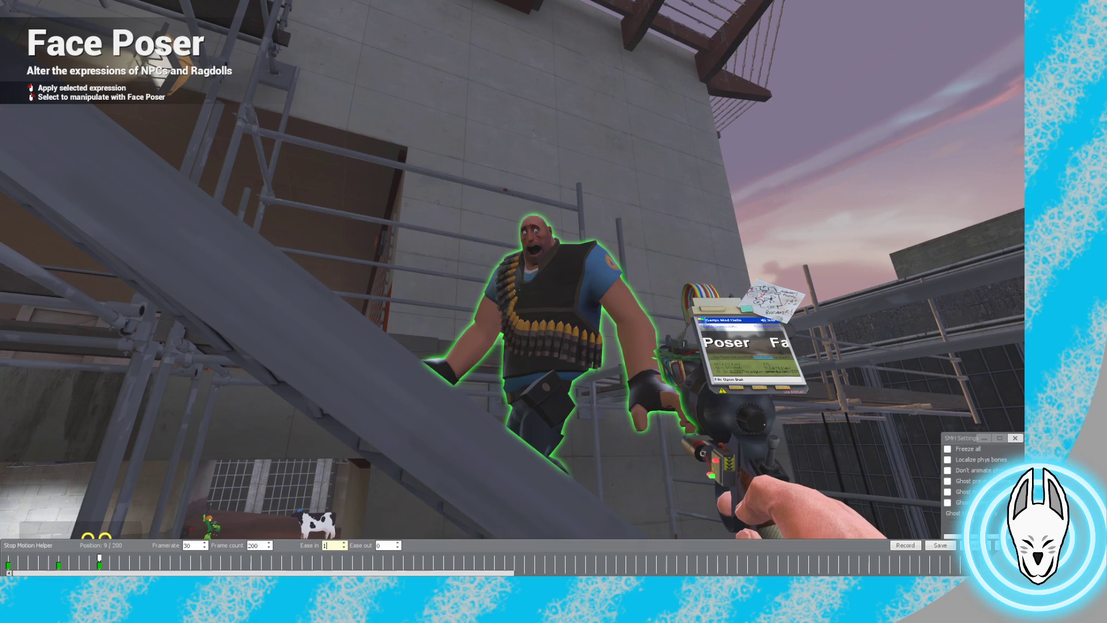
{"action": "type", "text": "c"}
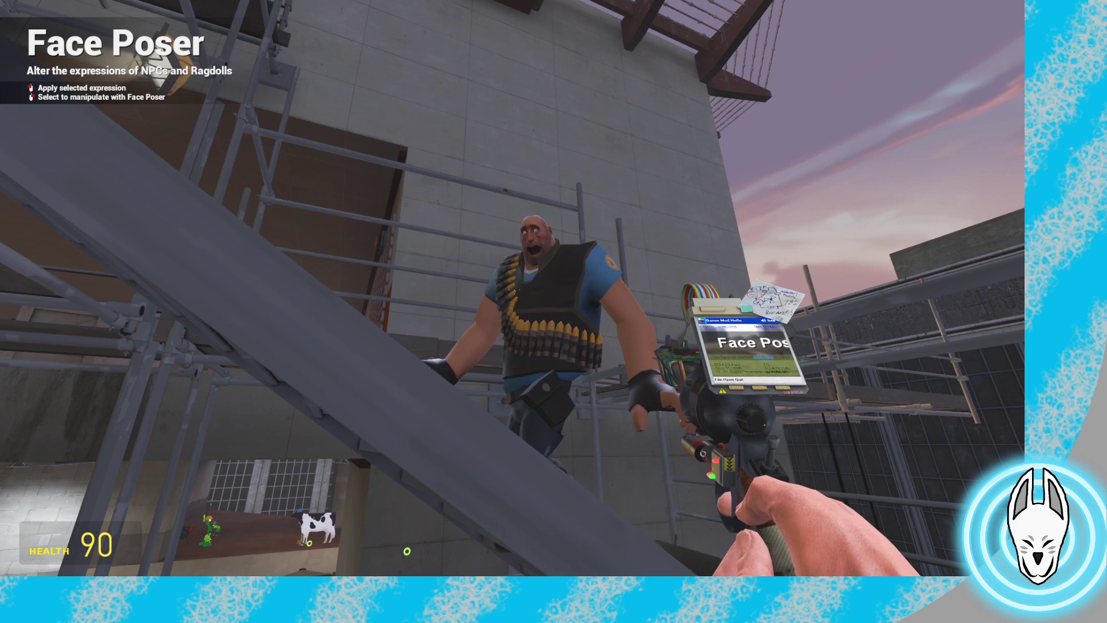
Record another keyframe of the Heavy at frame 8 and move it to frame 13
{"action": "key", "text": "d"}
{"action": "key", "text": "a"}
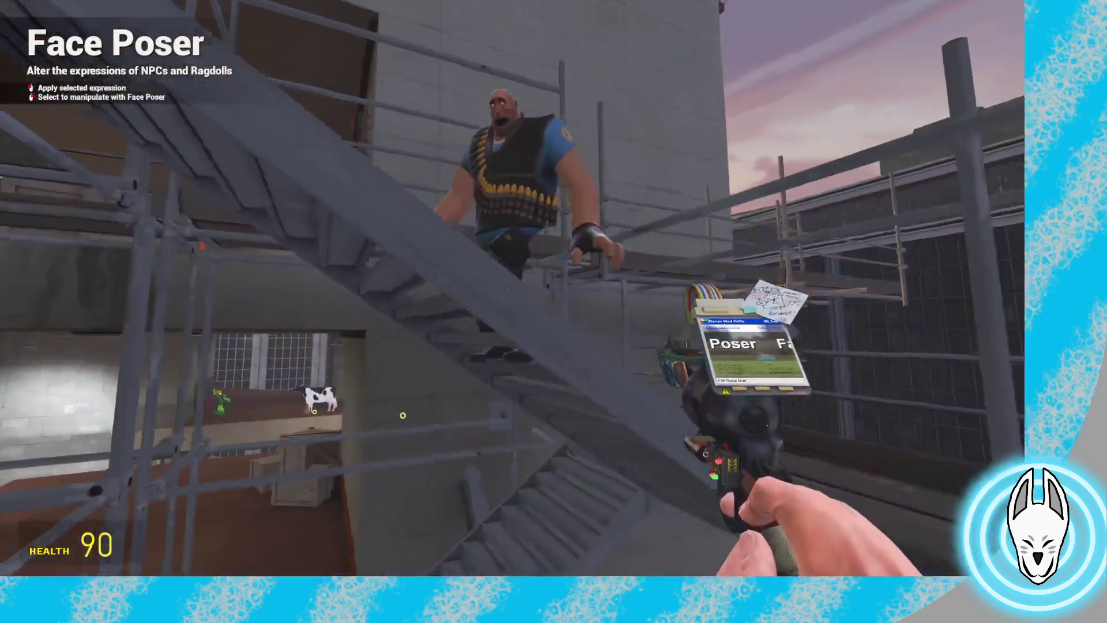
{"action": "key", "text": "w"}
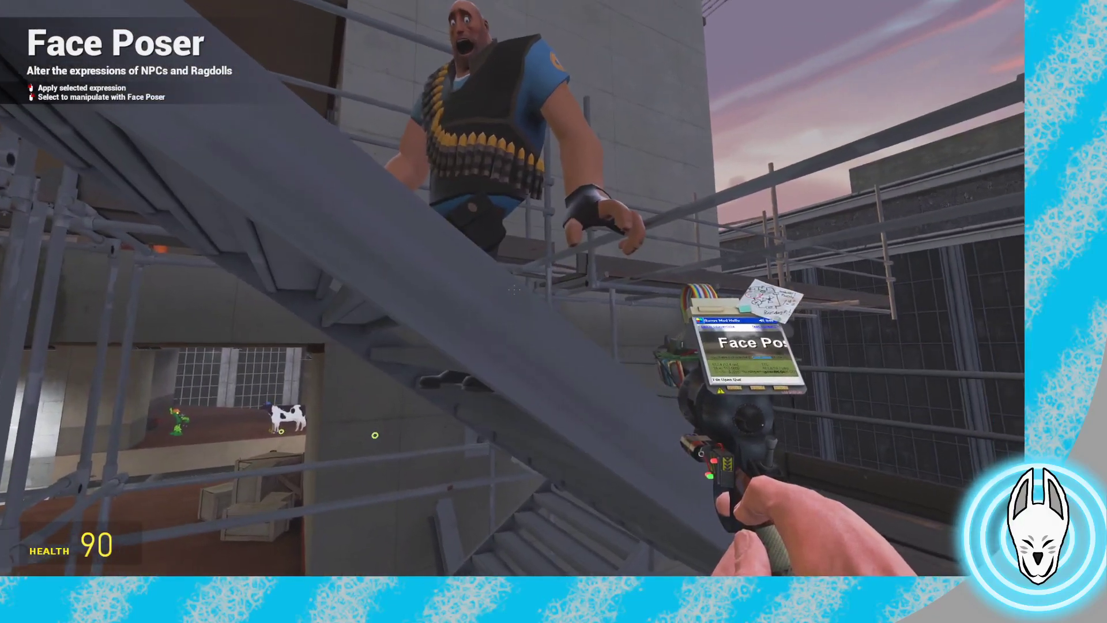
{"action": "key", "text": "c"}
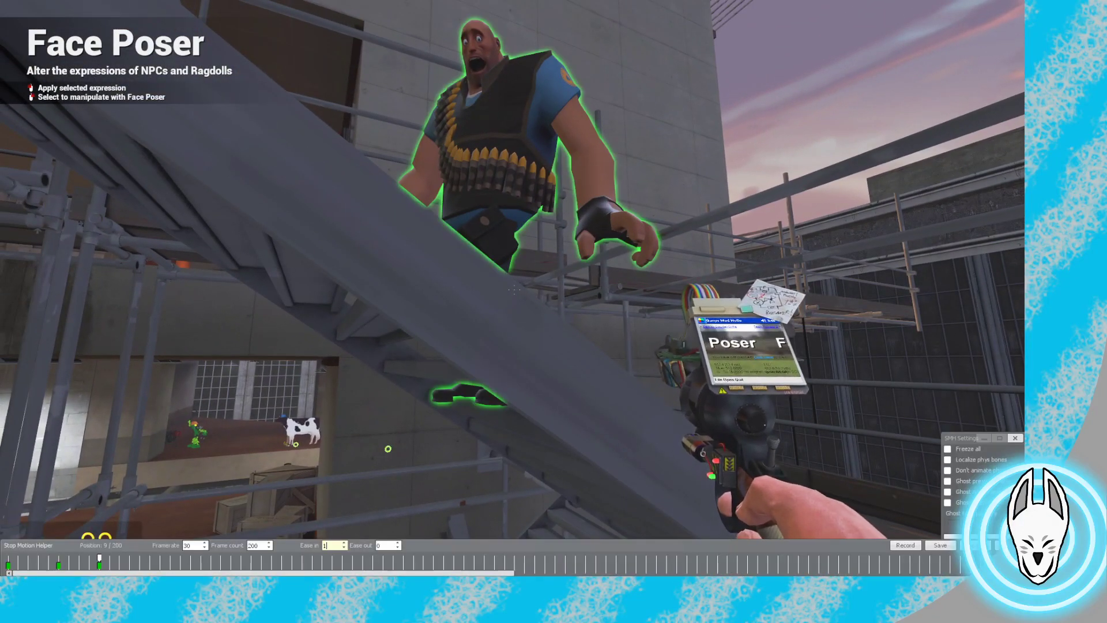
{"action": "key", "text": "Left"}
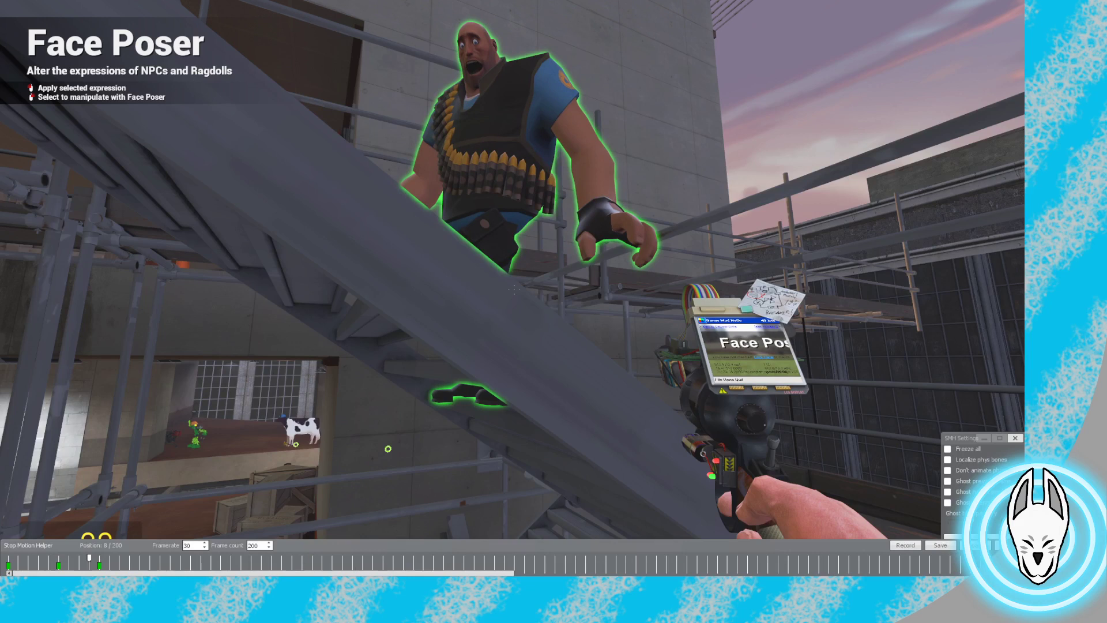
{"action": "left_click", "coordinate": [905, 545]}
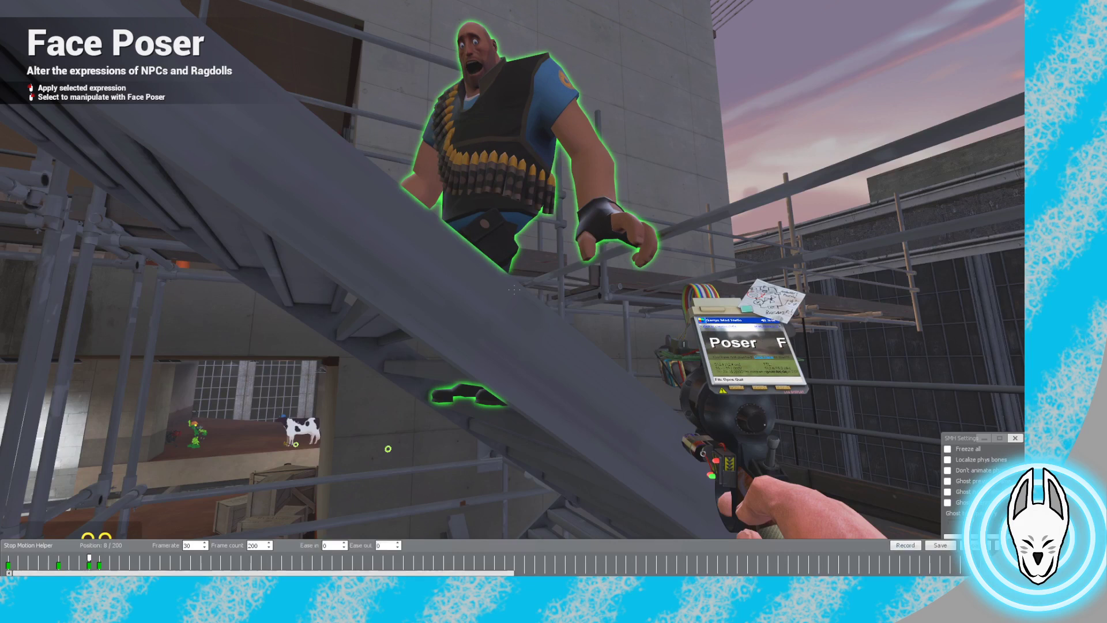
{"action": "left_click_drag", "start_coordinate": [90, 565], "coordinate": [140, 565]}
Reset Ease in to 0 on the keyframe at frame 9
{"action": "left_click", "coordinate": [99, 558]}
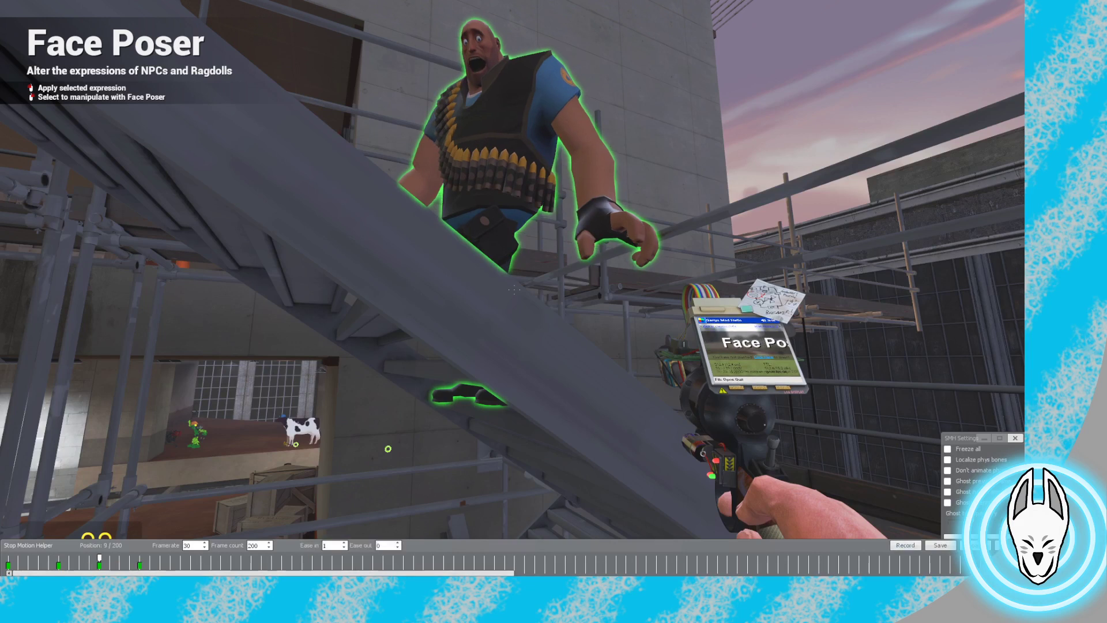
{"action": "key", "text": "c"}
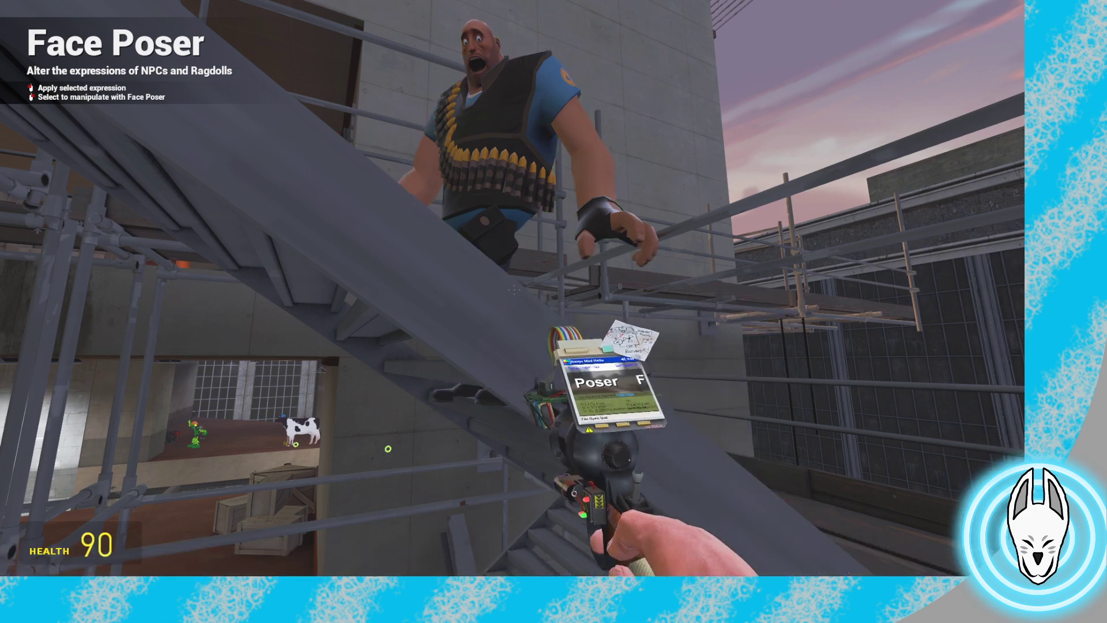
{"action": "key", "text": "c"}
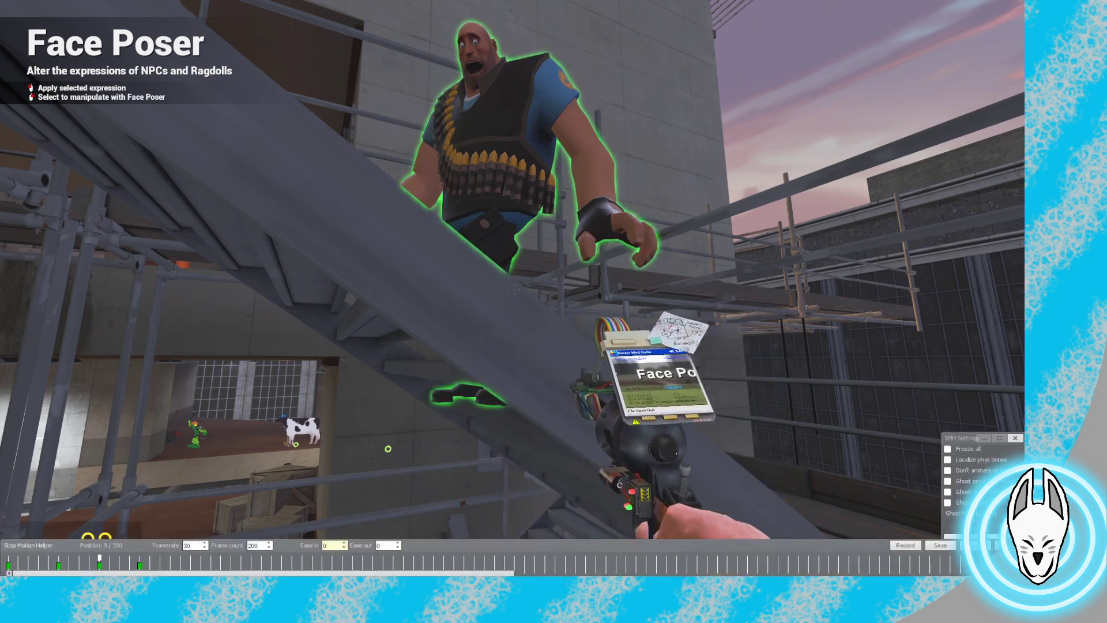
Switch to the Ragdoll Mover tool, select the Heavy's upper body and set the gizmo to move mode
{"action": "key", "text": "q"}
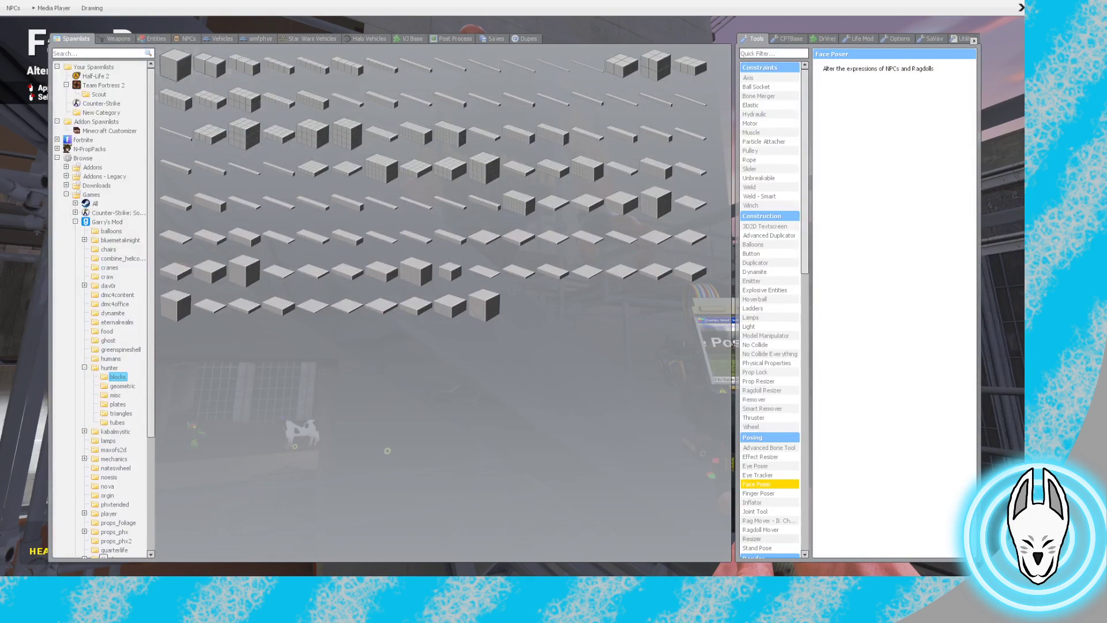
{"action": "left_click", "coordinate": [761, 530]}
{"action": "key", "text": "q"}
{"action": "left_click", "coordinate": [514, 289]}
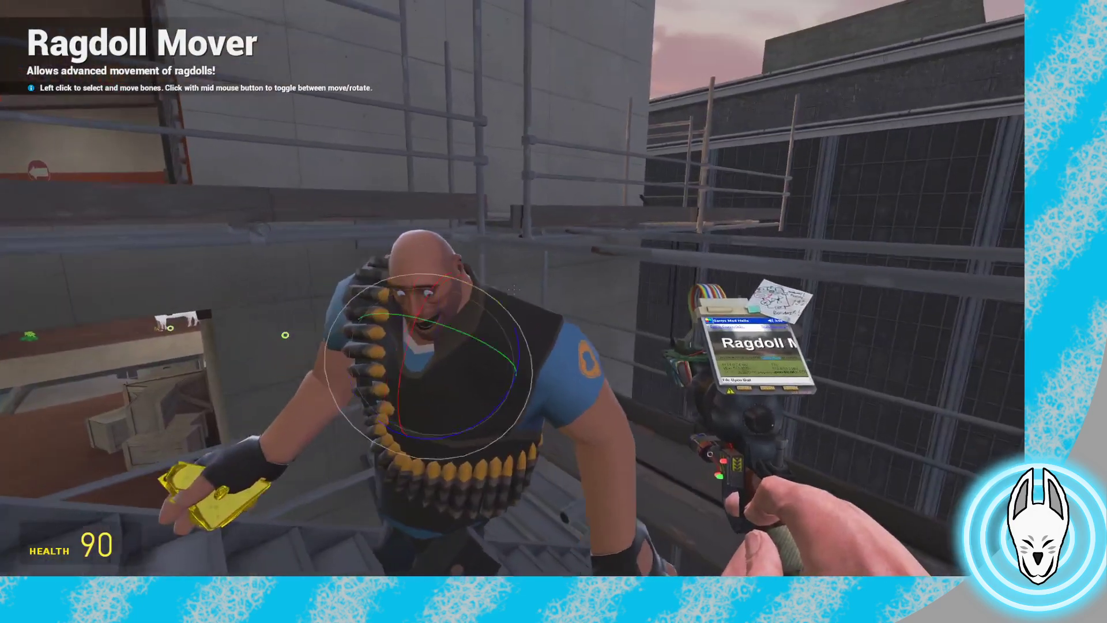
{"action": "middle_click", "coordinate": [513, 290]}
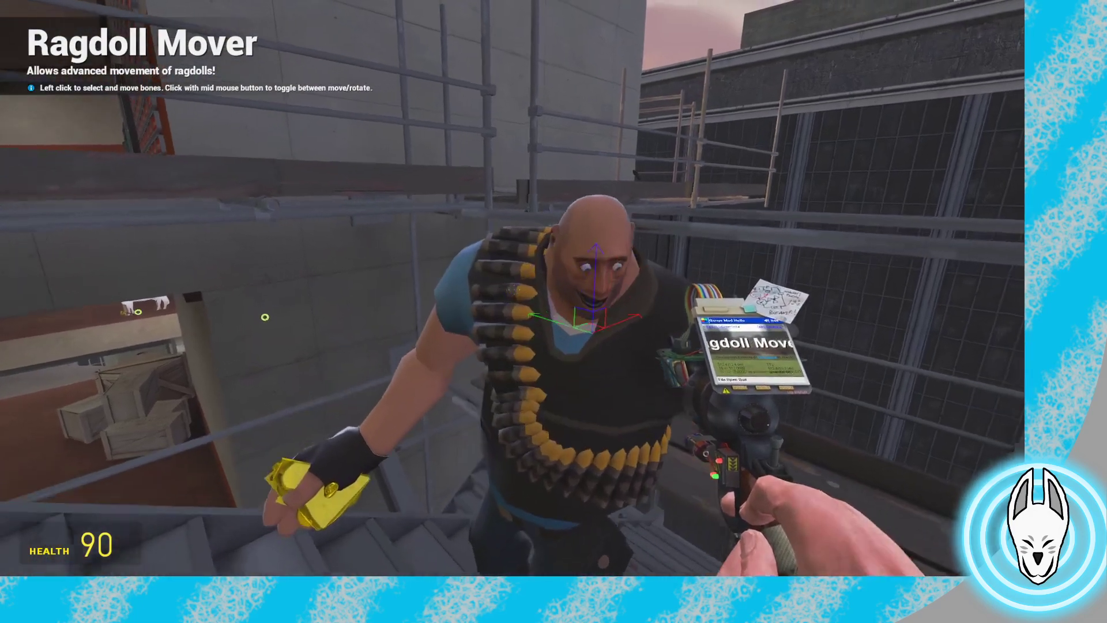
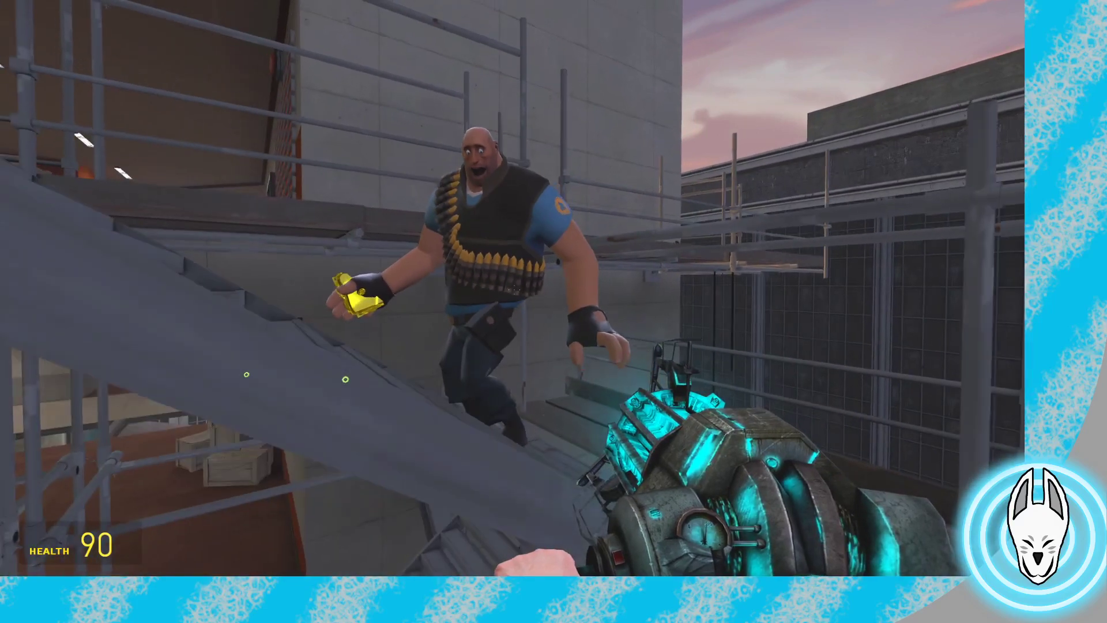
Step through the Heavy's keyframes at frames 0, 5 and 9 to compare the poses
{"action": "key", "text": "q"}
{"action": "key", "text": "q"}
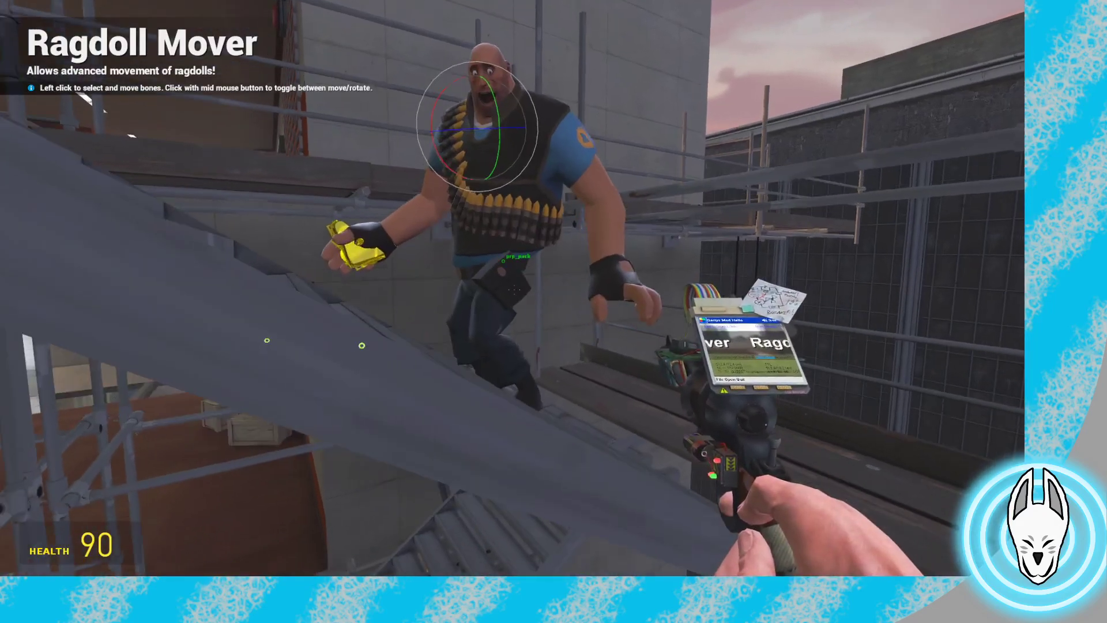
{"action": "key", "text": "c"}
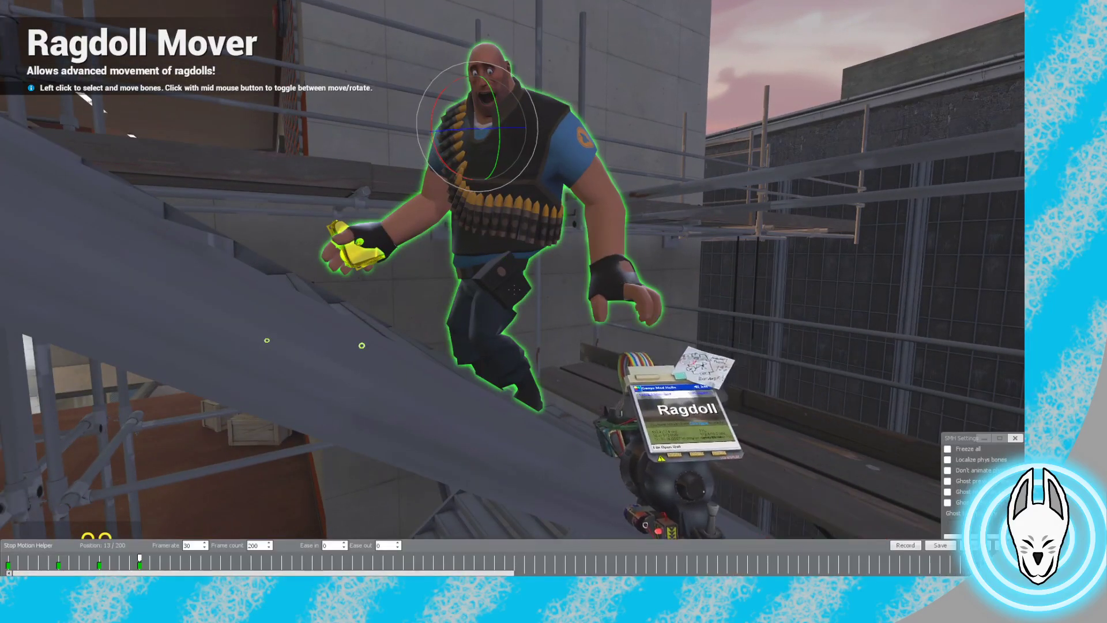
{"action": "left_click", "coordinate": [99, 558]}
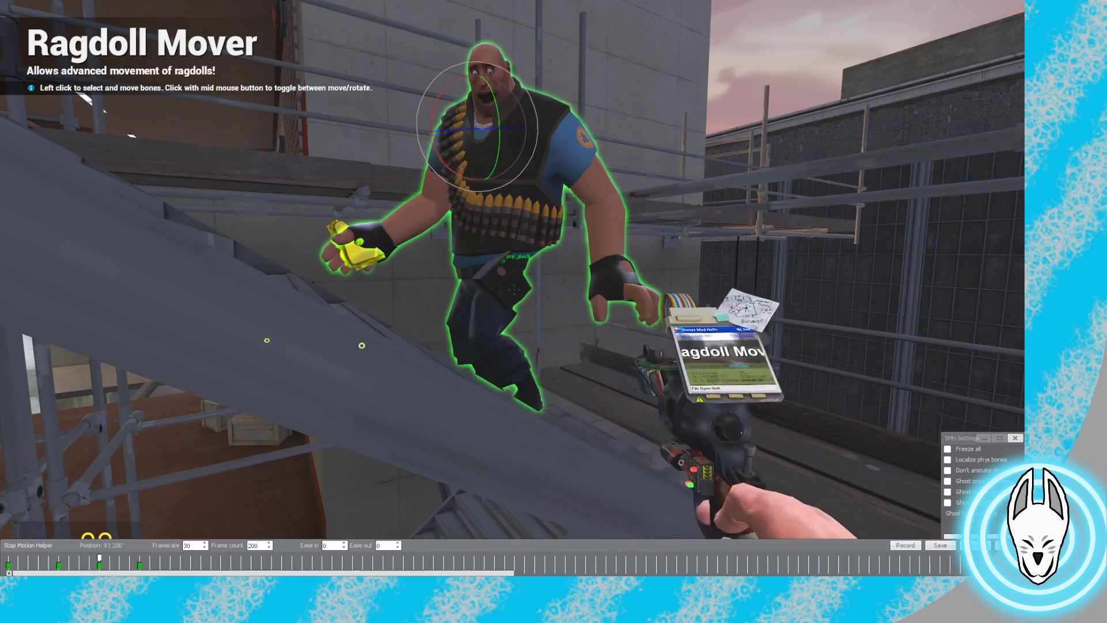
{"action": "left_click", "coordinate": [59, 558]}
{"action": "left_click", "coordinate": [8, 558]}
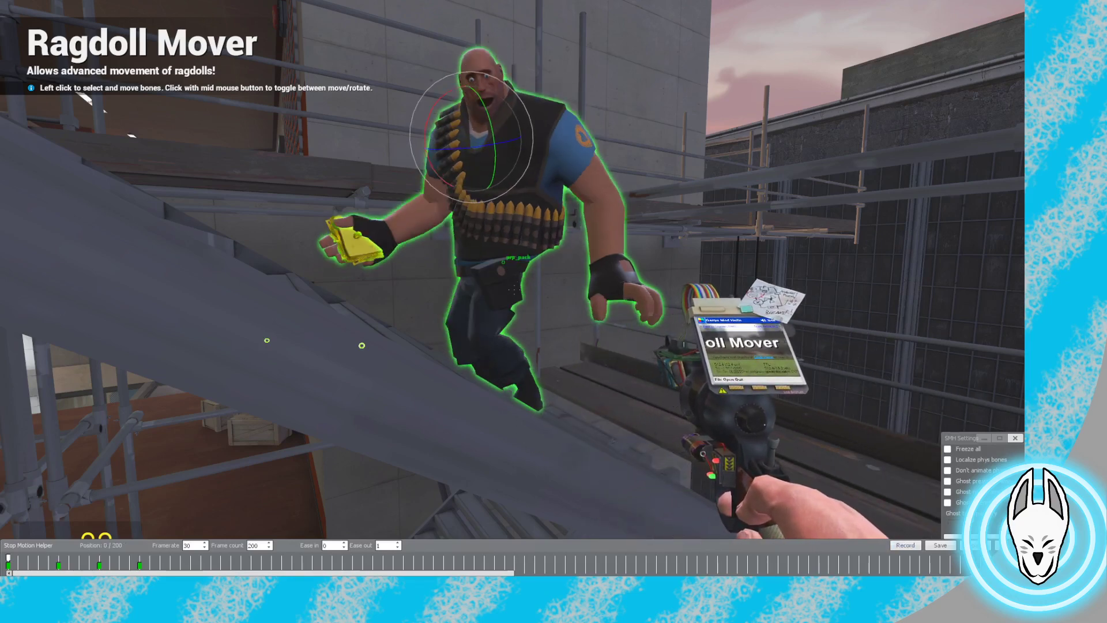
{"action": "left_click", "coordinate": [58, 558]}
{"action": "left_click", "coordinate": [99, 558]}
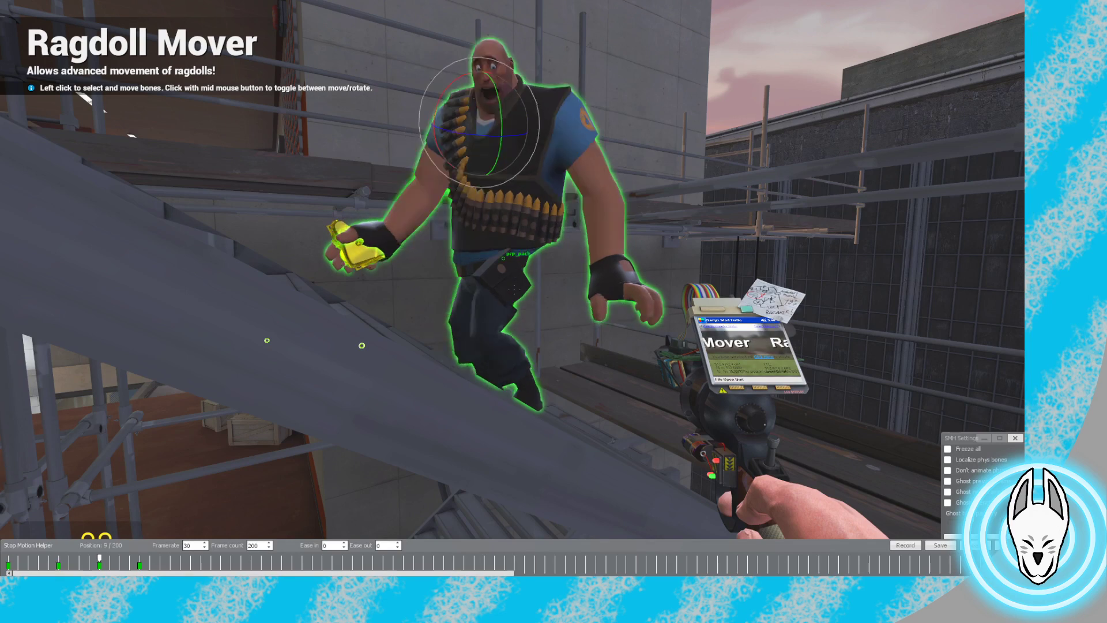
Rotate the Heavy's pelvis bone with the Ragdoll Mover to refine his recoil pose, checking it against the neighbouring frames
{"action": "left_click", "coordinate": [513, 290]}
{"action": "key", "text": "w"}
{"action": "left_click_drag", "start_coordinate": [513, 289], "coordinate": [513, 289]}
{"action": "key", "text": "c"}
{"action": "left_click", "coordinate": [108, 558]}
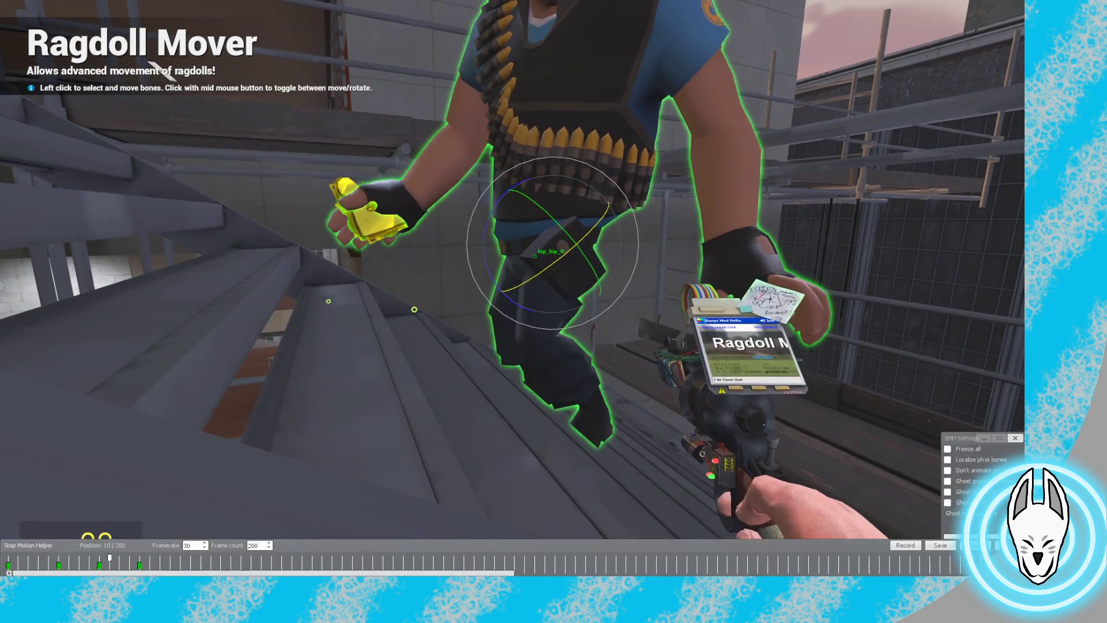
{"action": "left_click", "coordinate": [99, 558]}
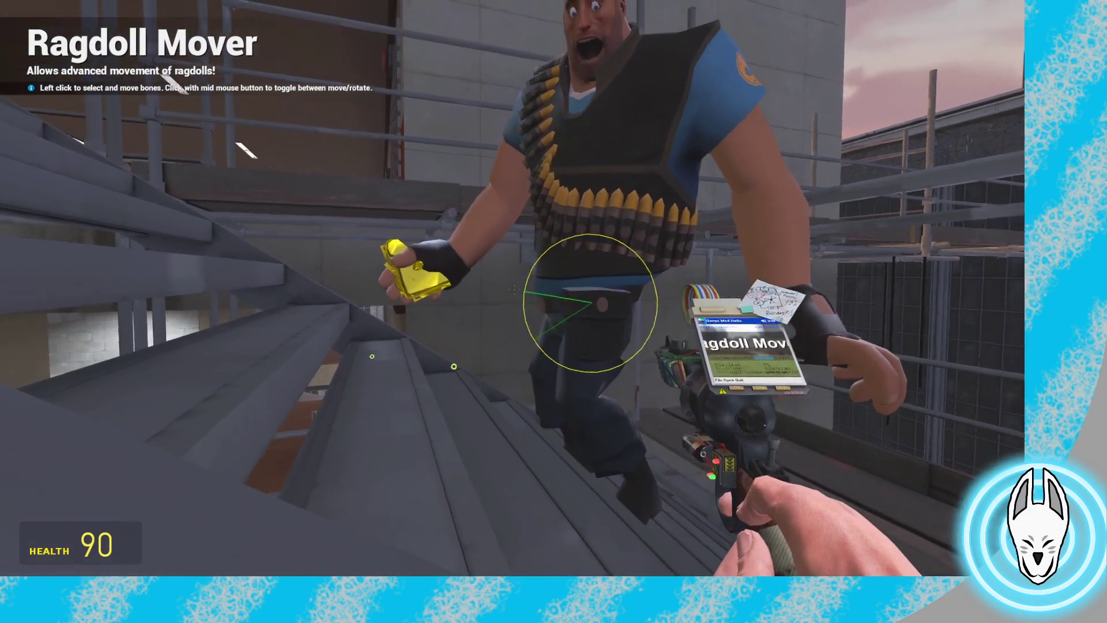
{"action": "key", "text": "c"}
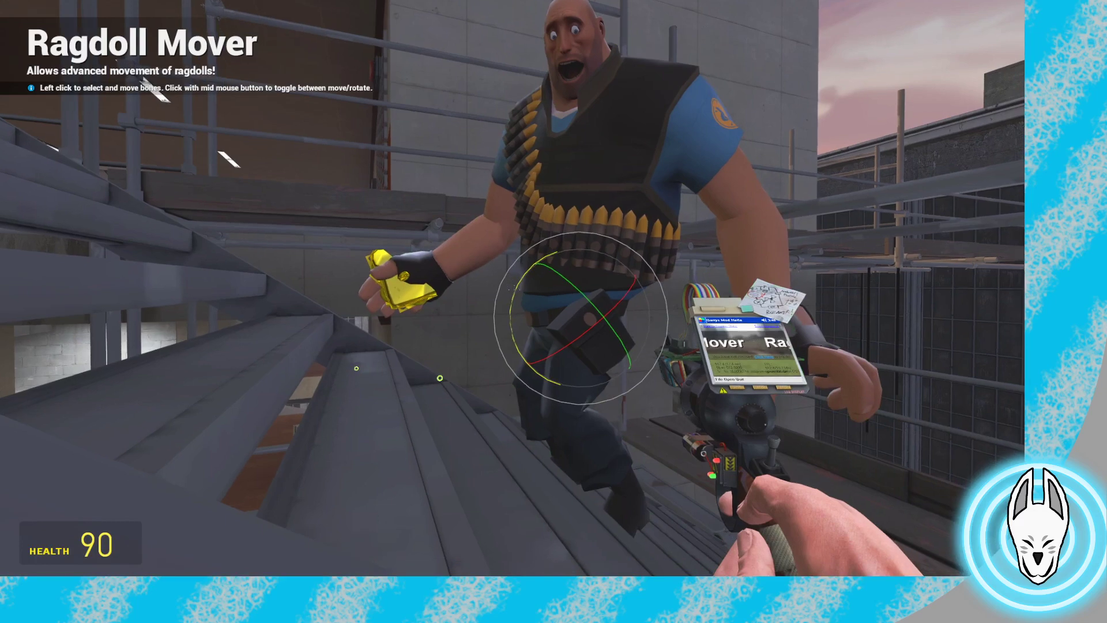
{"action": "left_click_drag", "start_coordinate": [513, 290], "coordinate": [513, 289]}
{"action": "key", "text": "c"}
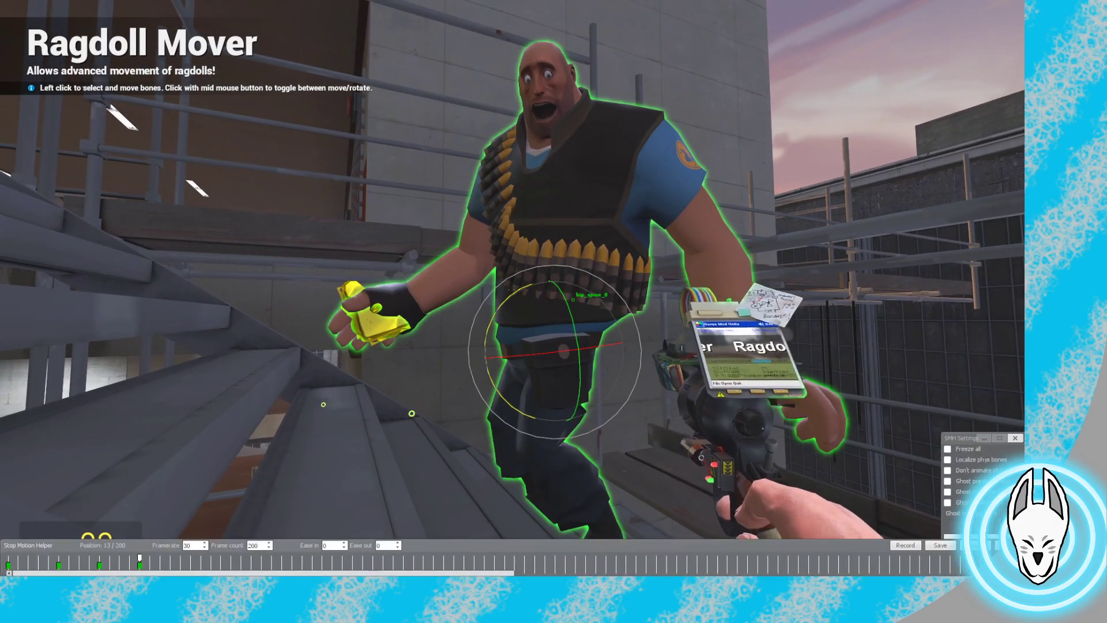
{"action": "key", "text": "s"}
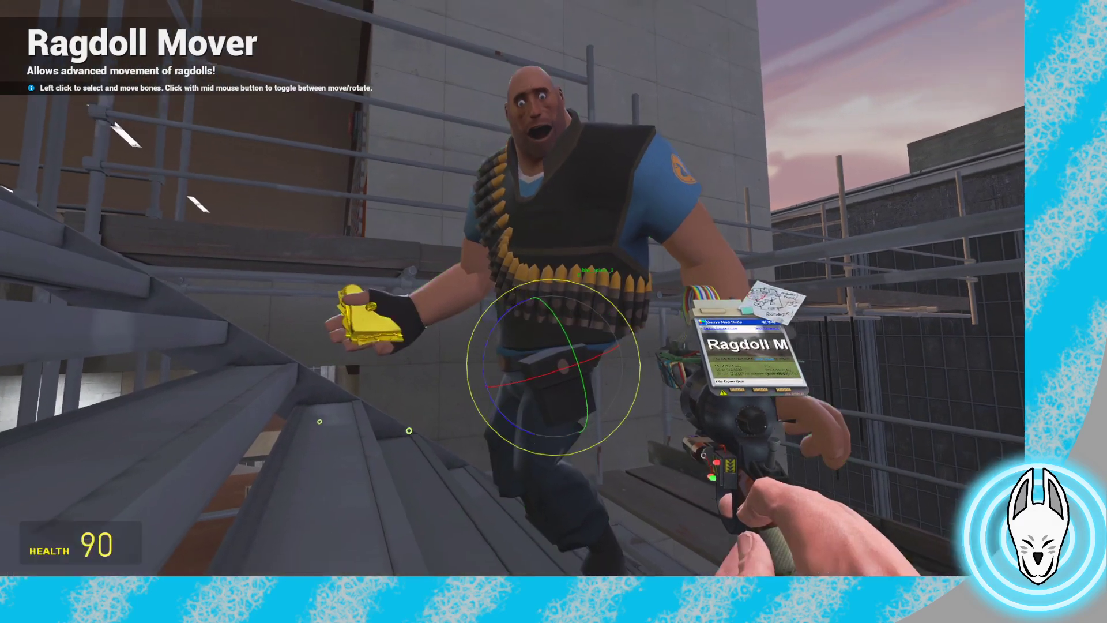
Scrub the animation in a zoomed camera view of the Heavy and shift the last two keyframes to frames 8 and 11
{"action": "key", "text": "5"}
{"action": "key", "text": "6"}
{"action": "left_click", "coordinate": [512, 287]}
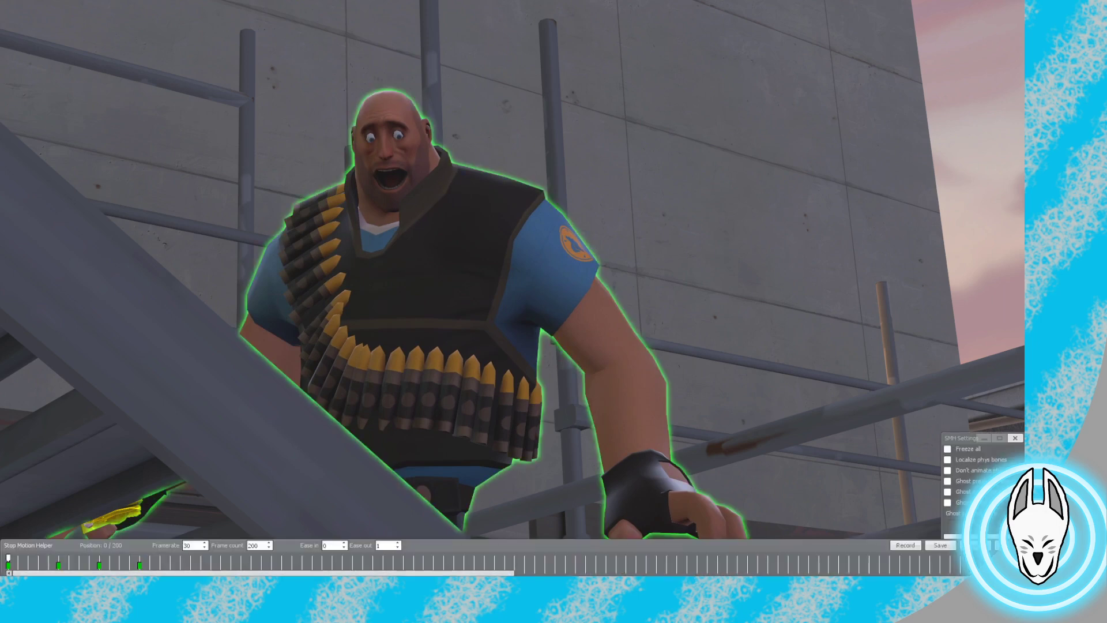
{"action": "left_click_drag", "start_coordinate": [8, 558], "coordinate": [79, 557]}
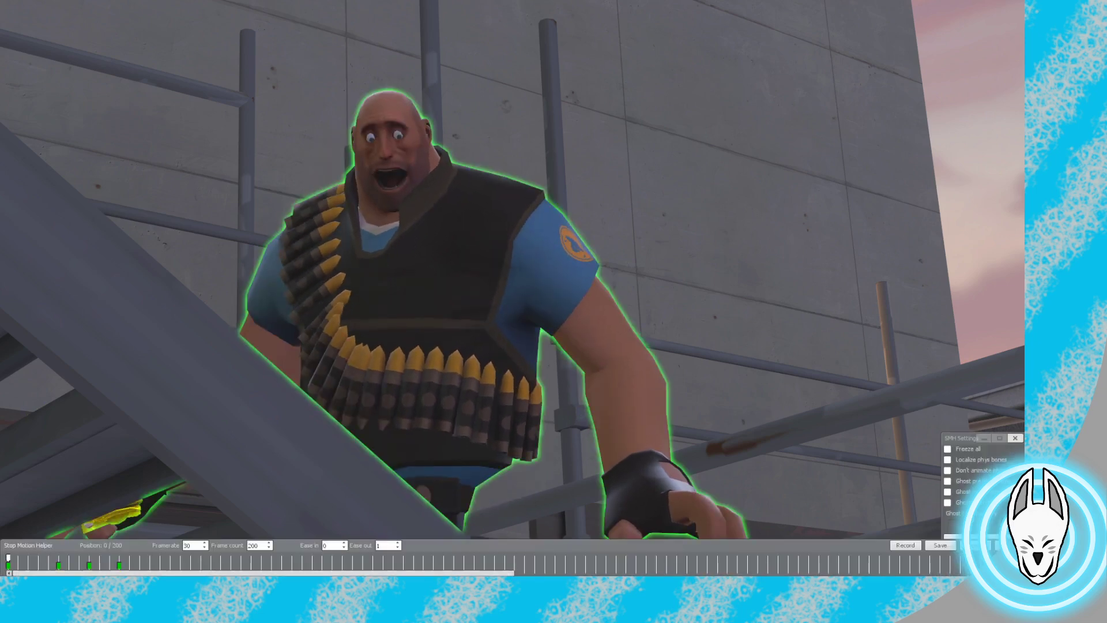
{"action": "left_click_drag", "start_coordinate": [8, 557], "coordinate": [119, 557]}
Place an additional keyframe at frame 17 and scrub the animation from frame 5 to frame 11
{"action": "left_click_drag", "start_coordinate": [119, 557], "coordinate": [58, 558]}
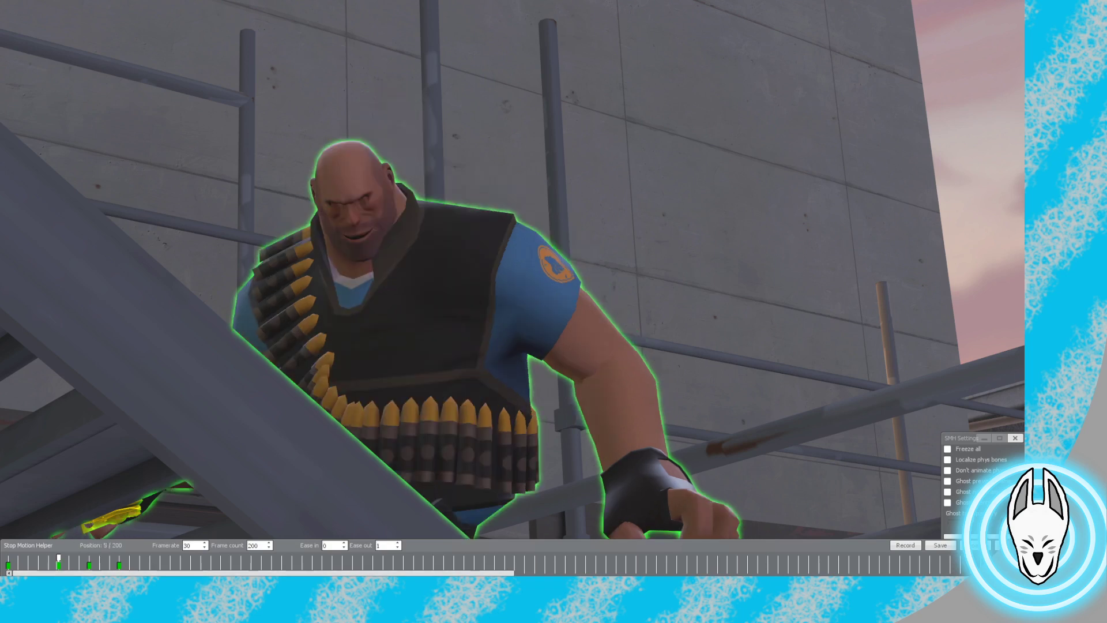
{"action": "left_click_drag", "start_coordinate": [200, 564], "coordinate": [180, 564]}
{"action": "left_click_drag", "start_coordinate": [59, 557], "coordinate": [119, 557]}
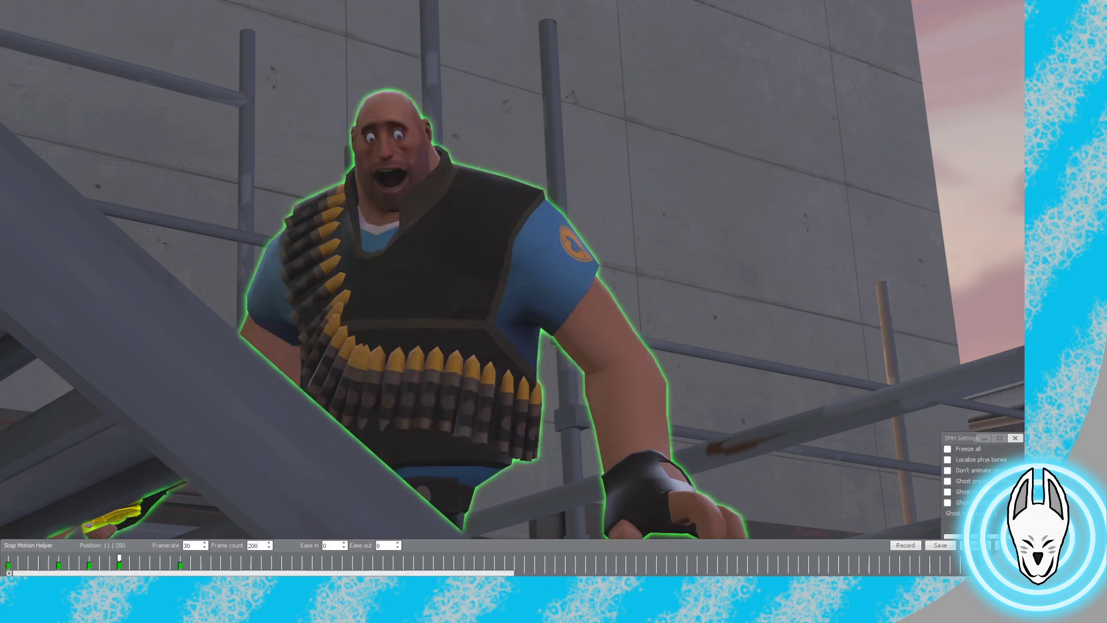
Set the ease out of the Heavy's keyframe at frame 11 to 1 and shift that keyframe to frame 12
{"action": "left_click", "coordinate": [381, 545]}
{"action": "type", "text": "1"}
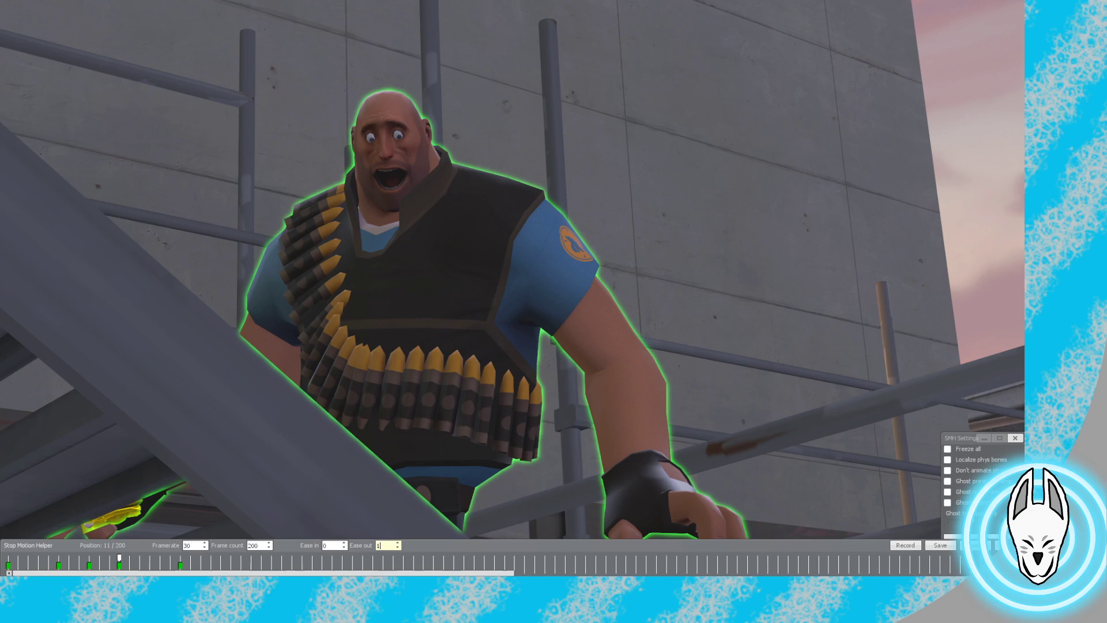
{"action": "left_click_drag", "start_coordinate": [119, 557], "coordinate": [129, 557]}
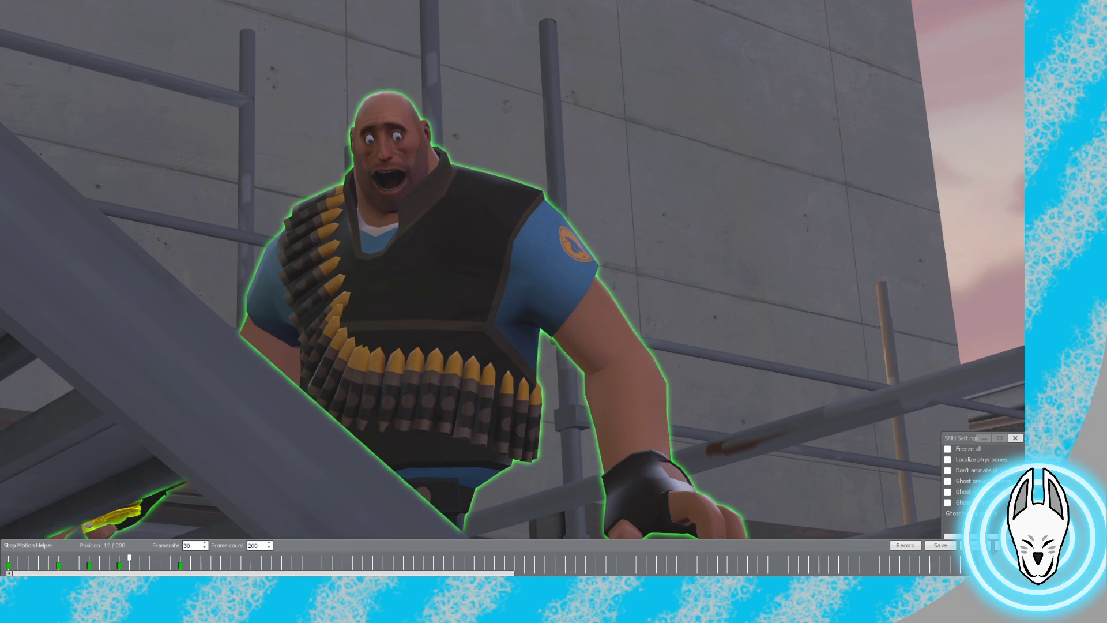
{"action": "left_click", "coordinate": [905, 545]}
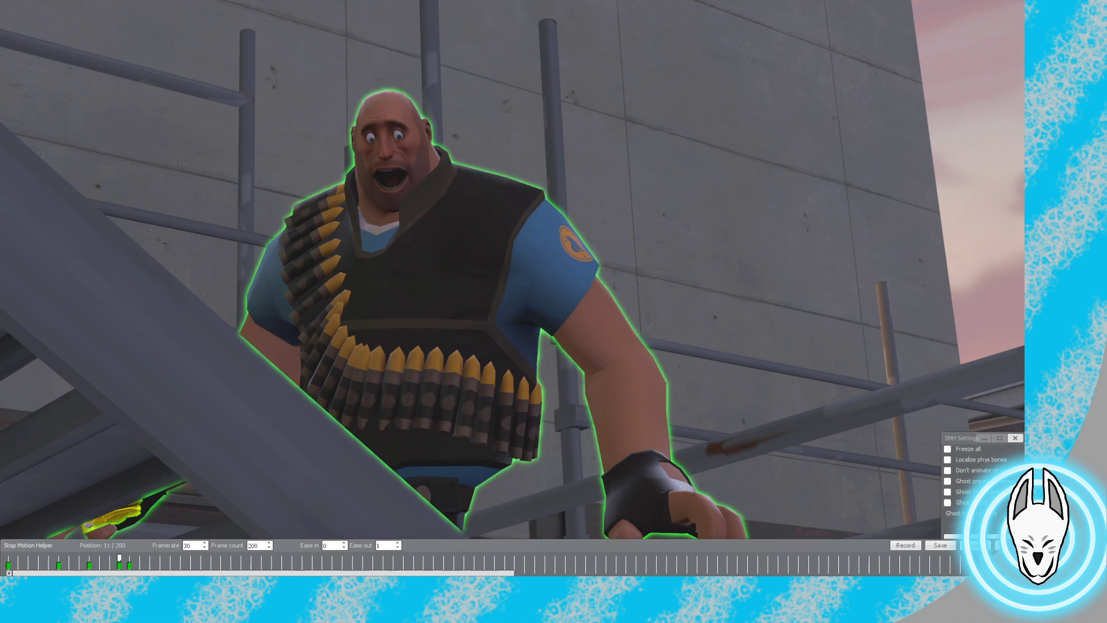
{"action": "mouse_move", "coordinate": [129, 565]}
{"action": "left_mouse_down"}
{"action": "mouse_move", "coordinate": [180, 565]}
{"action": "mouse_move", "coordinate": [129, 565]}
{"action": "left_mouse_up"}
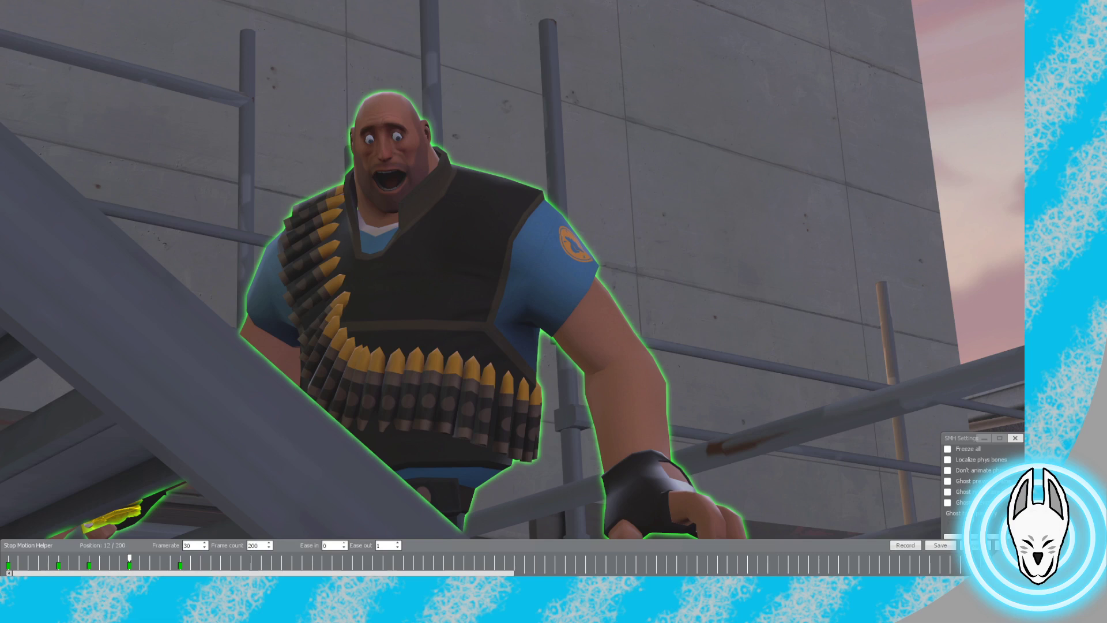
Set the ease in of the keyframes at frames 12 and 17 to 1 and edit the ease out at frame 12
{"action": "left_click", "coordinate": [328, 545]}
{"action": "left_click_drag", "start_coordinate": [129, 558], "coordinate": [180, 558]}
{"action": "left_click", "coordinate": [328, 545]}
{"action": "type", "text": "1"}
{"action": "left_click", "coordinate": [129, 562]}
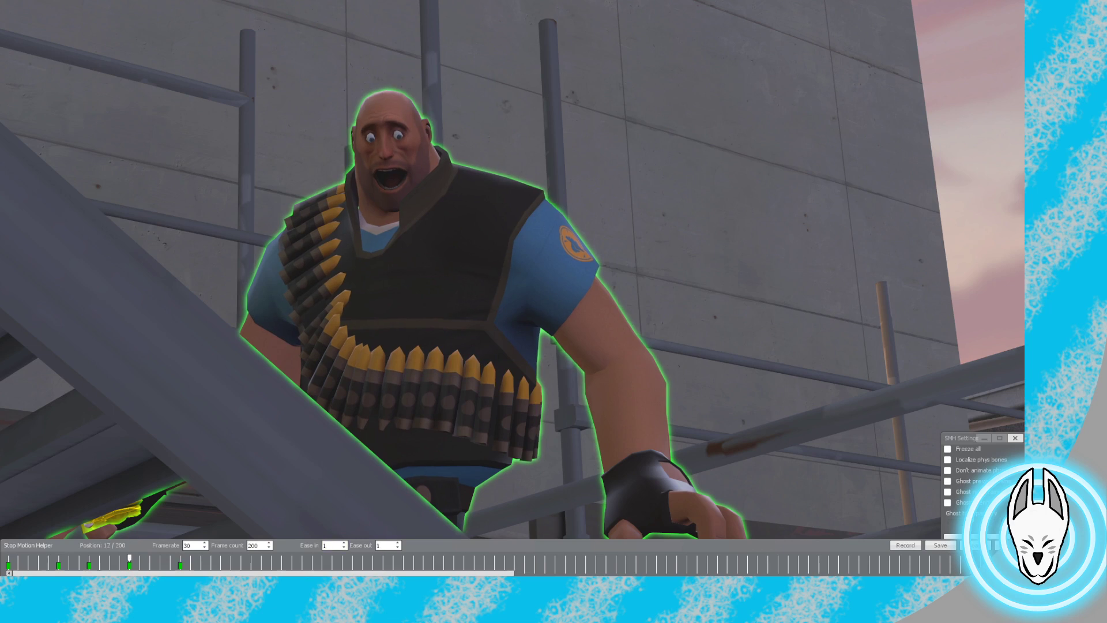
{"action": "left_click", "coordinate": [385, 545]}
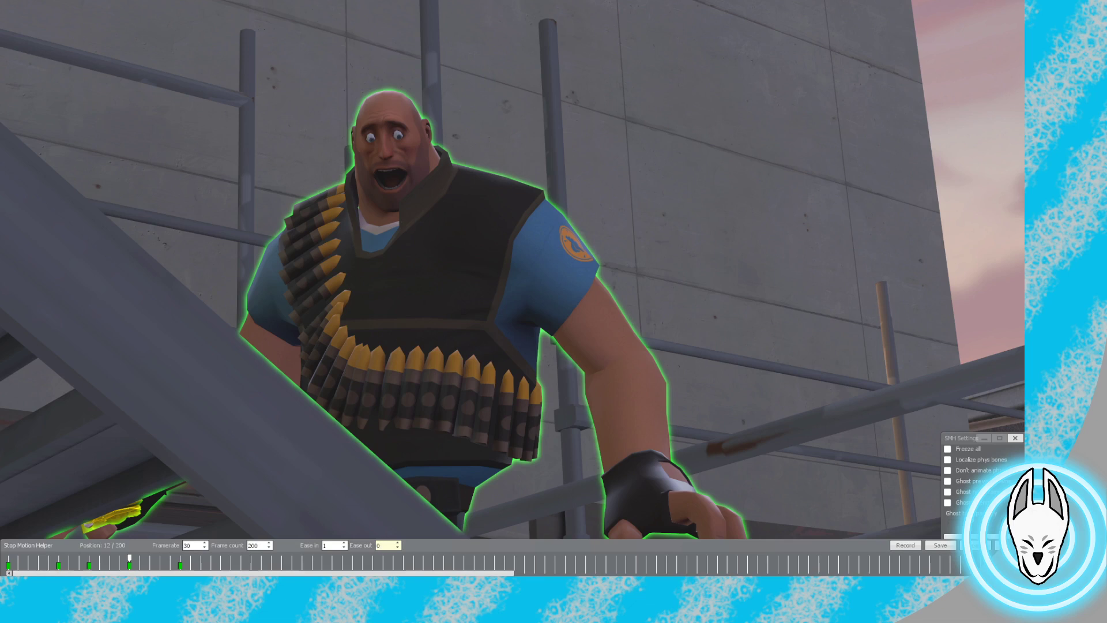
Check the poses at frames 0 and 5, and set the ease out of the keyframe at frame 17 to 1
{"action": "left_click_drag", "start_coordinate": [129, 558], "coordinate": [8, 558]}
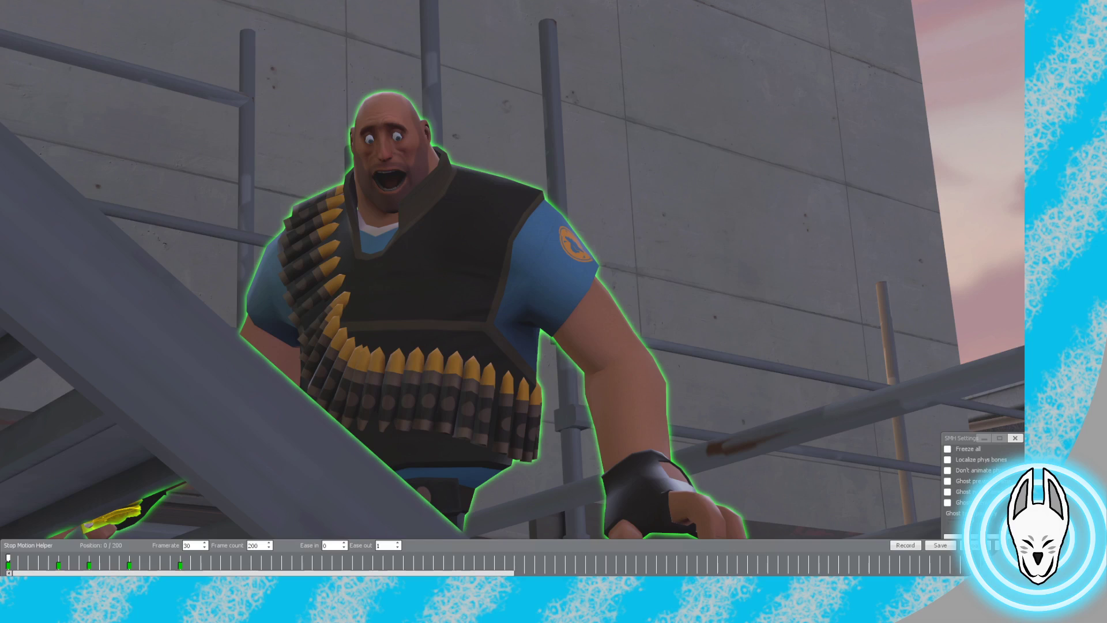
{"action": "left_click_drag", "start_coordinate": [8, 558], "coordinate": [58, 558]}
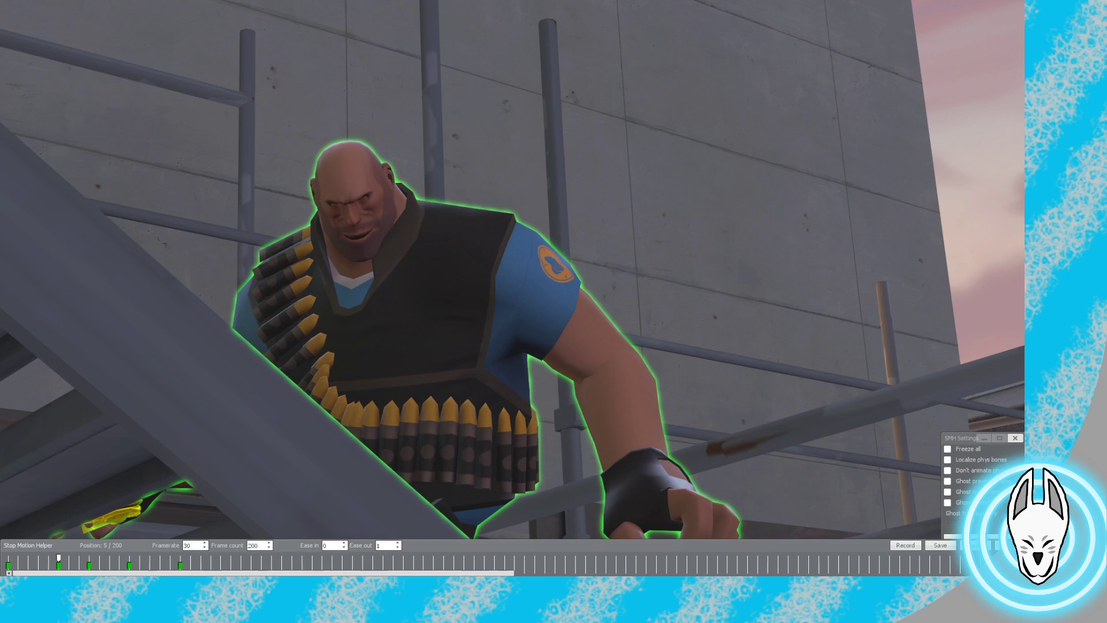
{"action": "left_click_drag", "start_coordinate": [58, 558], "coordinate": [179, 557]}
{"action": "left_click", "coordinate": [381, 544]}
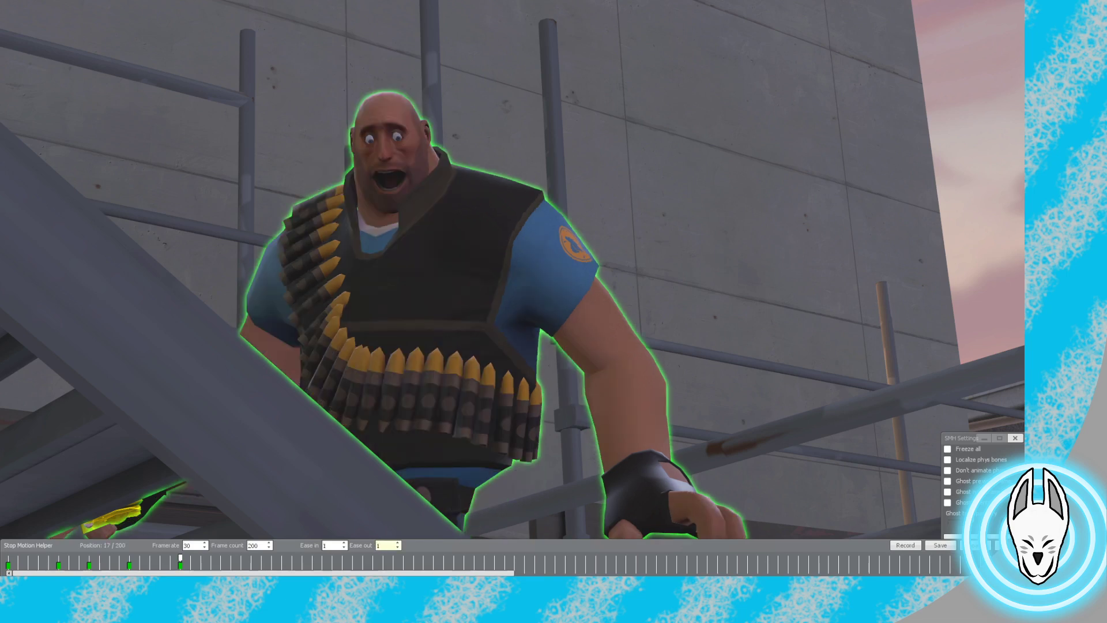
Copy the keyframe at frame 17 to frame 22, go to that frame and return to the scene for posing
{"action": "left_click_drag", "start_coordinate": [180, 557], "coordinate": [58, 557]}
{"action": "middle_click_drag", "start_coordinate": [180, 566], "coordinate": [230, 566]}
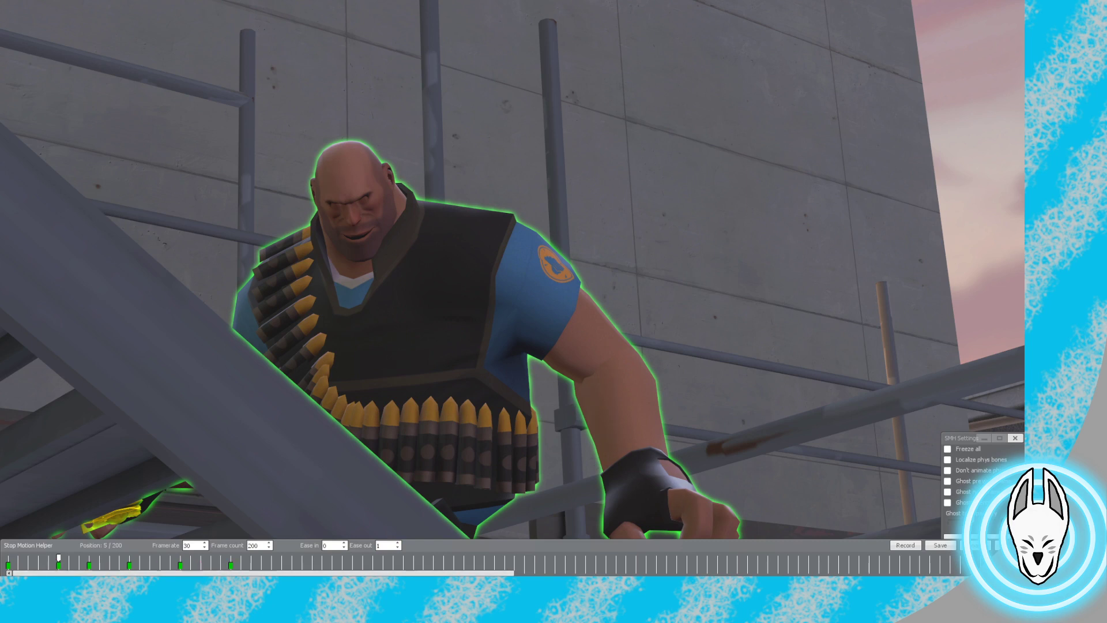
{"action": "mouse_move", "coordinate": [230, 558]}
{"action": "left_mouse_down"}
{"action": "mouse_move", "coordinate": [180, 558]}
{"action": "mouse_move", "coordinate": [231, 558]}
{"action": "left_mouse_up"}
{"action": "key", "text": "q"}
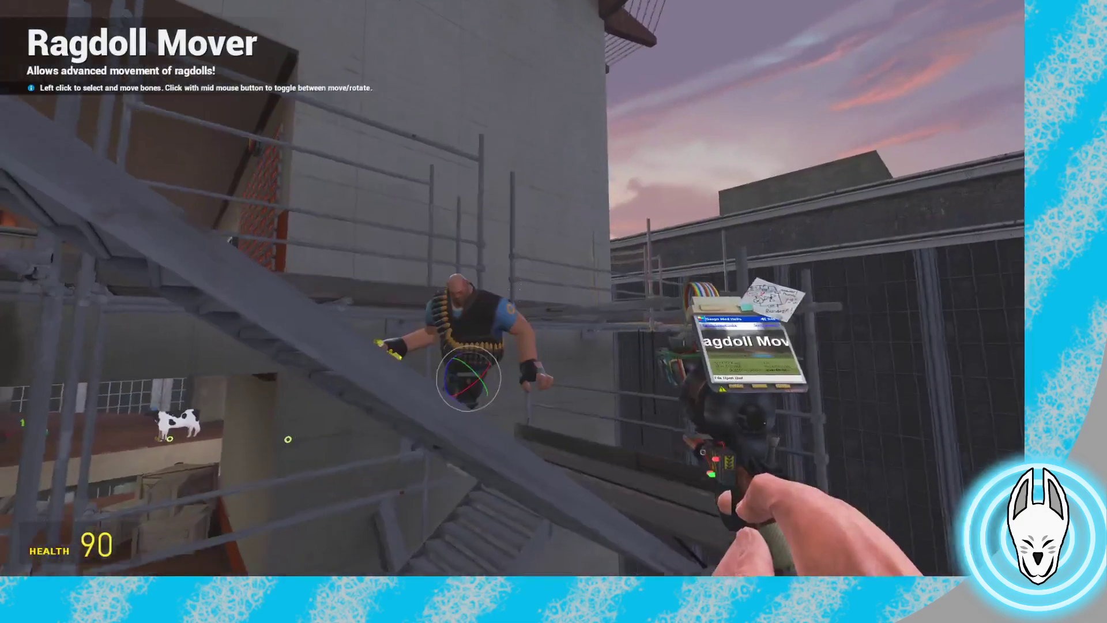
{"action": "key", "text": "q"}
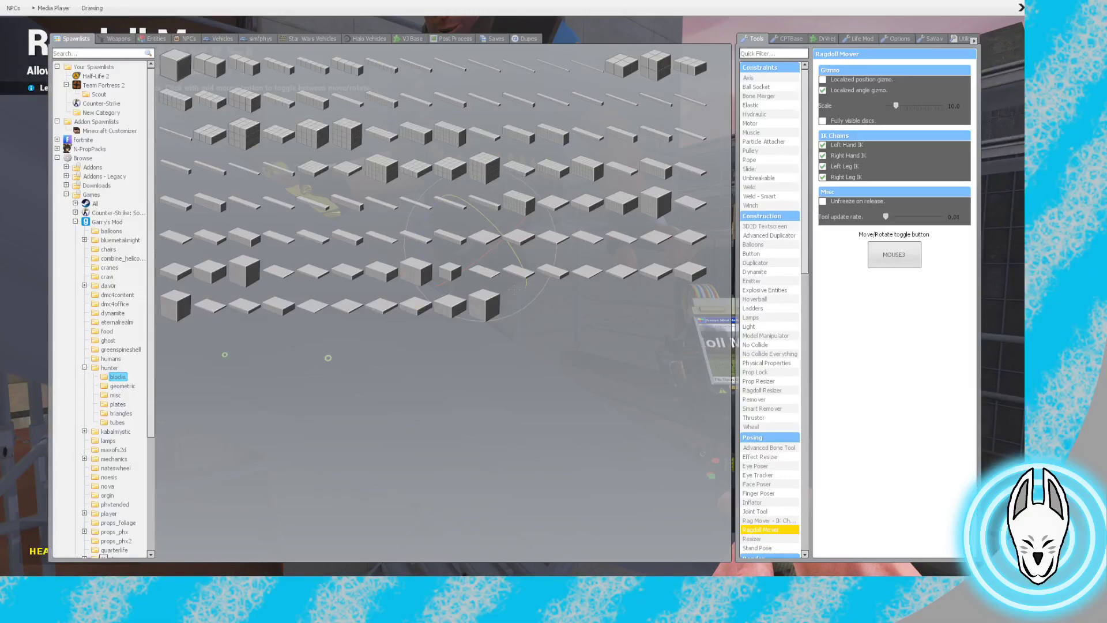
{"action": "key", "text": "q"}
Rotate and reposition the Heavy's pelvis with the Ragdoll Mover so his body tilts forward over the stairs
{"action": "key", "text": "w"}
{"action": "middle_click", "coordinate": [514, 288]}
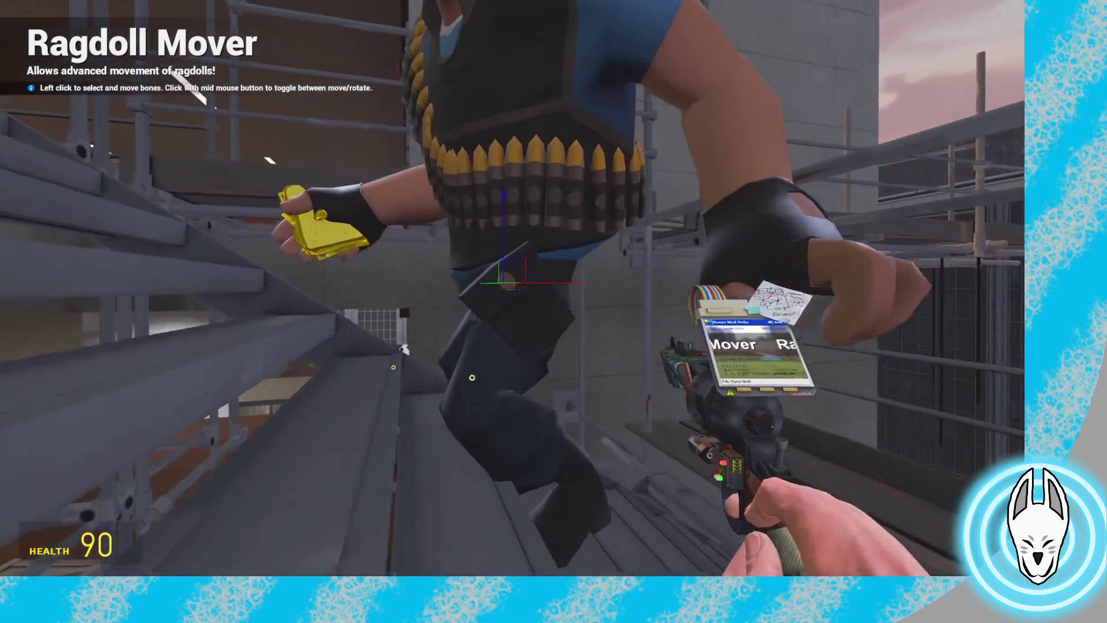
{"action": "middle_click", "coordinate": [514, 287]}
{"action": "middle_click", "coordinate": [513, 288]}
{"action": "left_click", "coordinate": [512, 289]}
{"action": "middle_click", "coordinate": [512, 288]}
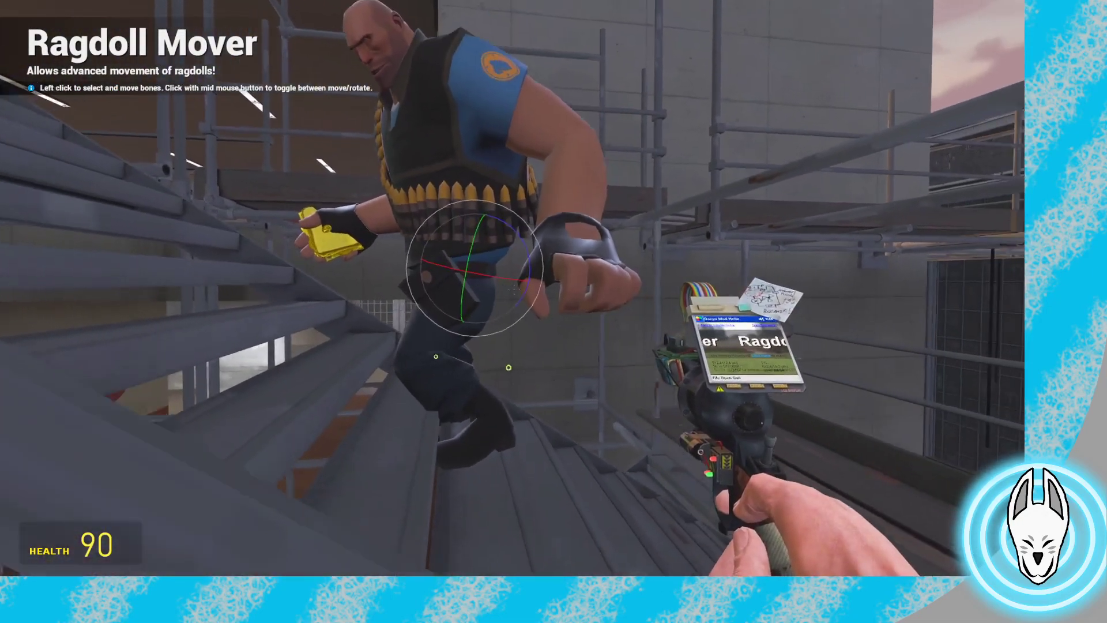
{"action": "left_click_drag", "start_coordinate": [514, 289], "coordinate": [514, 288]}
{"action": "middle_click", "coordinate": [513, 289]}
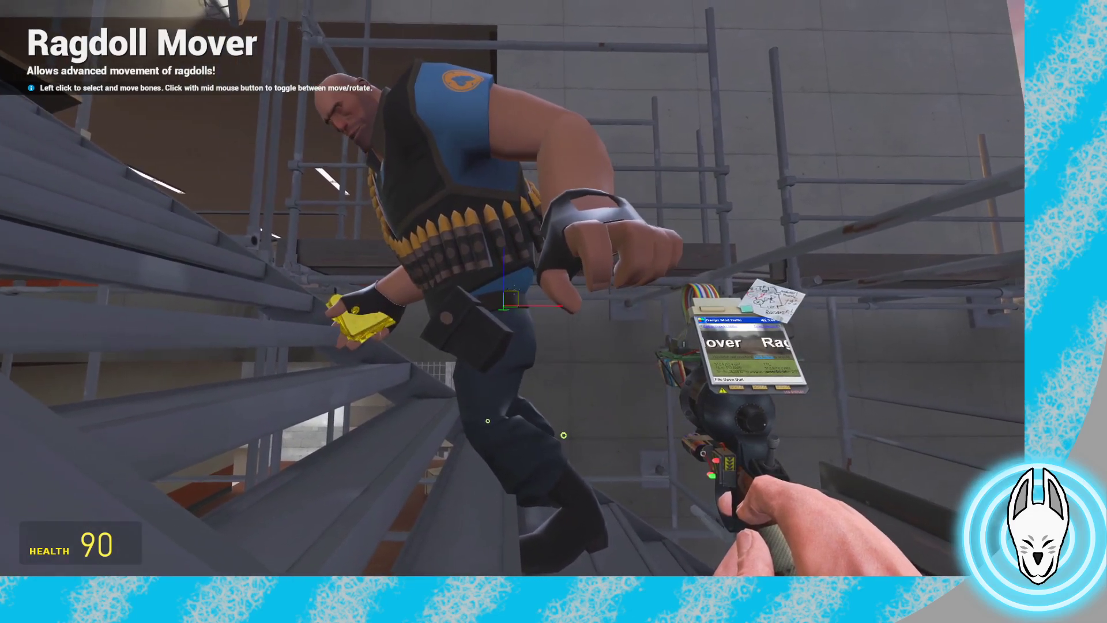
{"action": "key", "text": "w"}
Bend the Heavy's torso forward at the spine and rotate his right arm down from the shoulder
{"action": "left_click", "coordinate": [513, 289]}
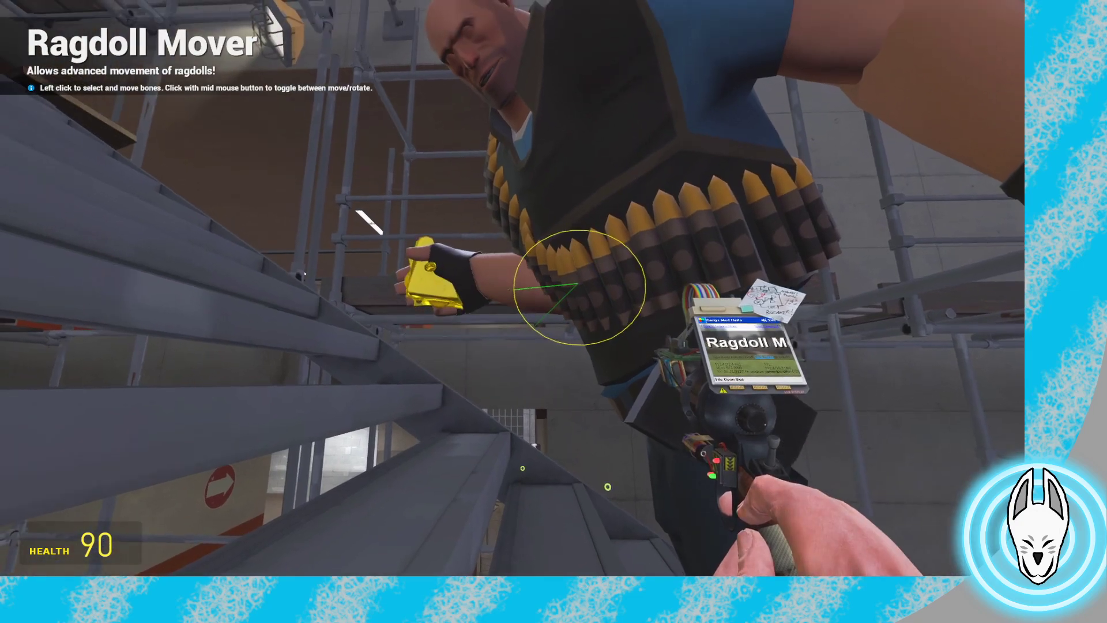
{"action": "key", "text": "s"}
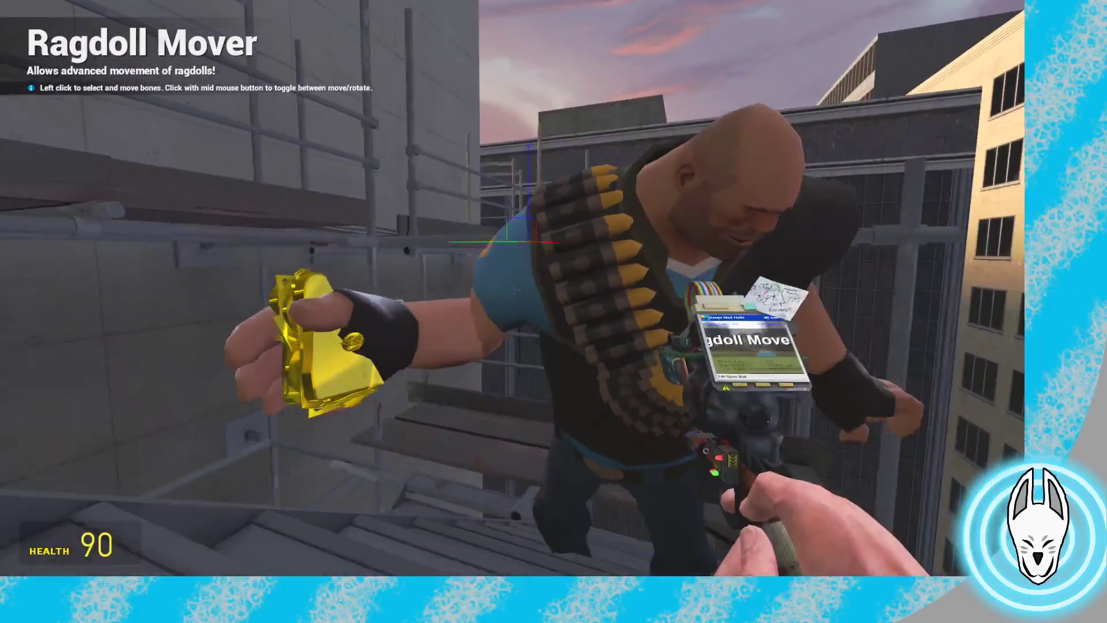
{"action": "left_click", "coordinate": [513, 288]}
{"action": "left_click_drag", "start_coordinate": [513, 288], "coordinate": [513, 289]}
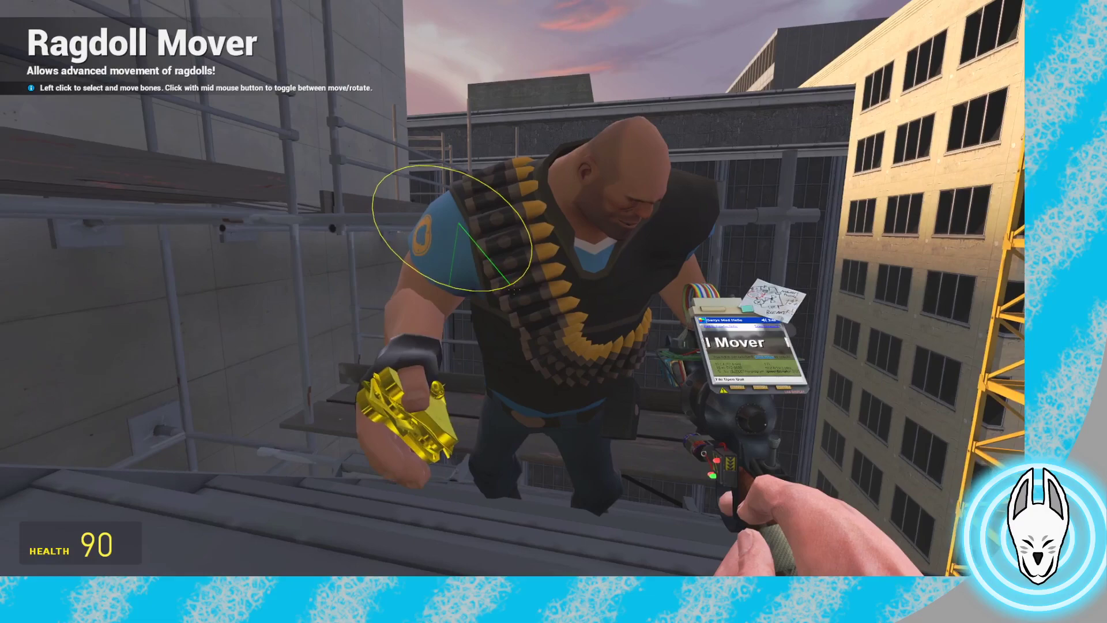
Swing the Heavy's left arm out behind his leaning body and adjust the rotation around his left collar bone
{"action": "key", "text": "w"}
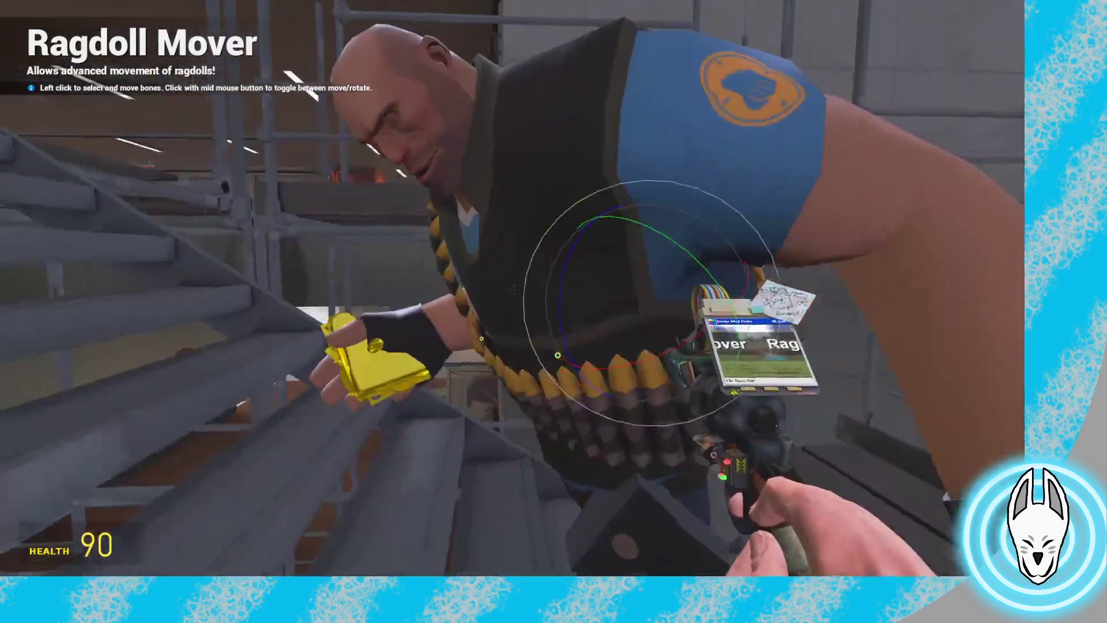
{"action": "key", "text": "s"}
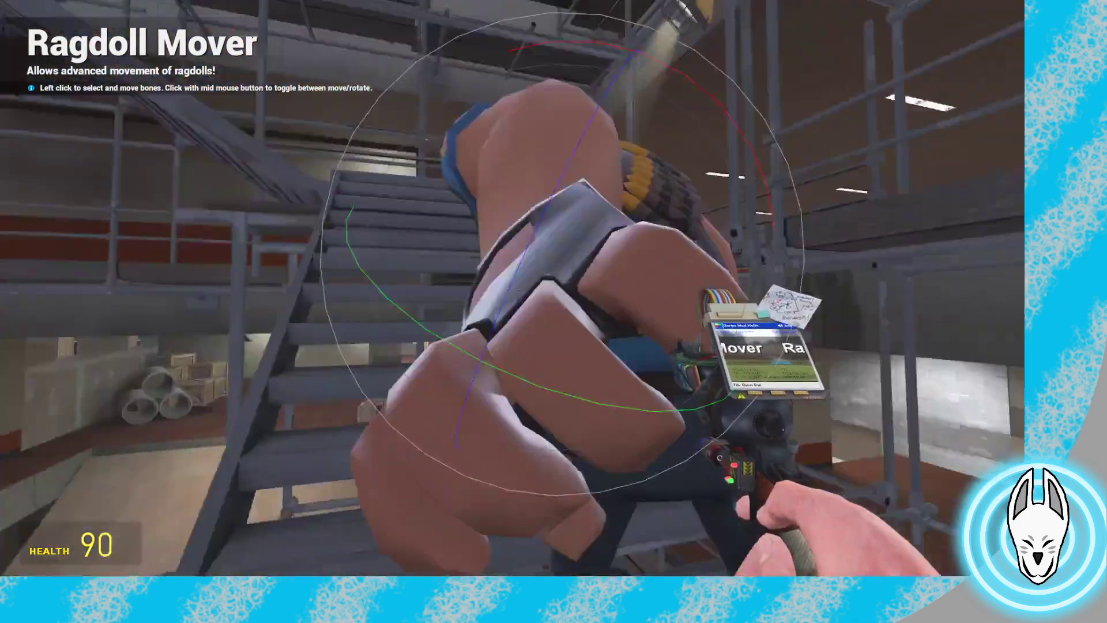
{"action": "key", "text": "s"}
{"action": "left_click_drag", "start_coordinate": [513, 290], "coordinate": [514, 289]}
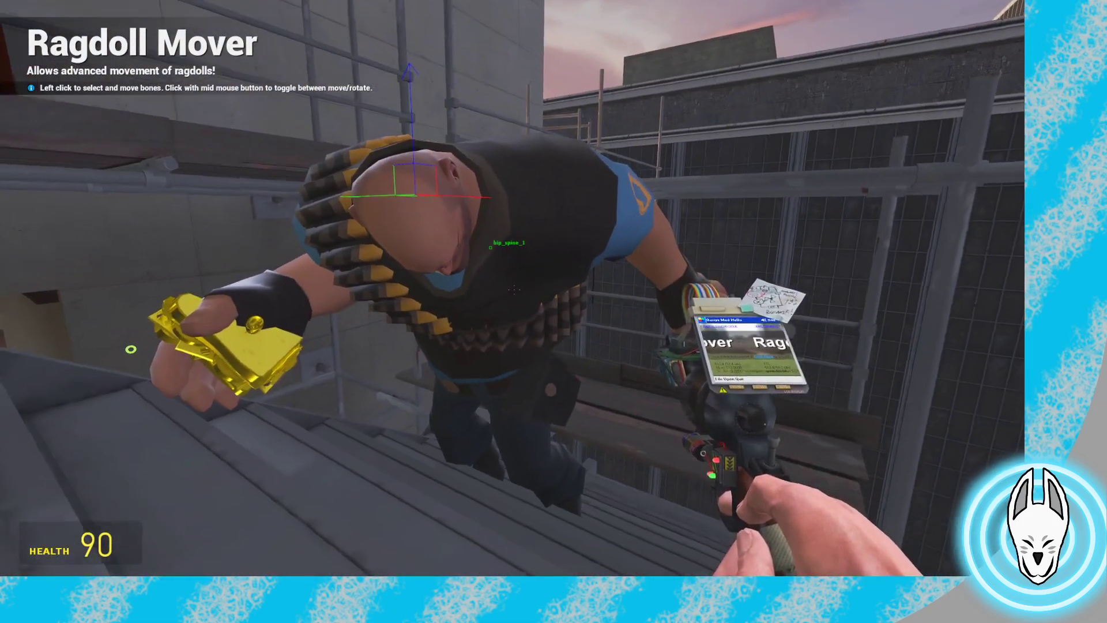
{"action": "left_click", "coordinate": [514, 289]}
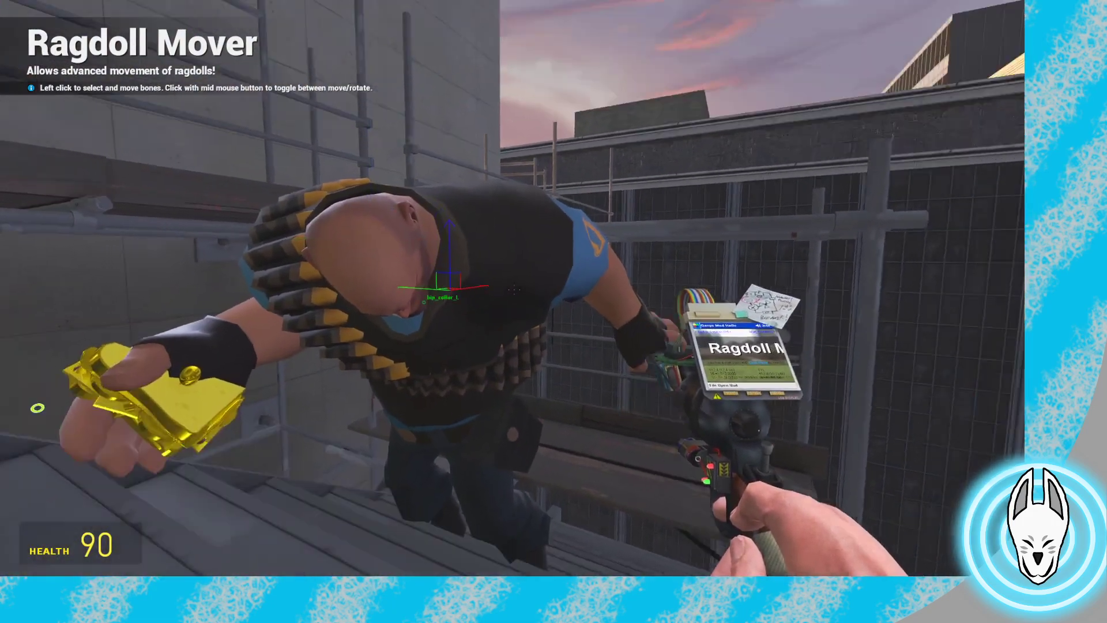
{"action": "middle_click", "coordinate": [515, 289]}
{"action": "key", "text": "s"}
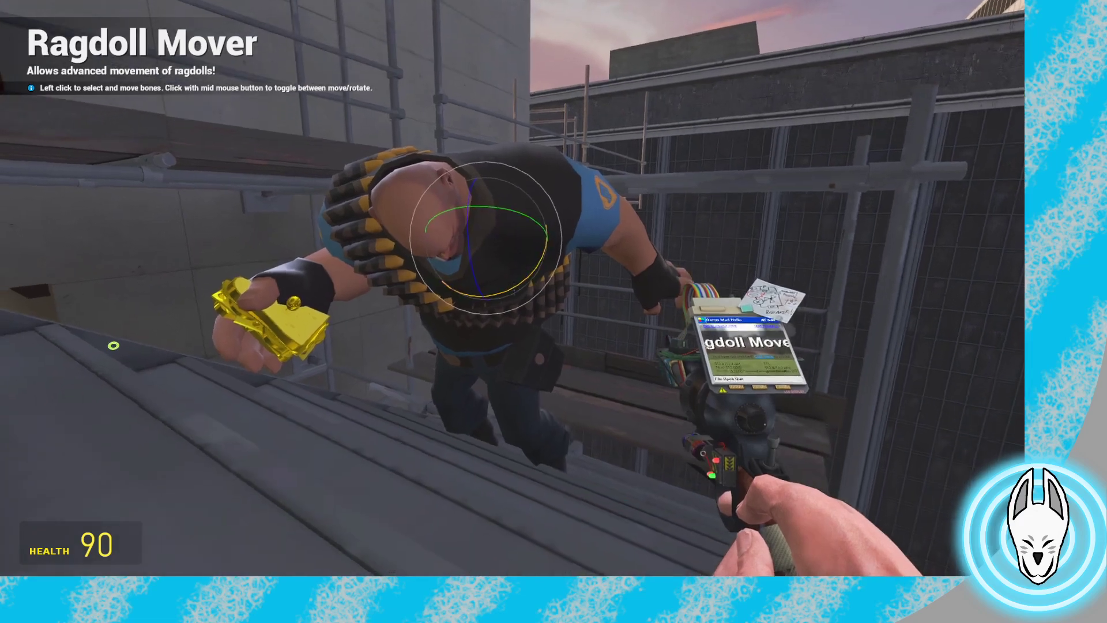
Select the Heavy's bip_spine_0 bone and rotate it to bend him forward at the waist
{"action": "middle_click", "coordinate": [513, 288]}
{"action": "key", "text": "w"}
{"action": "left_click", "coordinate": [514, 289]}
{"action": "middle_click", "coordinate": [514, 289]}
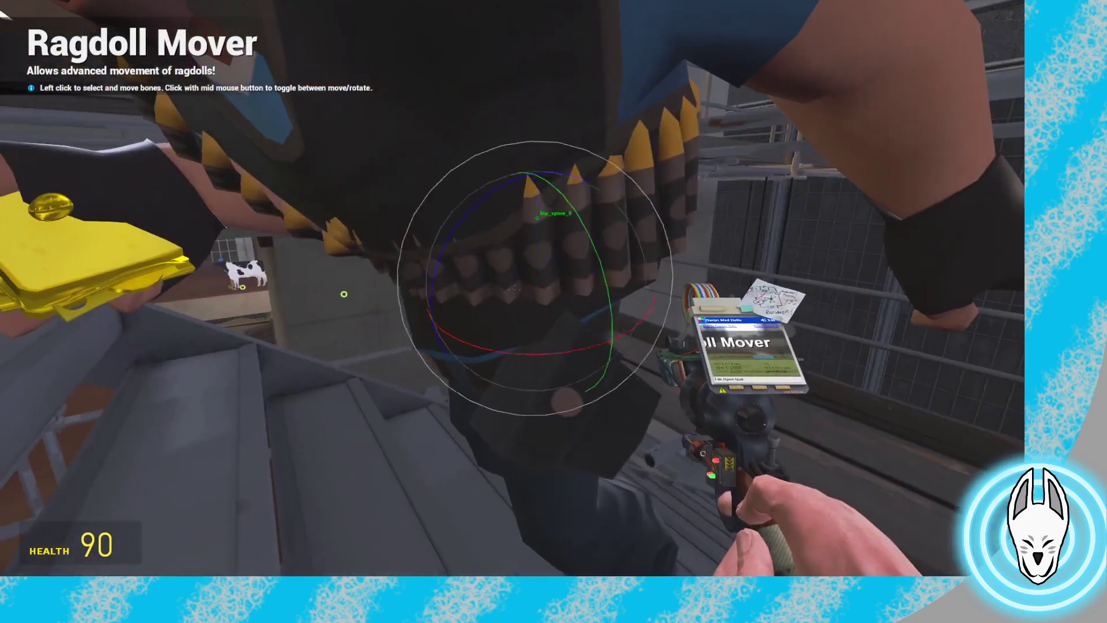
{"action": "key", "text": "d"}
{"action": "left_click_drag", "start_coordinate": [511, 287], "coordinate": [513, 289]}
{"action": "key", "text": "d"}
Refine the spine rotation from the side so the Heavy's torso hunches low over the stairs
{"action": "left_click", "coordinate": [514, 289]}
{"action": "middle_click", "coordinate": [513, 289]}
{"action": "left_click", "coordinate": [513, 288]}
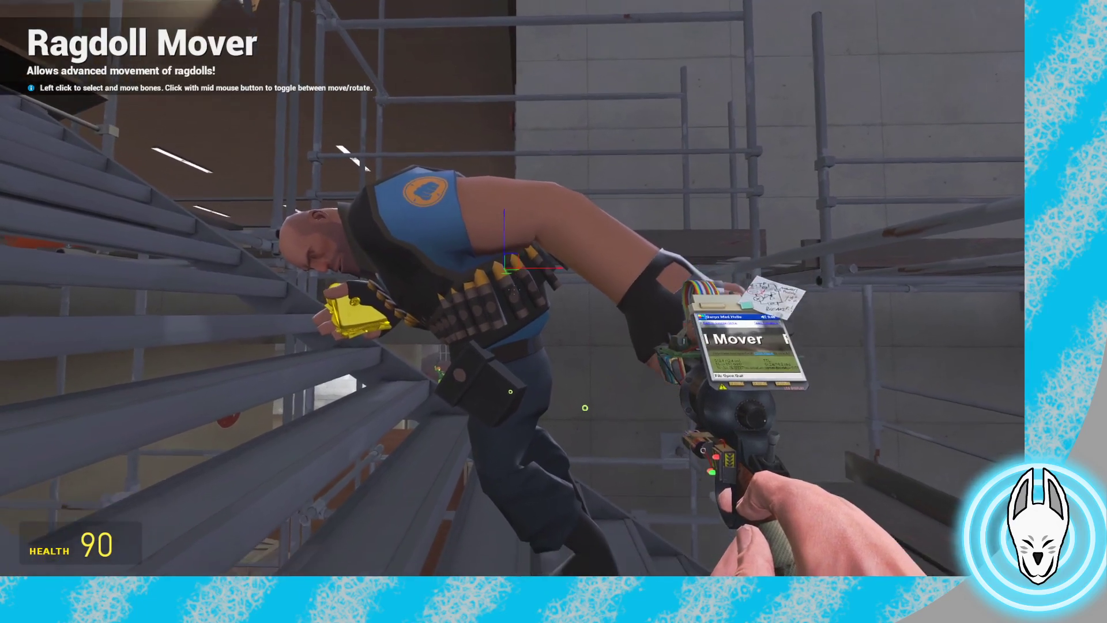
{"action": "middle_click", "coordinate": [513, 289]}
{"action": "key", "text": "a"}
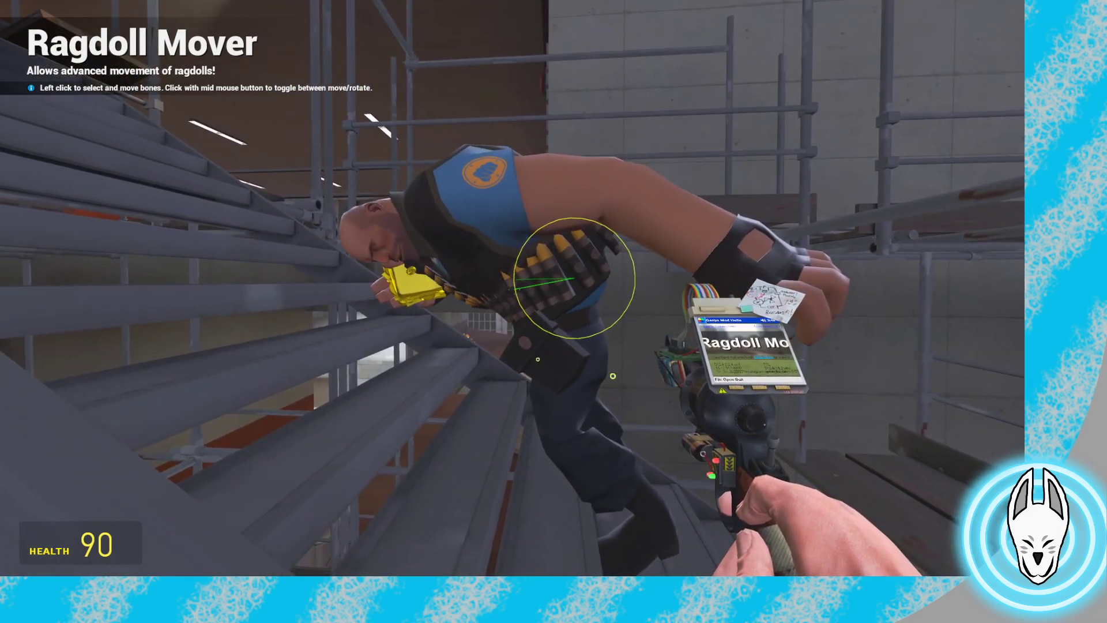
{"action": "left_click_drag", "start_coordinate": [514, 289], "coordinate": [514, 289]}
{"action": "key", "text": "a"}
Rotate the Heavy's neck and upper chest to lower his head, checking the hunched pose from several sides
{"action": "left_click", "coordinate": [513, 289]}
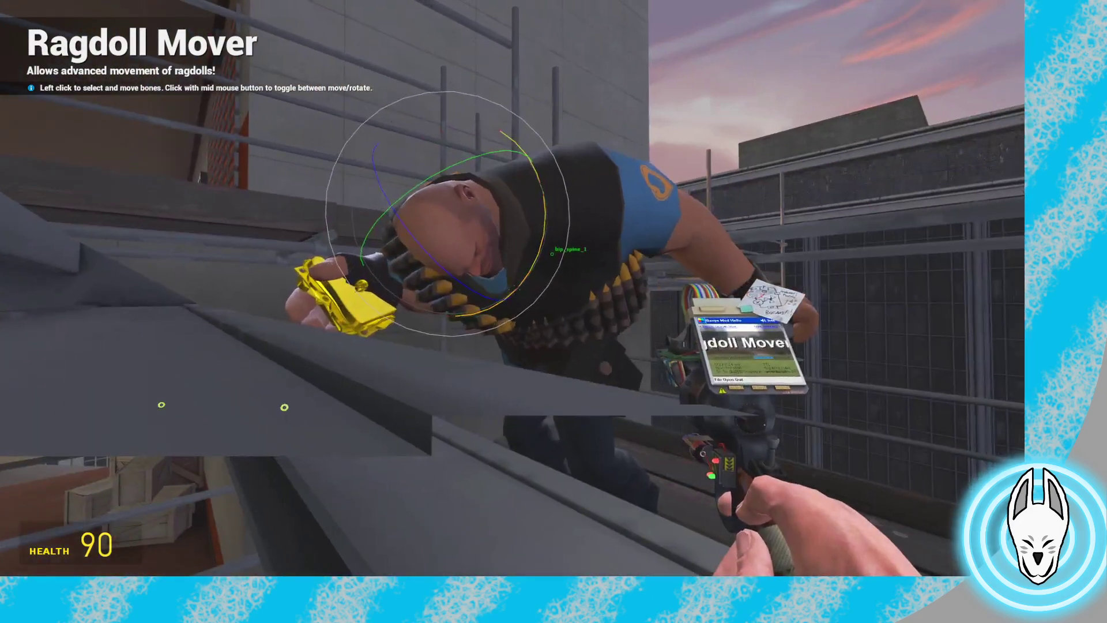
{"action": "key", "text": "d"}
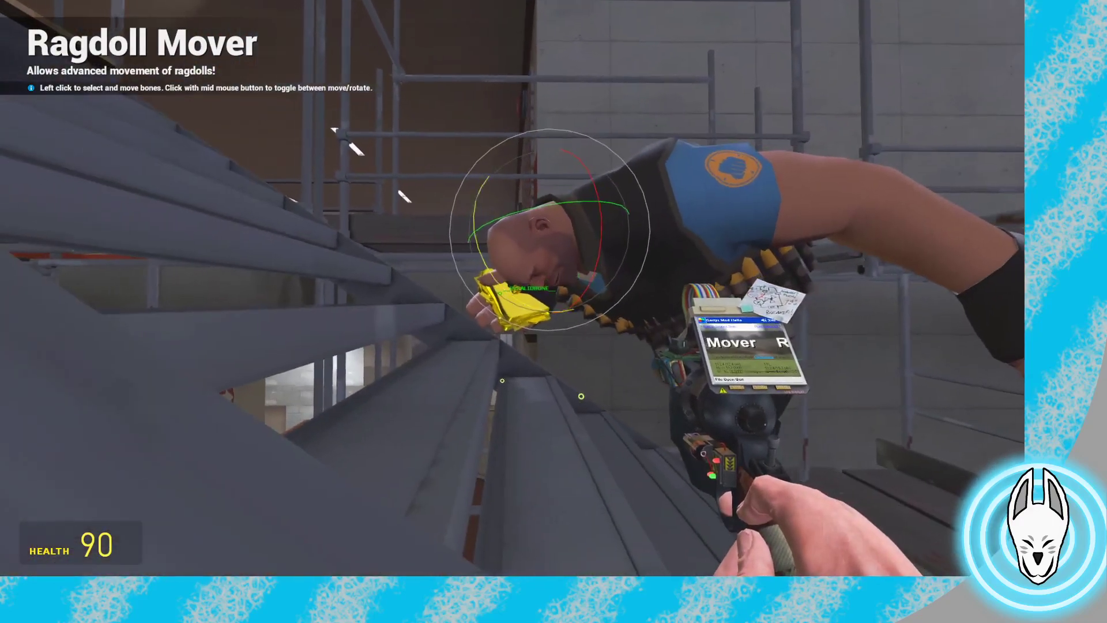
{"action": "key", "text": "a"}
{"action": "middle_click", "coordinate": [513, 289]}
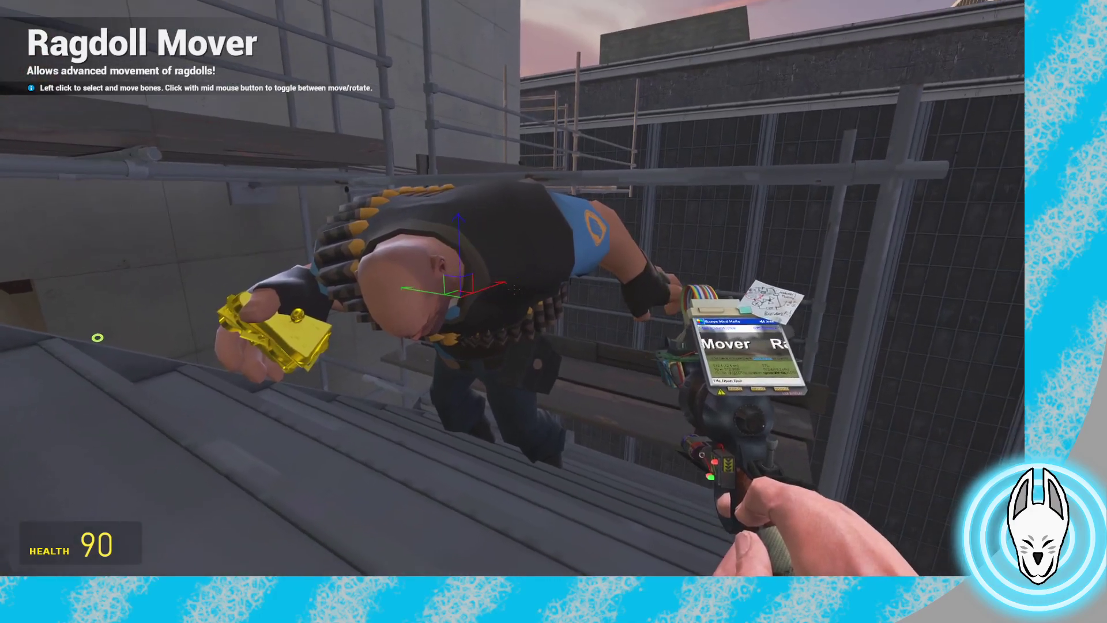
{"action": "middle_click", "coordinate": [513, 289]}
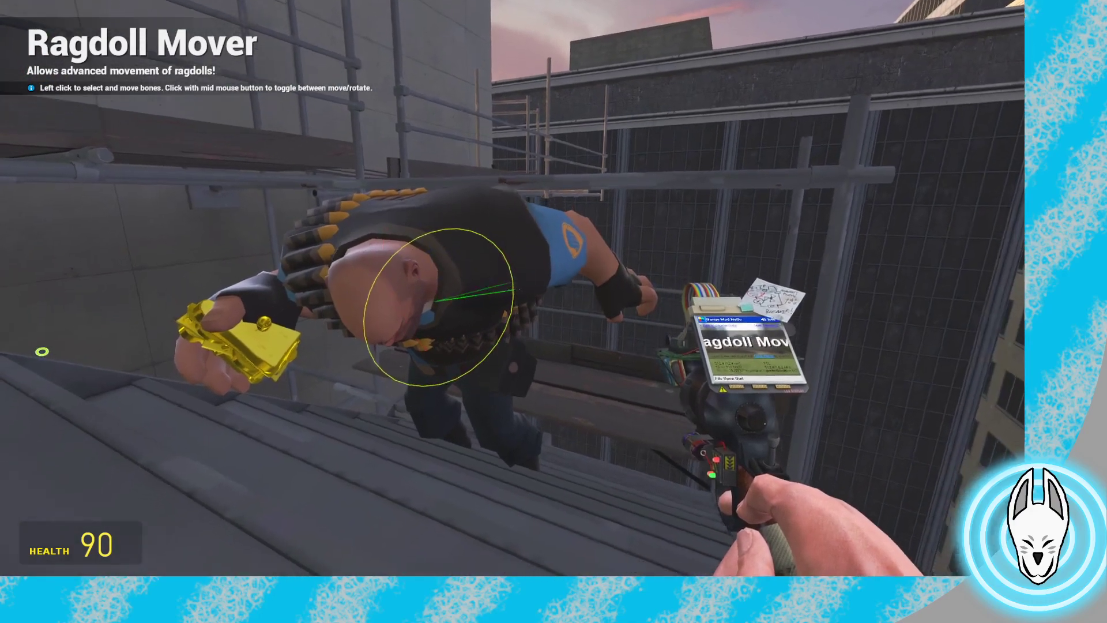
{"action": "key", "text": "s"}
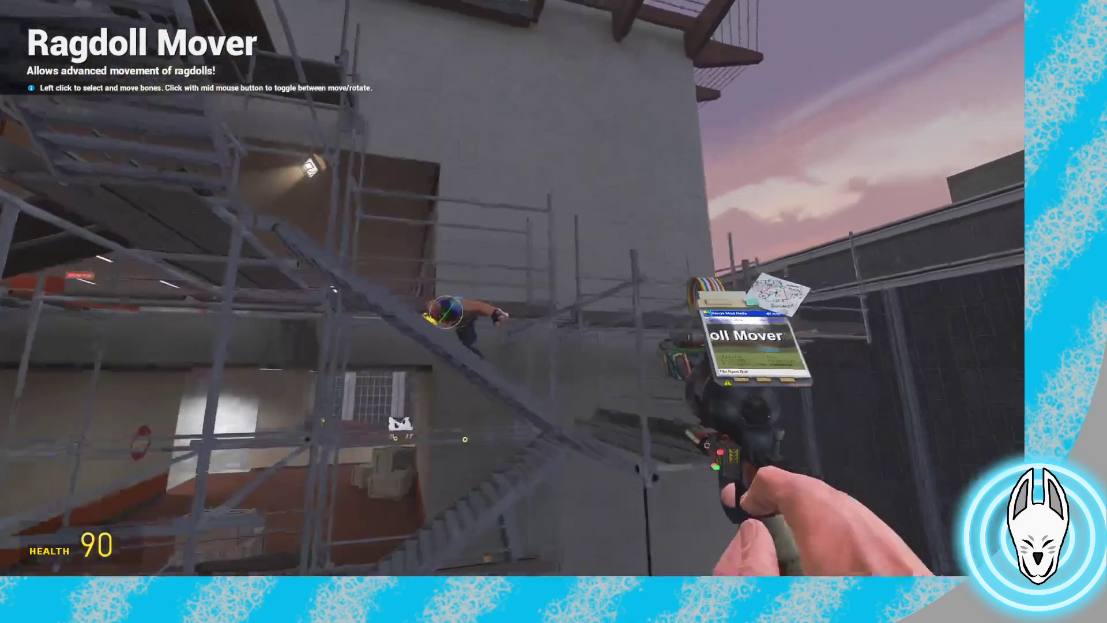
Select the Heavy's right foot bone, move it onto the stair step and adjust its rotation
{"action": "key", "text": "w"}
{"action": "key", "text": "w"}
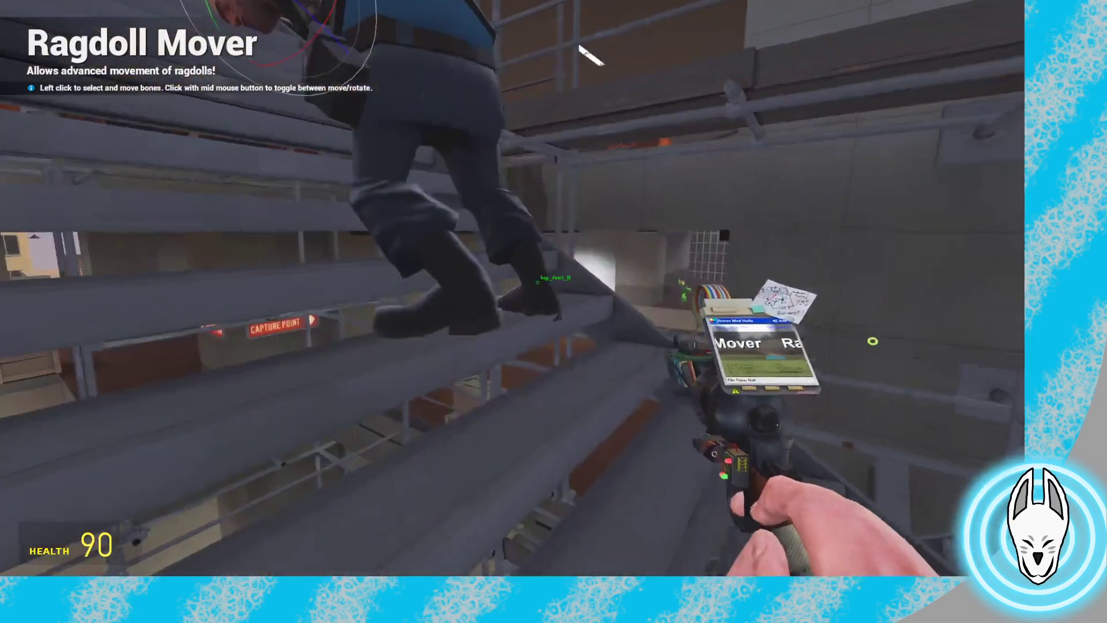
{"action": "left_click", "coordinate": [512, 288]}
{"action": "middle_click", "coordinate": [512, 287]}
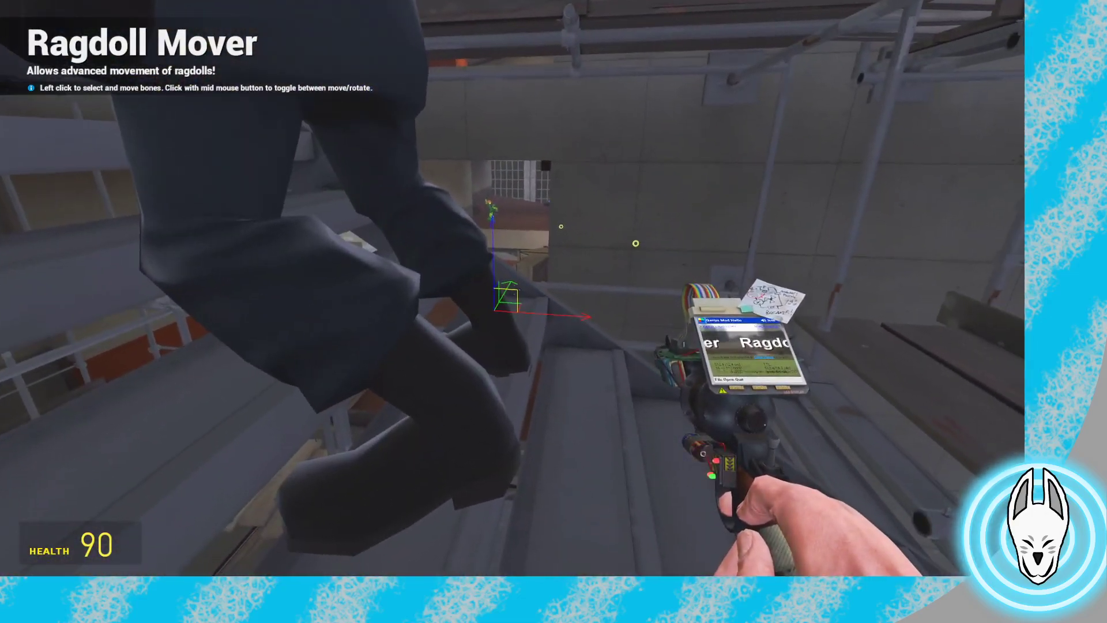
{"action": "left_click_drag", "start_coordinate": [512, 288], "coordinate": [514, 289]}
{"action": "key", "text": "a"}
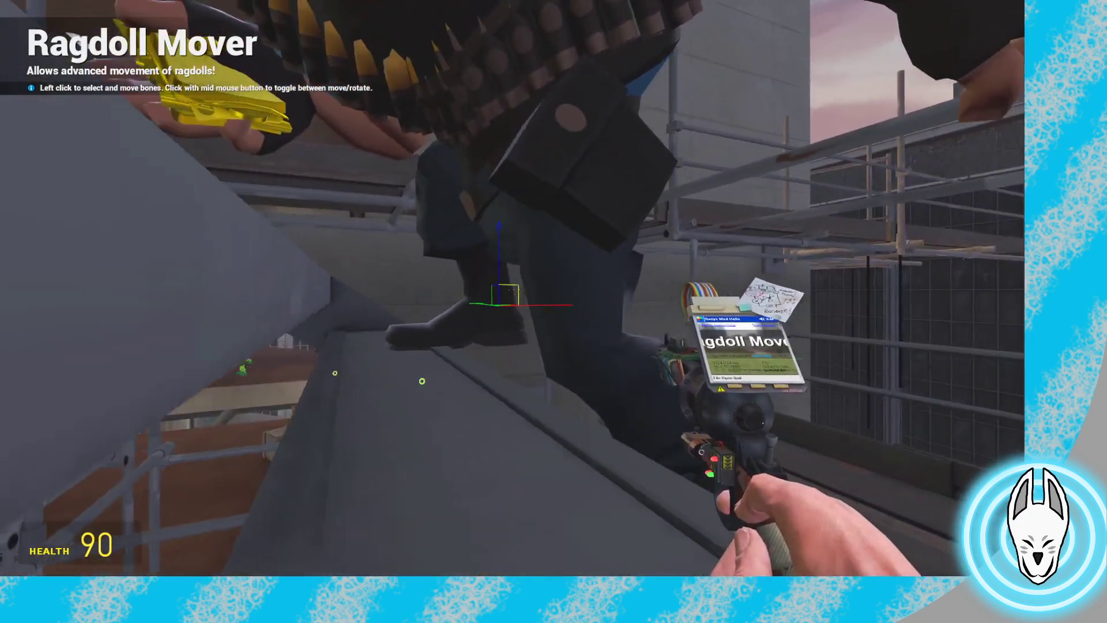
{"action": "middle_click", "coordinate": [512, 288]}
{"action": "left_click_drag", "start_coordinate": [514, 289], "coordinate": [514, 288]}
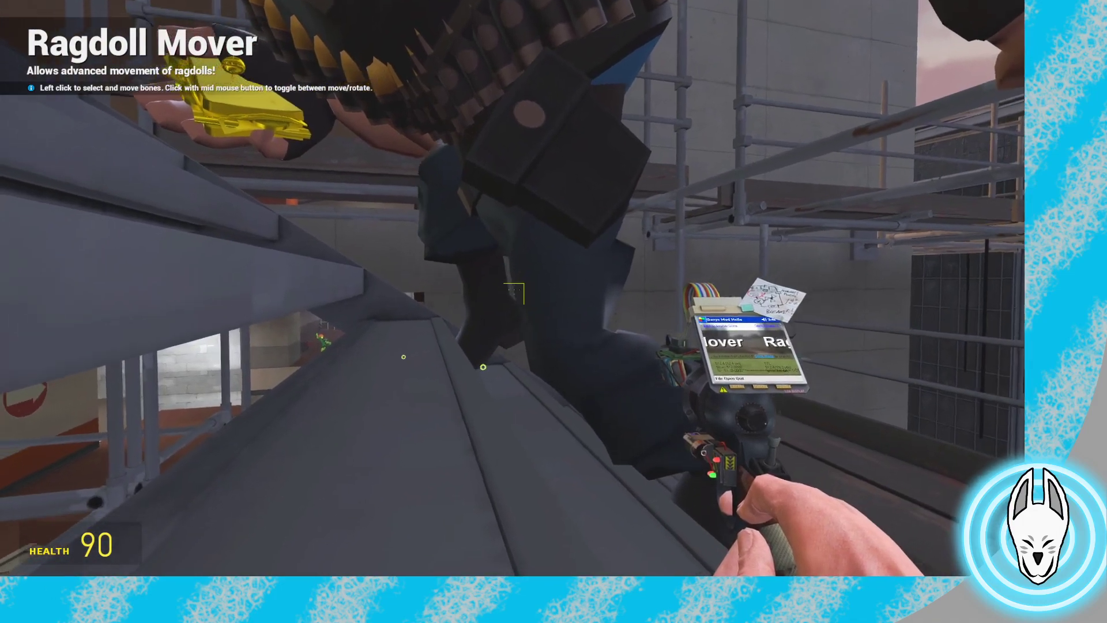
Refine the right foot's position and angle from behind and from the side of the stairs
{"action": "key", "text": "d"}
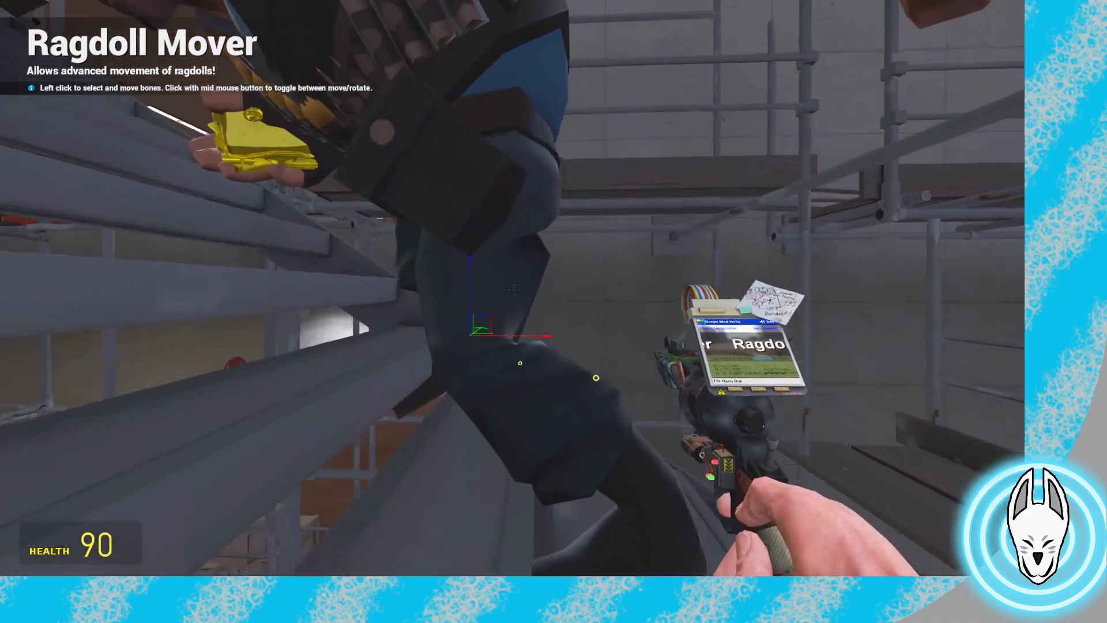
{"action": "key", "text": "d"}
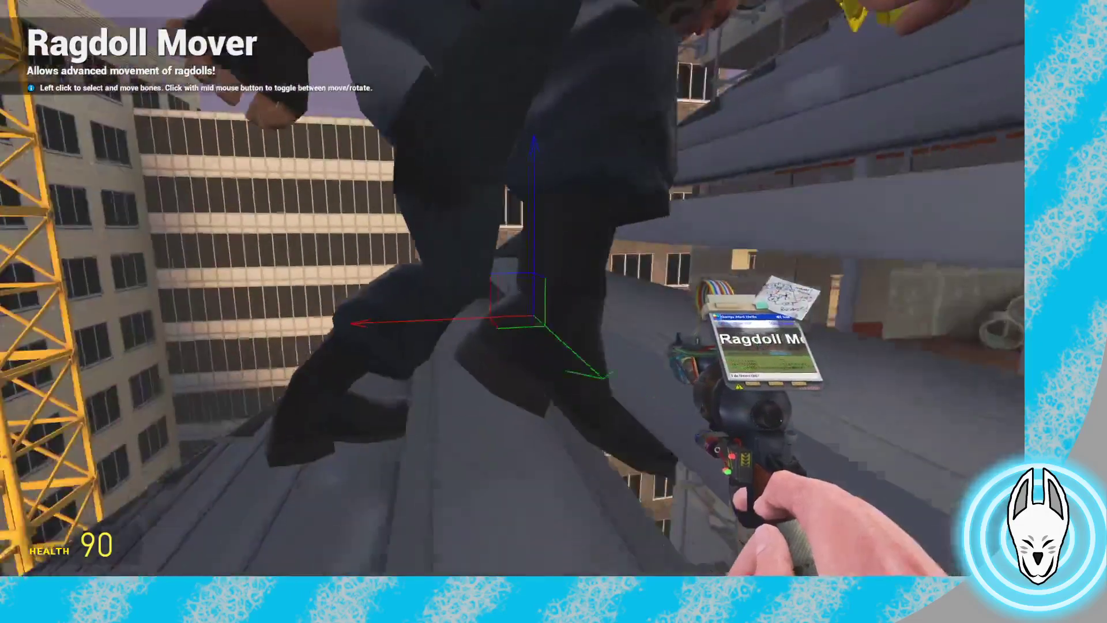
{"action": "key", "text": "d"}
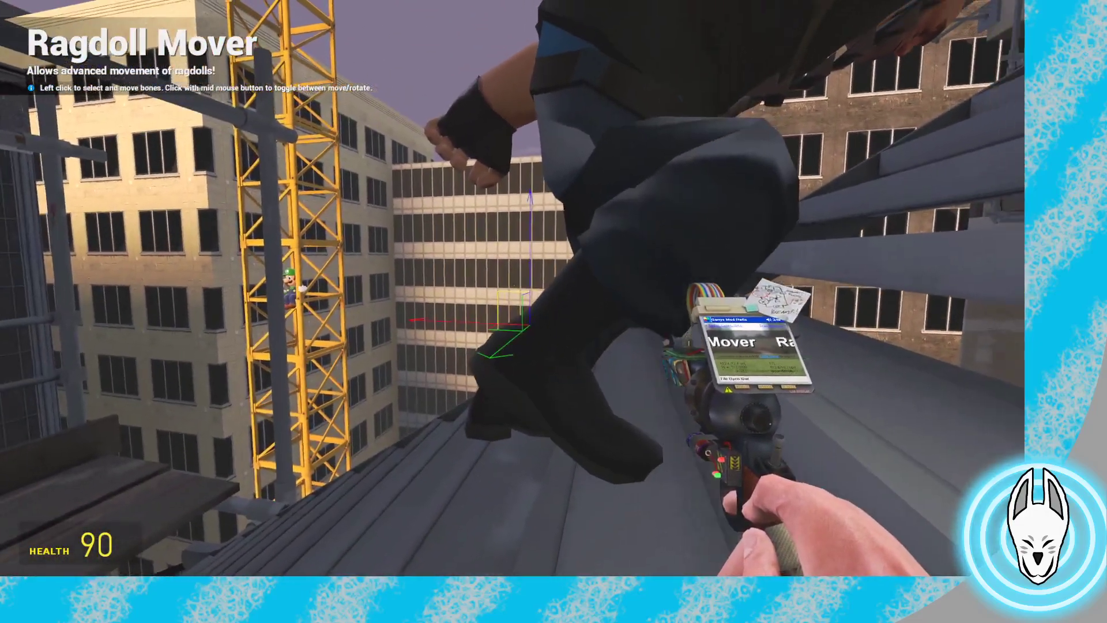
{"action": "key", "text": "d"}
{"action": "middle_click", "coordinate": [513, 288]}
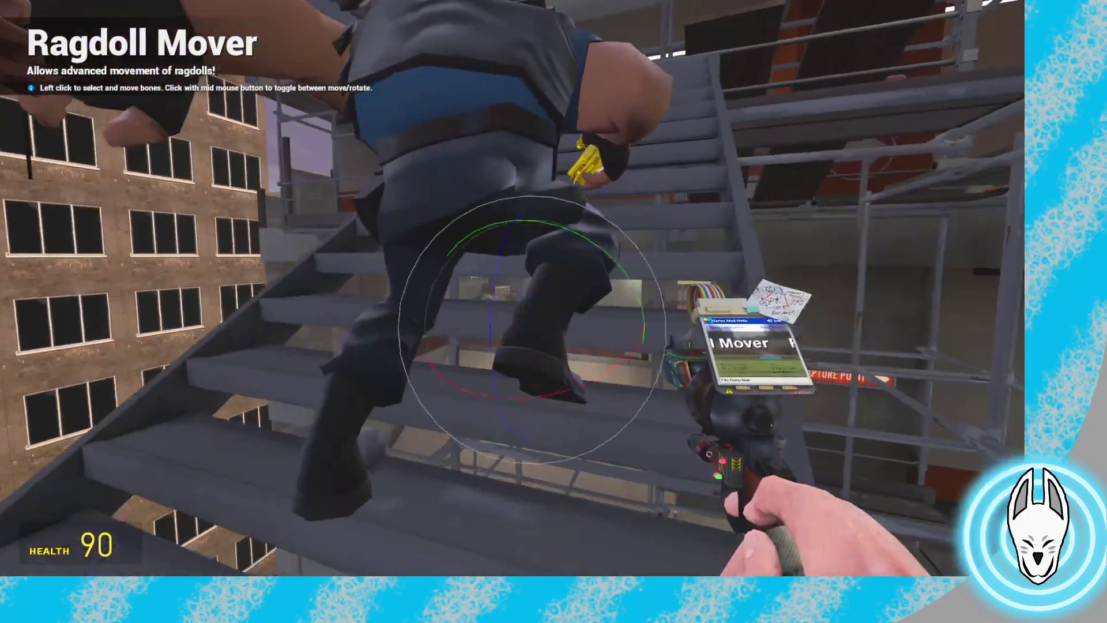
{"action": "key", "text": "s"}
{"action": "left_click_drag", "start_coordinate": [513, 289], "coordinate": [514, 289]}
{"action": "key", "text": "d"}
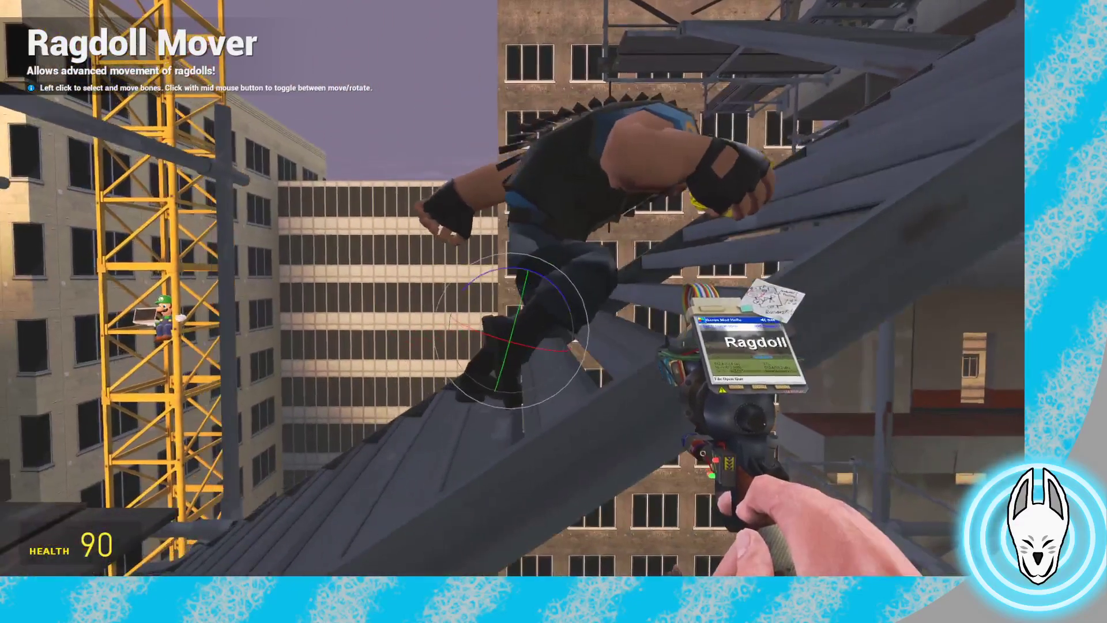
{"action": "key", "text": "d"}
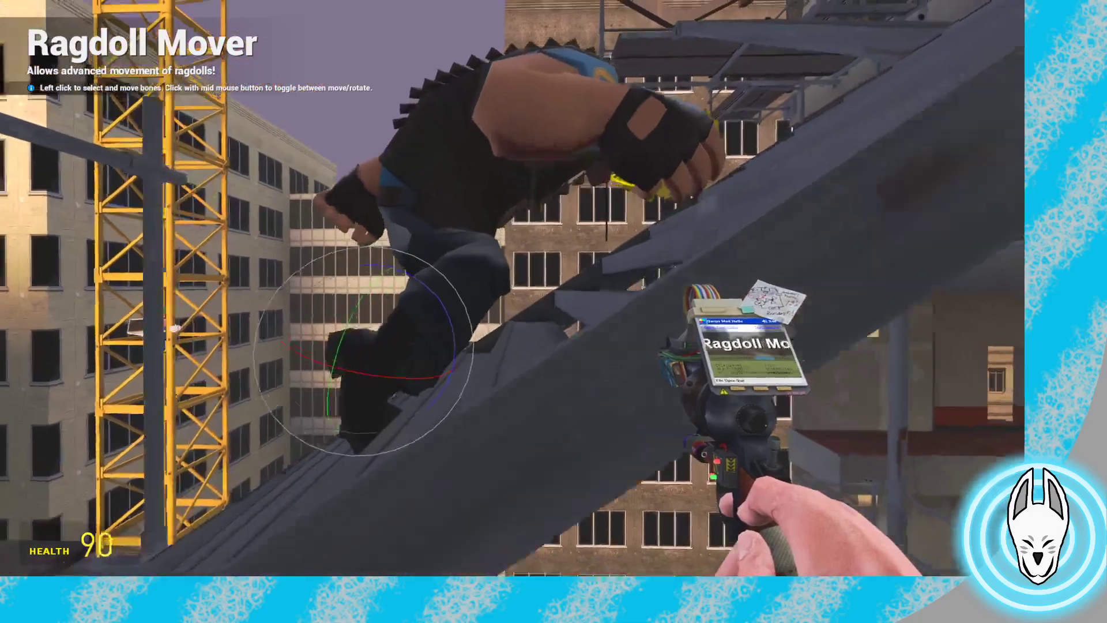
{"action": "key", "text": "d"}
{"action": "key", "text": "w"}
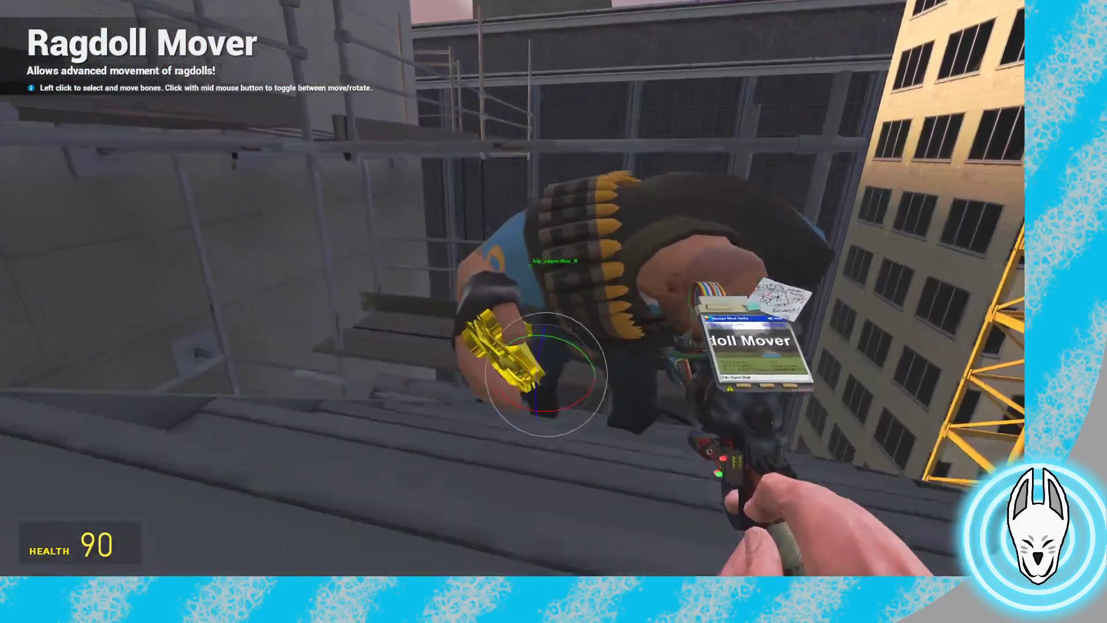
Rotate and reposition the Heavy's right hand so it holds the yellow object palm-up below his face
{"action": "left_click", "coordinate": [513, 289]}
{"action": "left_click_drag", "start_coordinate": [514, 289], "coordinate": [514, 289]}
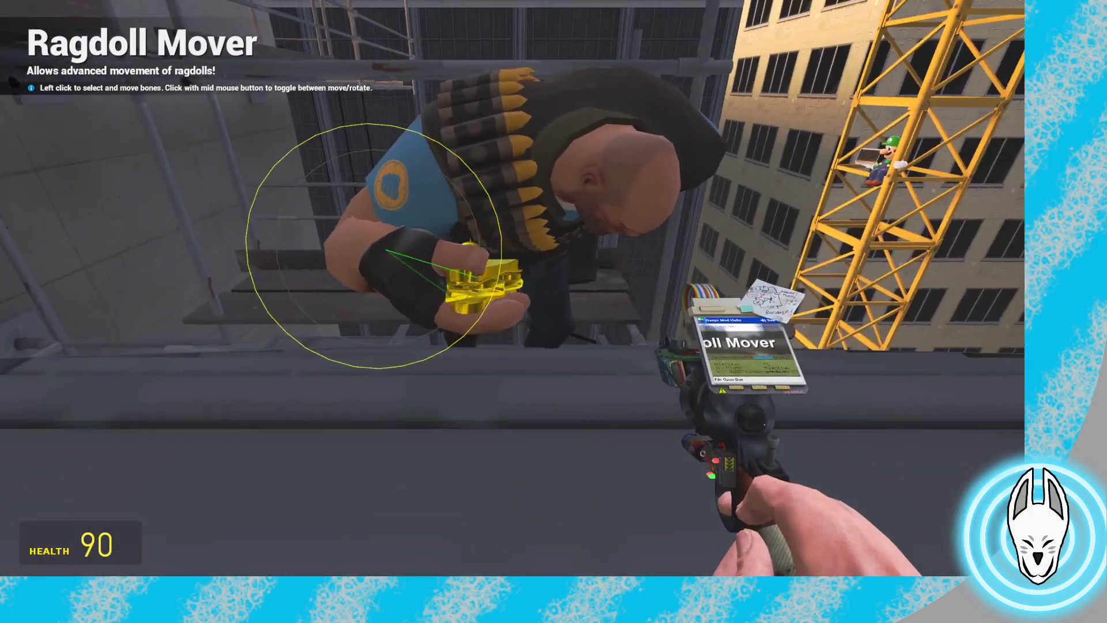
{"action": "key", "text": "s"}
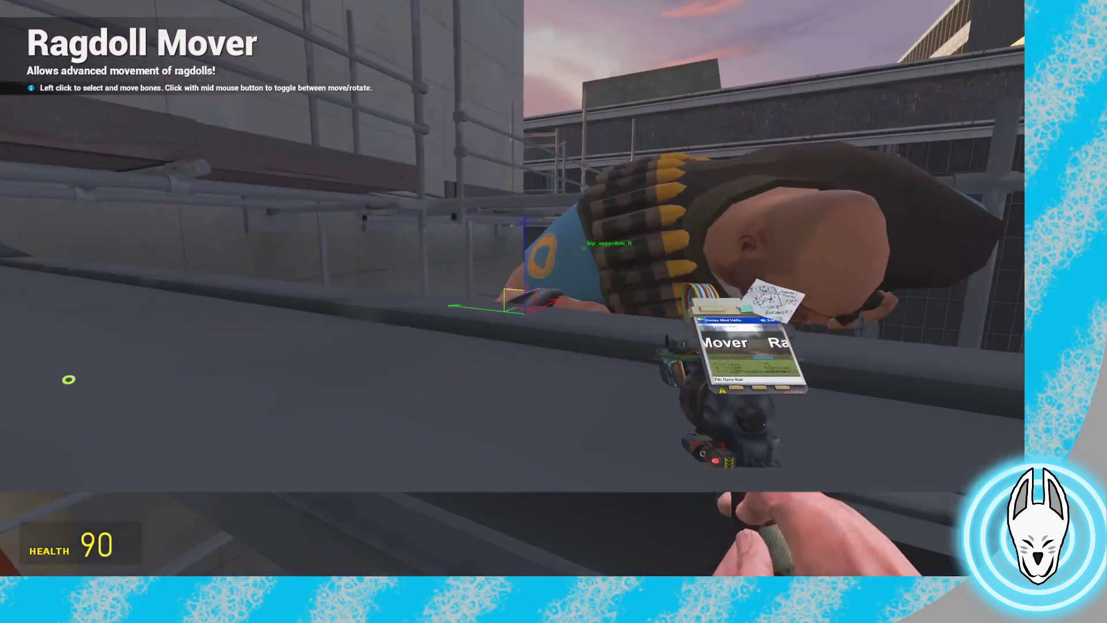
{"action": "key", "text": "w"}
{"action": "key", "text": "d"}
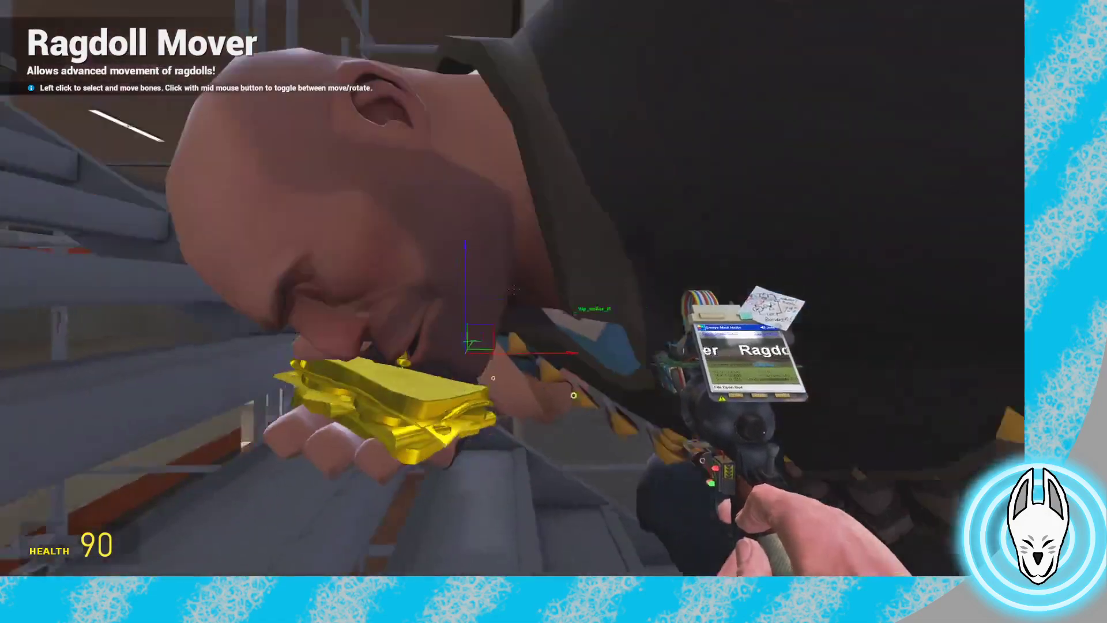
{"action": "key", "text": "s"}
{"action": "key", "text": "s"}
{"action": "key", "text": "w"}
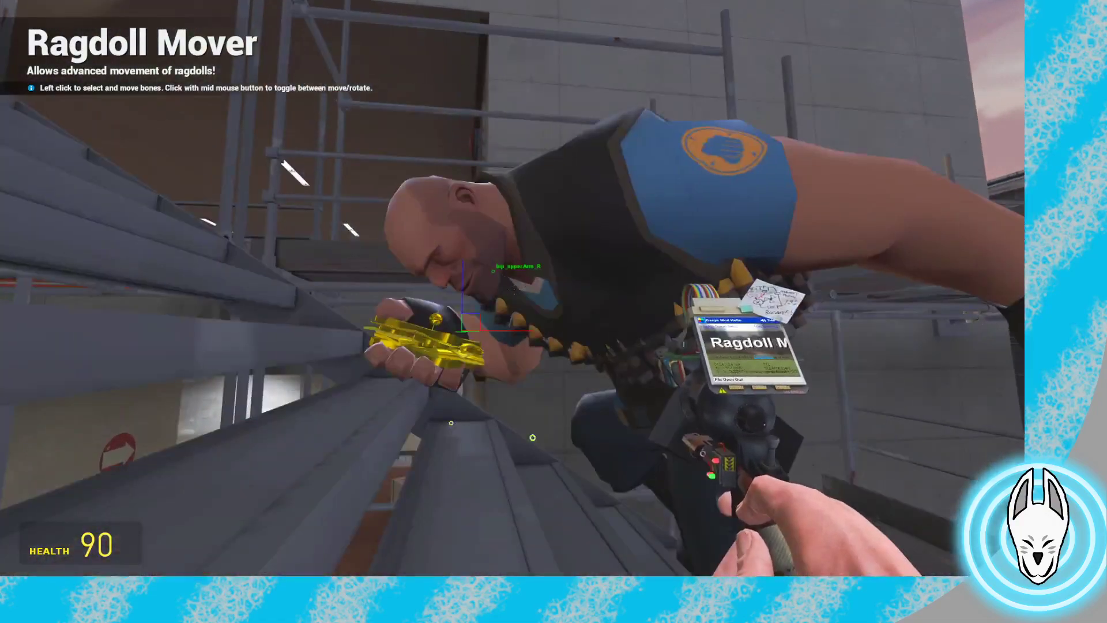
{"action": "key", "text": "s"}
{"action": "key", "text": "w"}
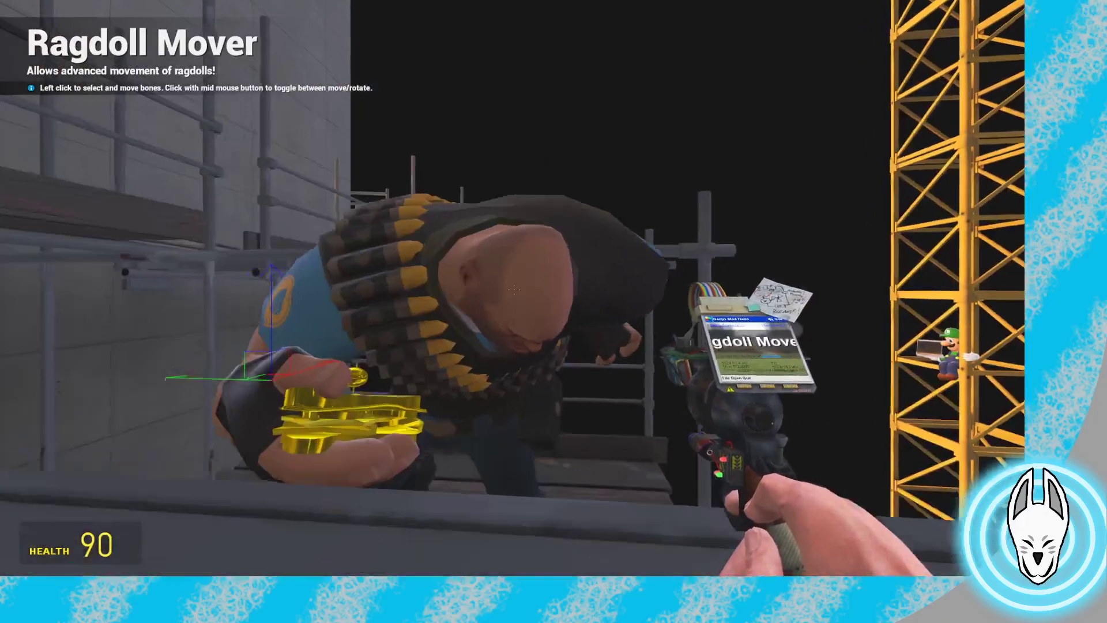
{"action": "key", "text": "d"}
{"action": "key", "text": "s"}
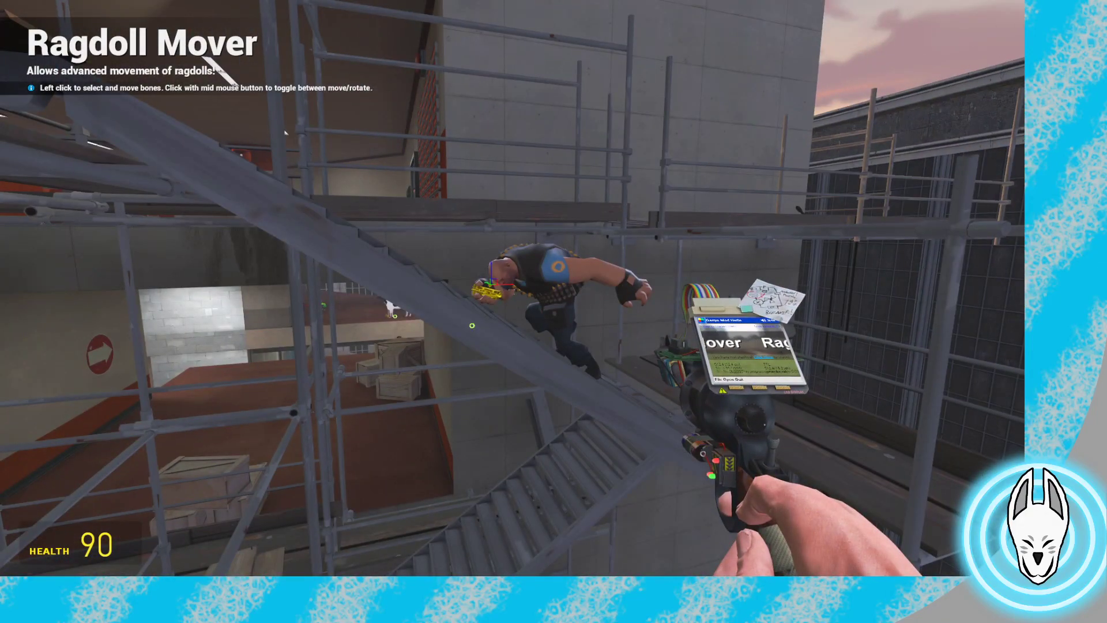
Switch to the Finger Poser and straighten the fingers of the Heavy's outstretched left hand
{"action": "key", "text": "c"}
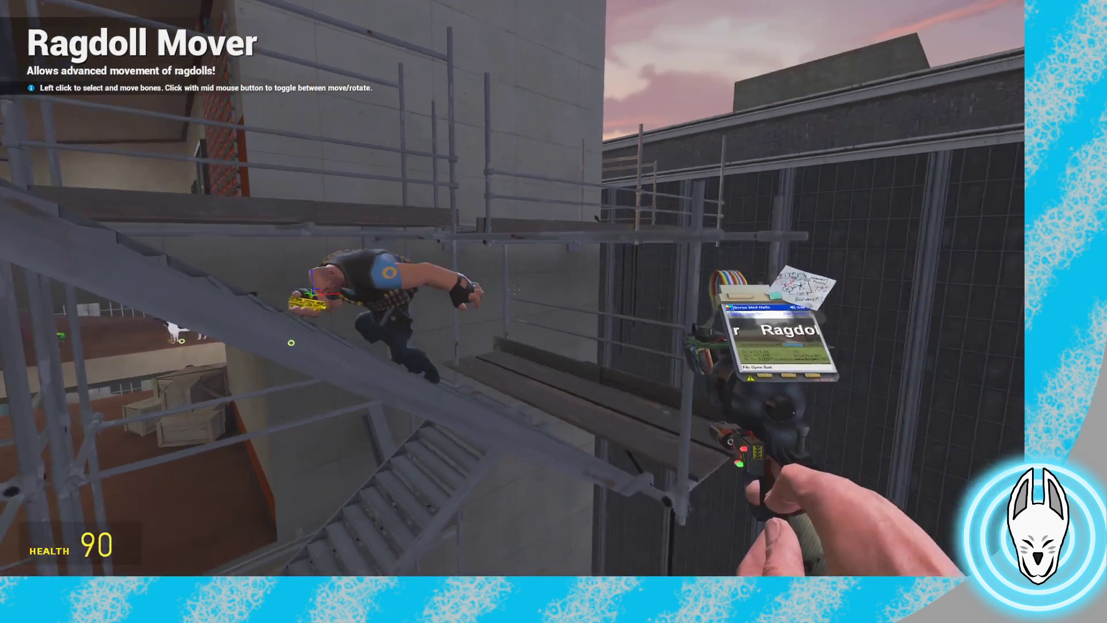
{"action": "key", "text": "w"}
{"action": "key", "text": "q"}
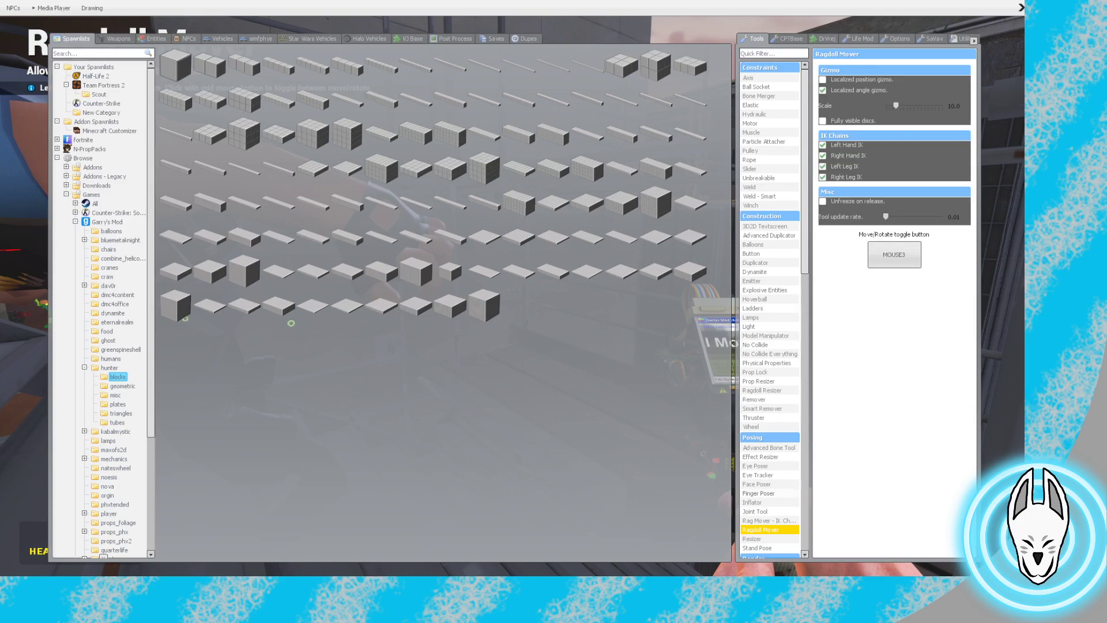
{"action": "left_click", "coordinate": [758, 493]}
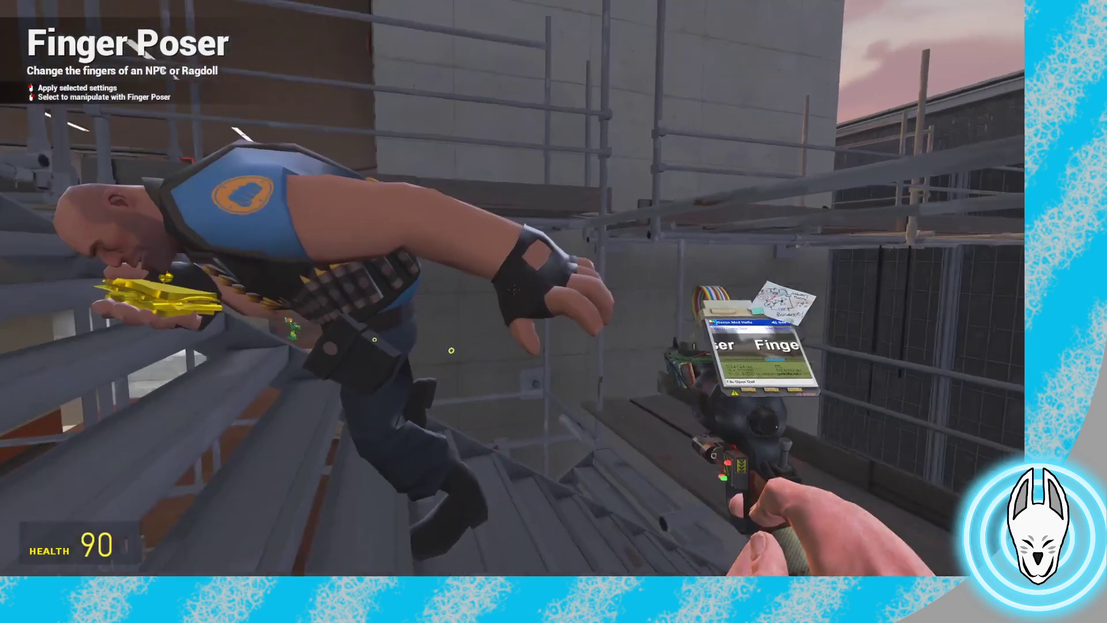
{"action": "key", "text": "s"}
{"action": "key", "text": "w"}
{"action": "key", "text": "c"}
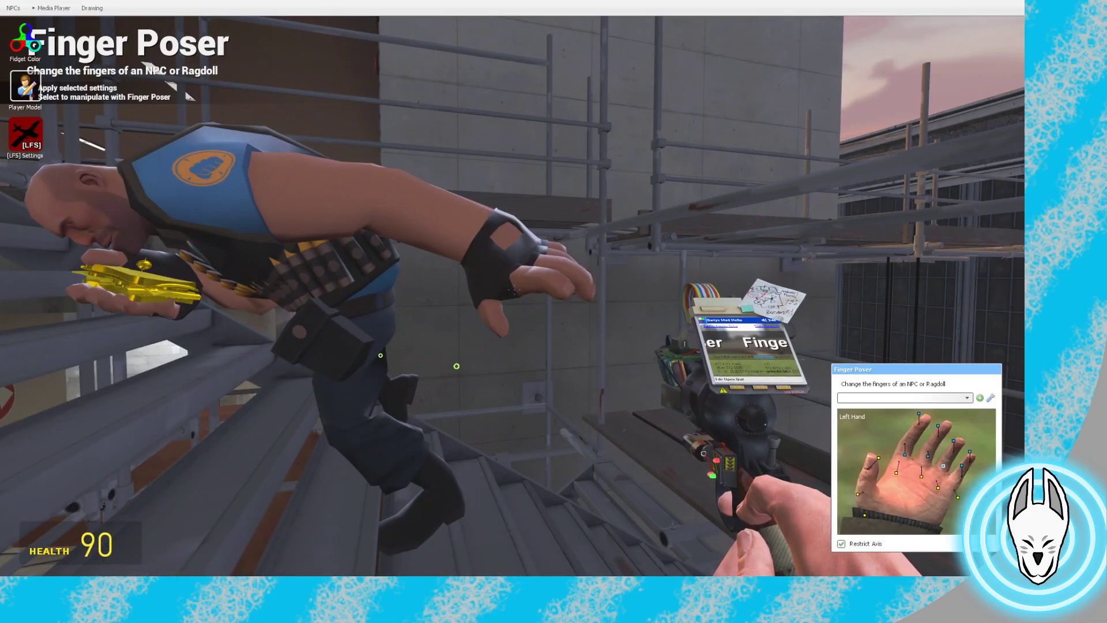
{"action": "key", "text": "d"}
{"action": "key", "text": "w"}
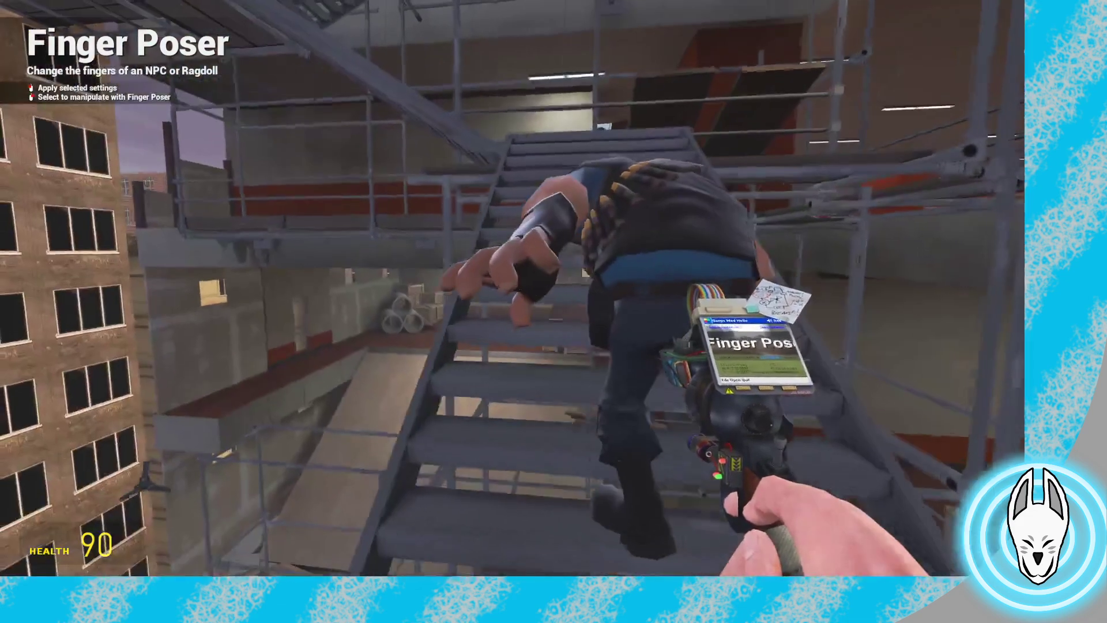
Refine the individual finger and thumb joints of the left hand from several sides
{"action": "key", "text": "c"}
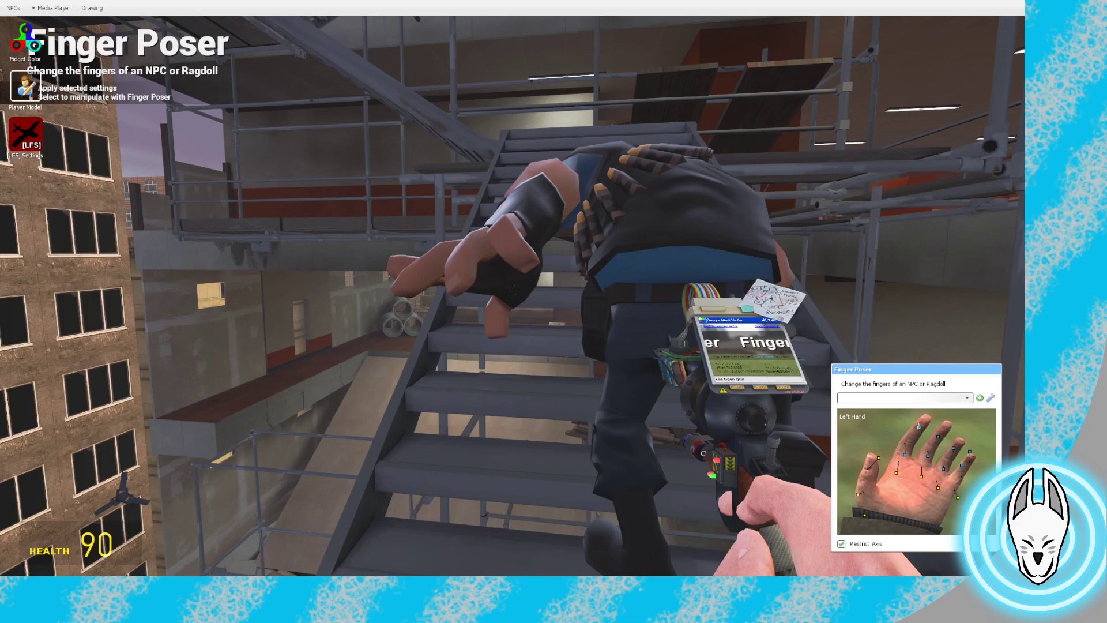
{"action": "key", "text": "a"}
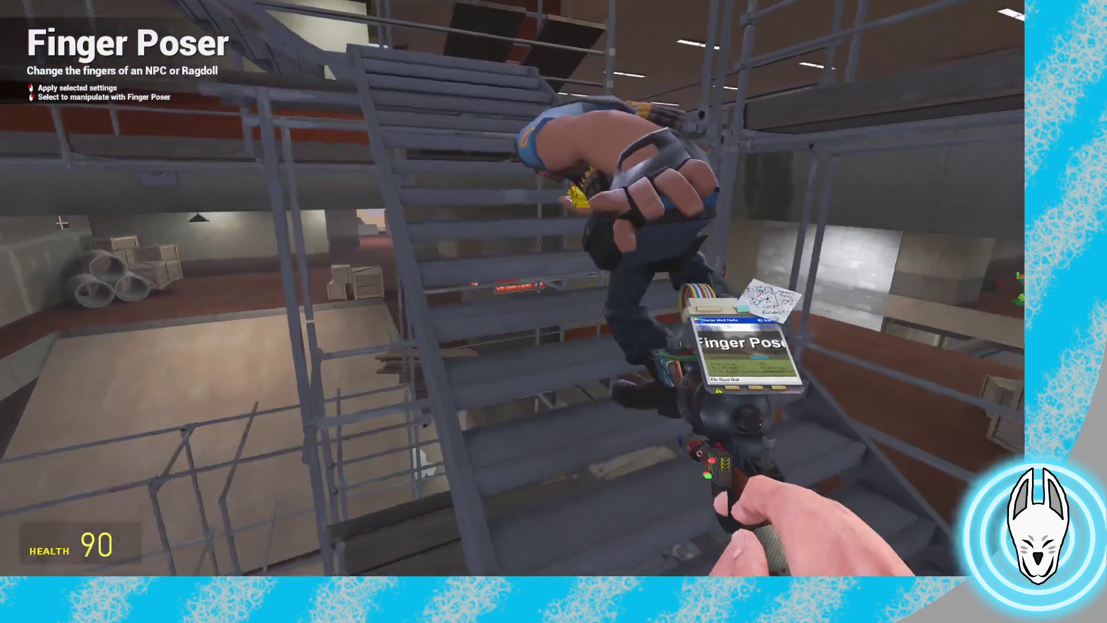
{"action": "key", "text": "w"}
{"action": "key", "text": "c"}
{"action": "key", "text": "s"}
{"action": "key", "text": "c"}
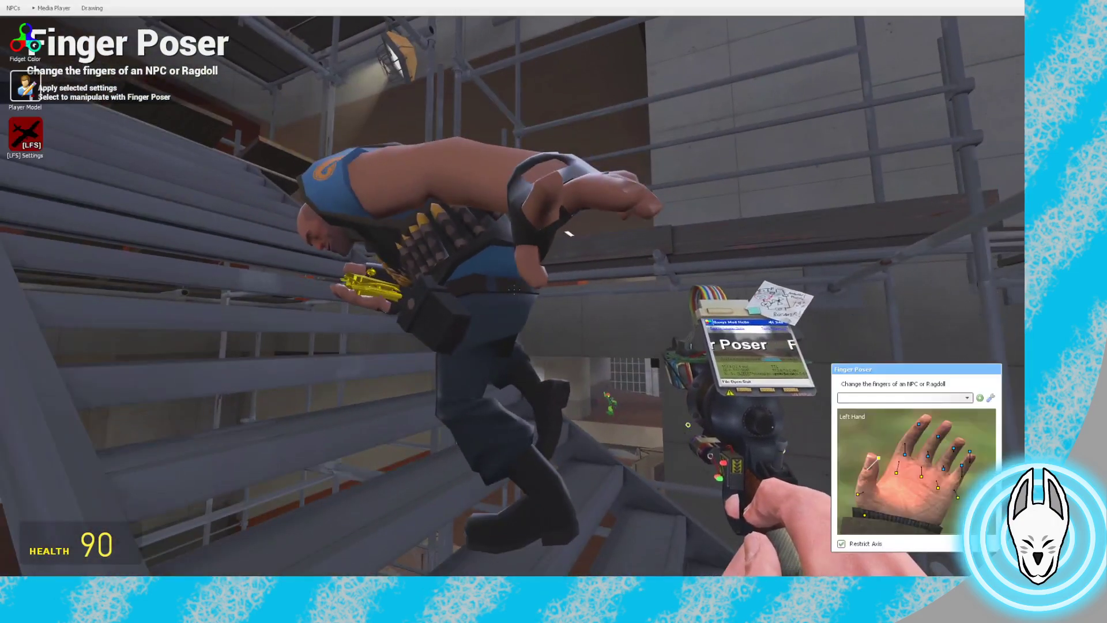
{"action": "key", "text": "a"}
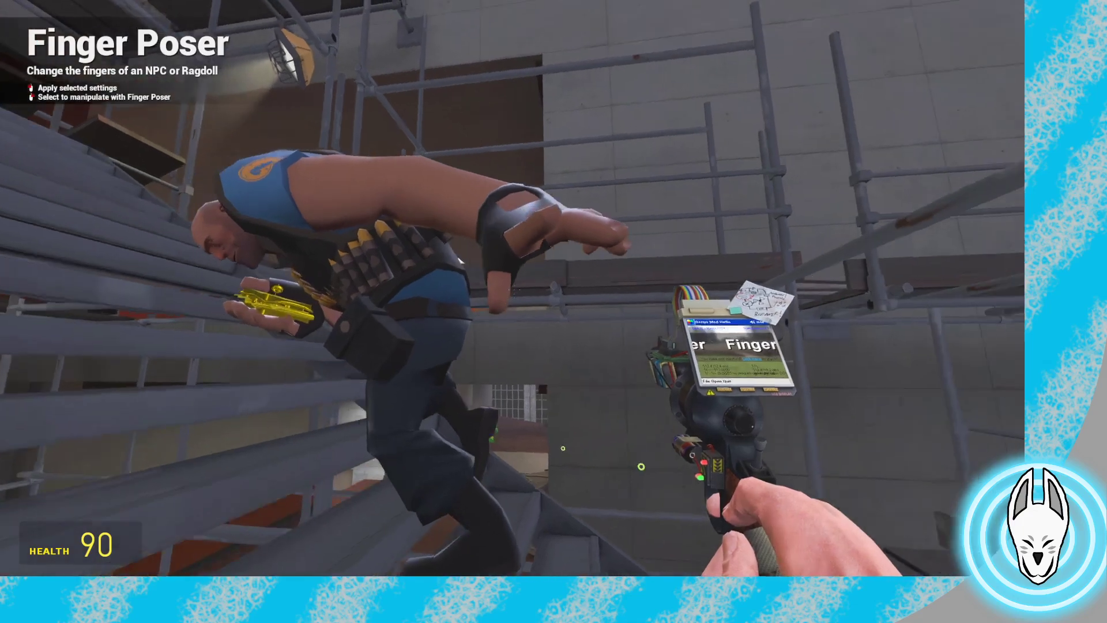
Switch back to the Ragdoll Mover, select the Heavy's left hand and rotate it at the wrist
{"action": "key", "text": "s"}
{"action": "key", "text": "q"}
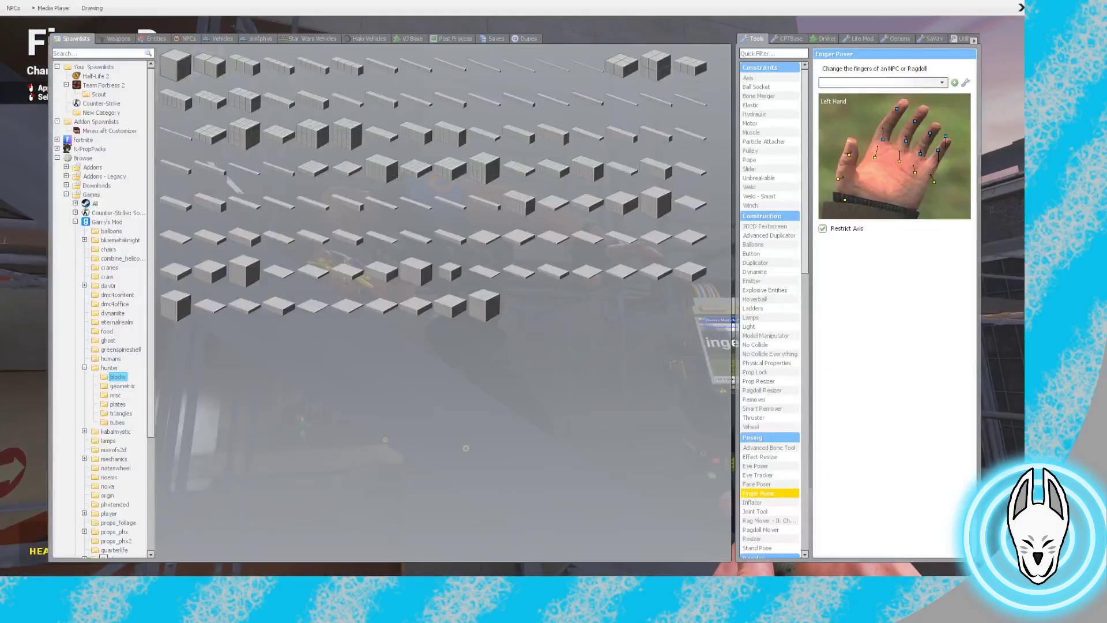
{"action": "left_click", "coordinate": [769, 530]}
{"action": "left_click", "coordinate": [513, 289]}
{"action": "key", "text": "d"}
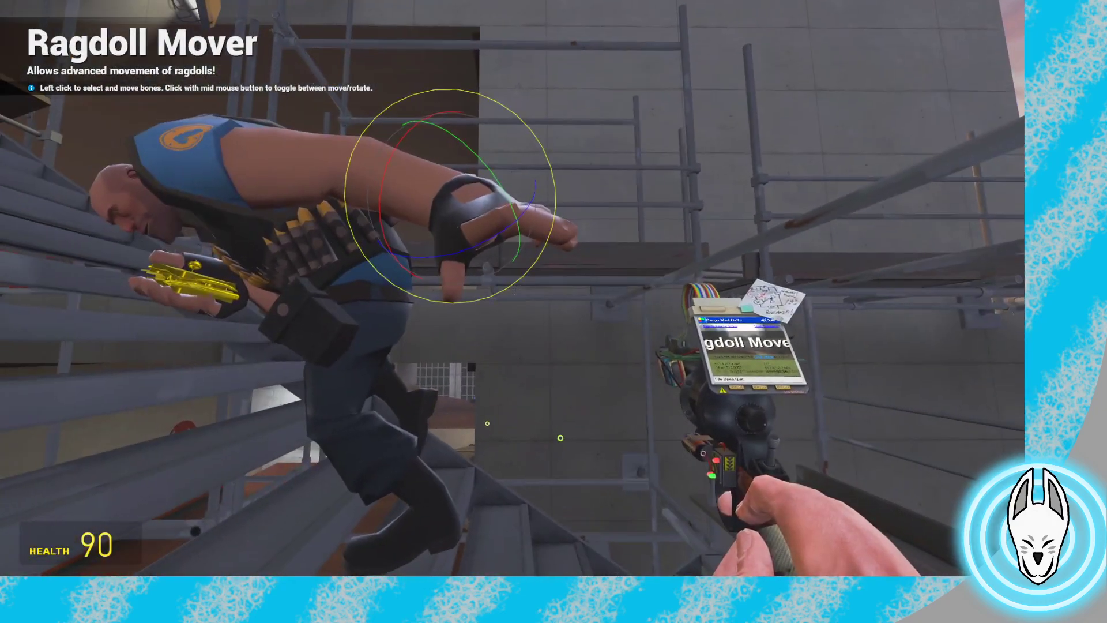
{"action": "key", "text": "d"}
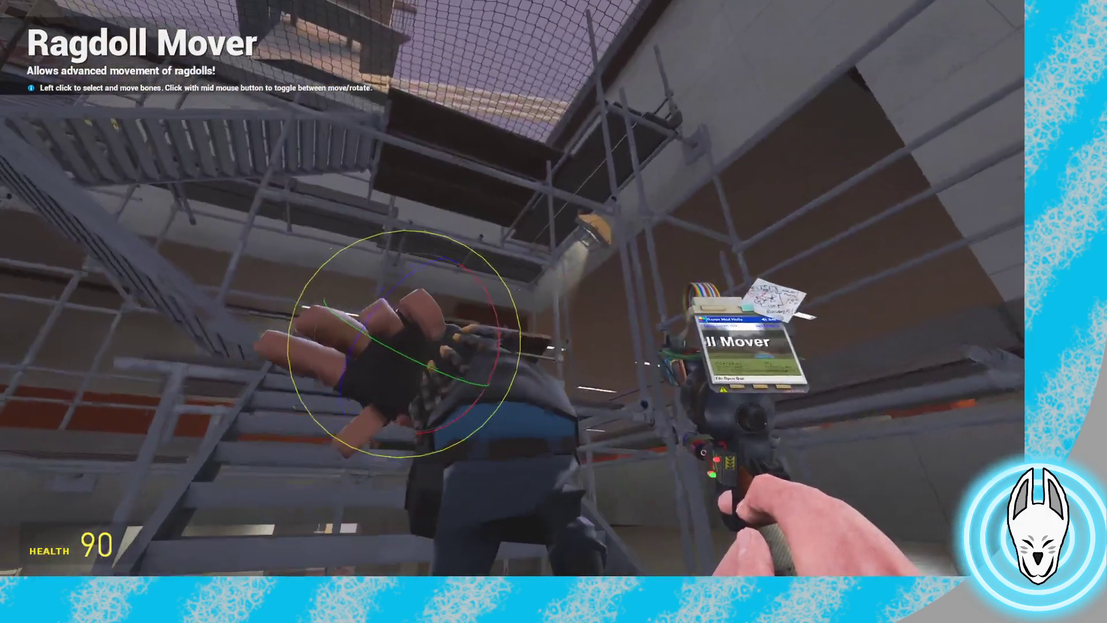
{"action": "left_click_drag", "start_coordinate": [513, 289], "coordinate": [513, 289]}
Examine the Heavy's hunched pose from the front, side and back, and bring up the Stop Motion Helper timeline
{"action": "key", "text": "a"}
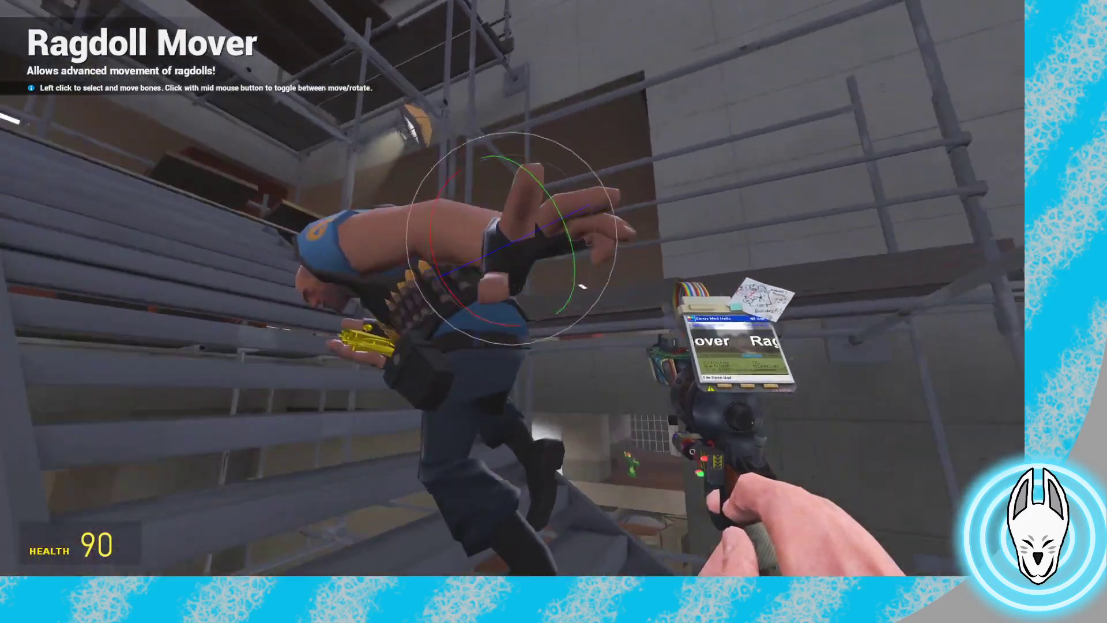
{"action": "key", "text": "a"}
{"action": "key", "text": "w"}
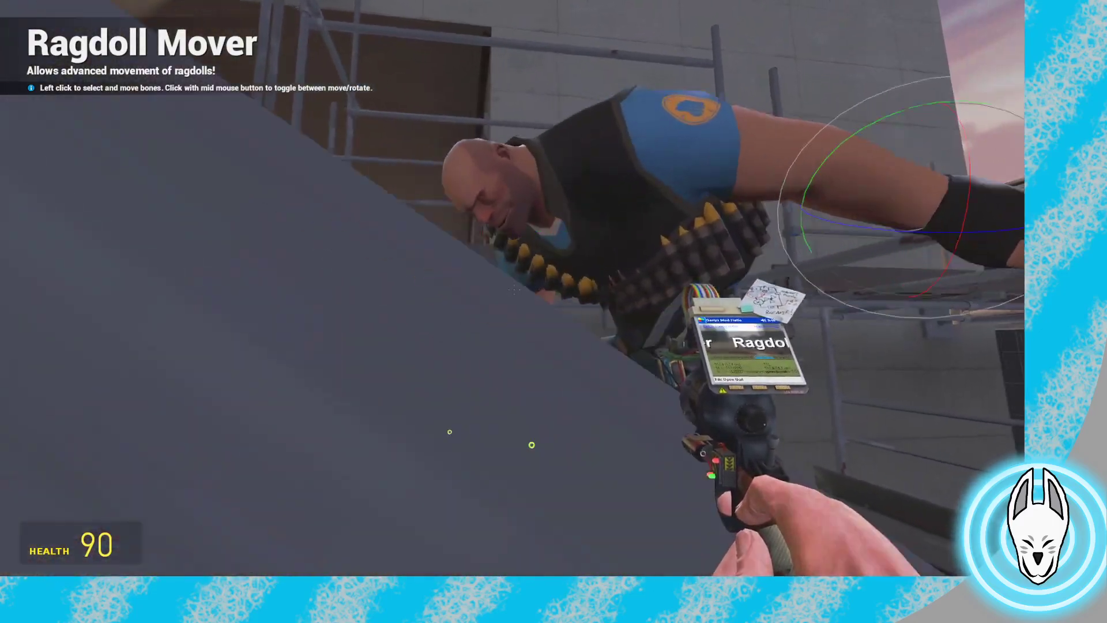
{"action": "key", "text": "w"}
{"action": "key", "text": "s"}
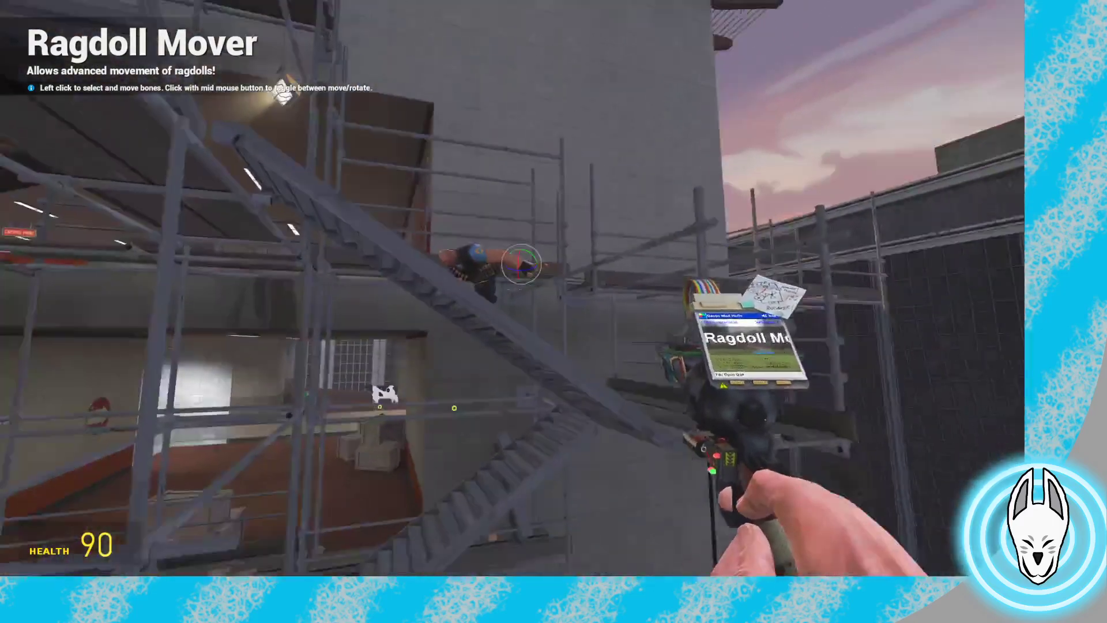
{"action": "key", "text": "w"}
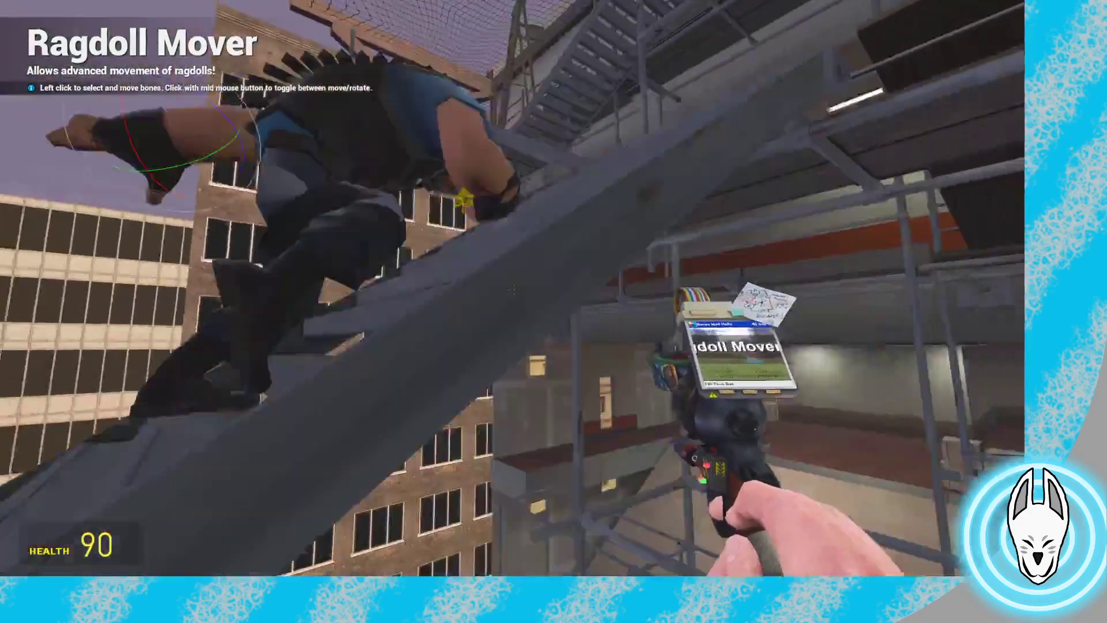
{"action": "key", "text": "s"}
{"action": "key", "text": "w"}
{"action": "key", "text": "s"}
{"action": "key", "text": "a"}
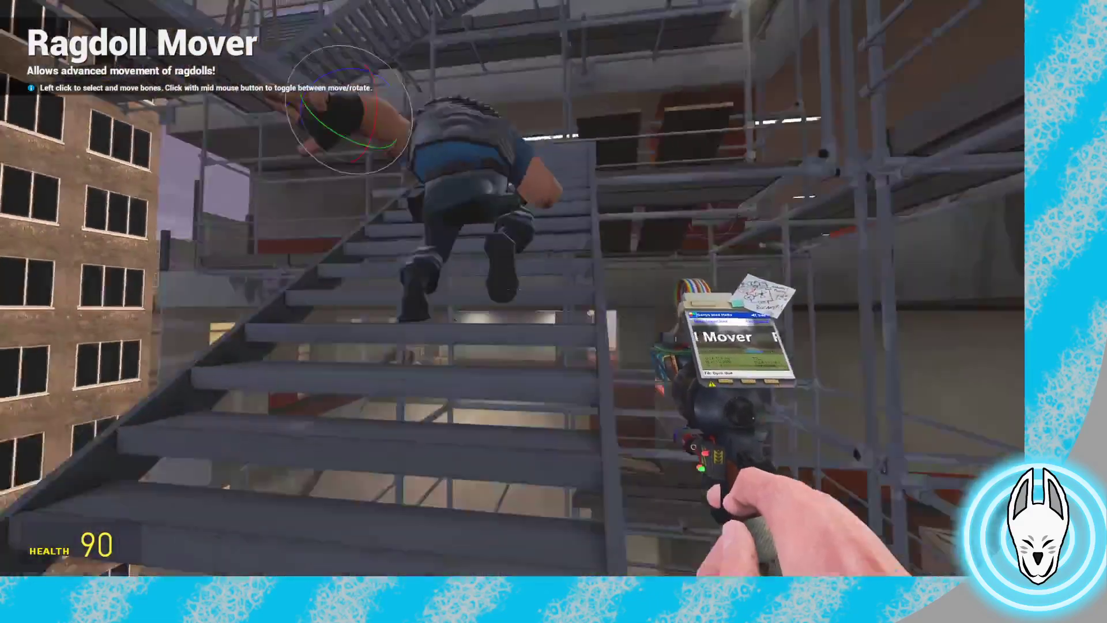
{"action": "key", "text": "a"}
{"action": "key", "text": "s"}
{"action": "key", "text": "c"}
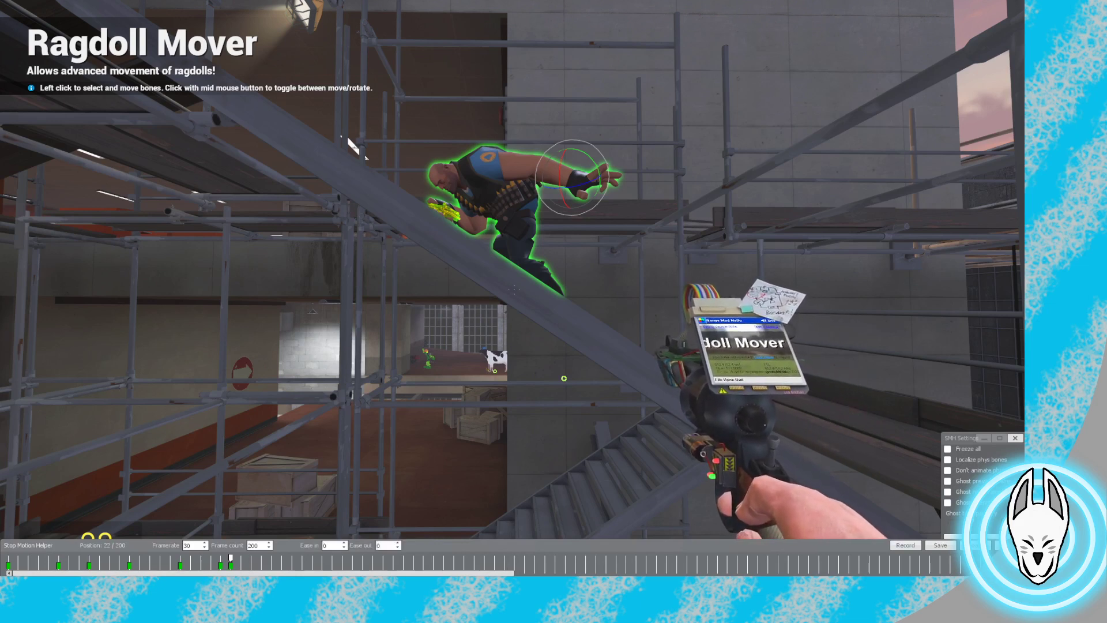
Remove the extra keyframe at frame 21 and step the Heavy's animation back to frame 0
{"action": "key", "text": "Left"}
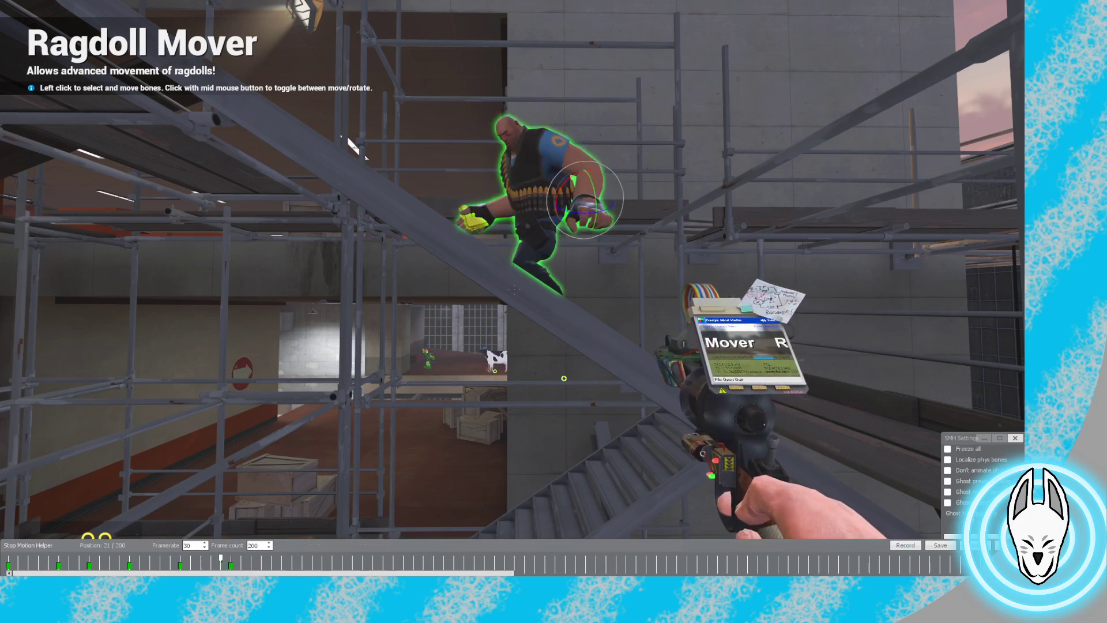
{"action": "key", "text": "Left"}
{"action": "key", "text": "Left"}
{"action": "key", "text": "Left"}
{"action": "key", "text": "Left"}
{"action": "key", "text": "Left"}
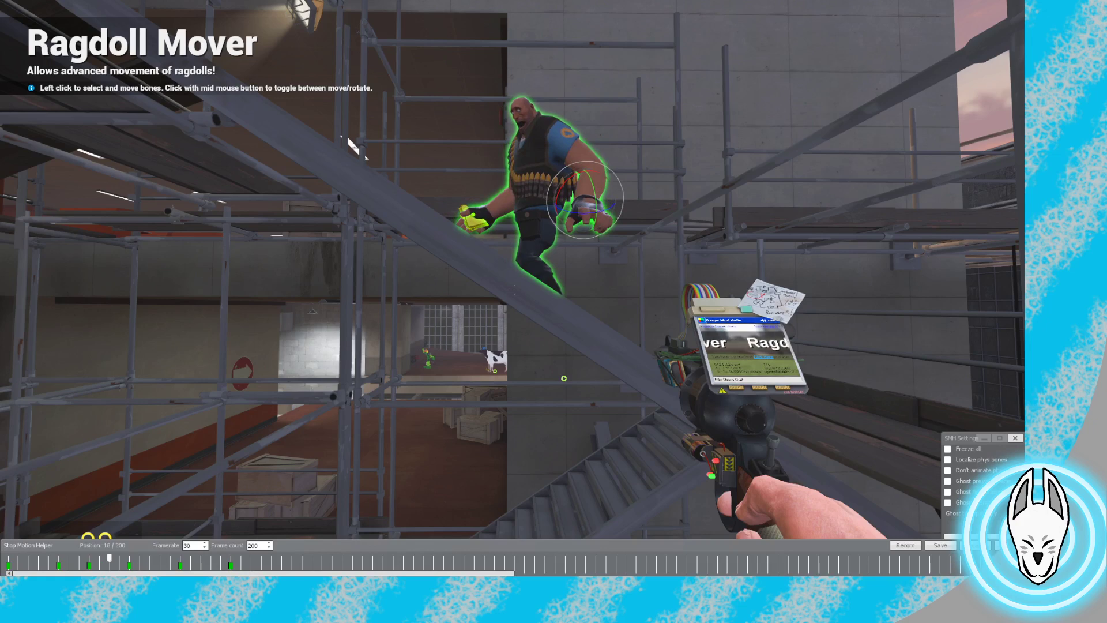
{"action": "key", "text": "Left"}
{"action": "key", "text": "Left"}
{"action": "key", "text": "Left"}
{"action": "key", "text": "Left"}
{"action": "key", "text": "Left"}
{"action": "key", "text": "Left"}
{"action": "key", "text": "Left"}
{"action": "key", "text": "Left"}
{"action": "key", "text": "Left"}
{"action": "key", "text": "Left"}
{"action": "key", "text": "c"}
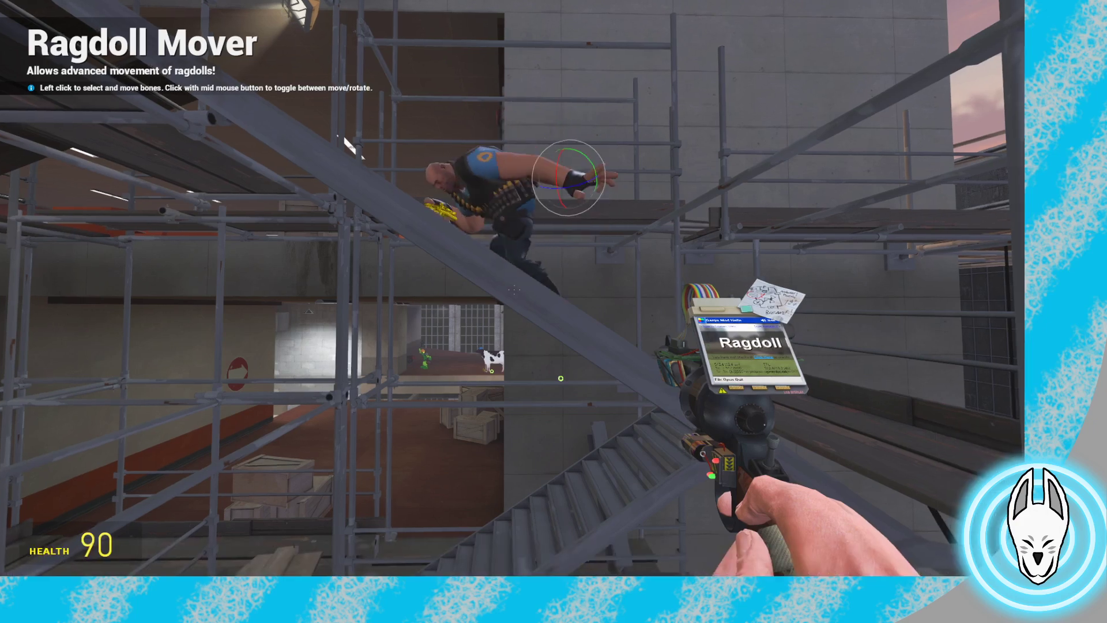
Examine the Heavy's recoil and hunch motion frame by frame from frame 0 past the last keyframe
{"action": "key", "text": "c"}
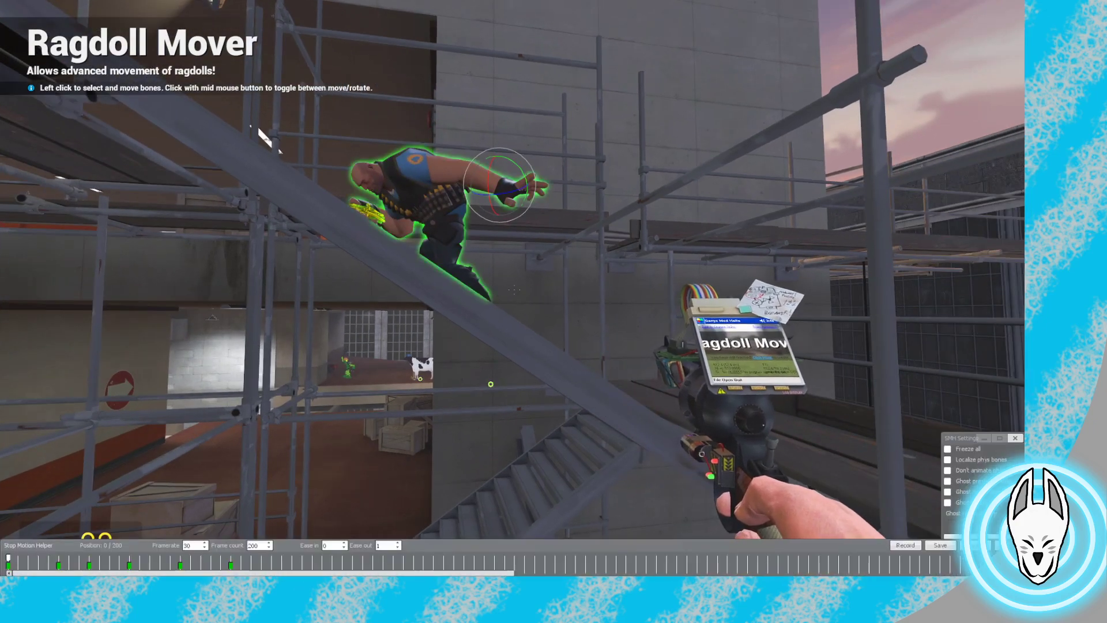
{"action": "key", "text": "Right"}
{"action": "key", "text": "Right"}
{"action": "key", "text": "Right"}
{"action": "key", "text": "Right"}
{"action": "key", "text": "Right"}
{"action": "key", "text": "Right"}
{"action": "key", "text": "Right"}
{"action": "key", "text": "Right"}
{"action": "key", "text": "Right"}
{"action": "key", "text": "Right"}
{"action": "key", "text": "Right"}
{"action": "key", "text": "Right"}
{"action": "key", "text": "Right"}
{"action": "key", "text": "Right"}
{"action": "key", "text": "Right"}
{"action": "key", "text": "Right"}
{"action": "key", "text": "Right"}
{"action": "key", "text": "Right"}
{"action": "key", "text": "Right"}
{"action": "key", "text": "Right"}
{"action": "key", "text": "Right"}
{"action": "key", "text": "Right"}
{"action": "key", "text": "Right"}
{"action": "key", "text": "Right"}
{"action": "key", "text": "Right"}
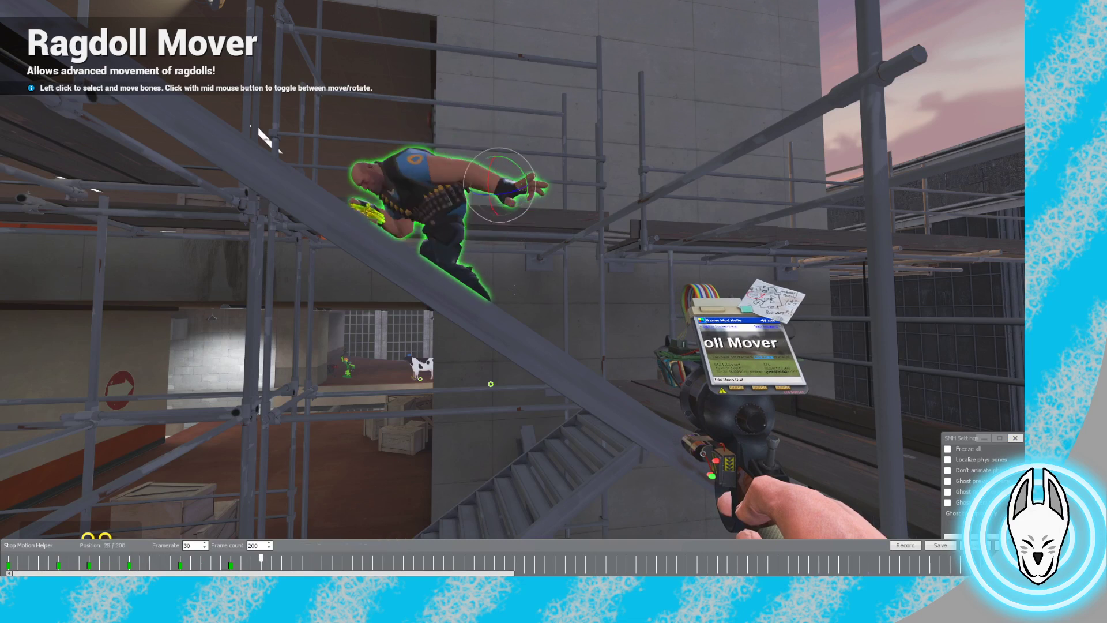
Move the Heavy's last keyframe to frame 24 and replay the motion from frame 0
{"action": "mouse_move", "coordinate": [230, 558]}
{"action": "left_mouse_down"}
{"action": "mouse_move", "coordinate": [180, 558]}
{"action": "mouse_move", "coordinate": [240, 558]}
{"action": "left_mouse_up"}
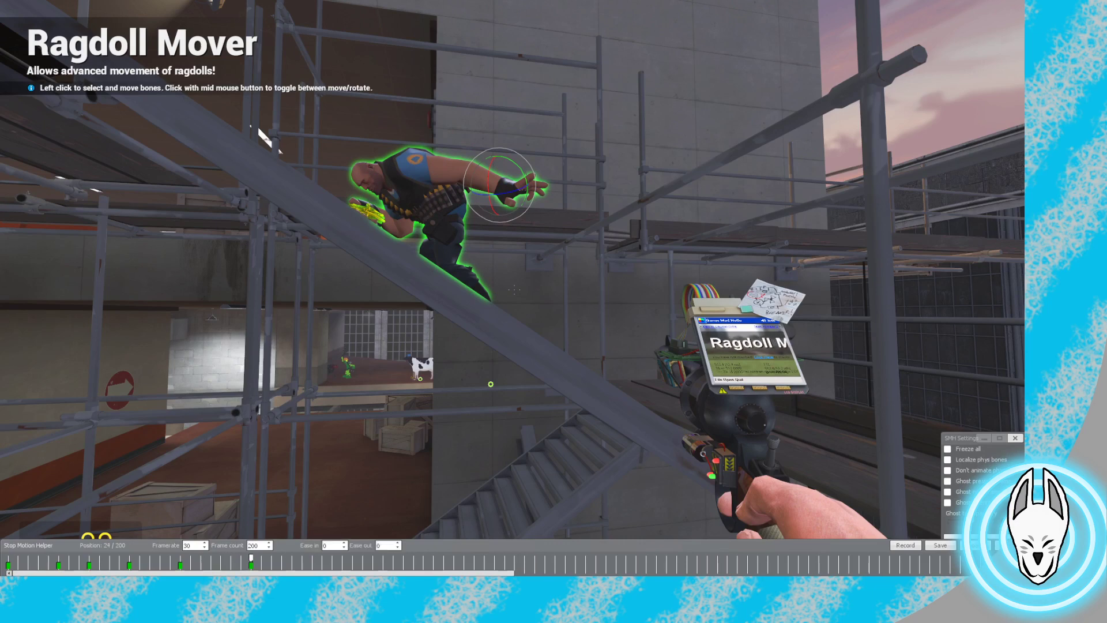
{"action": "left_click_drag", "start_coordinate": [251, 558], "coordinate": [180, 558]}
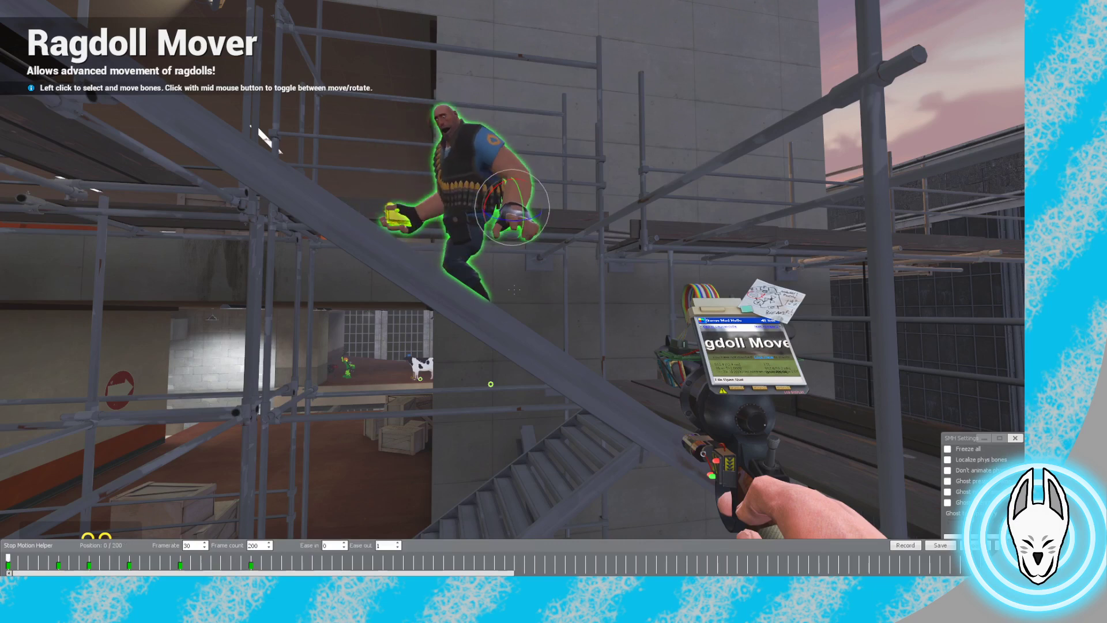
{"action": "key", "text": "c"}
{"action": "key", "text": "Right"}
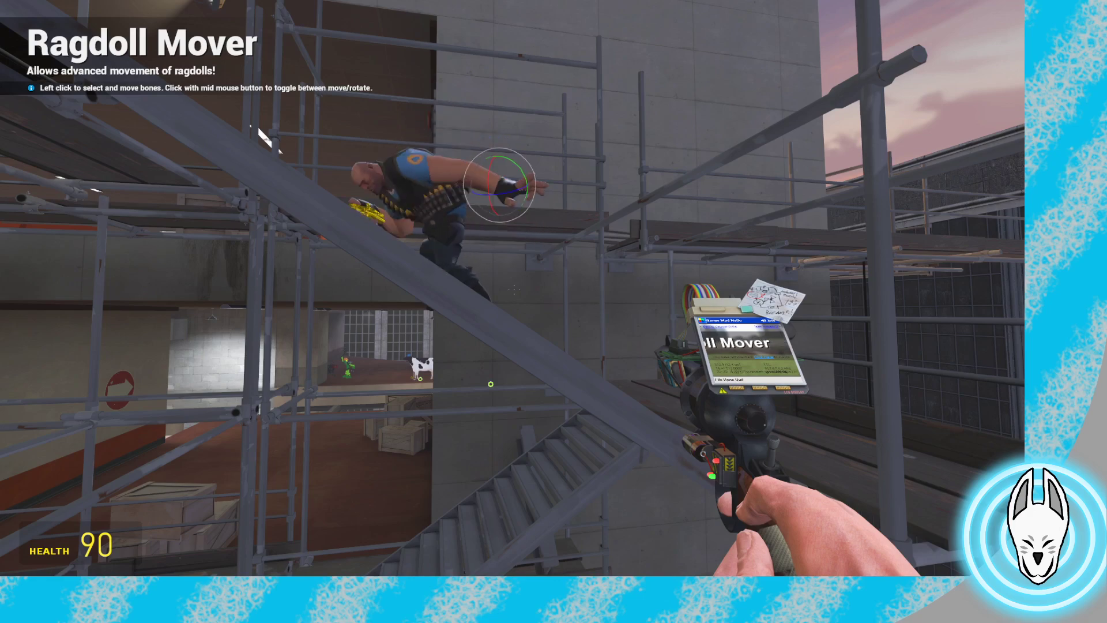
{"action": "key", "text": "c"}
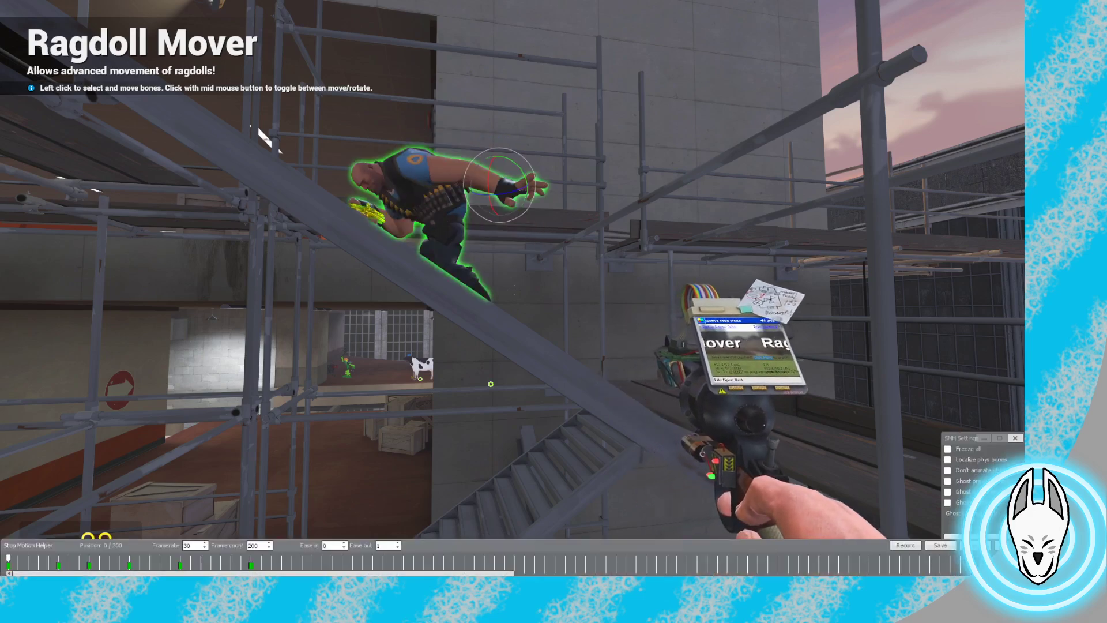
Select the Heavy's head in the hunched pose and adjust its rotation
{"action": "key", "text": "c"}
{"action": "key", "text": "w"}
{"action": "left_click", "coordinate": [514, 289]}
{"action": "key", "text": "a"}
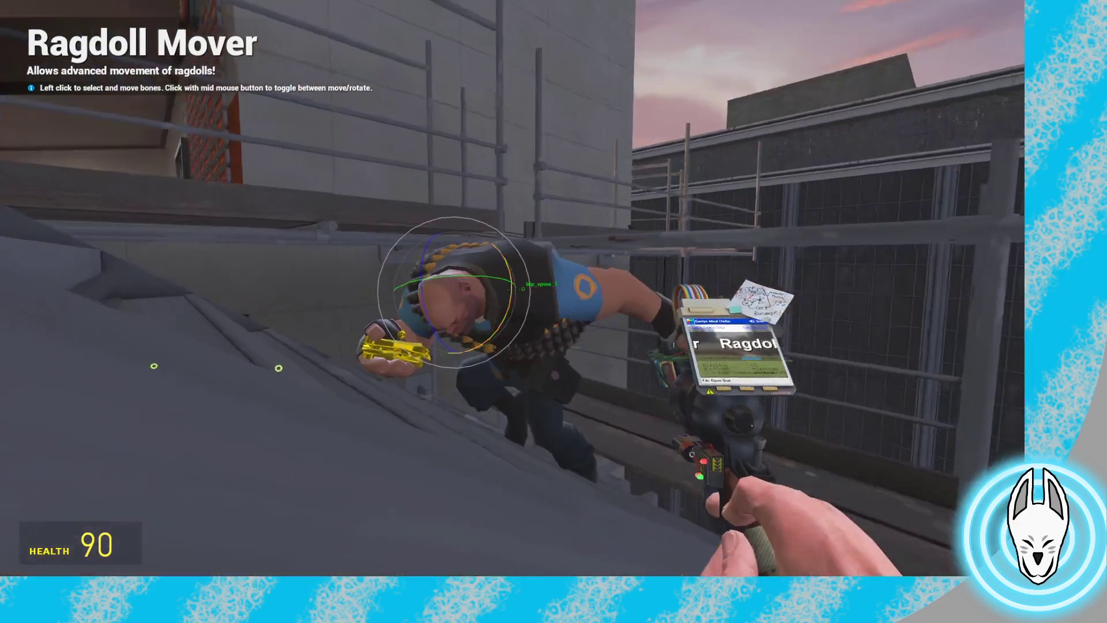
{"action": "key", "text": "c"}
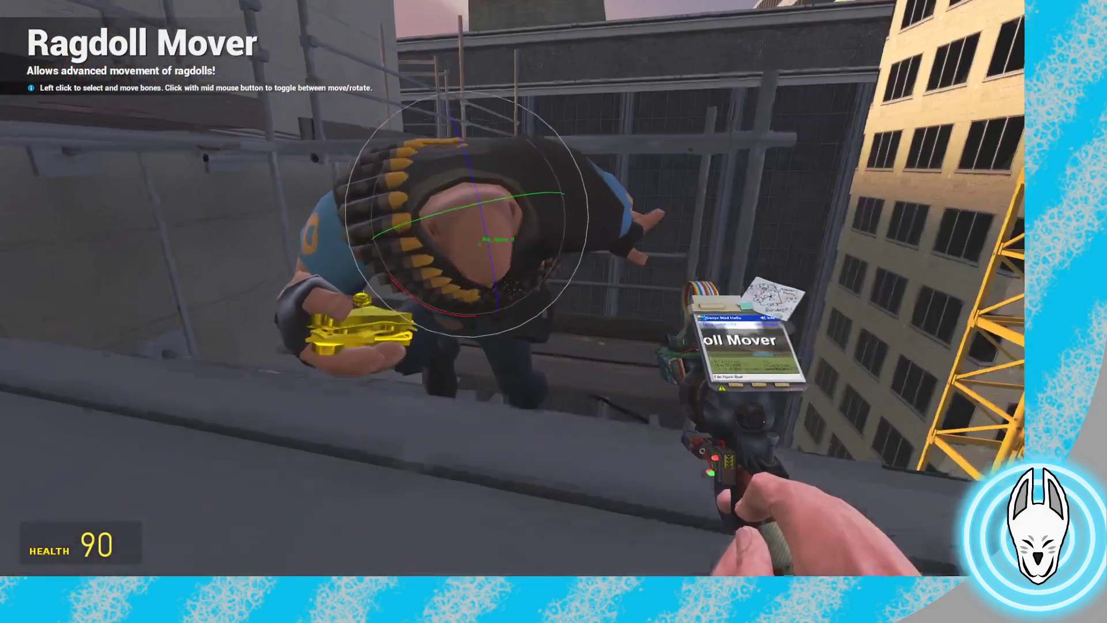
{"action": "left_click_drag", "start_coordinate": [513, 287], "coordinate": [513, 288]}
{"action": "key", "text": "w"}
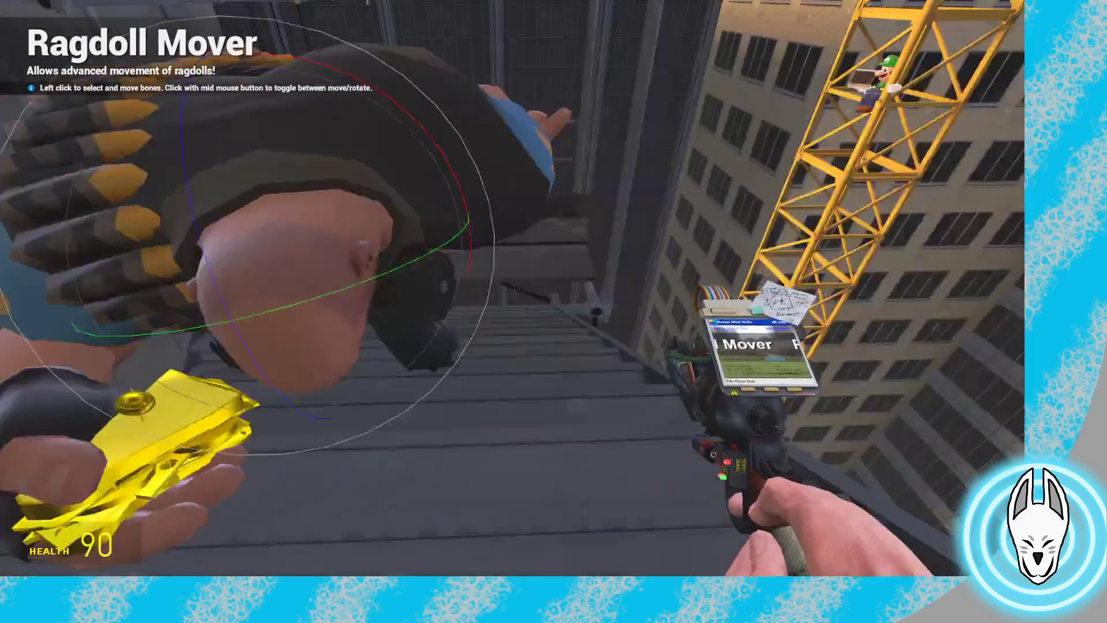
{"action": "key", "text": "c"}
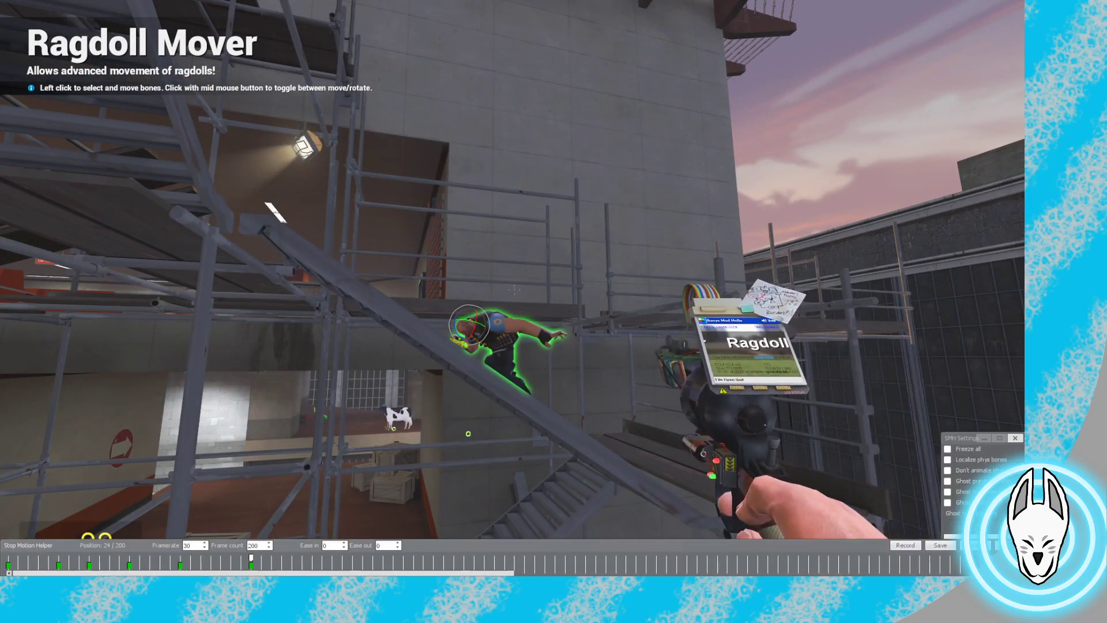
Compare the Heavy's poses between frames 17 and 24, then switch from the Ragdoll Mover to the Physics Gun
{"action": "left_click", "coordinate": [179, 558]}
{"action": "key", "text": "Right"}
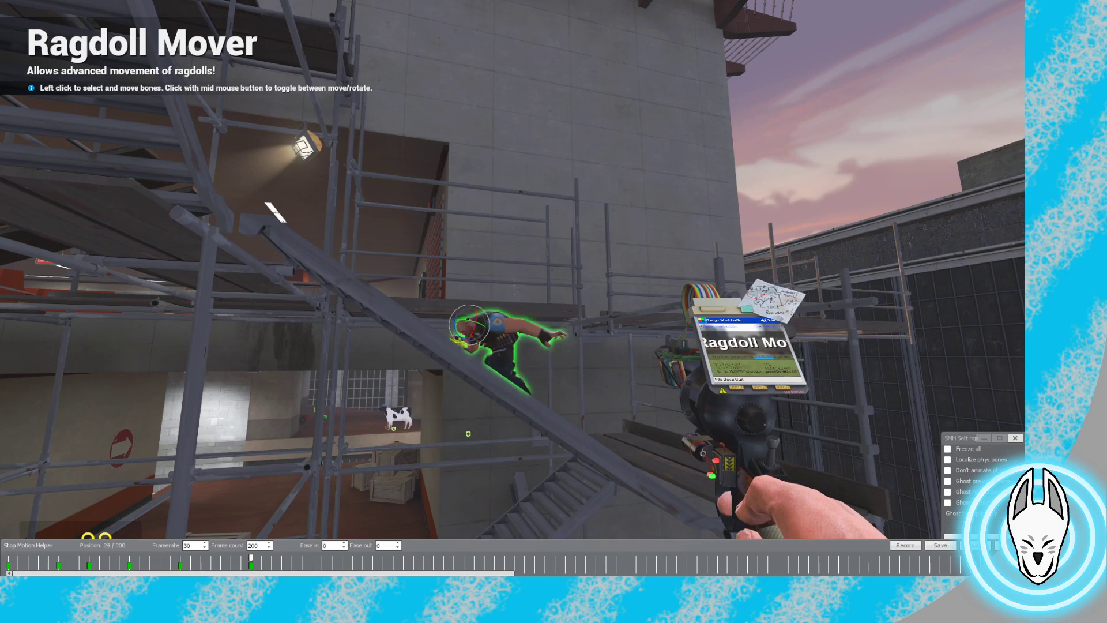
{"action": "key", "text": "Left"}
{"action": "key", "text": "Left"}
{"action": "key", "text": "Left"}
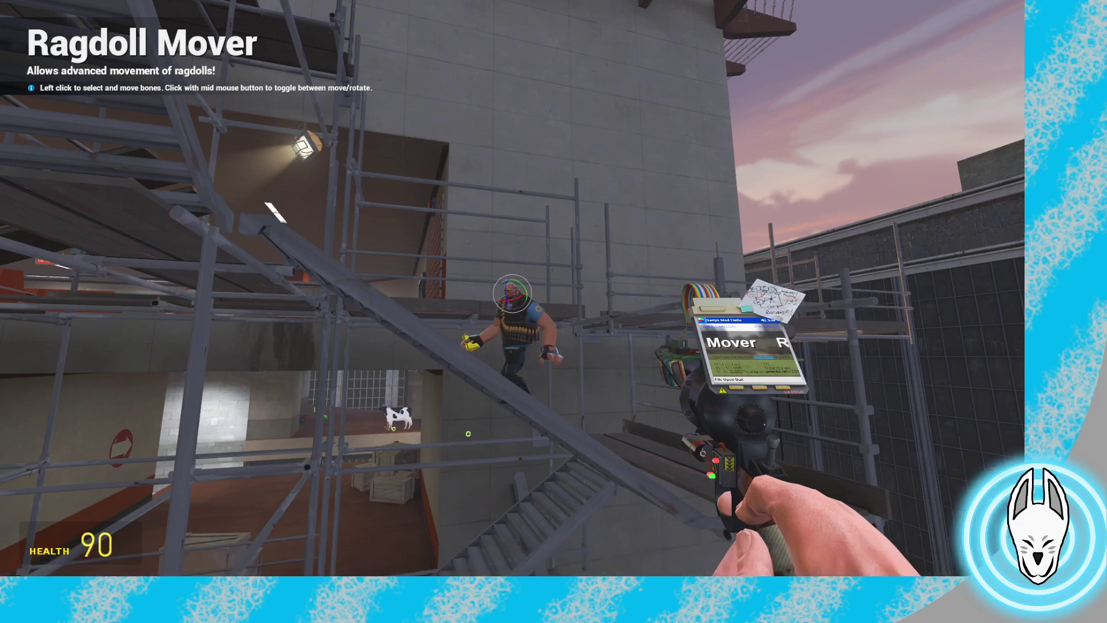
{"action": "key", "text": "q"}
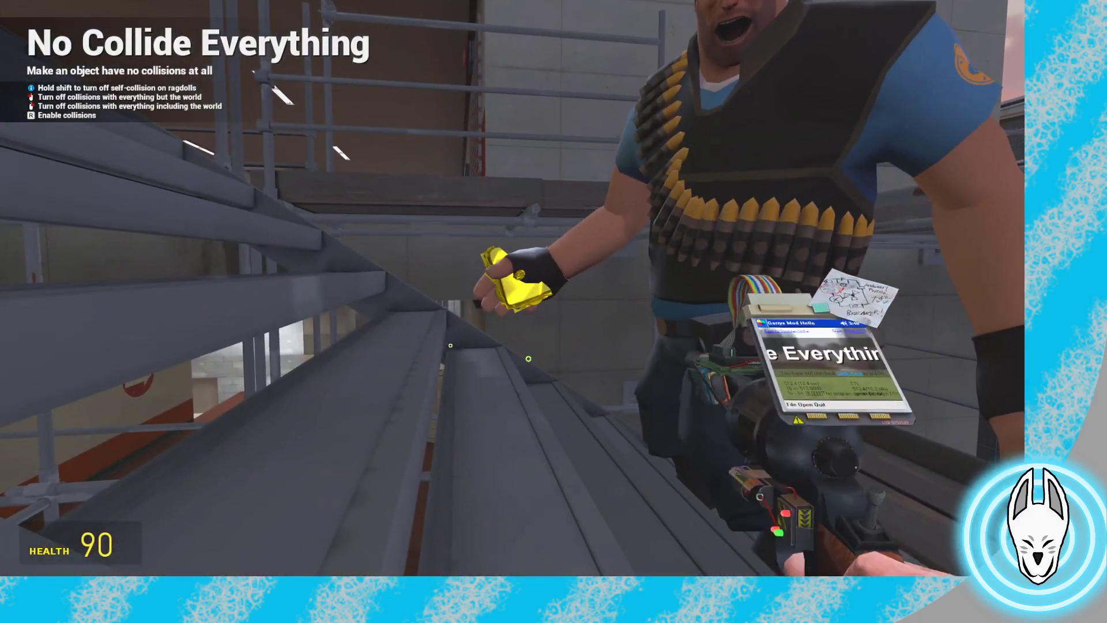
{"action": "scroll", "coordinate": [553, 311], "scroll_direction": "down", "scroll_amount": 1}
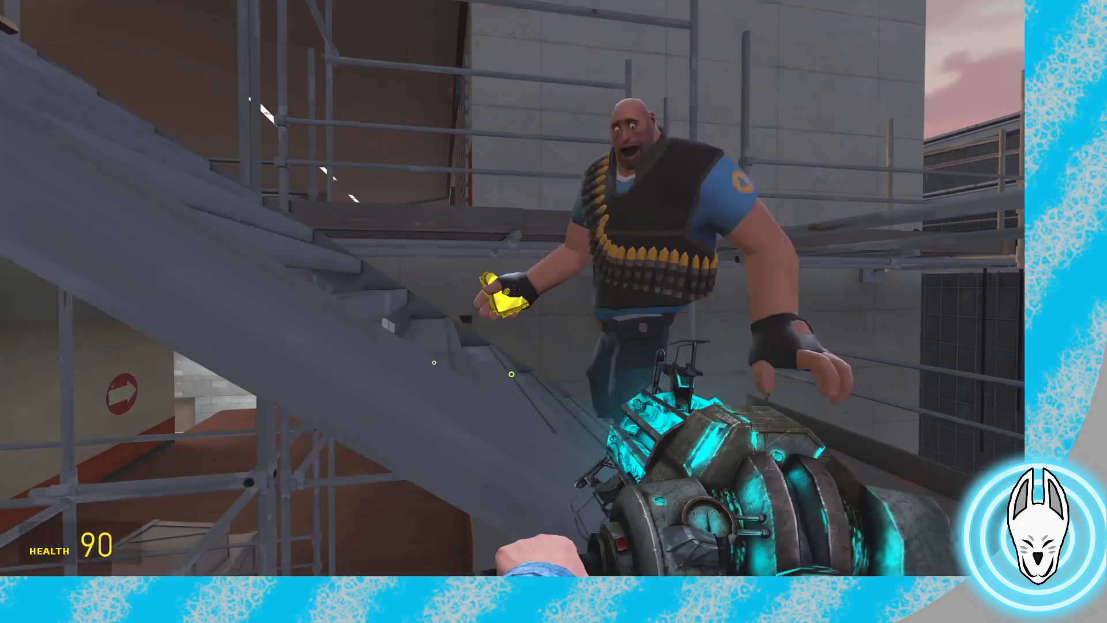
Scrub through the Heavy's whole animation from the start and stop on the keyframe at frame 24
{"action": "key", "text": "c"}
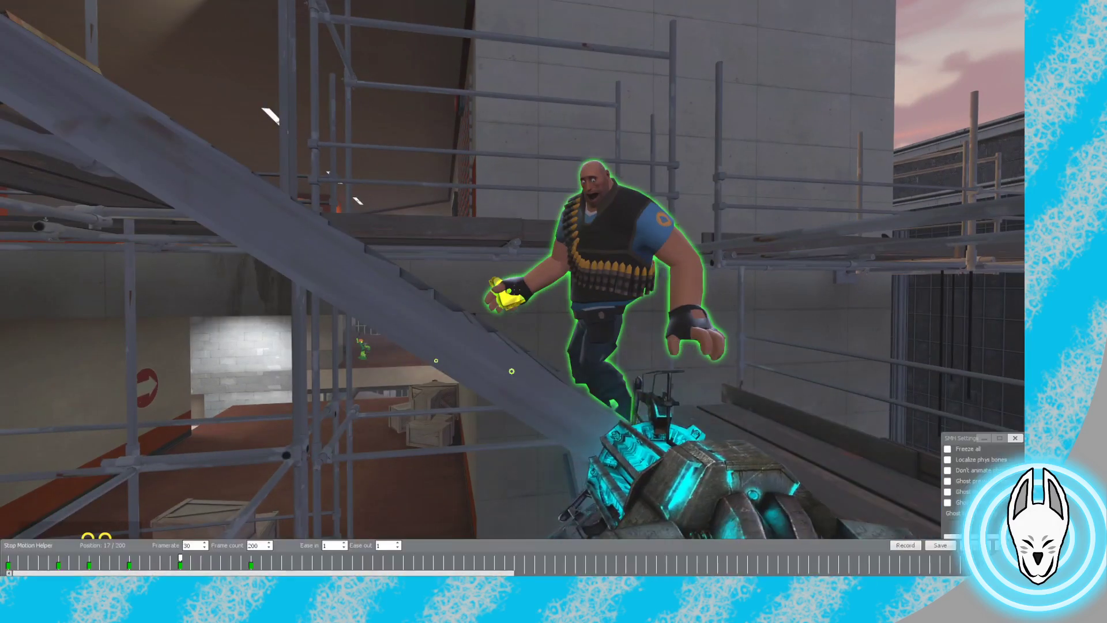
{"action": "left_click_drag", "start_coordinate": [180, 558], "coordinate": [251, 558]}
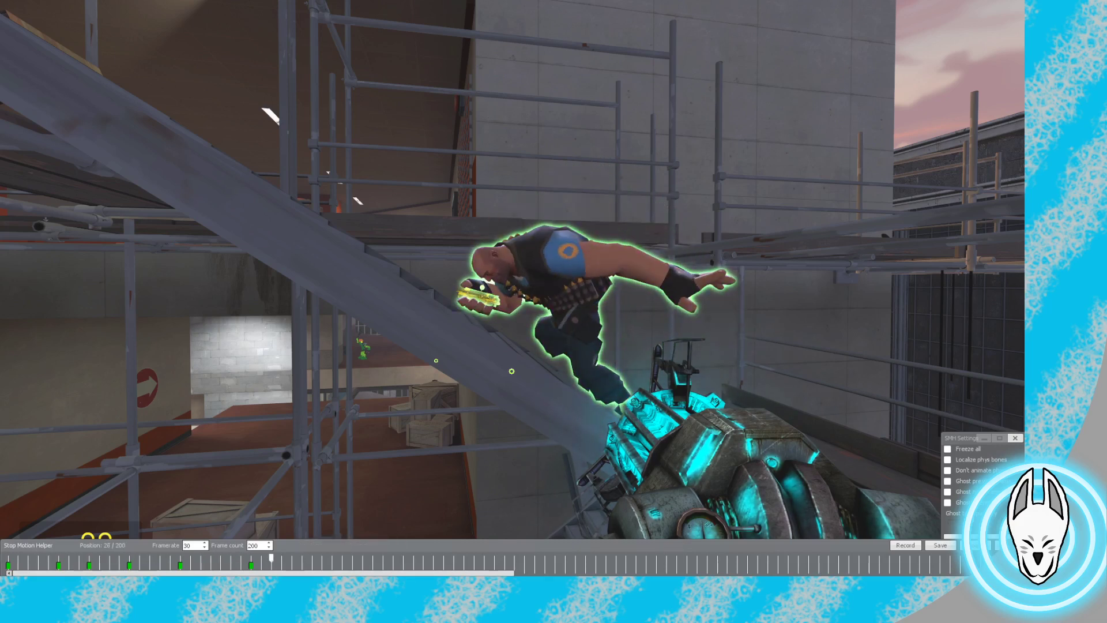
{"action": "left_click_drag", "start_coordinate": [110, 557], "coordinate": [18, 558]}
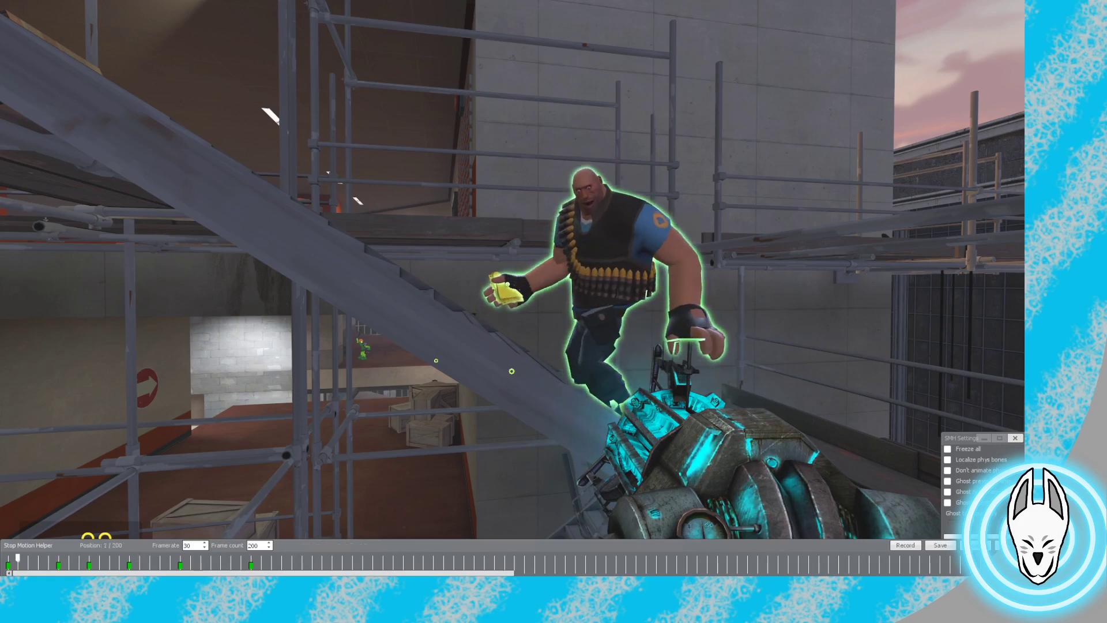
{"action": "key", "text": "c"}
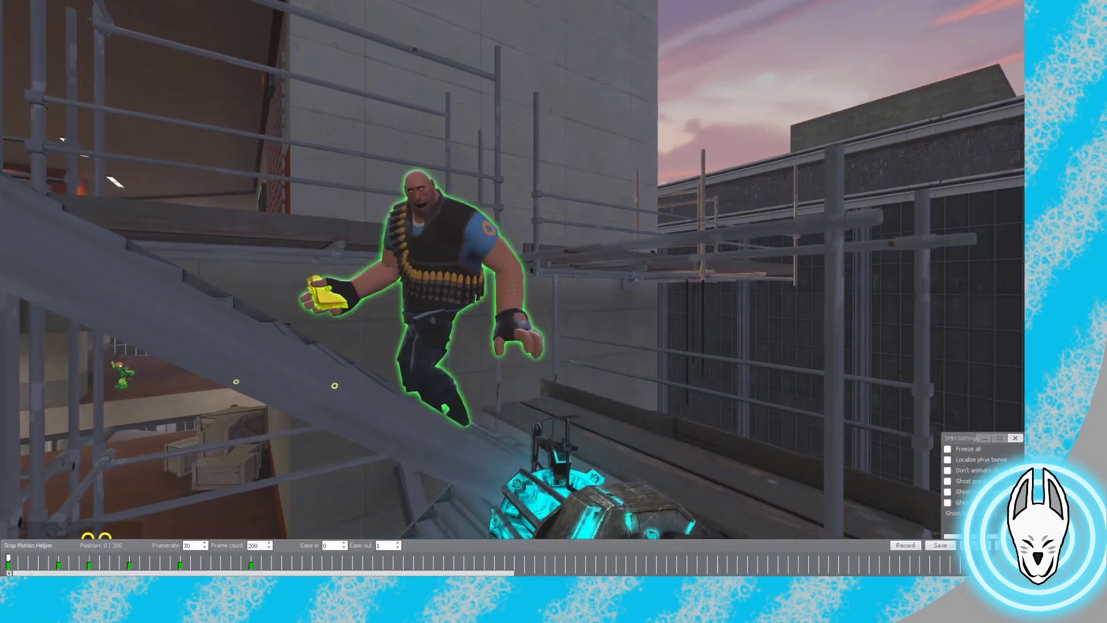
{"action": "left_click", "coordinate": [251, 557]}
{"action": "key", "text": "c"}
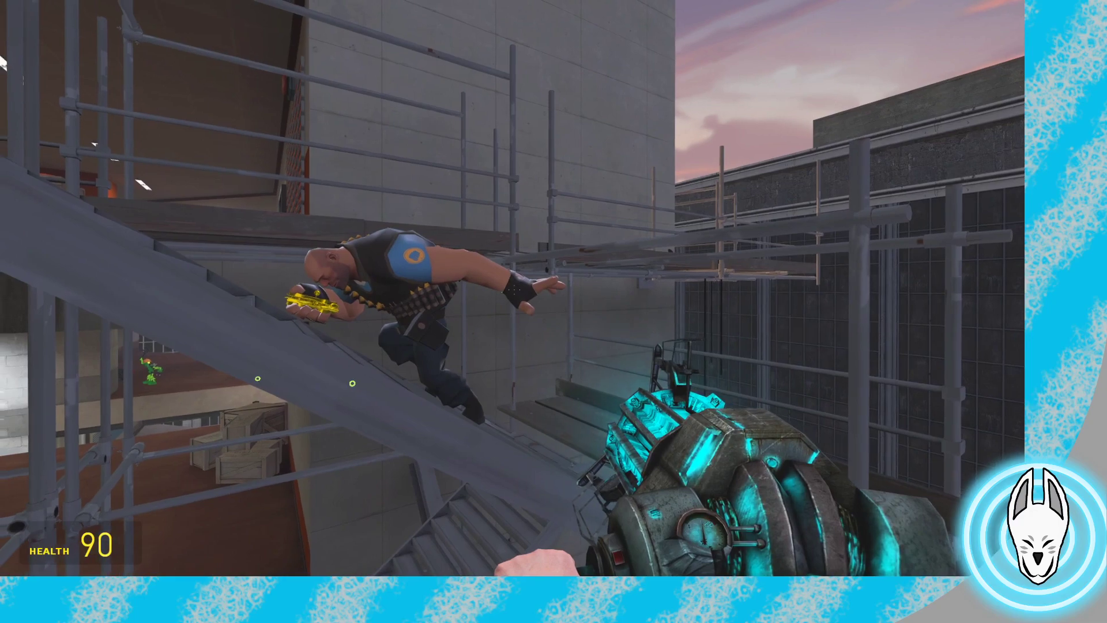
Pick up the black pronged prop with the Physics Gun and carry it up beside the hunched Heavy
{"action": "key", "text": "s"}
{"action": "key", "text": "s"}
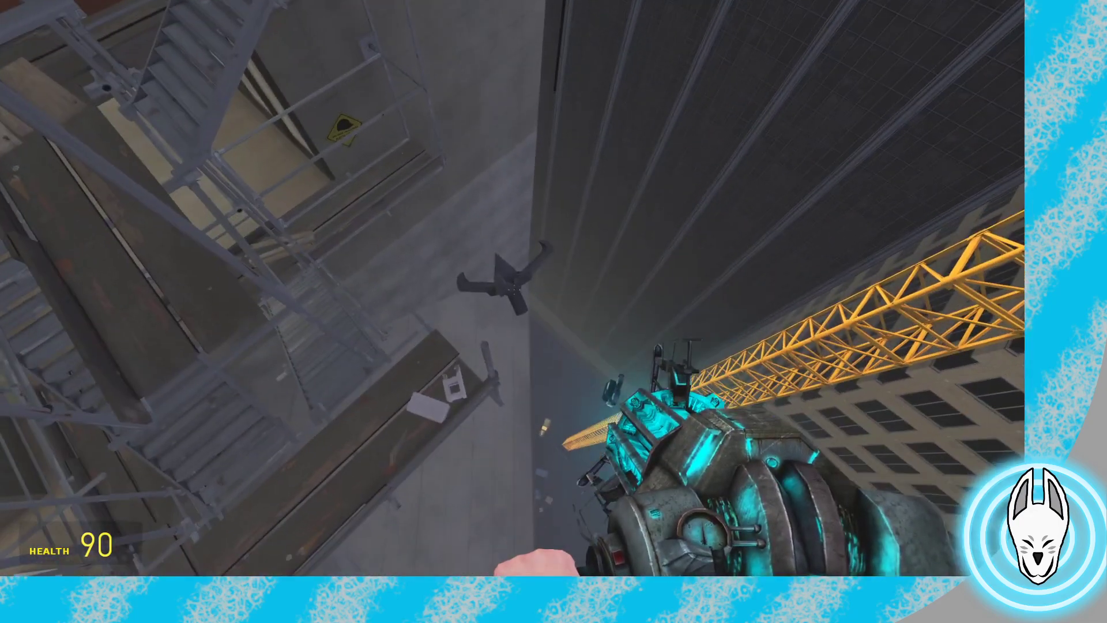
{"action": "left_click_drag", "start_coordinate": [513, 290], "coordinate": [512, 289]}
{"action": "key", "text": "w"}
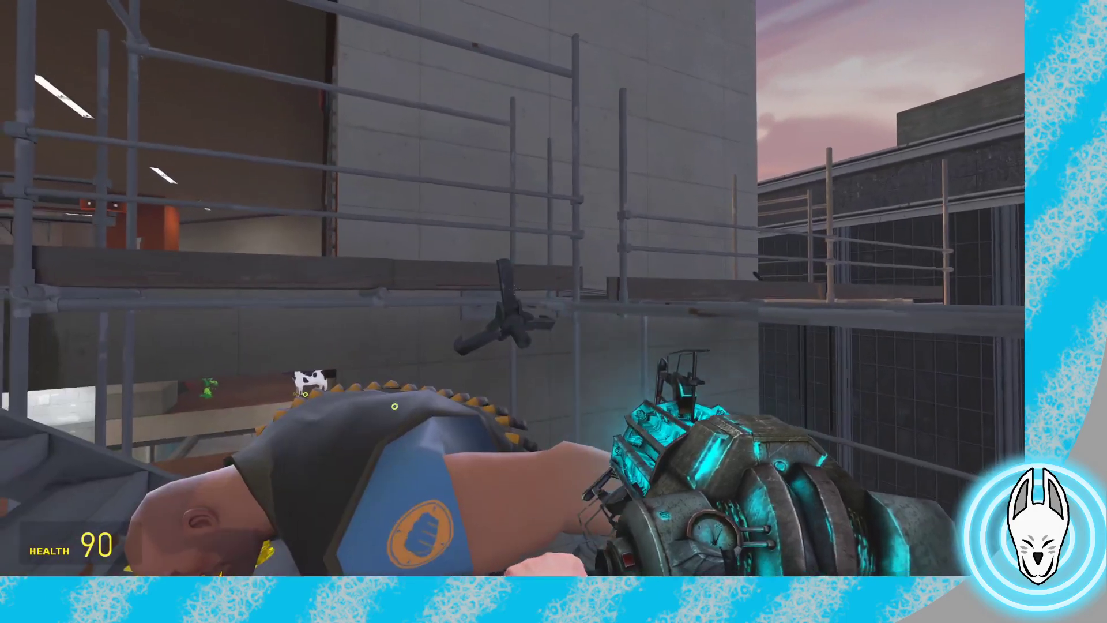
Check the Heavy's back across frames 18 to 25 and place the black prop against it in the hunched pose
{"action": "key", "text": "c"}
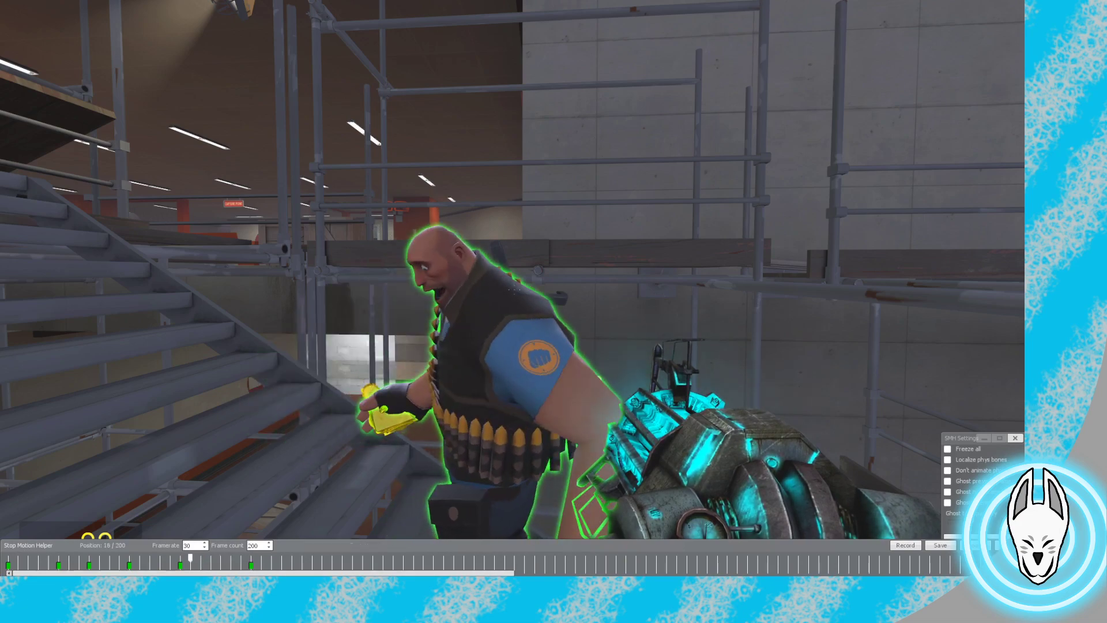
{"action": "key", "text": "w"}
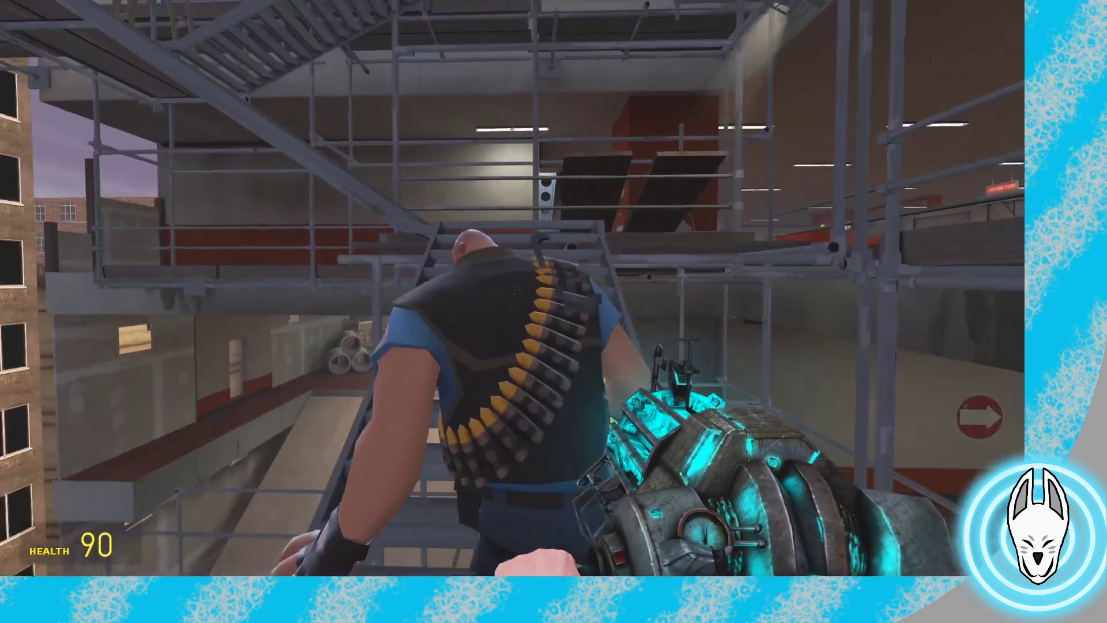
{"action": "key", "text": "c"}
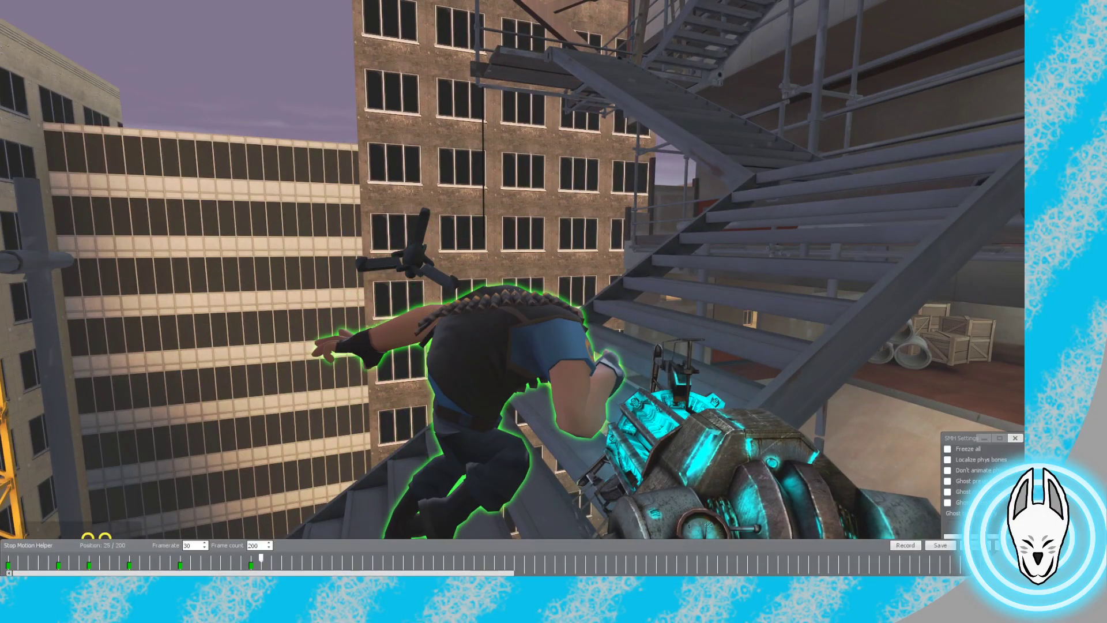
{"action": "key", "text": "w"}
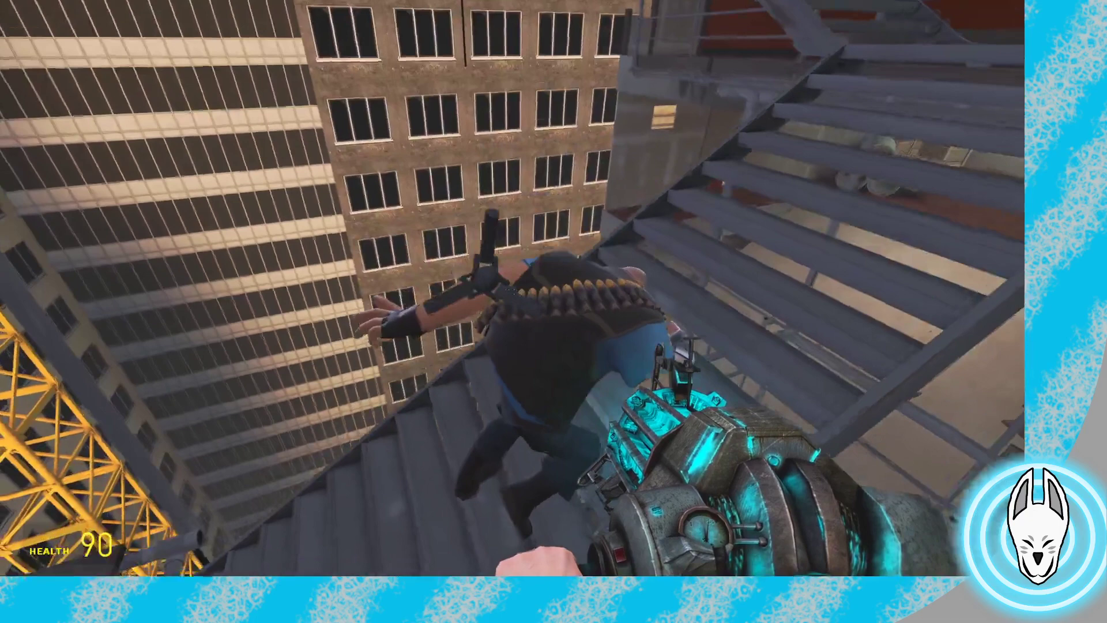
{"action": "key", "text": "w"}
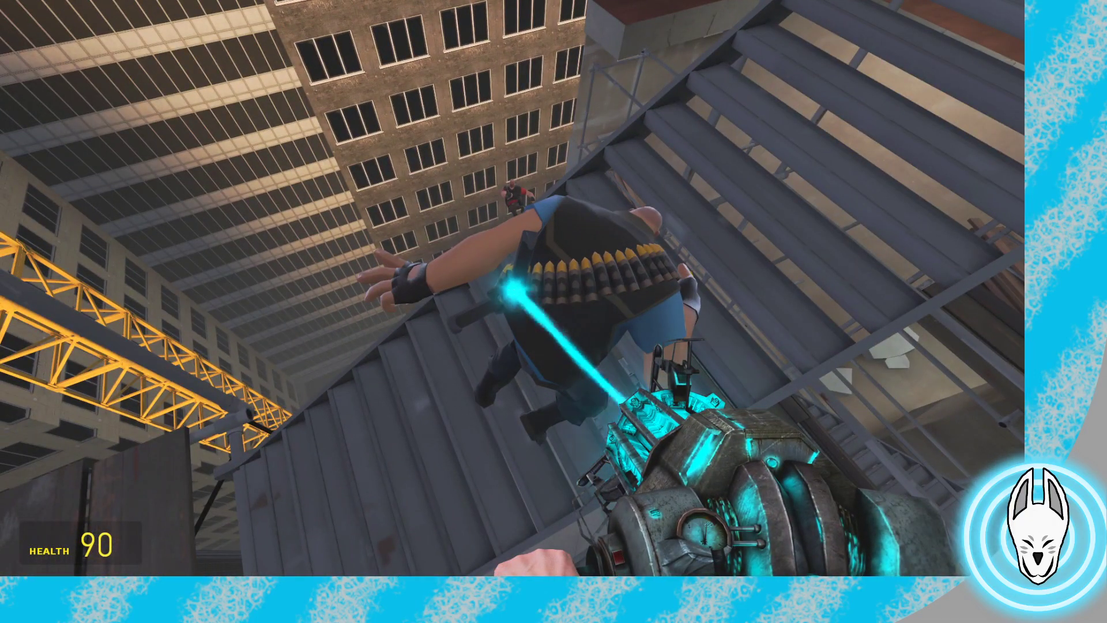
{"action": "key", "text": "w"}
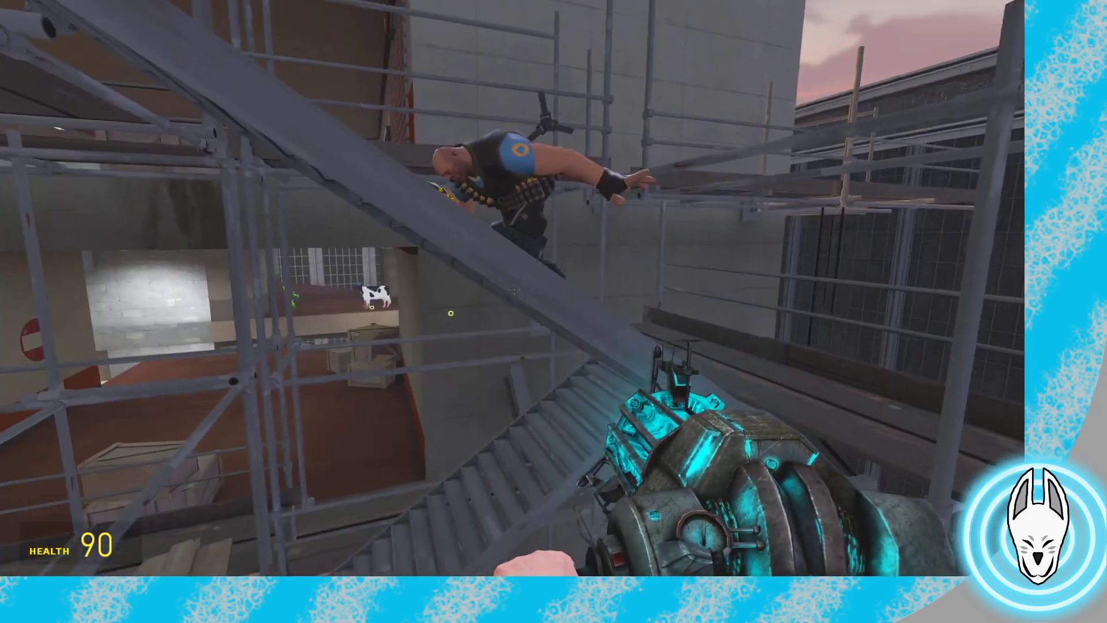
Select the black prop in the Stop Motion Helper and record a keyframe for it at frame 24
{"action": "key", "text": "c"}
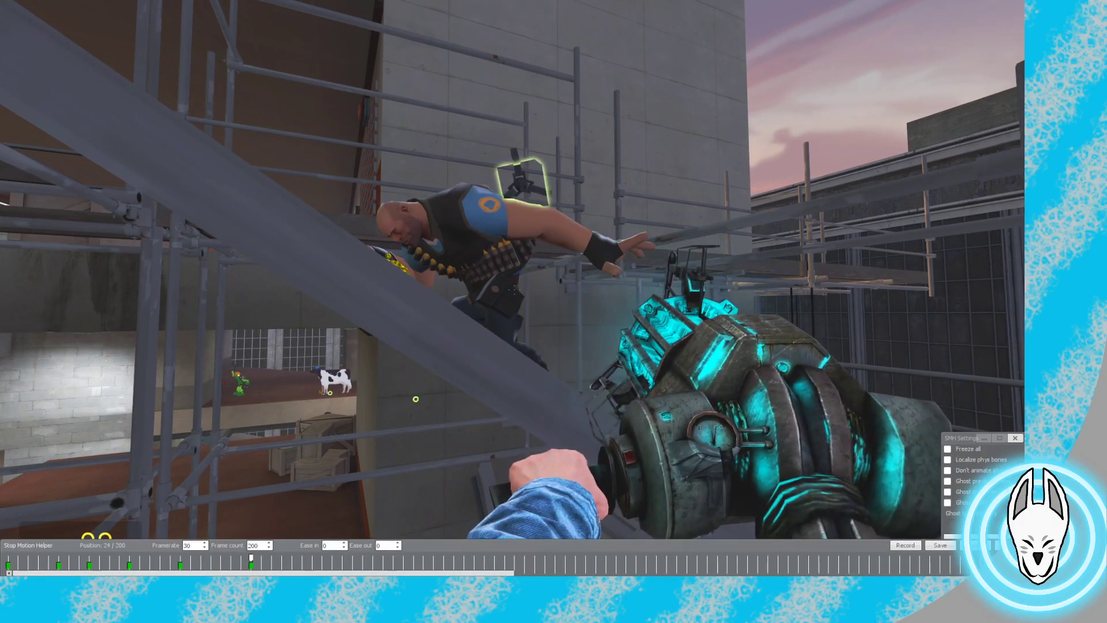
{"action": "right_click", "coordinate": [522, 184]}
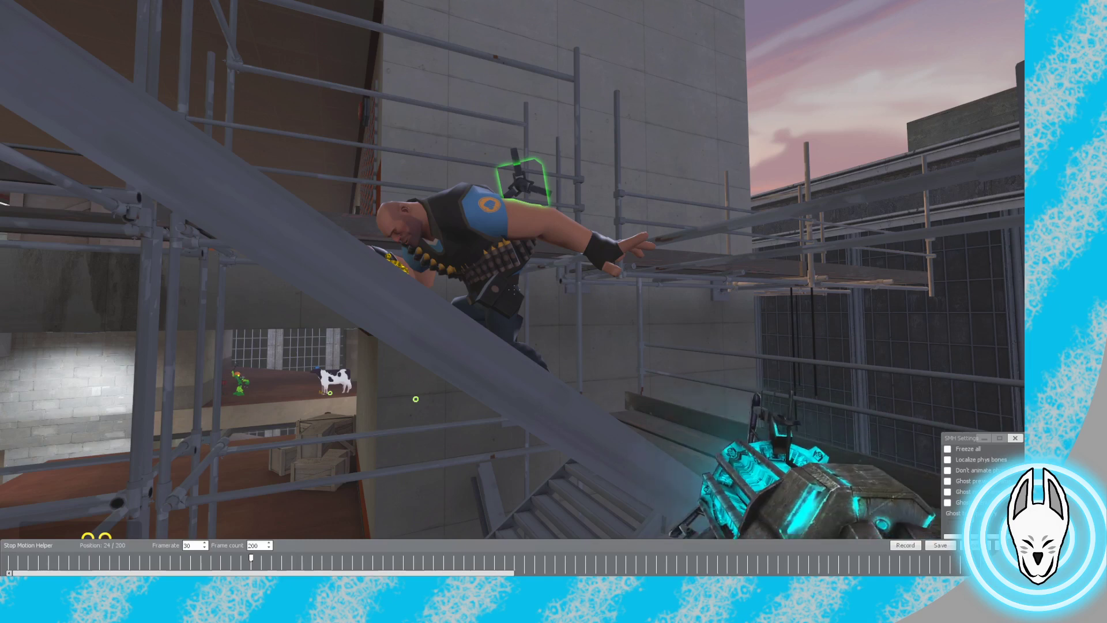
{"action": "left_click", "coordinate": [905, 545]}
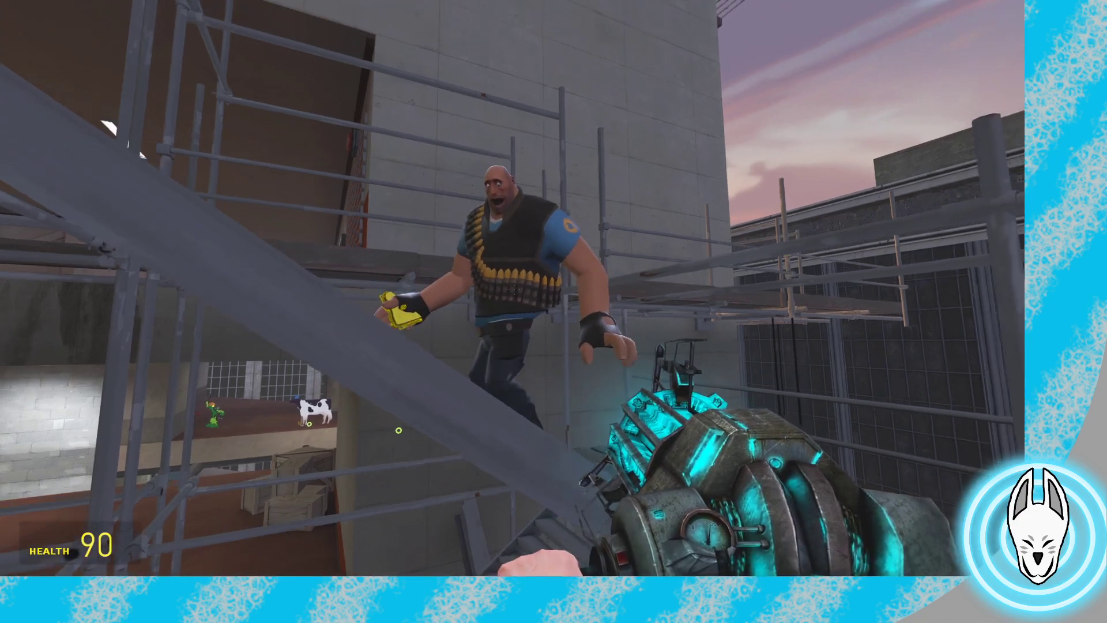
Pull the black prop off the Heavy's back with the Physics Gun and carry it out beside the stairs at frame 18
{"action": "key", "text": "w"}
{"action": "key", "text": "d"}
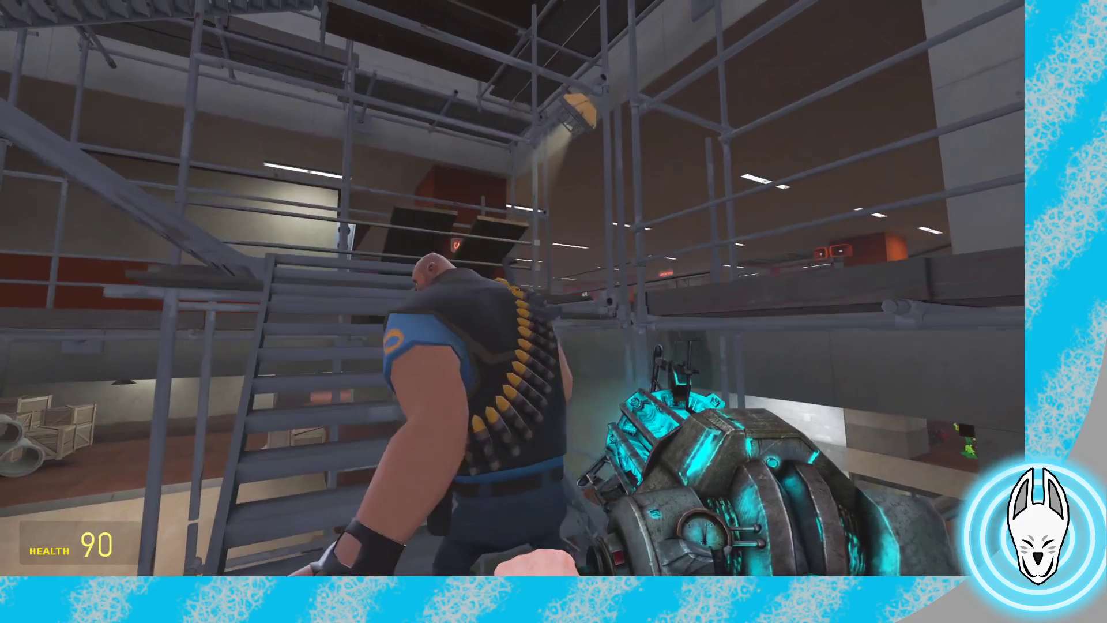
{"action": "left_click", "coordinate": [512, 288]}
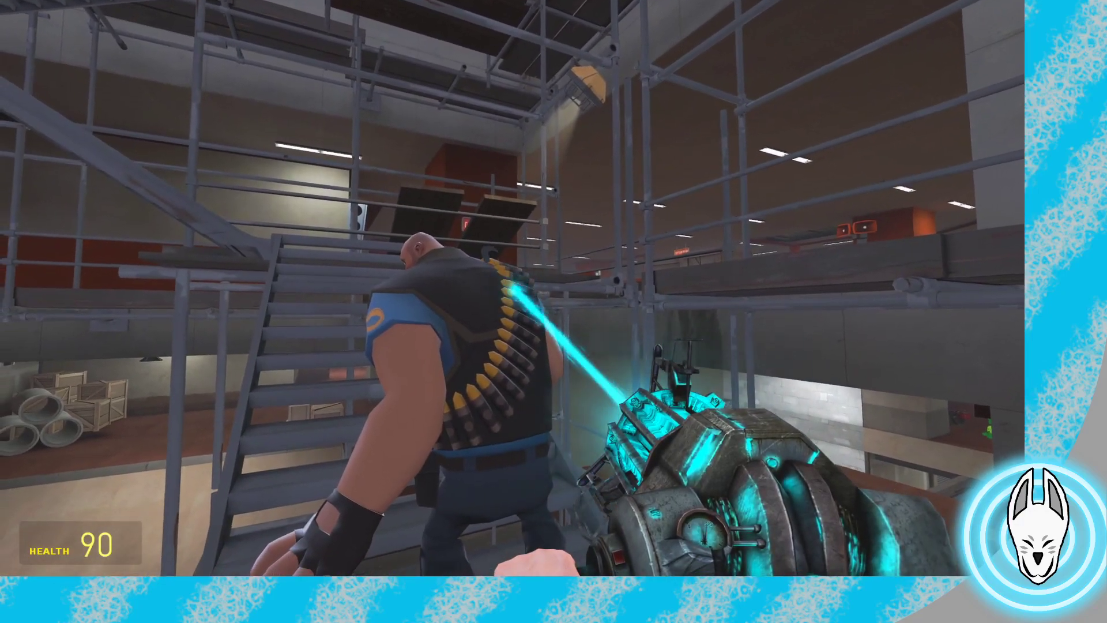
{"action": "key", "text": "a"}
{"action": "key", "text": "w"}
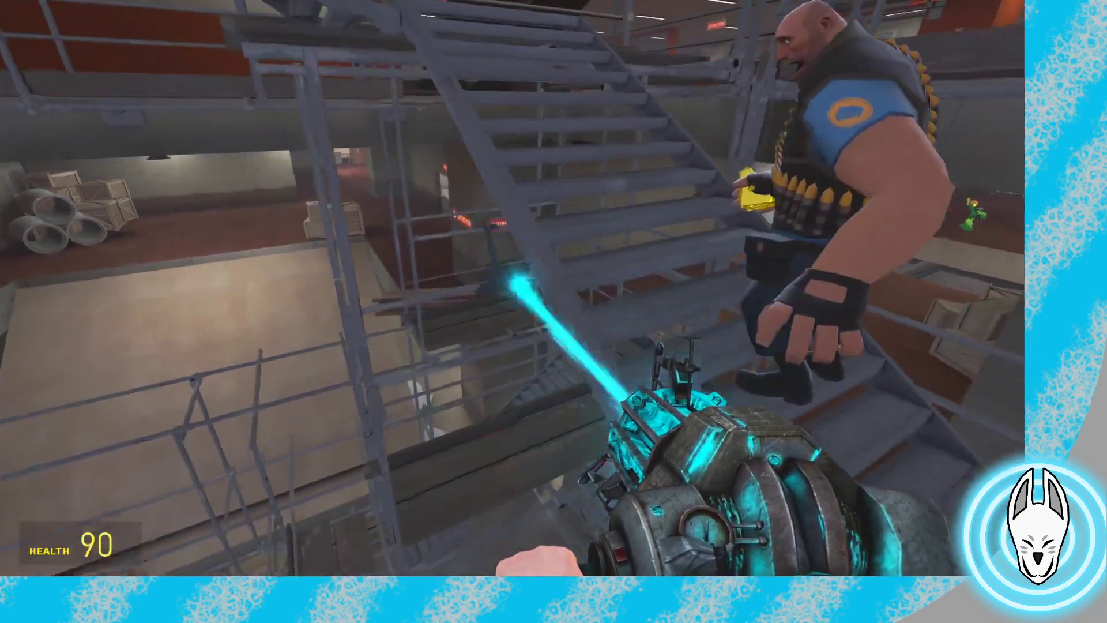
{"action": "key", "text": "s"}
{"action": "key", "text": "c"}
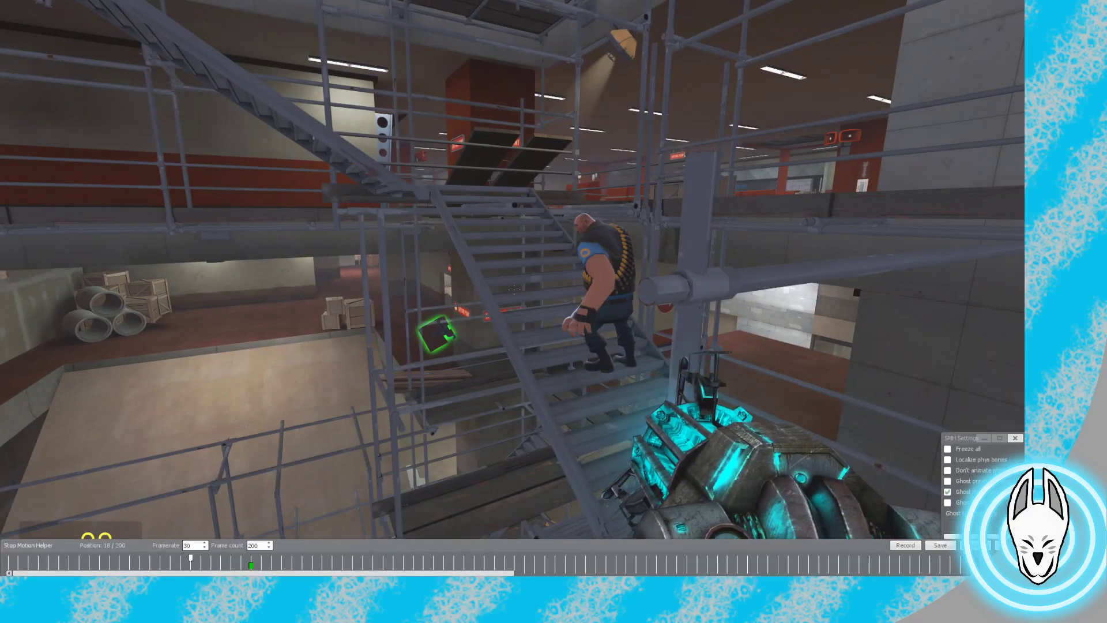
Check the black prop from the front and side of the stairs and nudge its position with the Physics Gun
{"action": "key", "text": "w"}
{"action": "key", "text": "a"}
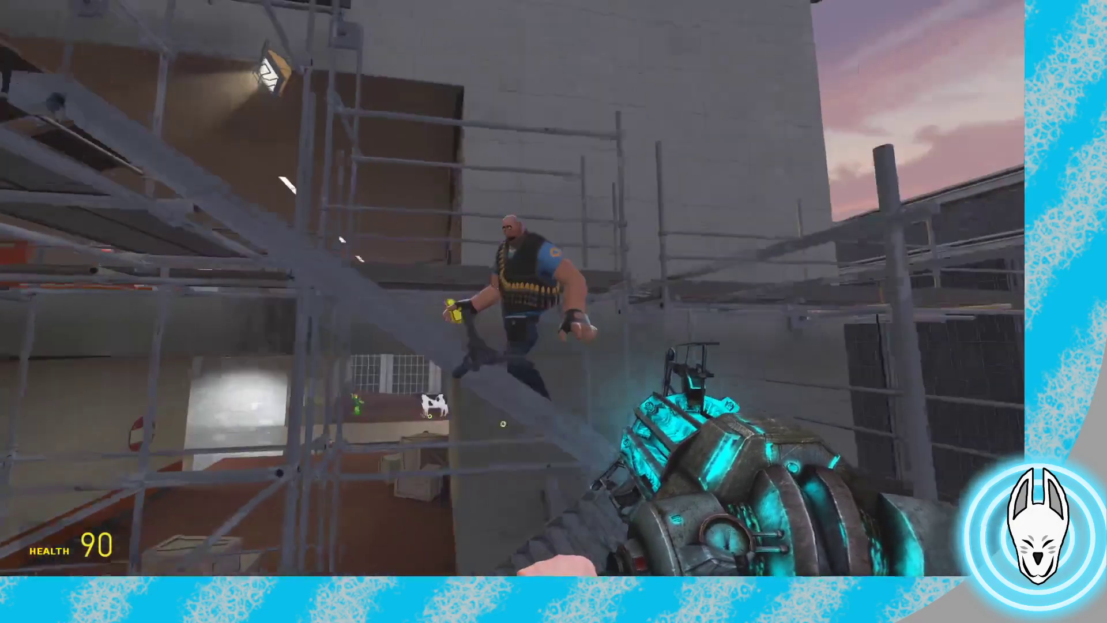
{"action": "key", "text": "d"}
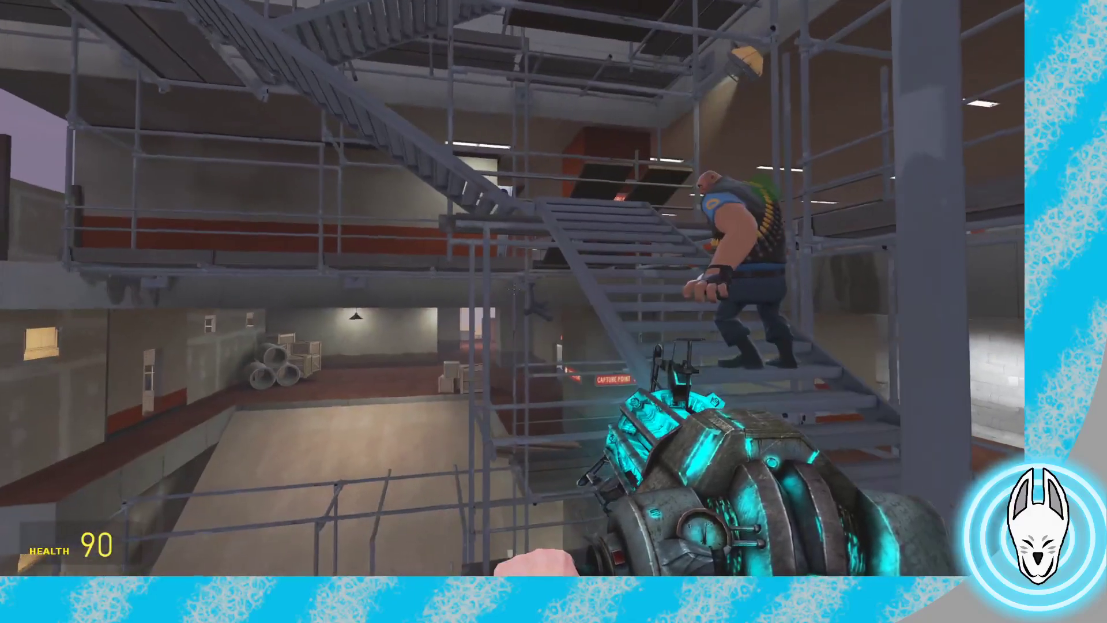
{"action": "left_click", "coordinate": [513, 289]}
{"action": "key", "text": "w"}
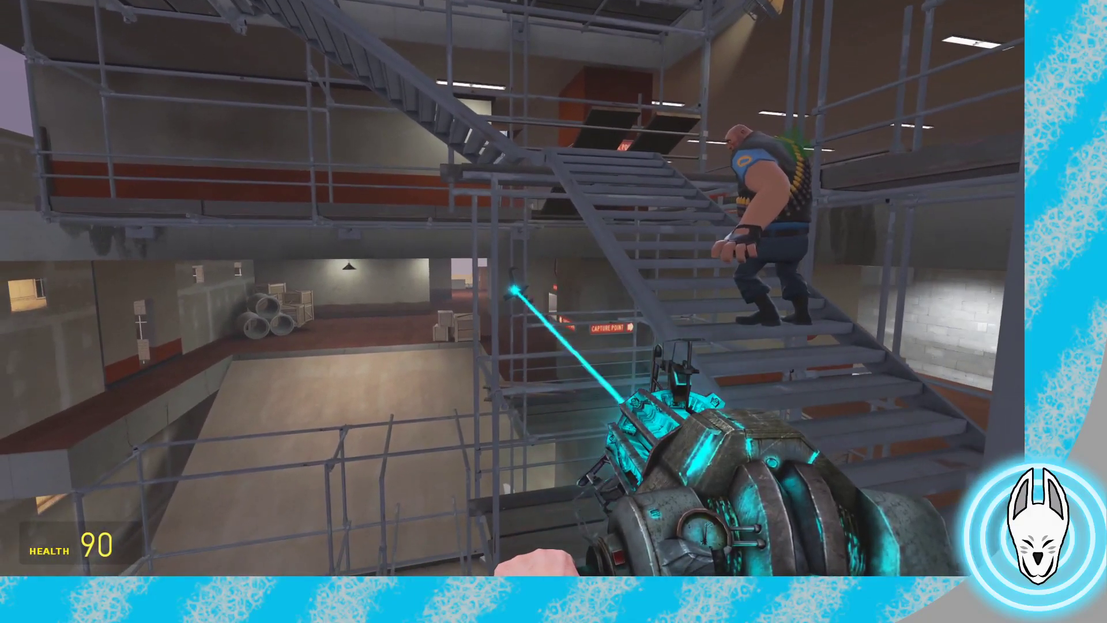
{"action": "key", "text": "a"}
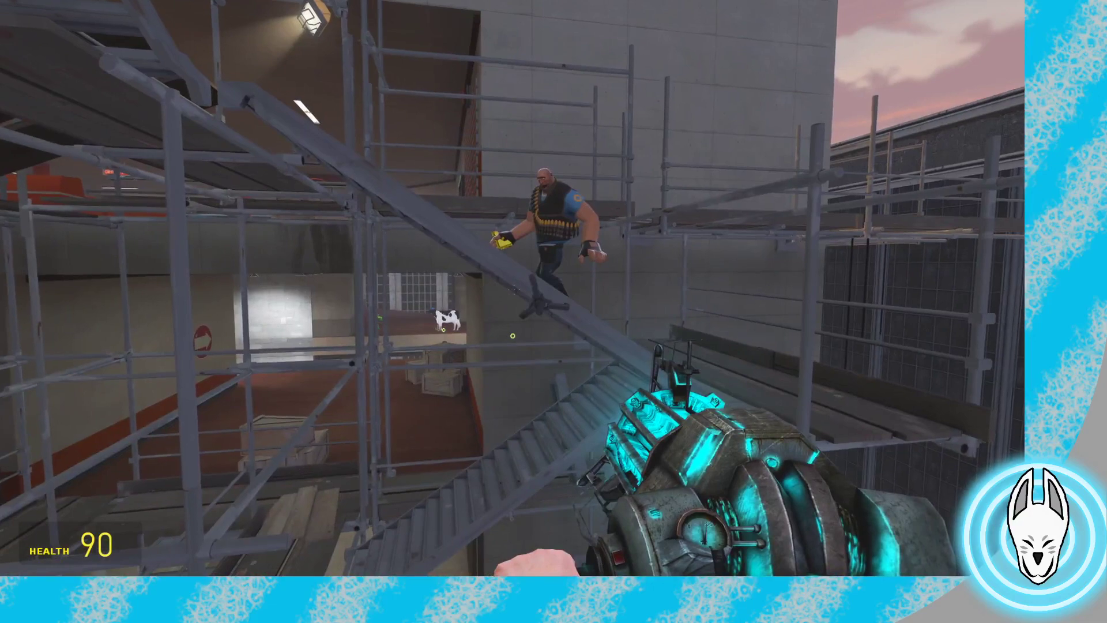
{"action": "key", "text": "a"}
{"action": "key", "text": "d"}
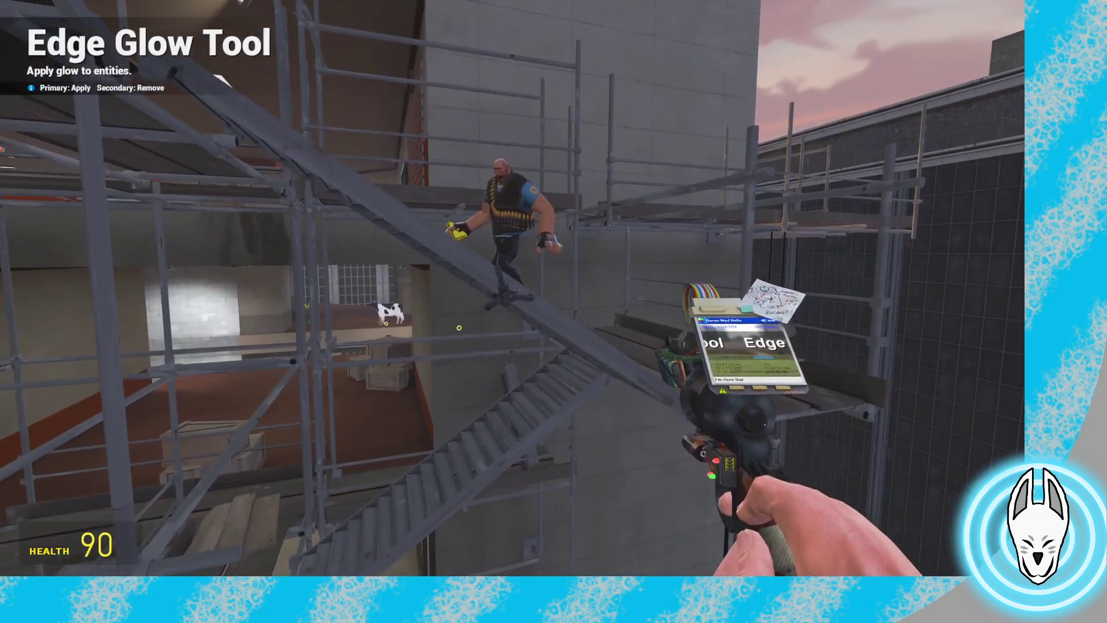
Compare the prop with the Heavy's back from several angles and reposition it in mid-air below him with the Physics Gun
{"action": "scroll", "coordinate": [513, 289], "scroll_direction": "down", "scroll_amount": 1}
{"action": "left_click", "coordinate": [513, 288]}
{"action": "key", "text": "d"}
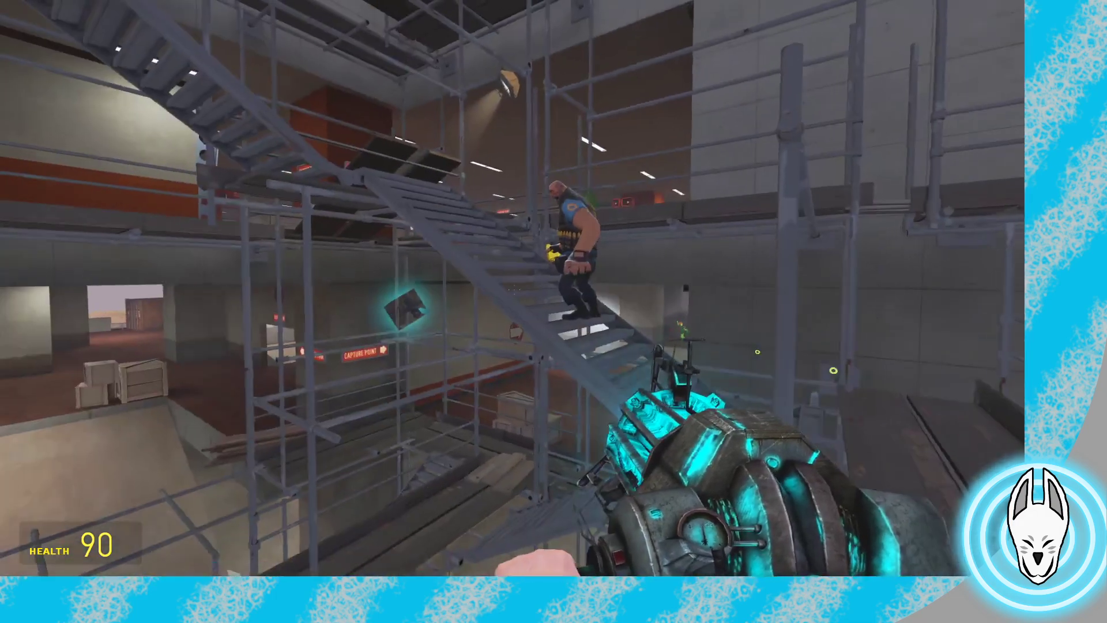
{"action": "key", "text": "w"}
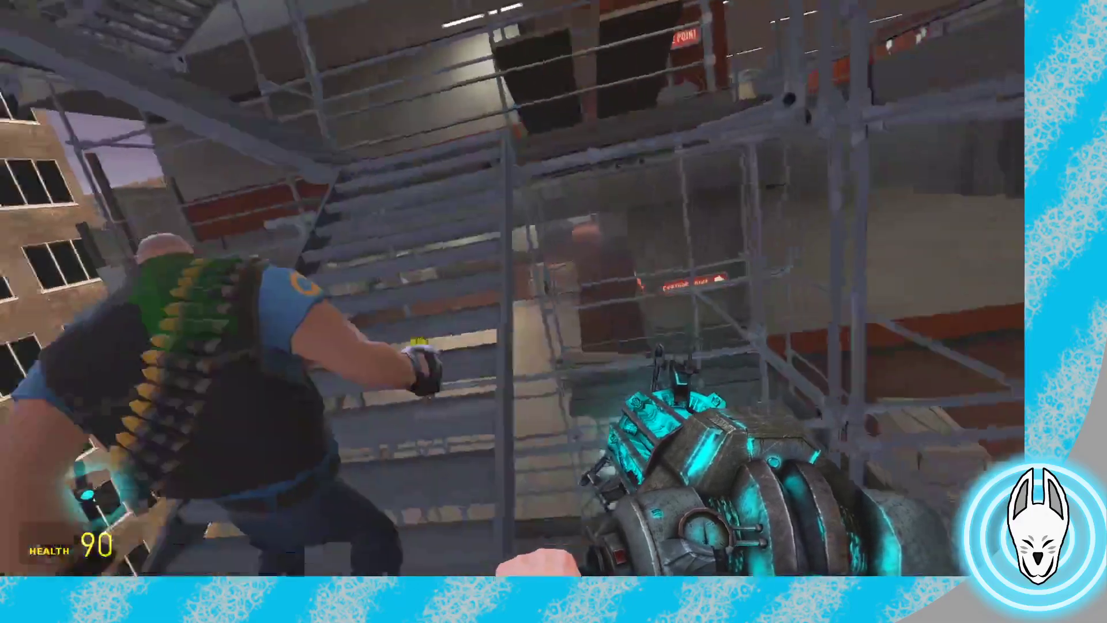
{"action": "key", "text": "w"}
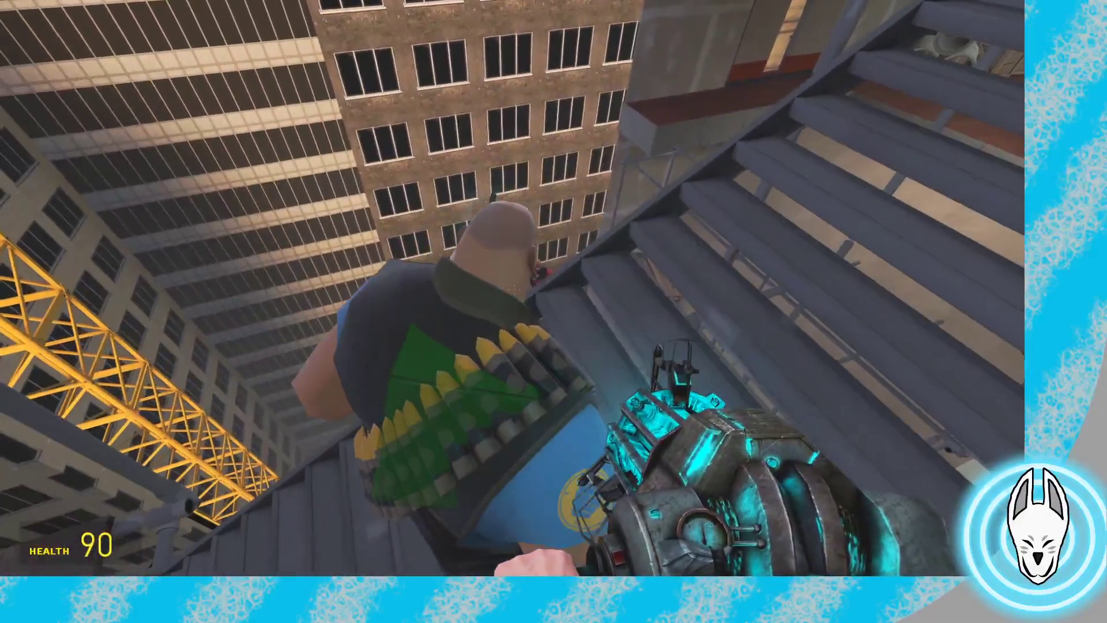
{"action": "key", "text": "a"}
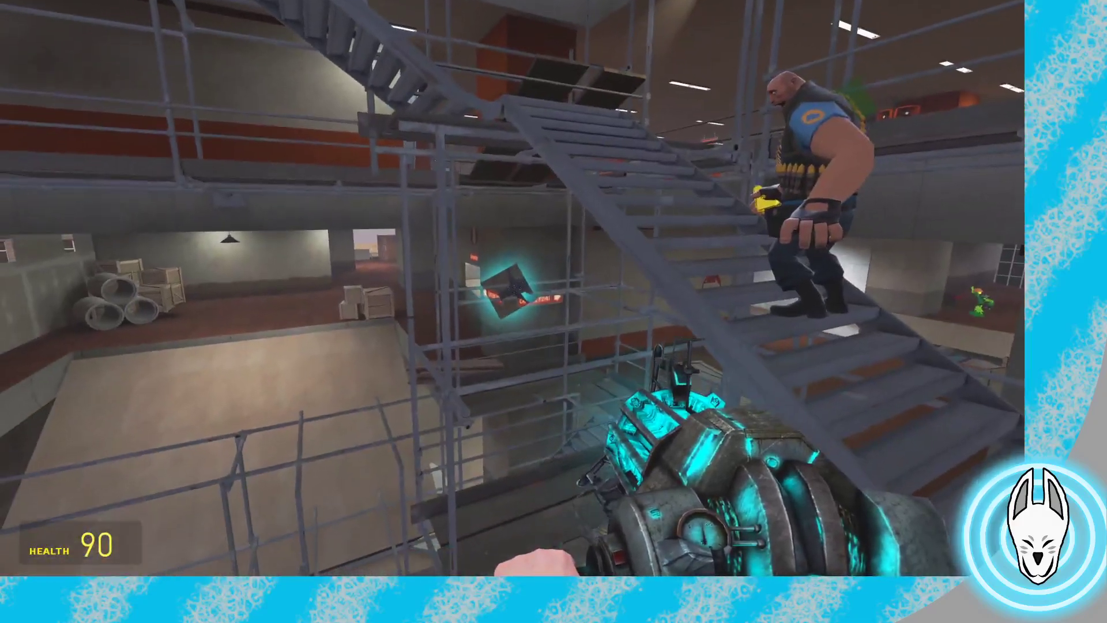
{"action": "left_click", "coordinate": [512, 289]}
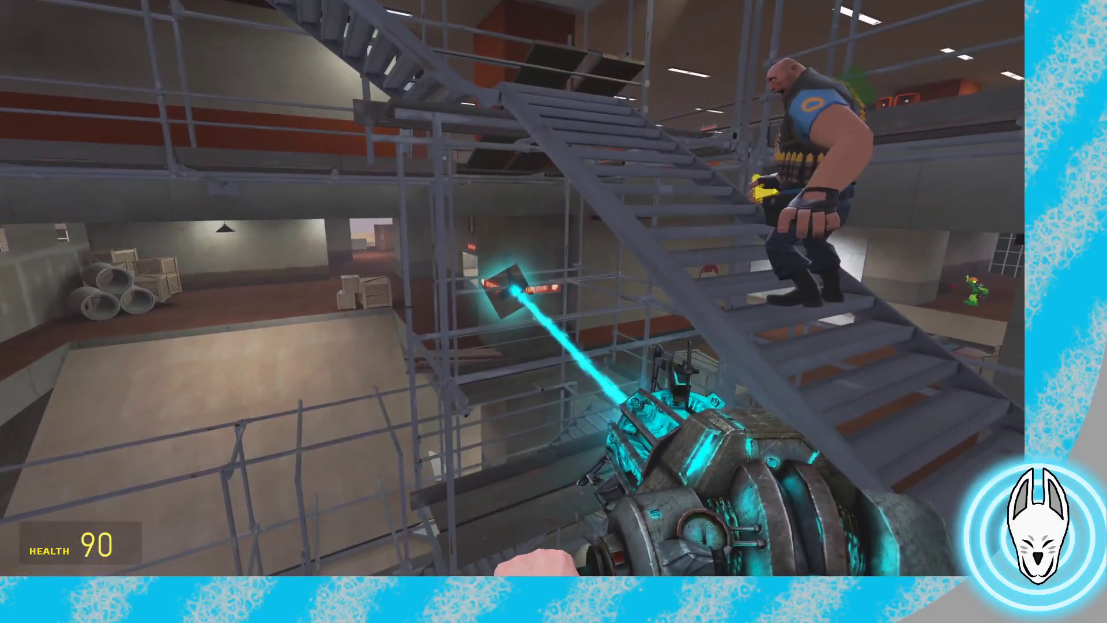
{"action": "key", "text": "a"}
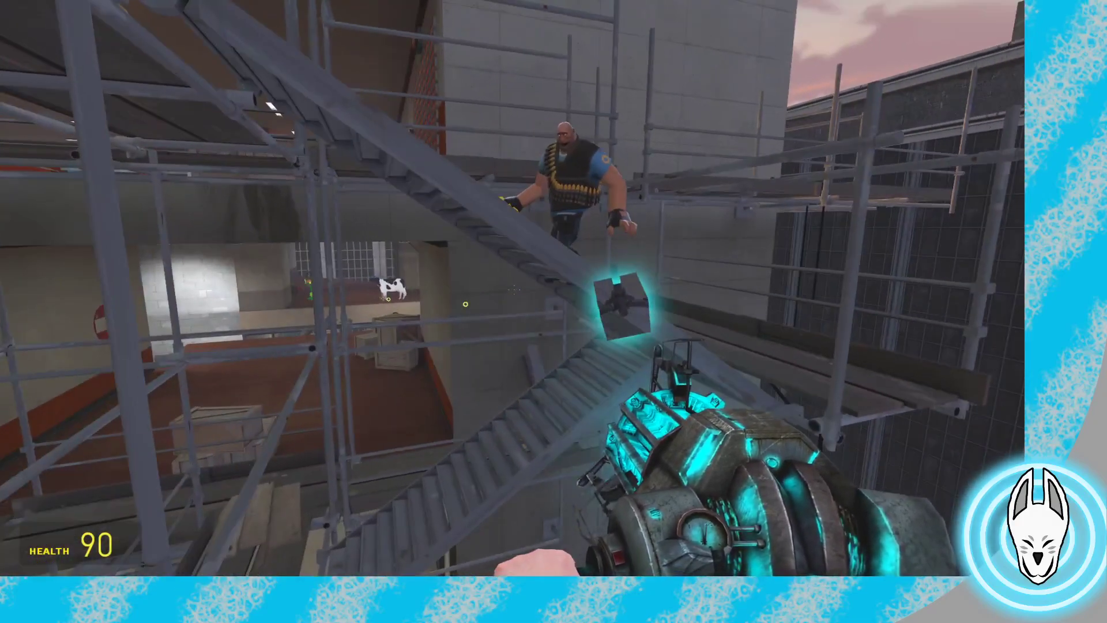
Record a keyframe for the black prop at frame 18 in the Stop Motion Helper and turn off the enabled ghost option
{"action": "key", "text": "q"}
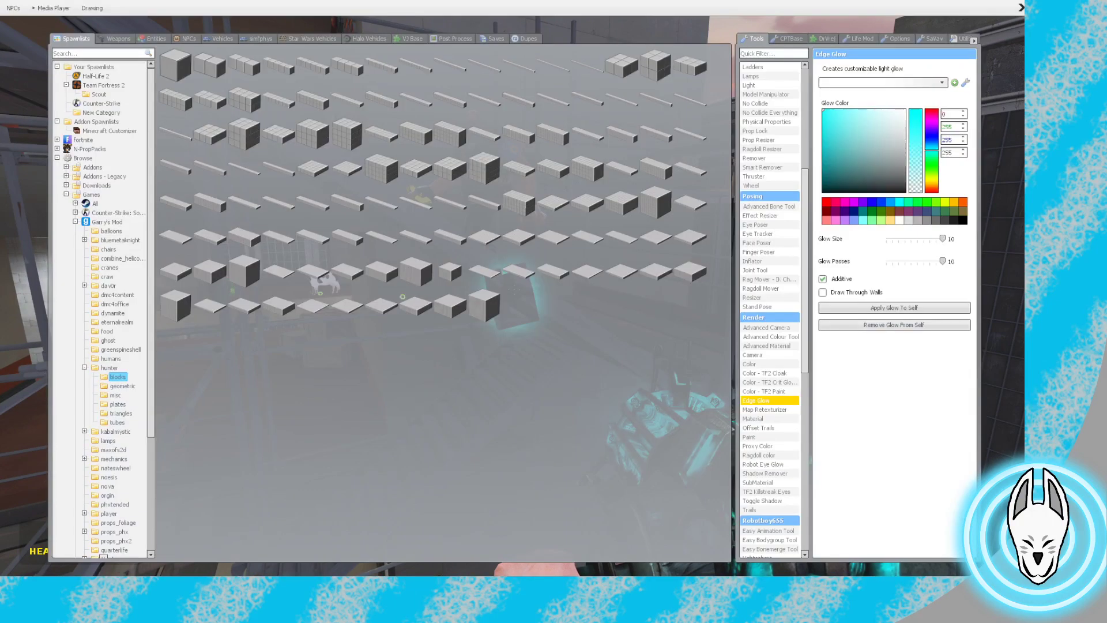
{"action": "left_click", "coordinate": [766, 400]}
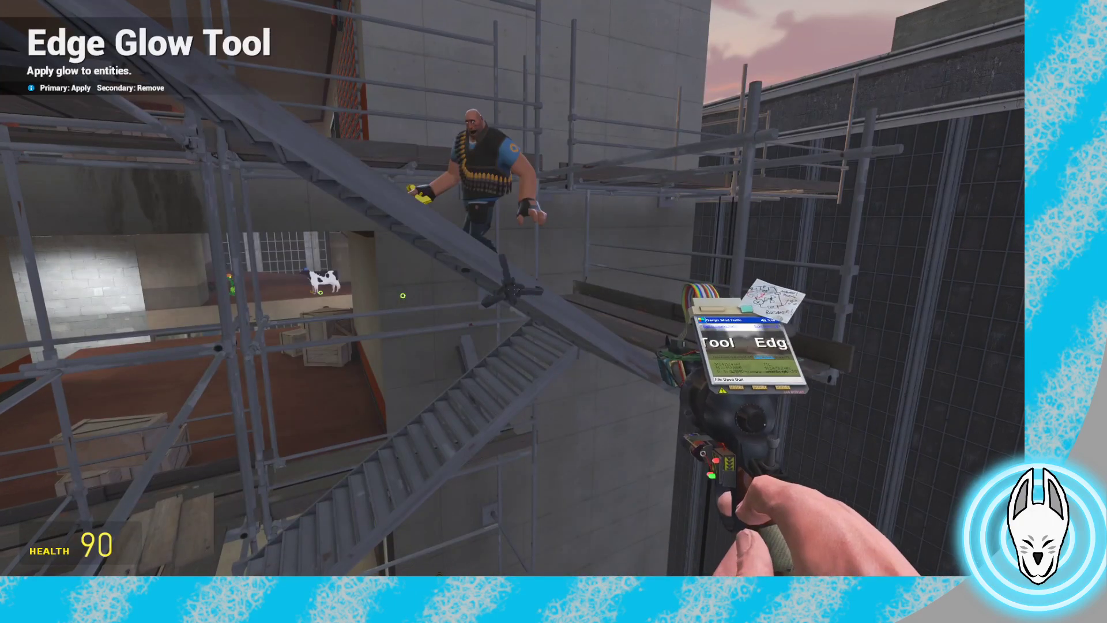
{"action": "key", "text": "c"}
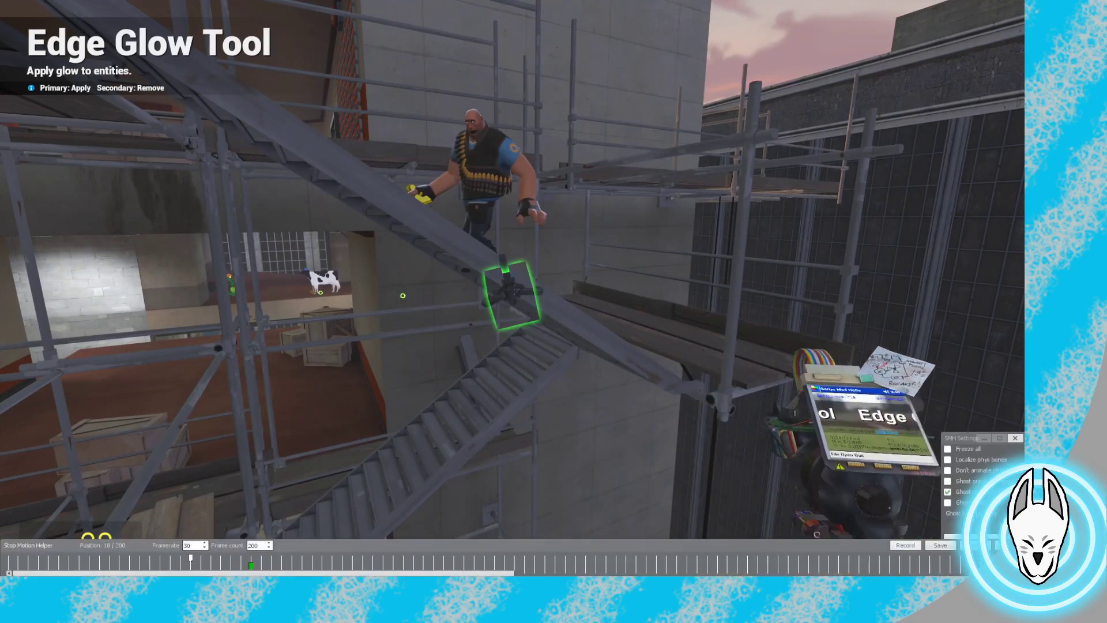
{"action": "key", "text": "c"}
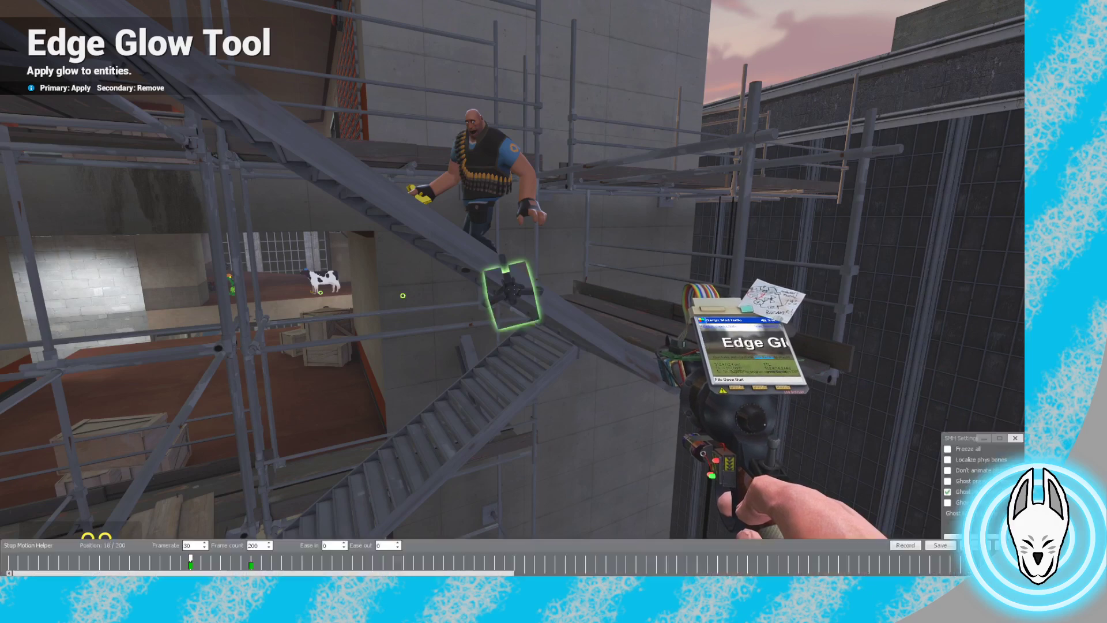
{"action": "left_click", "coordinate": [947, 492]}
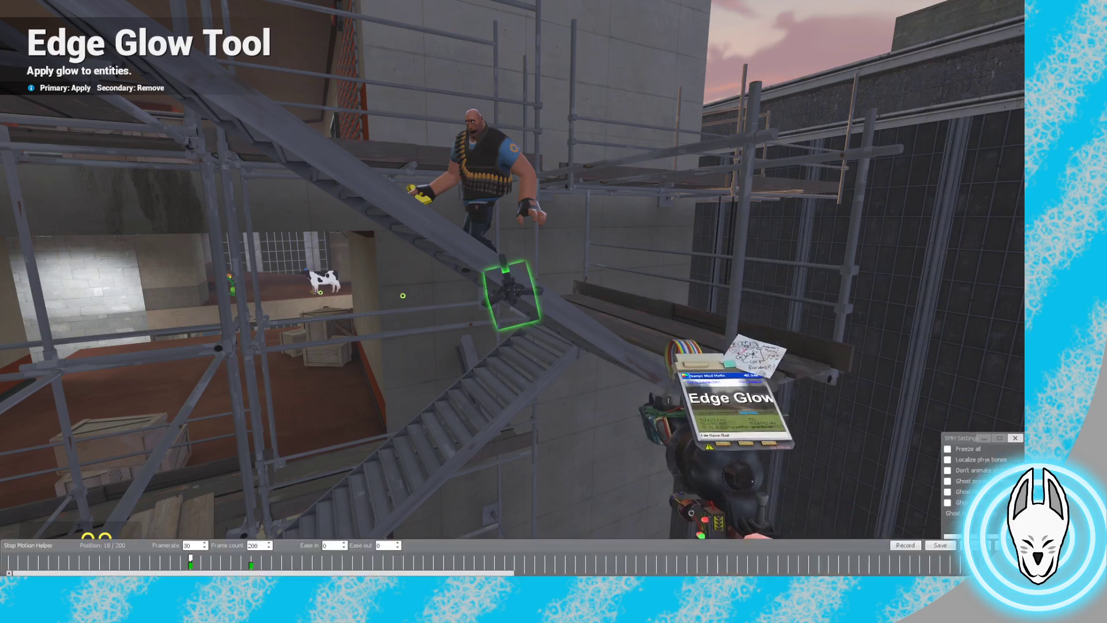
Scrub back and forth between frames 18 and 24 and examine the prop's movement to the Heavy's back up close
{"action": "left_click_drag", "start_coordinate": [190, 558], "coordinate": [210, 558]}
{"action": "key", "text": "Right"}
{"action": "key", "text": "Right"}
{"action": "key", "text": "Right"}
{"action": "key", "text": "Right"}
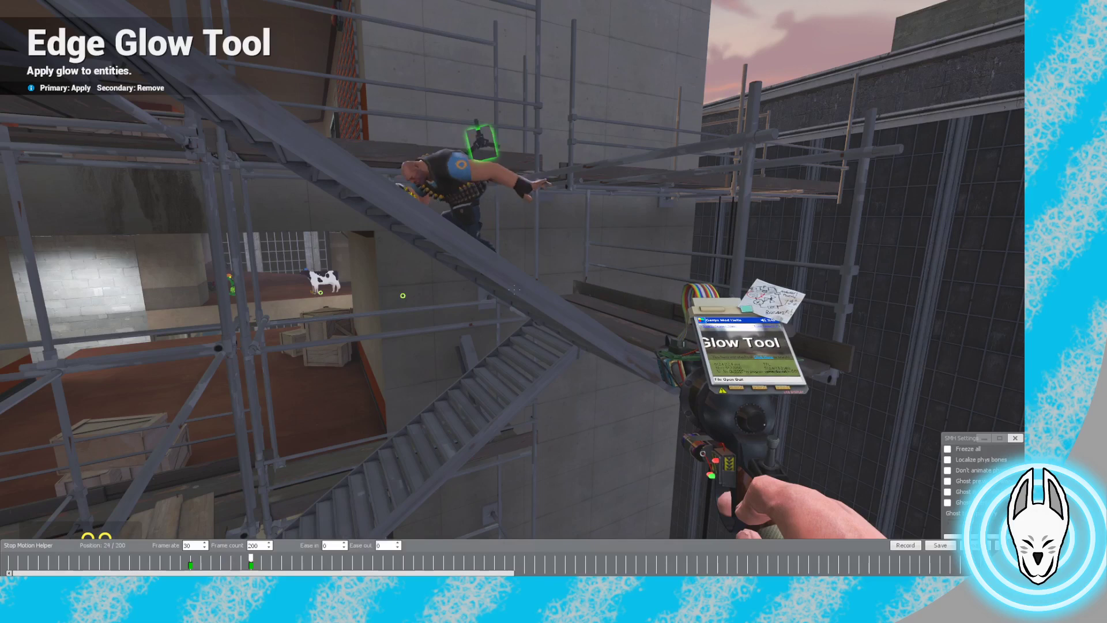
{"action": "key", "text": "Left"}
{"action": "key", "text": "Left"}
{"action": "key", "text": "Left"}
{"action": "key", "text": "Left"}
{"action": "key", "text": "Left"}
{"action": "key", "text": "Left"}
{"action": "key", "text": "c"}
{"action": "key", "text": "w"}
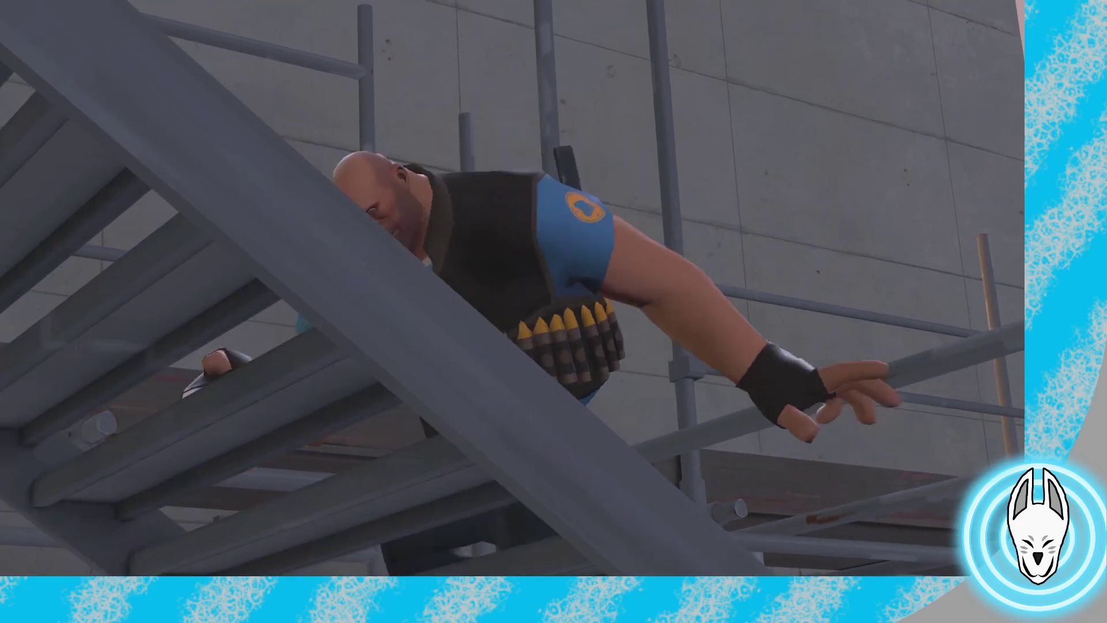
{"action": "key", "text": "c"}
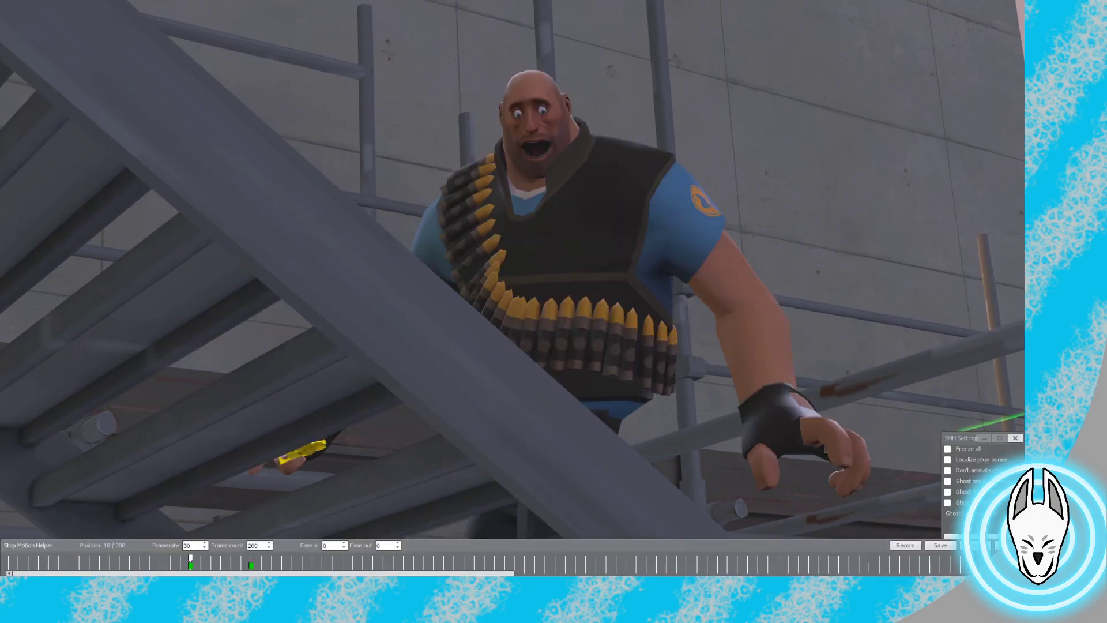
Raise the black prop above the hunched Heavy's back at frame 24 with the Ragdoll Mover
{"action": "key", "text": "q"}
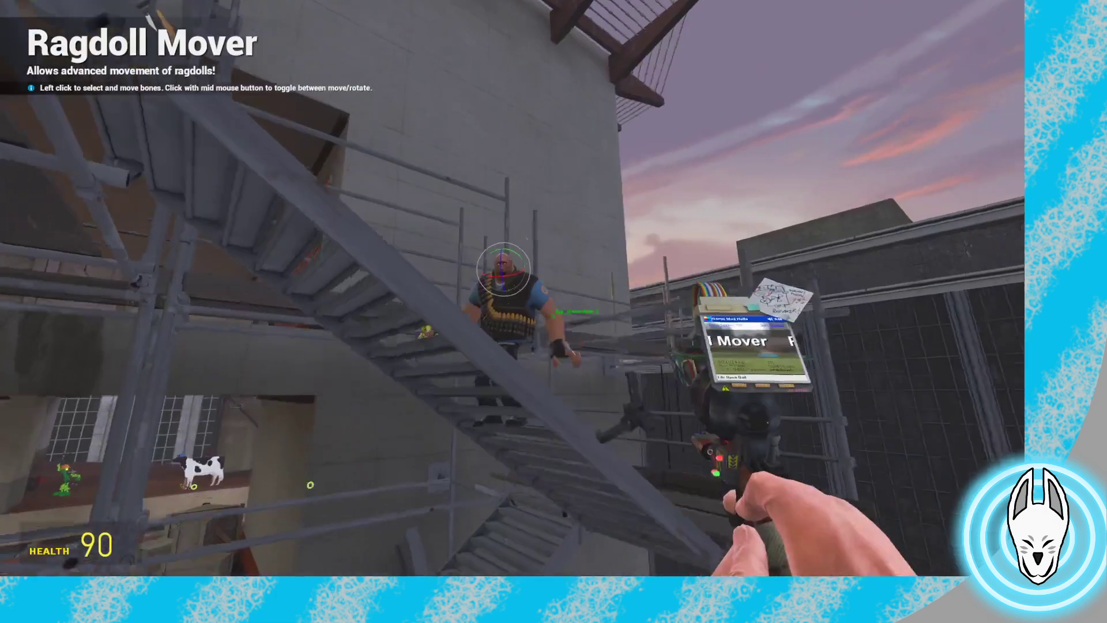
{"action": "key", "text": "d"}
{"action": "key", "text": "c"}
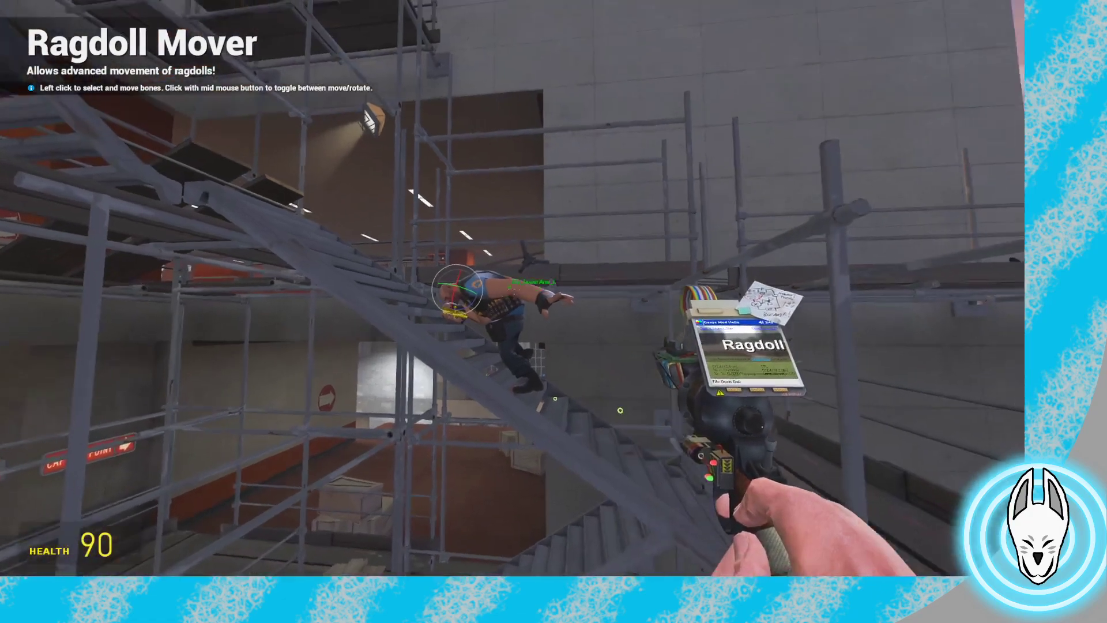
{"action": "key", "text": "w"}
{"action": "left_click", "coordinate": [512, 289]}
{"action": "middle_click", "coordinate": [512, 289]}
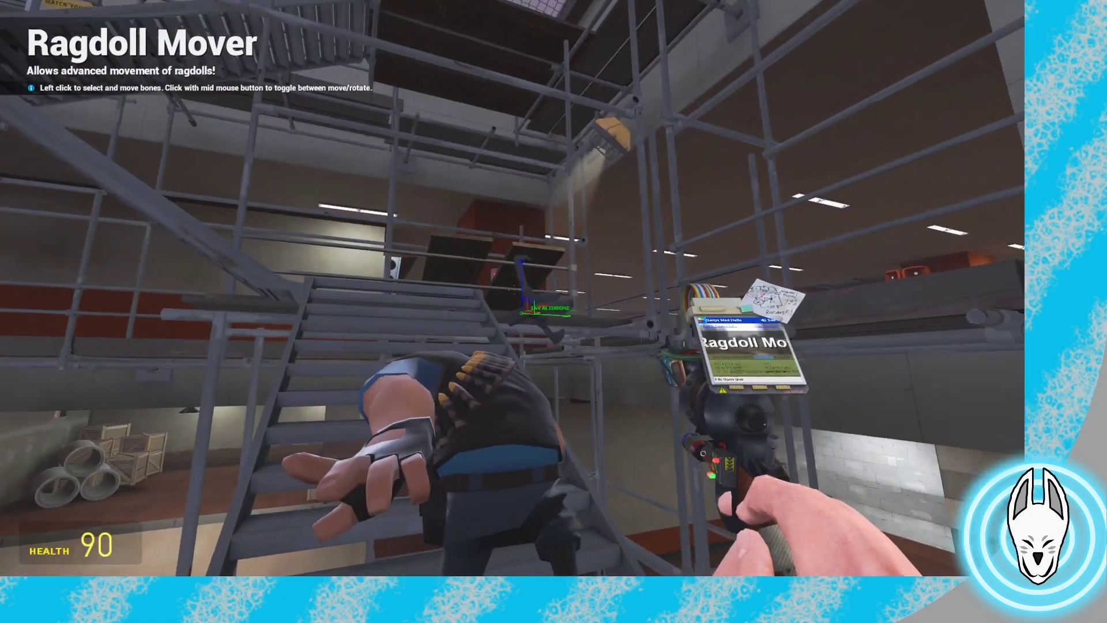
{"action": "mouse_move", "coordinate": [511, 288]}
{"action": "left_mouse_down"}
{"action": "mouse_move", "coordinate": [511, 234]}
{"action": "mouse_move", "coordinate": [513, 288]}
{"action": "left_mouse_up"}
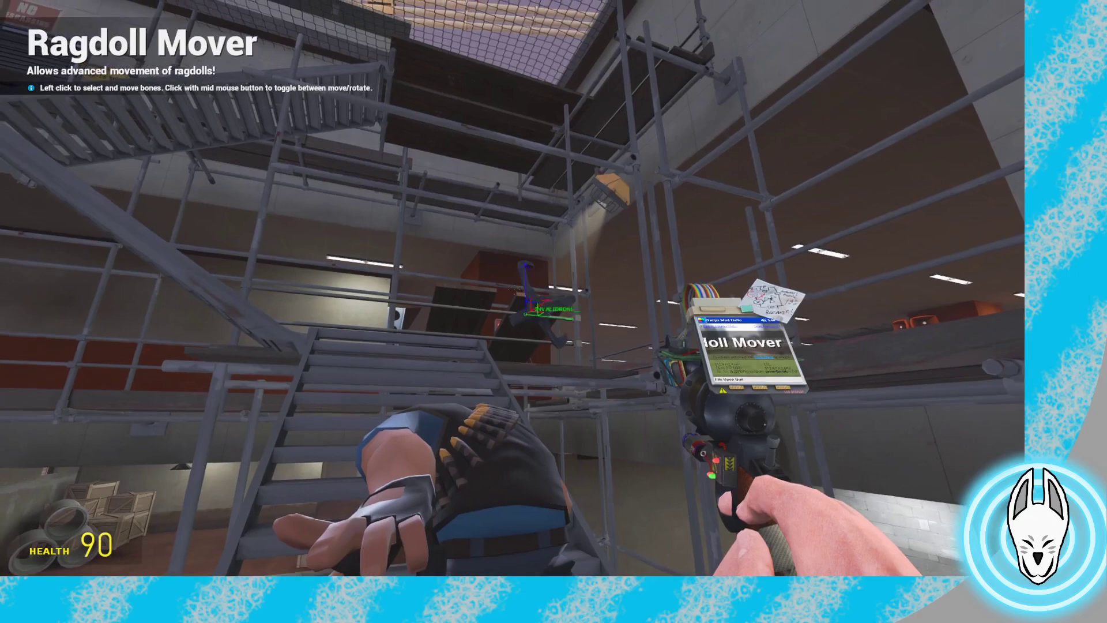
{"action": "key", "text": "a"}
{"action": "key", "text": "s"}
{"action": "key", "text": "c"}
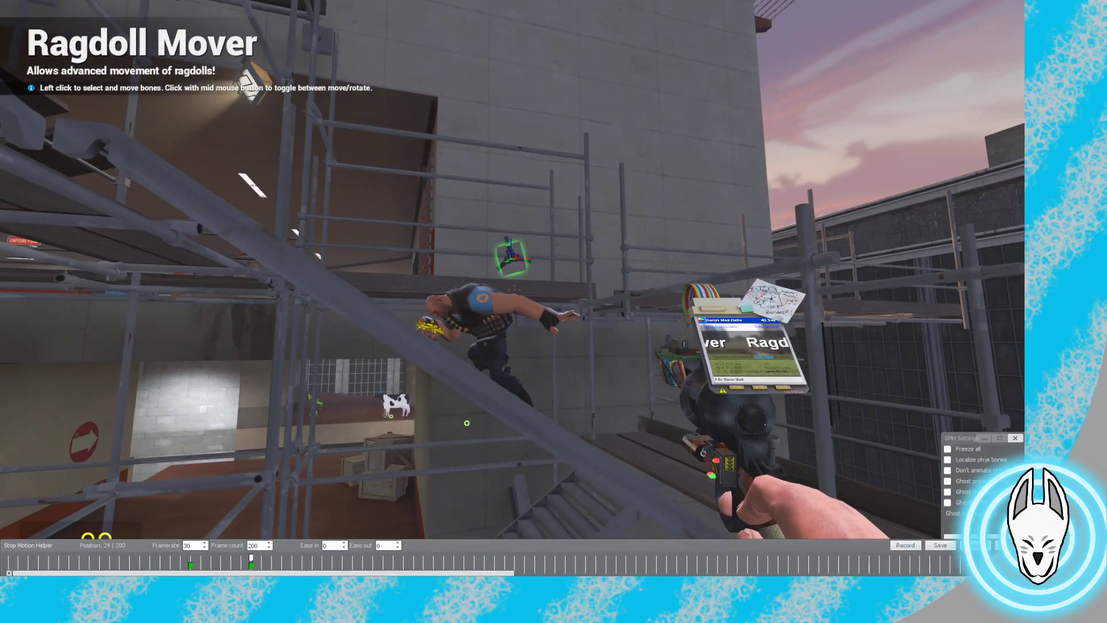
Raise the black prop along its vertical axis at frame 18 with the Ragdoll Mover
{"action": "key", "text": "a"}
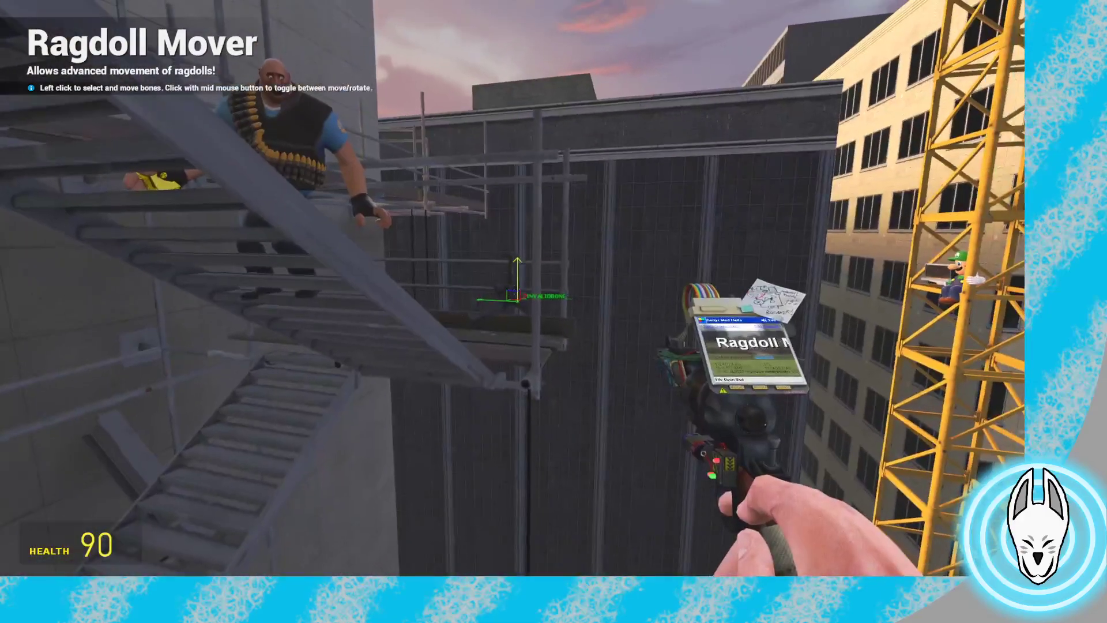
{"action": "left_click_drag", "start_coordinate": [514, 289], "coordinate": [514, 289]}
{"action": "key", "text": "c"}
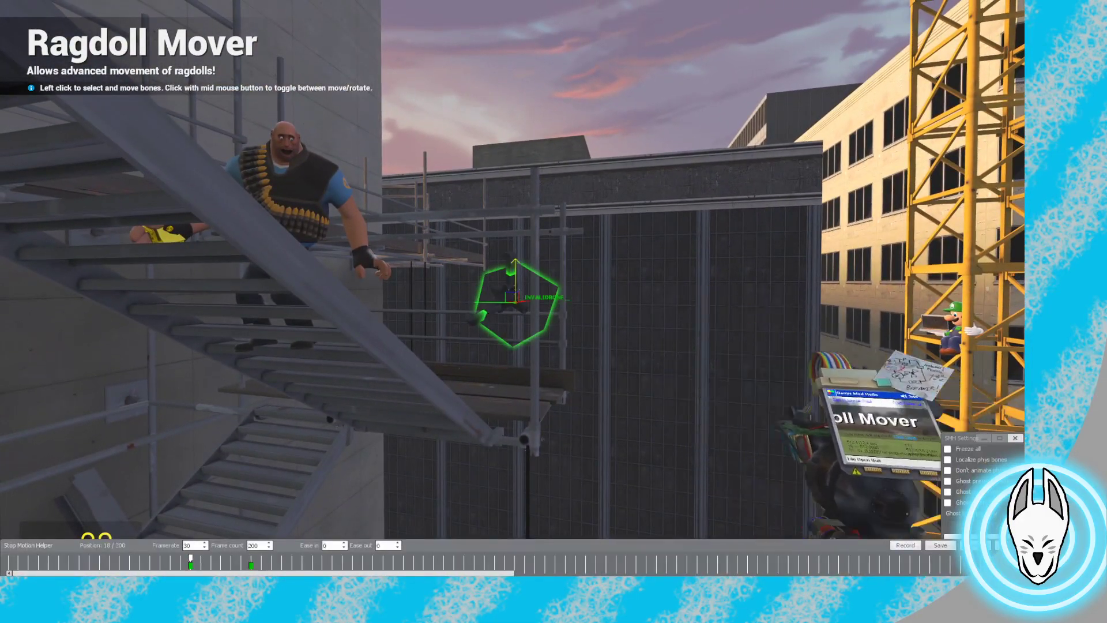
Step forward from frame 18 and examine the prop's path beside the Heavy's shoulder
{"action": "key", "text": "Right"}
{"action": "key", "text": "Right"}
{"action": "key", "text": "Right"}
{"action": "key", "text": "Right"}
{"action": "key", "text": "Right"}
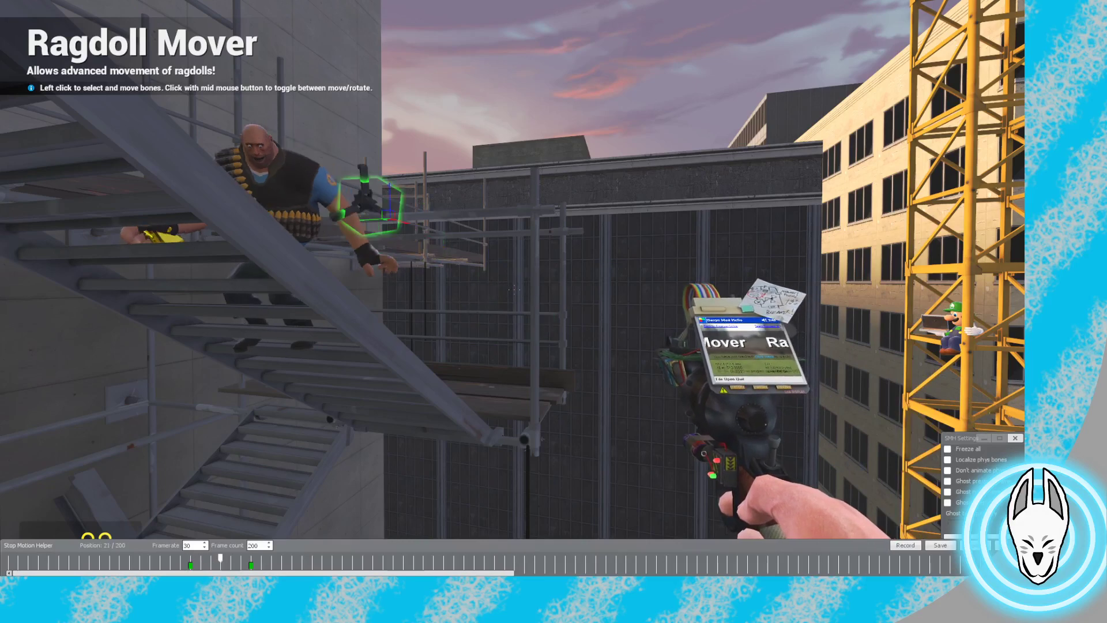
{"action": "key", "text": "Left"}
{"action": "key", "text": "c"}
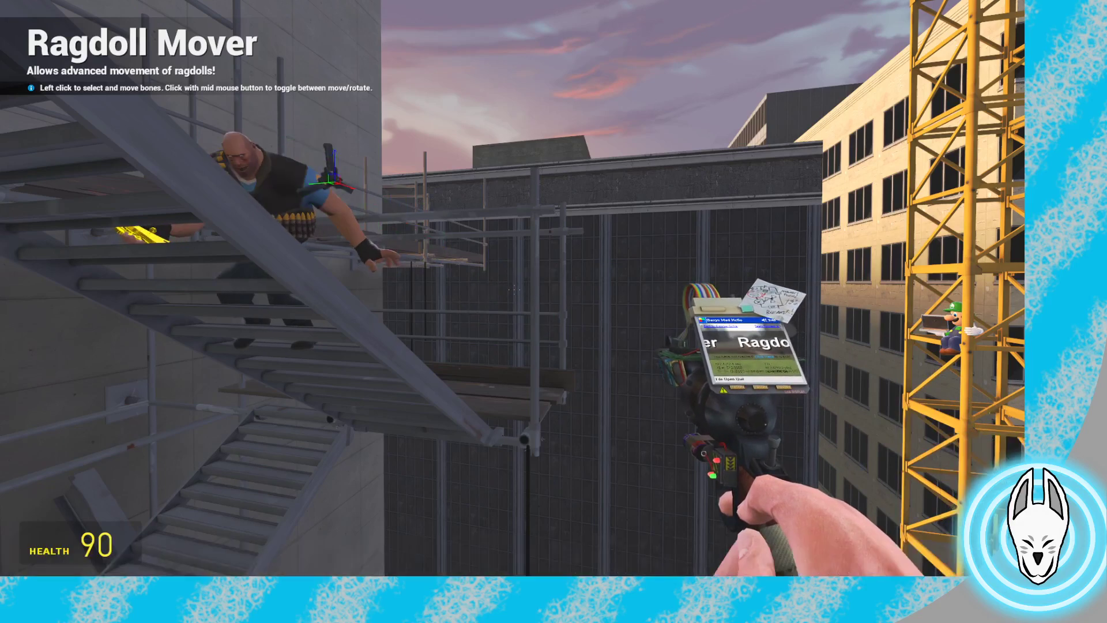
{"action": "key", "text": "w"}
{"action": "key", "text": "w"}
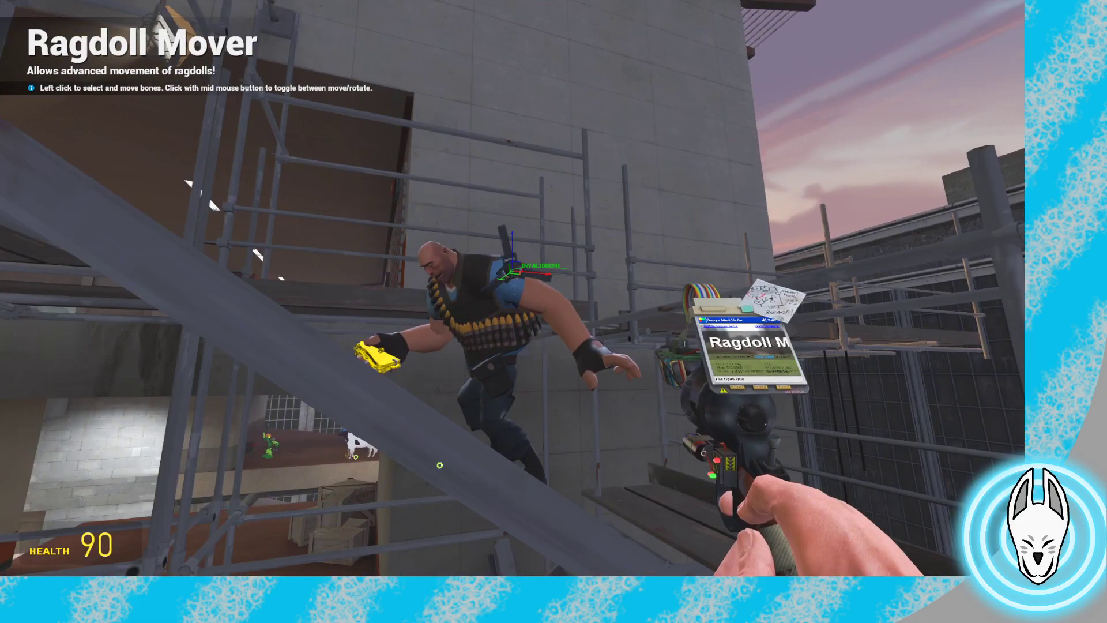
Return the timeline to frame 18 and examine the black prop's starting position below the Heavy
{"action": "key", "text": "c"}
{"action": "key", "text": "Left"}
{"action": "key", "text": "Left"}
{"action": "key", "text": "Left"}
{"action": "key", "text": "Left"}
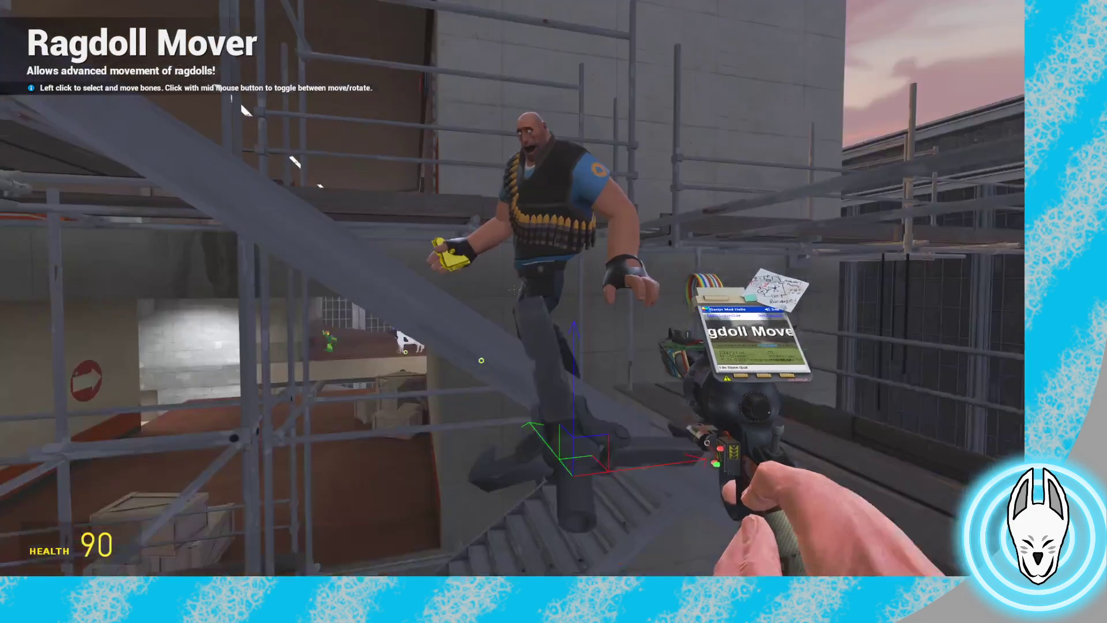
{"action": "key", "text": "c"}
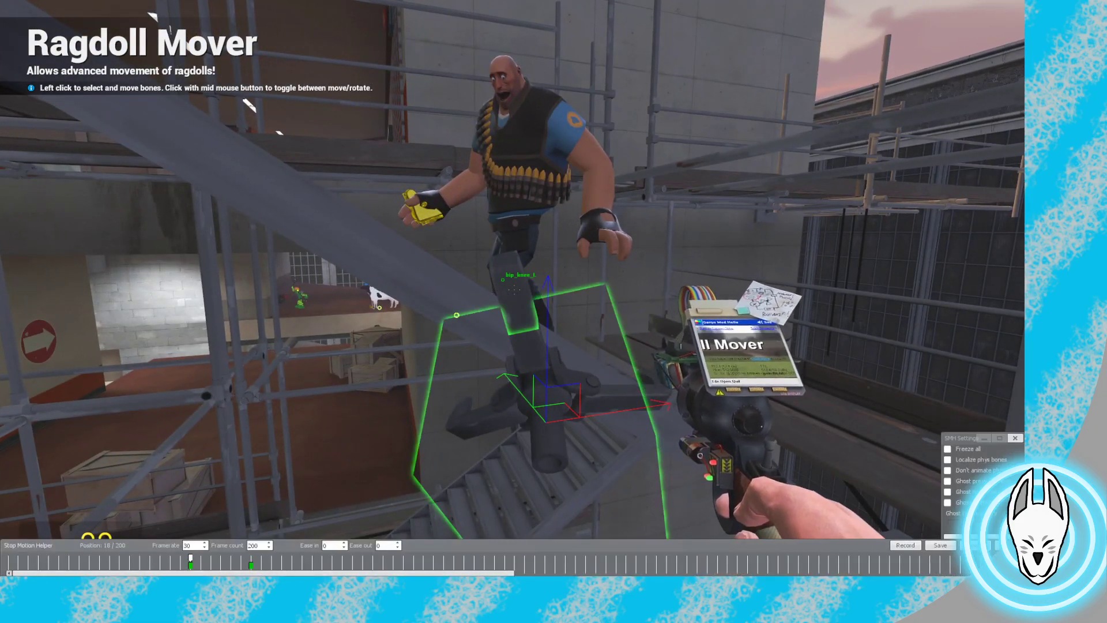
Shift the black prop's frame 24 keyframe to frame 27 on the timeline
{"action": "key", "text": "Right"}
{"action": "key", "text": "Right"}
{"action": "key", "text": "Right"}
{"action": "key", "text": "Right"}
{"action": "key", "text": "Right"}
{"action": "key", "text": "Right"}
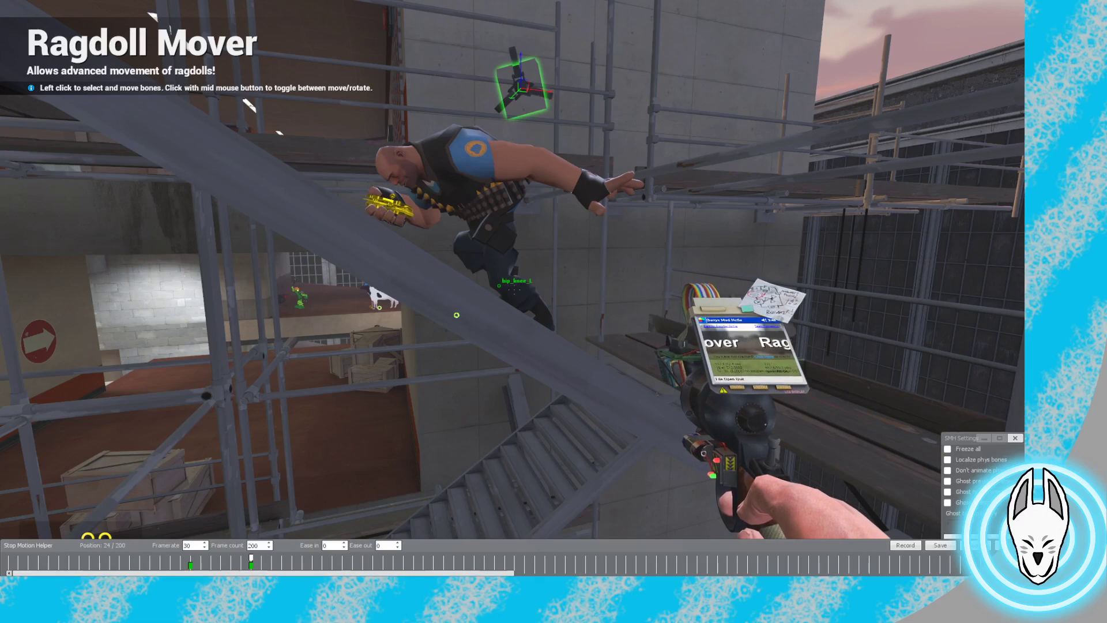
{"action": "left_click_drag", "start_coordinate": [251, 565], "coordinate": [282, 565]}
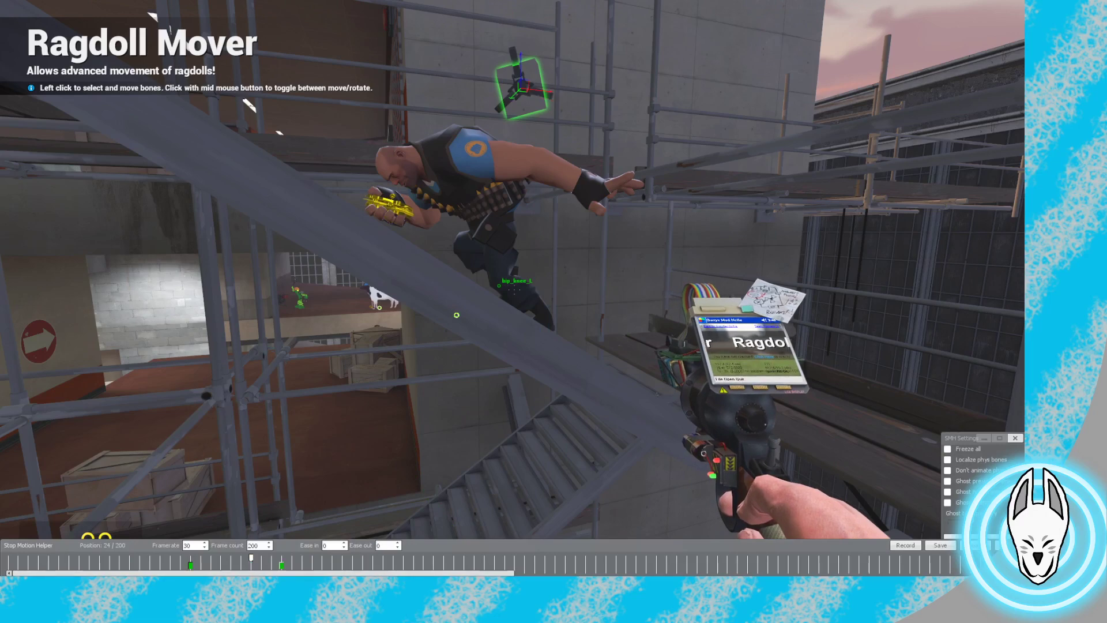
Step back and forth between frames 23 and 26 to examine the prop's path beside the hunching Heavy
{"action": "key", "text": "Right"}
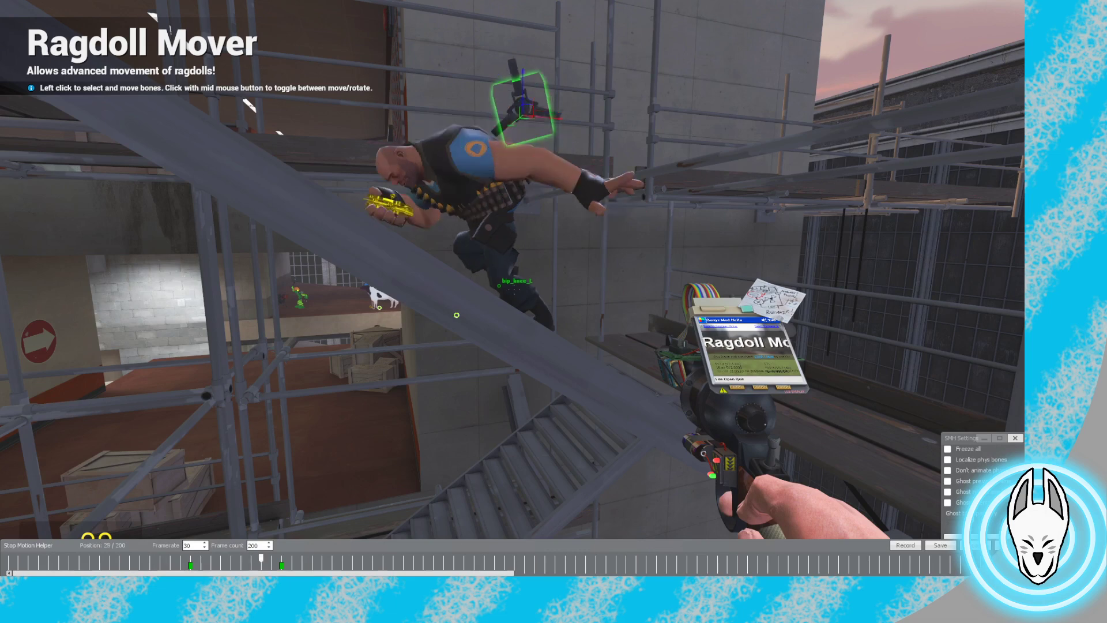
{"action": "key", "text": "Right"}
{"action": "key", "text": "Left"}
{"action": "key", "text": "Left"}
{"action": "key", "text": "Right"}
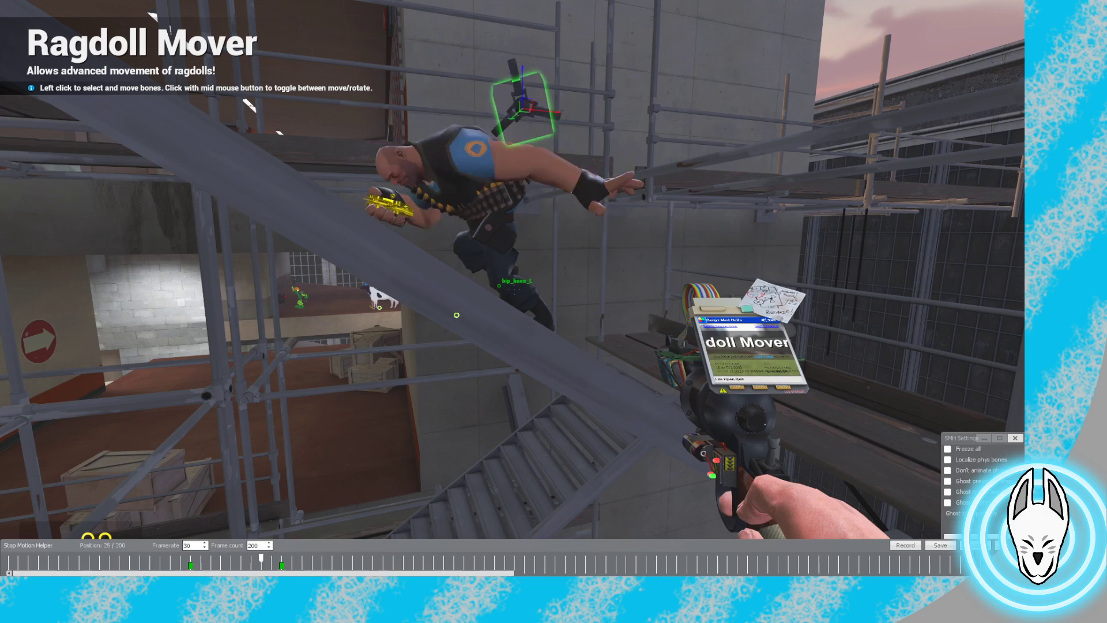
{"action": "key", "text": "Left"}
{"action": "key", "text": "Left"}
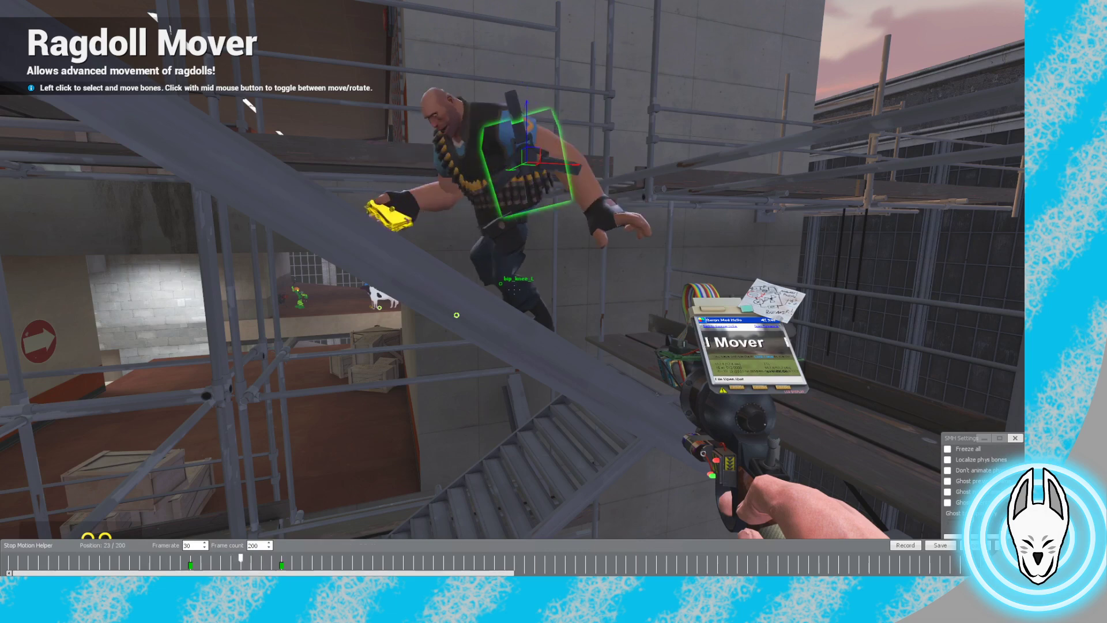
{"action": "key", "text": "Right"}
{"action": "key", "text": "Right"}
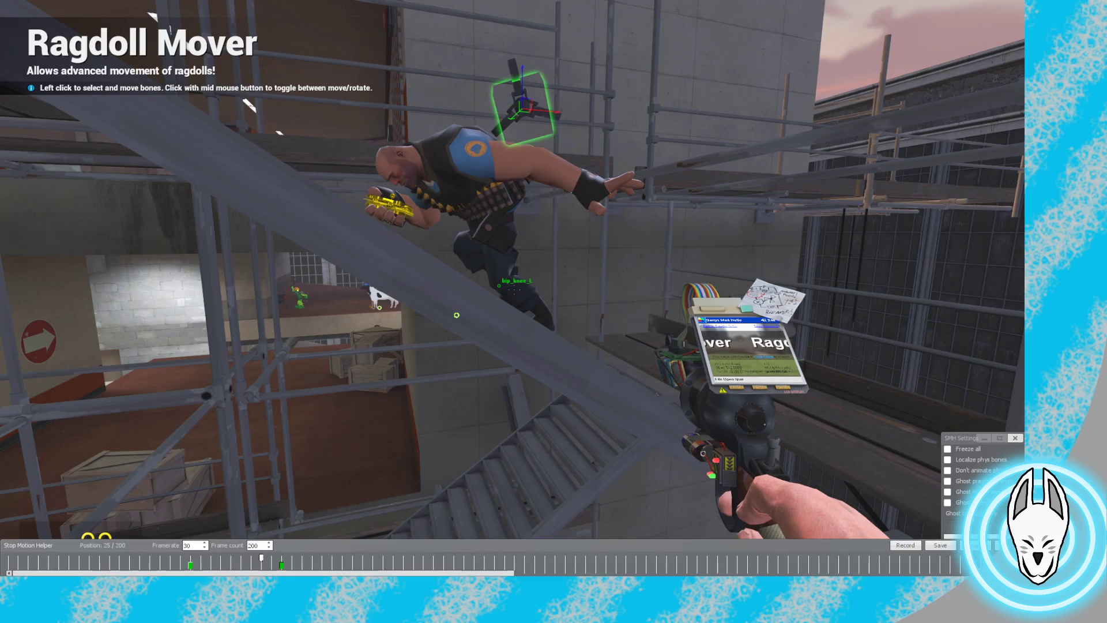
Shift the prop's frame 18 keyframe to frame 20 and check its motion up to frame 25
{"action": "left_click_drag", "start_coordinate": [191, 565], "coordinate": [210, 565]}
{"action": "left_click", "coordinate": [210, 558]}
{"action": "key", "text": "Right"}
{"action": "key", "text": "Right"}
{"action": "key", "text": "Right"}
{"action": "key", "text": "Right"}
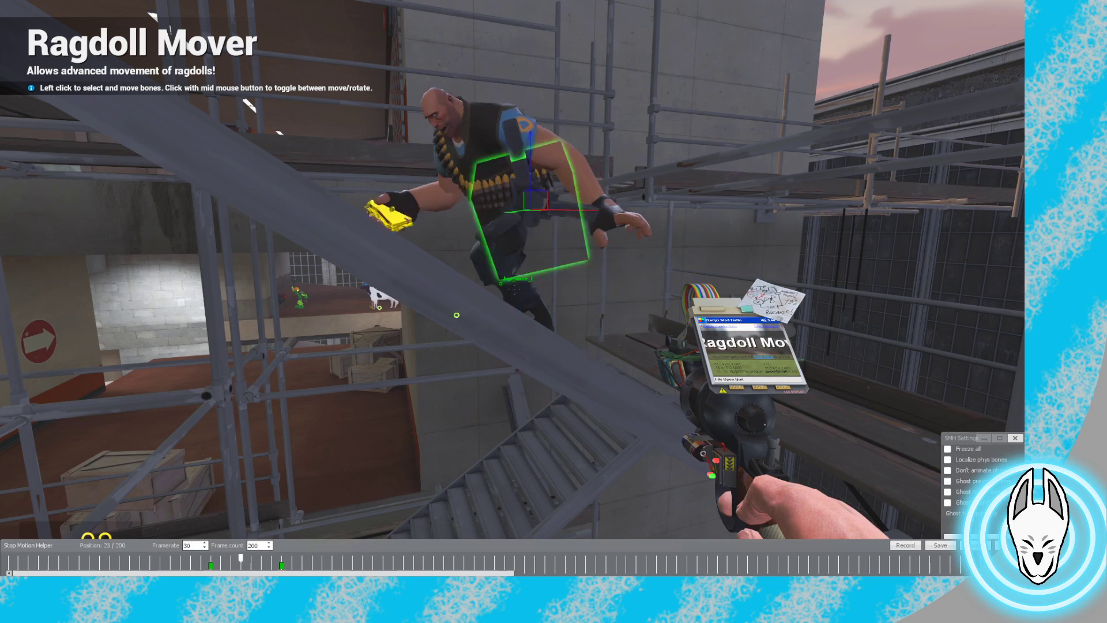
{"action": "key", "text": "Right"}
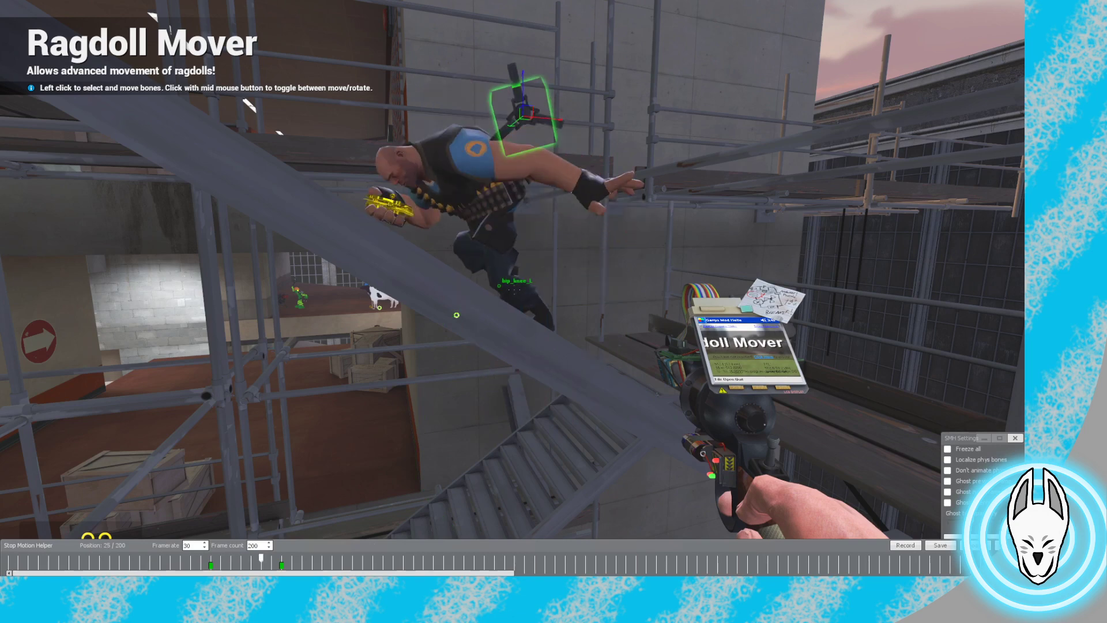
Compare the prop's position at frames 24 and 25 from in front of the hunched Heavy
{"action": "mouse_move", "coordinate": [261, 558]}
{"action": "left_mouse_down"}
{"action": "mouse_move", "coordinate": [271, 558]}
{"action": "mouse_move", "coordinate": [241, 557]}
{"action": "mouse_move", "coordinate": [250, 557]}
{"action": "left_mouse_up"}
{"action": "key", "text": "c"}
{"action": "key", "text": "w"}
{"action": "key", "text": "a"}
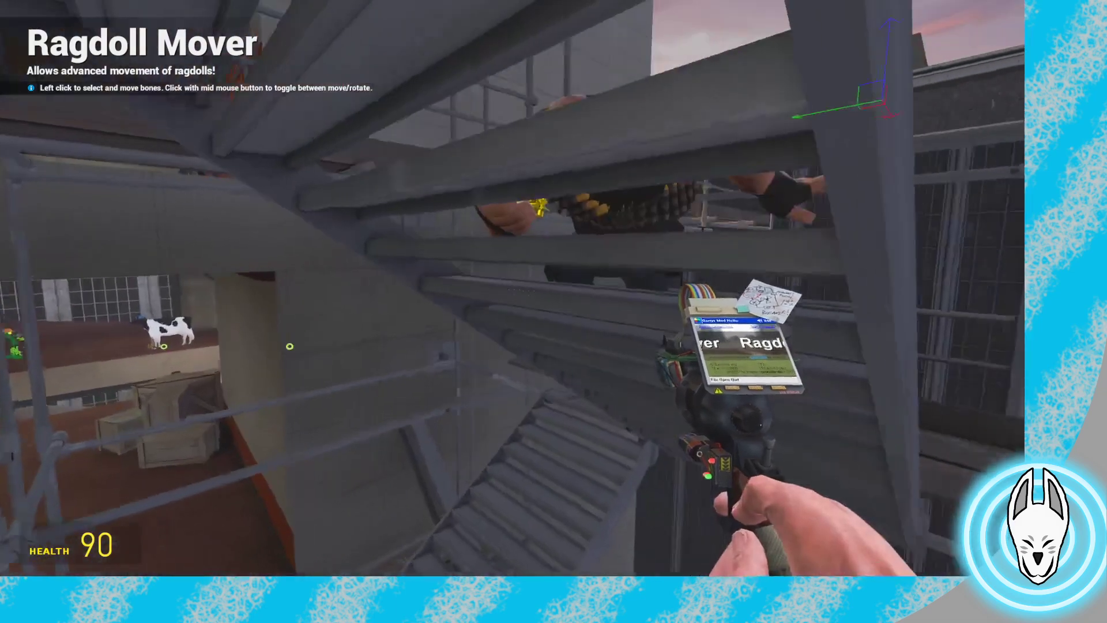
{"action": "key", "text": "c"}
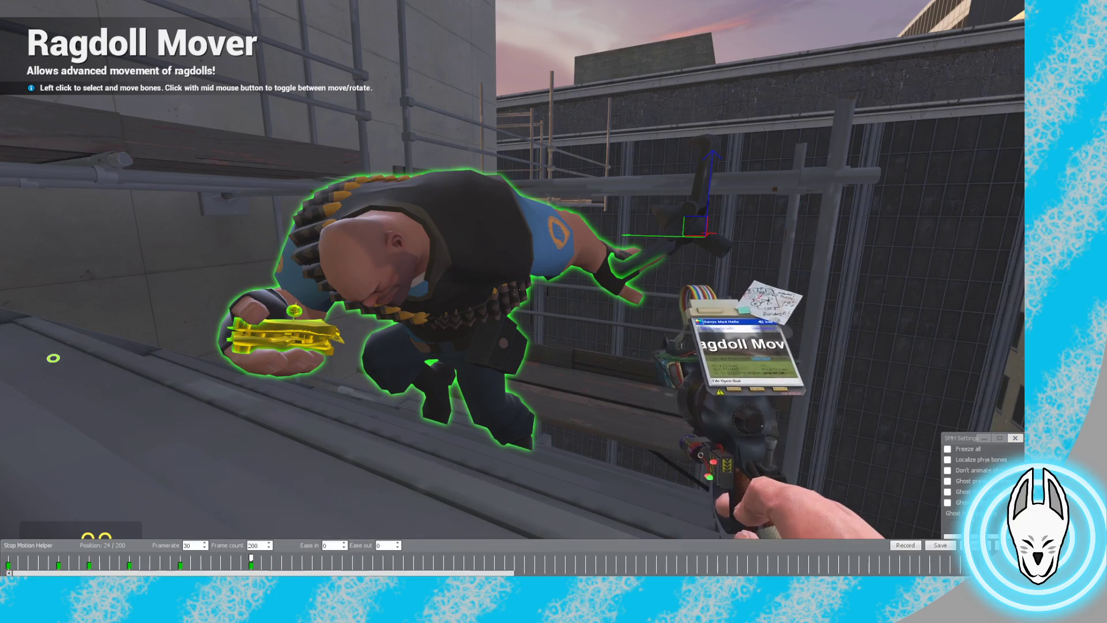
{"action": "left_click_drag", "start_coordinate": [251, 558], "coordinate": [261, 557]}
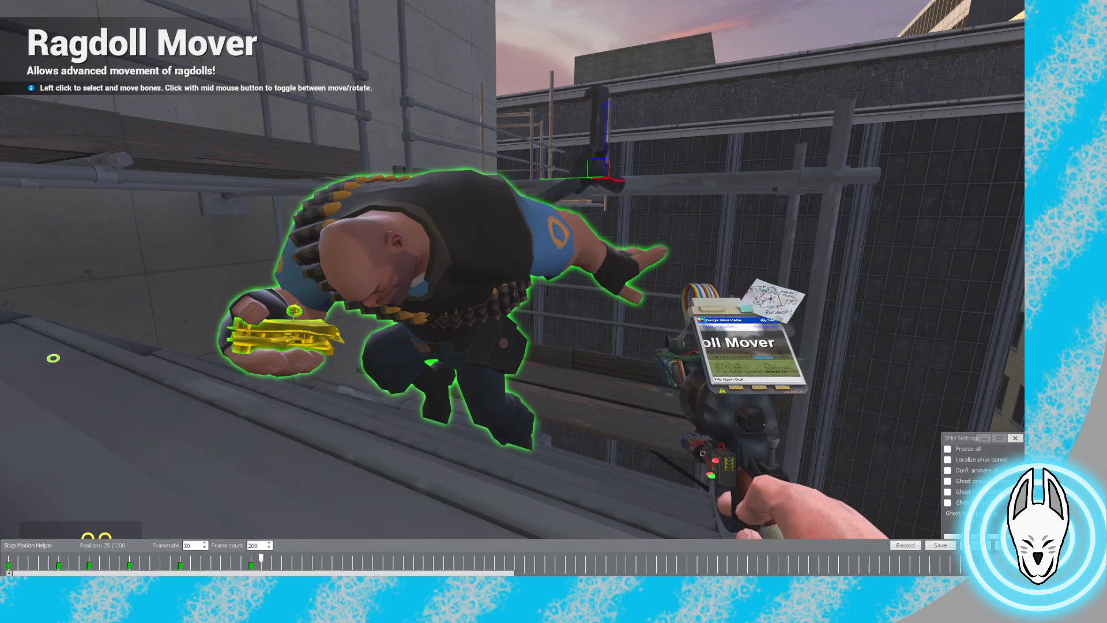
Examine the prop's height above the Heavy's back at frames 25, 24 and 27 from his side
{"action": "key", "text": "c"}
{"action": "key", "text": "d"}
{"action": "key", "text": "c"}
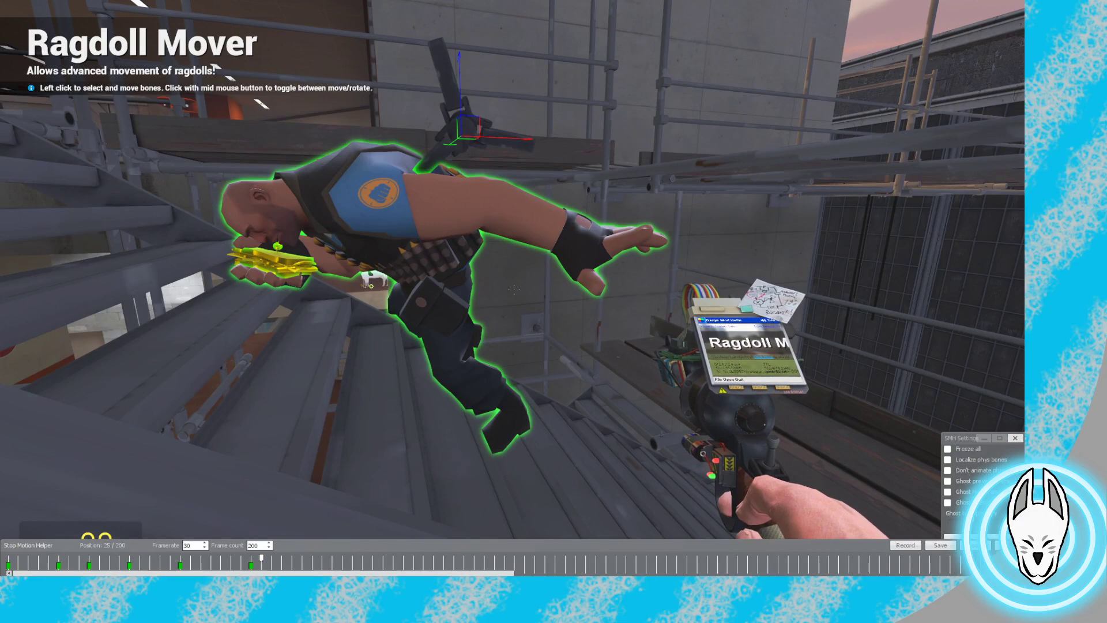
{"action": "key", "text": "c"}
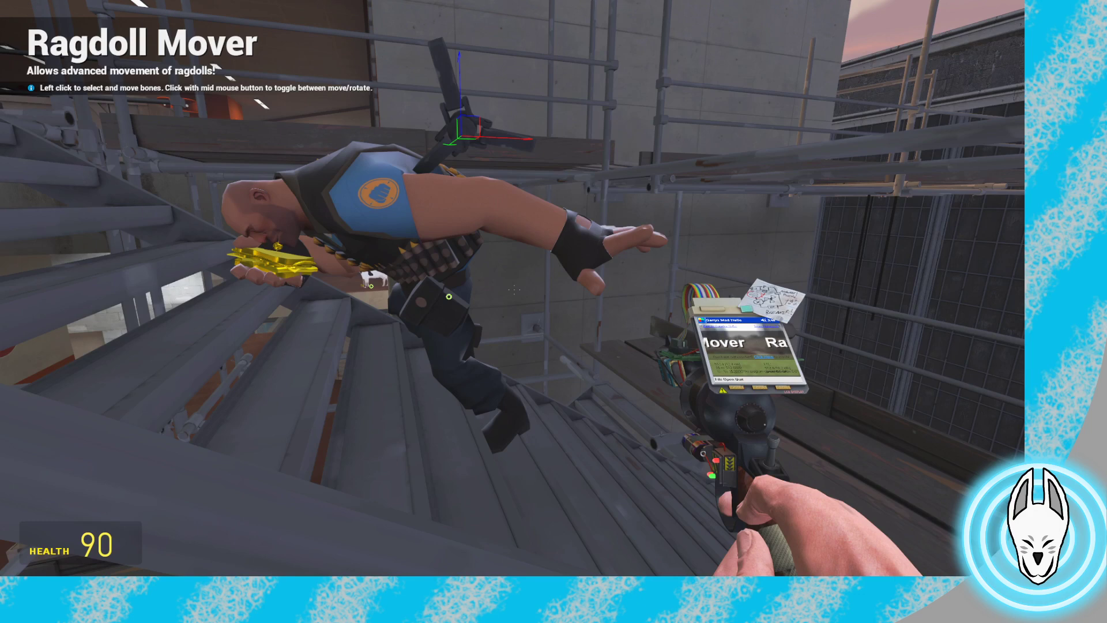
{"action": "key", "text": "c"}
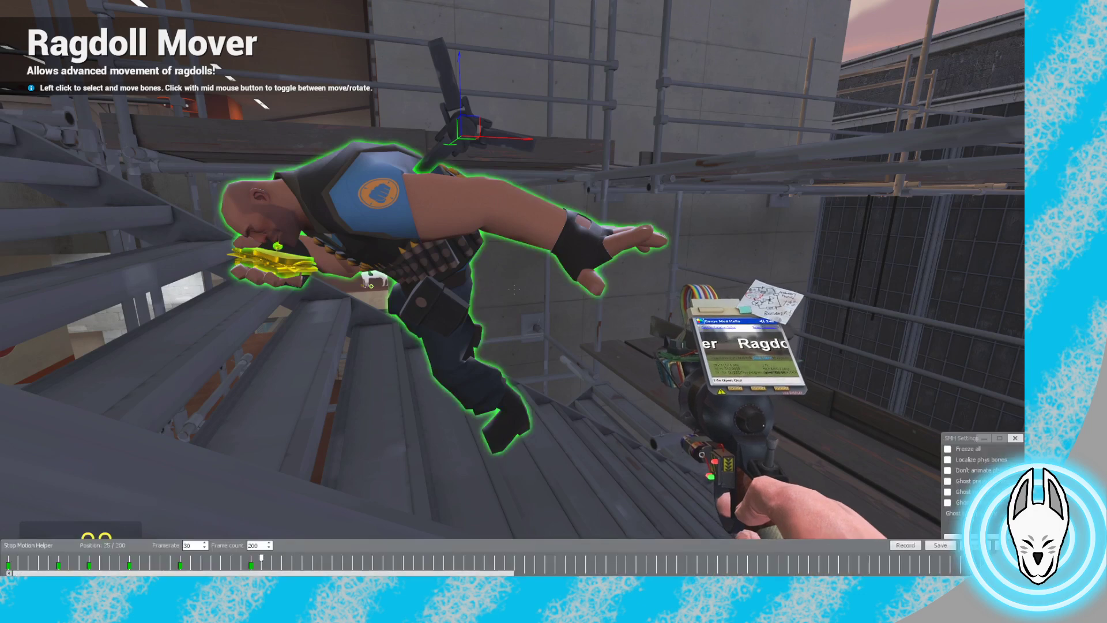
{"action": "mouse_move", "coordinate": [261, 557]}
{"action": "left_mouse_down"}
{"action": "mouse_move", "coordinate": [180, 557]}
{"action": "mouse_move", "coordinate": [261, 557]}
{"action": "mouse_move", "coordinate": [241, 557]}
{"action": "mouse_move", "coordinate": [251, 557]}
{"action": "left_mouse_up"}
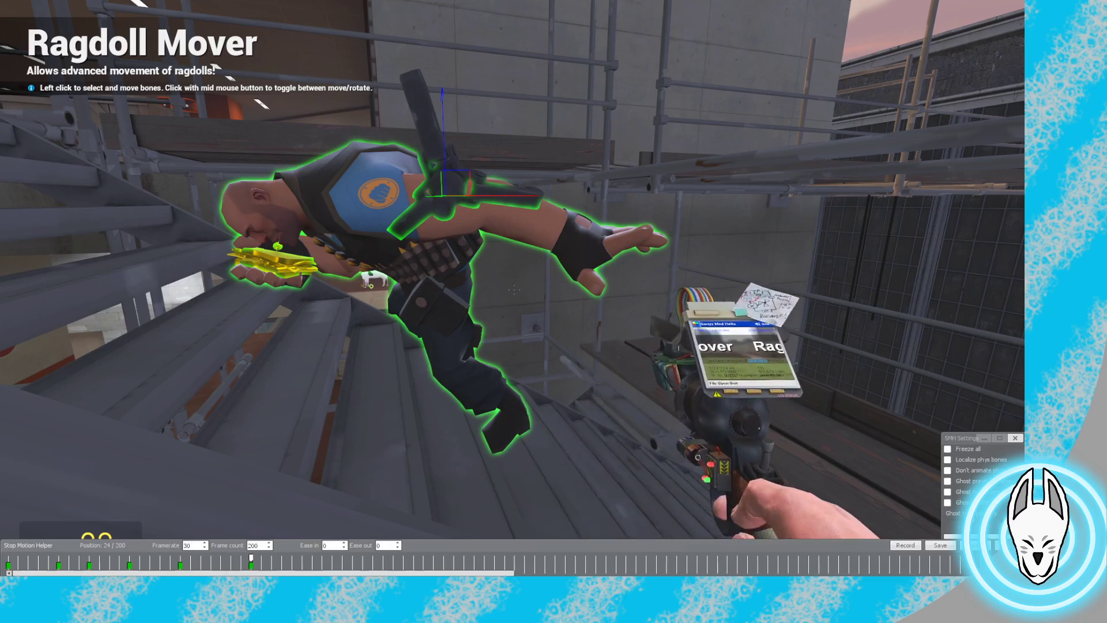
{"action": "left_click_drag", "start_coordinate": [251, 558], "coordinate": [281, 558]}
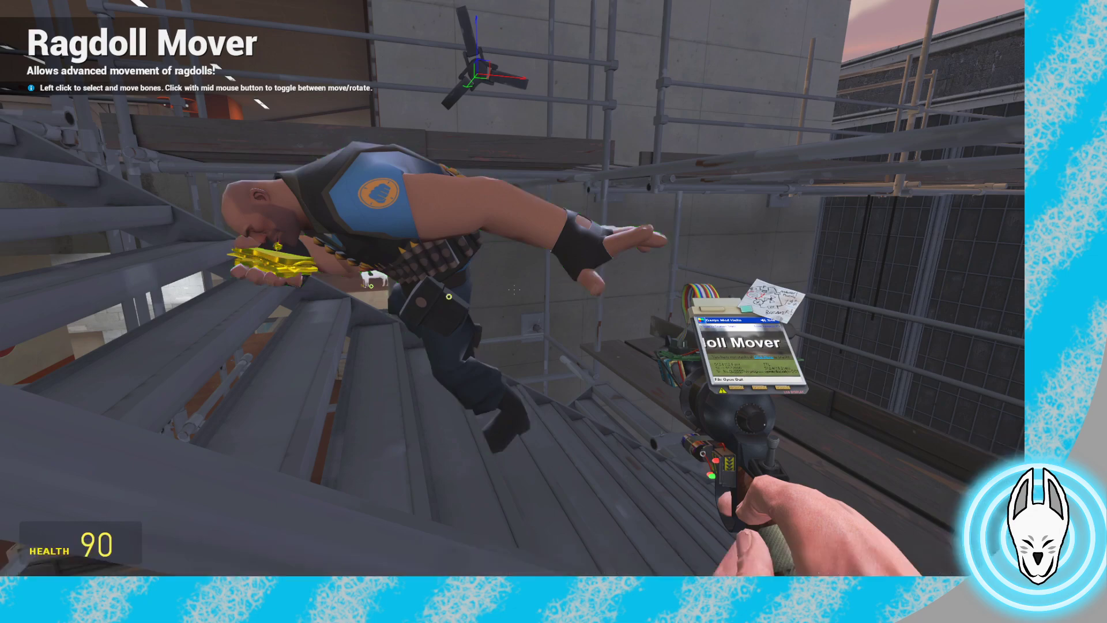
{"action": "key", "text": "s"}
{"action": "key", "text": "w"}
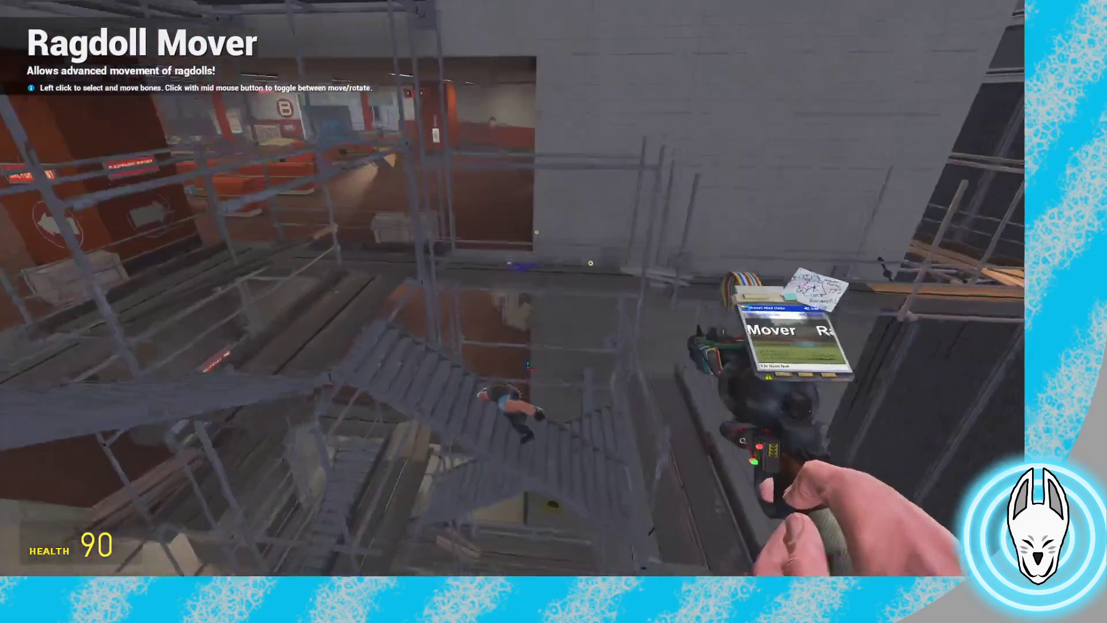
{"action": "key", "text": "d"}
{"action": "key", "text": "w"}
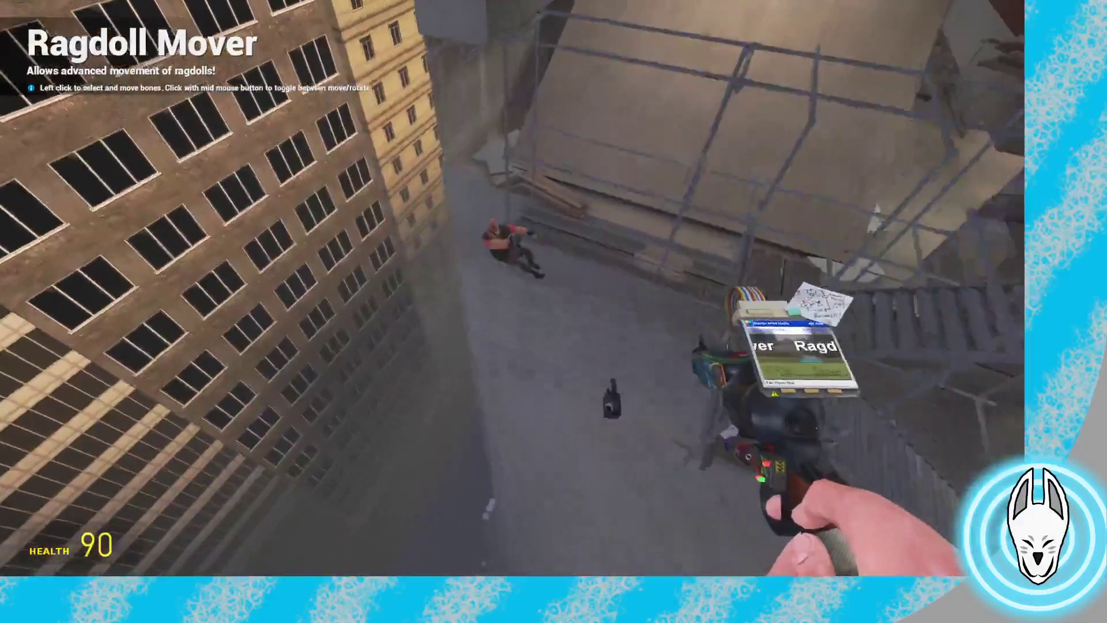
{"action": "key", "text": "w"}
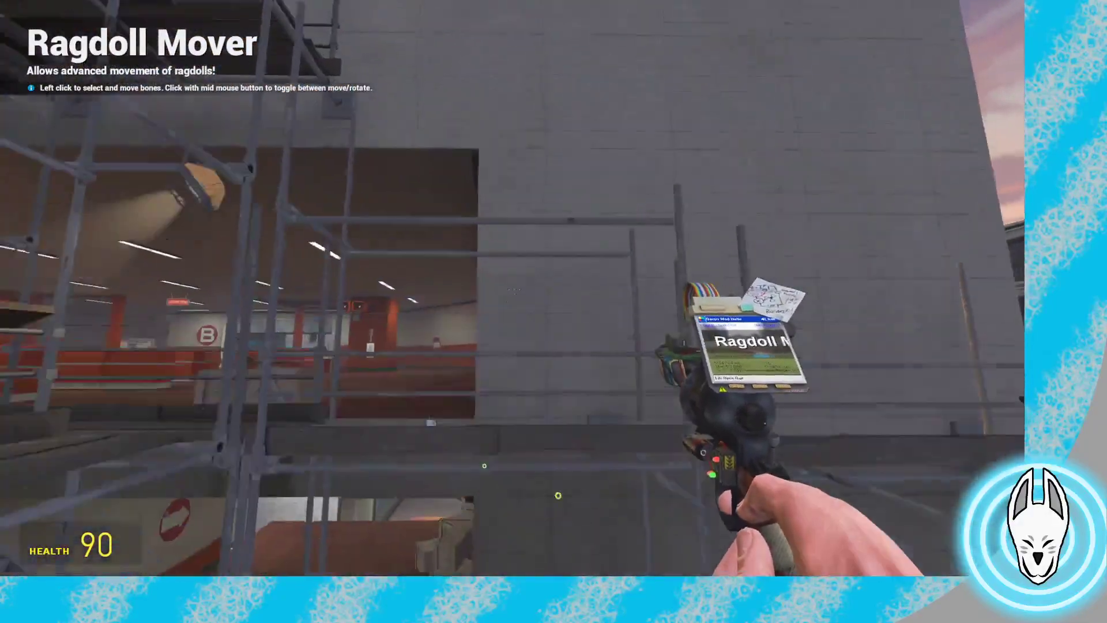
{"action": "key", "text": "d"}
{"action": "key", "text": "space"}
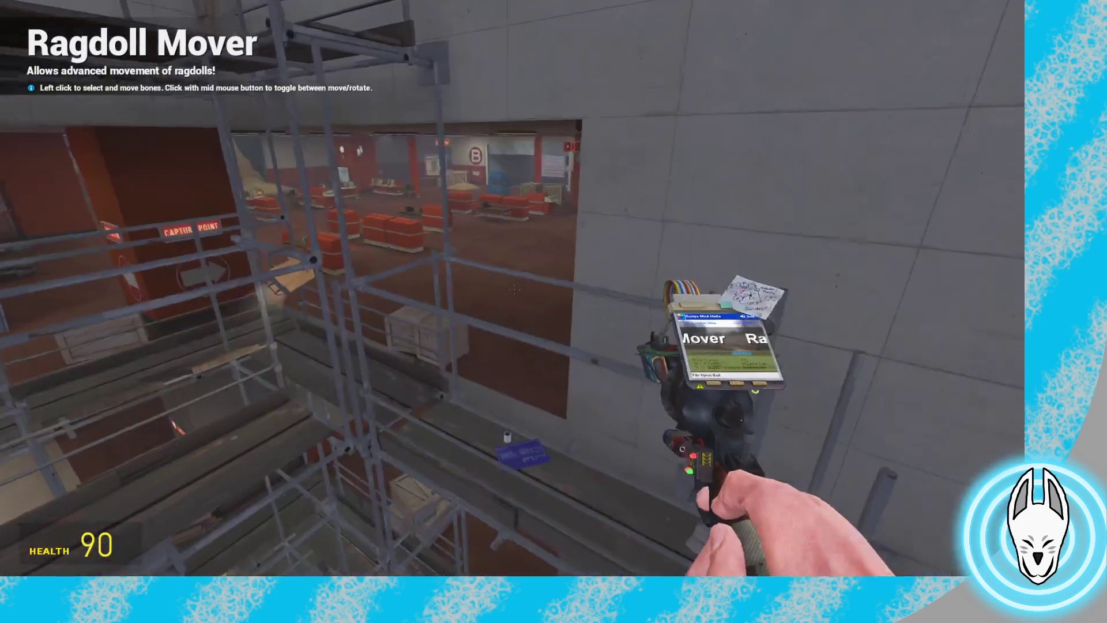
{"action": "key", "text": "w"}
{"action": "key", "text": "s"}
{"action": "key", "text": "s"}
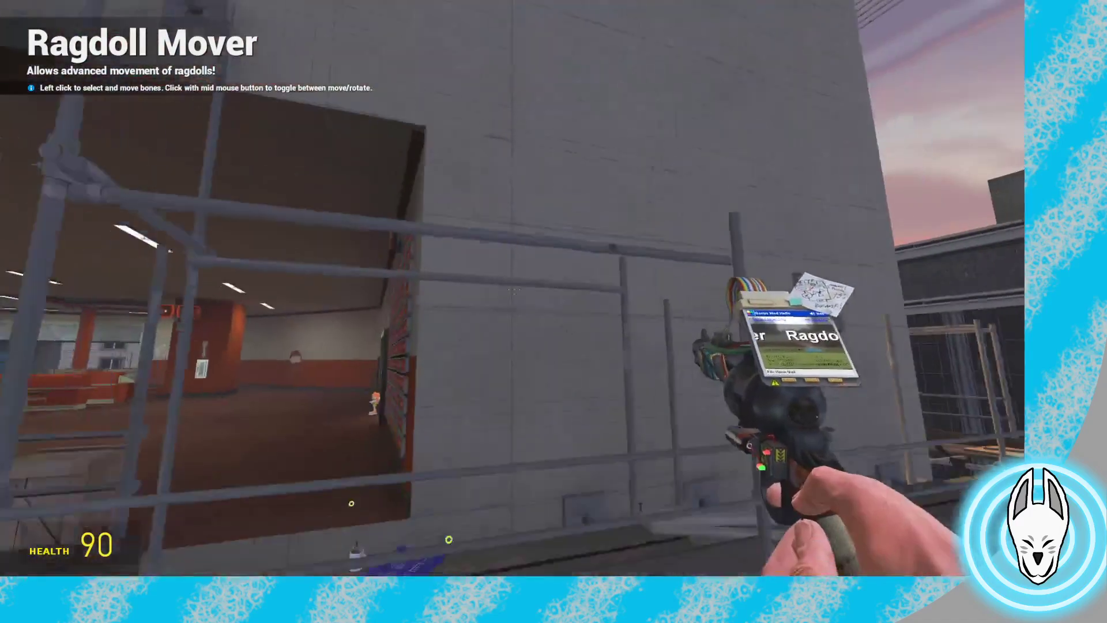
{"action": "key", "text": "w"}
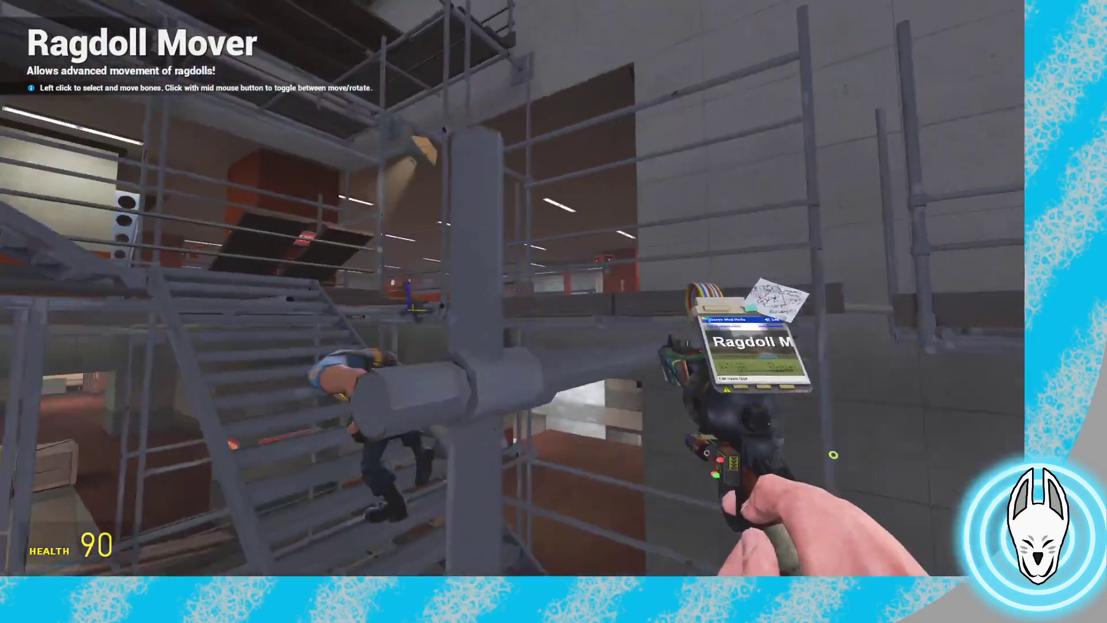
{"action": "key", "text": "w"}
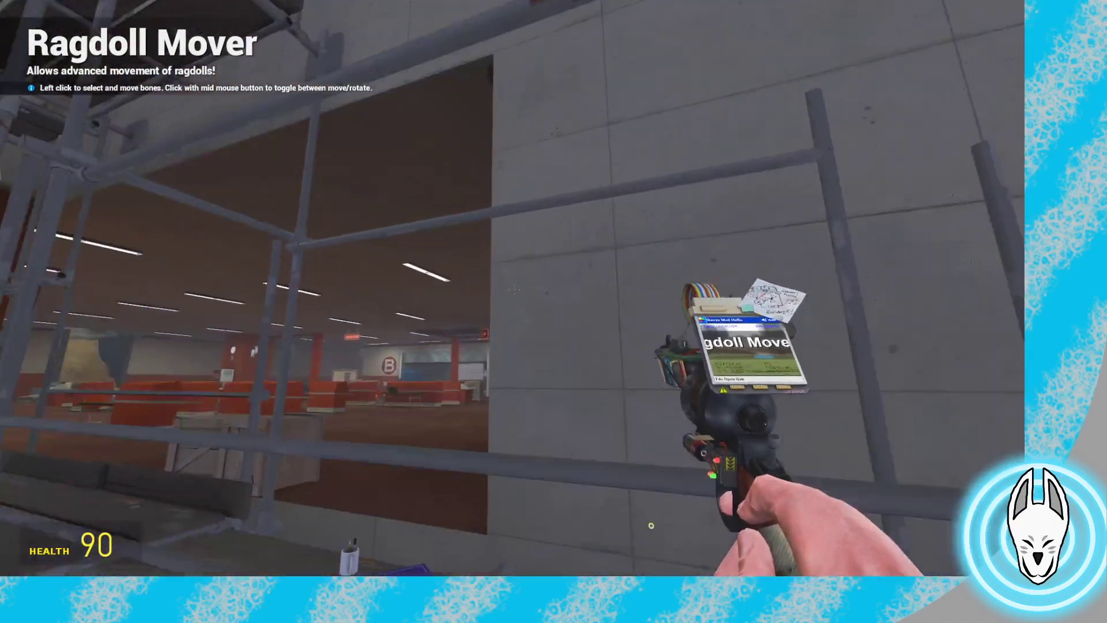
{"action": "key", "text": "s"}
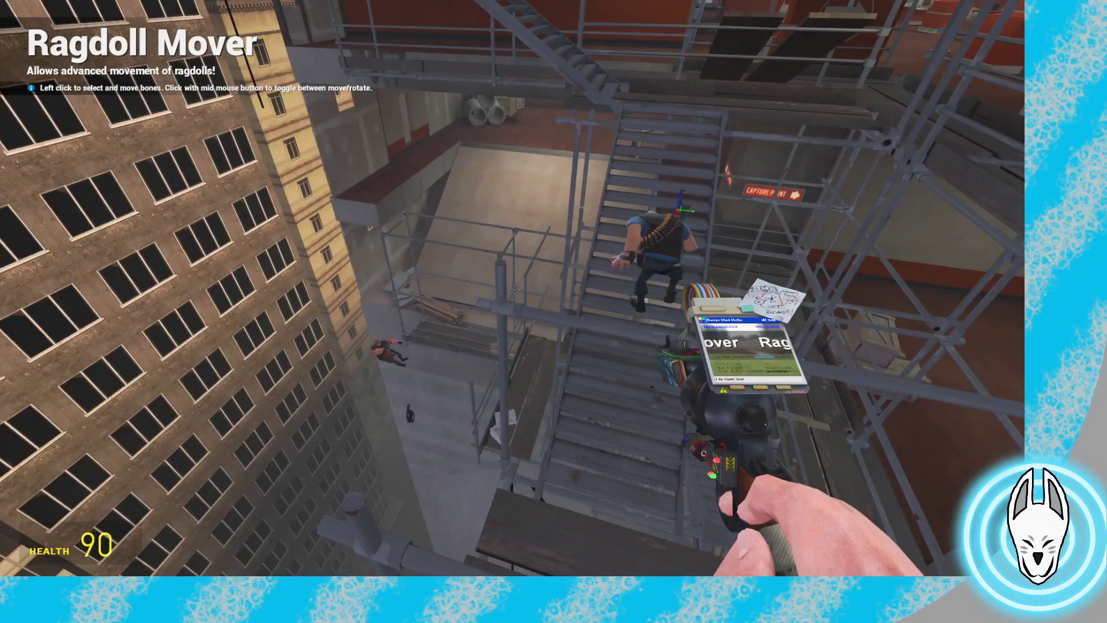
{"action": "key", "text": "w"}
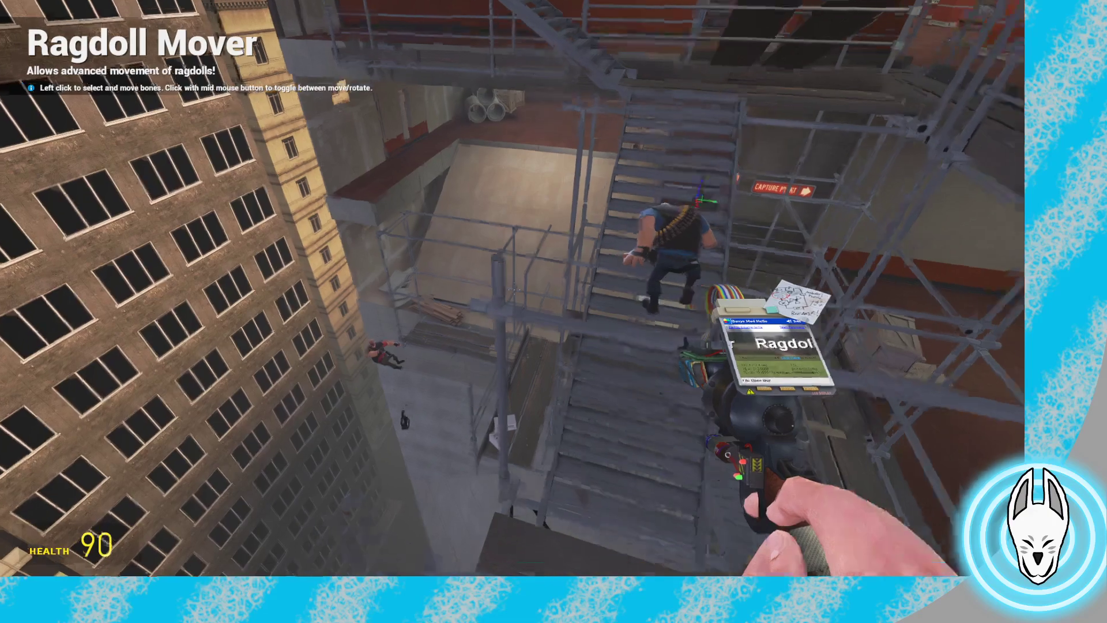
{"action": "key", "text": "s"}
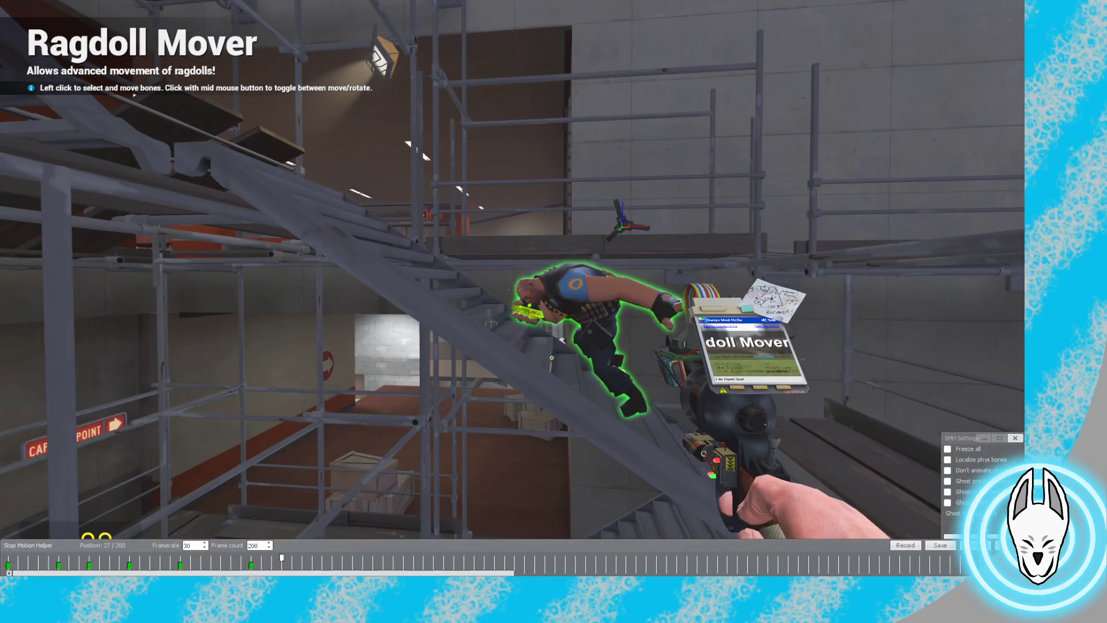
{"action": "key", "text": "q"}
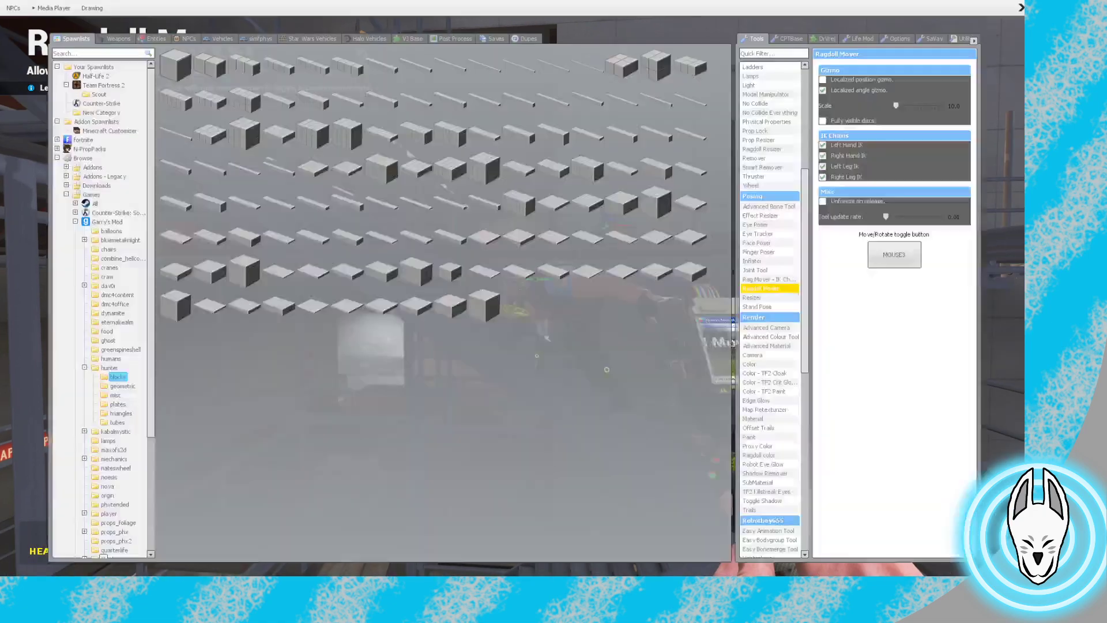
{"action": "key", "text": "q"}
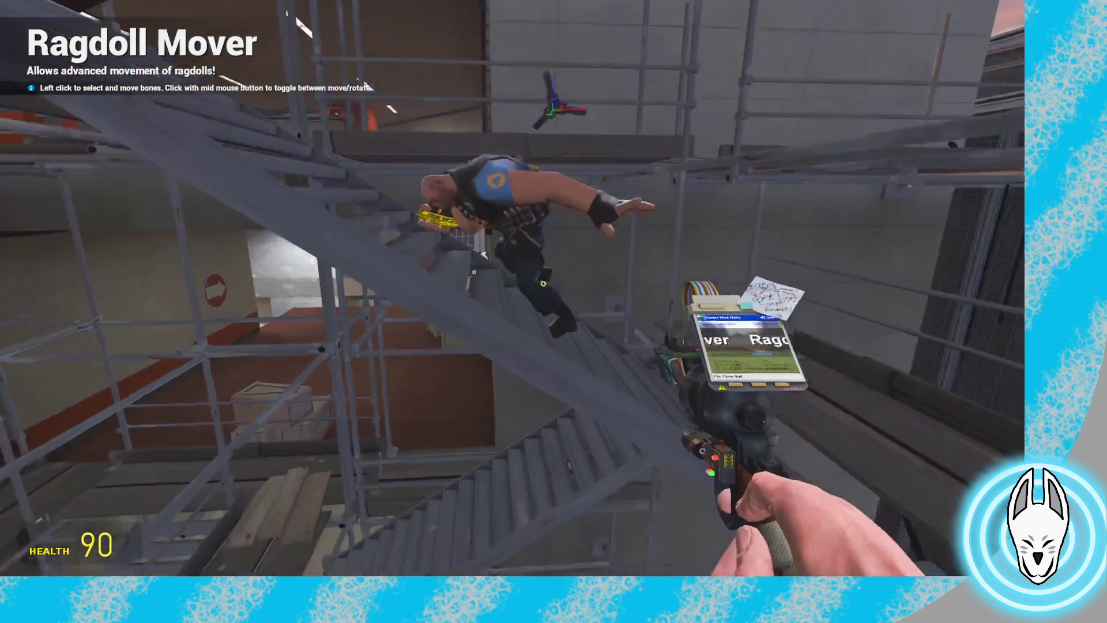
Reposition and rotate the Heavy's foot above the stairs at frame 27 with the Ragdoll Mover
{"action": "key", "text": "w"}
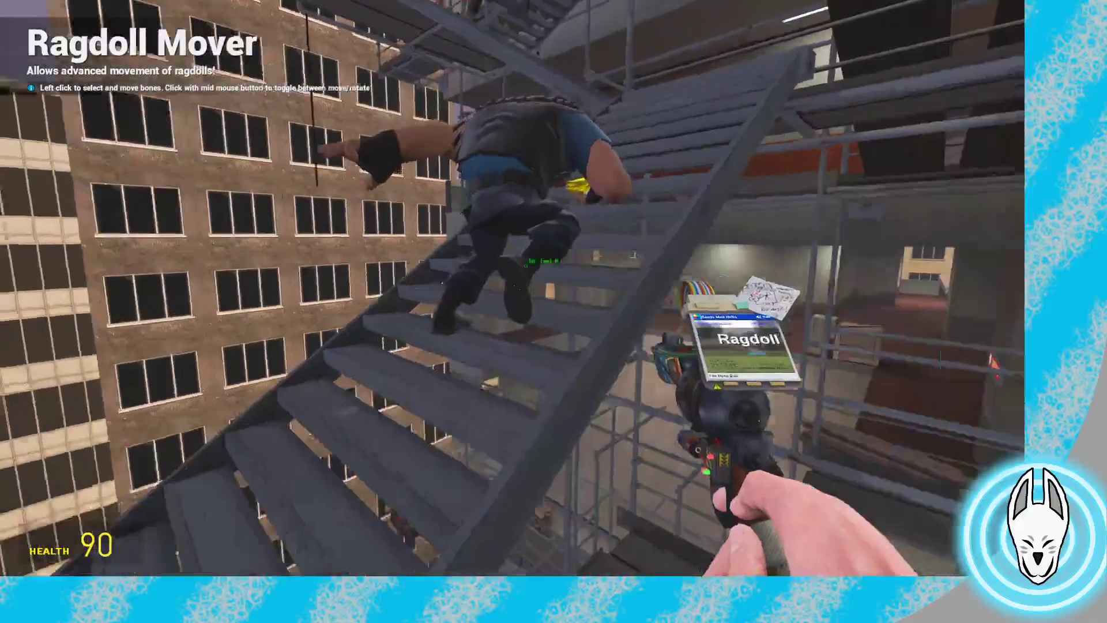
{"action": "key", "text": "w"}
{"action": "left_click", "coordinate": [514, 289]}
{"action": "key", "text": "q"}
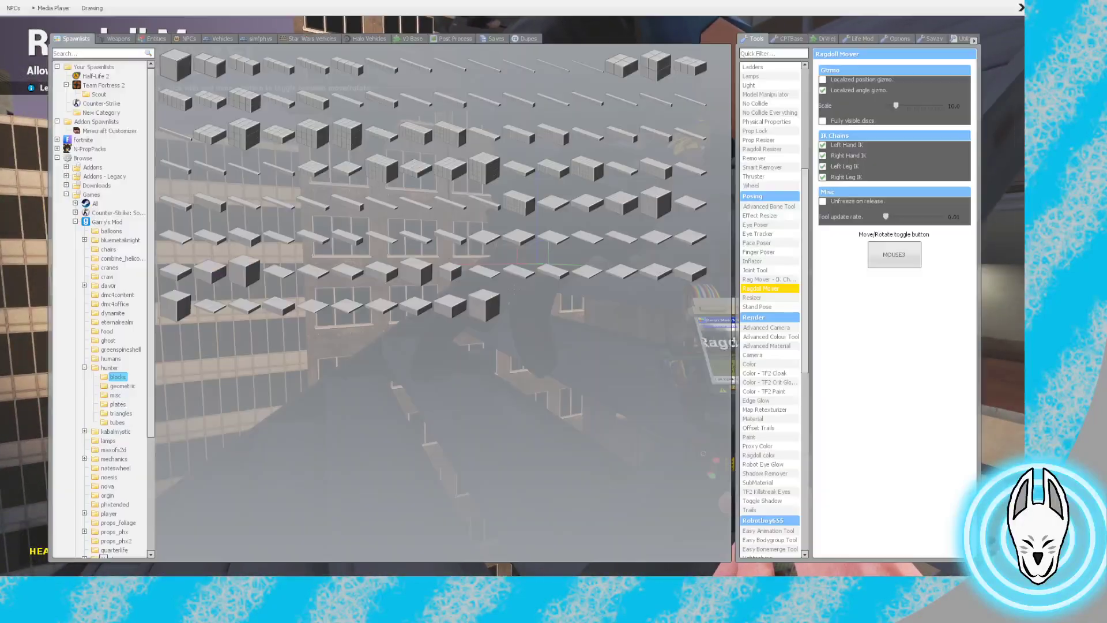
{"action": "key", "text": "q"}
{"action": "left_click_drag", "start_coordinate": [514, 290], "coordinate": [513, 290]}
{"action": "middle_click", "coordinate": [513, 289]}
{"action": "middle_click", "coordinate": [514, 289]}
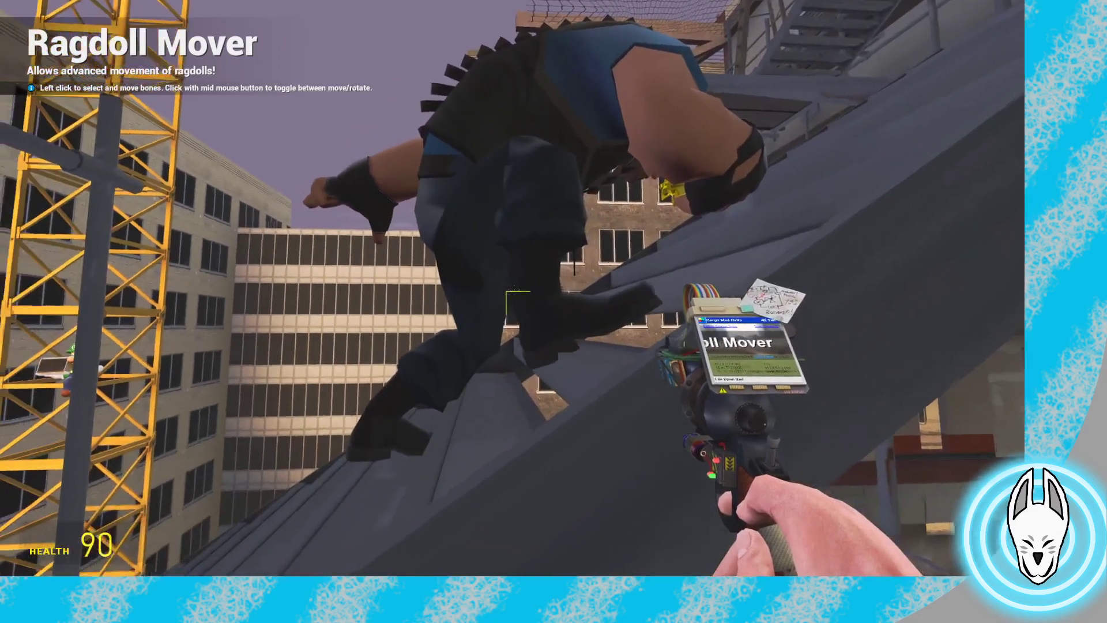
{"action": "middle_click", "coordinate": [513, 290]}
{"action": "left_click_drag", "start_coordinate": [514, 290], "coordinate": [514, 290]}
{"action": "middle_click", "coordinate": [514, 290]}
{"action": "middle_click", "coordinate": [514, 290]}
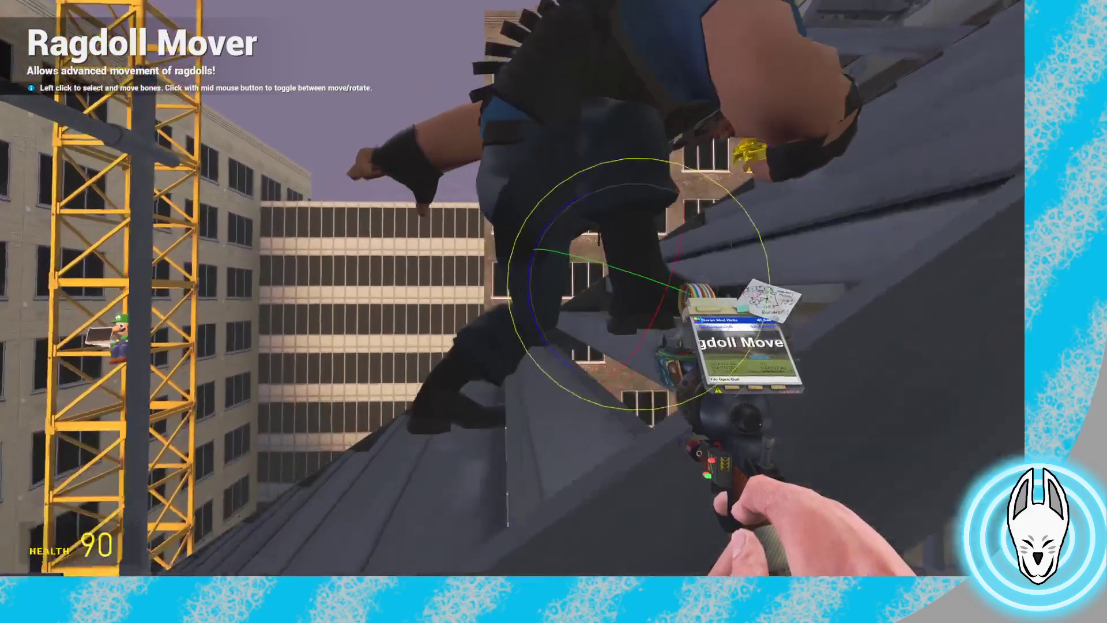
Leave only Right Leg IK enabled in the Ragdoll Mover and lower the Heavy's front foot toward the stairs
{"action": "middle_click", "coordinate": [514, 289]}
{"action": "left_click", "coordinate": [512, 288]}
{"action": "key", "text": "q"}
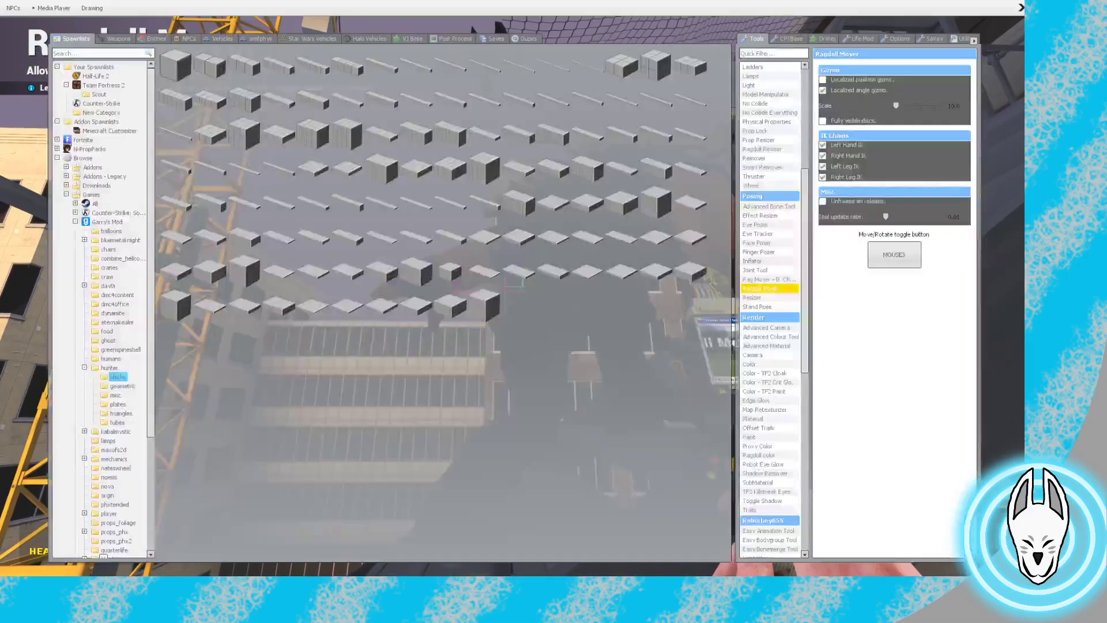
{"action": "key", "text": "q"}
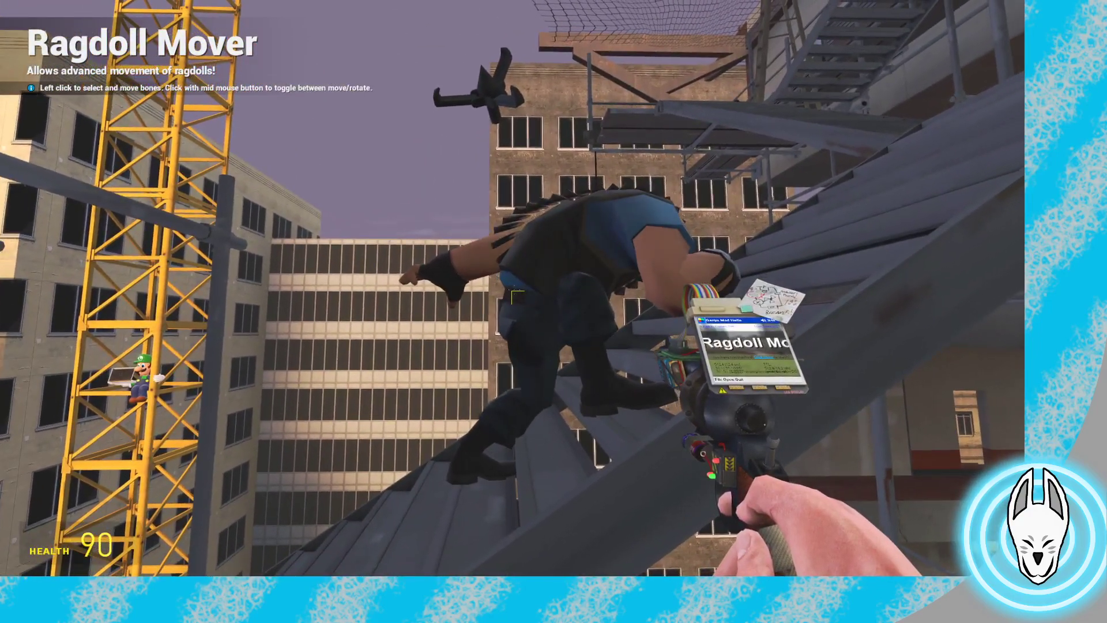
{"action": "key", "text": "q"}
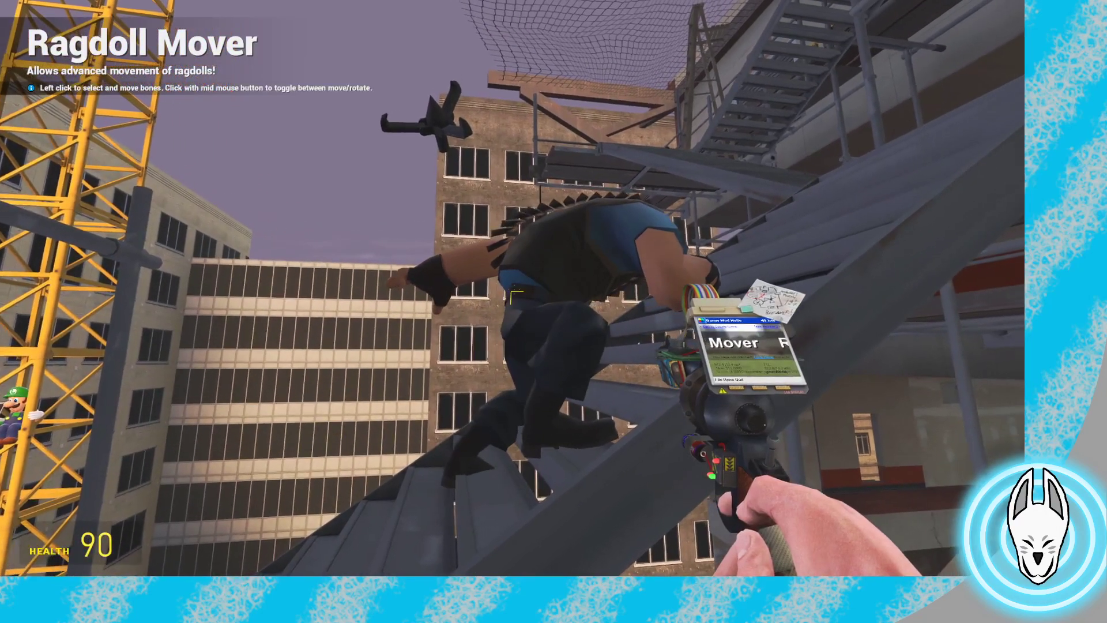
{"action": "key", "text": "d"}
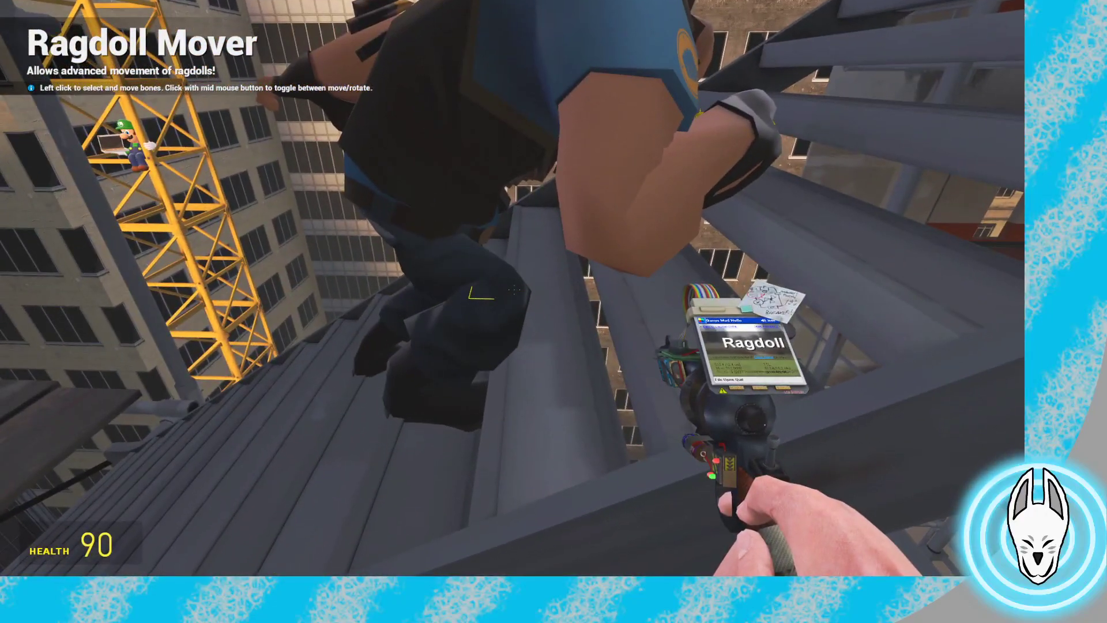
Rotate the Heavy's hips with the Ragdoll Mover while viewing him from behind on the stairs
{"action": "left_click_drag", "start_coordinate": [514, 289], "coordinate": [513, 289]}
{"action": "key", "text": "a"}
{"action": "middle_click", "coordinate": [514, 289]}
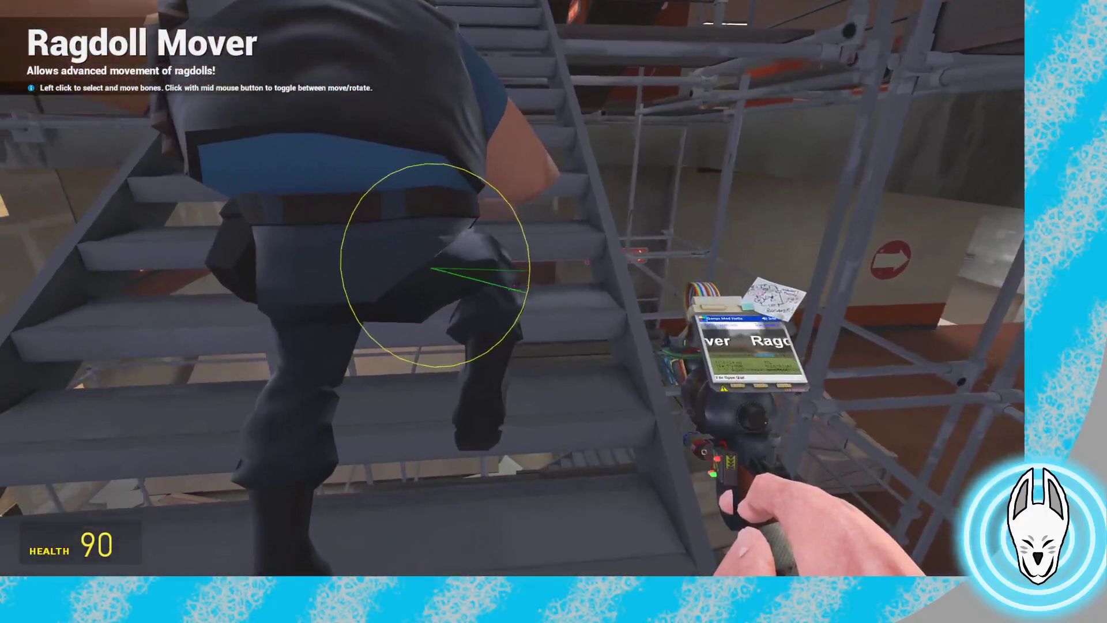
{"action": "left_click_drag", "start_coordinate": [513, 290], "coordinate": [514, 290]}
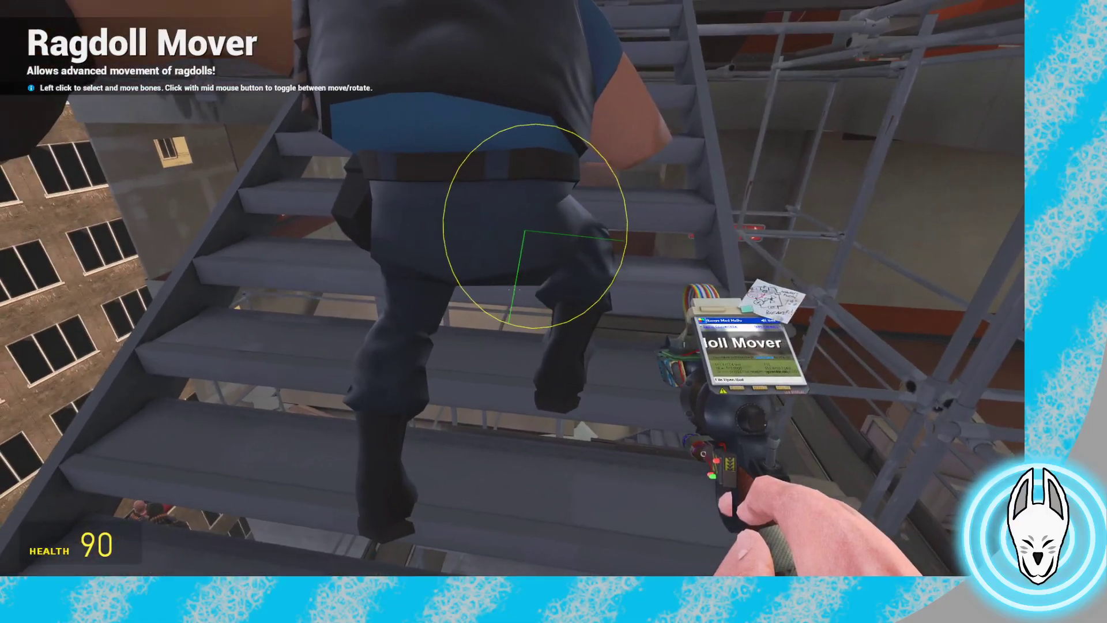
{"action": "key", "text": "w"}
{"action": "key", "text": "d"}
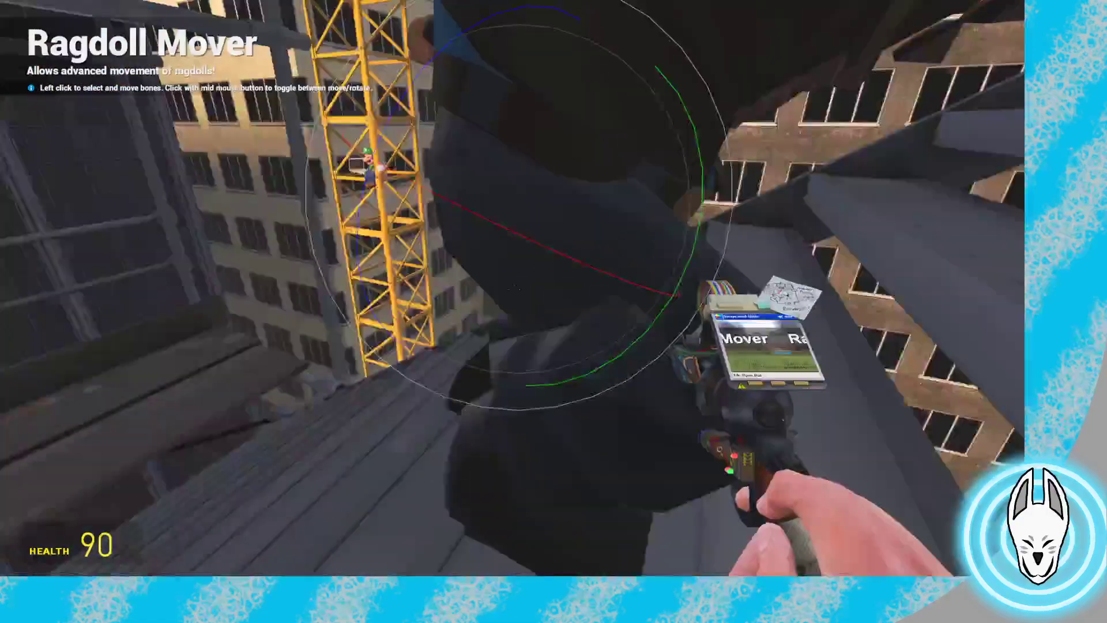
Adjust the Heavy's left foot on the stairs and raise his pelvis
{"action": "key", "text": "w"}
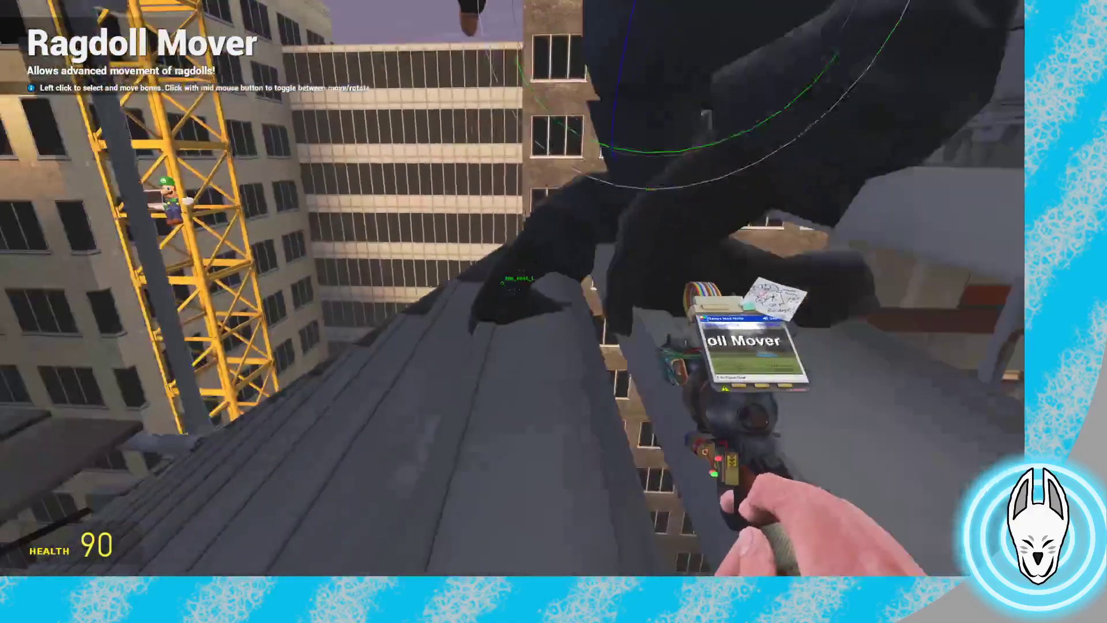
{"action": "left_click", "coordinate": [514, 289]}
{"action": "key", "text": "q"}
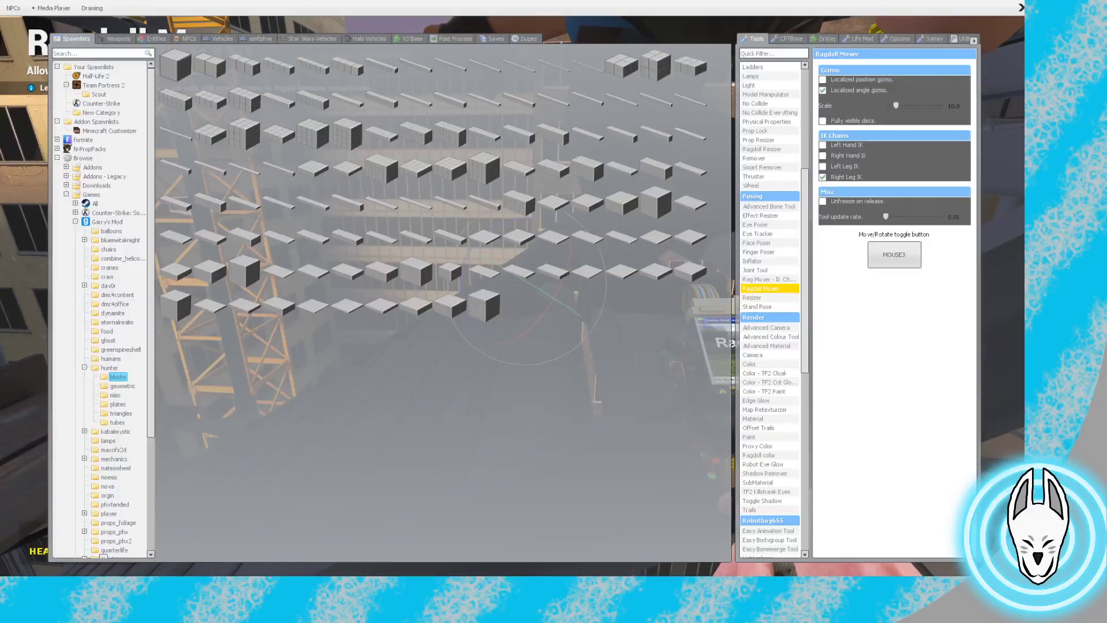
{"action": "key", "text": "s"}
{"action": "left_click", "coordinate": [514, 290]}
{"action": "middle_click", "coordinate": [514, 289]}
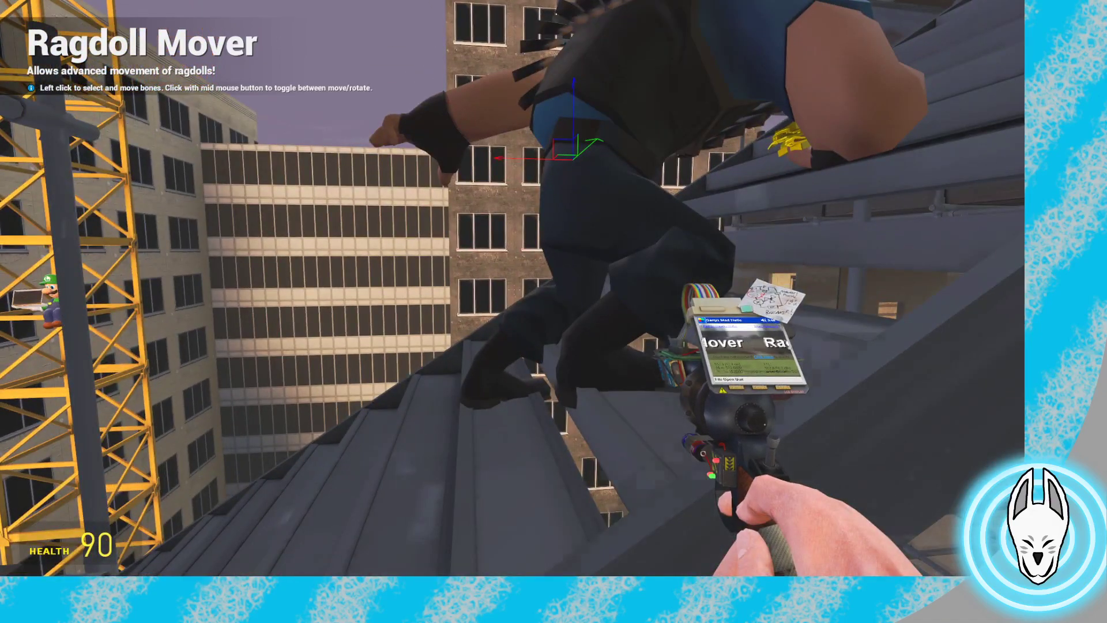
Show the ghost of the Heavy's previous pose and rotate his left hip against it
{"action": "key", "text": "c"}
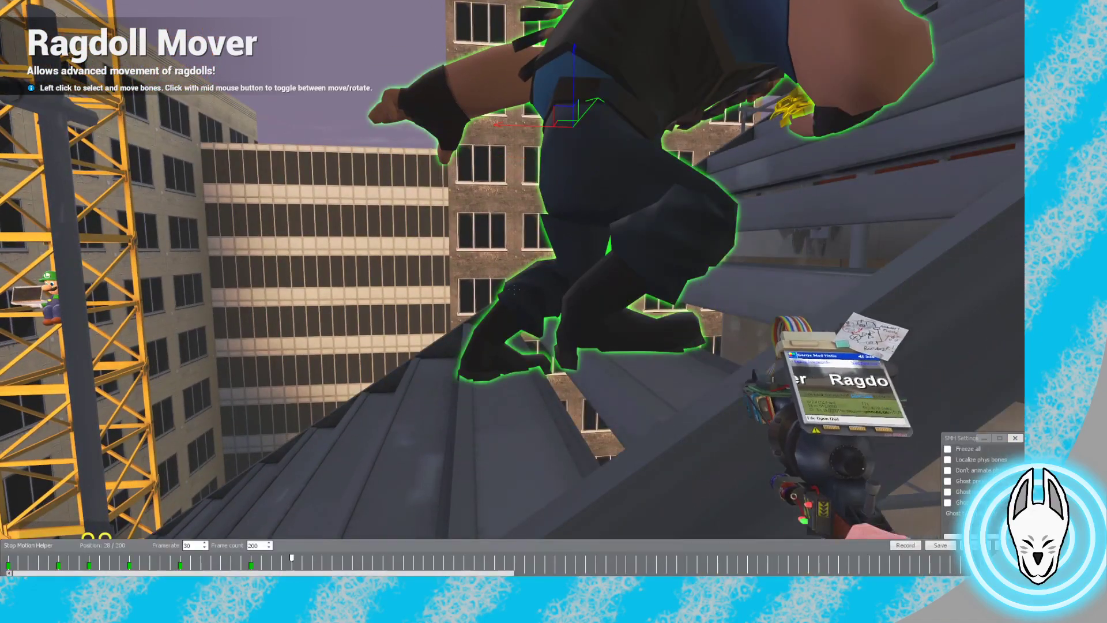
{"action": "key", "text": "a"}
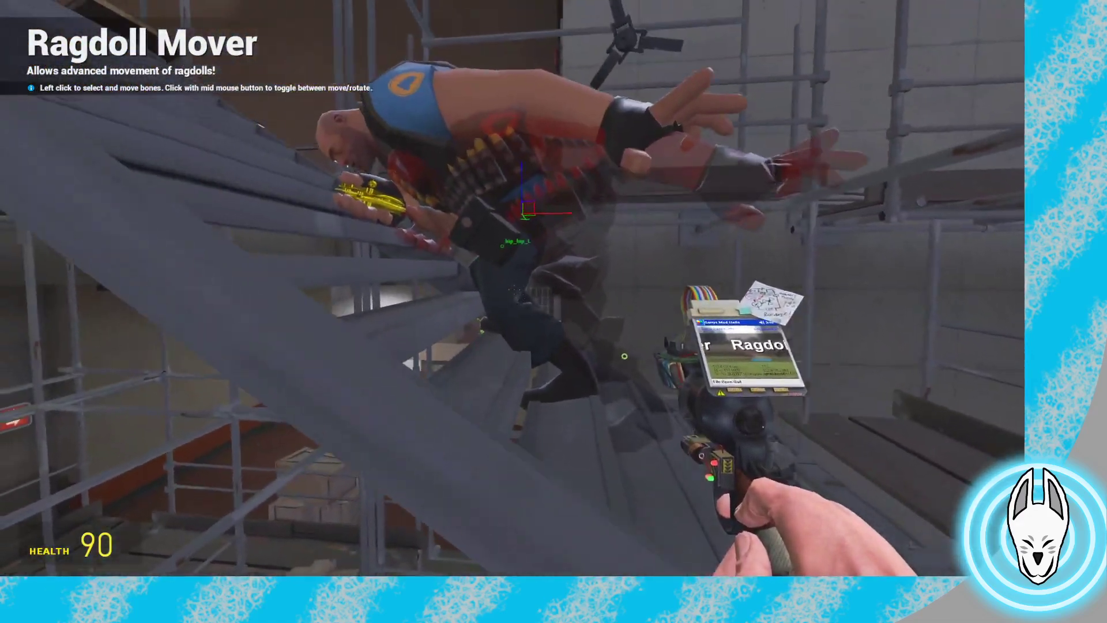
{"action": "left_click", "coordinate": [511, 289]}
{"action": "middle_click", "coordinate": [512, 288]}
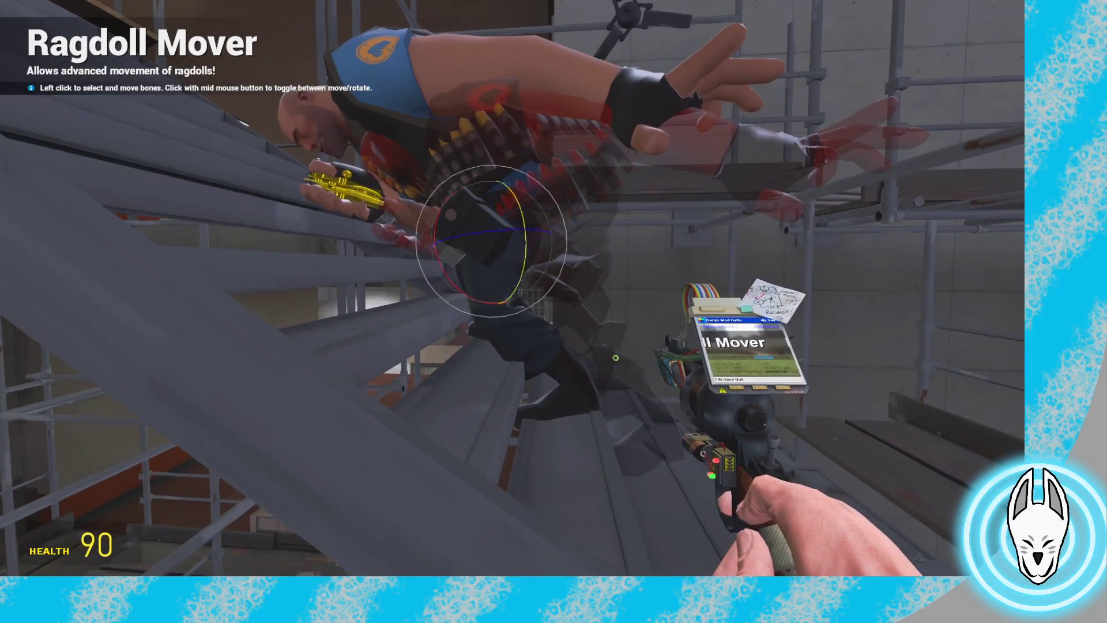
Adjust the Heavy's left leg from the knee so that it trails lower on the stairs
{"action": "key", "text": "q"}
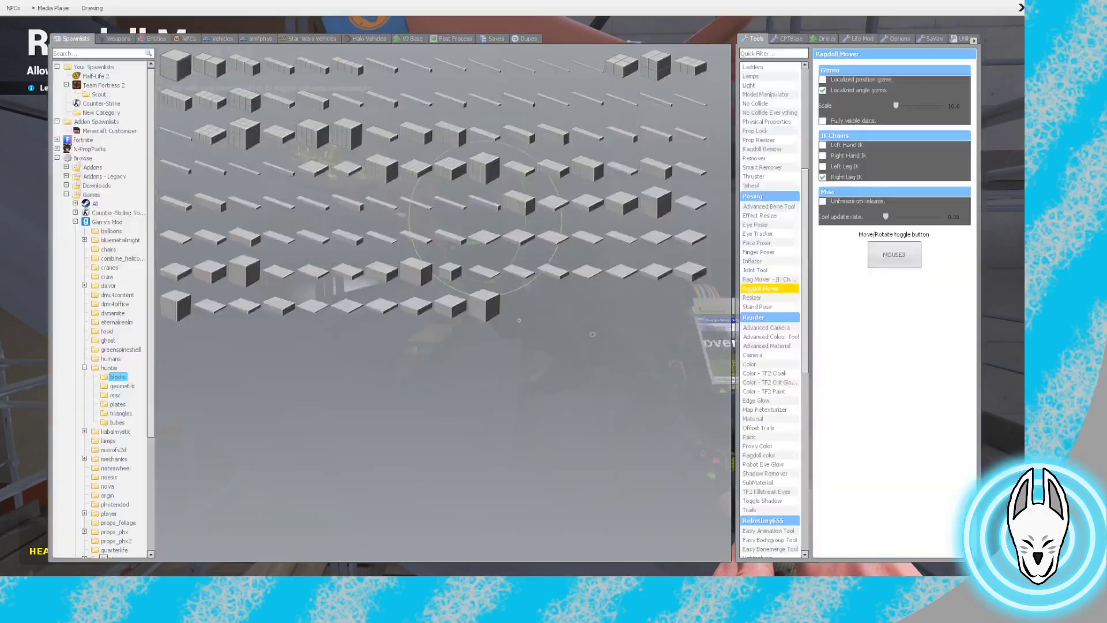
{"action": "left_click", "coordinate": [513, 289]}
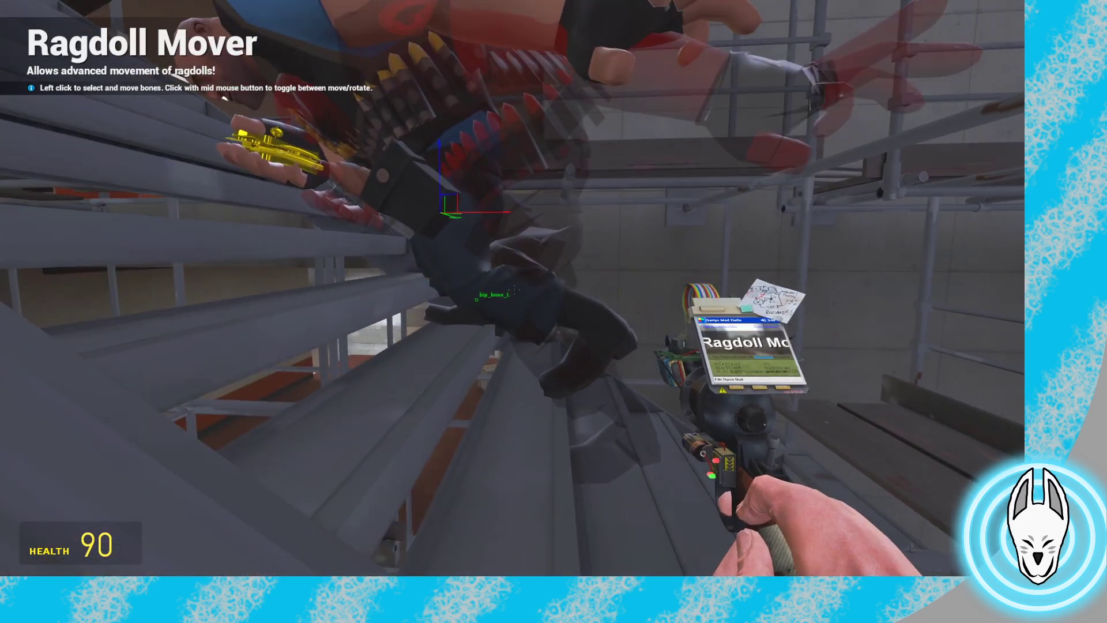
{"action": "left_click", "coordinate": [513, 289]}
{"action": "left_click_drag", "start_coordinate": [515, 290], "coordinate": [514, 289]}
Rotate the Heavy's lower and upper spine bones to turn his torso out of the ghosted pose
{"action": "left_click", "coordinate": [514, 290]}
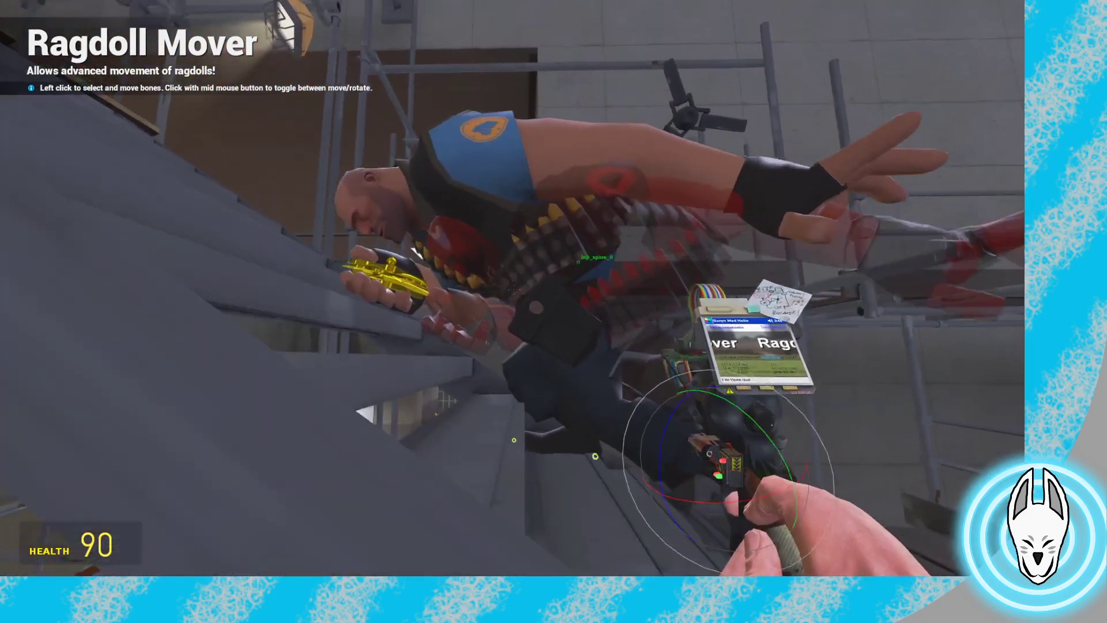
{"action": "key", "text": "s"}
{"action": "left_click", "coordinate": [514, 289]}
{"action": "key", "text": "w"}
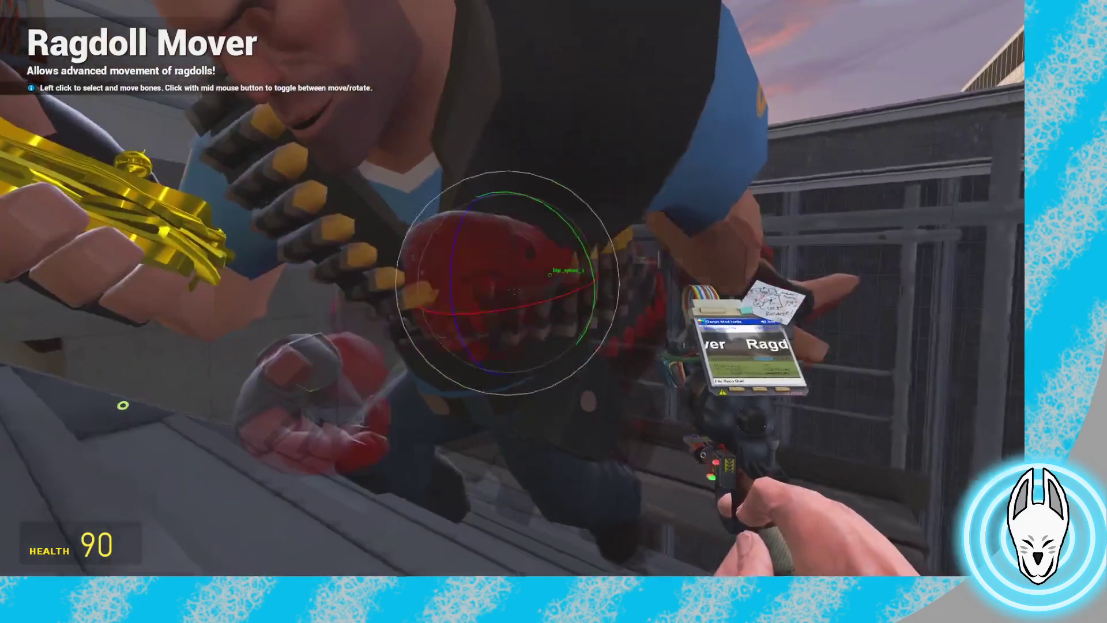
{"action": "middle_click", "coordinate": [514, 289]}
{"action": "left_click", "coordinate": [515, 289]}
{"action": "middle_click", "coordinate": [514, 289]}
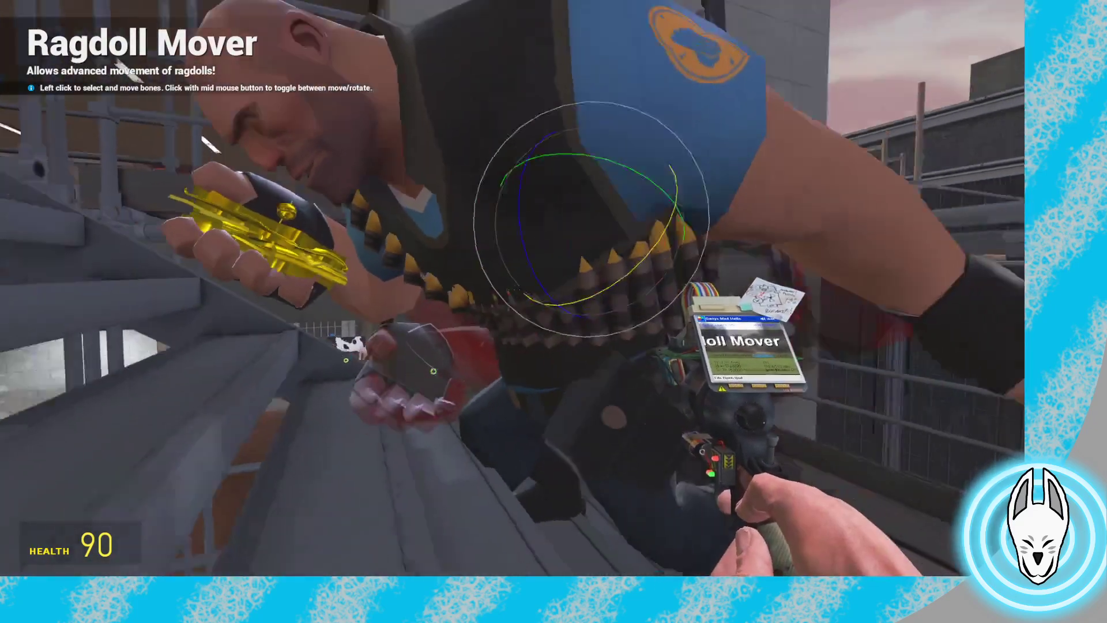
Rotate the Heavy's chest and left shoulder so that his left arm swings down toward the stairs
{"action": "key", "text": "s"}
{"action": "left_click_drag", "start_coordinate": [515, 290], "coordinate": [514, 289]}
{"action": "key", "text": "d"}
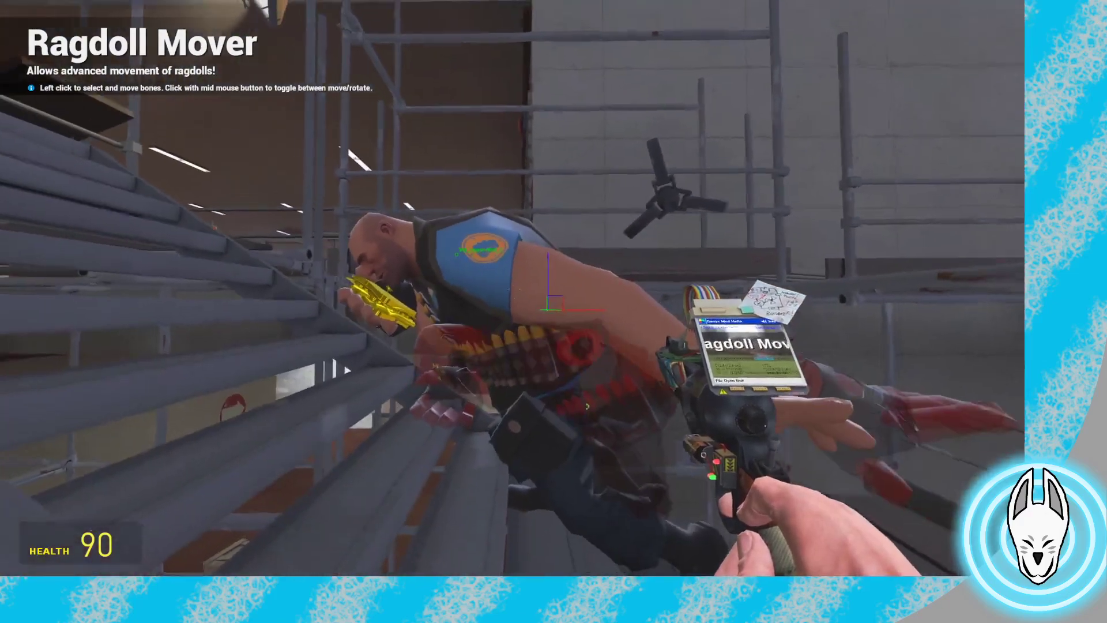
{"action": "middle_click", "coordinate": [514, 290]}
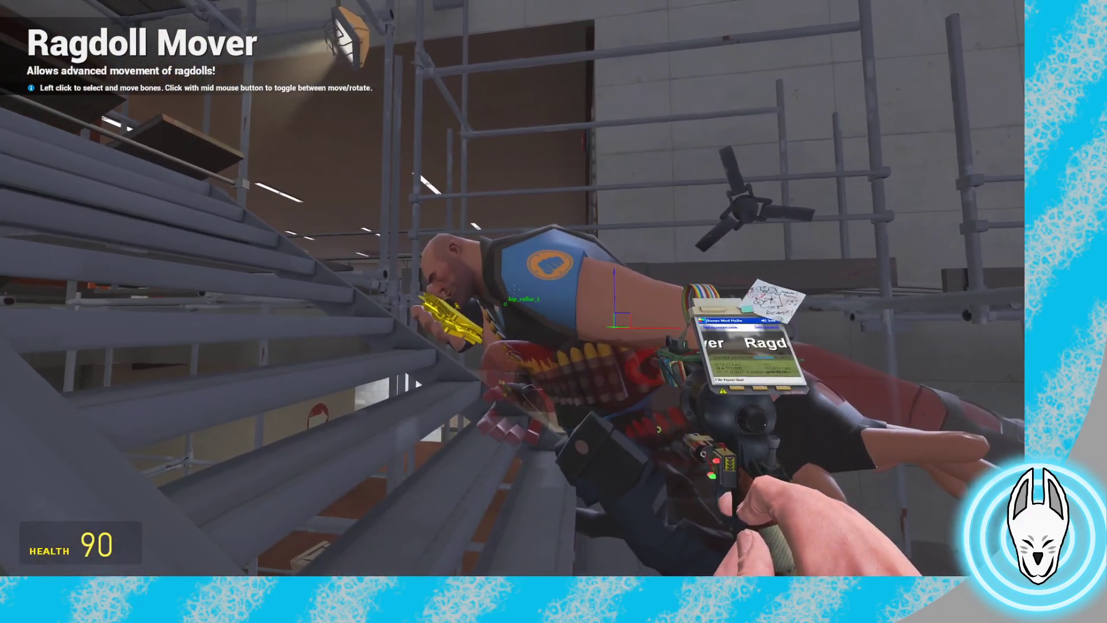
{"action": "key", "text": "a"}
{"action": "middle_click", "coordinate": [514, 290]}
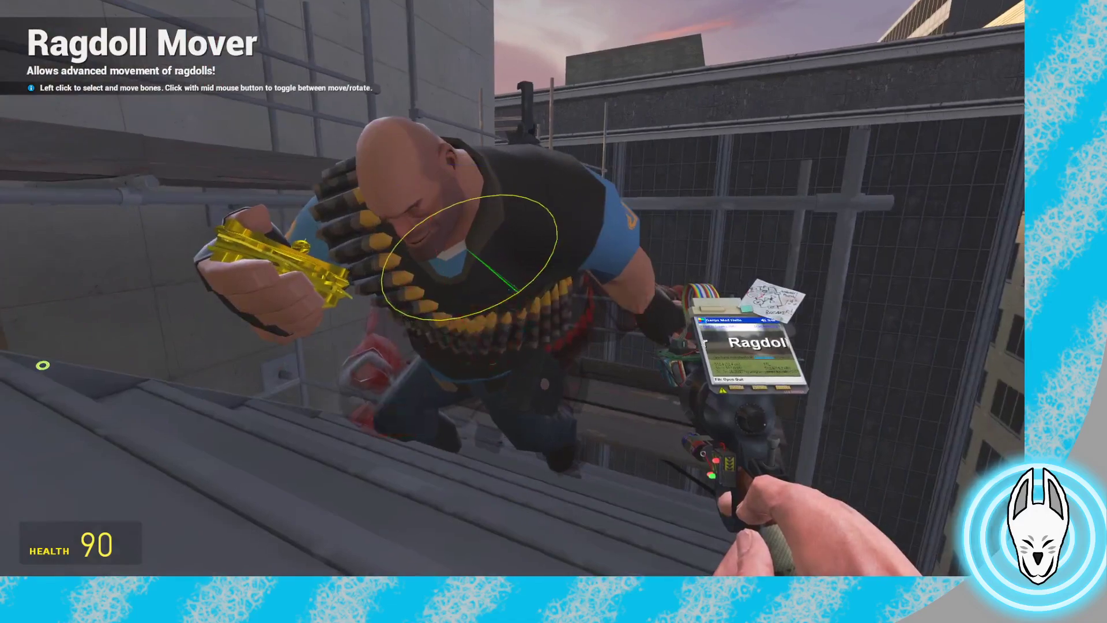
{"action": "left_click_drag", "start_coordinate": [514, 290], "coordinate": [514, 290]}
{"action": "key", "text": "a"}
Reposition and rotate the Heavy's right hand with the yellow object in front of his chest
{"action": "key", "text": "s"}
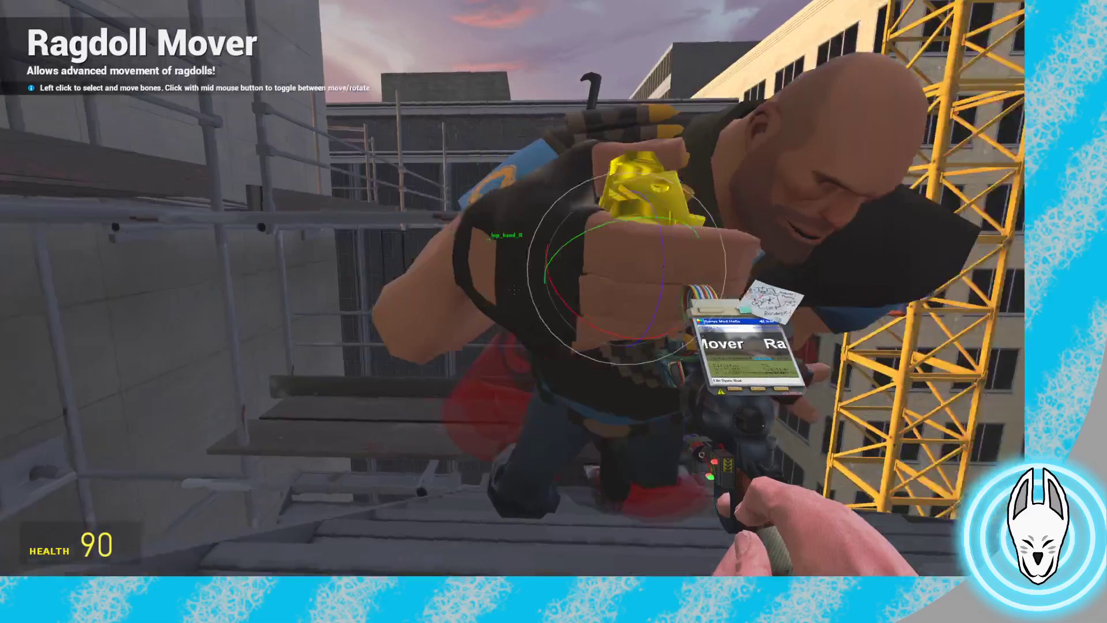
{"action": "key", "text": "q"}
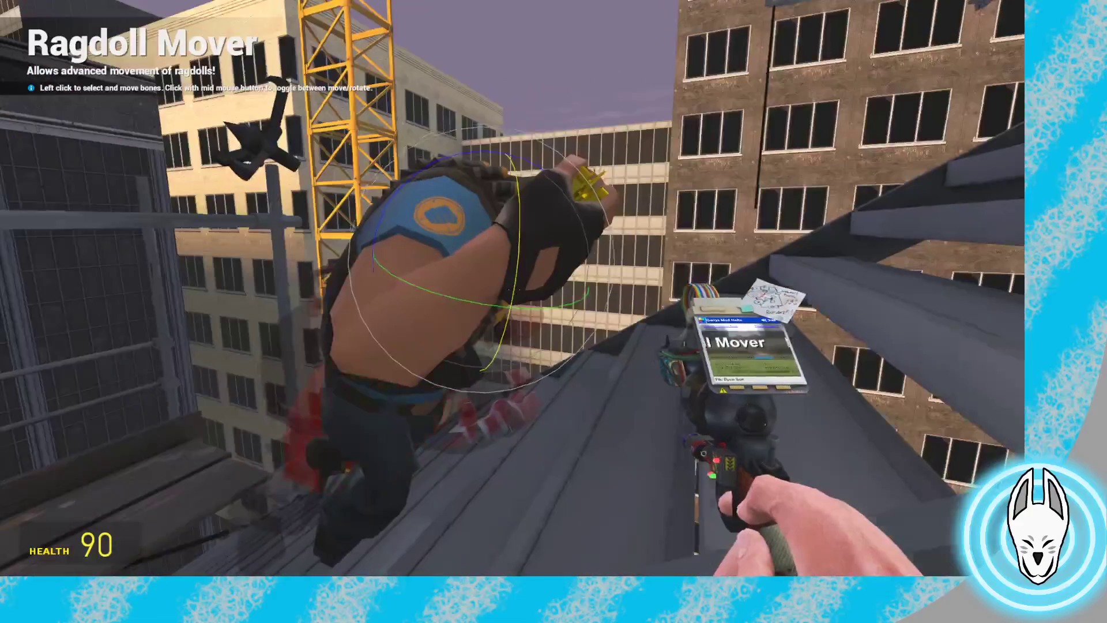
{"action": "key", "text": "q"}
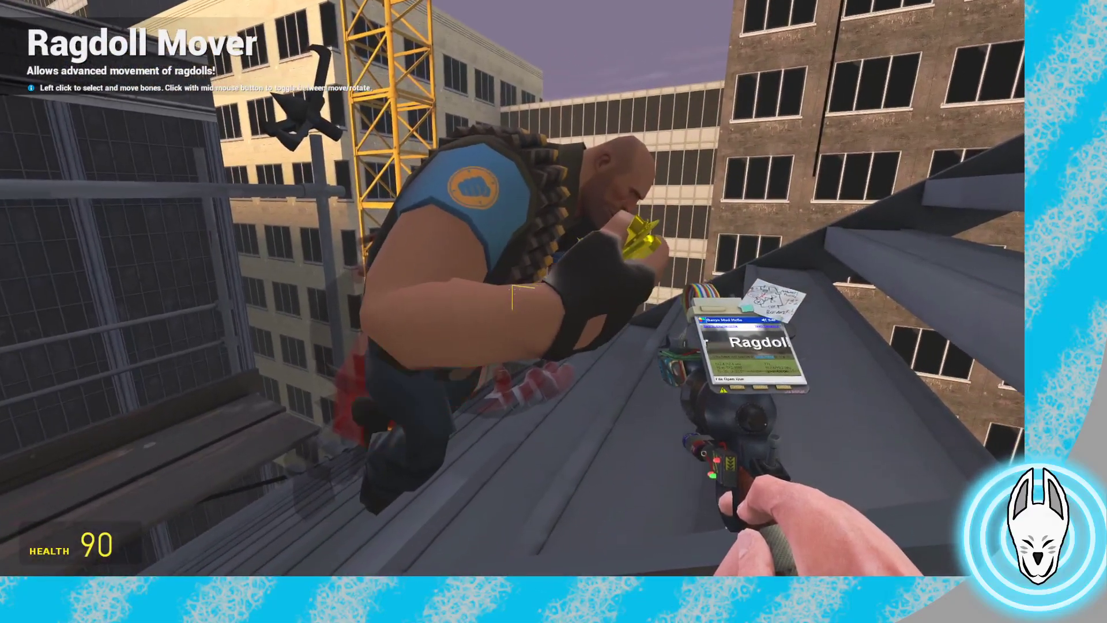
{"action": "left_click", "coordinate": [512, 289]}
{"action": "middle_click", "coordinate": [553, 312]}
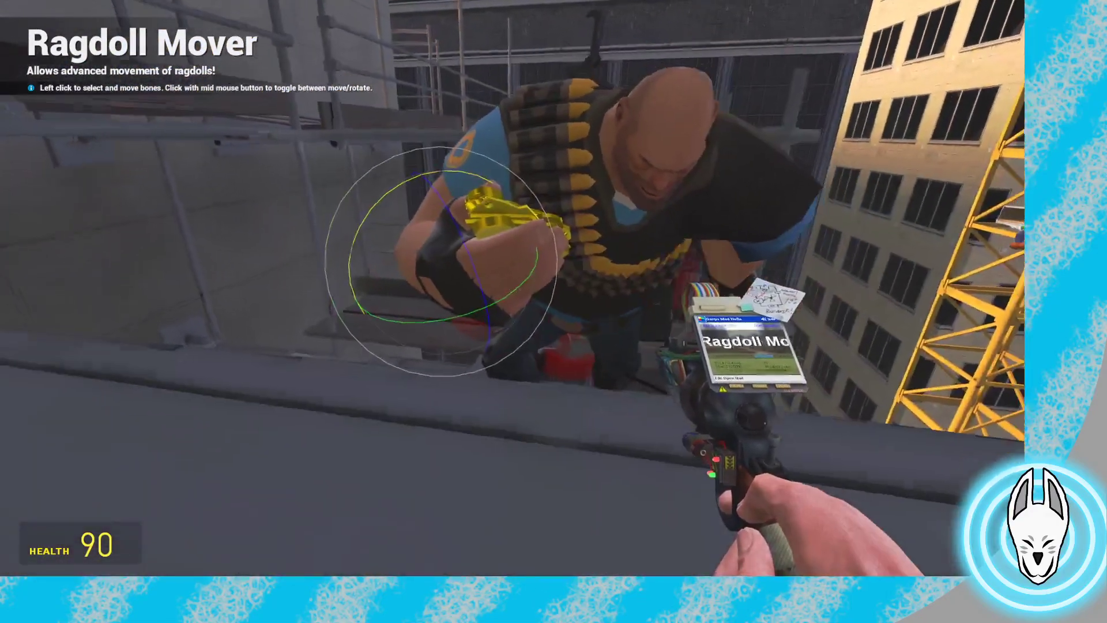
{"action": "key", "text": "w"}
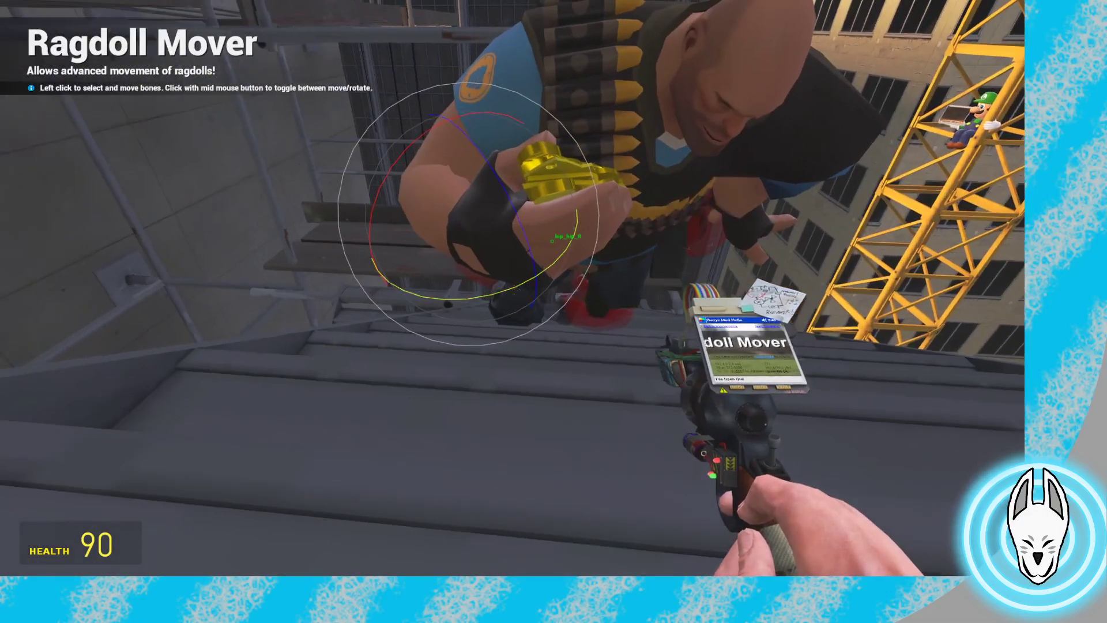
{"action": "left_click_drag", "start_coordinate": [513, 289], "coordinate": [483, 305]}
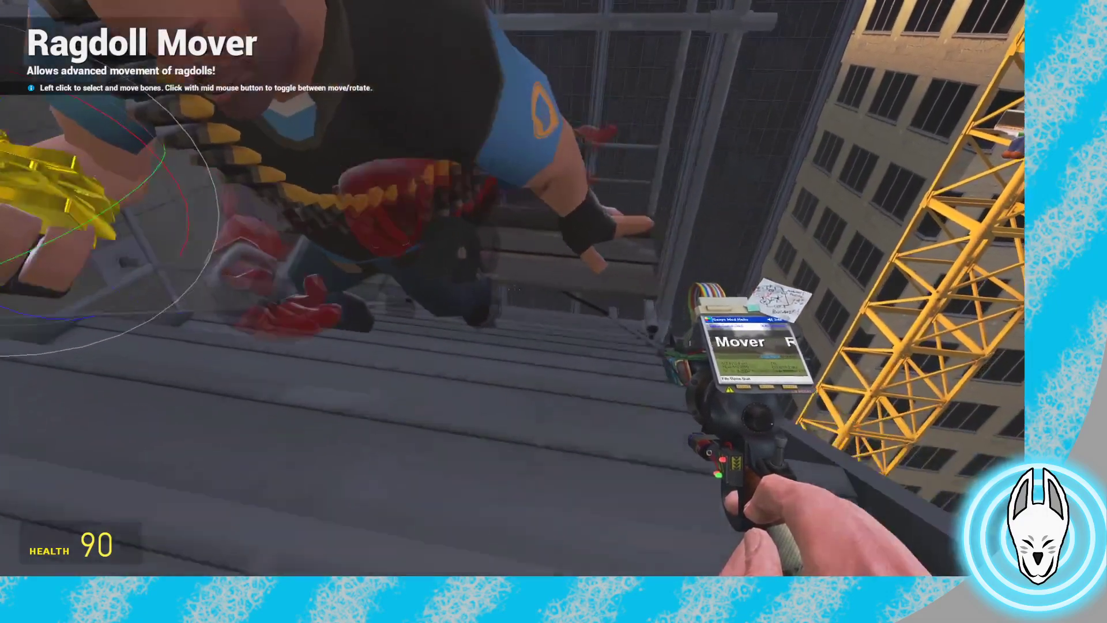
Compare the Heavy's pose with the ghost of his previous pose from the front and from his left side
{"action": "key", "text": "s"}
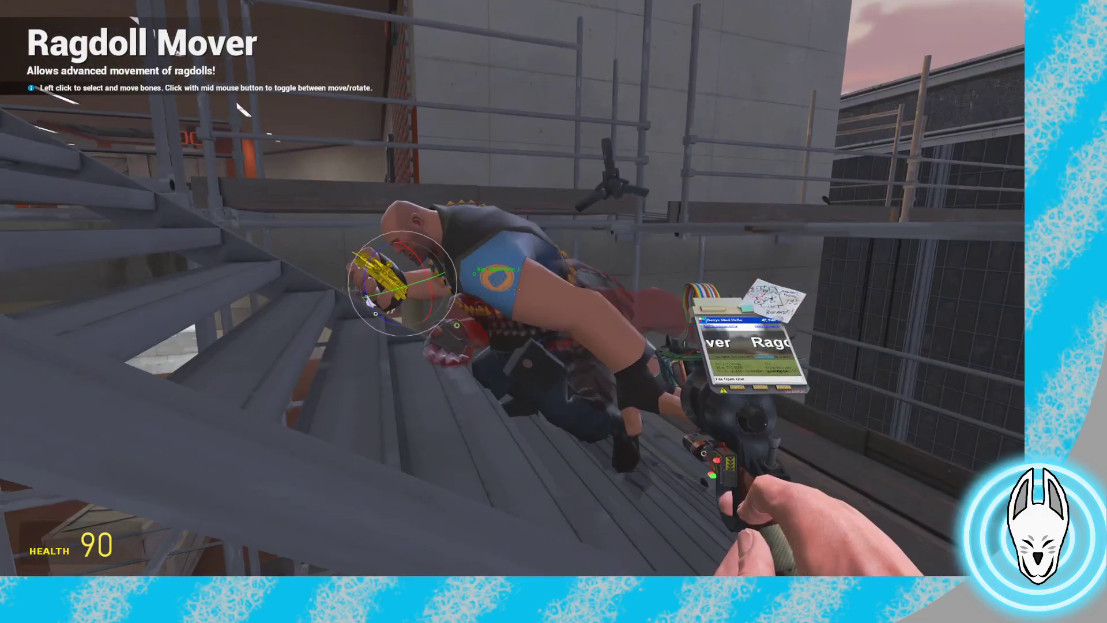
{"action": "key", "text": "w"}
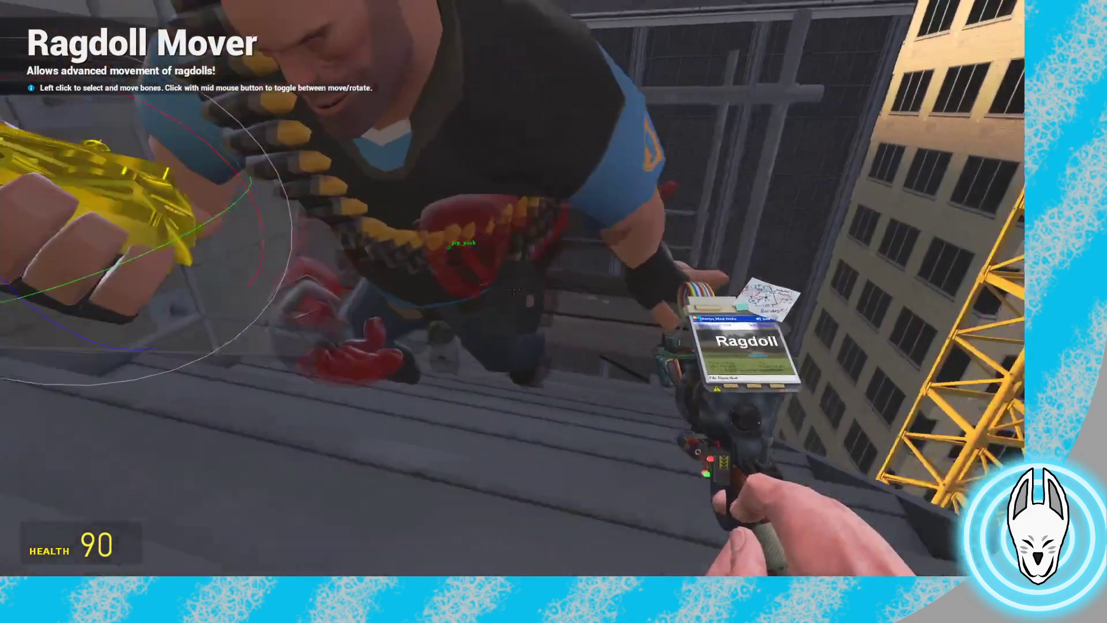
{"action": "key", "text": "s"}
{"action": "key", "text": "w"}
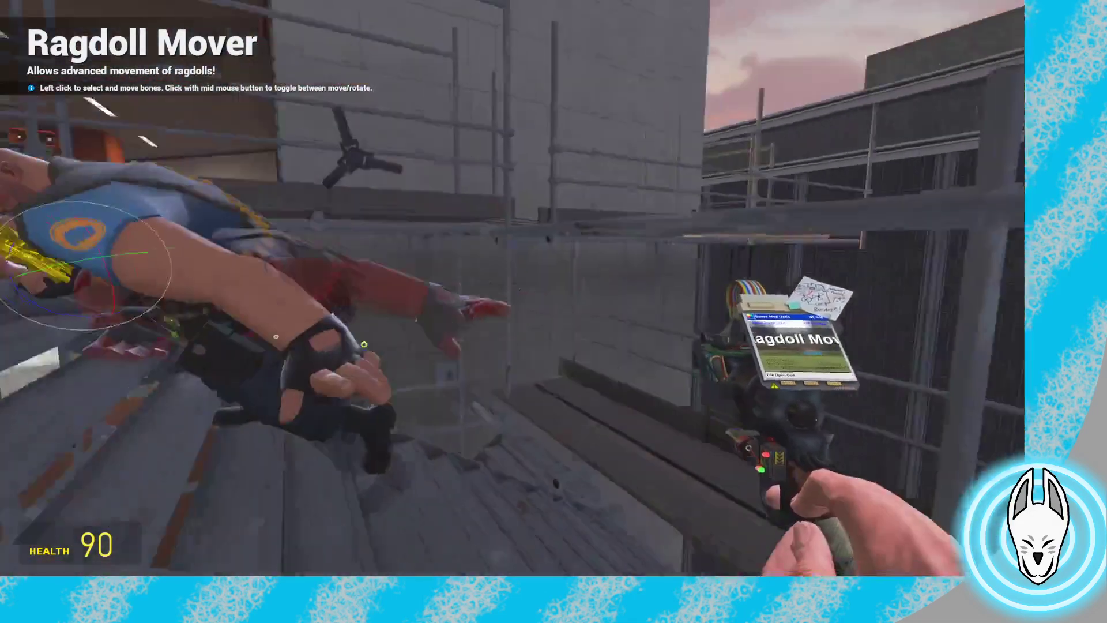
{"action": "key", "text": "q"}
{"action": "key", "text": "q"}
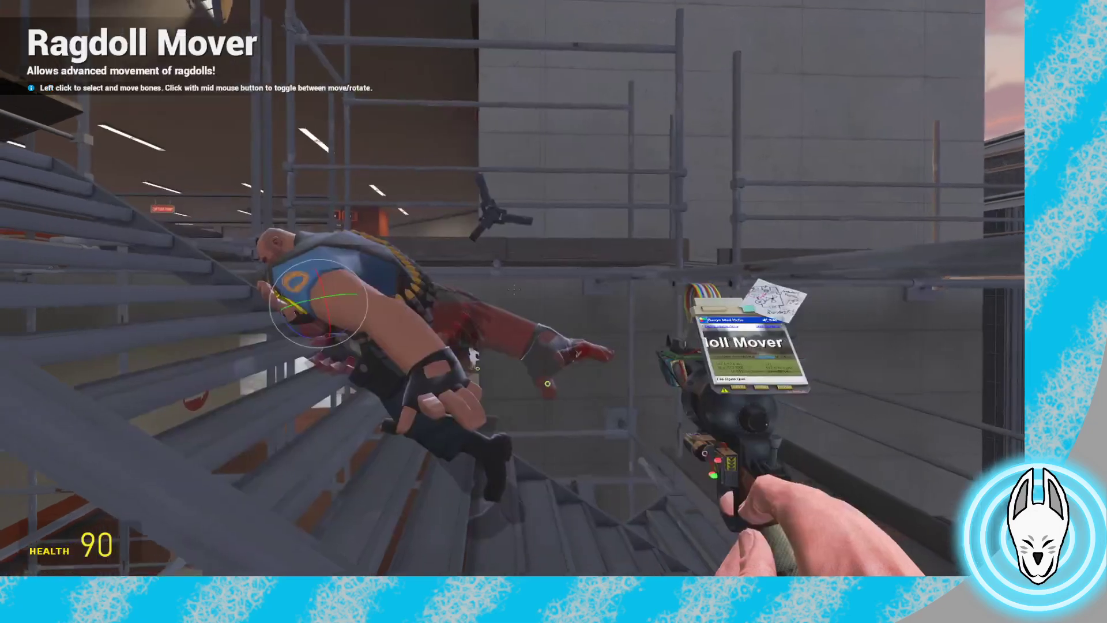
{"action": "key", "text": "w"}
Rotate the Heavy's left upper arm and reposition his left hand so that the arm trails behind his torso
{"action": "middle_click", "coordinate": [513, 288]}
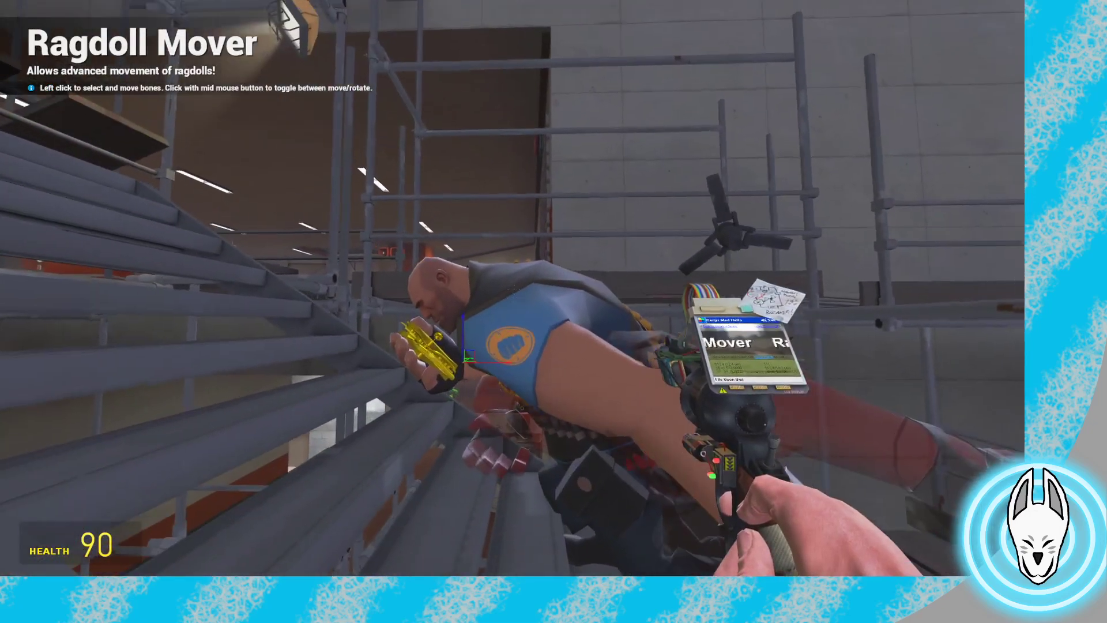
{"action": "key", "text": "w"}
{"action": "key", "text": "s"}
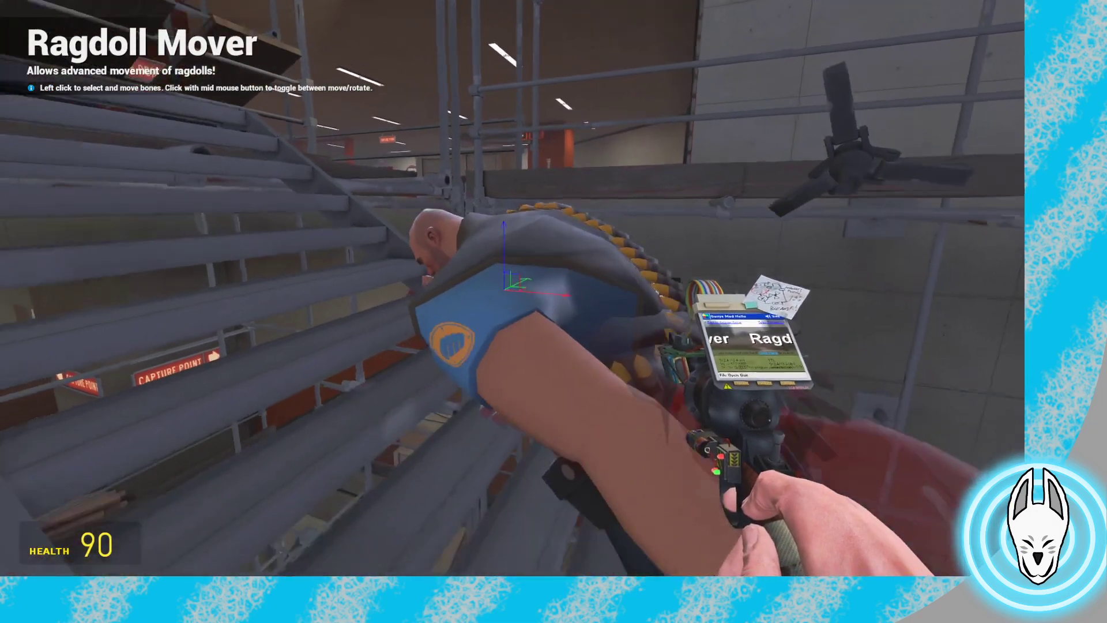
{"action": "middle_click", "coordinate": [513, 289]}
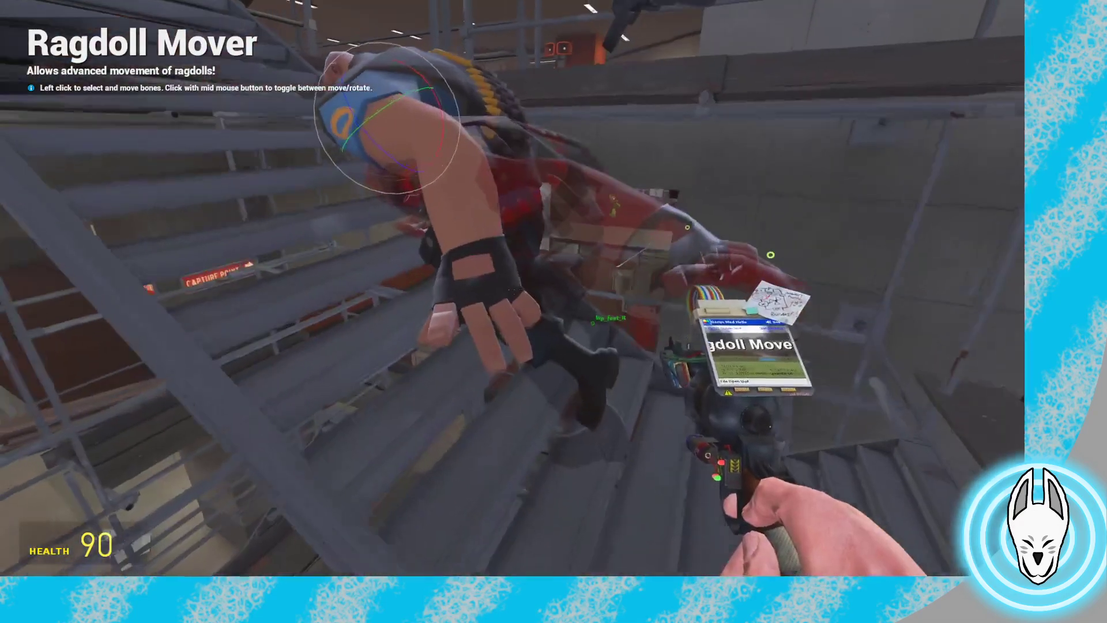
{"action": "left_click", "coordinate": [514, 289]}
{"action": "middle_click", "coordinate": [514, 290]}
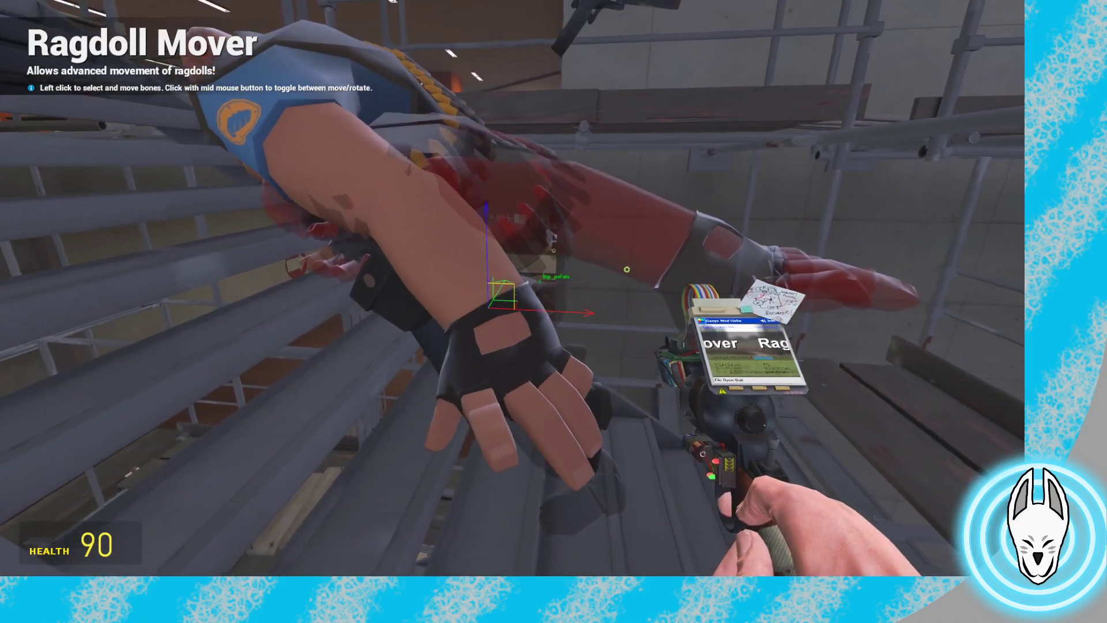
{"action": "middle_click", "coordinate": [514, 289]}
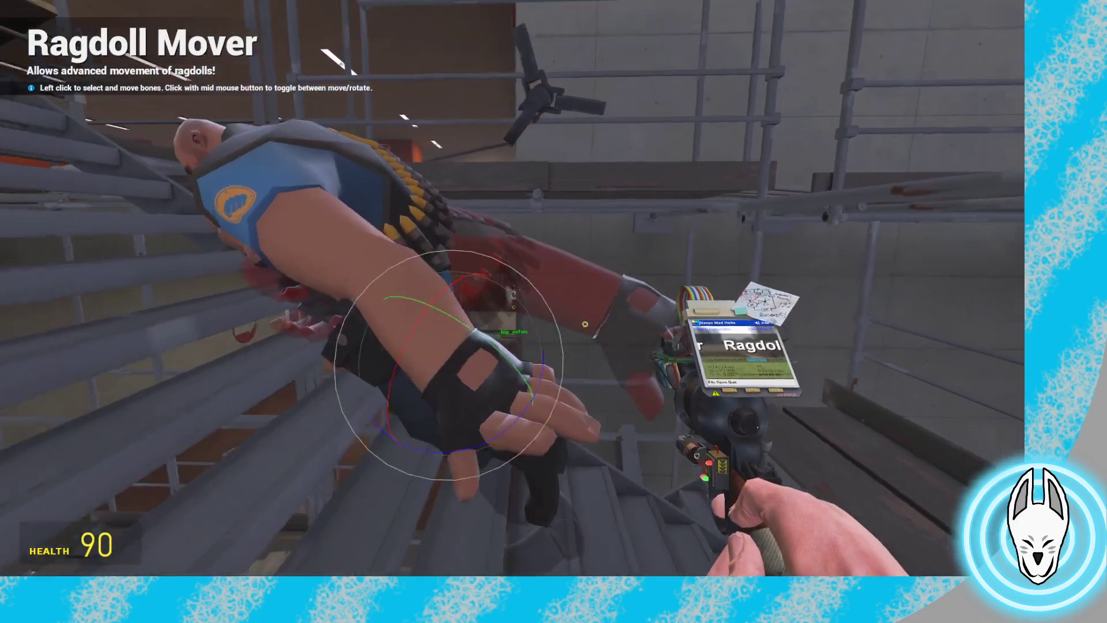
Rotate the Heavy's head so that his face lifts and looks up the stairs
{"action": "key", "text": "s"}
{"action": "key", "text": "w"}
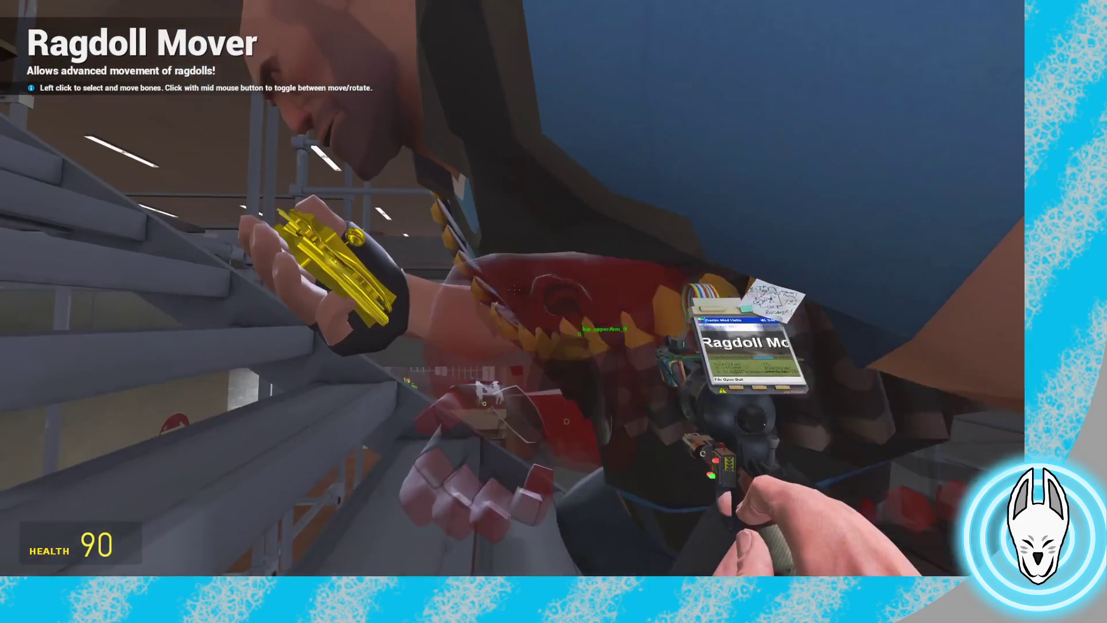
{"action": "key", "text": "s"}
{"action": "key", "text": "w"}
{"action": "left_click", "coordinate": [515, 289]}
{"action": "middle_click", "coordinate": [515, 289]}
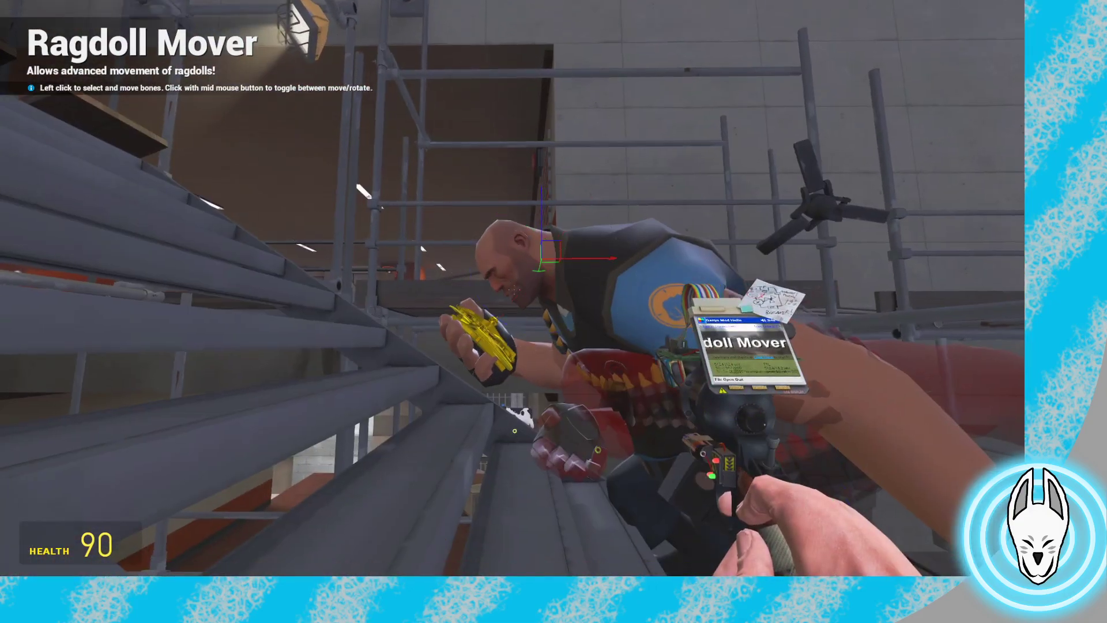
{"action": "middle_click", "coordinate": [514, 289]}
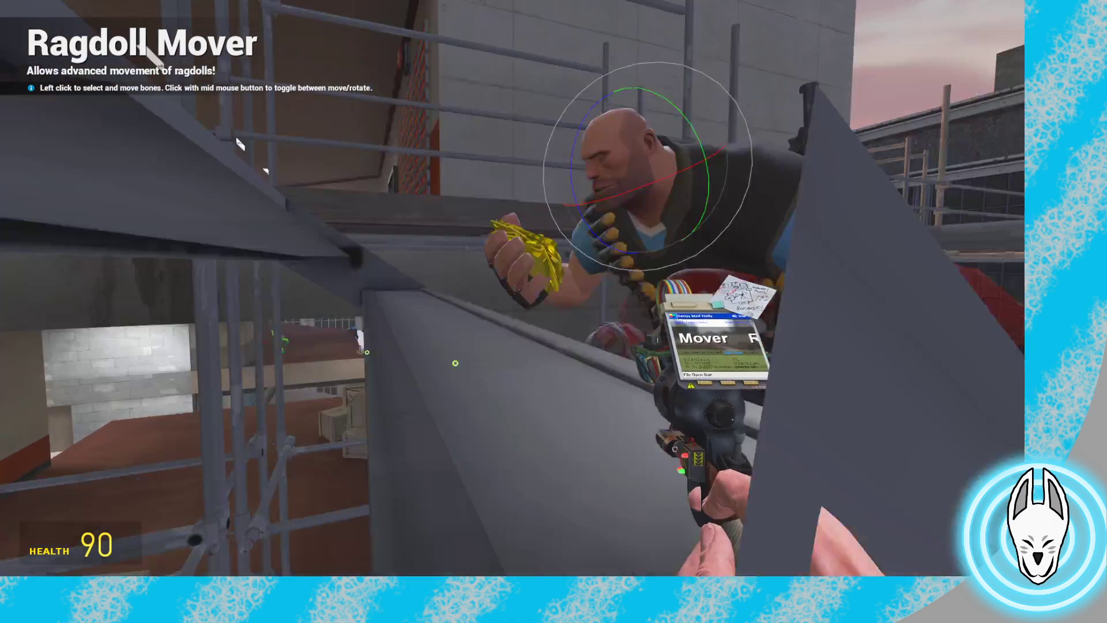
{"action": "key", "text": "s"}
{"action": "key", "text": "a"}
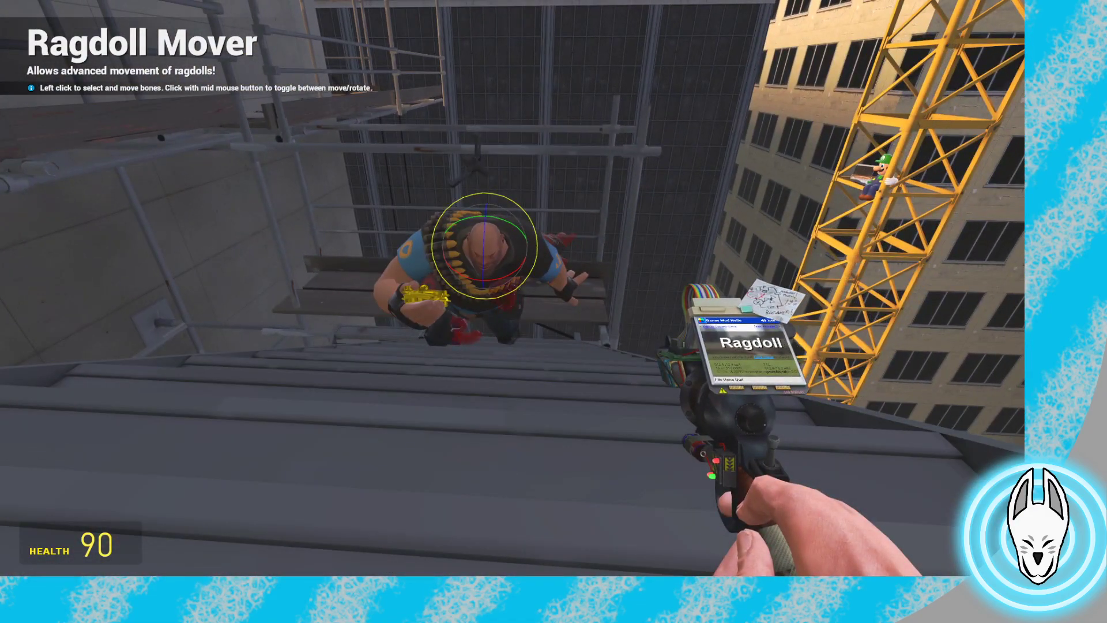
Switch to the Face Poser tool and adjust the Heavy's facial expression
{"action": "key", "text": "q"}
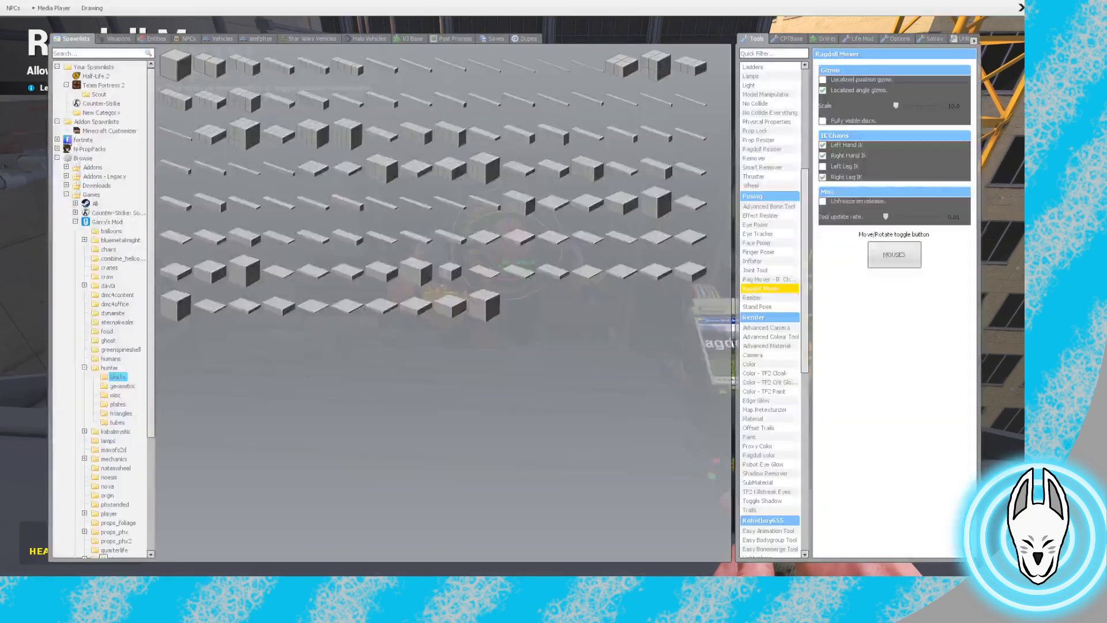
{"action": "key", "text": "w"}
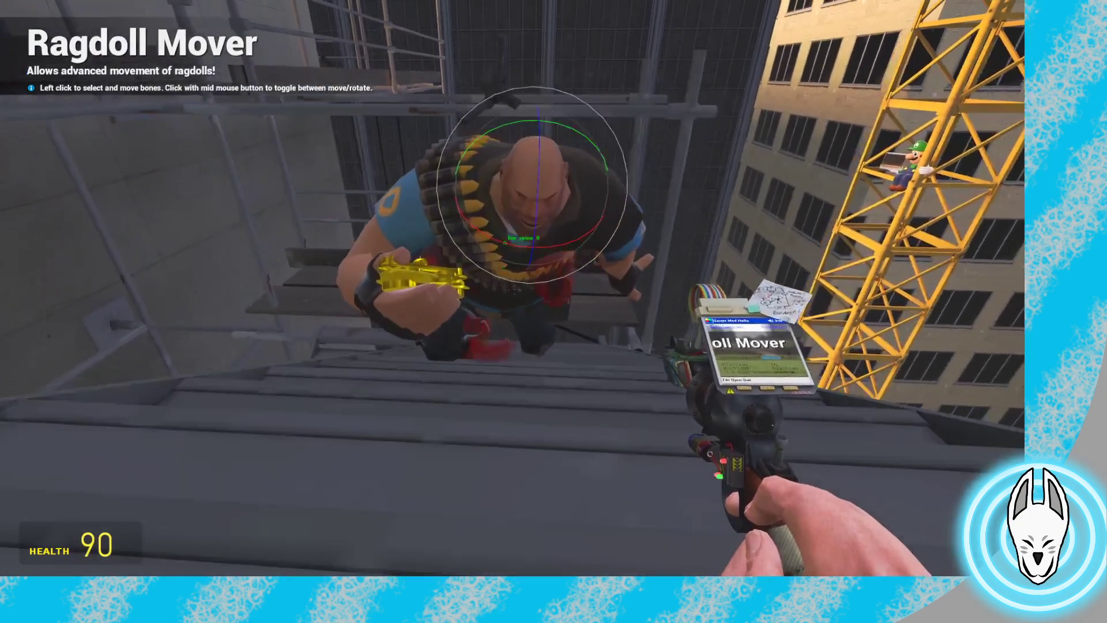
{"action": "key", "text": "q"}
{"action": "left_click", "coordinate": [756, 224]}
{"action": "key", "text": "q"}
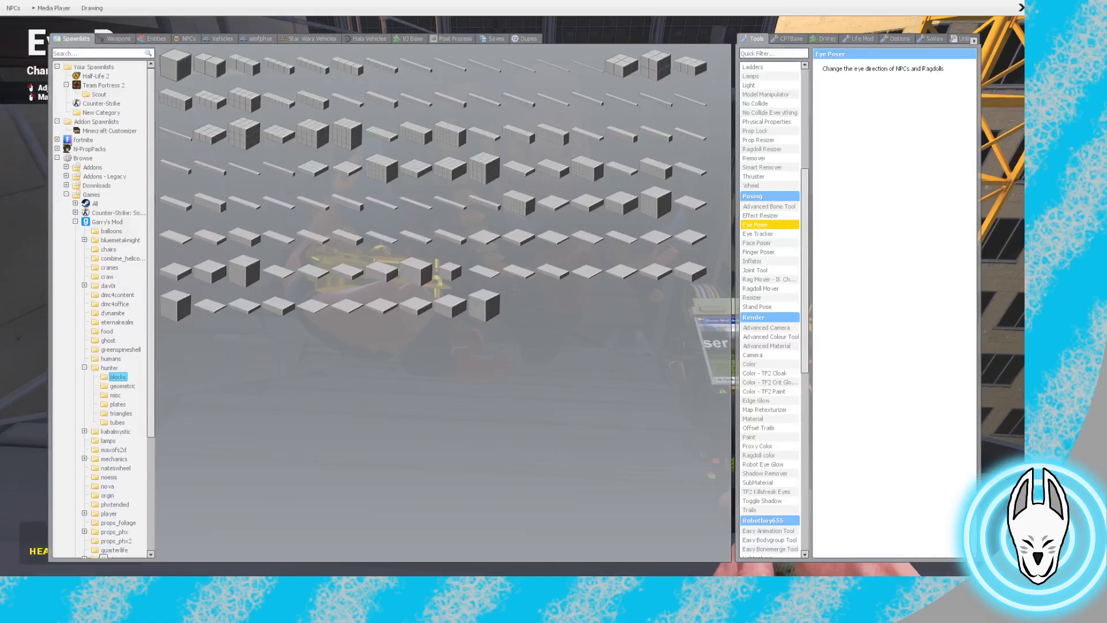
{"action": "left_click", "coordinate": [756, 242]}
{"action": "key", "text": "w"}
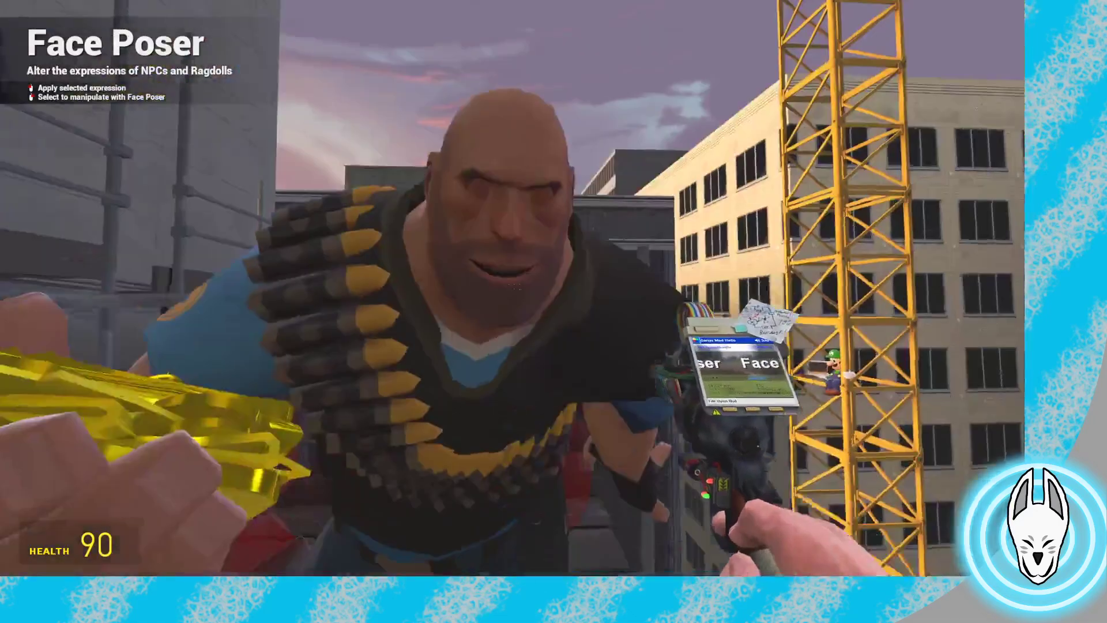
{"action": "key", "text": "c"}
{"action": "scroll", "coordinate": [946, 471], "scroll_direction": "down", "scroll_amount": 3}
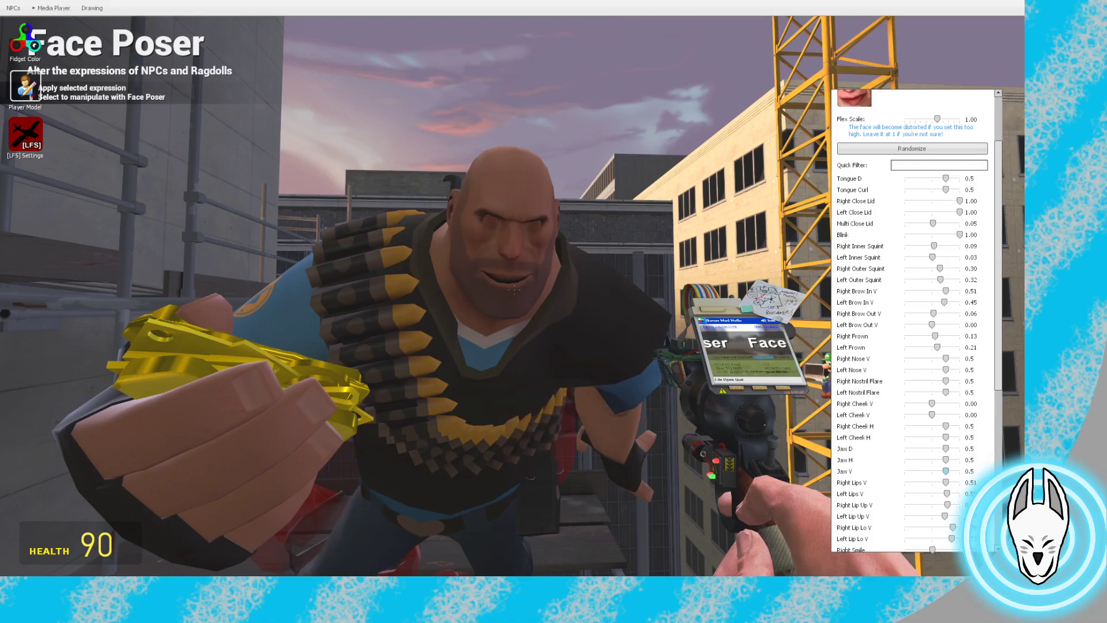
{"action": "key", "text": "c"}
{"action": "key", "text": "d"}
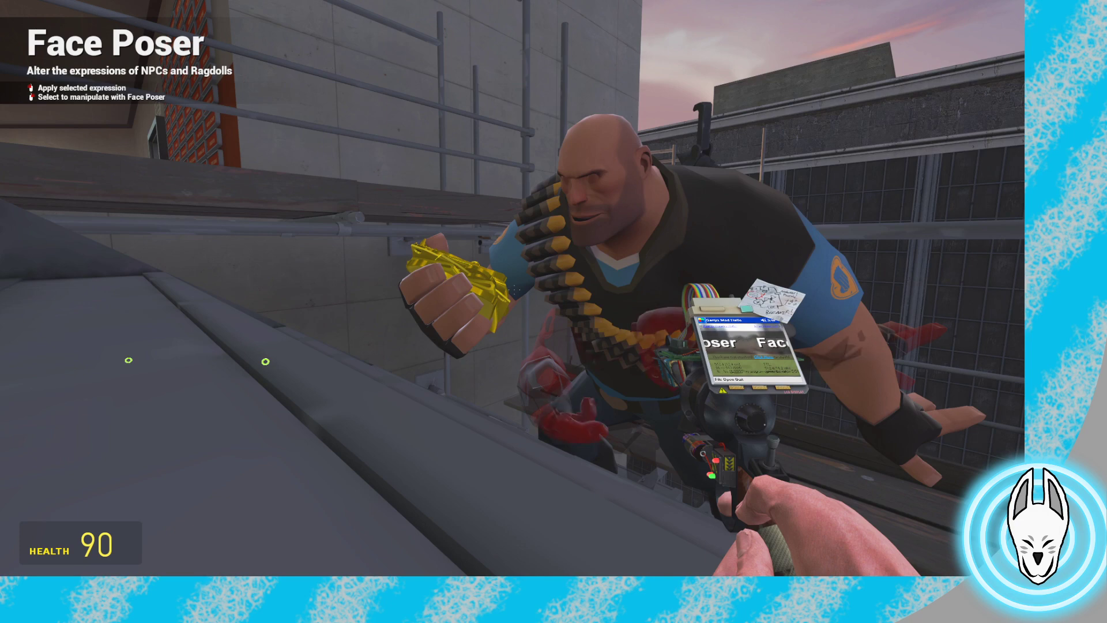
Record the Heavy's pose at frame 28, compare it with frame 24, and move the new keyframe to frame 27
{"action": "key", "text": "c"}
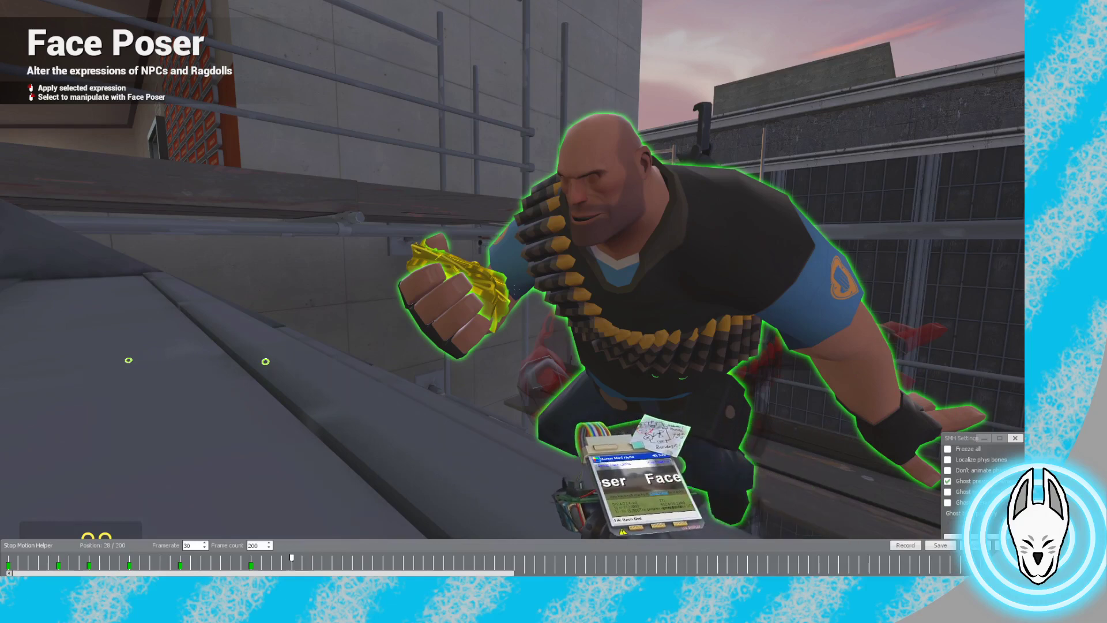
{"action": "left_click", "coordinate": [905, 545]}
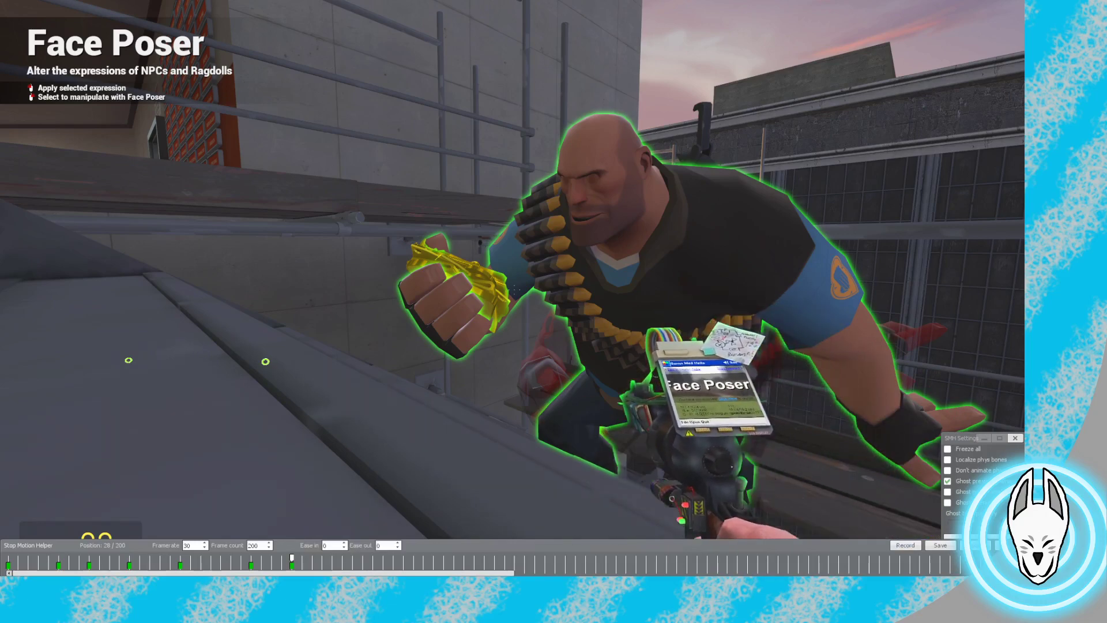
{"action": "left_click_drag", "start_coordinate": [292, 558], "coordinate": [251, 558]}
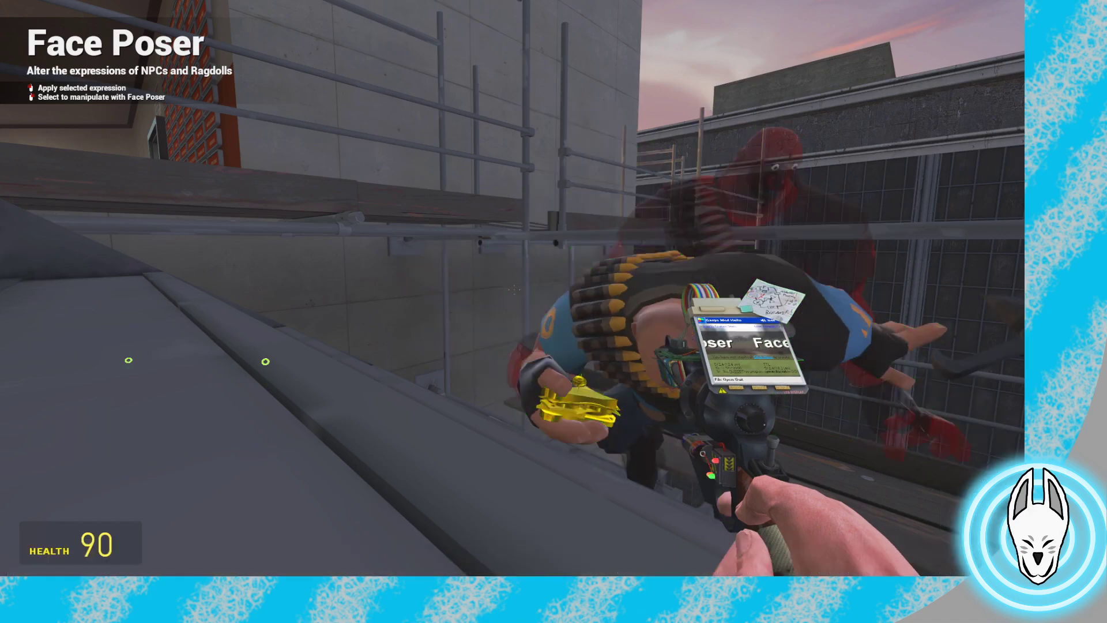
{"action": "key", "text": "Right"}
{"action": "key", "text": "d"}
{"action": "key", "text": "s"}
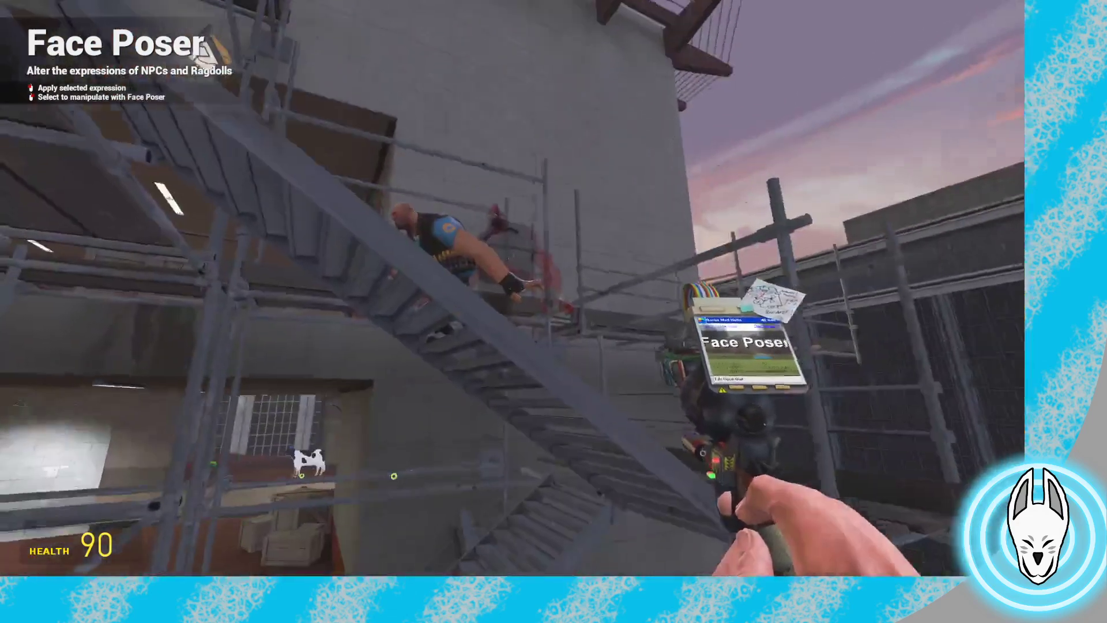
{"action": "key", "text": "c"}
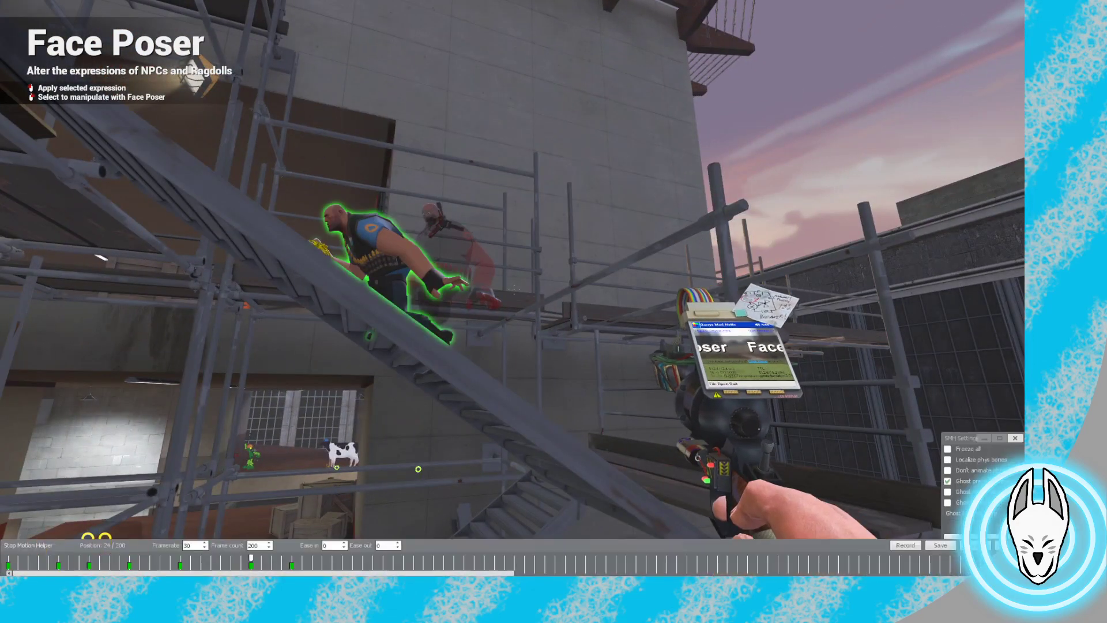
{"action": "left_click_drag", "start_coordinate": [251, 558], "coordinate": [292, 558]}
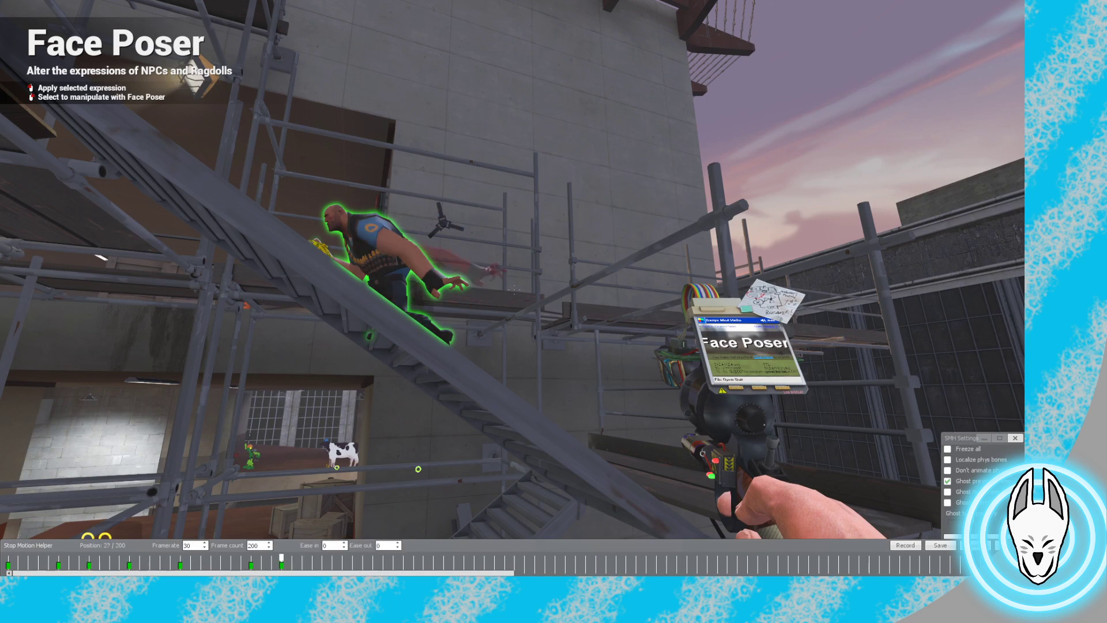
Play the Heavy's climbing motion from about frame 17 and return to frame 27
{"action": "left_click_drag", "start_coordinate": [281, 558], "coordinate": [180, 558]}
{"action": "key", "text": "space"}
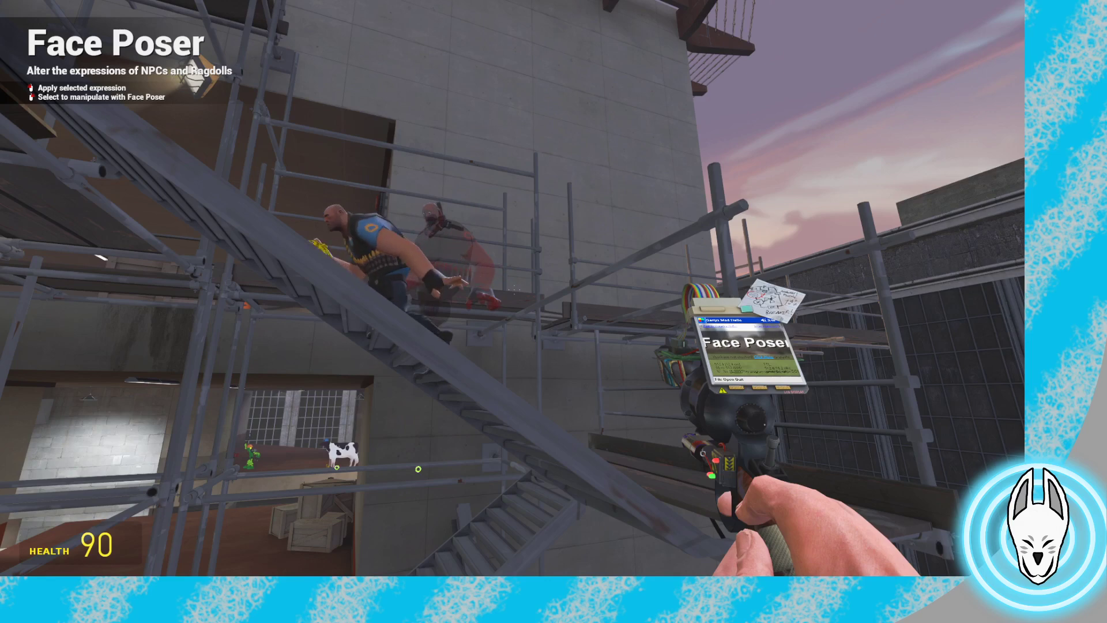
{"action": "key", "text": "c"}
{"action": "left_click_drag", "start_coordinate": [180, 558], "coordinate": [281, 558]}
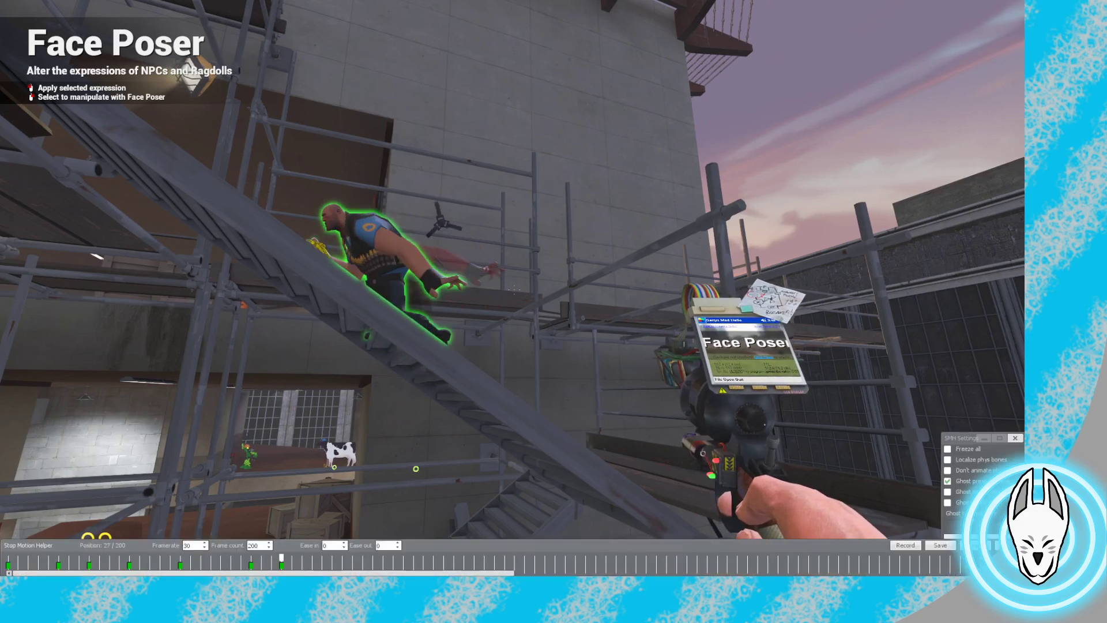
Switch to Ragdoll Mover and shift the Heavy's left elbow to bring the arm closer to his body at frame 27
{"action": "key", "text": "q"}
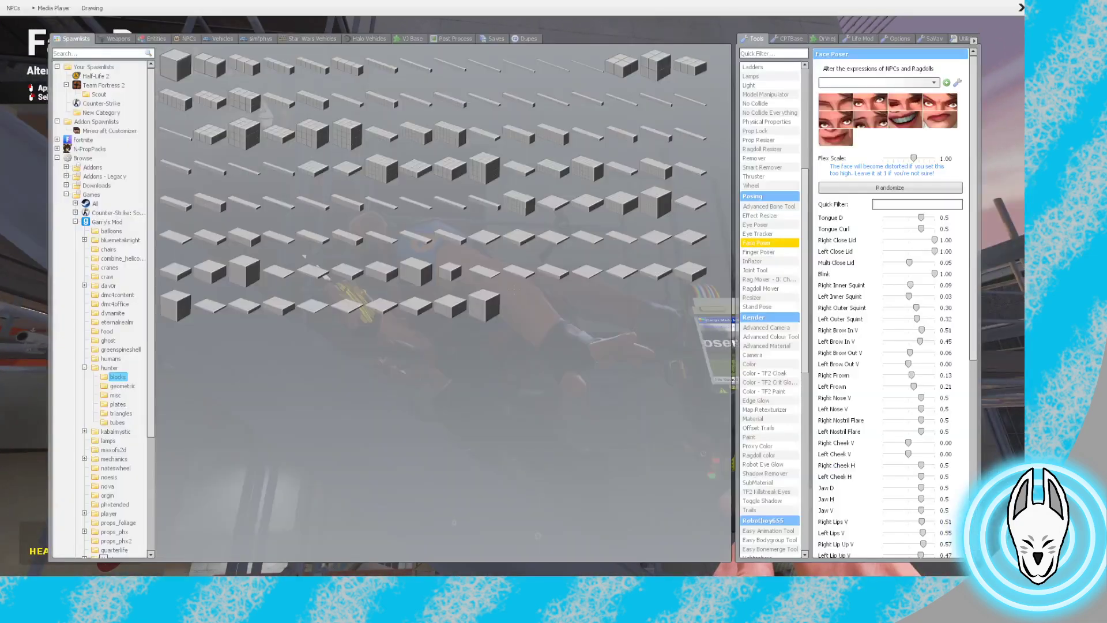
{"action": "left_click", "coordinate": [760, 288]}
{"action": "left_click", "coordinate": [513, 288]}
{"action": "middle_click", "coordinate": [513, 289]}
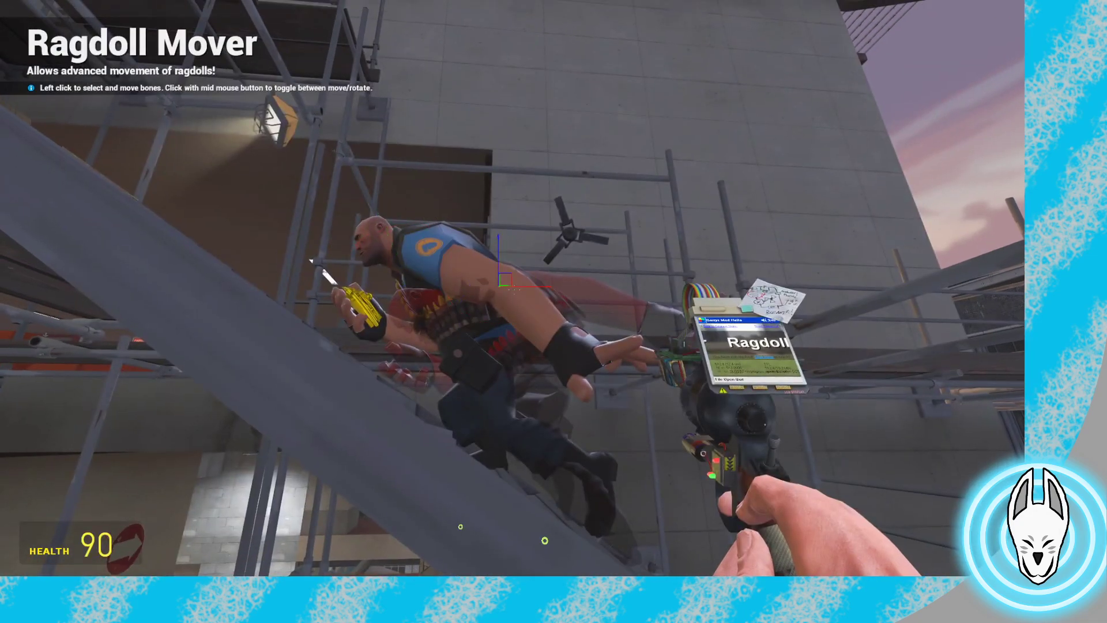
{"action": "left_click_drag", "start_coordinate": [513, 289], "coordinate": [513, 289]}
{"action": "key", "text": "d"}
{"action": "key", "text": "a"}
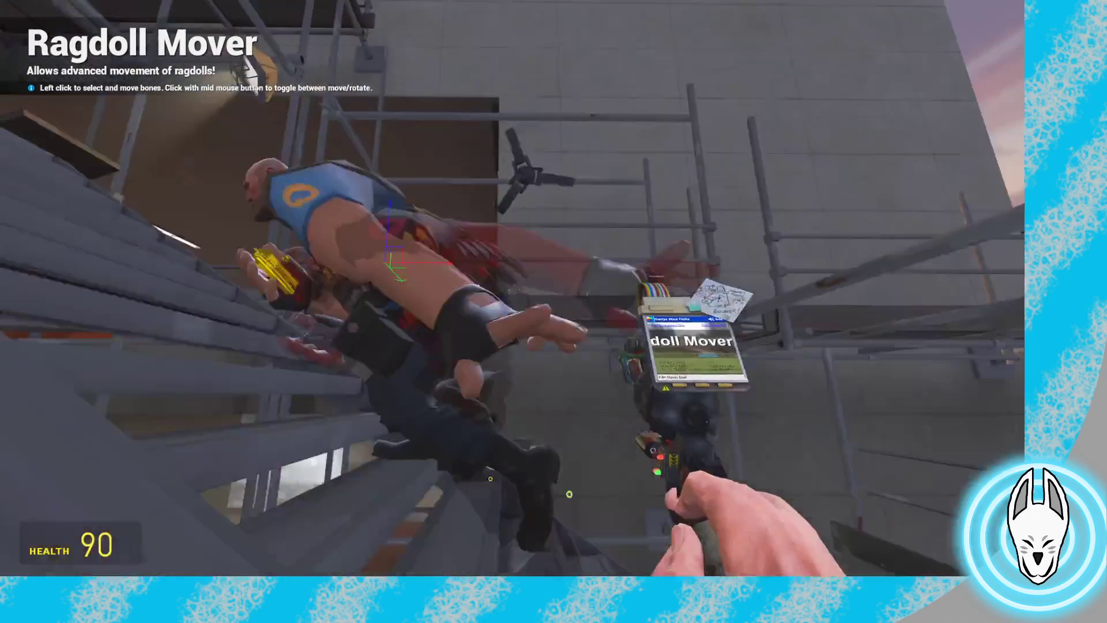
Review the Heavy's adjusted arm motion from a distance between frames 25 and 28
{"action": "key", "text": "s"}
{"action": "key", "text": "c"}
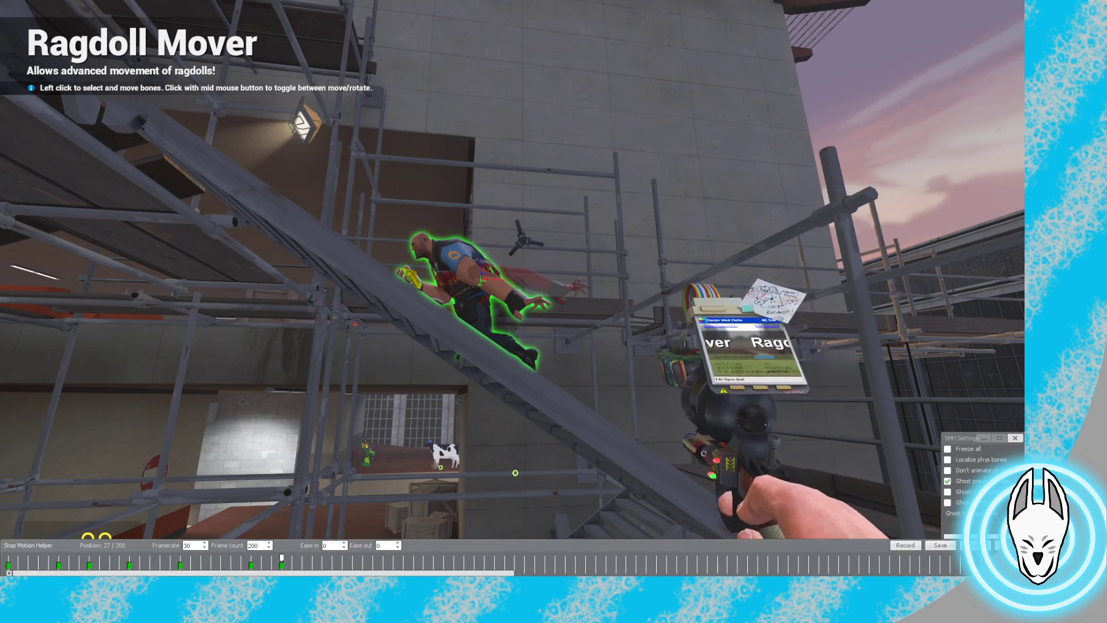
{"action": "left_click_drag", "start_coordinate": [281, 558], "coordinate": [261, 558]}
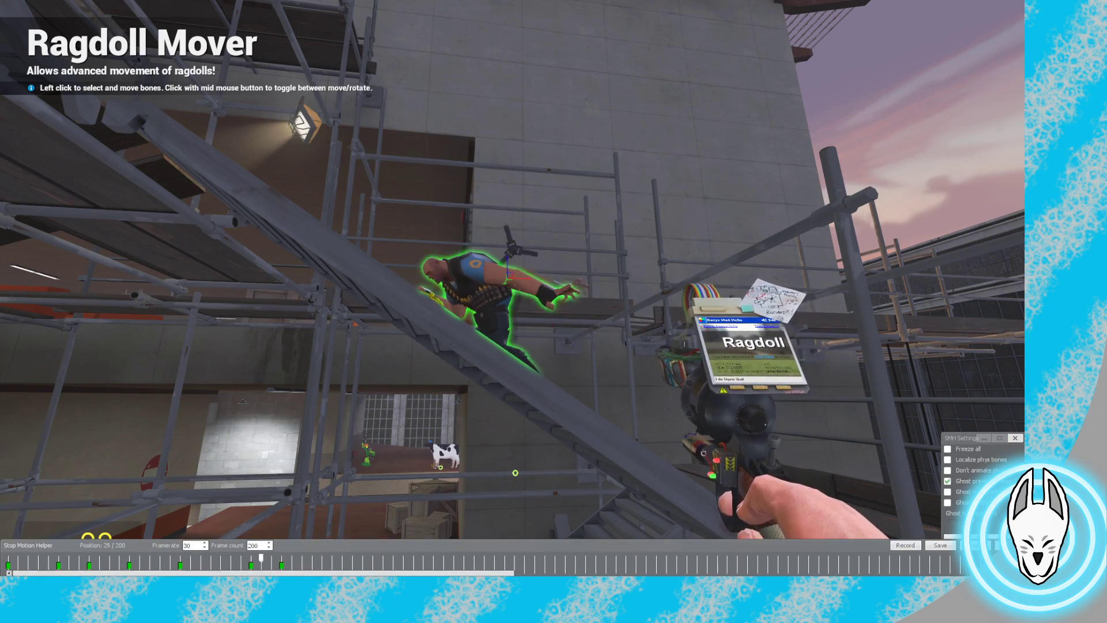
{"action": "key", "text": "Right"}
{"action": "key", "text": "Right"}
{"action": "key", "text": "Right"}
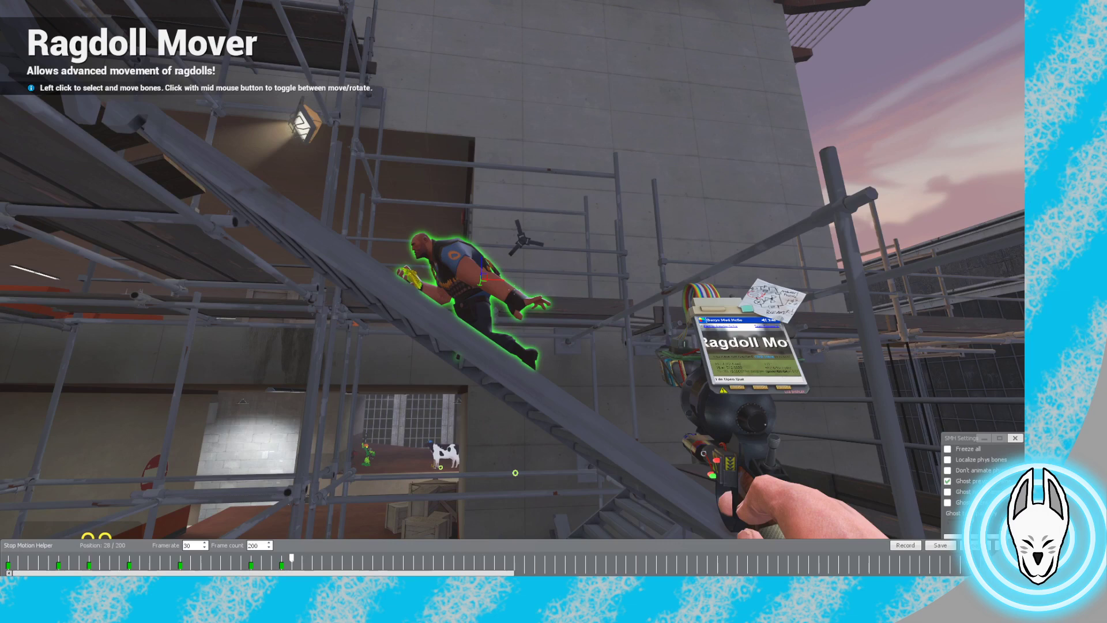
{"action": "key", "text": "Left"}
Select the flying black prop for animation and step its motion back from frame 27 to frame 20
{"action": "right_click", "coordinate": [522, 241]}
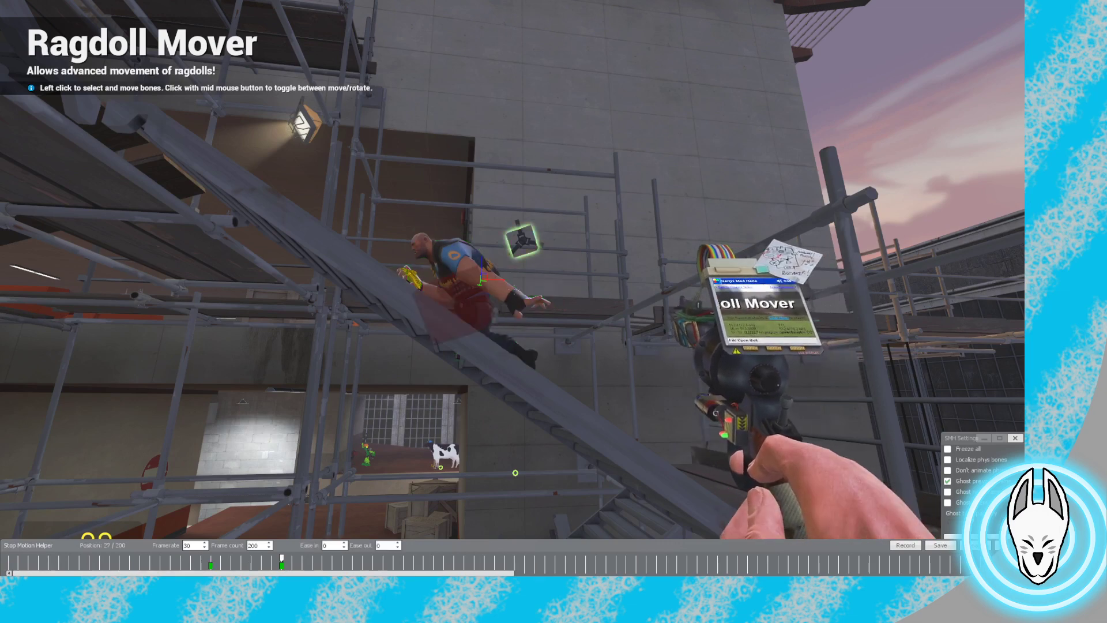
{"action": "key", "text": "Left"}
{"action": "key", "text": "Left"}
{"action": "key", "text": "Left"}
{"action": "key", "text": "Left"}
{"action": "key", "text": "Left"}
{"action": "key", "text": "Left"}
{"action": "key", "text": "Left"}
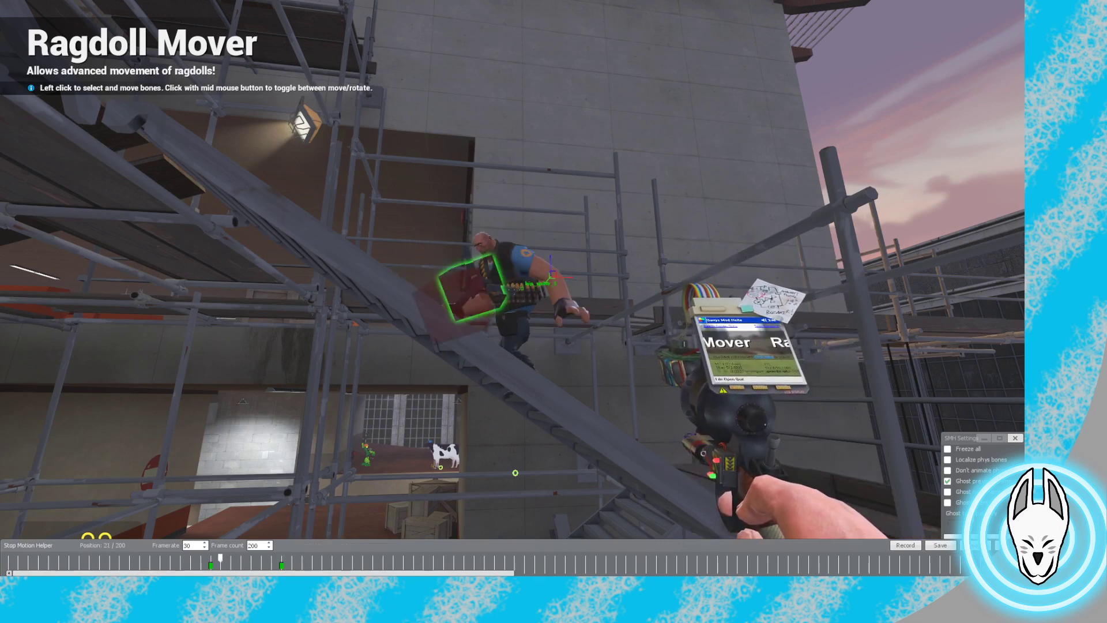
Compare the black prop's position beside the Heavy at frames 20 and 27 from the open side of the staircase
{"action": "key", "text": "d"}
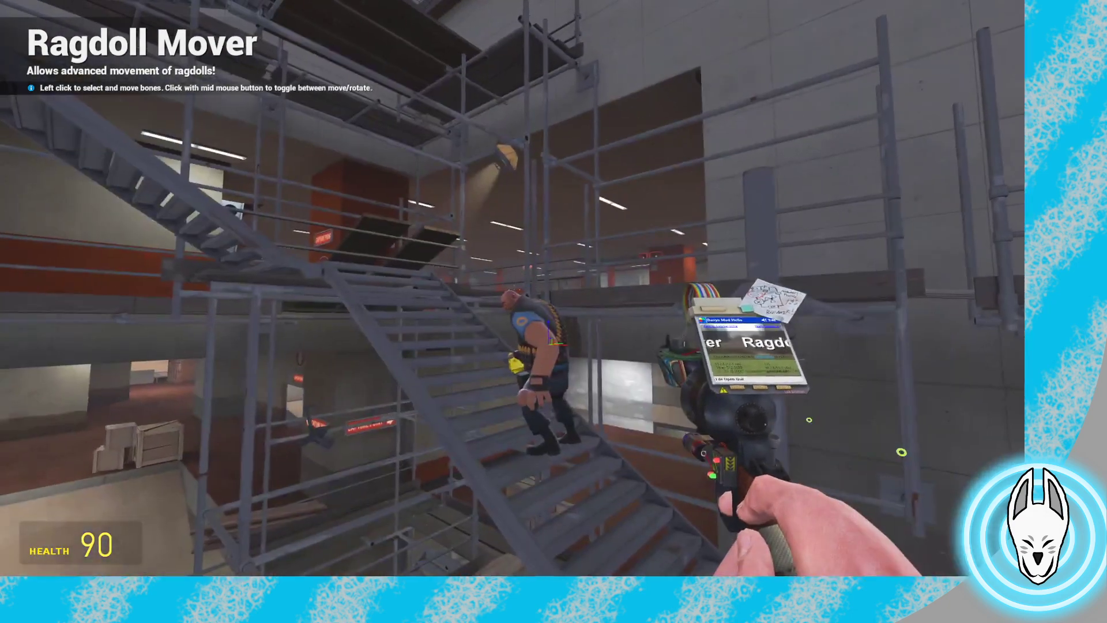
{"action": "key", "text": "w"}
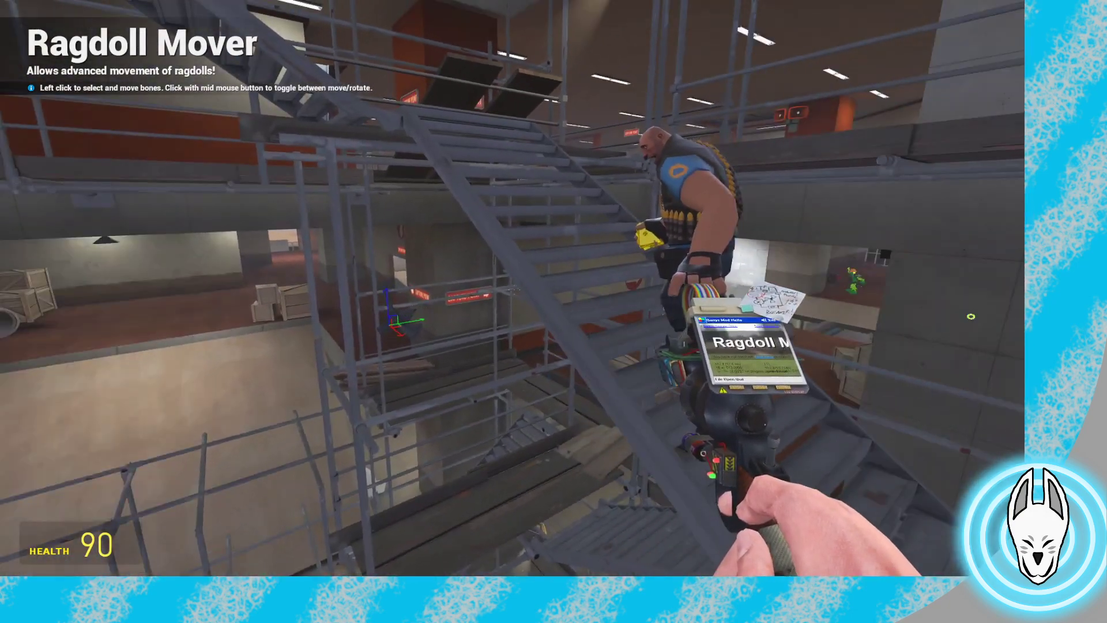
{"action": "key", "text": "c"}
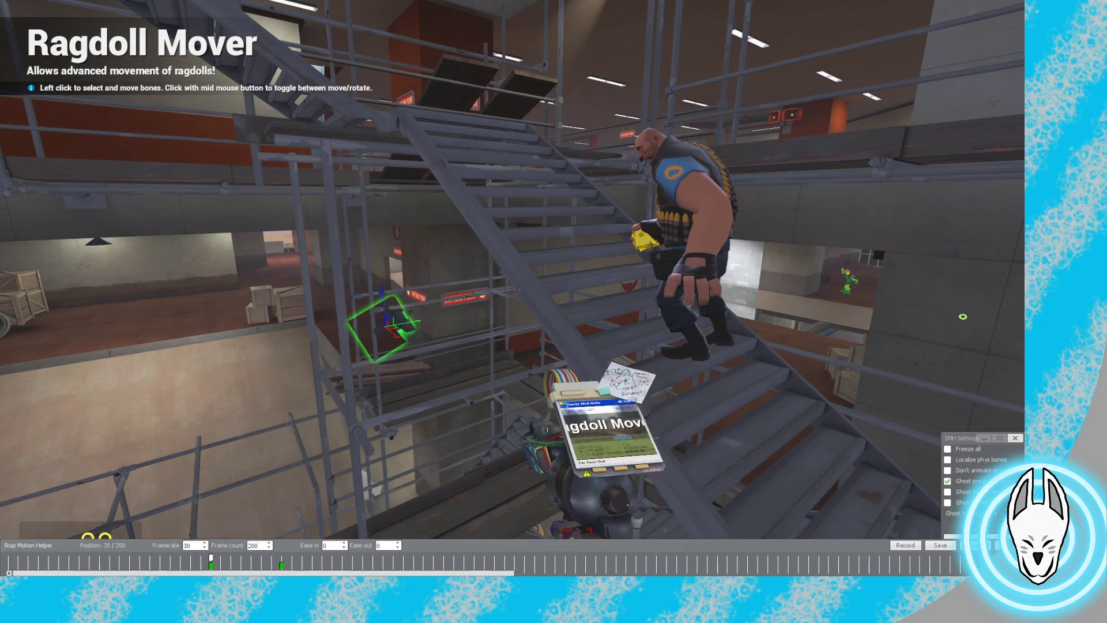
{"action": "left_click", "coordinate": [281, 558]}
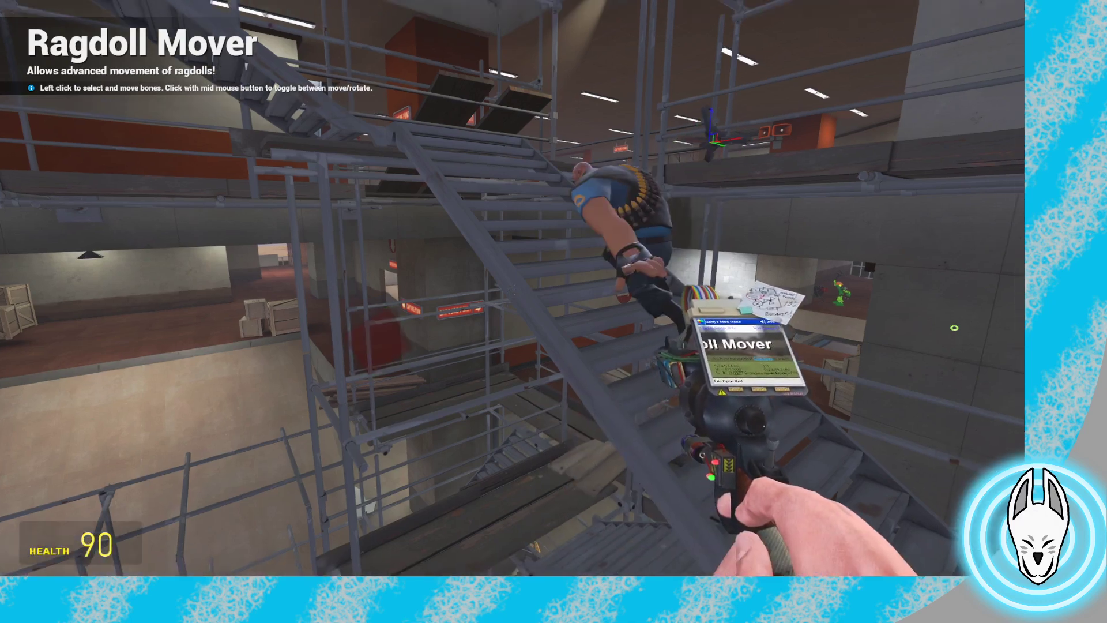
Examine the black prop's position beside the Heavy at frame 27 from behind him and from both sides of the staircase
{"action": "key", "text": "s"}
{"action": "key", "text": "a"}
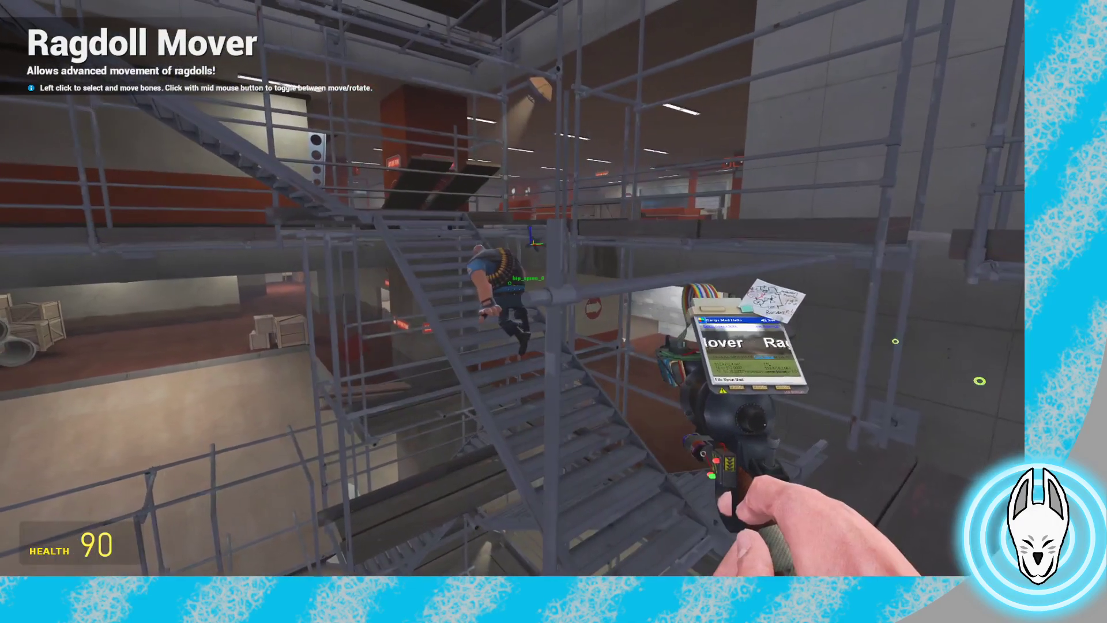
{"action": "key", "text": "w"}
{"action": "key", "text": "q"}
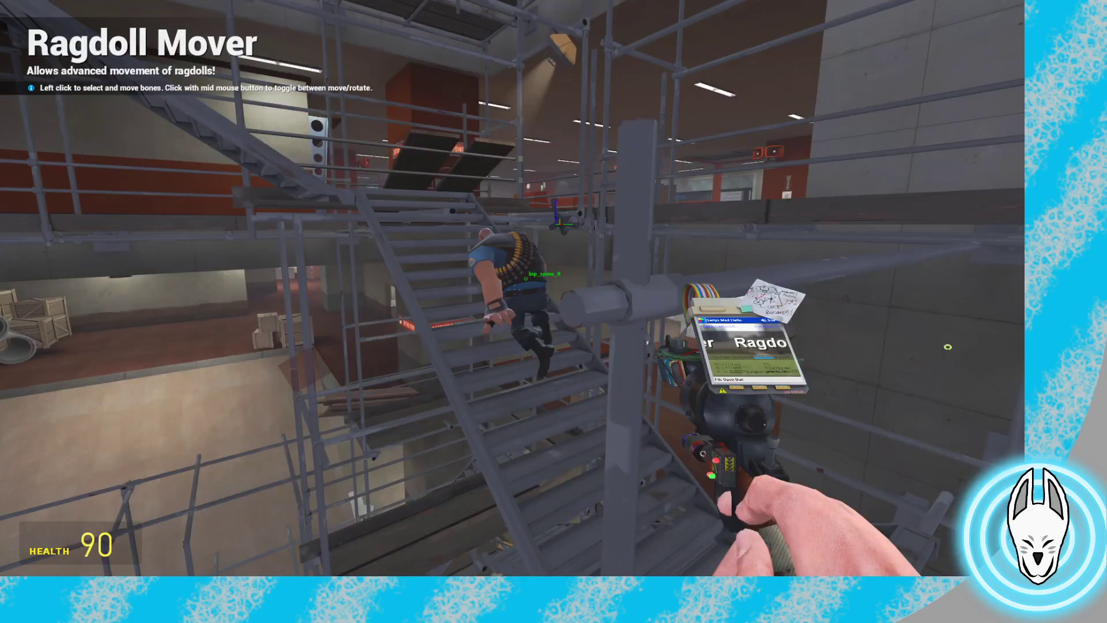
{"action": "key", "text": "c"}
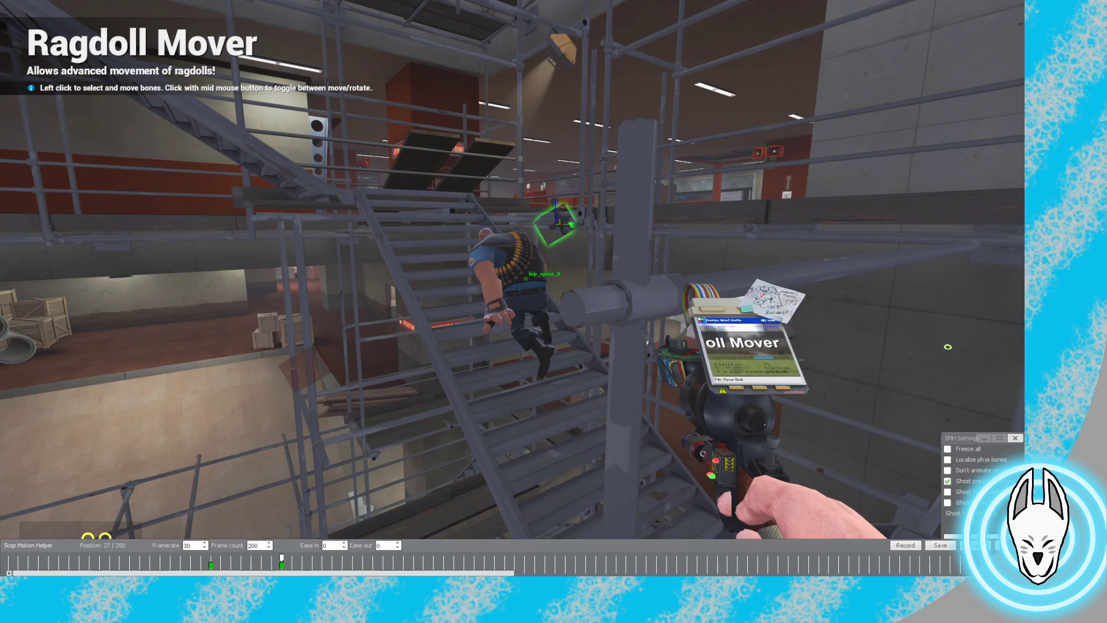
{"action": "key", "text": "c"}
{"action": "key", "text": "w"}
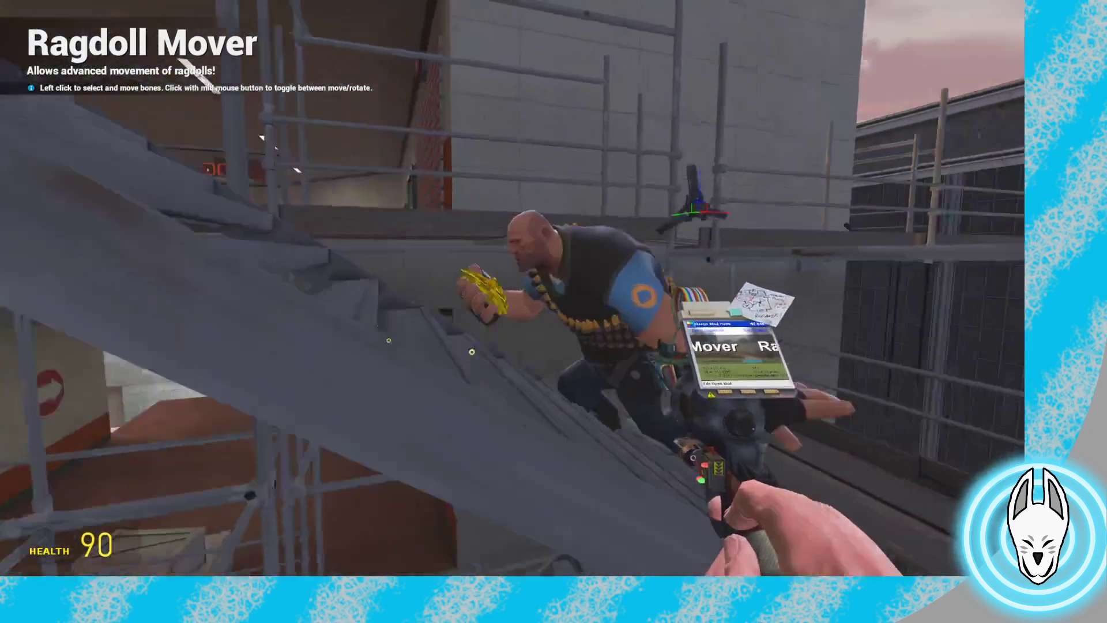
{"action": "key", "text": "w"}
{"action": "key", "text": "s"}
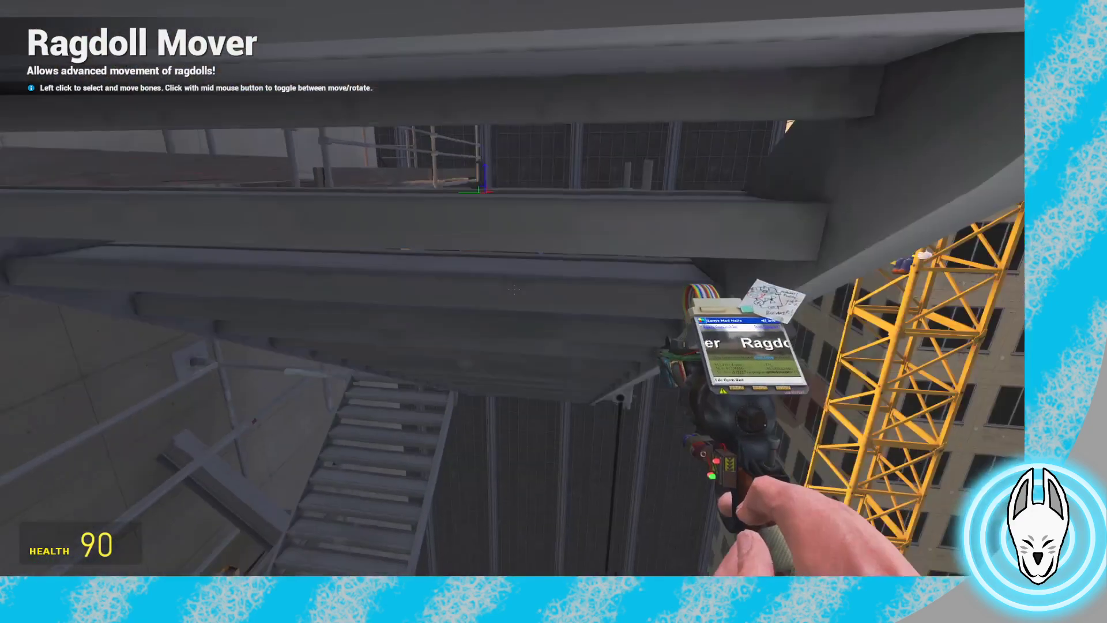
{"action": "key", "text": "space"}
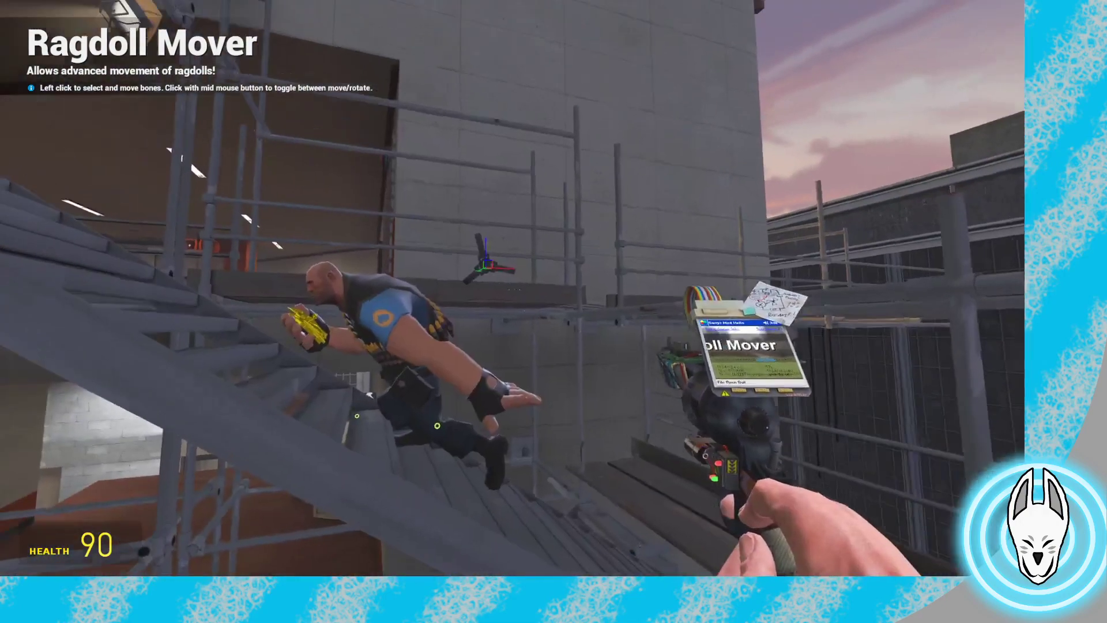
{"action": "key", "text": "s"}
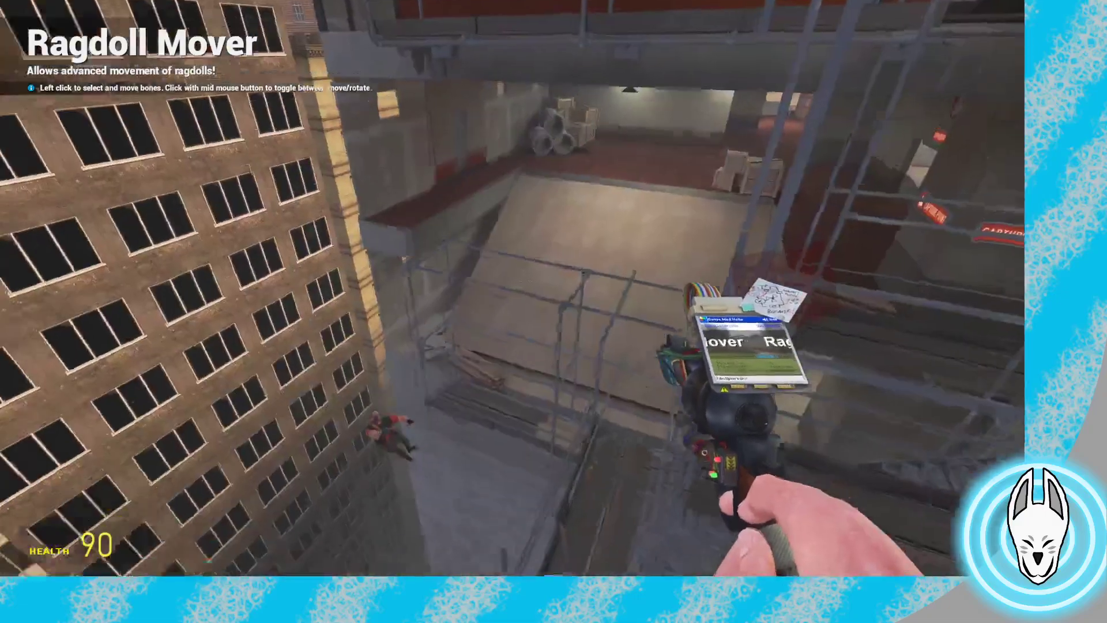
{"action": "key", "text": "w"}
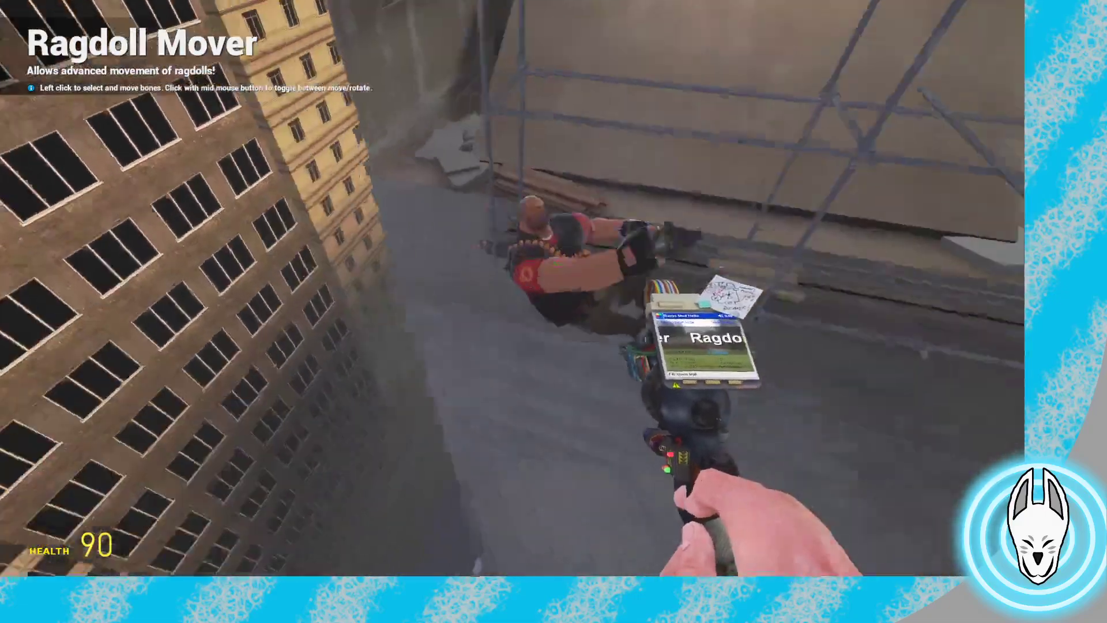
{"action": "key", "text": "w"}
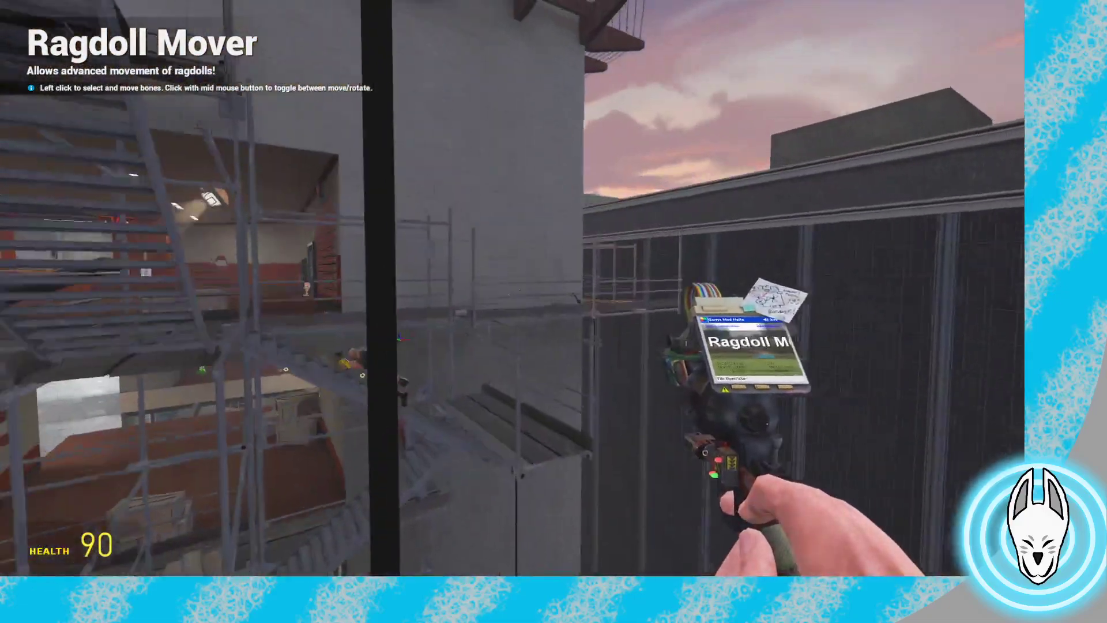
{"action": "key", "text": "w"}
{"action": "key", "text": "s"}
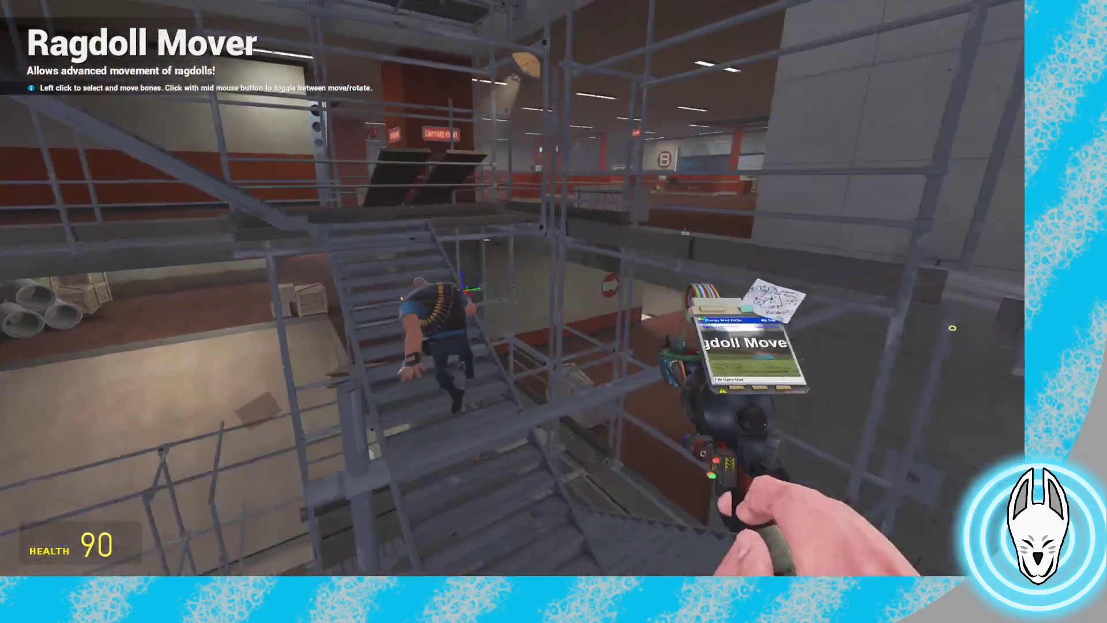
Move the black prop farther past the Heavy, toward the scaffold platform behind the stairs, and record its keyframe at frame 34
{"action": "key", "text": "w"}
{"action": "key", "text": "a"}
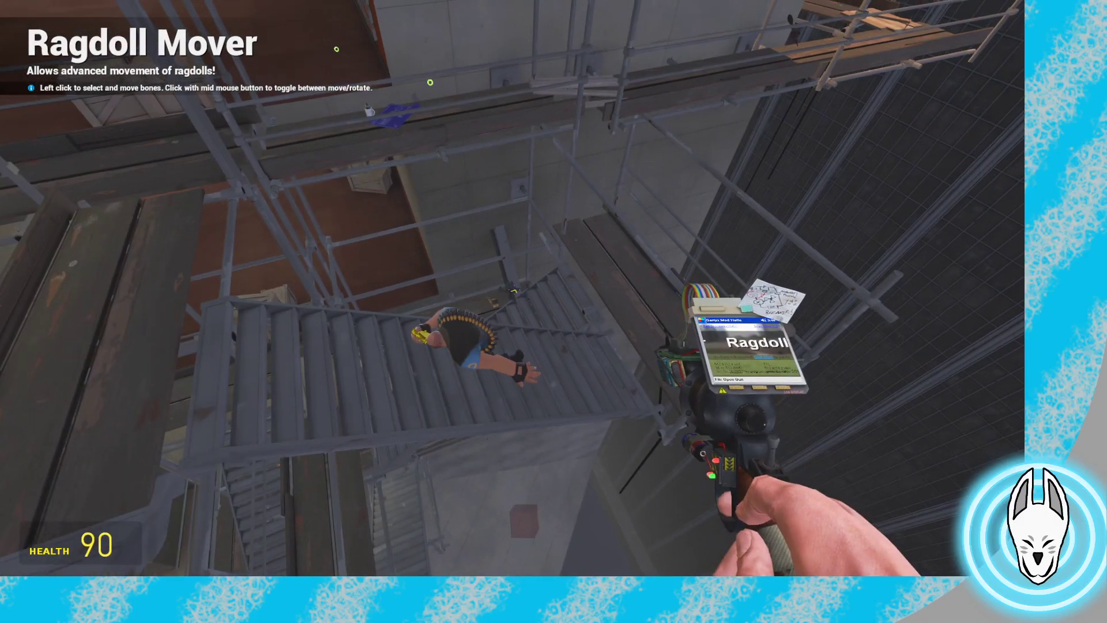
{"action": "key", "text": "c"}
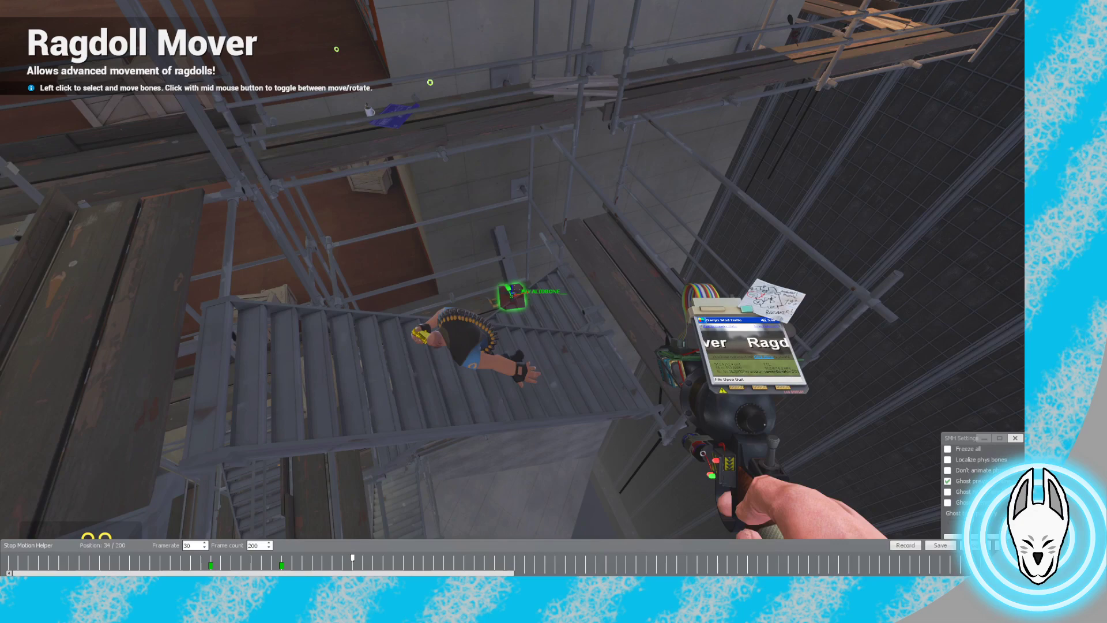
{"action": "key", "text": "w"}
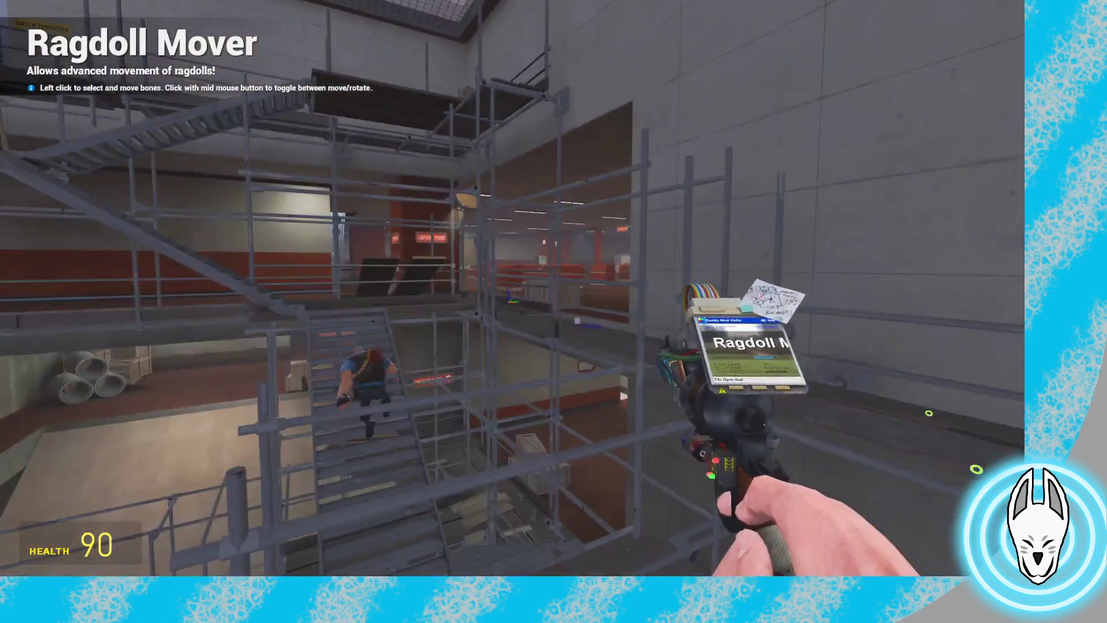
{"action": "key", "text": "c"}
{"action": "left_click", "coordinate": [905, 545]}
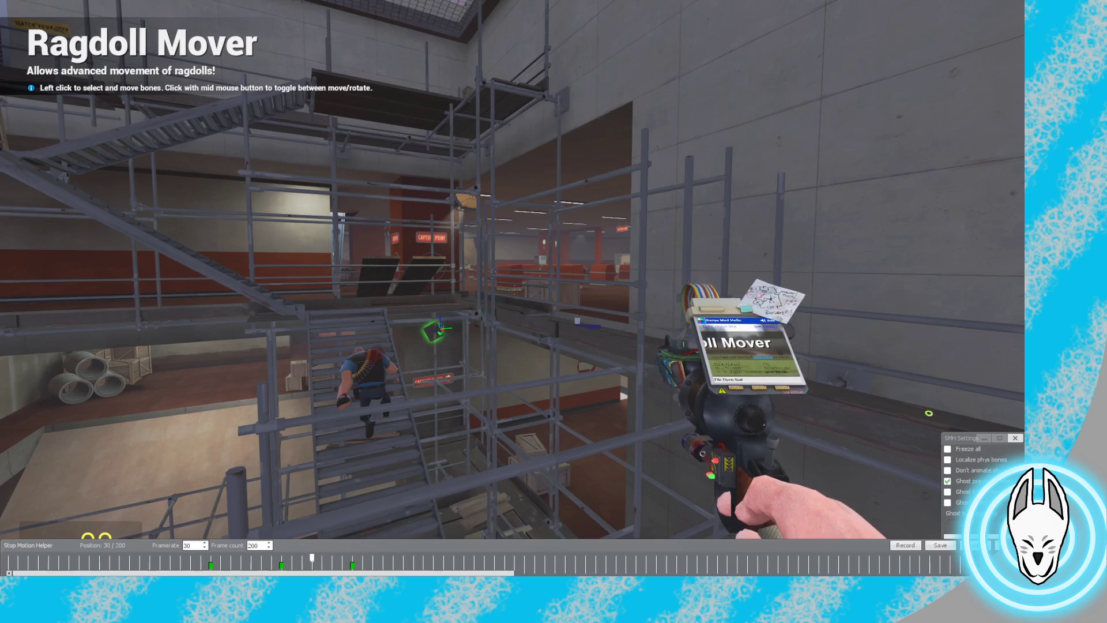
Review the black prop's flight past the Heavy by scrubbing frames 18 to 34, including through the scene camera
{"action": "left_click_drag", "start_coordinate": [261, 557], "coordinate": [200, 557]}
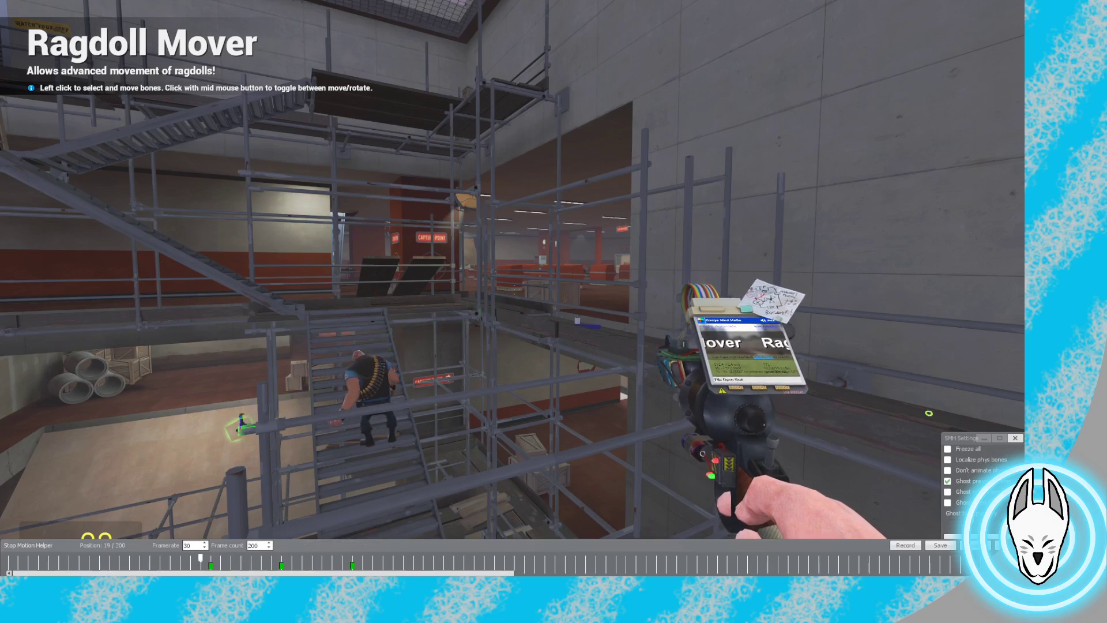
{"action": "key", "text": "c"}
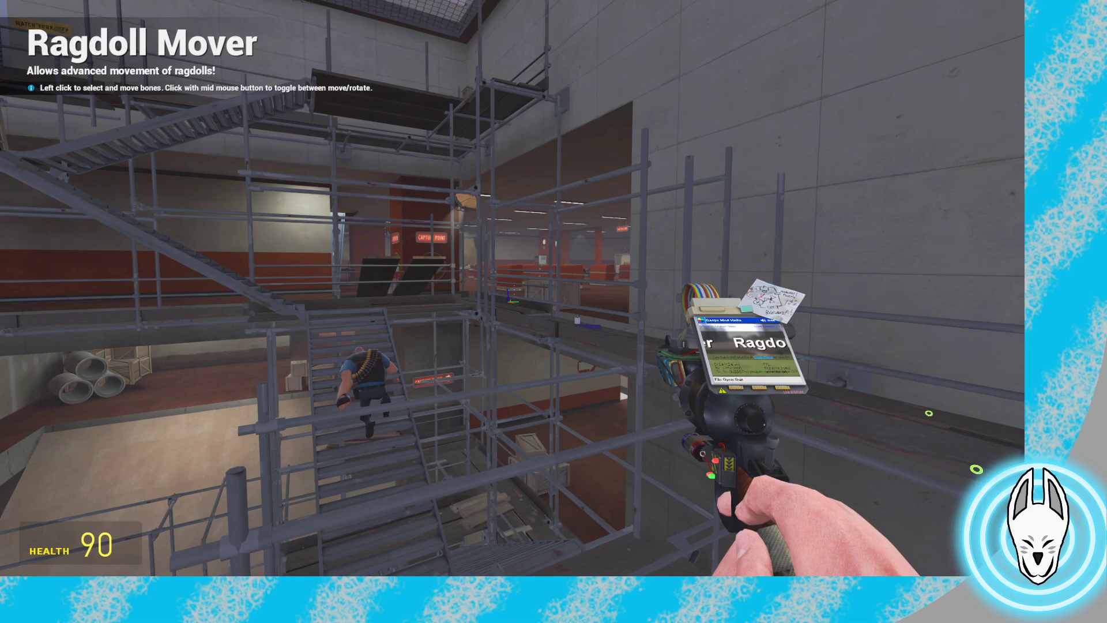
{"action": "key", "text": "c"}
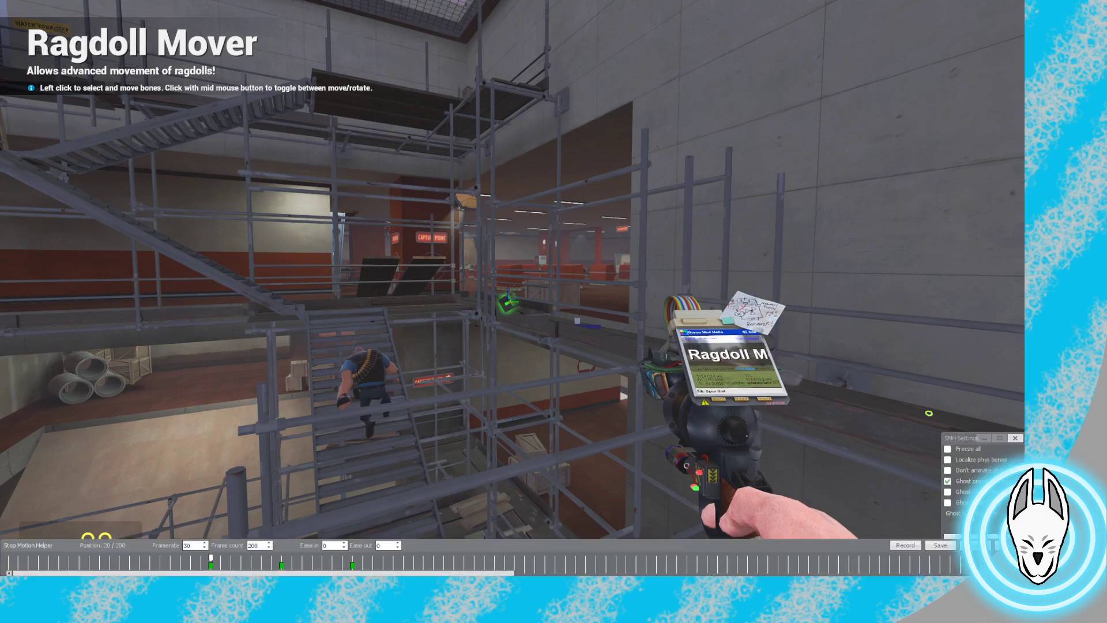
{"action": "key", "text": "w"}
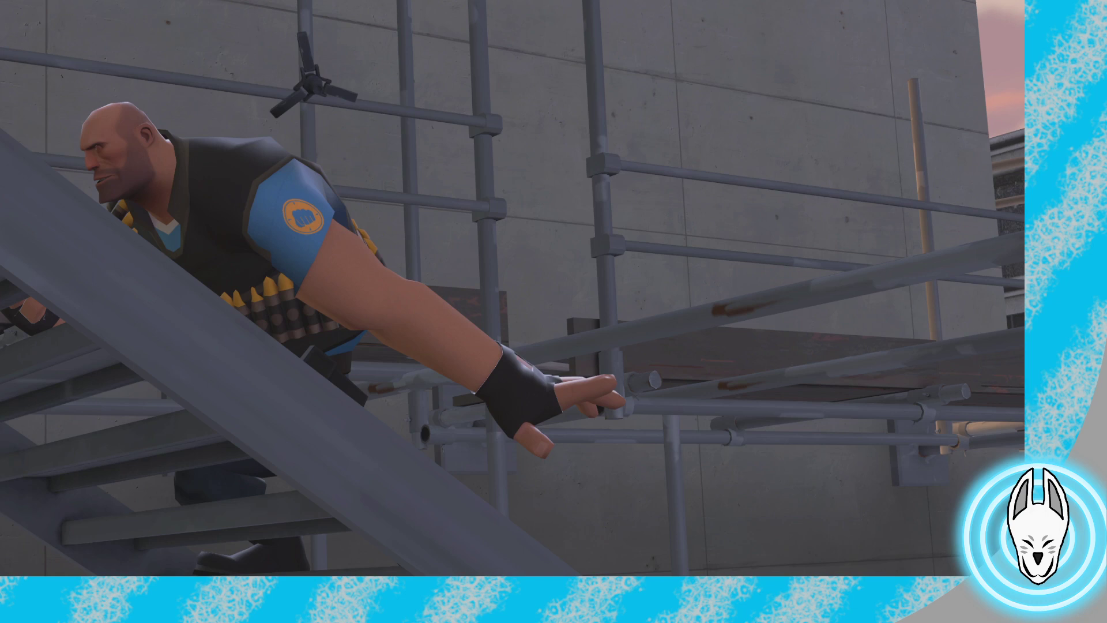
{"action": "key", "text": "c"}
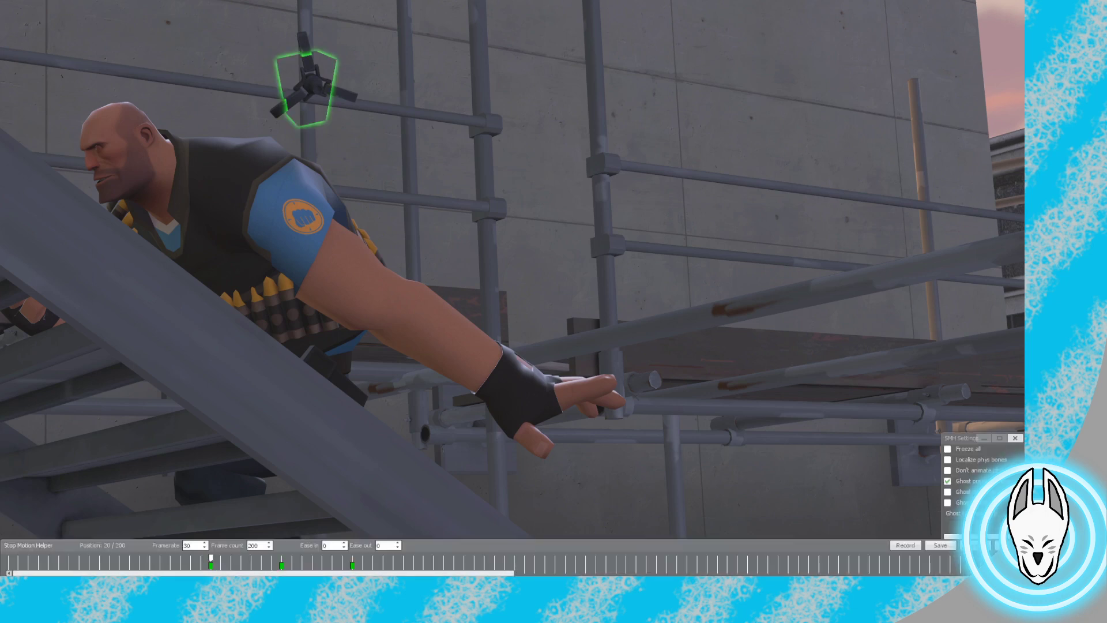
{"action": "mouse_move", "coordinate": [211, 558]}
{"action": "left_mouse_down"}
{"action": "mouse_move", "coordinate": [220, 558]}
{"action": "mouse_move", "coordinate": [190, 558]}
{"action": "left_mouse_up"}
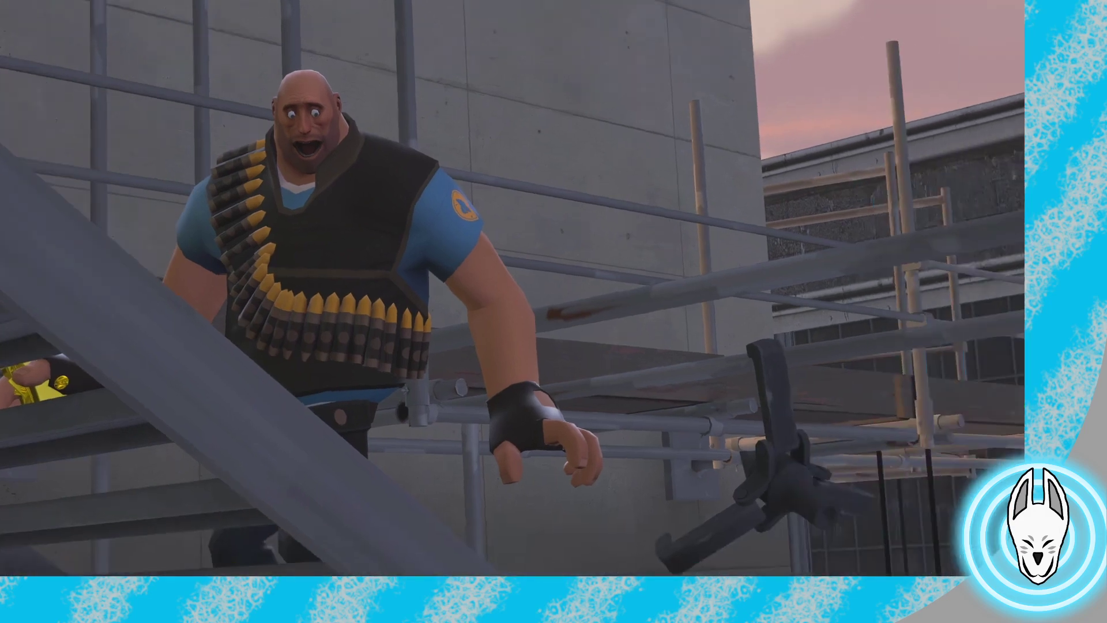
Place the black prop out on the open side of the staircase with Ragdoll Mover and record a keyframe at frame 13
{"action": "key", "text": "1"}
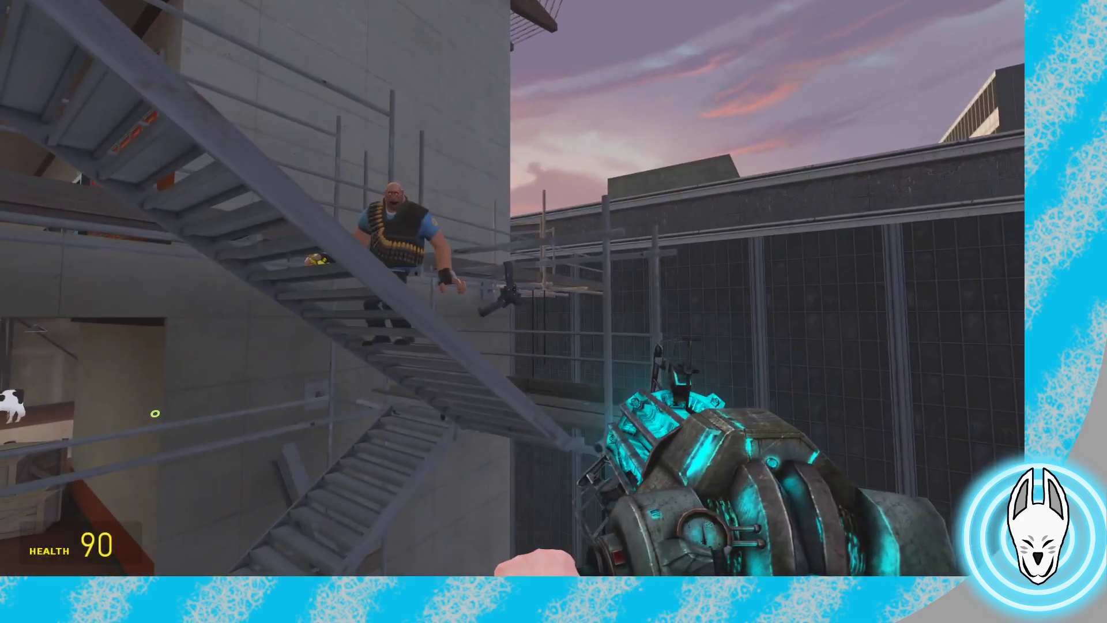
{"action": "key", "text": "c"}
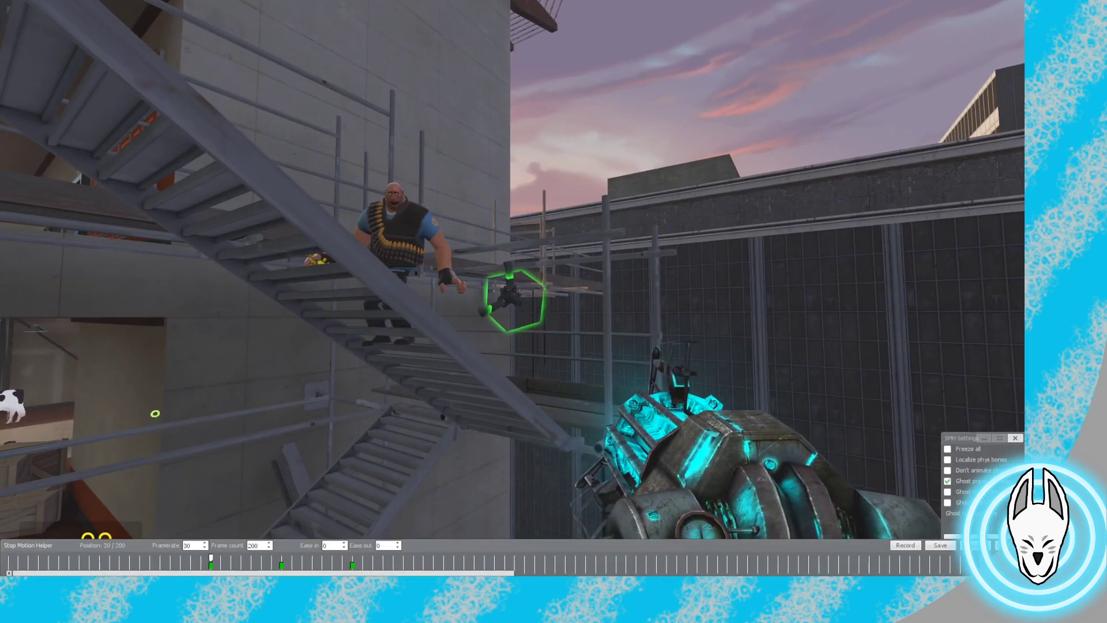
{"action": "left_click_drag", "start_coordinate": [210, 557], "coordinate": [180, 557]}
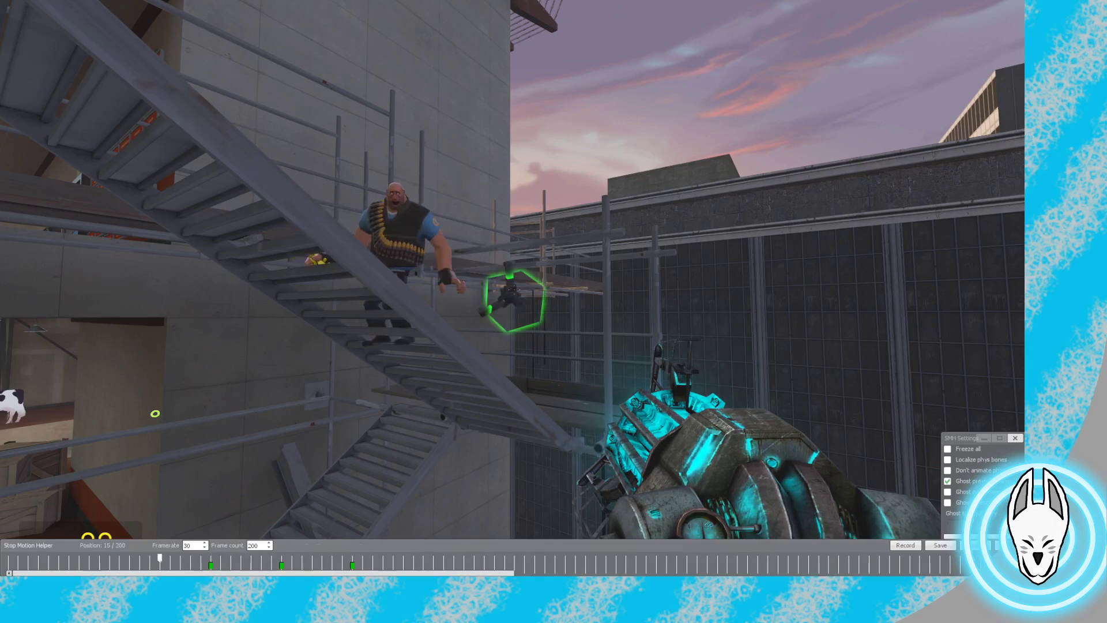
{"action": "key", "text": "q"}
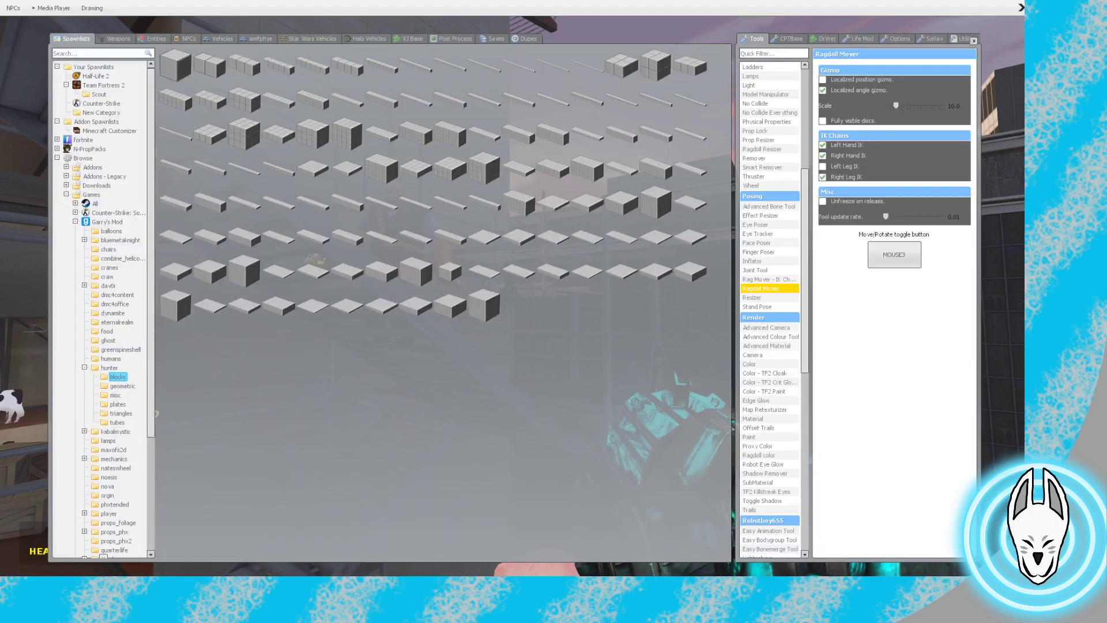
{"action": "key", "text": "space"}
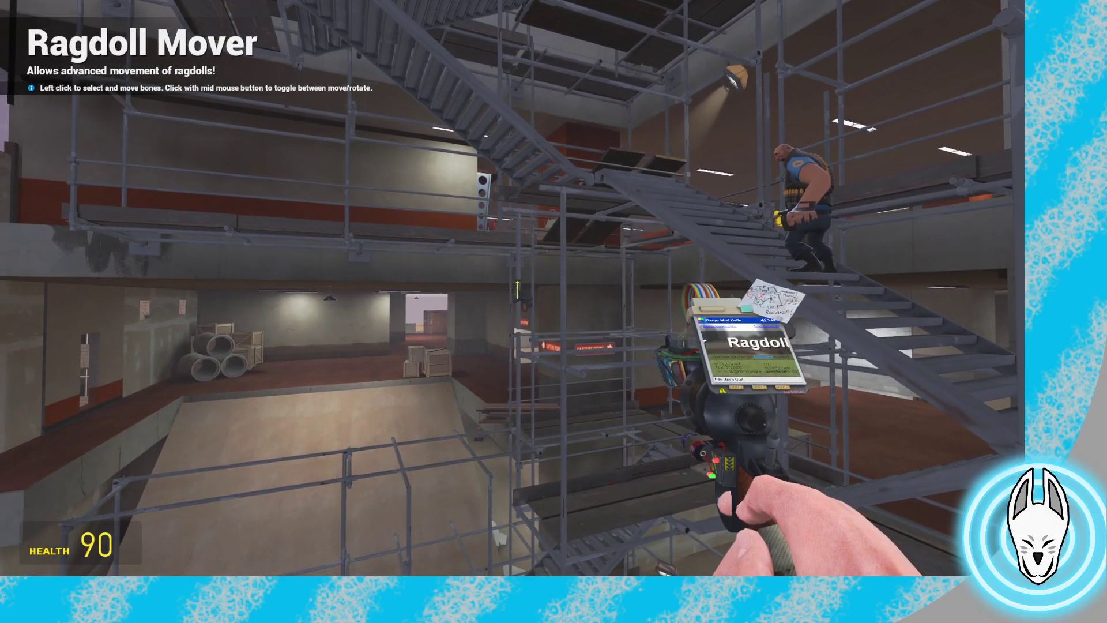
{"action": "key", "text": "c"}
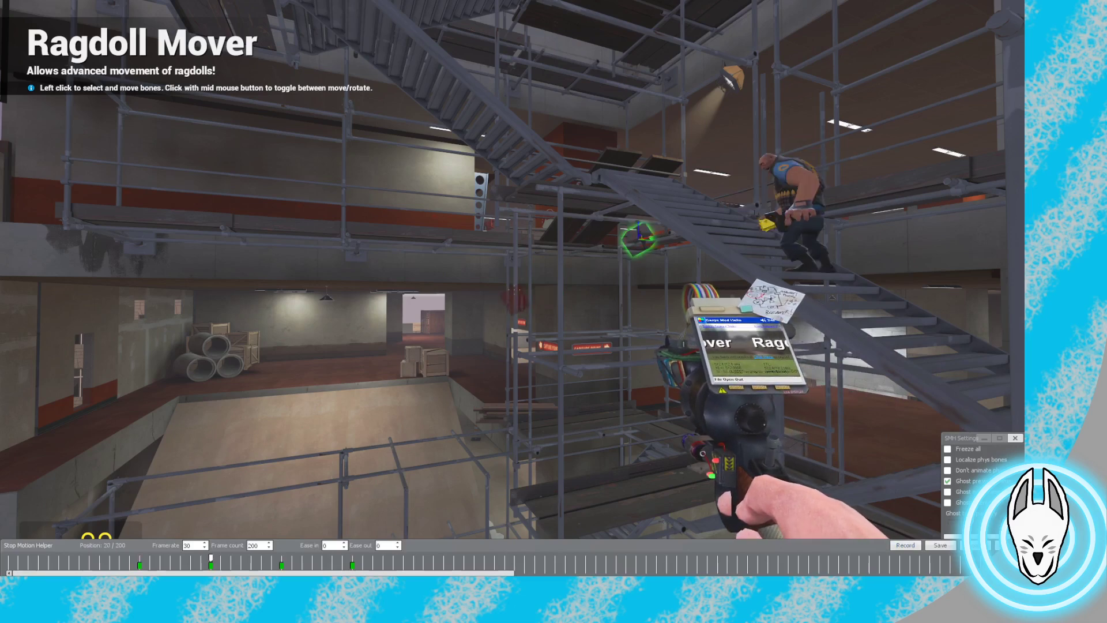
Adjust the black prop's height at frame 13, checking it against its frame 20 position beside the Heavy
{"action": "key", "text": "c"}
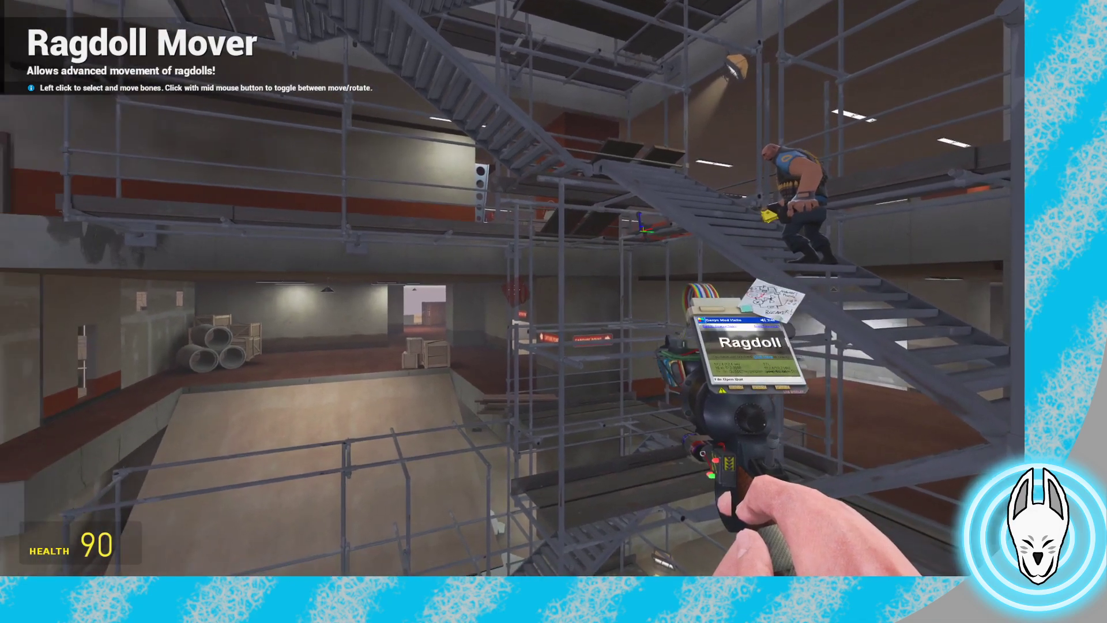
{"action": "key", "text": "a"}
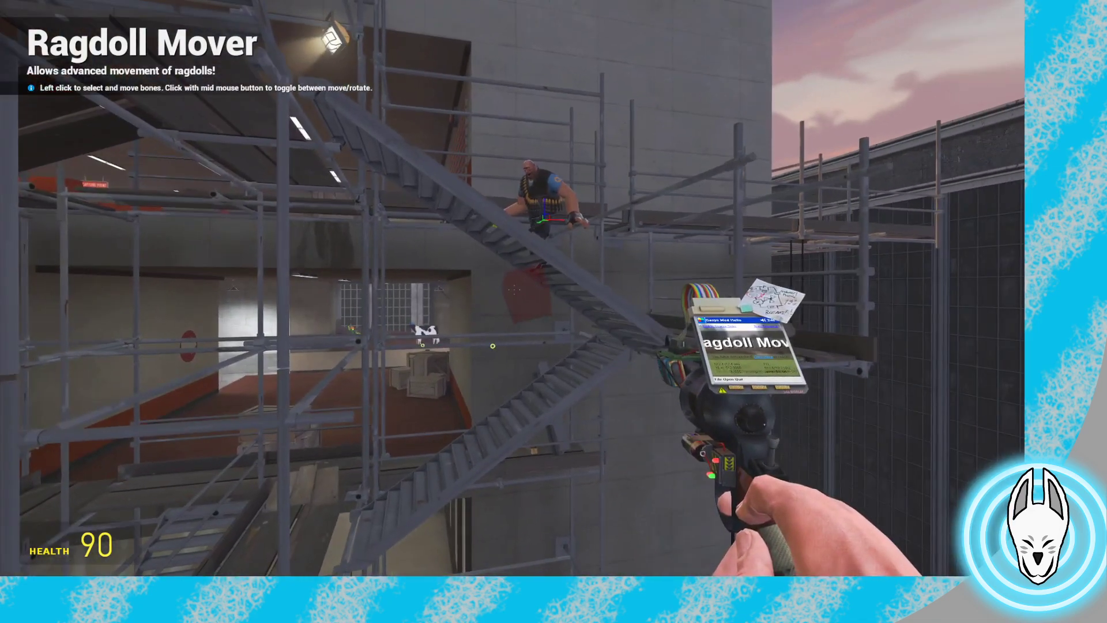
{"action": "key", "text": "c"}
{"action": "key", "text": "c"}
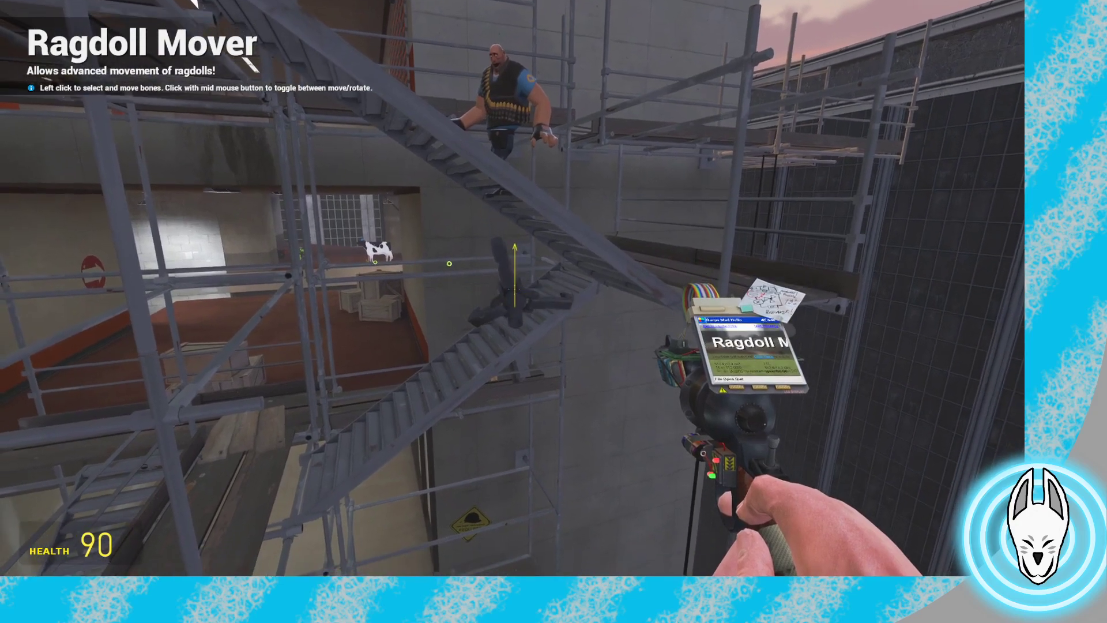
{"action": "key", "text": "c"}
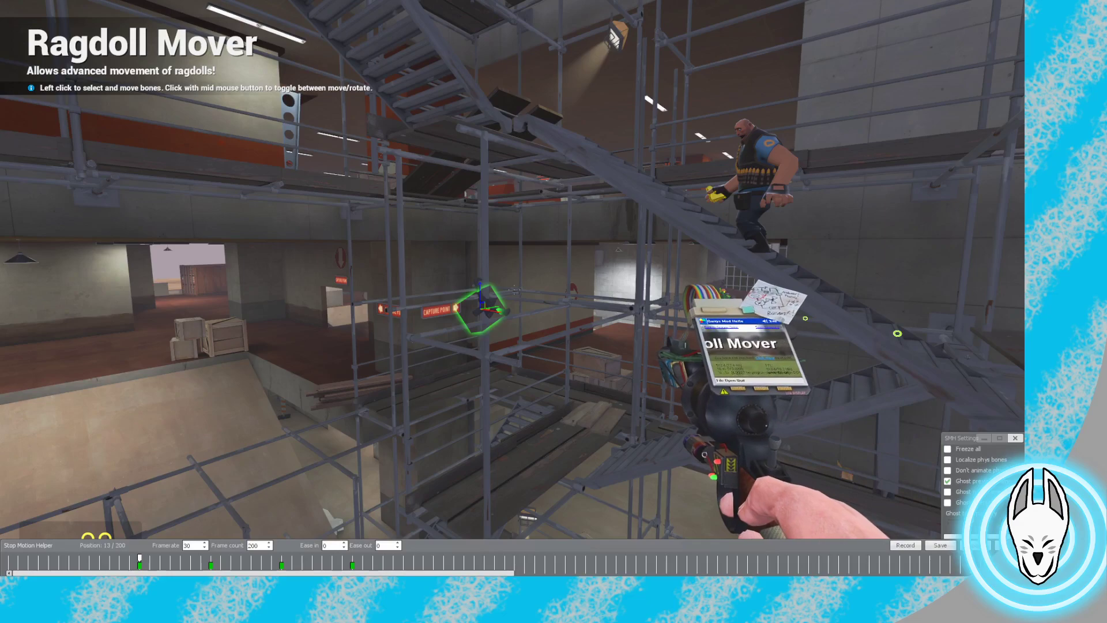
Try shifting the black prop's first keyframe to frame 15 and step through its motion to frame 20
{"action": "key", "text": "w"}
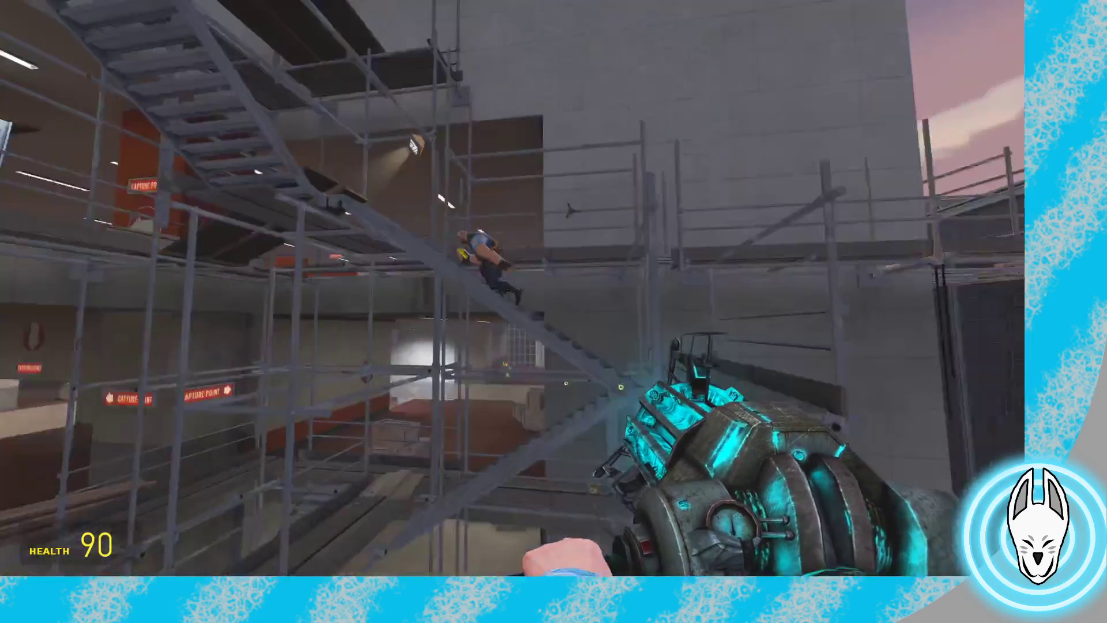
{"action": "key", "text": "c"}
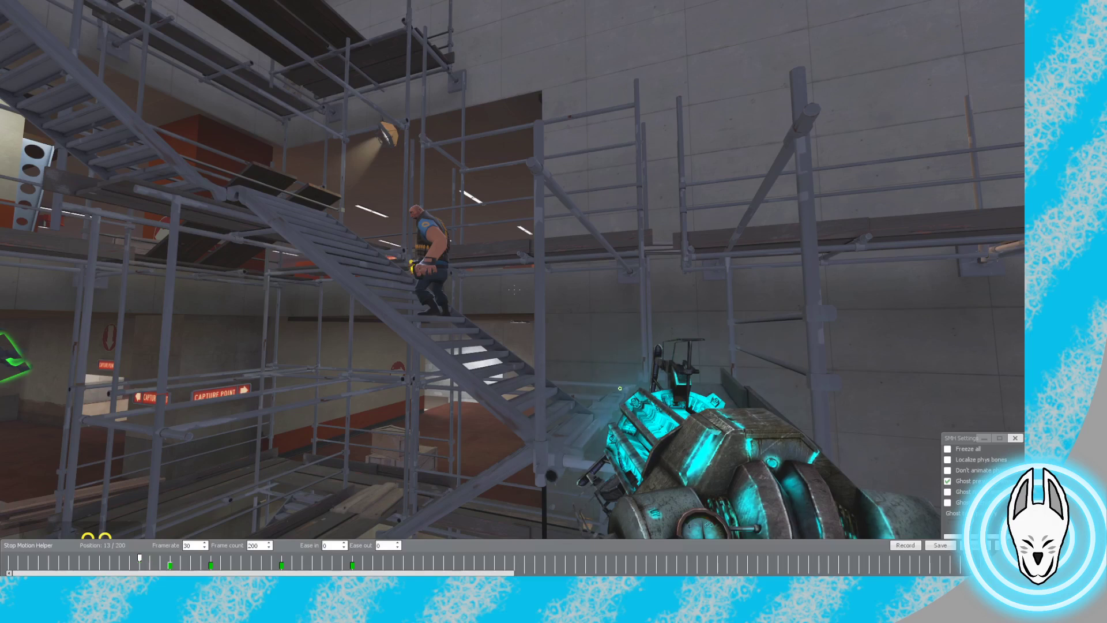
{"action": "key", "text": "Right"}
{"action": "key", "text": "Right"}
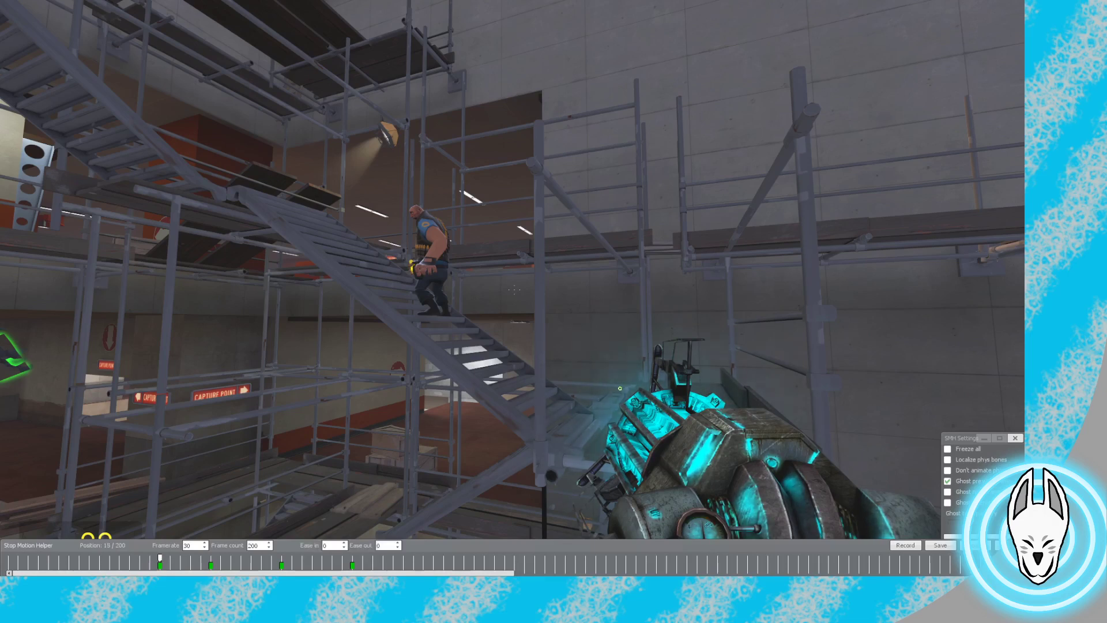
{"action": "key", "text": "Right"}
{"action": "key", "text": "Right"}
{"action": "key", "text": "Right"}
{"action": "key", "text": "Right"}
{"action": "key", "text": "Right"}
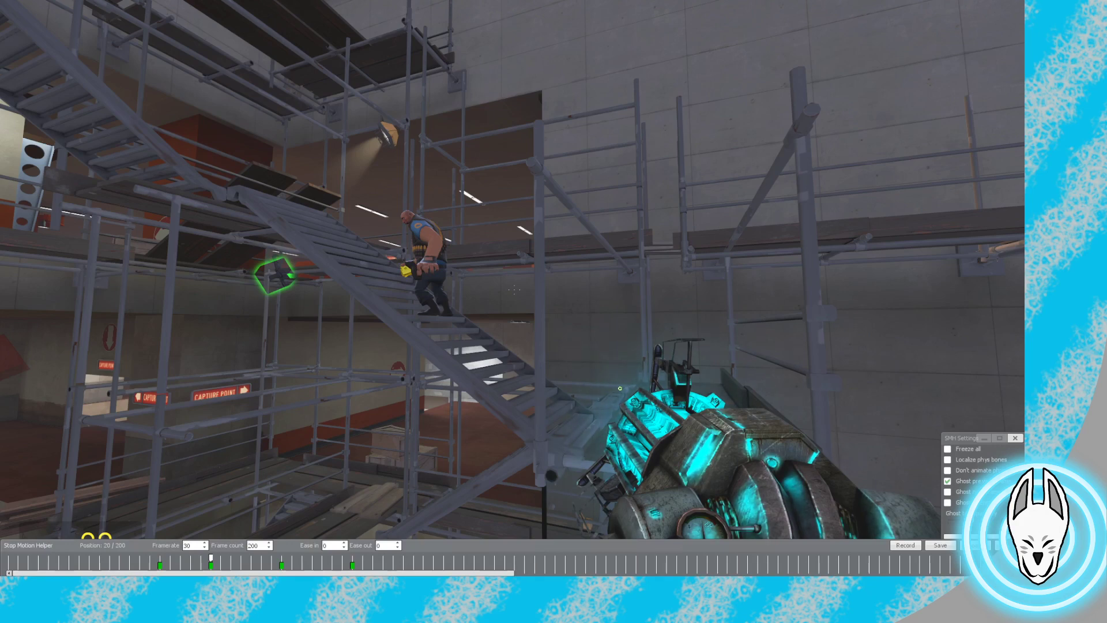
Retime the black prop's first two keyframes to frames 17 and 22 and step through its motion to frame 27
{"action": "key", "text": "Right"}
{"action": "key", "text": "Right"}
{"action": "key", "text": "Right"}
{"action": "key", "text": "Right"}
{"action": "key", "text": "Right"}
{"action": "key", "text": "Right"}
{"action": "key", "text": "Right"}
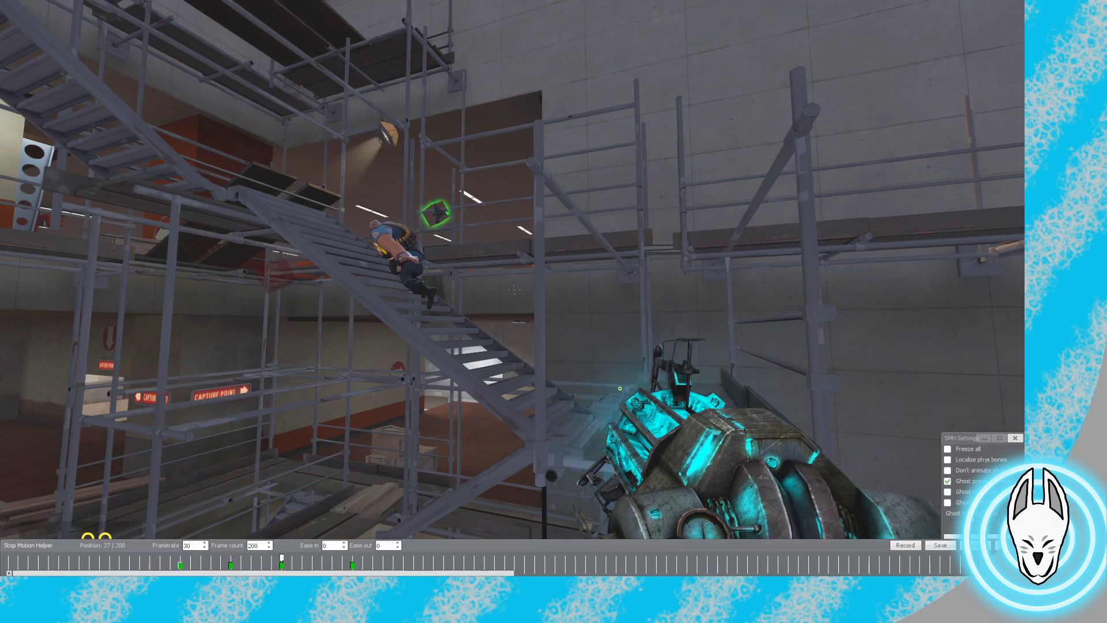
Retime the black prop's last keyframe to frame 32, step through the motion up to frame 16 and play the animation
{"action": "left_click_drag", "start_coordinate": [352, 565], "coordinate": [139, 558]}
{"action": "key", "text": "Right"}
{"action": "key", "text": "Right"}
{"action": "key", "text": "Right"}
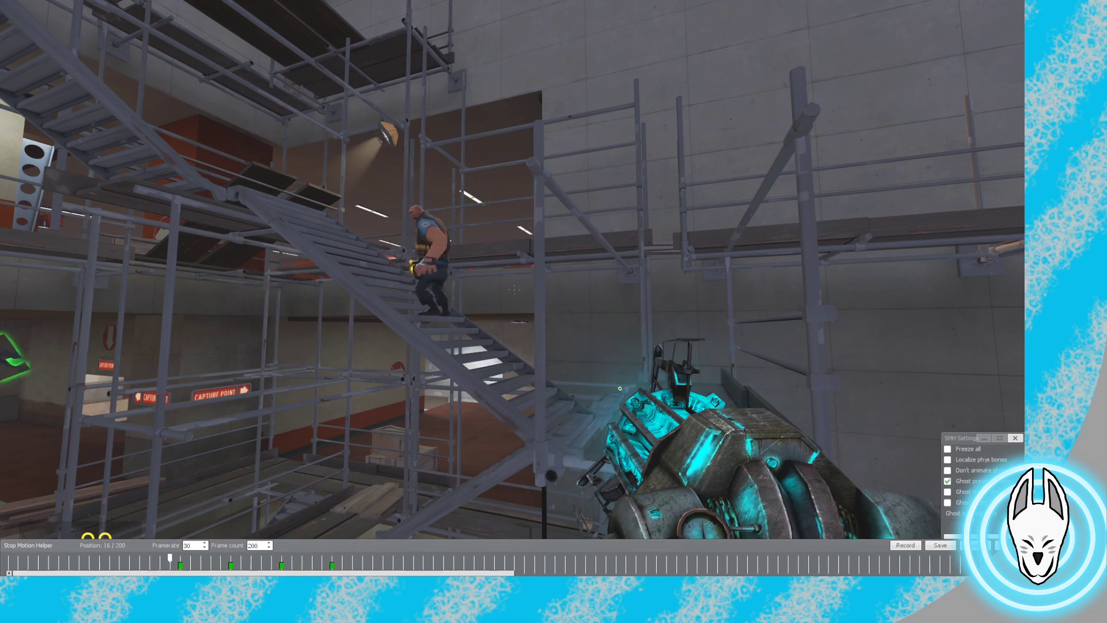
{"action": "key", "text": "c"}
{"action": "key", "text": "space"}
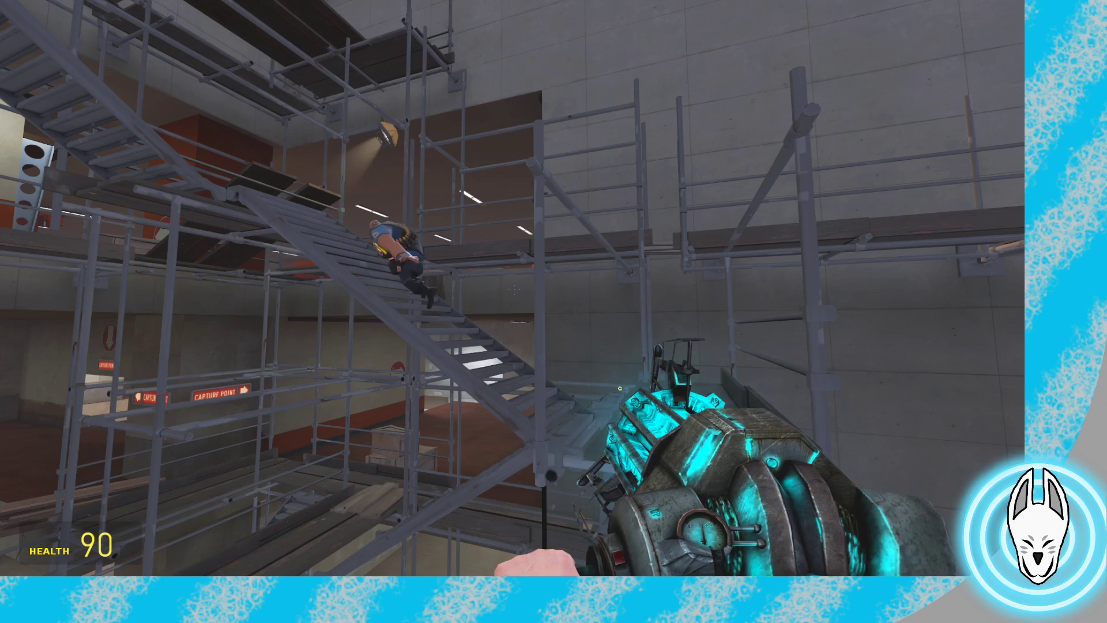
Switch to the camera and review the ducking animation in close-up, including a view from beneath the stairs
{"action": "scroll", "coordinate": [554, 311], "scroll_direction": "up", "scroll_amount": 1}
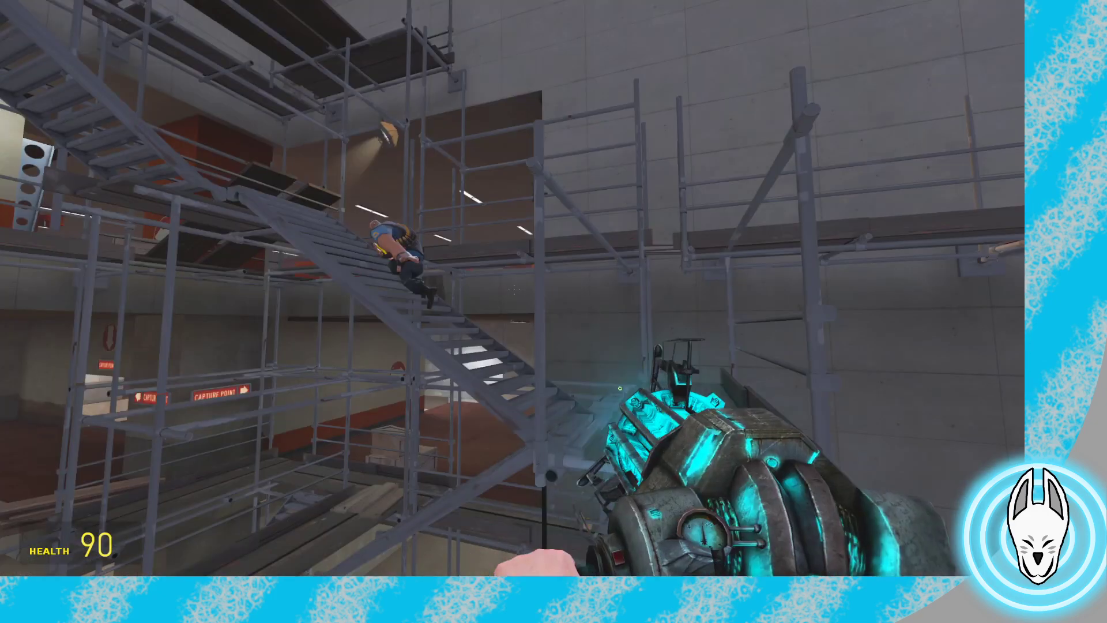
{"action": "scroll", "coordinate": [553, 311], "scroll_direction": "up", "scroll_amount": 2}
{"action": "left_click", "coordinate": [554, 311]}
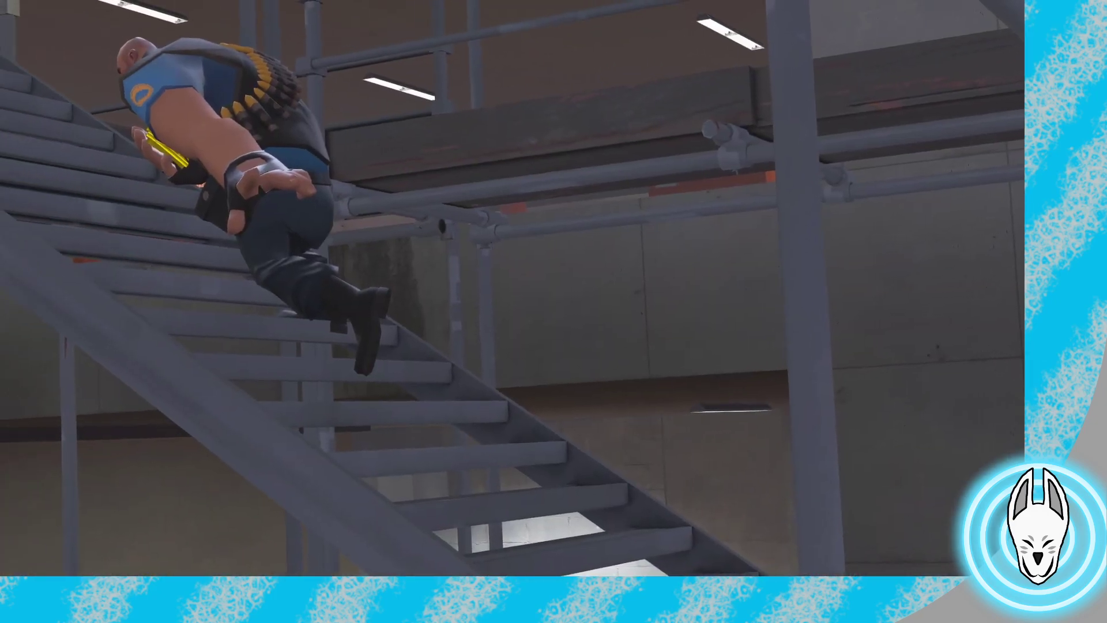
{"action": "key", "text": "c"}
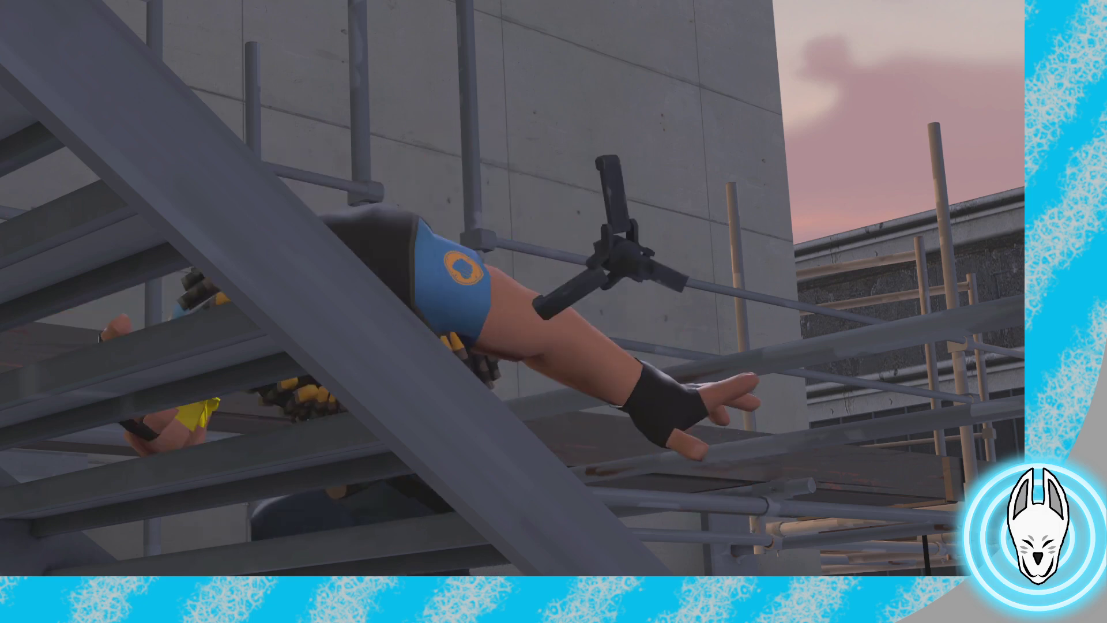
{"action": "key", "text": "c"}
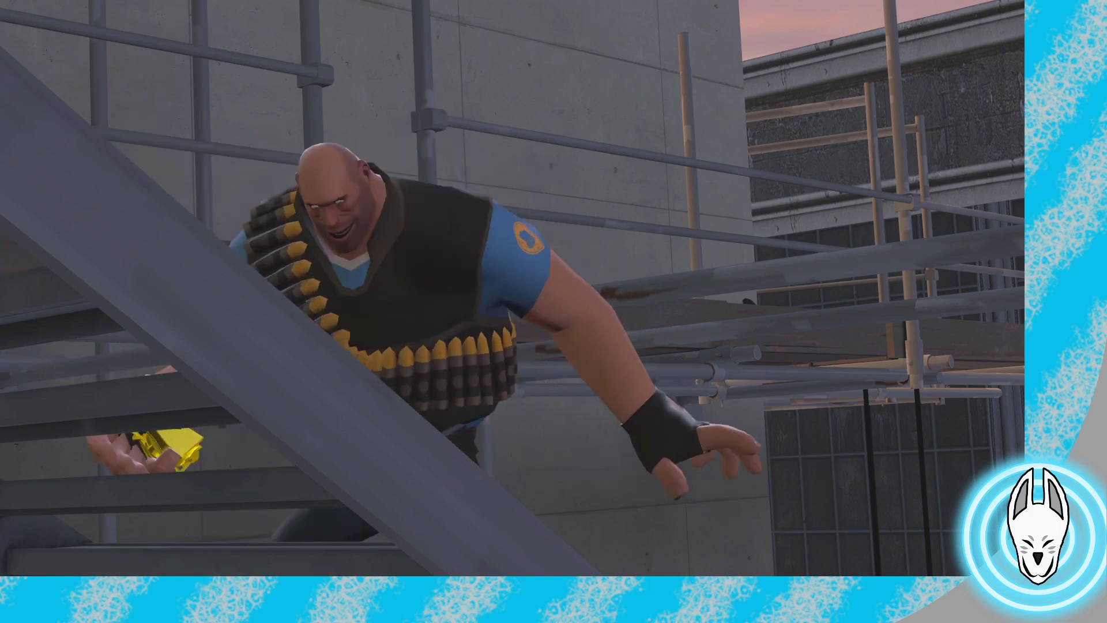
Scrub the animation to frame 17 and on through the duck to examine the Heavy's poses from beneath the stairs
{"action": "key", "text": "c"}
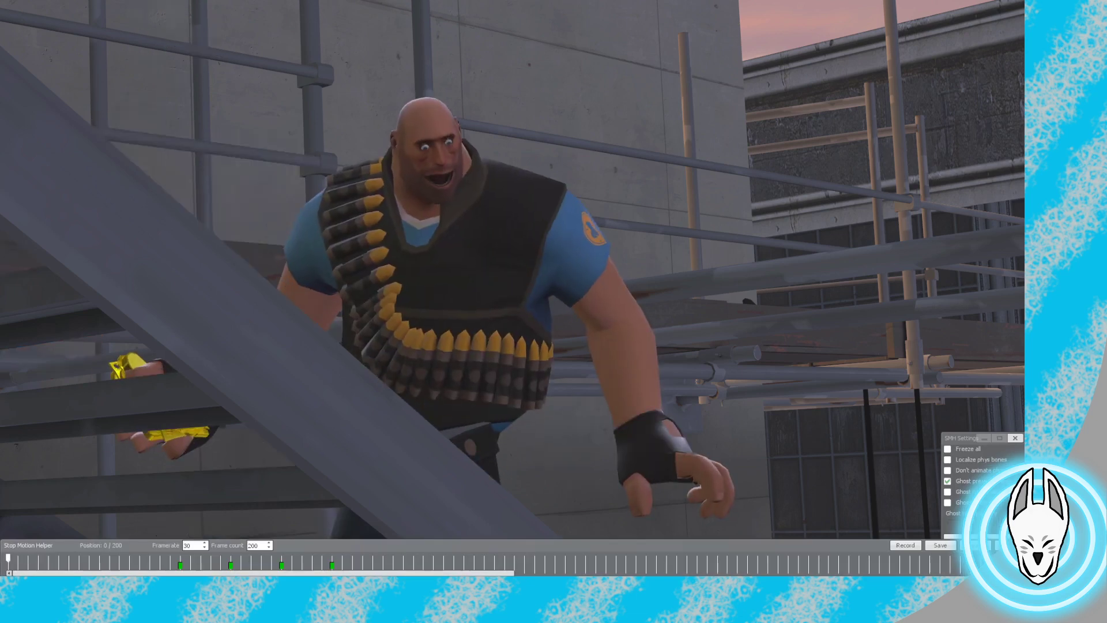
{"action": "left_click_drag", "start_coordinate": [8, 557], "coordinate": [180, 557]}
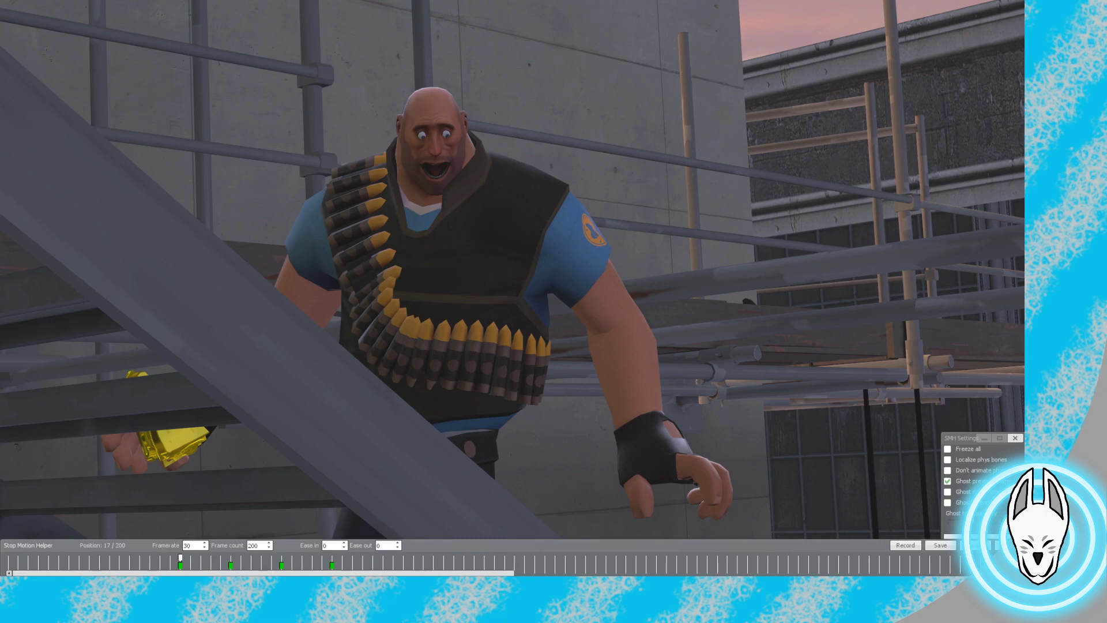
{"action": "left_click_drag", "start_coordinate": [180, 558], "coordinate": [271, 558]}
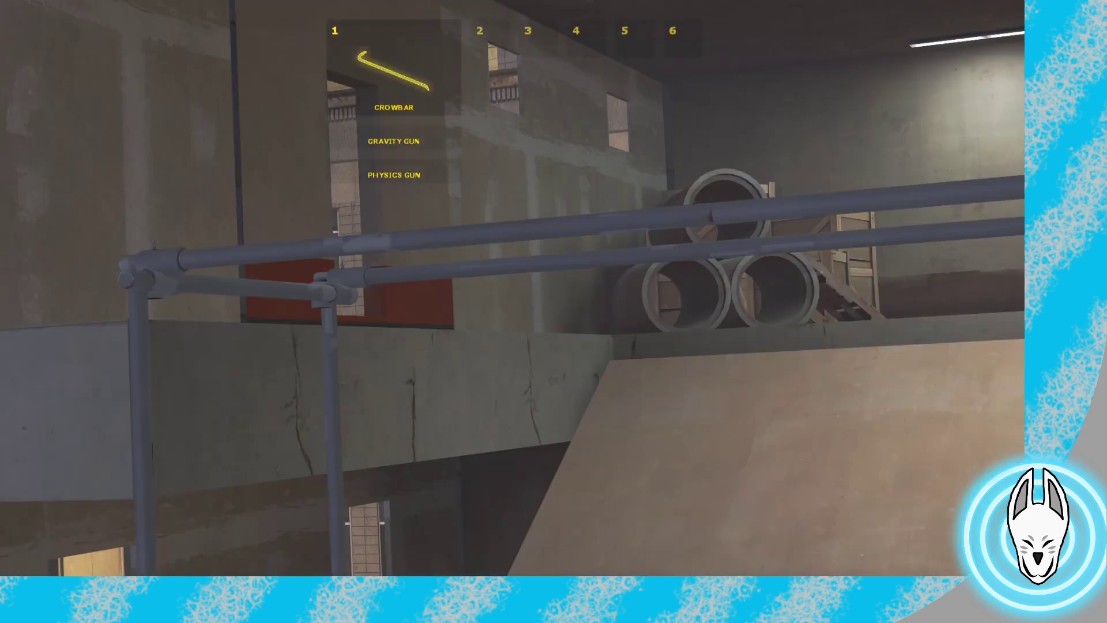
Activate the Ragdoll Mover tool and preview the Heavy's animation on the stairs through the placed camera
{"action": "key", "text": "q"}
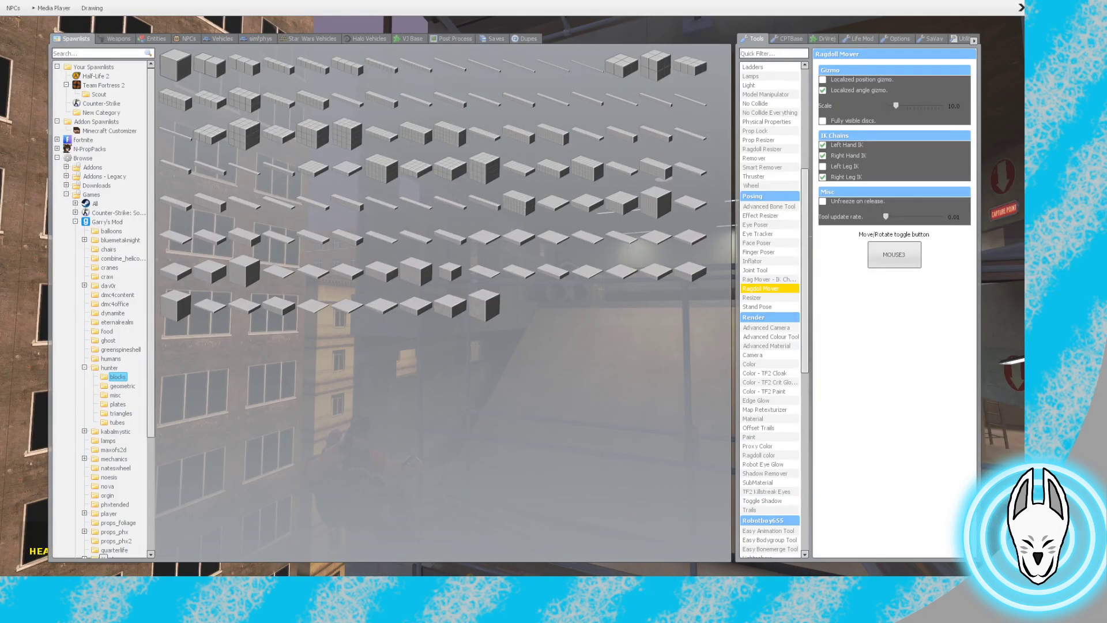
{"action": "left_click", "coordinate": [761, 288]}
{"action": "key", "text": "q"}
{"action": "key", "text": "KP_0"}
{"action": "scroll", "coordinate": [512, 287], "scroll_direction": "up", "scroll_amount": 1}
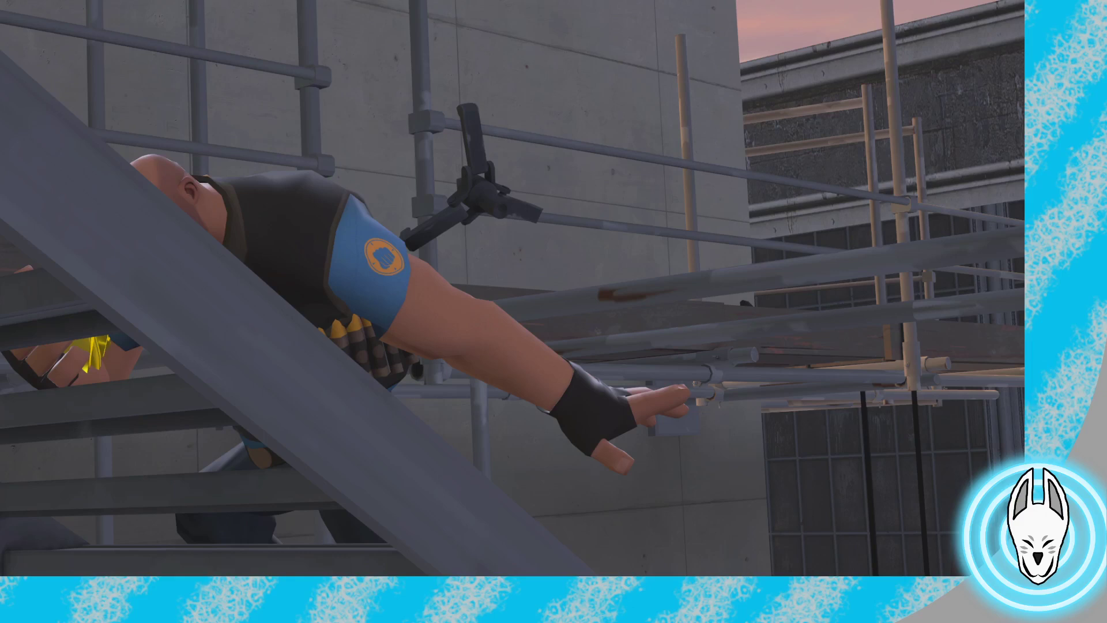
{"action": "key", "text": "c"}
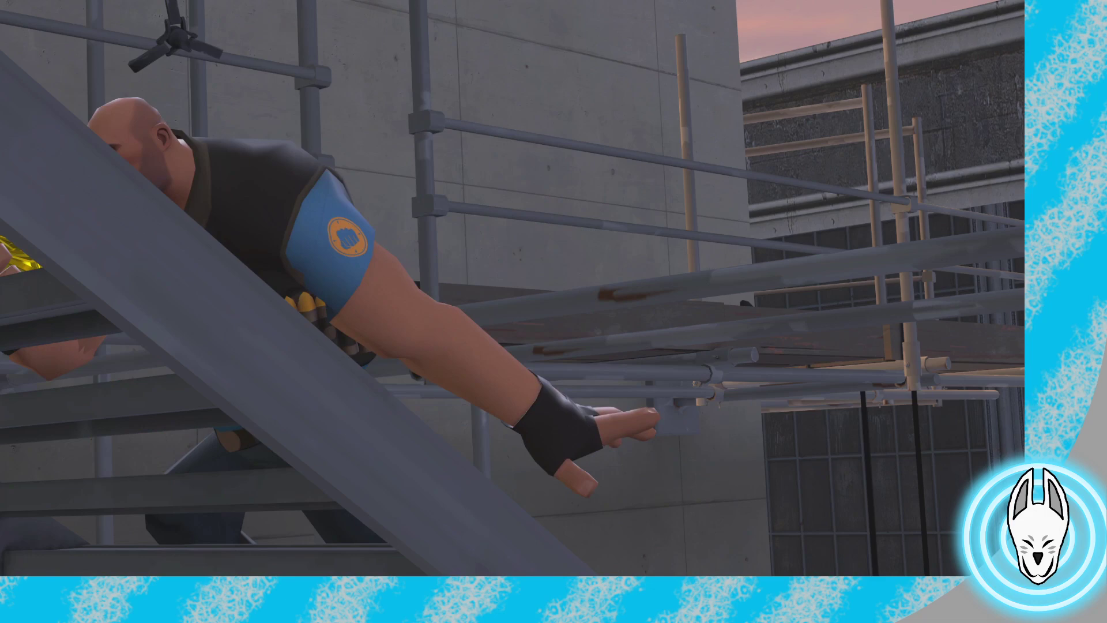
{"action": "key", "text": "q"}
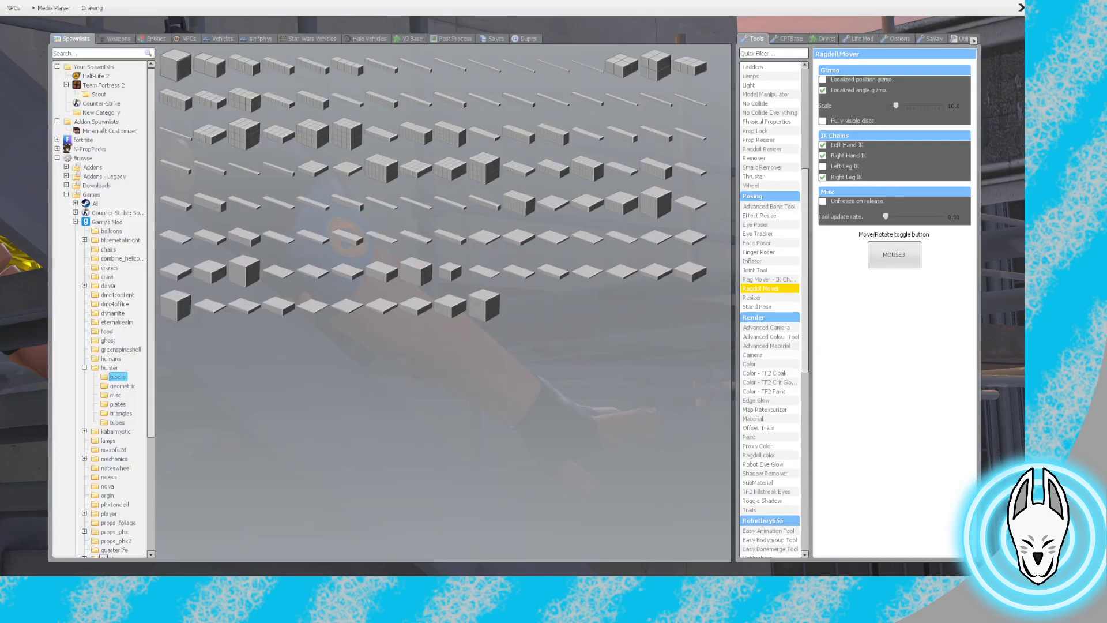
{"action": "left_click", "coordinate": [752, 355]}
{"action": "key", "text": "q"}
{"action": "key", "text": "Escape"}
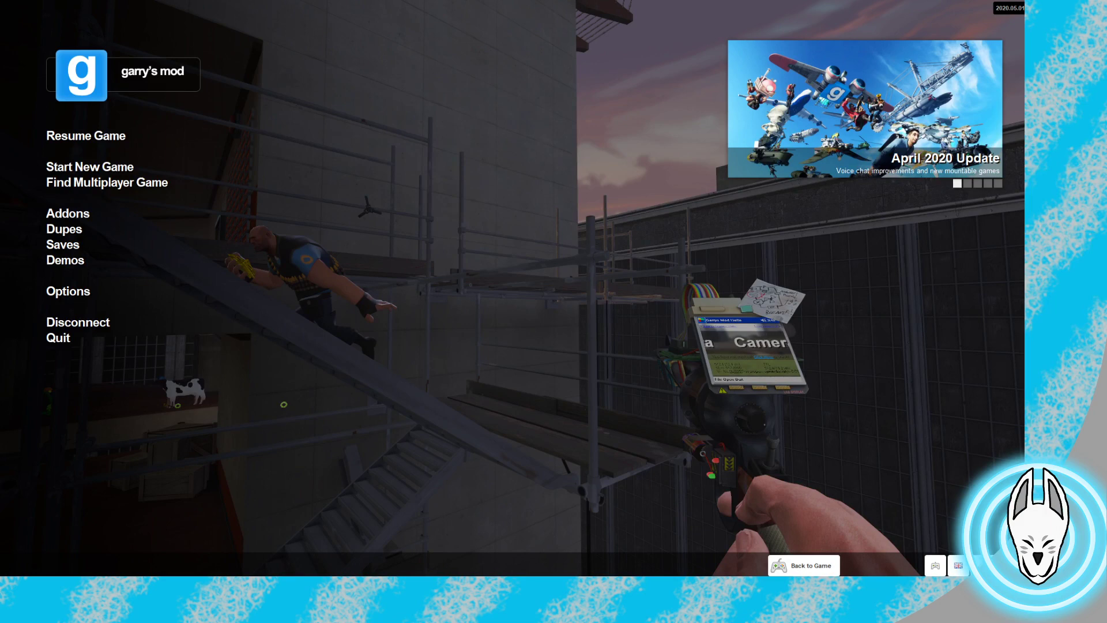
{"action": "key", "text": "Escape"}
Make Ragdoll Mover the active tool and scrub through the Stop Motion Helper timeline
{"action": "key", "text": "q"}
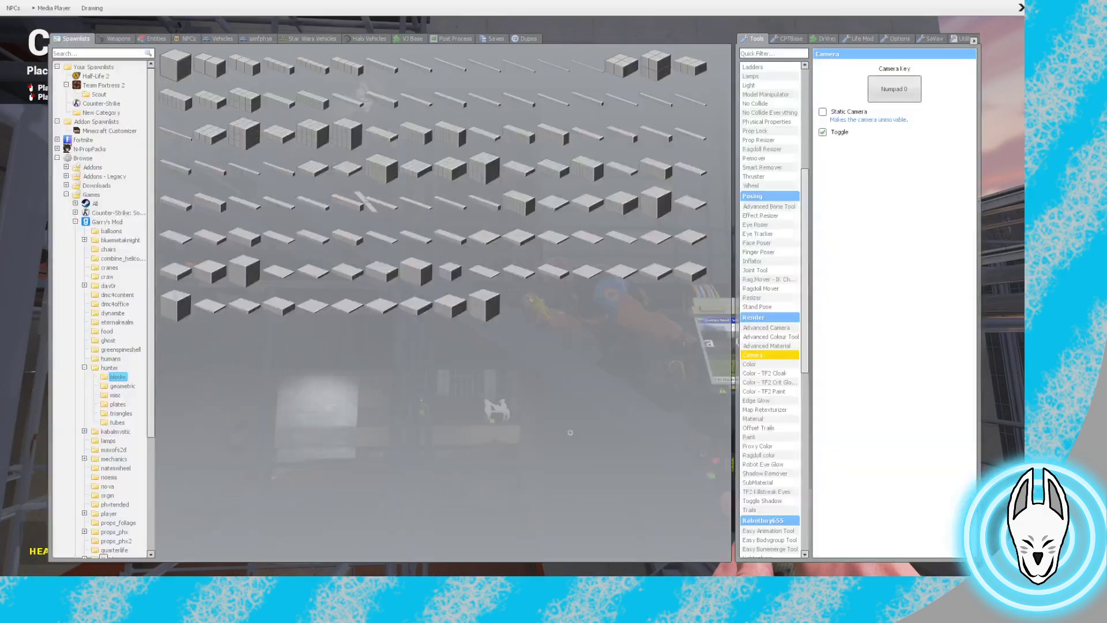
{"action": "left_click", "coordinate": [761, 288]}
{"action": "key", "text": "q"}
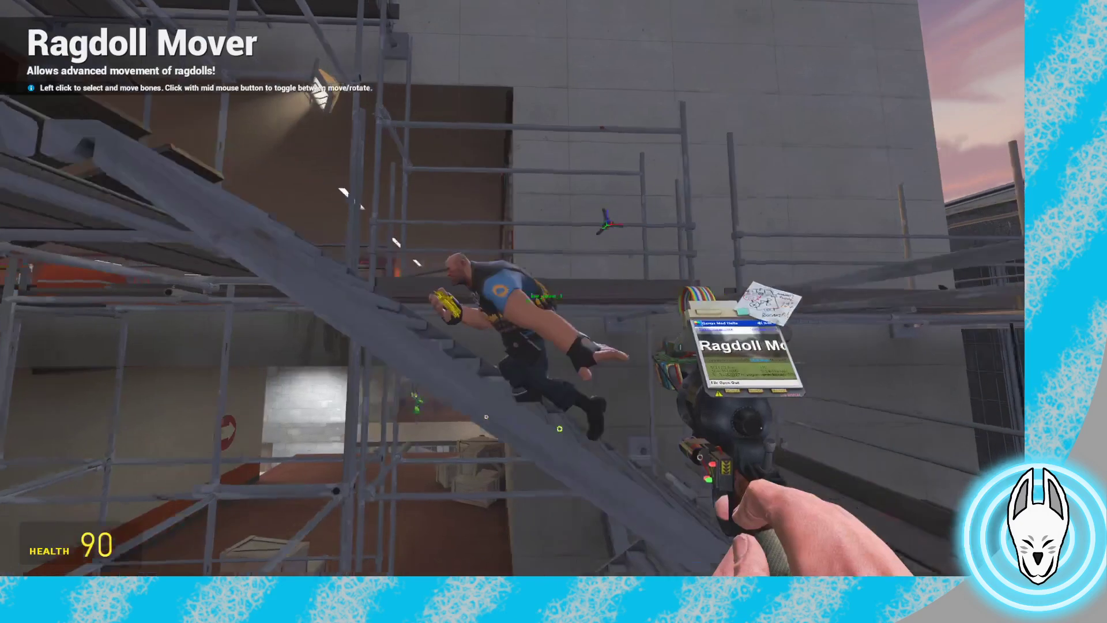
{"action": "key", "text": "c"}
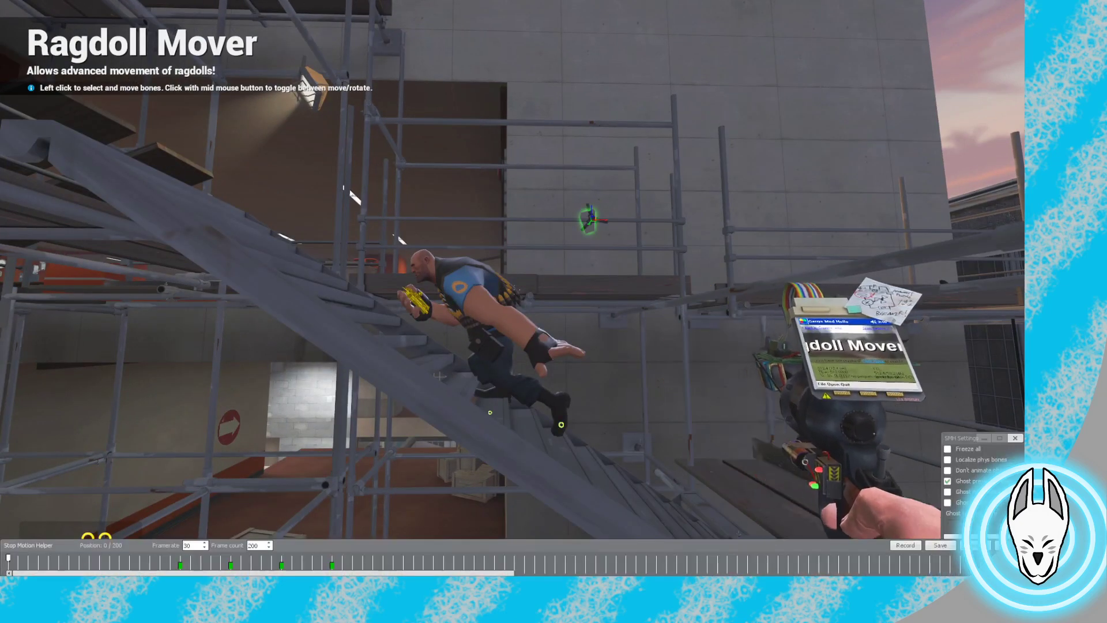
{"action": "left_click_drag", "start_coordinate": [8, 557], "coordinate": [220, 557]}
{"action": "left_click_drag", "start_coordinate": [261, 558], "coordinate": [322, 558]}
Select the Heavy ragdoll for animation and place the playhead past its last keyframe
{"action": "right_click", "coordinate": [490, 317]}
{"action": "key", "text": "c"}
{"action": "key", "text": "q"}
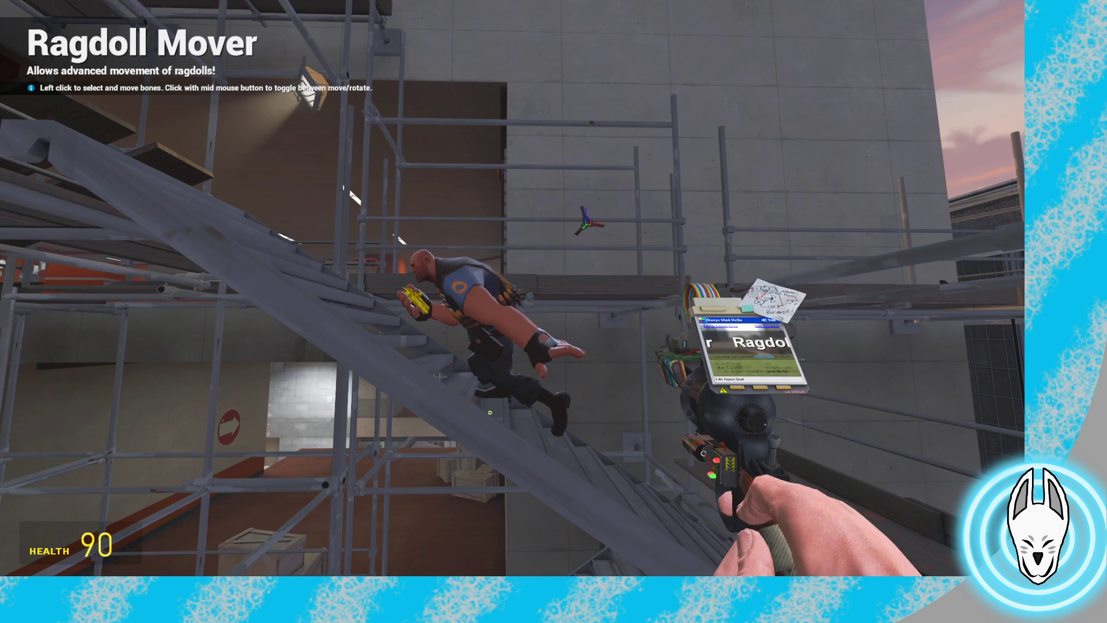
{"action": "key", "text": "c"}
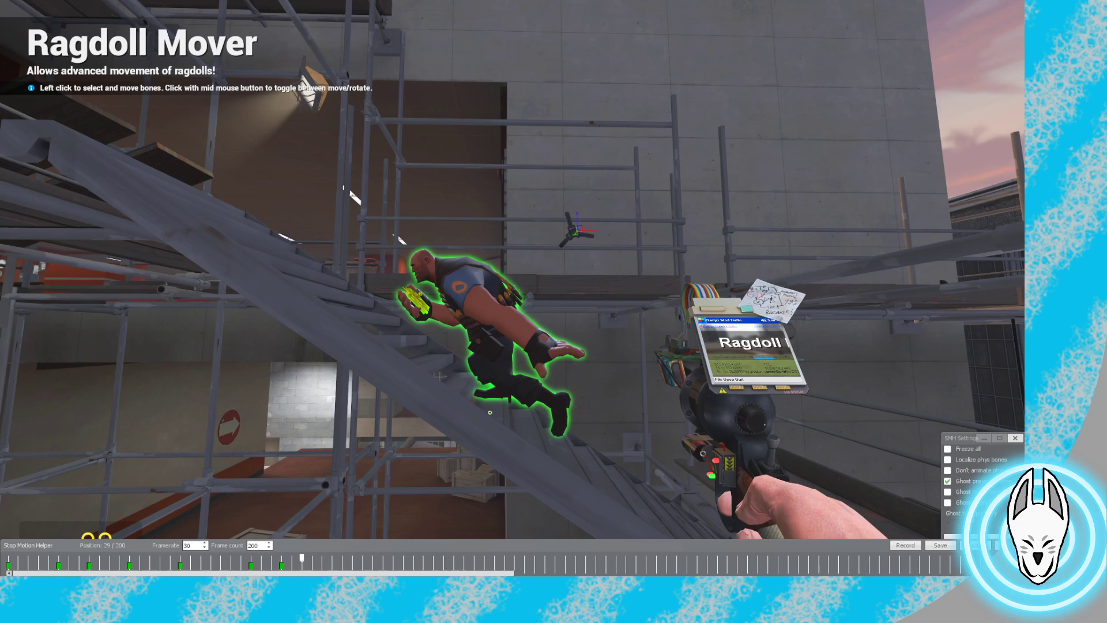
{"action": "key", "text": "c"}
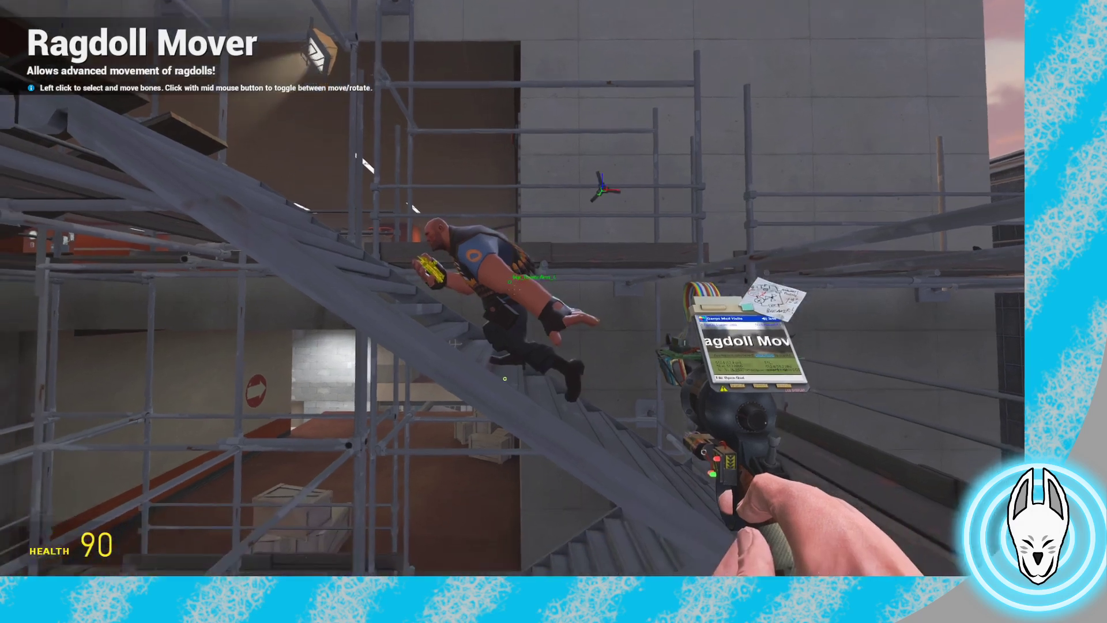
Select the Heavy's pelvis bone and turn off the left-hand and right-hand IK chains
{"action": "left_click", "coordinate": [512, 288]}
{"action": "key", "text": "w"}
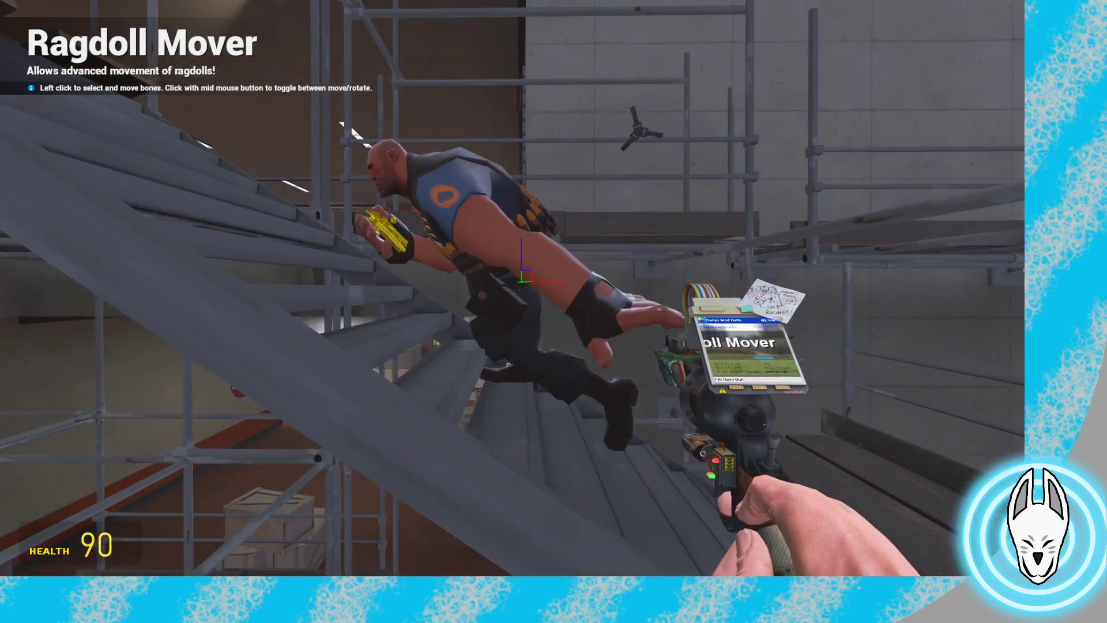
{"action": "key", "text": "q"}
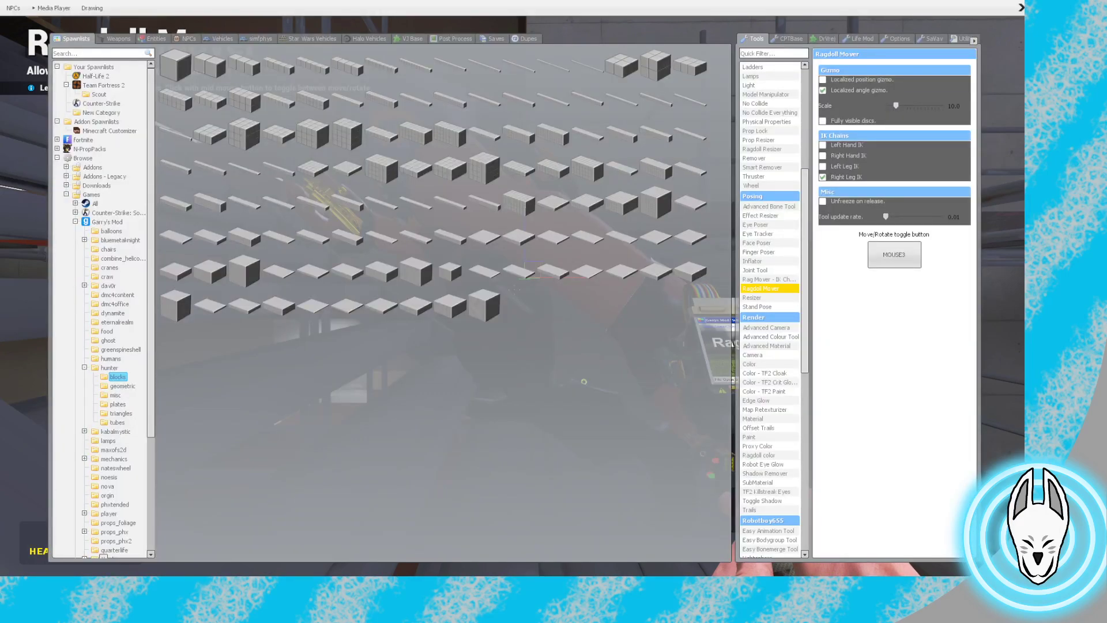
{"action": "key", "text": "q"}
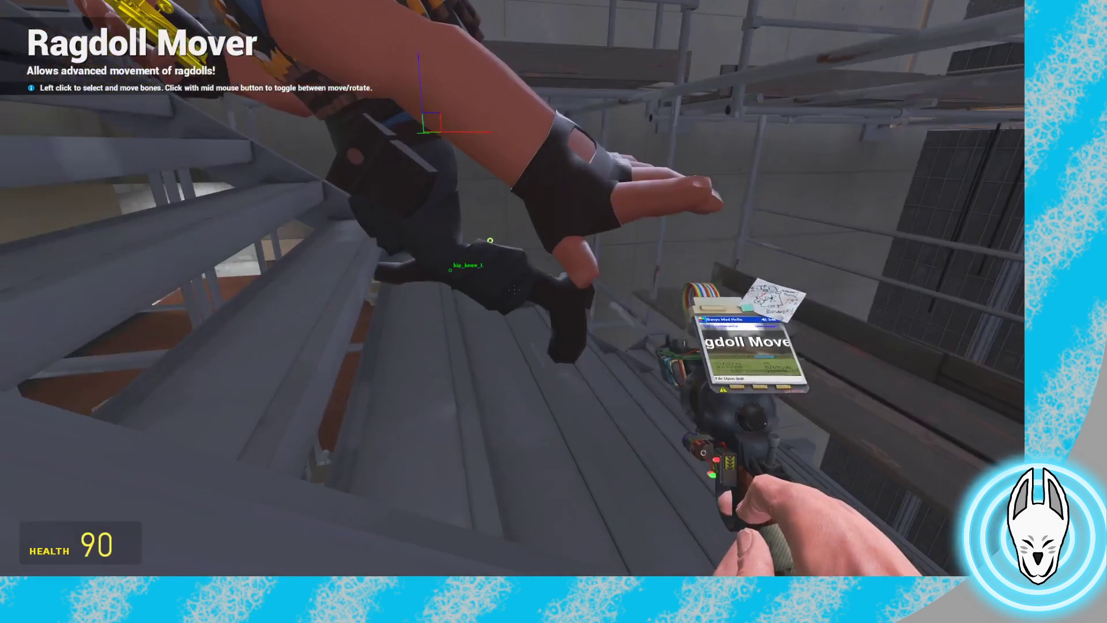
{"action": "key", "text": "q"}
Examine the Heavy's running pose and foot placement on the stairs from behind and from the side
{"action": "key", "text": "s"}
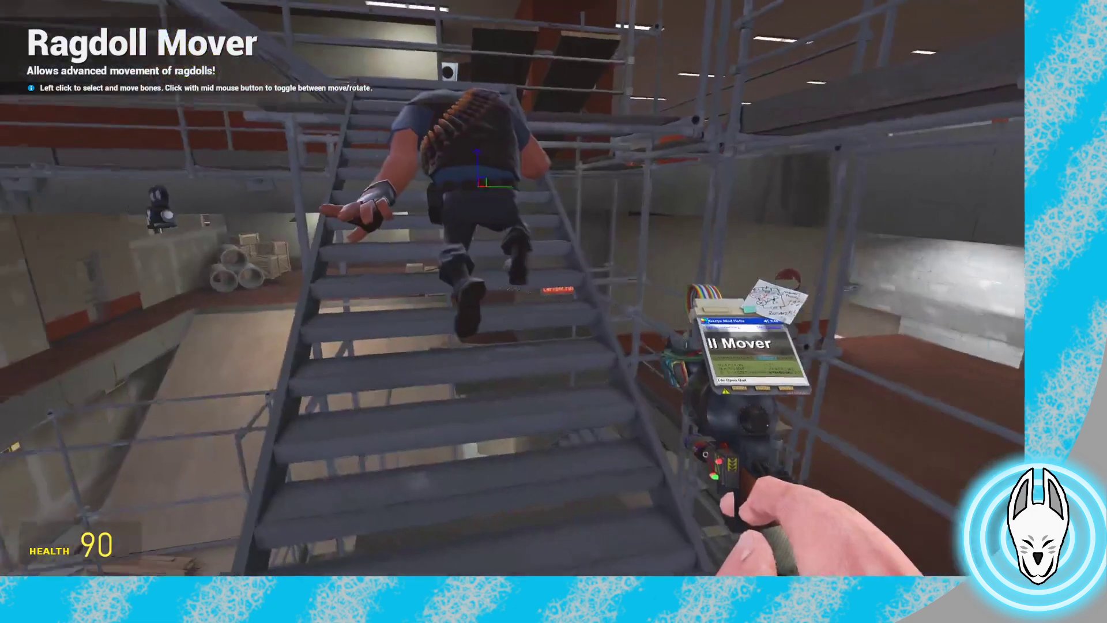
{"action": "key", "text": "w"}
{"action": "key", "text": "q"}
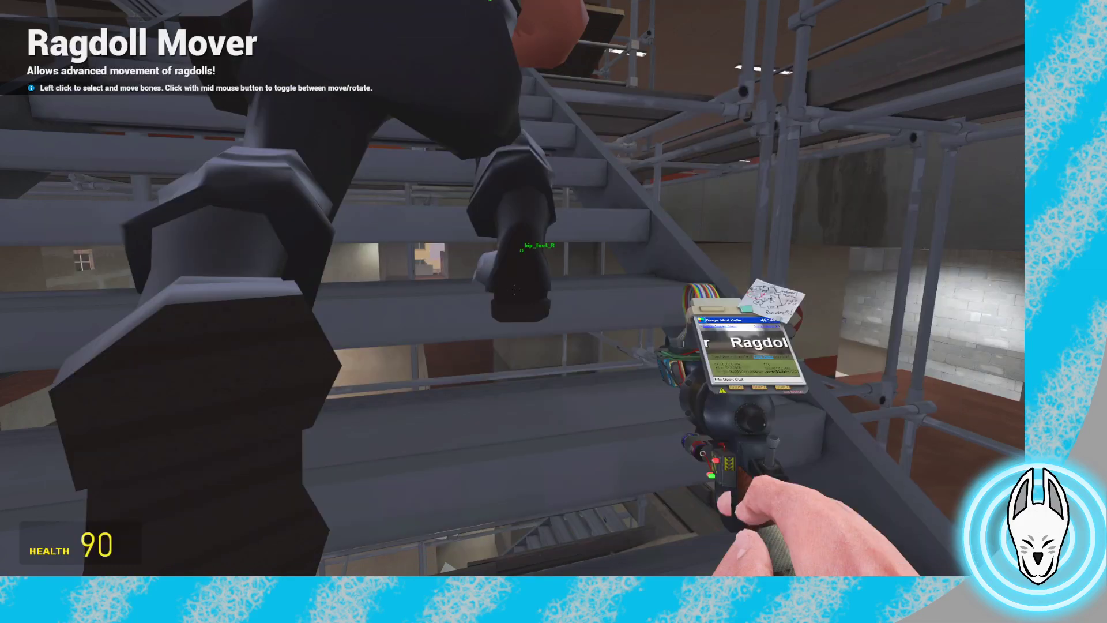
{"action": "key", "text": "w"}
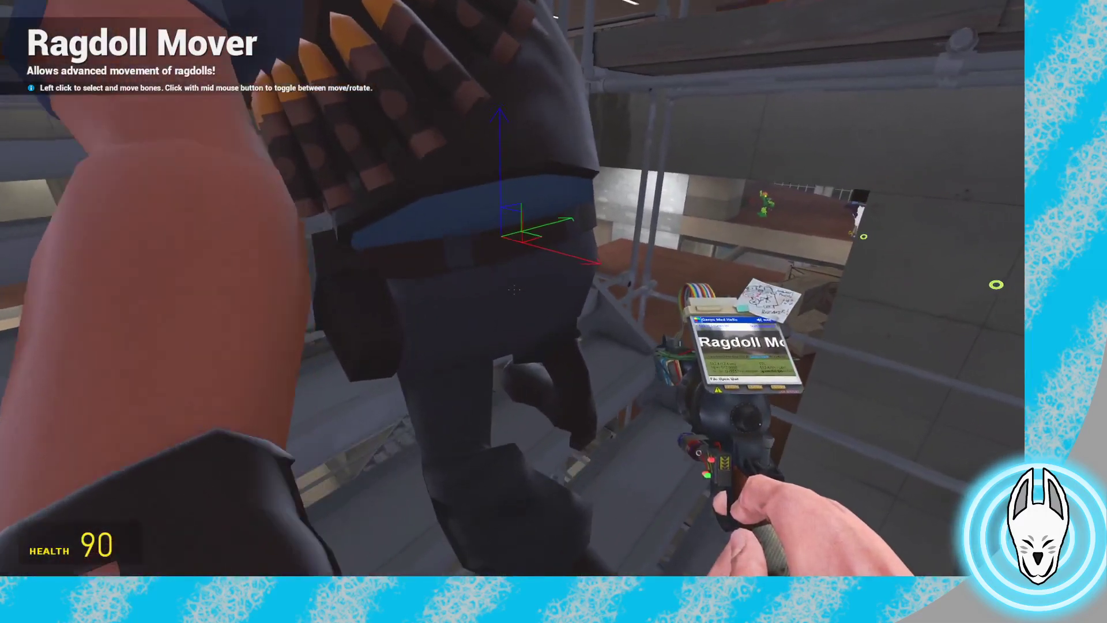
{"action": "key", "text": "s"}
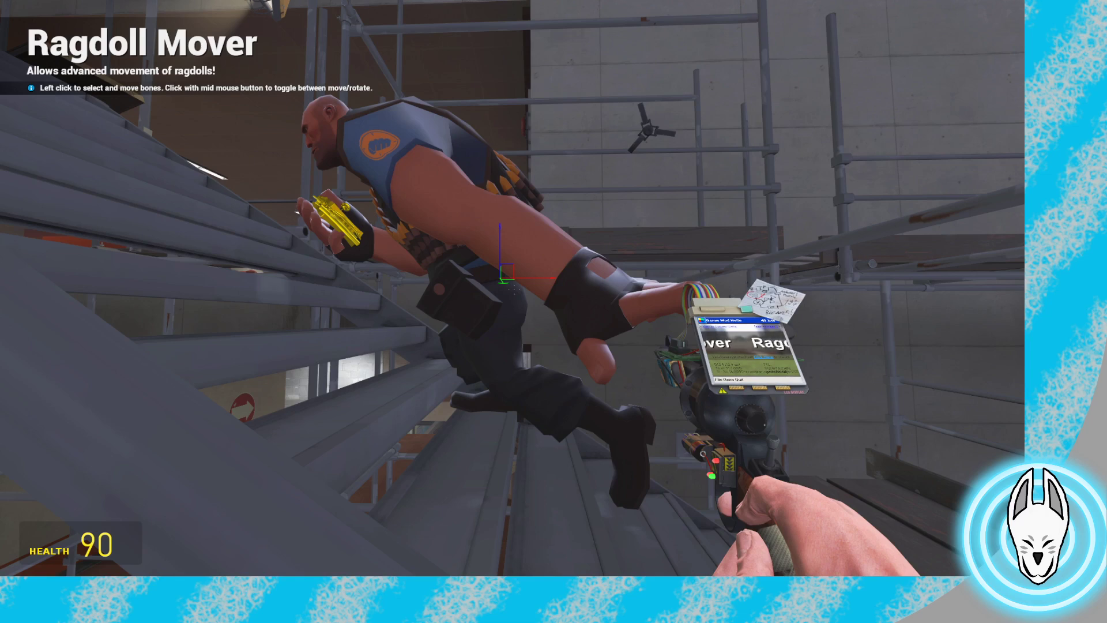
{"action": "key", "text": "q"}
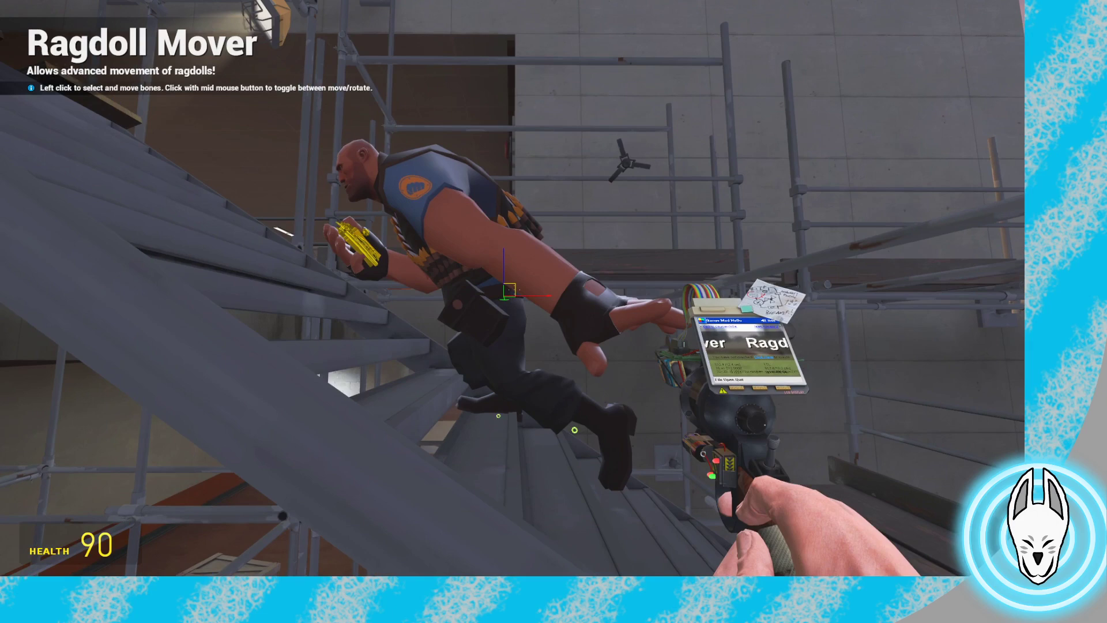
{"action": "key", "text": "c"}
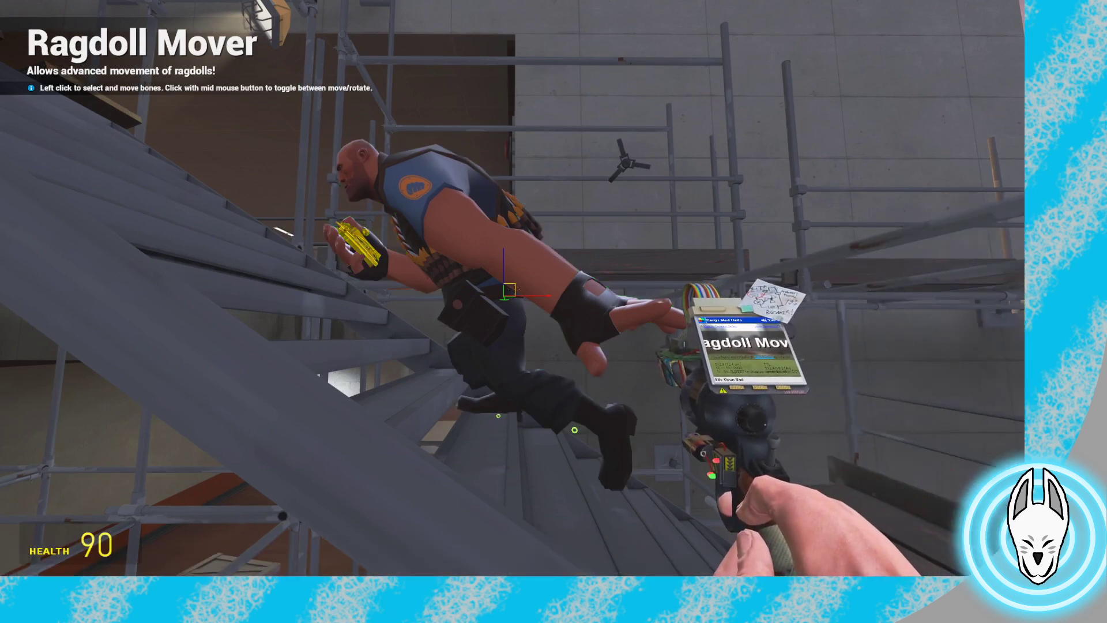
{"action": "key", "text": "q"}
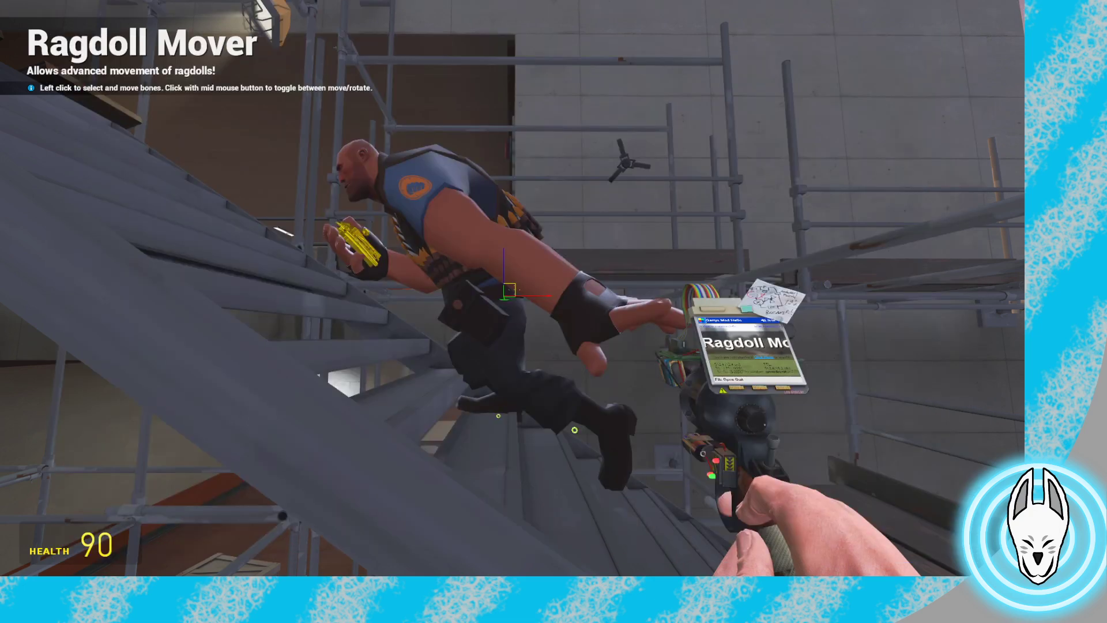
Try to move the Heavy's pelvis forward and up along the stairs for the next pose
{"action": "left_click_drag", "start_coordinate": [511, 289], "coordinate": [452, 254]}
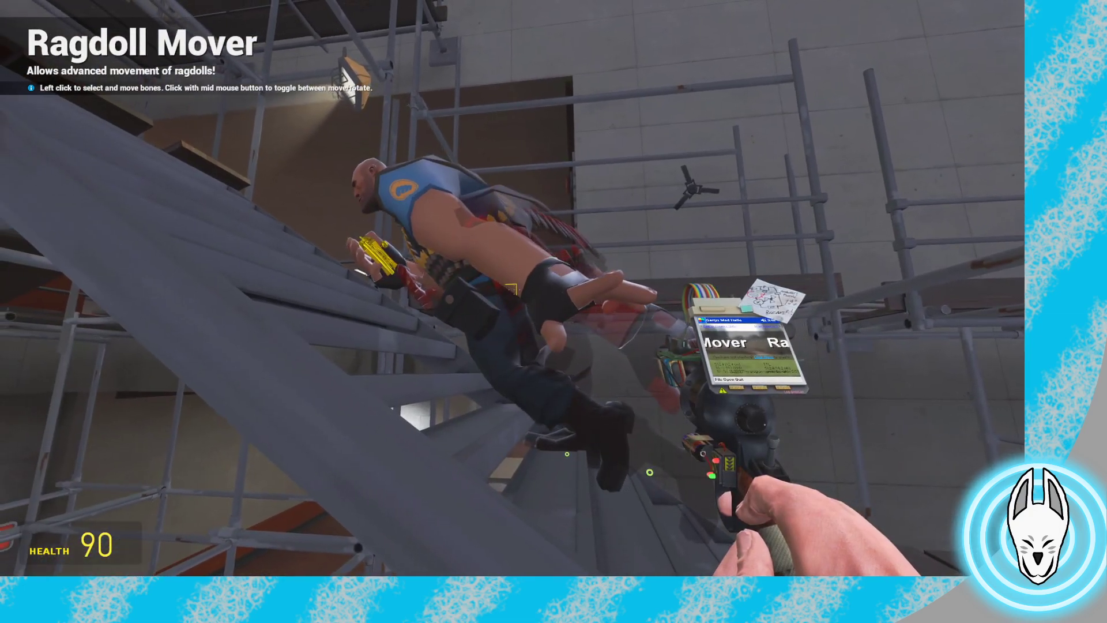
{"action": "left_click", "coordinate": [512, 290]}
{"action": "key", "text": "d"}
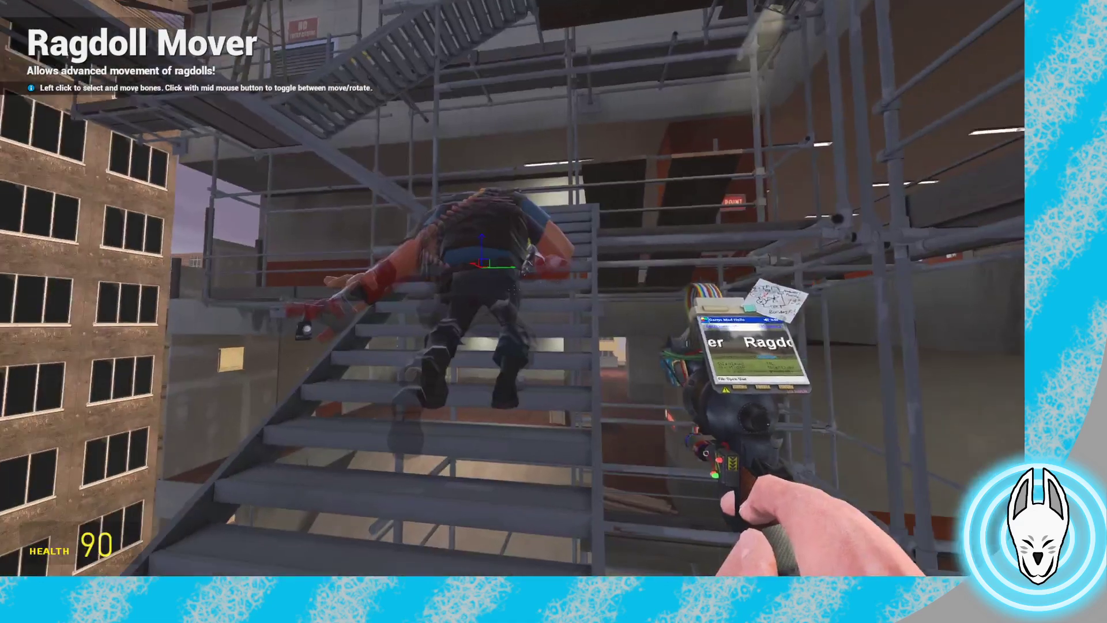
{"action": "key", "text": "w"}
{"action": "key", "text": "d"}
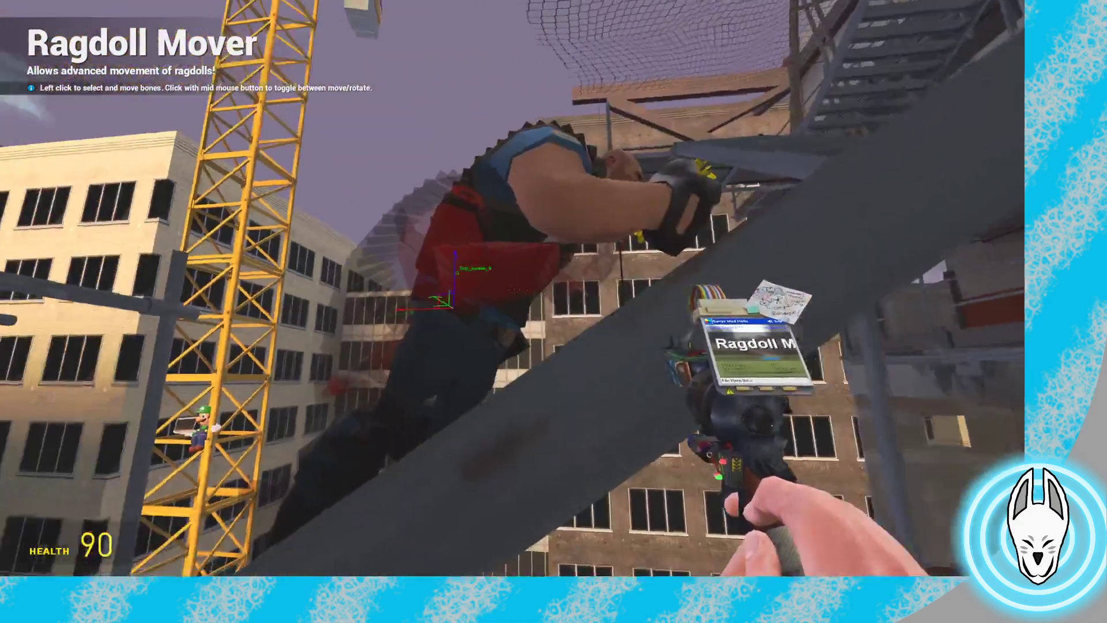
{"action": "key", "text": "s"}
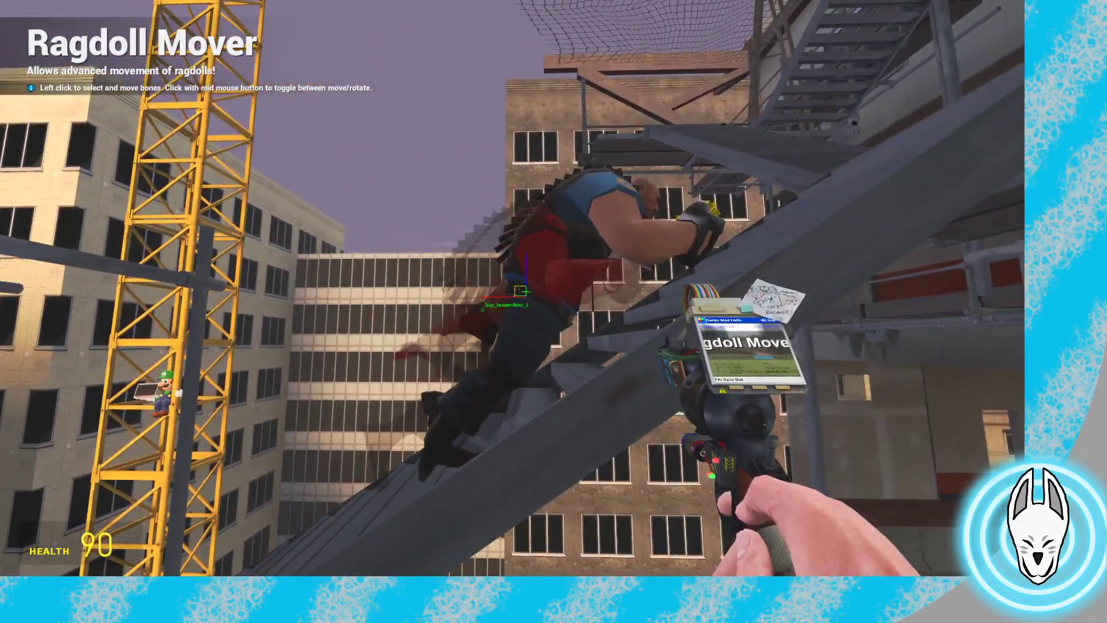
{"action": "left_click", "coordinate": [512, 288]}
{"action": "left_click", "coordinate": [515, 290]}
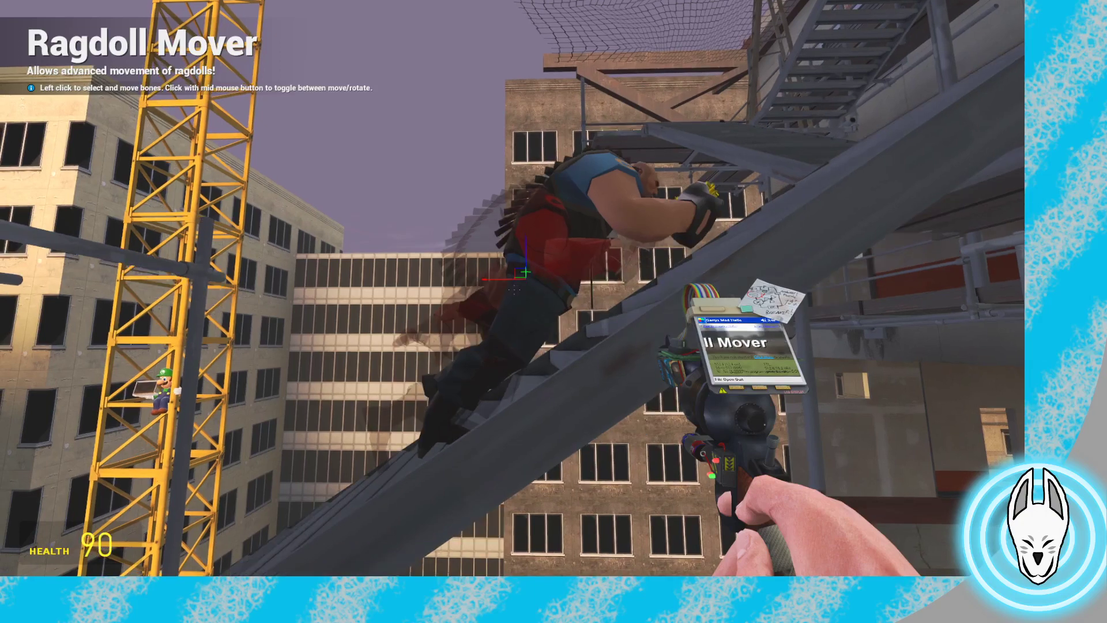
Compare the Heavy's poses at frames 24, 27 and 30 on the Stop Motion Helper timeline
{"action": "key", "text": "c"}
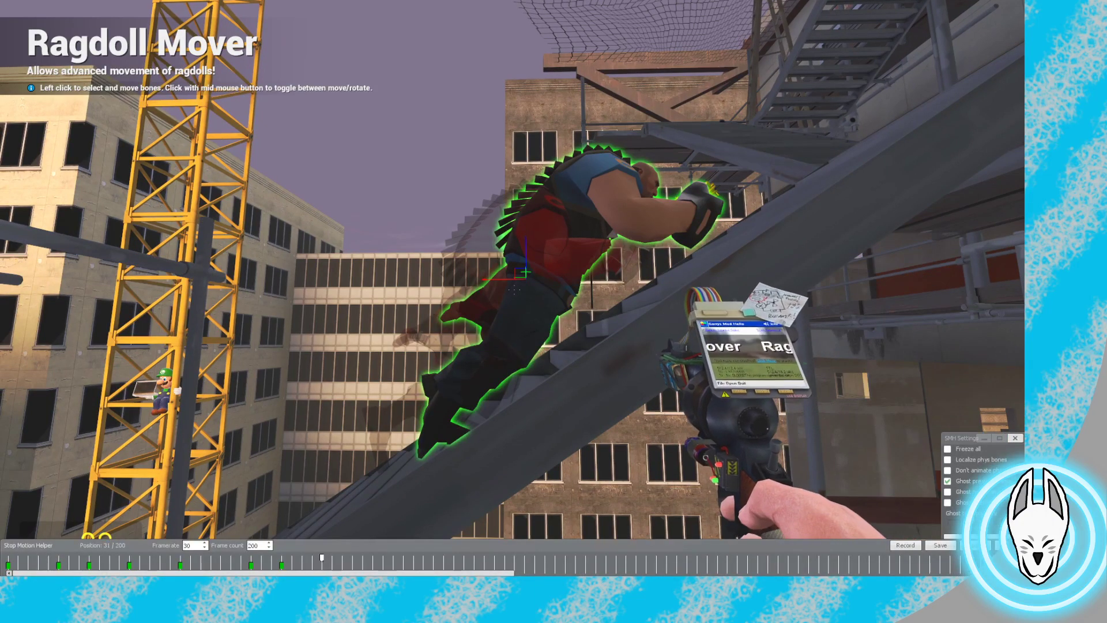
{"action": "left_click", "coordinate": [281, 557]}
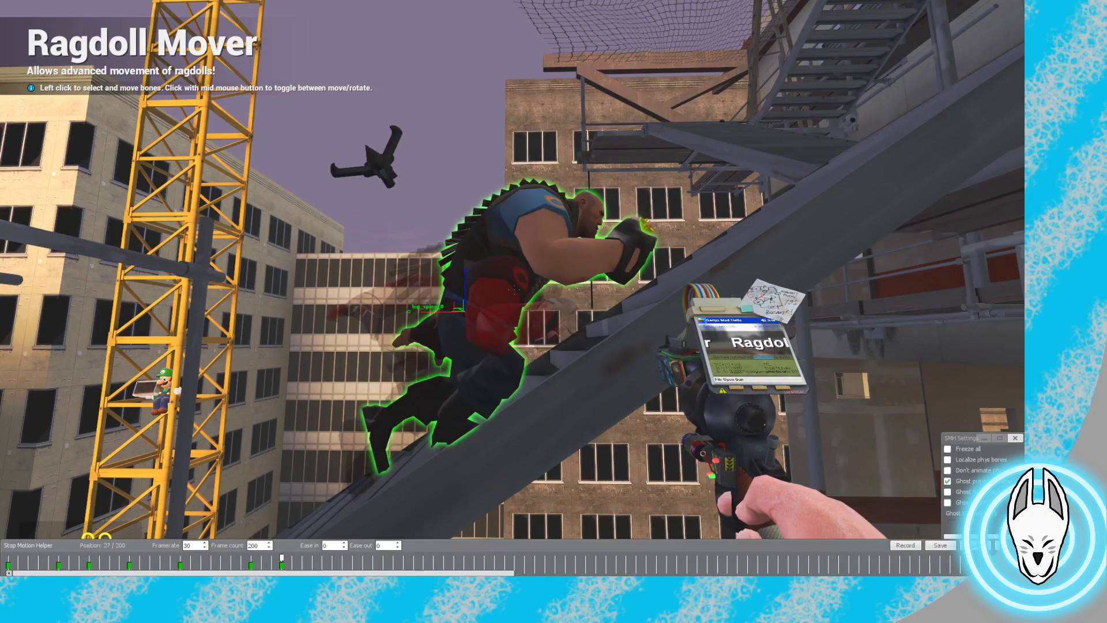
{"action": "left_click", "coordinate": [311, 558]}
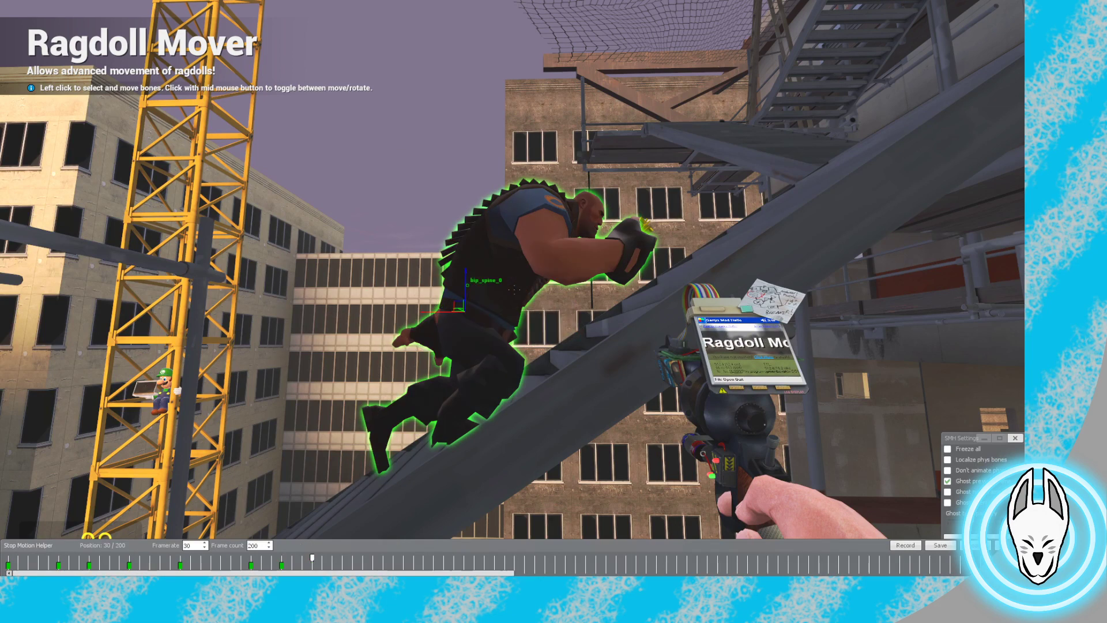
{"action": "left_click", "coordinate": [282, 557]}
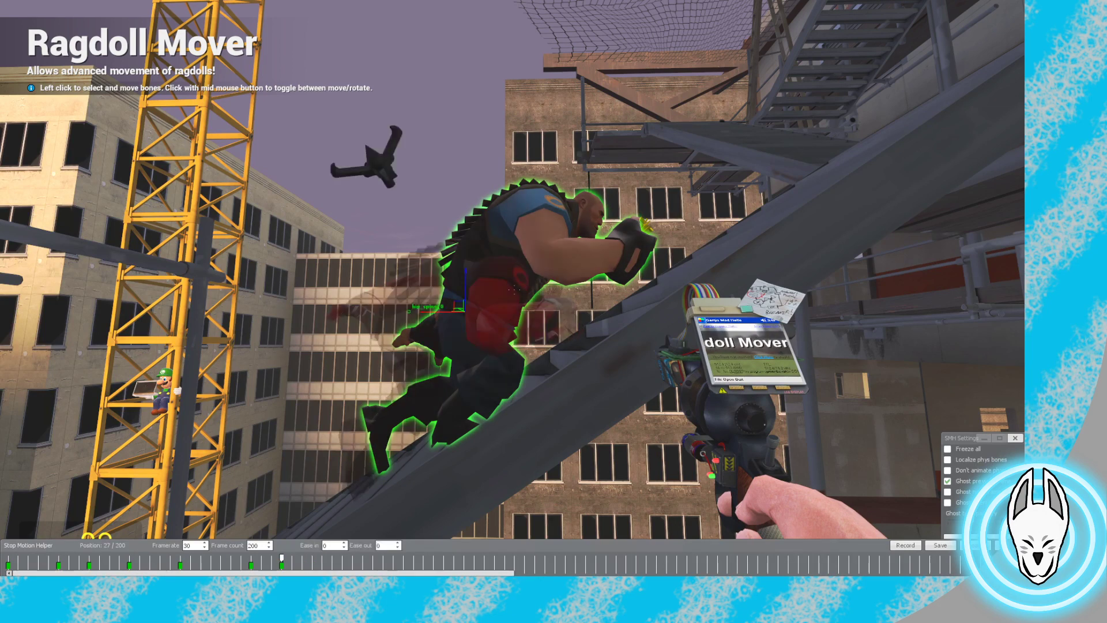
{"action": "left_click", "coordinate": [250, 557]}
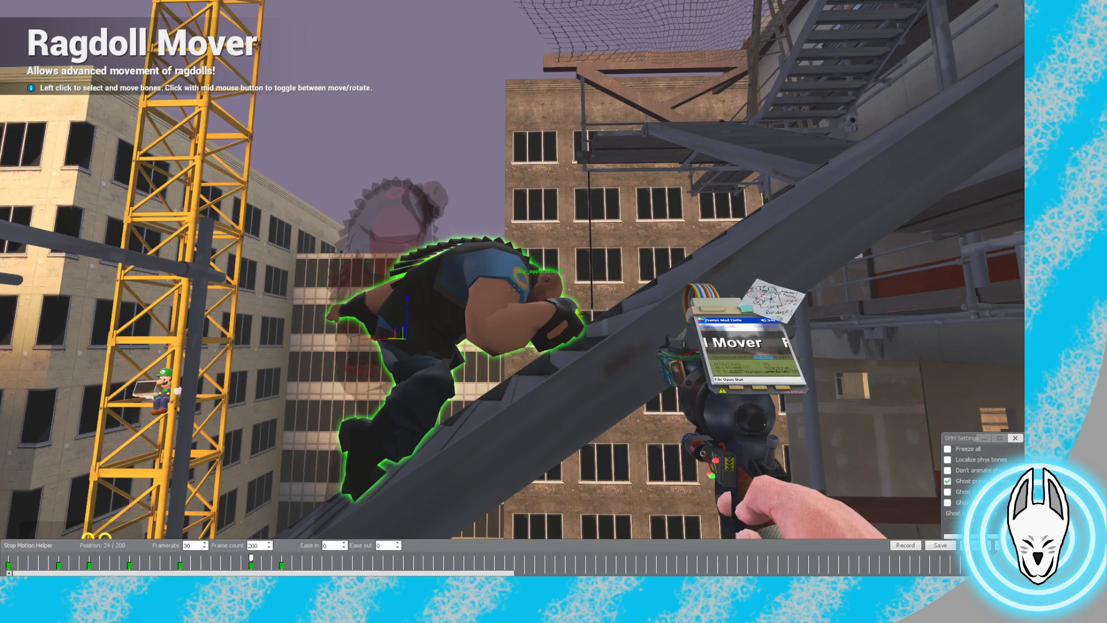
{"action": "left_click", "coordinate": [281, 557]}
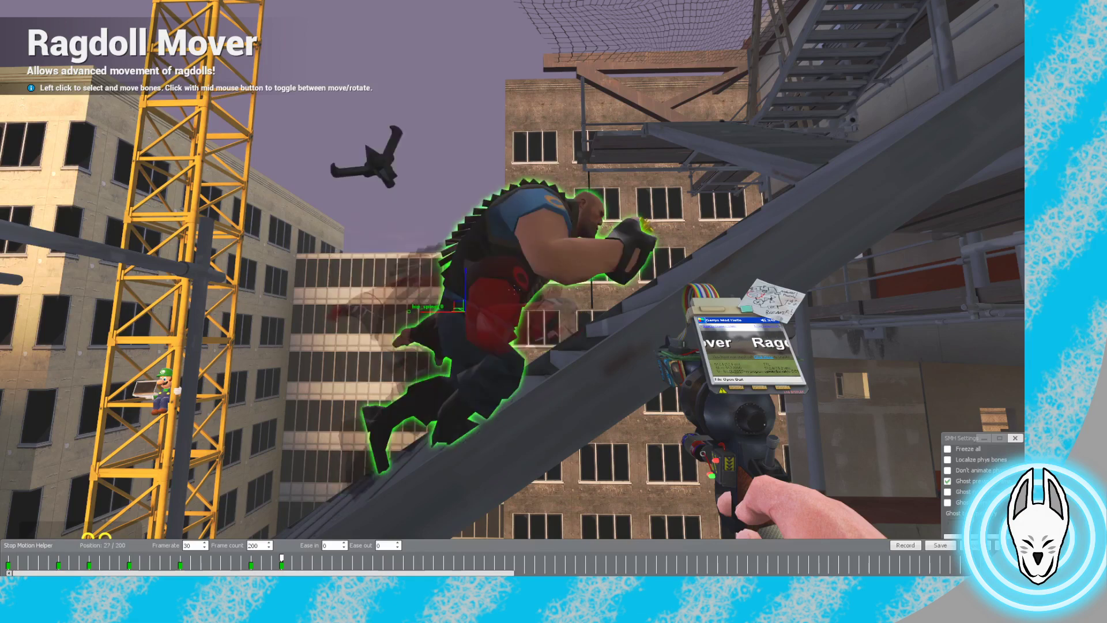
{"action": "left_click", "coordinate": [251, 557]}
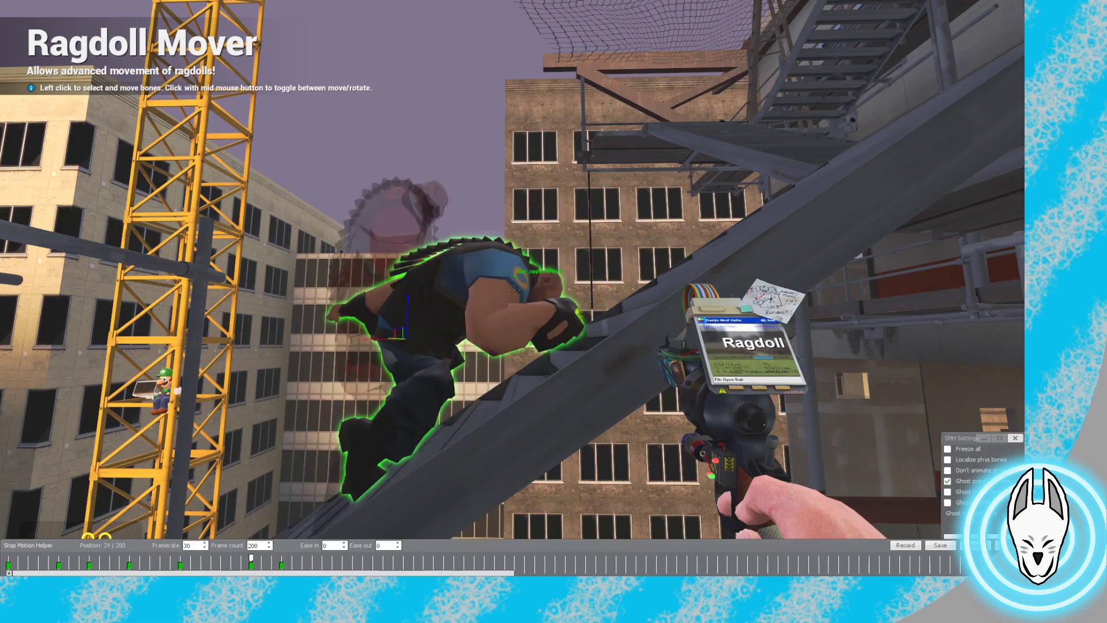
Go to frame 30 on the timeline and shift the Heavy's pelvis so the body leans into the next stride
{"action": "left_click", "coordinate": [281, 558]}
{"action": "left_click", "coordinate": [312, 558]}
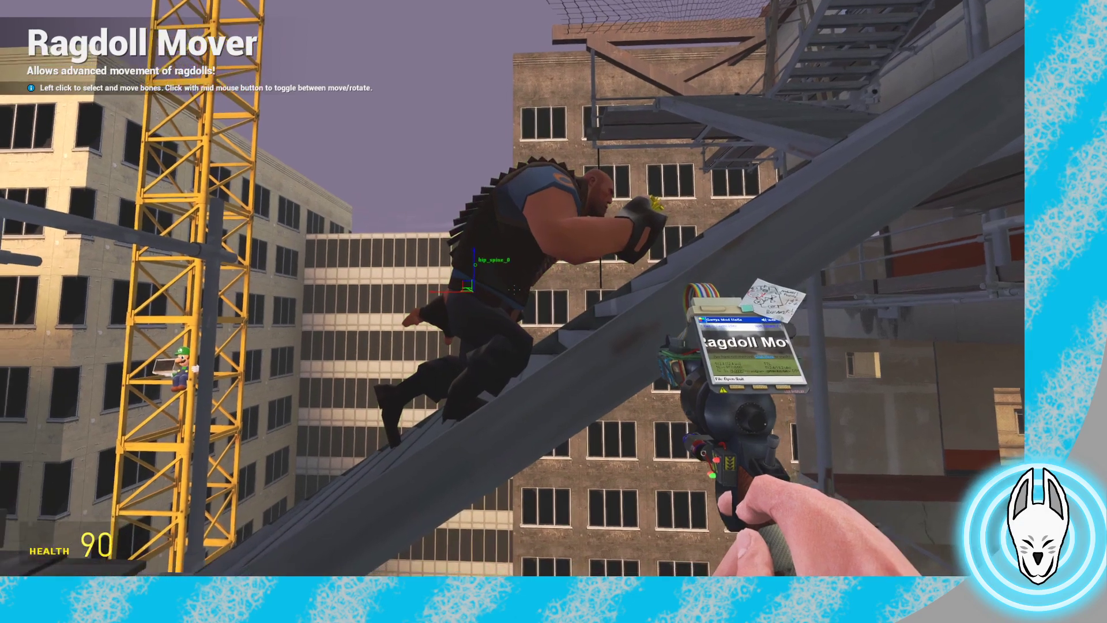
{"action": "key", "text": "q"}
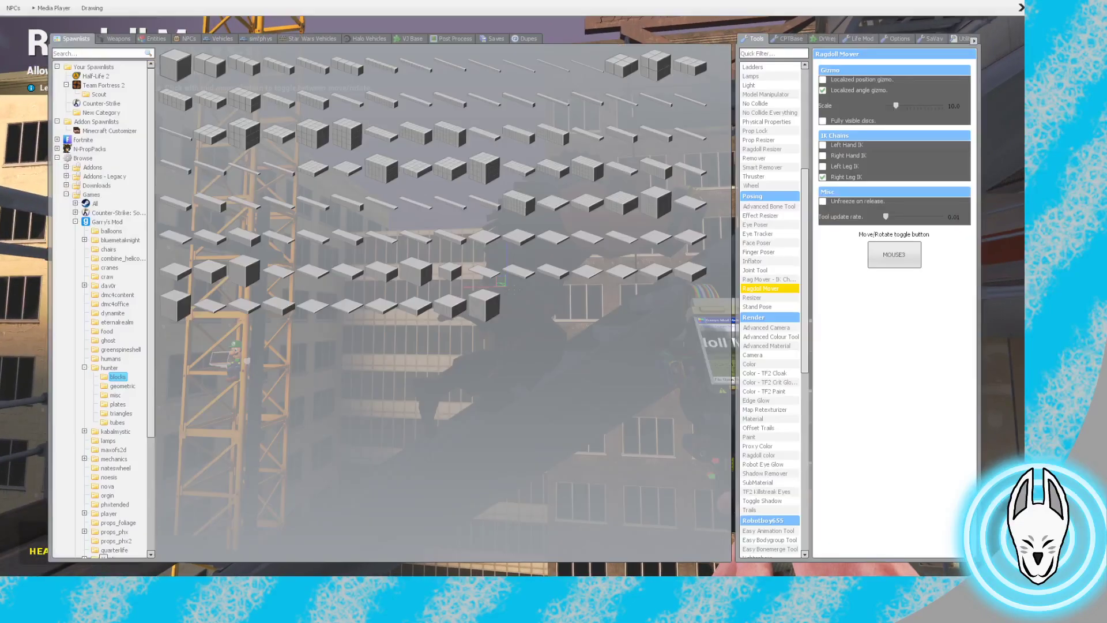
{"action": "key", "text": "space"}
{"action": "key", "text": "s"}
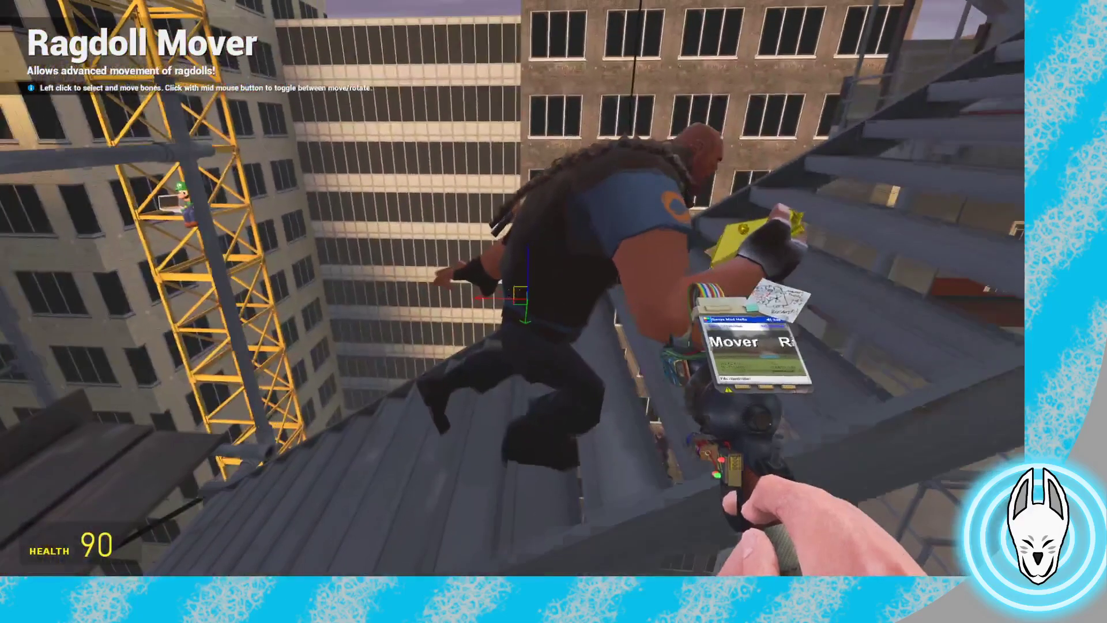
{"action": "left_click_drag", "start_coordinate": [512, 288], "coordinate": [512, 289]}
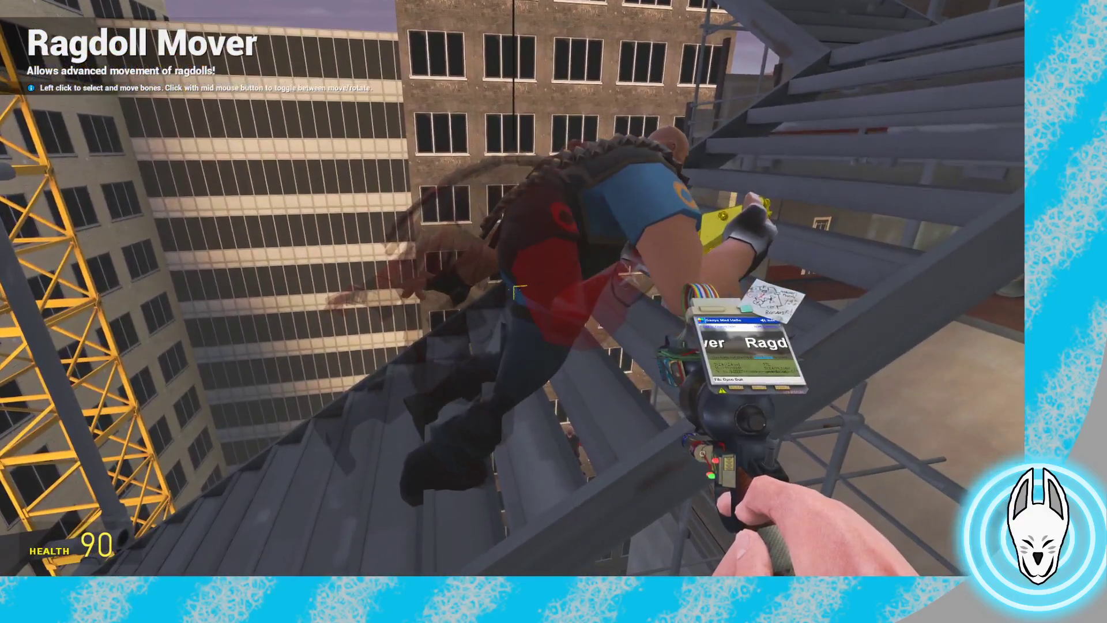
{"action": "key", "text": "w"}
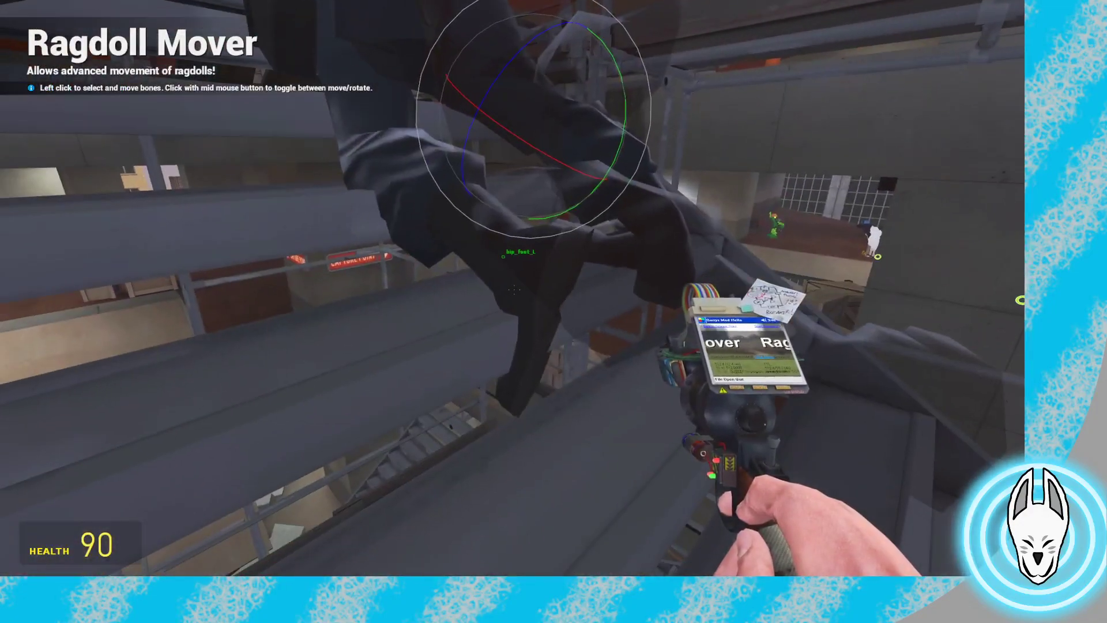
With left-leg IK on, reposition the Heavy's left foot above the stair treads using Ragdoll Mover's move gizmo
{"action": "key", "text": "q"}
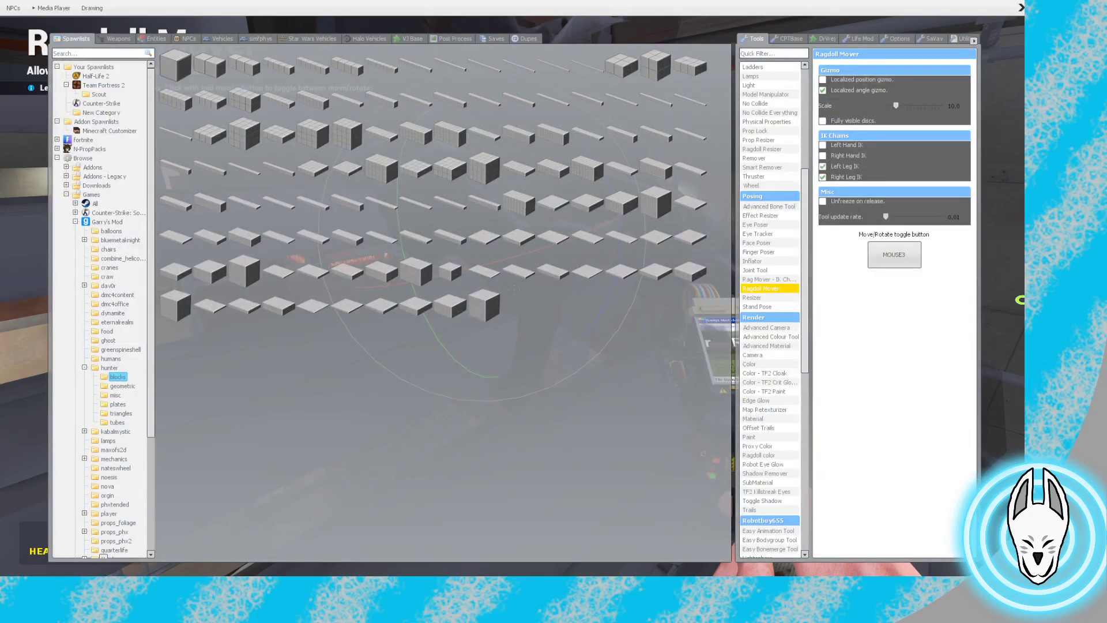
{"action": "middle_click", "coordinate": [514, 288]}
{"action": "left_click_drag", "start_coordinate": [514, 289], "coordinate": [514, 289]}
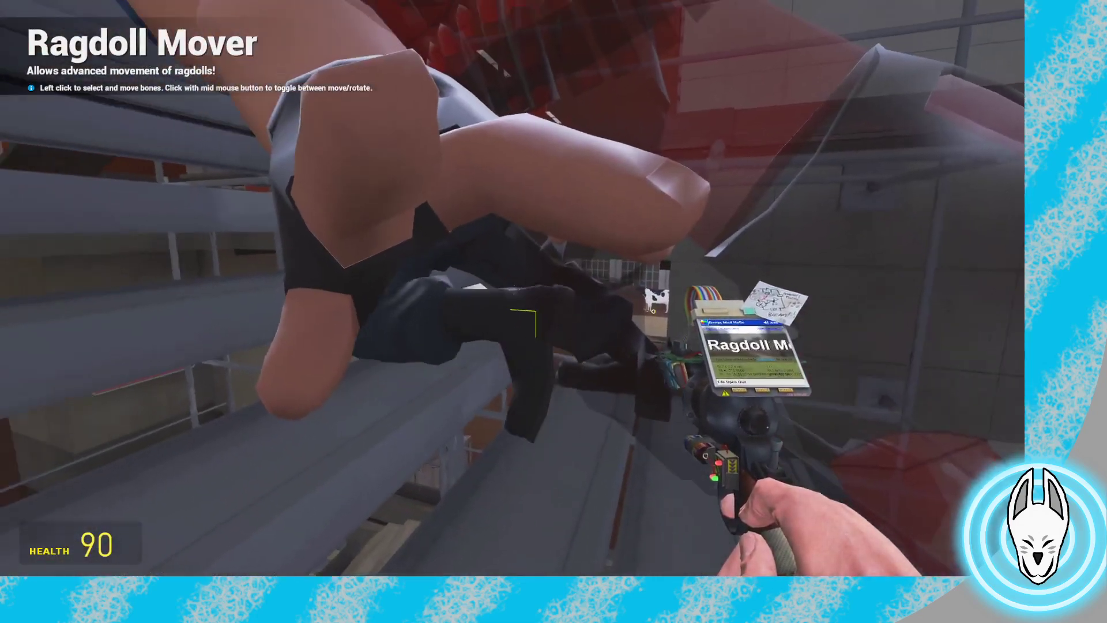
{"action": "left_click", "coordinate": [554, 312]}
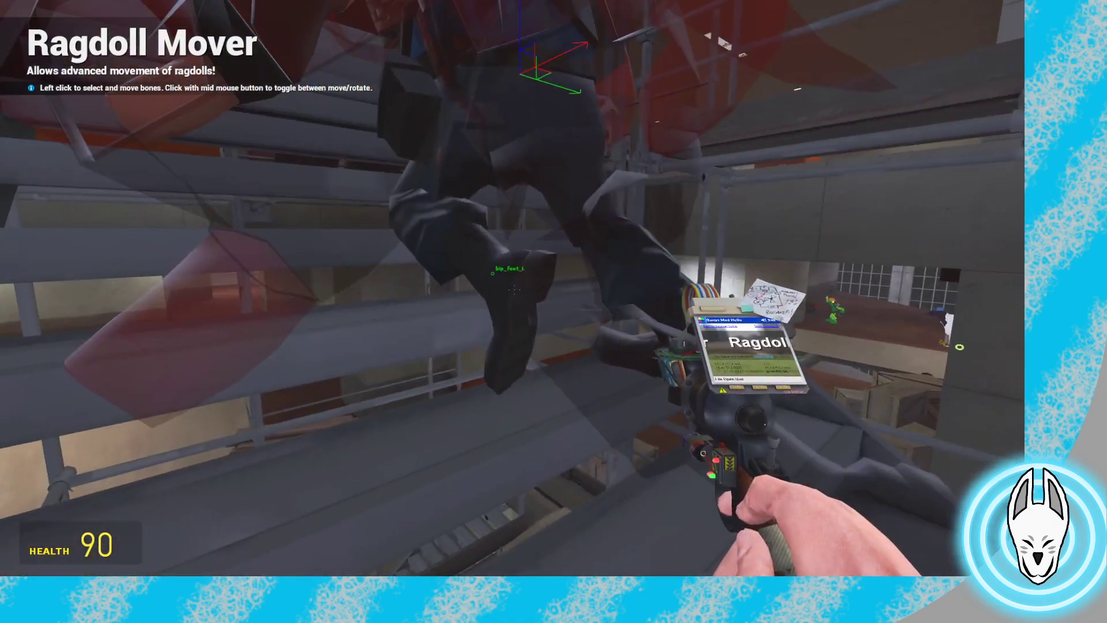
{"action": "left_click", "coordinate": [514, 290]}
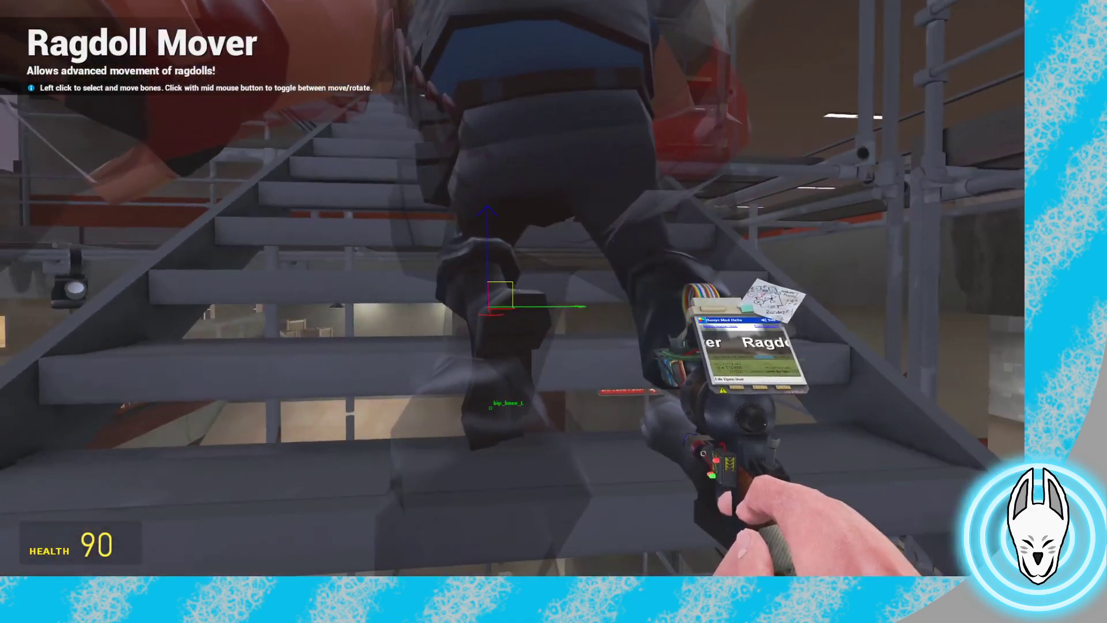
{"action": "left_click", "coordinate": [514, 290]}
{"action": "left_click_drag", "start_coordinate": [514, 289], "coordinate": [514, 290]}
{"action": "key", "text": "d"}
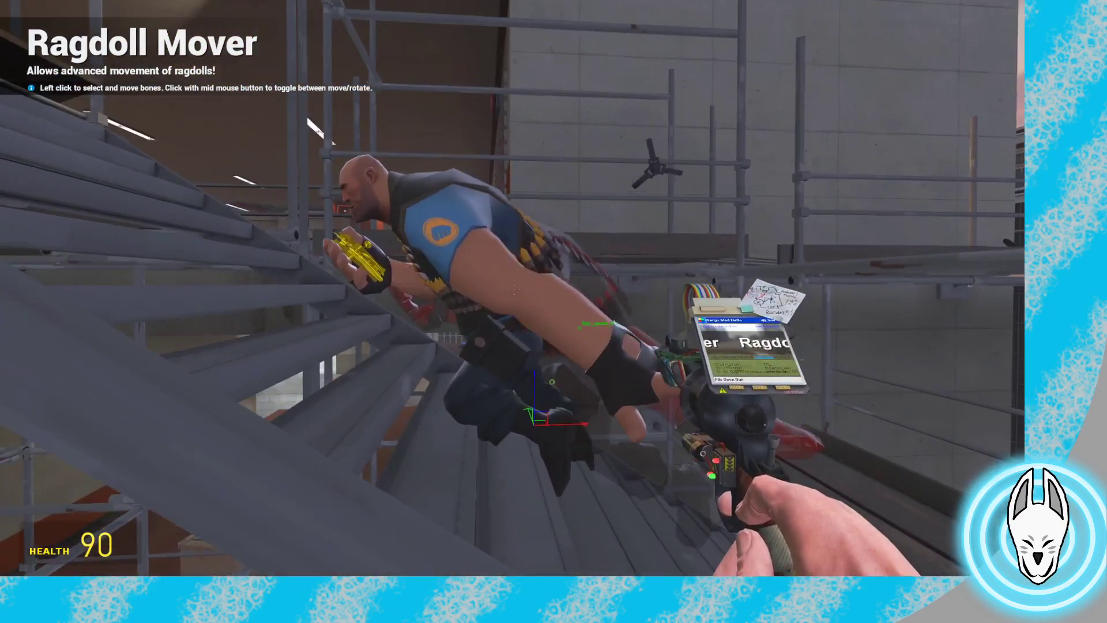
Rotate the Heavy's upper spine to turn the torso for the new running pose
{"action": "key", "text": "w"}
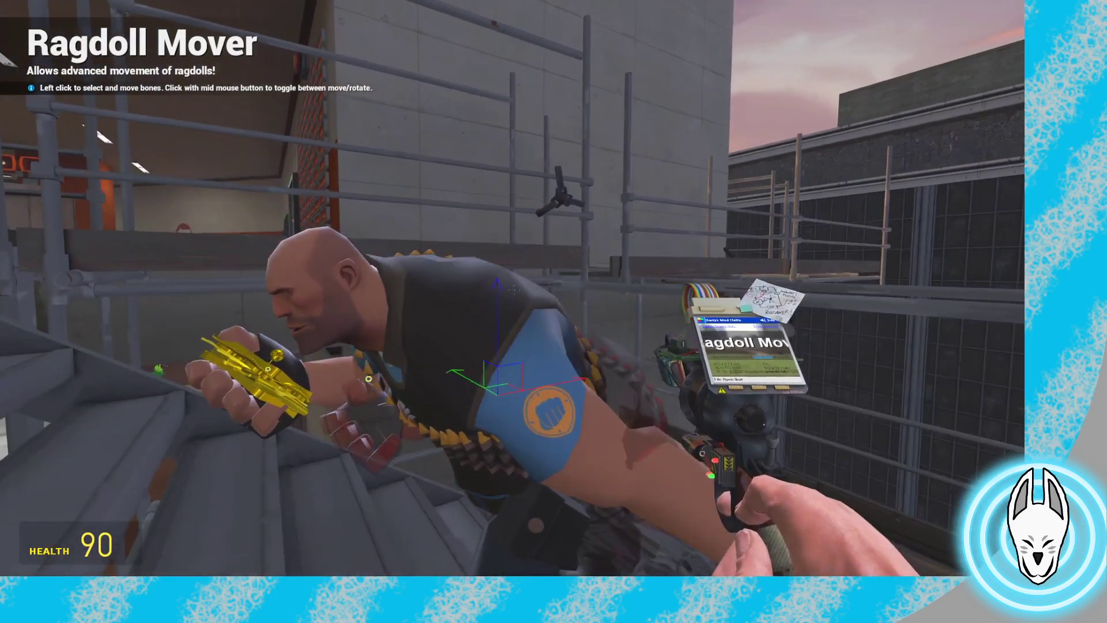
{"action": "middle_click", "coordinate": [514, 289]}
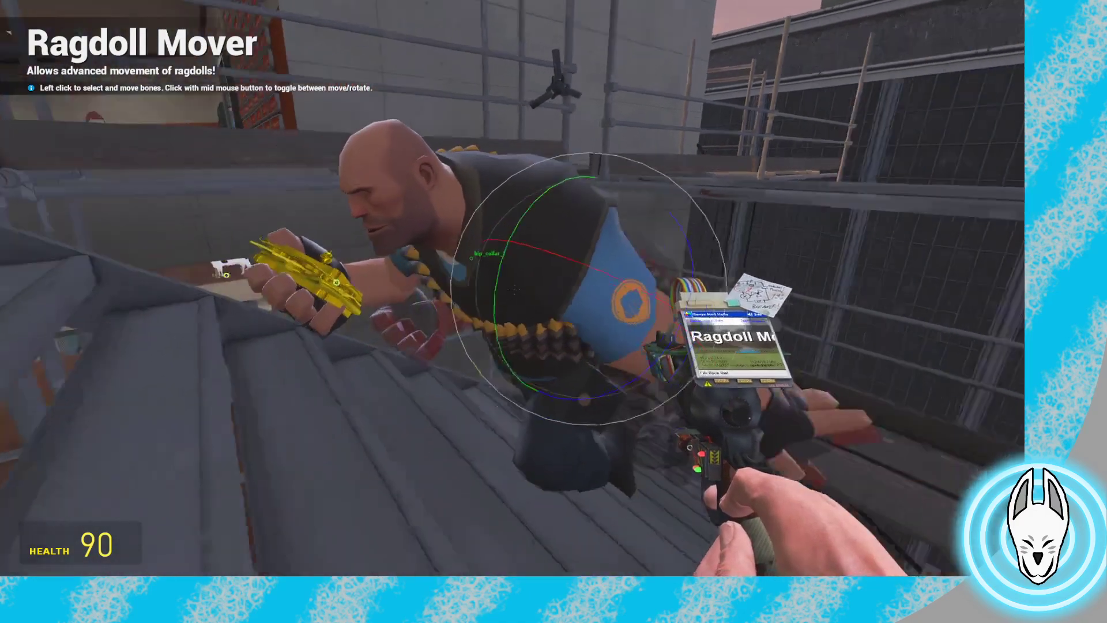
{"action": "middle_click", "coordinate": [513, 288]}
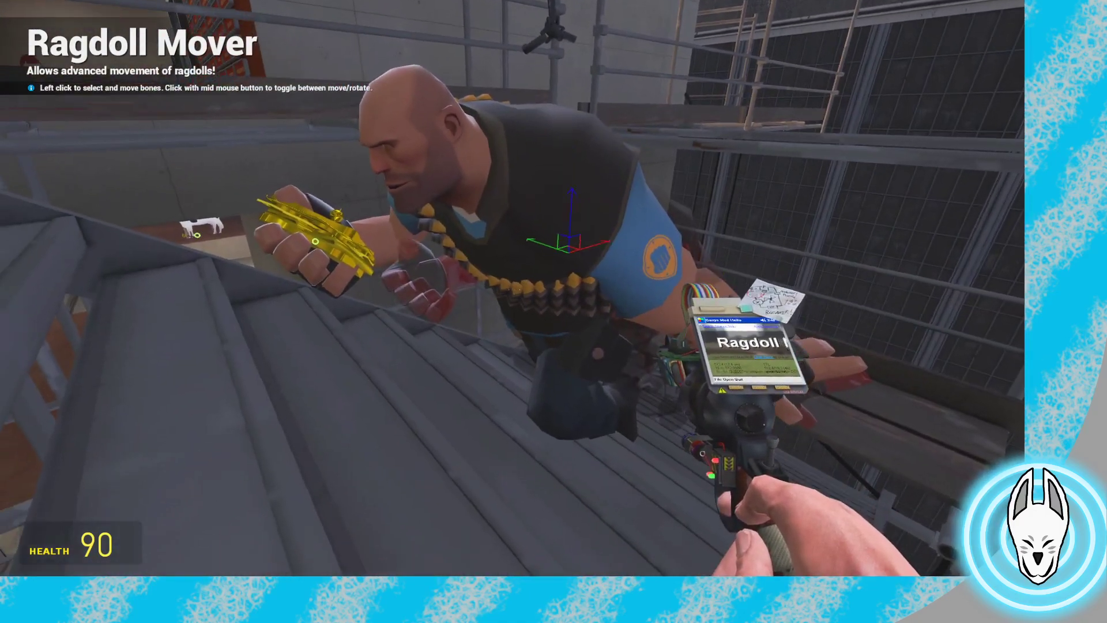
{"action": "middle_click", "coordinate": [513, 289]}
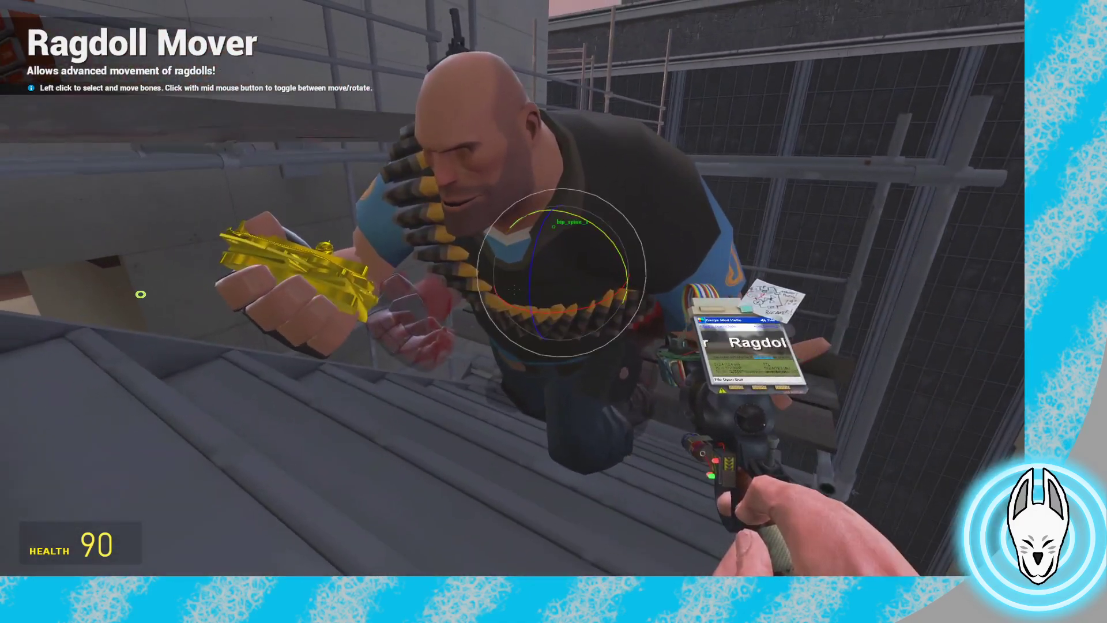
{"action": "left_click_drag", "start_coordinate": [513, 289], "coordinate": [514, 289]}
{"action": "key", "text": "d"}
{"action": "key", "text": "s"}
Rotate the Heavy's head to face up the stairs
{"action": "middle_click", "coordinate": [514, 289]}
{"action": "key", "text": "w"}
{"action": "middle_click", "coordinate": [514, 289]}
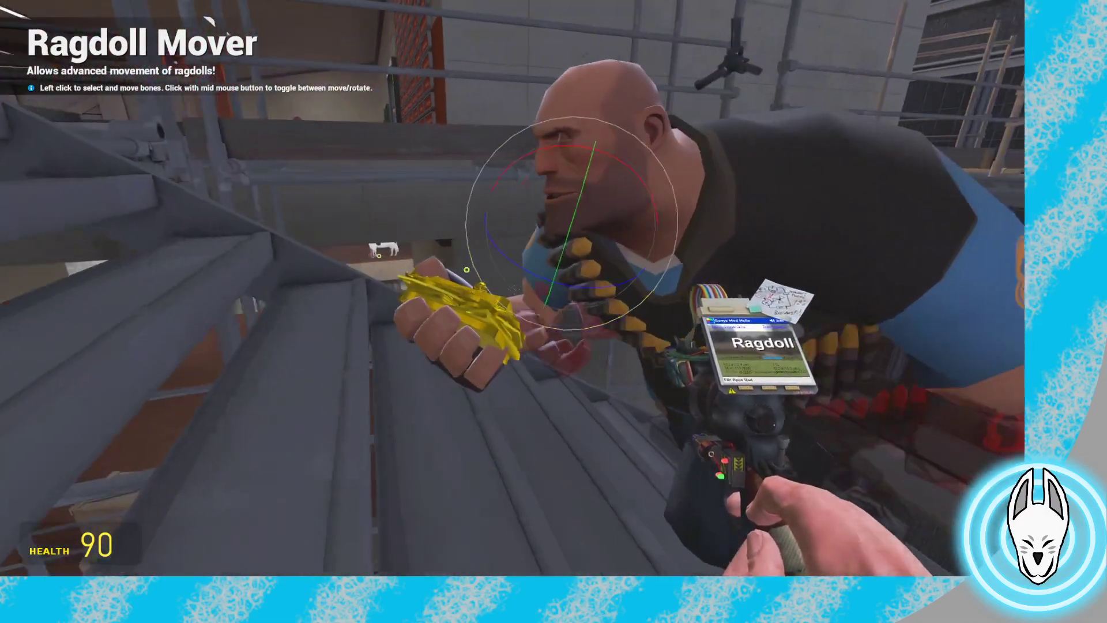
{"action": "key", "text": "q"}
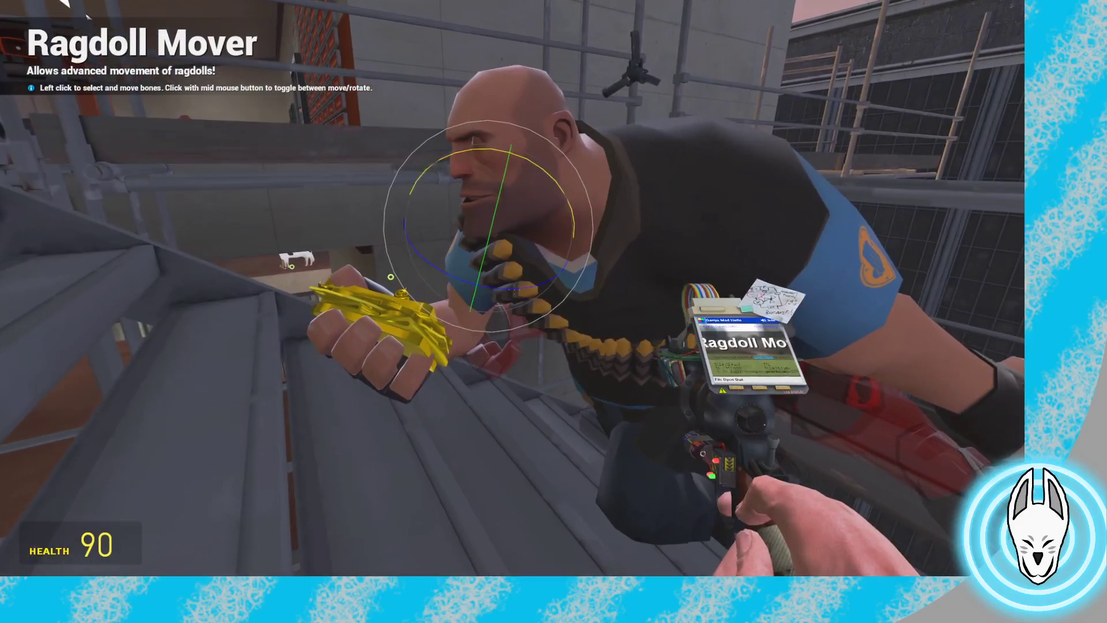
{"action": "left_click_drag", "start_coordinate": [514, 289], "coordinate": [512, 288]}
Pose the Heavy's right arm at the elbow, keeping the yellow prop in front of the chest
{"action": "left_click", "coordinate": [512, 287]}
{"action": "key", "text": "a"}
{"action": "key", "text": "d"}
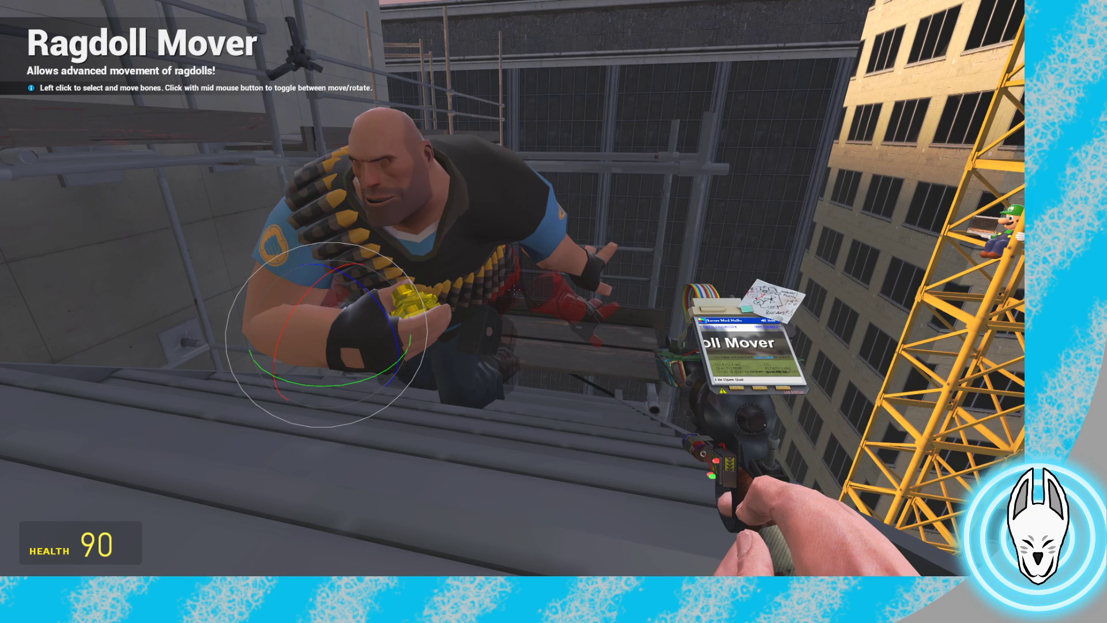
{"action": "key", "text": "c"}
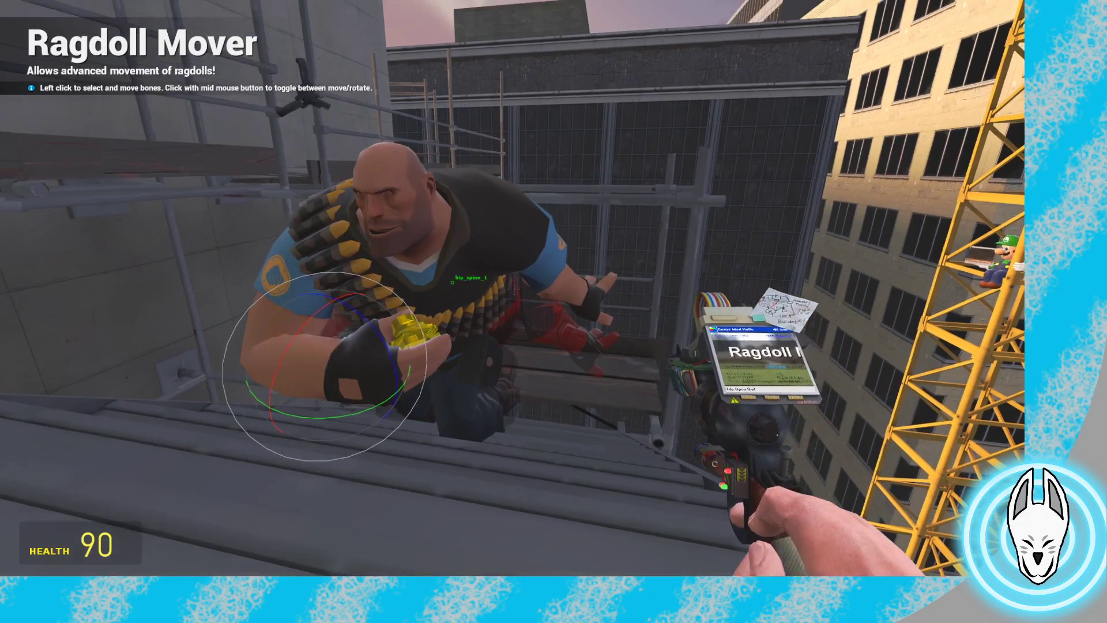
{"action": "key", "text": "d"}
Rotate the Heavy's left upper arm so the arm swings up behind the body
{"action": "left_click", "coordinate": [512, 288]}
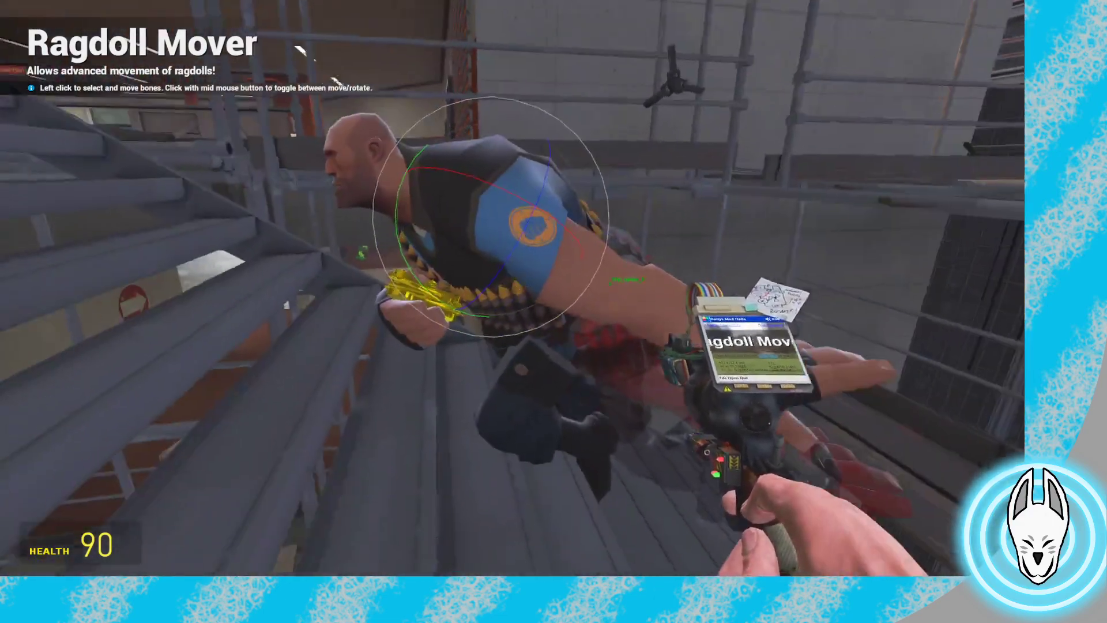
{"action": "key", "text": "w"}
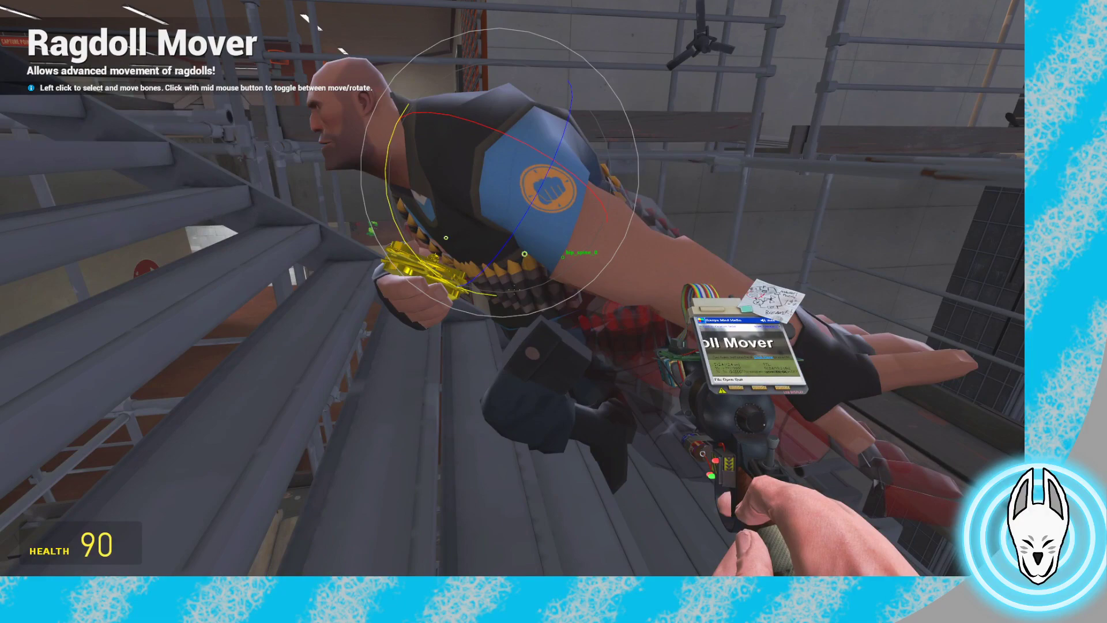
{"action": "key", "text": "q"}
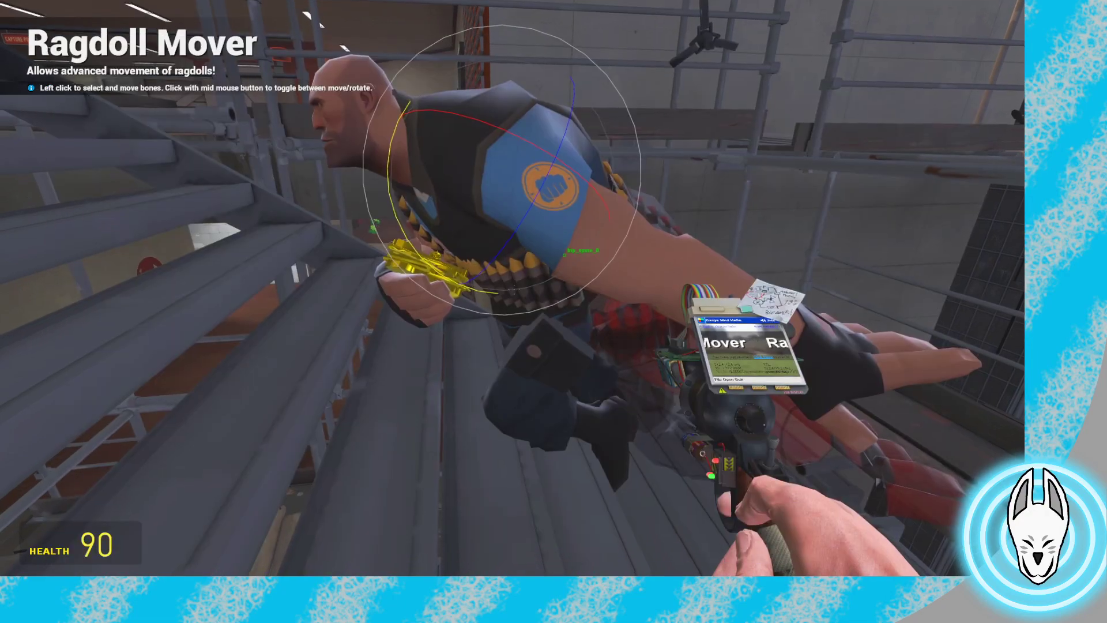
{"action": "left_click_drag", "start_coordinate": [513, 288], "coordinate": [572, 249]}
{"action": "key", "text": "d"}
{"action": "key", "text": "w"}
Rotate the Heavy's left forearm to bend the trailing arm at the elbow
{"action": "left_click", "coordinate": [512, 288]}
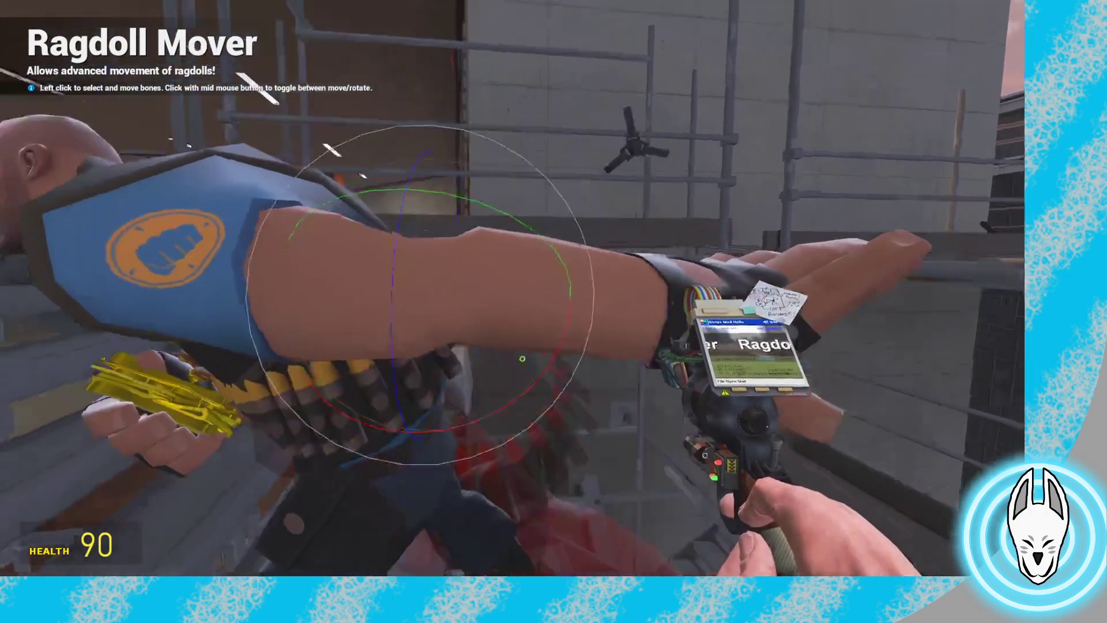
{"action": "key", "text": "s"}
{"action": "left_click_drag", "start_coordinate": [513, 288], "coordinate": [513, 288]}
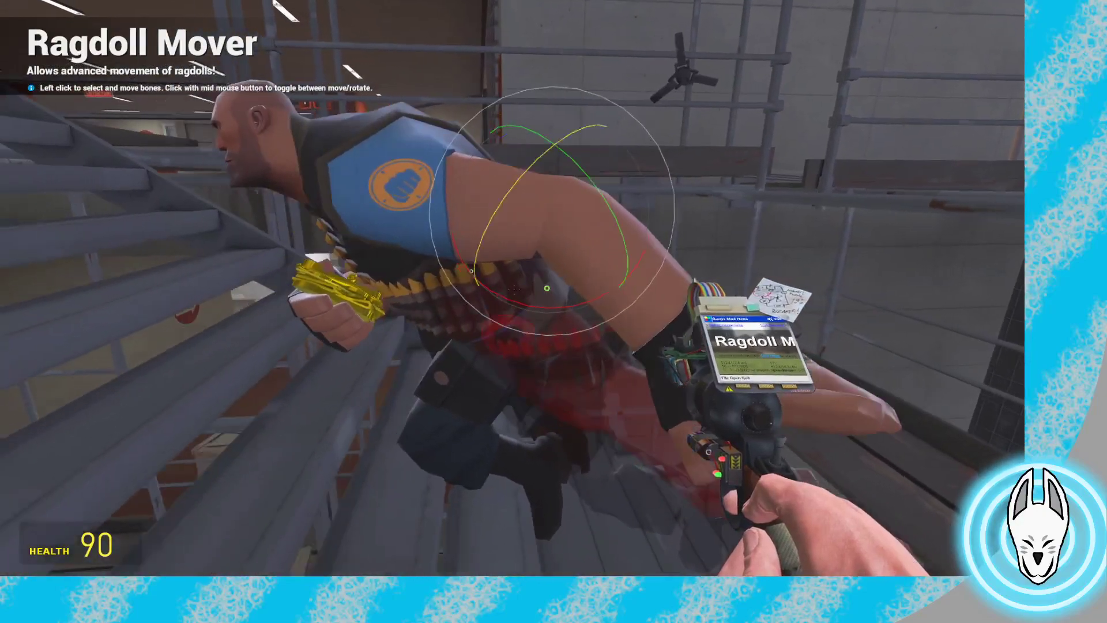
{"action": "key", "text": "a"}
{"action": "key", "text": "w"}
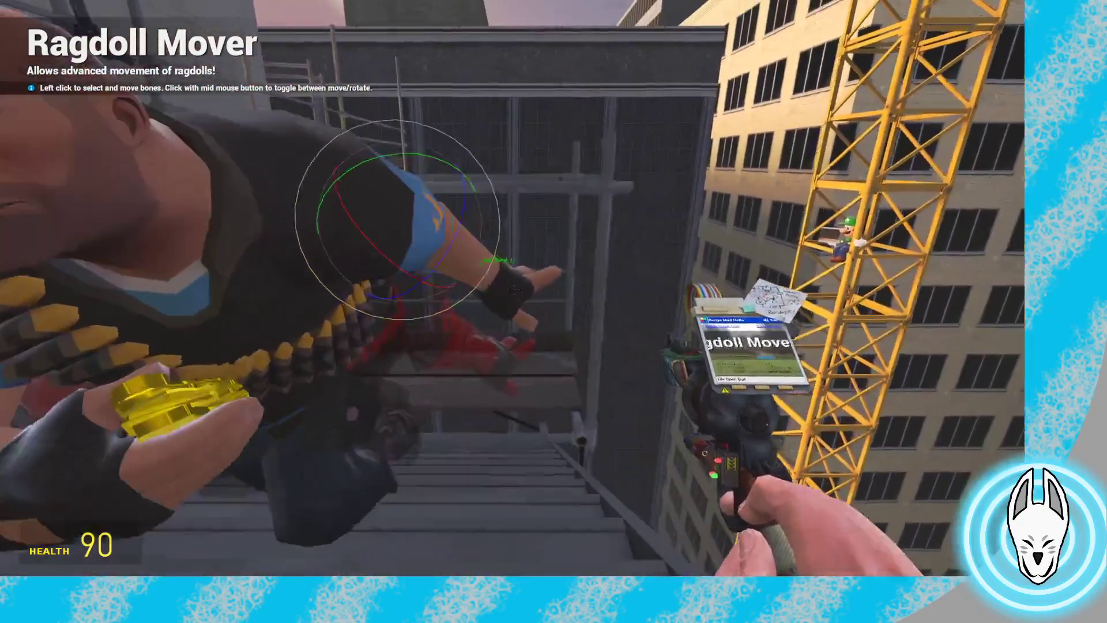
Bend the fingers of the Heavy's left hand with the Finger Poser tool
{"action": "key", "text": "q"}
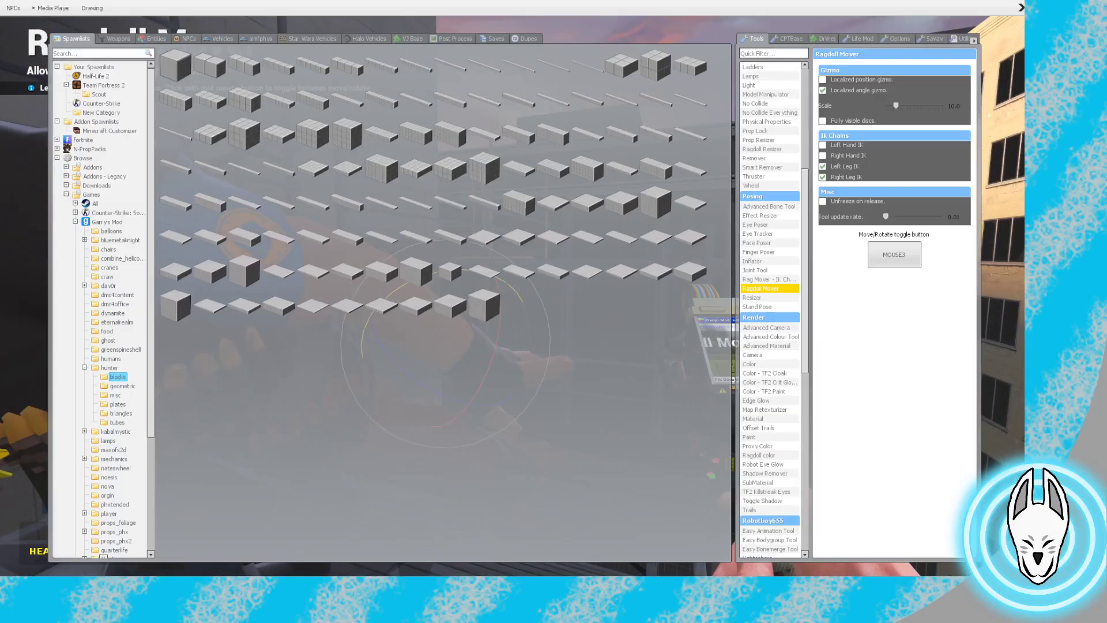
{"action": "left_click", "coordinate": [758, 251]}
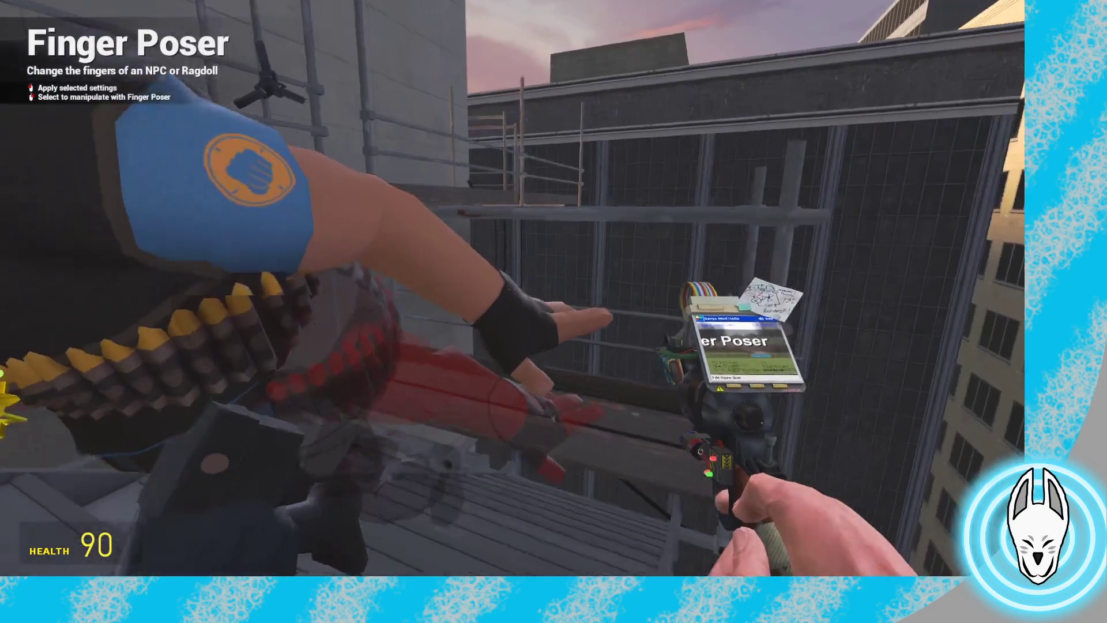
{"action": "key", "text": "w"}
{"action": "key", "text": "s"}
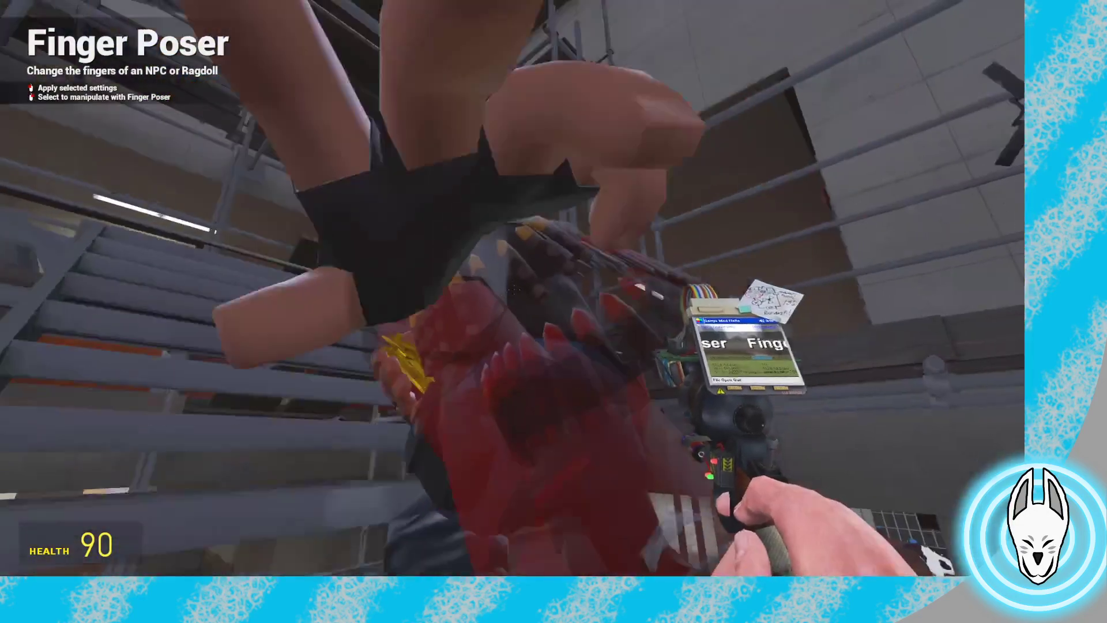
{"action": "key", "text": "c"}
{"action": "left_click_drag", "start_coordinate": [896, 473], "coordinate": [900, 463]}
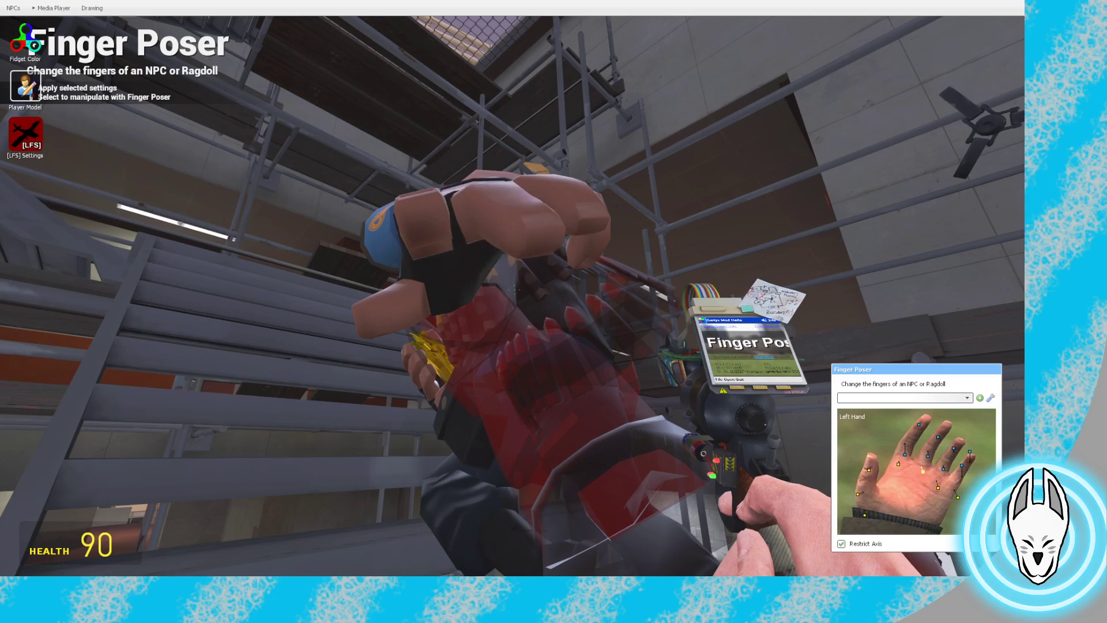
{"action": "left_click_drag", "start_coordinate": [938, 487], "coordinate": [953, 490]}
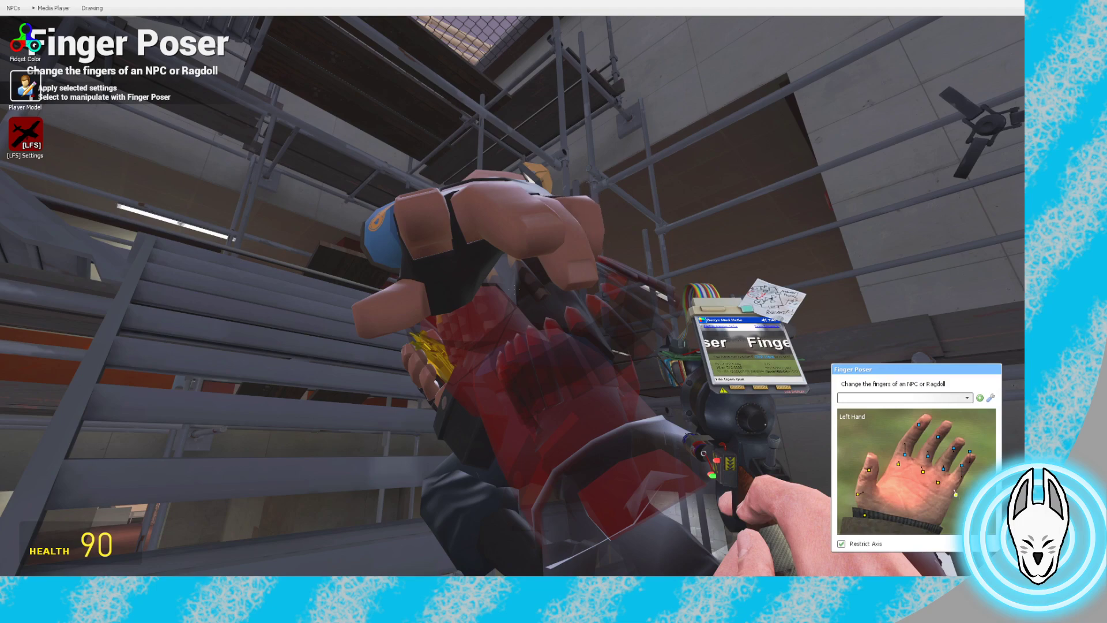
{"action": "key", "text": "c"}
{"action": "key", "text": "w"}
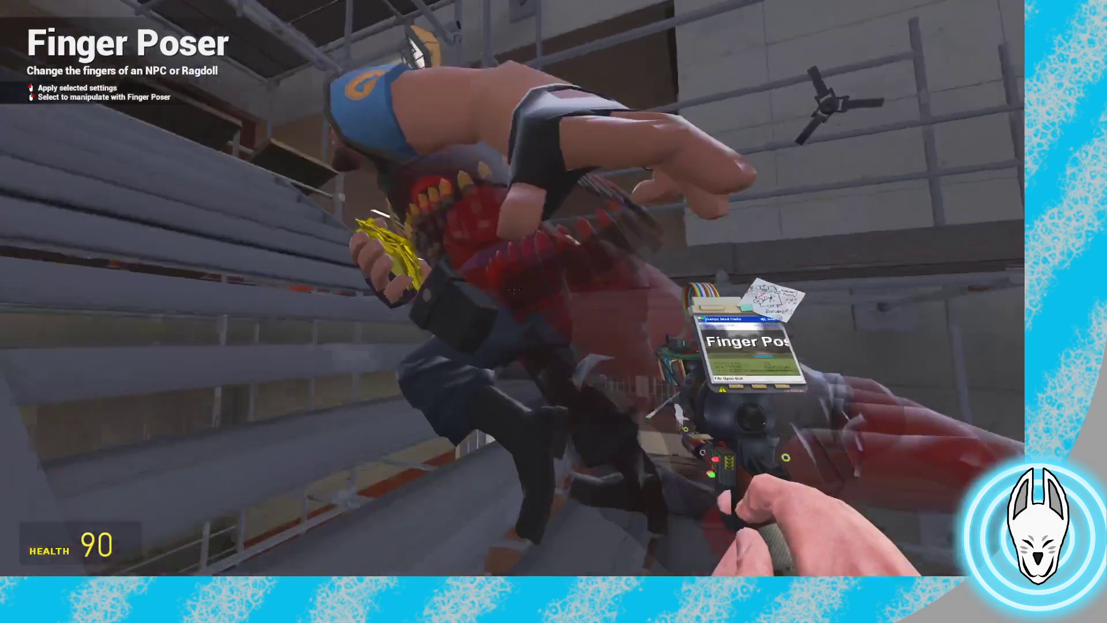
Use the Face Poser tool on the Heavy and raise Multi Close Lid to 1.00 to open the eyes wide
{"action": "key", "text": "s"}
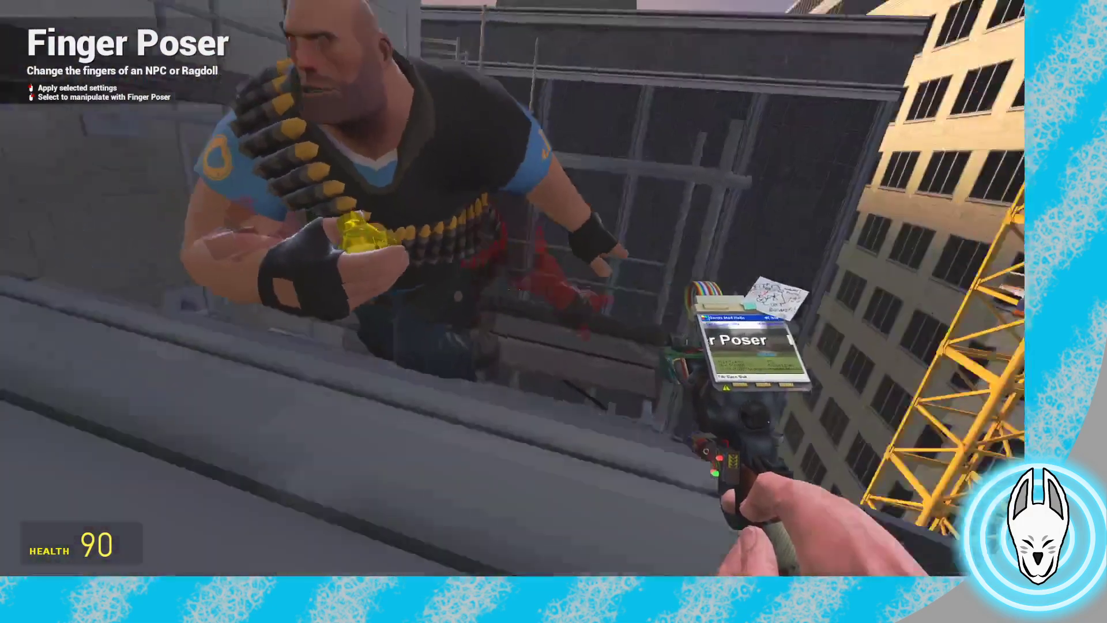
{"action": "key", "text": "q"}
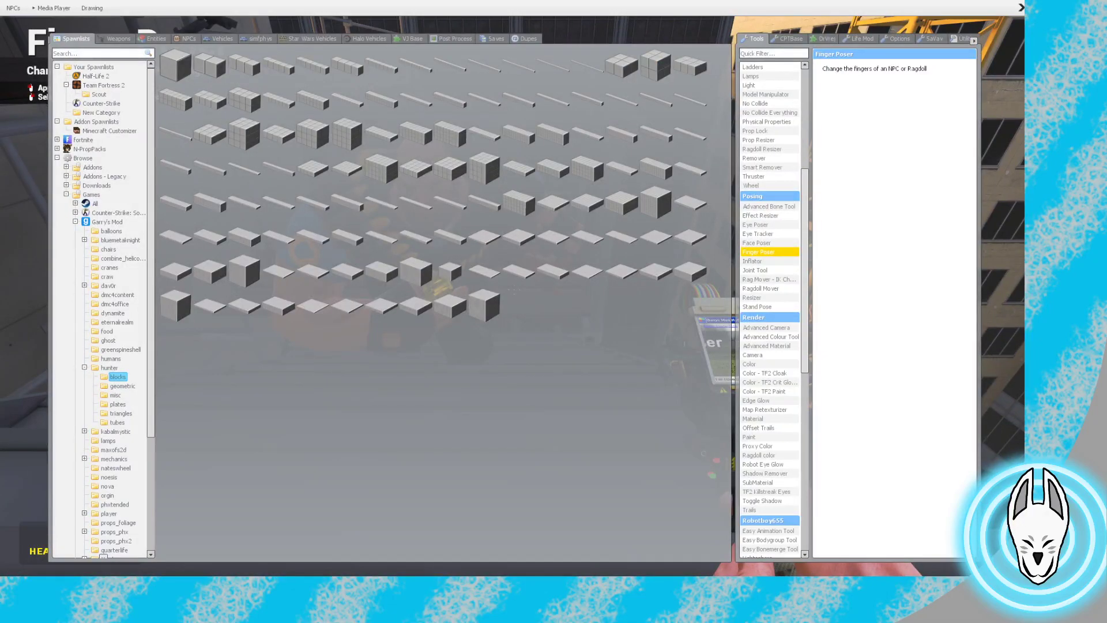
{"action": "left_click", "coordinate": [756, 243]}
{"action": "key", "text": "q"}
{"action": "key", "text": "w"}
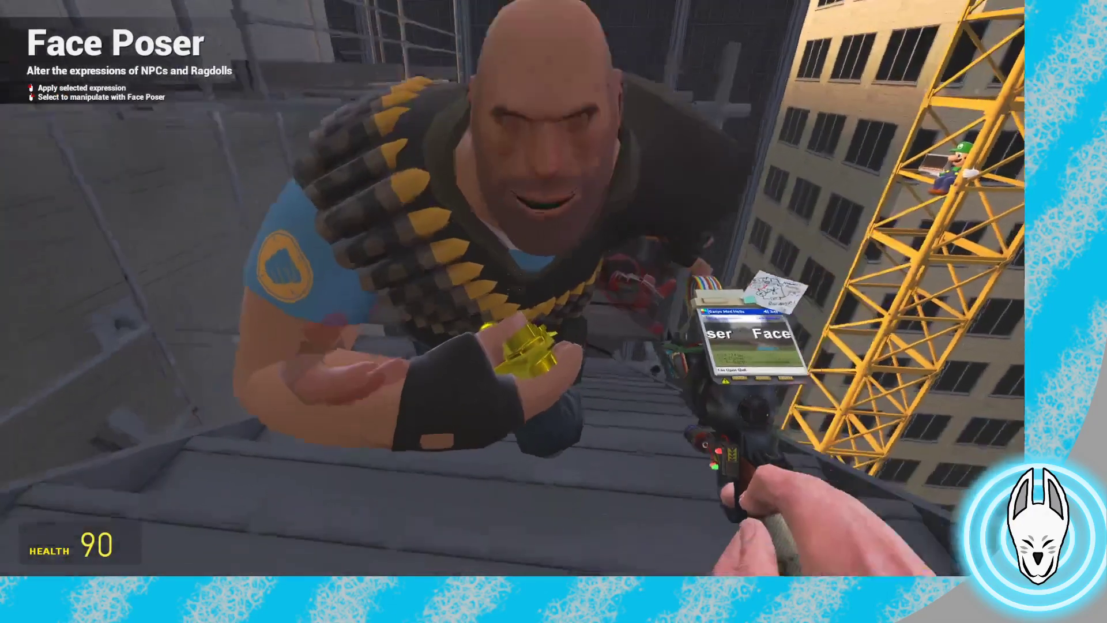
{"action": "key", "text": "s"}
{"action": "key", "text": "c"}
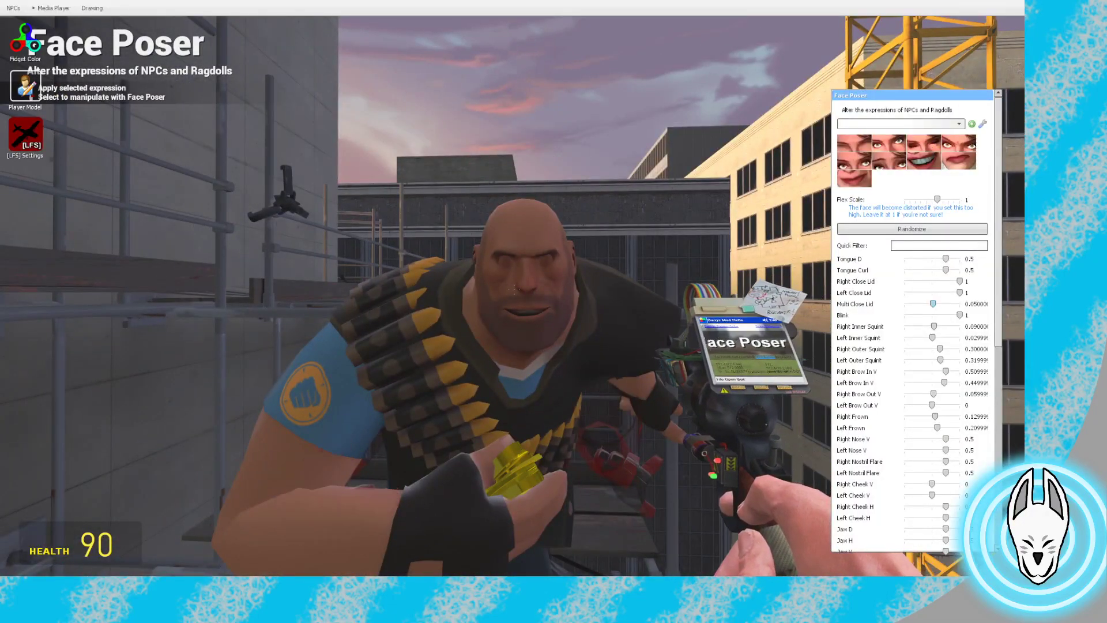
{"action": "mouse_move", "coordinate": [933, 304]}
{"action": "left_mouse_down"}
{"action": "mouse_move", "coordinate": [959, 303]}
{"action": "mouse_move", "coordinate": [942, 315]}
{"action": "left_mouse_up"}
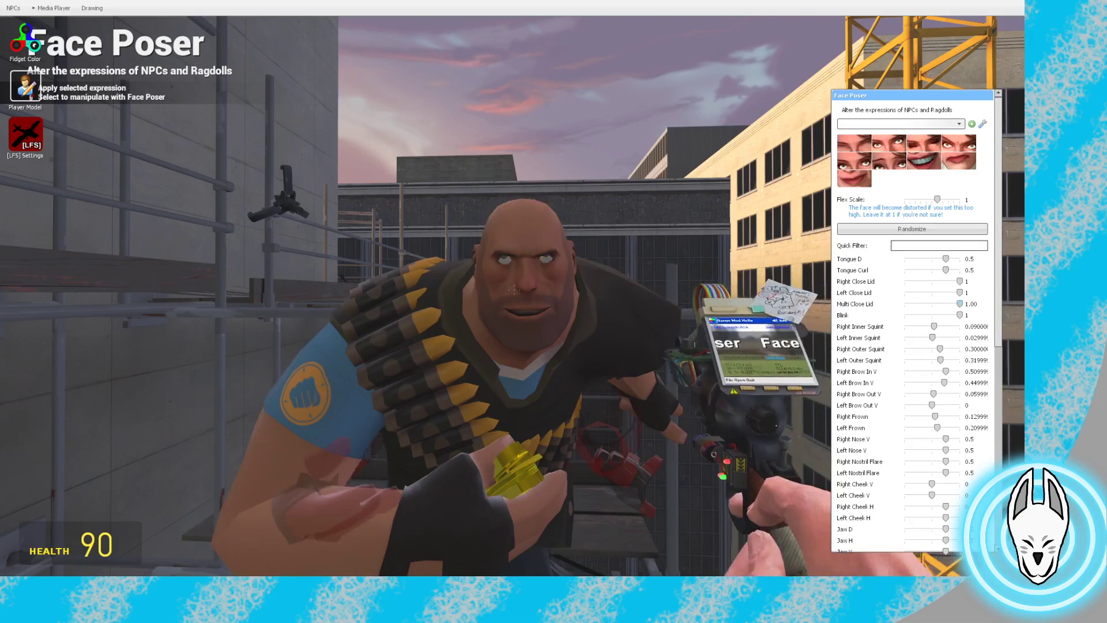
Set Blink to 0.51, aim the Heavy's eyes forward with the Eye Poser tool, and return to the Face Poser tool
{"action": "key", "text": "q"}
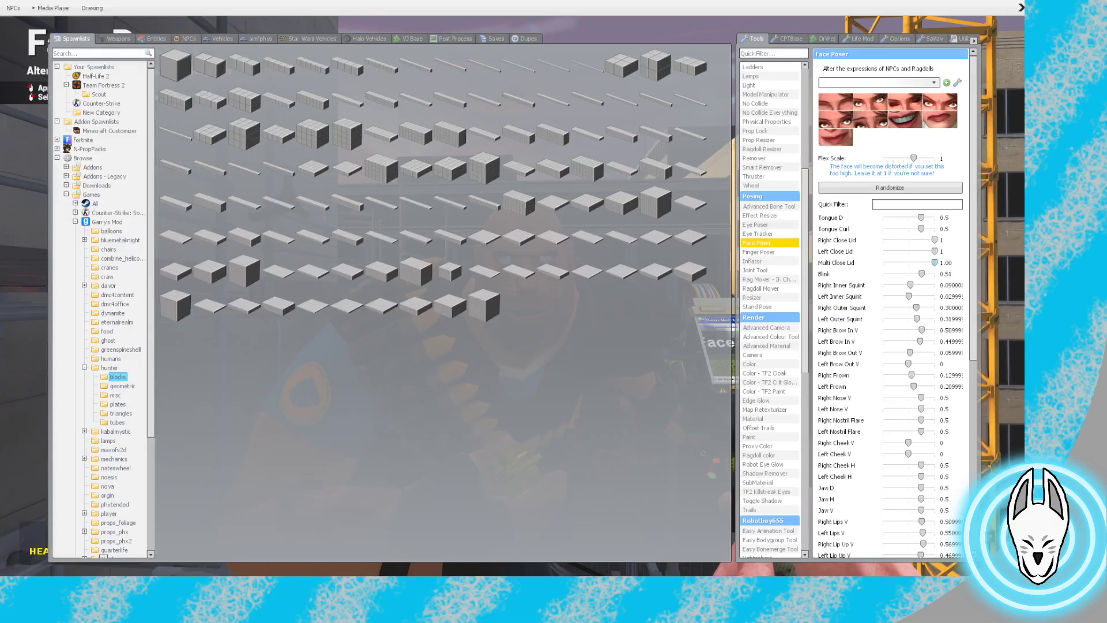
{"action": "left_click", "coordinate": [754, 224]}
{"action": "key", "text": "s"}
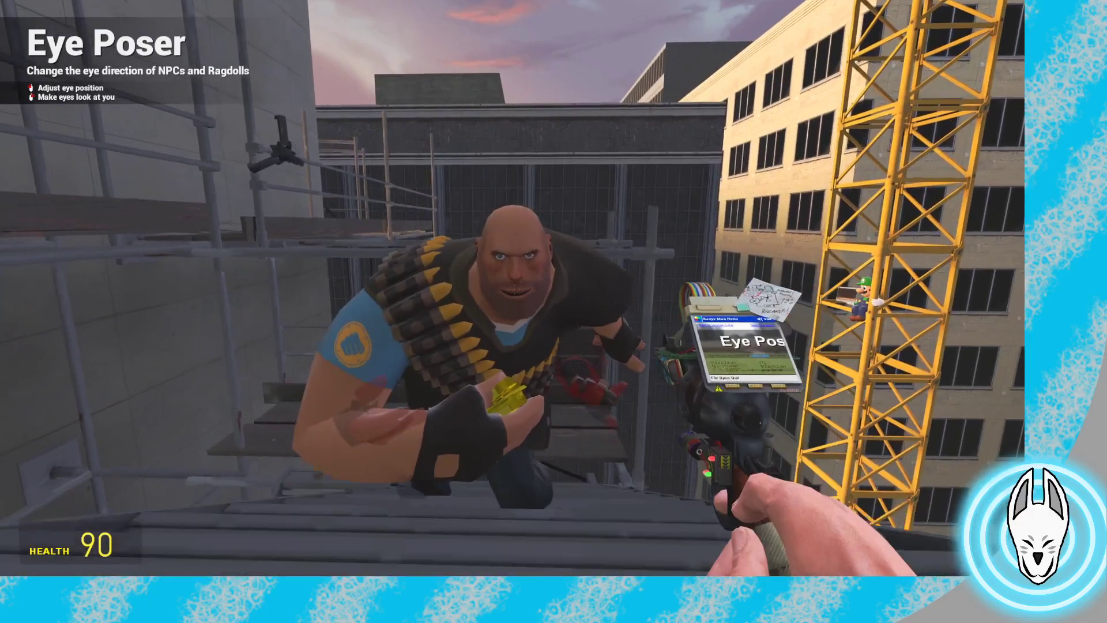
{"action": "key", "text": "q"}
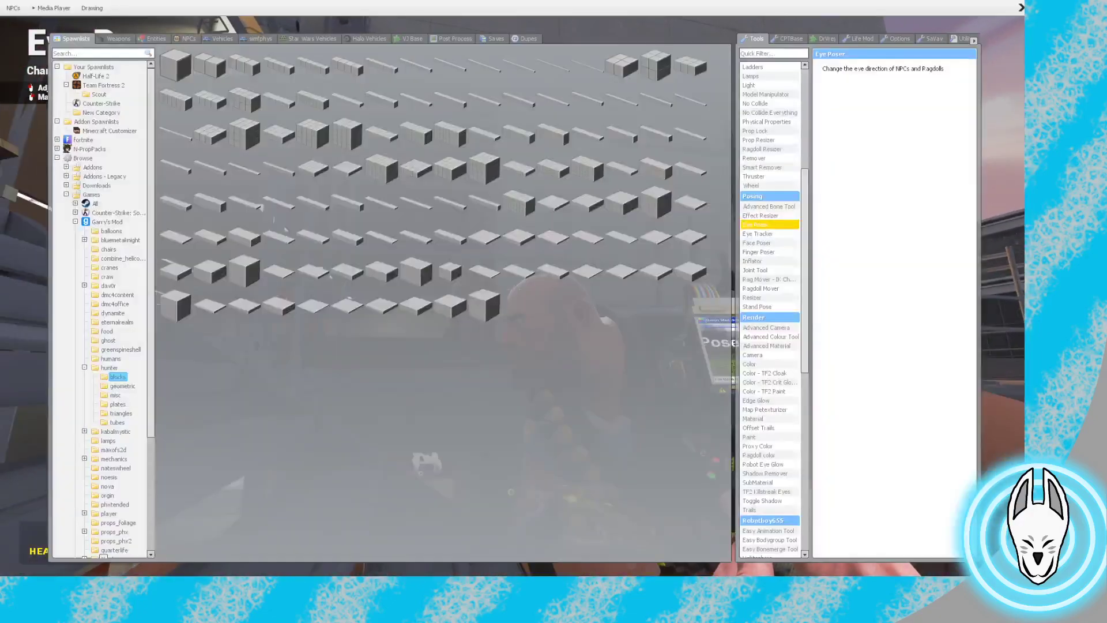
{"action": "left_click", "coordinate": [755, 243]}
{"action": "key", "text": "w"}
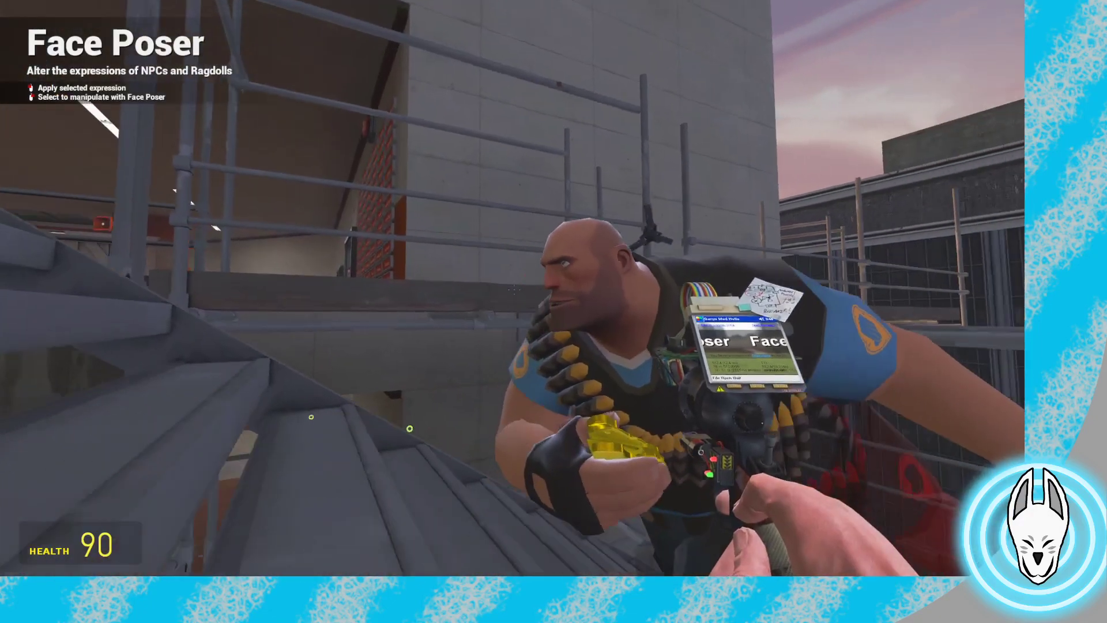
{"action": "key", "text": "a"}
{"action": "key", "text": "w"}
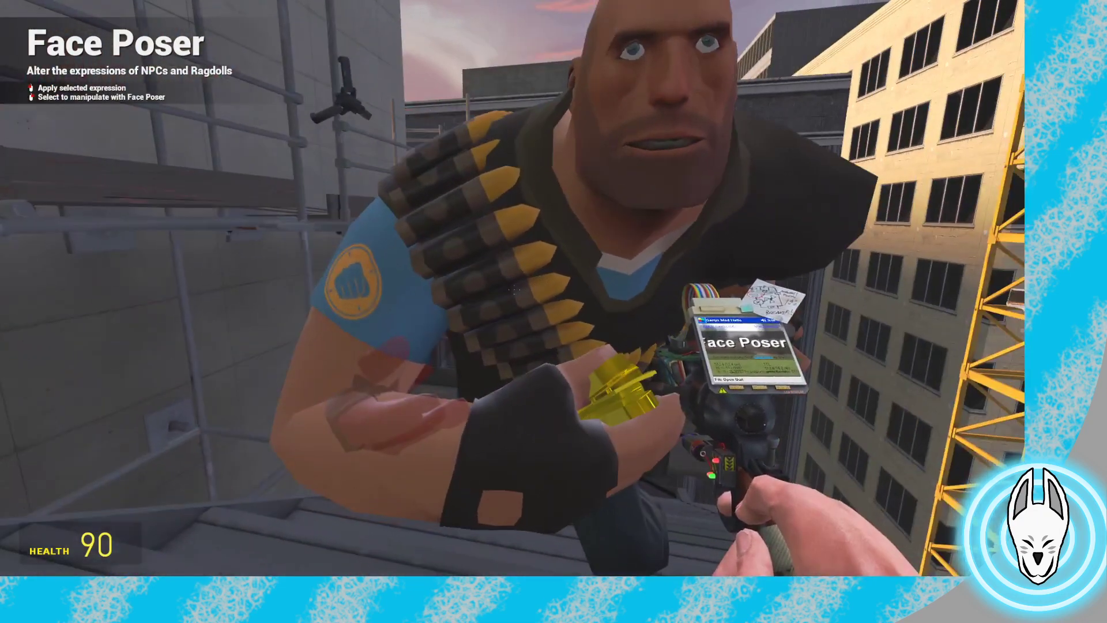
{"action": "key", "text": "s"}
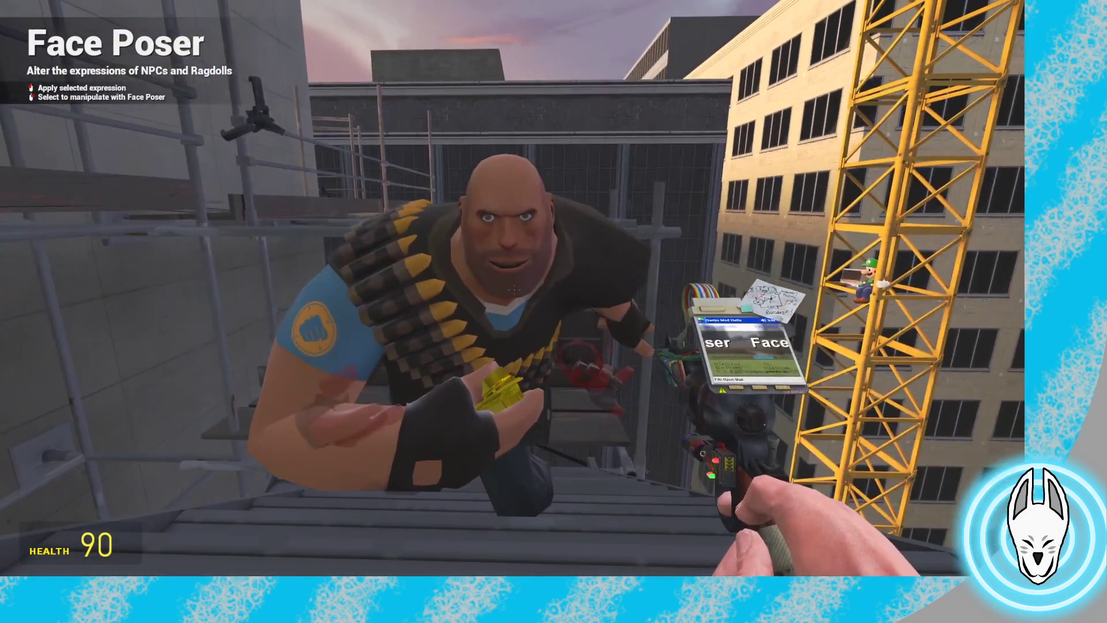
Raise the Heavy's lips with Right Lips V at 0.91 and Left Lips V at 0.89, keeping Jaw V at 0.50
{"action": "key", "text": "c"}
{"action": "scroll", "coordinate": [911, 346], "scroll_direction": "down", "scroll_amount": 5}
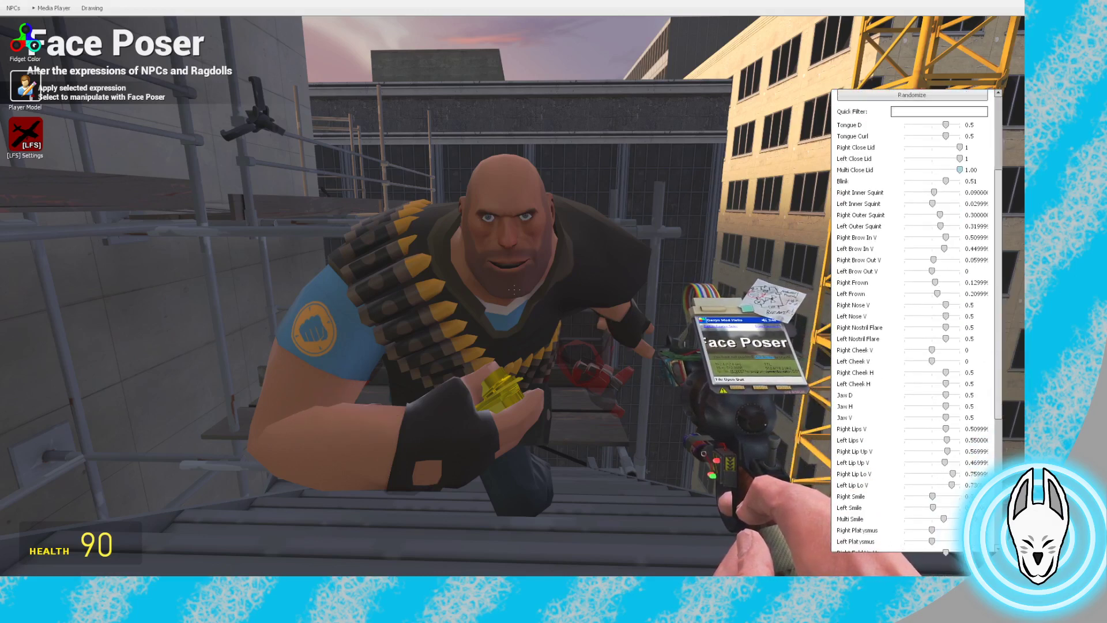
{"action": "left_click_drag", "start_coordinate": [868, 417], "coordinate": [868, 417]}
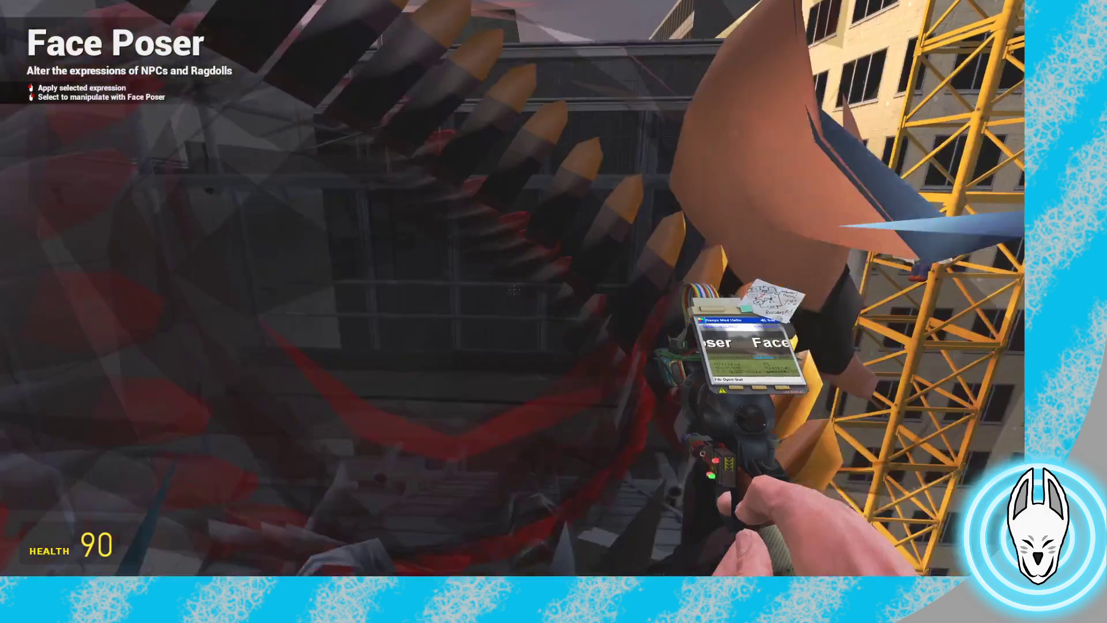
{"action": "key", "text": "c"}
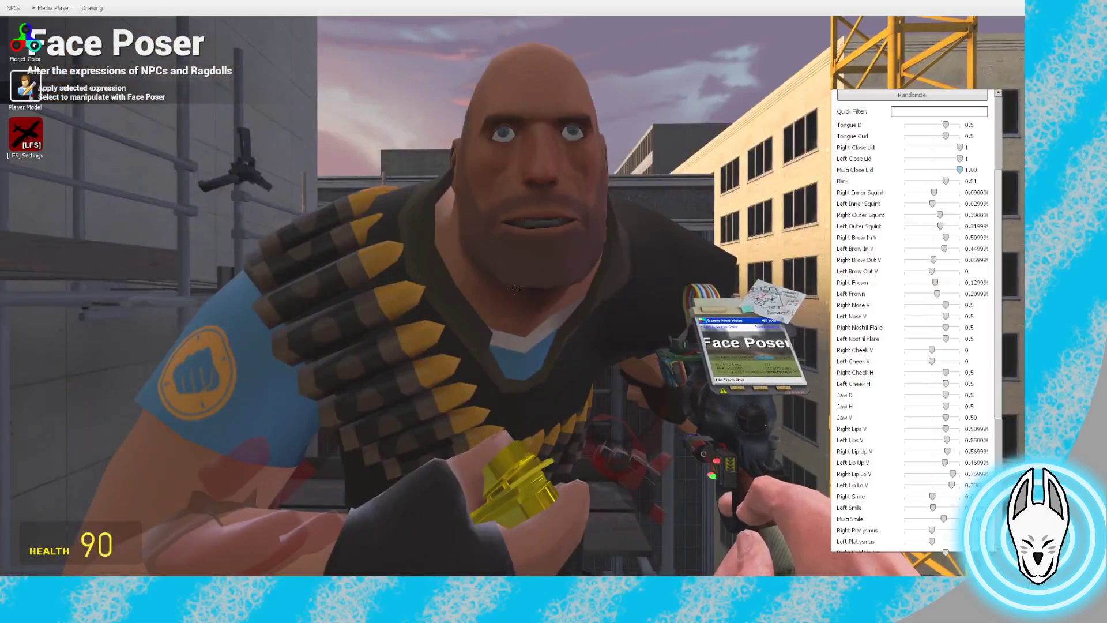
{"action": "left_click_drag", "start_coordinate": [945, 428], "coordinate": [957, 440]}
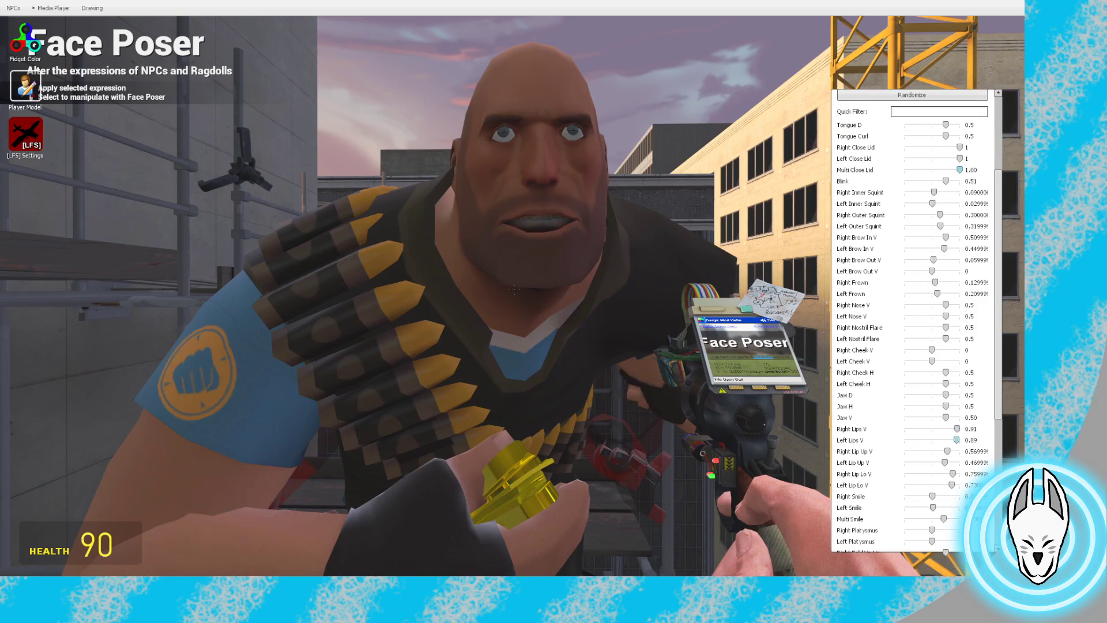
Set both Lip Cnr Twst values to 1.00, Right Smile to -0.18, Left Smile to -0.34 and Left Platysmus to 0.43
{"action": "scroll", "coordinate": [957, 440], "scroll_direction": "down", "scroll_amount": 3}
{"action": "scroll", "coordinate": [914, 320], "scroll_direction": "down", "scroll_amount": 3}
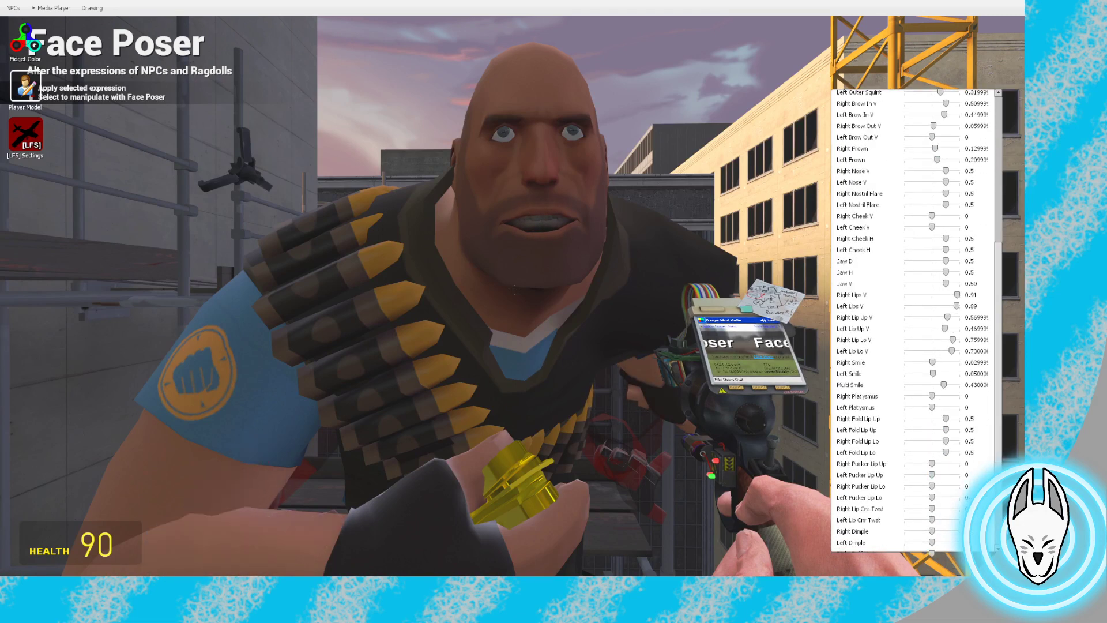
{"action": "left_click_drag", "start_coordinate": [932, 482], "coordinate": [959, 493]}
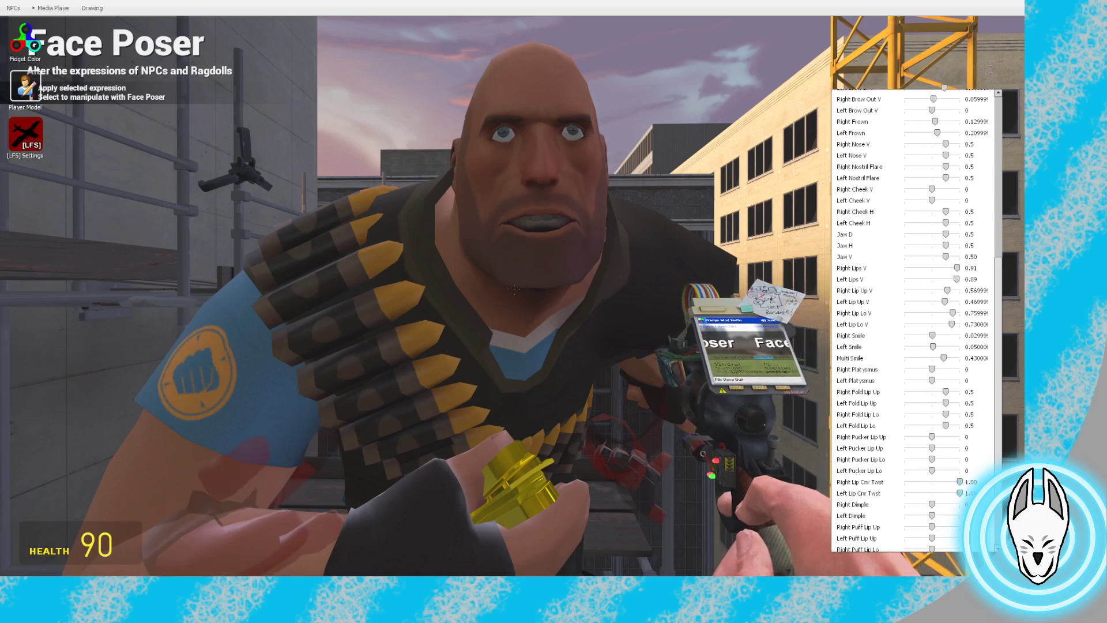
{"action": "key", "text": "c"}
{"action": "left_click_drag", "start_coordinate": [932, 380], "coordinate": [922, 335]}
Set Right and Left Lip Lo V to 0.45 and Right and Left Lips V to 0.53 to close the mouth
{"action": "key", "text": "d"}
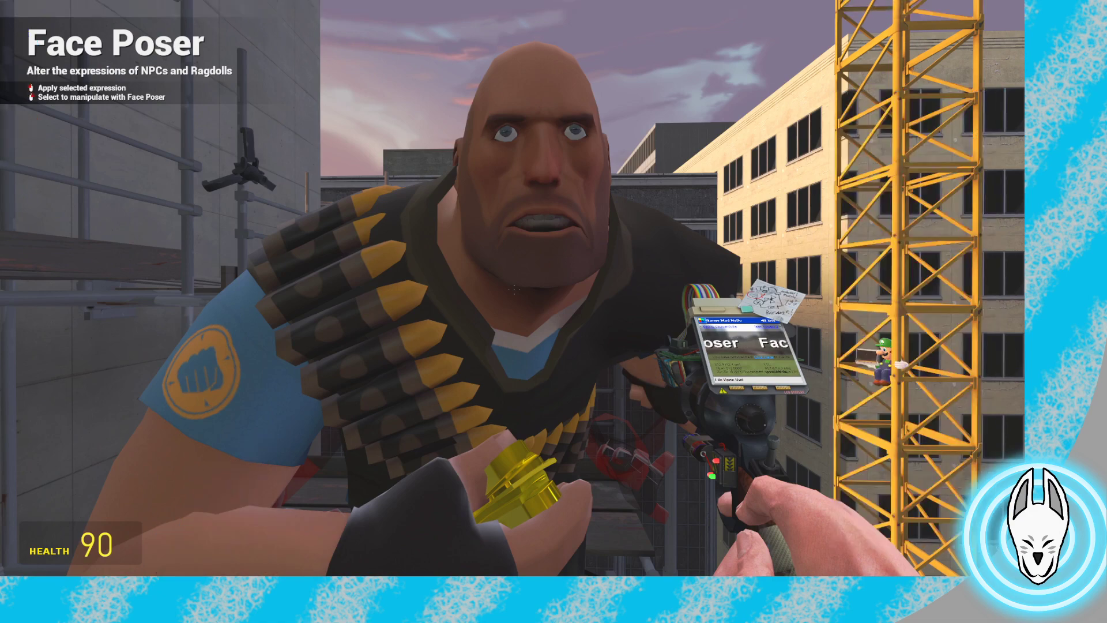
{"action": "key", "text": "s"}
{"action": "key", "text": "c"}
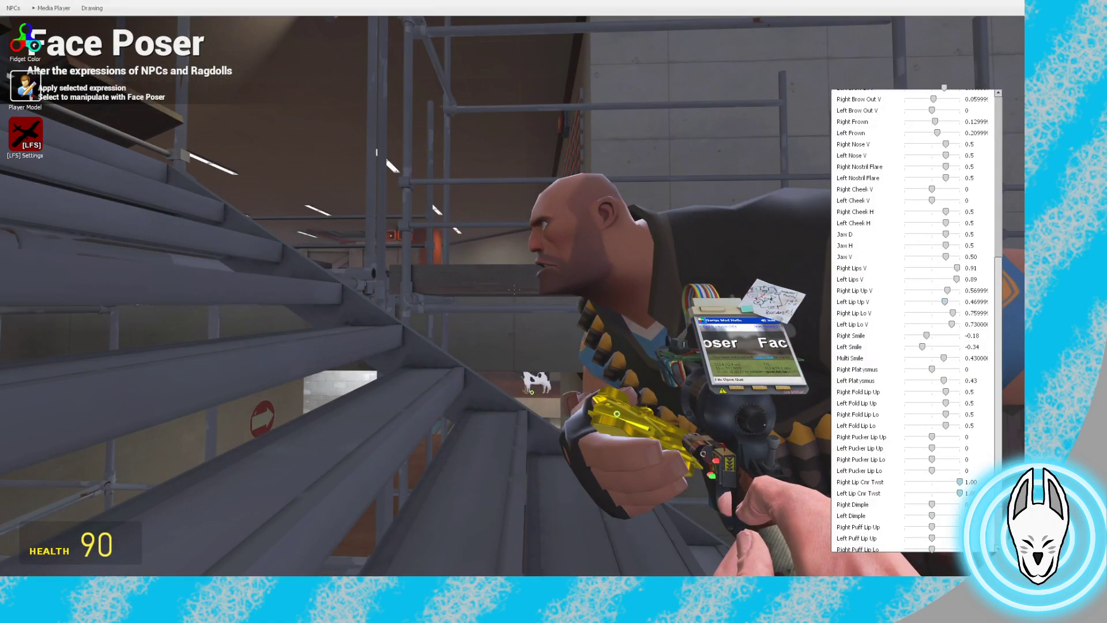
{"action": "left_click_drag", "start_coordinate": [952, 313], "coordinate": [943, 324]}
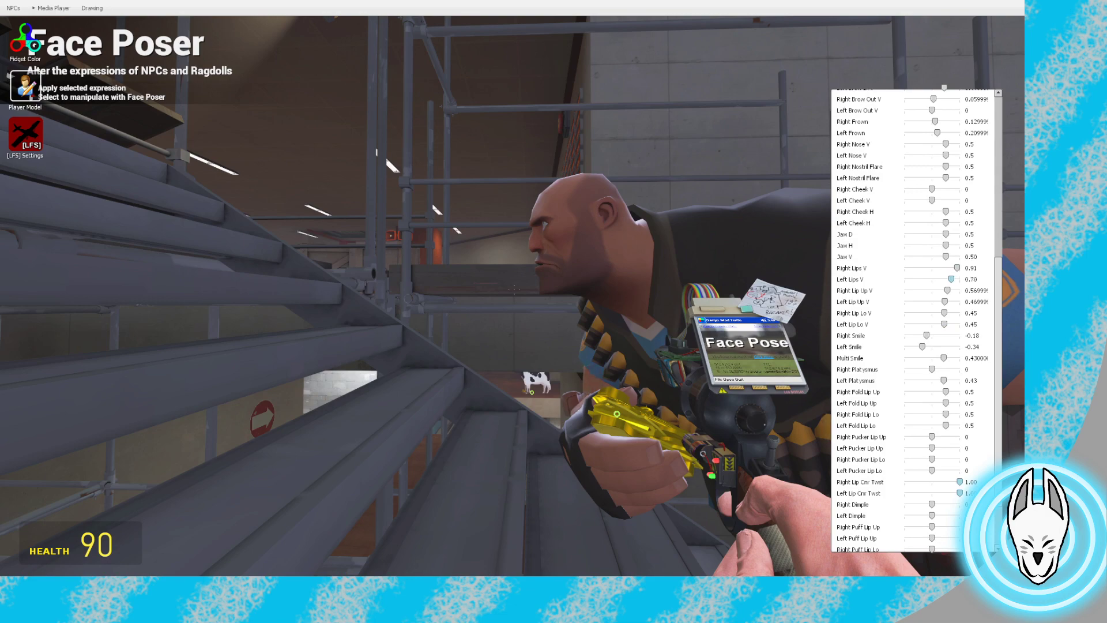
{"action": "left_click_drag", "start_coordinate": [957, 267], "coordinate": [946, 268]}
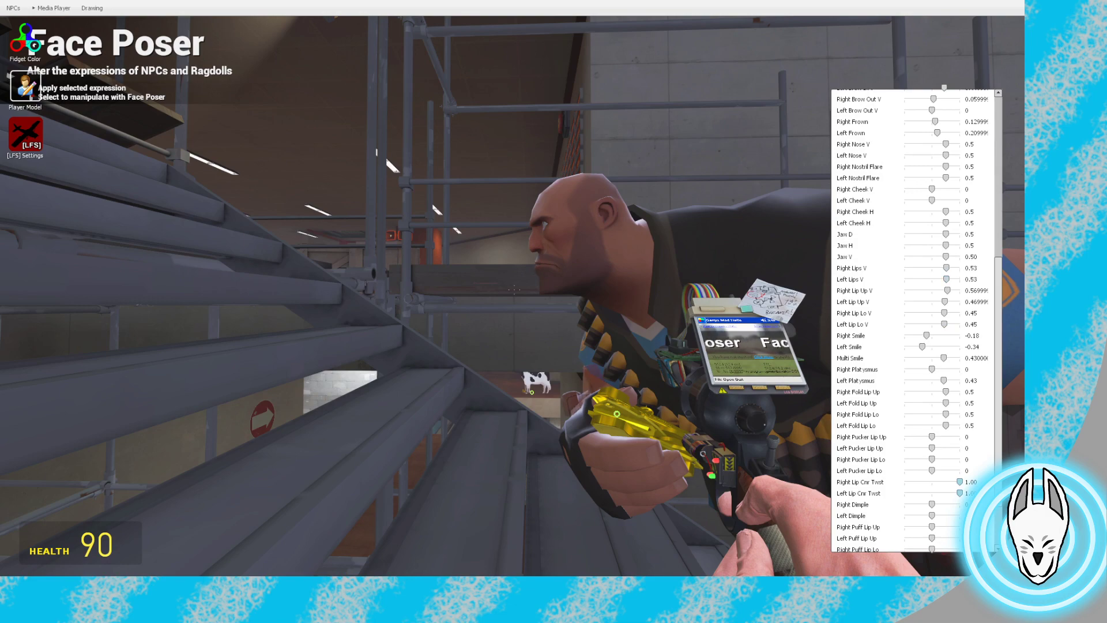
Set Right Lip Lo V to 0.70, Left Lip Lo V to 0.91, Right Fold Lip Up to 0.76 and Left Fold Lip Up to 0.70
{"action": "key", "text": "c"}
{"action": "key", "text": "w"}
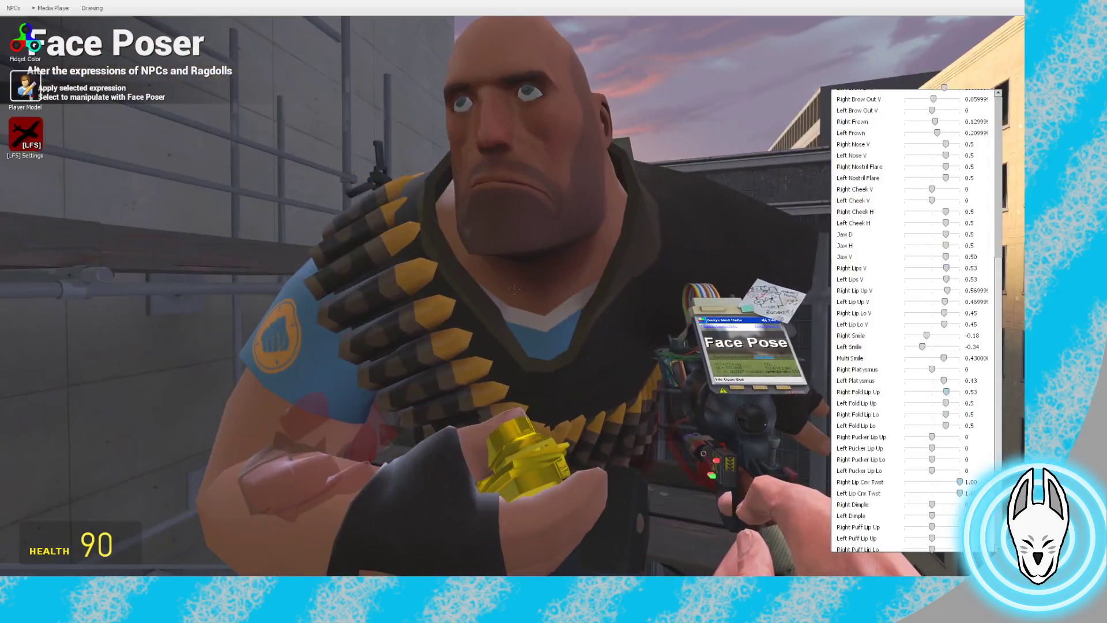
{"action": "left_click_drag", "start_coordinate": [959, 392], "coordinate": [950, 414]}
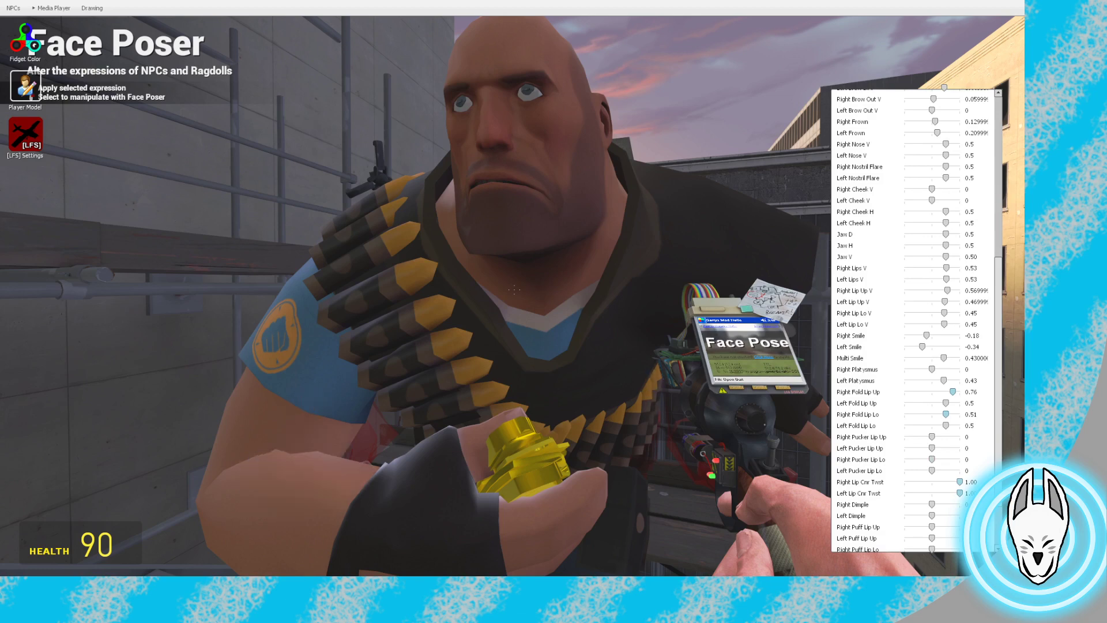
{"action": "mouse_move", "coordinate": [944, 324]}
{"action": "left_mouse_down"}
{"action": "mouse_move", "coordinate": [957, 324]}
{"action": "mouse_move", "coordinate": [952, 313]}
{"action": "left_mouse_up"}
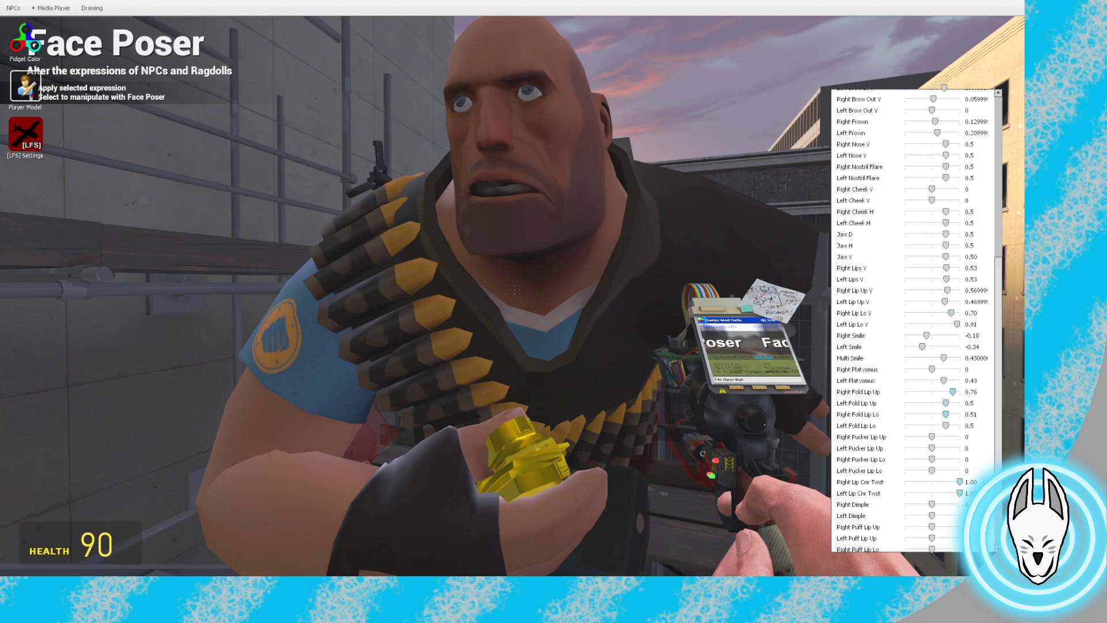
{"action": "left_click_drag", "start_coordinate": [946, 403], "coordinate": [951, 403]}
Set Right Fold Lip Up to 0.47, Left Fold Lip Up to 0.49 and Left Lip Up V to 0.72
{"action": "key", "text": "c"}
{"action": "key", "text": "d"}
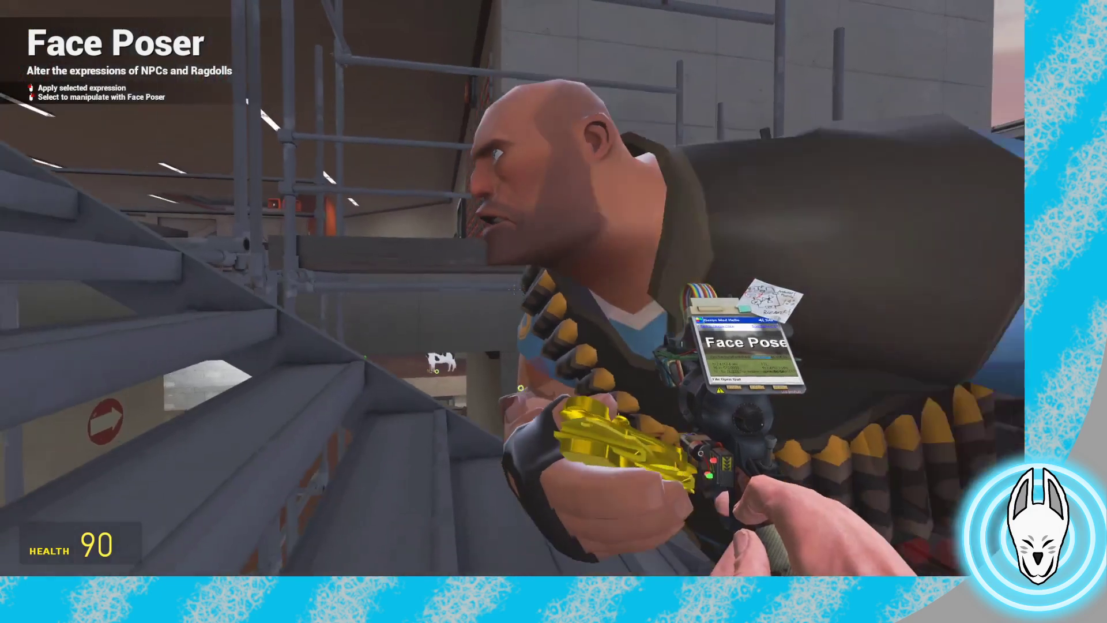
{"action": "key", "text": "w"}
{"action": "key", "text": "c"}
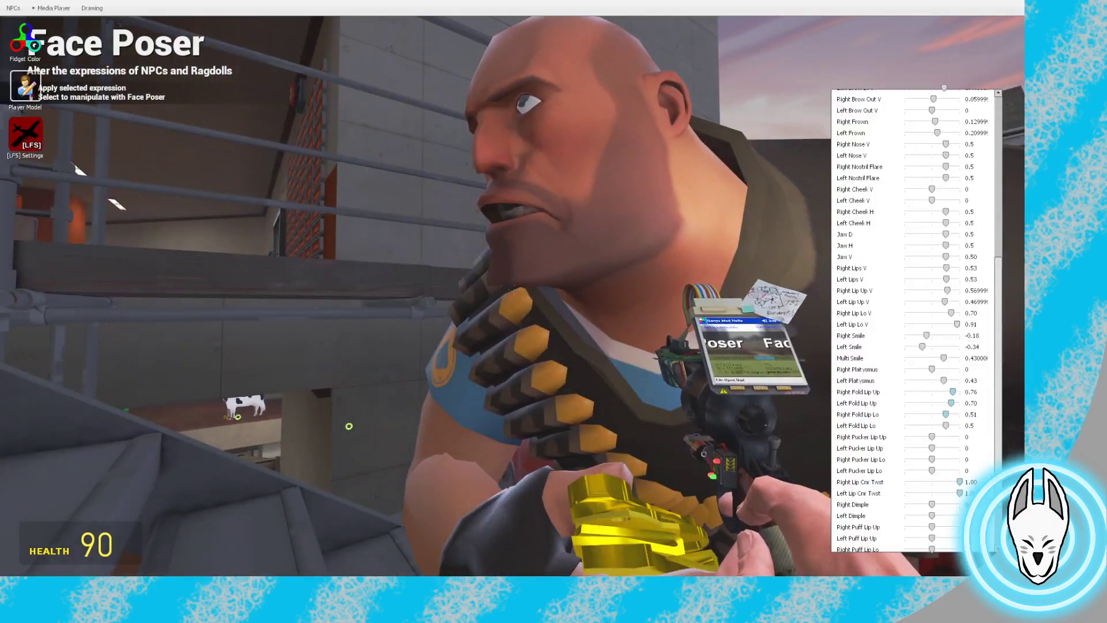
{"action": "left_click_drag", "start_coordinate": [952, 391], "coordinate": [944, 391]}
{"action": "left_click_drag", "start_coordinate": [945, 301], "coordinate": [951, 301]}
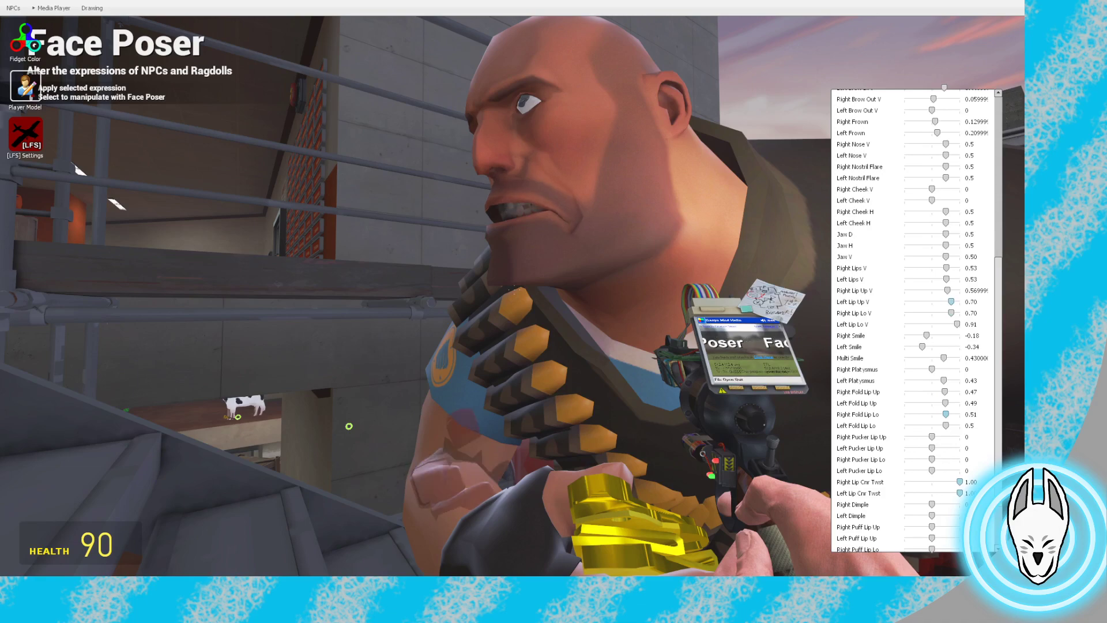
{"action": "key", "text": "c"}
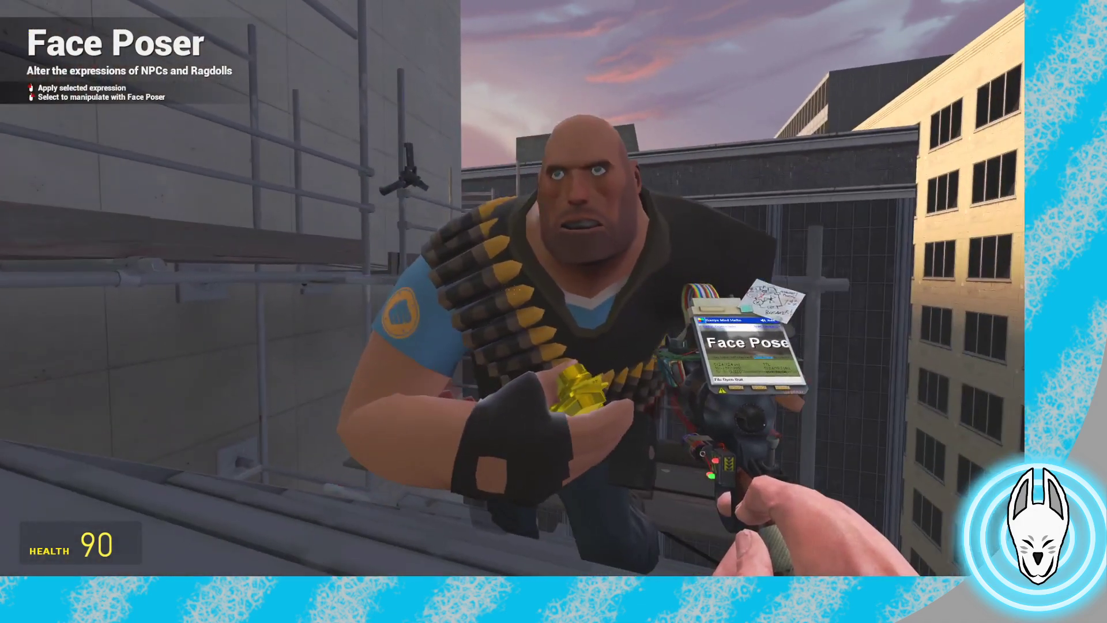
Bare the Heavy's teeth with Right Lips V 0.86, Left Lips V 0.82, Right Lip Up V 0.78 and Left Lip Up V 0.84
{"action": "key", "text": "c"}
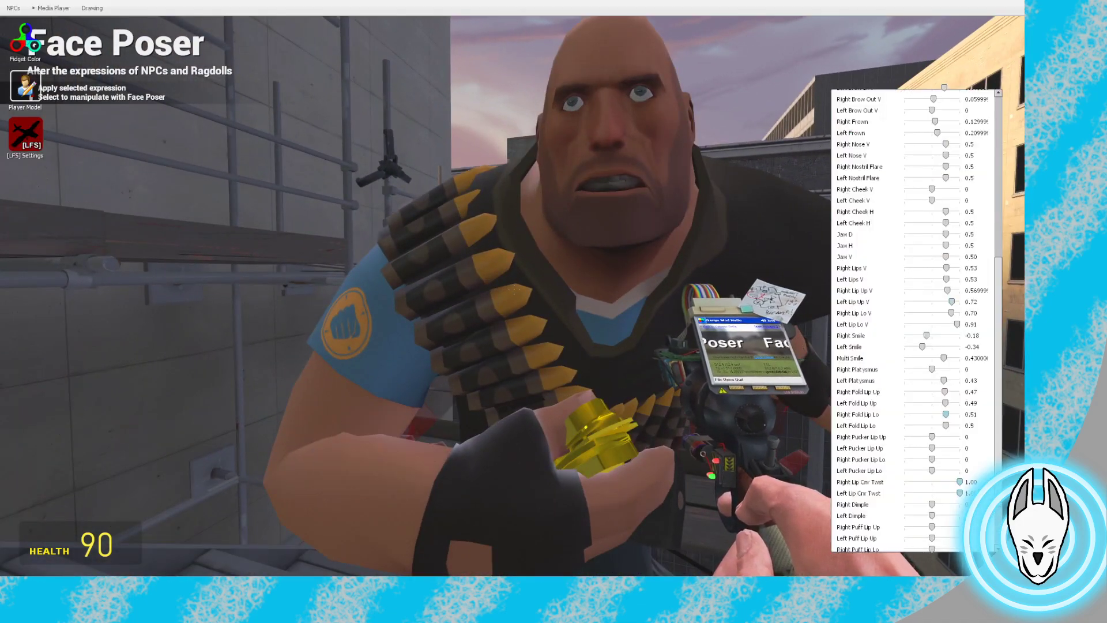
{"action": "left_click_drag", "start_coordinate": [945, 279], "coordinate": [957, 301]}
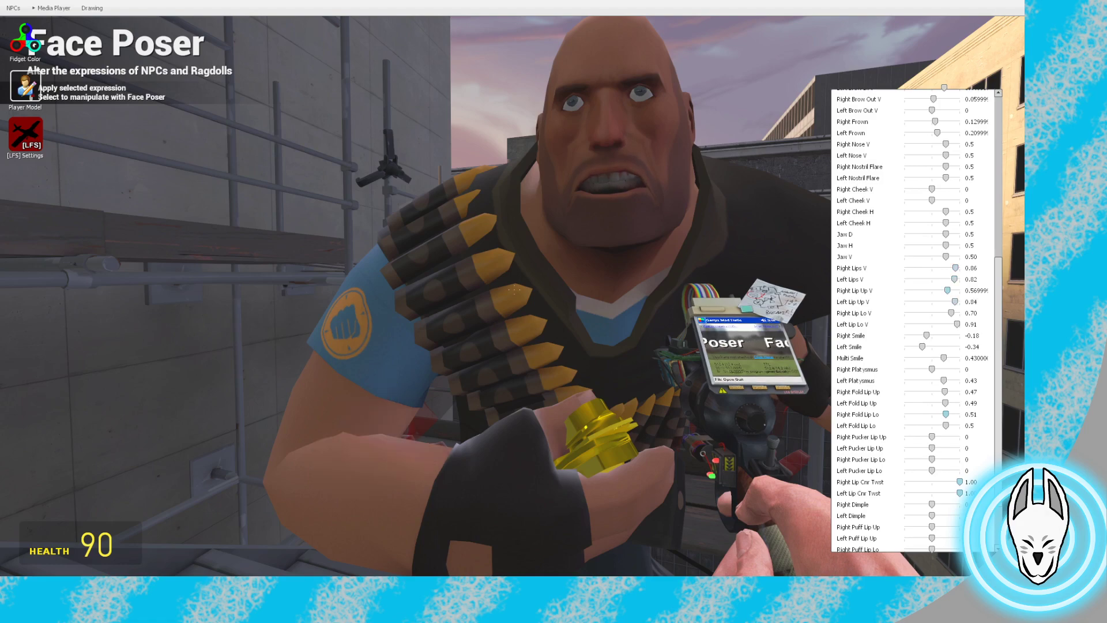
{"action": "key", "text": "c"}
{"action": "key", "text": "d"}
{"action": "key", "text": "w"}
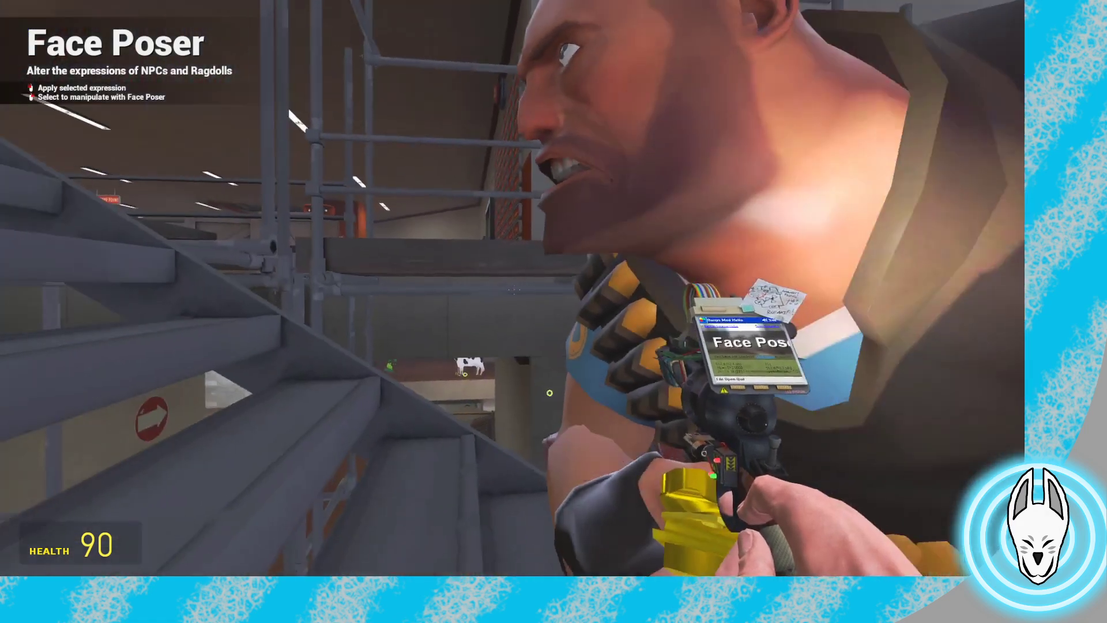
{"action": "key", "text": "s"}
{"action": "key", "text": "w"}
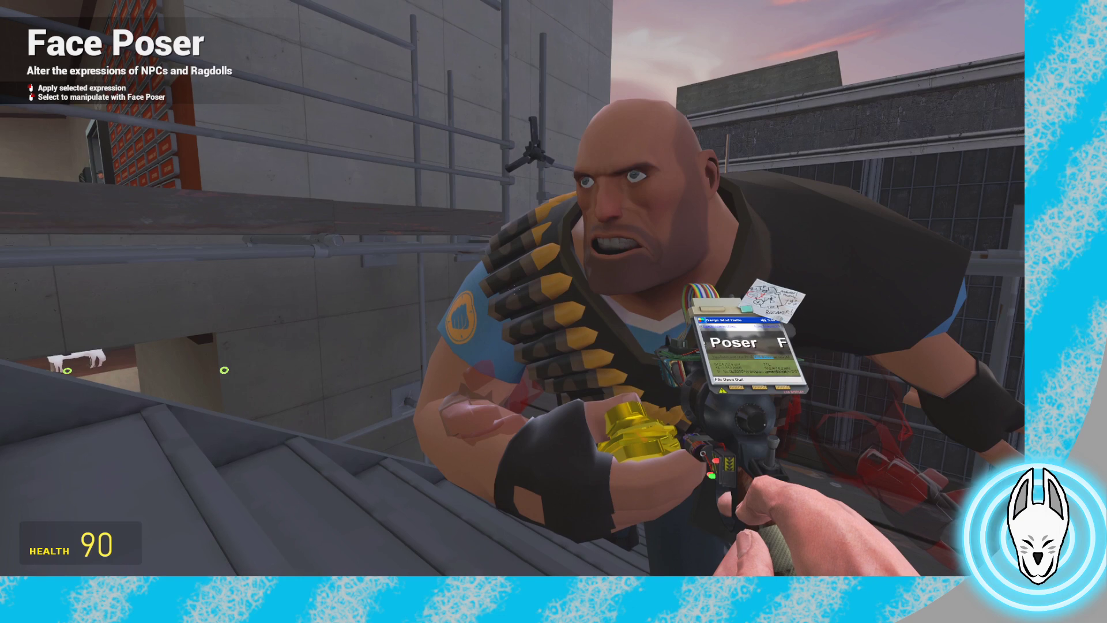
Set Right Frown to -0.05 and Left Frown to 0.09, and adjust the brow and squint sliders to widen the Heavy's eyes
{"action": "key", "text": "c"}
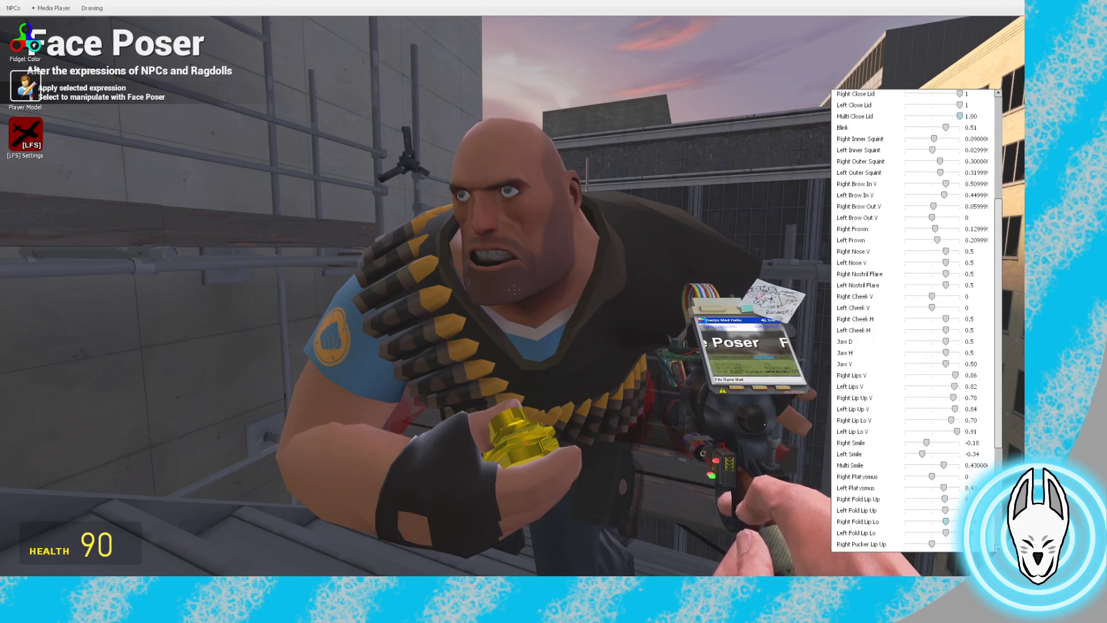
{"action": "left_click_drag", "start_coordinate": [935, 229], "coordinate": [934, 239]}
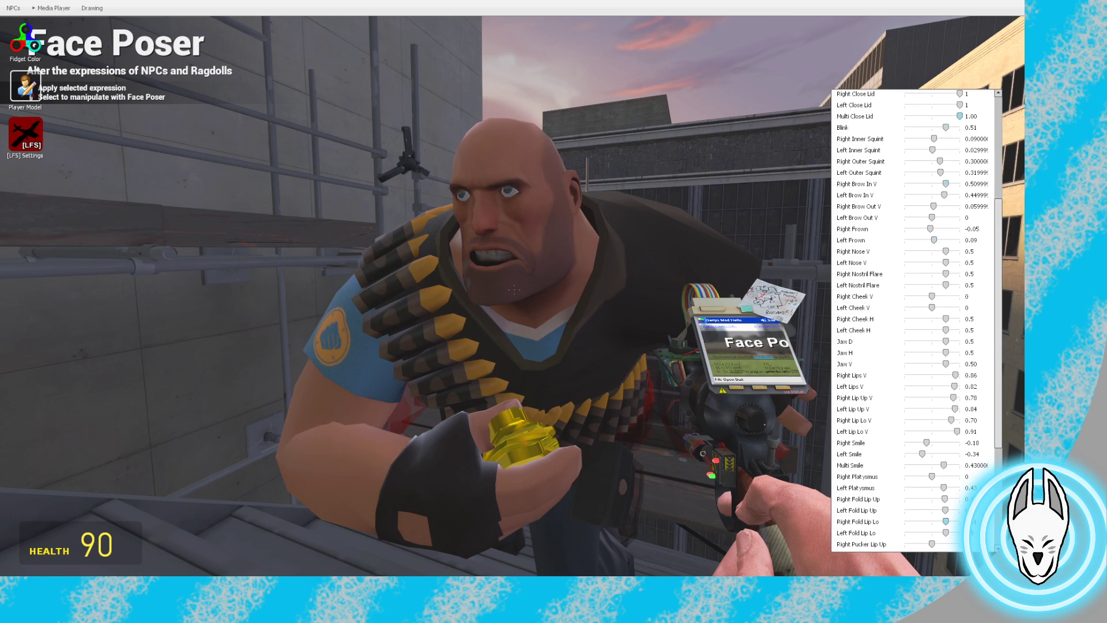
{"action": "left_click_drag", "start_coordinate": [945, 183], "coordinate": [929, 139]}
{"action": "key", "text": "c"}
{"action": "key", "text": "s"}
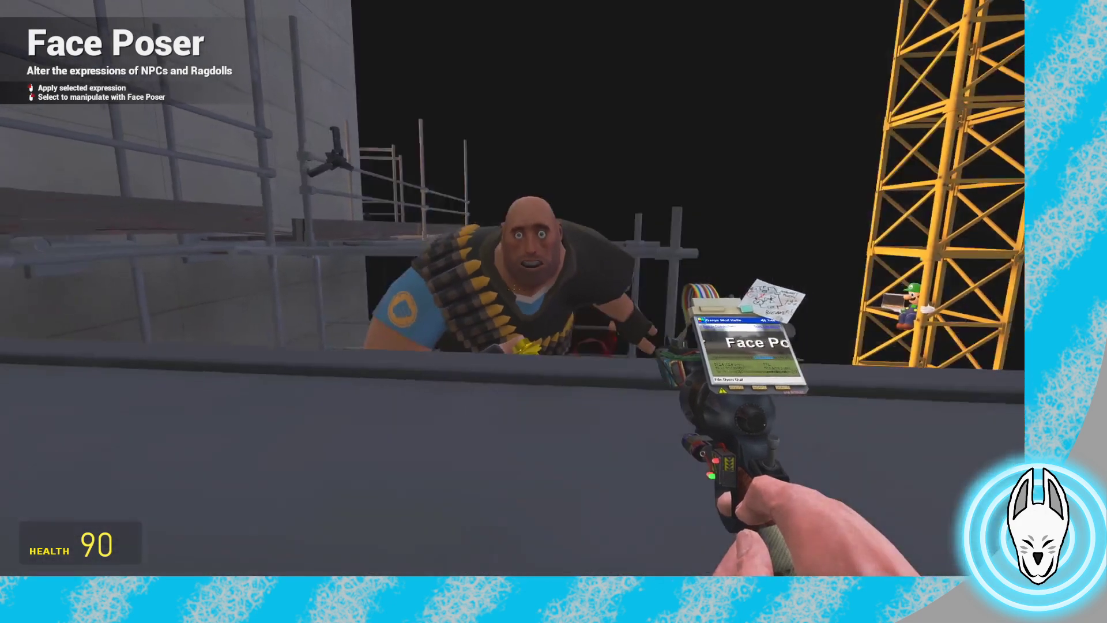
Examine the Heavy's running pose on the stairs from the side, from behind and from above
{"action": "key", "text": "d"}
{"action": "key", "text": "w"}
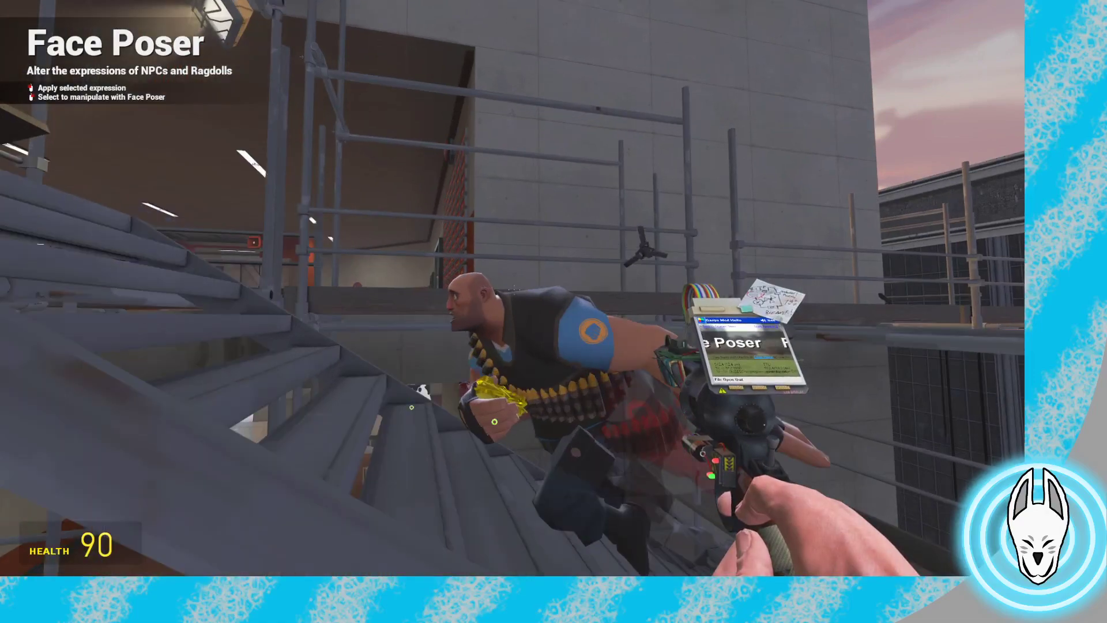
{"action": "key", "text": "s"}
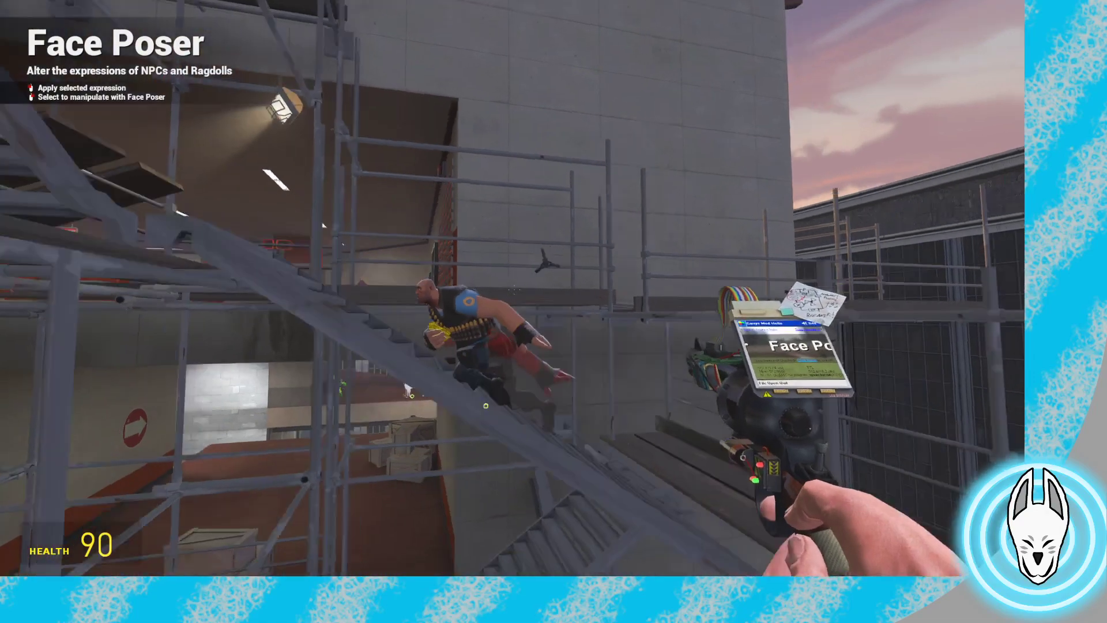
{"action": "key", "text": "d"}
{"action": "key", "text": "s"}
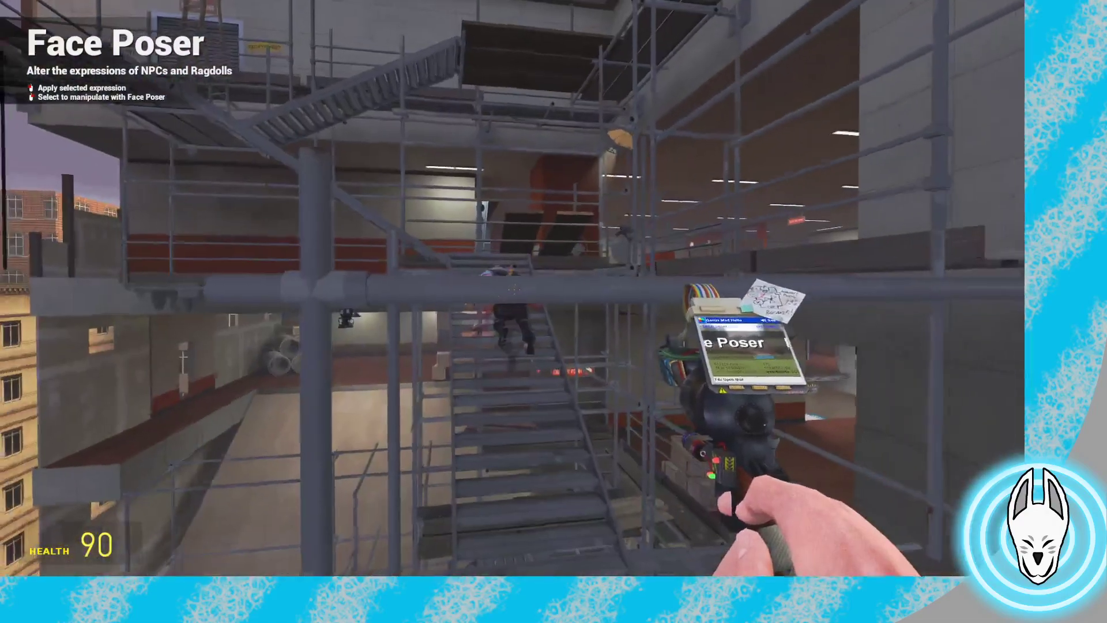
{"action": "key", "text": "w"}
{"action": "key", "text": "w"}
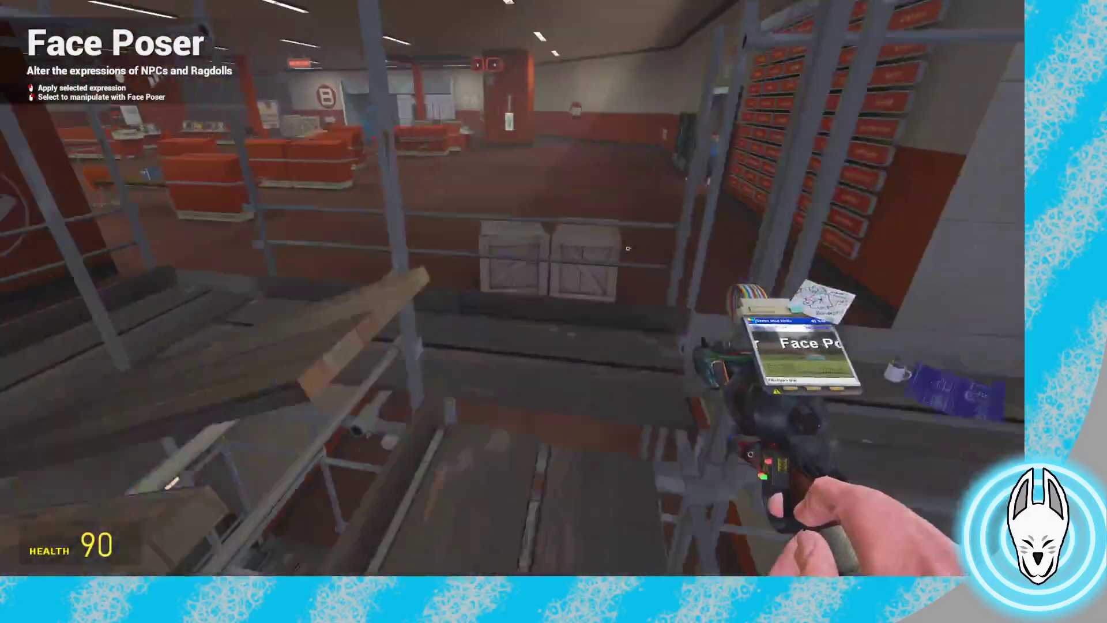
{"action": "key", "text": "w"}
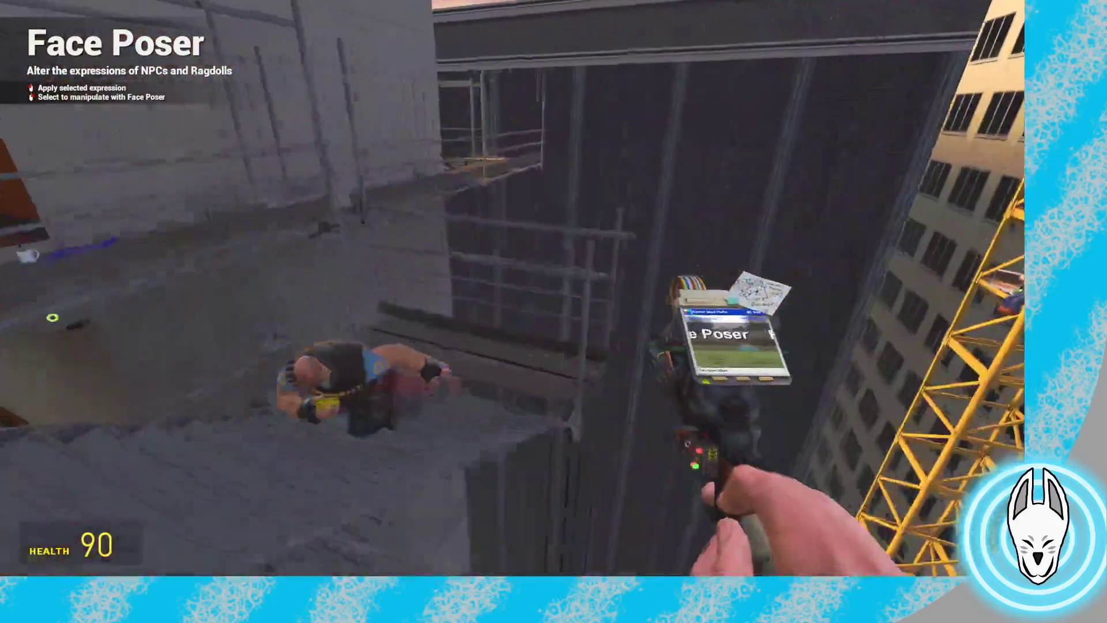
Record the Heavy's running pose as a keyframe at frame 30
{"action": "key", "text": "s"}
{"action": "key", "text": "w"}
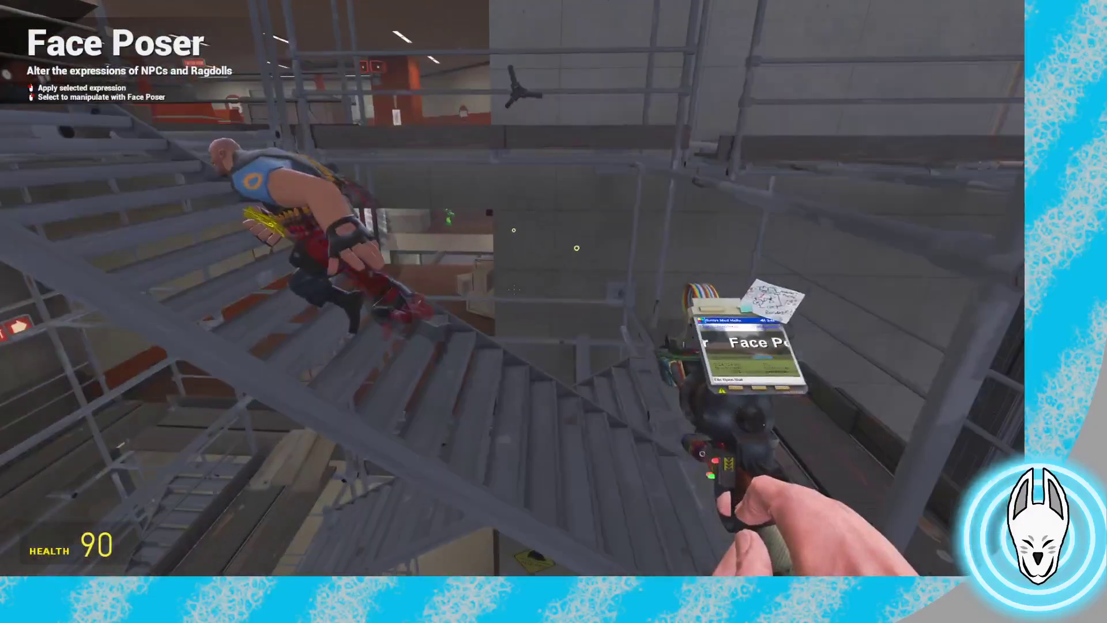
{"action": "key", "text": "s"}
{"action": "key", "text": "w"}
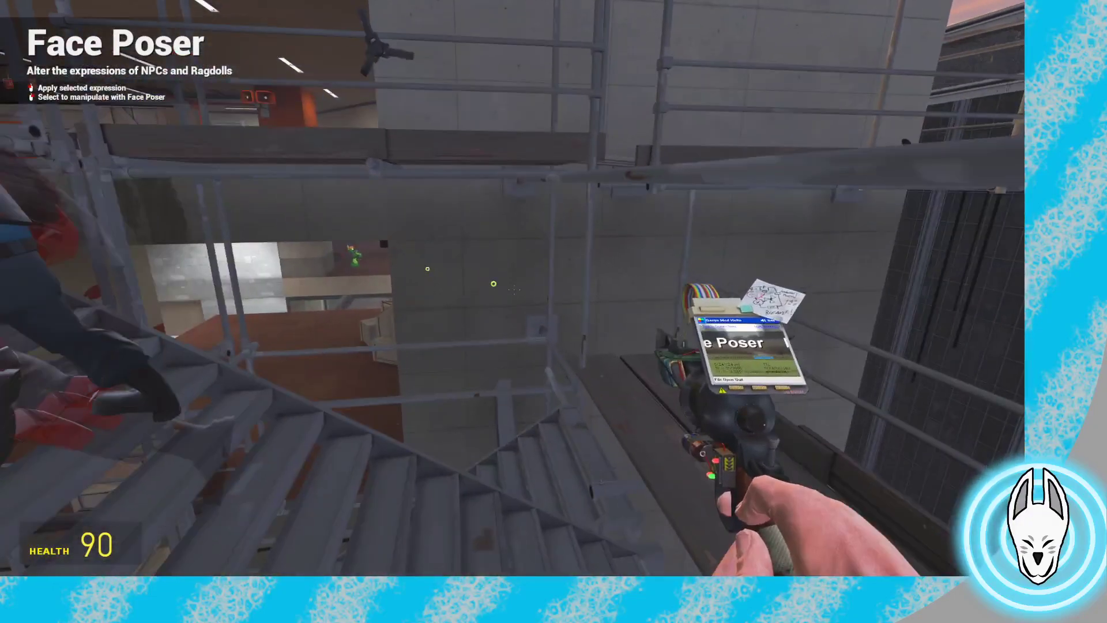
{"action": "key", "text": "s"}
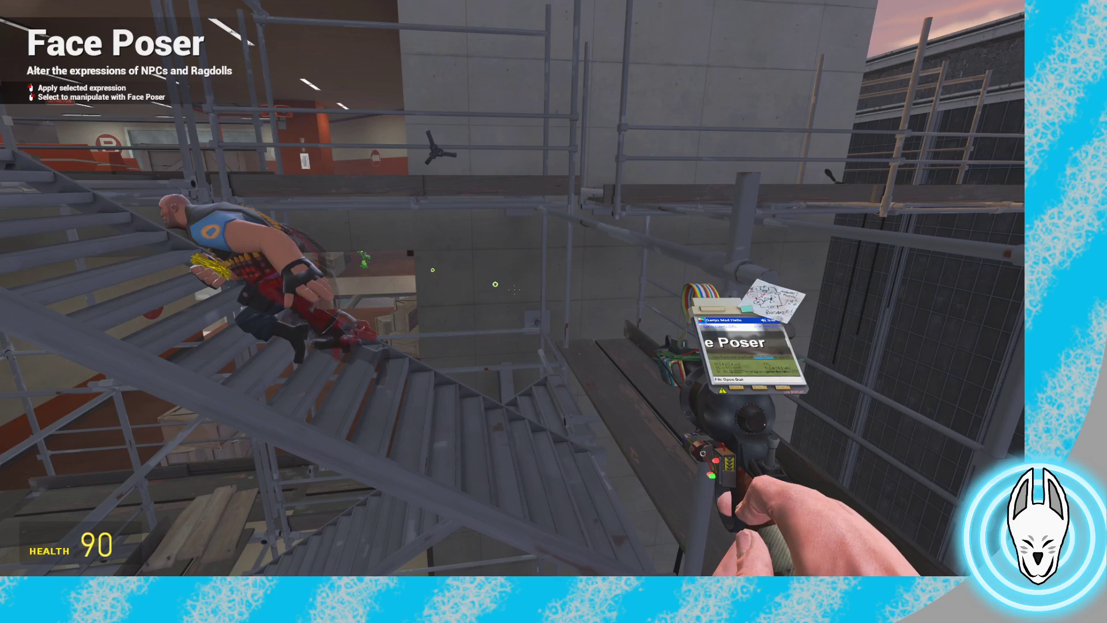
{"action": "key", "text": "c"}
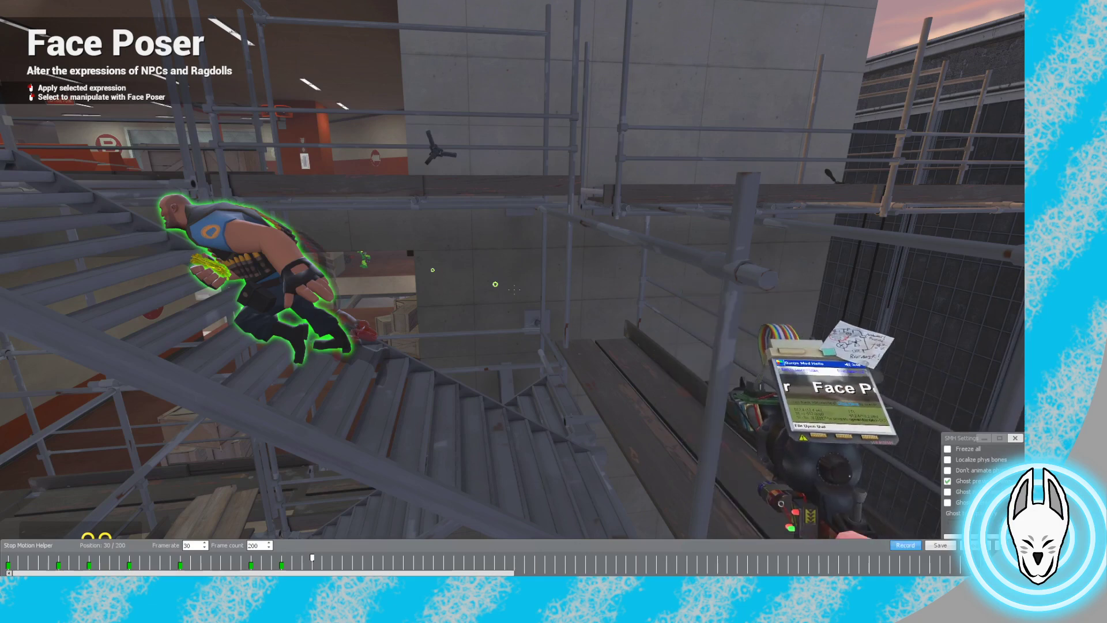
{"action": "left_click", "coordinate": [905, 544]}
Step through frames 27 to 30 and examine the Heavy's movement from the side and close up on the face and hand
{"action": "key", "text": "Left"}
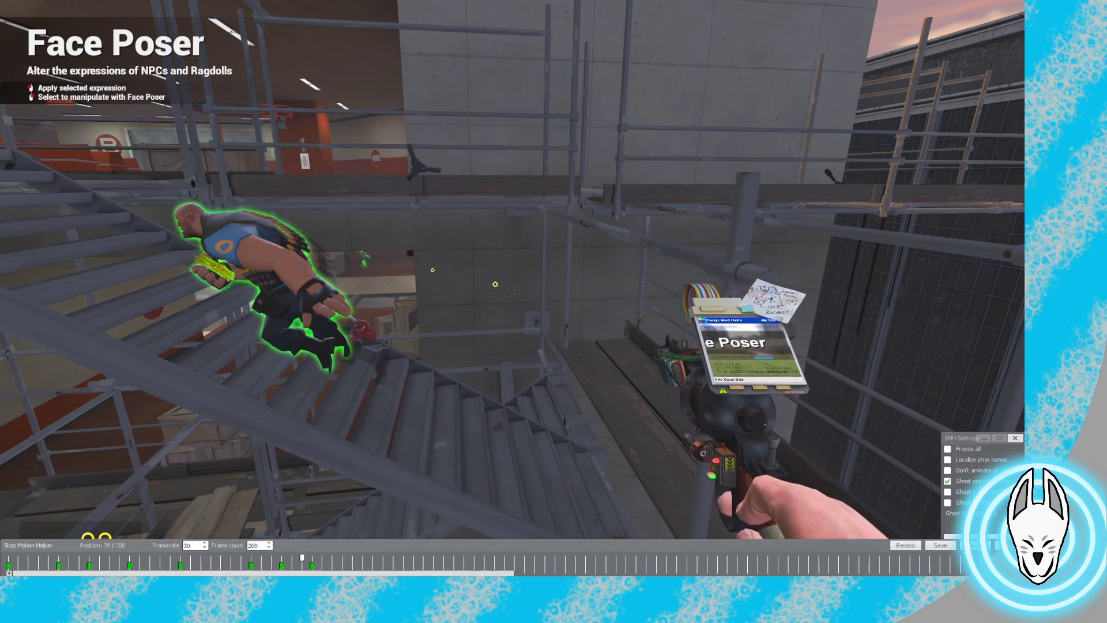
{"action": "key", "text": "w"}
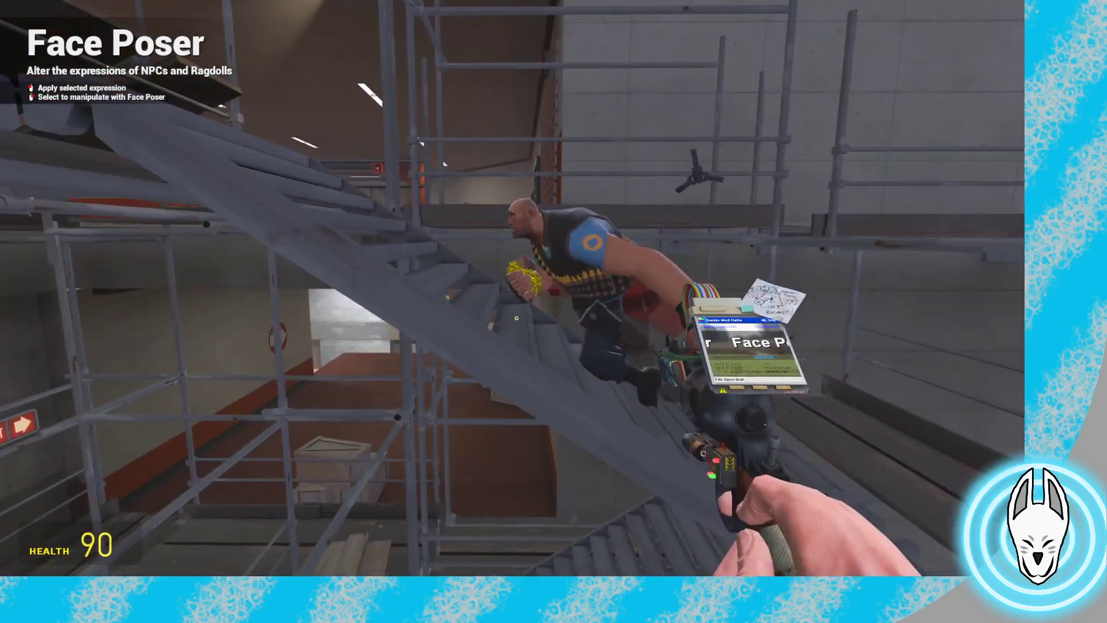
{"action": "key", "text": "c"}
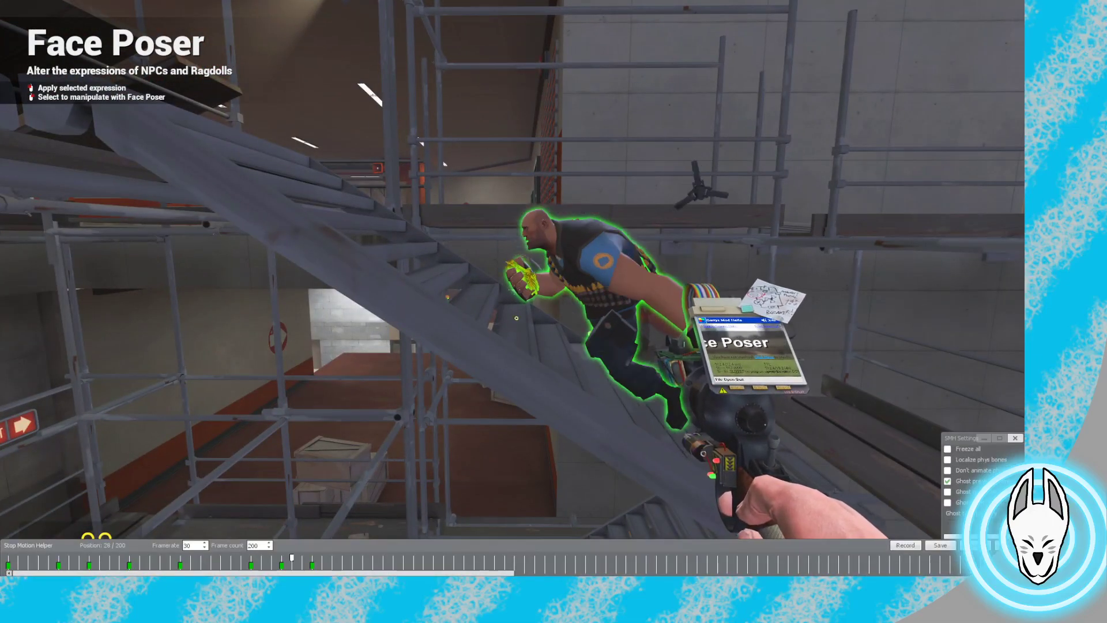
{"action": "key", "text": "Right"}
{"action": "key", "text": "Right"}
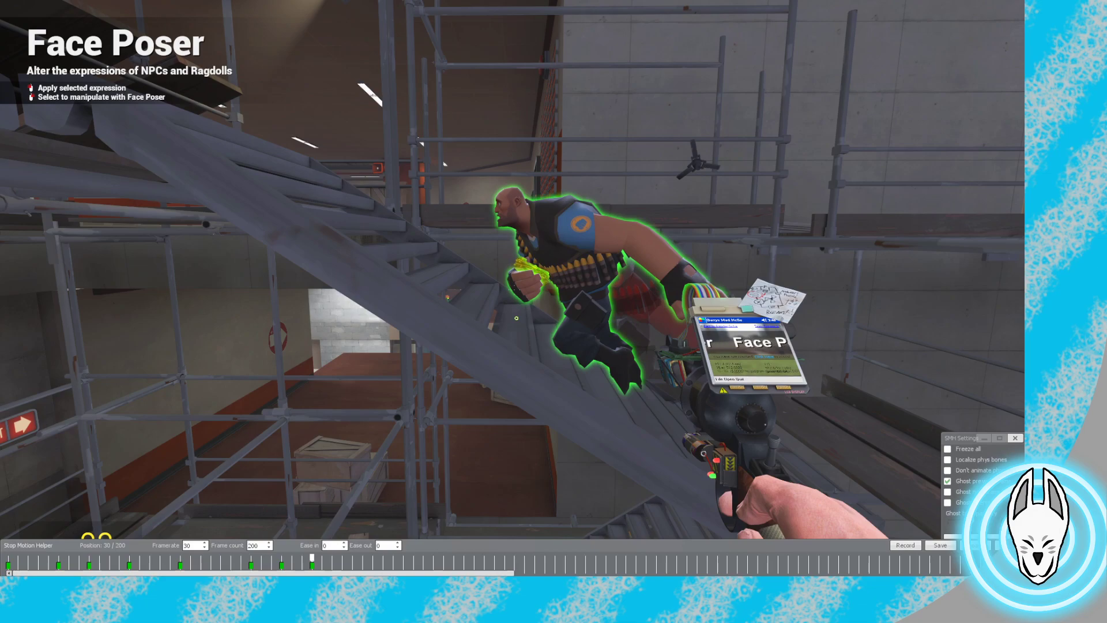
{"action": "key", "text": "Left"}
{"action": "key", "text": "c"}
{"action": "key", "text": "w"}
{"action": "key", "text": "w"}
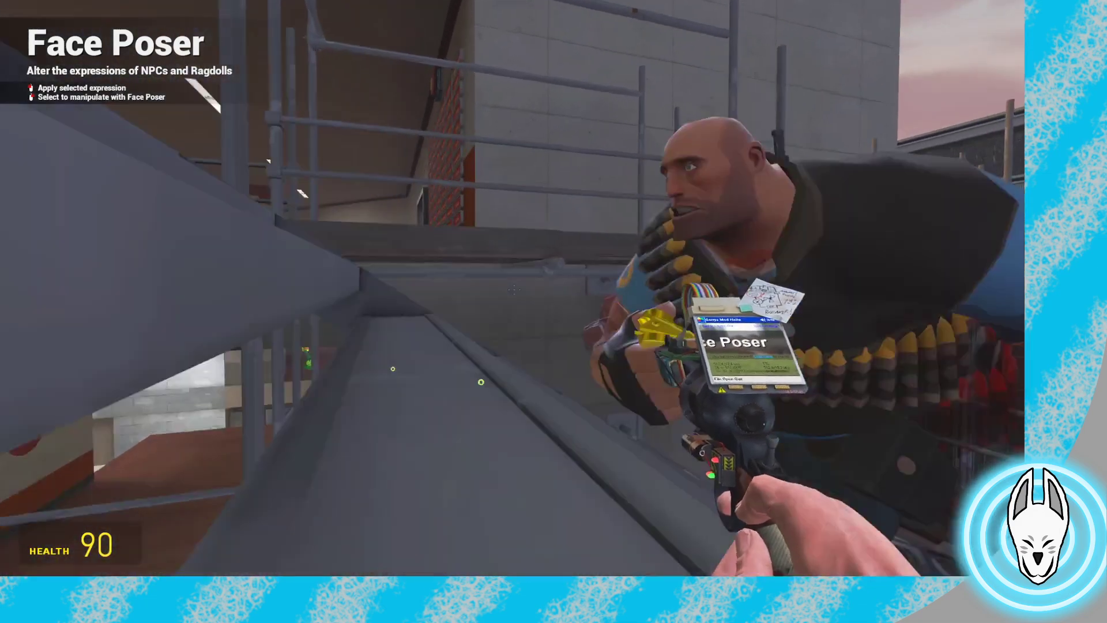
{"action": "key", "text": "d"}
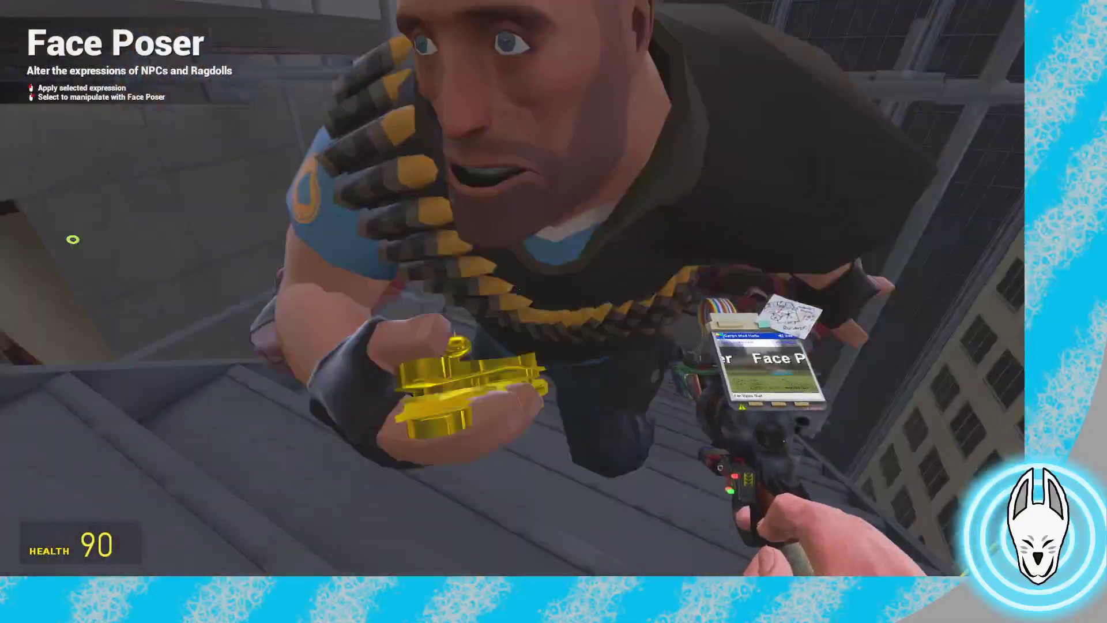
{"action": "key", "text": "s"}
{"action": "key", "text": "c"}
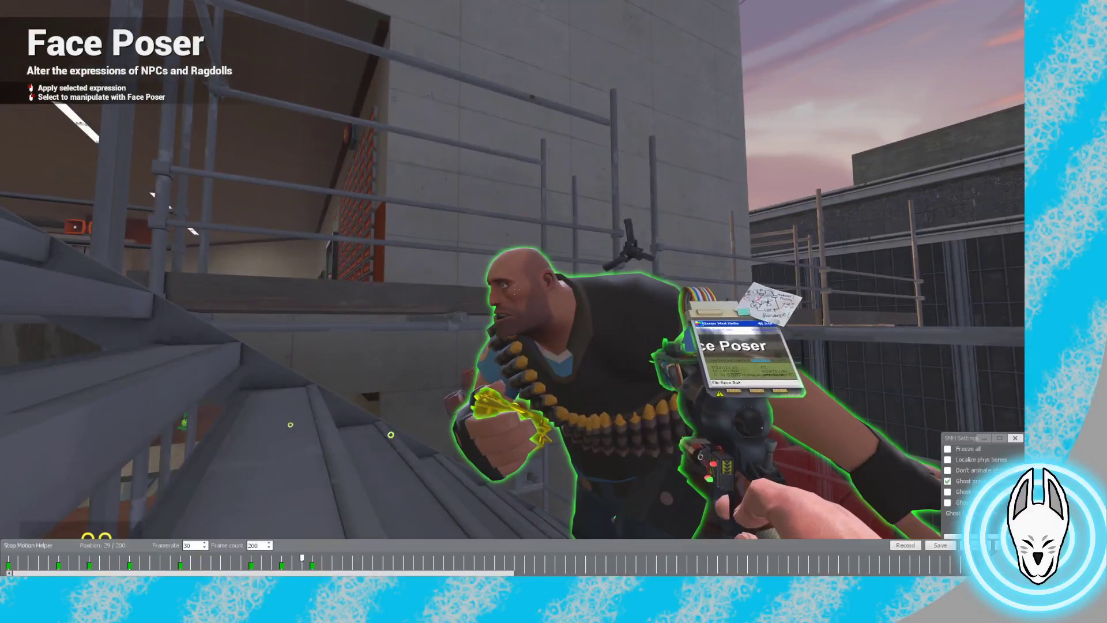
{"action": "key", "text": "Right"}
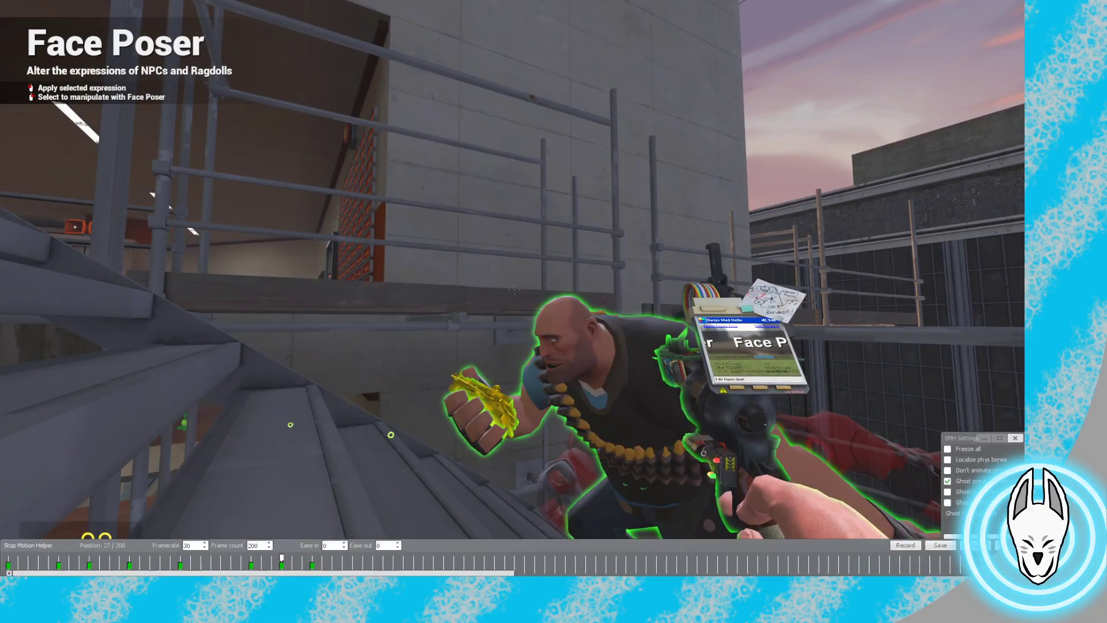
{"action": "left_click", "coordinate": [905, 545]}
{"action": "key", "text": "c"}
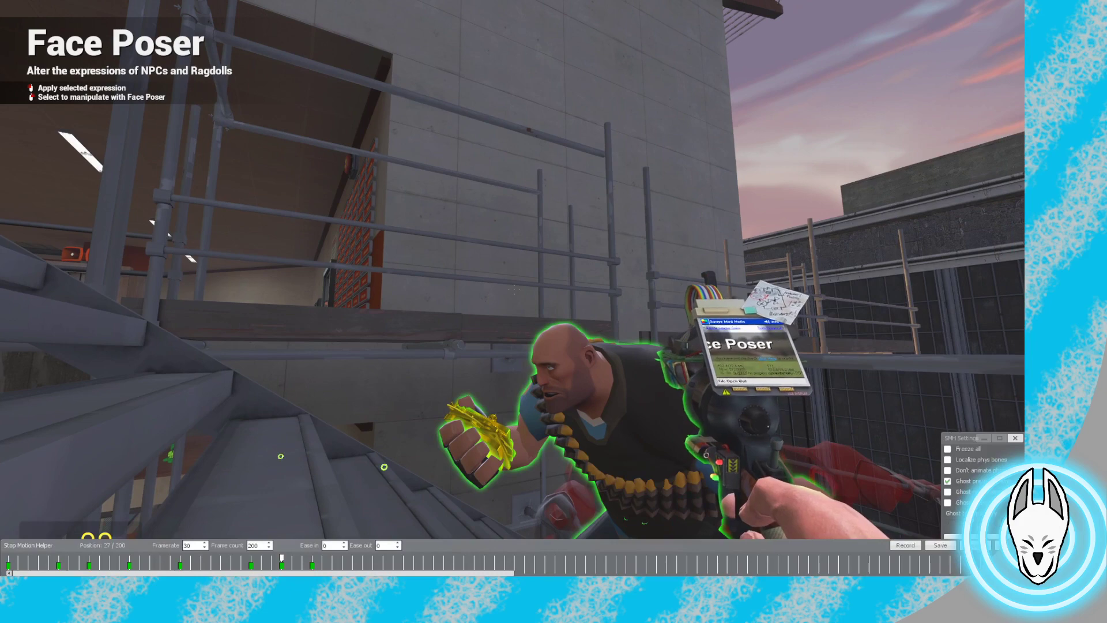
{"action": "key", "text": "Right"}
{"action": "key", "text": "Right"}
{"action": "key", "text": "Right"}
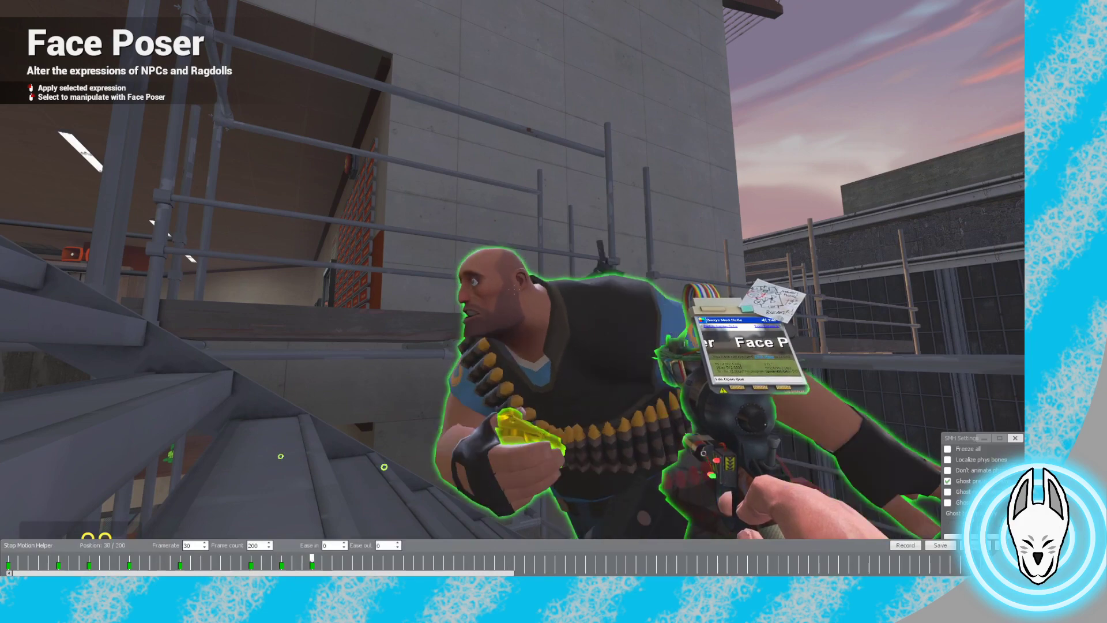
Scrub the animation backwards from frame 30 to frame 0 to review the Heavy's run up the stairs
{"action": "key", "text": "Left"}
{"action": "key", "text": "Left"}
{"action": "key", "text": "Left"}
{"action": "key", "text": "Left"}
{"action": "key", "text": "Left"}
{"action": "key", "text": "Left"}
{"action": "key", "text": "Left"}
{"action": "key", "text": "Left"}
{"action": "key", "text": "Left"}
{"action": "key", "text": "Left"}
{"action": "key", "text": "Left"}
{"action": "key", "text": "Left"}
{"action": "key", "text": "Left"}
{"action": "key", "text": "Left"}
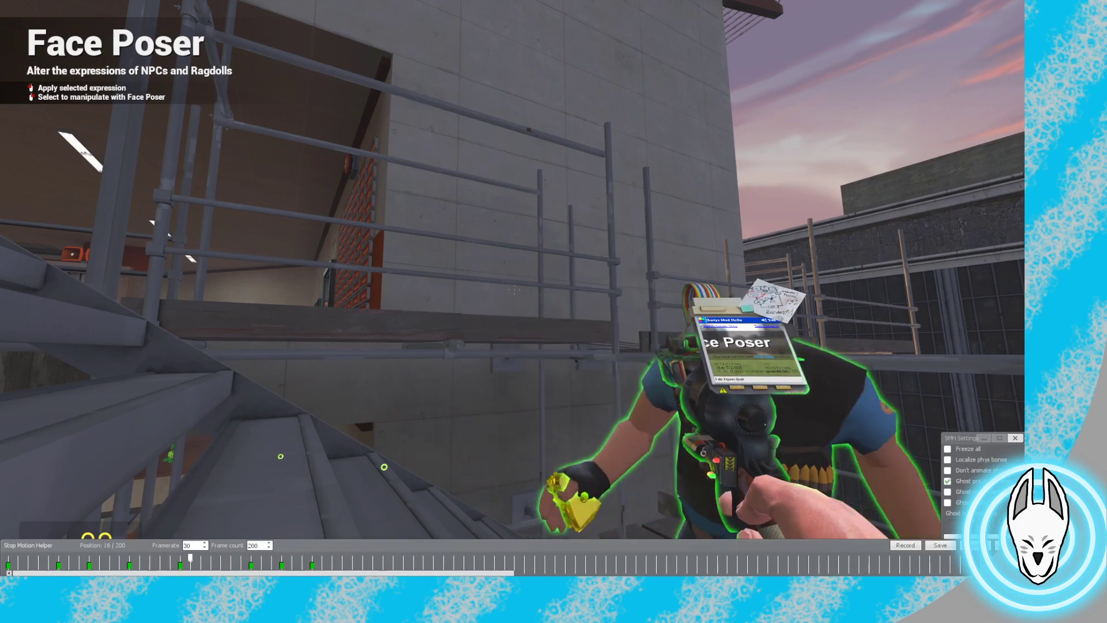
{"action": "key", "text": "Left"}
{"action": "key", "text": "Left"}
{"action": "key", "text": "Left"}
{"action": "key", "text": "Left"}
{"action": "key", "text": "Left"}
{"action": "key", "text": "Left"}
{"action": "key", "text": "Left"}
{"action": "key", "text": "Left"}
{"action": "key", "text": "Left"}
{"action": "key", "text": "Left"}
{"action": "key", "text": "Left"}
{"action": "key", "text": "Left"}
{"action": "key", "text": "Left"}
{"action": "key", "text": "Left"}
{"action": "key", "text": "Left"}
{"action": "key", "text": "Left"}
{"action": "key", "text": "c"}
{"action": "key", "text": "s"}
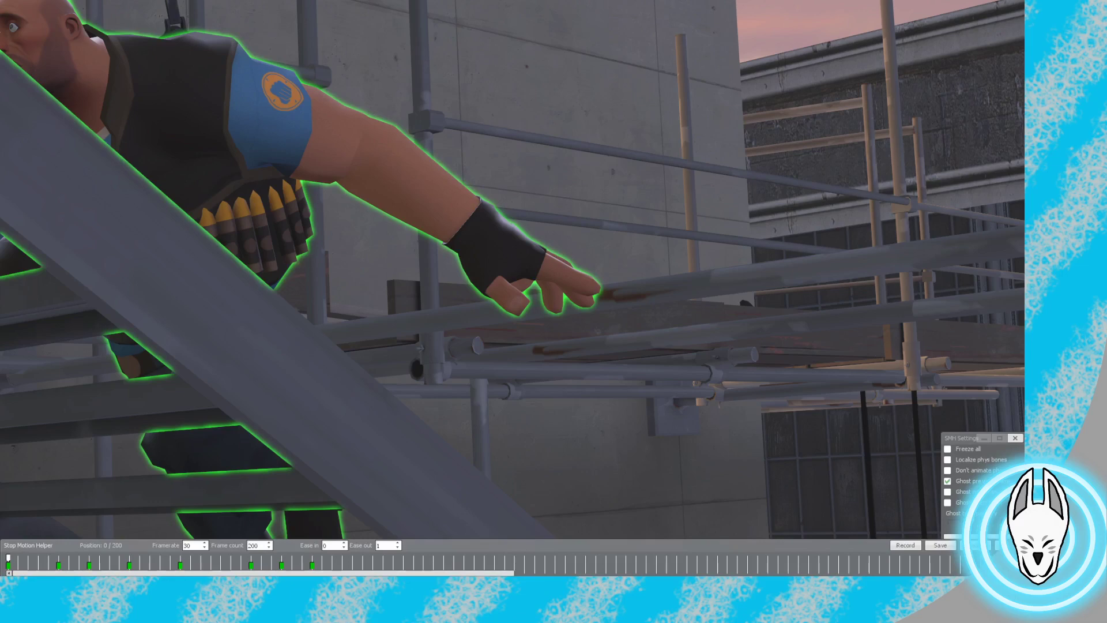
Return the timeline to frame 30 and swap the camera for the physics gun
{"action": "left_click", "coordinate": [312, 557]}
{"action": "key", "text": "c"}
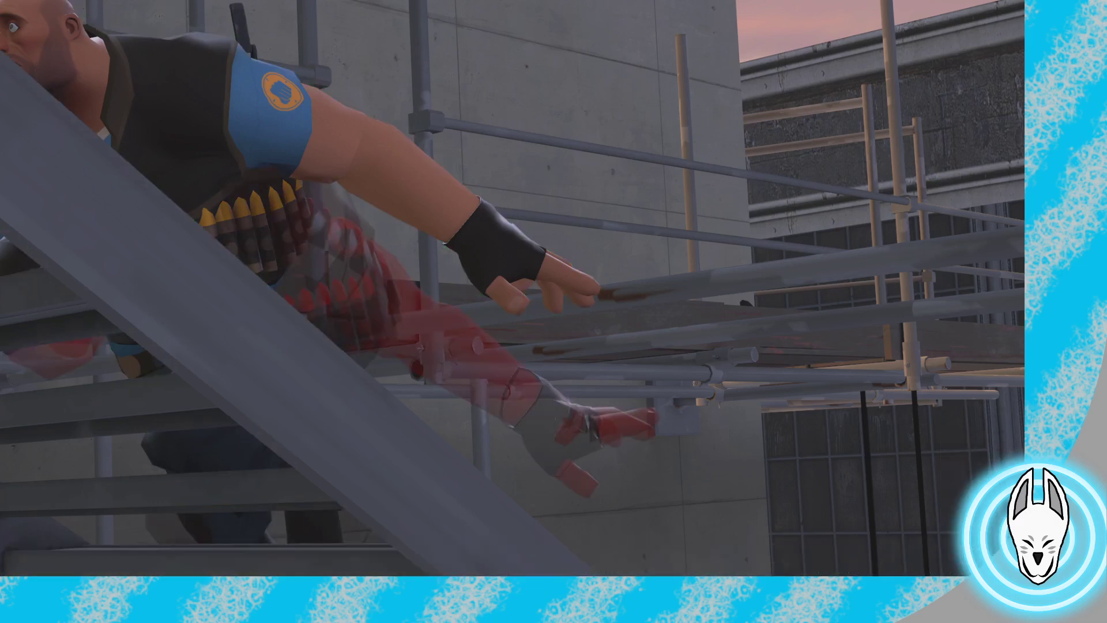
{"action": "key", "text": "1"}
{"action": "key", "text": "1"}
{"action": "key", "text": "1"}
{"action": "left_click", "coordinate": [512, 288]}
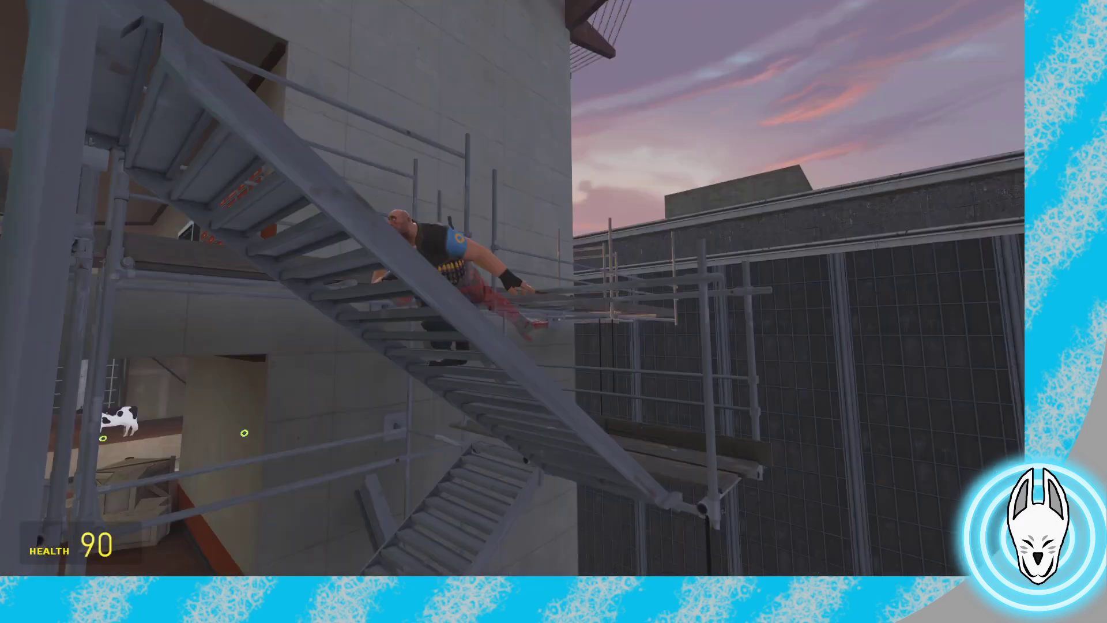
{"action": "key", "text": "KP_0"}
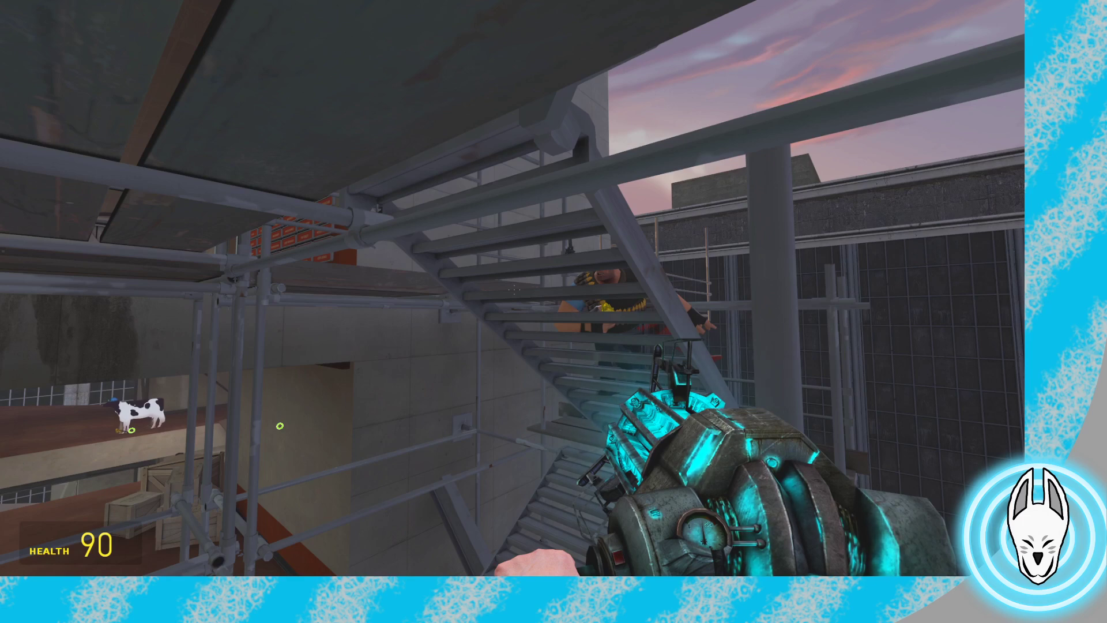
{"action": "key", "text": "d"}
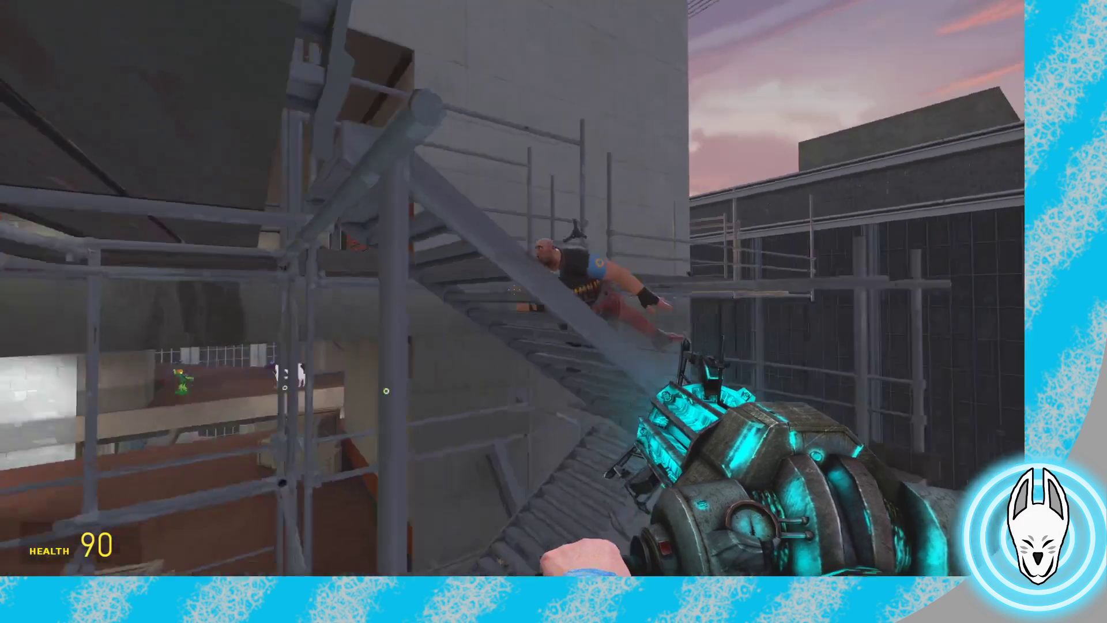
{"action": "key", "text": "g"}
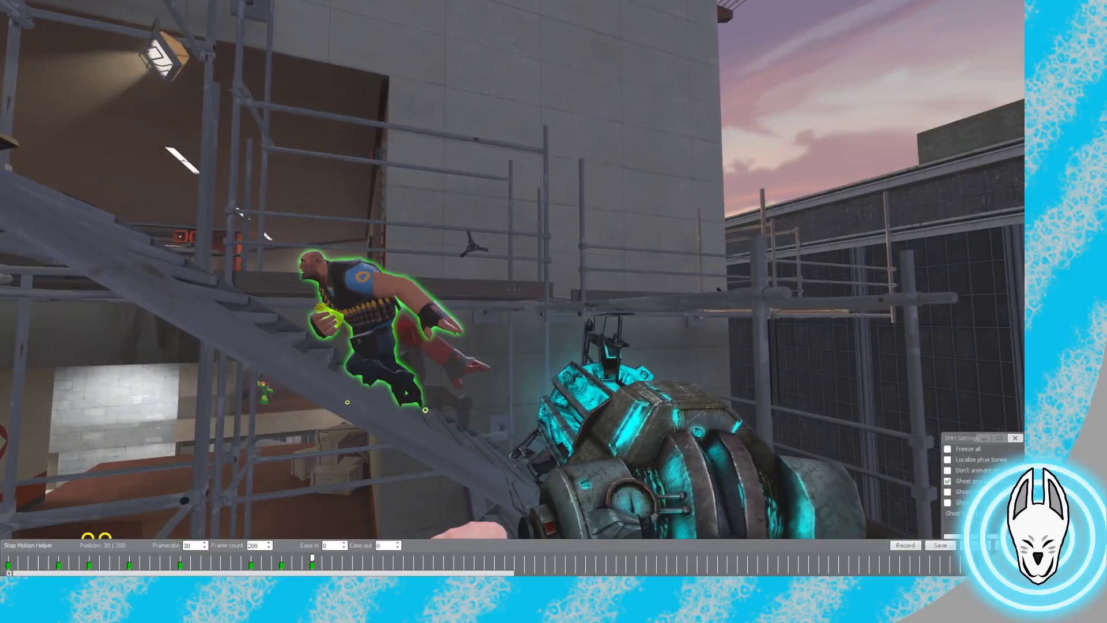
Select the dark airborne prop beside the stairs for animation and advance the timeline to frame 37
{"action": "right_click", "coordinate": [473, 248]}
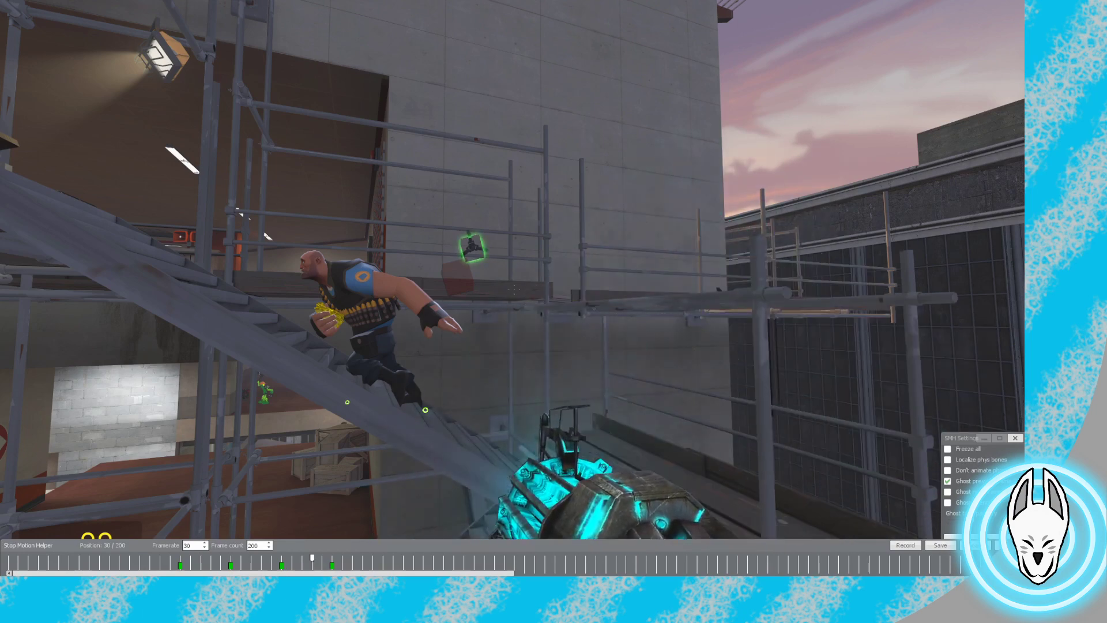
{"action": "key", "text": "Right"}
{"action": "key", "text": "Right"}
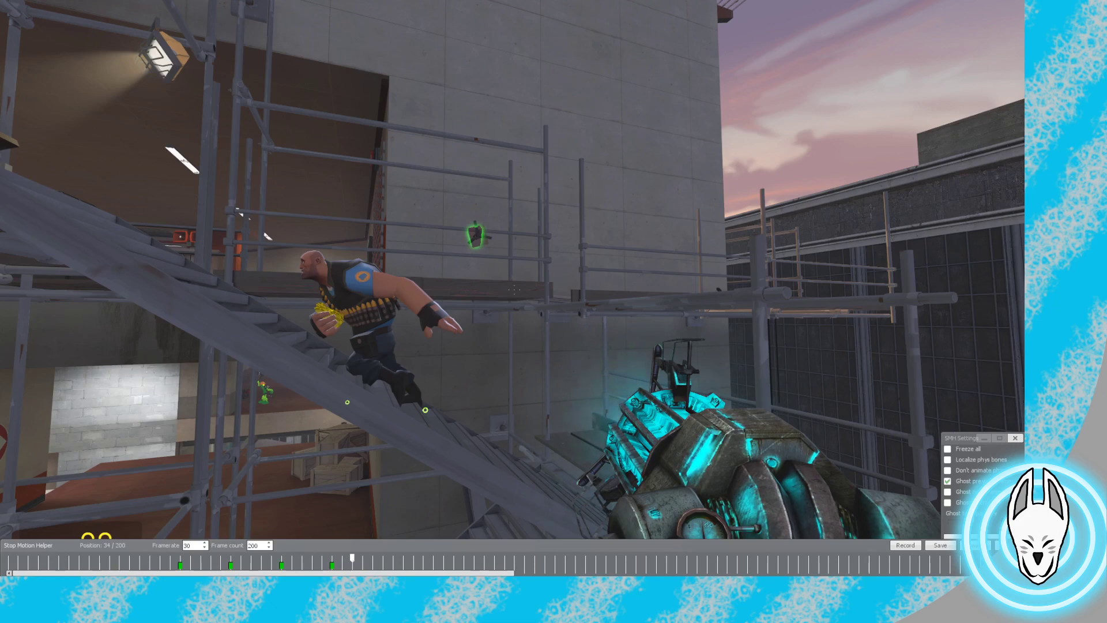
{"action": "key", "text": "Right"}
{"action": "key", "text": "Right"}
{"action": "key", "text": "Right"}
{"action": "key", "text": "Right"}
{"action": "key", "text": "Right"}
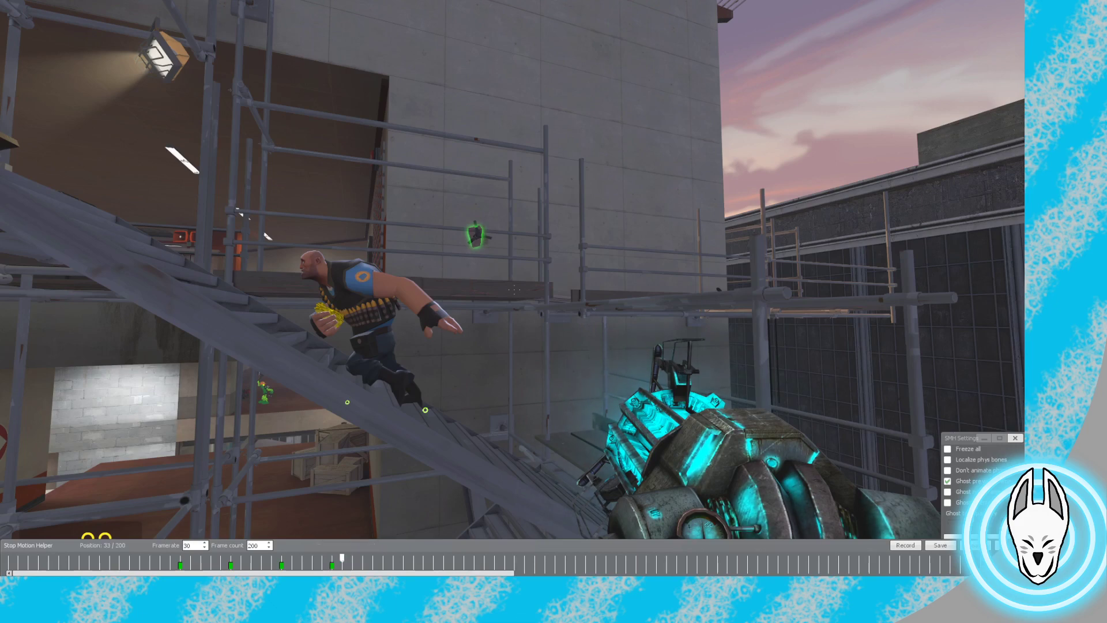
{"action": "key", "text": "c"}
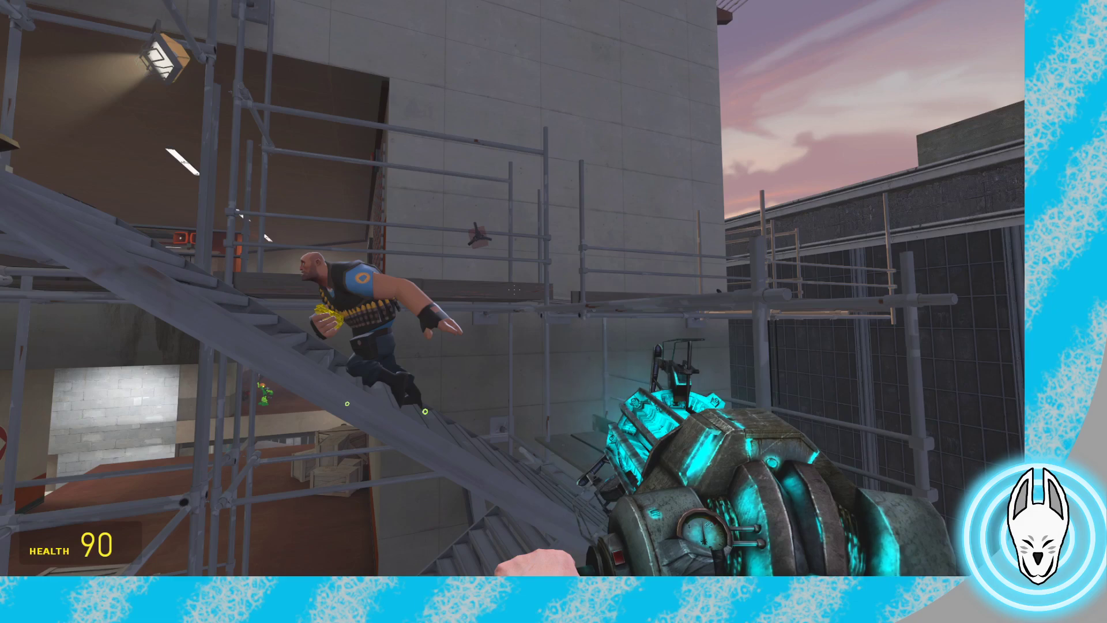
Move the airborne prop through the wall opening into the office with Ragdoll Mover and record a keyframe at frame 37
{"action": "key", "text": "q"}
{"action": "left_click", "coordinate": [760, 289]}
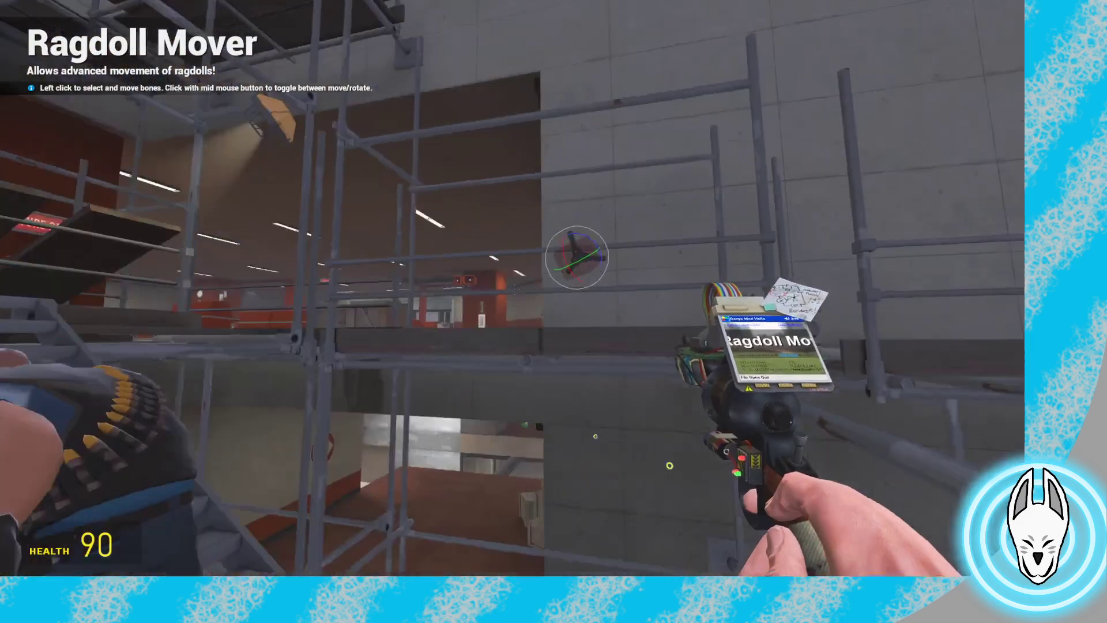
{"action": "middle_click", "coordinate": [513, 289]}
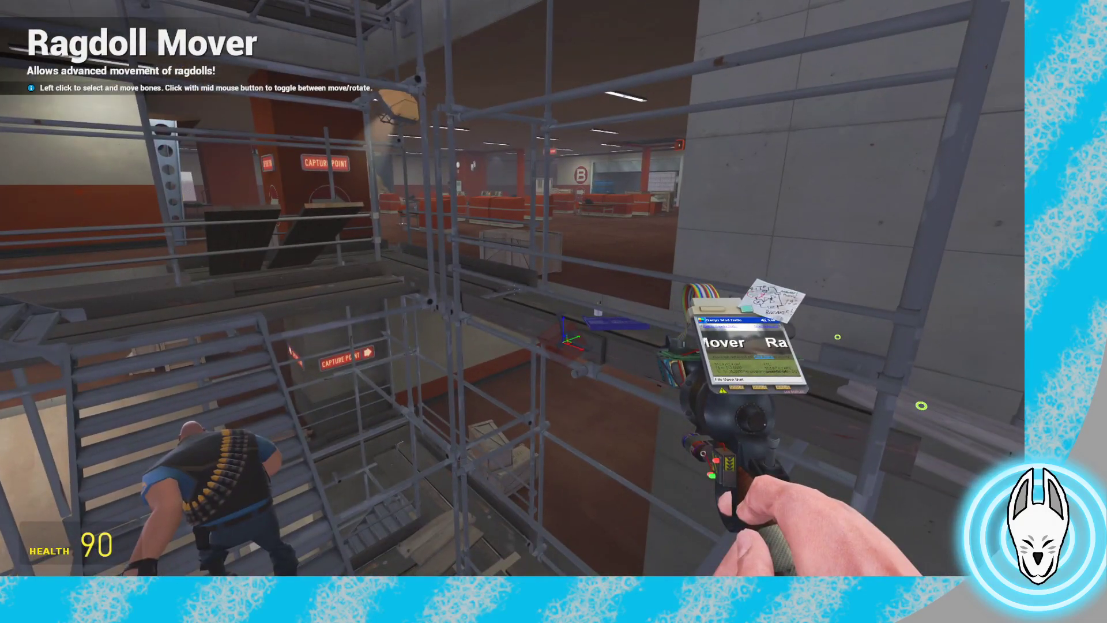
{"action": "key", "text": "c"}
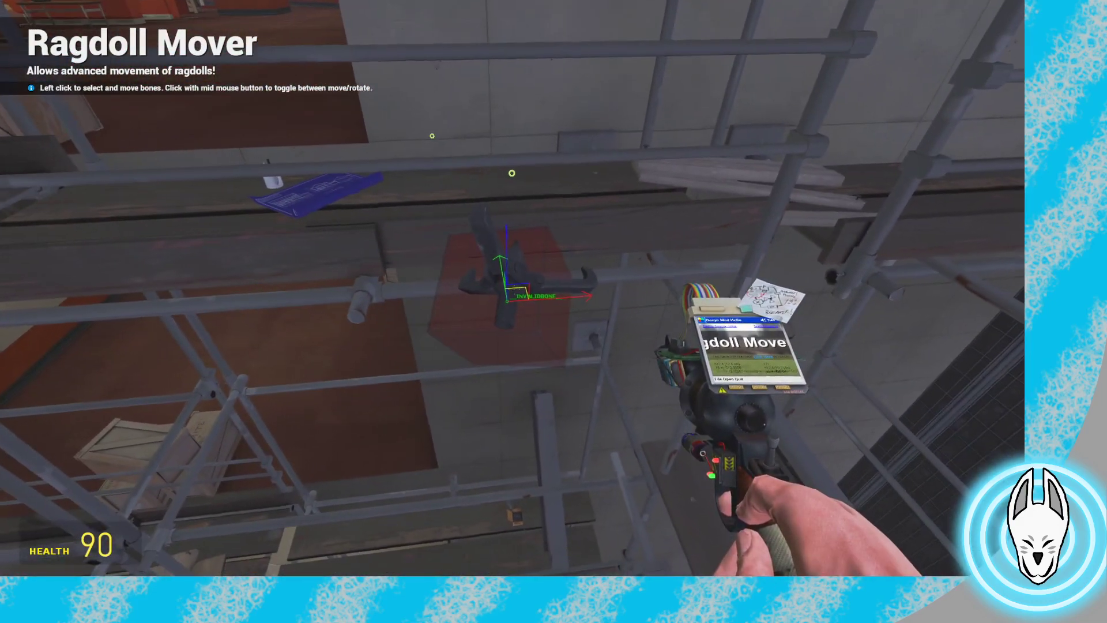
{"action": "left_click_drag", "start_coordinate": [514, 290], "coordinate": [514, 289]}
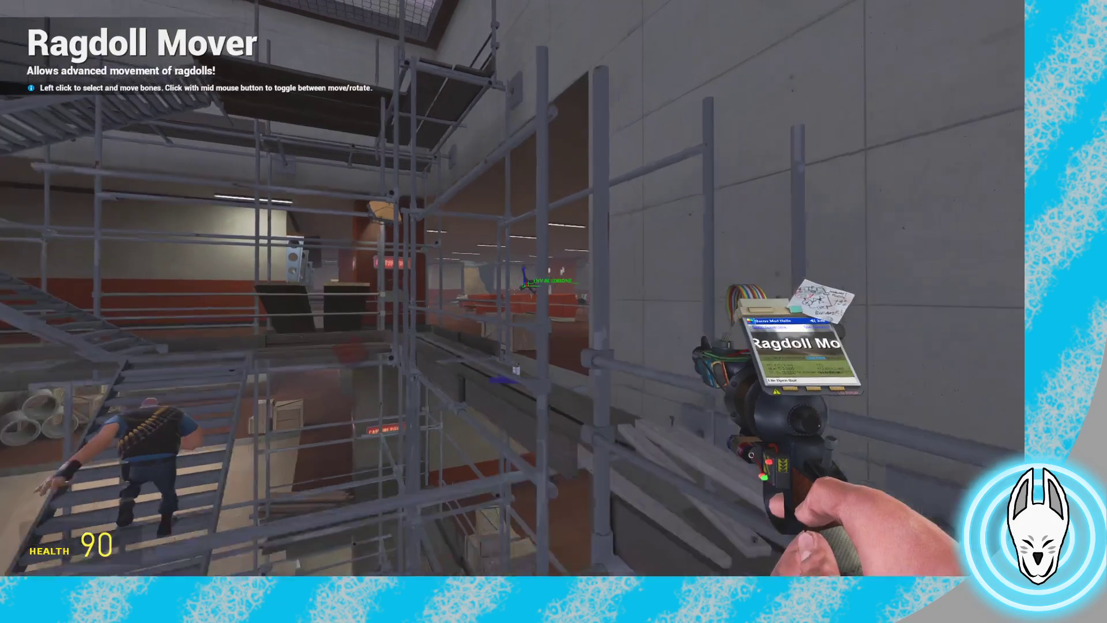
{"action": "key", "text": "c"}
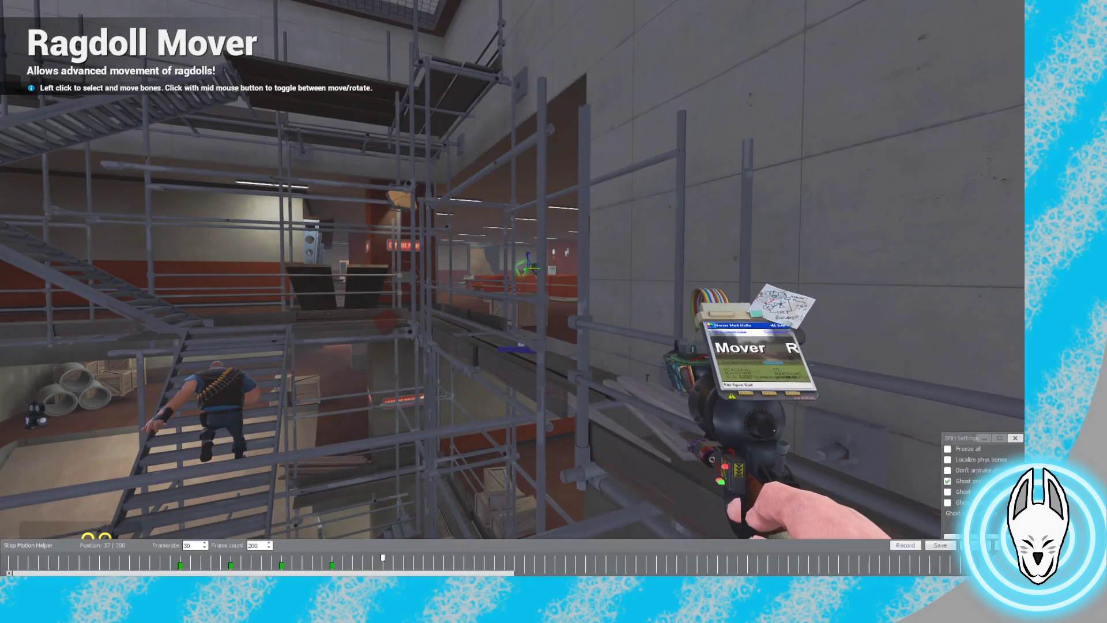
{"action": "left_click", "coordinate": [904, 545]}
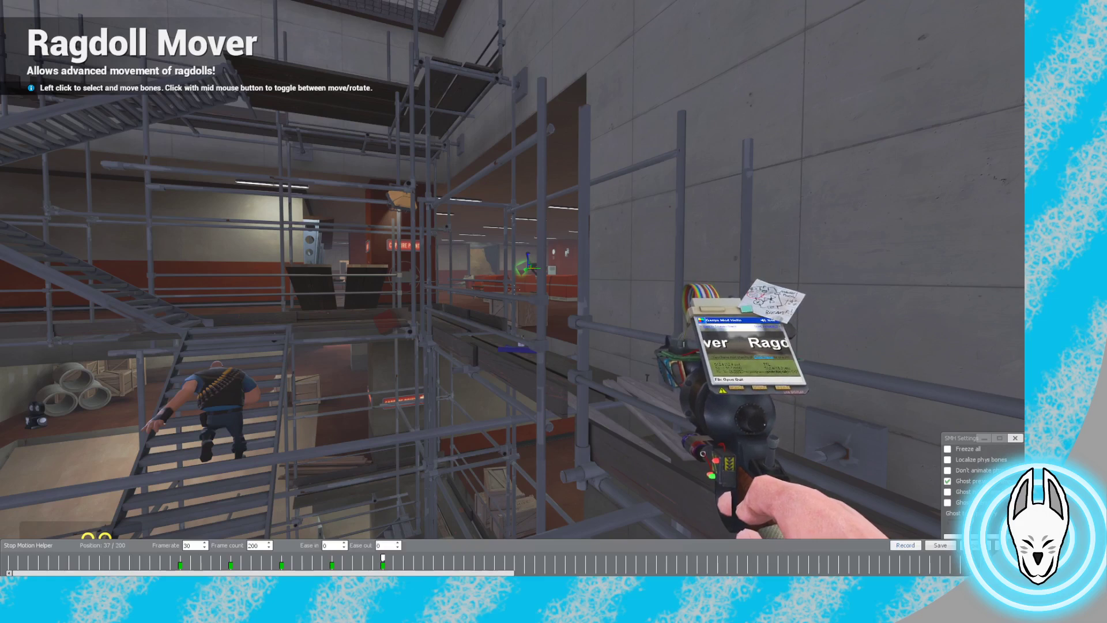
Edit the ease-out value of the prop's keyframe at frame 37
{"action": "mouse_move", "coordinate": [382, 558]}
{"action": "left_mouse_down"}
{"action": "mouse_move", "coordinate": [271, 558]}
{"action": "mouse_move", "coordinate": [403, 558]}
{"action": "mouse_move", "coordinate": [383, 558]}
{"action": "left_mouse_up"}
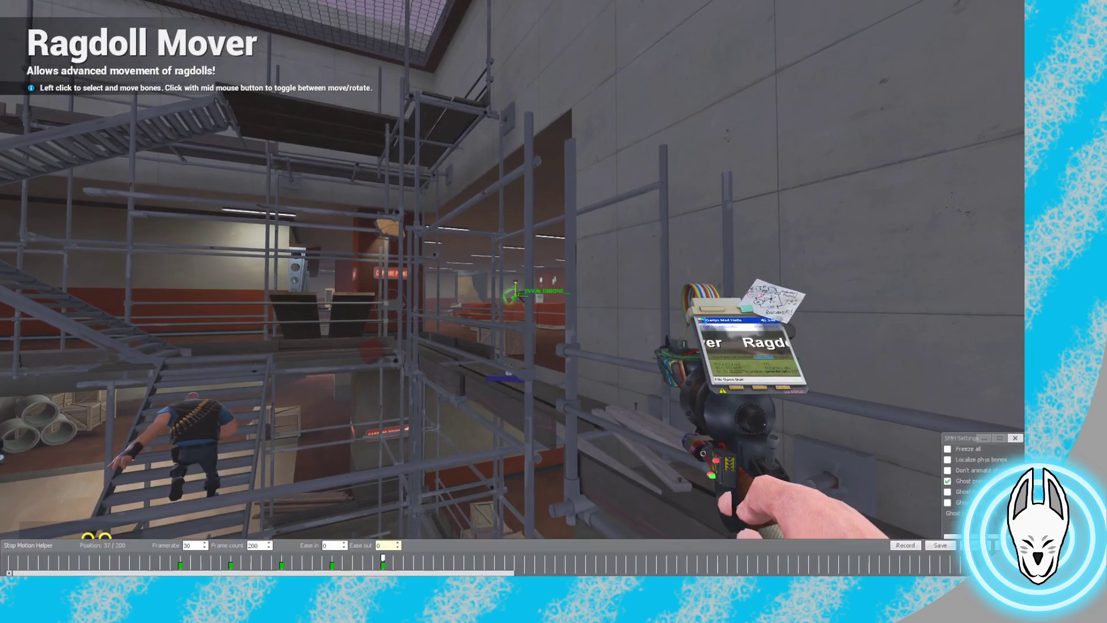
{"action": "left_click_drag", "start_coordinate": [513, 288], "coordinate": [512, 286]}
{"action": "key", "text": "c"}
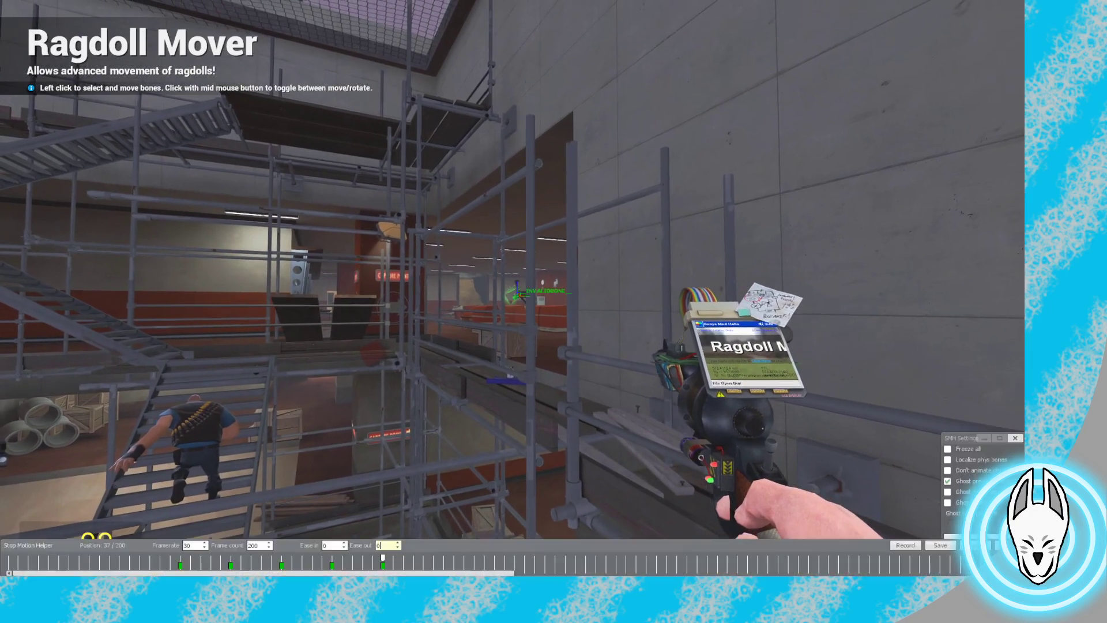
{"action": "key", "text": "Return"}
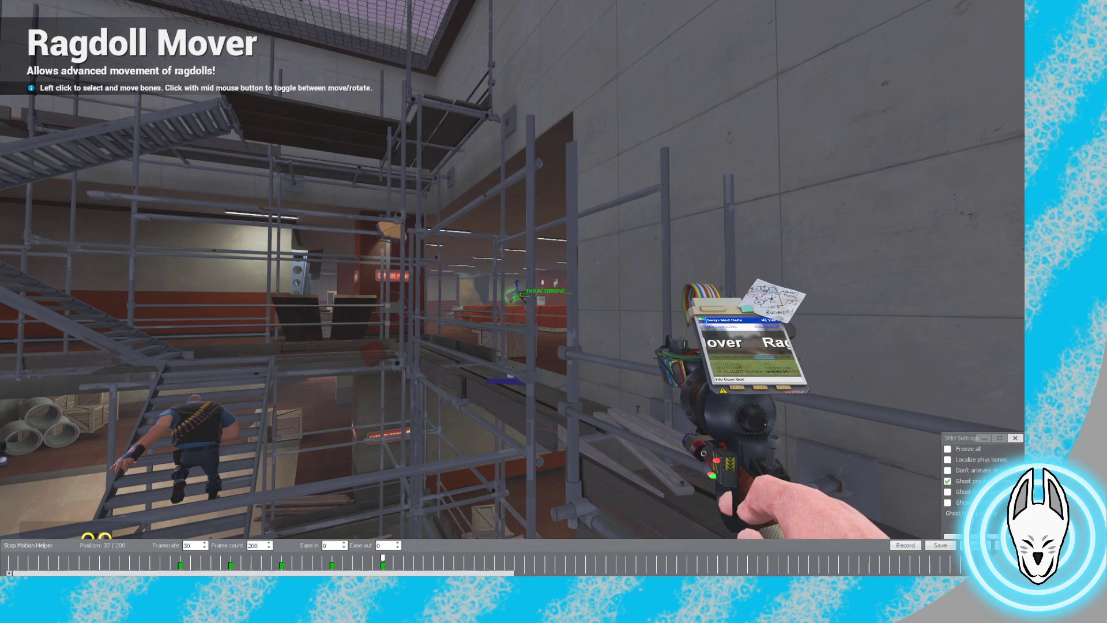
Step the timeline back from frame 37 to frame 32 to check the prop's flight path
{"action": "key", "text": "Left"}
{"action": "key", "text": "Left"}
{"action": "key", "text": "Left"}
{"action": "key", "text": "Left"}
{"action": "key", "text": "Left"}
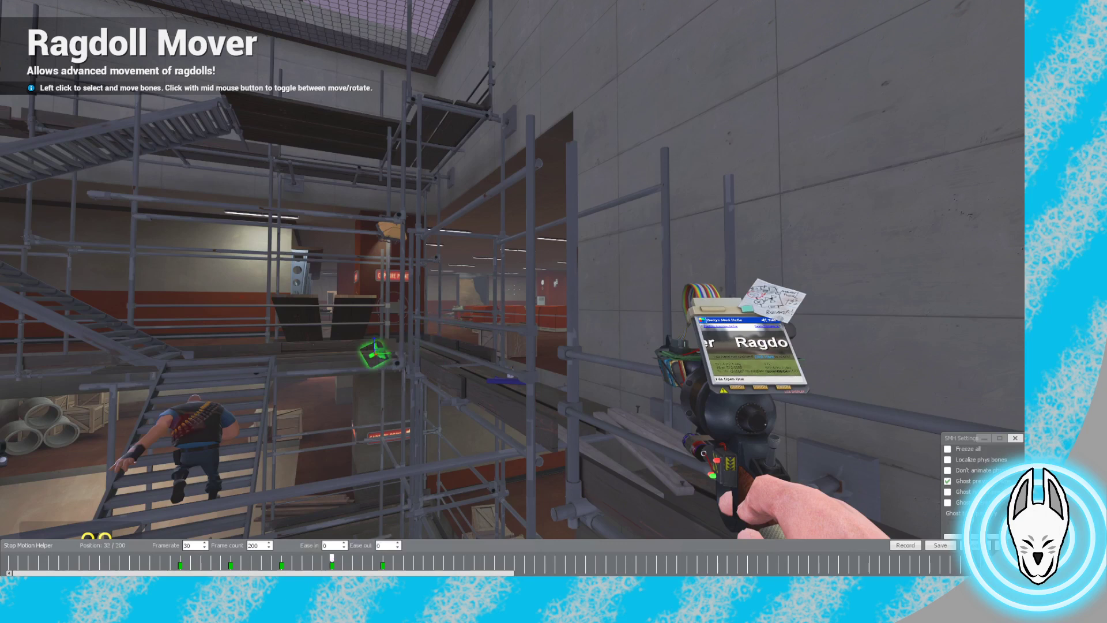
Step the timeline back to frame 0 to review the prop's whole flight path
{"action": "key", "text": "Left"}
{"action": "key", "text": "Left"}
{"action": "key", "text": "Left"}
{"action": "key", "text": "Left"}
{"action": "key", "text": "Left"}
{"action": "key", "text": "Left"}
{"action": "key", "text": "Left"}
{"action": "key", "text": "Left"}
{"action": "key", "text": "Left"}
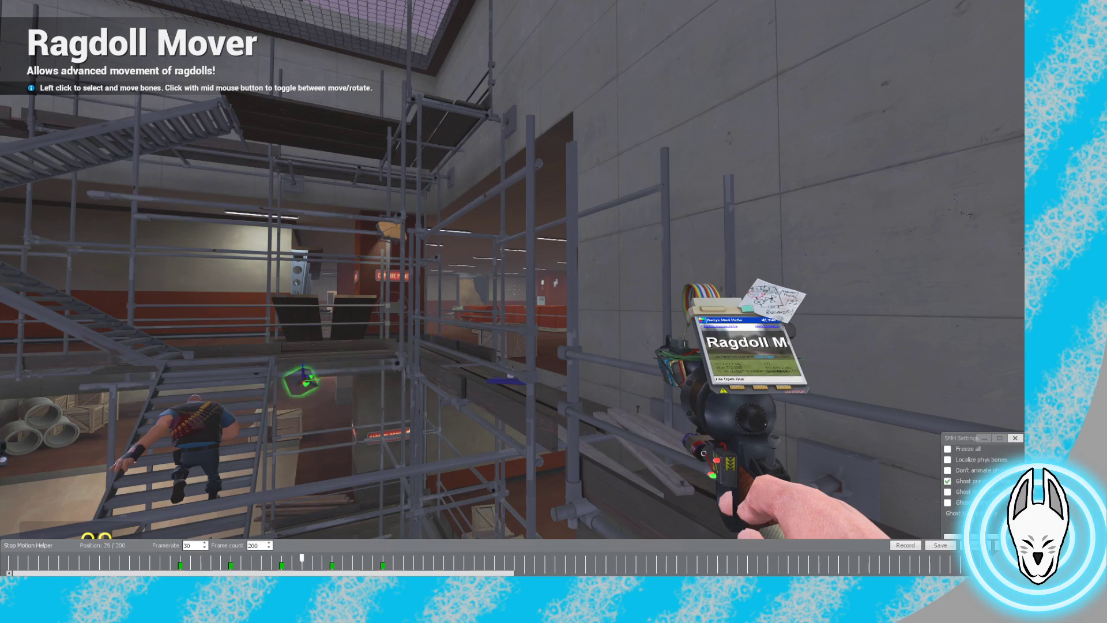
{"action": "key", "text": "Left"}
{"action": "key", "text": "Left"}
{"action": "key", "text": "Left"}
{"action": "key", "text": "Left"}
{"action": "key", "text": "Left"}
{"action": "key", "text": "Left"}
{"action": "key", "text": "Left"}
{"action": "key", "text": "Left"}
{"action": "key", "text": "Left"}
{"action": "key", "text": "Left"}
{"action": "key", "text": "Left"}
{"action": "key", "text": "Left"}
{"action": "key", "text": "Left"}
{"action": "key", "text": "Left"}
{"action": "key", "text": "Left"}
{"action": "key", "text": "Left"}
{"action": "key", "text": "Left"}
{"action": "key", "text": "Left"}
{"action": "key", "text": "Left"}
{"action": "key", "text": "Left"}
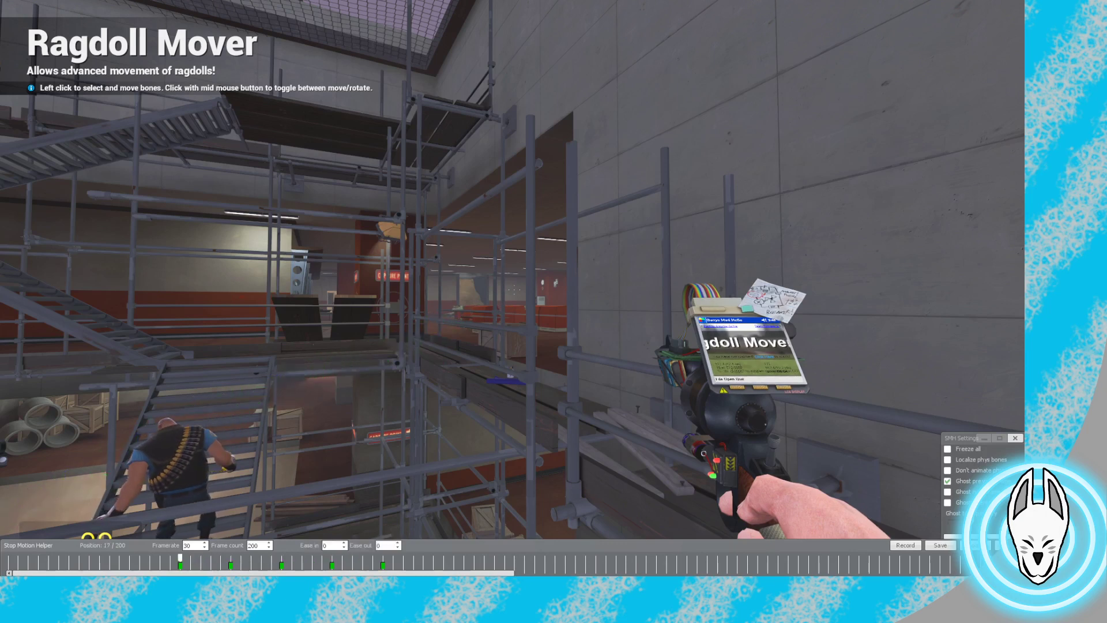
{"action": "key", "text": "Left"}
{"action": "key", "text": "Left"}
{"action": "key", "text": "Left"}
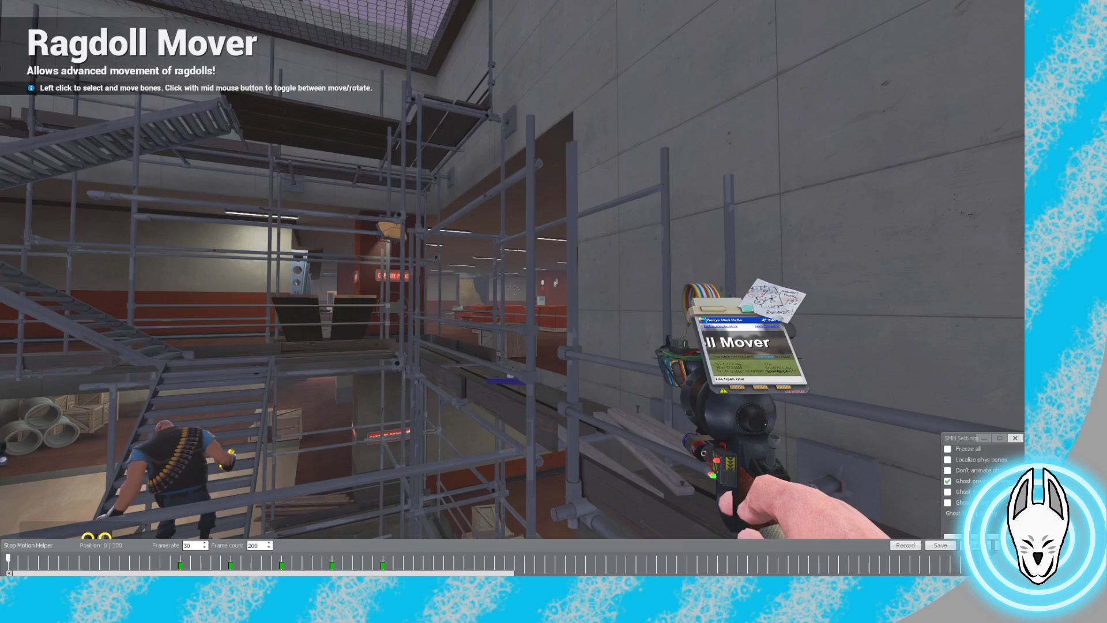
{"action": "key", "text": "c"}
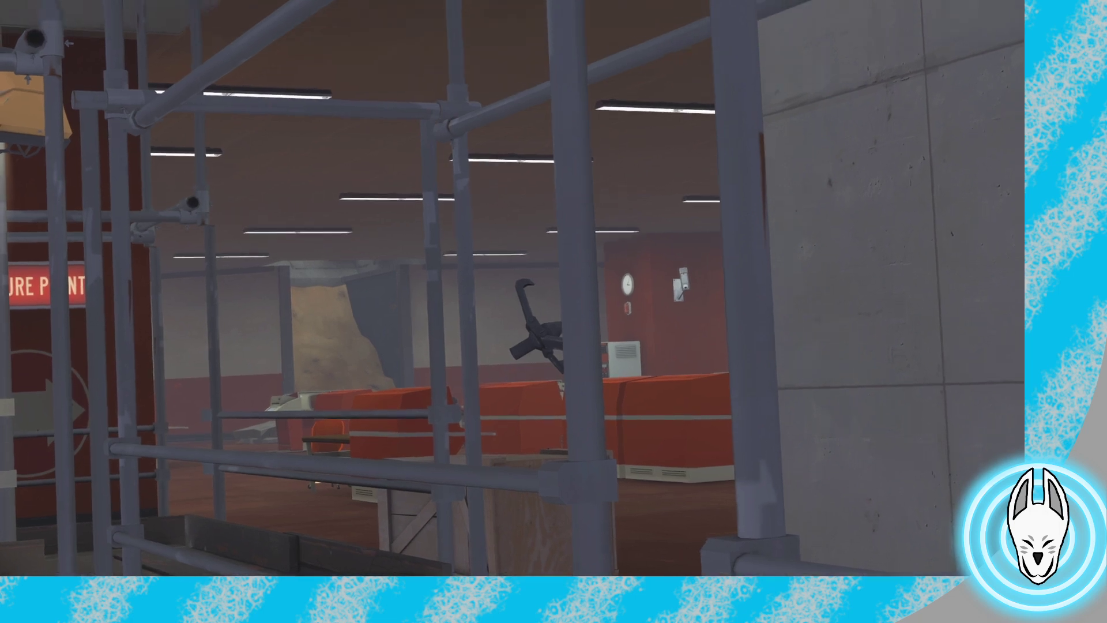
Approach the Heavy ragdoll on the scaffolding stairs and select it for animation in Stop Motion Helper
{"action": "key", "text": "q"}
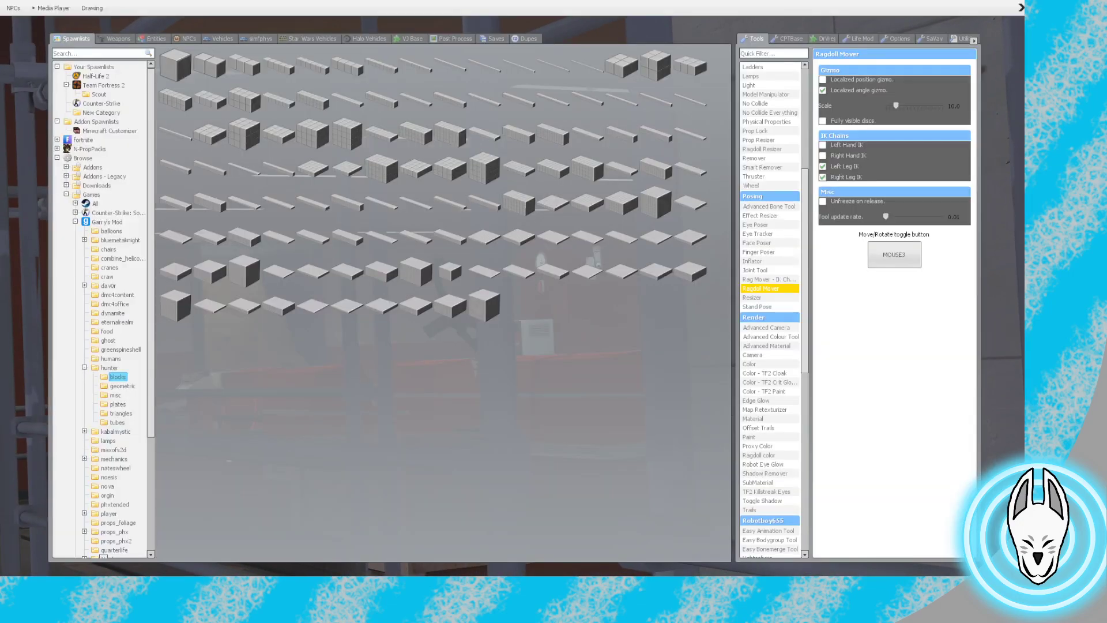
{"action": "key", "text": "q"}
{"action": "key", "text": "w"}
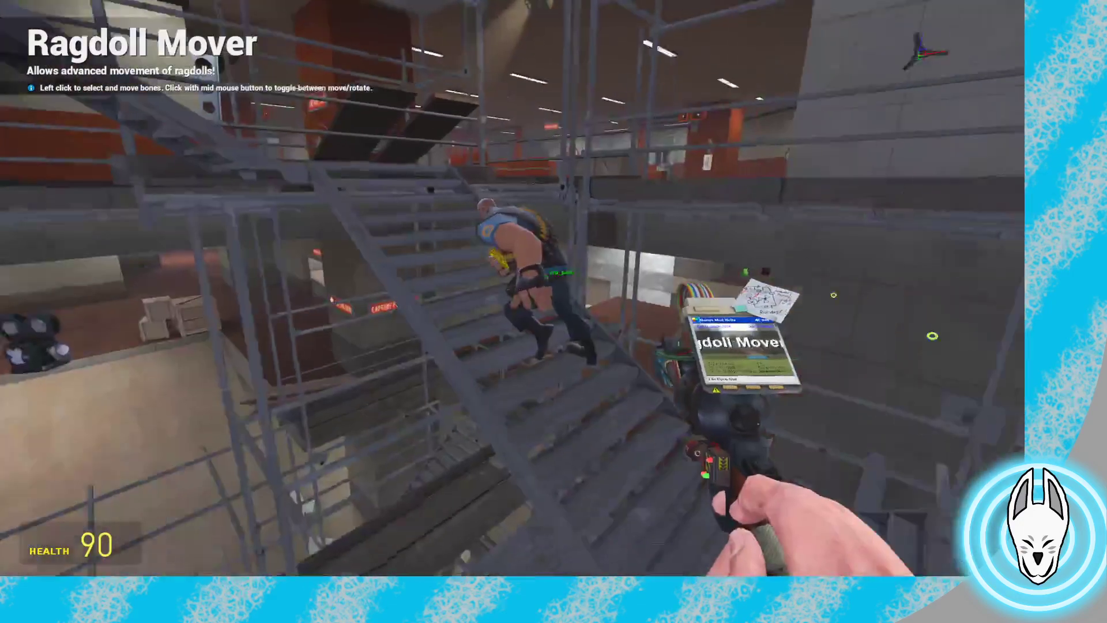
{"action": "key", "text": "w"}
{"action": "key", "text": "a"}
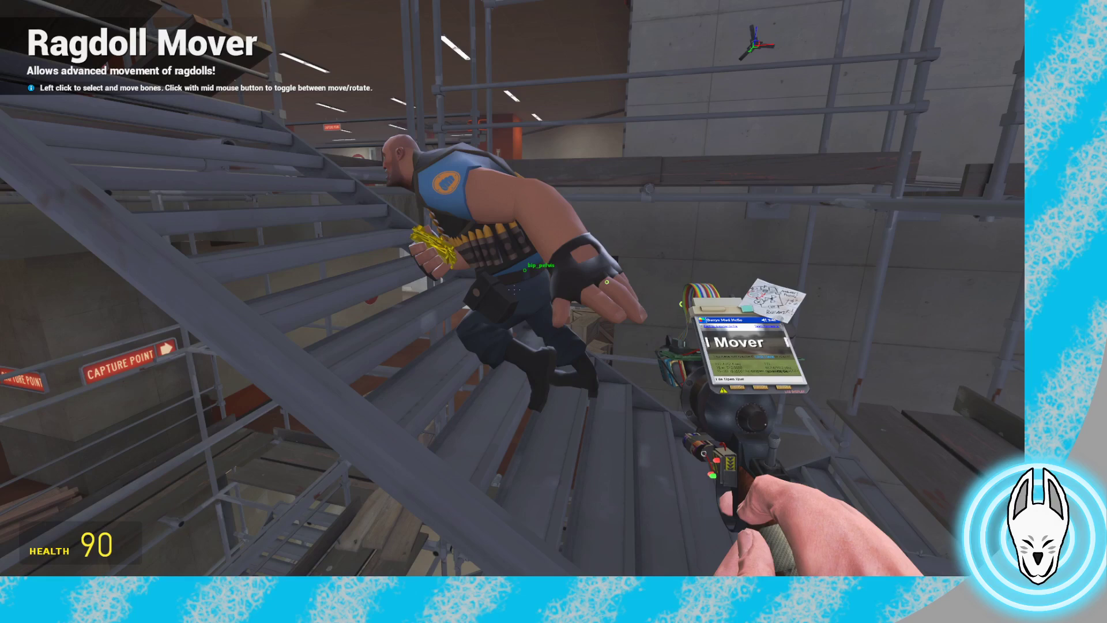
{"action": "key", "text": "c"}
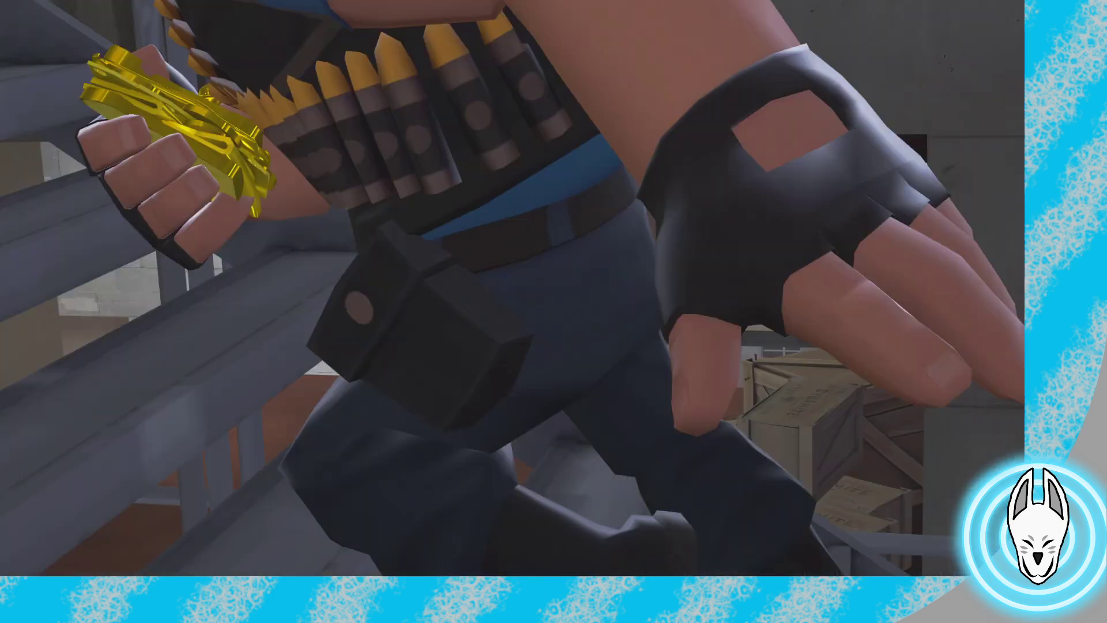
{"action": "key", "text": "c"}
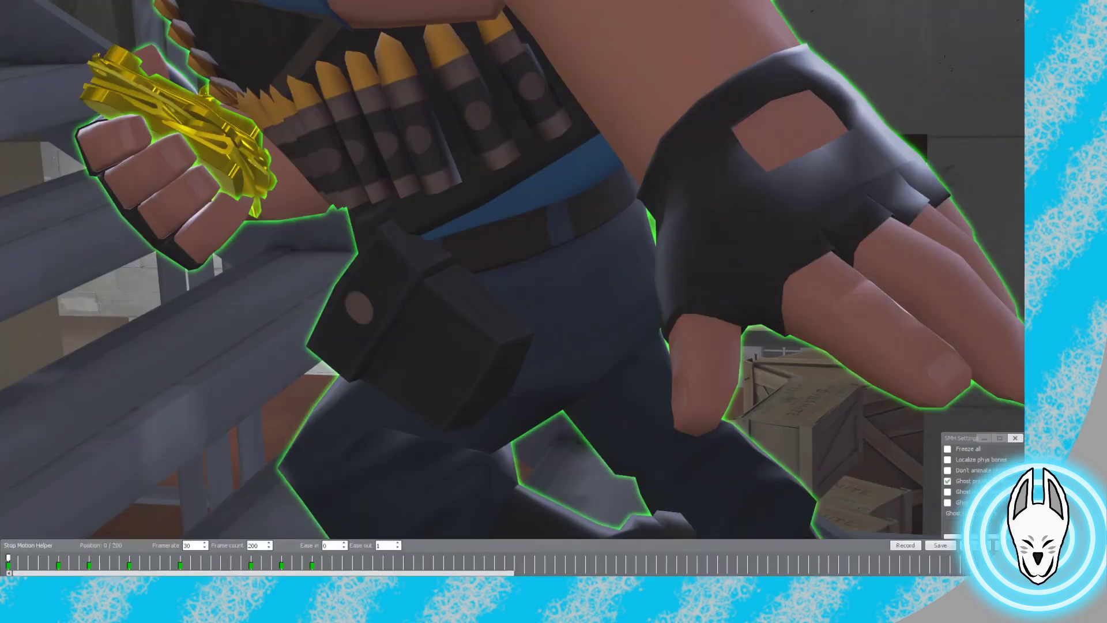
Scrub the Heavy's animation to frame 24 and step through to frame 30 to examine the stride poses
{"action": "left_click_drag", "start_coordinate": [8, 558], "coordinate": [301, 558]}
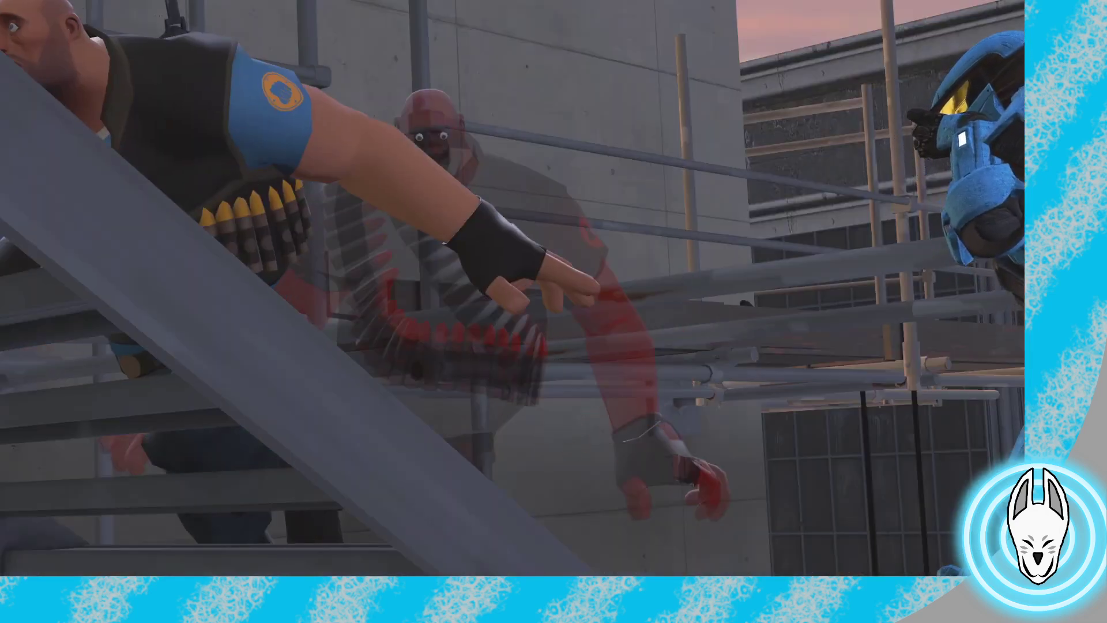
{"action": "key", "text": "c"}
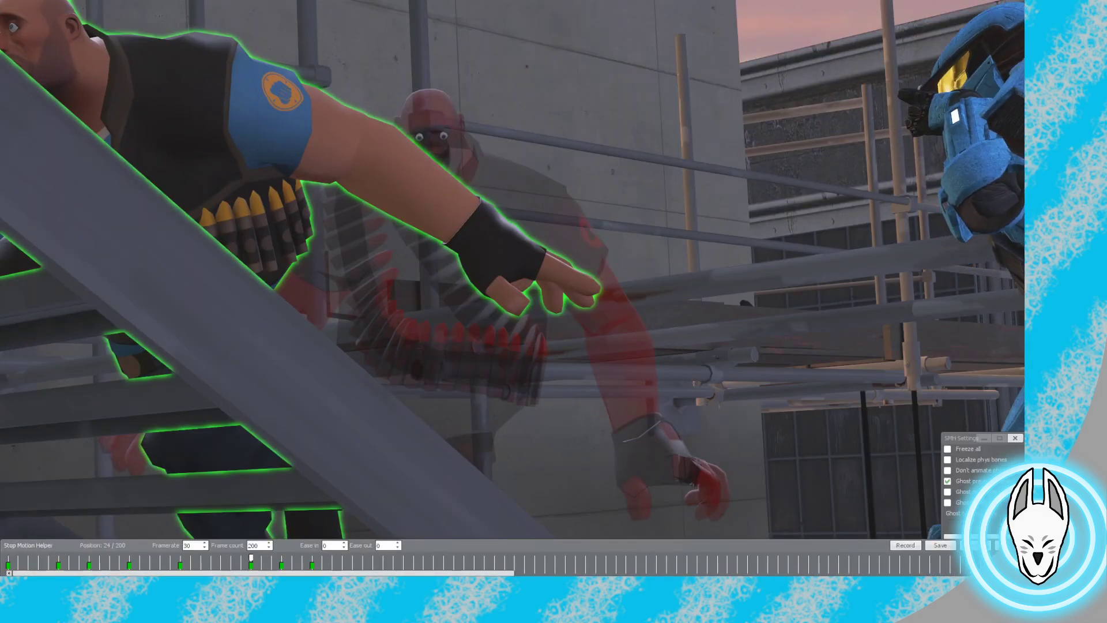
{"action": "key", "text": "Right"}
{"action": "key", "text": "Right"}
{"action": "key", "text": "Right"}
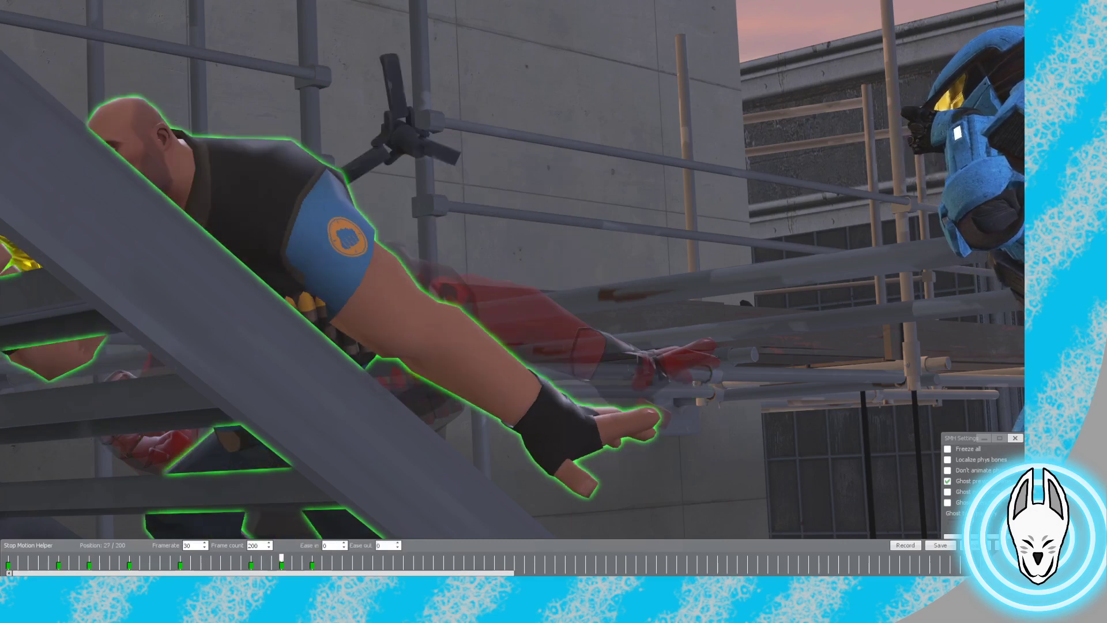
{"action": "key", "text": "Right"}
{"action": "key", "text": "Right"}
{"action": "key", "text": "Right"}
{"action": "key", "text": "c"}
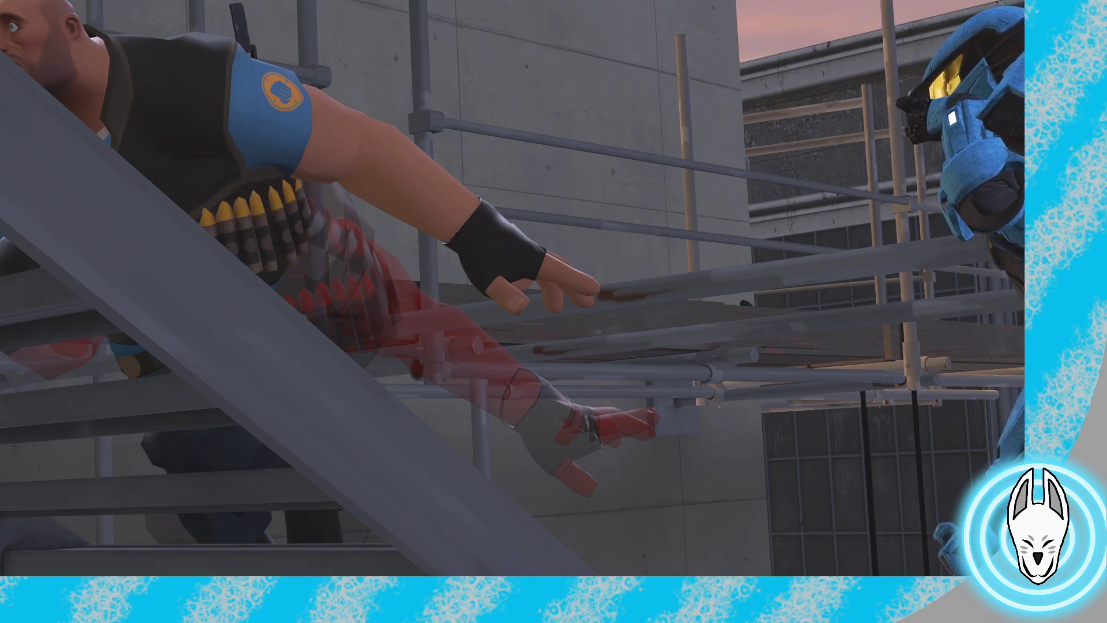
{"action": "key", "text": "c"}
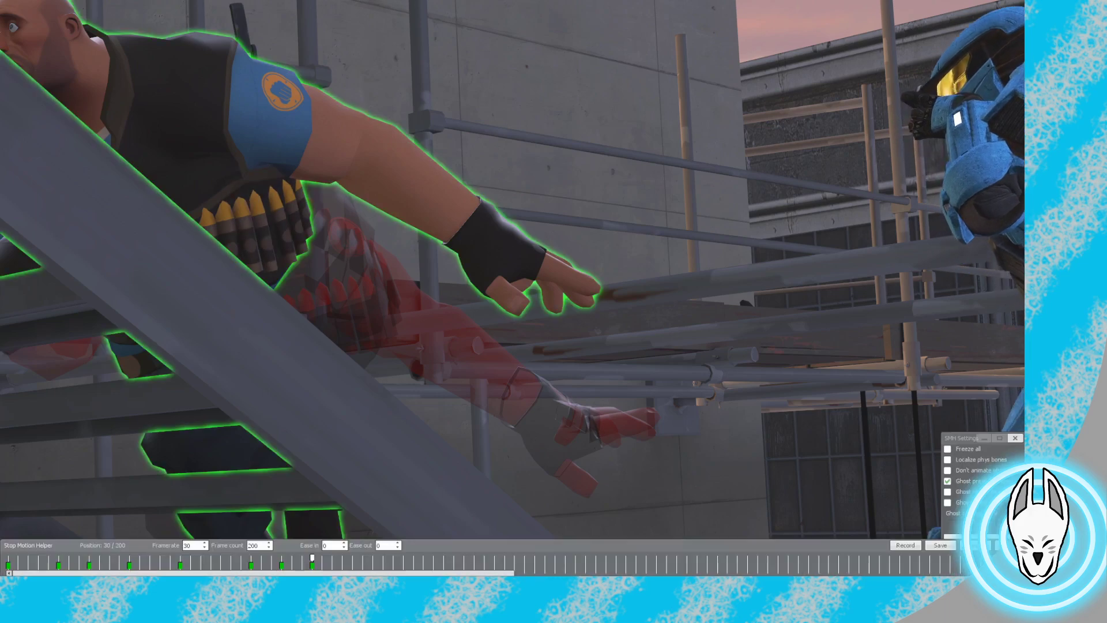
Step back and forth between frames 30 and 33 to examine the end of the Heavy's stride
{"action": "key", "text": "Right"}
{"action": "key", "text": "Right"}
{"action": "key", "text": "Right"}
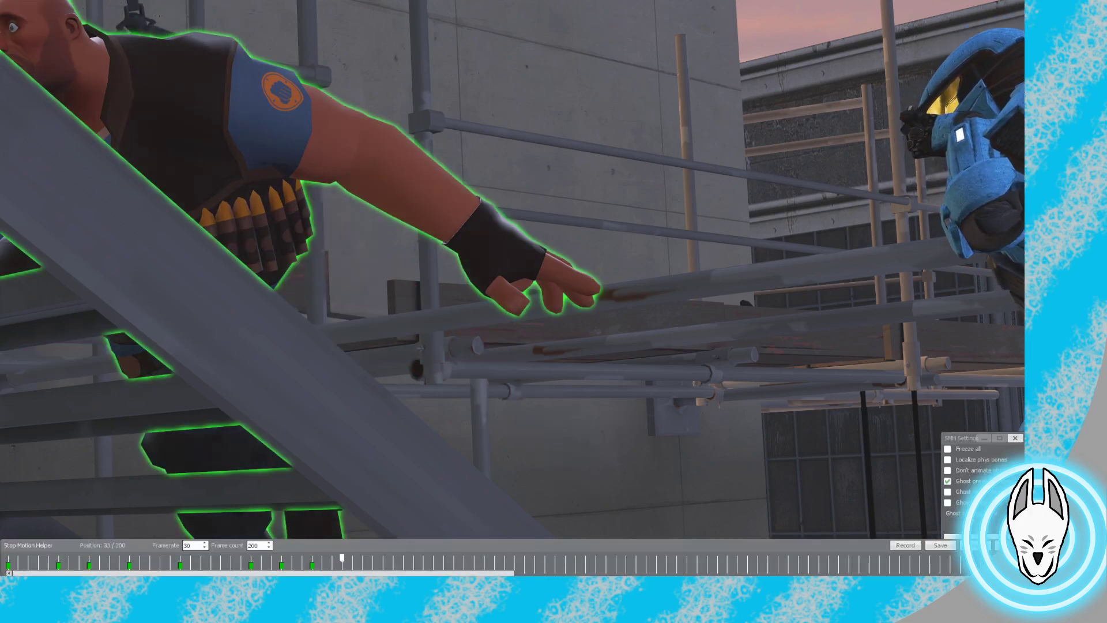
{"action": "key", "text": "Left"}
{"action": "key", "text": "Left"}
{"action": "key", "text": "Left"}
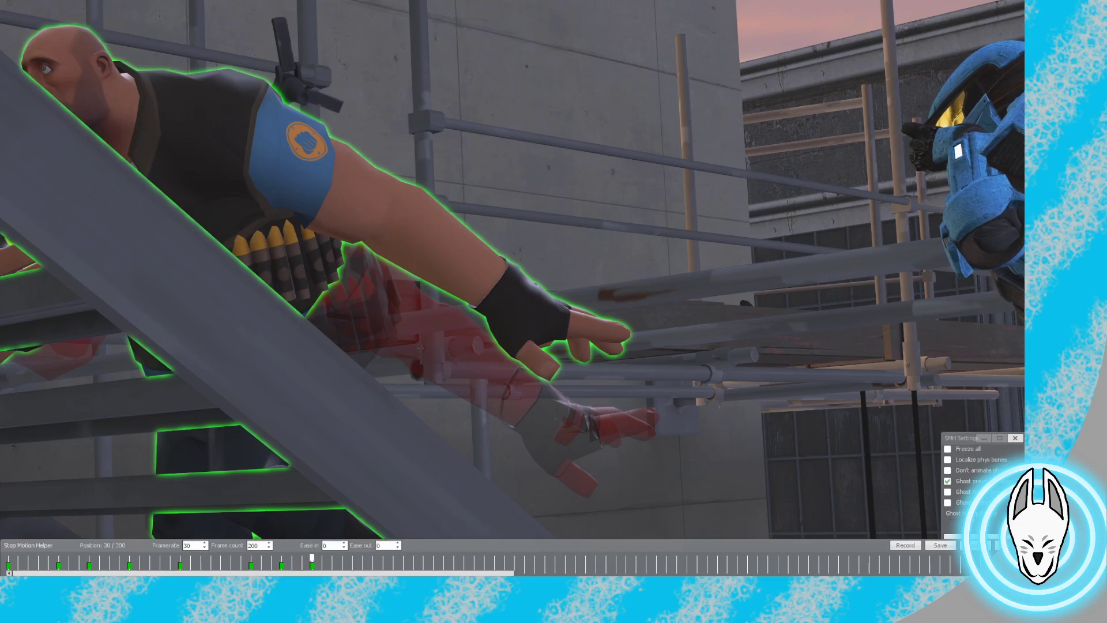
{"action": "key", "text": "c"}
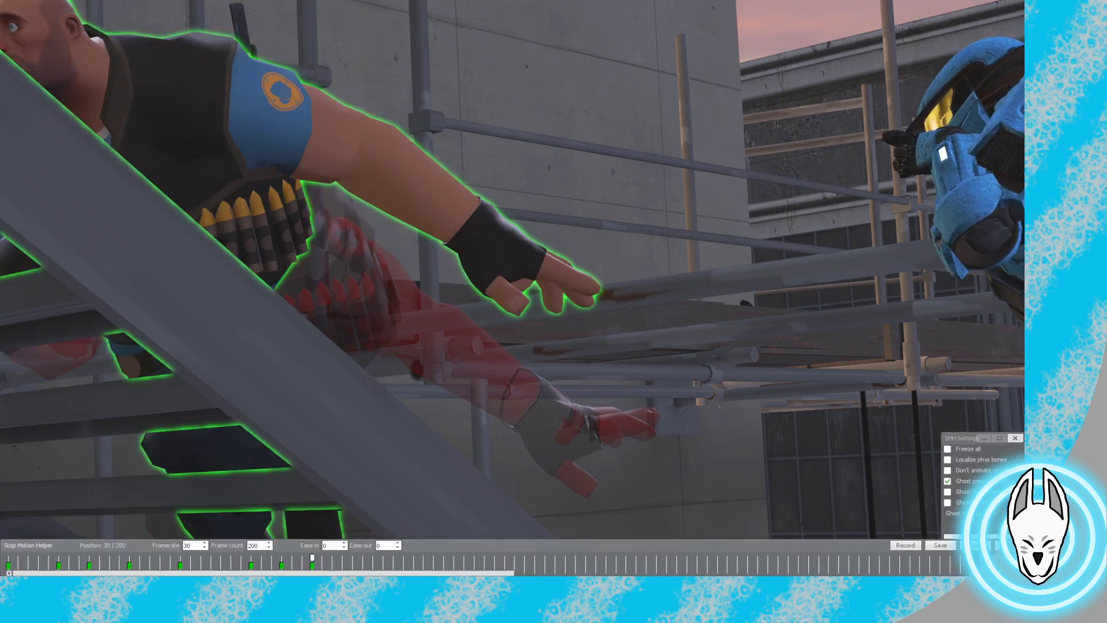
{"action": "key", "text": "Right"}
{"action": "key", "text": "Right"}
{"action": "key", "text": "Right"}
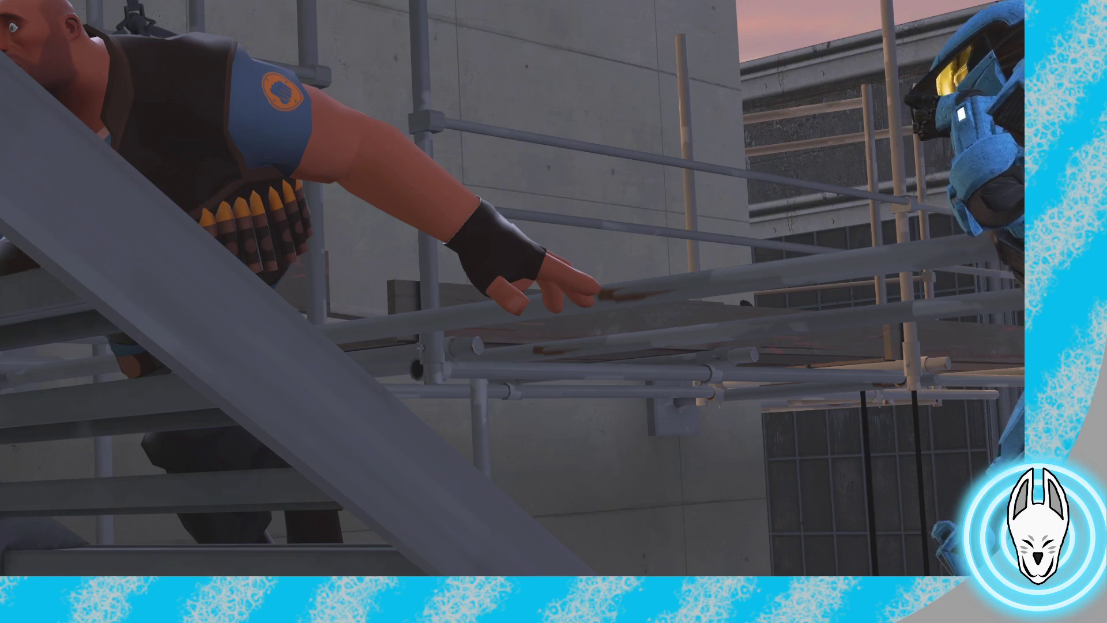
{"action": "key", "text": "c"}
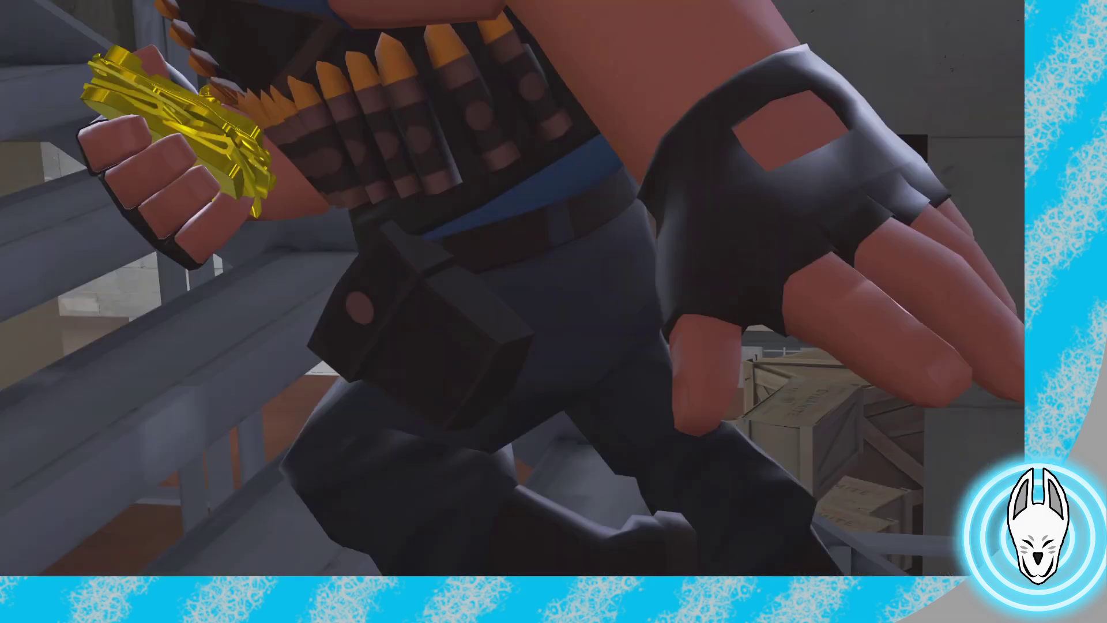
Select one of the Heavy's leg bones with Ragdoll Mover
{"action": "key", "text": "q"}
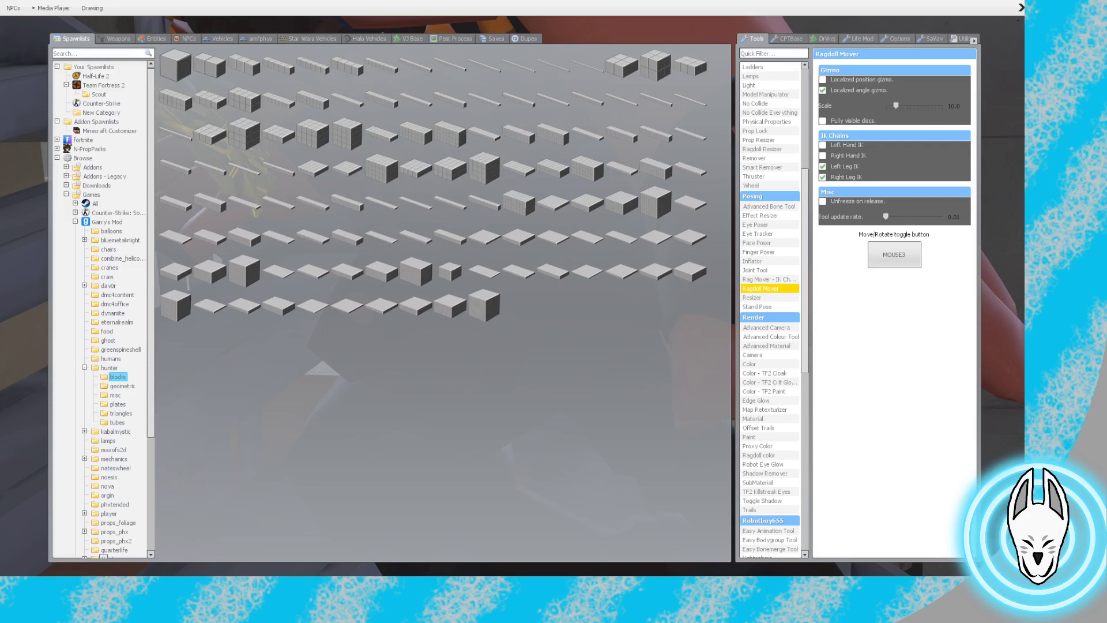
{"action": "key", "text": "q"}
{"action": "key", "text": "w"}
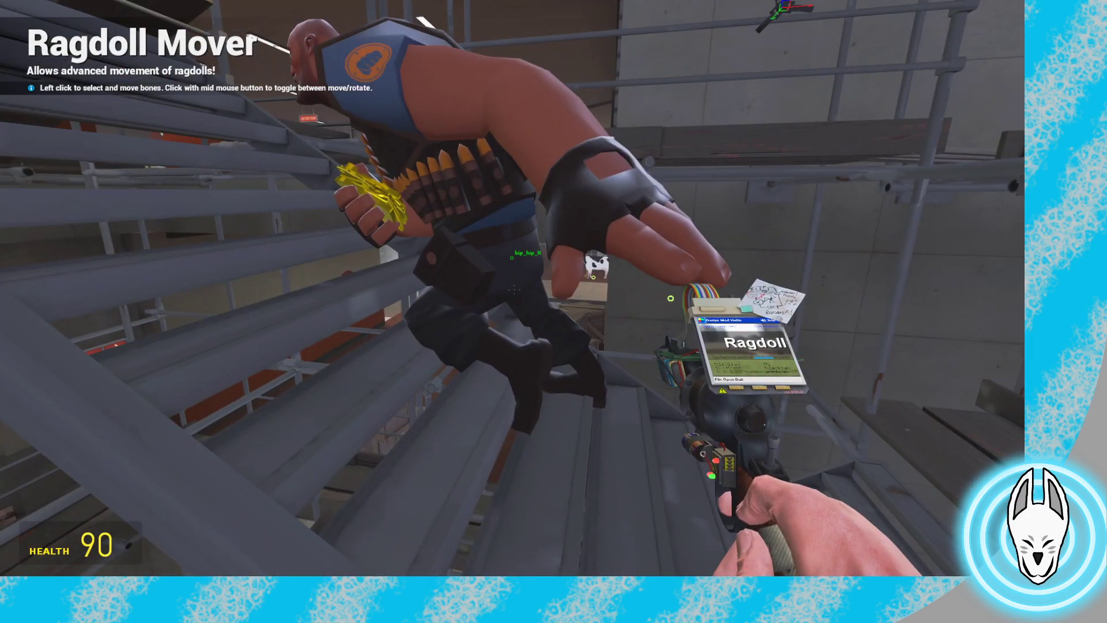
{"action": "key", "text": "q"}
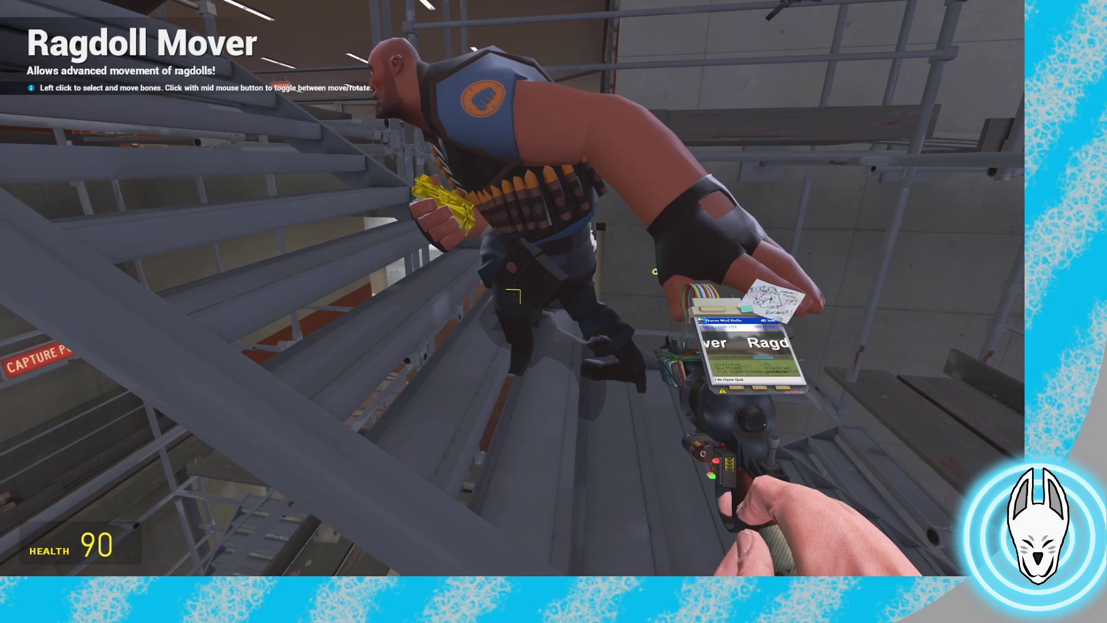
{"action": "left_click_drag", "start_coordinate": [514, 290], "coordinate": [514, 290]}
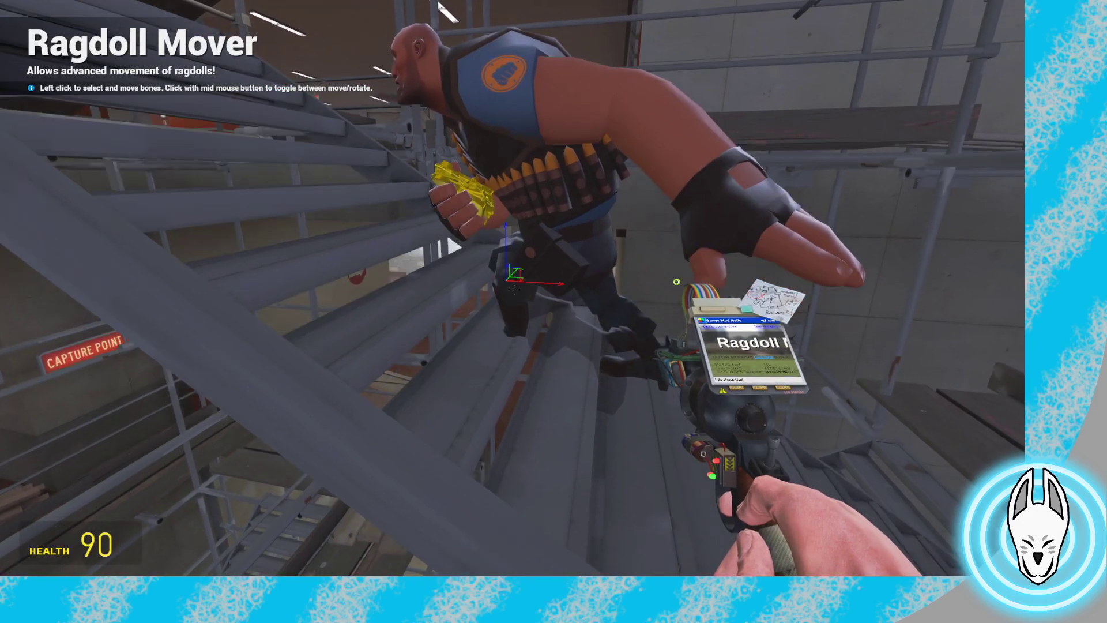
Return the Heavy's timeline to frame 24 and compare the leg poses up to frame 27 from the opposite side of the stairs
{"action": "key", "text": "c"}
{"action": "left_click", "coordinate": [251, 558]}
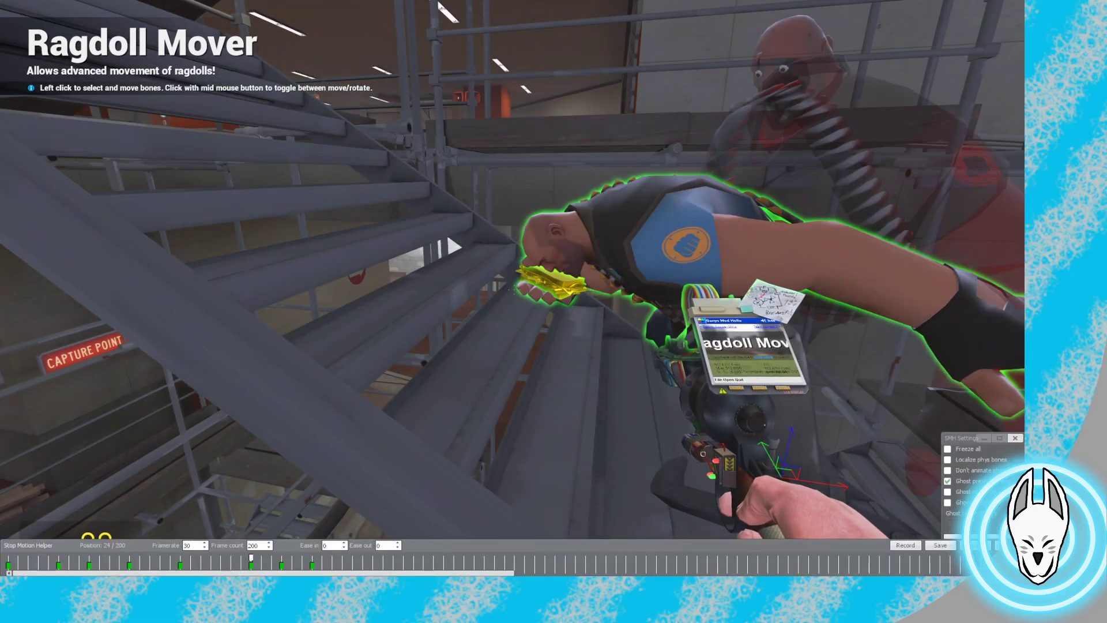
{"action": "left_click", "coordinate": [261, 558]}
{"action": "left_click", "coordinate": [250, 558]}
{"action": "key", "text": "c"}
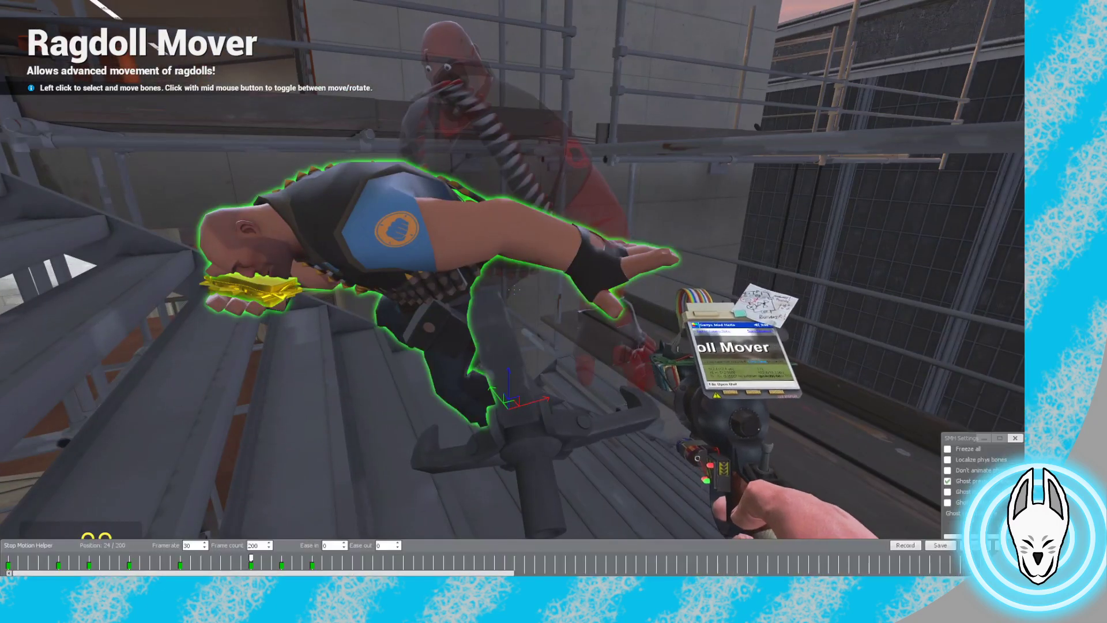
{"action": "mouse_move", "coordinate": [251, 558]}
{"action": "left_mouse_down"}
{"action": "mouse_move", "coordinate": [312, 558]}
{"action": "mouse_move", "coordinate": [250, 559]}
{"action": "left_mouse_up"}
{"action": "key", "text": "w"}
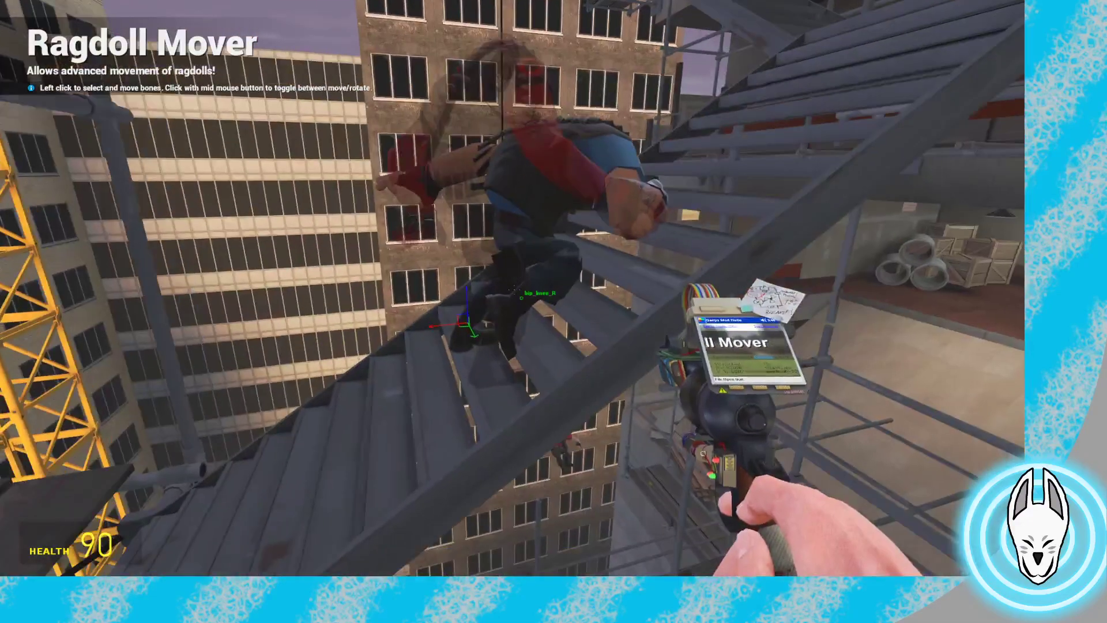
{"action": "key", "text": "c"}
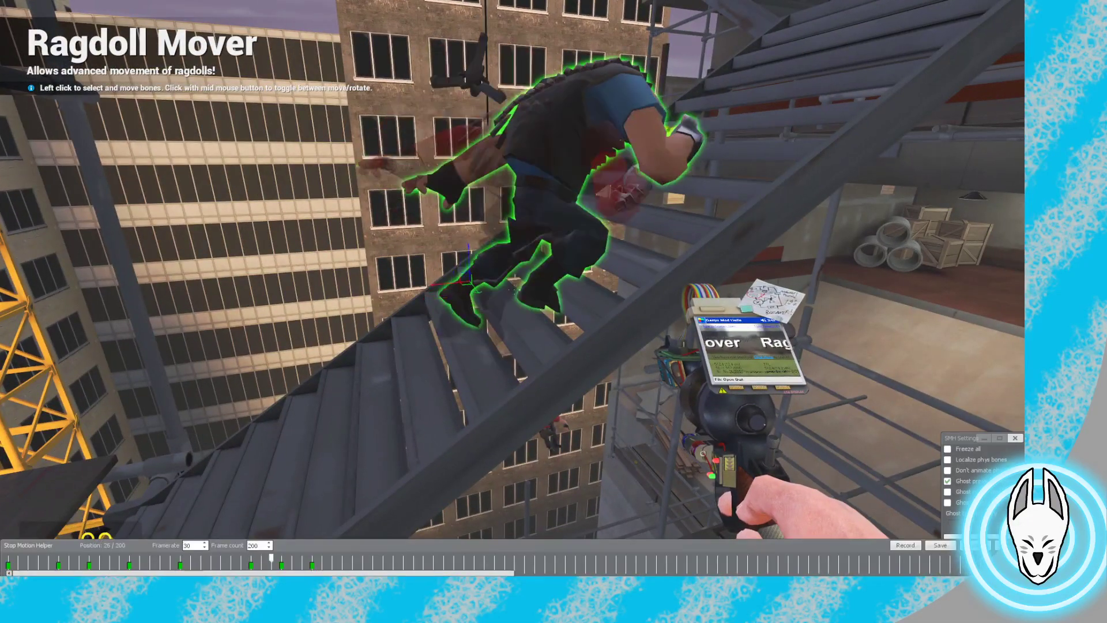
{"action": "left_click_drag", "start_coordinate": [251, 558], "coordinate": [281, 558]}
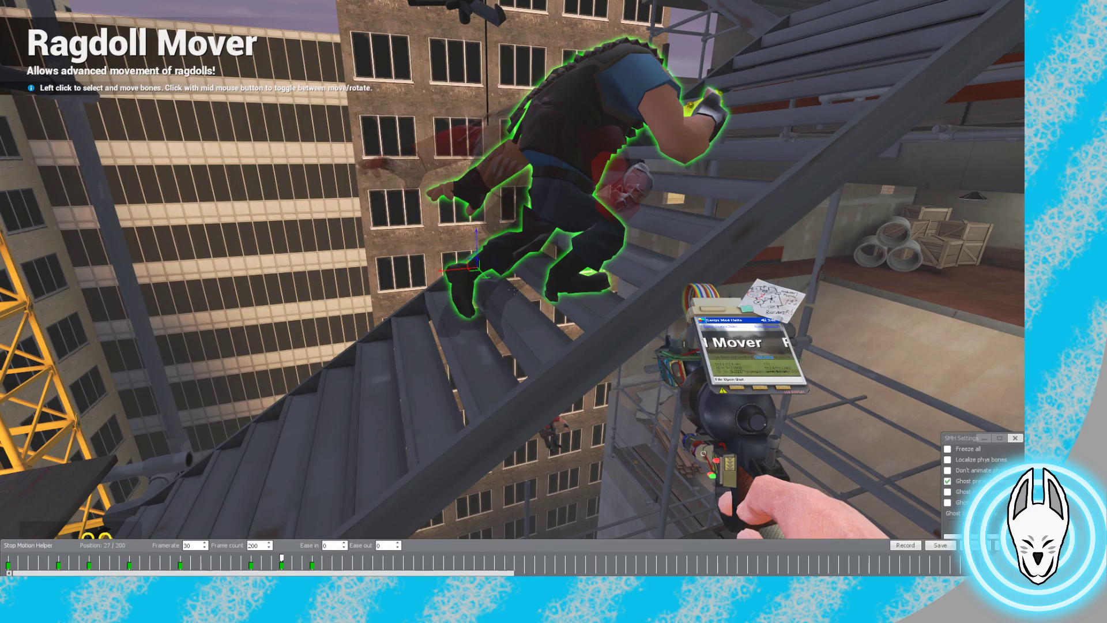
Step backward through the Heavy's earlier stride and forward again to study the keyframed pose at frame 24
{"action": "key", "text": "Left"}
{"action": "key", "text": "Left"}
{"action": "key", "text": "Left"}
{"action": "key", "text": "Left"}
{"action": "key", "text": "Left"}
{"action": "key", "text": "Left"}
{"action": "key", "text": "Left"}
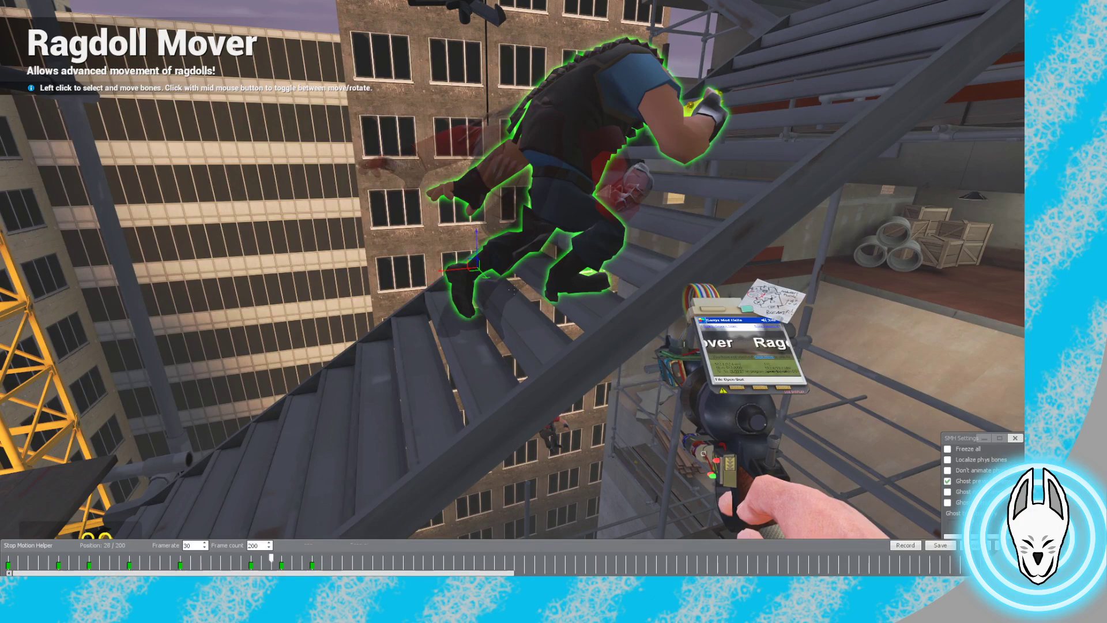
{"action": "key", "text": "Right"}
{"action": "key", "text": "Right"}
{"action": "key", "text": "Right"}
{"action": "key", "text": "Right"}
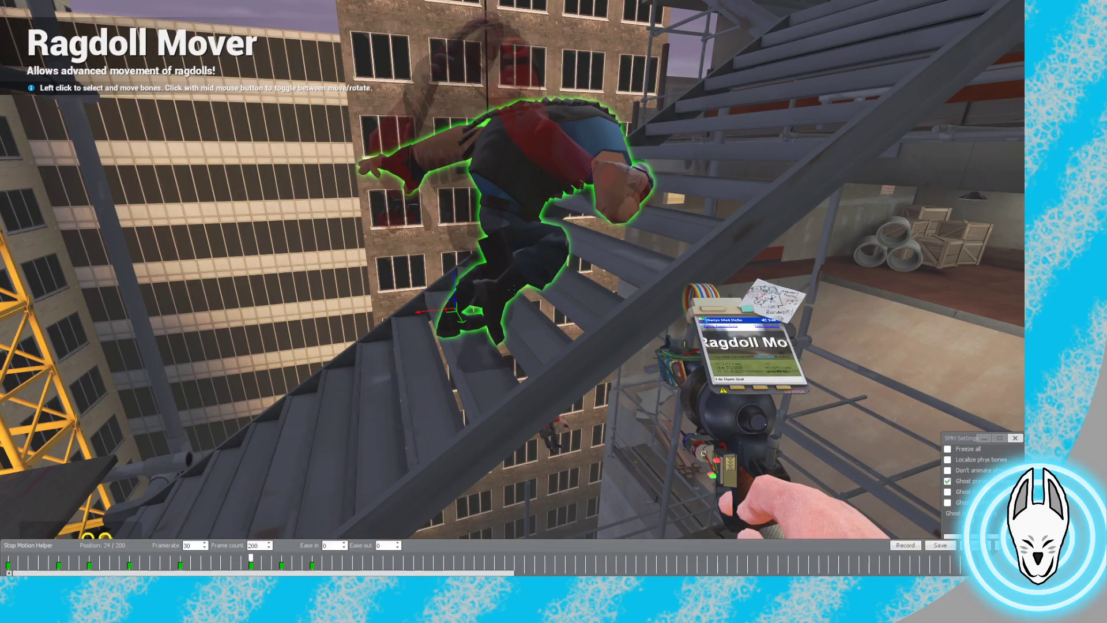
Advance the Heavy's timeline past the keyframe at frame 30 to the position for the next pose
{"action": "key", "text": "Right"}
{"action": "key", "text": "Right"}
{"action": "key", "text": "Right"}
{"action": "key", "text": "Right"}
{"action": "key", "text": "Right"}
{"action": "key", "text": "Right"}
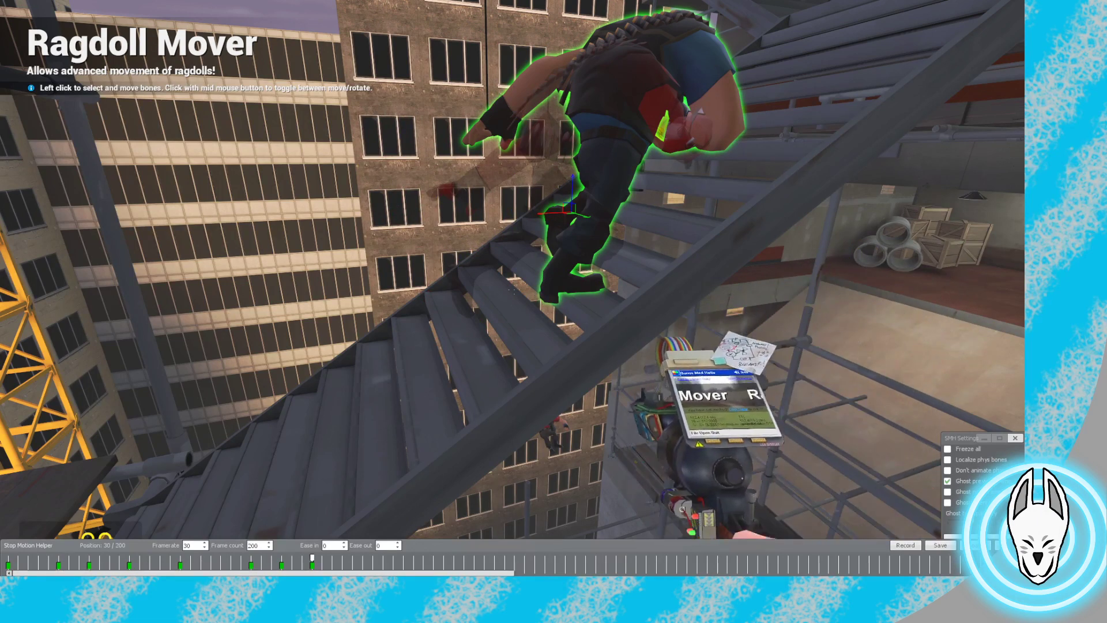
{"action": "key", "text": "Right"}
{"action": "key", "text": "Right"}
{"action": "key", "text": "Right"}
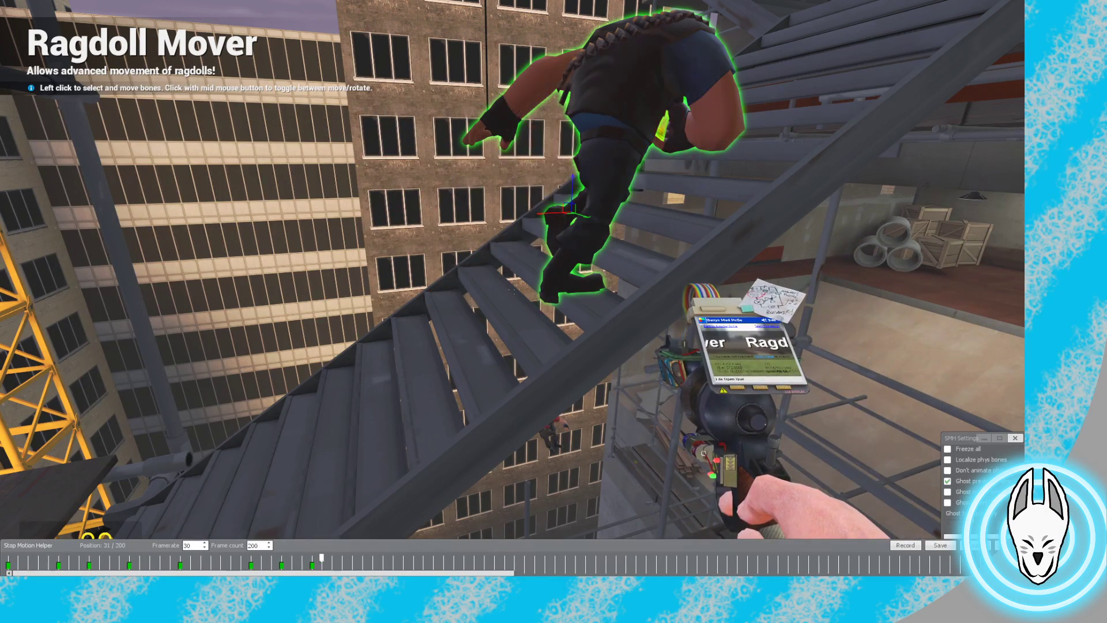
Select the Heavy's pelvis bone and adjust the body's position for the next stride pose on the stairs
{"action": "key", "text": "c"}
{"action": "key", "text": "w"}
{"action": "key", "text": "a"}
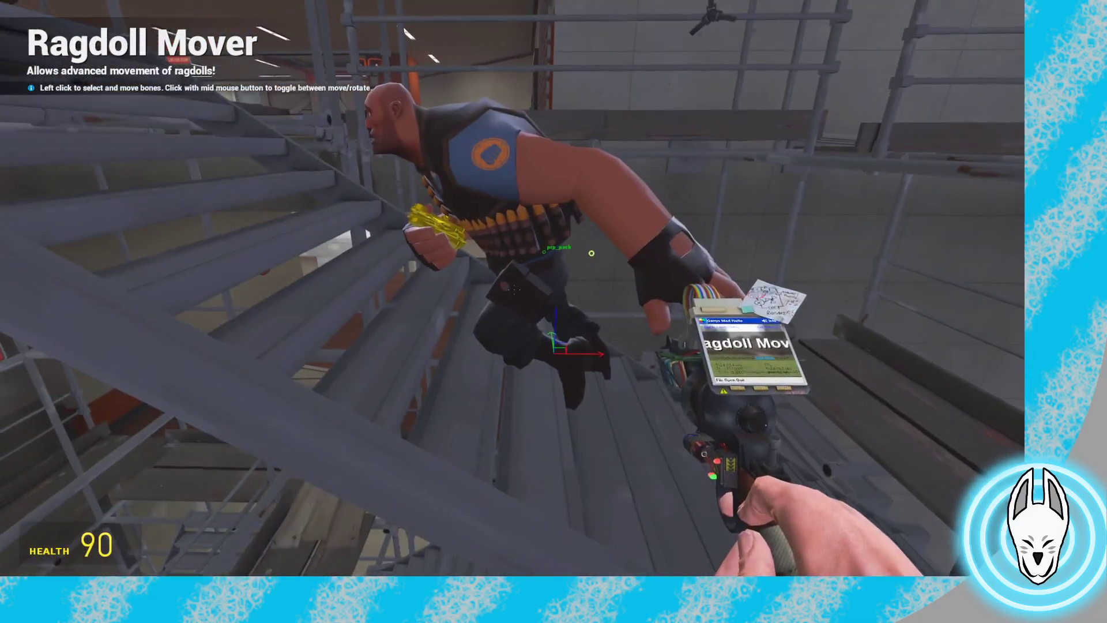
{"action": "left_click", "coordinate": [566, 263]}
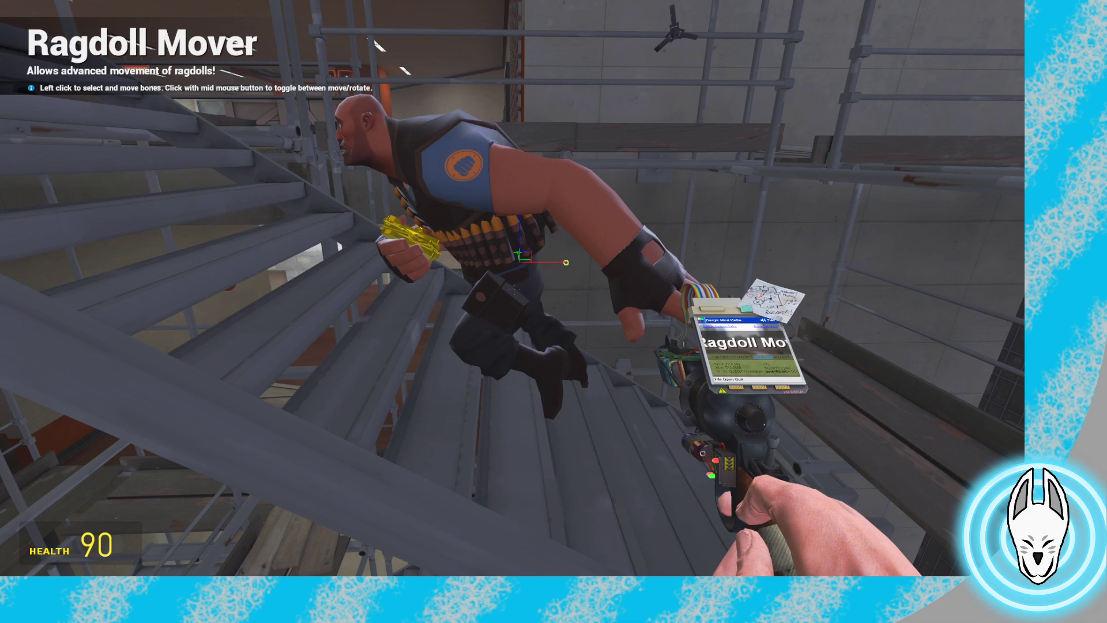
Examine the Heavy's feet against the stair treads and check Ragdoll Mover's left and right leg IK settings
{"action": "key", "text": "q"}
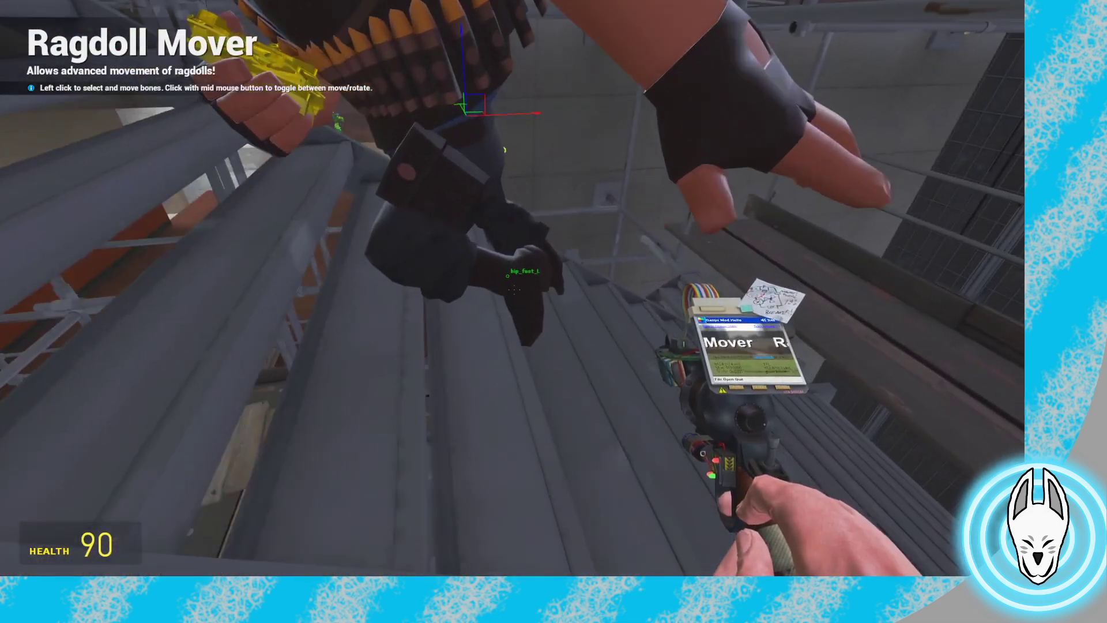
{"action": "key", "text": "q"}
{"action": "key", "text": "q"}
{"action": "key", "text": "w"}
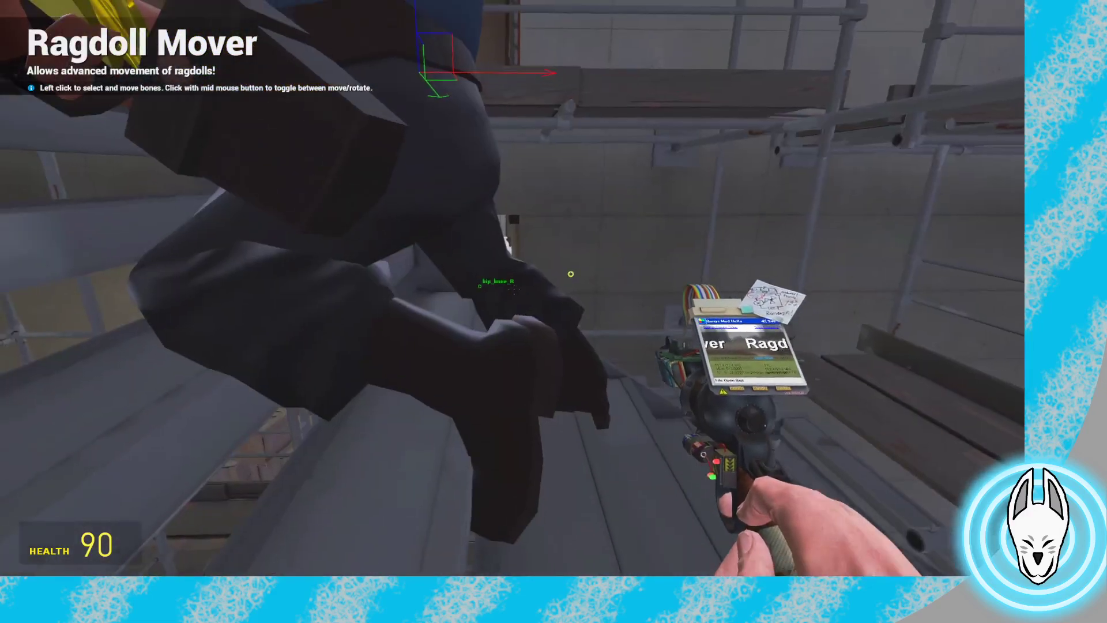
{"action": "key", "text": "s"}
{"action": "key", "text": "s"}
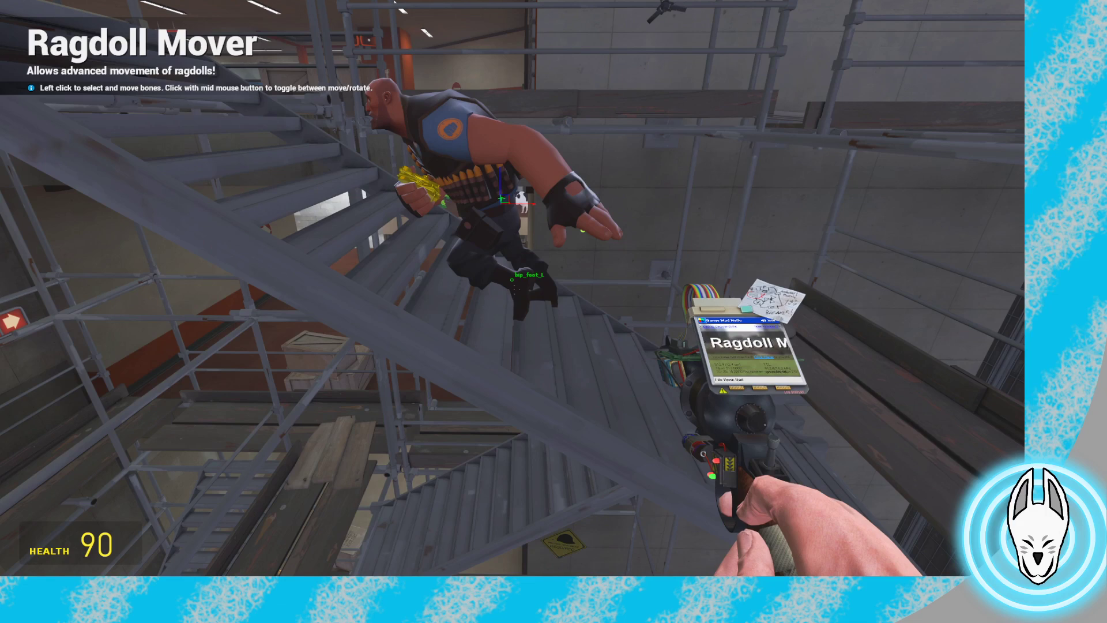
{"action": "key", "text": "q"}
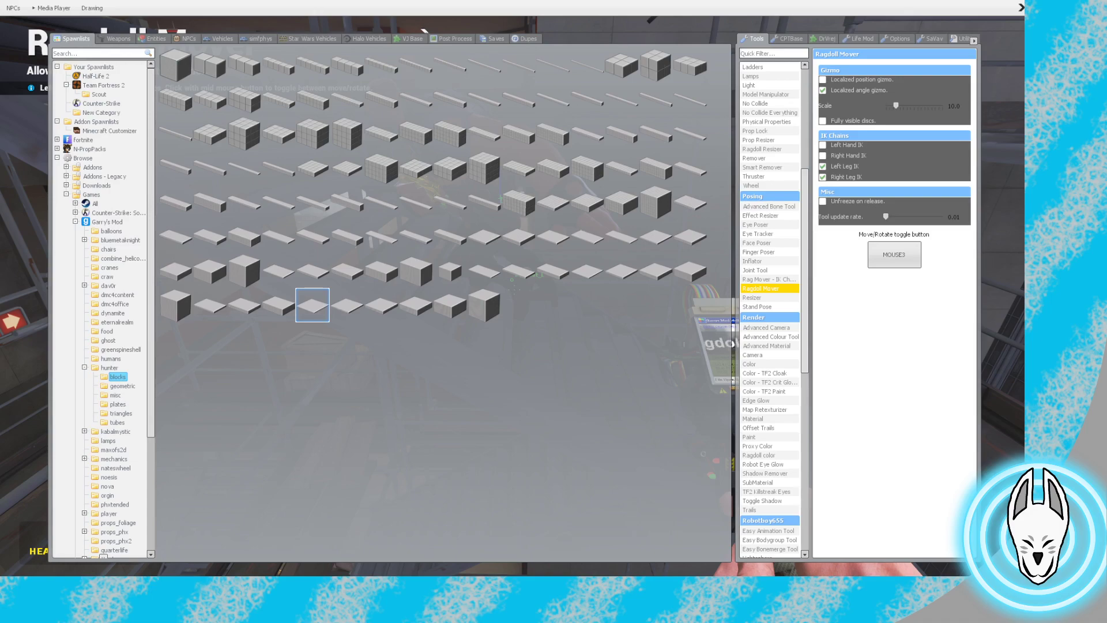
{"action": "key", "text": "q"}
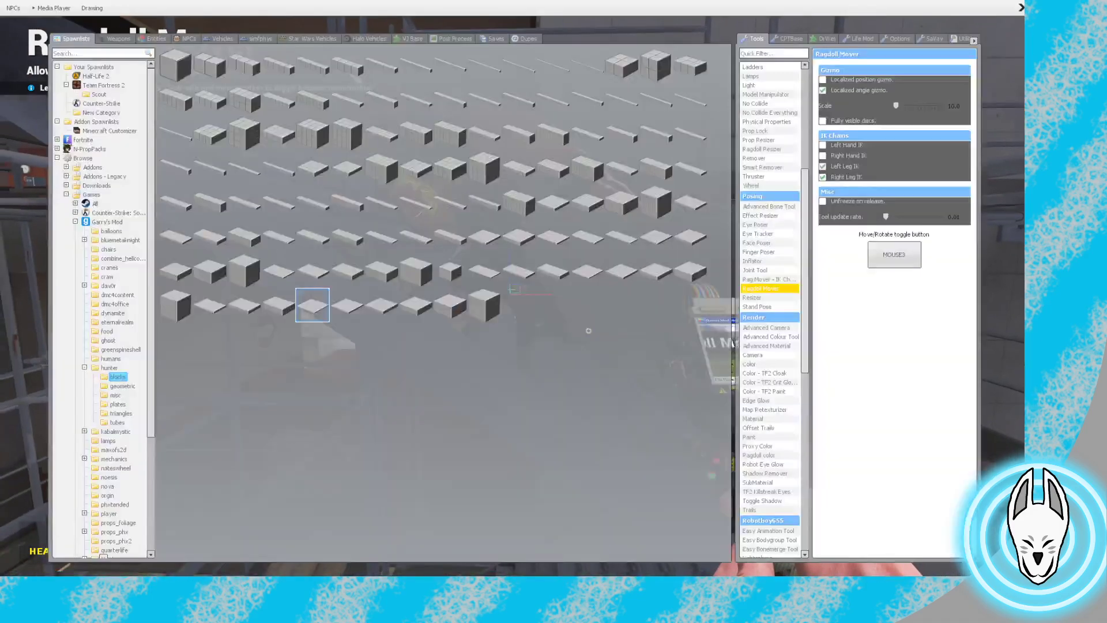
Select the Heavy's left foot bone and move it forward toward the next stair tread
{"action": "key", "text": "c"}
{"action": "key", "text": "w"}
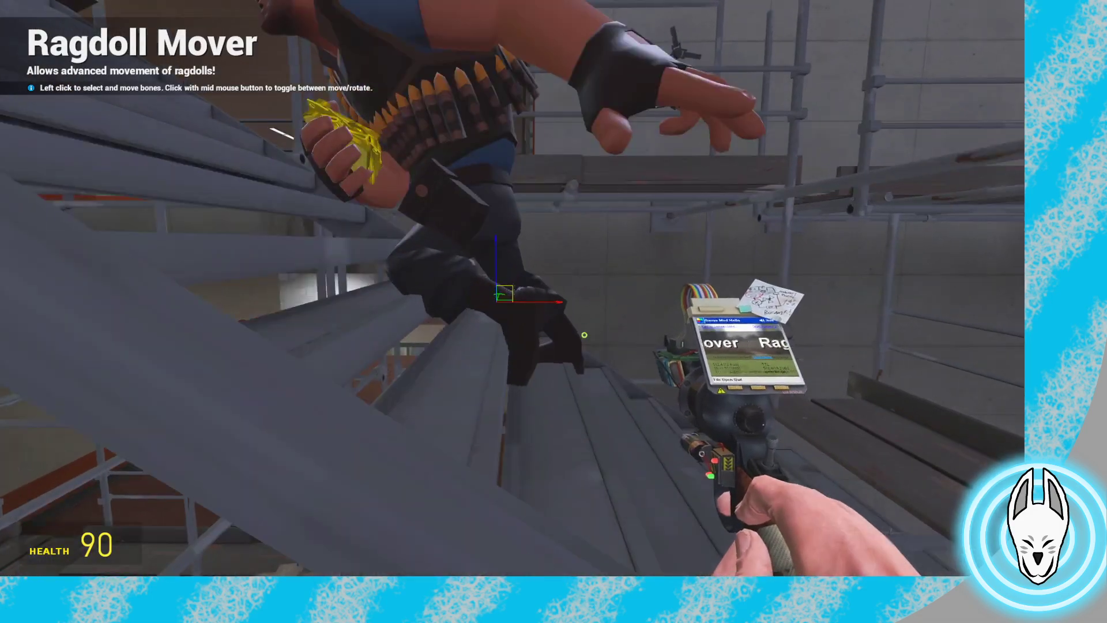
{"action": "left_click_drag", "start_coordinate": [512, 288], "coordinate": [512, 288]}
{"action": "left_click", "coordinate": [512, 288]}
{"action": "middle_click", "coordinate": [514, 289]}
{"action": "middle_click", "coordinate": [513, 288]}
{"action": "middle_click", "coordinate": [512, 290]}
{"action": "key", "text": "w"}
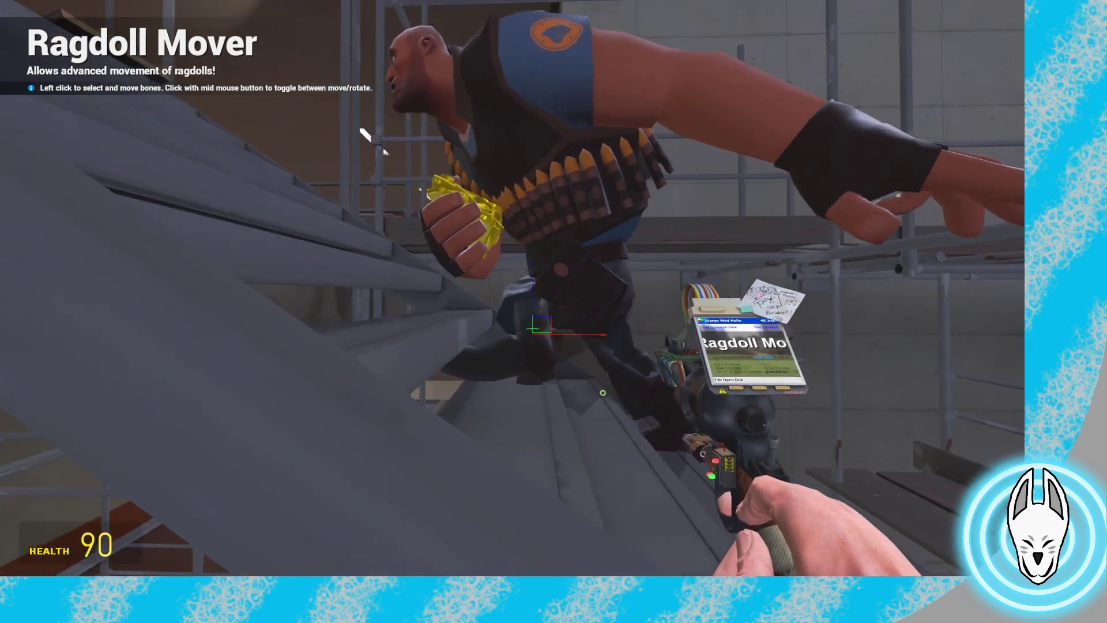
Shift the Heavy's left leg sideways along the Y axis and check its alignment from the uphill side
{"action": "middle_click", "coordinate": [512, 289]}
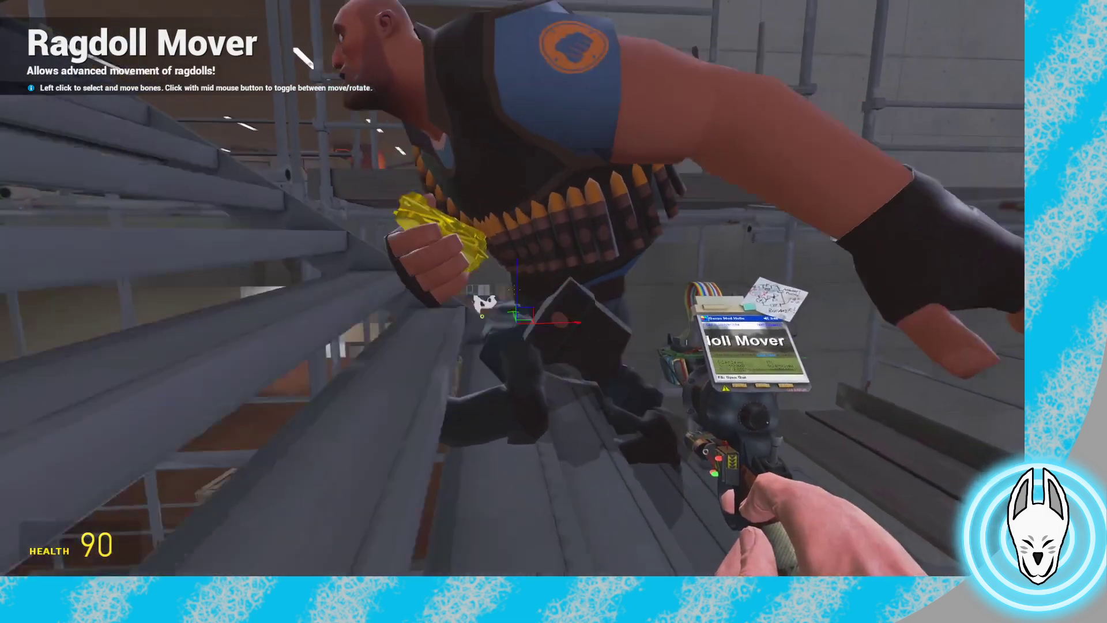
{"action": "key", "text": "w"}
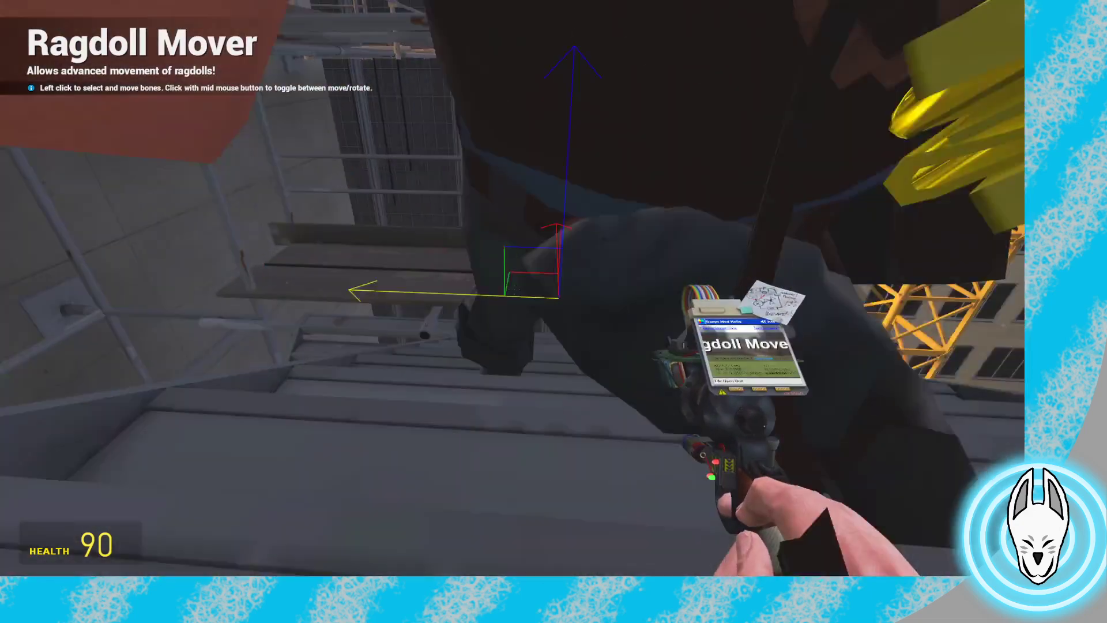
{"action": "left_click_drag", "start_coordinate": [512, 288], "coordinate": [514, 290]}
{"action": "key", "text": "s"}
{"action": "key", "text": "w"}
{"action": "key", "text": "s"}
{"action": "key", "text": "w"}
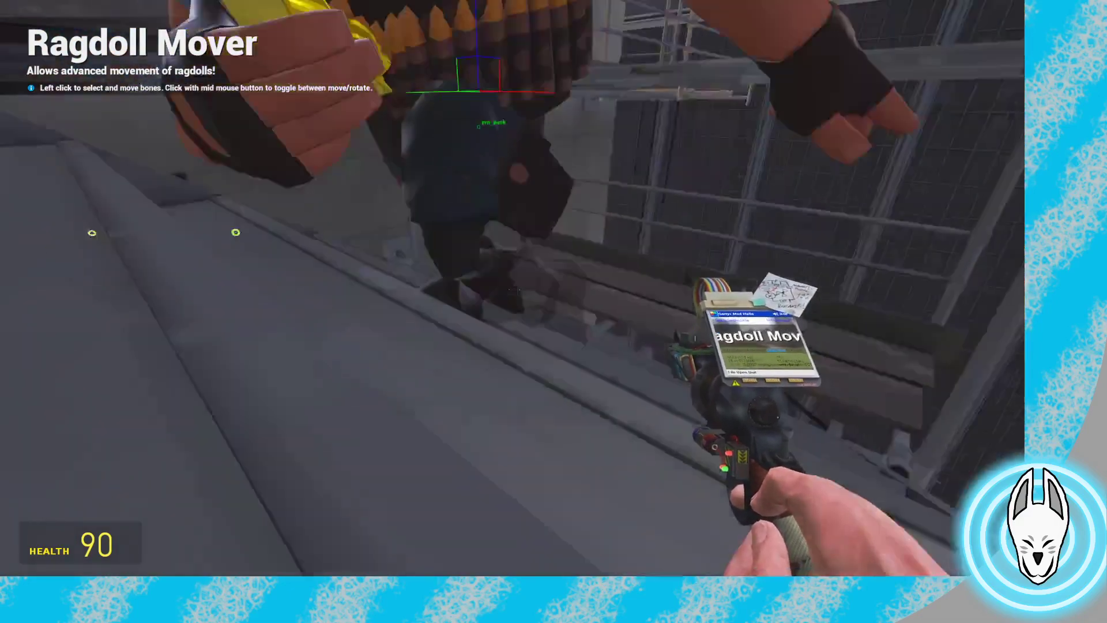
Adjust the rotation of the Heavy's trailing right foot and reposition the pelvis above the legs
{"action": "left_click", "coordinate": [513, 290]}
{"action": "middle_click", "coordinate": [513, 289]}
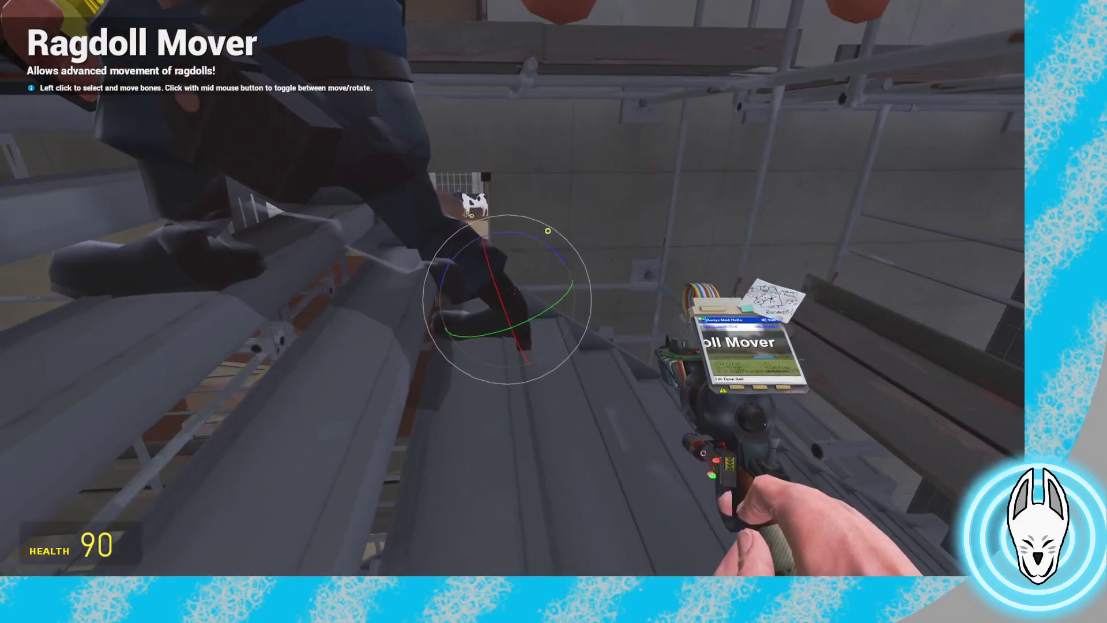
{"action": "key", "text": "q"}
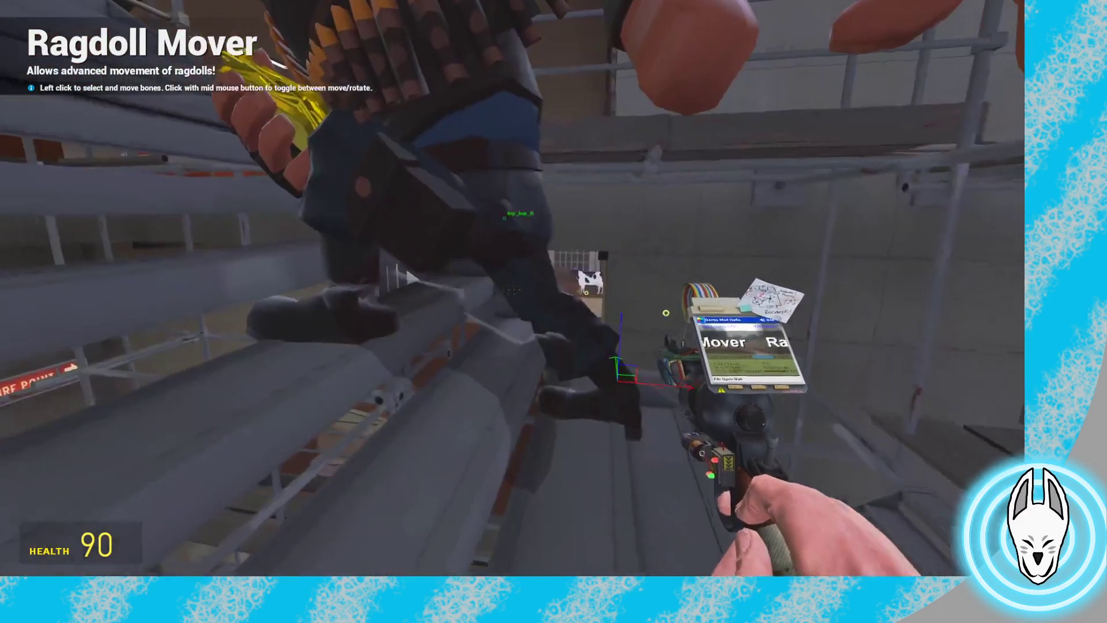
{"action": "key", "text": "q"}
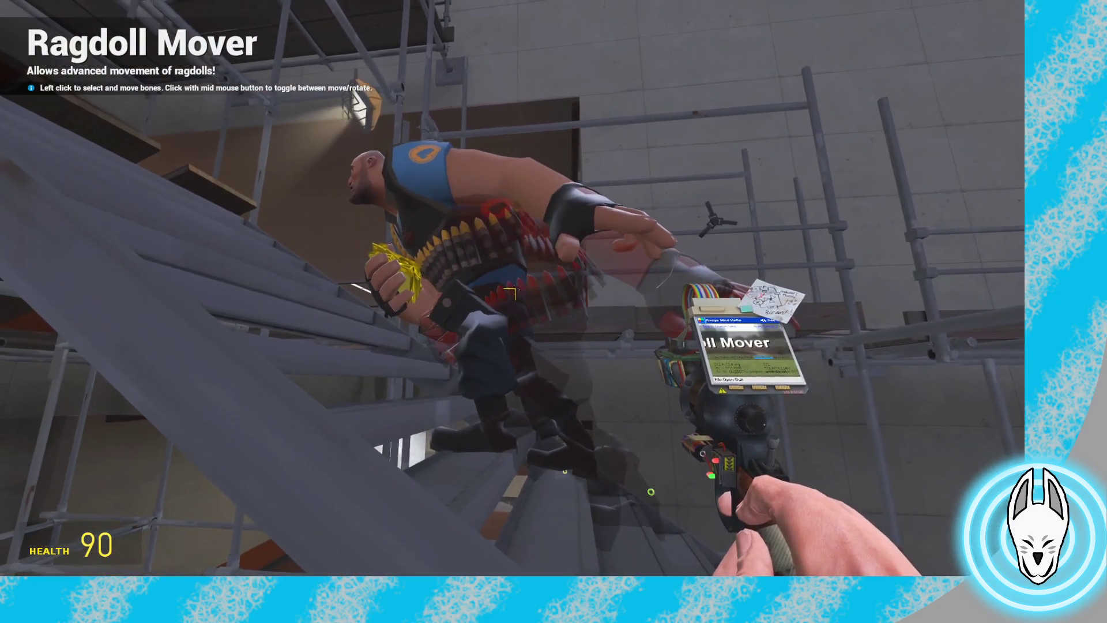
{"action": "key", "text": "w"}
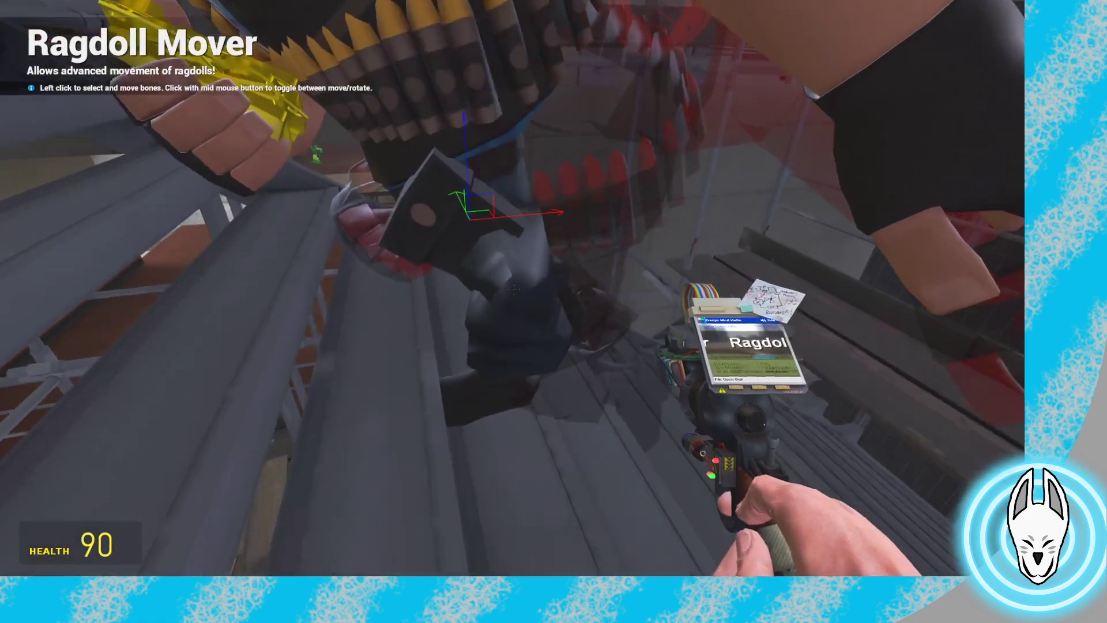
Rotate the Heavy's left leg bones from the hip down to align the raised knee with the stairs
{"action": "left_click", "coordinate": [514, 289]}
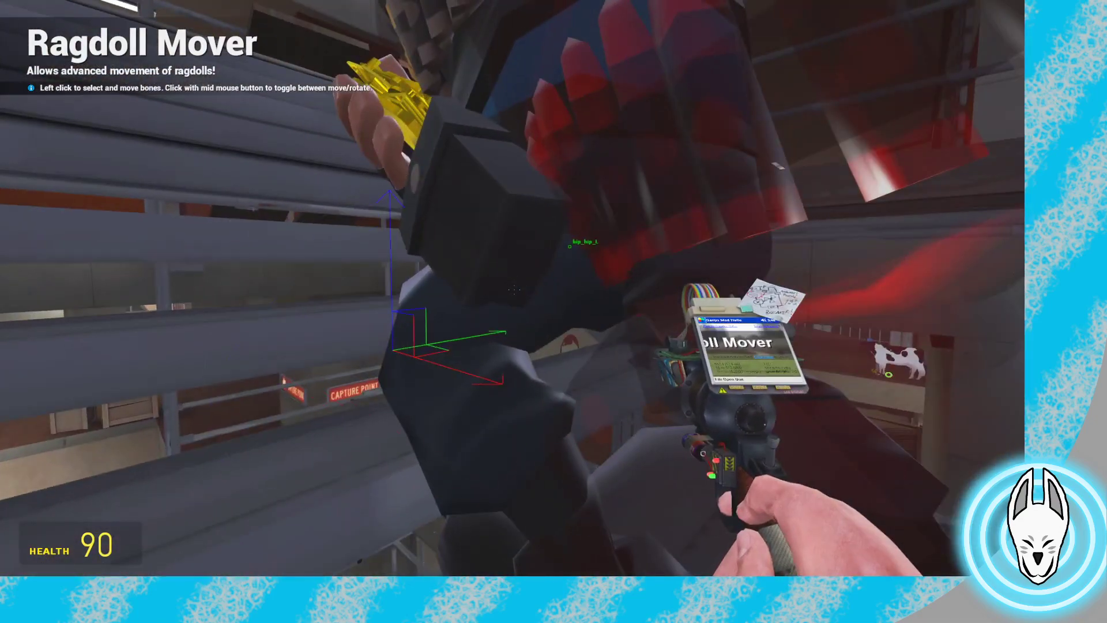
{"action": "middle_click", "coordinate": [514, 290]}
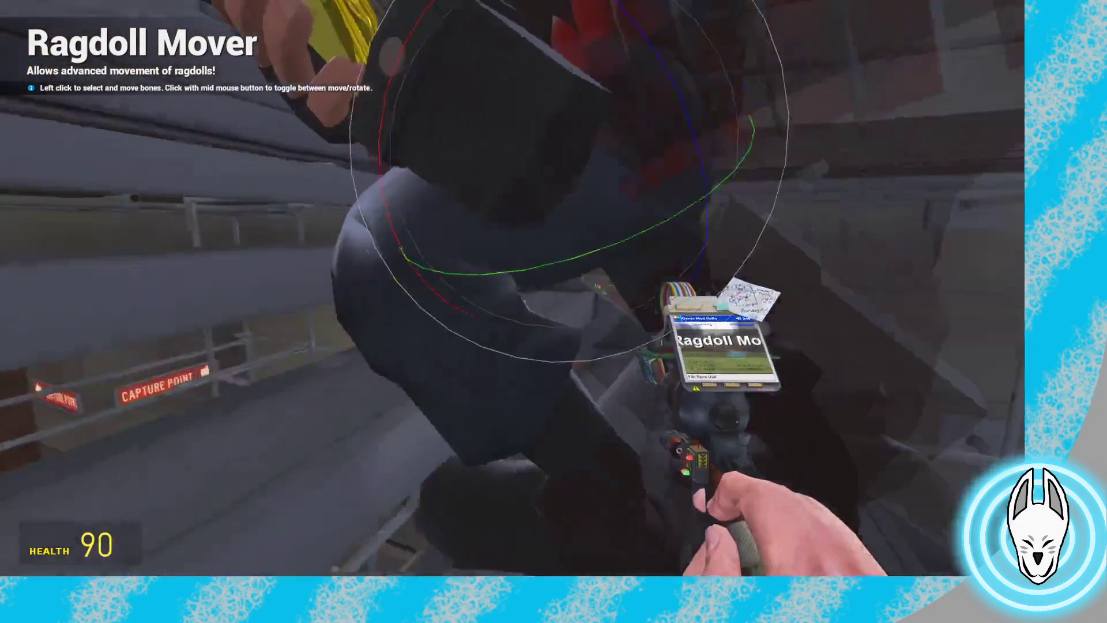
{"action": "middle_click", "coordinate": [514, 290]}
{"action": "left_click", "coordinate": [514, 290]}
{"action": "middle_click", "coordinate": [514, 289]}
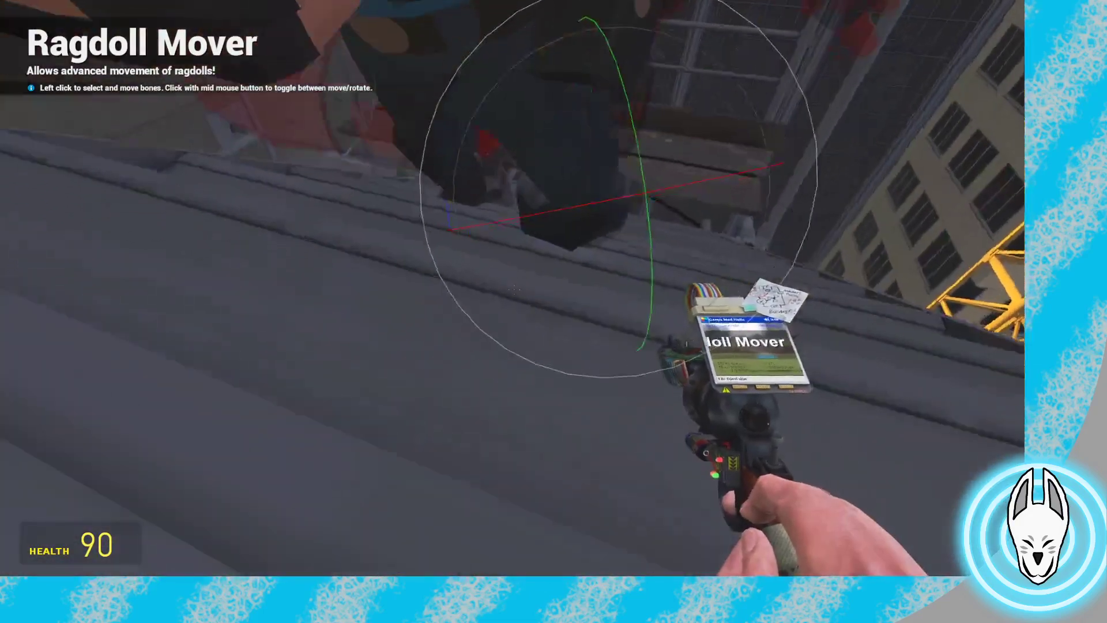
{"action": "left_click_drag", "start_coordinate": [514, 289], "coordinate": [514, 289]}
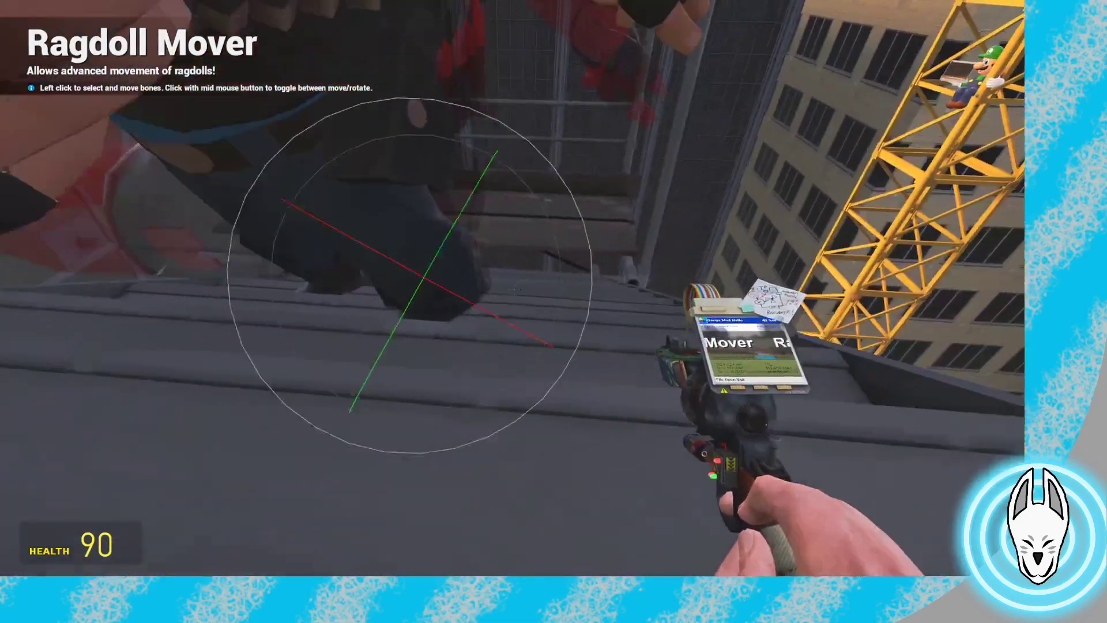
Rotate and move the Heavy's right foot so it pushes off the stair tread behind the body
{"action": "middle_click", "coordinate": [514, 289]}
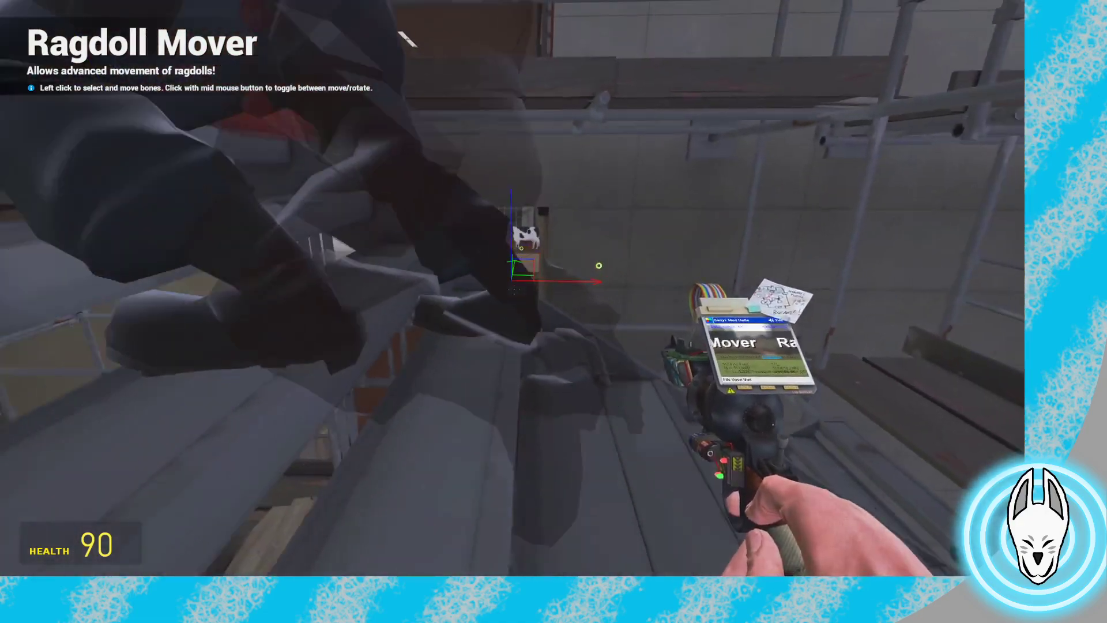
{"action": "middle_click", "coordinate": [514, 290]}
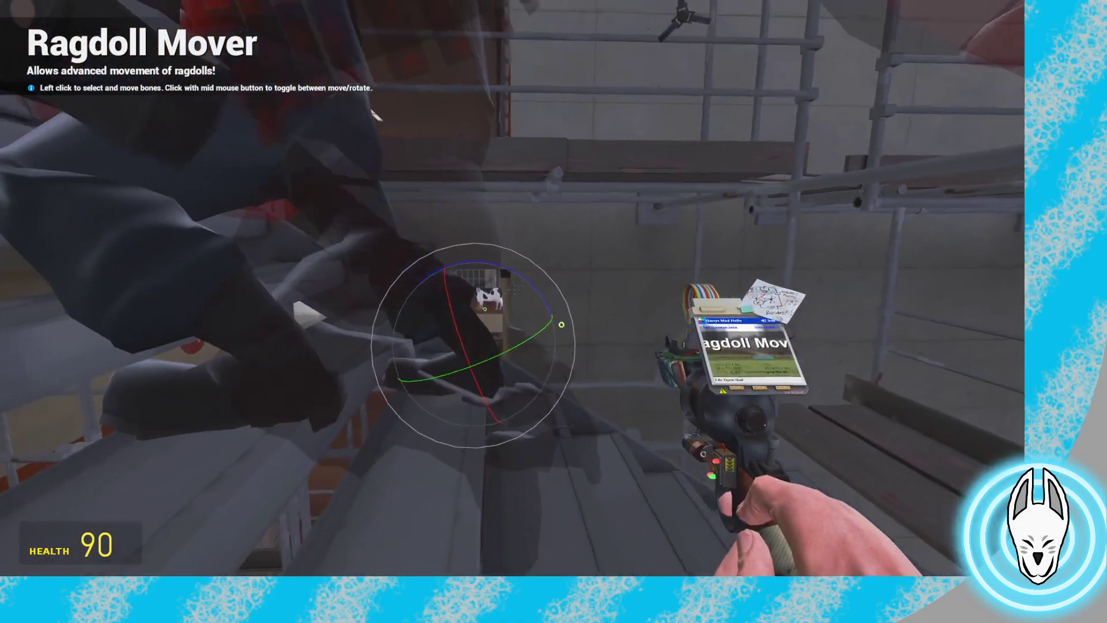
{"action": "key", "text": "q"}
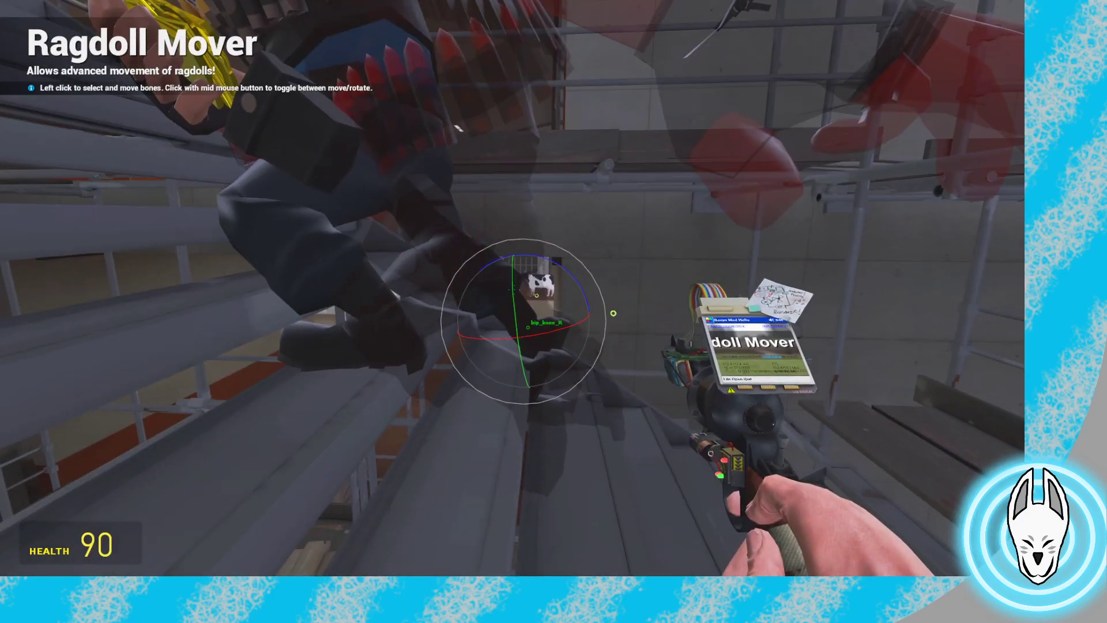
{"action": "middle_click", "coordinate": [512, 288]}
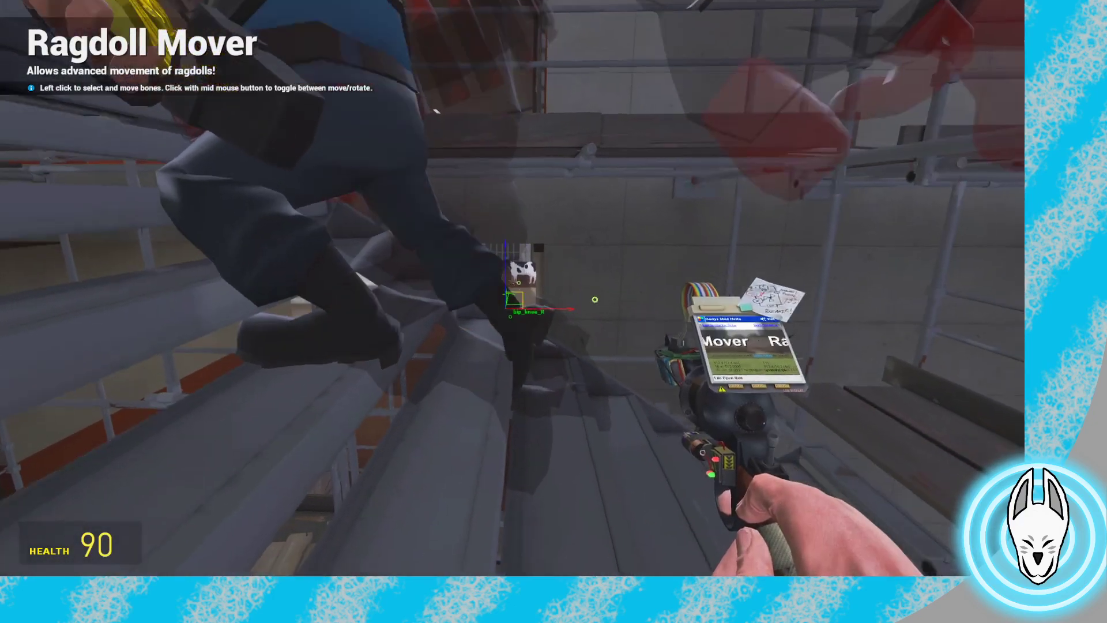
{"action": "left_click_drag", "start_coordinate": [512, 288], "coordinate": [477, 266]}
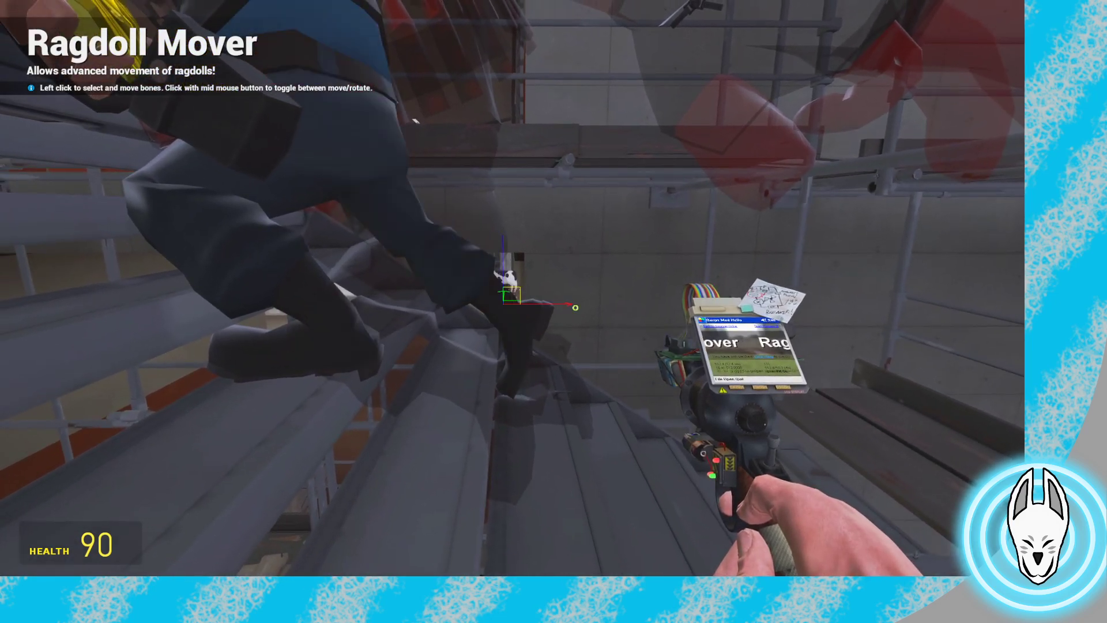
Record the Heavy's new stride pose as a keyframe at frame 33 and compare it with frame 30
{"action": "key", "text": "c"}
{"action": "key", "text": "r"}
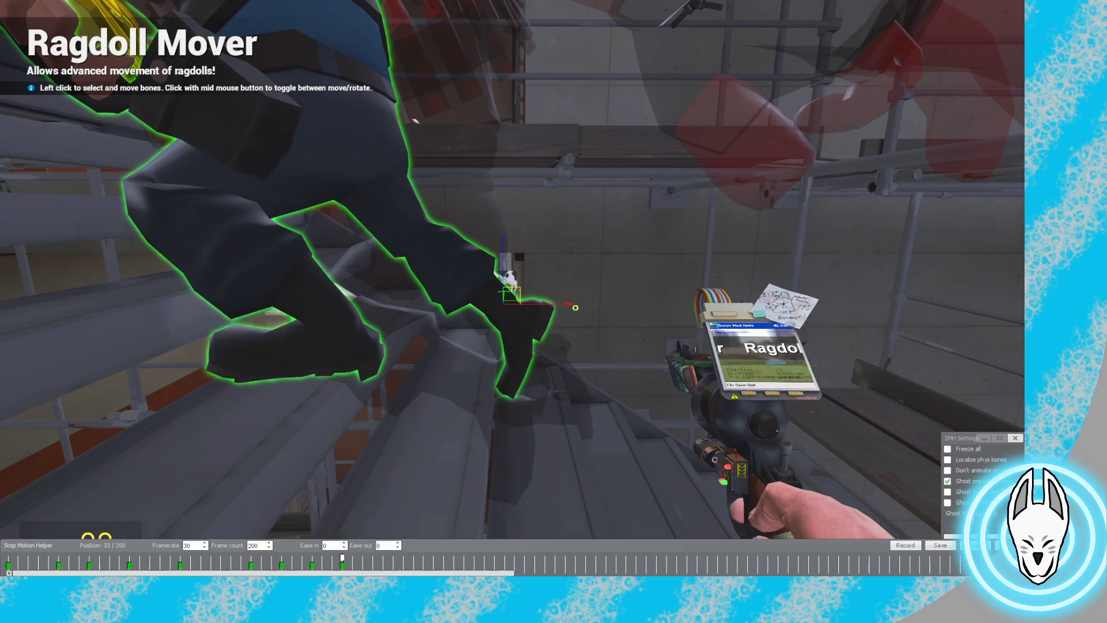
{"action": "key", "text": "Left"}
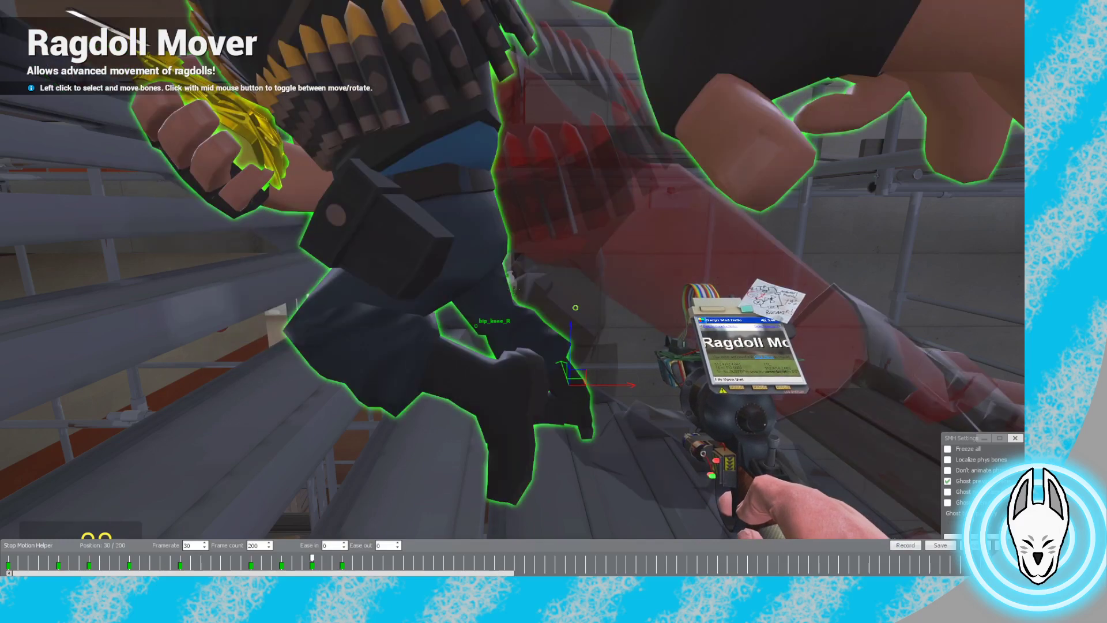
{"action": "key", "text": "Right"}
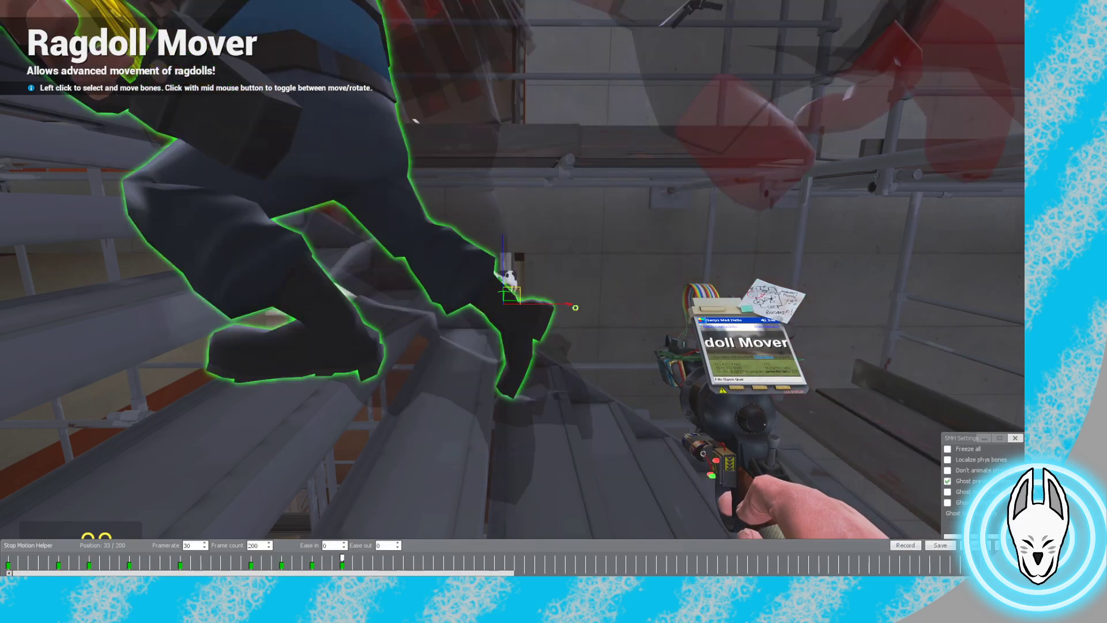
Review the Heavy's leg motion between frames 30 and 33 from farther away and close to the stairs
{"action": "key", "text": "c"}
{"action": "key", "text": "s"}
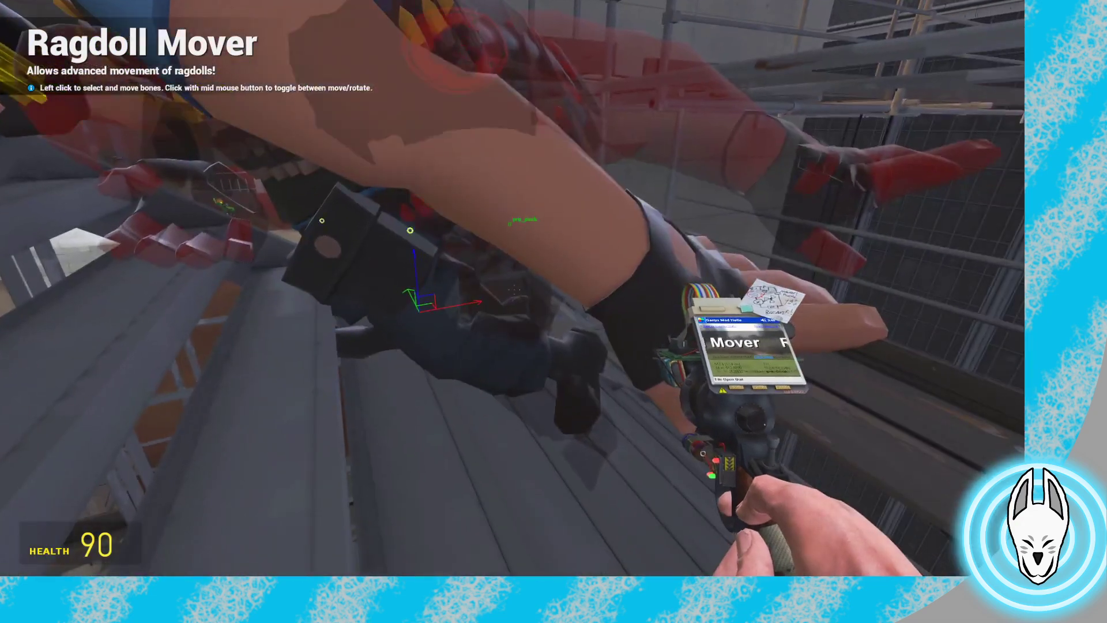
{"action": "key", "text": "w"}
{"action": "key", "text": "s"}
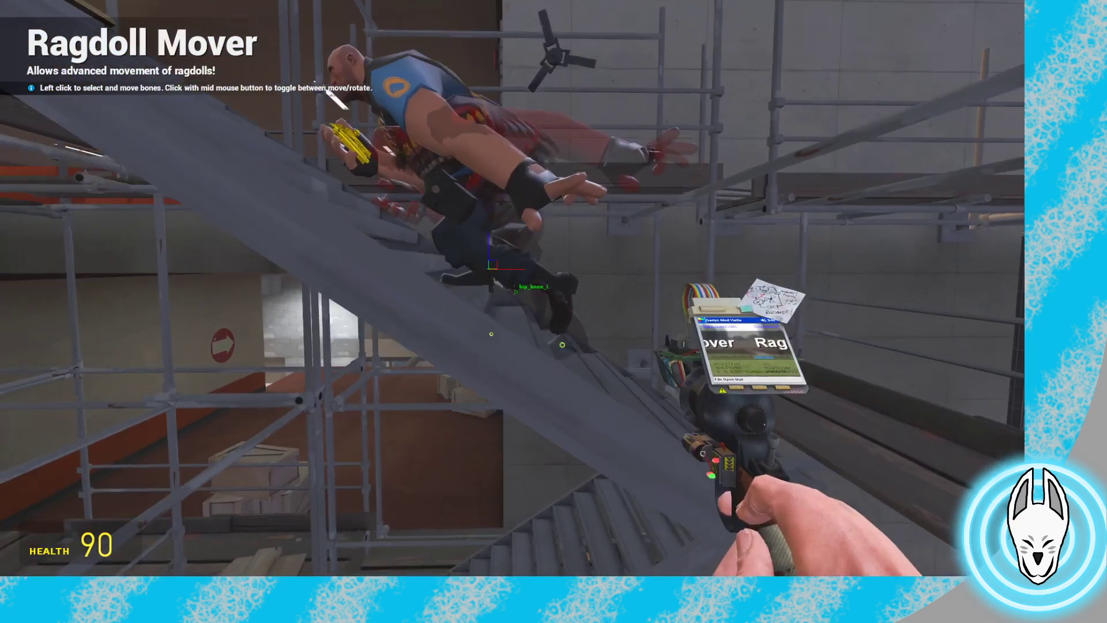
{"action": "key", "text": "c"}
{"action": "key", "text": "Right"}
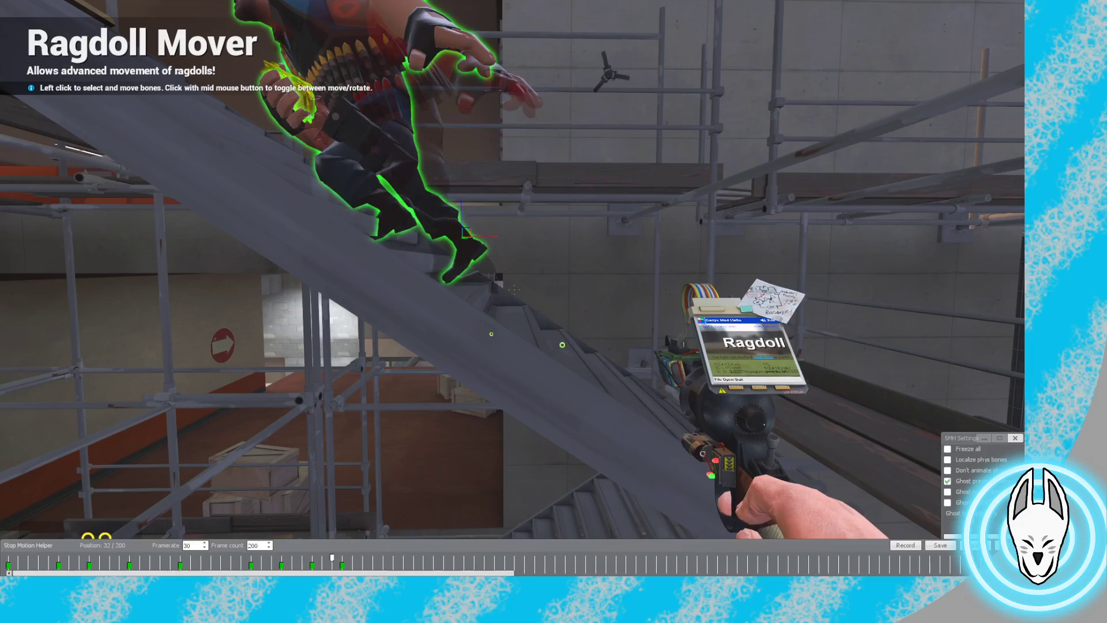
{"action": "key", "text": "w"}
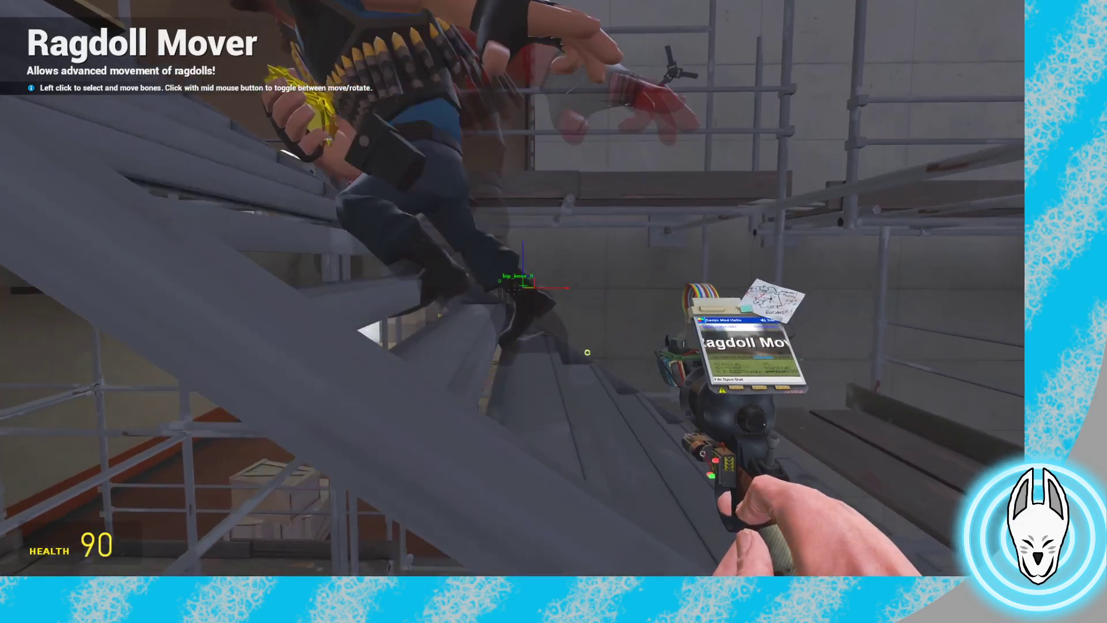
{"action": "key", "text": "c"}
{"action": "key", "text": "Right"}
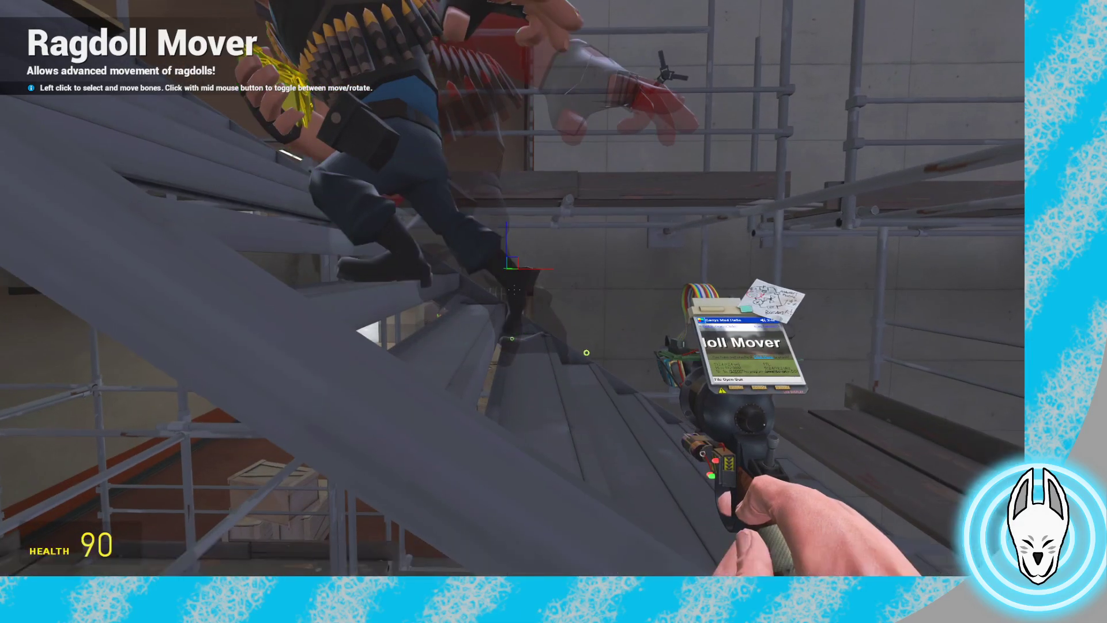
Move the Heavy's rear foot to adjust its placement on the stair tread
{"action": "key", "text": "a"}
{"action": "key", "text": "s"}
{"action": "key", "text": "w"}
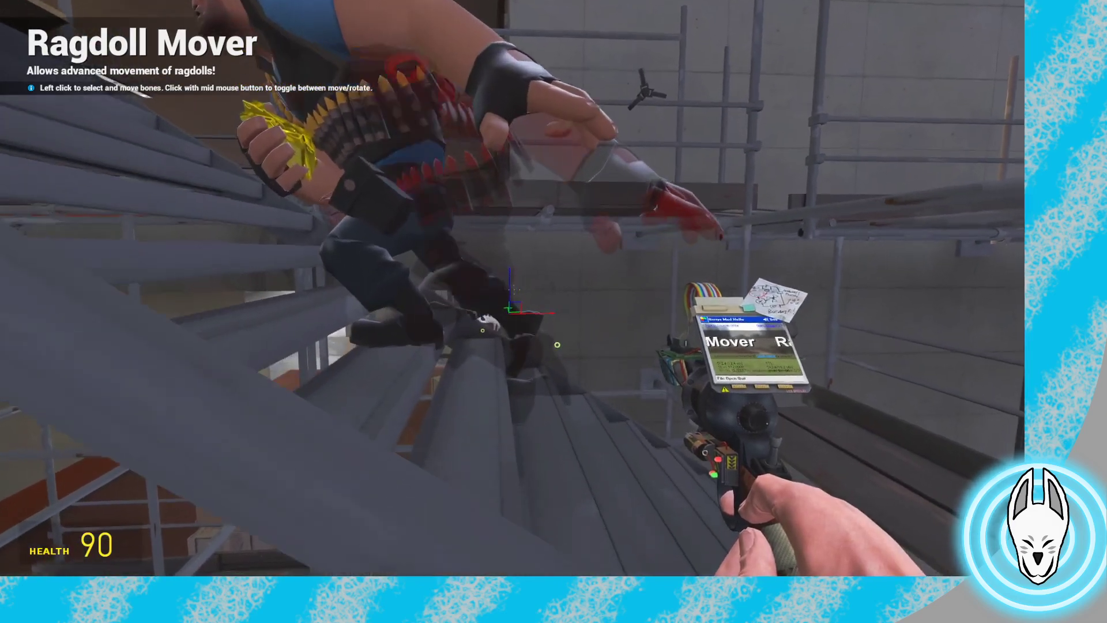
{"action": "left_click_drag", "start_coordinate": [514, 289], "coordinate": [514, 289]}
{"action": "key", "text": "d"}
{"action": "key", "text": "w"}
{"action": "key", "text": "d"}
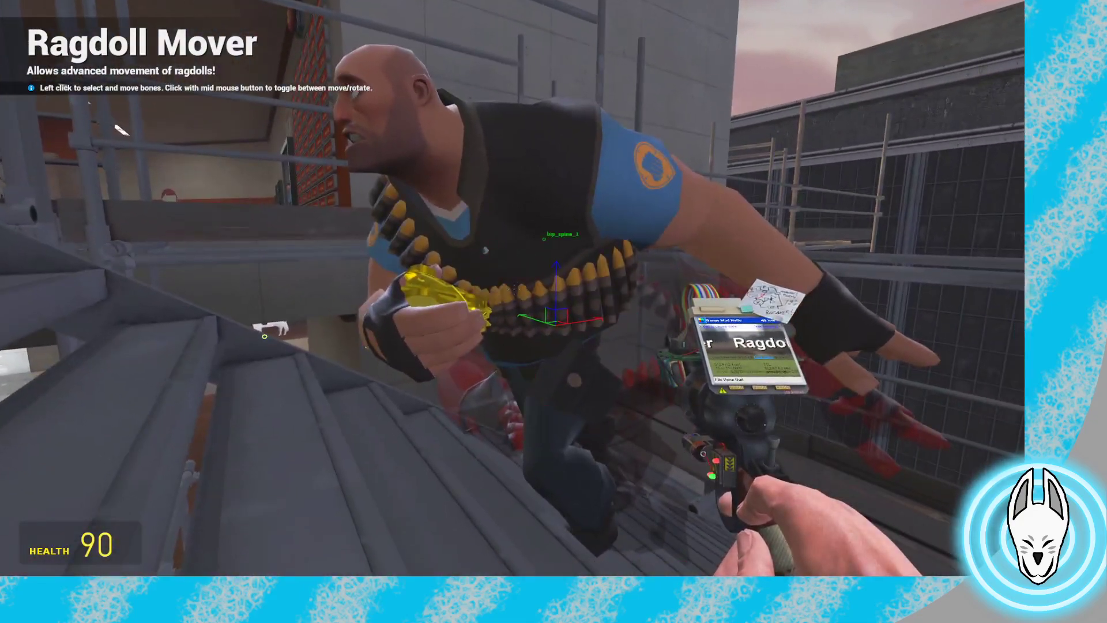
Rotate the Heavy's spine and left arm so the bent arm swings down and forward beside the body
{"action": "left_click", "coordinate": [513, 289]}
{"action": "key", "text": "a"}
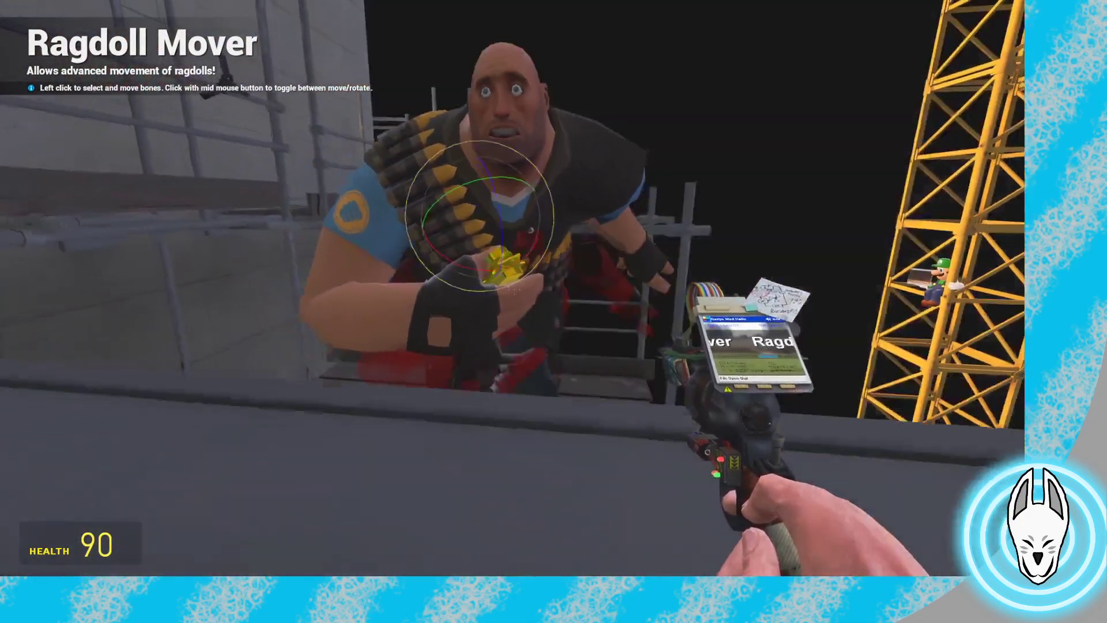
{"action": "key", "text": "space"}
{"action": "left_click_drag", "start_coordinate": [514, 290], "coordinate": [514, 290]}
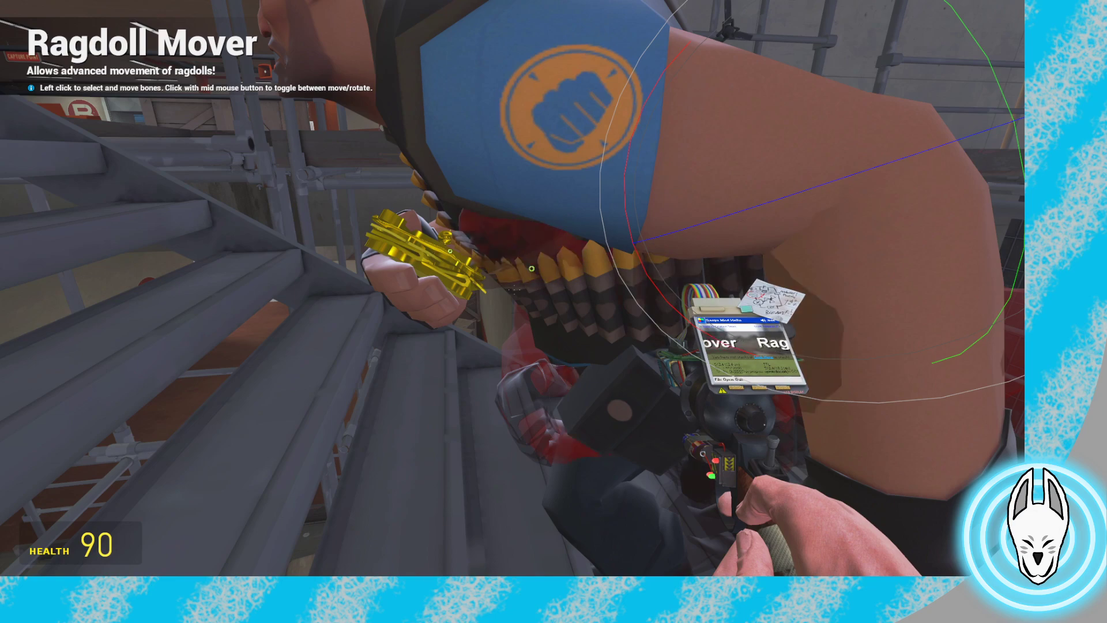
{"action": "key", "text": "s"}
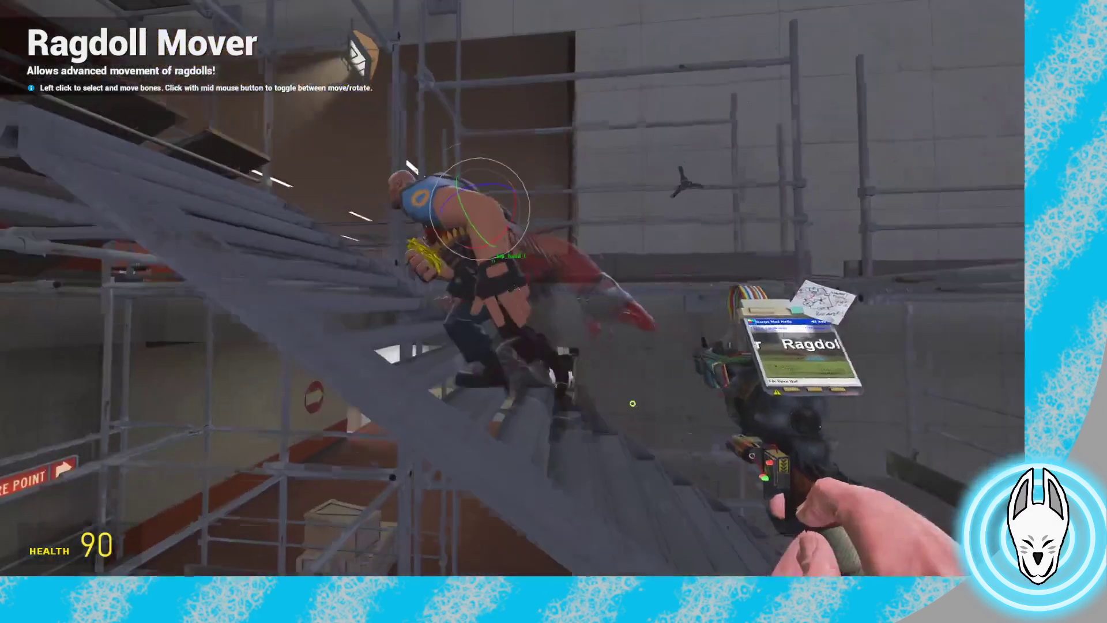
{"action": "key", "text": "w"}
{"action": "key", "text": "w"}
{"action": "key", "text": "s"}
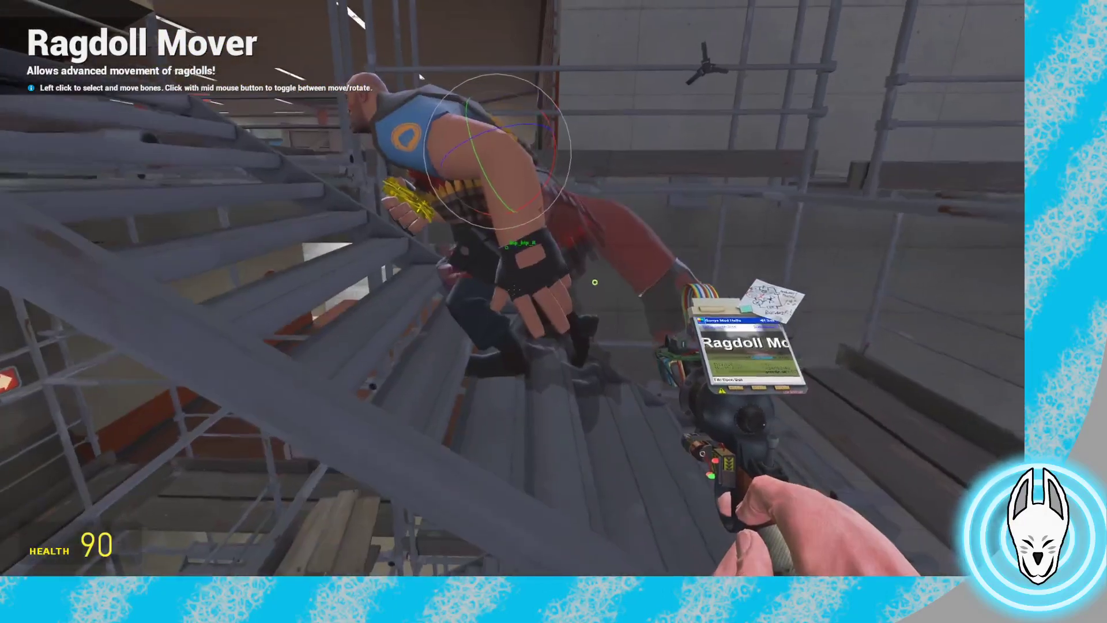
Rotate the Heavy's upper spine and head so the face looks ahead up the stairs
{"action": "left_click", "coordinate": [514, 289]}
{"action": "key", "text": "a"}
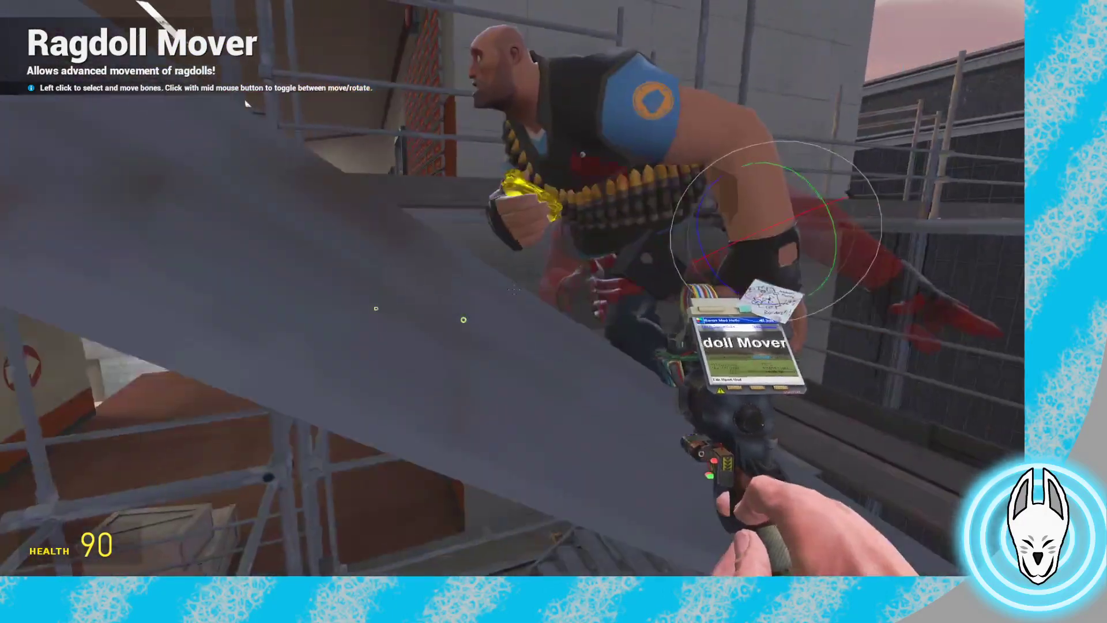
{"action": "key", "text": "a"}
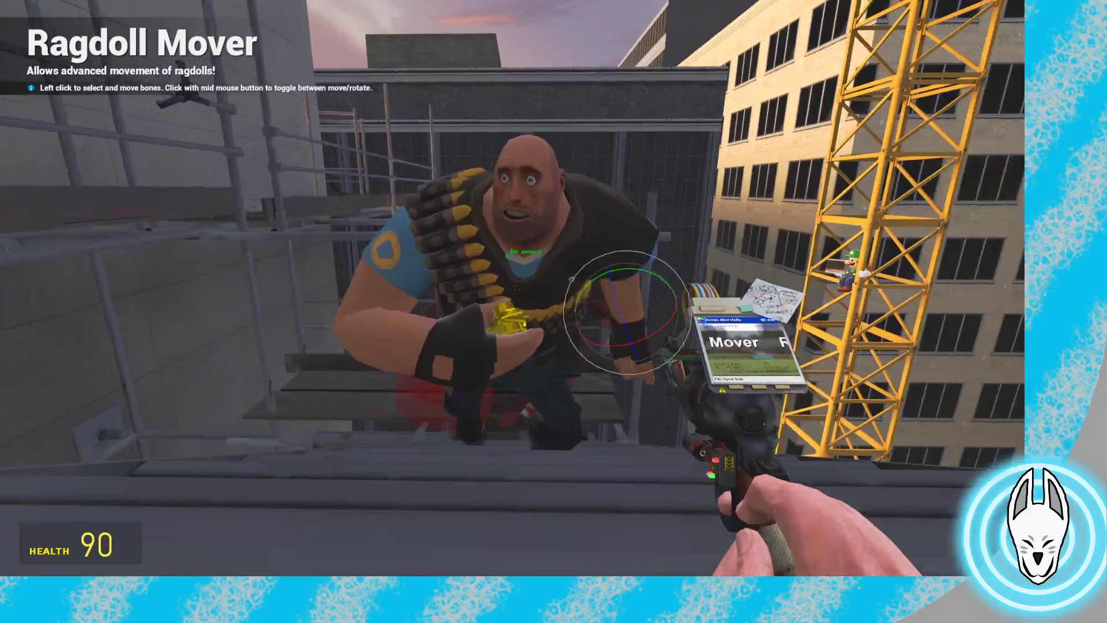
{"action": "left_click", "coordinate": [513, 290]}
{"action": "key", "text": "d"}
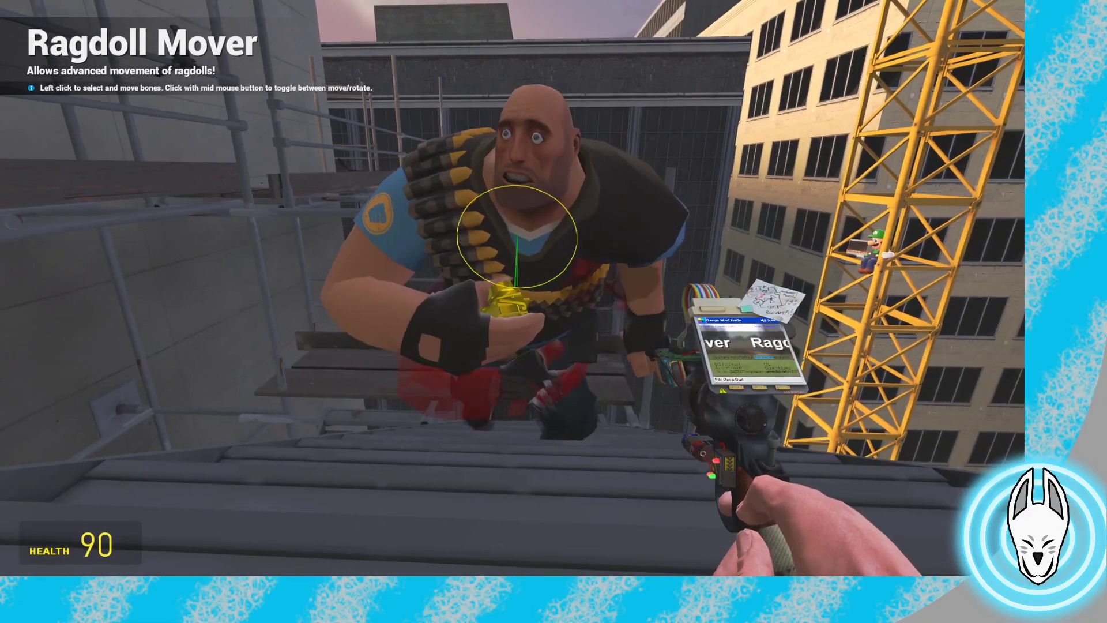
{"action": "key", "text": "w"}
{"action": "key", "text": "d"}
{"action": "key", "text": "s"}
{"action": "middle_click", "coordinate": [514, 289]}
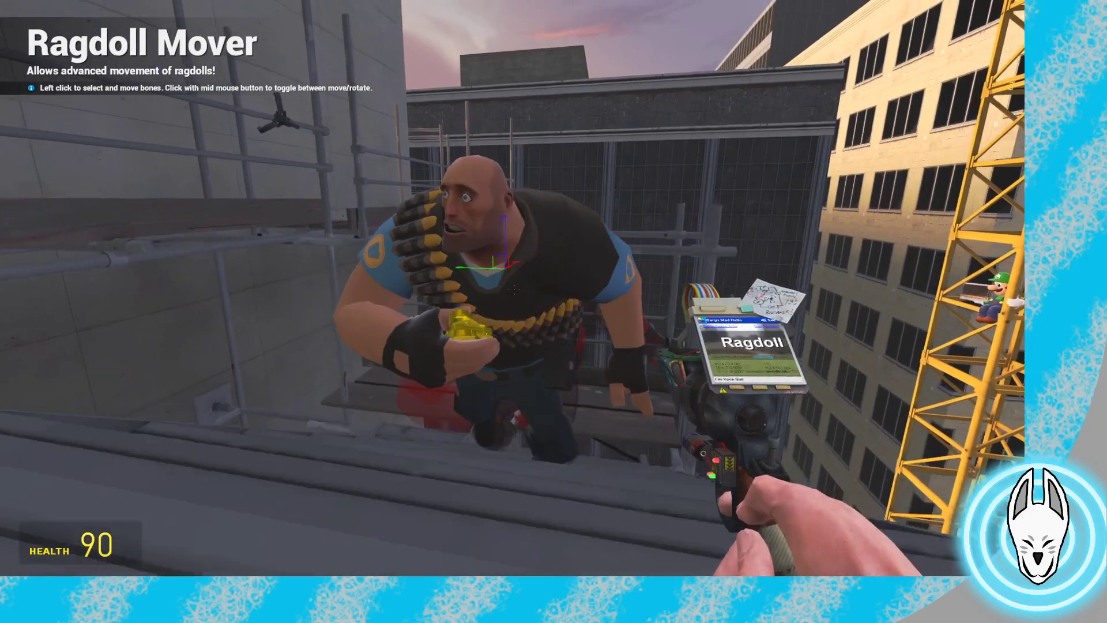
{"action": "key", "text": "a"}
{"action": "middle_click", "coordinate": [512, 288]}
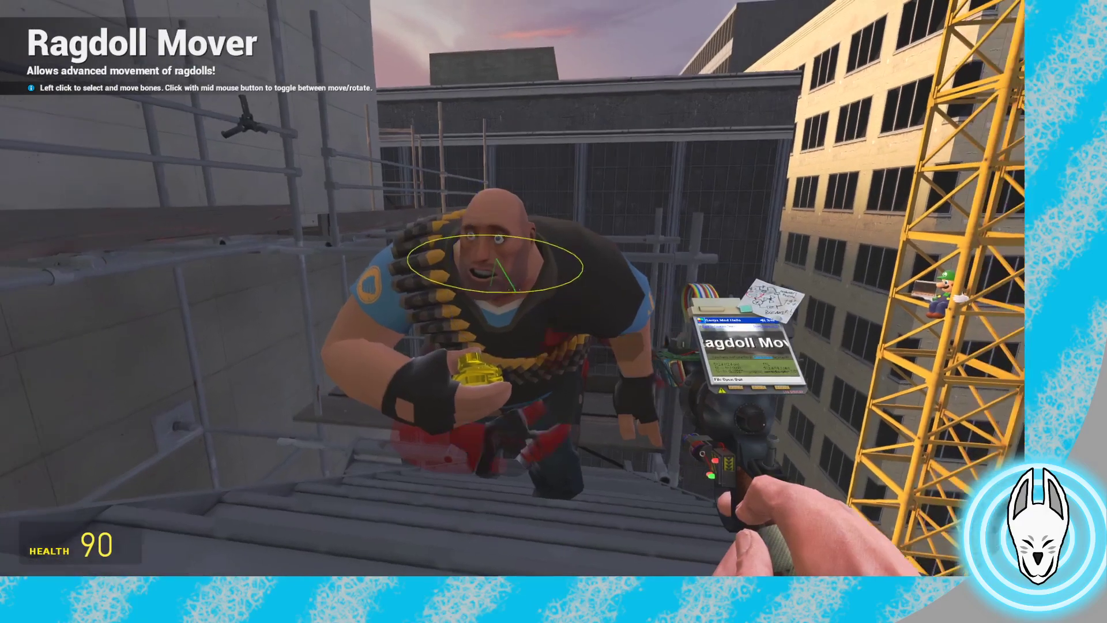
{"action": "left_click_drag", "start_coordinate": [514, 288], "coordinate": [514, 288]}
{"action": "key", "text": "w"}
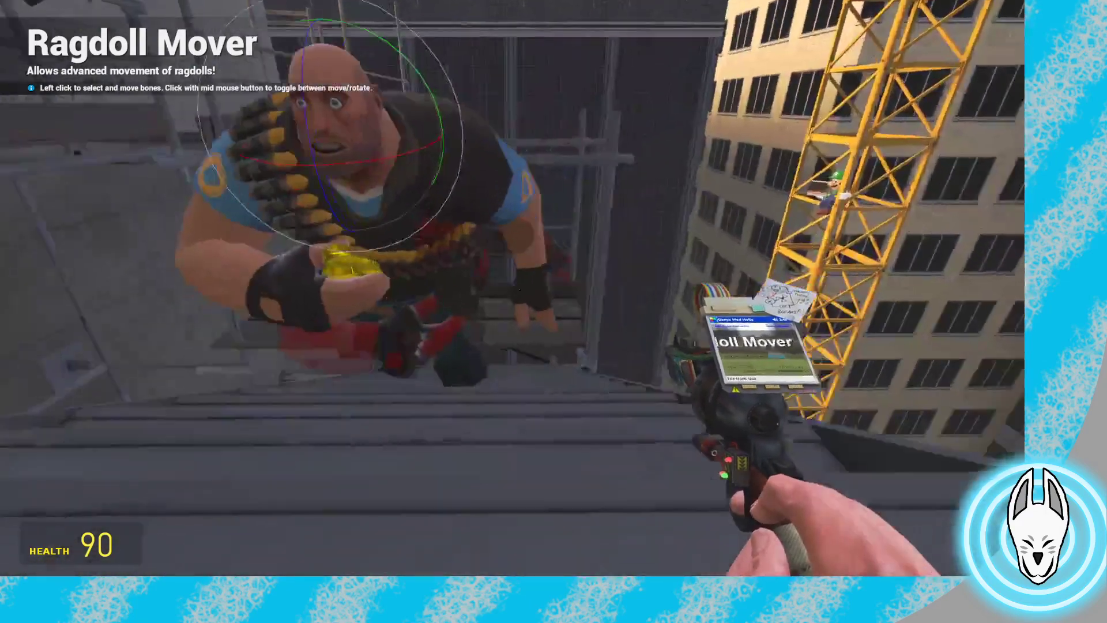
Curl the fingers of the Heavy's left hand toward a fist with the Finger Poser
{"action": "key", "text": "q"}
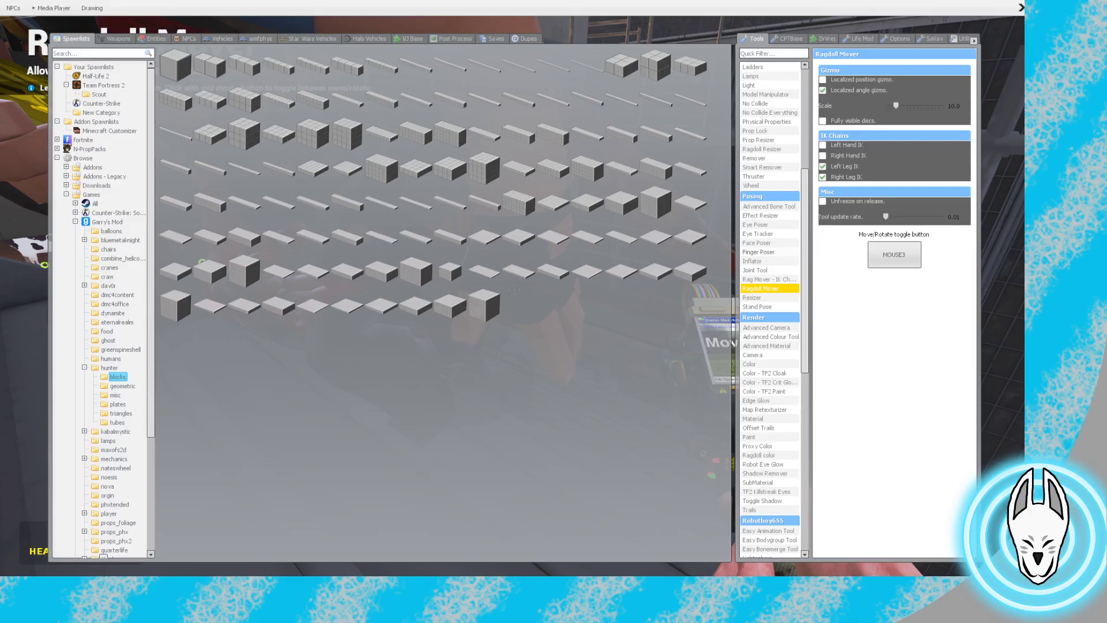
{"action": "left_click", "coordinate": [758, 252]}
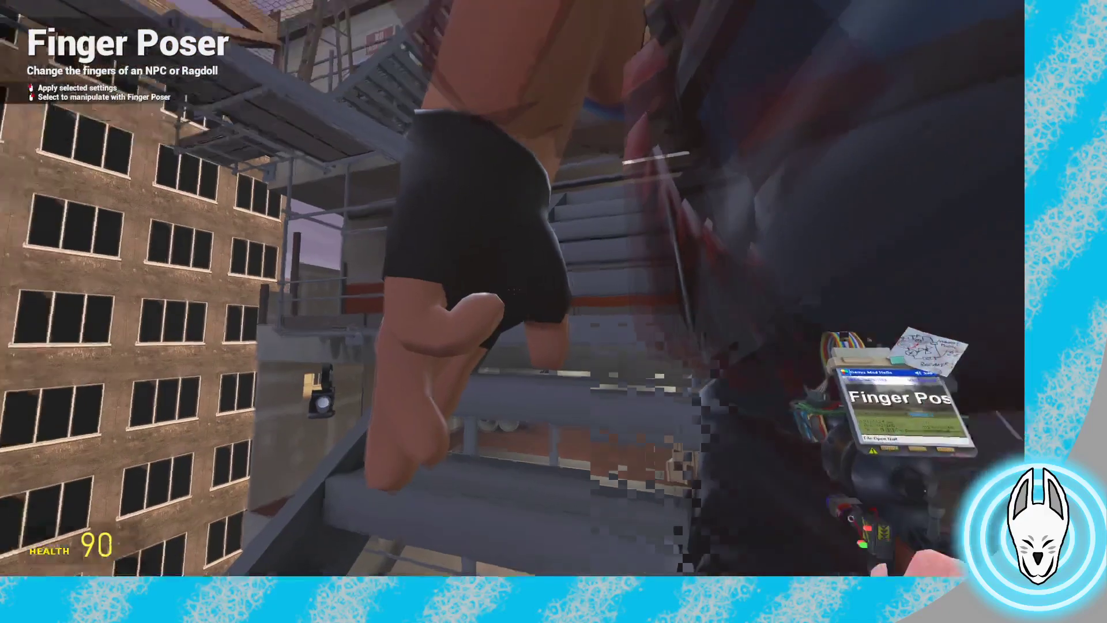
{"action": "key", "text": "c"}
{"action": "mouse_move", "coordinate": [954, 489]}
{"action": "left_mouse_down"}
{"action": "mouse_move", "coordinate": [965, 479]}
{"action": "mouse_move", "coordinate": [936, 473]}
{"action": "mouse_move", "coordinate": [936, 491]}
{"action": "left_mouse_up"}
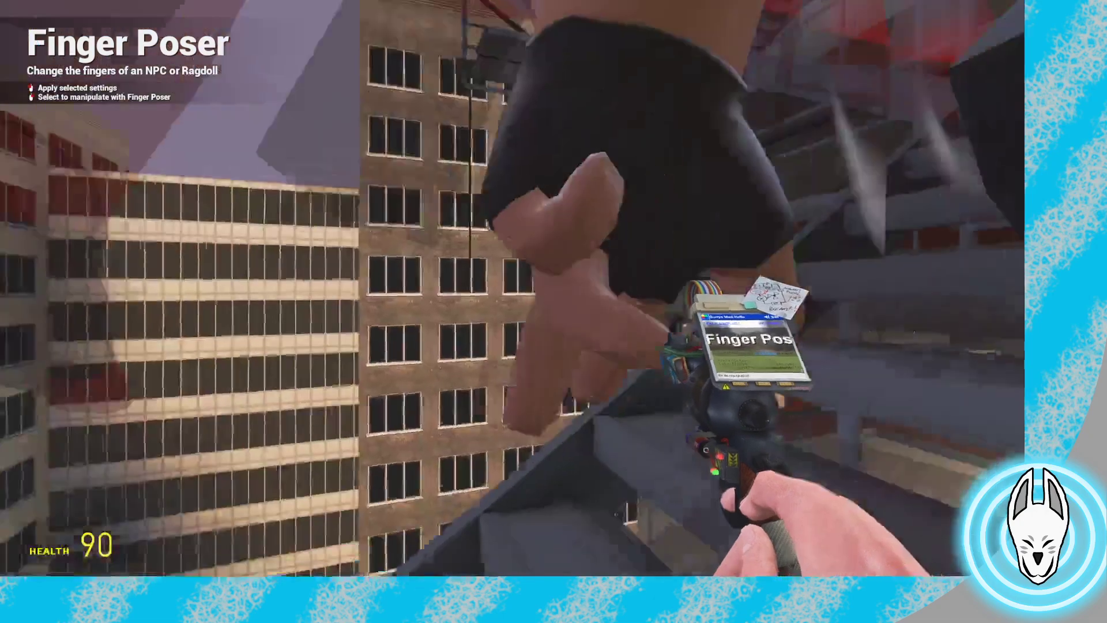
{"action": "key", "text": "c"}
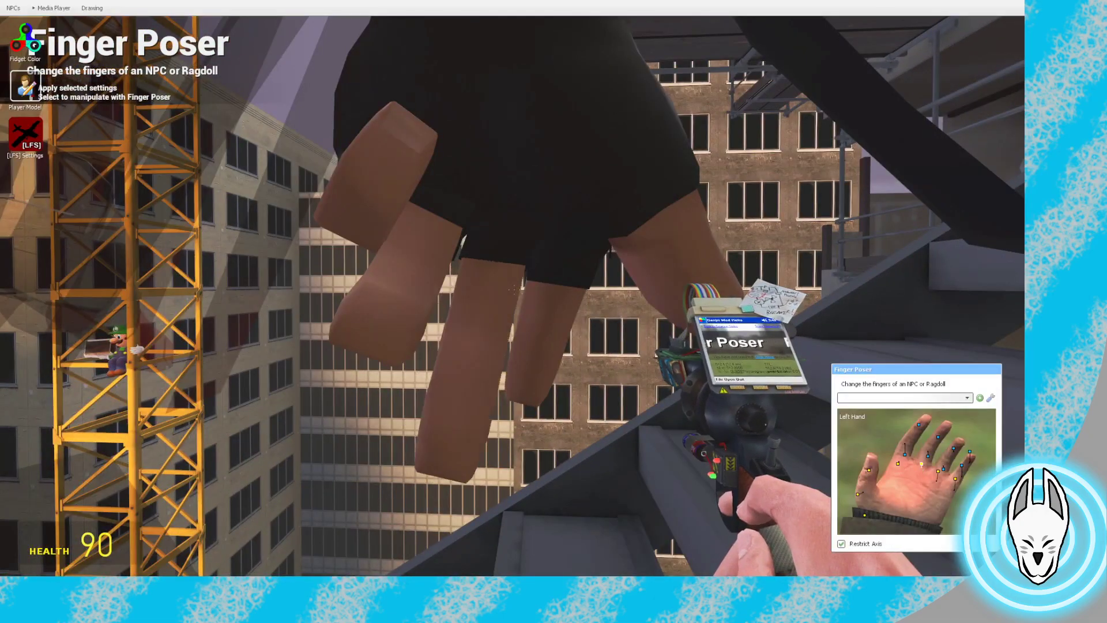
{"action": "key", "text": "c"}
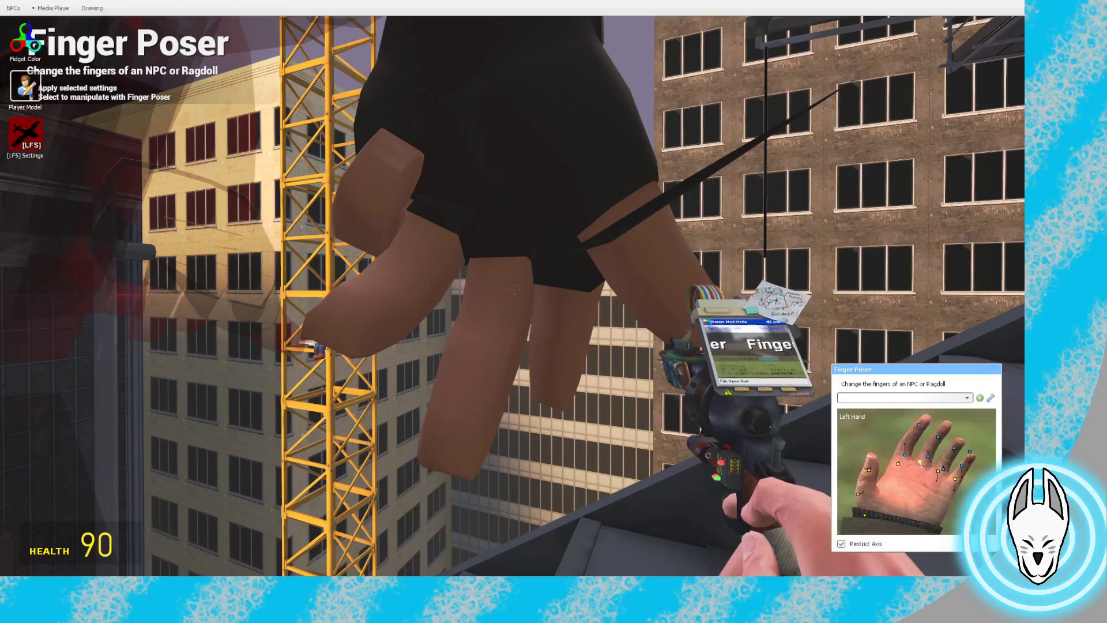
{"action": "left_click_drag", "start_coordinate": [919, 462], "coordinate": [899, 461]}
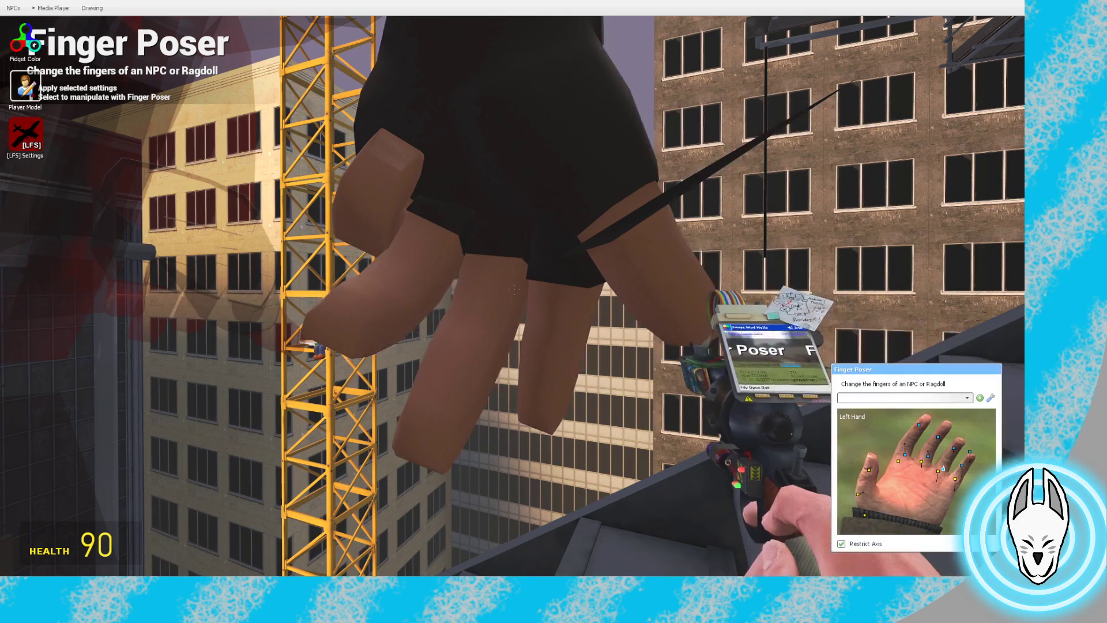
{"action": "left_click_drag", "start_coordinate": [943, 468], "coordinate": [919, 417]}
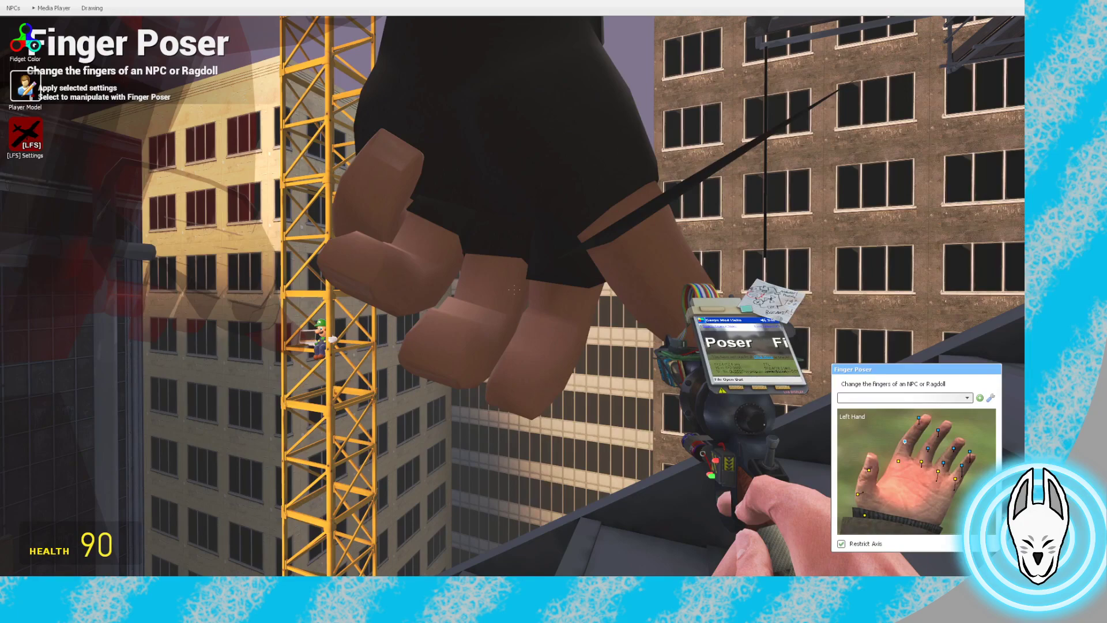
{"action": "key", "text": "c"}
Examine the Heavy's left hand and arm pose from close up, below and in front of the stairs
{"action": "key", "text": "s"}
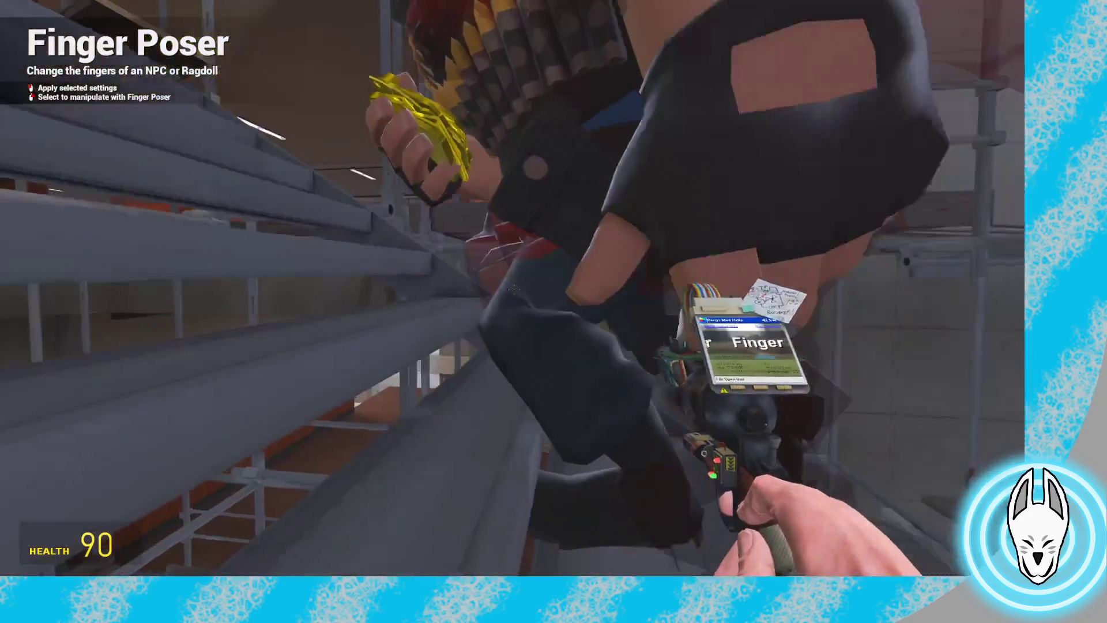
{"action": "key", "text": "c"}
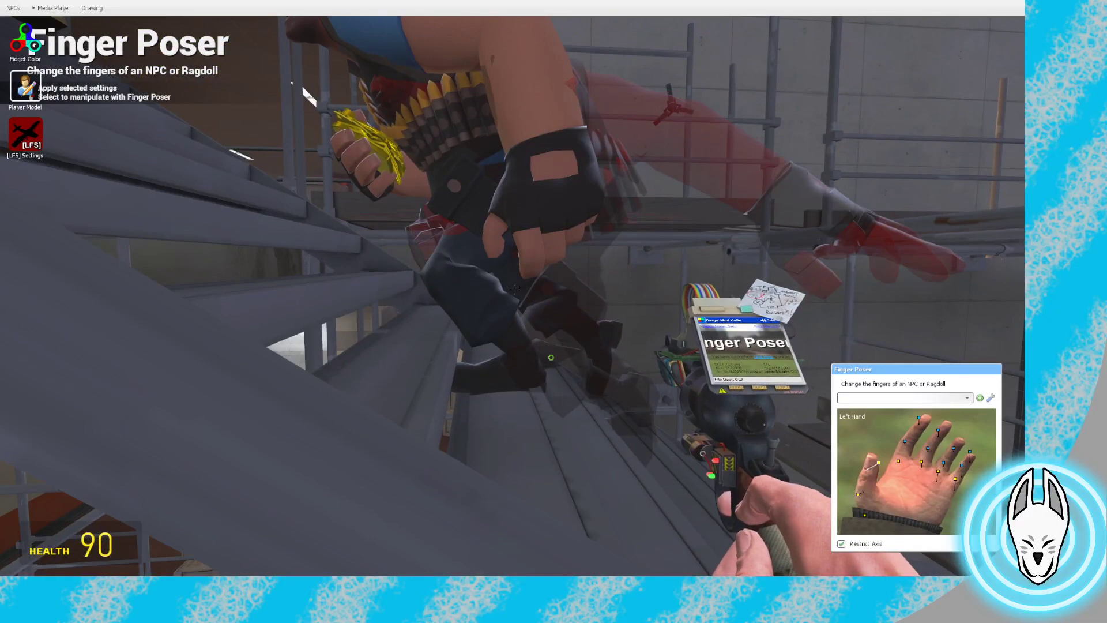
{"action": "key", "text": "c"}
{"action": "key", "text": "s"}
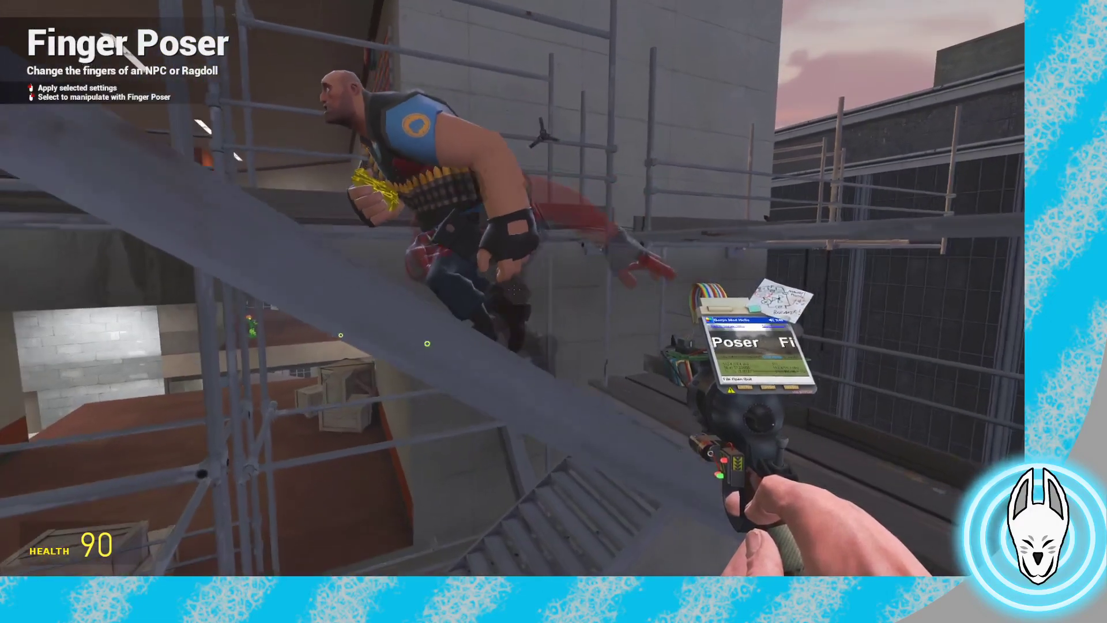
{"action": "key", "text": "a"}
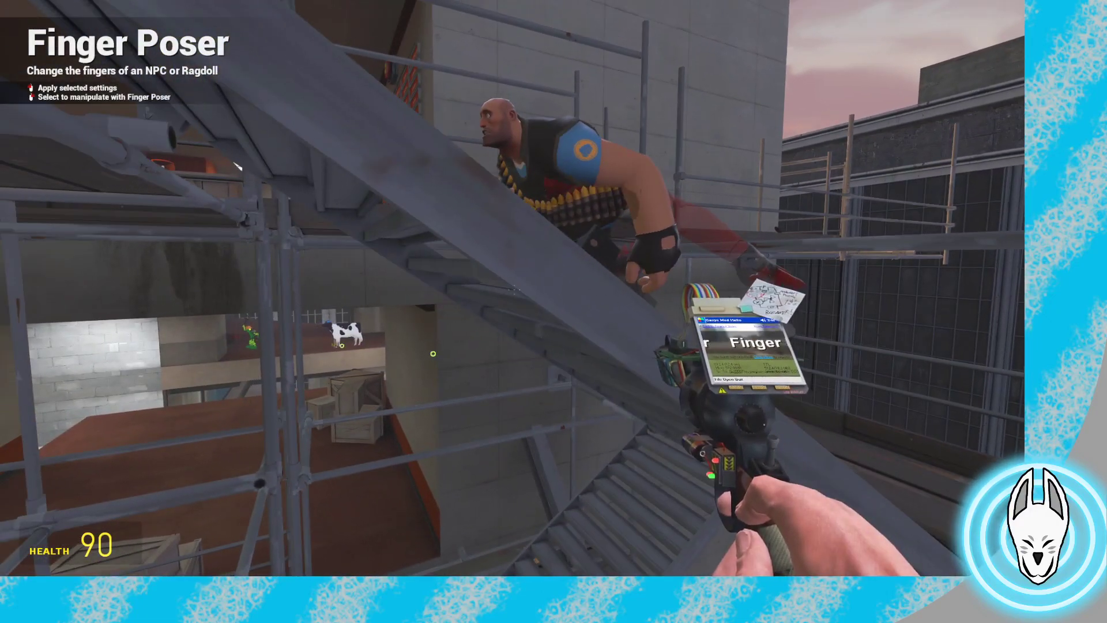
{"action": "key", "text": "s"}
{"action": "key", "text": "w"}
{"action": "key", "text": "a"}
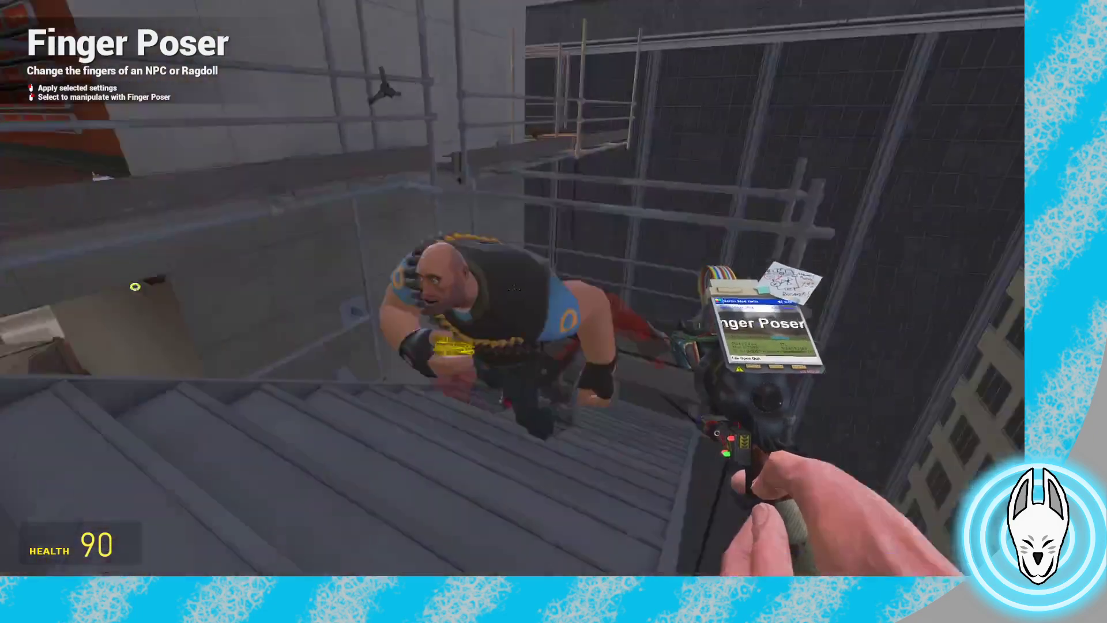
Move the timeline from frame 33 back to frame 24 and review the Heavy's climb from above and beside the stairs
{"action": "key", "text": "x"}
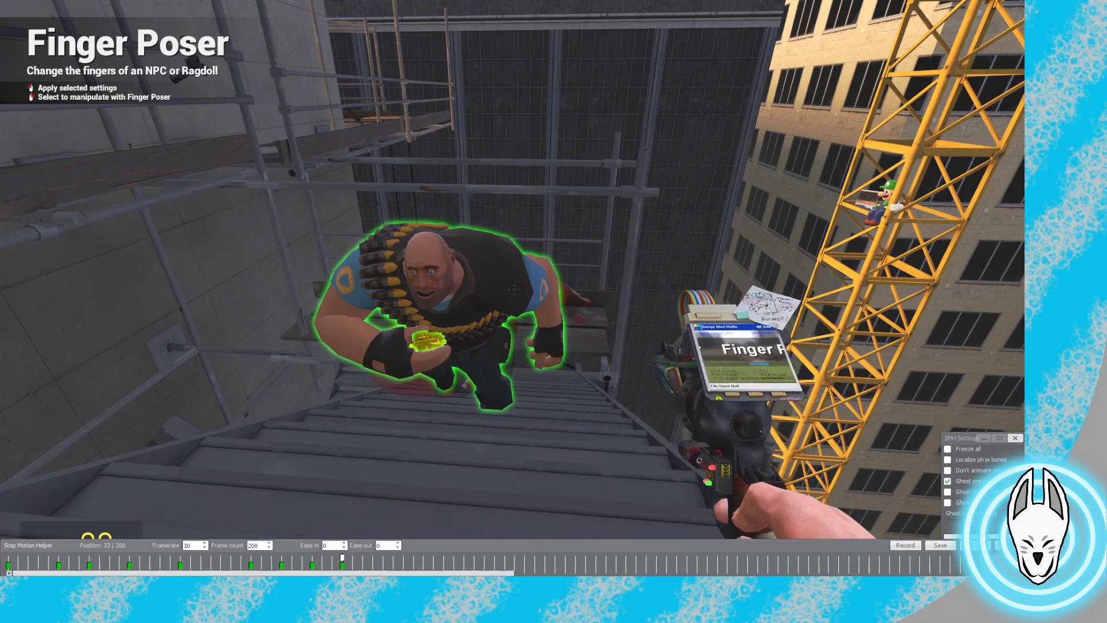
{"action": "left_click_drag", "start_coordinate": [342, 558], "coordinate": [251, 558]}
{"action": "key", "text": "x"}
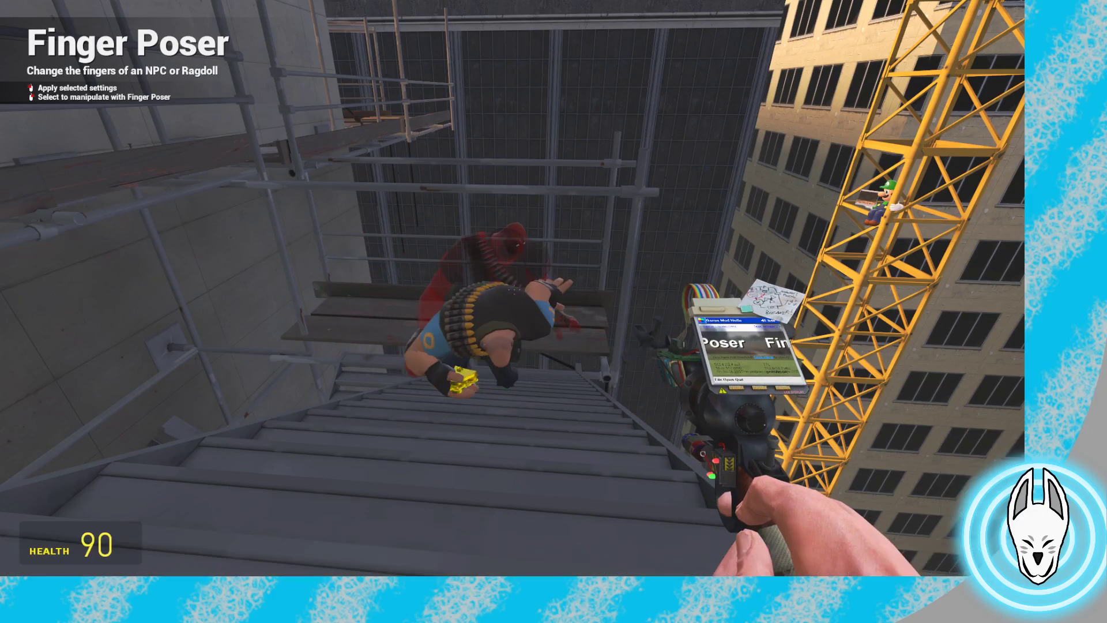
{"action": "key", "text": "Down"}
{"action": "key", "text": "w"}
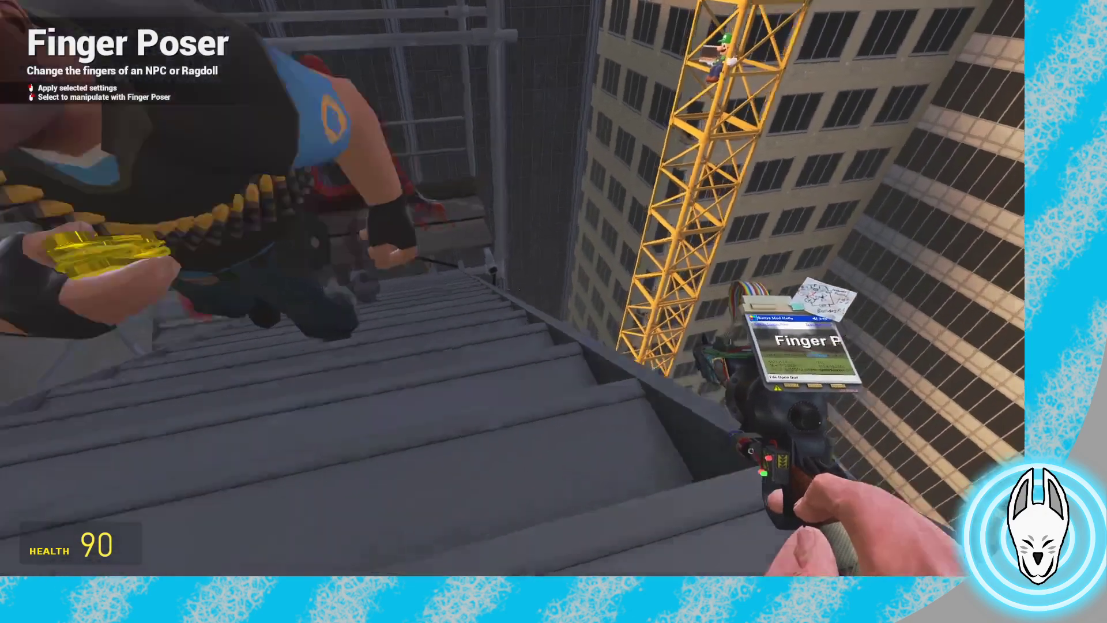
{"action": "key", "text": "d"}
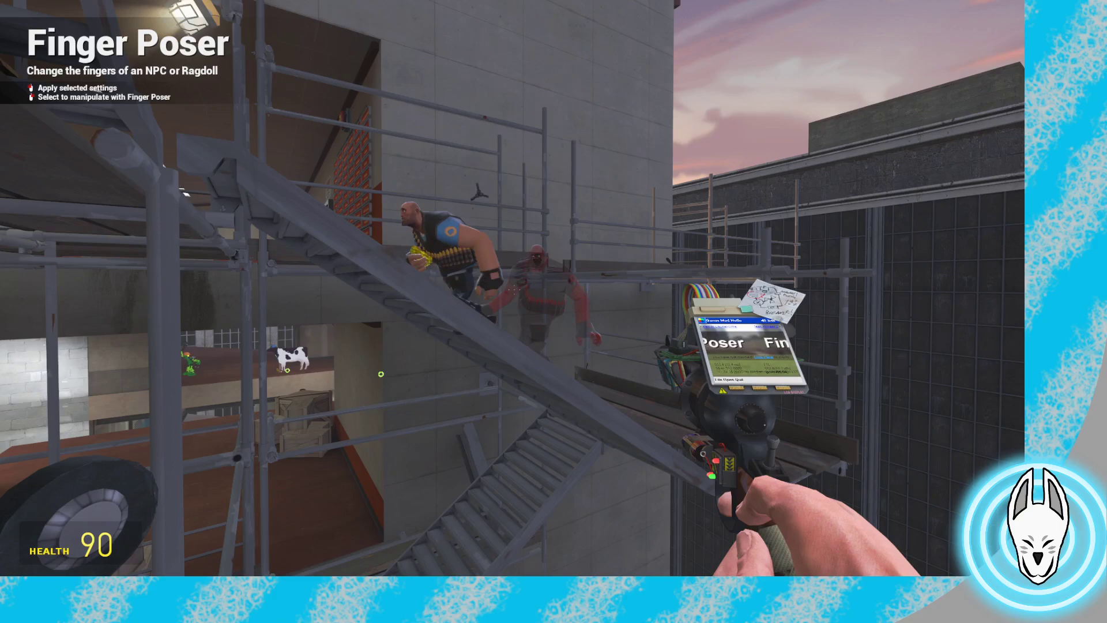
{"action": "key", "text": "x"}
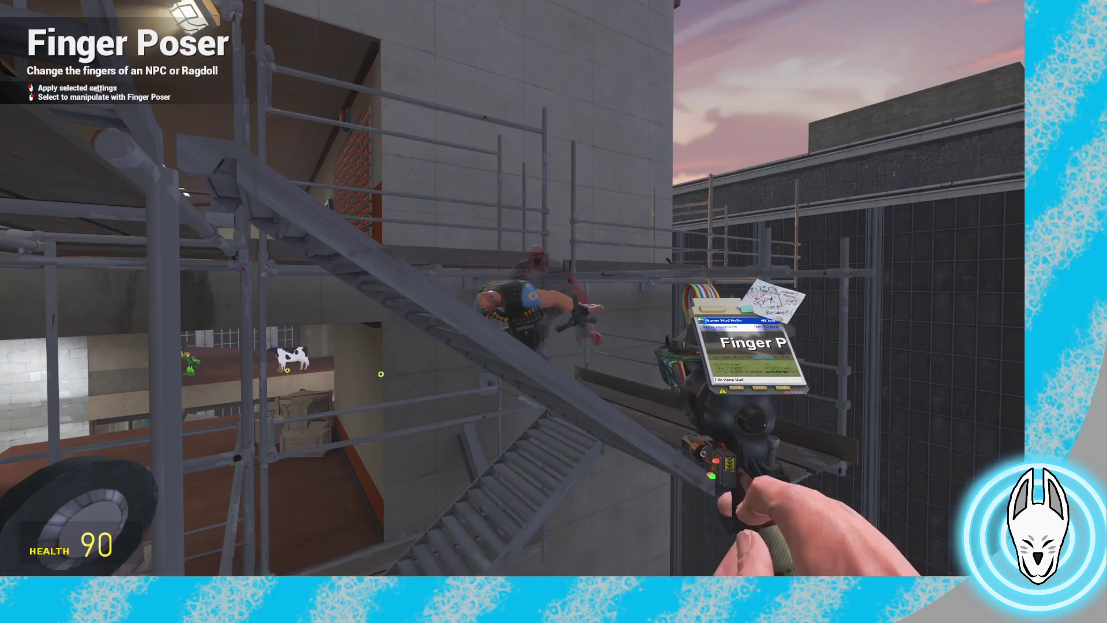
{"action": "key", "text": "w"}
{"action": "key", "text": "s"}
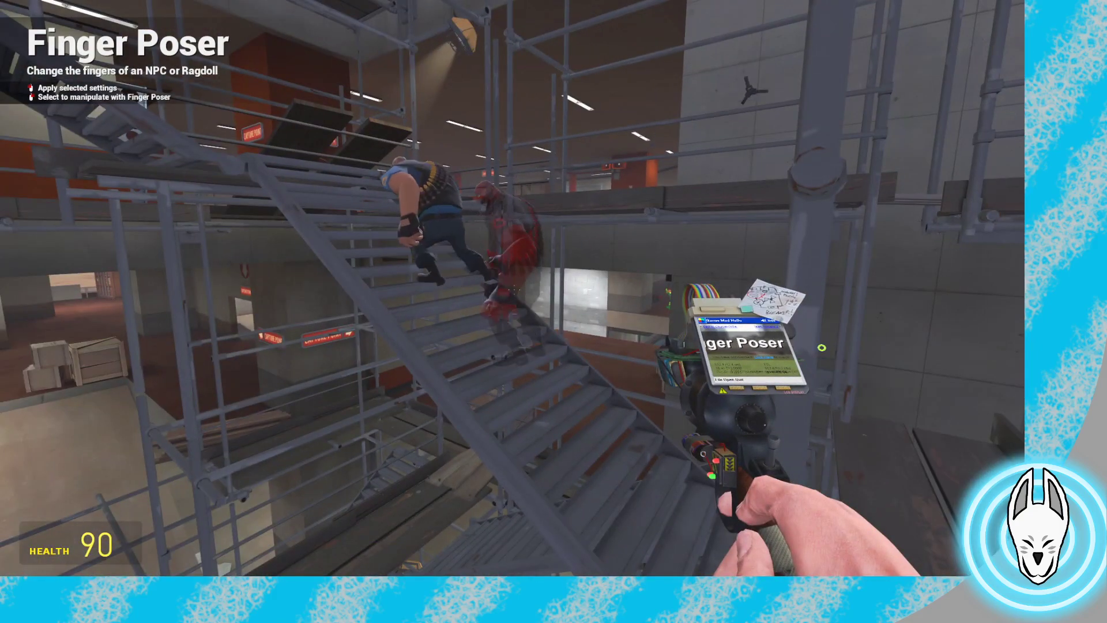
Scrub the timeline from frame 24 to frame 33 and check the Heavy's stride from behind and beside the stairs
{"action": "key", "text": "x"}
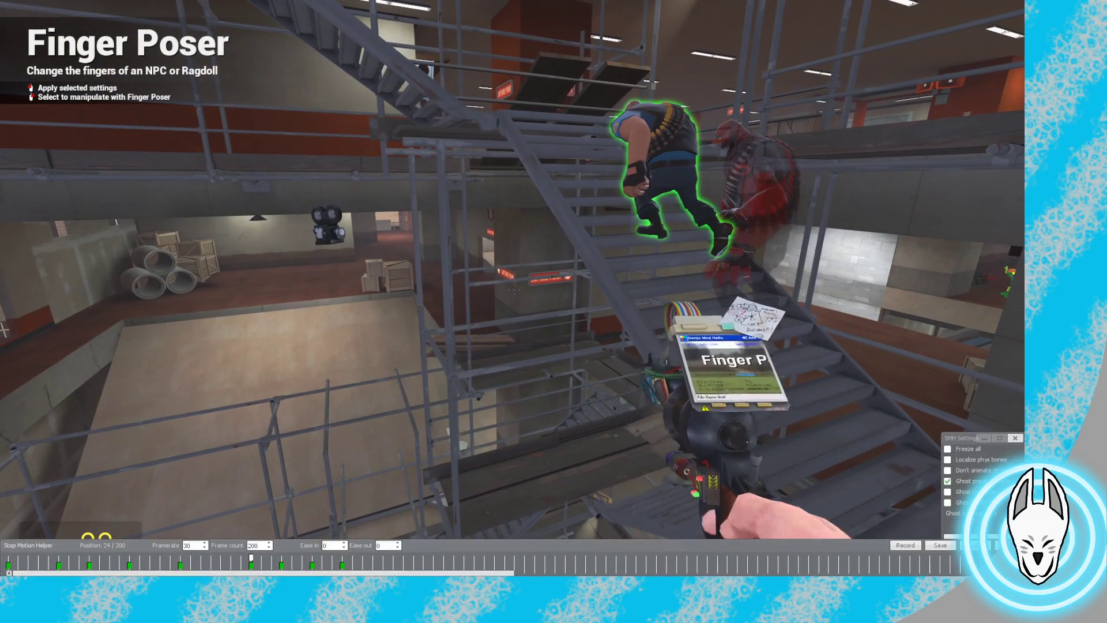
{"action": "left_click_drag", "start_coordinate": [251, 558], "coordinate": [342, 557]}
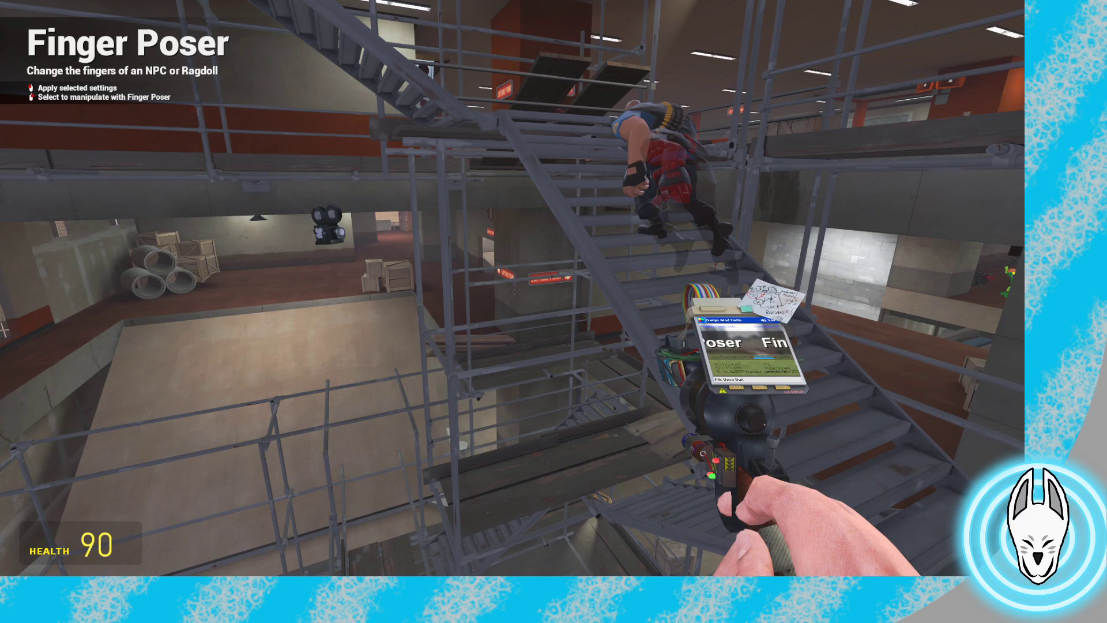
{"action": "key", "text": "w"}
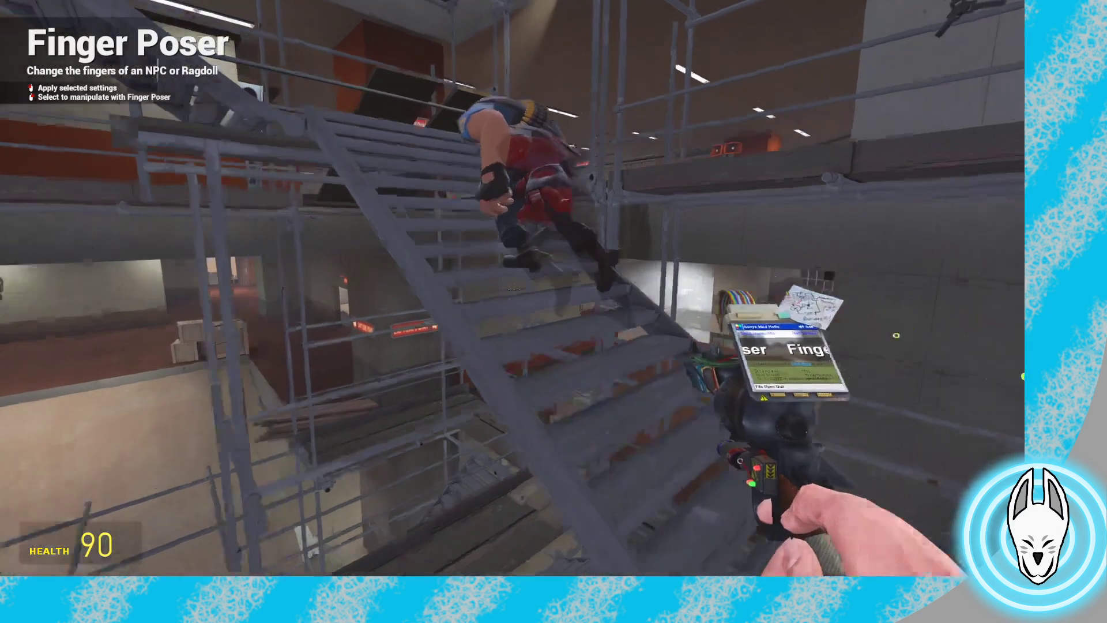
{"action": "key", "text": "s"}
{"action": "right_click", "coordinate": [513, 288]}
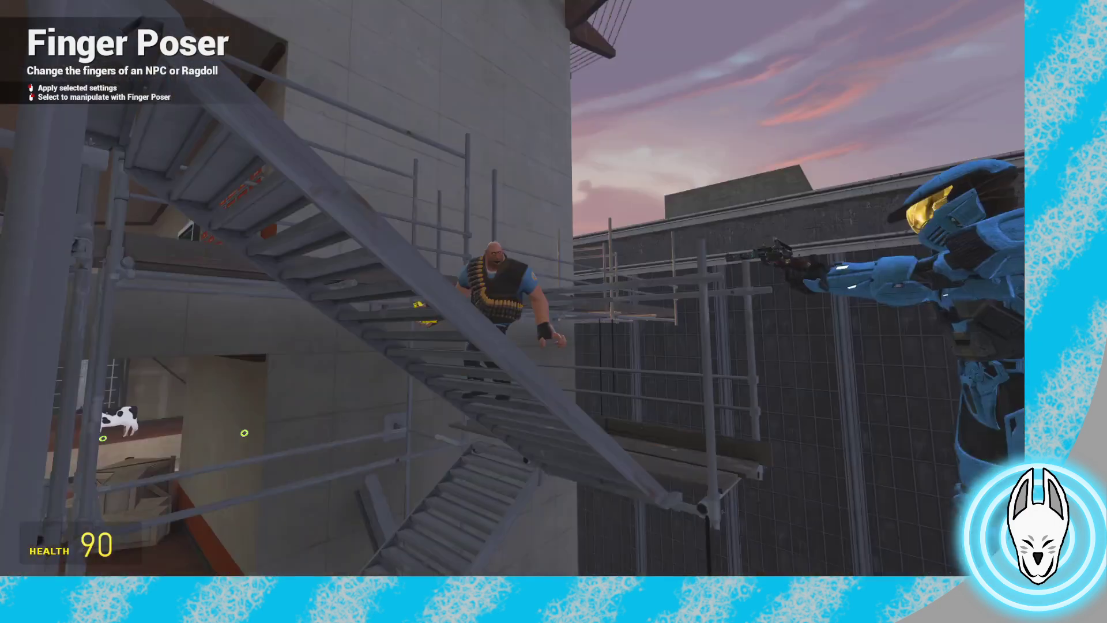
{"action": "scroll", "coordinate": [554, 311], "scroll_direction": "down", "scroll_amount": 1}
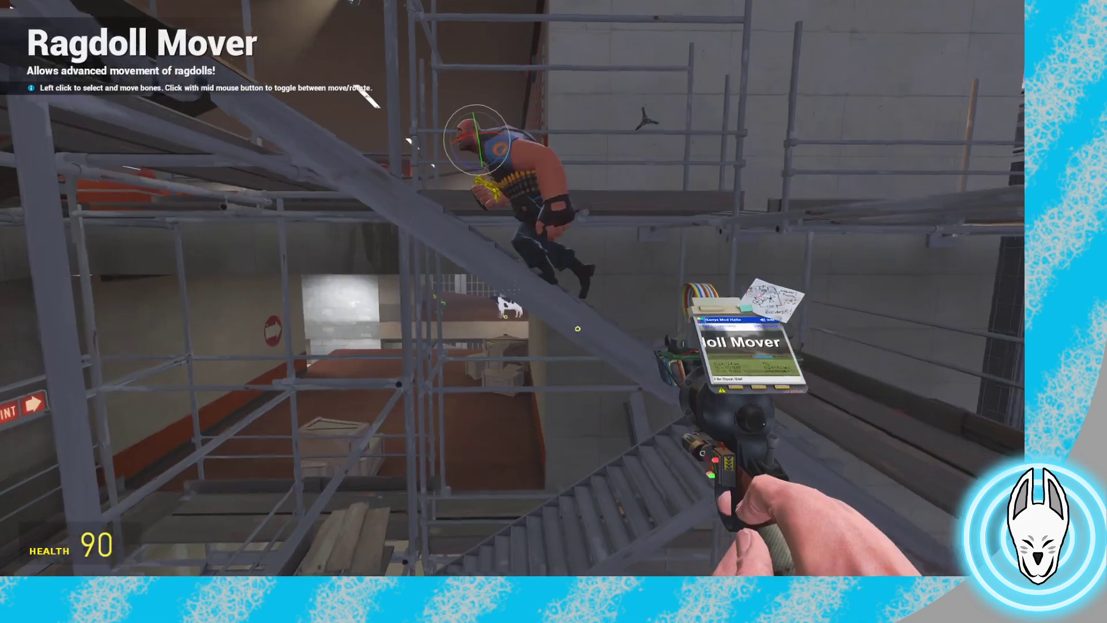
Examine the Heavy's climb from a distance, behind and above the stairs, along with the other ragdolls around the ramp
{"action": "key", "text": "s"}
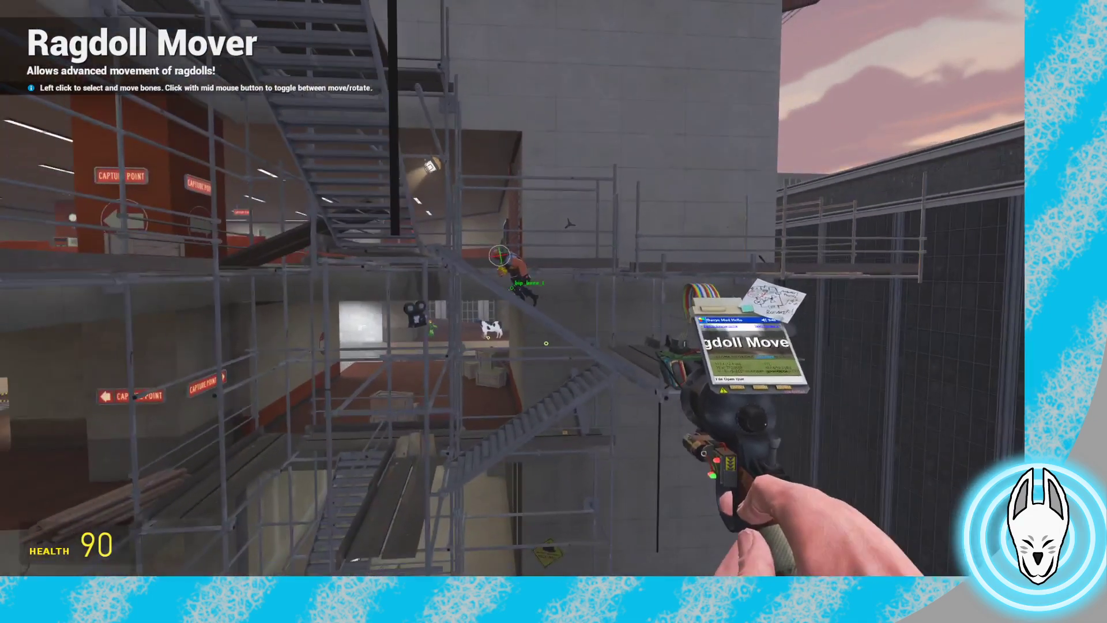
{"action": "key", "text": "w"}
{"action": "key", "text": "w"}
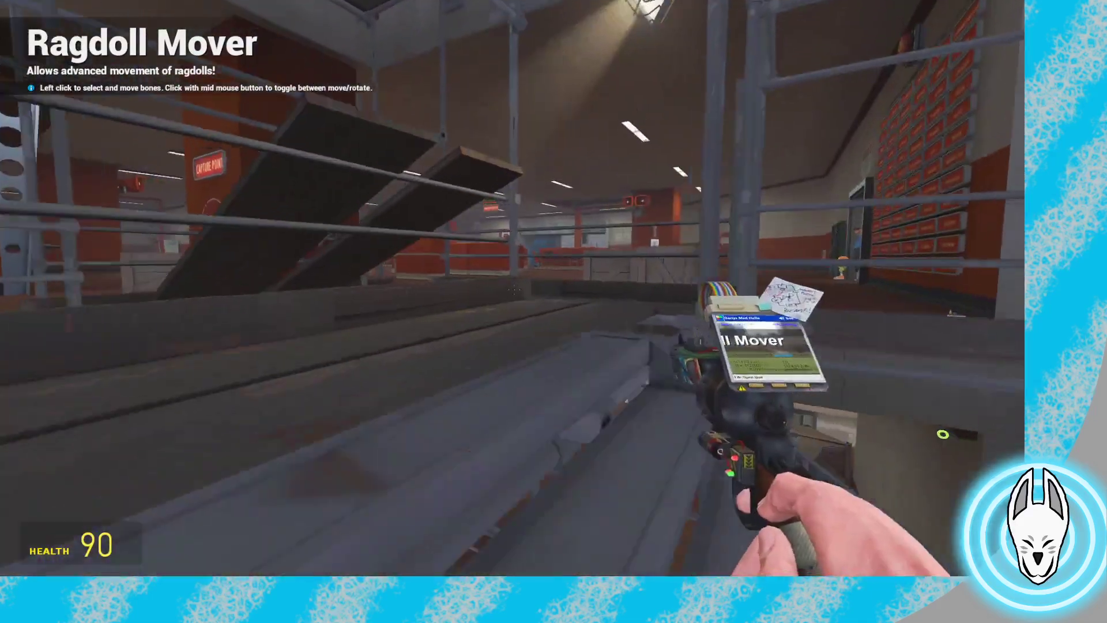
{"action": "key", "text": "s"}
{"action": "key", "text": "w"}
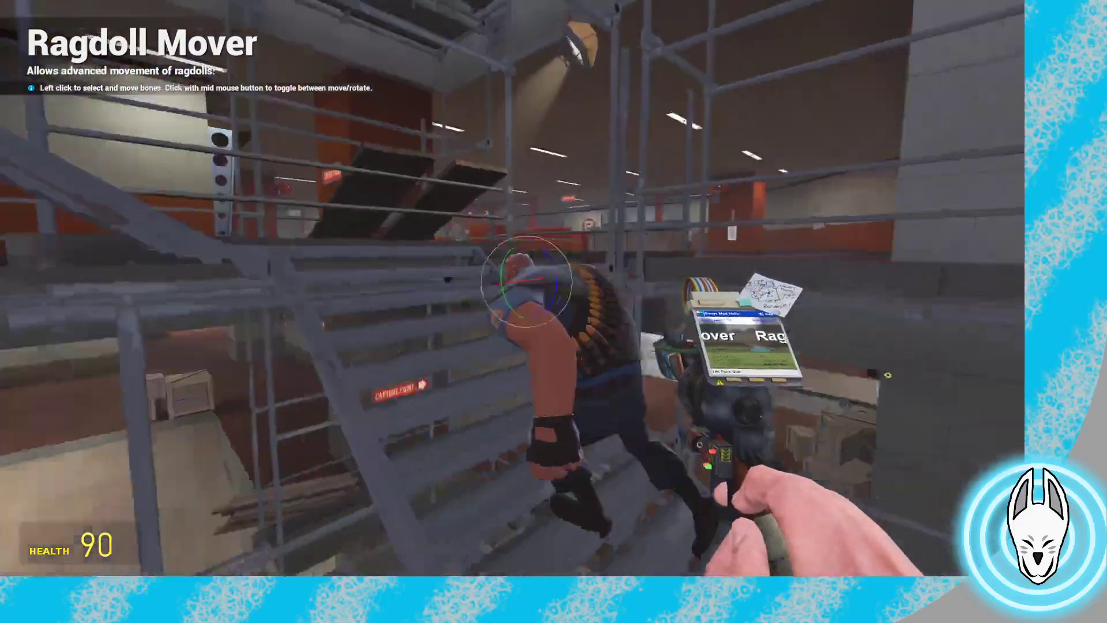
{"action": "key", "text": "s"}
{"action": "key", "text": "w"}
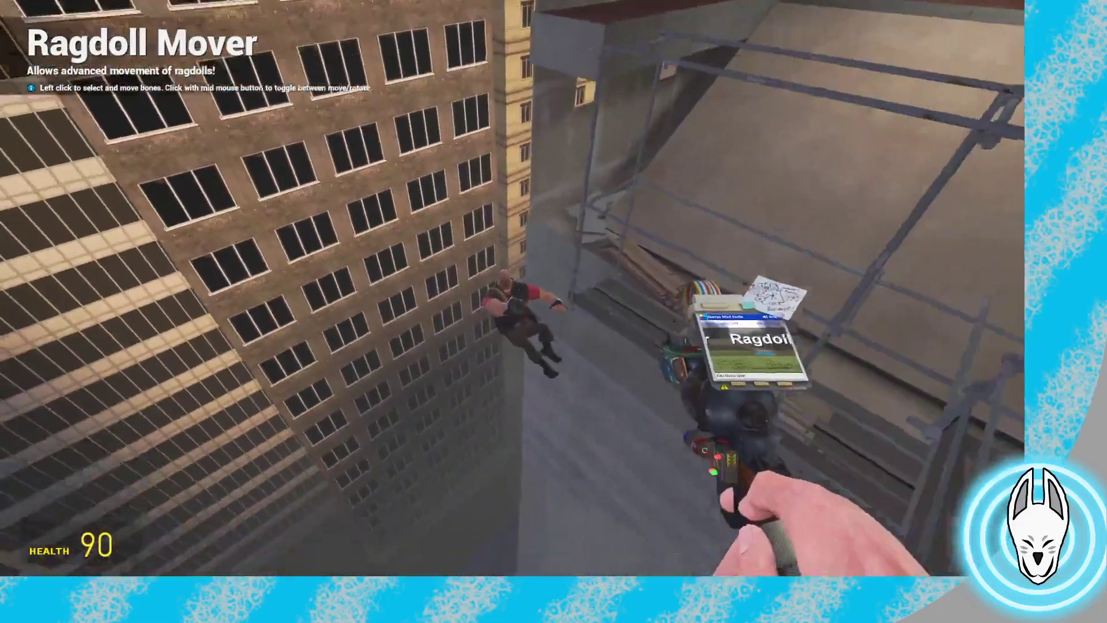
{"action": "key", "text": "s"}
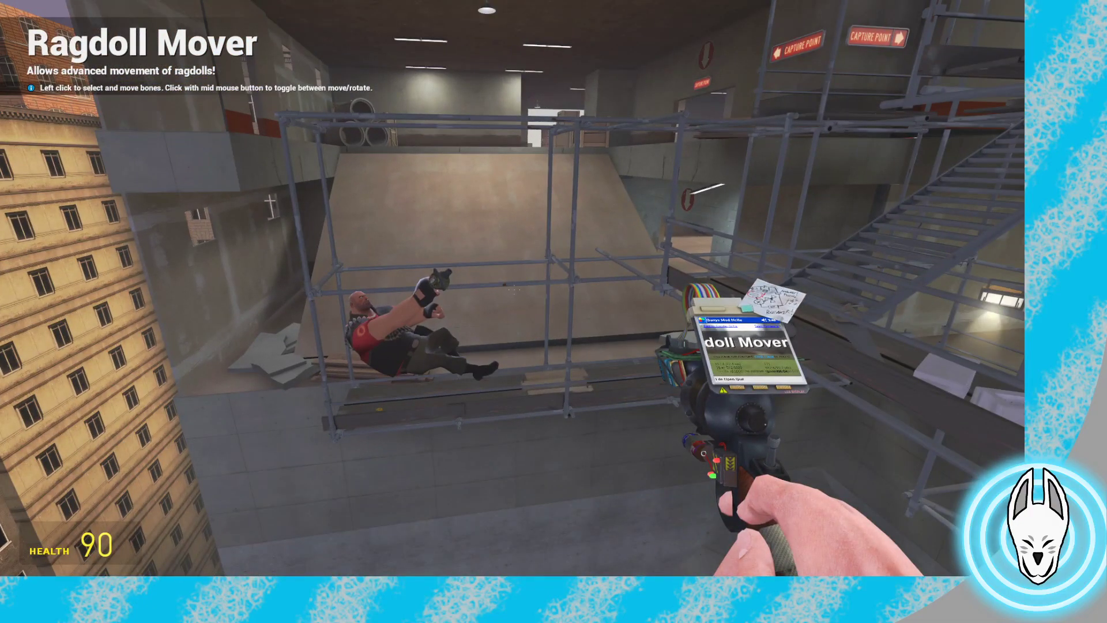
{"action": "key", "text": "a"}
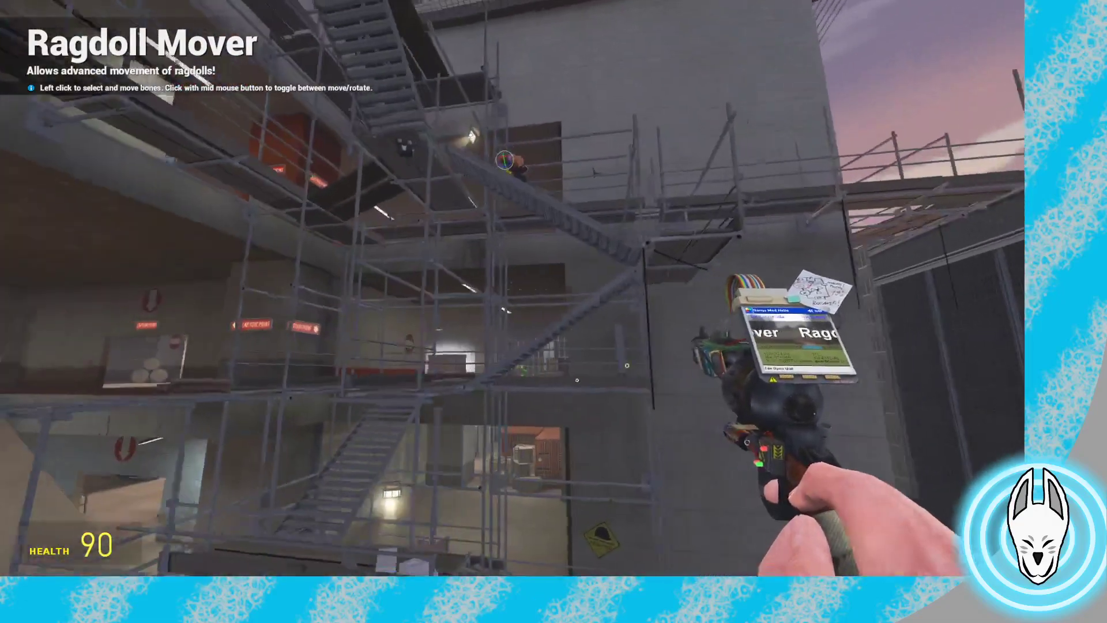
Try to shift the Heavy's pelvis slightly up the stairs with Ragdoll Mover, and turn off Left Leg IK
{"action": "key", "text": "w"}
{"action": "key", "text": "q"}
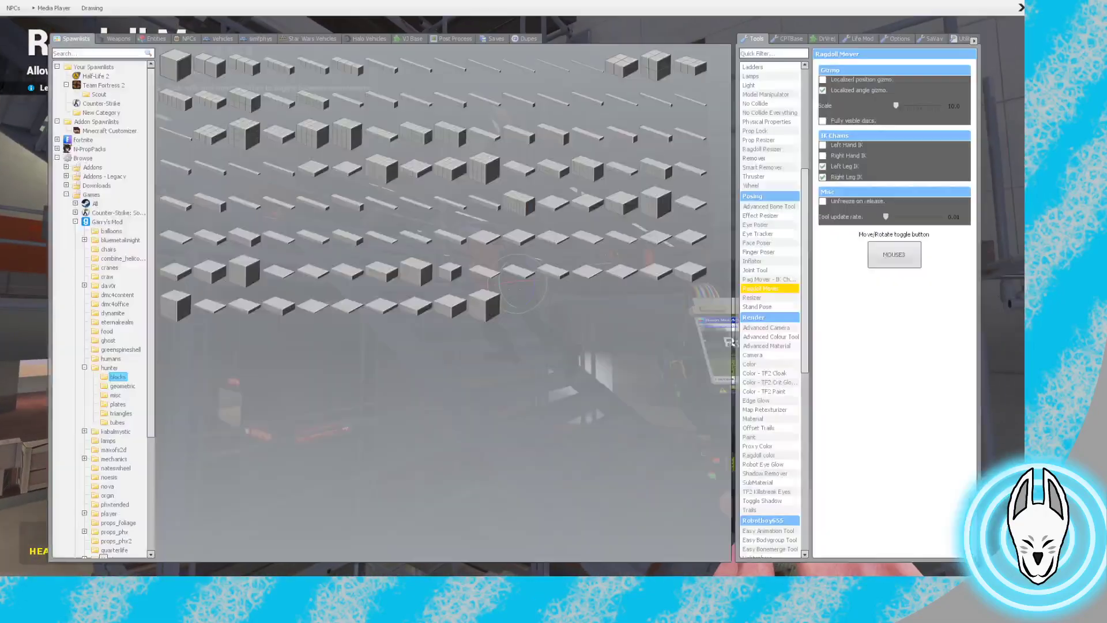
{"action": "key", "text": "q"}
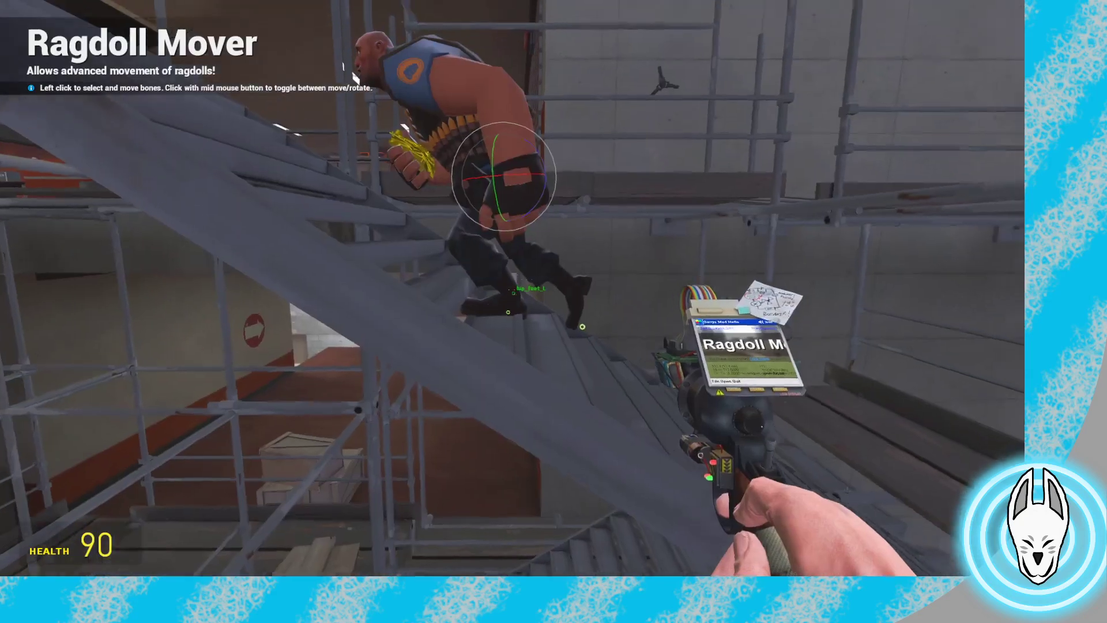
{"action": "middle_click", "coordinate": [513, 289]}
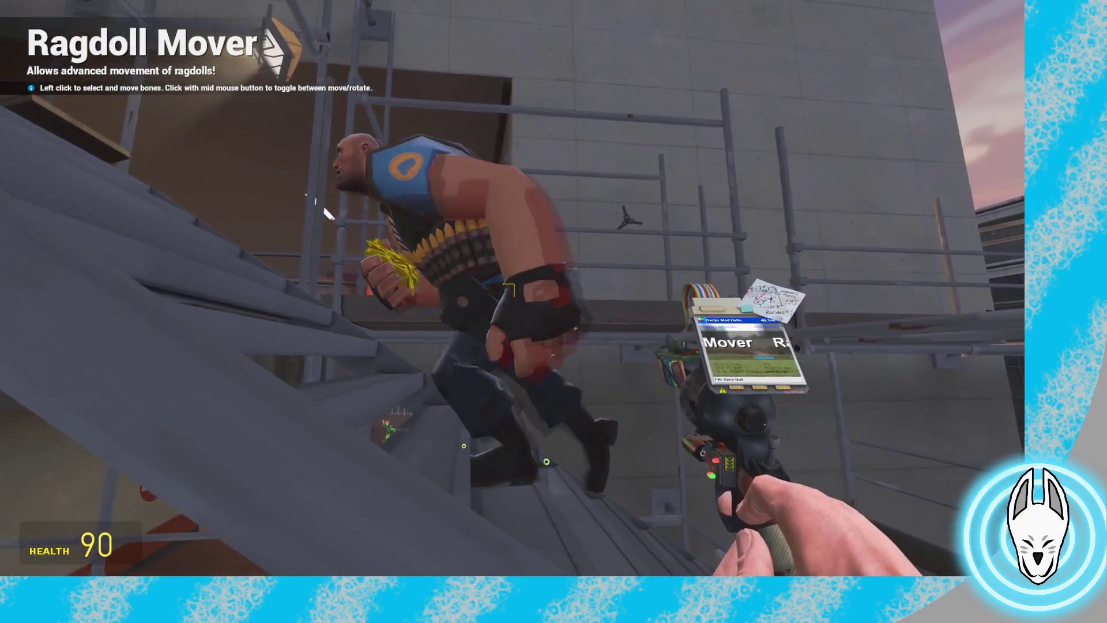
{"action": "left_click_drag", "start_coordinate": [513, 289], "coordinate": [513, 289]}
{"action": "key", "text": "q"}
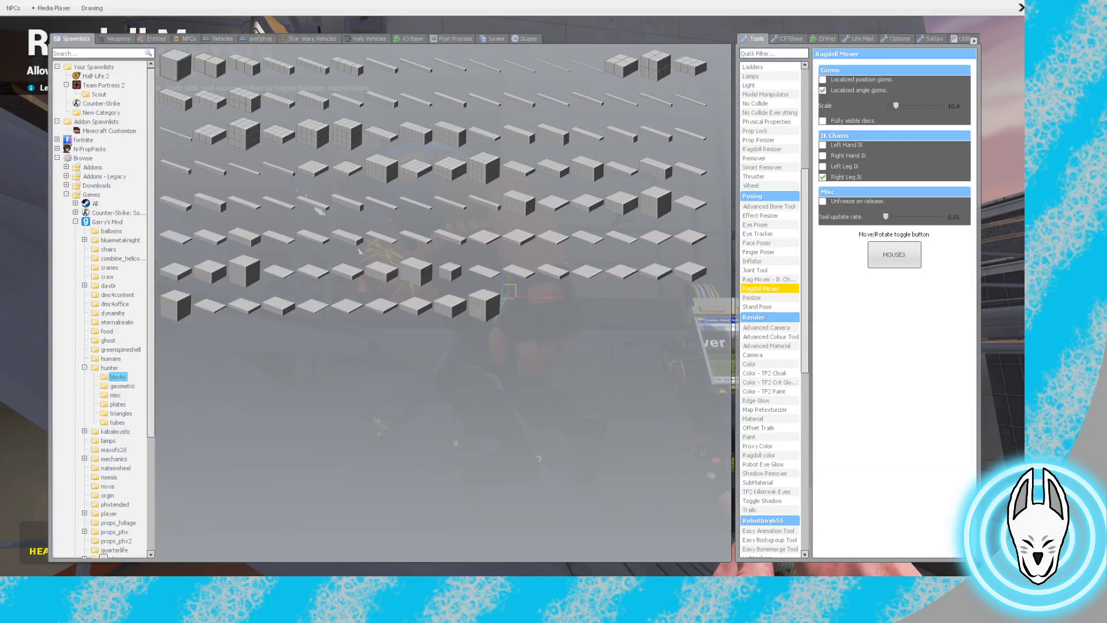
Advance the timeline to frame 36 and enable Left Leg IK for the Heavy in Ragdoll Mover
{"action": "key", "text": "c"}
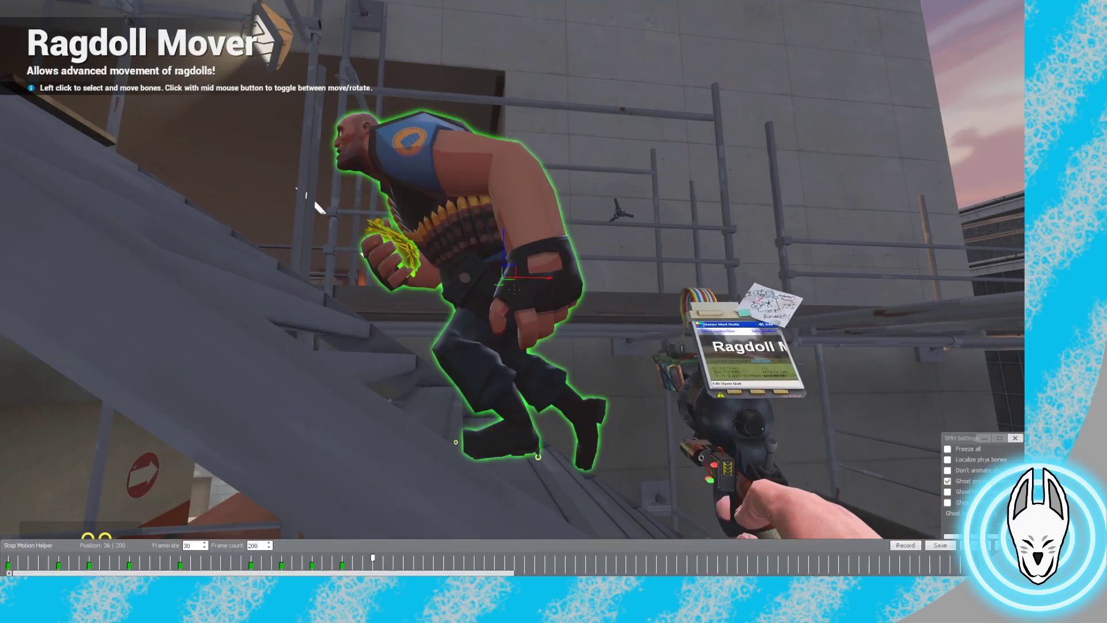
{"action": "key", "text": "Right"}
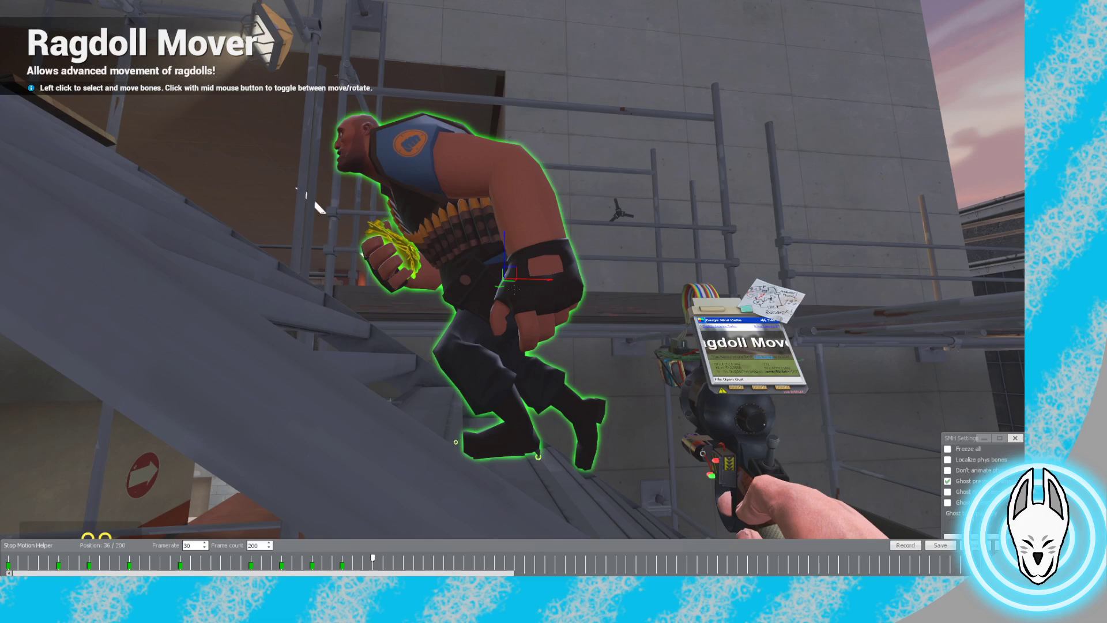
{"action": "key", "text": "c"}
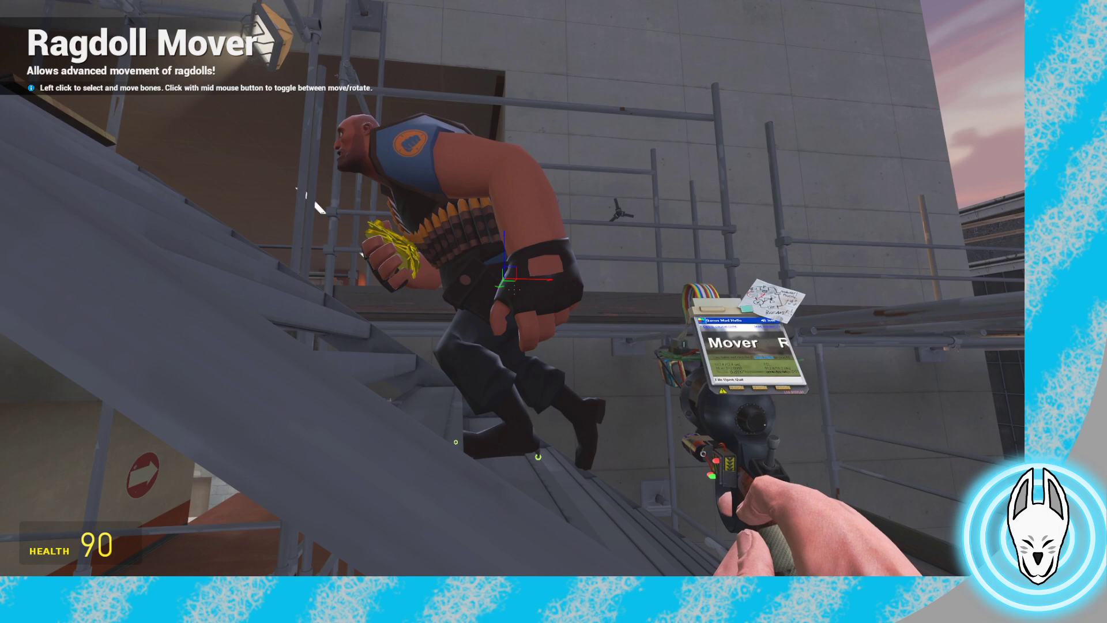
{"action": "key", "text": "q"}
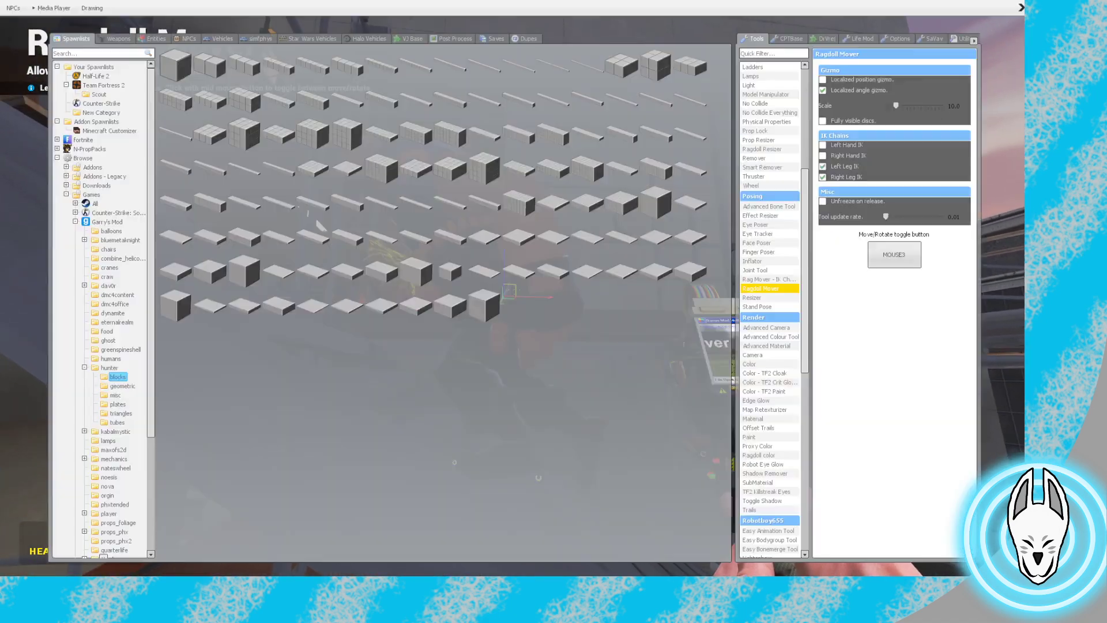
{"action": "key", "text": "q"}
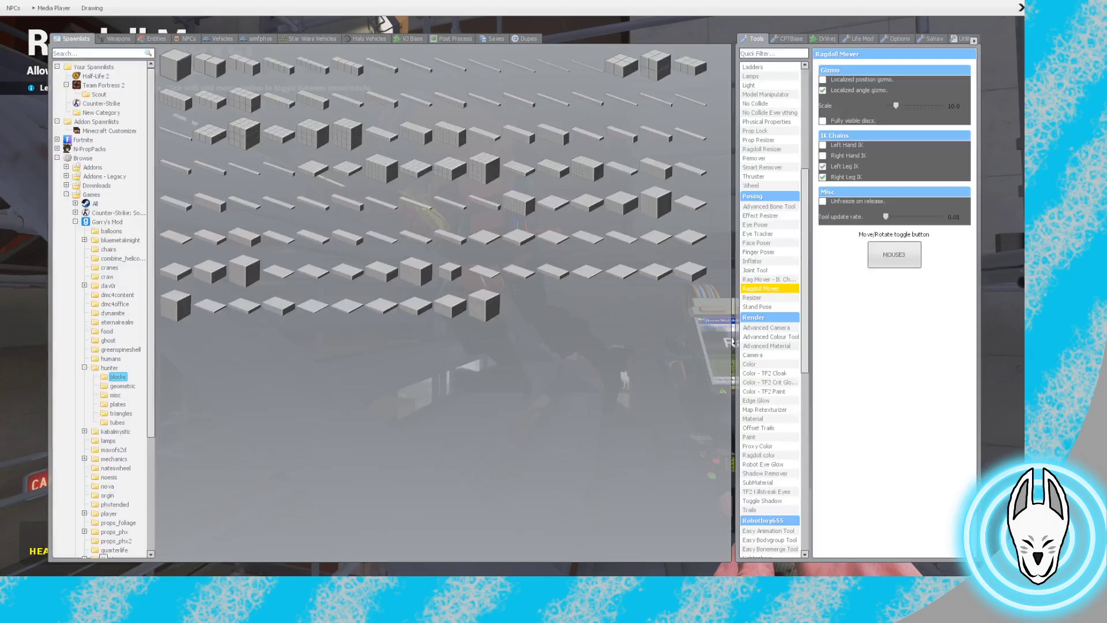
Move the Heavy's pelvis further up the stairs and raise his right foot toward a higher step
{"action": "key", "text": "q"}
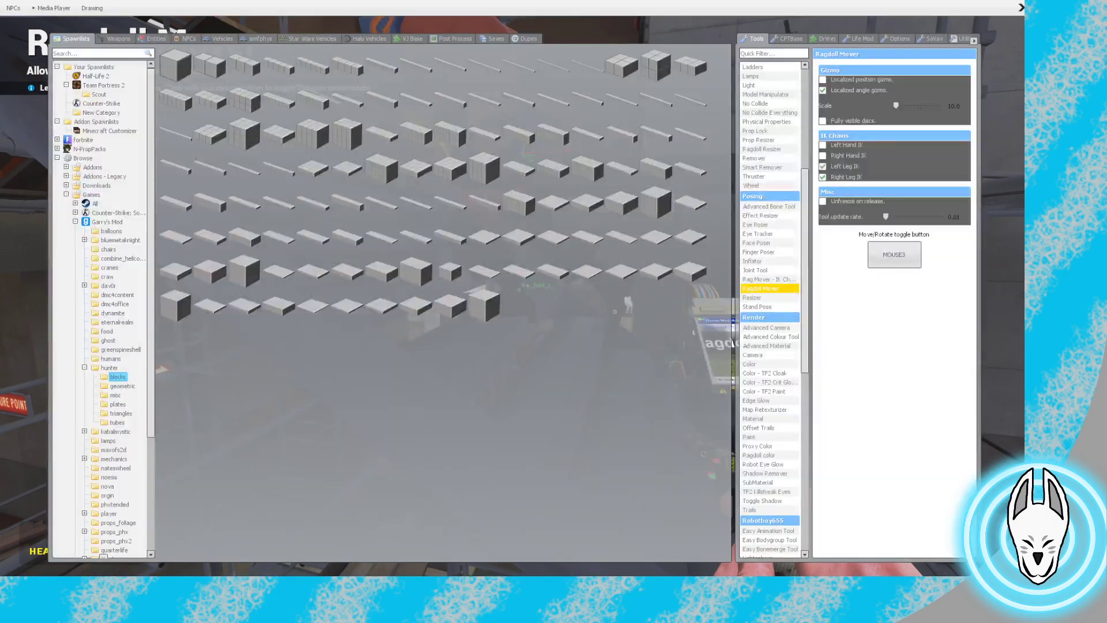
{"action": "key", "text": "q"}
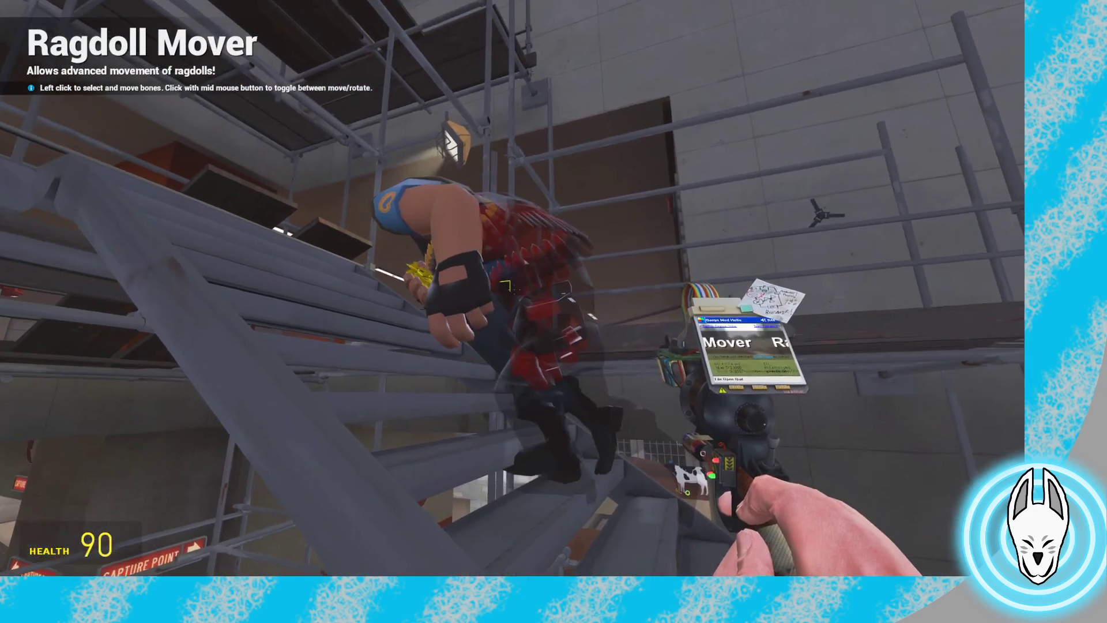
{"action": "left_click", "coordinate": [510, 289]}
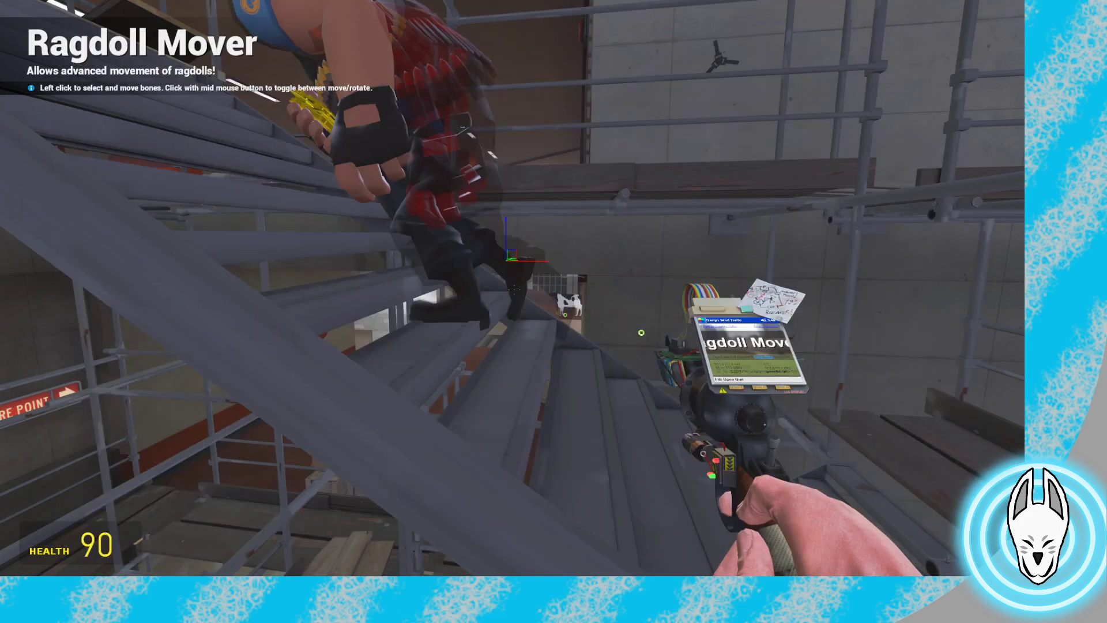
{"action": "key", "text": "w"}
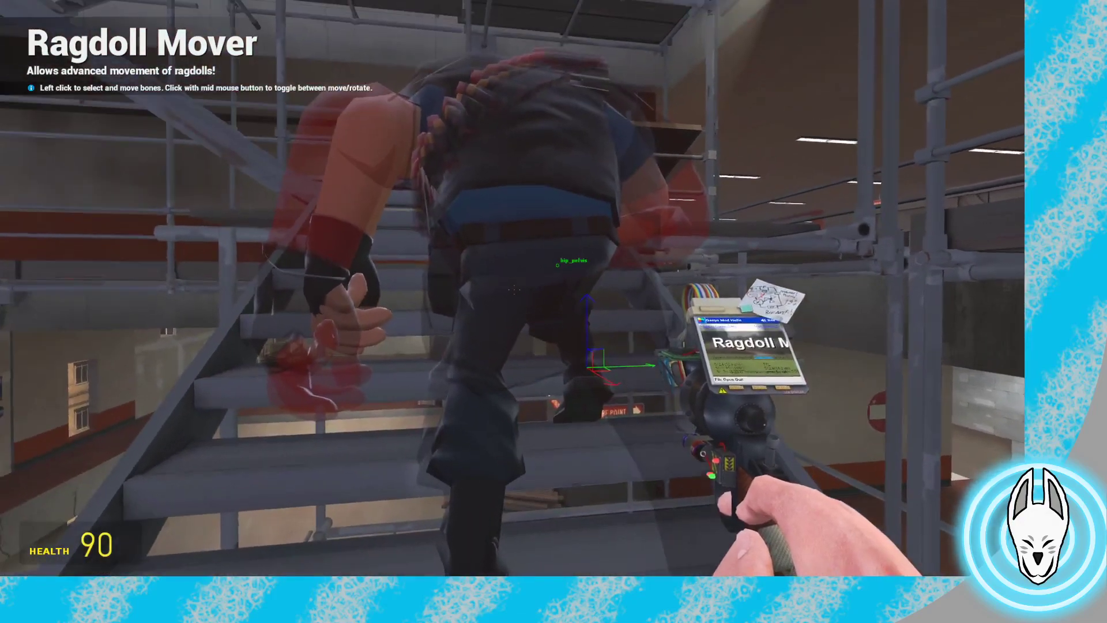
{"action": "key", "text": "s"}
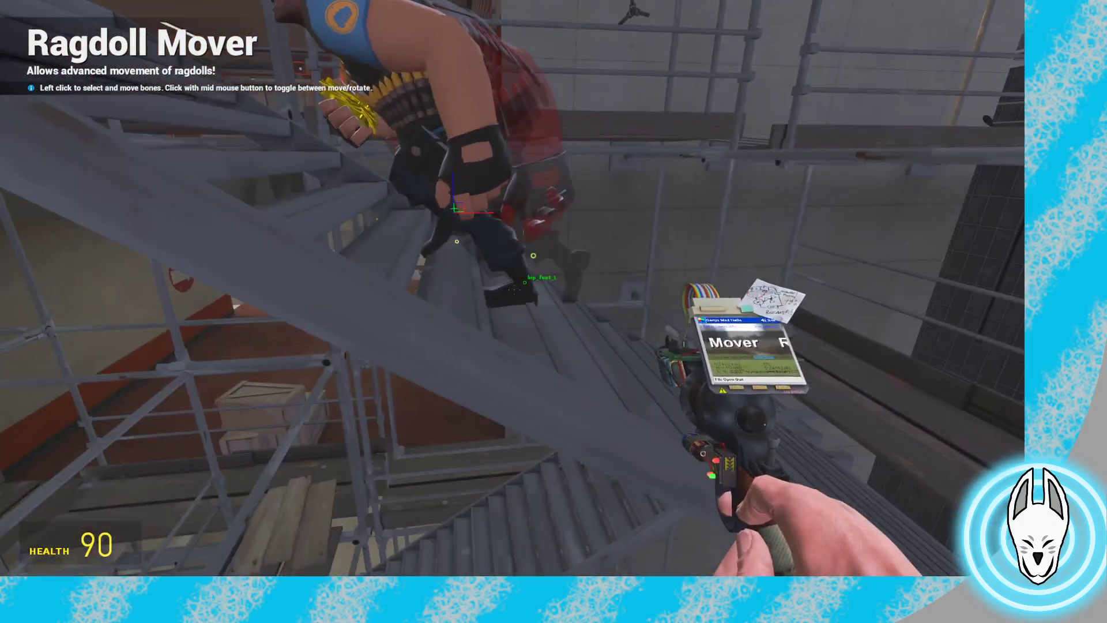
Rotate the Heavy's left foot and place it on the lower step behind him
{"action": "key", "text": "w"}
{"action": "key", "text": "w"}
{"action": "middle_click", "coordinate": [514, 289]}
{"action": "middle_click", "coordinate": [513, 289]}
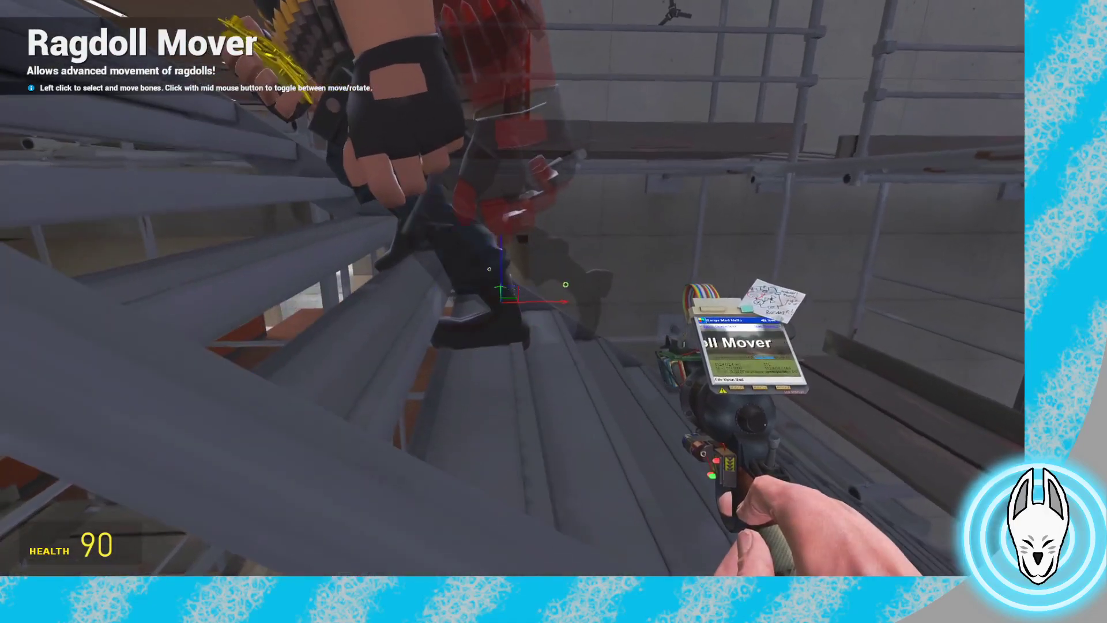
{"action": "left_click", "coordinate": [512, 291]}
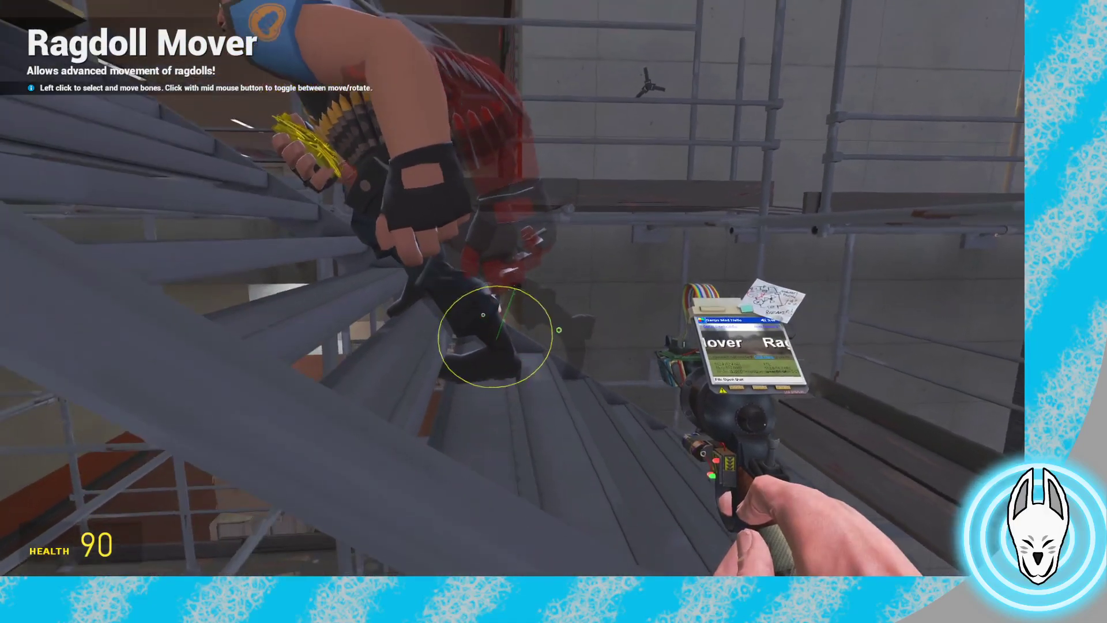
{"action": "left_click_drag", "start_coordinate": [512, 288], "coordinate": [512, 288]}
{"action": "middle_click", "coordinate": [512, 289]}
{"action": "key", "text": "a"}
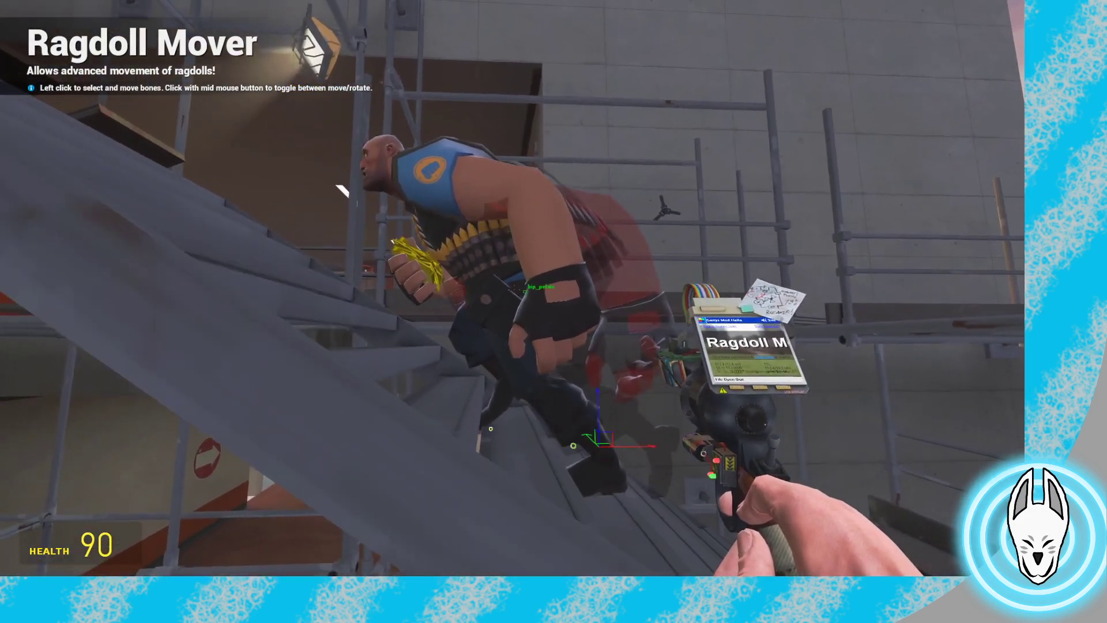
Reposition the Heavy's pelvis over his newly placed feet
{"action": "key", "text": "w"}
{"action": "left_click", "coordinate": [512, 289]}
{"action": "left_click_drag", "start_coordinate": [511, 288], "coordinate": [512, 288]}
{"action": "key", "text": "a"}
{"action": "key", "text": "w"}
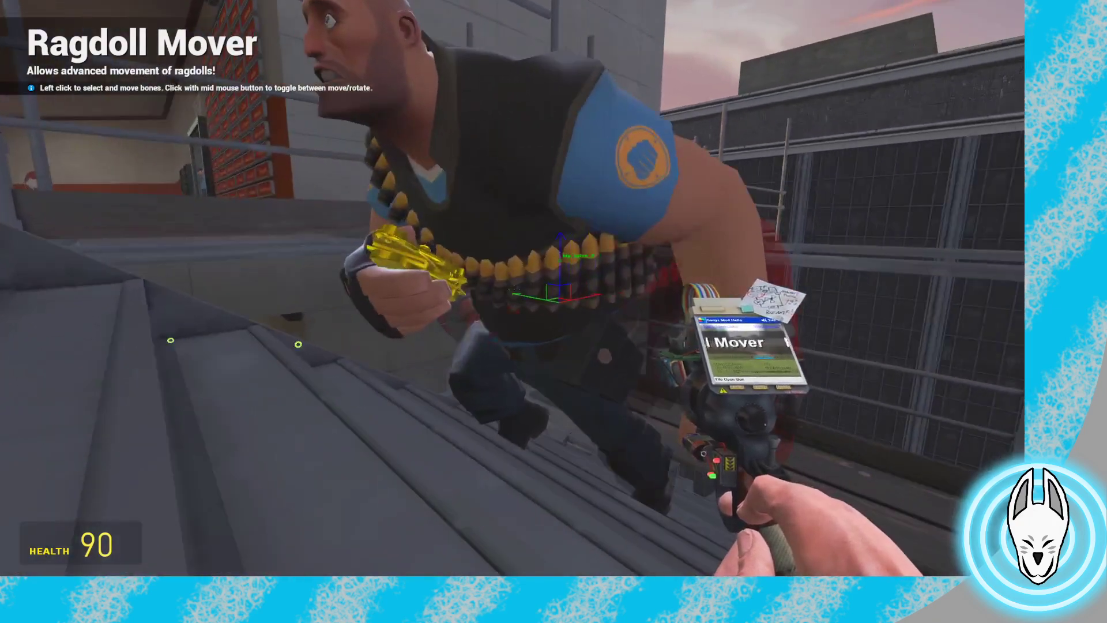
Rotate the Heavy's spine to turn his upper body over the stairs for the new stride
{"action": "key", "text": "a"}
{"action": "left_click", "coordinate": [512, 289]}
{"action": "middle_click", "coordinate": [512, 288]}
{"action": "left_click_drag", "start_coordinate": [512, 288], "coordinate": [512, 288]}
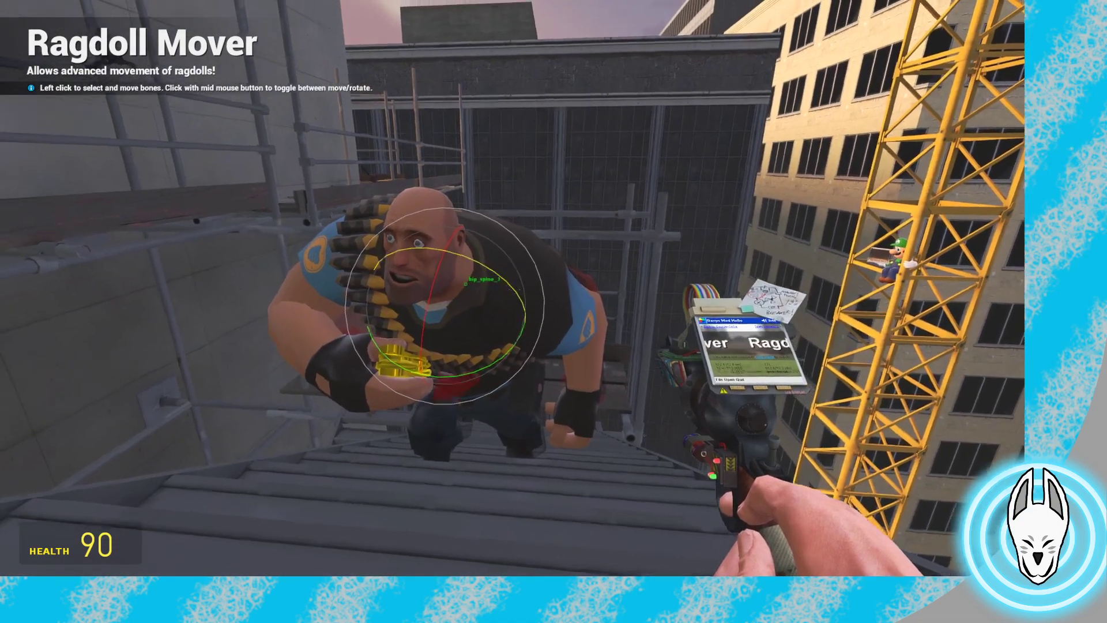
{"action": "left_click_drag", "start_coordinate": [512, 288], "coordinate": [513, 288]}
{"action": "key", "text": "a"}
{"action": "key", "text": "d"}
{"action": "key", "text": "w"}
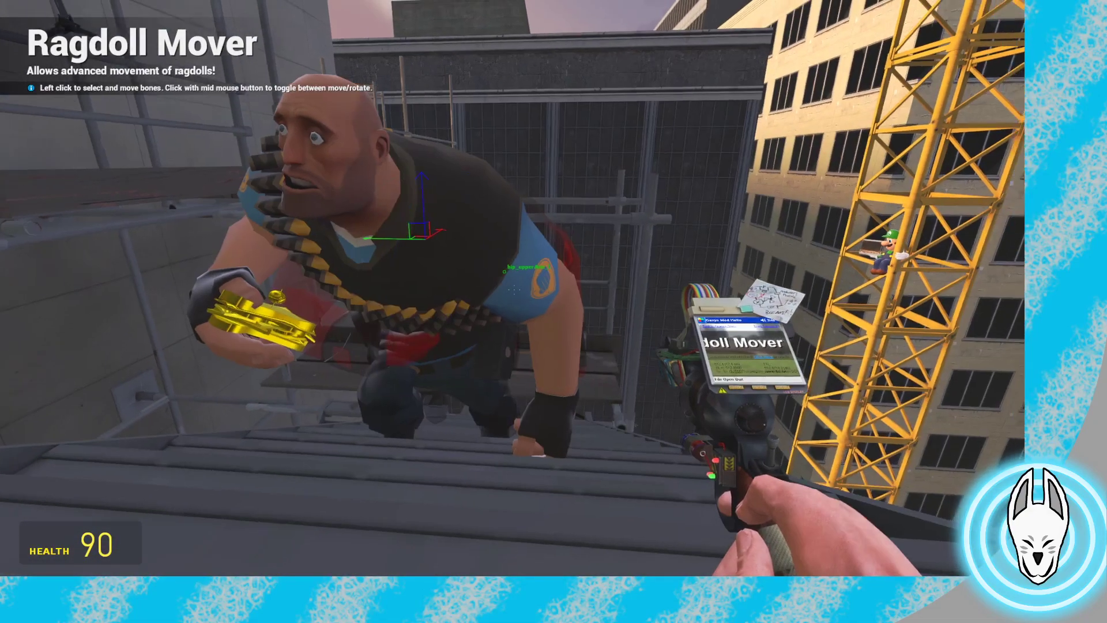
Tilt the Heavy's upper body further forward so that his back leans low along the stairs
{"action": "middle_click", "coordinate": [513, 288]}
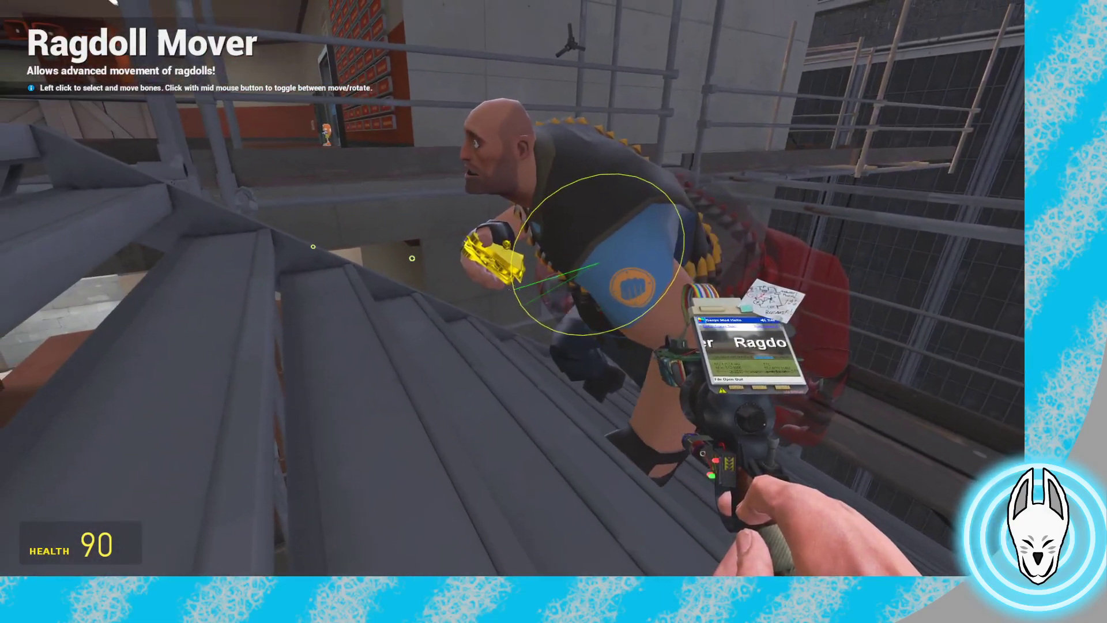
{"action": "left_click_drag", "start_coordinate": [513, 288], "coordinate": [513, 288]}
{"action": "key", "text": "a"}
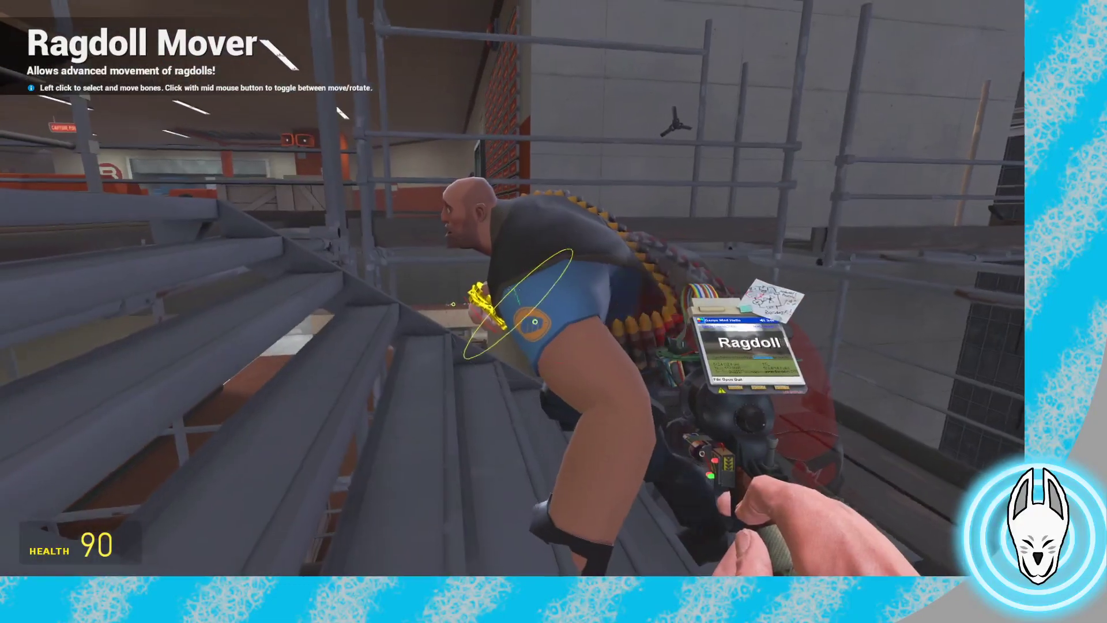
{"action": "left_click_drag", "start_coordinate": [512, 288], "coordinate": [513, 288]}
{"action": "key", "text": "a"}
{"action": "key", "text": "s"}
Twist the Heavy's chest to swing his left shoulder and arm forward
{"action": "left_click", "coordinate": [512, 289]}
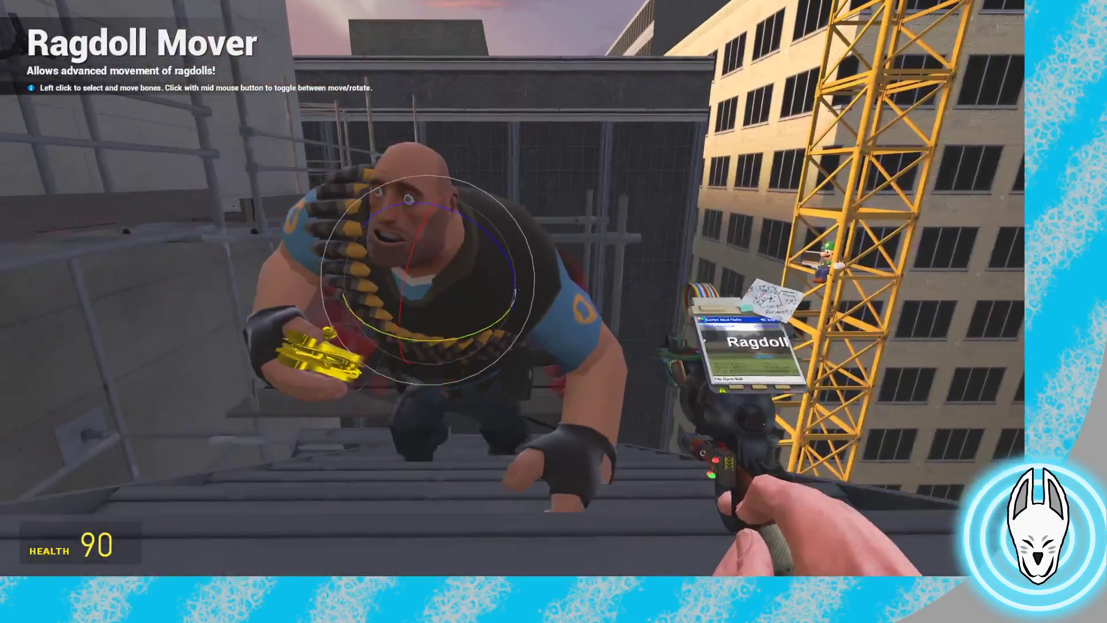
{"action": "key", "text": "w"}
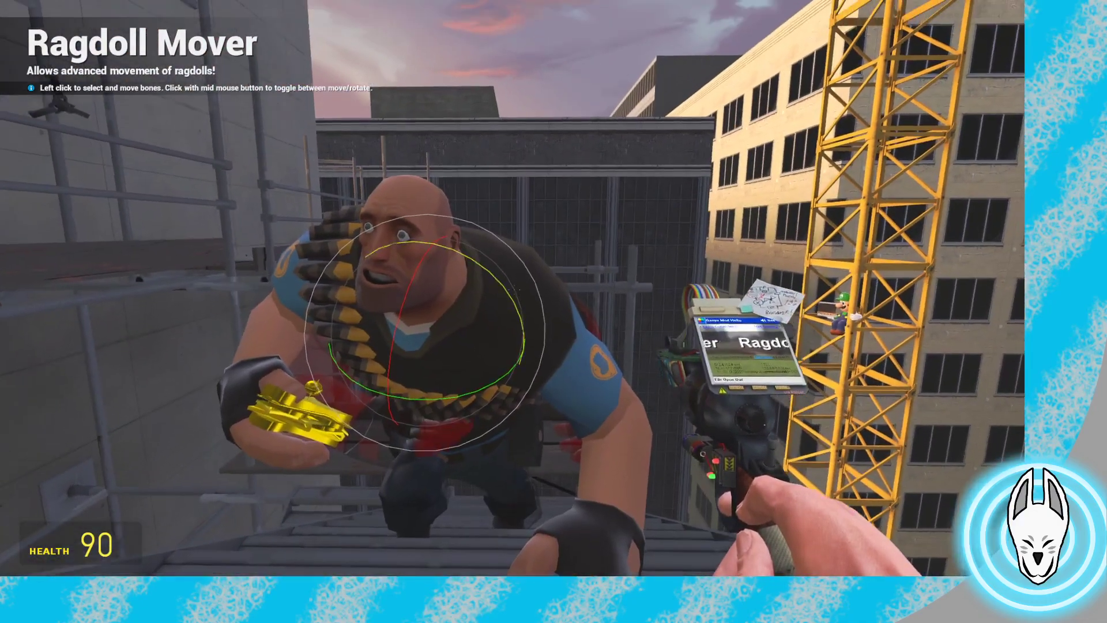
{"action": "left_click_drag", "start_coordinate": [513, 289], "coordinate": [513, 290]}
{"action": "key", "text": "w"}
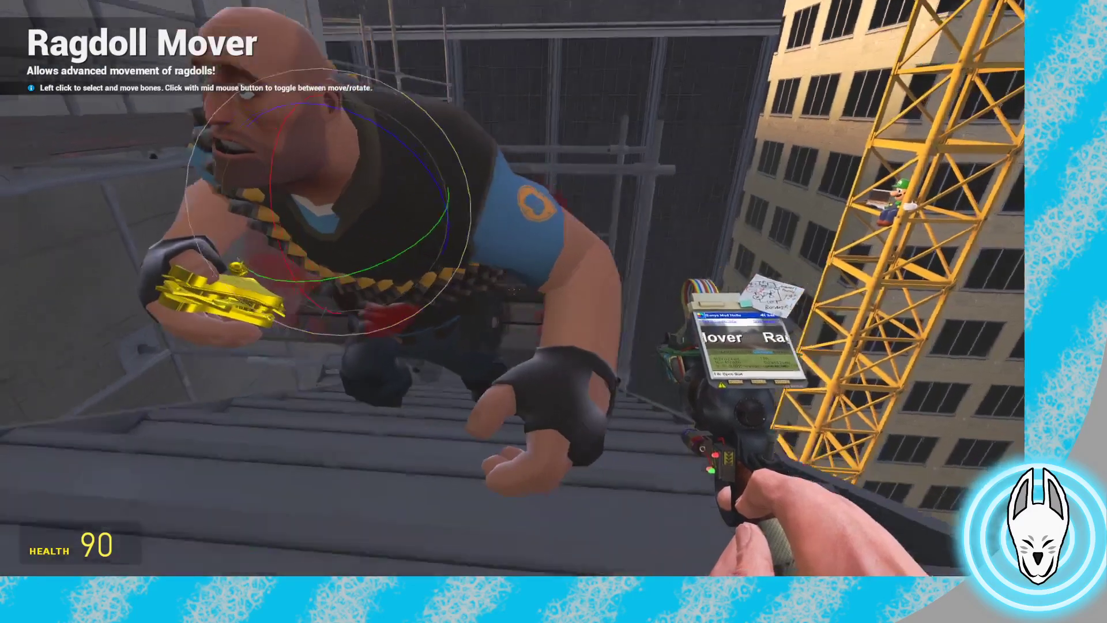
{"action": "left_click", "coordinate": [512, 288]}
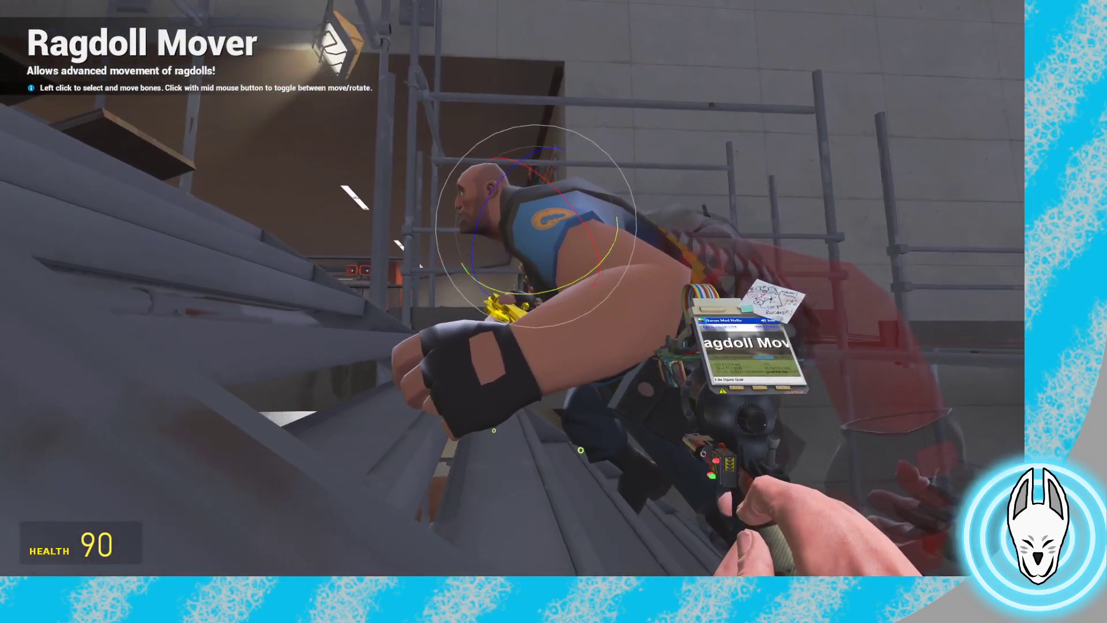
Rotate the Heavy's left shoulder to adjust how his left arm hangs beside his chest
{"action": "key", "text": "a"}
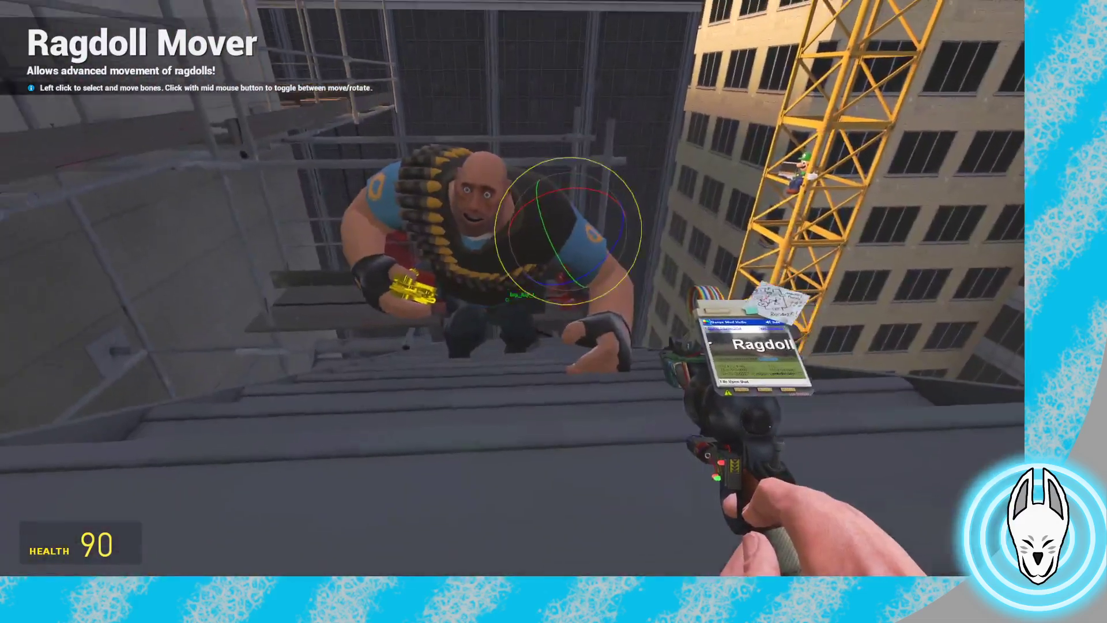
{"action": "key", "text": "w"}
{"action": "left_click_drag", "start_coordinate": [513, 288], "coordinate": [514, 288]}
Switch to the camera tool and check the Heavy's pose from below the stairs
{"action": "key", "text": "d"}
{"action": "key", "text": "s"}
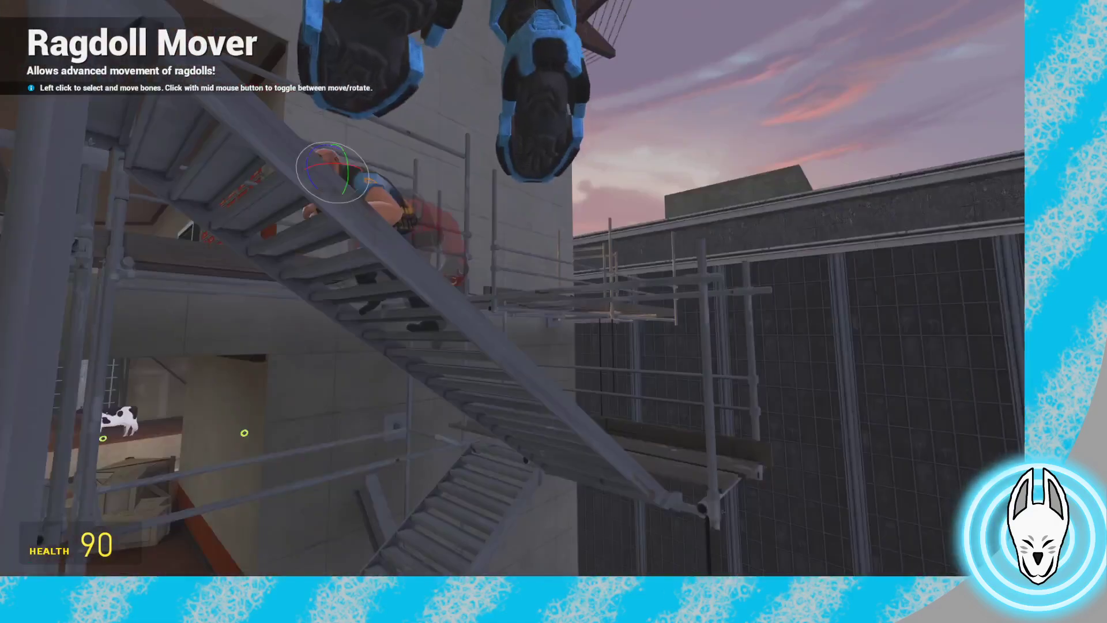
{"action": "key", "text": "6"}
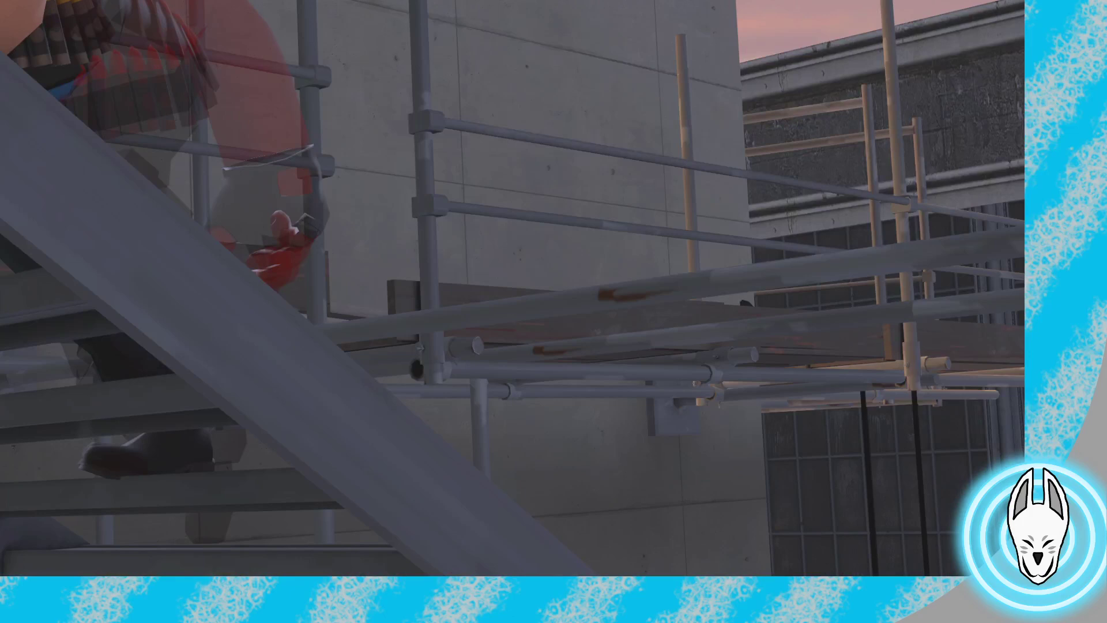
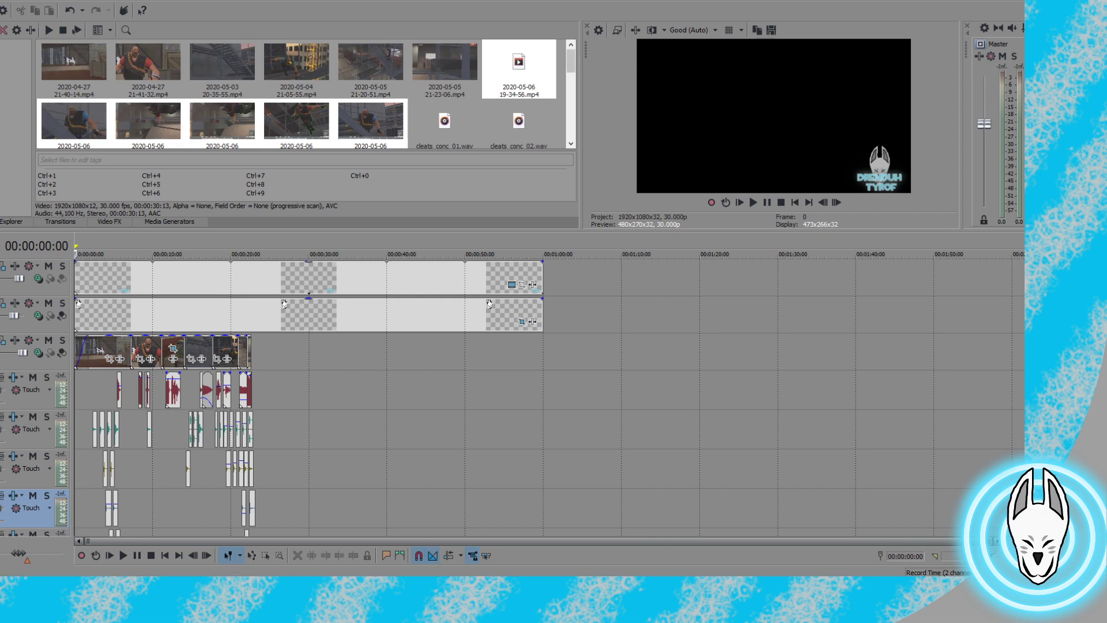
{"action": "left_click", "coordinate": [551, 81]}
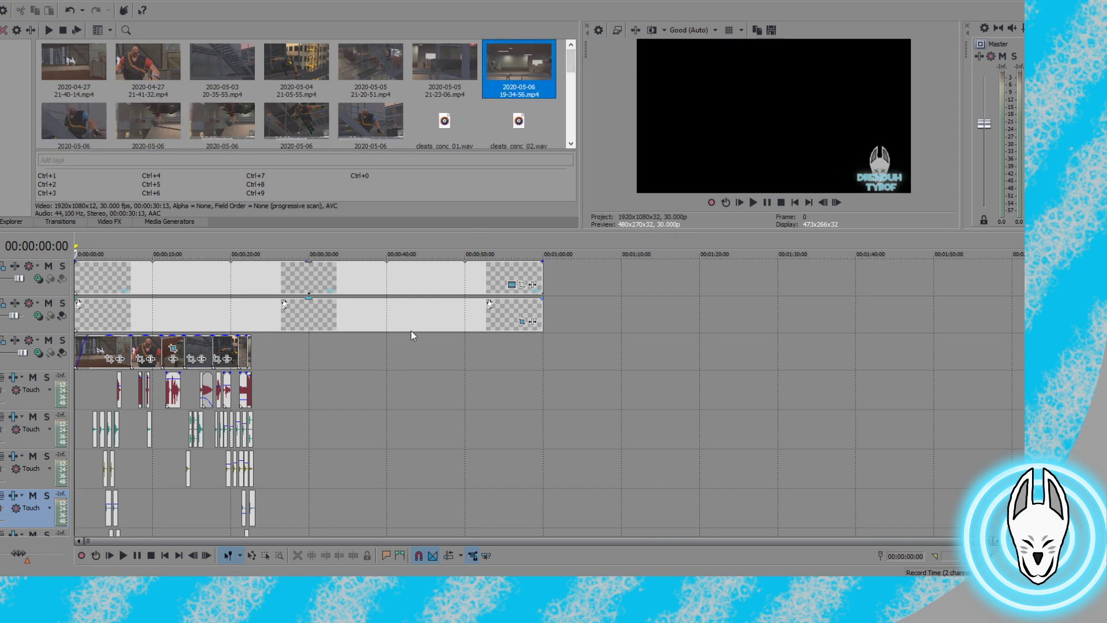
{"action": "left_click", "coordinate": [256, 354]}
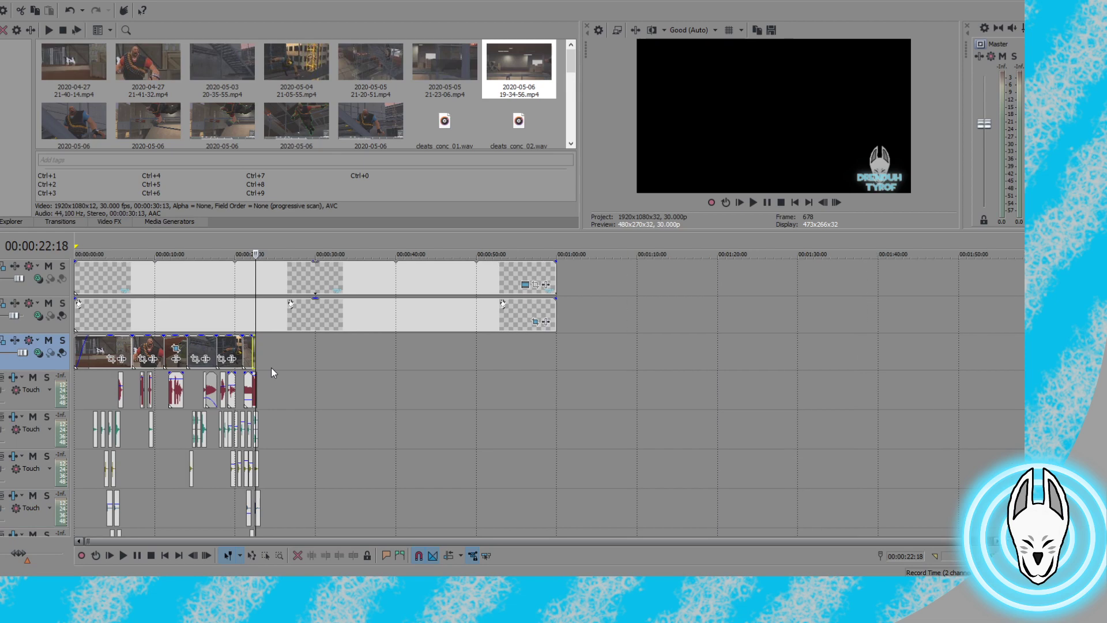
{"action": "scroll", "coordinate": [271, 367], "scroll_direction": "up", "scroll_amount": 3}
{"action": "scroll", "coordinate": [271, 368], "scroll_direction": "up", "scroll_amount": 3}
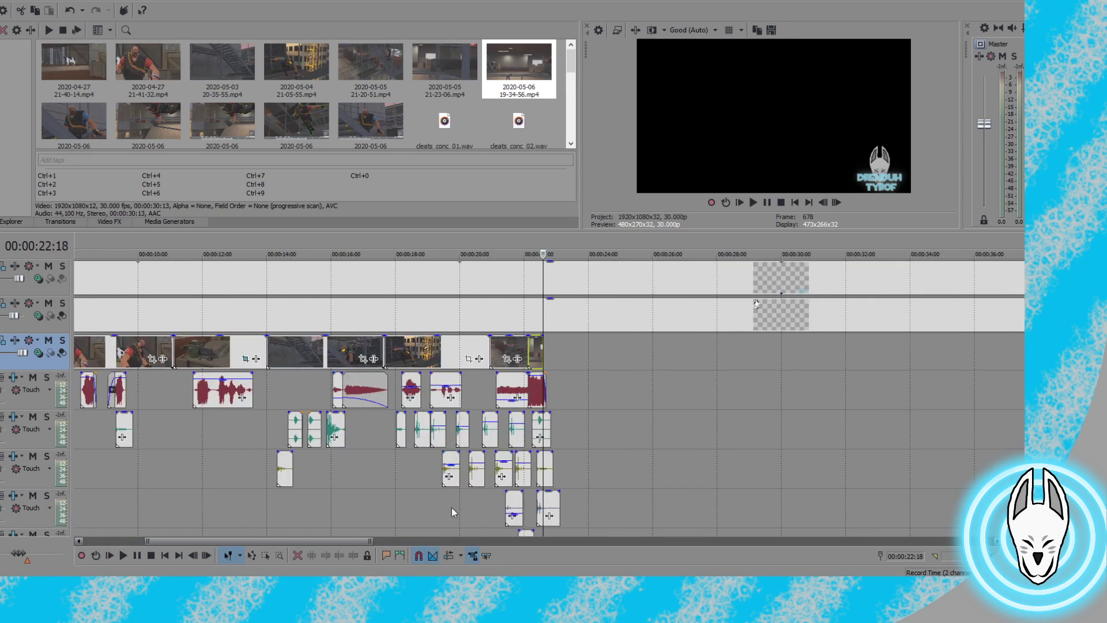
{"action": "scroll", "coordinate": [451, 500], "scroll_direction": "up", "scroll_amount": 1}
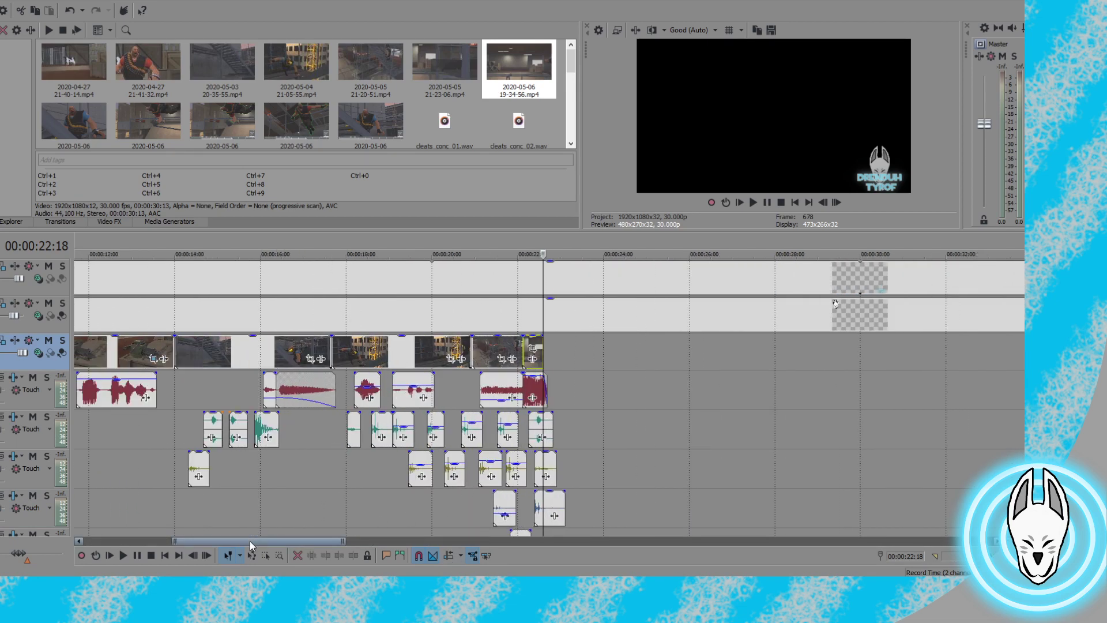
{"action": "left_click_drag", "start_coordinate": [253, 542], "coordinate": [280, 542]}
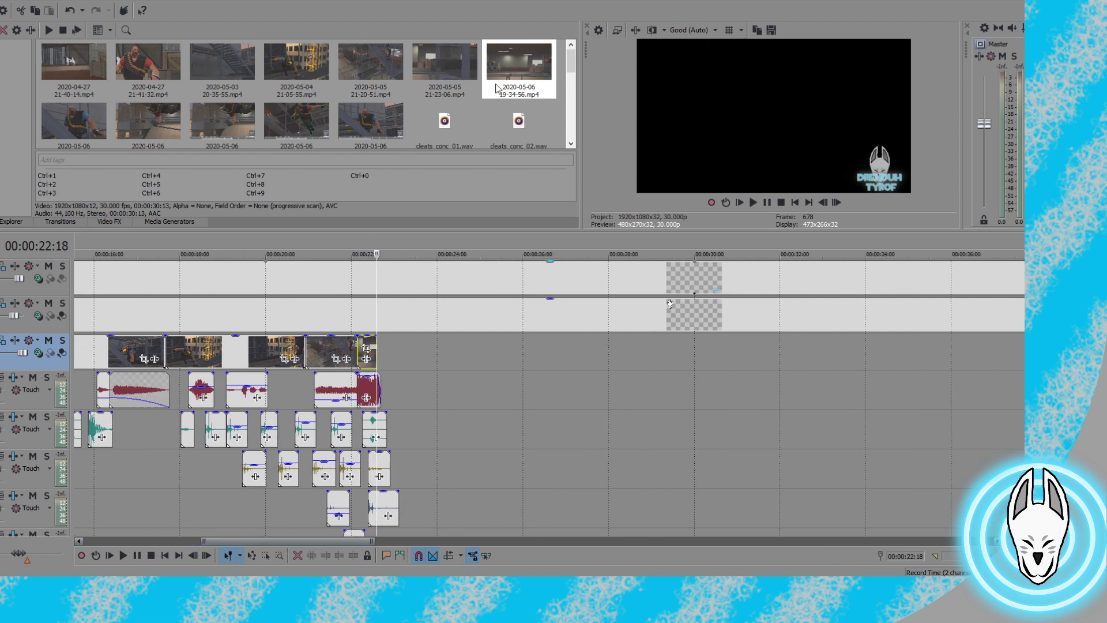
{"action": "left_click_drag", "start_coordinate": [494, 89], "coordinate": [519, 362]}
{"action": "left_click", "coordinate": [524, 378]}
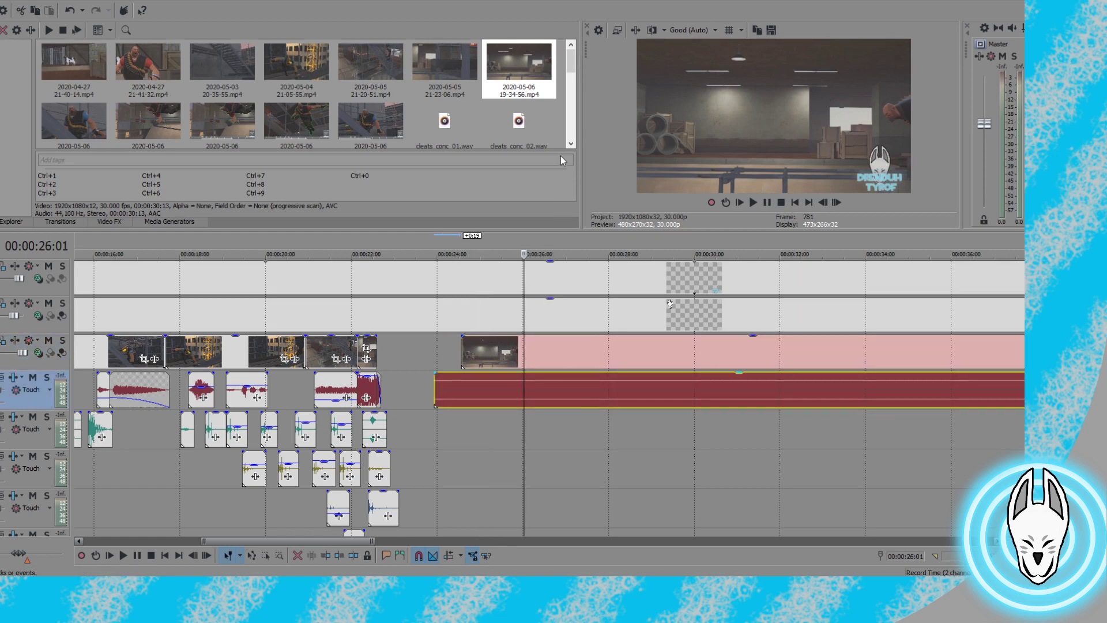
{"action": "key", "text": "Delete"}
Examine the preceding clip's last frame and scrub through the new clip for the matching moment of the Heavy's mid-air leap
{"action": "left_click", "coordinate": [369, 348]}
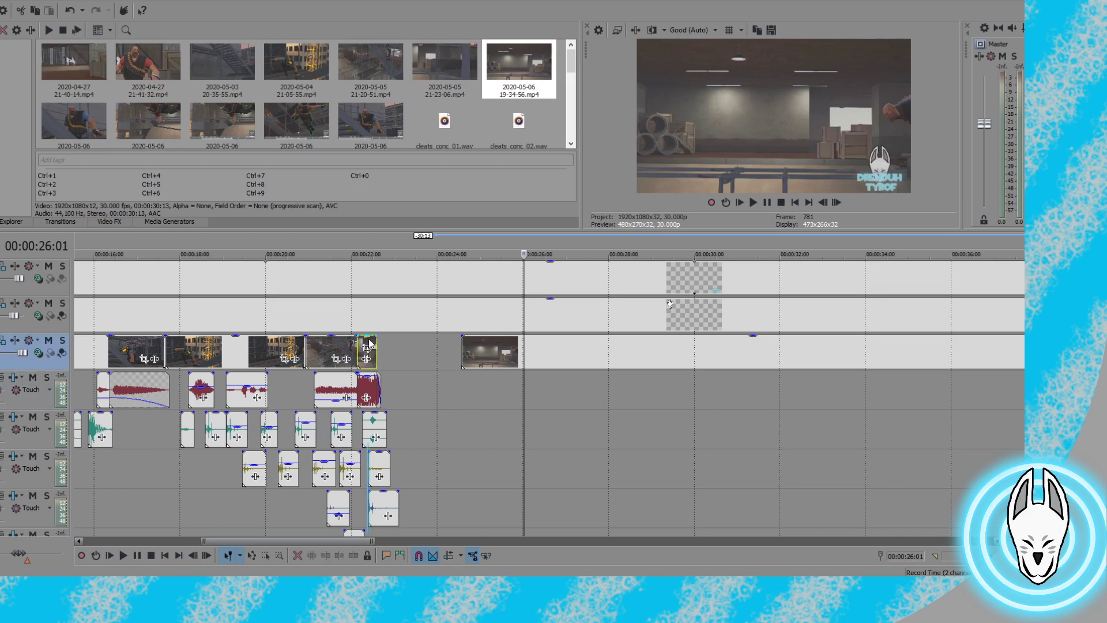
{"action": "left_click", "coordinate": [836, 202]}
{"action": "left_click", "coordinate": [836, 202]}
{"action": "left_click", "coordinate": [836, 201]}
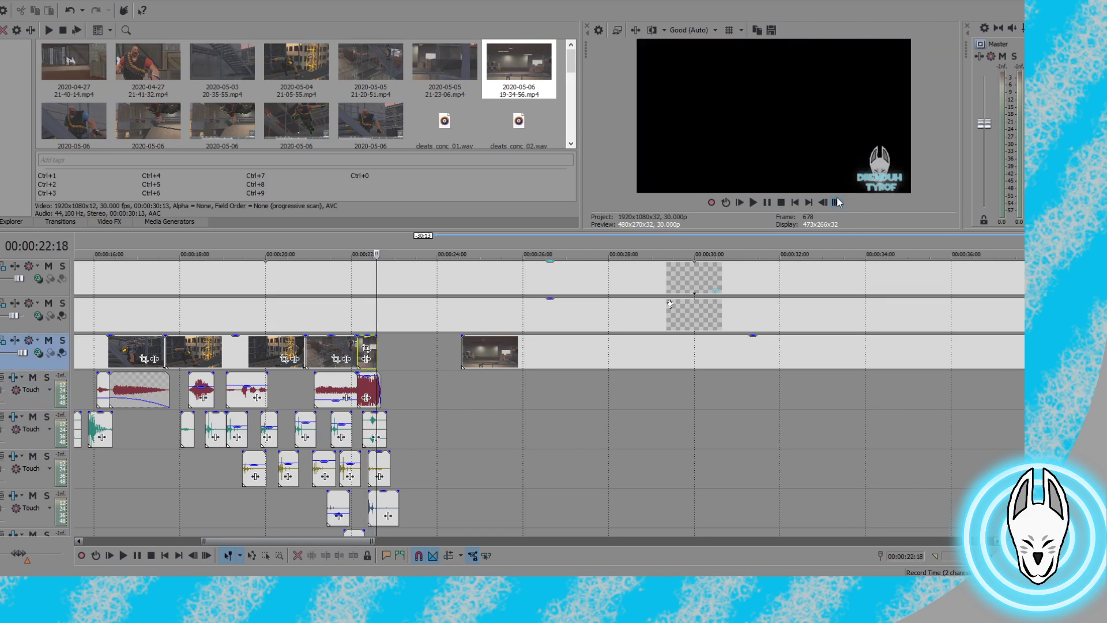
{"action": "left_click", "coordinate": [501, 350]}
{"action": "left_click", "coordinate": [513, 350]}
{"action": "left_click", "coordinate": [554, 355]}
{"action": "left_click", "coordinate": [587, 358]}
{"action": "left_click", "coordinate": [615, 356]}
{"action": "left_click", "coordinate": [646, 355]}
{"action": "left_click", "coordinate": [689, 358]}
{"action": "left_click", "coordinate": [726, 359]}
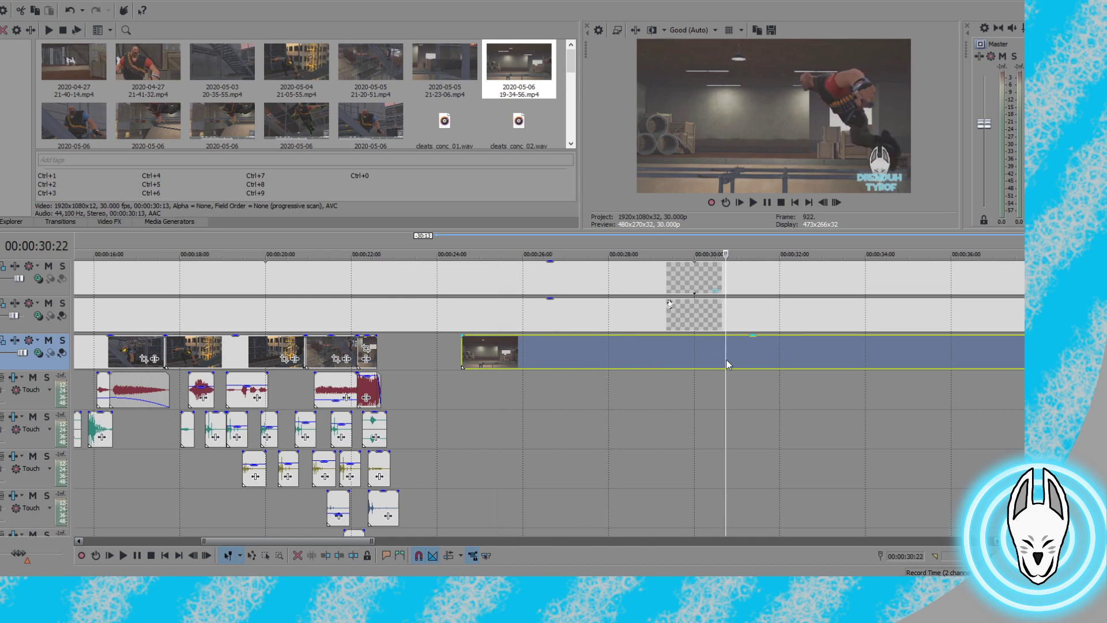
{"action": "left_click", "coordinate": [751, 349]}
{"action": "left_click_drag", "start_coordinate": [751, 348], "coordinate": [960, 354]}
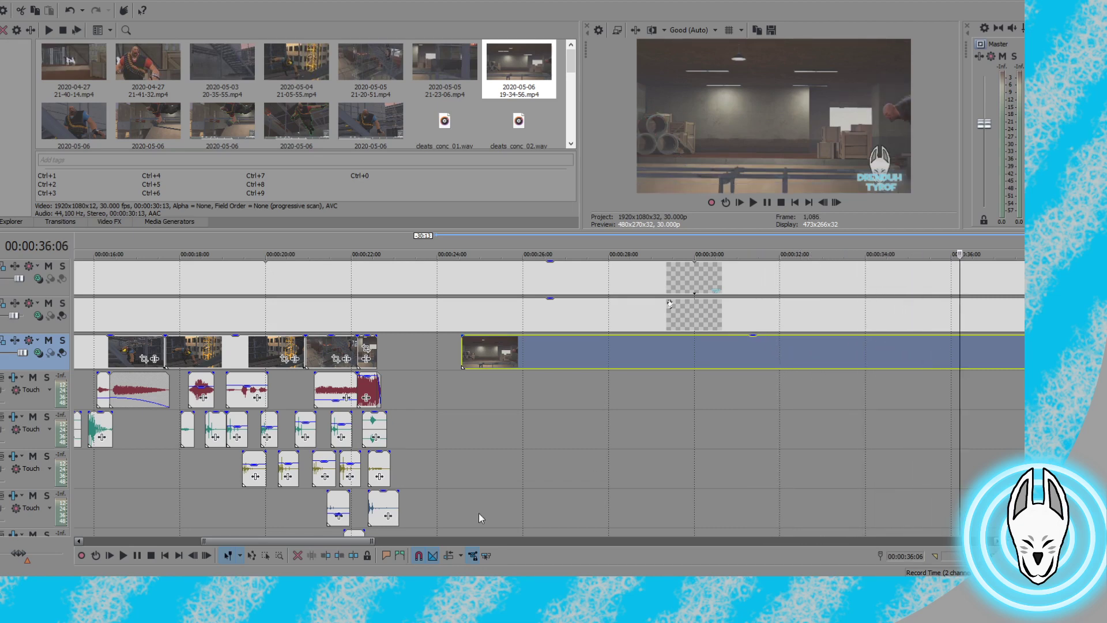
{"action": "left_click_drag", "start_coordinate": [324, 541], "coordinate": [453, 540]}
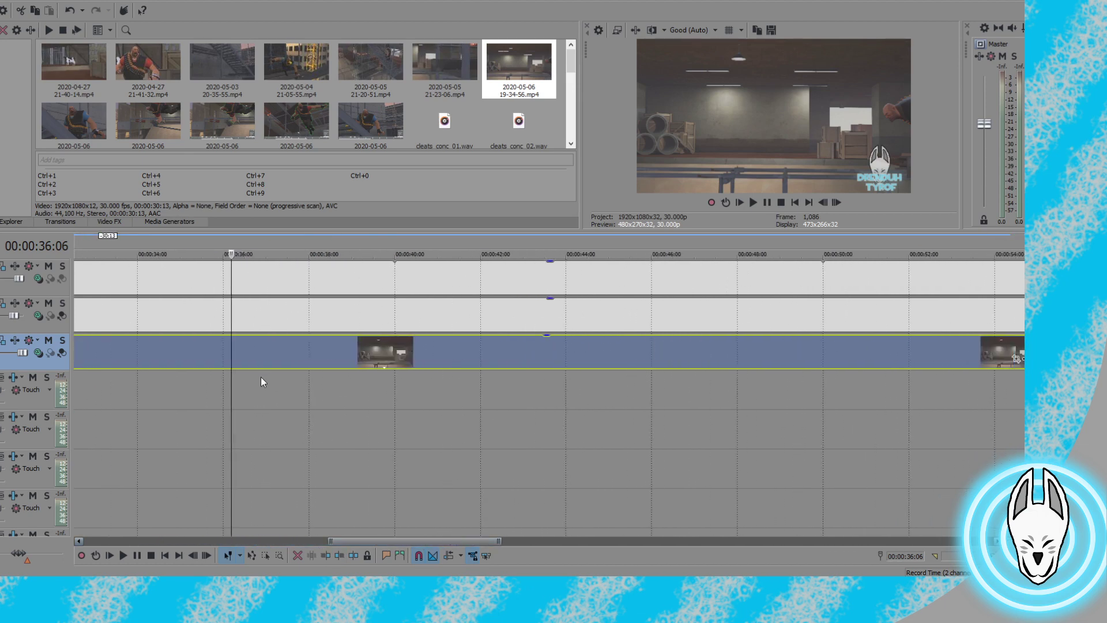
{"action": "left_click_drag", "start_coordinate": [231, 348], "coordinate": [668, 354]}
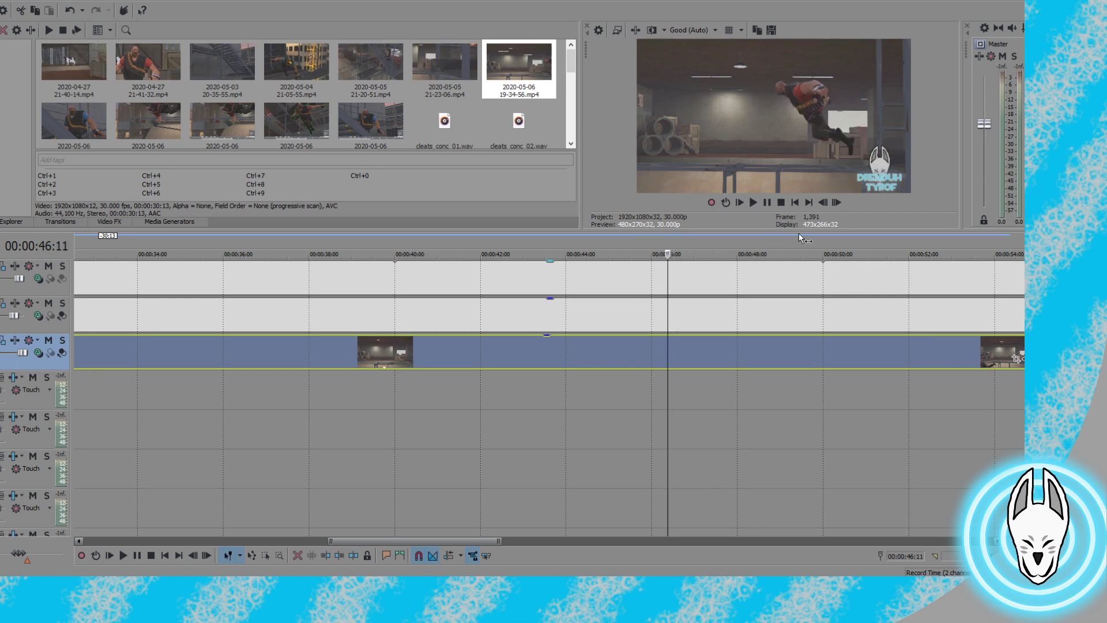
Split the new clip at the matching leap frame, 00:00:46:11, and delete the part before it
{"action": "left_click", "coordinate": [823, 202]}
{"action": "left_click", "coordinate": [824, 203]}
{"action": "left_click", "coordinate": [836, 203]}
{"action": "left_click", "coordinate": [836, 202]}
{"action": "left_click", "coordinate": [836, 203]}
{"action": "left_click", "coordinate": [836, 203]}
{"action": "left_click", "coordinate": [827, 203]}
{"action": "left_click", "coordinate": [827, 203]}
{"action": "left_click", "coordinate": [826, 203]}
{"action": "left_click", "coordinate": [827, 203]}
{"action": "left_click", "coordinate": [836, 202]}
{"action": "left_click", "coordinate": [836, 202]}
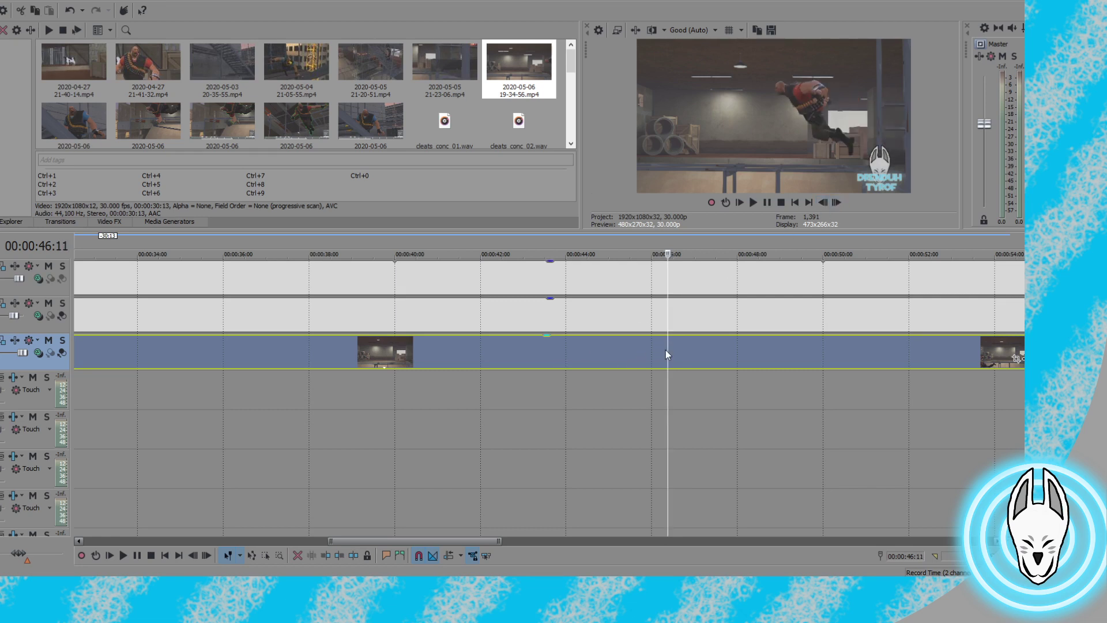
{"action": "key", "text": "Delete"}
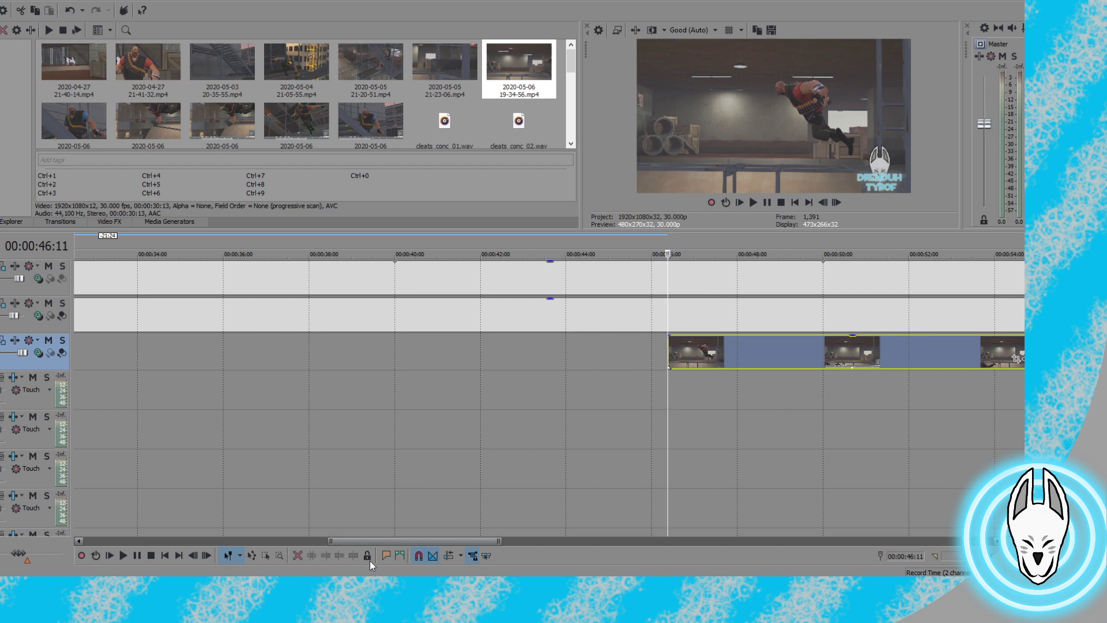
Move the trimmed leap clip back along the video track so it starts right where the preceding clip ends
{"action": "left_click_drag", "start_coordinate": [681, 336], "coordinate": [473, 307]}
{"action": "left_click_drag", "start_coordinate": [723, 357], "coordinate": [202, 358]}
{"action": "left_click_drag", "start_coordinate": [351, 541], "coordinate": [247, 542]}
{"action": "left_click_drag", "start_coordinate": [757, 358], "coordinate": [278, 350]}
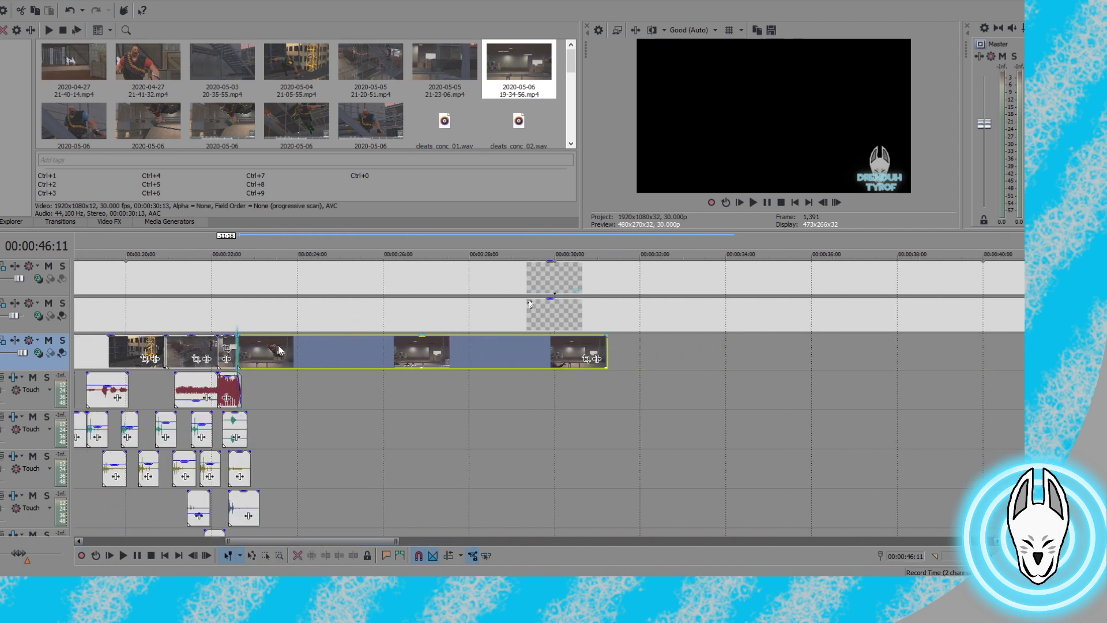
{"action": "key", "text": "backslash"}
{"action": "left_click_drag", "start_coordinate": [381, 541], "coordinate": [237, 540]}
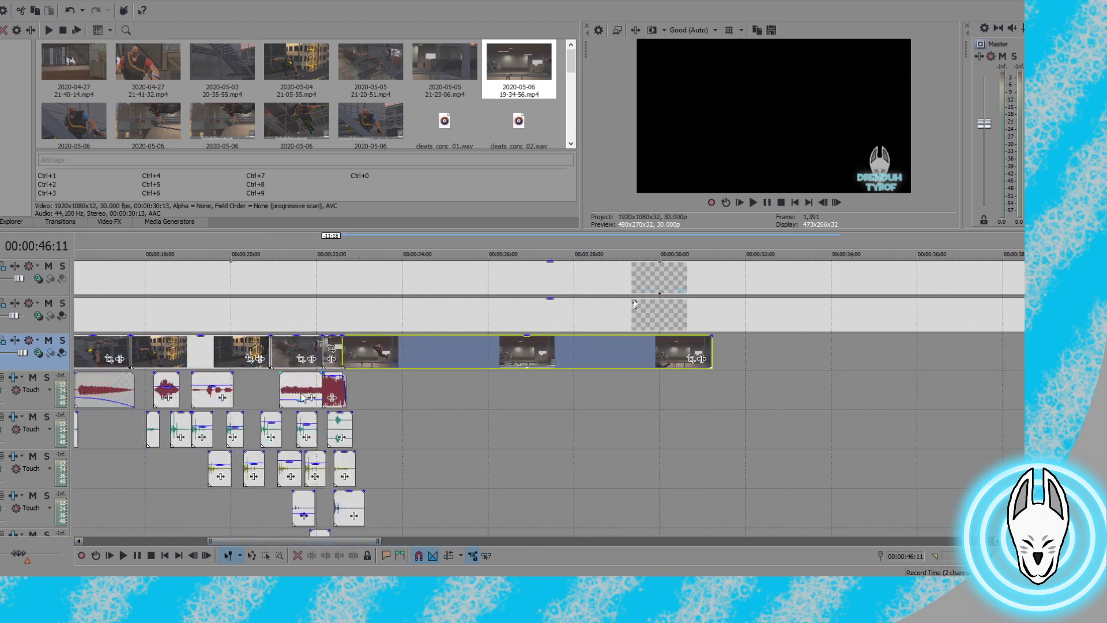
Play and scrub through the leap clip to examine where the Heavy's flight should be cut off
{"action": "left_click", "coordinate": [353, 349]}
{"action": "scroll", "coordinate": [312, 359], "scroll_direction": "up", "scroll_amount": 10}
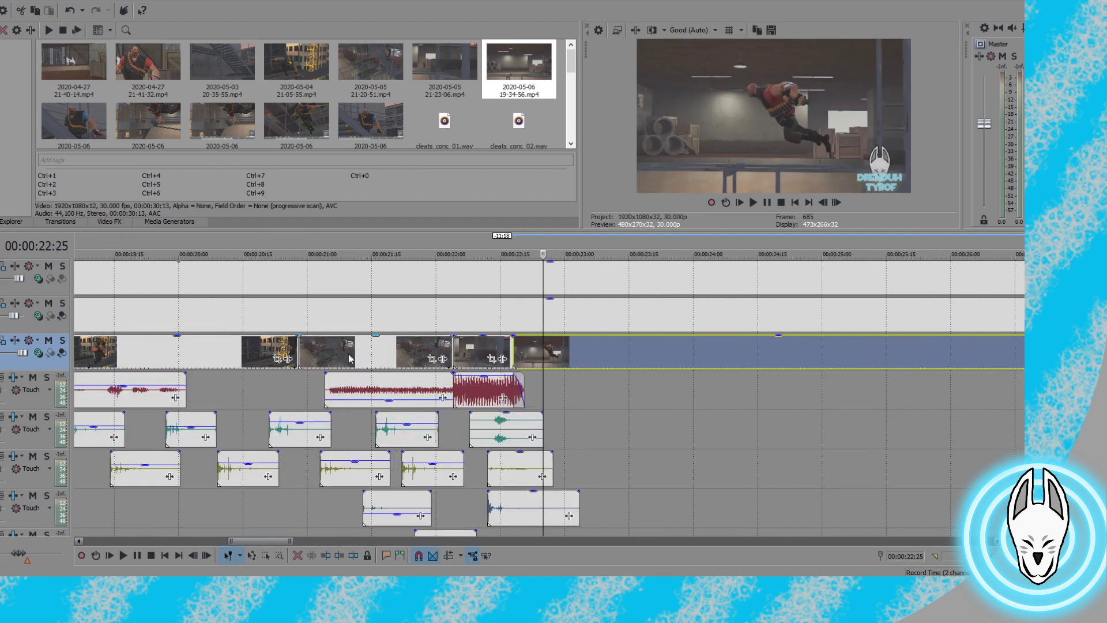
{"action": "scroll", "coordinate": [358, 370], "scroll_direction": "down", "scroll_amount": 8}
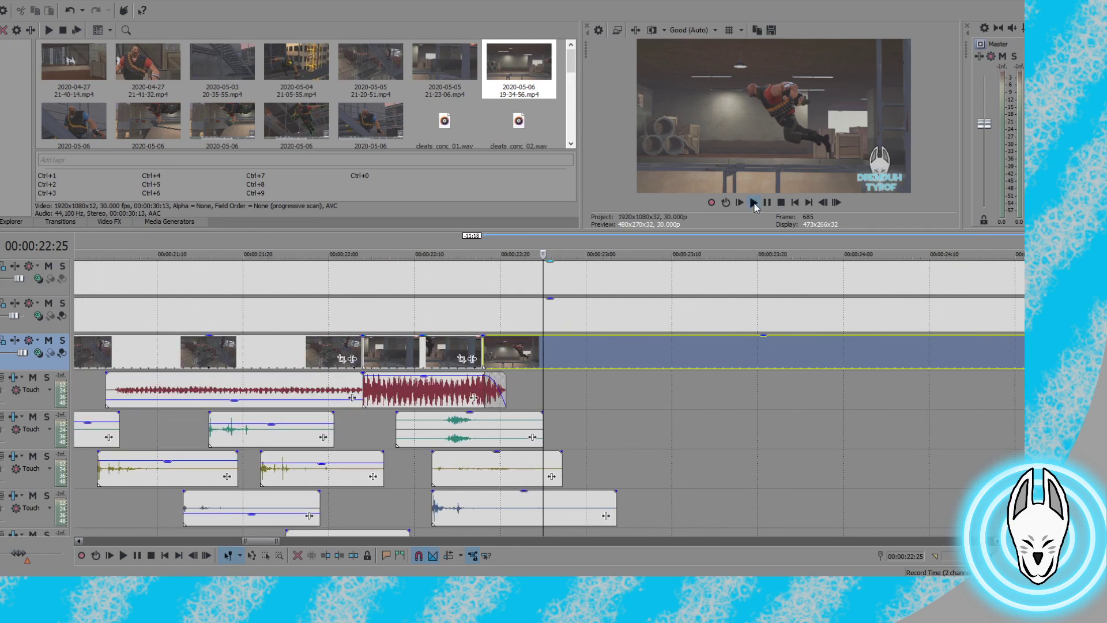
{"action": "left_click", "coordinate": [753, 202]}
{"action": "left_click", "coordinate": [767, 203]}
{"action": "scroll", "coordinate": [749, 278], "scroll_direction": "down", "scroll_amount": 4}
{"action": "scroll", "coordinate": [749, 278], "scroll_direction": "up", "scroll_amount": 1}
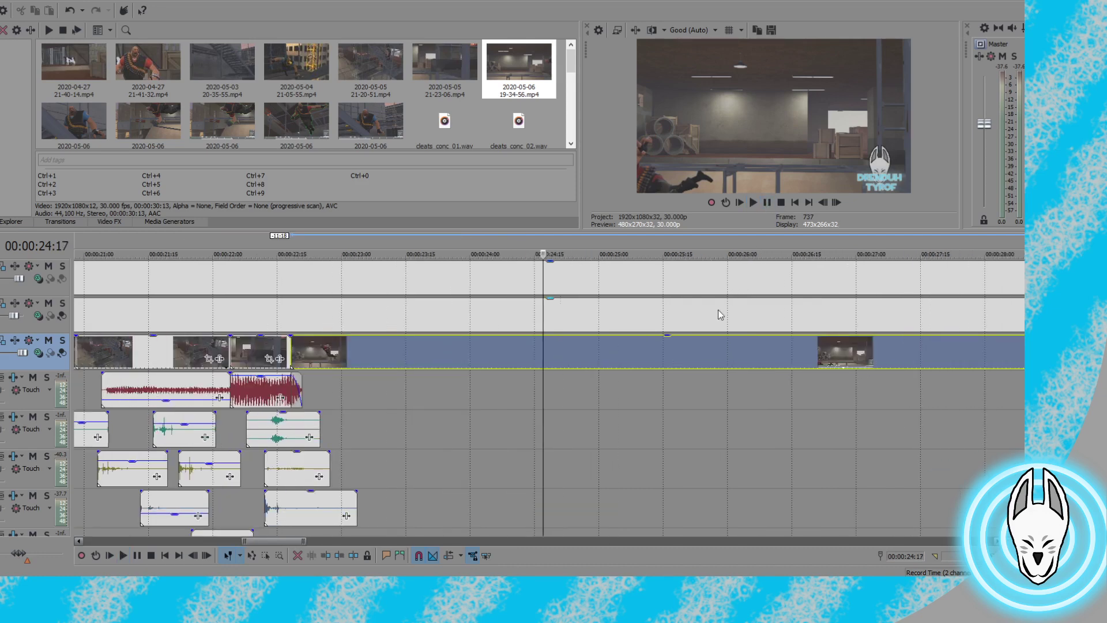
{"action": "left_click", "coordinate": [753, 202]}
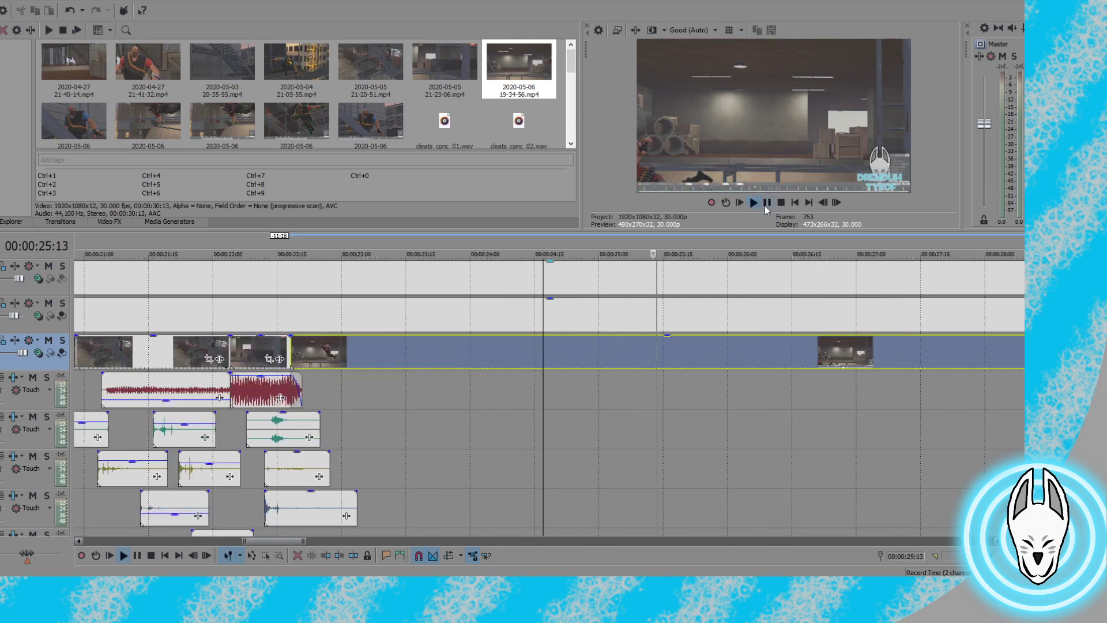
{"action": "left_click", "coordinate": [524, 350]}
{"action": "left_click", "coordinate": [508, 349]}
{"action": "left_click", "coordinate": [484, 348]}
{"action": "left_click", "coordinate": [465, 352]}
{"action": "left_click", "coordinate": [462, 353]}
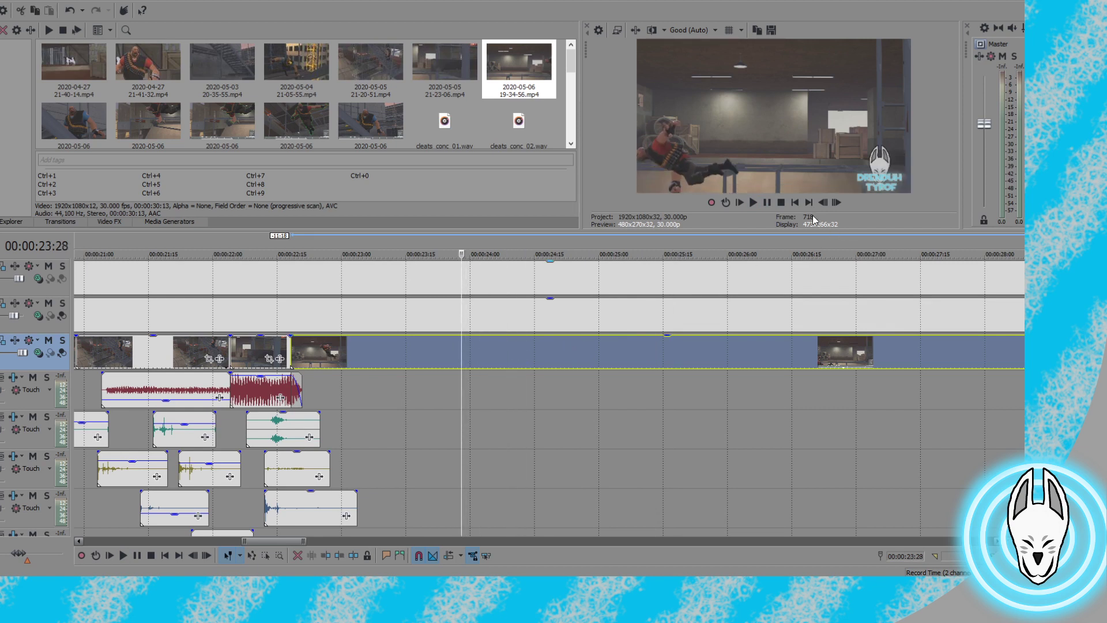
Step through the leap frame by frame and trim the end of the clip to 00:00:23:14
{"action": "left_click", "coordinate": [826, 197]}
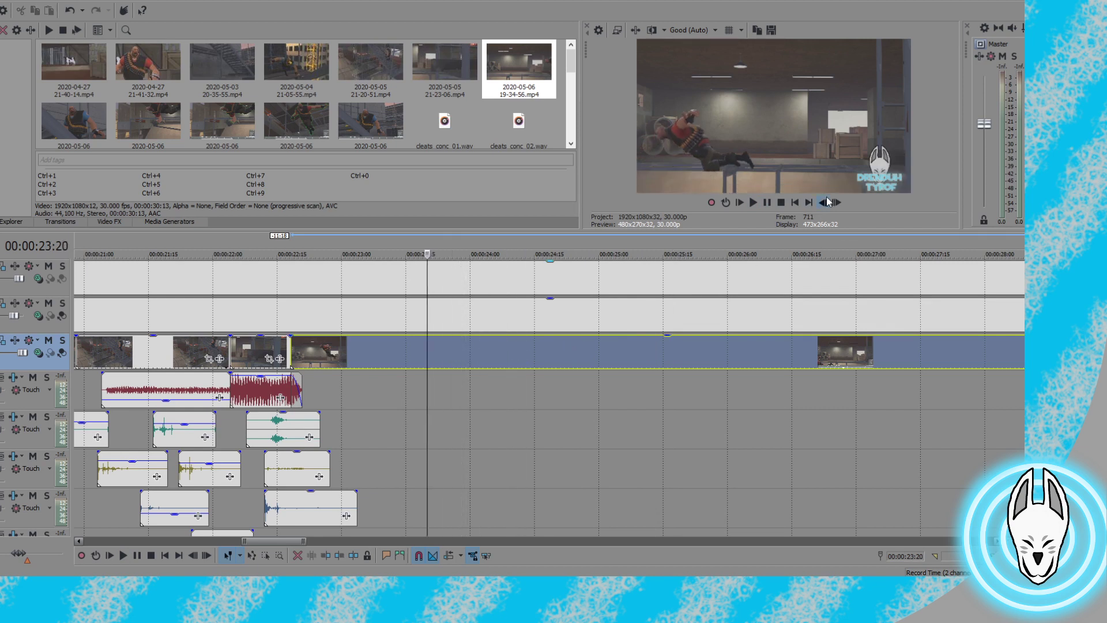
{"action": "left_click", "coordinate": [826, 197]}
{"action": "left_click", "coordinate": [826, 197]}
{"action": "left_click", "coordinate": [836, 203]}
{"action": "left_click", "coordinate": [837, 202]}
{"action": "left_click", "coordinate": [823, 202]}
{"action": "left_click", "coordinate": [823, 202]}
{"action": "left_click", "coordinate": [823, 201]}
{"action": "left_click", "coordinate": [823, 202]}
{"action": "left_click", "coordinate": [824, 204]}
{"action": "left_click", "coordinate": [837, 204]}
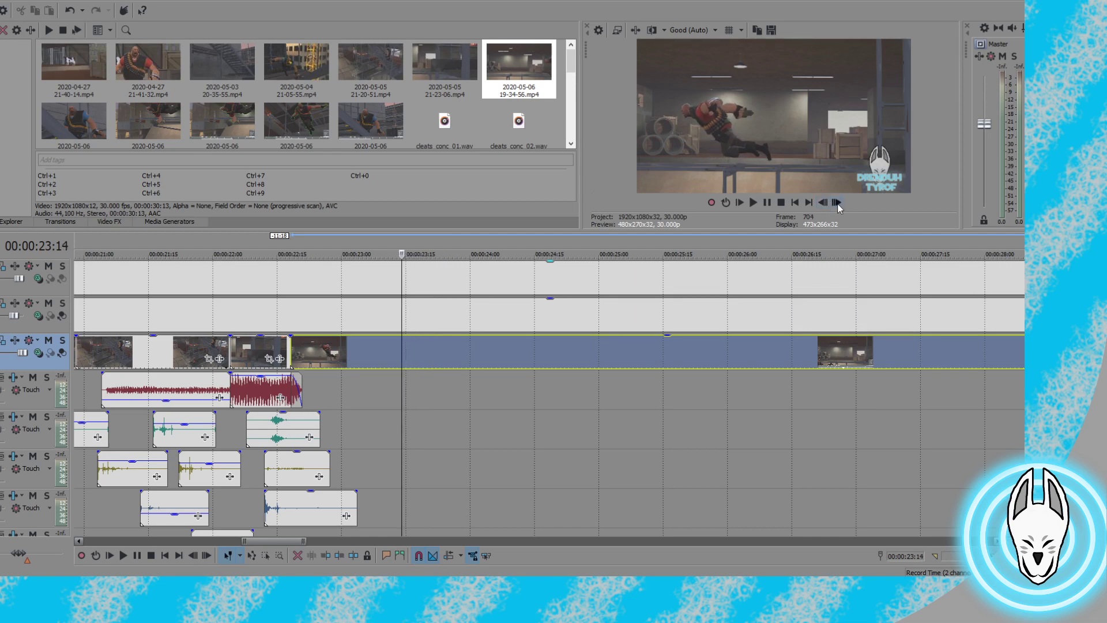
{"action": "left_click", "coordinate": [837, 204]}
{"action": "left_click", "coordinate": [824, 202]}
{"action": "key", "text": "alt+]"}
Play the sequence from the end of the stairs clip through the newly trimmed leap clip
{"action": "left_click", "coordinate": [192, 345]}
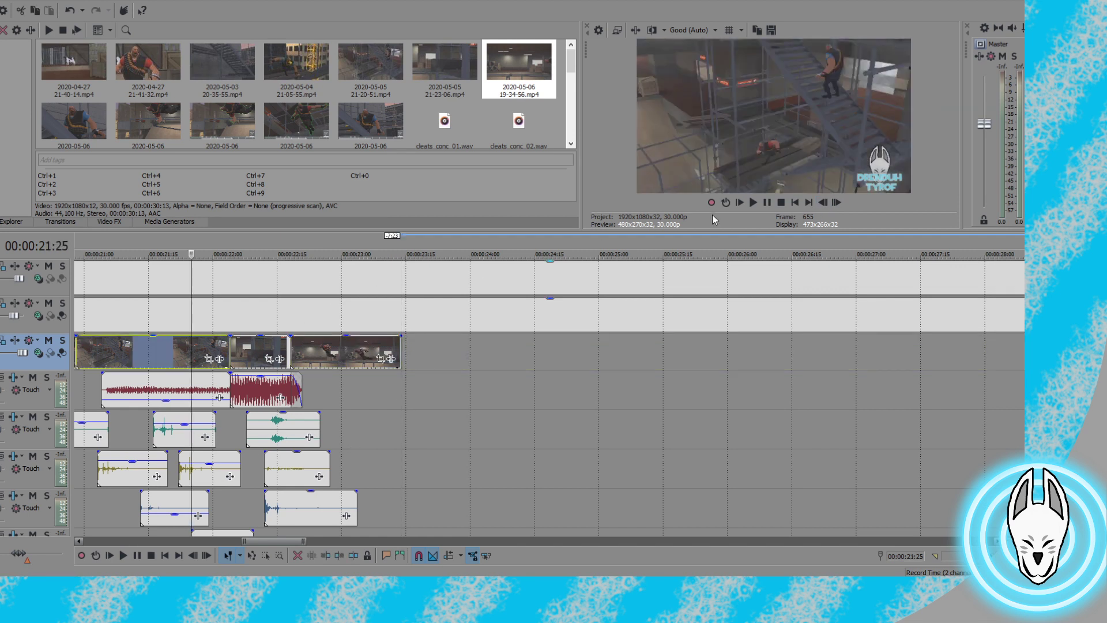
{"action": "left_click", "coordinate": [769, 206]}
{"action": "left_click", "coordinate": [766, 205]}
{"action": "left_click", "coordinate": [217, 344]}
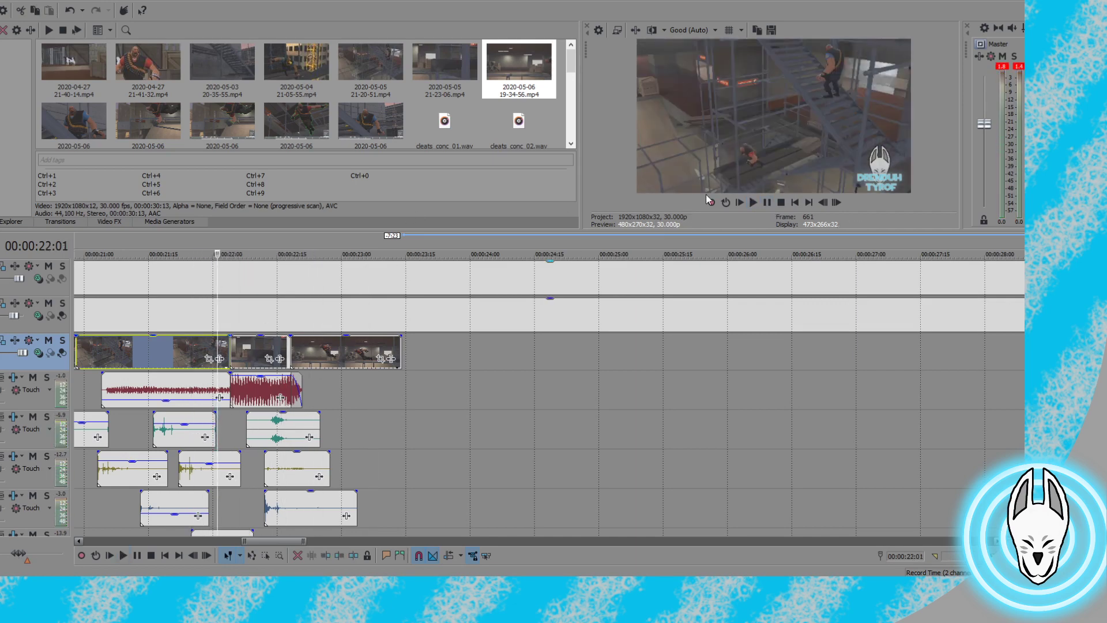
{"action": "left_click", "coordinate": [768, 202]}
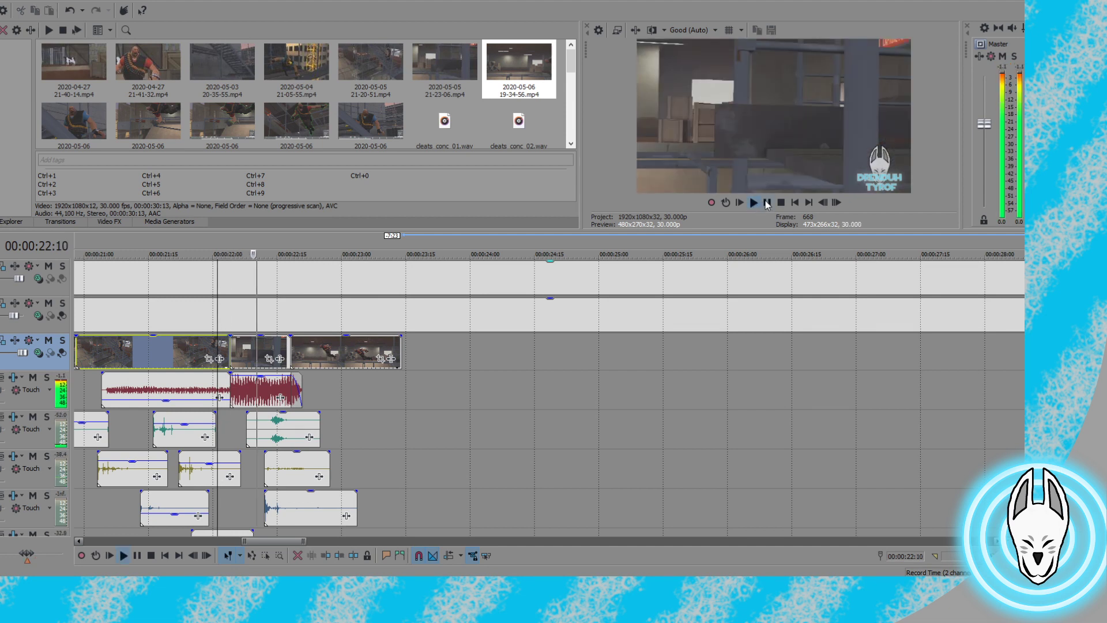
{"action": "left_click", "coordinate": [767, 202]}
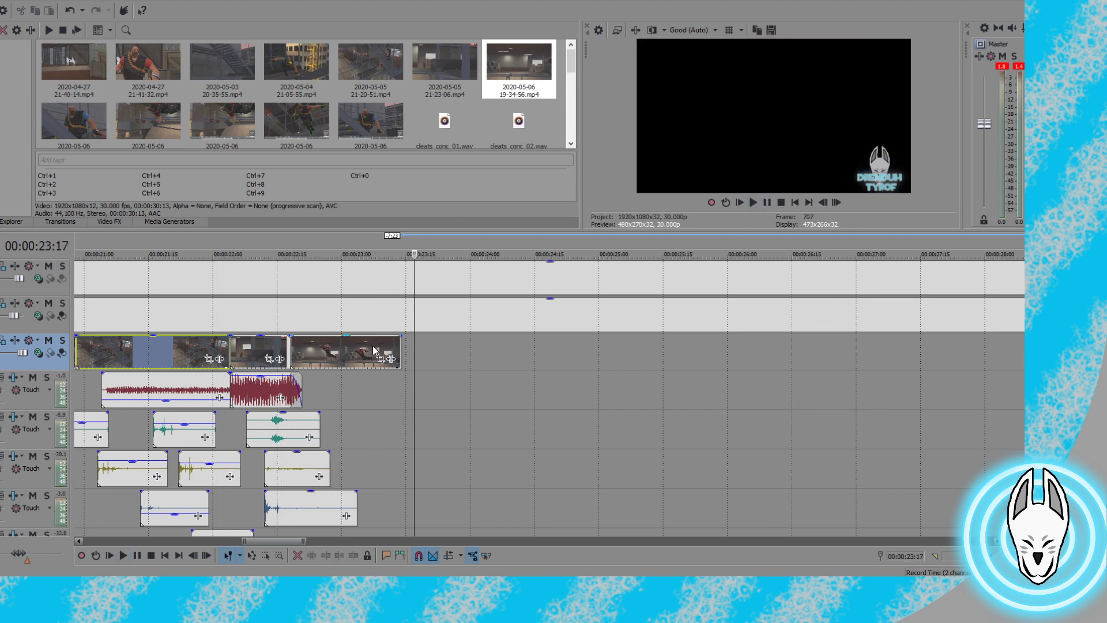
Replay the cut between the close-up clip and the leap clip to check the timing of motion and sound
{"action": "left_click", "coordinate": [270, 345]}
{"action": "left_click", "coordinate": [754, 202]}
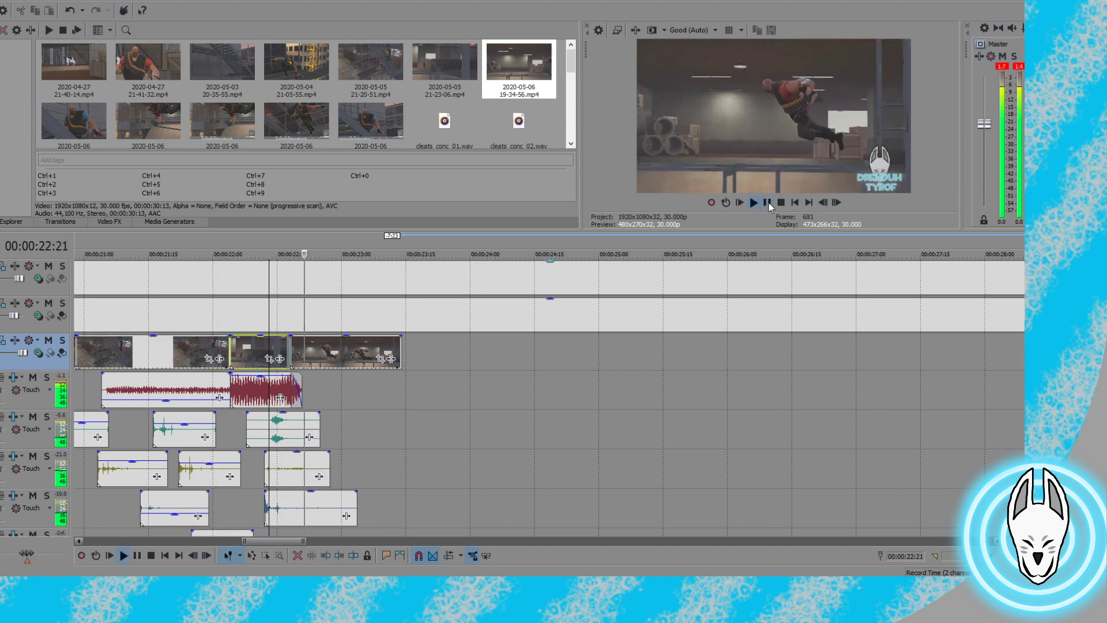
{"action": "left_click", "coordinate": [767, 202]}
{"action": "left_click", "coordinate": [247, 348]}
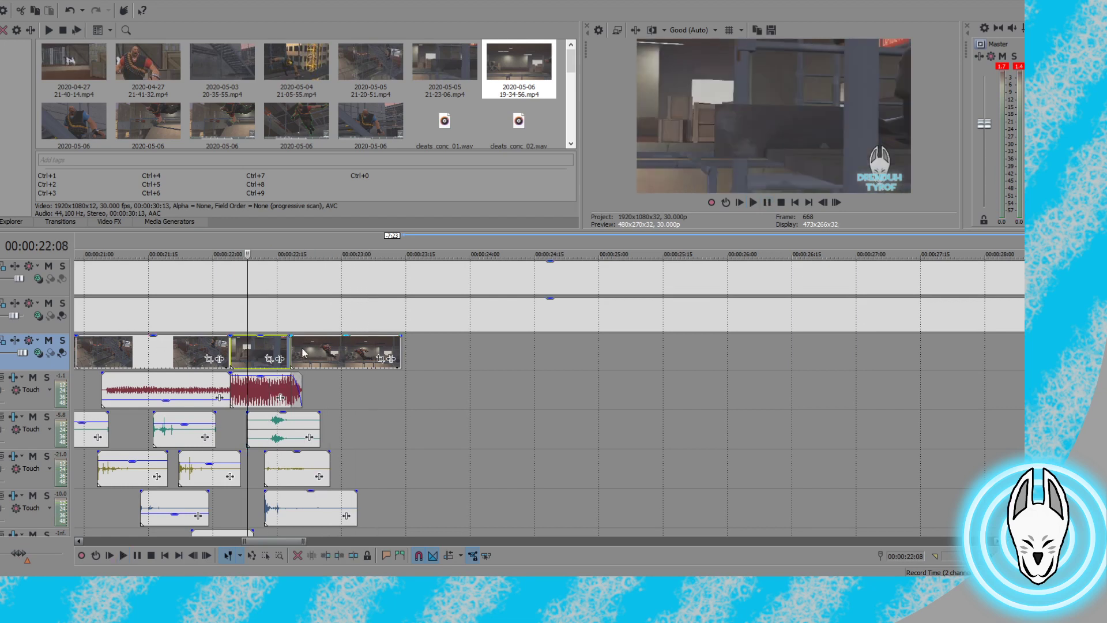
{"action": "left_click", "coordinate": [754, 202]}
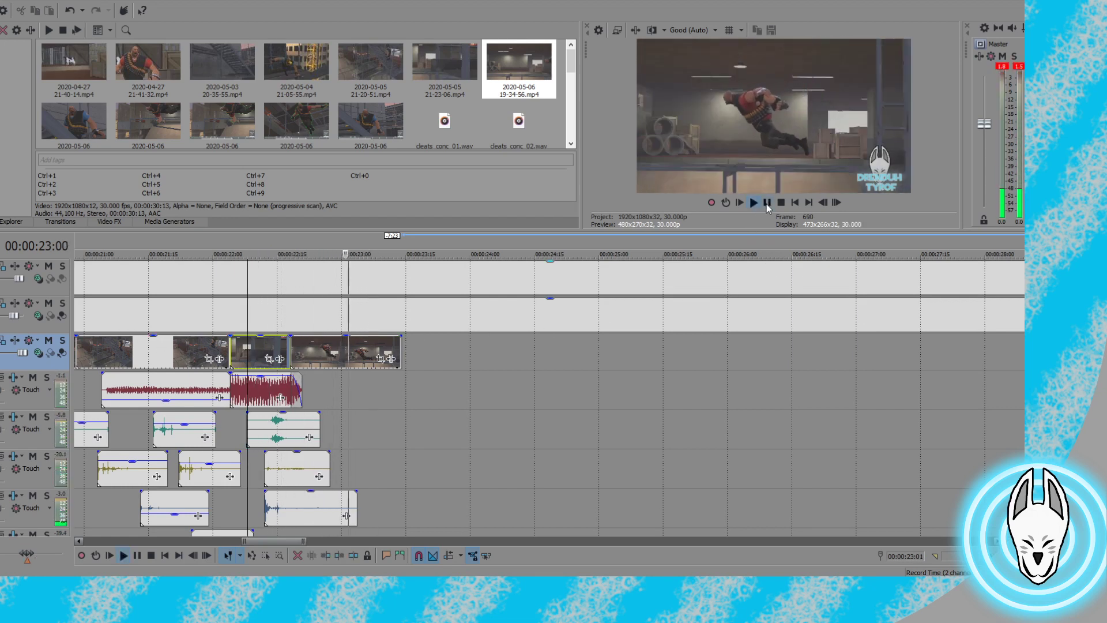
{"action": "left_click", "coordinate": [767, 203]}
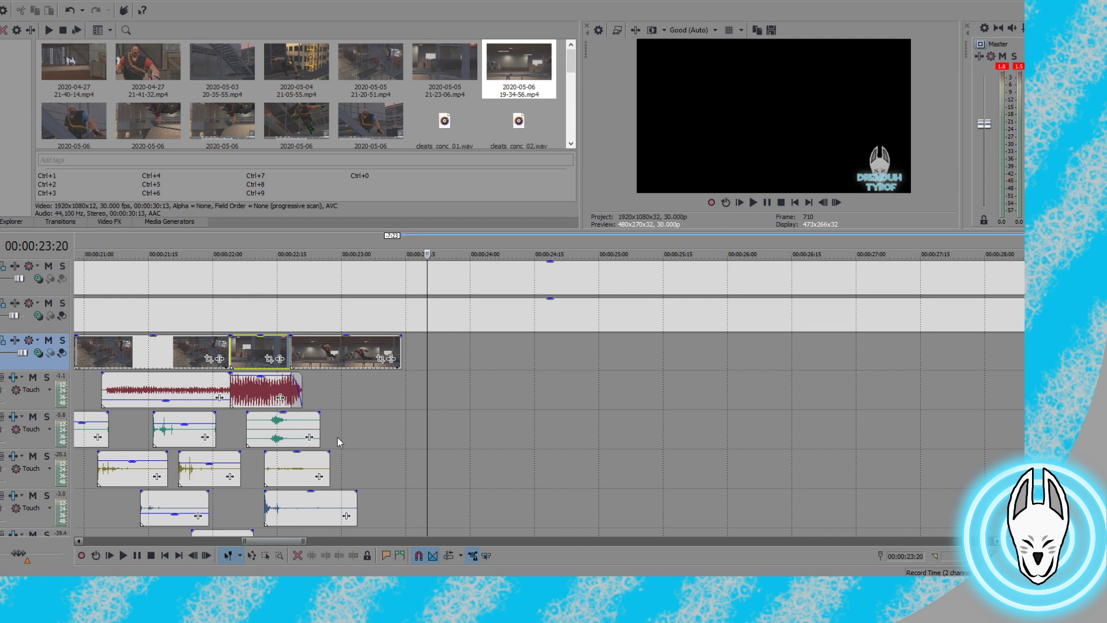
{"action": "left_click", "coordinate": [260, 342]}
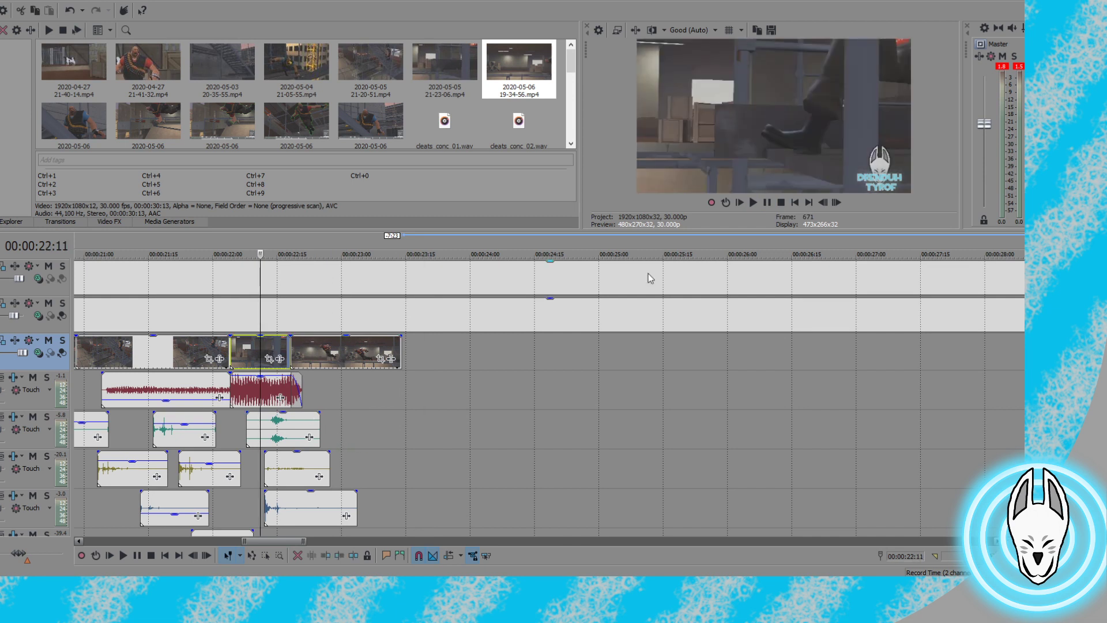
{"action": "left_click", "coordinate": [753, 203]}
{"action": "left_click", "coordinate": [767, 203]}
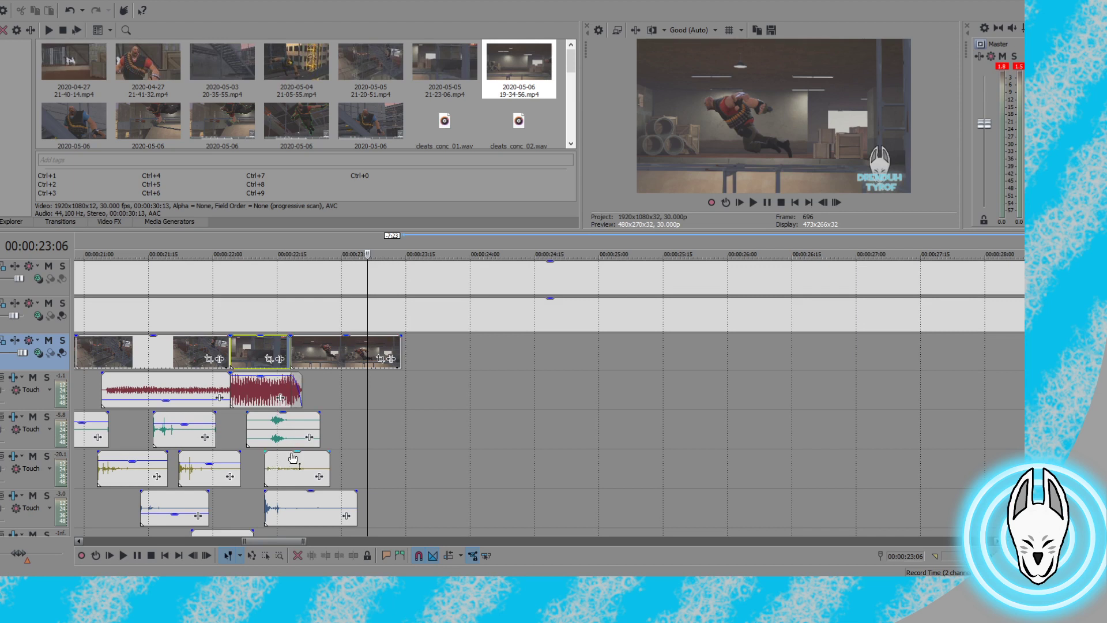
{"action": "left_click", "coordinate": [289, 351]}
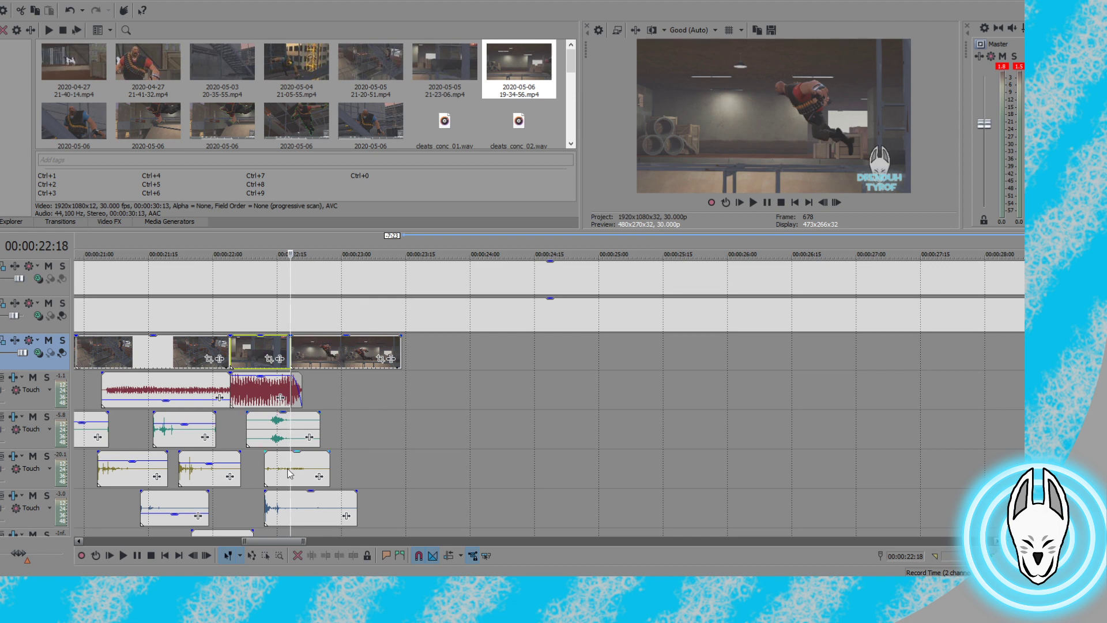
Split the faint yellow-waveform sound at 00:00:22:18 and extend its second part to the end of the leap clip
{"action": "left_click", "coordinate": [288, 466]}
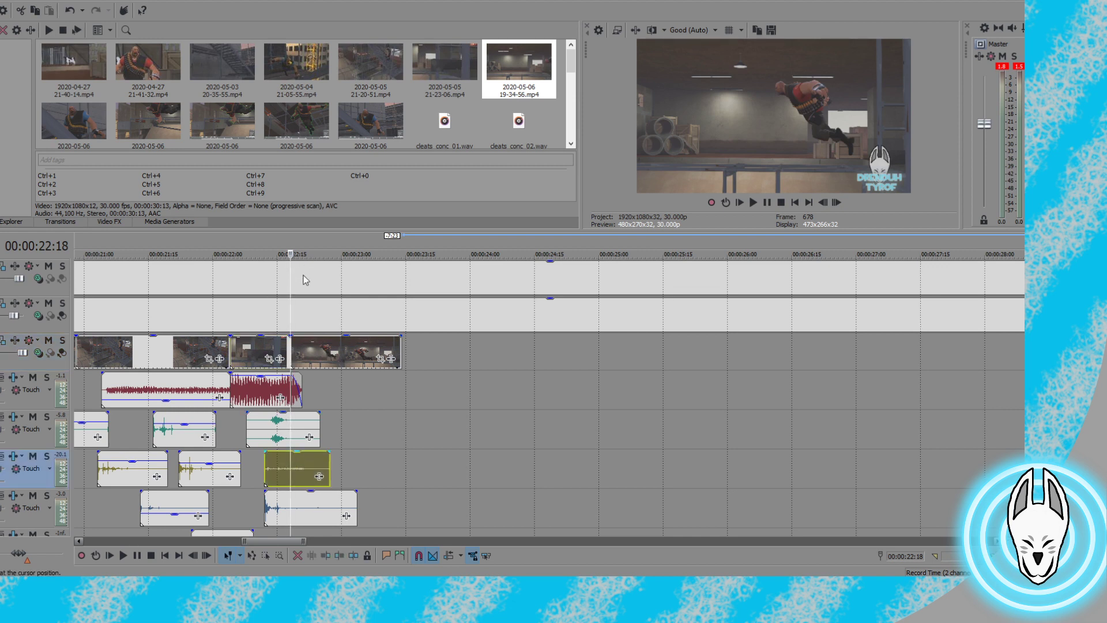
{"action": "key", "text": "s"}
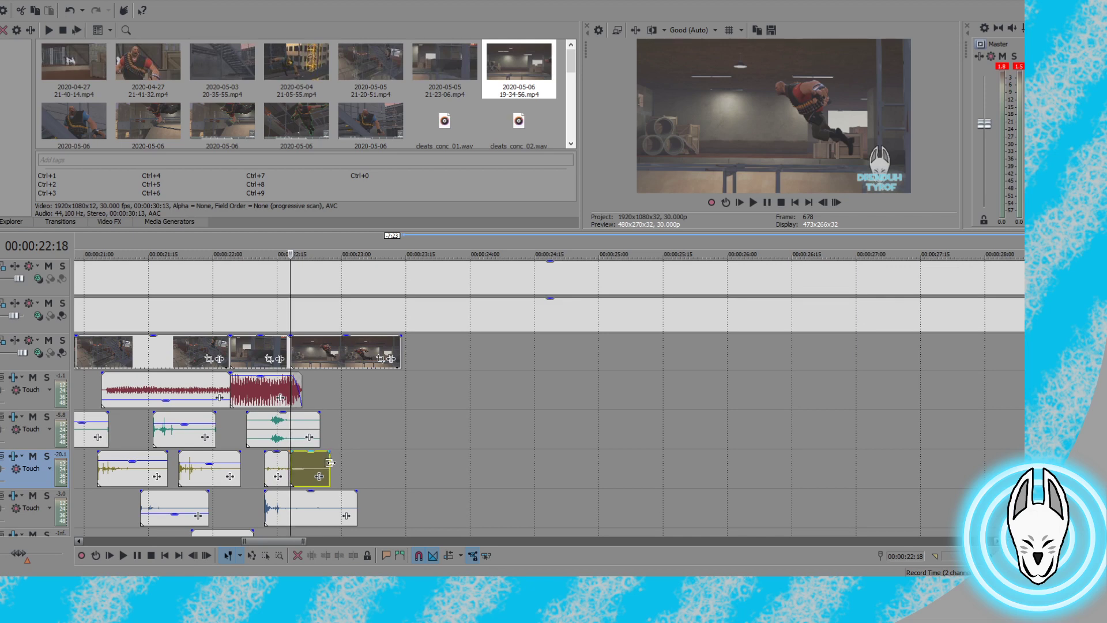
{"action": "left_click_drag", "start_coordinate": [330, 463], "coordinate": [402, 459]}
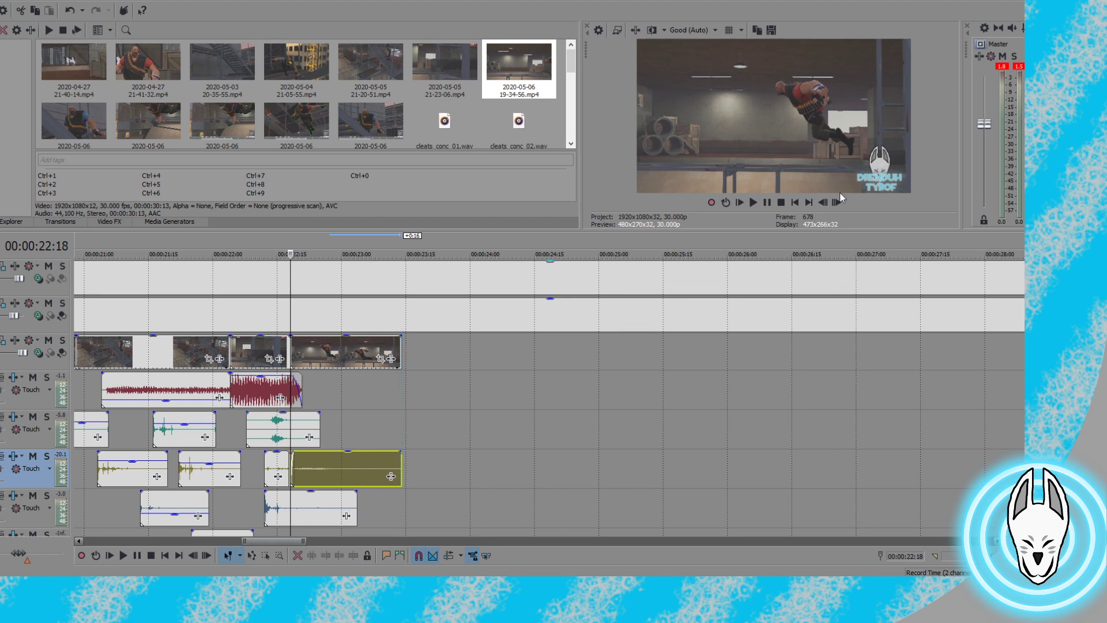
Play the leap clip from its start to check how the extended sound carries through the flight
{"action": "left_click", "coordinate": [754, 202]}
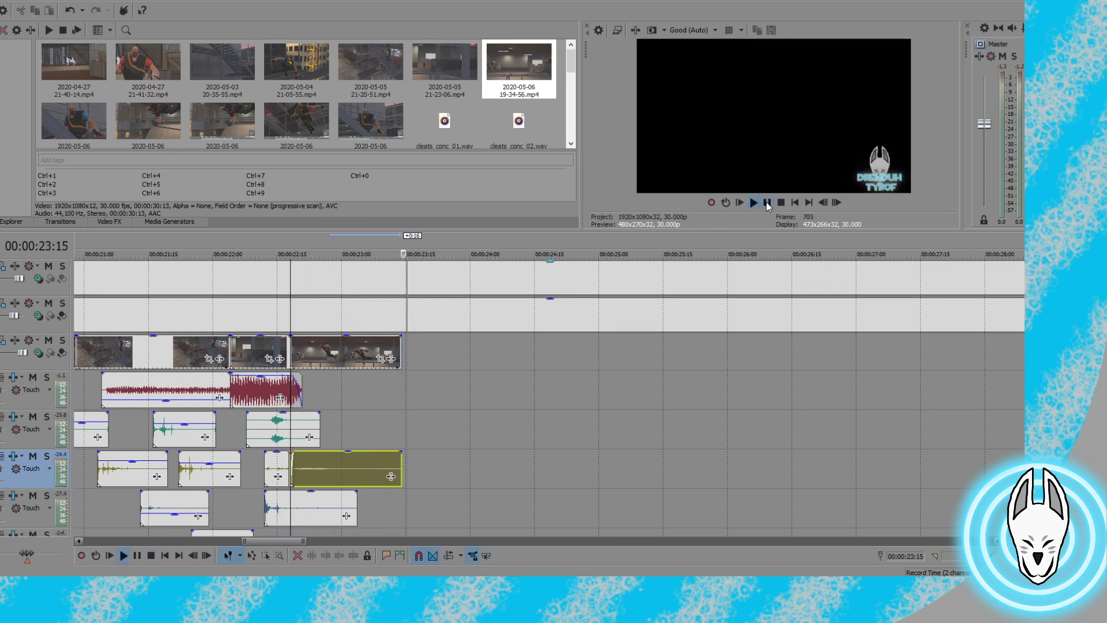
{"action": "left_click", "coordinate": [766, 202]}
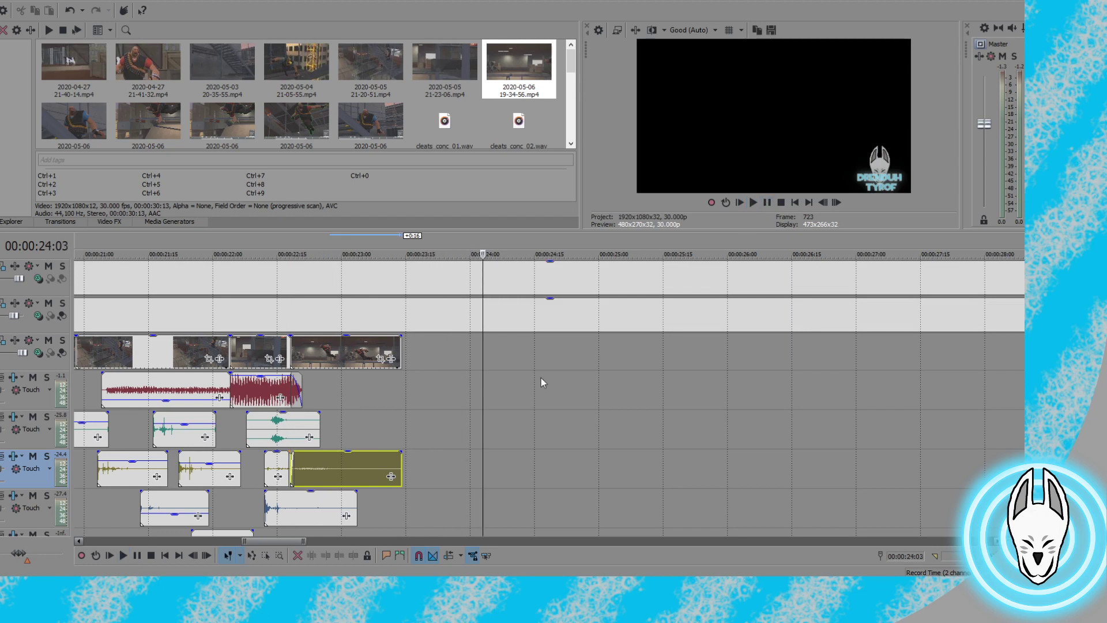
{"action": "left_click", "coordinate": [399, 381]}
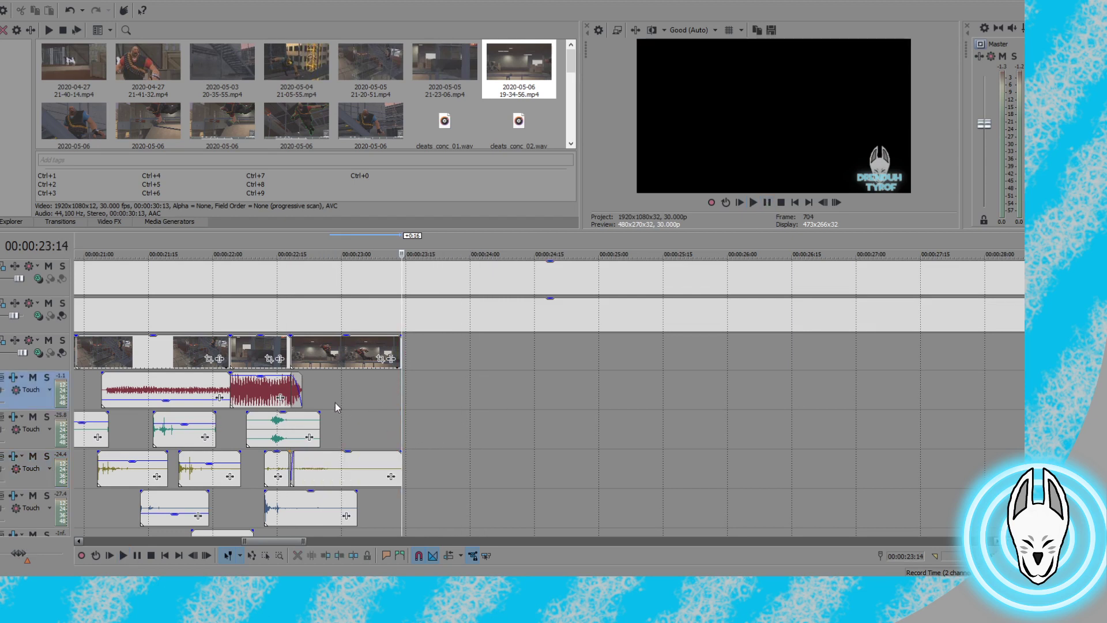
{"action": "left_click", "coordinate": [290, 430]}
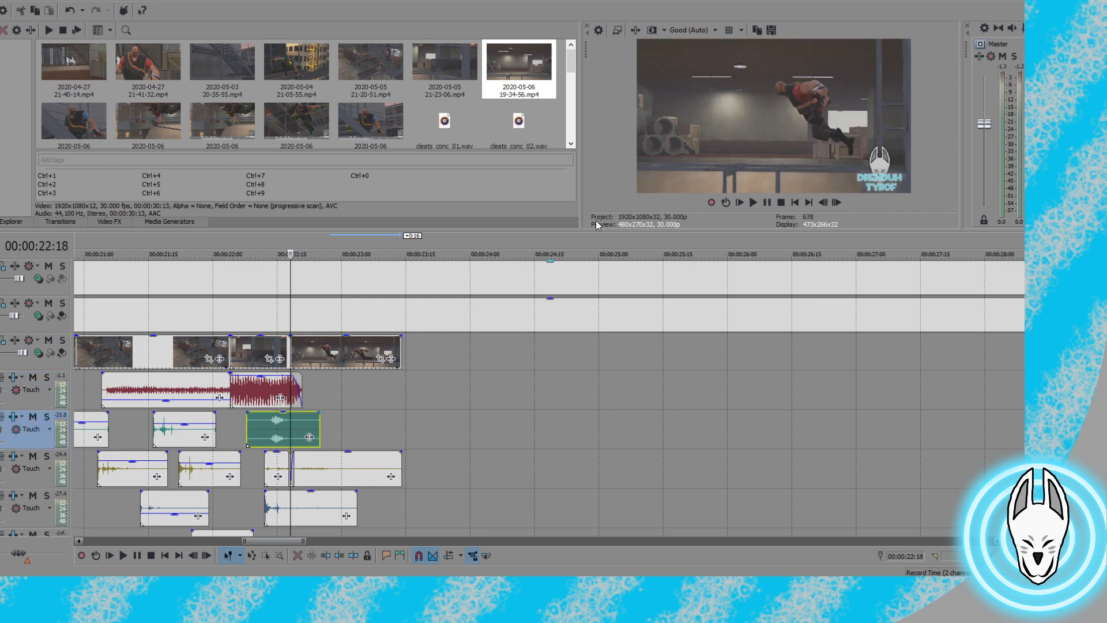
{"action": "left_click", "coordinate": [755, 202]}
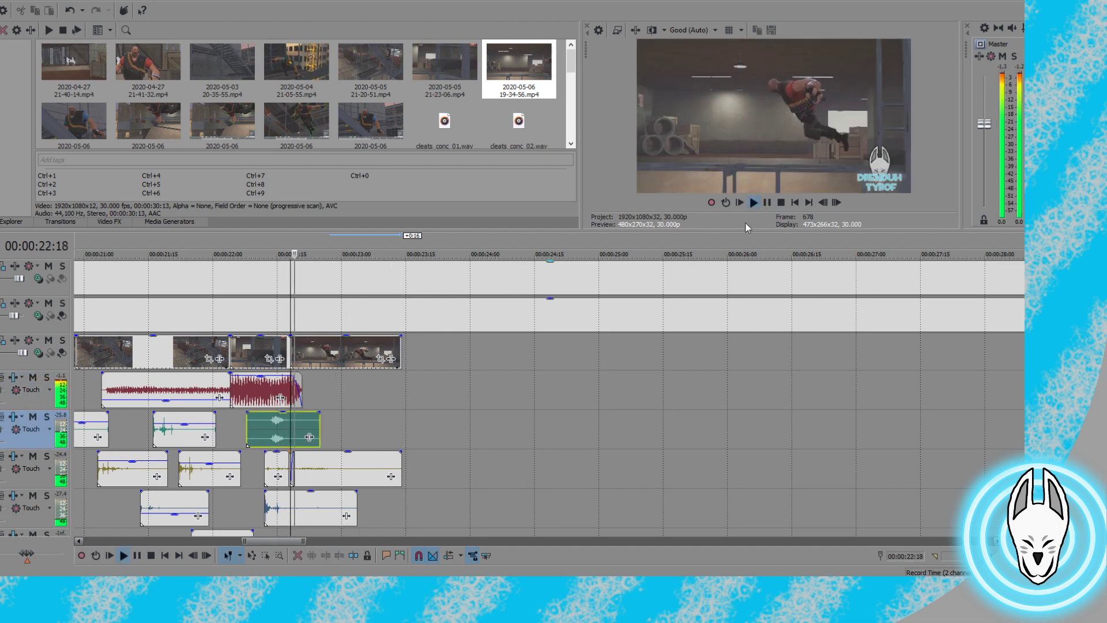
{"action": "key", "text": "Return"}
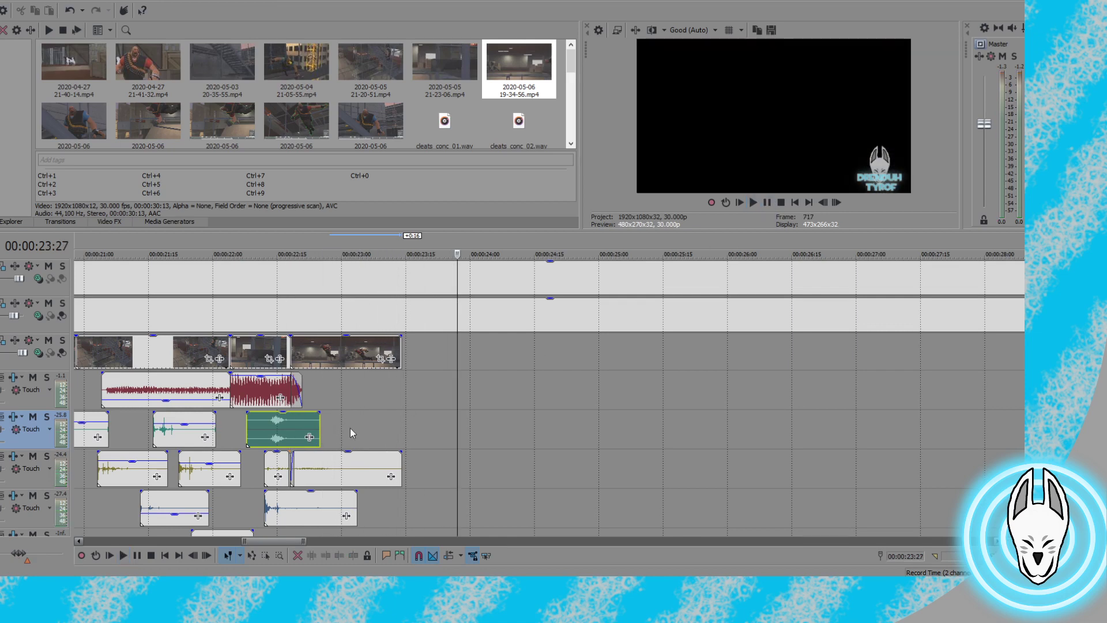
Remove the fade-in on the extended sound so both split parts meet directly at the cut
{"action": "left_click", "coordinate": [282, 470]}
{"action": "scroll", "coordinate": [874, 503], "scroll_direction": "up", "scroll_amount": 3}
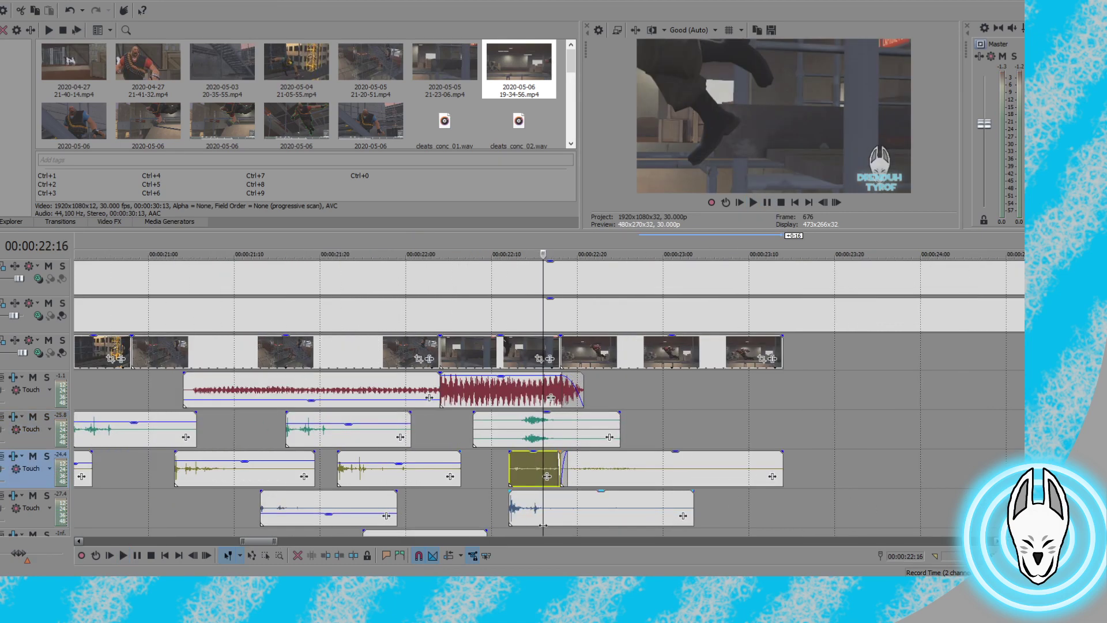
{"action": "scroll", "coordinate": [595, 487], "scroll_direction": "up", "scroll_amount": 4}
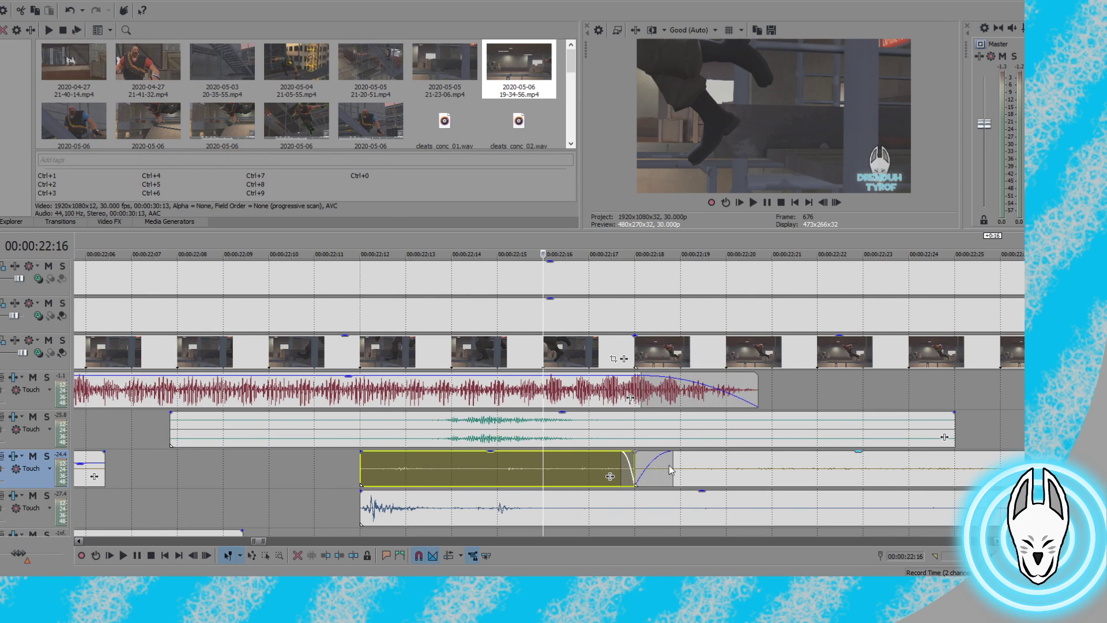
{"action": "left_click_drag", "start_coordinate": [672, 466], "coordinate": [638, 467]}
{"action": "scroll", "coordinate": [638, 466], "scroll_direction": "down", "scroll_amount": 3}
{"action": "scroll", "coordinate": [638, 466], "scroll_direction": "down", "scroll_amount": 3}
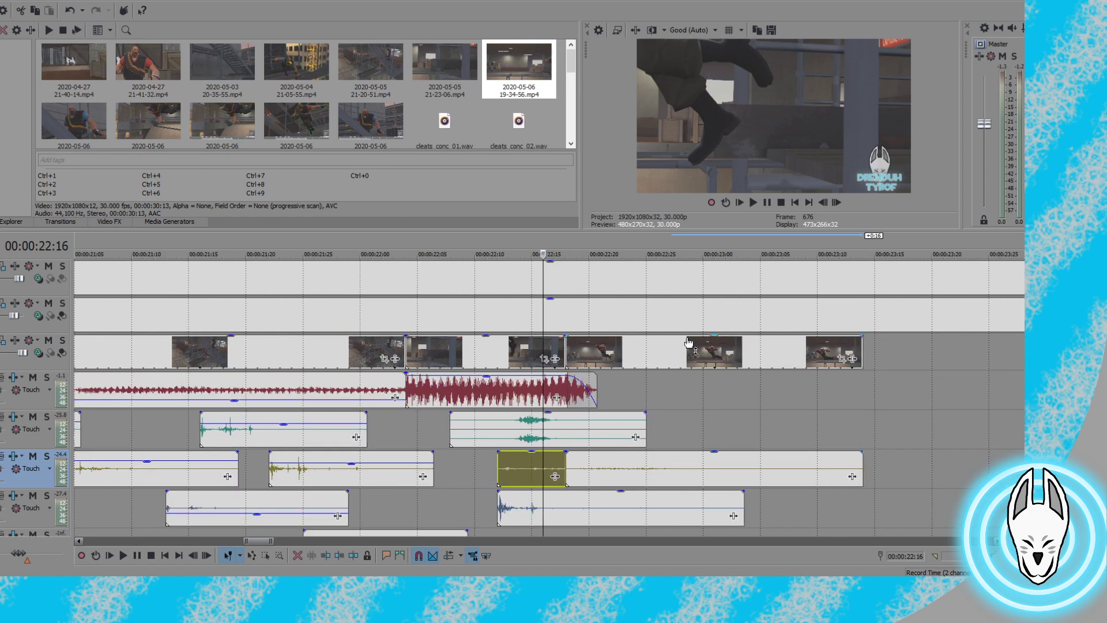
Play the cut from the close-up clip into the leap clip to check the joined sound
{"action": "left_click", "coordinate": [754, 203]}
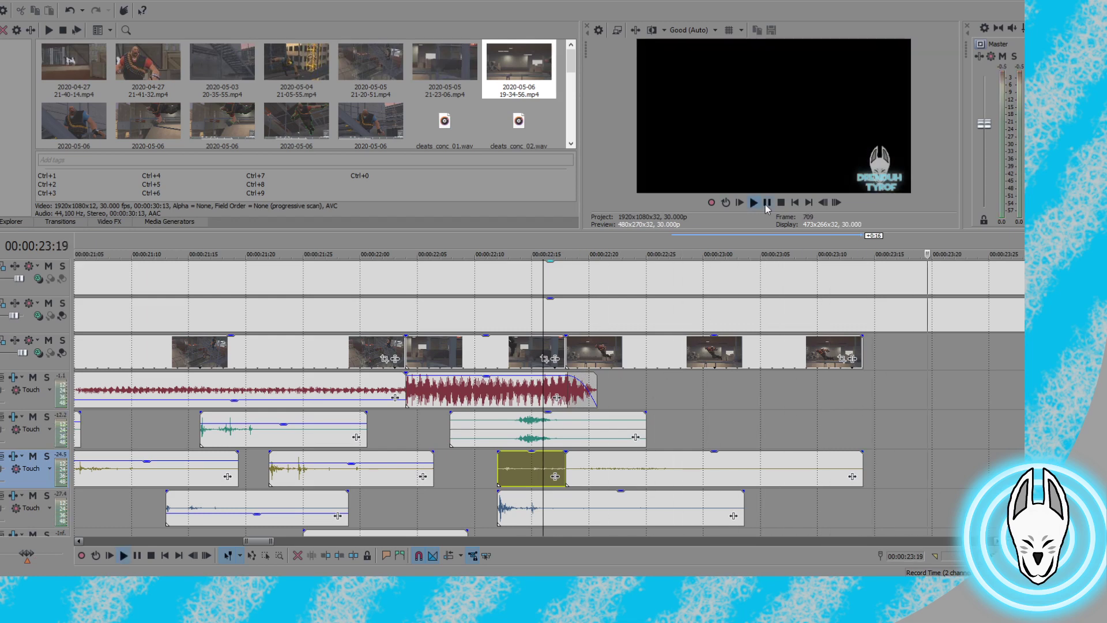
{"action": "left_click", "coordinate": [766, 203]}
{"action": "scroll", "coordinate": [499, 470], "scroll_direction": "down", "scroll_amount": 1}
{"action": "scroll", "coordinate": [484, 476], "scroll_direction": "down", "scroll_amount": 2}
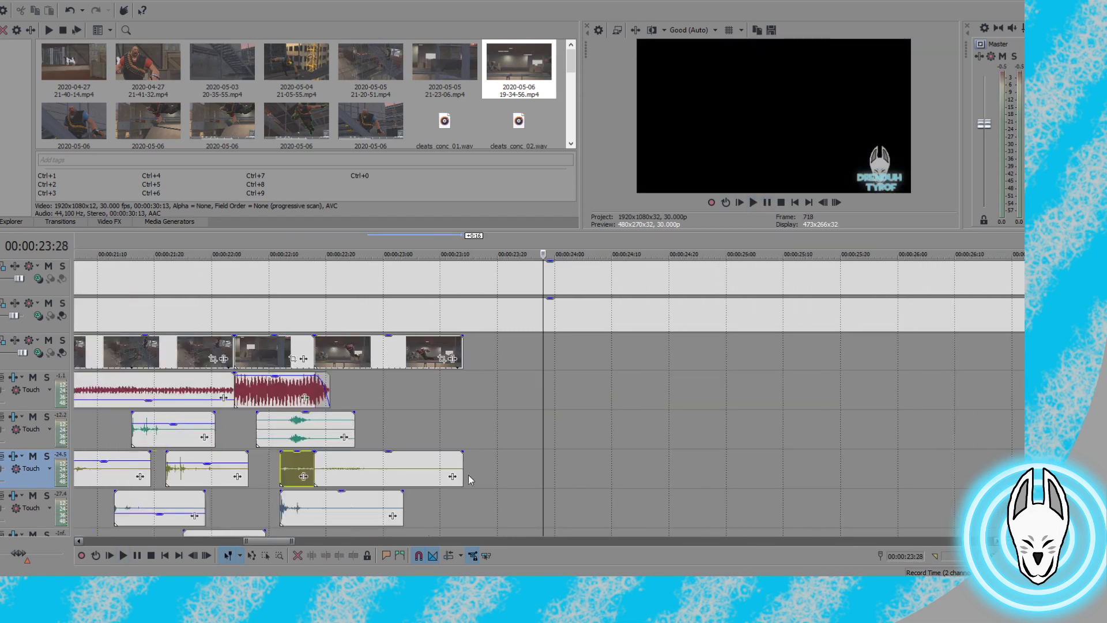
{"action": "scroll", "coordinate": [469, 476], "scroll_direction": "down", "scroll_amount": 1}
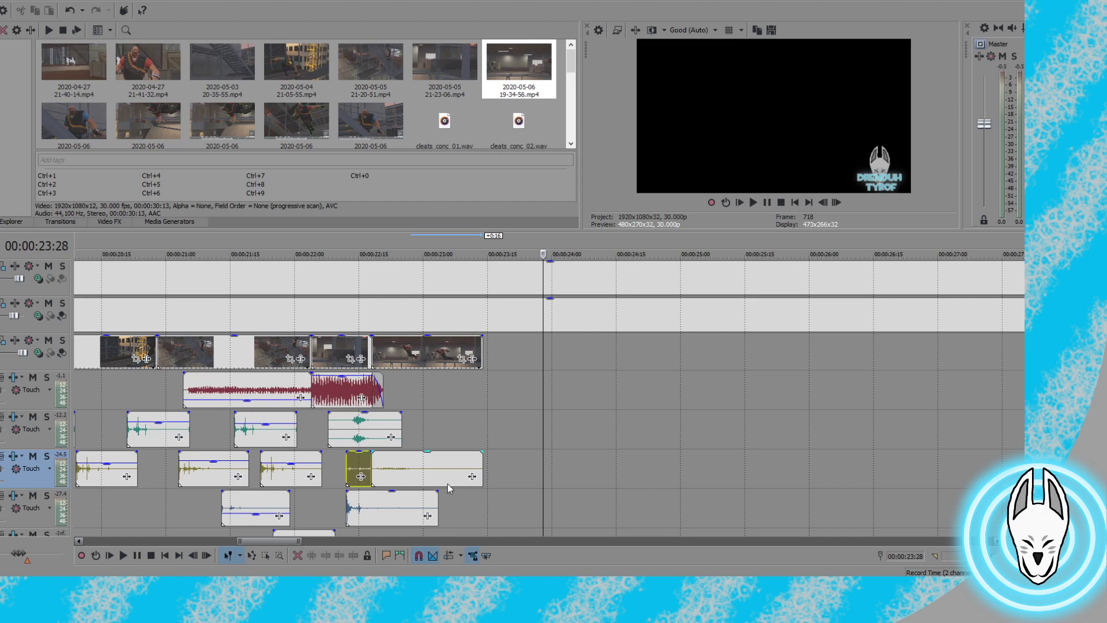
{"action": "left_click", "coordinate": [445, 396]}
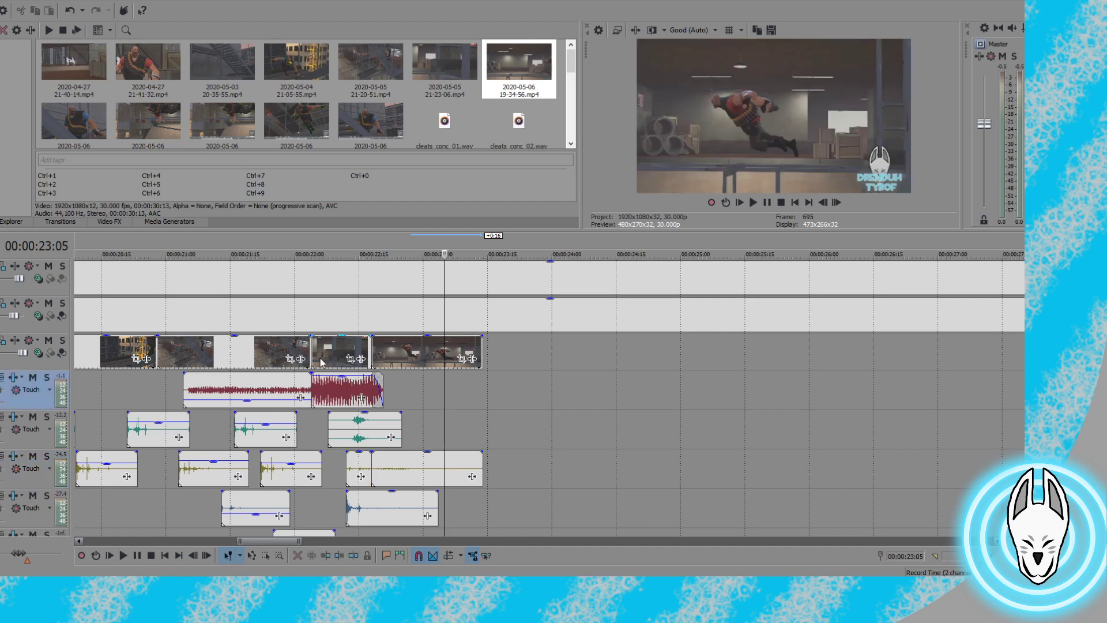
{"action": "left_click", "coordinate": [321, 362]}
{"action": "key", "text": "space"}
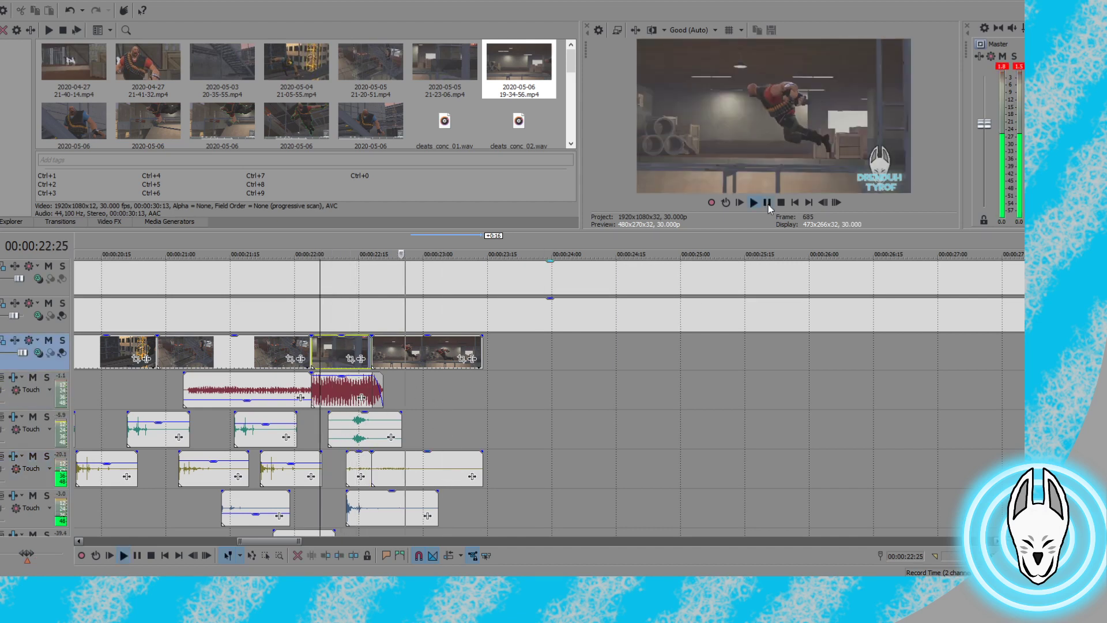
{"action": "left_click", "coordinate": [768, 203]}
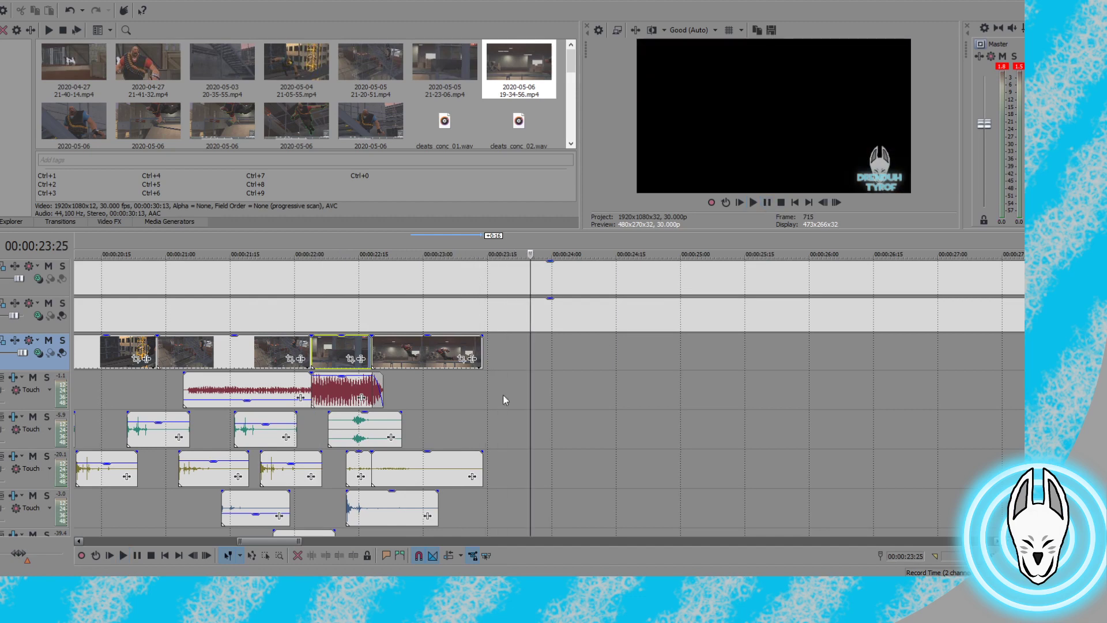
{"action": "left_click", "coordinate": [478, 355]}
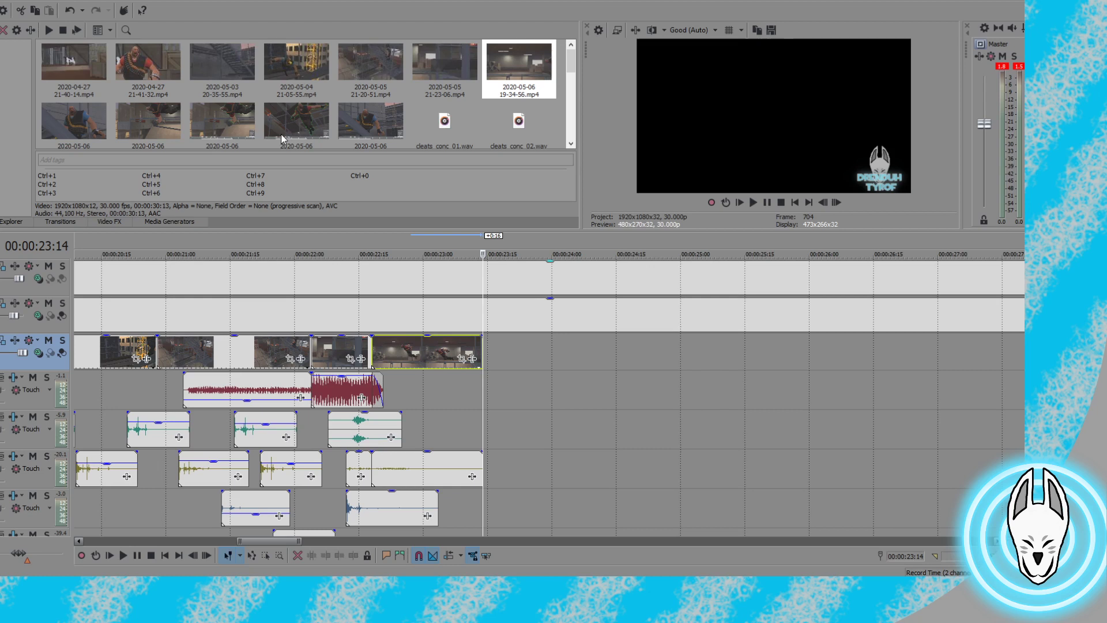
{"action": "left_click", "coordinate": [79, 132]}
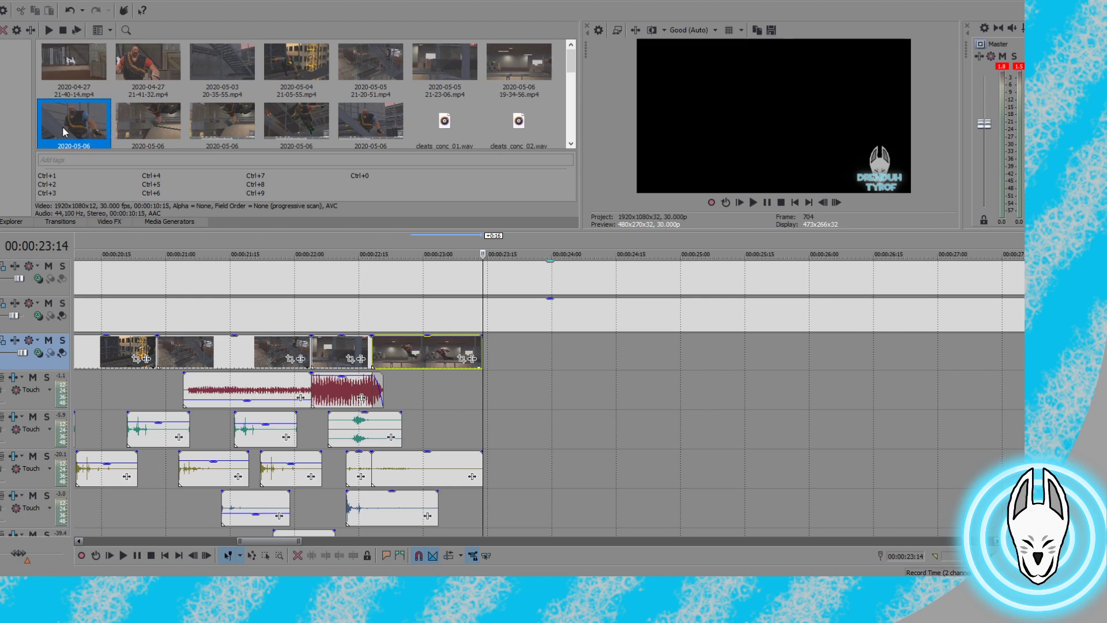
{"action": "left_click_drag", "start_coordinate": [174, 174], "coordinate": [492, 377]}
{"action": "scroll", "coordinate": [495, 355], "scroll_direction": "down", "scroll_amount": 2}
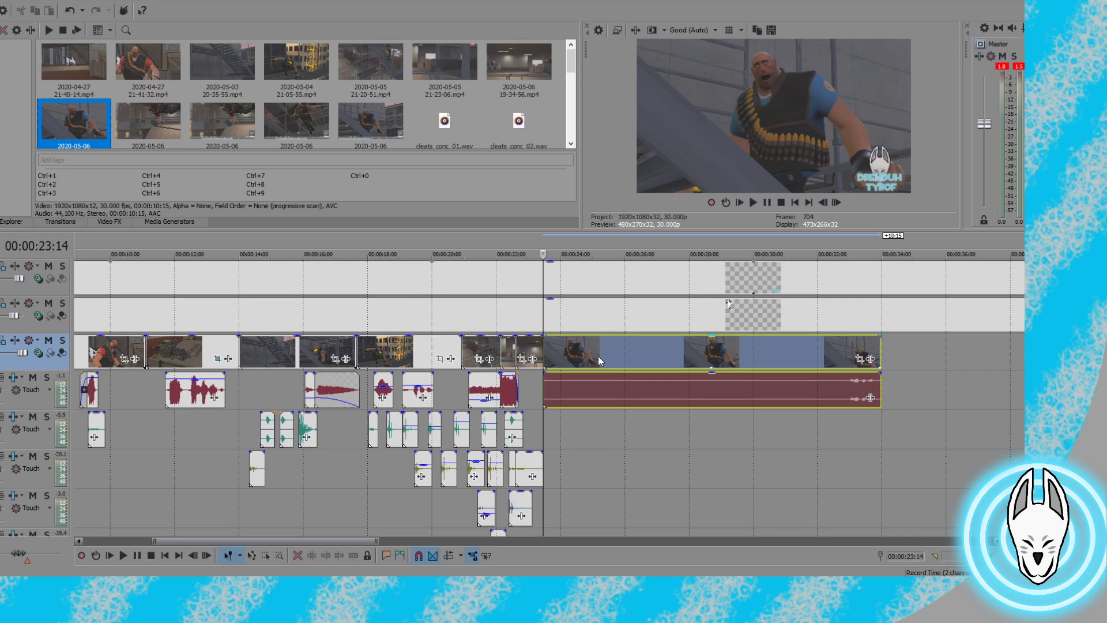
{"action": "key", "text": "Delete"}
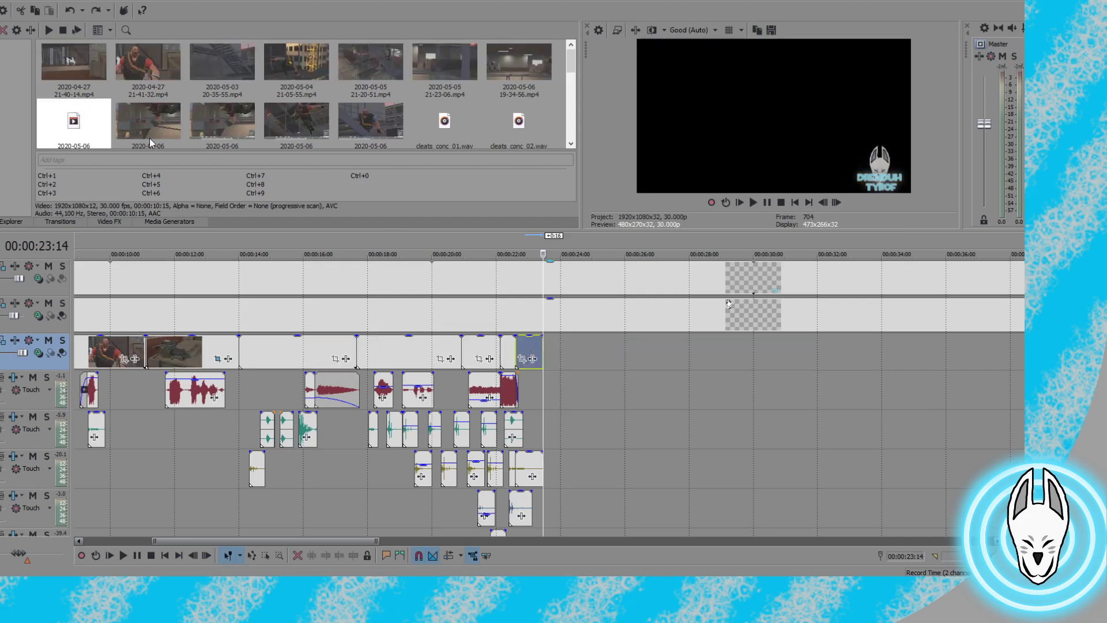
Add the 00:00:13:26 clip of the Heavy in mid-air after the leap clip, ungroup its audio and delete that audio
{"action": "left_click_drag", "start_coordinate": [298, 117], "coordinate": [551, 364]}
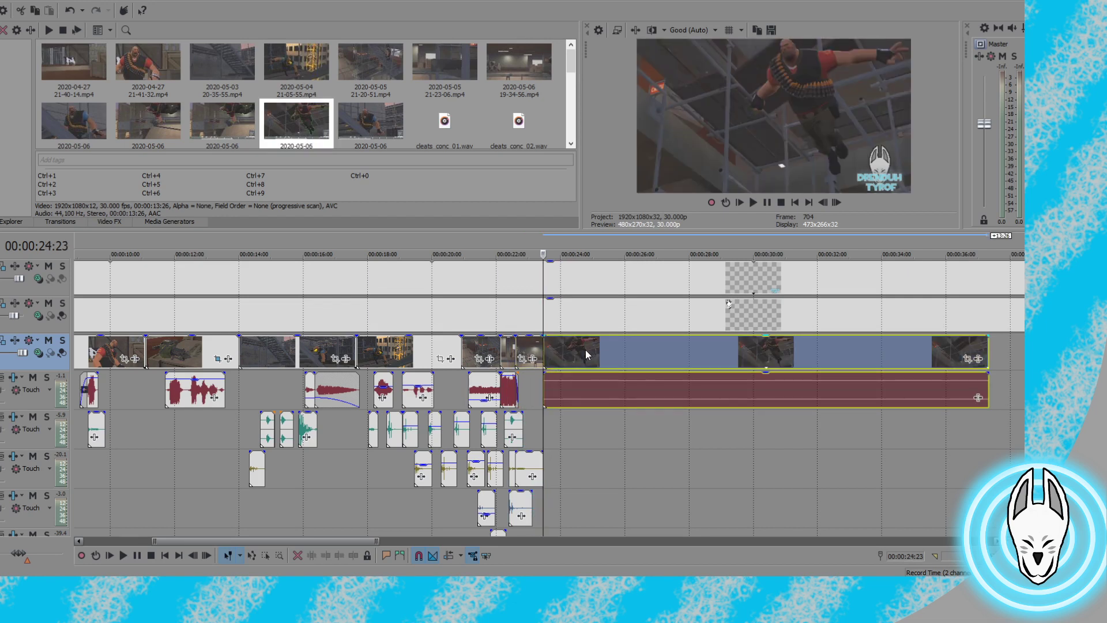
{"action": "left_click", "coordinate": [585, 350]}
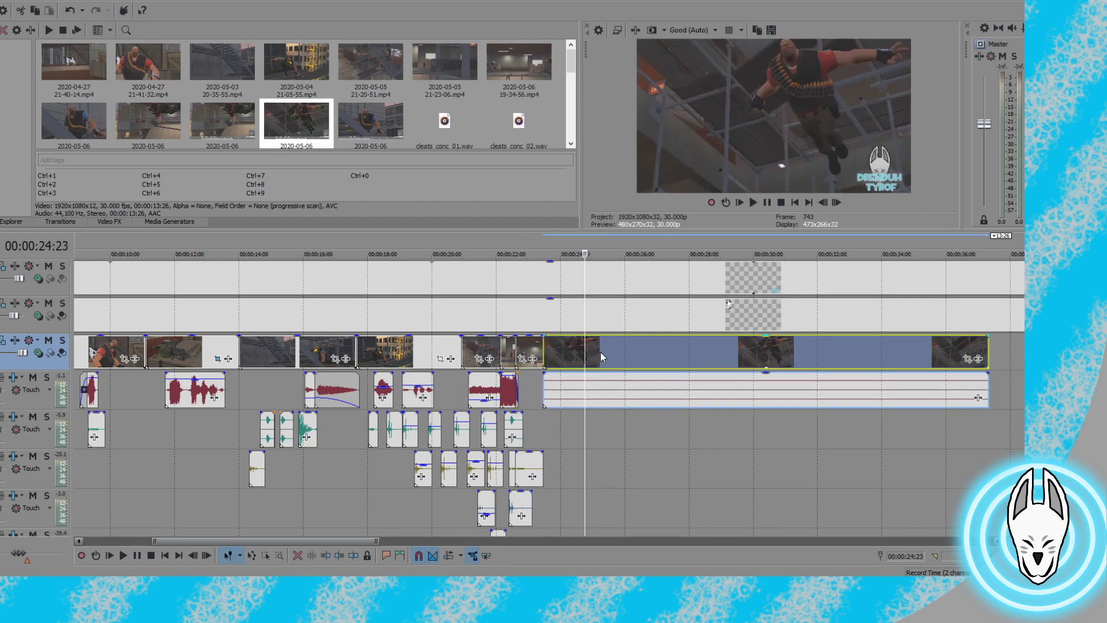
{"action": "key", "text": "u"}
{"action": "left_click_drag", "start_coordinate": [614, 378], "coordinate": [642, 384]}
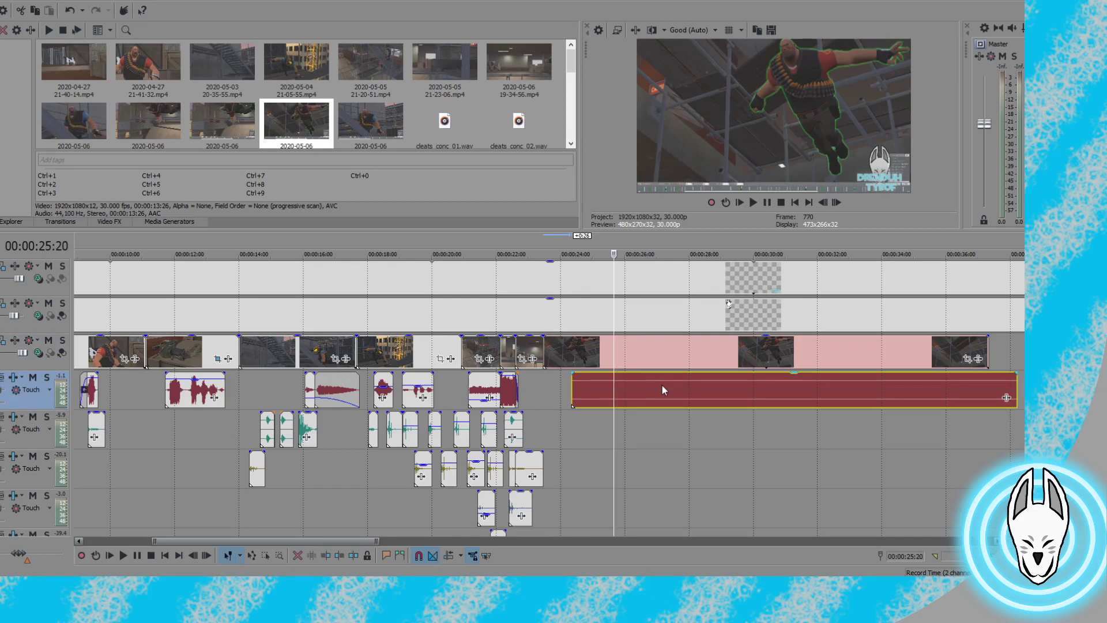
{"action": "key", "text": "Delete"}
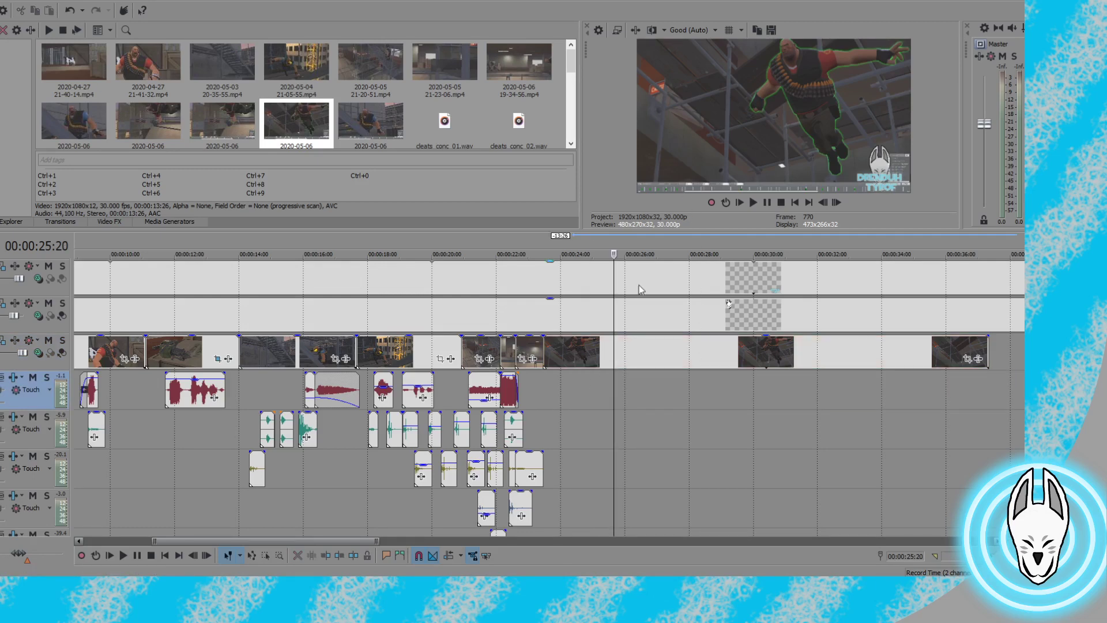
Scrub through the new mid-air clip to examine where the Heavy's motion begins
{"action": "left_click", "coordinate": [637, 351]}
{"action": "left_click", "coordinate": [608, 357]}
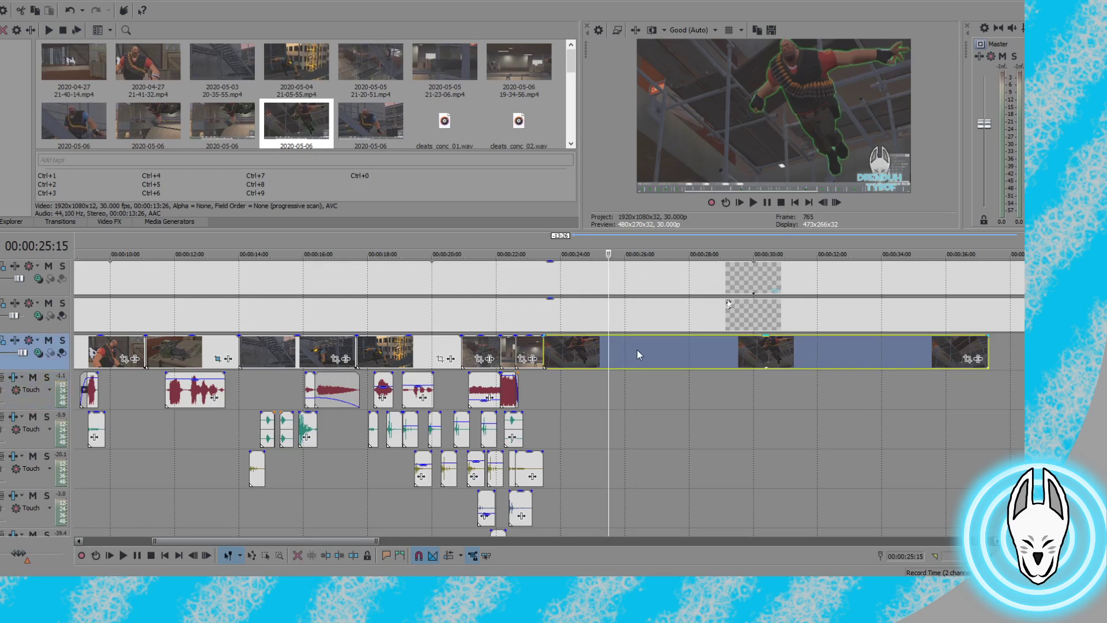
{"action": "left_click", "coordinate": [680, 346]}
{"action": "left_click", "coordinate": [689, 343]}
{"action": "left_click", "coordinate": [698, 341]}
{"action": "left_click", "coordinate": [709, 338]}
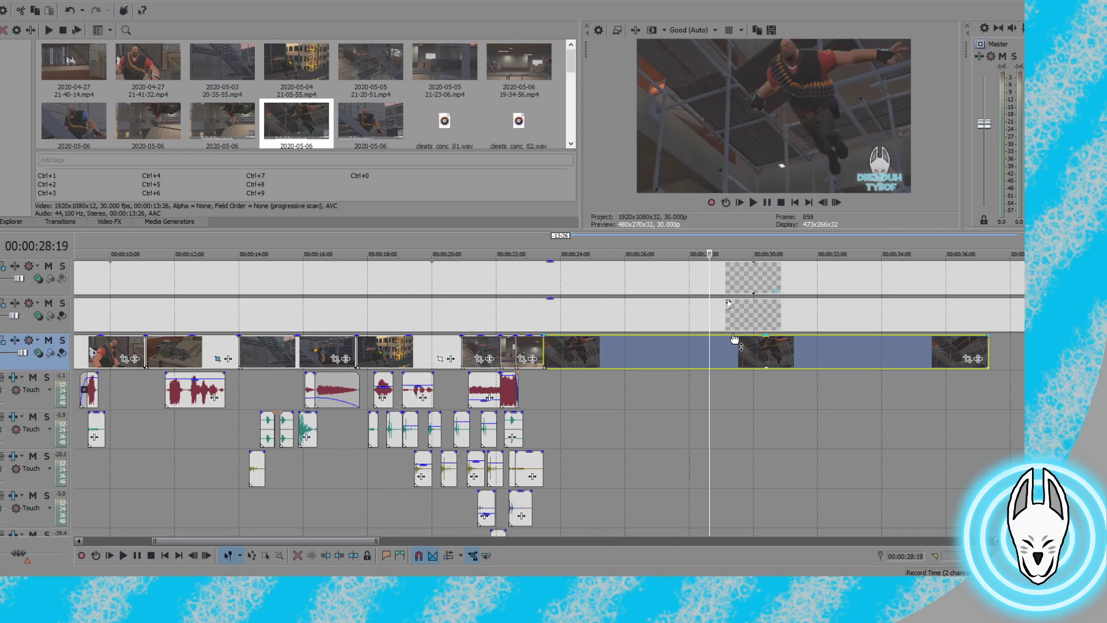
{"action": "left_click", "coordinate": [734, 340]}
{"action": "left_click", "coordinate": [745, 345]}
{"action": "left_click", "coordinate": [756, 346]}
{"action": "left_click", "coordinate": [771, 347]}
{"action": "left_click", "coordinate": [790, 349]}
{"action": "left_click", "coordinate": [812, 347]}
{"action": "left_click", "coordinate": [847, 347]}
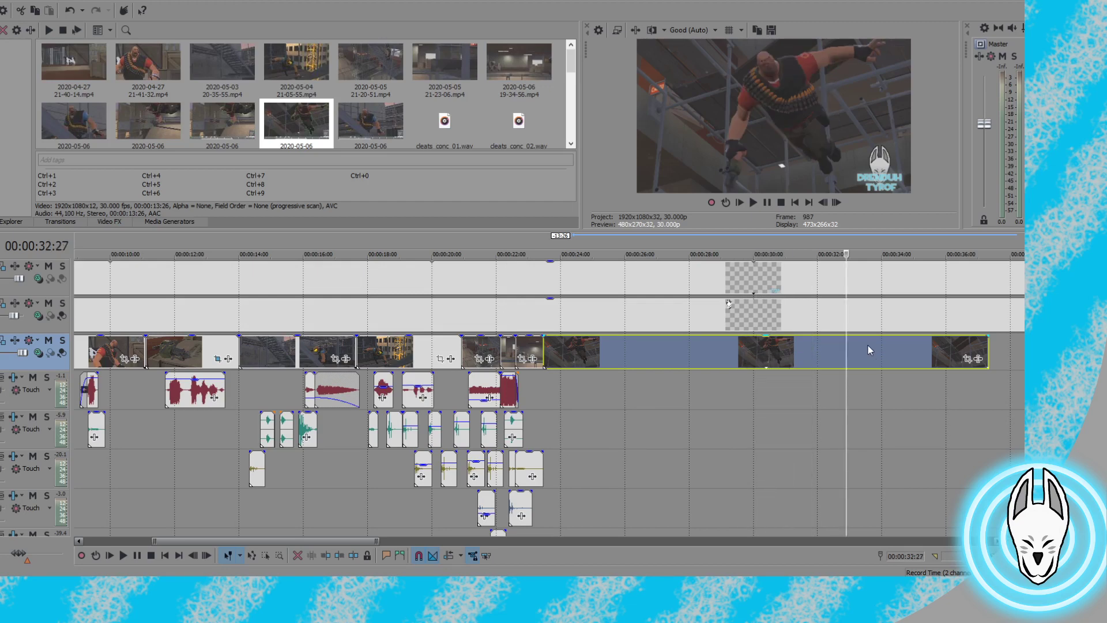
Step to 00:00:32:16, trim the start of the mid-air clip there and move the remainder against the end of the leap clip
{"action": "left_click", "coordinate": [824, 205]}
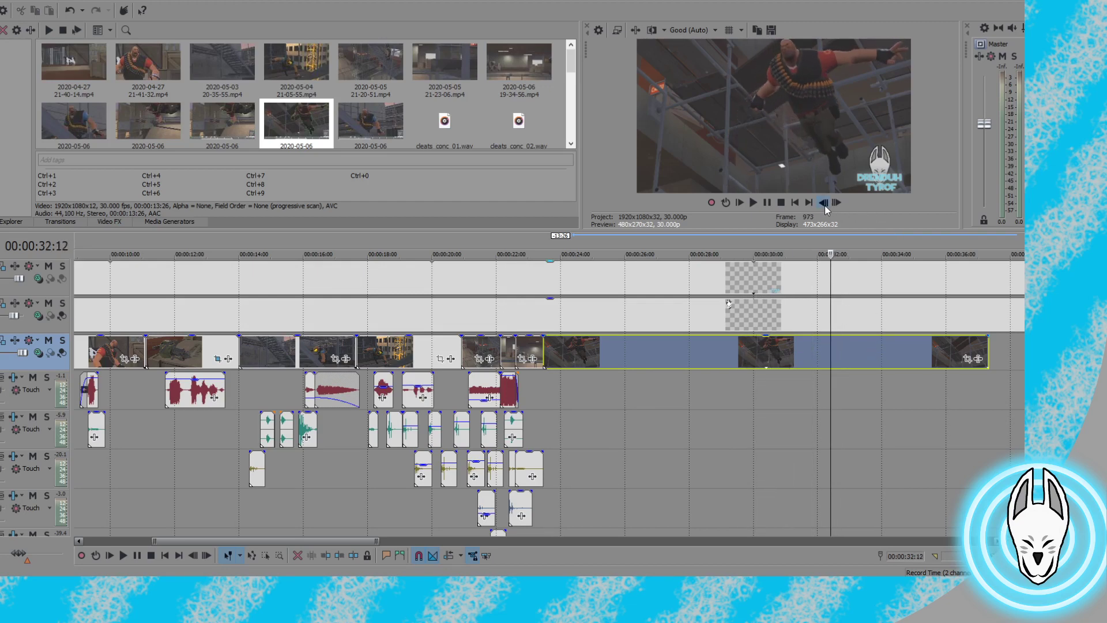
{"action": "left_click", "coordinate": [822, 203]}
{"action": "left_click", "coordinate": [836, 203]}
{"action": "left_click", "coordinate": [837, 203]}
{"action": "left_click", "coordinate": [837, 203]}
{"action": "left_click", "coordinate": [837, 204]}
{"action": "left_click", "coordinate": [837, 203]}
{"action": "left_click", "coordinate": [838, 203]}
{"action": "left_click", "coordinate": [837, 203]}
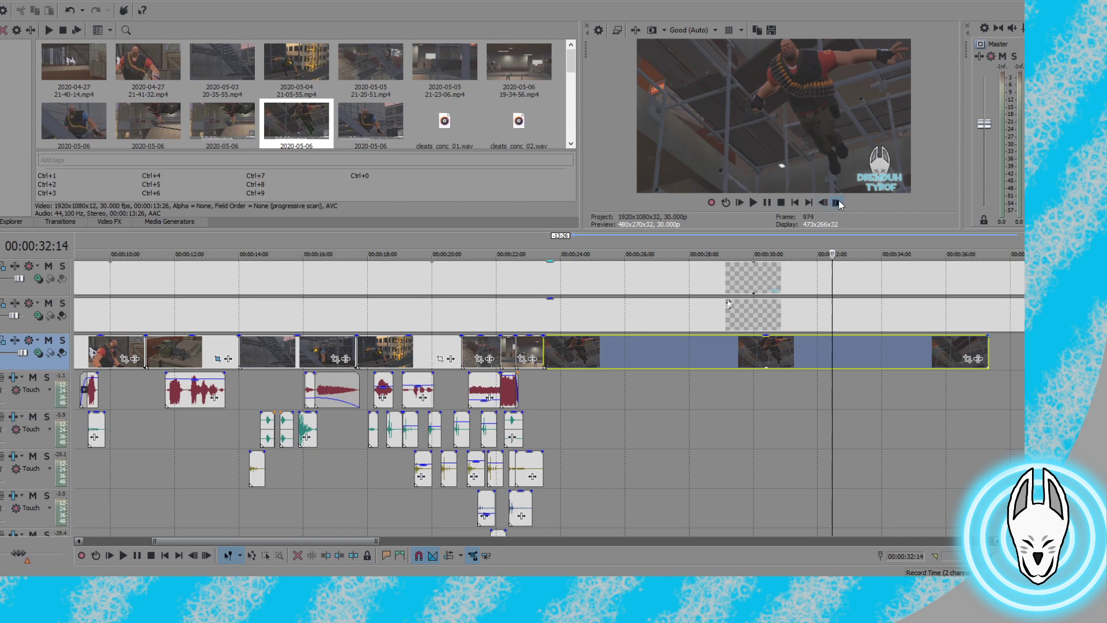
{"action": "left_click", "coordinate": [838, 203]}
{"action": "left_click", "coordinate": [837, 203]}
{"action": "left_click", "coordinate": [834, 346]}
{"action": "key", "text": "alt+bracketleft"}
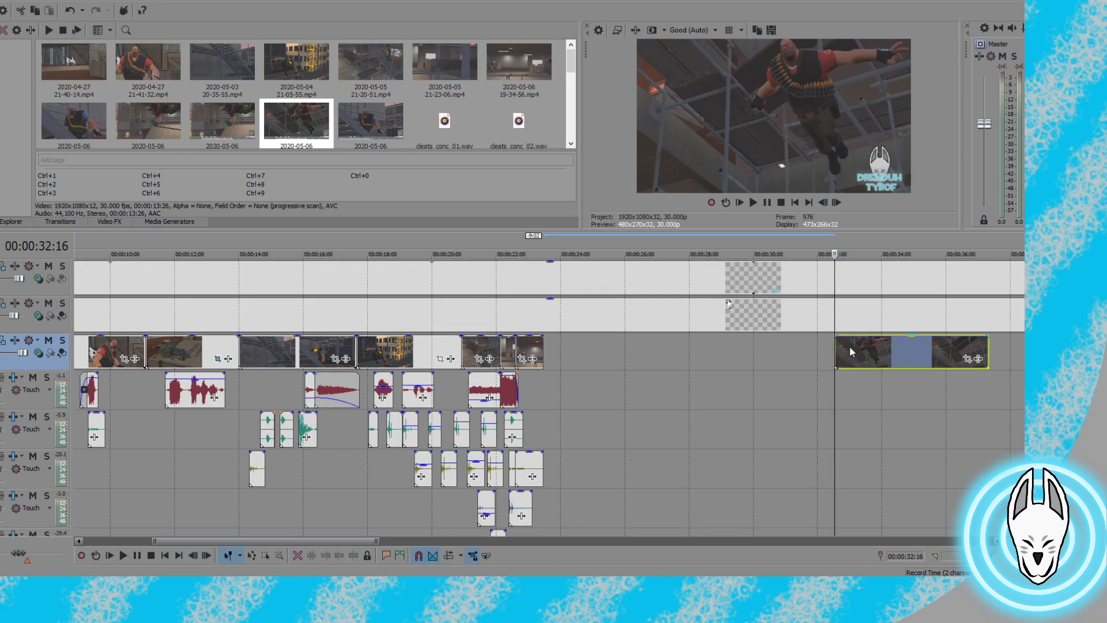
{"action": "left_click", "coordinate": [837, 203]}
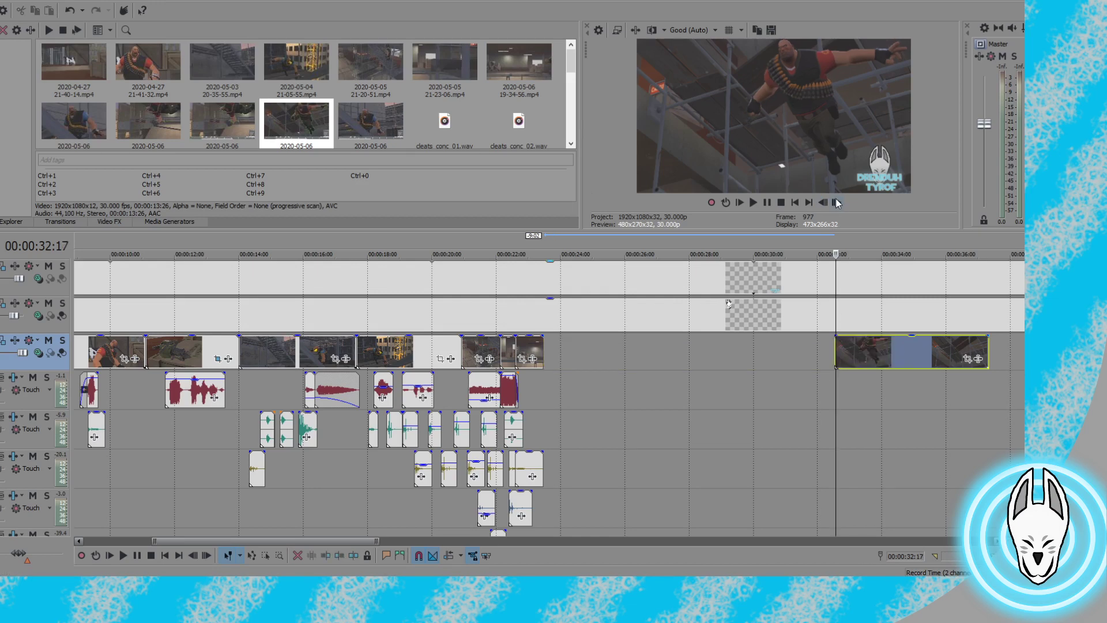
{"action": "left_click_drag", "start_coordinate": [859, 354], "coordinate": [579, 349]}
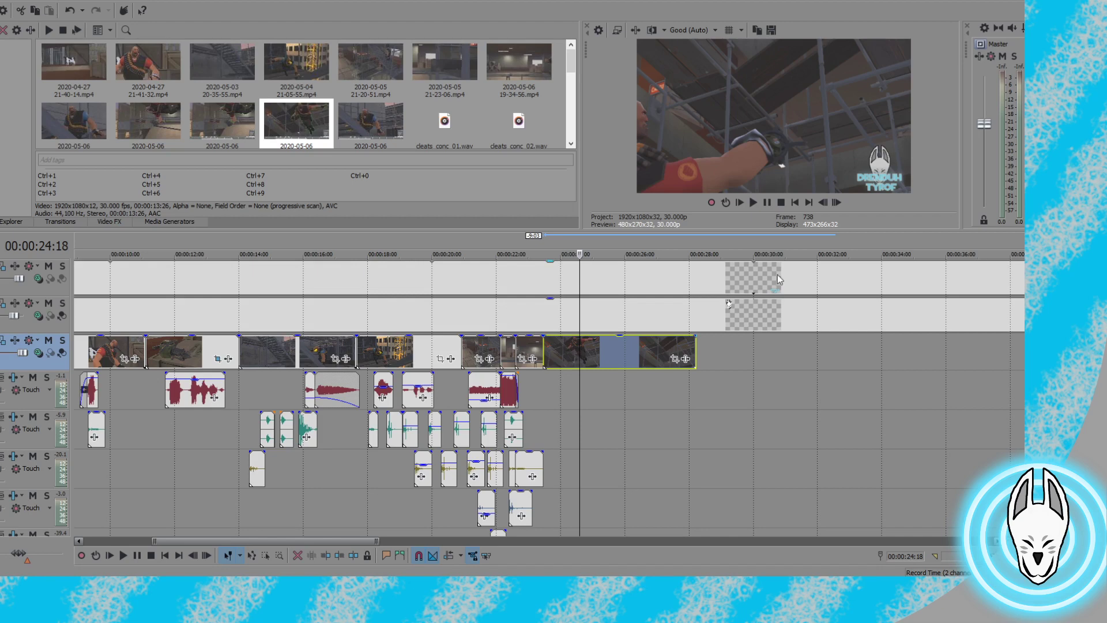
Find the cut point frame by frame, split the last gameplay clip at 00:00:24:06, and delete the part after it
{"action": "left_click", "coordinate": [823, 205]}
{"action": "left_click", "coordinate": [824, 203]}
{"action": "left_click", "coordinate": [823, 203]}
{"action": "left_click", "coordinate": [823, 203]}
{"action": "left_click", "coordinate": [824, 203]}
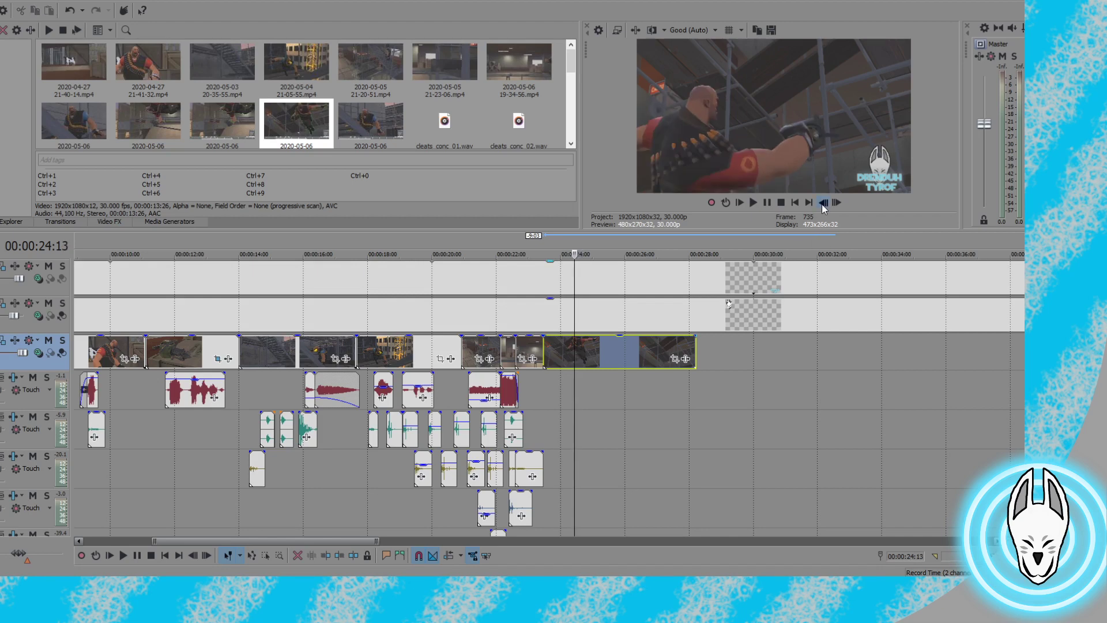
{"action": "left_click", "coordinate": [822, 205]}
{"action": "left_click", "coordinate": [834, 205]}
{"action": "left_click", "coordinate": [834, 205]}
{"action": "left_click", "coordinate": [834, 205]}
{"action": "left_click", "coordinate": [834, 205]}
{"action": "left_click", "coordinate": [834, 205]}
{"action": "left_click", "coordinate": [834, 205]}
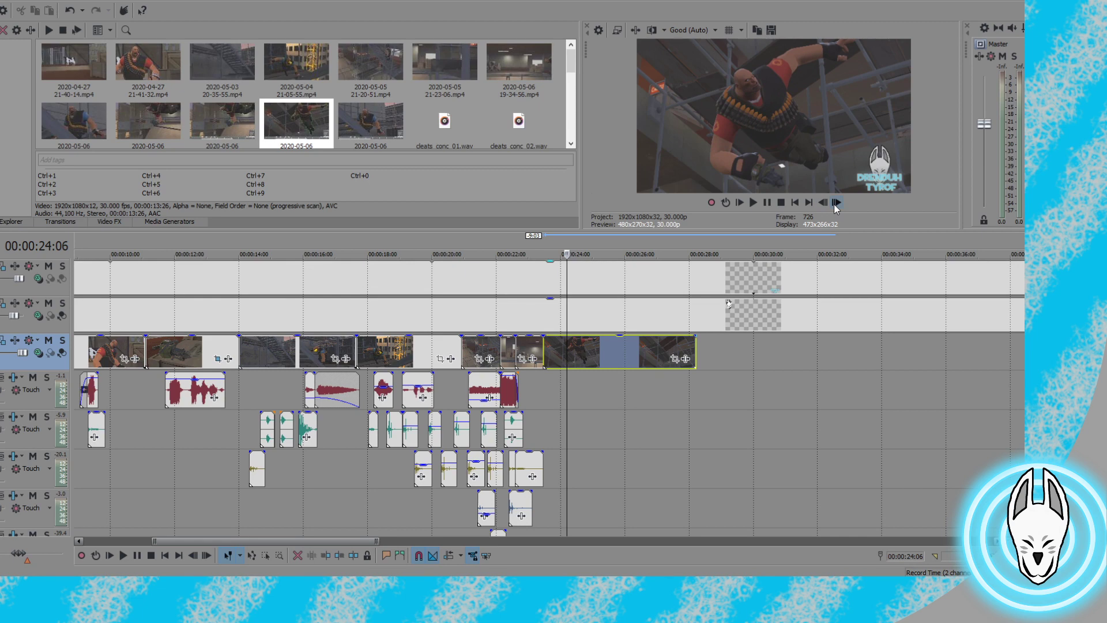
{"action": "left_click", "coordinate": [836, 204]}
{"action": "left_click", "coordinate": [836, 204]}
{"action": "left_click", "coordinate": [836, 204]}
{"action": "left_click", "coordinate": [836, 204]}
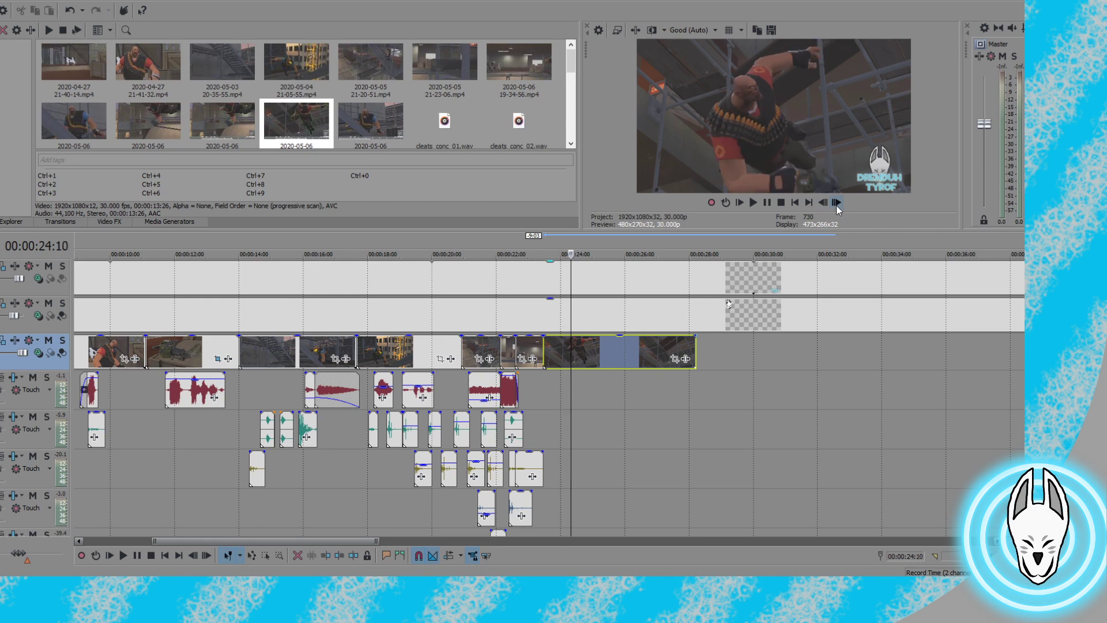
{"action": "left_click", "coordinate": [836, 204]}
{"action": "left_click", "coordinate": [824, 205]}
{"action": "left_click", "coordinate": [825, 205]}
{"action": "left_click", "coordinate": [835, 204]}
{"action": "left_click", "coordinate": [836, 205]}
{"action": "left_click", "coordinate": [835, 205]}
{"action": "left_click", "coordinate": [836, 203]}
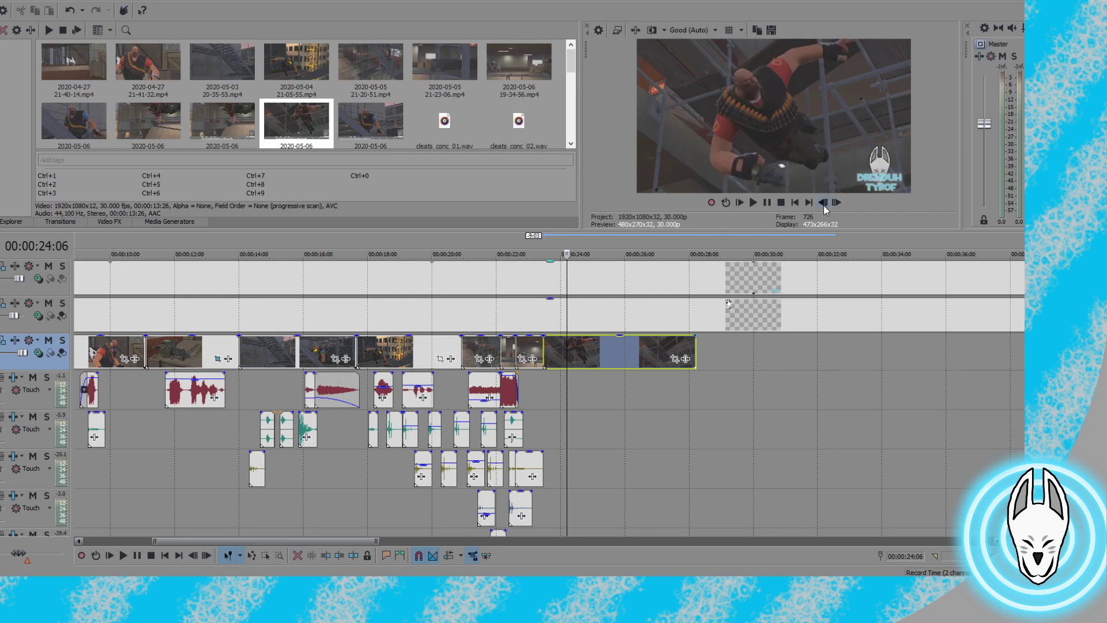
{"action": "left_click", "coordinate": [832, 204]}
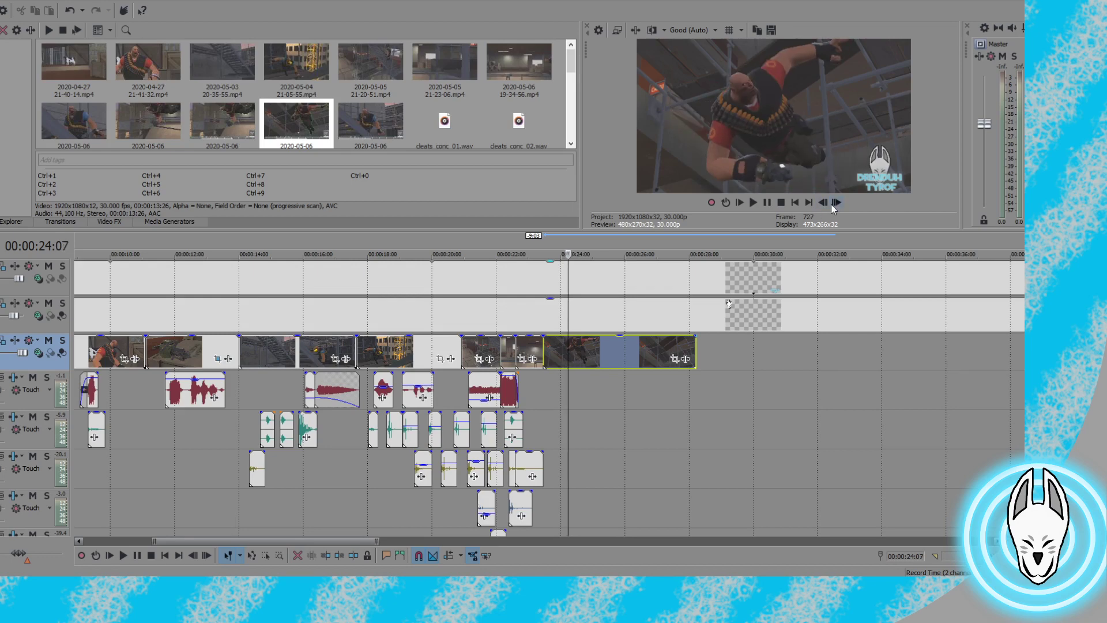
{"action": "left_click", "coordinate": [823, 205]}
{"action": "left_click", "coordinate": [823, 206]}
{"action": "left_click", "coordinate": [822, 205]}
{"action": "left_click", "coordinate": [822, 205]}
{"action": "left_click", "coordinate": [823, 205]}
{"action": "left_click", "coordinate": [822, 206]}
{"action": "left_click", "coordinate": [836, 203]}
{"action": "left_click", "coordinate": [836, 203]}
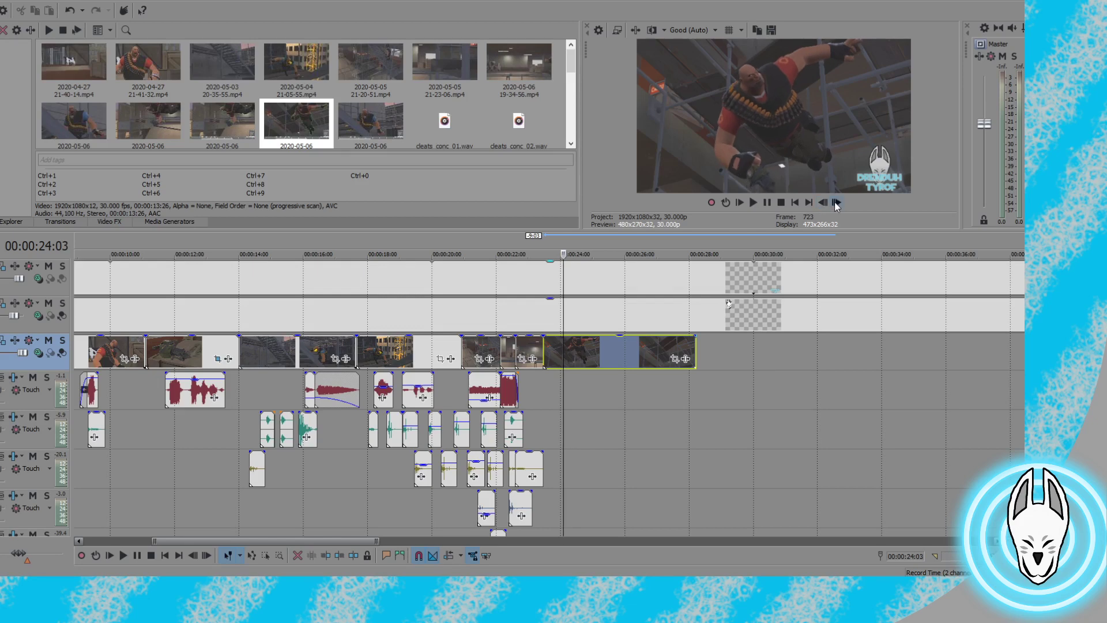
{"action": "left_click", "coordinate": [836, 203]}
{"action": "left_click", "coordinate": [836, 204]}
{"action": "left_click", "coordinate": [836, 204]}
{"action": "left_click", "coordinate": [836, 203]}
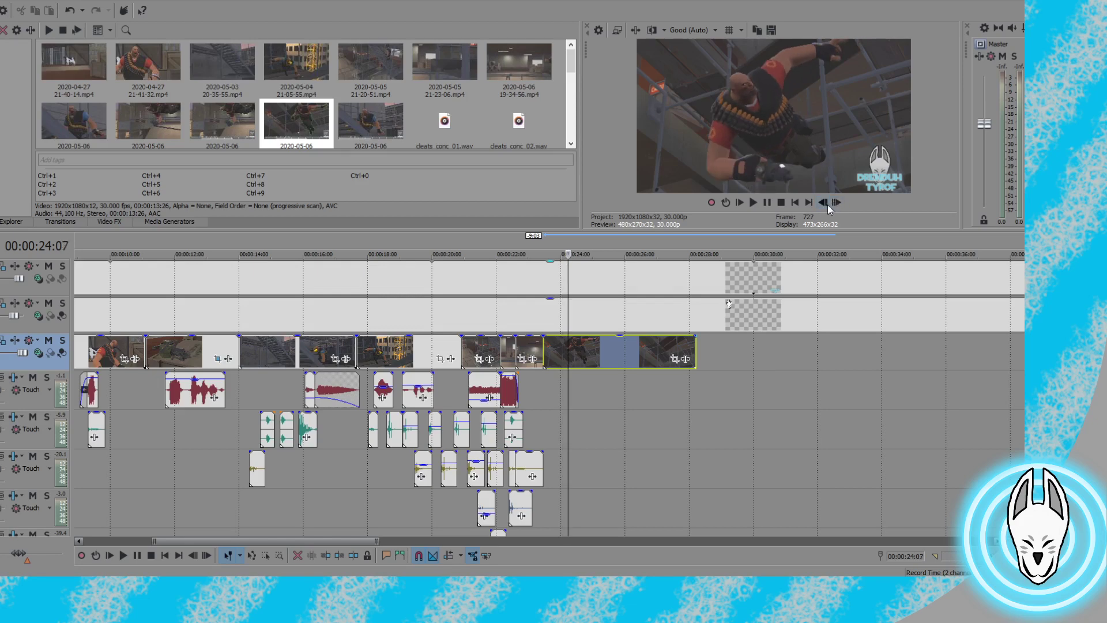
{"action": "left_click", "coordinate": [822, 203]}
{"action": "left_click", "coordinate": [822, 203]}
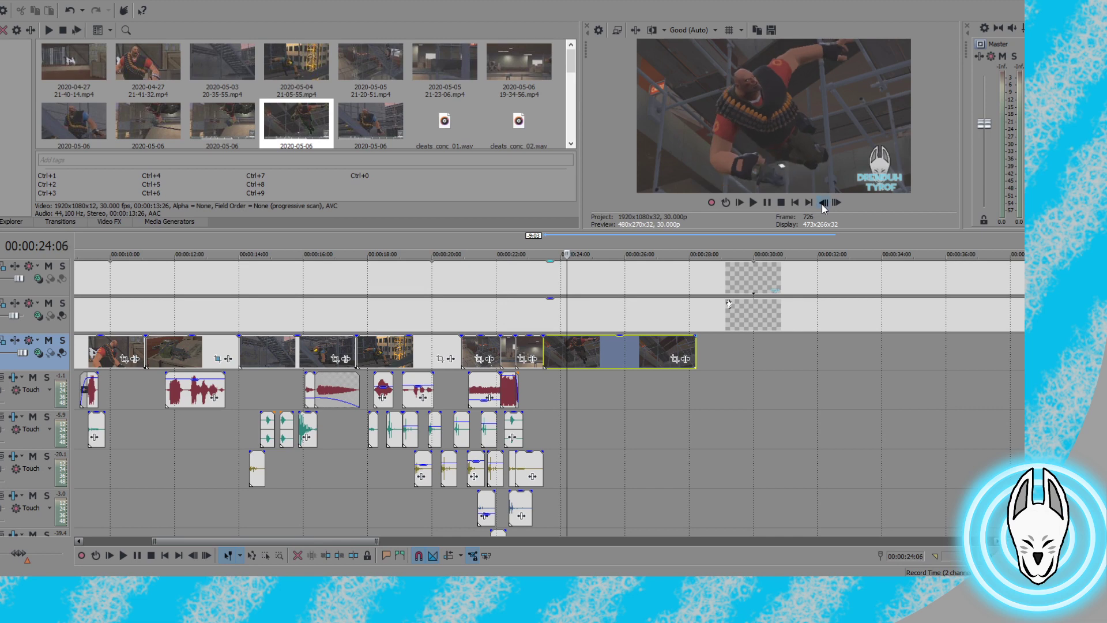
{"action": "key", "text": "s"}
{"action": "key", "text": "Delete"}
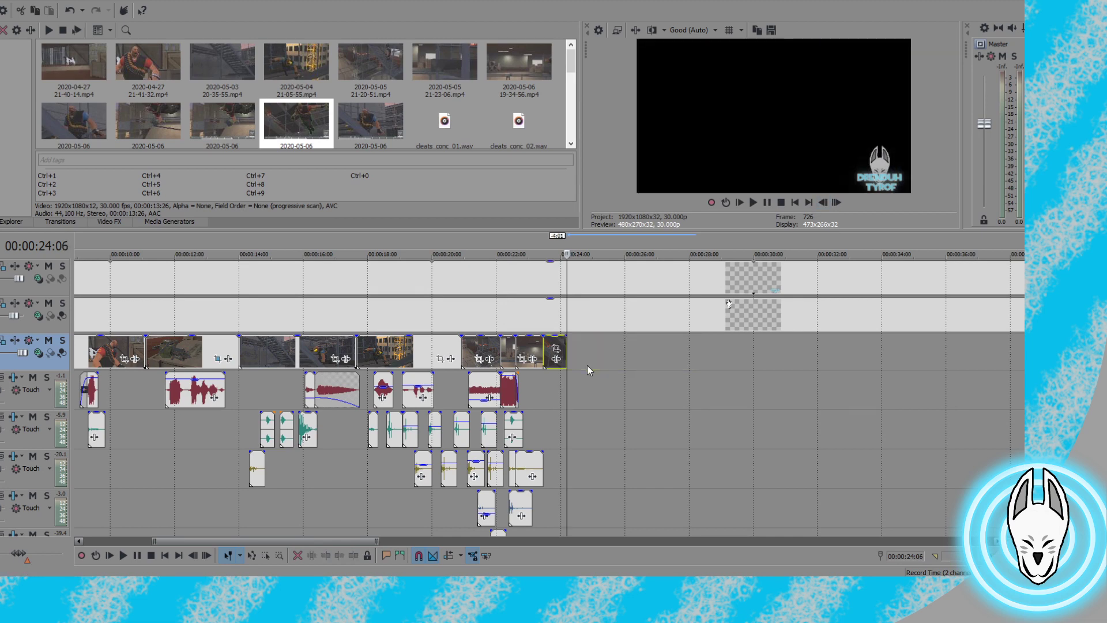
Enlarge the timeline area's height and insert an empty video track directly below the gameplay clips
{"action": "left_click", "coordinate": [177, 132]}
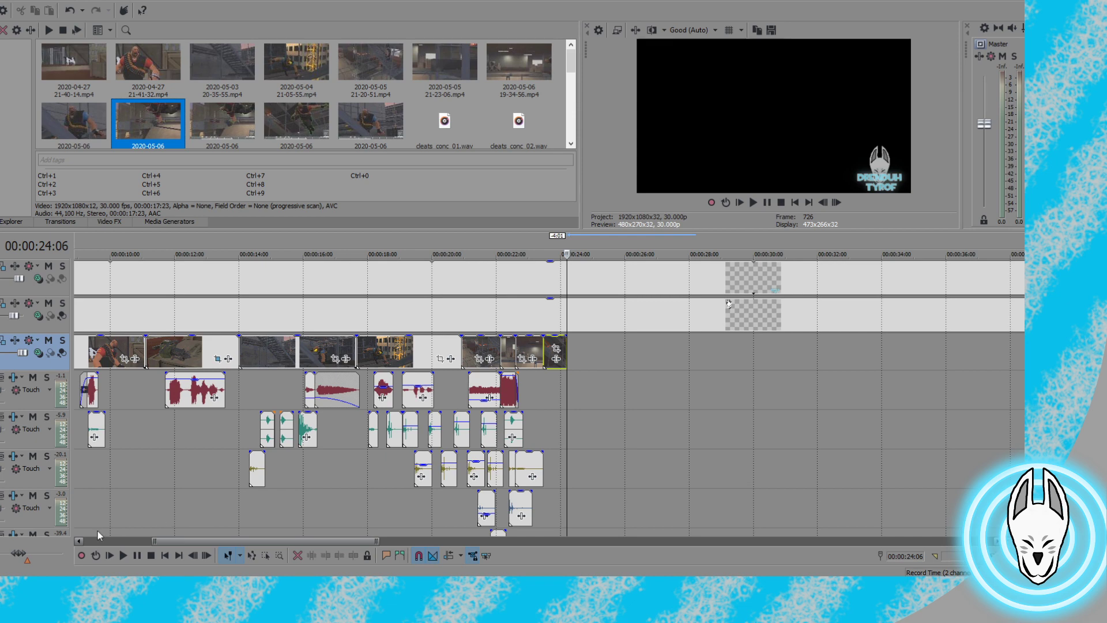
{"action": "scroll", "coordinate": [98, 535], "scroll_direction": "down", "scroll_amount": 3}
{"action": "scroll", "coordinate": [1020, 397], "scroll_direction": "down", "scroll_amount": 3}
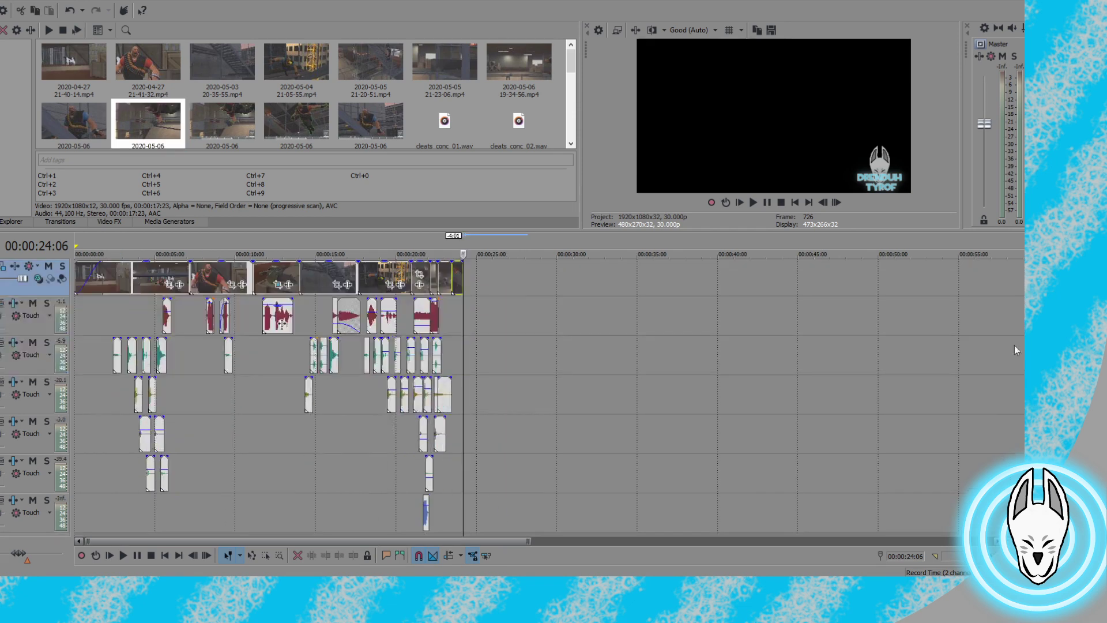
{"action": "left_click_drag", "start_coordinate": [732, 234], "coordinate": [732, 187]}
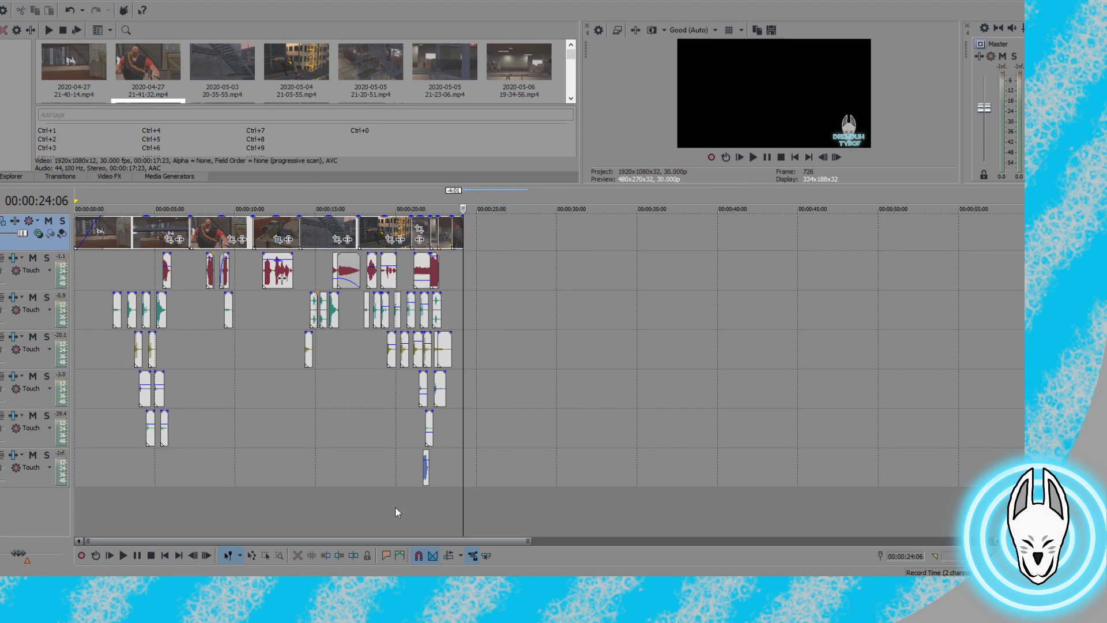
{"action": "scroll", "coordinate": [19, 275], "scroll_direction": "up", "scroll_amount": 3}
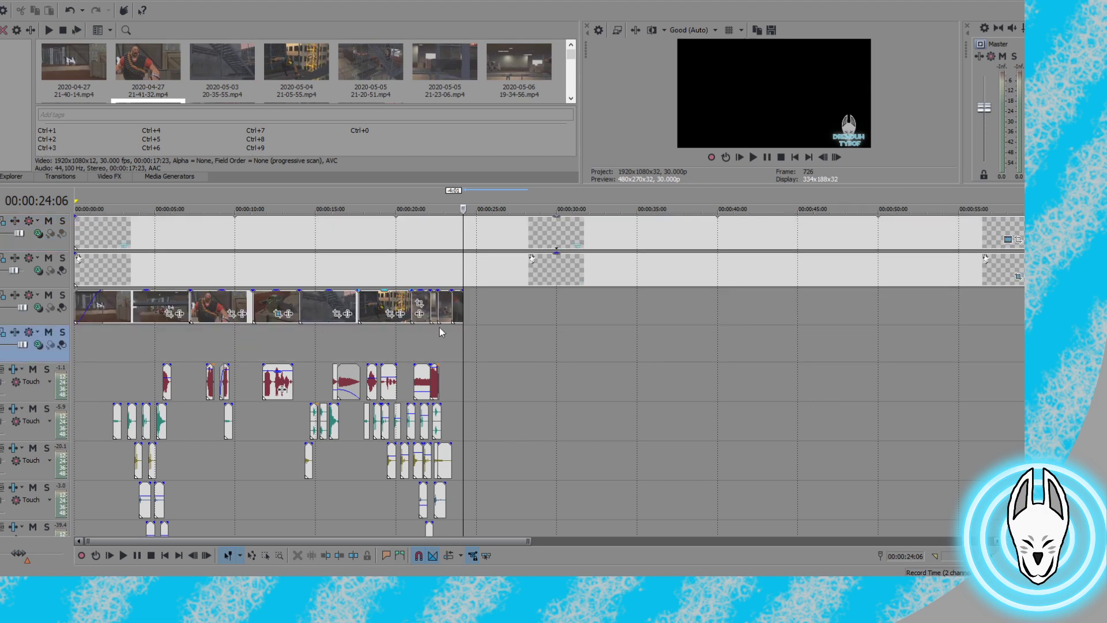
{"action": "scroll", "coordinate": [395, 70], "scroll_direction": "down", "scroll_amount": 1}
{"action": "scroll", "coordinate": [322, 73], "scroll_direction": "down", "scroll_amount": 1}
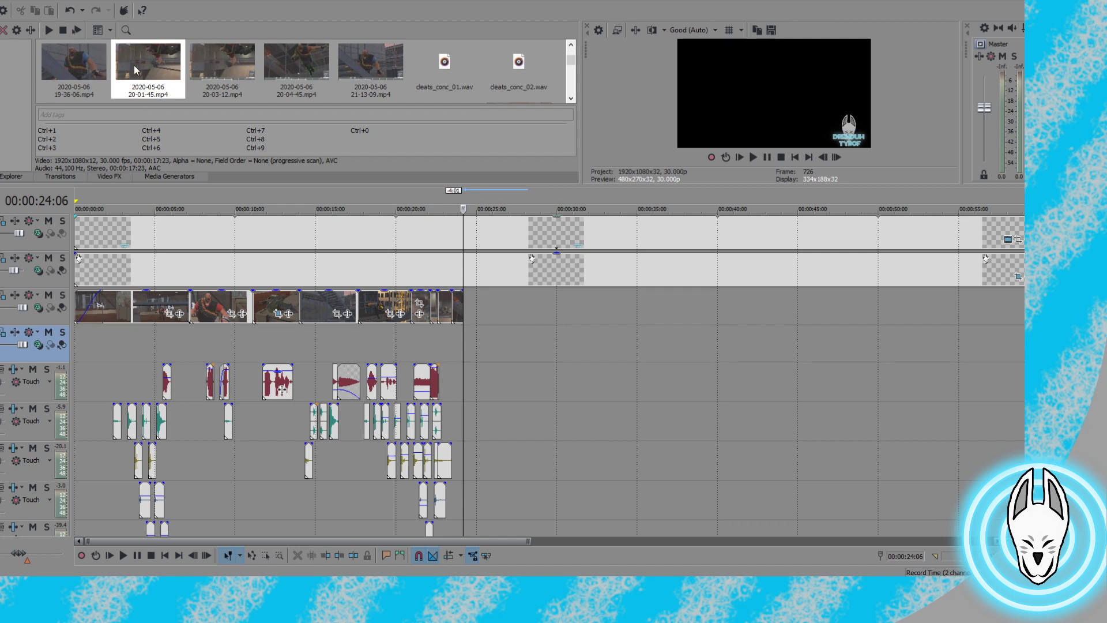
{"action": "left_click_drag", "start_coordinate": [149, 67], "coordinate": [478, 322]}
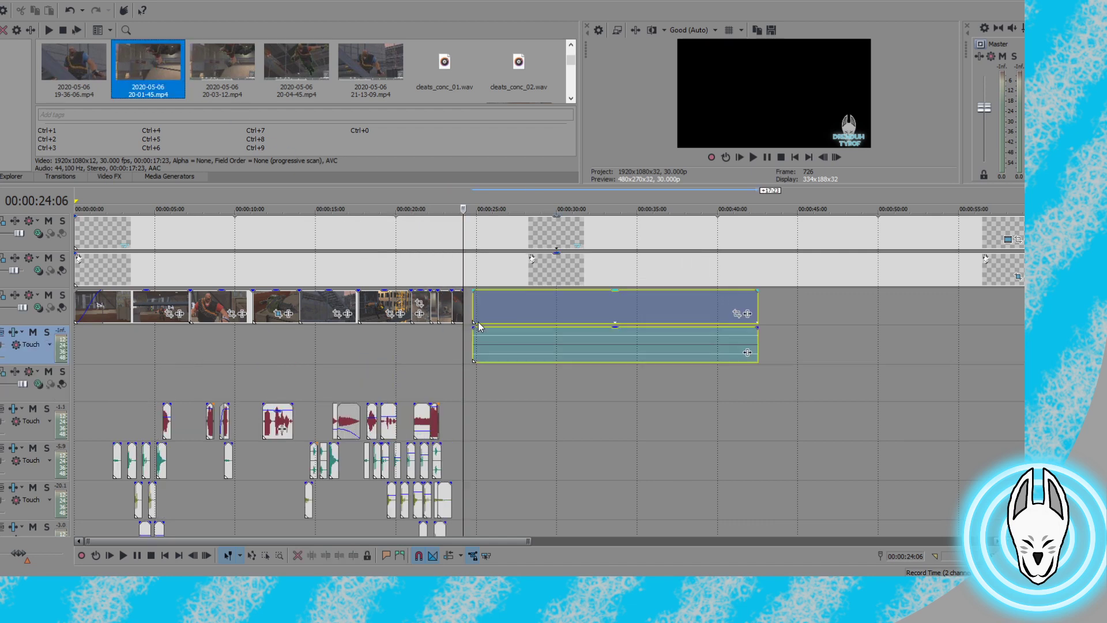
{"action": "left_click", "coordinate": [506, 337]}
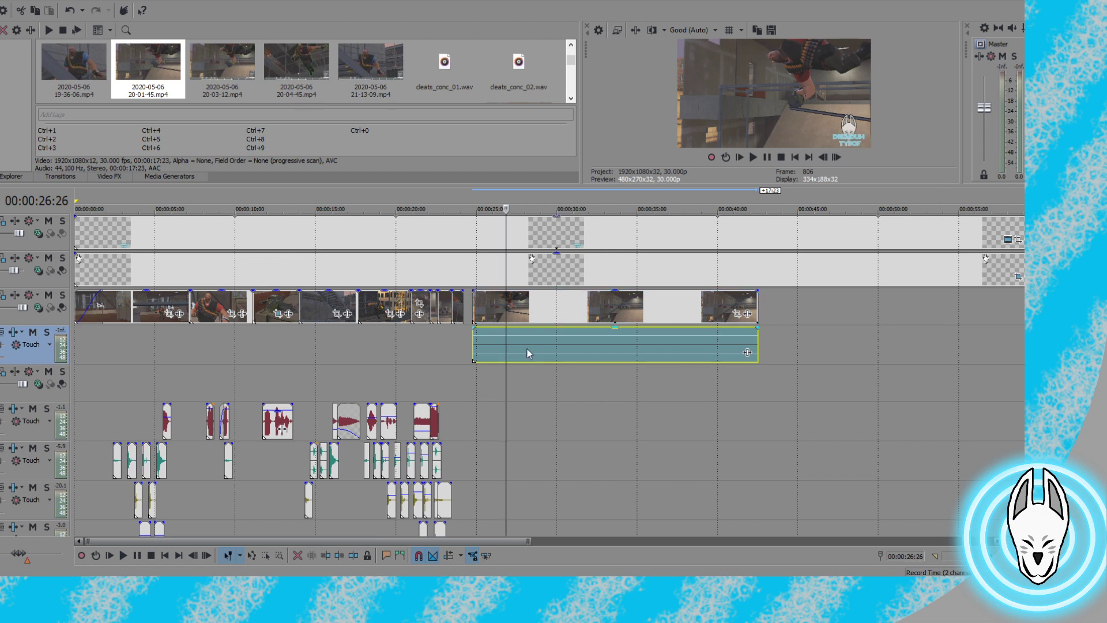
{"action": "left_click_drag", "start_coordinate": [539, 347], "coordinate": [556, 347]}
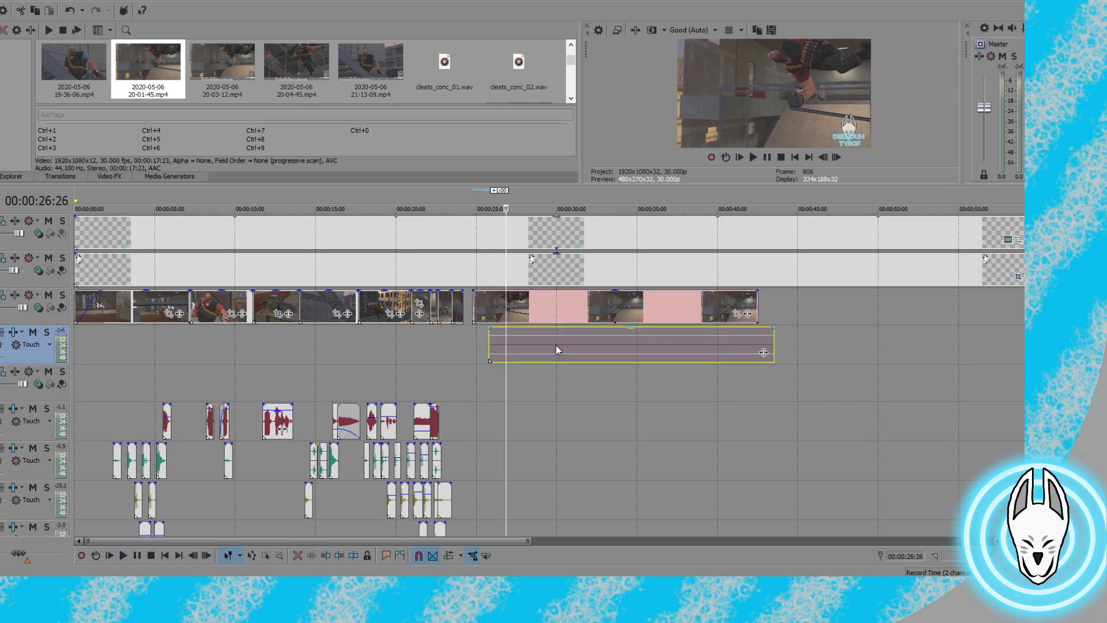
{"action": "key", "text": "Delete"}
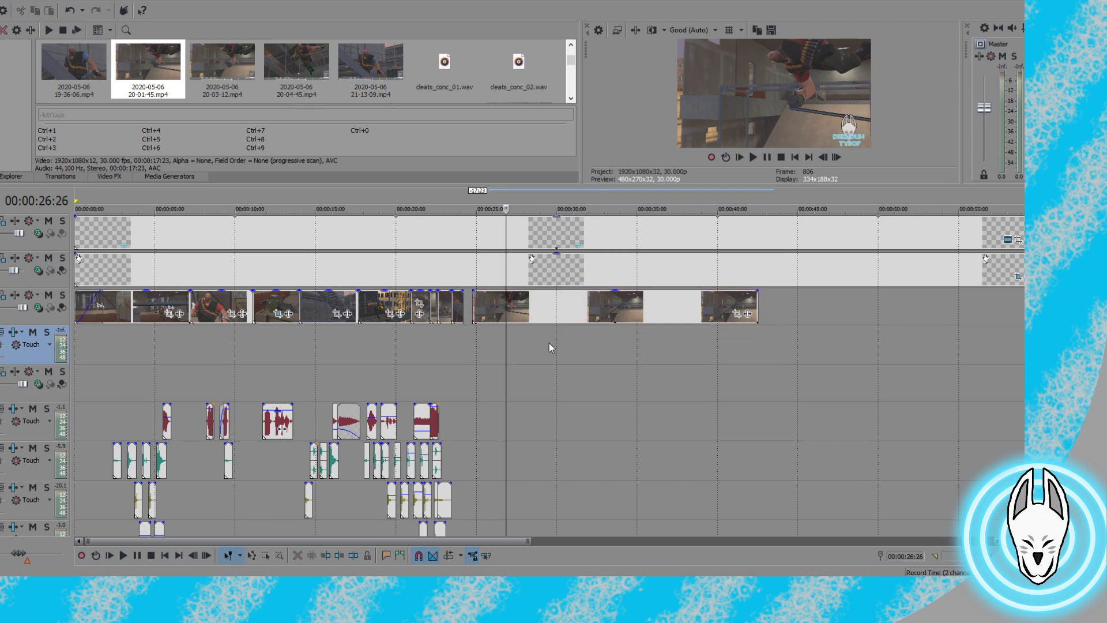
Trim the start of the newly added 20-01-45 clip to 00:00:31:12
{"action": "left_click", "coordinate": [525, 306]}
{"action": "left_click", "coordinate": [536, 303]}
{"action": "left_click", "coordinate": [554, 302]}
{"action": "left_click", "coordinate": [565, 302]}
{"action": "left_click", "coordinate": [578, 304]}
{"action": "left_click", "coordinate": [597, 309]}
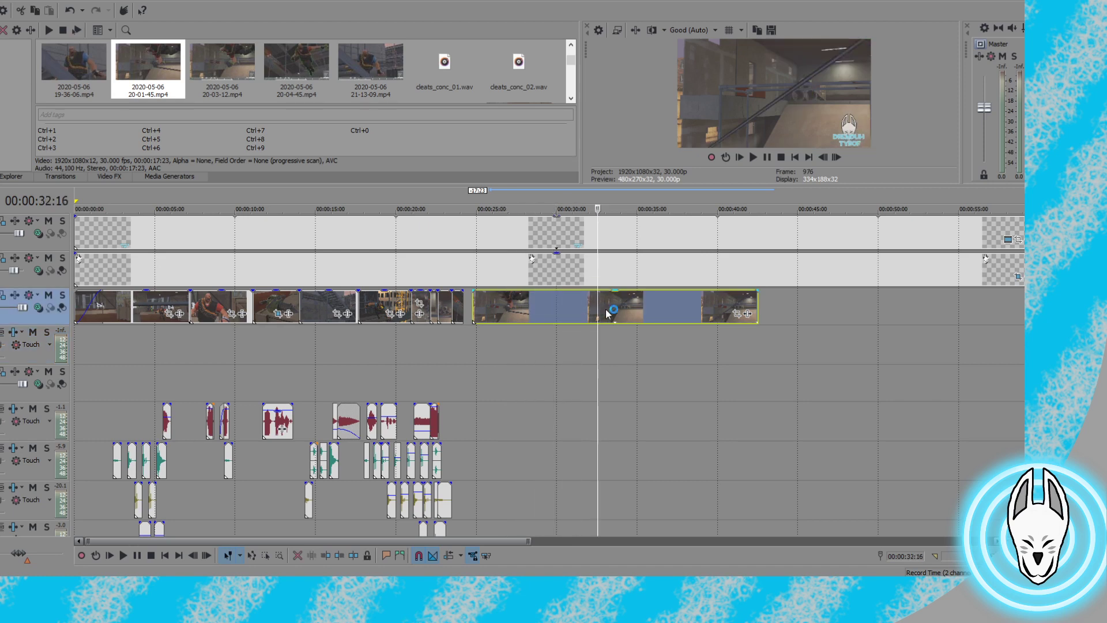
{"action": "left_click", "coordinate": [824, 157]}
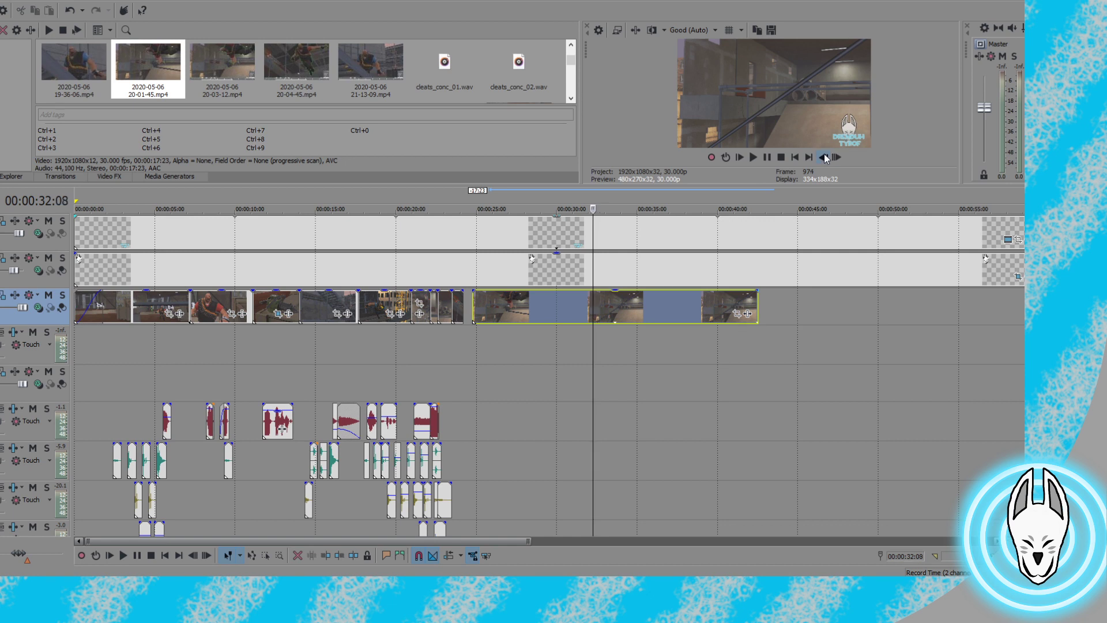
{"action": "left_click", "coordinate": [823, 156]}
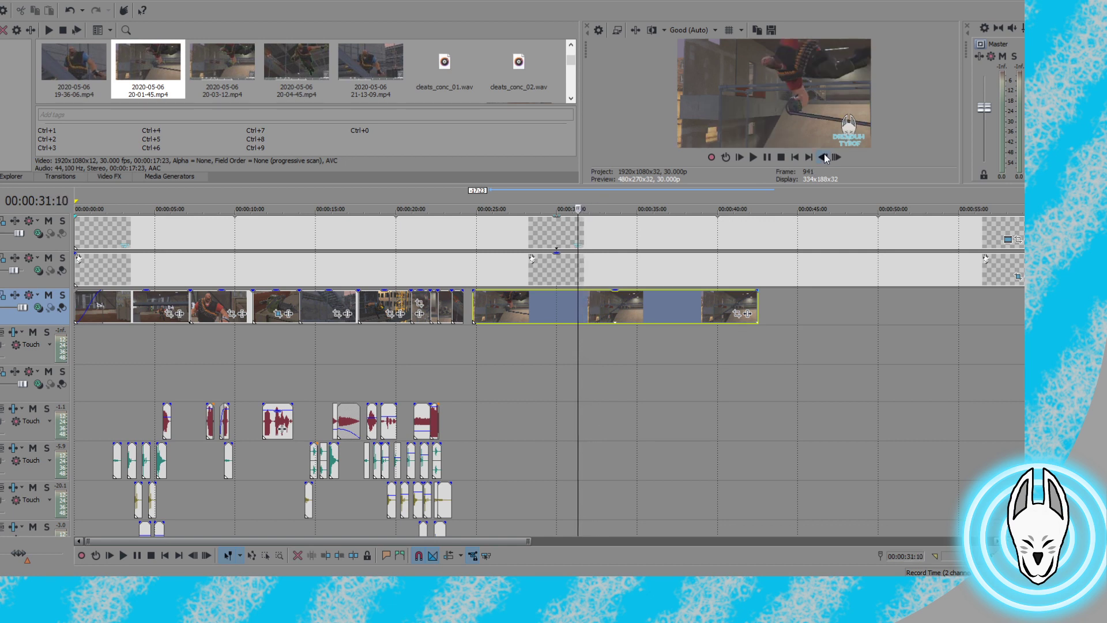
{"action": "left_click", "coordinate": [835, 157]}
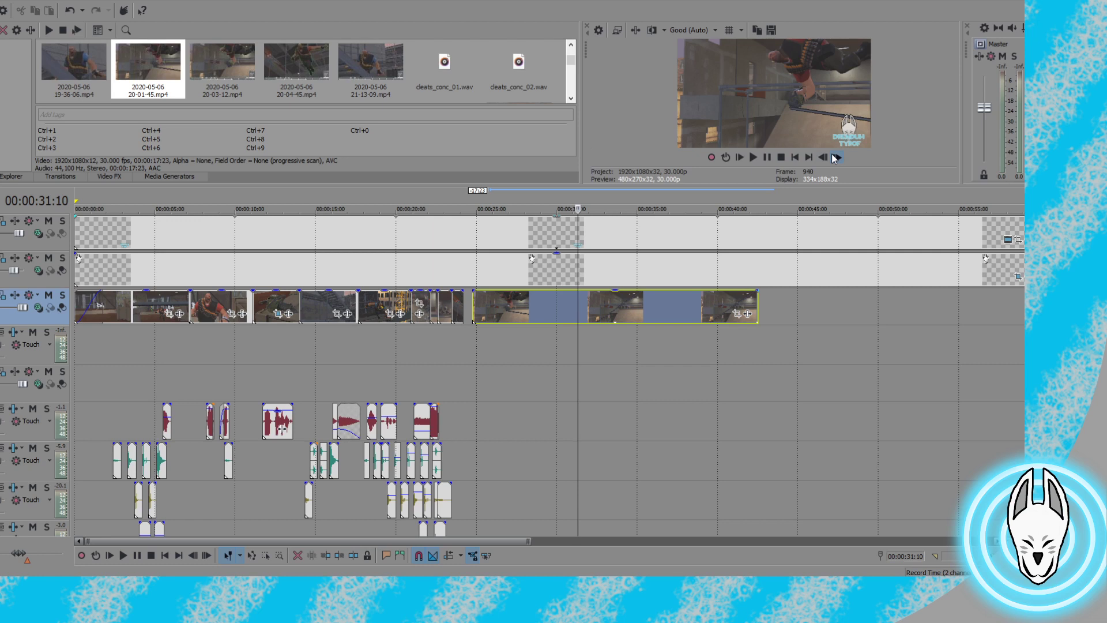
{"action": "left_click", "coordinate": [835, 158]}
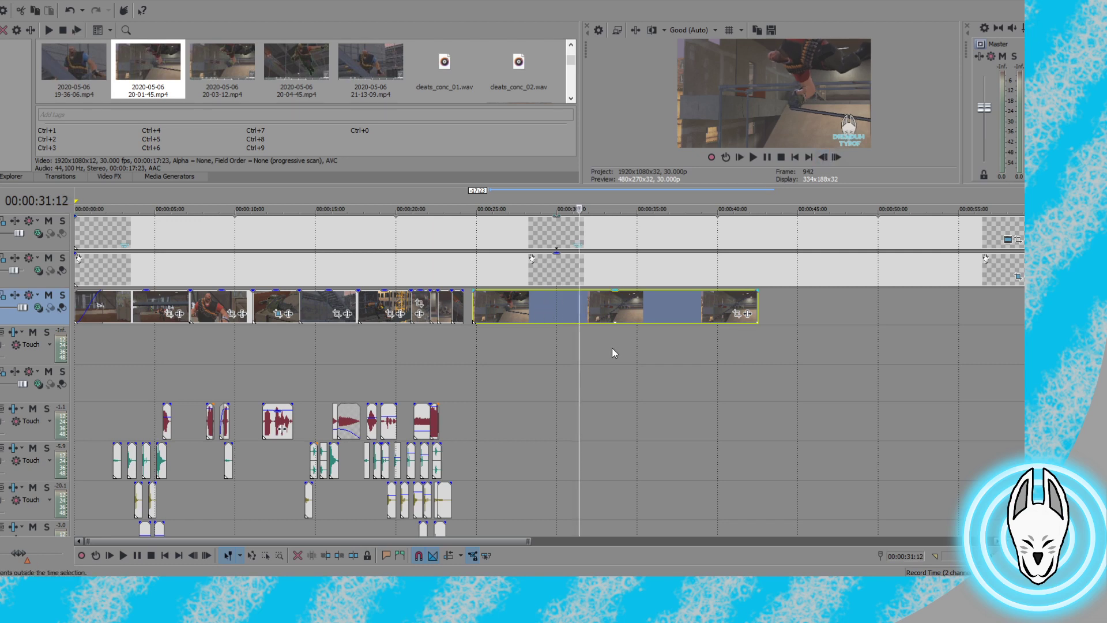
{"action": "key", "text": "alt+bracketleft"}
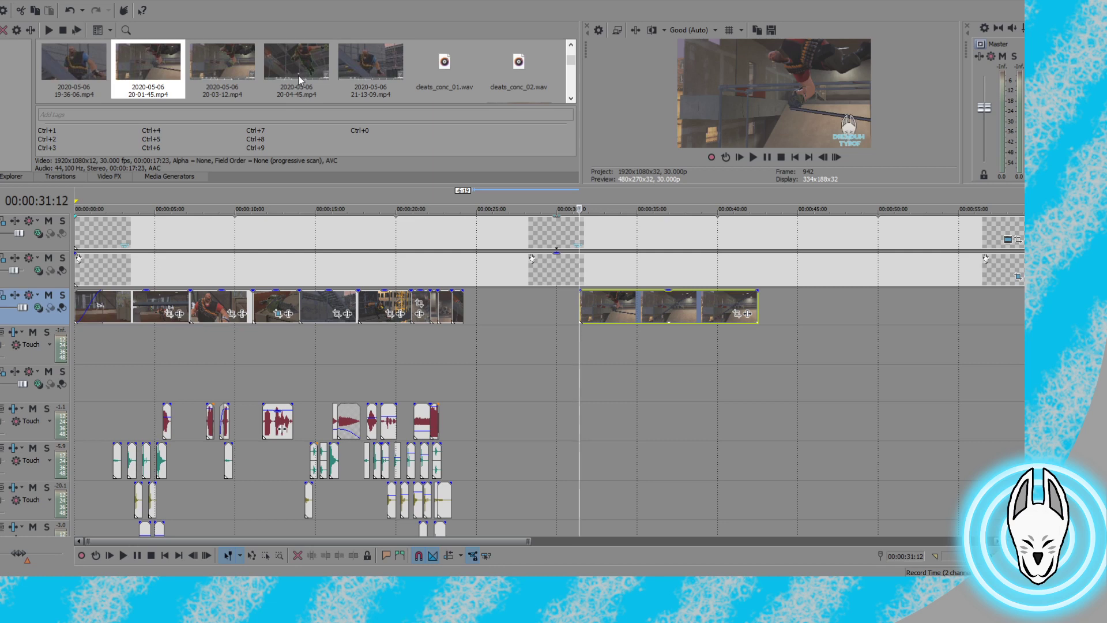
{"action": "left_click", "coordinate": [3, 385]}
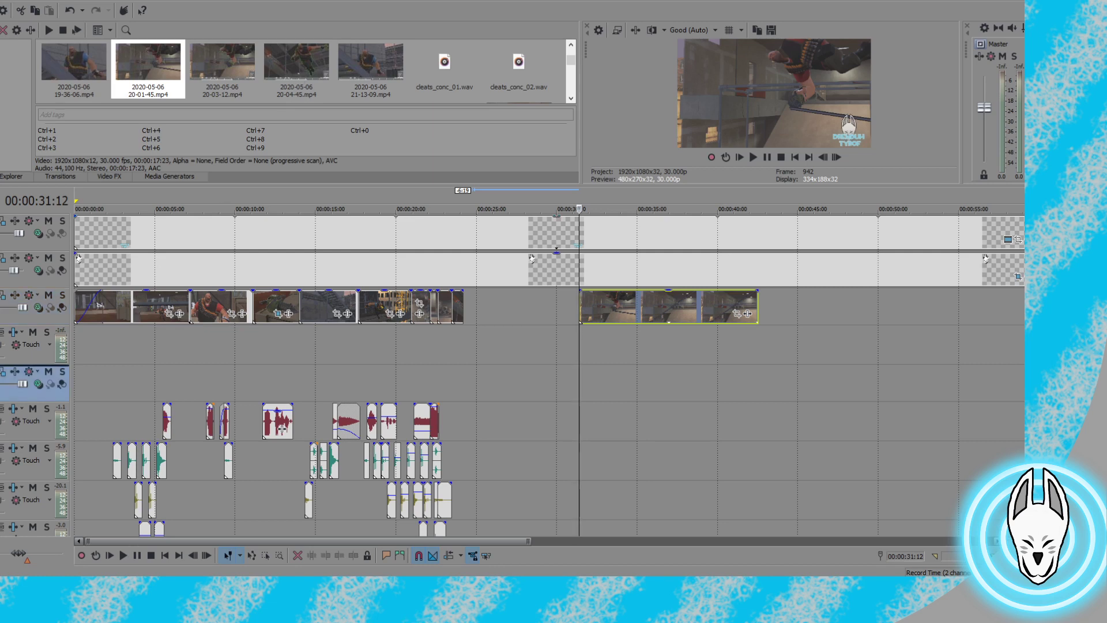
{"action": "mouse_move", "coordinate": [2, 378]}
{"action": "left_mouse_down"}
{"action": "mouse_move", "coordinate": [2, 397]}
{"action": "mouse_move", "coordinate": [2, 381]}
{"action": "left_mouse_up"}
{"action": "left_click", "coordinate": [234, 61]}
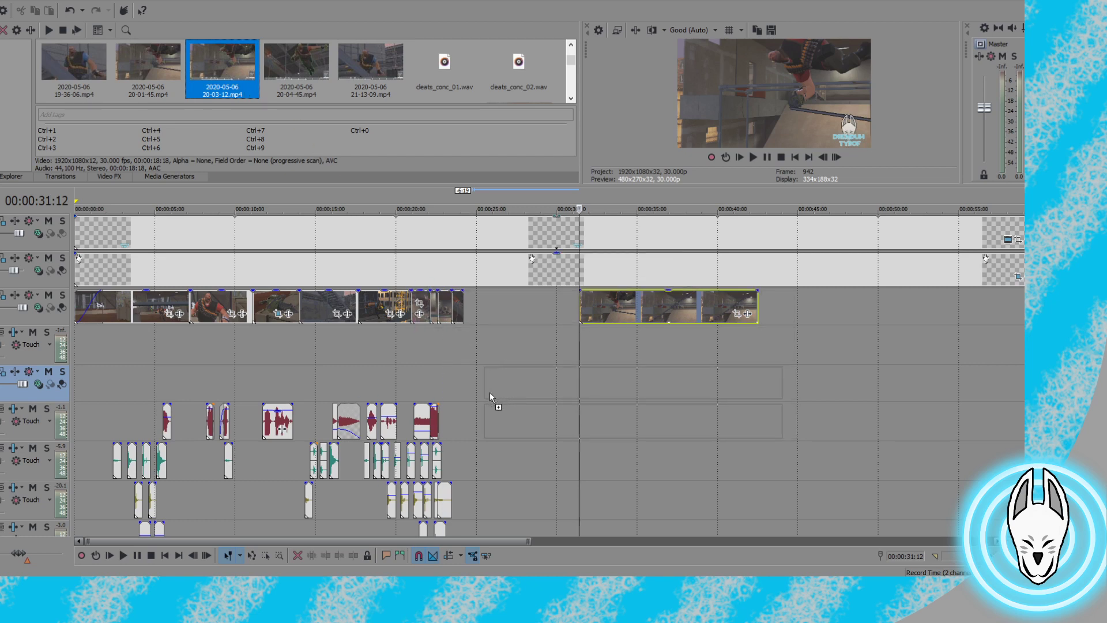
{"action": "left_click_drag", "start_coordinate": [490, 392], "coordinate": [628, 433]}
{"action": "key", "text": "Delete"}
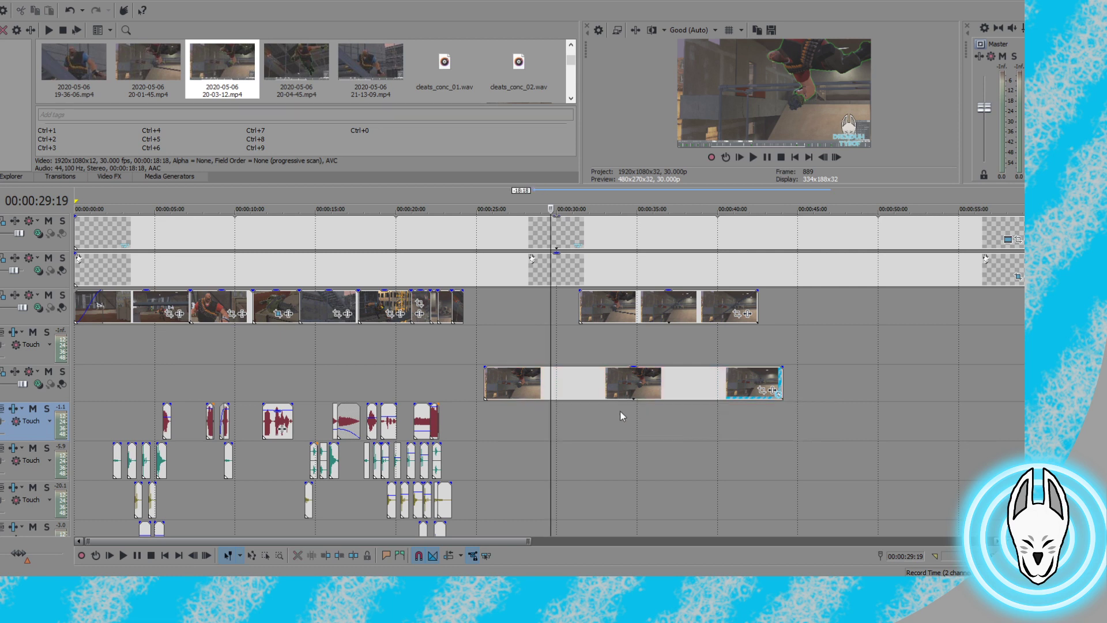
Examine the character's movement in the 20-03-12 clip frame by frame, starting around 00:00:29:12
{"action": "left_click", "coordinate": [583, 382]}
{"action": "left_click", "coordinate": [572, 378]}
{"action": "left_click", "coordinate": [554, 379]}
{"action": "left_click", "coordinate": [543, 379]}
{"action": "left_click", "coordinate": [837, 157]}
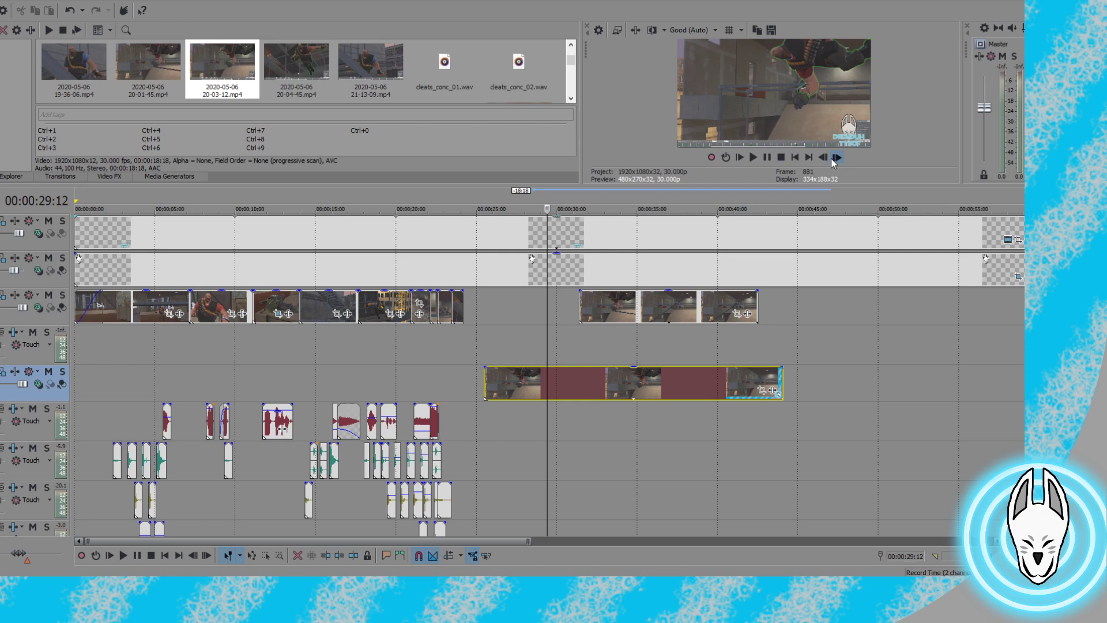
{"action": "left_click", "coordinate": [837, 157]}
{"action": "left_click", "coordinate": [836, 157]}
{"action": "left_click", "coordinate": [837, 157]}
{"action": "left_click", "coordinate": [836, 157]}
{"action": "left_click", "coordinate": [836, 156]}
{"action": "left_click", "coordinate": [836, 157]}
{"action": "left_click", "coordinate": [836, 157]}
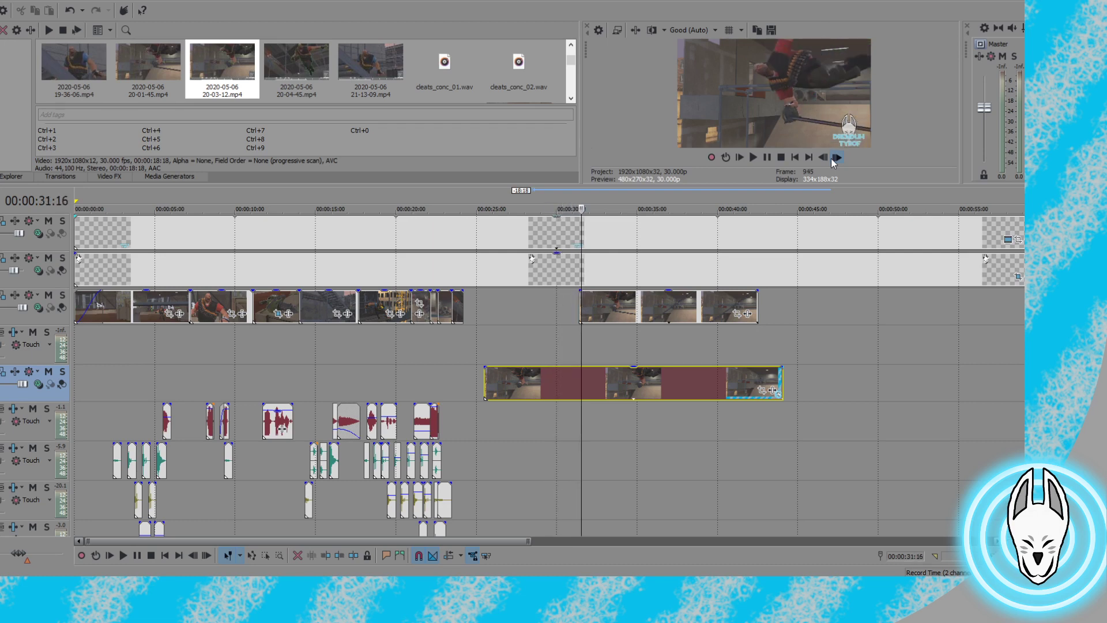
{"action": "left_click", "coordinate": [837, 157]}
{"action": "left_click", "coordinate": [836, 157]}
{"action": "left_click", "coordinate": [836, 157]}
{"action": "left_click", "coordinate": [836, 157]}
{"action": "left_click", "coordinate": [836, 157]}
{"action": "left_click", "coordinate": [837, 157]}
{"action": "left_click", "coordinate": [836, 156]}
Check frames along the trimmed 20-01-45 clip and set that clip's opacity to 0%
{"action": "left_click", "coordinate": [611, 314]}
{"action": "left_click", "coordinate": [631, 306]}
{"action": "left_click", "coordinate": [650, 306]}
{"action": "left_click", "coordinate": [669, 305]}
{"action": "left_click", "coordinate": [658, 300]}
{"action": "left_click", "coordinate": [559, 306]}
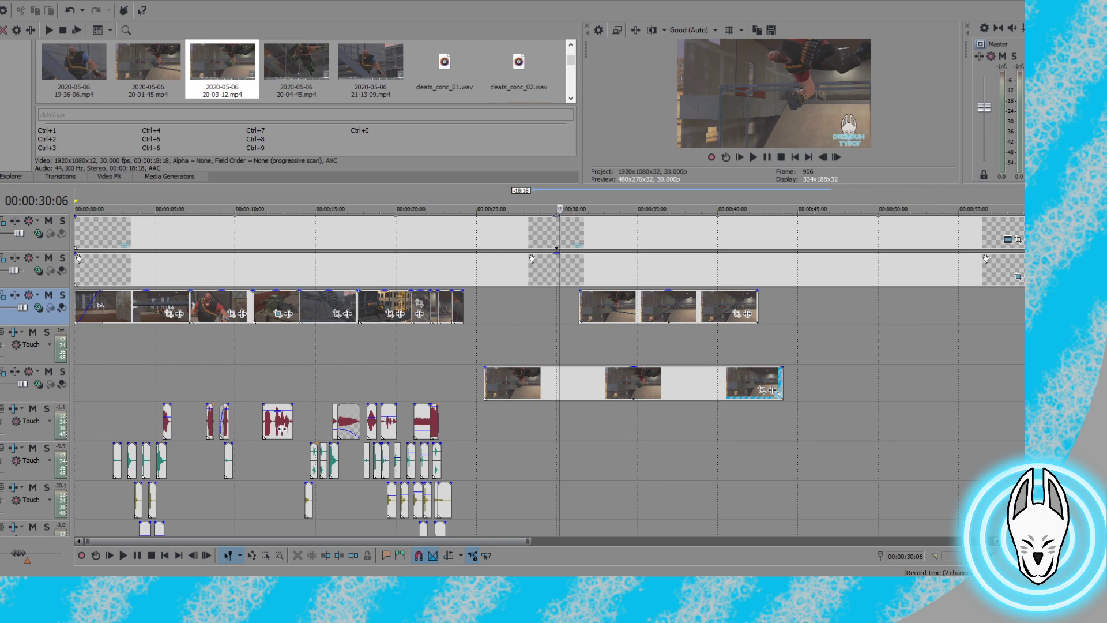
{"action": "left_click", "coordinate": [668, 297]}
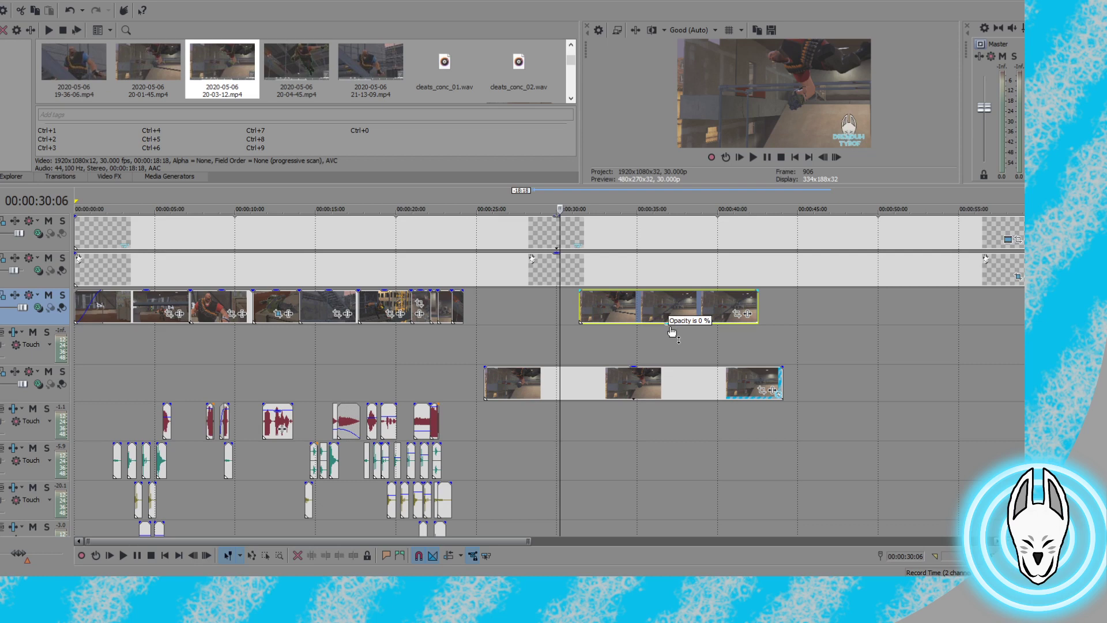
Trim the start of the 20-03-12 clip to 00:00:34:28 and move it to begin with the 20-01-45 clip at 00:00:31:12
{"action": "left_click", "coordinate": [836, 158]}
{"action": "left_click", "coordinate": [836, 157]}
{"action": "left_click", "coordinate": [836, 157]}
{"action": "left_click", "coordinate": [836, 158]}
{"action": "left_click", "coordinate": [836, 158]}
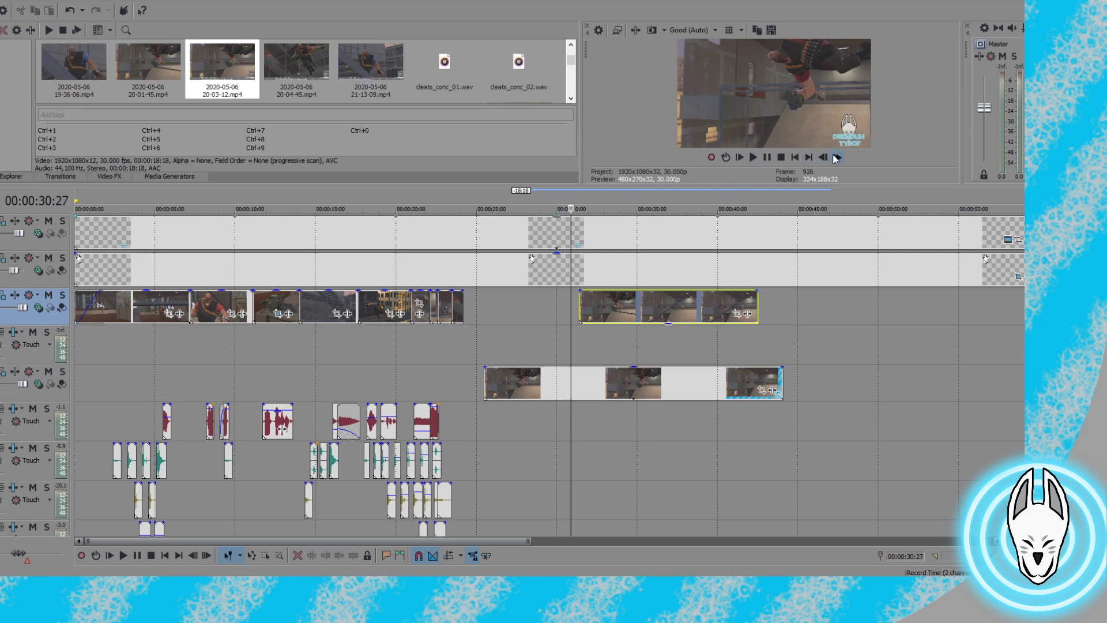
{"action": "left_click", "coordinate": [836, 158]}
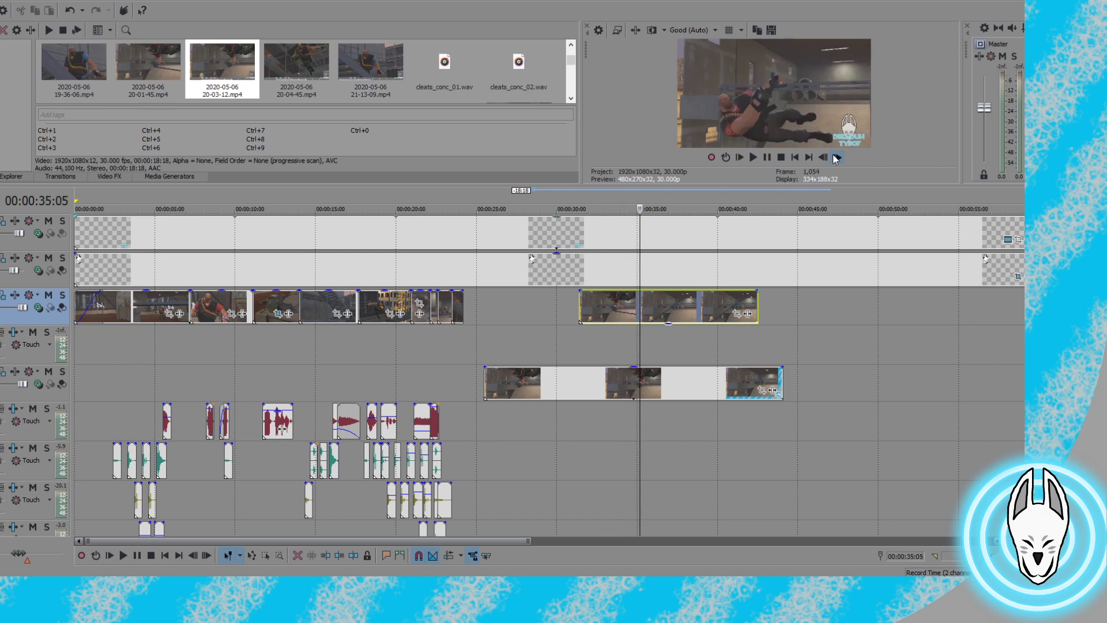
{"action": "left_click", "coordinate": [822, 157]}
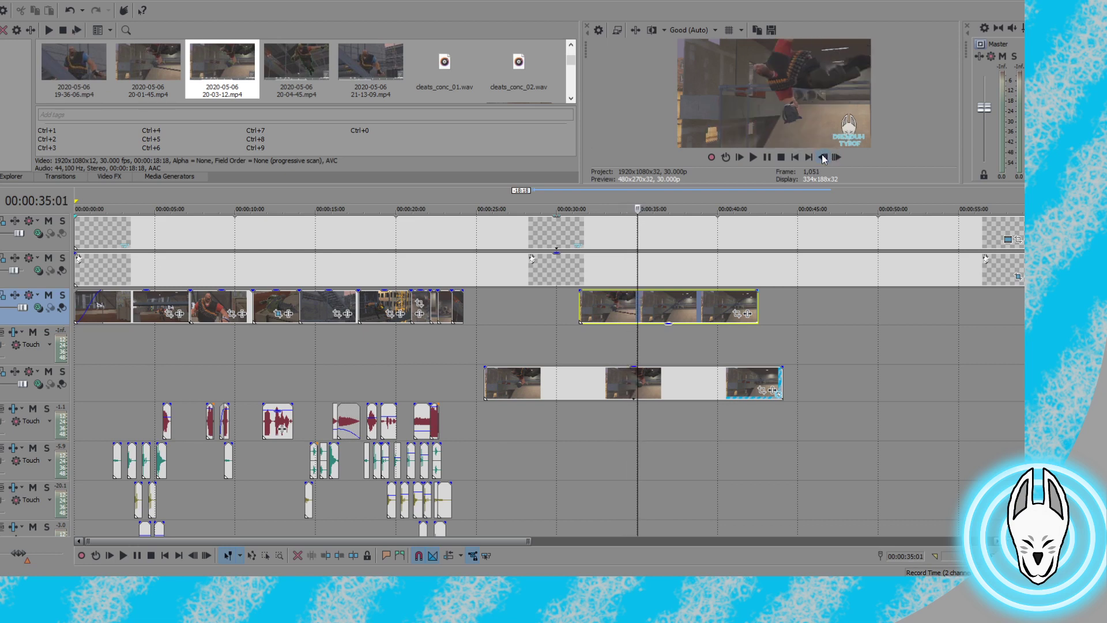
{"action": "left_click", "coordinate": [823, 157]}
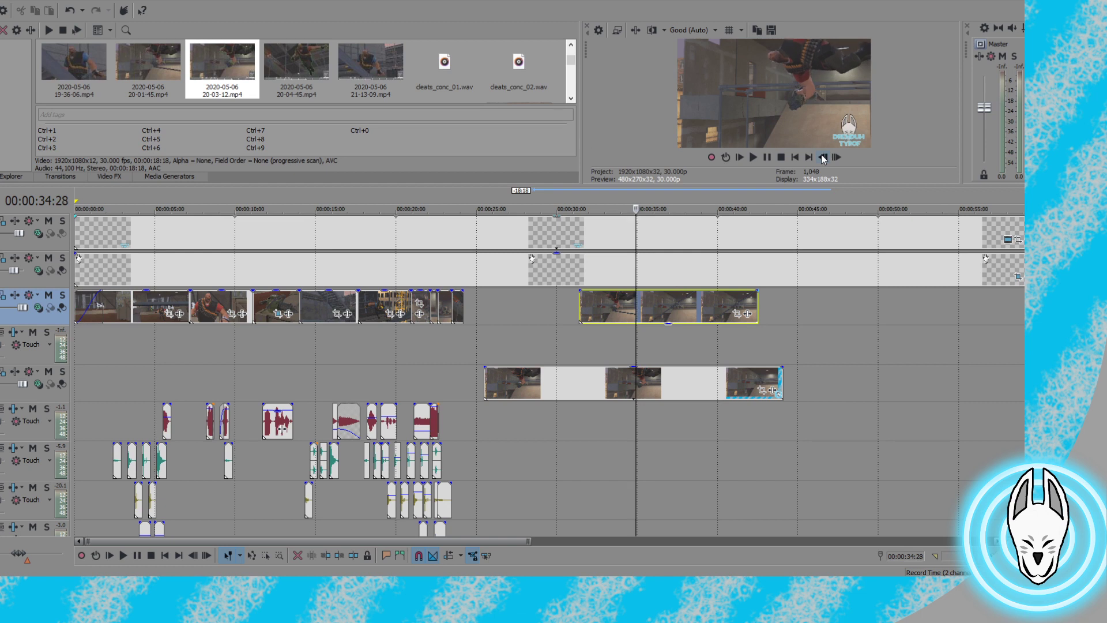
{"action": "left_click", "coordinate": [835, 157]}
{"action": "left_click", "coordinate": [836, 157]}
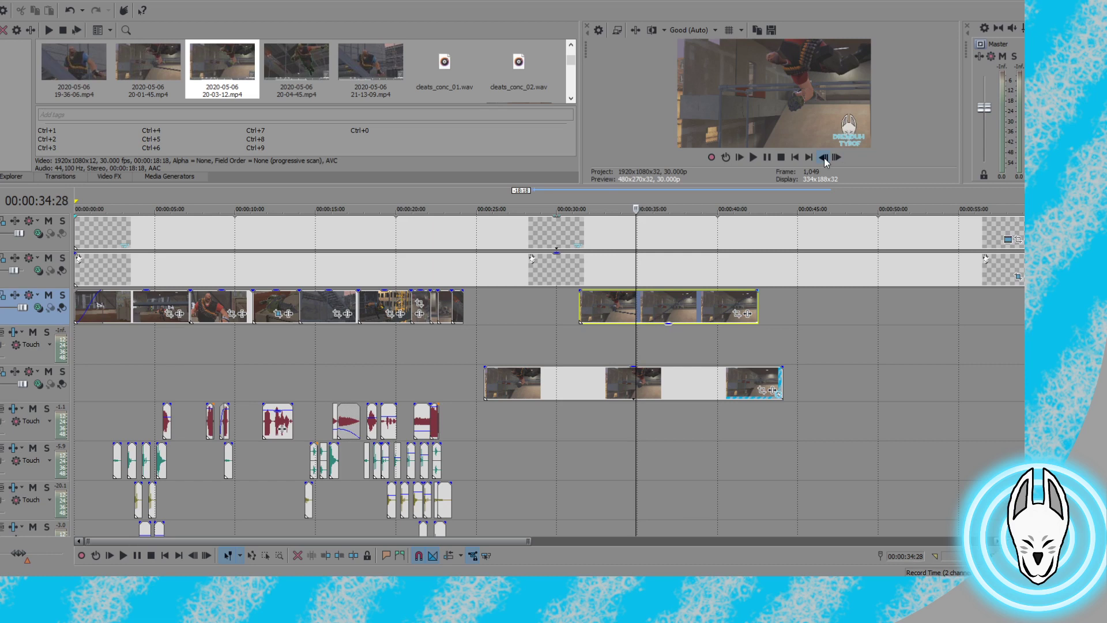
{"action": "left_click", "coordinate": [631, 375]}
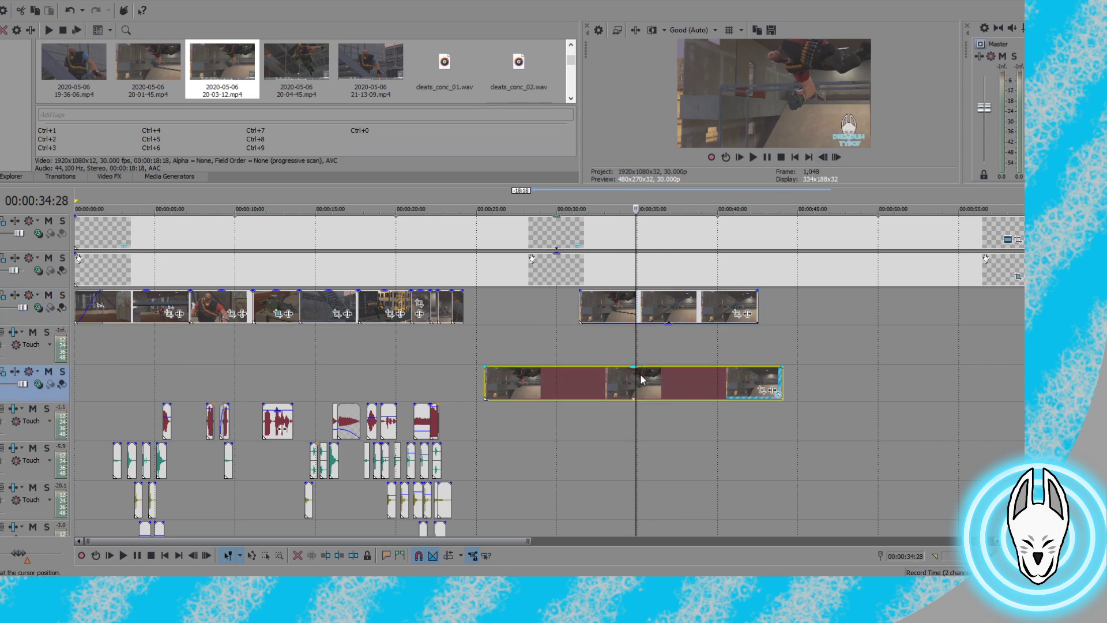
{"action": "key", "text": "alt+["}
{"action": "left_click_drag", "start_coordinate": [654, 375], "coordinate": [600, 373]}
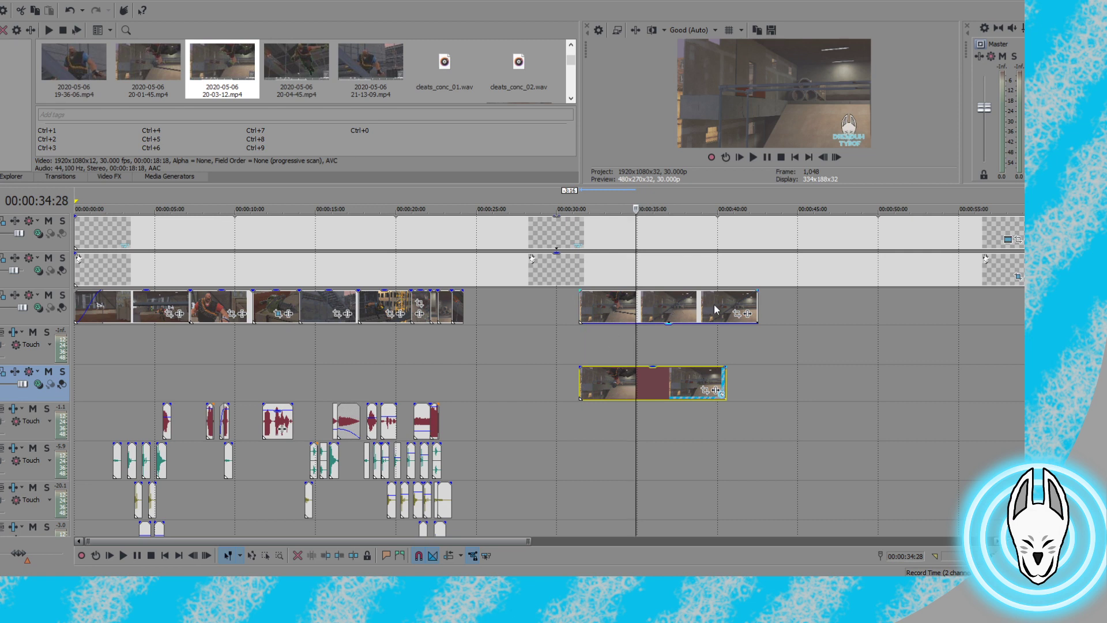
Make the 20-01-45 clip semi-transparent, compare the overlapping frames from 00:00:31:12 to 00:00:31:25, and restore its opacity to 100%
{"action": "left_click", "coordinate": [579, 305]}
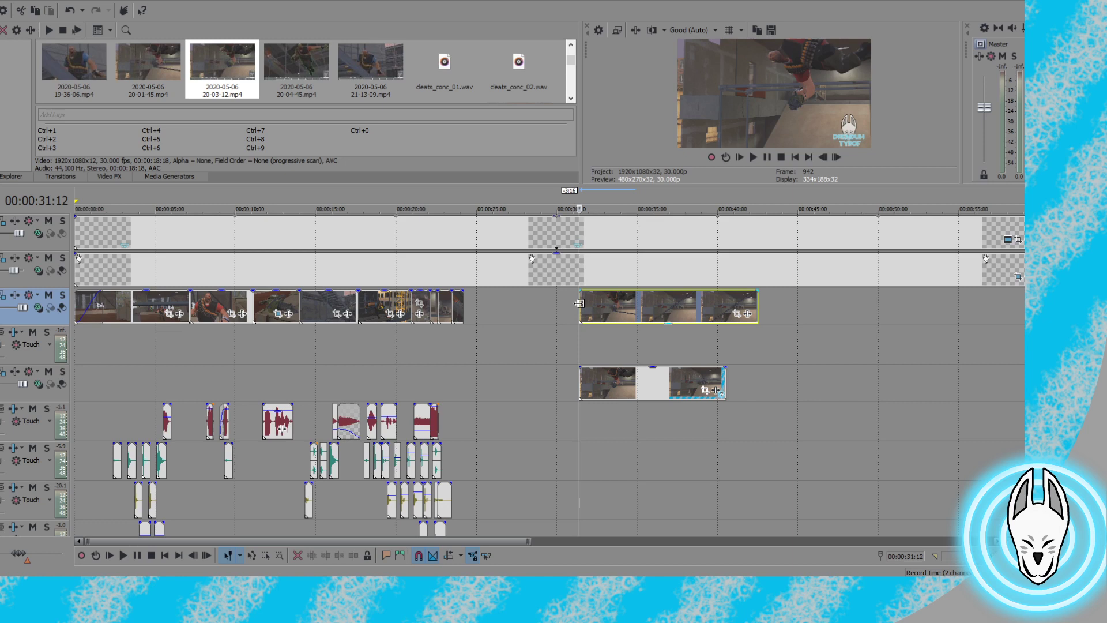
{"action": "left_click_drag", "start_coordinate": [667, 292], "coordinate": [666, 309]}
{"action": "left_click", "coordinate": [836, 157]}
{"action": "left_click", "coordinate": [836, 157]}
{"action": "left_click", "coordinate": [836, 157]}
{"action": "left_click", "coordinate": [836, 158]}
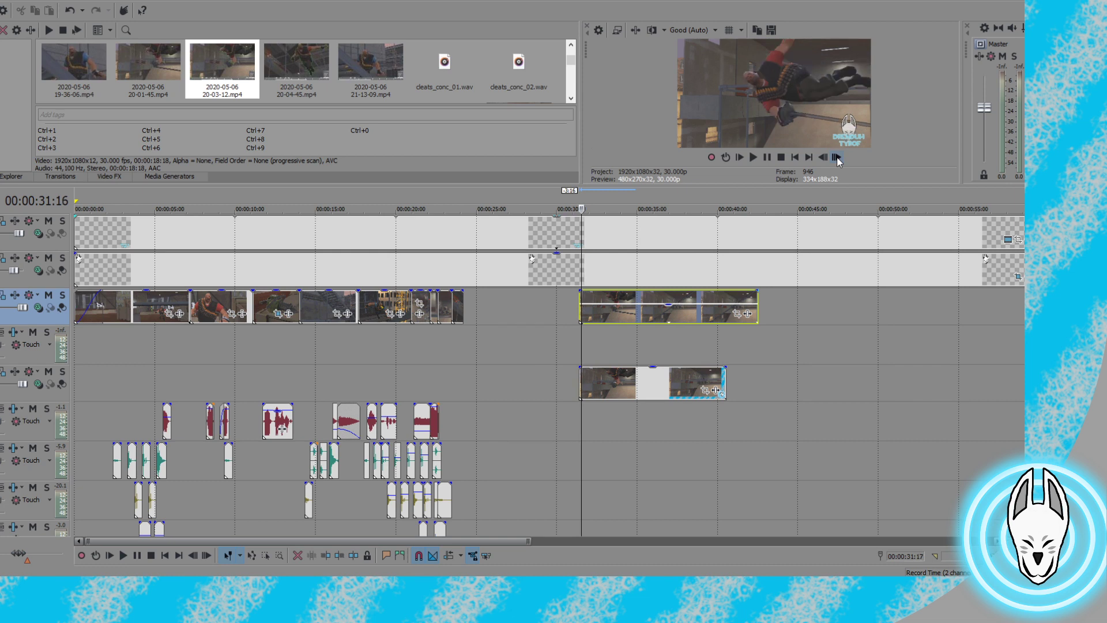
{"action": "left_click", "coordinate": [836, 157]}
{"action": "left_click", "coordinate": [836, 157]}
{"action": "left_click", "coordinate": [836, 158]}
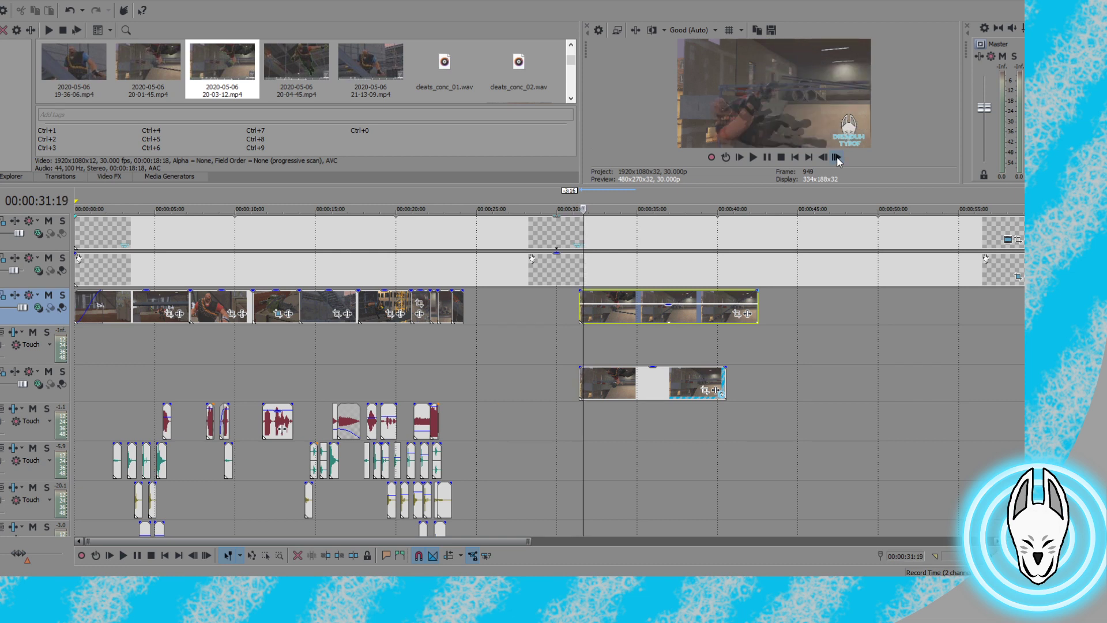
{"action": "left_click", "coordinate": [836, 158]}
{"action": "left_click", "coordinate": [836, 158]}
{"action": "left_click", "coordinate": [836, 158]}
{"action": "left_click", "coordinate": [836, 157]}
{"action": "left_click", "coordinate": [836, 157]}
{"action": "left_click", "coordinate": [836, 158]}
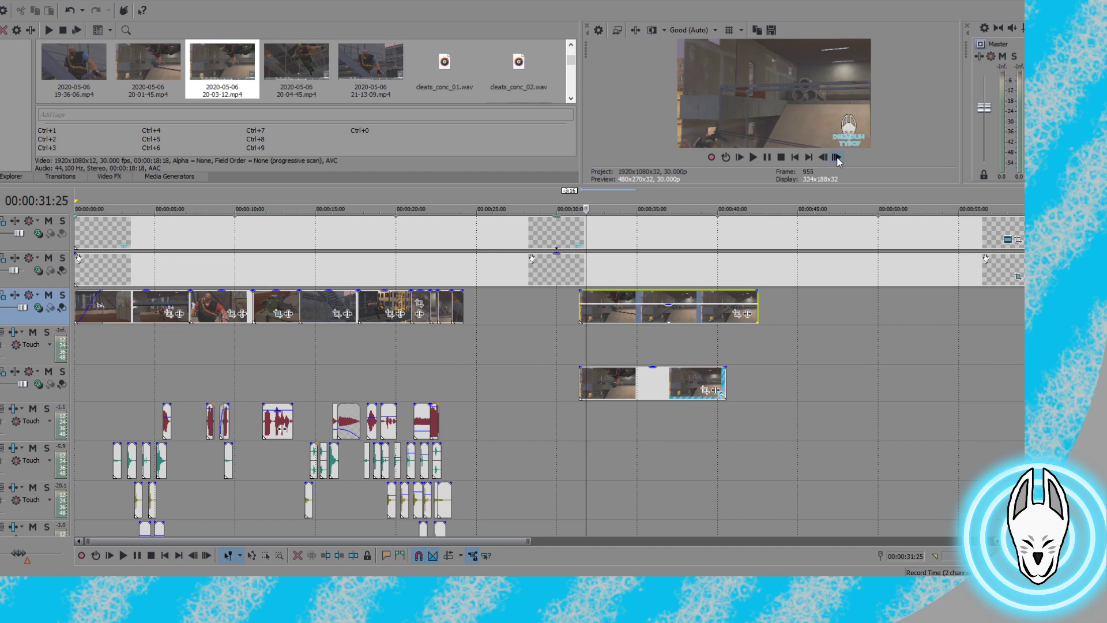
{"action": "left_click", "coordinate": [836, 157]}
{"action": "left_click", "coordinate": [822, 157]}
{"action": "left_click", "coordinate": [836, 158]}
{"action": "left_click_drag", "start_coordinate": [626, 304], "coordinate": [638, 275]}
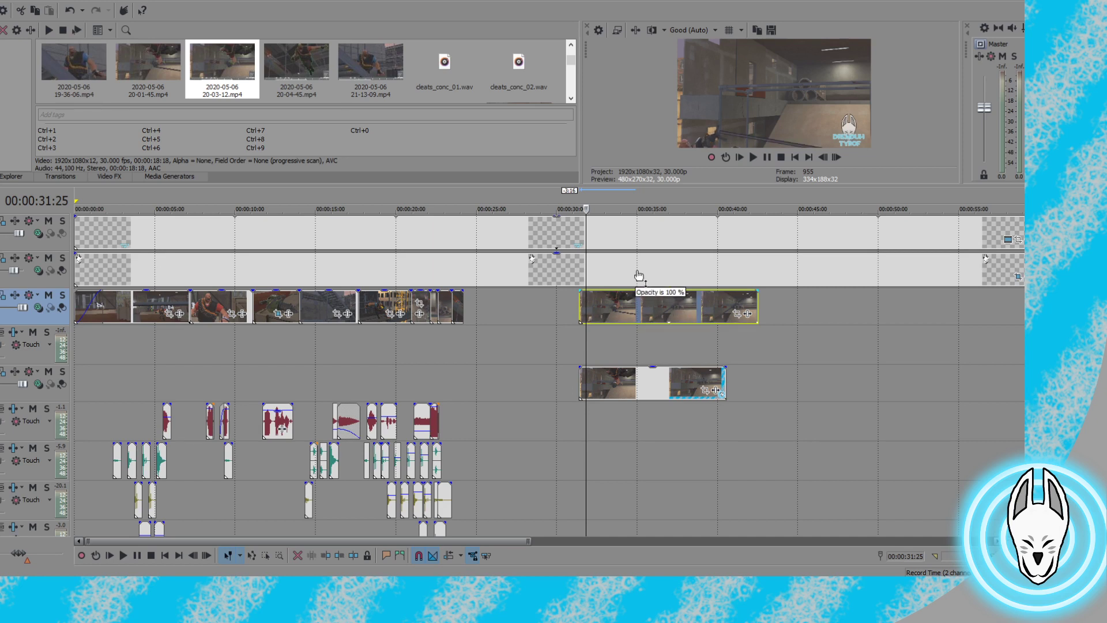
Examine the 20-01-45 clip at full opacity frame by frame from 00:00:31:12 to 00:00:31:19
{"action": "left_click", "coordinate": [580, 380]}
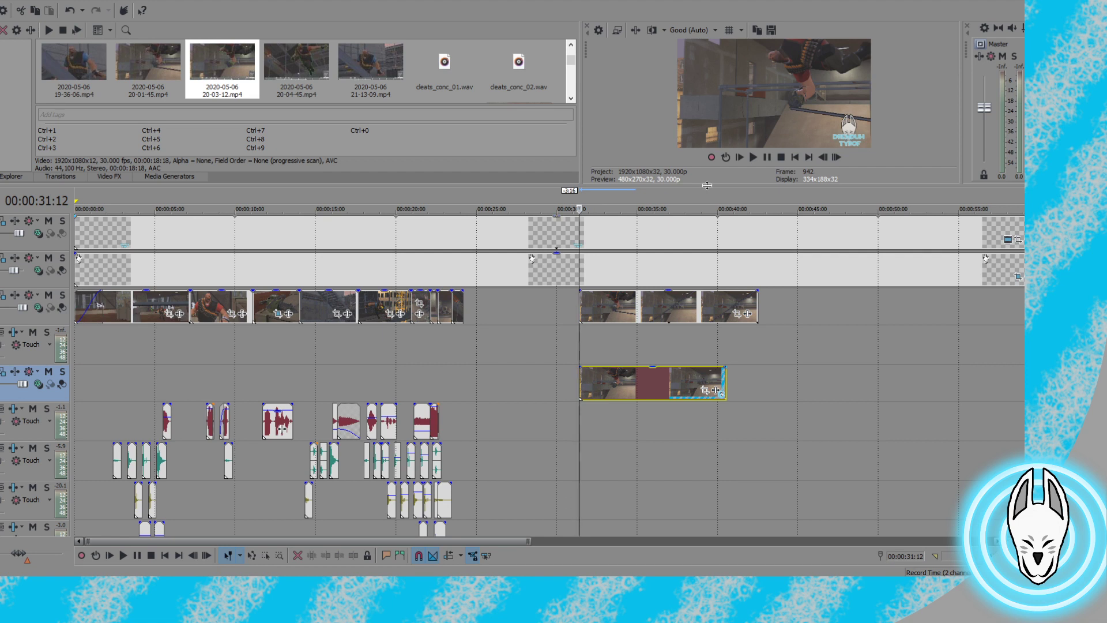
{"action": "left_click", "coordinate": [837, 157]}
{"action": "left_click", "coordinate": [837, 157]}
{"action": "left_click", "coordinate": [837, 157]}
{"action": "left_click", "coordinate": [837, 157]}
{"action": "left_click", "coordinate": [837, 157]}
{"action": "left_click", "coordinate": [837, 157]}
{"action": "left_click", "coordinate": [837, 157]}
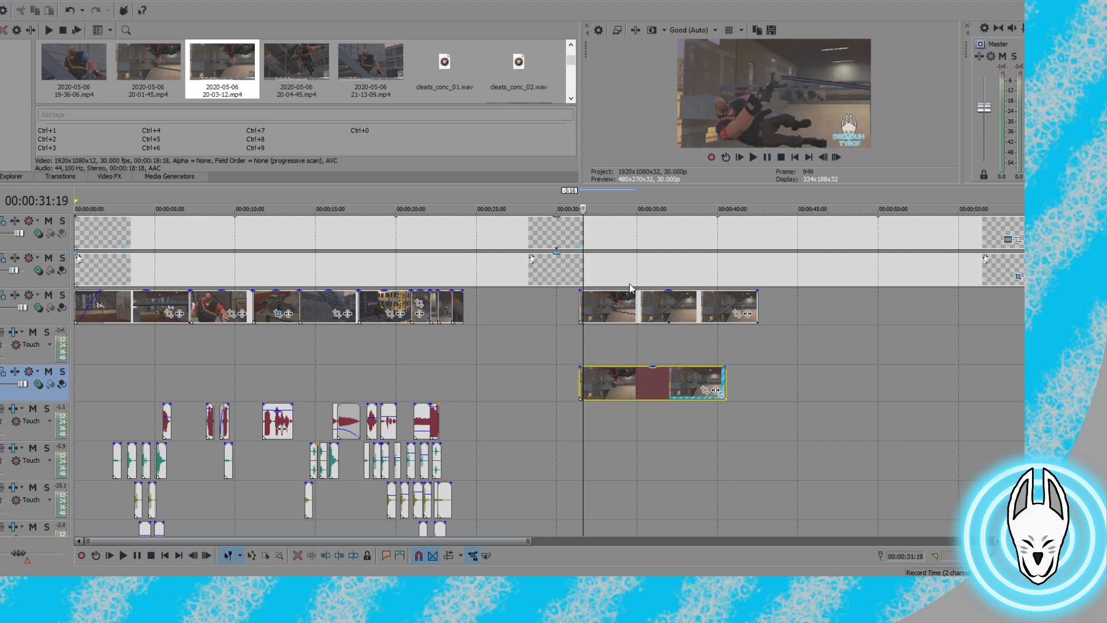
Lower the 20-01-45 clip's opacity partway and compare both clips' character movement frame by frame between 00:00:31:12 and 00:00:31:25
{"action": "left_click_drag", "start_coordinate": [666, 296], "coordinate": [668, 310]}
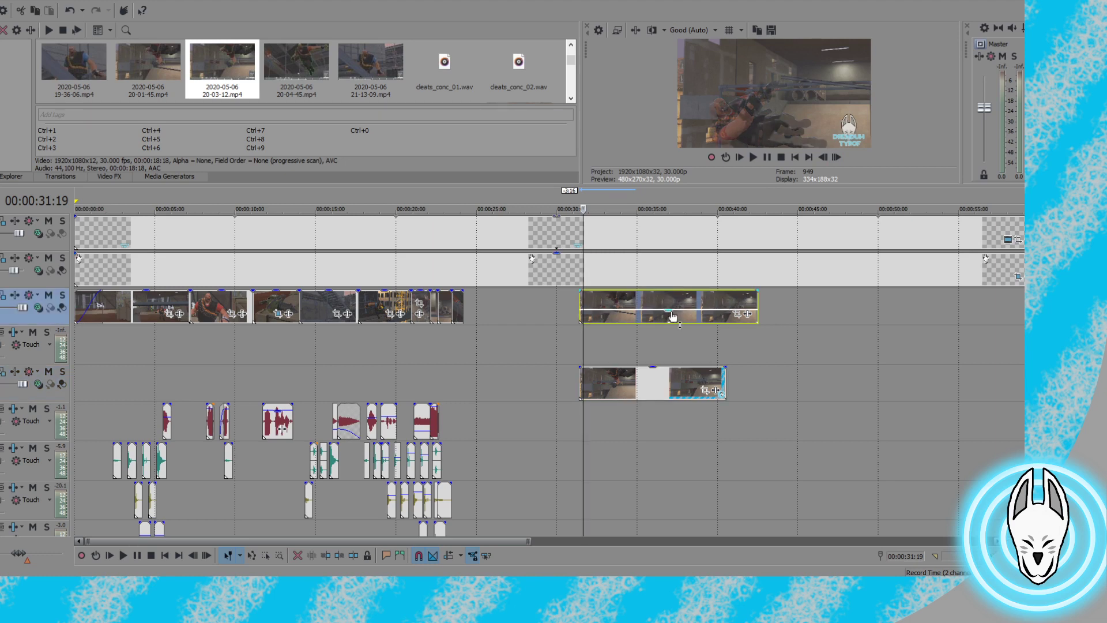
{"action": "left_click", "coordinate": [824, 157]}
{"action": "left_click", "coordinate": [823, 157]}
{"action": "left_click", "coordinate": [824, 157]}
{"action": "left_click", "coordinate": [823, 157]}
{"action": "left_click", "coordinate": [824, 158]}
{"action": "left_click", "coordinate": [823, 158]}
{"action": "left_click", "coordinate": [824, 157]}
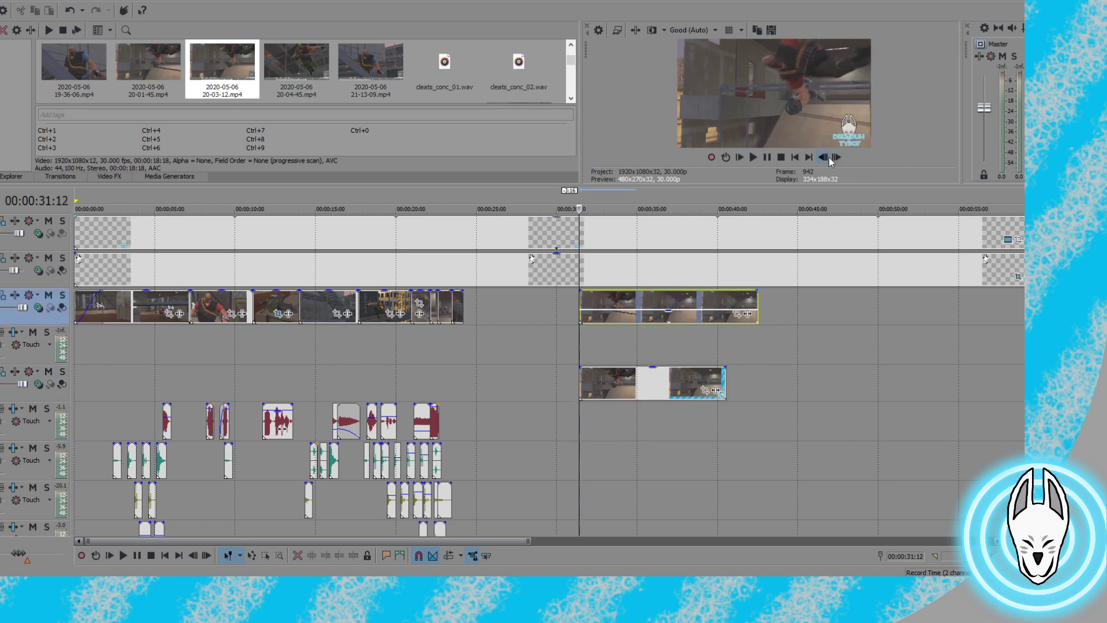
{"action": "left_click", "coordinate": [837, 157]}
{"action": "left_click", "coordinate": [837, 157]}
{"action": "left_click", "coordinate": [837, 158]}
{"action": "left_click", "coordinate": [837, 158]}
{"action": "left_click", "coordinate": [837, 157]}
{"action": "left_click", "coordinate": [837, 157]}
{"action": "left_click", "coordinate": [837, 157]}
{"action": "left_click", "coordinate": [837, 157]}
{"action": "left_click", "coordinate": [837, 158]}
{"action": "left_click", "coordinate": [837, 157]}
{"action": "left_click", "coordinate": [837, 157]}
{"action": "left_click", "coordinate": [837, 158]}
Set the 20-01-45 clip's opacity to 0% and trim its start to 00:00:31:25
{"action": "mouse_move", "coordinate": [663, 315]}
{"action": "left_mouse_down"}
{"action": "mouse_move", "coordinate": [662, 277]}
{"action": "mouse_move", "coordinate": [668, 324]}
{"action": "mouse_move", "coordinate": [652, 328]}
{"action": "mouse_move", "coordinate": [663, 330]}
{"action": "left_mouse_up"}
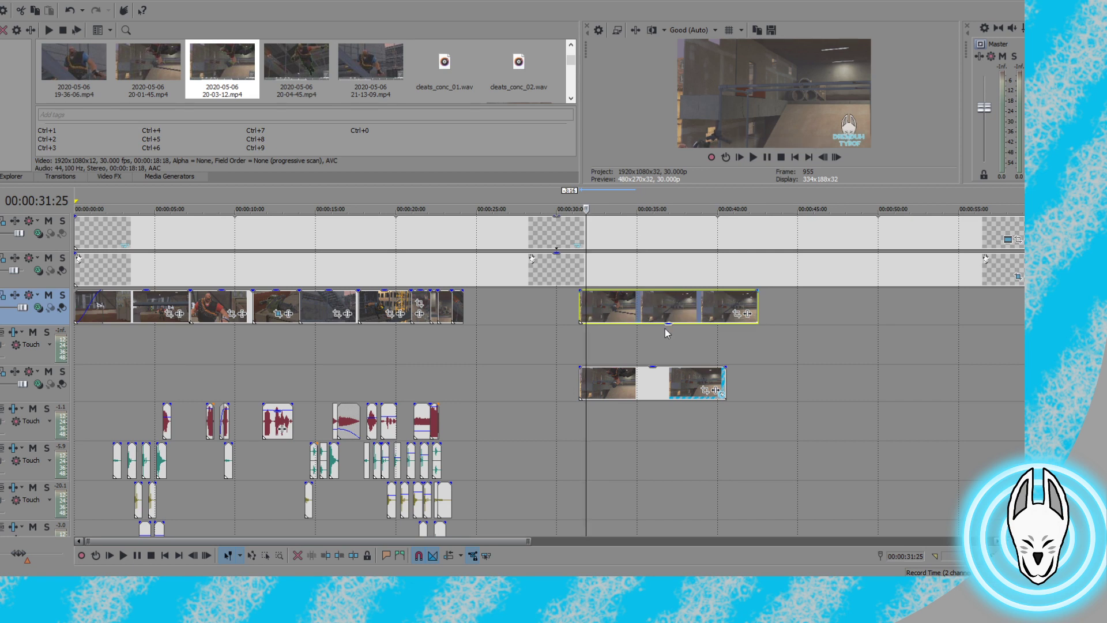
{"action": "left_click", "coordinate": [836, 158]}
{"action": "left_click", "coordinate": [823, 158]}
{"action": "left_click", "coordinate": [823, 158]}
{"action": "left_click", "coordinate": [835, 158]}
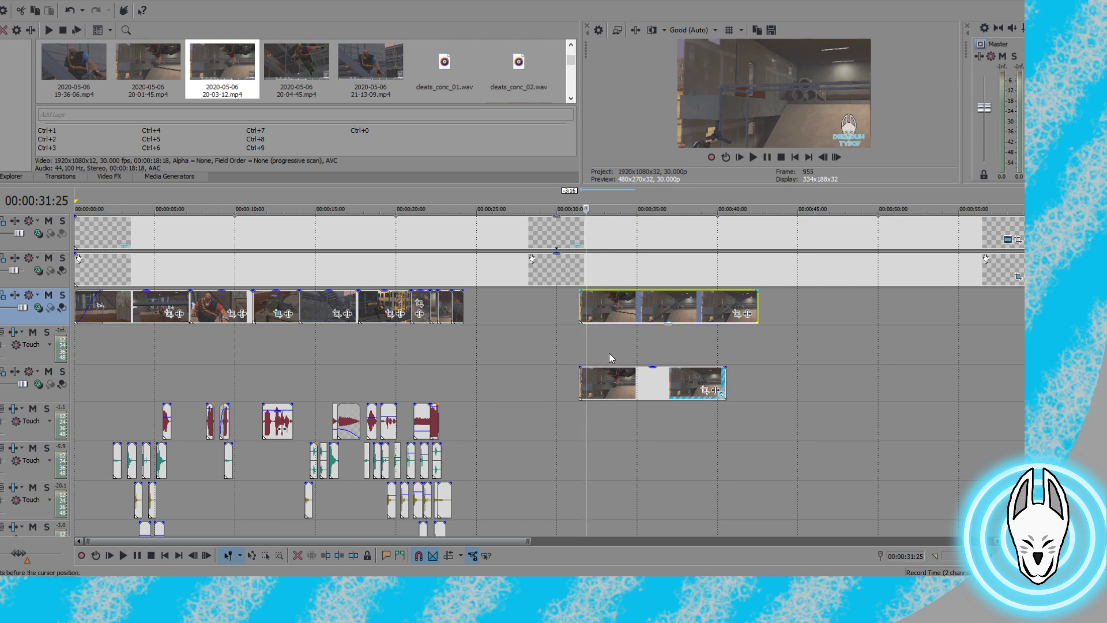
{"action": "key", "text": "alt+bracketleft"}
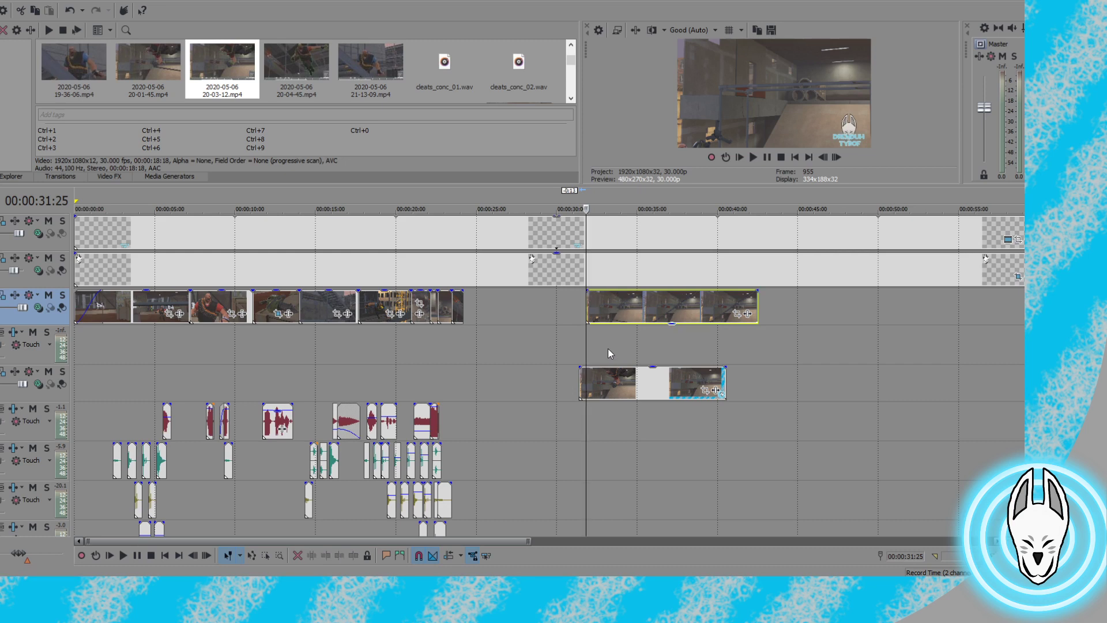
Check frames along the trimmed 20-01-45 clip, restore its opacity to 100%, and preview playback from 00:00:31:25
{"action": "left_click", "coordinate": [614, 306]}
{"action": "left_click", "coordinate": [635, 306]}
{"action": "left_click", "coordinate": [655, 306]}
{"action": "left_click", "coordinate": [674, 306]}
{"action": "left_click", "coordinate": [691, 309]}
{"action": "left_click", "coordinate": [708, 306]}
{"action": "left_click", "coordinate": [721, 302]}
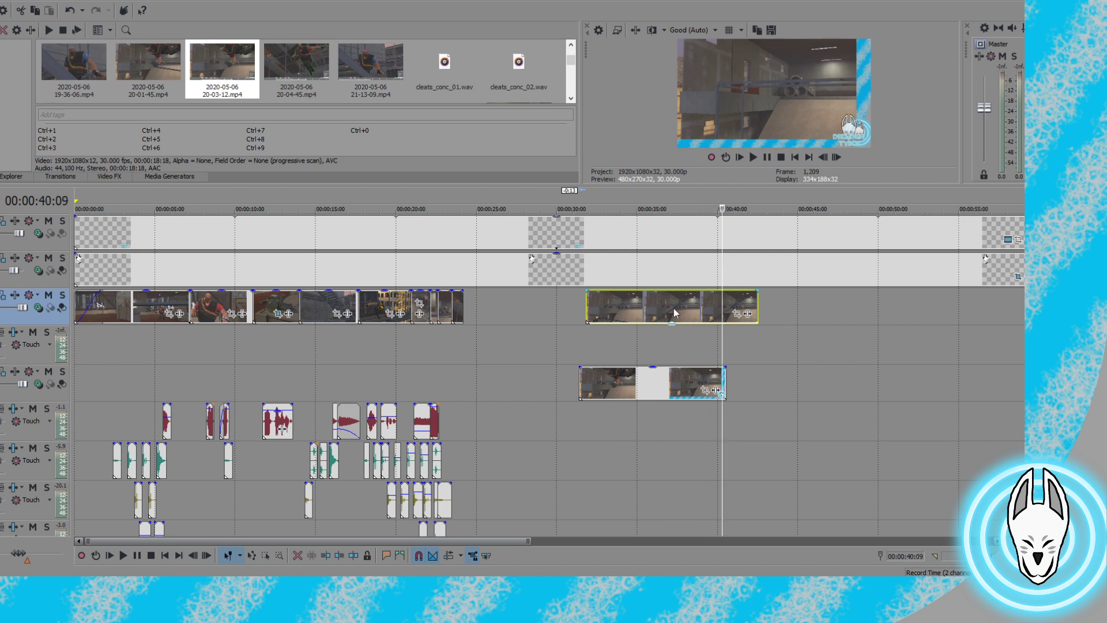
{"action": "left_click", "coordinate": [586, 310]}
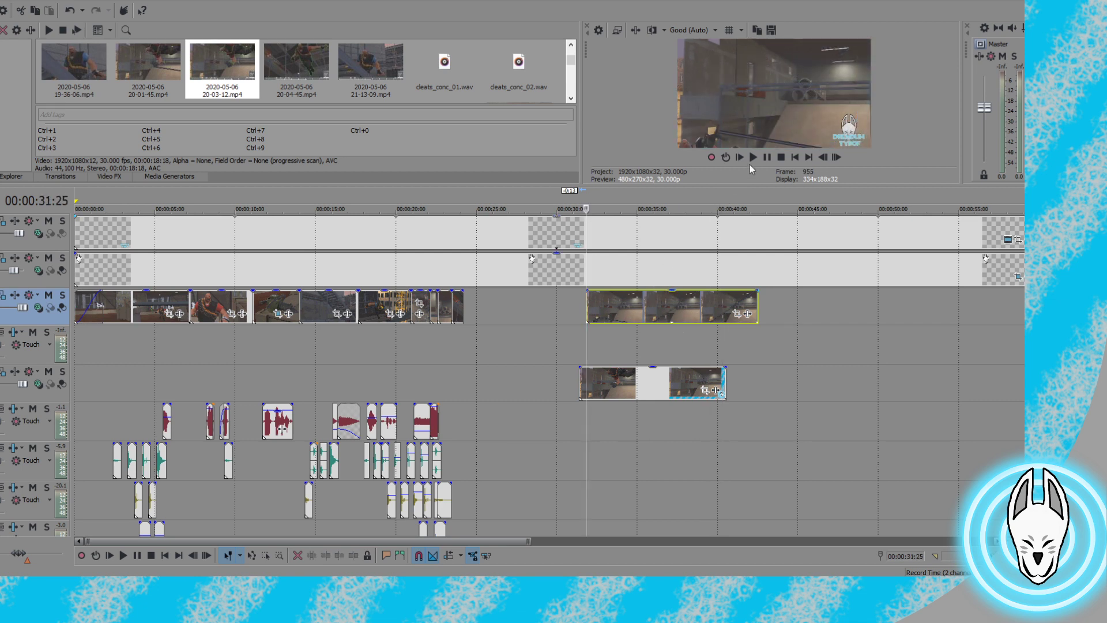
{"action": "left_click", "coordinate": [754, 158]}
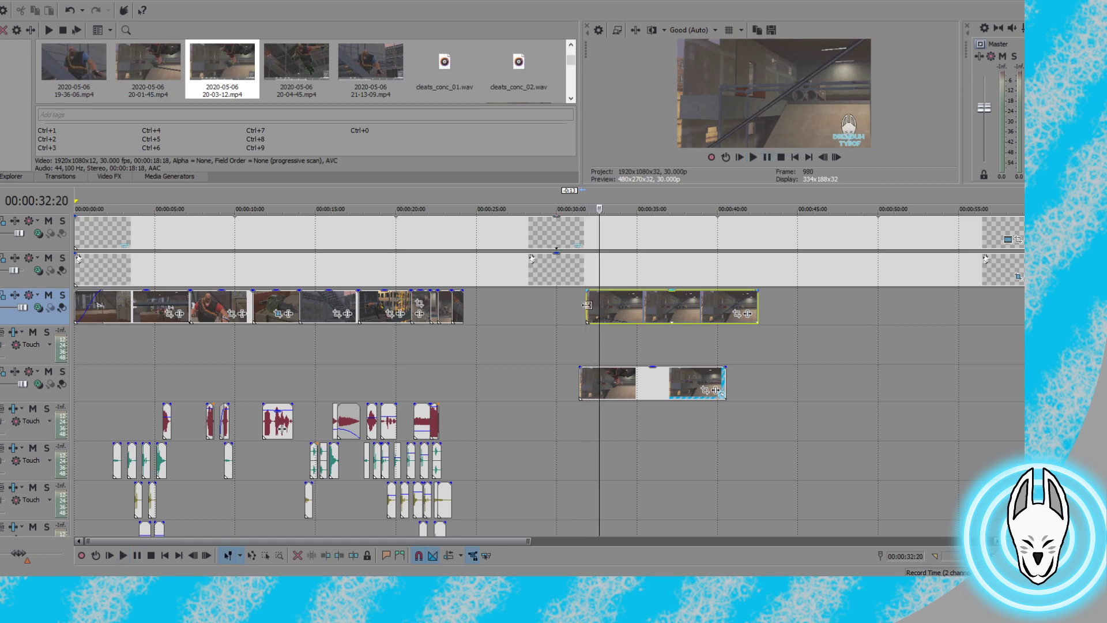
{"action": "key", "text": "space"}
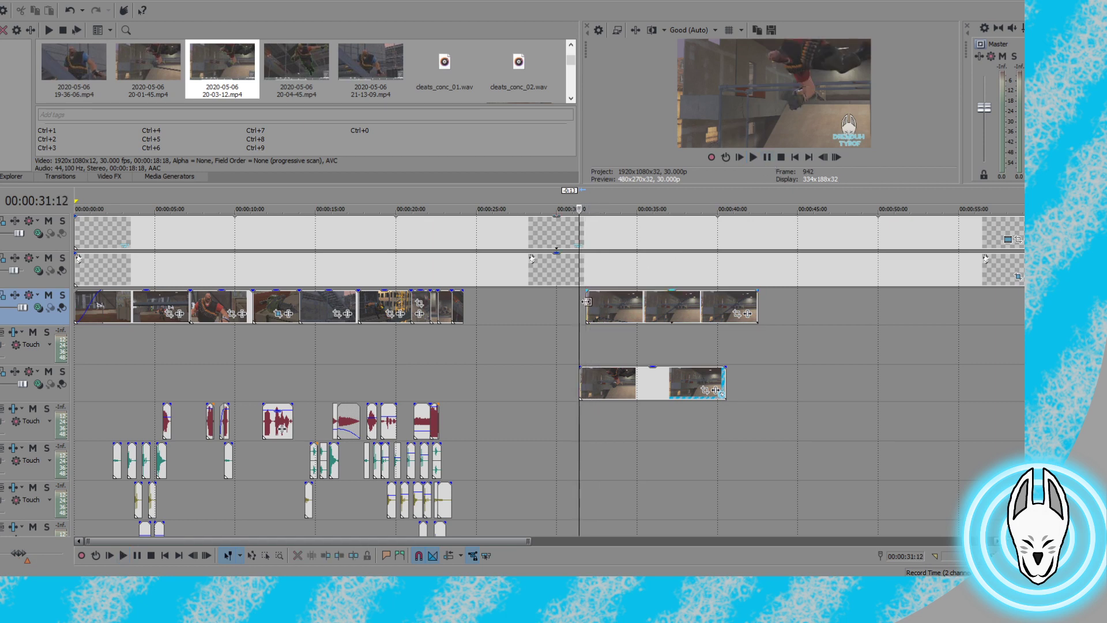
Examine the frames around the start of the 20-01-45 clip and further along it up to 00:00:40:02
{"action": "left_click", "coordinate": [835, 160]}
{"action": "left_click", "coordinate": [835, 159]}
{"action": "left_click", "coordinate": [832, 162]}
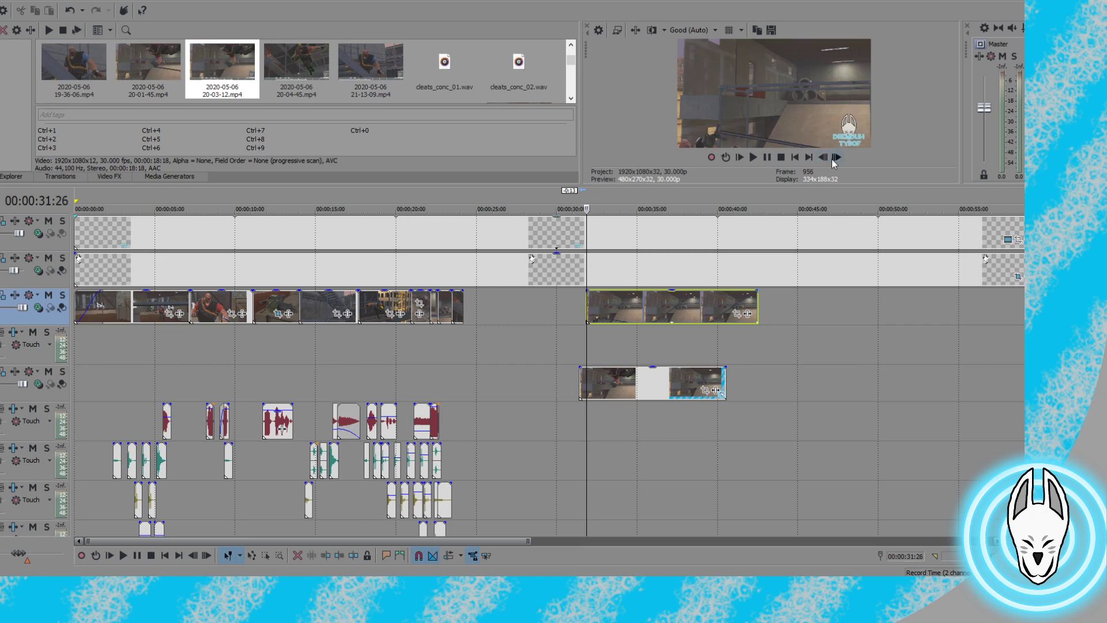
{"action": "left_click", "coordinate": [836, 158]}
{"action": "left_click", "coordinate": [653, 307]}
{"action": "left_click", "coordinate": [670, 306]}
{"action": "left_click", "coordinate": [698, 309]}
{"action": "left_click", "coordinate": [719, 303]}
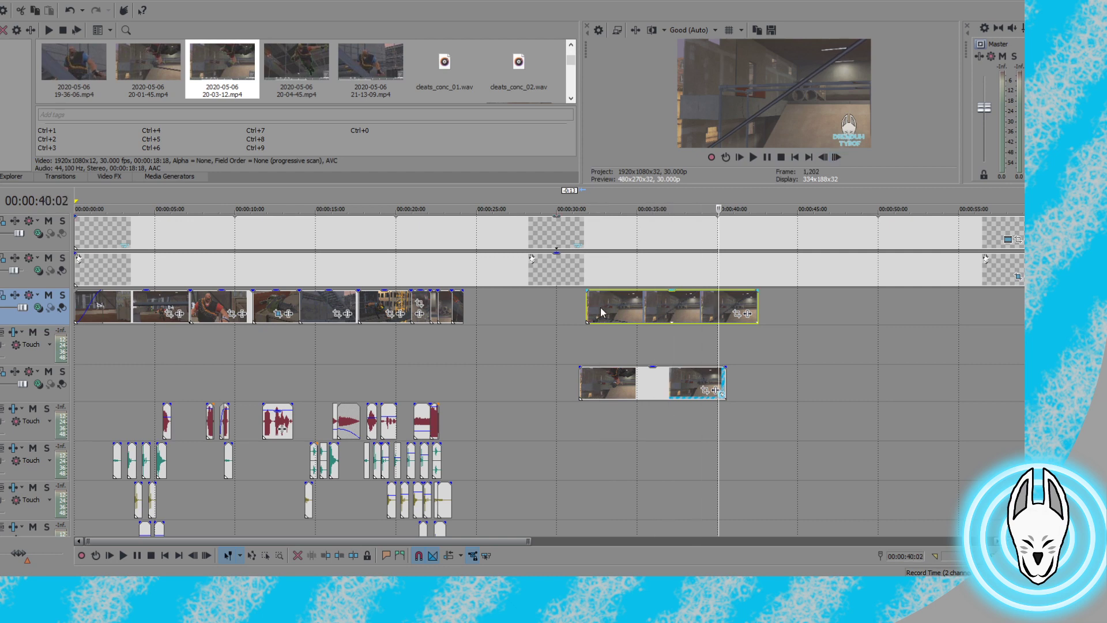
{"action": "left_click", "coordinate": [587, 307]}
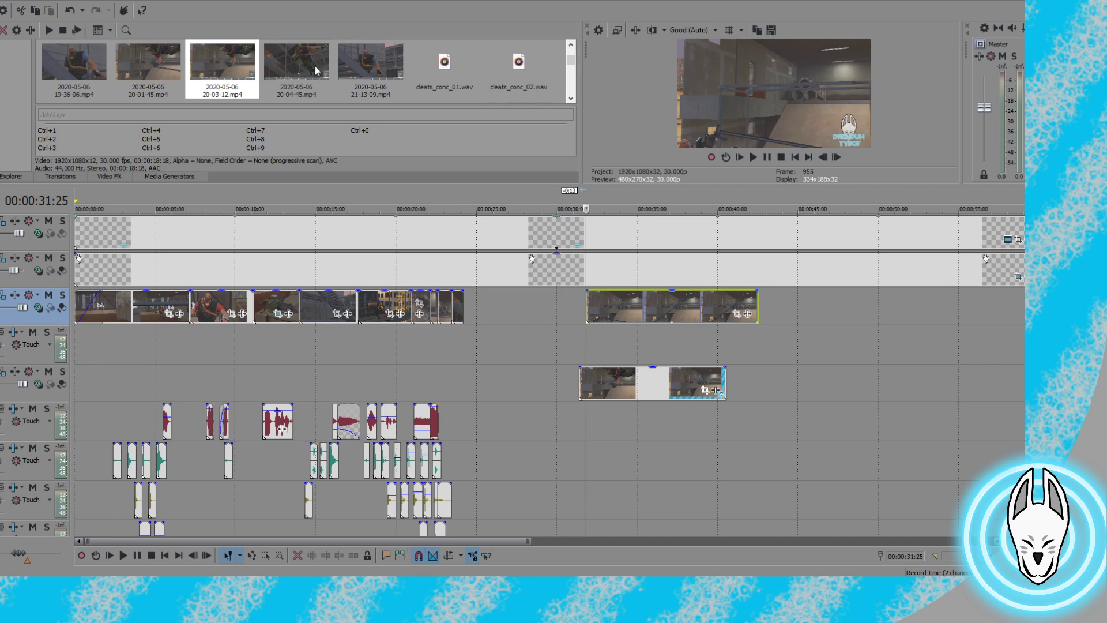
{"action": "scroll", "coordinate": [338, 80], "scroll_direction": "down", "scroll_amount": 2}
{"action": "scroll", "coordinate": [304, 64], "scroll_direction": "up", "scroll_amount": 2}
{"action": "left_click", "coordinate": [328, 70]}
{"action": "left_click", "coordinate": [188, 69]}
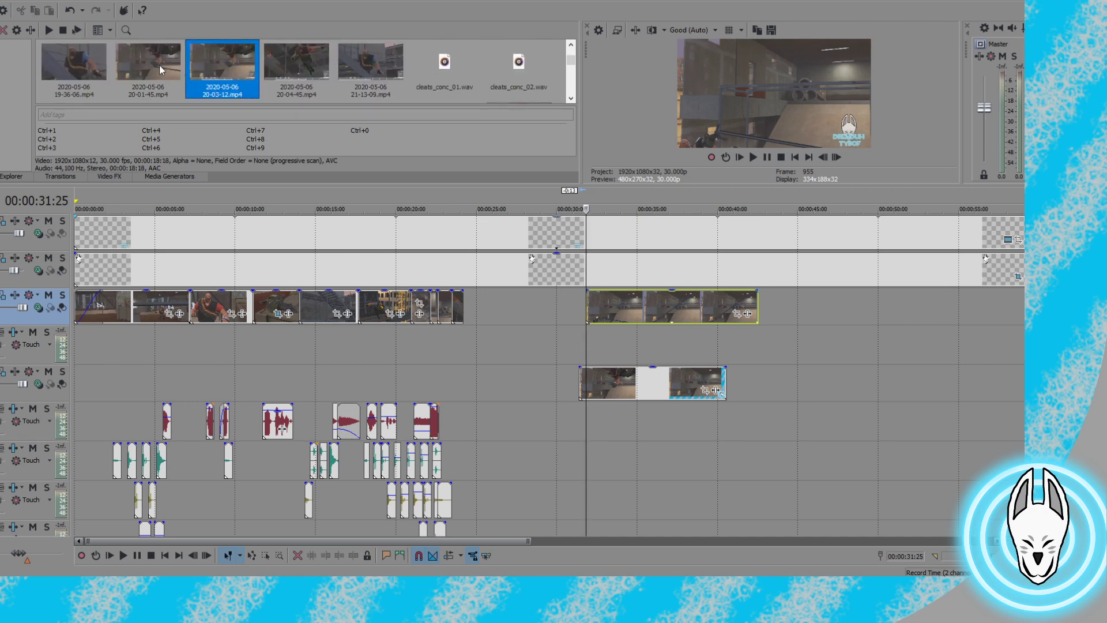
Extend the 20-01-45 clip to check its remaining footage, and trim its end to match the end of the 20-03-12 clip
{"action": "left_click_drag", "start_coordinate": [758, 304], "coordinate": [949, 313]}
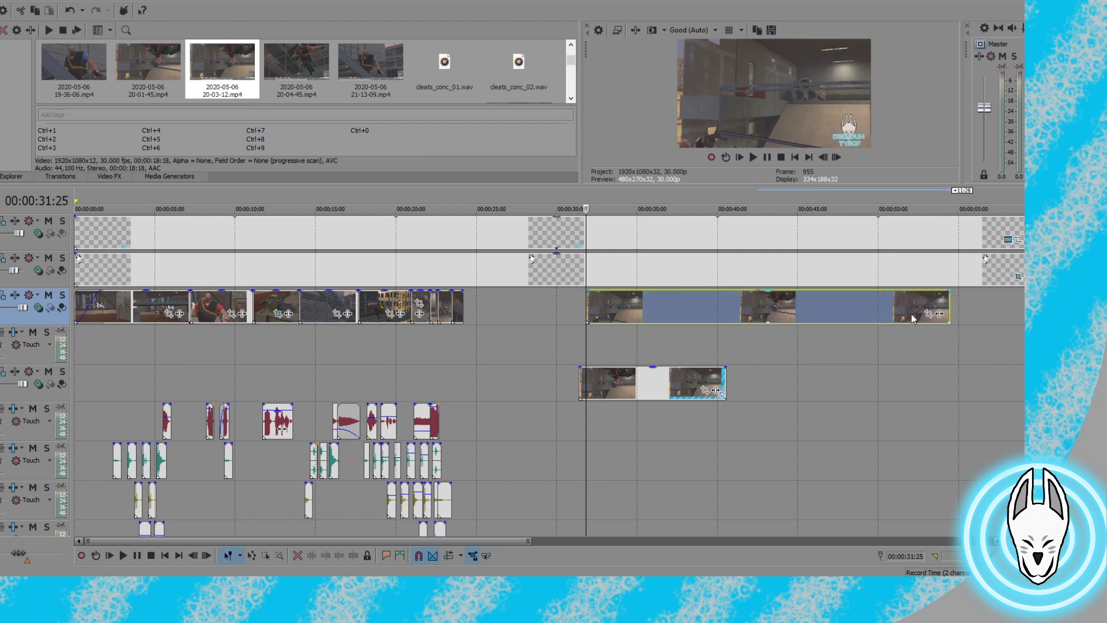
{"action": "left_click", "coordinate": [817, 311]}
{"action": "left_click", "coordinate": [865, 305]}
{"action": "left_click", "coordinate": [910, 298]}
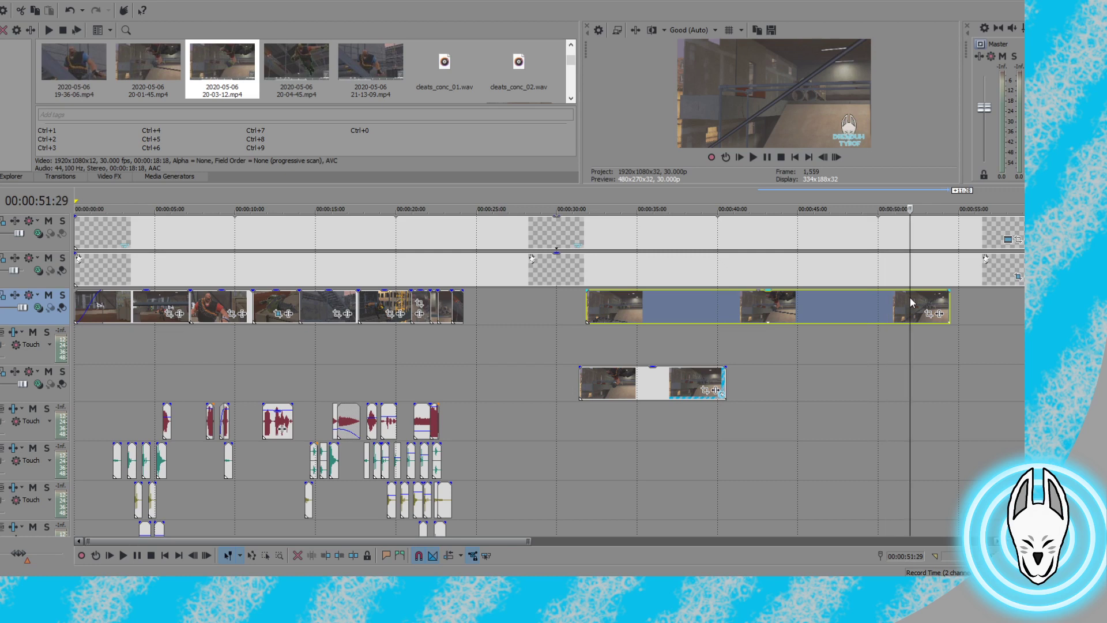
{"action": "left_click_drag", "start_coordinate": [949, 300], "coordinate": [725, 312]}
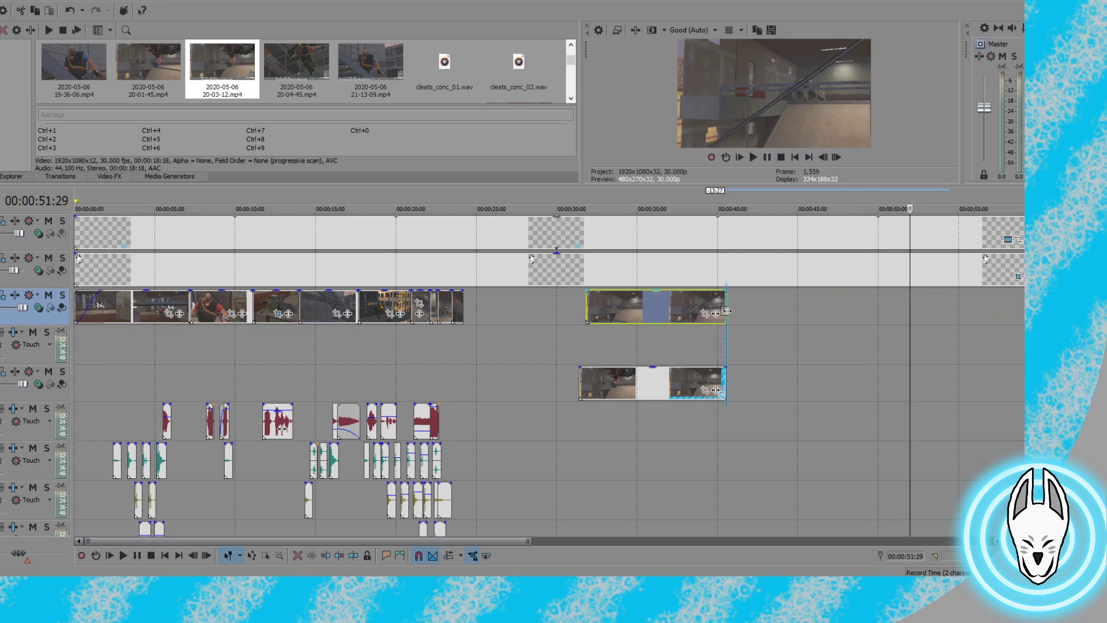
Trim the start of the 20-01-45 clip by two frames to 00:00:31:27
{"action": "left_click", "coordinate": [585, 300]}
{"action": "left_click", "coordinate": [836, 157]}
{"action": "left_click", "coordinate": [836, 158]}
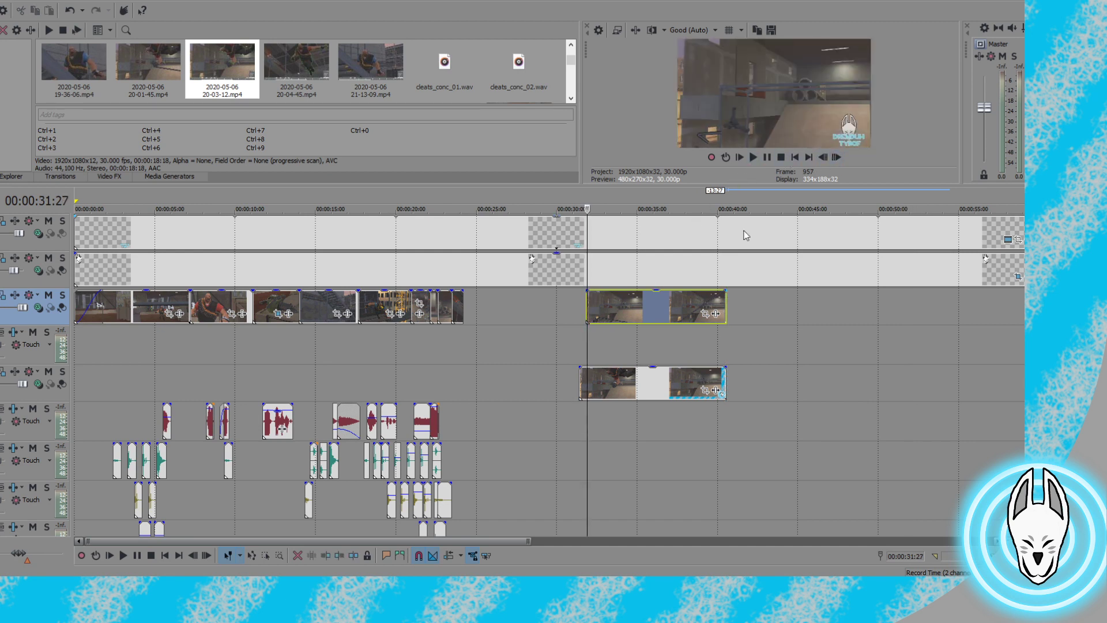
{"action": "left_click_drag", "start_coordinate": [586, 306], "coordinate": [587, 306]}
Cut away the part of the 20-03-12 clip after 00:00:31:25
{"action": "left_click", "coordinate": [823, 157]}
{"action": "left_click", "coordinate": [823, 156]}
{"action": "left_click", "coordinate": [837, 159]}
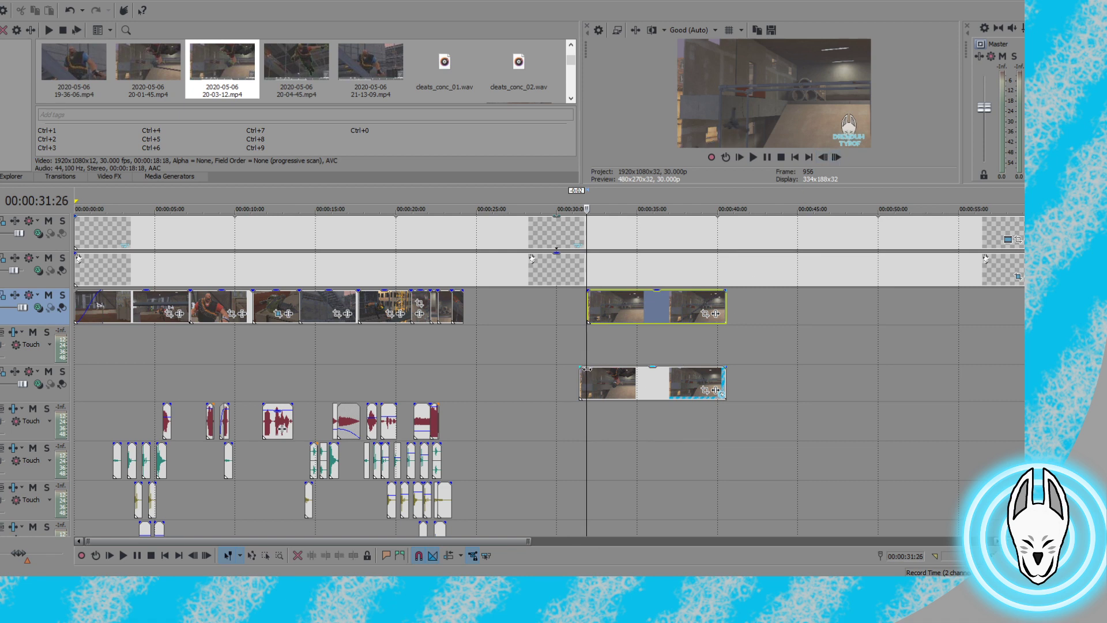
{"action": "left_click", "coordinate": [823, 157]}
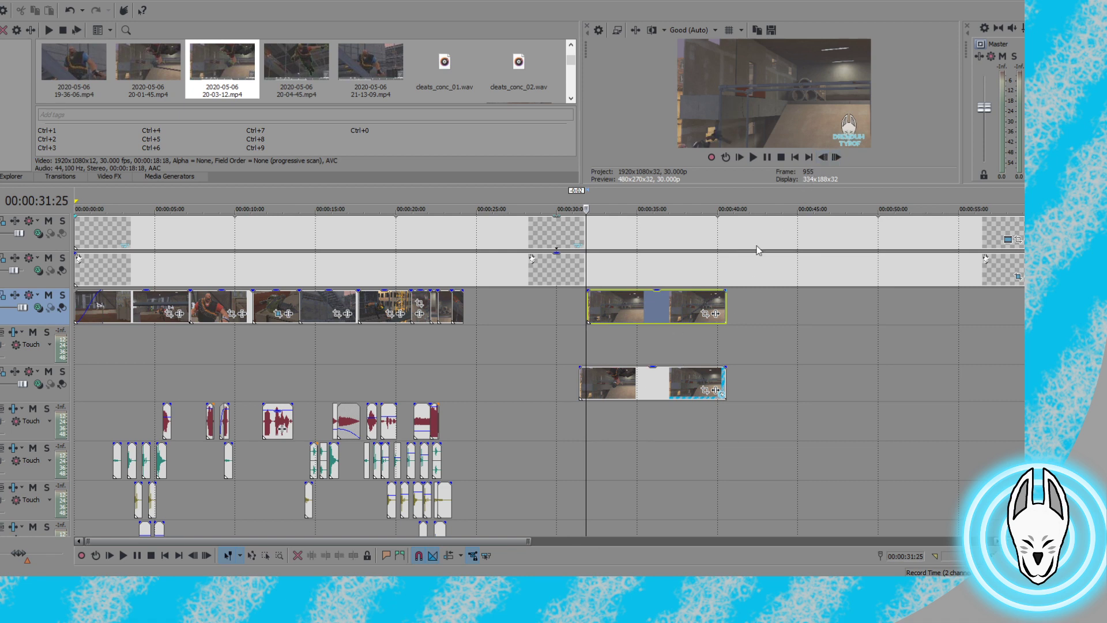
{"action": "left_click", "coordinate": [583, 388]}
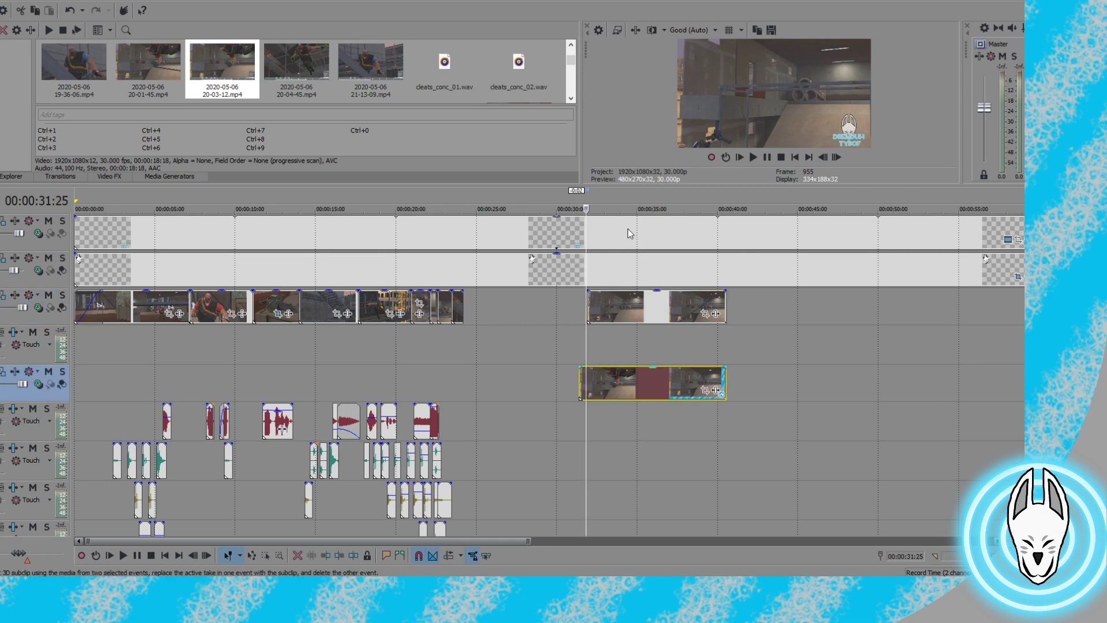
{"action": "key", "text": "Delete"}
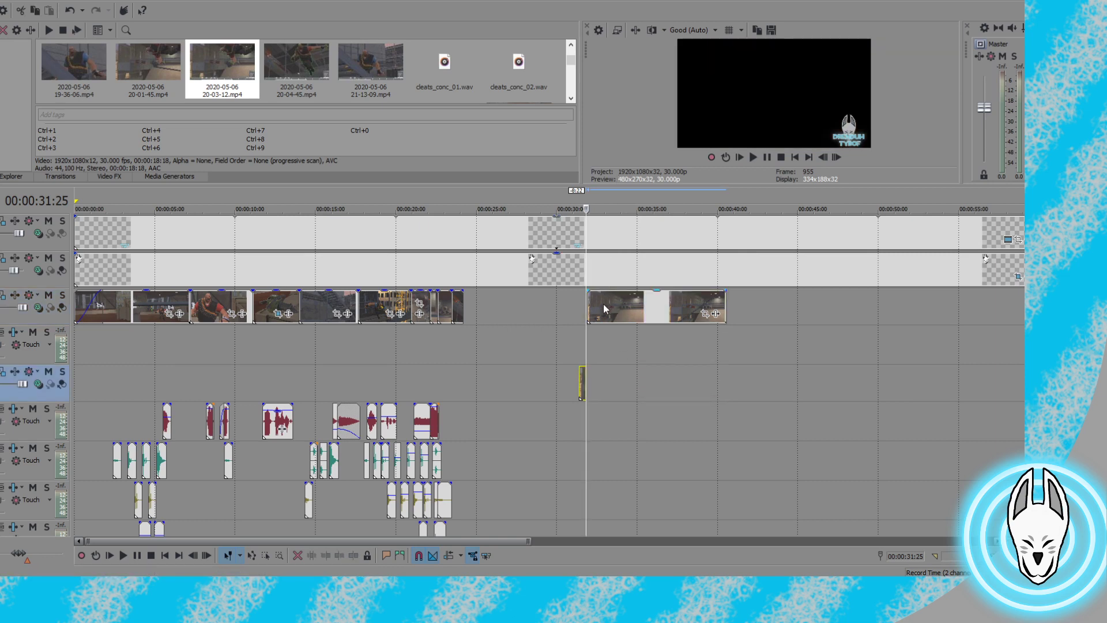
Move the 20-01-45 clip against the end of the 20-03-12 clip and check the frames after the join up to 00:00:32:04
{"action": "left_click", "coordinate": [599, 312]}
{"action": "left_click_drag", "start_coordinate": [599, 312], "coordinate": [596, 312]}
{"action": "left_click", "coordinate": [822, 157]}
{"action": "left_click", "coordinate": [835, 159]}
{"action": "left_click", "coordinate": [835, 159]}
{"action": "left_click", "coordinate": [834, 159]}
{"action": "left_click", "coordinate": [835, 159]}
{"action": "left_click", "coordinate": [834, 159]}
{"action": "left_click", "coordinate": [835, 159]}
{"action": "left_click", "coordinate": [835, 159]}
{"action": "left_click", "coordinate": [835, 159]}
{"action": "left_click", "coordinate": [836, 157]}
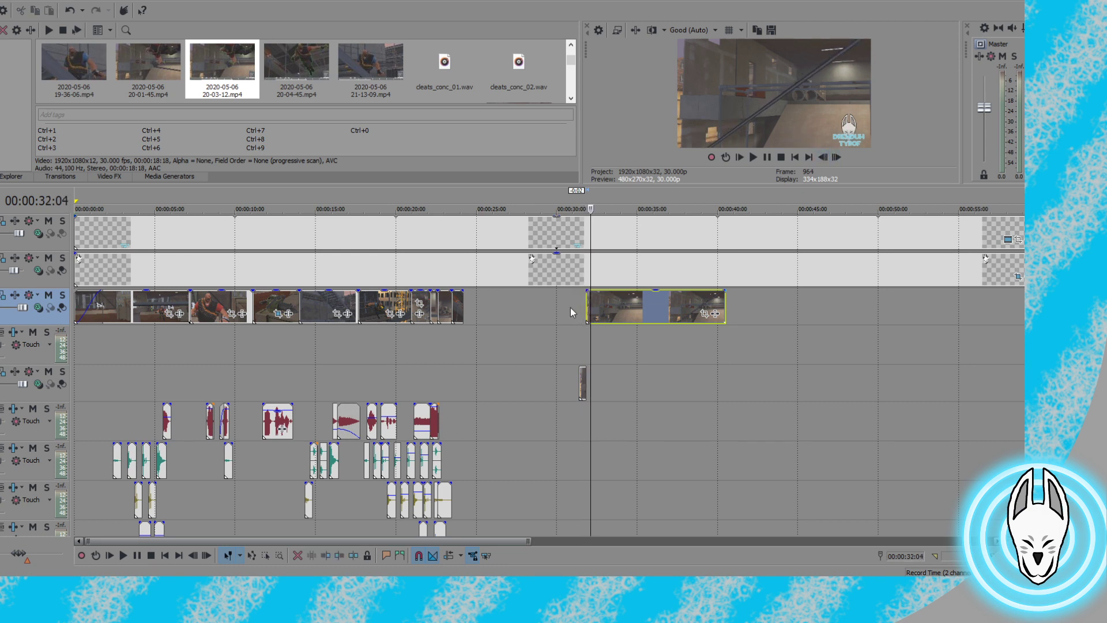
Play back the cut from the 20-03-12 clip to the 20-01-45 clip twice
{"action": "left_click", "coordinate": [580, 306]}
{"action": "left_click", "coordinate": [753, 157]}
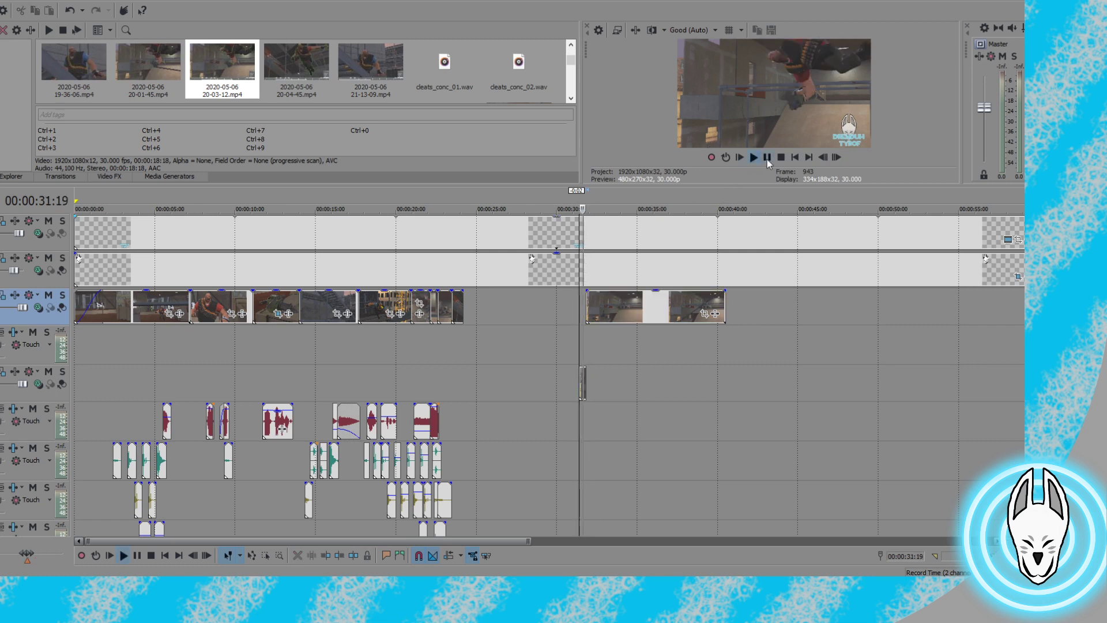
{"action": "left_click", "coordinate": [766, 157]}
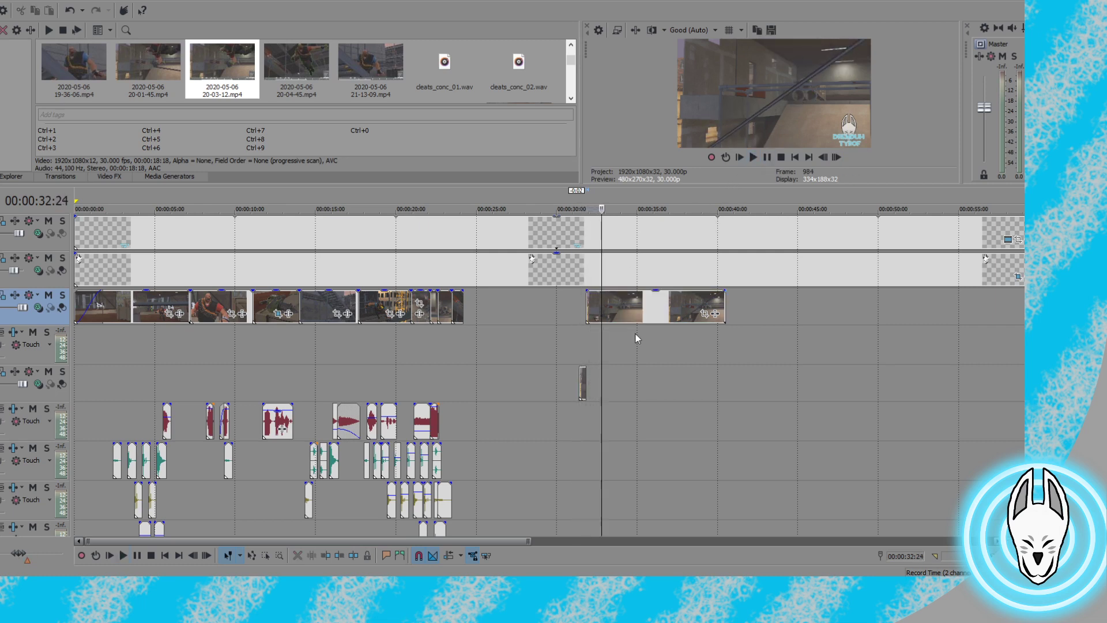
{"action": "left_click", "coordinate": [582, 306]}
{"action": "left_click", "coordinate": [753, 157]}
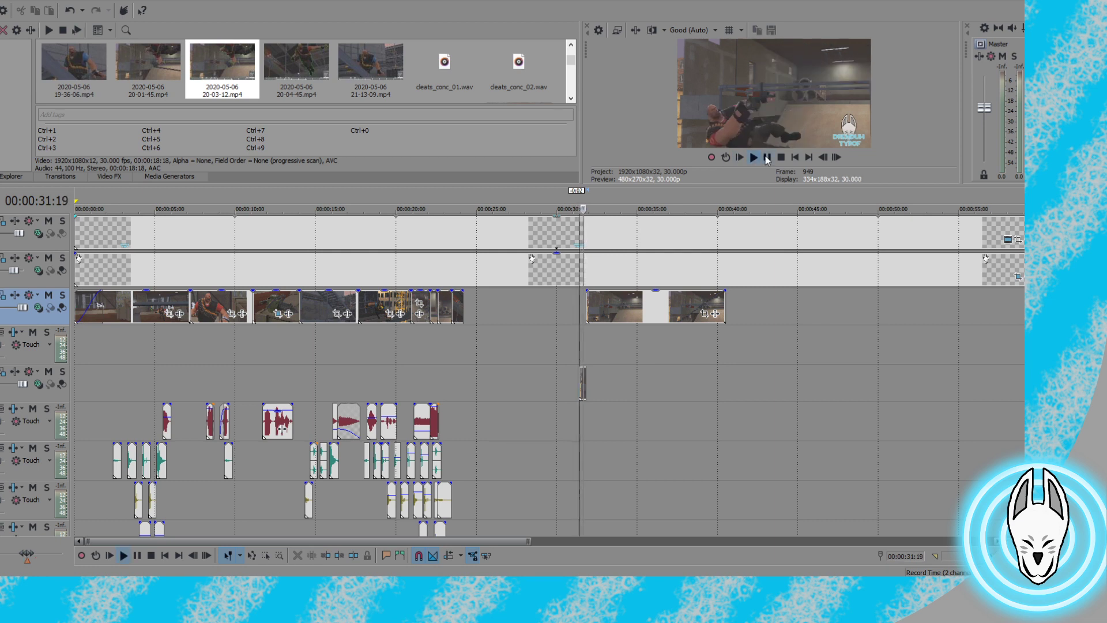
{"action": "left_click", "coordinate": [767, 157]}
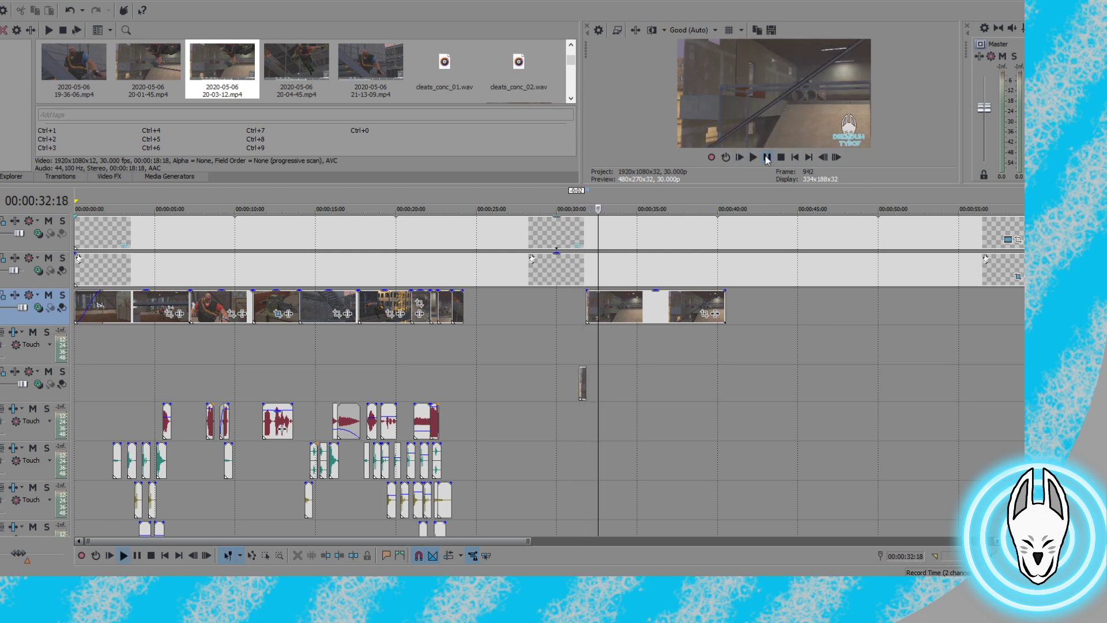
Examine the cut between the 20-03-12 and 20-01-45 clips frame by frame, forwards and backwards
{"action": "left_click", "coordinate": [586, 327]}
{"action": "left_click", "coordinate": [822, 157]}
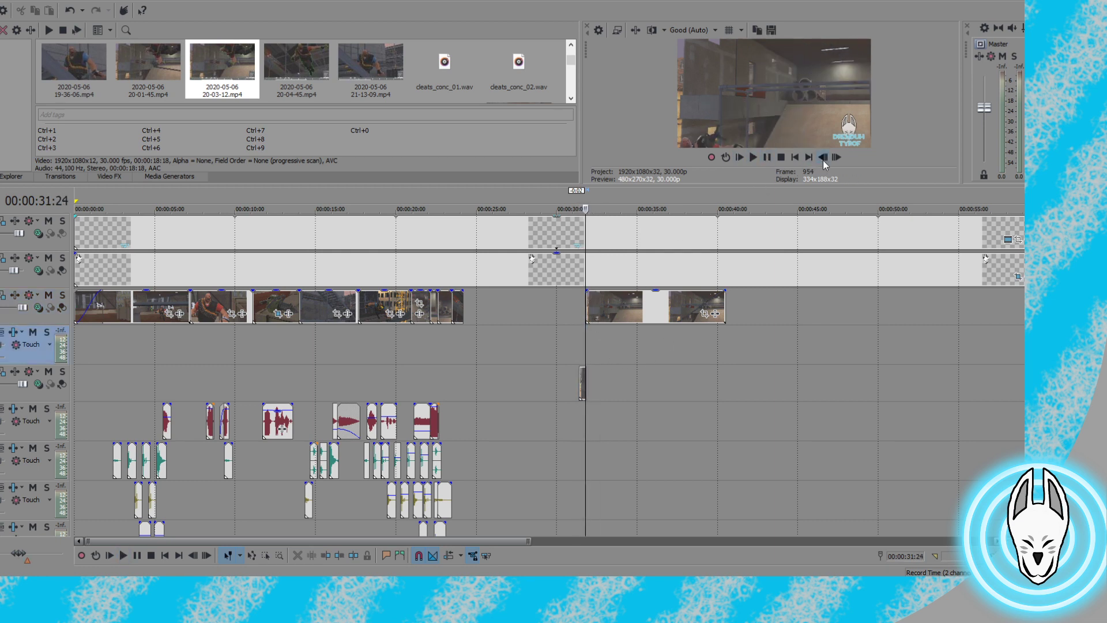
{"action": "left_click", "coordinate": [831, 159]}
{"action": "left_click", "coordinate": [831, 159]}
{"action": "left_click", "coordinate": [831, 159]}
{"action": "left_click", "coordinate": [831, 160]}
{"action": "left_click", "coordinate": [830, 159]}
{"action": "left_click", "coordinate": [831, 159]}
{"action": "left_click", "coordinate": [831, 159]}
{"action": "left_click", "coordinate": [823, 157]}
{"action": "left_click", "coordinate": [822, 157]}
{"action": "left_click", "coordinate": [822, 157]}
{"action": "left_click", "coordinate": [823, 158]}
{"action": "left_click", "coordinate": [823, 157]}
{"action": "left_click", "coordinate": [823, 157]}
{"action": "left_click", "coordinate": [823, 158]}
Move the short 20-03-12 clip onto the main video track directly in front of the 20-01-45 clip
{"action": "left_click", "coordinate": [547, 359]}
{"action": "left_click_drag", "start_coordinate": [583, 373], "coordinate": [598, 313]}
{"action": "left_click", "coordinate": [612, 312]}
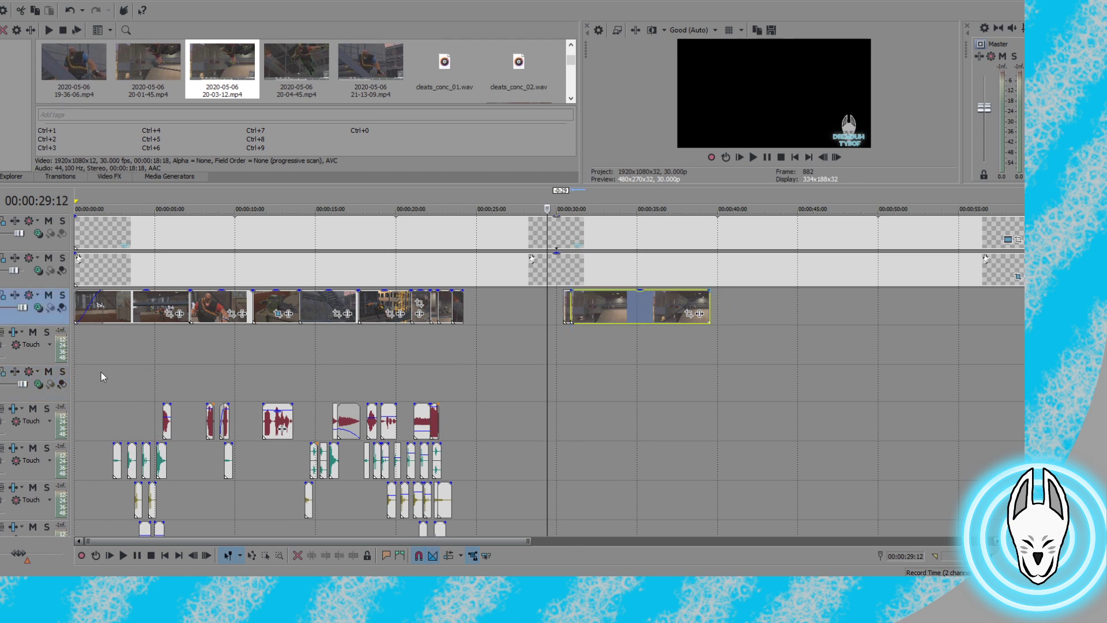
Delete the empty audio track and the empty video track below the main video track
{"action": "left_click", "coordinate": [6, 346]}
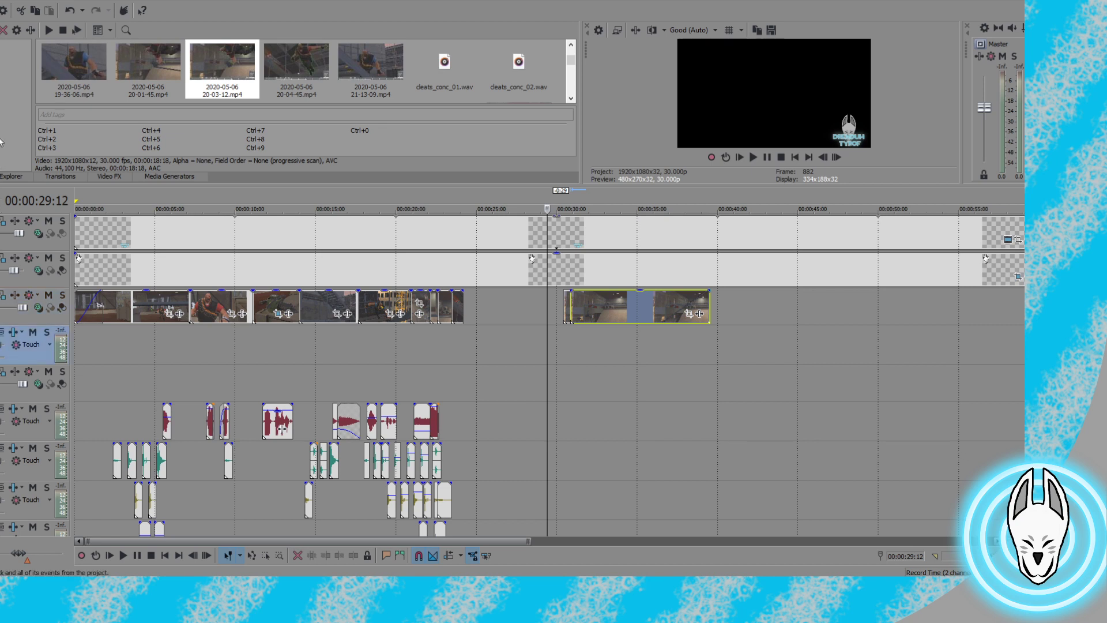
{"action": "key", "text": "Delete"}
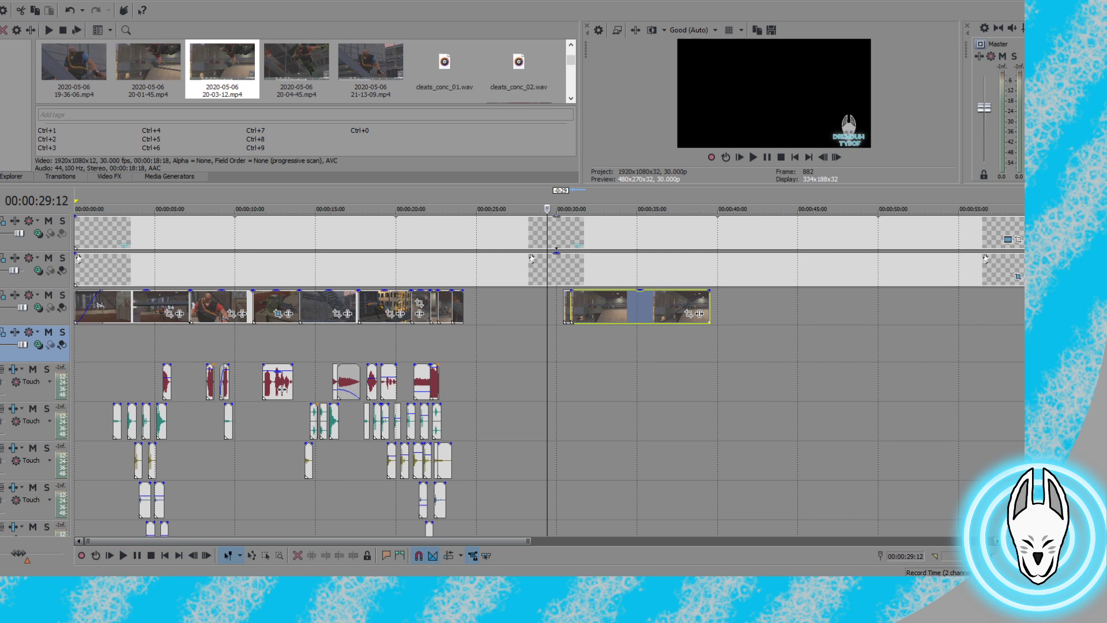
{"action": "key", "text": "Delete"}
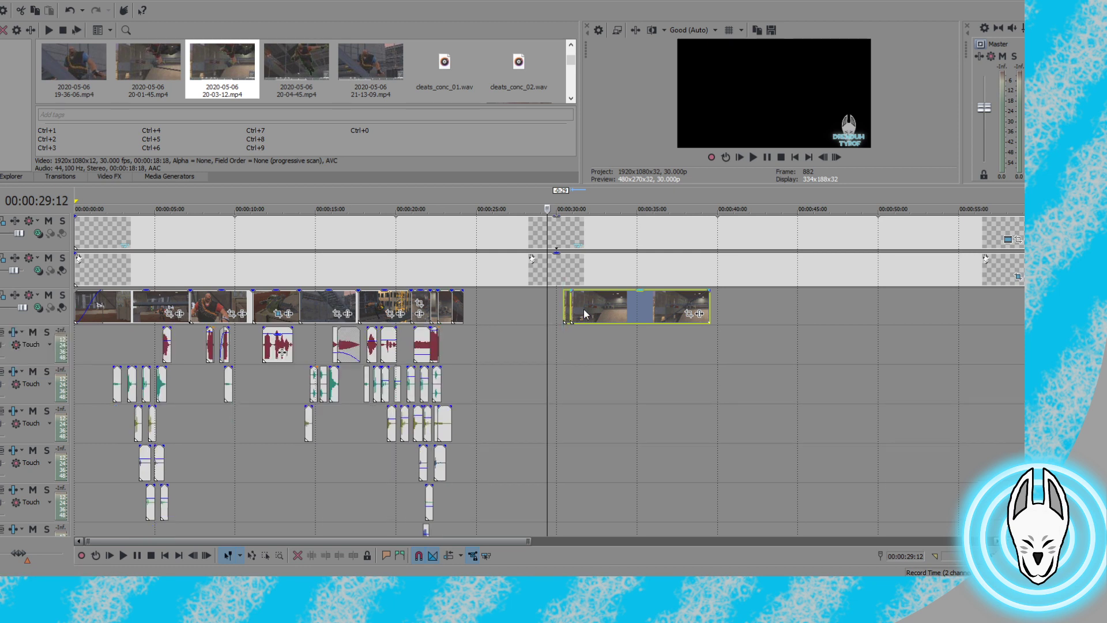
Move the two joined clips directly after the last montage clip and play back the transition into them
{"action": "left_click_drag", "start_coordinate": [585, 313], "coordinate": [500, 308]}
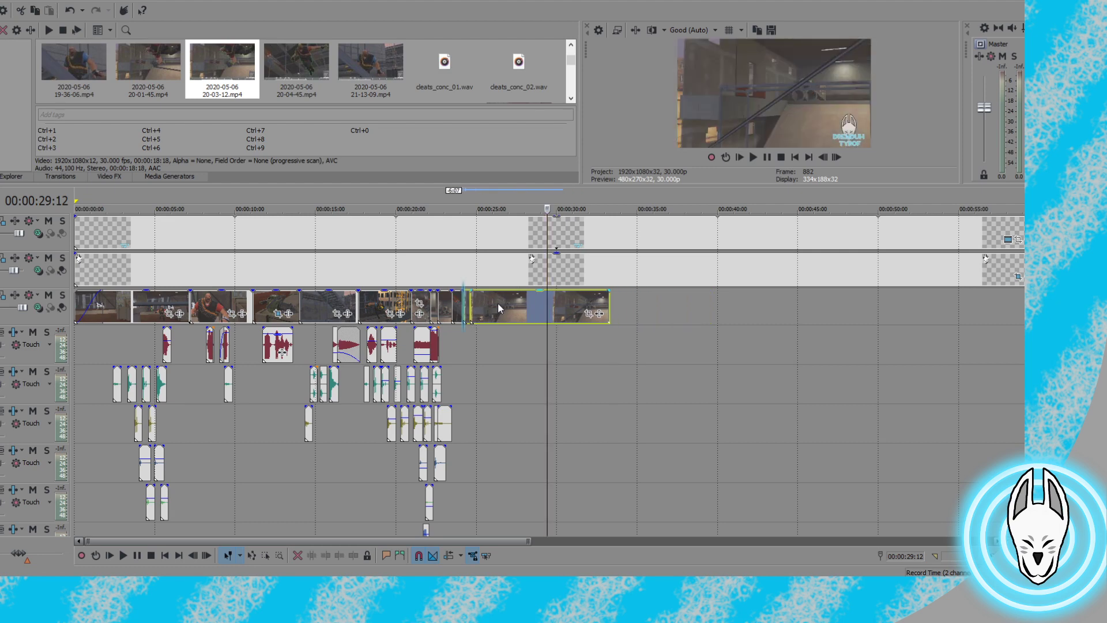
{"action": "left_click", "coordinate": [479, 306]}
{"action": "scroll", "coordinate": [466, 312], "scroll_direction": "up", "scroll_amount": 3}
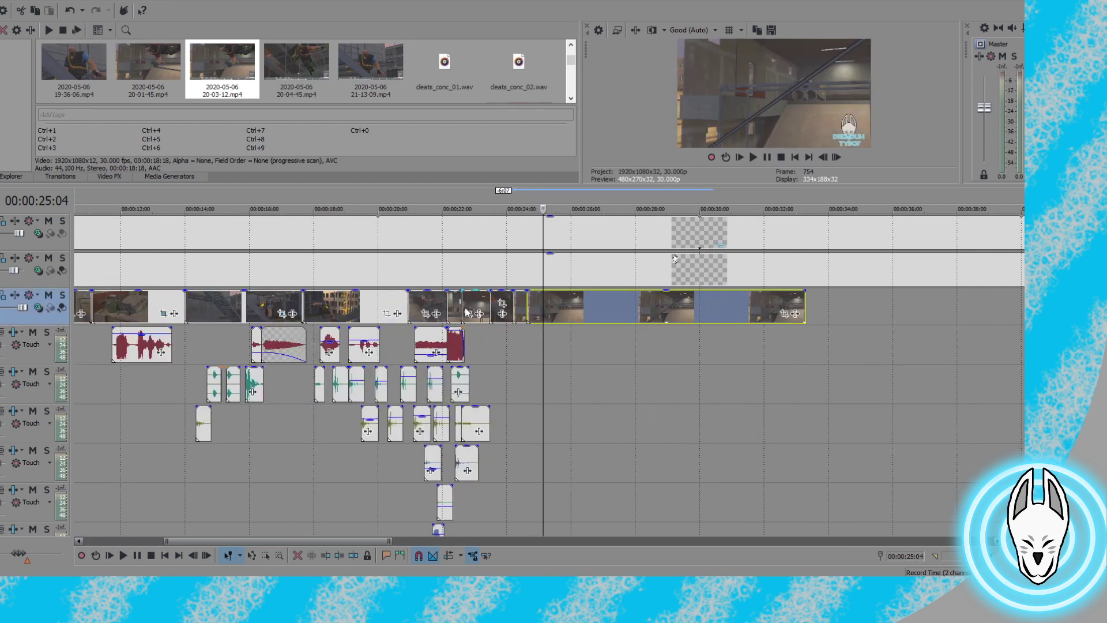
{"action": "scroll", "coordinate": [575, 328], "scroll_direction": "up", "scroll_amount": 2}
{"action": "left_click", "coordinate": [465, 303]}
{"action": "left_click", "coordinate": [752, 158]}
{"action": "left_click", "coordinate": [766, 158]}
Check the frames around 00:00:25:00 in the 20-01-45 clip and trim the clip's end to 00:00:25:00
{"action": "left_click", "coordinate": [553, 313]}
{"action": "left_click", "coordinate": [559, 310]}
{"action": "left_click", "coordinate": [549, 310]}
{"action": "left_click", "coordinate": [540, 309]}
{"action": "left_click", "coordinate": [535, 309]}
{"action": "left_click", "coordinate": [531, 309]}
{"action": "left_click", "coordinate": [534, 312]}
{"action": "left_click", "coordinate": [543, 311]}
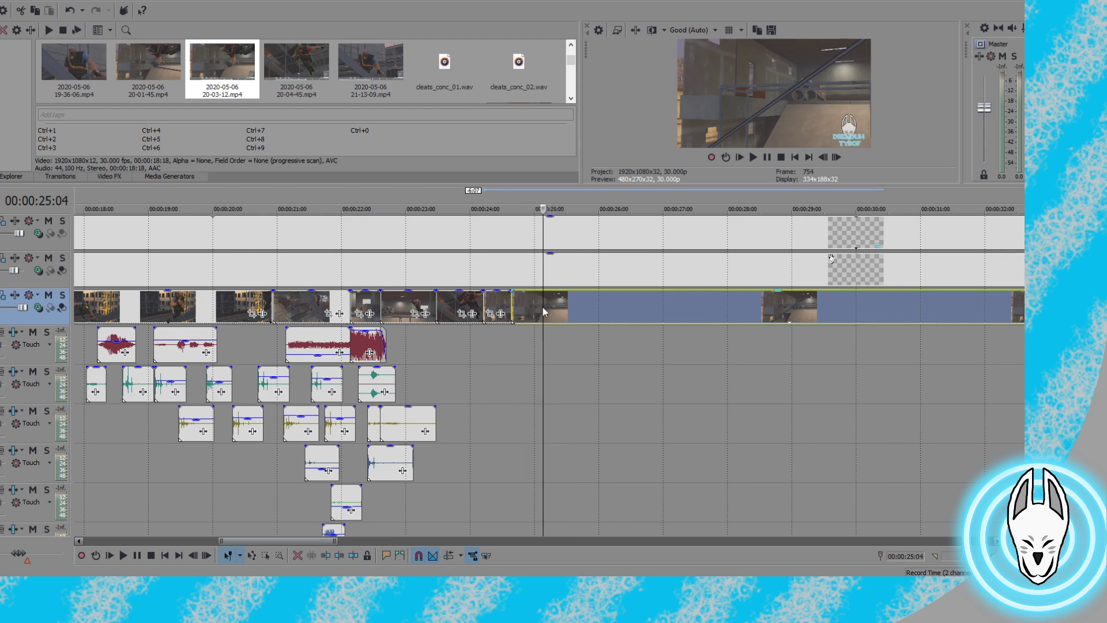
{"action": "left_click", "coordinate": [539, 311]}
{"action": "left_click", "coordinate": [822, 160]}
{"action": "left_click", "coordinate": [822, 160]}
{"action": "left_click", "coordinate": [823, 161]}
{"action": "left_click", "coordinate": [823, 160]}
{"action": "left_click", "coordinate": [823, 160]}
{"action": "left_click", "coordinate": [834, 156]}
{"action": "left_click", "coordinate": [833, 157]}
{"action": "left_click", "coordinate": [834, 156]}
{"action": "left_click", "coordinate": [833, 157]}
{"action": "left_click", "coordinate": [836, 158]}
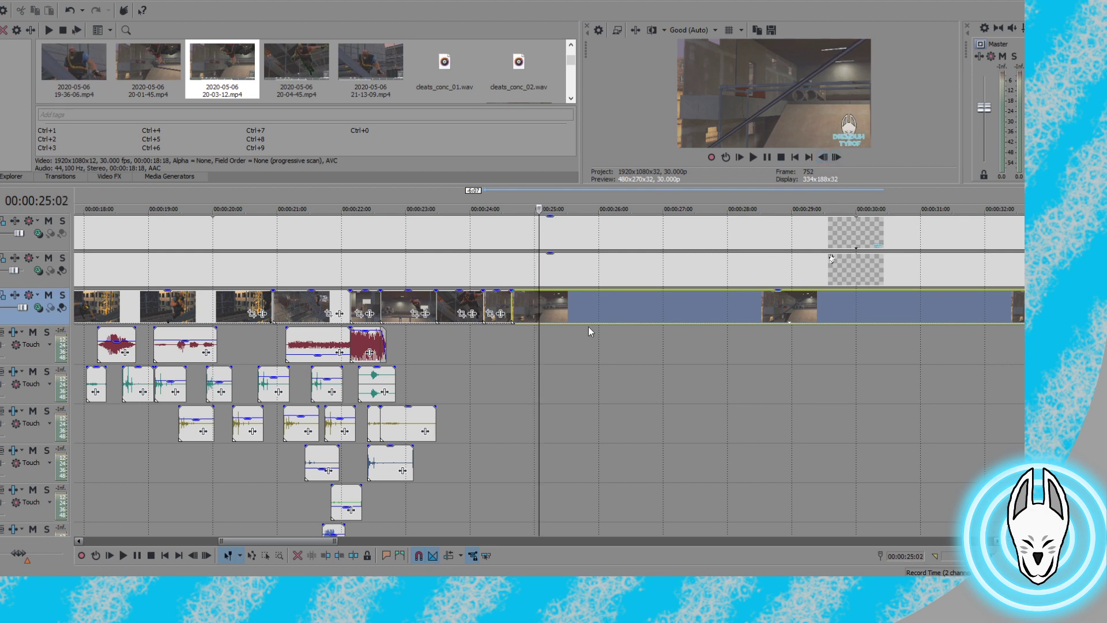
{"action": "left_click", "coordinate": [820, 157]}
{"action": "left_click", "coordinate": [822, 156]}
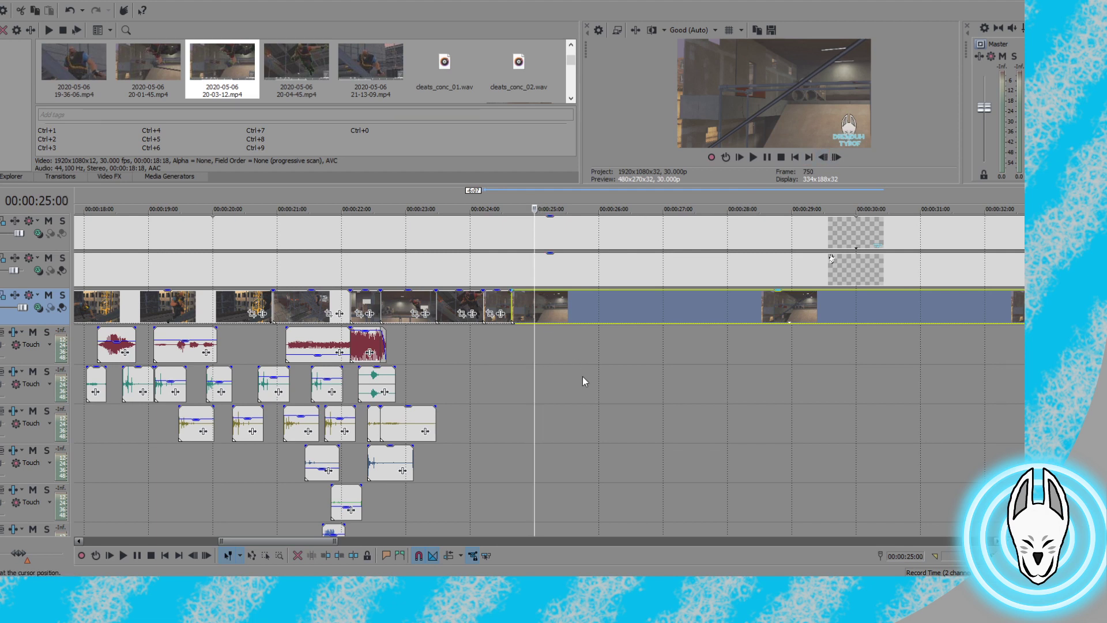
{"action": "key", "text": "alt+]"}
Play back the new ending from 00:00:23:04, and replay the preceding section with its sound effects from about 00:00:21
{"action": "left_click", "coordinate": [415, 302]}
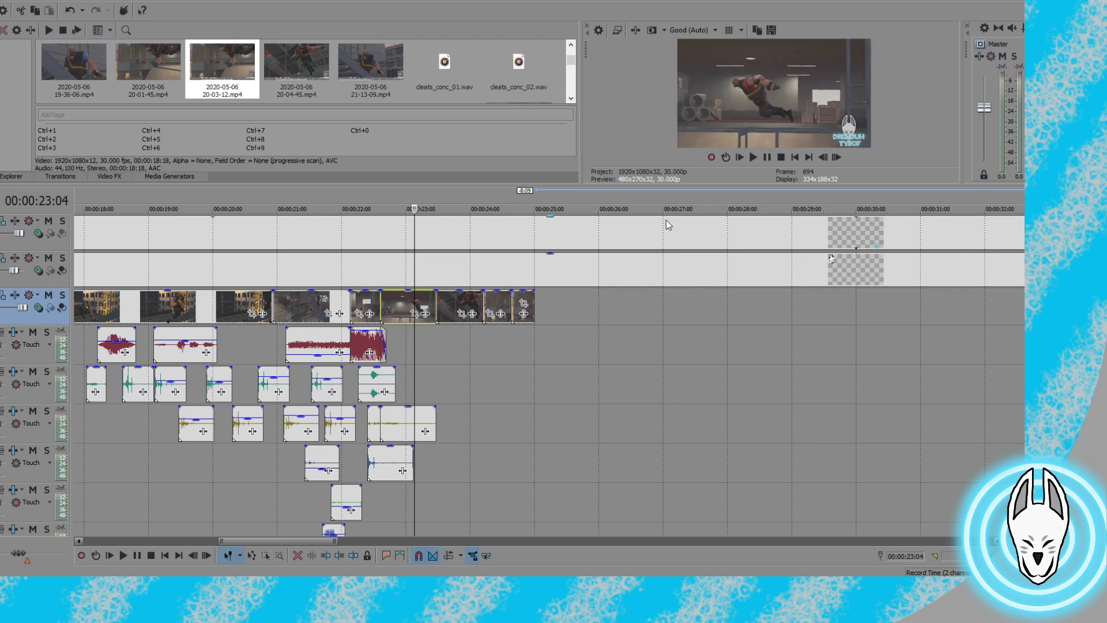
{"action": "left_click", "coordinate": [753, 157]}
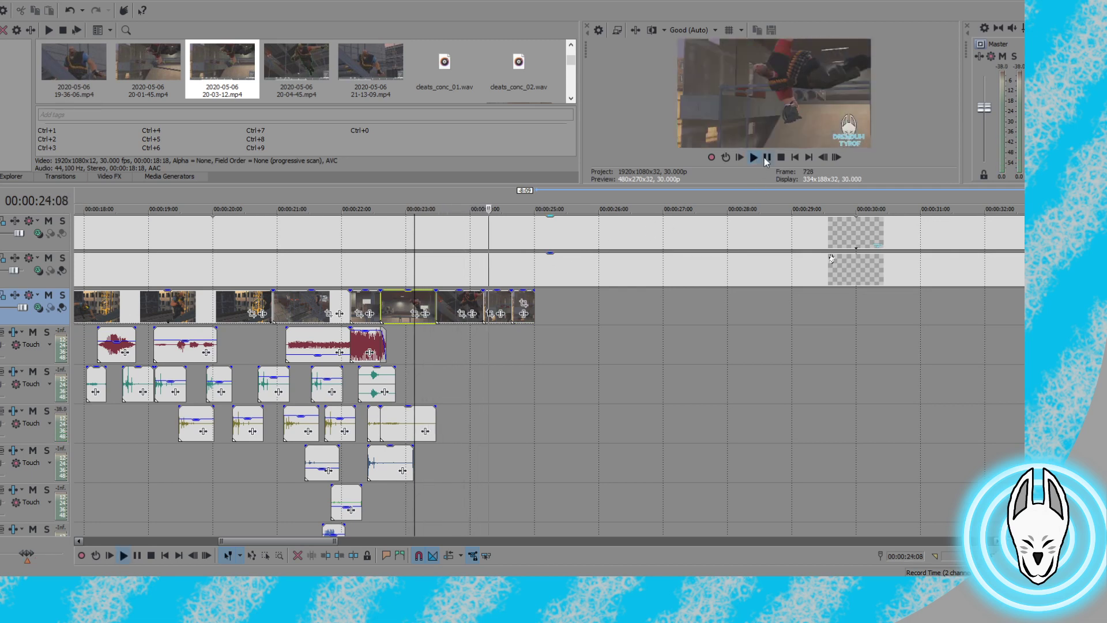
{"action": "left_click", "coordinate": [766, 157]}
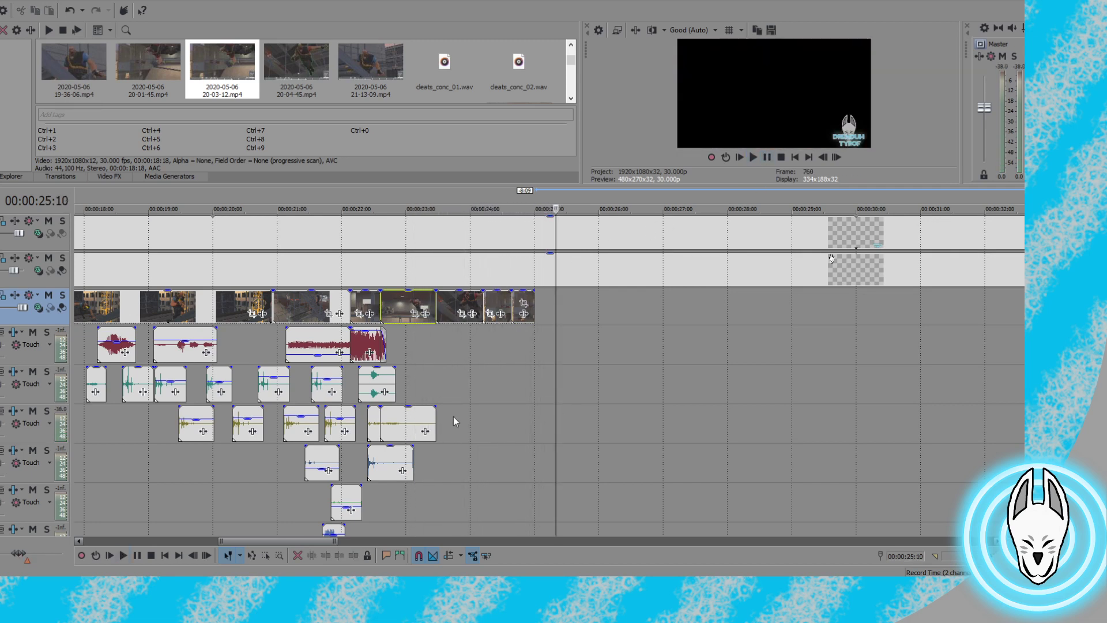
{"action": "left_click", "coordinate": [415, 388]}
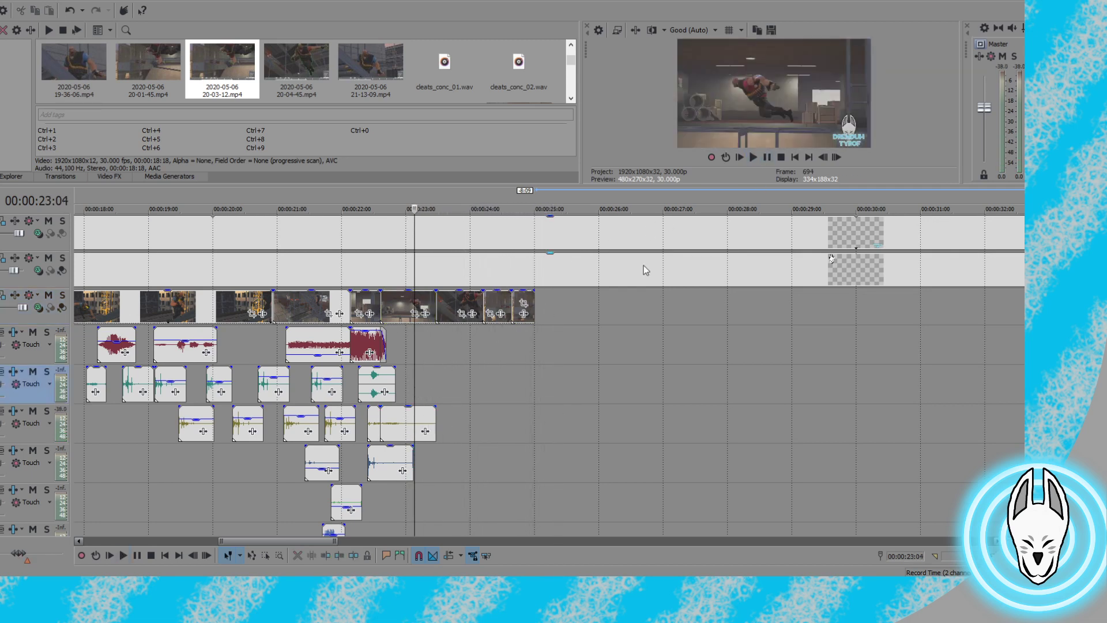
{"action": "left_click", "coordinate": [753, 157]}
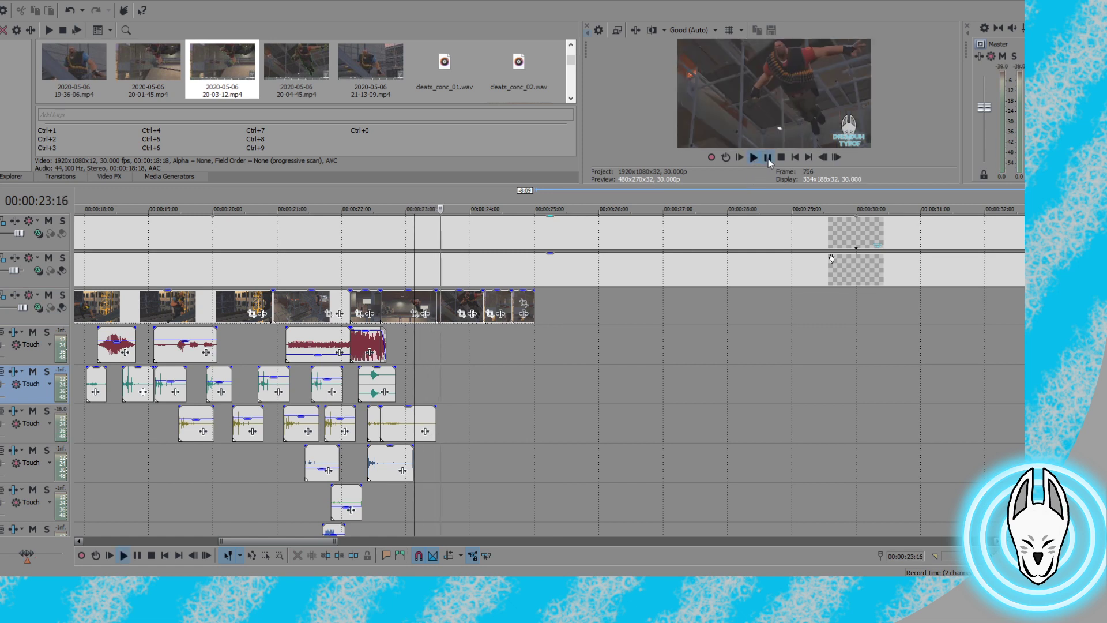
{"action": "left_click", "coordinate": [432, 398]}
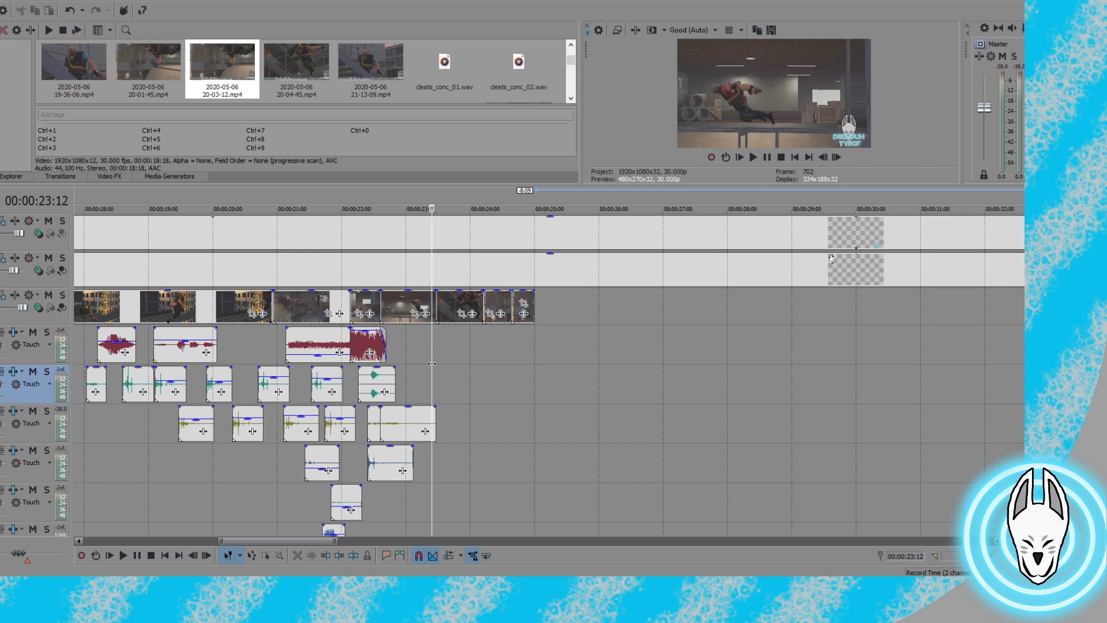
{"action": "left_click_drag", "start_coordinate": [432, 365], "coordinate": [399, 372]}
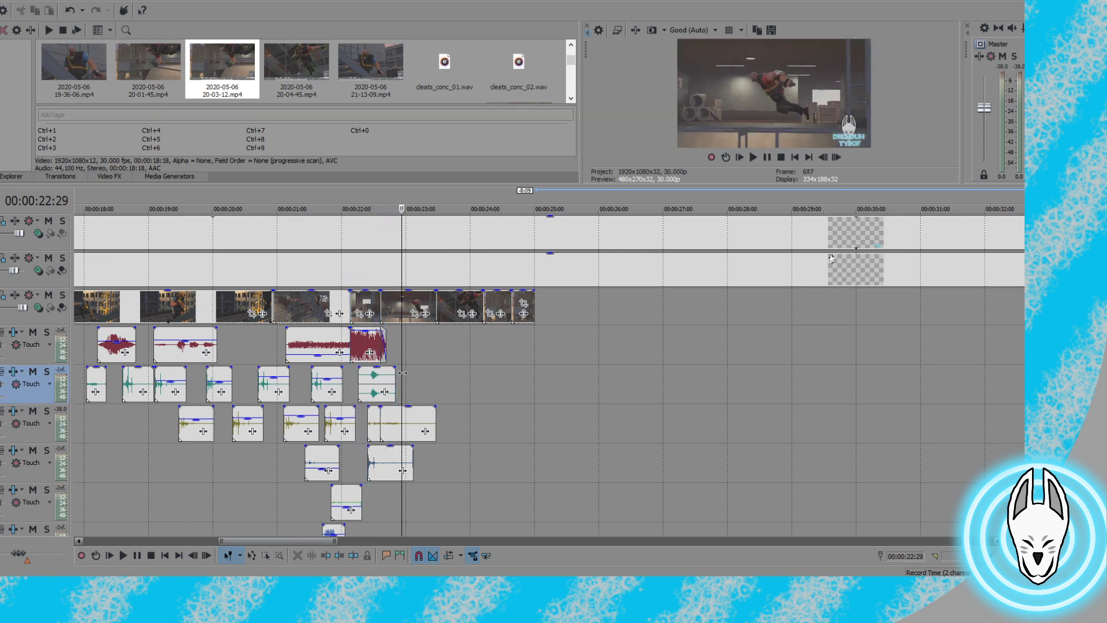
{"action": "left_click_drag", "start_coordinate": [403, 385], "coordinate": [296, 421]}
{"action": "key", "text": "space"}
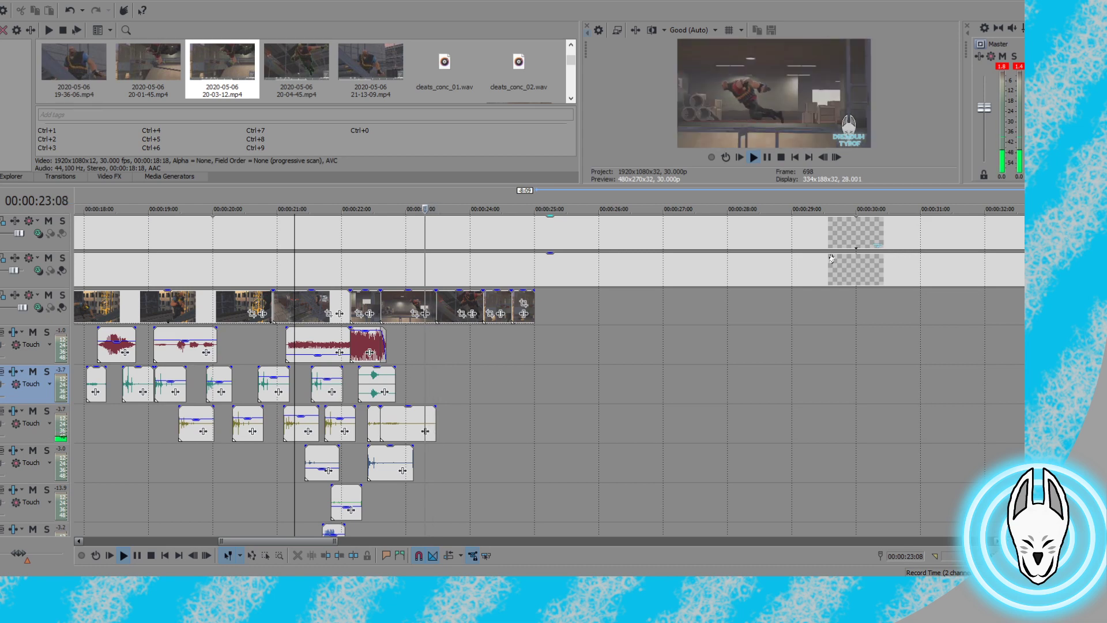
Trim the end of the last sound event on the third audio track to 00:00:23:12
{"action": "key", "text": "Return"}
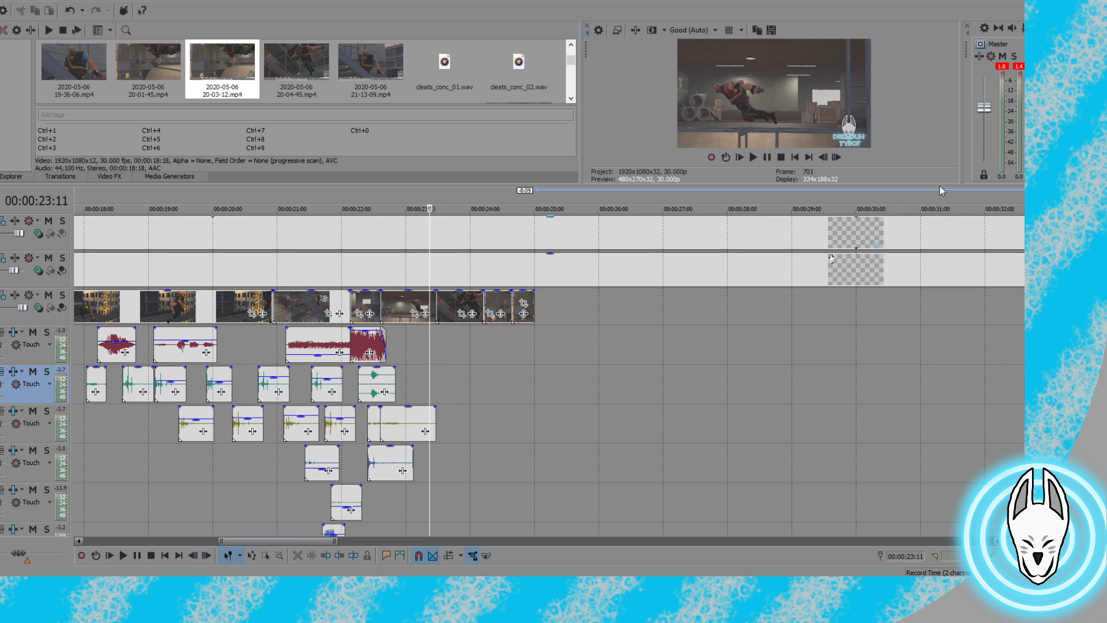
{"action": "left_click", "coordinate": [835, 158]}
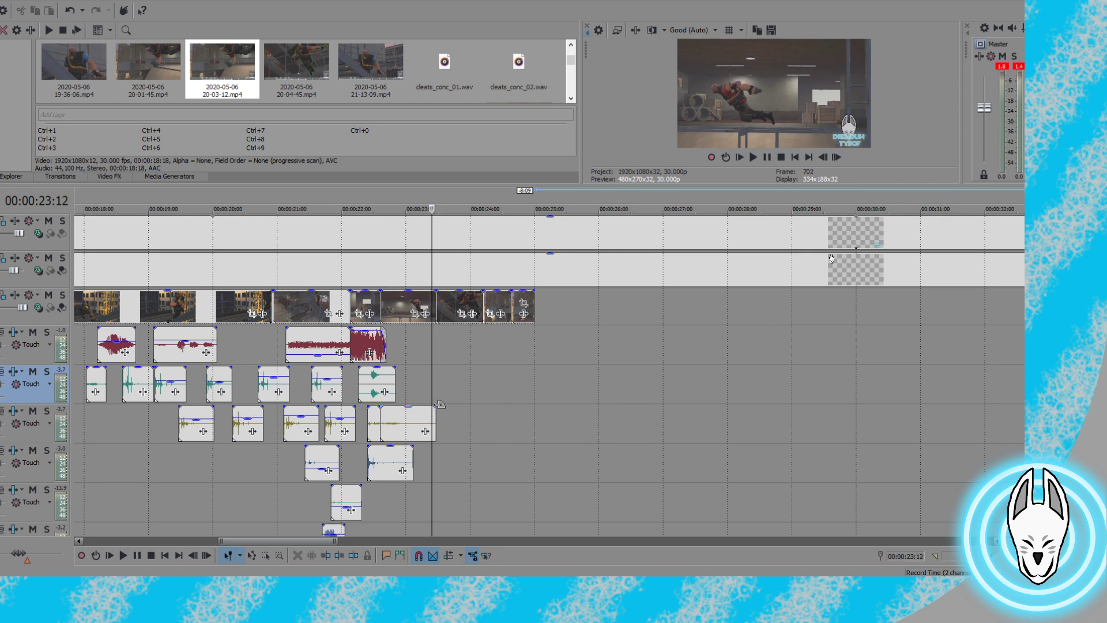
{"action": "key", "text": "alt+bracketright"}
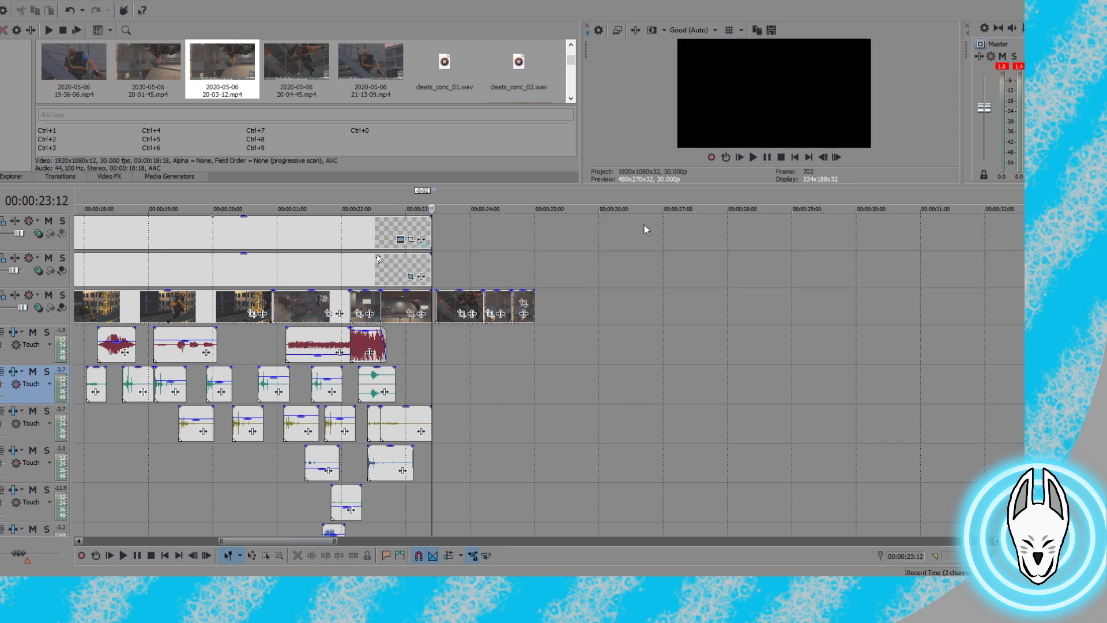
{"action": "key", "text": "ctrl+z"}
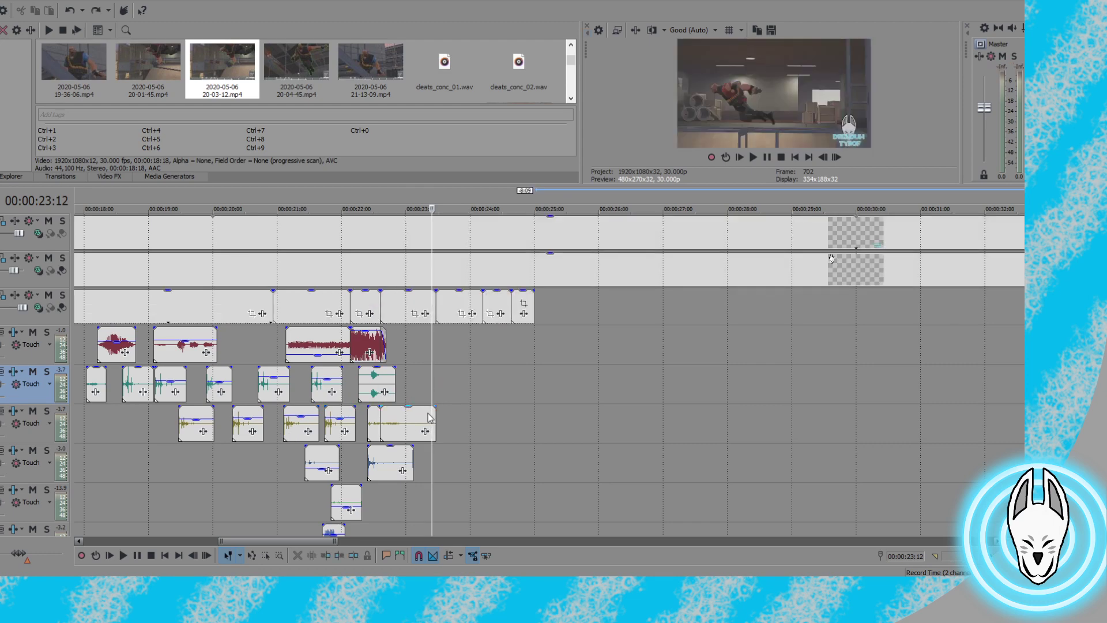
{"action": "left_click", "coordinate": [429, 417]}
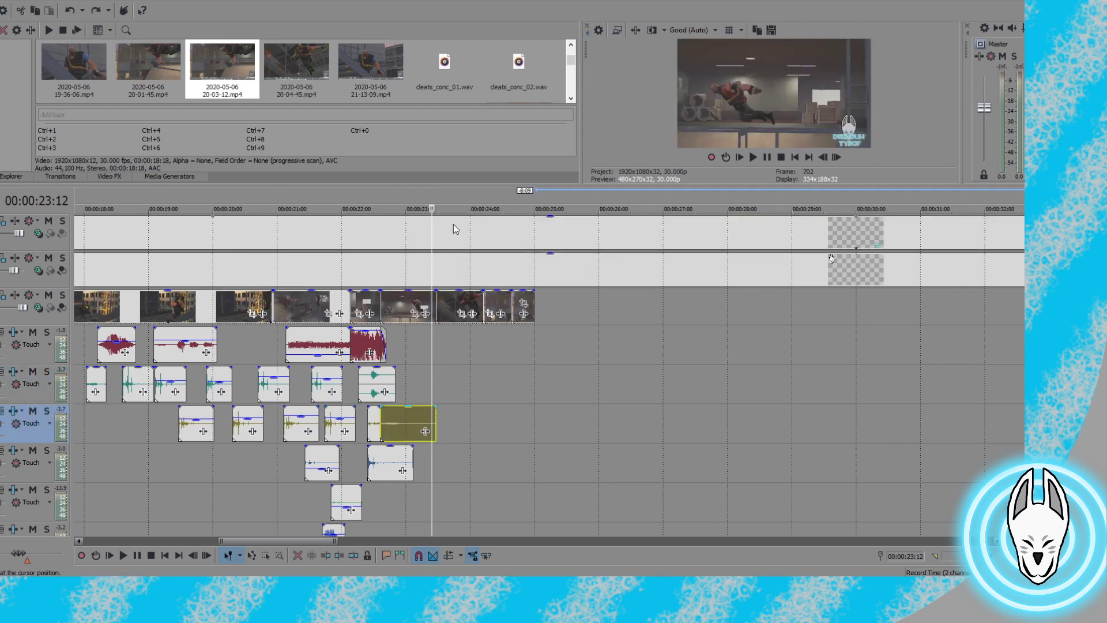
{"action": "key", "text": "alt+bracketright"}
Play the montage's ending from 00:00:23:04 to review the trimmed sound and the clip transitions
{"action": "left_click", "coordinate": [416, 375]}
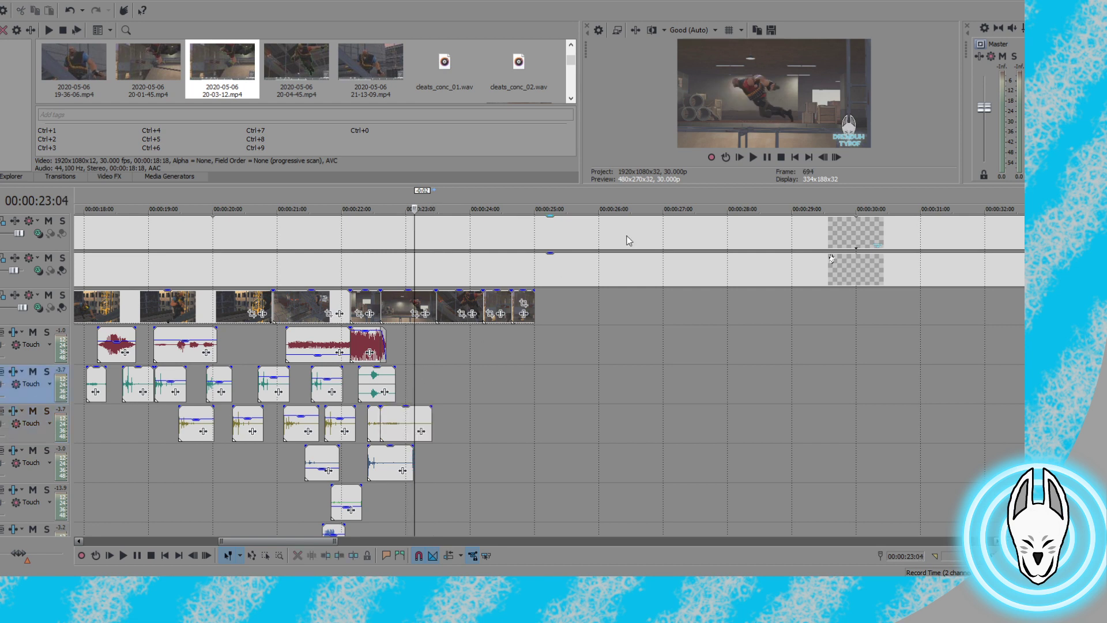
{"action": "left_click", "coordinate": [754, 157]}
{"action": "left_click", "coordinate": [766, 157]}
{"action": "left_click", "coordinate": [754, 159]}
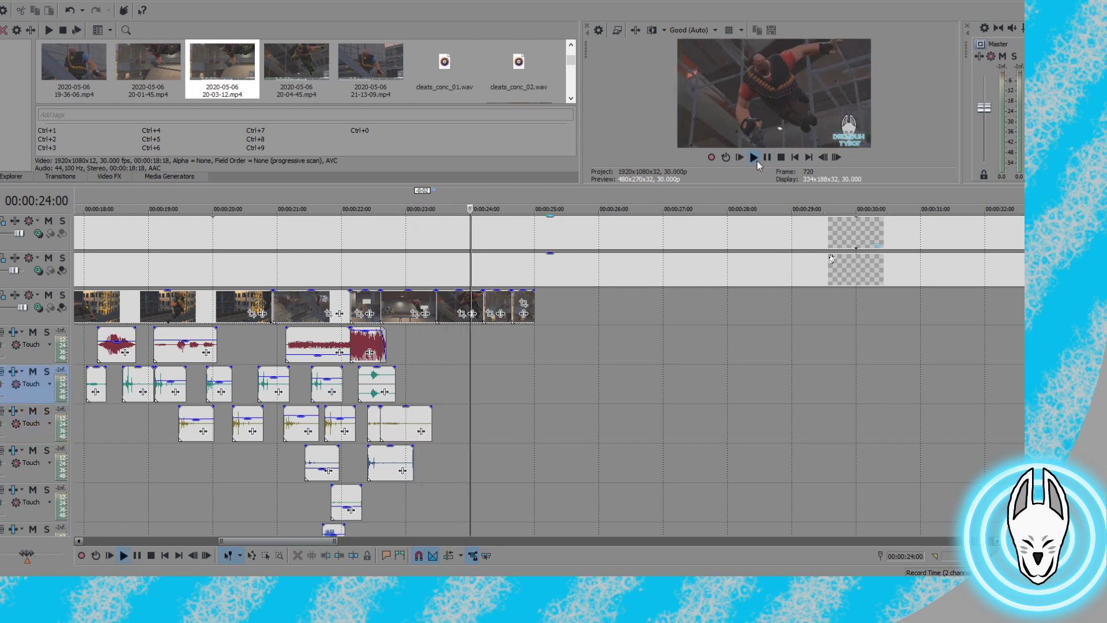
{"action": "left_click", "coordinate": [765, 160]}
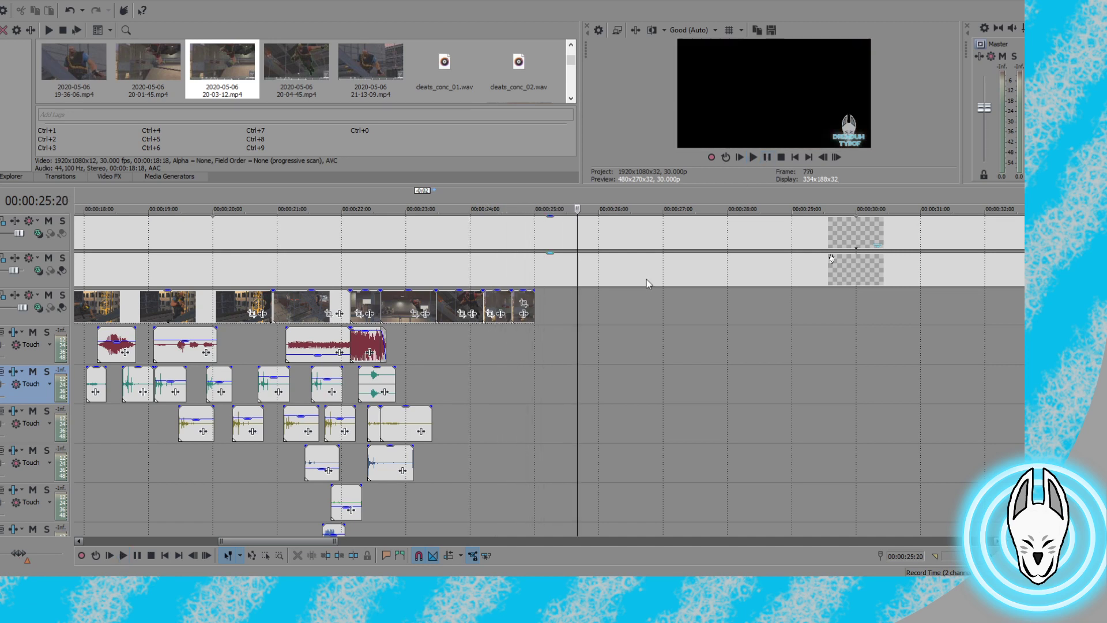
{"action": "left_click", "coordinate": [369, 67]}
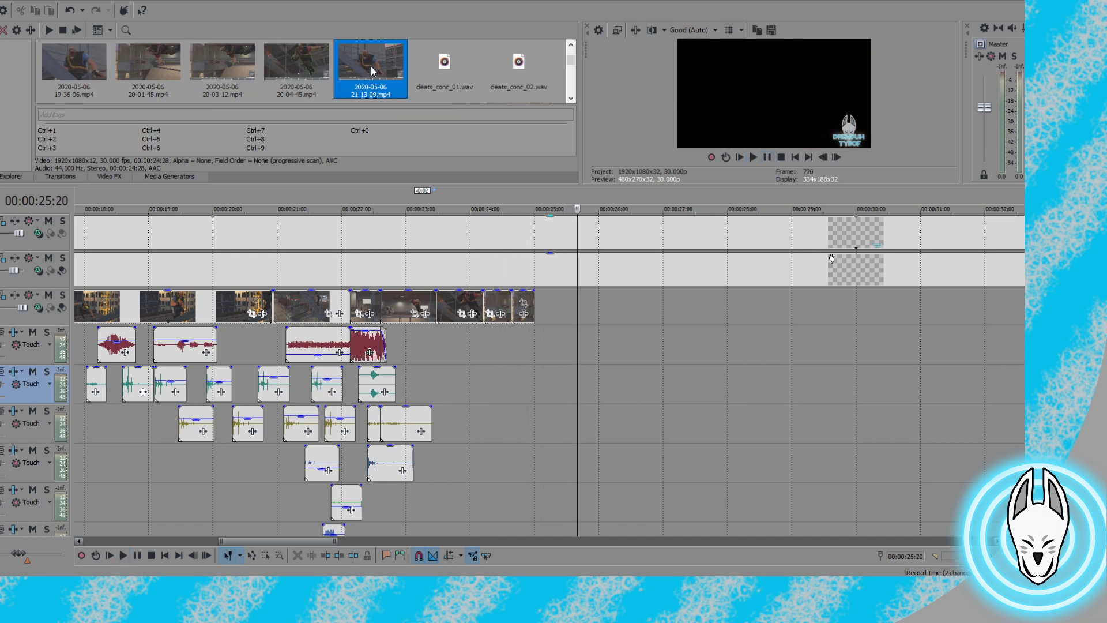
{"action": "left_click_drag", "start_coordinate": [358, 65], "coordinate": [489, 302]}
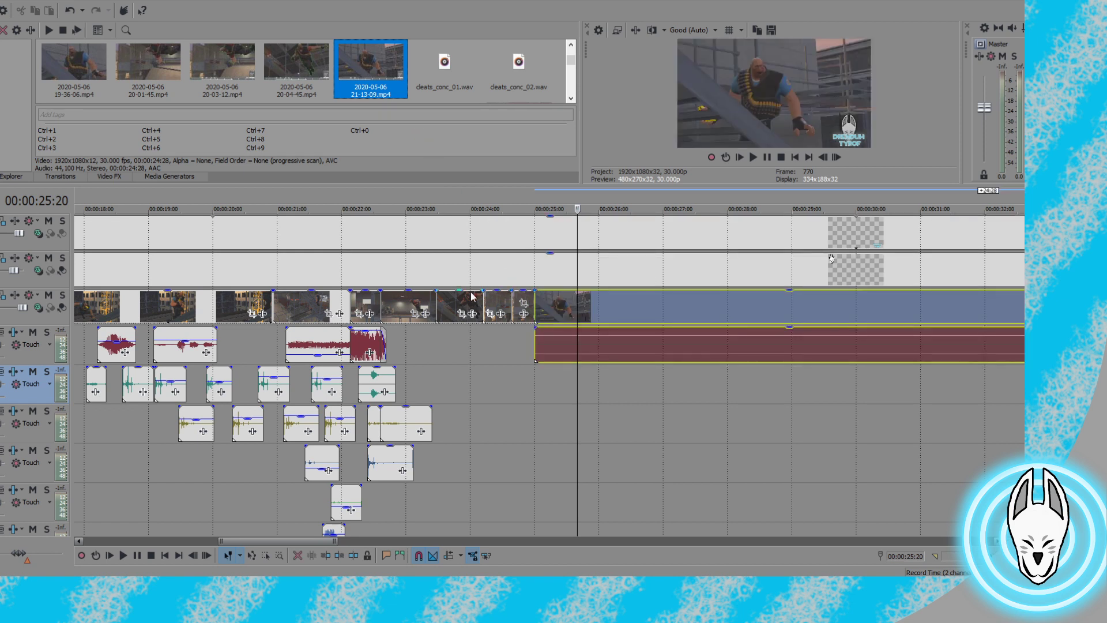
{"action": "left_click", "coordinate": [590, 311]}
{"action": "key", "text": "space"}
{"action": "left_click", "coordinate": [847, 296]}
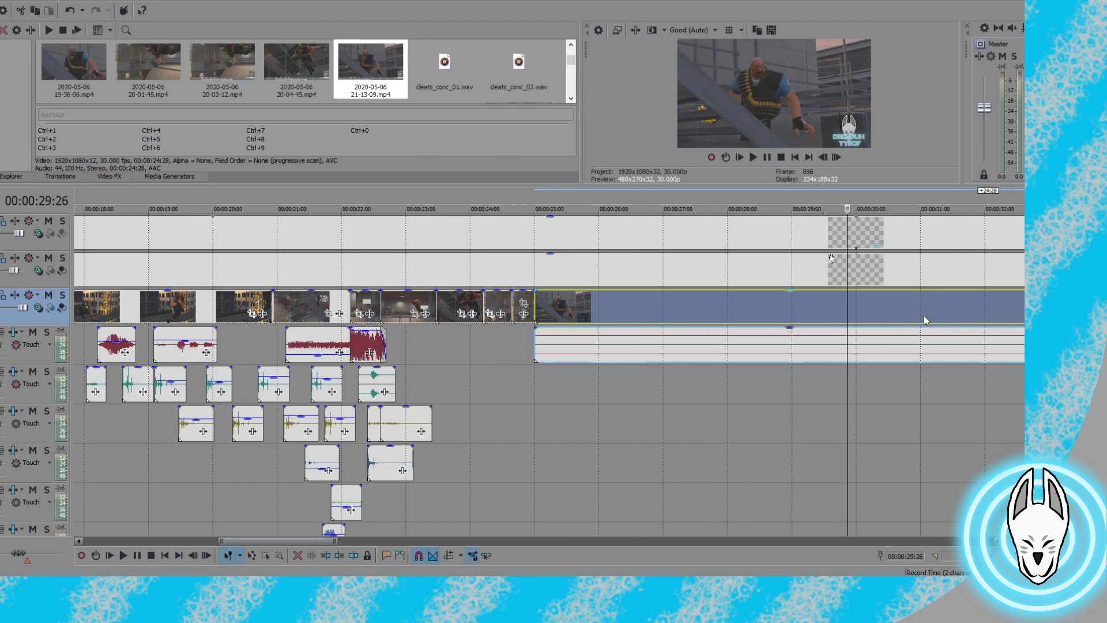
{"action": "scroll", "coordinate": [927, 303], "scroll_direction": "down", "scroll_amount": 5}
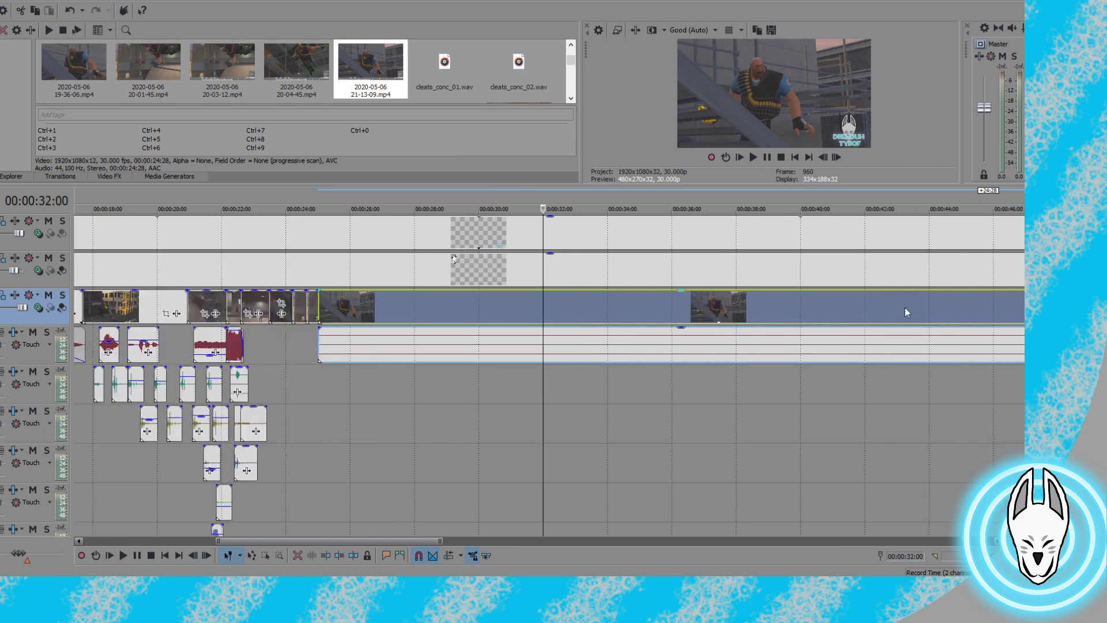
Trim the start of the 21-13-09 clip to 00:00:33:20 and delete the clip's audio
{"action": "left_click", "coordinate": [626, 305]}
{"action": "left_click", "coordinate": [603, 306]}
{"action": "left_click", "coordinate": [579, 306]}
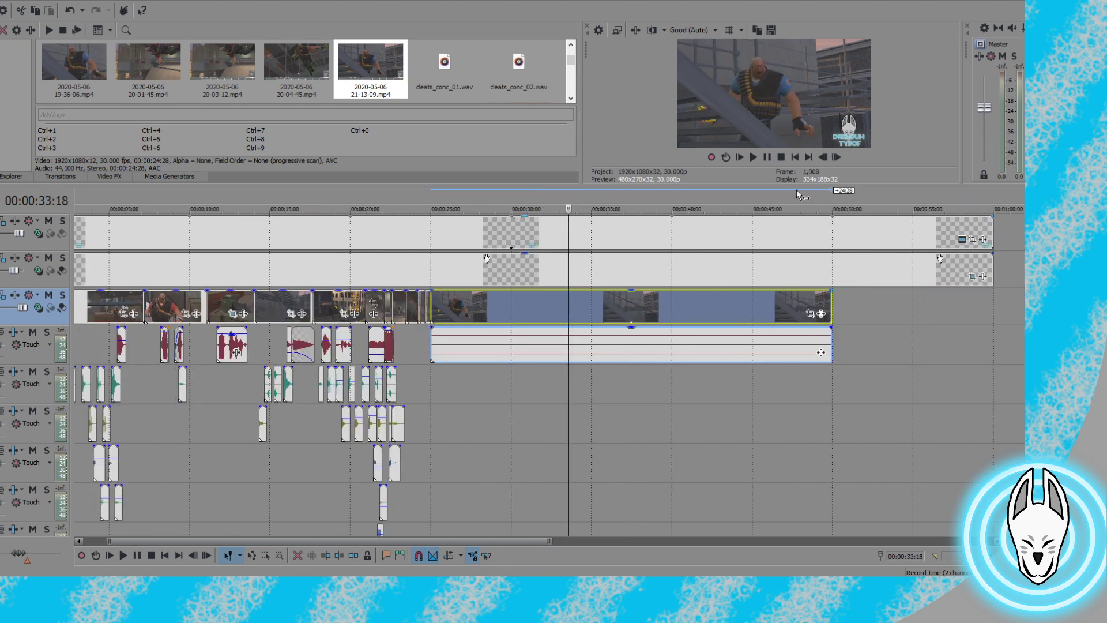
{"action": "left_click", "coordinate": [821, 160]}
{"action": "left_click", "coordinate": [821, 160]}
{"action": "left_click", "coordinate": [821, 160]}
{"action": "left_click", "coordinate": [837, 158]}
{"action": "left_click", "coordinate": [837, 157]}
{"action": "left_click", "coordinate": [837, 158]}
{"action": "left_click", "coordinate": [837, 157]}
{"action": "left_click", "coordinate": [837, 158]}
{"action": "left_click", "coordinate": [839, 158]}
{"action": "left_click", "coordinate": [839, 157]}
{"action": "left_click", "coordinate": [839, 158]}
{"action": "left_click", "coordinate": [839, 157]}
{"action": "left_click", "coordinate": [838, 159]}
{"action": "left_click", "coordinate": [823, 161]}
{"action": "left_click", "coordinate": [823, 161]}
{"action": "left_click", "coordinate": [822, 160]}
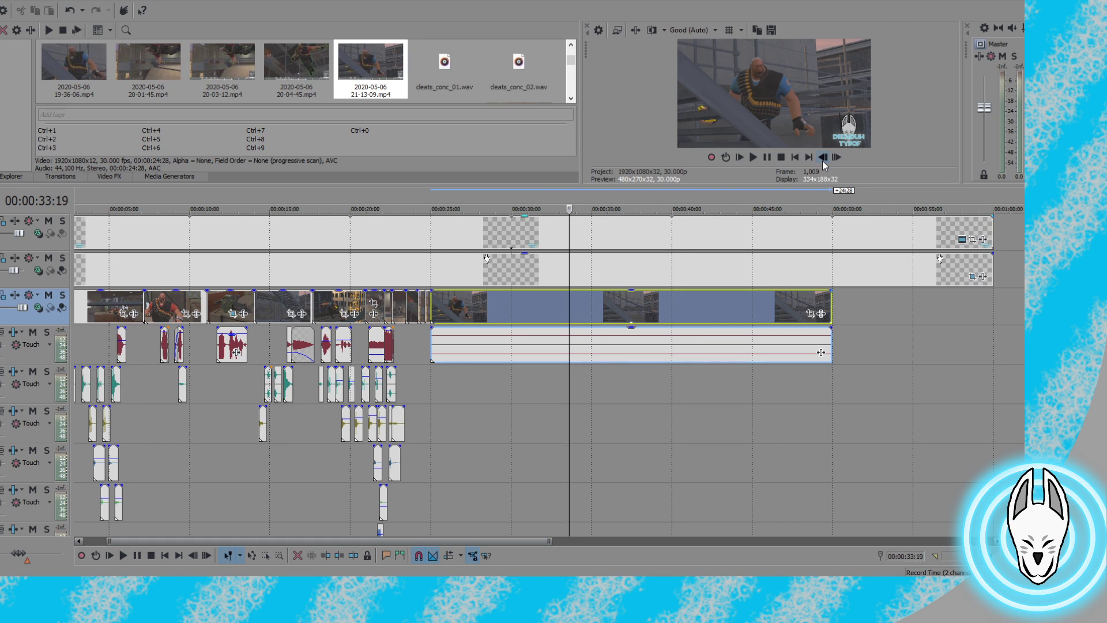
{"action": "left_click", "coordinate": [836, 161]}
{"action": "left_click", "coordinate": [835, 160]}
{"action": "left_click", "coordinate": [822, 158]}
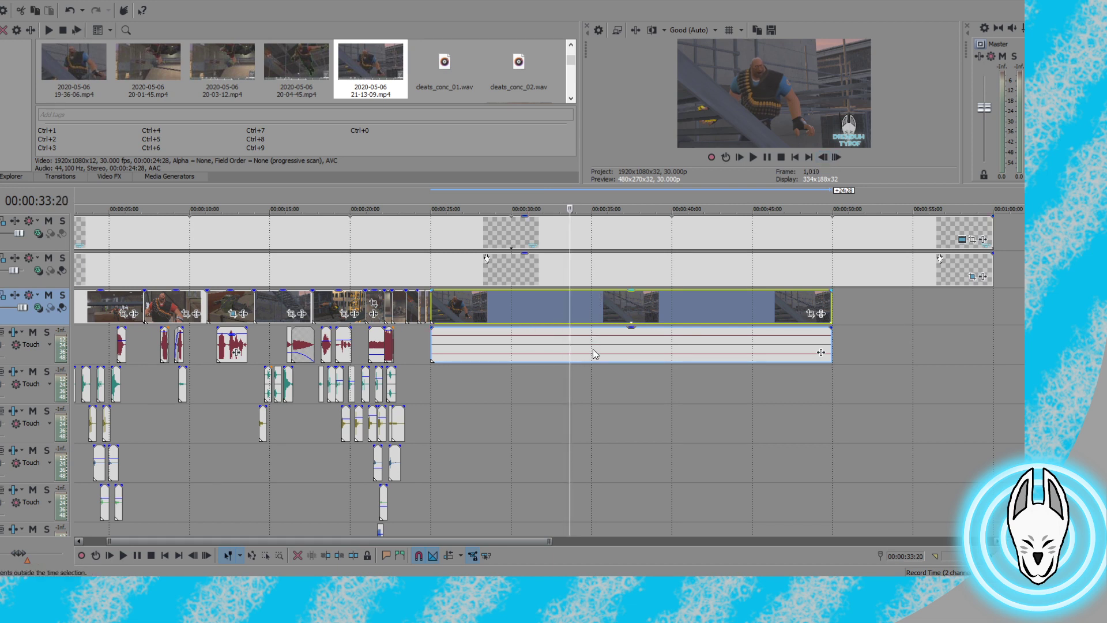
{"action": "key", "text": "alt+bracketleft"}
{"action": "left_click", "coordinate": [628, 343]}
{"action": "key", "text": "Delete"}
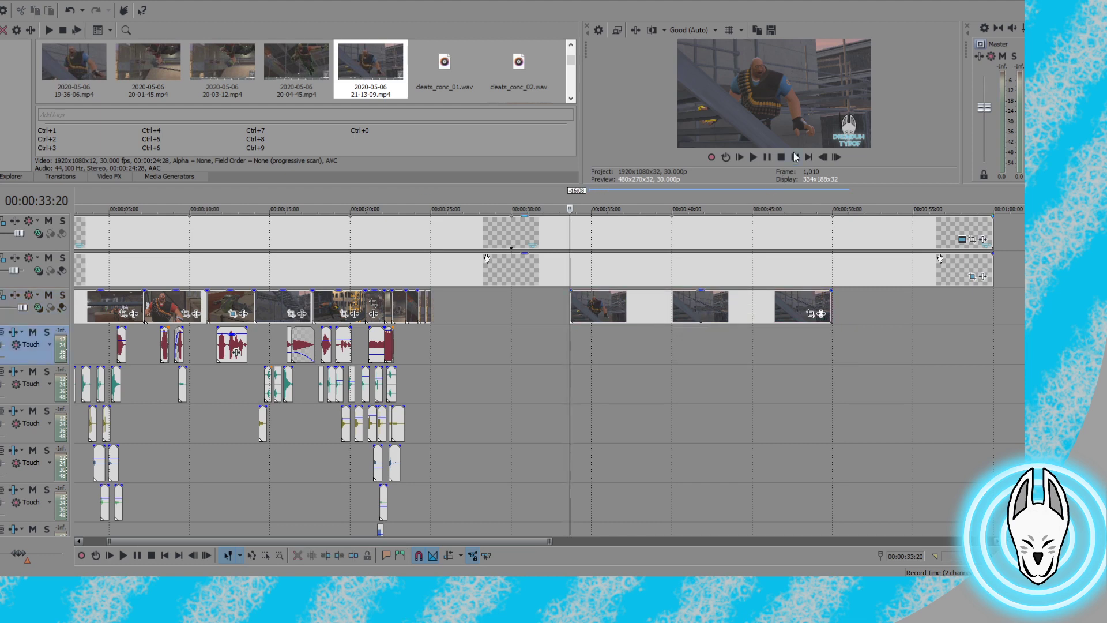
Play the trimmed 21-13-09 clip, split it at 00:00:35:24 and delete the remainder
{"action": "left_click", "coordinate": [753, 156]}
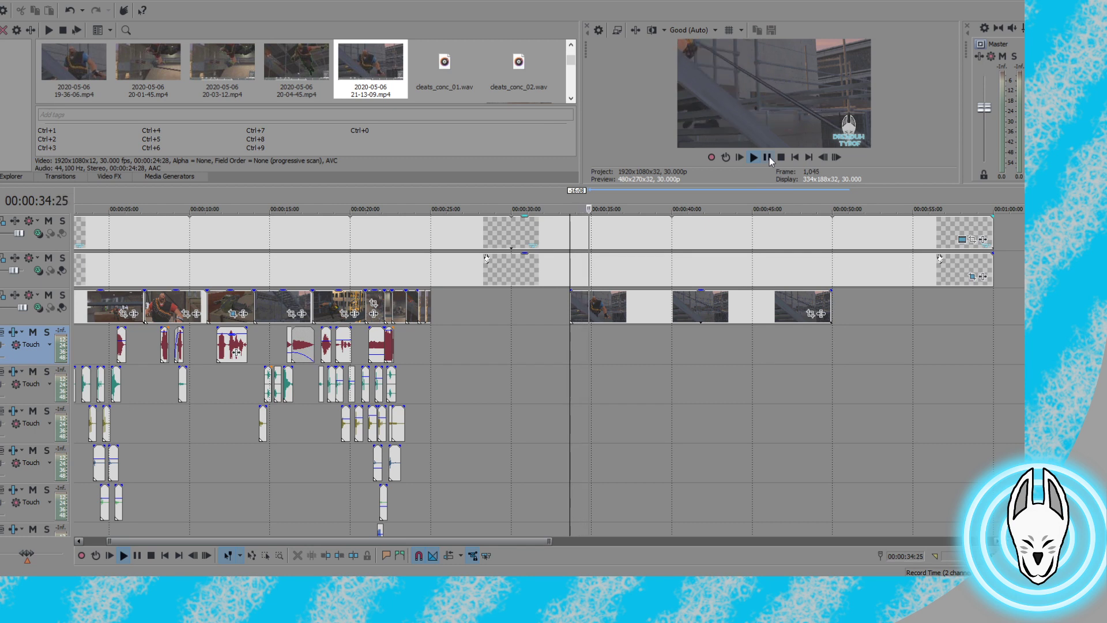
{"action": "left_click", "coordinate": [753, 158]}
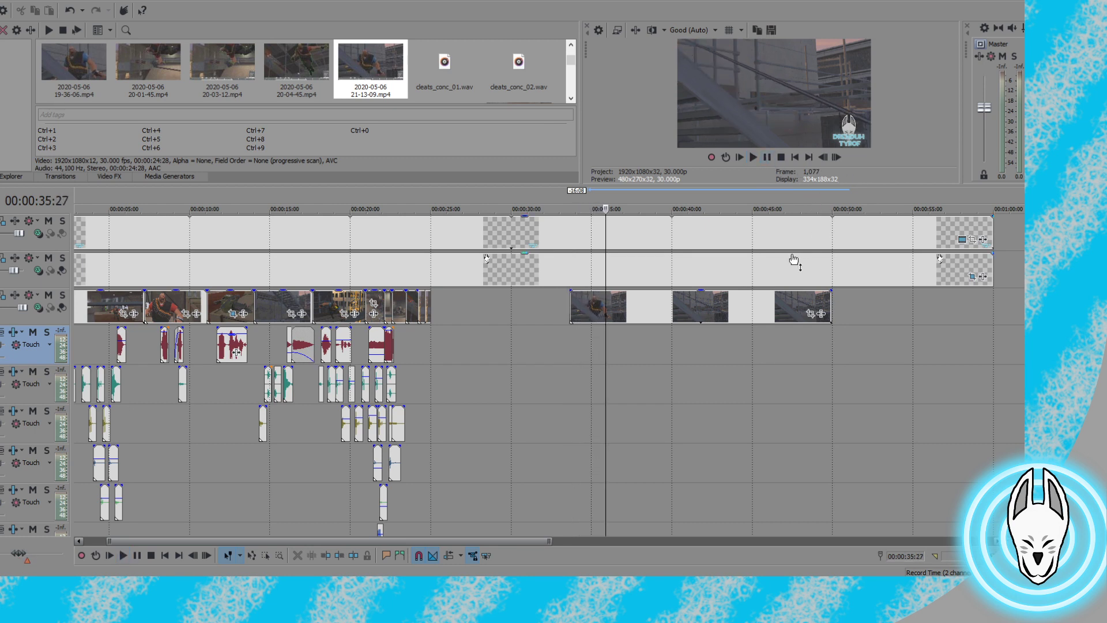
{"action": "left_click", "coordinate": [836, 159]}
{"action": "left_click", "coordinate": [836, 159]}
{"action": "left_click", "coordinate": [836, 159]}
{"action": "left_click", "coordinate": [836, 159]}
{"action": "left_click", "coordinate": [837, 159]}
{"action": "left_click", "coordinate": [836, 158]}
{"action": "left_click", "coordinate": [823, 159]}
{"action": "left_click", "coordinate": [824, 158]}
{"action": "left_click", "coordinate": [824, 158]}
{"action": "left_click", "coordinate": [824, 159]}
{"action": "left_click", "coordinate": [824, 158]}
{"action": "left_click", "coordinate": [824, 159]}
{"action": "left_click", "coordinate": [824, 158]}
{"action": "left_click", "coordinate": [824, 159]}
{"action": "left_click", "coordinate": [824, 159]}
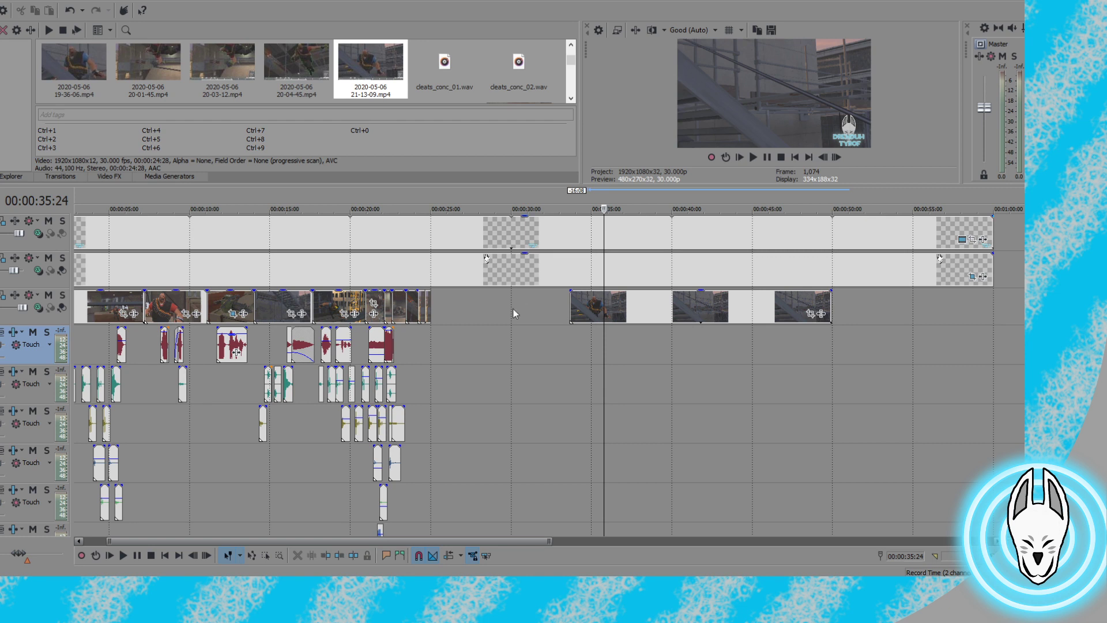
{"action": "left_click", "coordinate": [601, 306]}
{"action": "key", "text": "s"}
{"action": "key", "text": "Delete"}
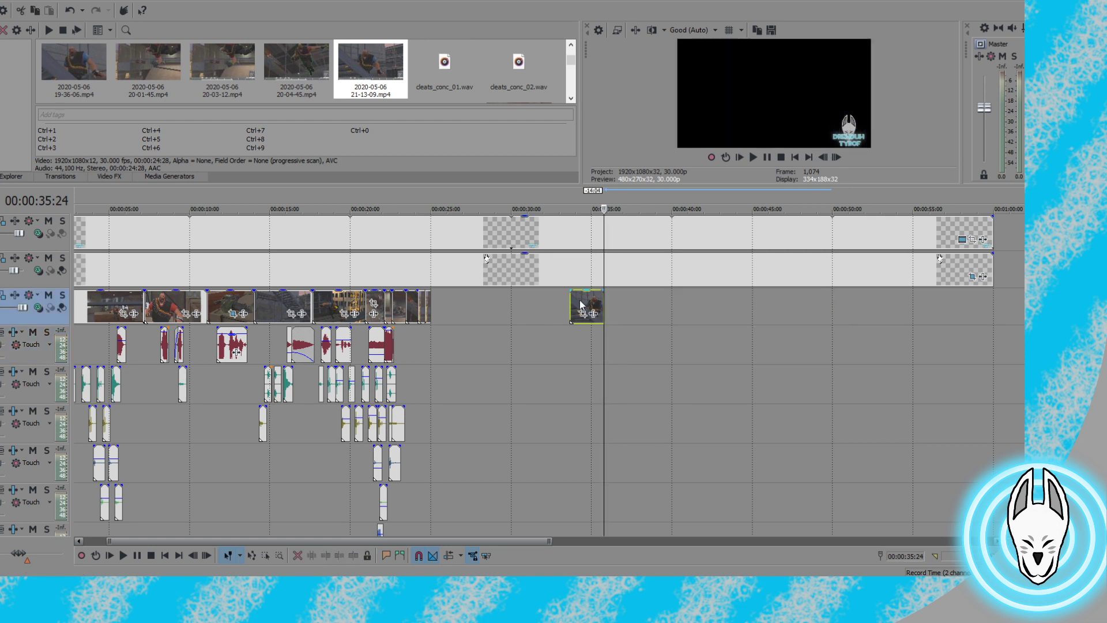
Move the shortened 21-13-09 clip directly against the end of the montage and play the edit from 00:00:17:23
{"action": "left_click_drag", "start_coordinate": [580, 300], "coordinate": [451, 299]}
{"action": "left_click", "coordinate": [314, 233]}
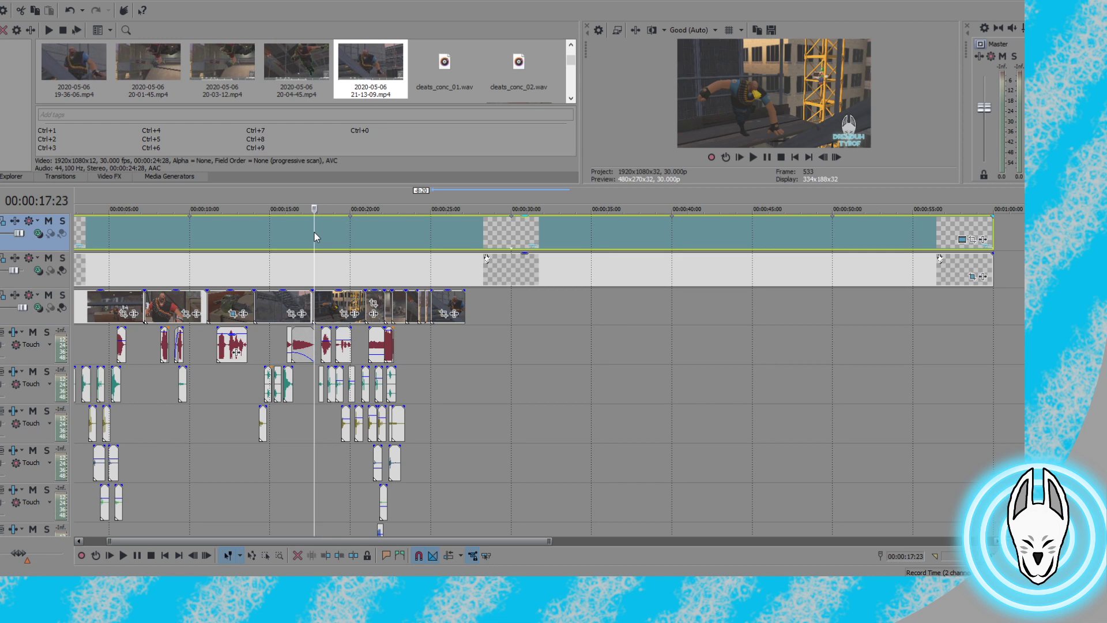
{"action": "left_click", "coordinate": [754, 158]}
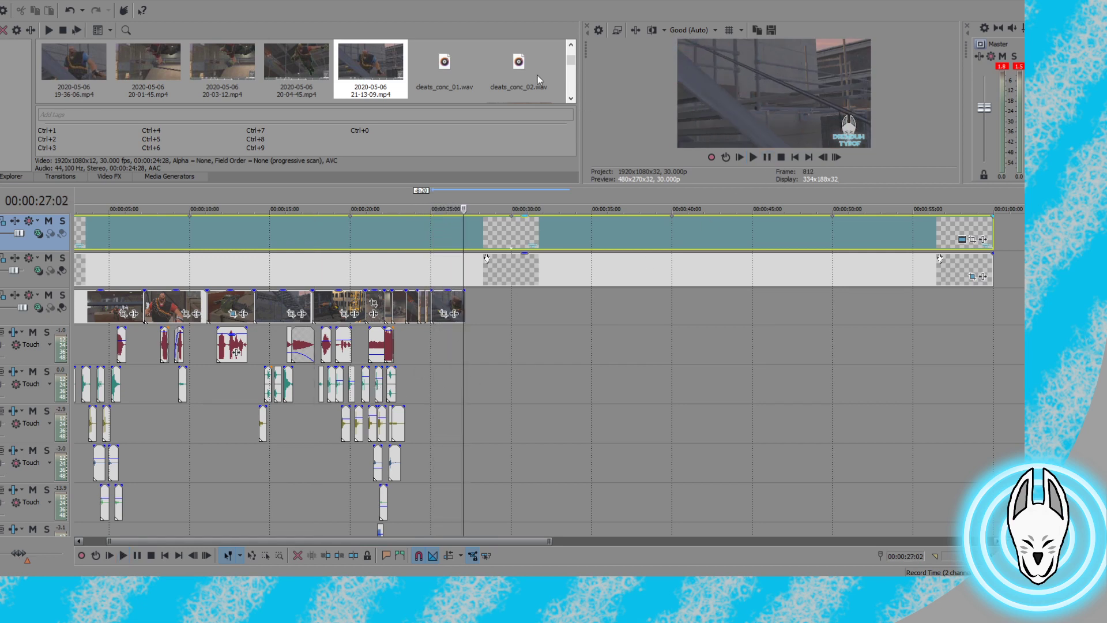
Return to the start of the timeline and play the opening section from 00:00:04:21 to hear its sound effects
{"action": "scroll", "coordinate": [493, 90], "scroll_direction": "down", "scroll_amount": 2}
{"action": "scroll", "coordinate": [493, 90], "scroll_direction": "down", "scroll_amount": 1}
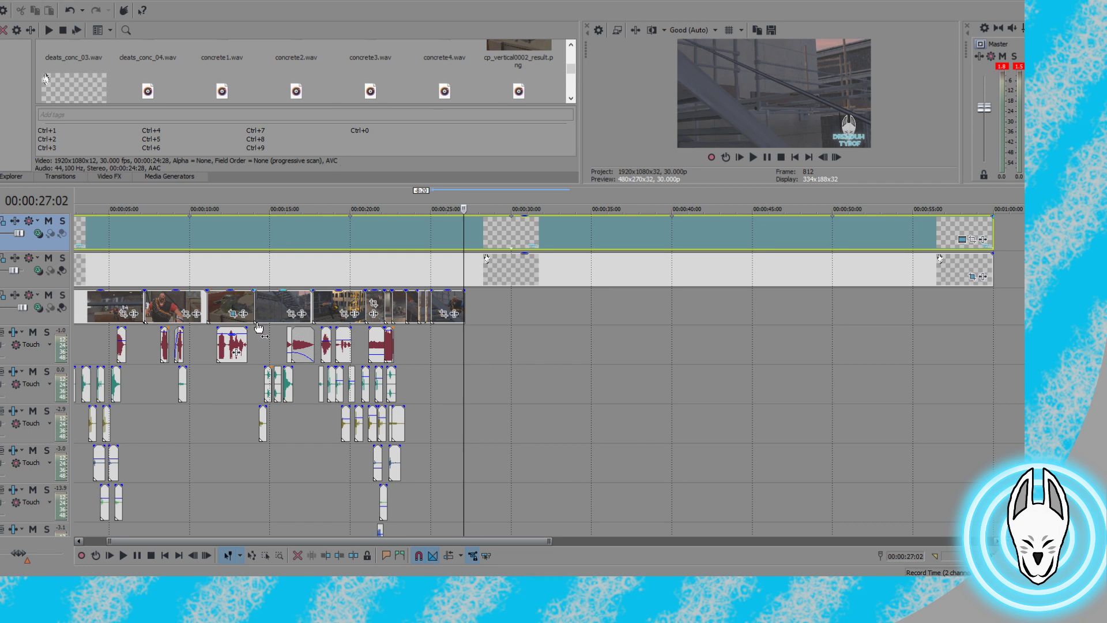
{"action": "left_click_drag", "start_coordinate": [249, 540], "coordinate": [202, 544]}
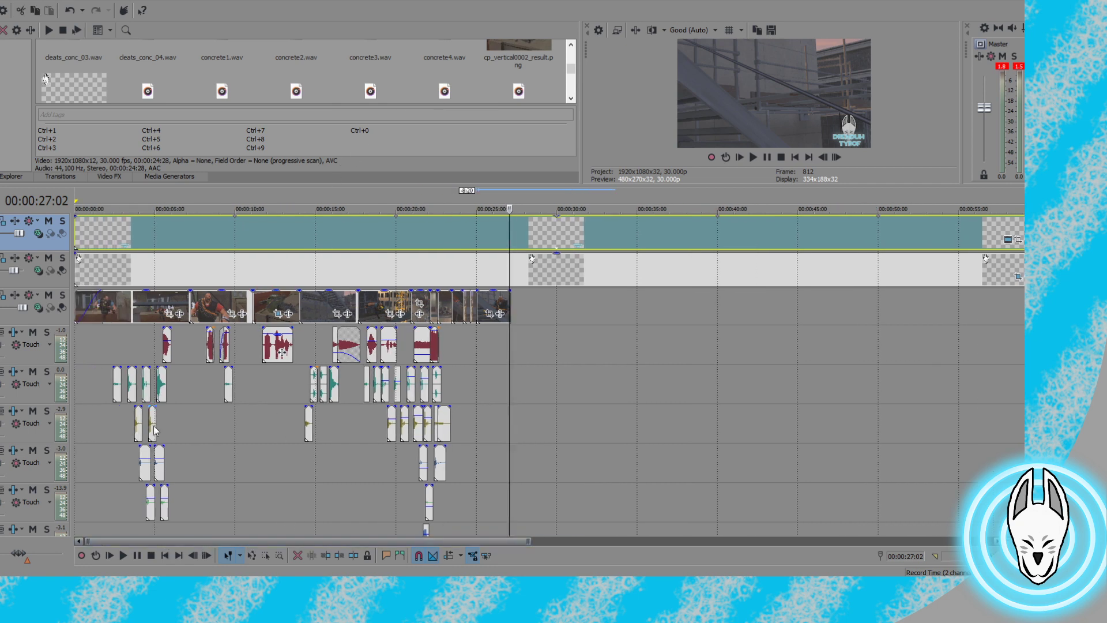
{"action": "left_click", "coordinate": [154, 341]}
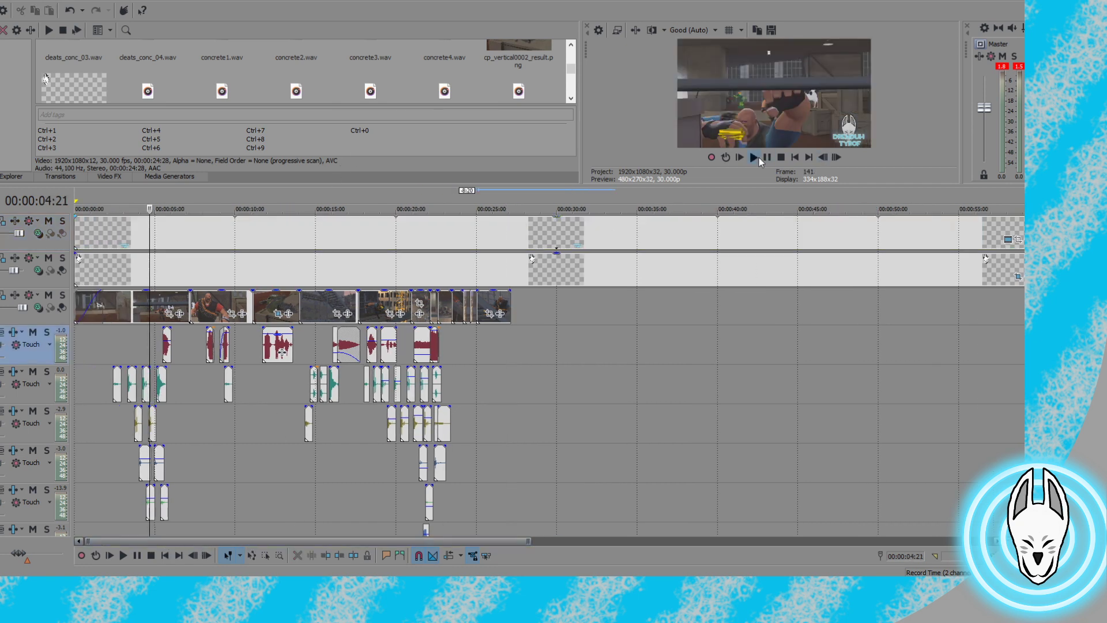
{"action": "left_click", "coordinate": [756, 158]}
{"action": "left_click", "coordinate": [768, 158]}
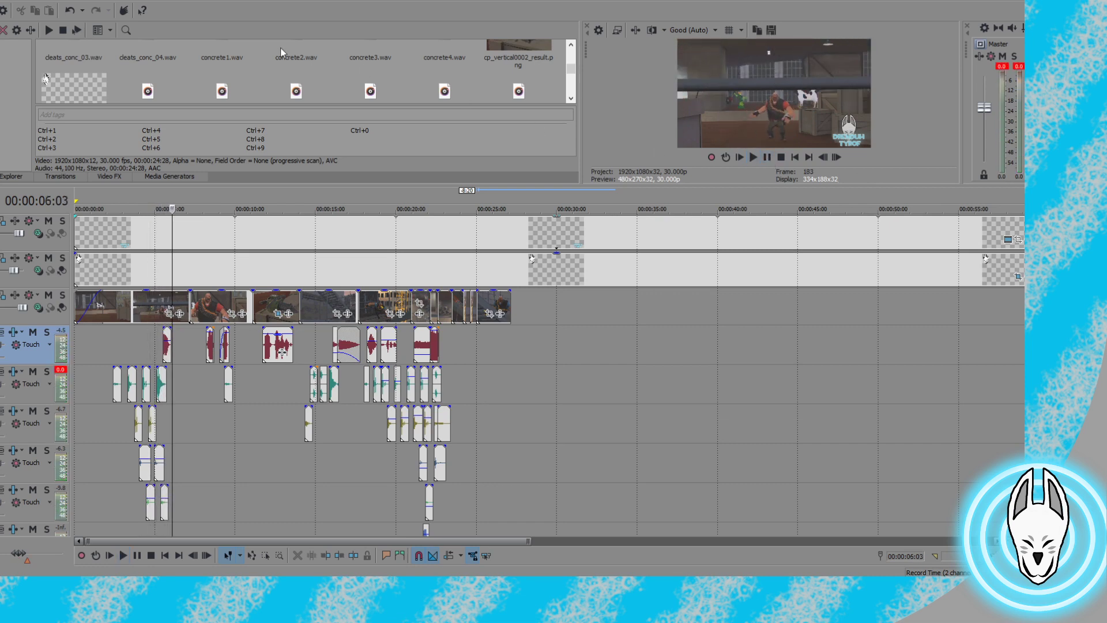
Enlarge the project media area and add heavy_painsevere02.wav to the Voice track beneath the last clip
{"action": "scroll", "coordinate": [336, 75], "scroll_direction": "down", "scroll_amount": 5}
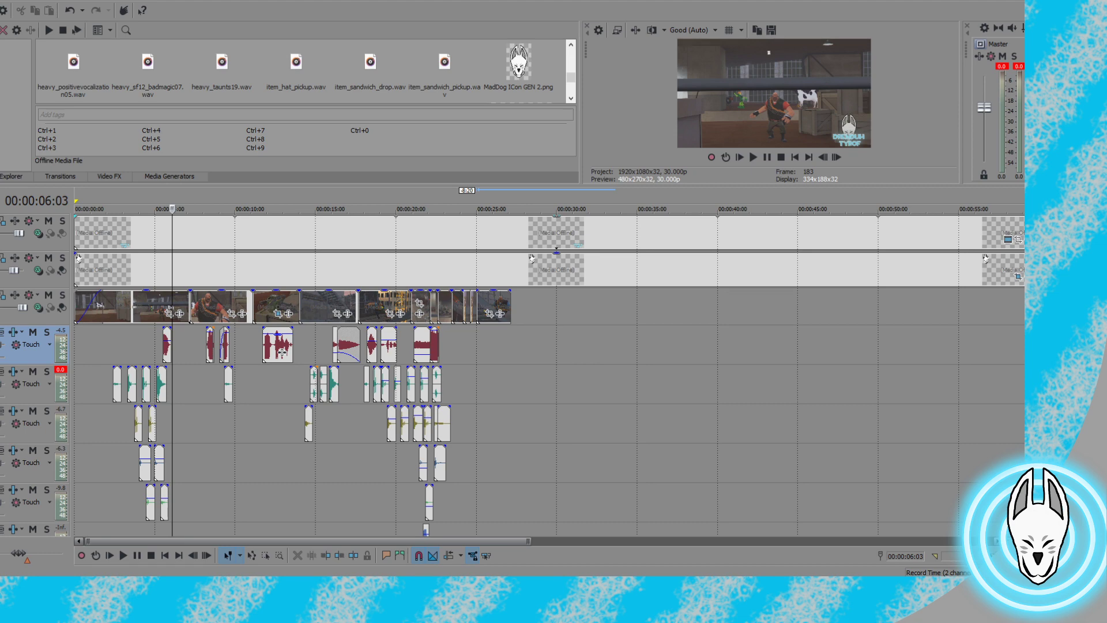
{"action": "scroll", "coordinate": [302, 69], "scroll_direction": "up", "scroll_amount": 2}
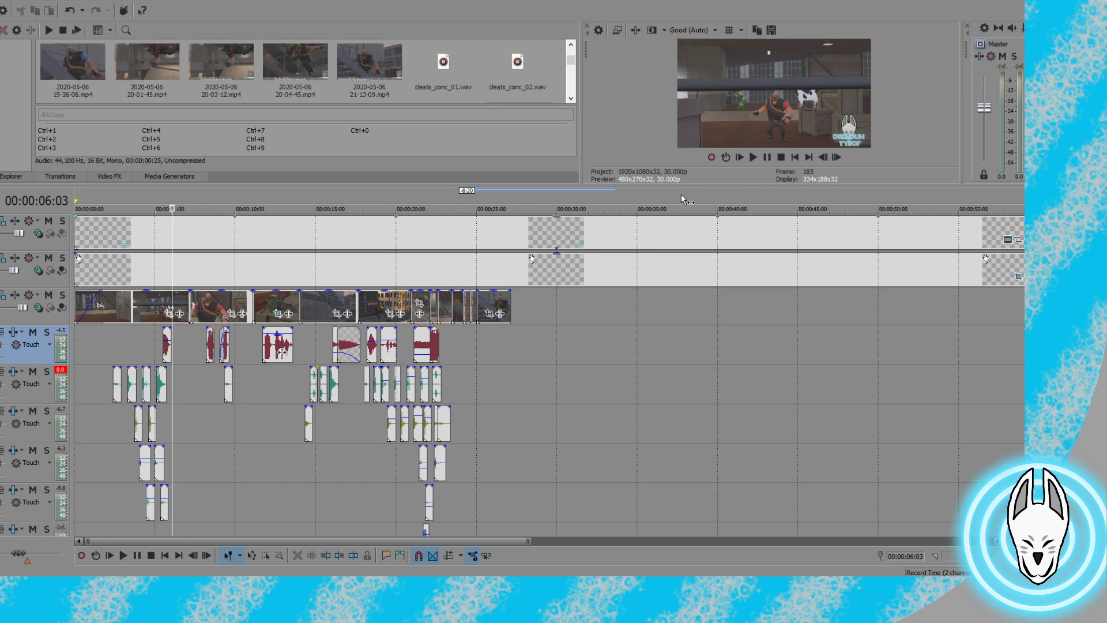
{"action": "left_click_drag", "start_coordinate": [670, 194], "coordinate": [670, 247]}
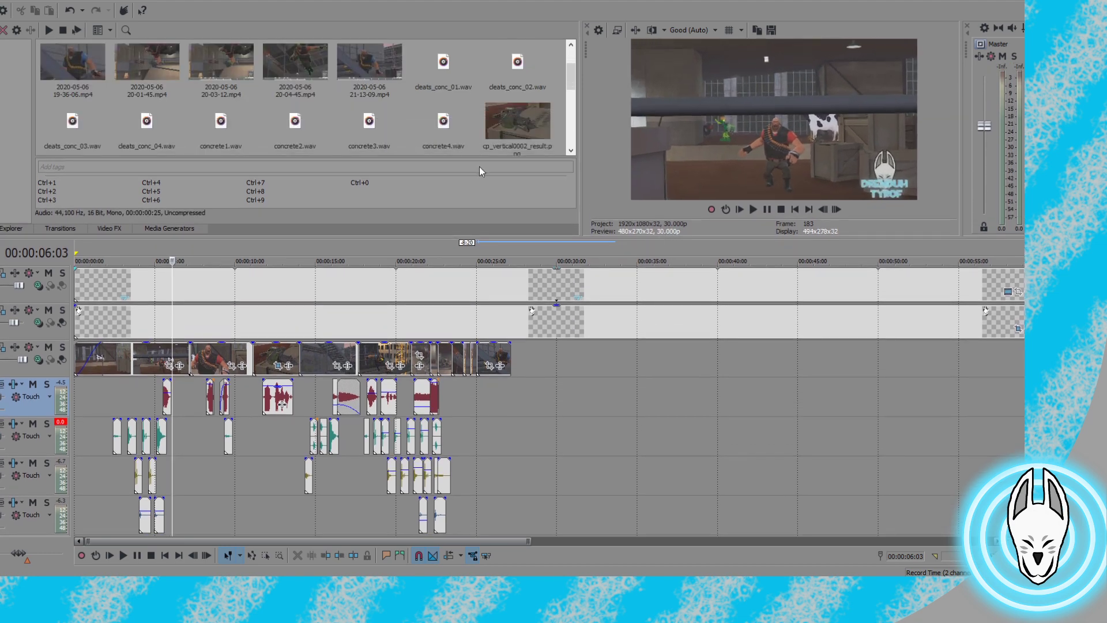
{"action": "scroll", "coordinate": [449, 102], "scroll_direction": "down", "scroll_amount": 2}
{"action": "left_click_drag", "start_coordinate": [442, 79], "coordinate": [491, 394]}
Move the heavy_painsevere02.wav event earlier to start at about 00:00:25:06, and play the ending from 00:00:25:00
{"action": "left_click", "coordinate": [483, 355]}
{"action": "left_click", "coordinate": [823, 209]}
{"action": "left_click", "coordinate": [822, 209]}
{"action": "left_click", "coordinate": [823, 209]}
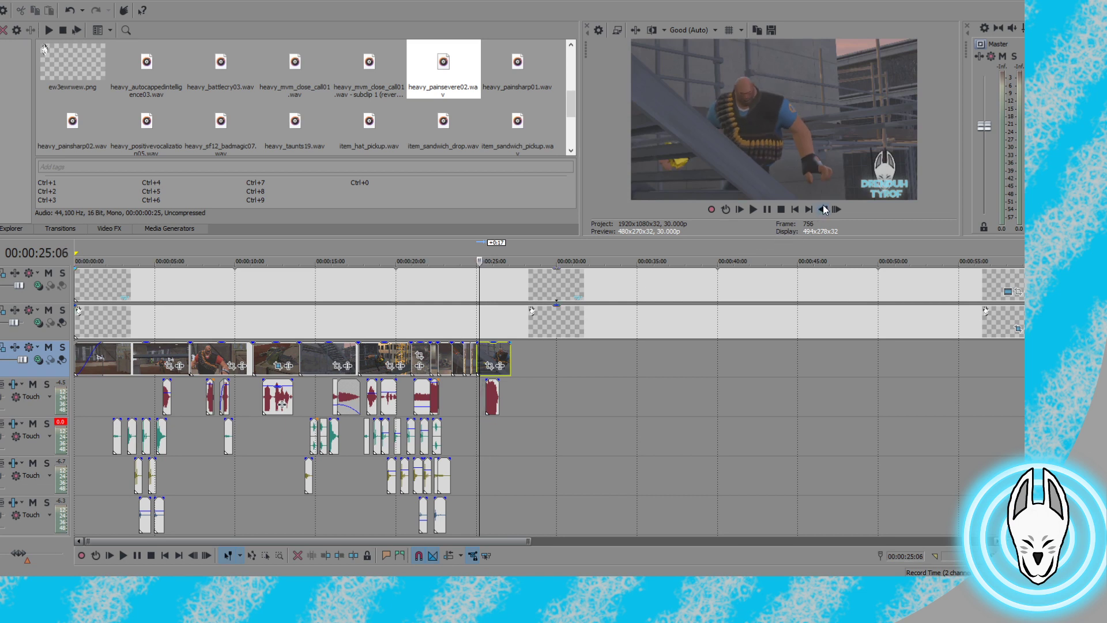
{"action": "left_click", "coordinate": [825, 210]}
{"action": "left_click", "coordinate": [832, 209]}
{"action": "left_click_drag", "start_coordinate": [486, 395], "coordinate": [480, 395]}
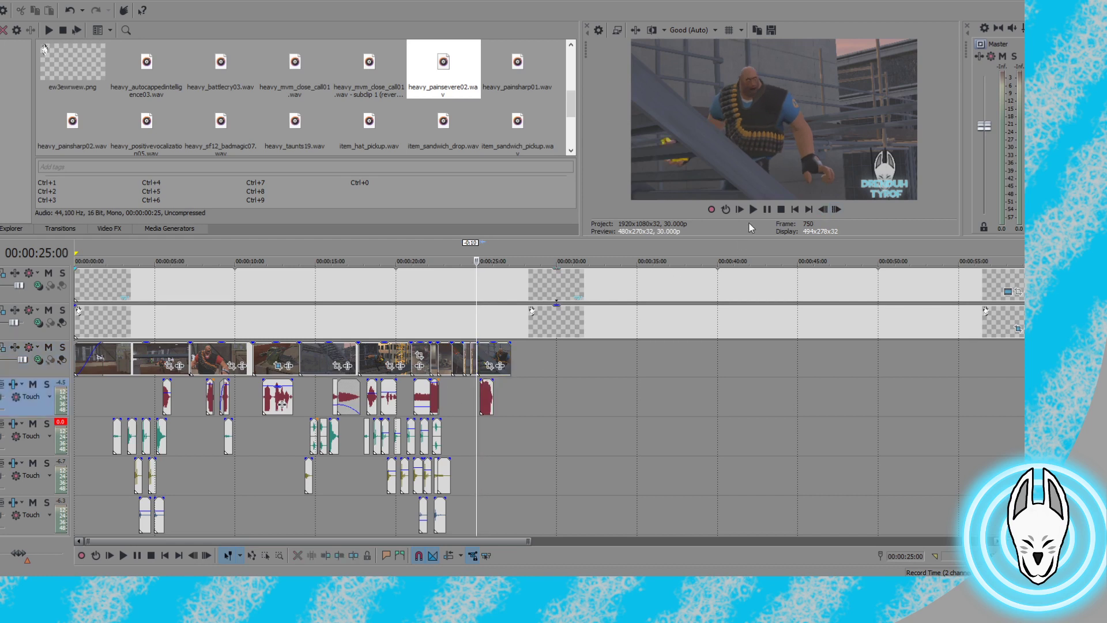
{"action": "left_click", "coordinate": [754, 209]}
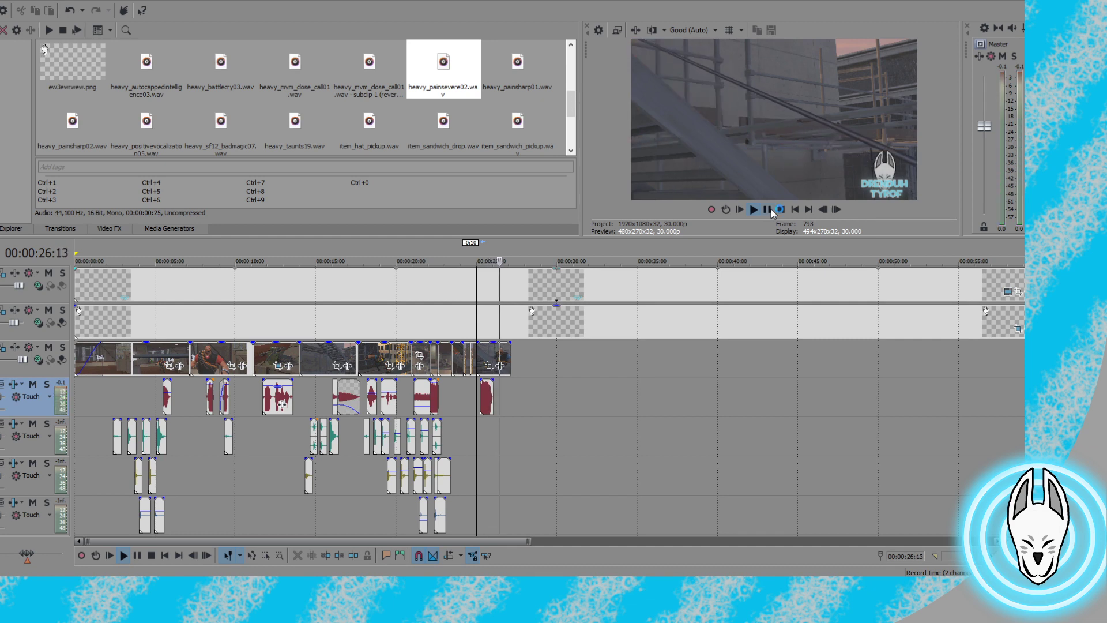
{"action": "left_click", "coordinate": [767, 209]}
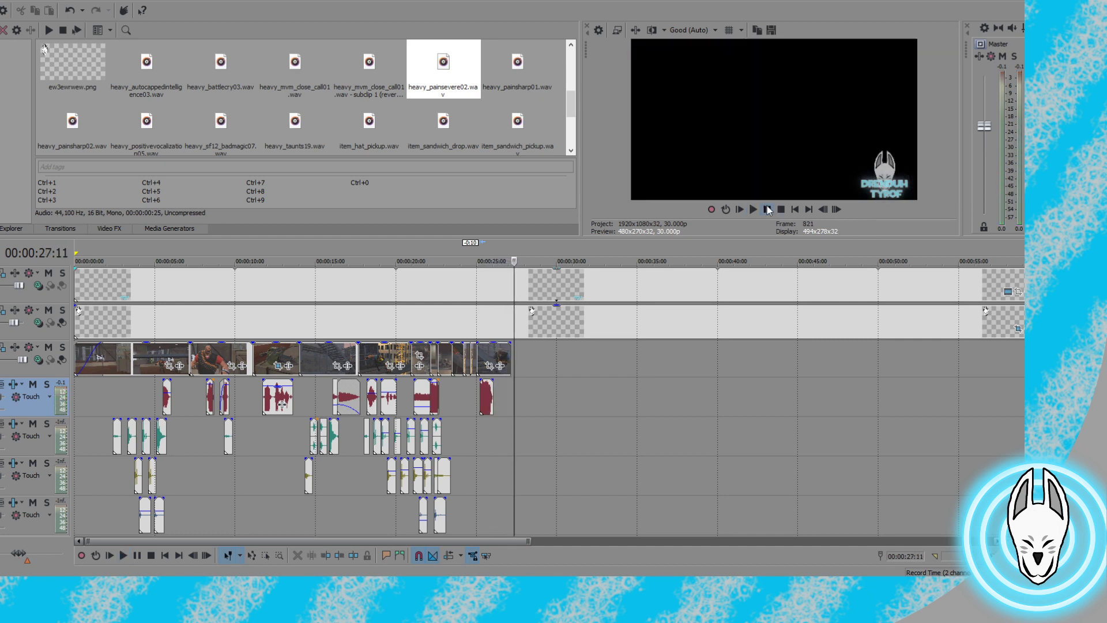
Lower the gain of the heavy_painsevere02.wav event slightly and replay the ending from 00:00:24:19
{"action": "left_click_drag", "start_coordinate": [489, 382], "coordinate": [489, 386]}
{"action": "left_click", "coordinate": [471, 389]}
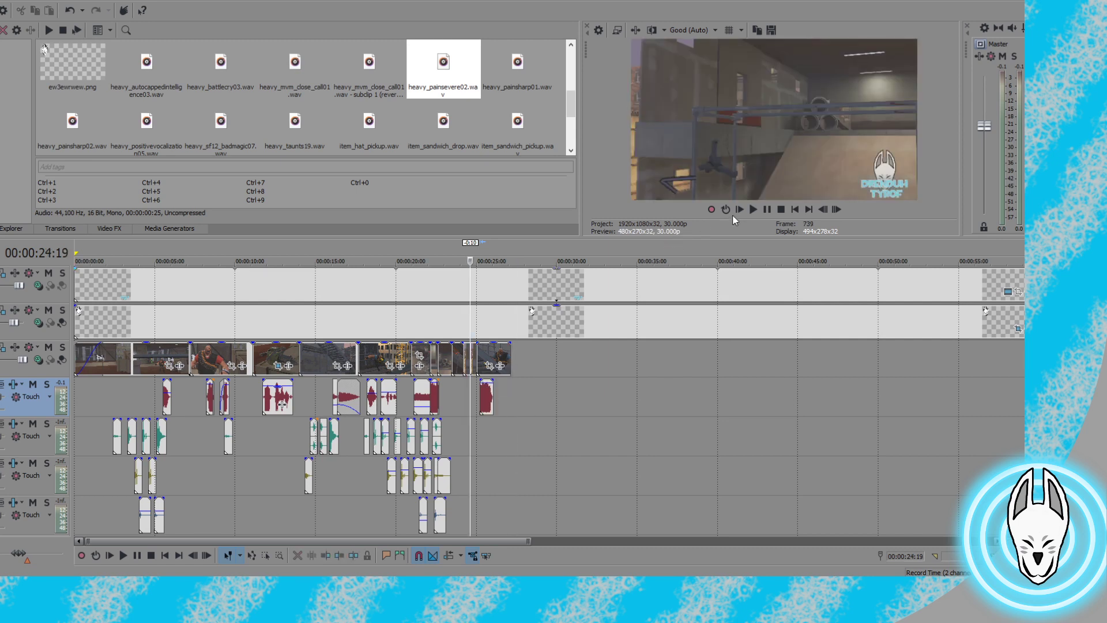
{"action": "left_click", "coordinate": [754, 209]}
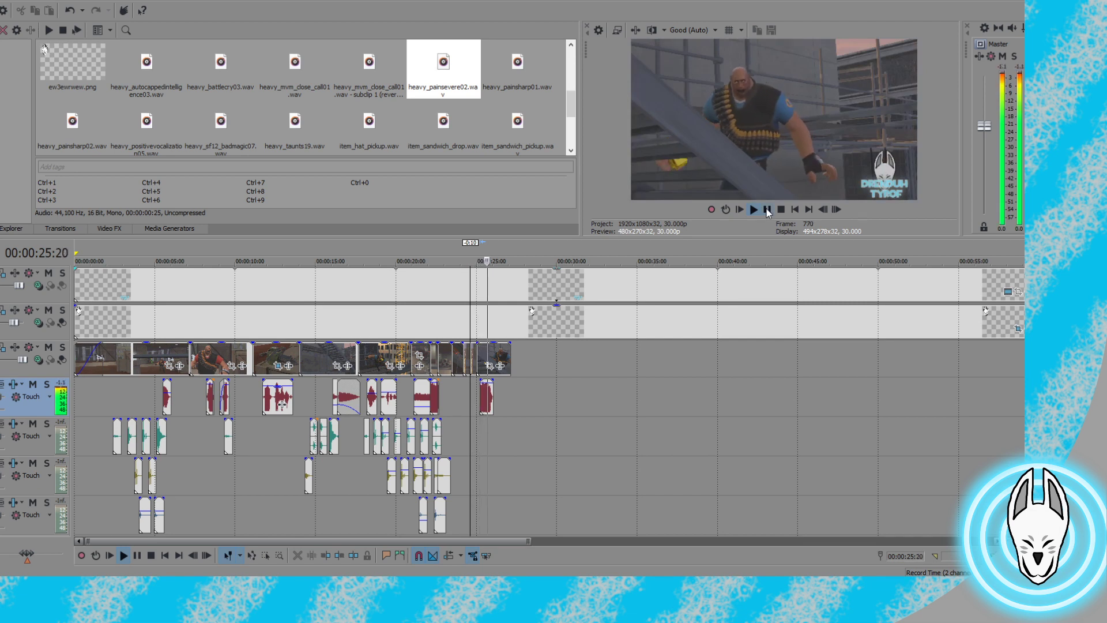
{"action": "left_click", "coordinate": [767, 210]}
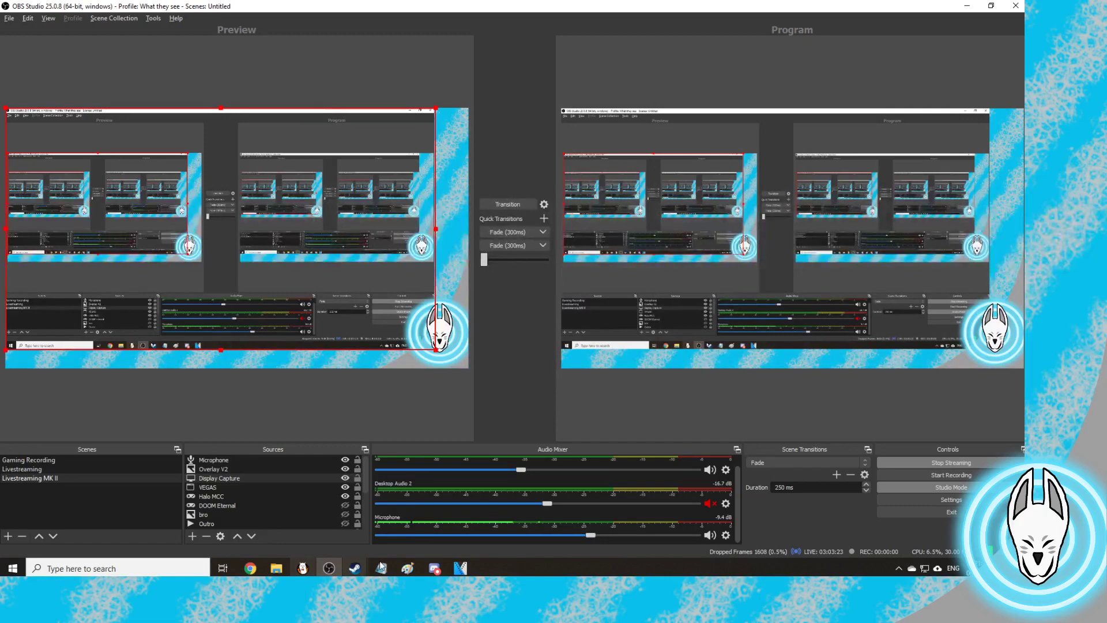
Return to VEGAS Pro, switch to the File Explorer window showing nearmiss, and go up to the tf sound folder
{"action": "left_click", "coordinate": [460, 569]}
{"action": "left_click", "coordinate": [277, 568]}
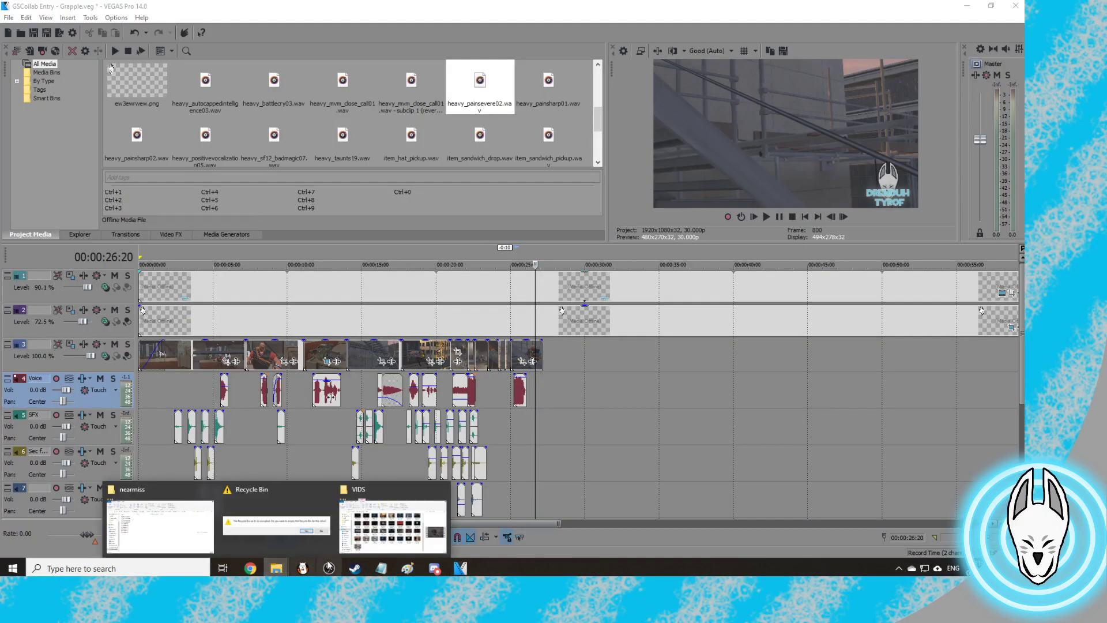
{"action": "left_click", "coordinate": [178, 514]}
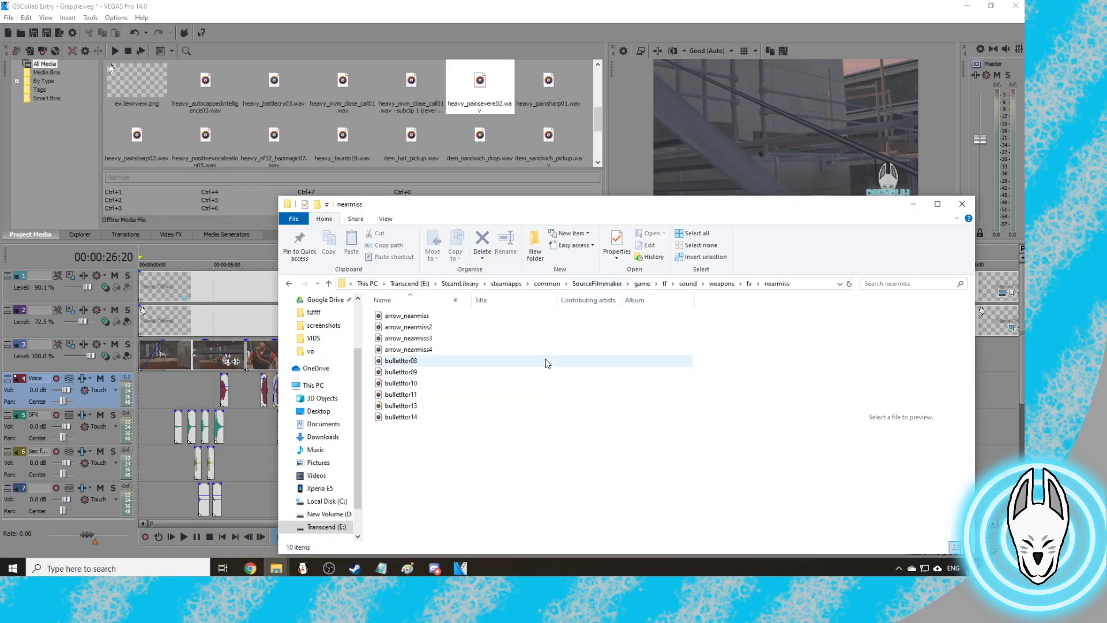
{"action": "left_click", "coordinate": [715, 283]}
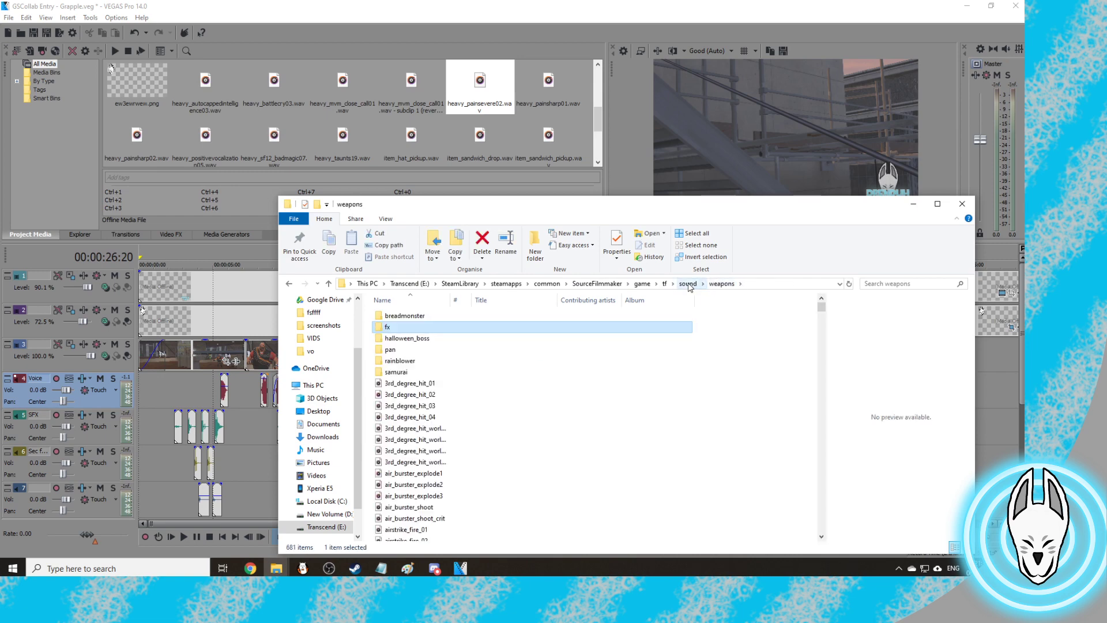
{"action": "left_click", "coordinate": [689, 284]}
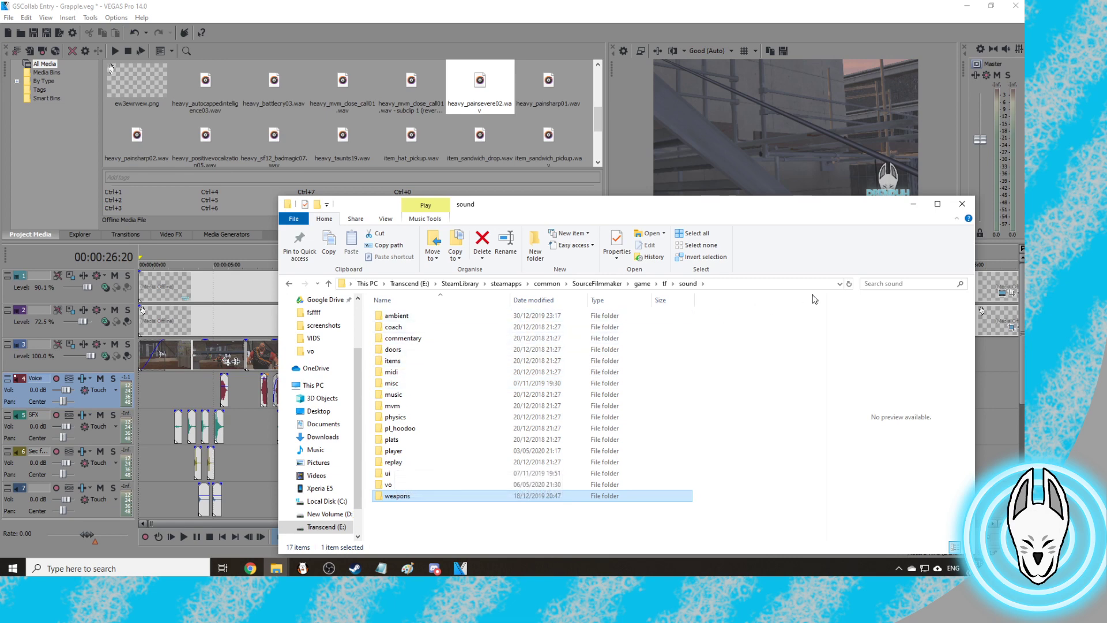
Search the sound folder for "hook" and "swing", and look through the swing sound files
{"action": "left_click", "coordinate": [878, 288]}
{"action": "type", "text": "hook"}
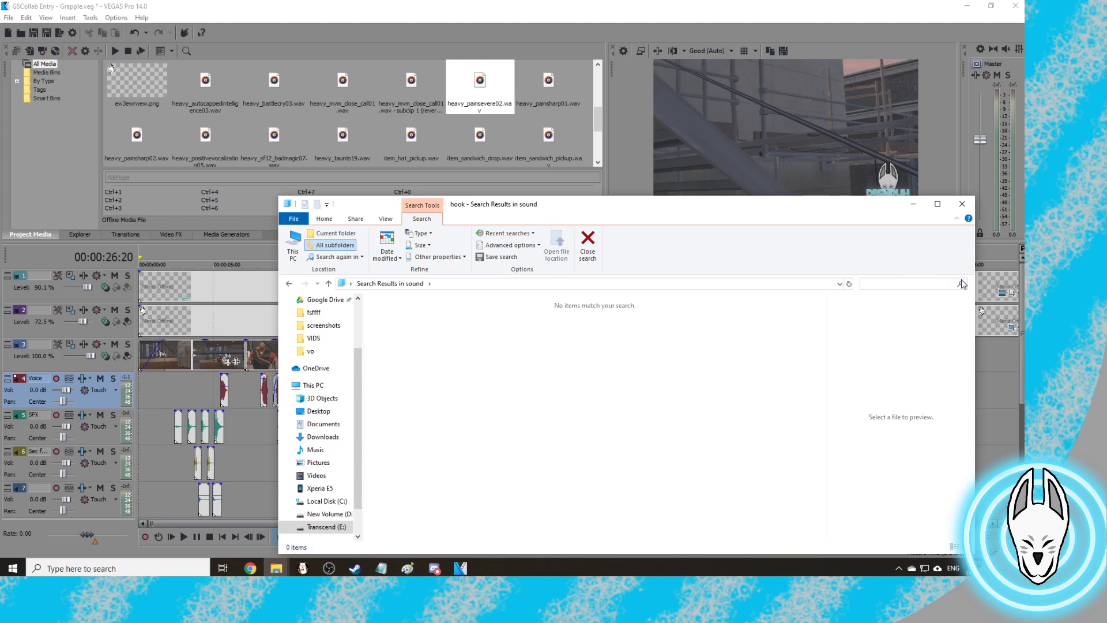
{"action": "left_click", "coordinate": [959, 283]}
{"action": "type", "text": "swing"}
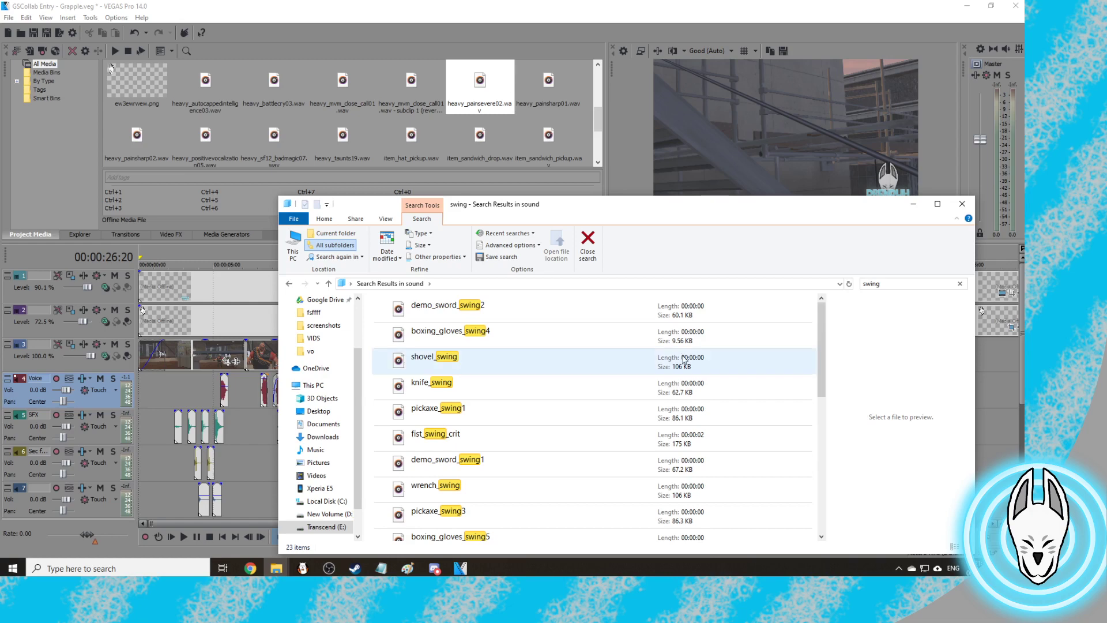
{"action": "scroll", "coordinate": [635, 346], "scroll_direction": "down", "scroll_amount": 5}
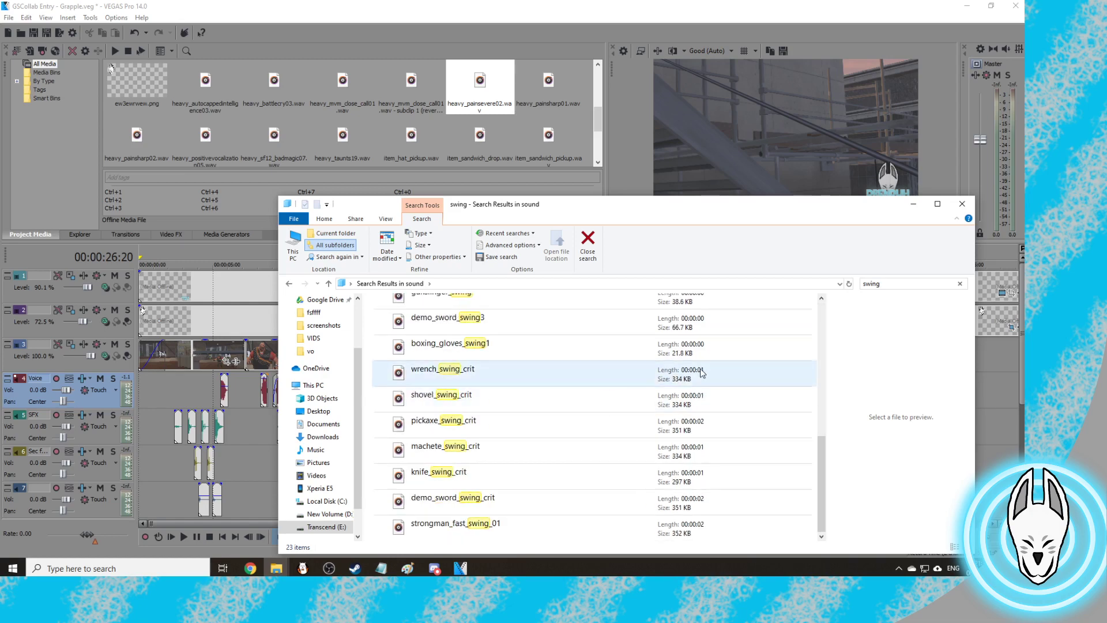
Search the sound folder for "rope", then clear the search and return to the folder's full listing
{"action": "key", "text": "BackSpace"}
{"action": "key", "text": "BackSpace"}
{"action": "key", "text": "BackSpace"}
{"action": "key", "text": "BackSpace"}
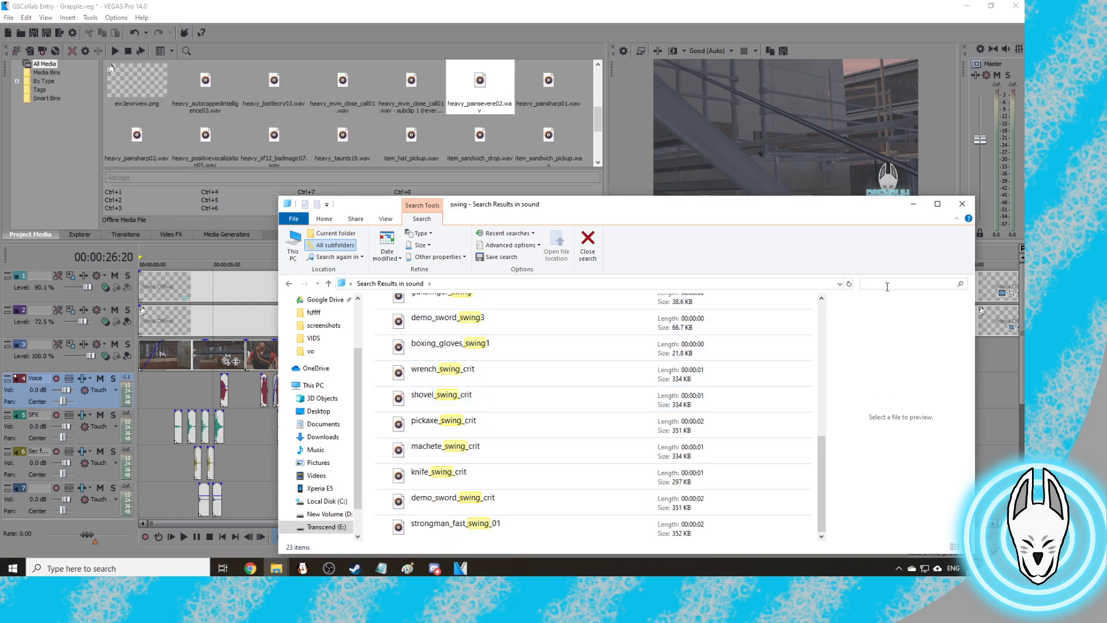
{"action": "type", "text": "rope"}
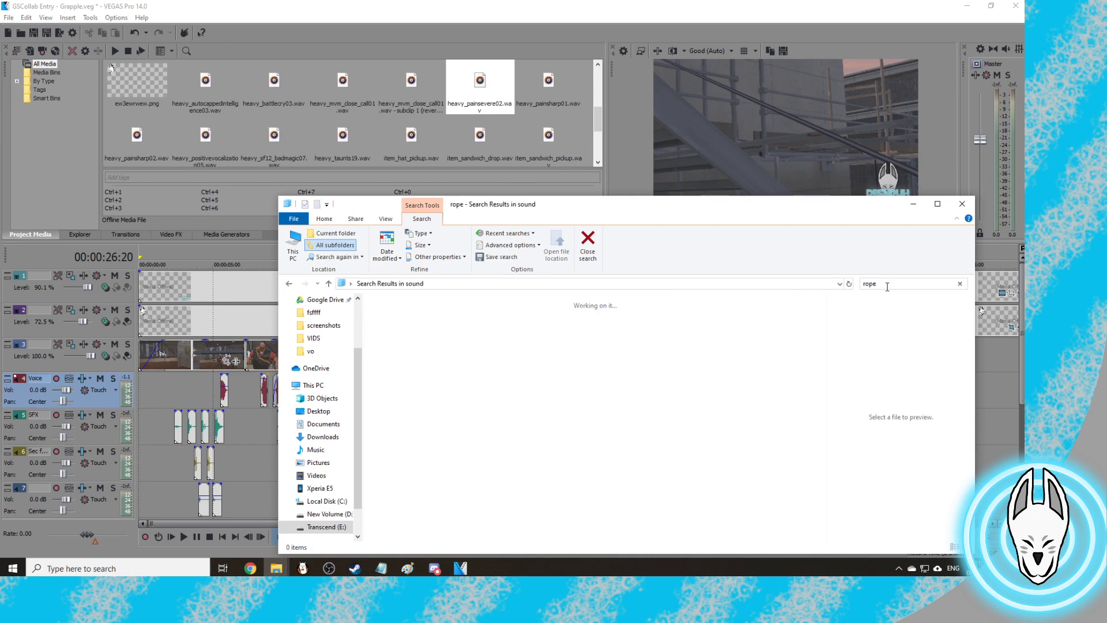
{"action": "key", "text": "BackSpace"}
{"action": "key", "text": "BackSpace"}
{"action": "key", "text": "BackSpace"}
{"action": "key", "text": "BackSpace"}
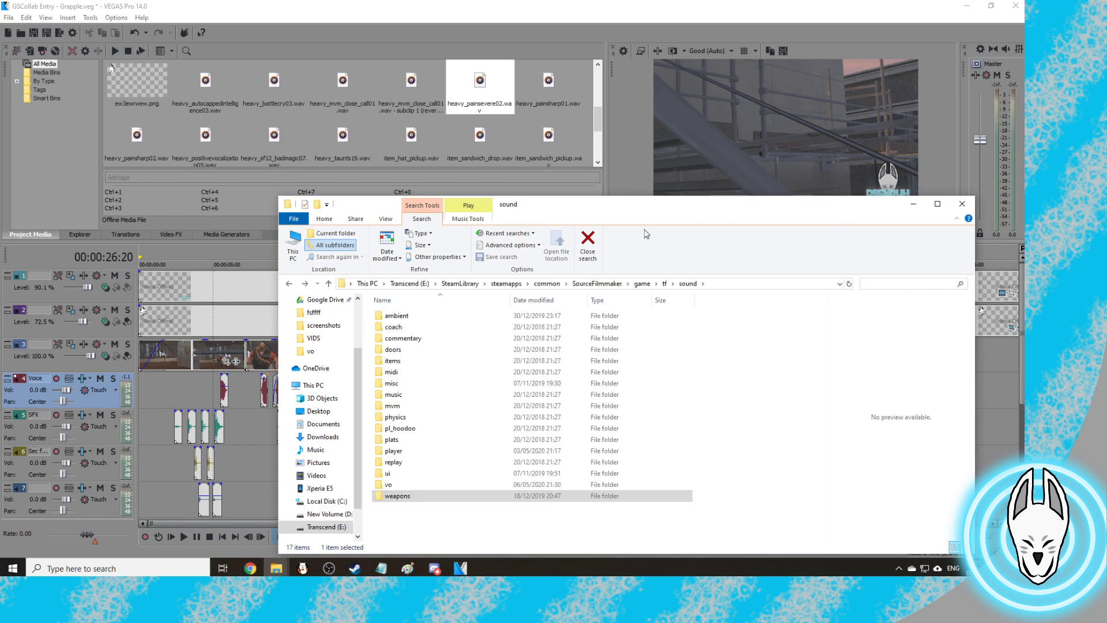
{"action": "left_click", "coordinate": [589, 243]}
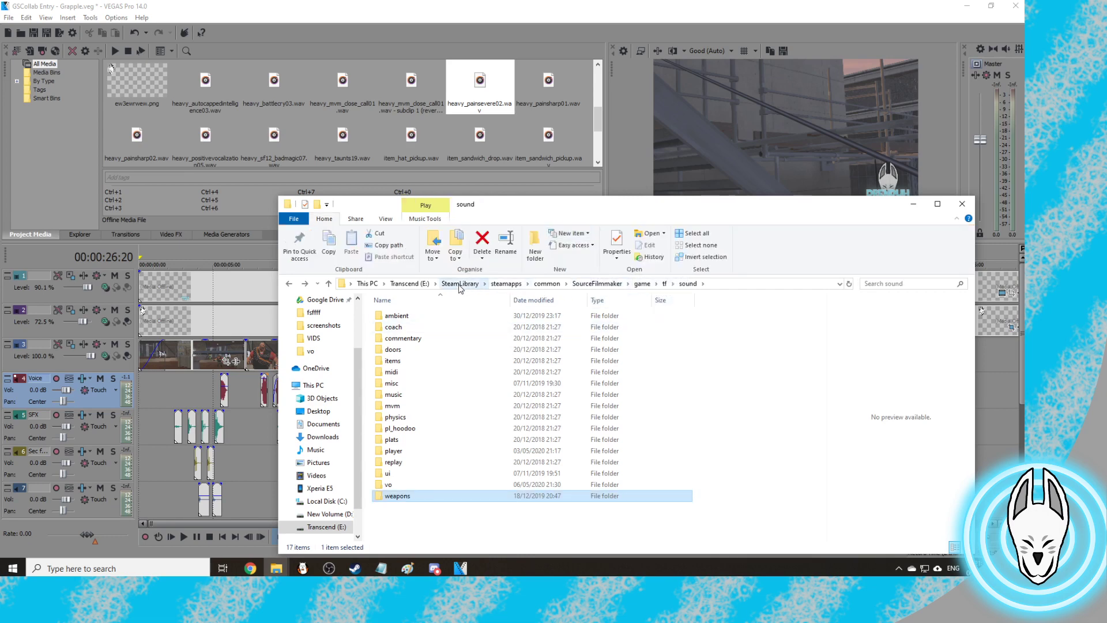
Switch to OBS Studio, hide the Display Capture source and transition the updated scene to the program output
{"action": "scroll", "coordinate": [333, 439], "scroll_direction": "down", "scroll_amount": 1}
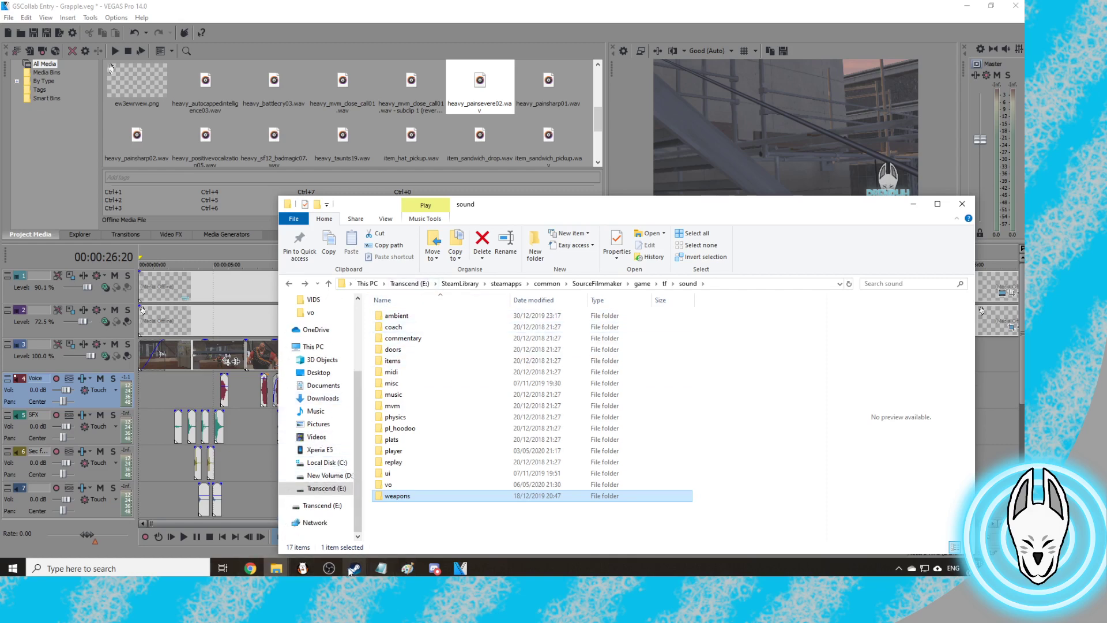
{"action": "left_click", "coordinate": [329, 569]}
{"action": "left_click", "coordinate": [345, 478]}
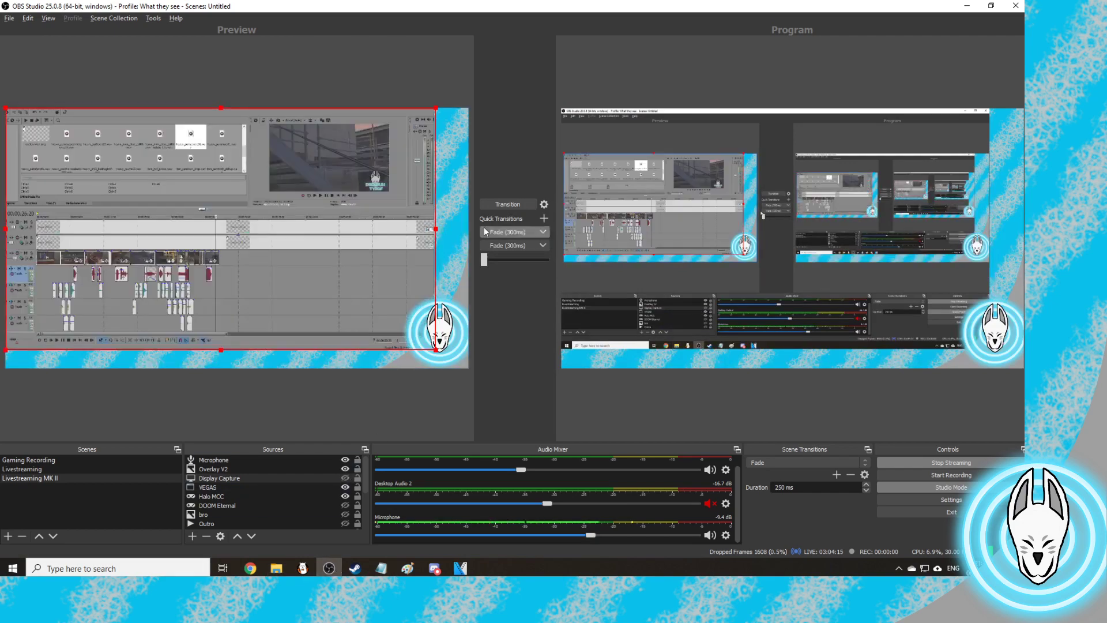
{"action": "left_click", "coordinate": [503, 203]}
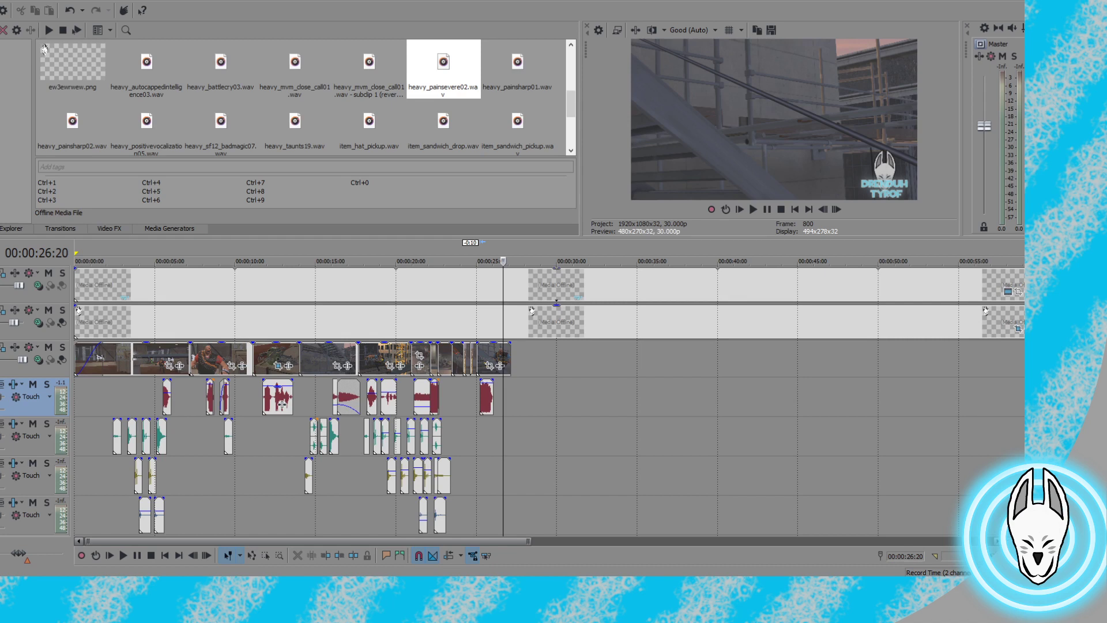
Switch to the browser's Team Fortress wiki Weapon sounds page and find "hook" on it
{"action": "key", "text": "alt+Tab"}
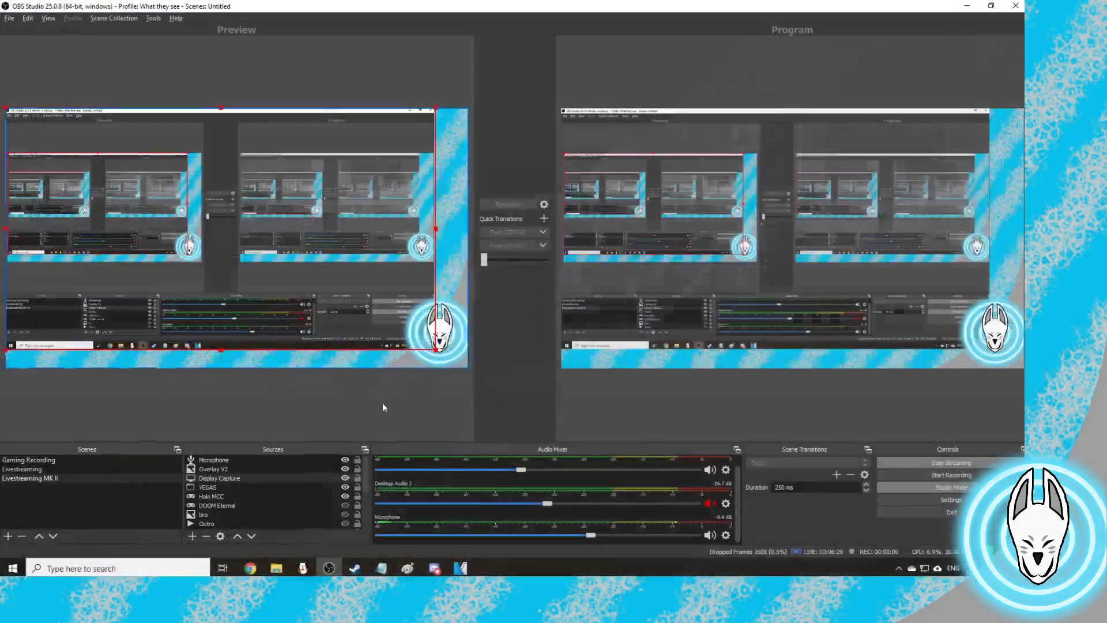
{"action": "left_click", "coordinate": [250, 568]}
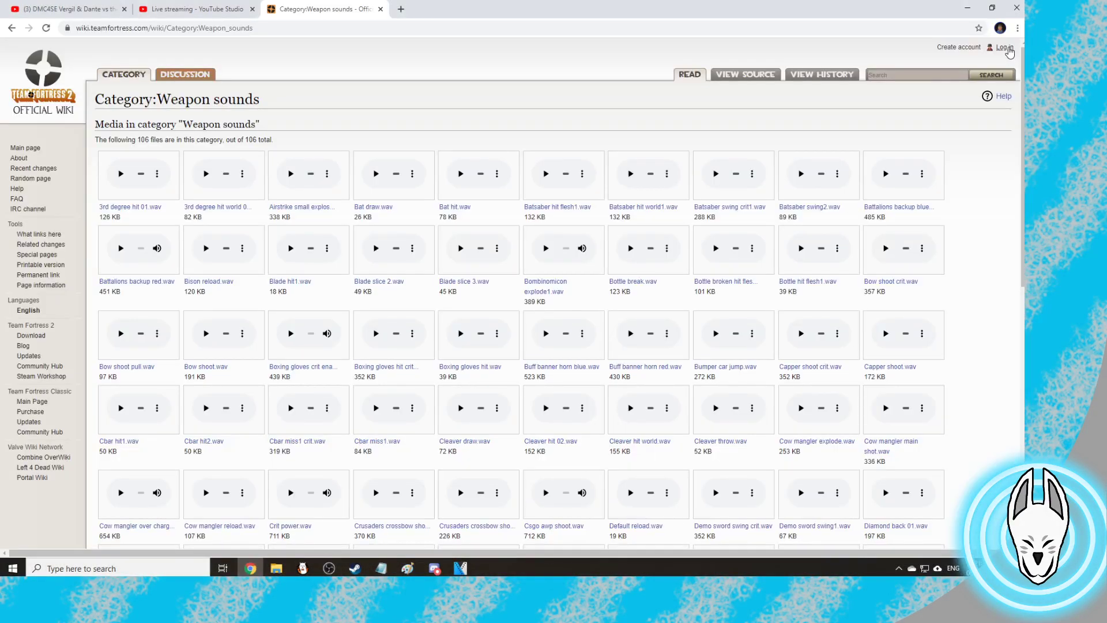
{"action": "key", "text": "ctrl+f"}
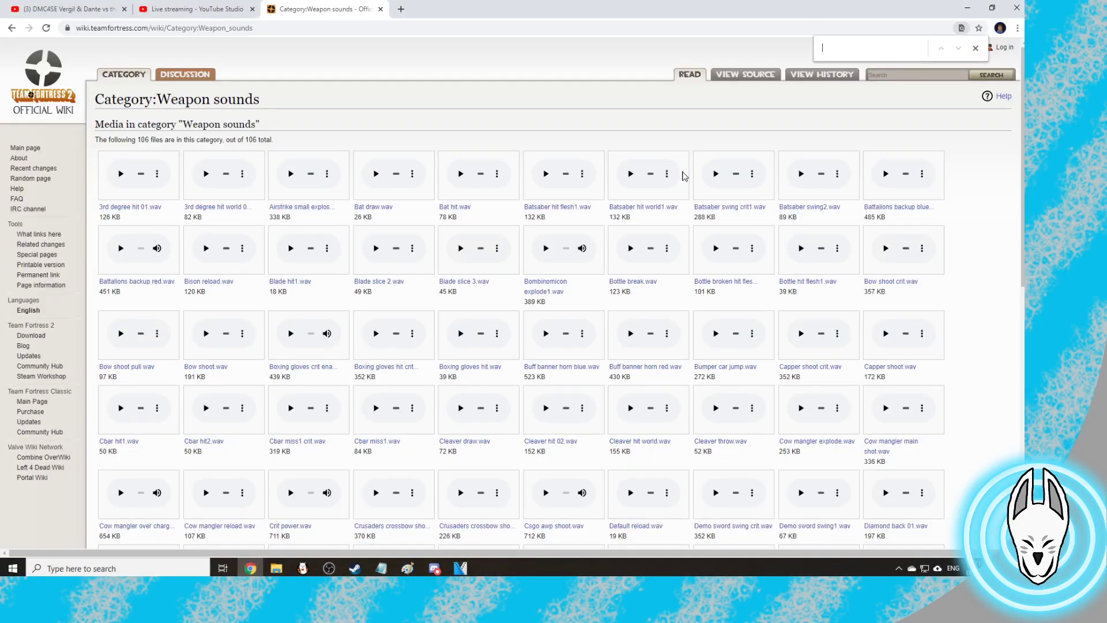
{"action": "type", "text": "hook"}
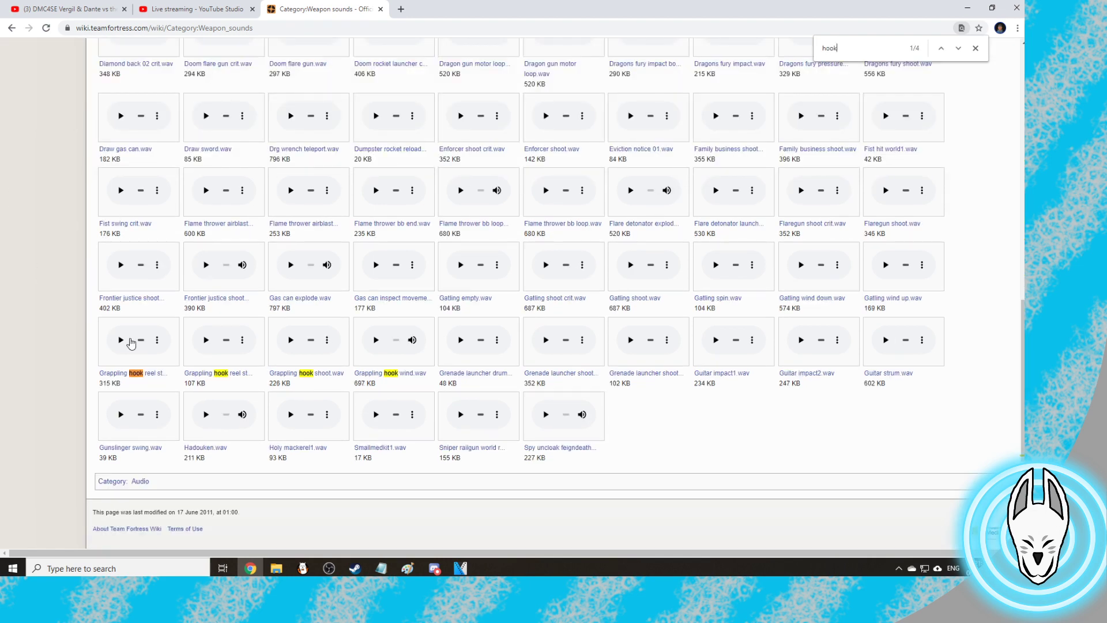
Open the grappling hook reel start, reel stop and shoot audio plus the Grappling hook wind.wav file page in new tabs
{"action": "right_click", "coordinate": [159, 342]}
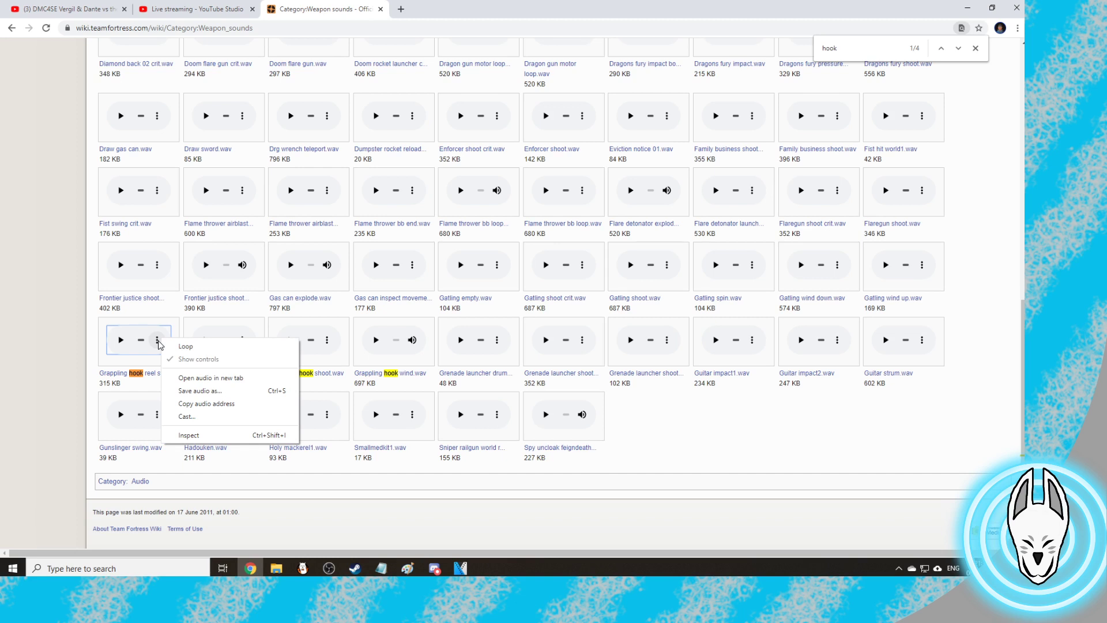
{"action": "left_click", "coordinate": [191, 378]}
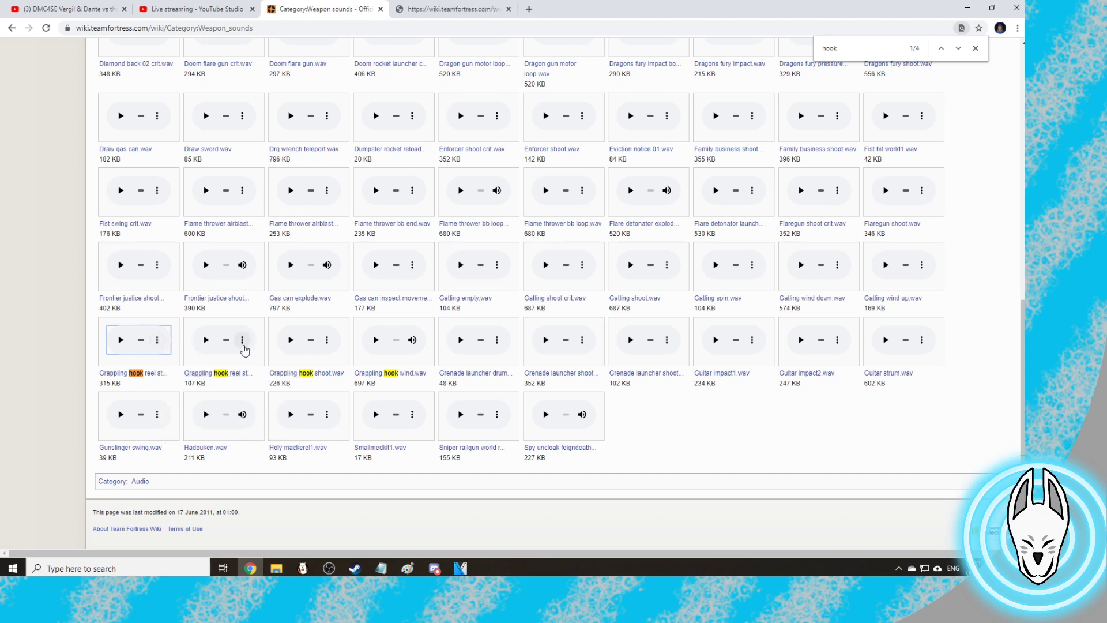
{"action": "right_click", "coordinate": [244, 349]}
{"action": "left_click", "coordinate": [271, 386]}
{"action": "right_click", "coordinate": [333, 346]}
{"action": "left_click", "coordinate": [385, 377]}
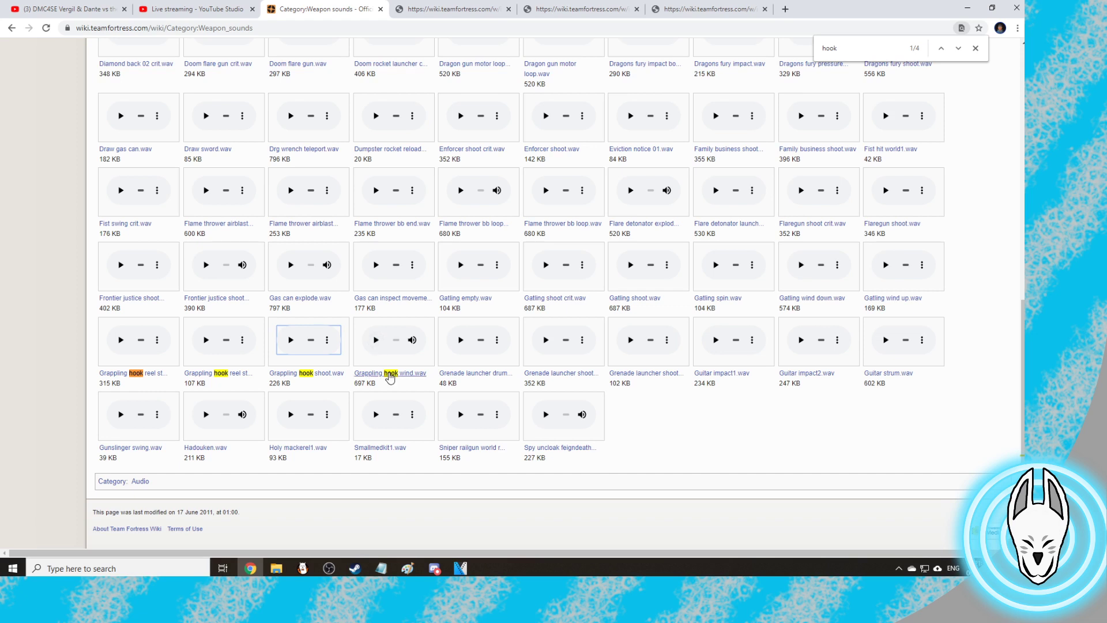
{"action": "right_click", "coordinate": [390, 377]}
{"action": "left_click", "coordinate": [409, 380]}
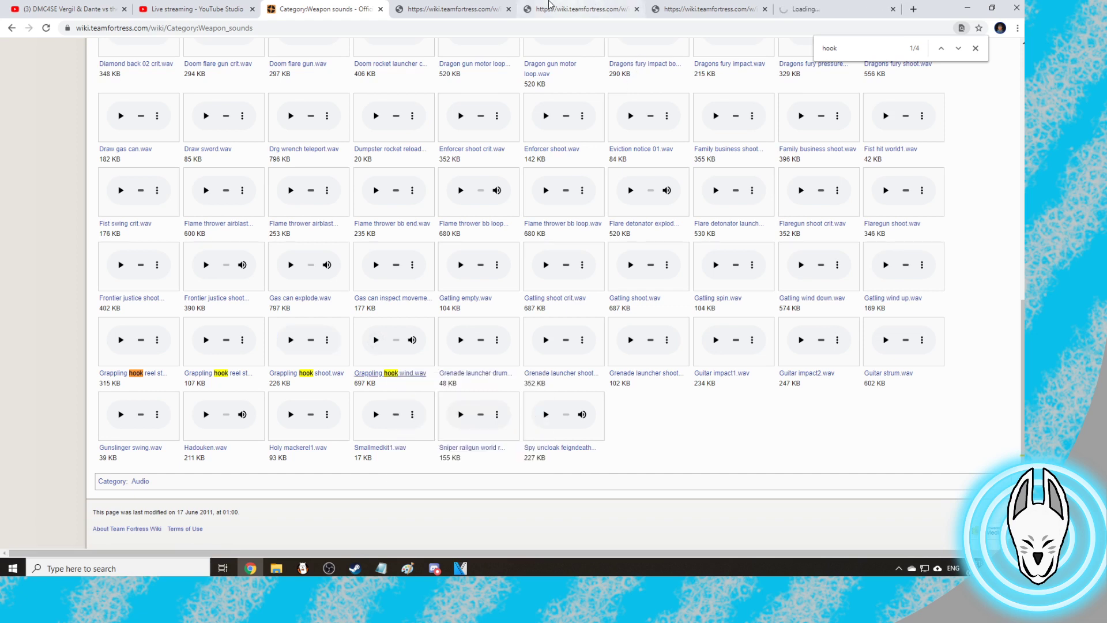
Listen to the grappling hook reel start, reel stop, shoot and wind sounds in their opened tabs
{"action": "left_click", "coordinate": [447, 9]}
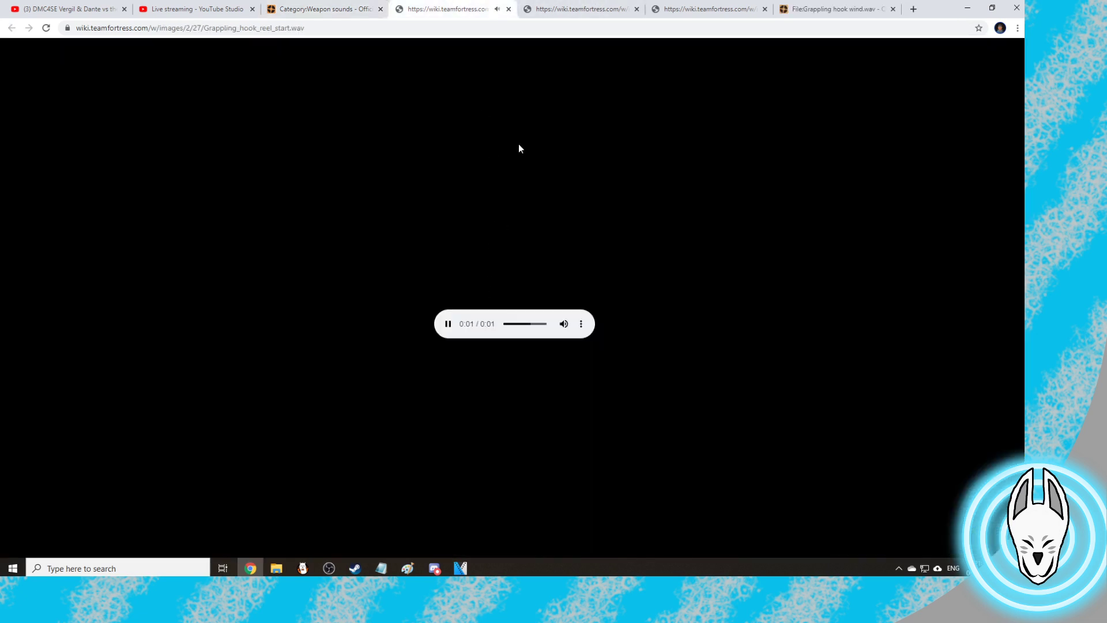
{"action": "left_click", "coordinate": [555, 7]}
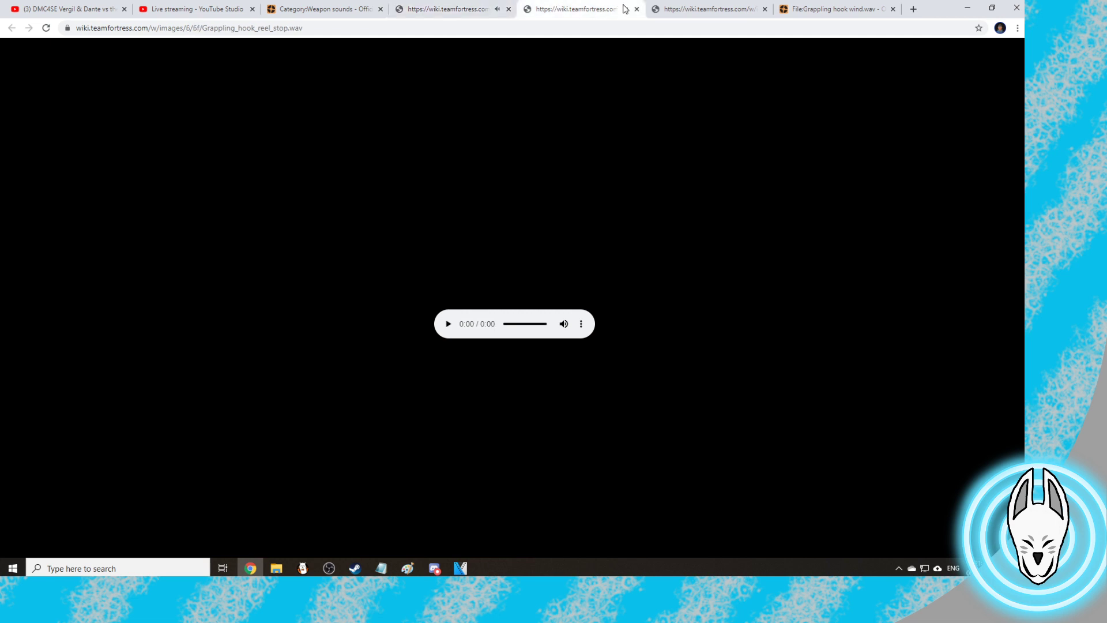
{"action": "left_click", "coordinate": [699, 8]}
{"action": "left_click", "coordinate": [824, 7]}
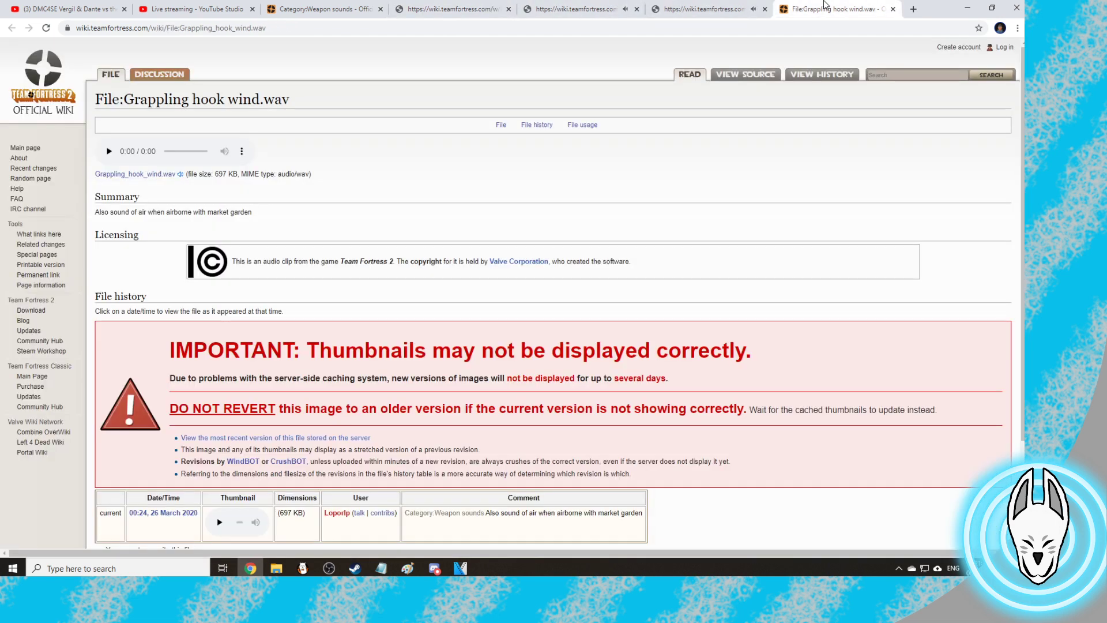
{"action": "left_click", "coordinate": [108, 152]}
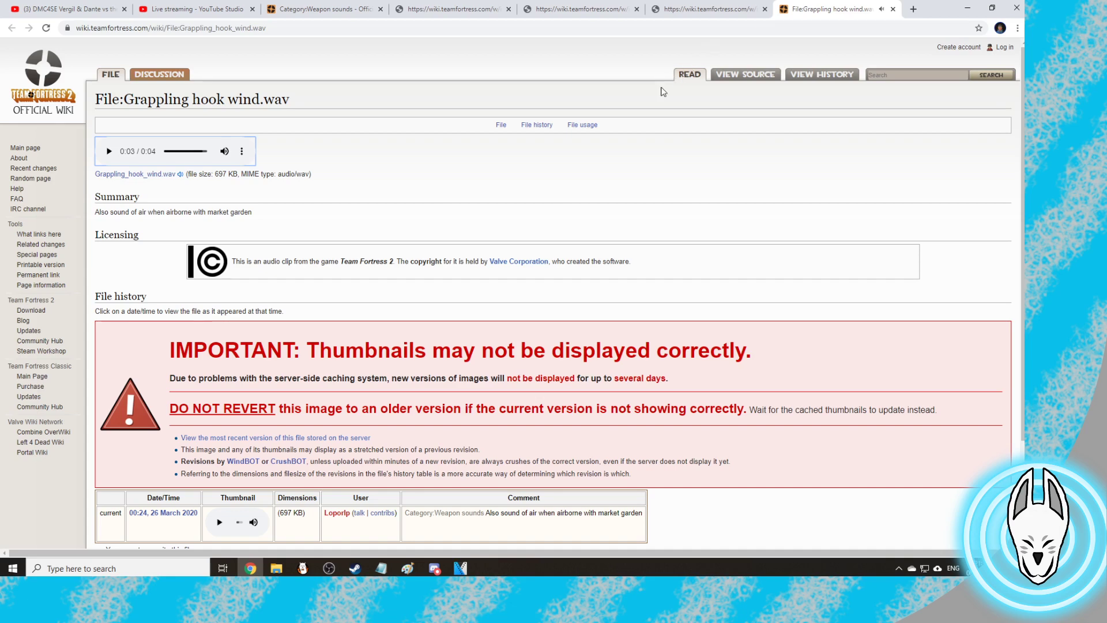
Close the Grappling hook wind.wav page and review the Weapon sounds page and the remaining grappling hook audio tabs
{"action": "left_click", "coordinate": [893, 8]}
{"action": "left_click", "coordinate": [563, 8]}
{"action": "left_click", "coordinate": [344, 7]}
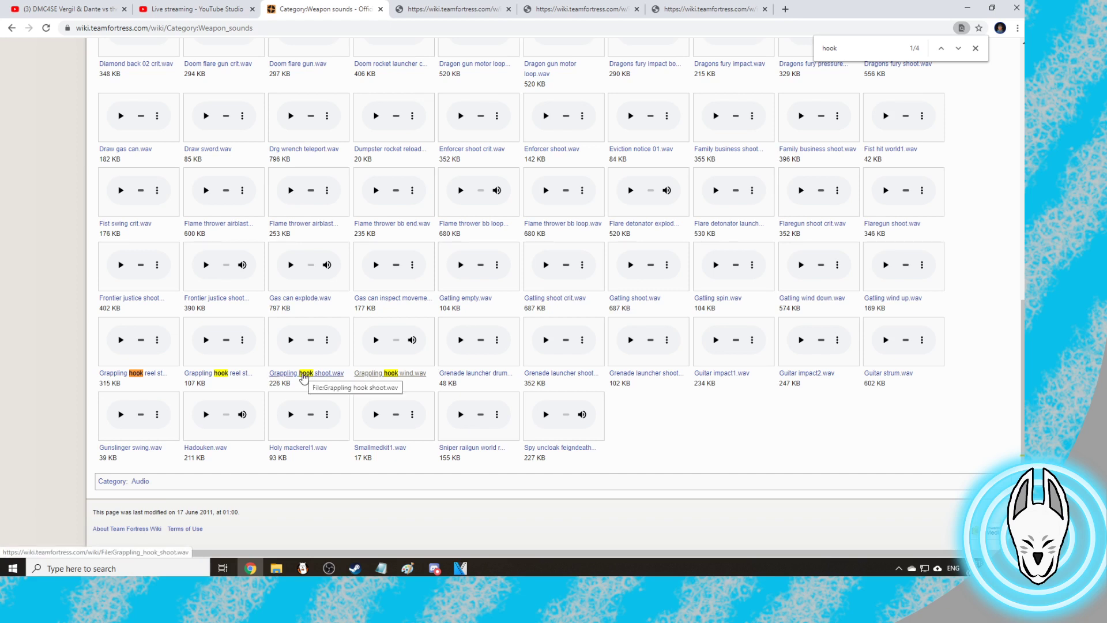
{"action": "left_click", "coordinate": [457, 8]}
{"action": "left_click", "coordinate": [548, 8]}
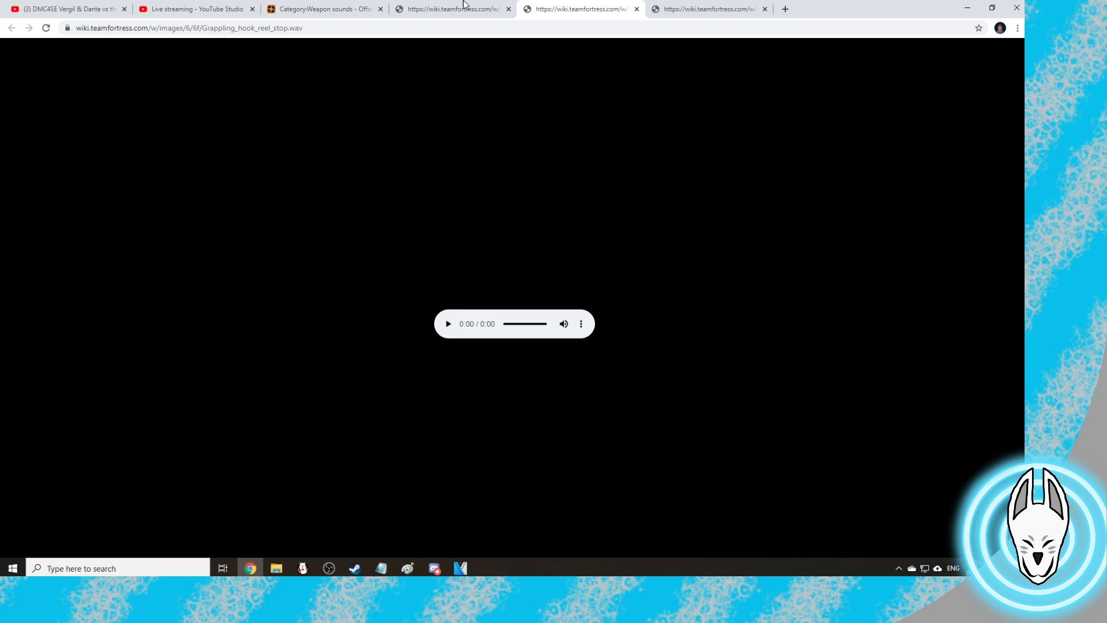
Download Grappling_hook_reel_start.wav and Grappling_hook_reel_stop.wav from their audio tabs
{"action": "left_click", "coordinate": [423, 8]}
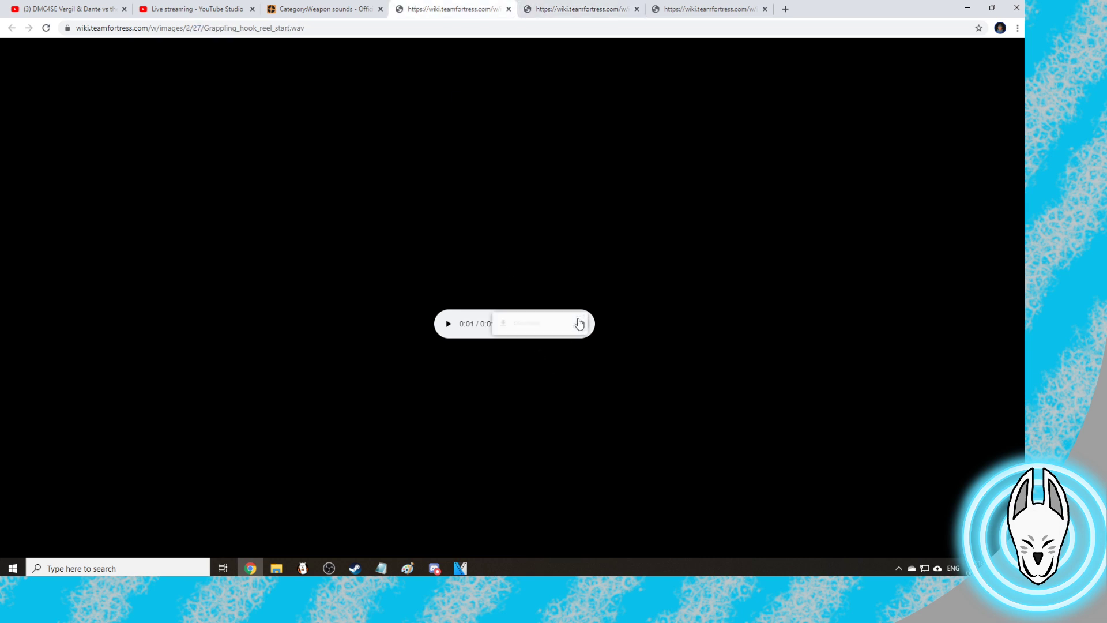
{"action": "left_click", "coordinate": [579, 324]}
{"action": "left_click", "coordinate": [559, 331]}
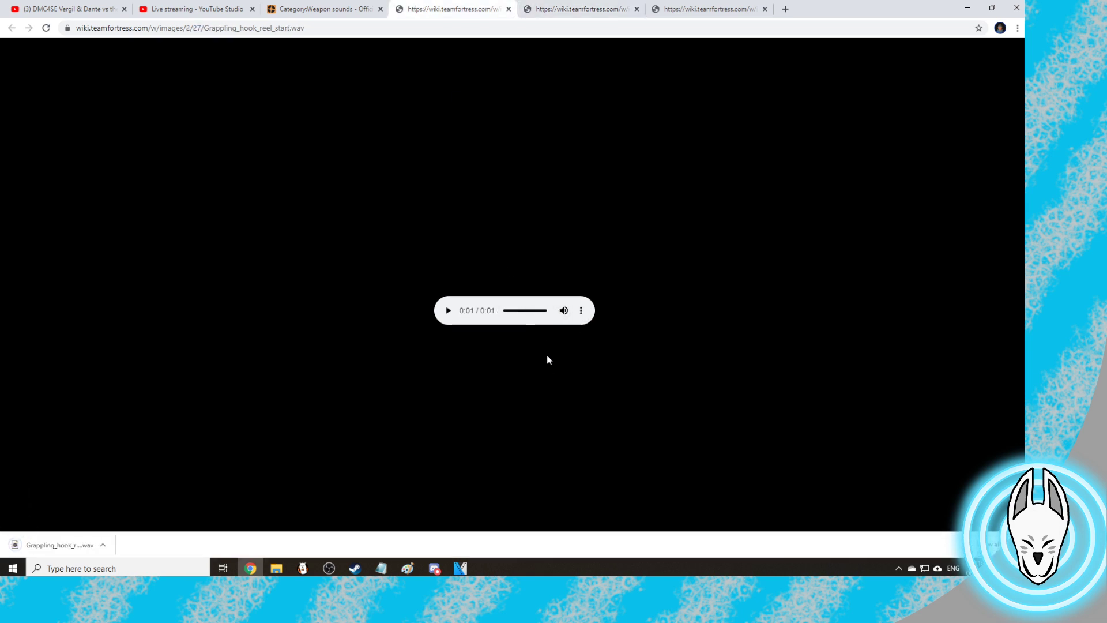
{"action": "left_click", "coordinate": [559, 11]}
{"action": "left_click", "coordinate": [580, 311]}
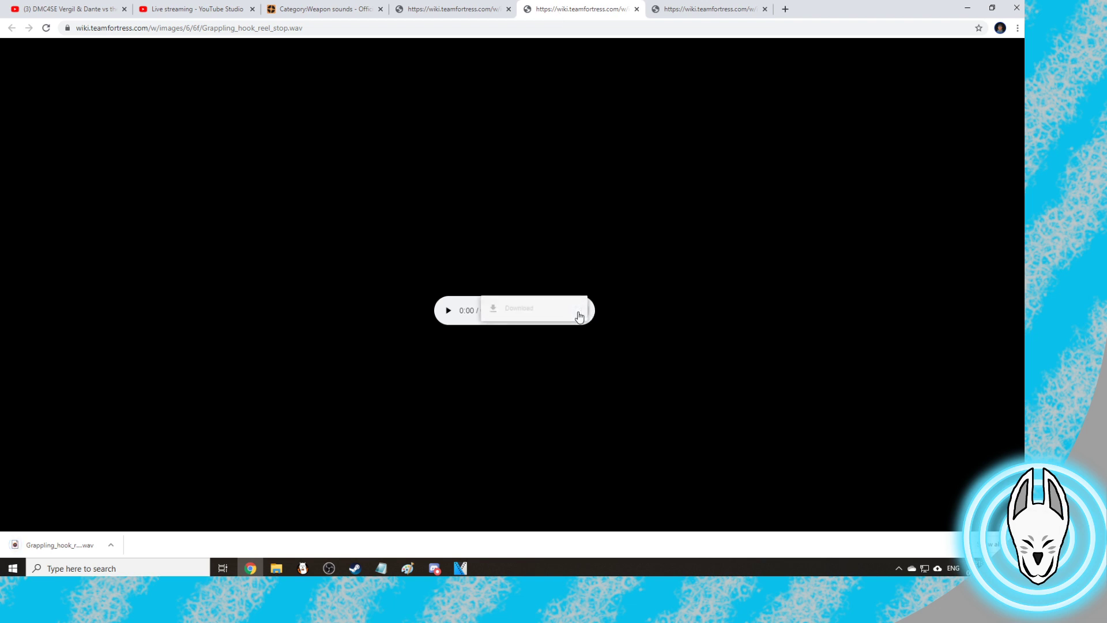
{"action": "left_click", "coordinate": [558, 306]}
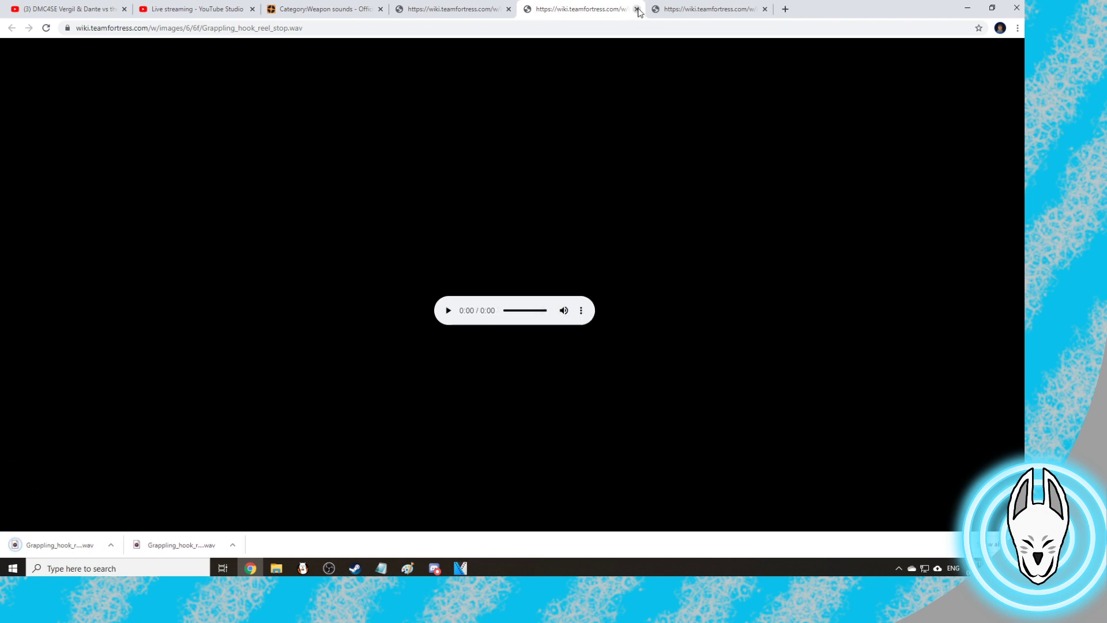
{"action": "left_click", "coordinate": [509, 7]}
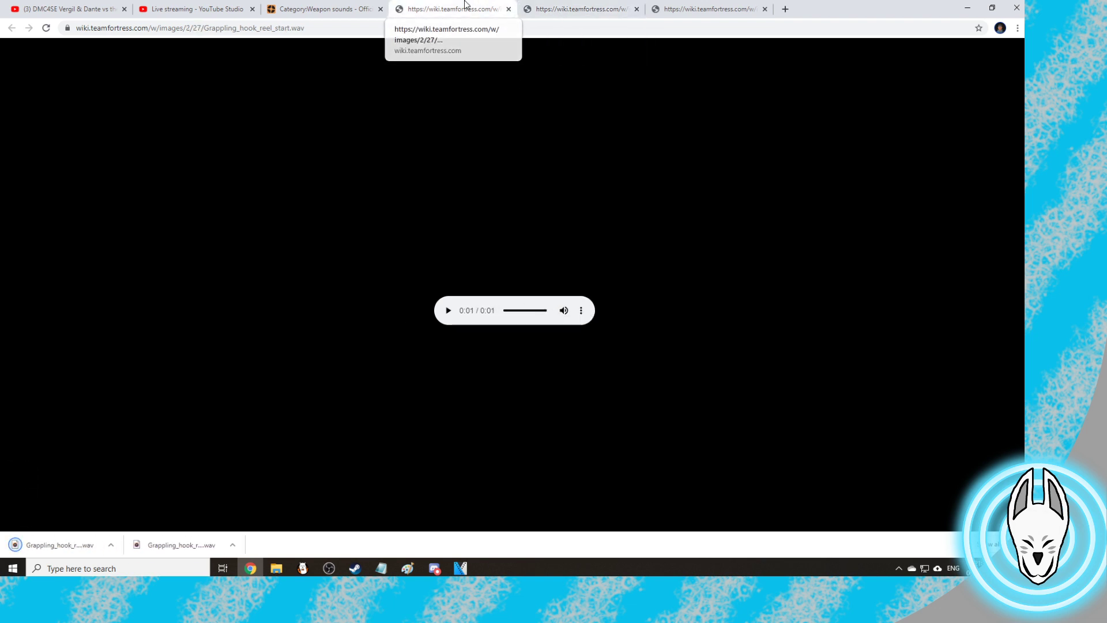
{"action": "left_click", "coordinate": [513, 10]}
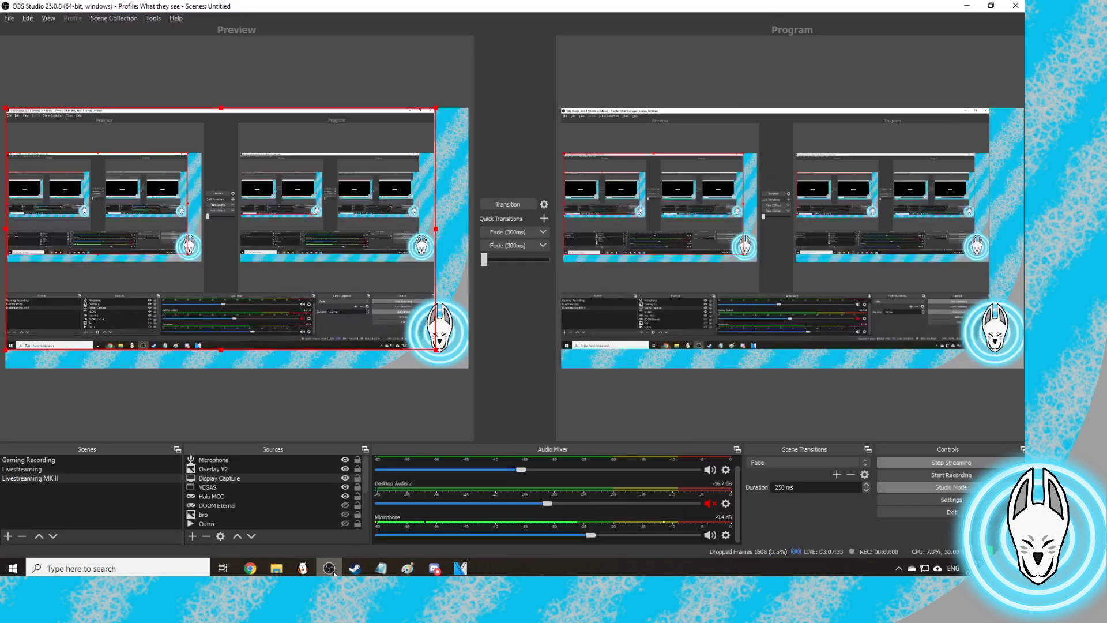
Return to OBS Studio, hide Display Capture again and transition the VEGAS view to the program output
{"action": "left_click", "coordinate": [329, 568]}
{"action": "left_click", "coordinate": [344, 481]}
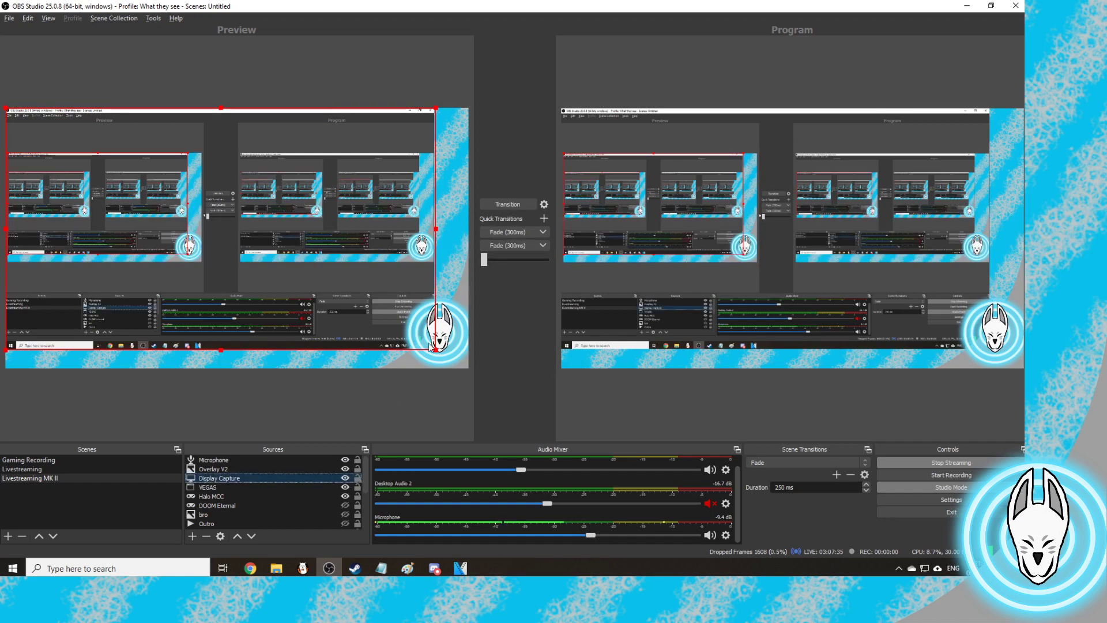
{"action": "left_click", "coordinate": [344, 482]}
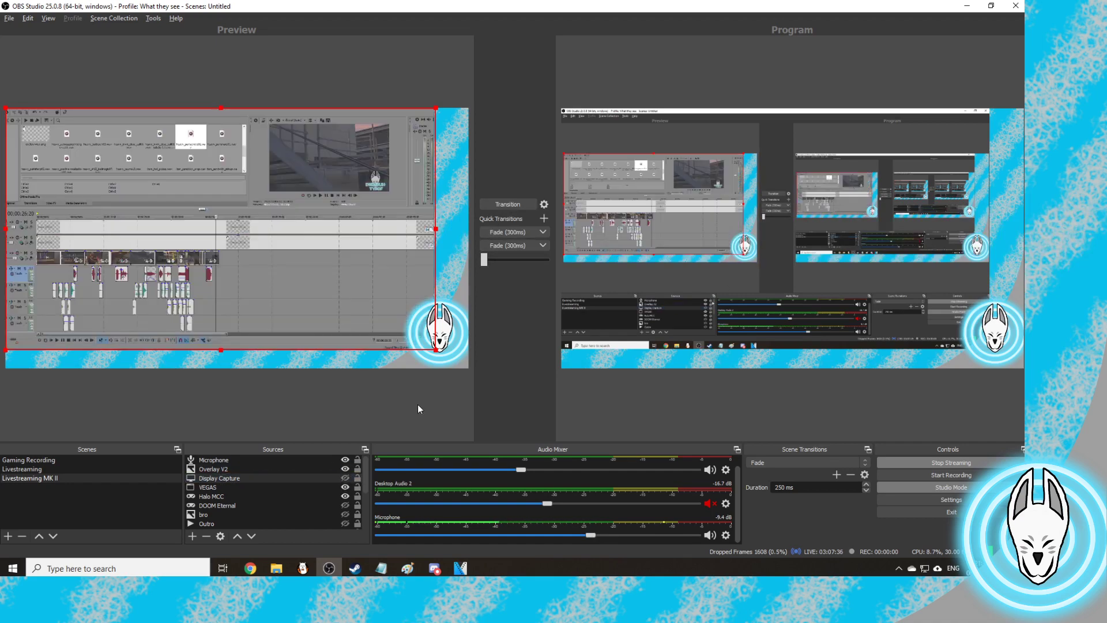
{"action": "left_click", "coordinate": [497, 204]}
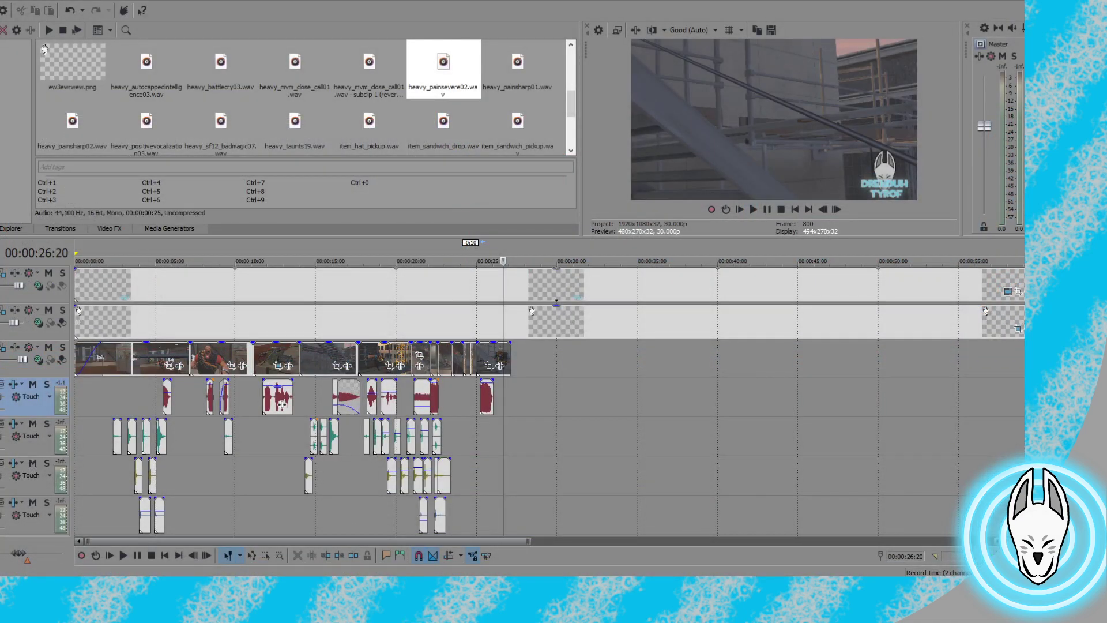
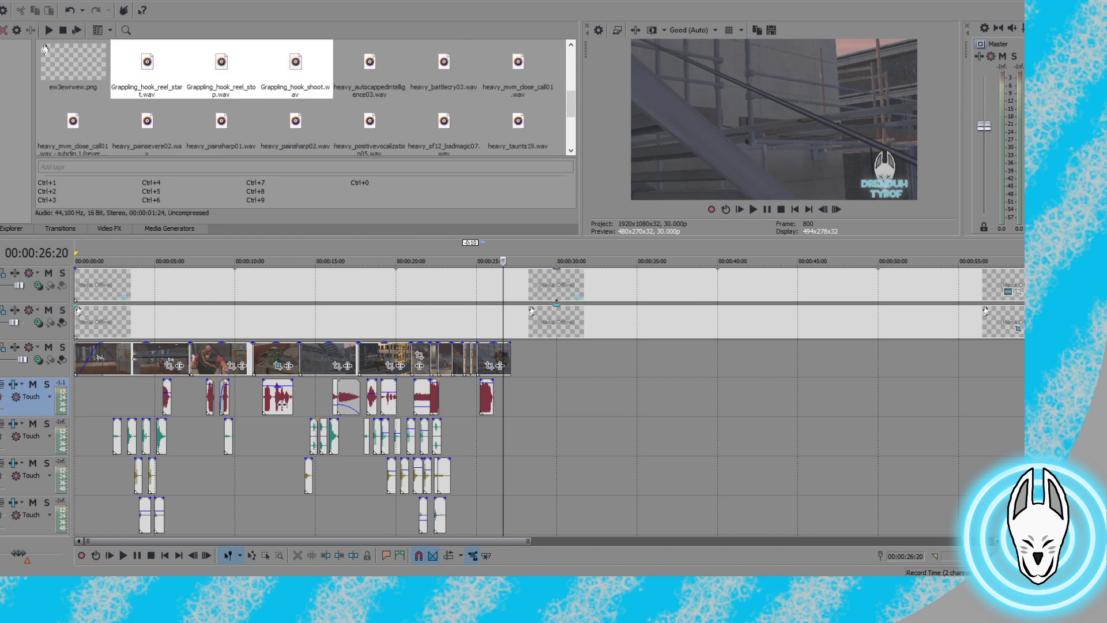
In VEGAS Pro, place Grappling_hook_reel_start.wav on the sound-effects track at 00:00:24:19 and play back the section
{"action": "left_click", "coordinate": [228, 81]}
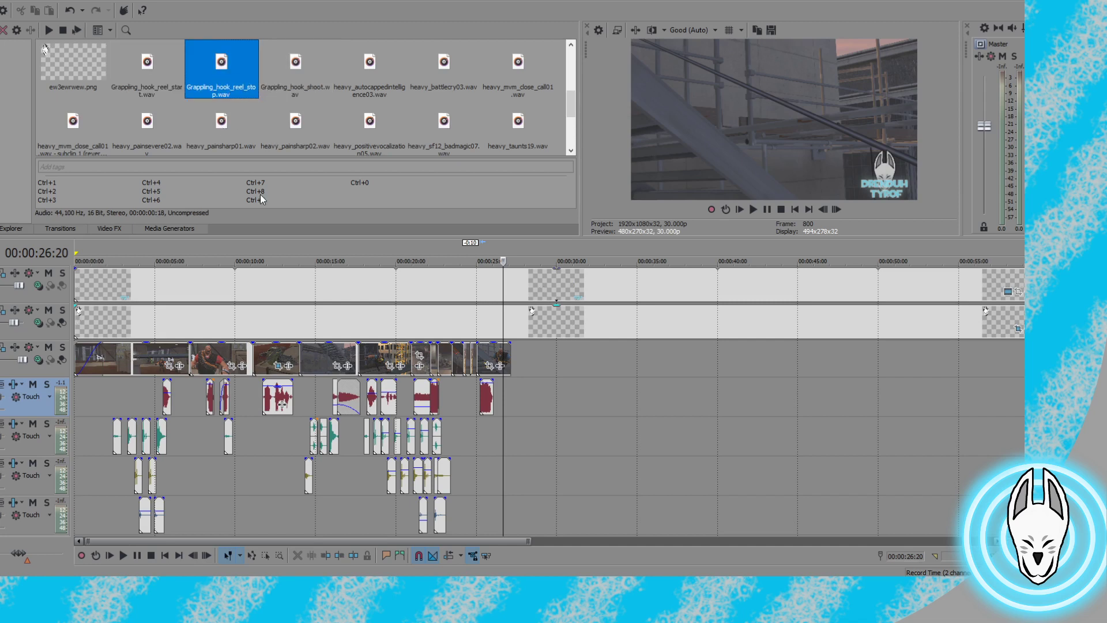
{"action": "left_click", "coordinate": [464, 441]}
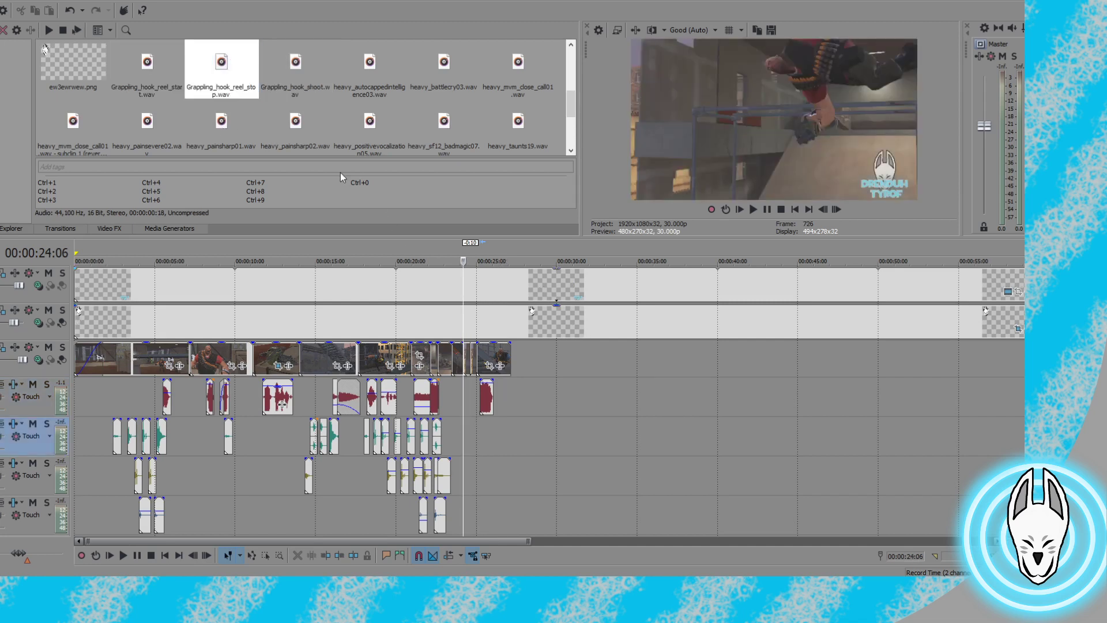
{"action": "left_click", "coordinate": [142, 67]}
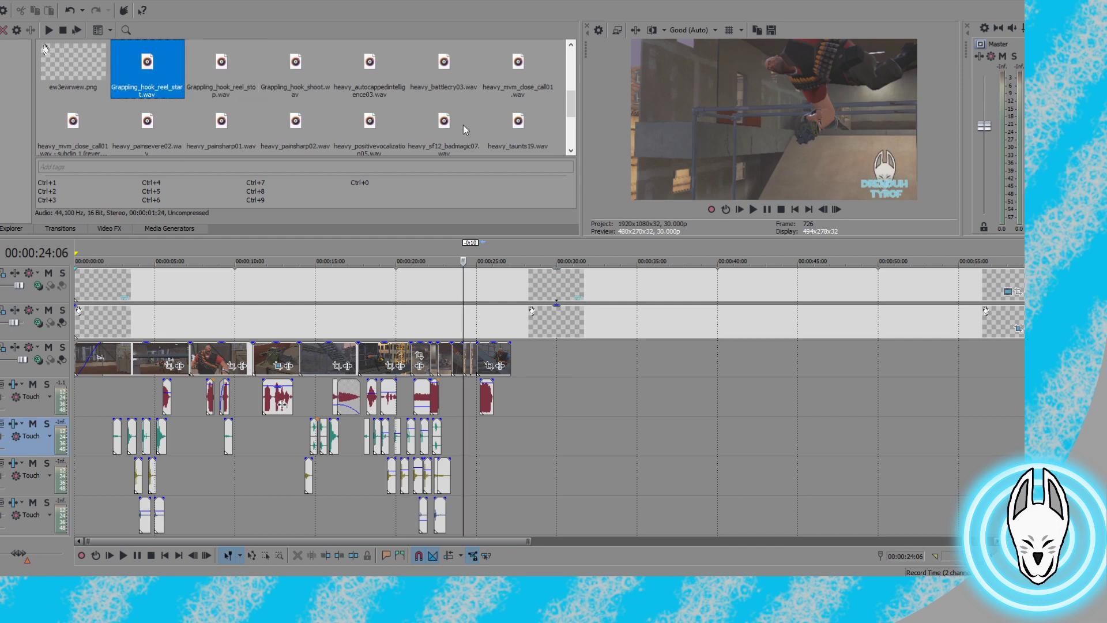
{"action": "left_click", "coordinate": [836, 210]}
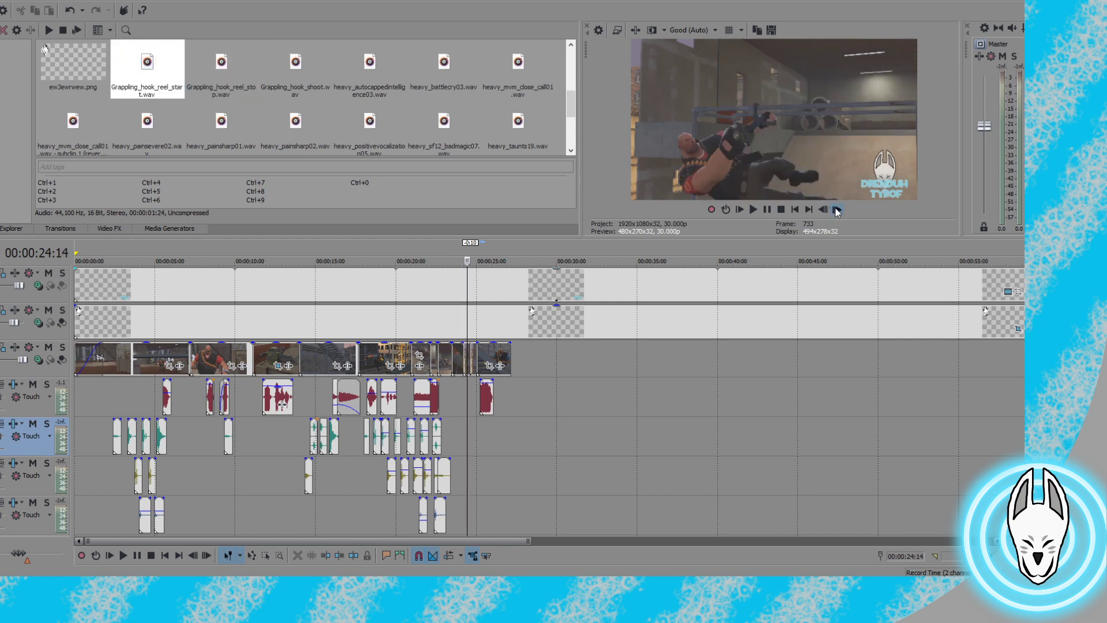
{"action": "left_click", "coordinate": [836, 209]}
{"action": "left_click", "coordinate": [836, 210]}
{"action": "left_click", "coordinate": [836, 209]}
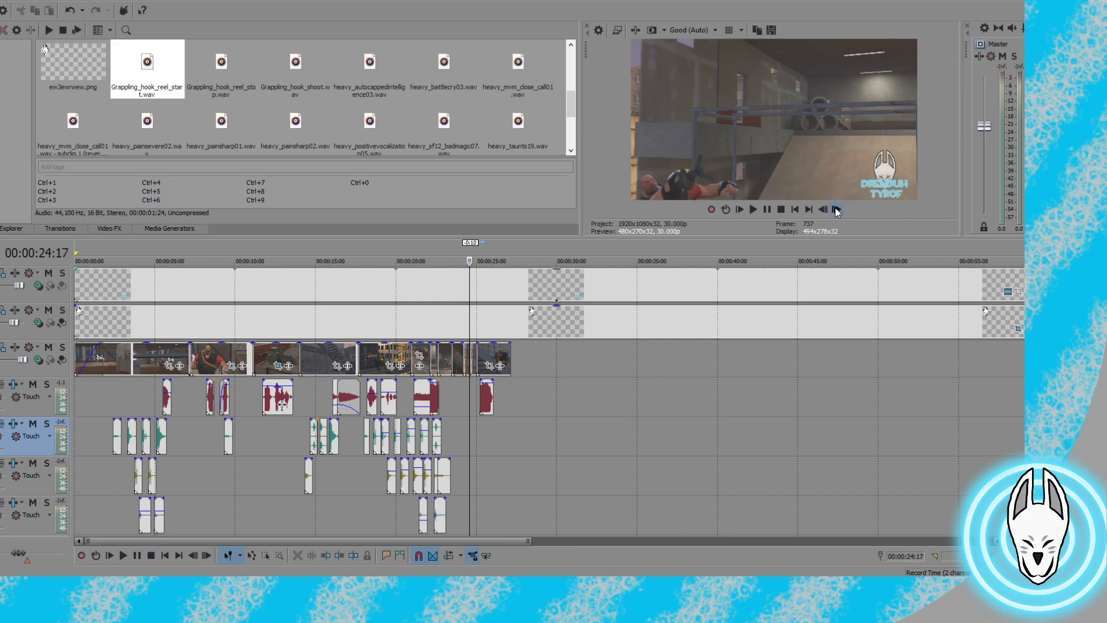
{"action": "left_click", "coordinate": [835, 209]}
{"action": "left_click", "coordinate": [836, 209]}
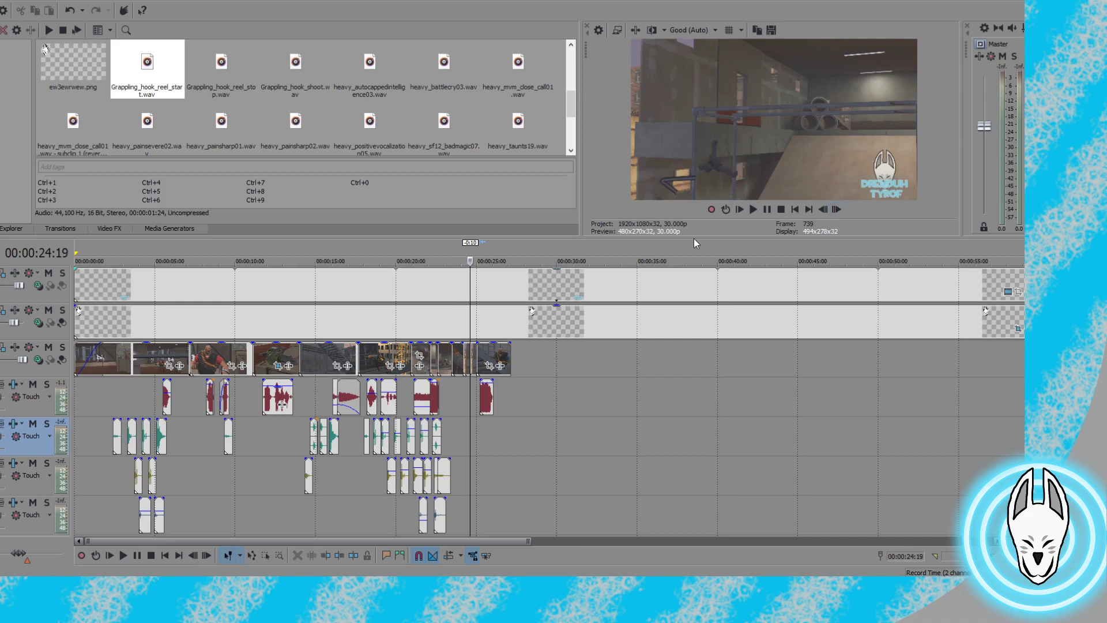
{"action": "left_click_drag", "start_coordinate": [148, 72], "coordinate": [480, 438]}
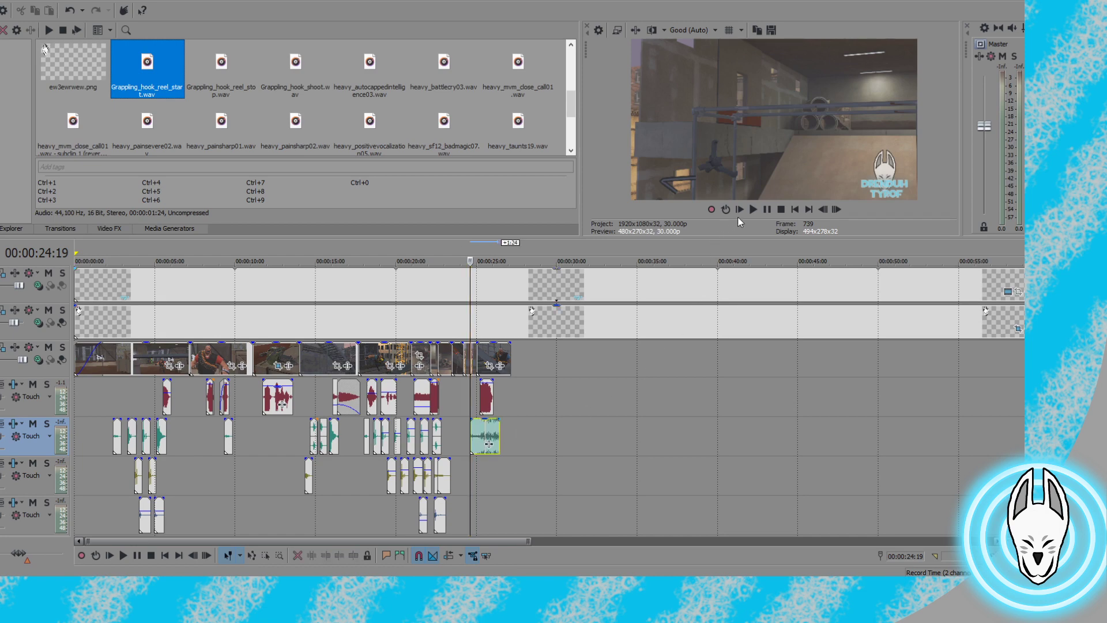
{"action": "left_click", "coordinate": [748, 212]}
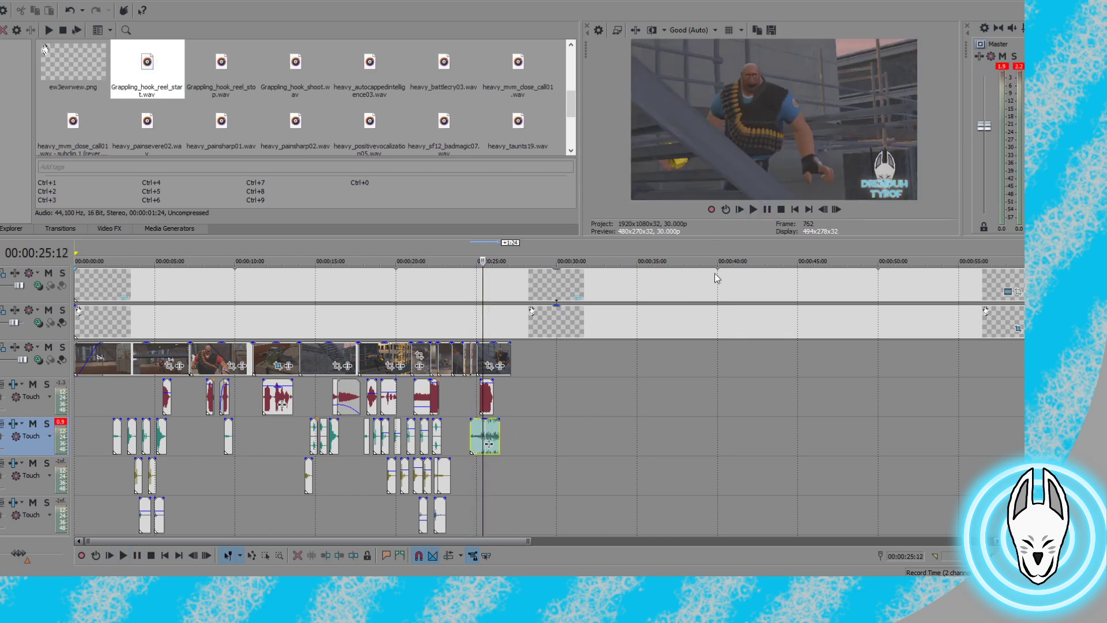
Play back the Grappling_hook_reel_start.wav section from 00:00:25:12 to find where the sound needs a cut
{"action": "scroll", "coordinate": [530, 475], "scroll_direction": "up", "scroll_amount": 2}
{"action": "scroll", "coordinate": [566, 469], "scroll_direction": "up", "scroll_amount": 8}
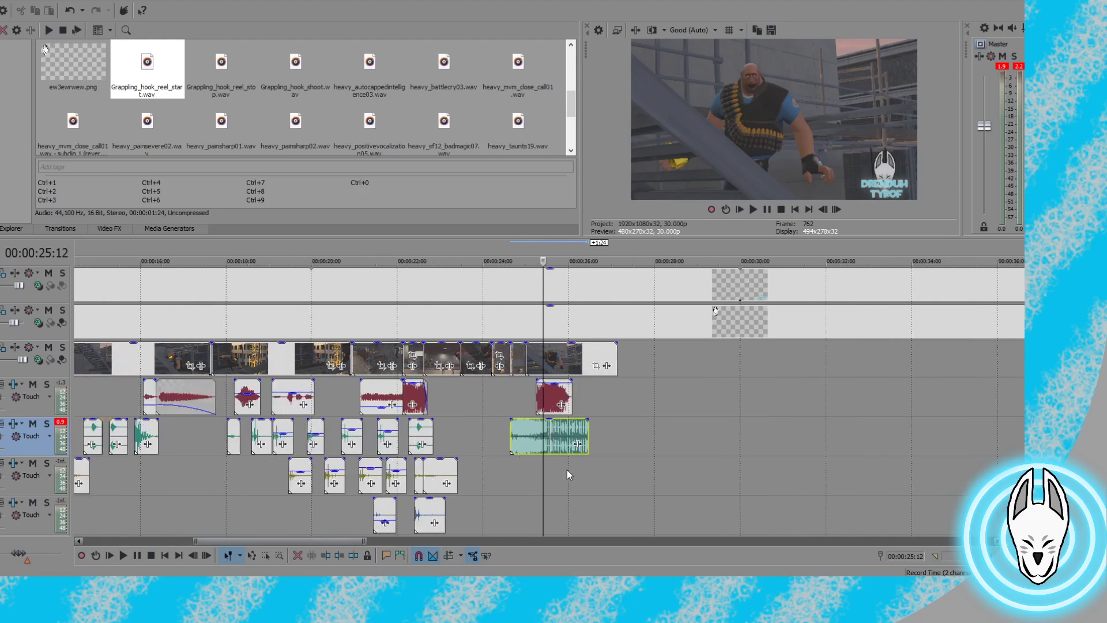
{"action": "left_click", "coordinate": [752, 209]}
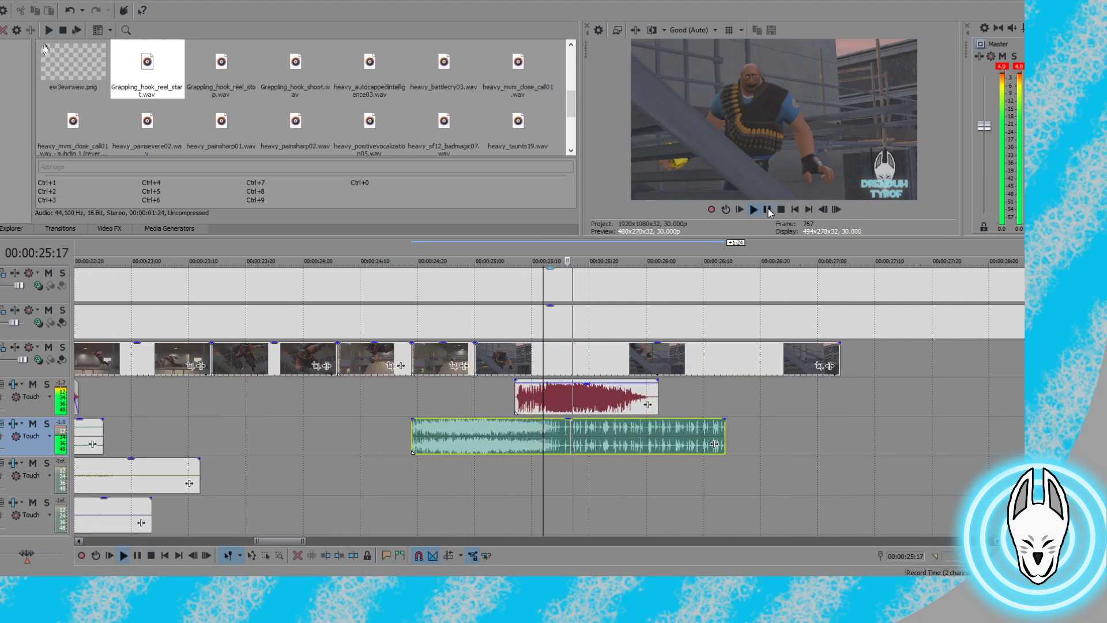
{"action": "left_click", "coordinate": [562, 431]}
{"action": "left_click", "coordinate": [570, 430]}
Shift Grappling_hook_reel_start.wav by a fraction of a frame later and split it at 00:00:25:17
{"action": "scroll", "coordinate": [567, 433], "scroll_direction": "up", "scroll_amount": 6}
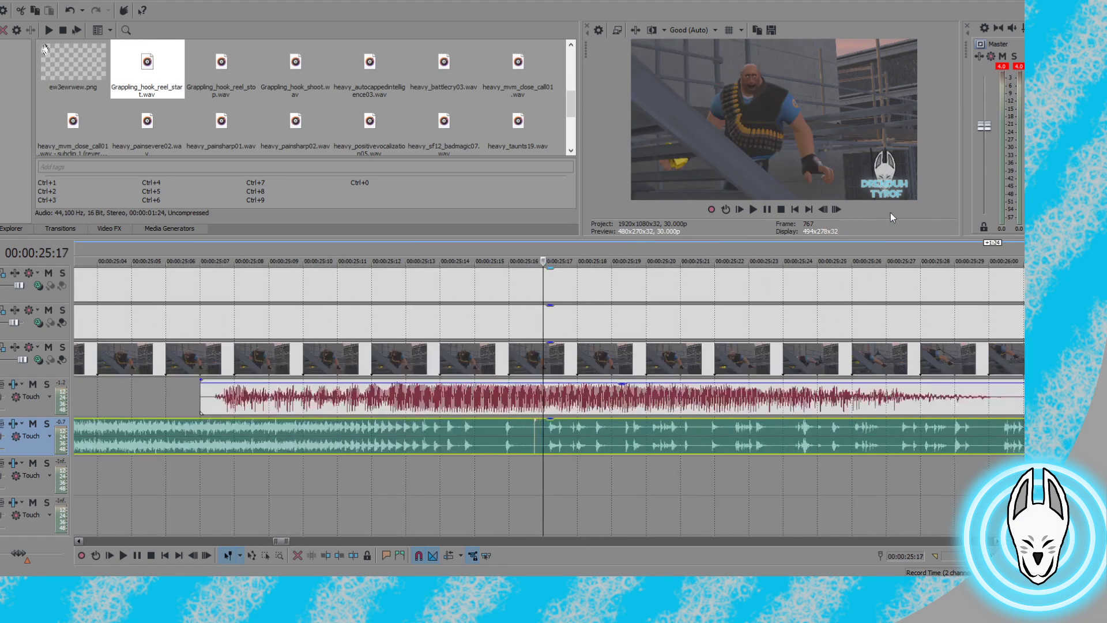
{"action": "key", "text": "Left"}
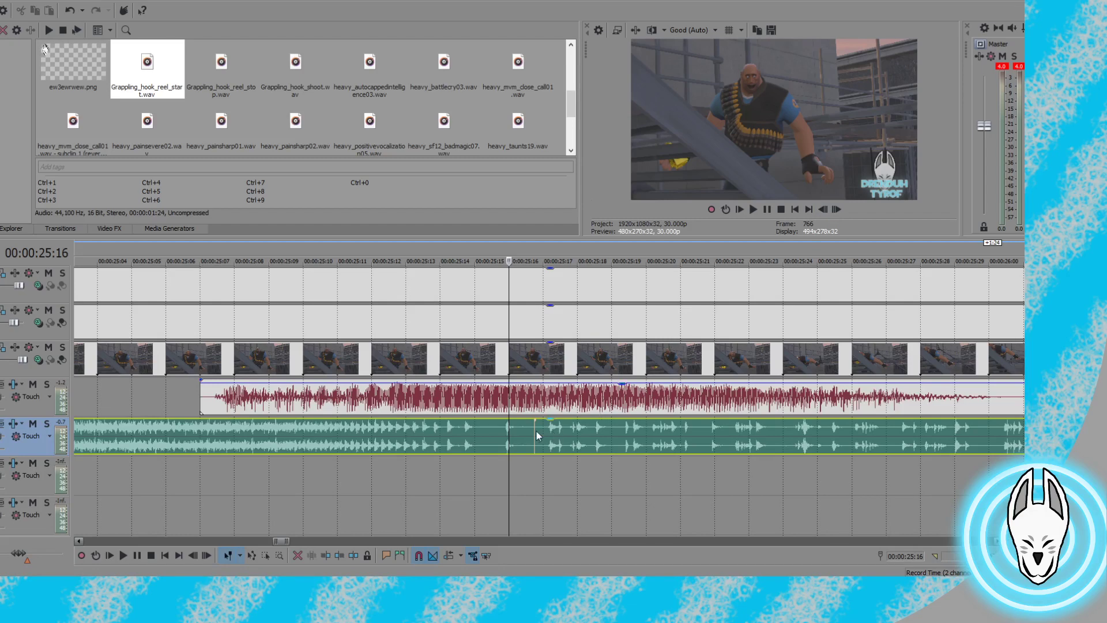
{"action": "key", "text": "Right"}
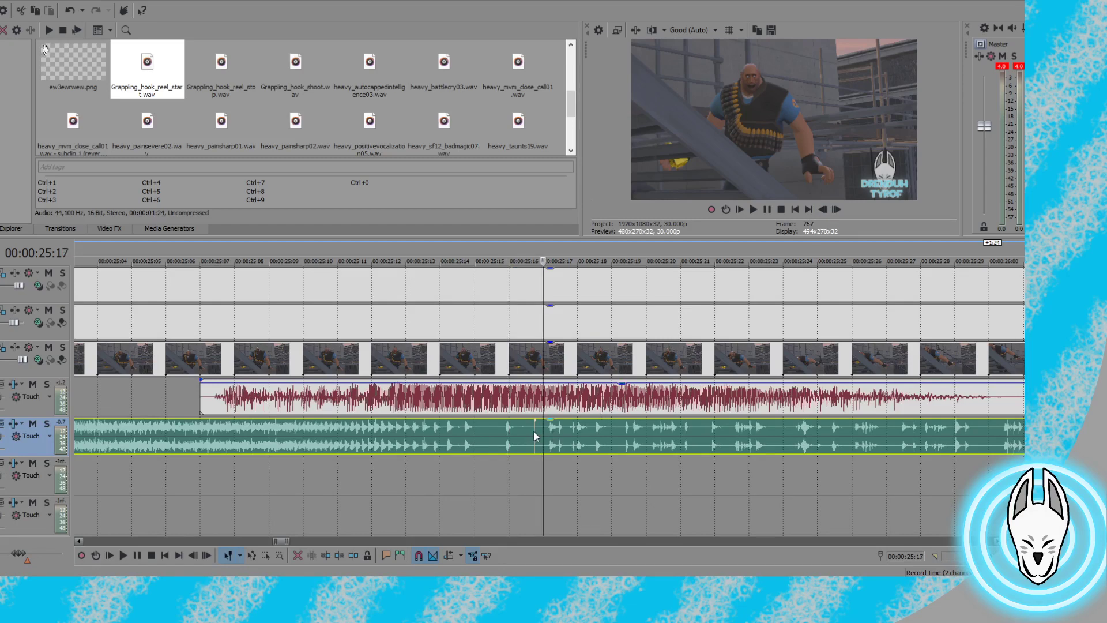
{"action": "double_click", "coordinate": [534, 432]}
{"action": "left_click", "coordinate": [534, 431]}
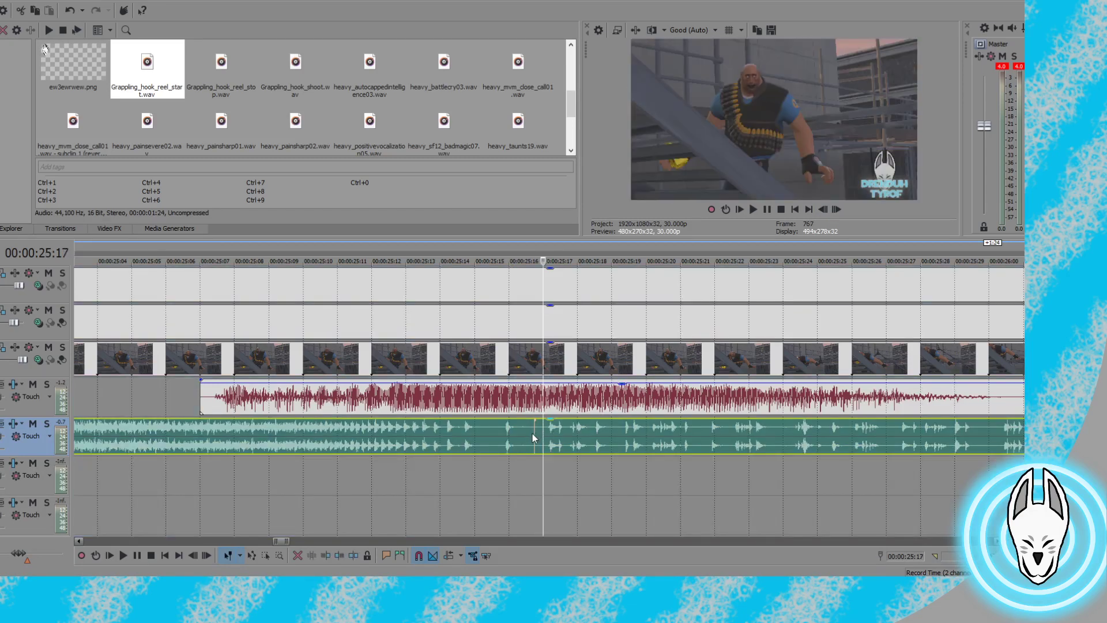
{"action": "left_click_drag", "start_coordinate": [555, 435], "coordinate": [565, 434]}
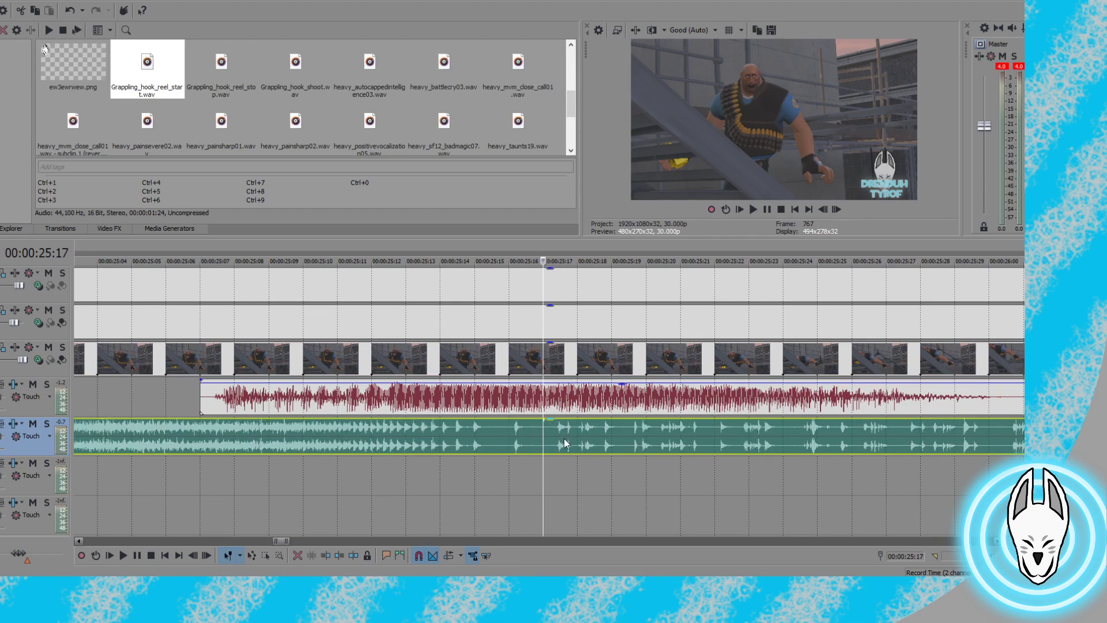
{"action": "scroll", "coordinate": [556, 438], "scroll_direction": "down", "scroll_amount": 4}
{"action": "scroll", "coordinate": [555, 437], "scroll_direction": "down", "scroll_amount": 2}
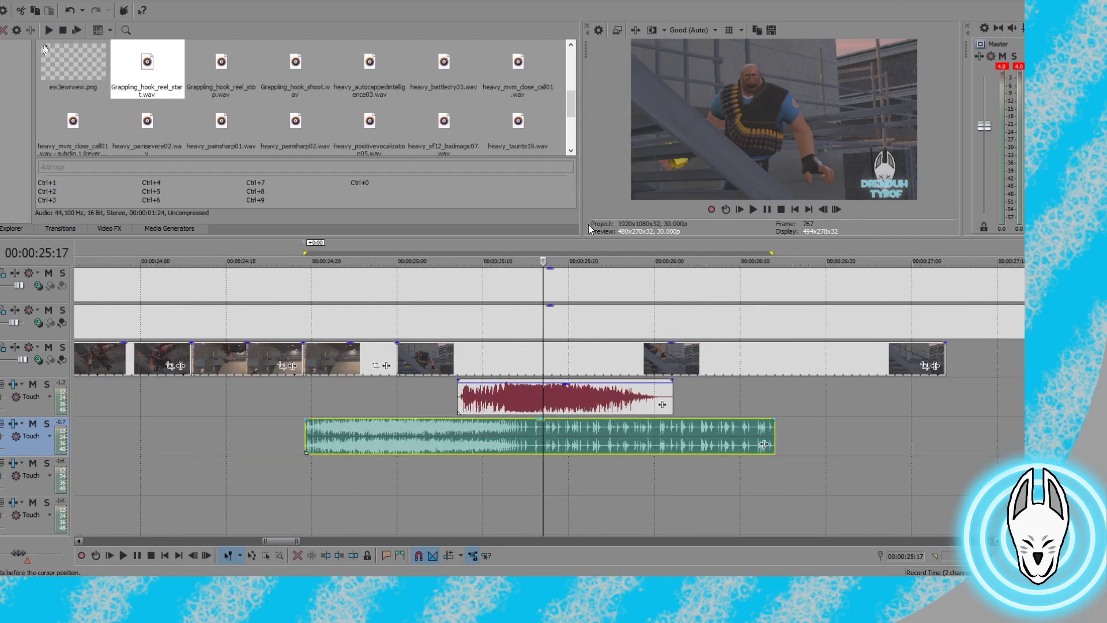
{"action": "key", "text": "s"}
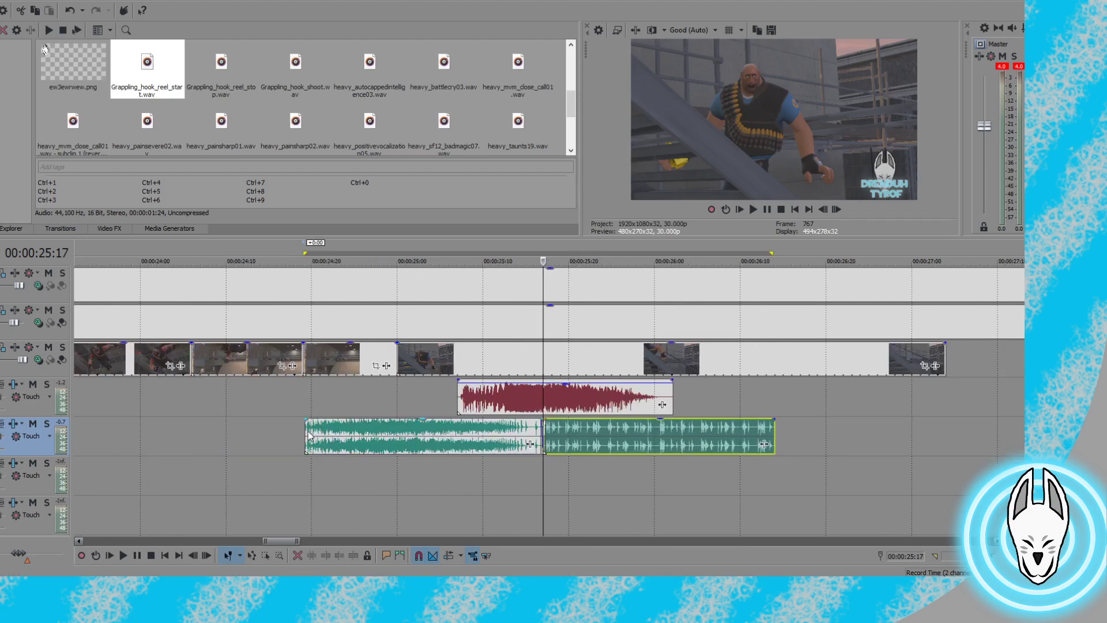
Move the first part of the split reel-start sound slightly earlier, leaving a gap of about one frame before the second part
{"action": "left_click", "coordinate": [309, 435]}
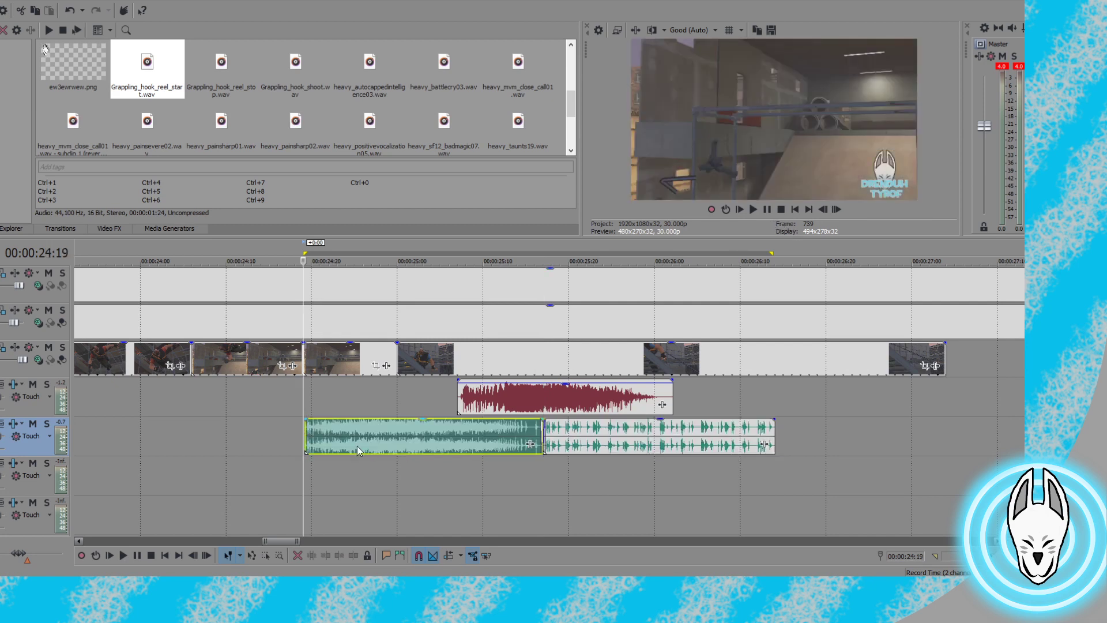
{"action": "left_click_drag", "start_coordinate": [357, 445], "coordinate": [350, 445]}
{"action": "scroll", "coordinate": [485, 445], "scroll_direction": "up", "scroll_amount": 5}
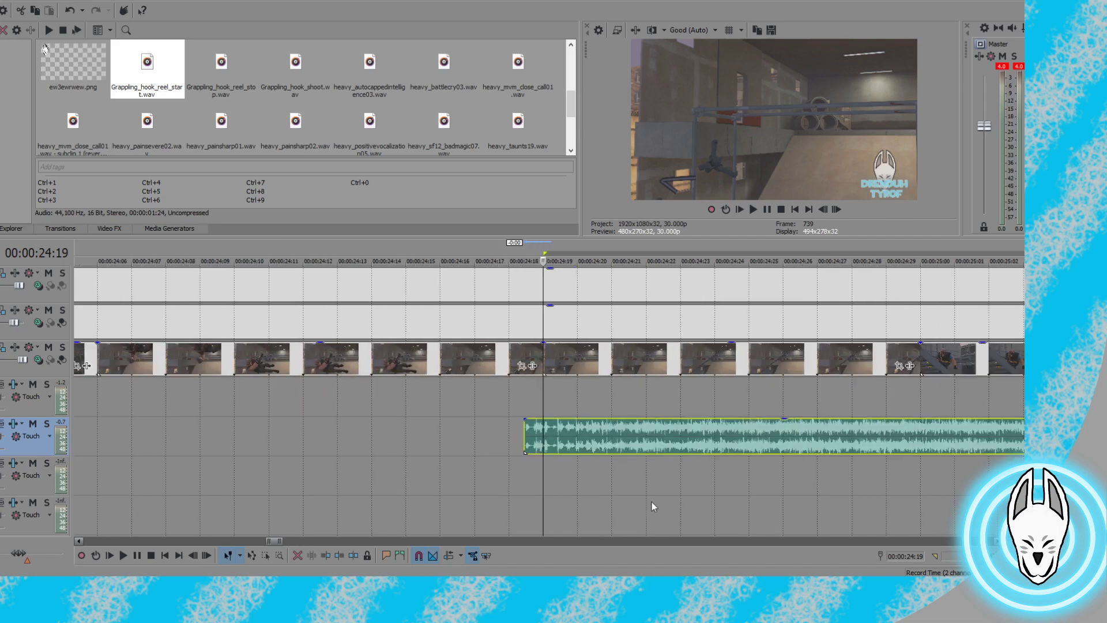
{"action": "left_click_drag", "start_coordinate": [274, 542], "coordinate": [283, 542]}
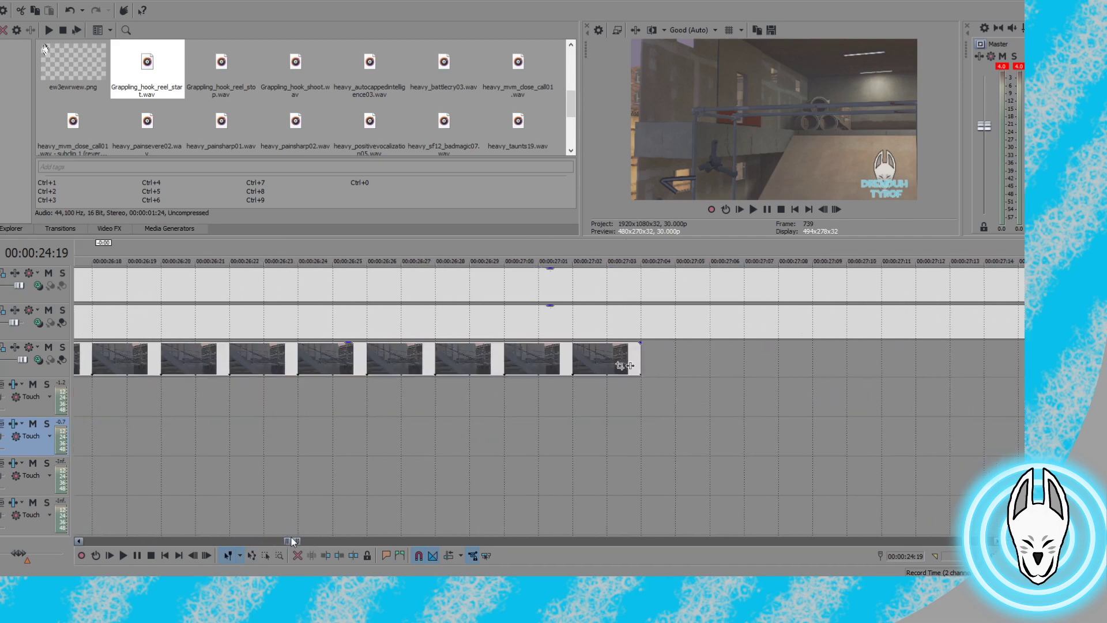
Remove the fades at the cut near 00:00:25:16, setting the first part's fade-out offset to 00:00:00:00
{"action": "left_click_drag", "start_coordinate": [429, 433], "coordinate": [445, 437]}
{"action": "left_click", "coordinate": [432, 429]}
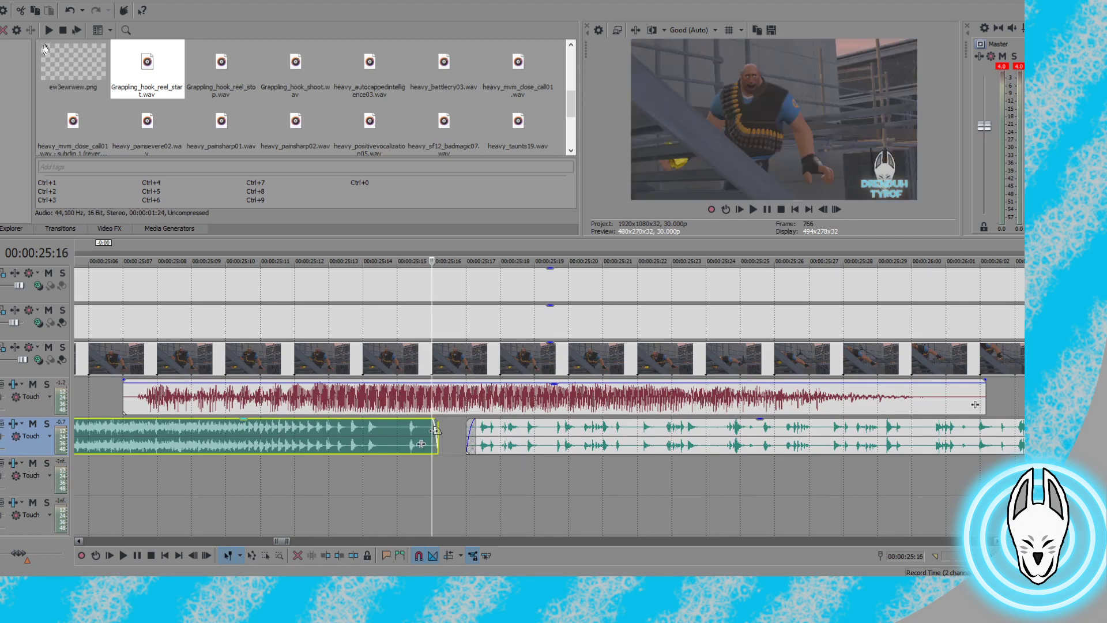
{"action": "left_click", "coordinate": [471, 438]}
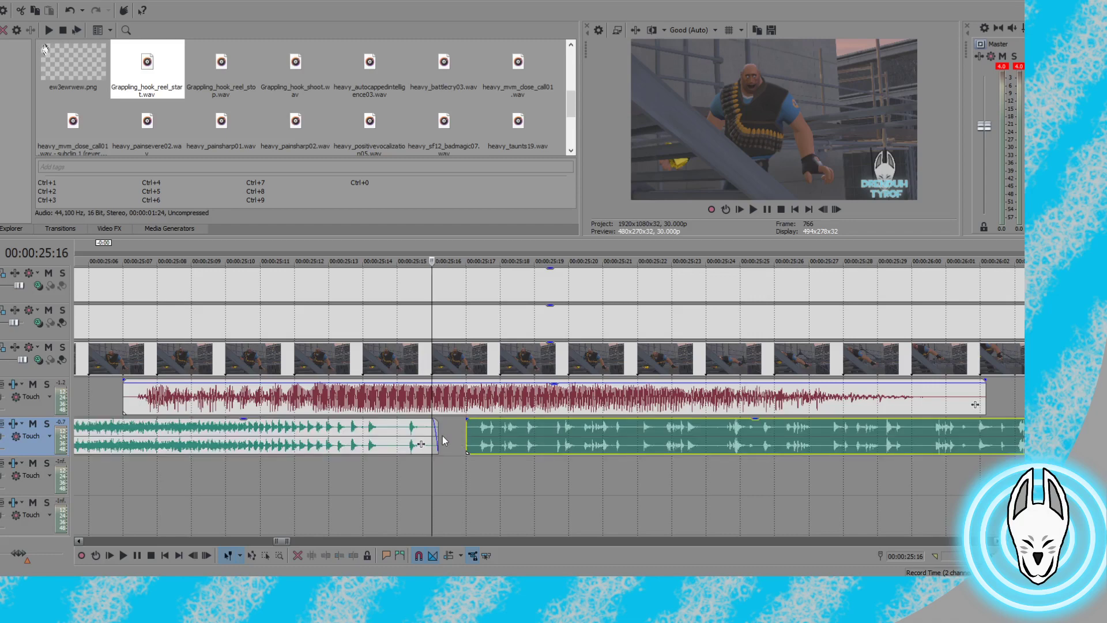
{"action": "scroll", "coordinate": [427, 444], "scroll_direction": "up", "scroll_amount": 3}
{"action": "scroll", "coordinate": [519, 447], "scroll_direction": "up", "scroll_amount": 1}
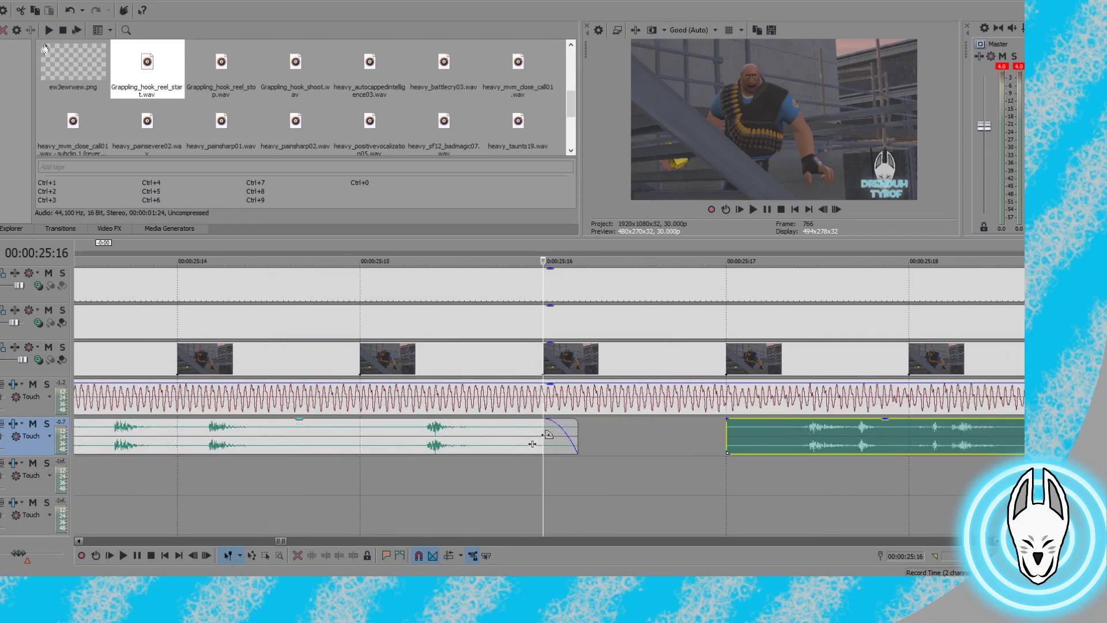
{"action": "left_click", "coordinate": [519, 447]}
{"action": "left_click_drag", "start_coordinate": [591, 435], "coordinate": [580, 436]}
{"action": "scroll", "coordinate": [676, 443], "scroll_direction": "up", "scroll_amount": 5}
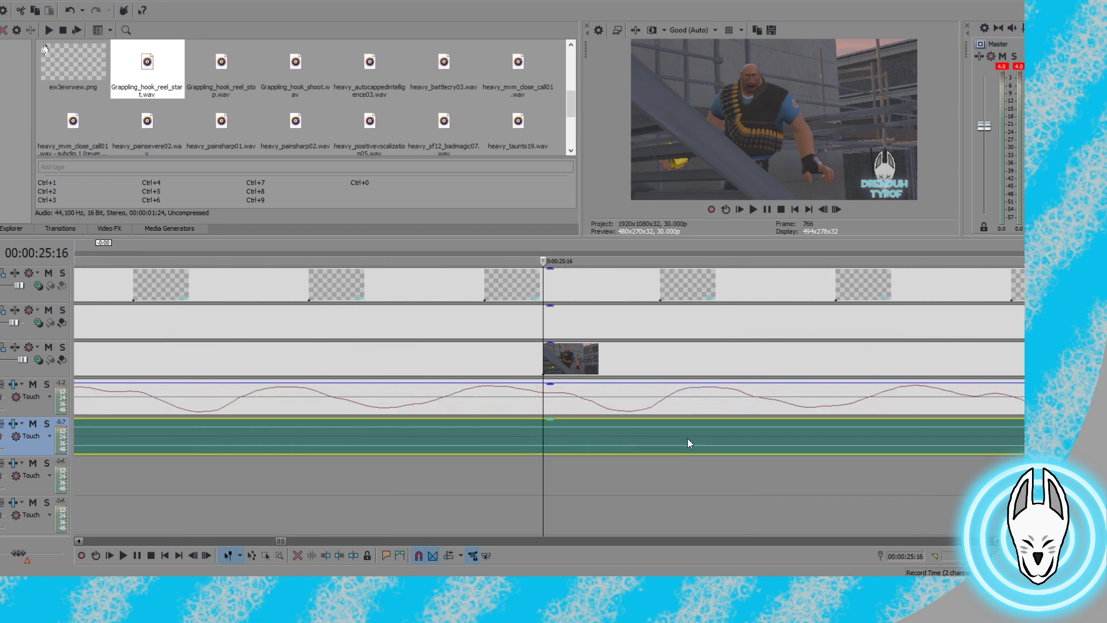
{"action": "scroll", "coordinate": [761, 440], "scroll_direction": "down", "scroll_amount": 3}
{"action": "left_click_drag", "start_coordinate": [780, 431], "coordinate": [817, 420]}
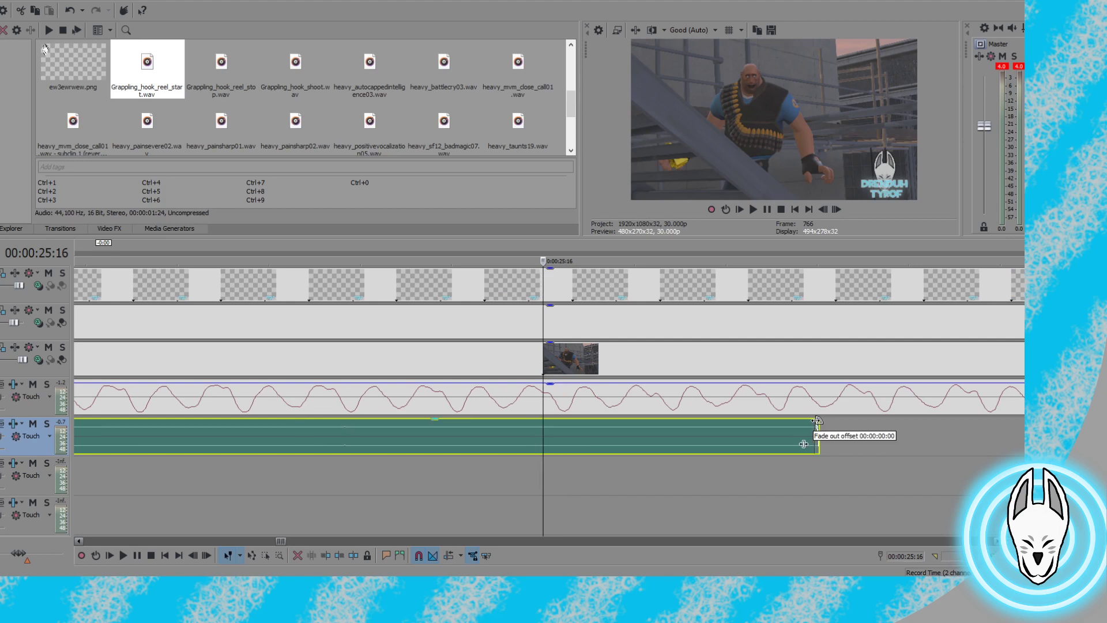
{"action": "scroll", "coordinate": [779, 440], "scroll_direction": "down", "scroll_amount": 4}
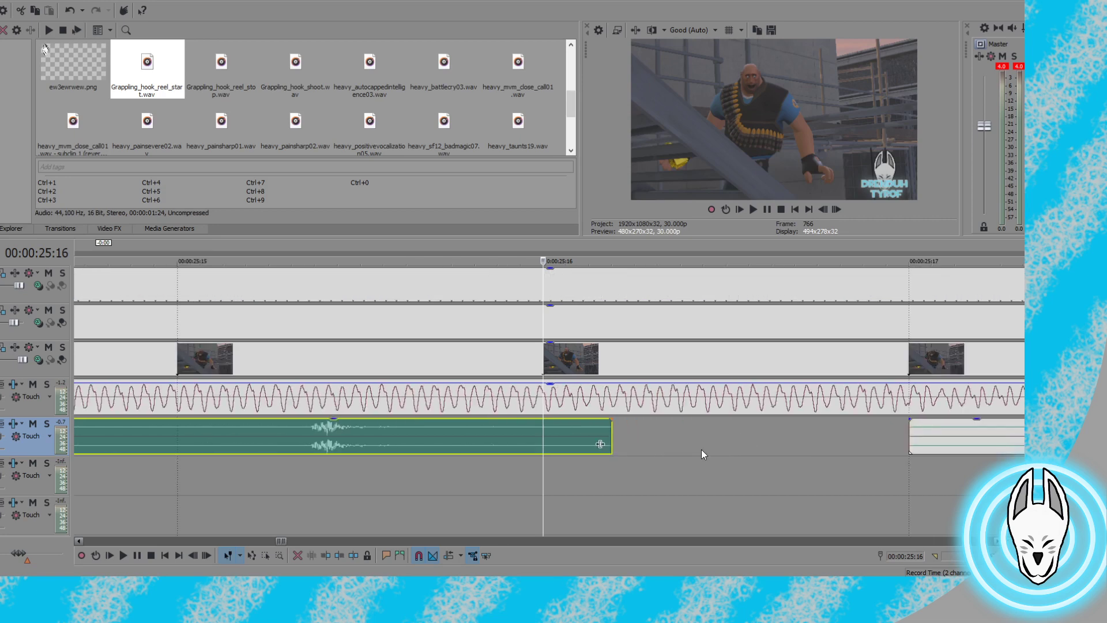
Play back the split reel-start sound from 00:00:24:18 to check its timing against the footage
{"action": "scroll", "coordinate": [702, 449], "scroll_direction": "down", "scroll_amount": 8}
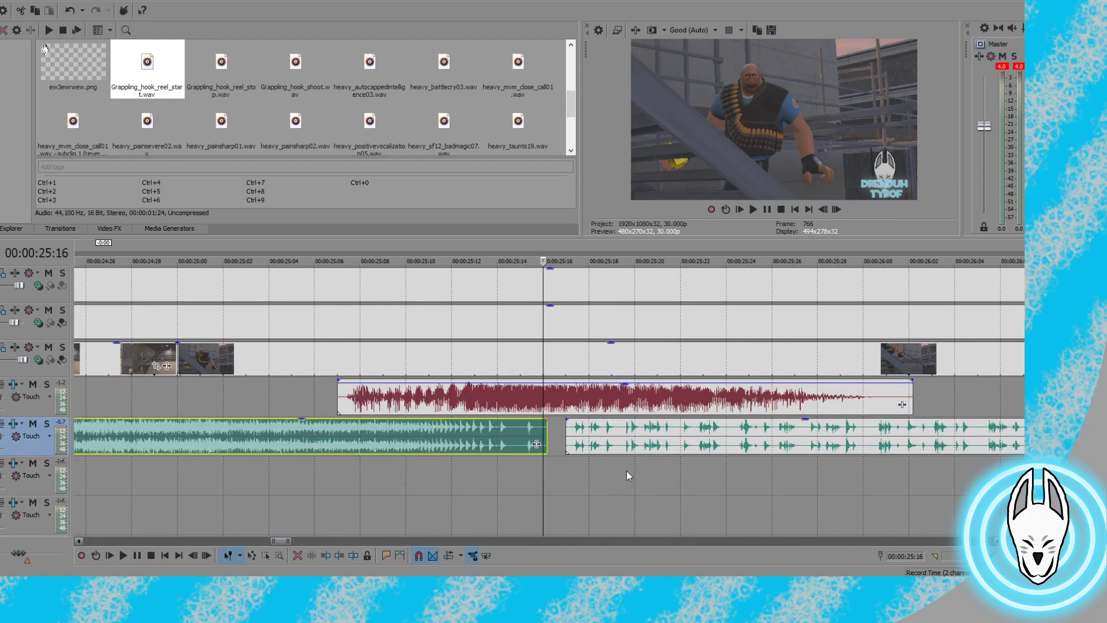
{"action": "scroll", "coordinate": [565, 478], "scroll_direction": "down", "scroll_amount": 4}
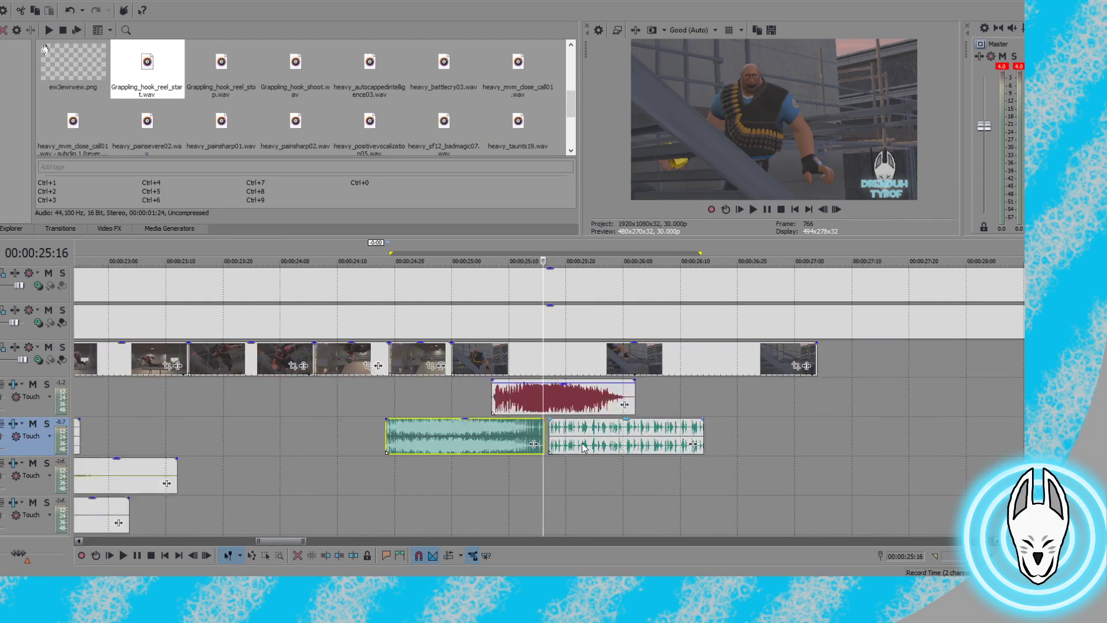
{"action": "left_click", "coordinate": [385, 390]}
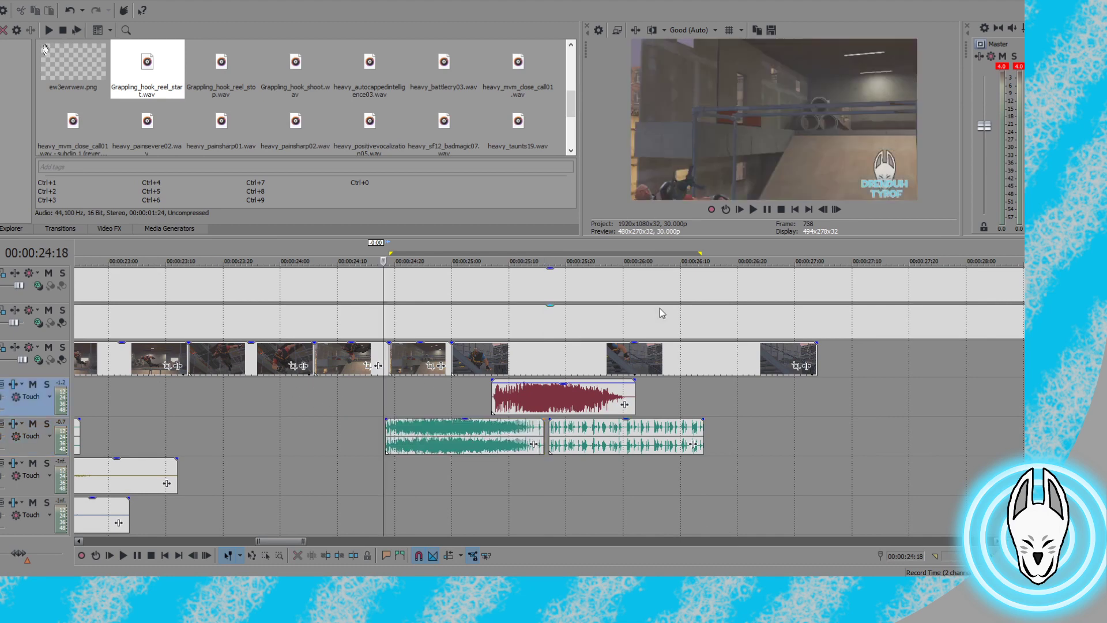
{"action": "left_click", "coordinate": [753, 209]}
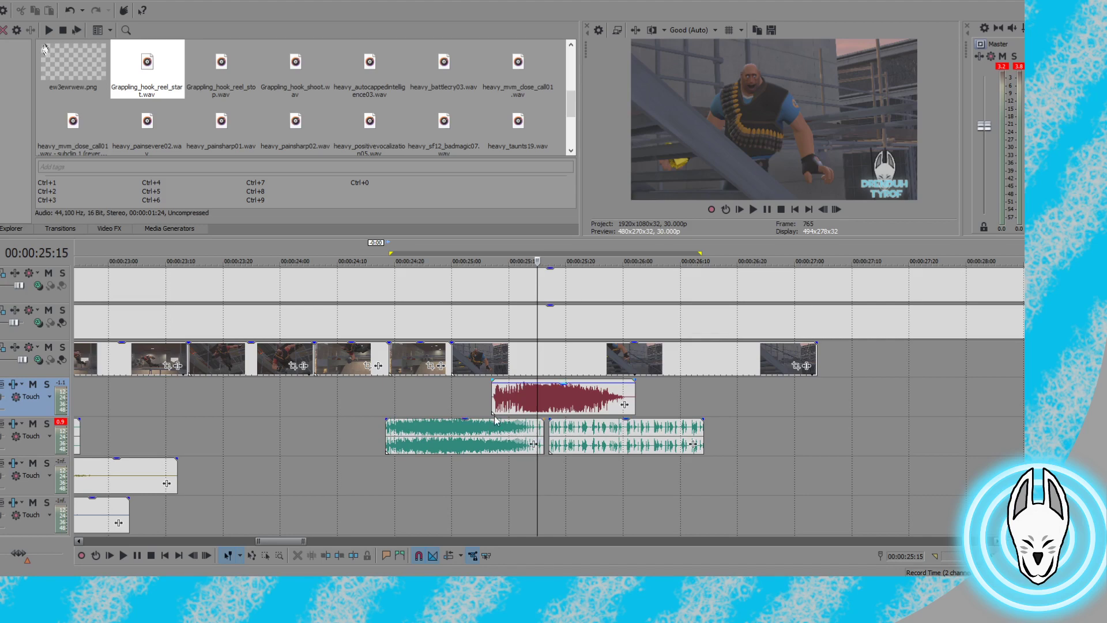
Split the first part of the reel-start sound at 00:00:25:00, where the last video clip begins
{"action": "left_click", "coordinate": [451, 393]}
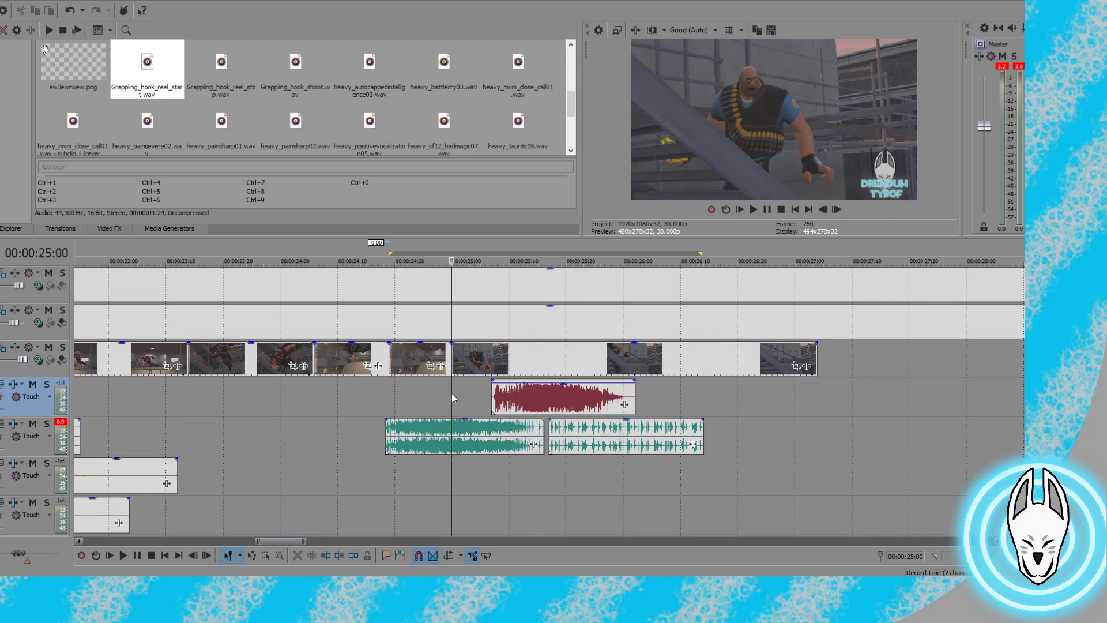
{"action": "left_click", "coordinate": [451, 424]}
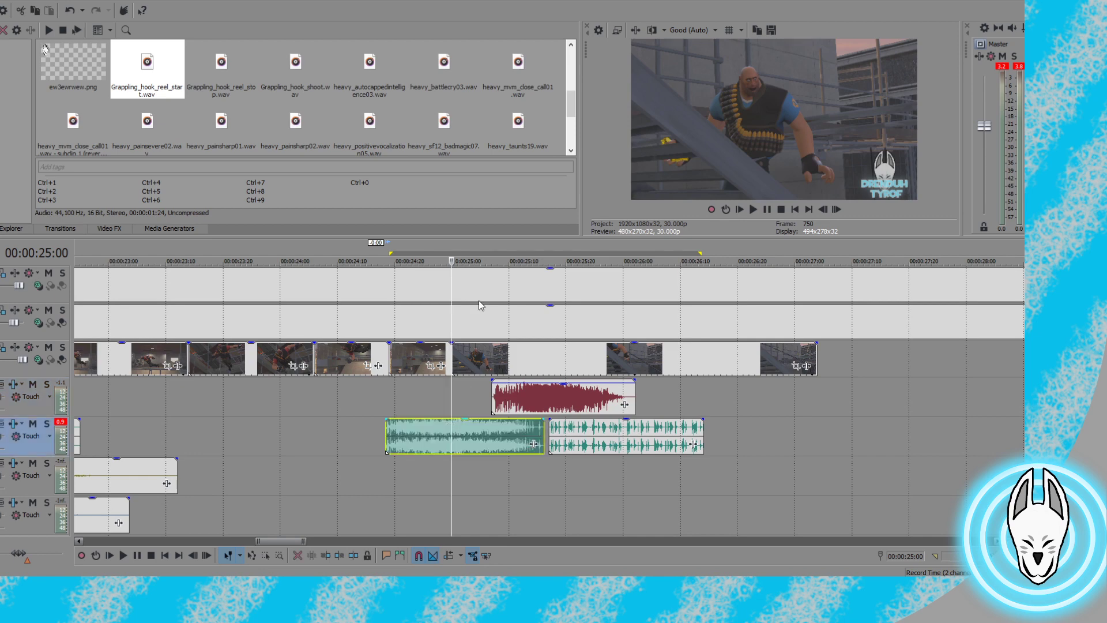
{"action": "key", "text": "s"}
{"action": "key", "text": "Up"}
{"action": "key", "text": "Up"}
{"action": "key", "text": "Up"}
{"action": "key", "text": "Up"}
{"action": "key", "text": "Up"}
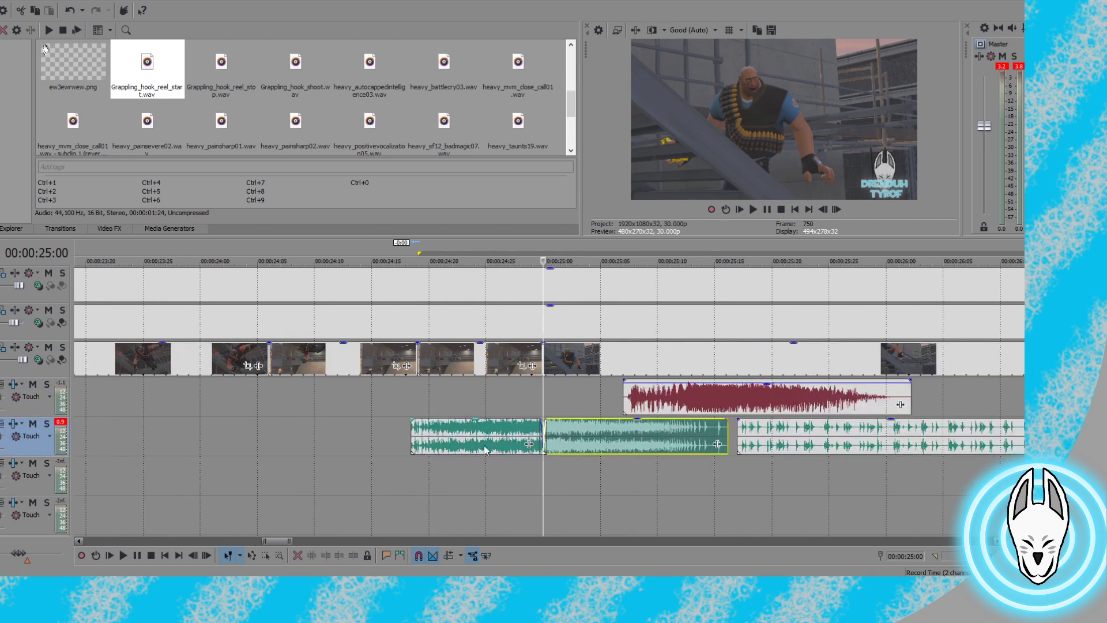
Adjust the two new reel-start parts so they meet without a gap at 00:00:25:00
{"action": "scroll", "coordinate": [596, 452], "scroll_direction": "up", "scroll_amount": 1}
{"action": "left_click_drag", "start_coordinate": [626, 436], "coordinate": [541, 436]}
{"action": "left_click_drag", "start_coordinate": [463, 433], "coordinate": [549, 436]}
{"action": "scroll", "coordinate": [549, 441], "scroll_direction": "down", "scroll_amount": 6}
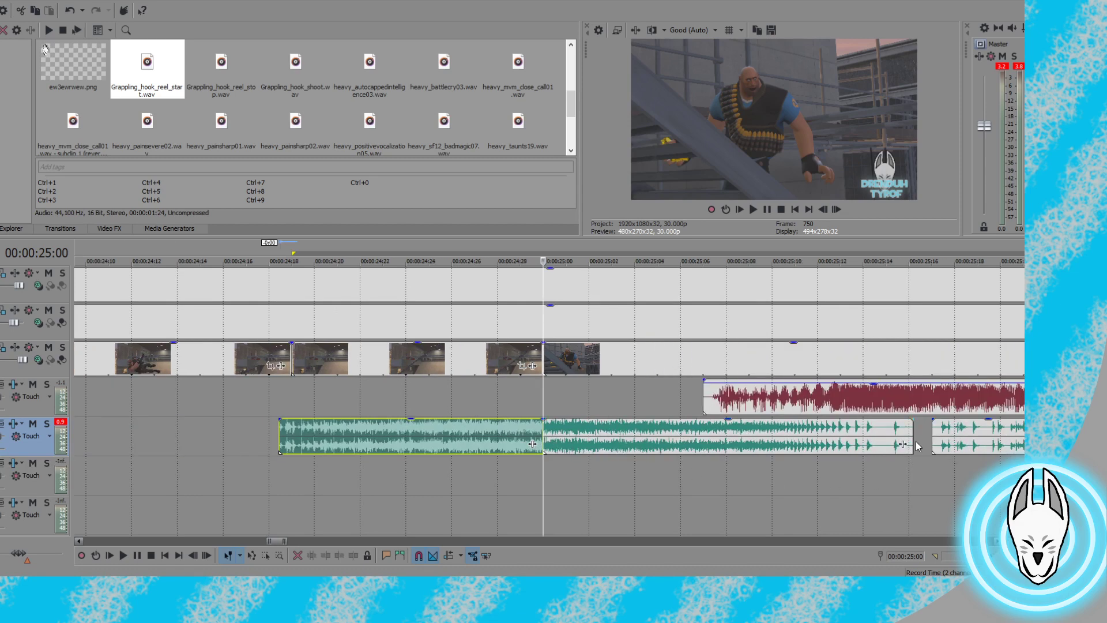
Move the first reel-start part slightly earlier and snap the end of the middle part to 00:00:25:16
{"action": "left_click", "coordinate": [909, 450]}
{"action": "scroll", "coordinate": [917, 454], "scroll_direction": "up", "scroll_amount": 7}
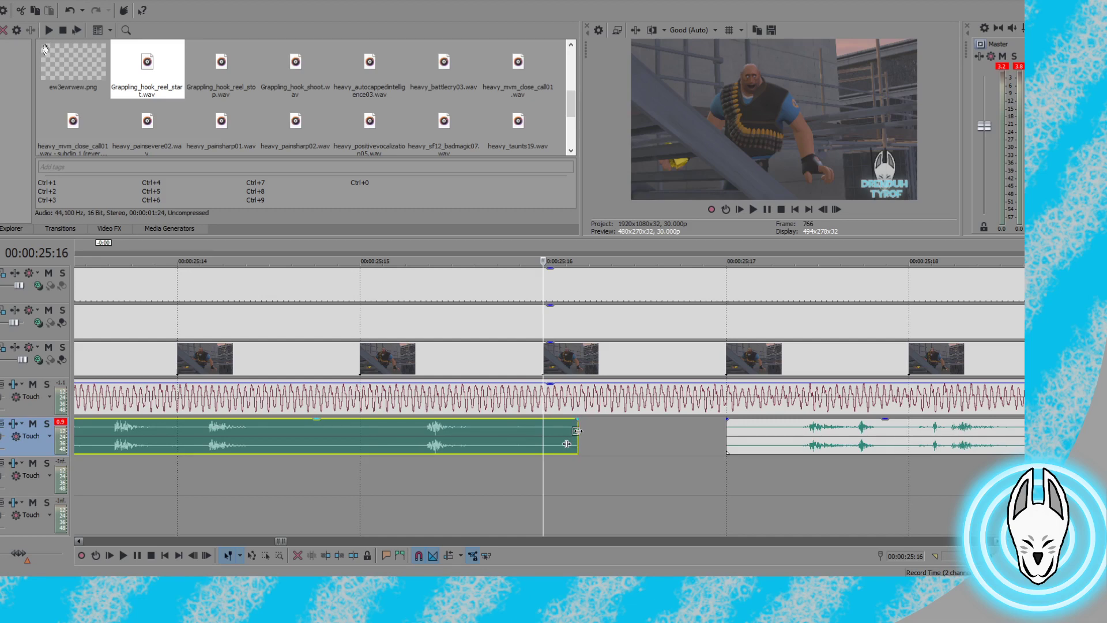
{"action": "scroll", "coordinate": [576, 432], "scroll_direction": "up", "scroll_amount": 4}
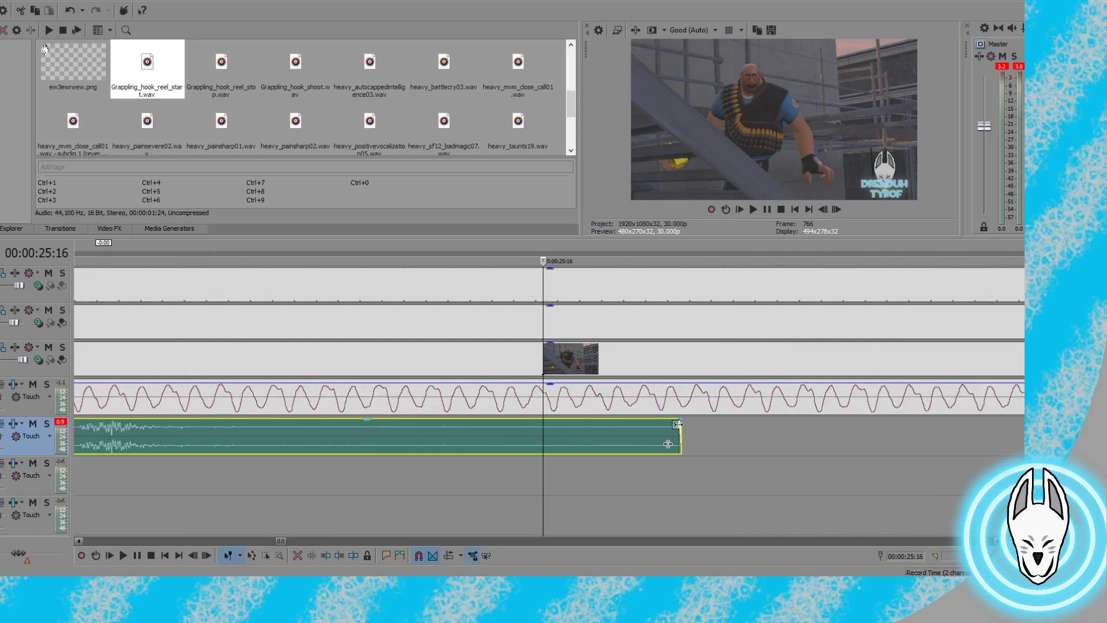
{"action": "scroll", "coordinate": [642, 433], "scroll_direction": "up", "scroll_amount": 4}
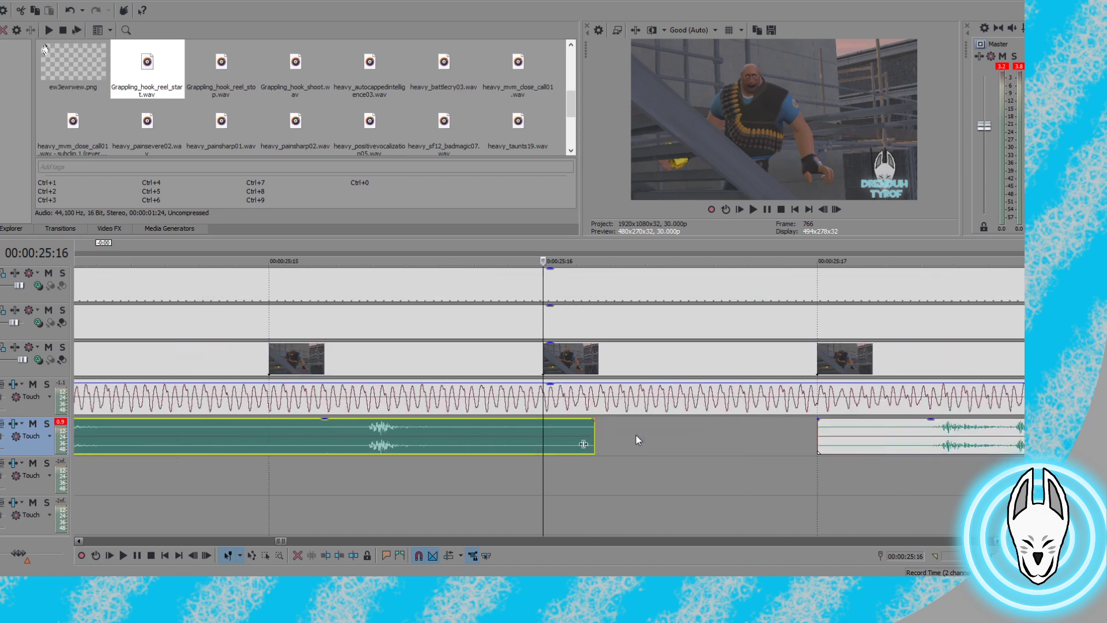
{"action": "scroll", "coordinate": [638, 440], "scroll_direction": "down", "scroll_amount": 8}
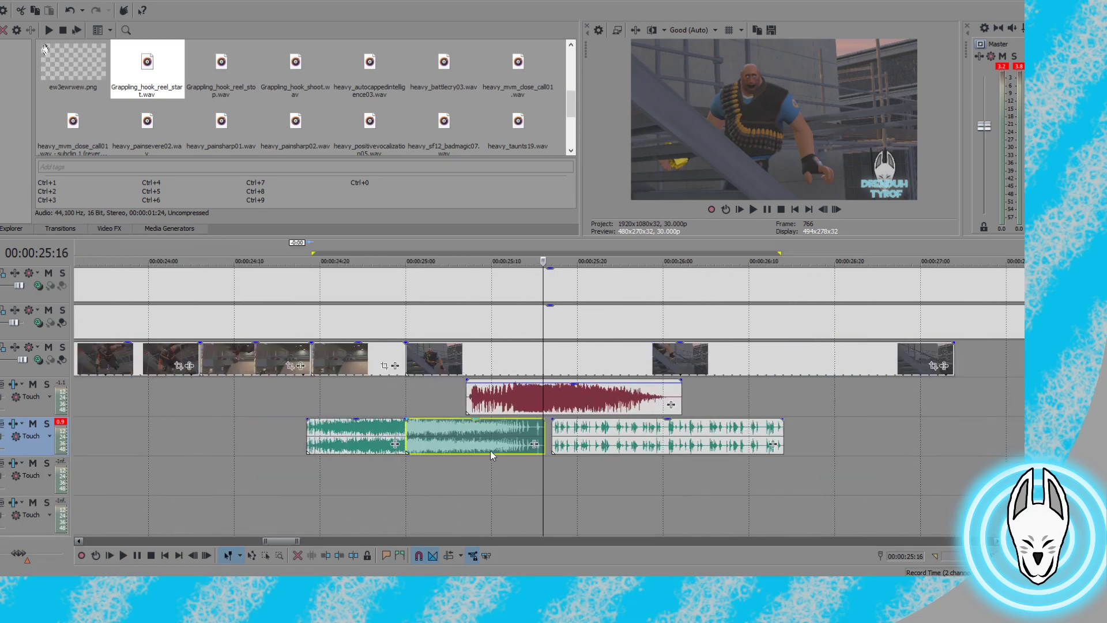
{"action": "left_click_drag", "start_coordinate": [346, 440], "coordinate": [332, 441]}
{"action": "left_click", "coordinate": [448, 443]}
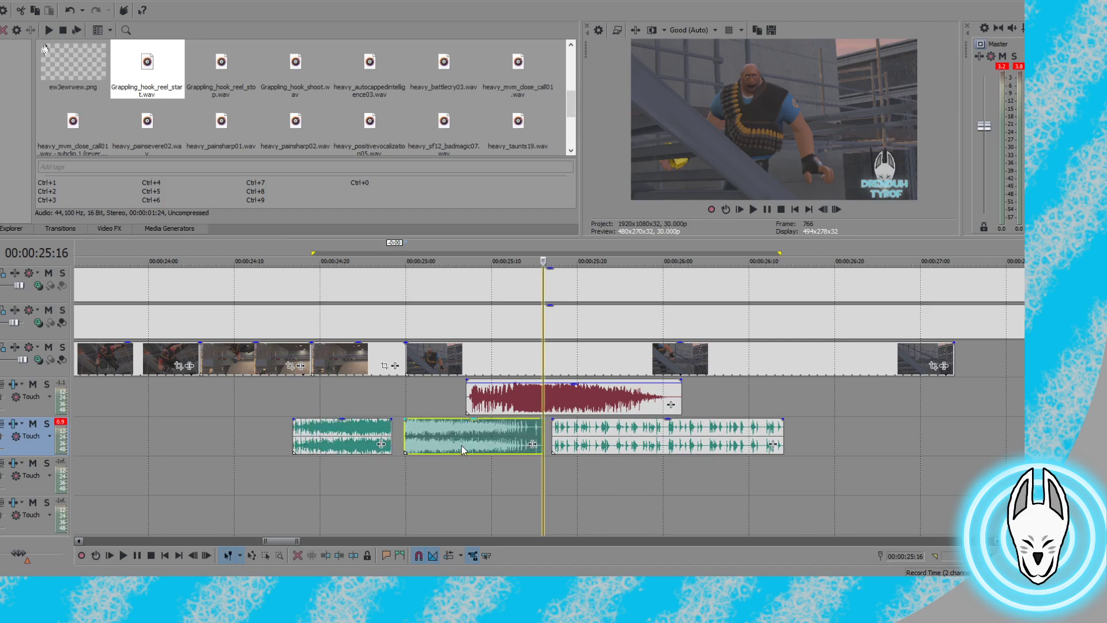
{"action": "scroll", "coordinate": [538, 438], "scroll_direction": "up", "scroll_amount": 5}
{"action": "scroll", "coordinate": [538, 437], "scroll_direction": "up", "scroll_amount": 5}
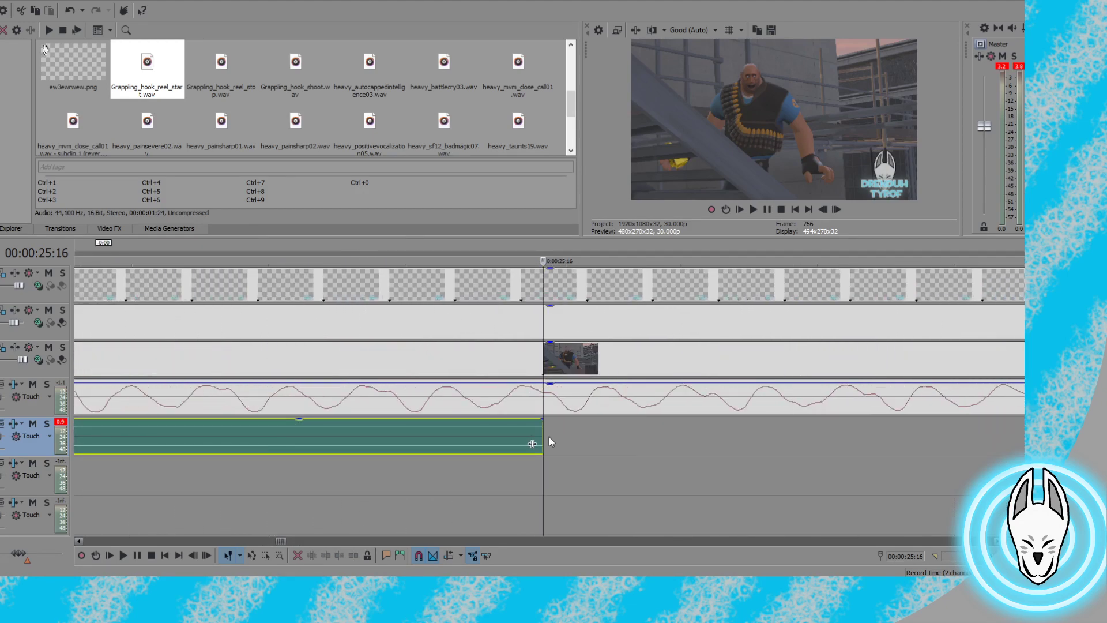
{"action": "scroll", "coordinate": [548, 437], "scroll_direction": "down", "scroll_amount": 8}
{"action": "scroll", "coordinate": [542, 442], "scroll_direction": "down", "scroll_amount": 4}
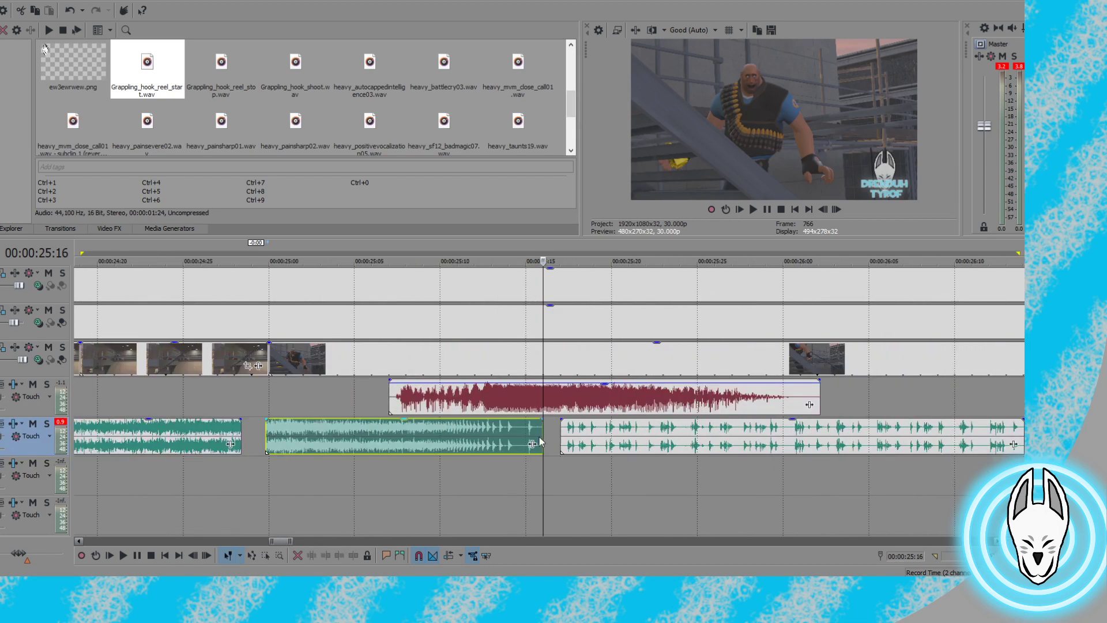
Move the first reel-start part back against the start of the middle part and place the playhead at 00:00:24:18
{"action": "left_click", "coordinate": [307, 438]}
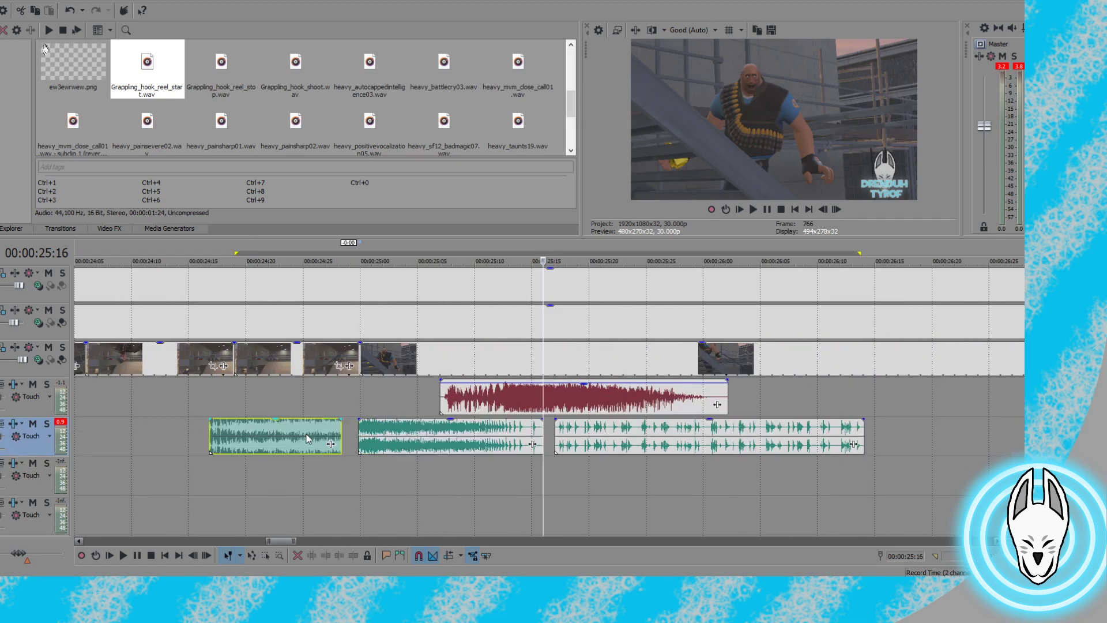
{"action": "left_click", "coordinate": [307, 438]}
{"action": "left_click_drag", "start_coordinate": [316, 429], "coordinate": [333, 430]}
{"action": "left_click", "coordinate": [224, 401]}
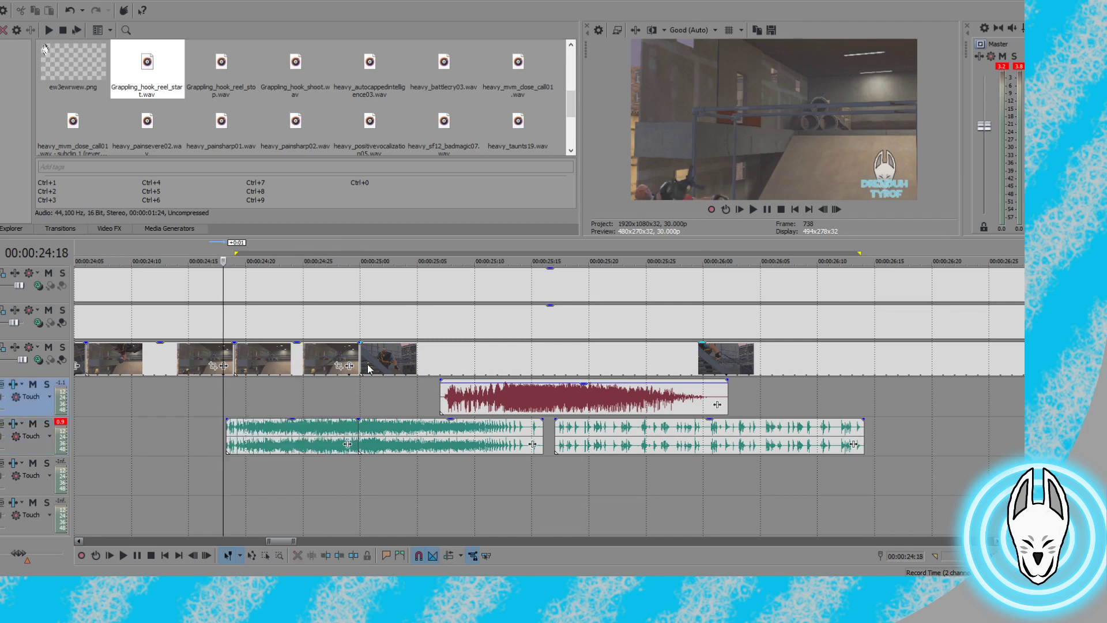
Play back the hook sounds and nudge the first two reel-start parts slightly later, keeping them joined at 00:00:25:00
{"action": "key", "text": "space"}
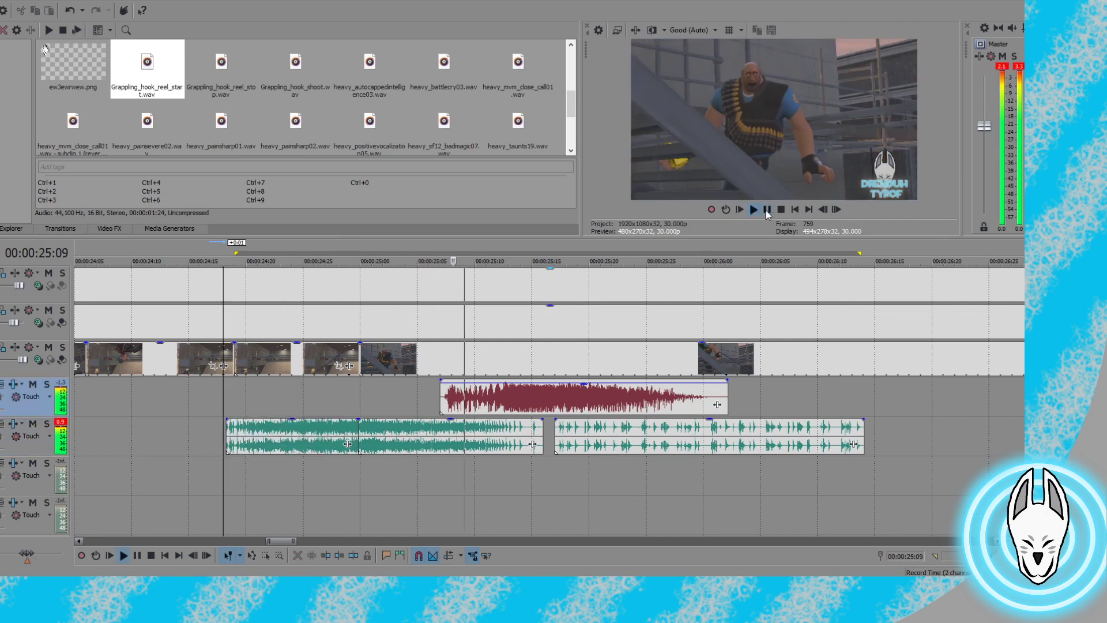
{"action": "left_click_drag", "start_coordinate": [371, 436], "coordinate": [374, 436]}
{"action": "left_click", "coordinate": [312, 434]}
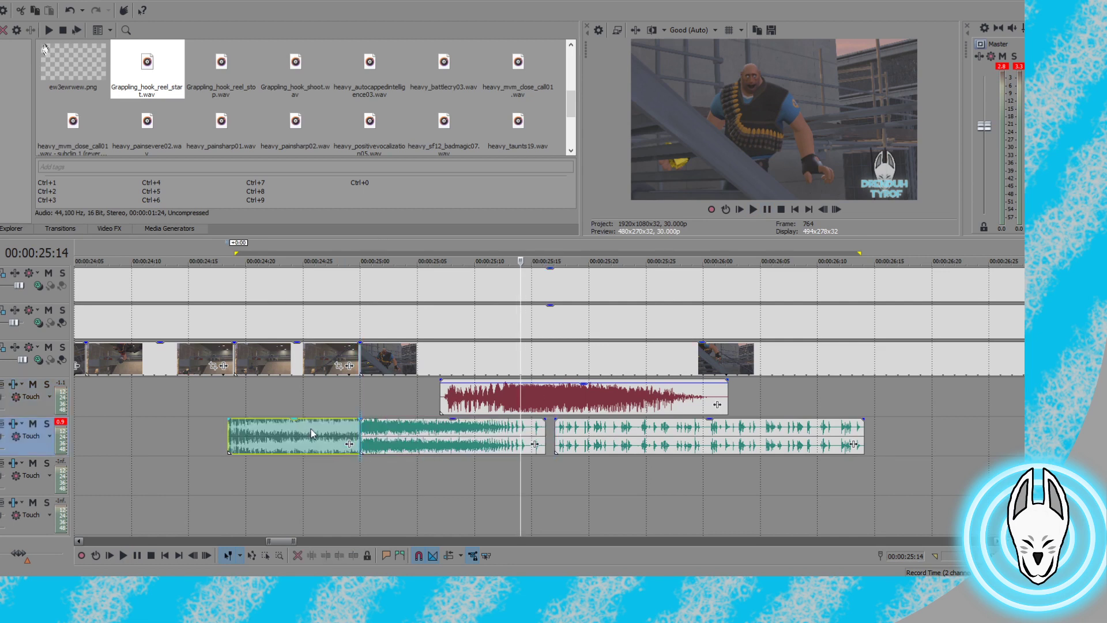
Lower the gain of the middle reel-start part and play the sequence back from 00:00:25:00
{"action": "left_click_drag", "start_coordinate": [453, 420], "coordinate": [457, 444]}
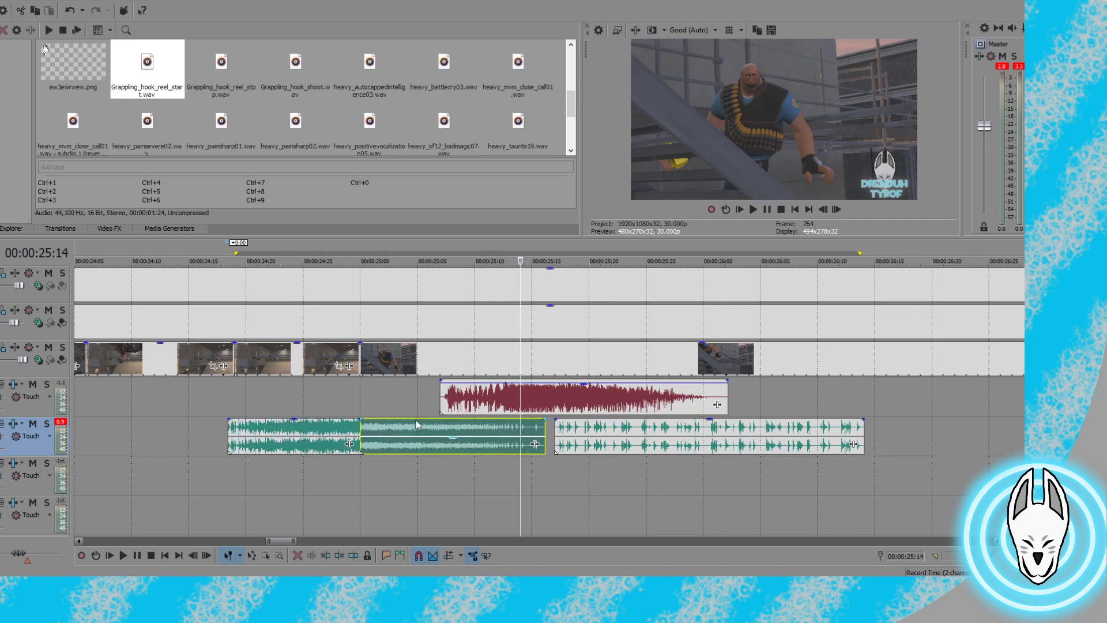
{"action": "left_click", "coordinate": [362, 407]}
{"action": "left_click", "coordinate": [759, 209]}
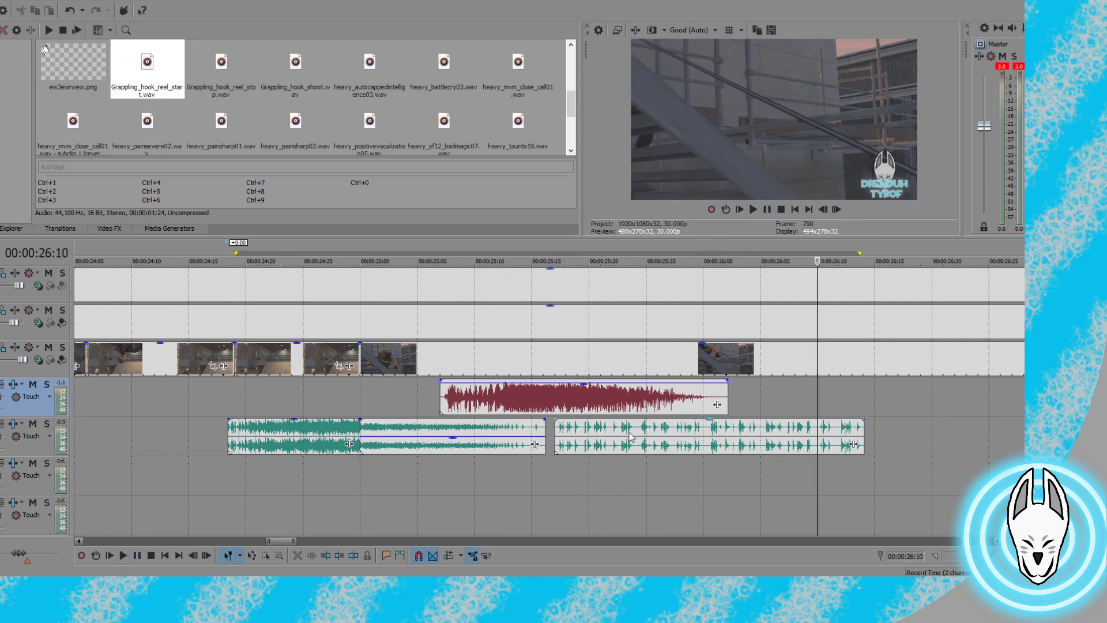
Snap the last reel-start part against the end of the middle part and play back from 00:00:25:07
{"action": "left_click_drag", "start_coordinate": [582, 436], "coordinate": [568, 431]}
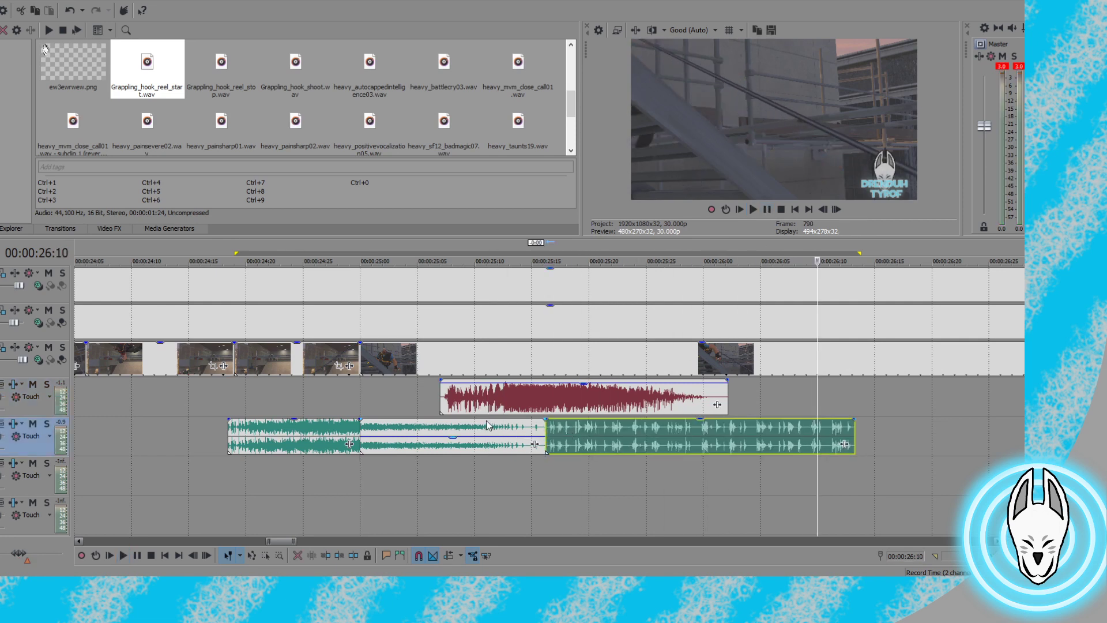
{"action": "left_click", "coordinate": [438, 406]}
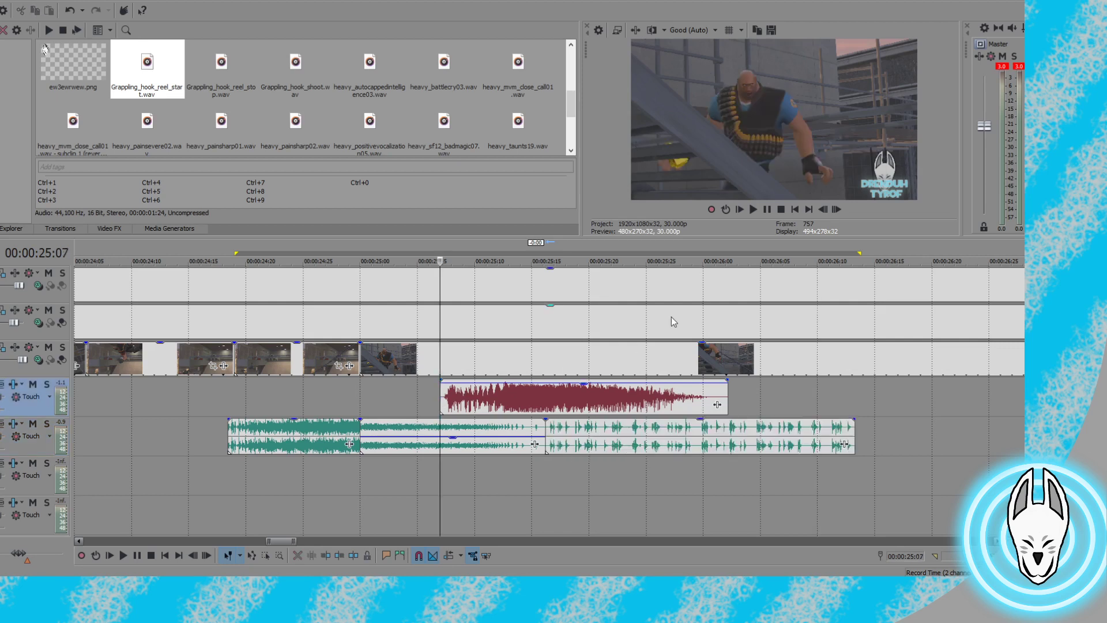
{"action": "left_click", "coordinate": [767, 211]}
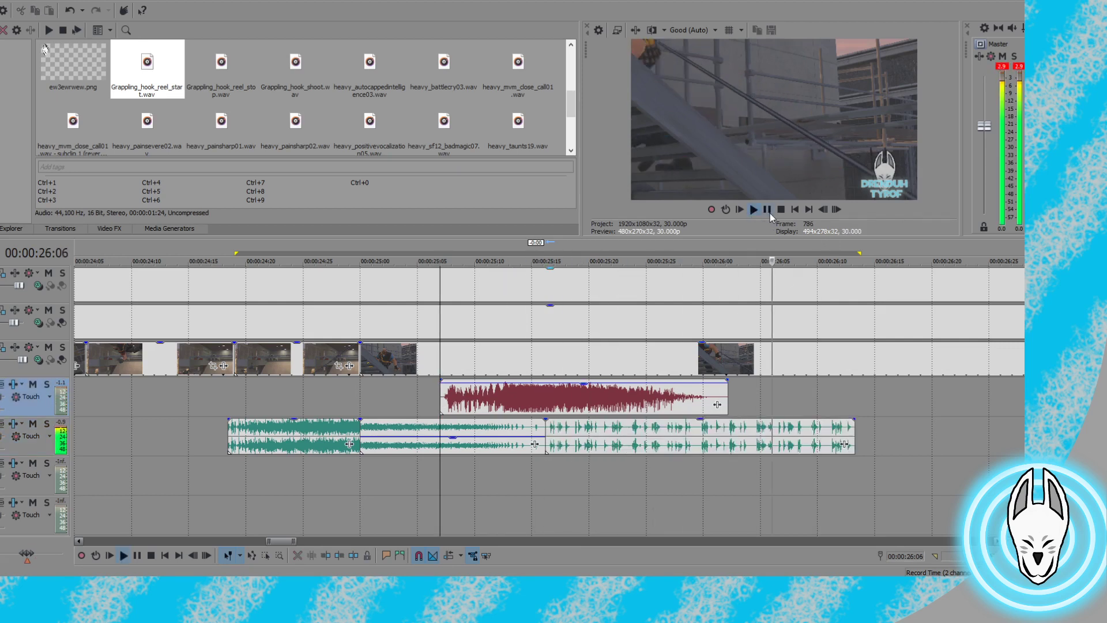
Place Grappling_hook_reel_stop.wav directly after the last reel-start part and play it back from 00:00:26:12
{"action": "left_click", "coordinate": [852, 411]}
{"action": "left_click", "coordinate": [229, 73]}
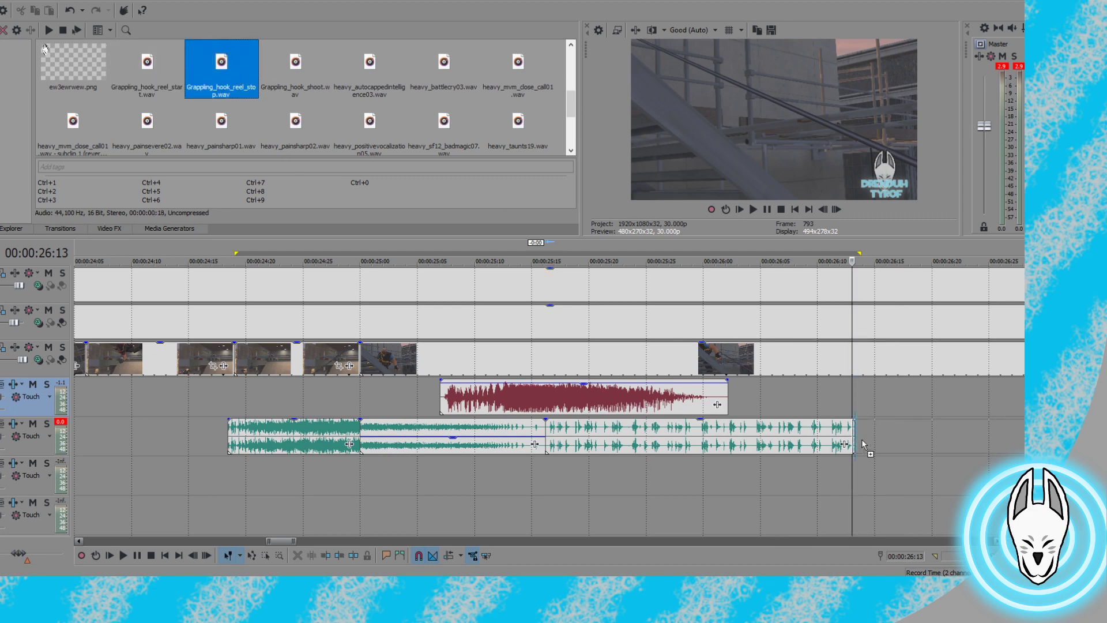
{"action": "left_click_drag", "start_coordinate": [862, 441], "coordinate": [862, 441]}
{"action": "scroll", "coordinate": [862, 440], "scroll_direction": "down", "scroll_amount": 2}
{"action": "left_click_drag", "start_coordinate": [563, 438], "coordinate": [581, 433]}
{"action": "left_click", "coordinate": [554, 403]}
{"action": "left_click", "coordinate": [537, 403]}
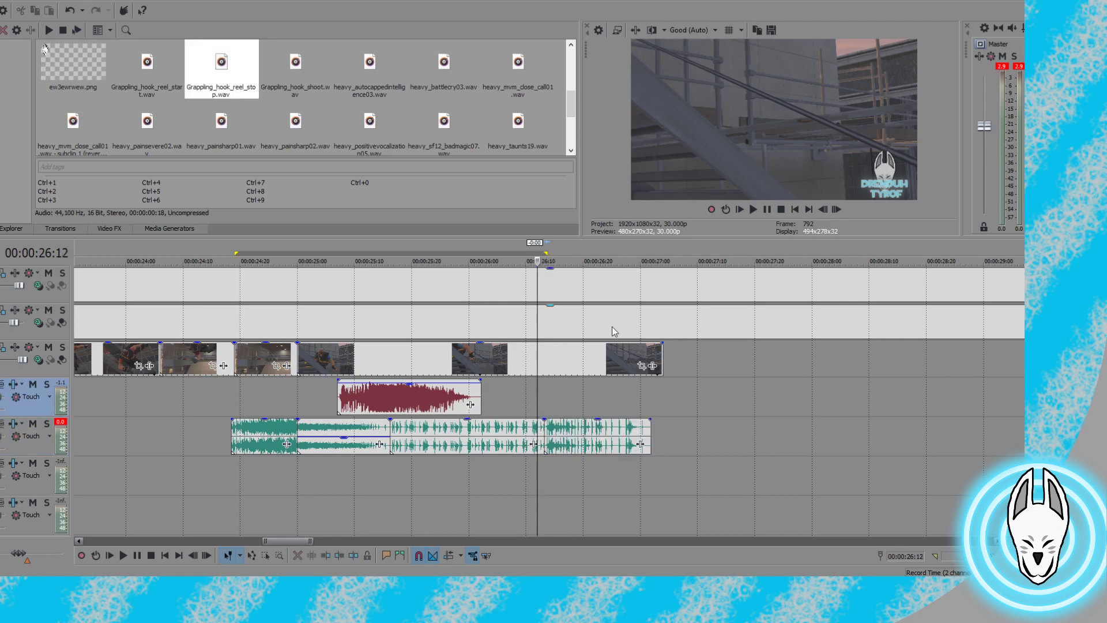
{"action": "left_click", "coordinate": [752, 213]}
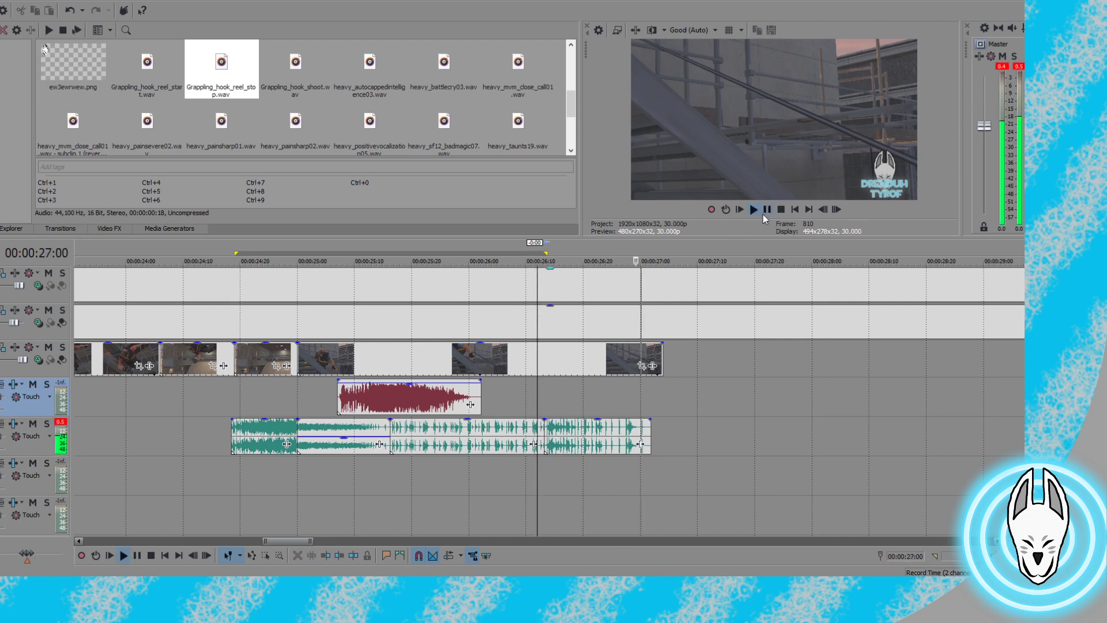
Lower the gain of the reel-stop sound and the first reel-start part, and set the last reel-start part's gain to -3.4 dB
{"action": "left_click", "coordinate": [604, 421]}
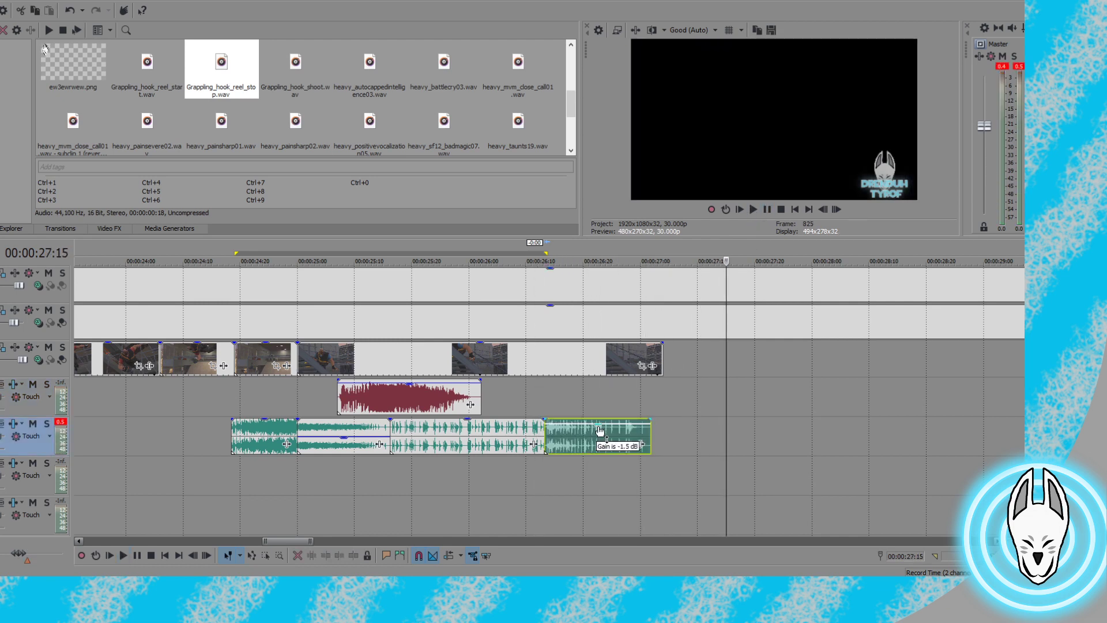
{"action": "left_click_drag", "start_coordinate": [467, 425], "coordinate": [474, 436]}
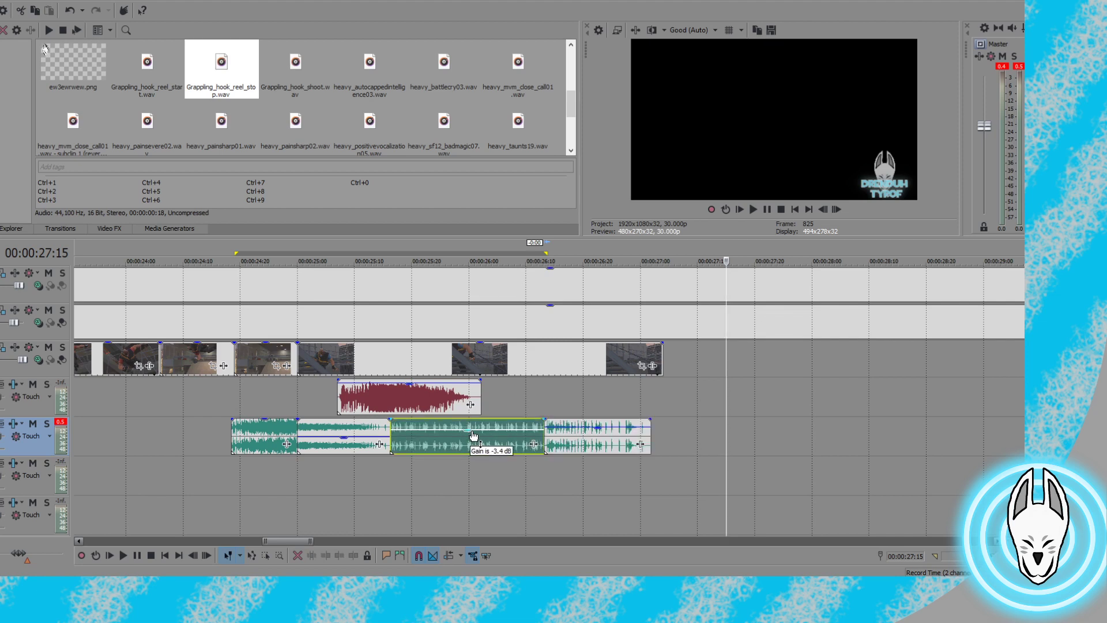
{"action": "left_click", "coordinate": [600, 432]}
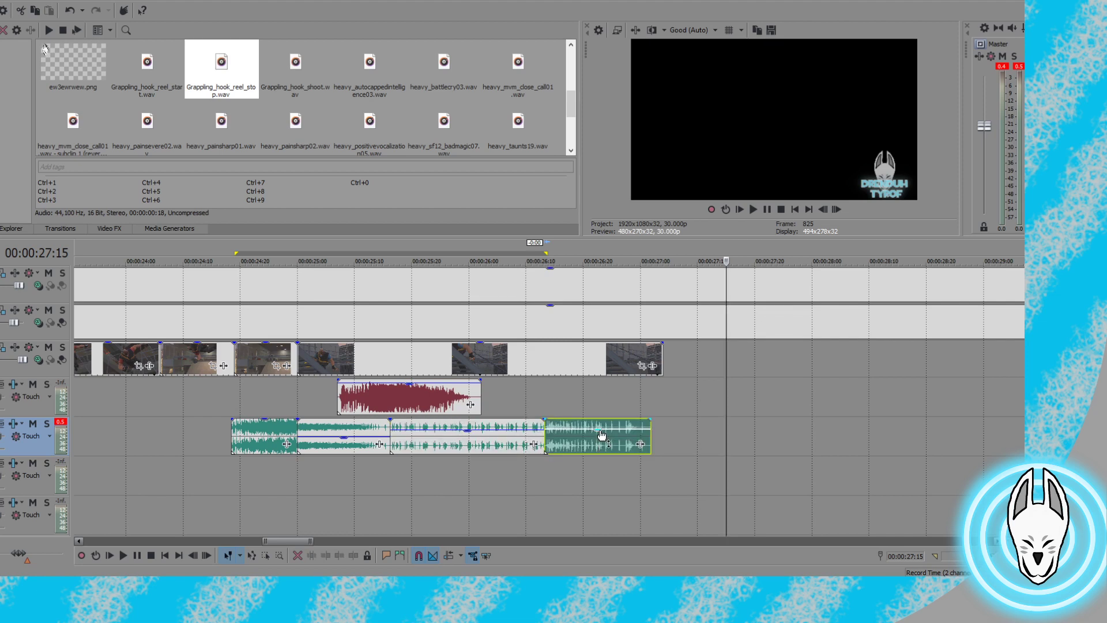
{"action": "left_click", "coordinate": [254, 405]}
{"action": "left_click_drag", "start_coordinate": [266, 420], "coordinate": [267, 431]}
Play back the montage's ending several times to check the balance of the hook sounds with the video and voice line
{"action": "left_click", "coordinate": [229, 410]}
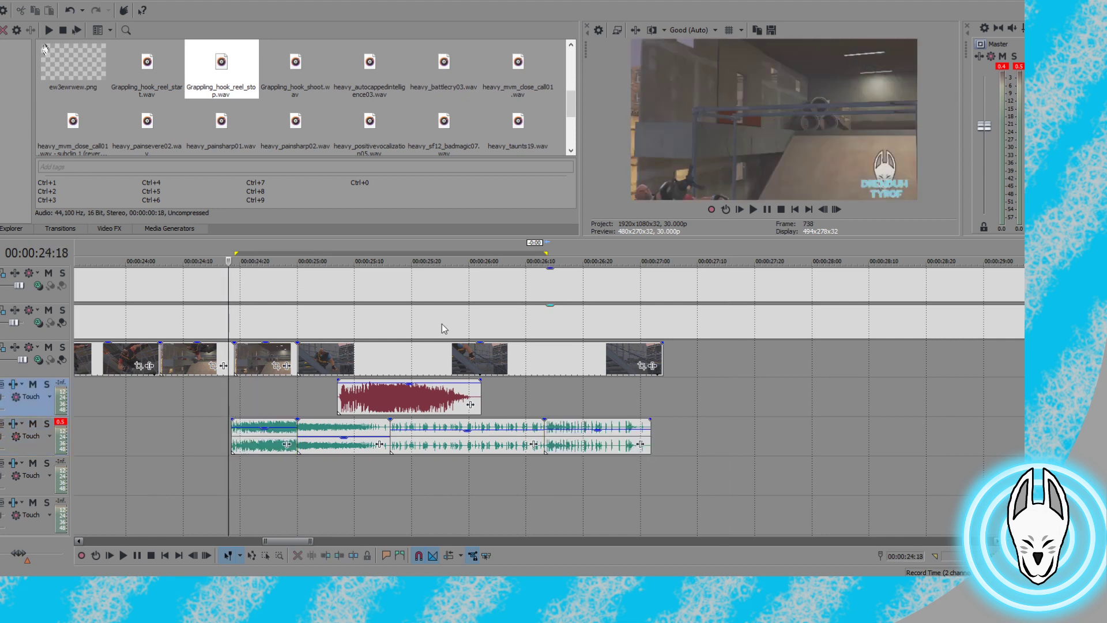
{"action": "left_click", "coordinate": [757, 211]}
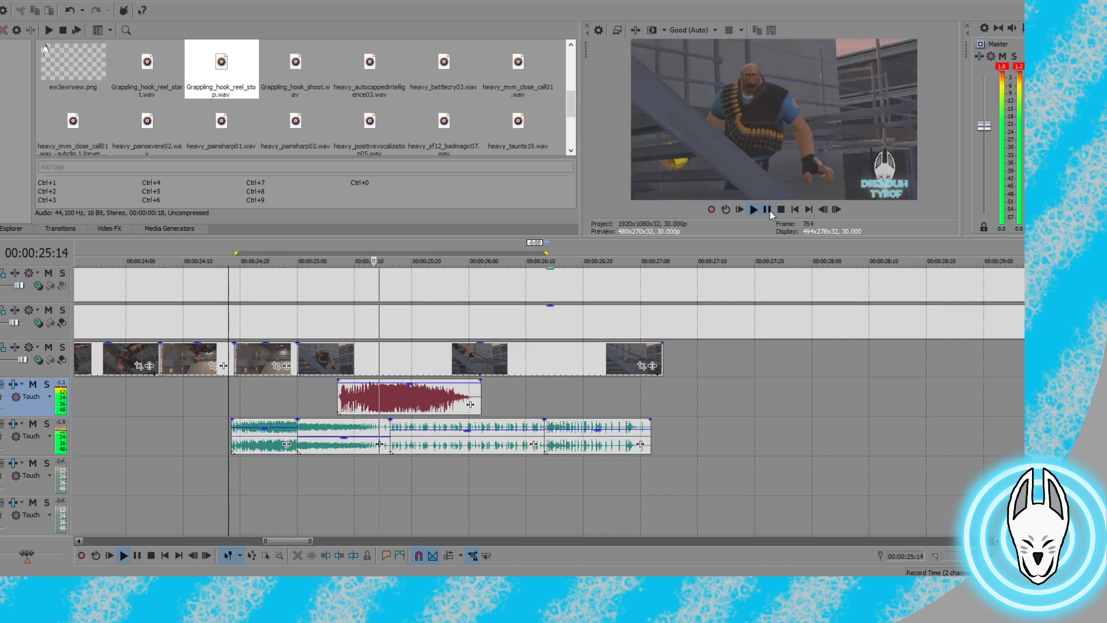
{"action": "left_click", "coordinate": [769, 210]}
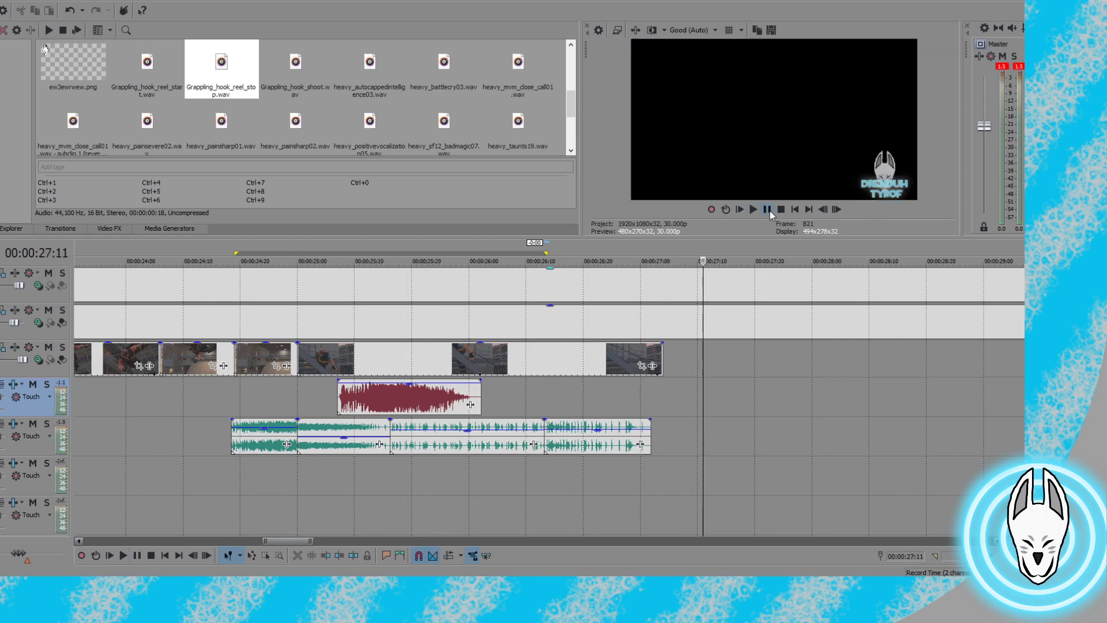
{"action": "left_click", "coordinate": [629, 412]}
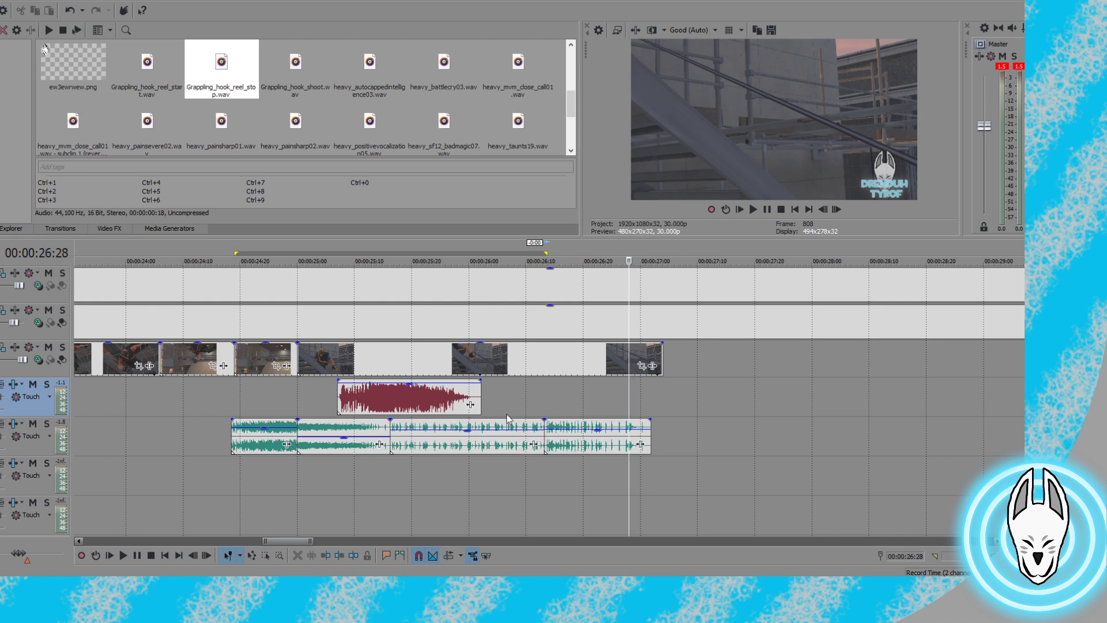
{"action": "scroll", "coordinate": [285, 418], "scroll_direction": "down", "scroll_amount": 3}
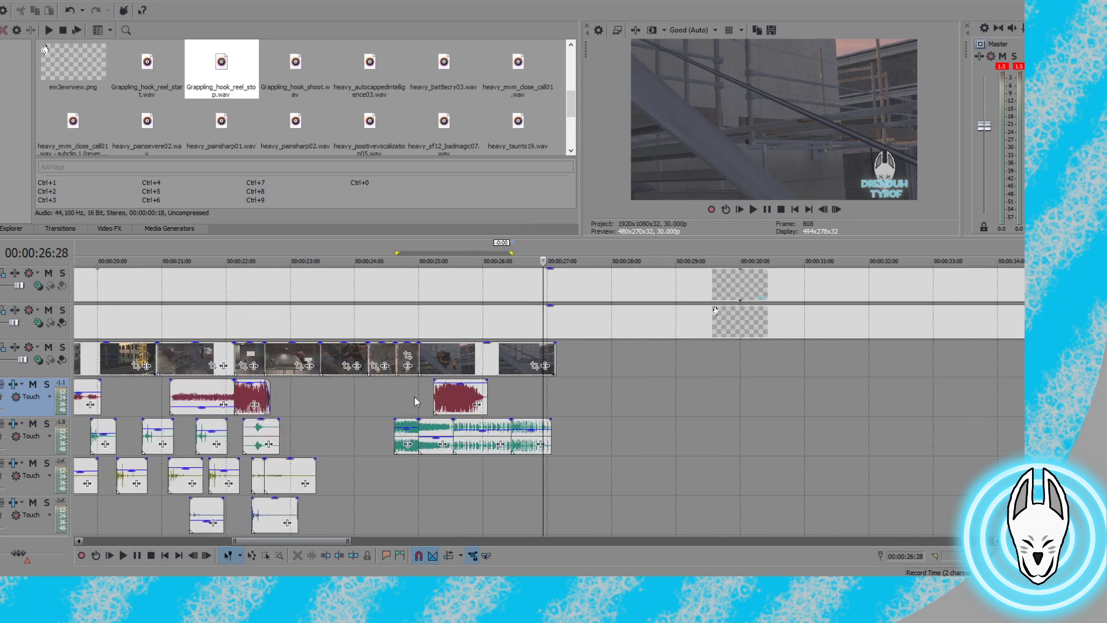
{"action": "scroll", "coordinate": [389, 414], "scroll_direction": "down", "scroll_amount": 2}
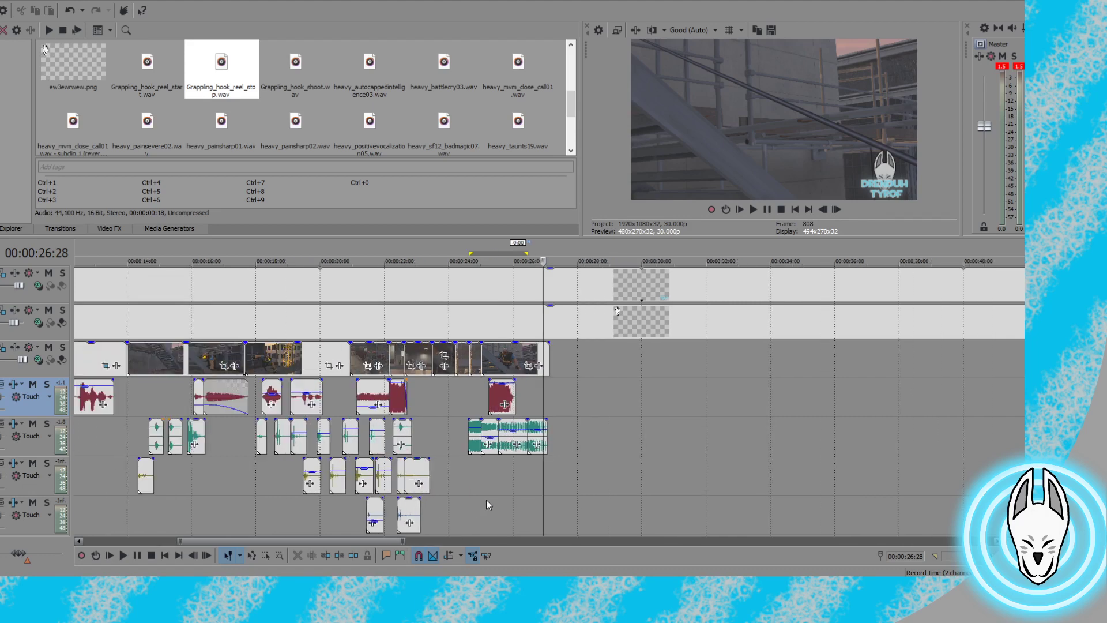
{"action": "left_click", "coordinate": [426, 441]}
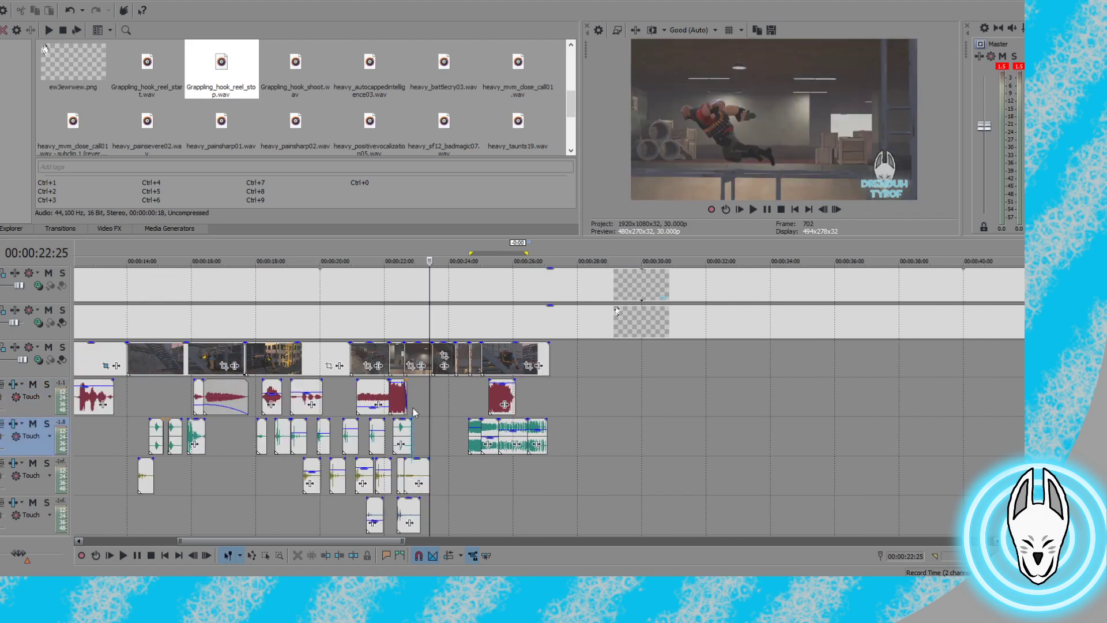
{"action": "left_click", "coordinate": [413, 407]}
{"action": "left_click", "coordinate": [755, 209]}
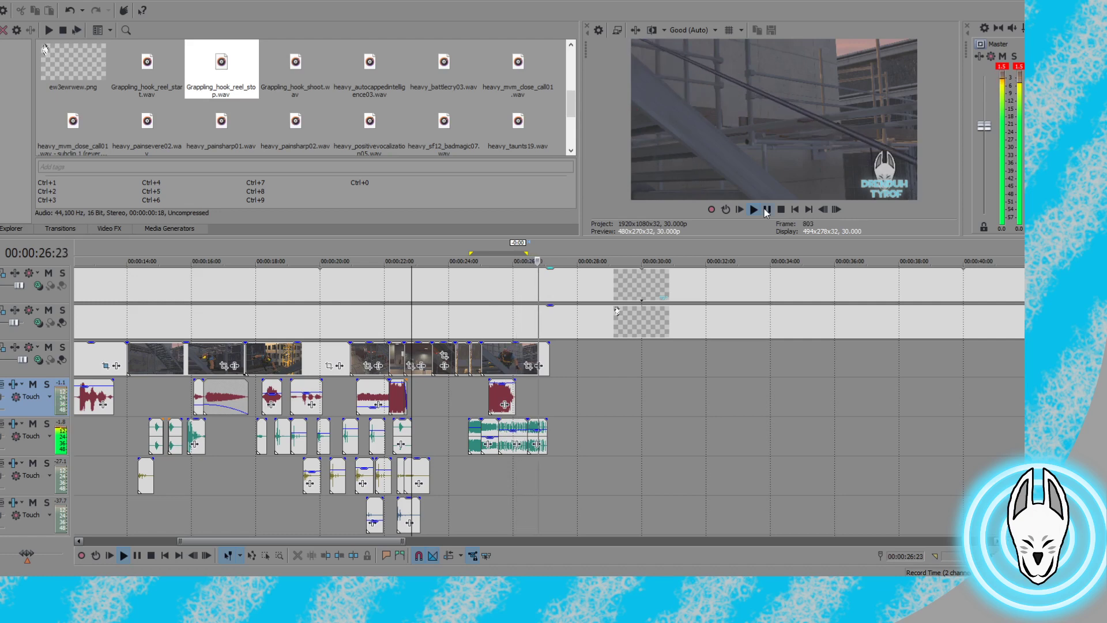
{"action": "left_click", "coordinate": [767, 210]}
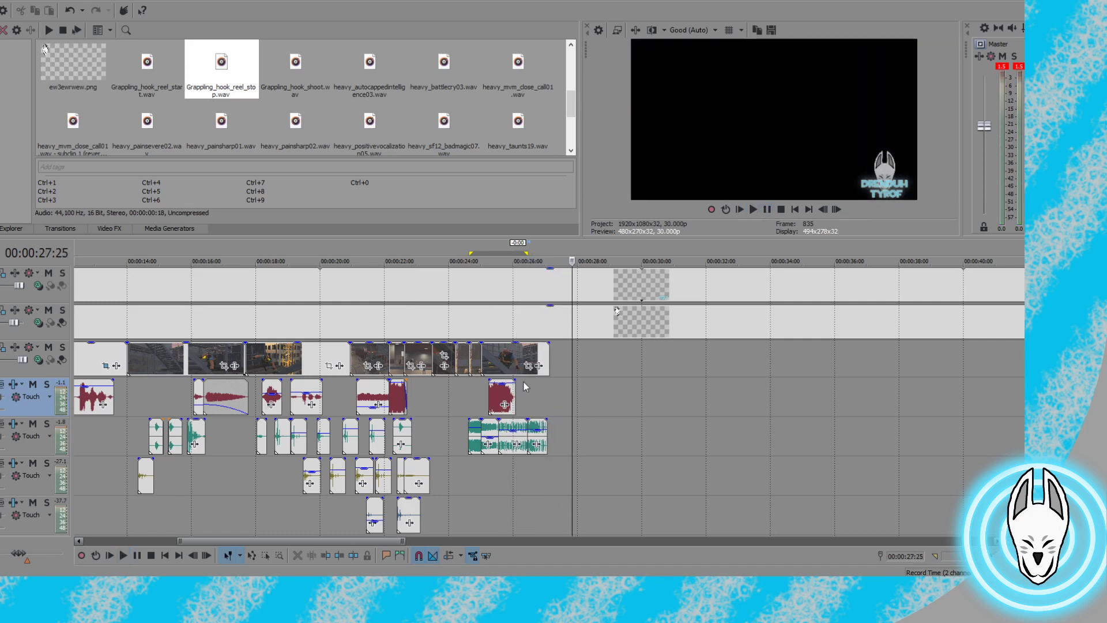
{"action": "left_click", "coordinate": [470, 400]}
{"action": "left_click", "coordinate": [755, 211]}
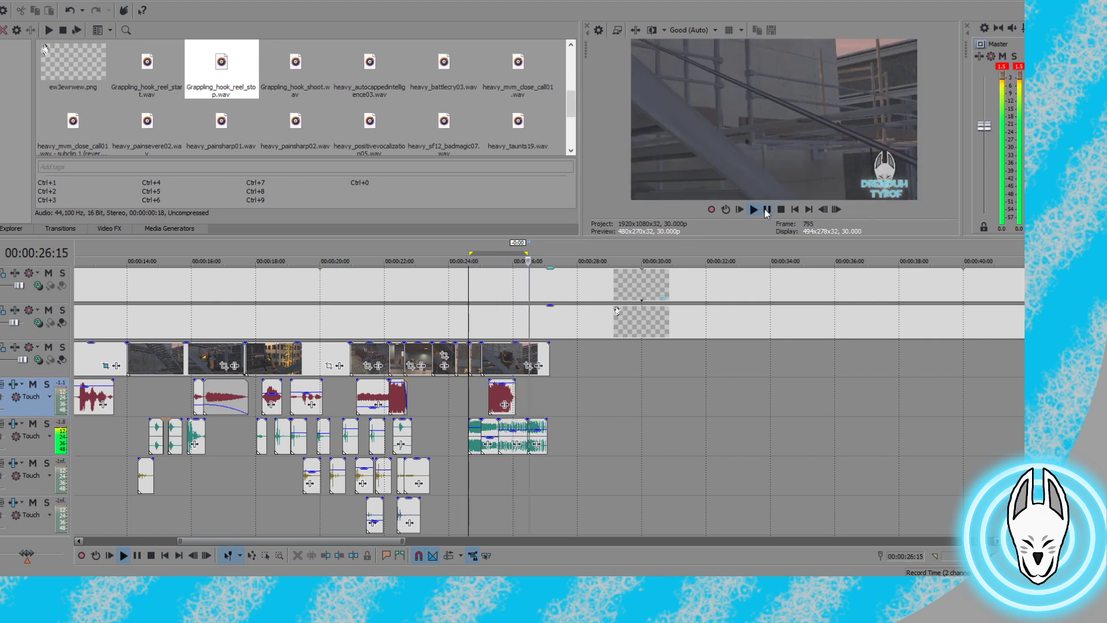
{"action": "left_click", "coordinate": [766, 210]}
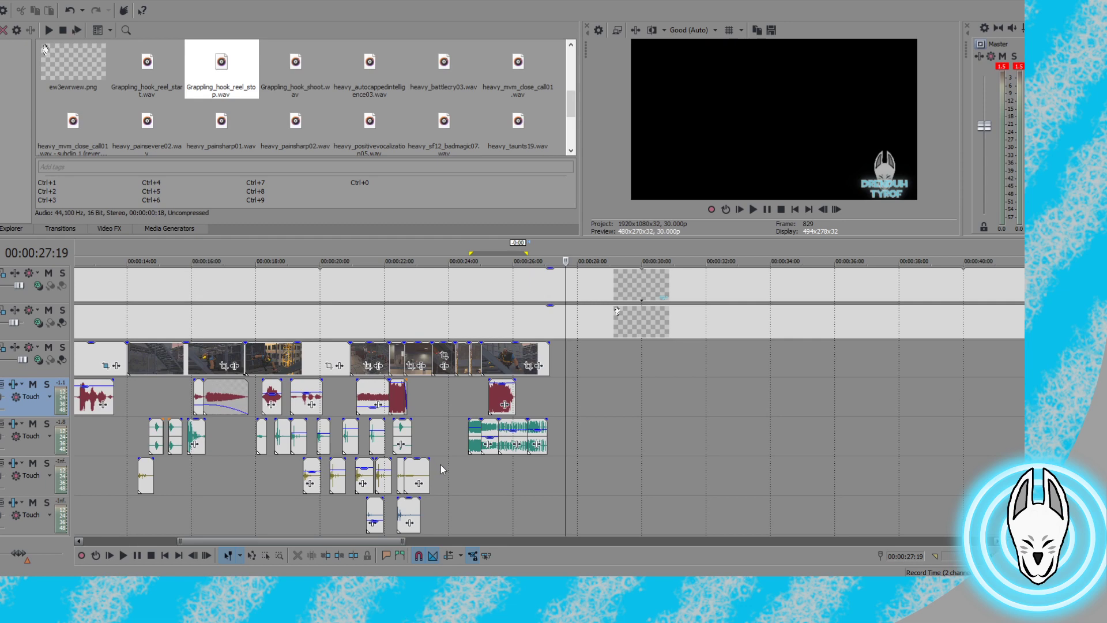
Move the playhead frame by frame to 00:00:25:07, where the last voice line begins
{"action": "scroll", "coordinate": [441, 465], "scroll_direction": "down", "scroll_amount": 1}
{"action": "scroll", "coordinate": [441, 465], "scroll_direction": "up", "scroll_amount": 1}
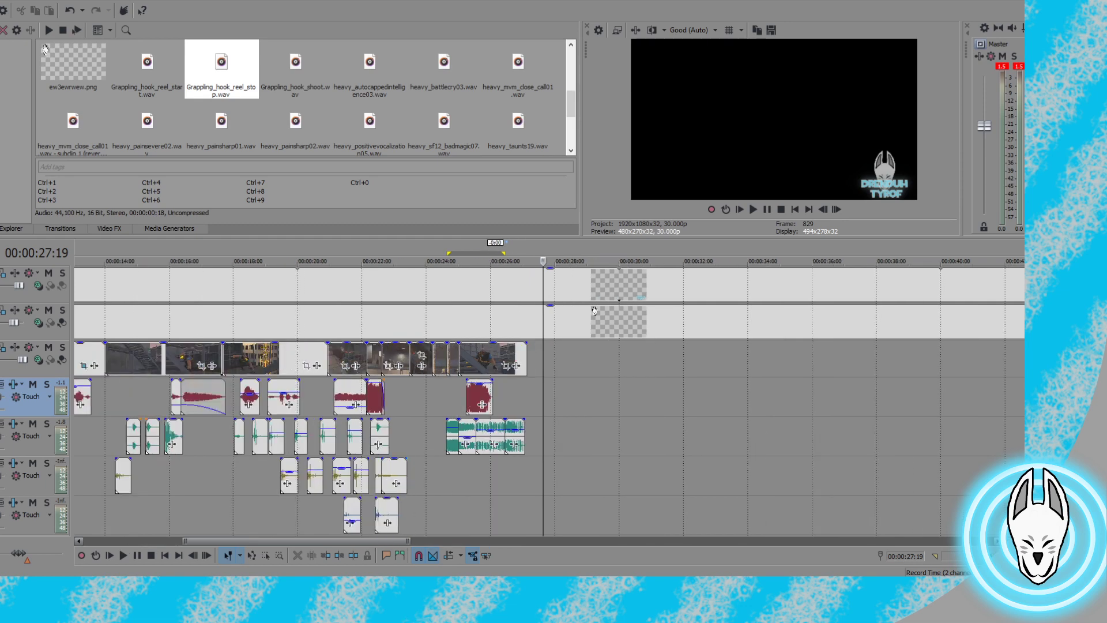
{"action": "scroll", "coordinate": [594, 311], "scroll_direction": "down", "scroll_amount": 2}
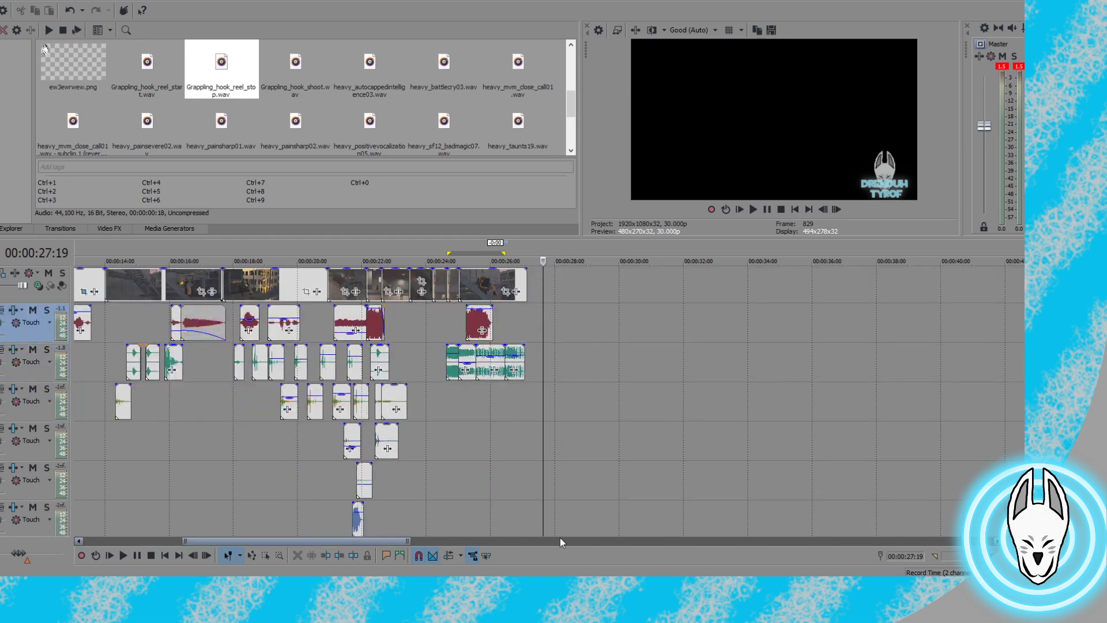
{"action": "left_click", "coordinate": [458, 419]}
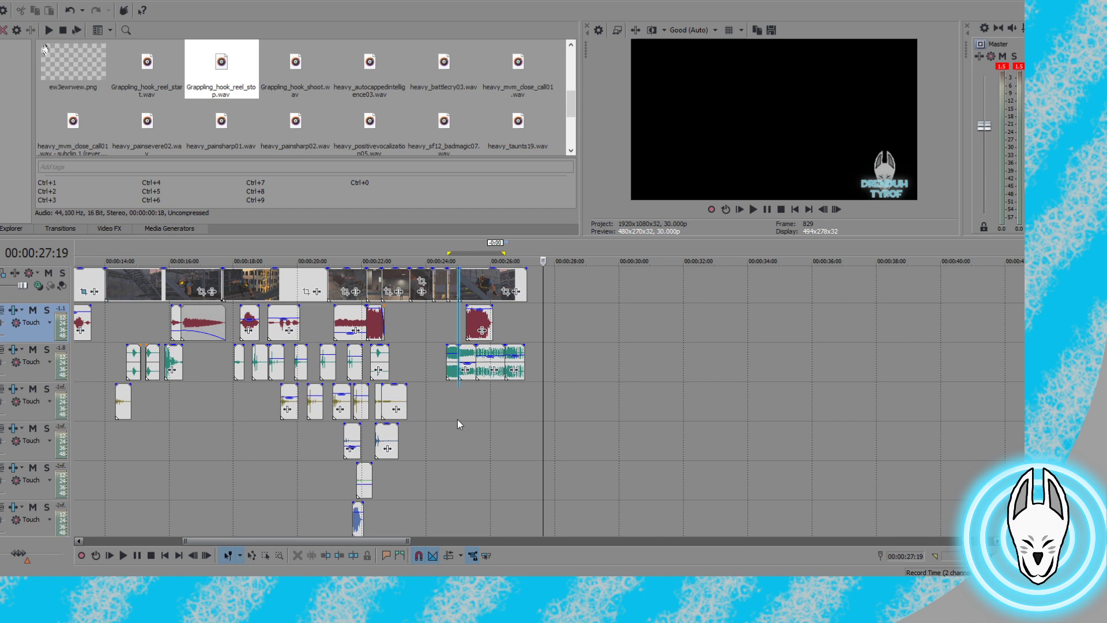
{"action": "left_click", "coordinate": [836, 210]}
{"action": "left_click", "coordinate": [836, 210]}
{"action": "left_click", "coordinate": [836, 210]}
{"action": "left_click", "coordinate": [836, 209]}
{"action": "left_click", "coordinate": [836, 210]}
{"action": "left_click", "coordinate": [836, 210]}
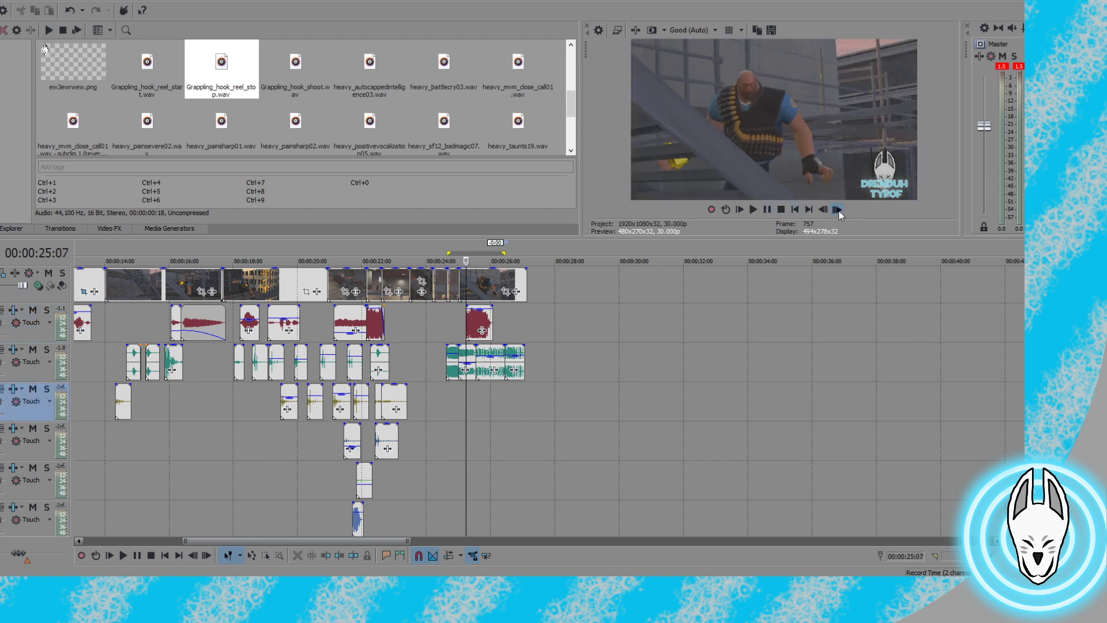
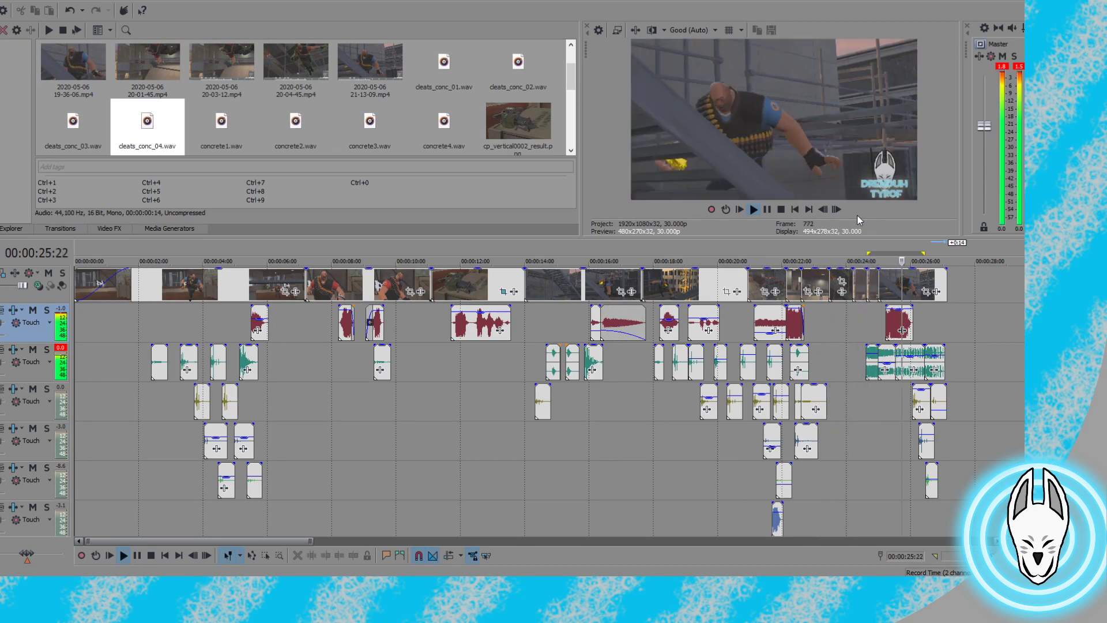
Add taunt_heavy_upper_cut.wav to the fifth audio track at 00:00:22:25 and play it back
{"action": "left_click", "coordinate": [766, 211]}
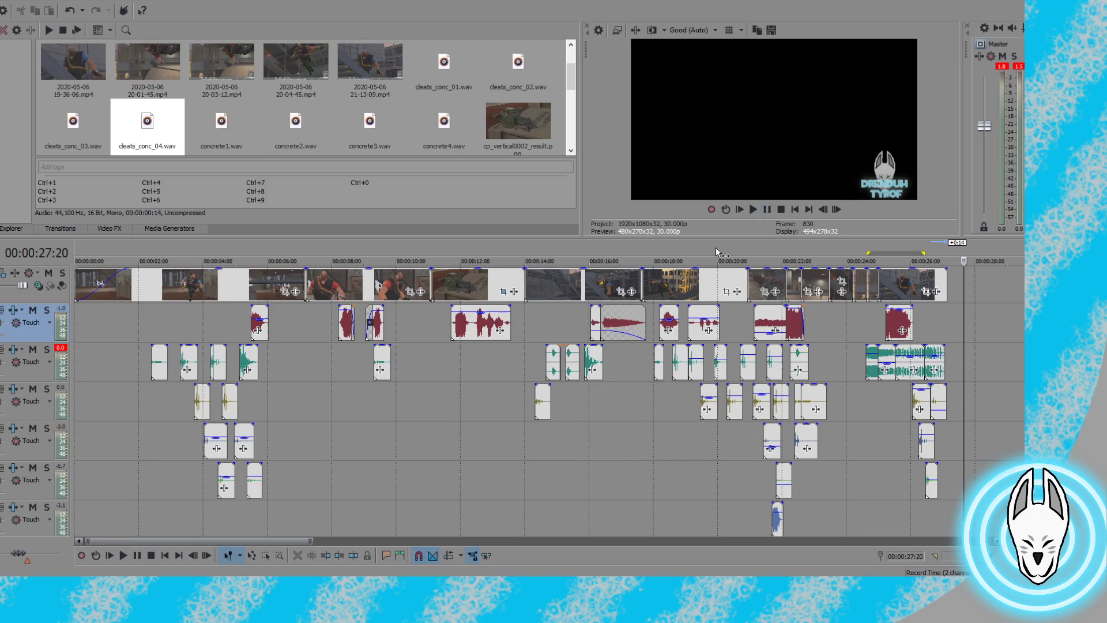
{"action": "left_click", "coordinate": [749, 285]}
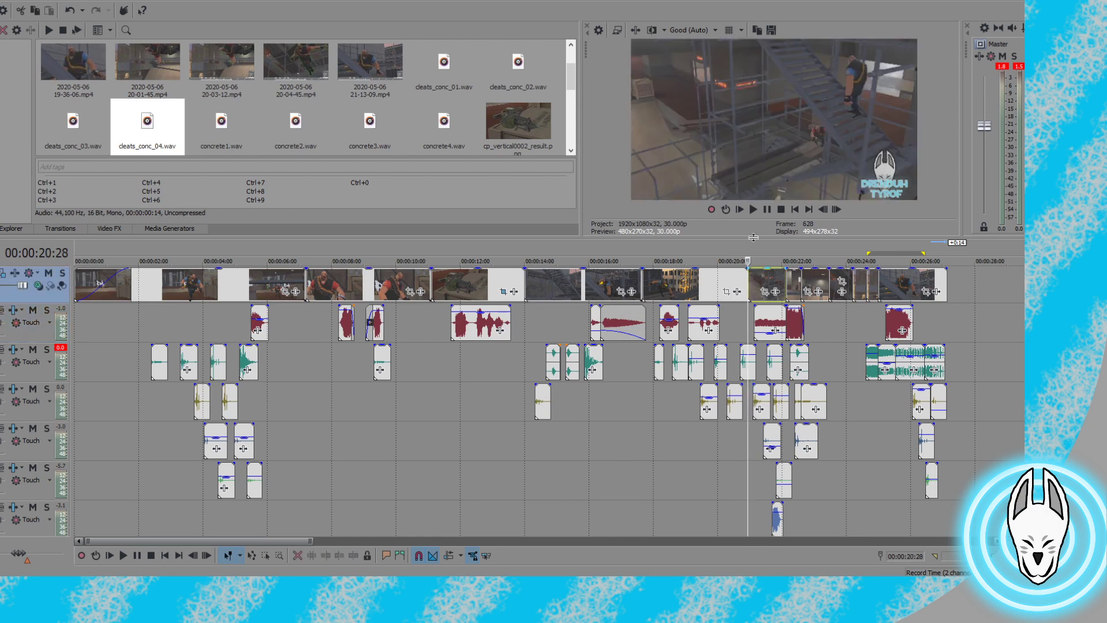
{"action": "left_click", "coordinate": [808, 353]}
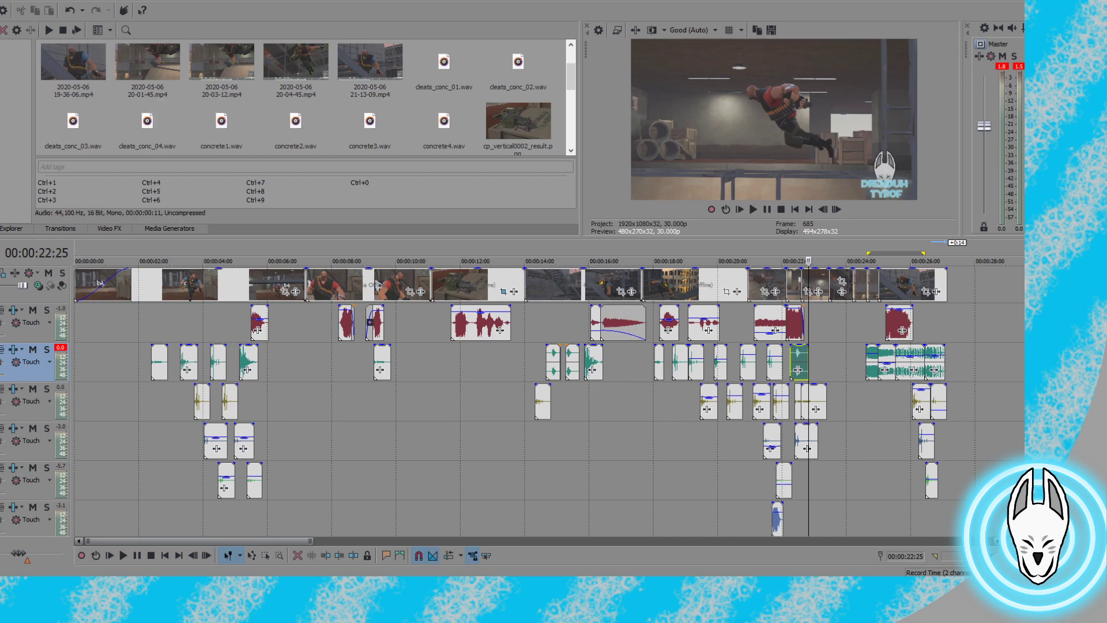
{"action": "scroll", "coordinate": [147, 127], "scroll_direction": "down", "scroll_amount": 5}
{"action": "scroll", "coordinate": [312, 126], "scroll_direction": "down", "scroll_amount": 1}
{"action": "left_click", "coordinate": [312, 127]}
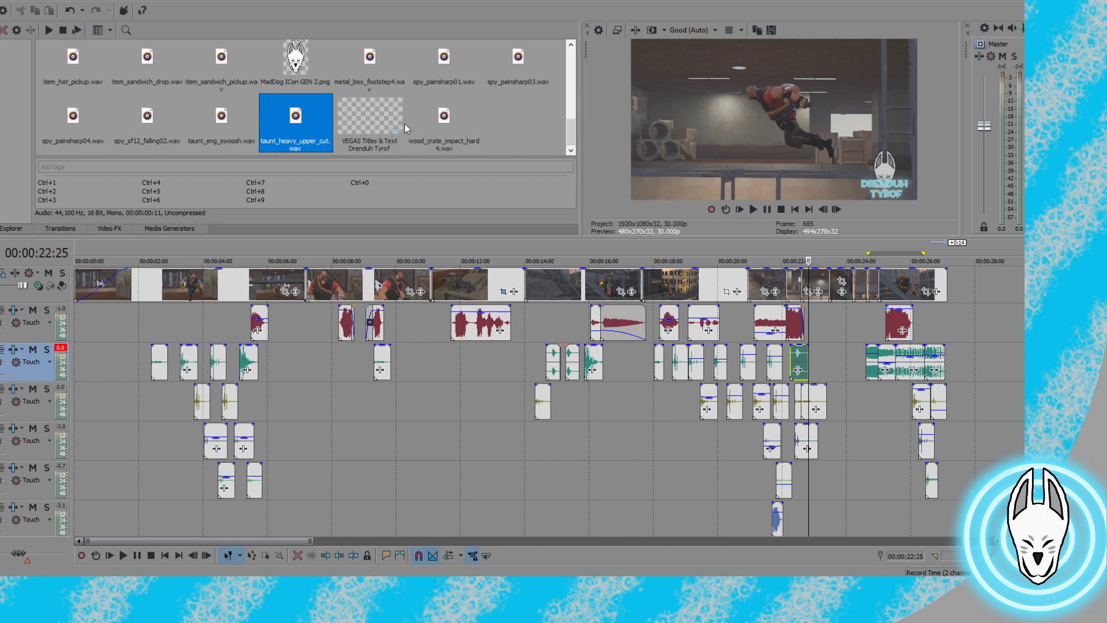
{"action": "left_click_drag", "start_coordinate": [798, 372], "coordinate": [845, 482]}
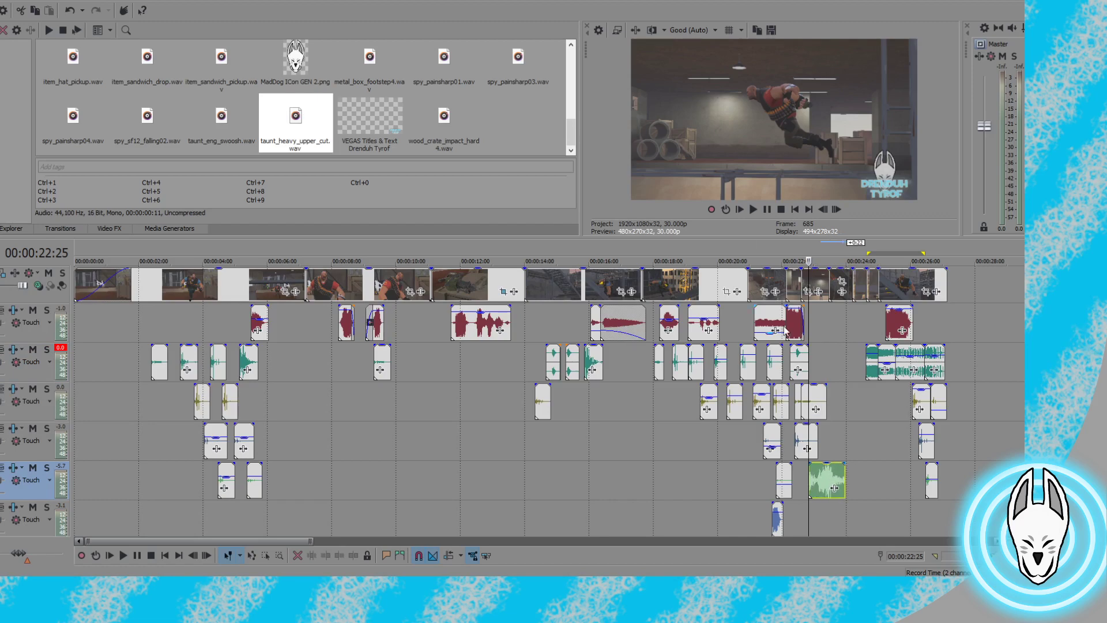
{"action": "left_click", "coordinate": [752, 209]}
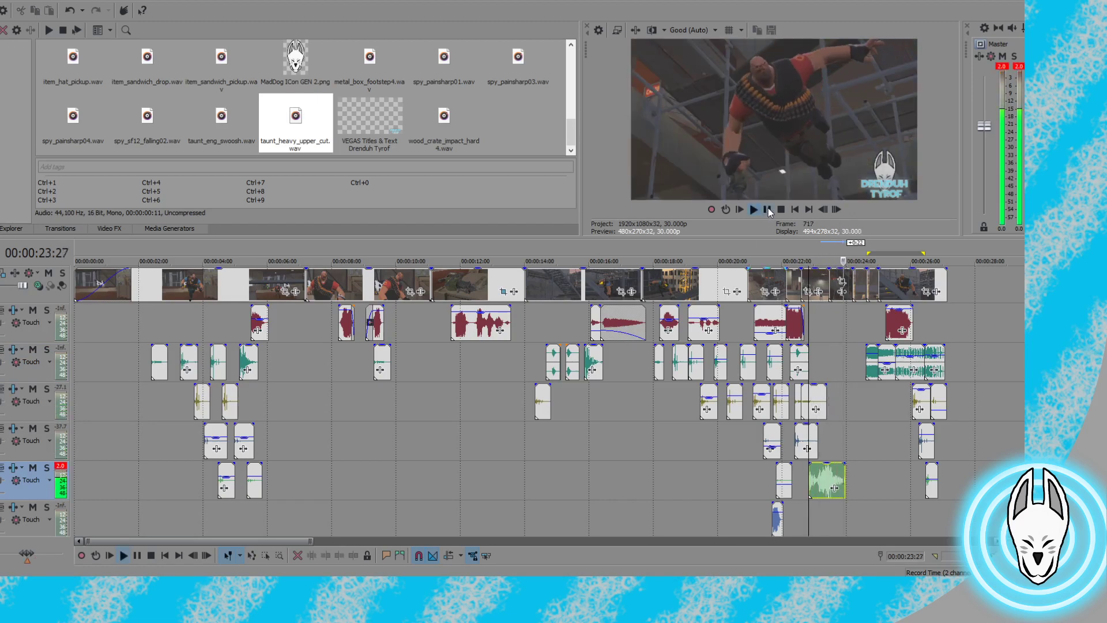
Lower the gain of the taunt_heavy_upper_cut.wav sound to about -3.6 dB and play it back
{"action": "left_click", "coordinate": [768, 209]}
{"action": "left_click_drag", "start_coordinate": [828, 465], "coordinate": [831, 478]}
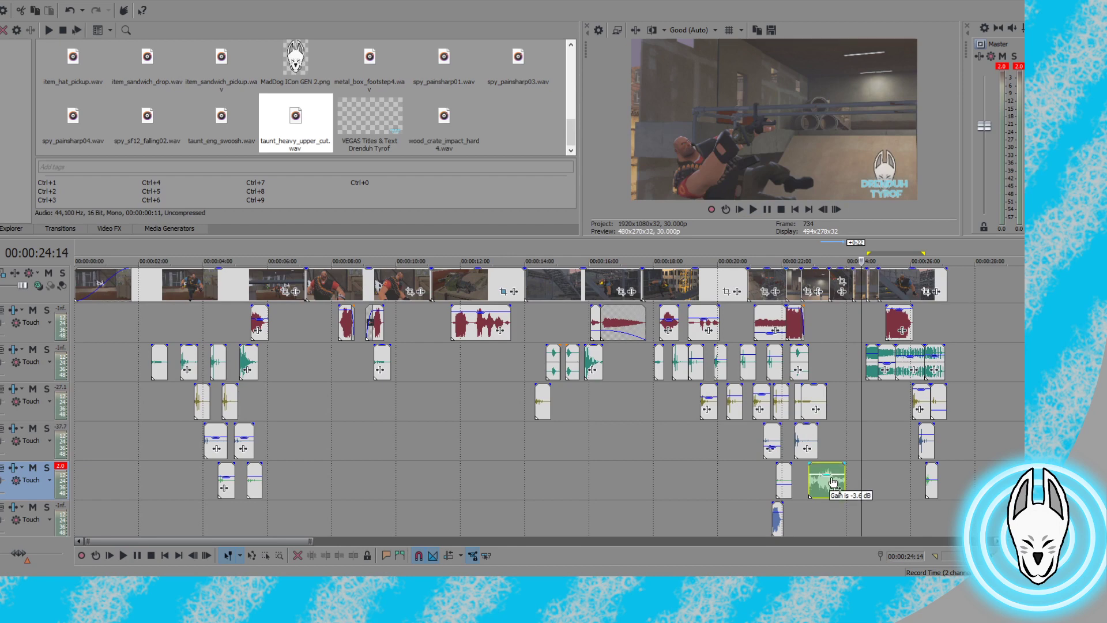
{"action": "left_click", "coordinate": [806, 463]}
{"action": "left_click", "coordinate": [753, 208]}
{"action": "key", "text": "space"}
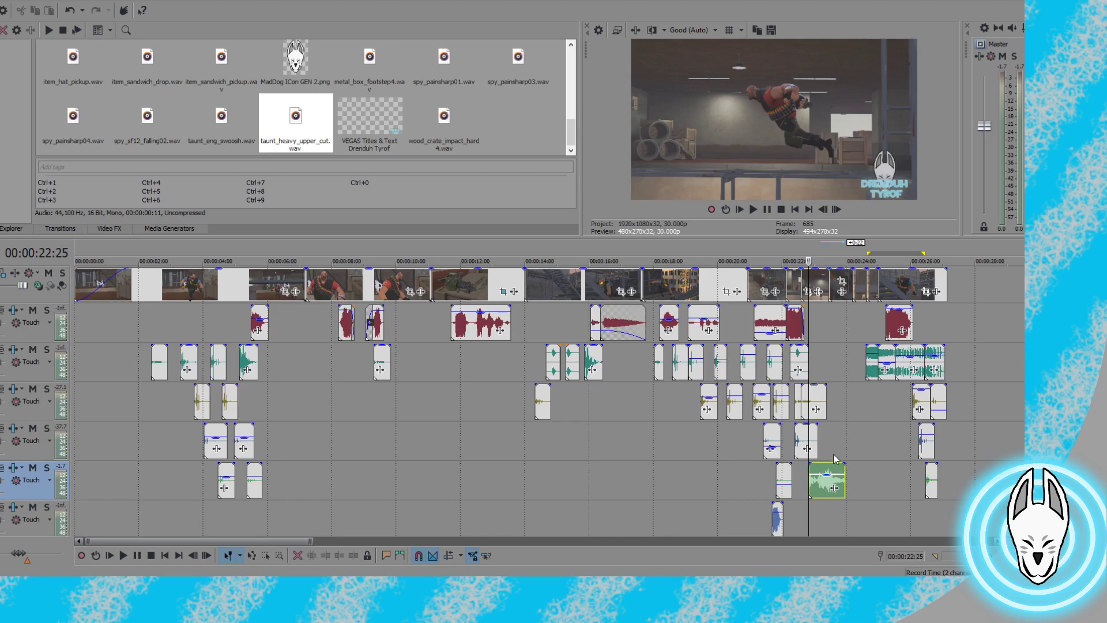
Add a fade-out over roughly the second half of the taunt sound and listen to it with the video
{"action": "left_click_drag", "start_coordinate": [845, 463], "coordinate": [831, 462]}
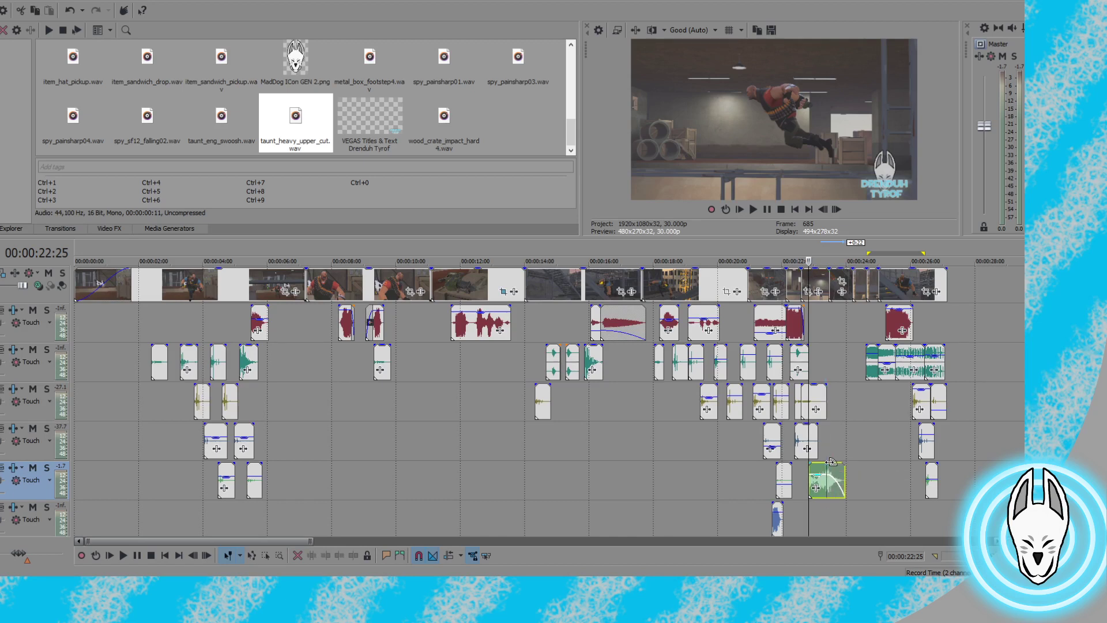
{"action": "left_click", "coordinate": [753, 209]}
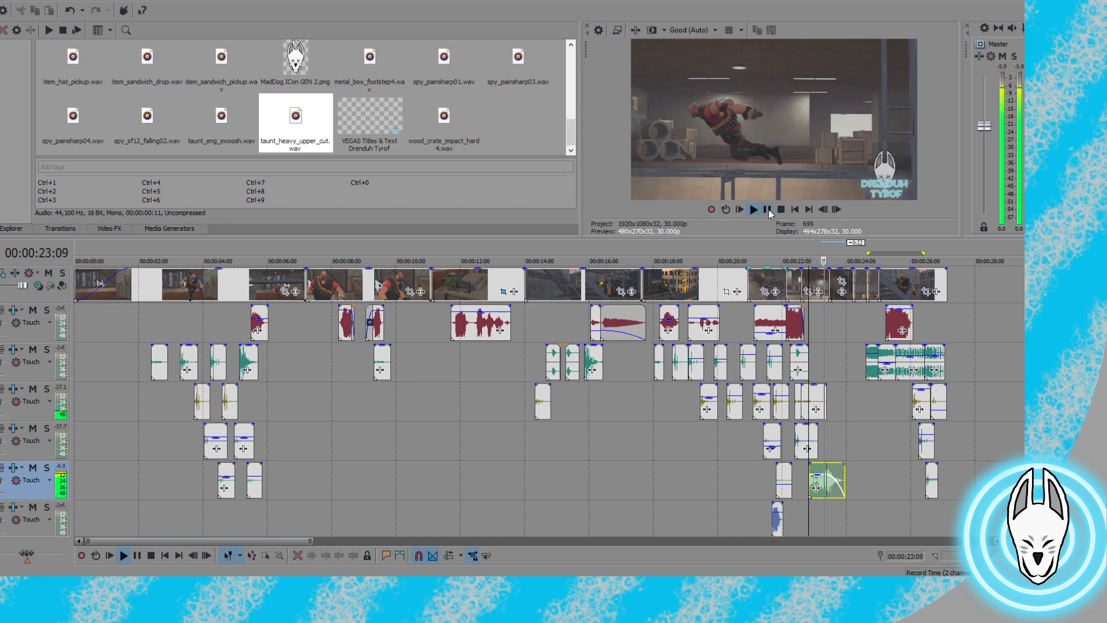
{"action": "left_click", "coordinate": [768, 210]}
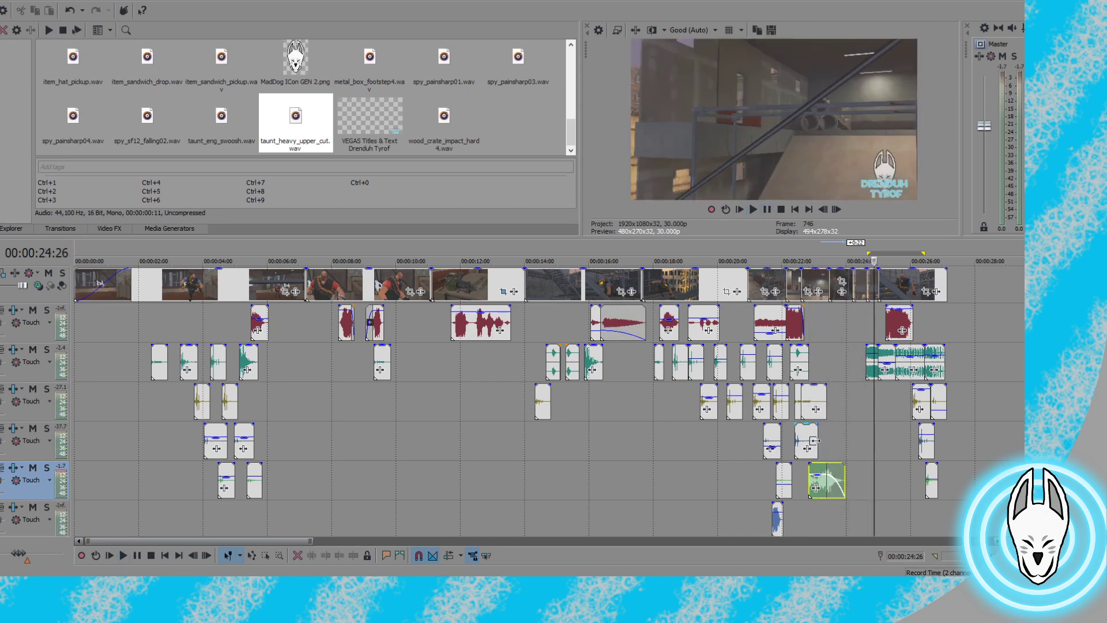
Move the taunt sound to start at 00:00:23:14 and trim 12 frames off its end, checking the fit by playback
{"action": "left_click", "coordinate": [829, 317]}
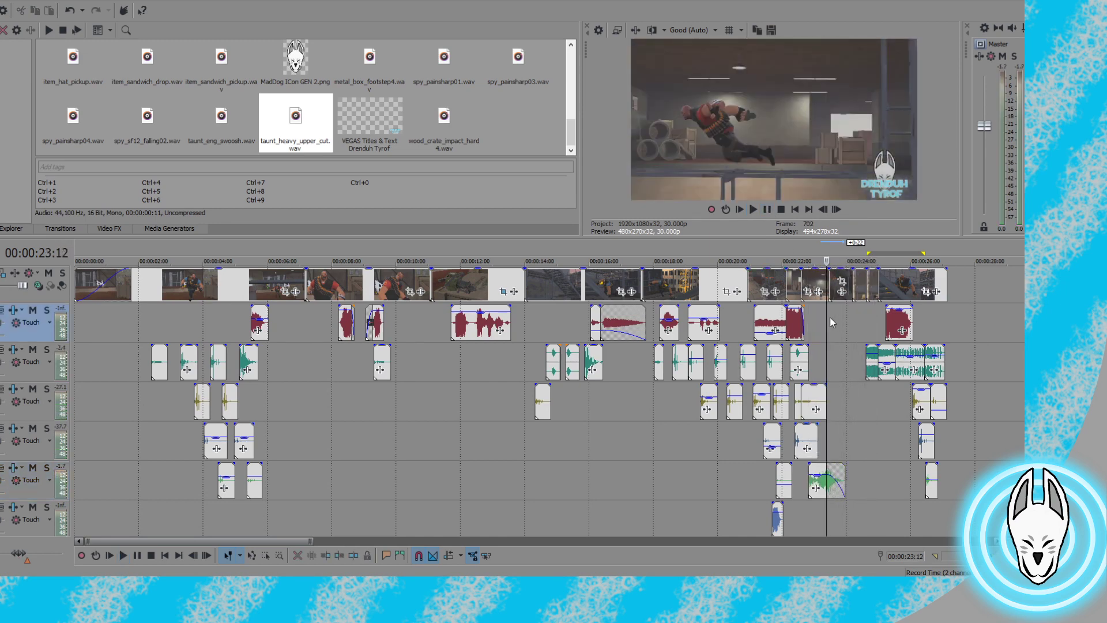
{"action": "left_click", "coordinate": [837, 209]}
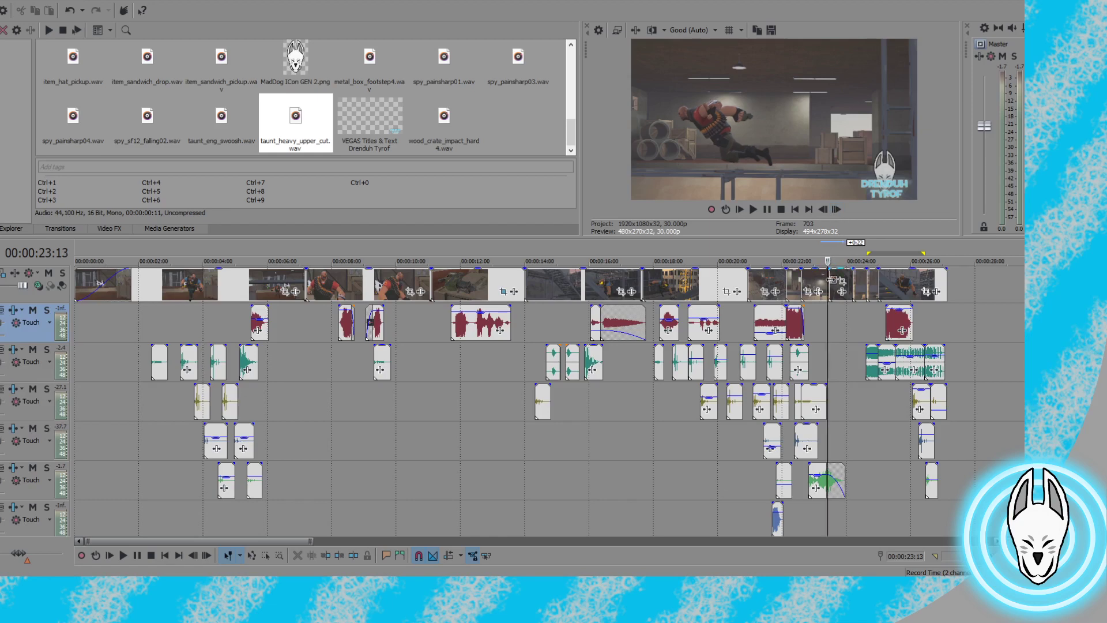
{"action": "left_click", "coordinate": [831, 281]}
{"action": "left_click_drag", "start_coordinate": [828, 464], "coordinate": [851, 481]}
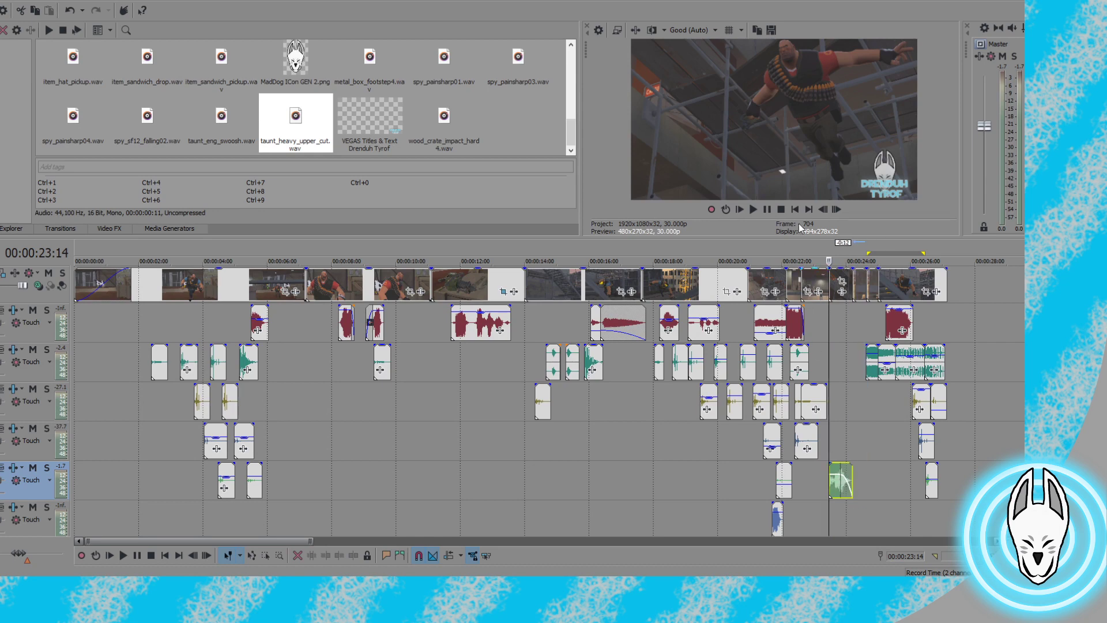
{"action": "left_click", "coordinate": [753, 209]}
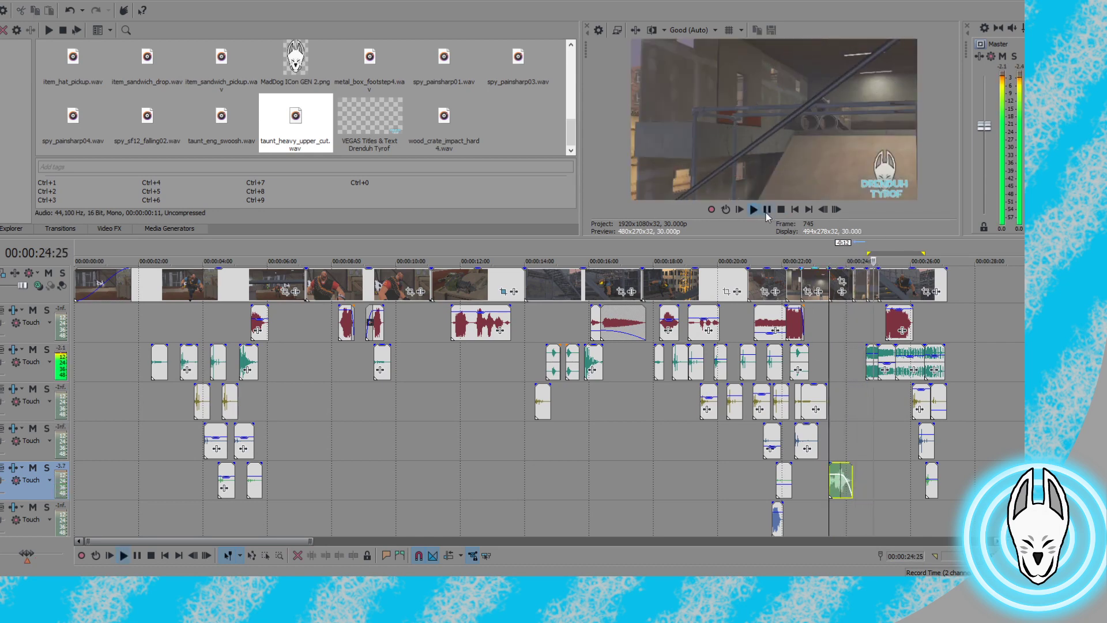
Extend the end of the taunt sound by 5 frames, play it back, and trim the end by 1 frame
{"action": "left_click_drag", "start_coordinate": [852, 482], "coordinate": [858, 480]}
{"action": "left_click", "coordinate": [827, 464]}
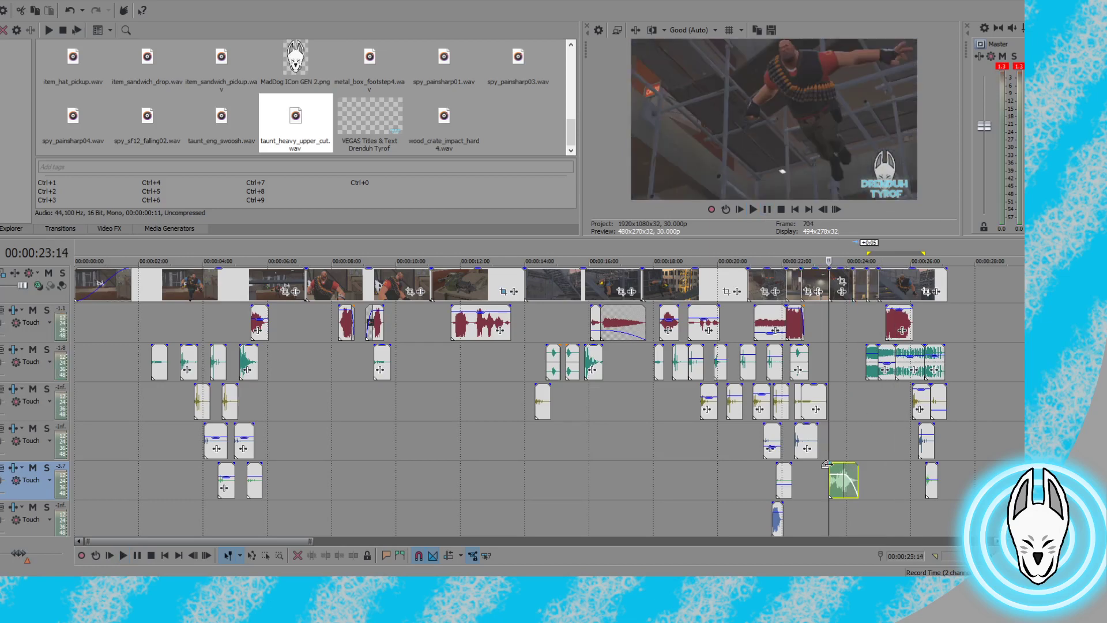
{"action": "left_click", "coordinate": [753, 211]}
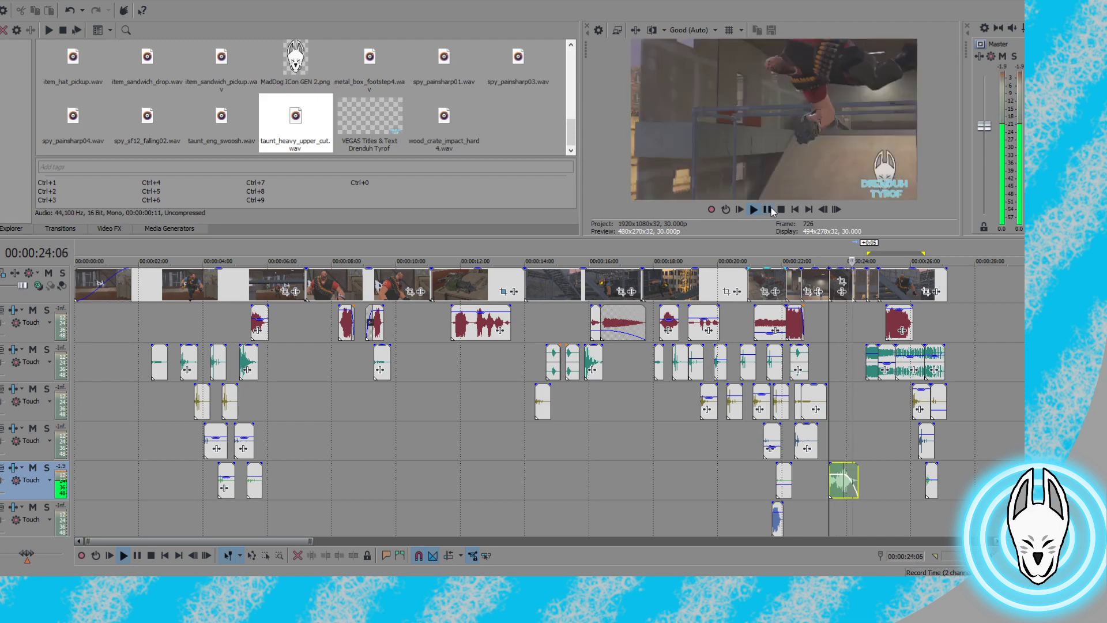
{"action": "left_click", "coordinate": [766, 210]}
{"action": "left_click_drag", "start_coordinate": [858, 476], "coordinate": [857, 474]}
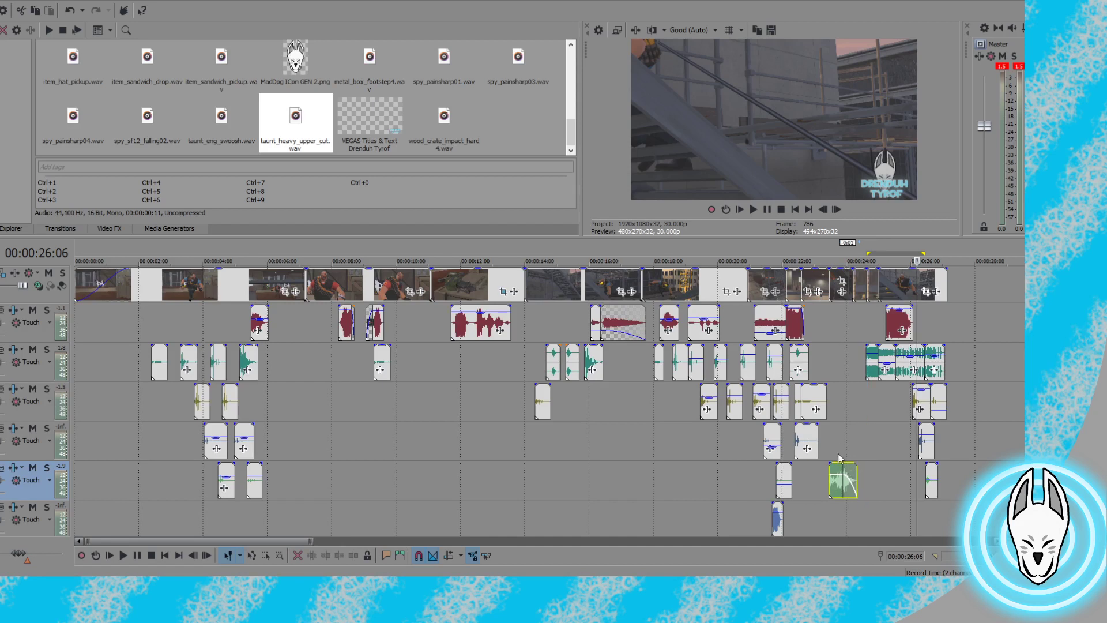
Play back the montage from 00:00:23:14 and again from 00:00:14:00 to check the sound design
{"action": "left_click", "coordinate": [827, 283]}
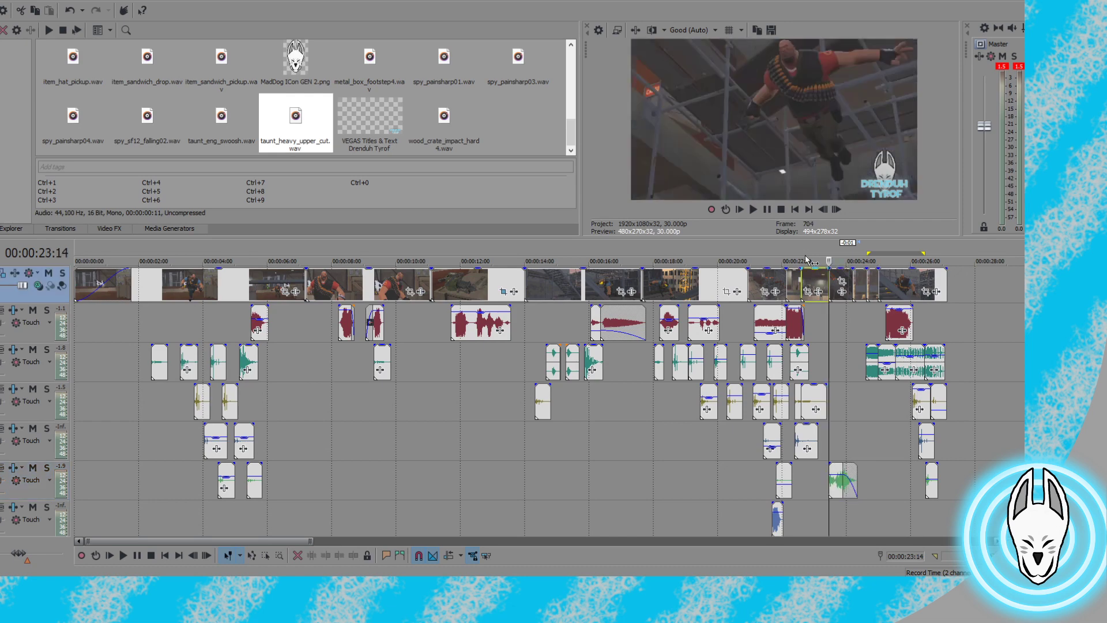
{"action": "left_click", "coordinate": [751, 211]}
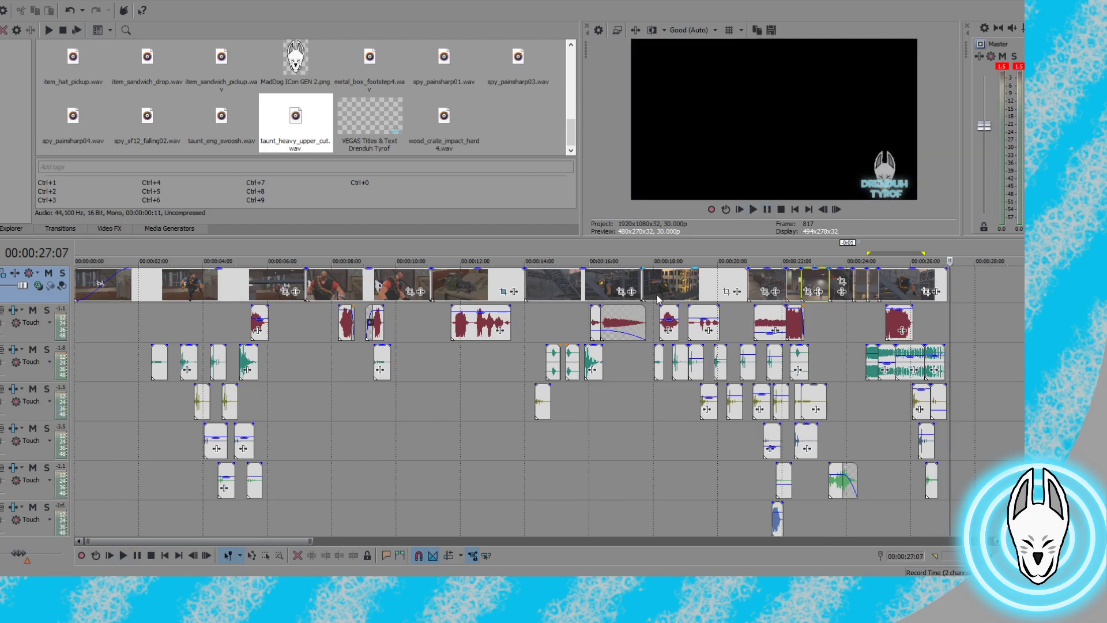
{"action": "left_click", "coordinate": [527, 286]}
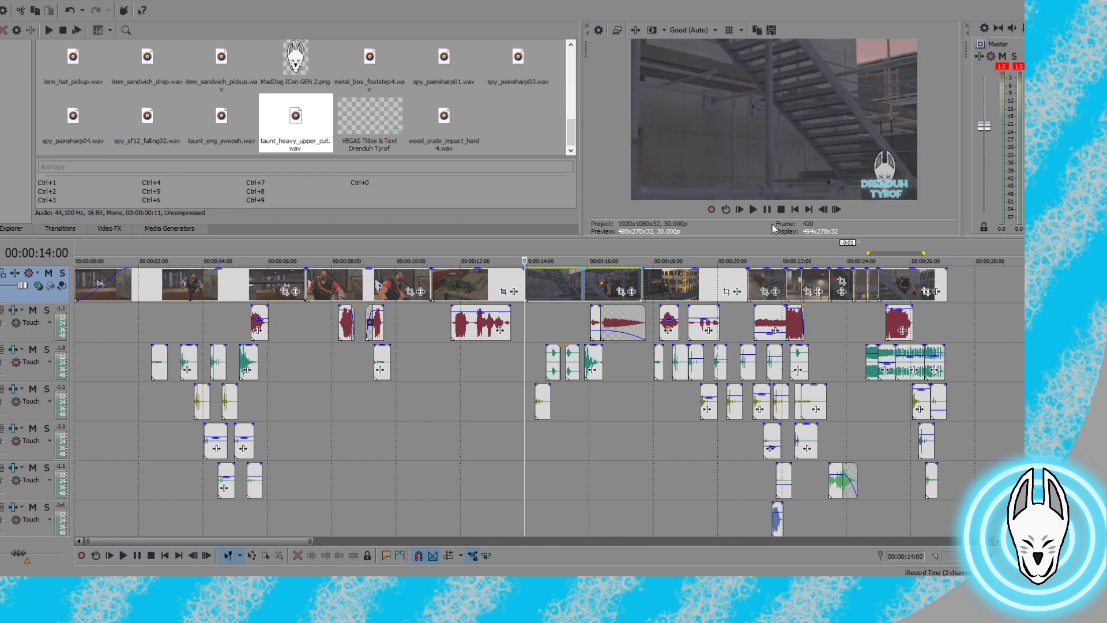
{"action": "key", "text": "space"}
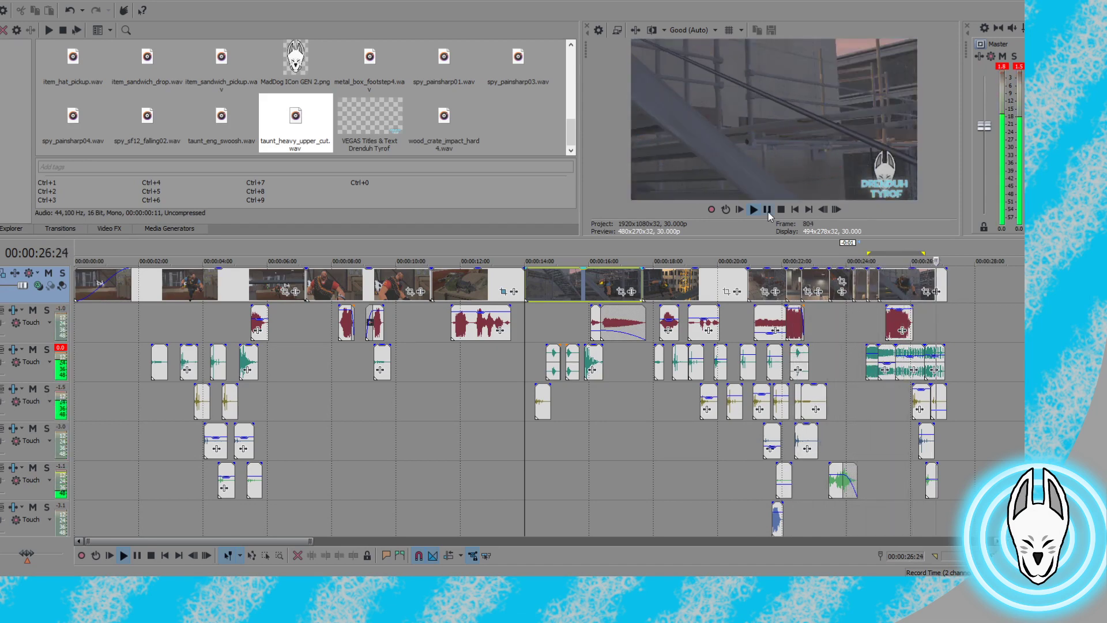
{"action": "left_click", "coordinate": [767, 211]}
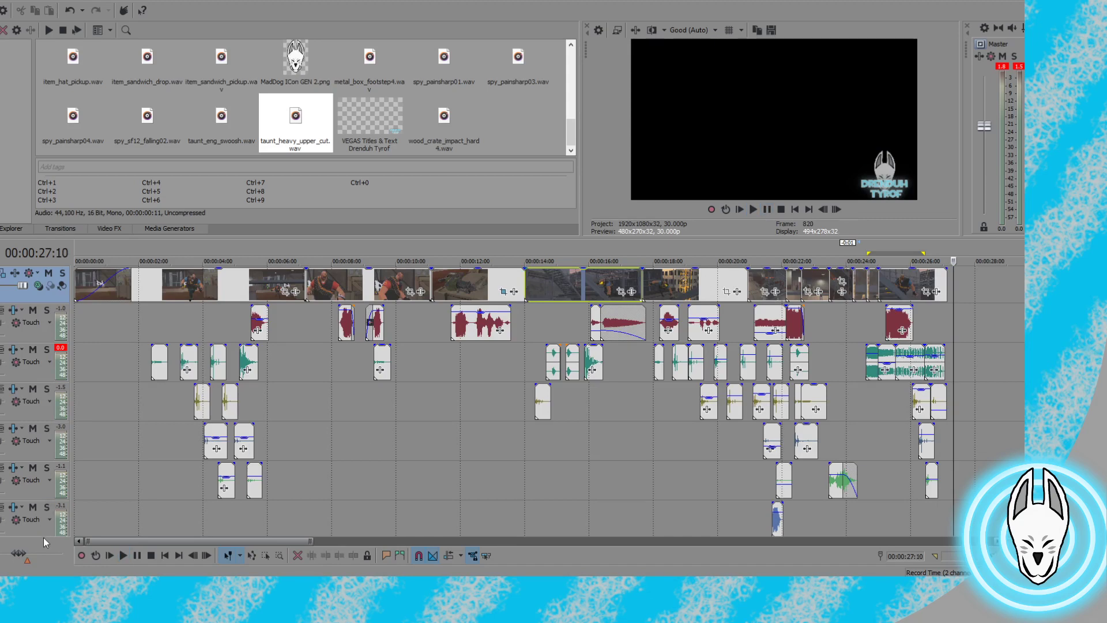
Play back the closing clips from 00:00:22:18, 00:00:21:29 and 00:00:23:04 to check how the taunt sound fits
{"action": "left_click_drag", "start_coordinate": [119, 538], "coordinate": [300, 528]}
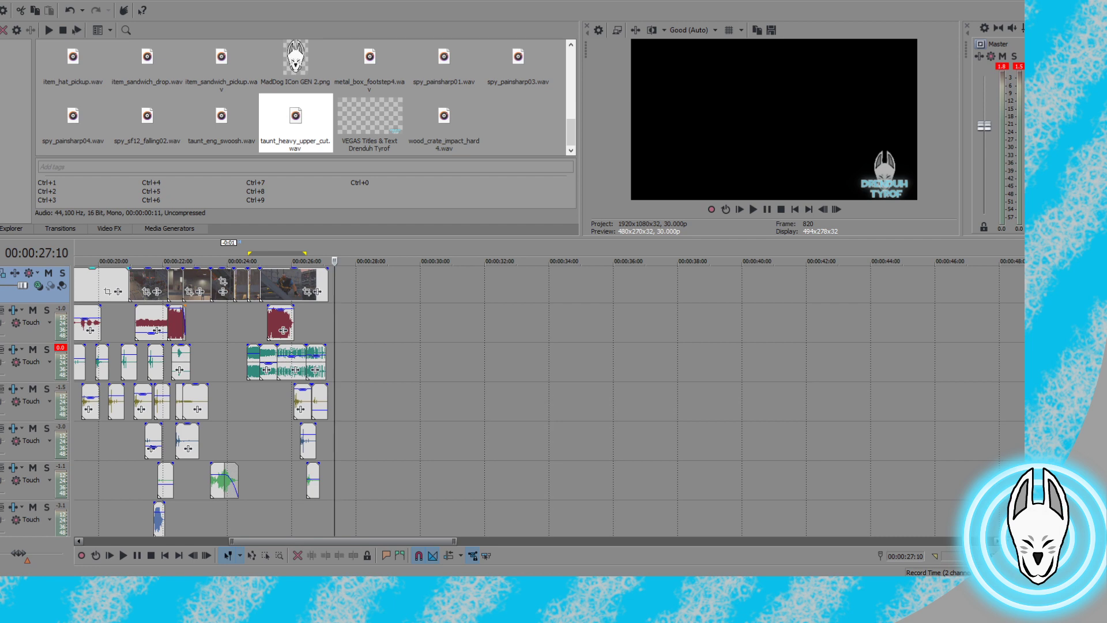
{"action": "left_click", "coordinate": [151, 431]}
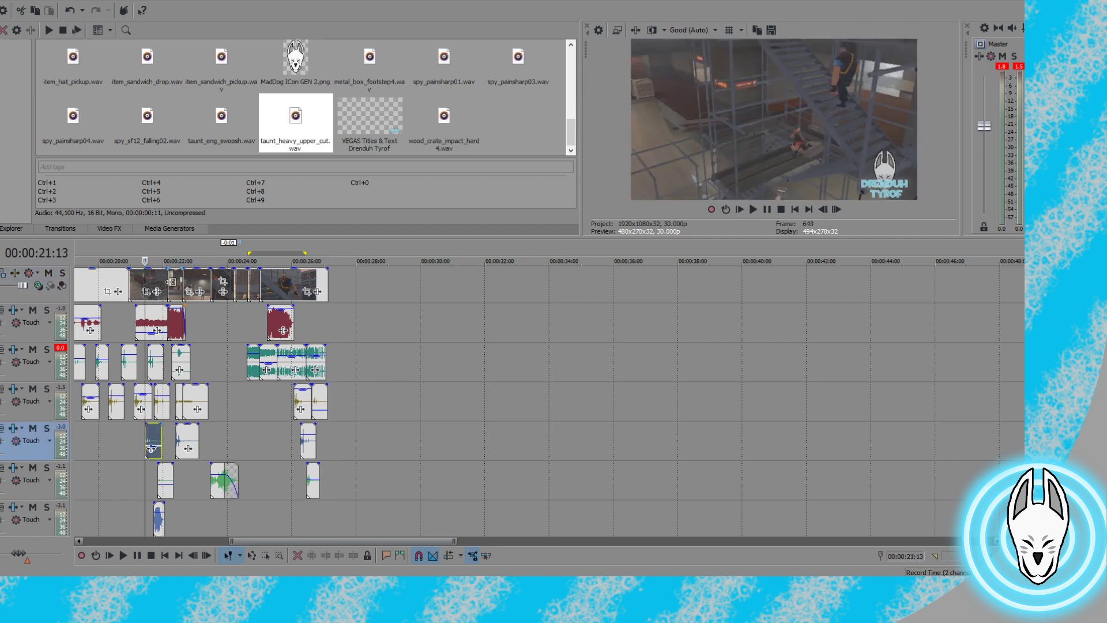
{"action": "left_click", "coordinate": [182, 281]}
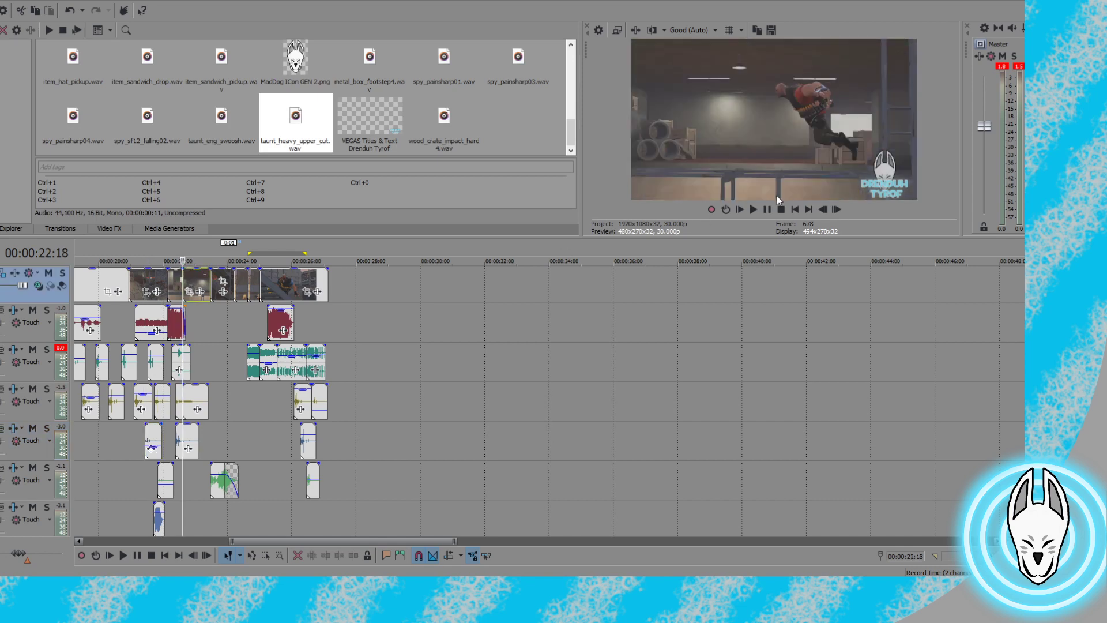
{"action": "left_click", "coordinate": [753, 210]}
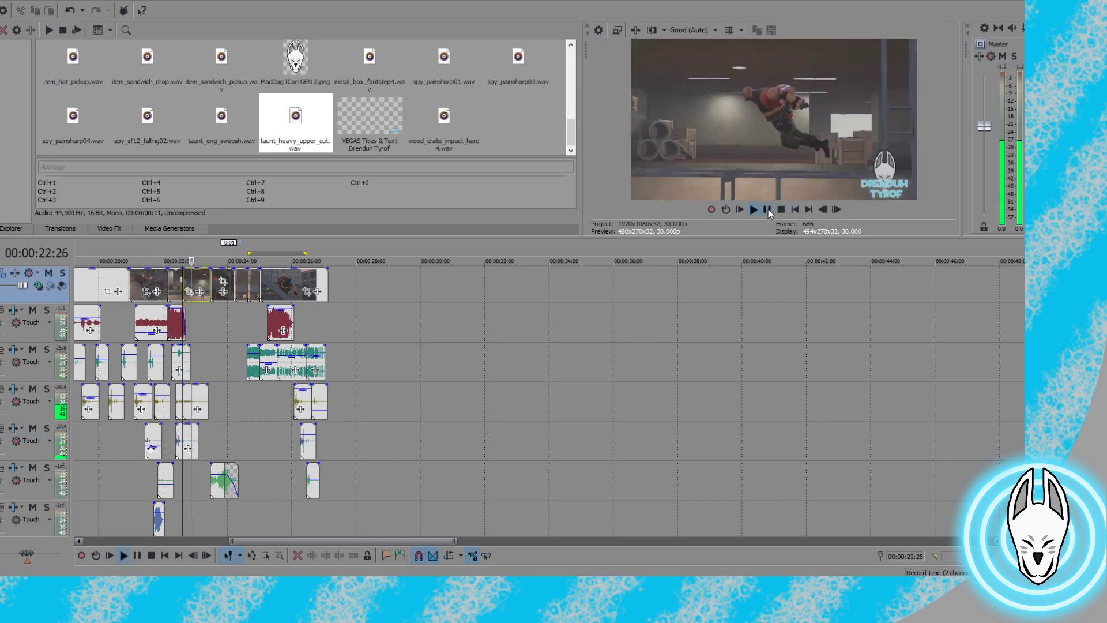
{"action": "left_click", "coordinate": [768, 208]}
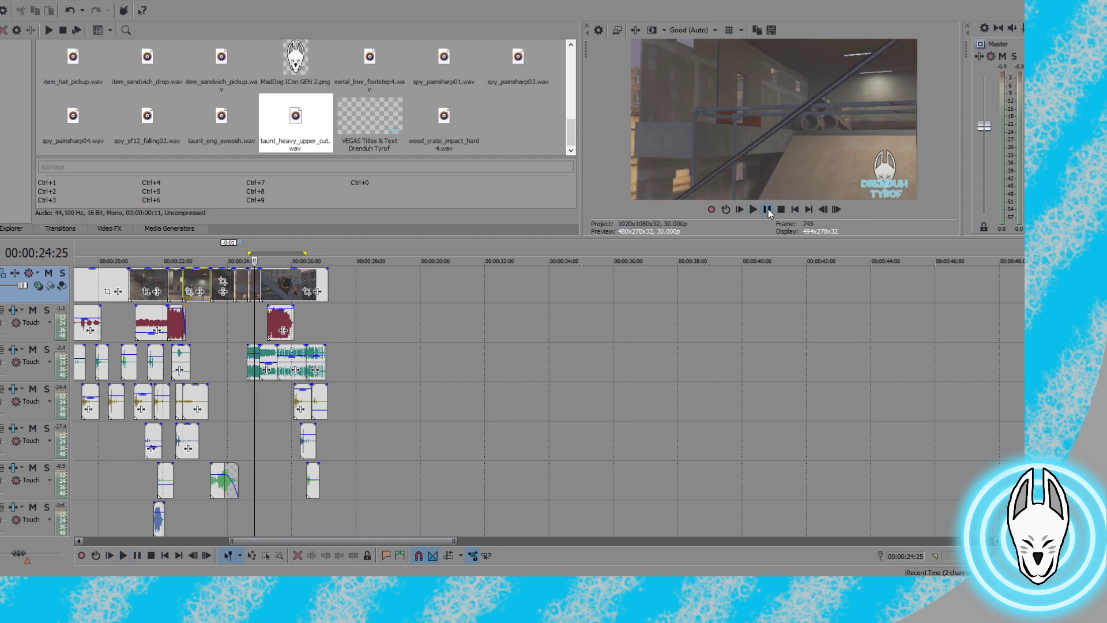
{"action": "left_click", "coordinate": [166, 280]}
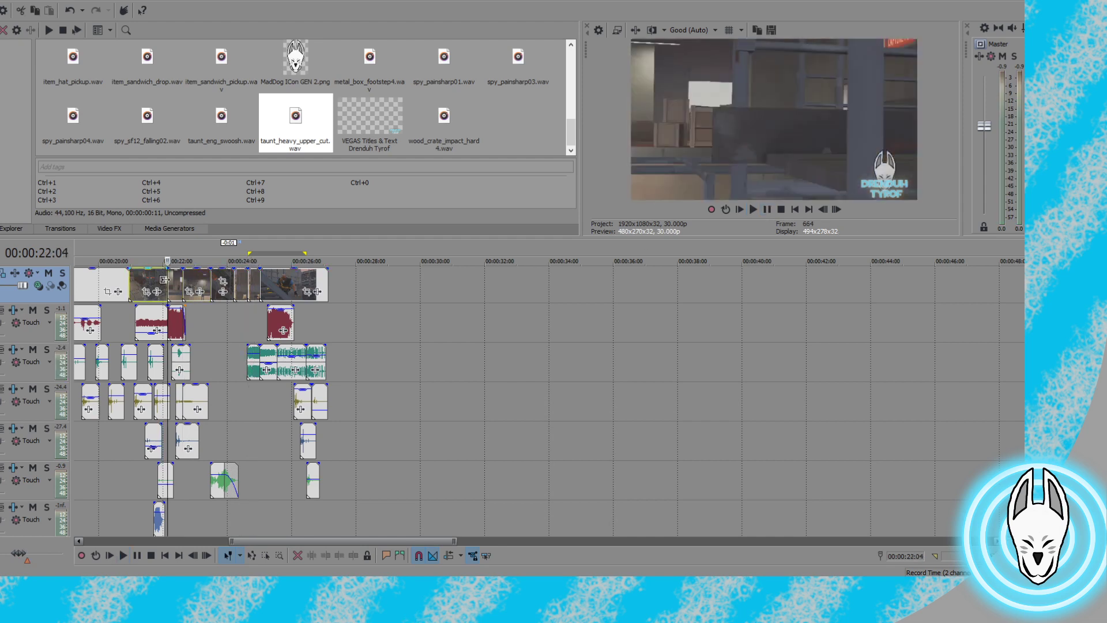
{"action": "left_click", "coordinate": [161, 283]}
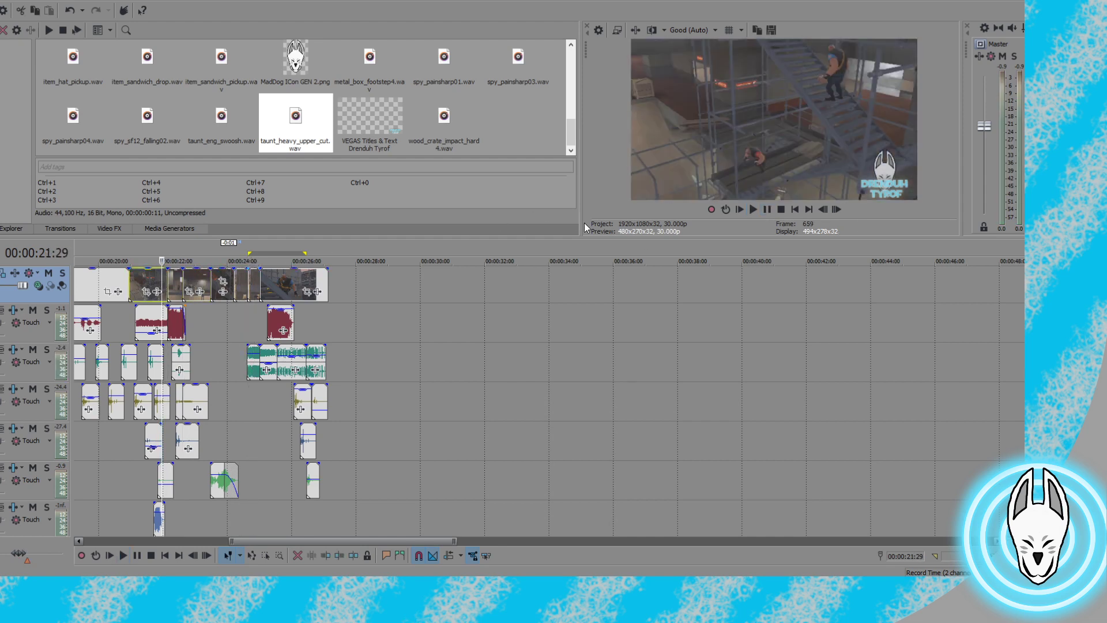
{"action": "left_click", "coordinate": [756, 211]}
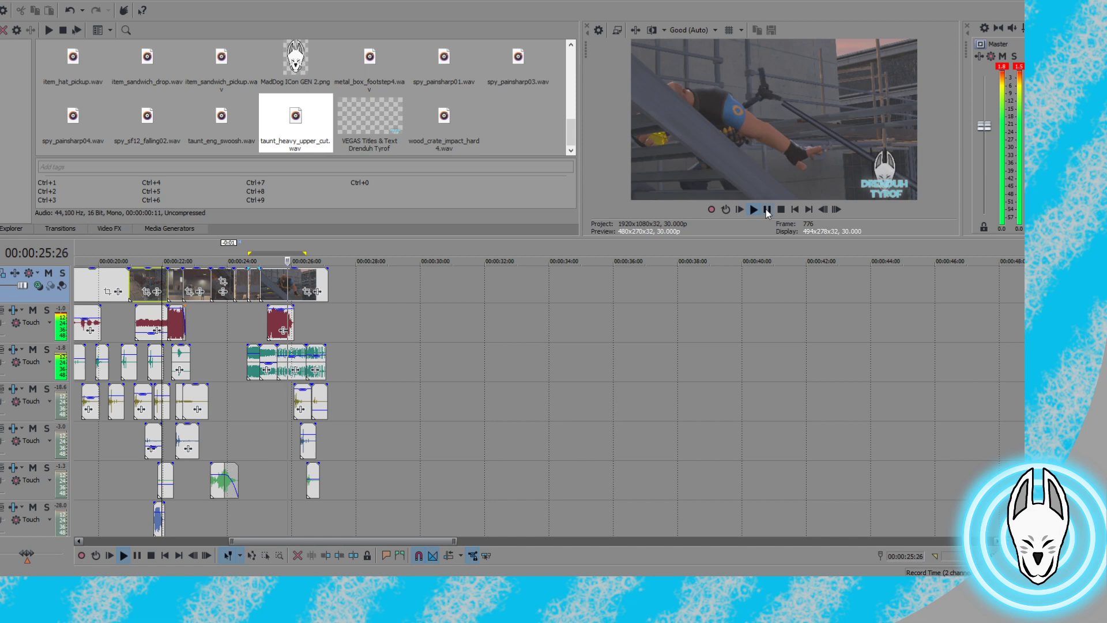
{"action": "left_click", "coordinate": [766, 210]}
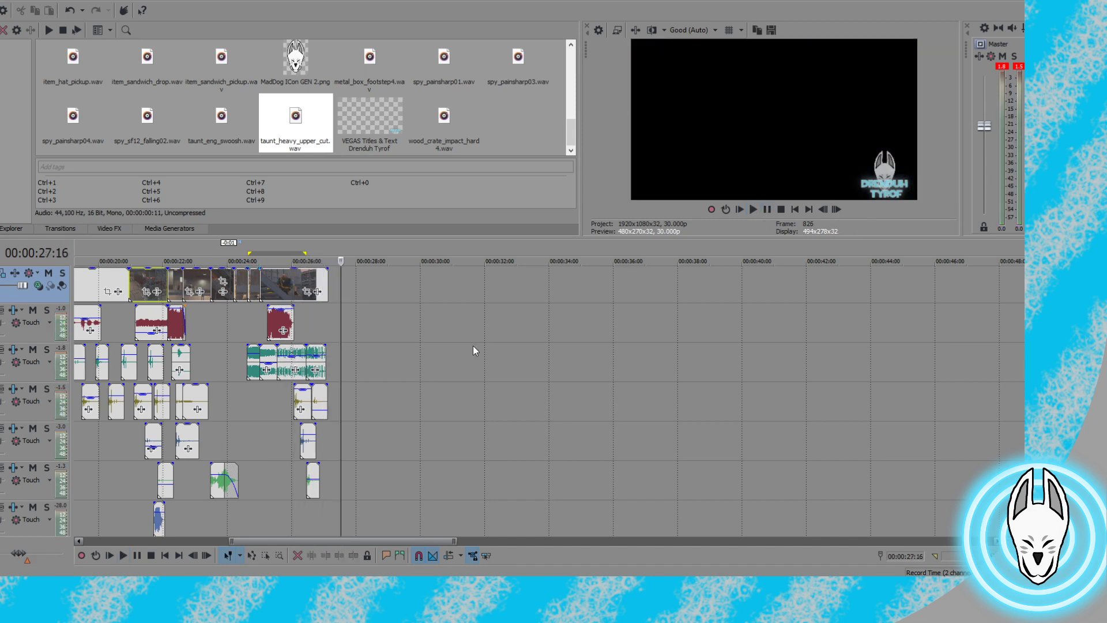
{"action": "left_click", "coordinate": [200, 351]}
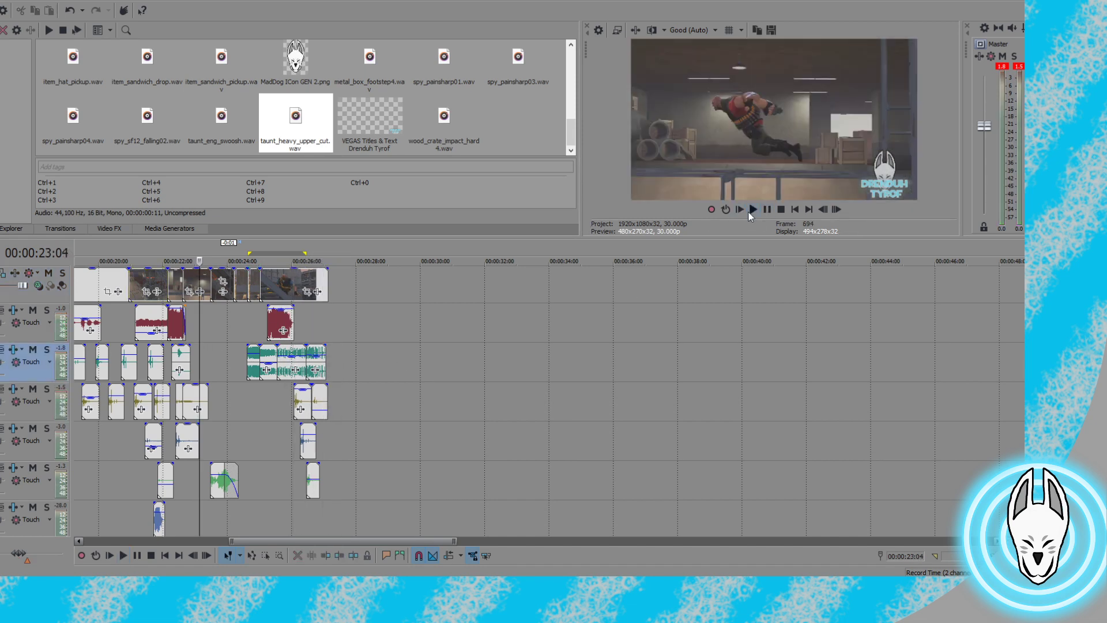
{"action": "left_click", "coordinate": [753, 209]}
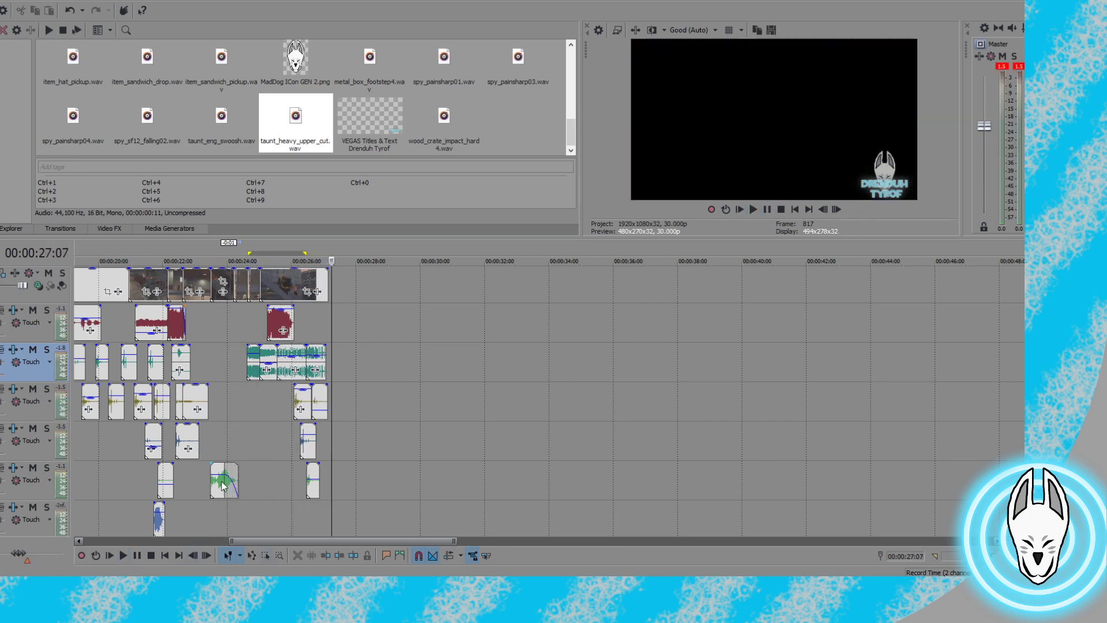
Shorten the taunt sound's fade-out to its very end and play it back from 00:00:23:12
{"action": "left_click_drag", "start_coordinate": [228, 480], "coordinate": [235, 483]}
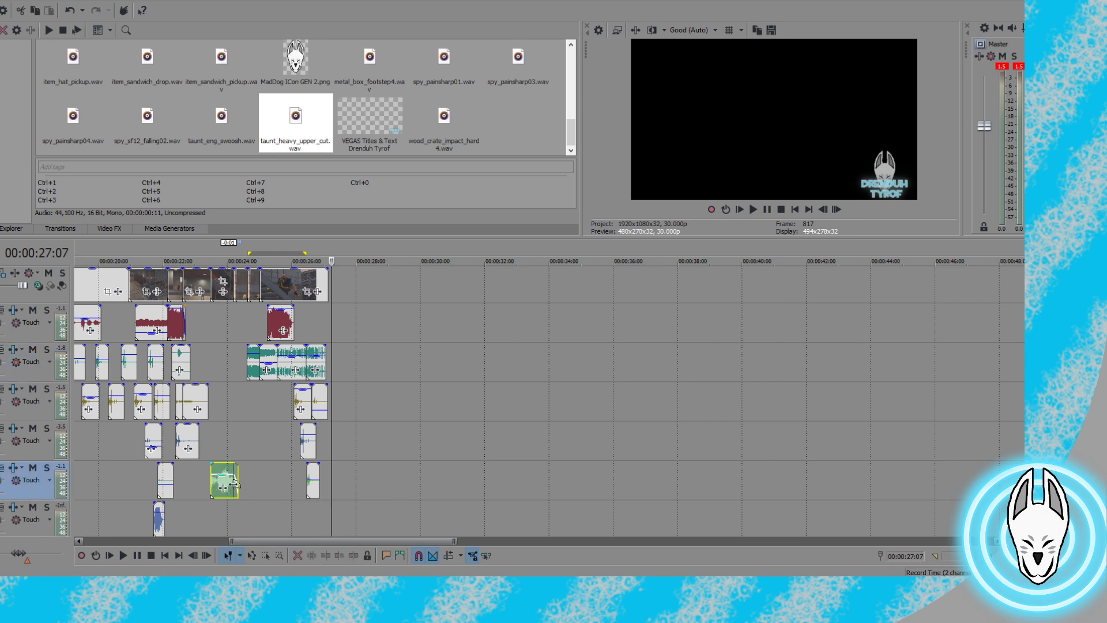
{"action": "left_click", "coordinate": [209, 450]}
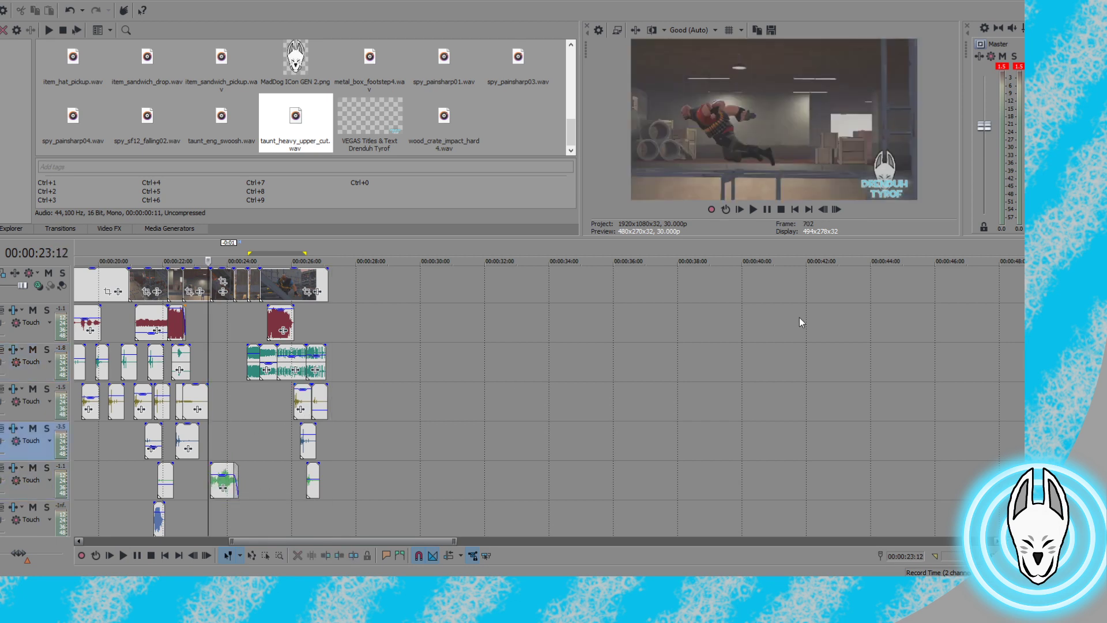
{"action": "left_click", "coordinate": [754, 210]}
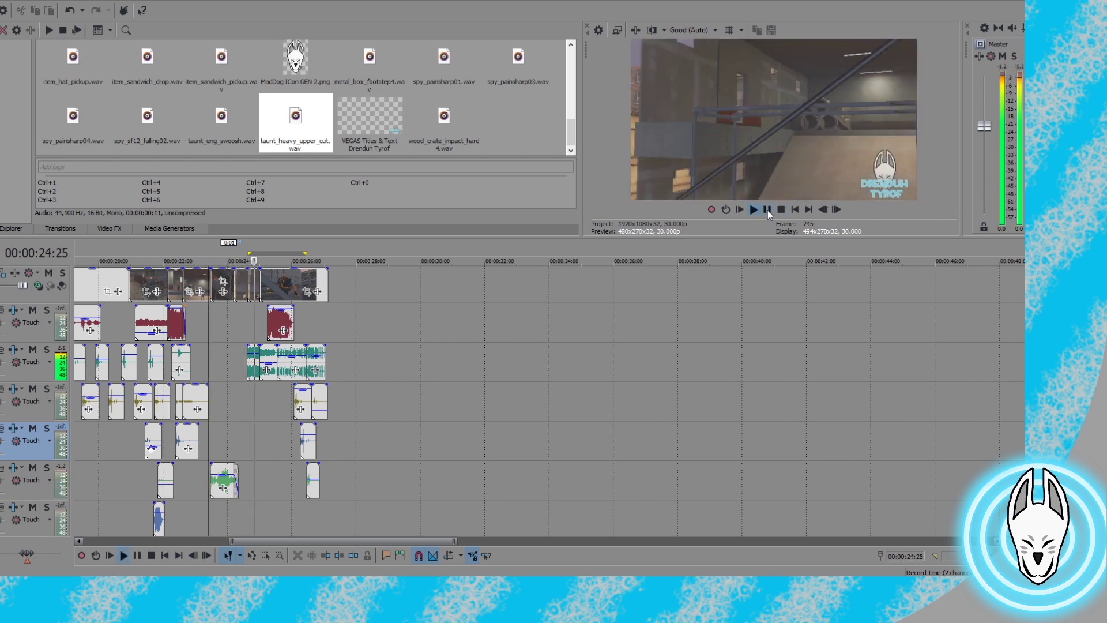
{"action": "left_click", "coordinate": [767, 210]}
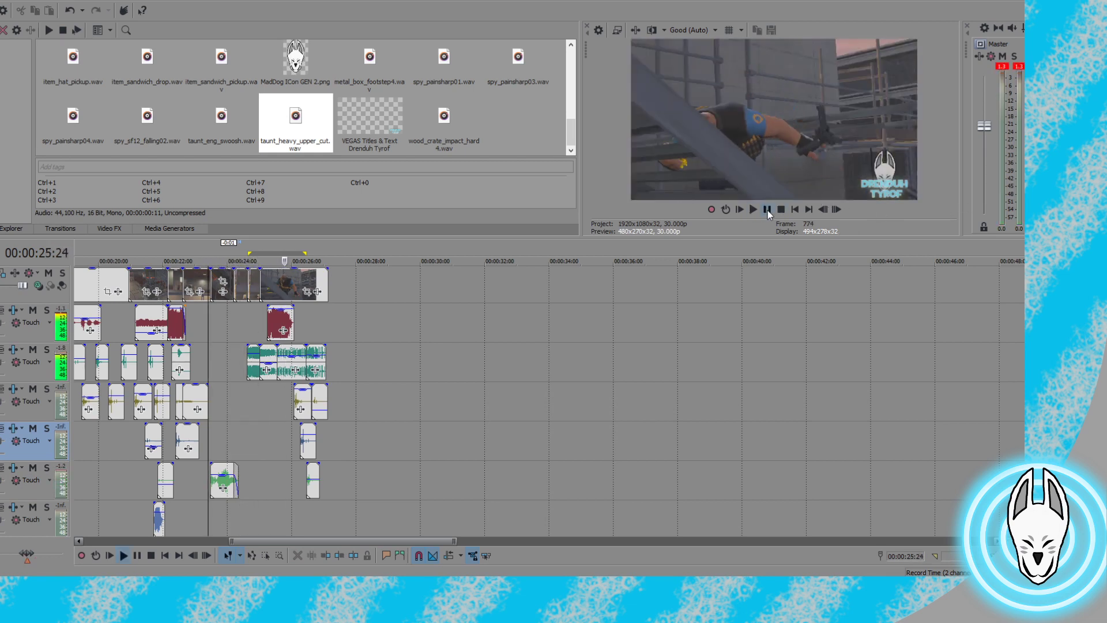
Shift the taunt sound 3 frames later, using the clip change at 00:00:24:06 as reference
{"action": "left_click", "coordinate": [232, 330]}
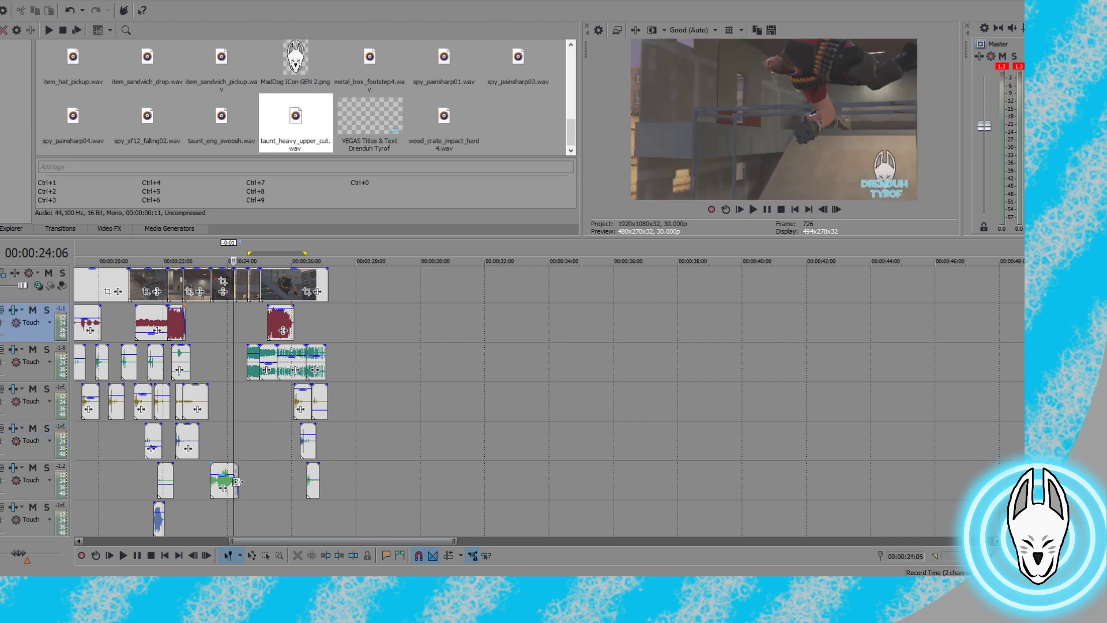
{"action": "left_click_drag", "start_coordinate": [217, 473], "coordinate": [212, 473]}
{"action": "scroll", "coordinate": [549, 513], "scroll_direction": "up", "scroll_amount": 5}
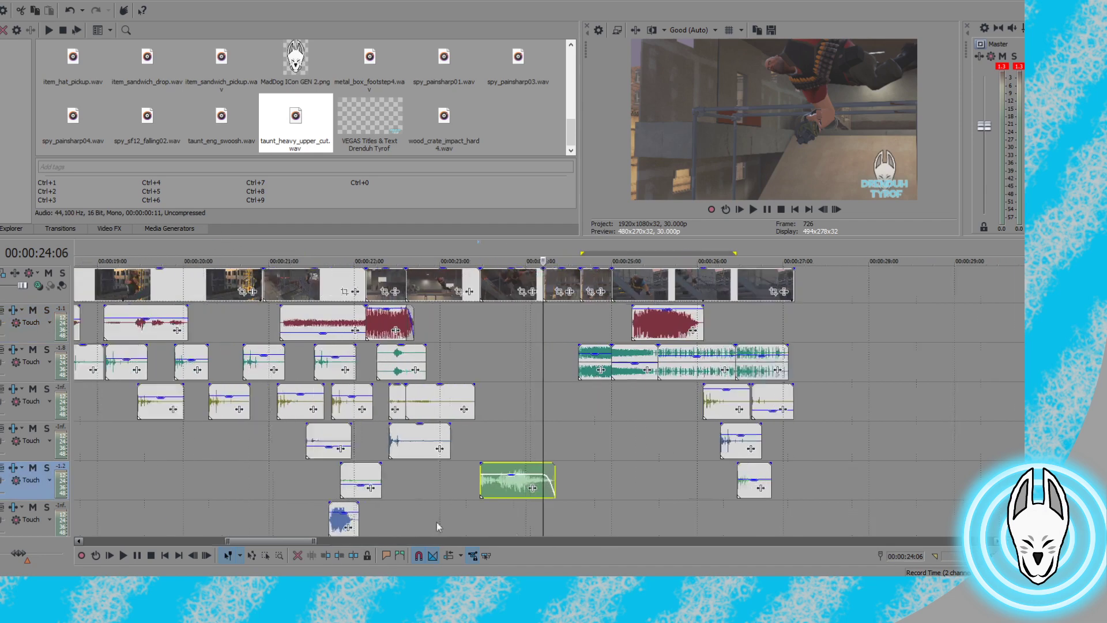
{"action": "left_click_drag", "start_coordinate": [465, 473], "coordinate": [482, 471]}
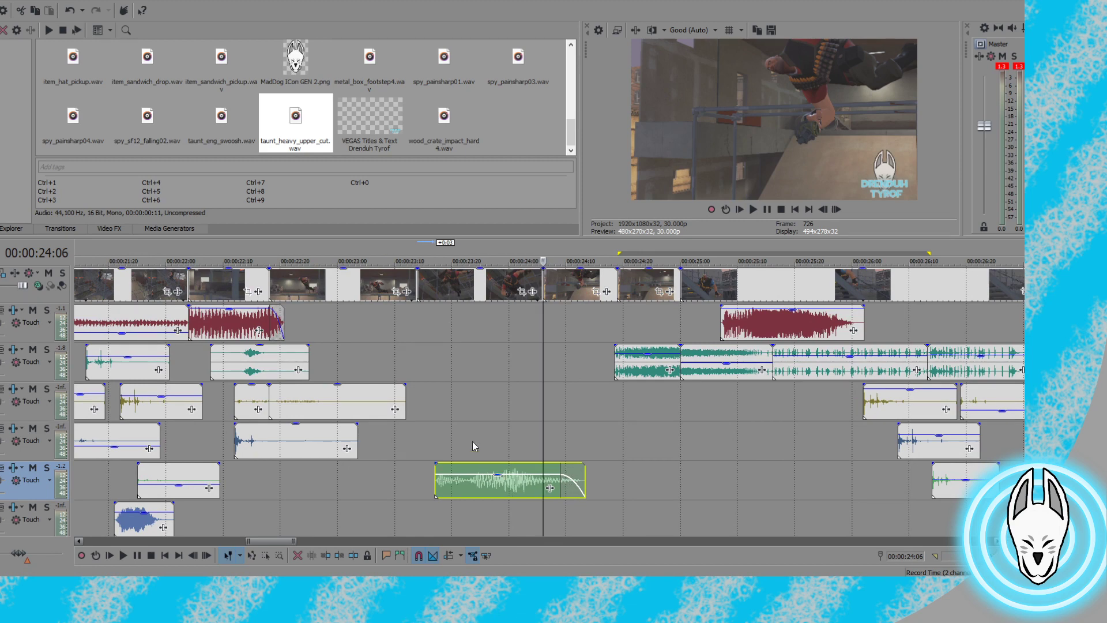
Play back the closing clips from 00:00:23:17 to check the taunt sound's new timing
{"action": "left_click", "coordinate": [434, 435]}
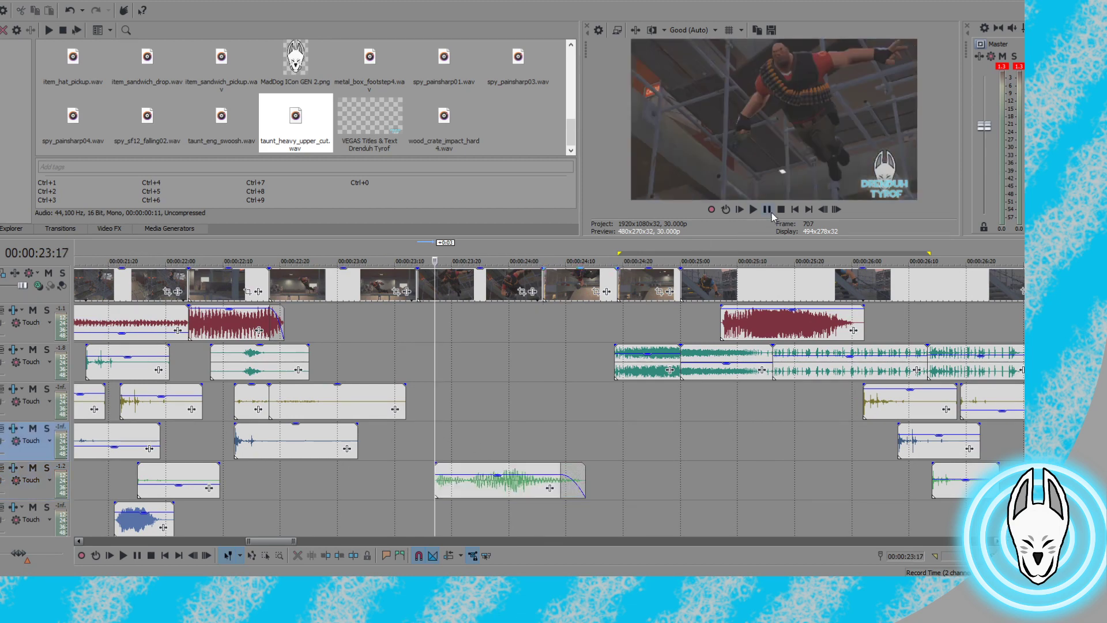
{"action": "left_click", "coordinate": [754, 211]}
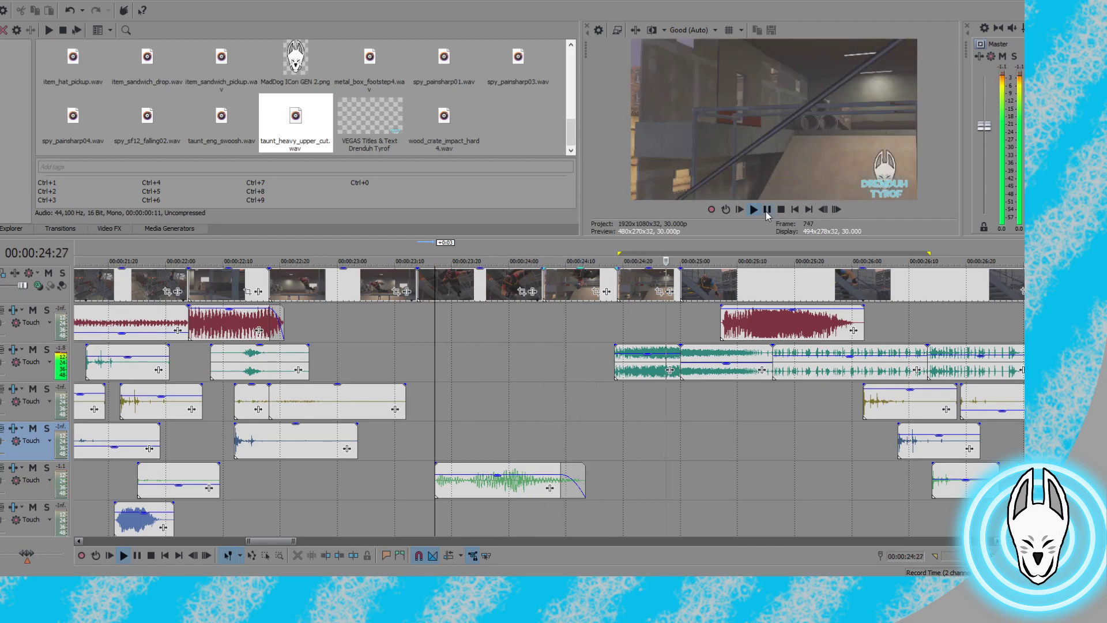
{"action": "left_click", "coordinate": [766, 210]}
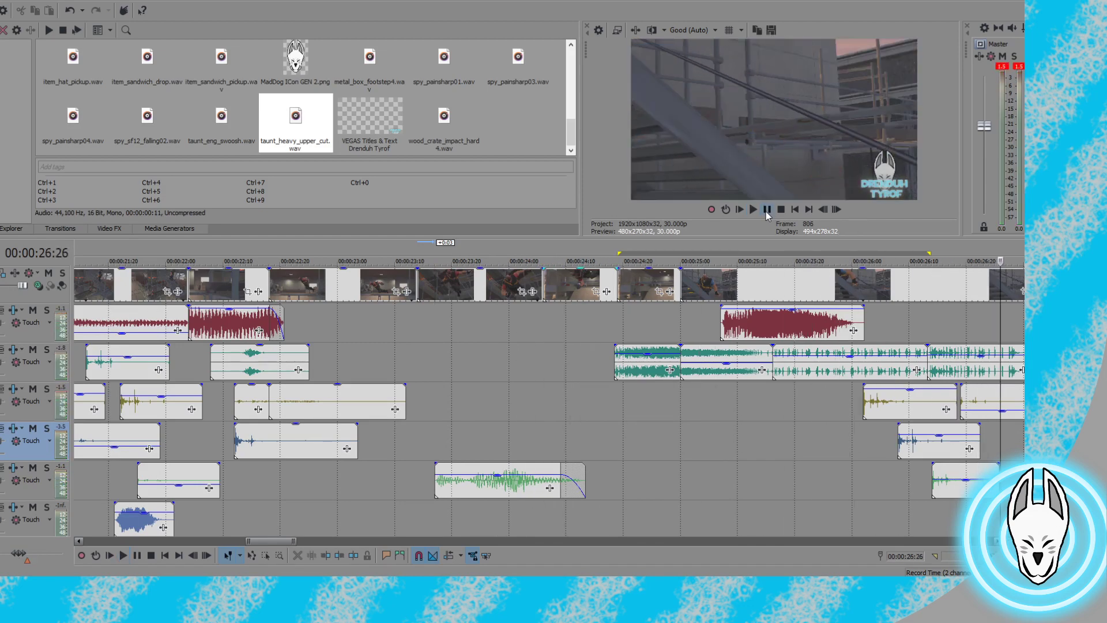
Trim a few frames off the end of the taunt sound, keeping its fade-out, and play it back from its start
{"action": "mouse_move", "coordinate": [584, 477]}
{"action": "left_mouse_down"}
{"action": "mouse_move", "coordinate": [557, 472]}
{"action": "mouse_move", "coordinate": [568, 471]}
{"action": "left_mouse_up"}
{"action": "left_click", "coordinate": [446, 435]}
{"action": "left_click", "coordinate": [751, 210]}
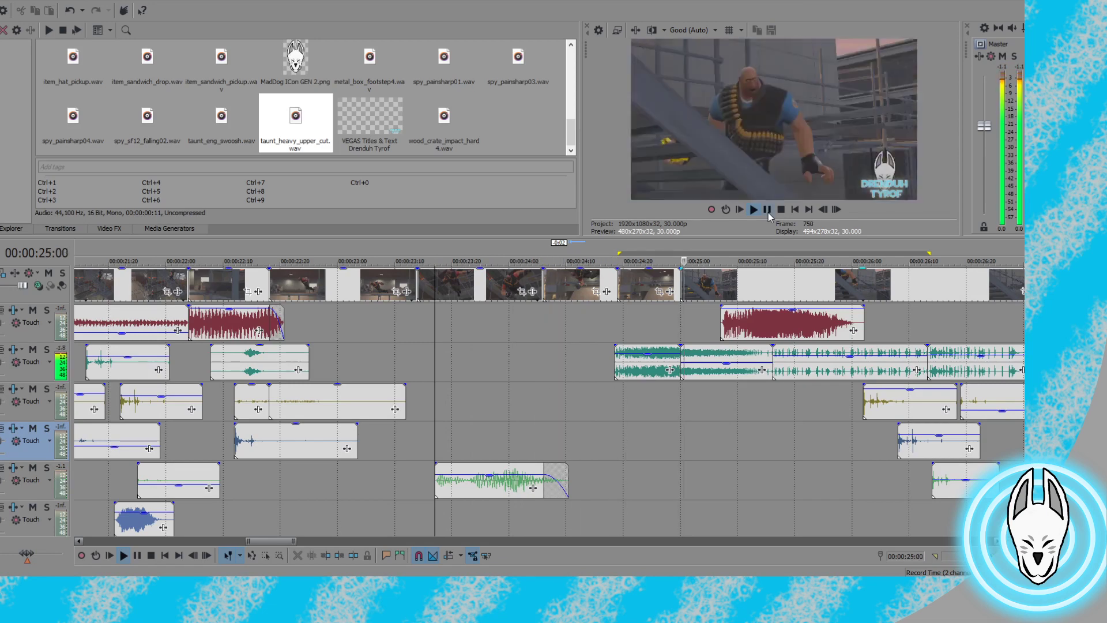
{"action": "left_click", "coordinate": [767, 210]}
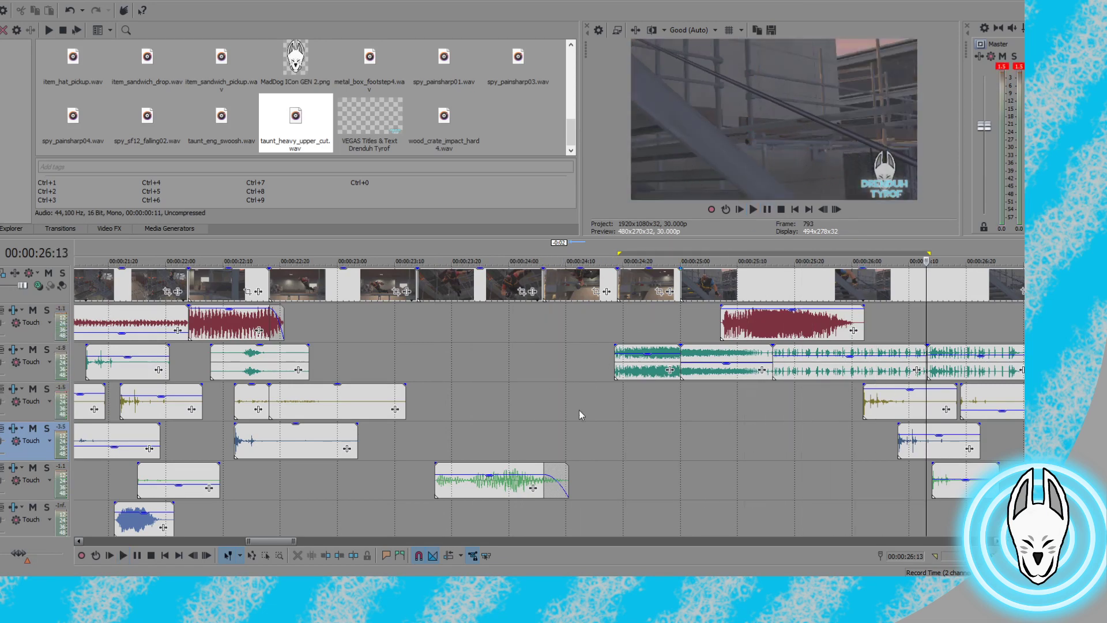
Play back the closing clips from 00:00:21:25 and again from 00:00:25:21 to check the sound mix
{"action": "scroll", "coordinate": [573, 416], "scroll_direction": "down", "scroll_amount": 5}
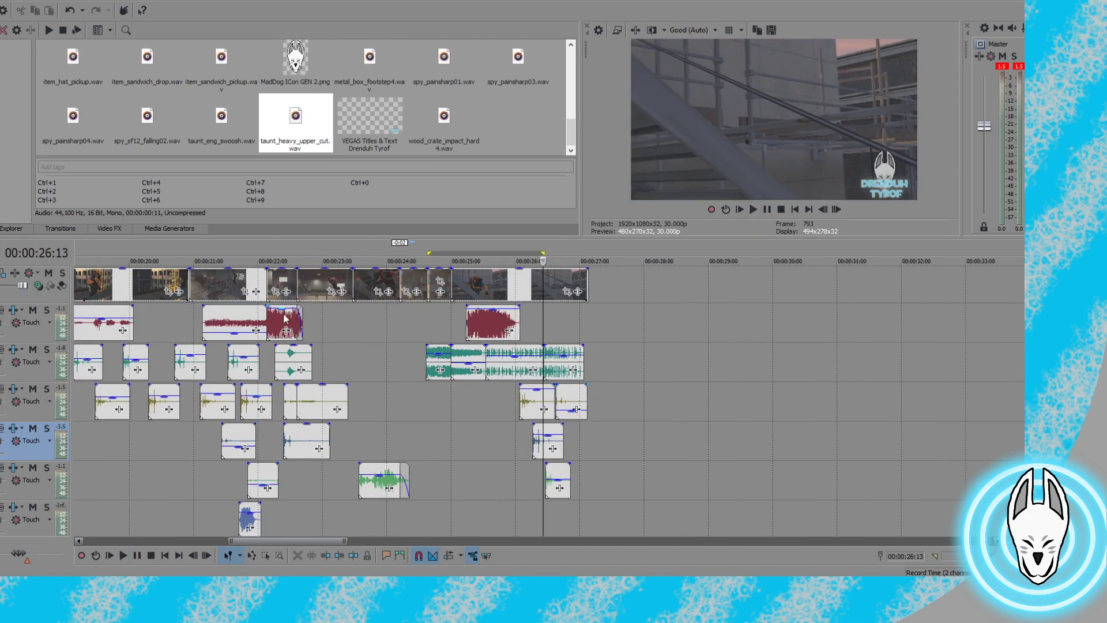
{"action": "left_click", "coordinate": [247, 283]}
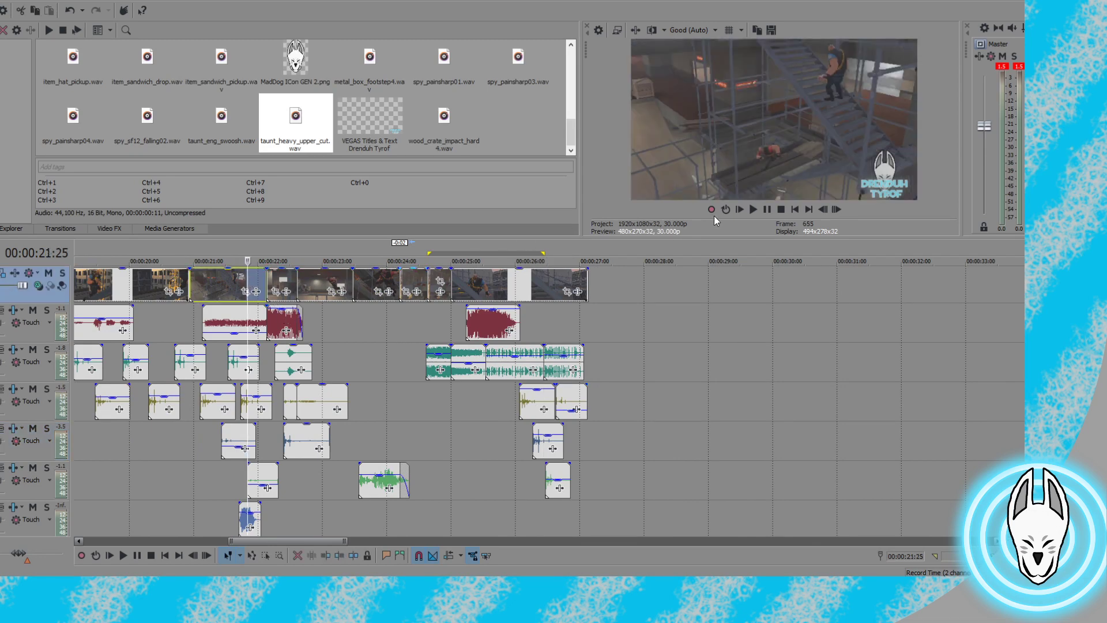
{"action": "left_click", "coordinate": [753, 209]}
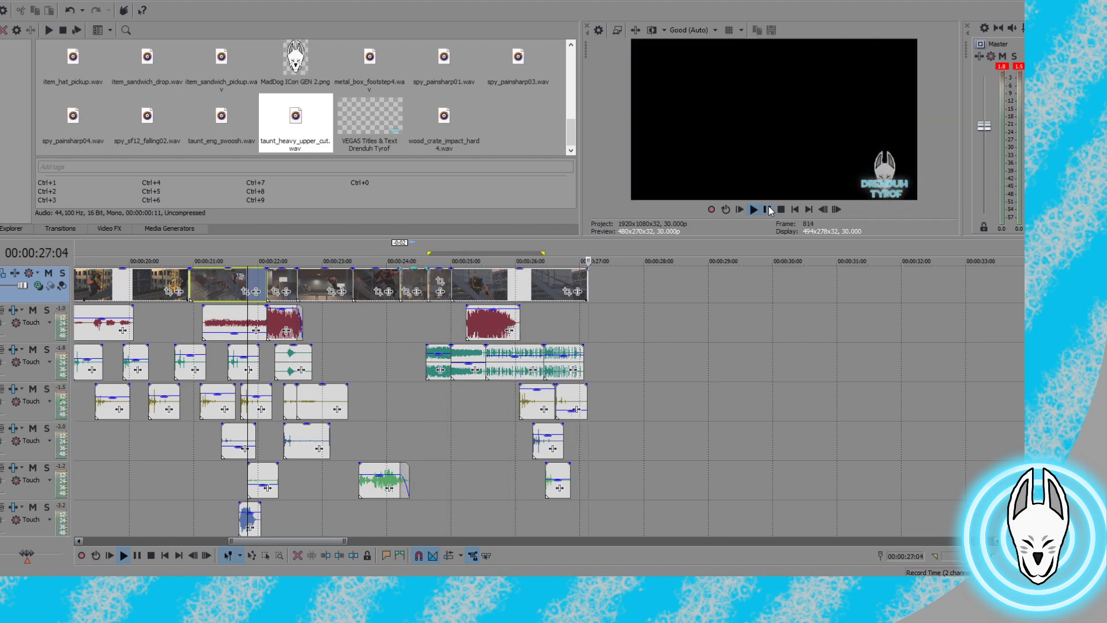
{"action": "left_click", "coordinate": [769, 208]}
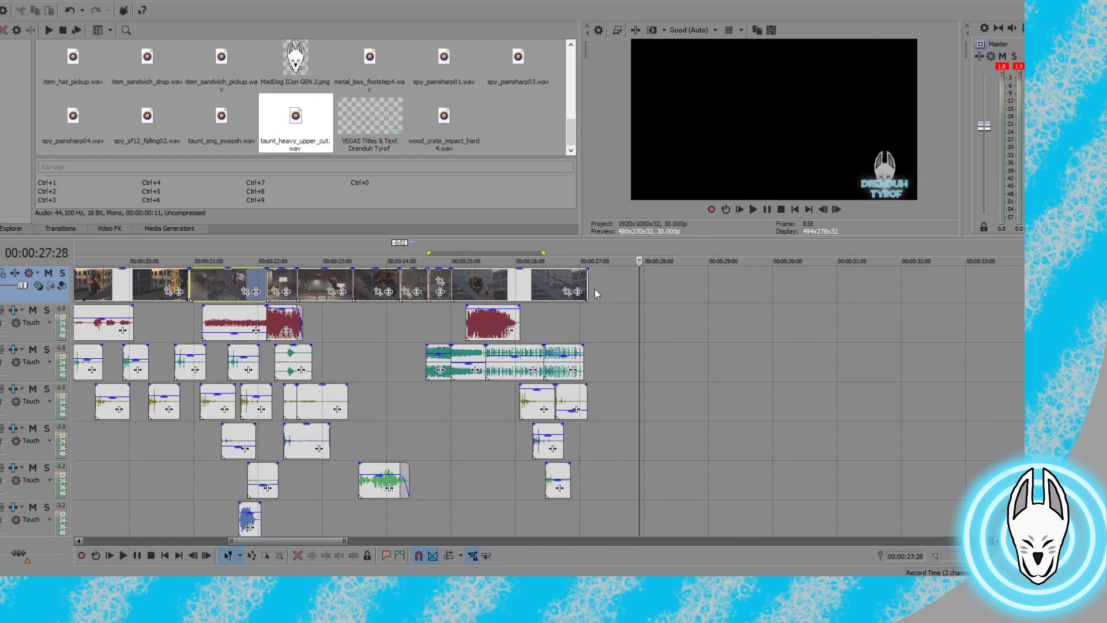
{"action": "left_click", "coordinate": [497, 288]}
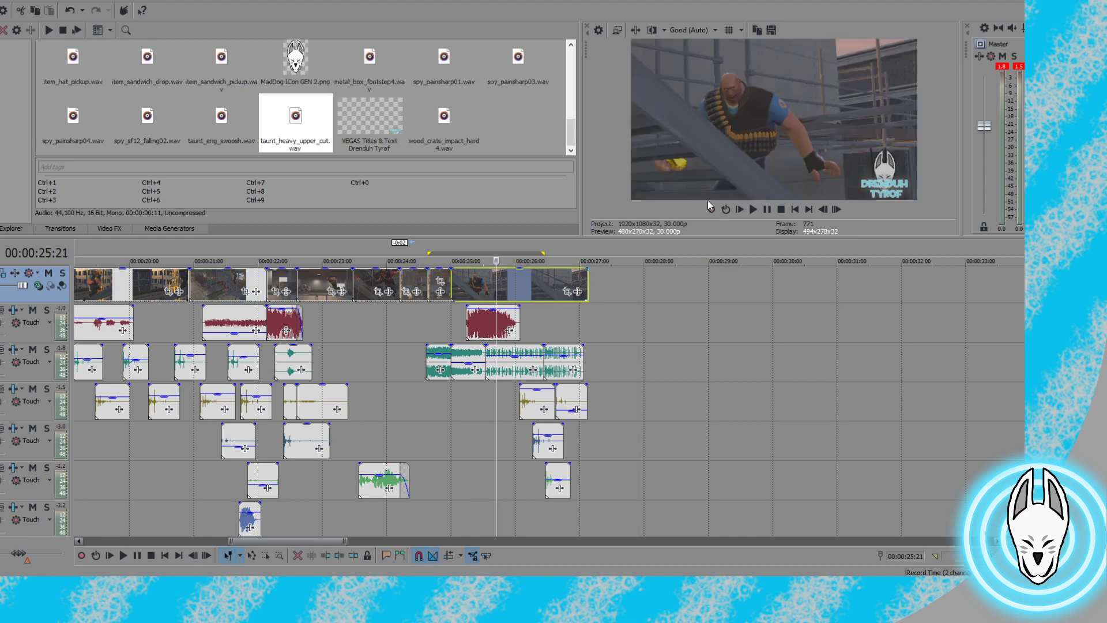
{"action": "left_click", "coordinate": [754, 211]}
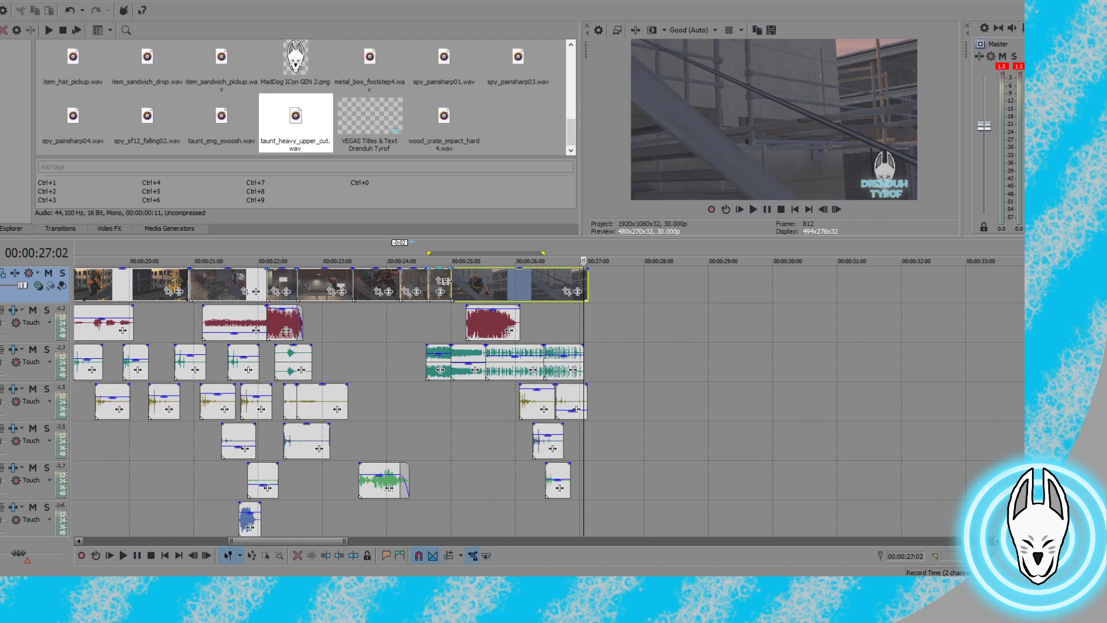
Play back the montage's ending from about 00:00:22:18 to check how the hook, footstep and taunt sounds fit together
{"action": "left_click", "coordinate": [449, 277]}
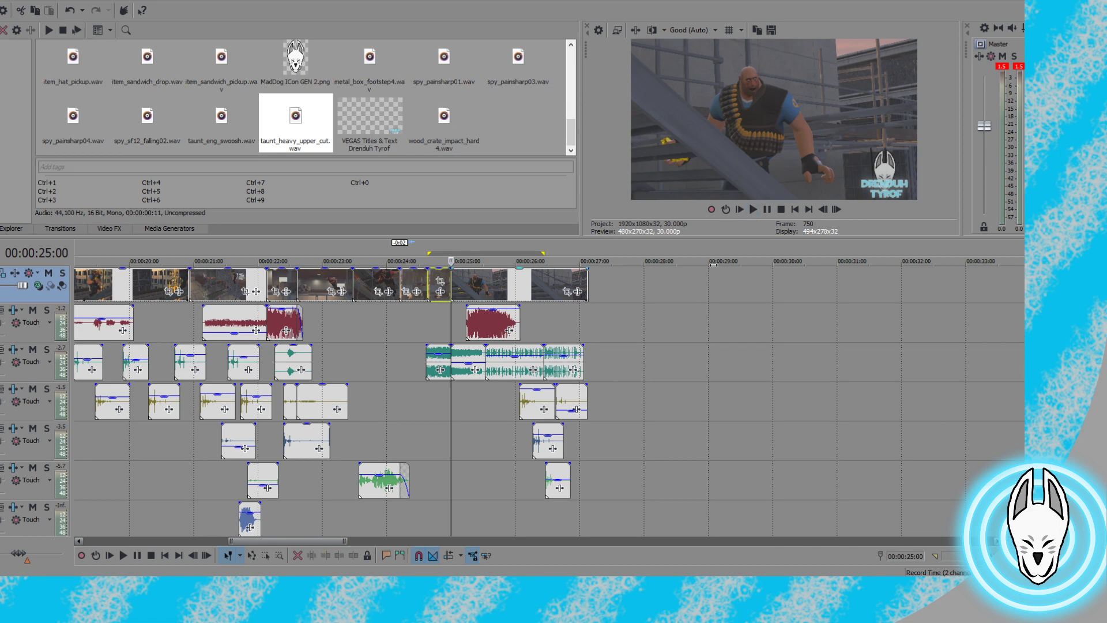
{"action": "key", "text": "ctrl+z"}
{"action": "key", "text": "ctrl+z"}
{"action": "left_click", "coordinate": [295, 290]}
{"action": "left_click", "coordinate": [767, 209]}
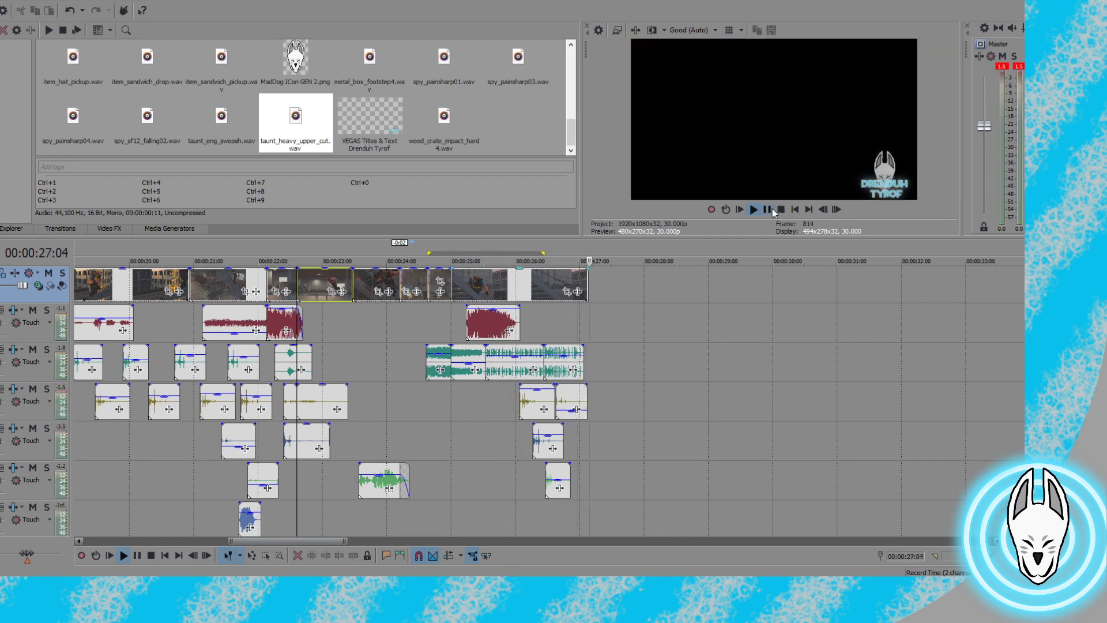
Enlarge the video preview, set its quality to Best (Full) and play the whole montage from the beginning
{"action": "left_click_drag", "start_coordinate": [765, 236], "coordinate": [757, 293]}
{"action": "left_click", "coordinate": [795, 266]}
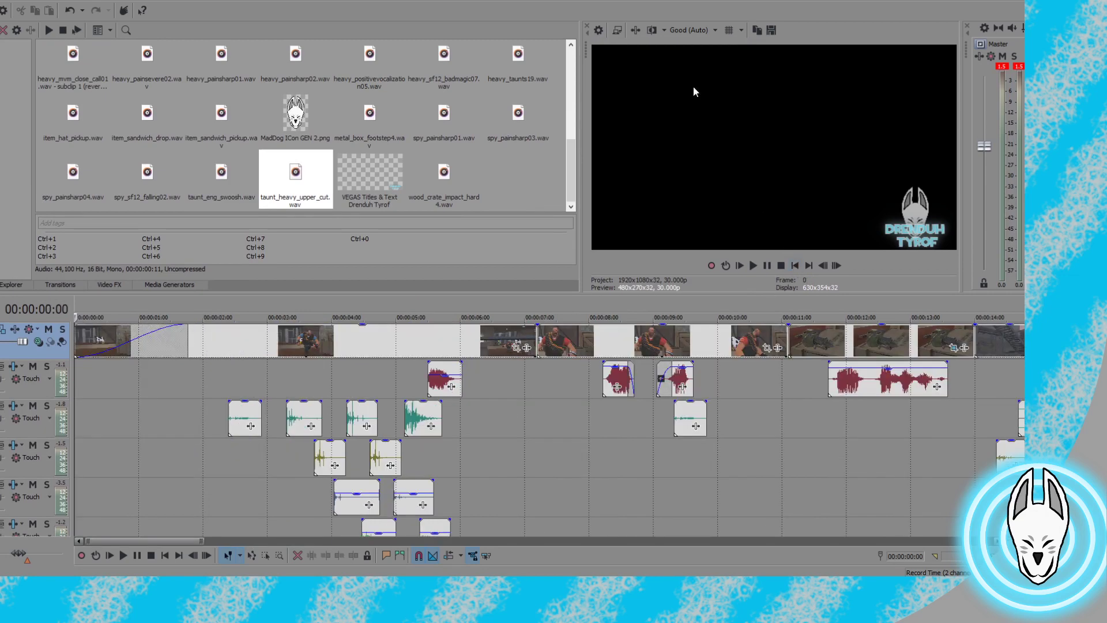
{"action": "left_click", "coordinate": [749, 95]}
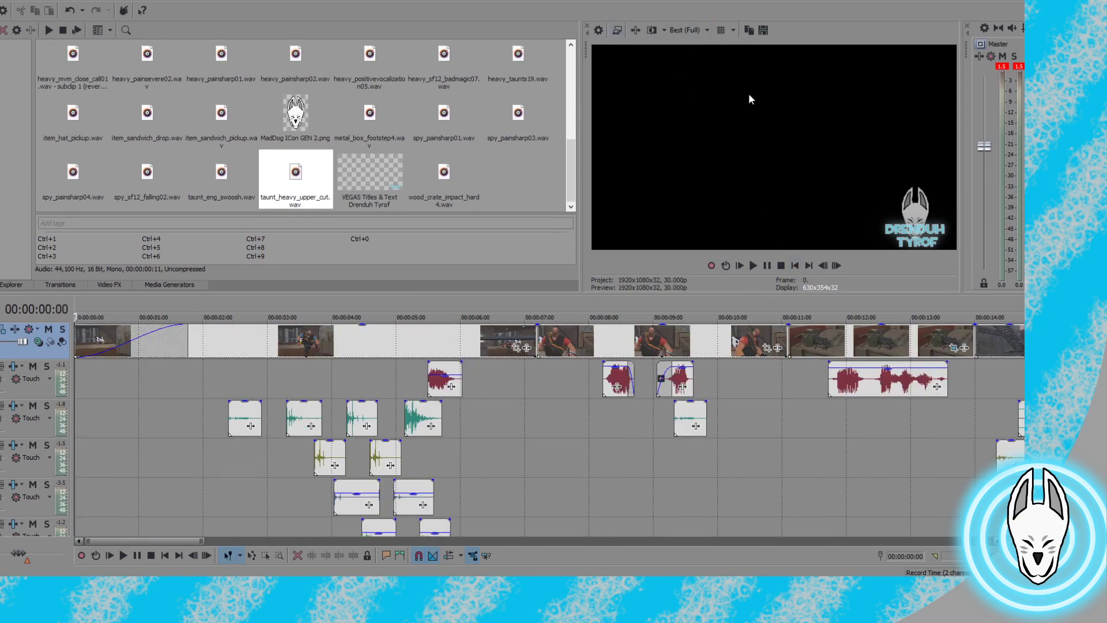
{"action": "left_click", "coordinate": [753, 266]}
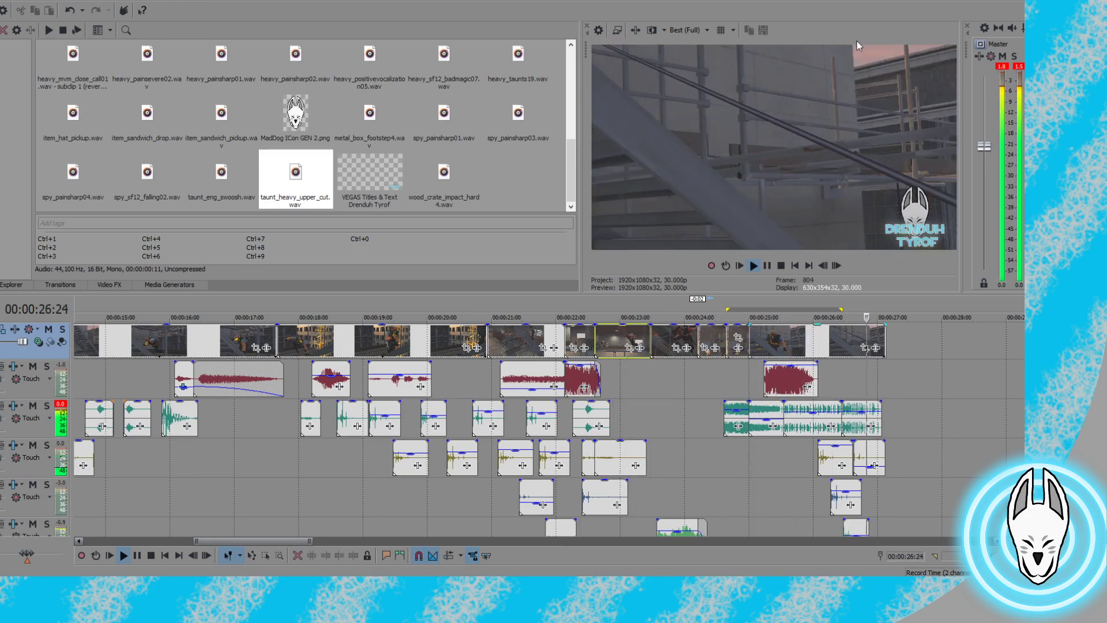
{"action": "left_click", "coordinate": [767, 266]}
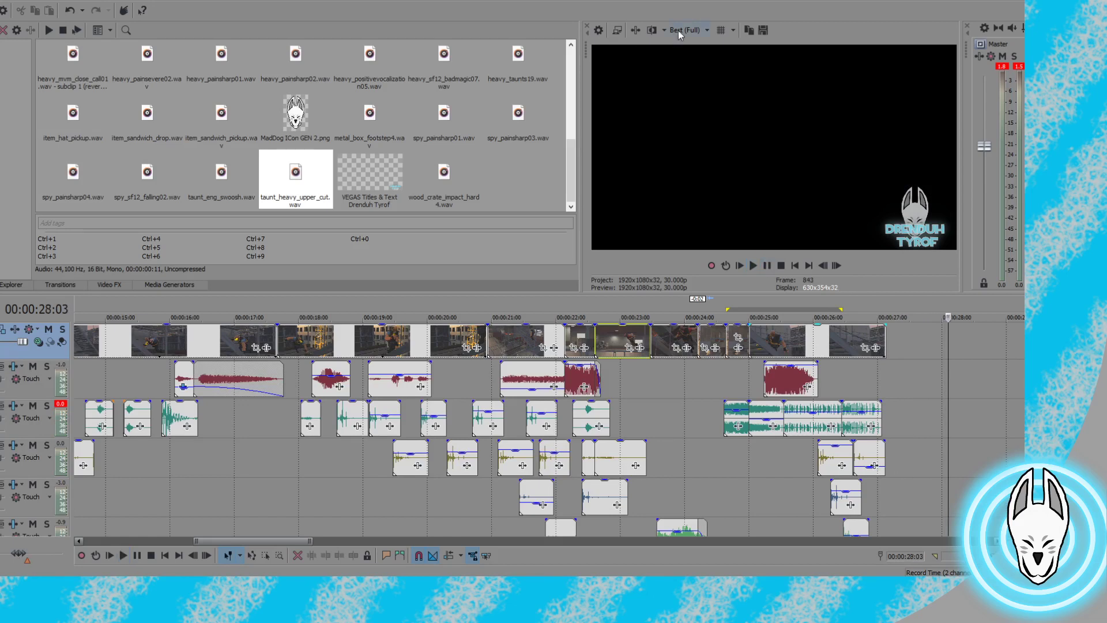
Set the preview quality back to Good (Auto) and shrink the video preview to make room for all audio tracks
{"action": "left_click", "coordinate": [742, 74]}
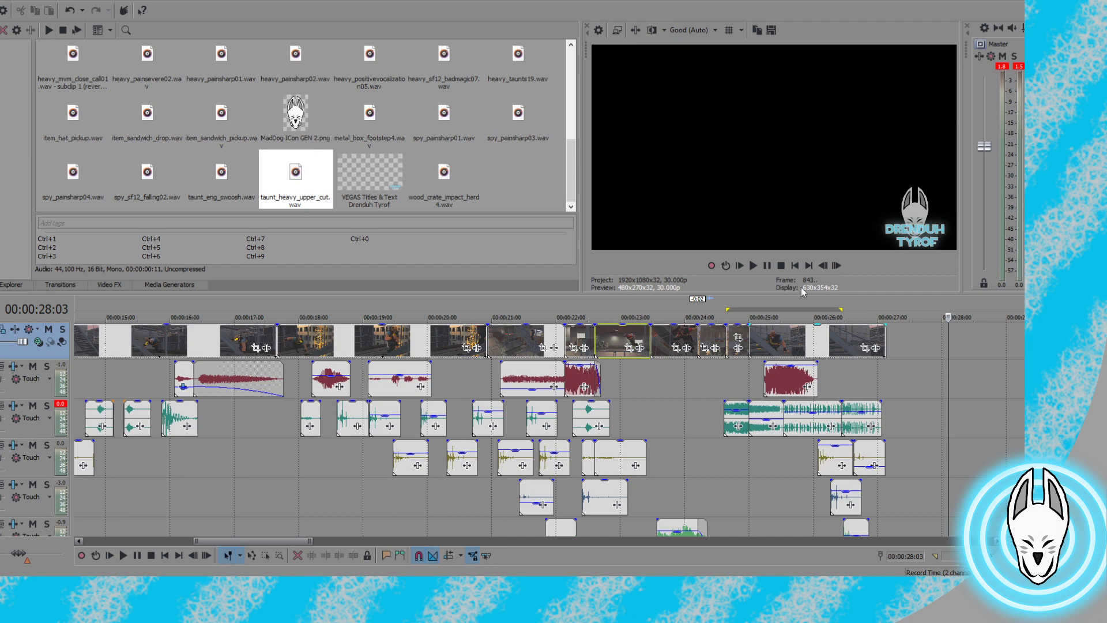
{"action": "left_click_drag", "start_coordinate": [752, 292], "coordinate": [755, 222]}
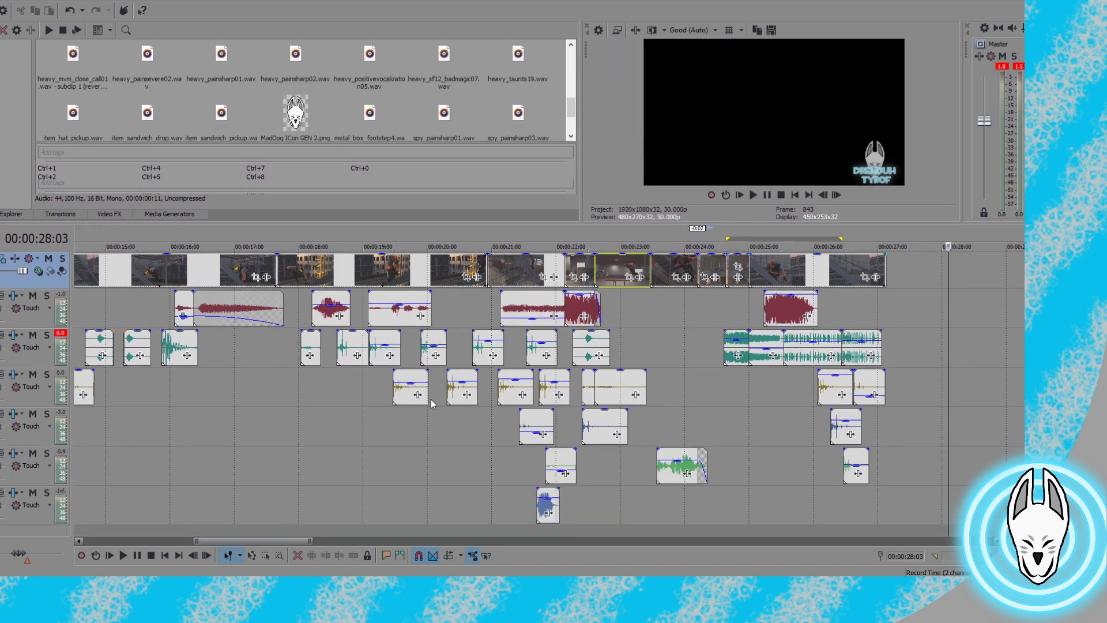
Play back the closing clips from 00:00:21:13 to look for missing sounds
{"action": "left_click", "coordinate": [525, 473]}
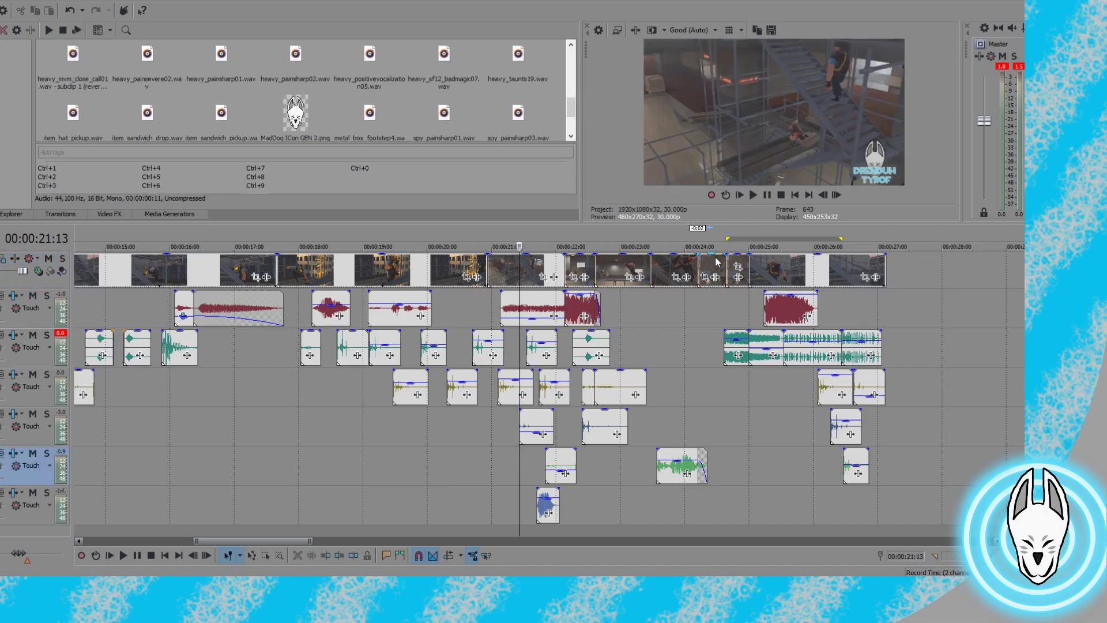
{"action": "left_click", "coordinate": [754, 195]}
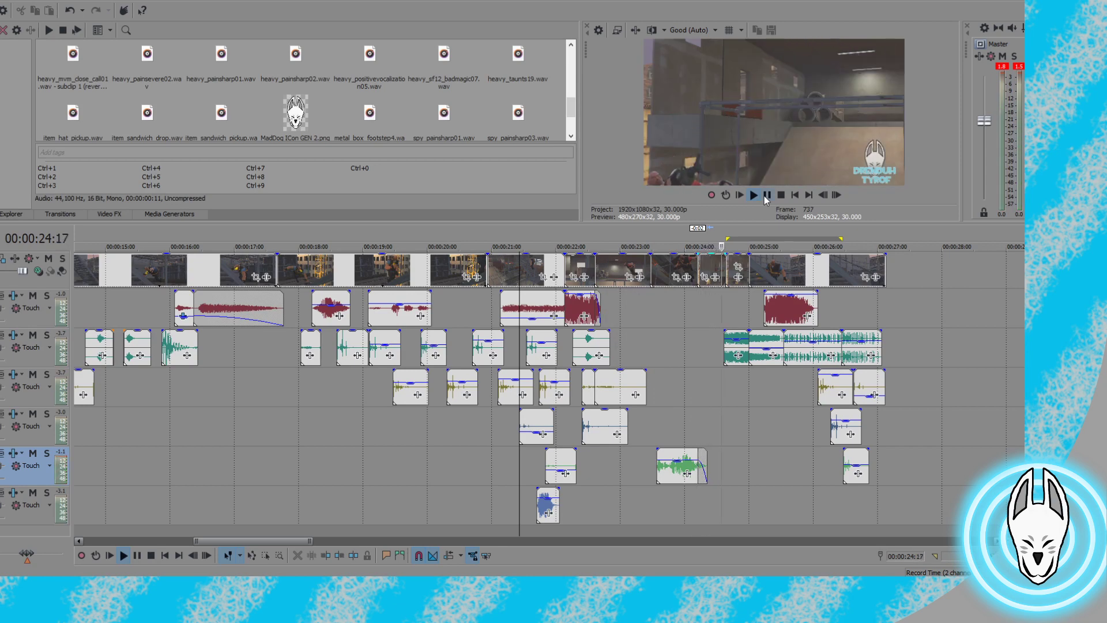
{"action": "left_click", "coordinate": [766, 196]}
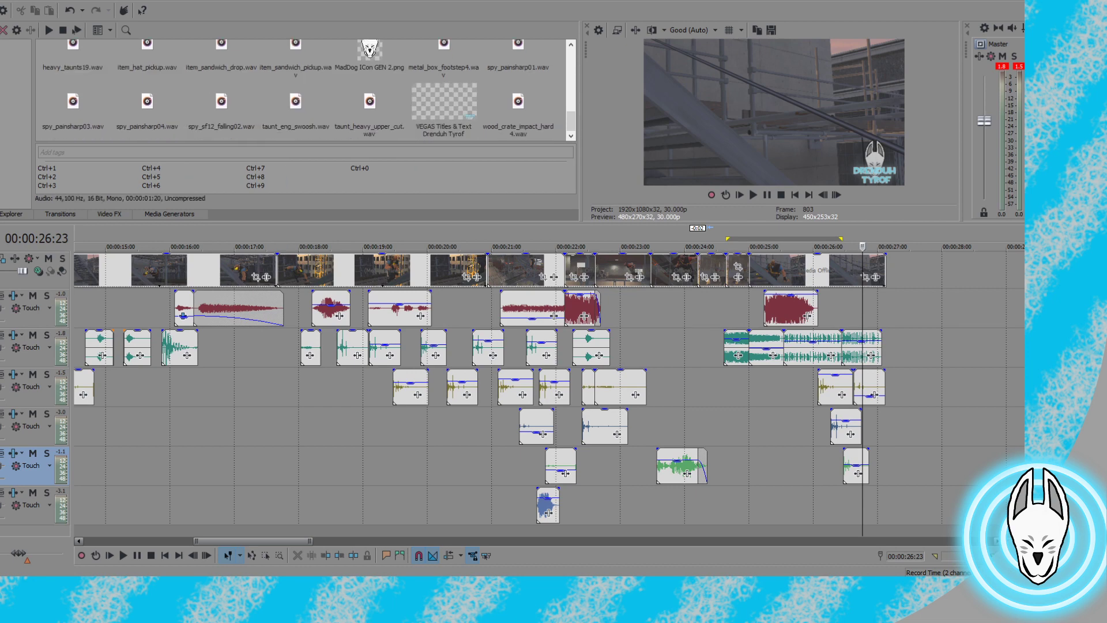
Place concrete_impact_bullet1.wav on the lowest audio track at 00:00:26:13 and play it back
{"action": "scroll", "coordinate": [119, 88], "scroll_direction": "up", "scroll_amount": 5}
{"action": "left_click", "coordinate": [222, 52]}
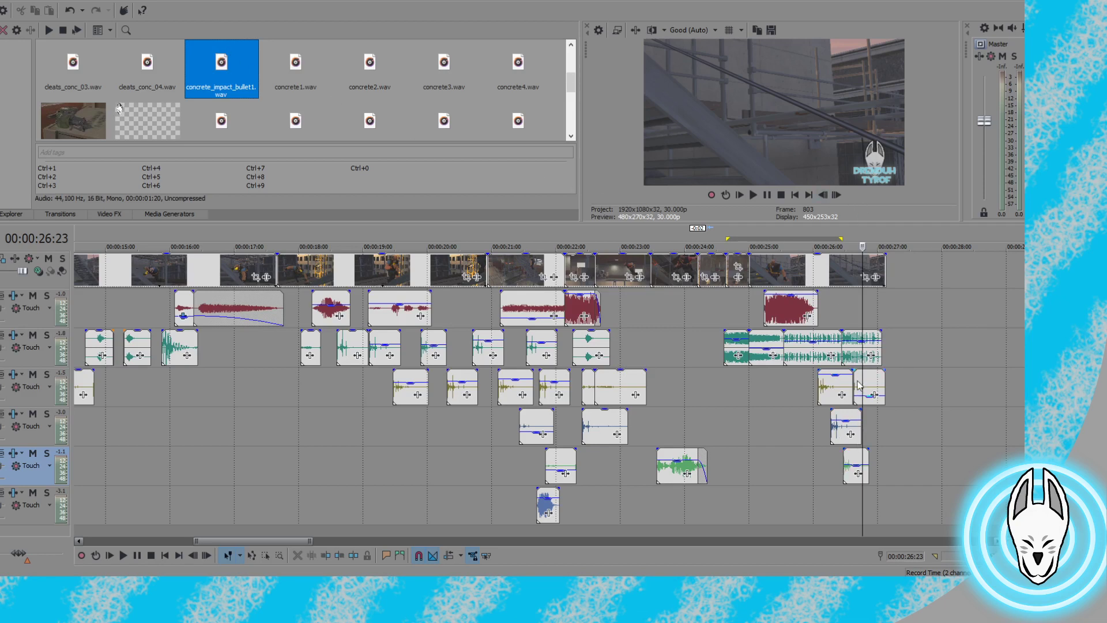
{"action": "left_click", "coordinate": [846, 355]}
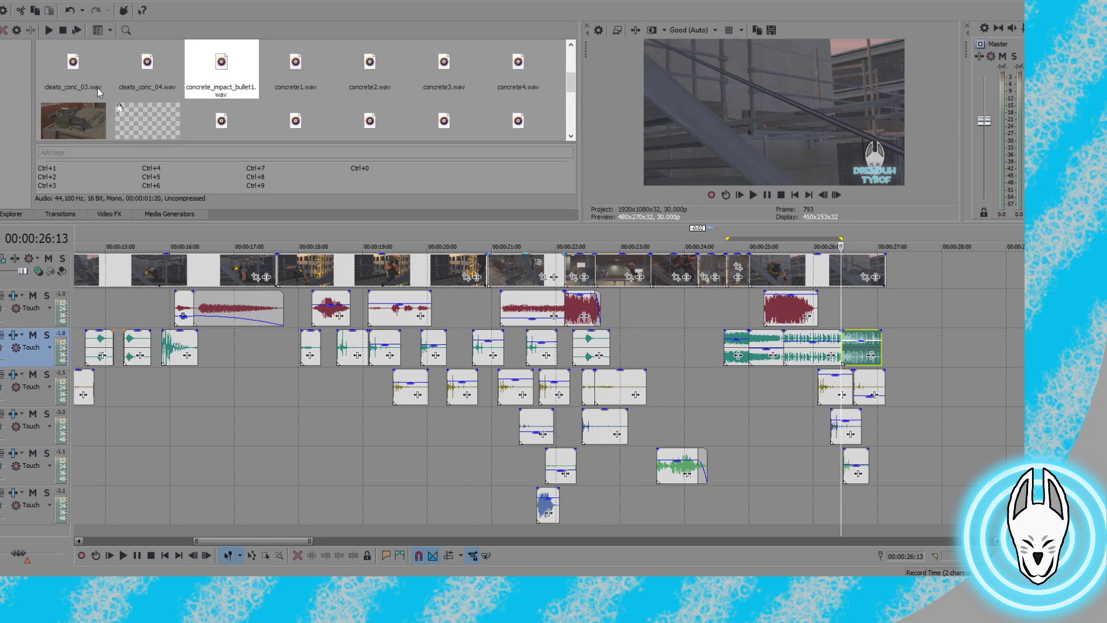
{"action": "left_click_drag", "start_coordinate": [224, 75], "coordinate": [847, 514]}
{"action": "left_click", "coordinate": [753, 195]}
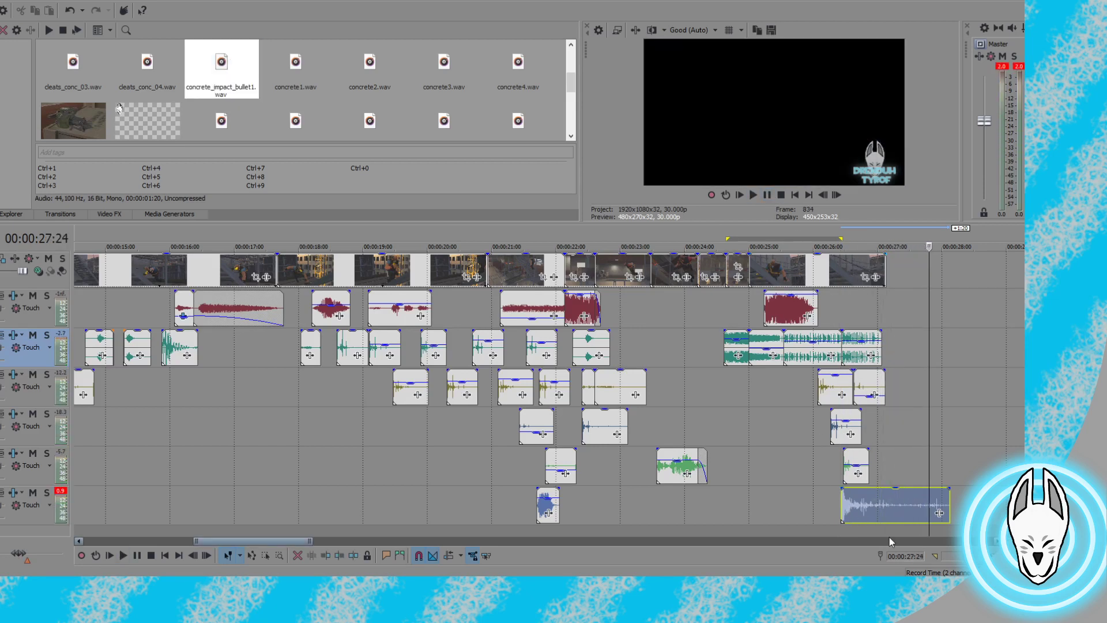
Trim the concrete impact sound to end at 00:00:27:08, and soften it with lower gain and a fade-out
{"action": "left_click", "coordinate": [896, 515]}
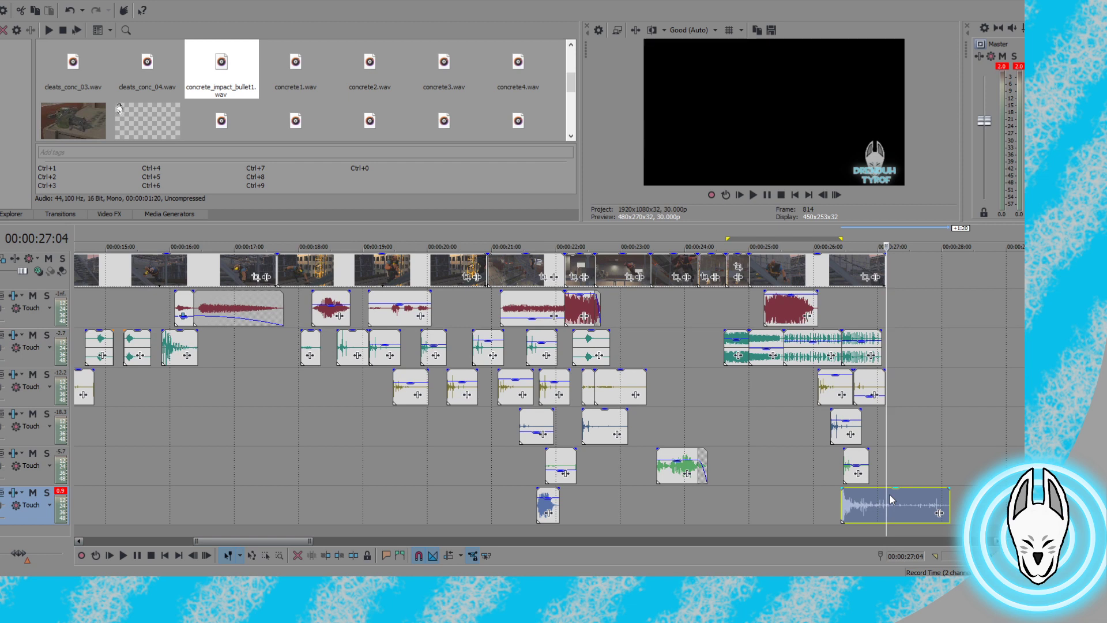
{"action": "left_click", "coordinate": [895, 501]}
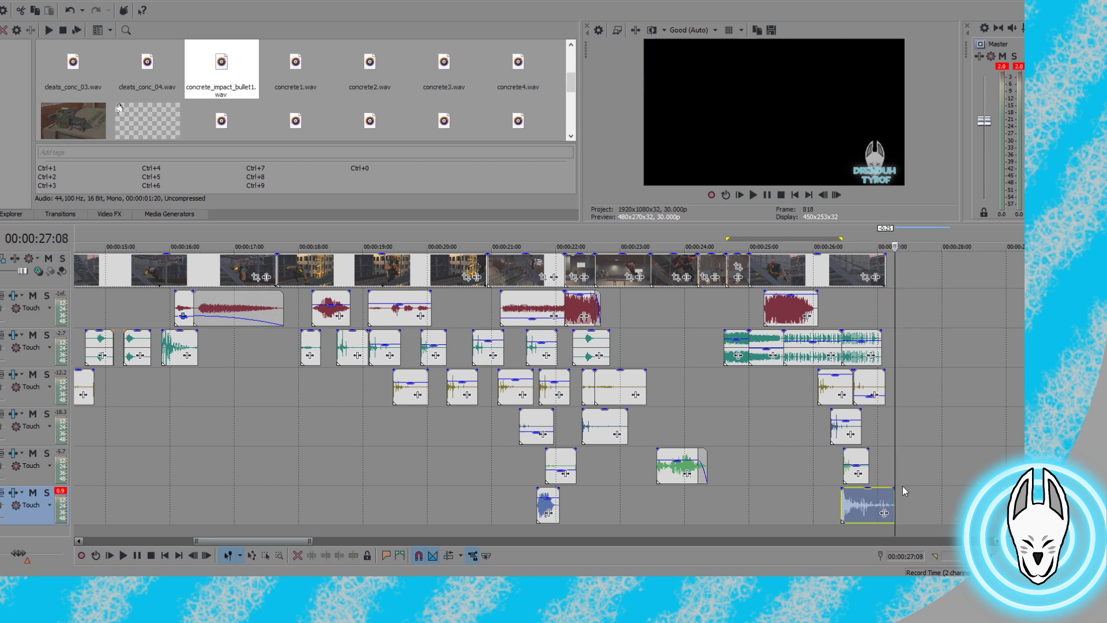
{"action": "left_click_drag", "start_coordinate": [895, 488], "coordinate": [862, 511]}
Fine-tune the concrete impact sound's start against the sound cut at 00:00:26:13 and play it back, also from 00:00:26:10
{"action": "left_click", "coordinate": [843, 499]}
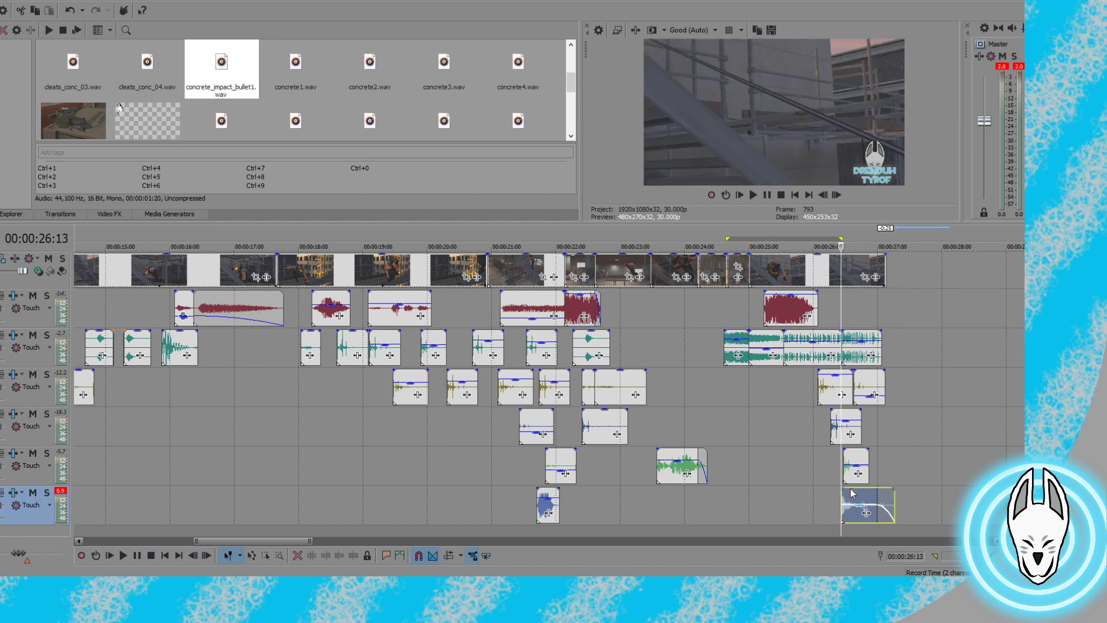
{"action": "left_click", "coordinate": [851, 351]}
{"action": "left_click", "coordinate": [842, 352]}
{"action": "left_click_drag", "start_coordinate": [850, 506], "coordinate": [854, 499]}
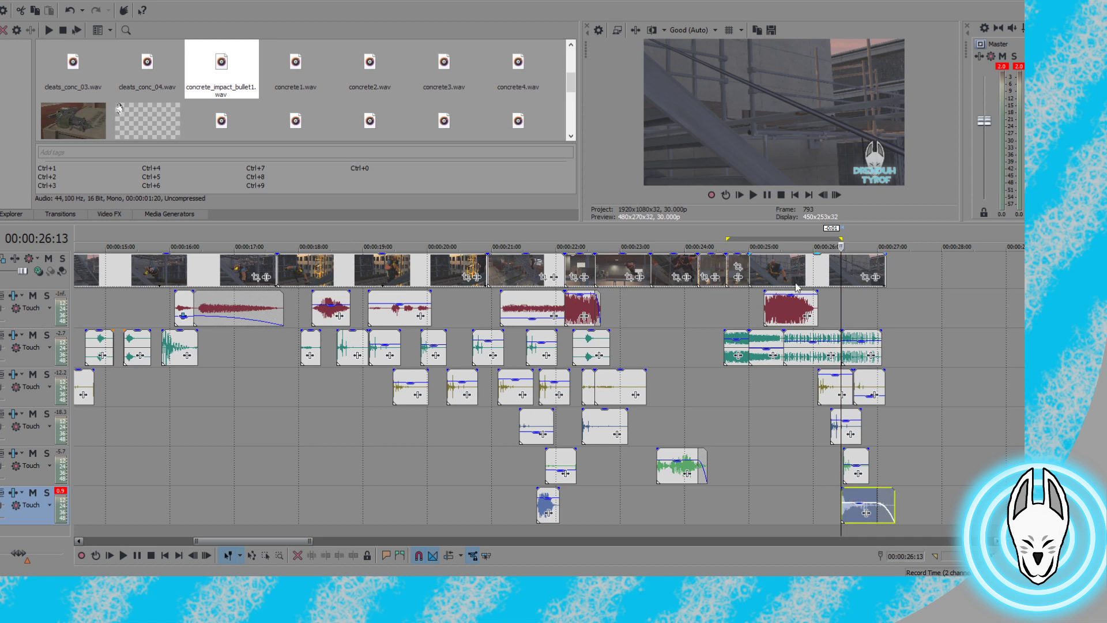
{"action": "left_click", "coordinate": [753, 195]}
{"action": "left_click", "coordinate": [766, 195]}
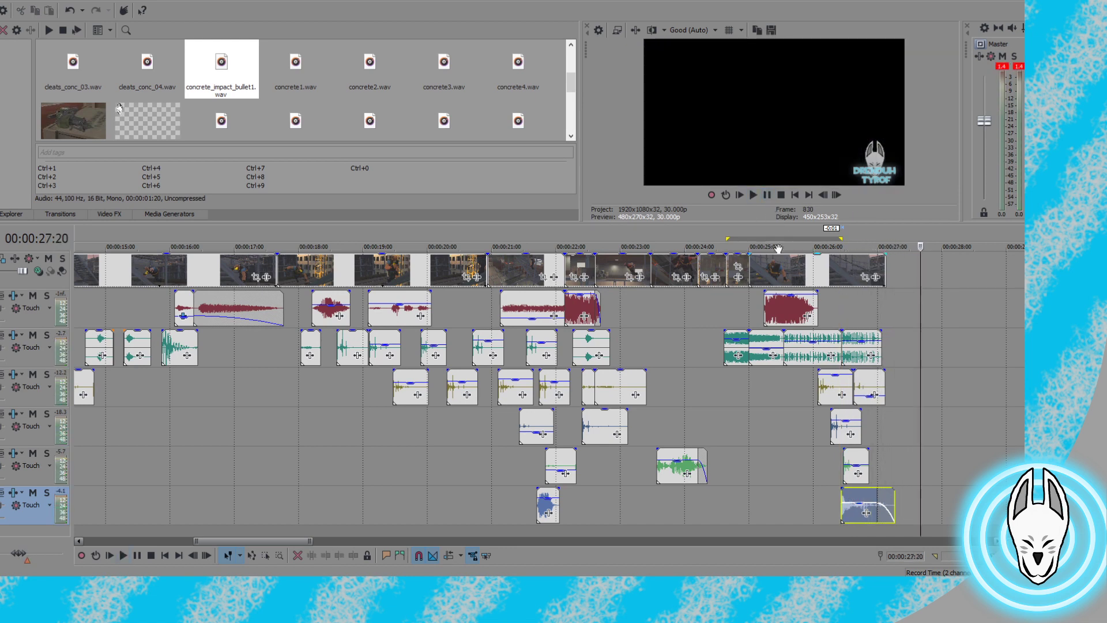
{"action": "left_click", "coordinate": [838, 324]}
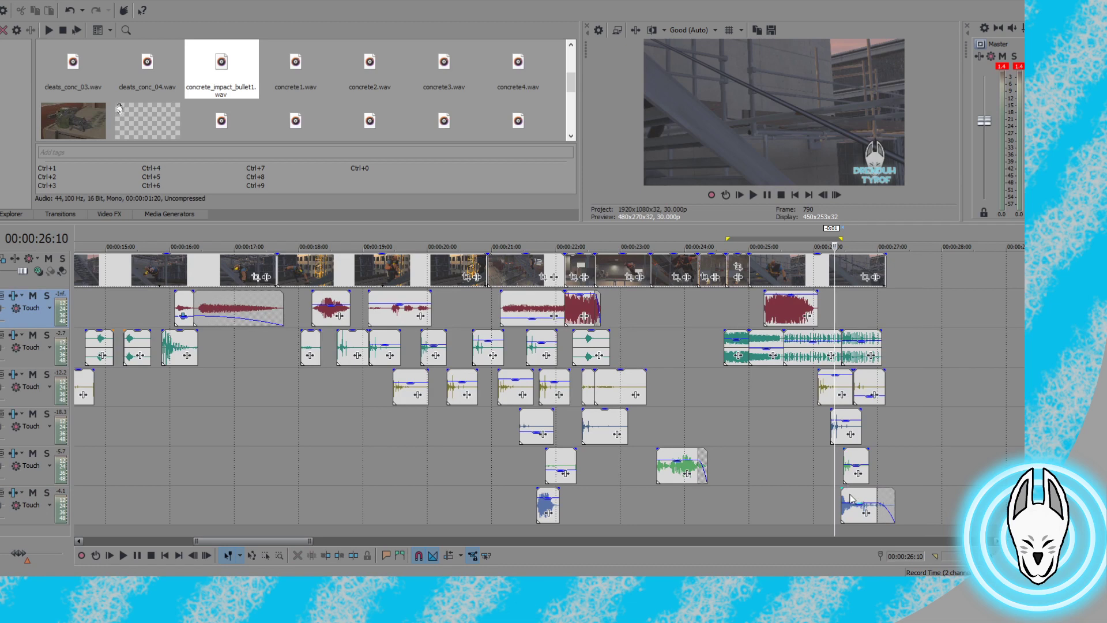
{"action": "left_click", "coordinate": [753, 194]}
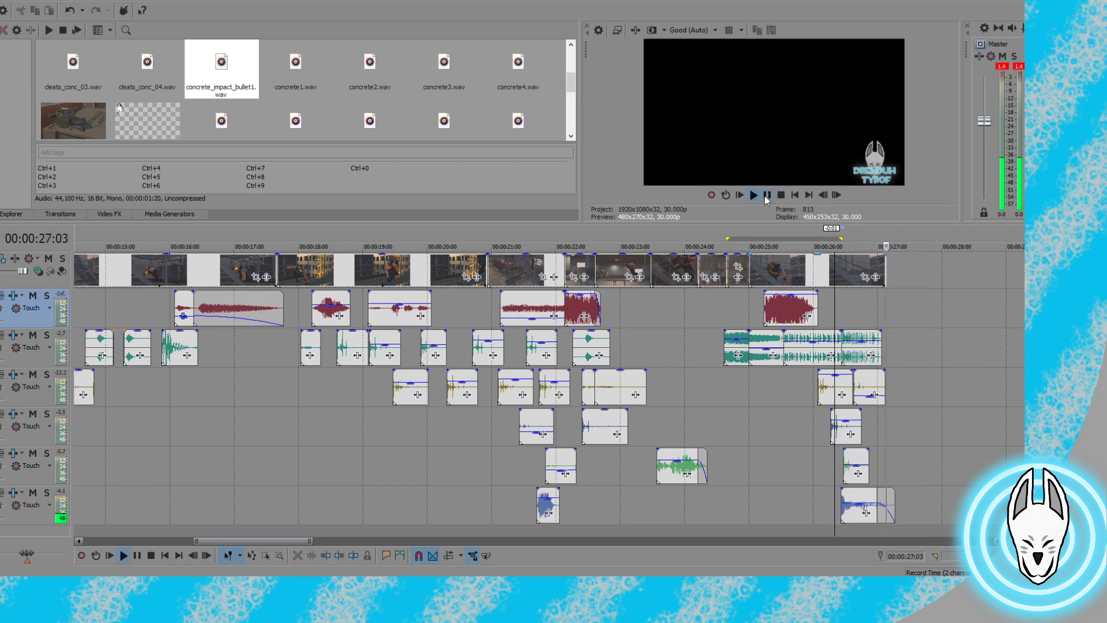
Lower the gain of the concrete impact sound to -8.8 dB and of the last hook sound segment above it to -4.5 dB
{"action": "left_click_drag", "start_coordinate": [863, 489], "coordinate": [863, 511]}
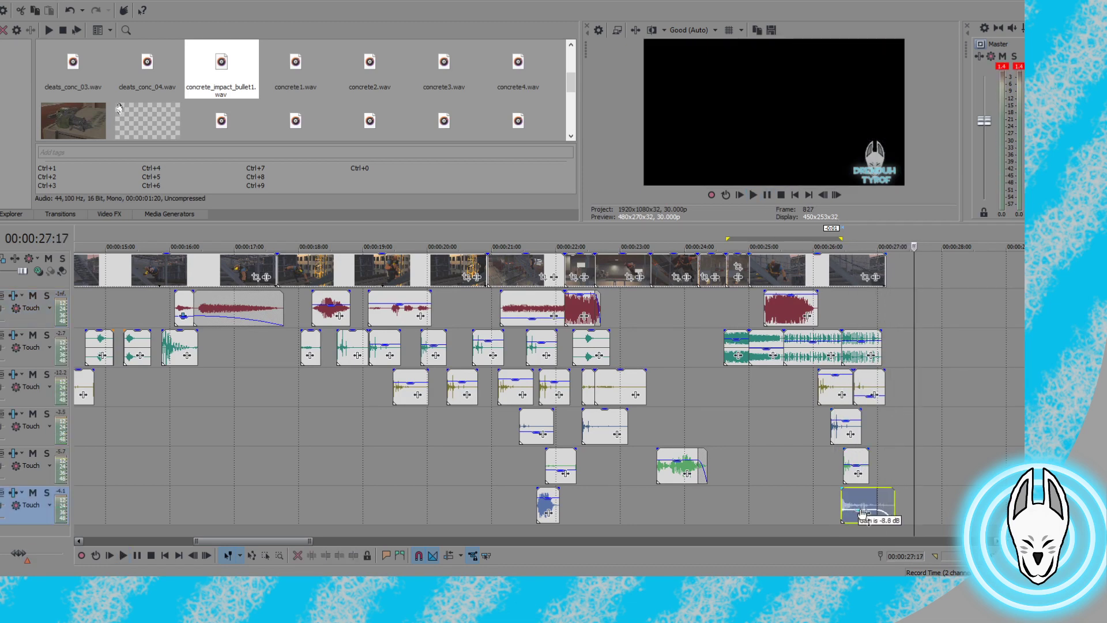
{"action": "left_click", "coordinate": [840, 504]}
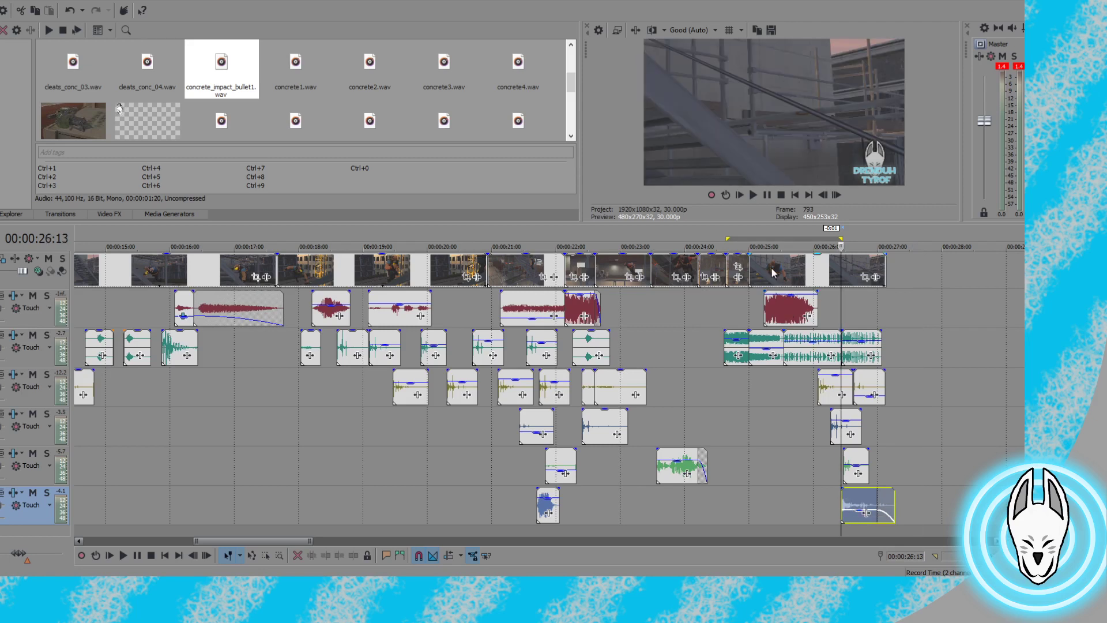
{"action": "left_click_drag", "start_coordinate": [863, 333], "coordinate": [865, 351]}
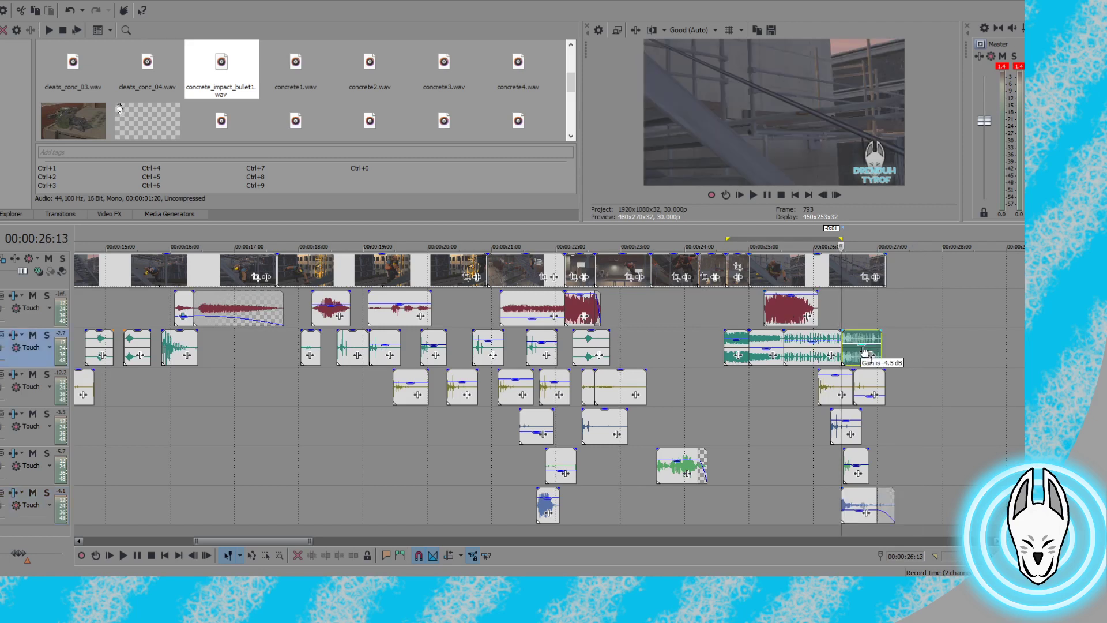
Play back the ending, and replay the montage from about 00:00:15 and from the sound starting near 00:00:16 to check the mix
{"action": "left_click", "coordinate": [753, 195]}
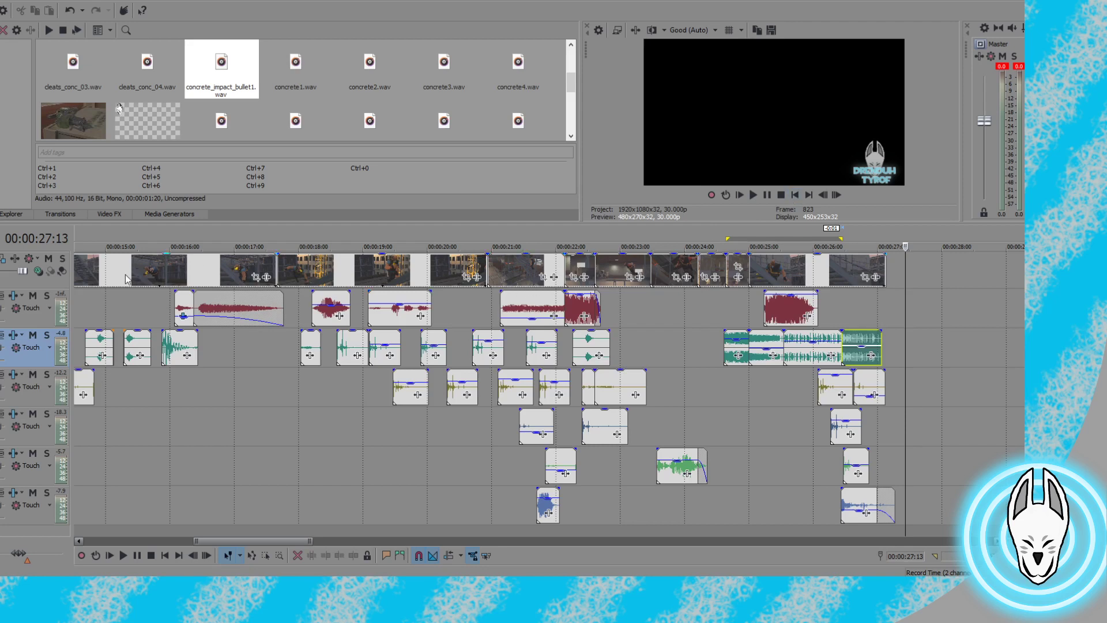
{"action": "left_click", "coordinate": [127, 279]}
{"action": "left_click", "coordinate": [753, 195]}
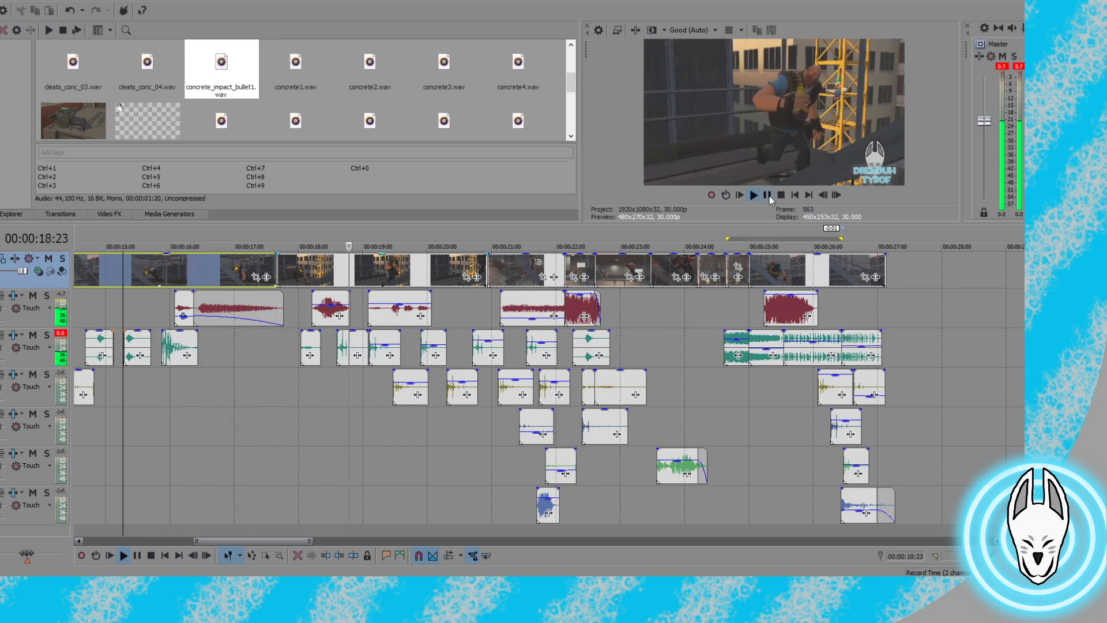
{"action": "left_click", "coordinate": [767, 196]}
{"action": "left_click_drag", "start_coordinate": [205, 317], "coordinate": [208, 322]}
{"action": "left_click", "coordinate": [174, 304]}
{"action": "left_click", "coordinate": [753, 195]}
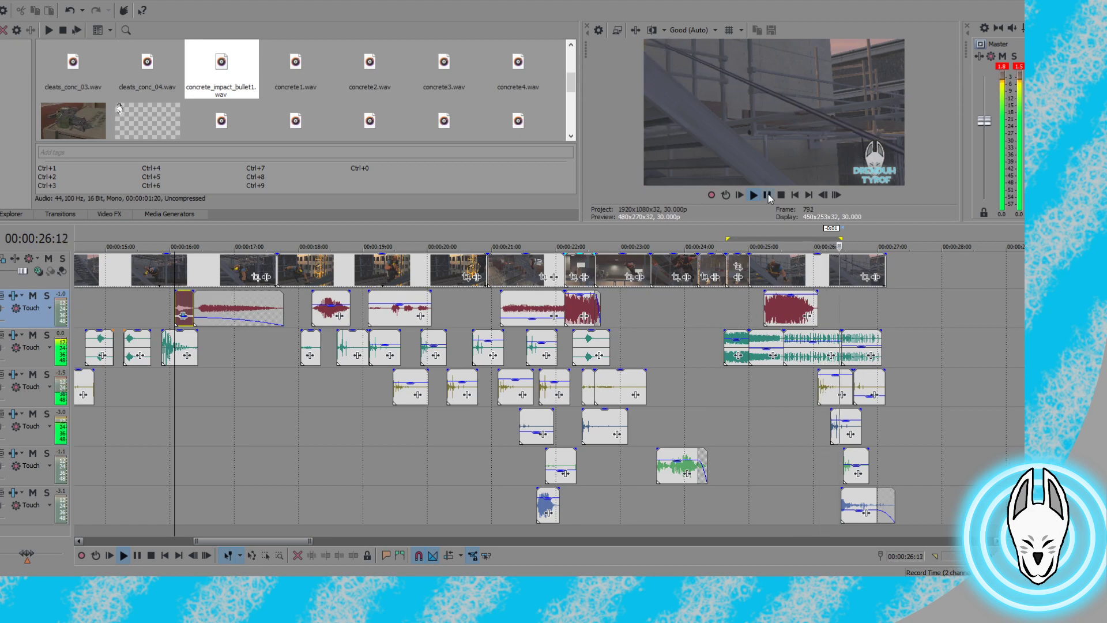
{"action": "left_click", "coordinate": [767, 195]}
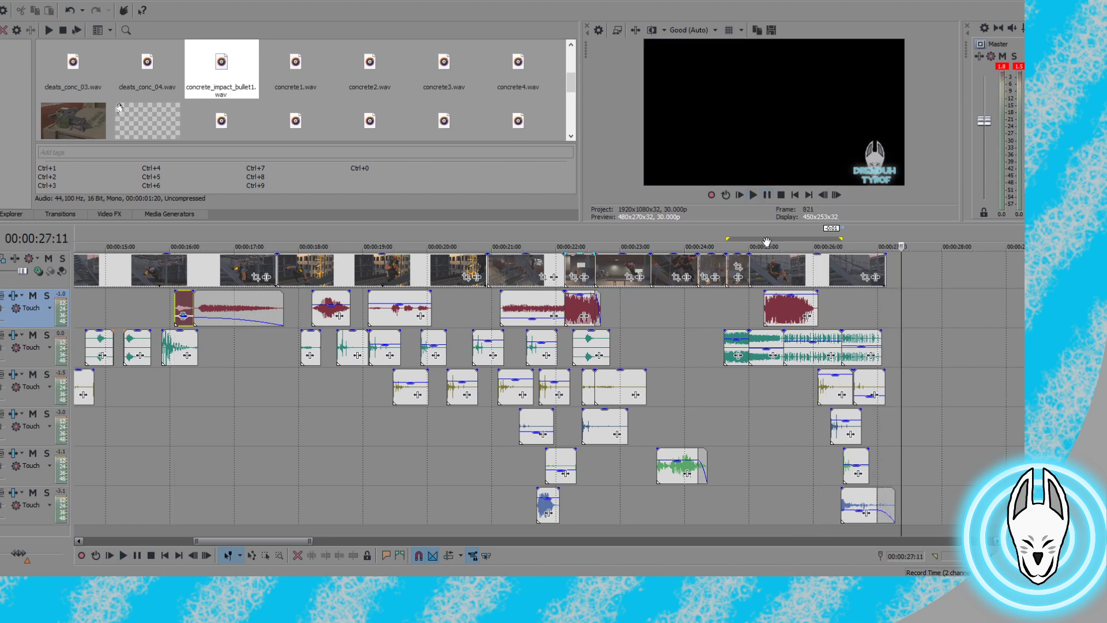
Place cleats_conc_01.wav on the fourth audio track at around 00:00:26:27, near the end of the video
{"action": "left_click", "coordinate": [876, 426]}
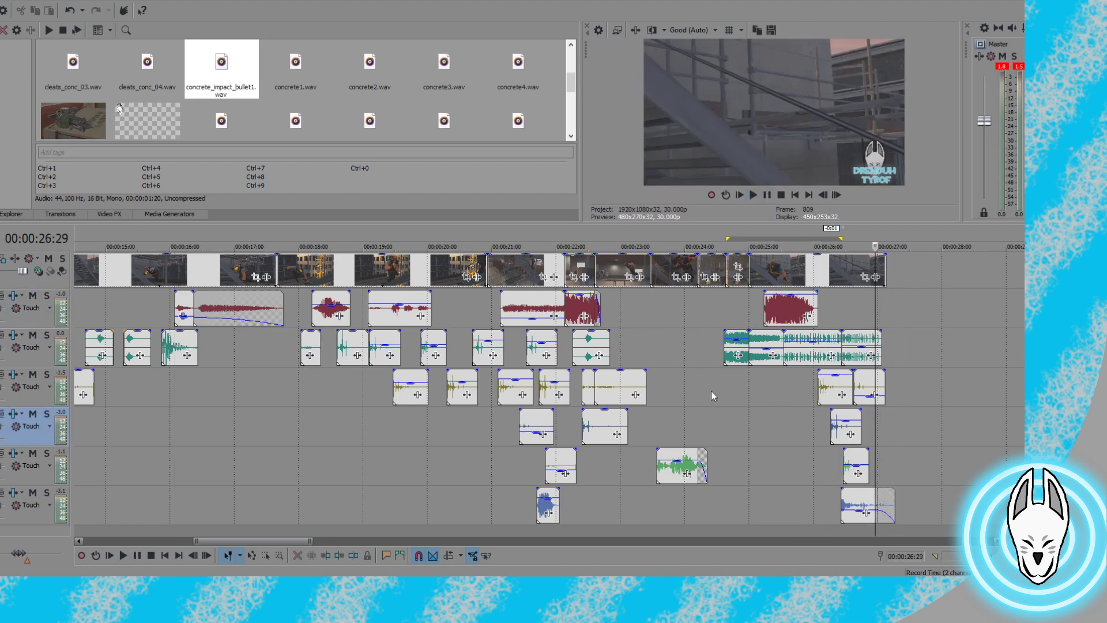
{"action": "scroll", "coordinate": [258, 99], "scroll_direction": "up", "scroll_amount": 1}
{"action": "left_click_drag", "start_coordinate": [450, 75], "coordinate": [891, 422]}
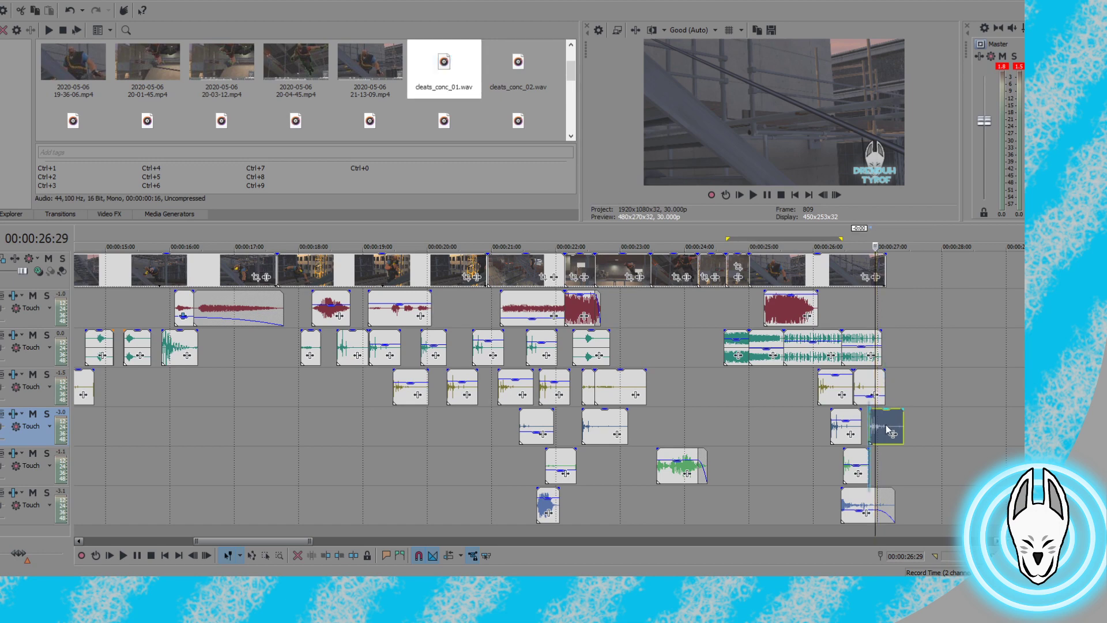
{"action": "scroll", "coordinate": [789, 432], "scroll_direction": "up", "scroll_amount": 2}
{"action": "scroll", "coordinate": [554, 434], "scroll_direction": "up", "scroll_amount": 4}
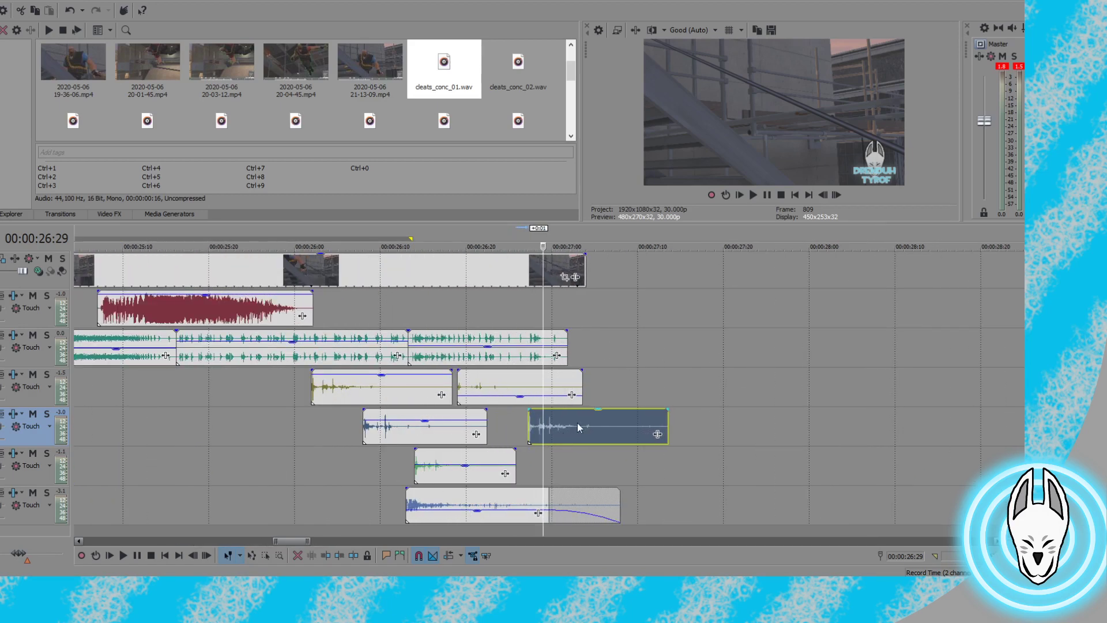
Lower the gain of the new cleats sound, play it back, and set its gain to about -11.1 dB
{"action": "left_click_drag", "start_coordinate": [600, 409], "coordinate": [583, 445]}
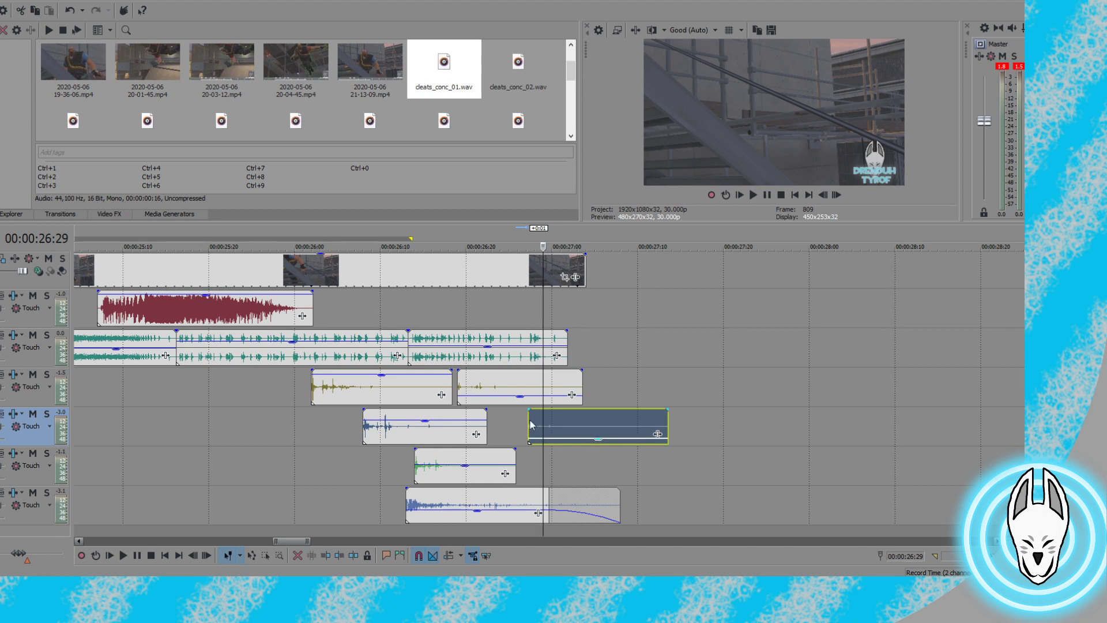
{"action": "left_click", "coordinate": [527, 421]}
{"action": "left_click", "coordinate": [753, 195]}
{"action": "left_click", "coordinate": [767, 195]}
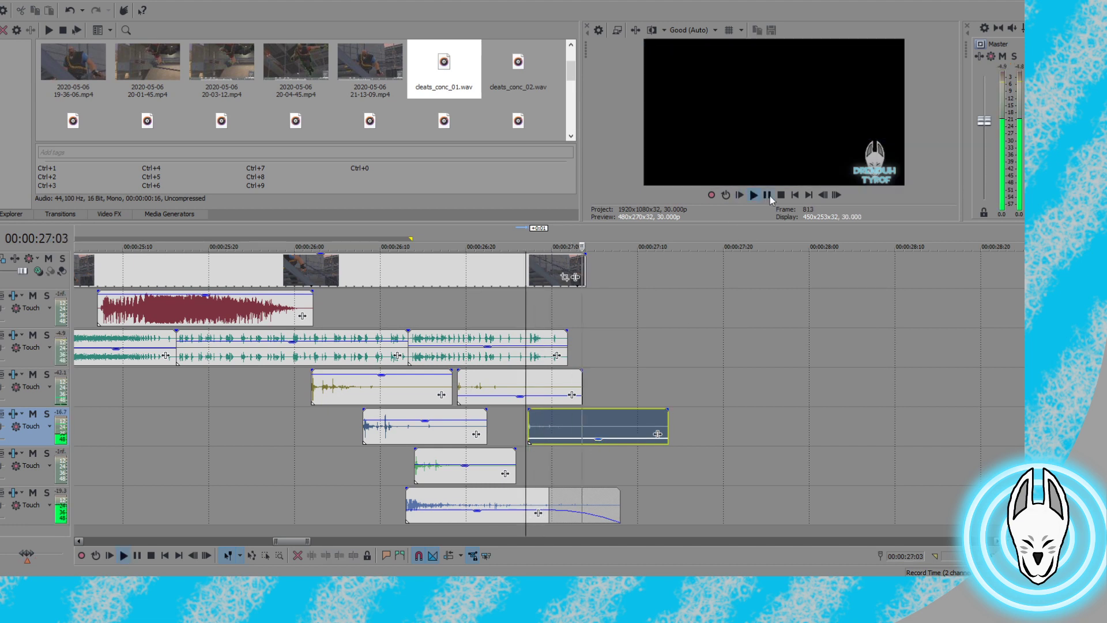
{"action": "left_click_drag", "start_coordinate": [599, 442], "coordinate": [598, 433]}
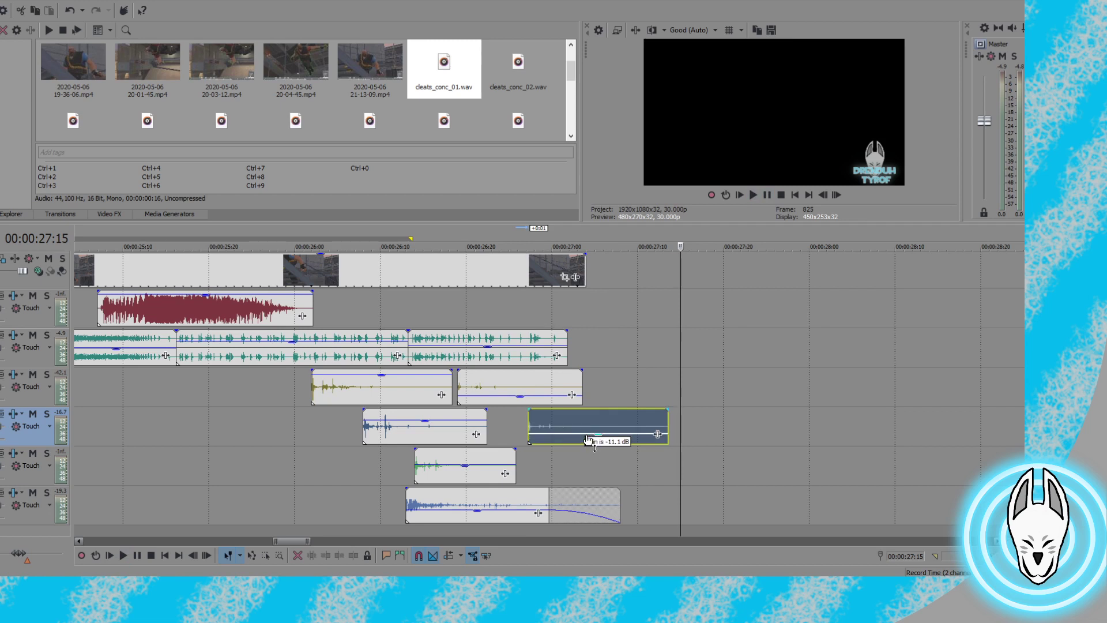
Move the cleats sound to start at 00:00:26:26 and play it back, also from about 00:00:26
{"action": "left_click", "coordinate": [515, 421]}
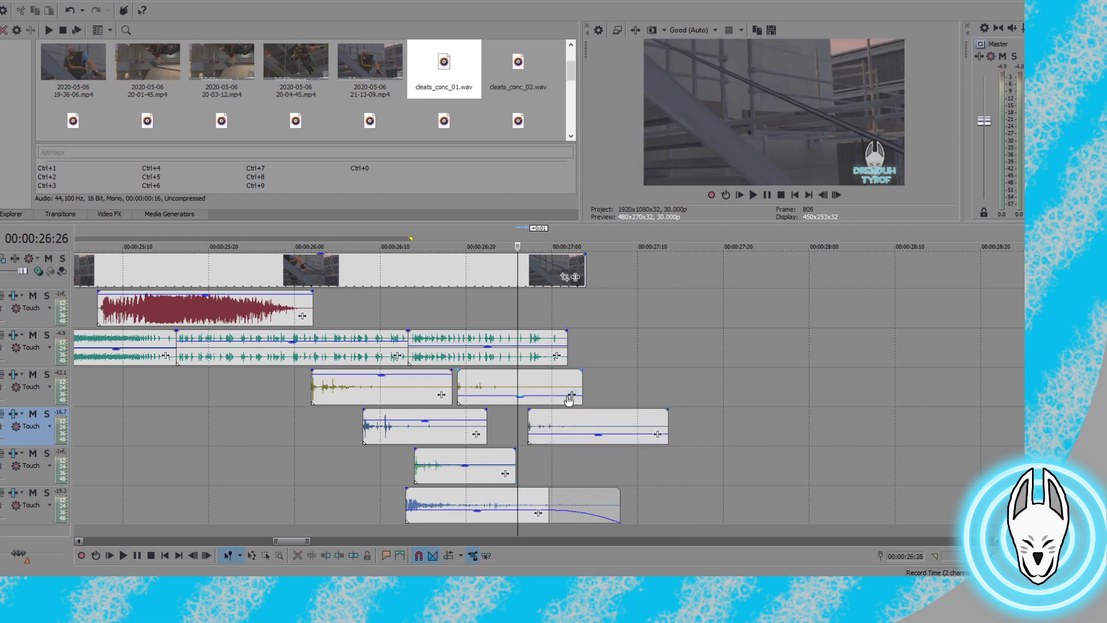
{"action": "left_click_drag", "start_coordinate": [549, 427], "coordinate": [540, 427]}
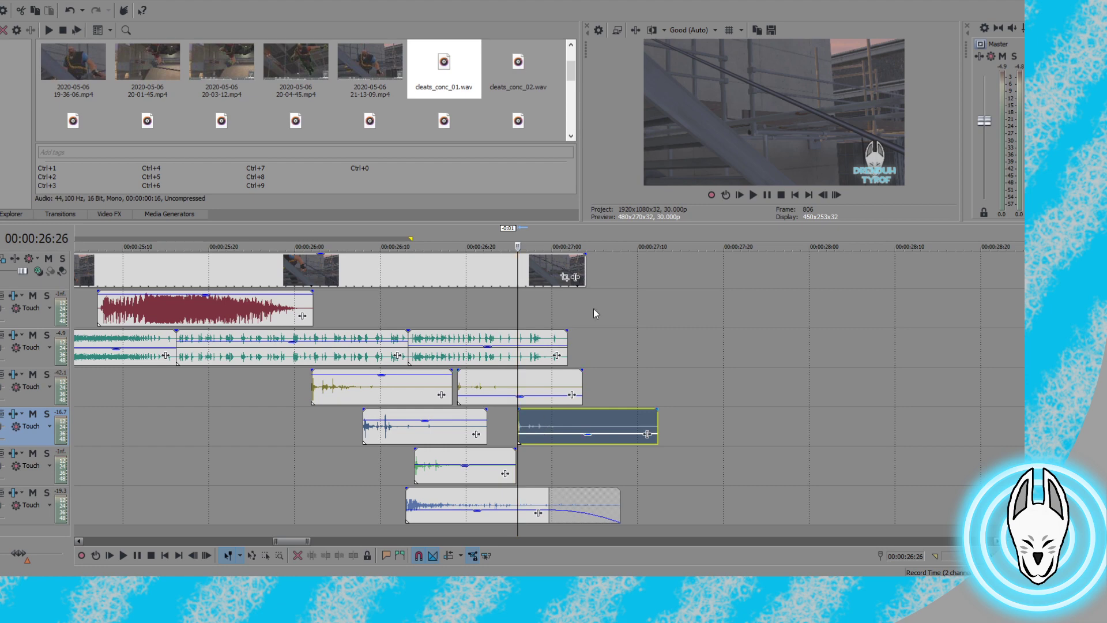
{"action": "left_click", "coordinate": [753, 195]}
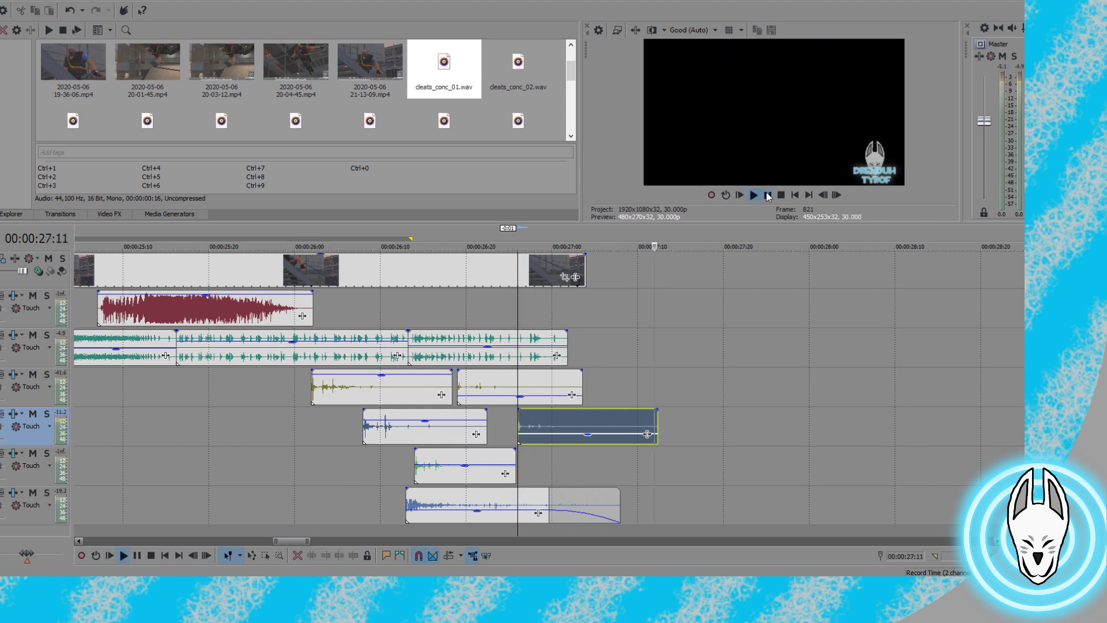
{"action": "left_click", "coordinate": [766, 194]}
{"action": "scroll", "coordinate": [609, 381], "scroll_direction": "down", "scroll_amount": 2}
{"action": "scroll", "coordinate": [610, 386], "scroll_direction": "down", "scroll_amount": 3}
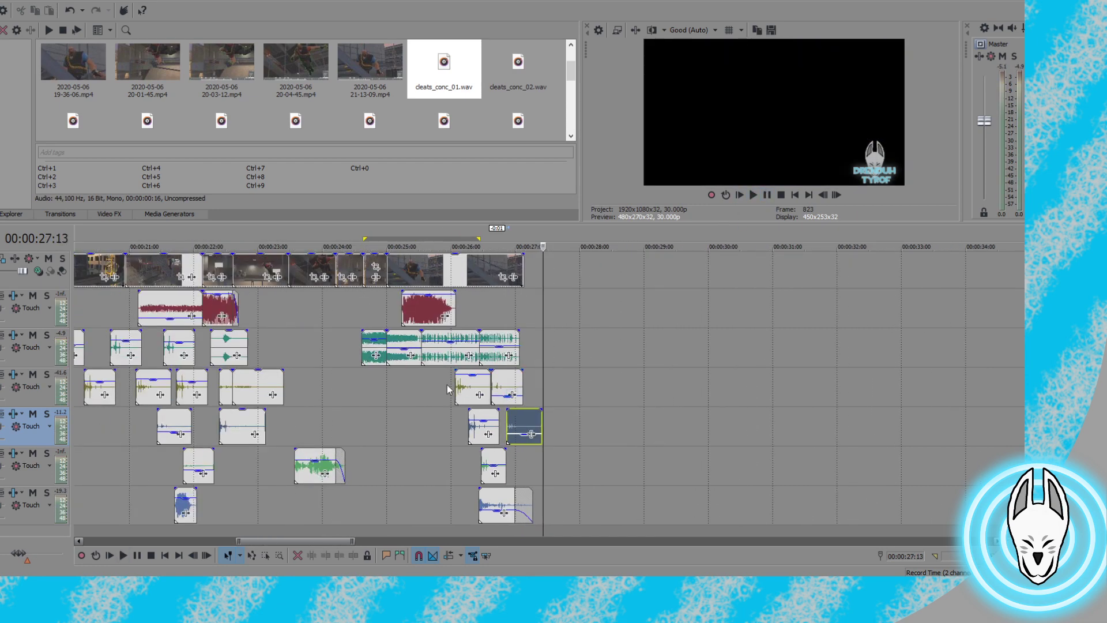
{"action": "left_click", "coordinate": [449, 390]}
{"action": "left_click", "coordinate": [753, 195]}
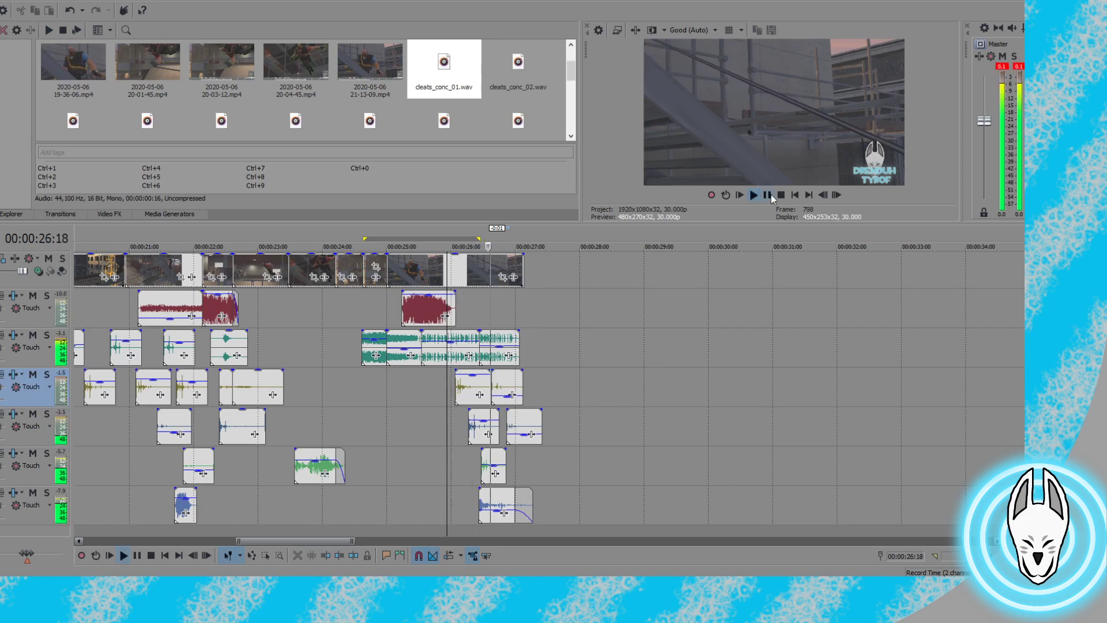
{"action": "left_click", "coordinate": [767, 195]}
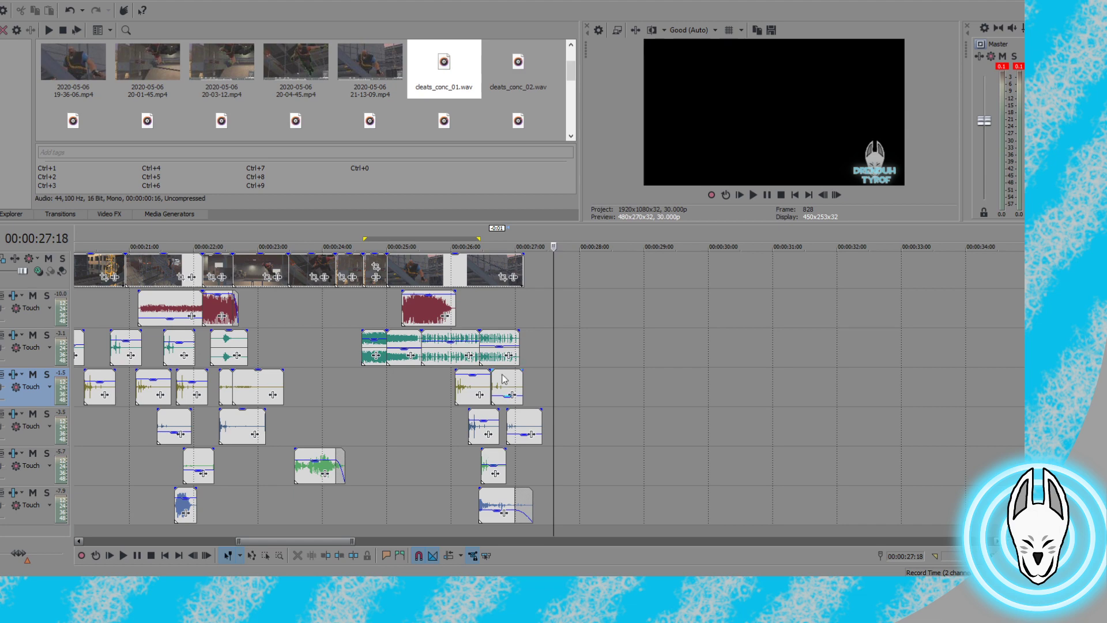
Try the cleats sound about three frames earlier, close behind the preceding clip, and play it back from 00:00:26:02
{"action": "left_click_drag", "start_coordinate": [512, 426], "coordinate": [501, 425]}
{"action": "scroll", "coordinate": [501, 424], "scroll_direction": "up", "scroll_amount": 7}
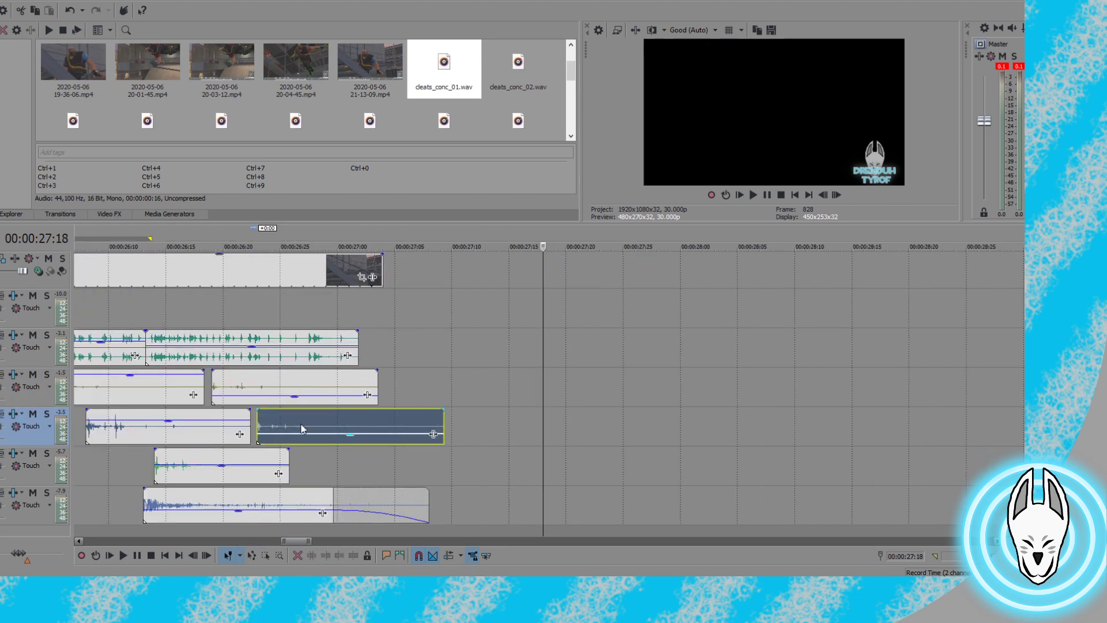
{"action": "scroll", "coordinate": [303, 429], "scroll_direction": "down", "scroll_amount": 4}
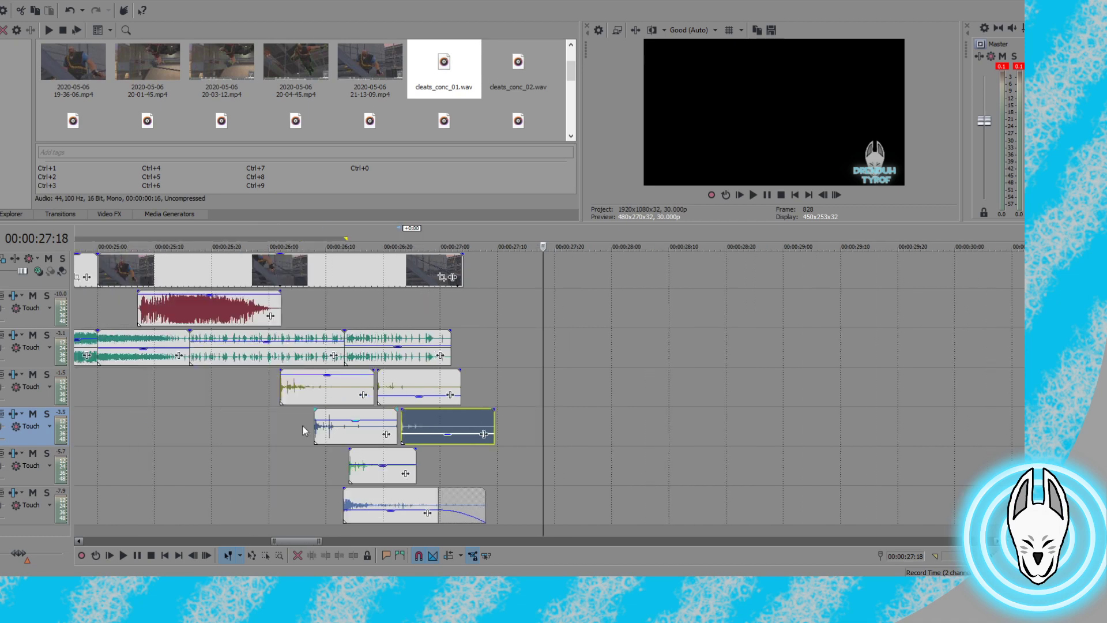
{"action": "left_click", "coordinate": [348, 384]}
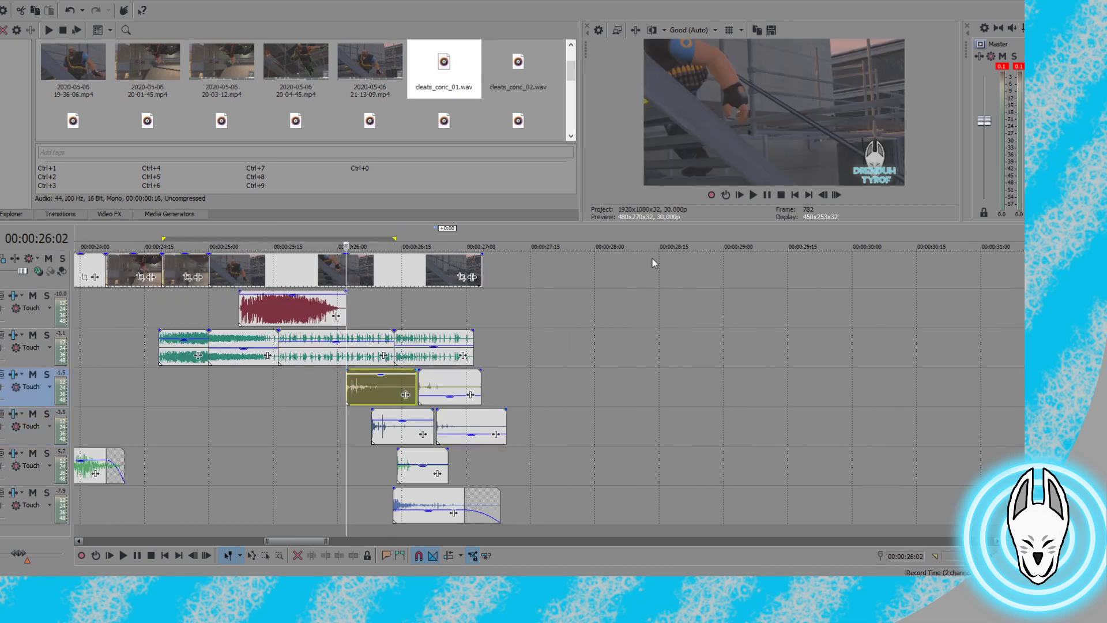
{"action": "left_click", "coordinate": [754, 196]}
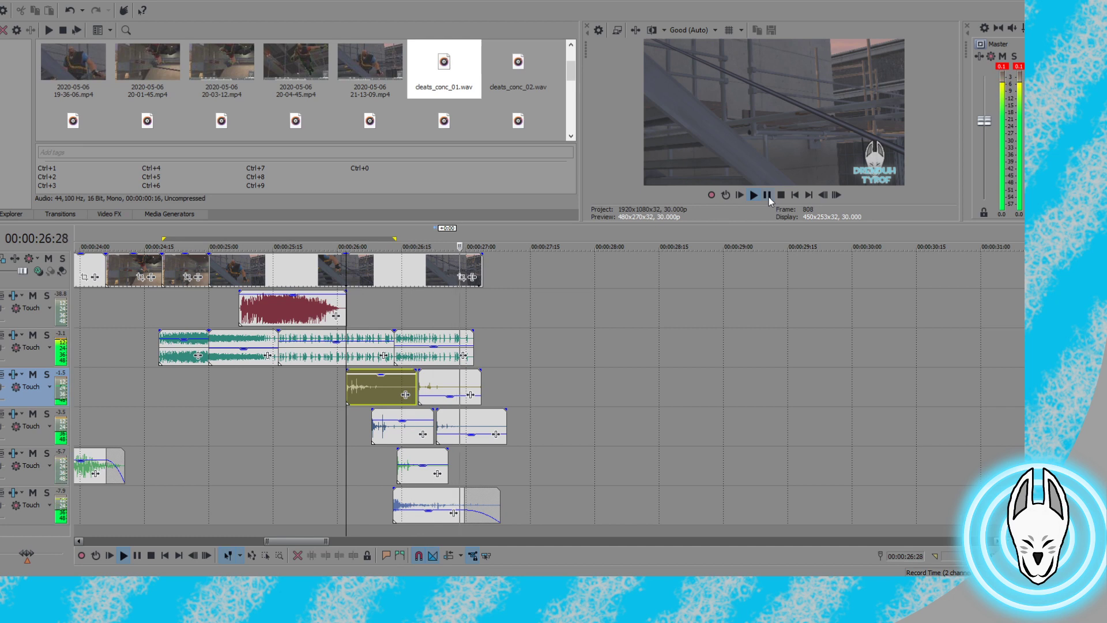
{"action": "key", "text": "Return"}
Shift the cleats sound right to start at about 00:00:26:26 and play the ending back
{"action": "left_click_drag", "start_coordinate": [451, 425], "coordinate": [455, 425]}
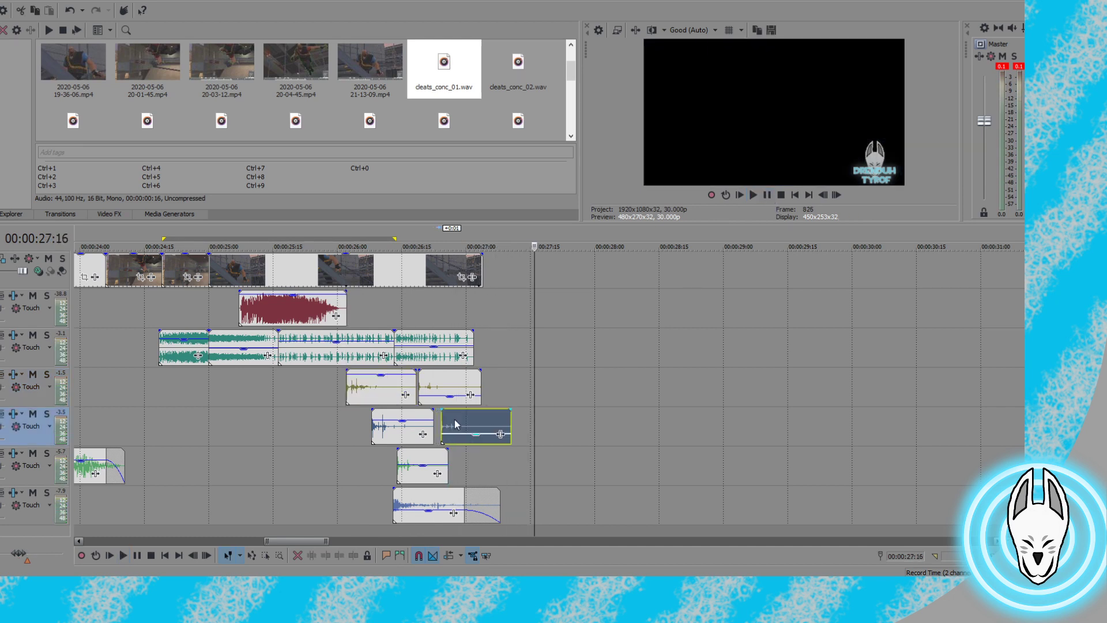
{"action": "left_click_drag", "start_coordinate": [456, 425], "coordinate": [463, 425]}
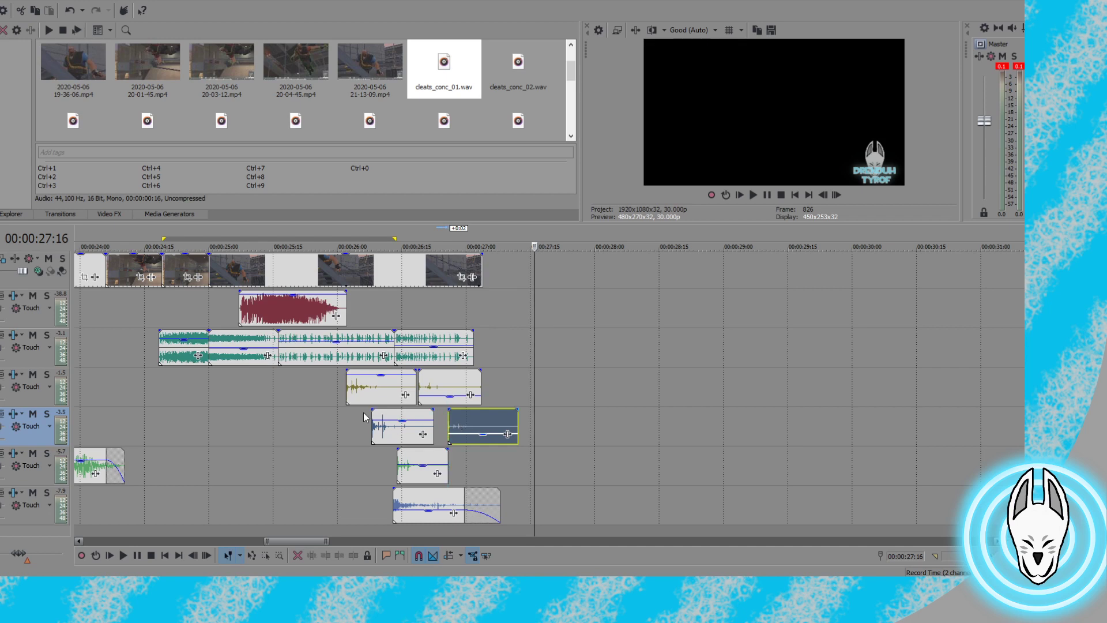
{"action": "left_click", "coordinate": [364, 419]}
{"action": "left_click", "coordinate": [753, 195]}
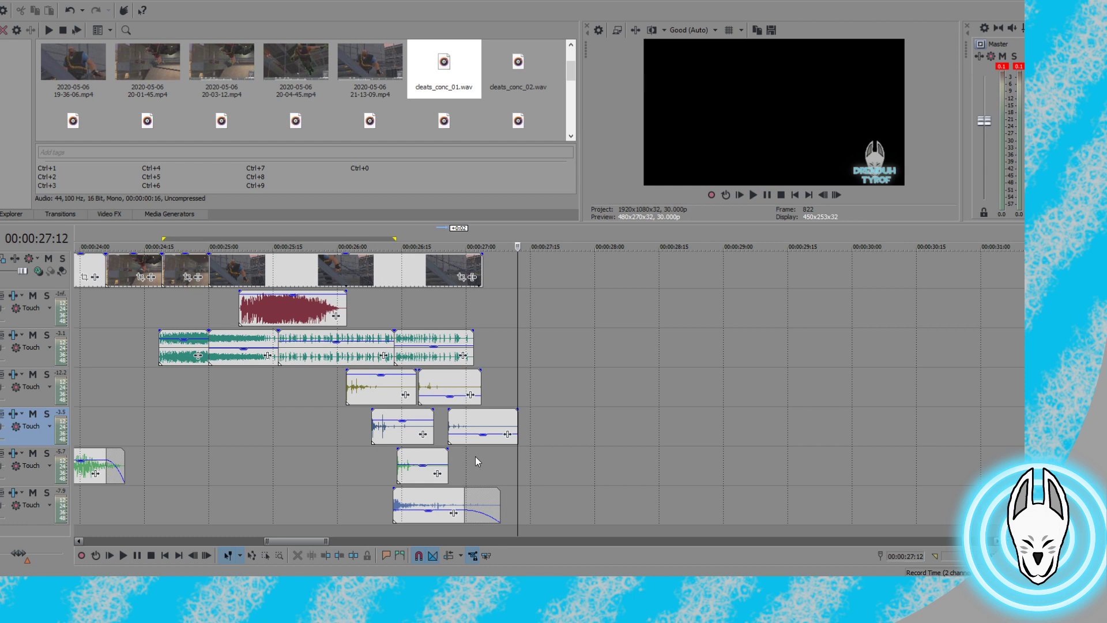
Lower the cleats sound's gain to below -11.6 dB and play the ending back from 00:00:26:02
{"action": "left_click", "coordinate": [486, 439]}
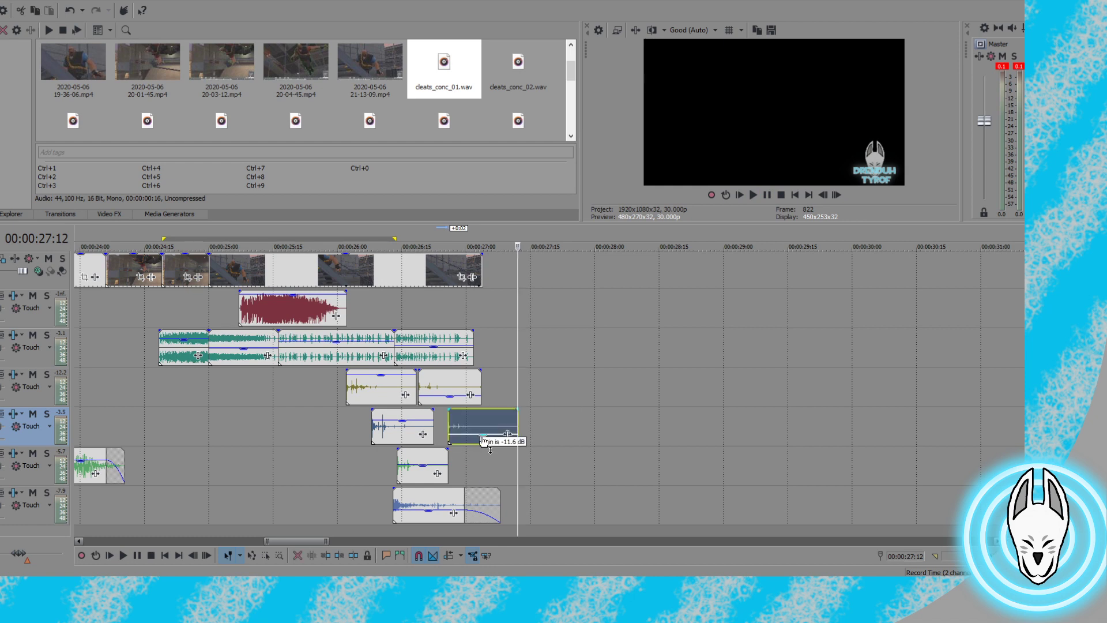
{"action": "left_click", "coordinate": [350, 397]}
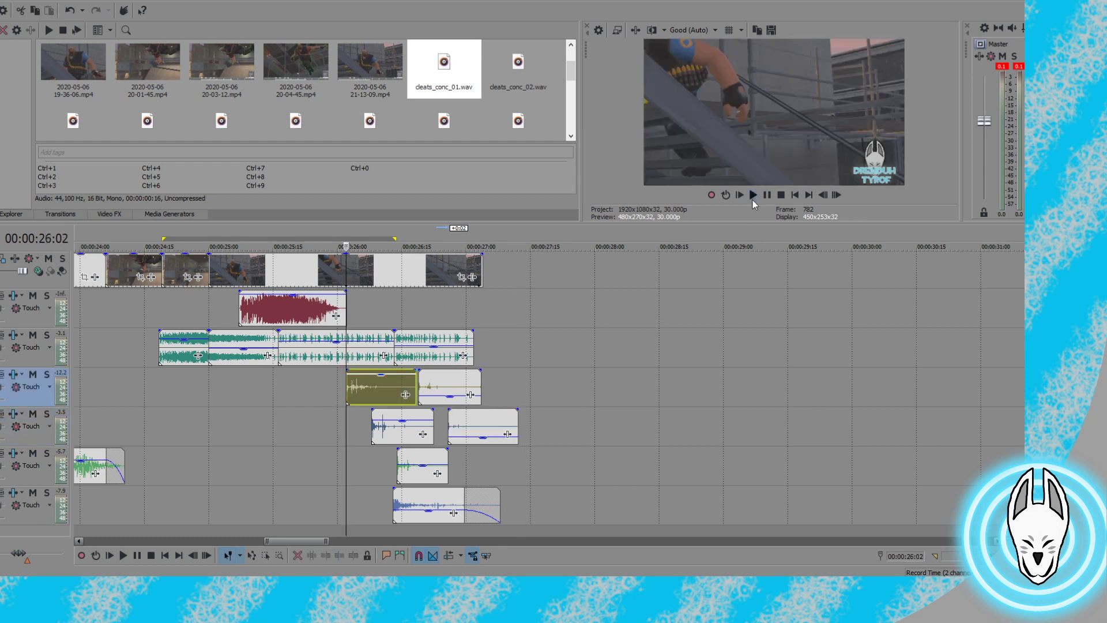
{"action": "left_click", "coordinate": [753, 195]}
{"action": "left_click", "coordinate": [767, 196]}
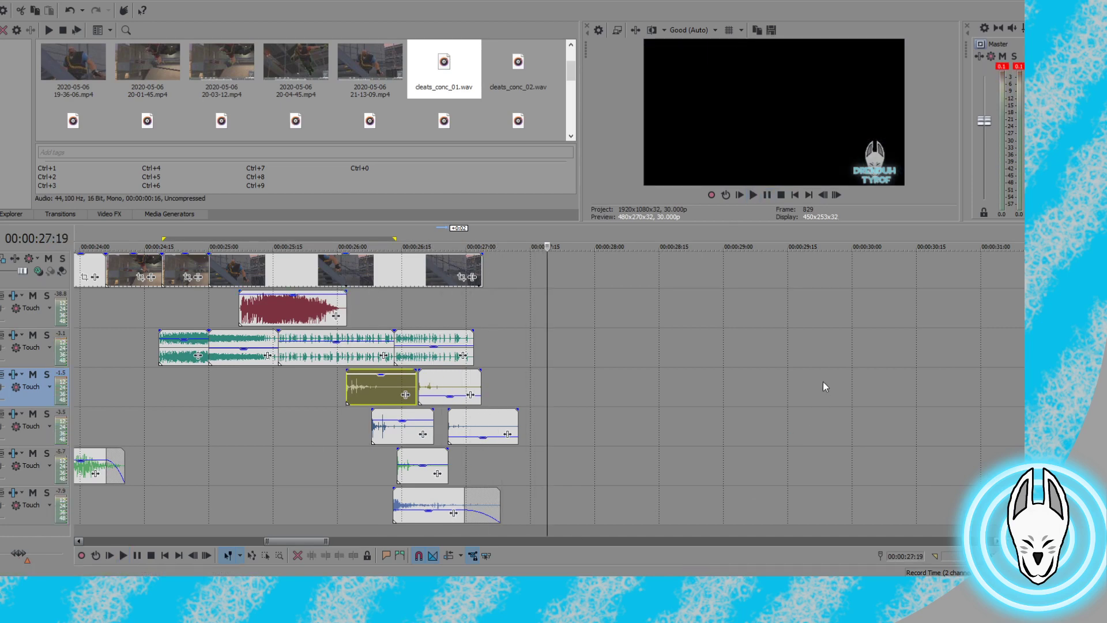
Play back the montage from 00:00:20:28 to its end, and place the playhead at 00:00:24:10
{"action": "scroll", "coordinate": [282, 404], "scroll_direction": "down", "scroll_amount": 6}
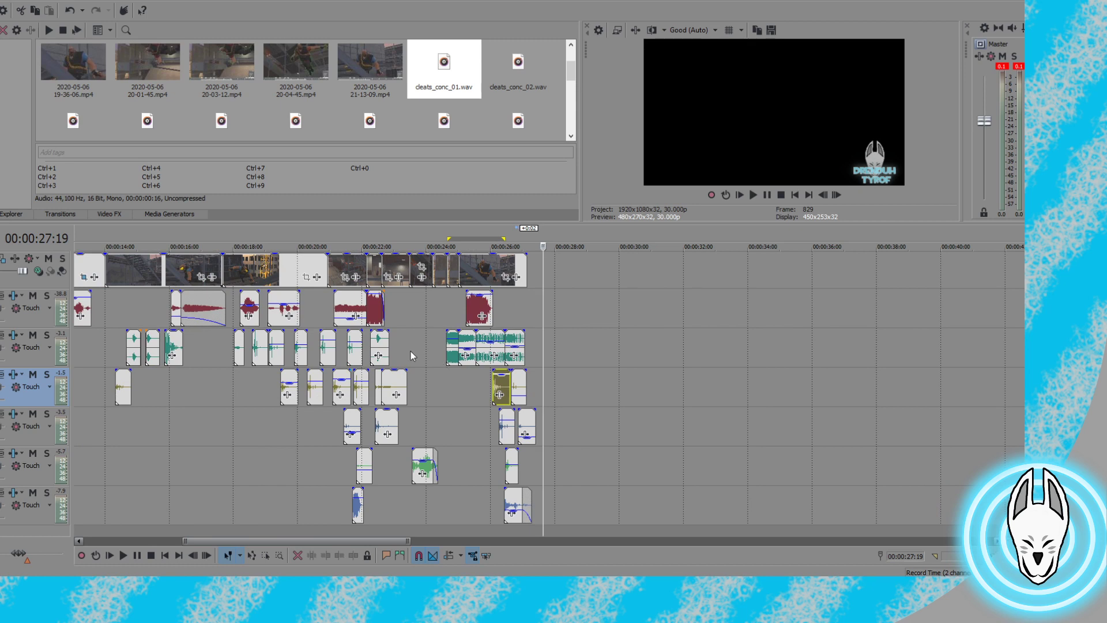
{"action": "left_click", "coordinate": [329, 298]}
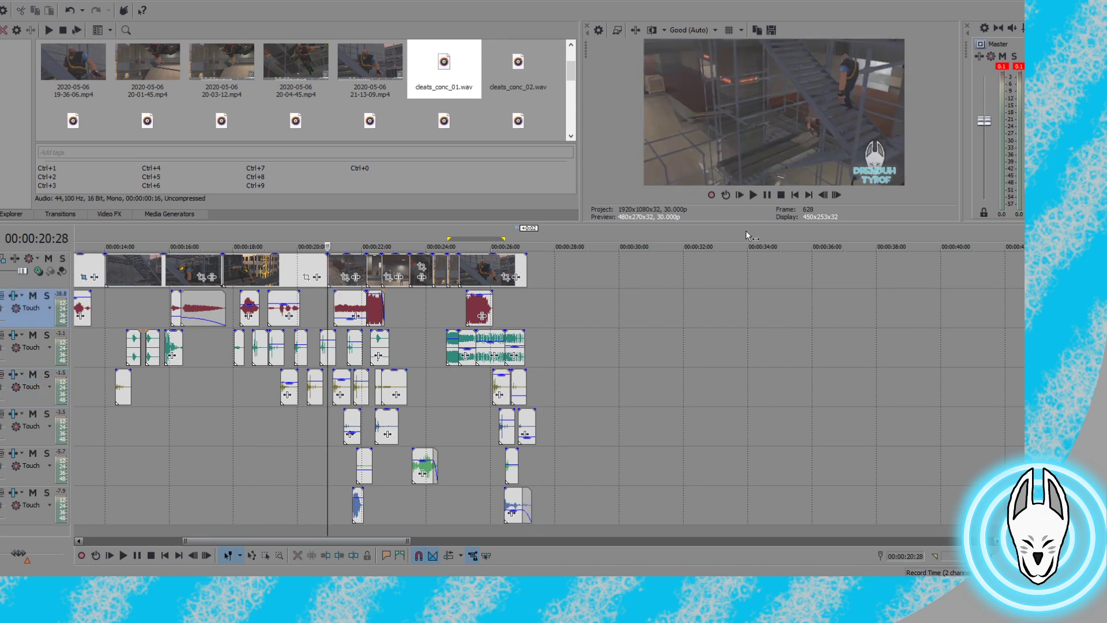
{"action": "left_click", "coordinate": [753, 195]}
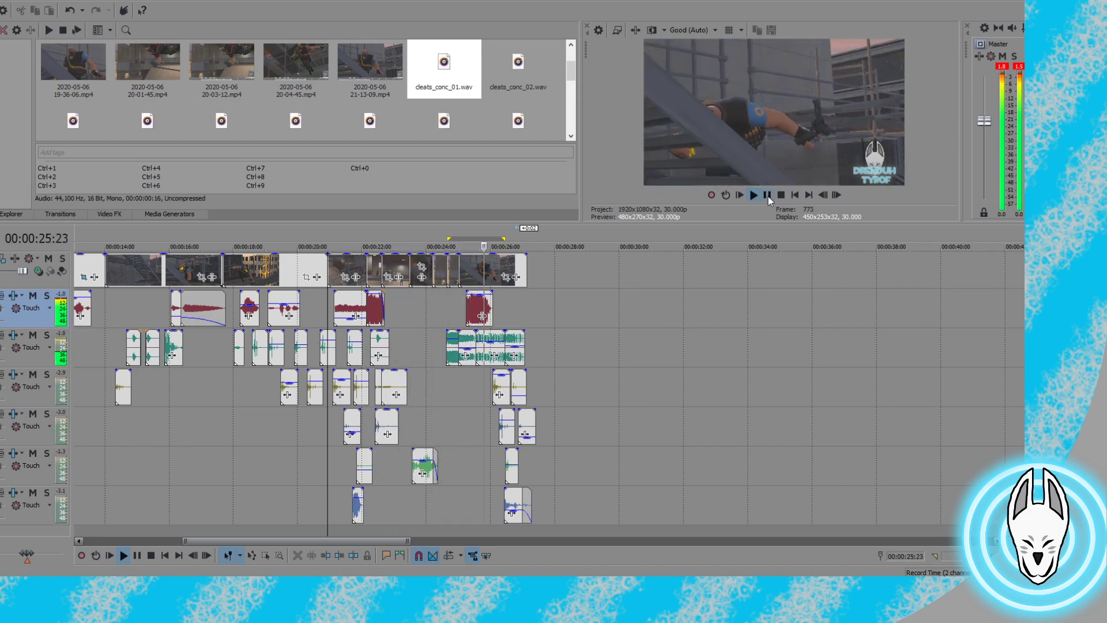
{"action": "left_click", "coordinate": [766, 195]}
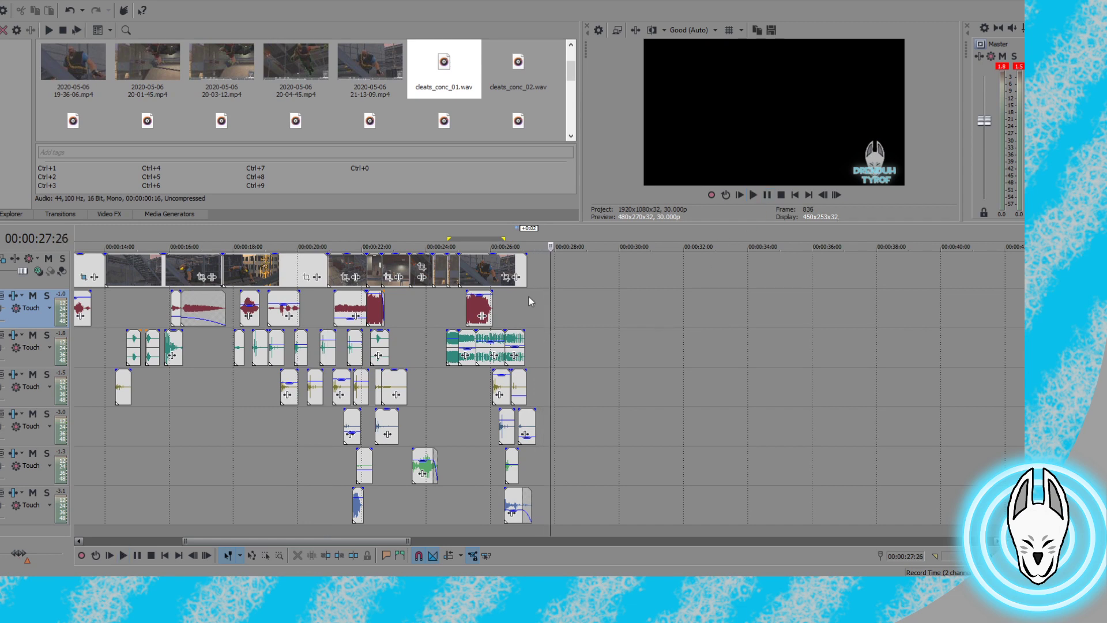
{"action": "left_click", "coordinate": [524, 271]}
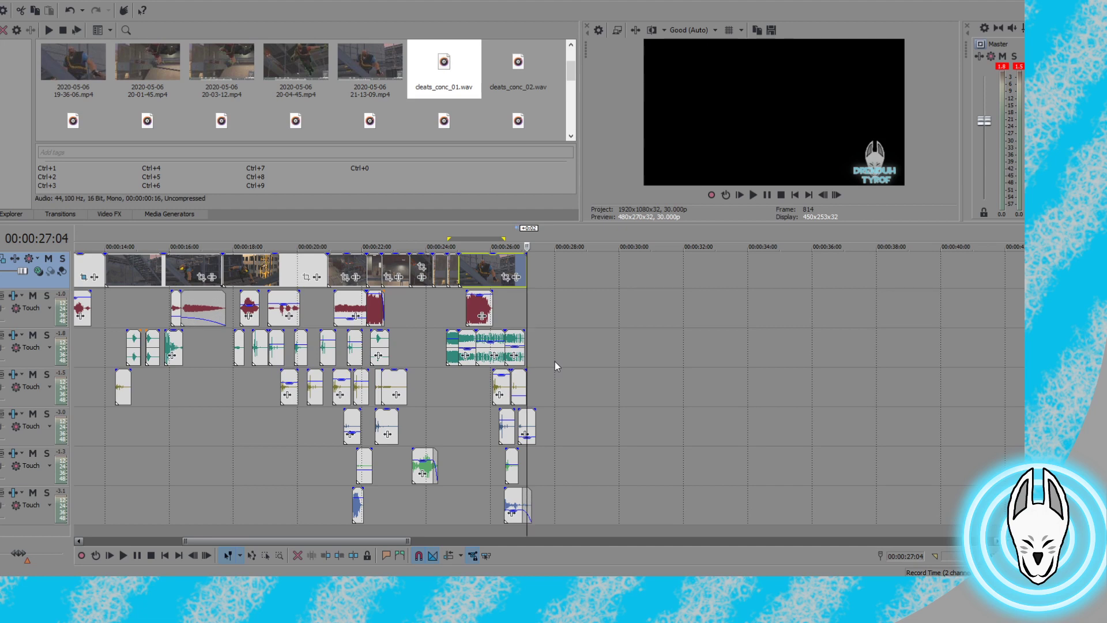
{"action": "left_click", "coordinate": [436, 313]}
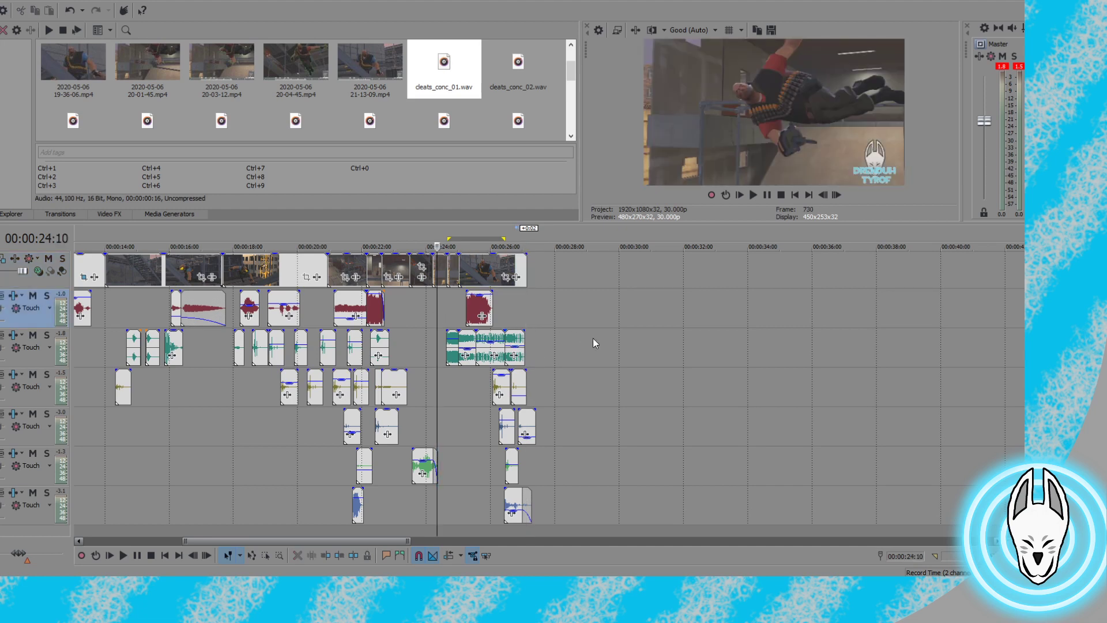